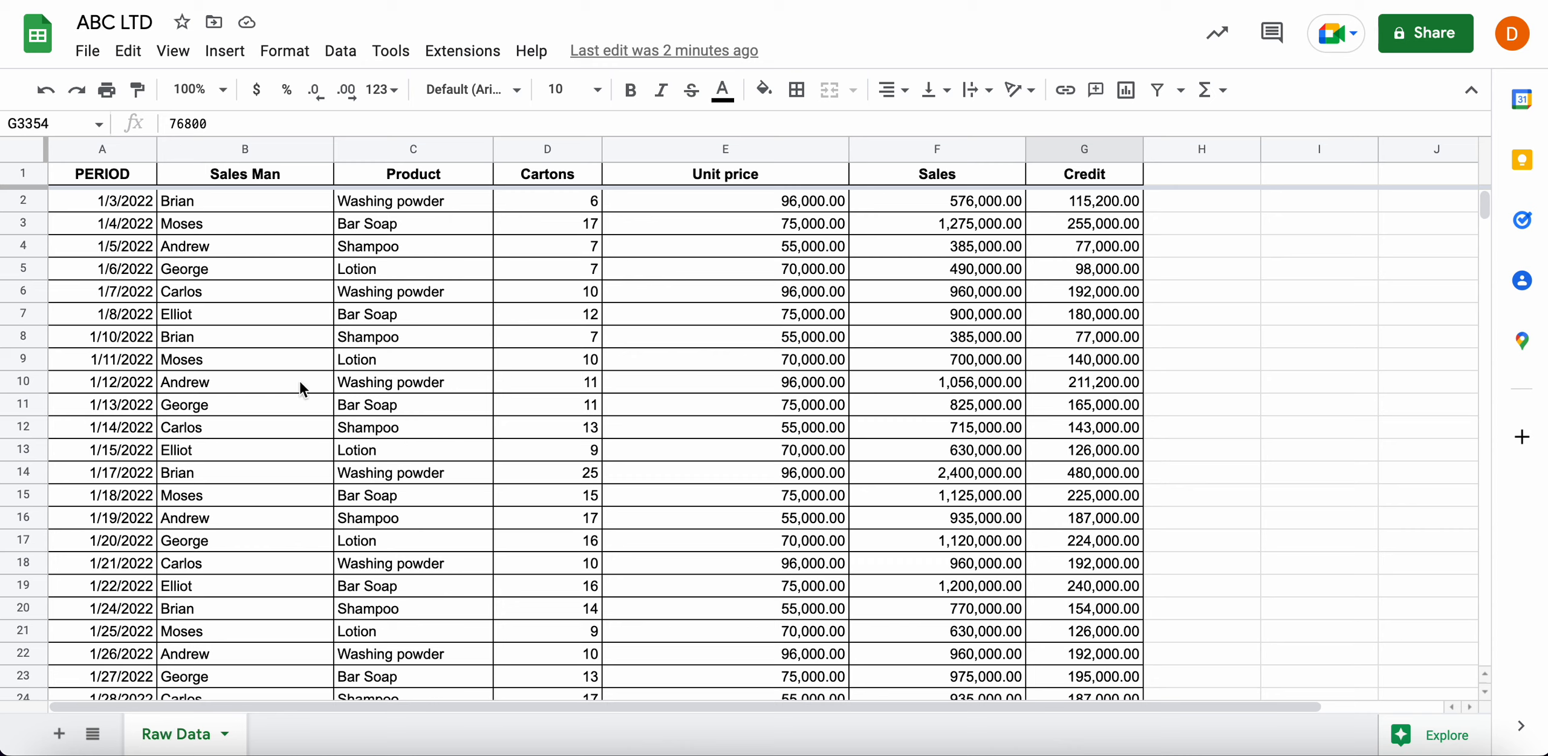
Add a new sheet named Dashboard and place it before the Raw Data sheet
left_click(57, 739)
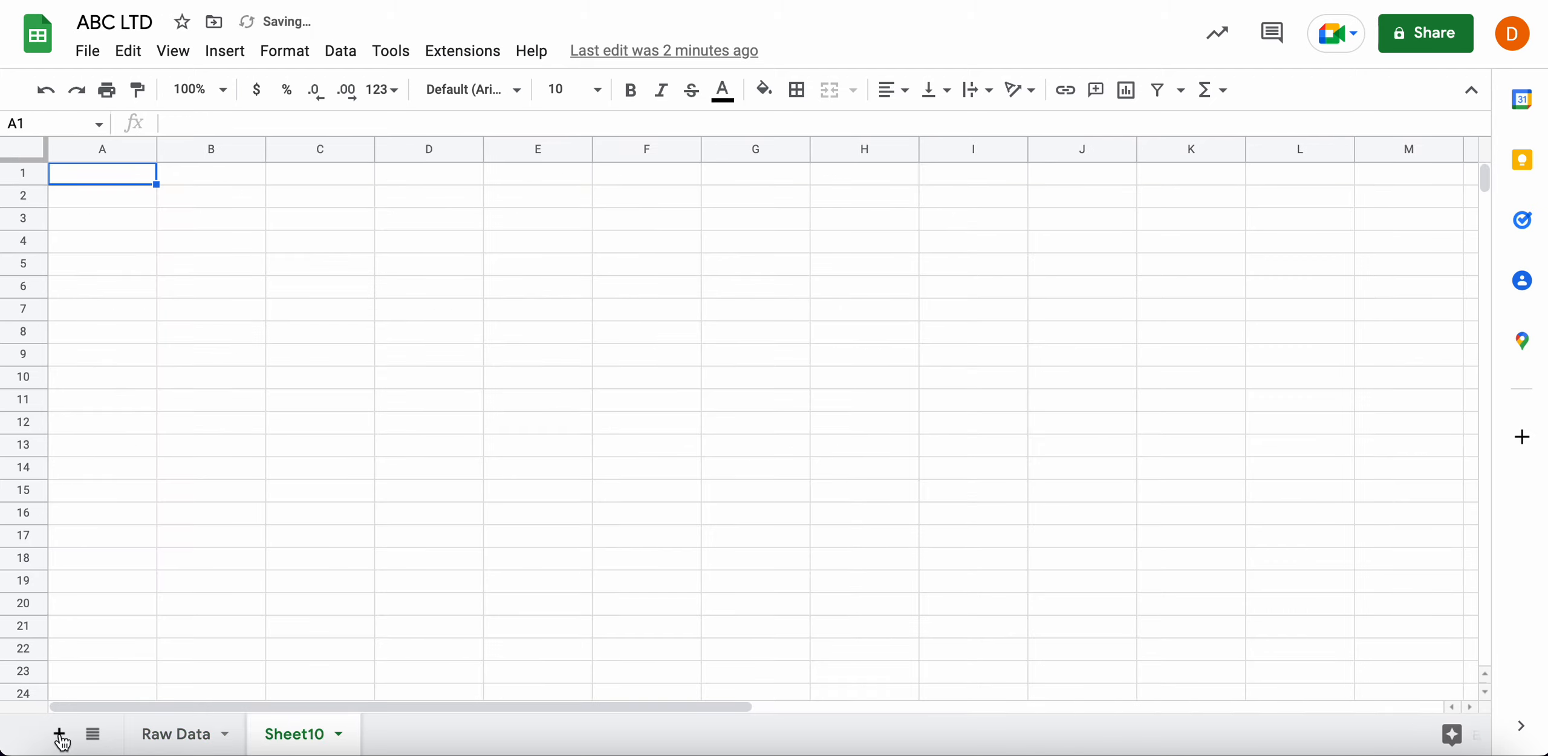
double_click(300, 742)
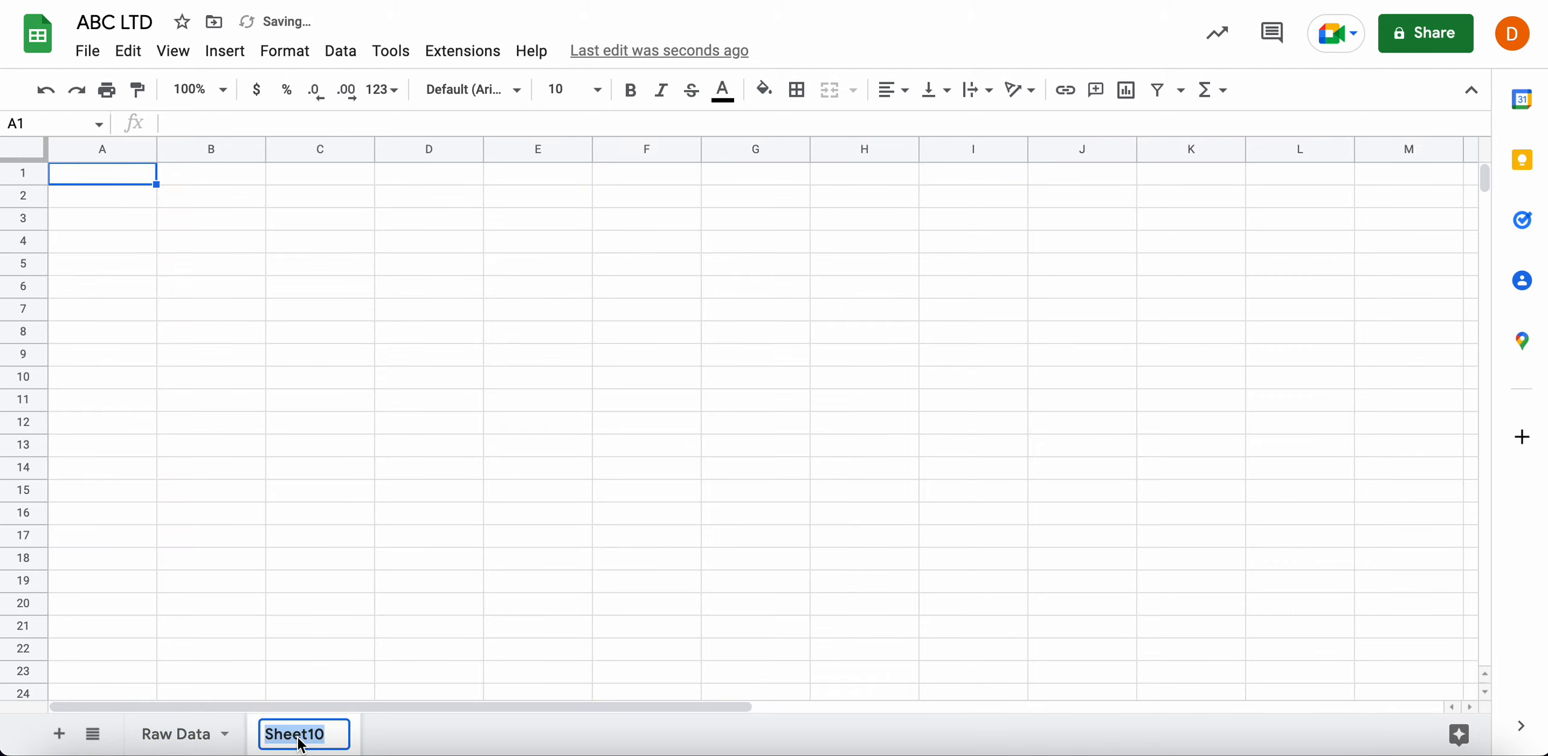
type("Dashboa")
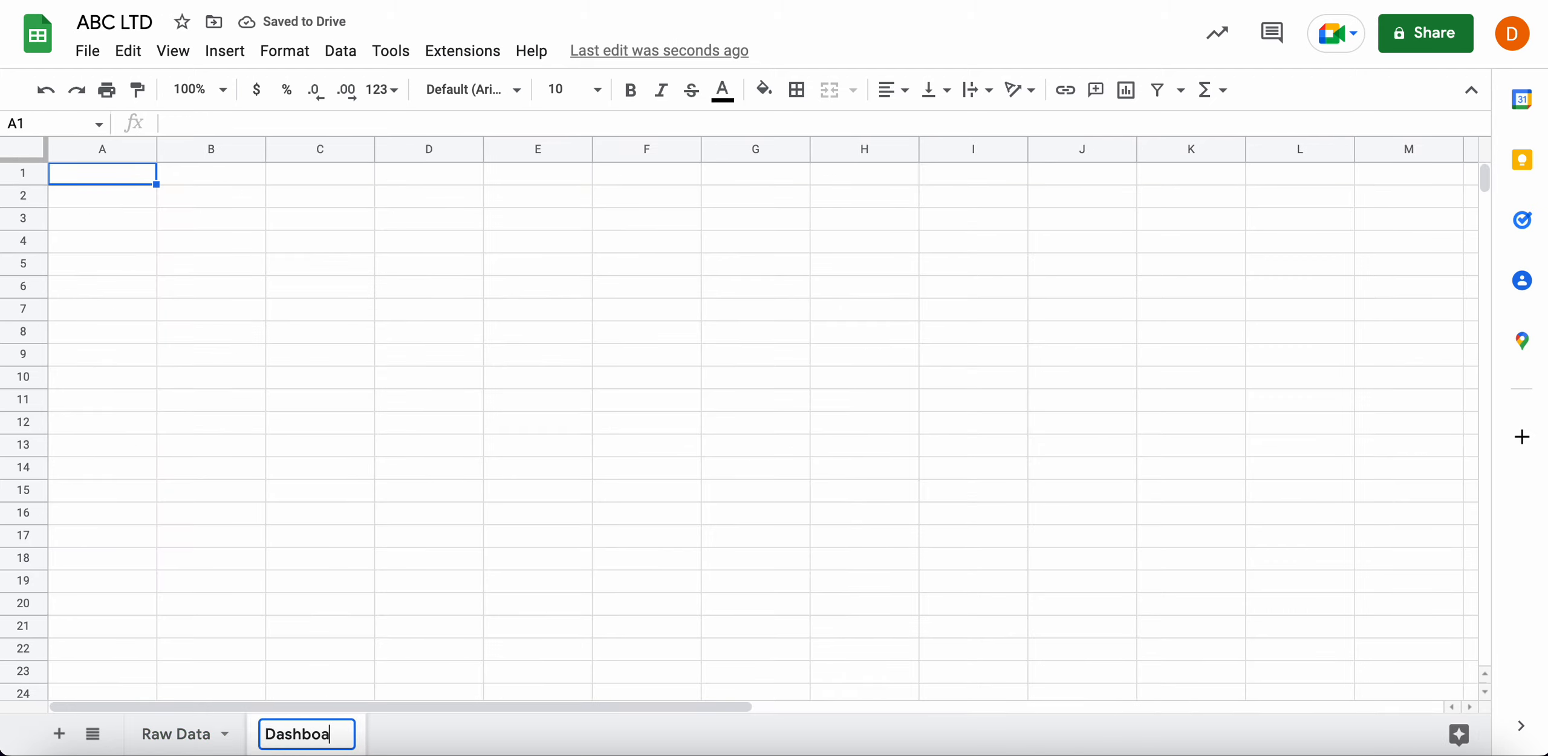
type("rd")
key("Return")
left_click_drag(307, 733, 145, 715)
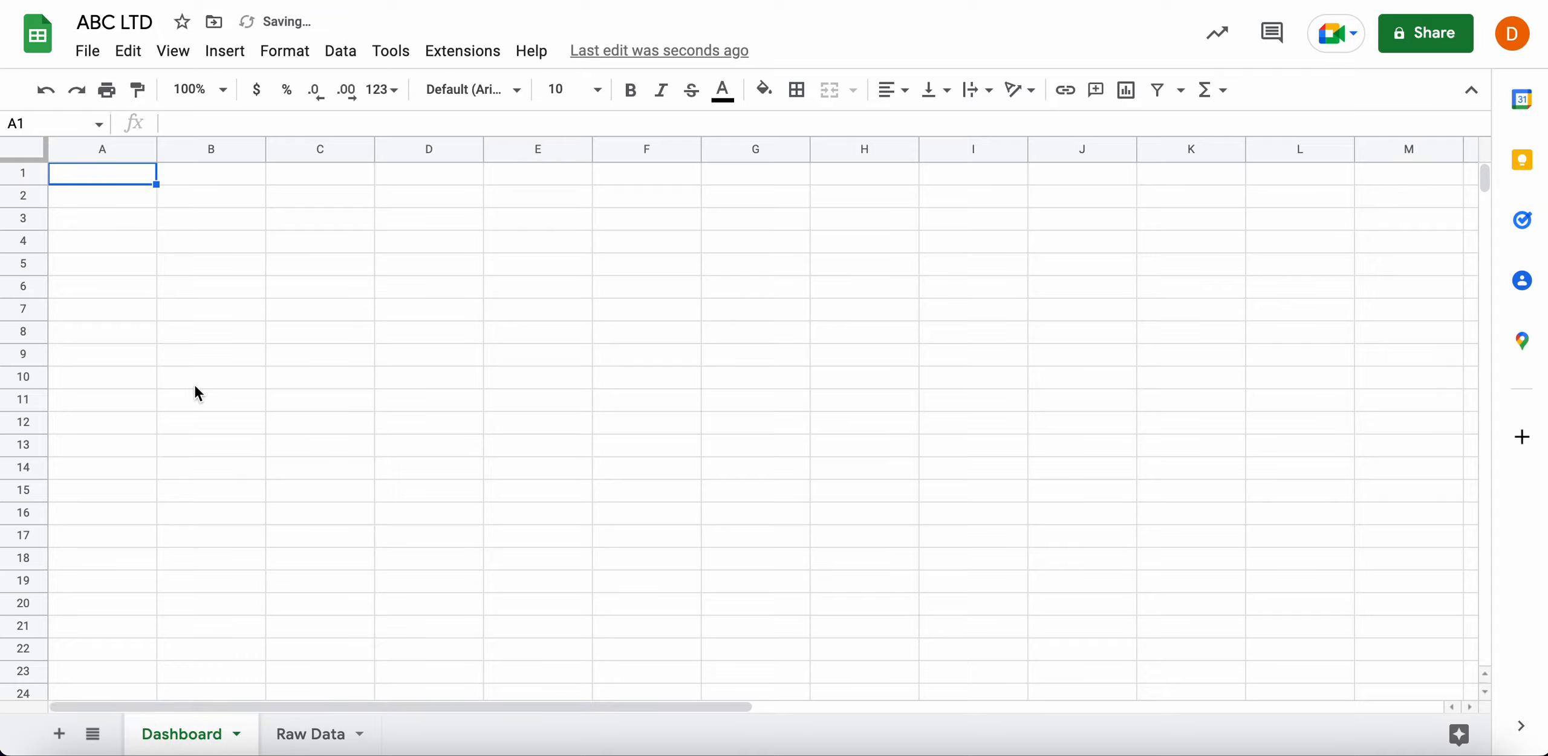
Start a QUERY formula in Dashboard cell A10 with the entire Raw Data sheet, rows 1:3354, as its data argument
left_click(124, 399)
left_click(114, 445)
left_click(114, 488)
left_click(112, 424)
left_click(115, 378)
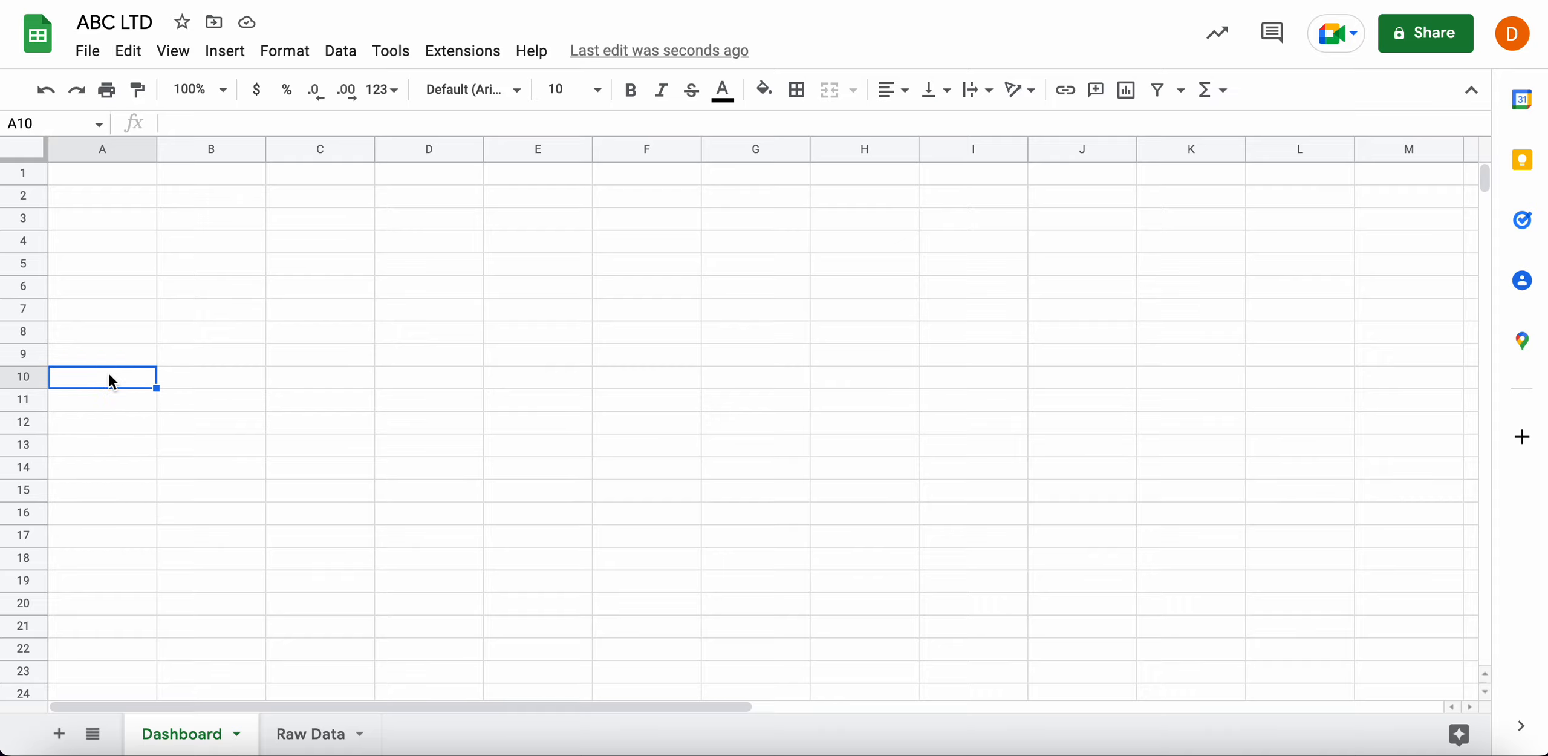
type("=")
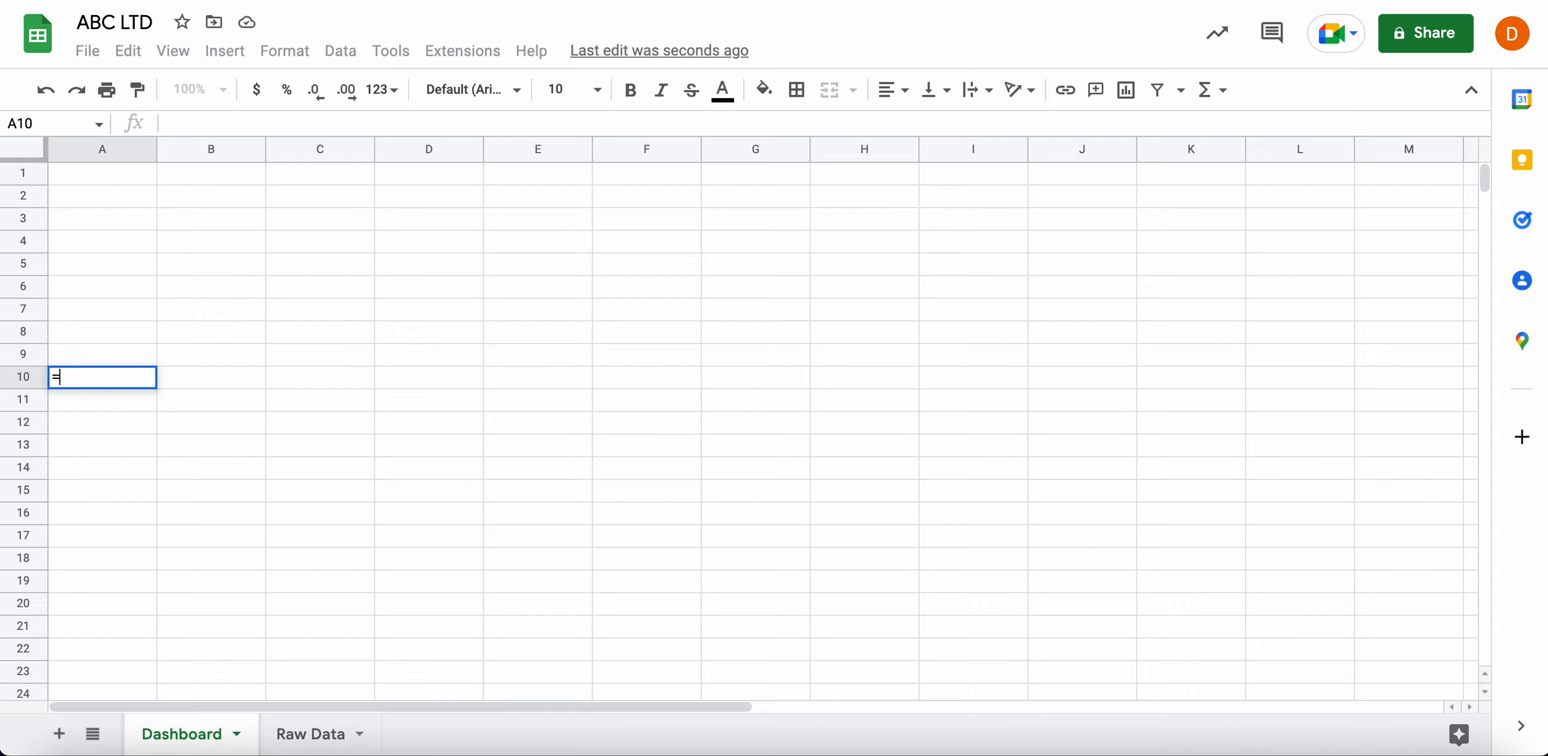
type("QUERY(")
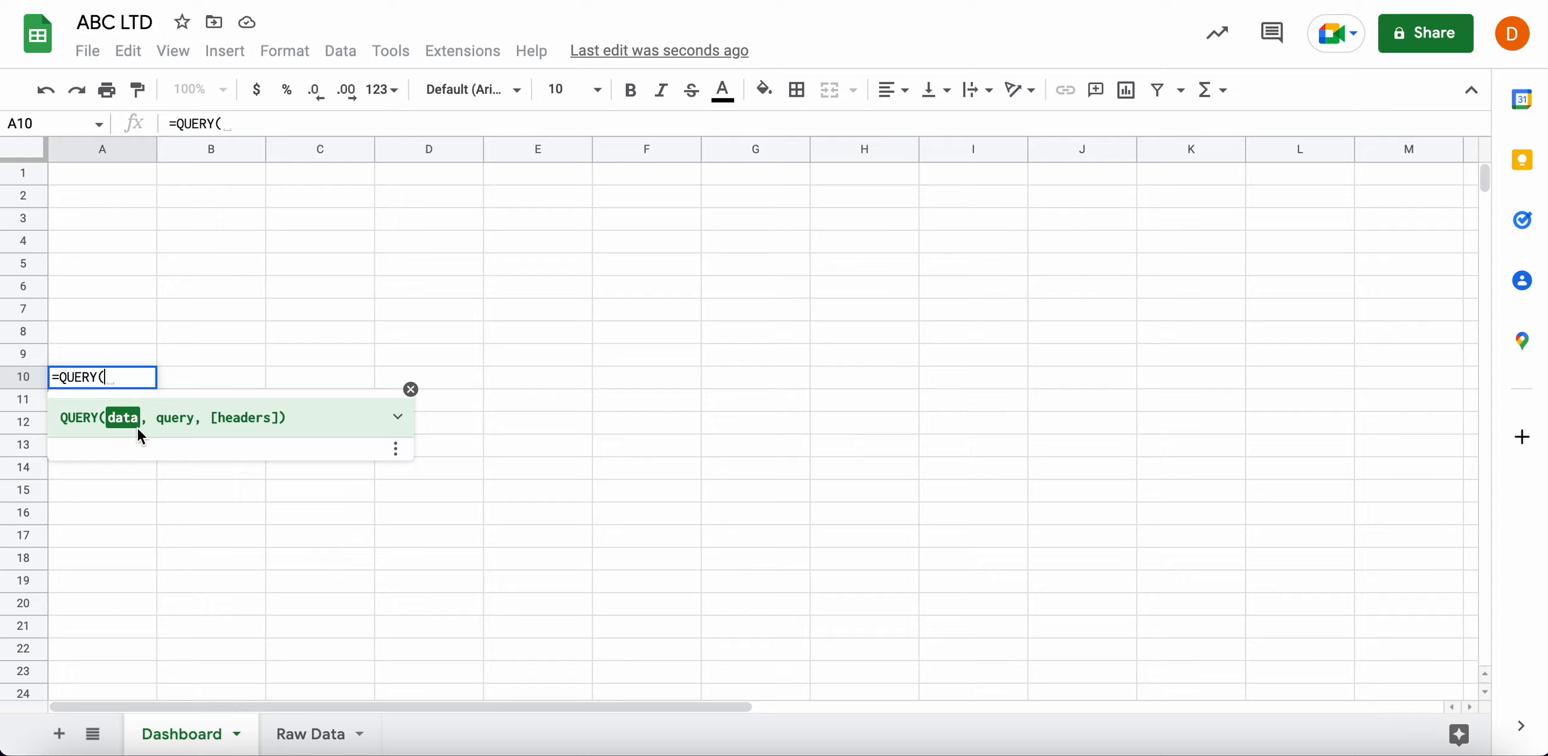
left_click(309, 734)
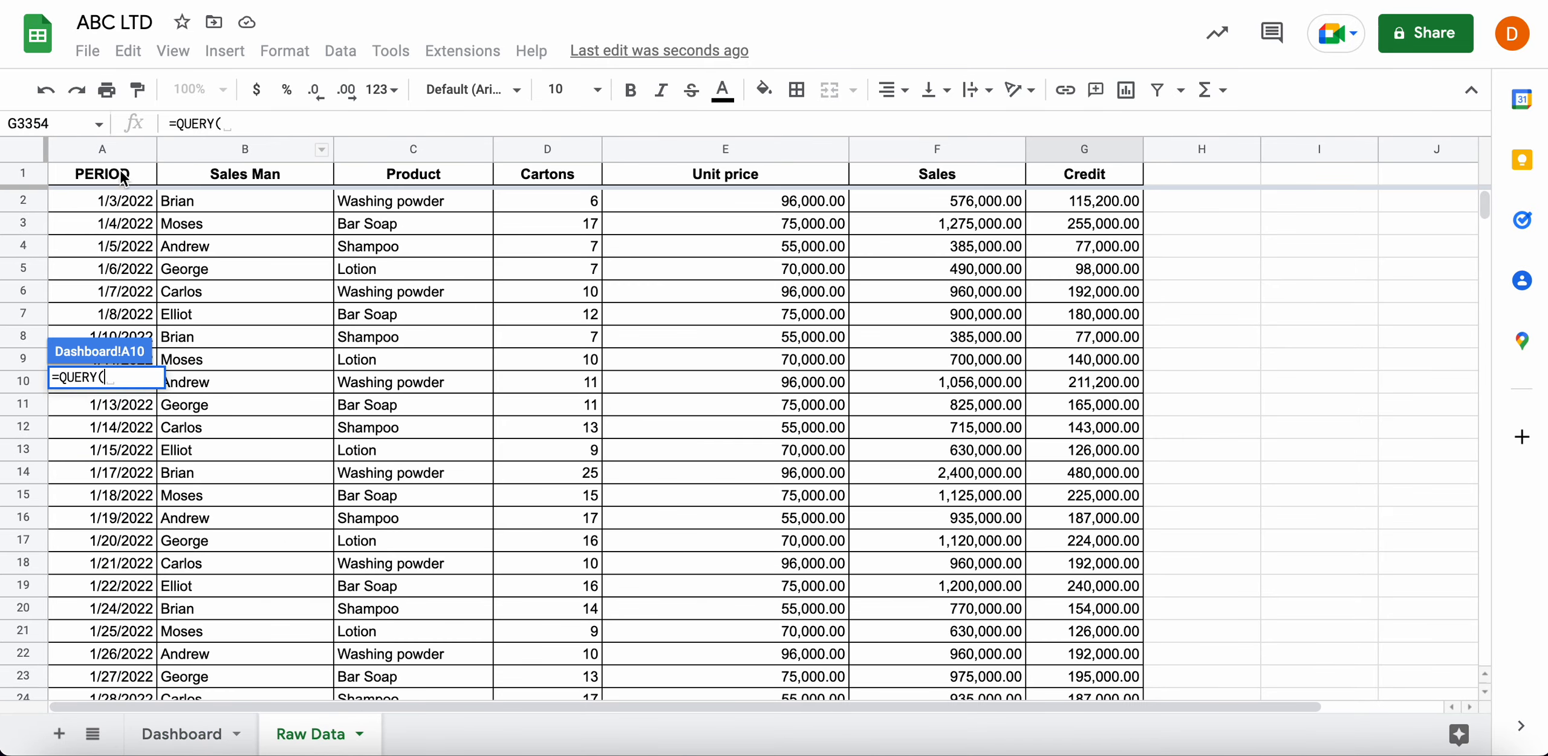
left_click(33, 147)
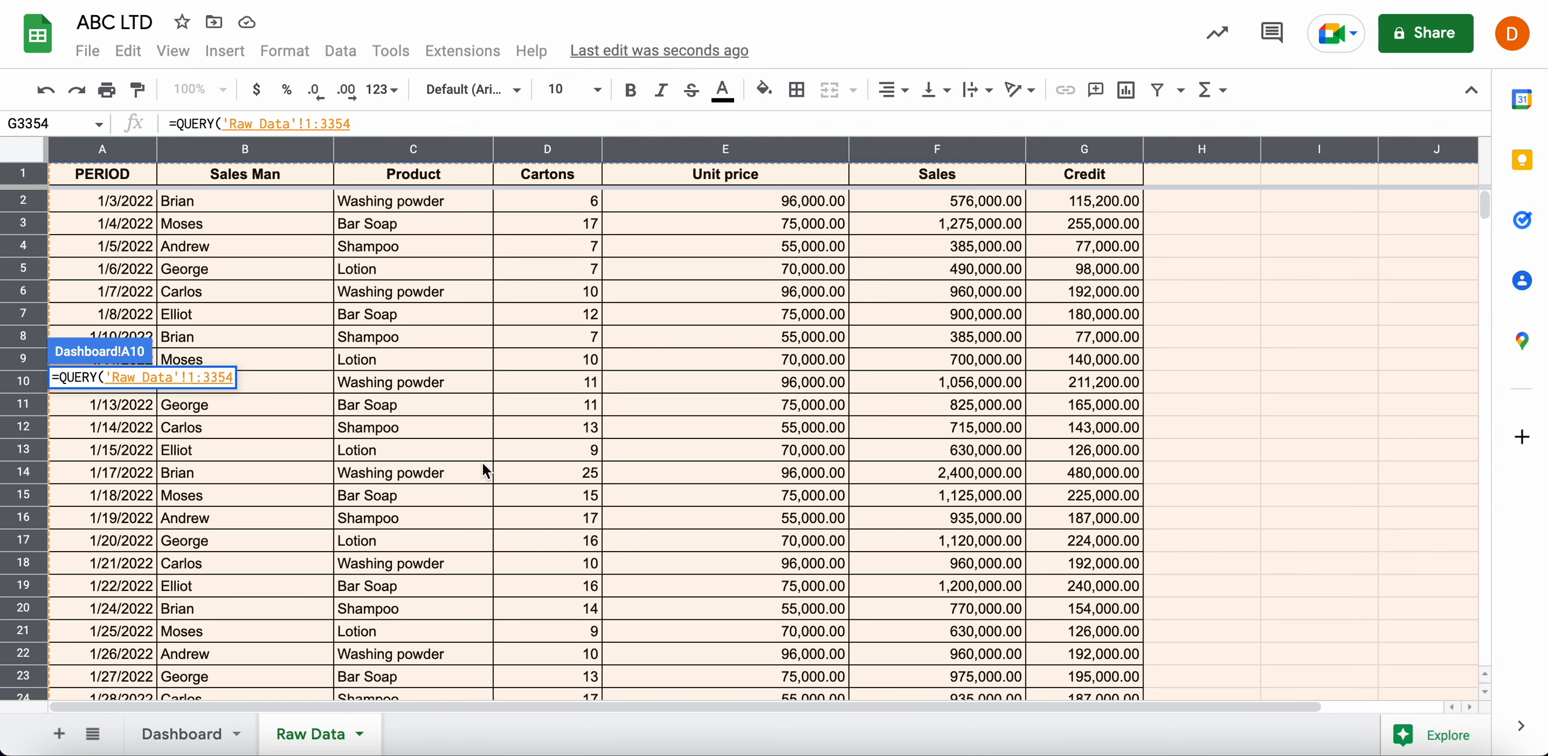
type(",")
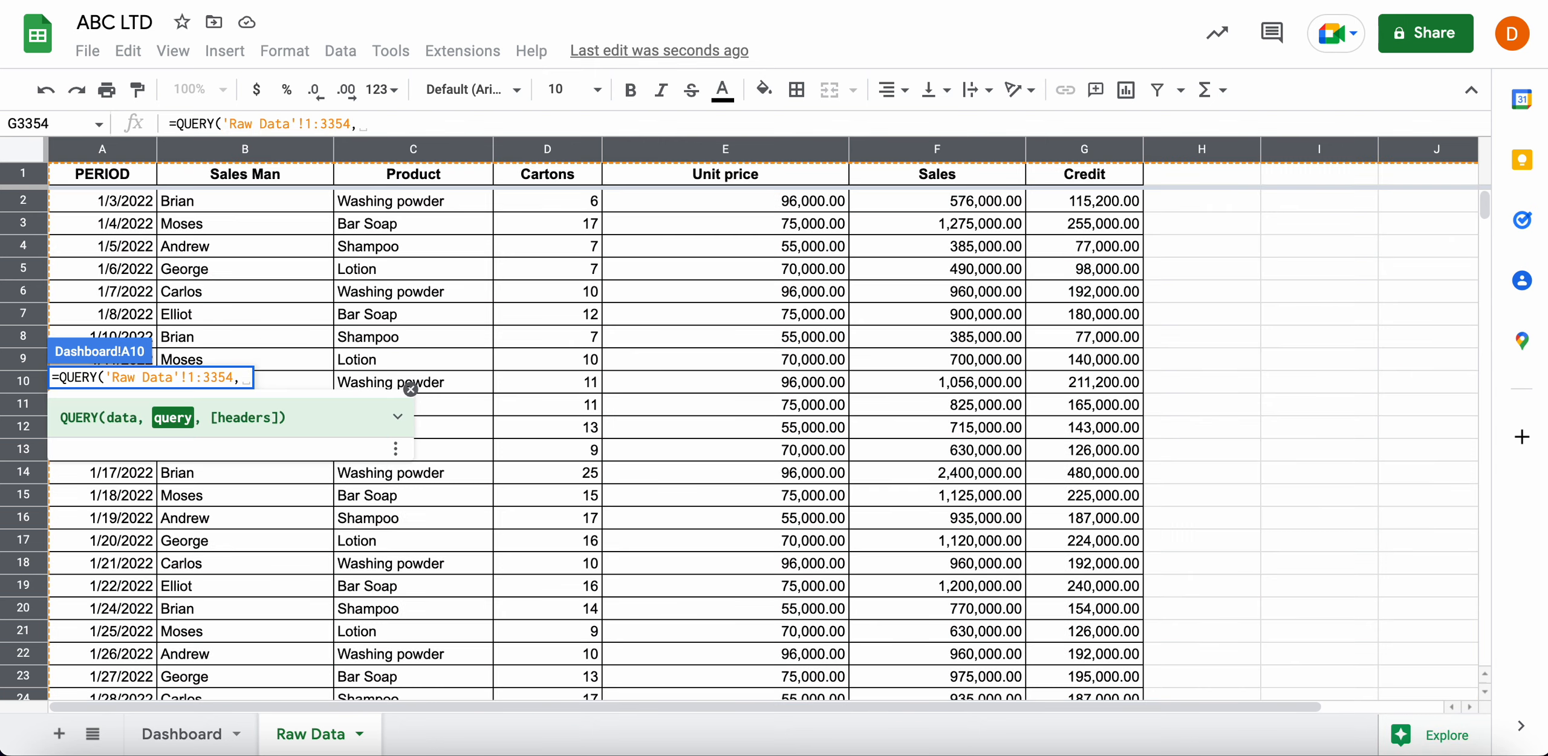
Write the query's opening clause as "SELECT B, SUM(D), AVG(D),SUM(F)" for sales man, cartons and sales
type("\"SELECT")
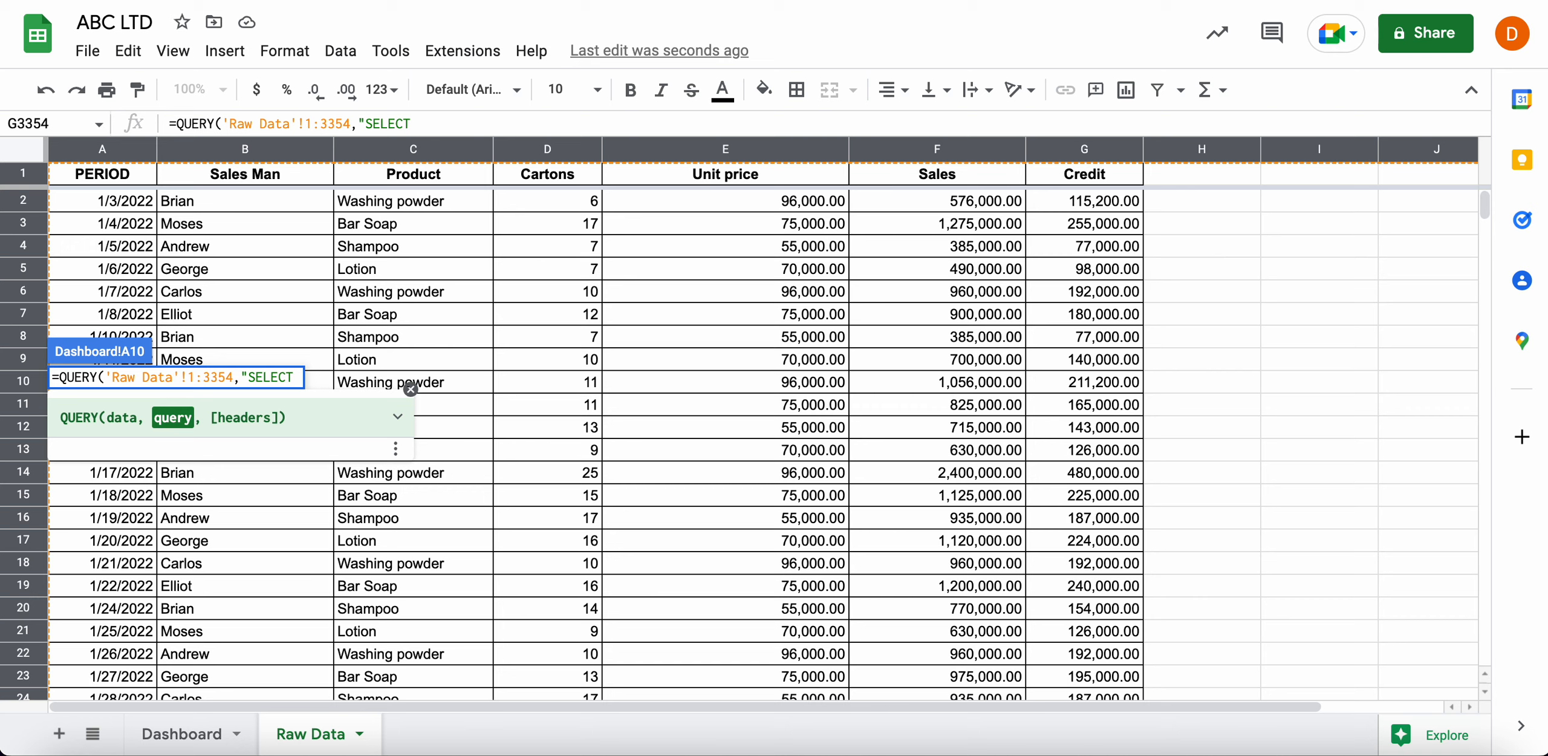
type("B, SUM")
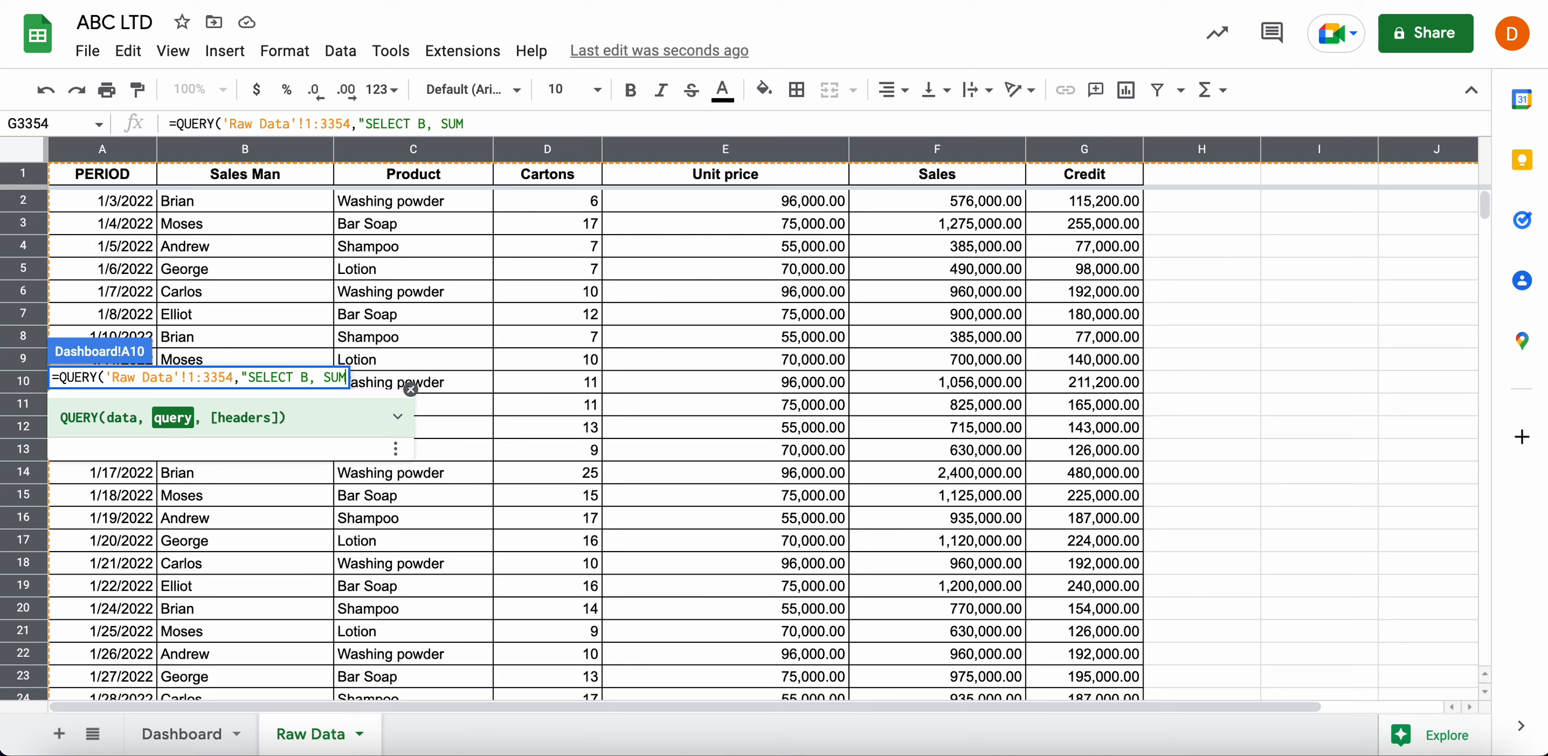
type("(D), SUM(")
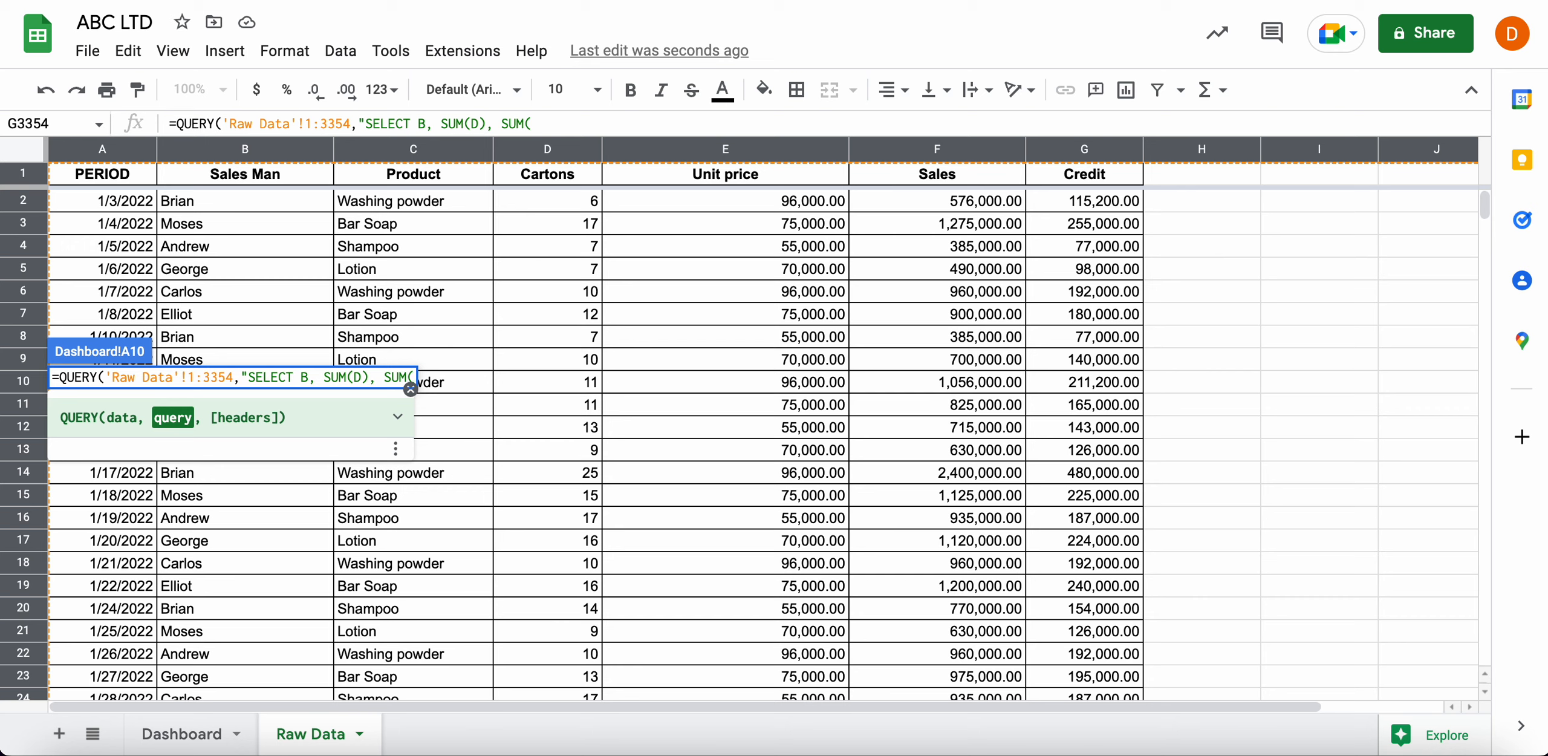
type("F)")
type(",")
key("BackSpace")
key("BackSpace")
key("BackSpace")
key("BackSpace")
key("BackSpace")
key("BackSpace")
key("BackSpace")
type("AB")
key("BackSpace")
type("VG(D),")
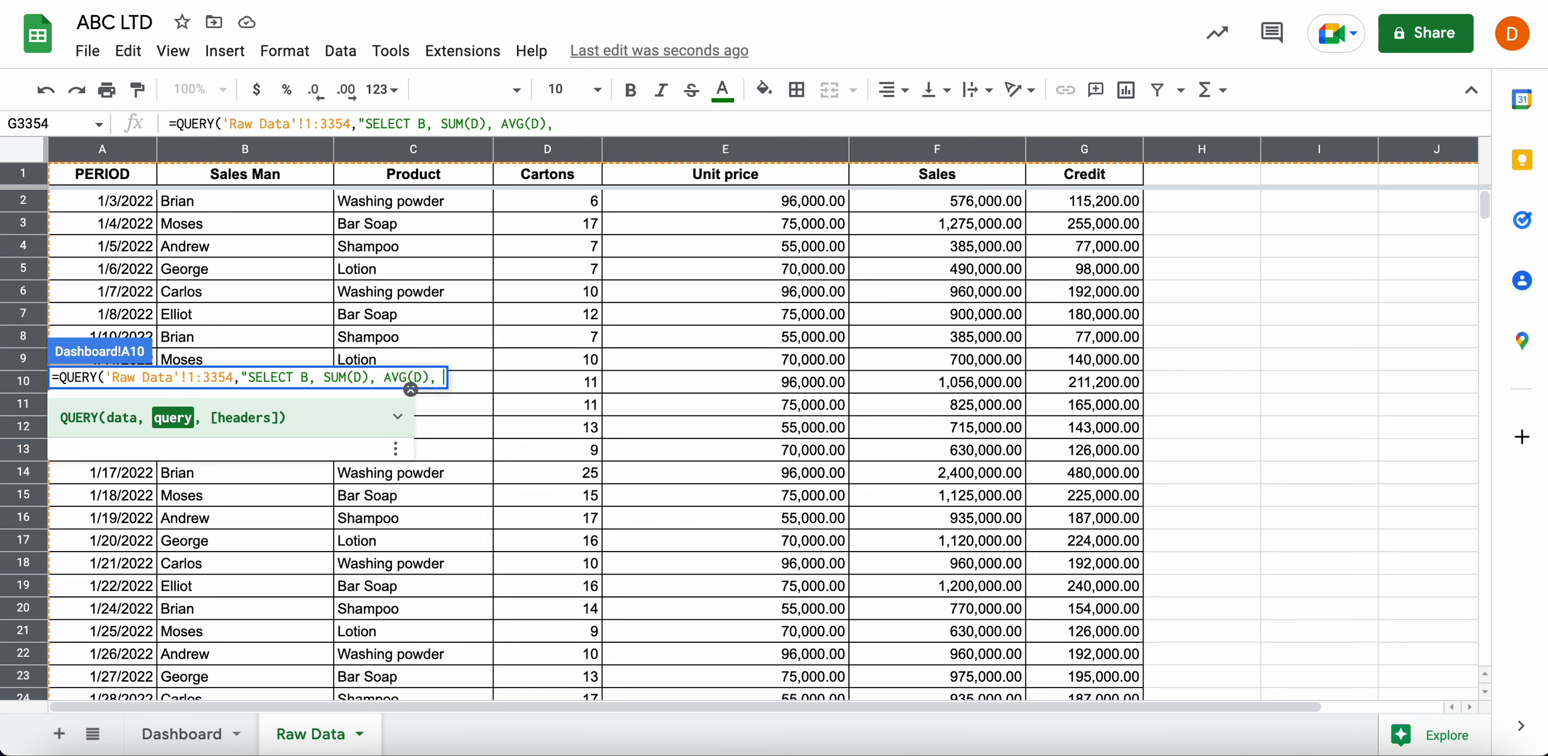
key("BackSpace")
type("SUM(F)")
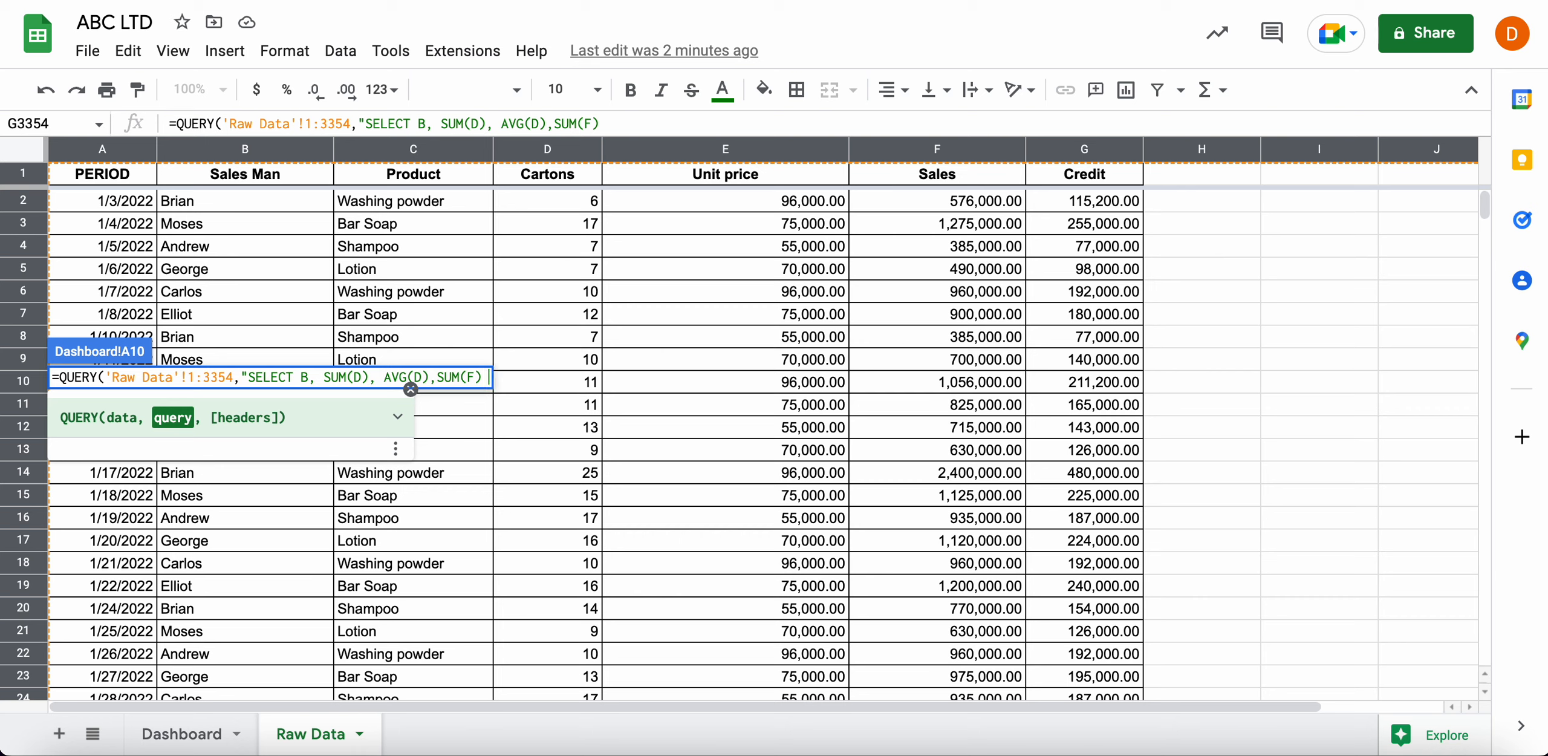
Complete the query with ", AVG(F) WHERE B IS NOT NULL GROUP BY B" and enter the formula
key("BackSpace")
type(", AVG(F) WHERE B ")
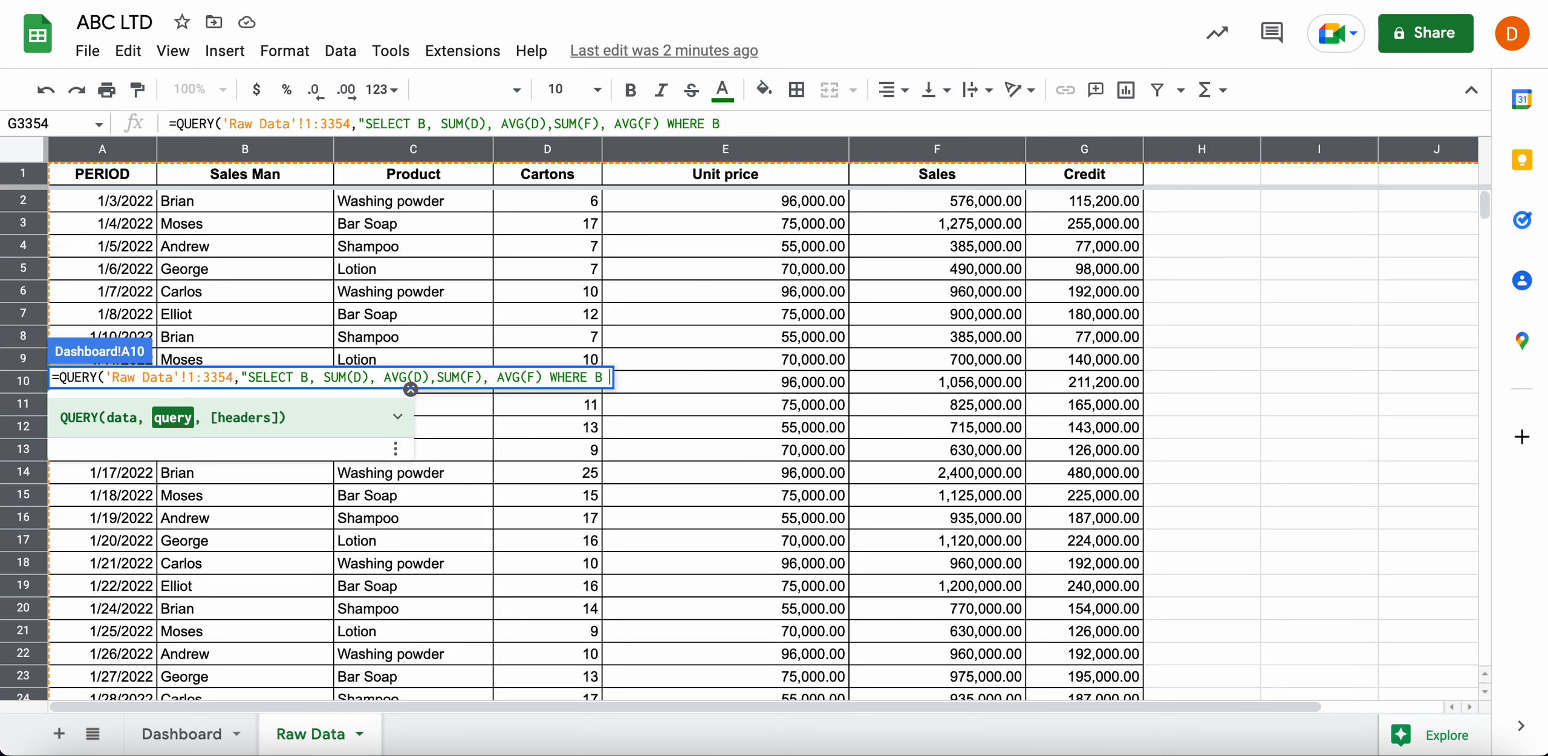
type("IS NOT NULL")
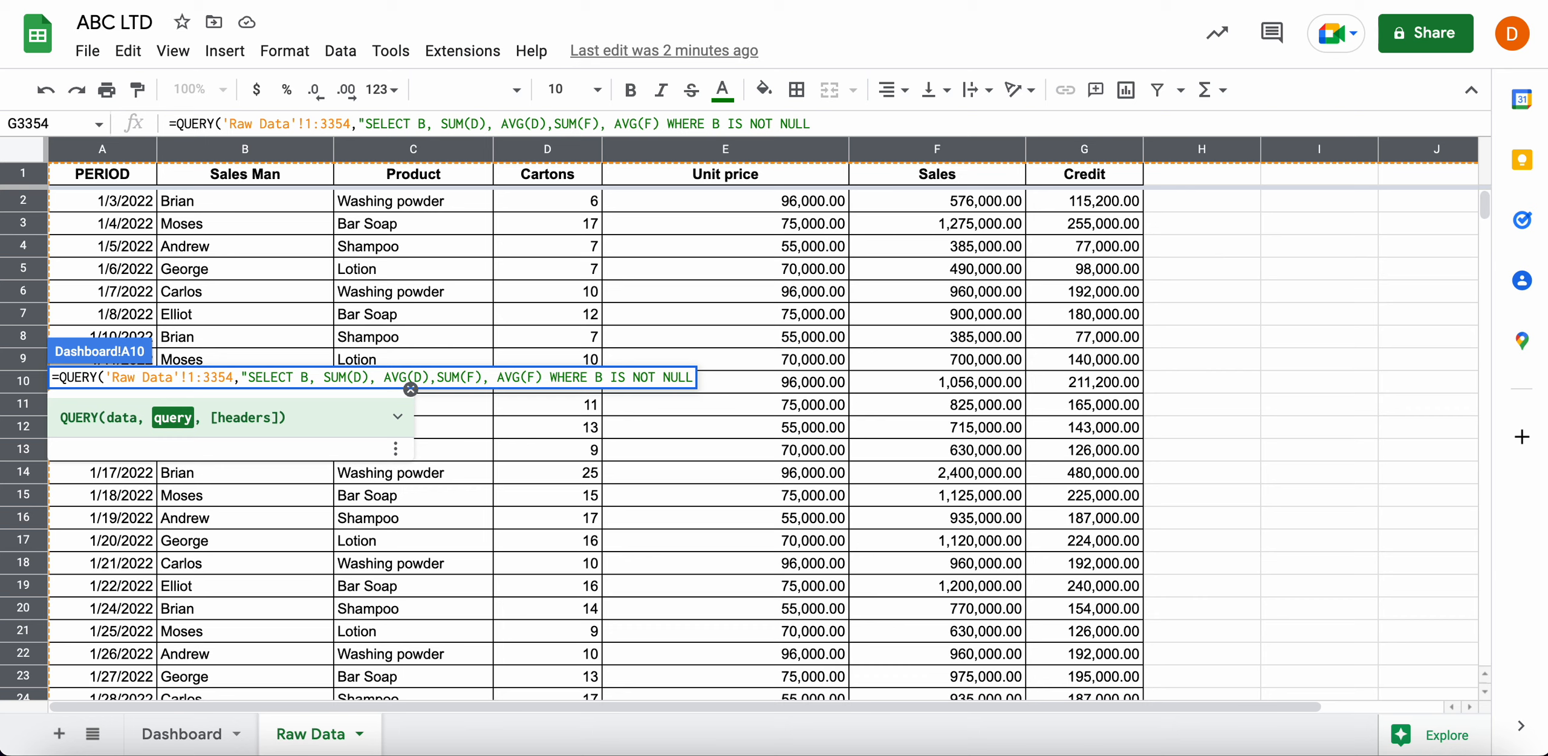
type("AND")
key("BackSpace")
key("BackSpace")
key("BackSpace")
type("GROUP")
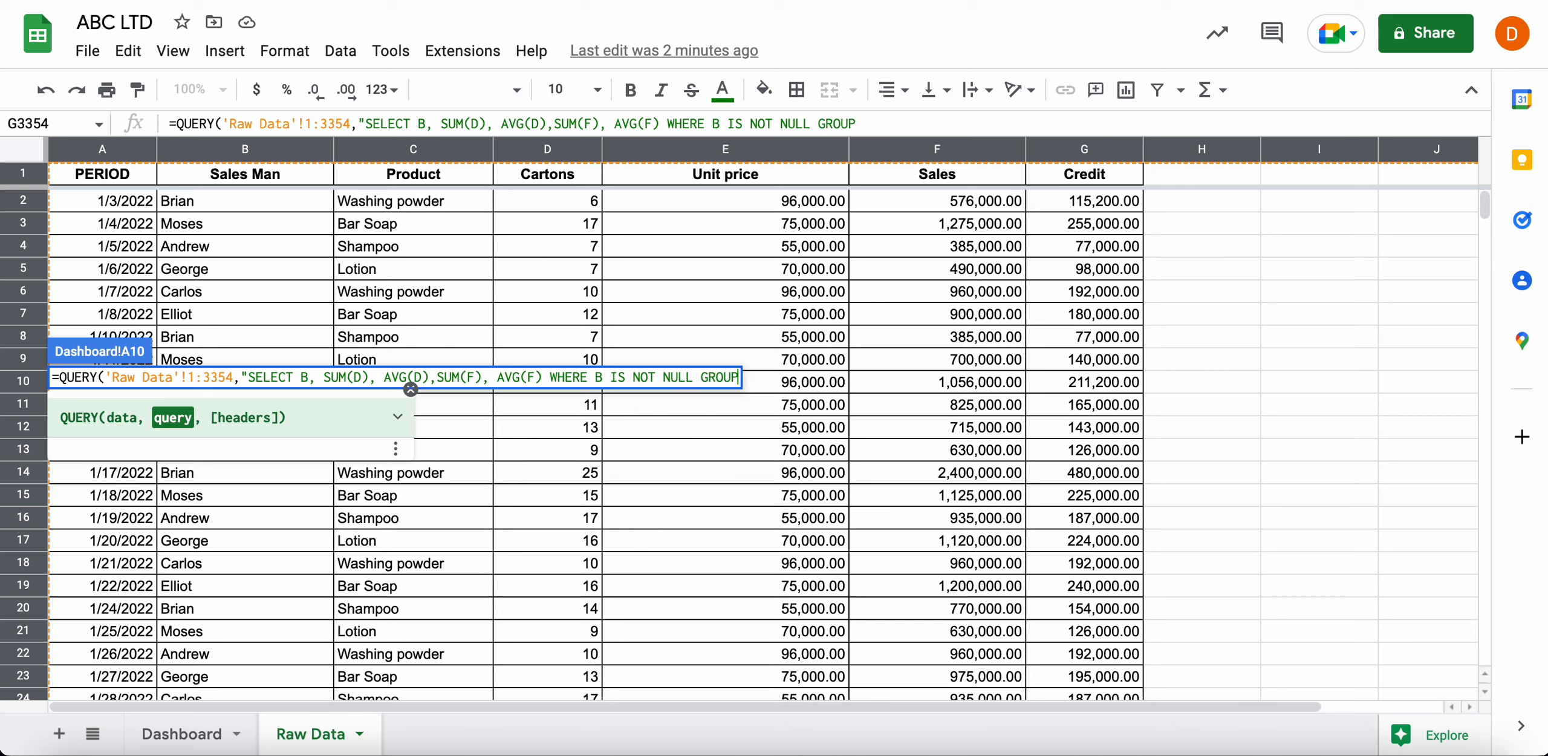
type(" BY B\")")
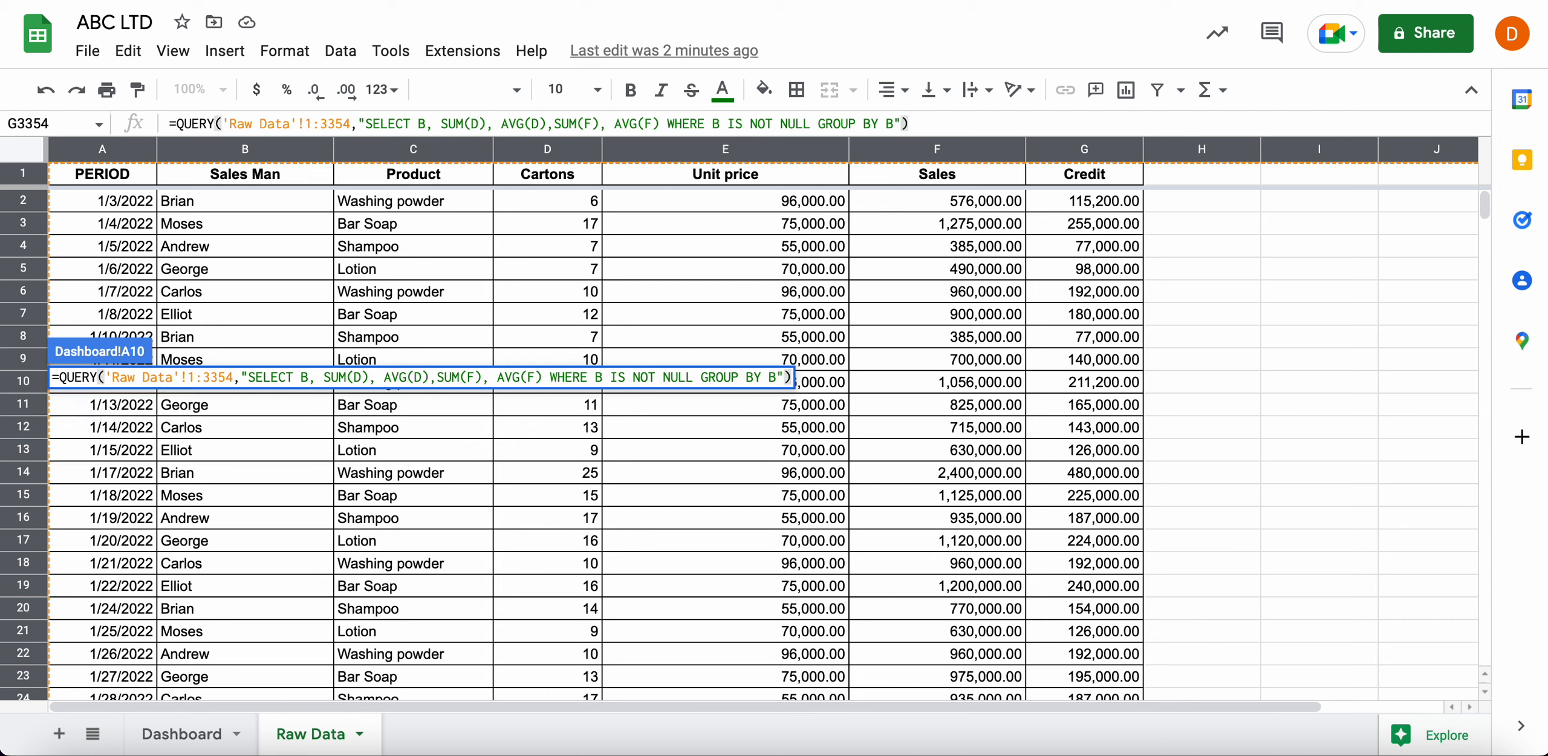
key("Return")
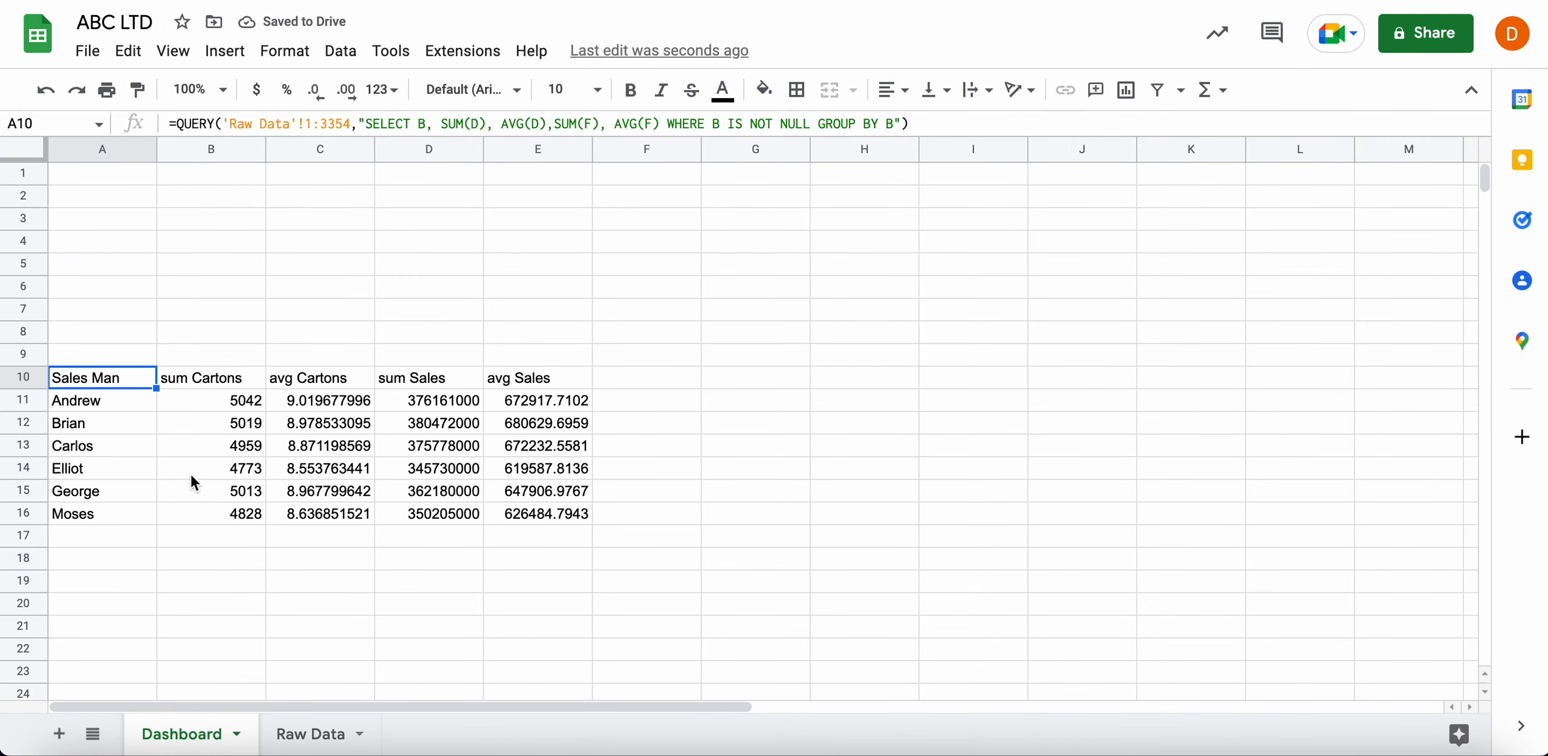
Make the summary table's header row A10:E10 bold and centre-aligned
left_click_drag(131, 381, 550, 384)
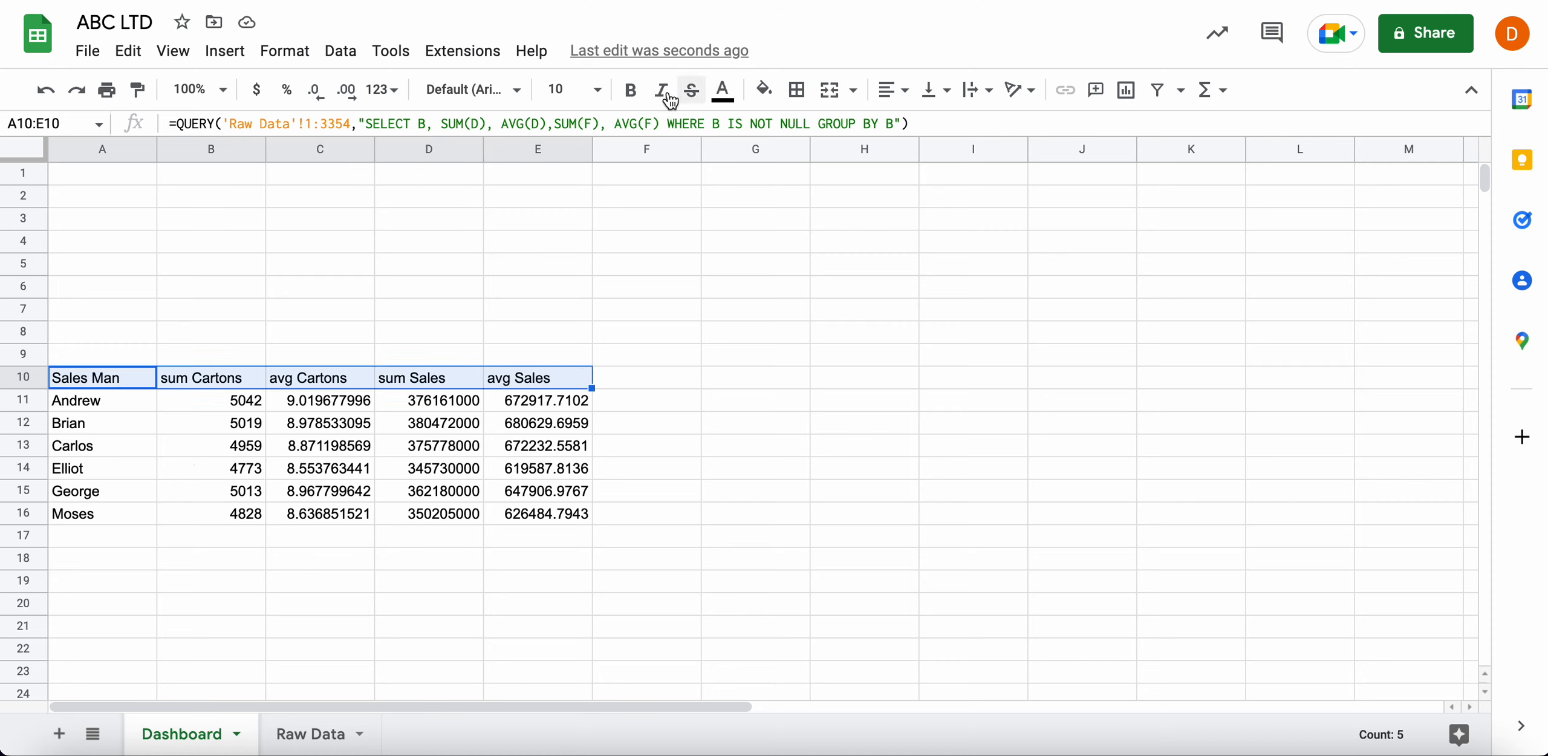
left_click(630, 91)
left_click(890, 91)
left_click(913, 126)
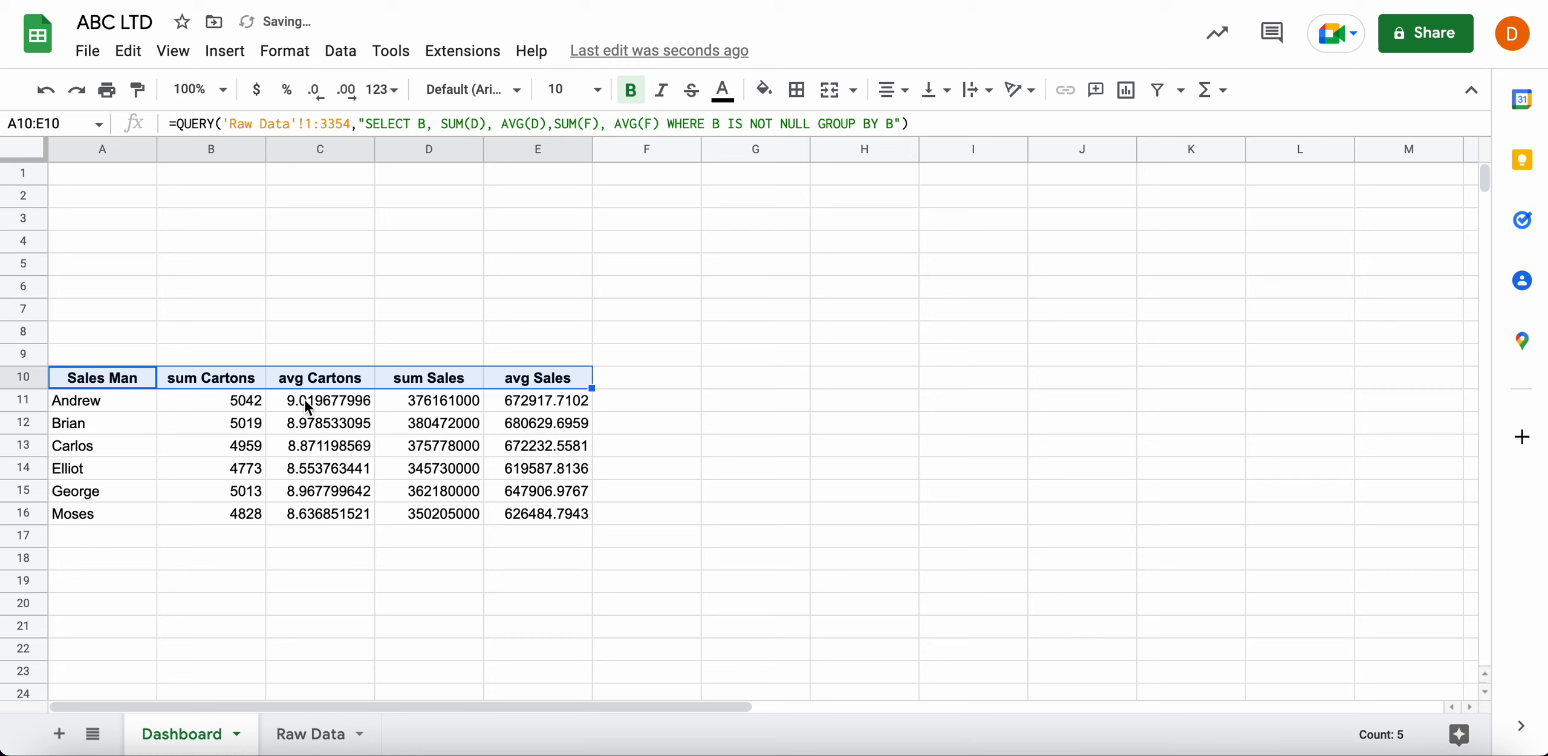
Format the summary figures in B11:E16 as numbers with no decimal places
left_click_drag(261, 407, 532, 515)
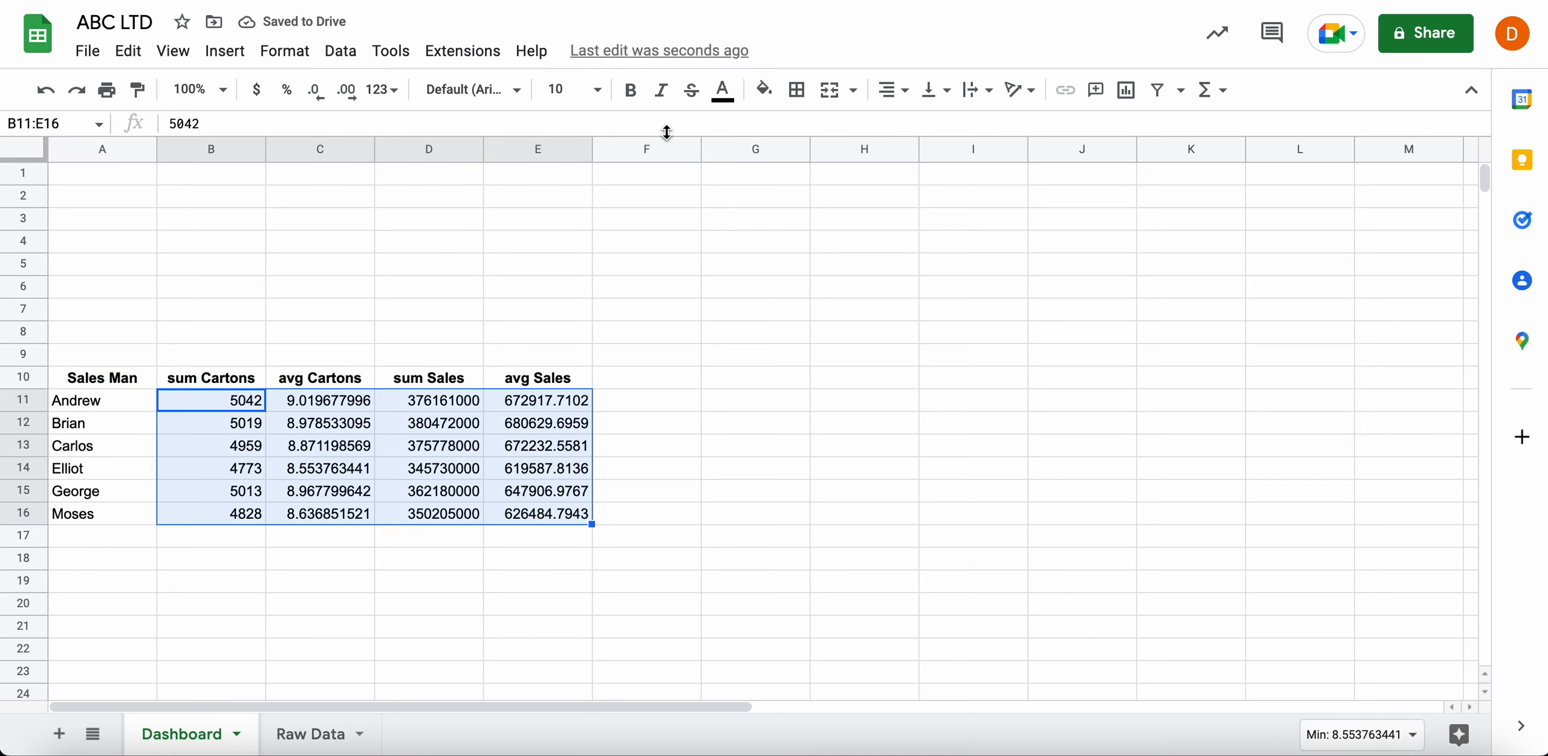
left_click(386, 90)
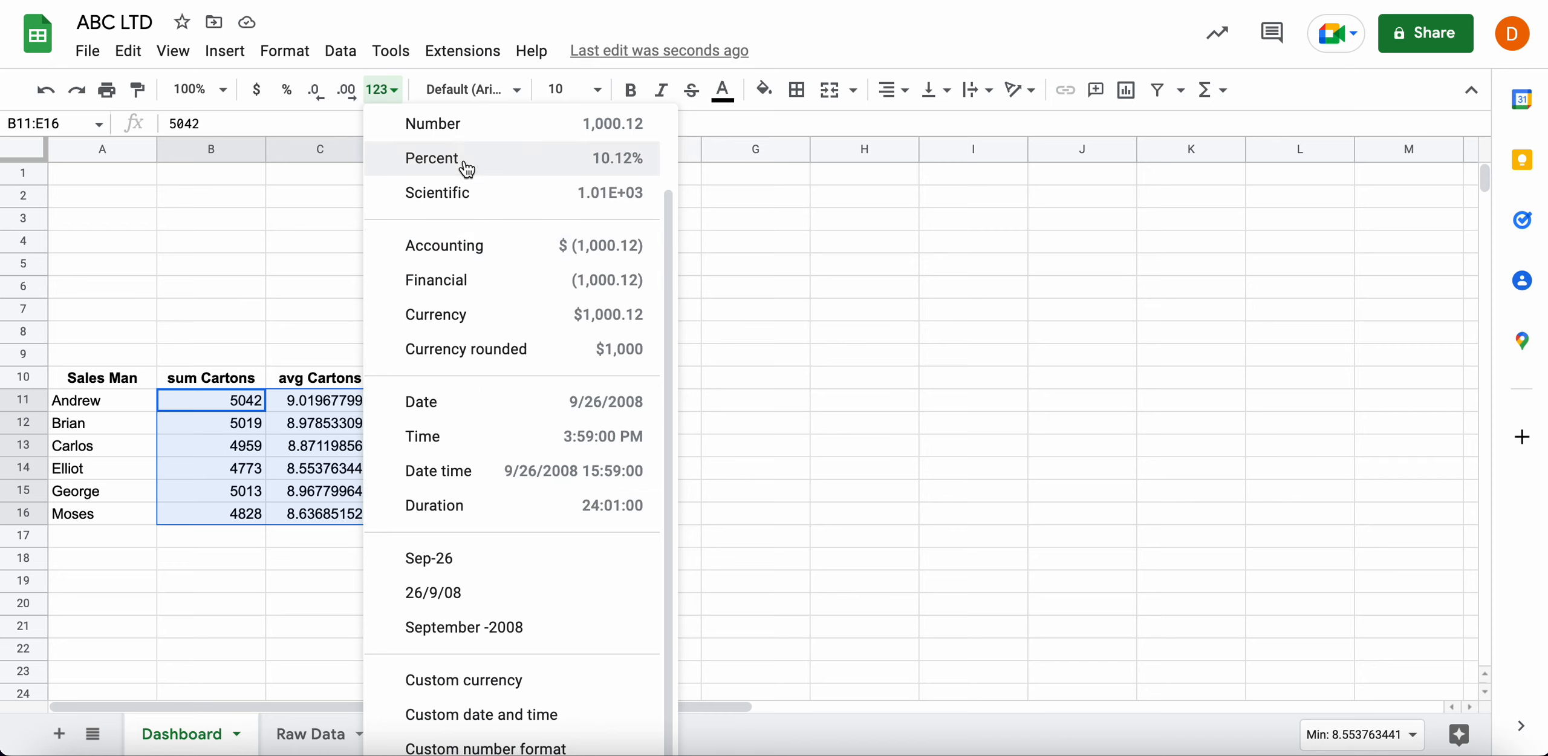
left_click(512, 124)
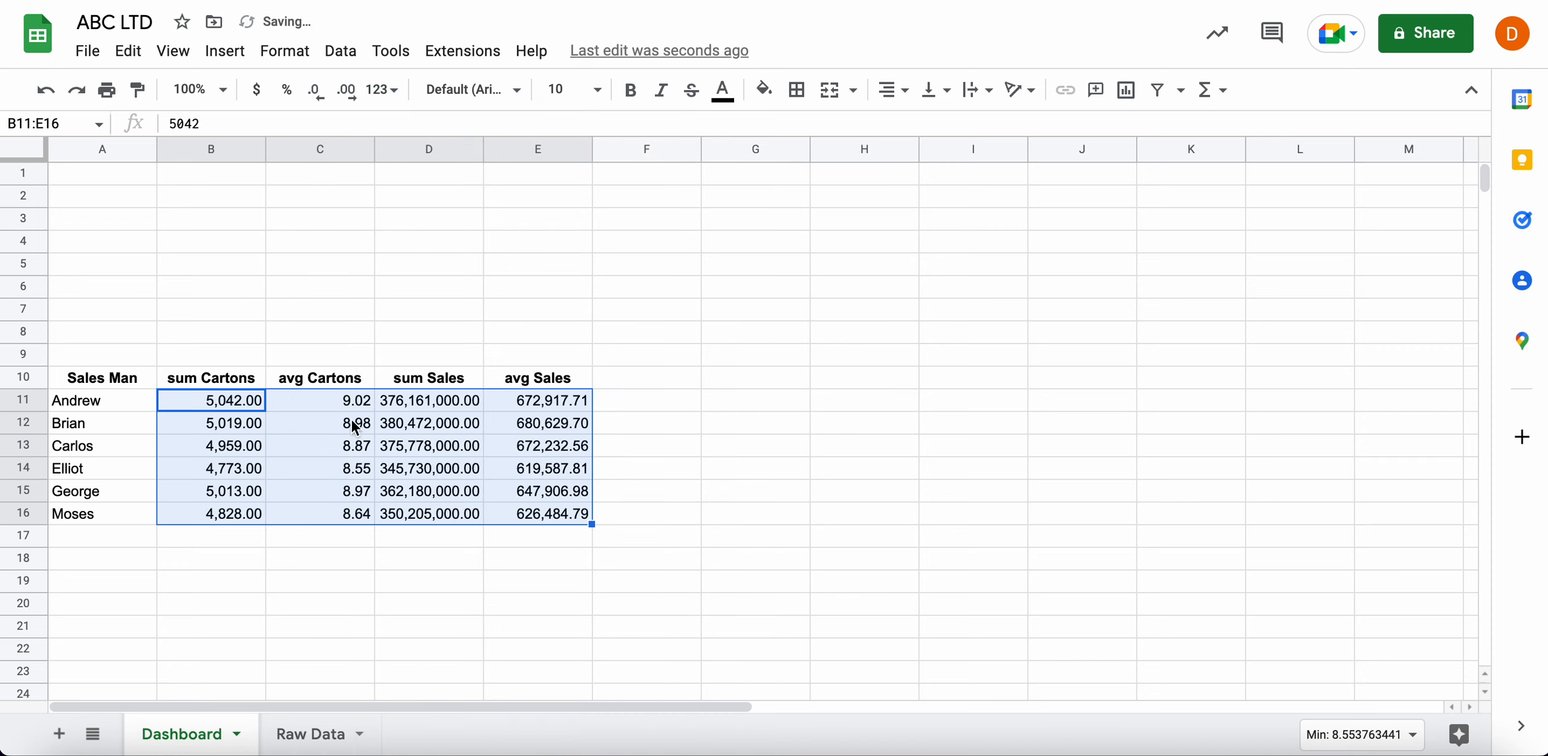
left_click(350, 104)
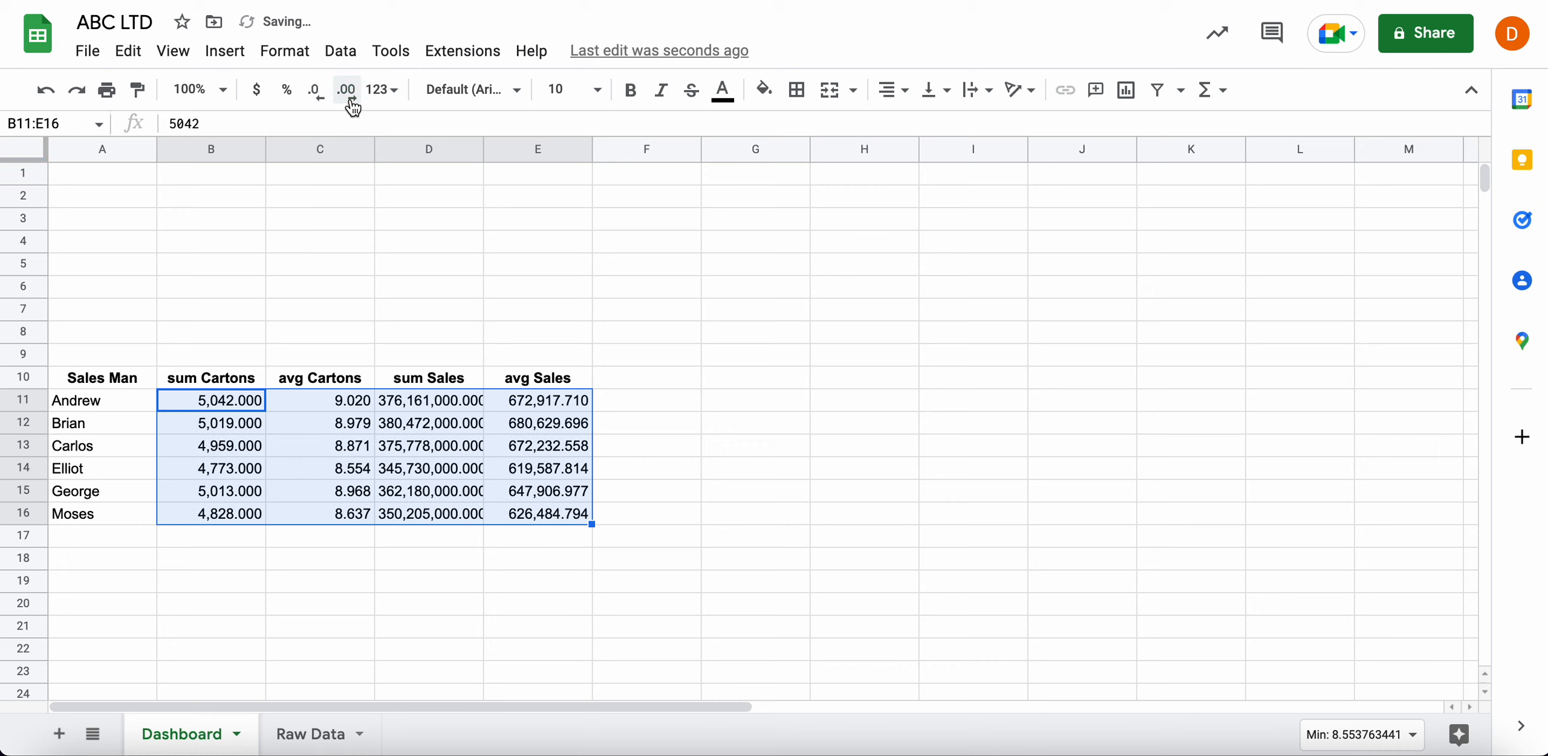
left_click(327, 98)
left_click(327, 98)
left_click(327, 99)
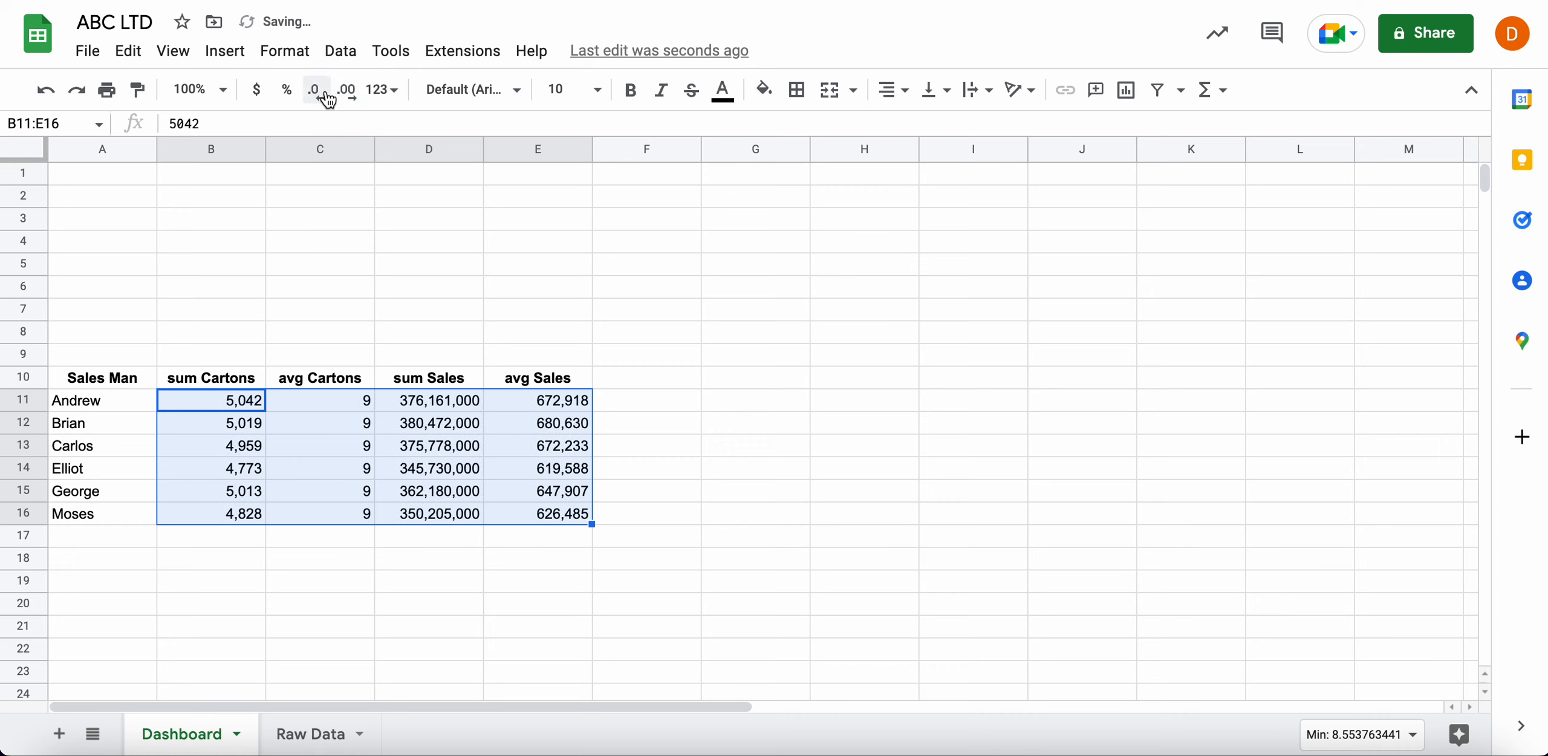
Show the average cartons in C11:C16 with two decimal places
left_click(415, 491)
left_click_drag(368, 402, 364, 519)
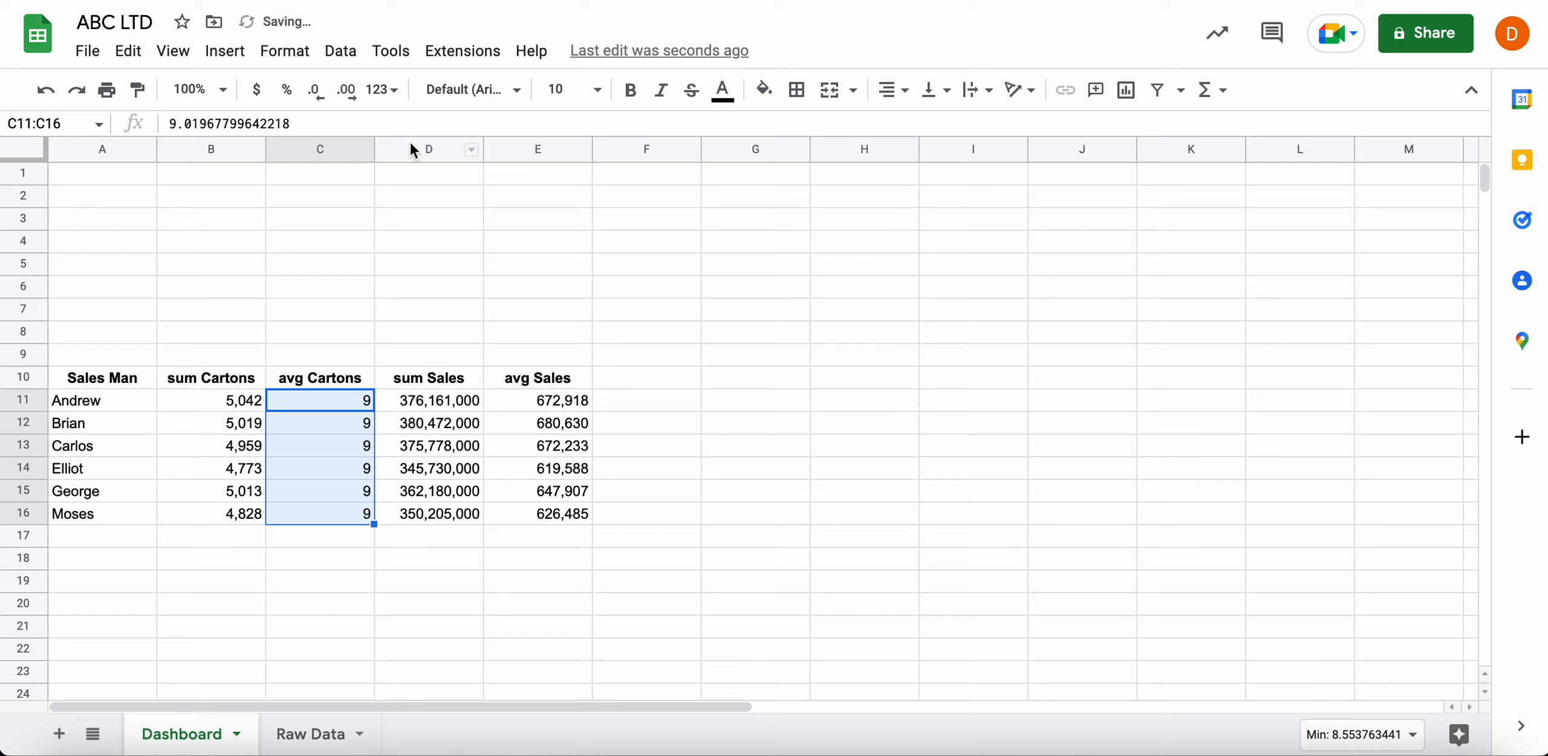
left_click(336, 100)
left_click(340, 101)
left_click(711, 540)
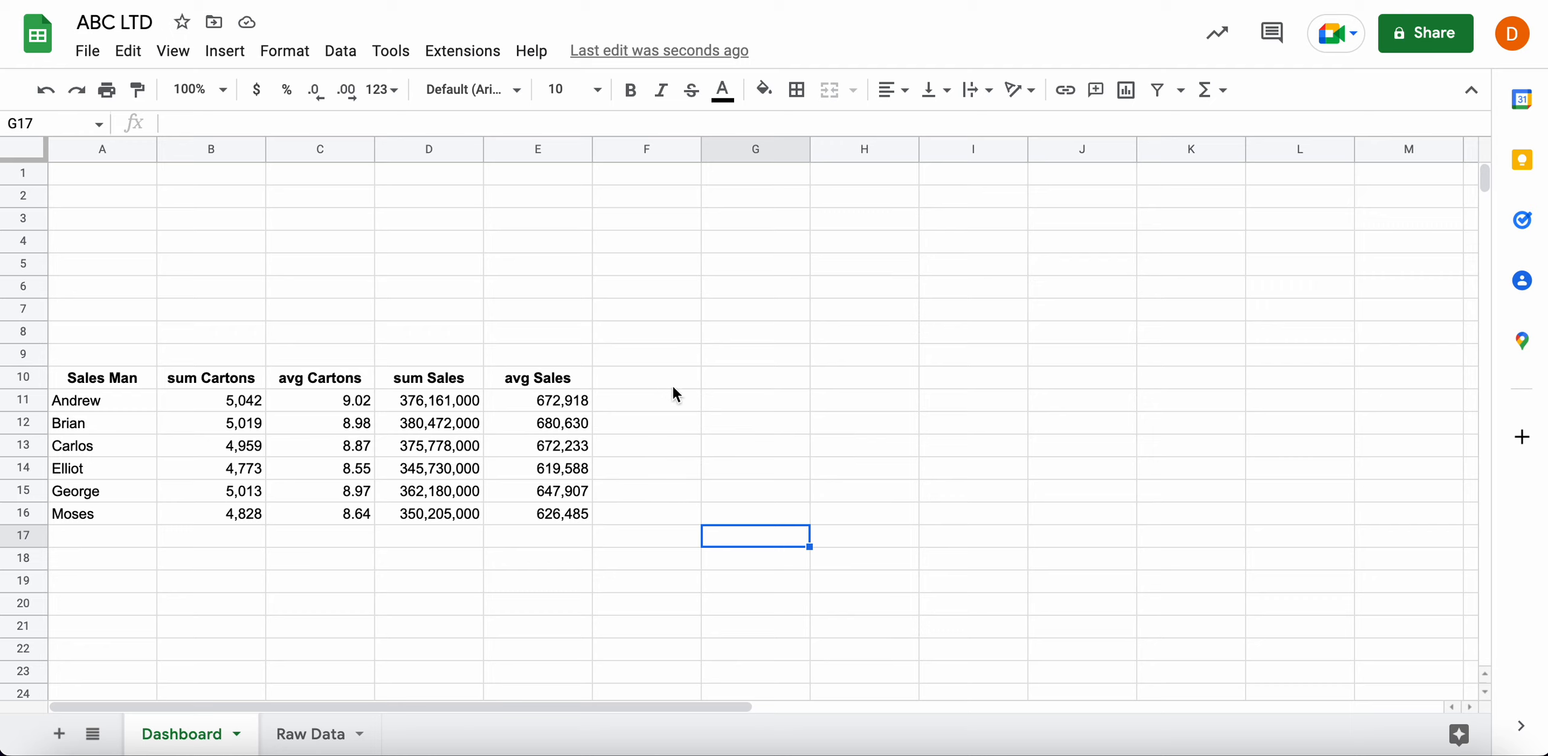
Add a "Month" header in cell H1 of the Raw Data sheet
left_click(312, 747)
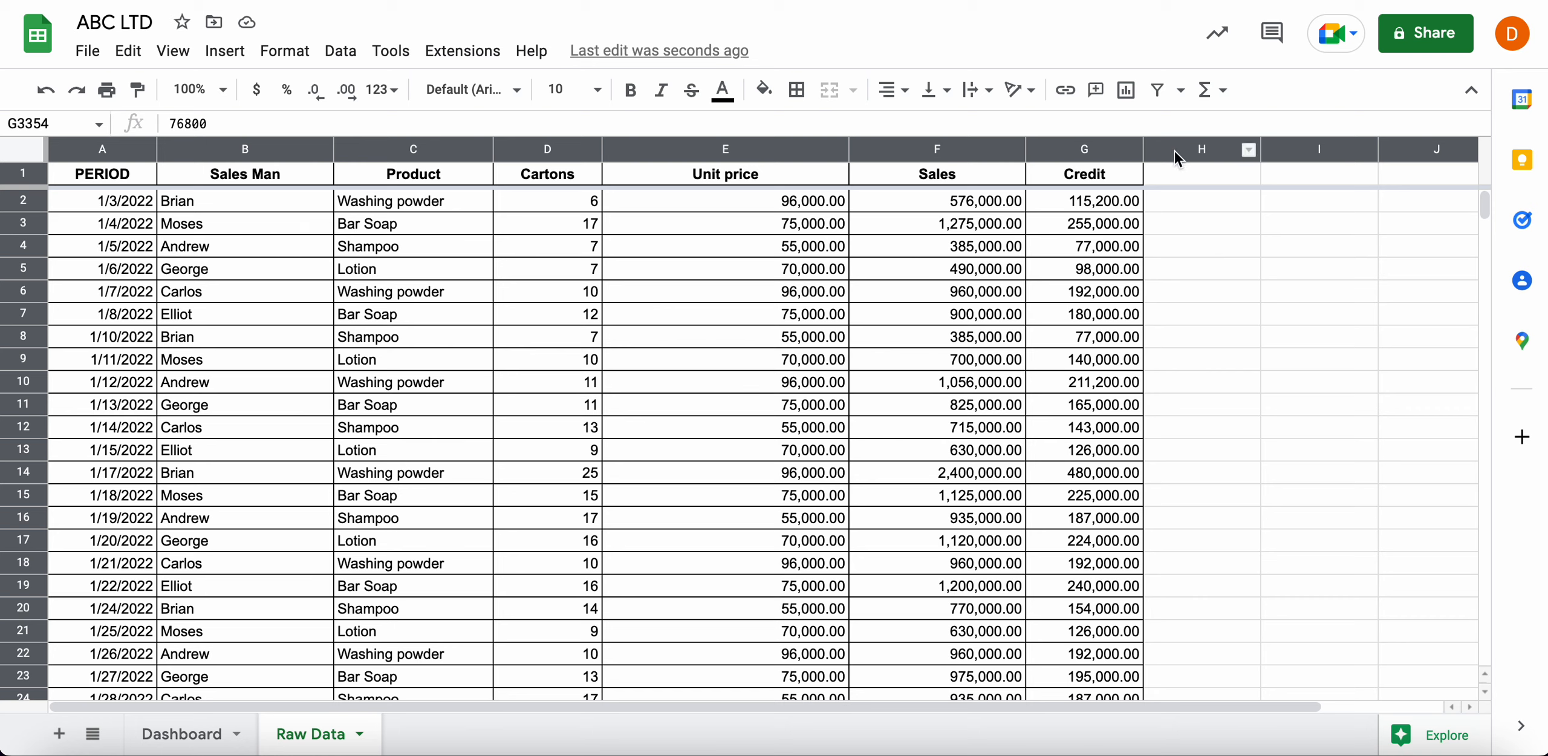
left_click(1209, 173)
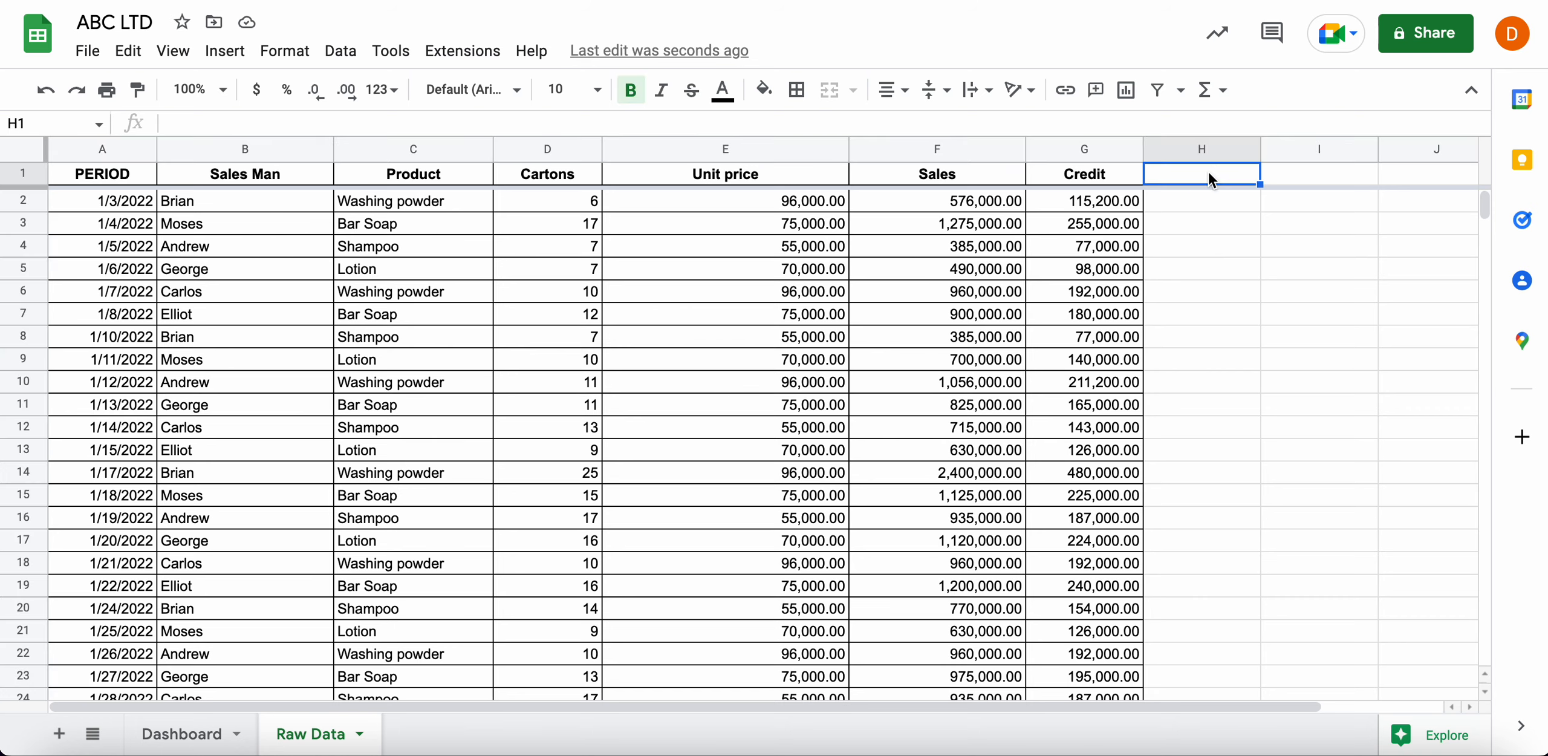
type("Month")
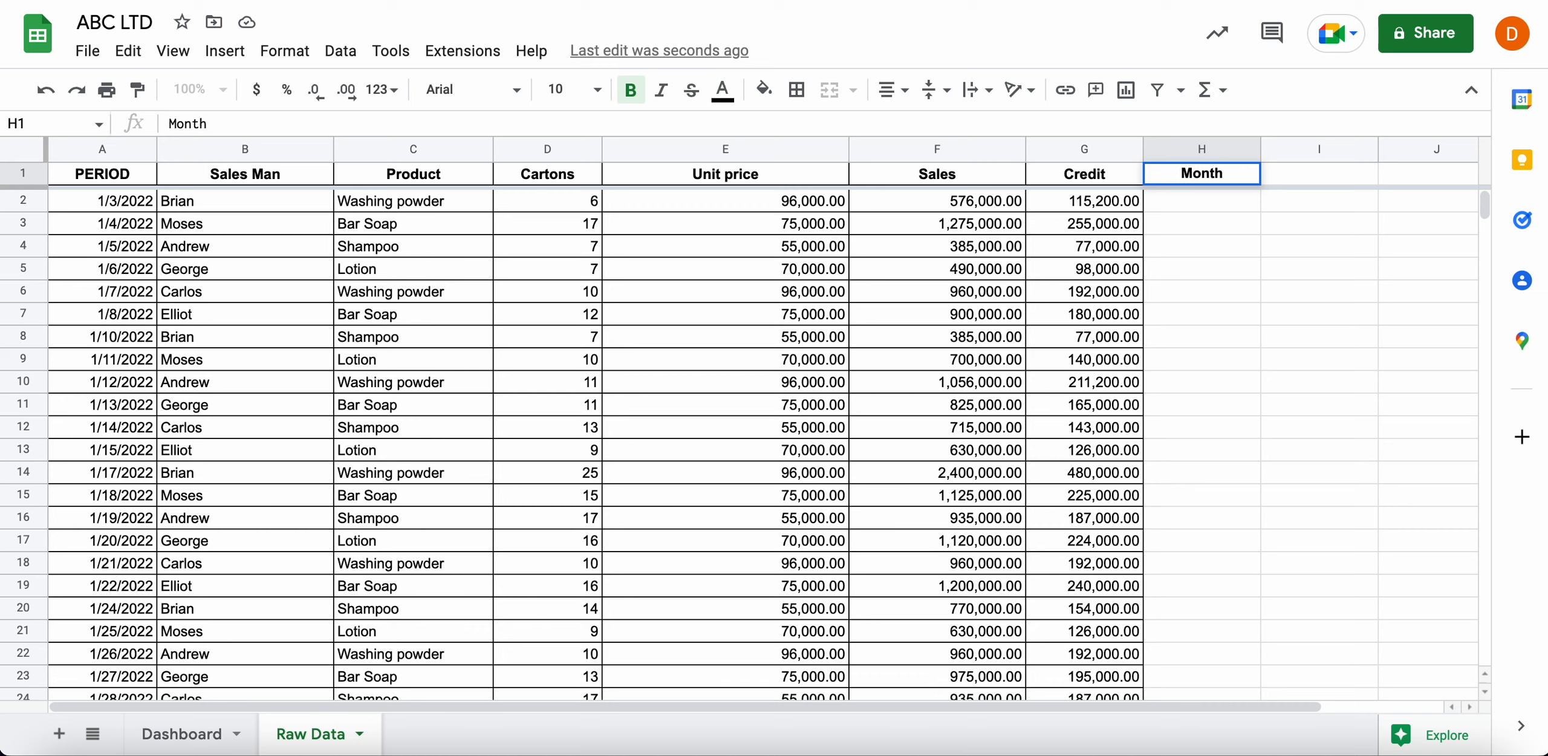
key("Return")
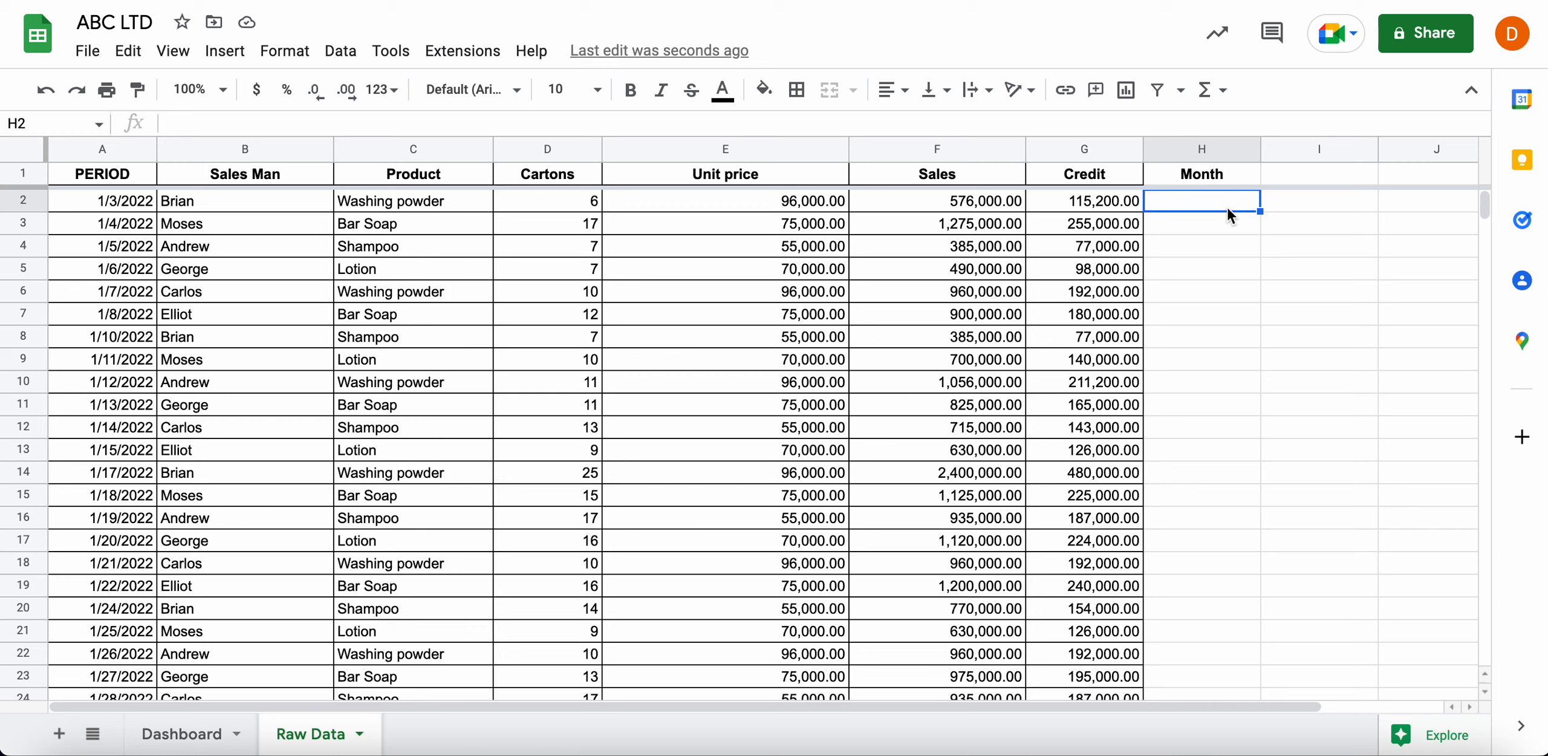
Enter =DATE(YEAR(A2),MONTH(A2),1) in cell H2 of the Raw Data sheet and fill it down the Month column
type("=")
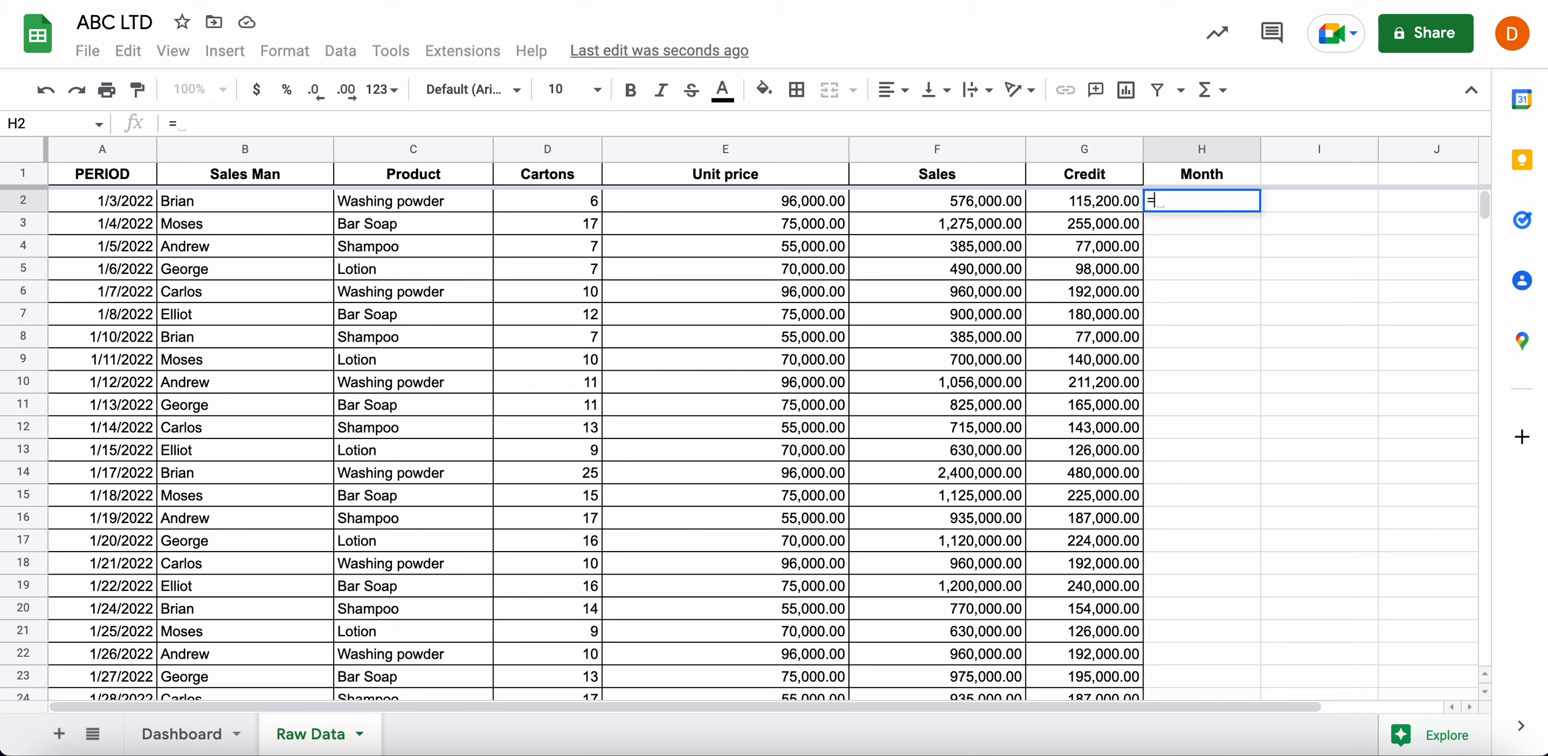
type("Date(")
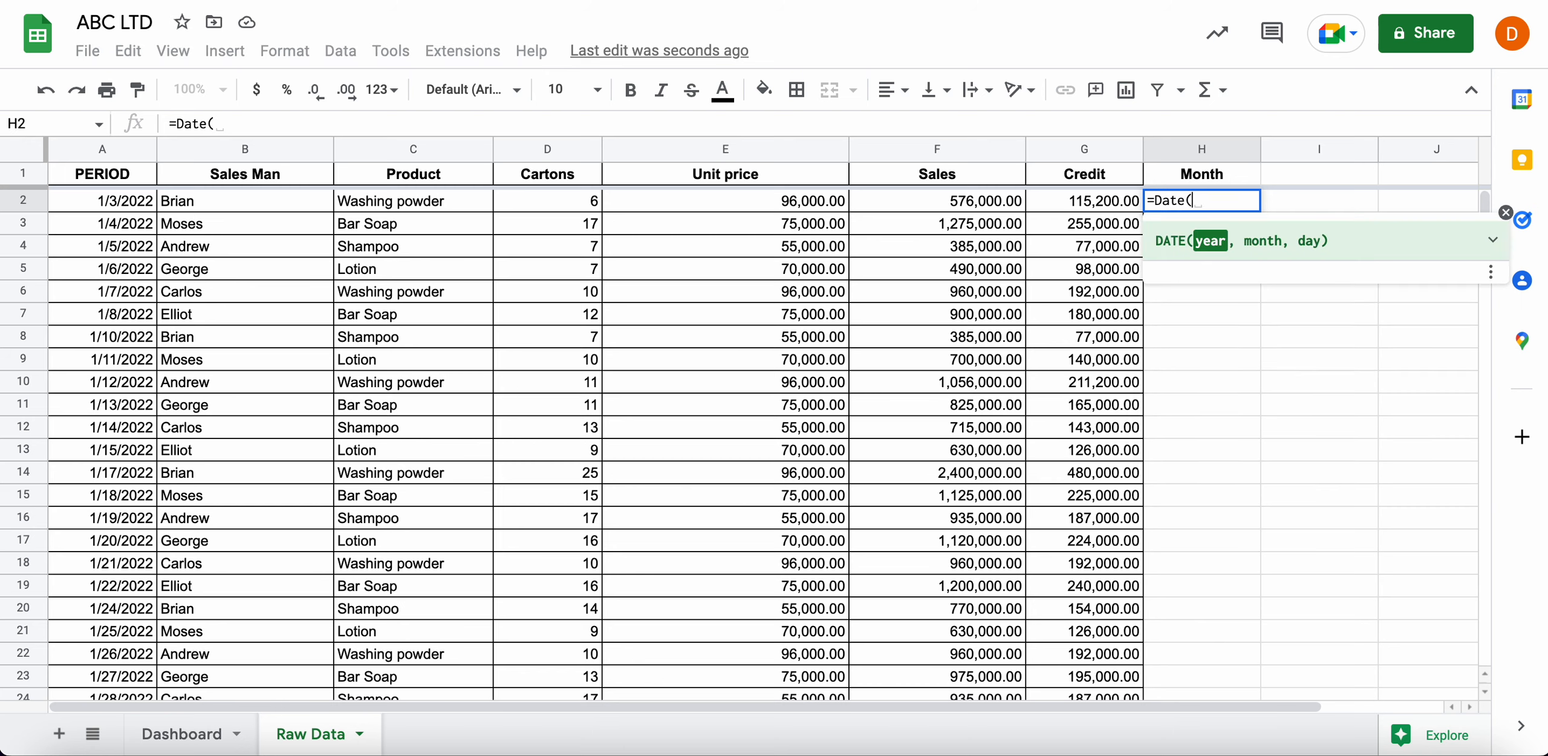
type("year(")
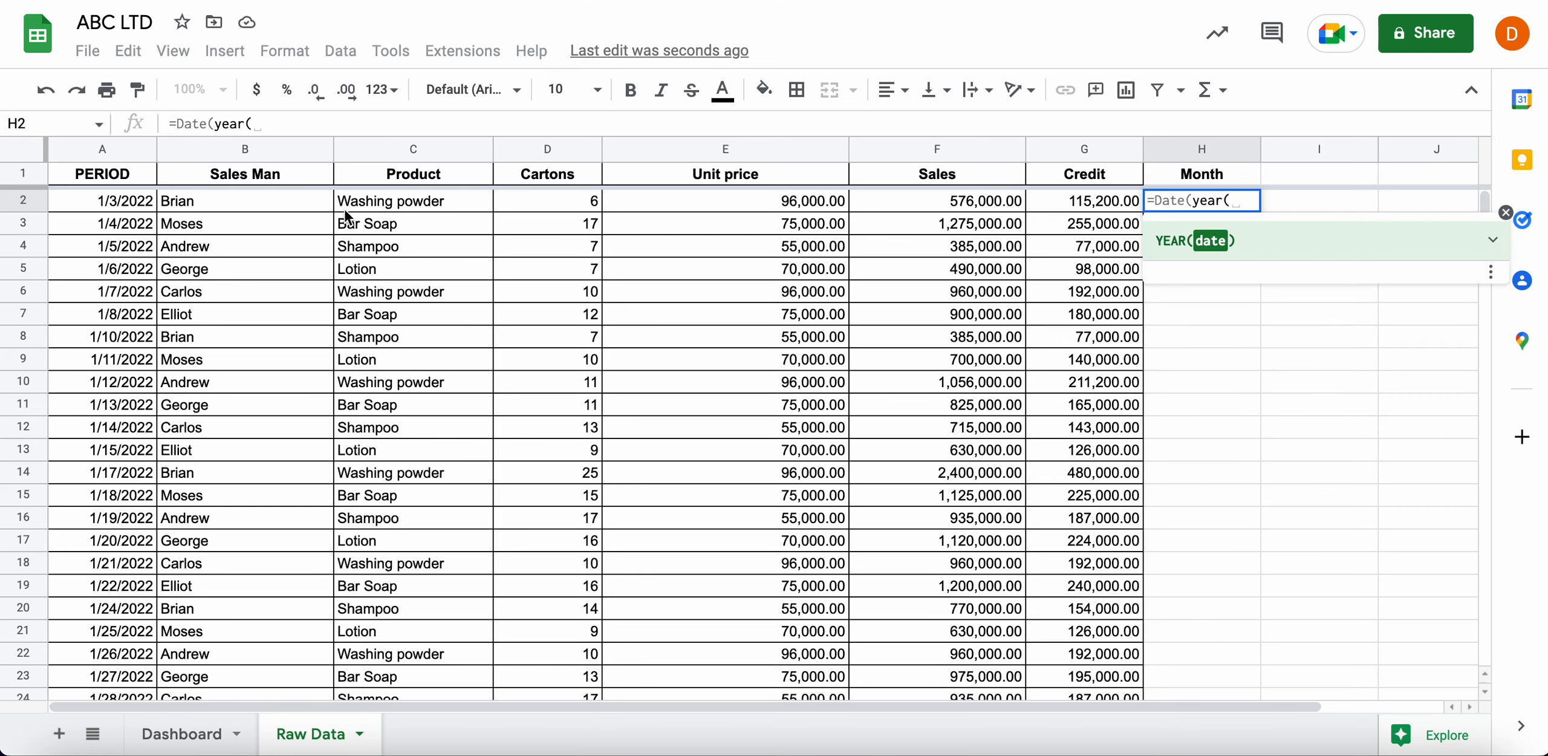
left_click(117, 206)
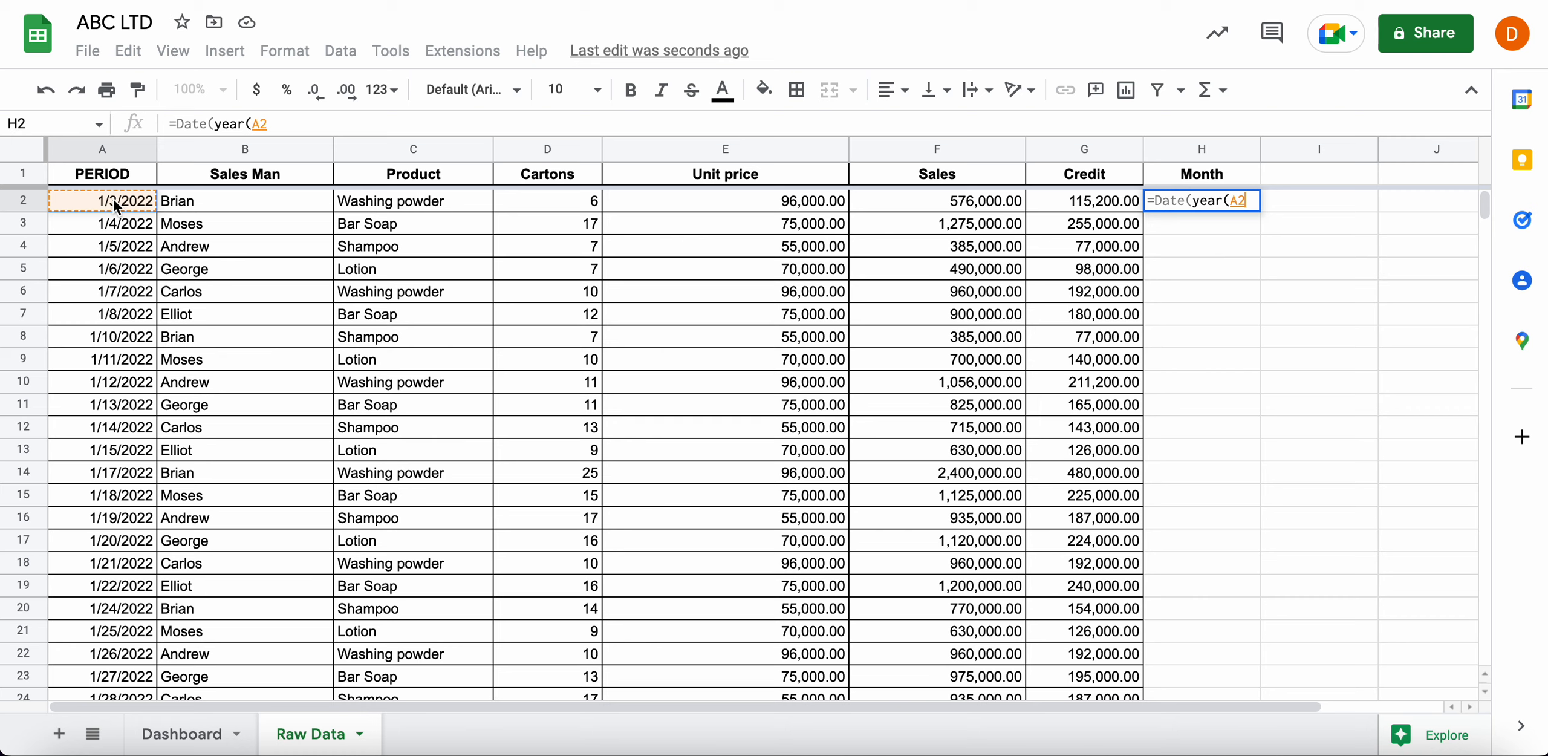
type("), month")
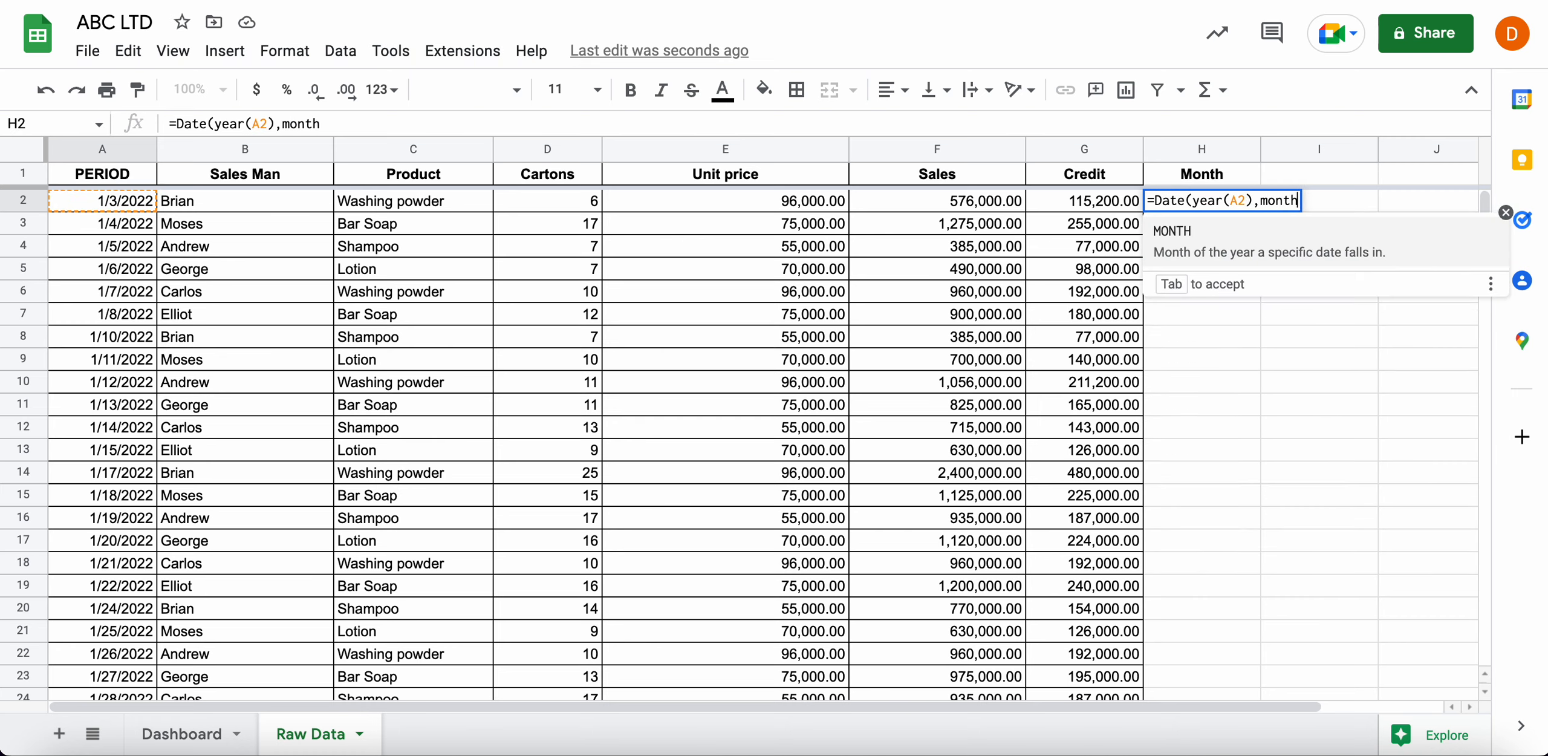
type("(")
left_click(126, 212)
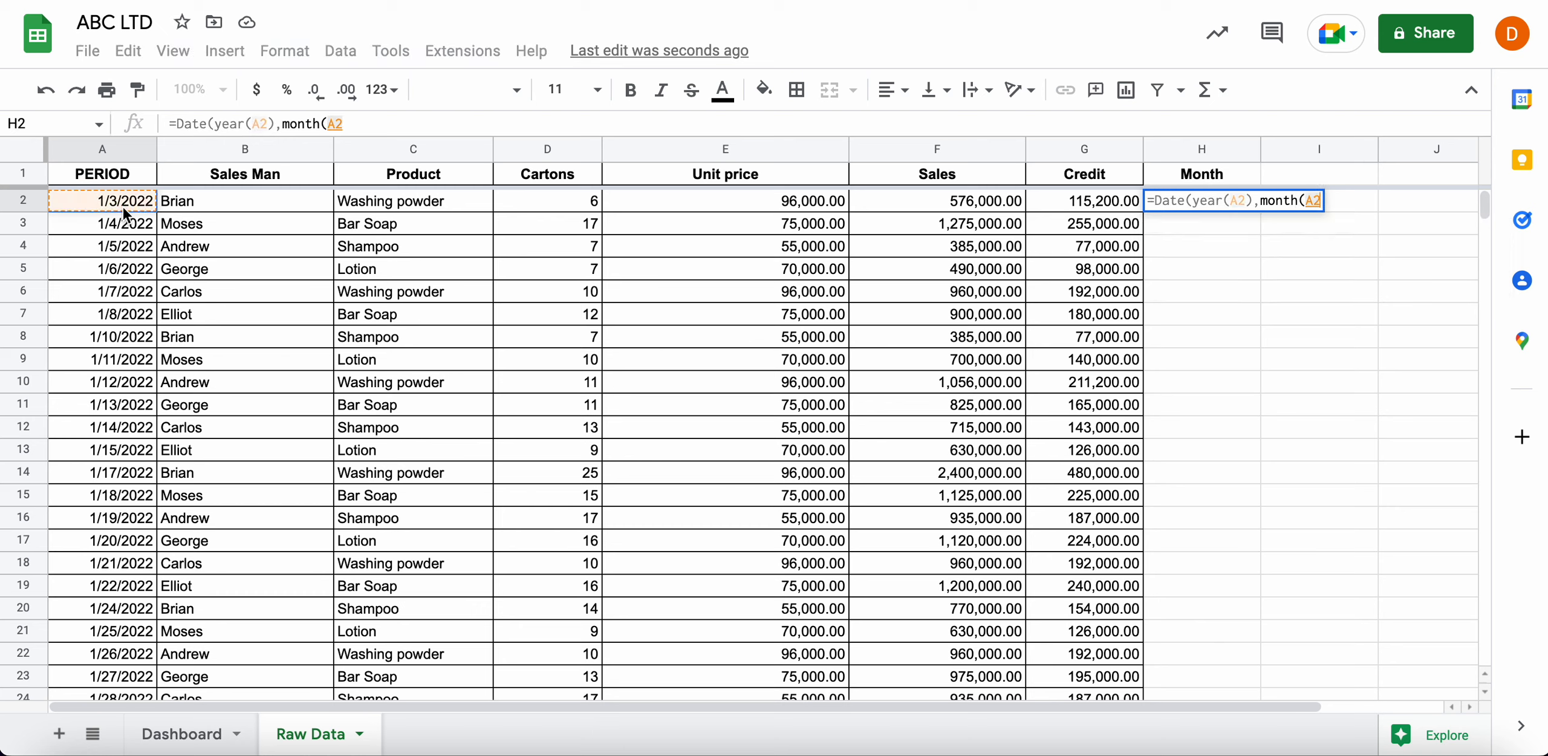
type(")")
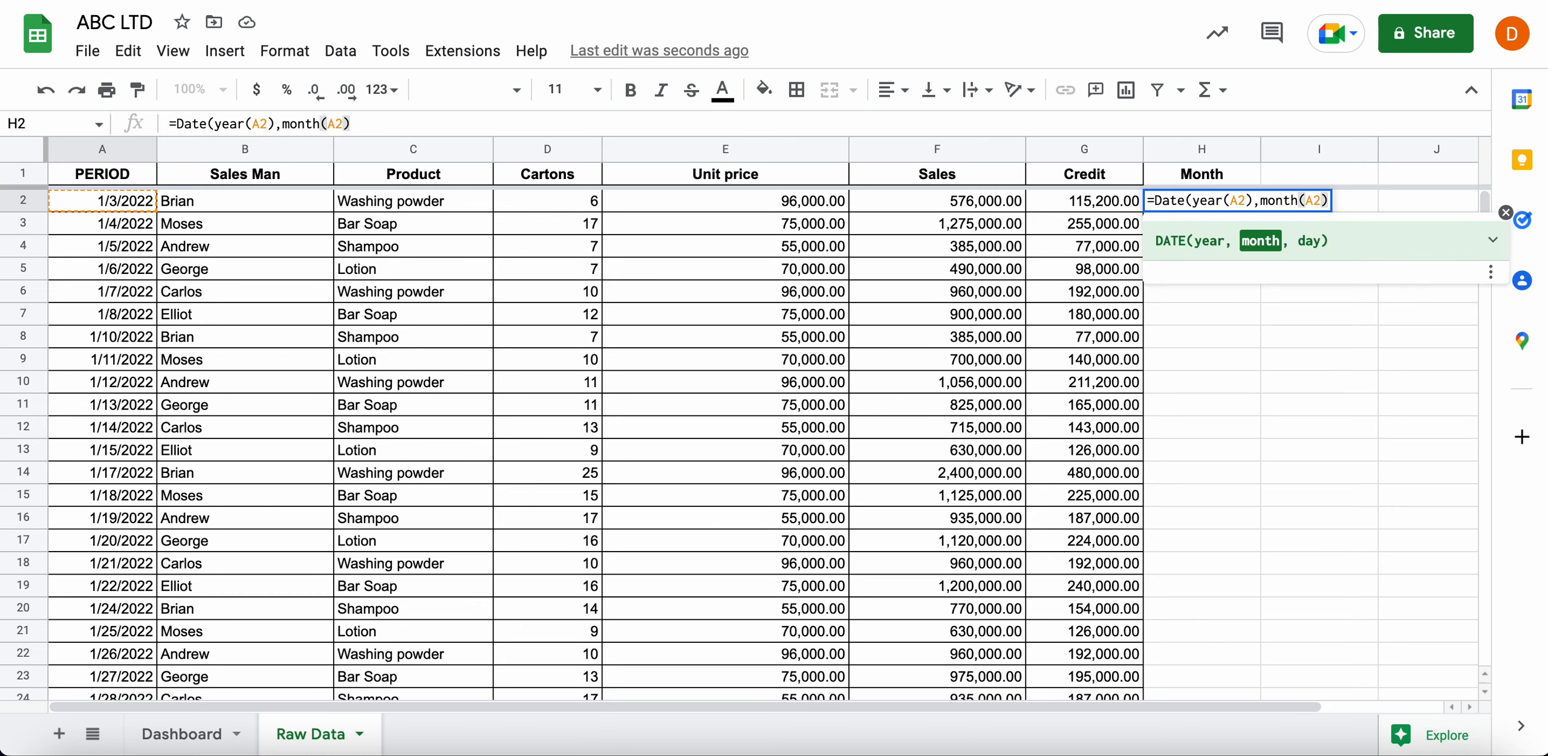
type(",1)")
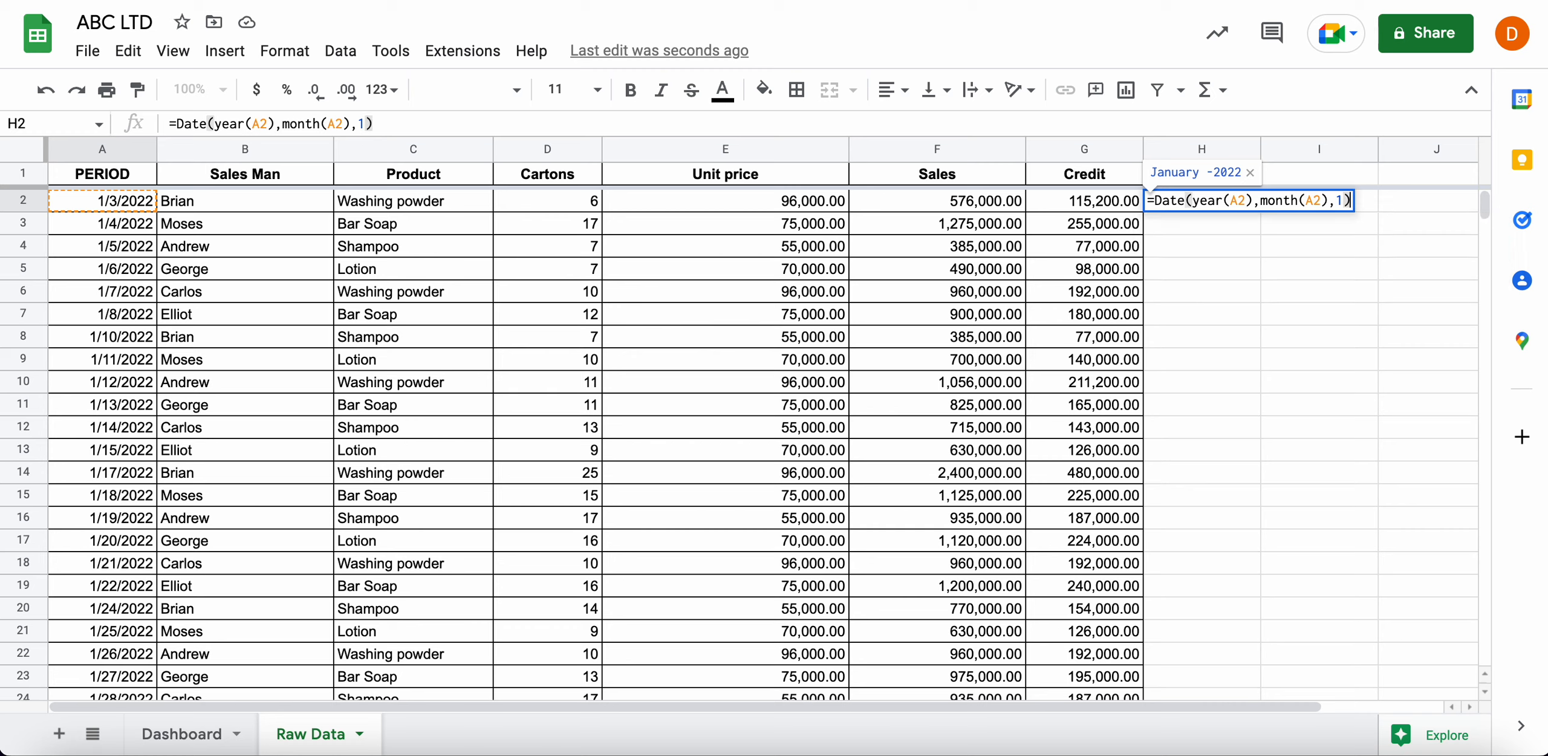
key("Return")
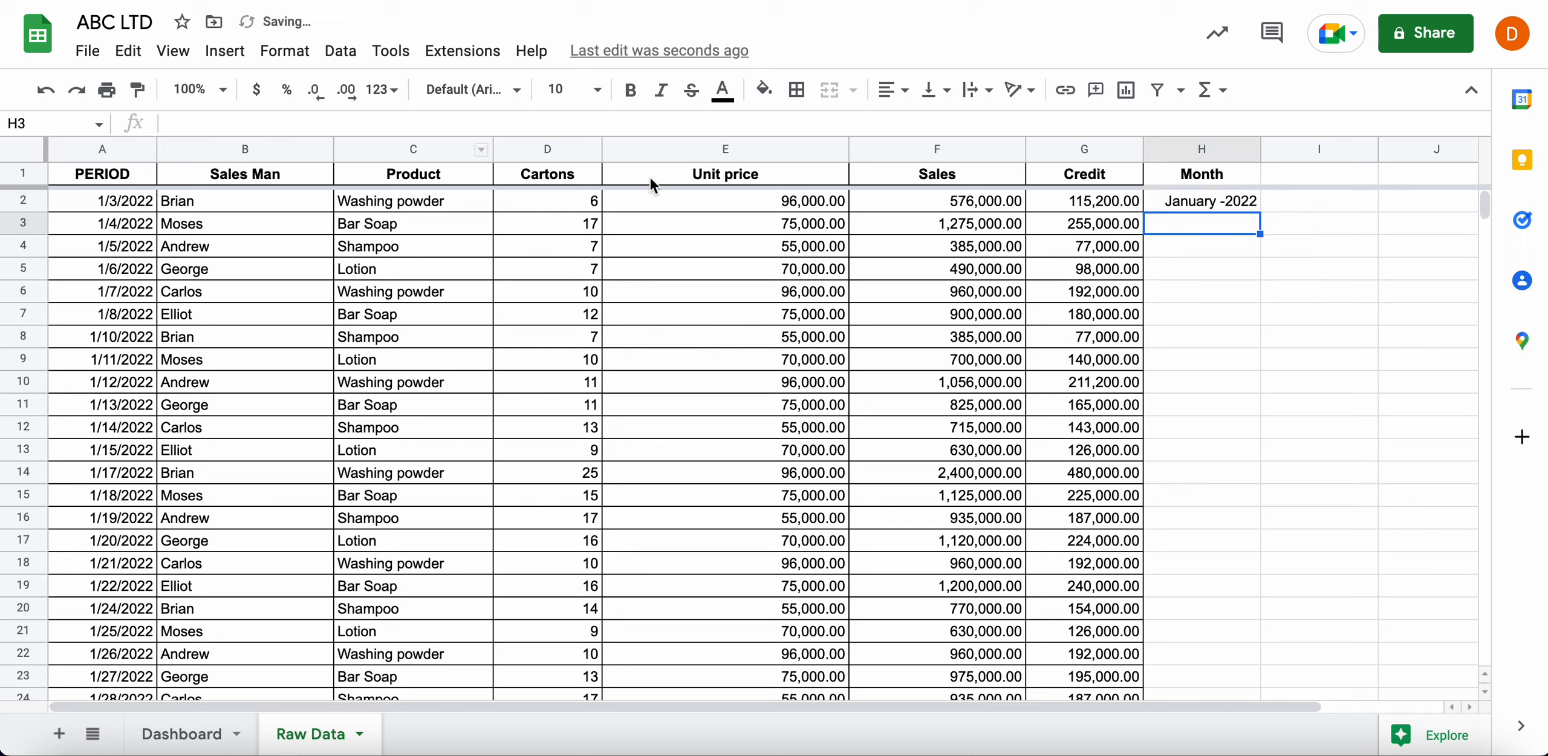
left_click(1201, 207)
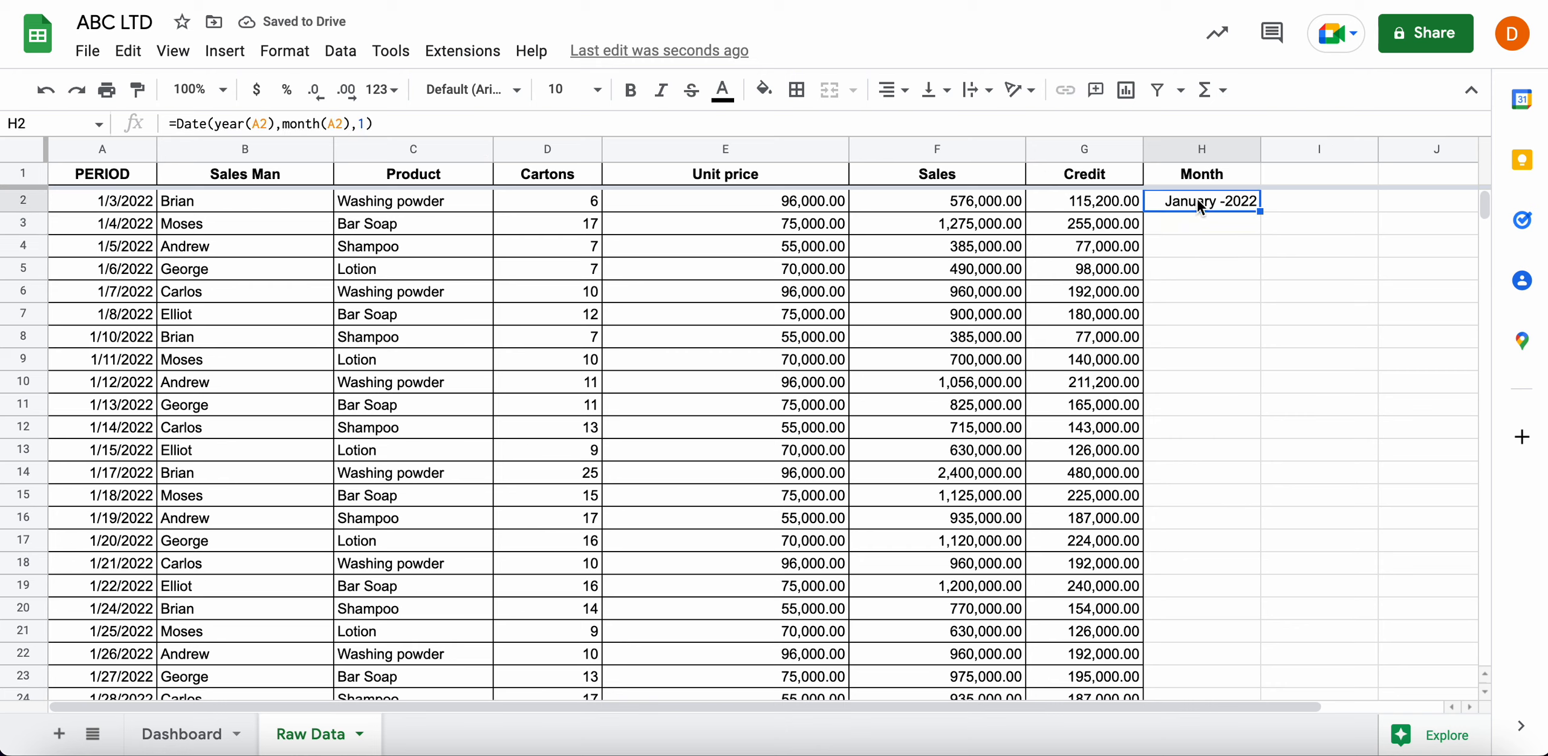
double_click(1260, 211)
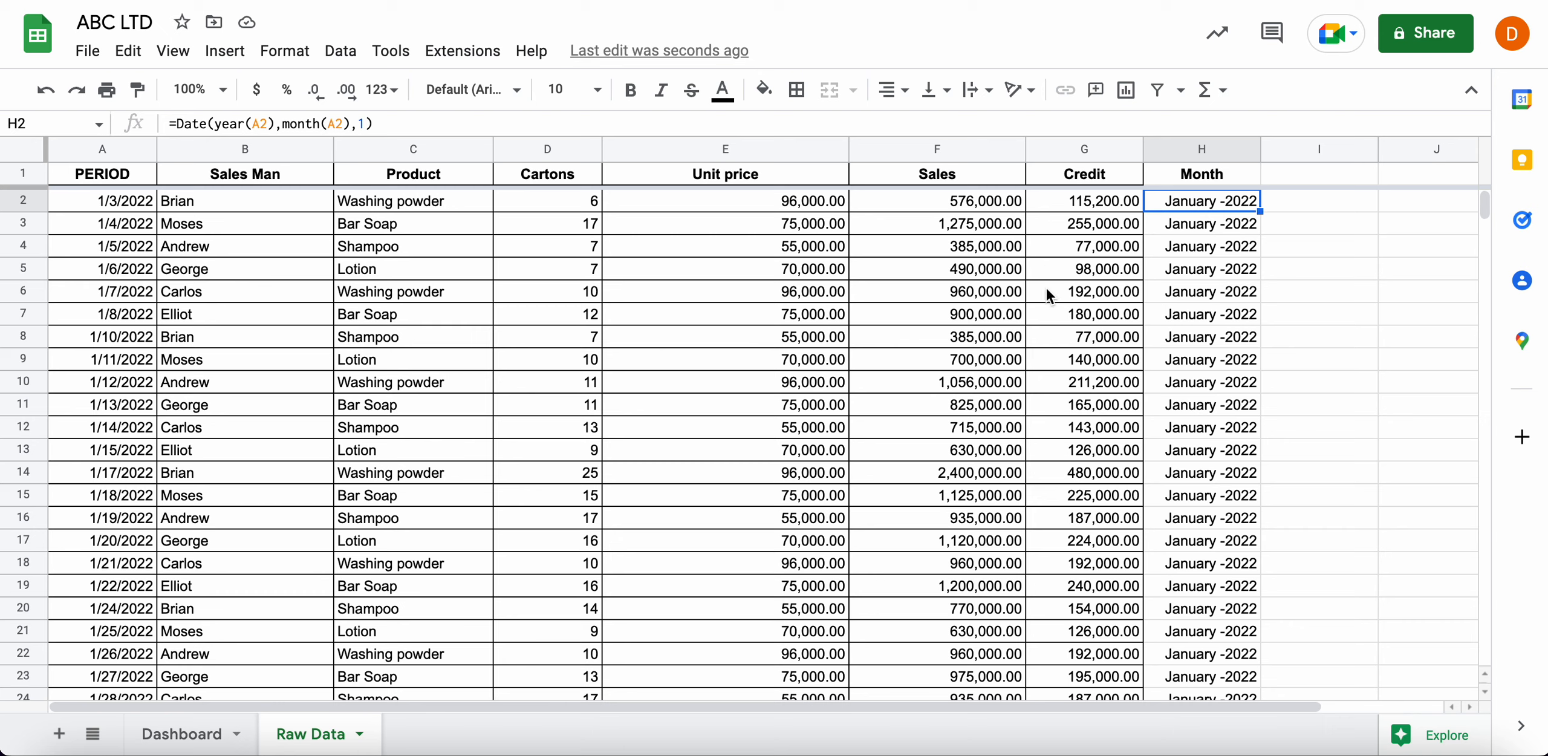
Switch to the Dashboard sheet and select cell H10
left_click(182, 733)
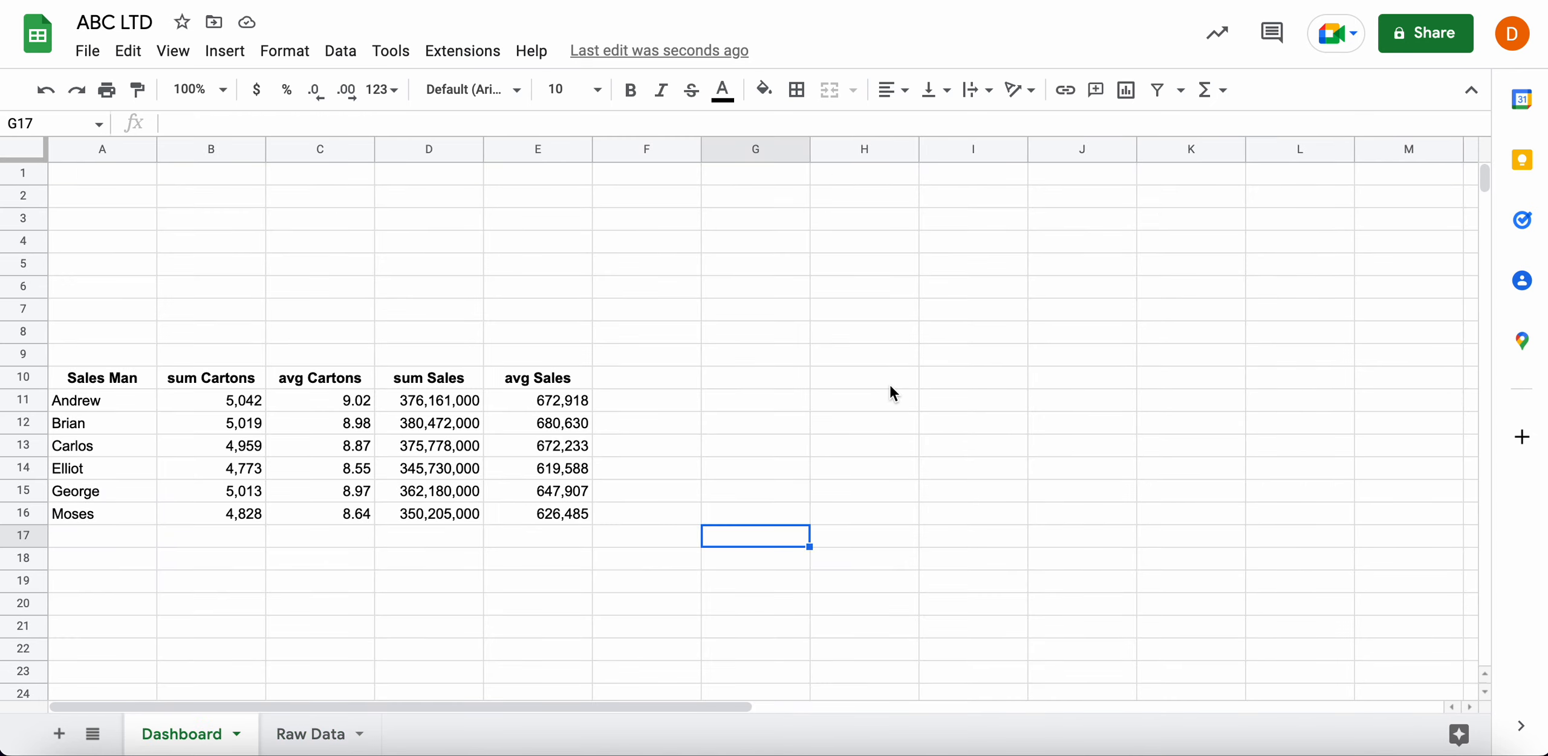
left_click(868, 387)
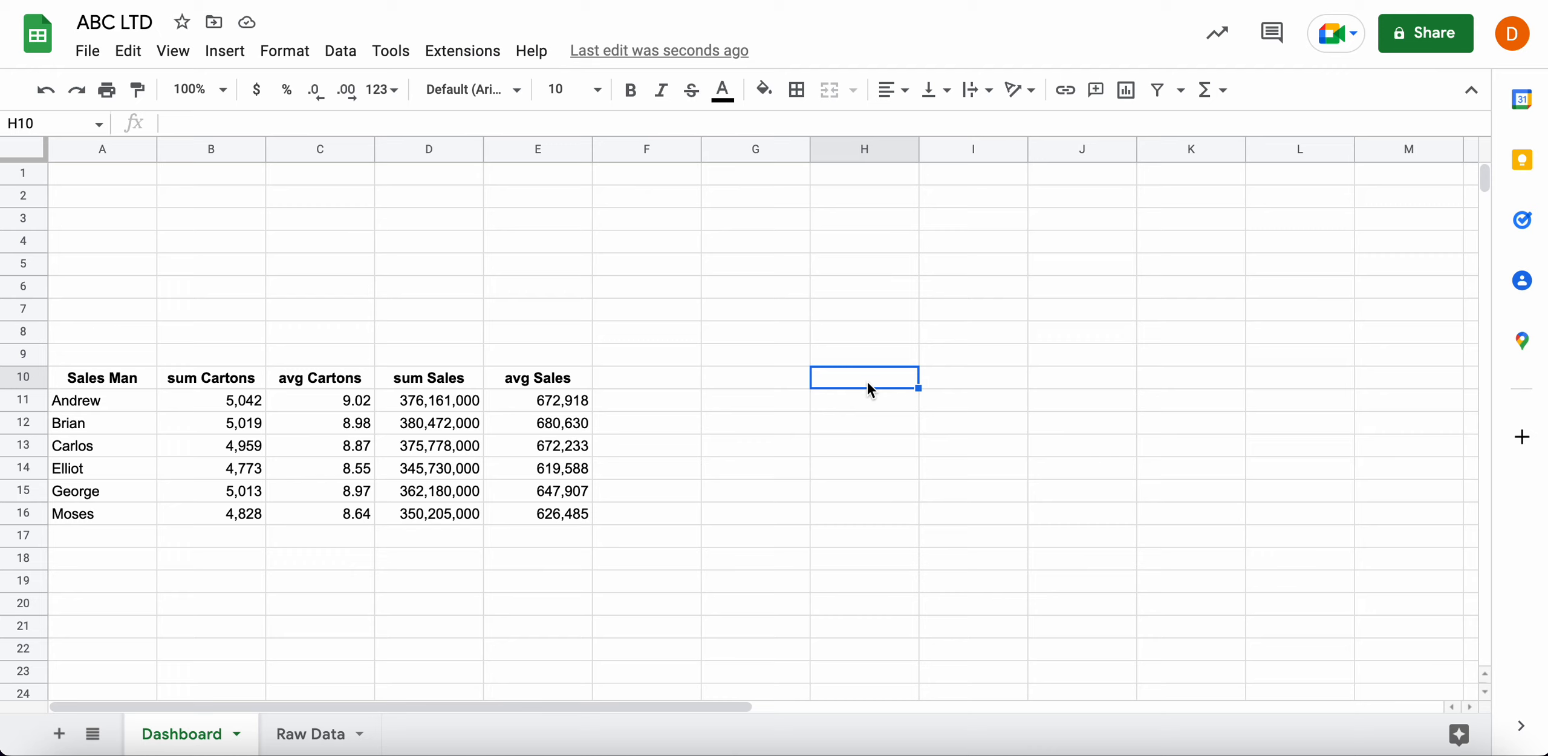
type("QUERY")
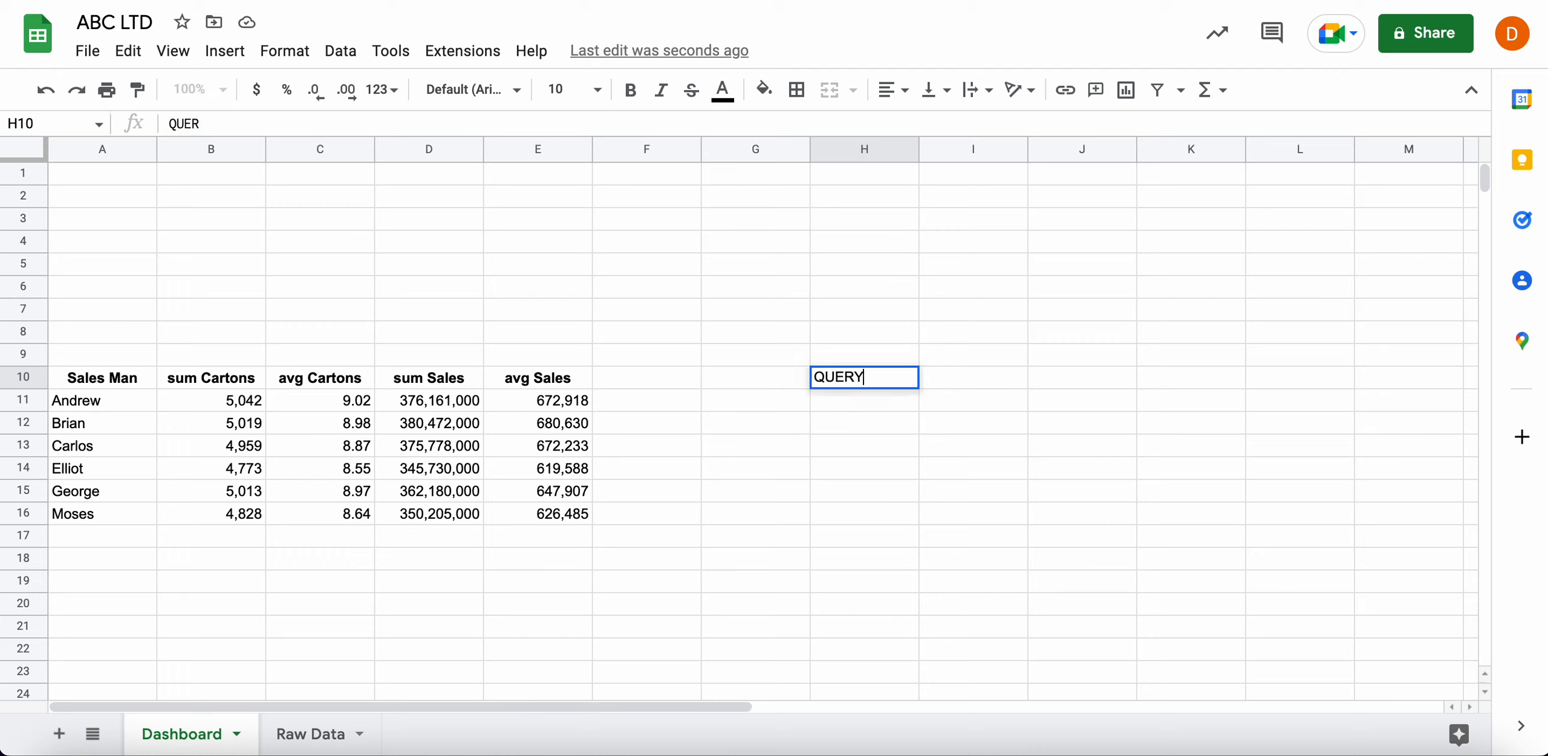
key("BackSpace")
key("BackSpace")
key("BackSpace")
key("BackSpace")
key("BackSpace")
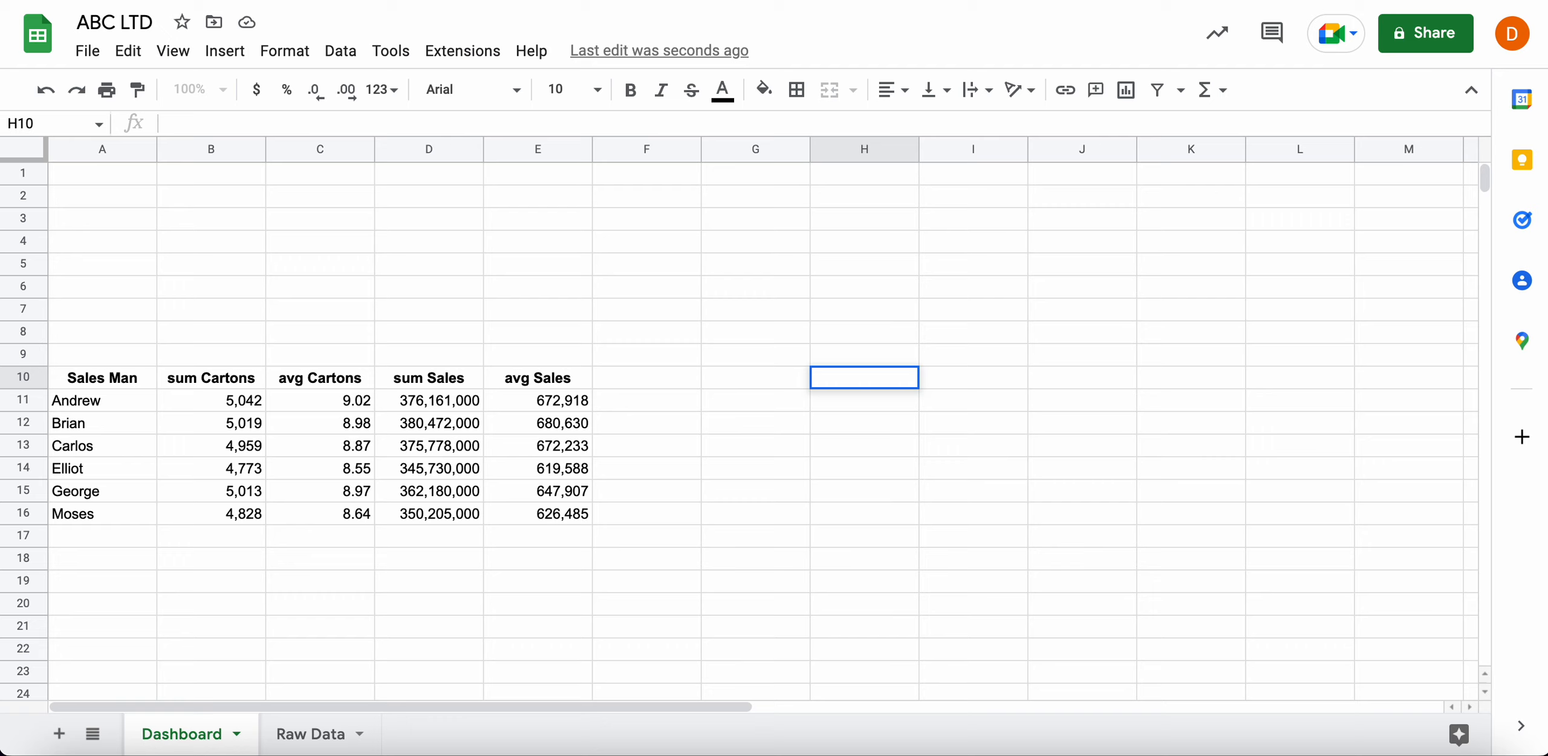
Start a QUERY formula in H10 of the Dashboard with the entire Raw Data sheet, 'Raw Data'!1:3354, as its data
type("=")
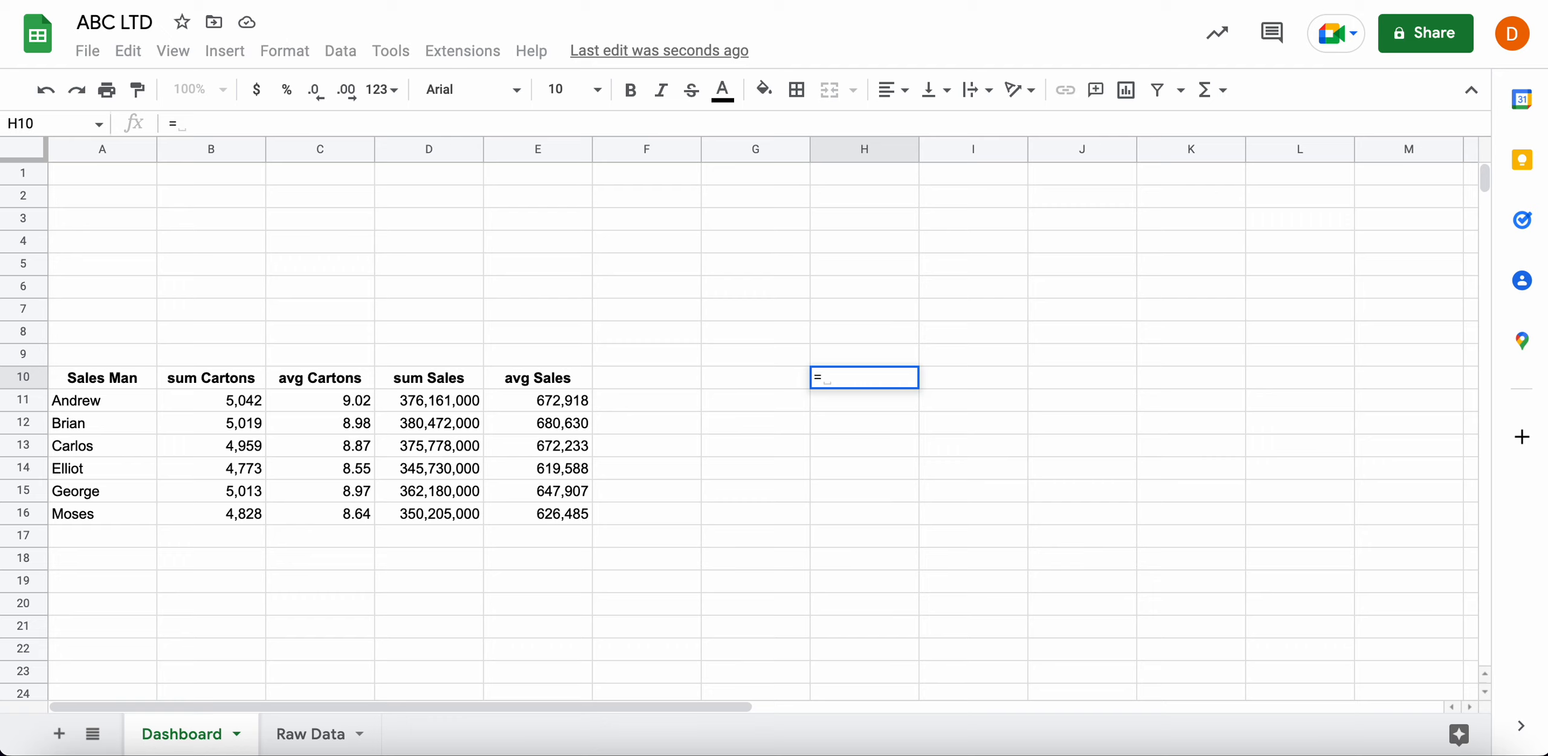
type("QUERY")
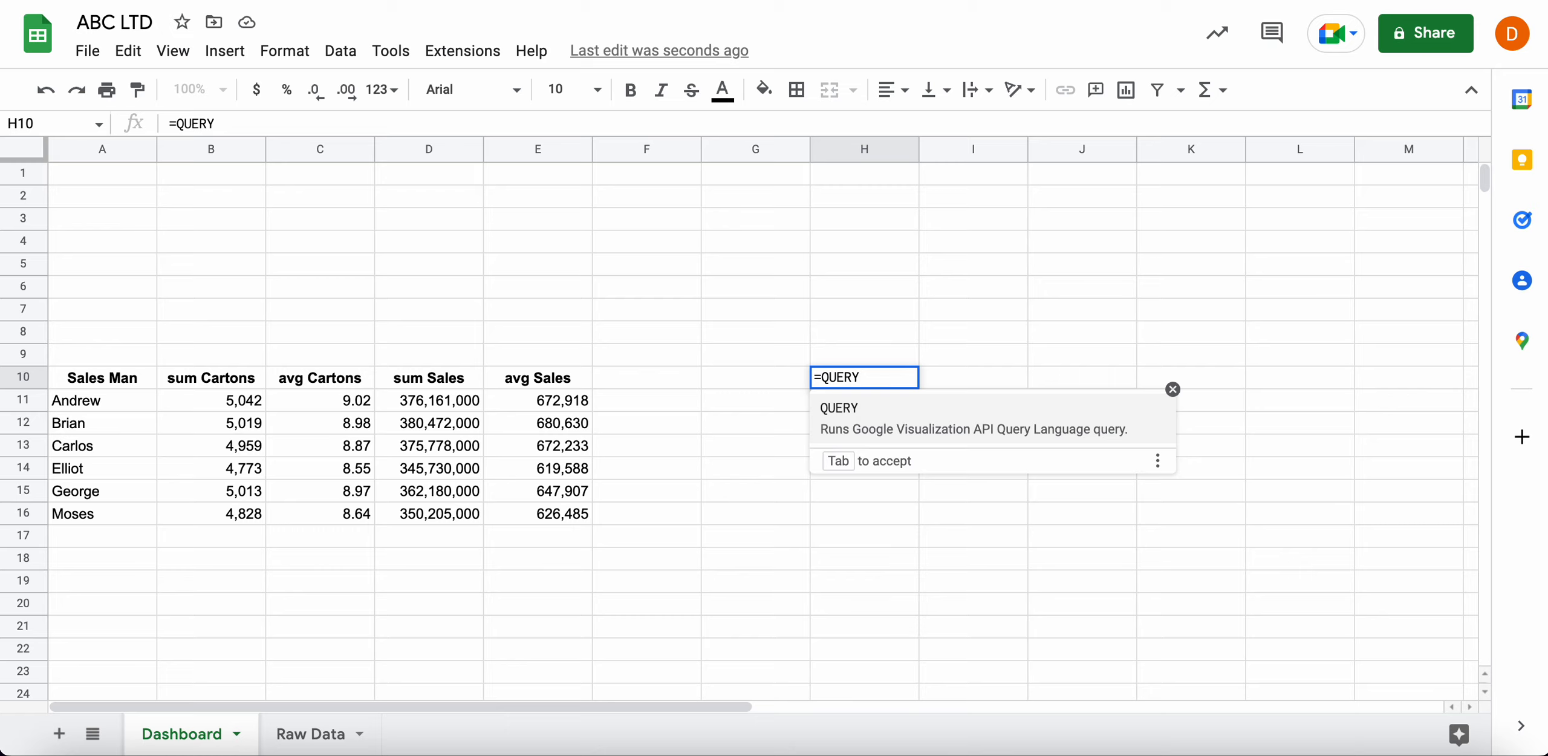
type("(")
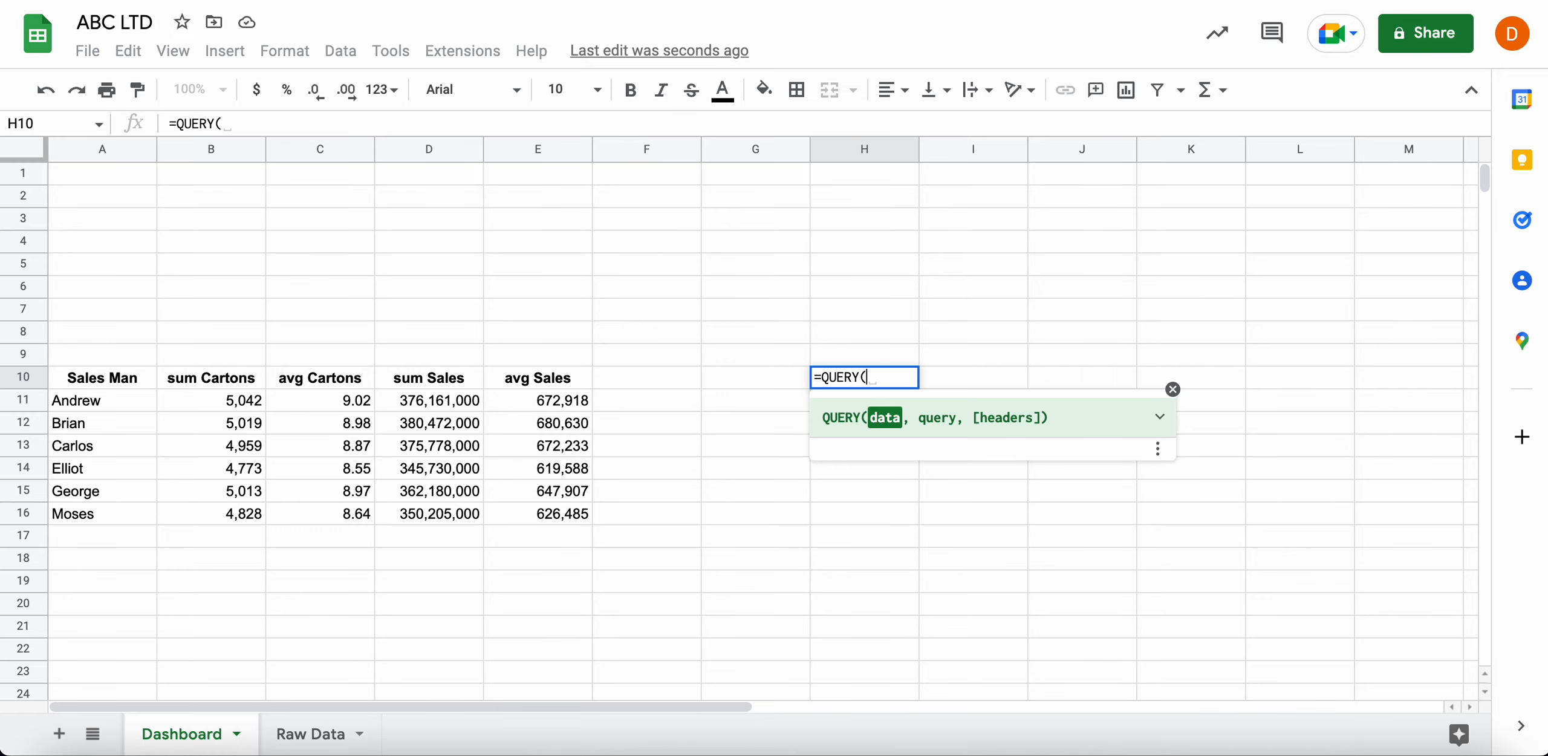
left_click(307, 735)
left_click(39, 145)
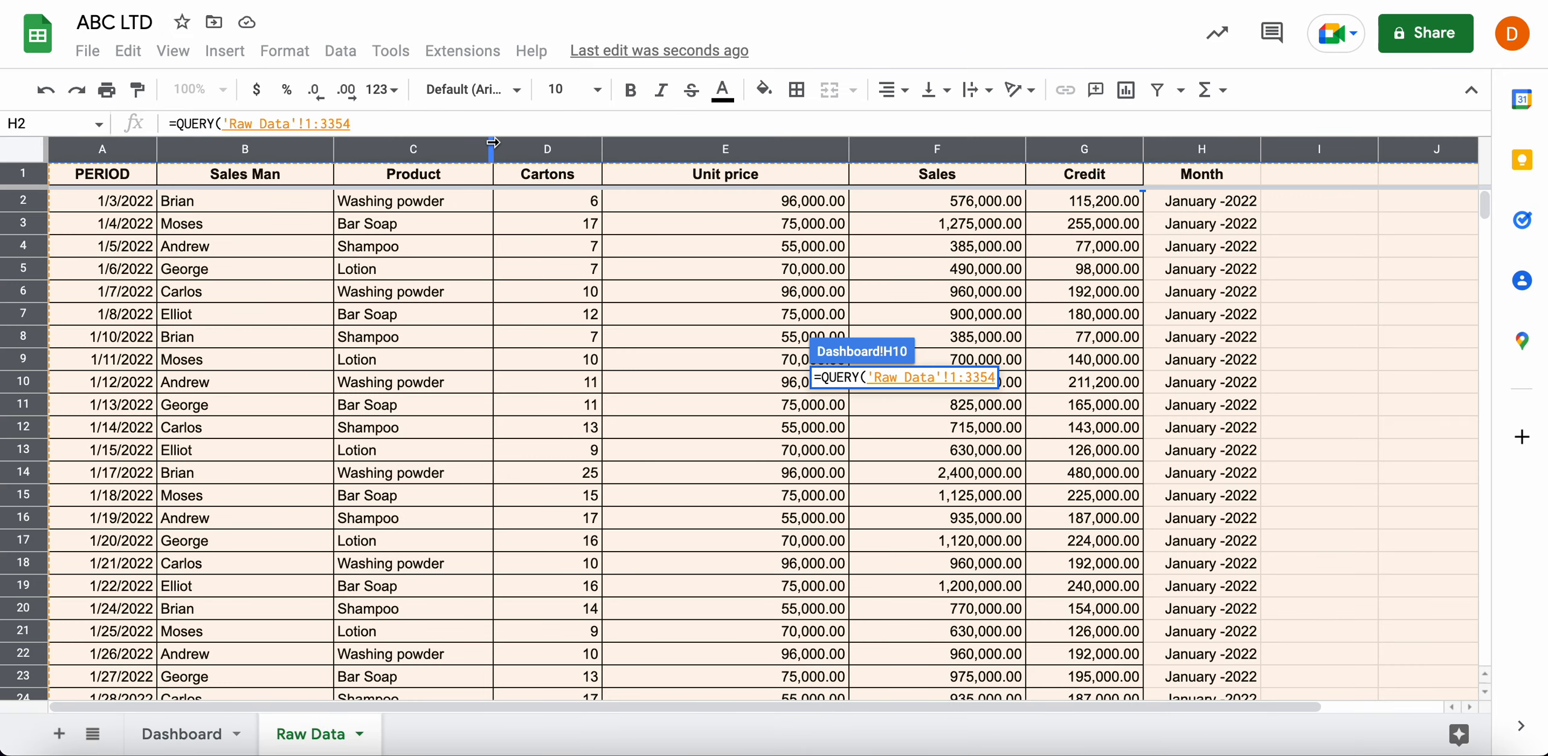
type(",")
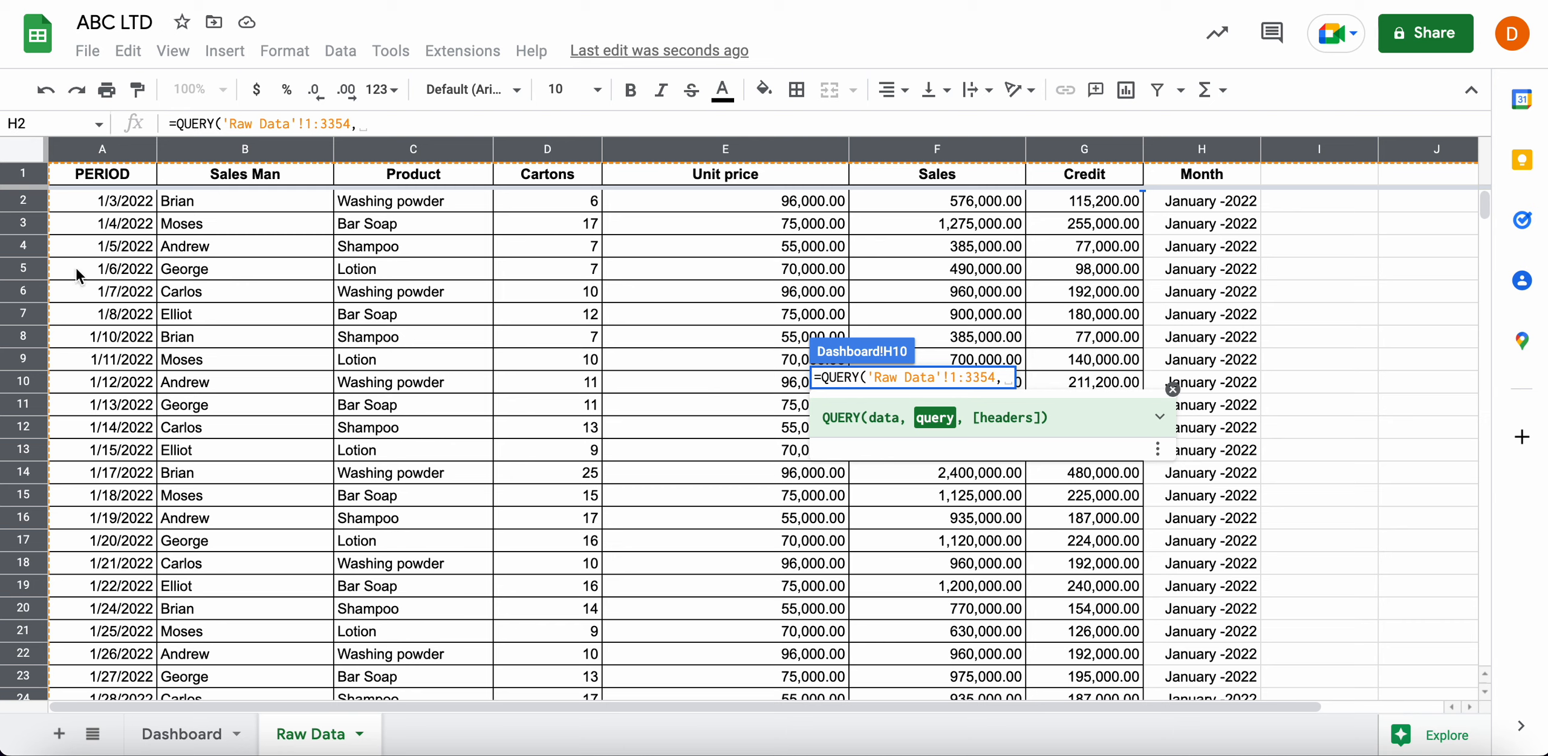
Complete the formula with the query "SELECT H, SUM(D), SUM(F), SUM(G) WHERE H IS NOT NULL GROUP BY H"
type("\"SELECT")
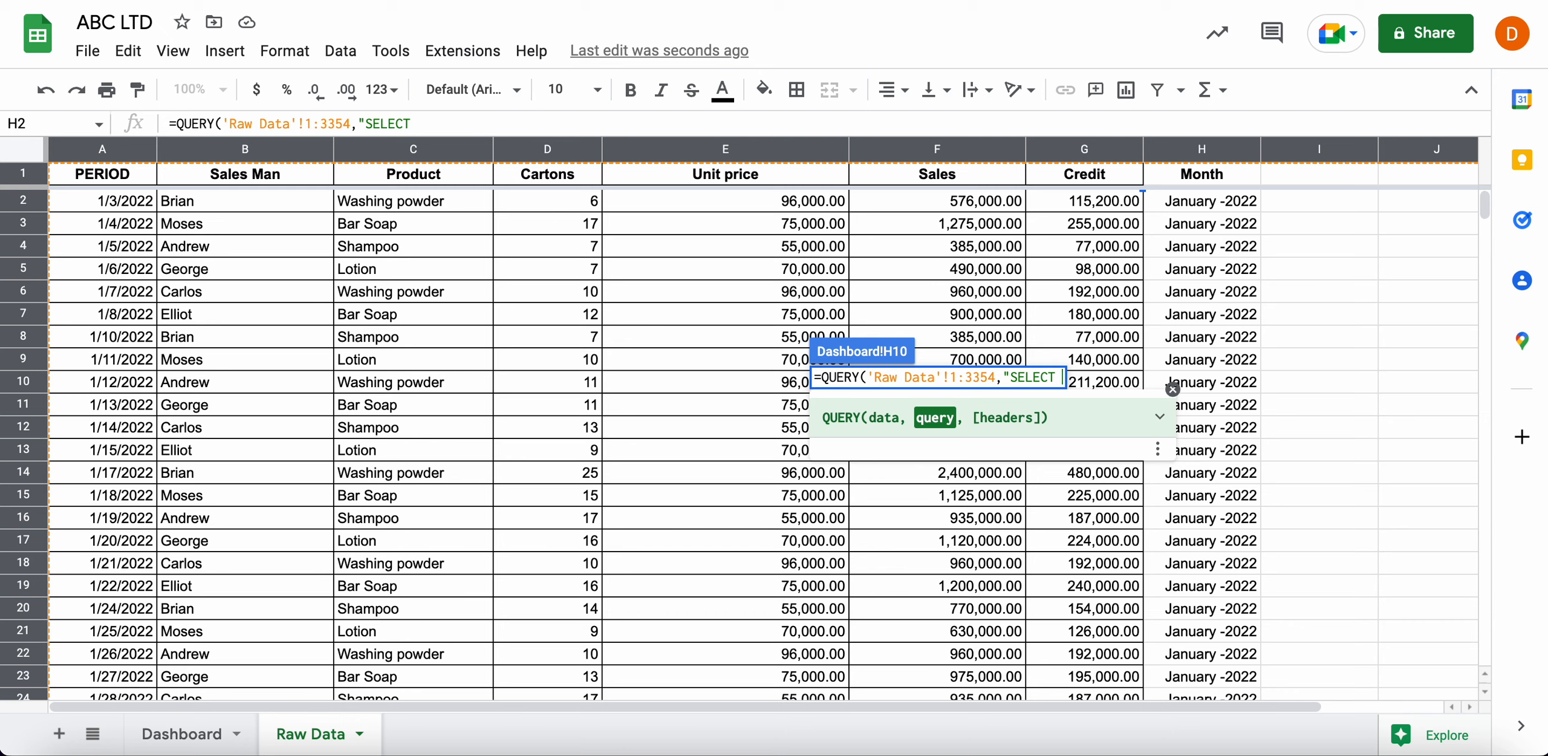
type("H,")
type("SUM")
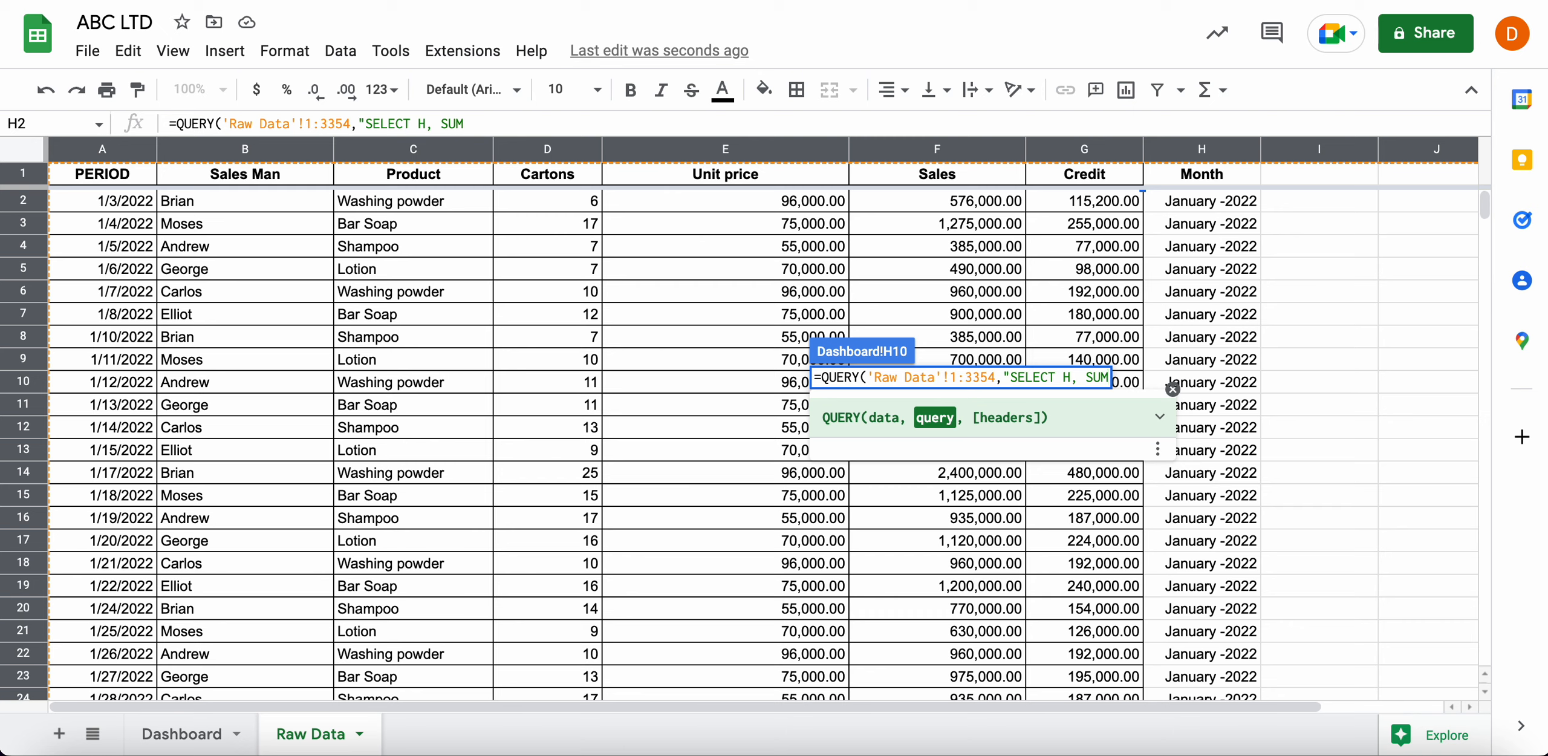
type("(D")
type(")")
type(", ")
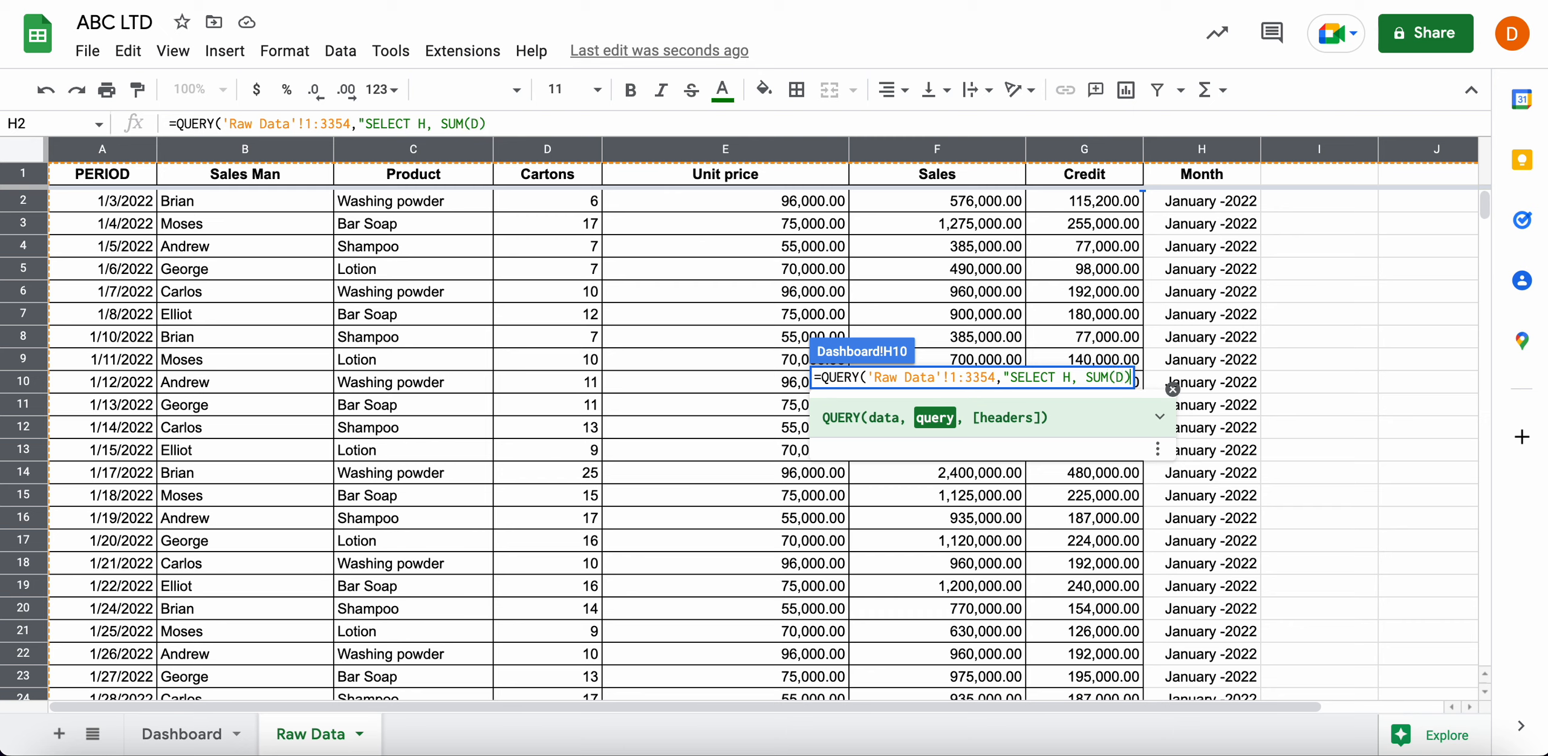
type("SUM(")
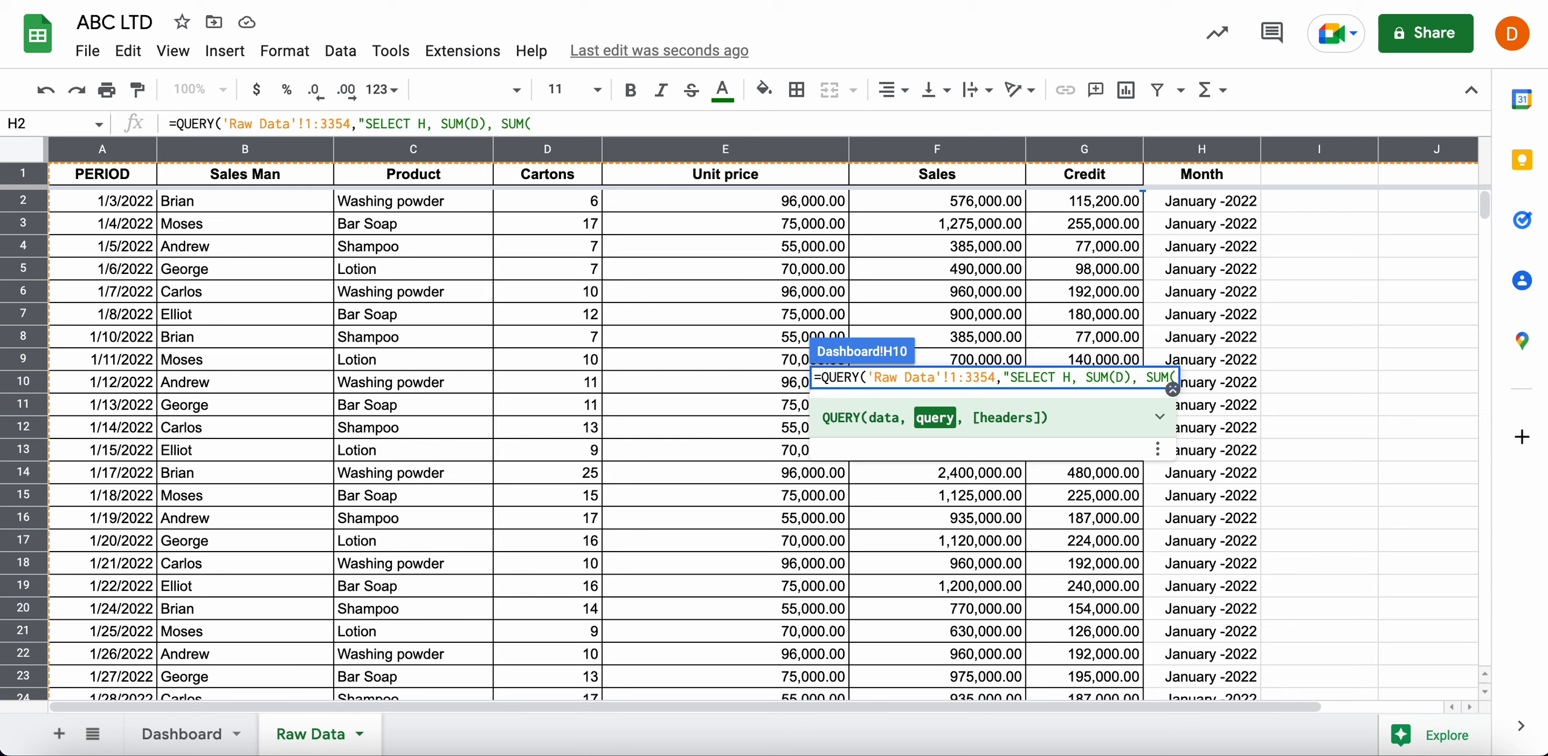
type("F), SUM(")
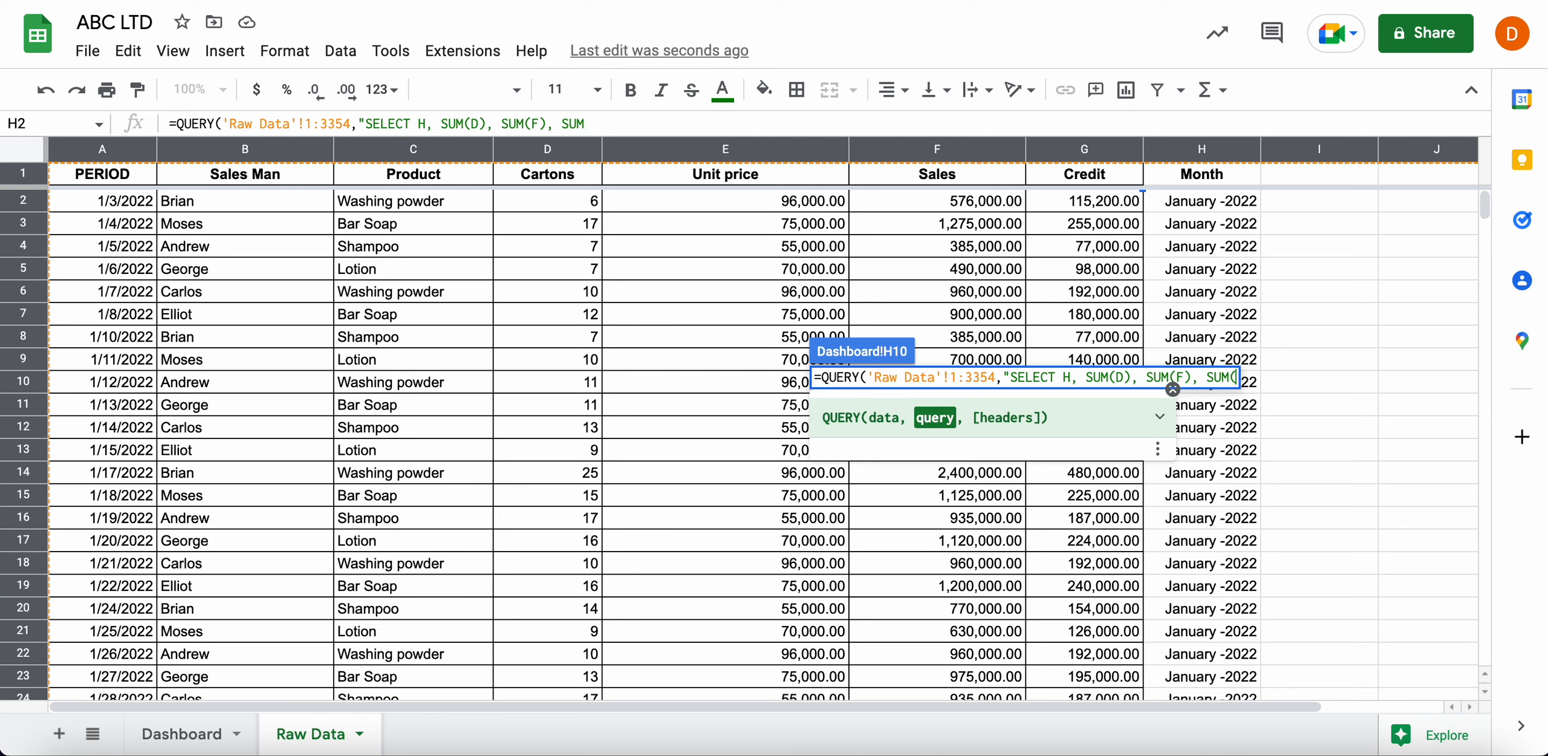
type("G) WHERE H IS NOT NULL GROUP BY H")
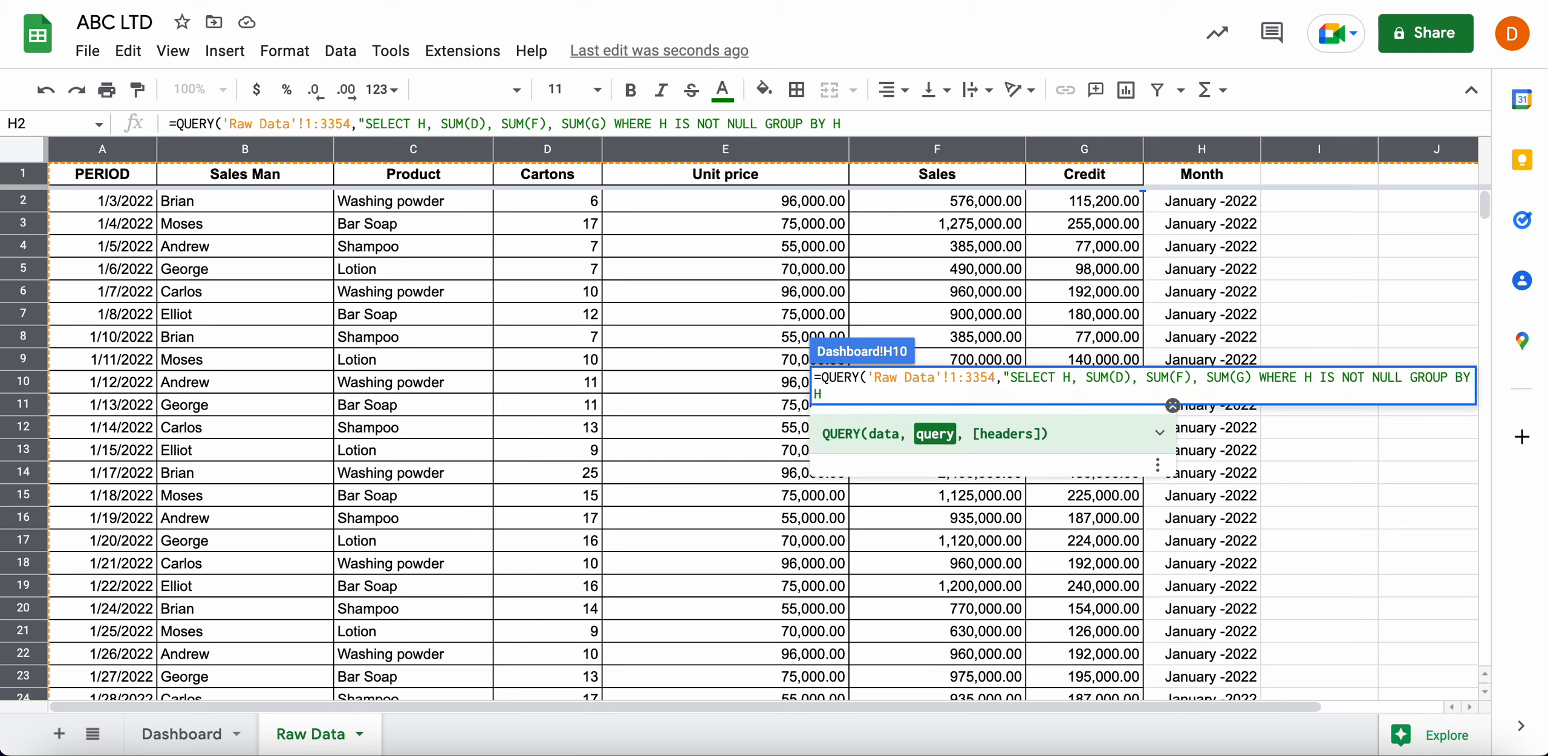
type(")")
key("BackSpace")
type("\")")
key("Return")
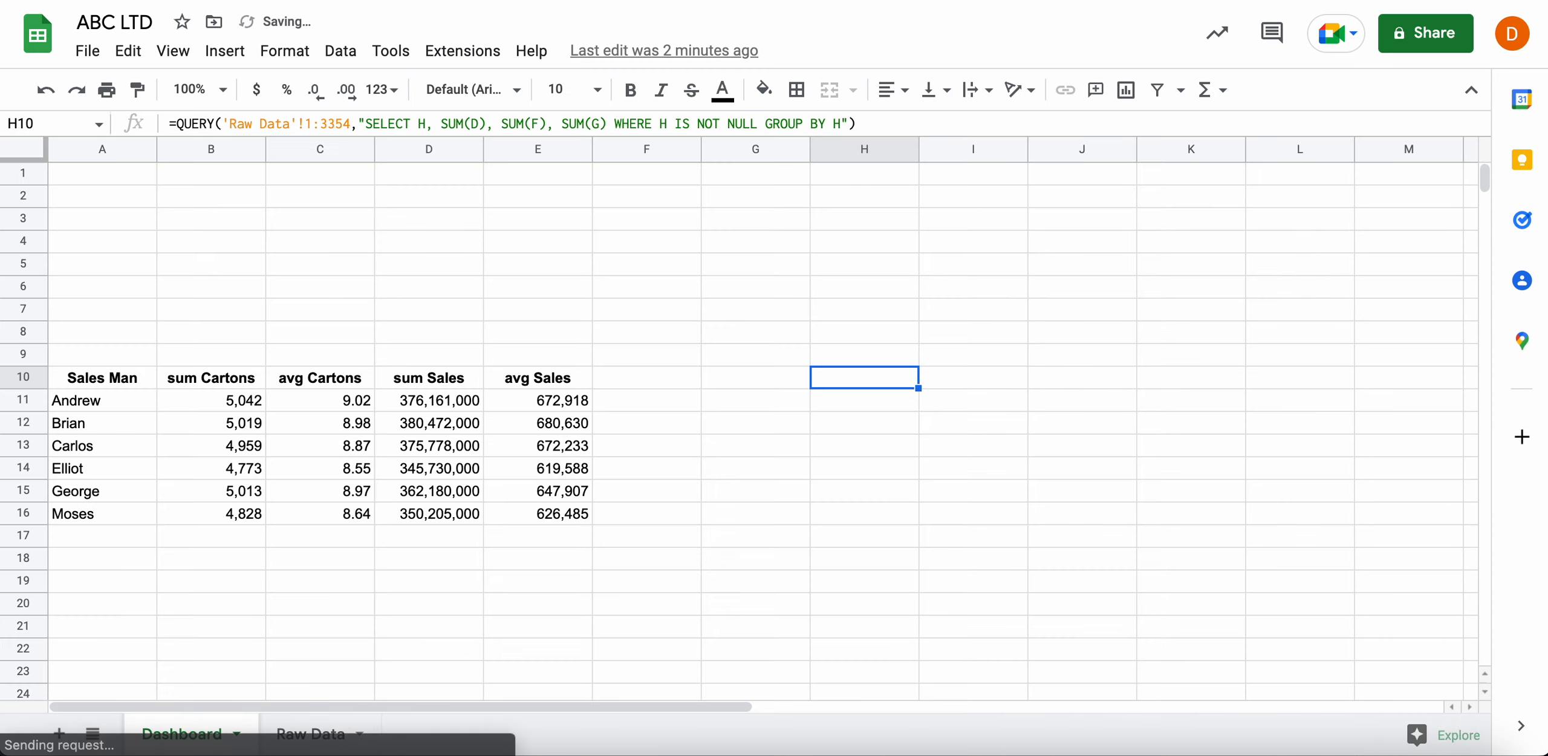
Centre-align the monthly table's header row H10:K10 and make it bold
left_click_drag(881, 379, 1233, 381)
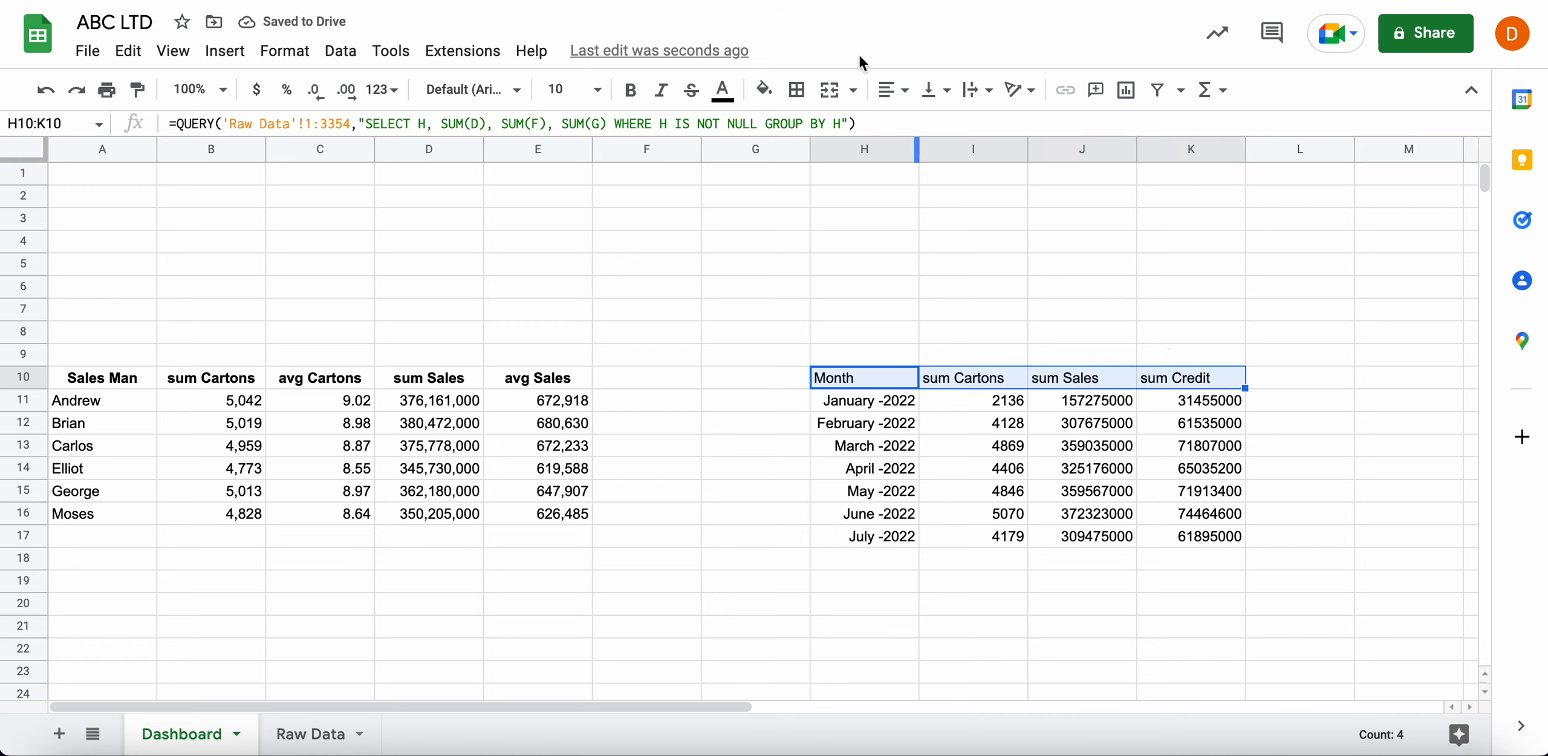
left_click(900, 90)
left_click(912, 129)
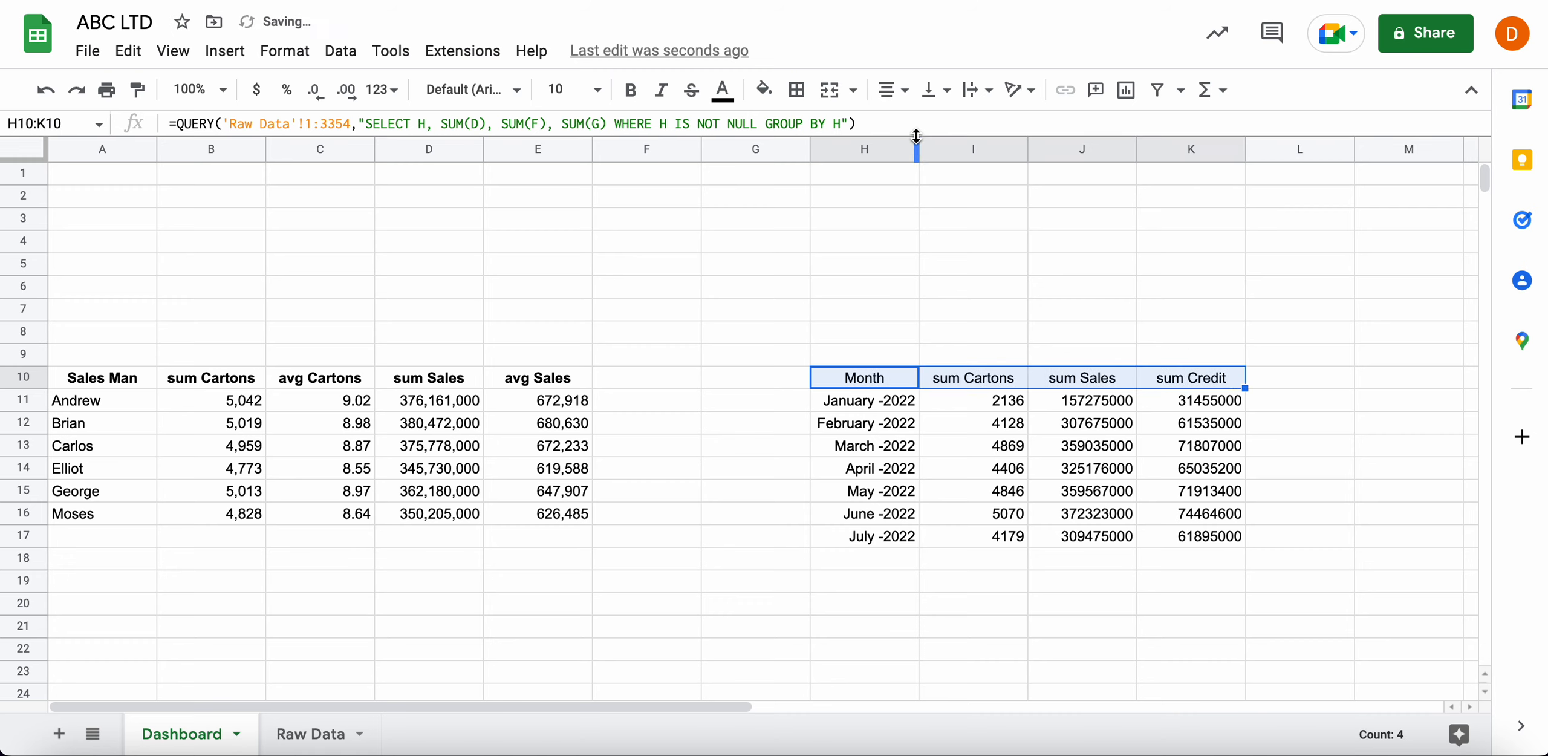
key("ctrl+b")
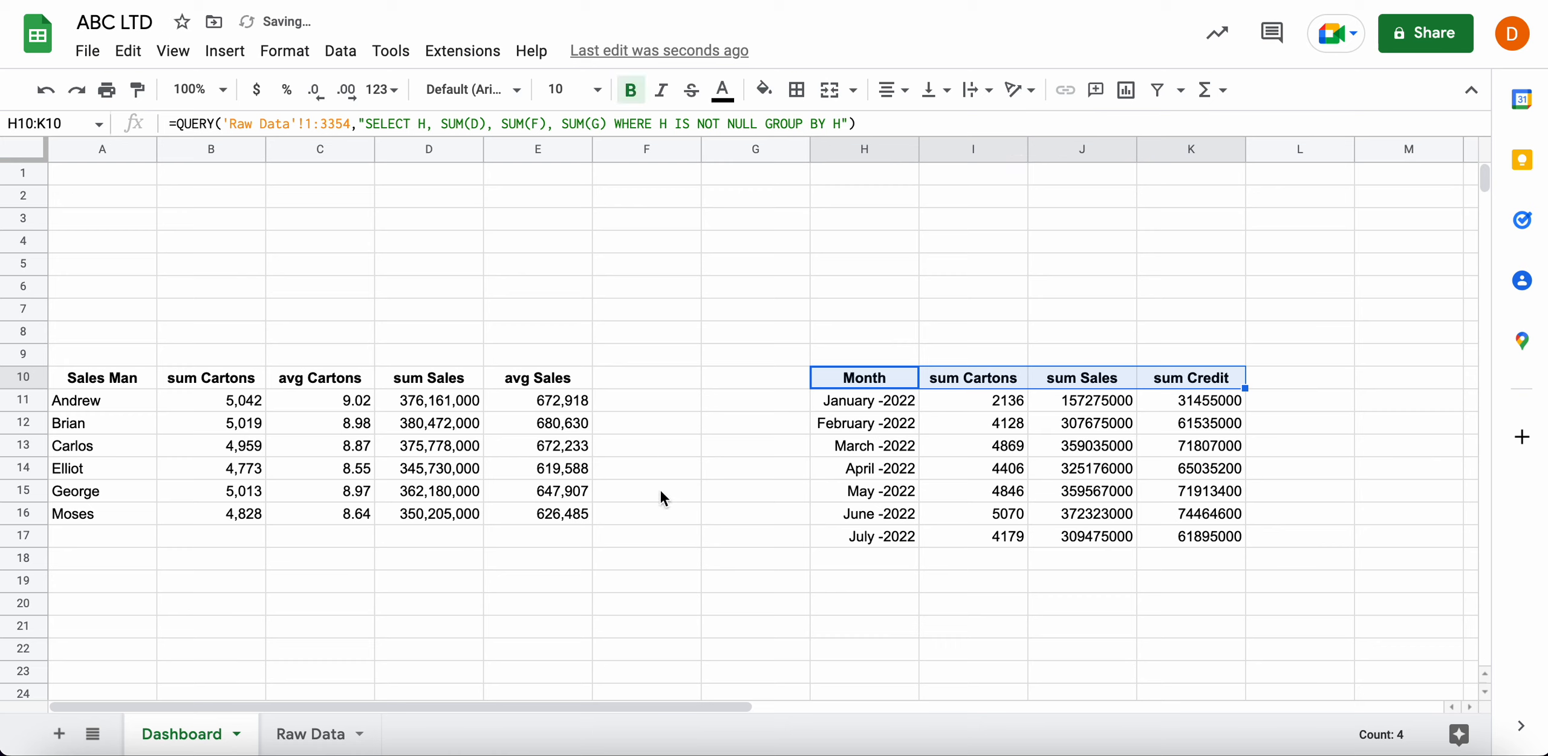
Format the monthly figures in I11:K17 as numbers with no decimal places
left_click_drag(1013, 402, 1212, 551)
left_click(381, 90)
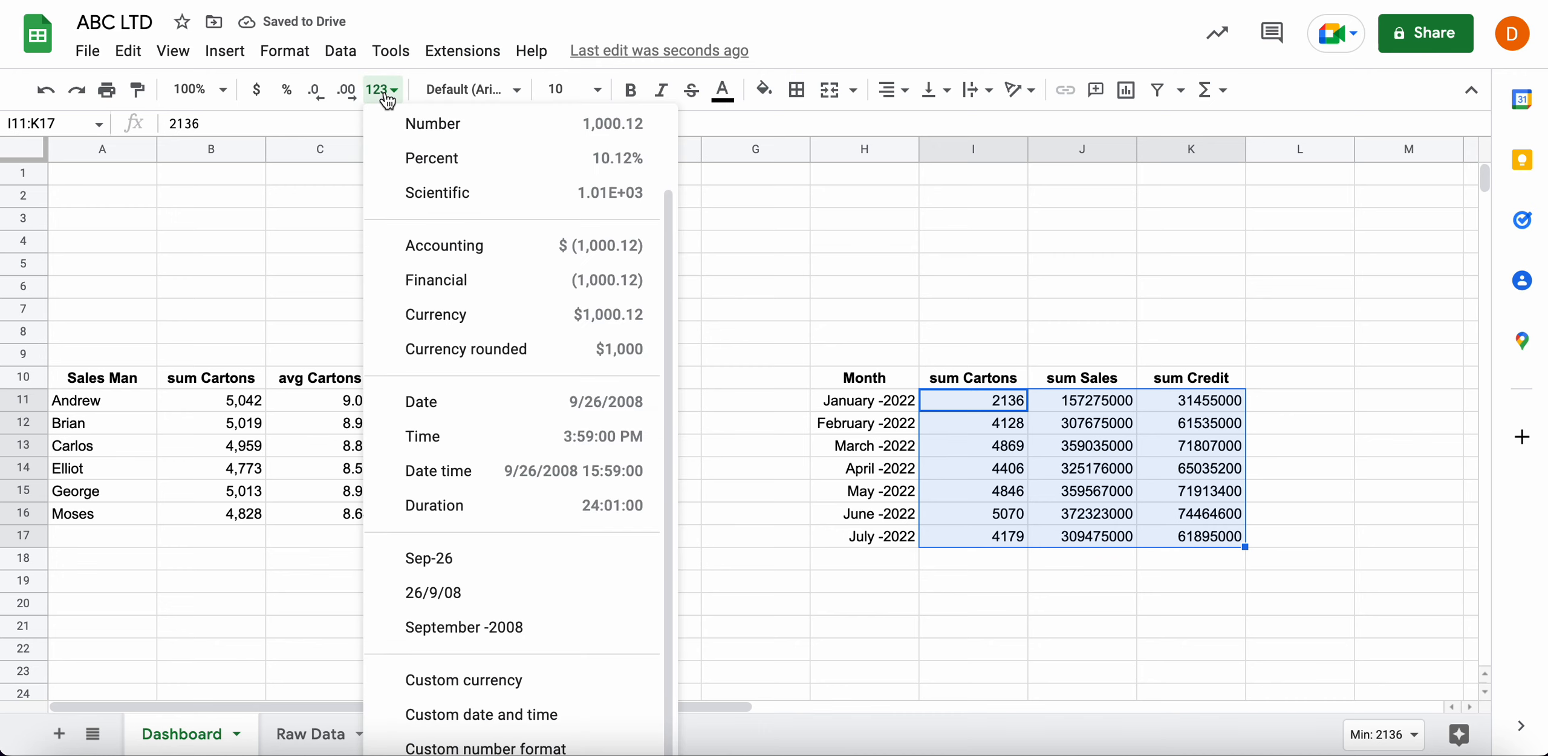
left_click(518, 127)
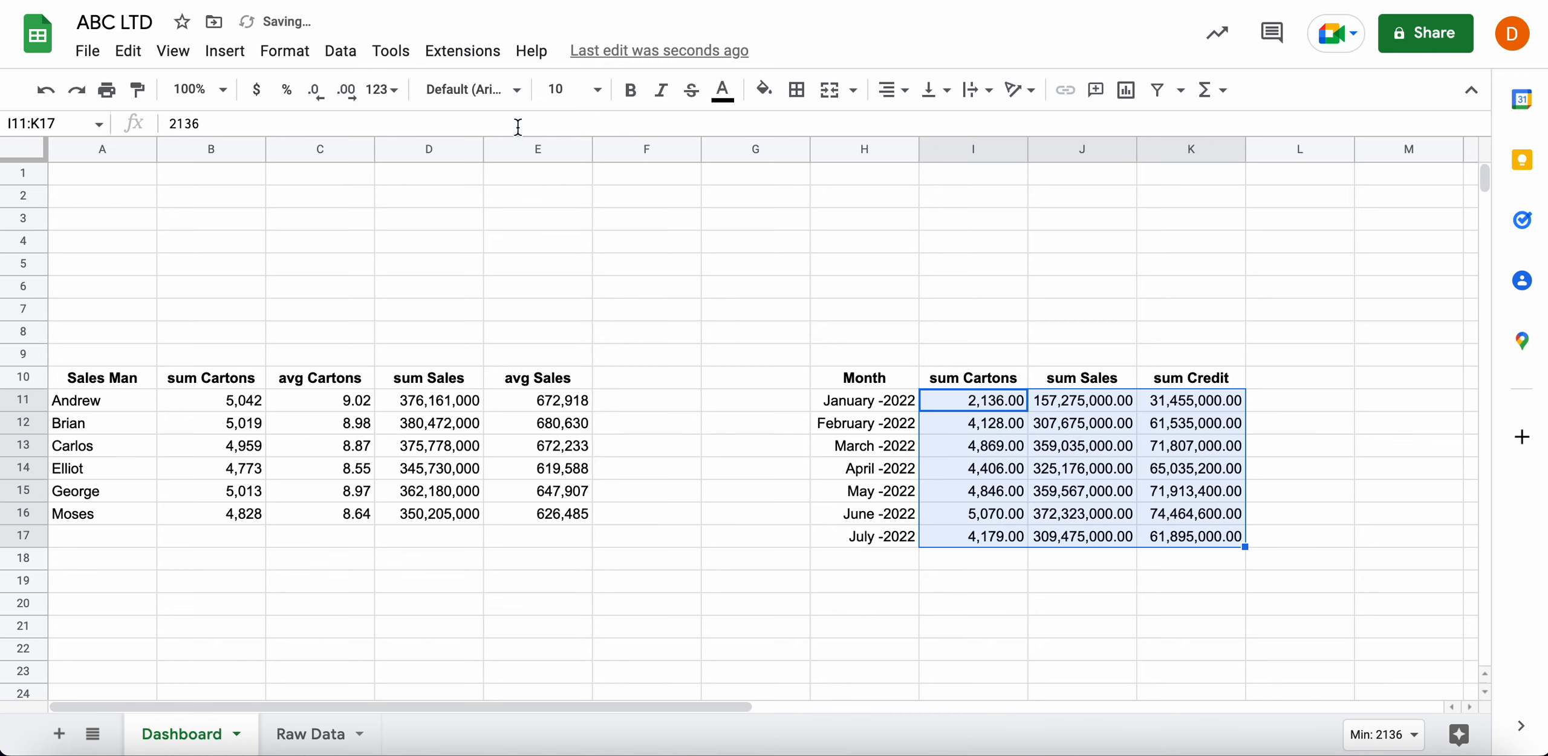
left_click(320, 97)
left_click(320, 97)
left_click(1082, 331)
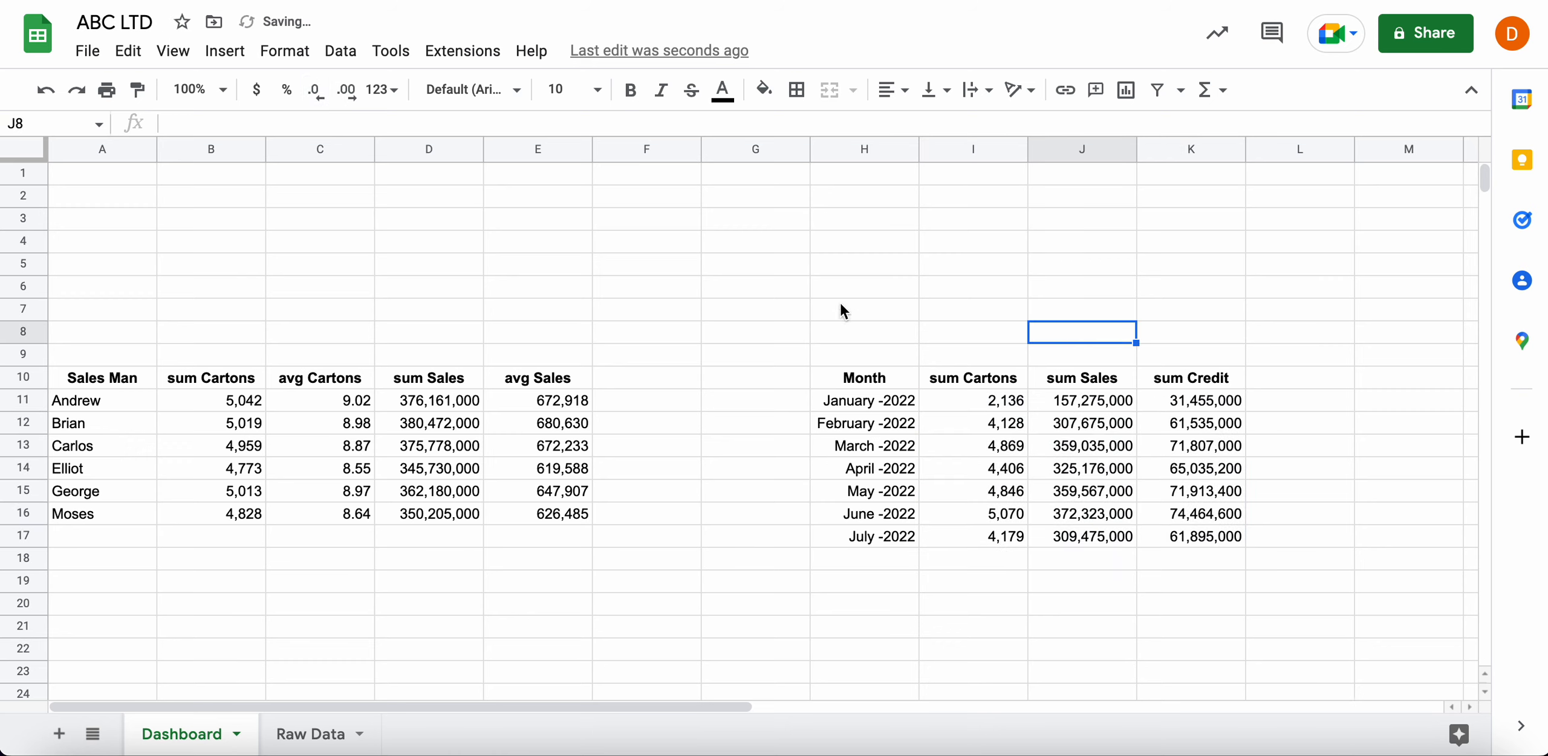
left_click(821, 349)
left_click(807, 482)
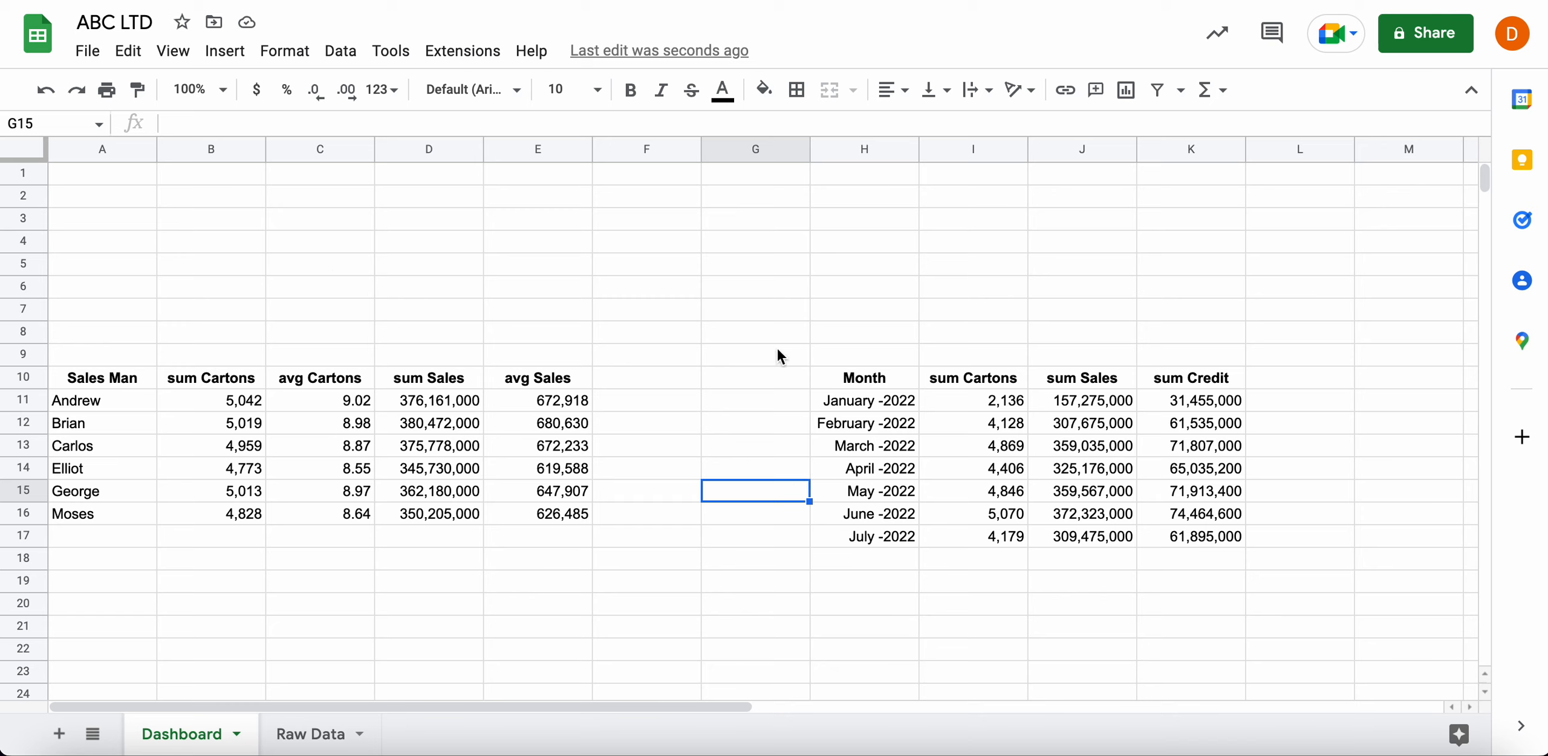
left_click(780, 286)
left_click(858, 353)
left_click(864, 400)
left_click(862, 380)
left_click(895, 406)
left_click(896, 425)
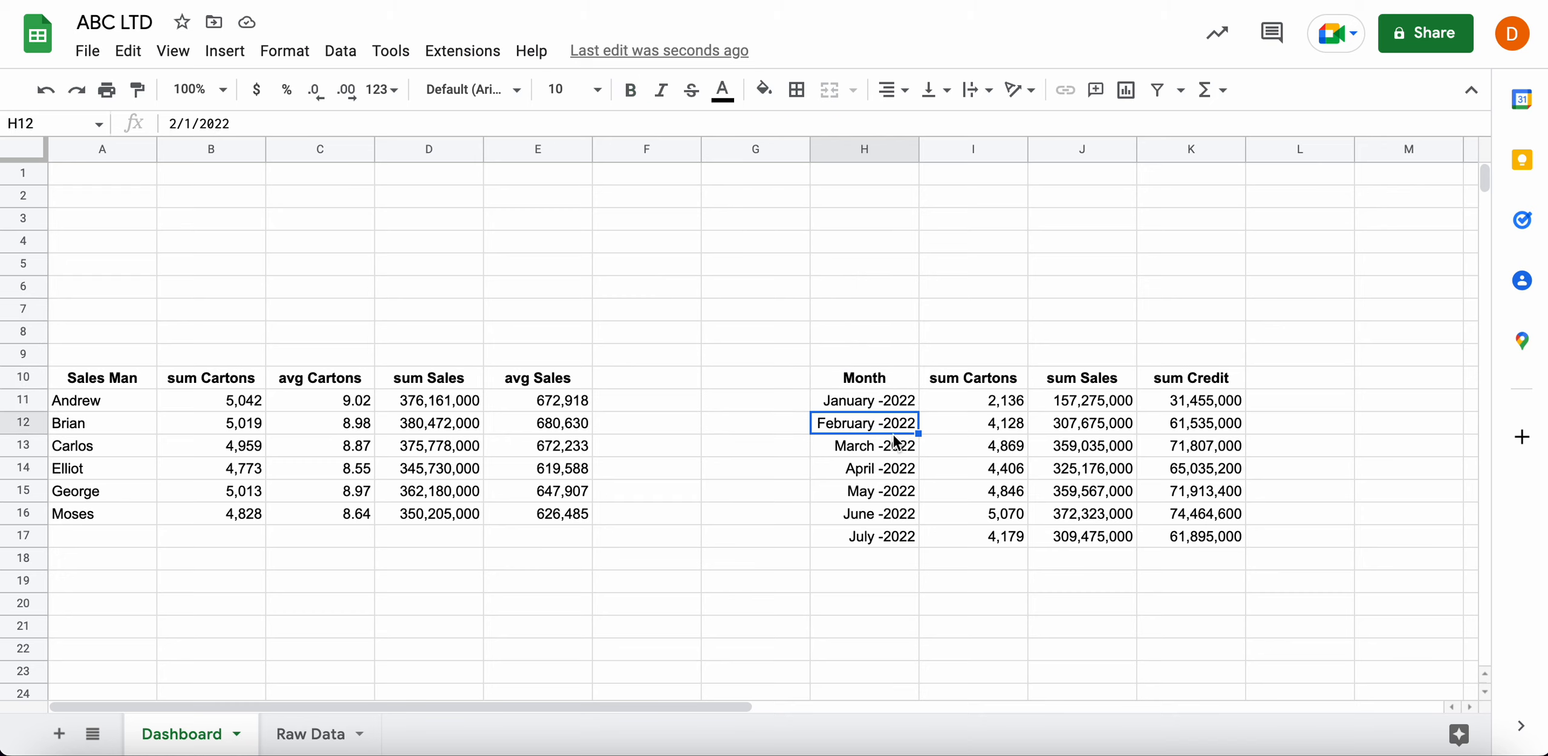
left_click(904, 216)
left_click(898, 267)
left_click(892, 246)
left_click(890, 294)
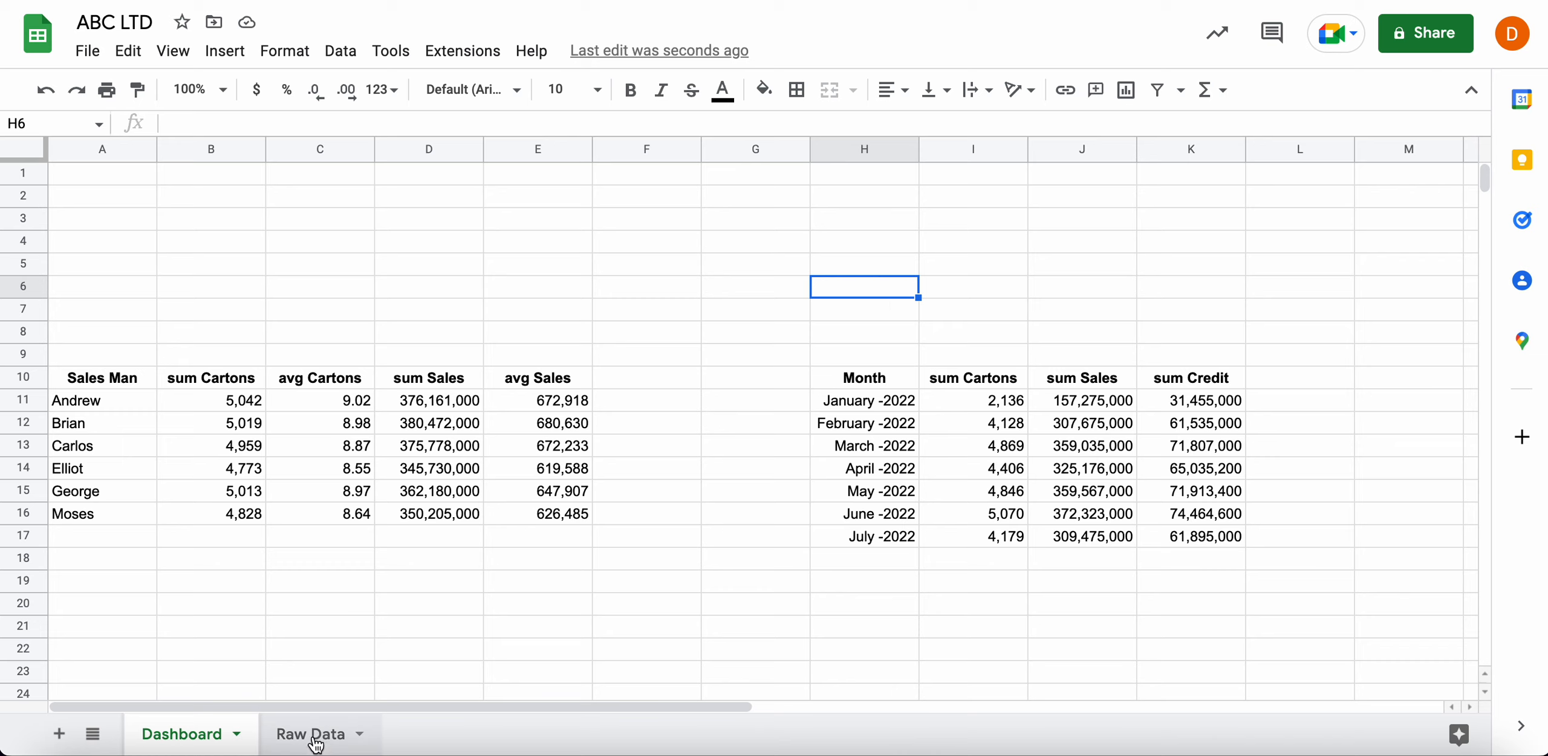
Add a new sheet and name it Dropdowns
left_click(59, 733)
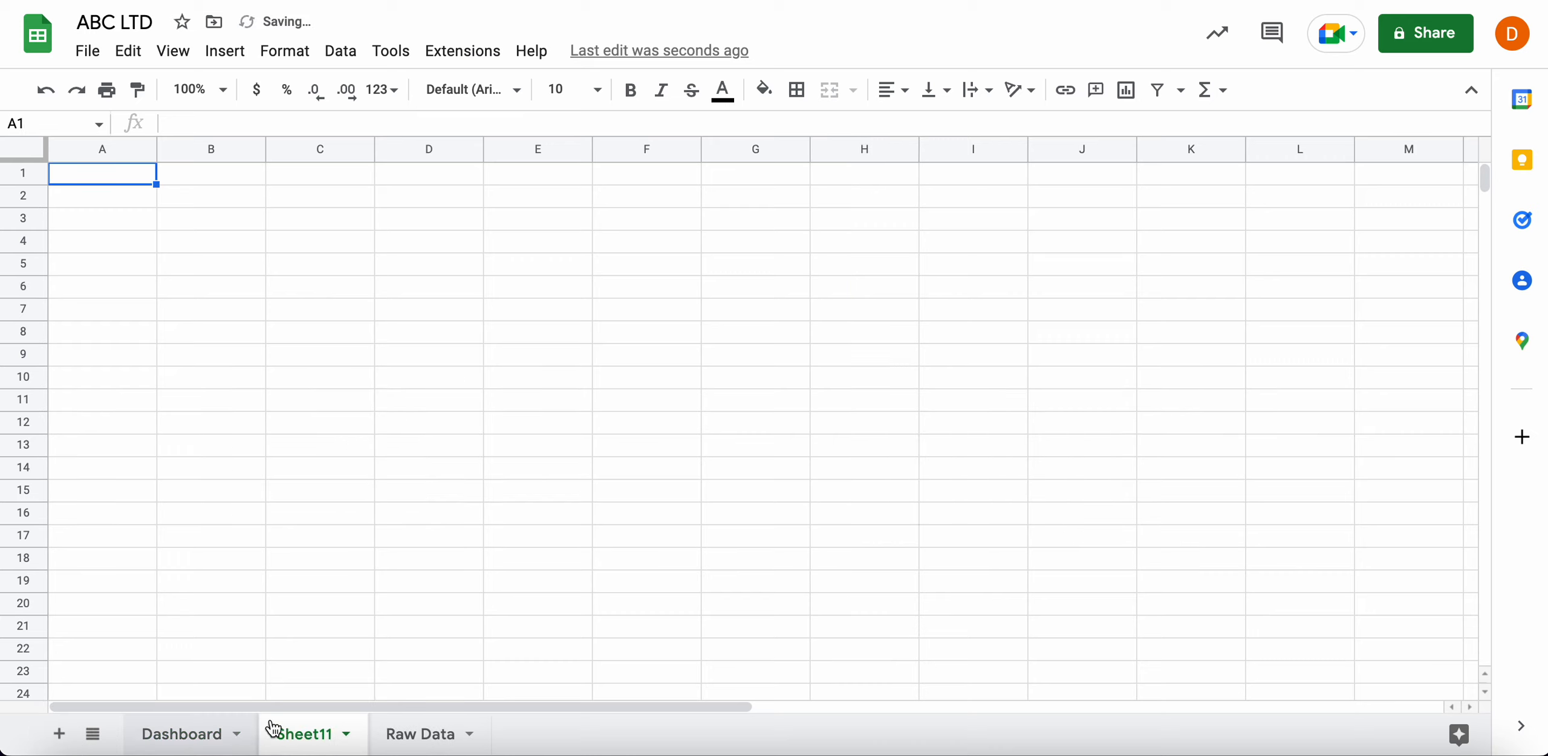
double_click(314, 734)
type("D")
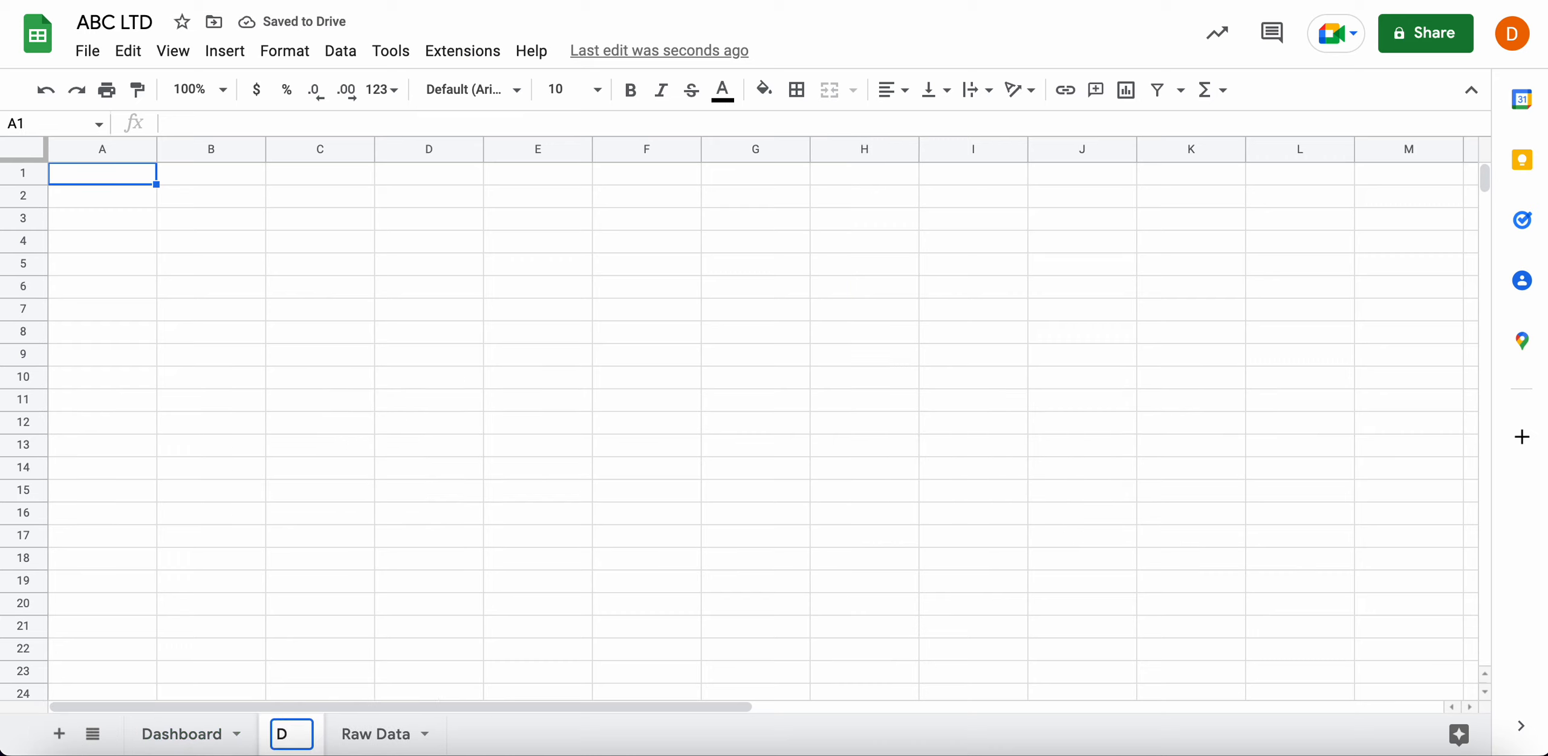
type("ropdowns")
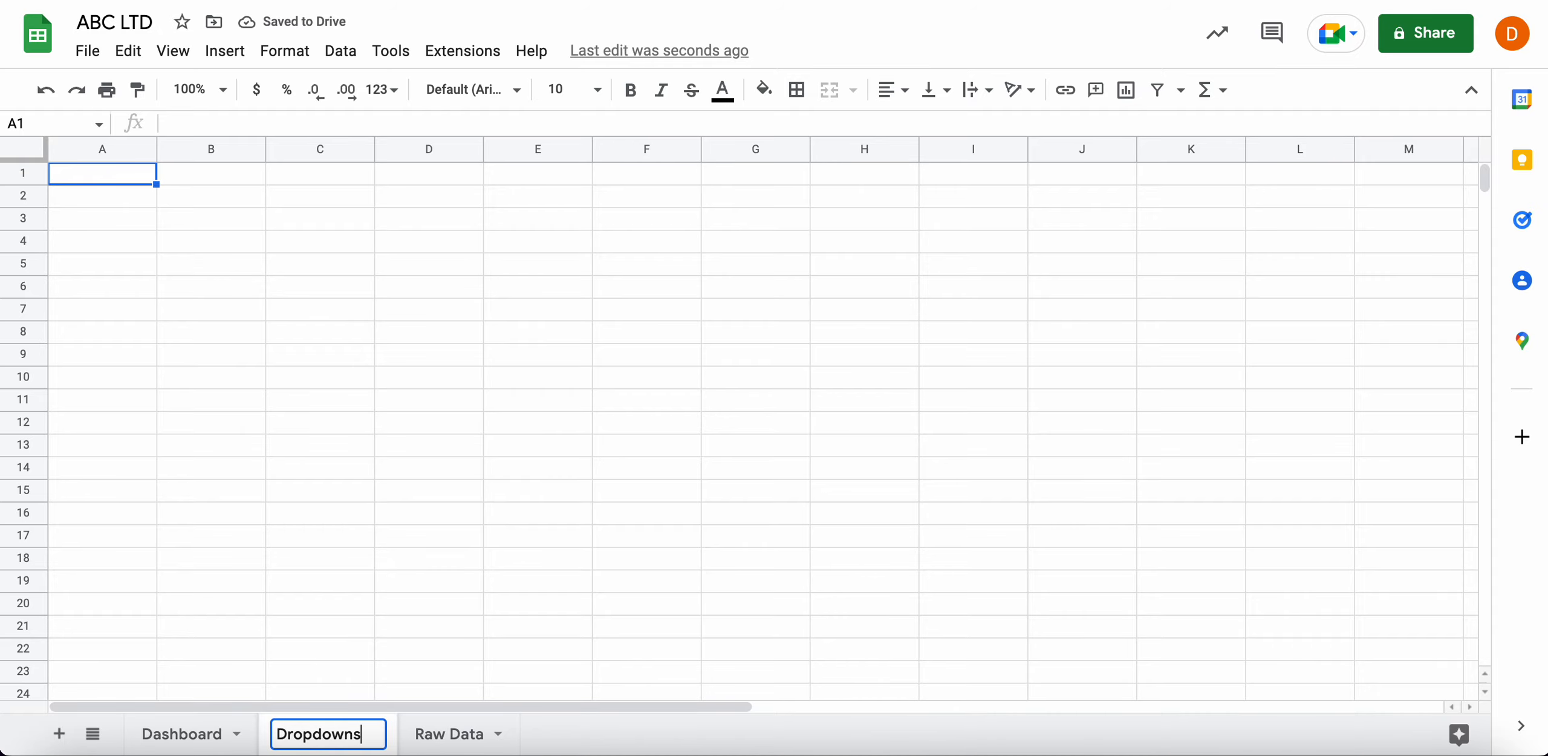
key("Return")
left_click(421, 729)
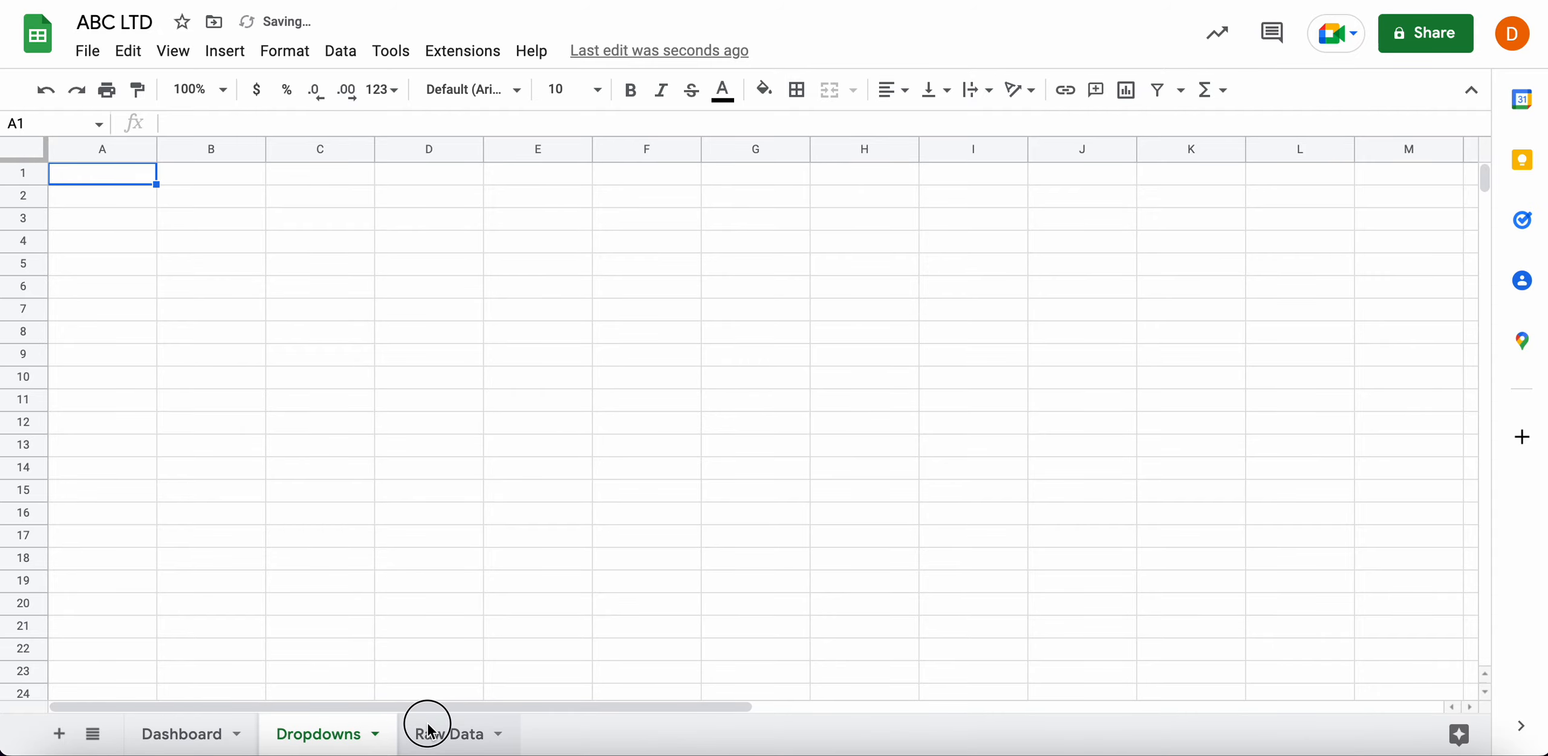
left_click(340, 744)
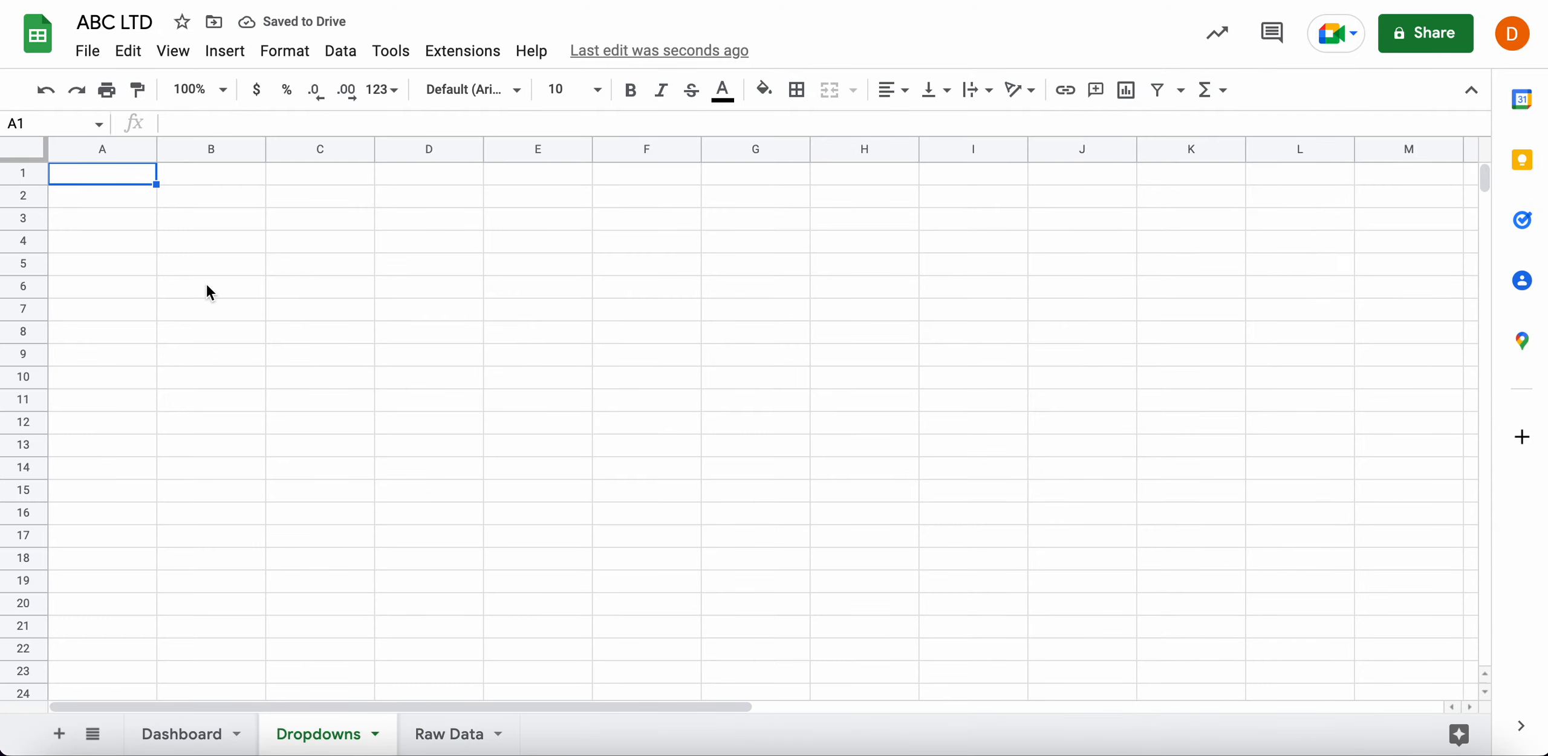
List the unique salesmen in A2 of the Dropdowns sheet with =unique('Raw Data'!B2:B)
left_click(119, 201)
type("=")
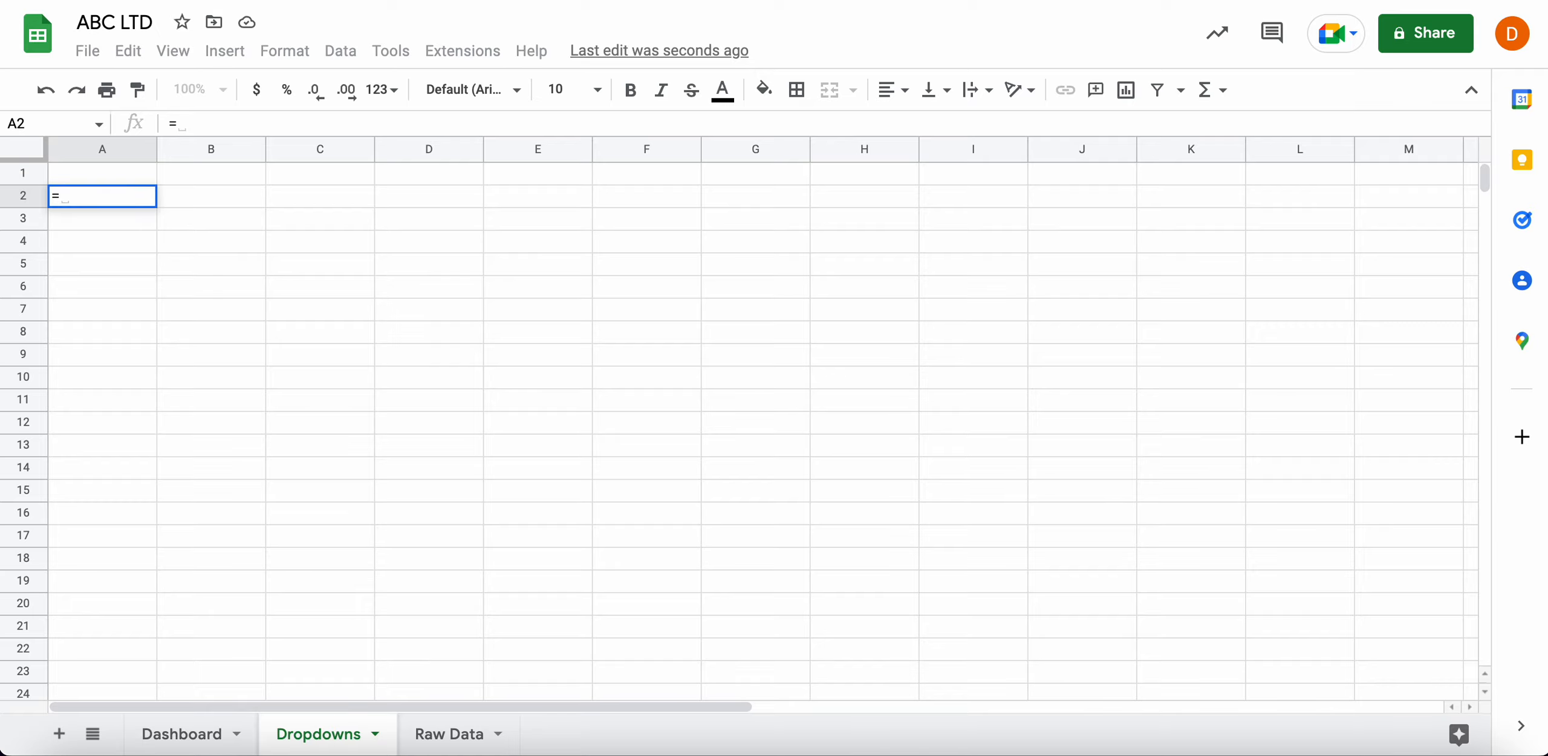
type("unique(")
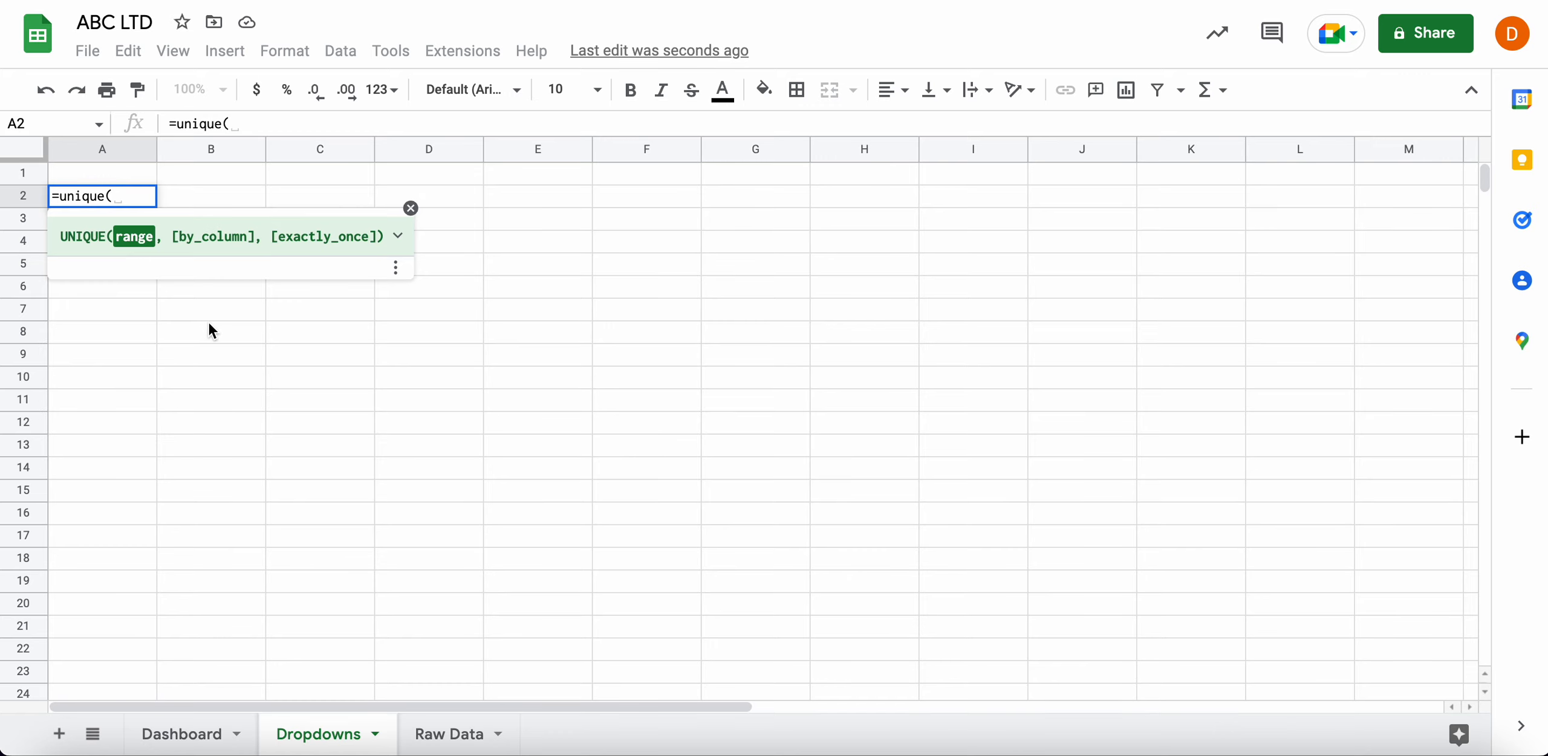
left_click(438, 731)
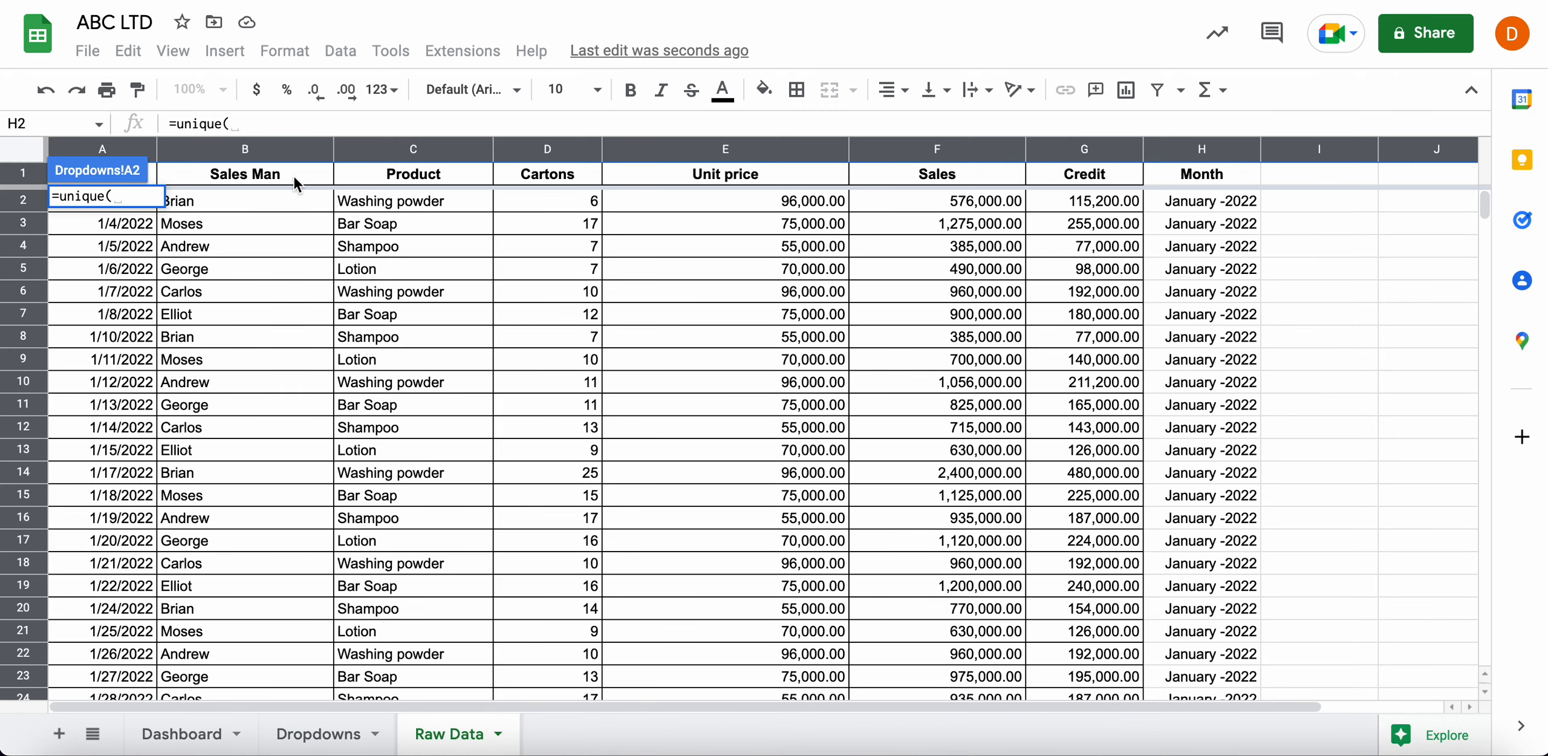
left_click(241, 202)
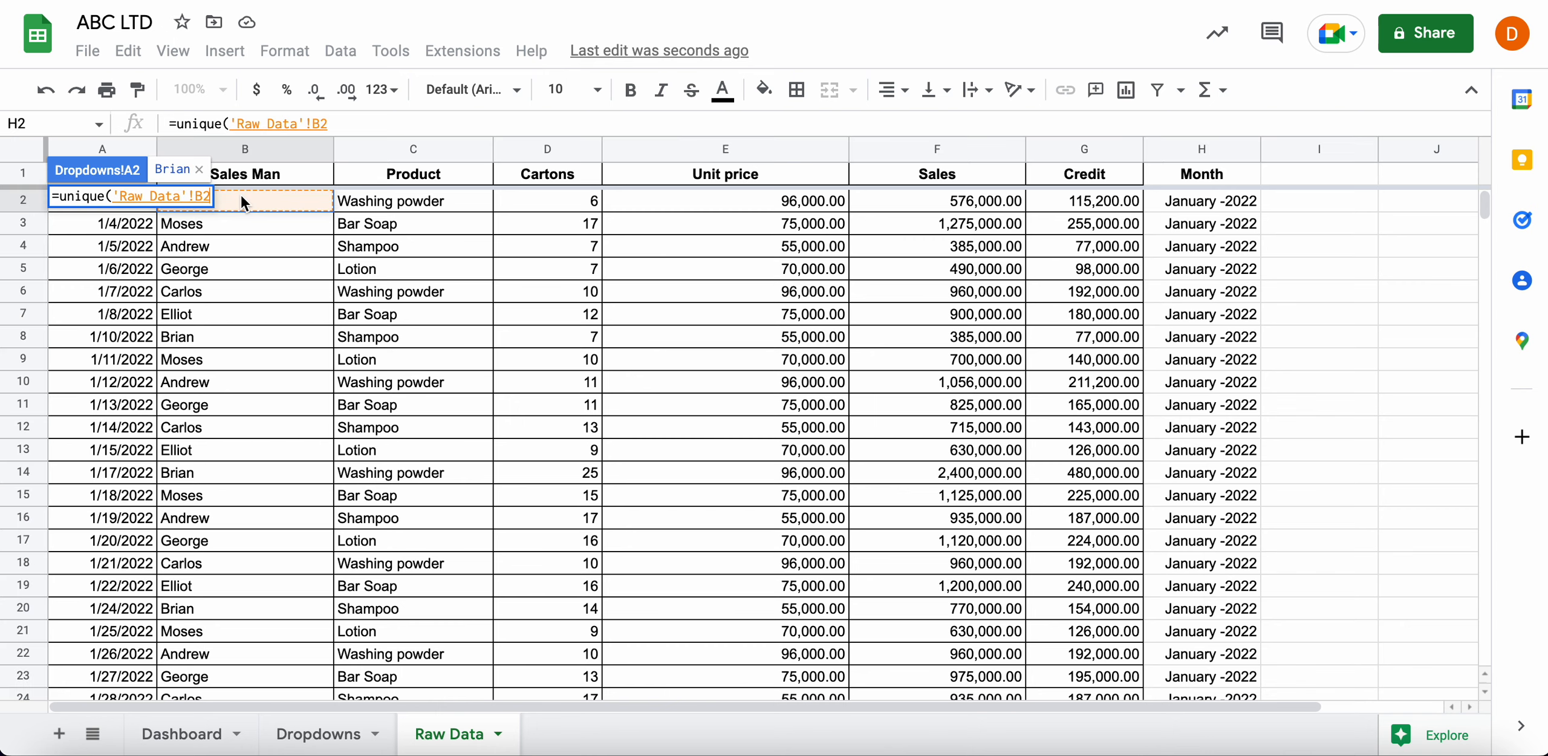
type(":b")
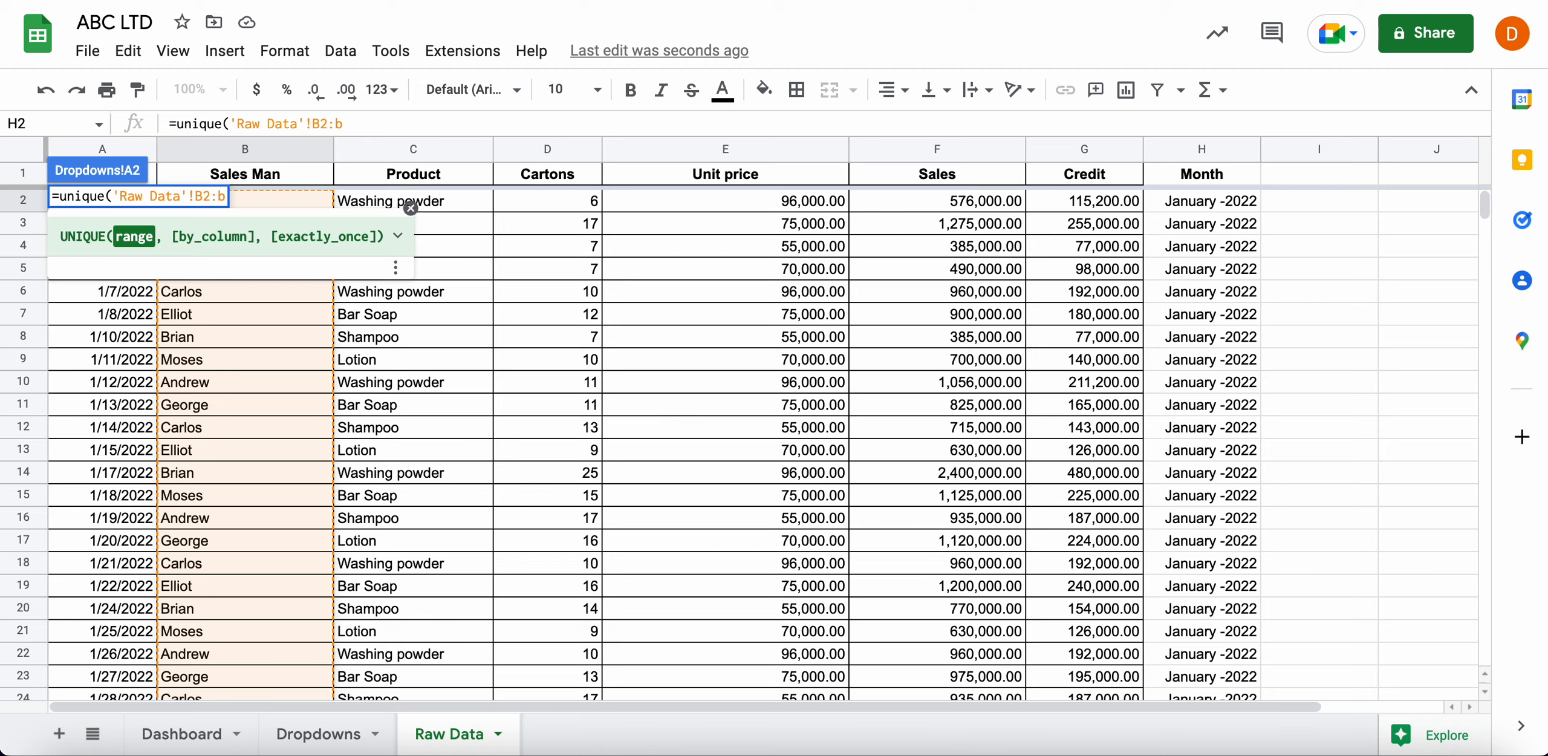
type(")")
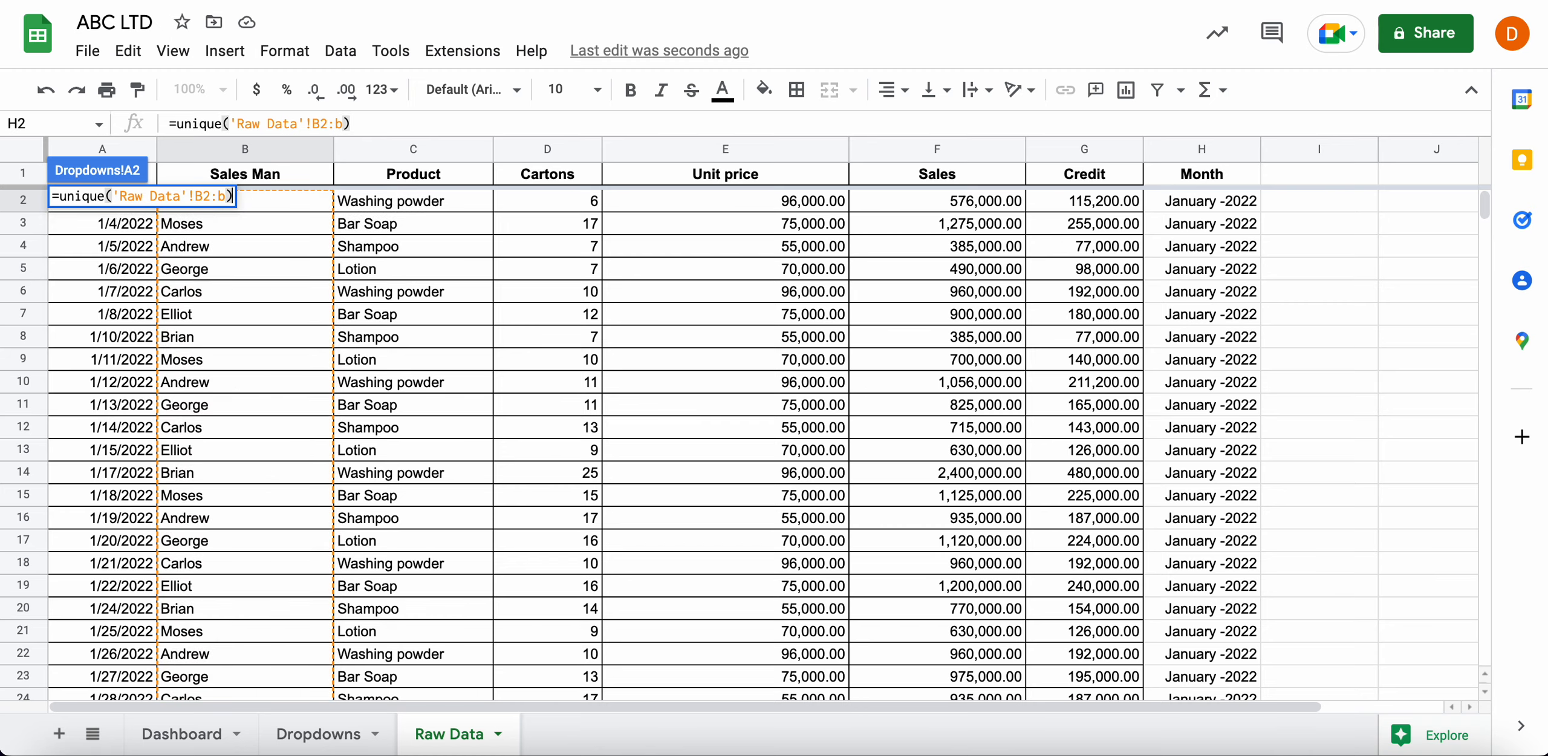
key("Return")
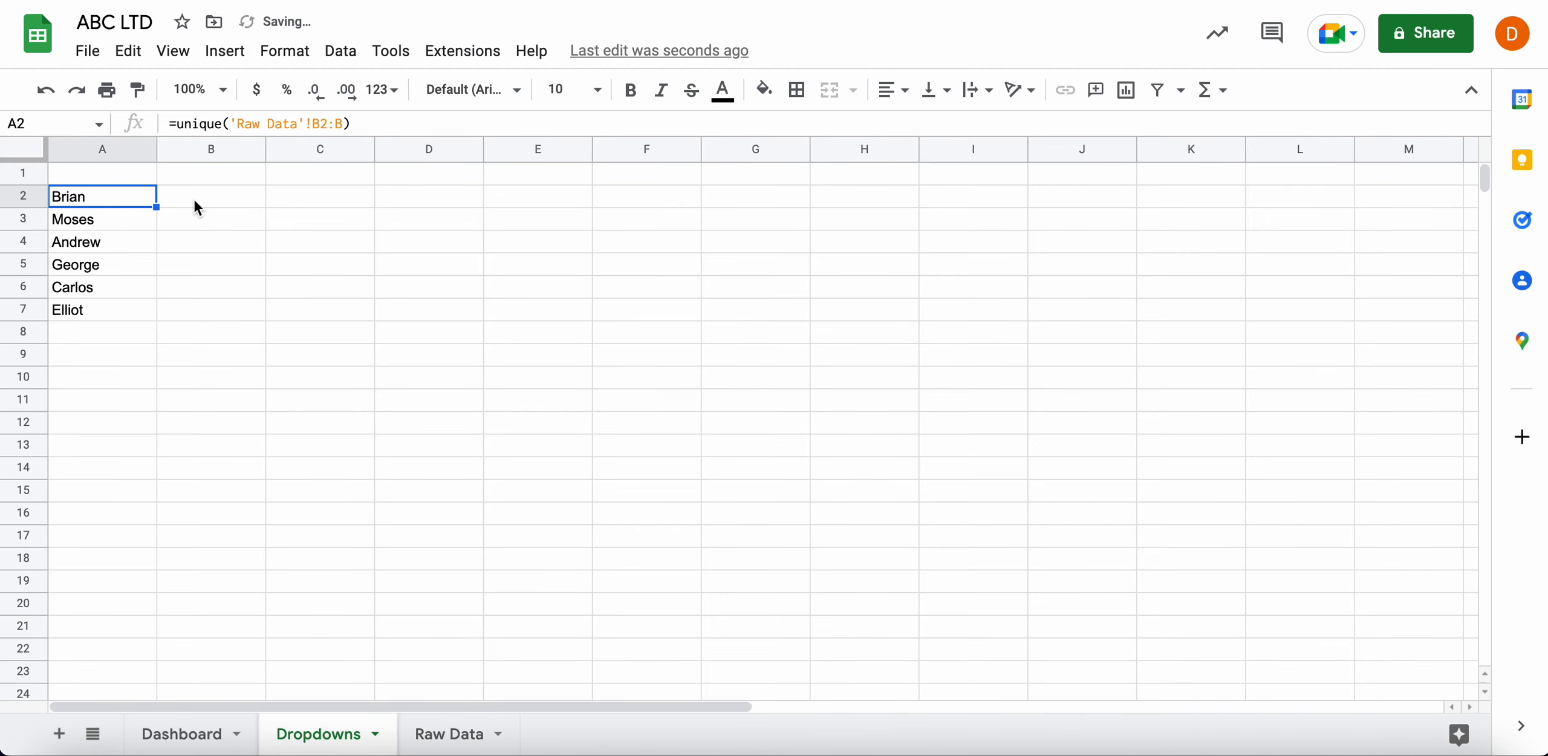
List the unique products in B2 of the Dropdowns sheet with =unique('Raw Data'!C2:C)
left_click(242, 199)
left_click(249, 212)
left_click(246, 203)
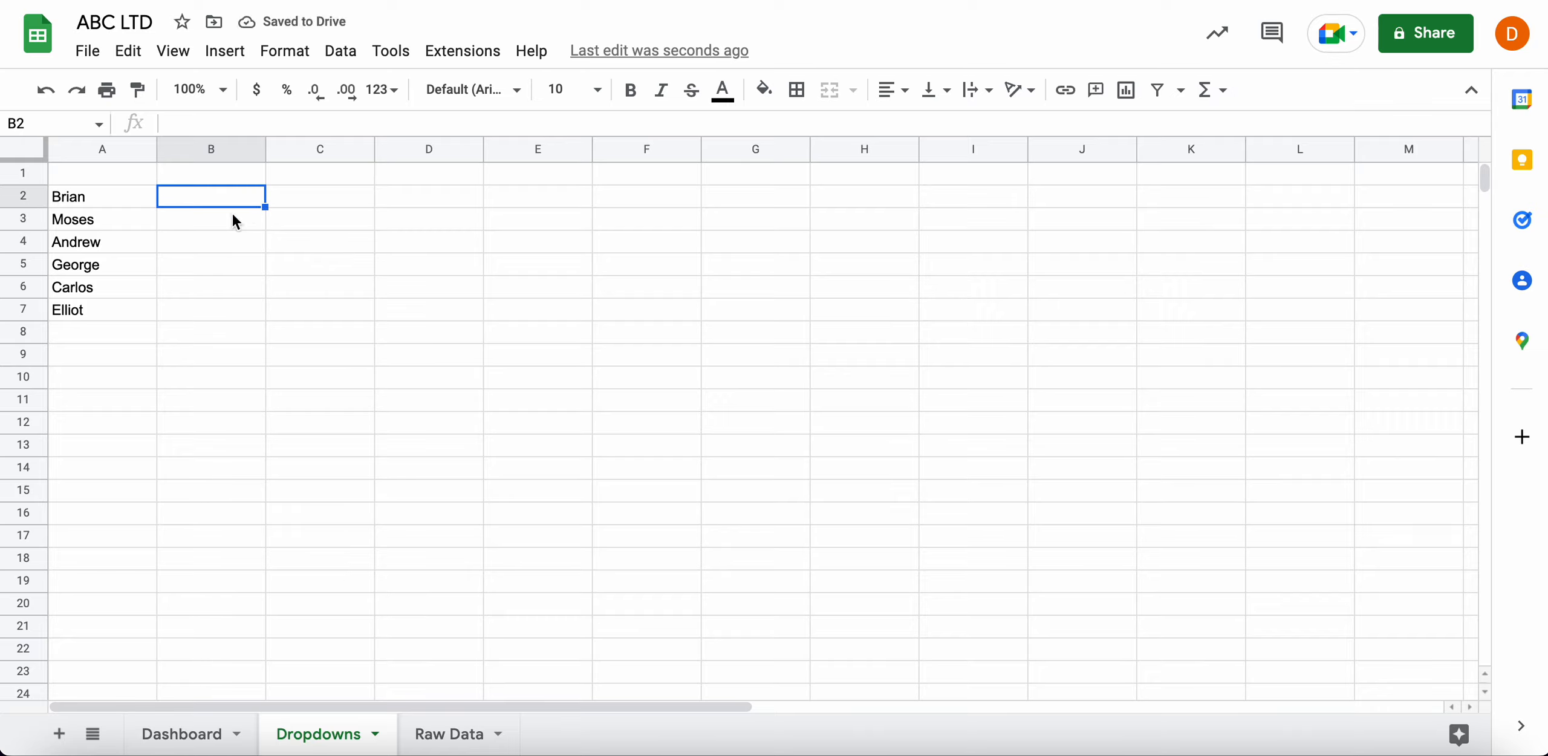
type("=")
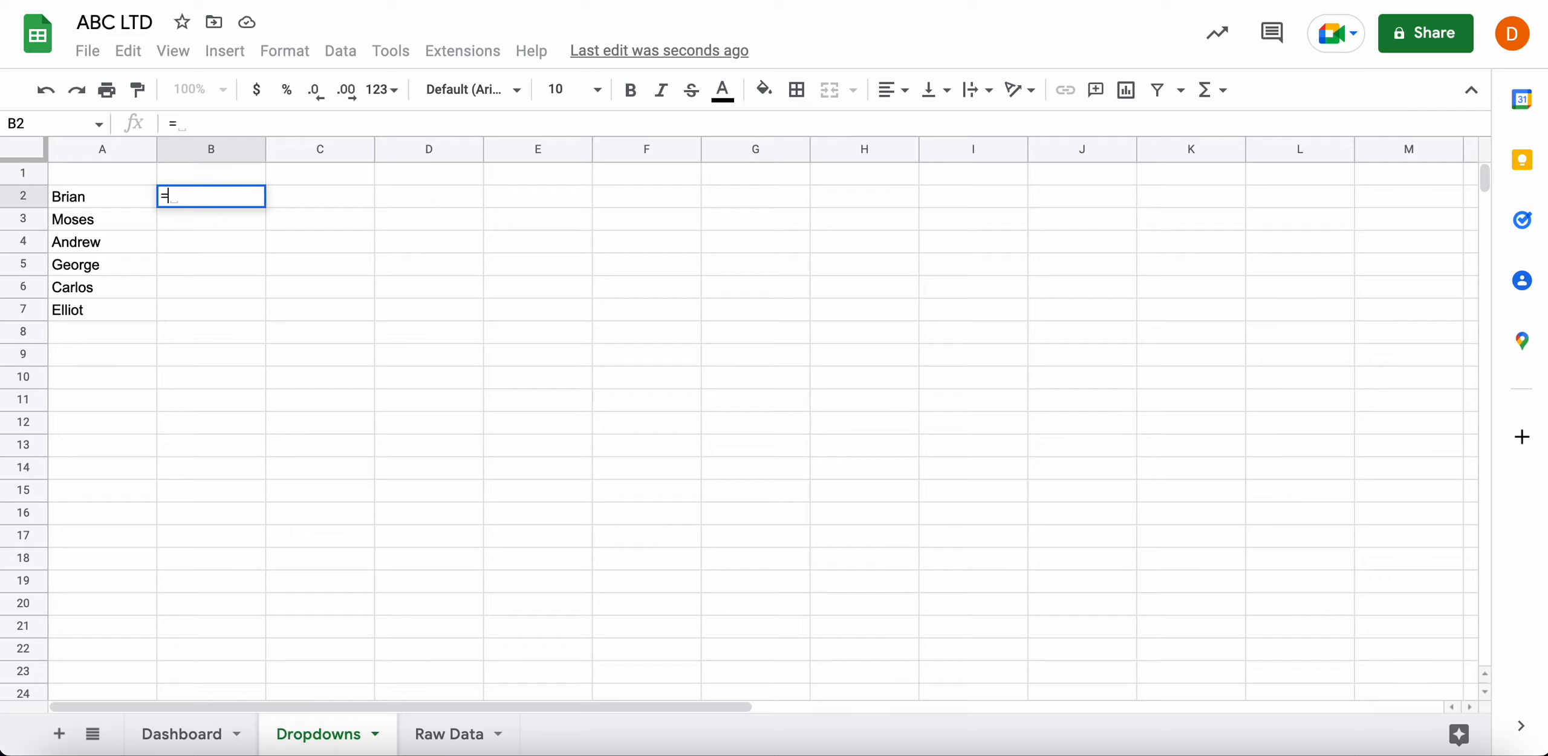
type("uniq")
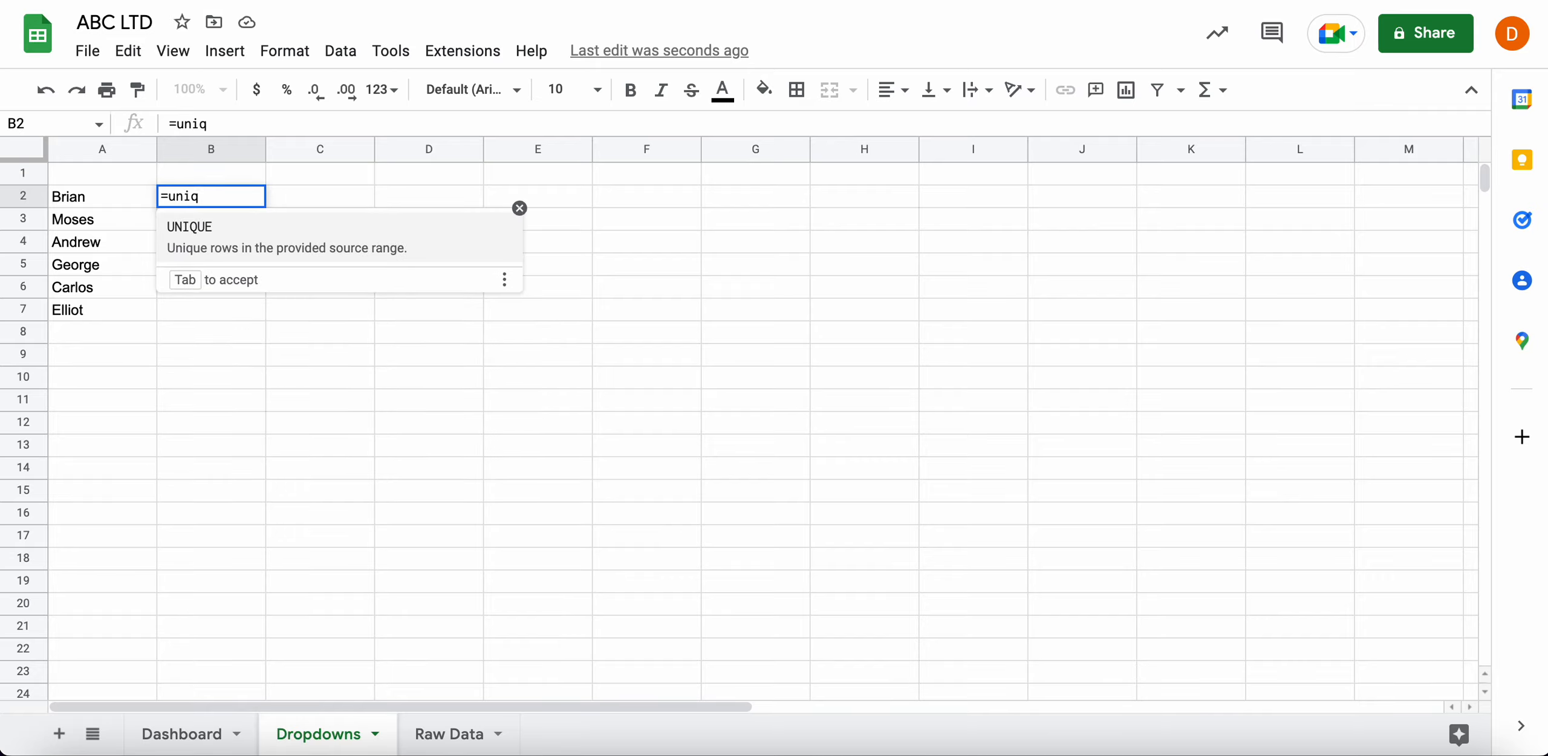
type("ue(")
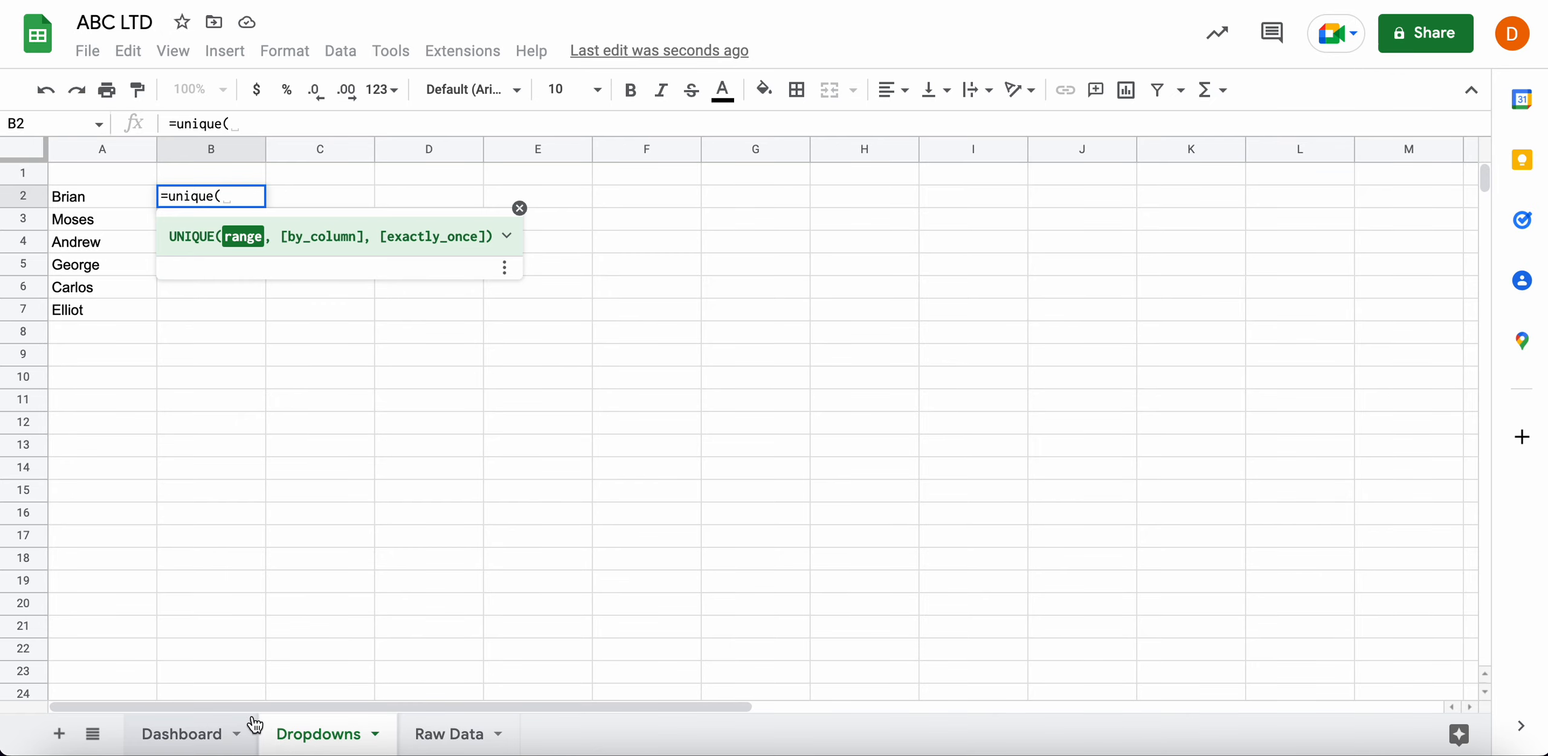
left_click(418, 733)
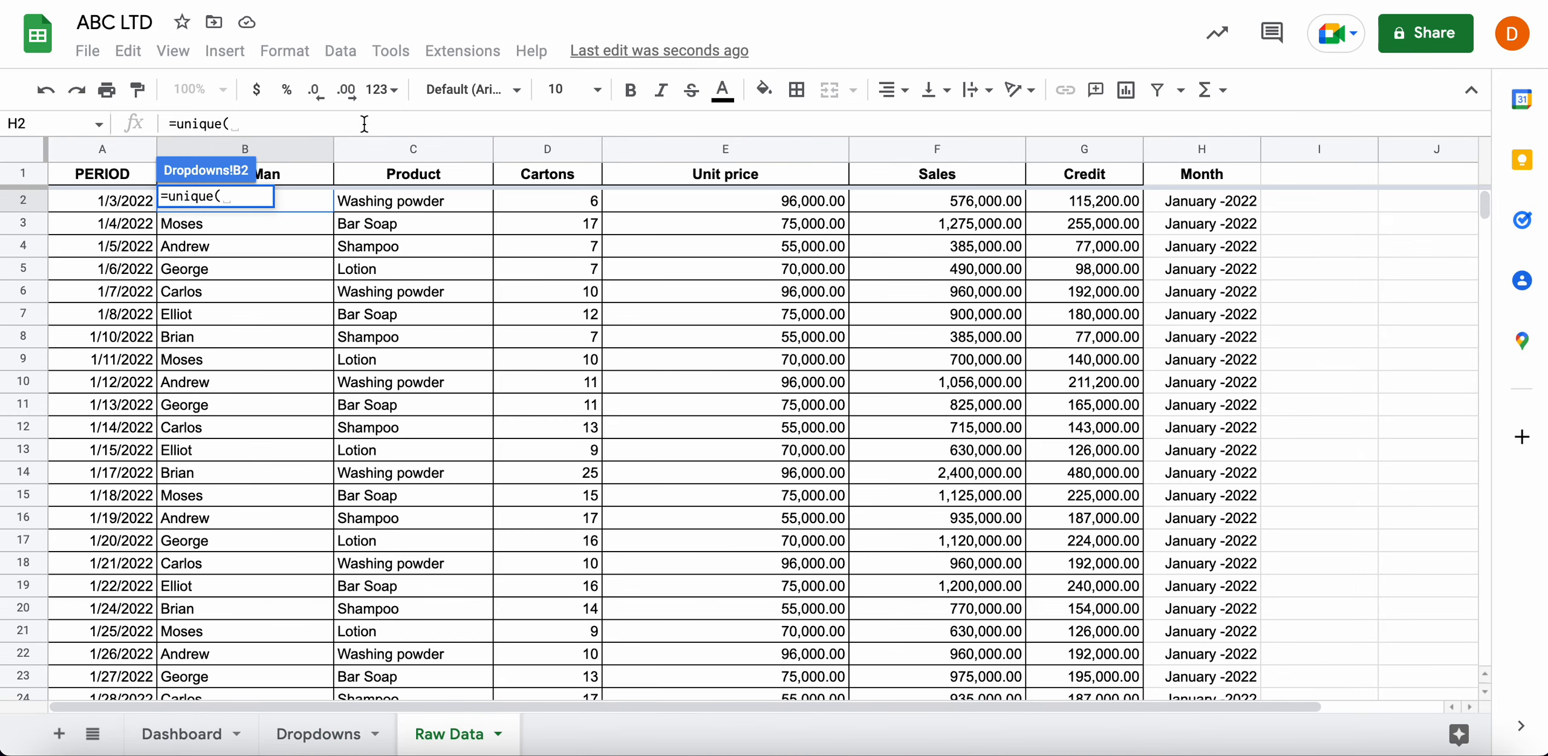
left_click(447, 205)
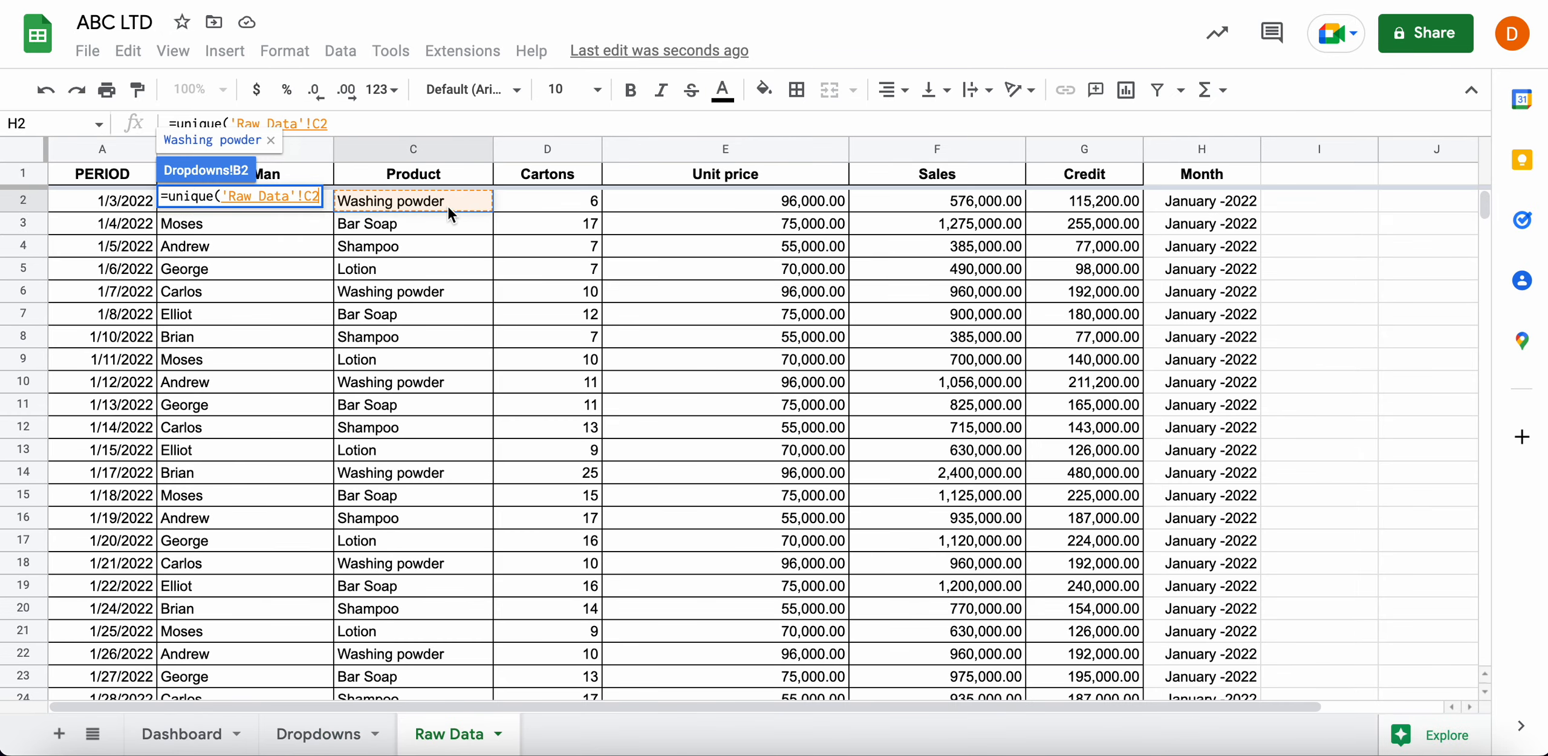
type(":")
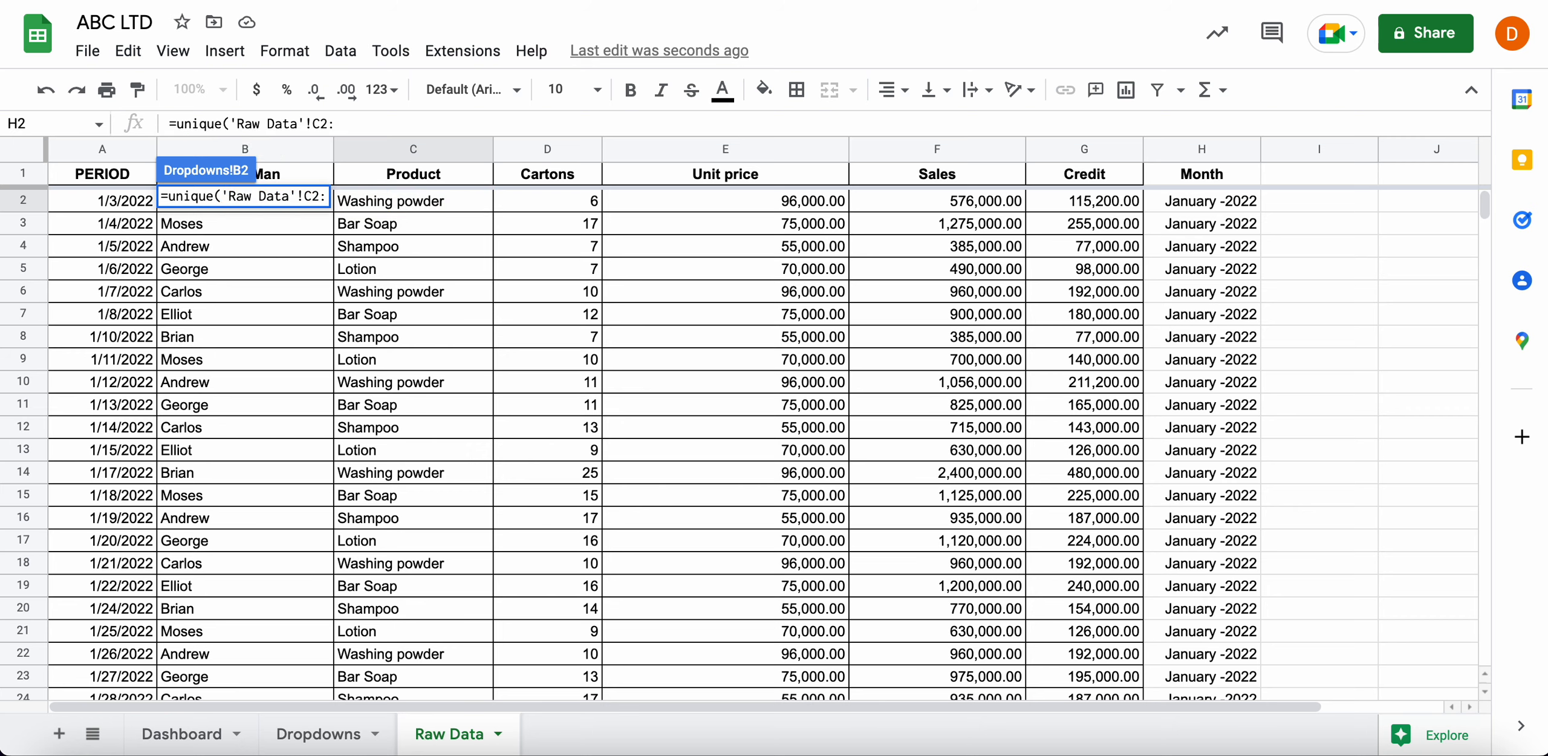
type("c")
key("Return")
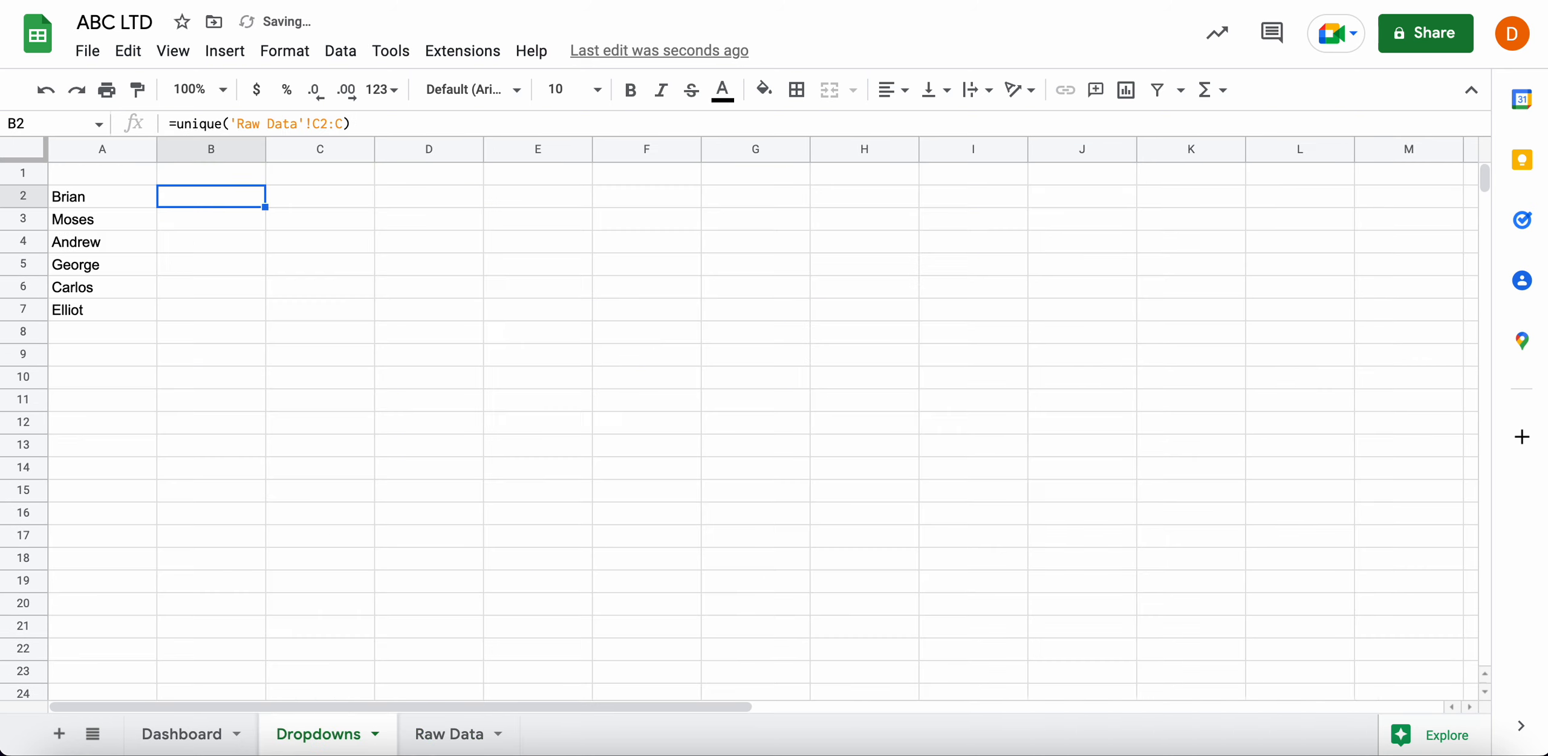
key("Down")
key("Down")
key("Down")
left_click(421, 220)
left_click(329, 217)
left_click(402, 193)
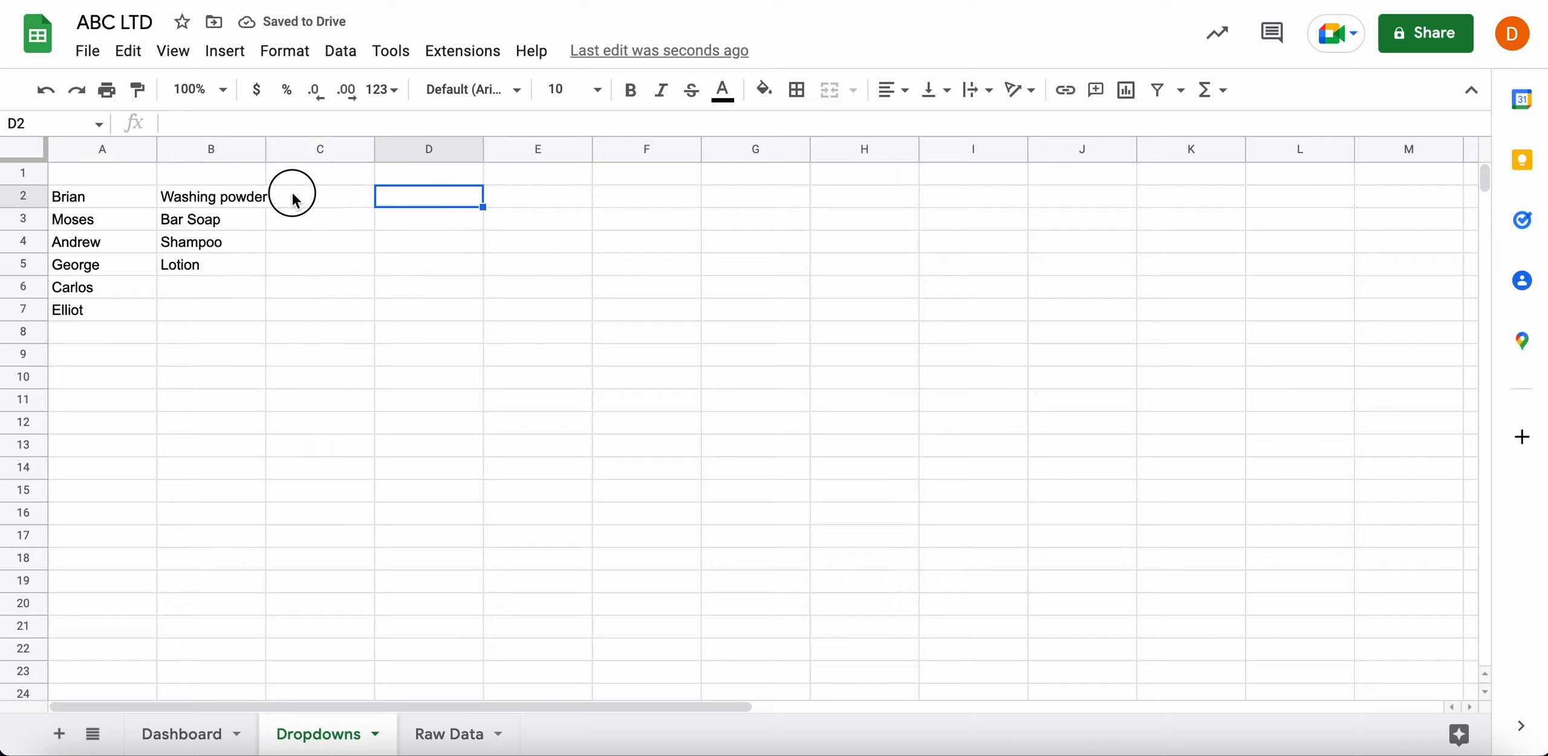
left_click(291, 196)
left_click(294, 243)
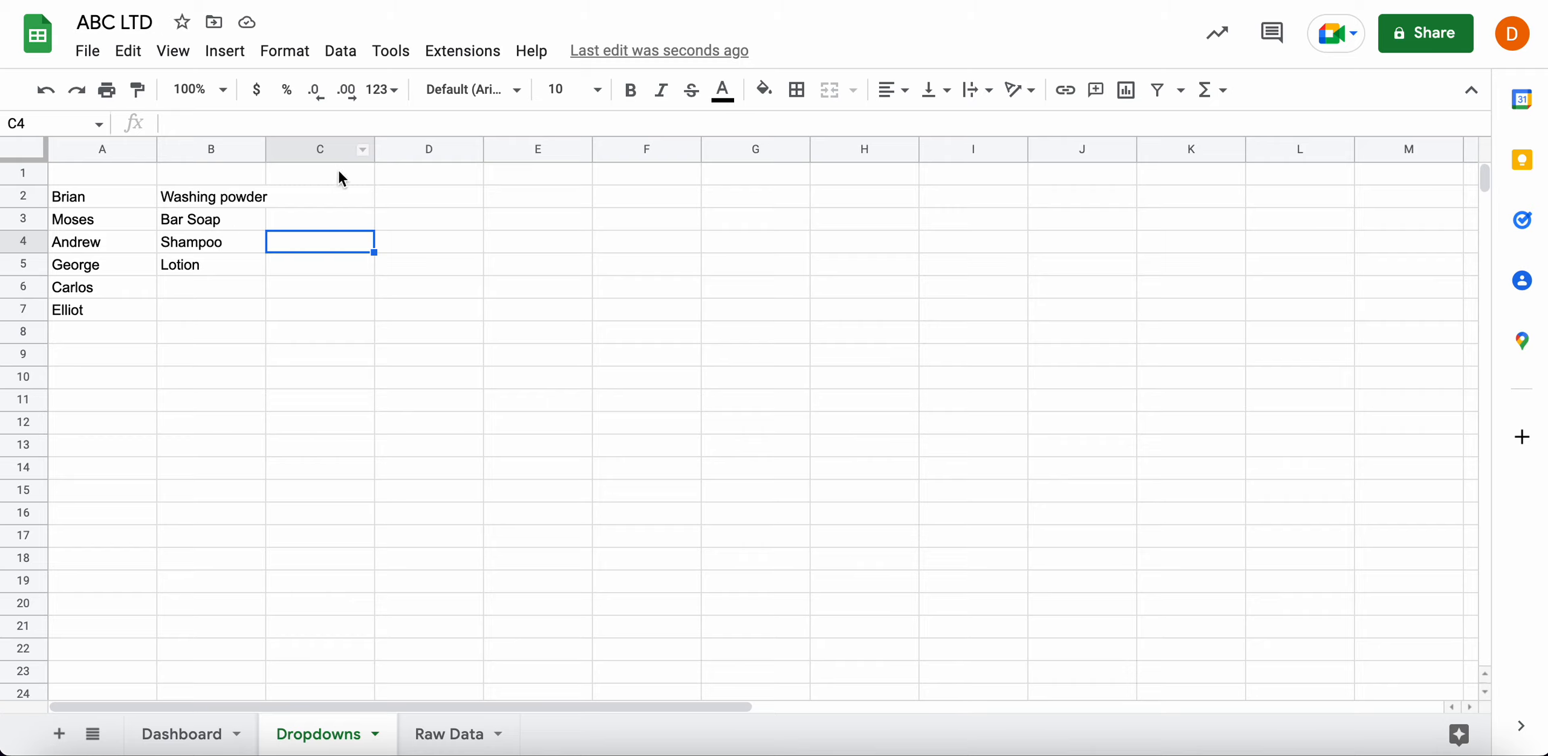
List the unique dates in D2 of the Dropdowns sheet with =unique('Raw Data'!A2:A)
left_click(387, 205)
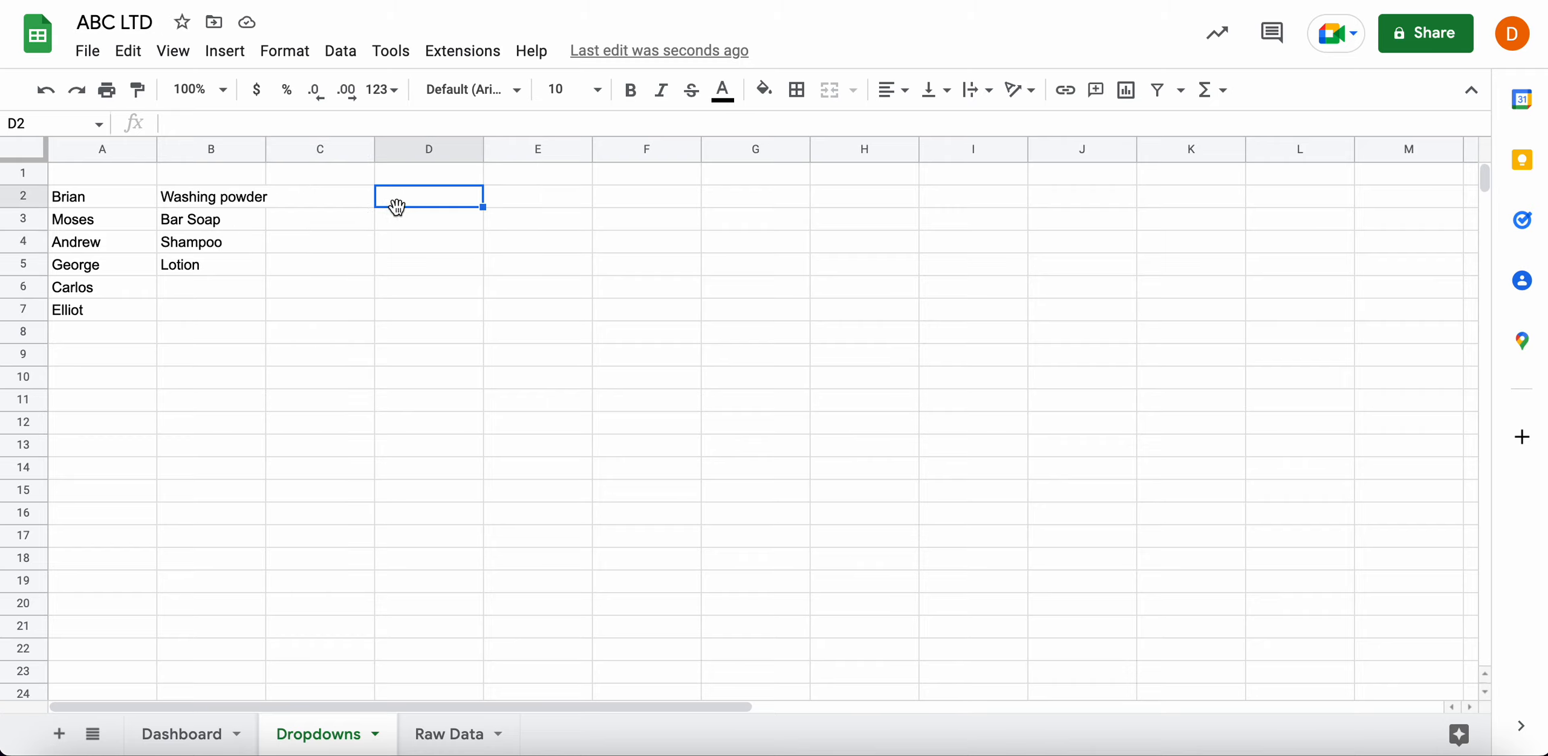
type("=un")
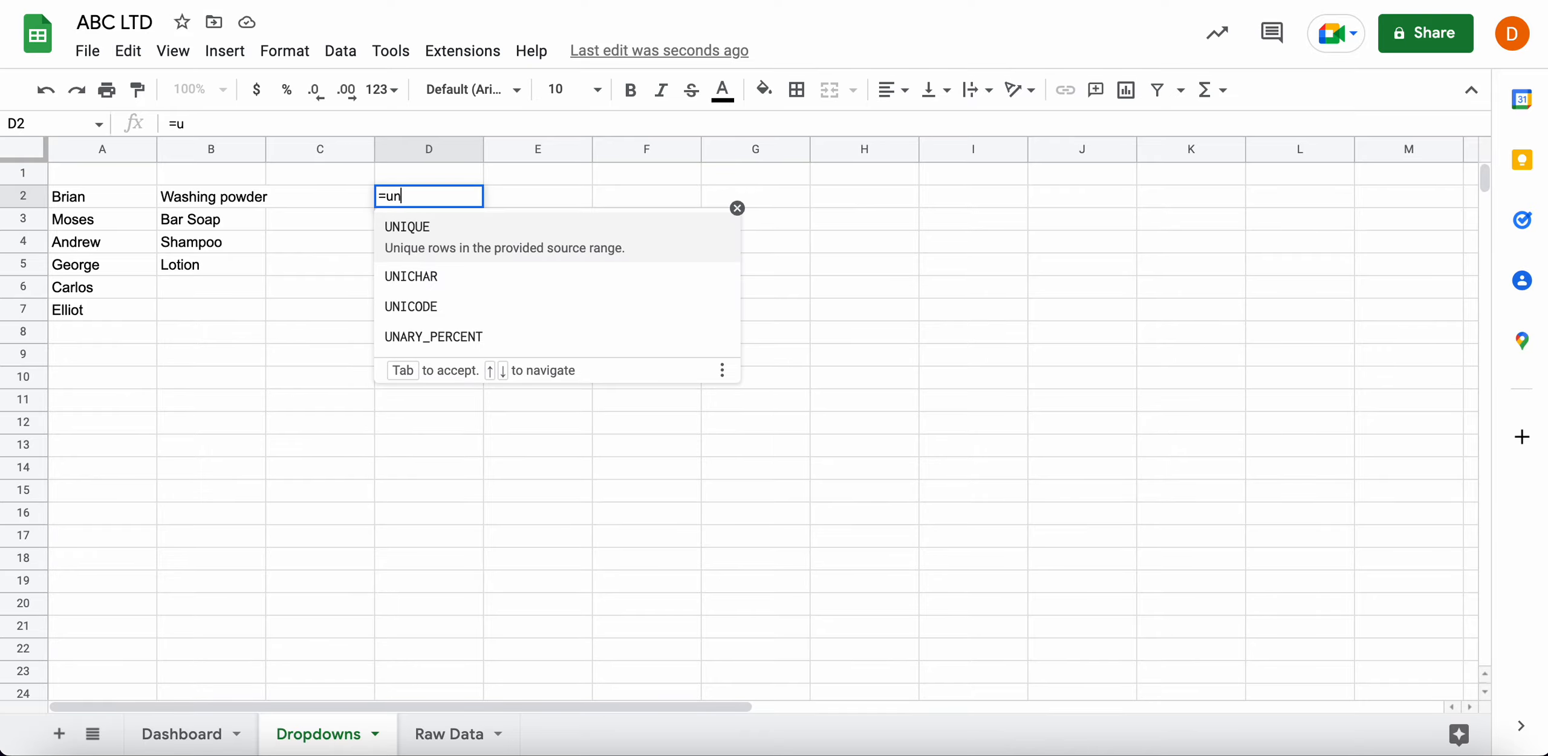
type("ique(")
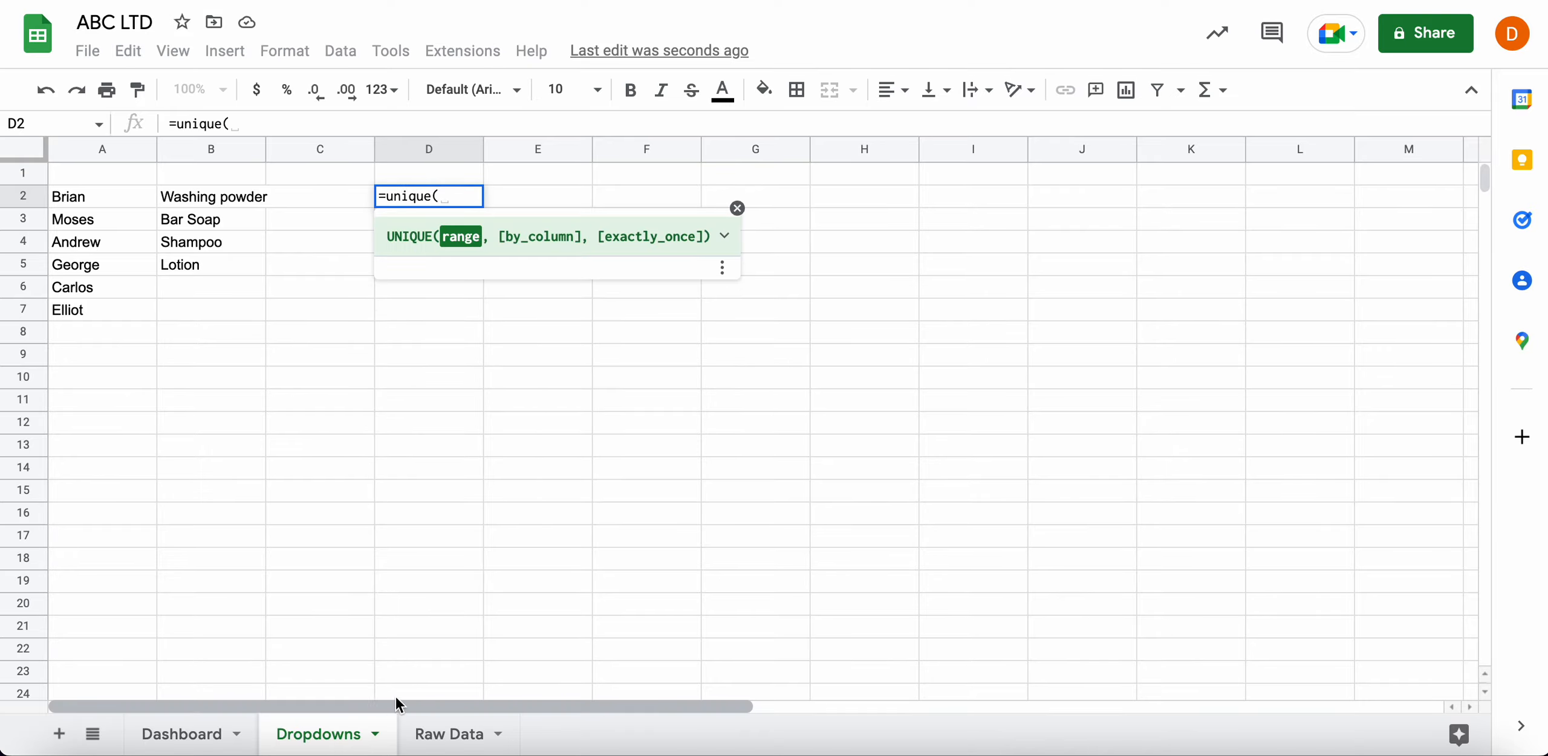
left_click(448, 734)
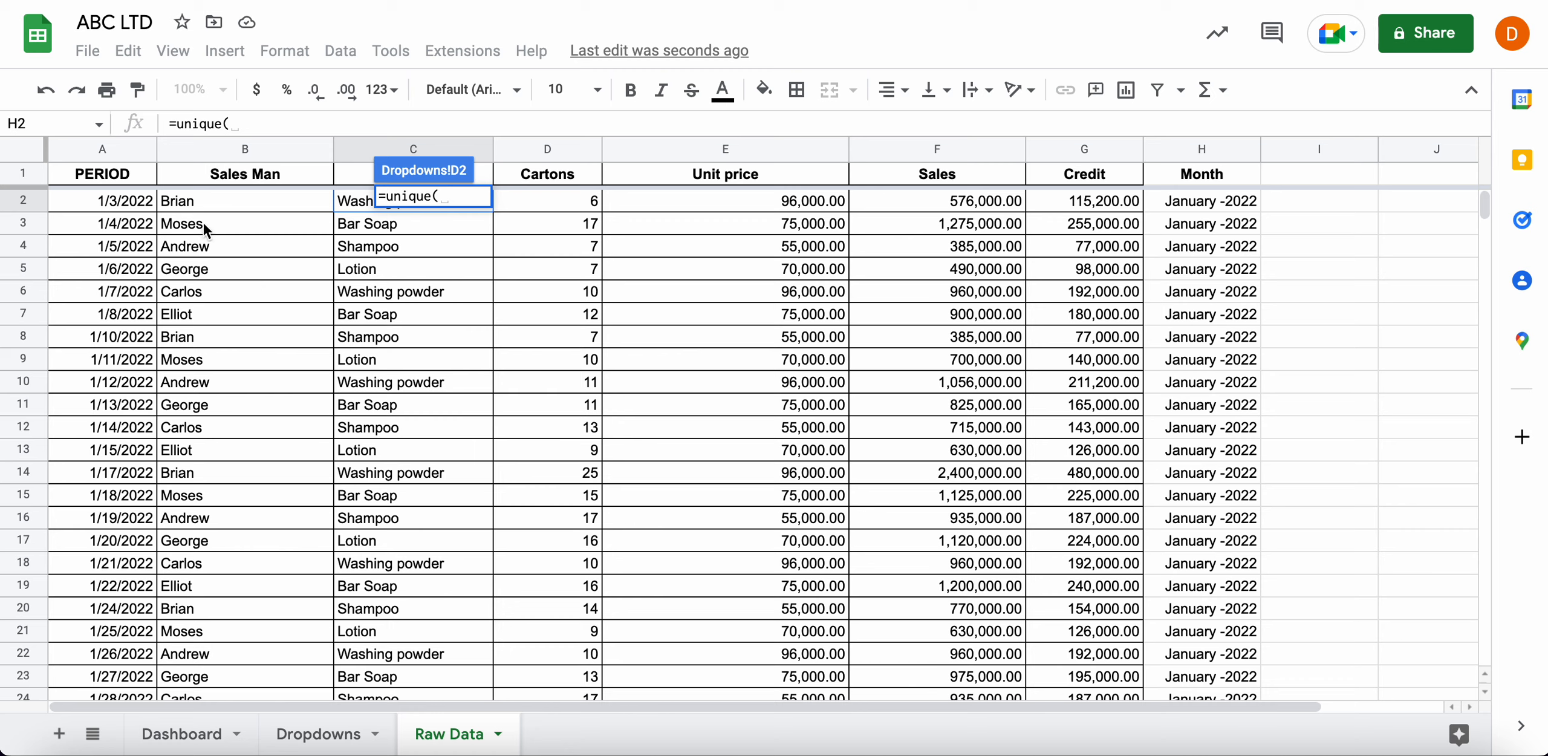
left_click(131, 206)
type(":")
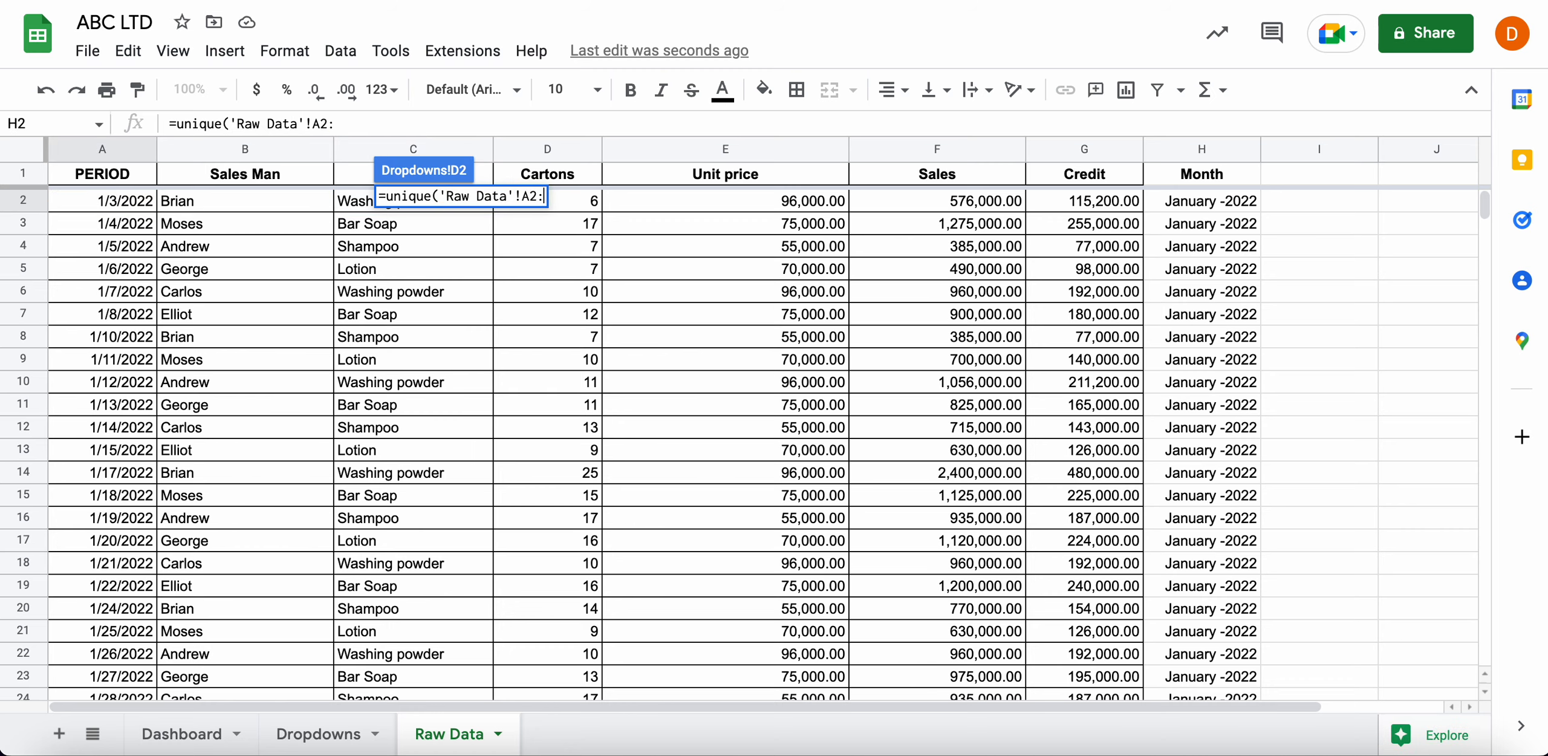
type("A)")
key("Return")
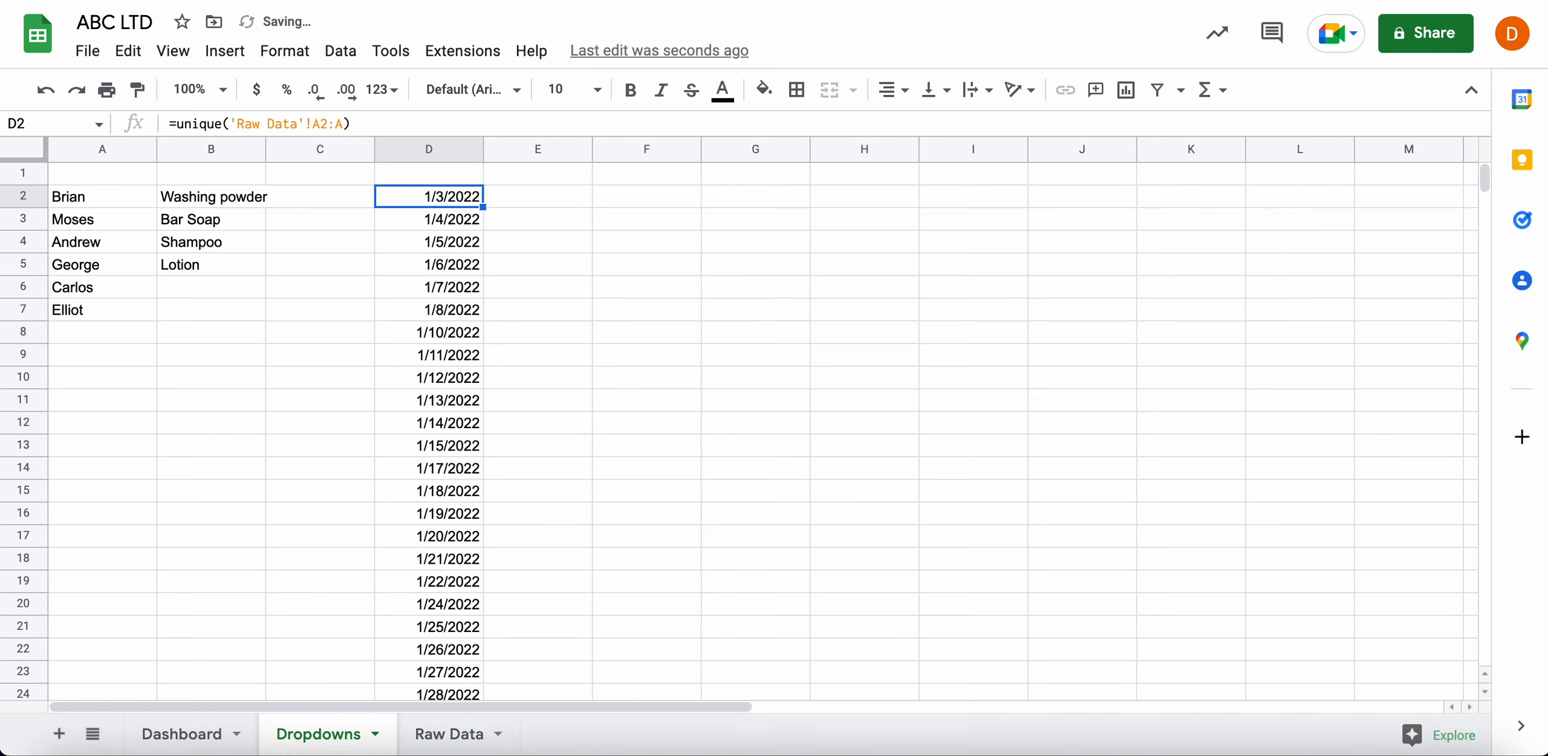
Look through the dates listed in column D of the Dropdowns sheet and return to cell H2 of the Dashboard
scroll(256, 298, "down", 20)
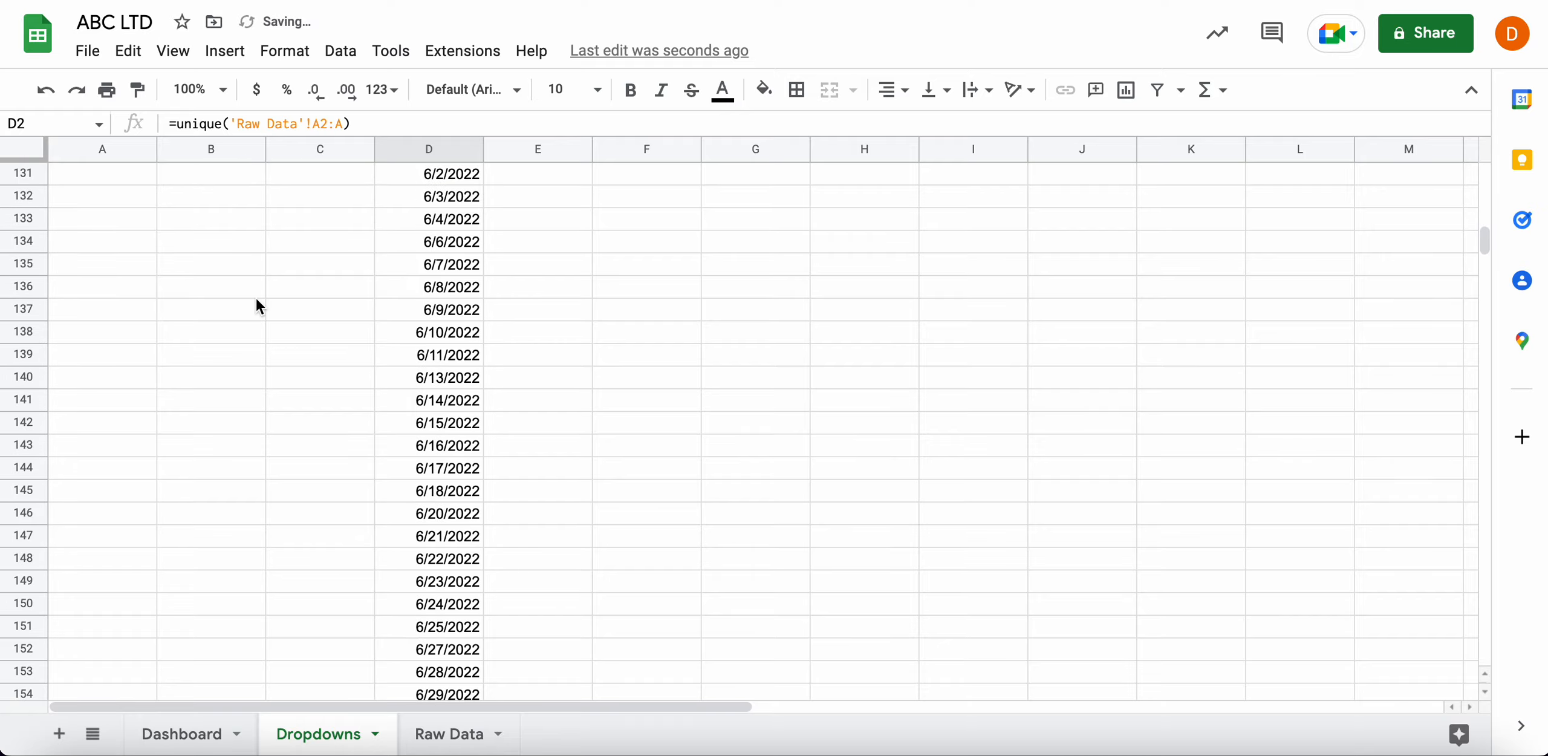
scroll(256, 298, "up", 20)
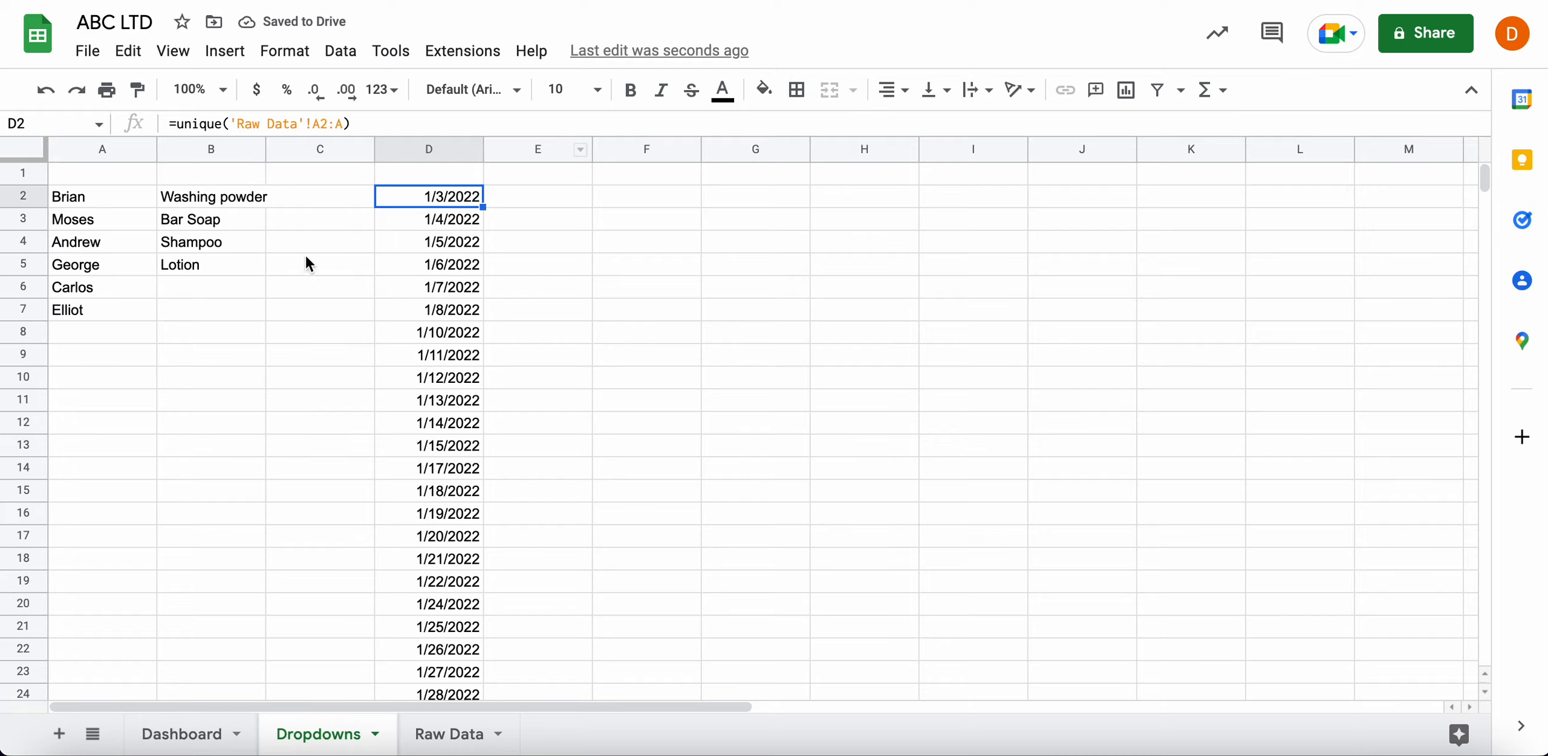
scroll(333, 314, "down", 4)
scroll(330, 310, "down", 20)
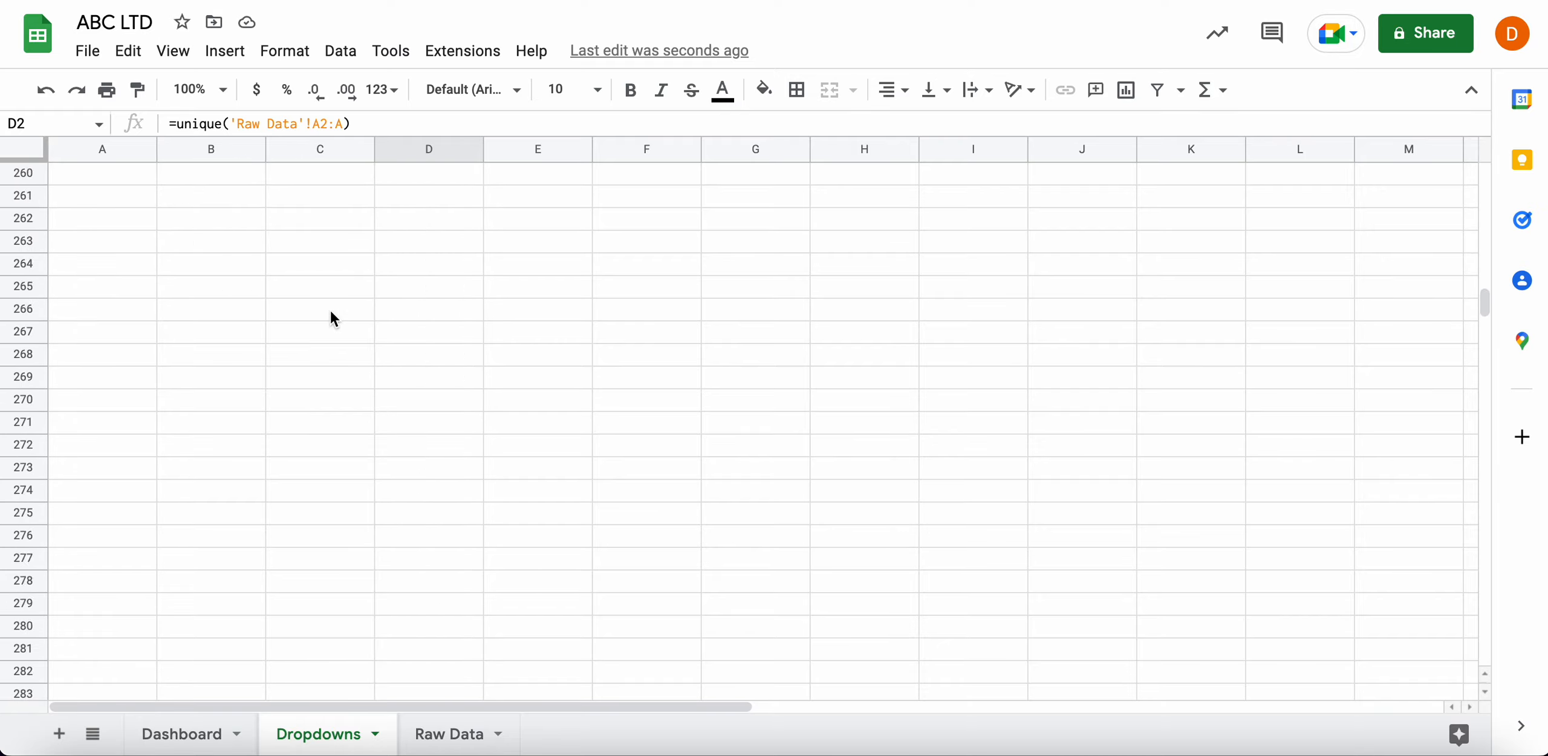
scroll(330, 310, "up", 20)
scroll(330, 310, "up", 15)
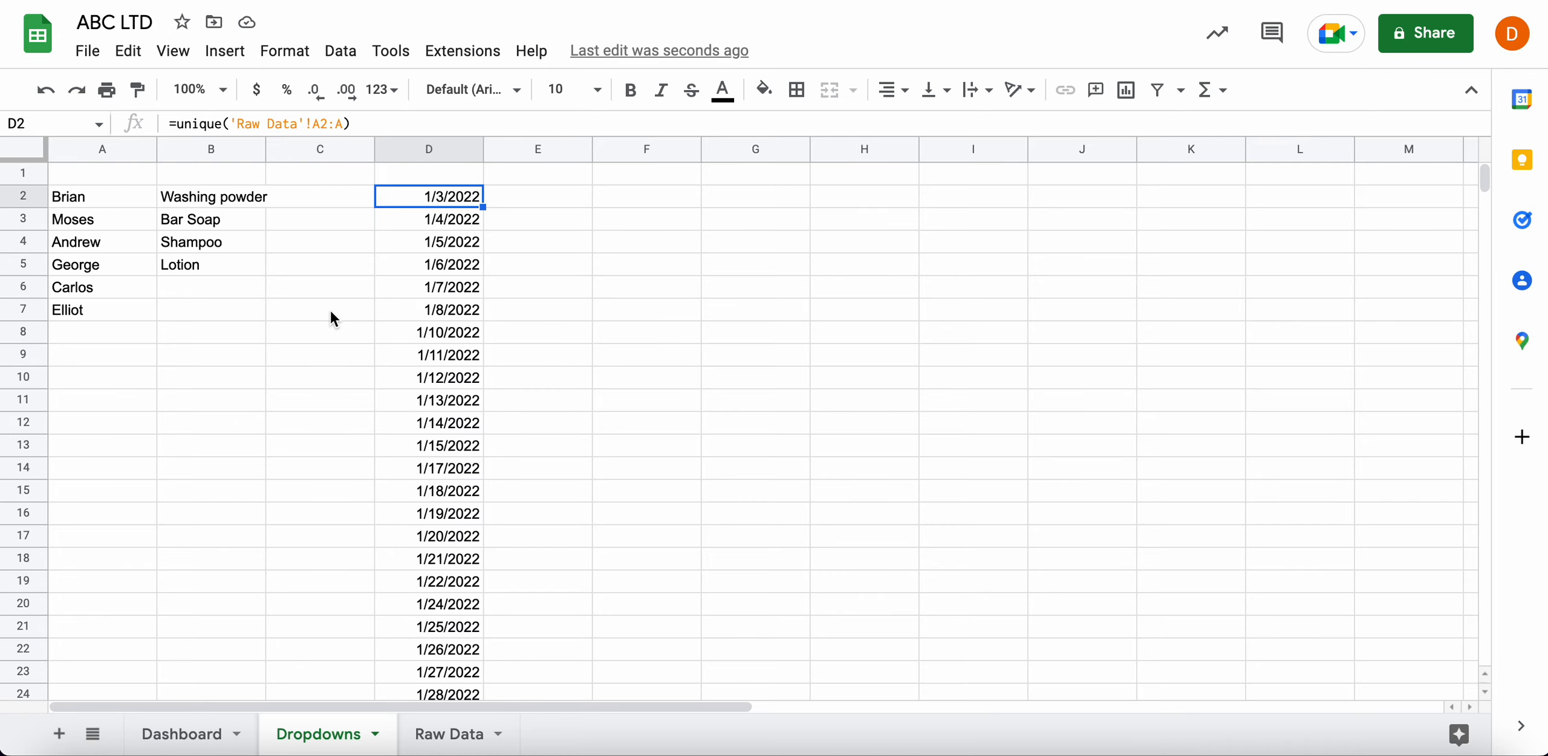
left_click(197, 742)
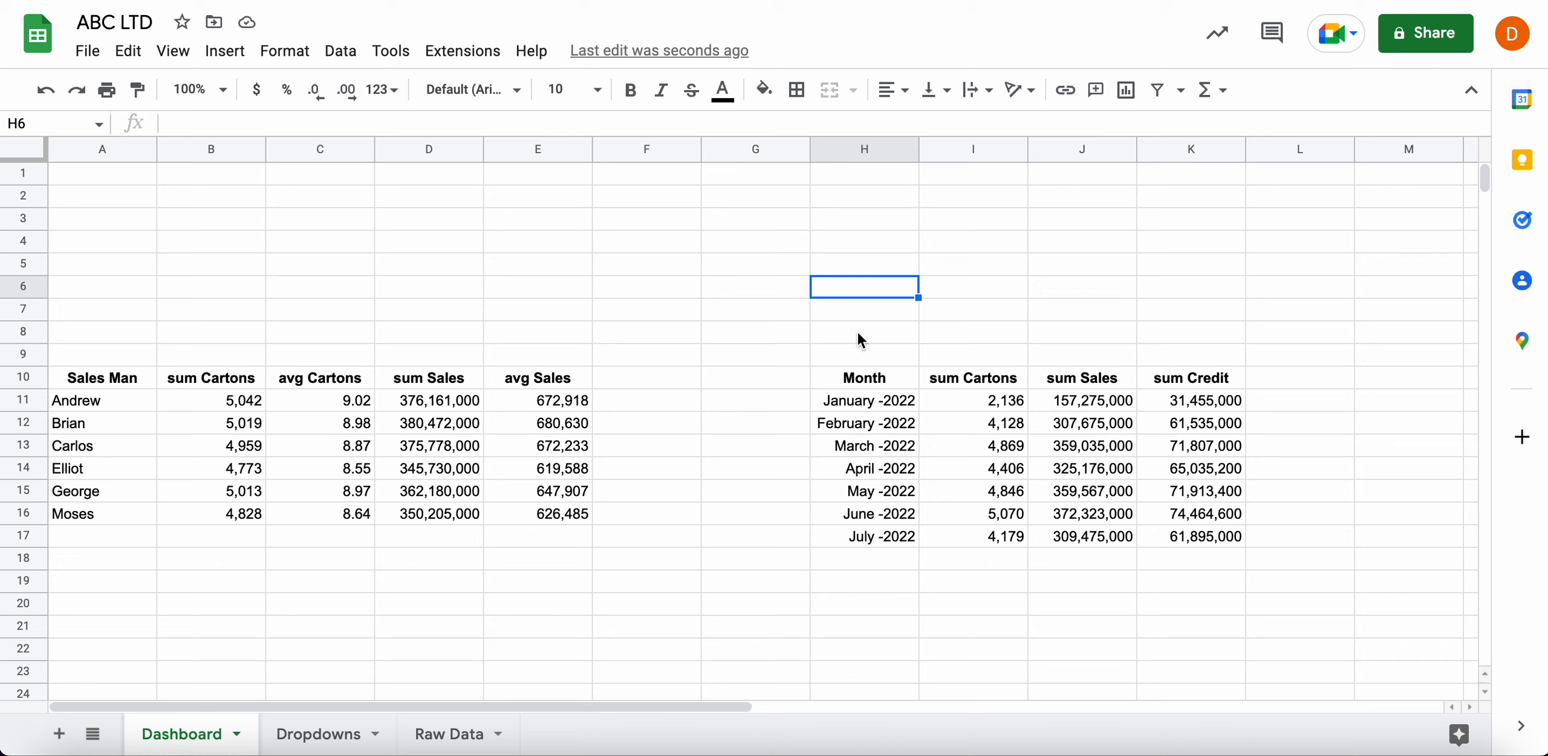
left_click(861, 203)
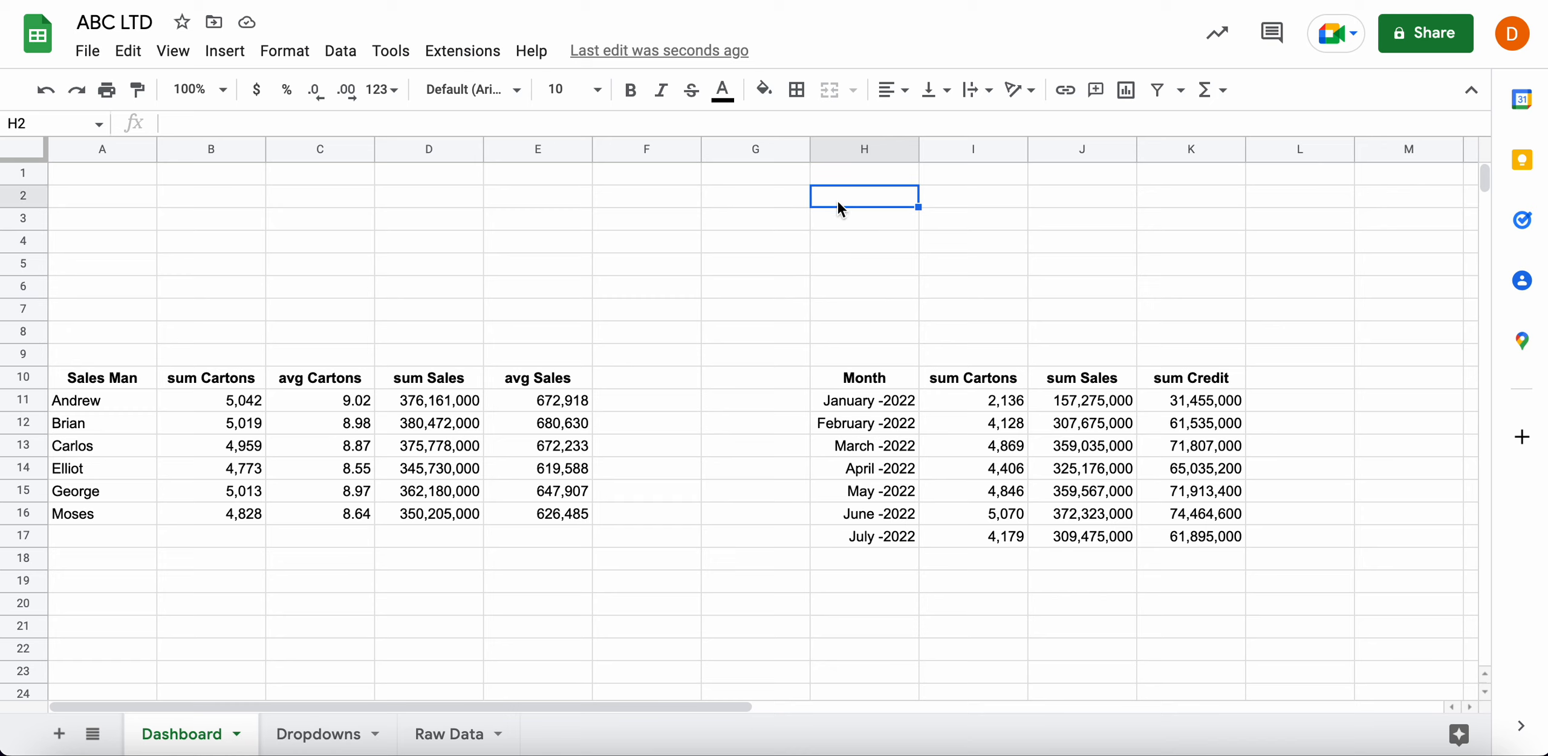
Label cell H2 of the Dashboard sheet "Product Filter"
type("S")
key("BackSpace")
type("P")
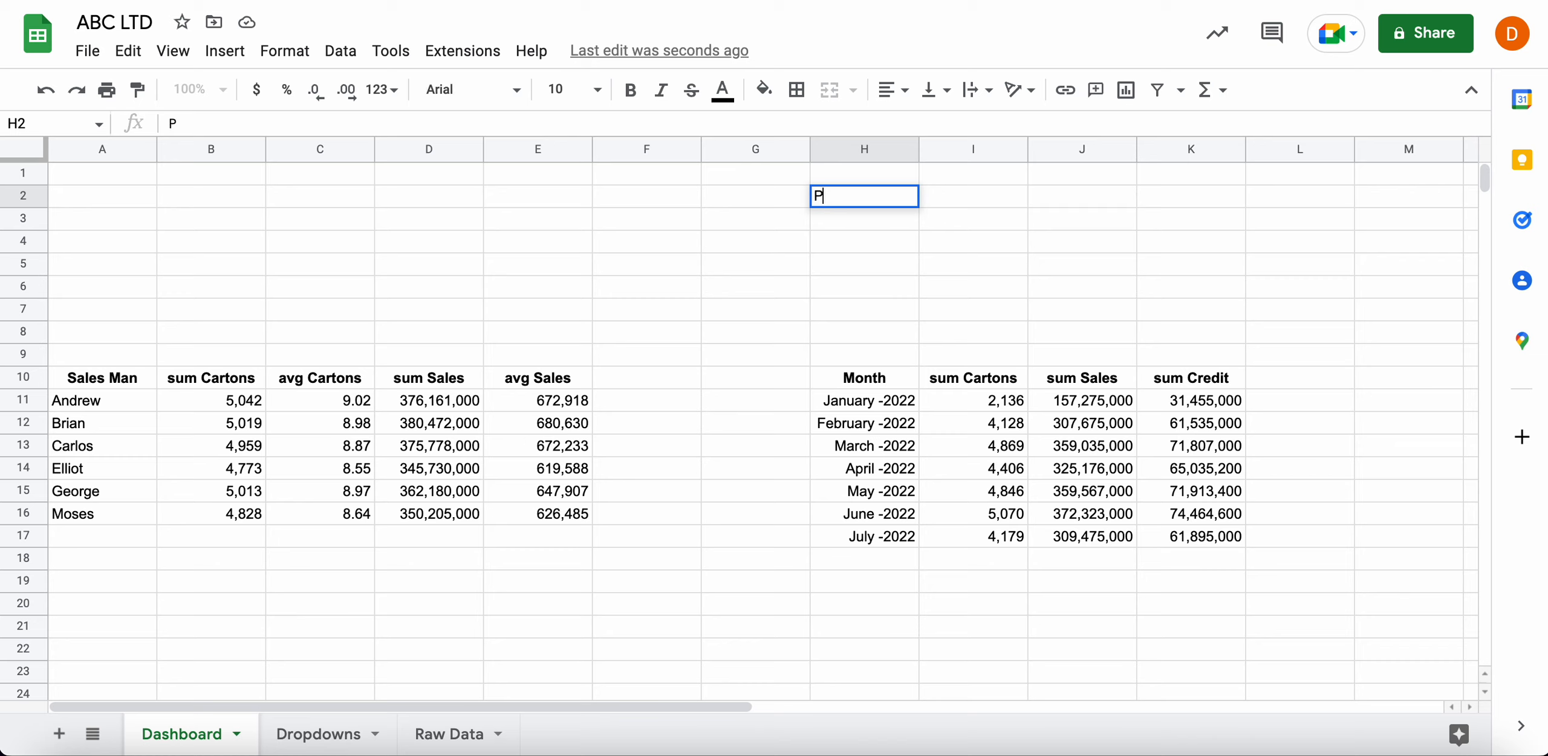
type("roducty")
key("BackSpace")
type("Filter")
key("Return")
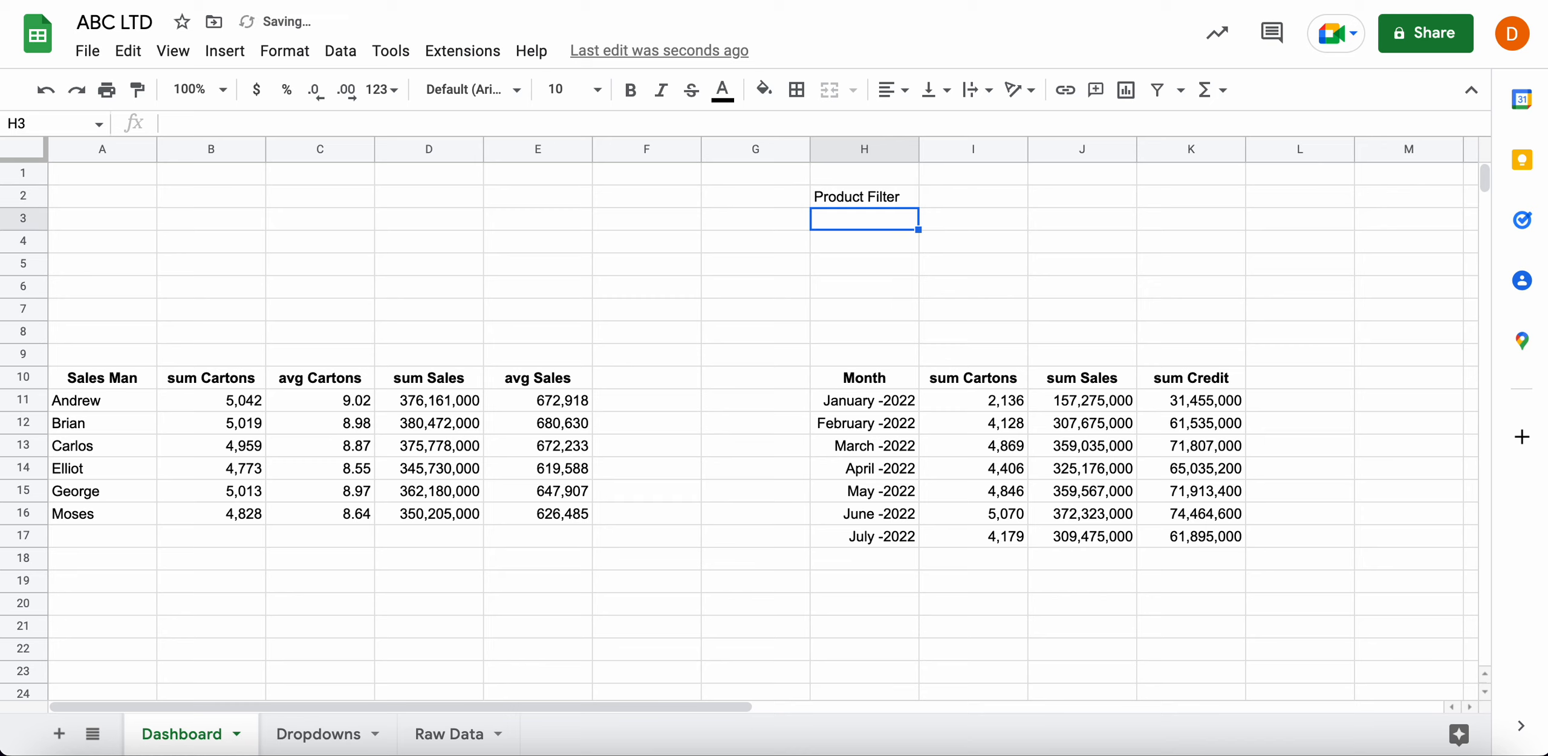
Add a dropdown validation to I2 of the Dashboard, listing from Dropdowns!B2:B and rejecting invalid input, and return to the Dashboard
left_click(980, 204)
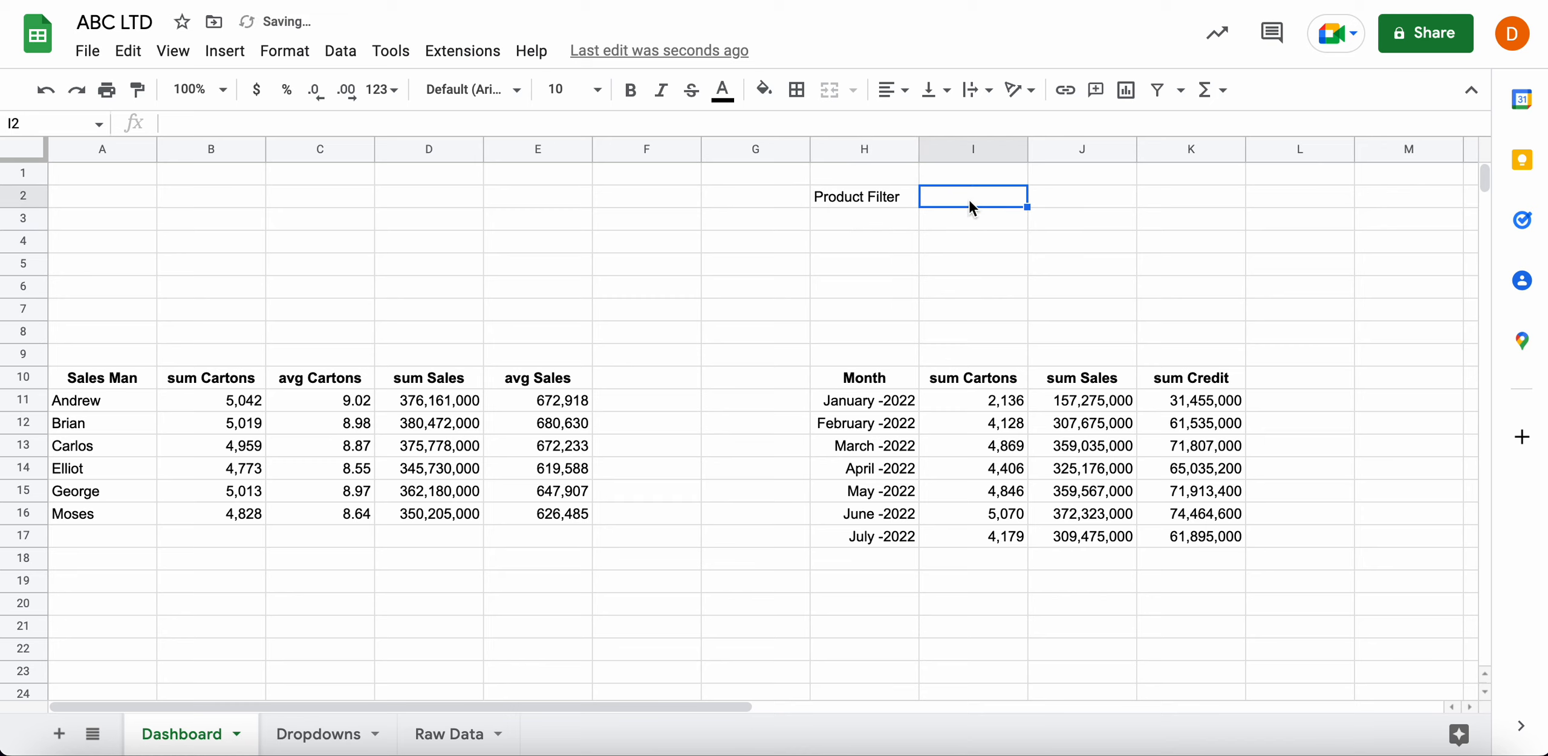
right_click(944, 208)
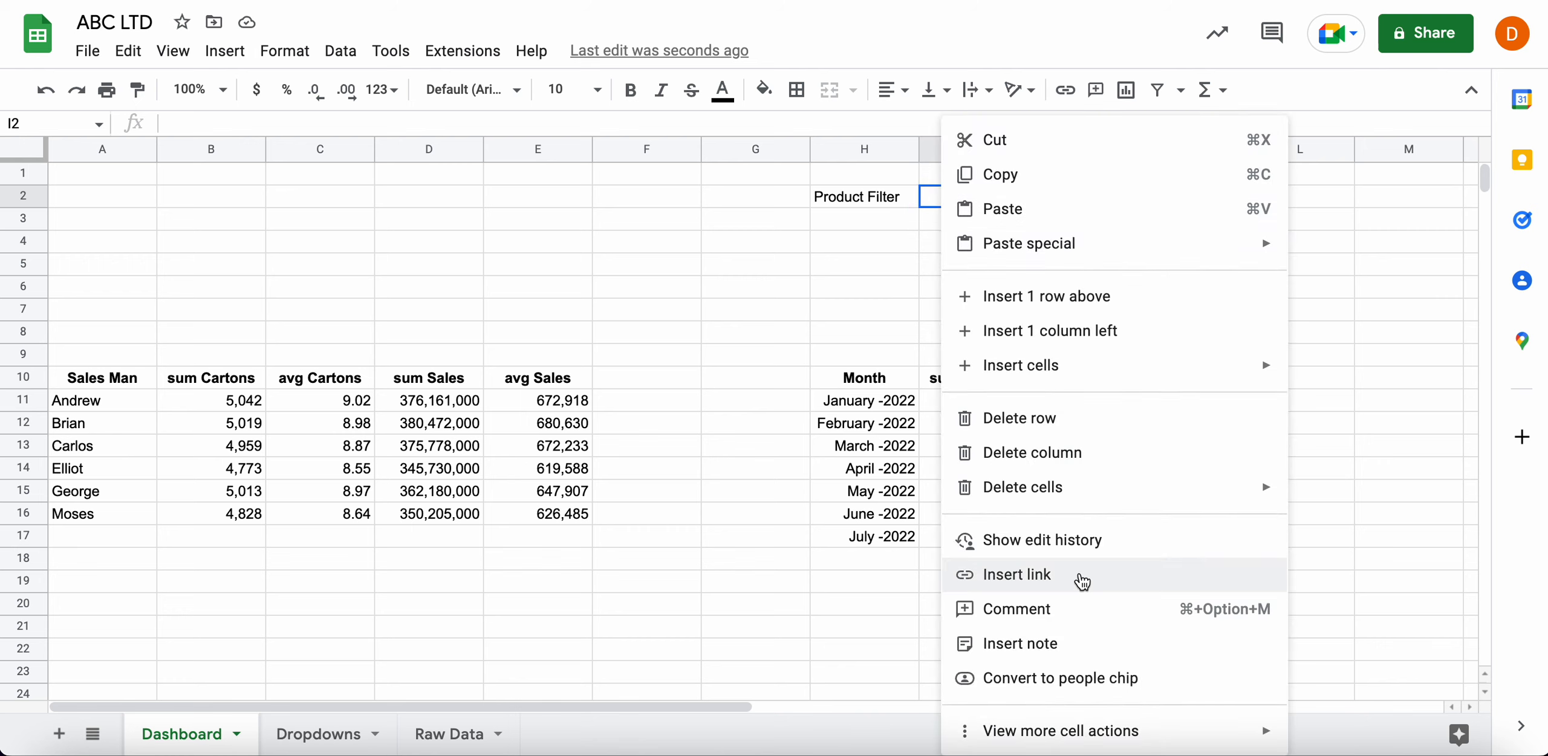
left_click(919, 219)
left_click(968, 195)
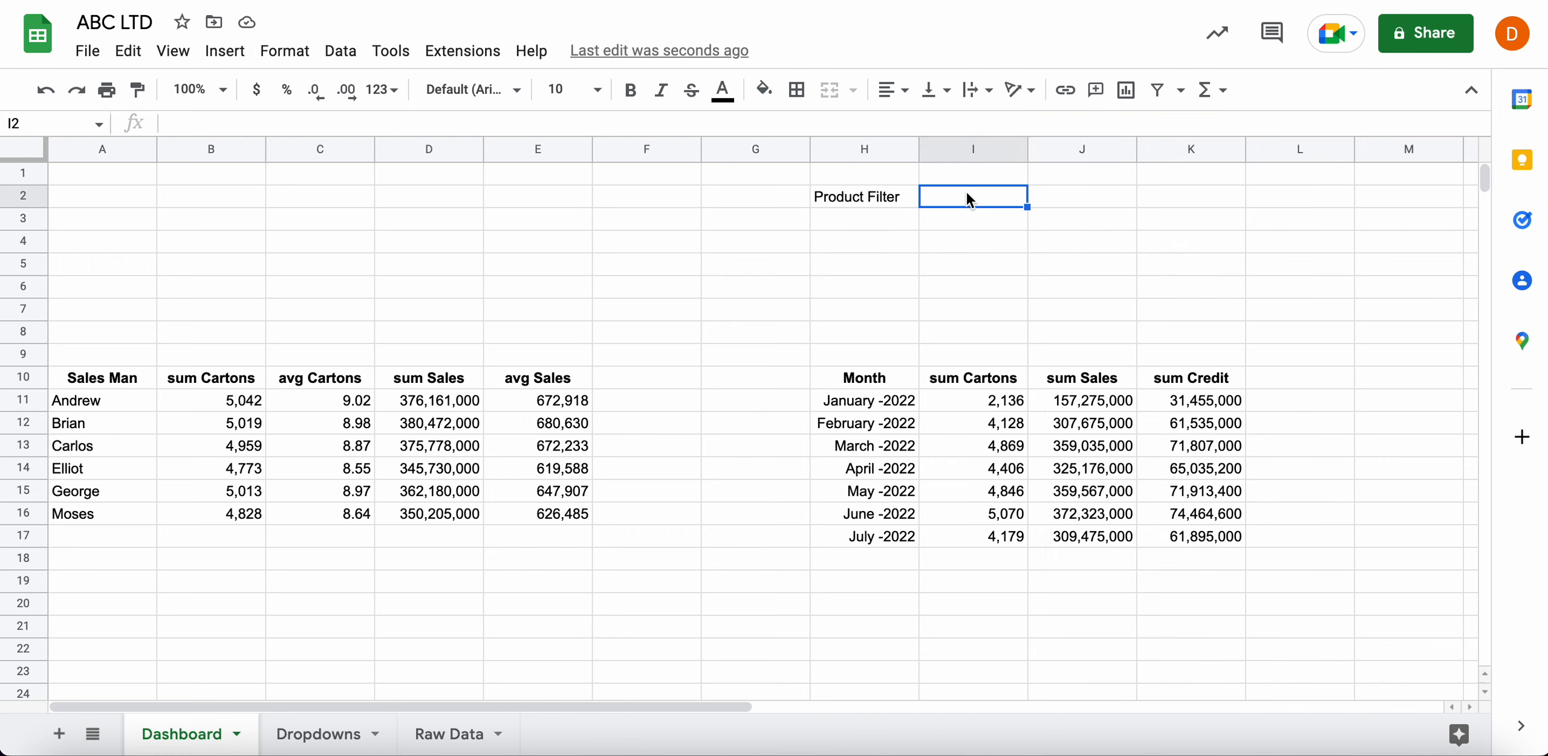
right_click(968, 195)
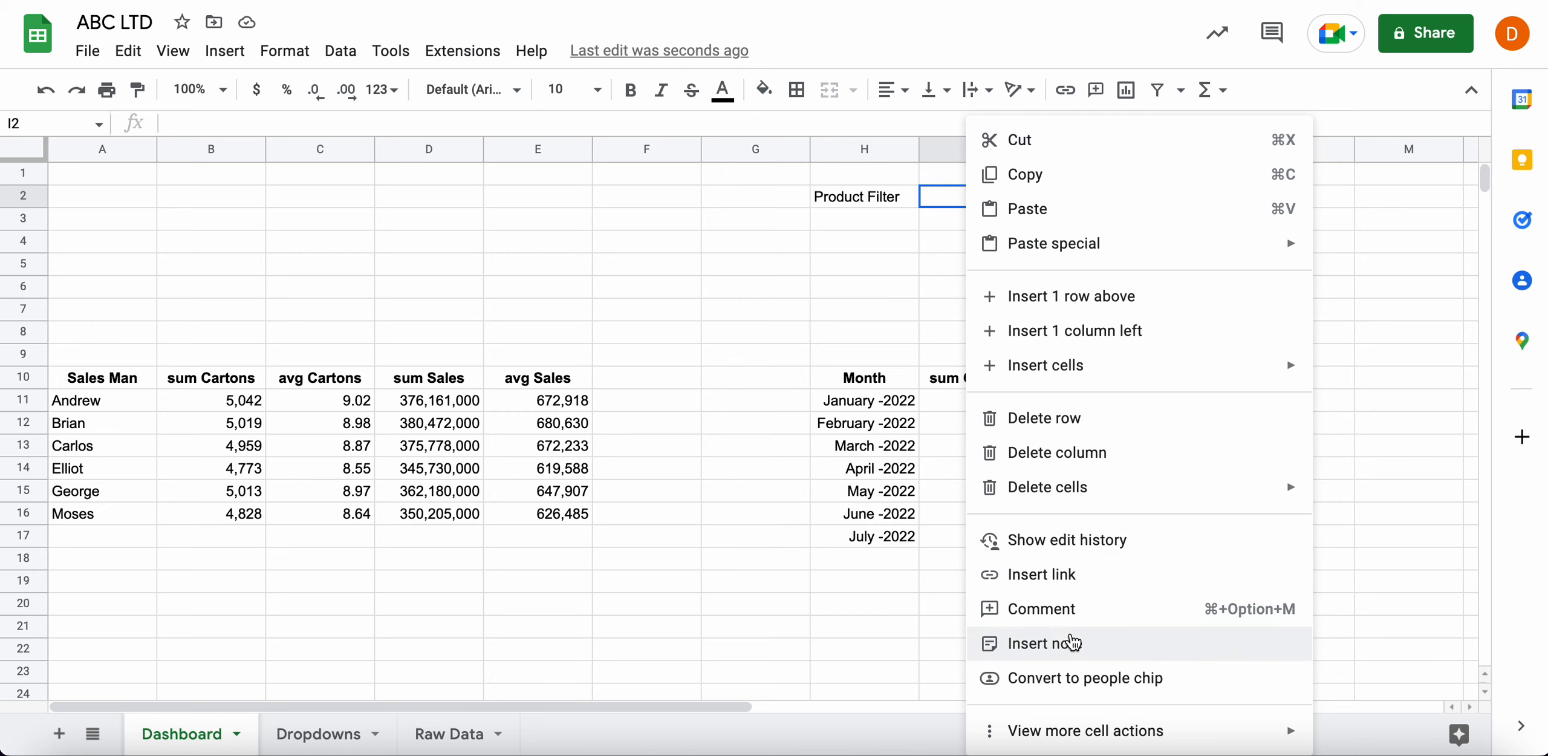
mouse_move(1157, 730)
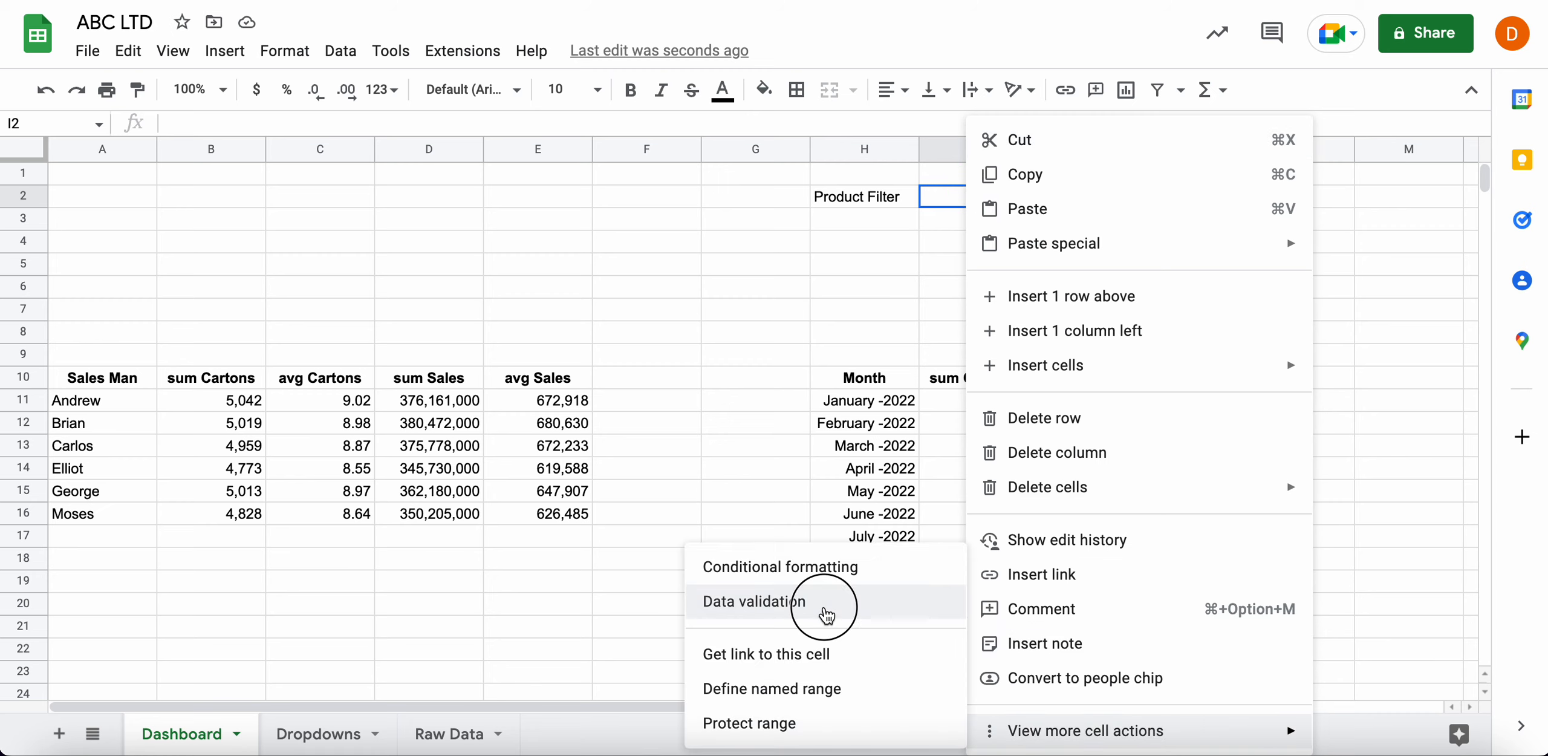
left_click(824, 602)
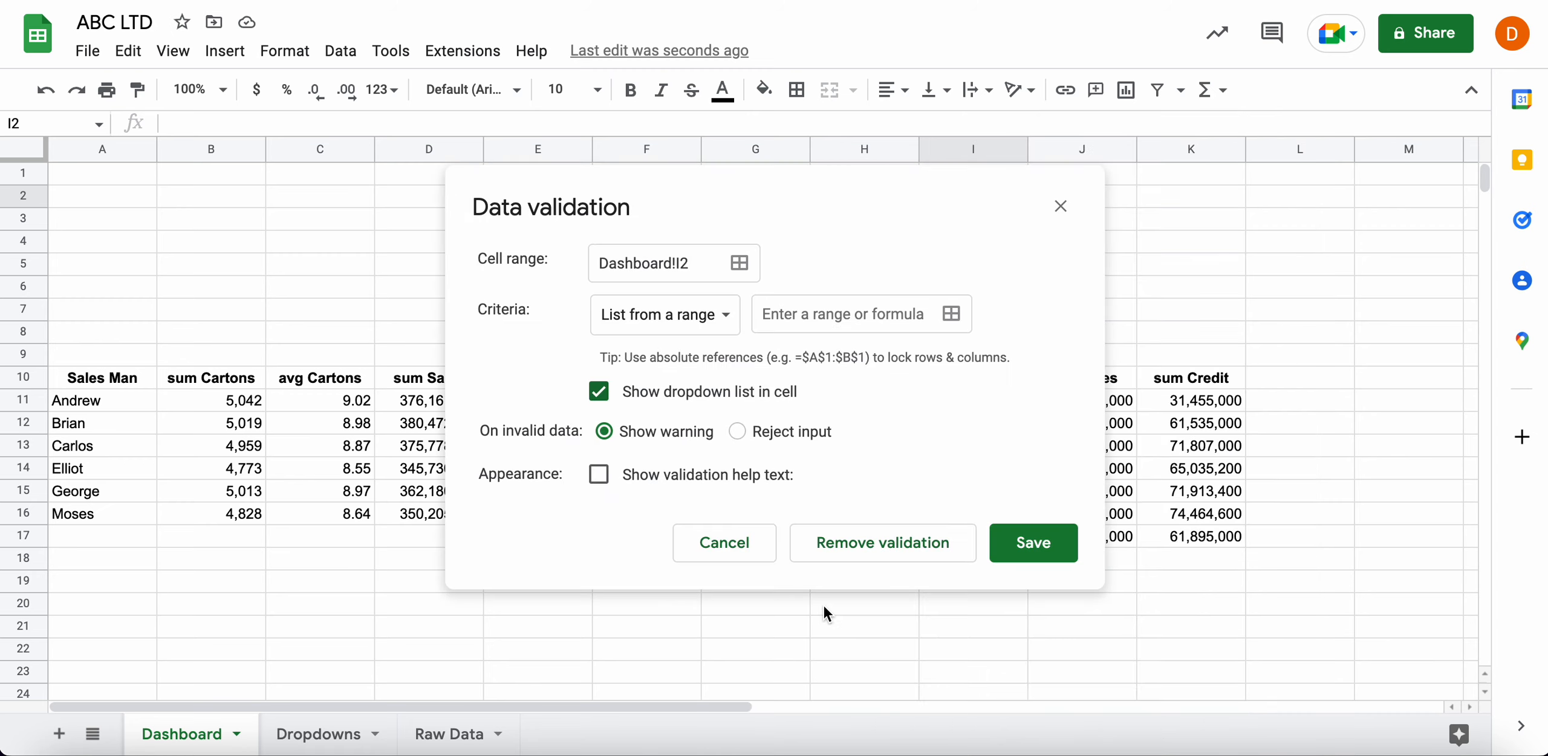
left_click(951, 313)
left_click(620, 281)
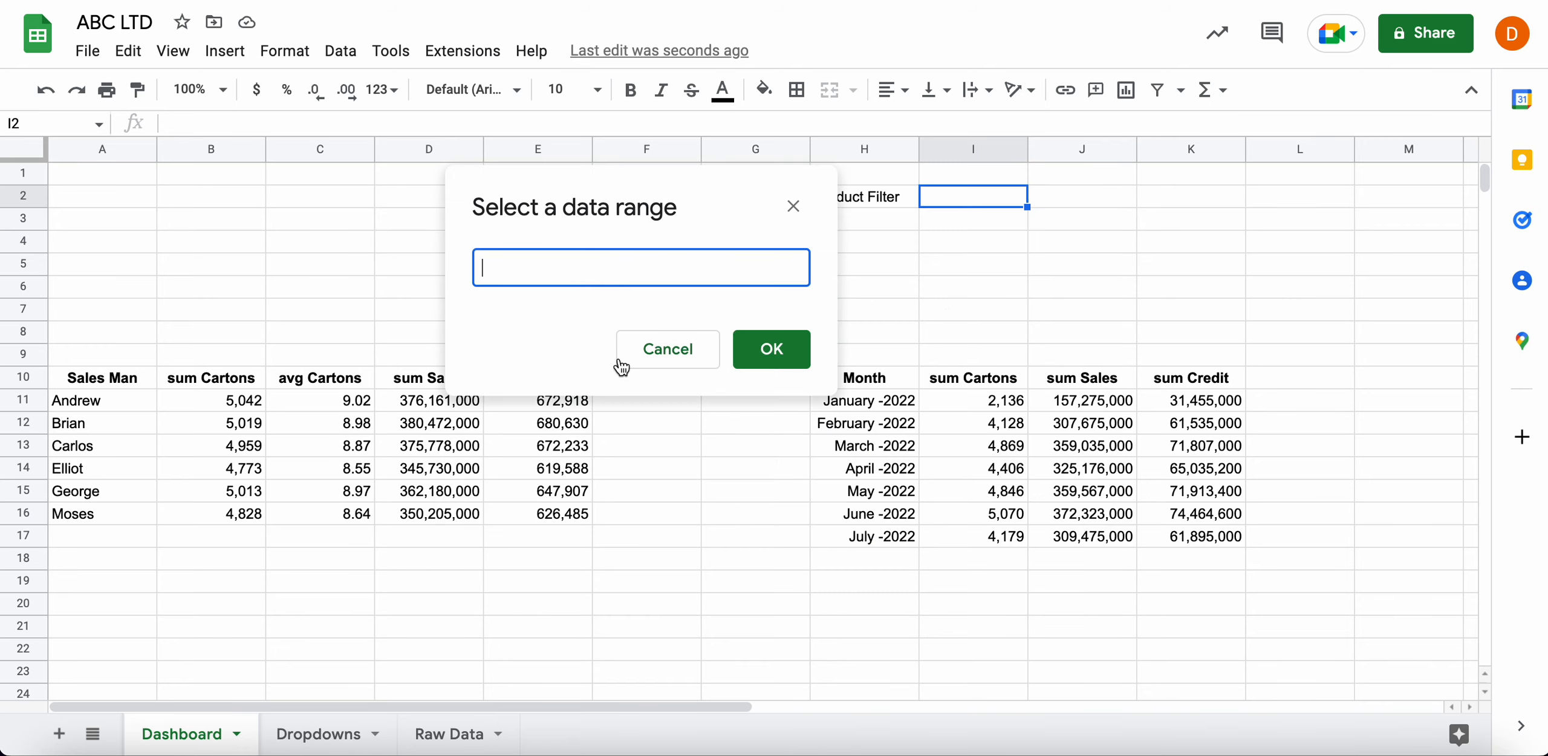
left_click(327, 735)
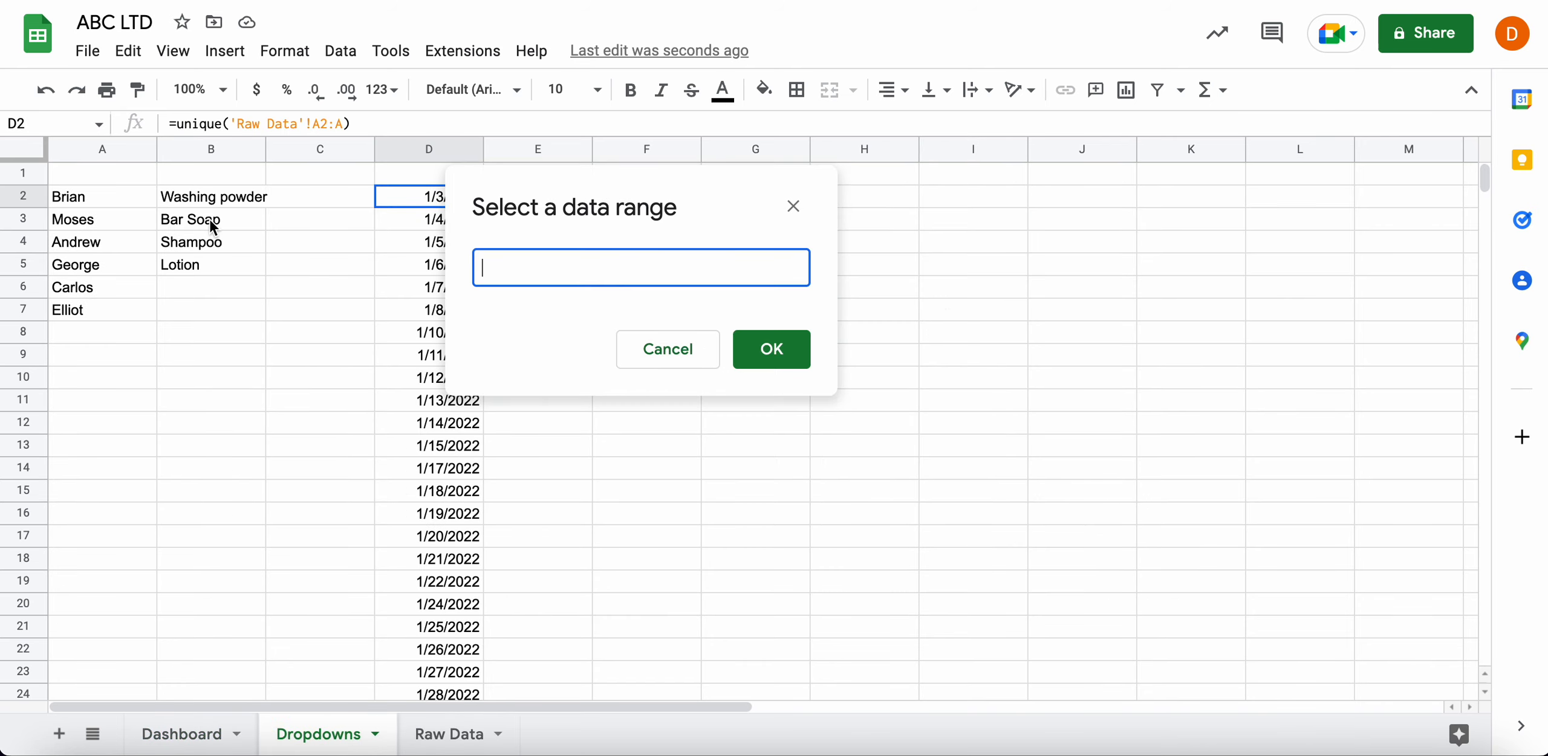
left_click(205, 196)
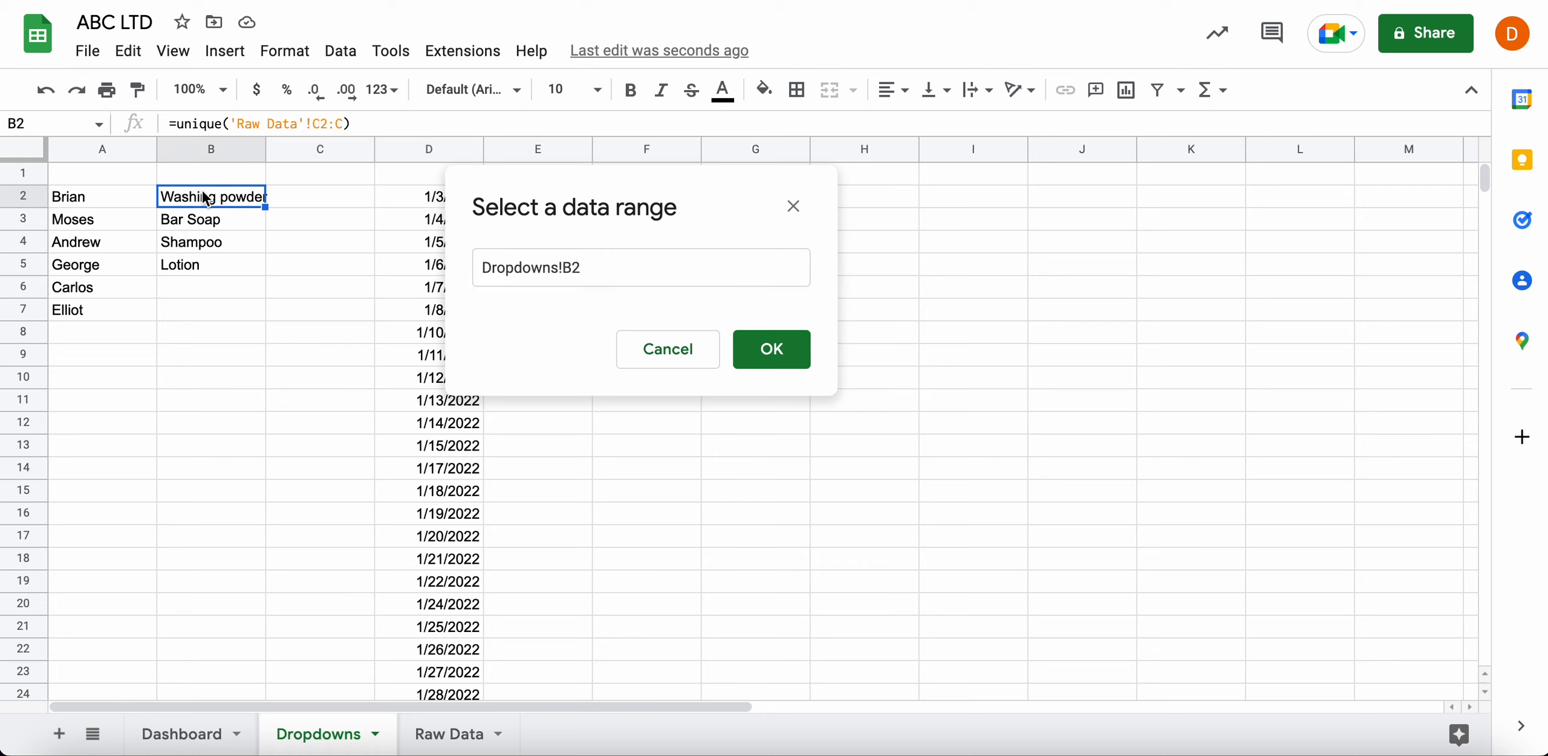
left_click(588, 266)
type(":B")
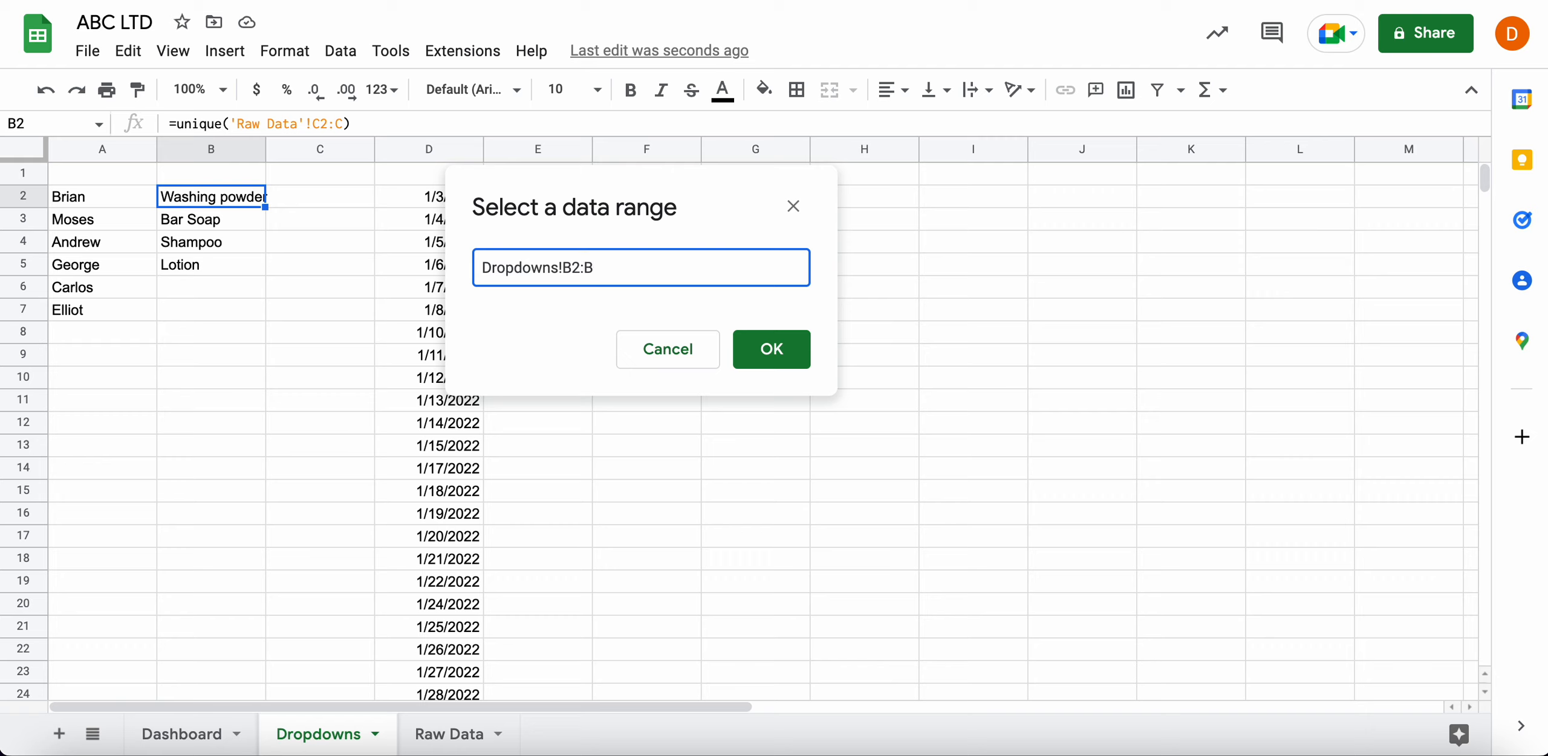
key("Return")
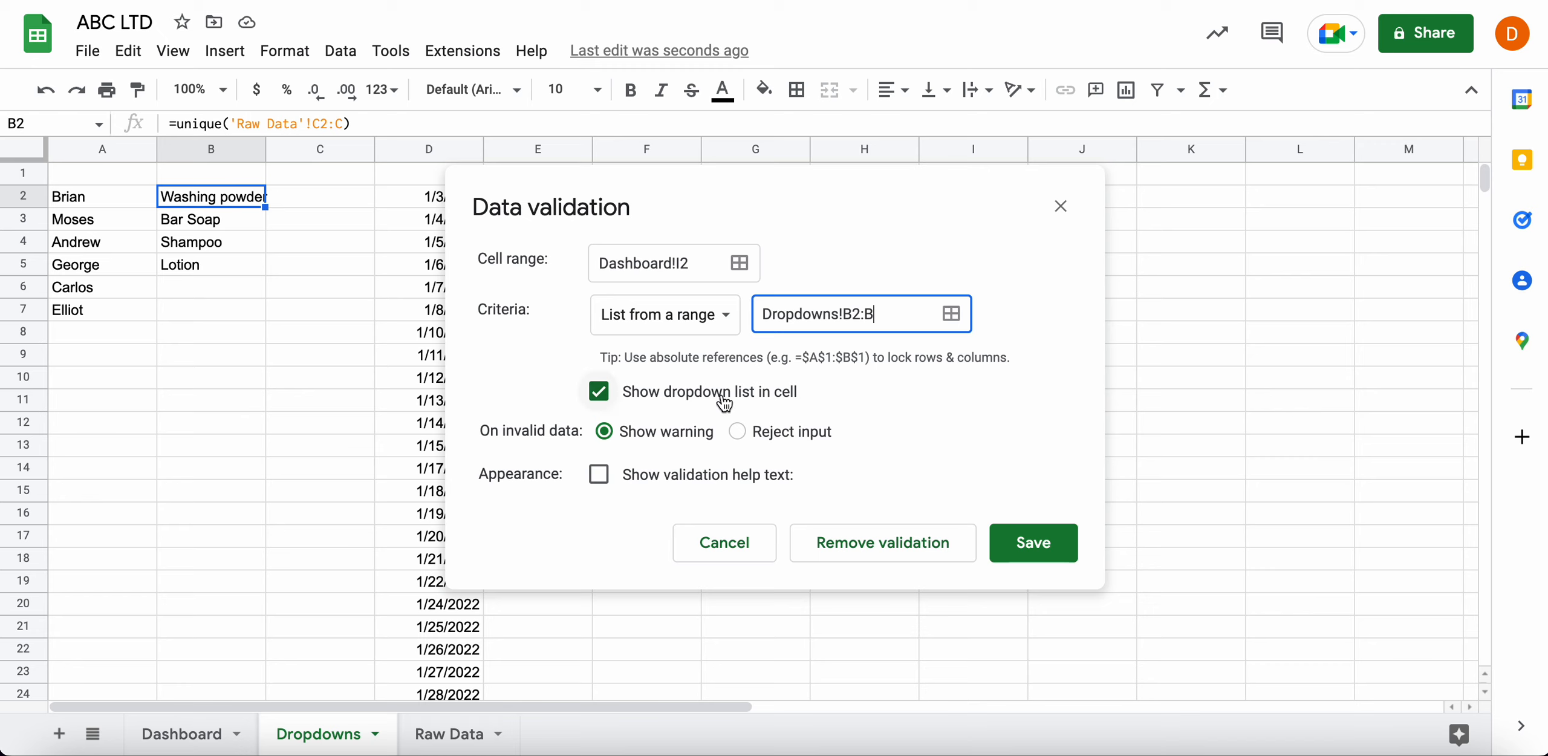
left_click(753, 431)
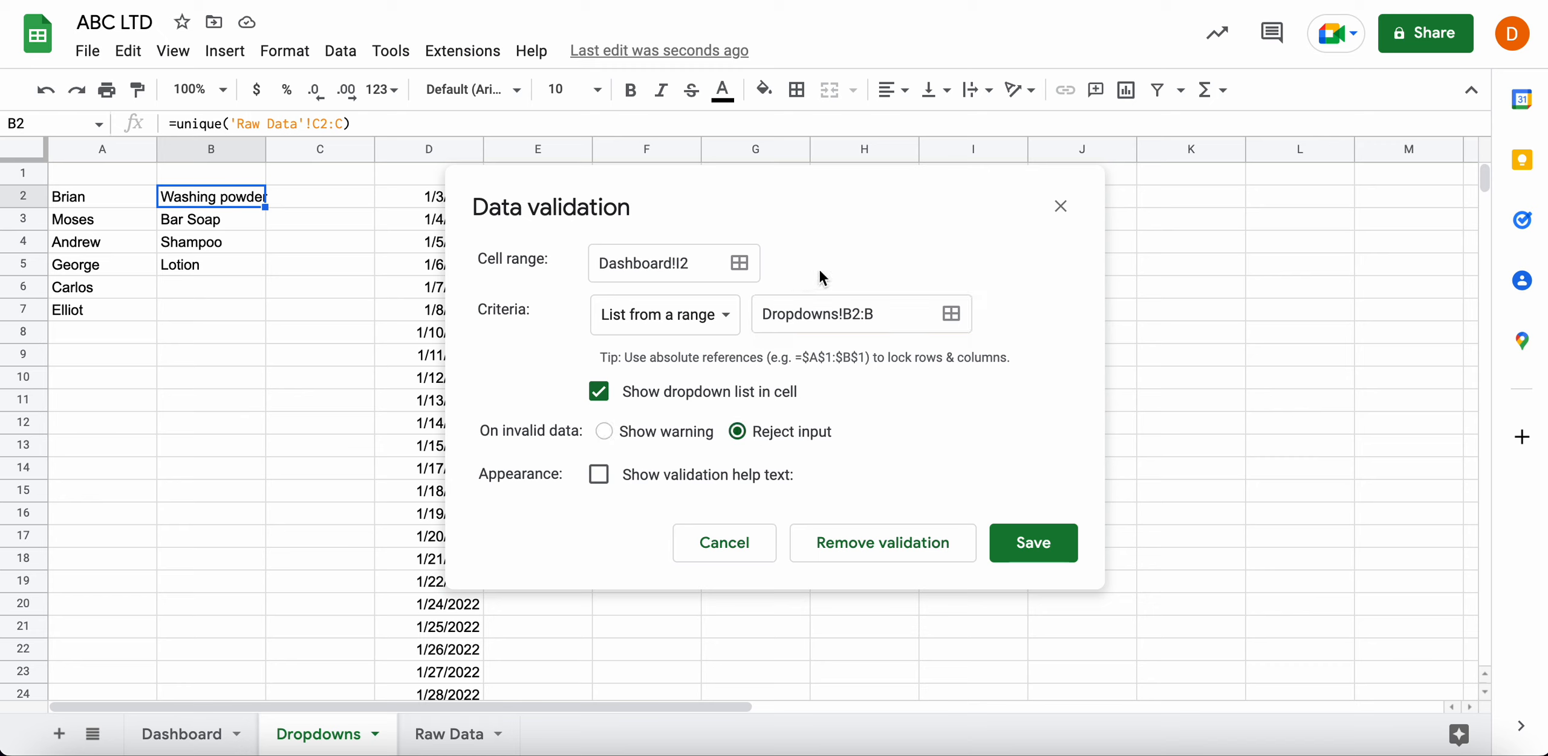
left_click(1010, 548)
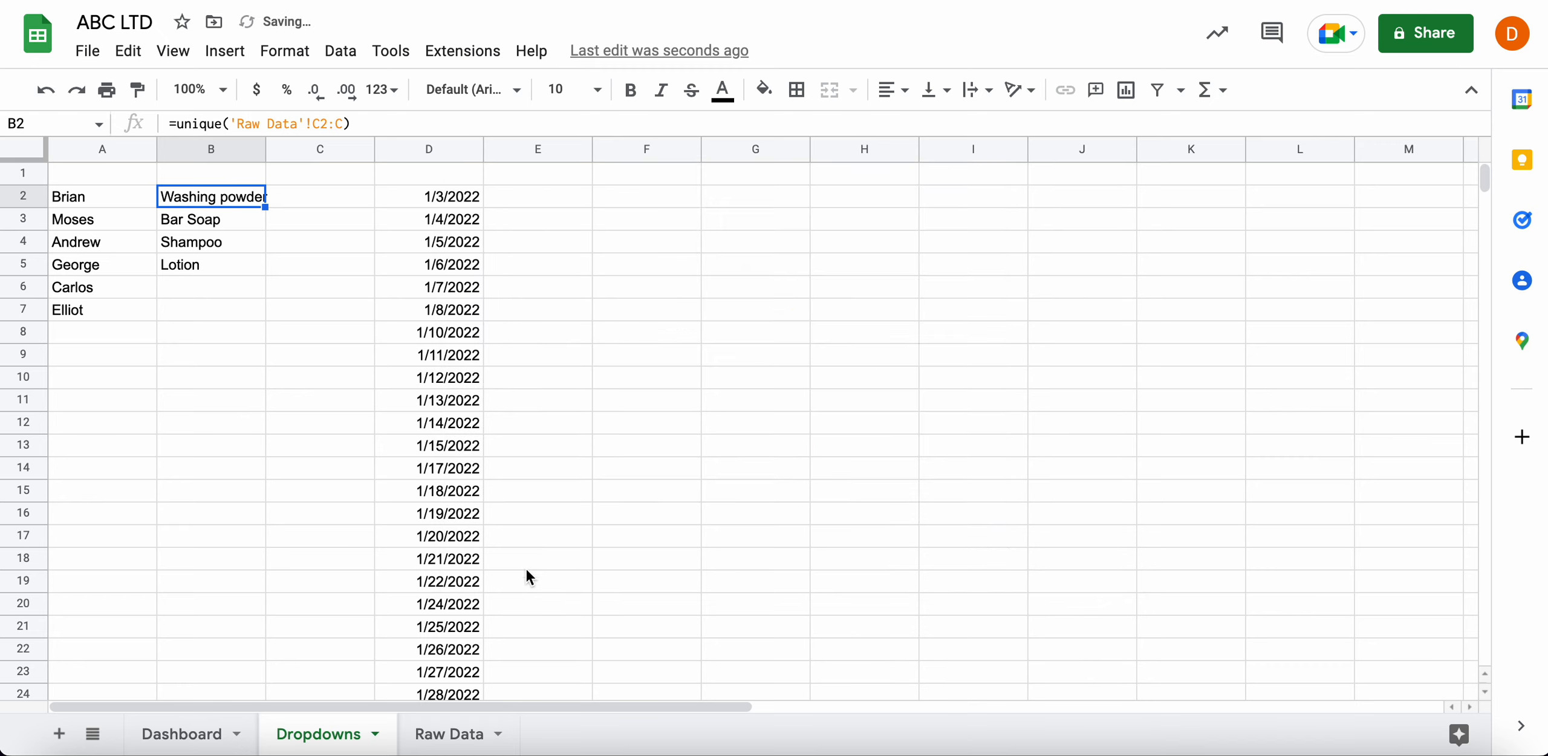
left_click(224, 734)
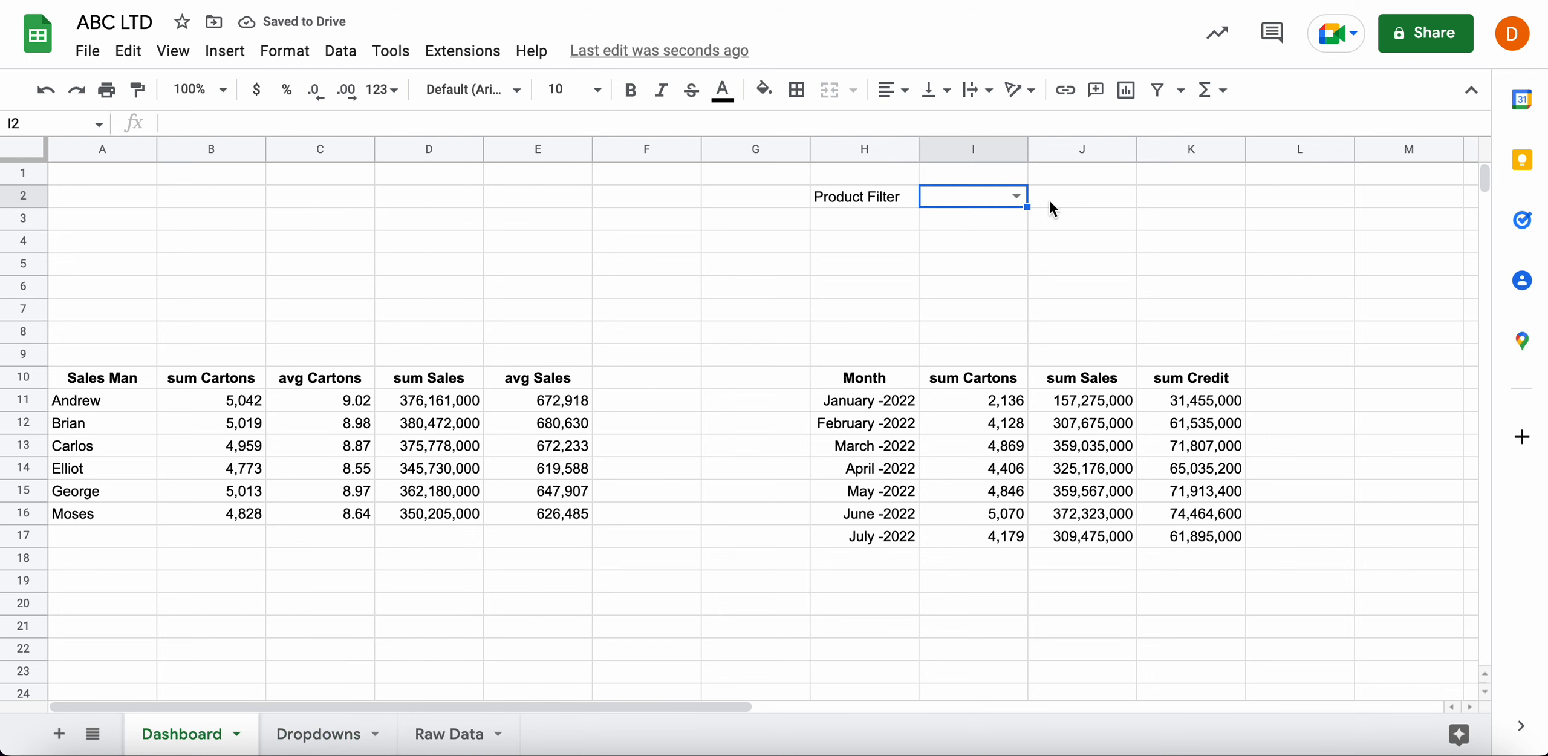
Try the product dropdown in I2, choosing Shampoo and Bar Soap
left_click(1017, 197)
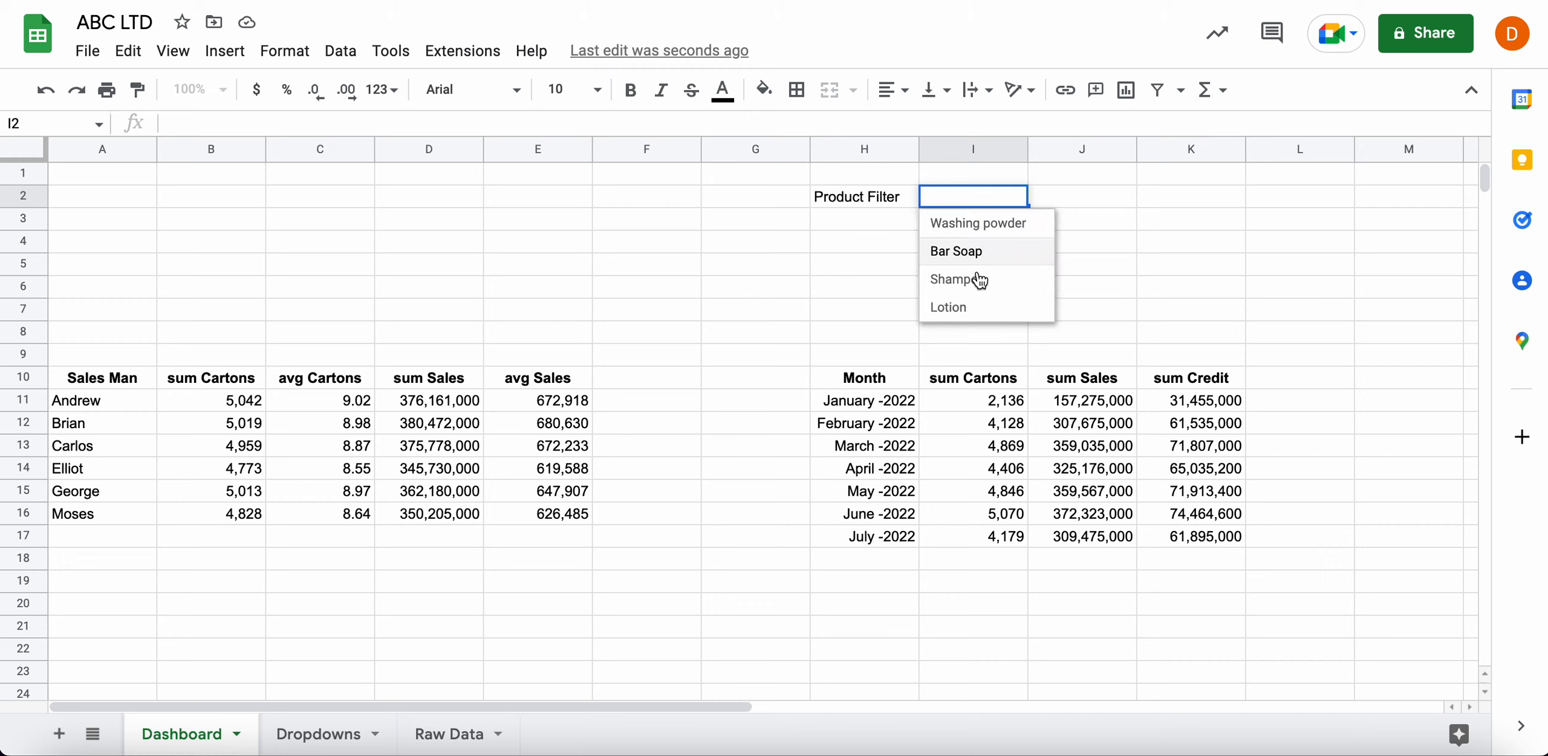
left_click(988, 280)
left_click(1009, 192)
left_click(956, 251)
left_click(1053, 229)
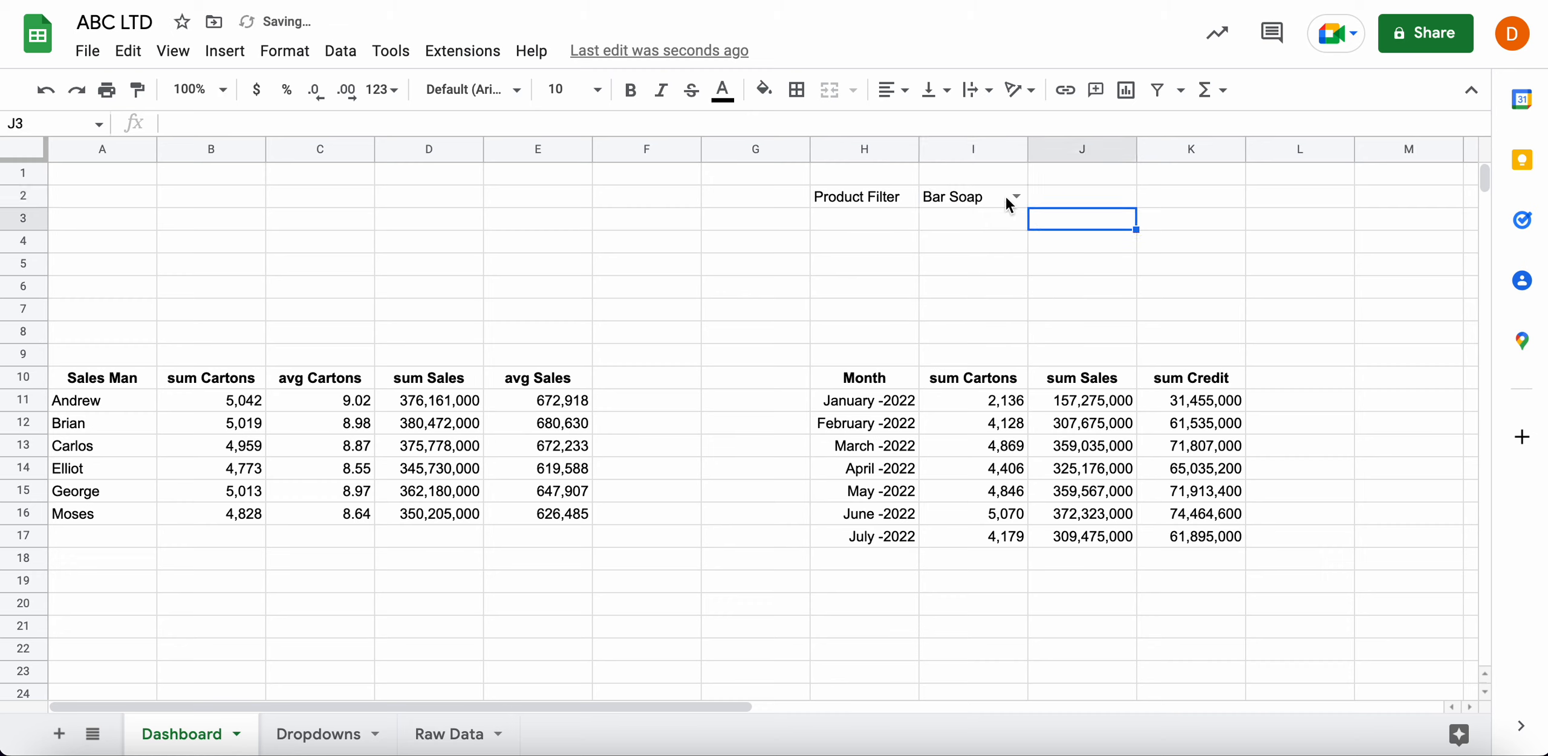
left_click(1006, 196)
left_click(992, 251)
left_click(1018, 200)
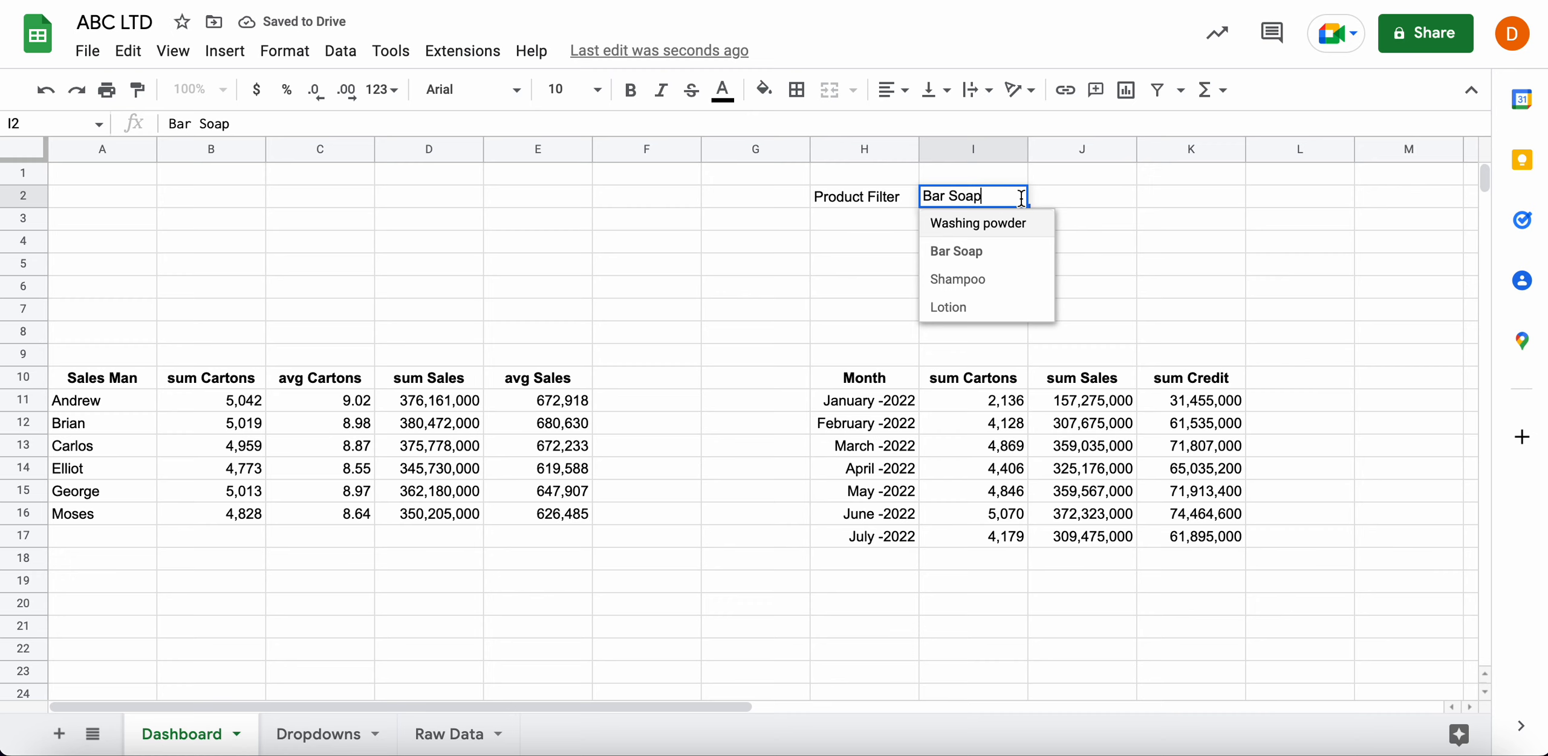
left_click(991, 254)
Select Shampoo as the product filter in I2 of the Dashboard
left_click(1010, 197)
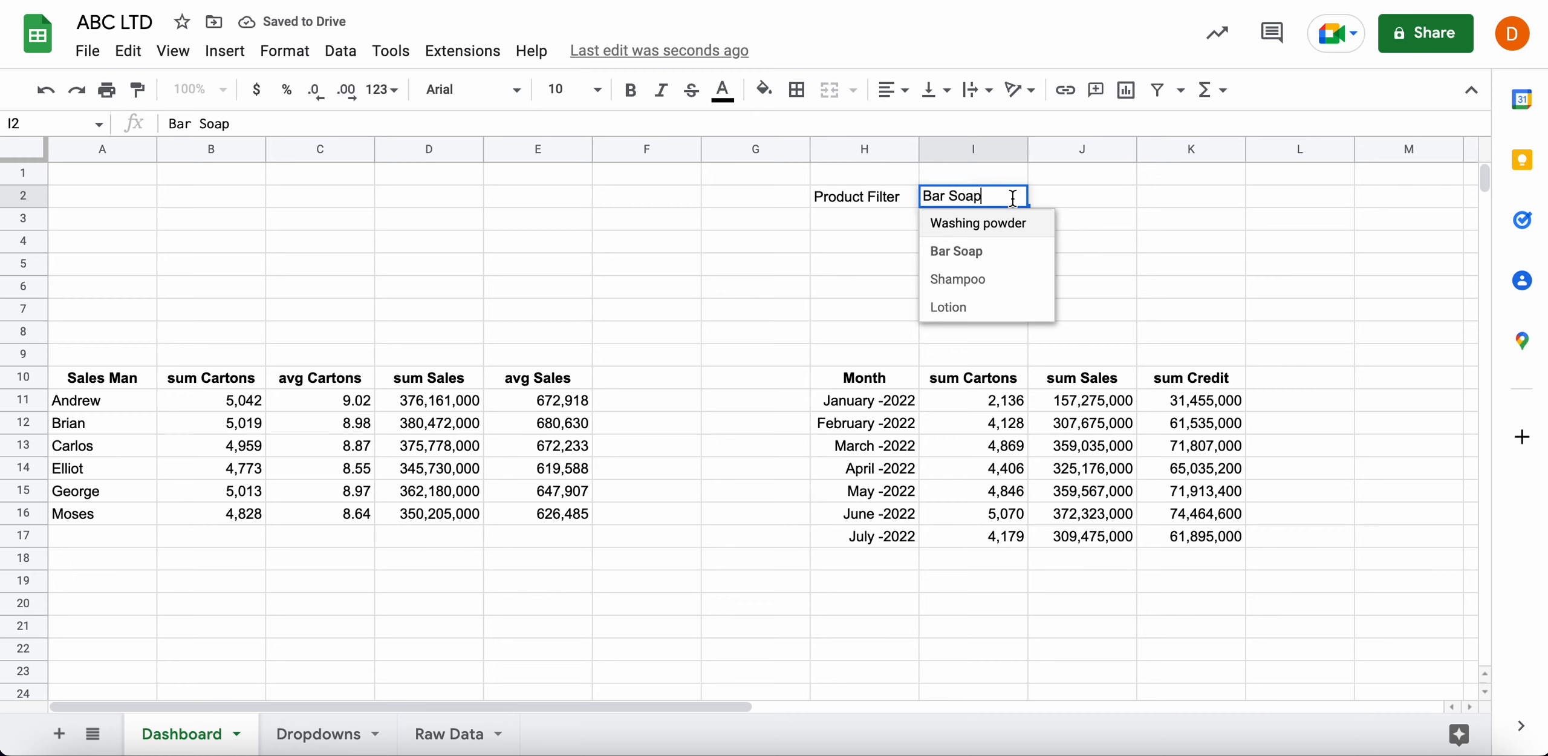
left_click(988, 279)
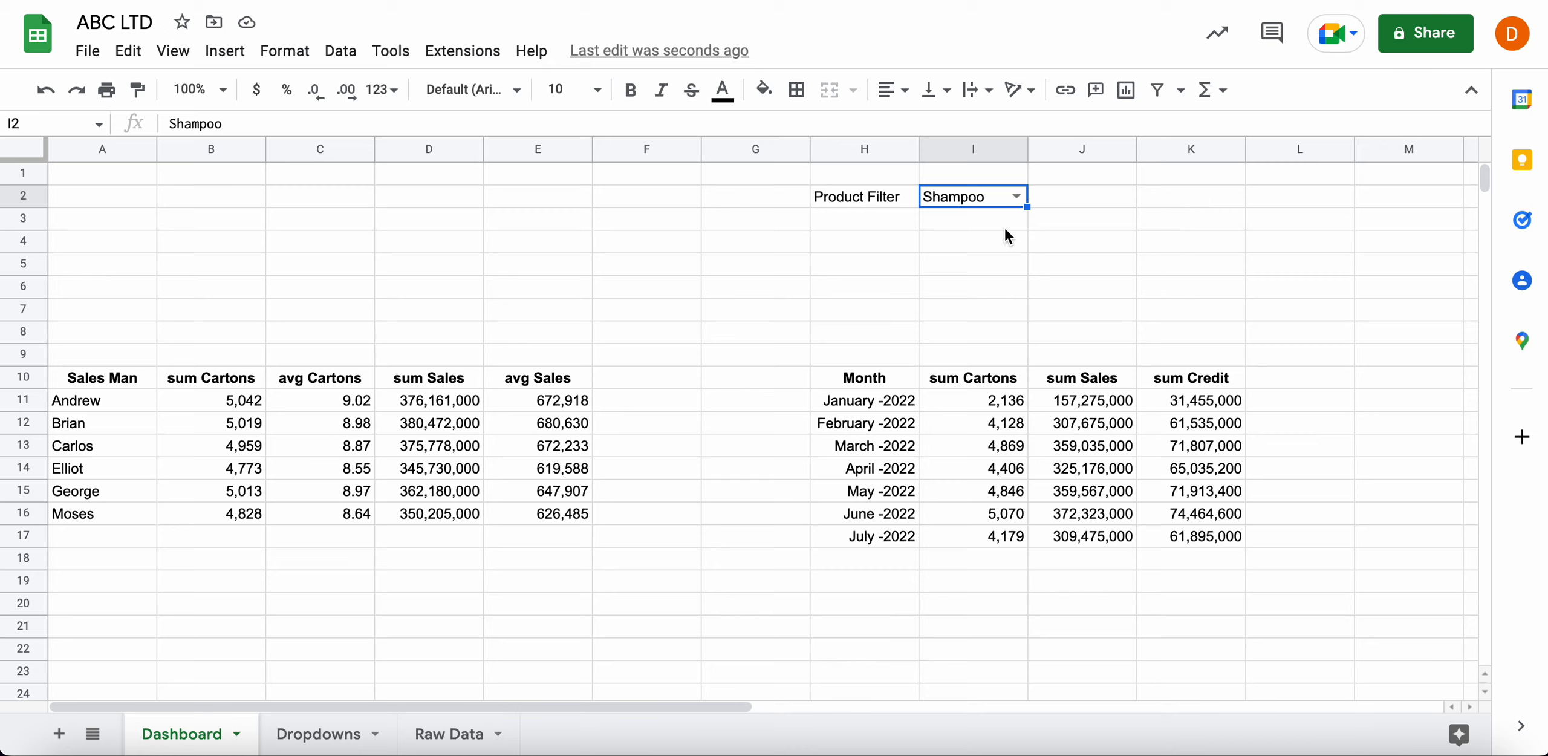
left_click(901, 296)
left_click(900, 355)
left_click(968, 209)
left_click(967, 200)
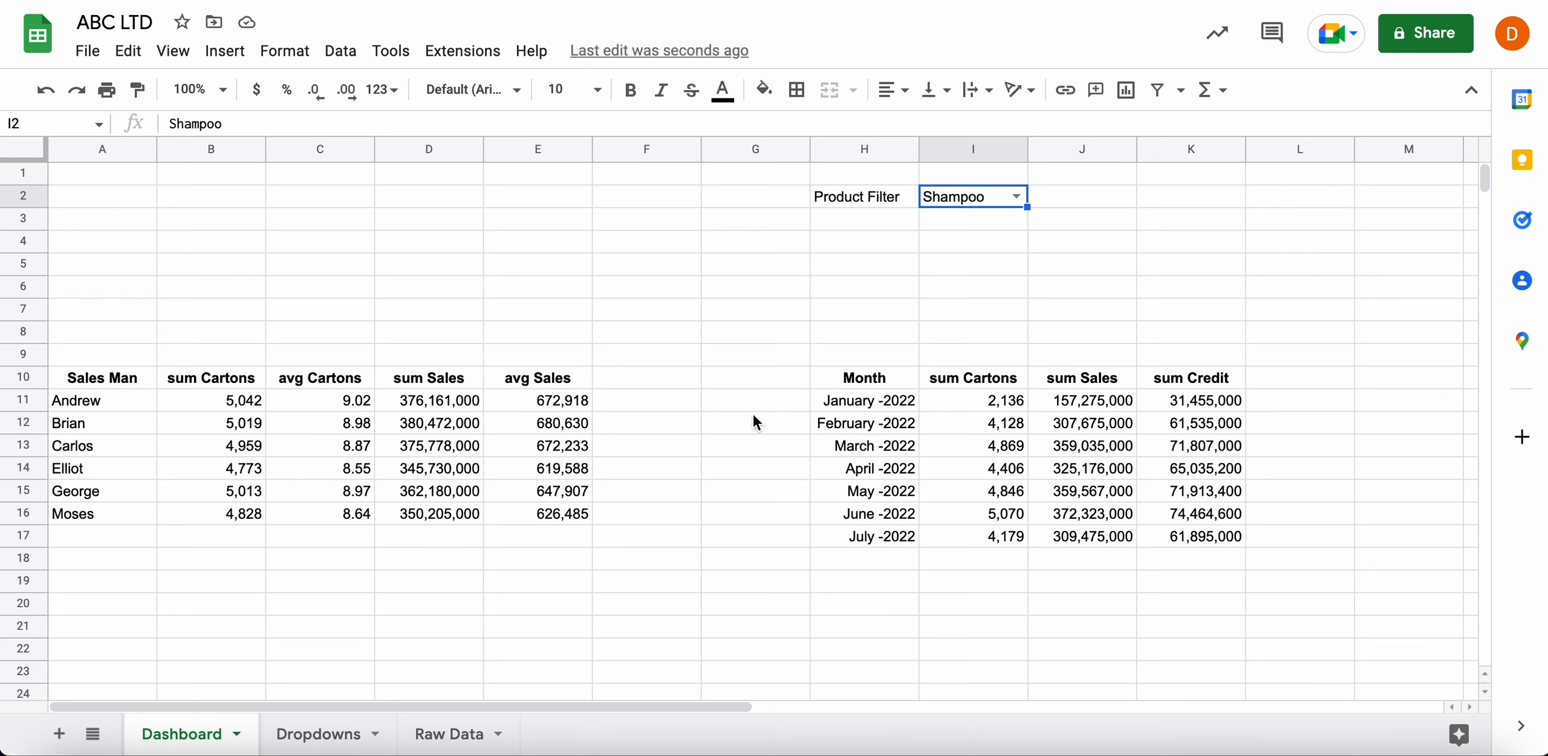
Add a "Product Filter" header in I1 of the Raw Data sheet
left_click(429, 735)
left_click(1318, 174)
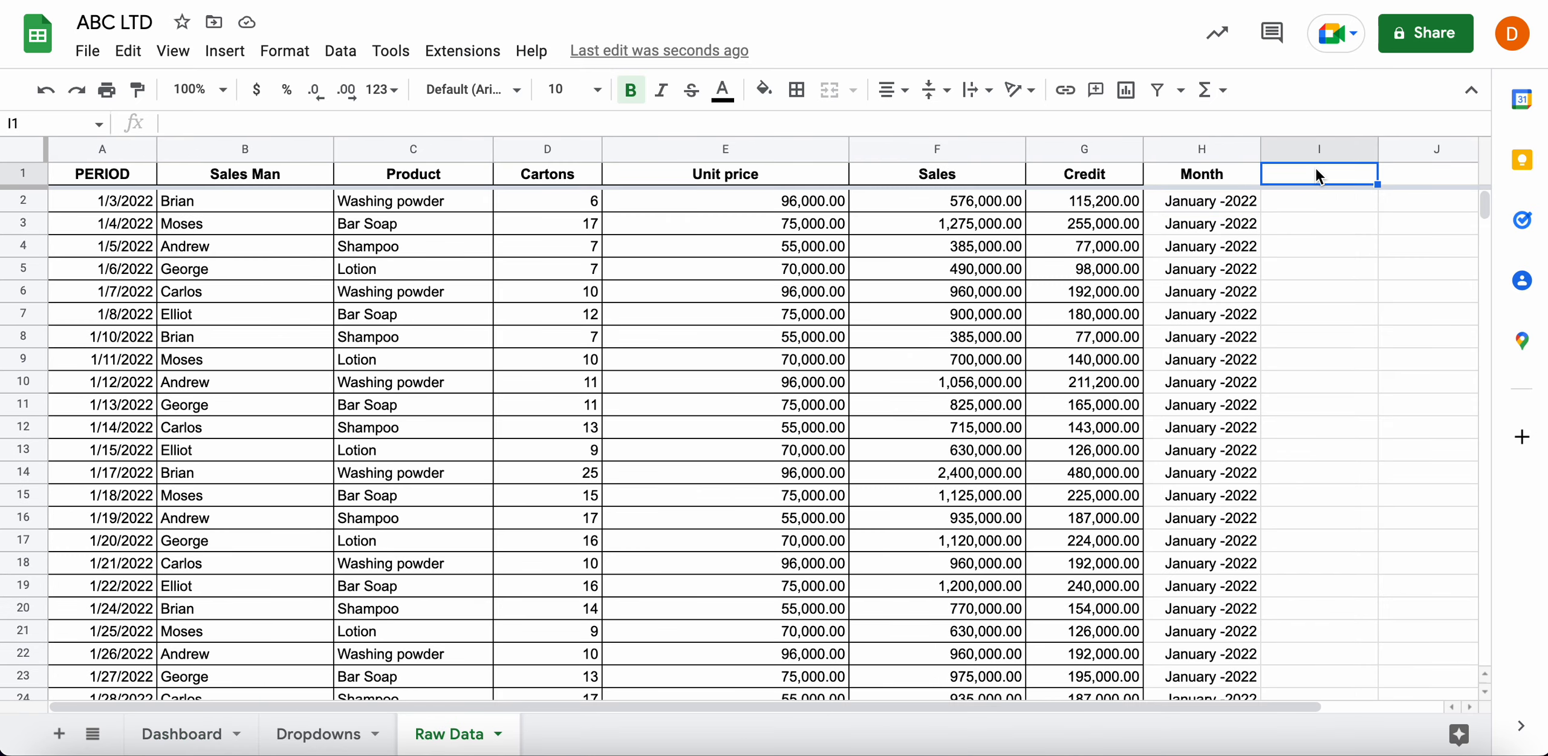
type("F")
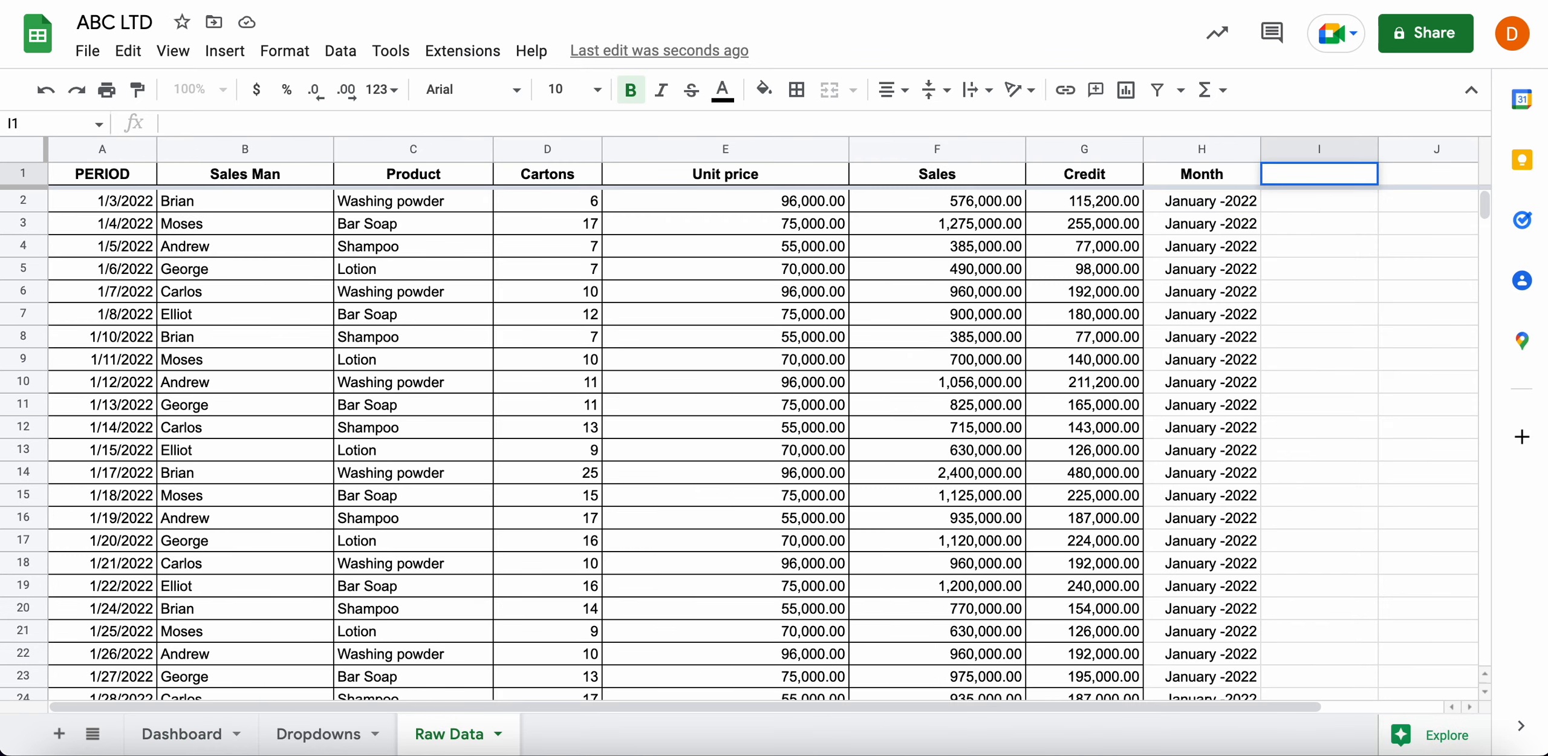
type("roduct Filter")
key("Return")
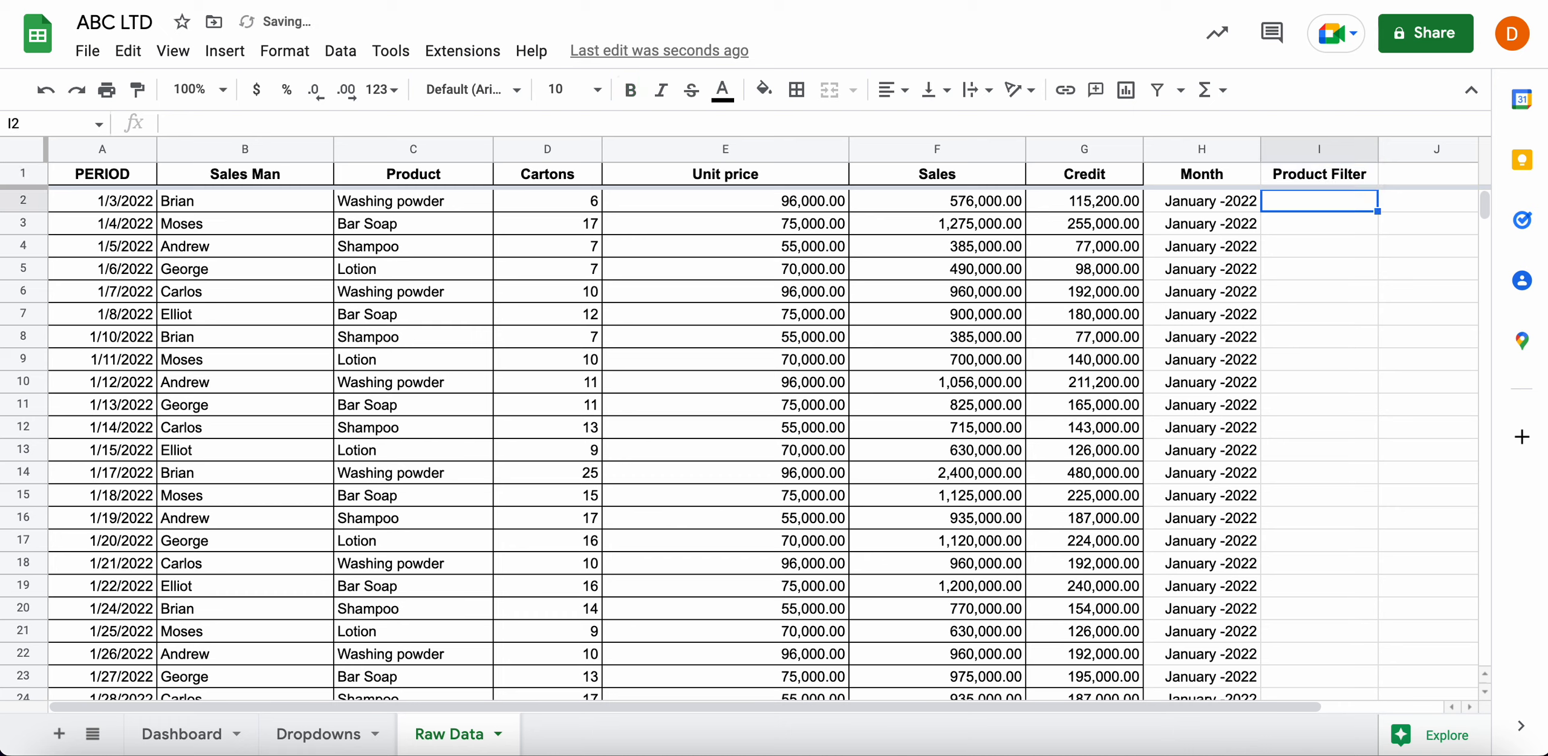
Start an IF formula in I2 of Raw Data that returns TRUE when C2 equals Dashboard!I2
type("=")
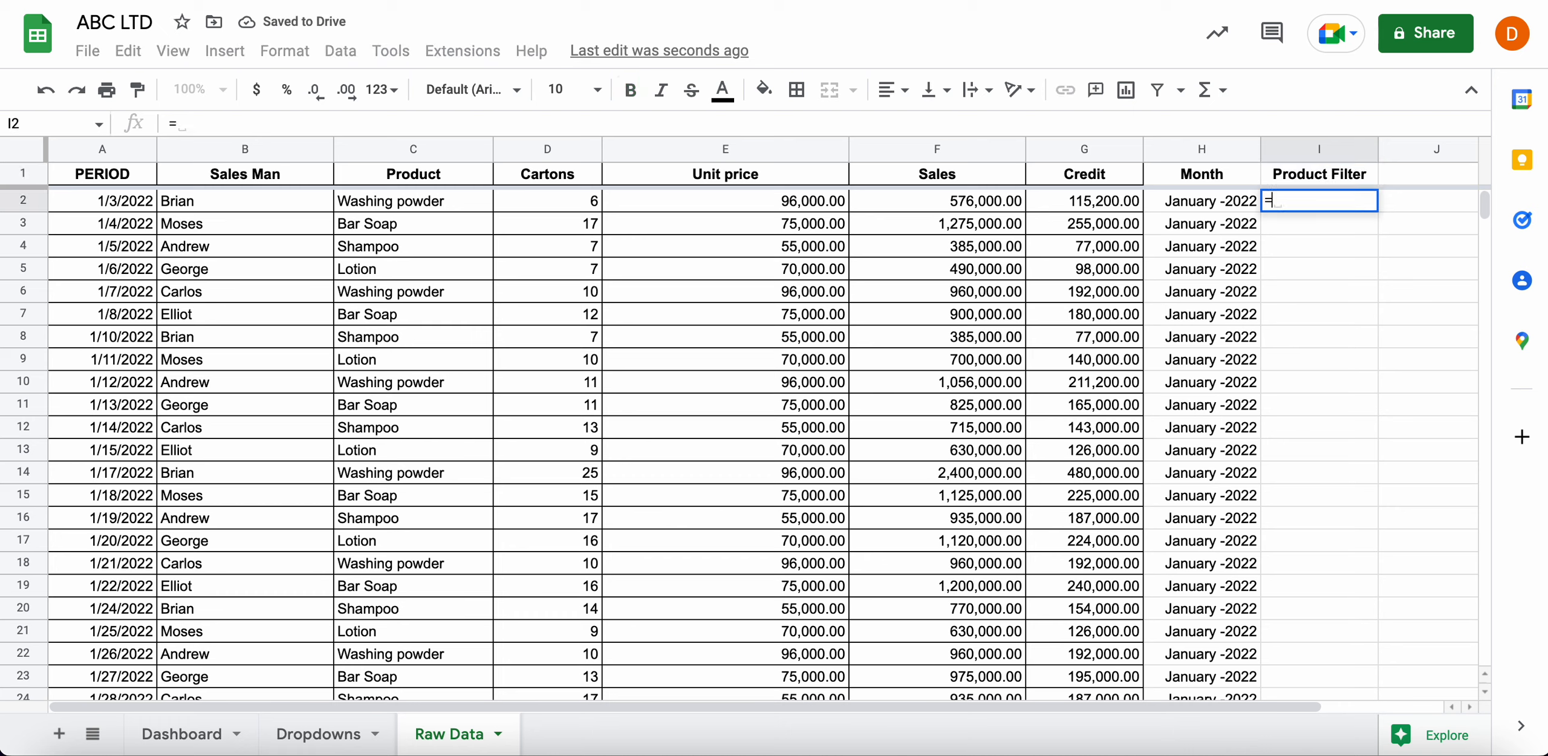
type("if(")
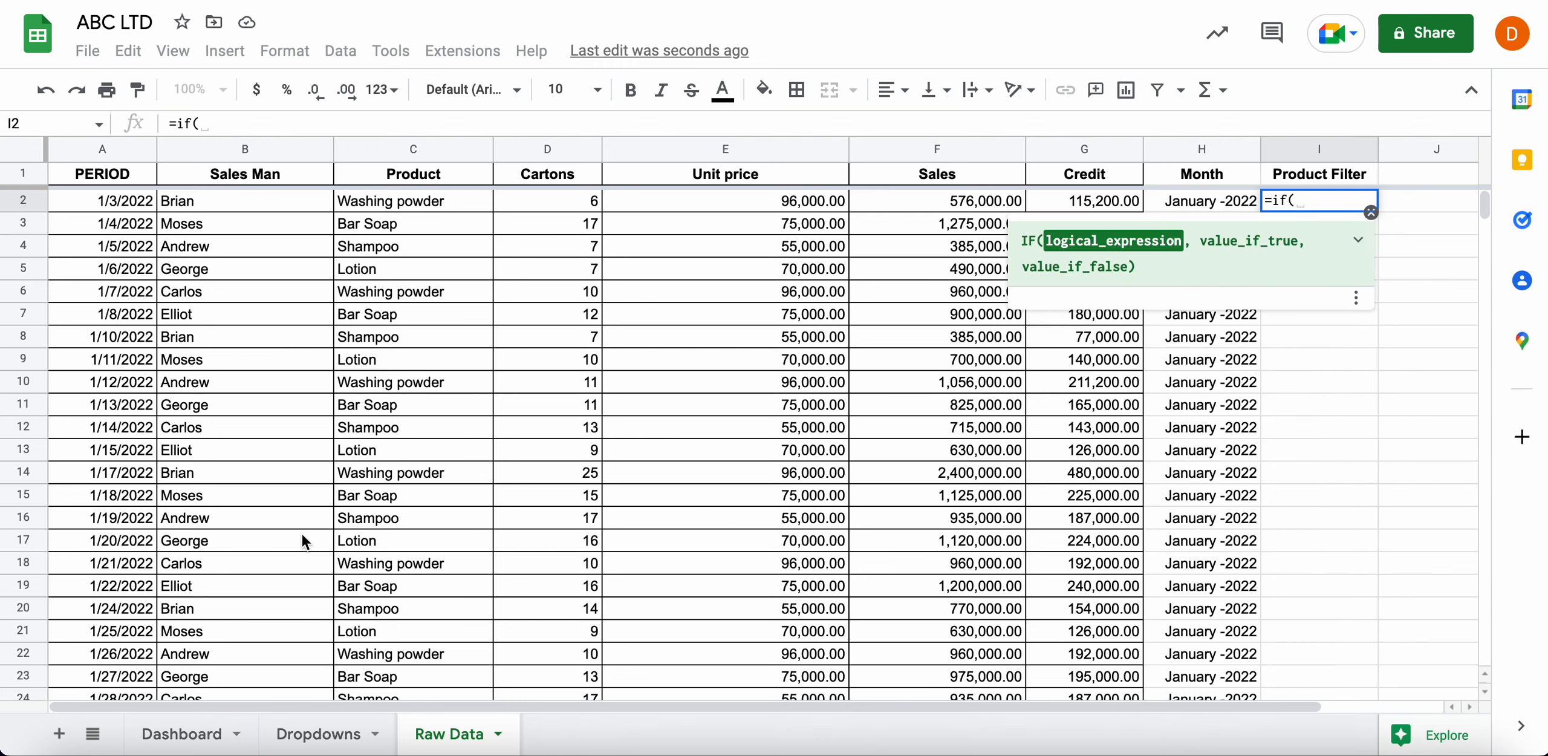
left_click(440, 204)
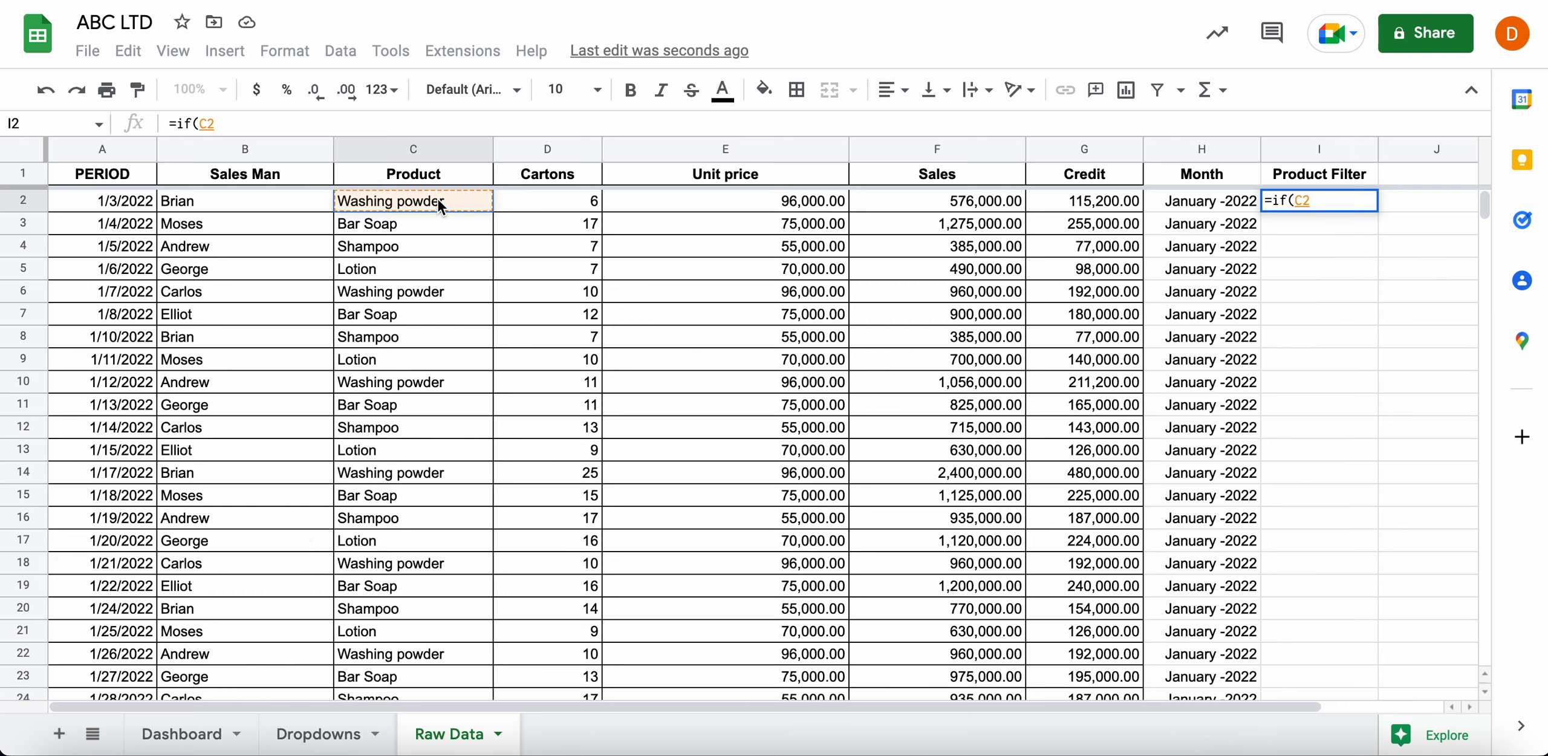
type("=")
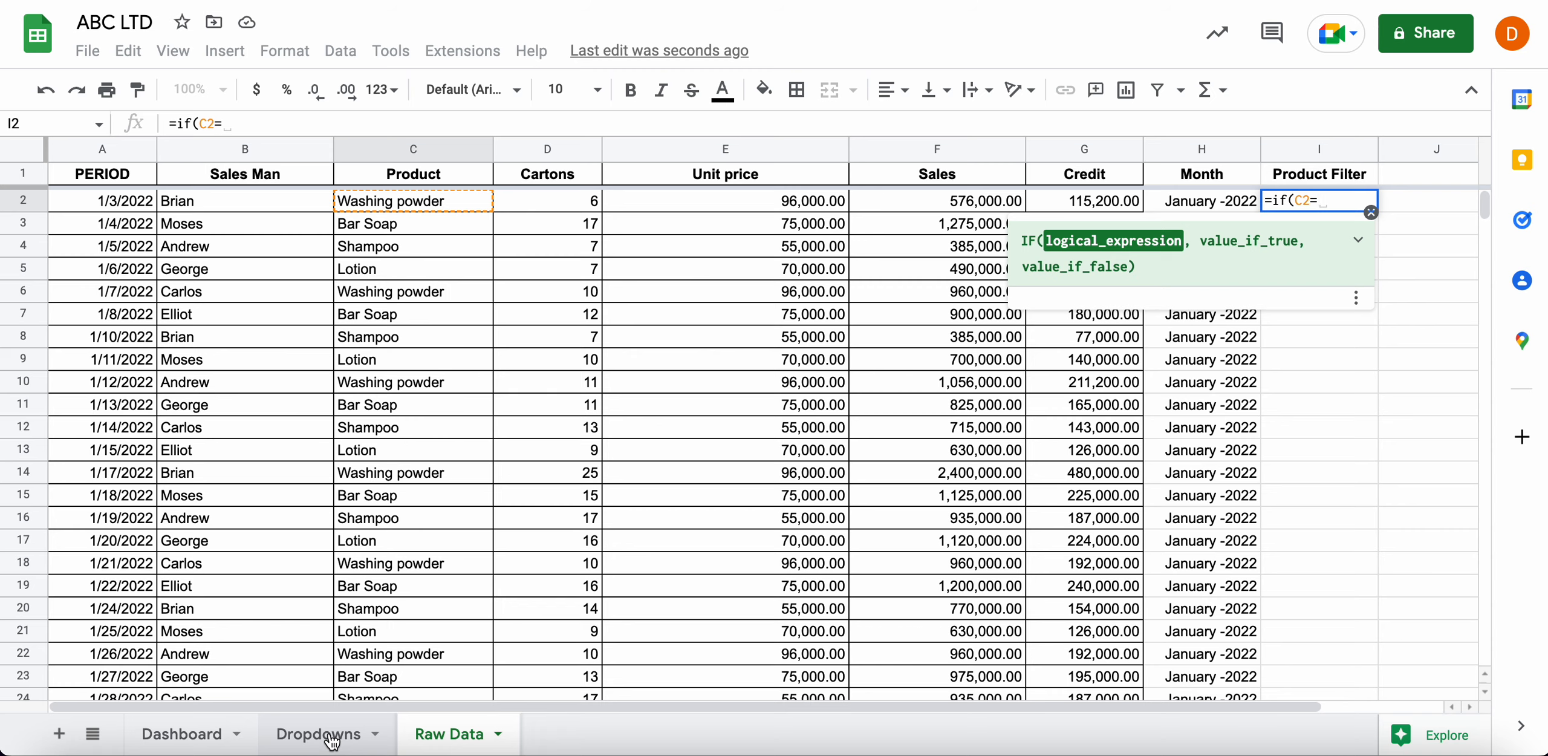
left_click(192, 734)
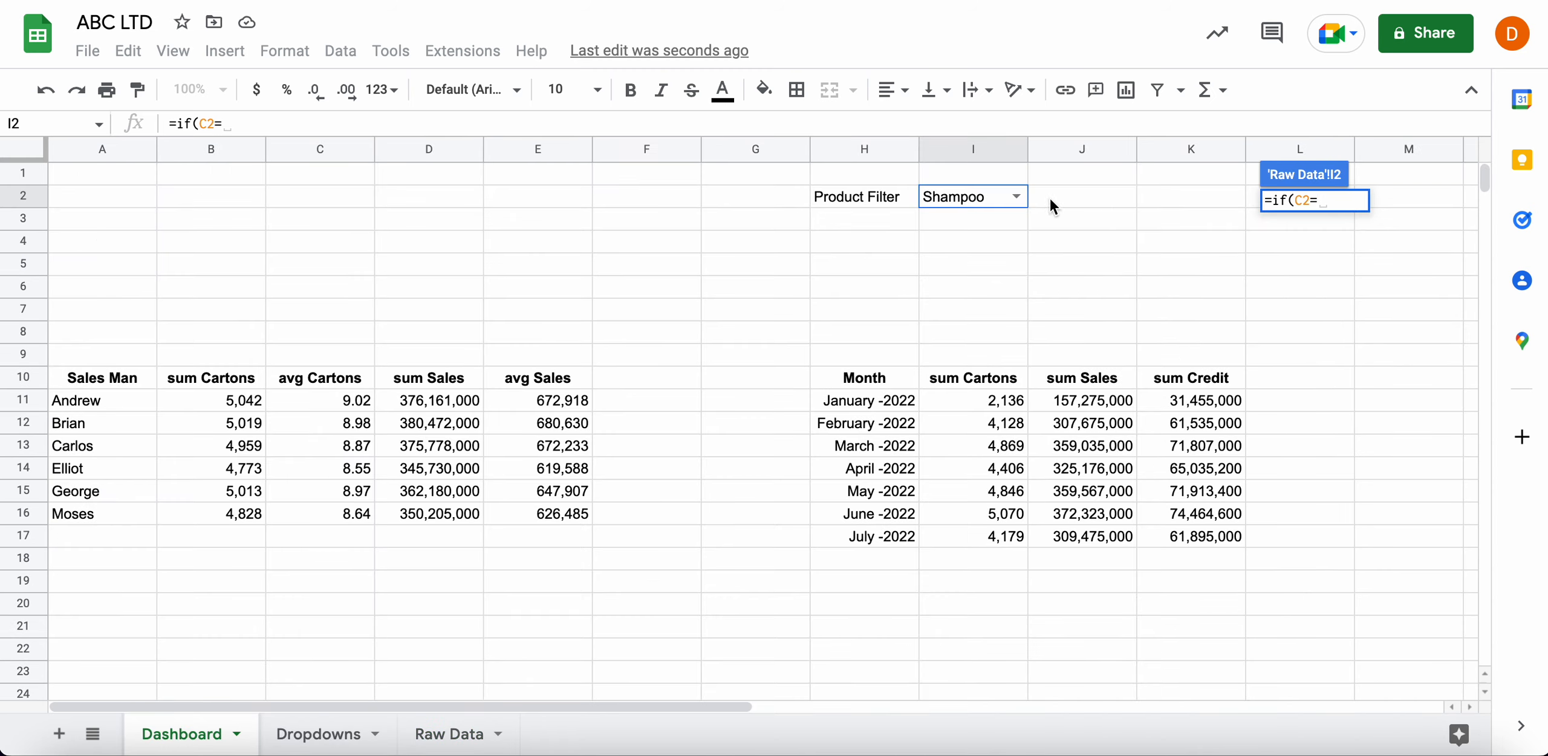
left_click(970, 198)
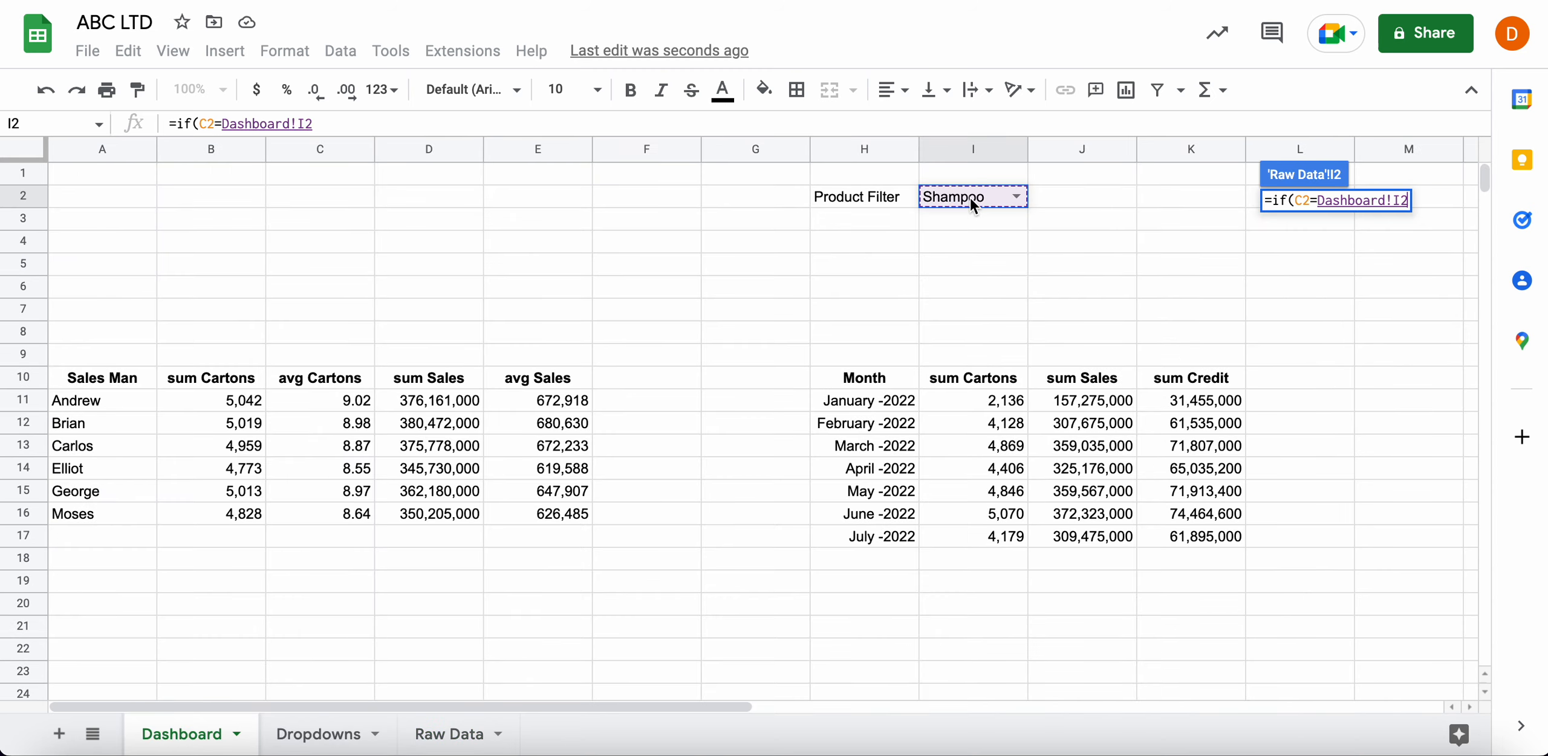
type(",")
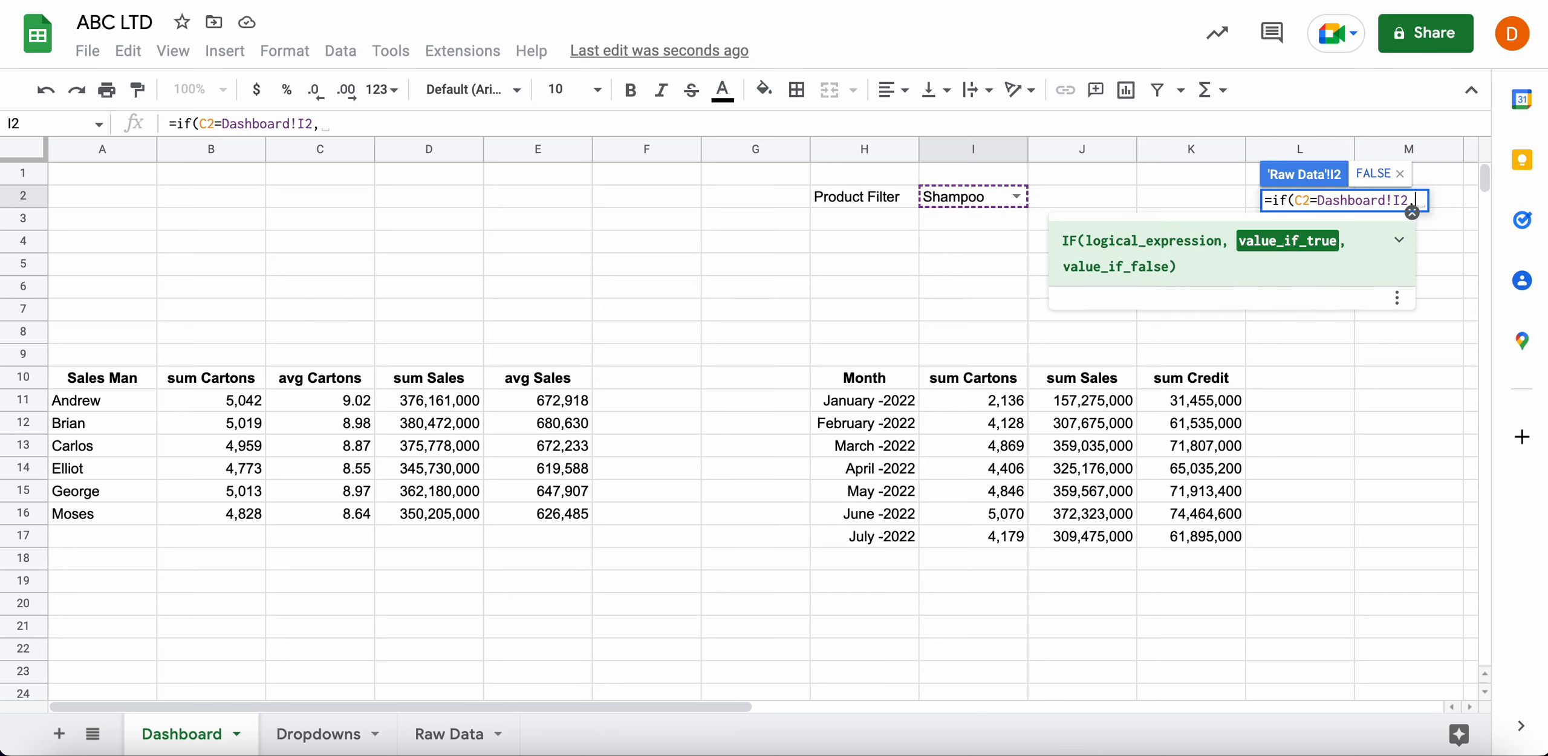
type("\"")
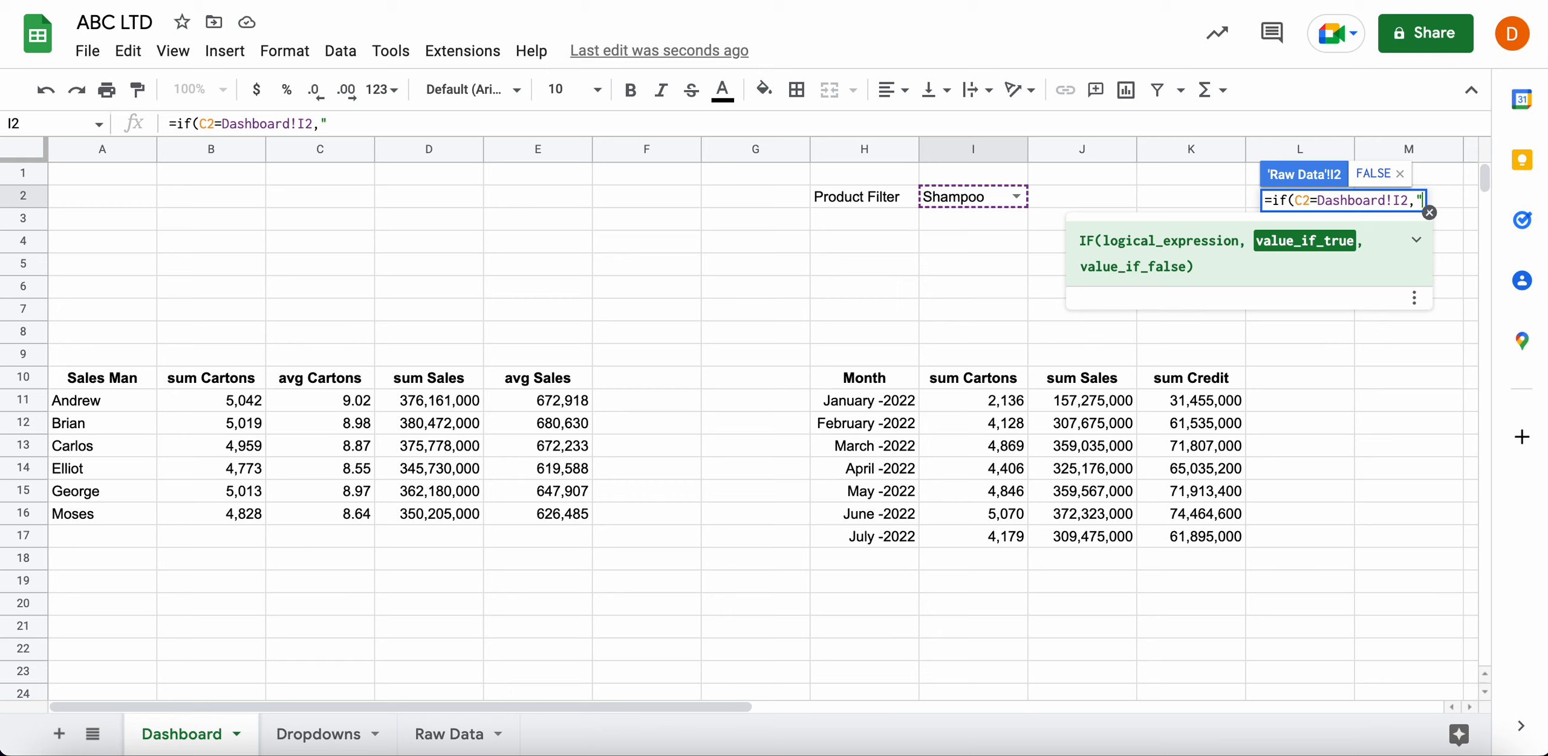
key("BackSpace")
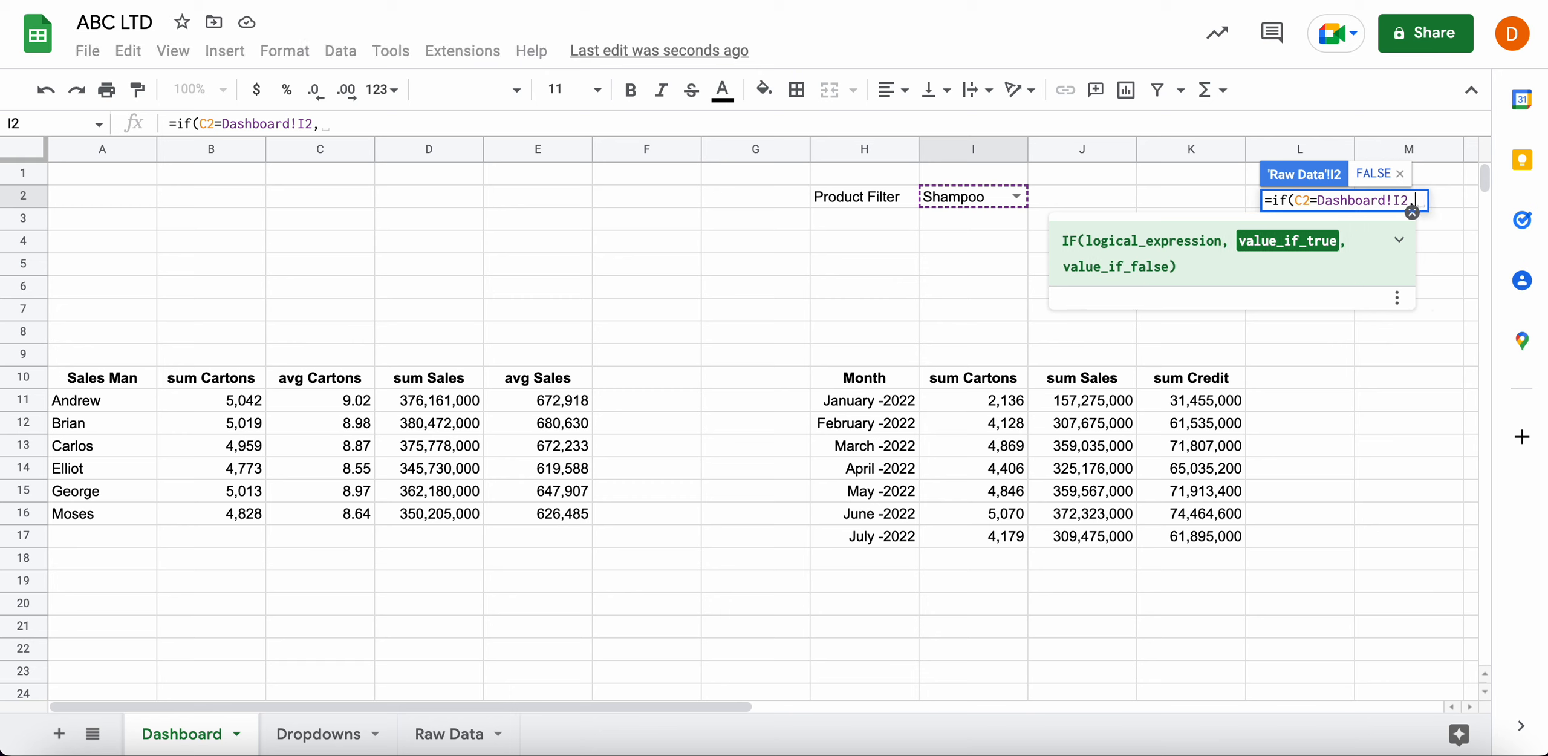
type("TRUE")
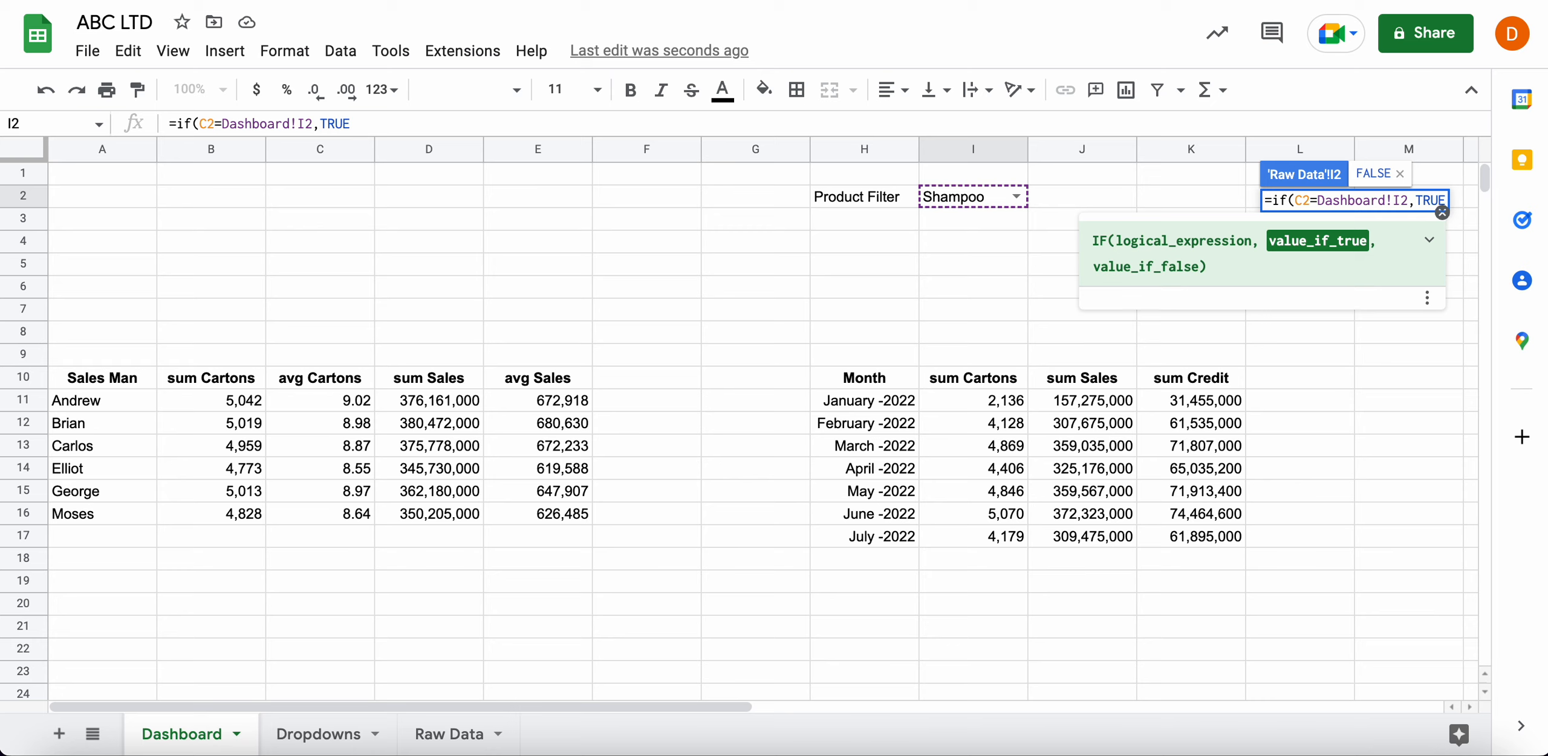
Nest IF(Dashboard!I2="",TRUE) as the outer IF's false value and enter the formula in Raw Data I2
type(",IF(")
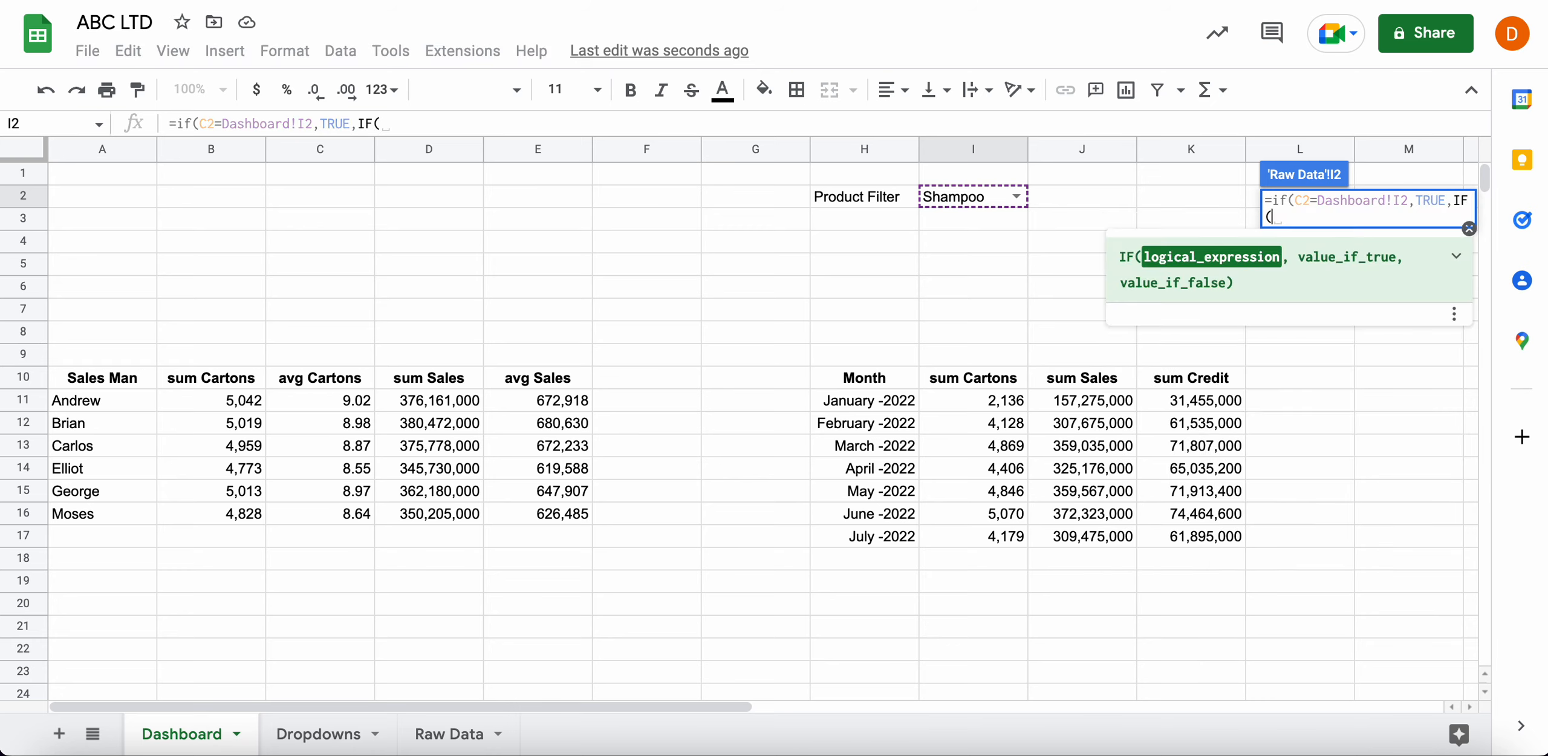
left_click(975, 195)
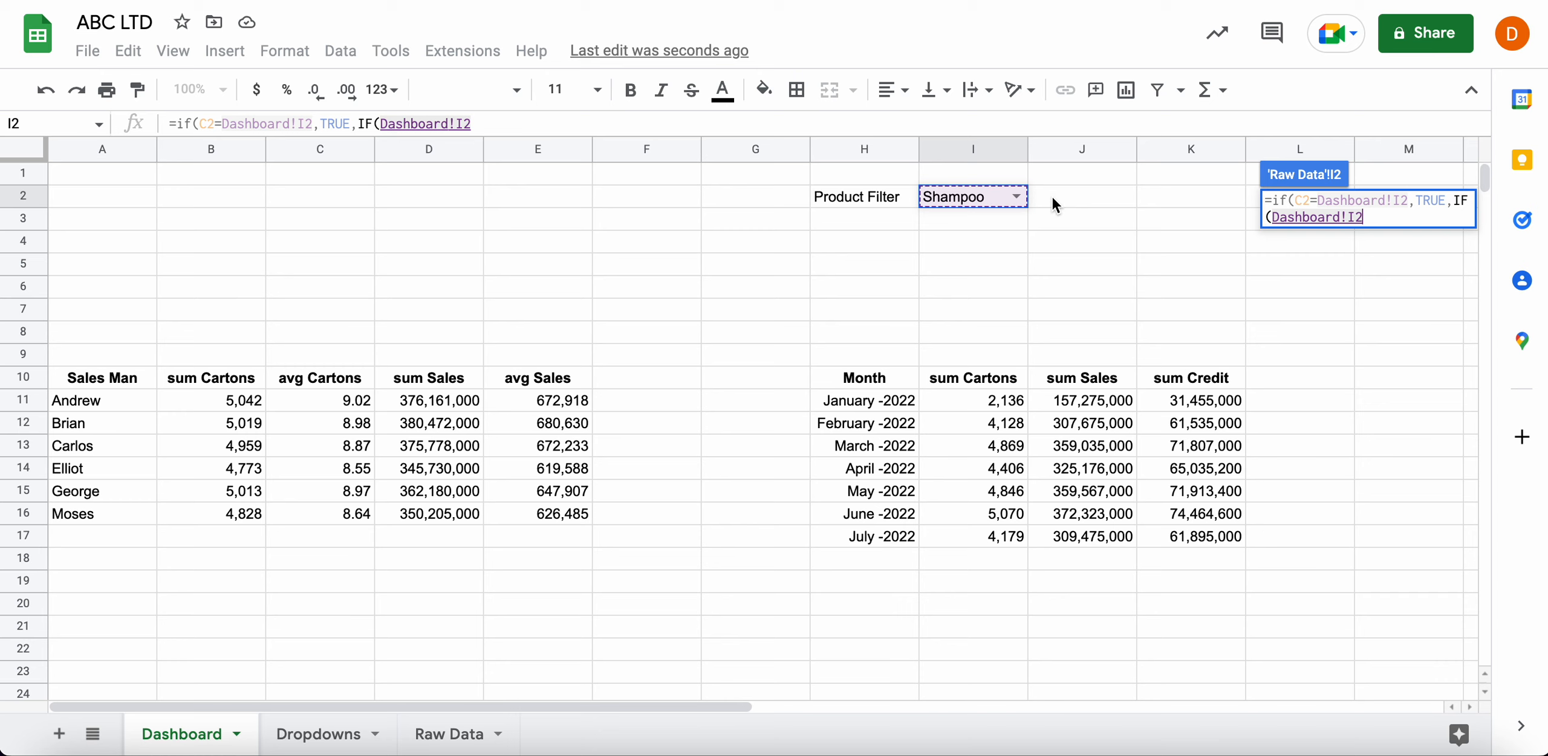
type("=\"")
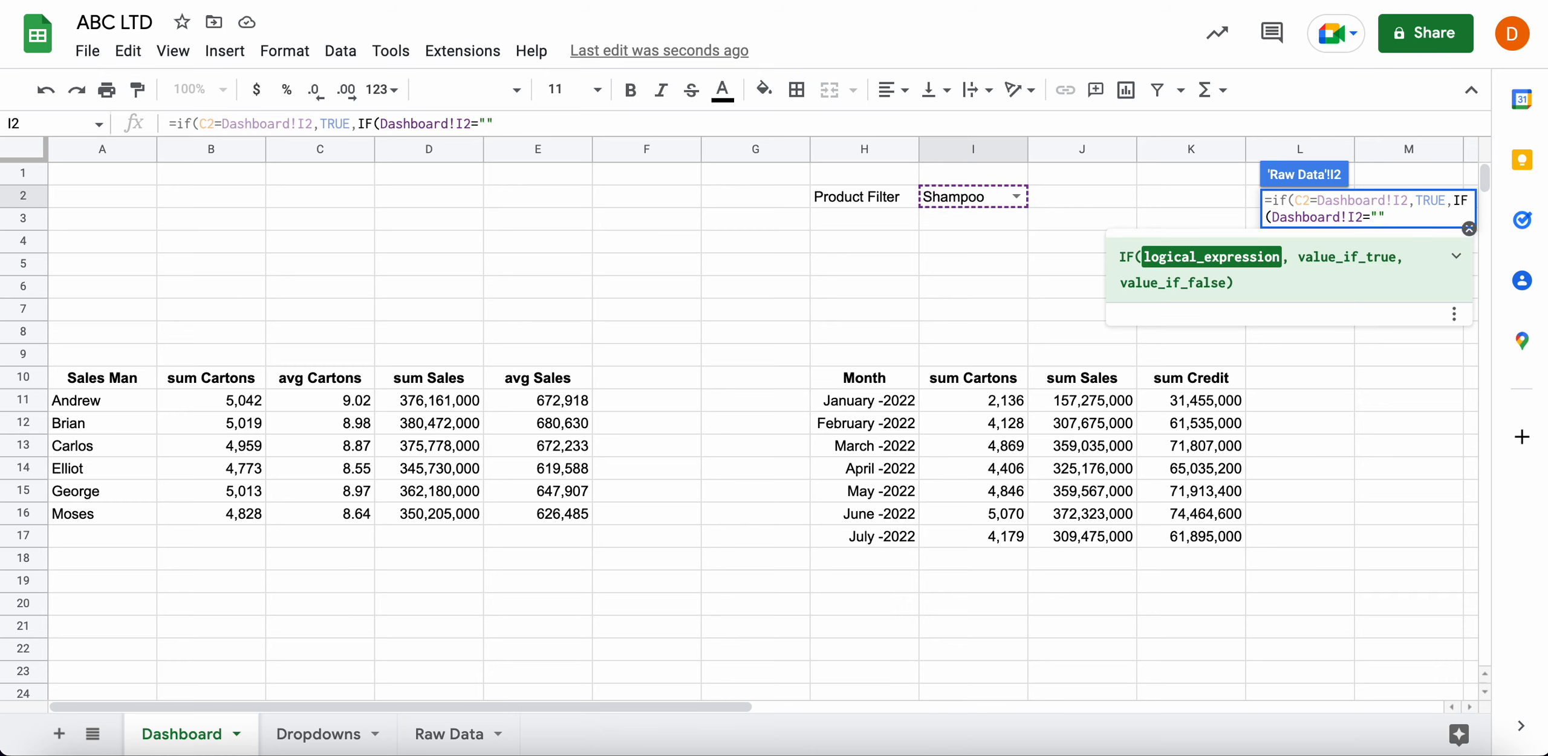
type("\",")
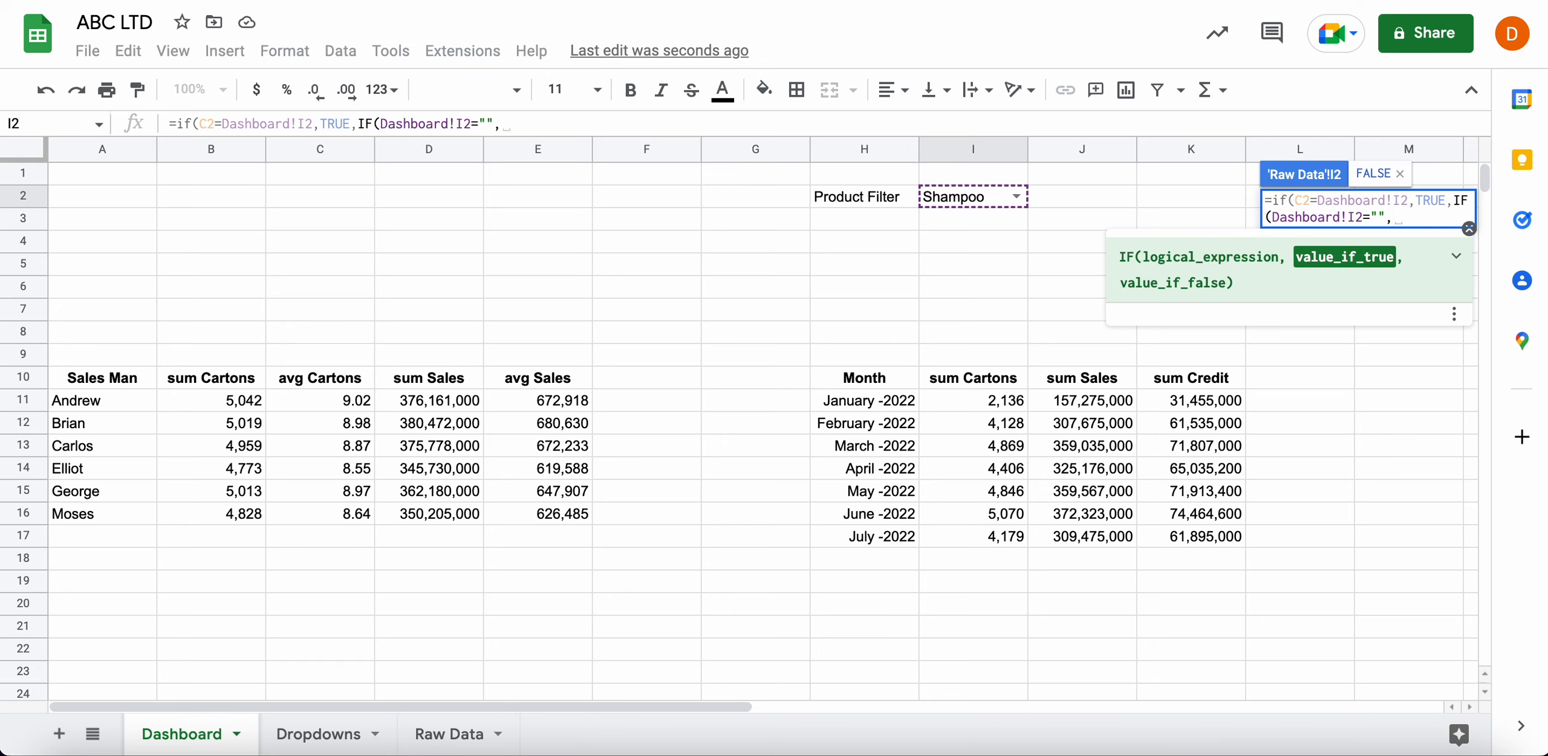
type("TRUE")
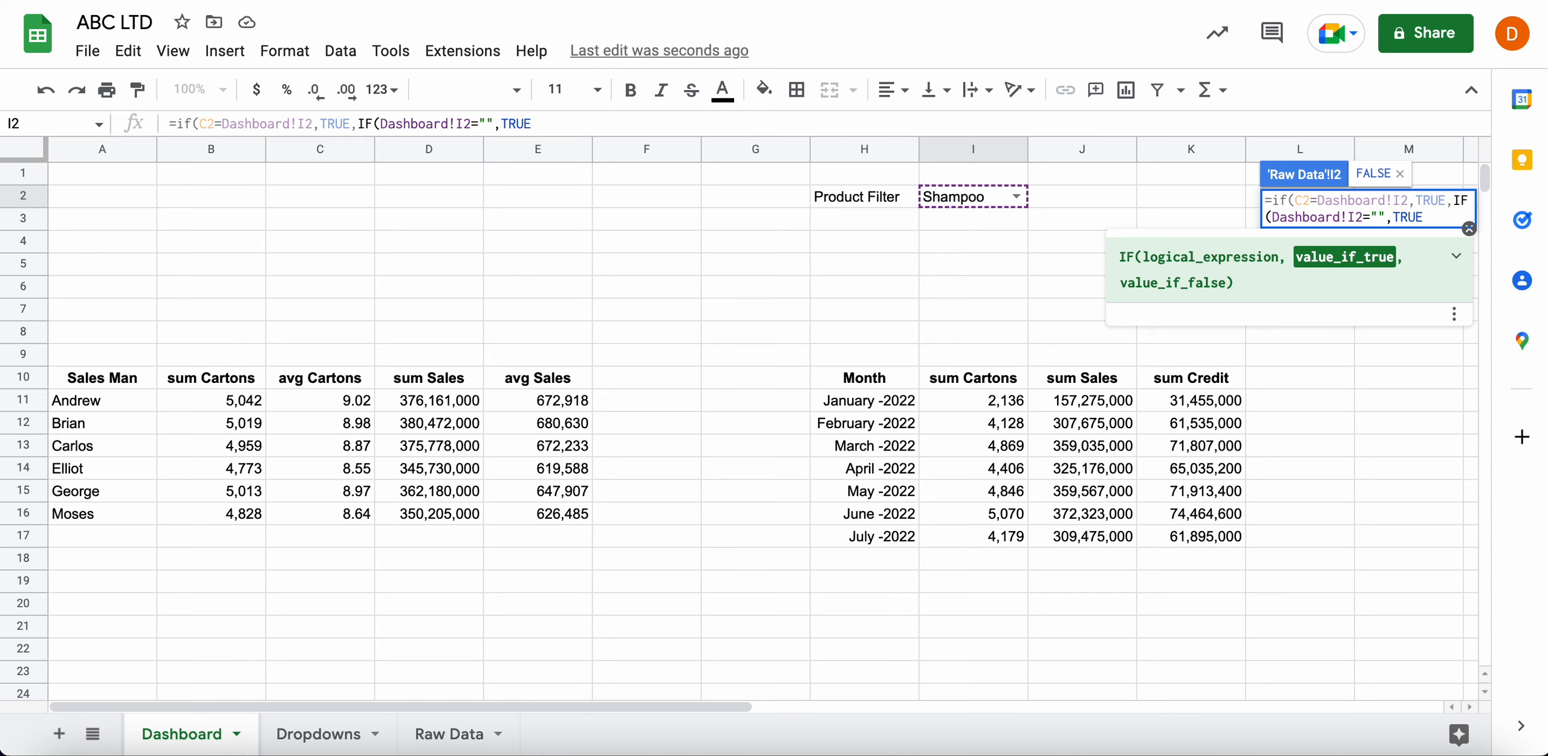
type(")")
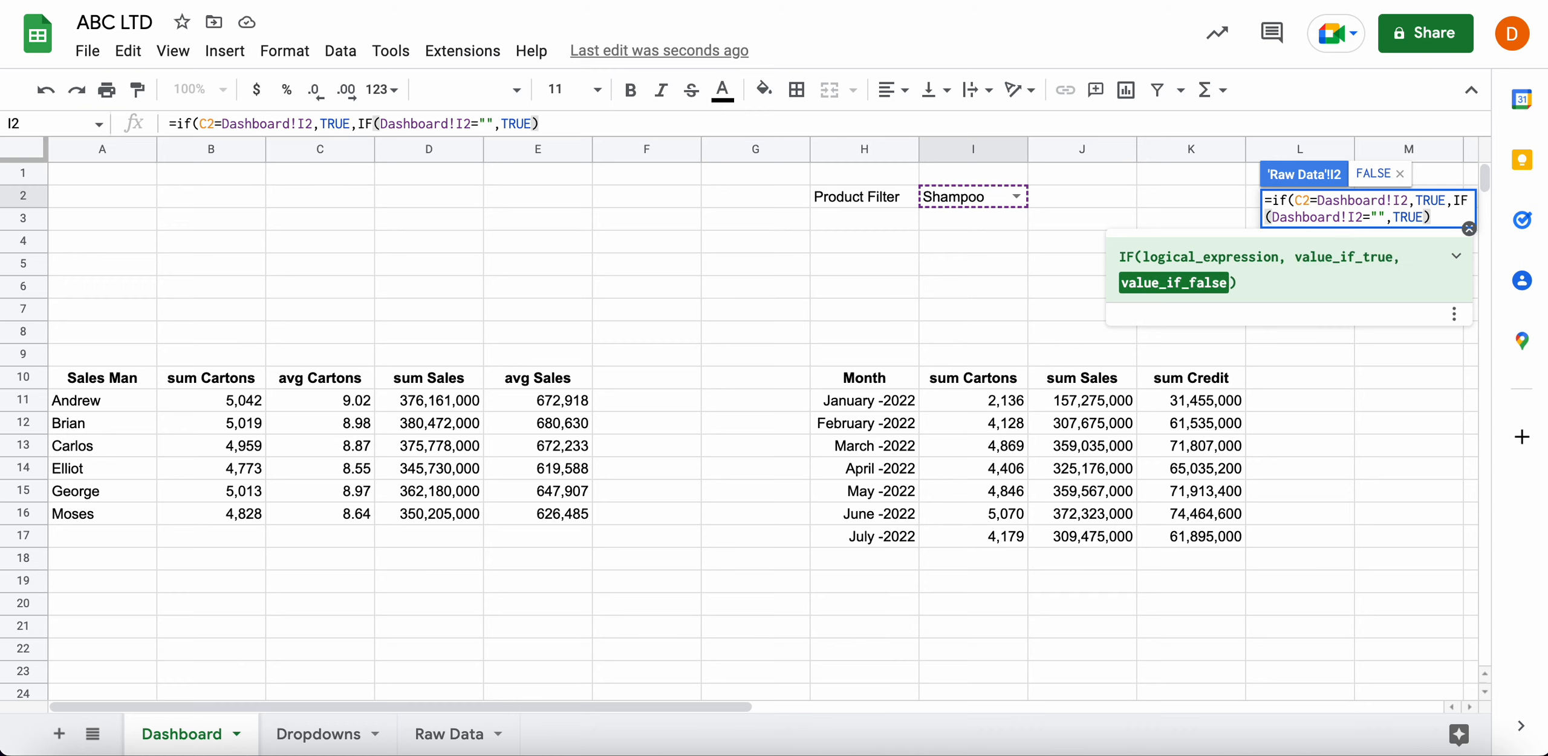
type(")")
key("Return")
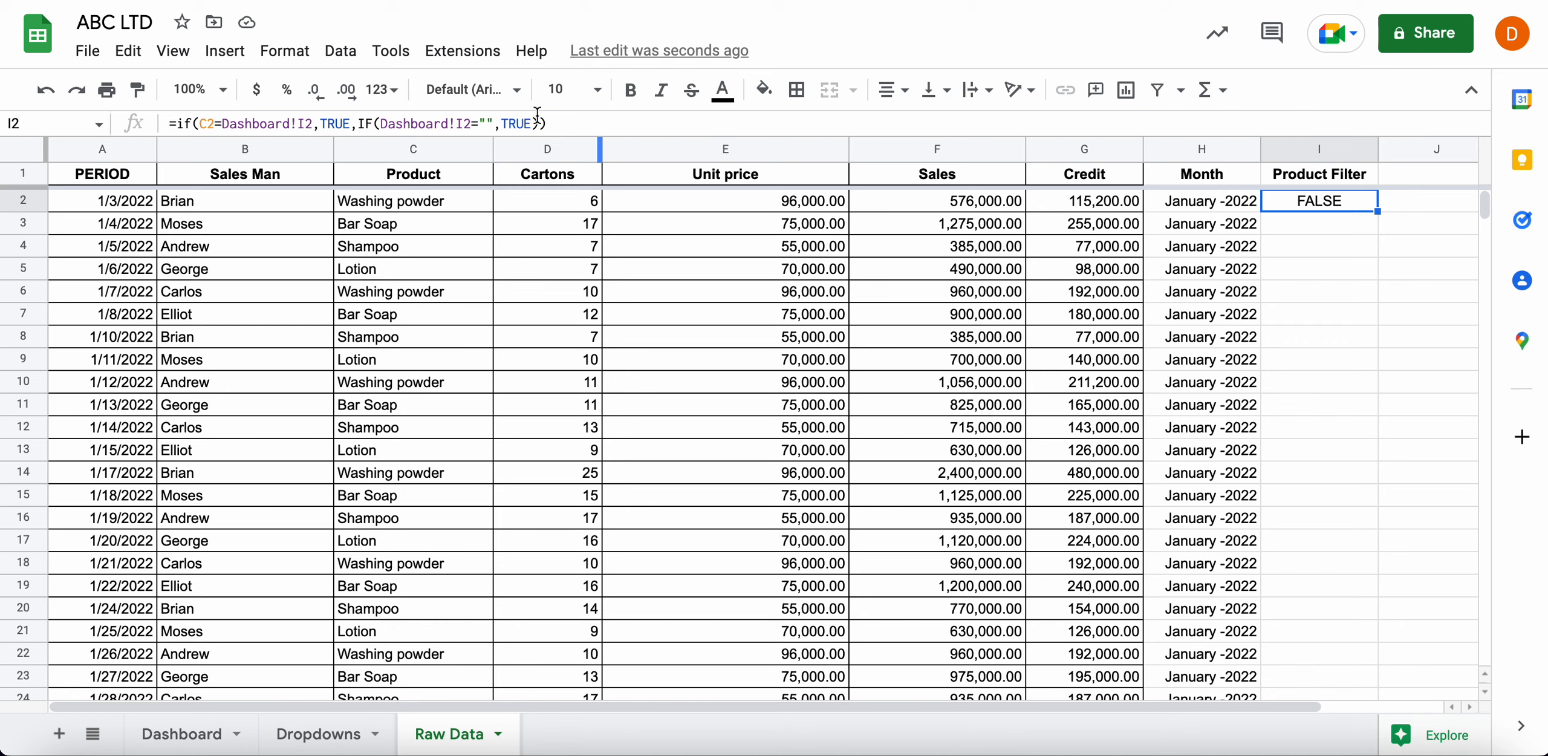
Add an empty string "" as the false value of the nested IF in Raw Data I2
left_click(555, 116)
key("BackSpace")
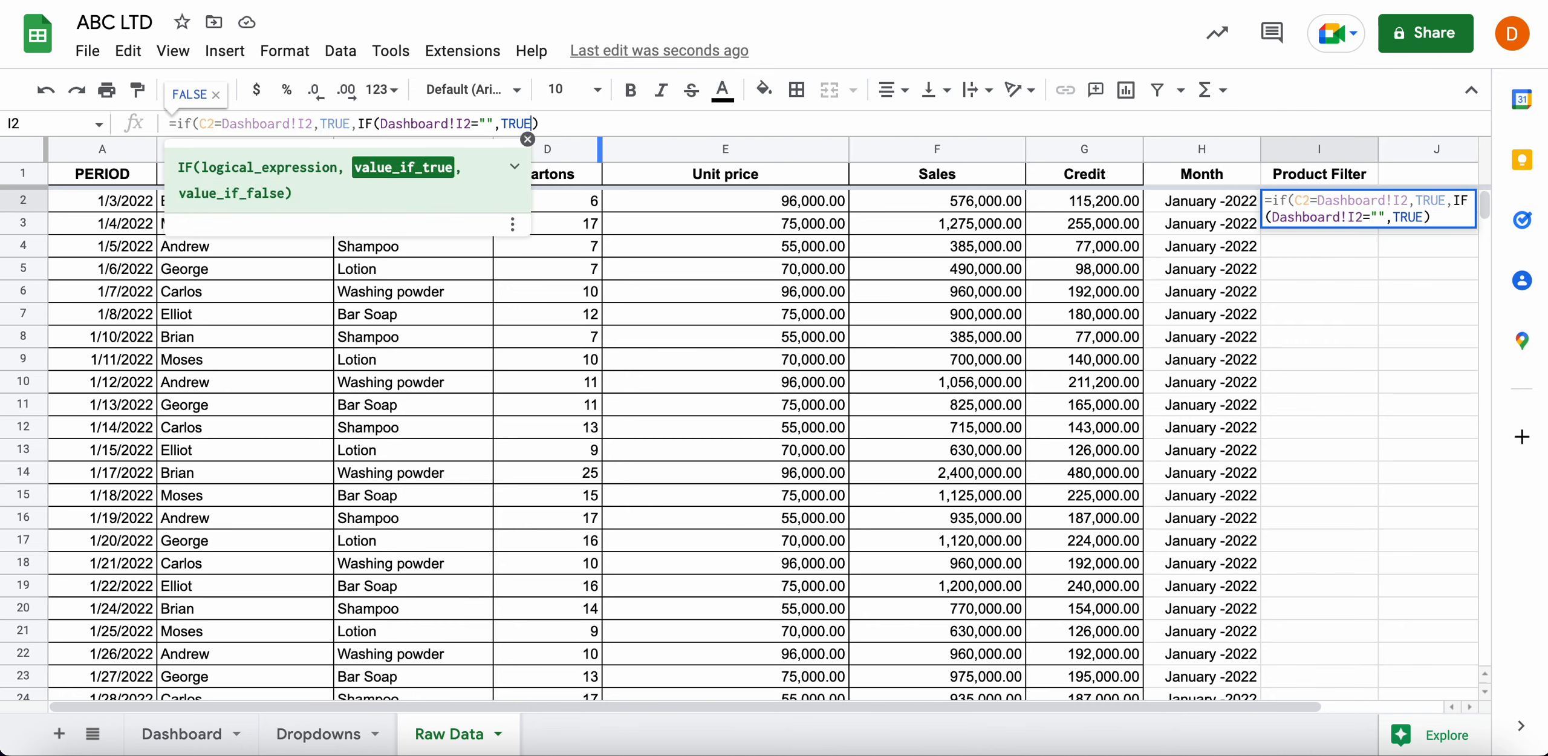
type(",\"\"")
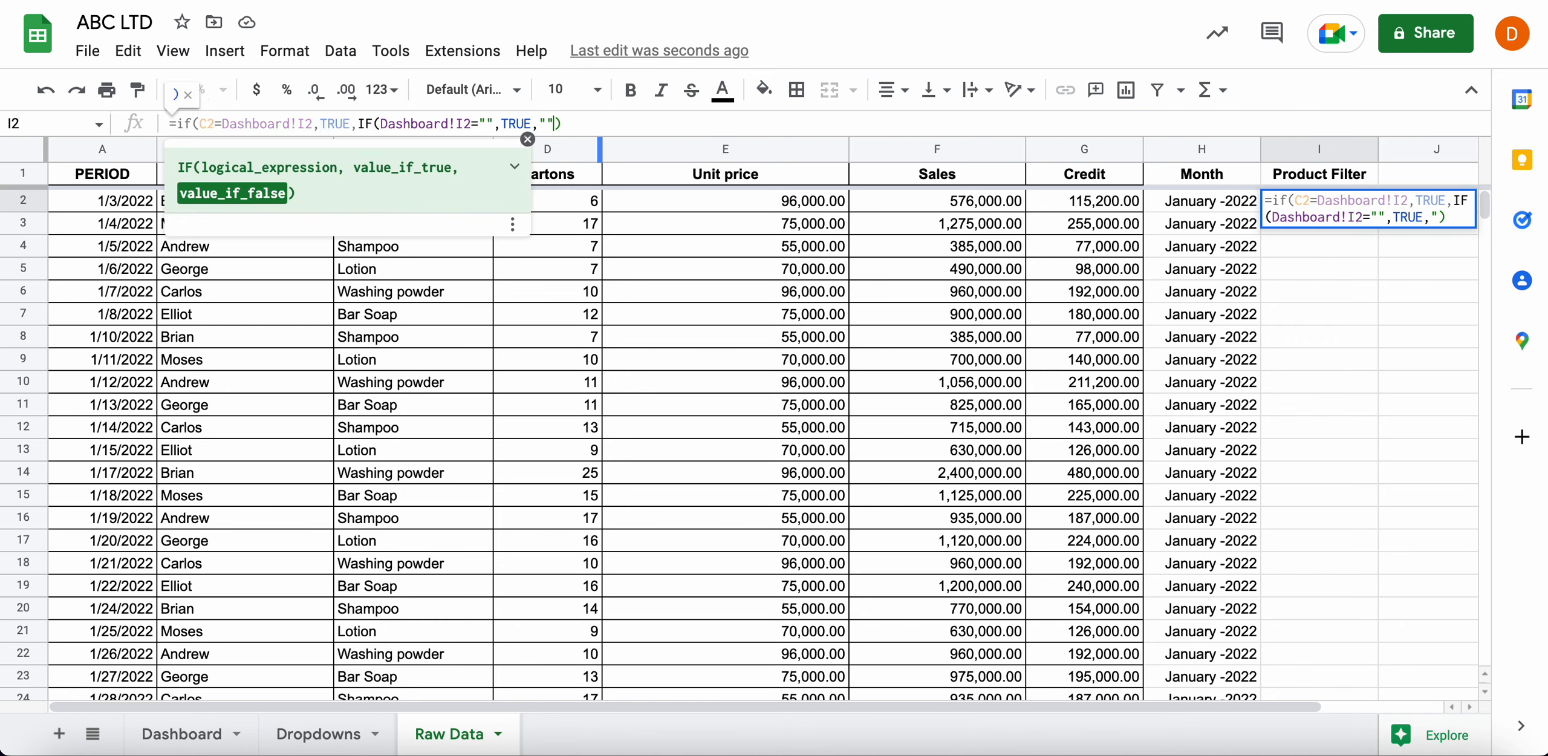
key("Return")
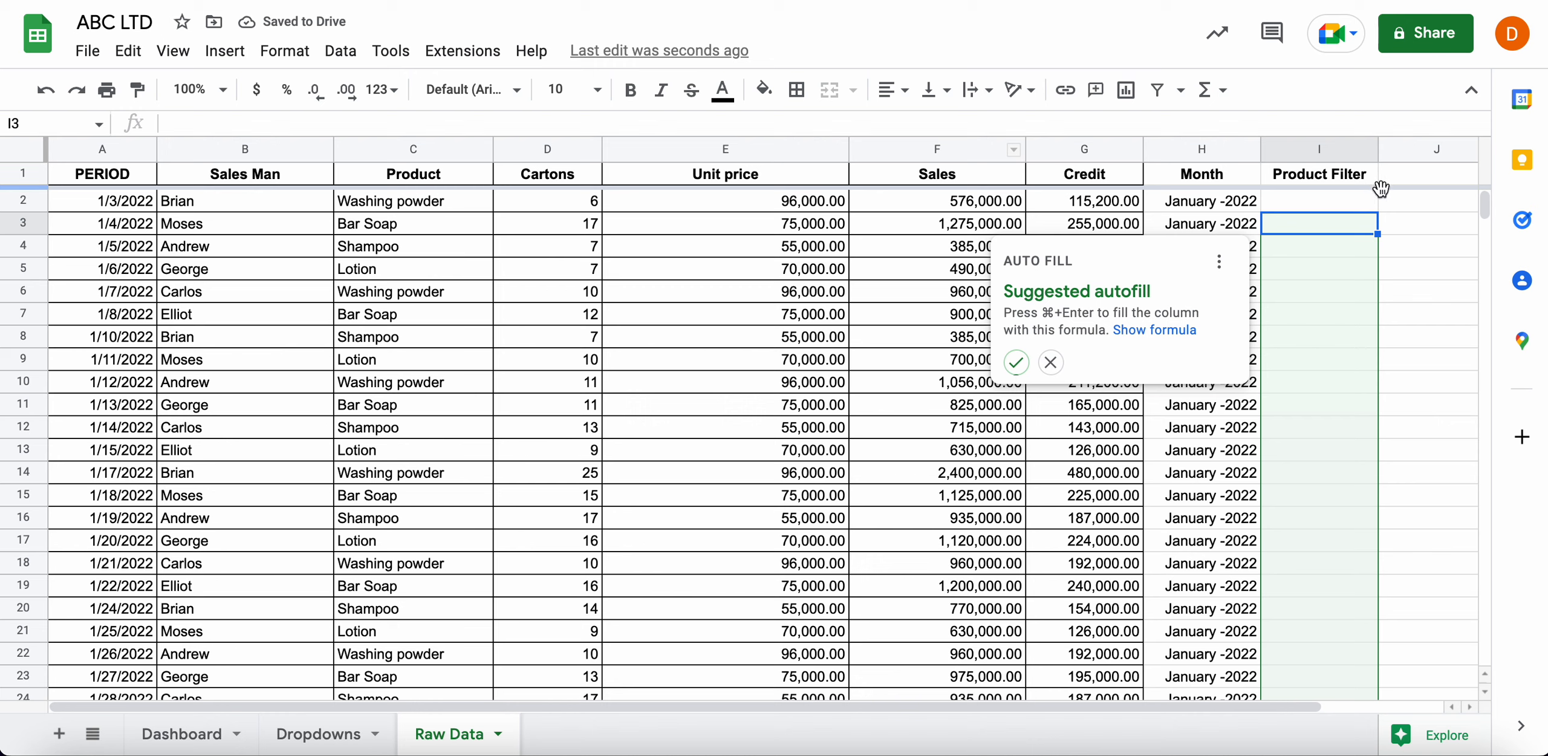
Make both Dashboard!I2 references in the Product Filter formula in Raw Data I2 absolute, as Dashboard!$I$2
left_click(1364, 204)
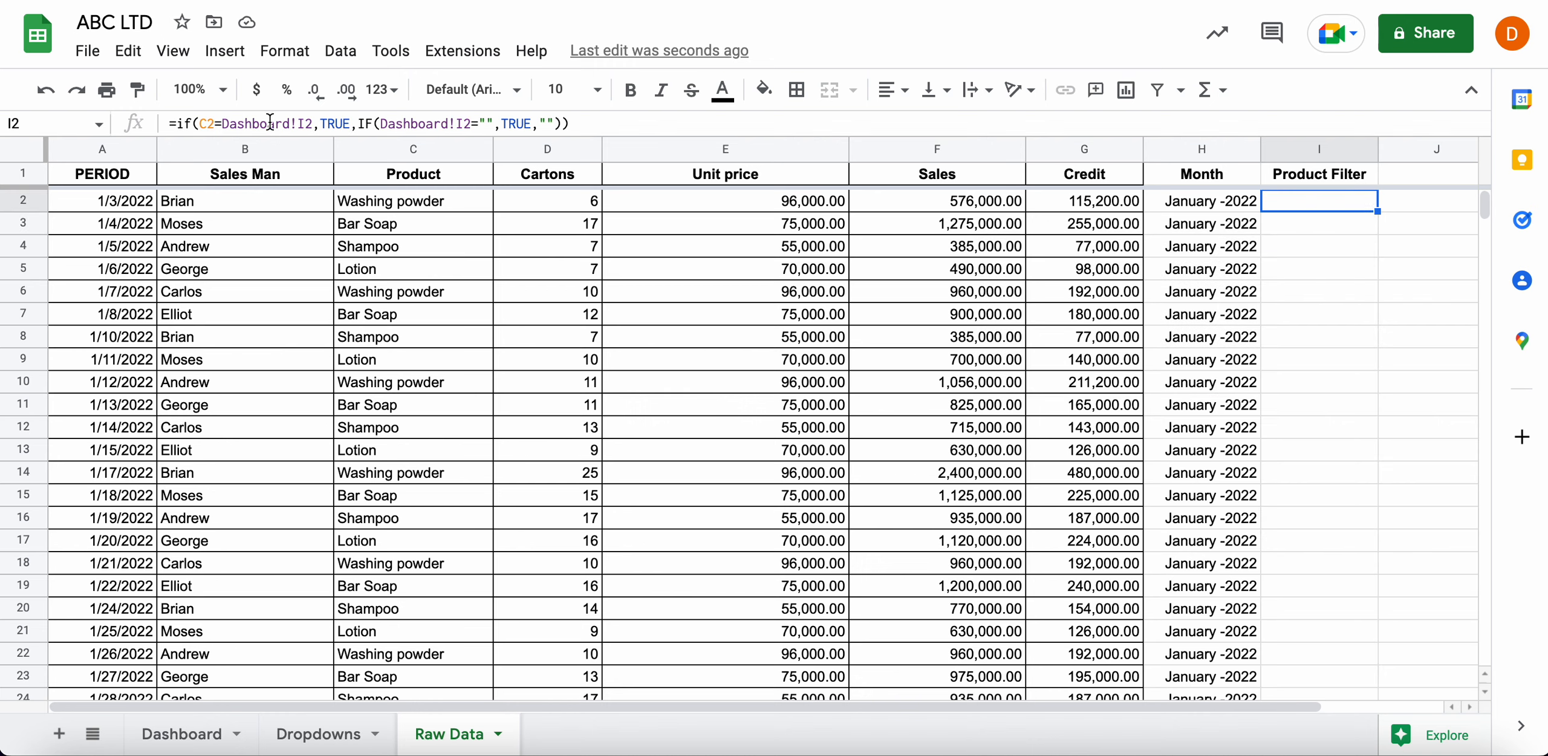
left_click(296, 123)
type("$")
key("Right")
type("$")
key("Right")
key("Right")
key("Right")
key("Right")
key("Right")
key("Right")
key("Right")
key("Right")
key("Right")
key("Right")
key("Right")
key("Right")
key("Right")
key("Right")
key("Right")
key("Right")
key("Right")
key("Right")
key("Right")
type("$")
key("Right")
type("$")
key("Return")
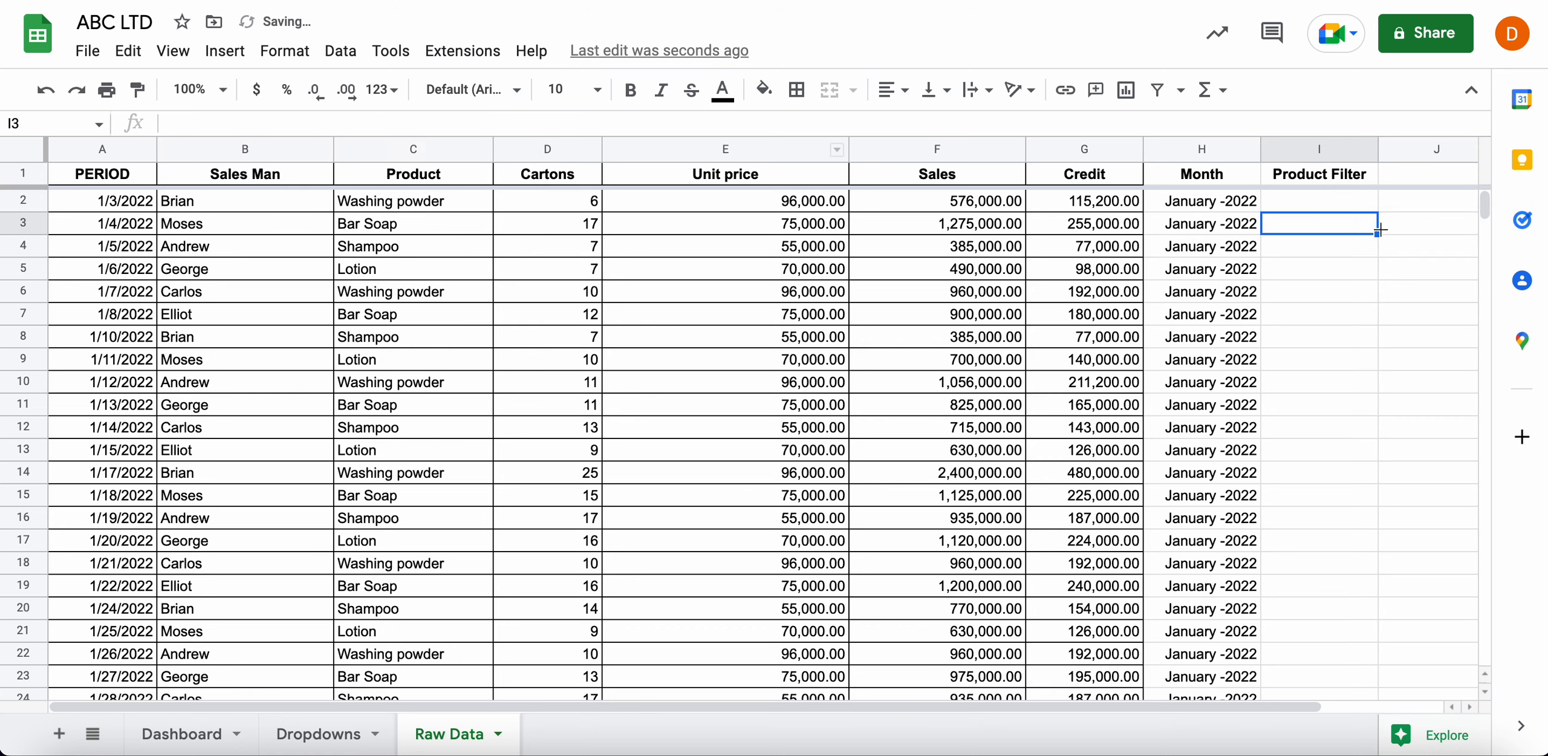
Fill the Product Filter formula from I2 down the whole column of Raw Data
left_click(1371, 211)
double_click(1375, 212)
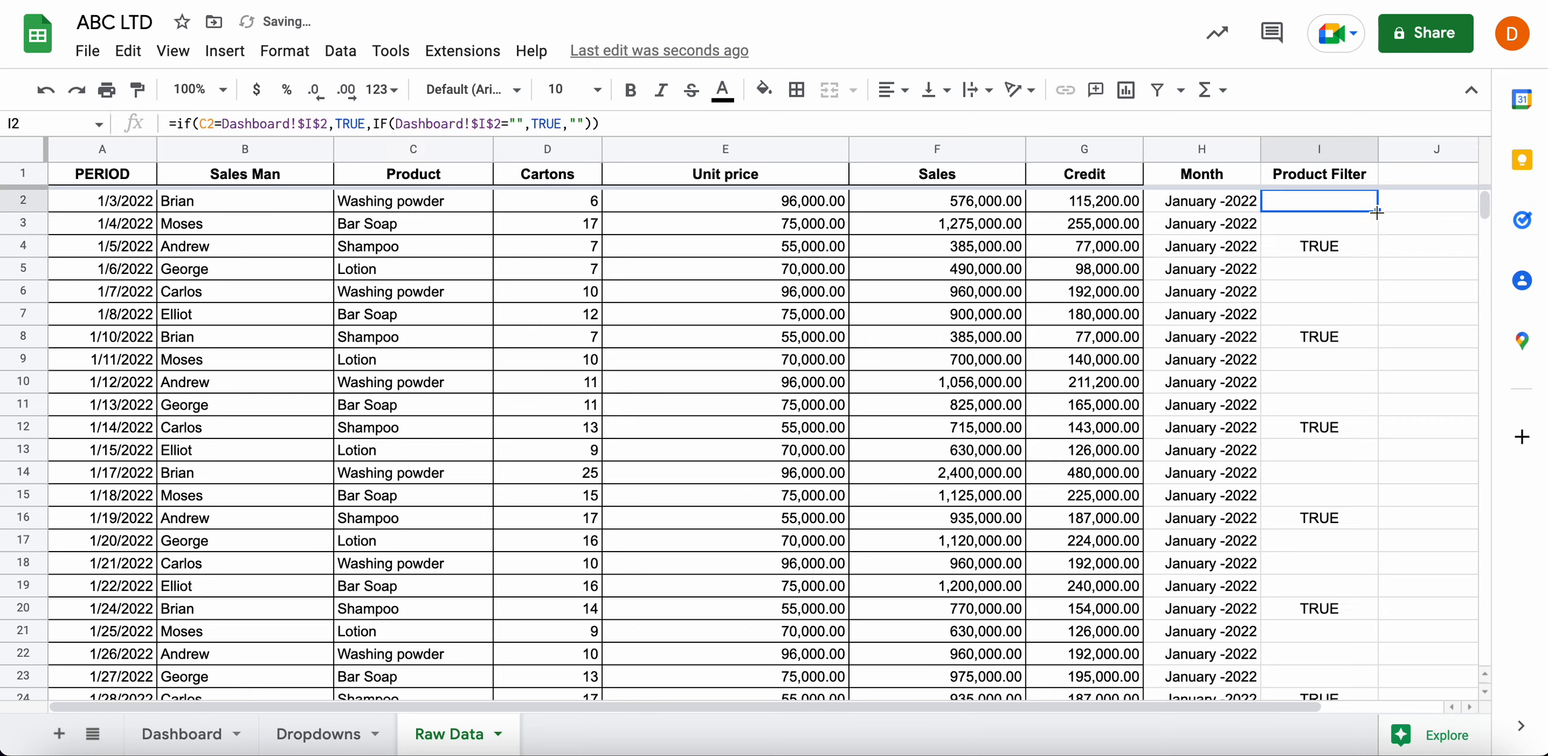
scroll(1310, 472, "down", 20)
scroll(1312, 477, "up", 20)
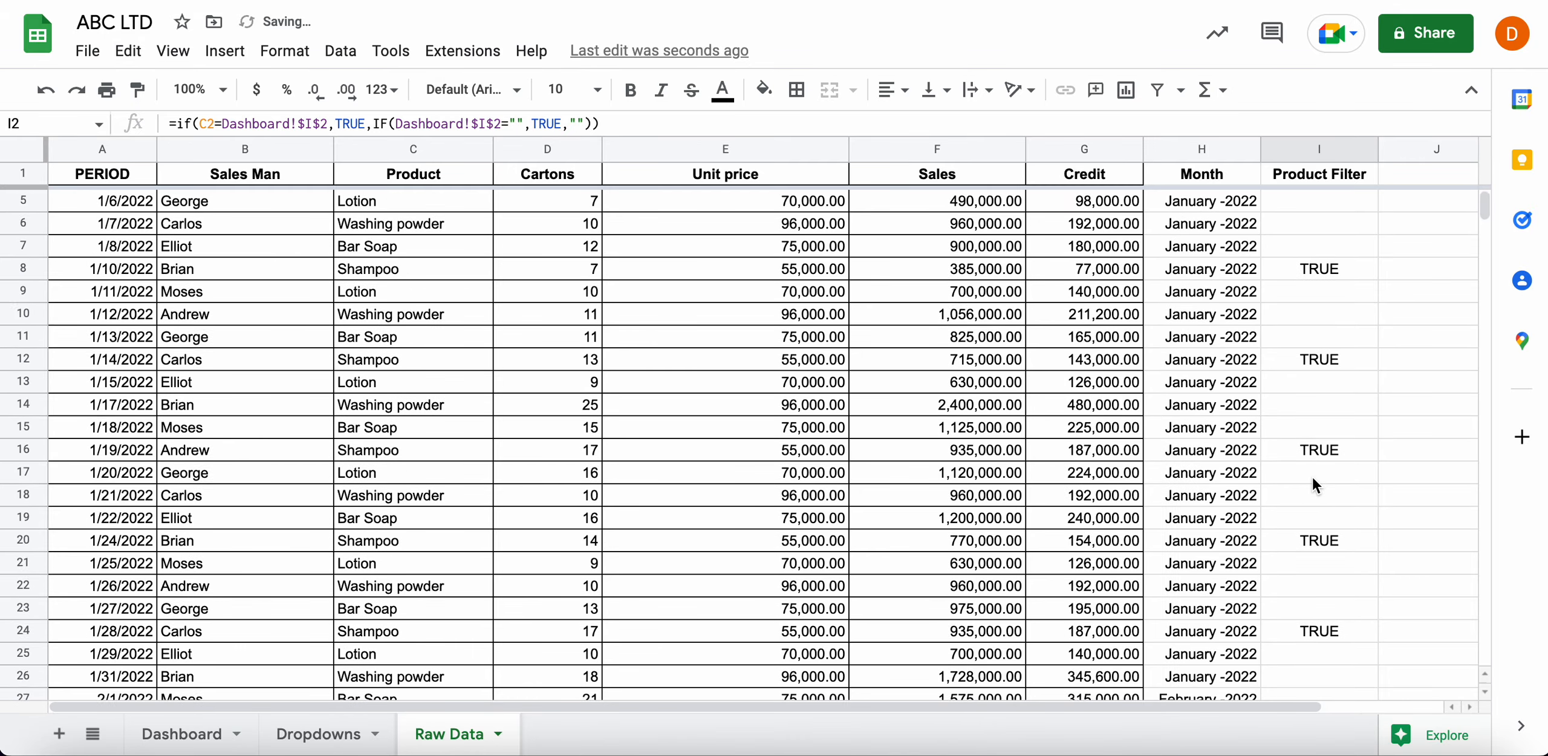
Clear the product filter in I2 of the Dashboard and check the Product Filter column in Raw Data
left_click(313, 734)
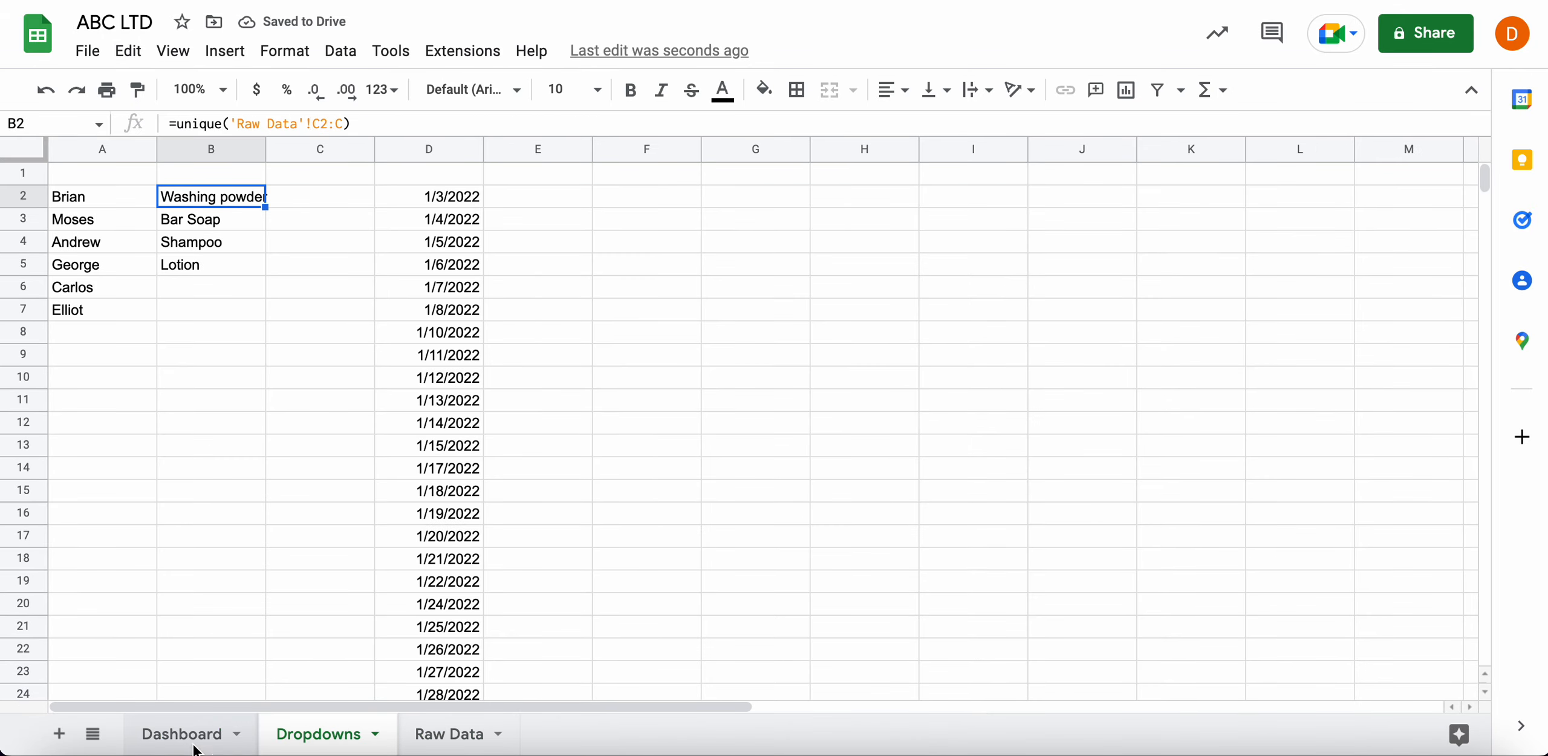
left_click(195, 734)
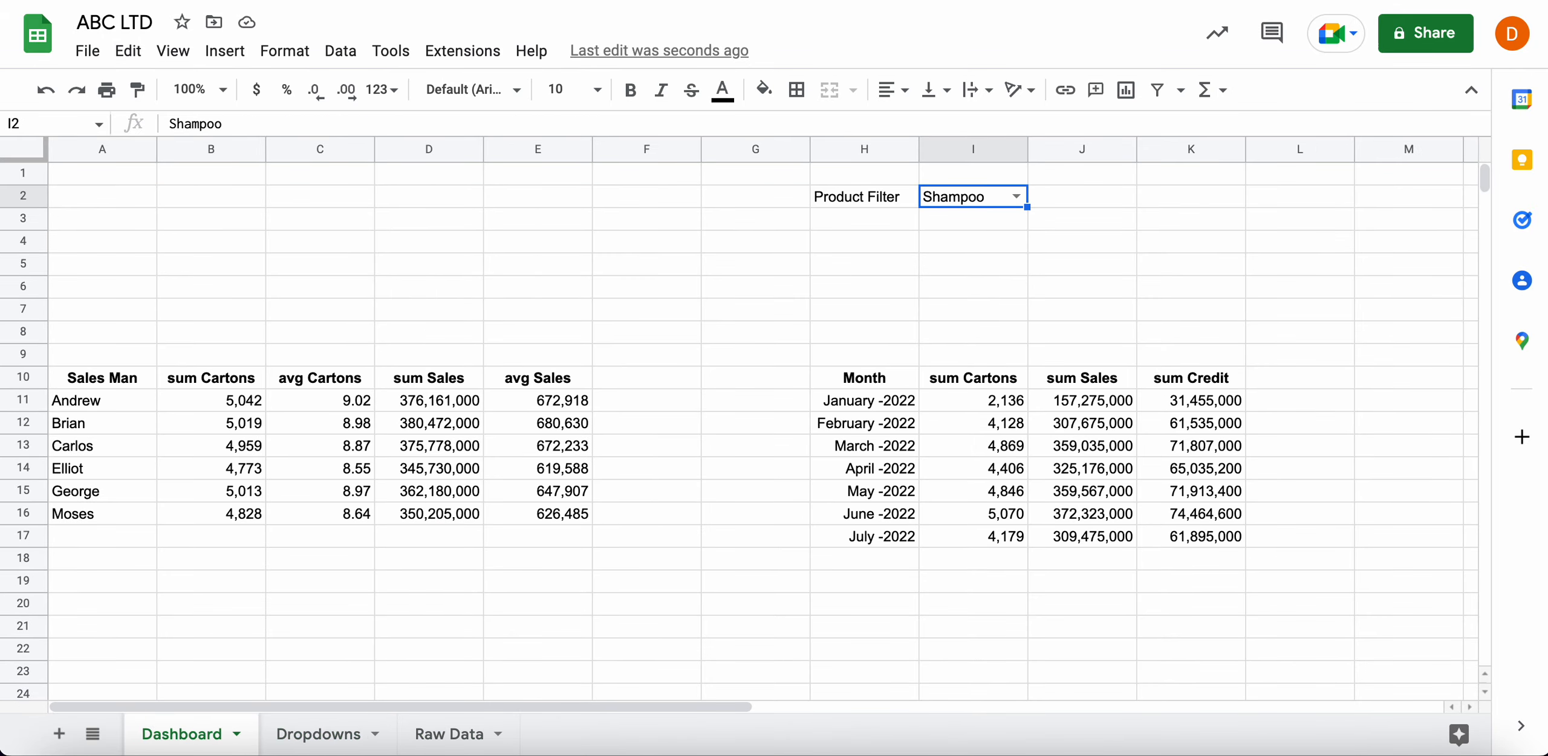
key("Delete")
left_click(942, 263)
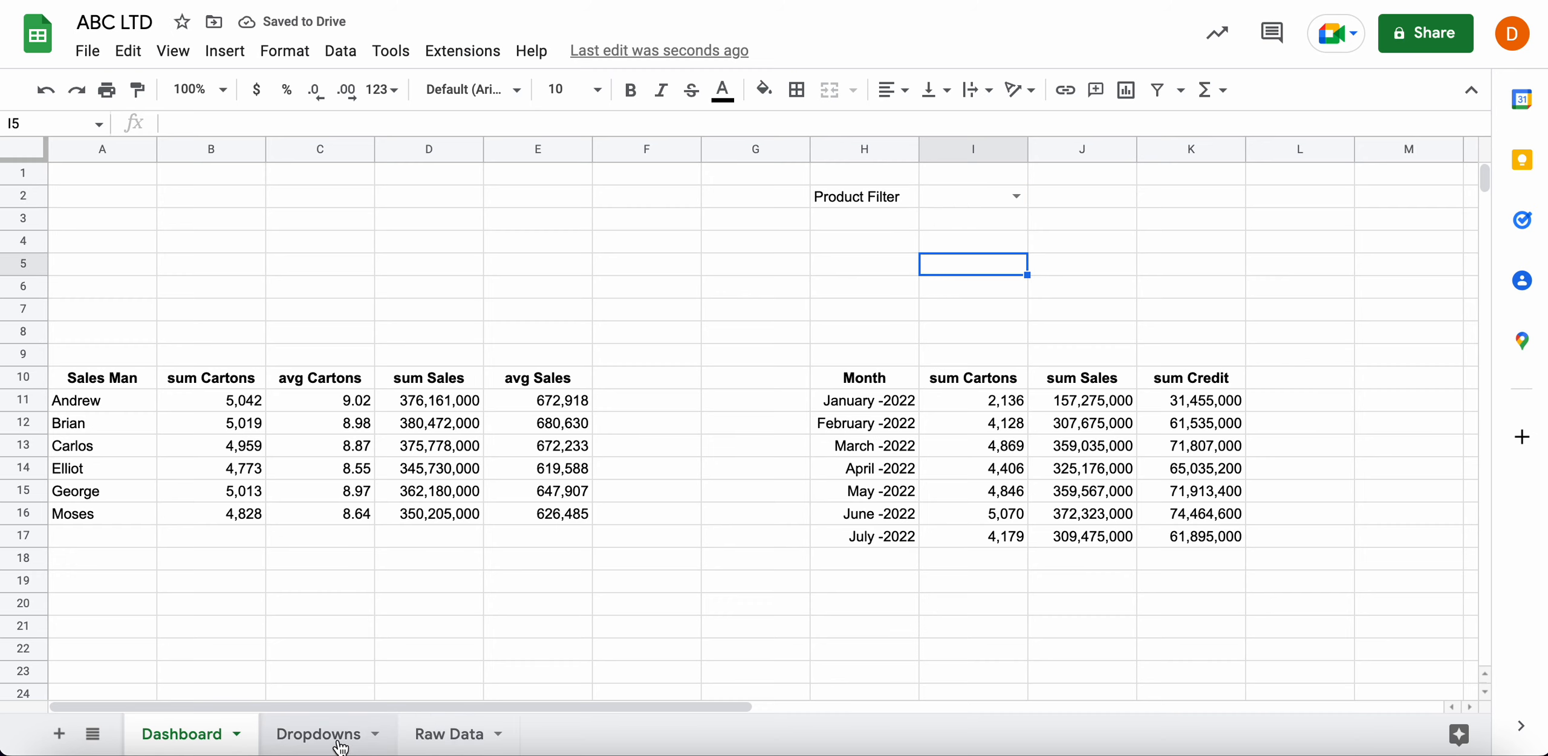
left_click(424, 734)
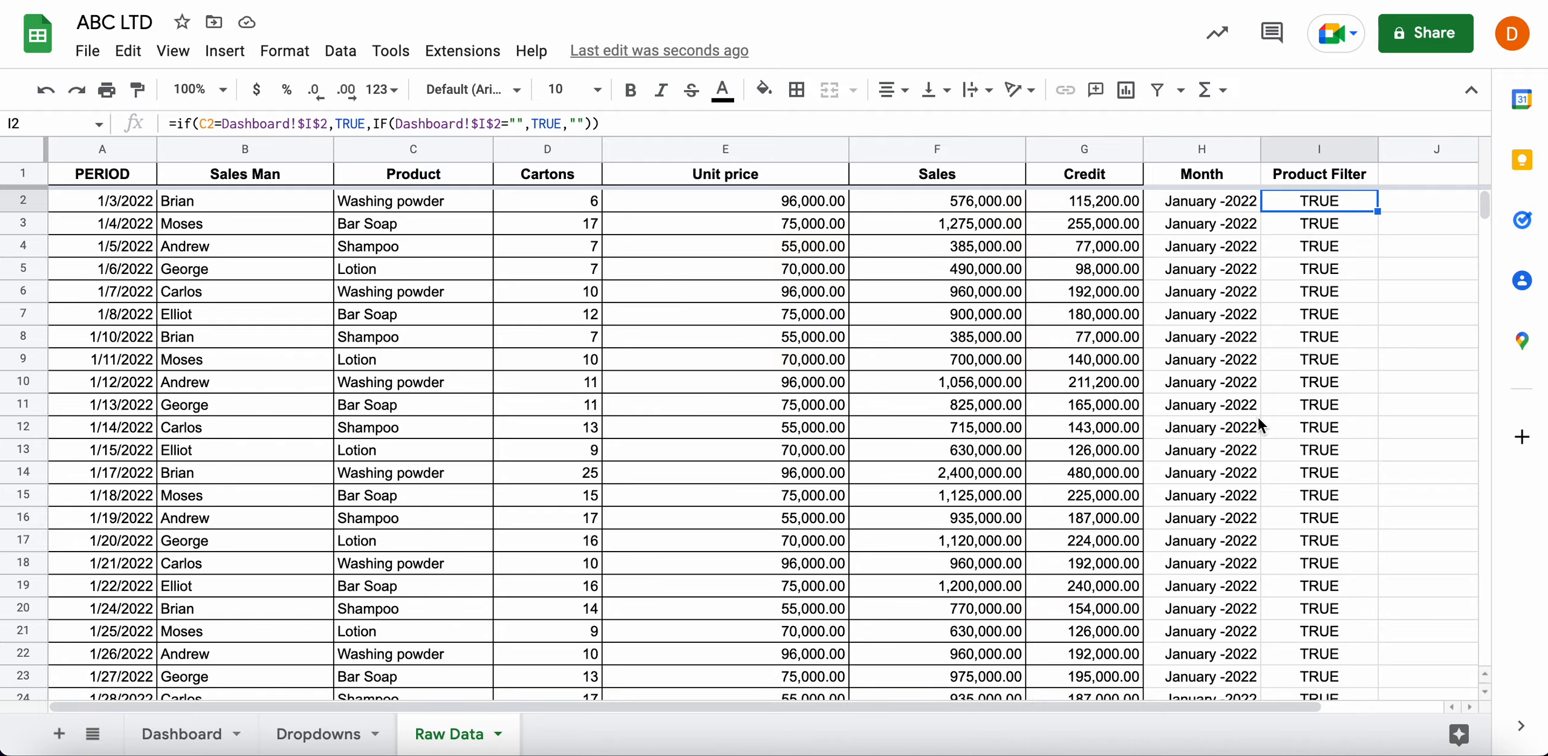
scroll(1260, 425, "down", 20)
scroll(1259, 425, "up", 20)
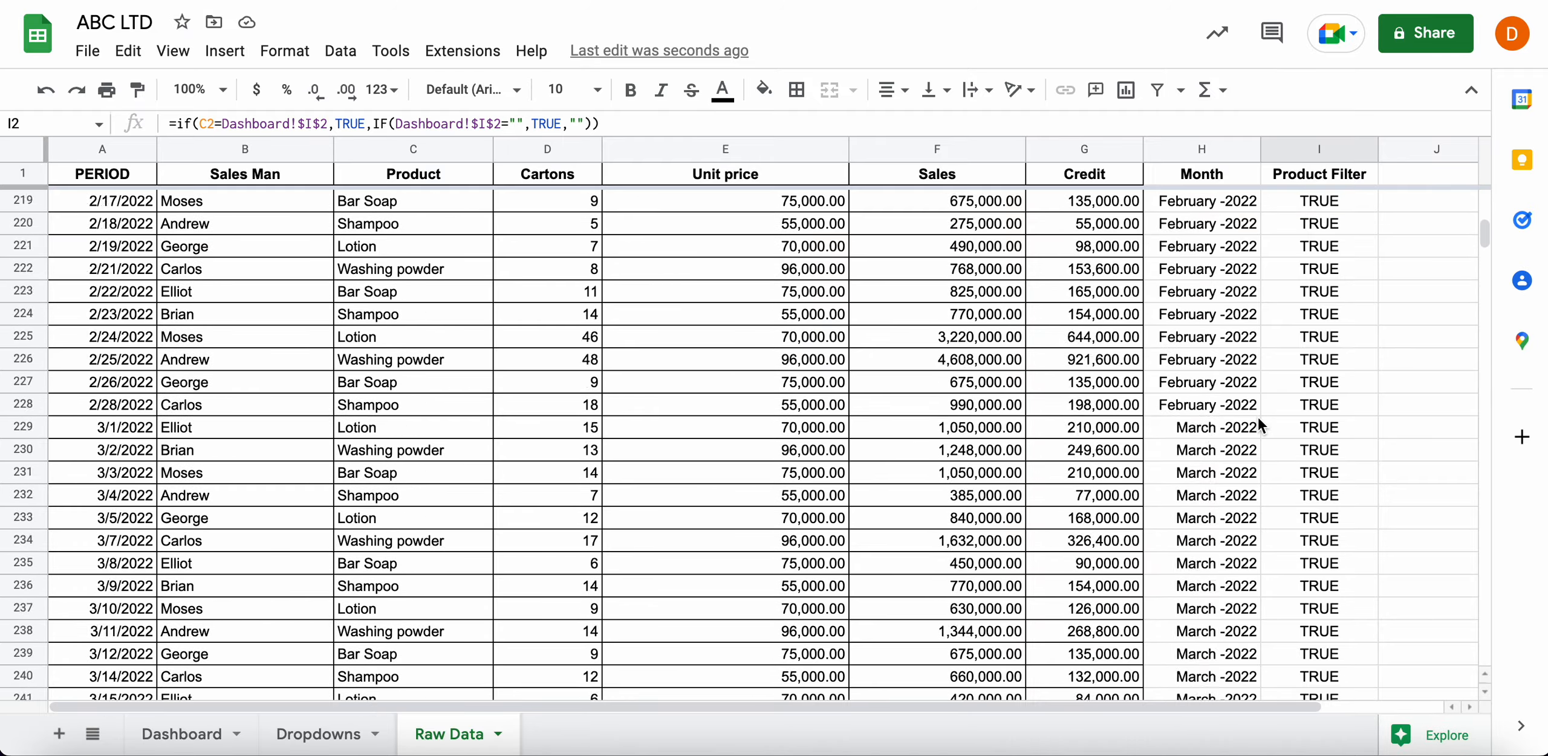
scroll(1259, 425, "up", 20)
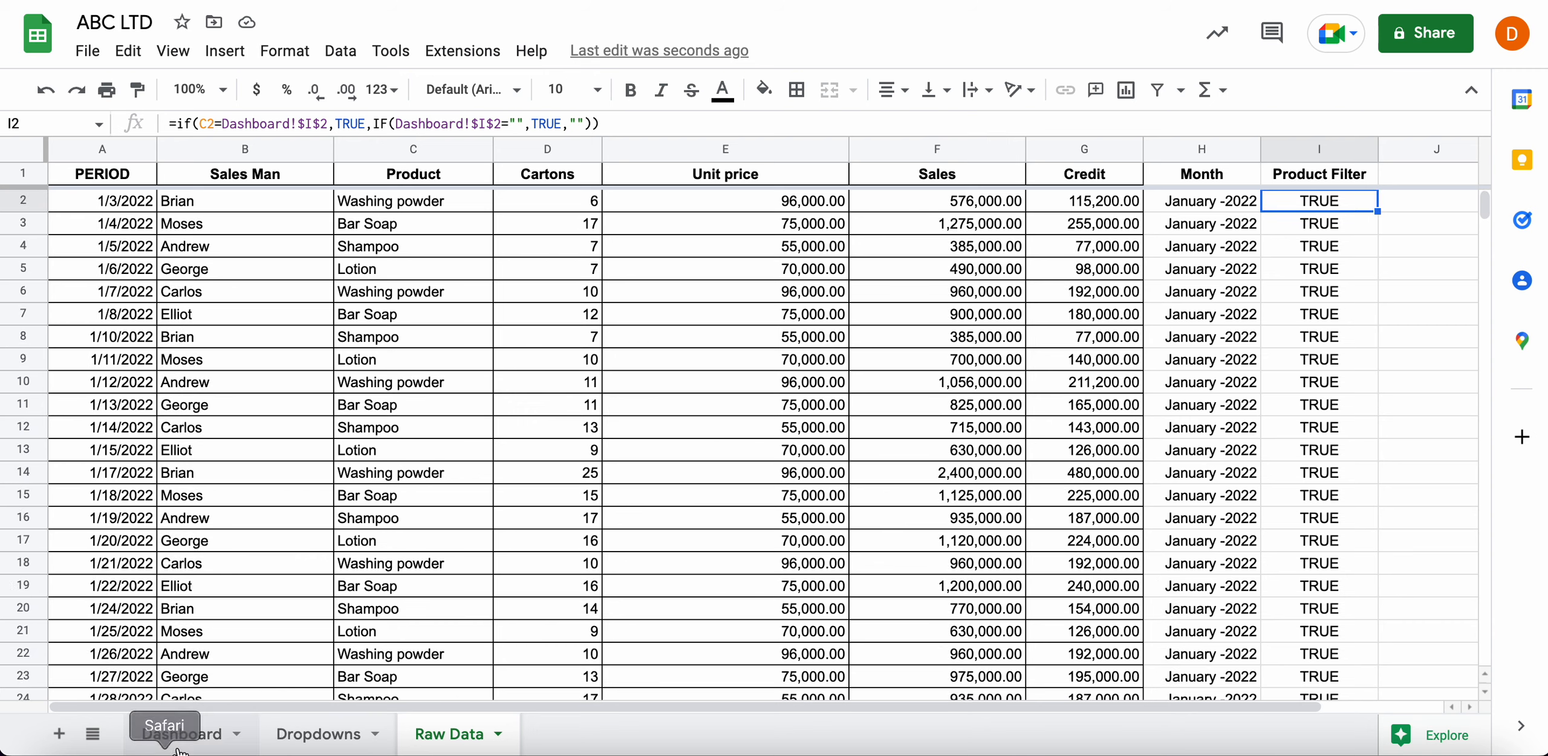
Select Bar Soap as the product filter in I2 of the Dashboard and check the Bar Soap rows in Raw Data
left_click(180, 750)
left_click(1018, 198)
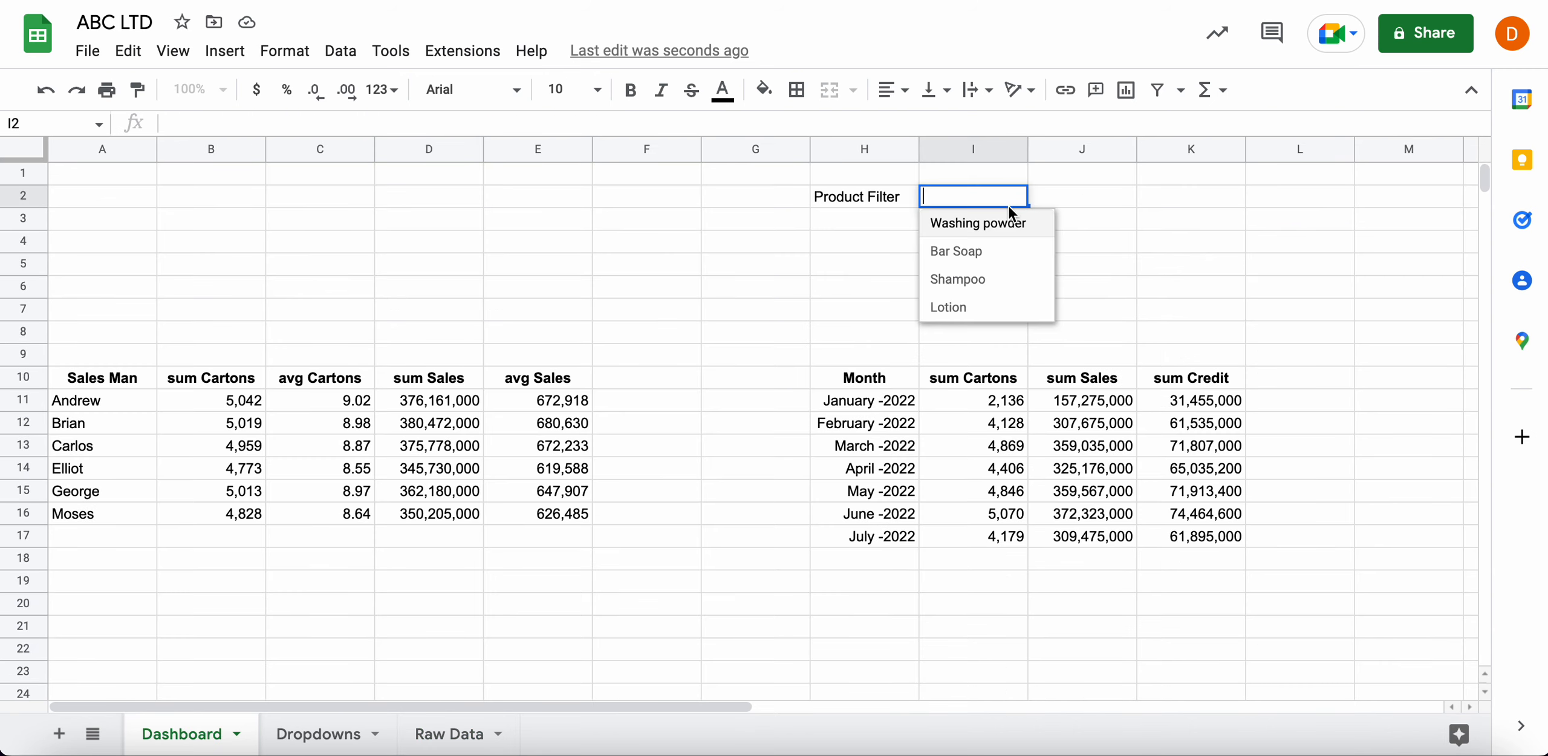
left_click(979, 251)
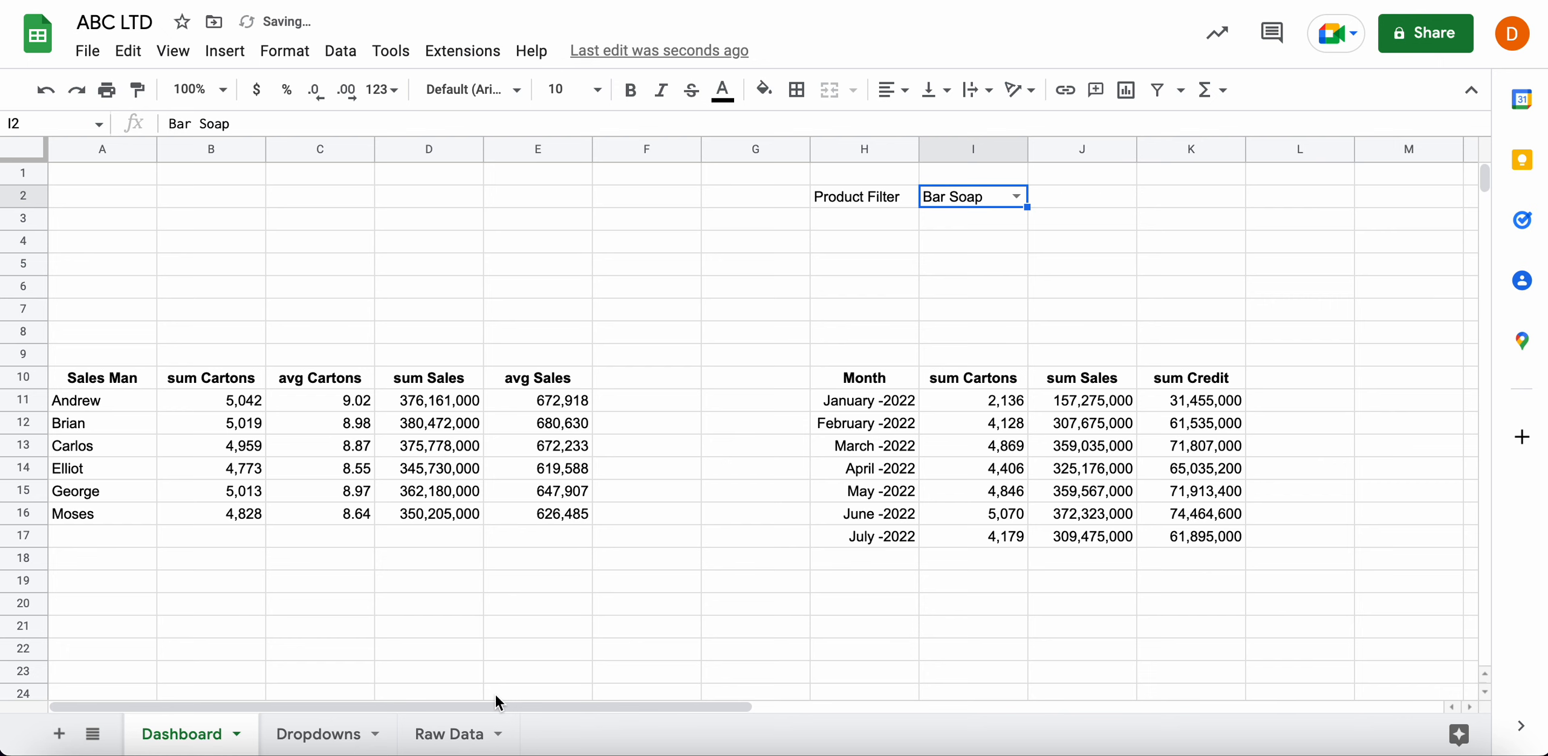
left_click(448, 734)
left_click(1293, 224)
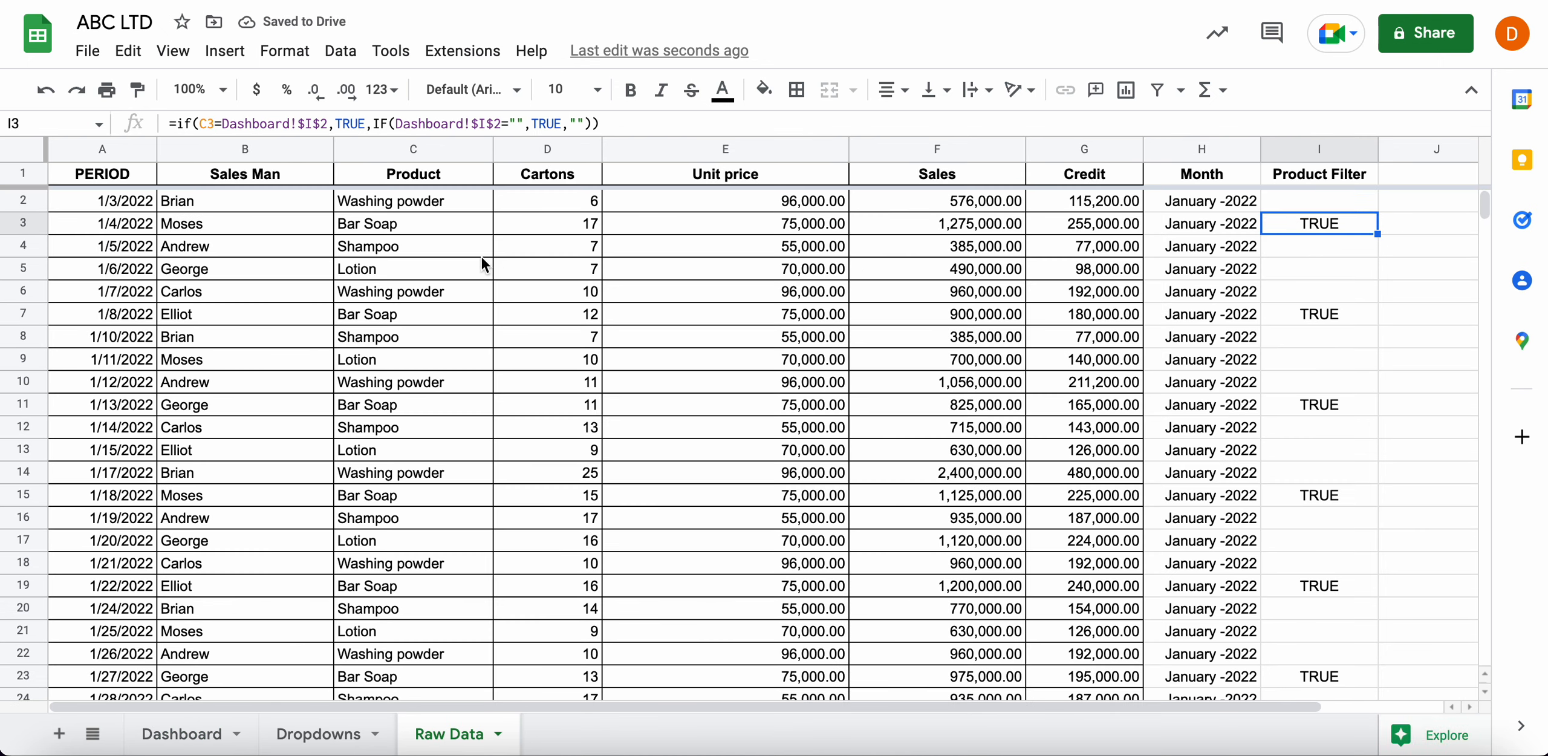
left_click(406, 236)
left_click_drag(407, 236, 1325, 230)
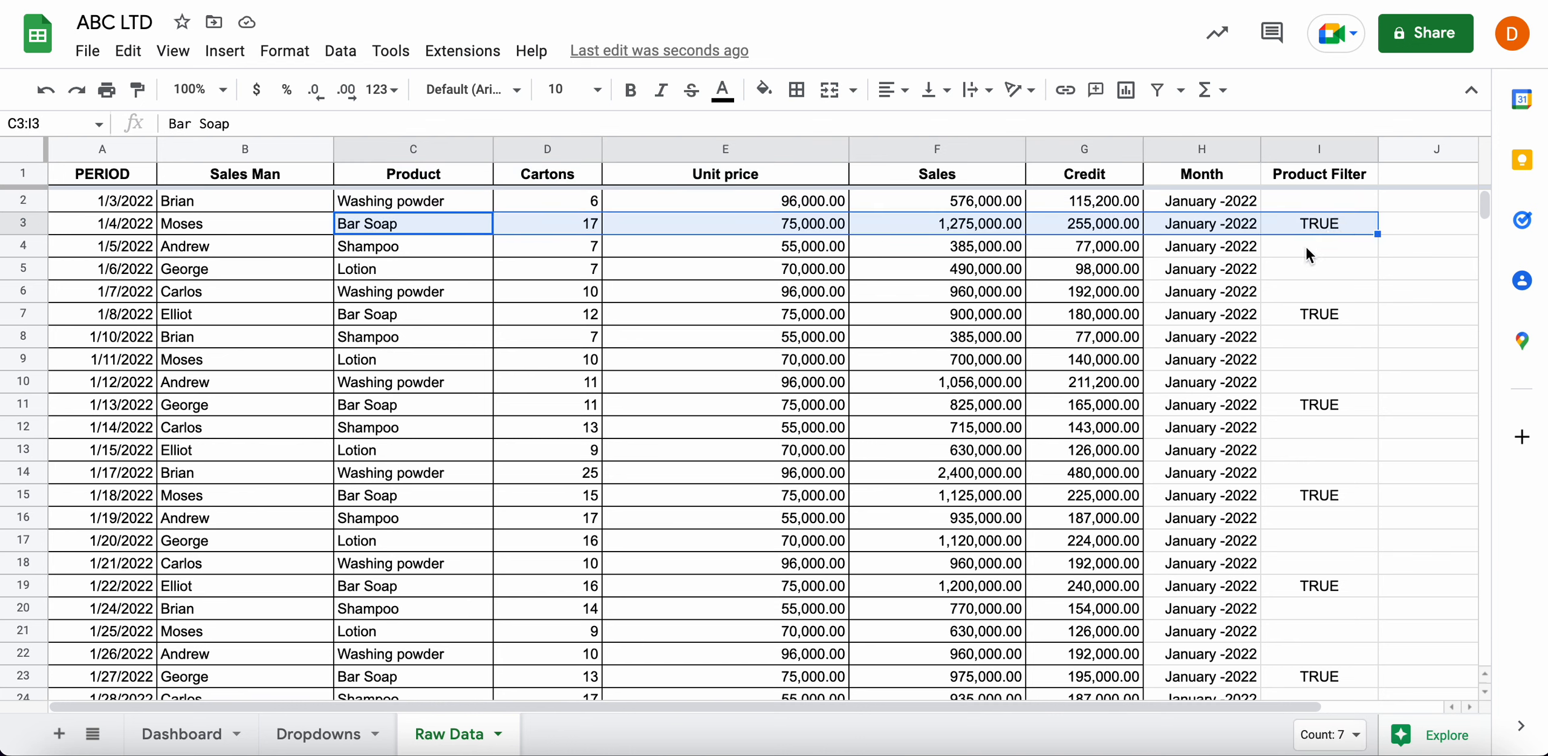
left_click_drag(423, 311, 1300, 314)
left_click(1010, 359)
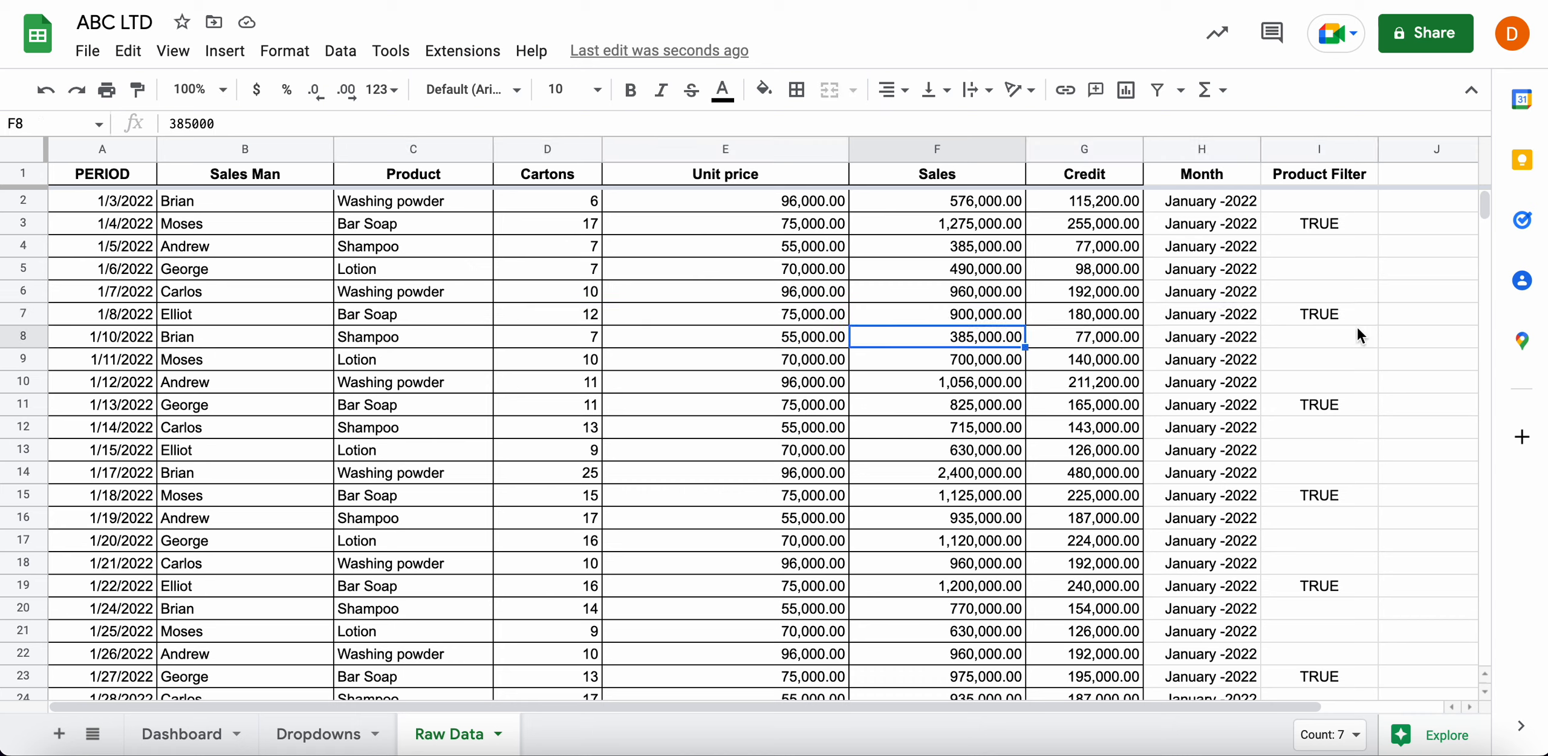
Add the condition AND I=TRUE before GROUP BY in the monthly QUERY formula in H10 of the Dashboard
left_click(1303, 365)
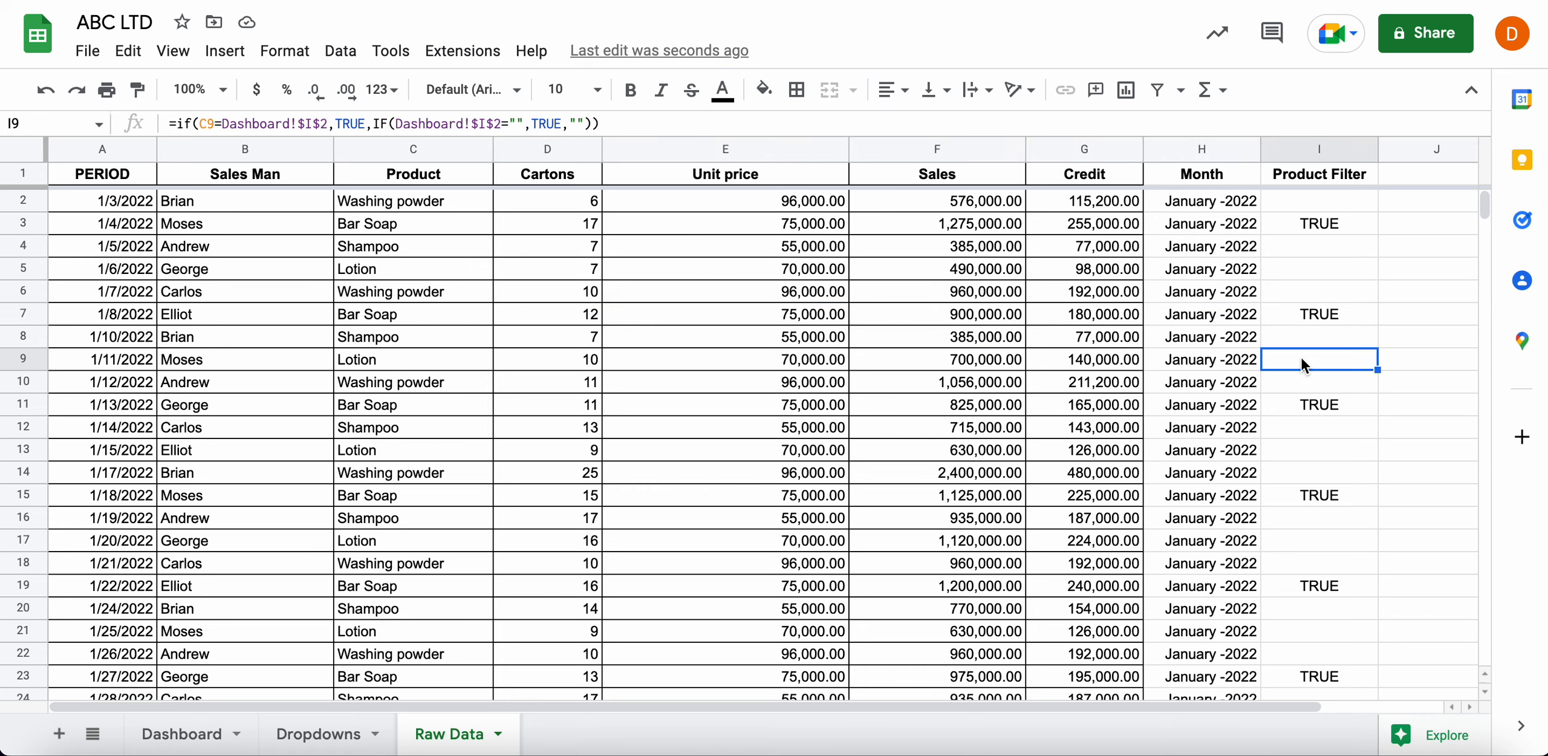
left_click(192, 736)
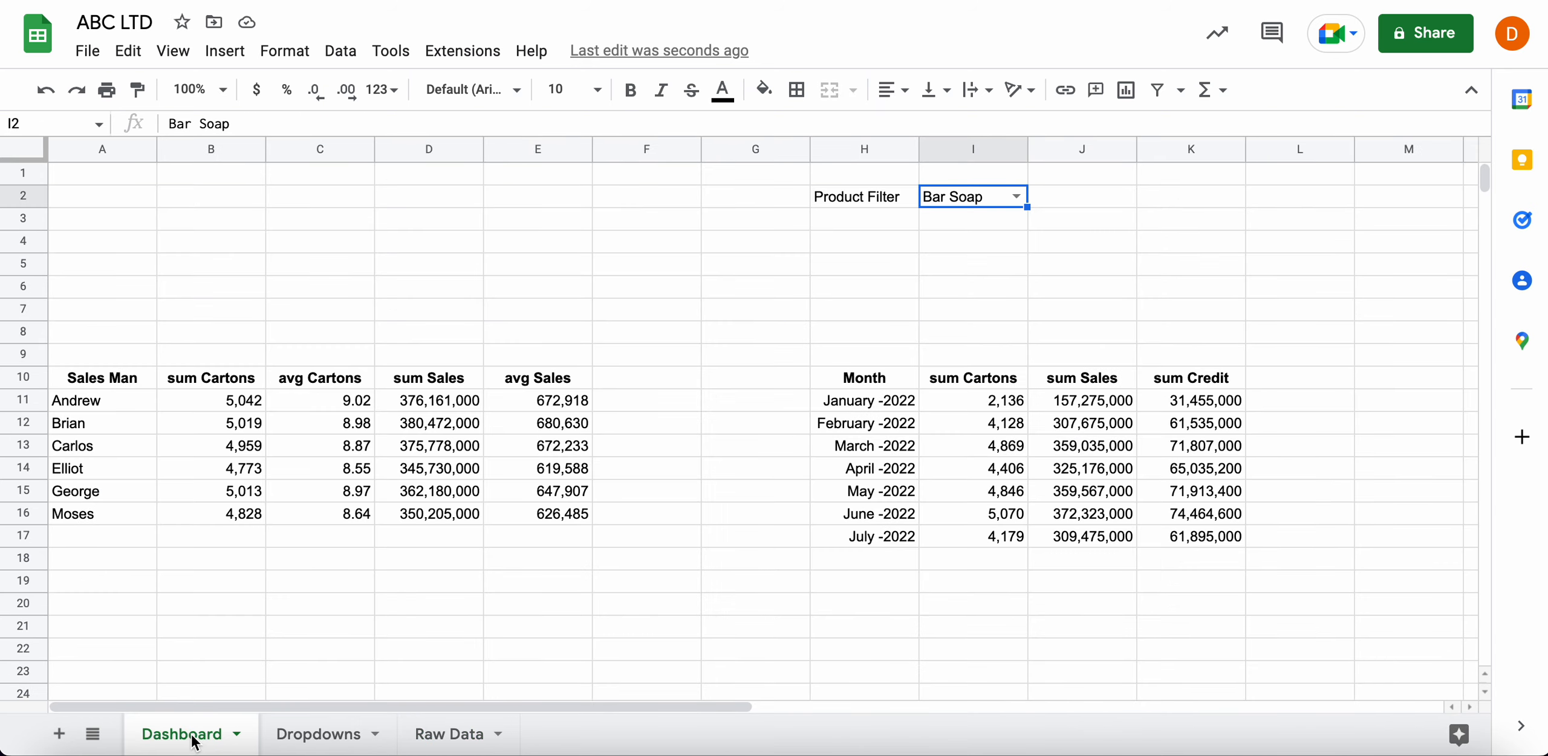
left_click(880, 380)
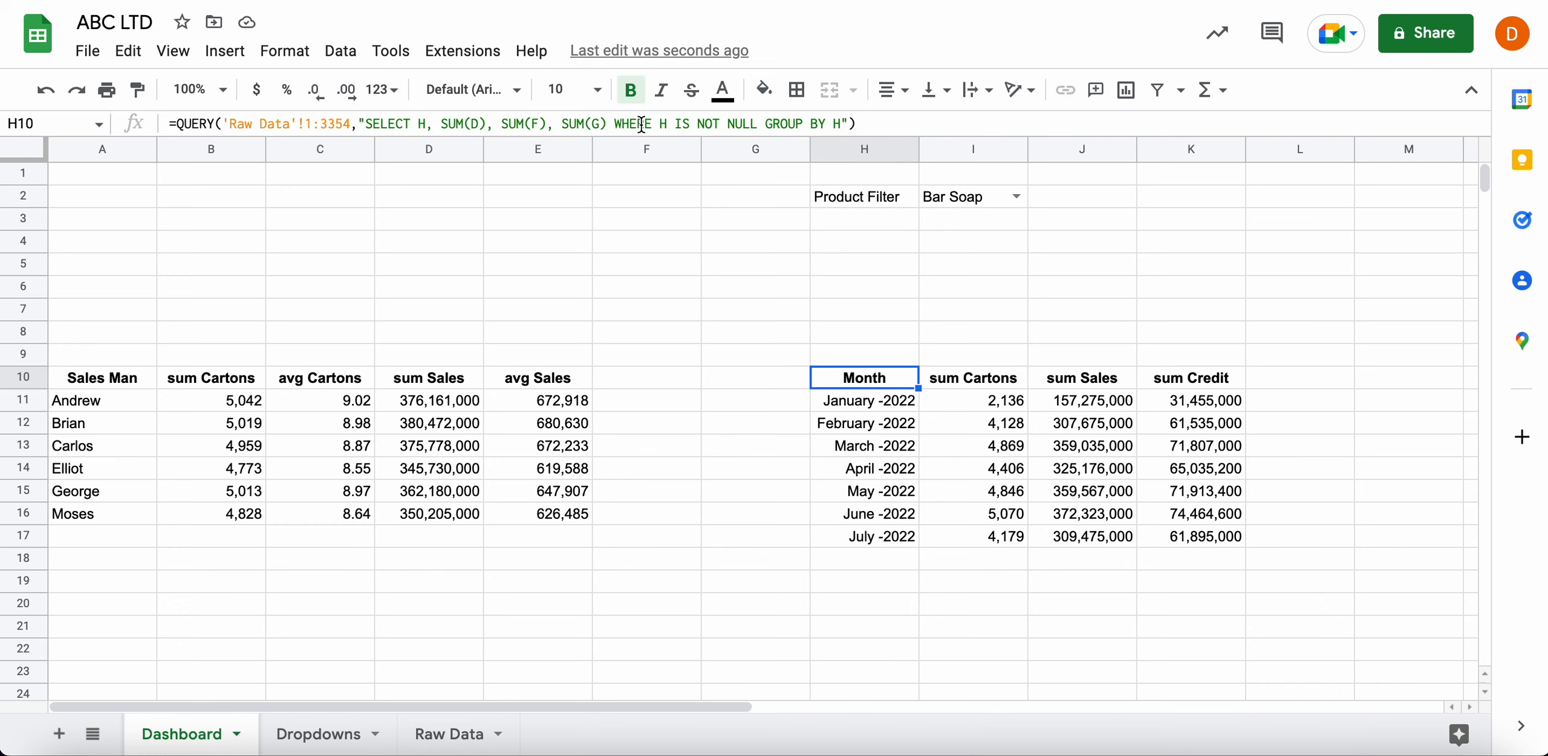
left_click(764, 123)
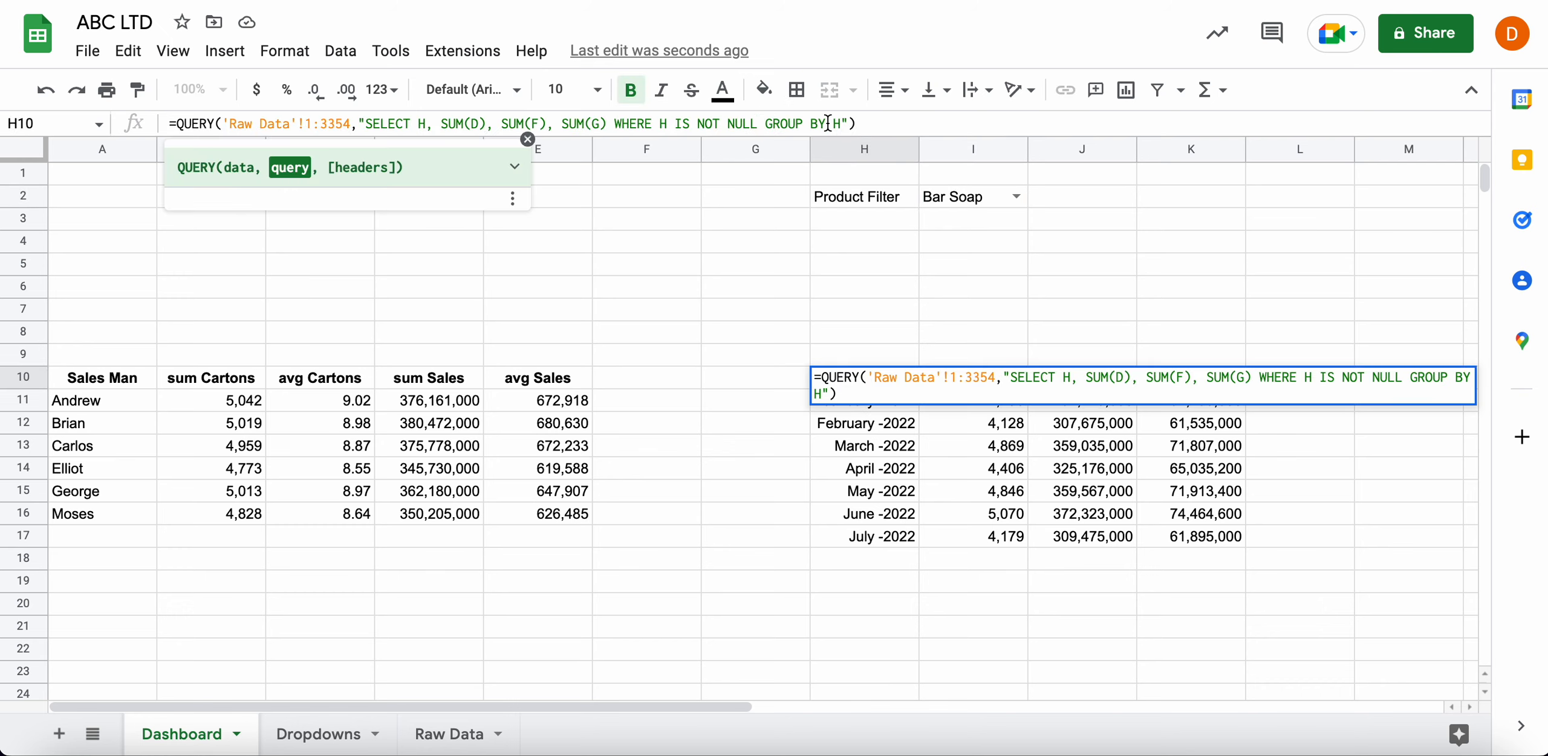
type("AND")
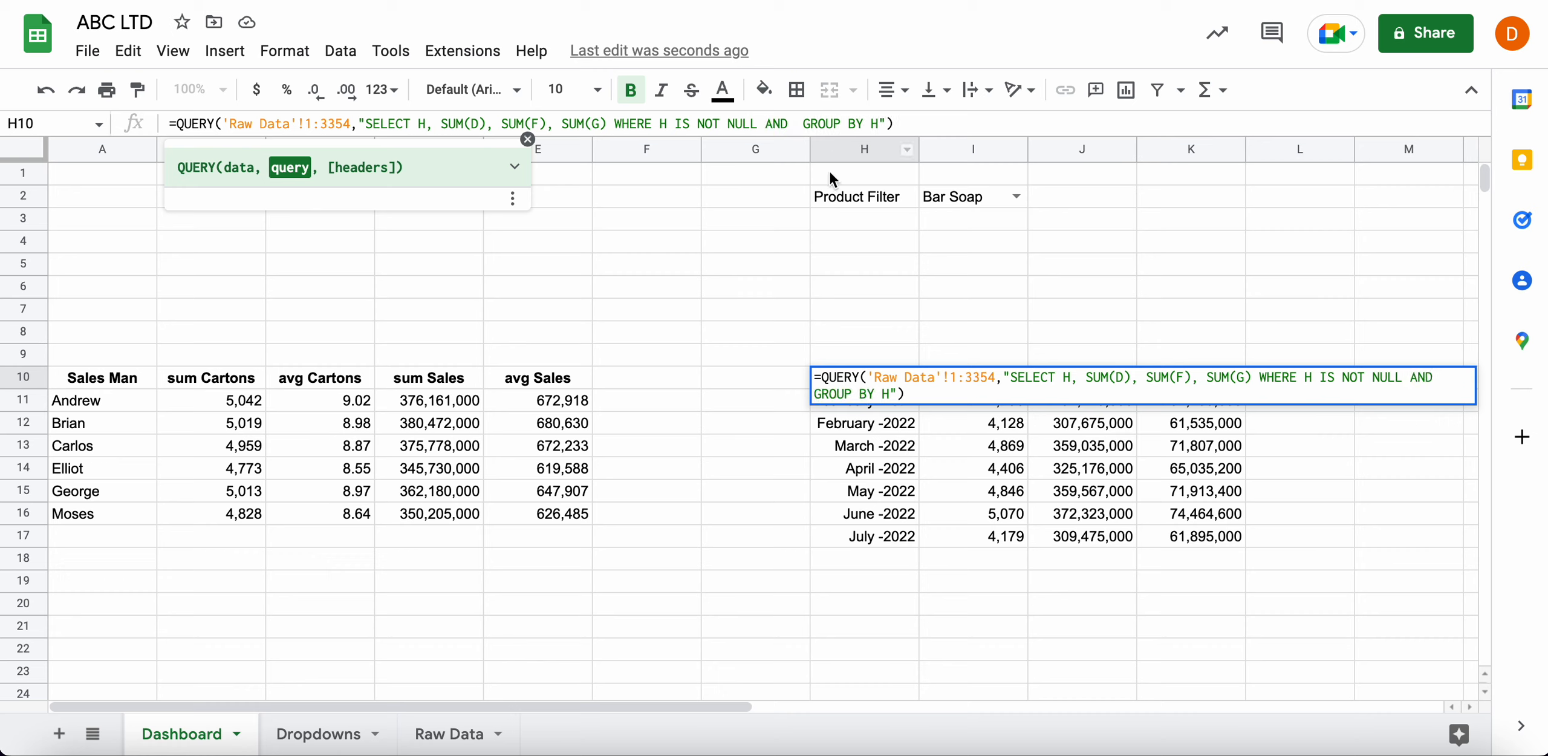
left_click(453, 733)
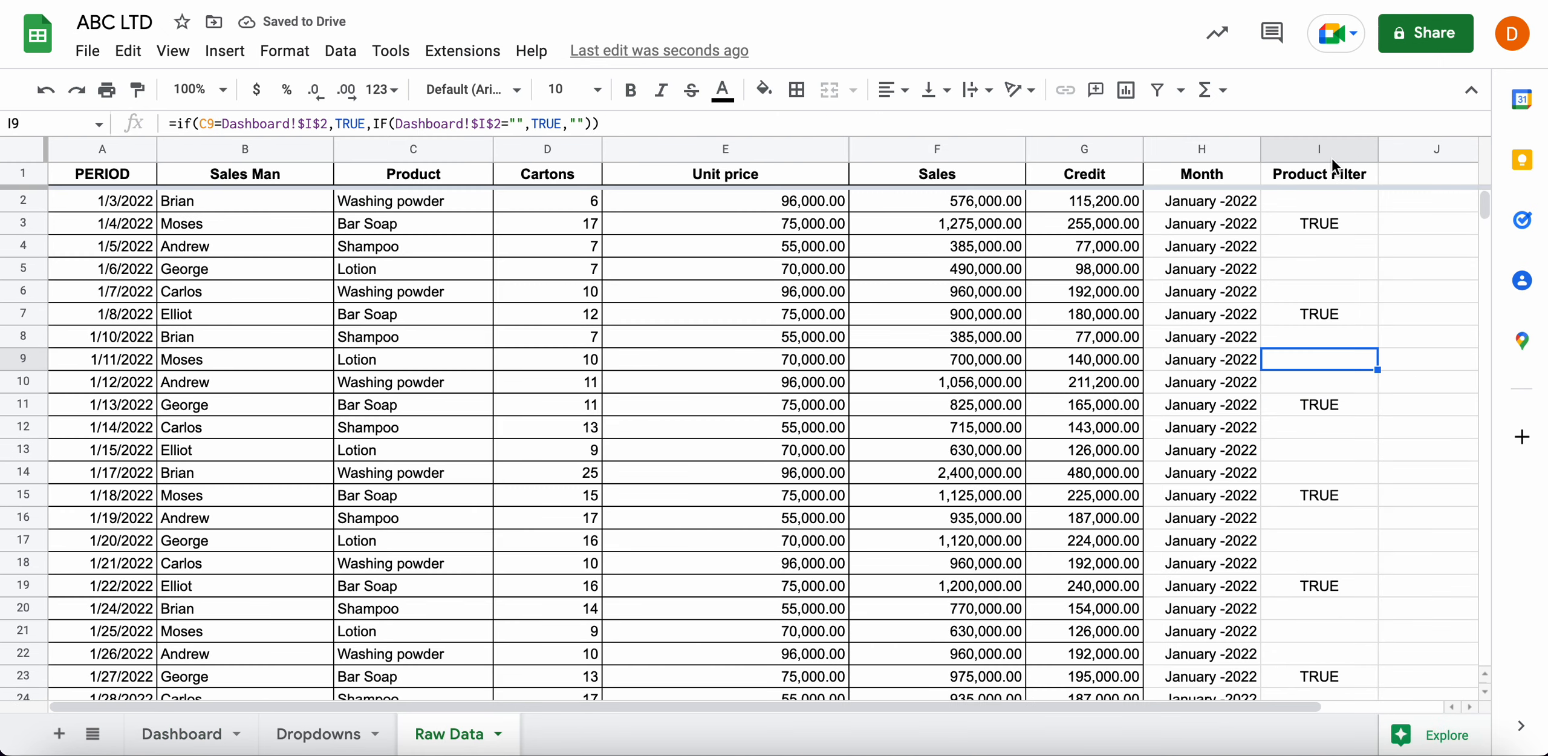
left_click(206, 734)
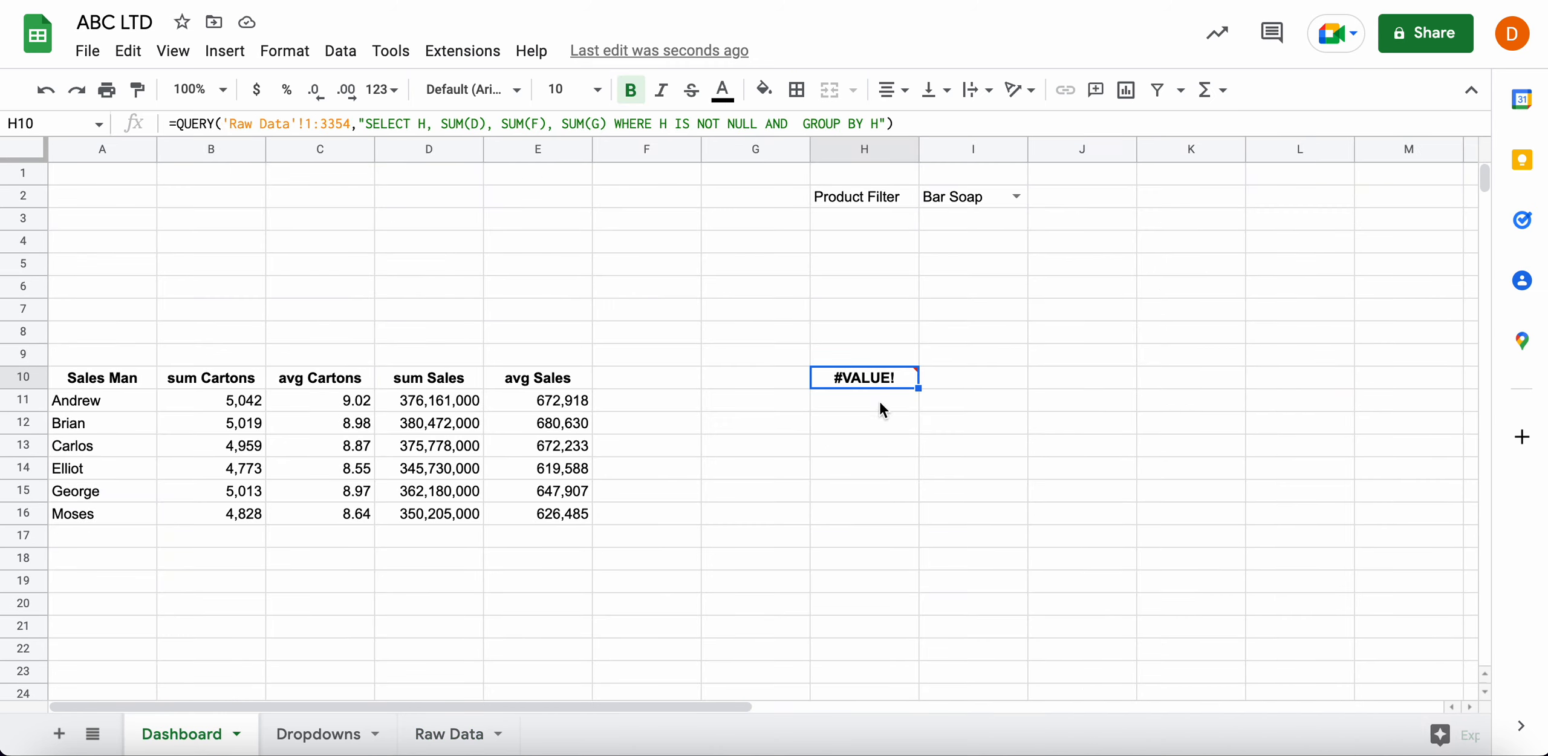
left_click(796, 124)
type("I=TRUE")
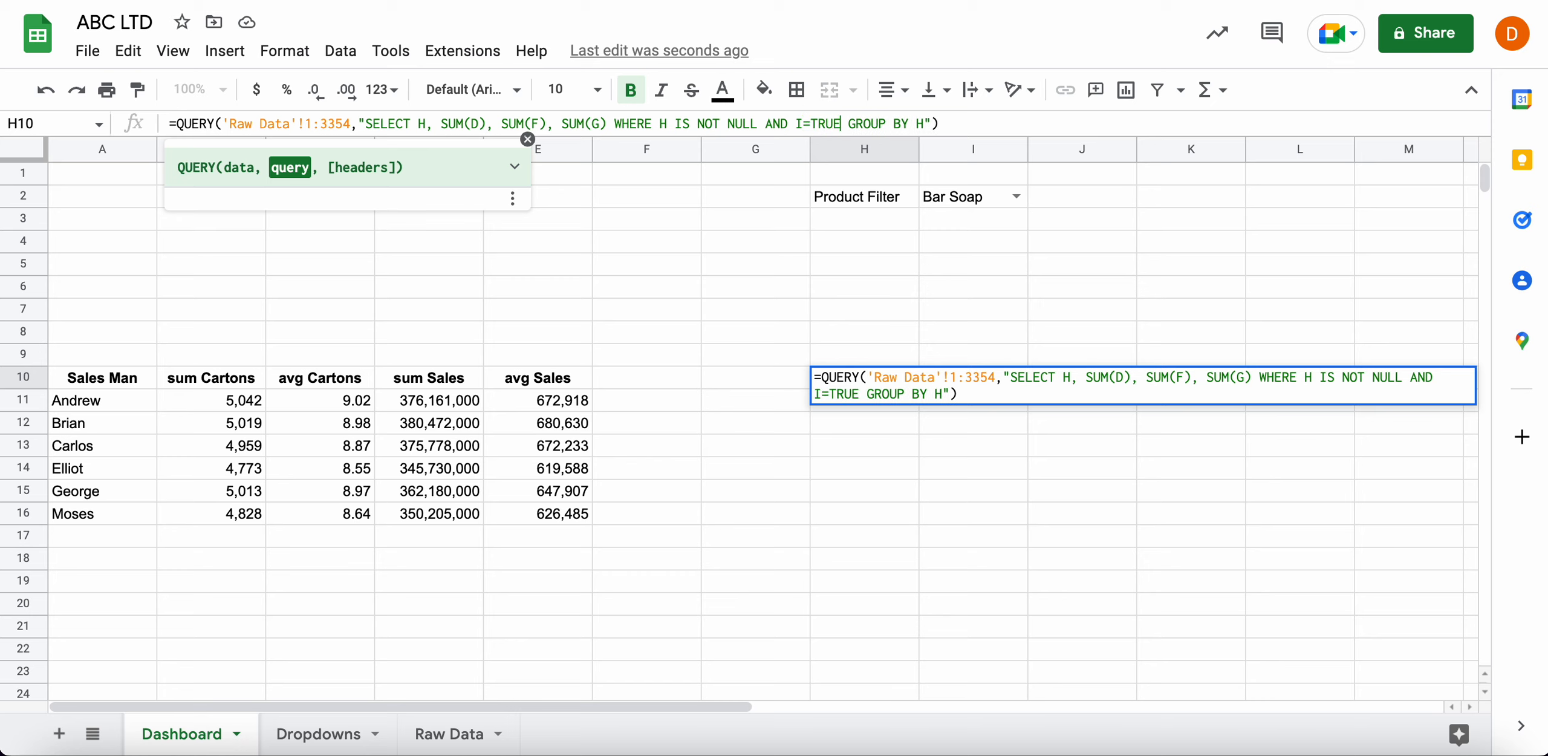
key("Return")
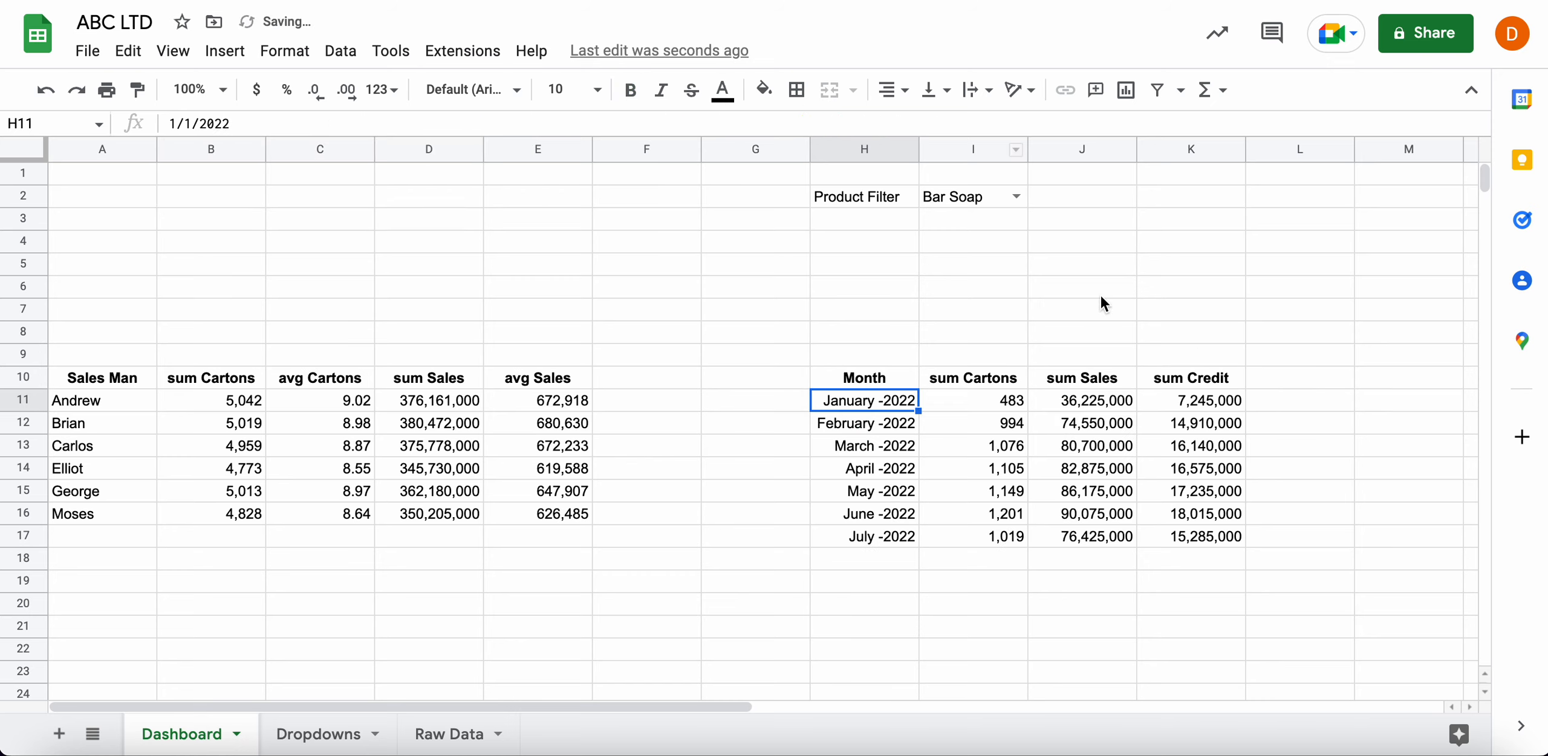
Test the product filter in I2 on the monthly summary with Shampoo, Lotion and Bar Soap
left_click(1011, 193)
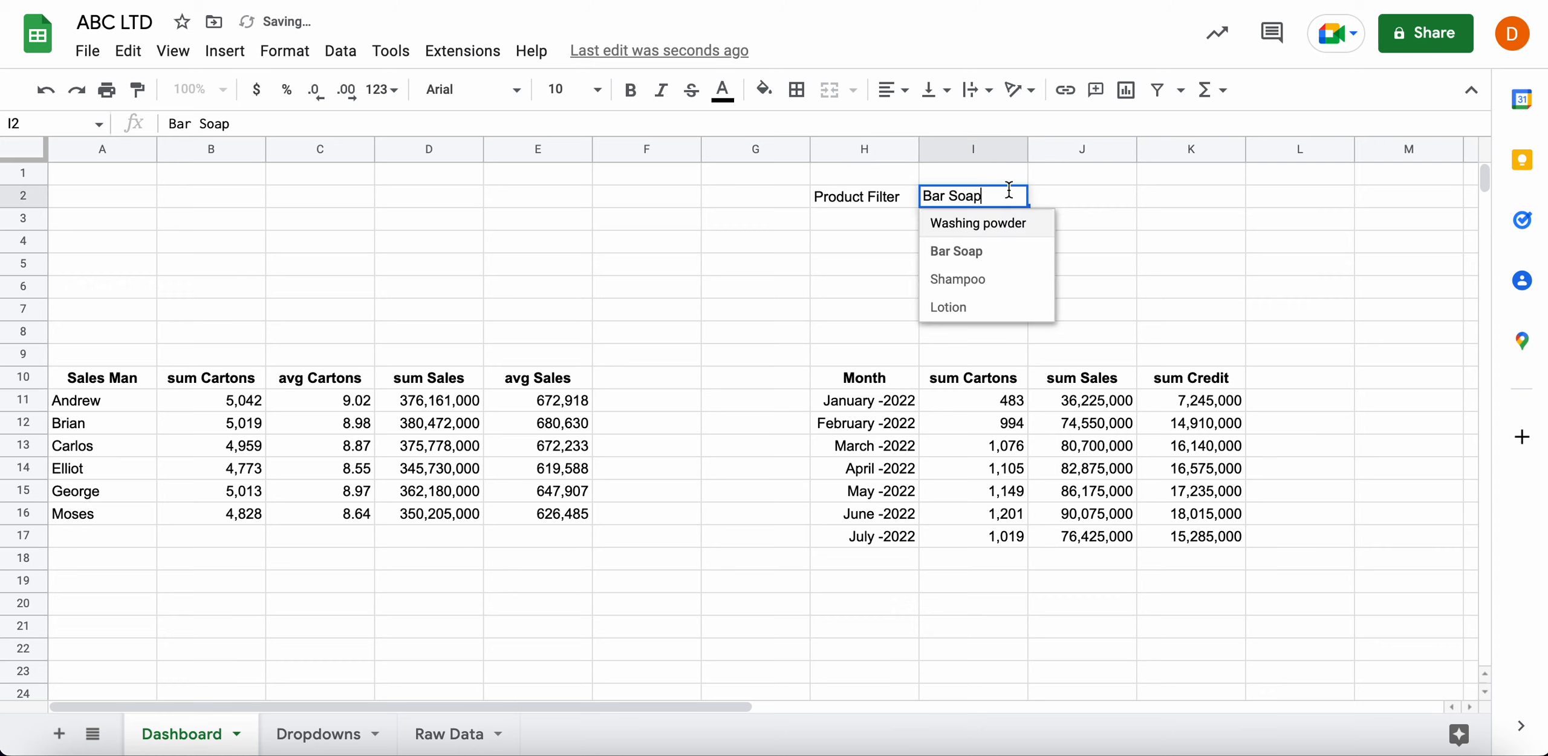
left_click(979, 281)
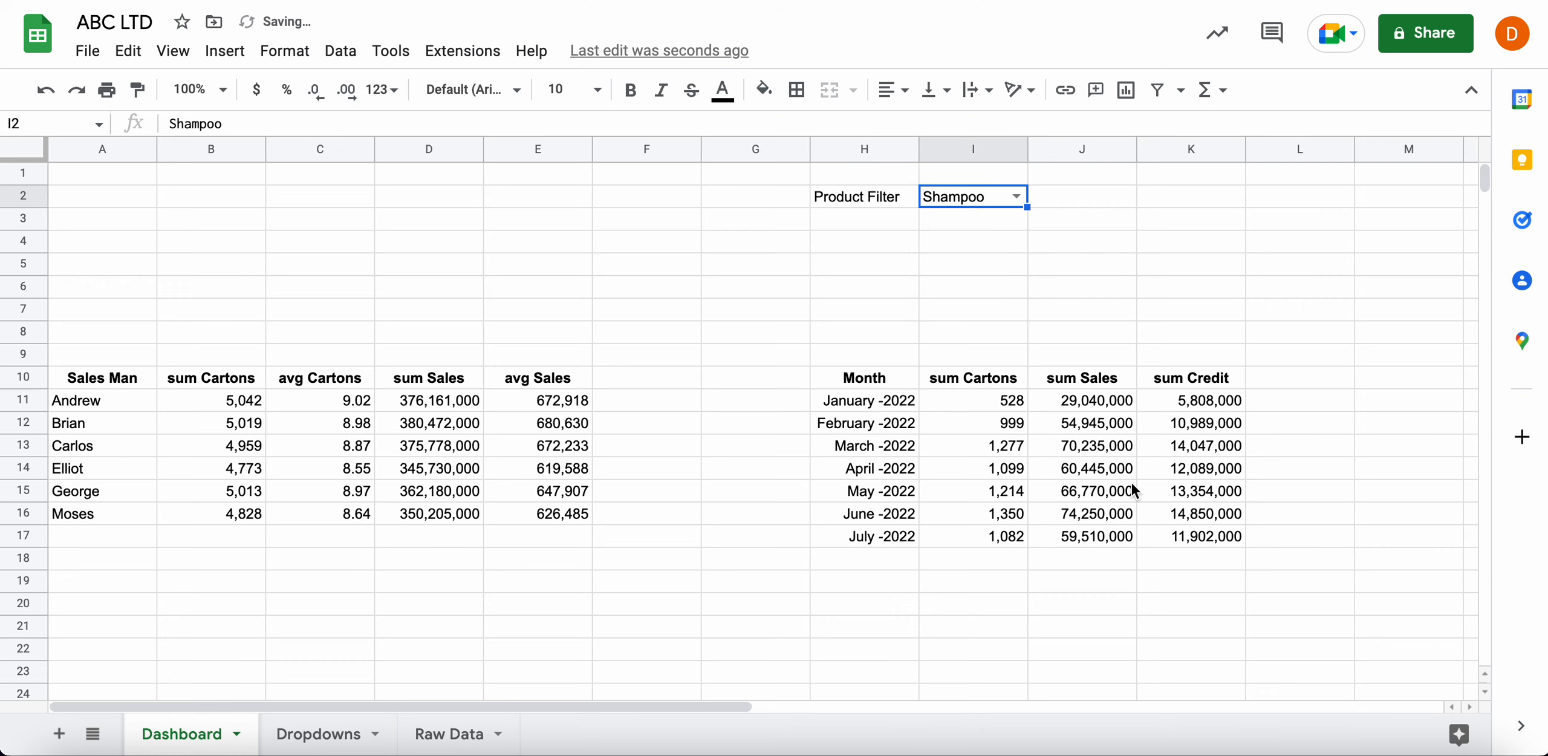
left_click(1009, 194)
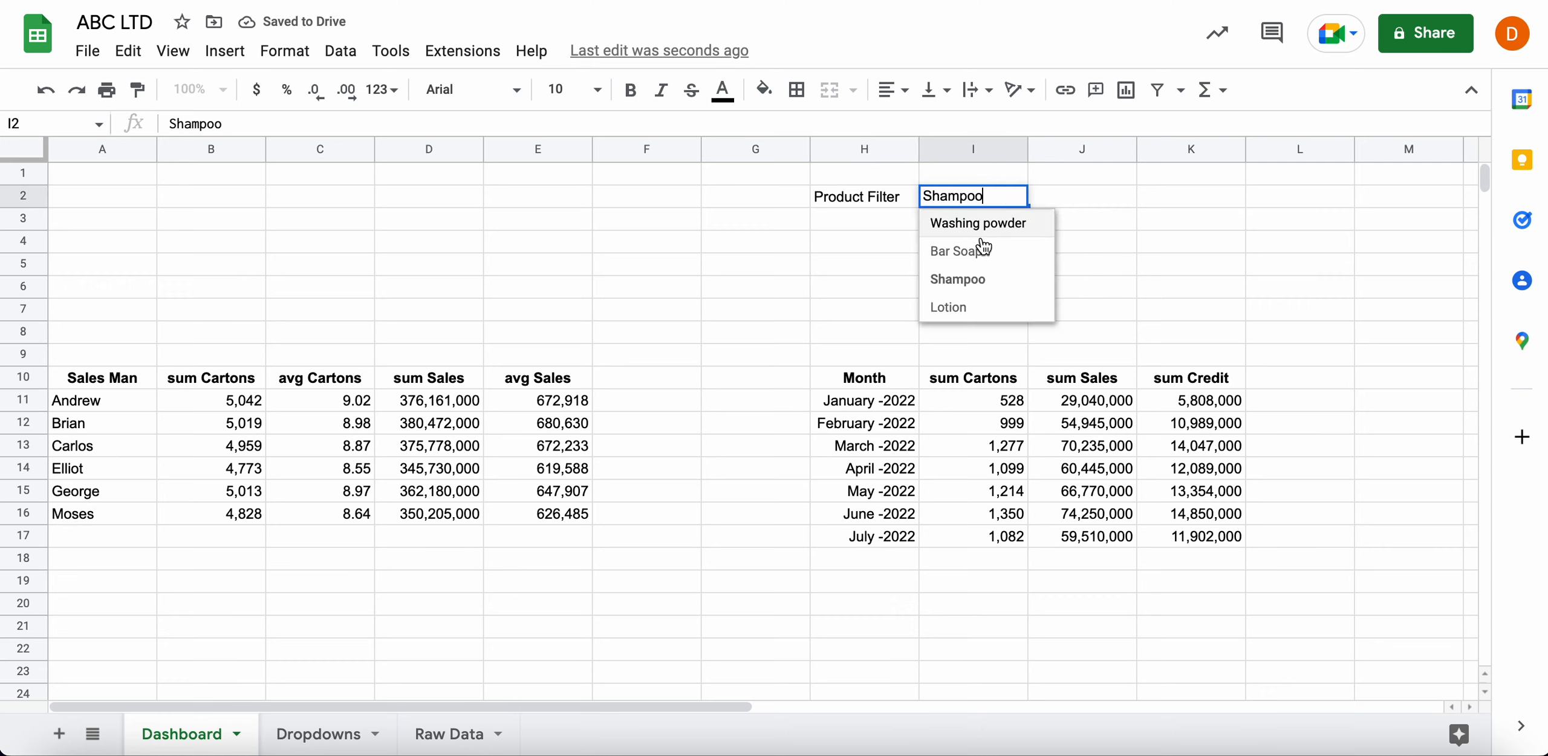
left_click(960, 308)
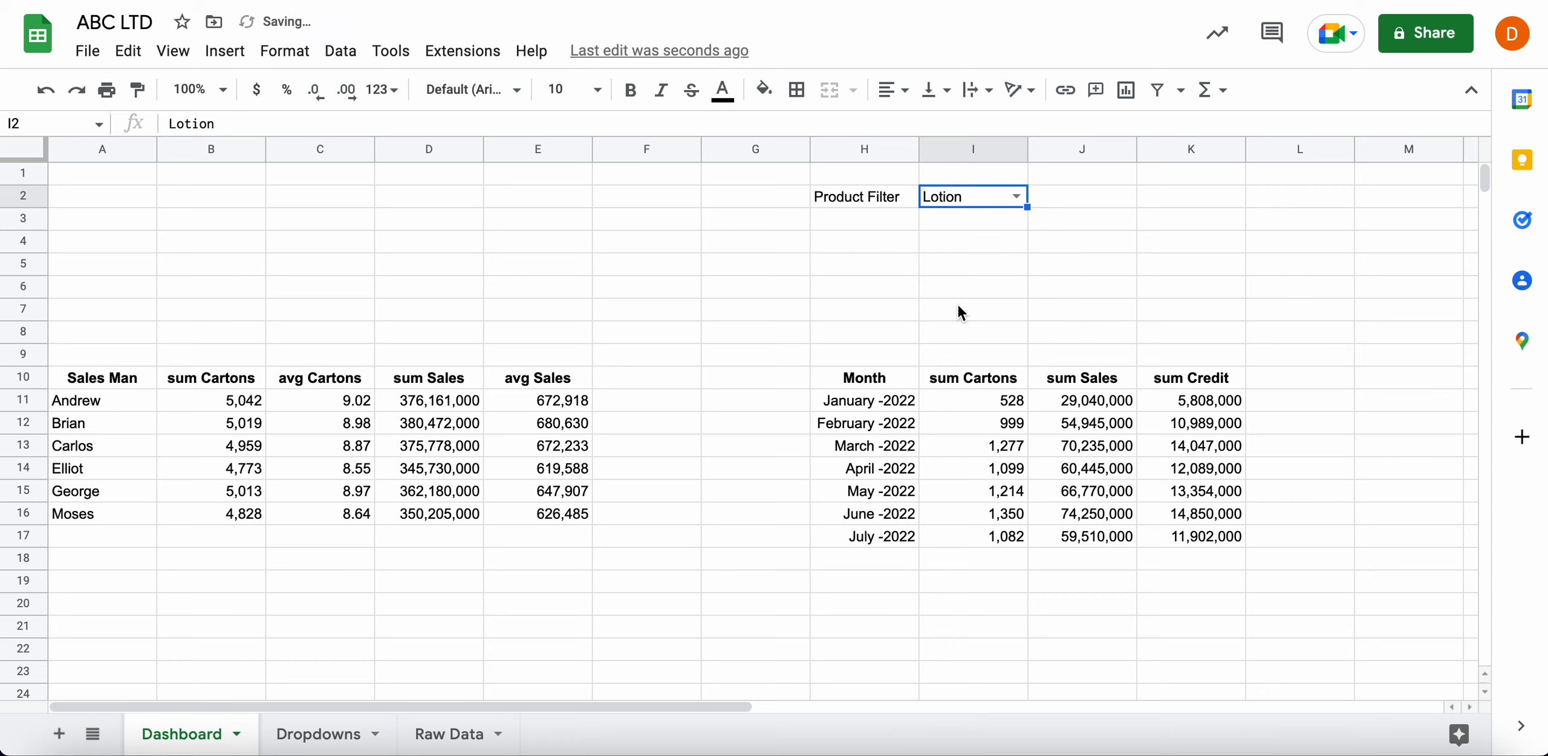
left_click(1015, 192)
left_click(965, 251)
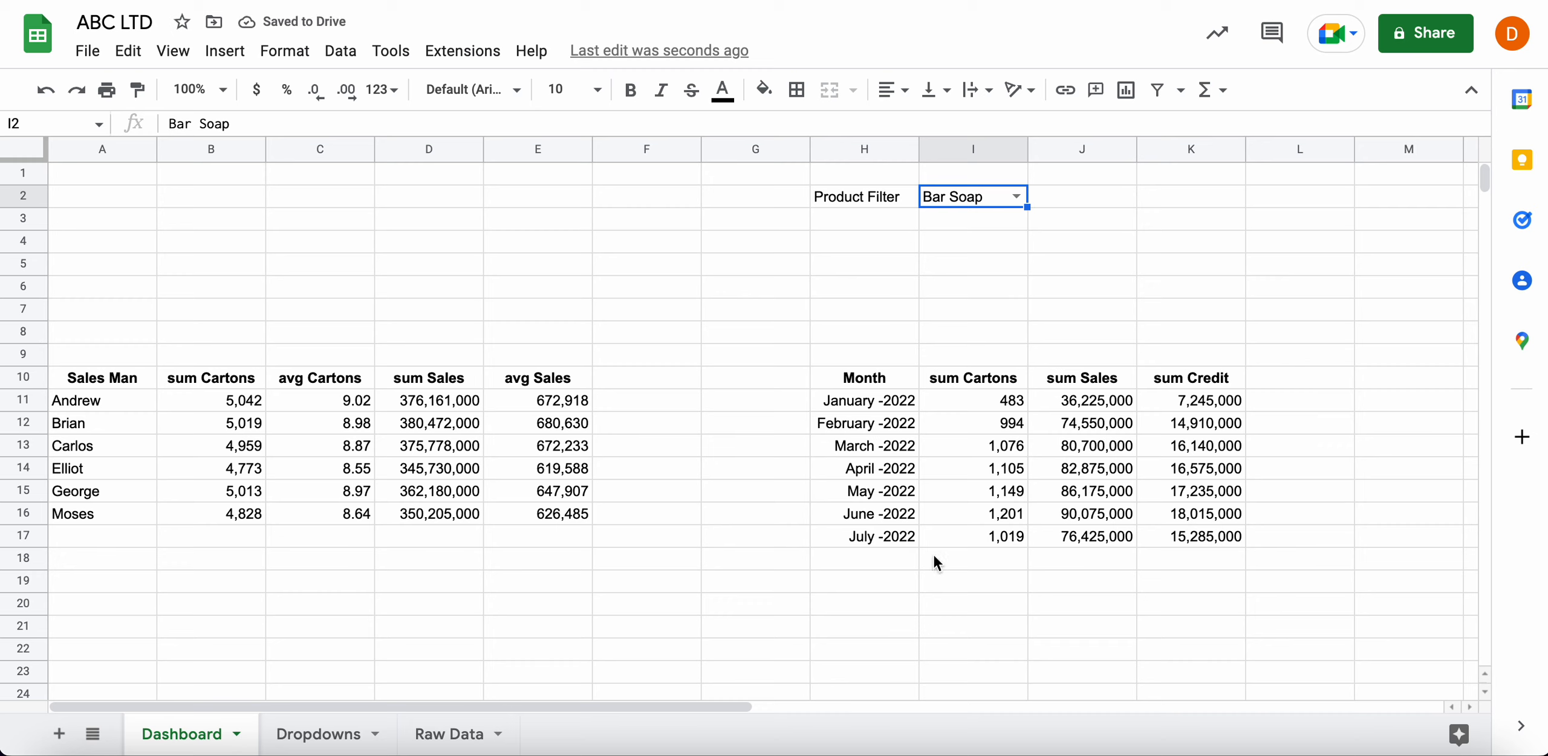
left_click(903, 204)
left_click(911, 240)
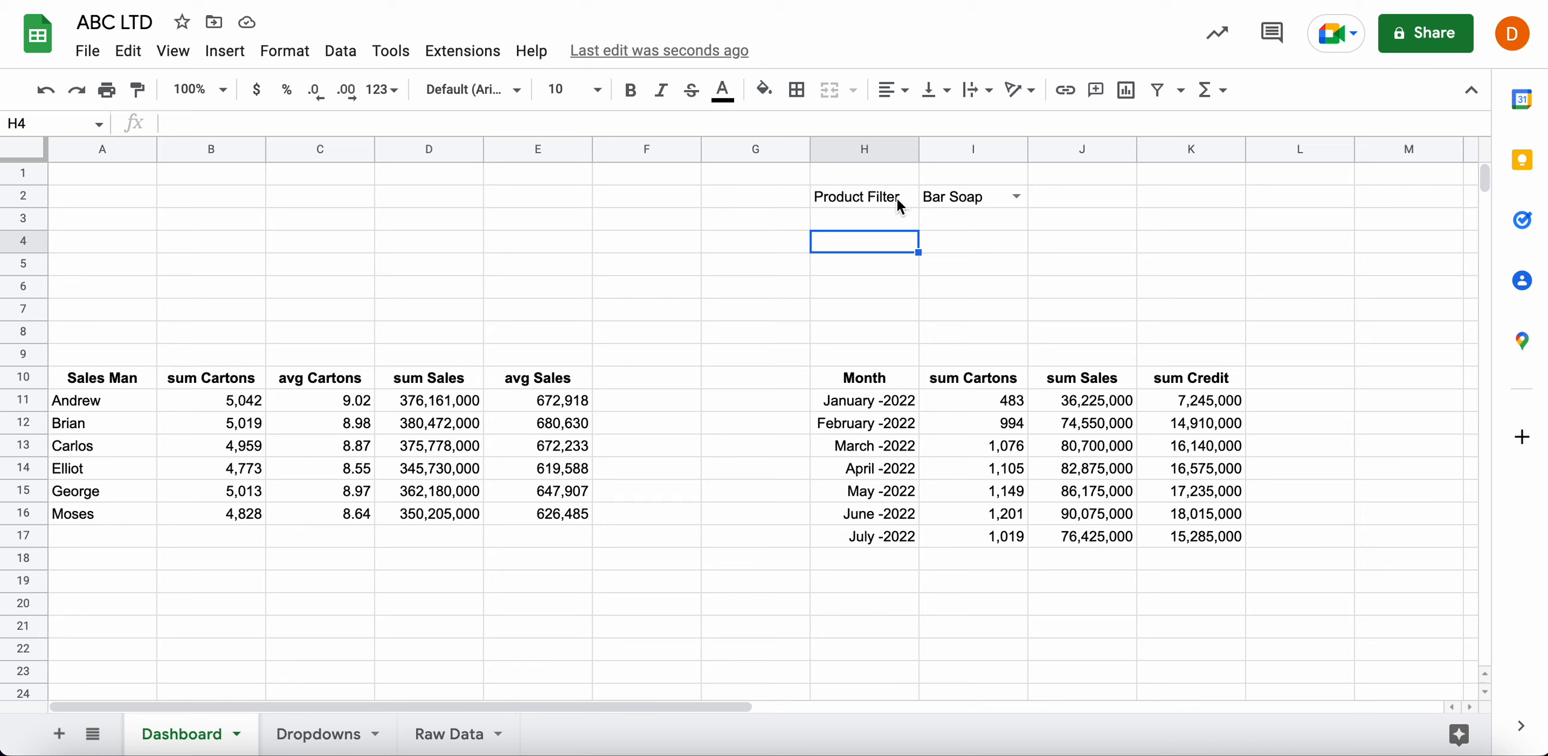
left_click_drag(897, 198, 1015, 199)
left_click(847, 220)
left_click(973, 236)
left_click(971, 315)
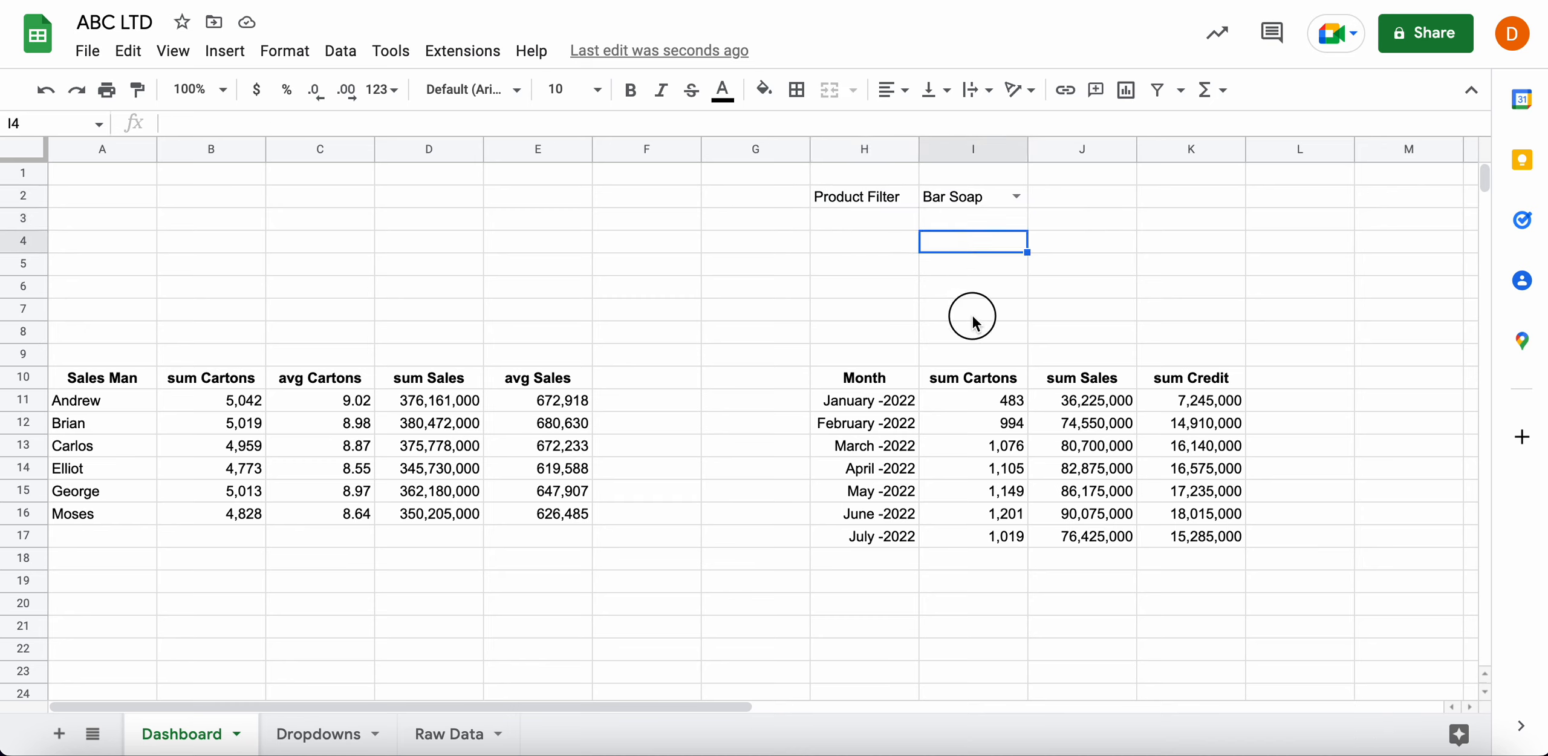
left_click(972, 378)
left_click(1016, 196)
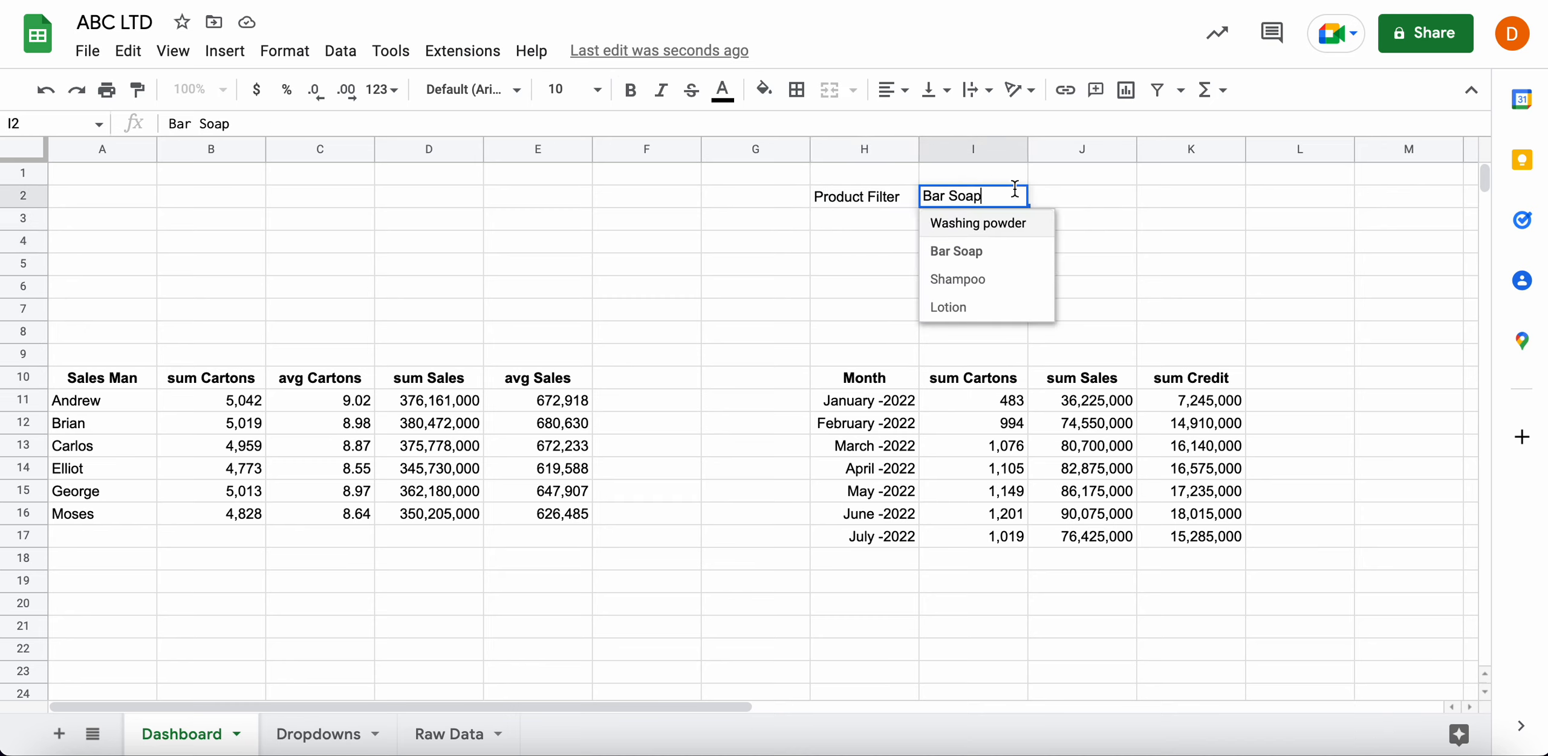
left_click(994, 257)
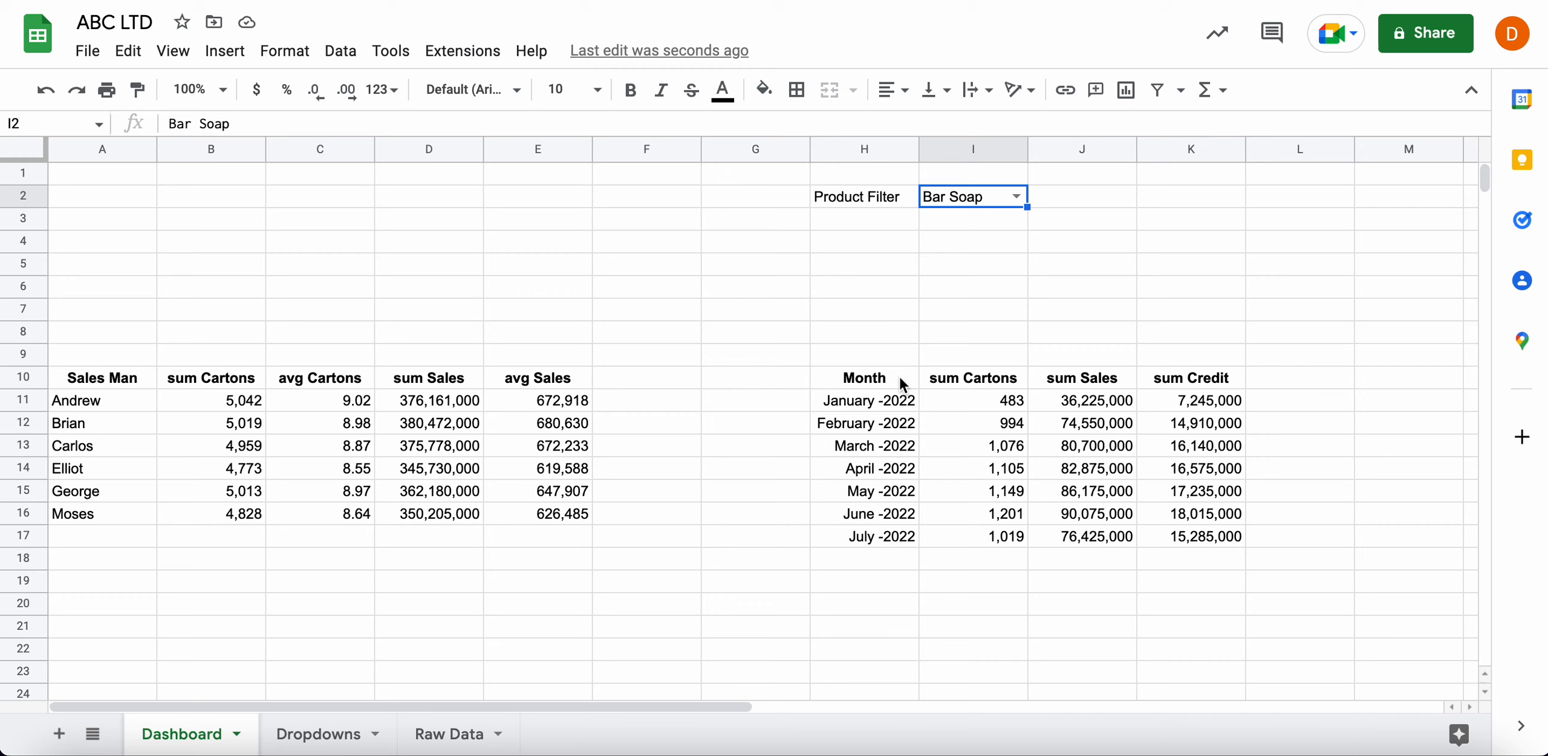
Append ORDER BY H DESC after GROUP BY H in the monthly QUERY formula in H10
left_click(883, 387)
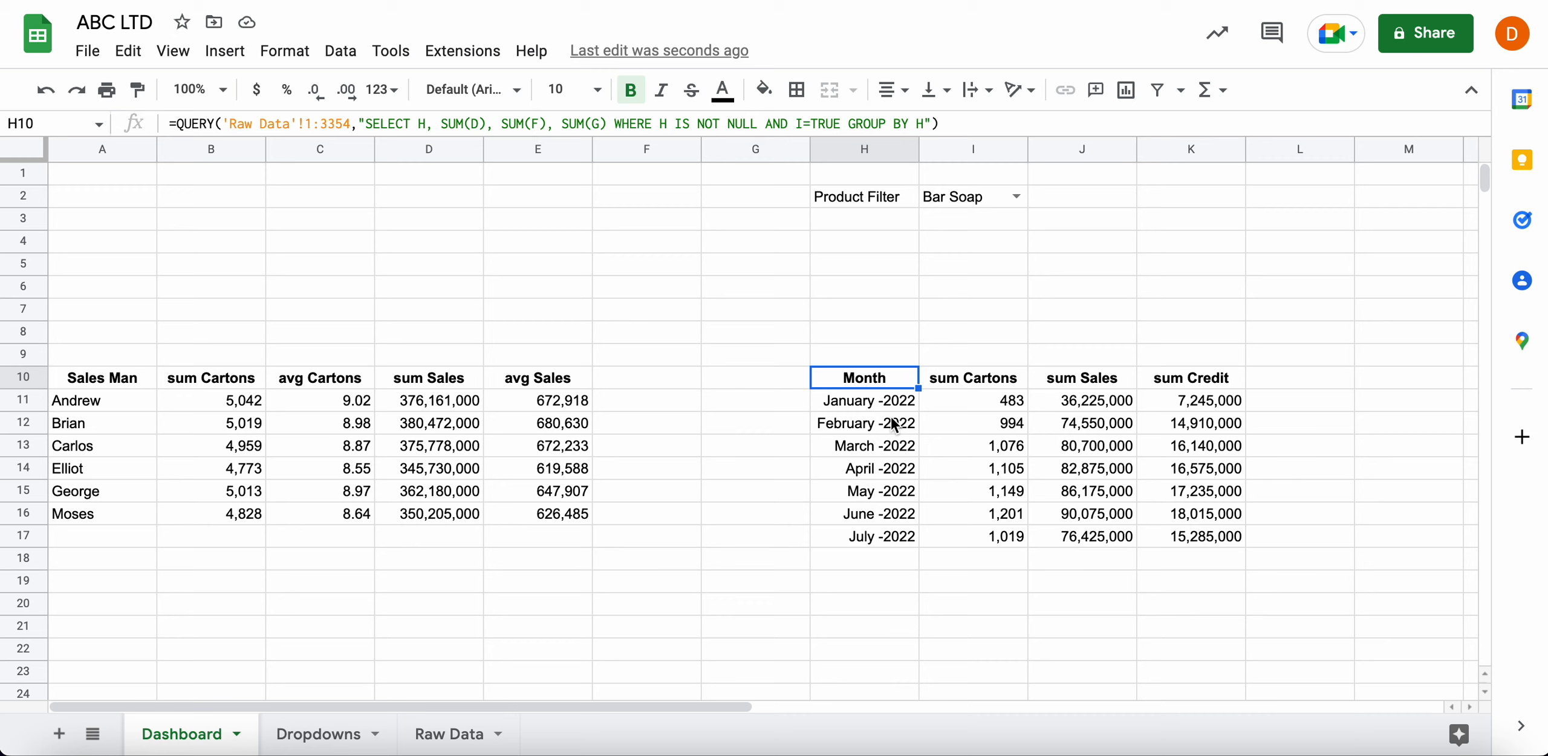
double_click(869, 375)
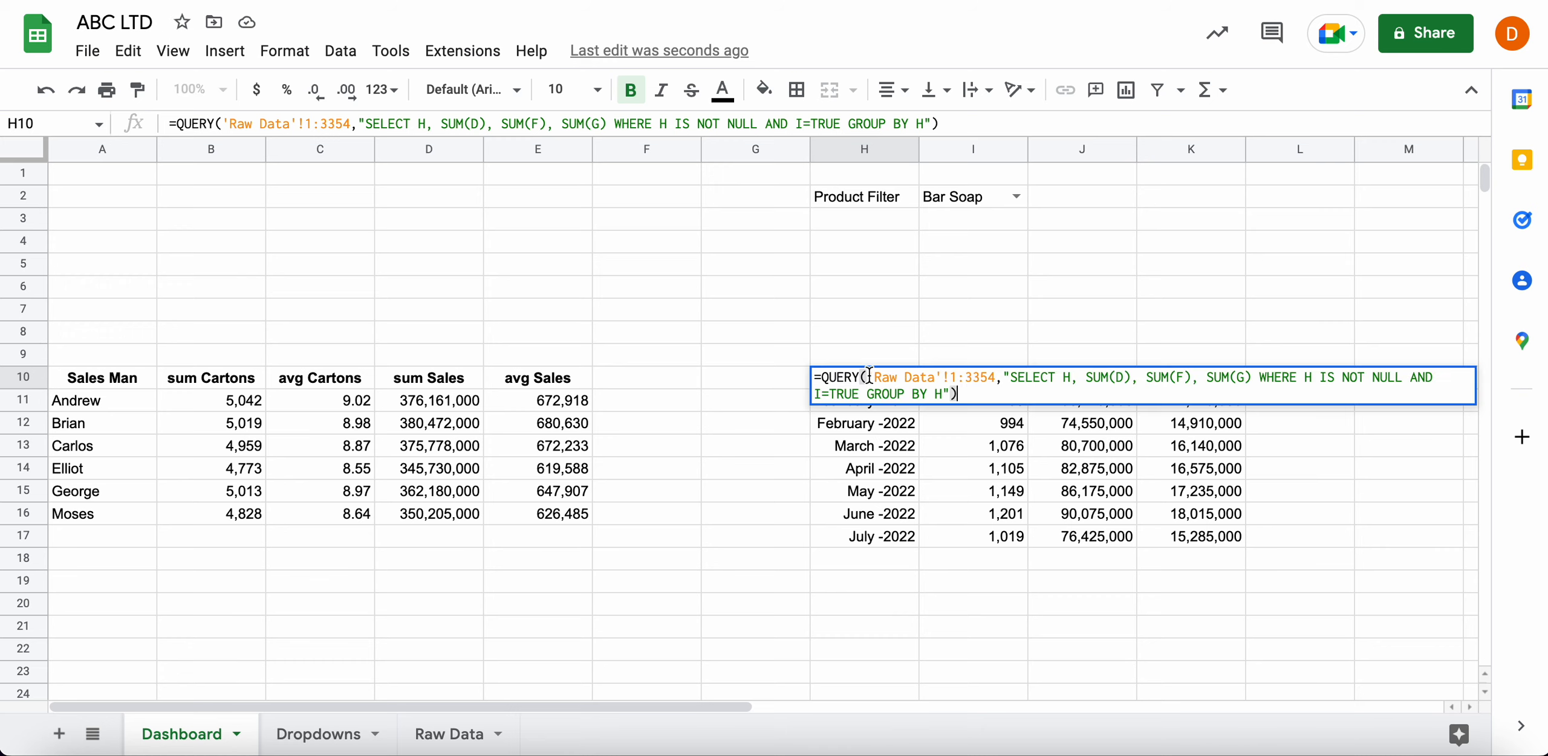
left_click(895, 466)
left_click_drag(892, 387, 899, 471)
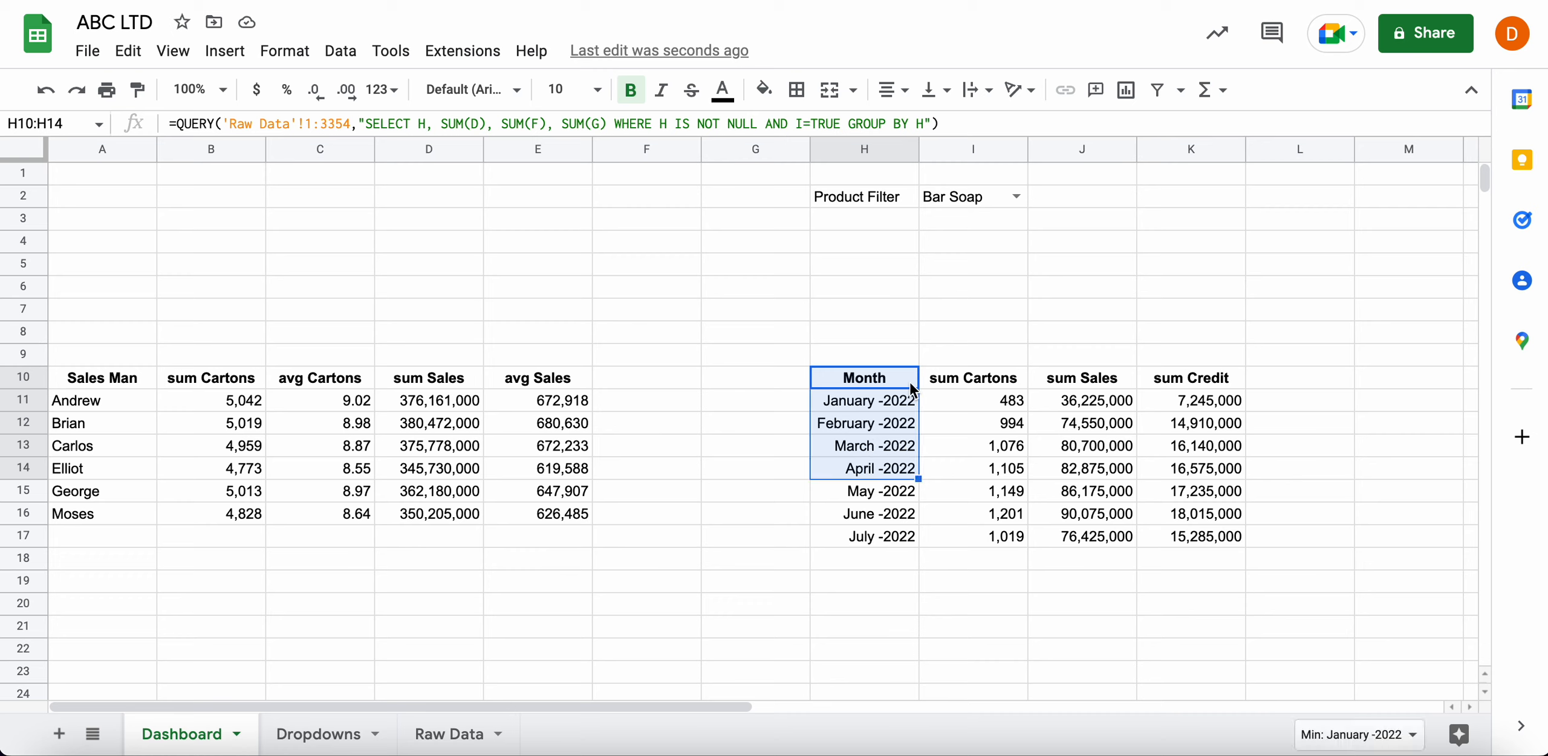
left_click(890, 379)
double_click(890, 380)
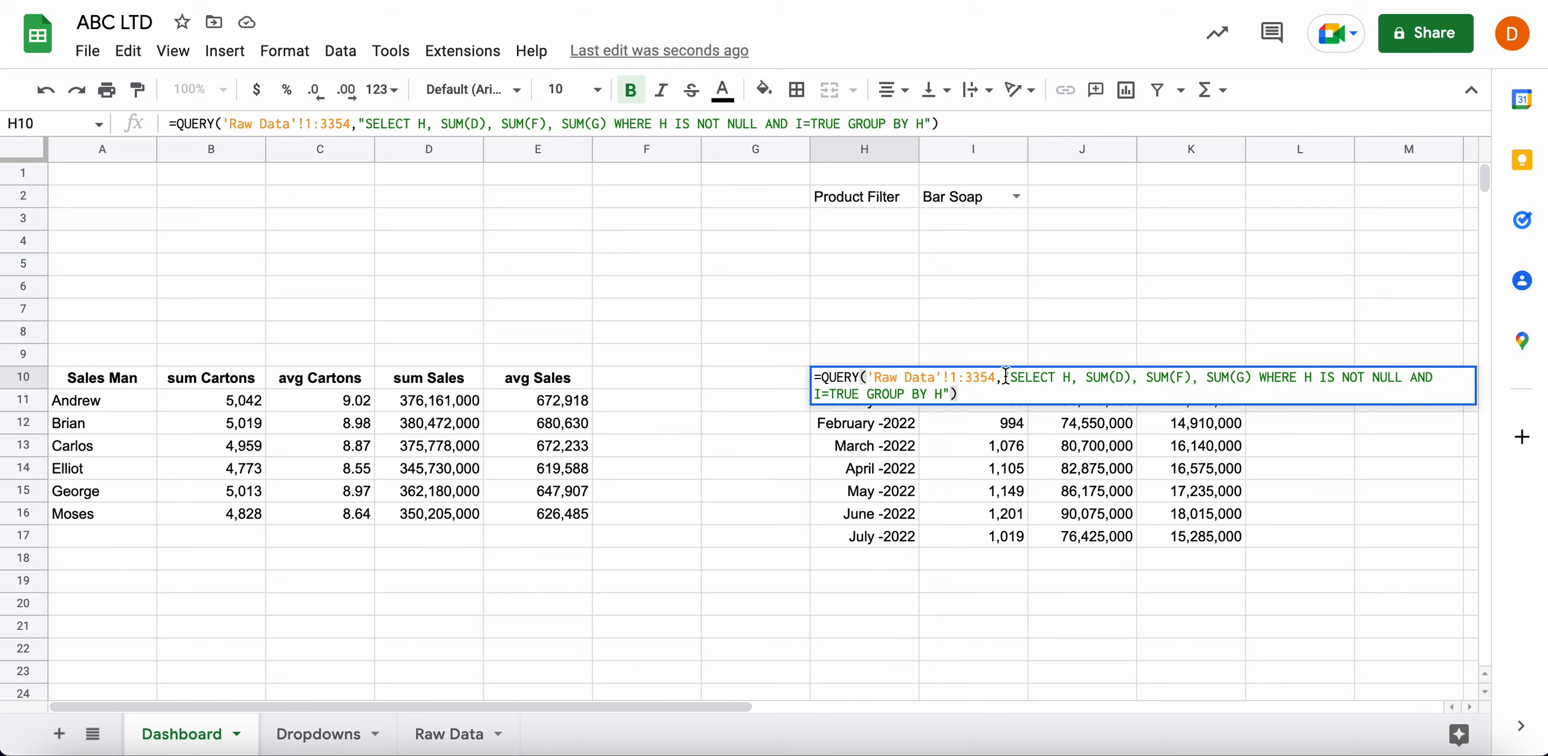
left_click(944, 390)
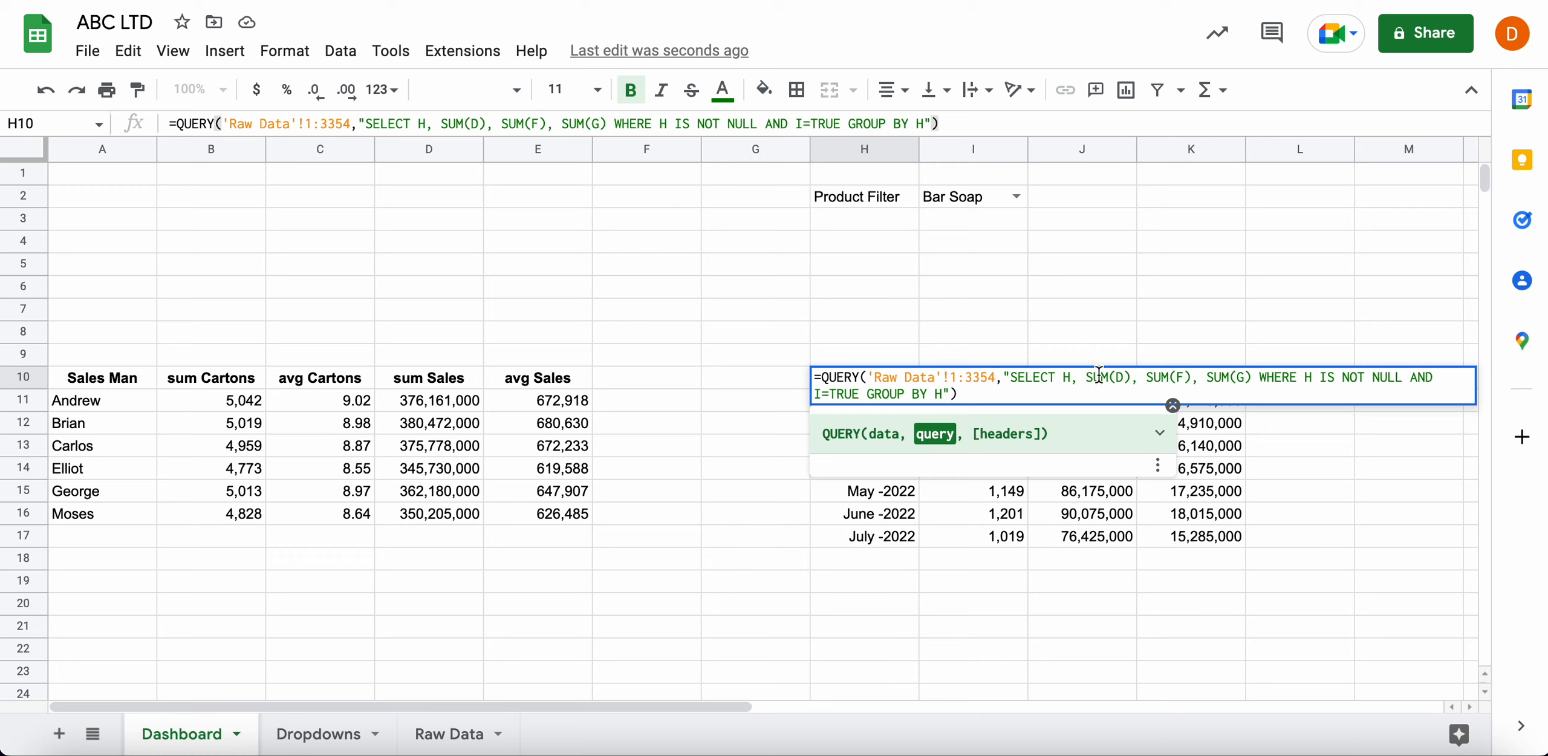
type("ORDER BY")
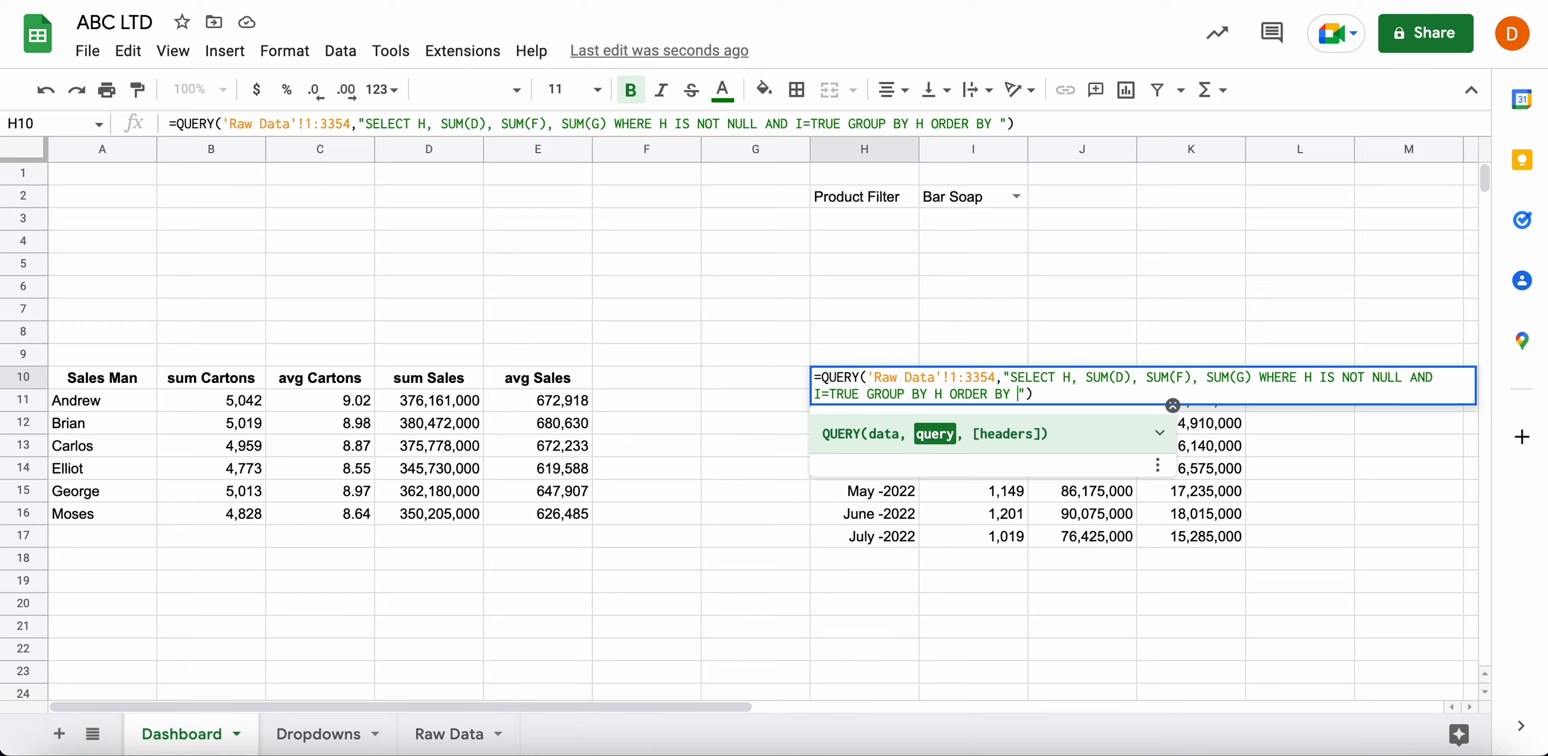
type("H DESC")
key("Return")
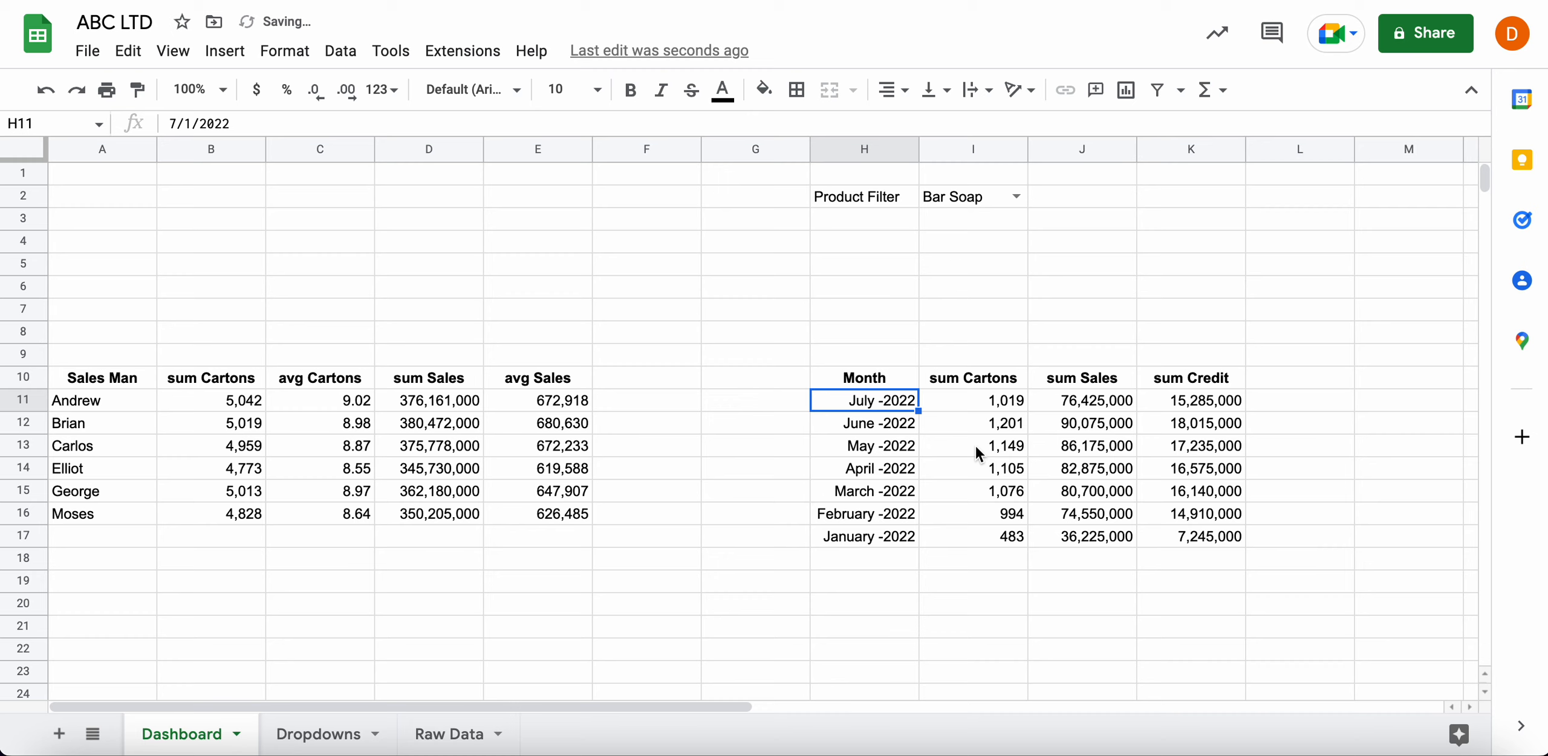
Left-align the month names in H11:H17
left_click_drag(898, 408, 895, 538)
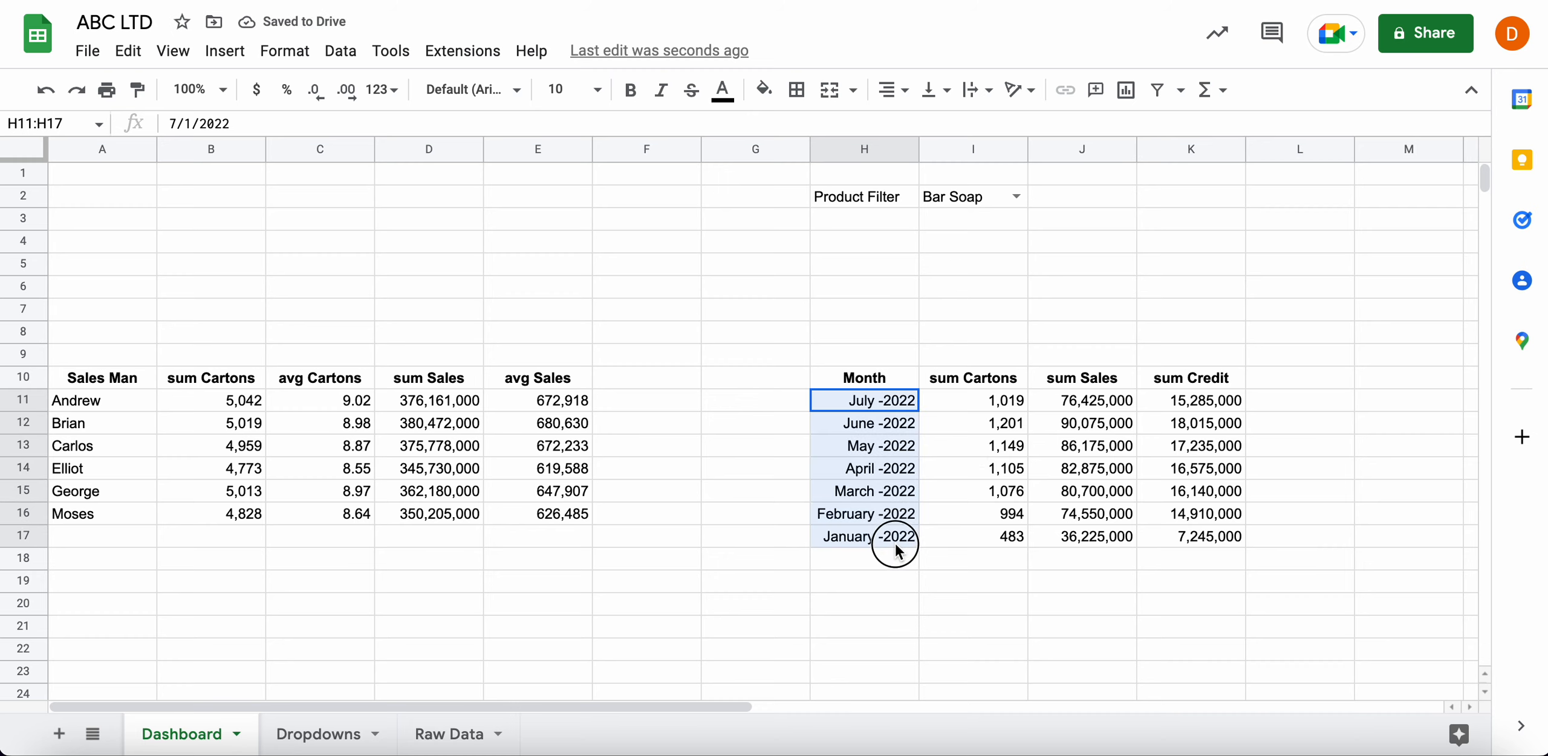
left_click(879, 103)
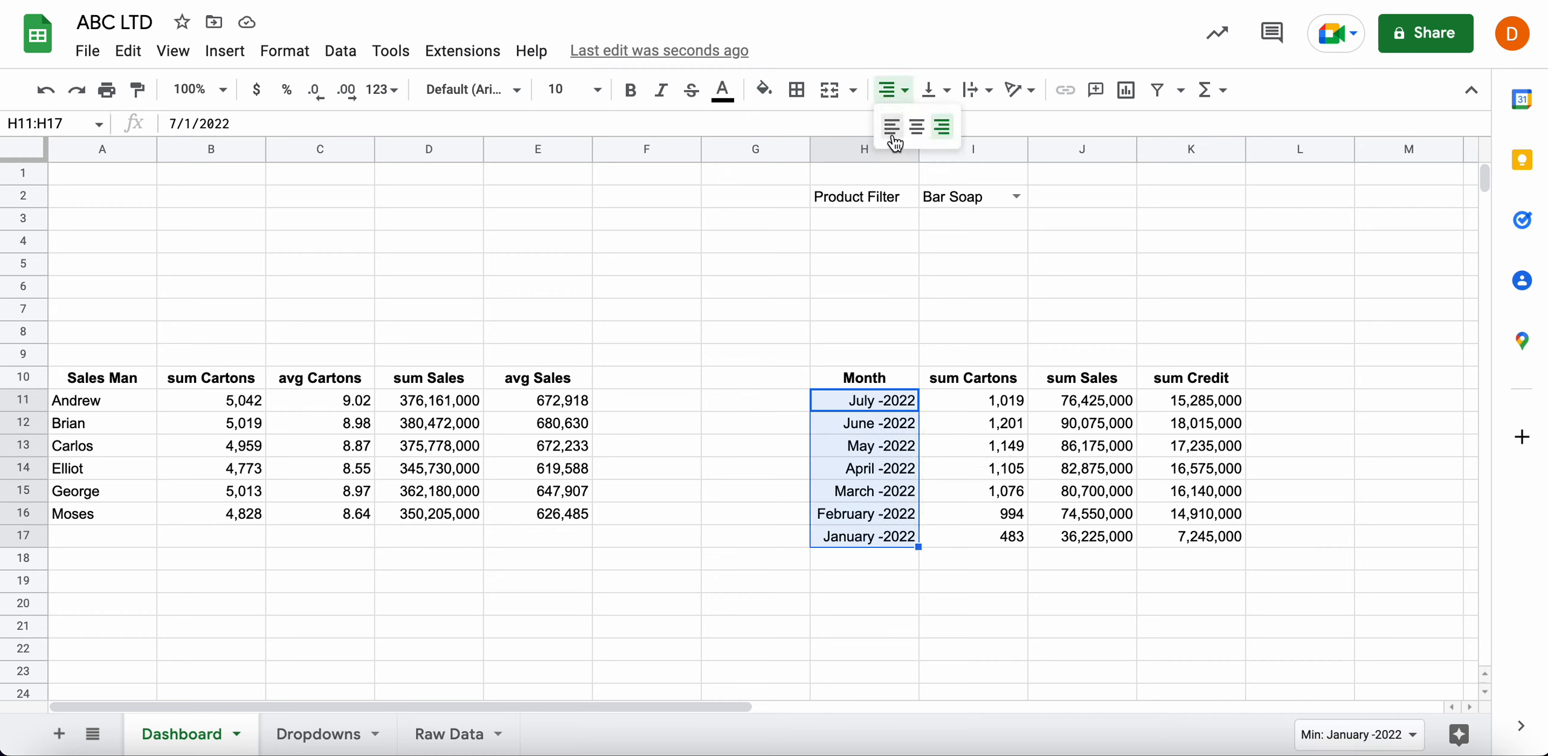
left_click(889, 124)
left_click(1125, 317)
left_click(1351, 382)
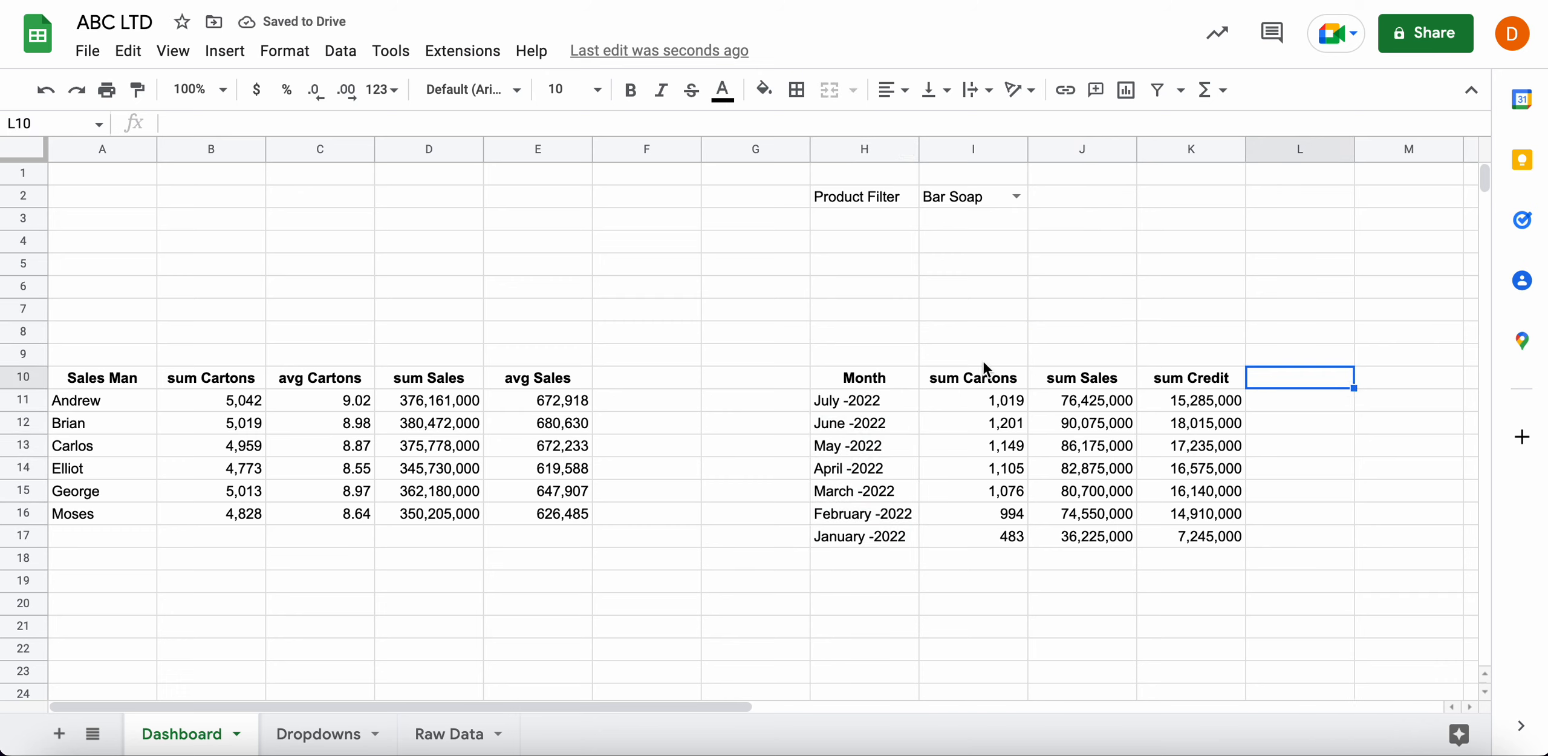
Insert a line chart of sum Sales by Month from H10:H14 and J10:J14 and widen it slightly
left_click_drag(886, 380, 902, 465)
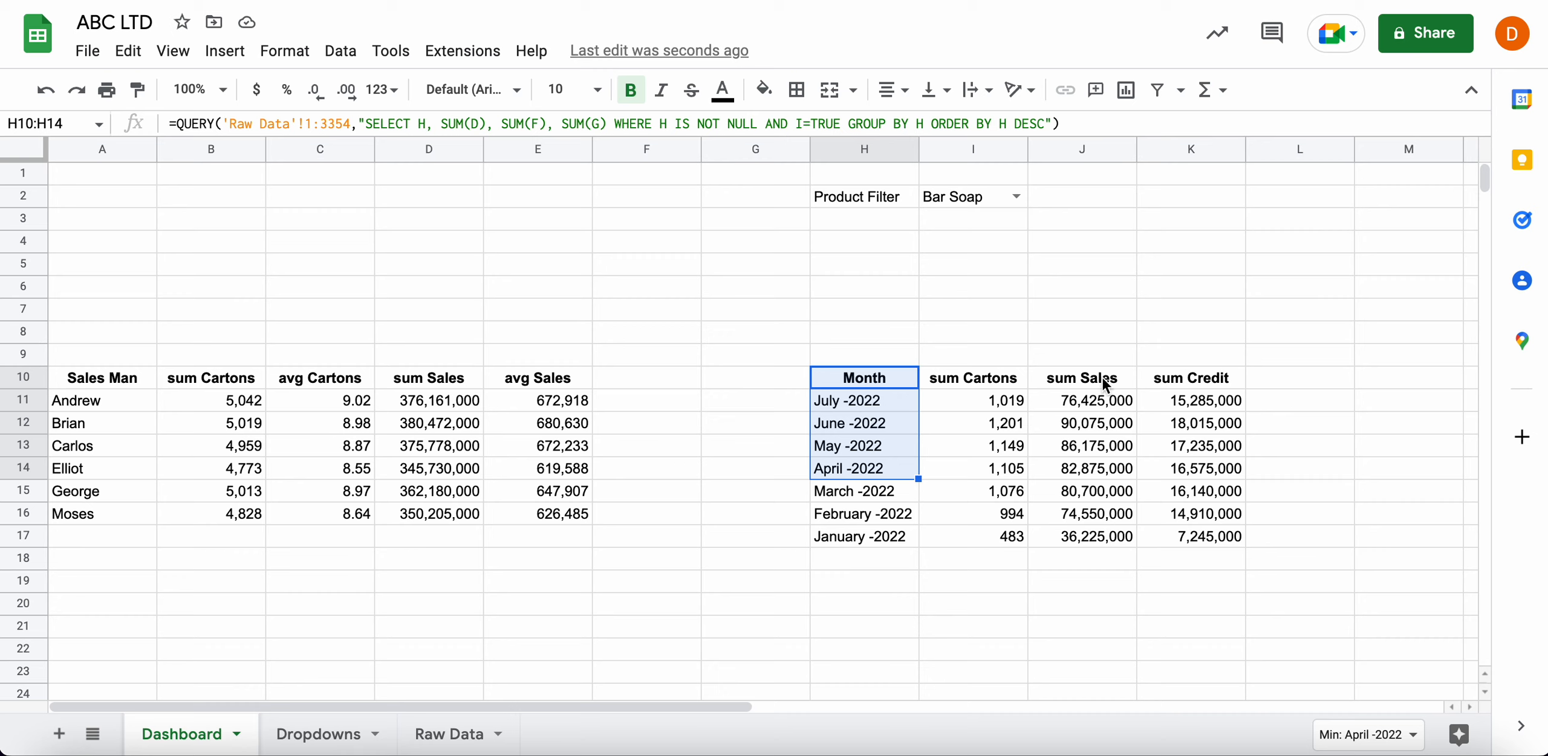
left_click_drag(1106, 384, 1108, 473)
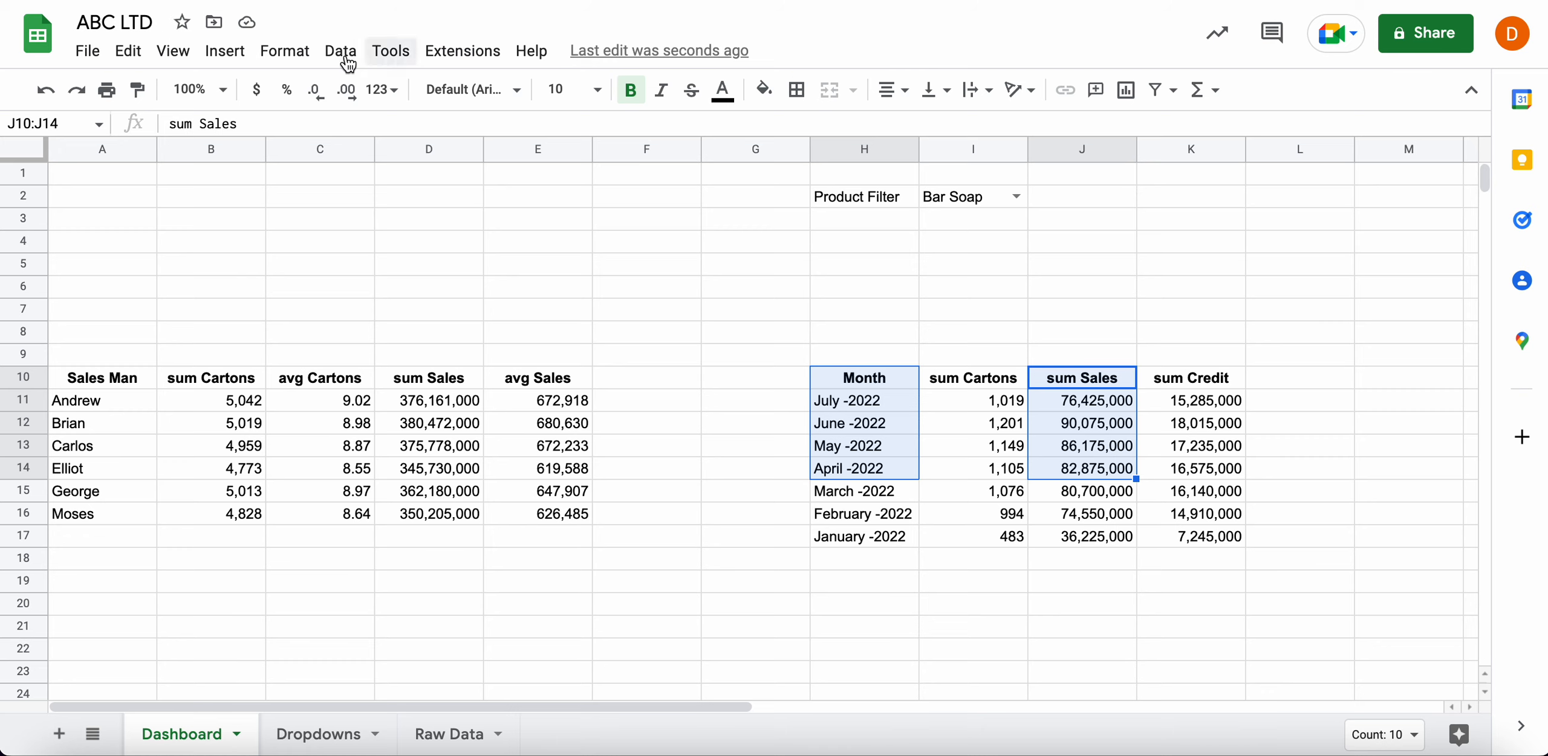
left_click(224, 50)
left_click(268, 248)
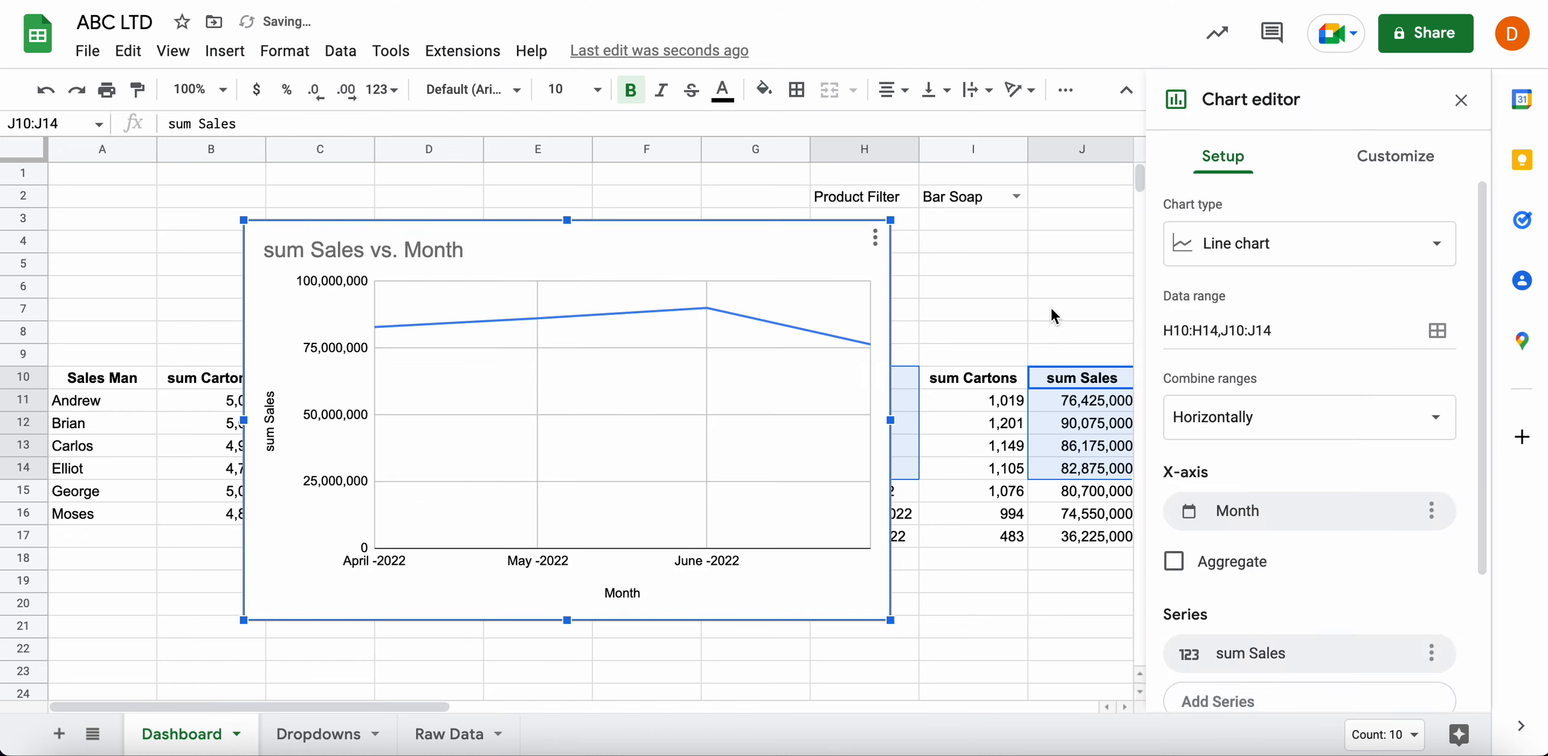
left_click(1052, 308)
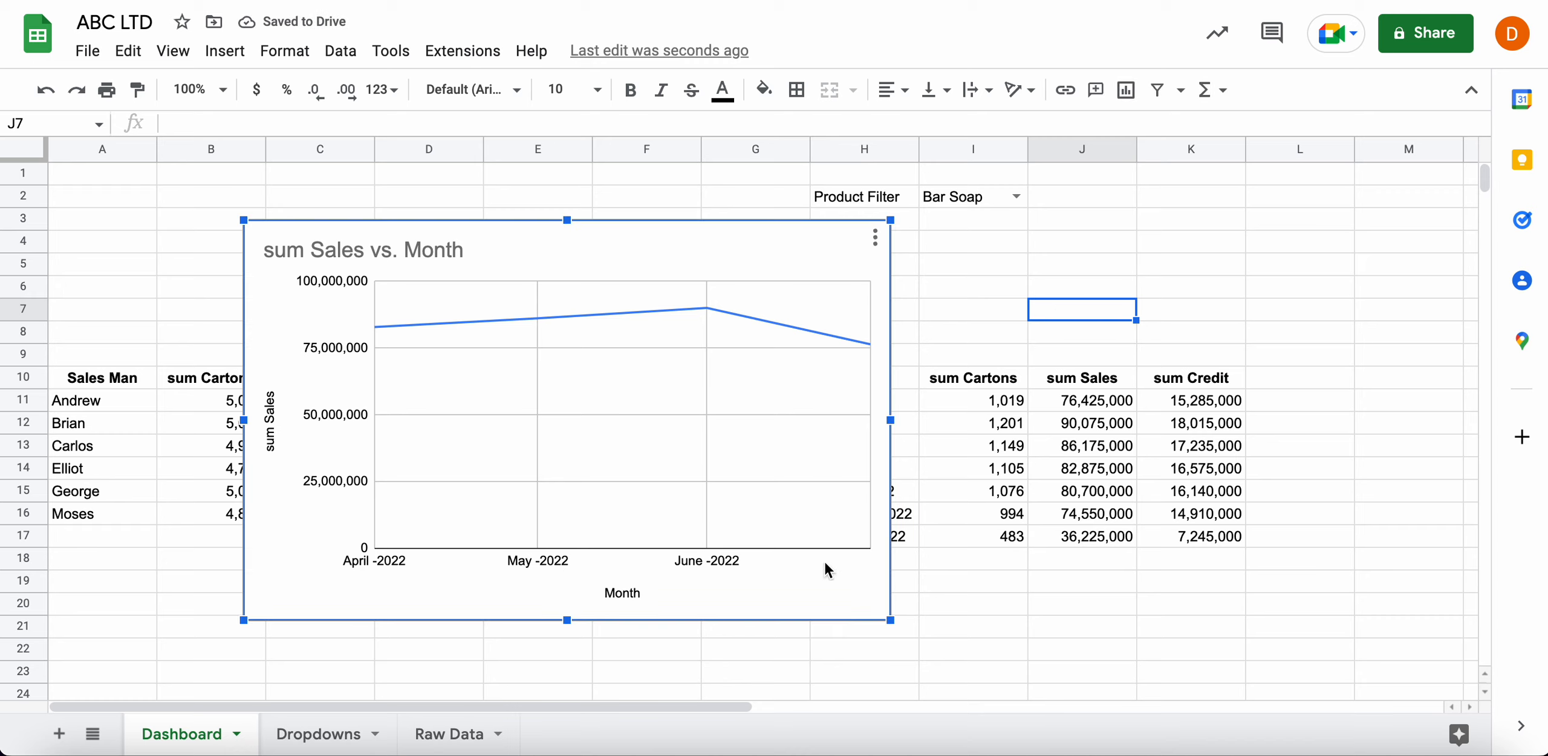
left_click(763, 604)
mouse_move(892, 422)
left_mouse_down()
mouse_move(918, 424)
mouse_move(895, 433)
left_mouse_up()
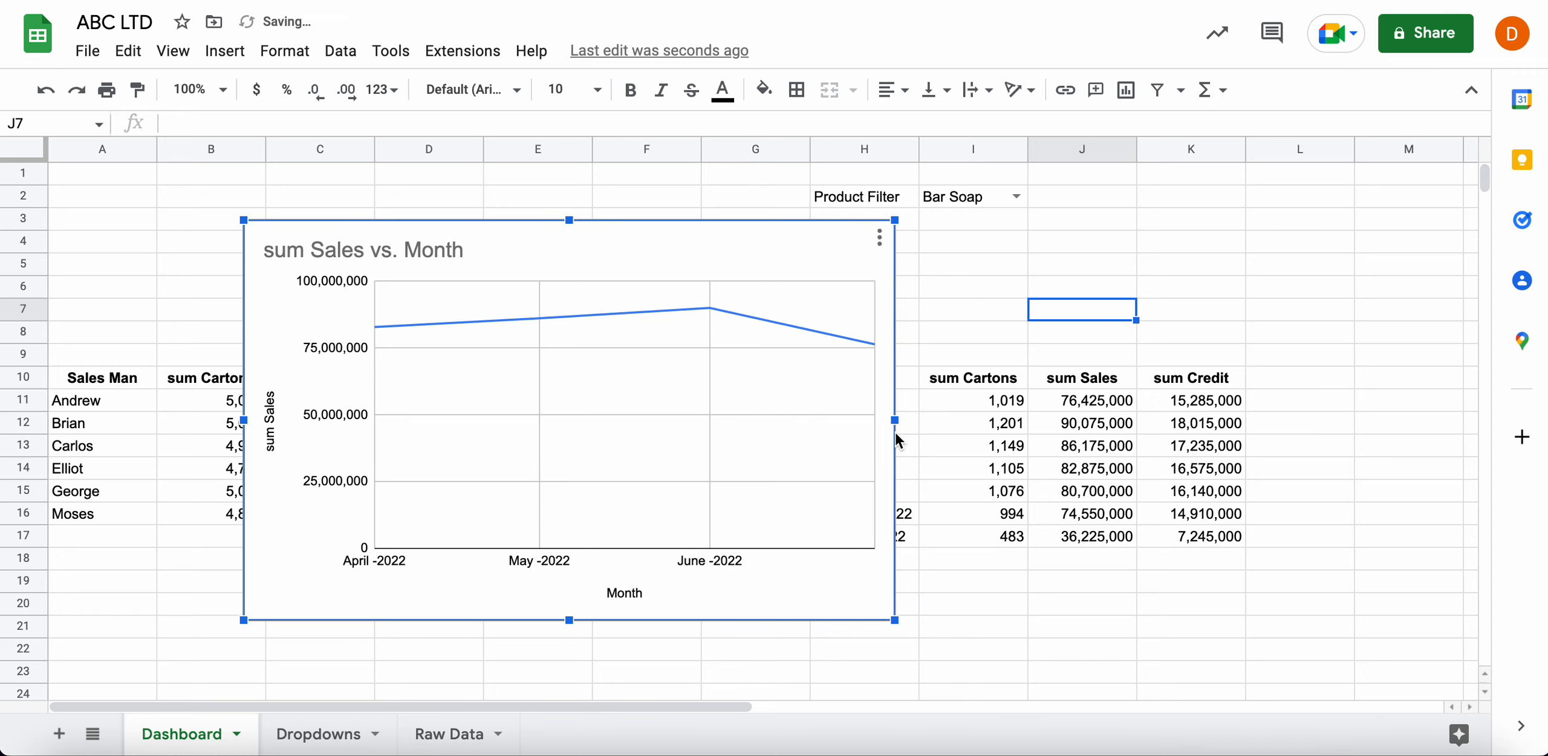
Change the sum Sales vs. Month chart to a column chart and narrow it until the Month column is uncovered
left_click(879, 238)
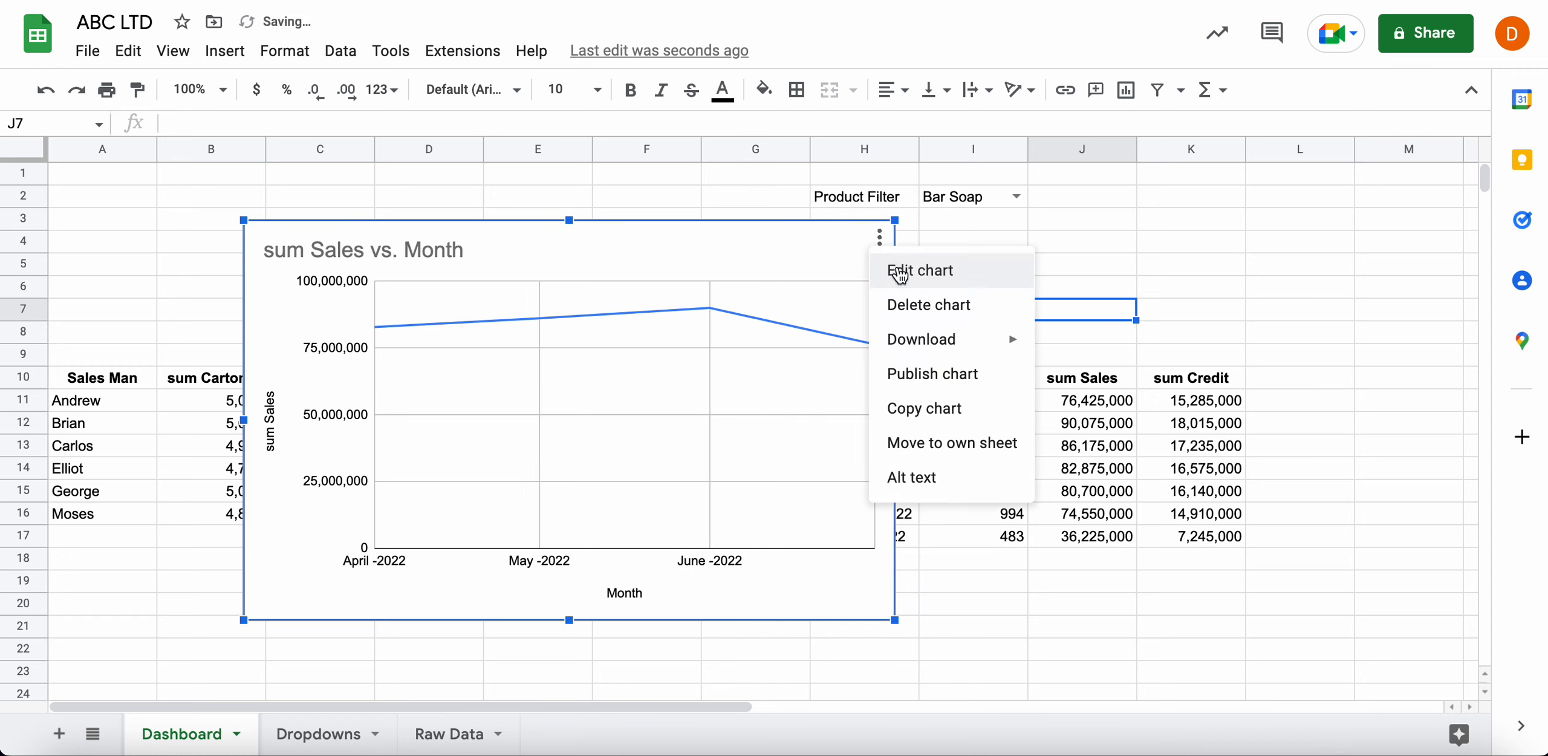
left_click(897, 270)
left_click(1373, 253)
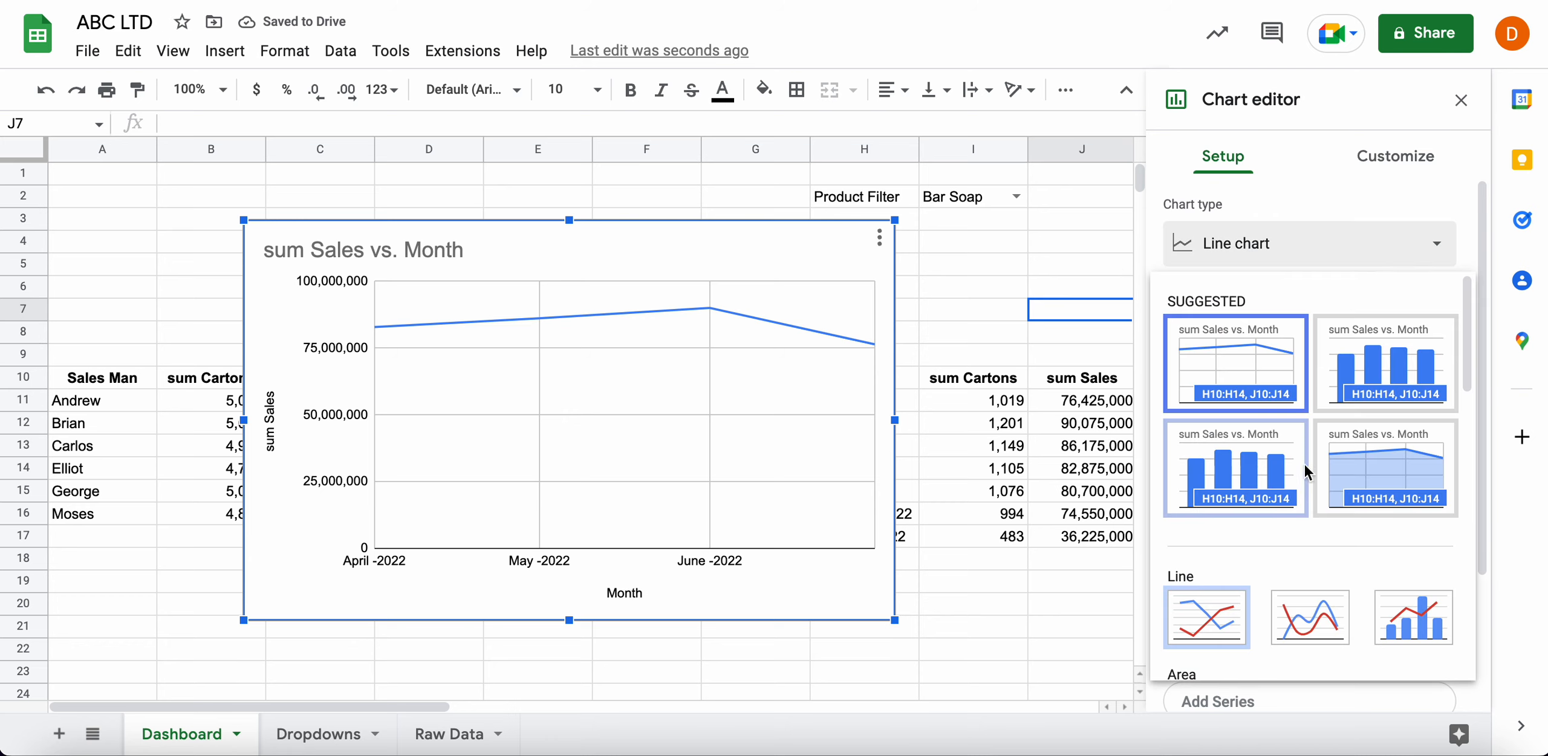
left_click(1277, 471)
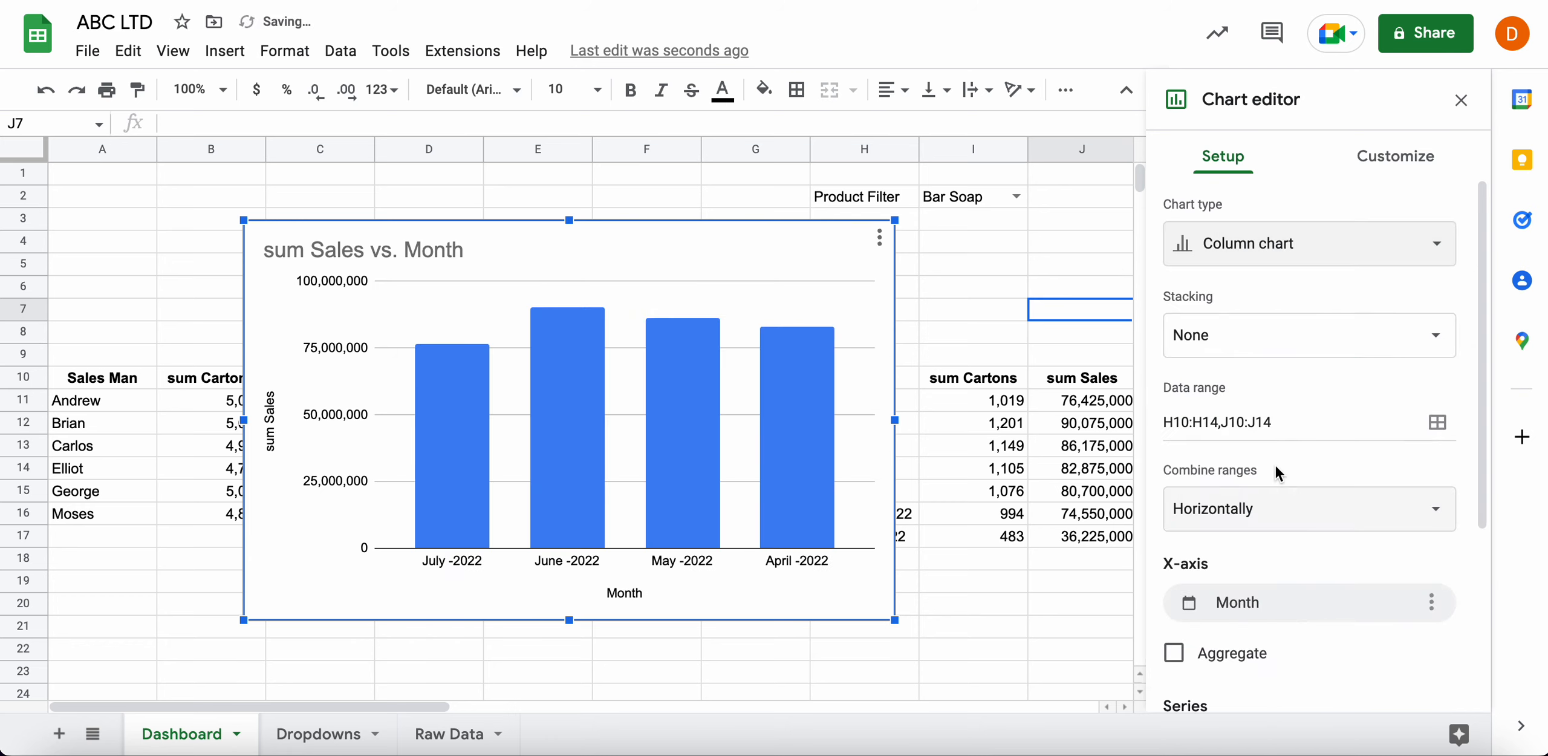
left_click(987, 560)
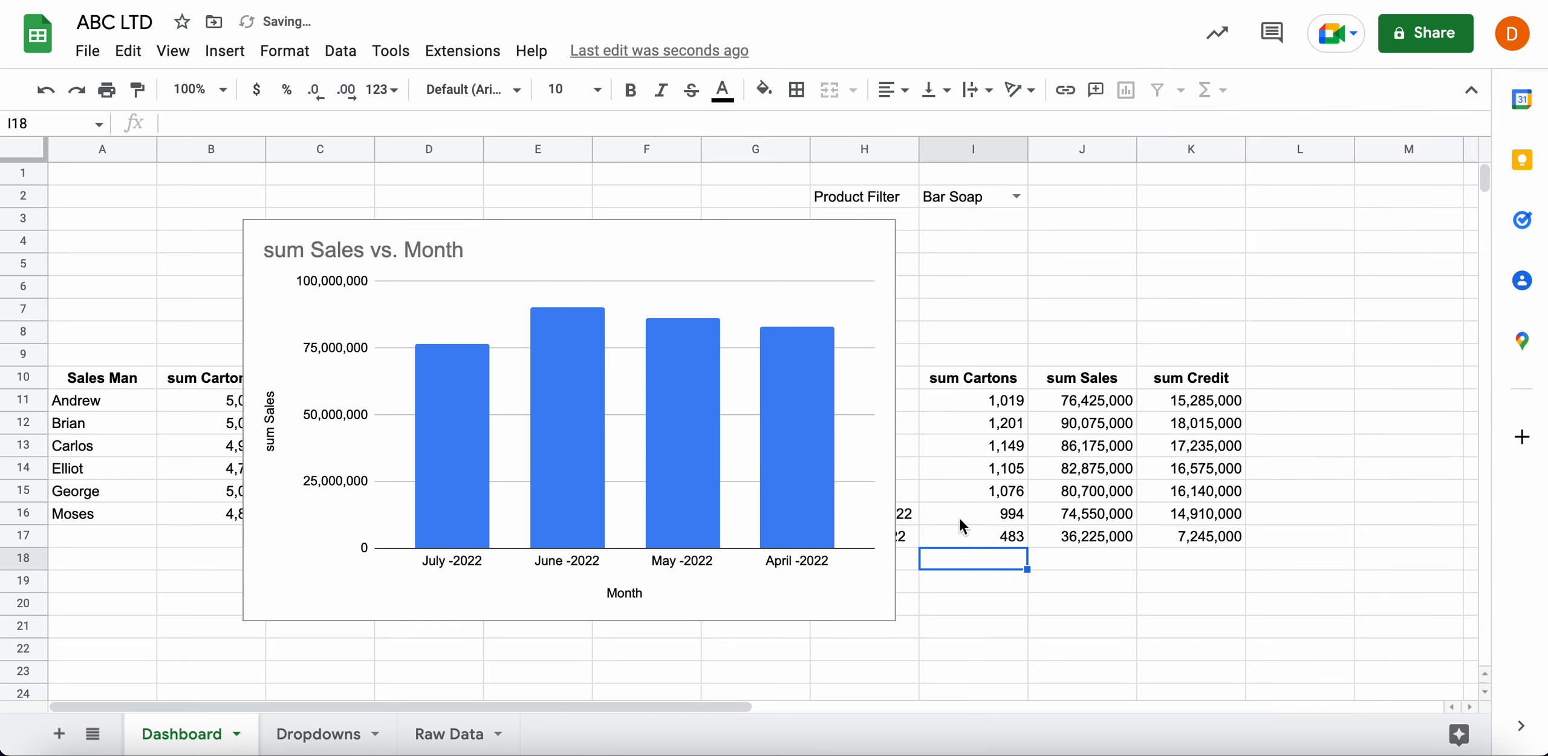
left_click(708, 334)
left_click_drag(897, 420, 787, 420)
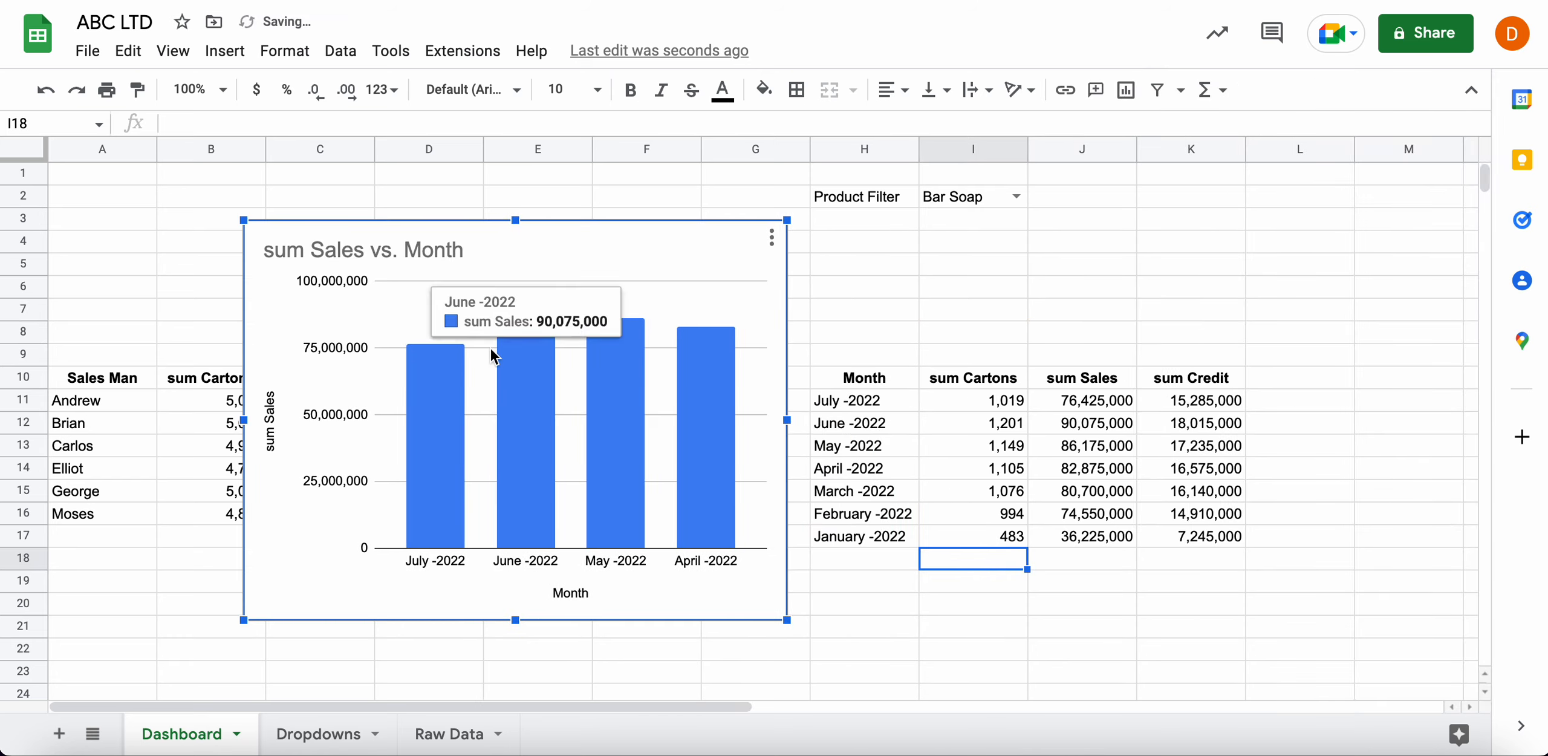
Retitle the column chart "Monthly Sales" and center the title
double_click(396, 250)
left_click(404, 249)
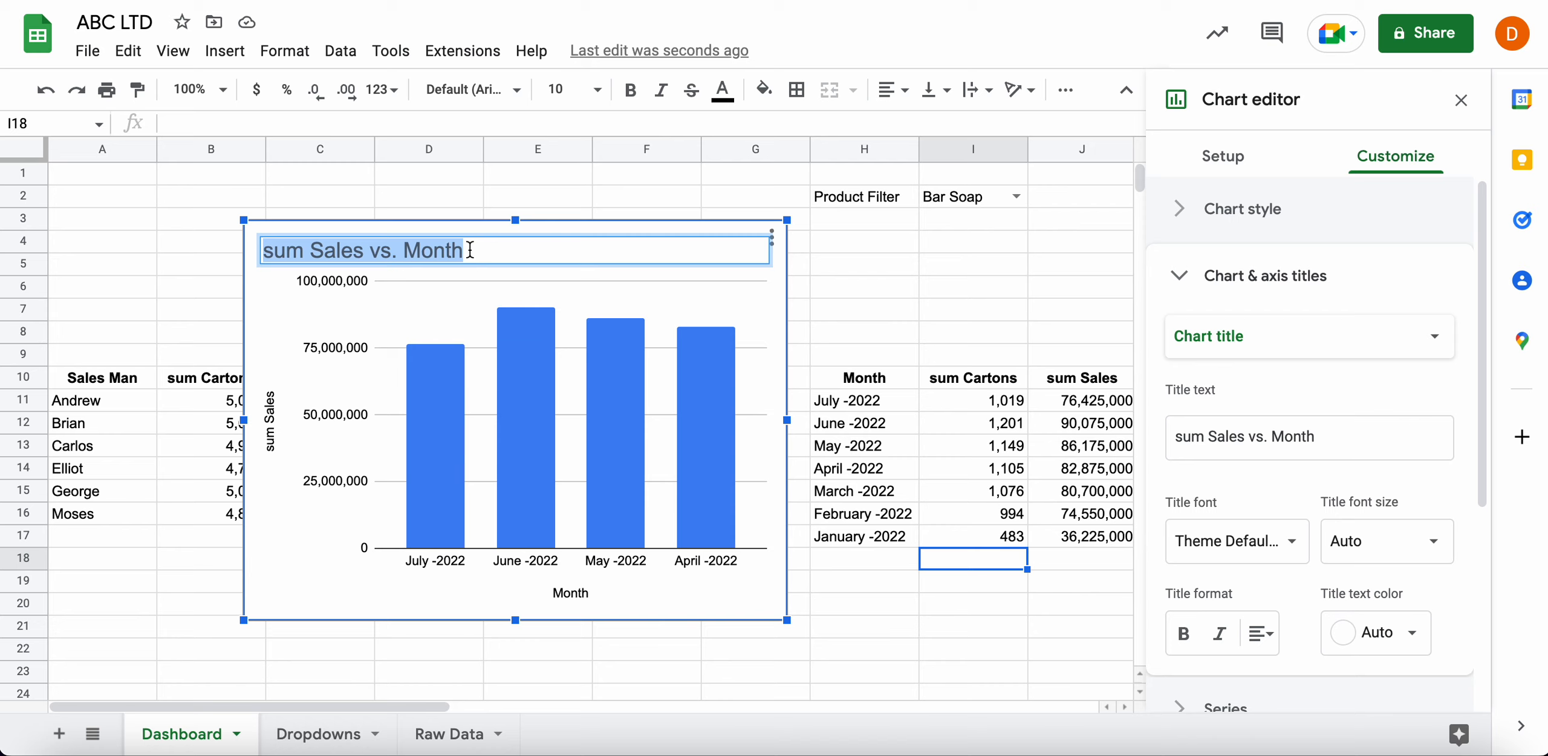
type("Monthly Sales")
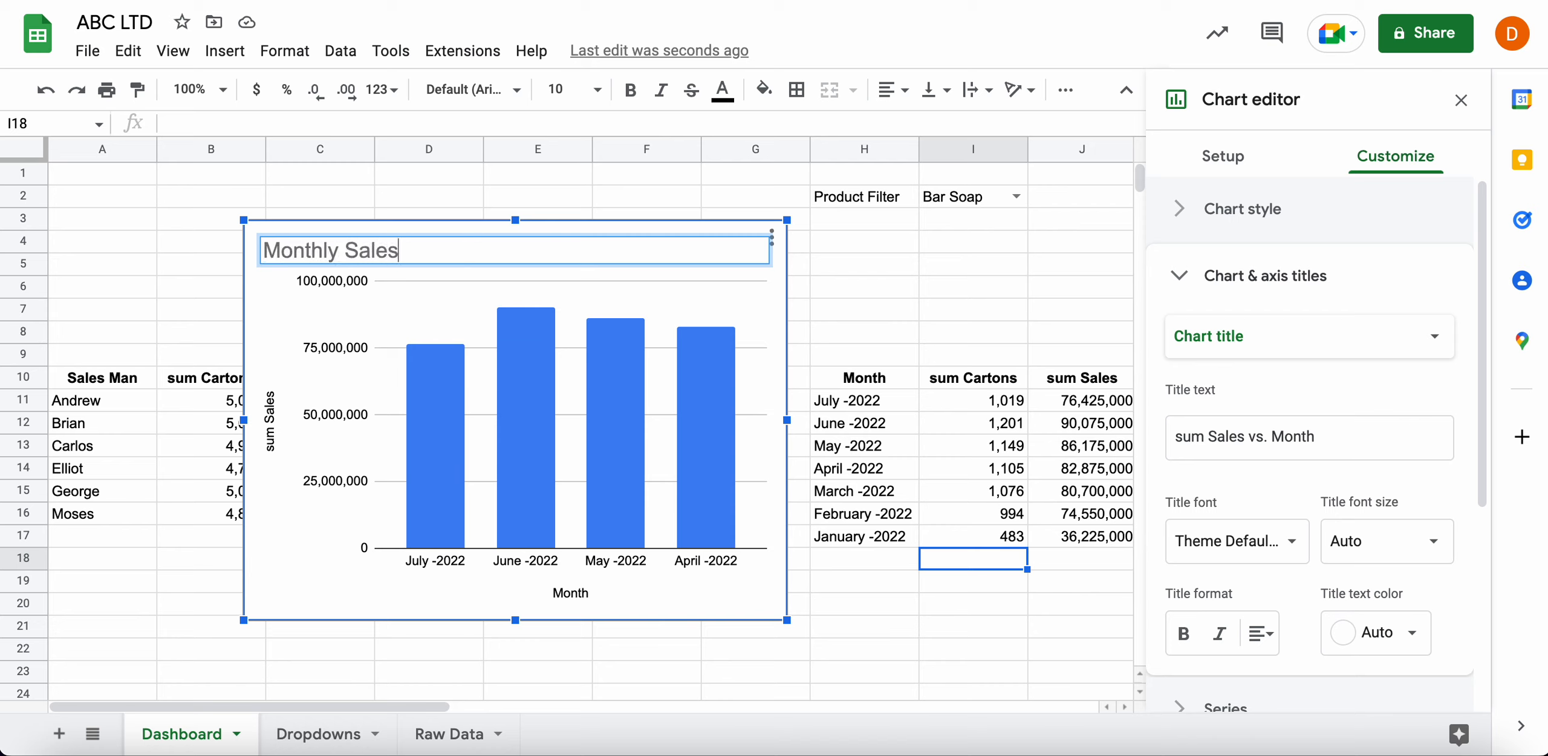
key("Return")
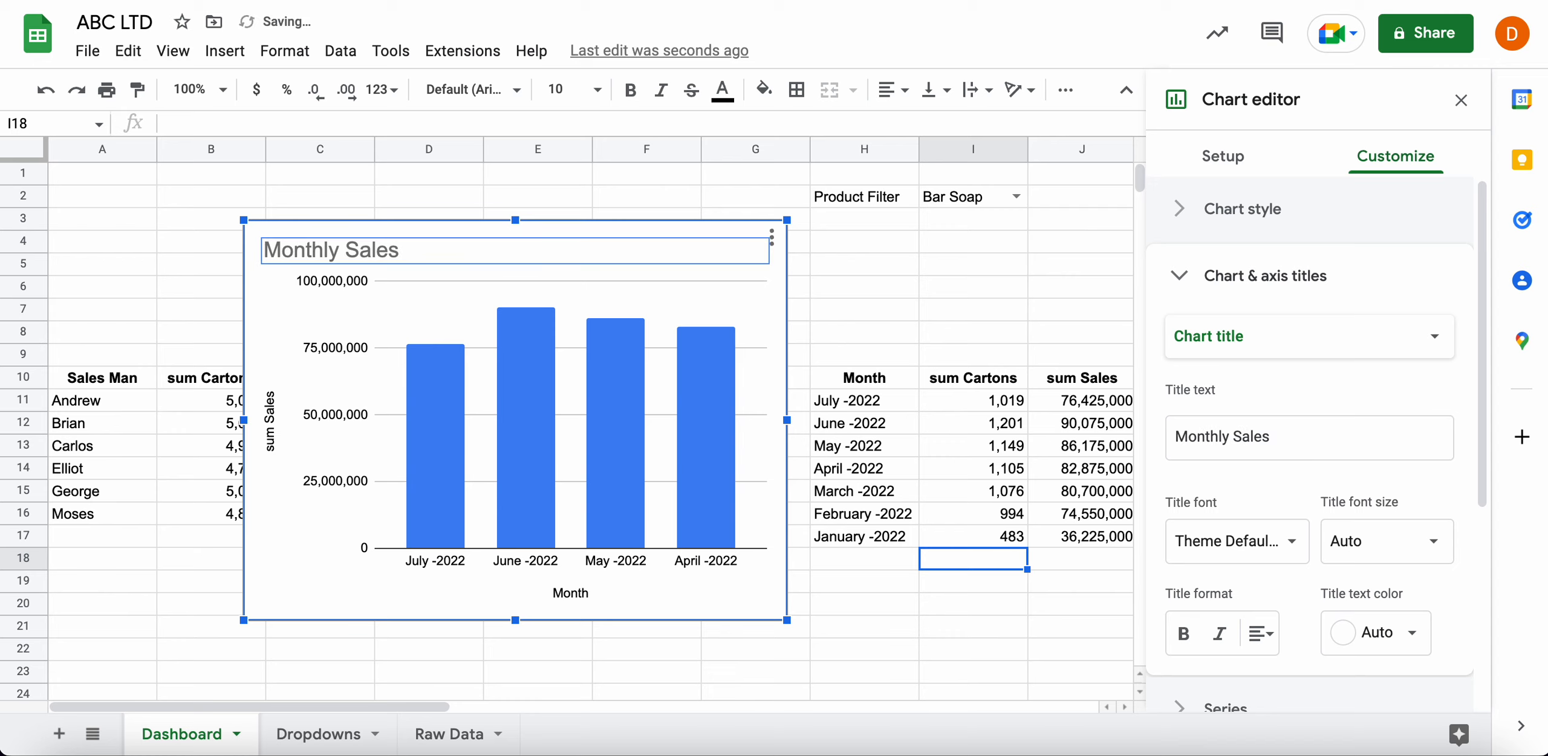
double_click(424, 258)
left_click(1262, 633)
left_click(1269, 673)
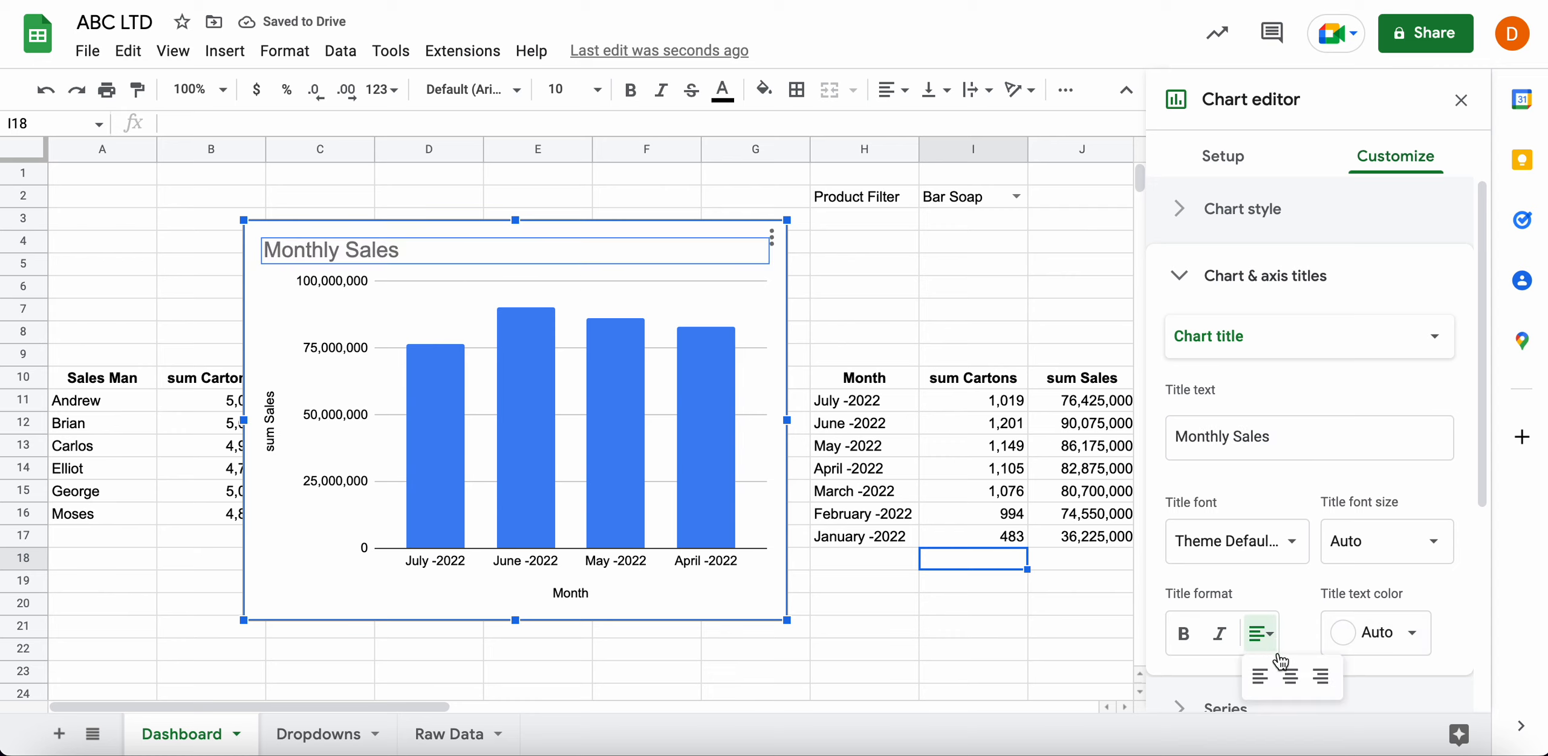
left_click(952, 283)
Delete the vertical axis title "sum Sales" and the horizontal axis title "Month" from the Monthly Sales chart
left_click(273, 420)
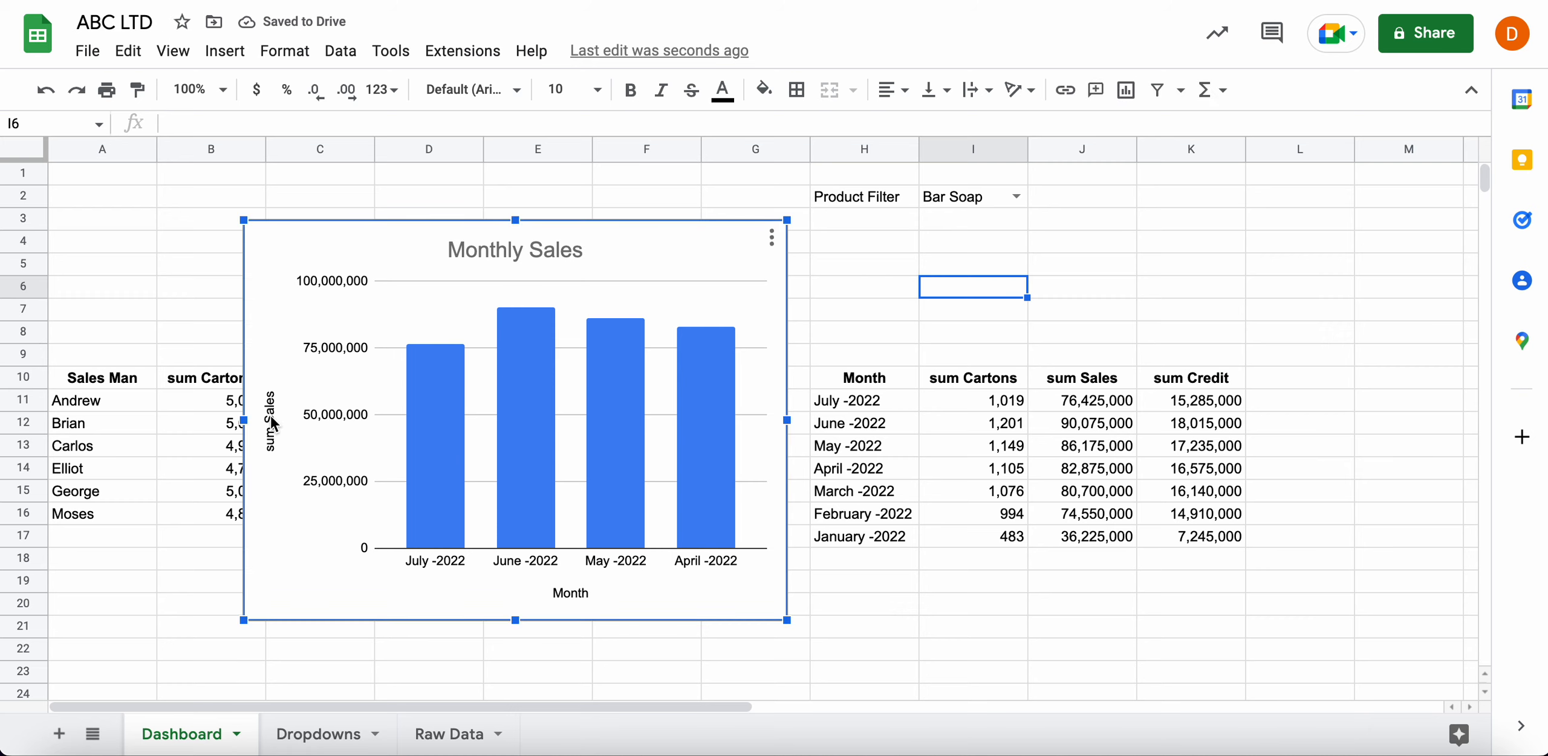
double_click(271, 422)
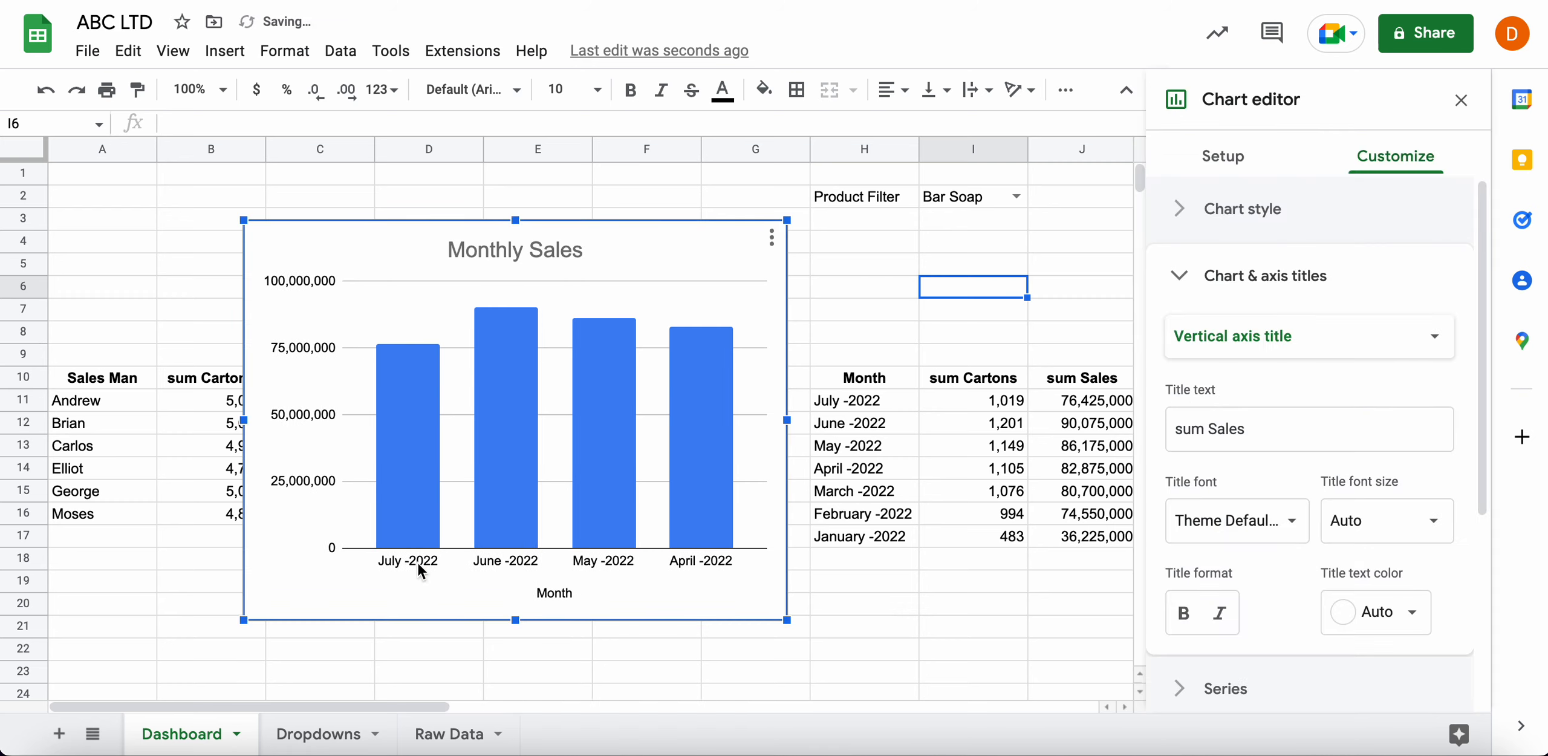
left_click(557, 596)
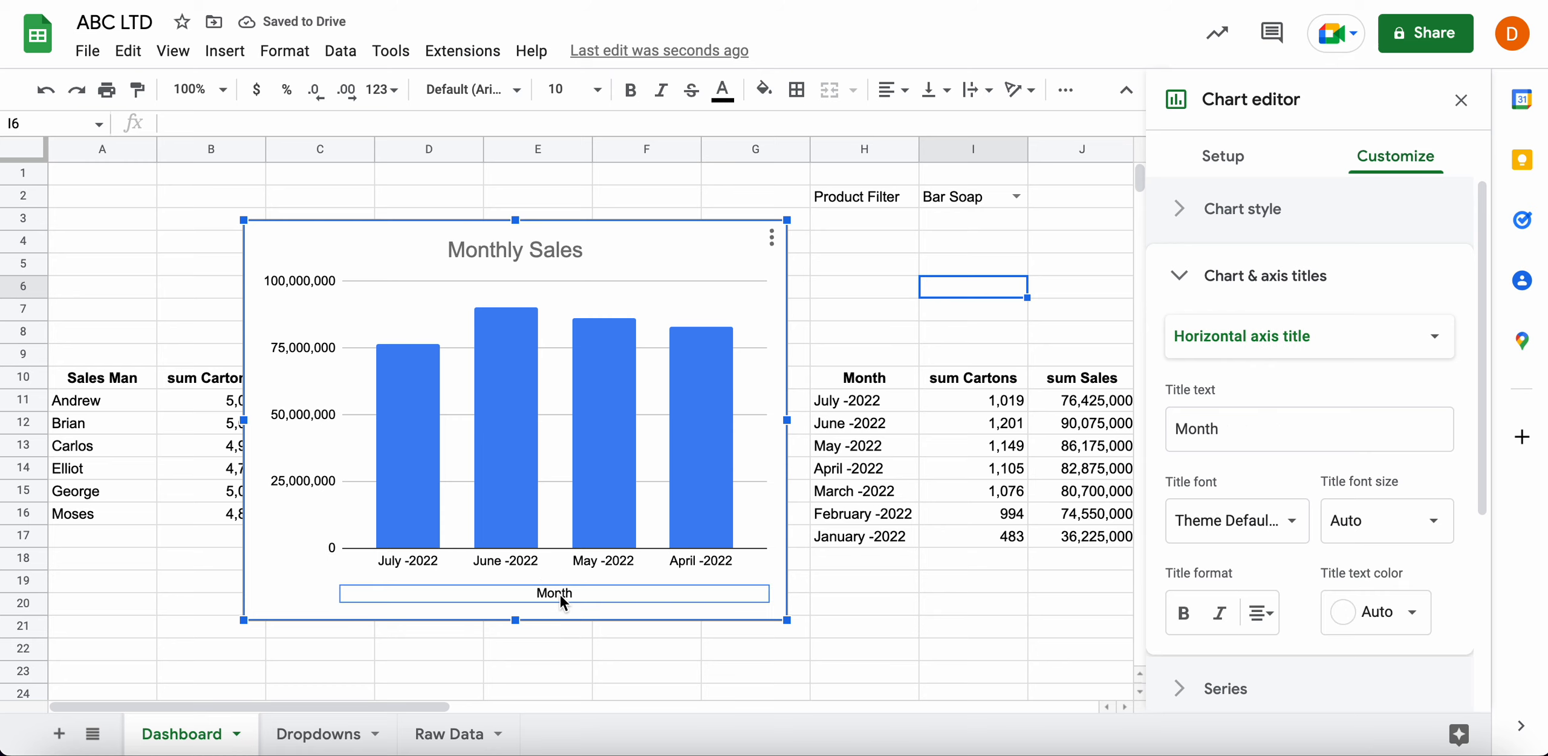
key("Delete")
left_click(859, 313)
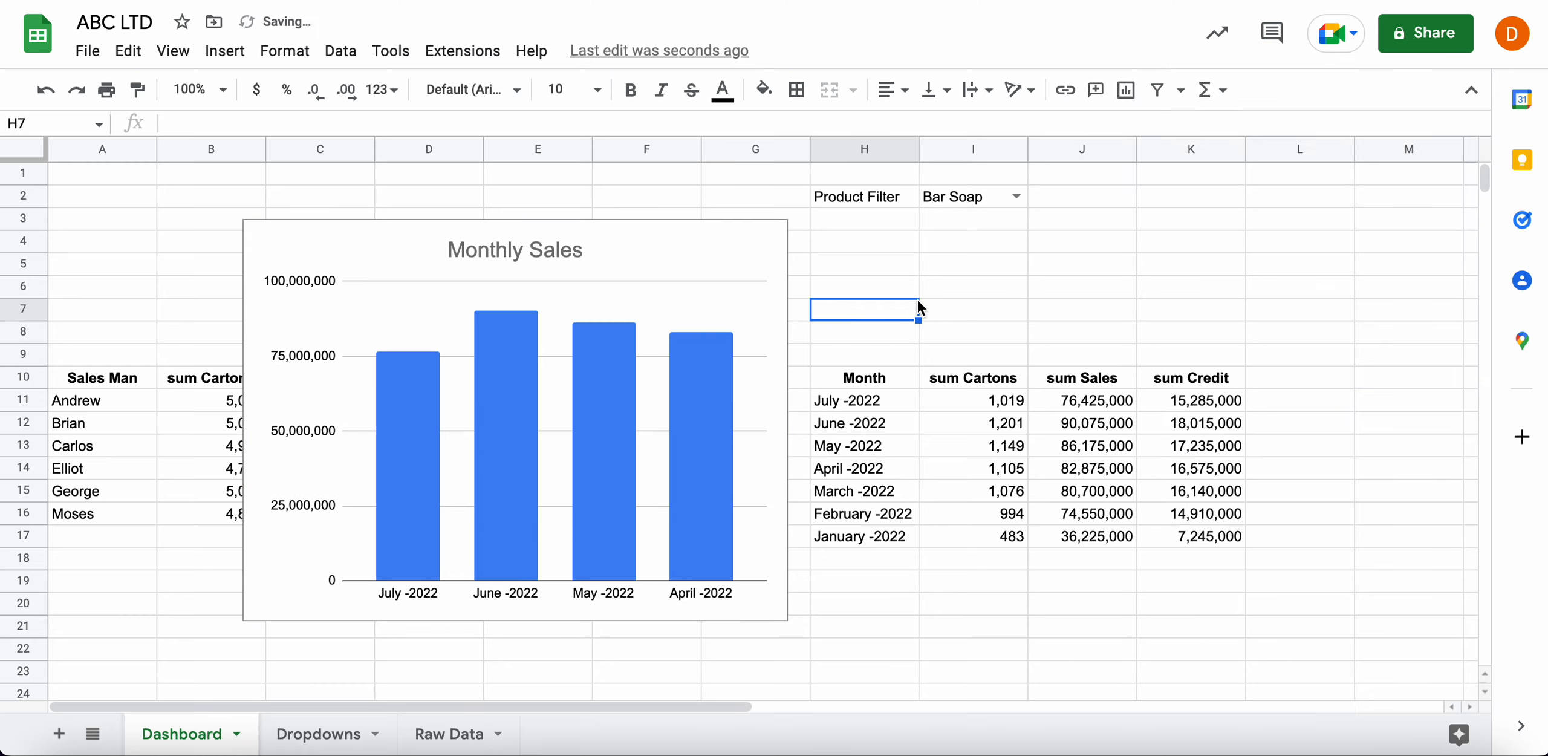
Move the chart aside over columns A to F and relocate the monthly summary table from H10:K17 to H21:K28
left_click(967, 400)
left_click(760, 334)
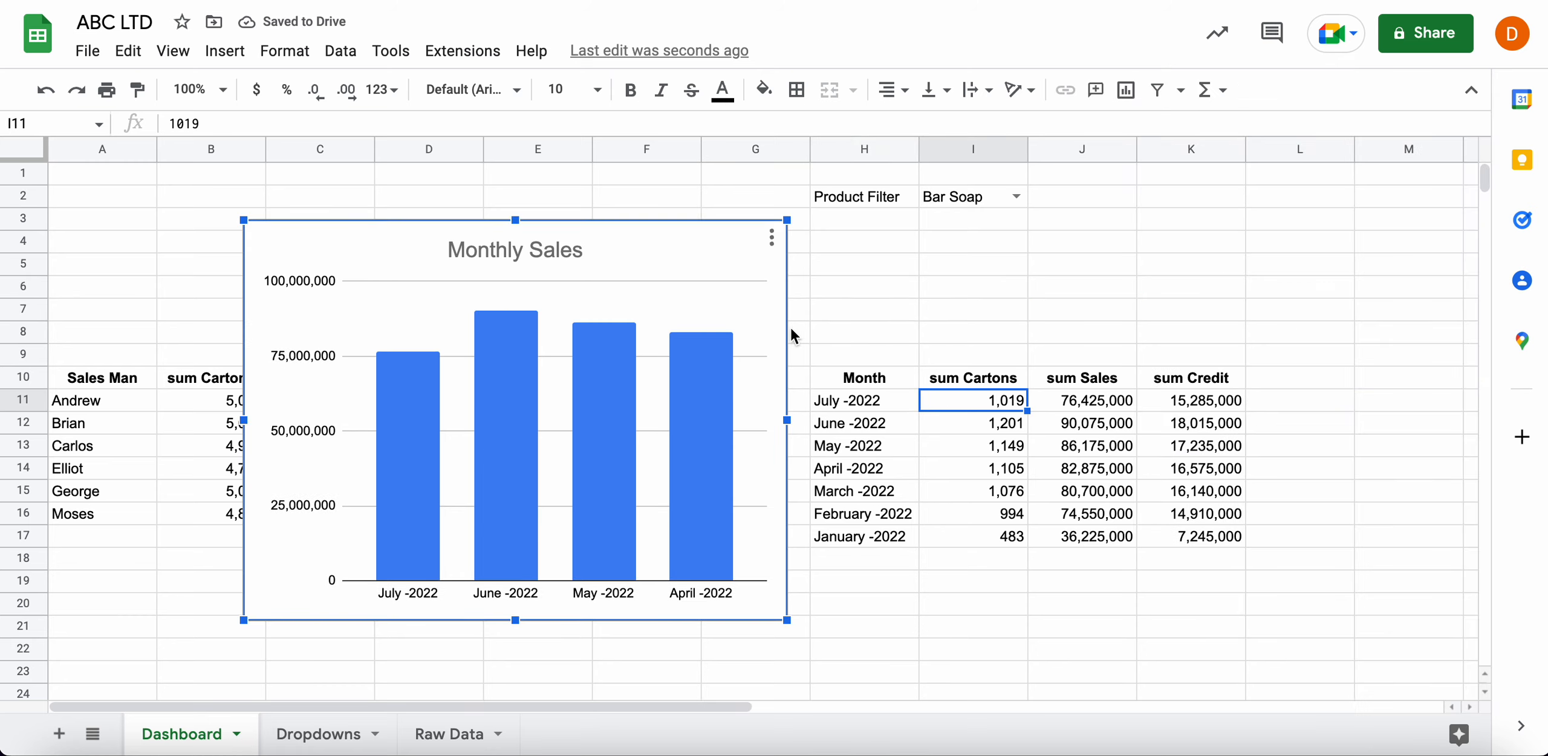
left_click_drag(723, 290, 563, 224)
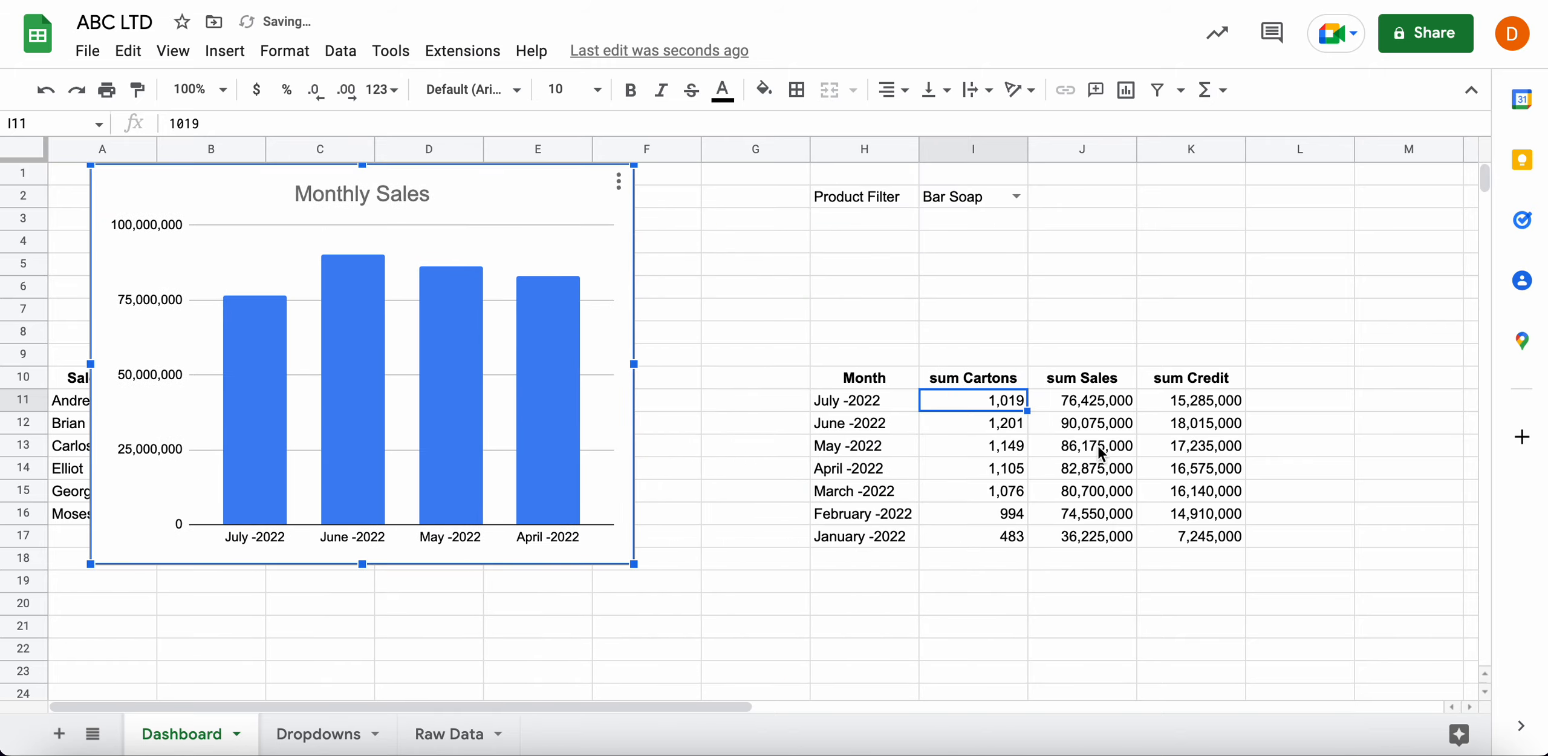
left_click(844, 380)
left_click_drag(844, 380, 1191, 546)
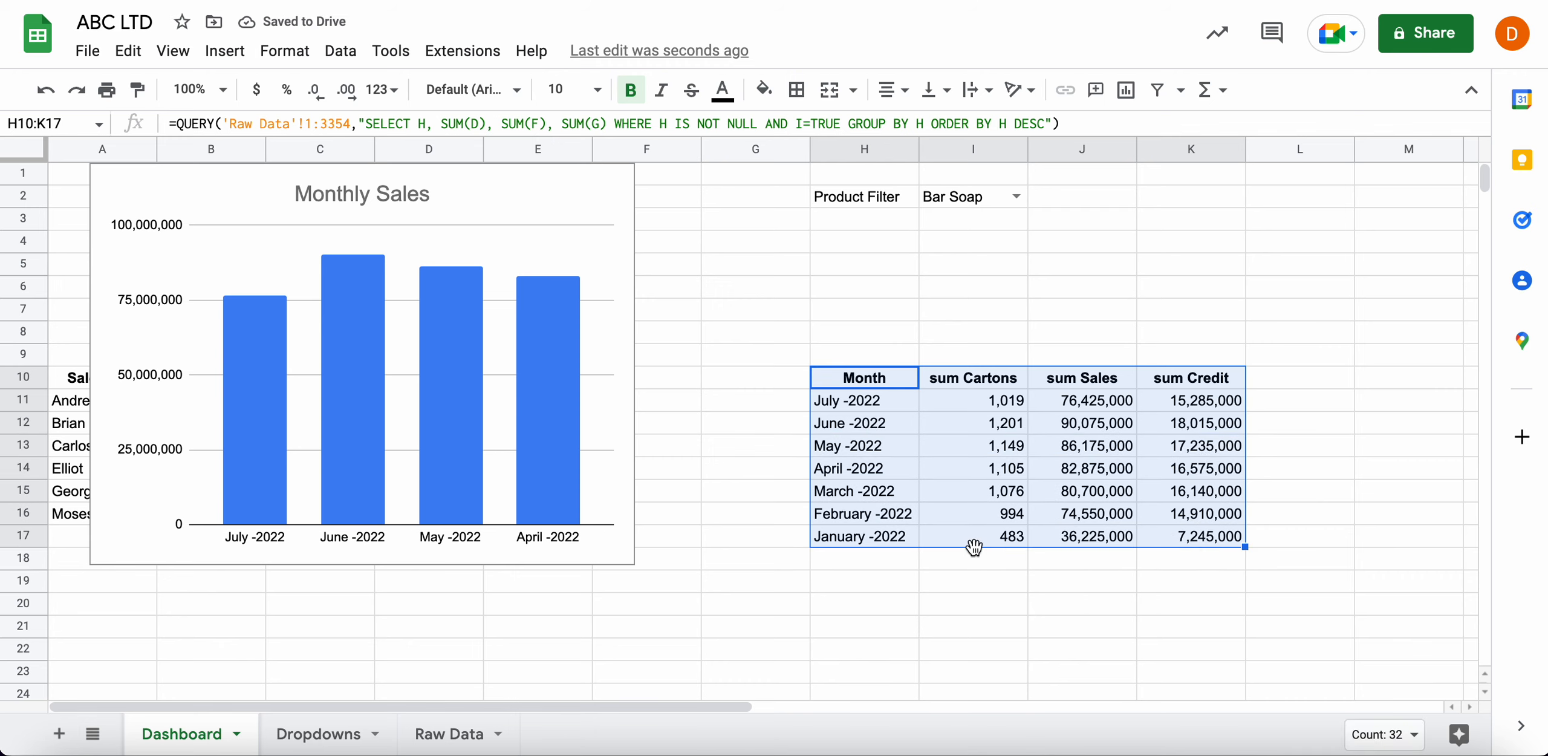
left_click_drag(974, 548, 952, 711)
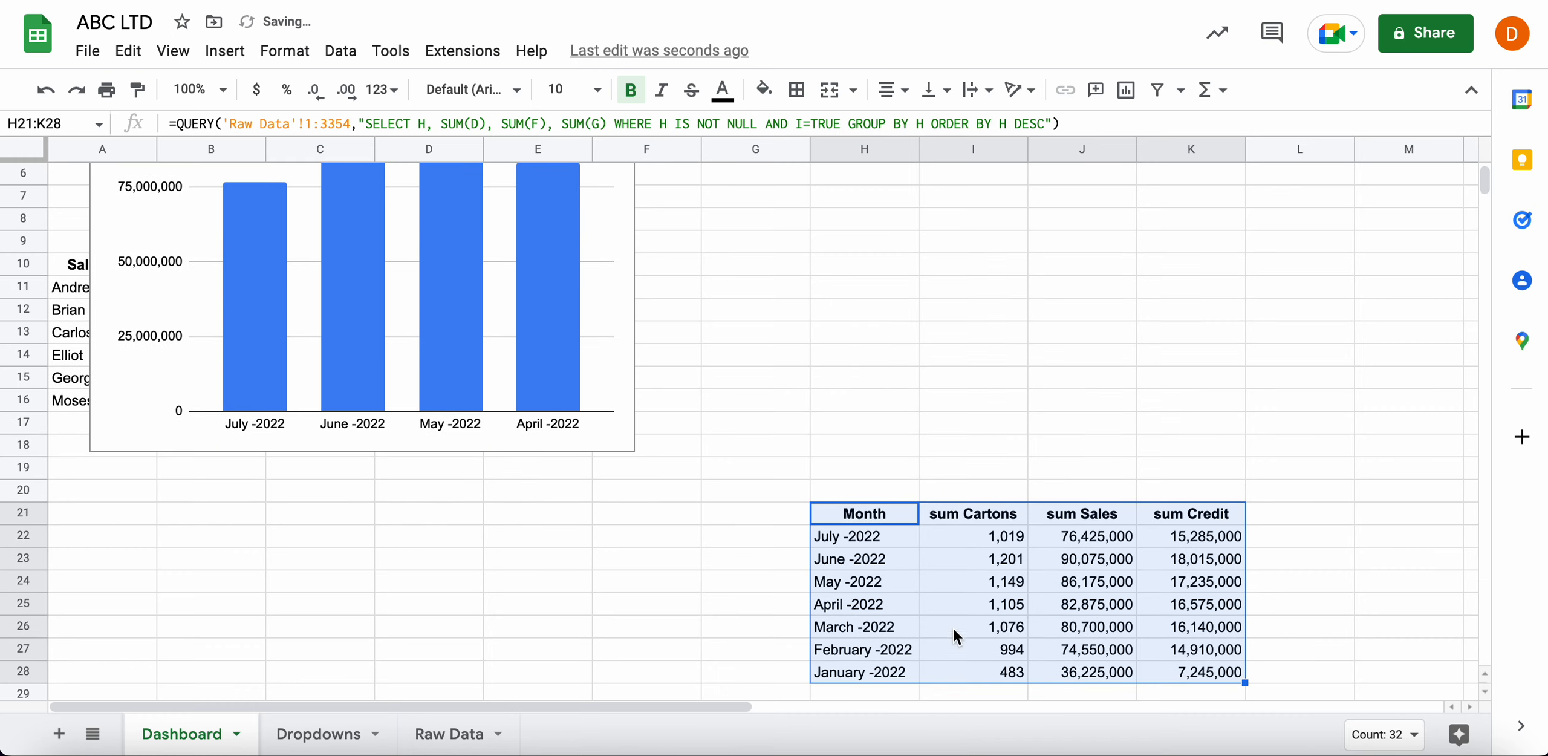
Move the Monthly Sales chart directly below the Product Filter, starting at H3
left_click(936, 239)
scroll(936, 242, "up", 3)
left_click(509, 210)
left_click_drag(509, 211, 1243, 259)
left_click(1439, 324)
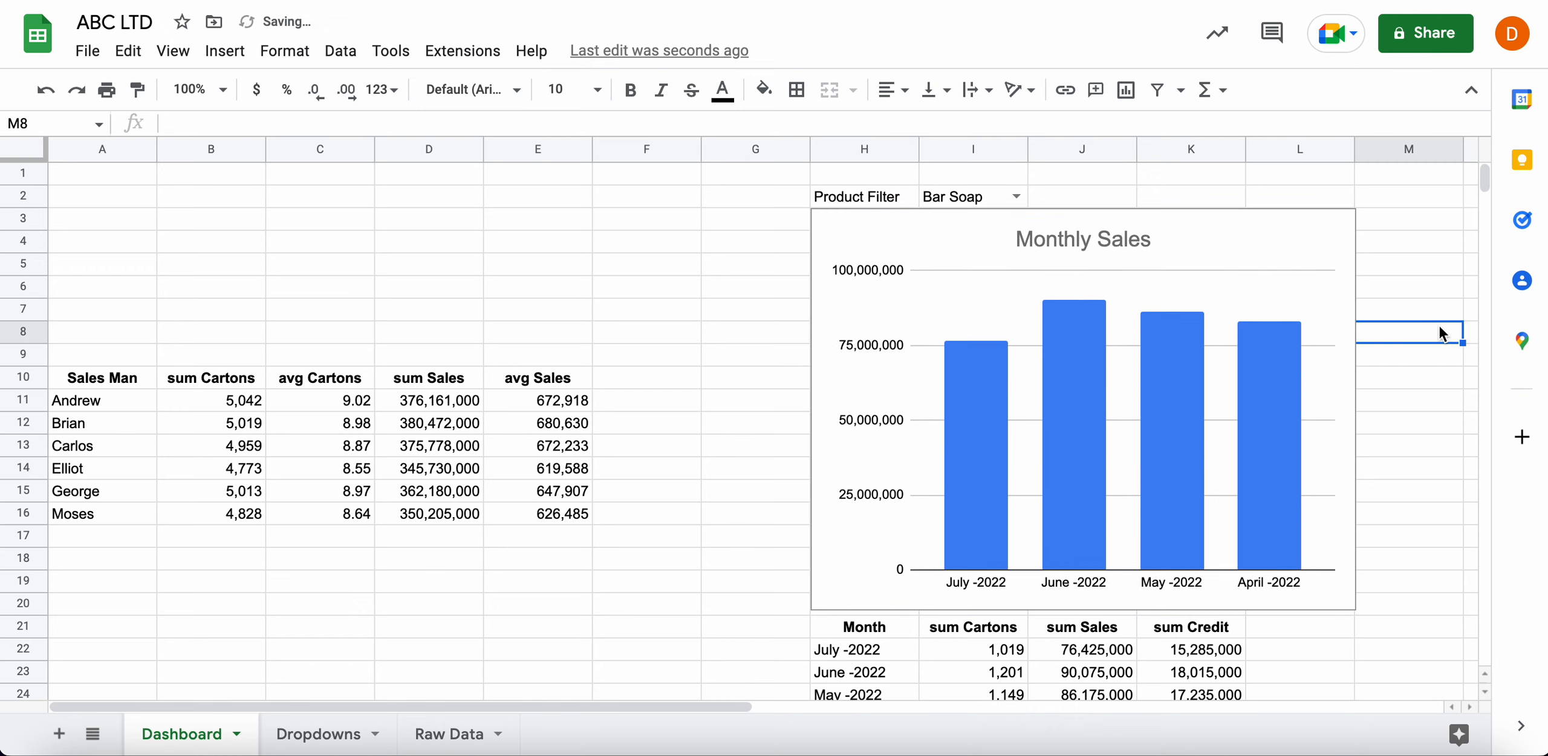
scroll(1394, 473, "right", 4)
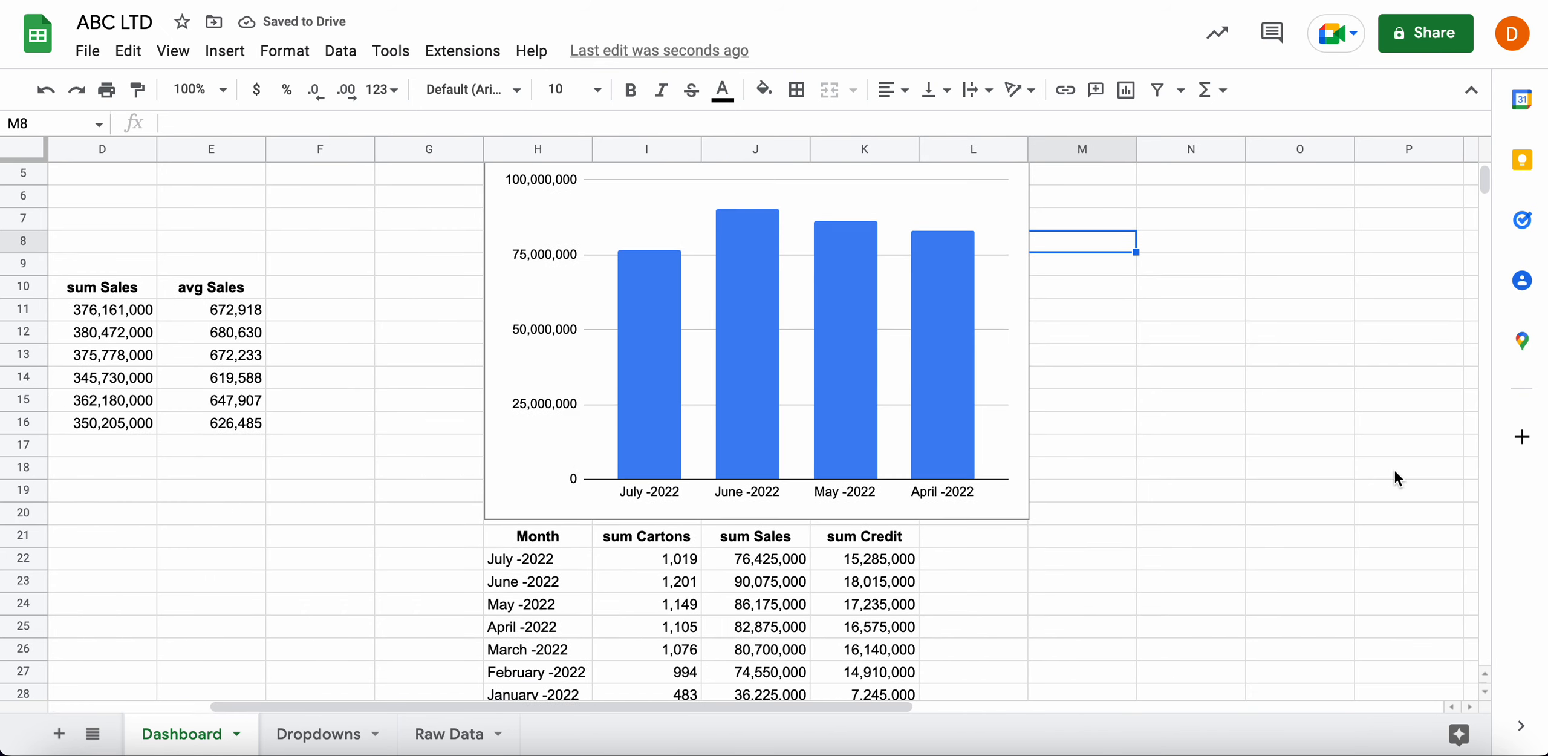
Shrink the Monthly Sales chart to span columns H to K and end at row 16
left_click(1060, 230)
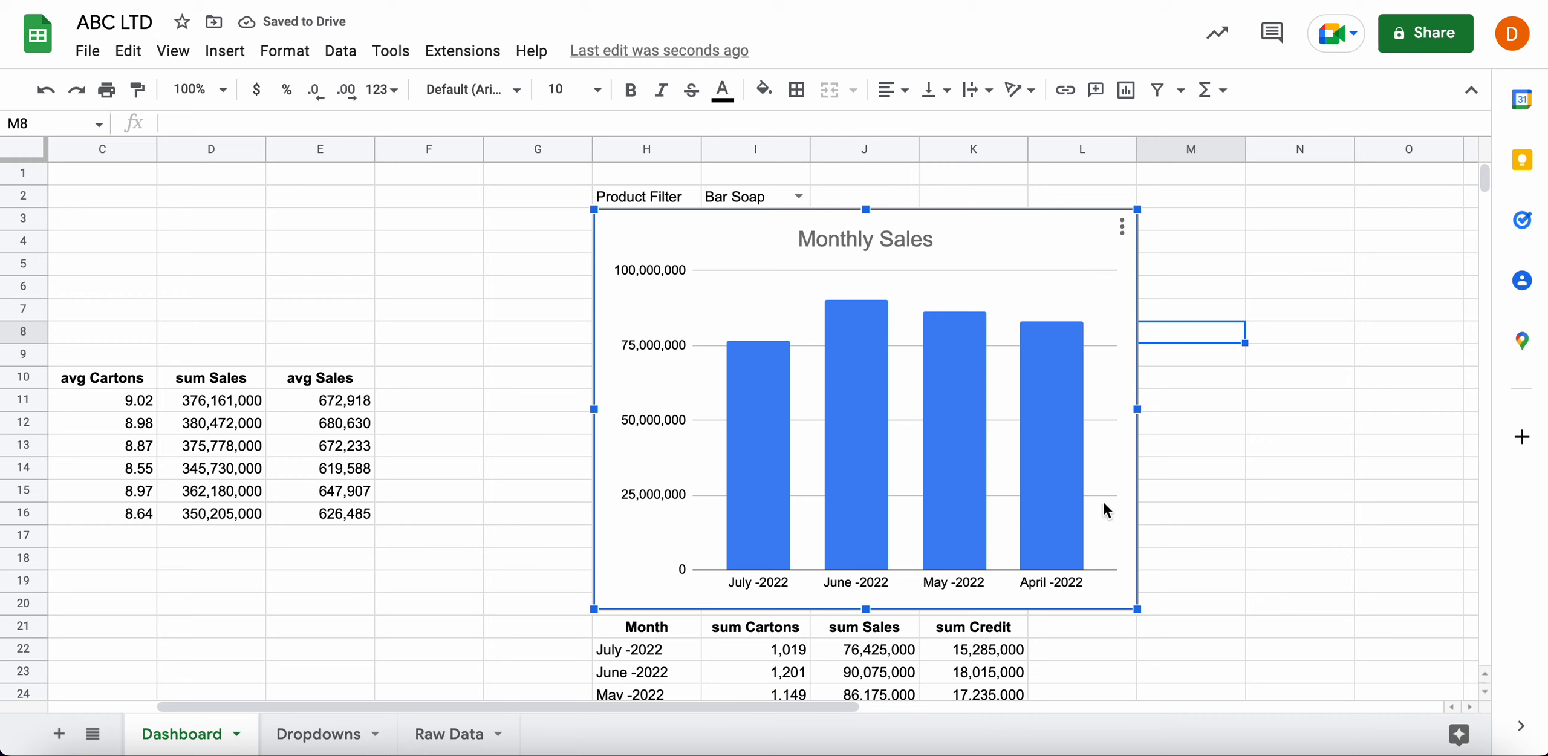
left_click_drag(1136, 611, 1005, 469)
left_click_drag(1006, 361, 1025, 362)
left_click(1053, 400)
left_click(792, 566)
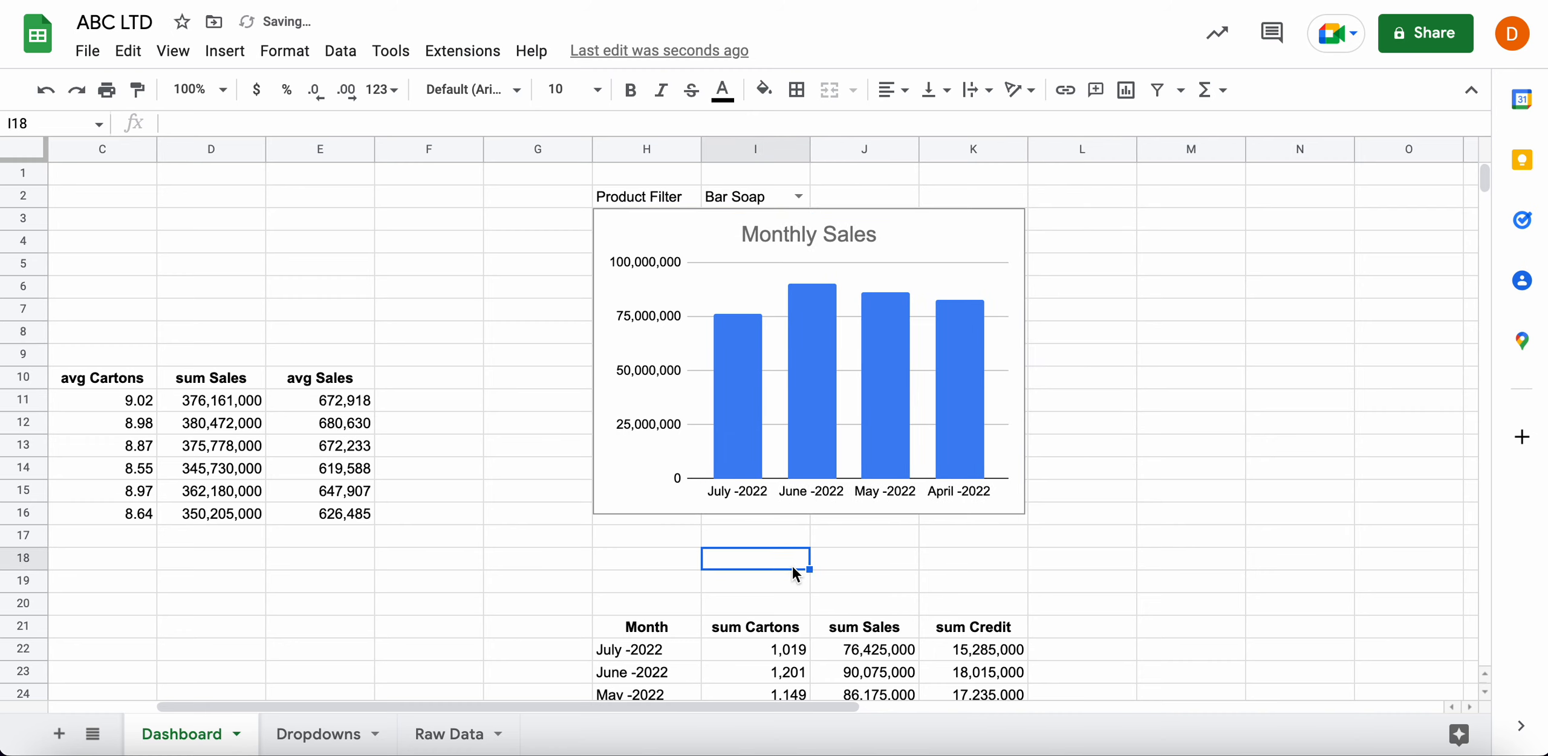
Move the Monthly Sales chart down to rows 7 to 20, just above the monthly summary table
scroll(792, 566, "left", 2)
left_click_drag(884, 227, 890, 333)
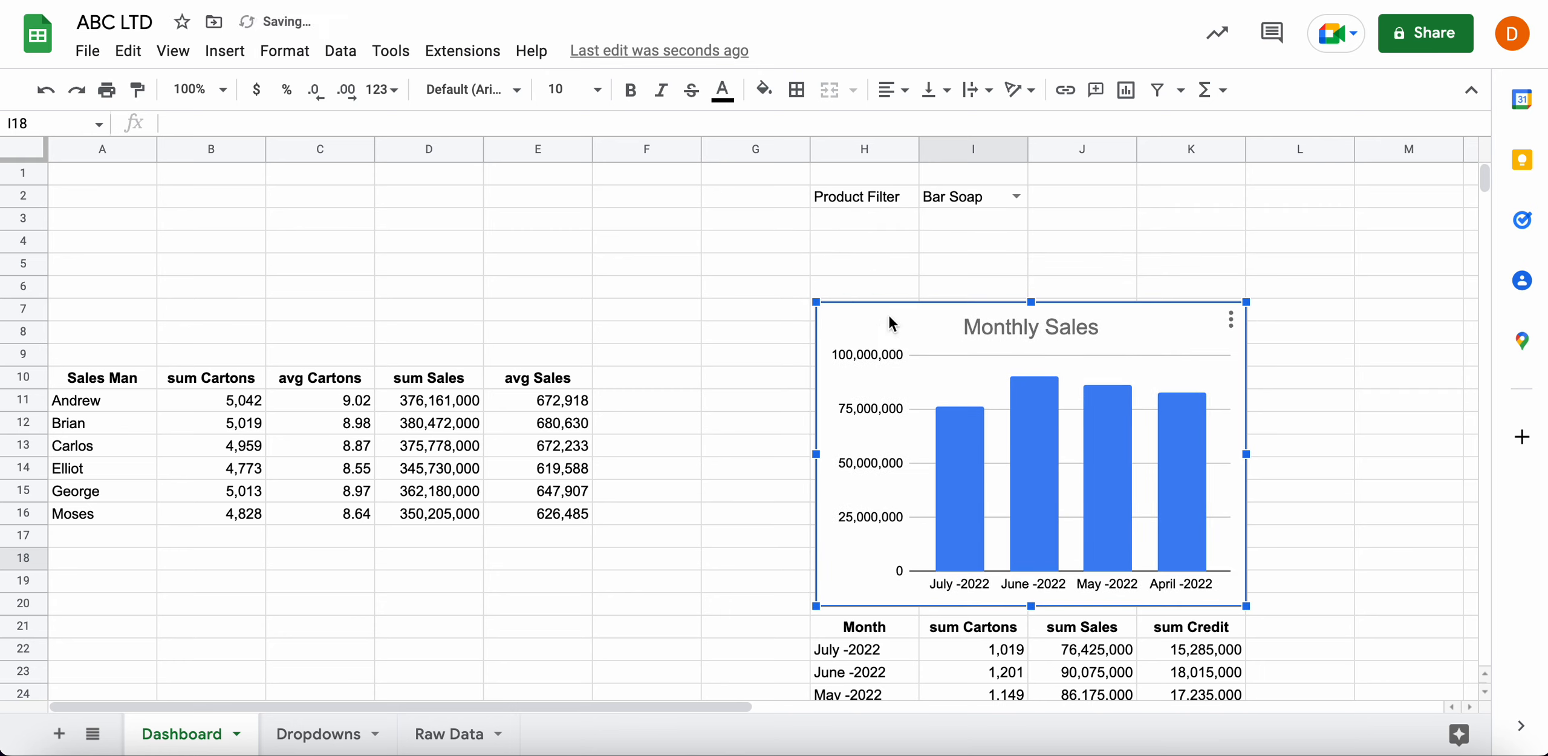
left_click(985, 272)
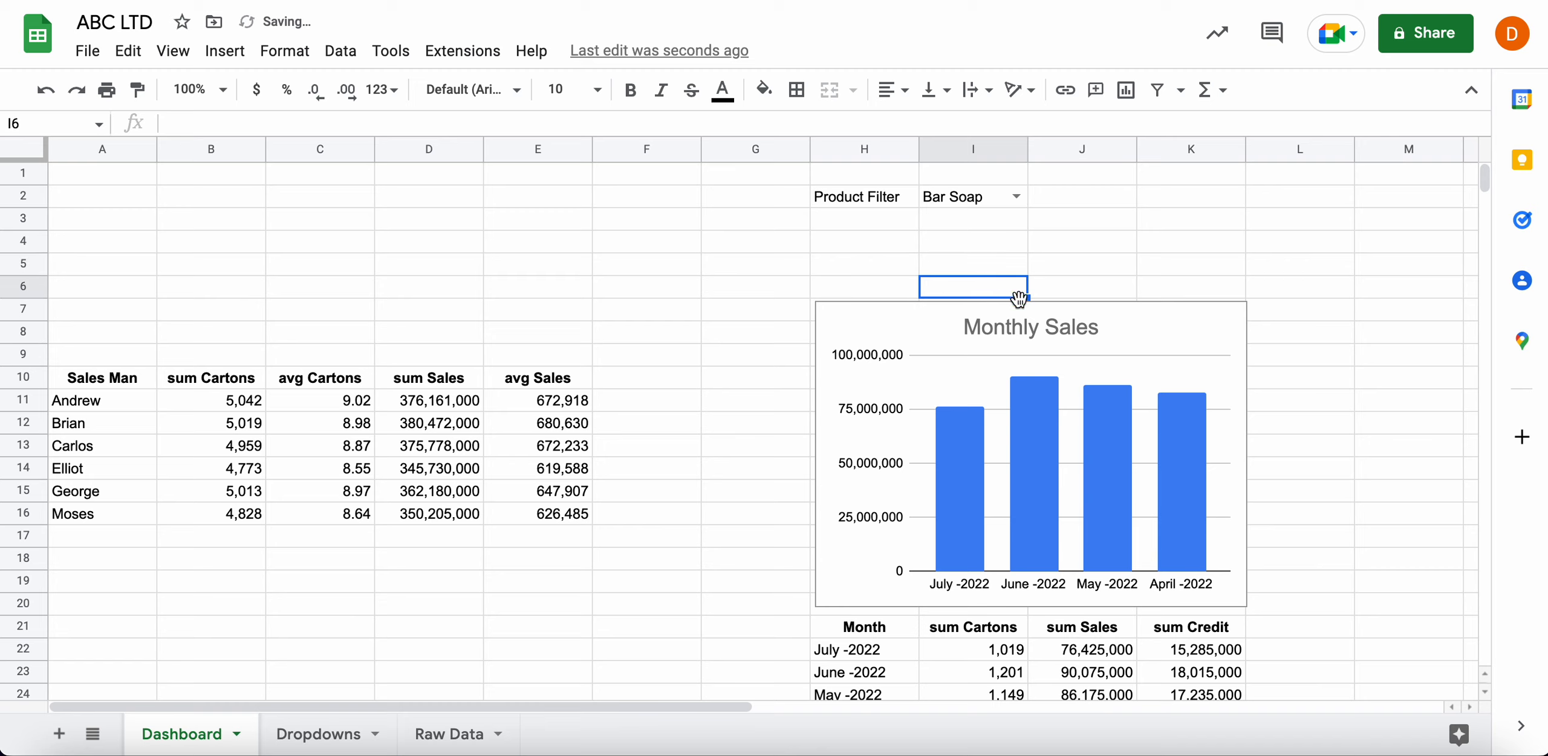
left_click(1064, 292)
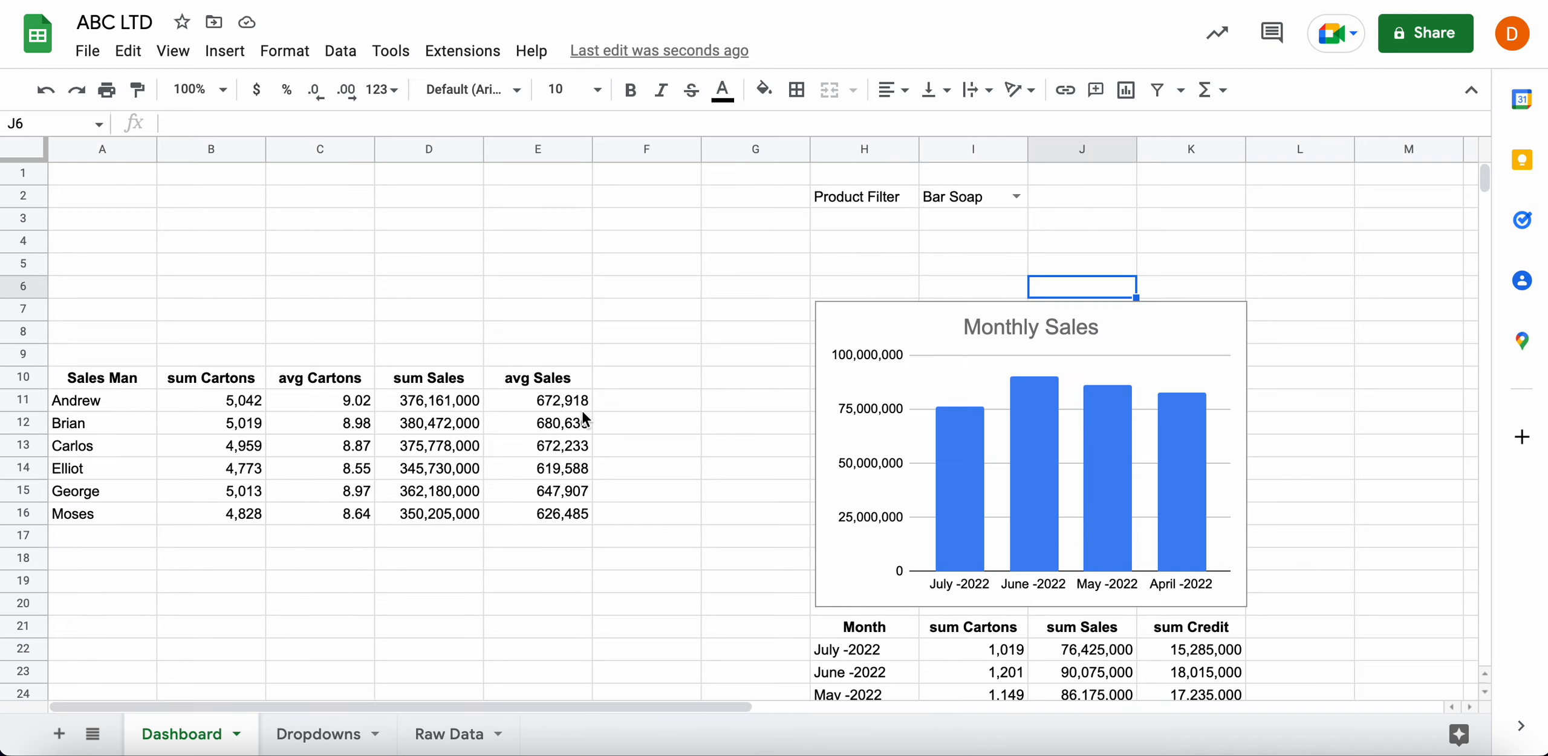
Test the chart with Shampoo, Lotion and Washing powder in the product filter I2, and clear I2 to include all products
left_click(1016, 197)
left_click(972, 257)
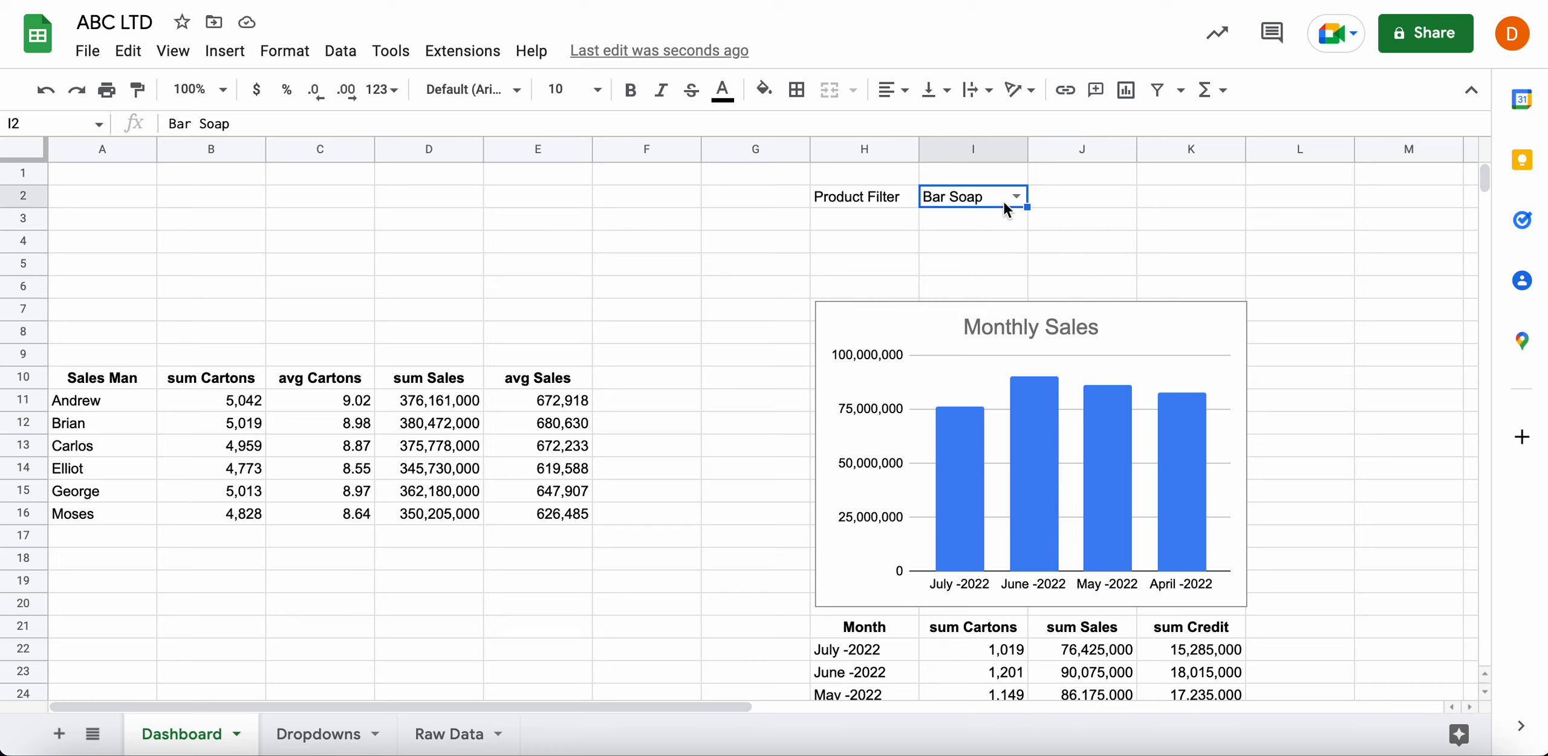
left_click(1015, 198)
left_click(968, 278)
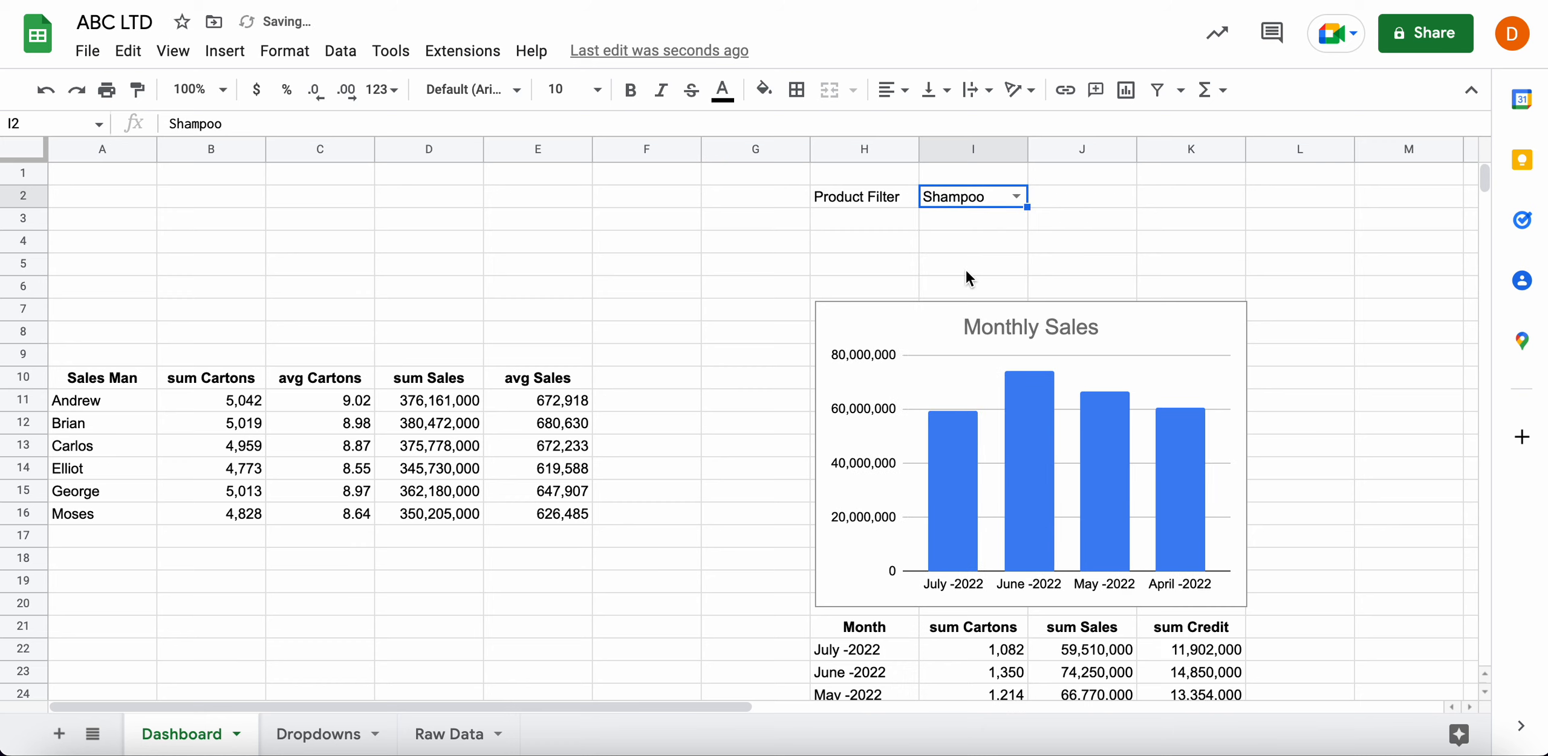
left_click(1012, 197)
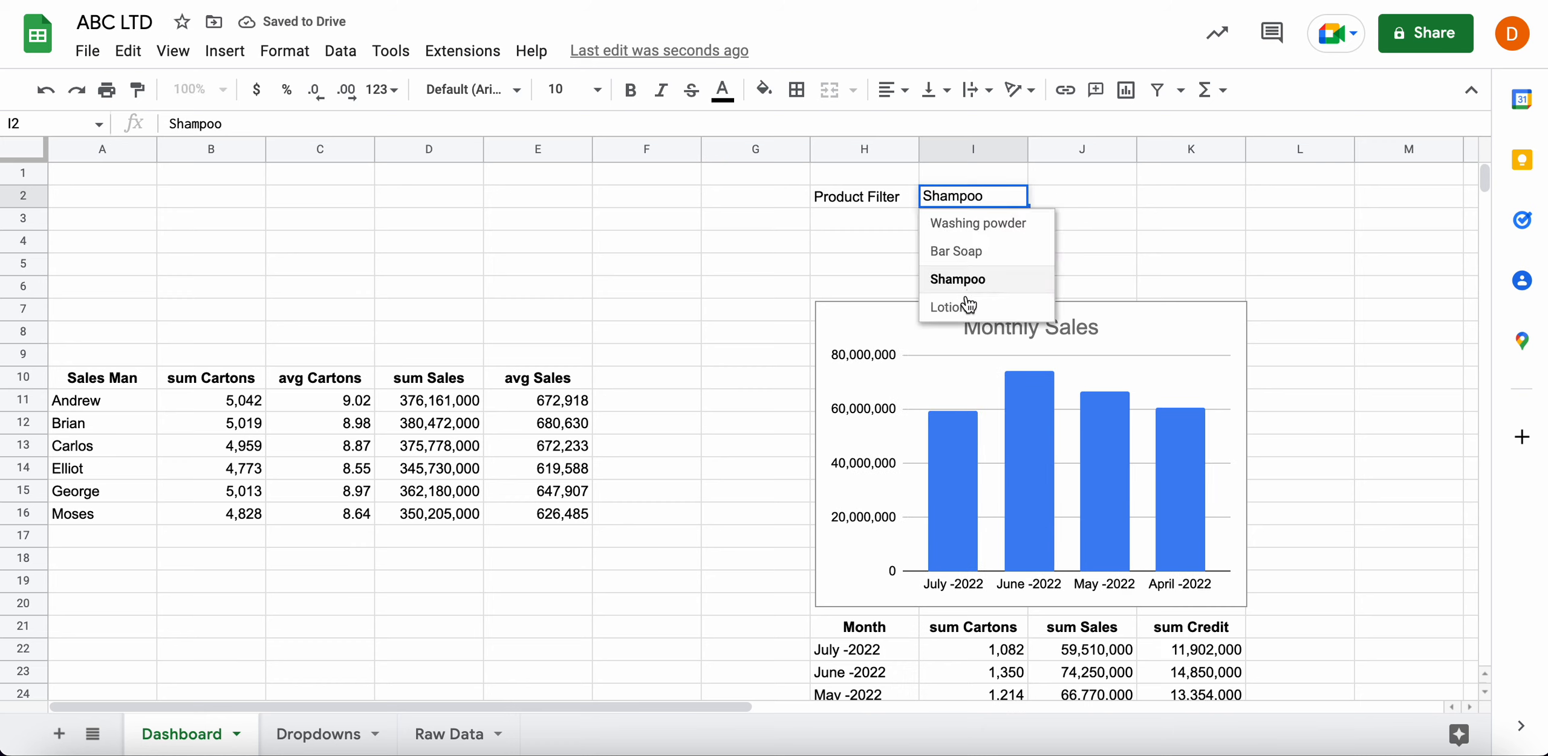
left_click(963, 302)
left_click(1002, 204)
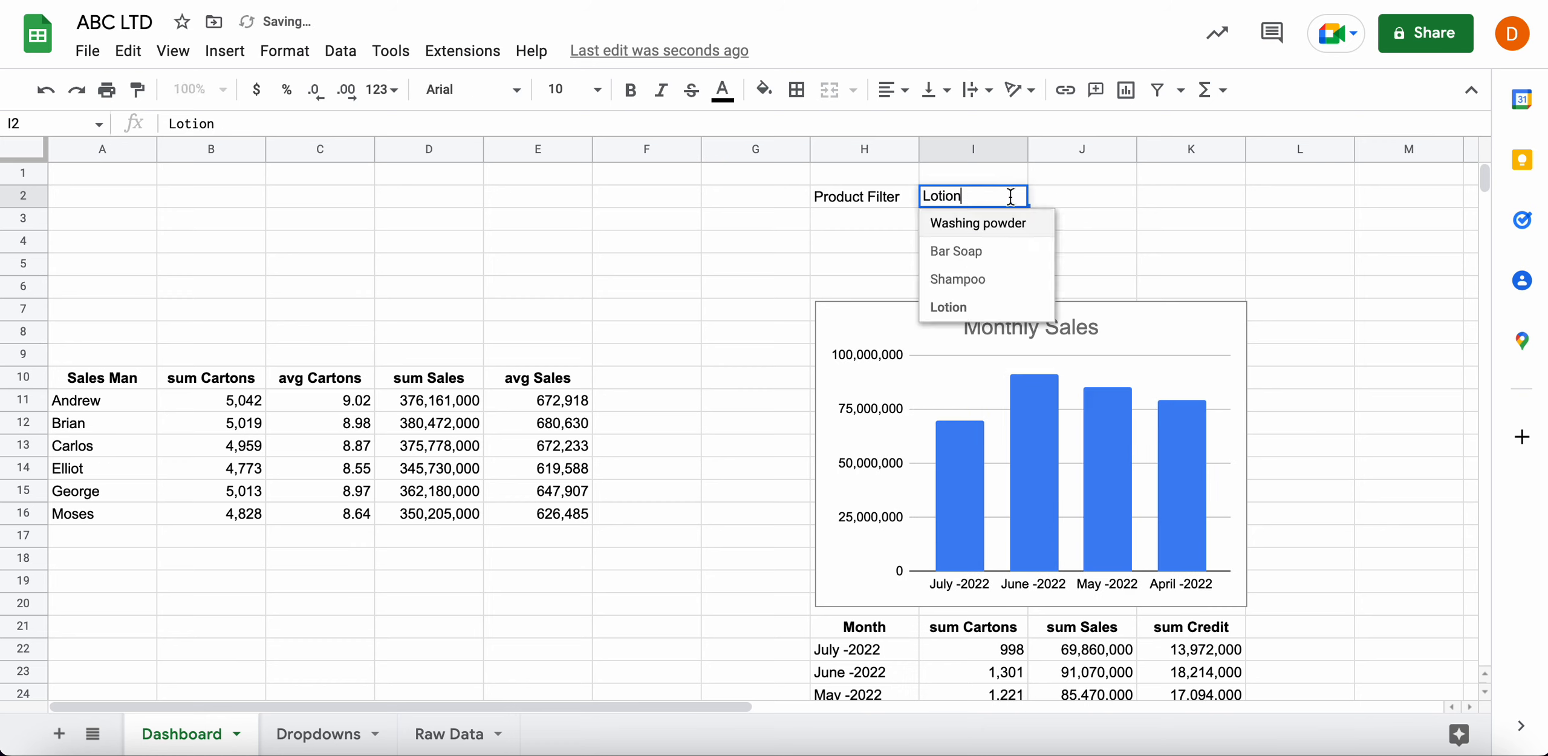
left_click(966, 227)
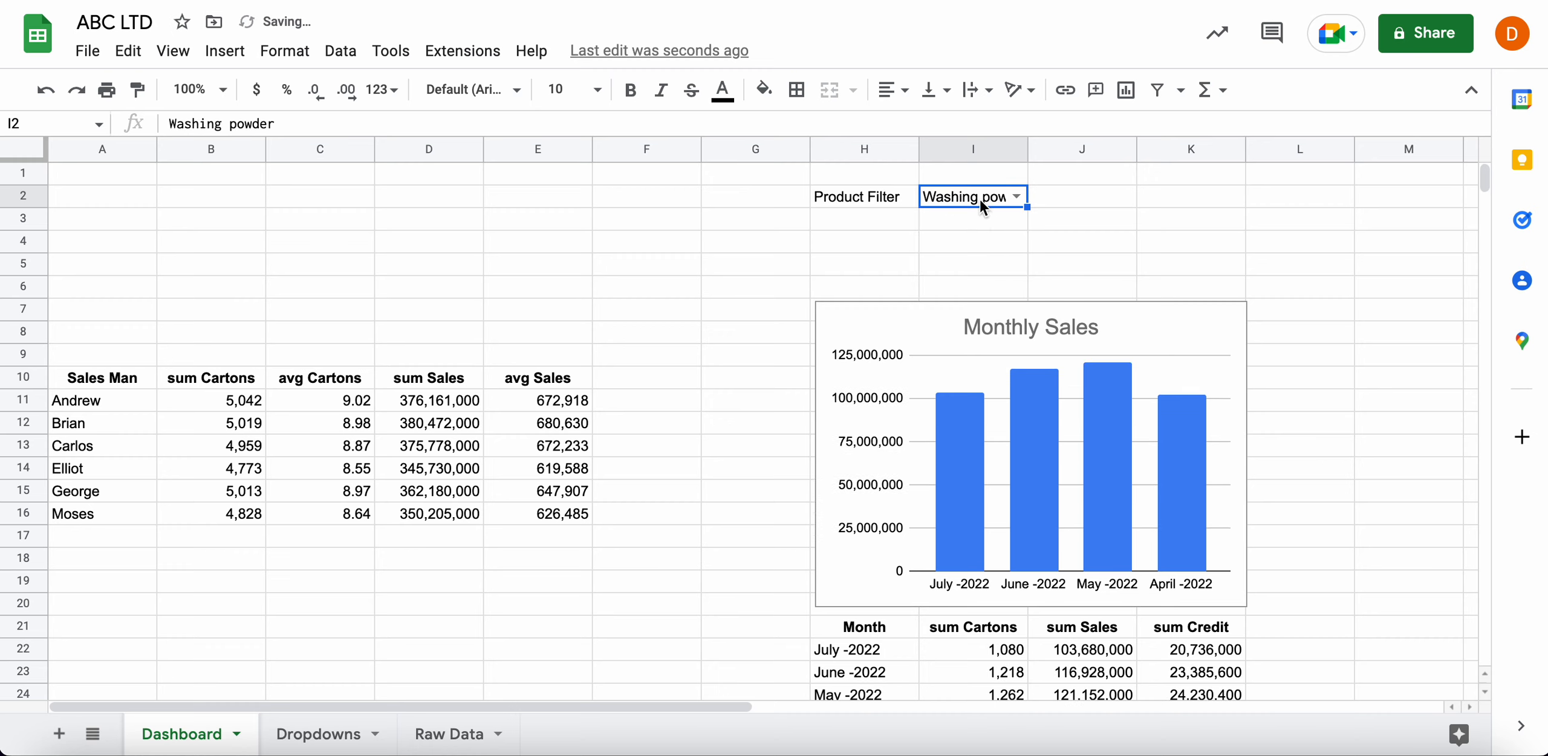
key("Delete")
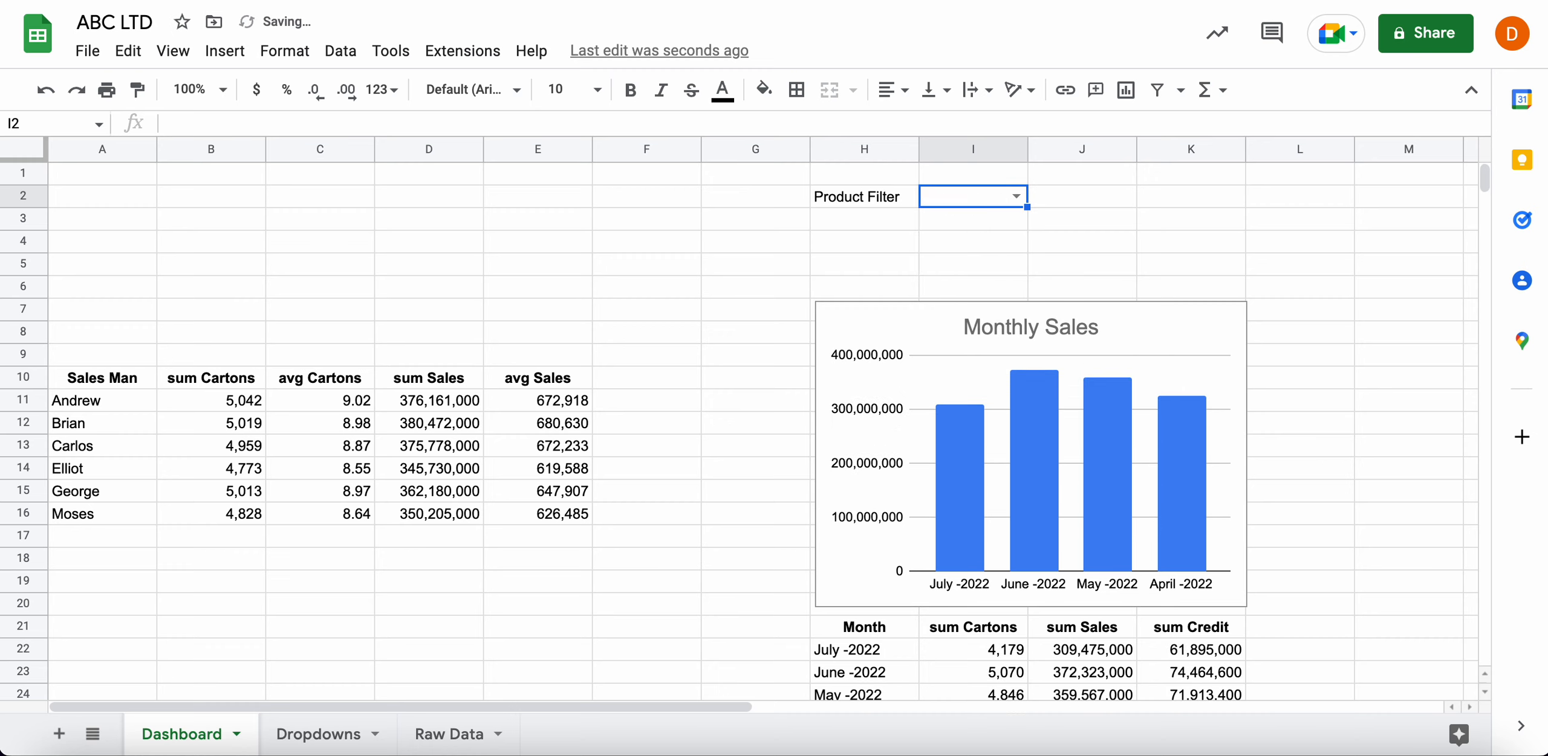
Look over the Dashboard's salesman summary, Monthly Sales chart and monthly summary table
left_click(723, 370)
left_click(539, 469)
left_click(259, 534)
left_click(526, 557)
scroll(526, 557, "down", 3)
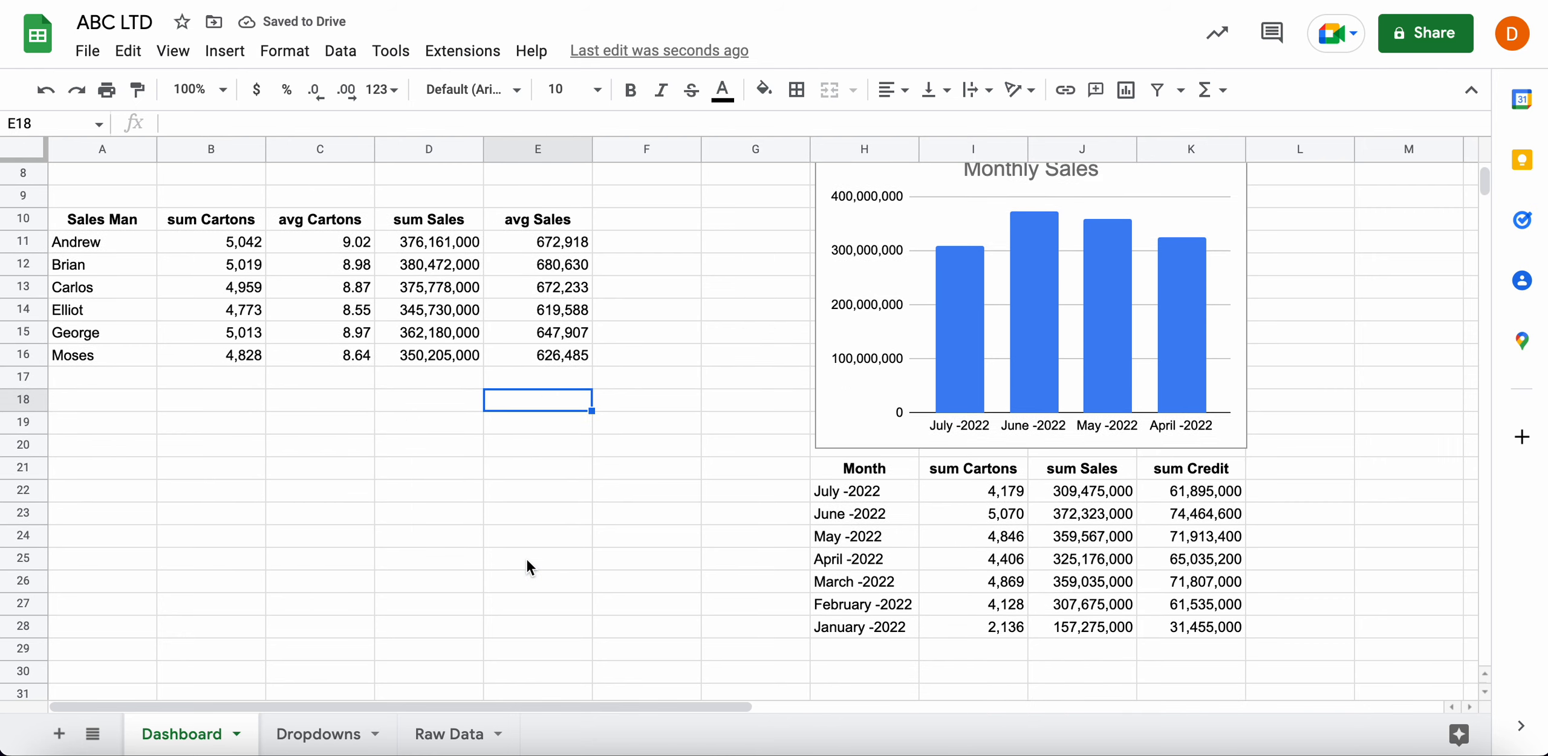
scroll(526, 558, "up", 3)
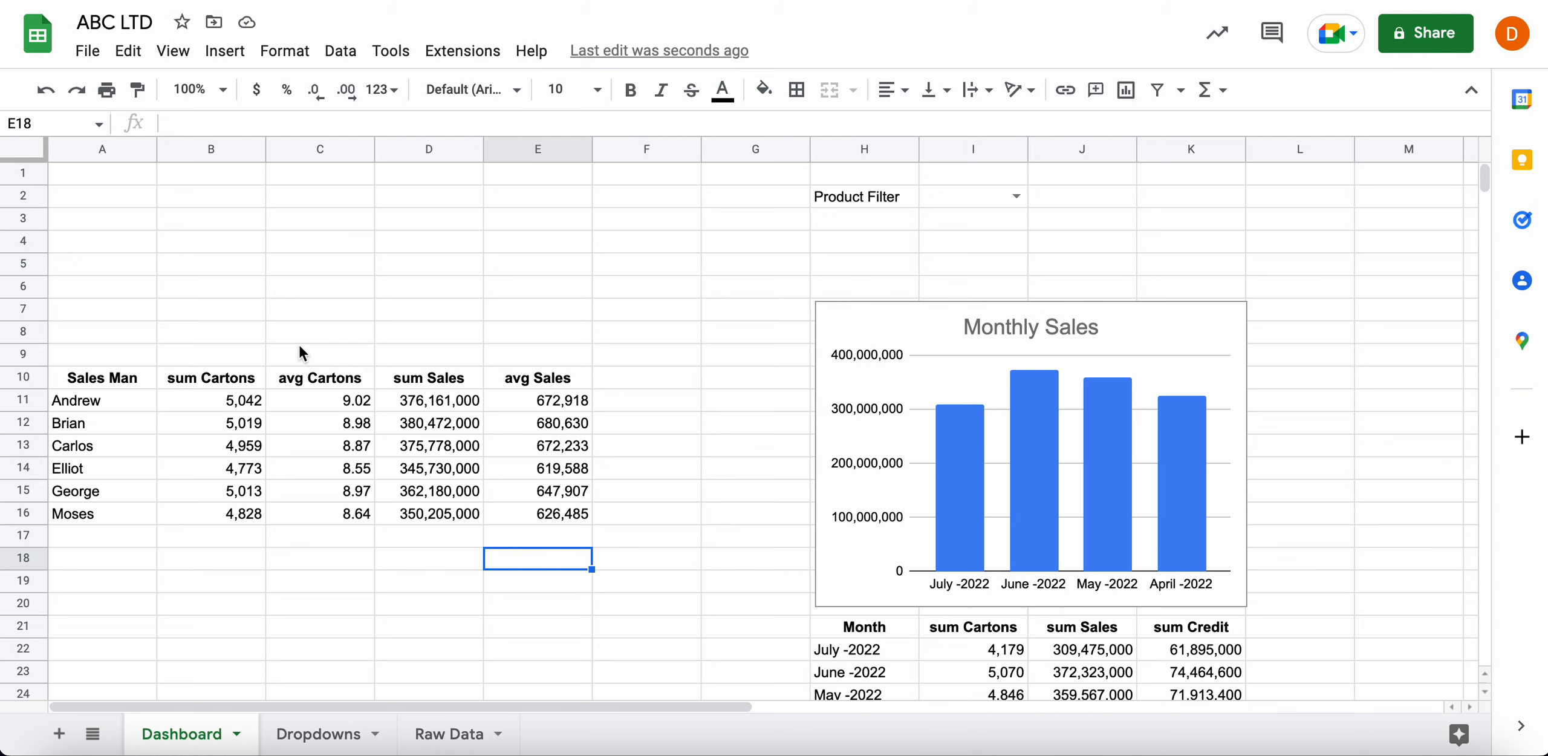
scroll(675, 542, "down", 3)
scroll(675, 541, "right", 3)
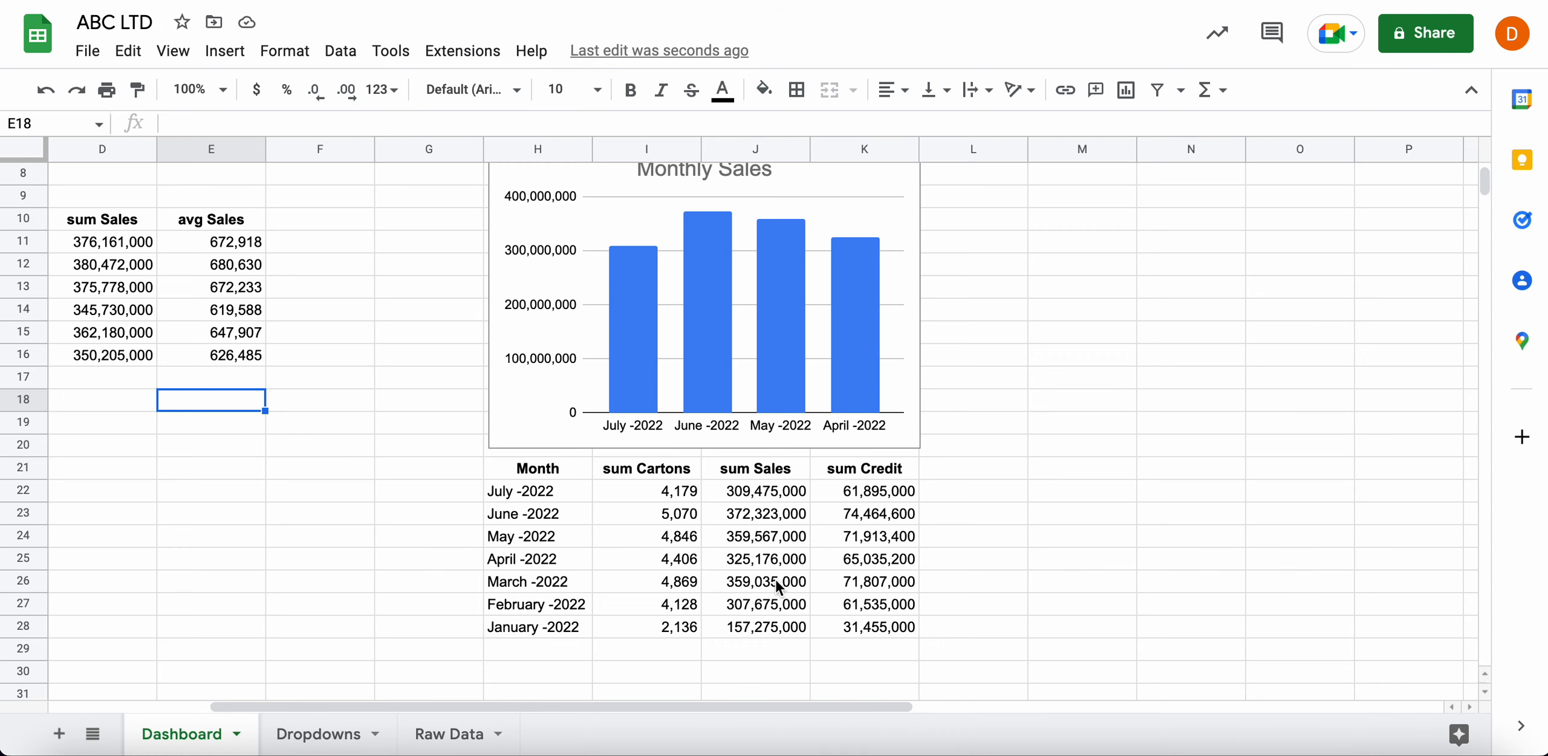
scroll(776, 578, "left", 3)
scroll(775, 579, "up", 2)
scroll(775, 578, "down", 1)
scroll(775, 578, "right", 3)
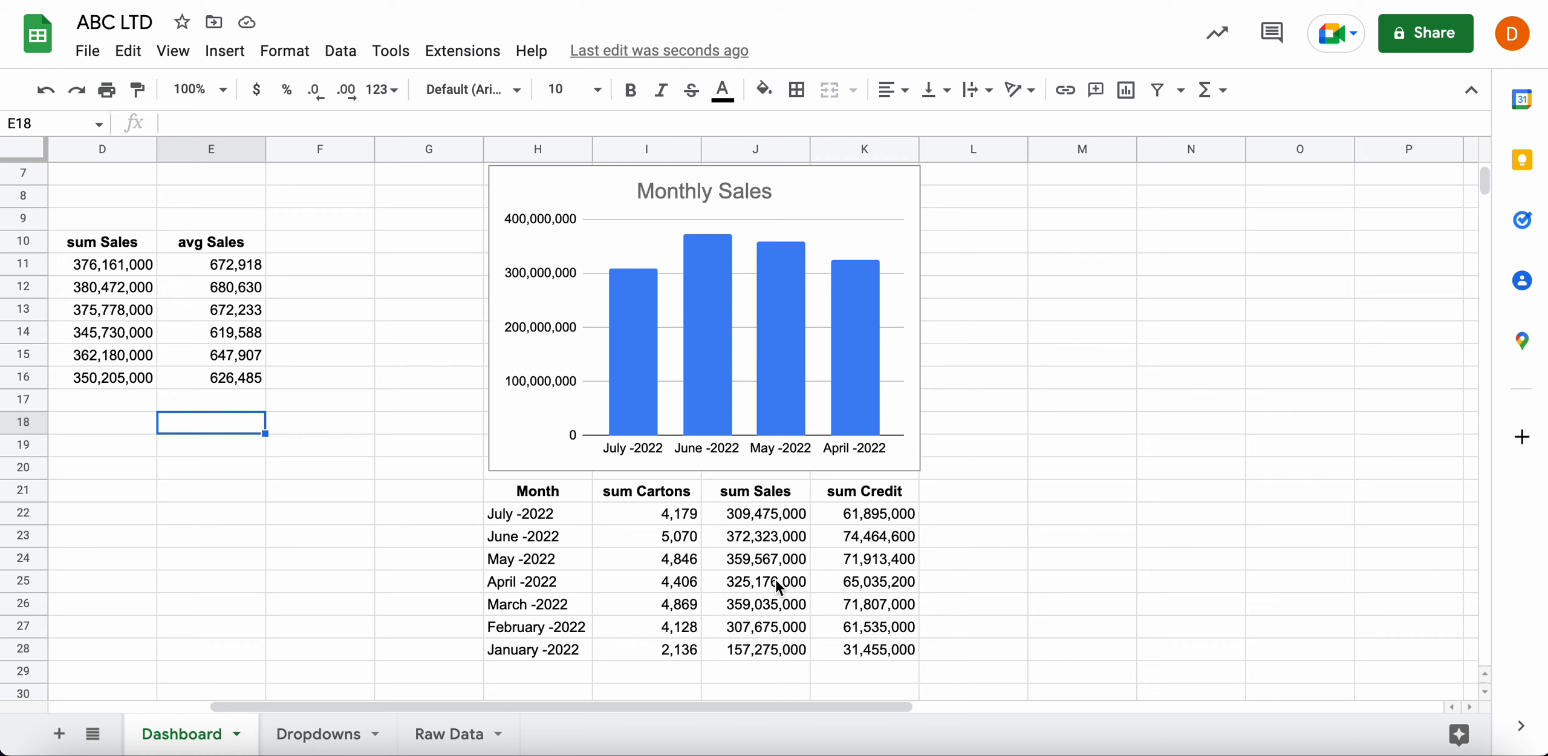
scroll(288, 431, "left", 3)
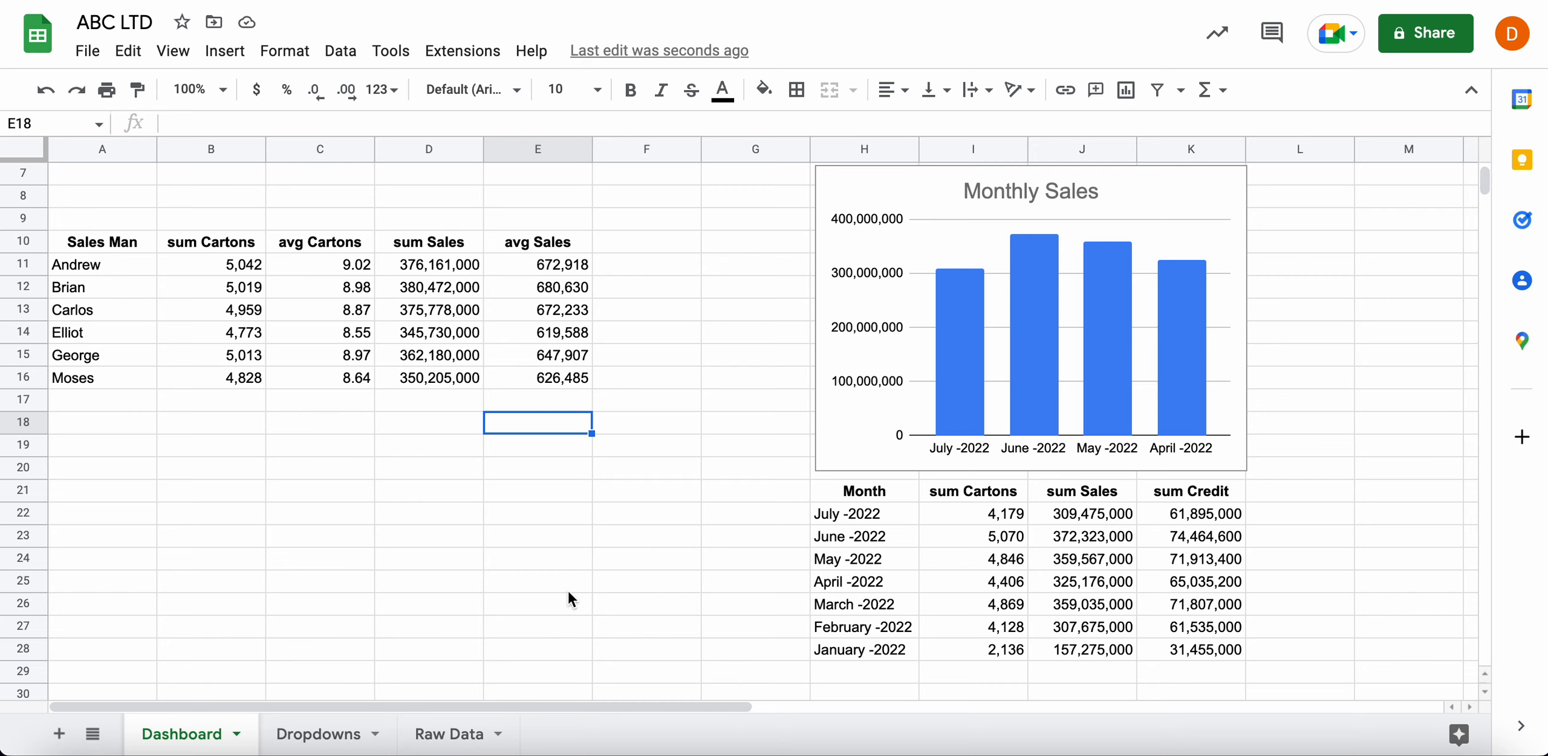
Insert a column chart from the month and sum Credit data in H21:H25 and K21:K25
scroll(1168, 546, "right", 6)
scroll(1168, 547, "left", 5)
scroll(1168, 547, "down", 2)
scroll(1168, 547, "left", 1)
scroll(1169, 546, "down", 1)
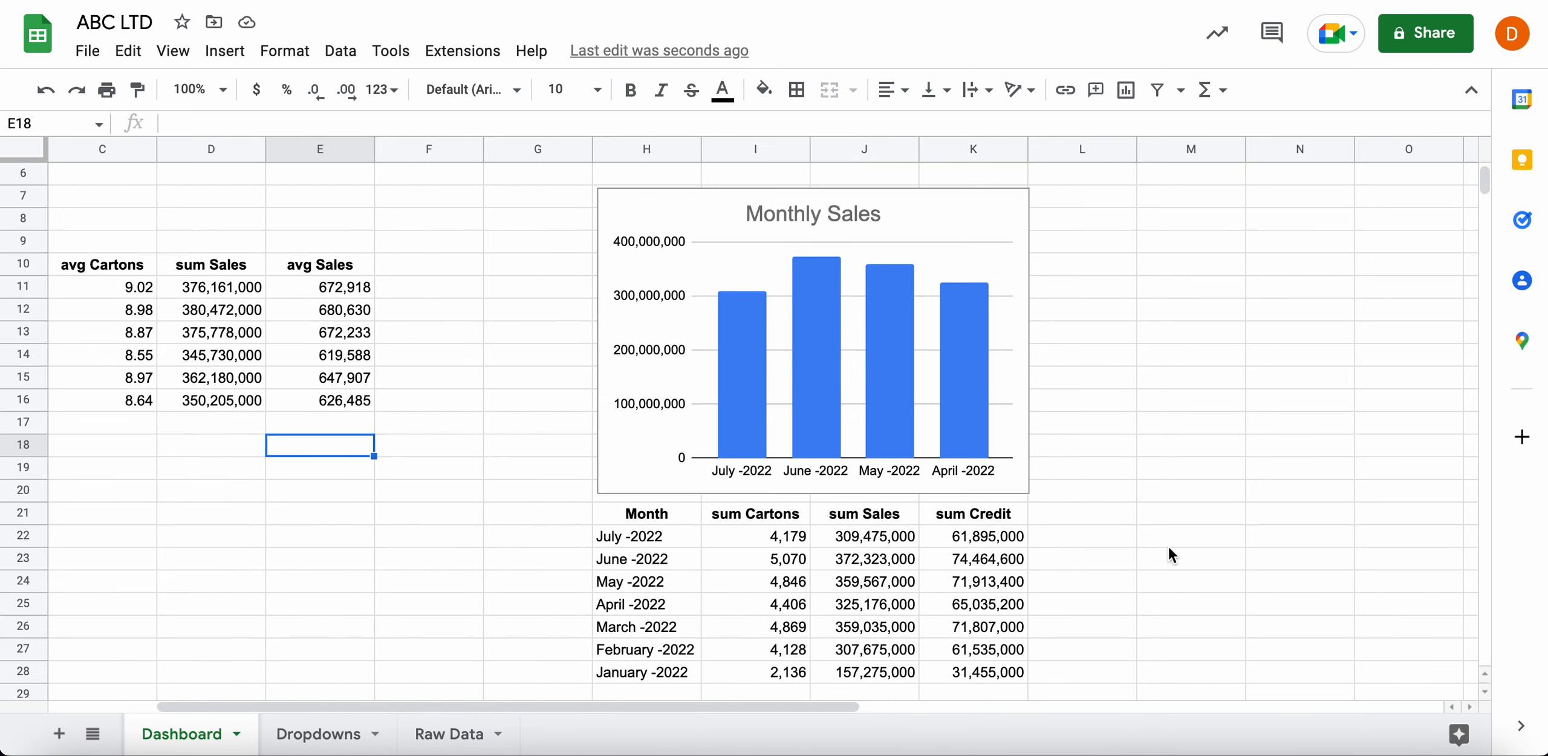
left_click_drag(648, 497, 647, 581)
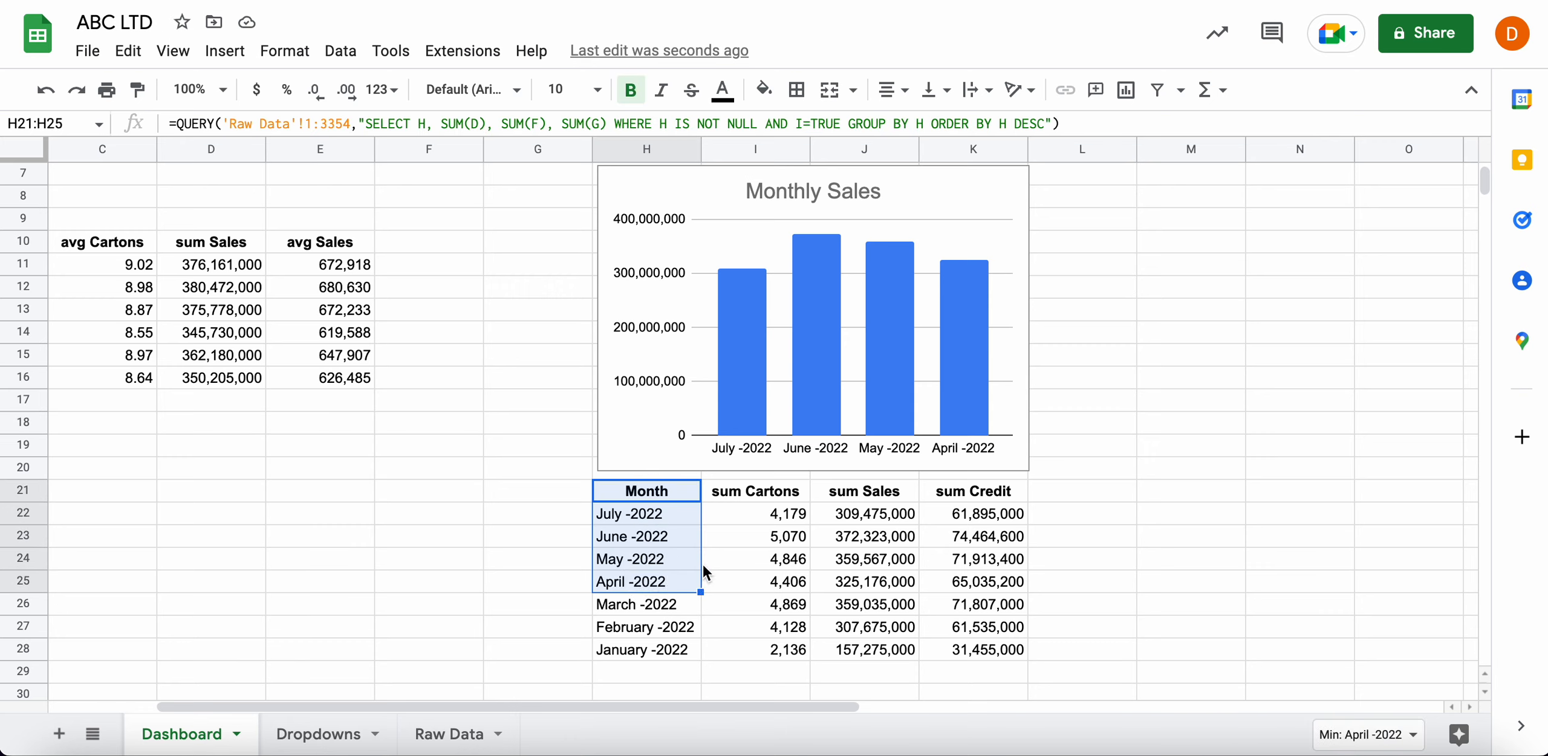
left_click_drag(991, 496, 999, 596, "ctrl")
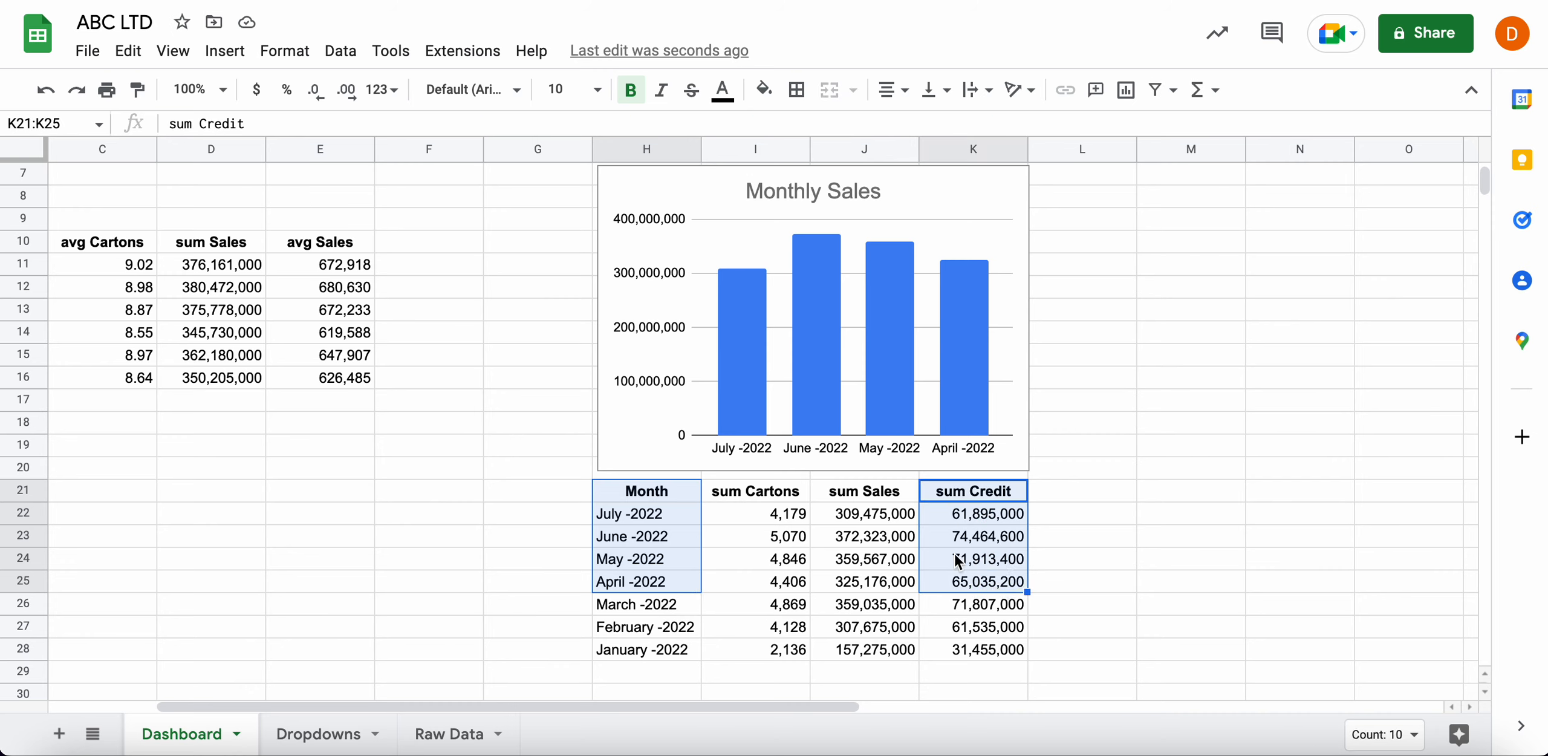
left_click(247, 53)
left_click(259, 242)
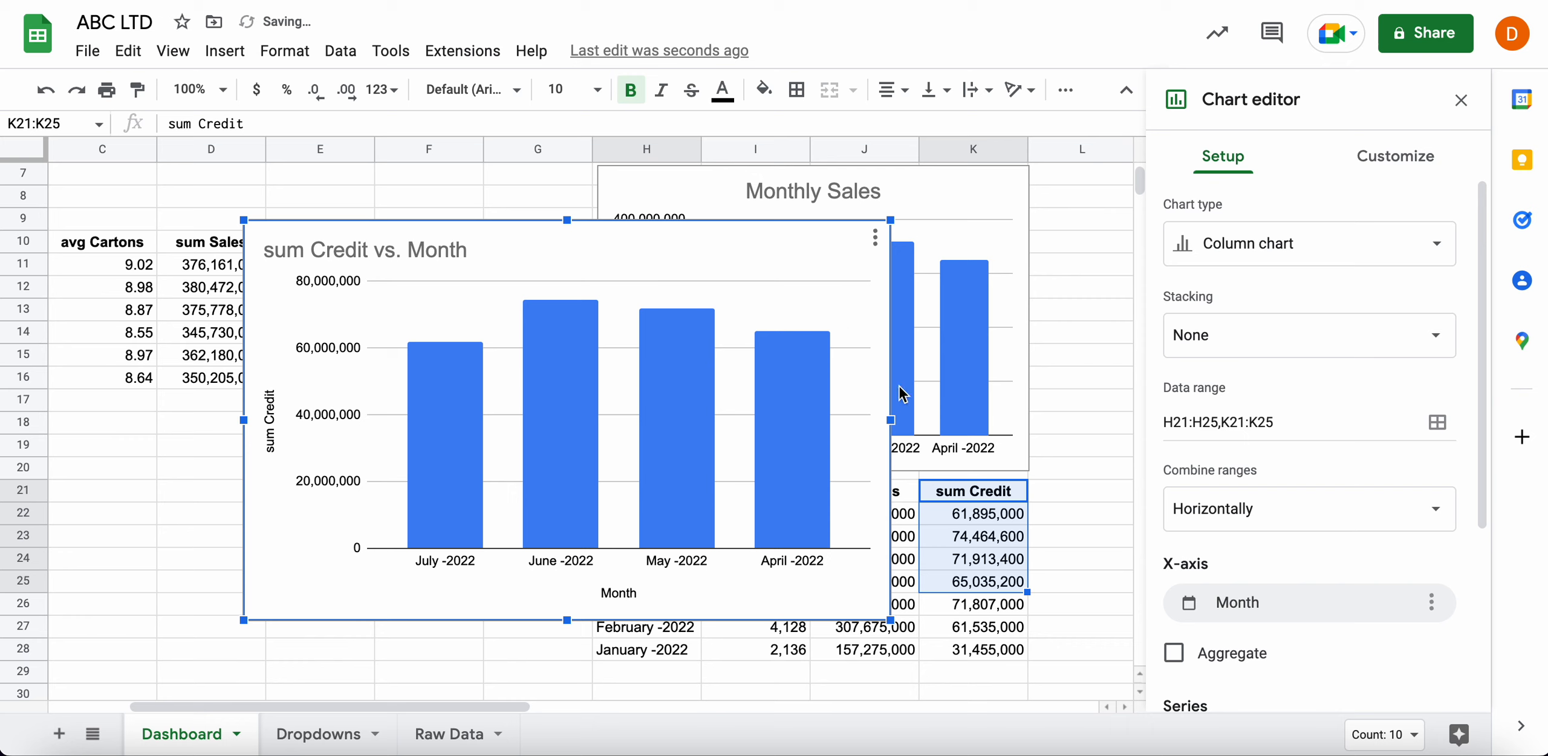
Make the new sum Credit vs. Month chart narrower and shorter
left_click_drag(891, 419, 749, 420)
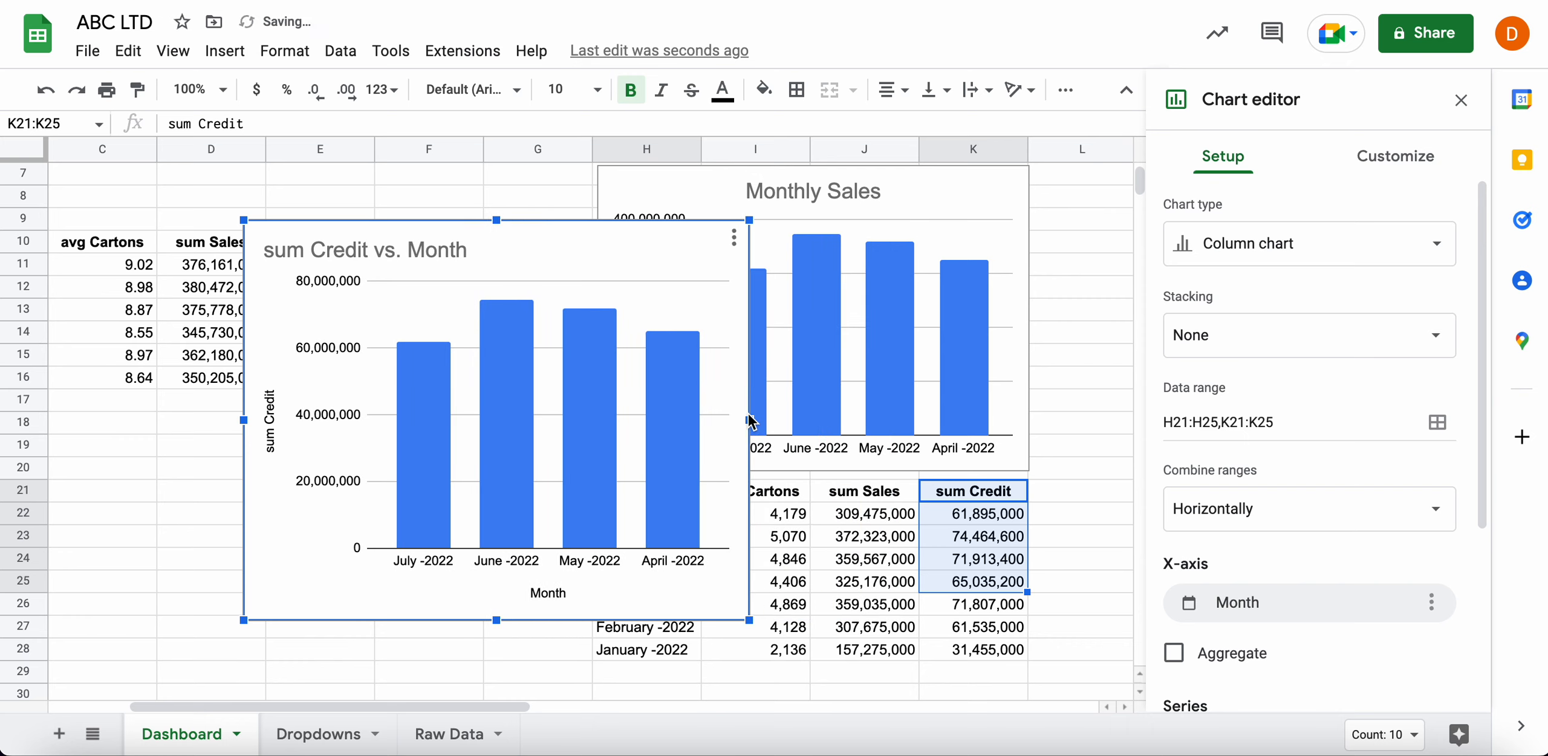
left_click_drag(496, 620, 499, 568)
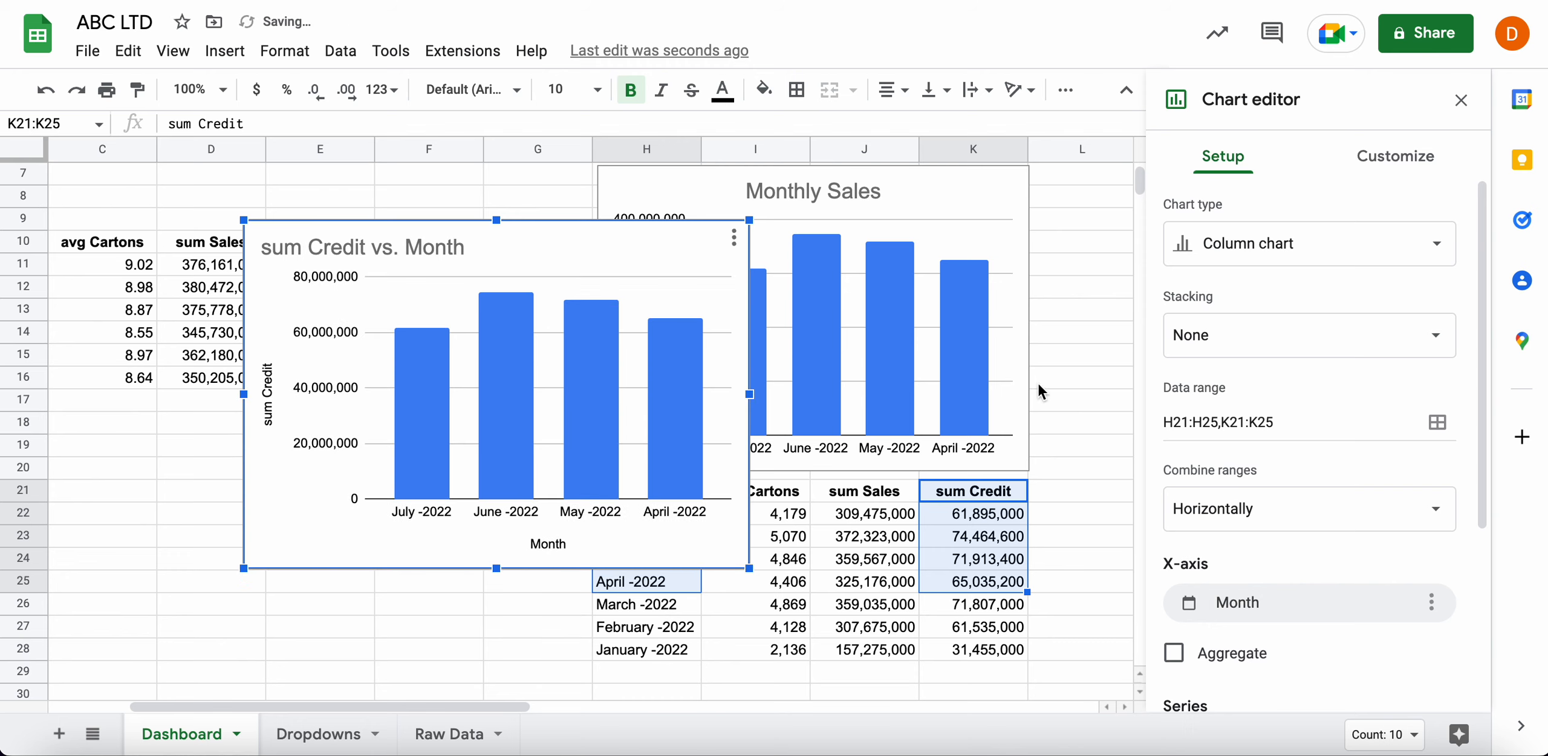
left_click(1094, 387)
left_click(1081, 541)
left_click(838, 521)
Retitle the new chart "Monthly Credit Sales" and centre its title
left_click(532, 257)
double_click(448, 244)
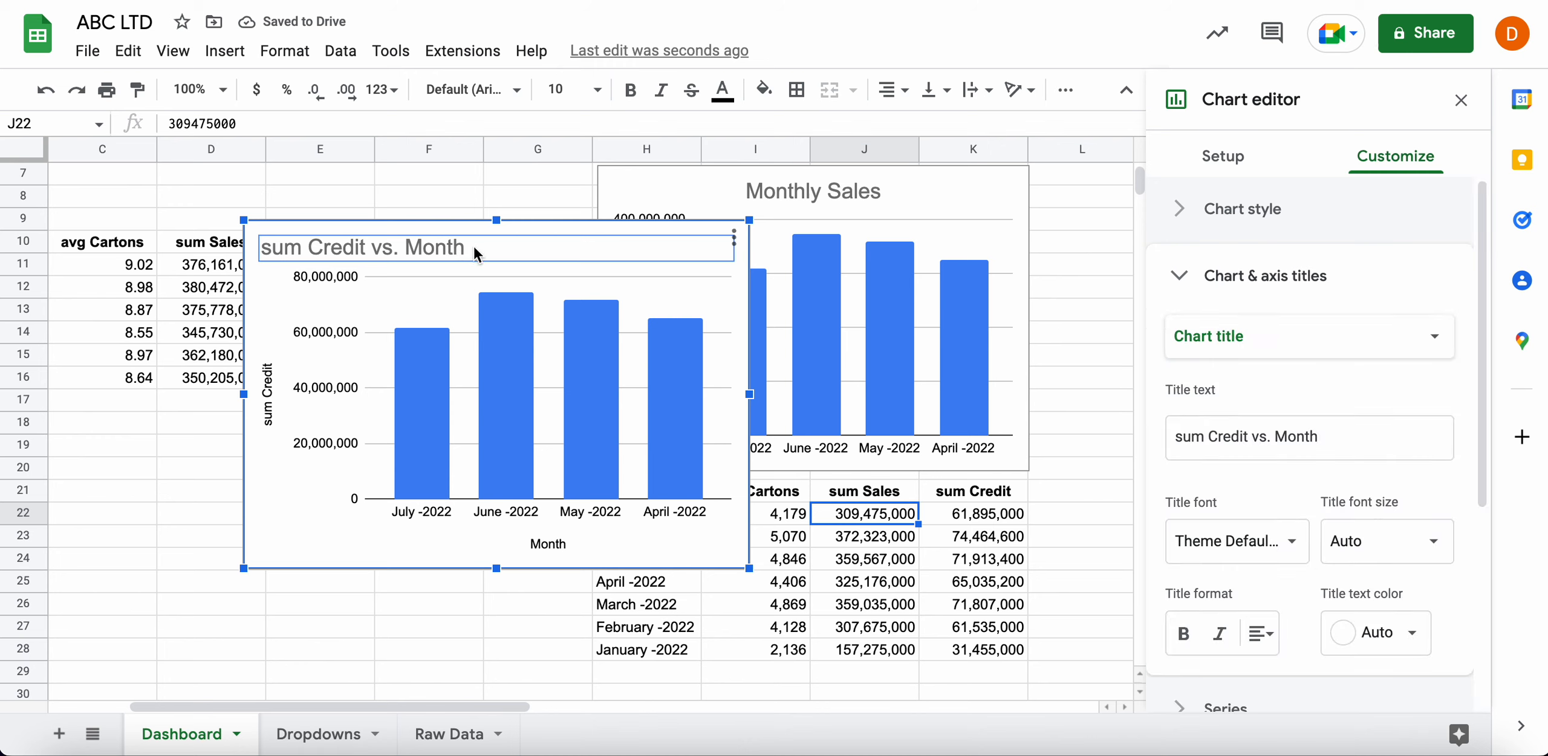
left_click(510, 244)
type("M")
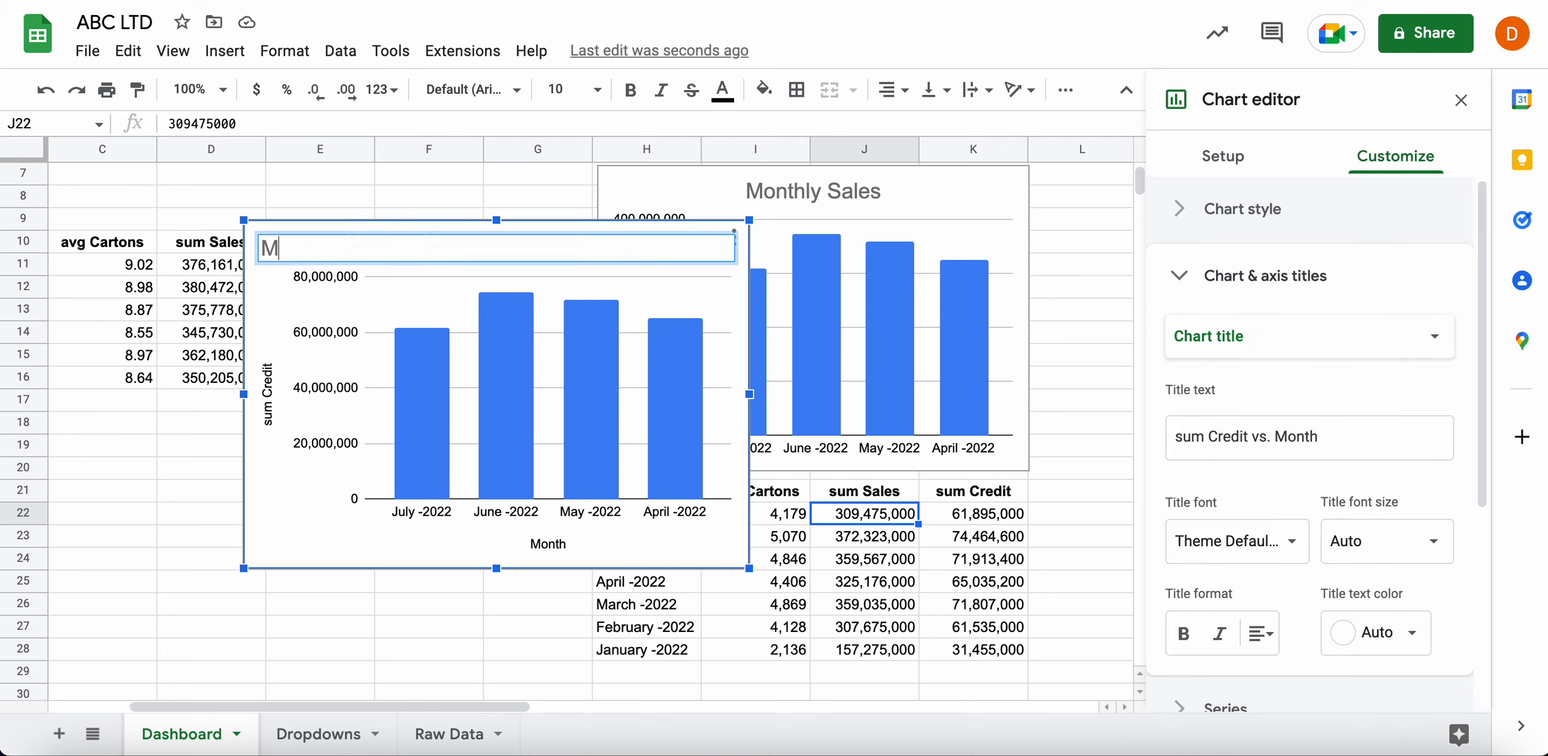
type("onthly Credit Sales")
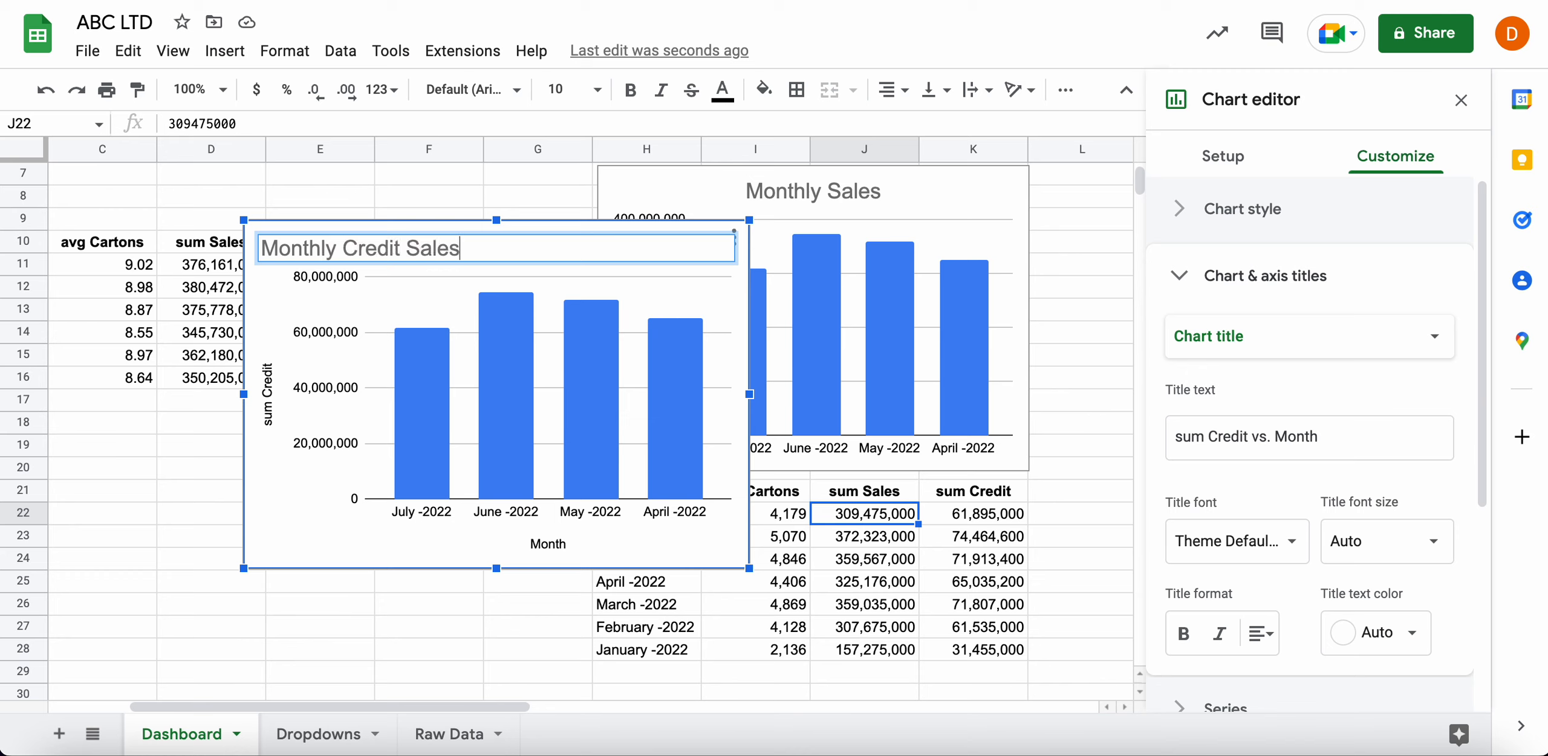
key("Return")
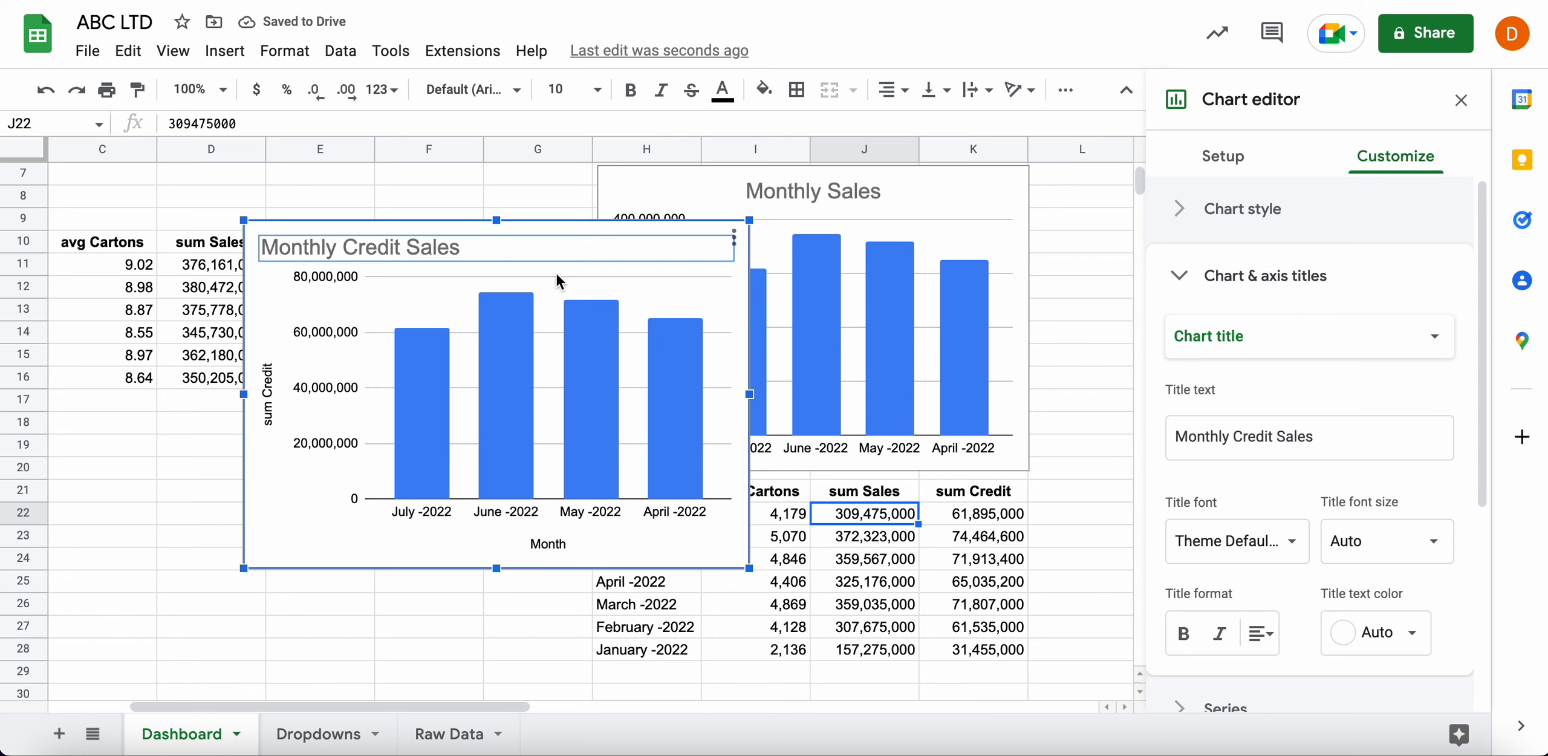
left_click(1261, 633)
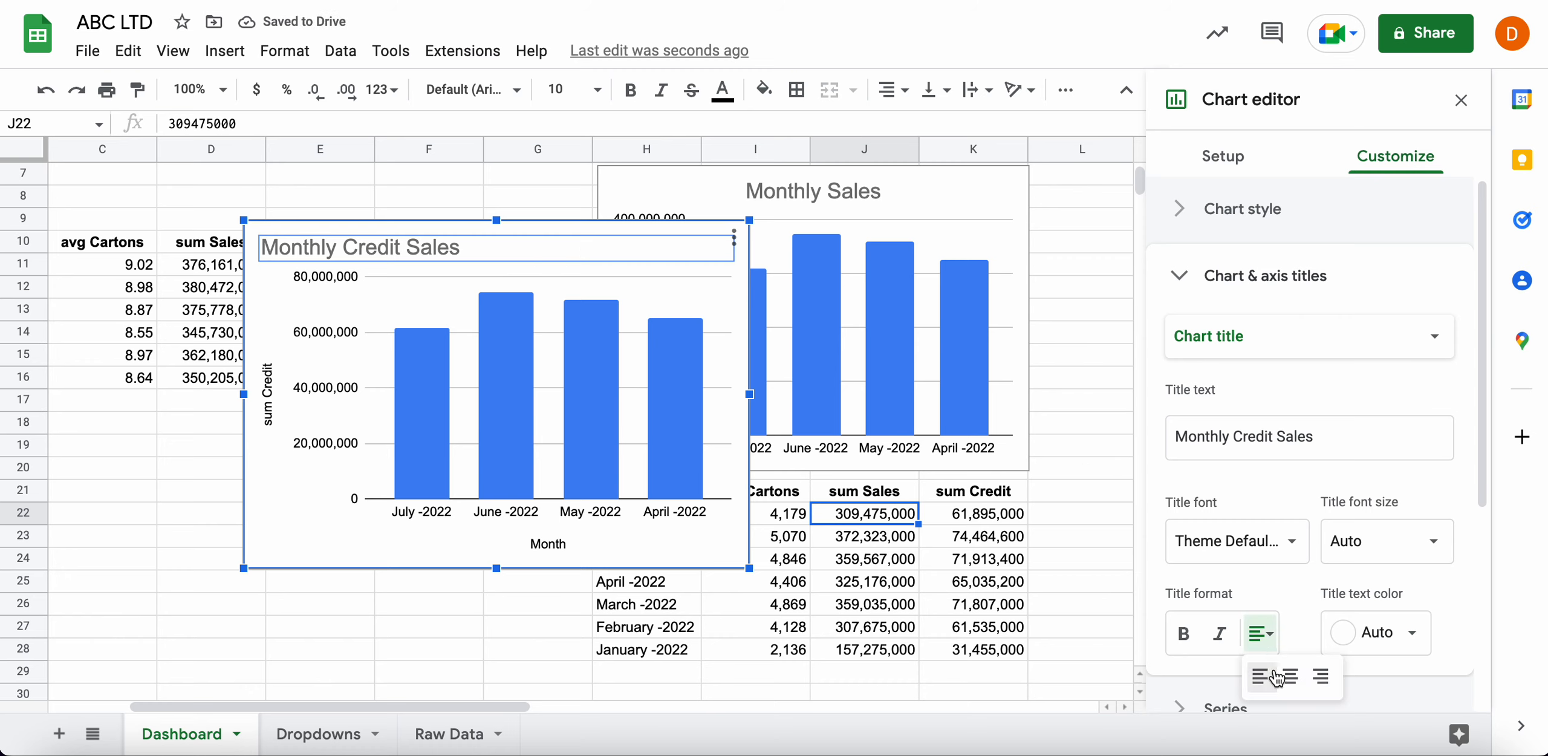
left_click(1292, 689)
left_click(1058, 445)
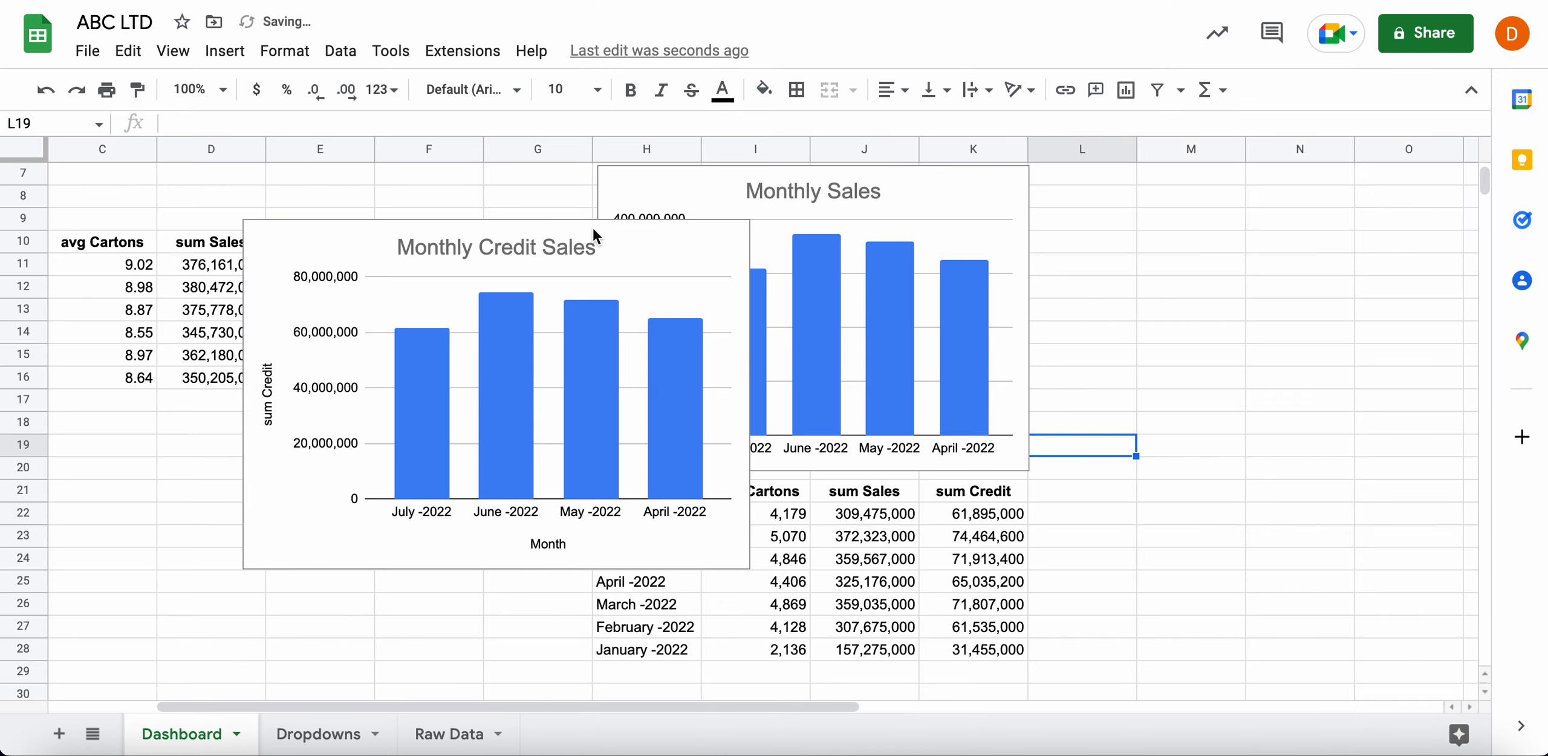
Remove the vertical and horizontal axis titles from the Monthly Credit Sales chart
double_click(271, 410)
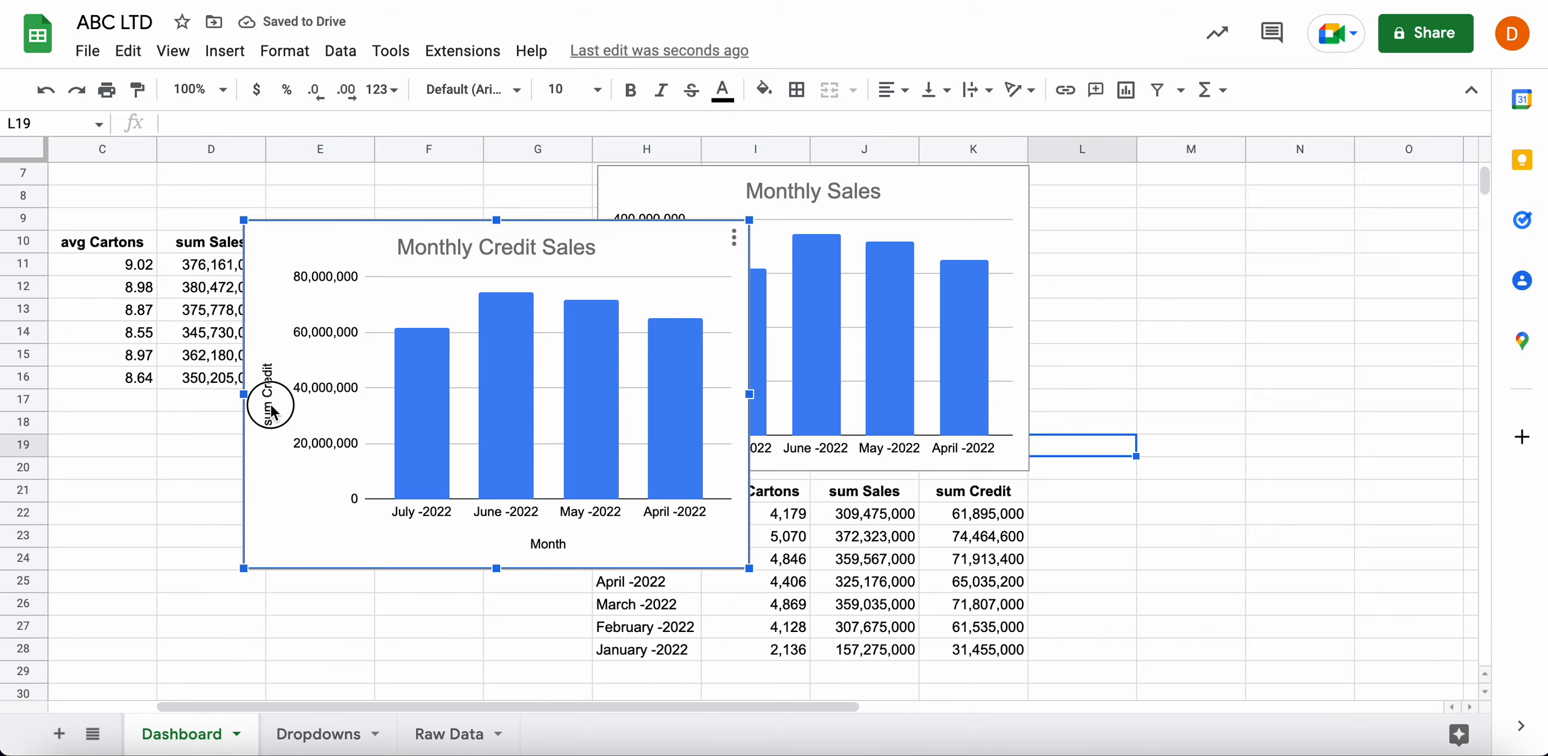
key("Delete")
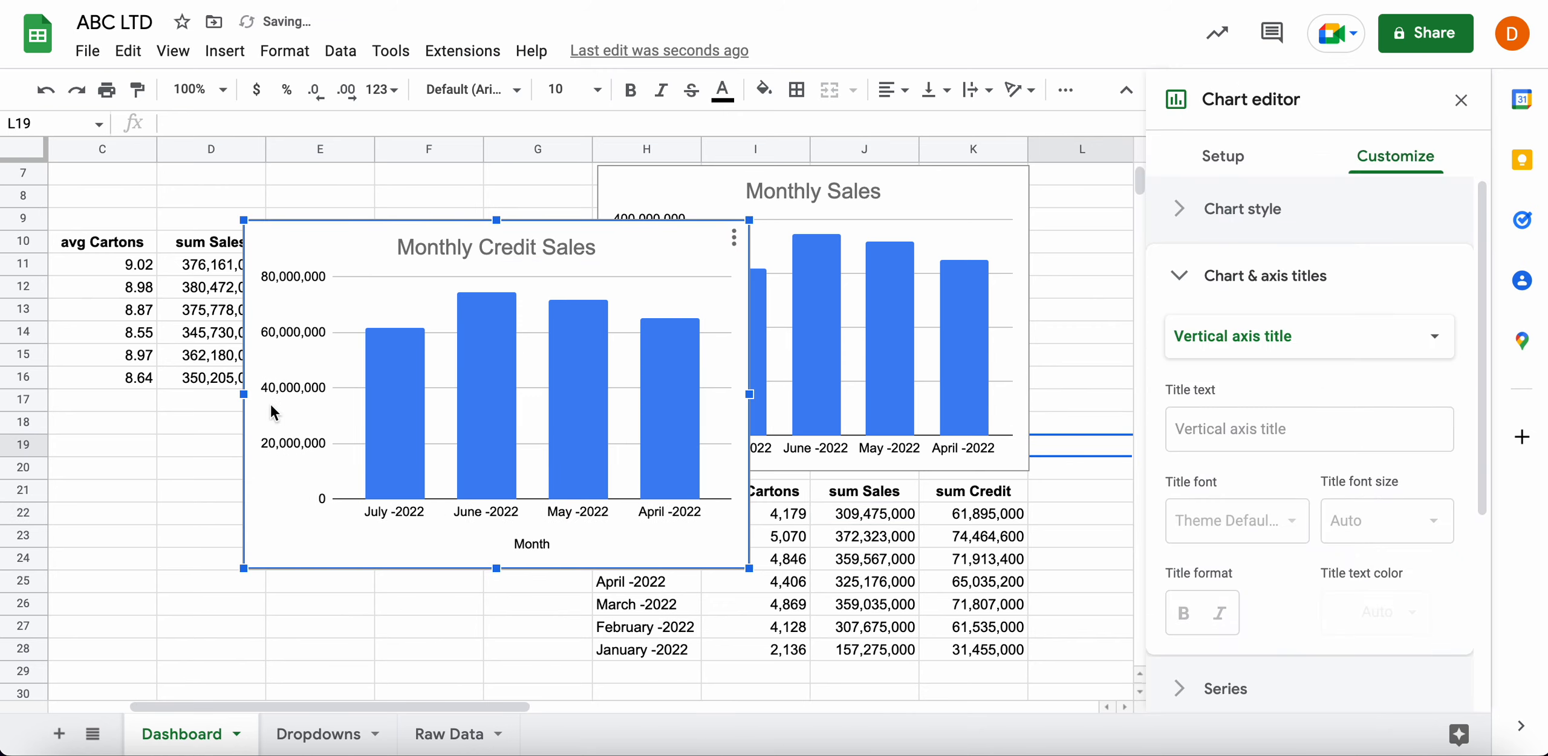
left_click(536, 552)
key("Delete")
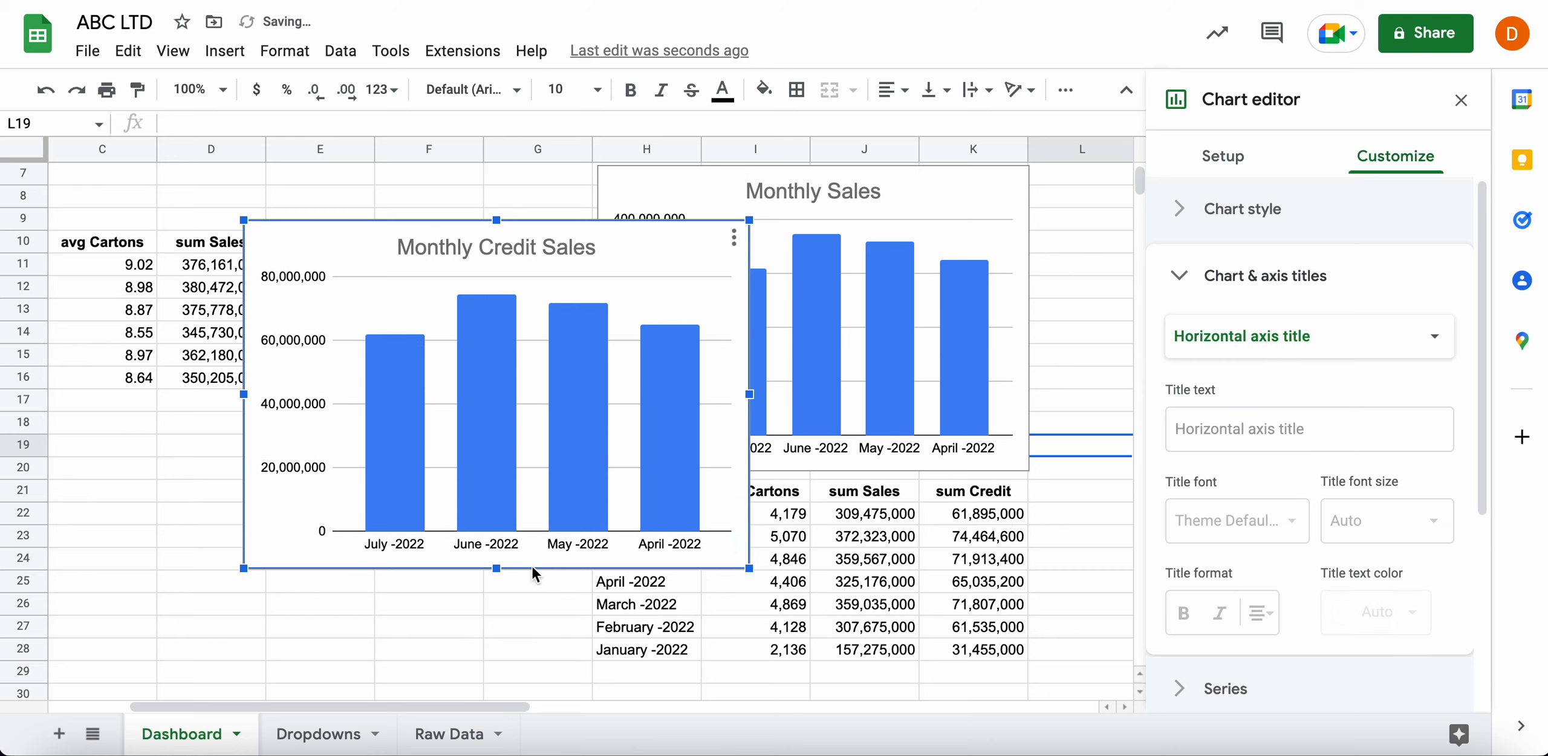
left_click(715, 256)
left_click(1096, 273)
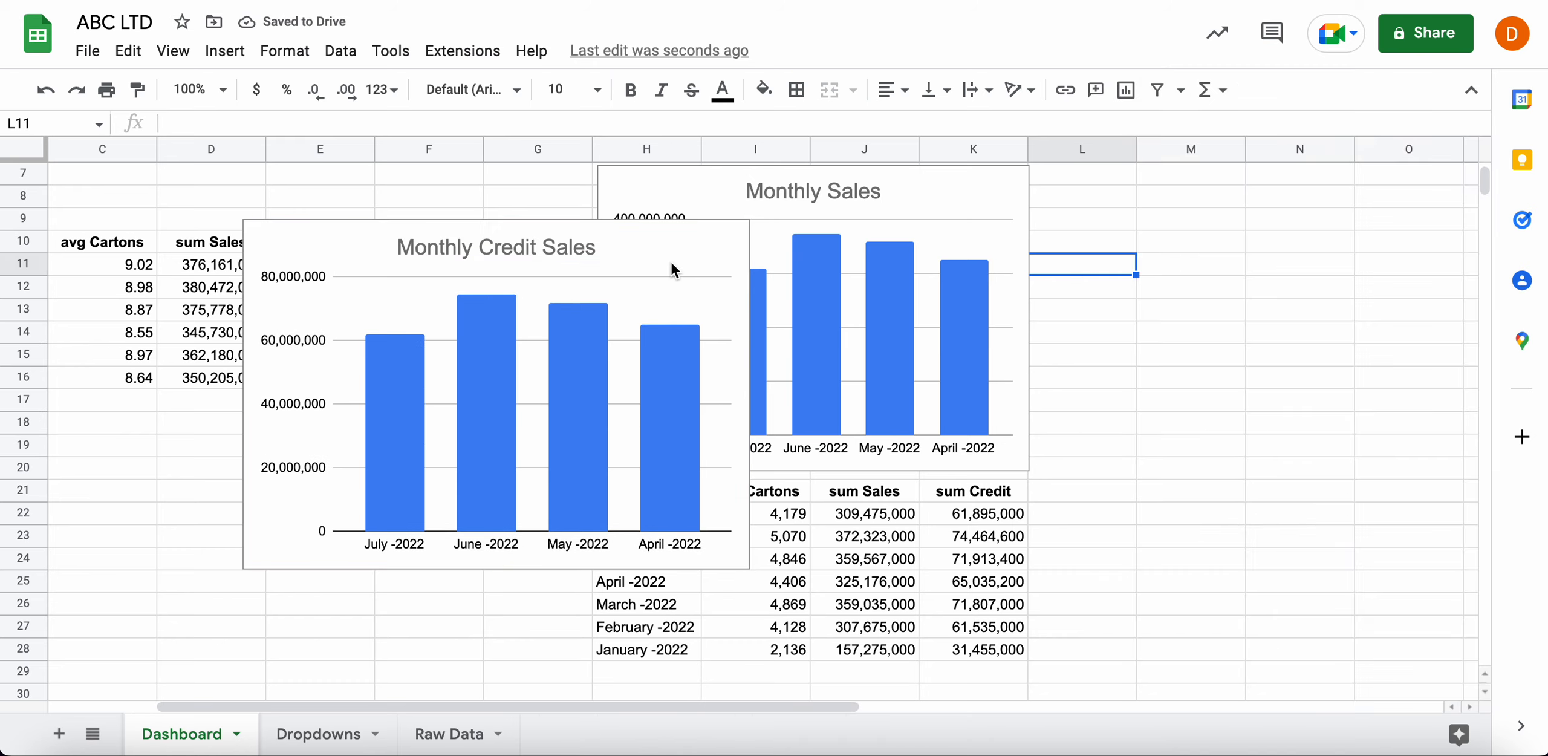
Move the Monthly Credit Sales chart beside the Monthly Sales chart, starting in column L at row 7
scroll(853, 518, "left", 3)
scroll(852, 517, "right", 3)
left_click_drag(641, 247, 1444, 197)
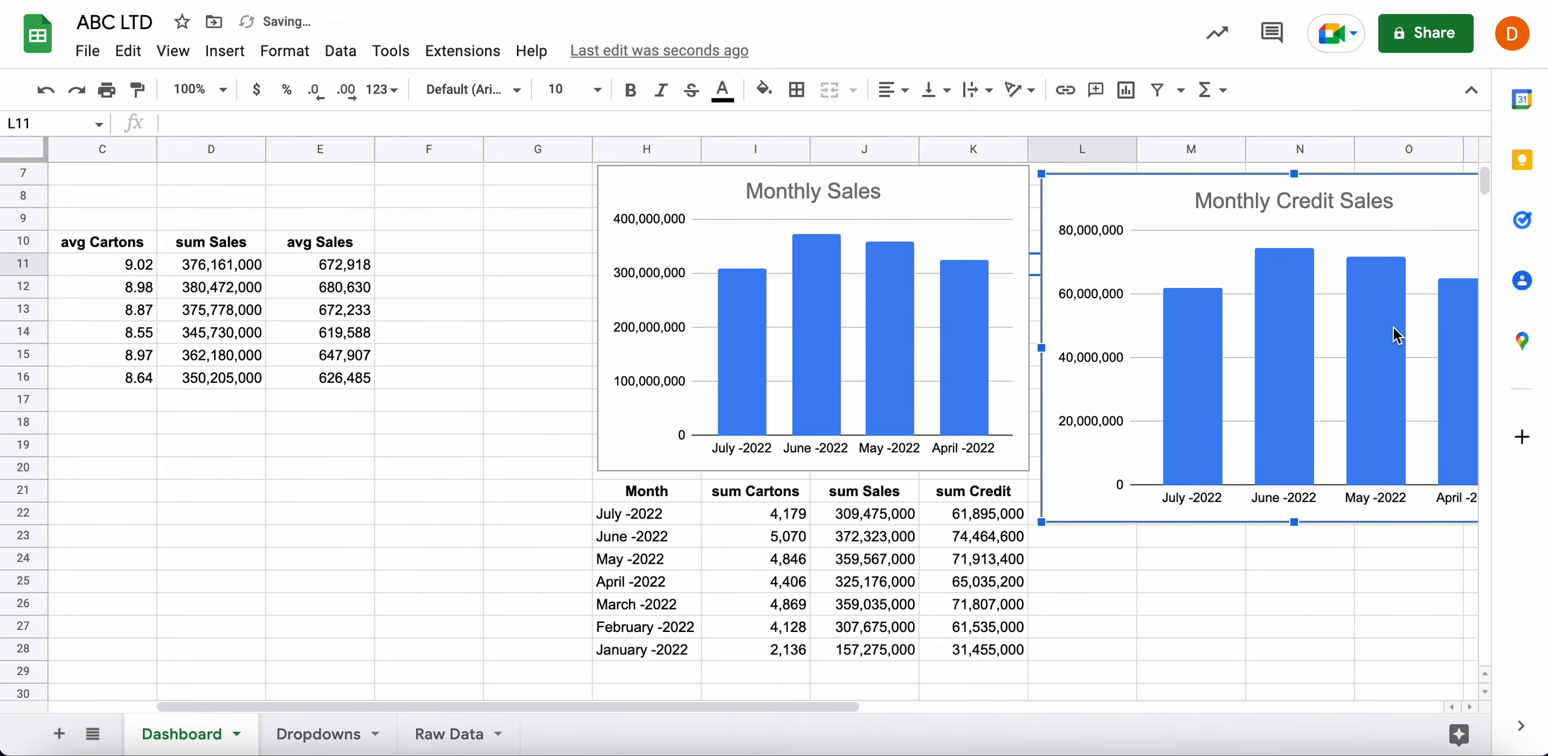
left_click(1290, 586)
Move the salesman summary table in A10:E16 down so that it starts in A26
left_click(331, 493)
scroll(329, 494, "left", 2)
scroll(329, 493, "up", 3)
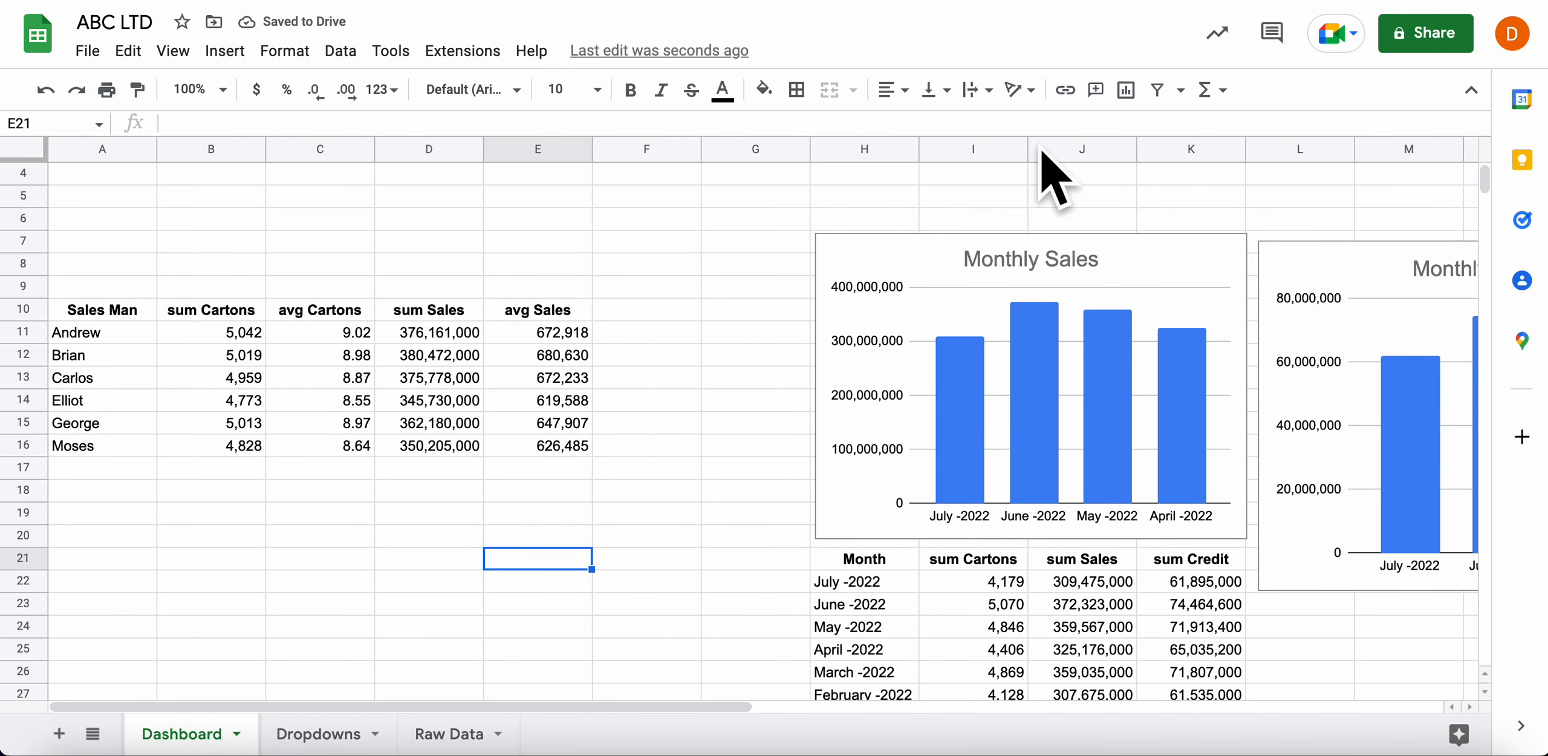
left_click_drag(76, 308, 567, 458)
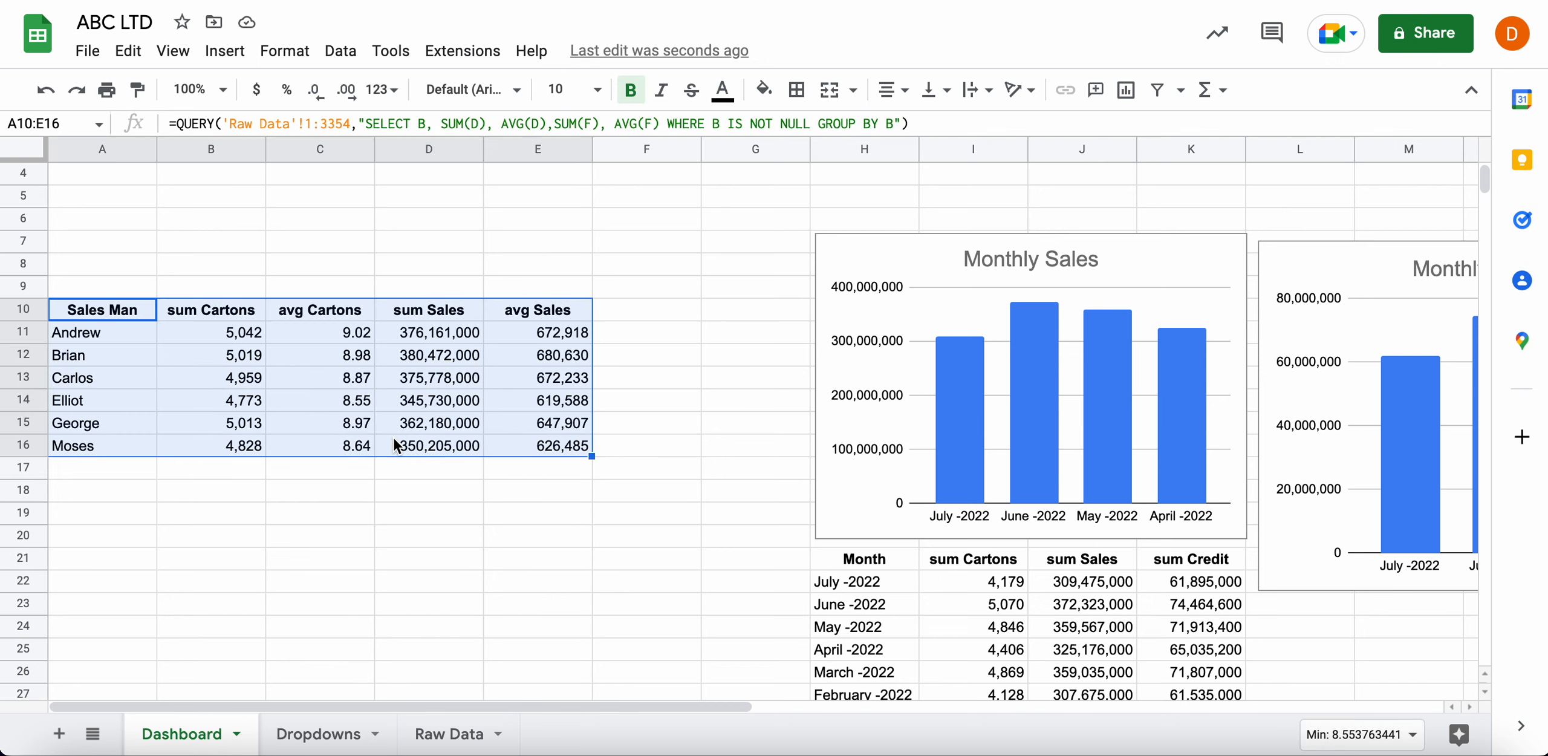
left_click_drag(301, 459, 320, 686)
left_click(596, 487)
scroll(596, 487, "up", 3)
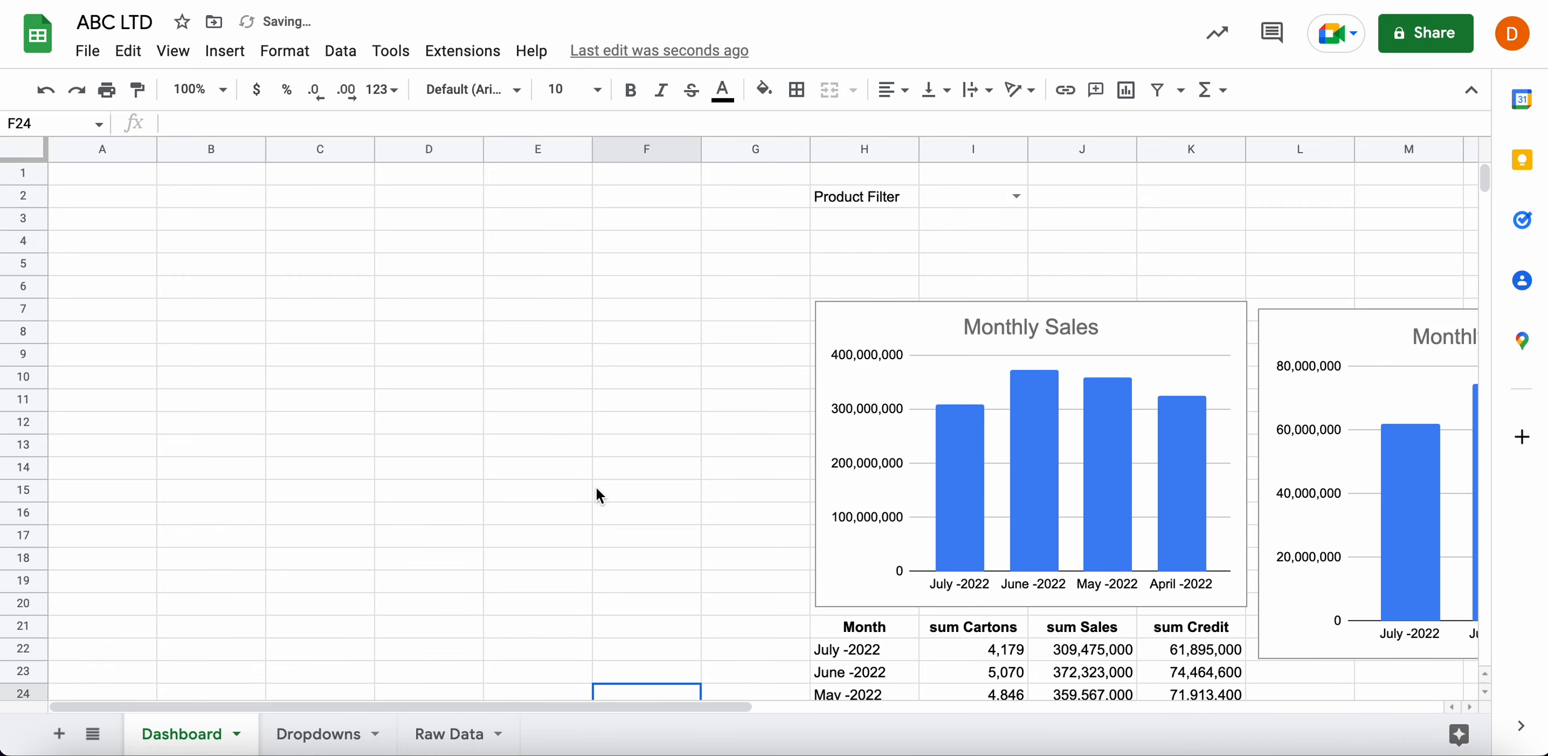
Move the monthly summary table in H21:K28 to A16:D23, above the salesman summary
left_click_drag(865, 632, 1206, 410)
scroll(1175, 589, "up", 5)
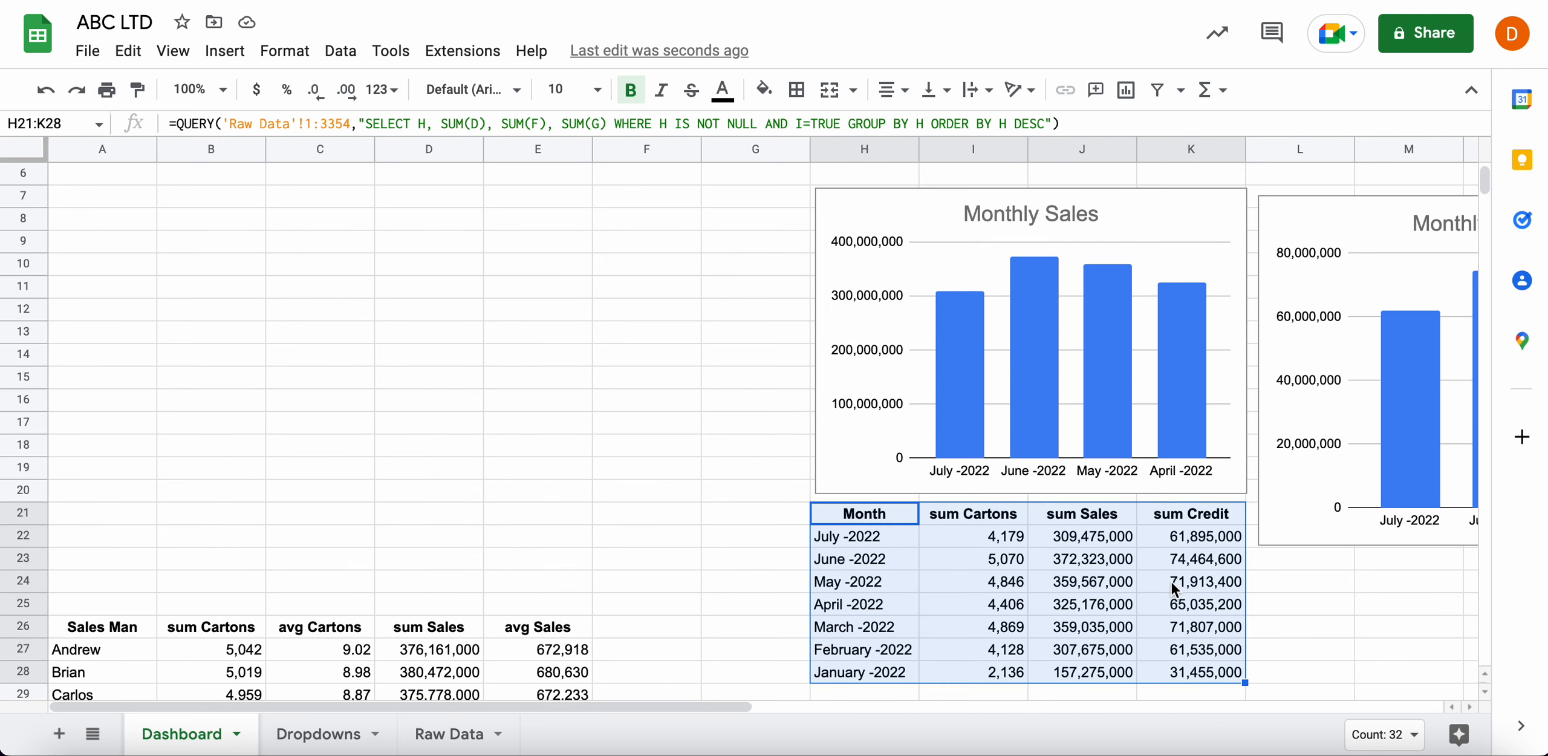
left_click_drag(848, 517, 139, 404)
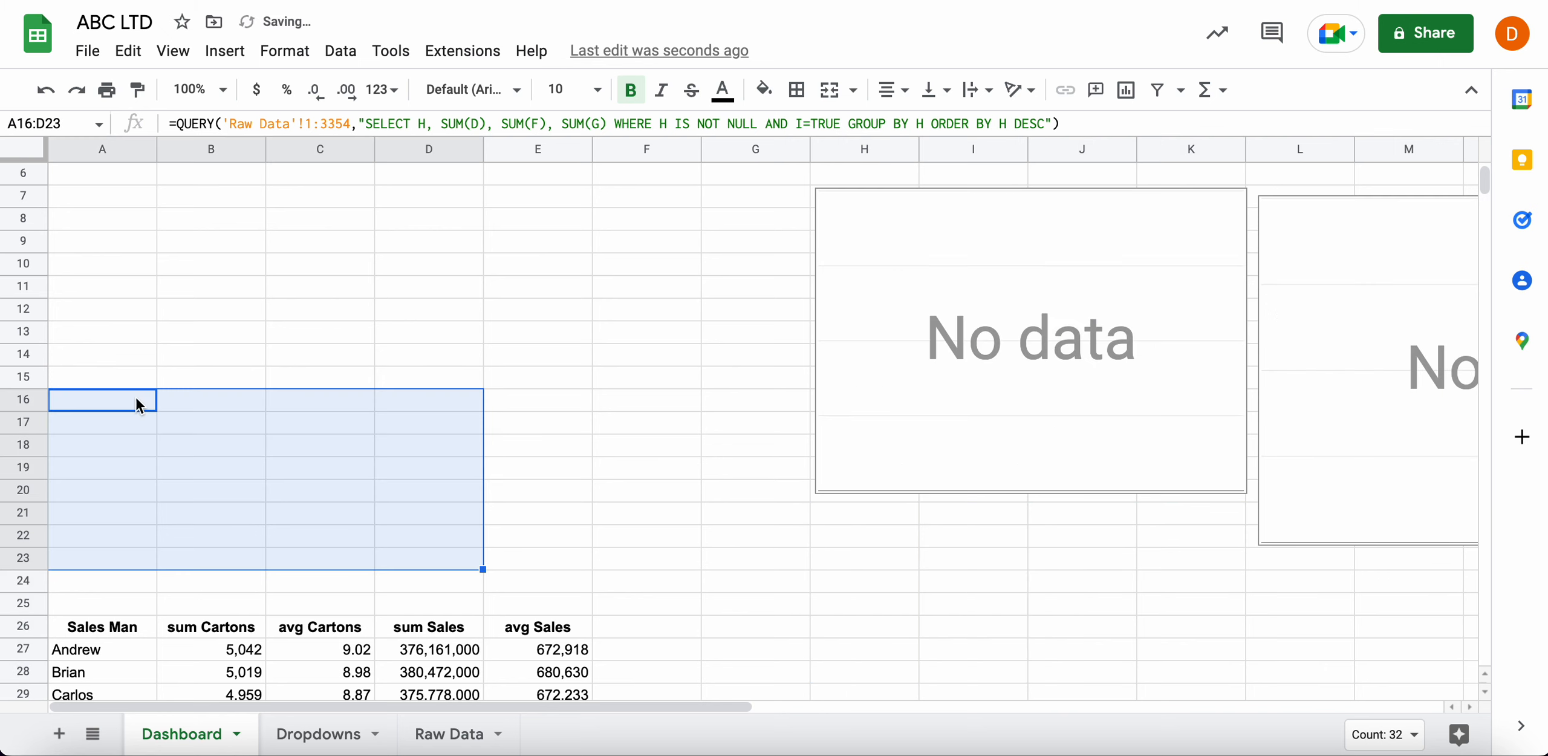
Move the Monthly Sales chart directly above the monthly summary table, over columns A to D from row 2
scroll(588, 334, "up", 2)
left_click_drag(831, 311, 54, 200)
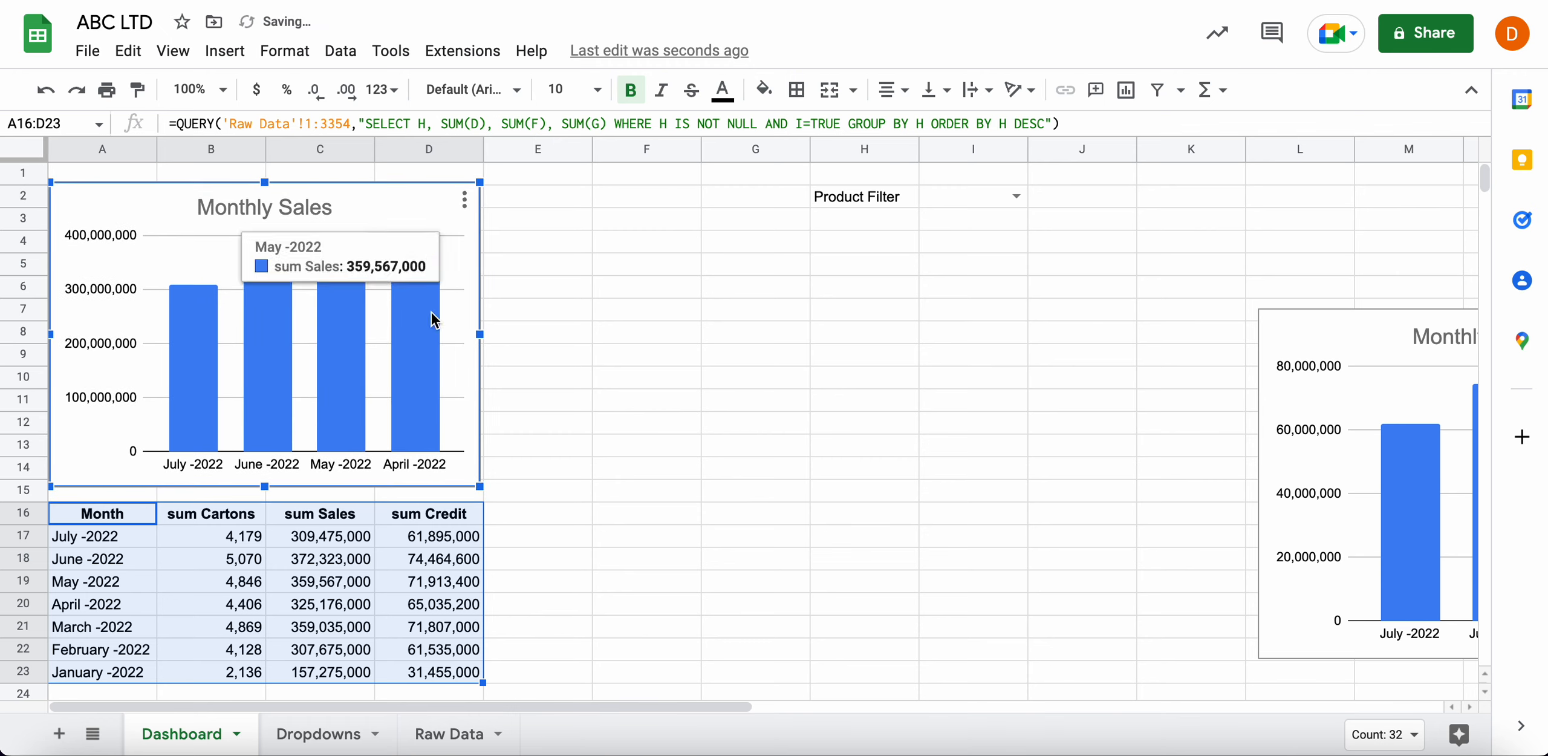
left_click(492, 337)
Place the Monthly Credit Sales chart beside Monthly Sales, aligned to its upper edge, and shrink it to the same size
left_click_drag(1351, 339, 597, 217)
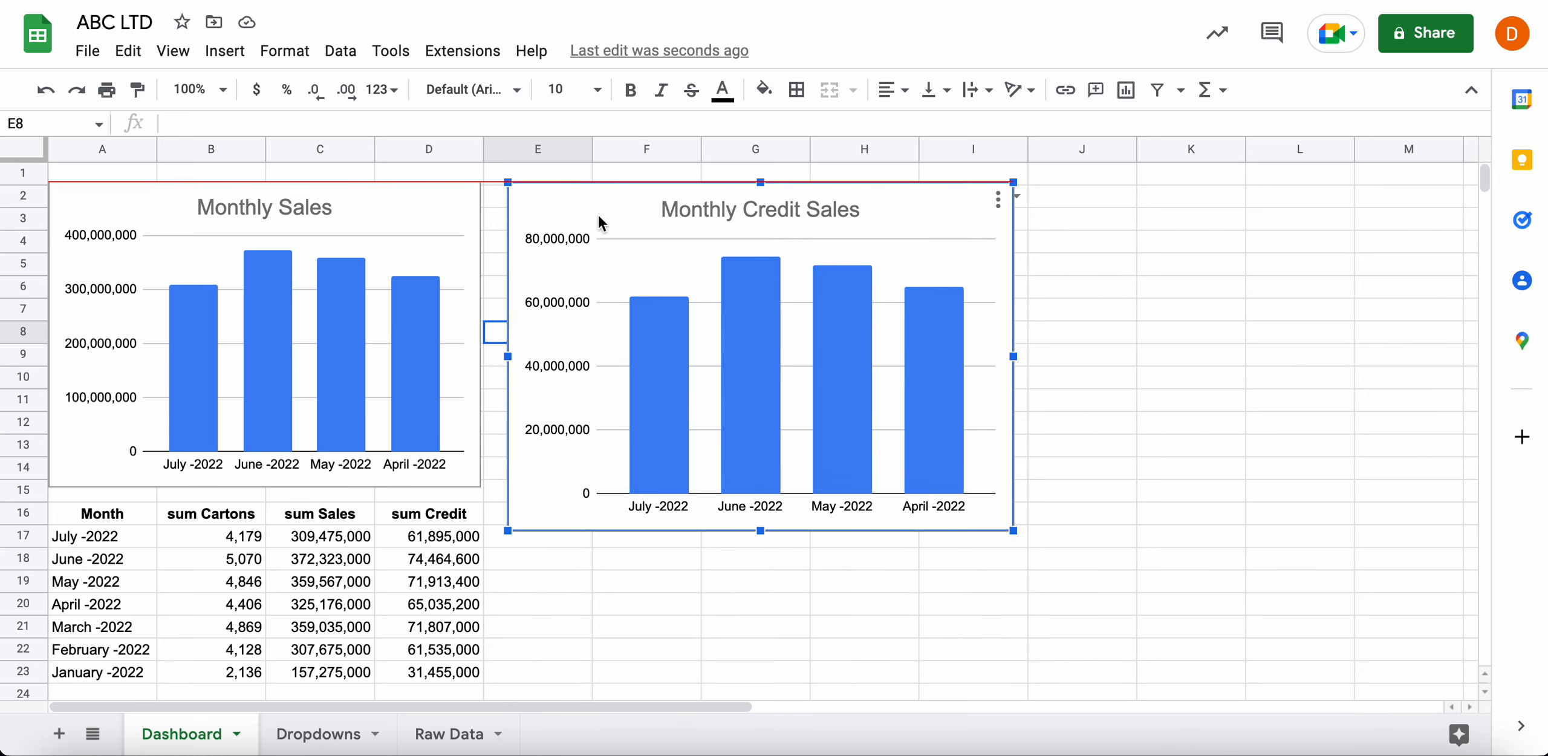
left_click_drag(759, 529, 760, 486)
left_click_drag(1014, 337, 937, 335)
left_click(1045, 346)
left_click(1032, 534)
left_click(728, 581)
left_click(644, 565)
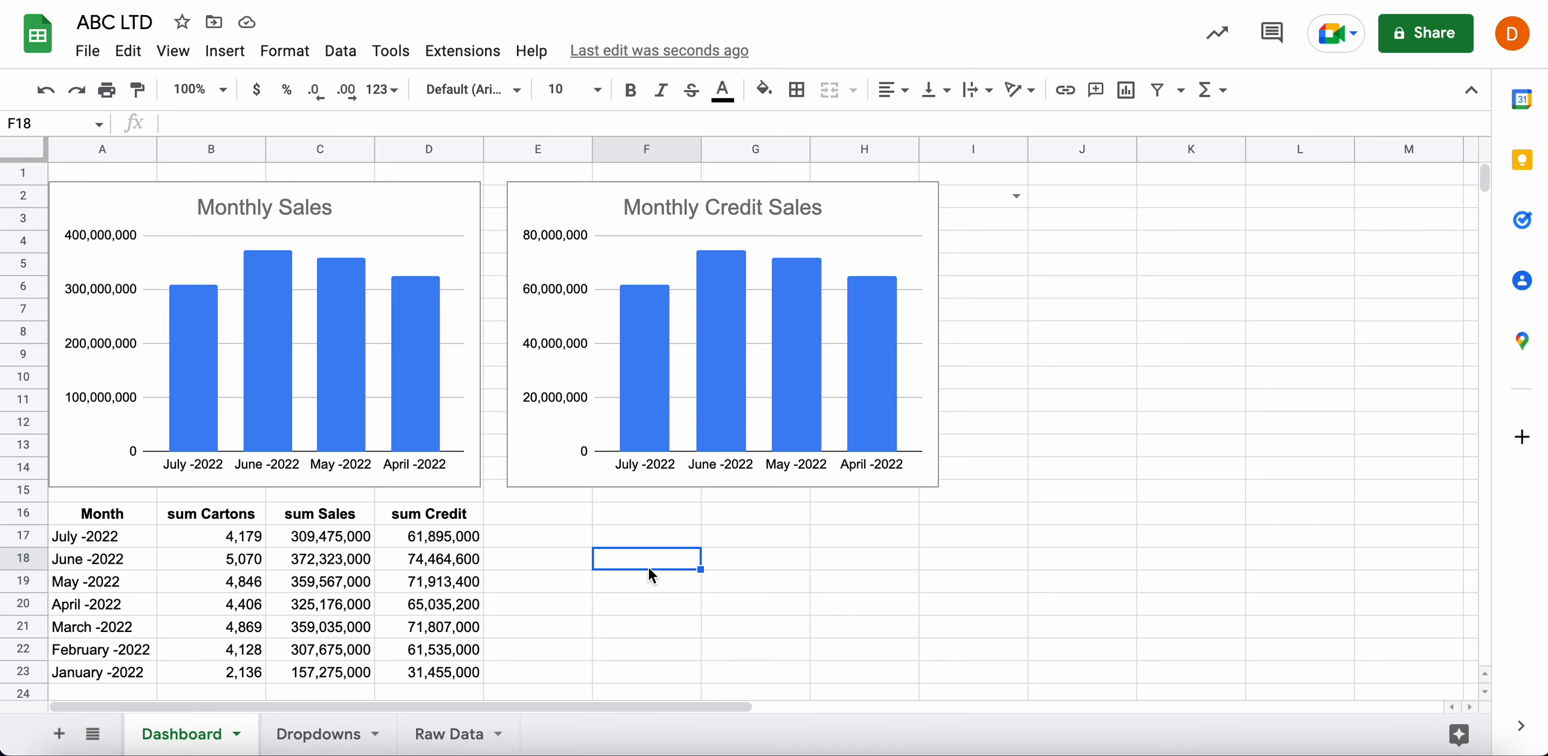
Move the Monthly Credit Sales chart down to start in row 4, clear of the product filter cells H2:I2
left_click(1037, 259)
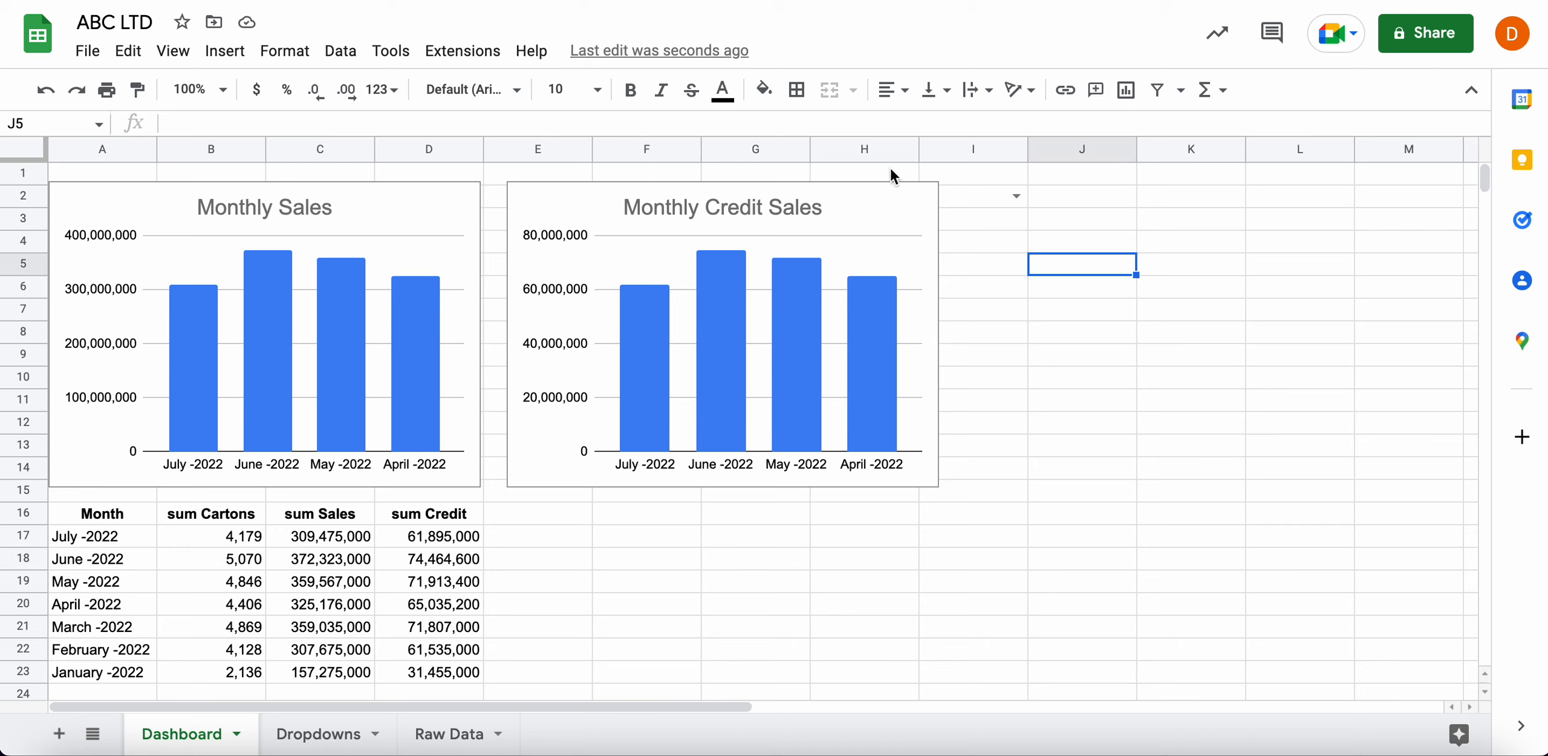
left_click_drag(880, 201, 883, 263)
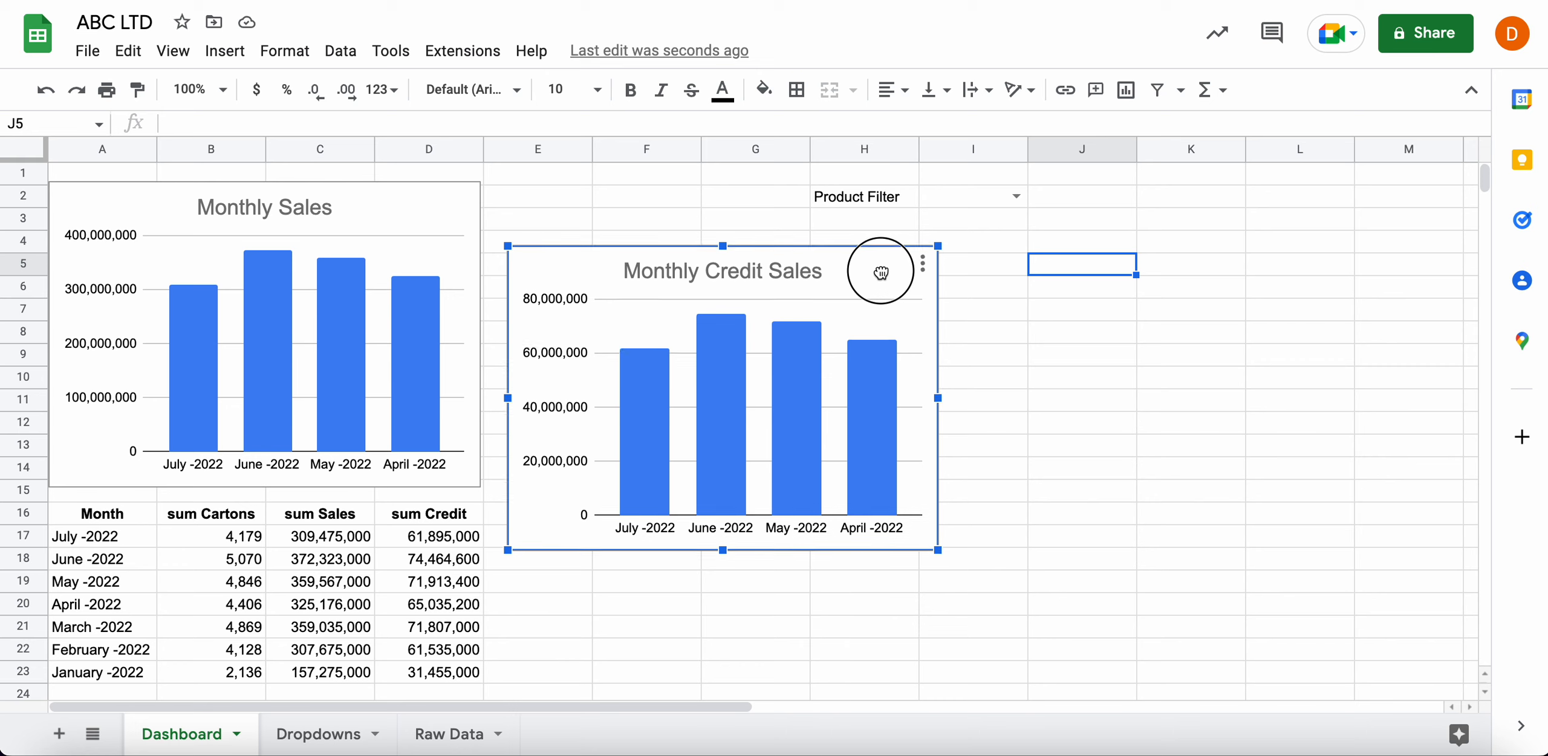
left_click(871, 205)
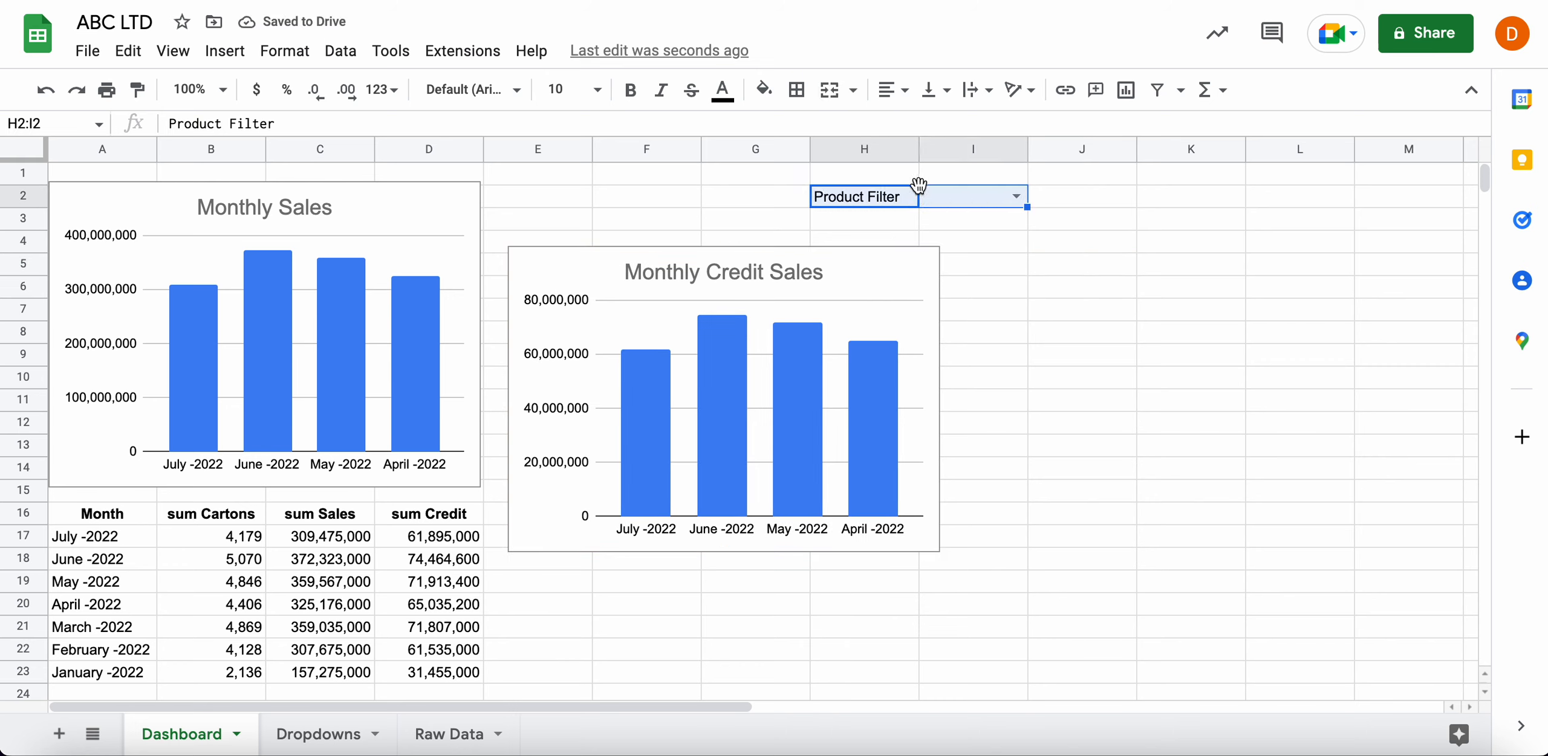
Insert two blank rows above row 1 of the Dashboard and dismiss the Backblaze permissions warning
left_click(24, 173)
right_click(27, 172)
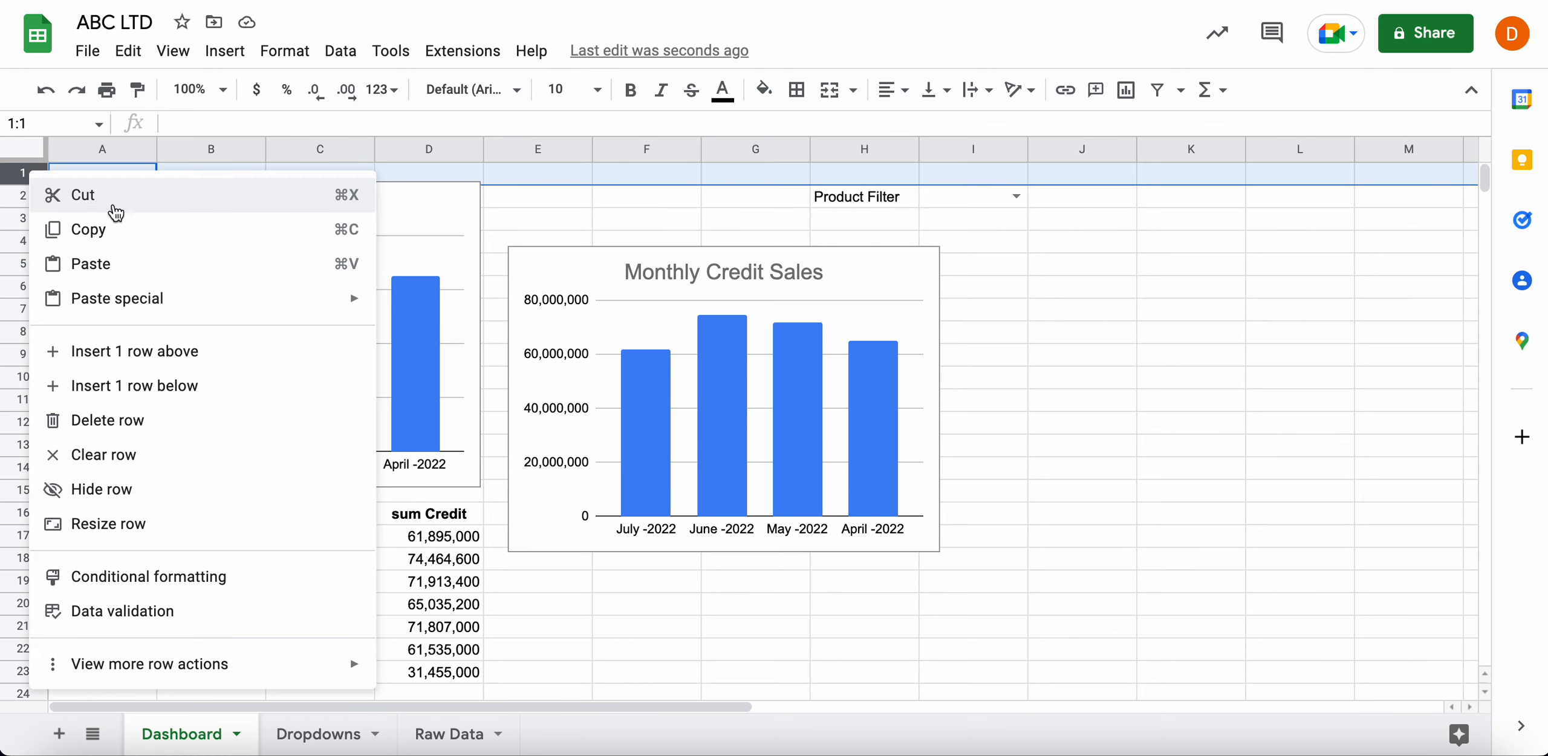
left_click(155, 349)
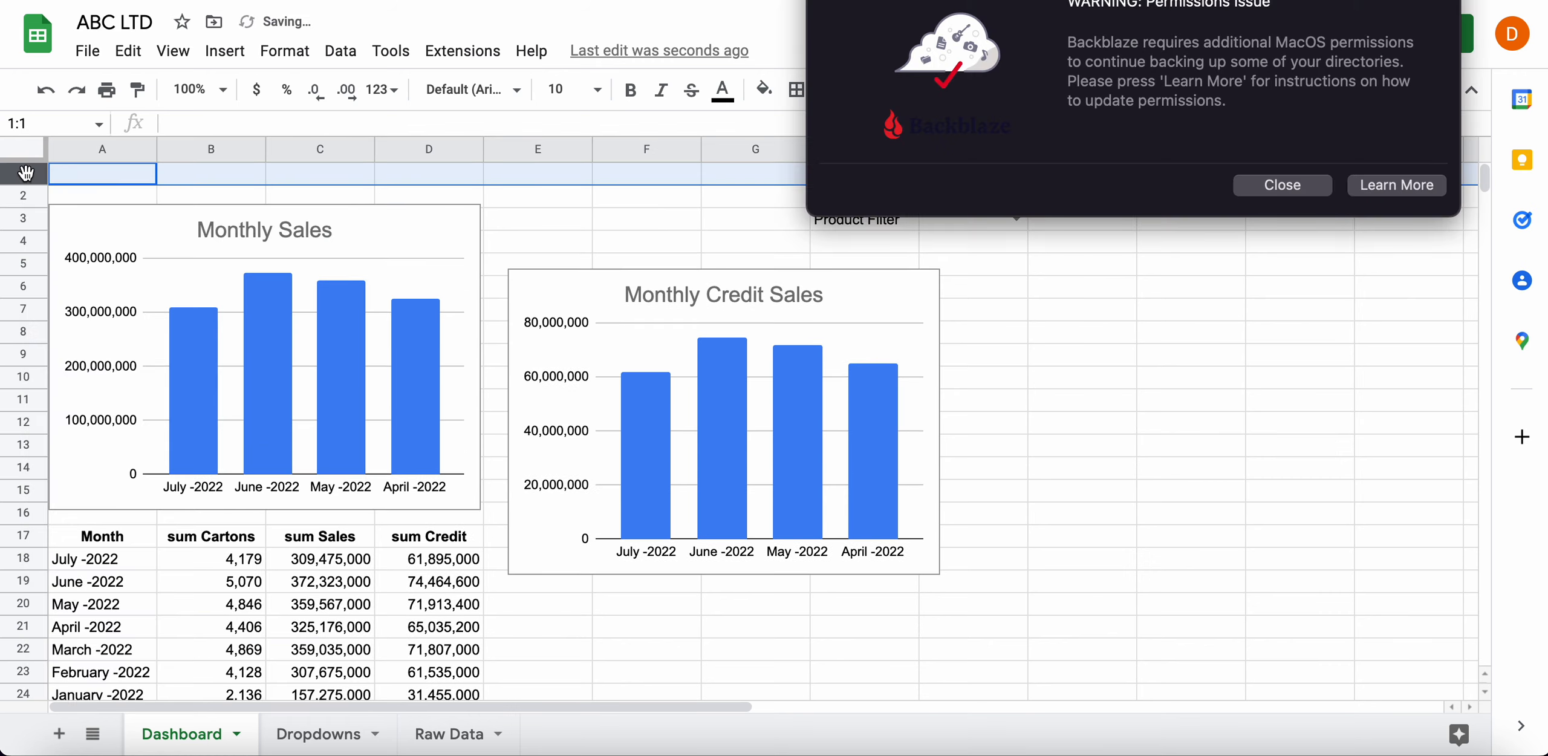
right_click(27, 174)
left_click(158, 349)
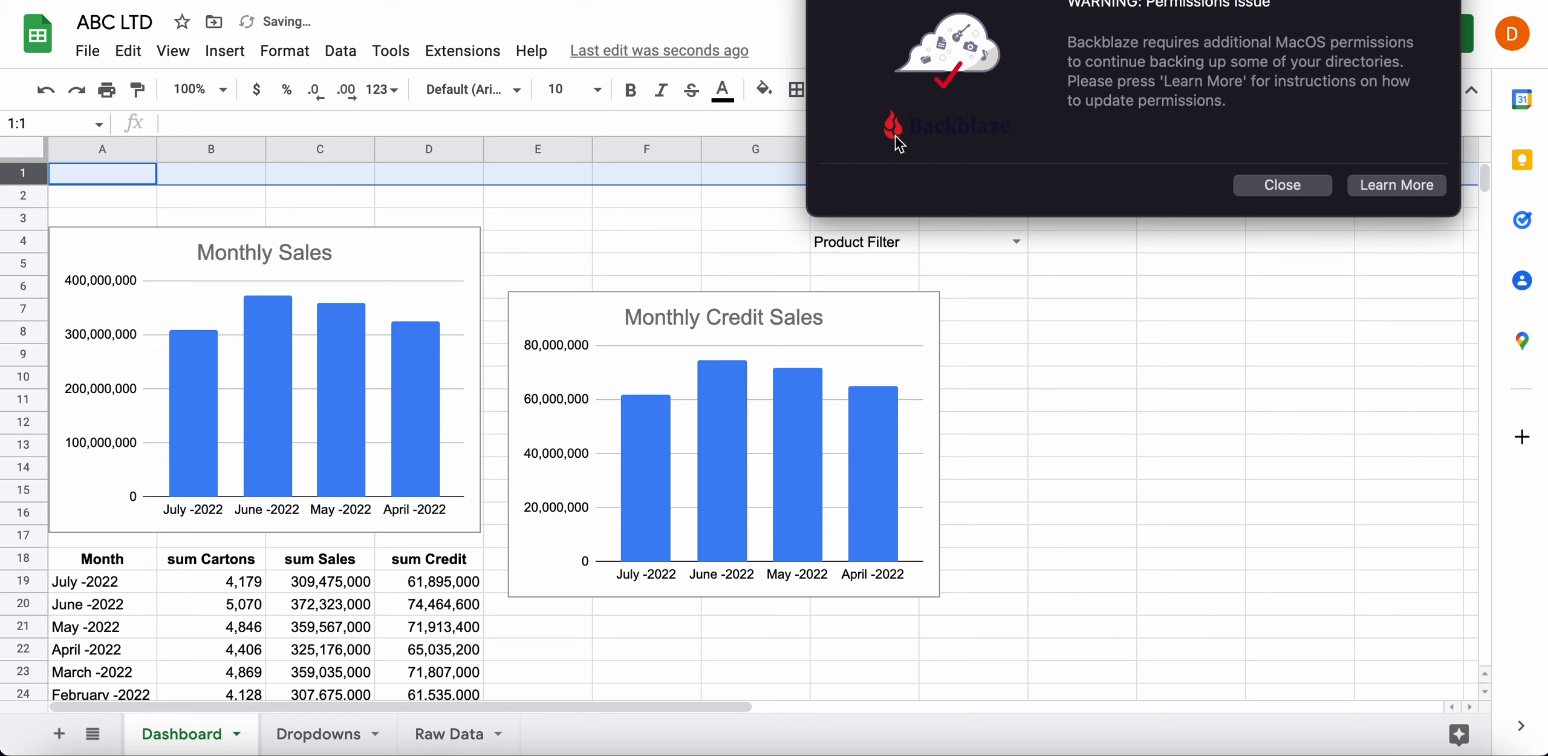
left_click(1281, 187)
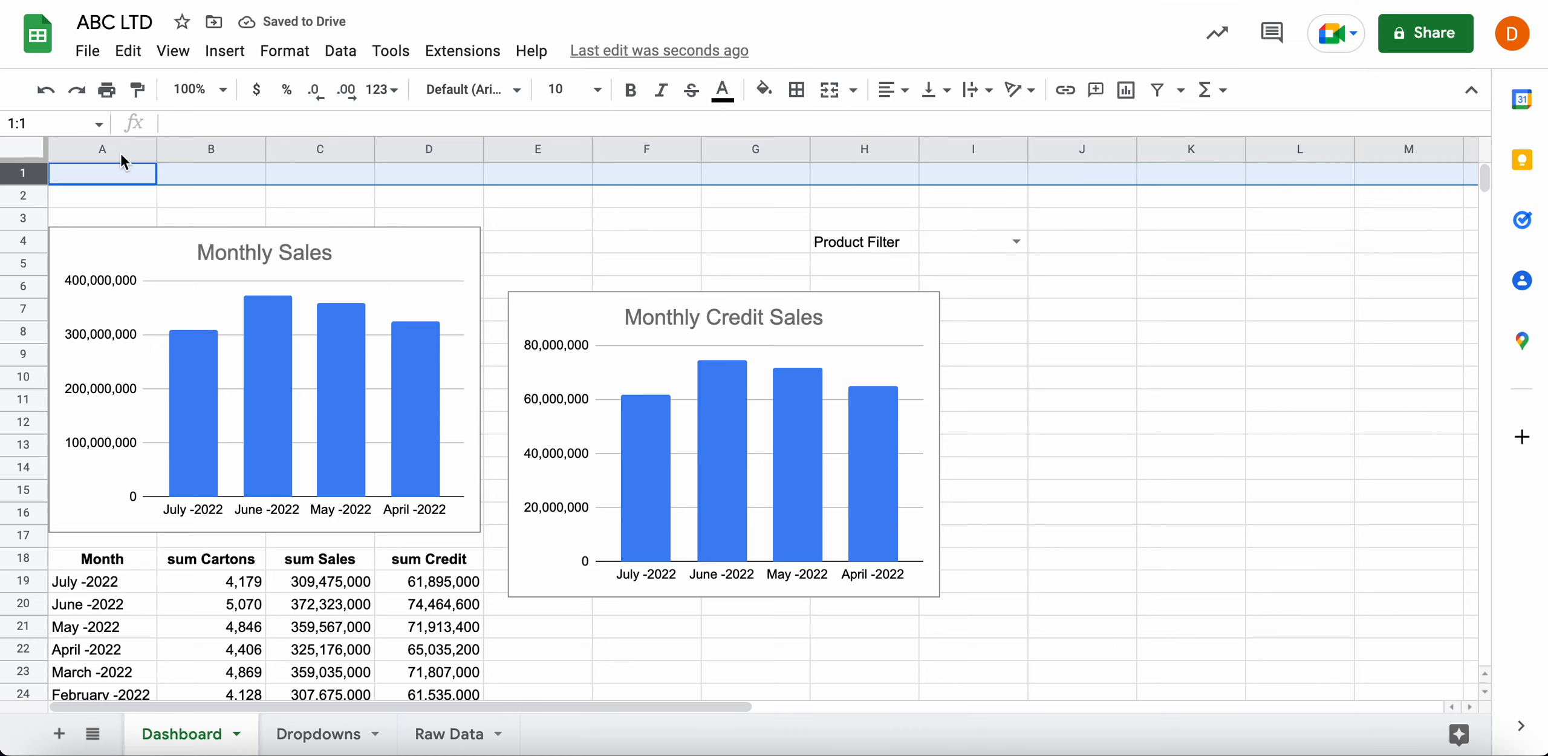
right_click(18, 175)
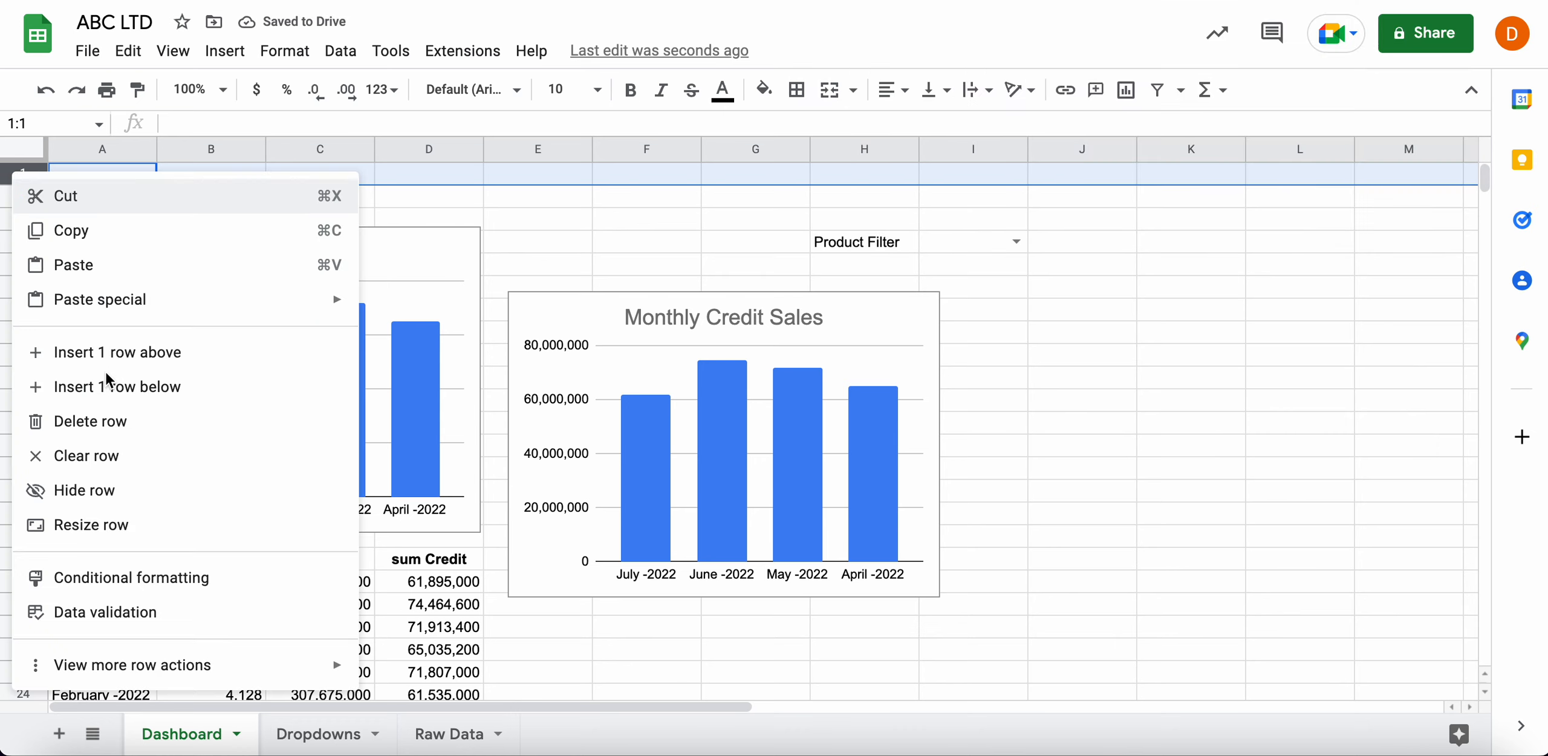
key("Escape")
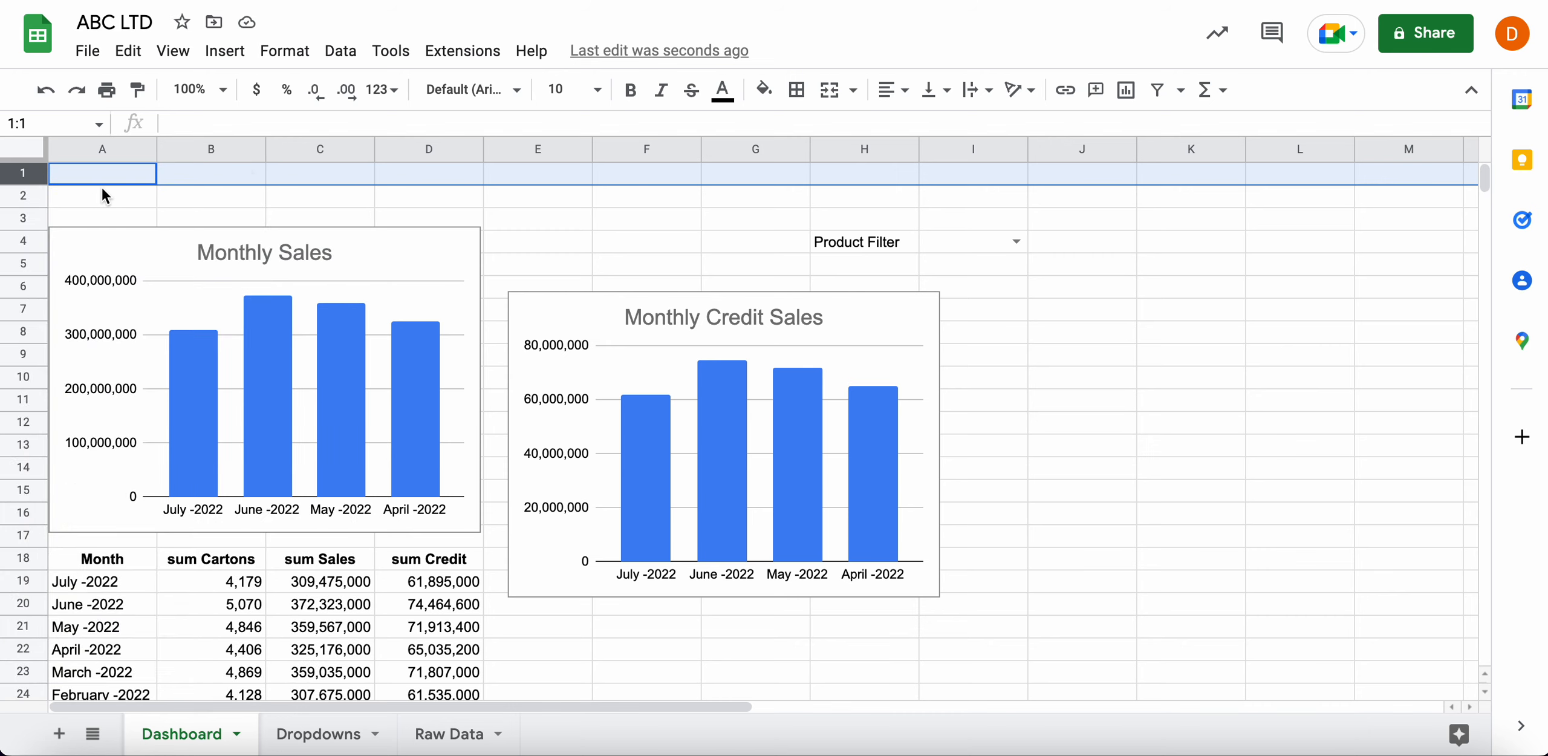
Insert two more blank rows above row 1 of the Dashboard
left_click(126, 199, "shift")
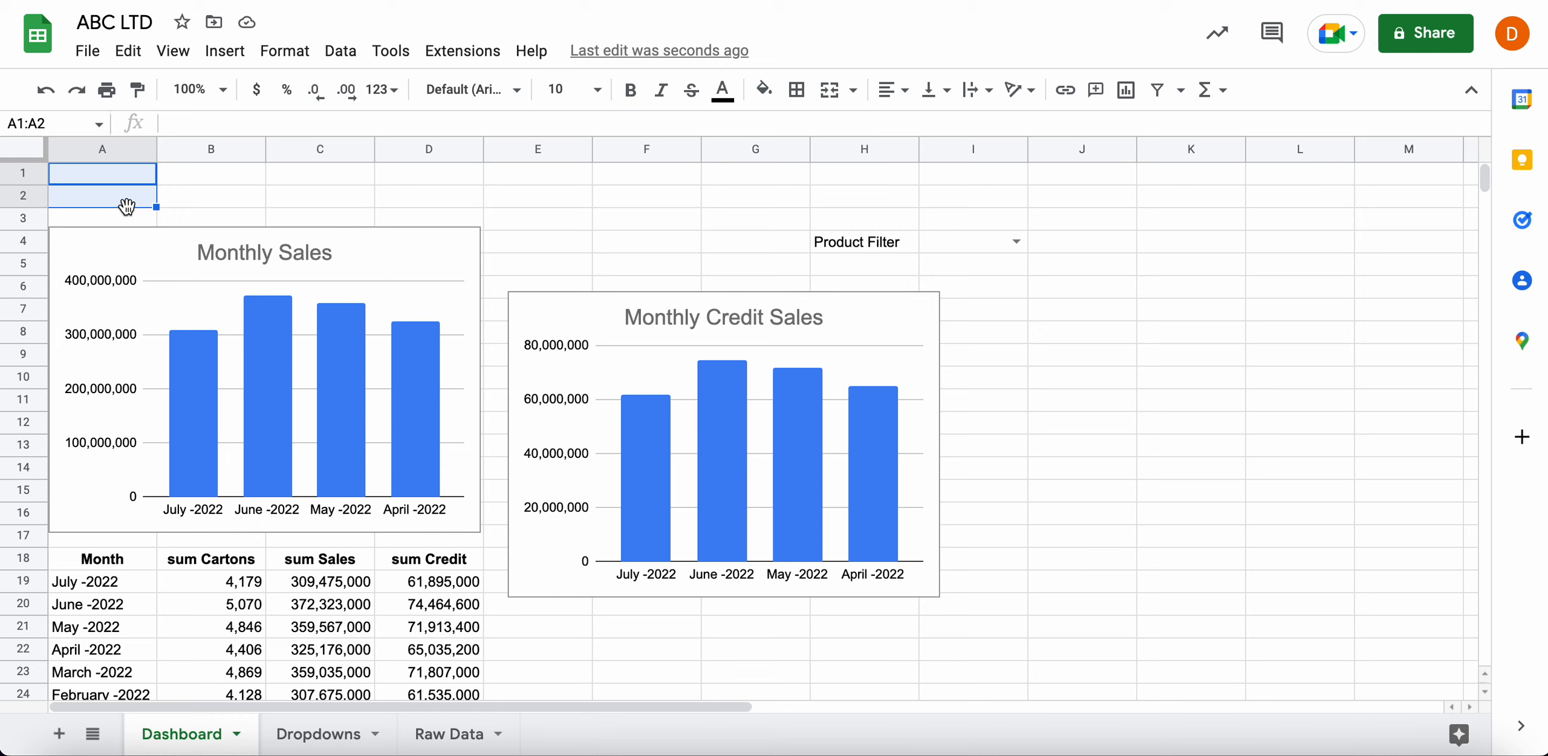
right_click(130, 197)
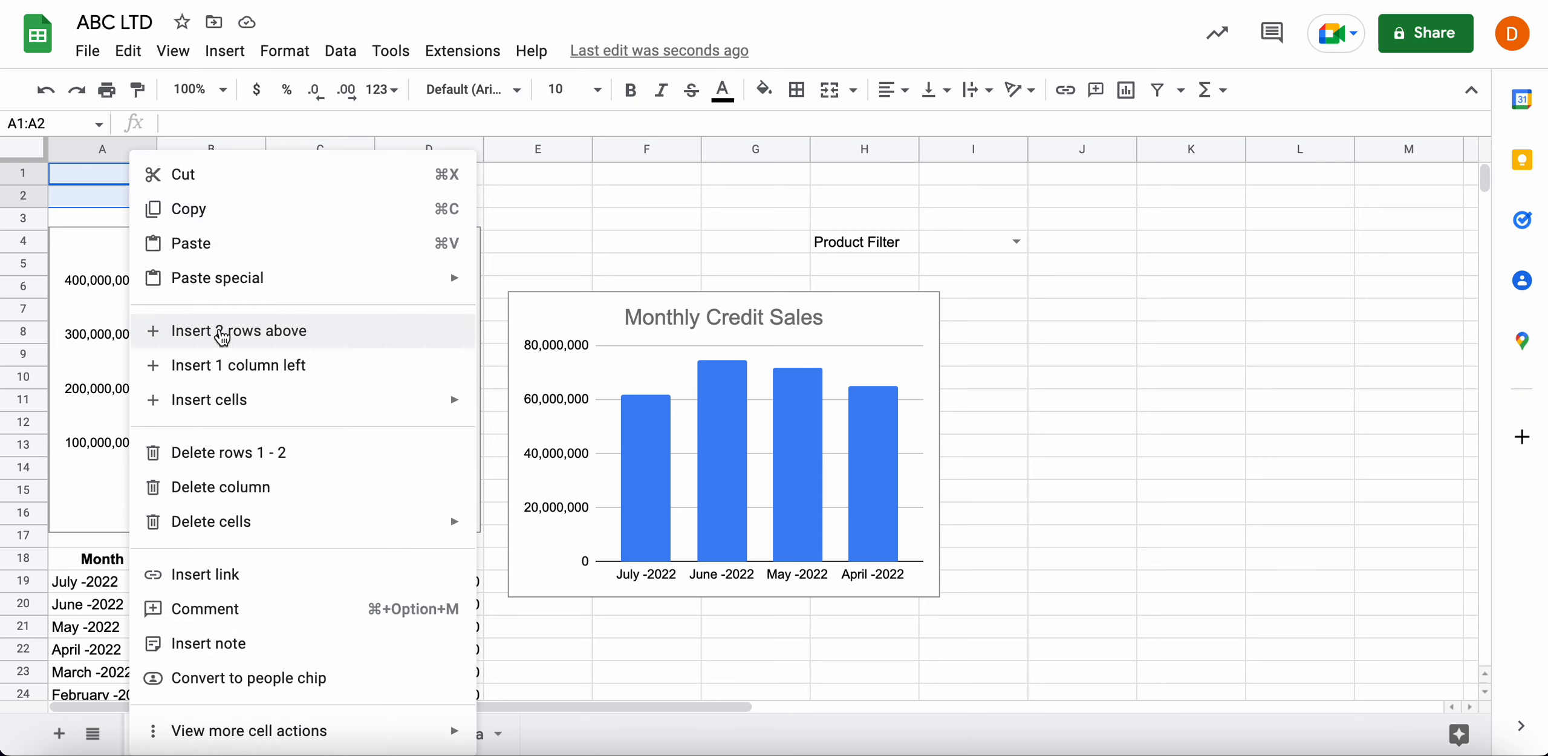
left_click(223, 336)
left_click(263, 195)
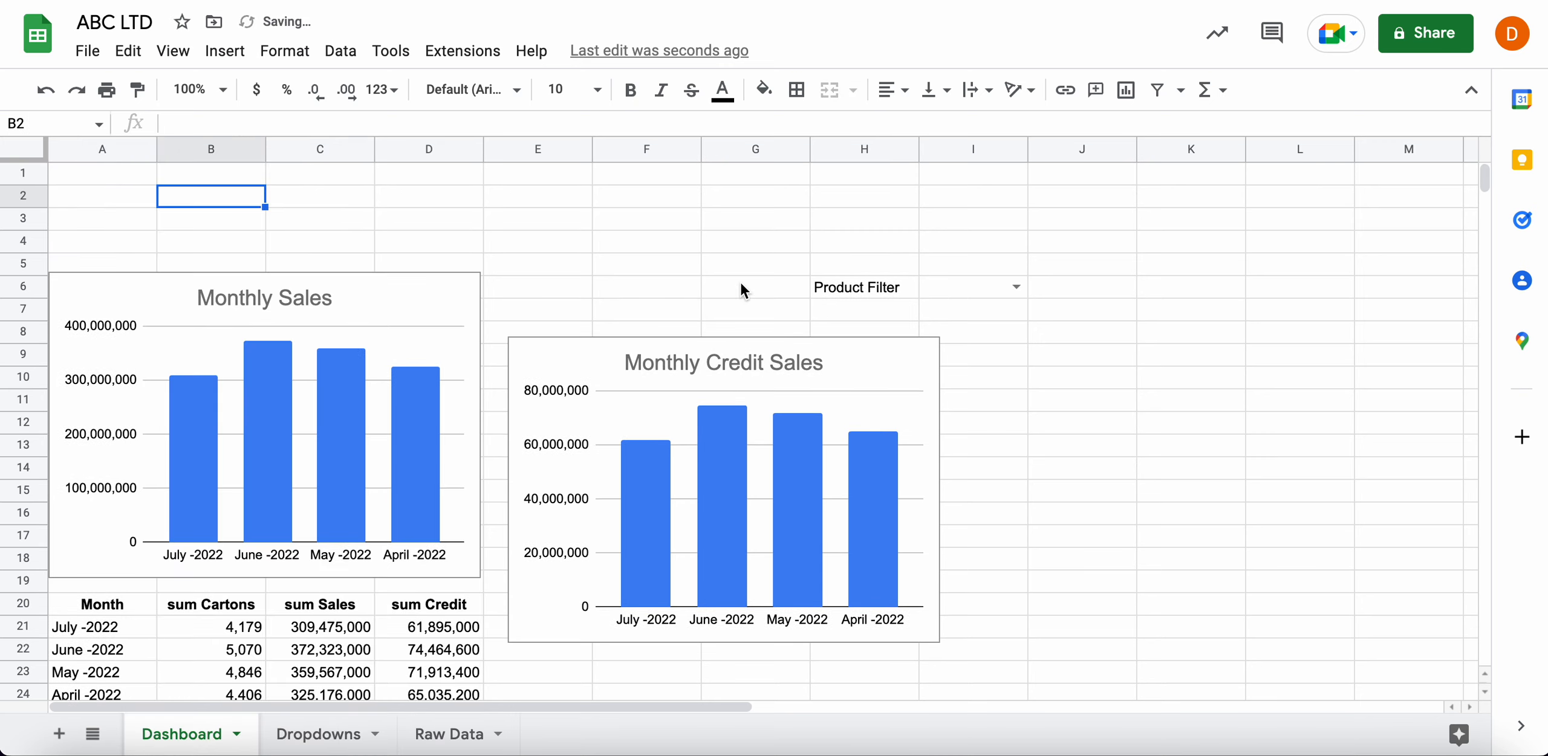
Move the Product Filter label and its dropdown from H6:I6 to cells A2:B2
left_click(873, 284)
left_click(995, 287, "shift")
left_click_drag(875, 274, 117, 207)
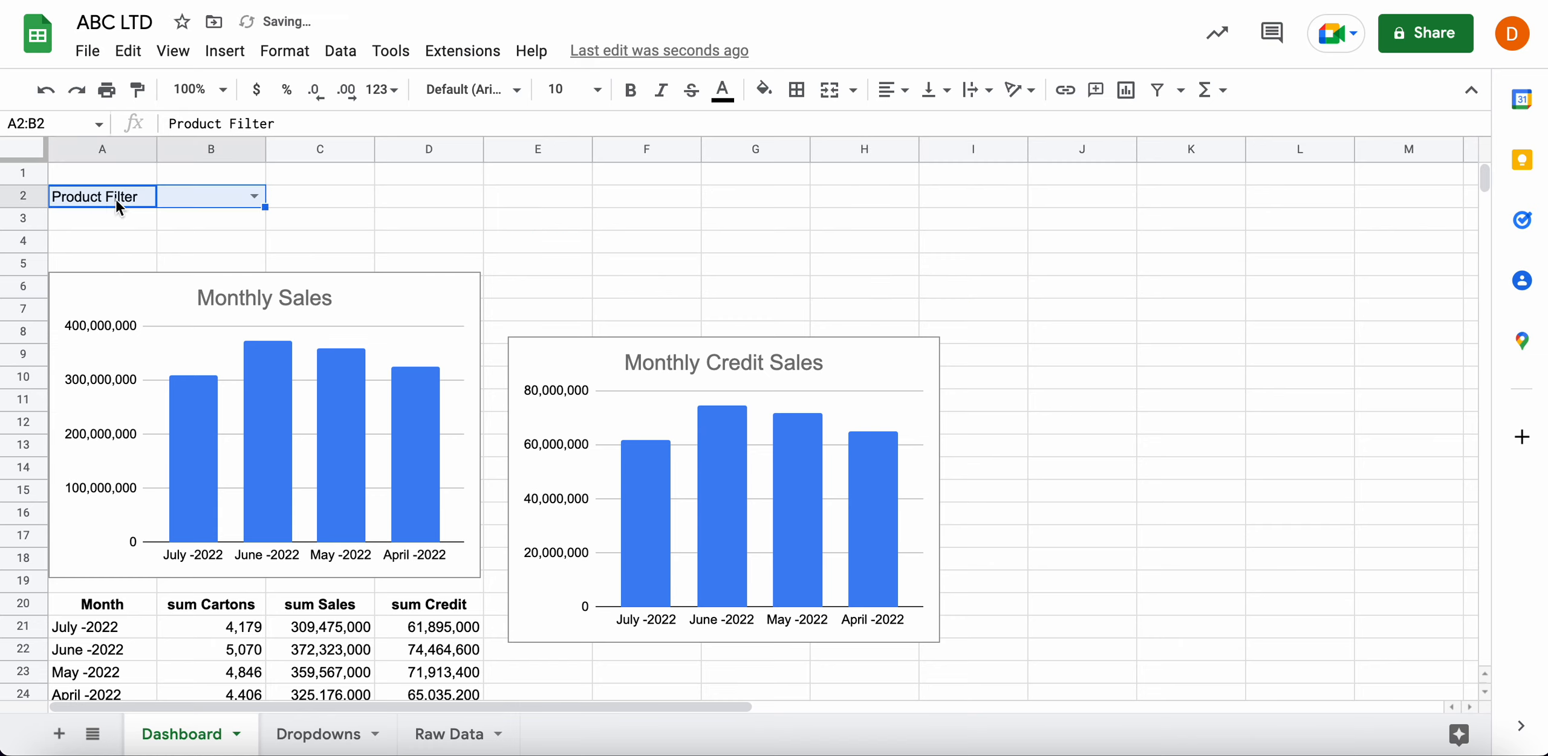
left_click(459, 196)
Move the Monthly Credit Sales chart up until its upper edge aligns with the Monthly Sales chart at row 6
left_click(691, 287)
left_click(617, 344)
left_click_drag(616, 343, 617, 275)
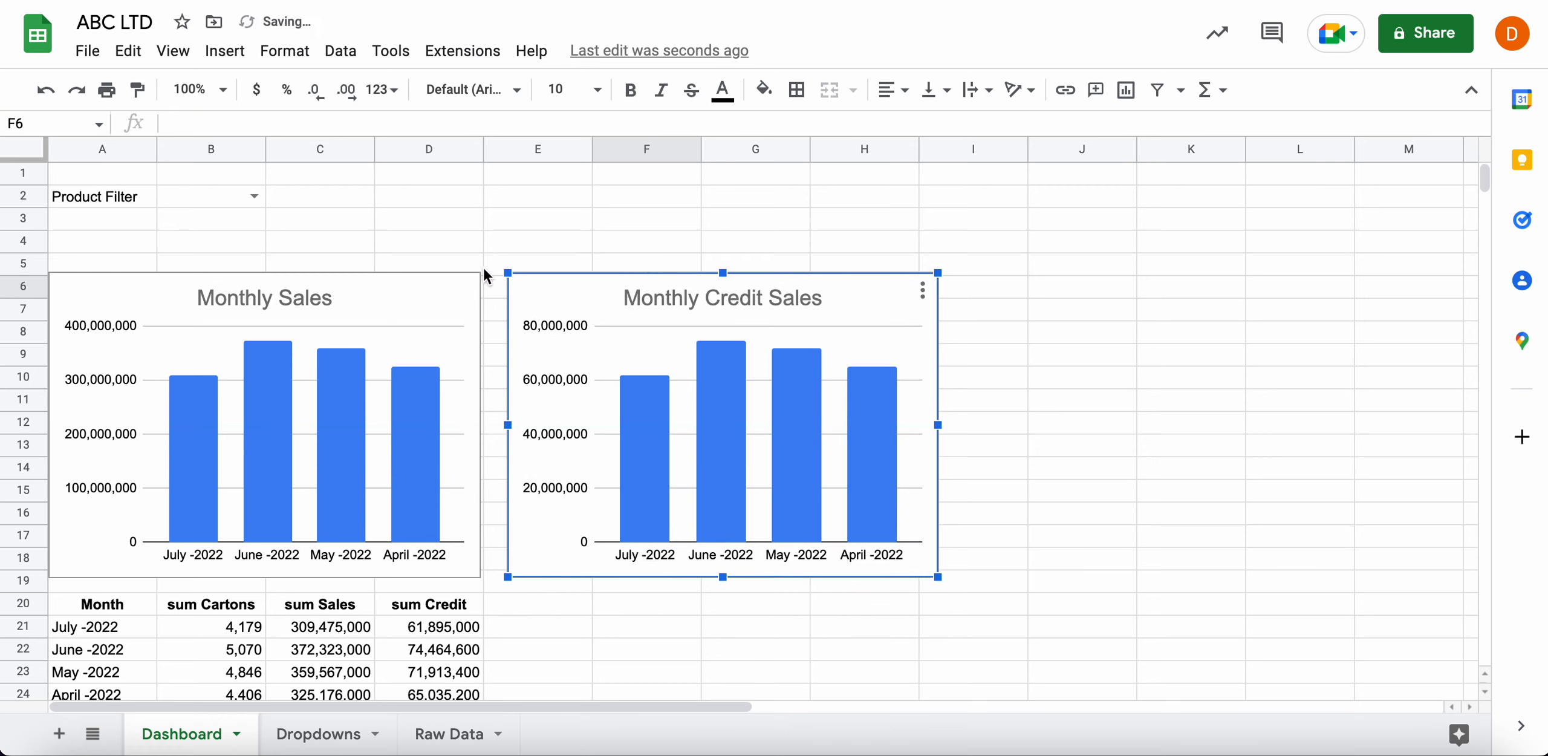
Test the product filter in B2 by choosing Shampoo and then Lotion
left_click(314, 200)
left_click(230, 198)
left_click(257, 199)
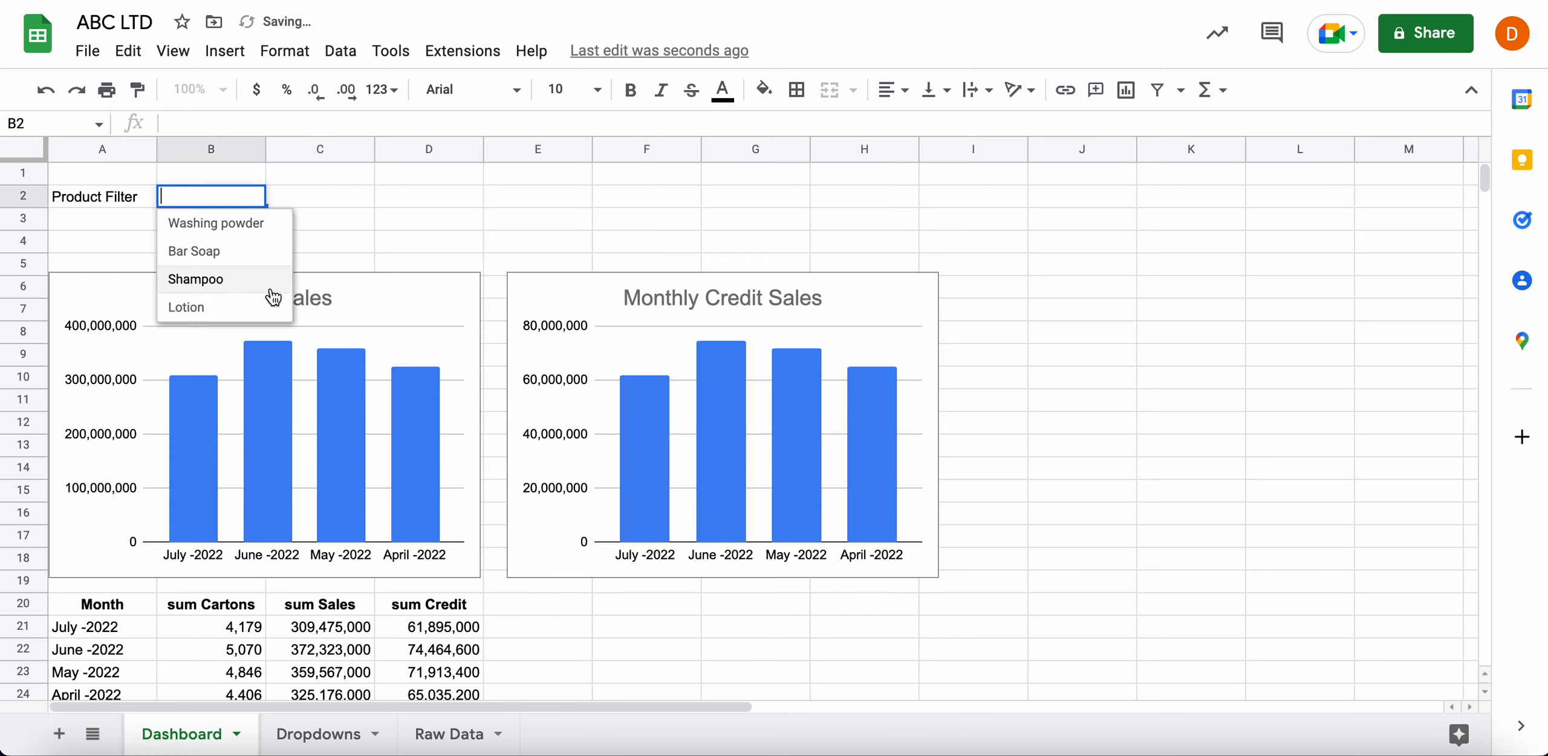
left_click(237, 292)
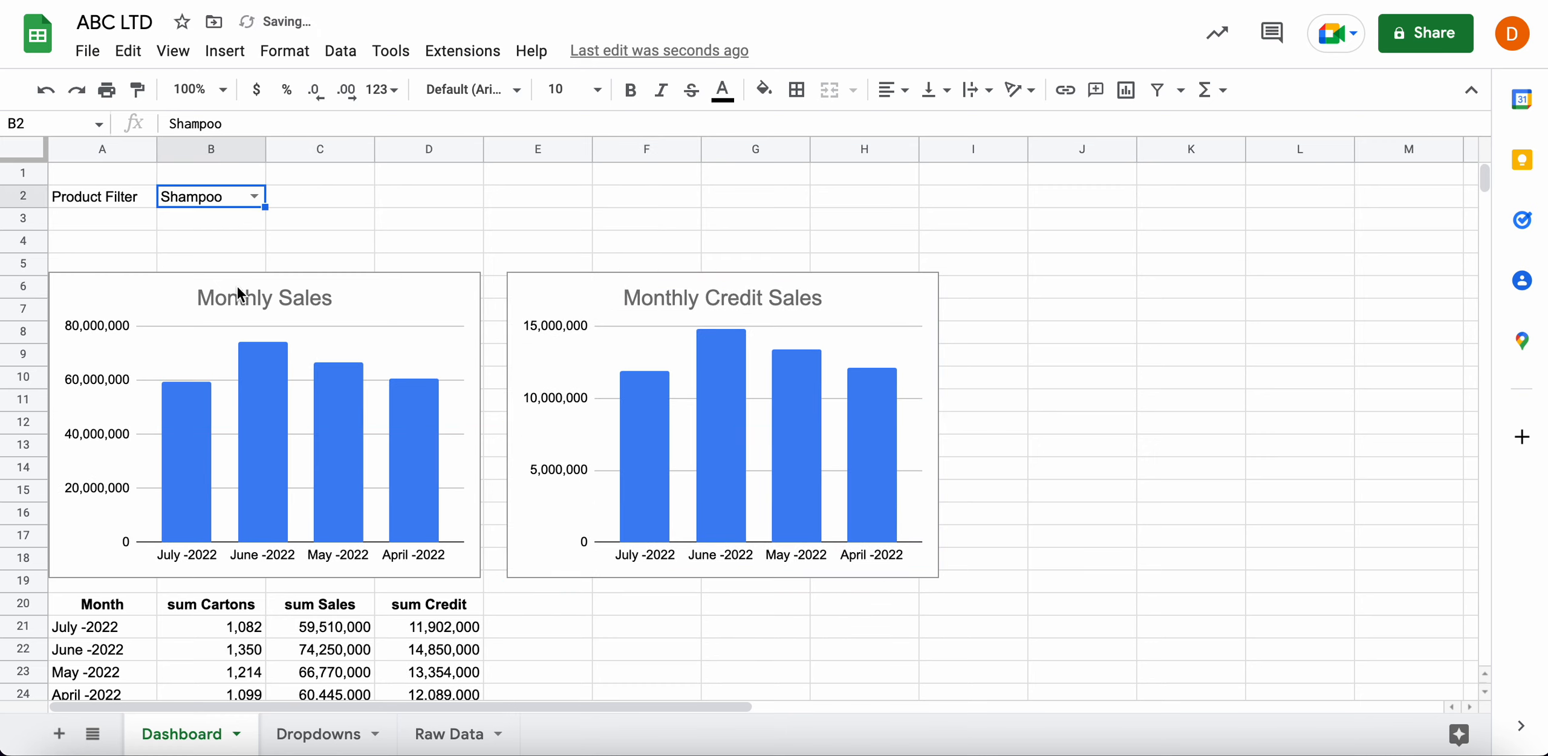
left_click(257, 204)
left_click(219, 312)
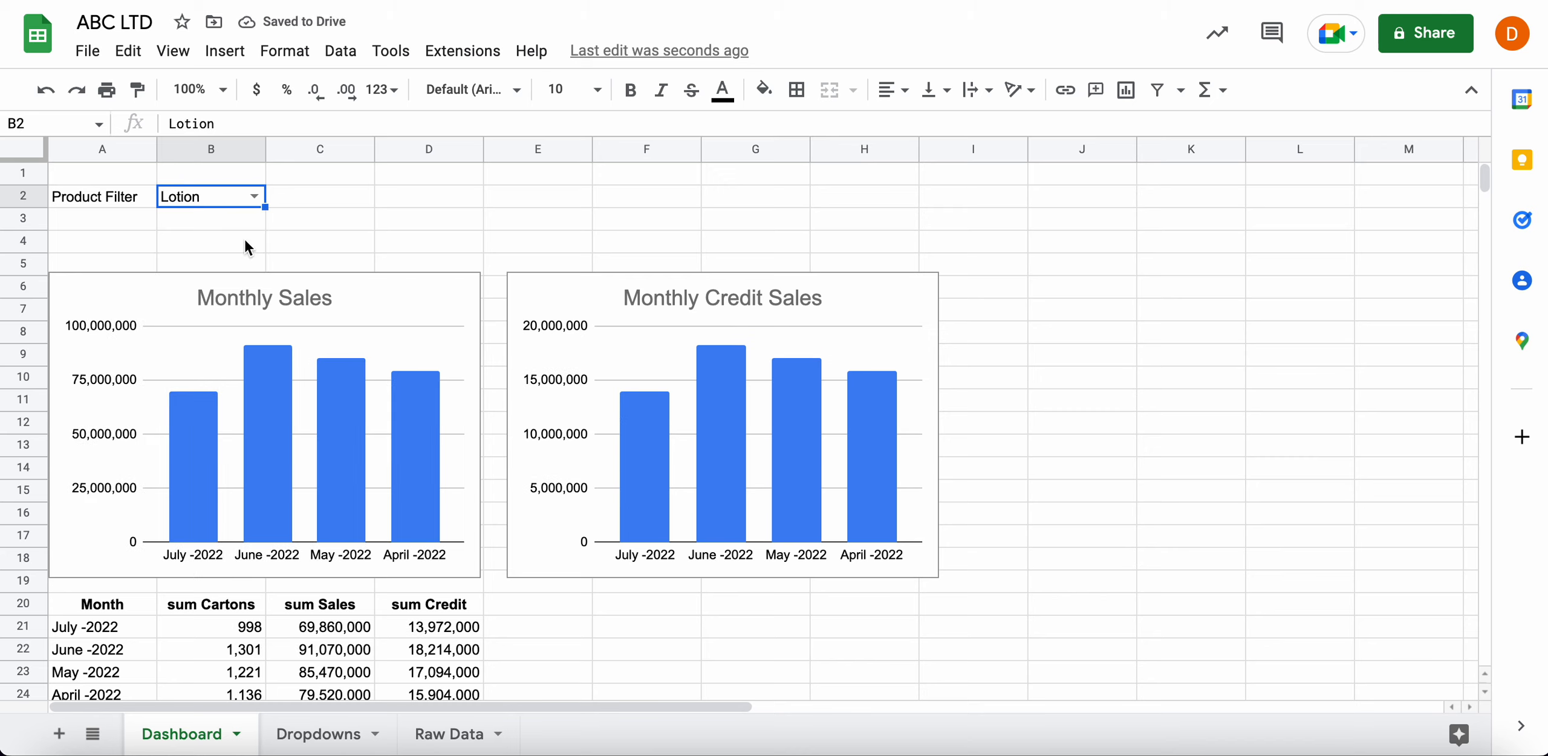
left_click(878, 358)
left_click(1045, 363)
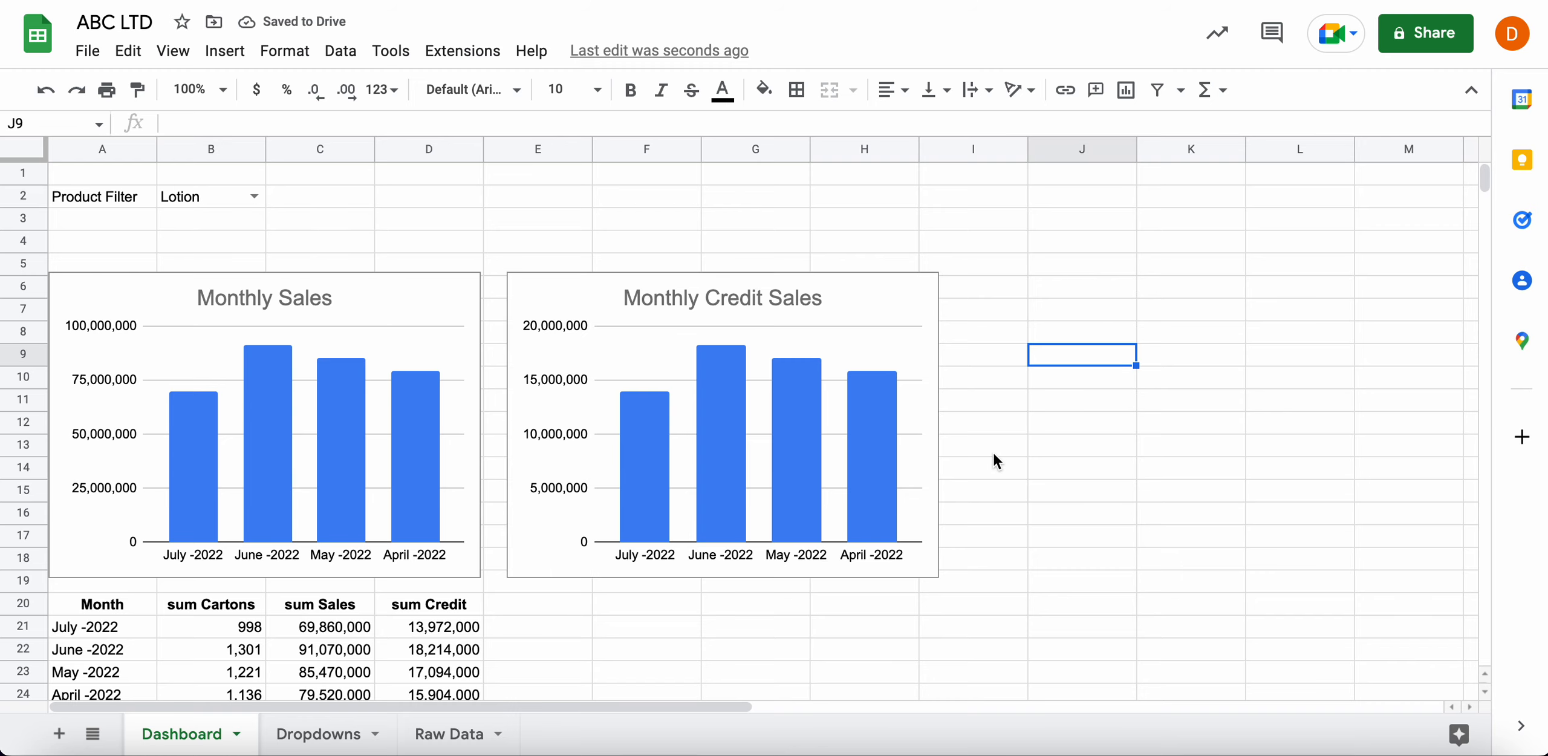
Examine the Dashboard's charts and the monthly and Sales Man summary tables beneath them
scroll(999, 456, "down", 3)
scroll(999, 461, "up", 3)
left_click(593, 294)
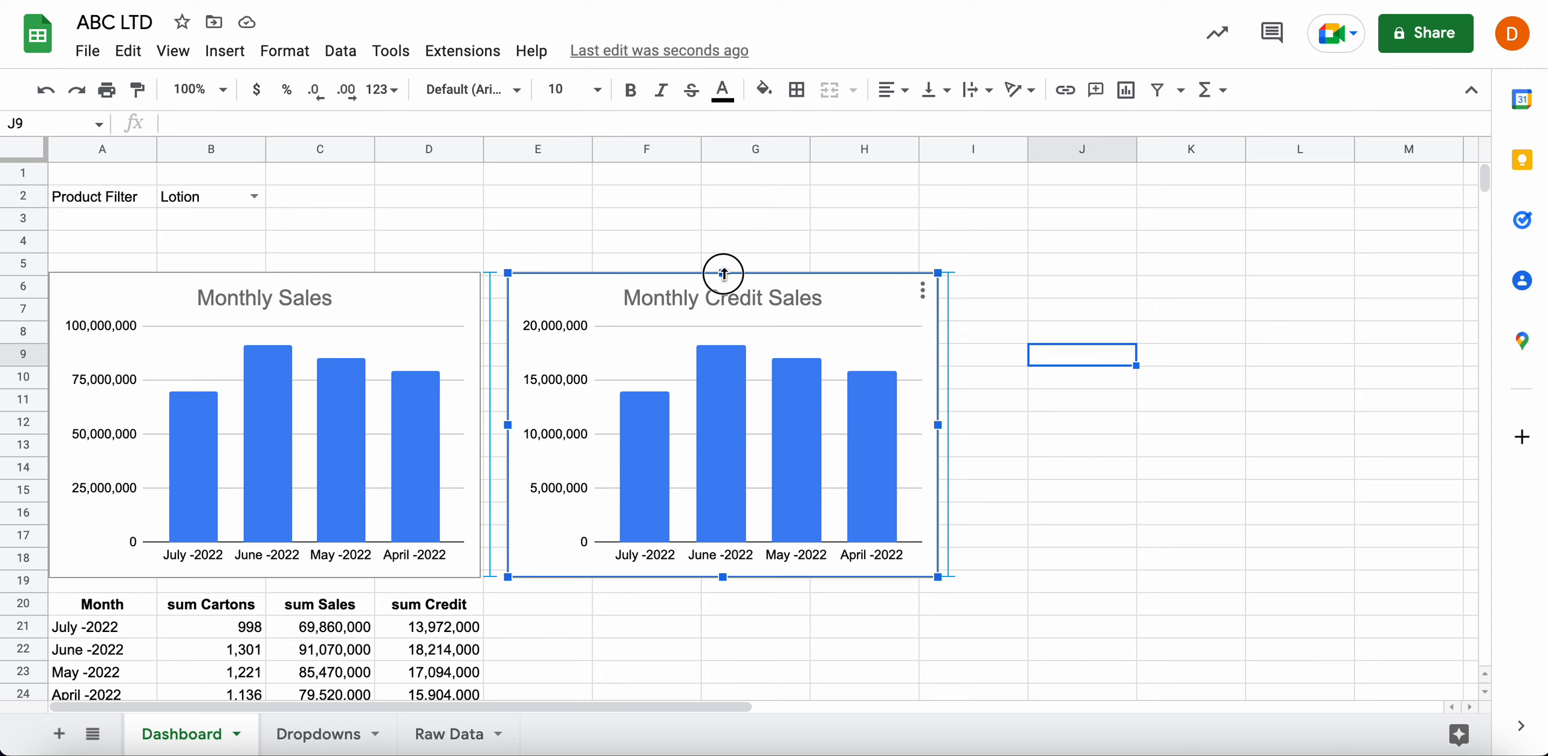
left_click(984, 418)
scroll(985, 418, "down", 5)
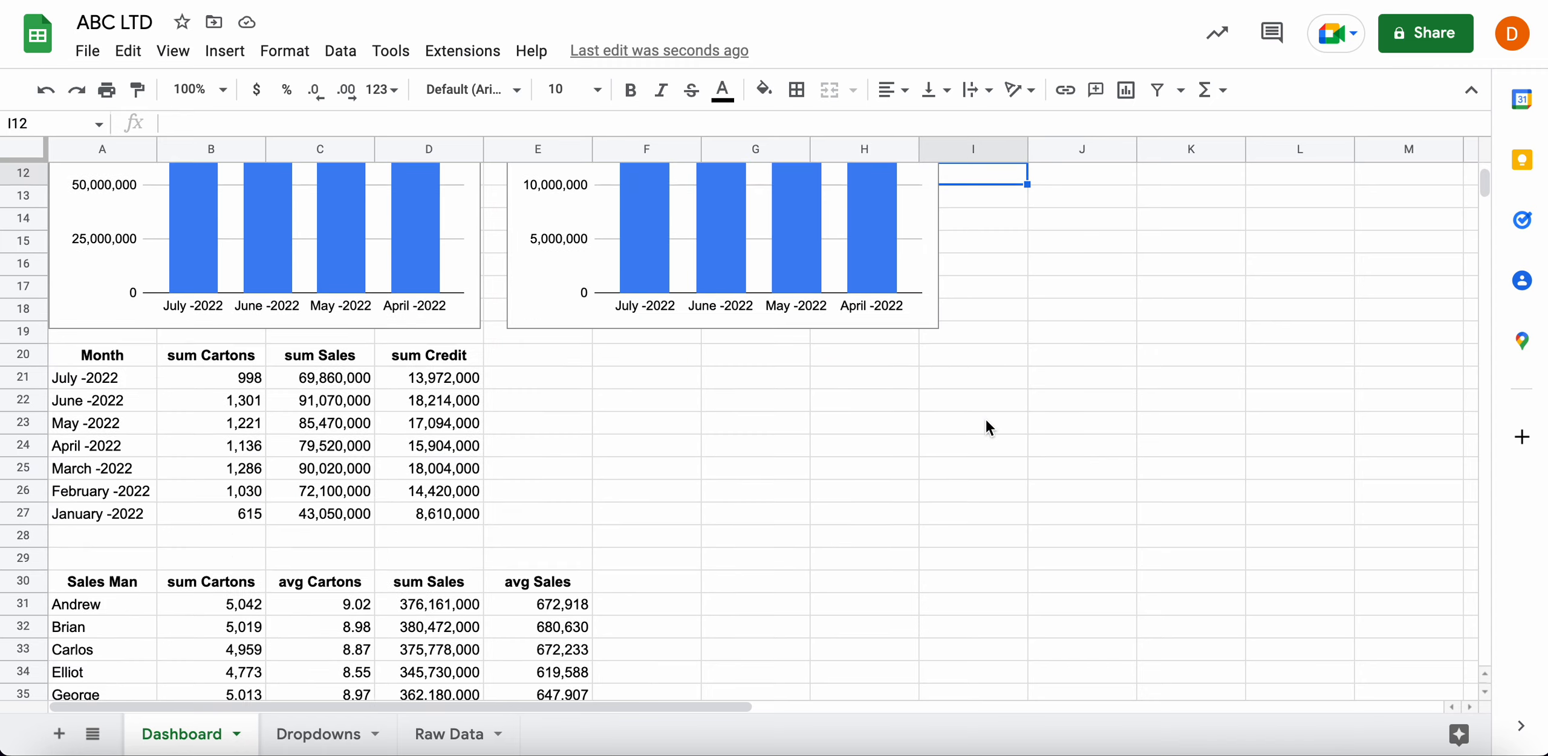
scroll(984, 419, "up", 2)
scroll(985, 418, "down", 4)
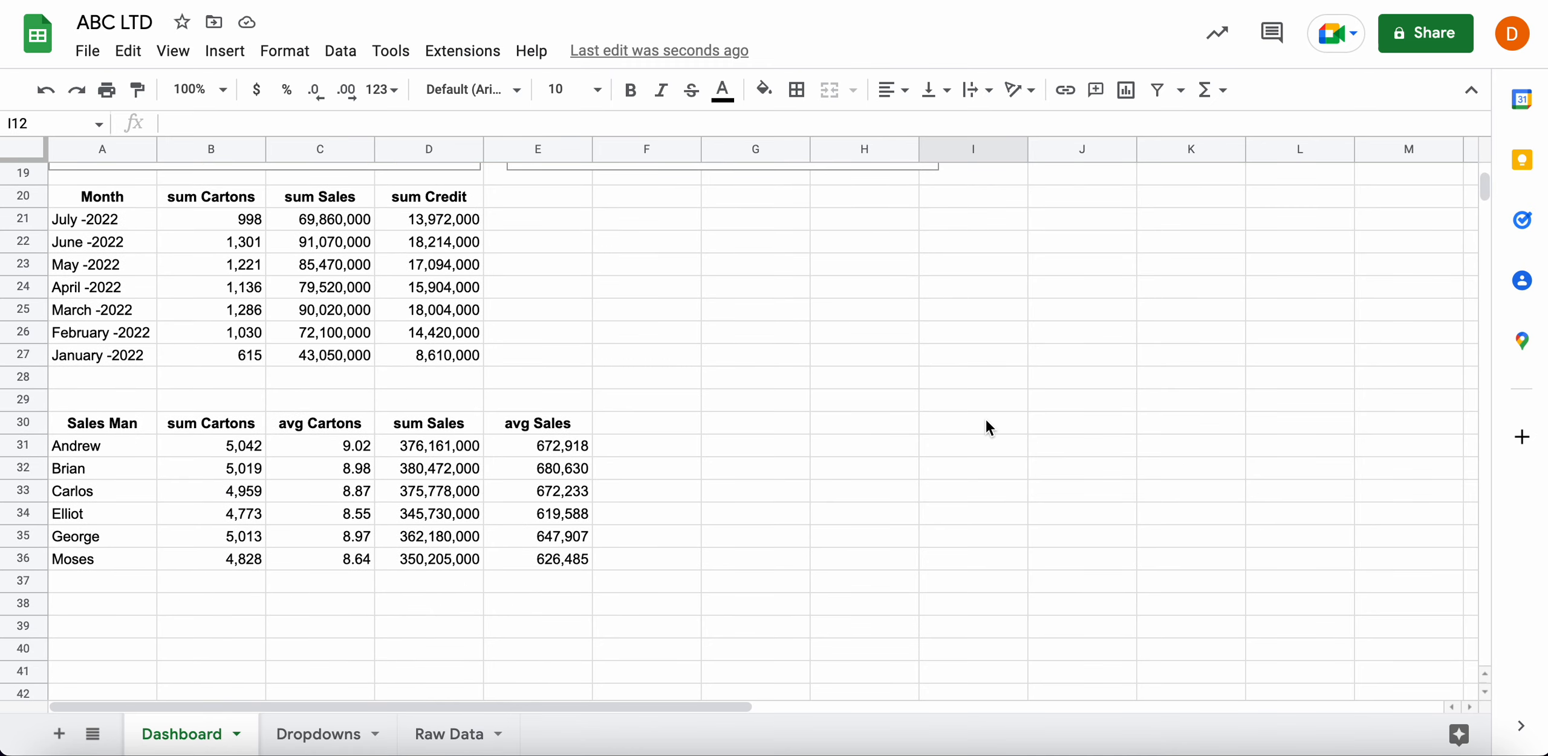
scroll(984, 418, "up", 2)
scroll(984, 418, "up", 3)
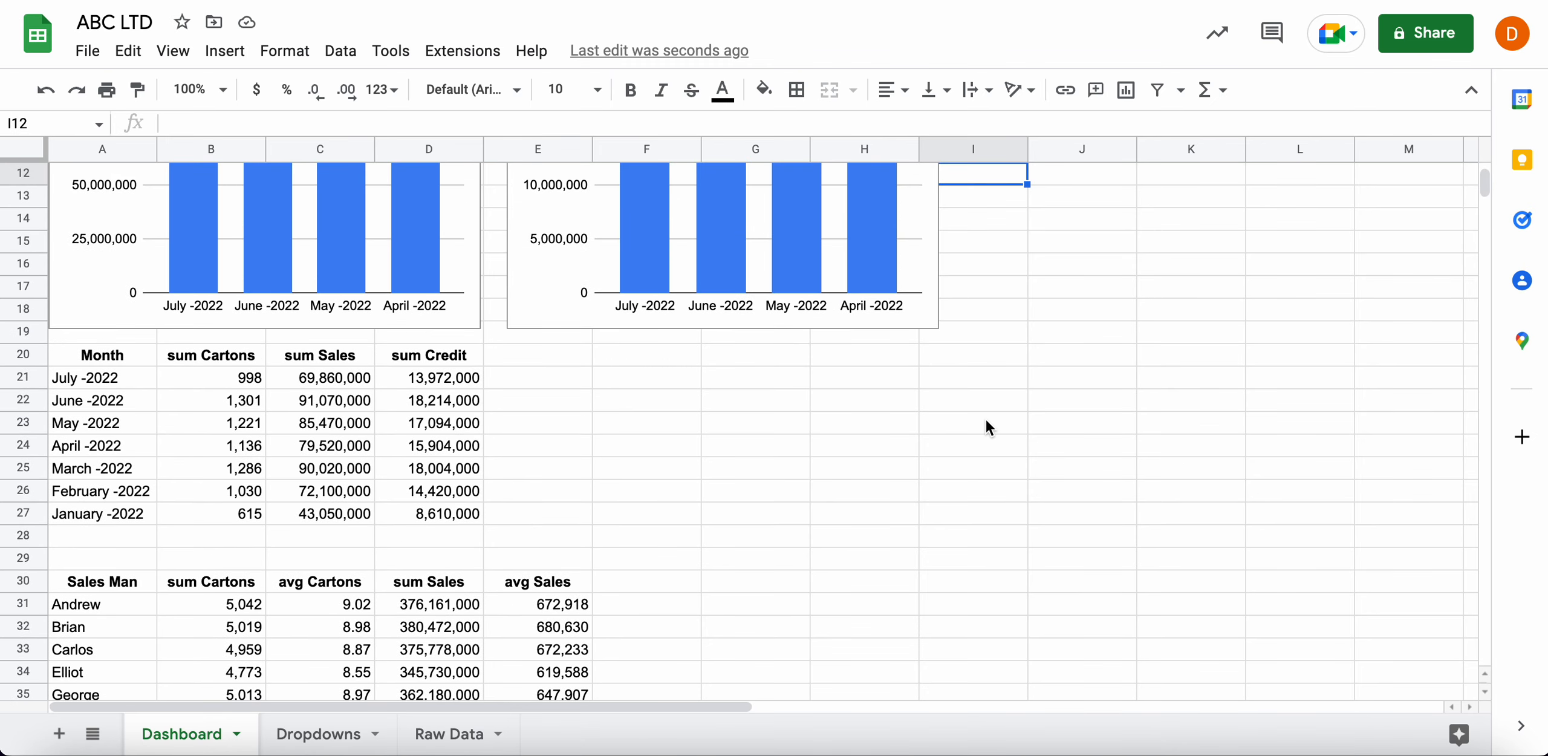
scroll(984, 418, "up", 8)
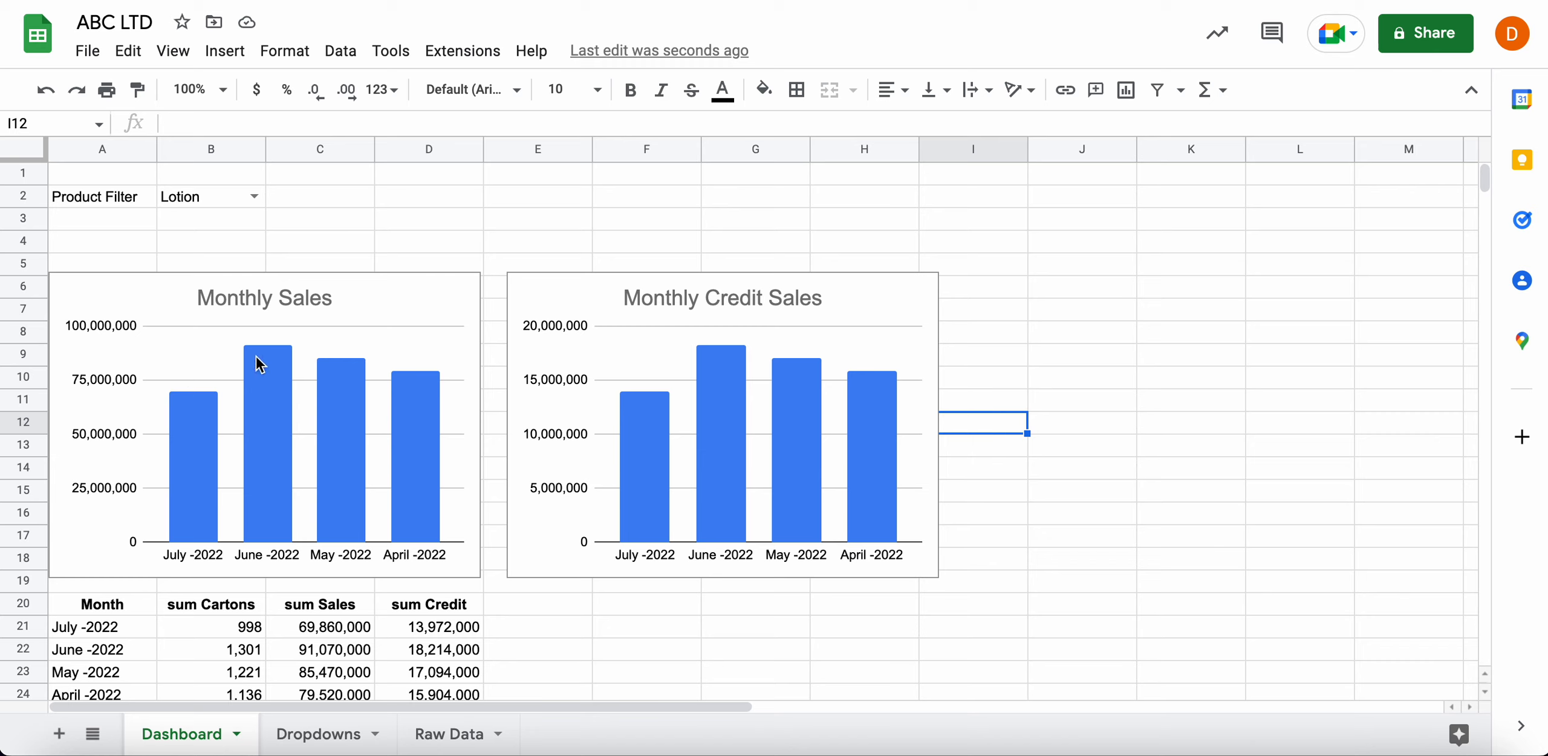
Clear the product filter in B2 and enter the label "Sales Man" in A3
left_click(194, 199)
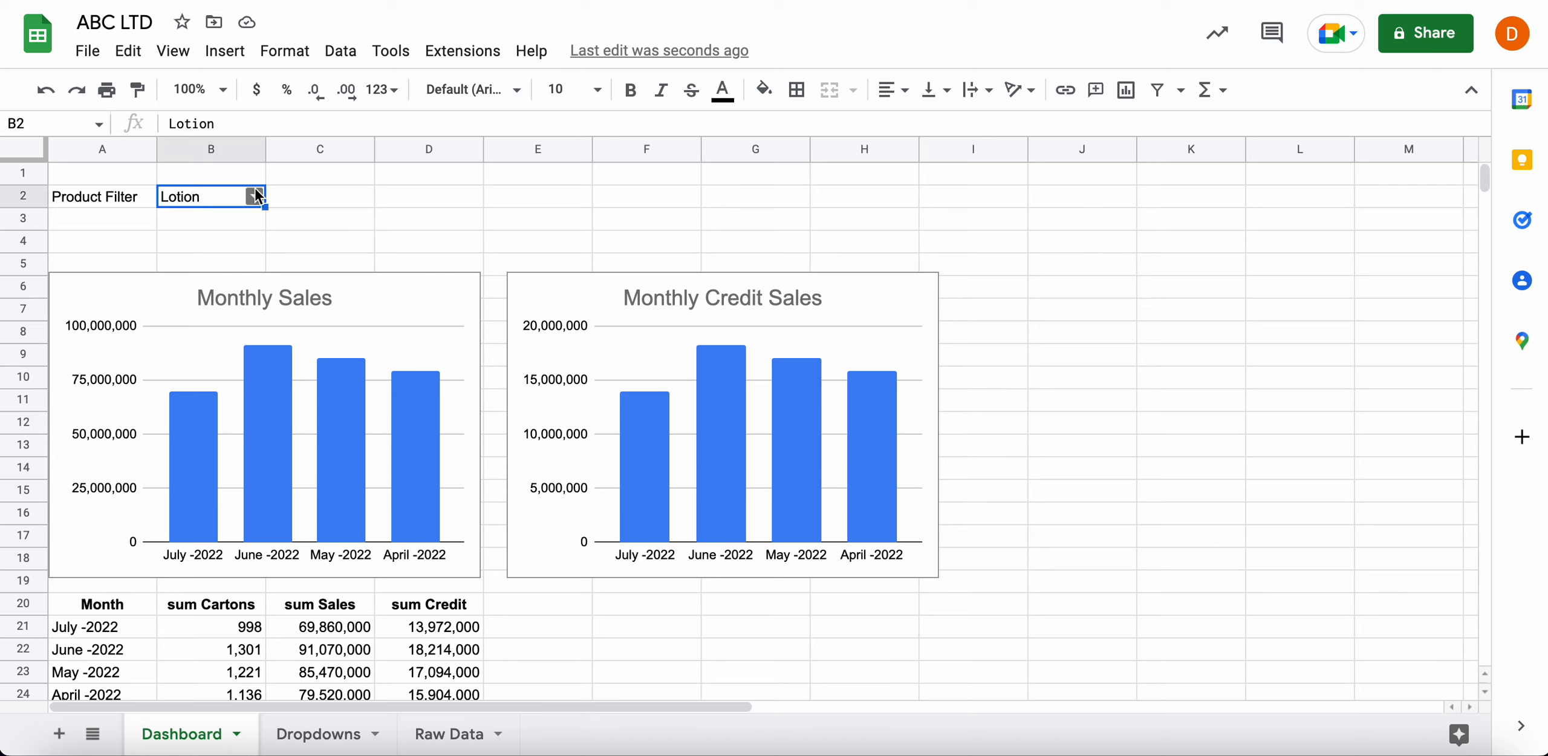
key("Delete")
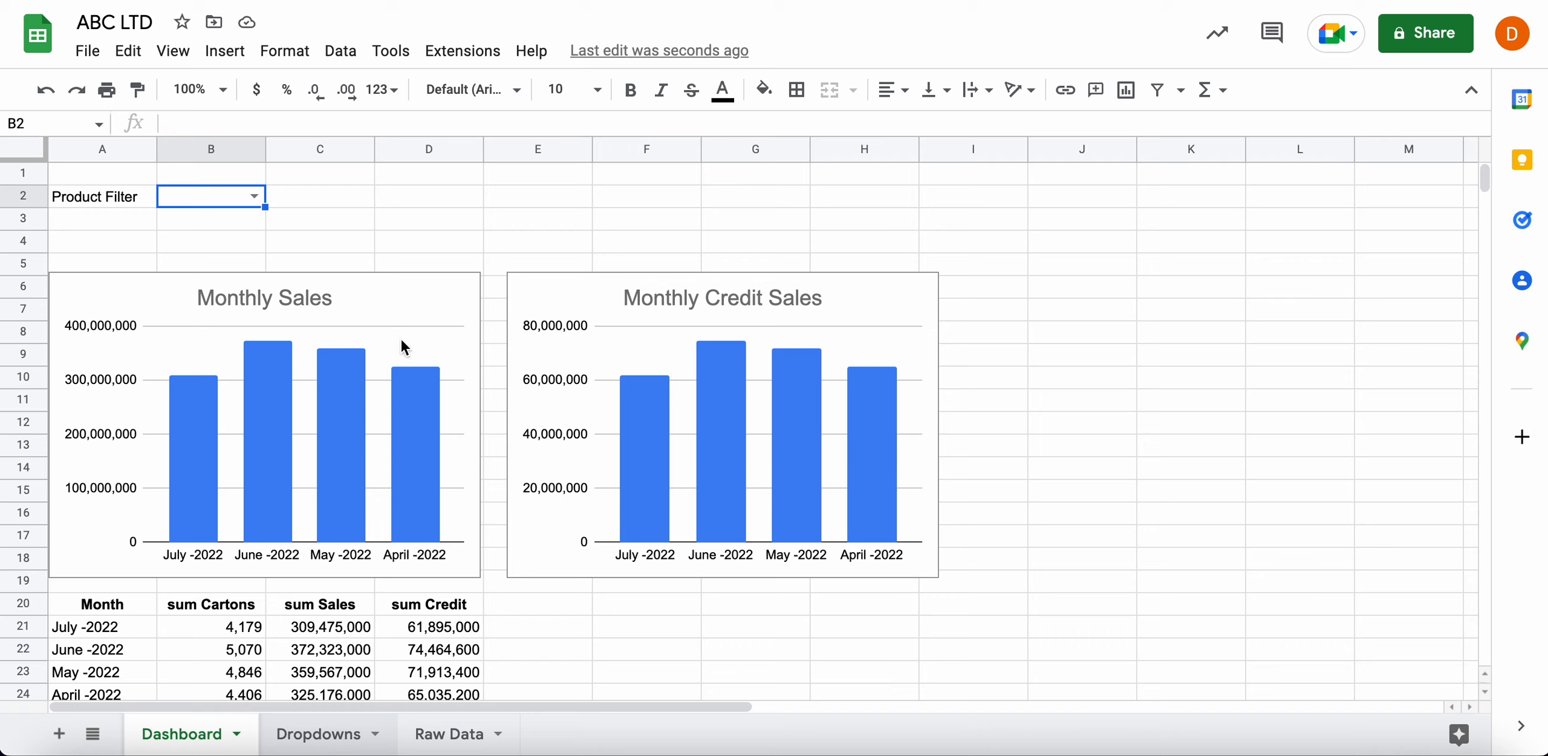
left_click(133, 223)
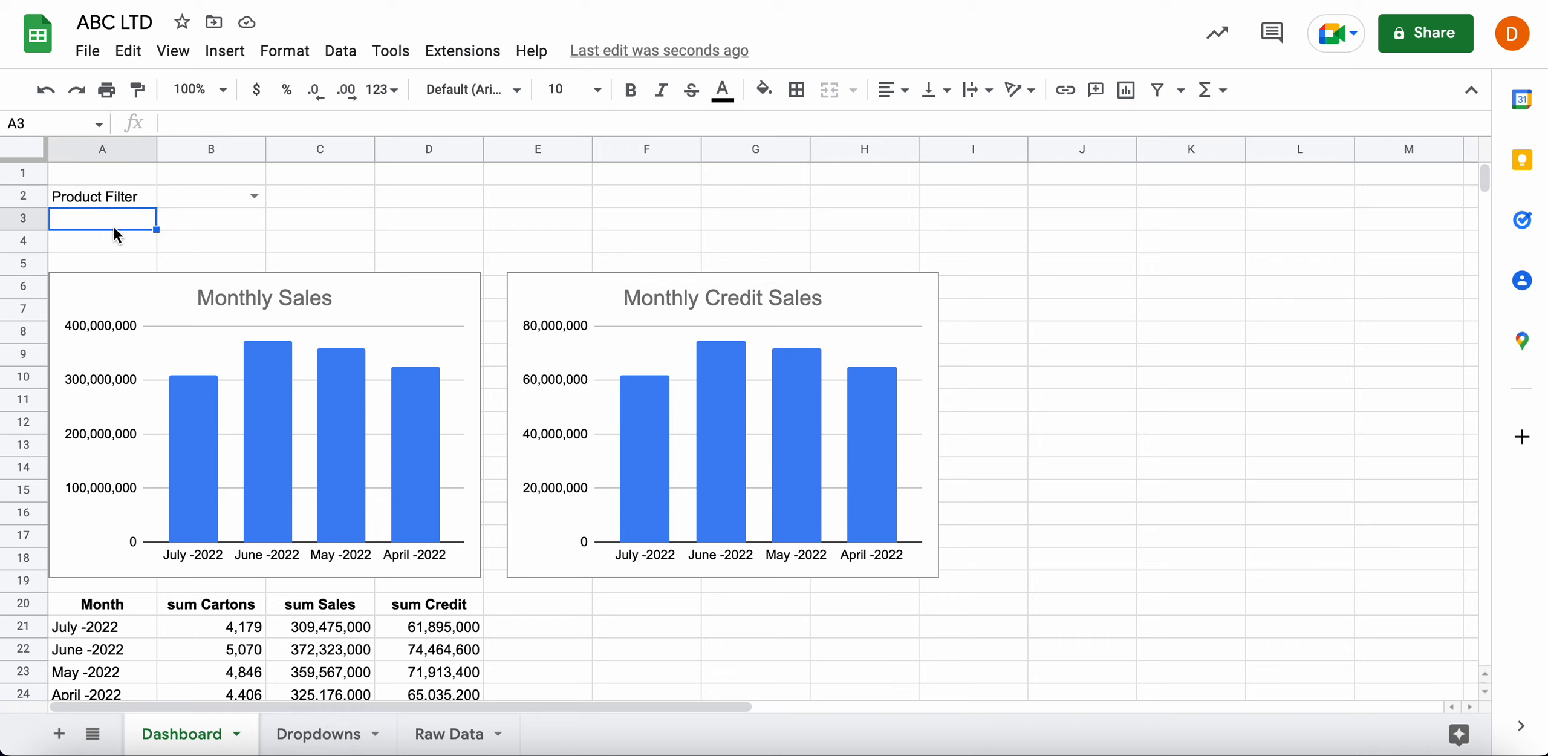
type("Sales Man")
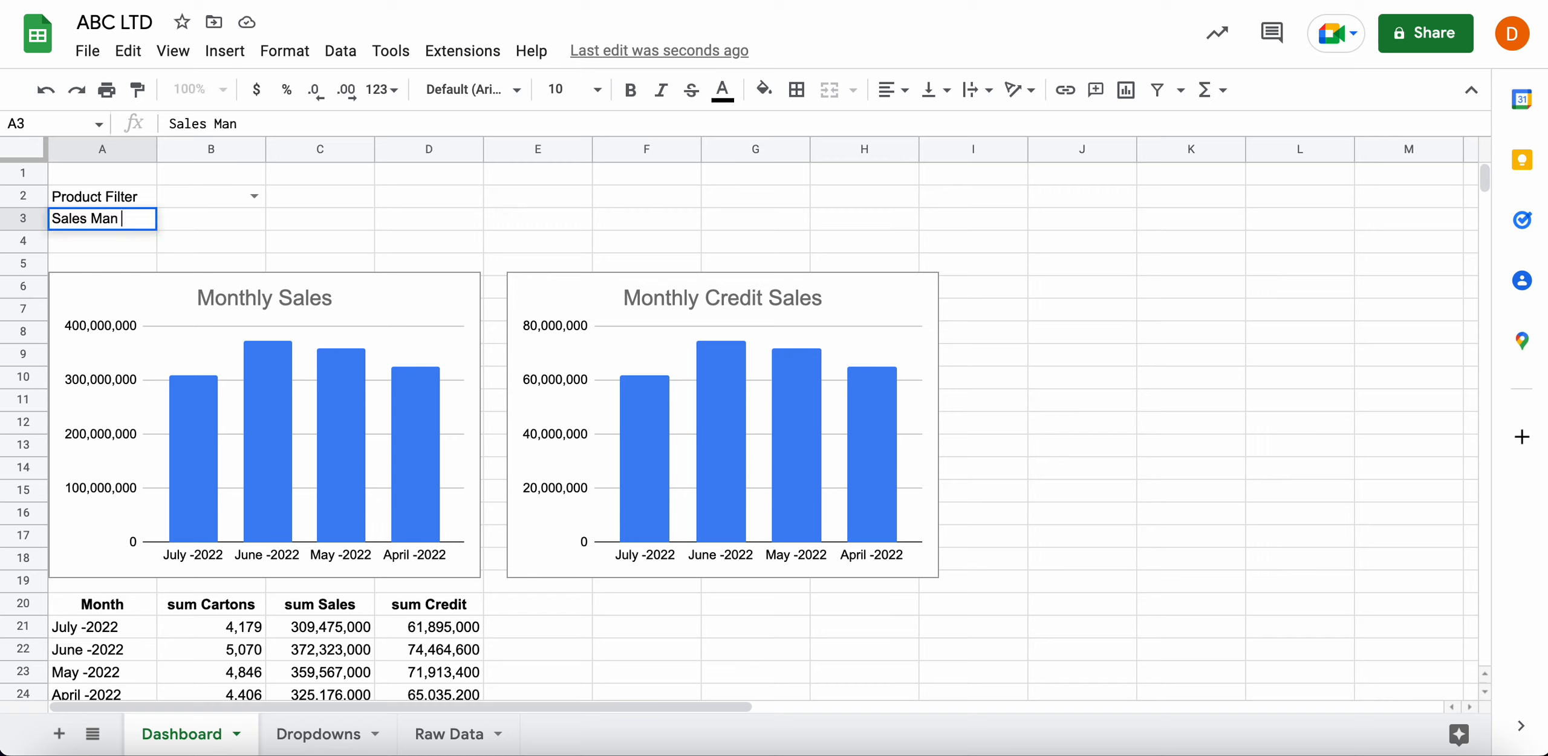
key("Return")
Add a dropdown to Dashboard cell B3 with data validation from the range Dropdowns!A2:a, rejecting invalid input
left_click(245, 219)
right_click(245, 219)
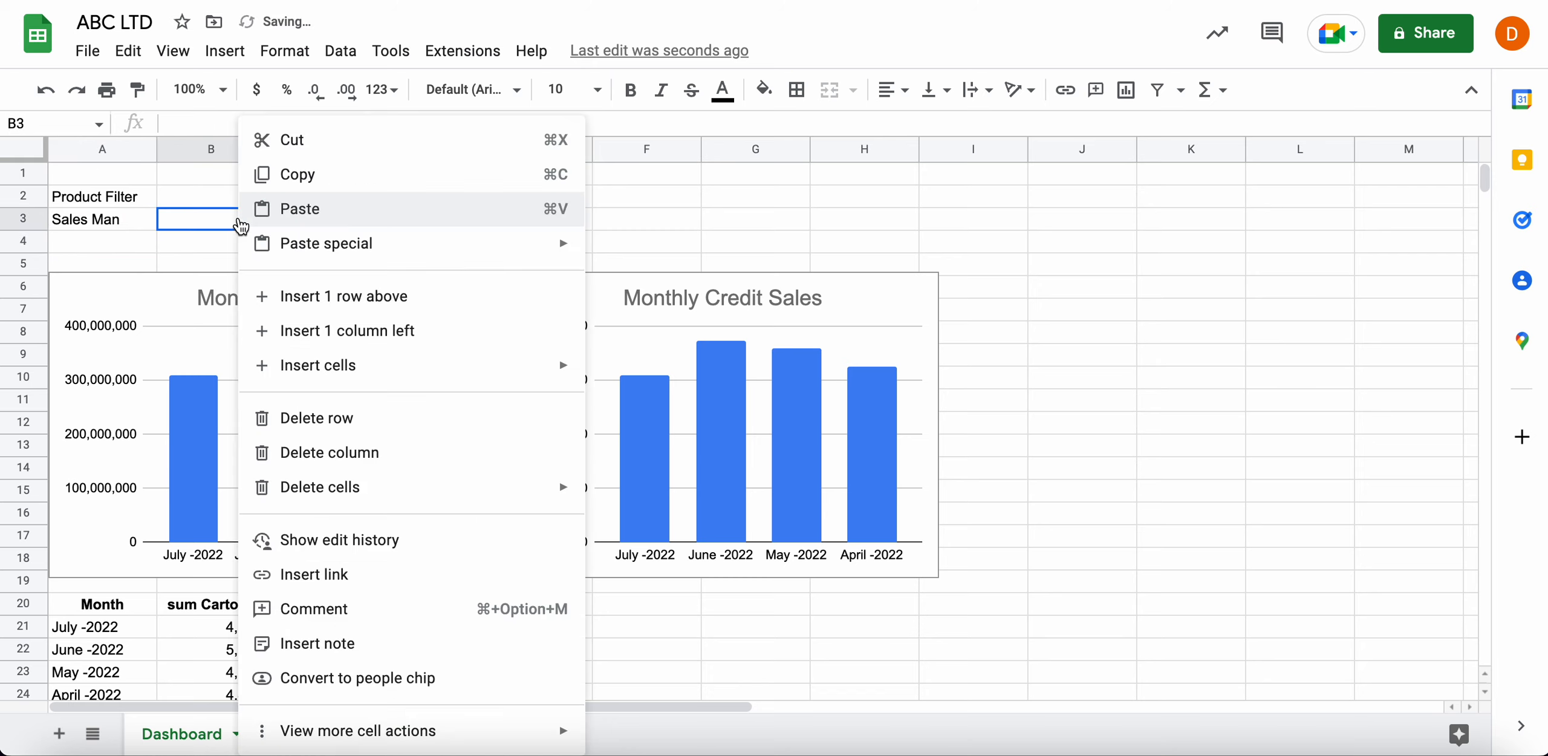
mouse_move(484, 730)
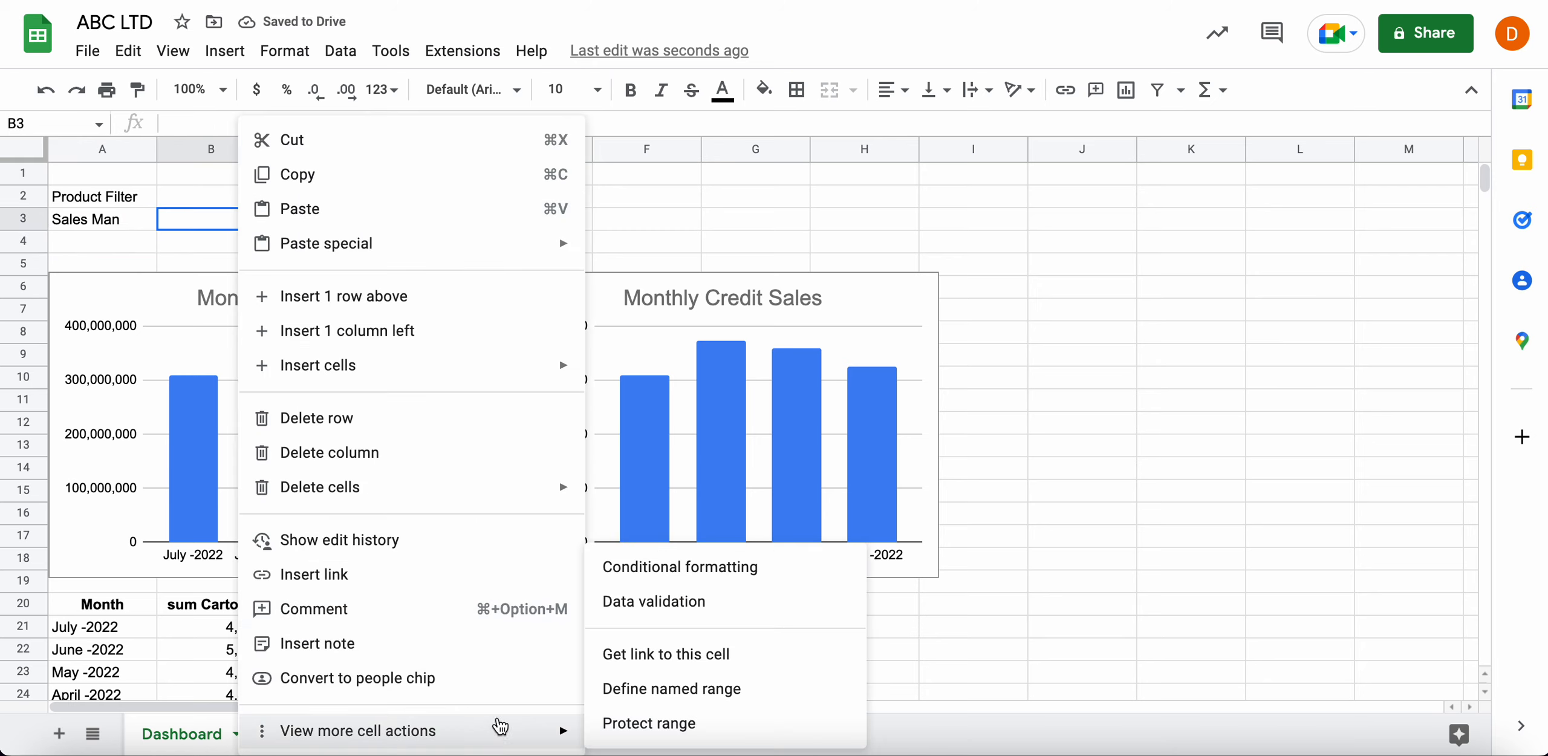
left_click(686, 600)
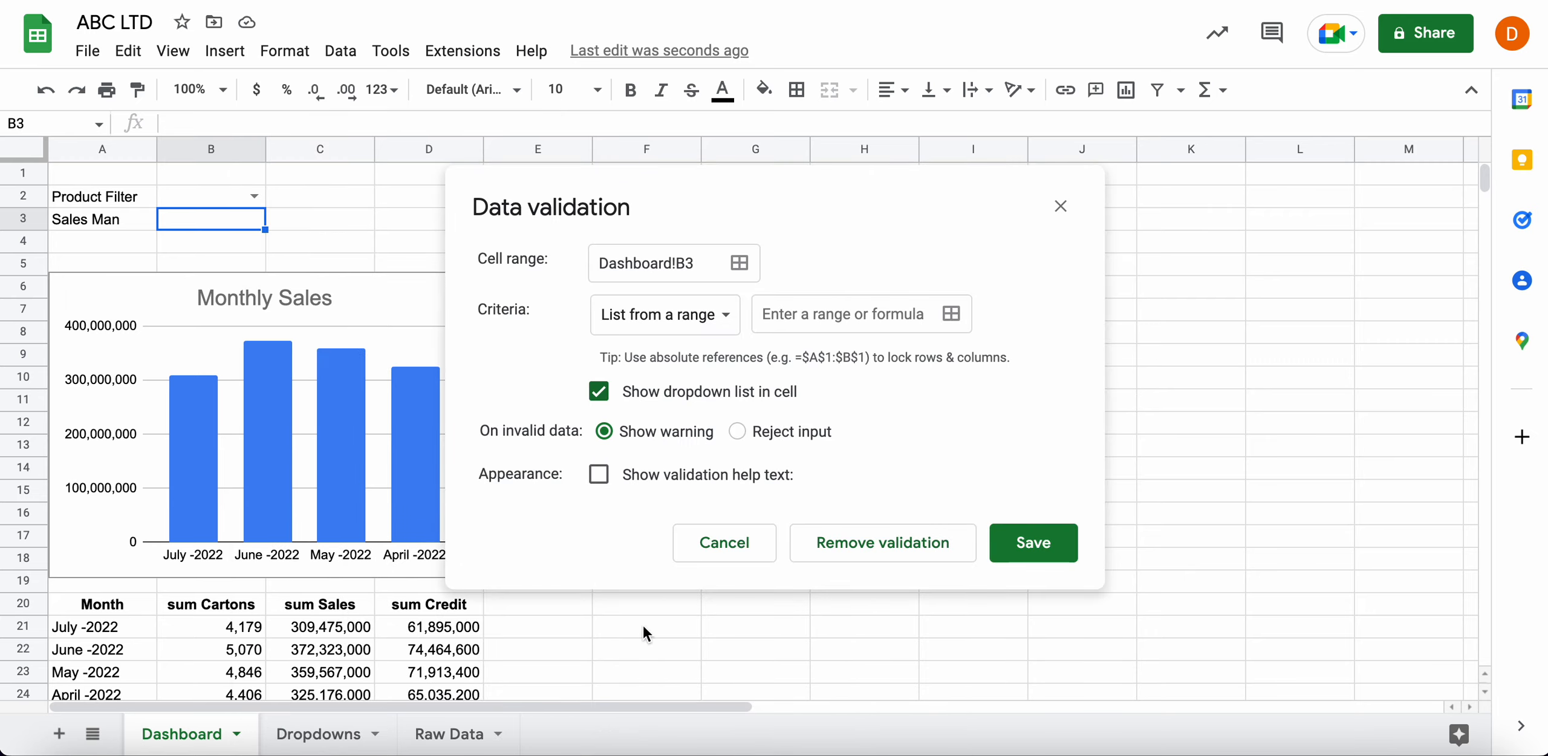
left_click(950, 314)
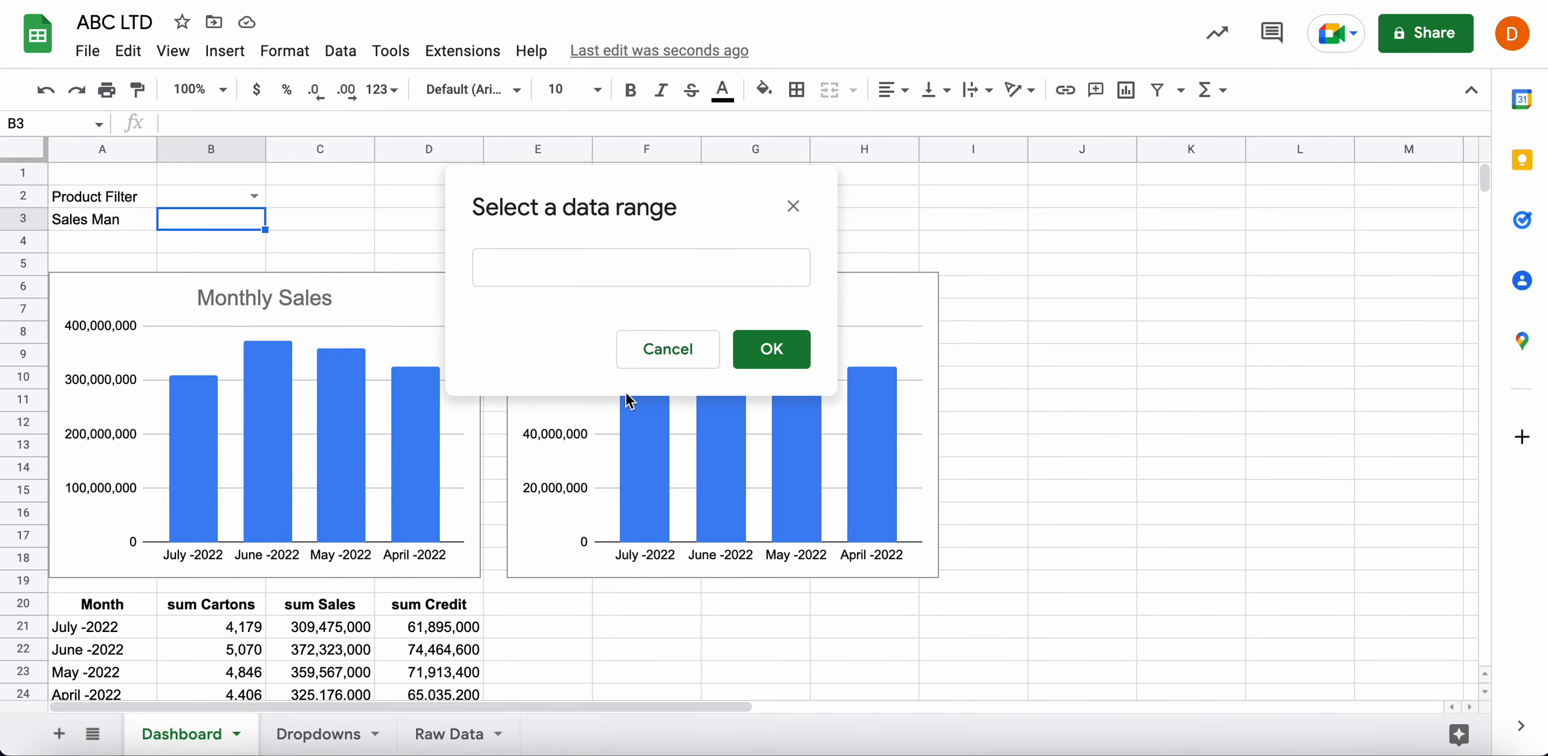
left_click(657, 278)
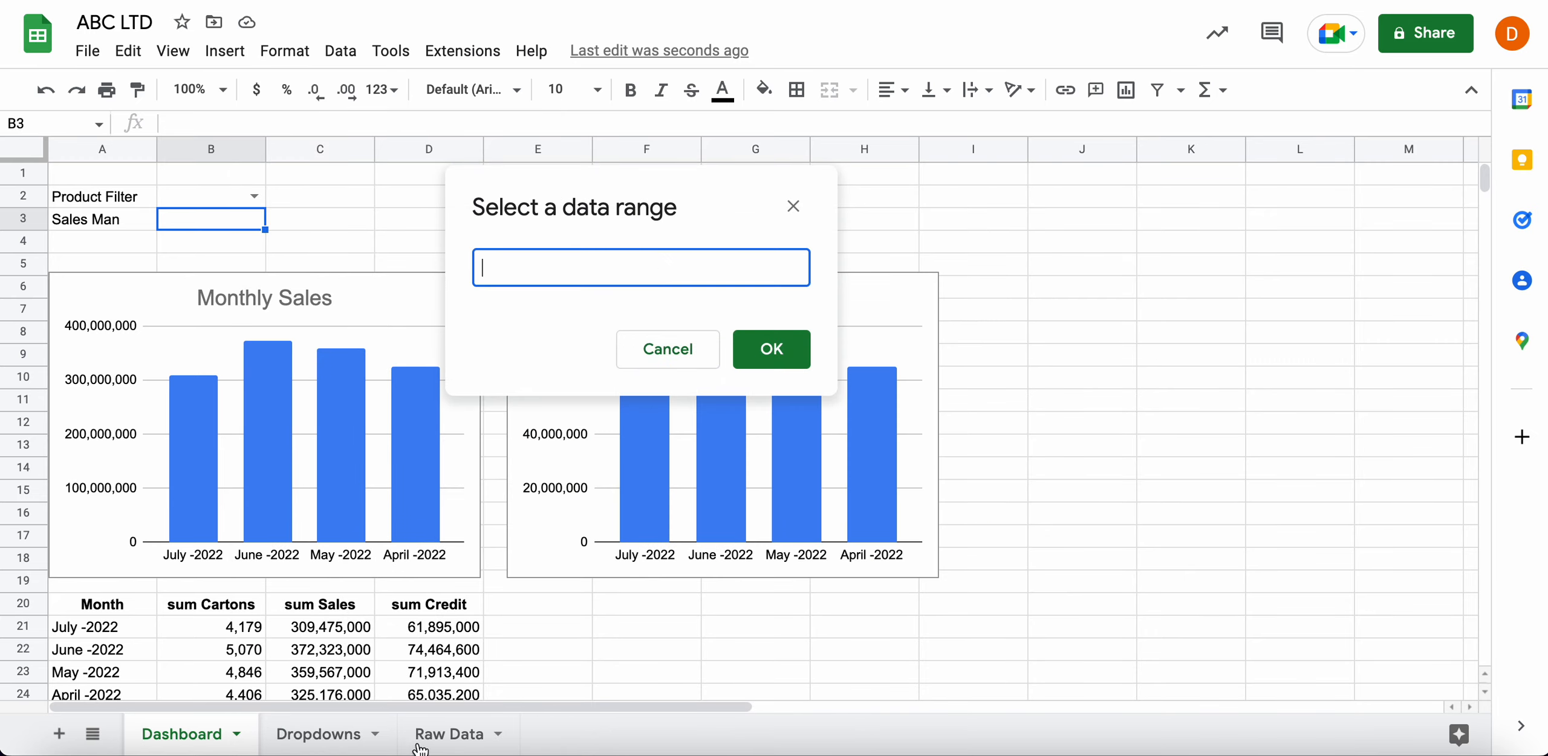
left_click(325, 734)
left_click(109, 198)
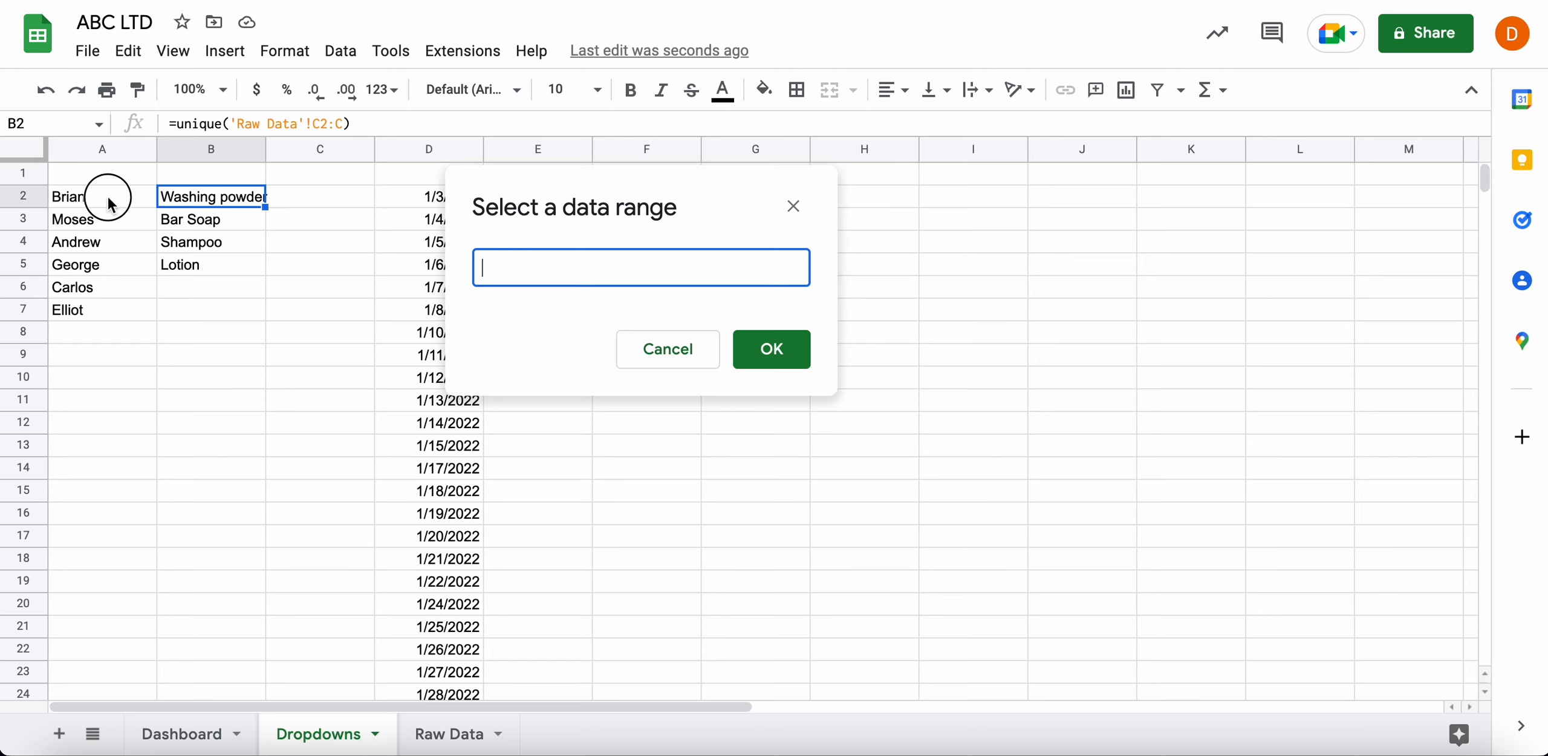
left_click(656, 264)
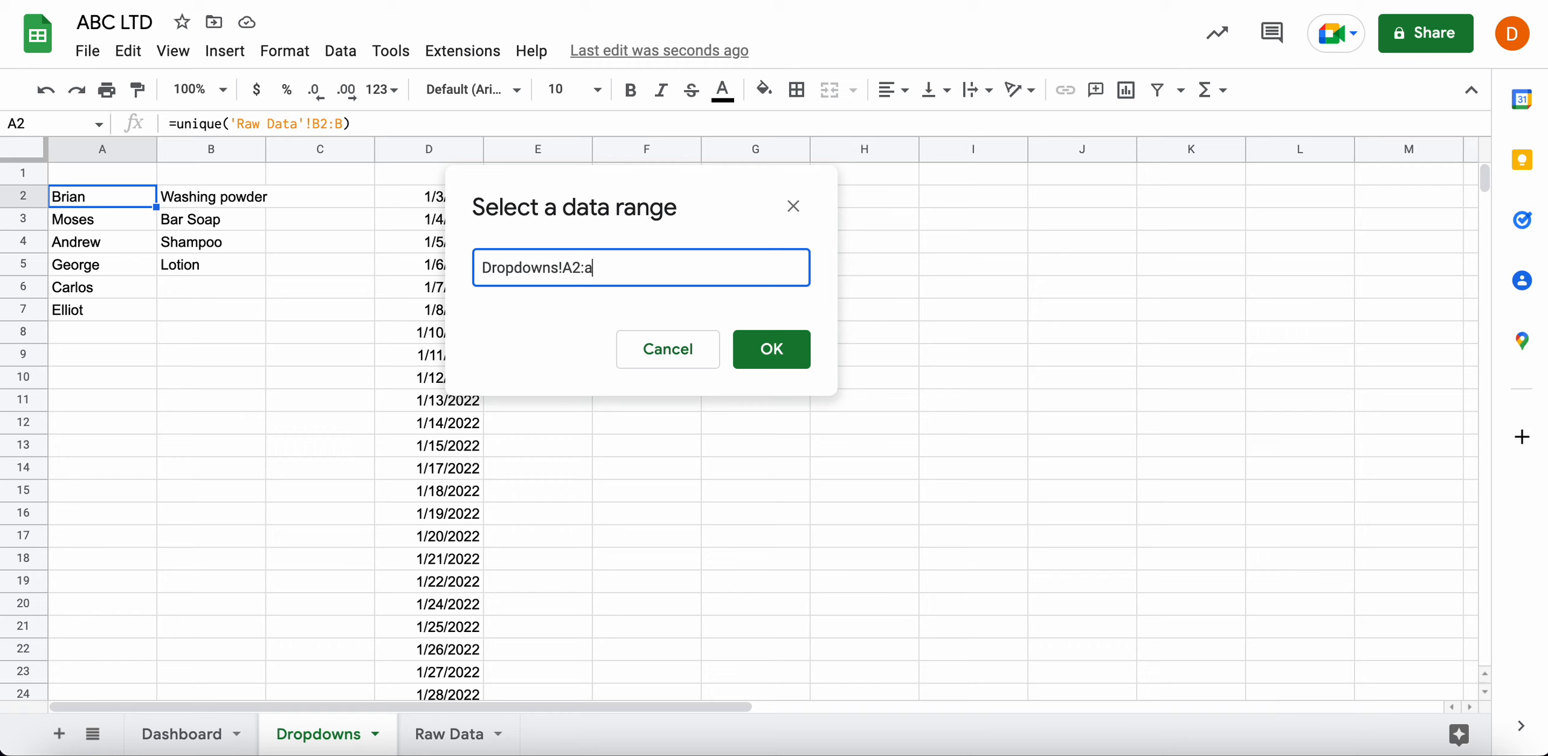
left_click(790, 350)
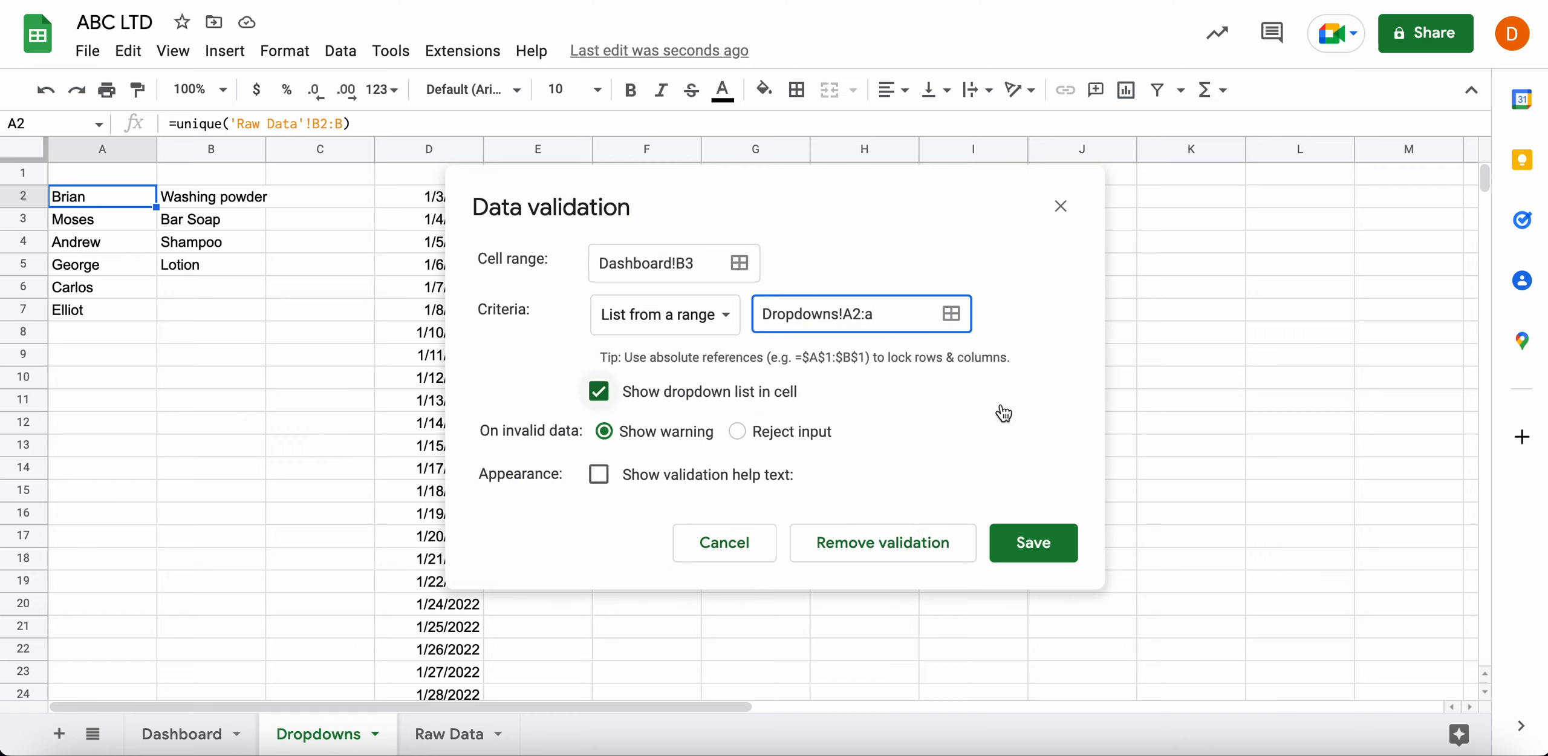
left_click(737, 431)
left_click(1031, 543)
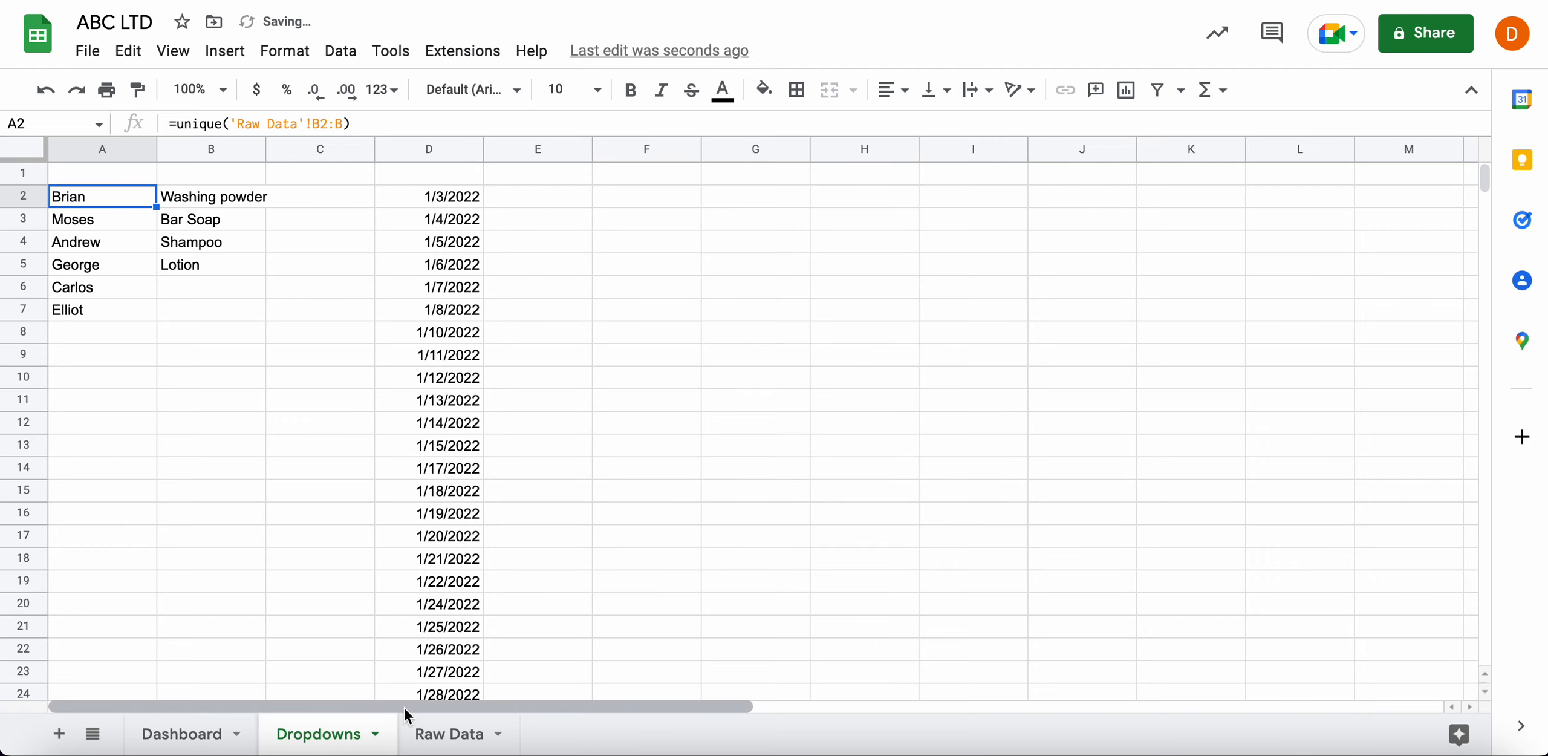
Return to the Dashboard sheet and check the options of the Sales Man dropdown in B3
left_click(200, 735)
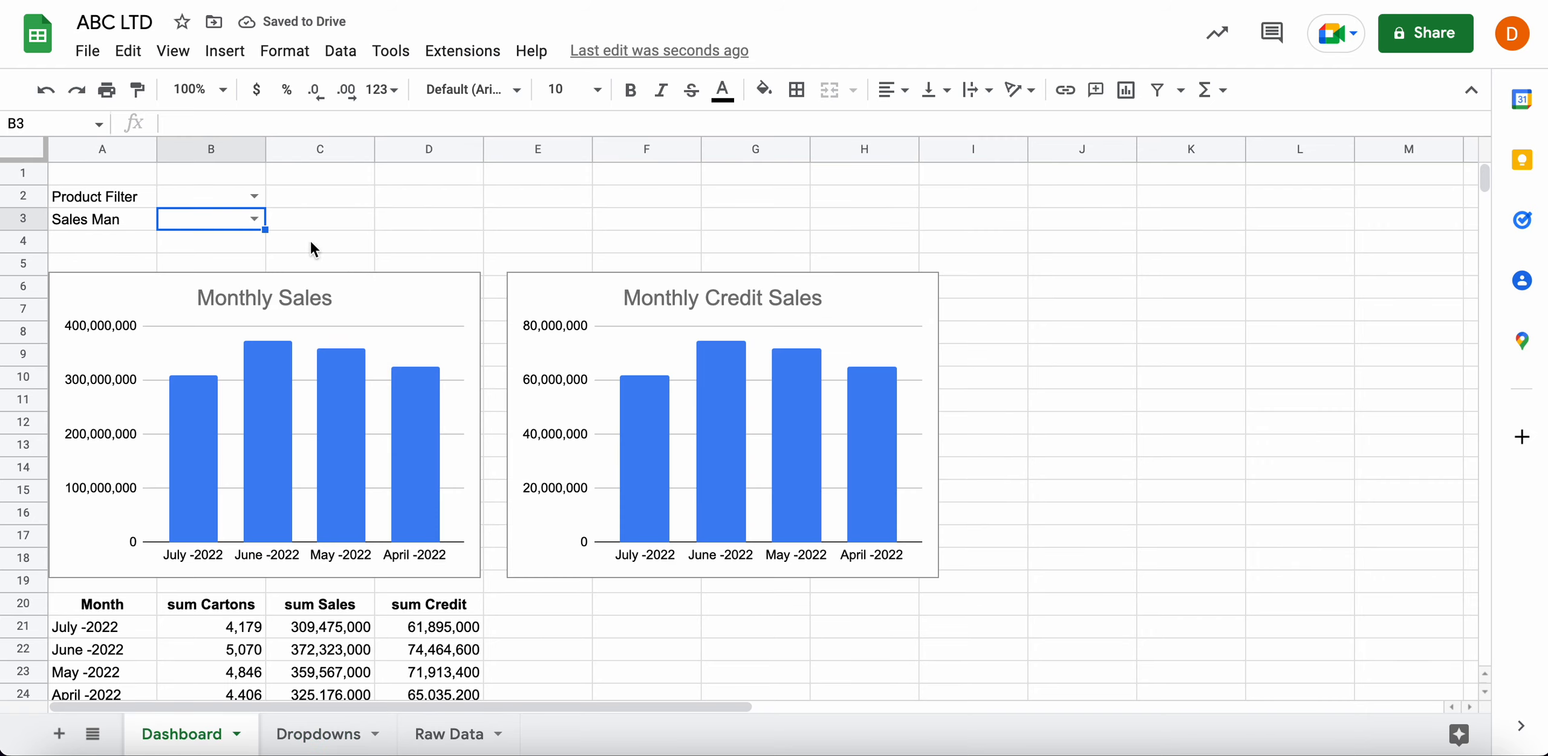
left_click(254, 219)
left_click(387, 212)
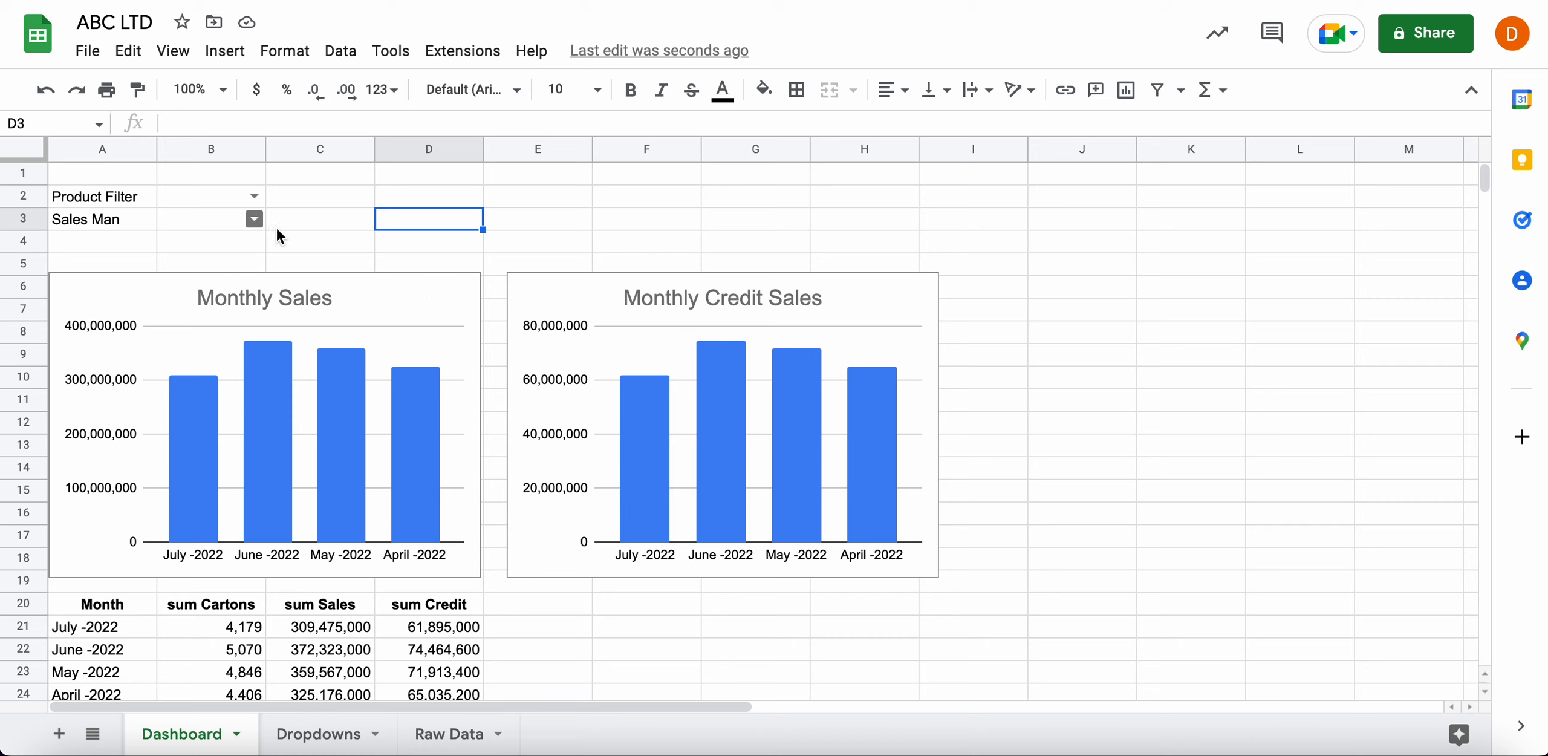
Enter the header "Sales Man Filter" in cell J1 of the Raw Data sheet
left_click(436, 735)
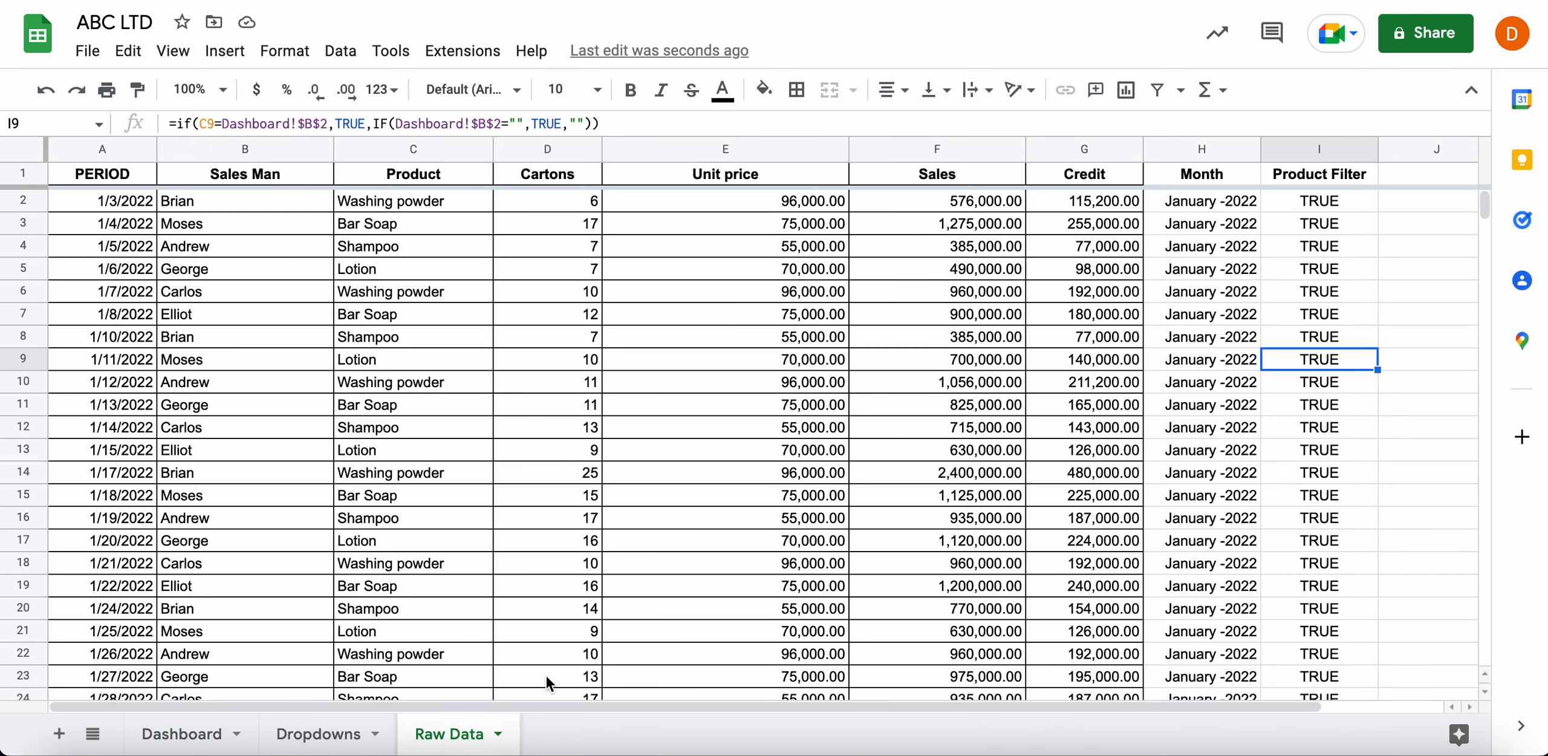
left_click(1430, 176)
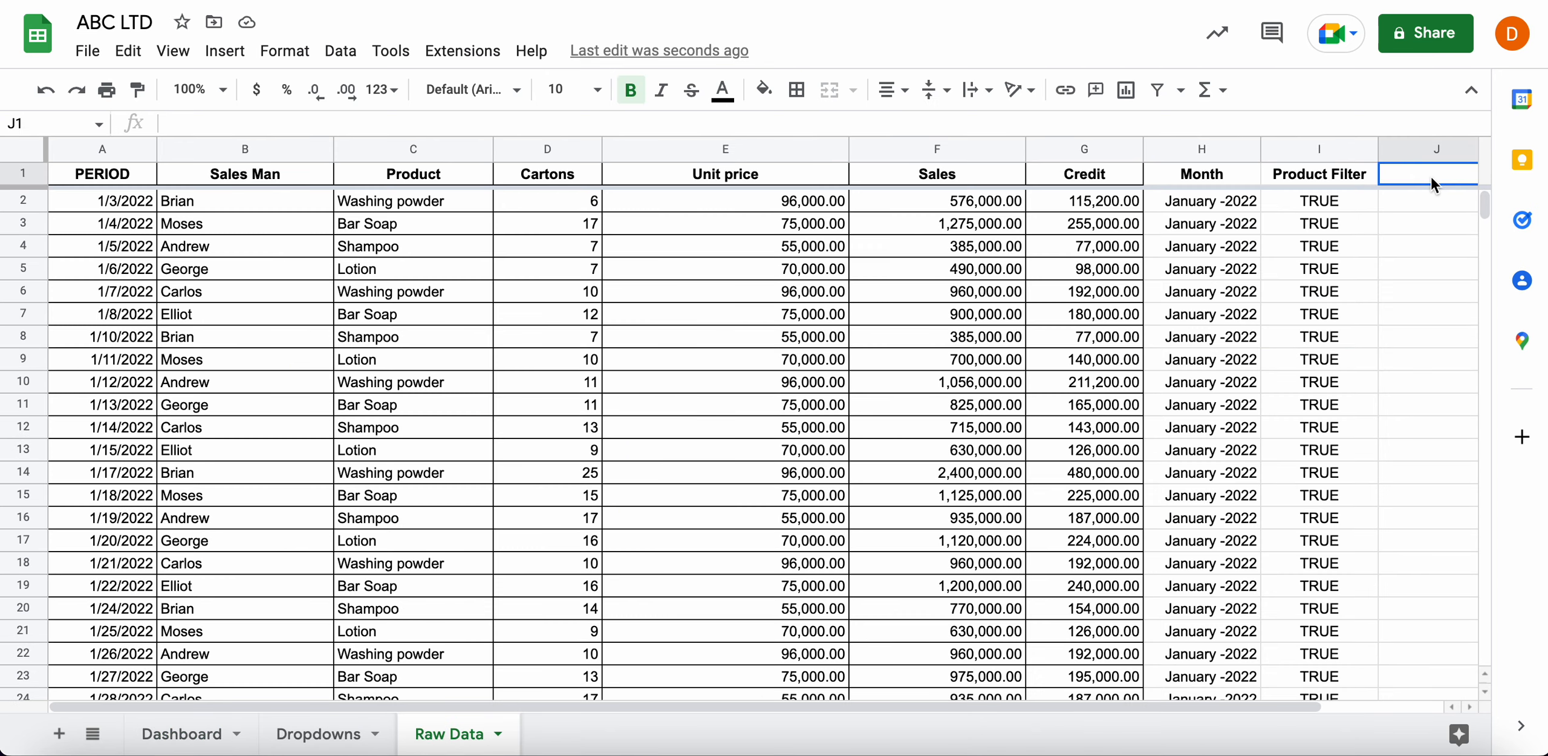
scroll(1431, 176, "right", 5)
type("Sales M")
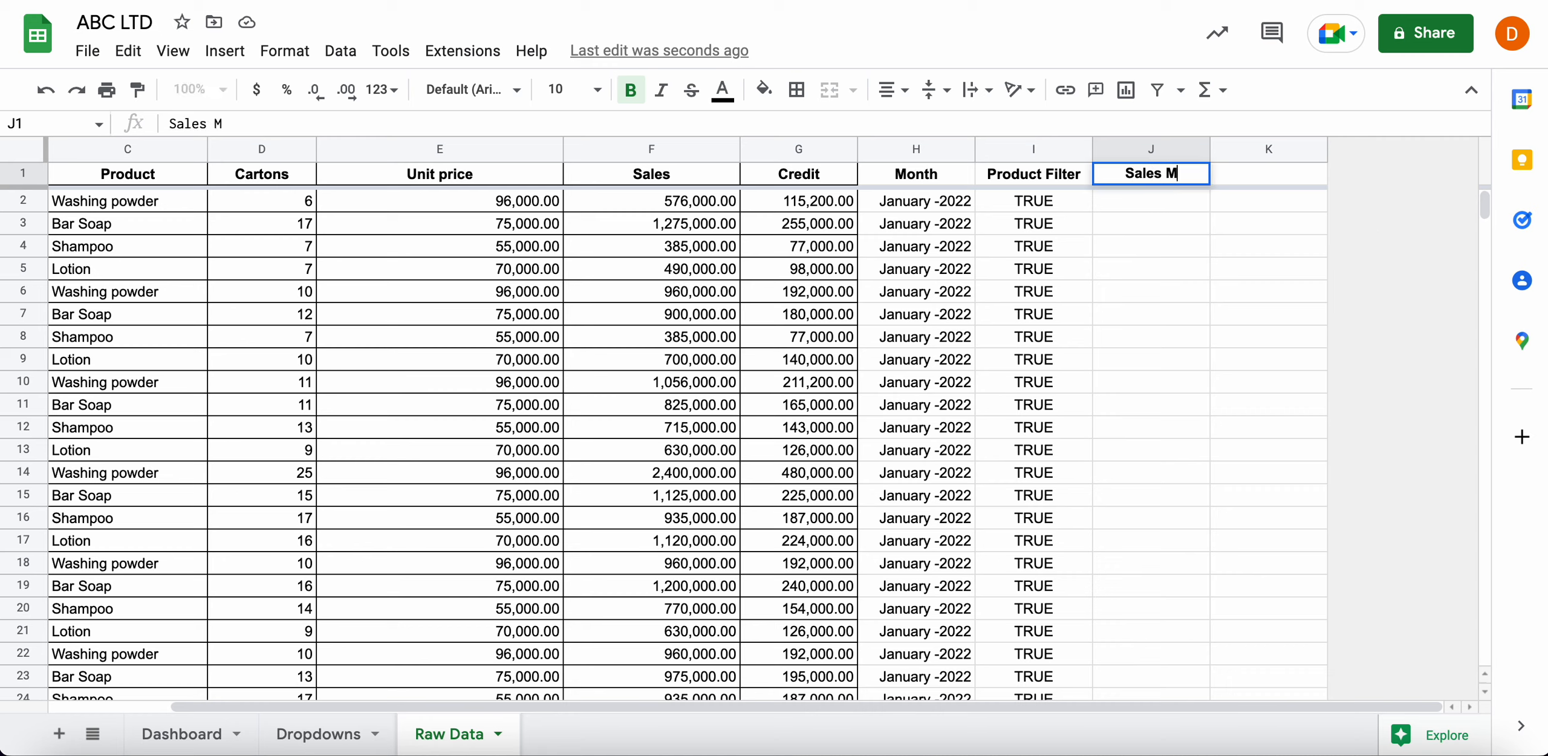
type("an Filter")
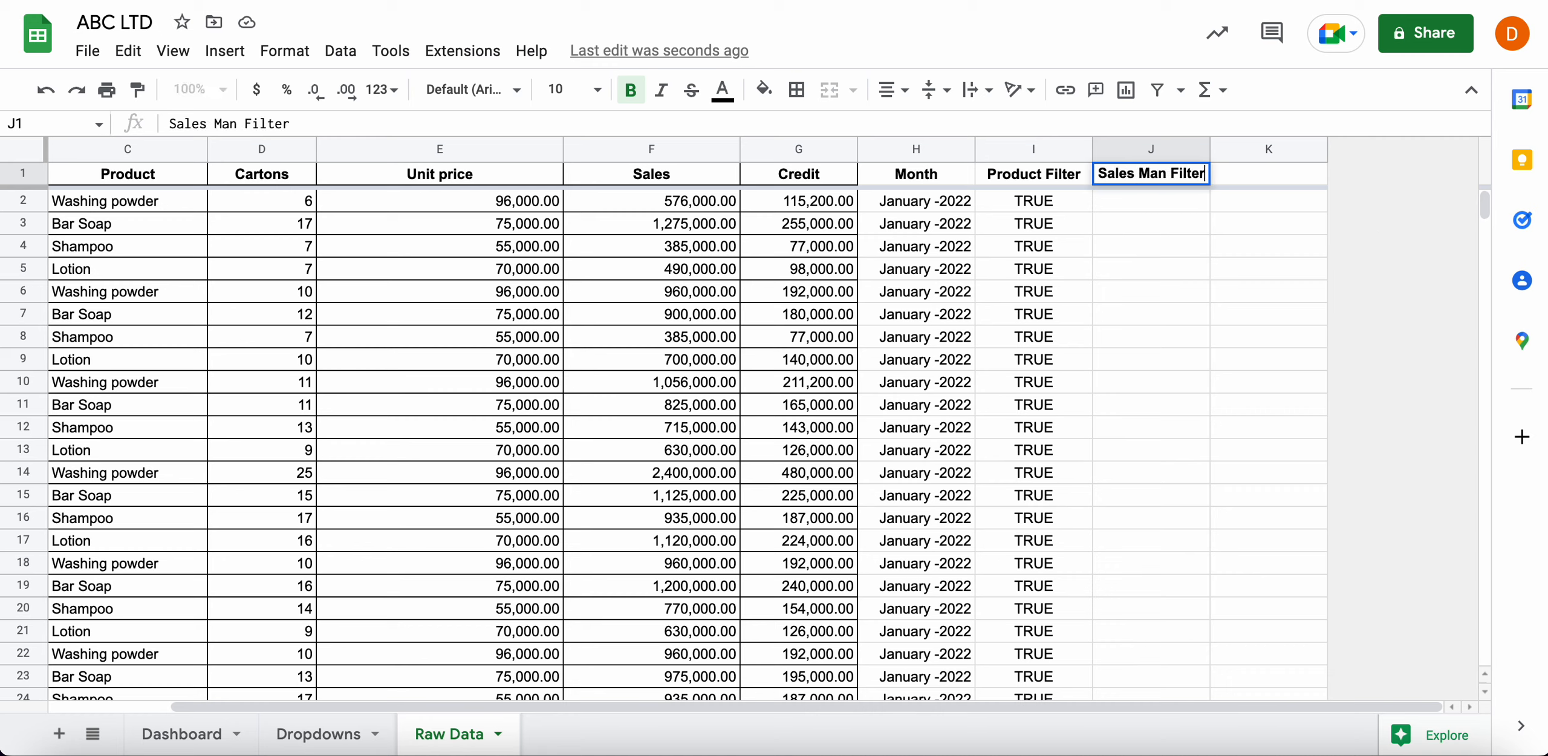
key("Return")
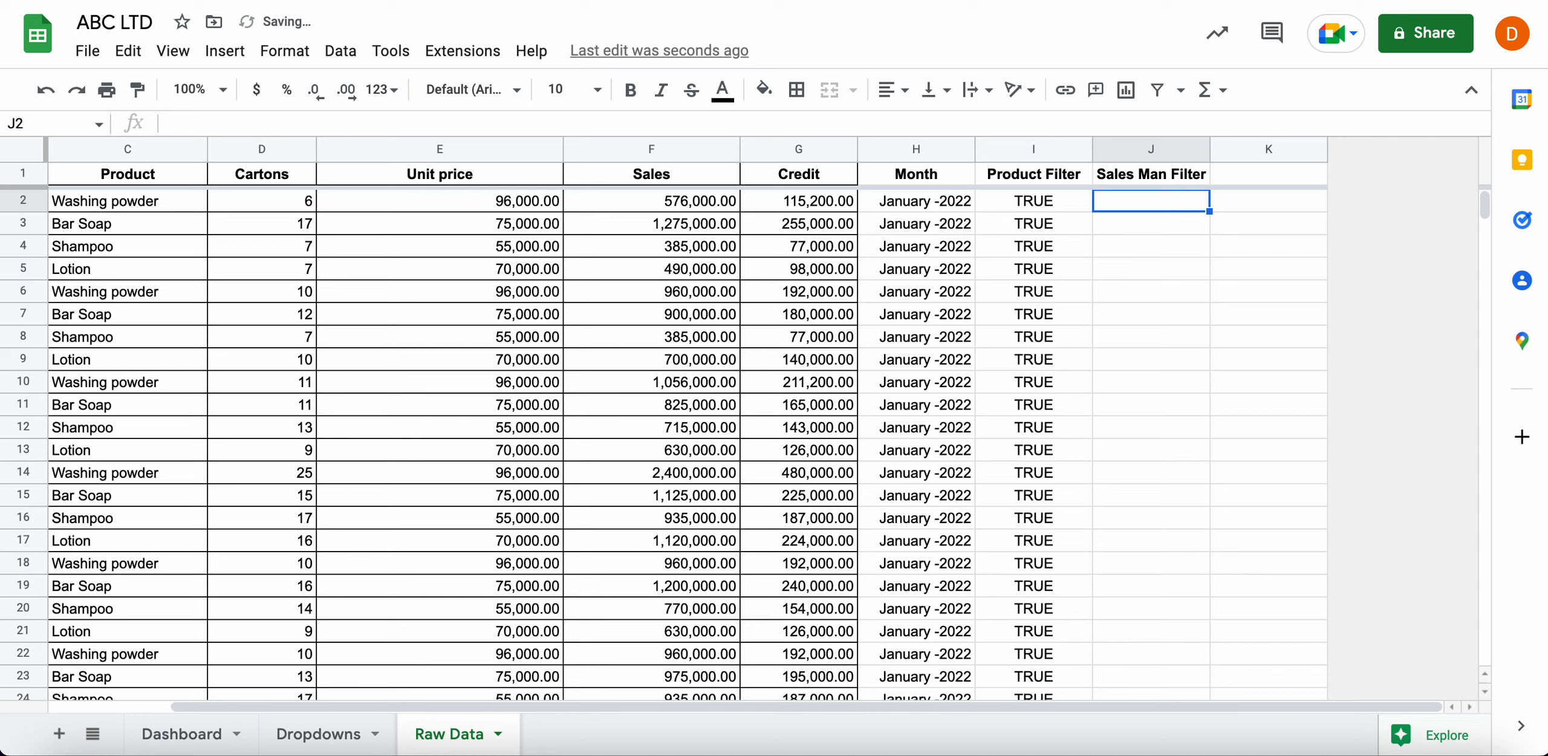
Start an IF formula in Raw Data cell J2 that returns TRUE when B2 equals Dashboard!B3
type("=")
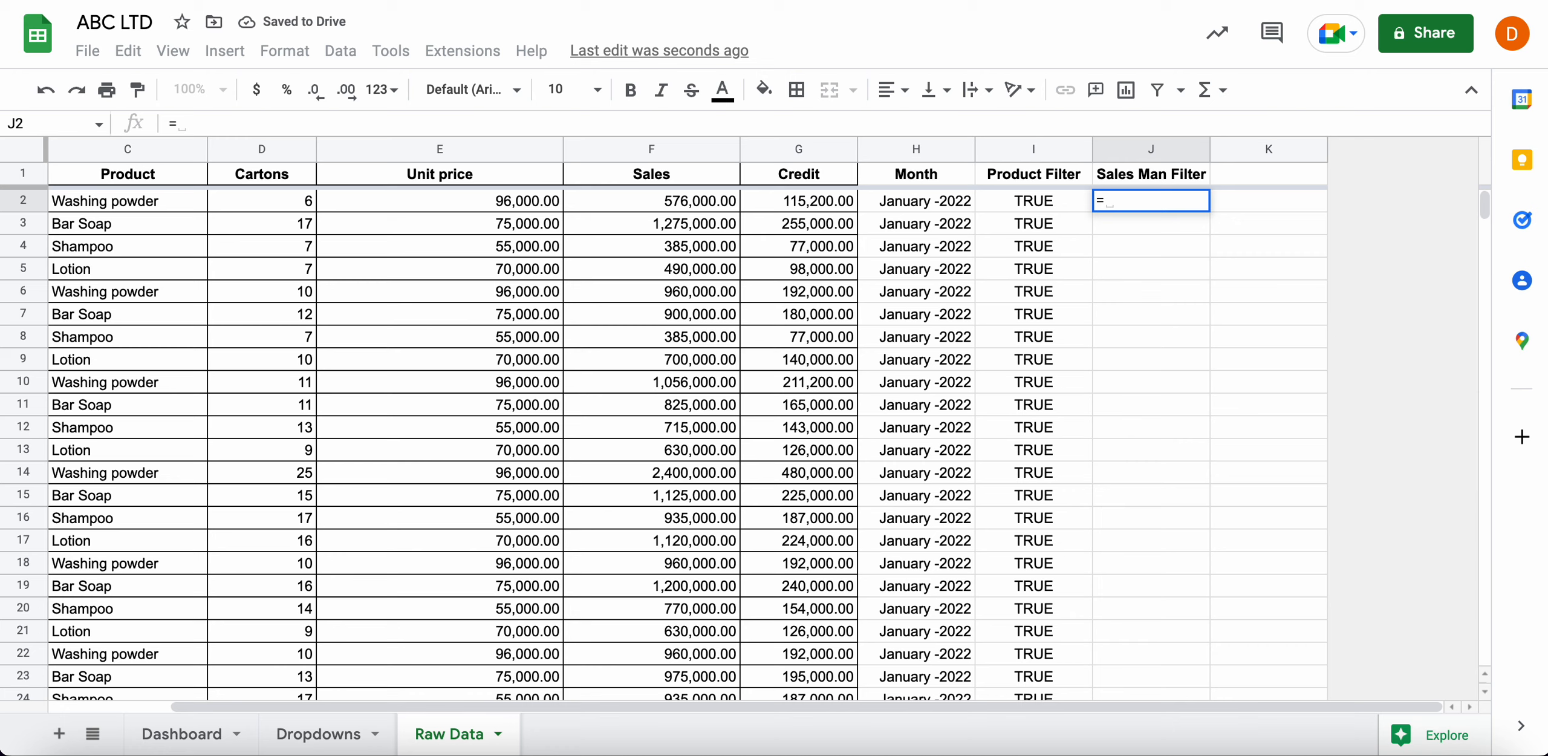
type("if(")
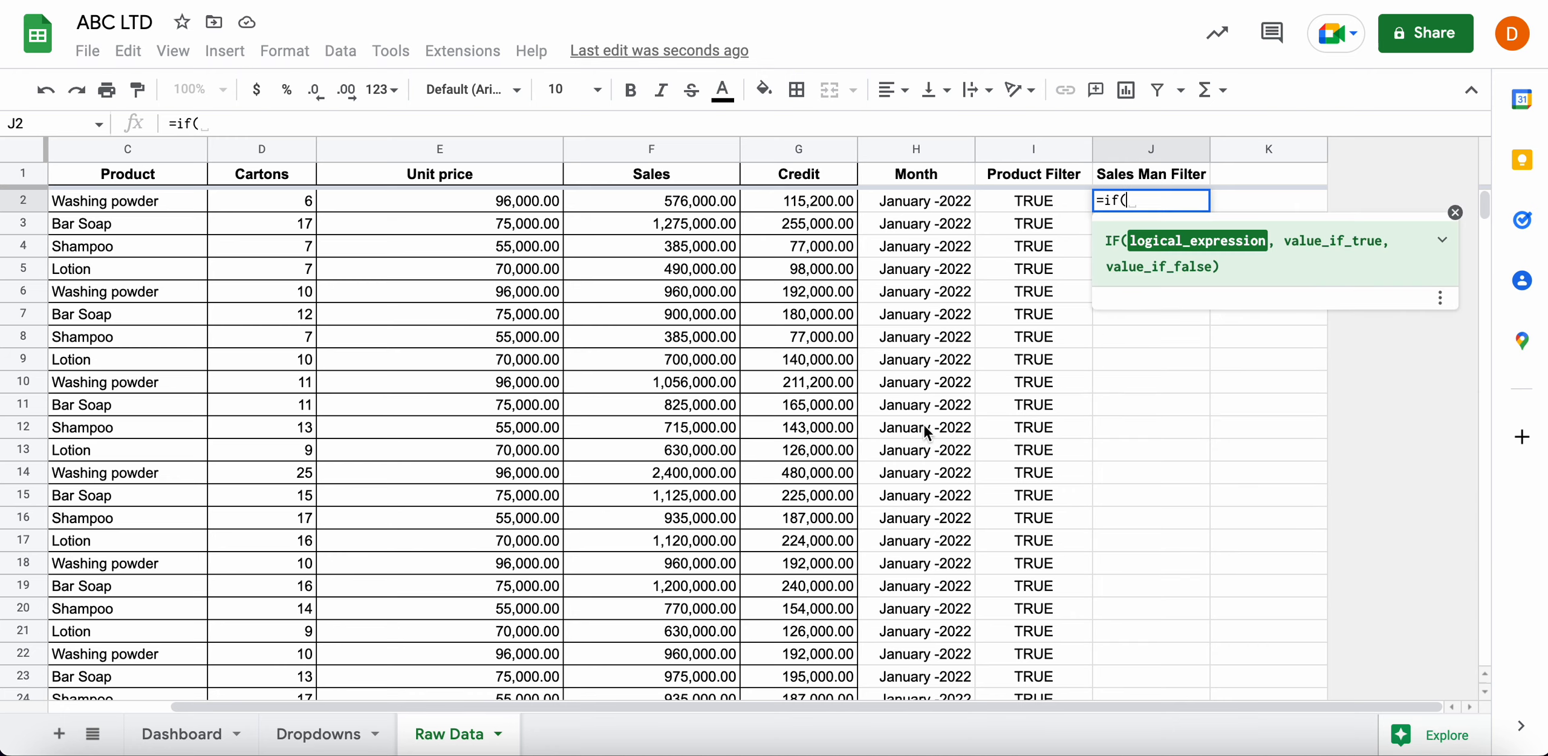
scroll(886, 436, "left", 5)
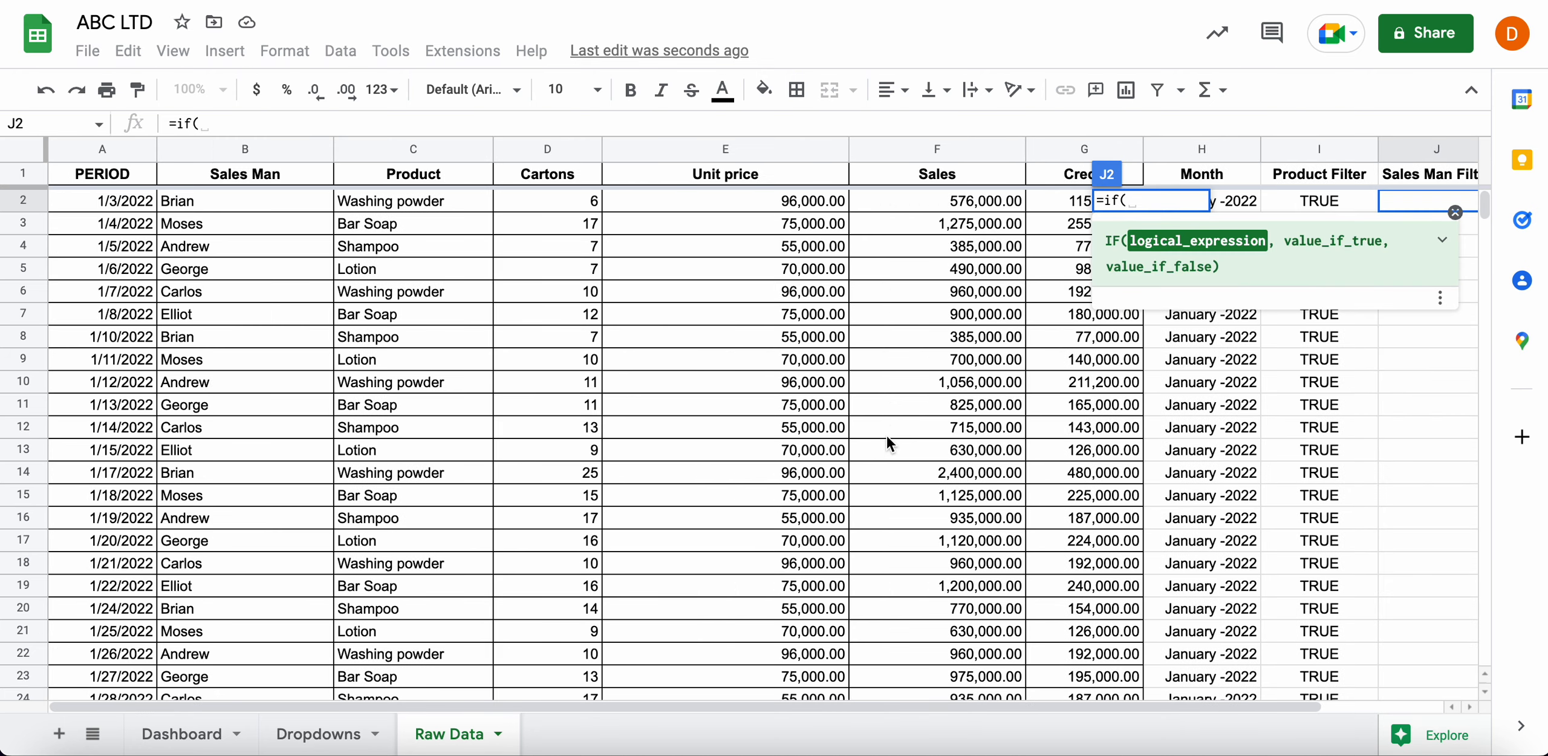
left_click(204, 207)
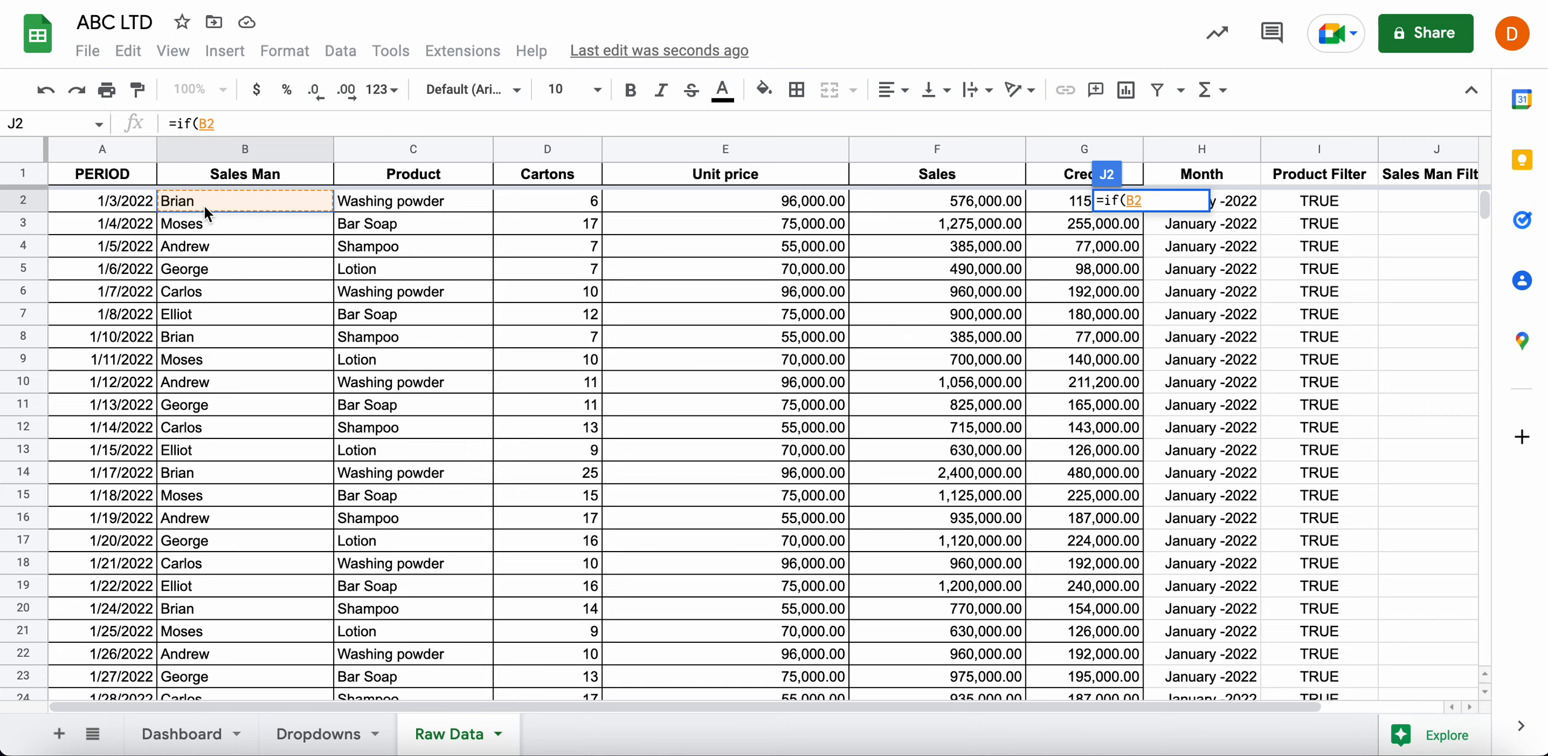
type("=")
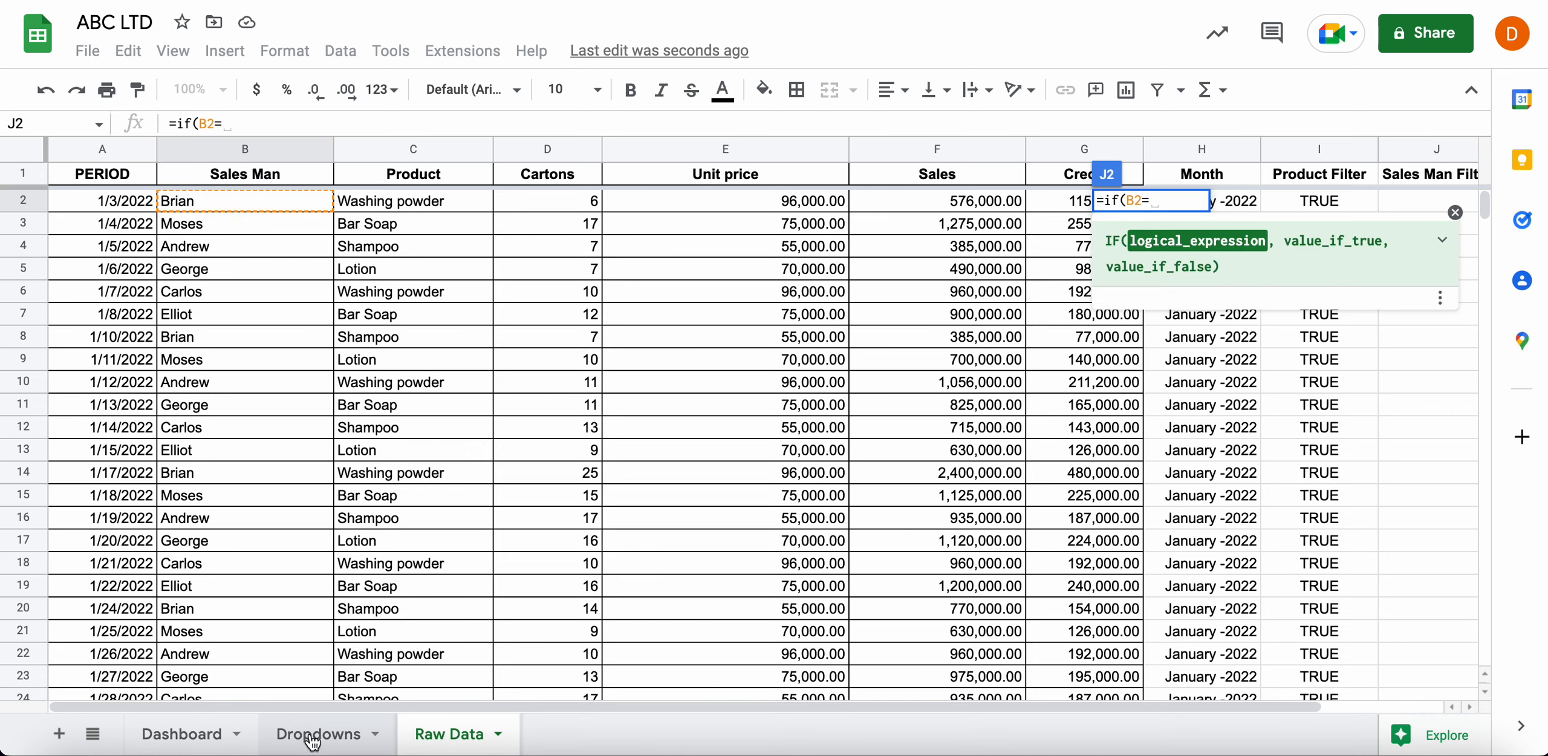
left_click(202, 734)
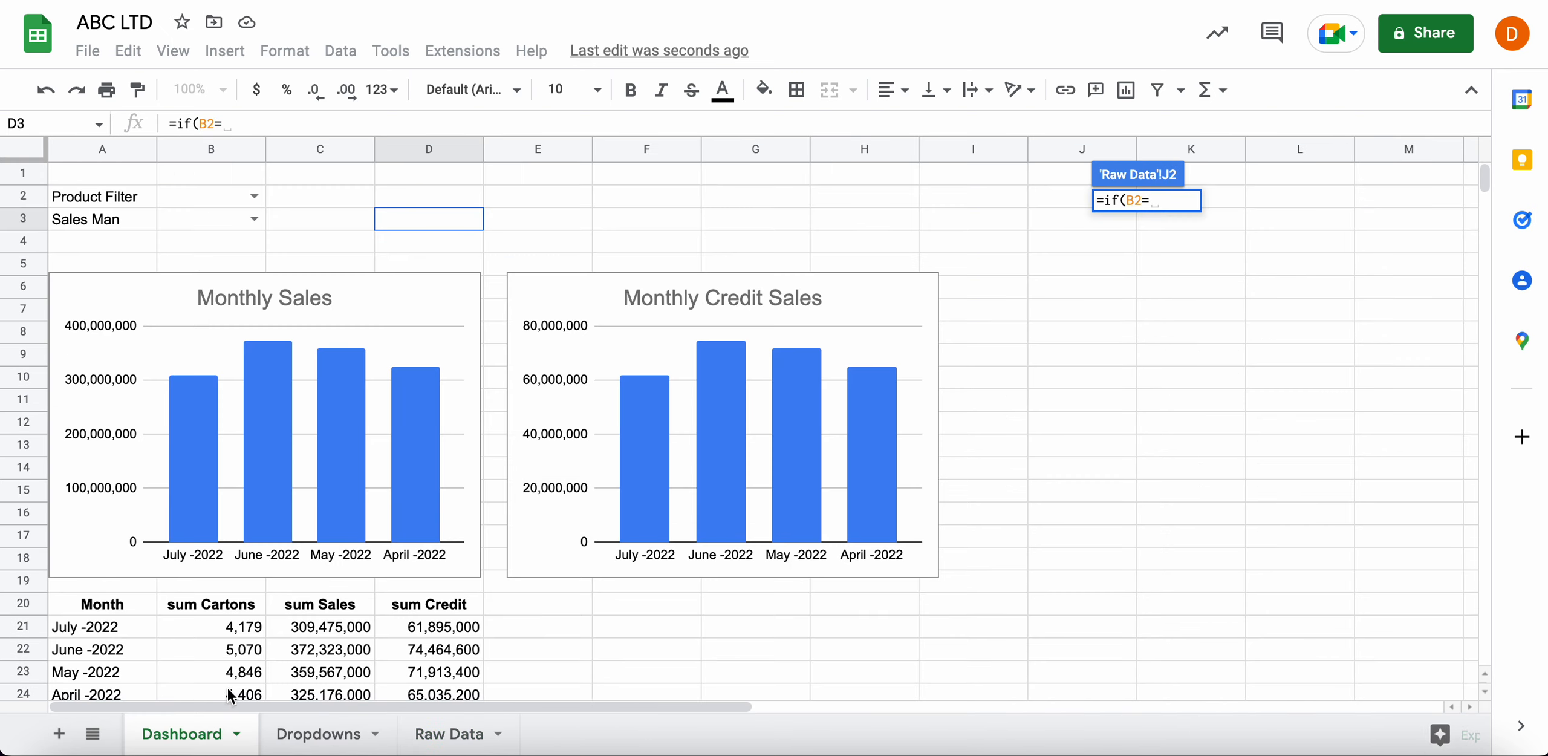
left_click(222, 229)
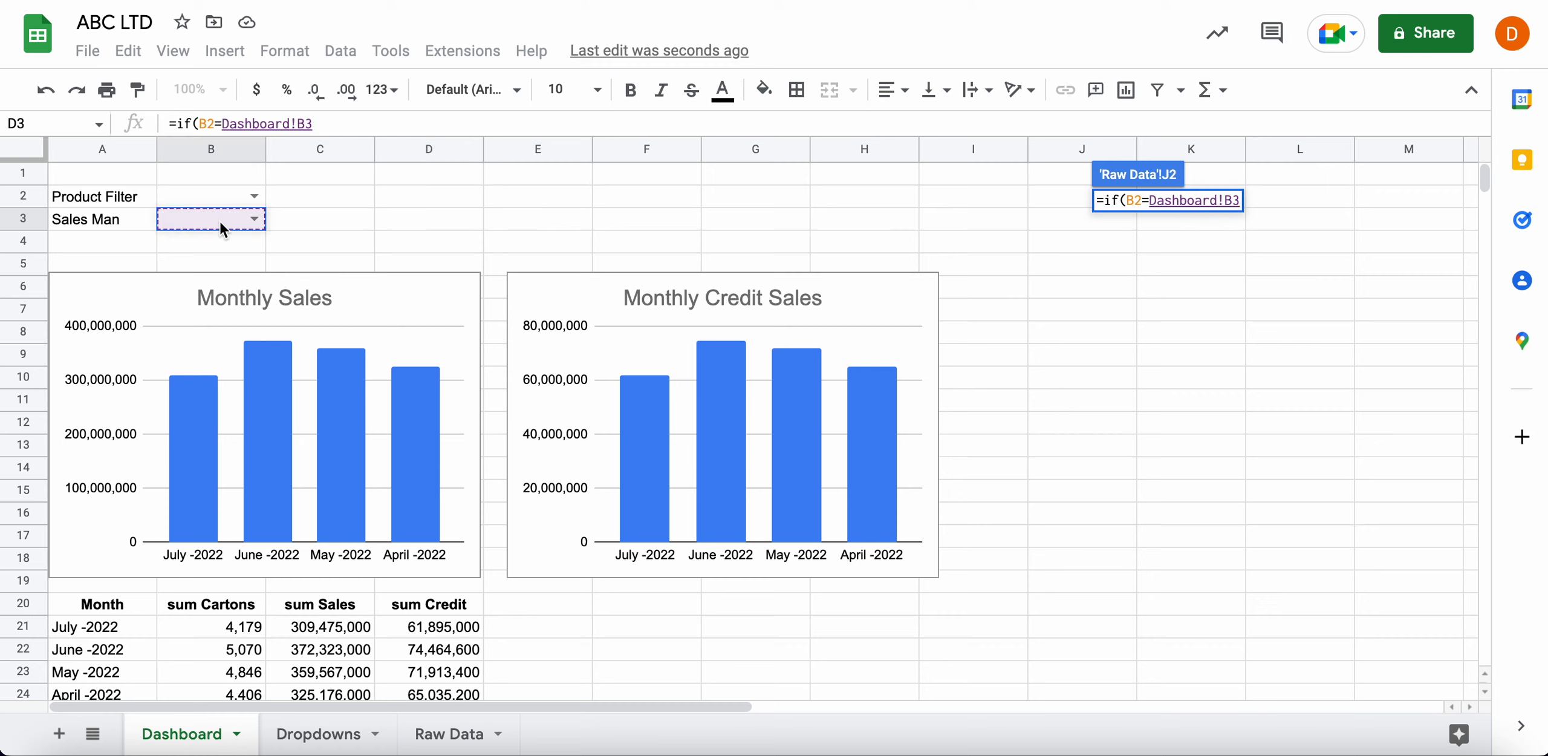
type(",")
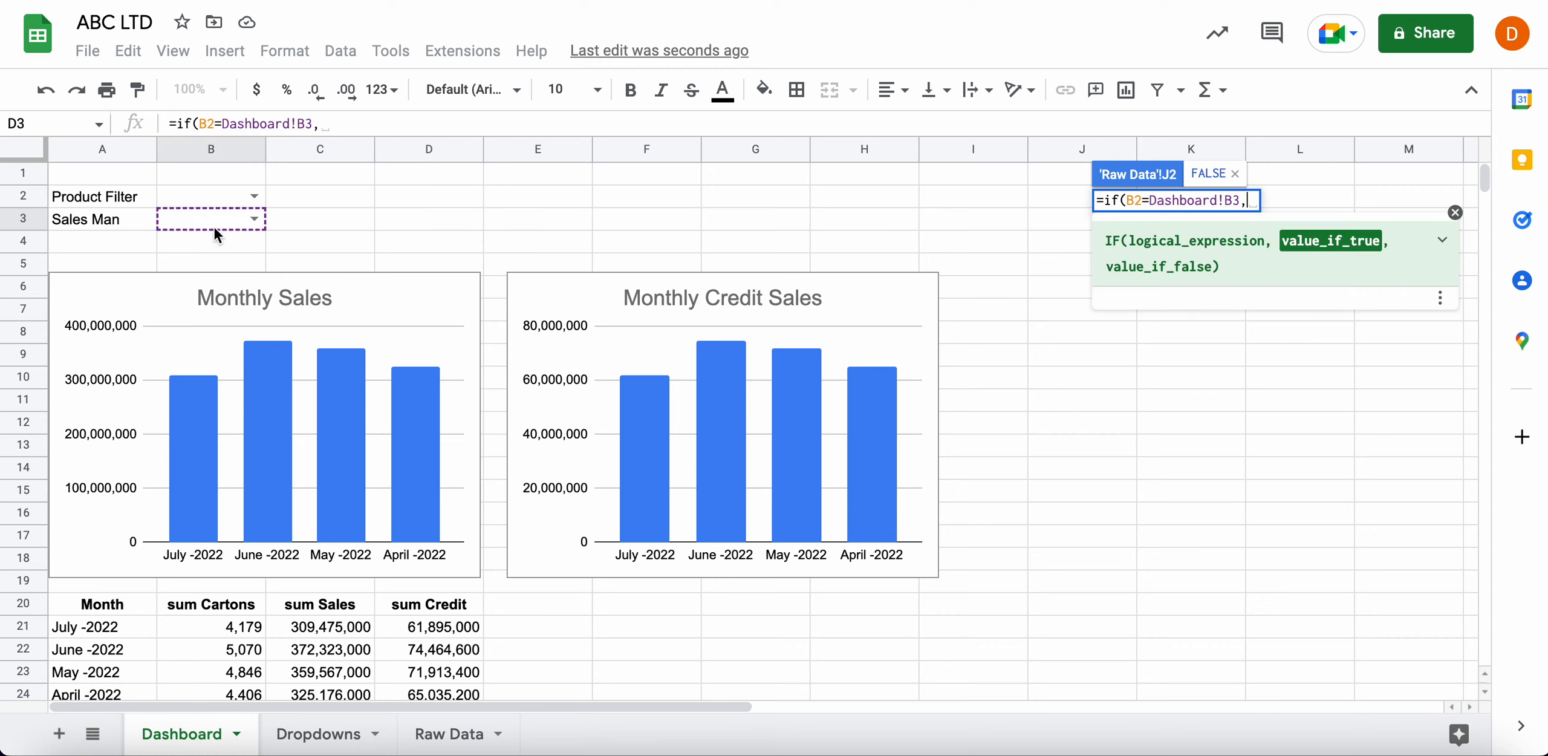
type("TRUE")
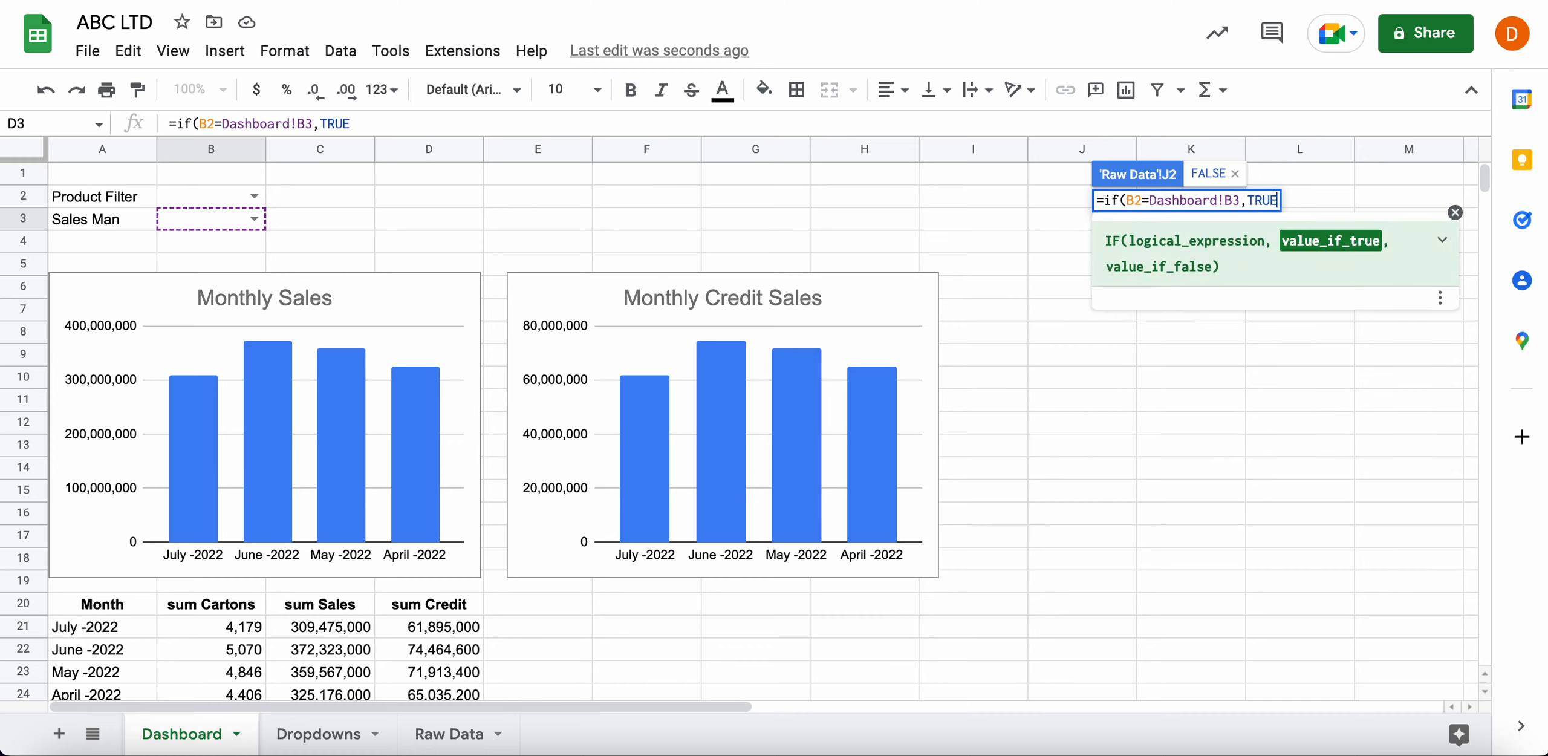
type(",")
Nest a second IF as the false value, returning TRUE when Dashboard!B3 equals "" and "" otherwise, and close the formula
type("I")
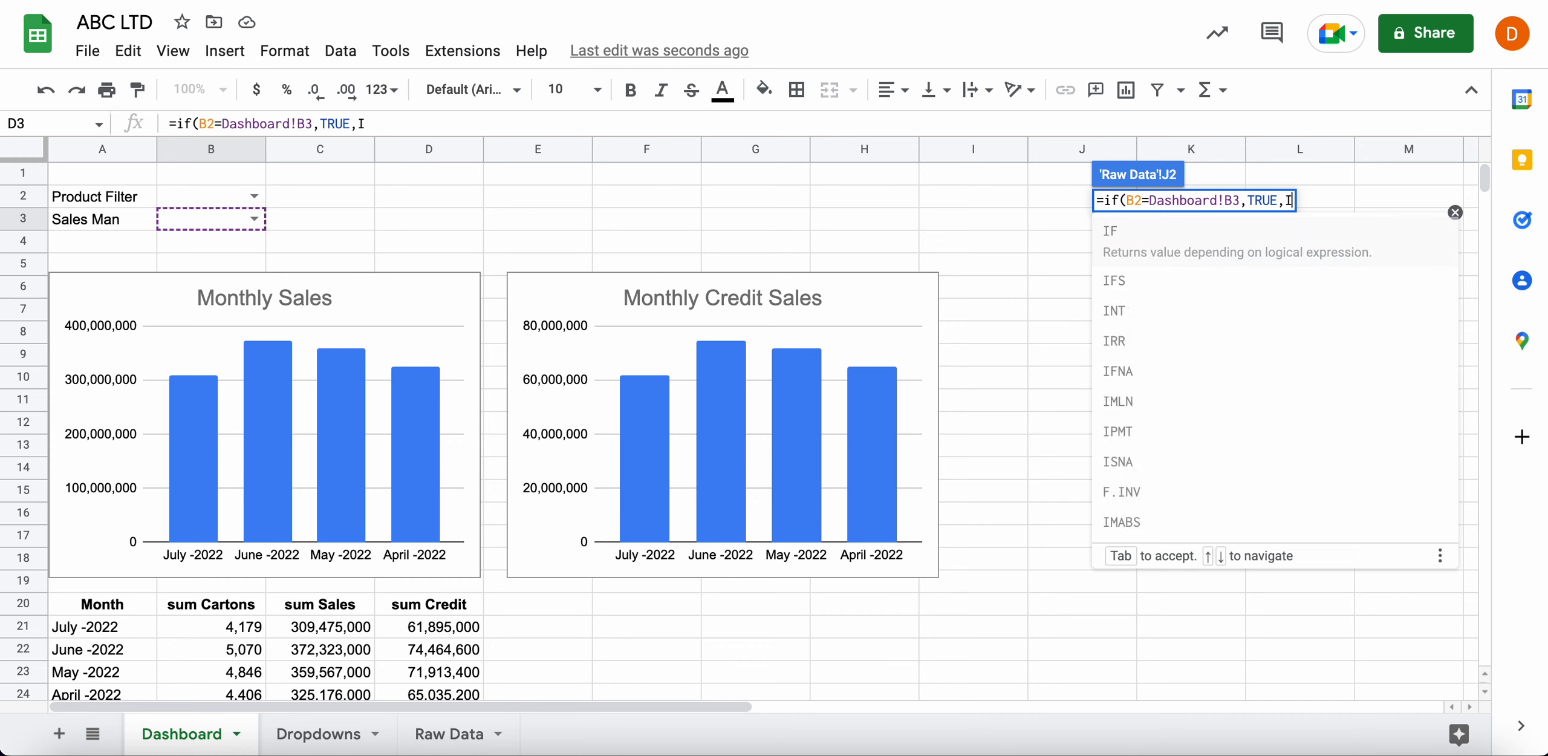
type("F(")
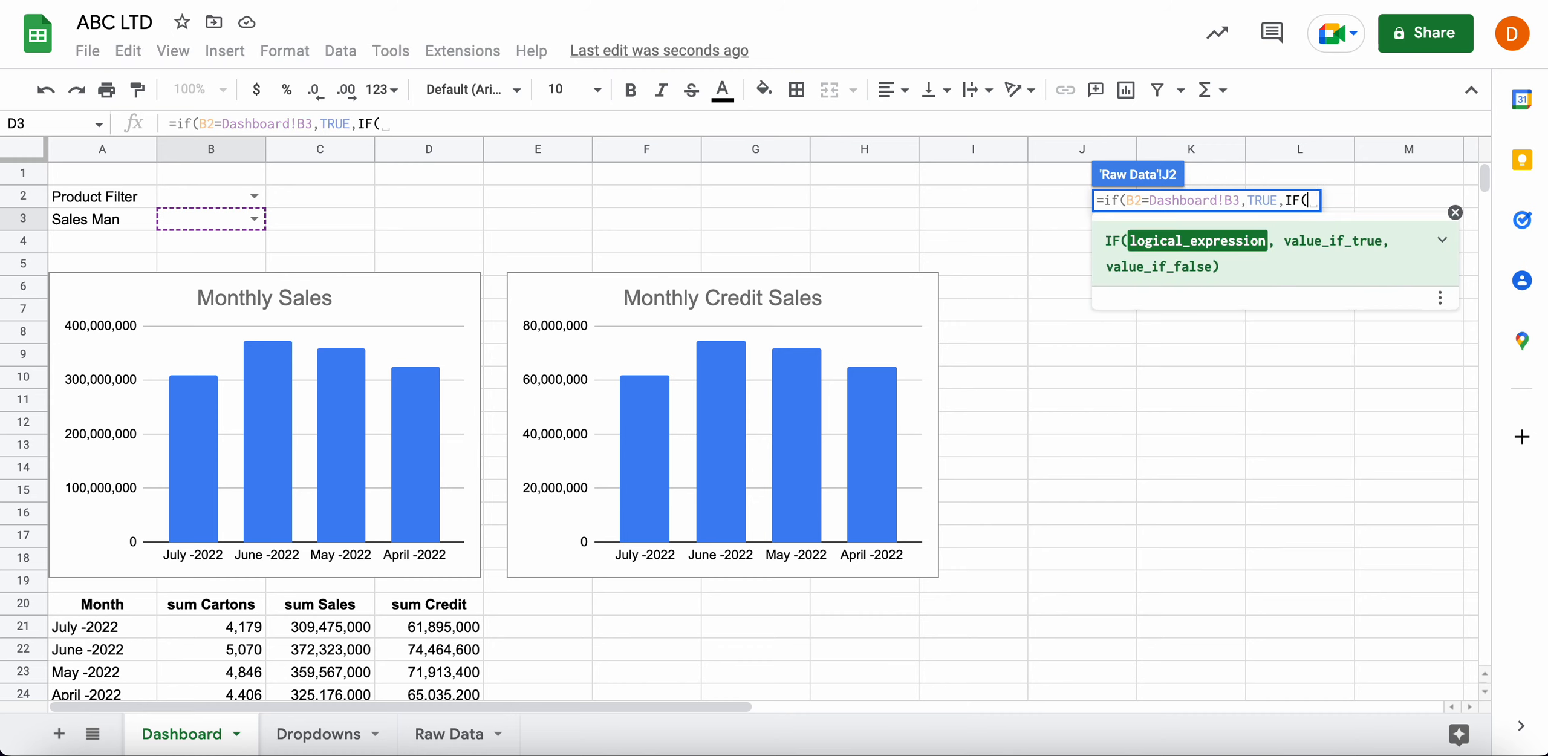
left_click(217, 220)
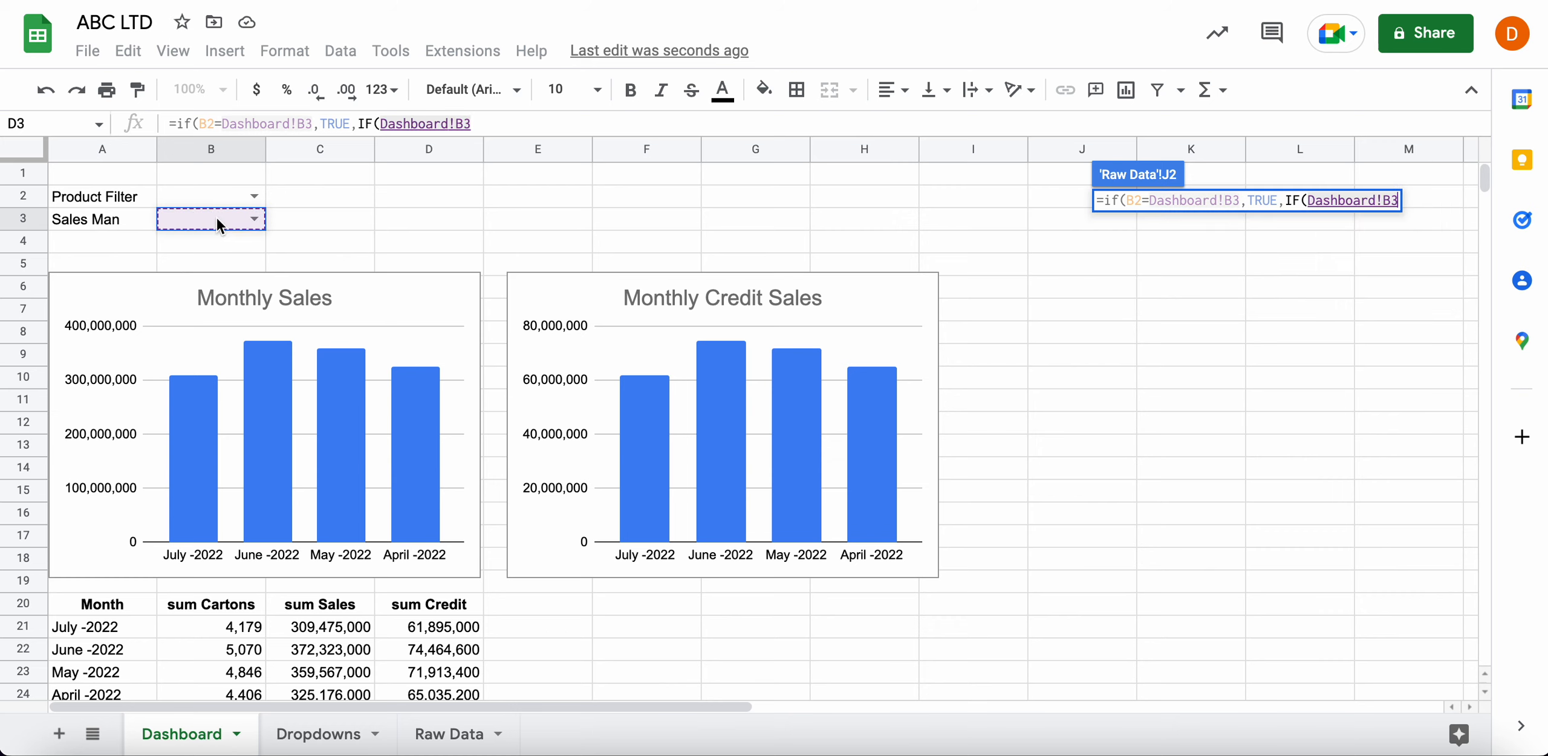
type("=\"\",T")
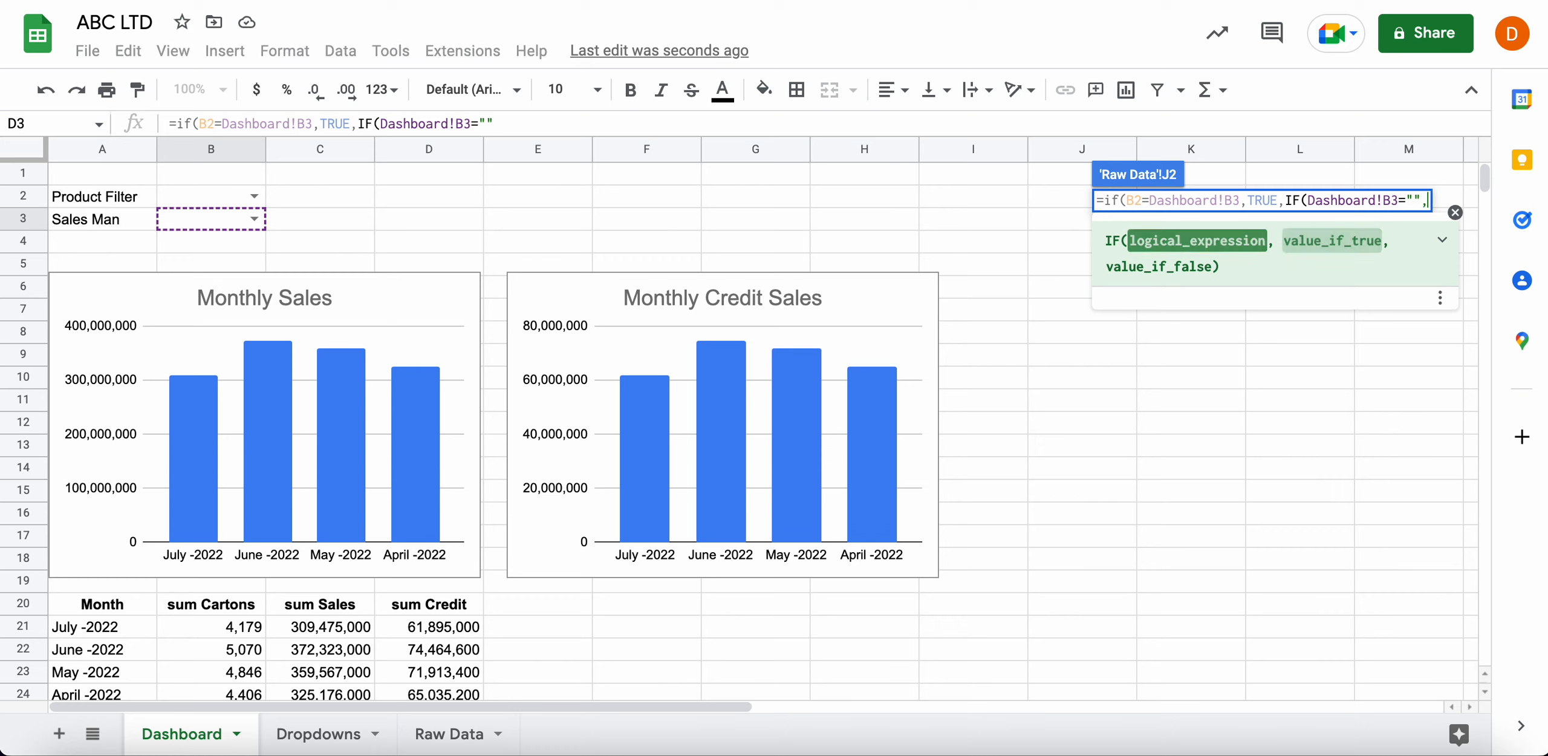
type("RUE,")
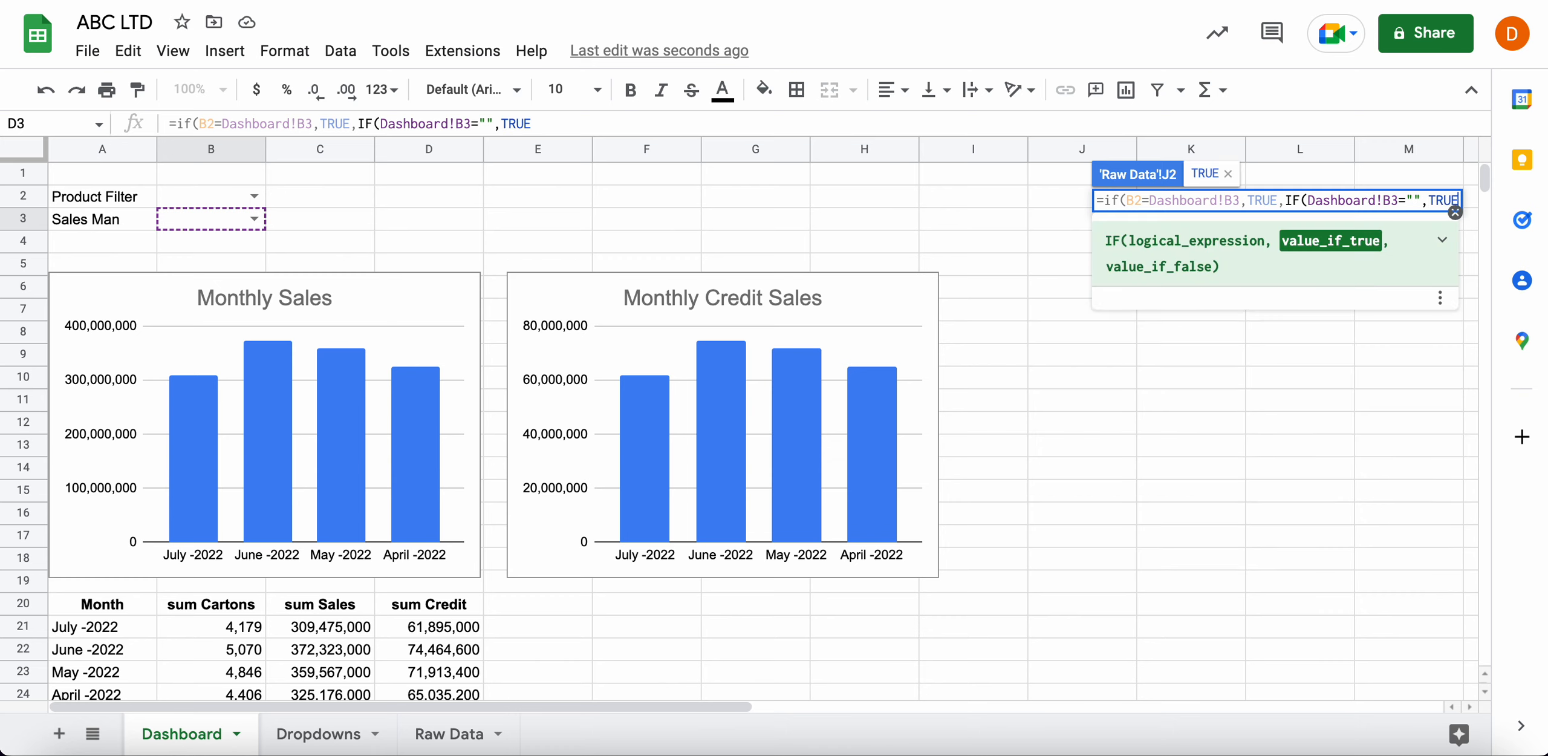
type("\"\"")
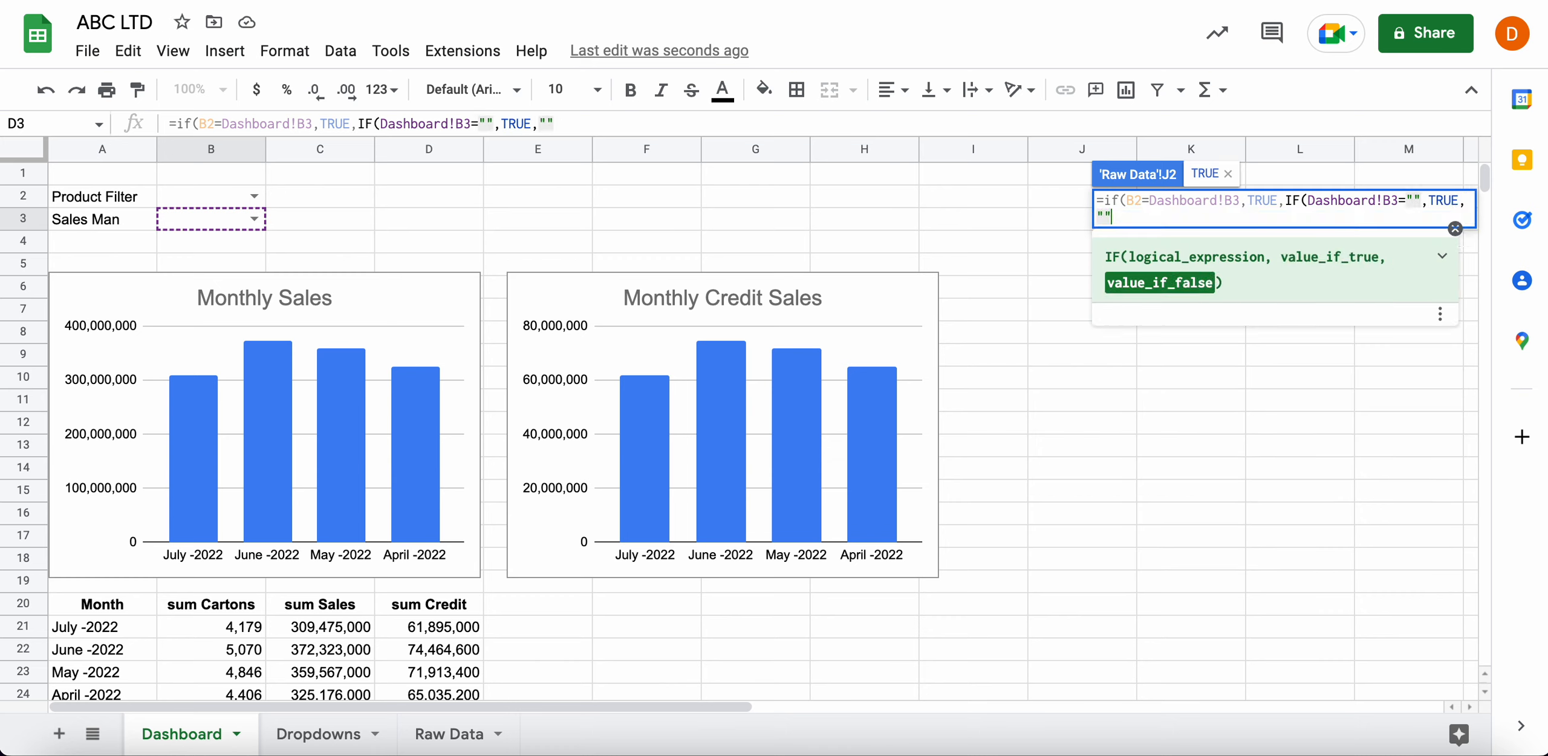
type("))")
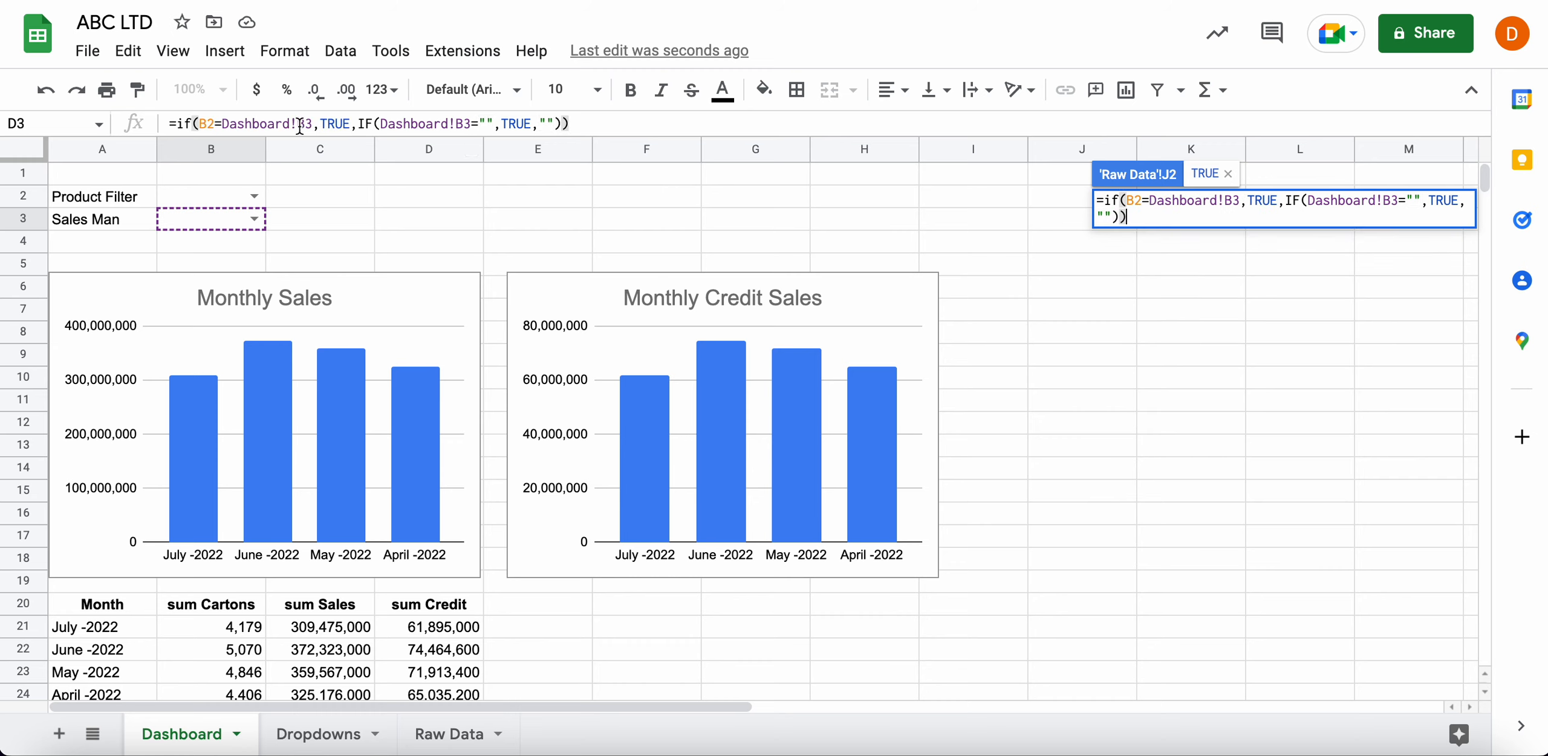
Make both Dashboard!B3 references absolute as $B$3, and fill the J2 formula down the Sales Man Filter column
left_click(296, 124)
type("$B")
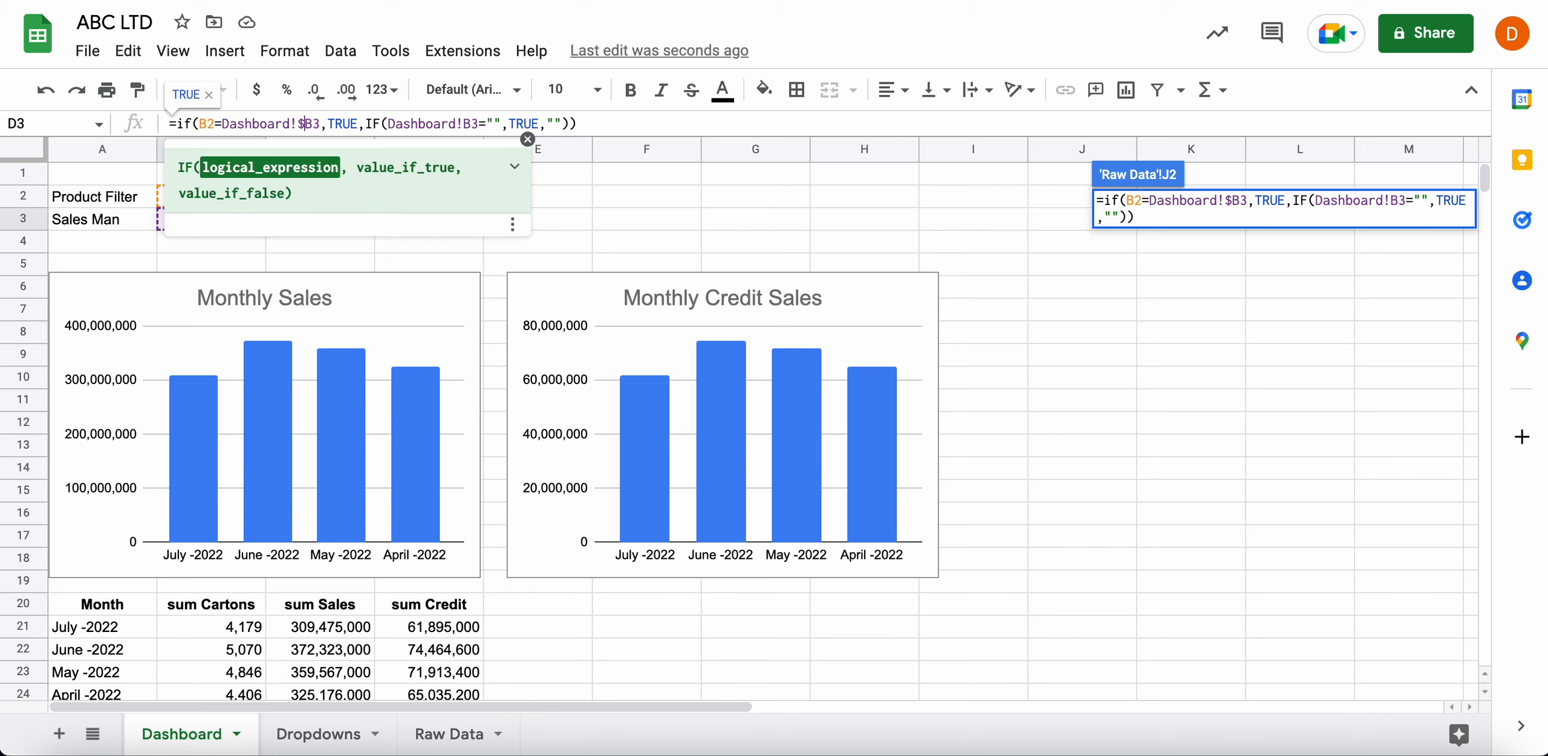
type("$")
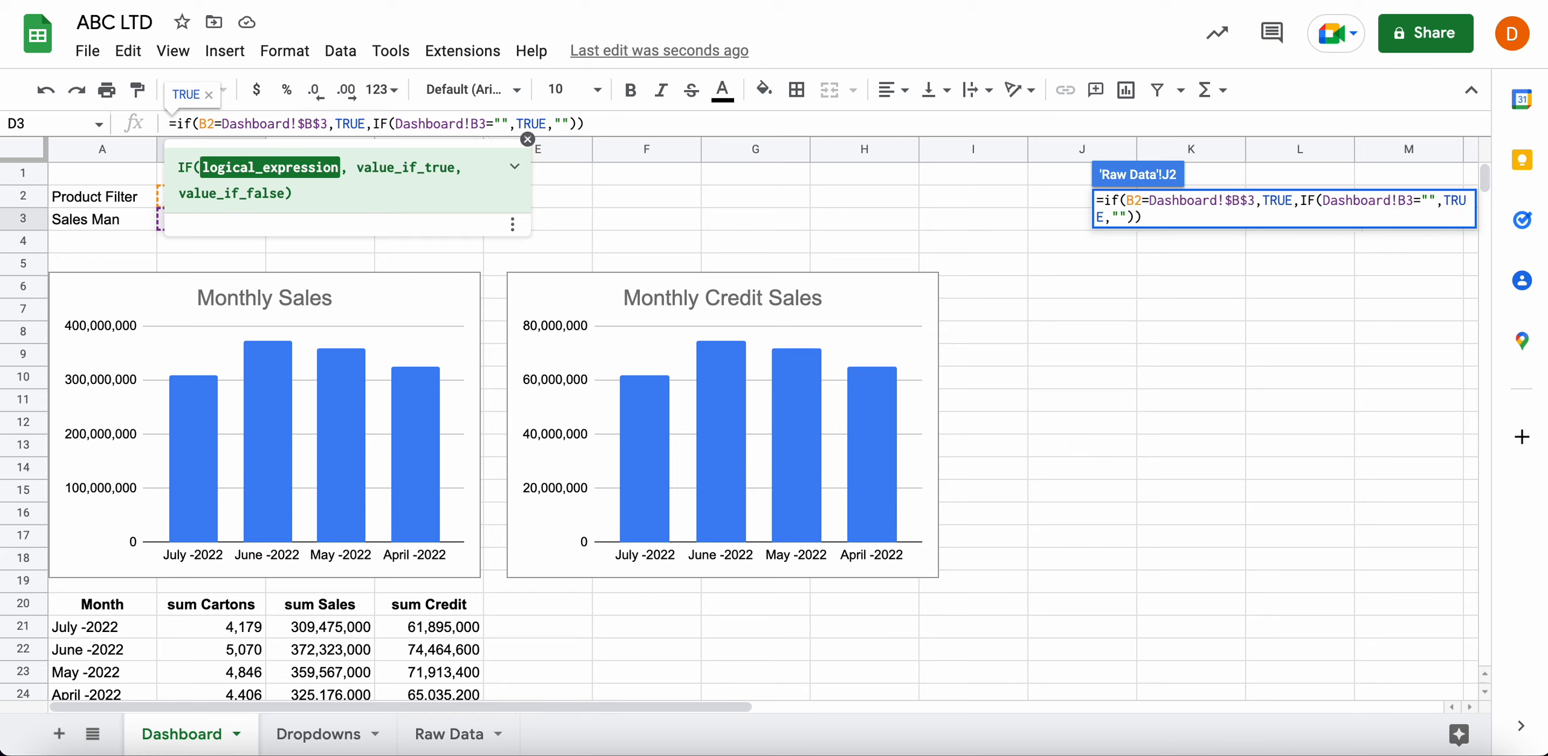
left_click(472, 123)
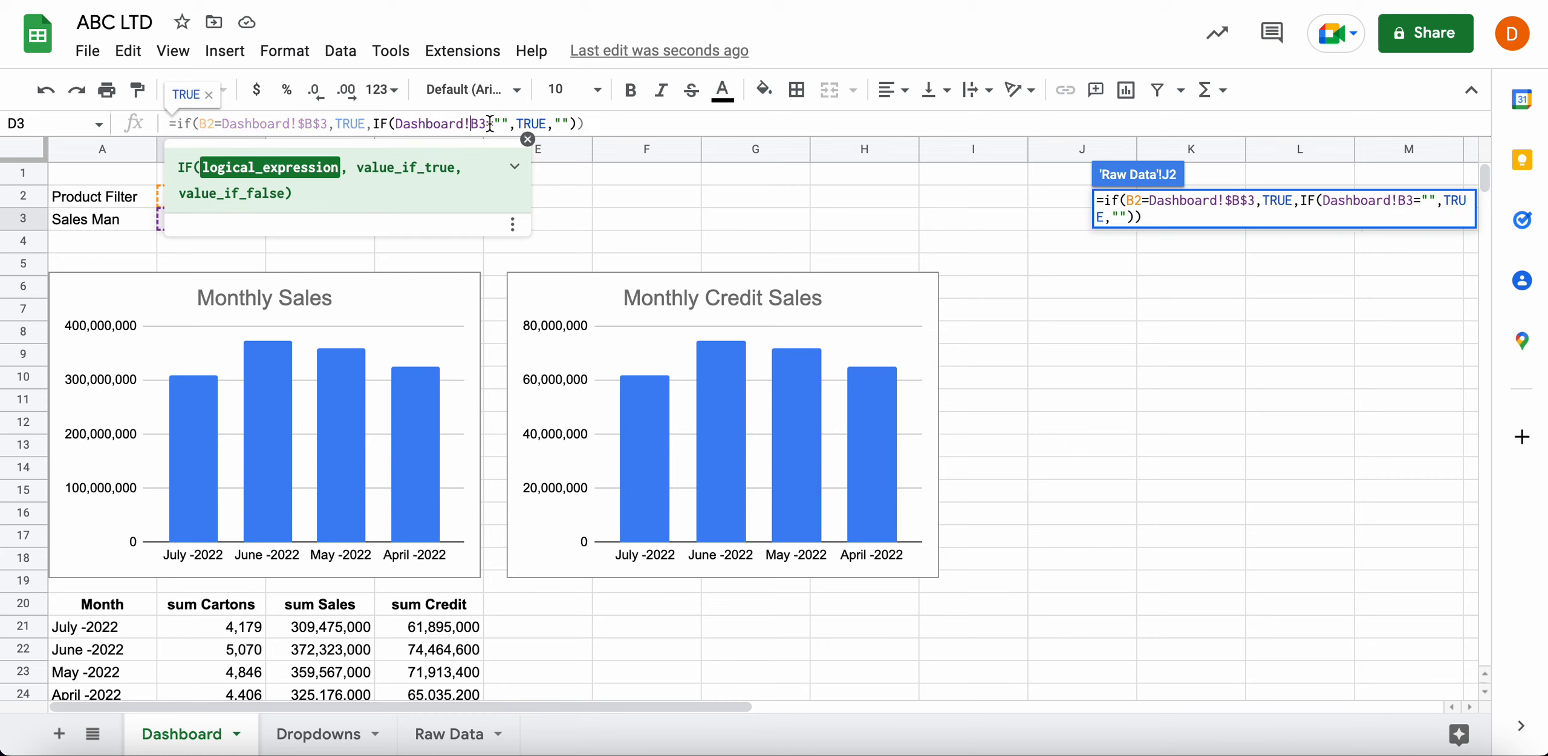
type("$")
left_click(490, 124)
type("$B$")
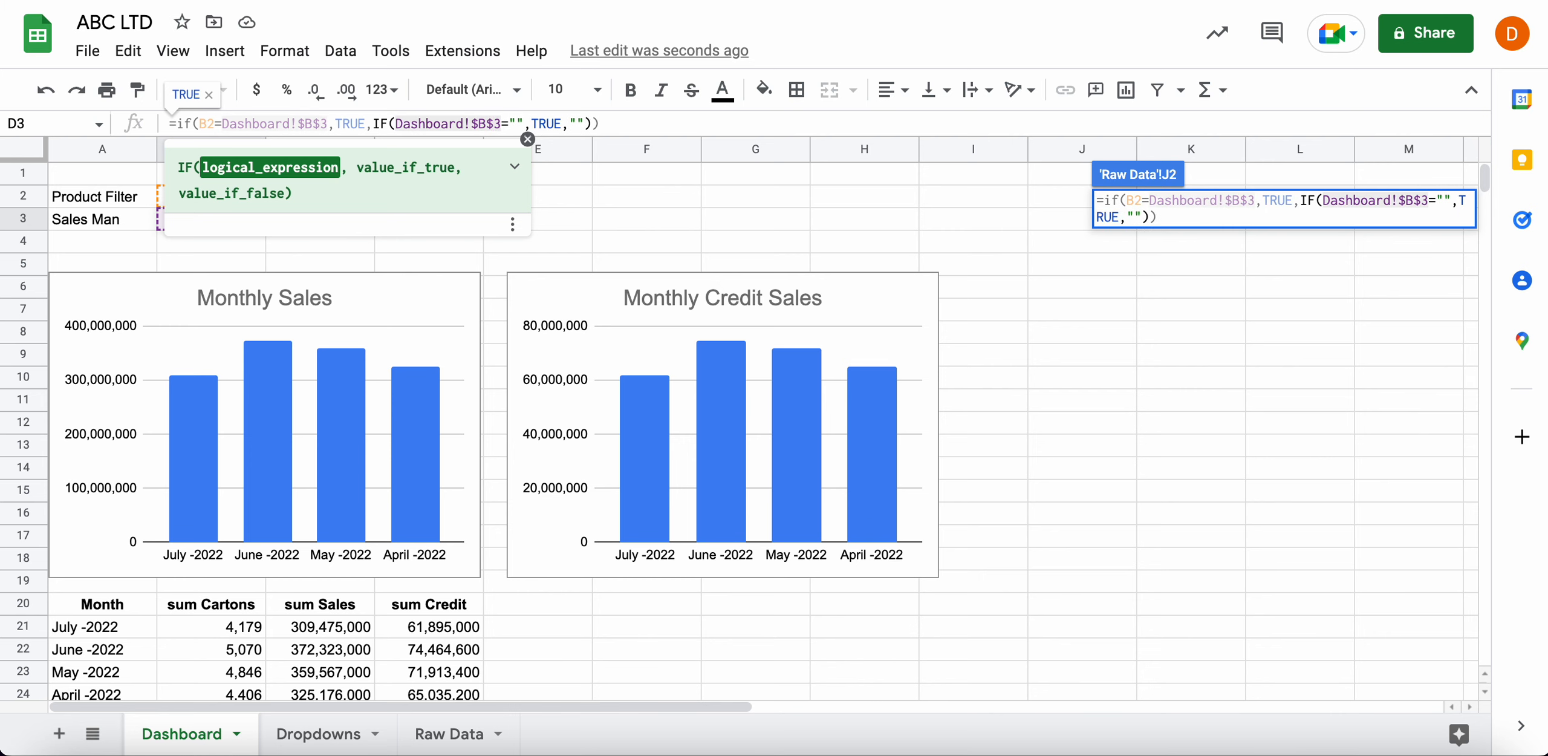
key("Return")
scroll(1161, 143, "right", 2)
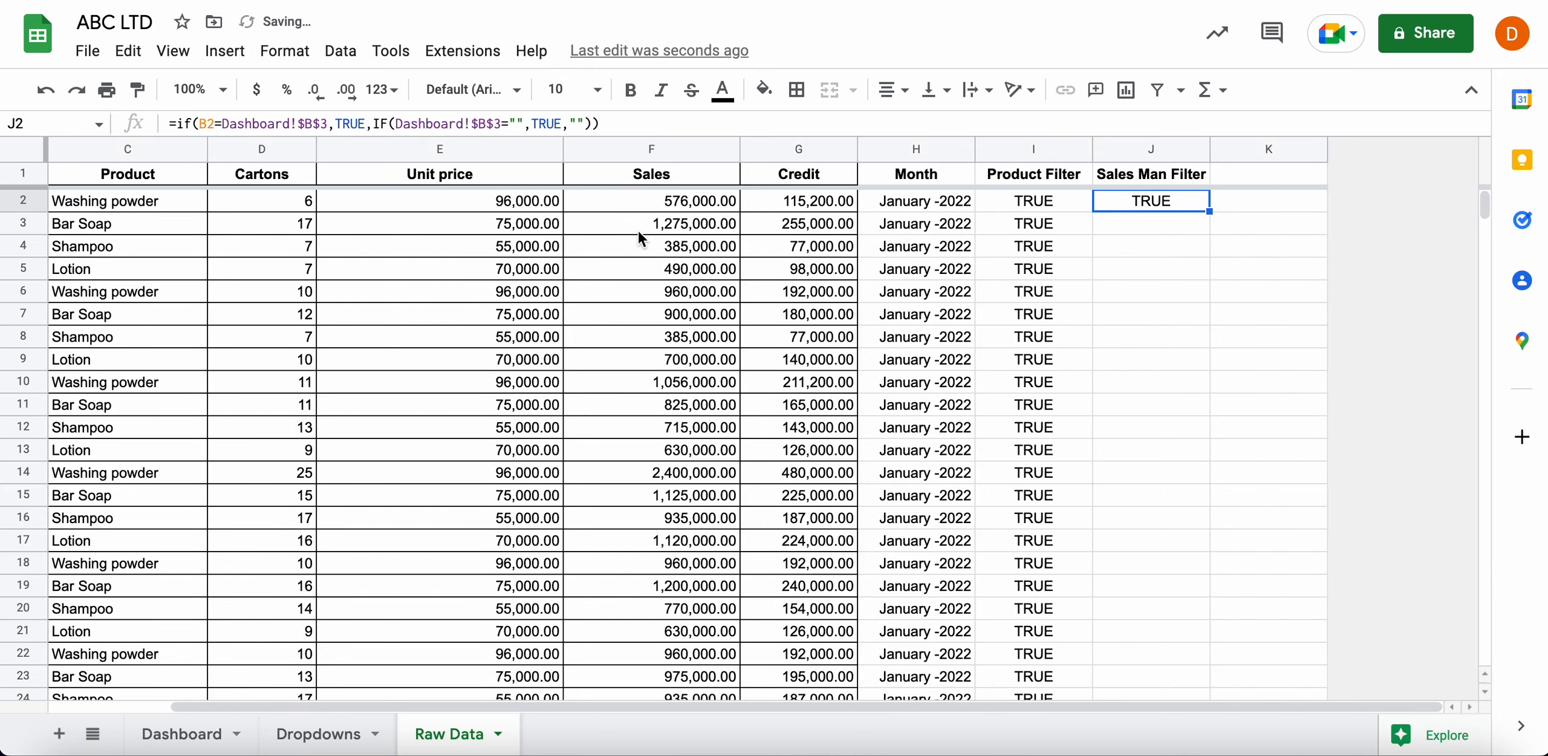
double_click(1210, 209)
Select the third salesman from the Sales Man dropdown in Dashboard cell B3
left_click(206, 734)
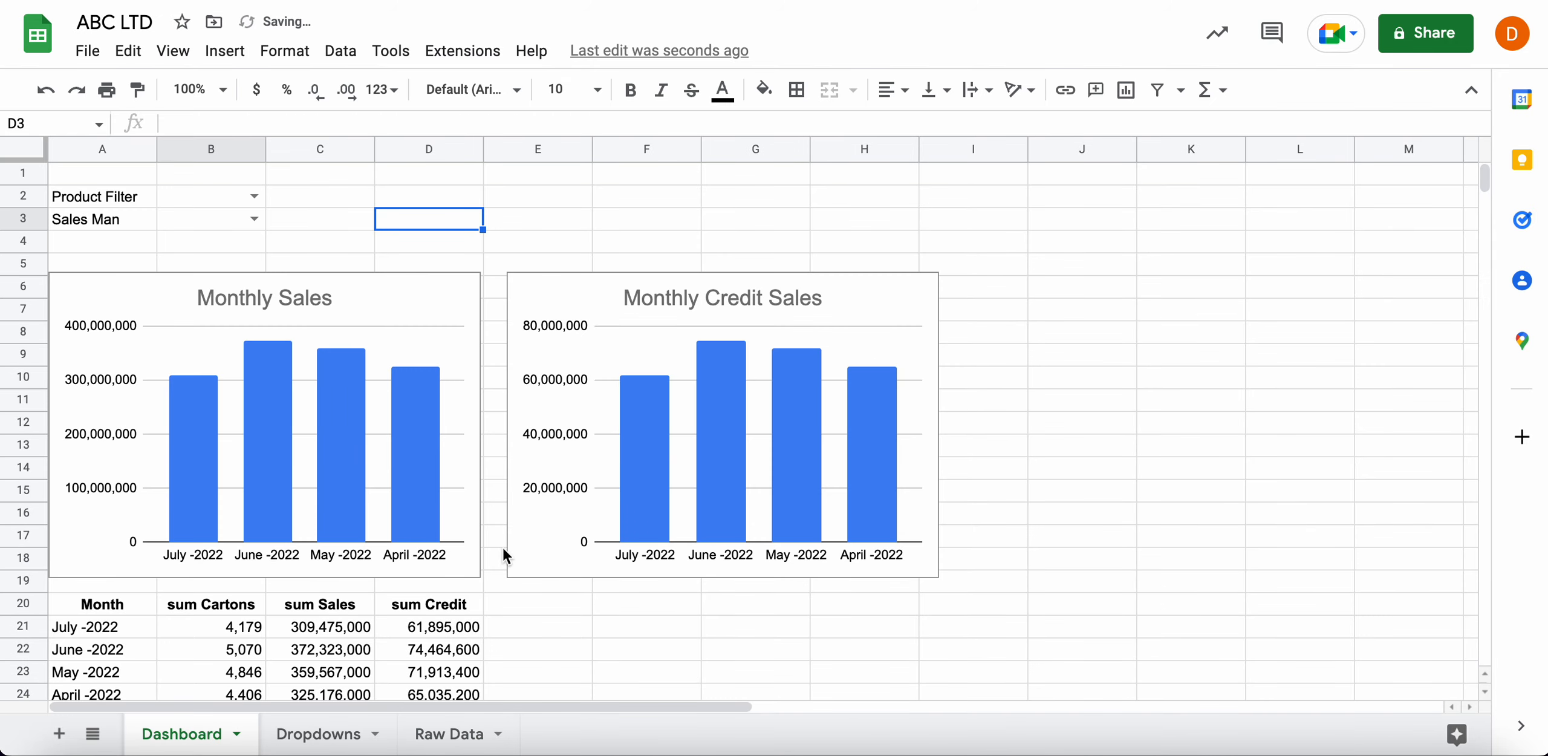
left_click(254, 215)
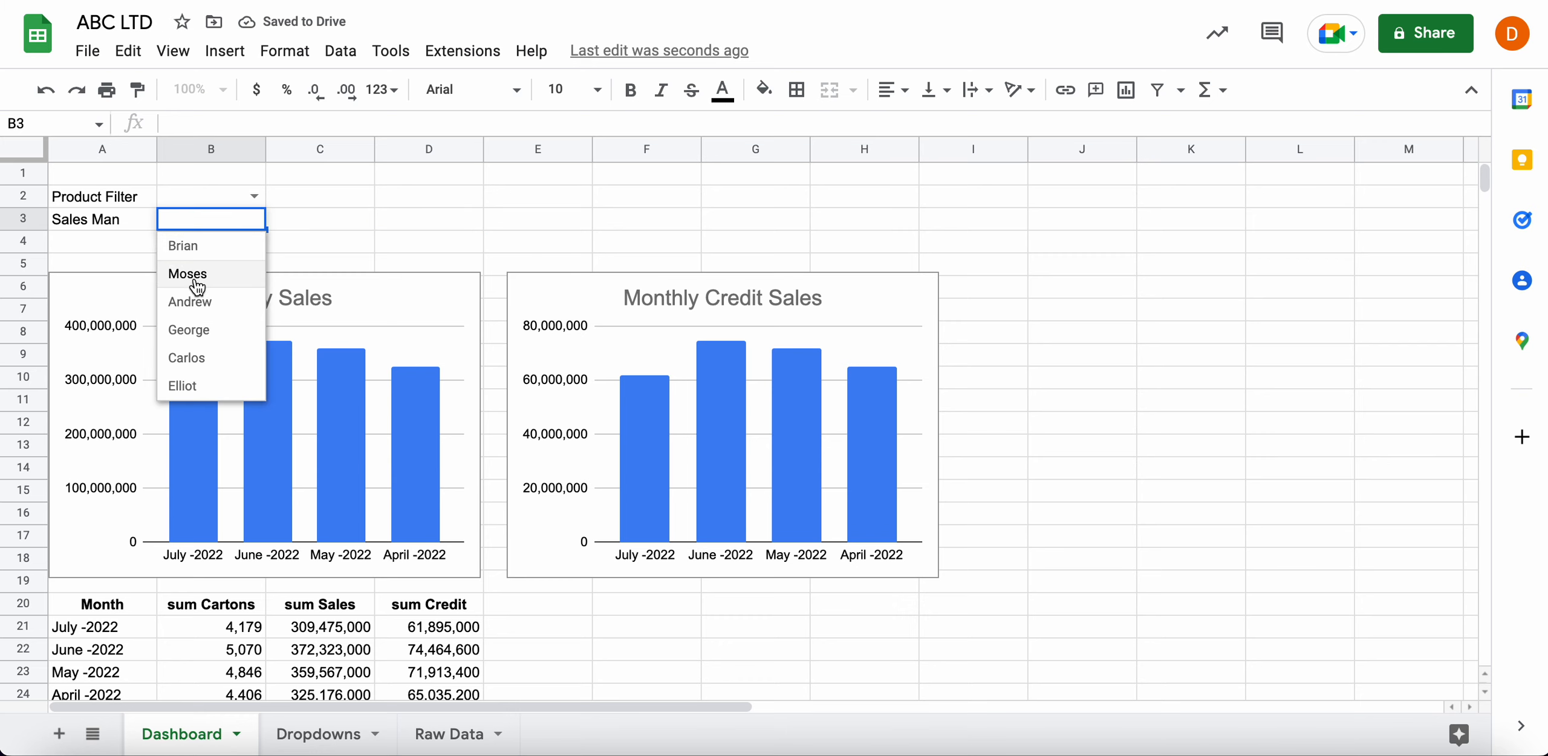
left_click(208, 302)
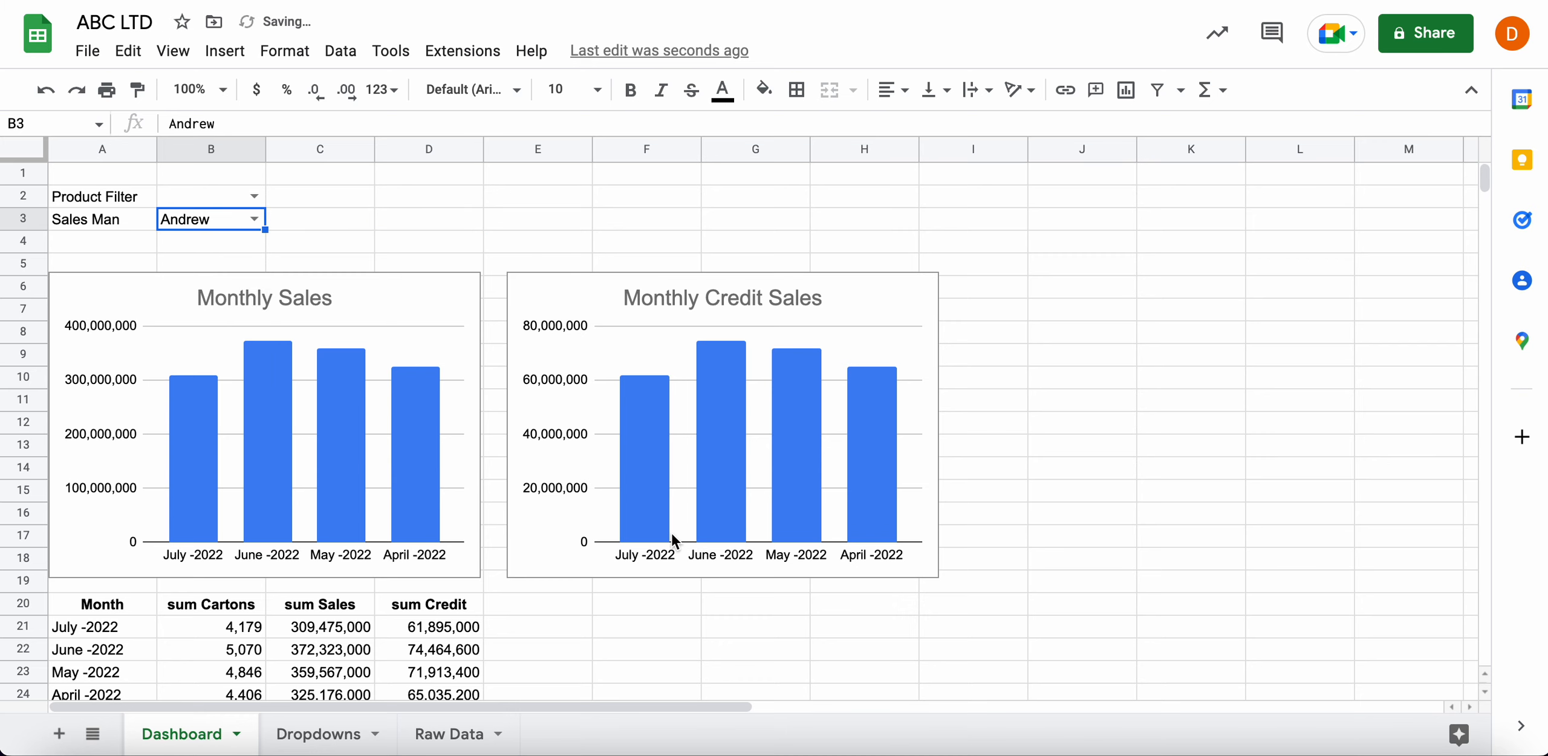
Check on the Raw Data sheet which rows the Sales Man Filter column flags for the selected salesman
left_click(449, 733)
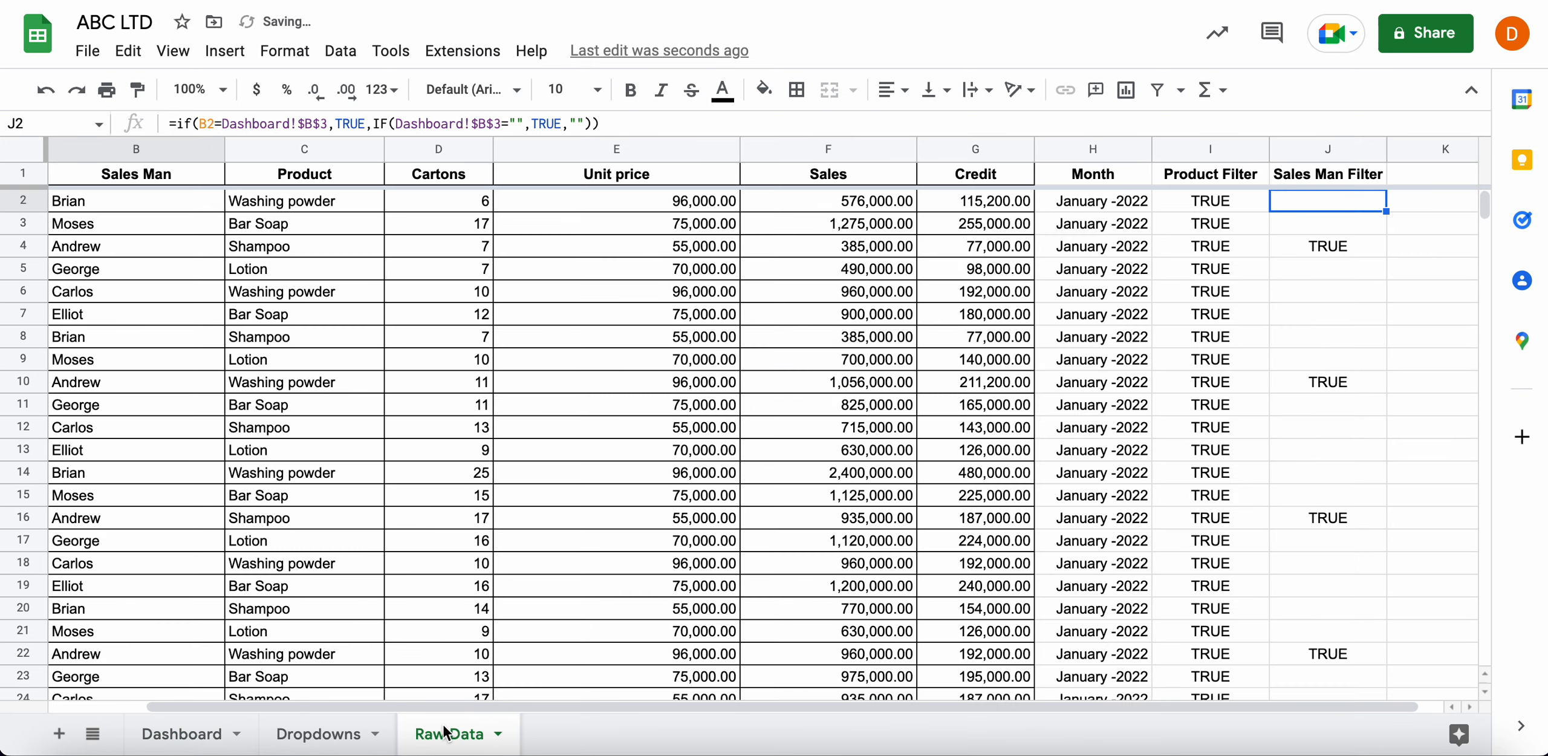
left_click(1332, 257)
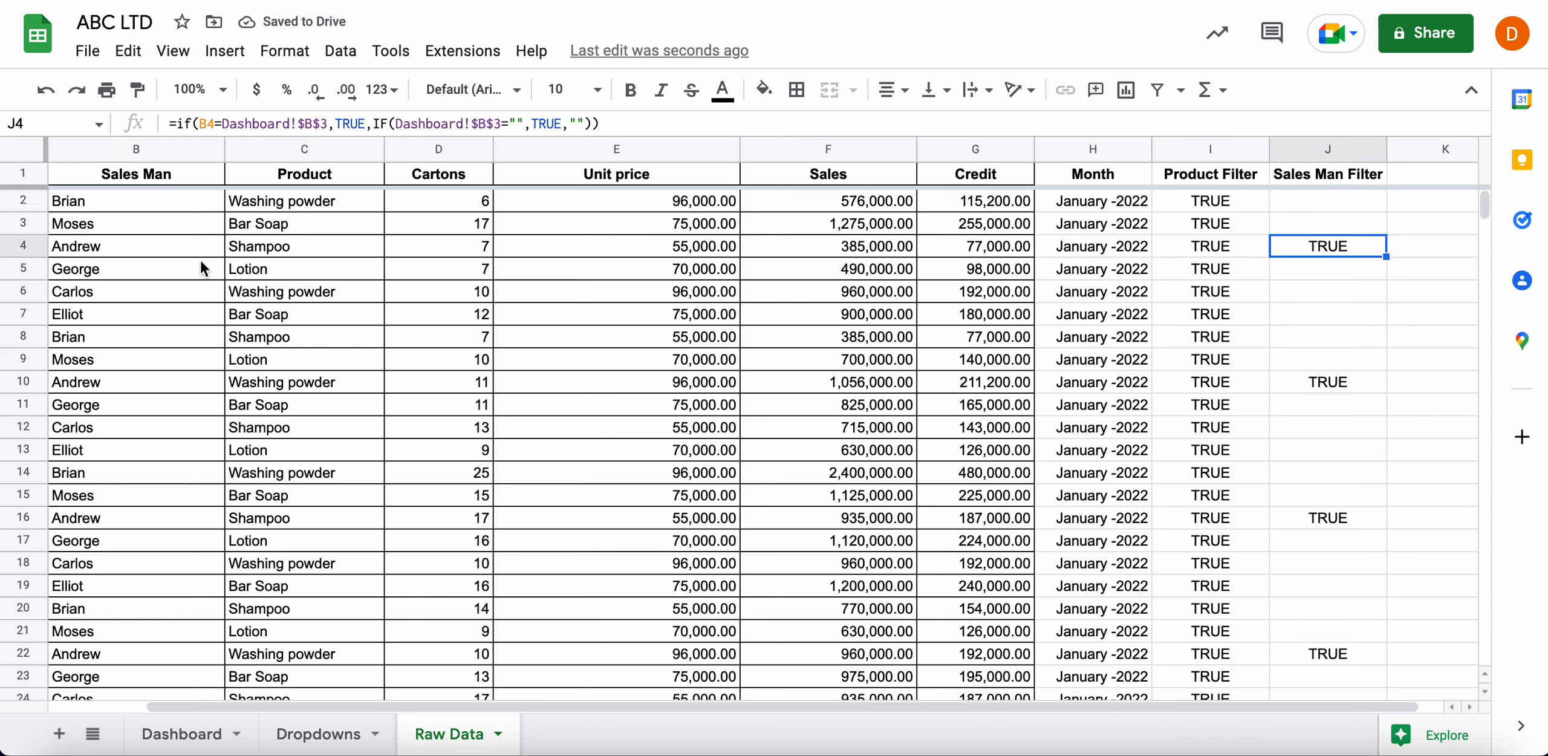
left_click(28, 381)
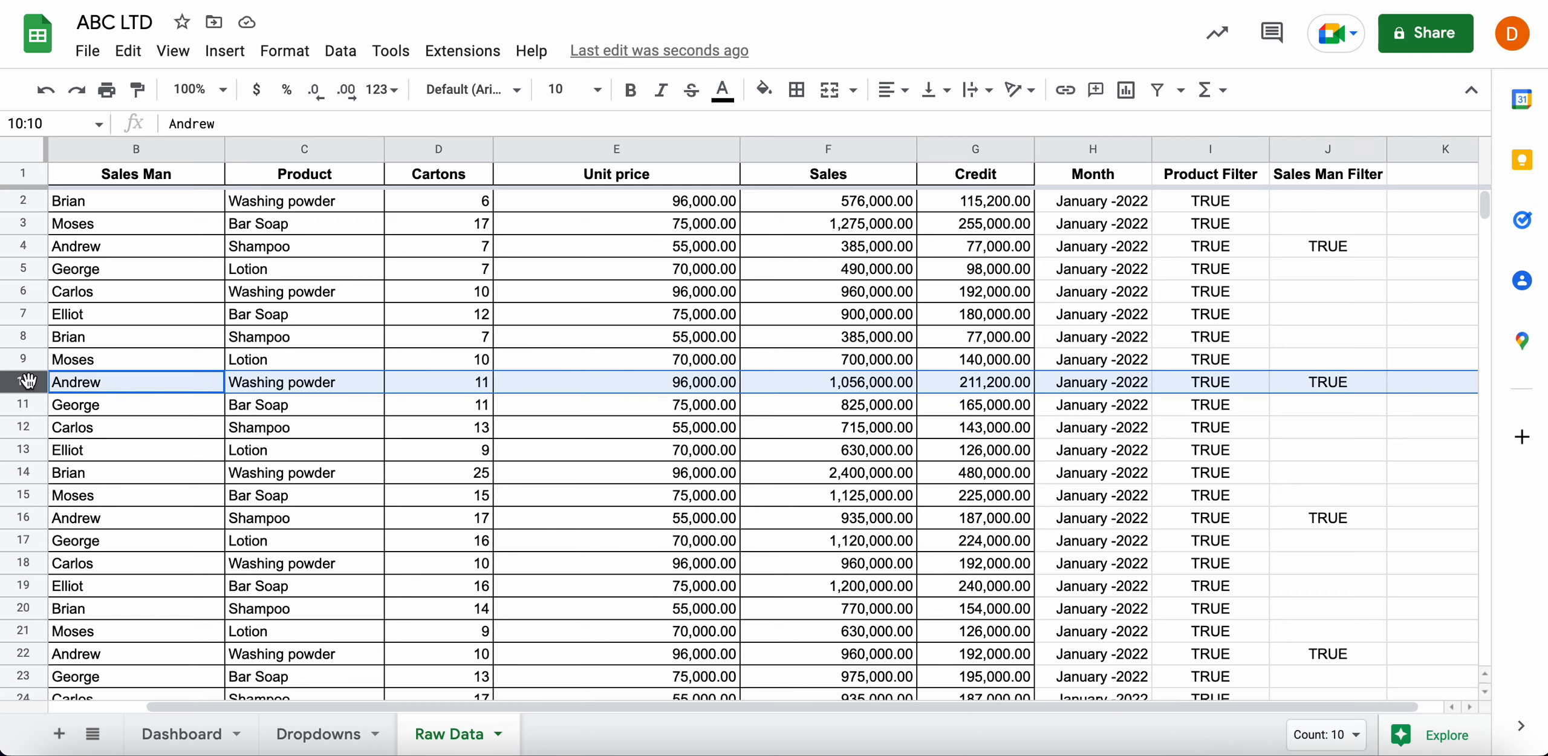
left_click(24, 517)
left_click(864, 223)
left_click(845, 336)
Add the condition "AND J=TRUE" after I=TRUE in the QUERY formula in Dashboard cell A20
left_click(185, 734)
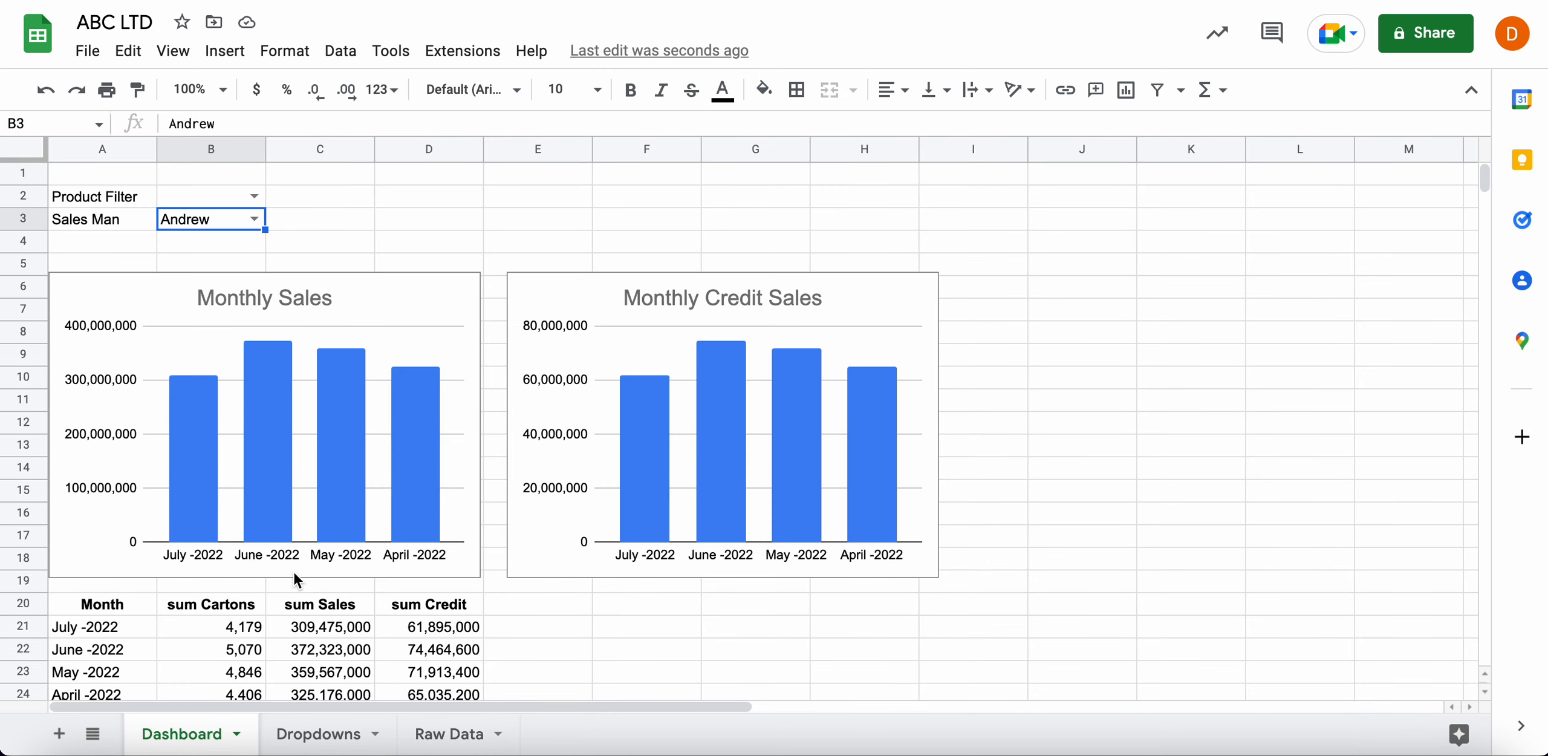
left_click(107, 608)
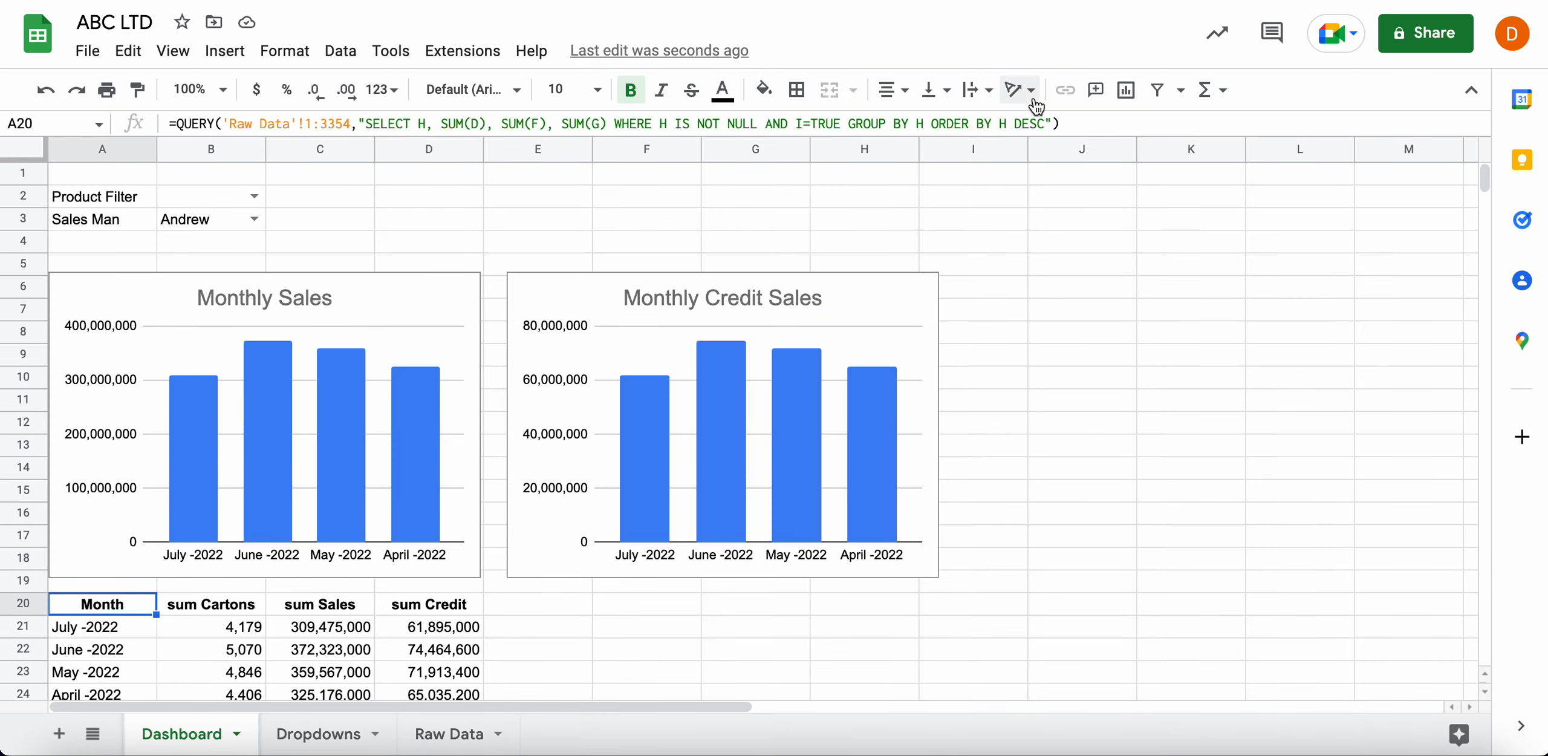
left_click(1043, 121)
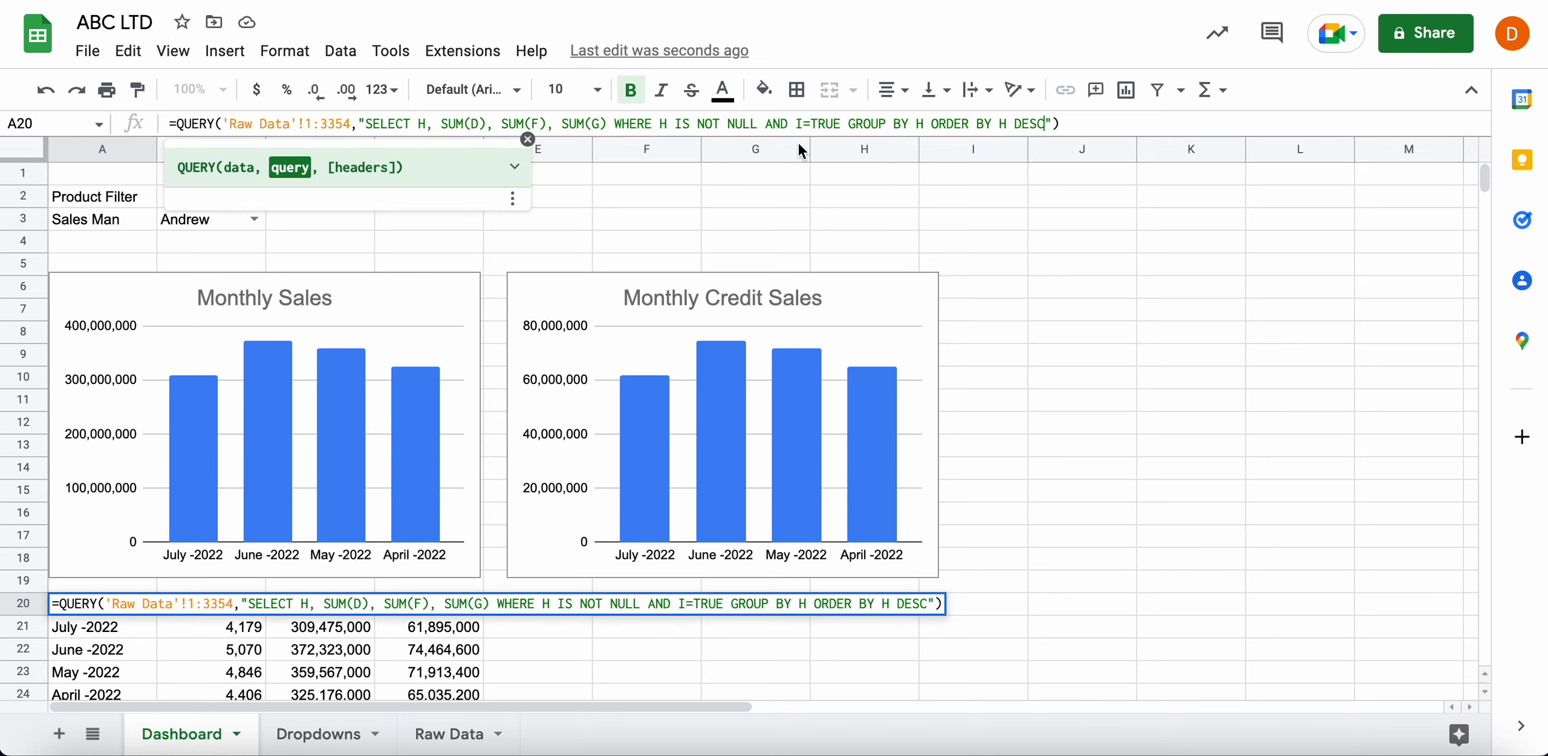
left_click(845, 123)
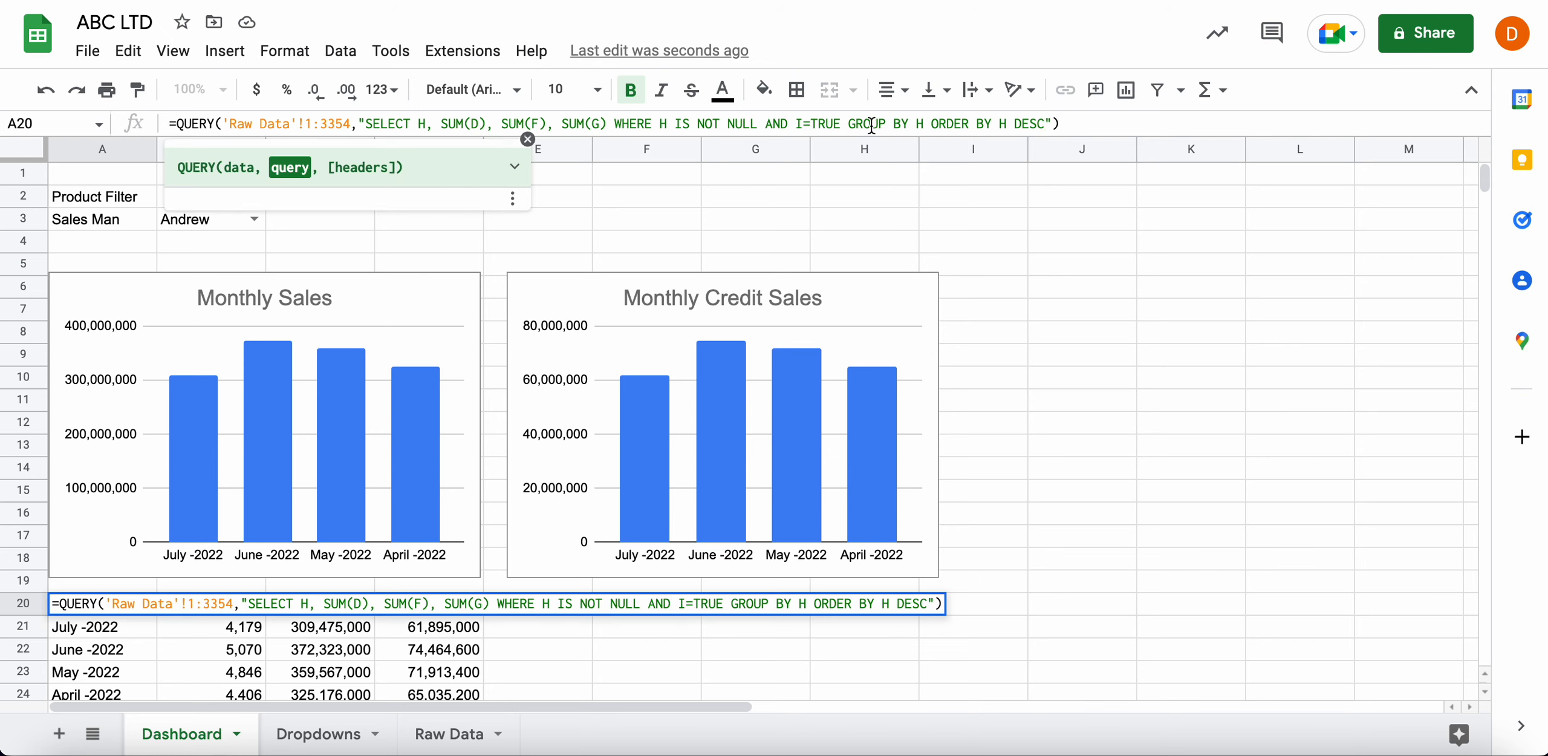
type("AND  ")
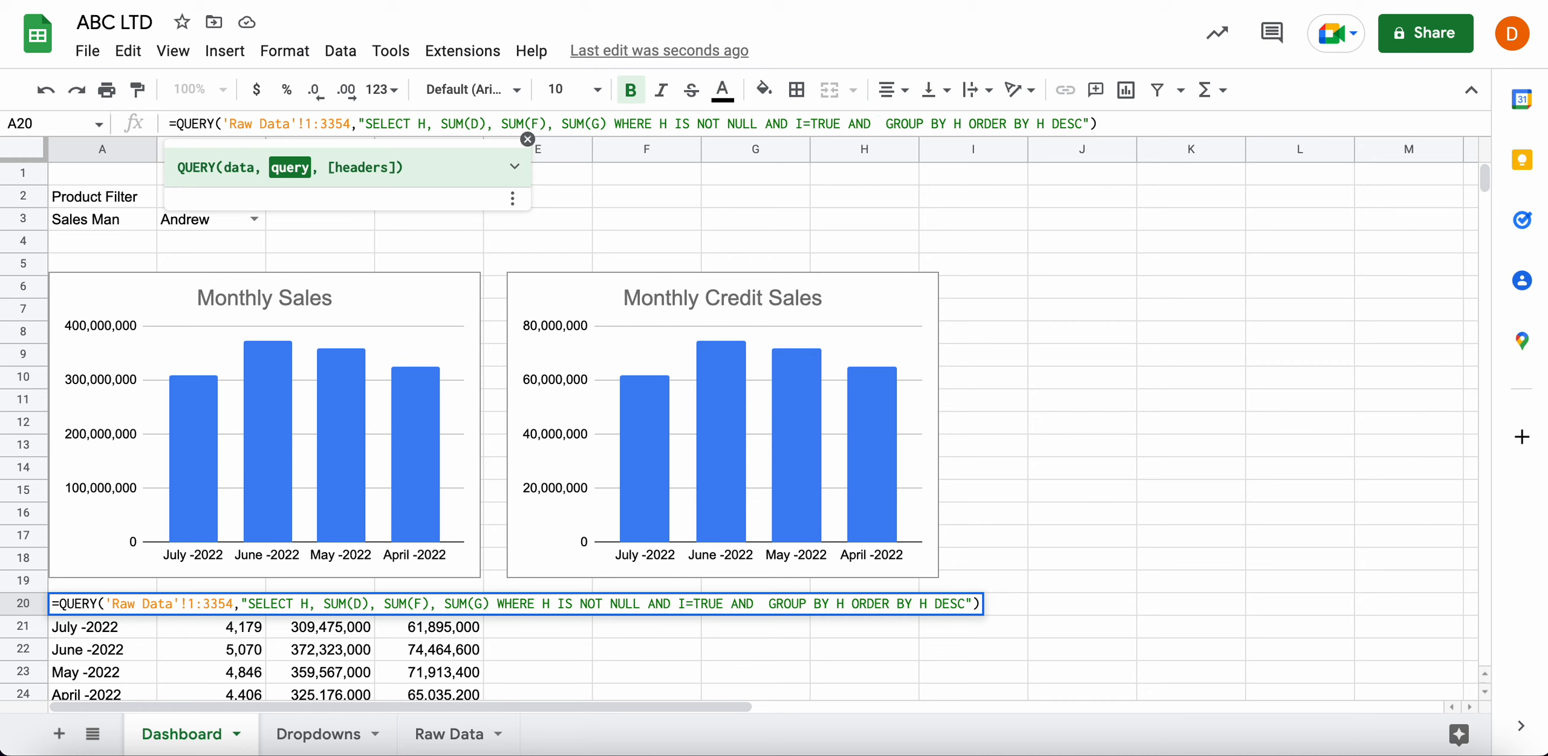
type("J=")
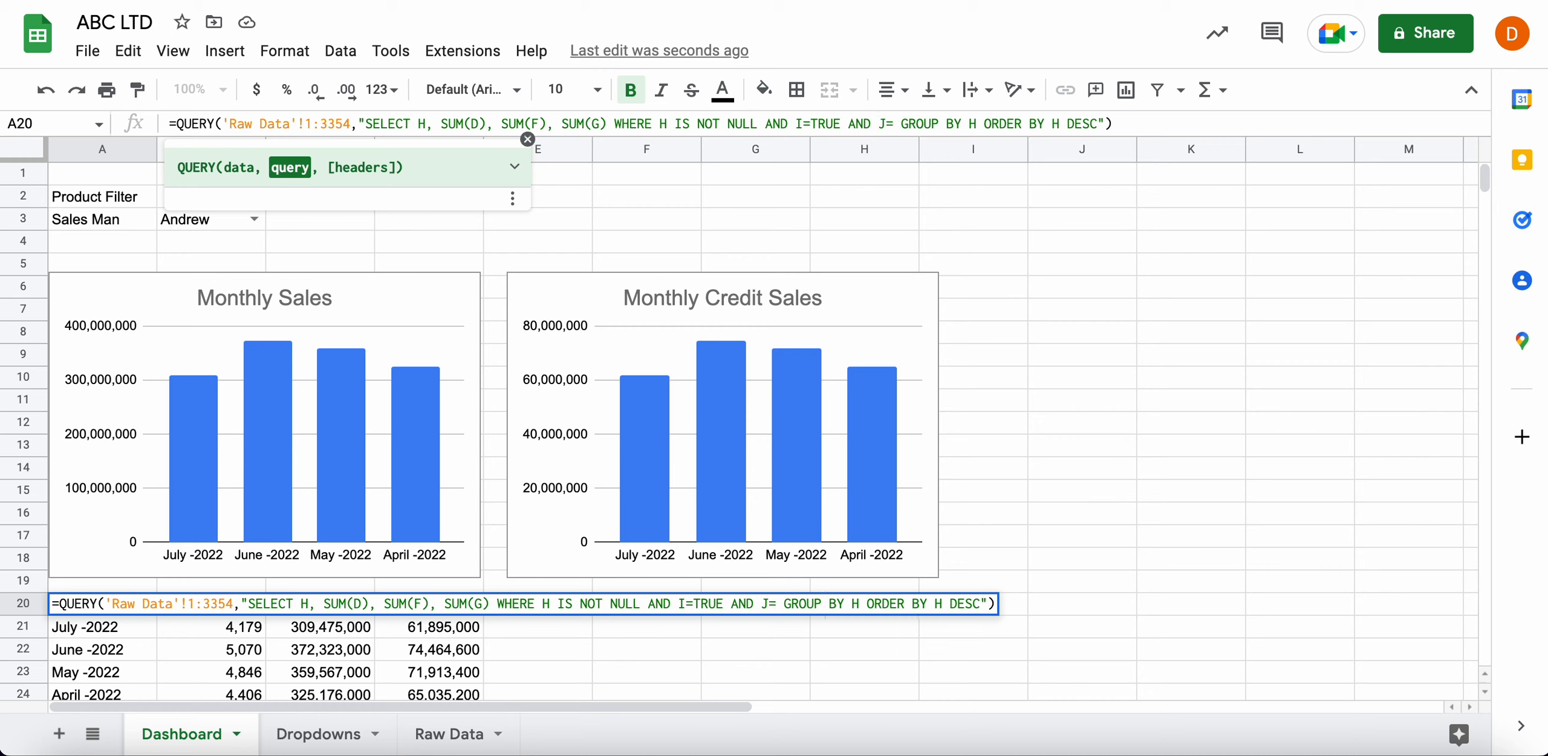
type("TRUE")
key("Return")
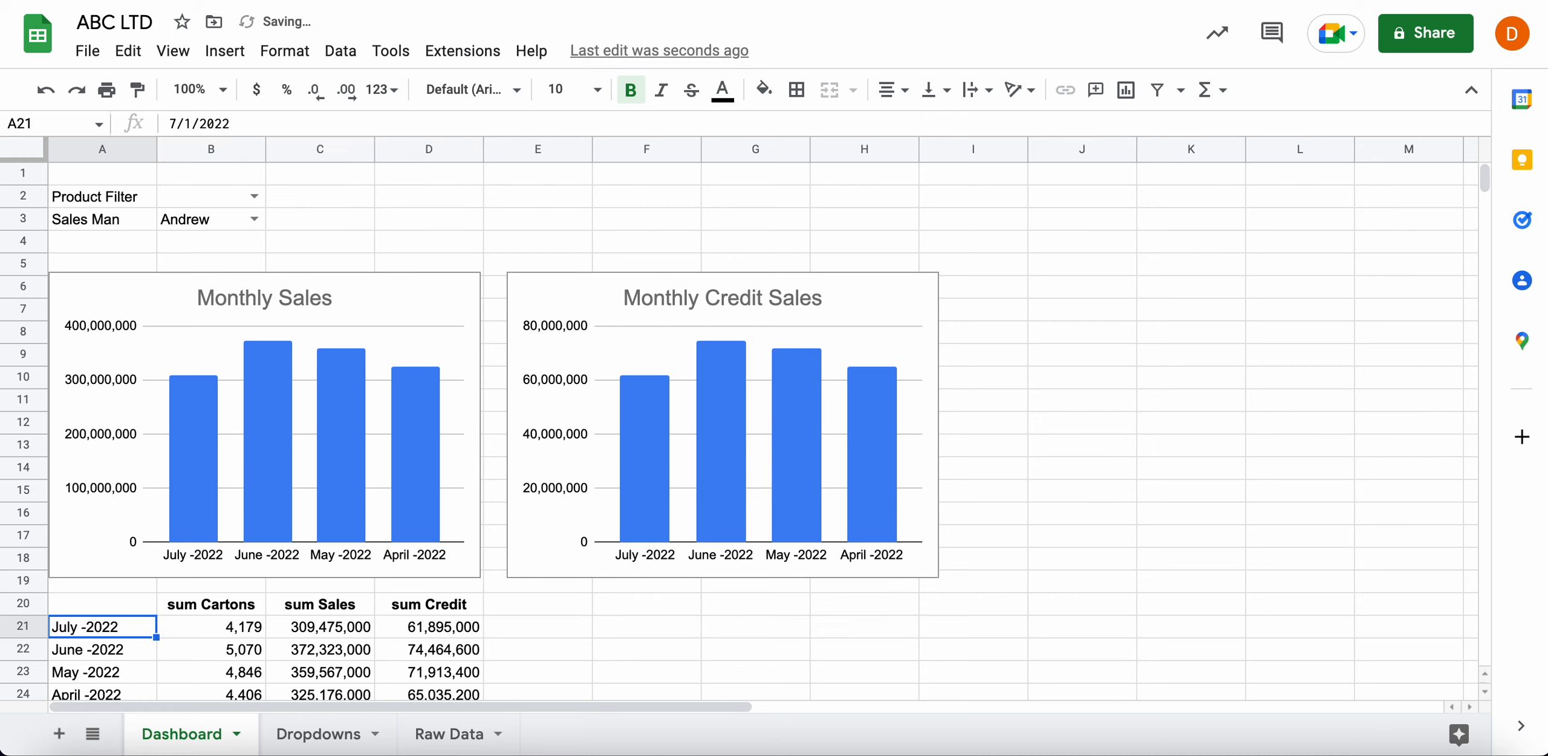
left_click(330, 221)
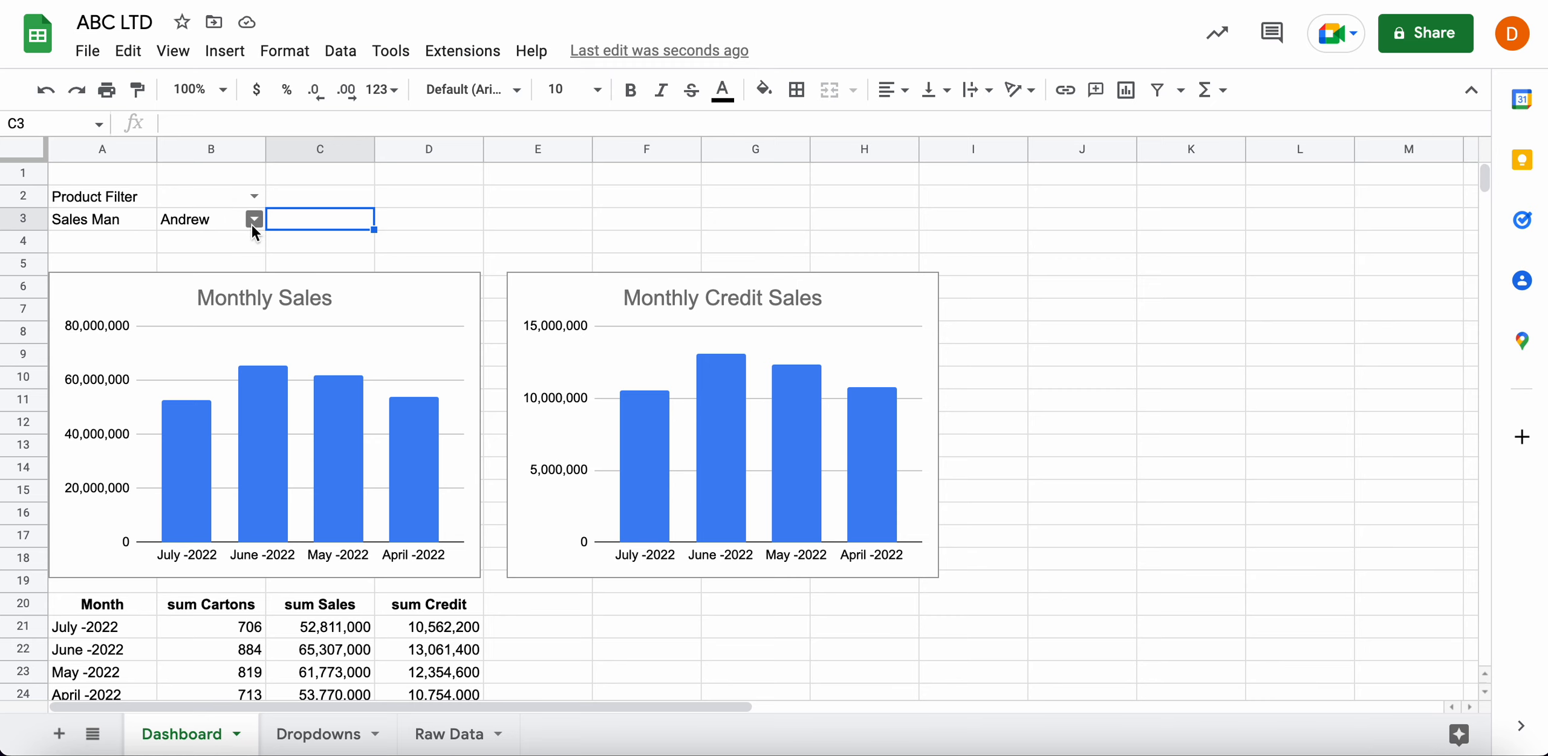
Test the Sales Man dropdown in Dashboard cell B3 by selecting the fifth salesman and switching back to the third
scroll(414, 514, "down", 2)
scroll(413, 514, "up", 1)
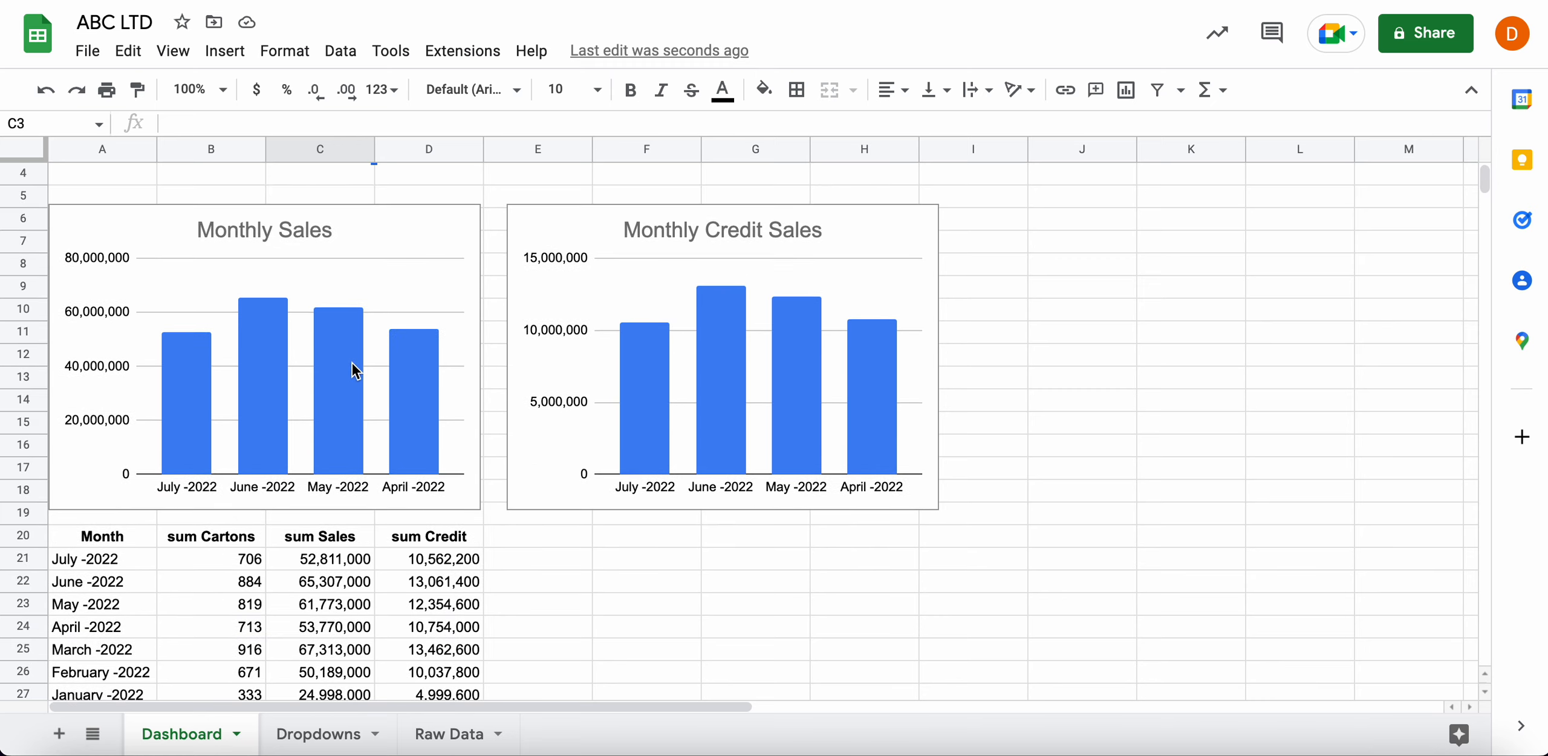
scroll(355, 370, "up", 2)
left_click(254, 219)
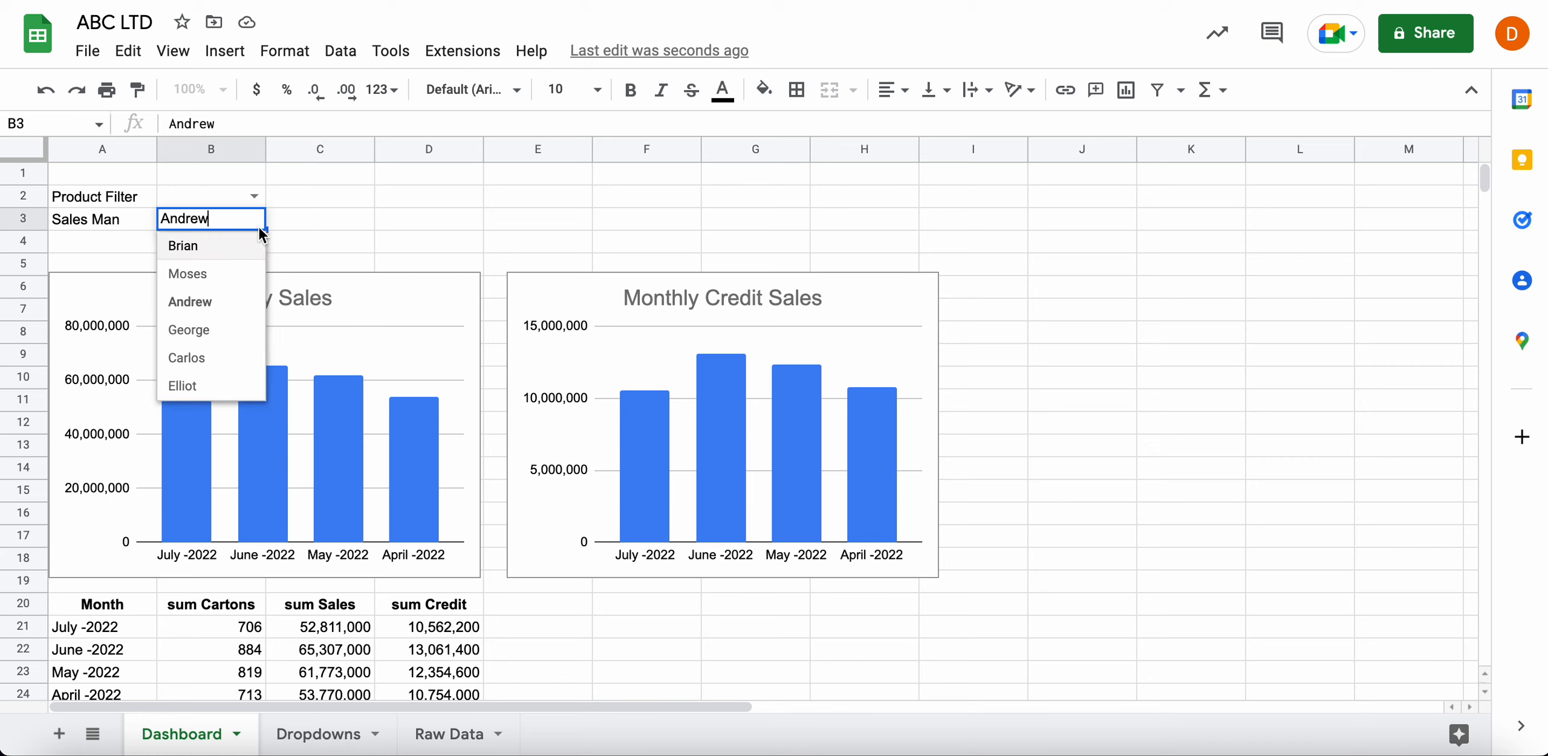
left_click(222, 353)
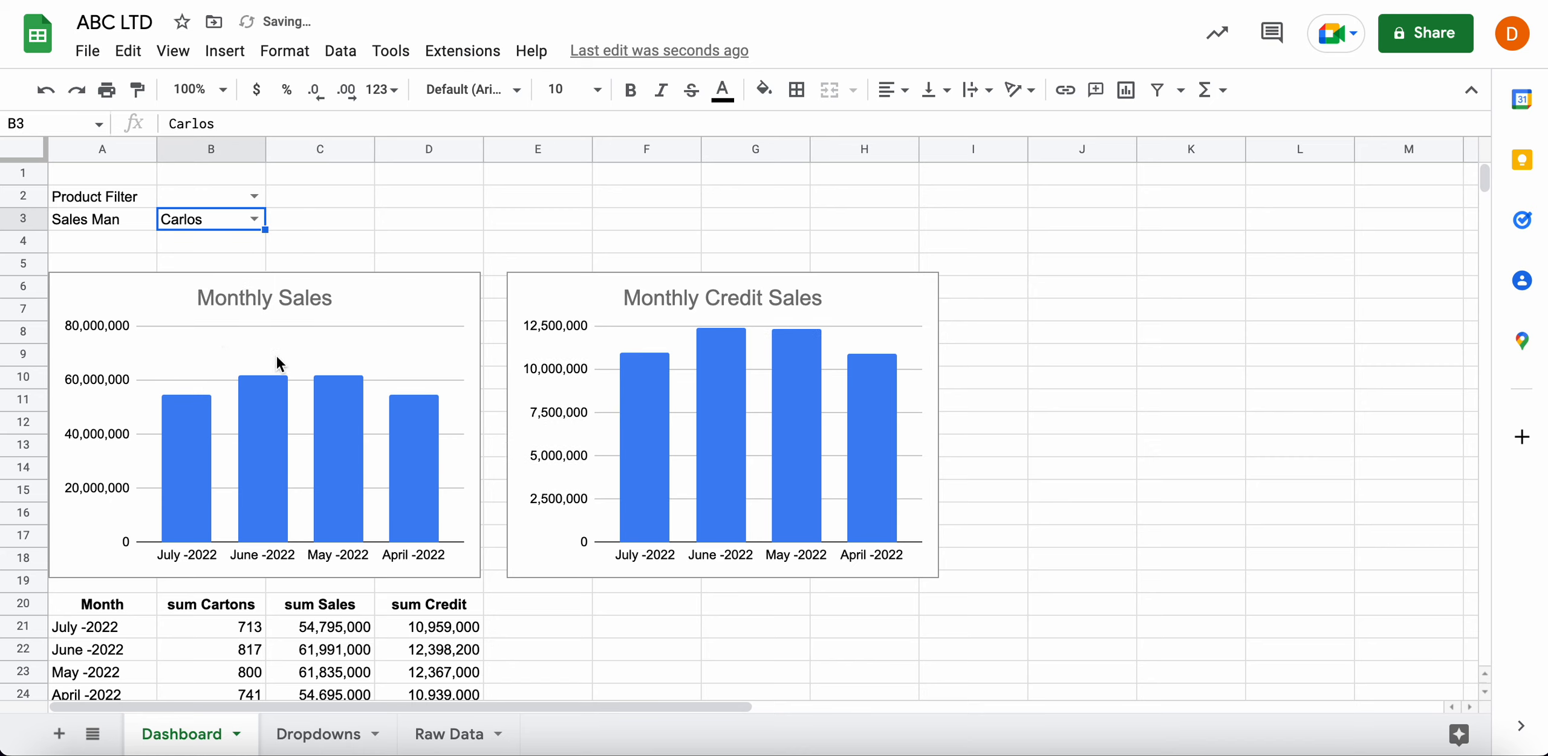
left_click(257, 222)
left_click(214, 304)
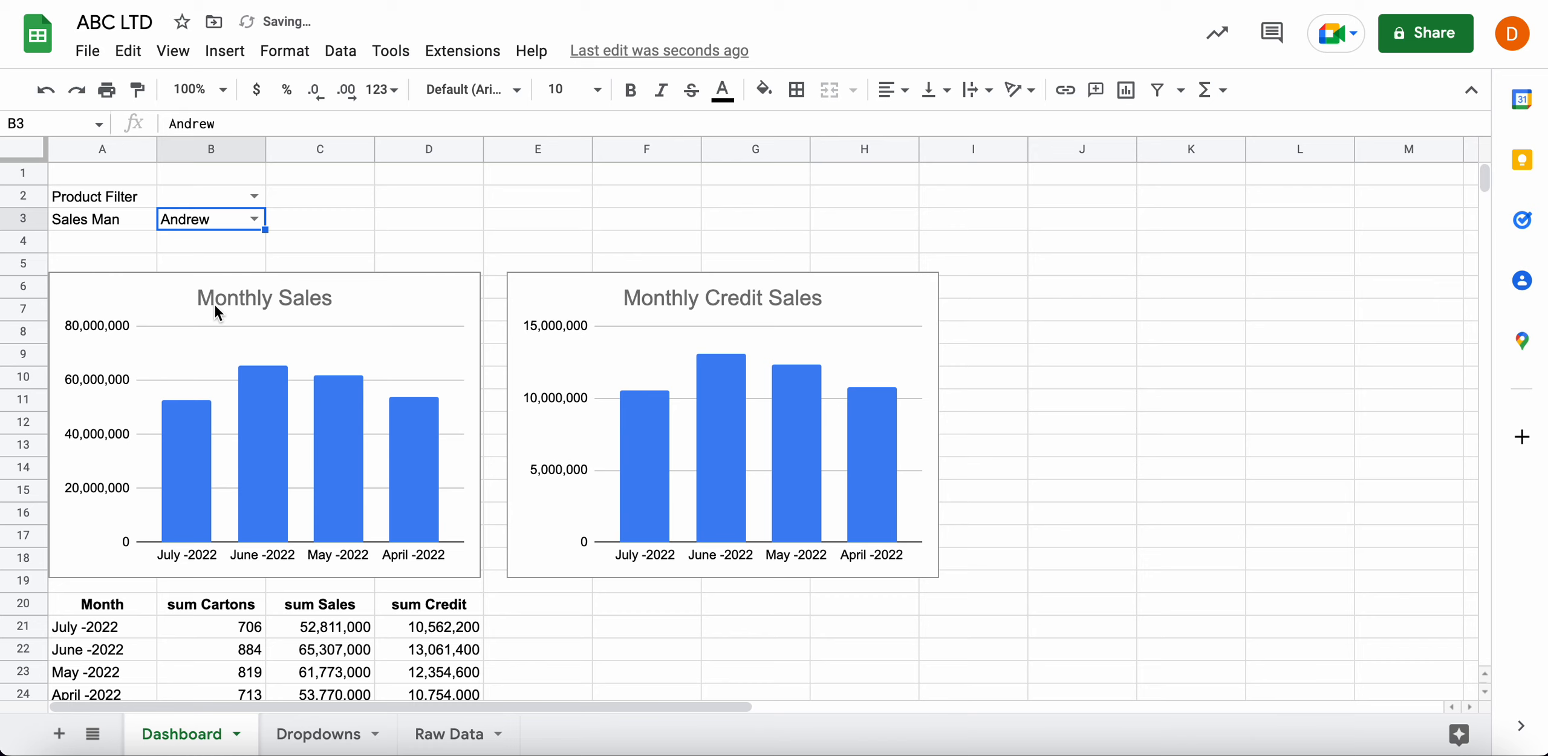
Test the Product Filter dropdown in Dashboard cell B2 with Washing powder, Shampoo and Lotion in turn
left_click(273, 207)
left_click(251, 200)
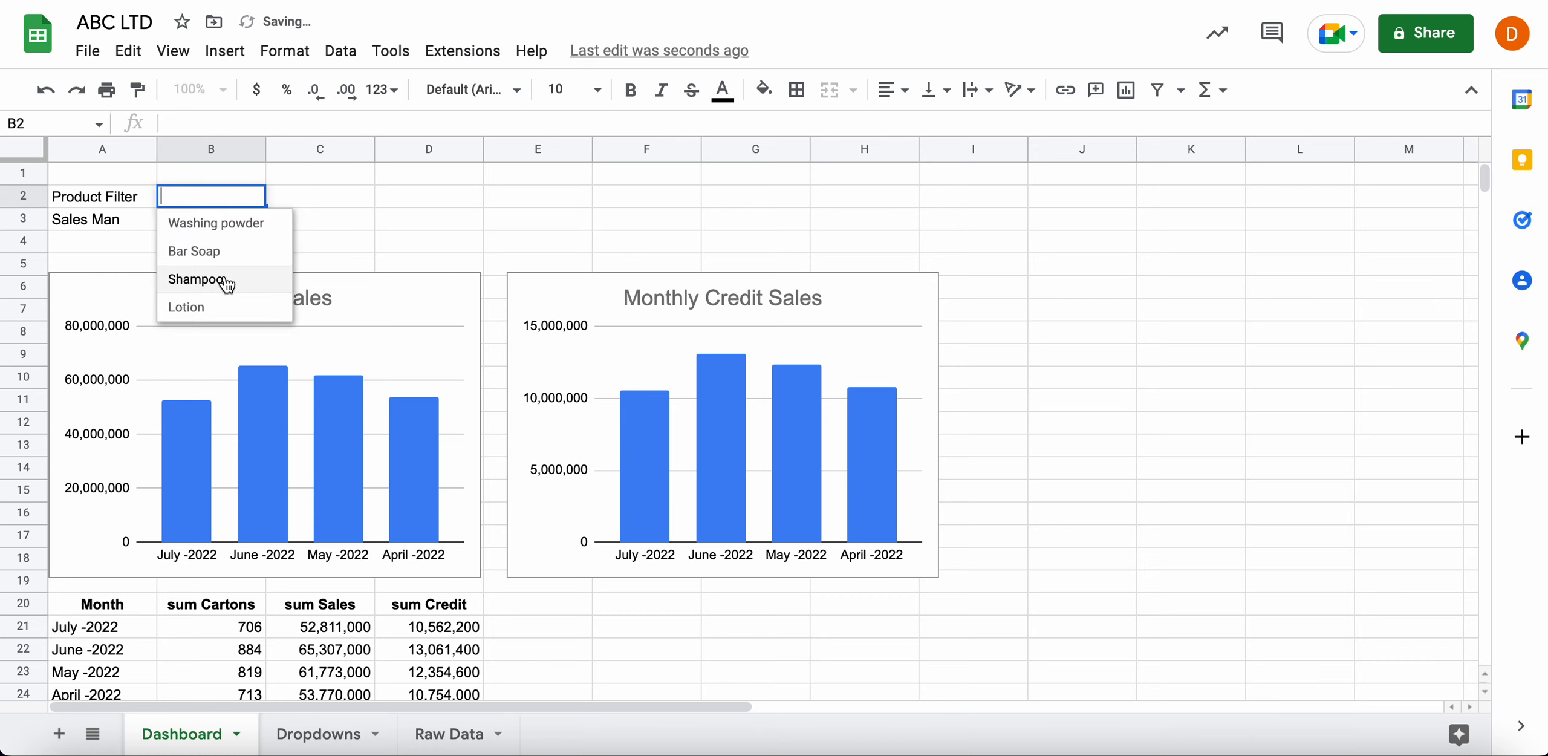
left_click(203, 232)
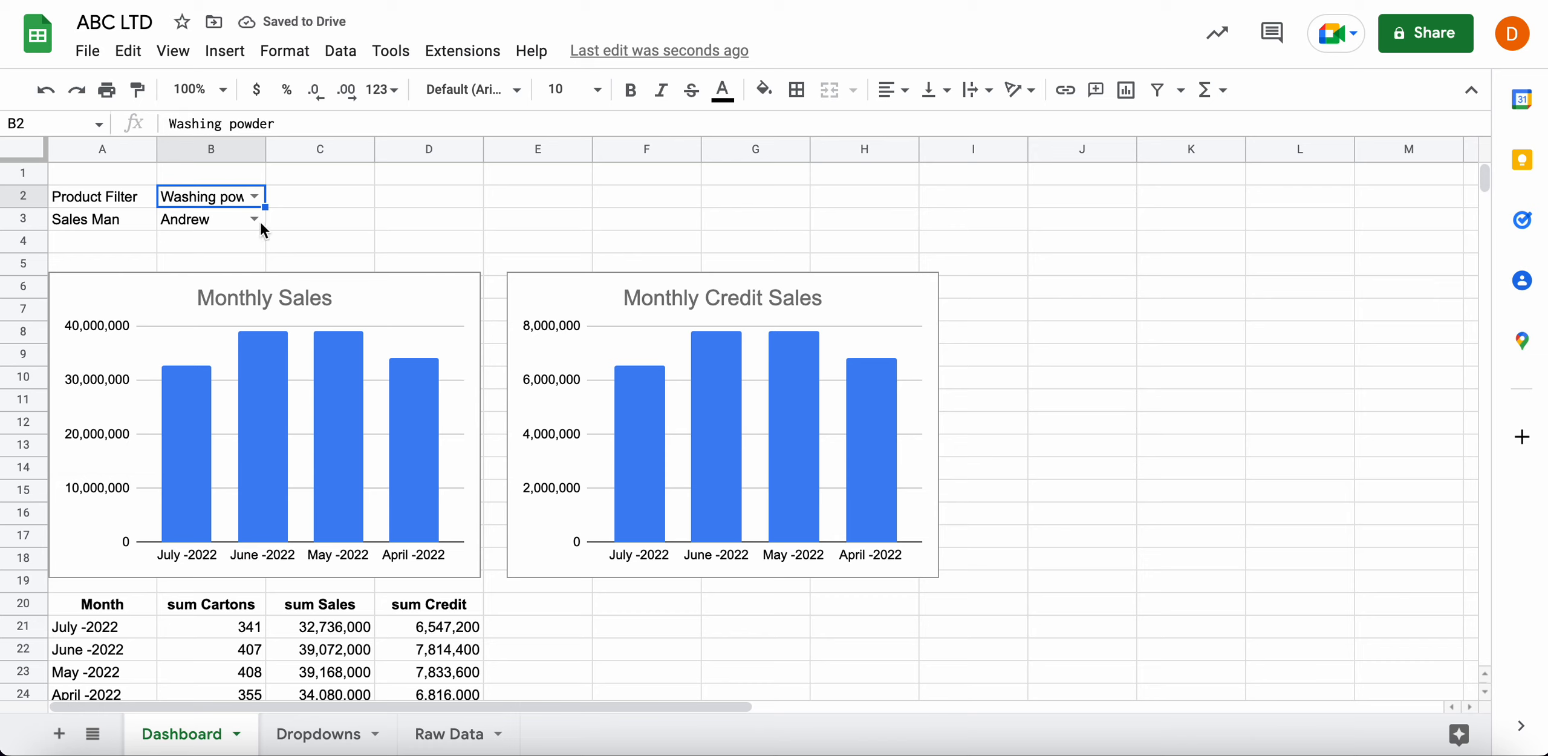
left_click(253, 194)
left_click(228, 278)
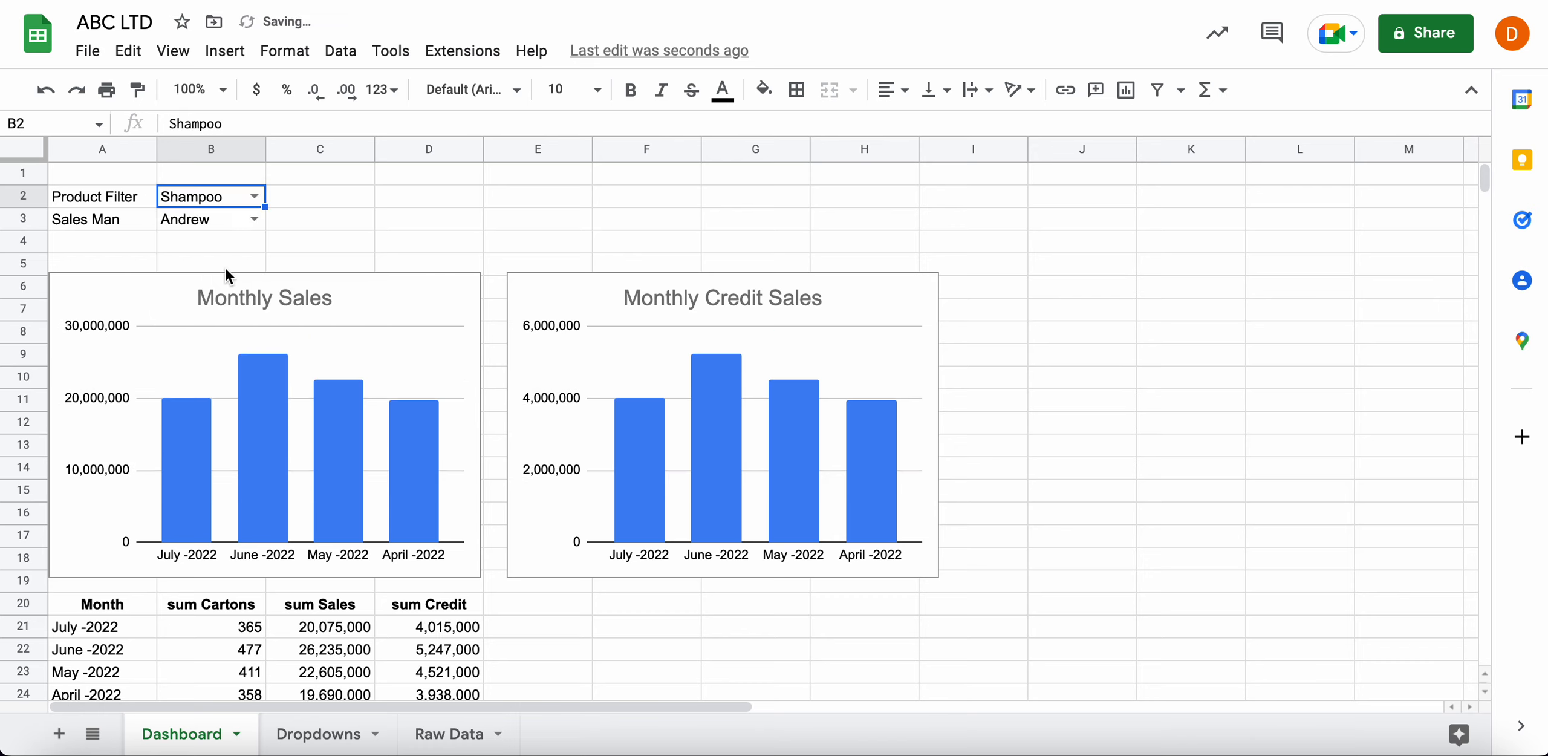
left_click(253, 196)
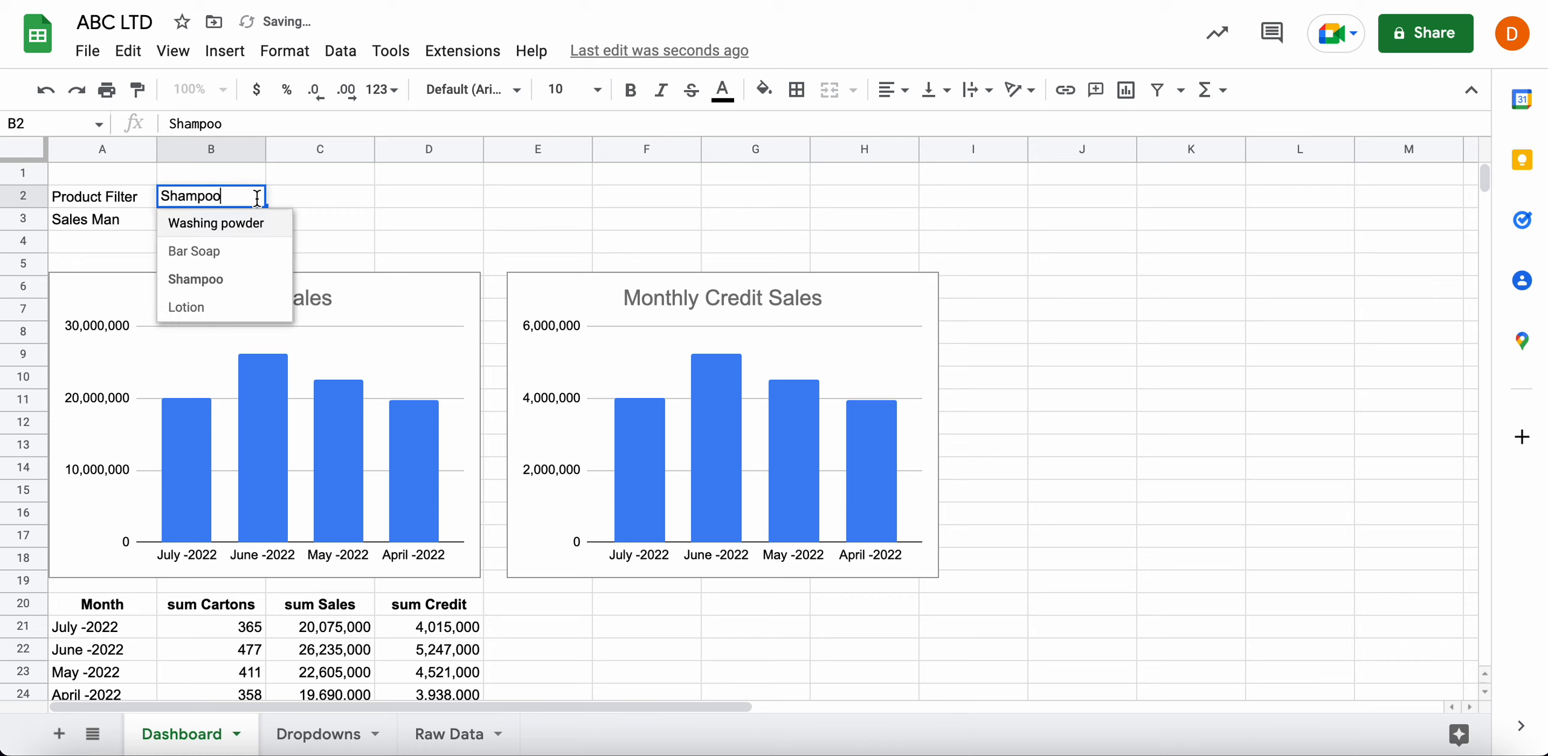
left_click(226, 309)
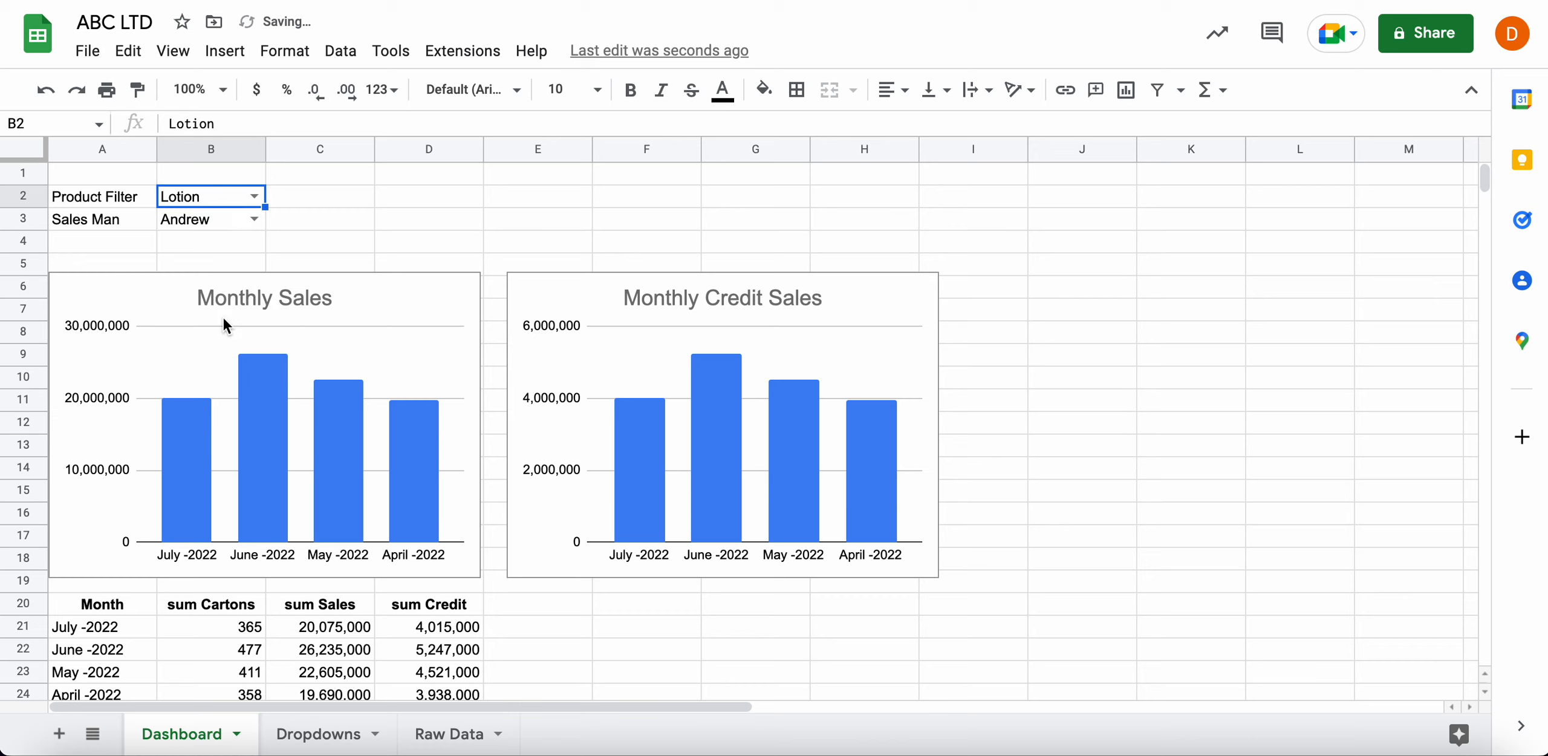
left_click(254, 196)
left_click(299, 179)
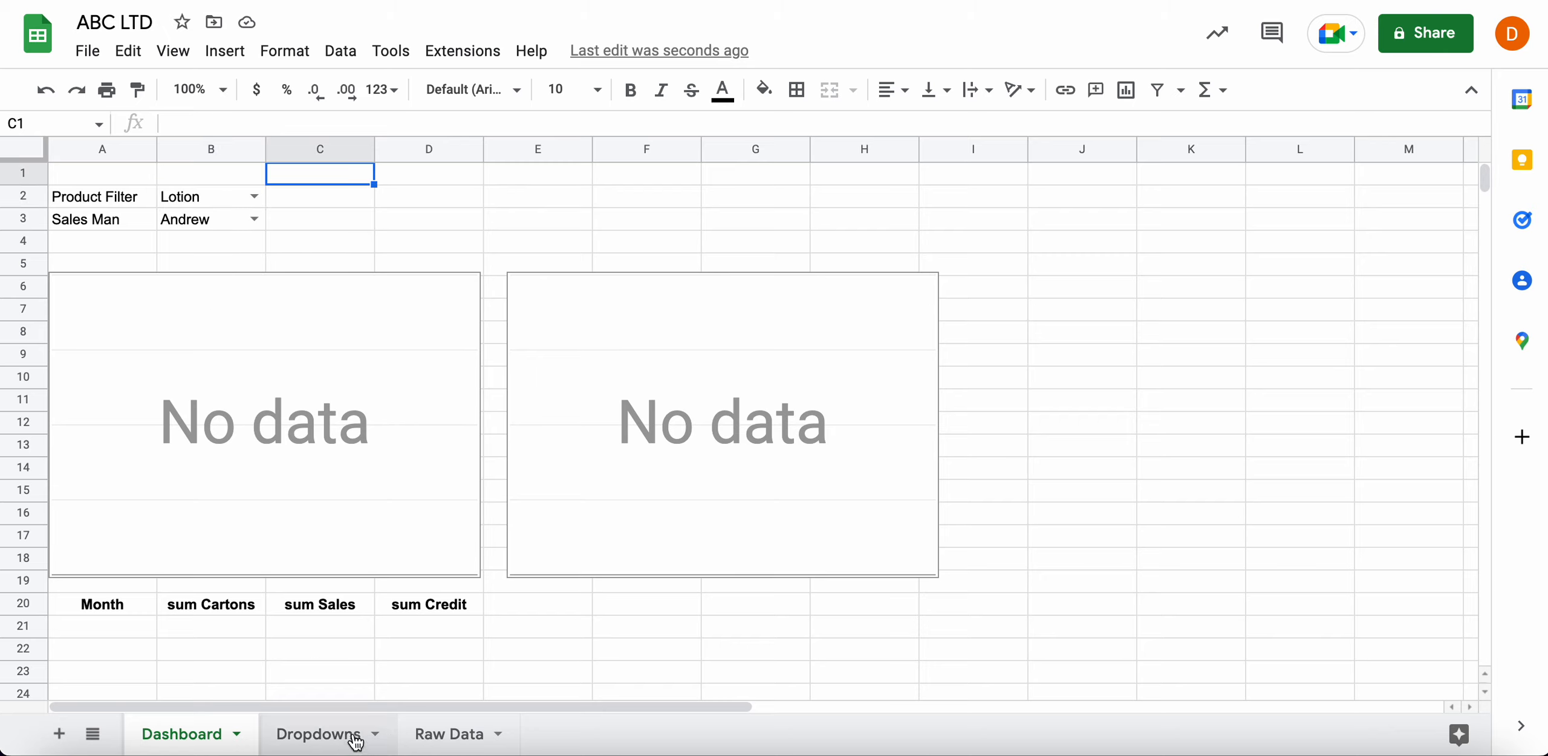
Add a filter to the Raw Data header row and limit the Product column to Lotion
left_click(445, 733)
left_click(40, 174)
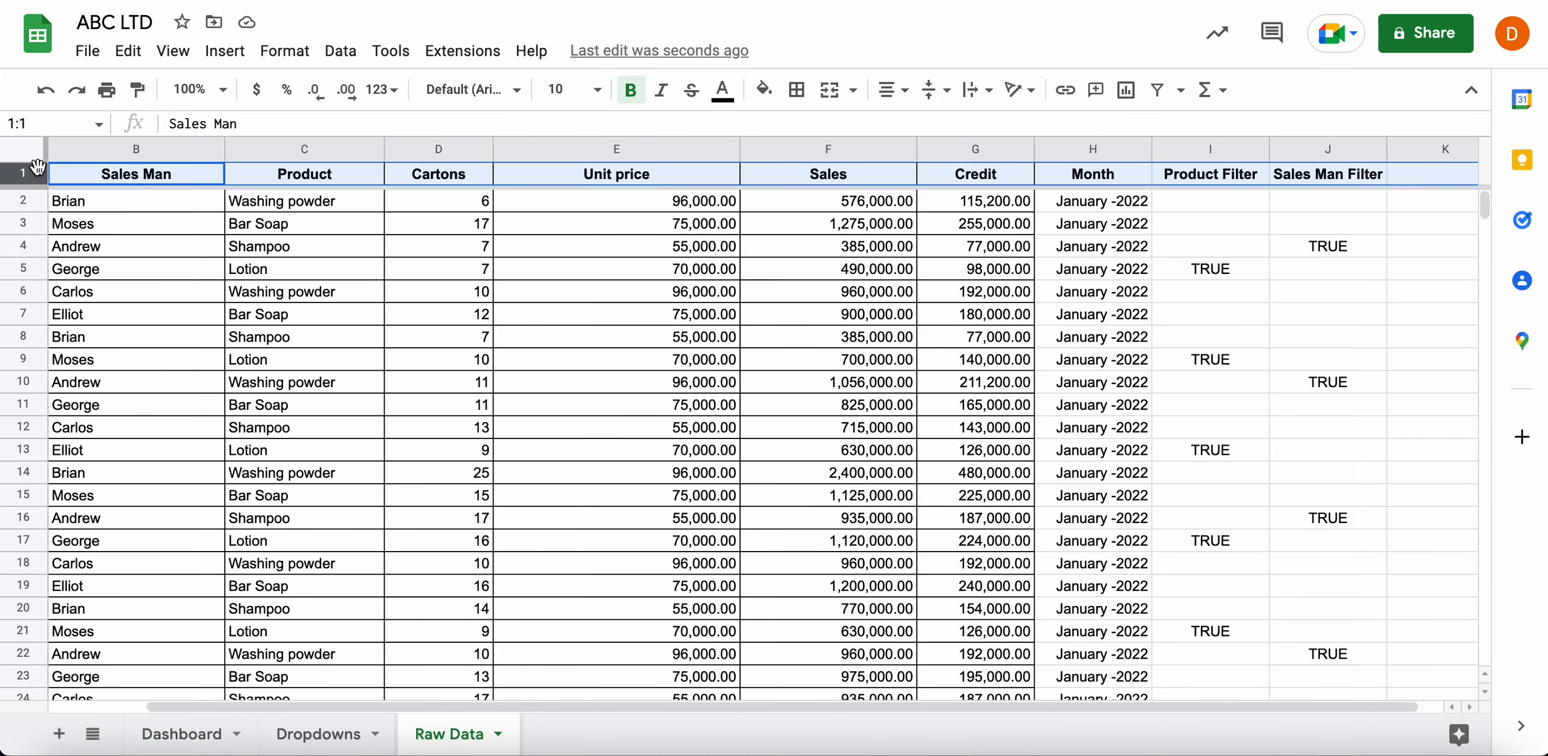
left_click(1166, 91)
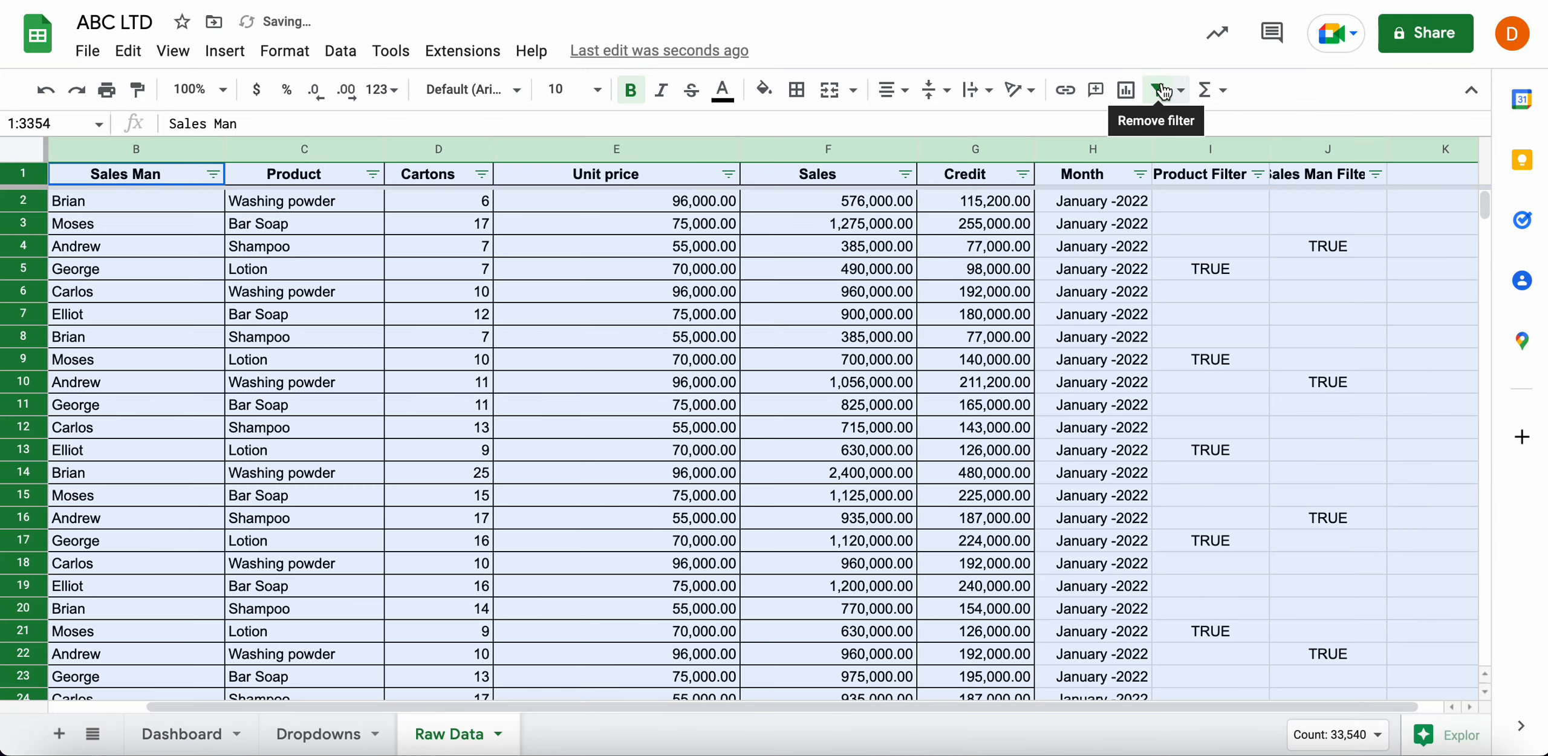
left_click(365, 179)
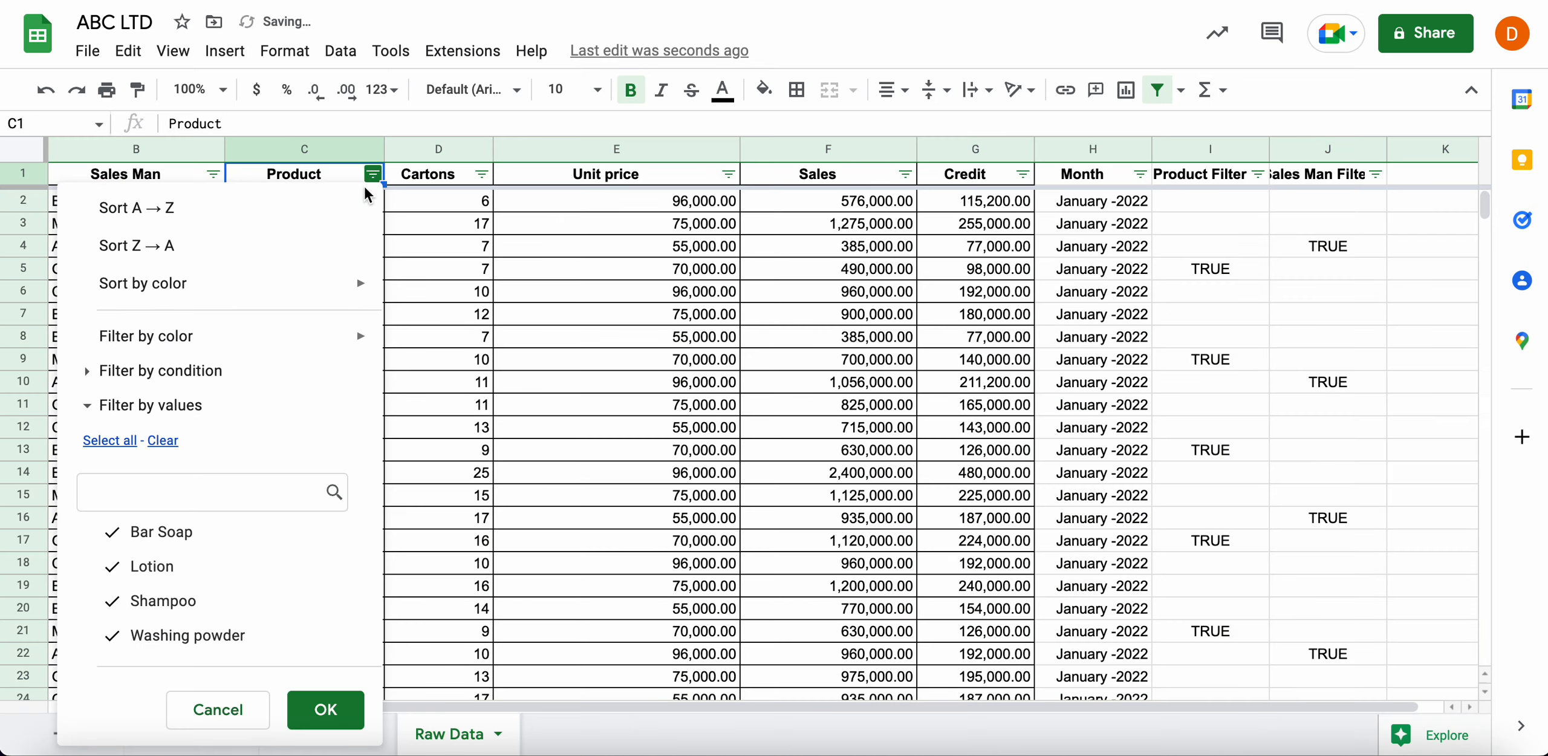
left_click(163, 440)
left_click(152, 566)
left_click(325, 709)
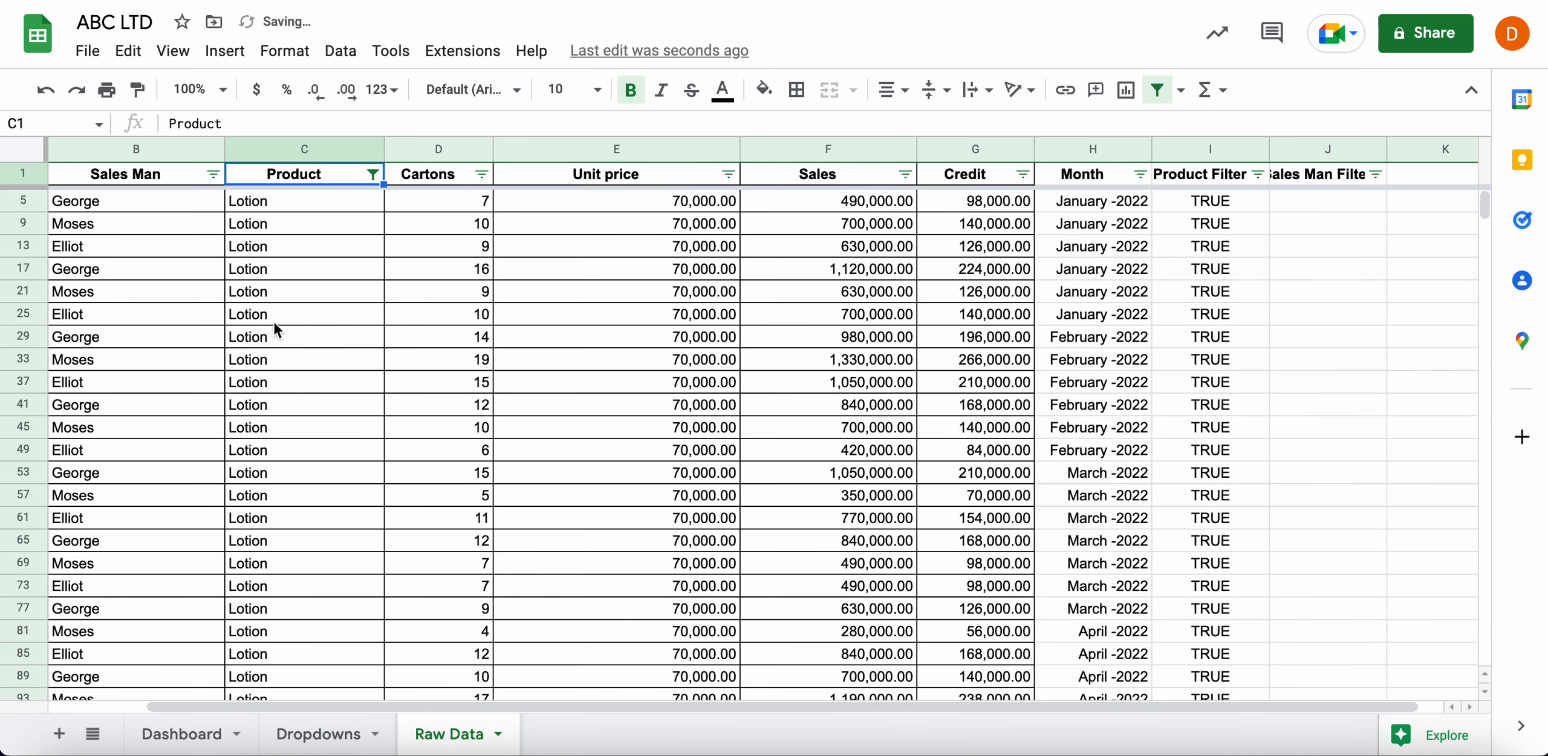
Check which salesmen the Sales Man column's filter values list for Lotion, and remove the filter from Raw Data
left_click(211, 175)
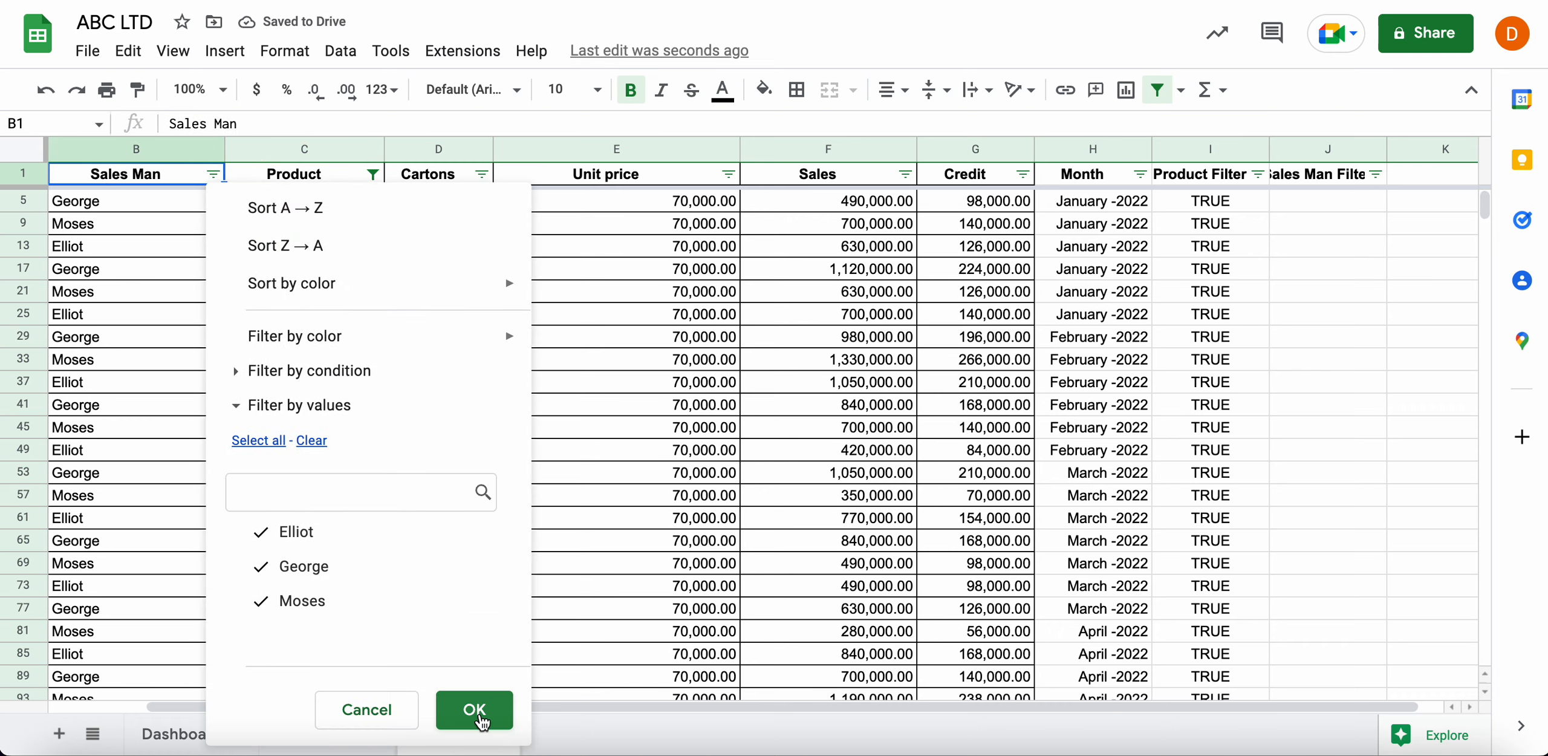
left_click(476, 710)
left_click(1158, 90)
Clear the Product Filter and Sales Man selections in Dashboard cells B2 and B3
left_click(154, 729)
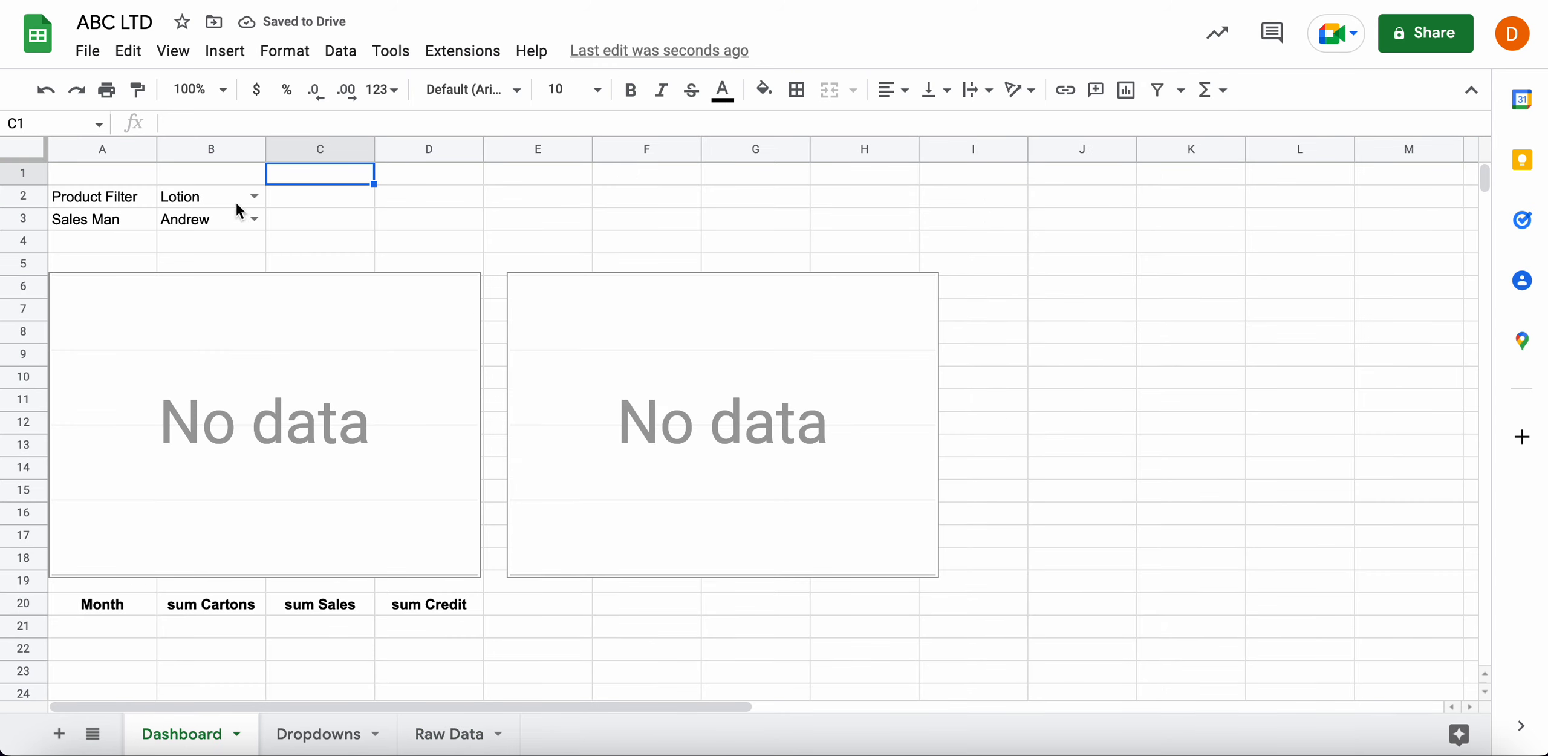
left_click(219, 191)
key("Delete")
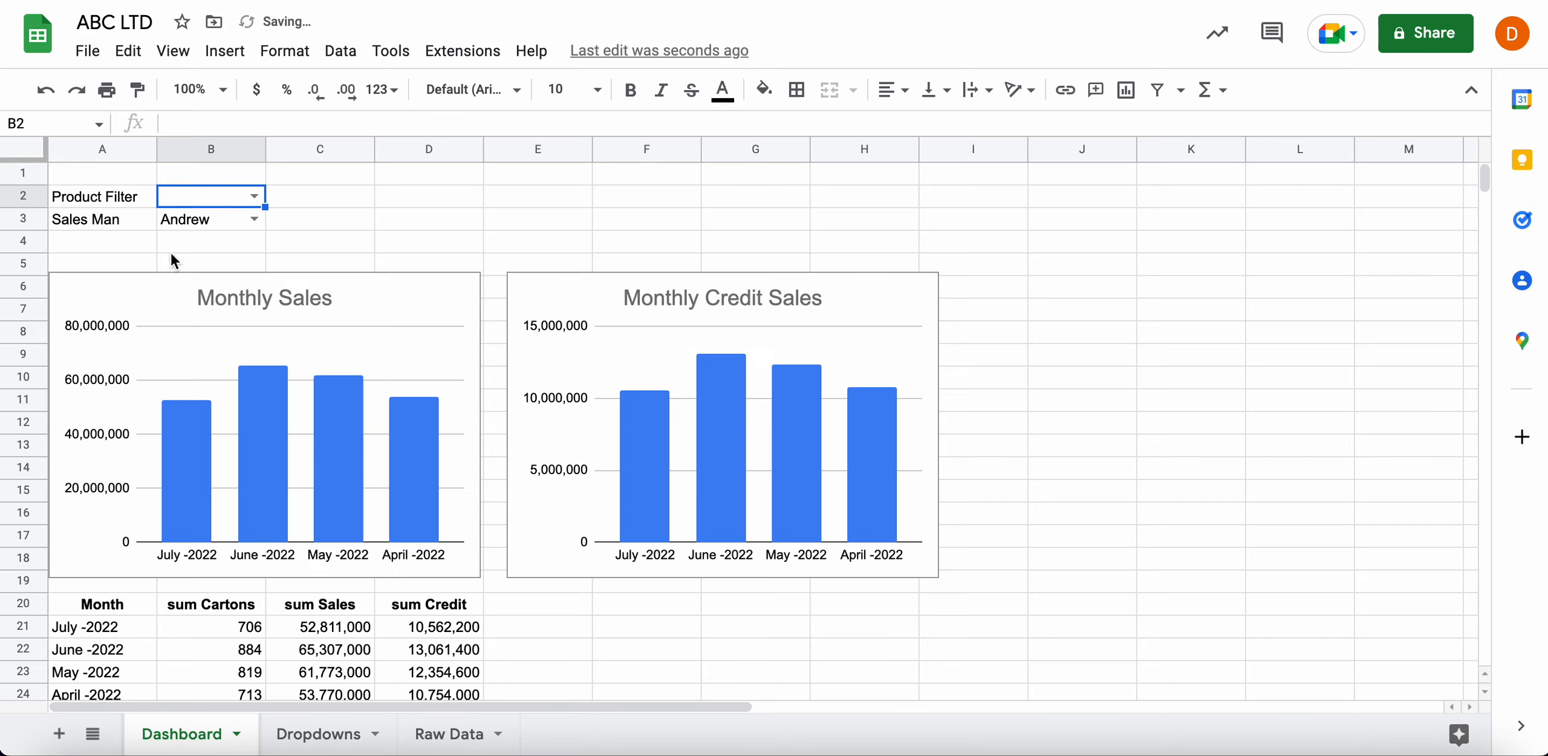
left_click(188, 227)
key("Delete")
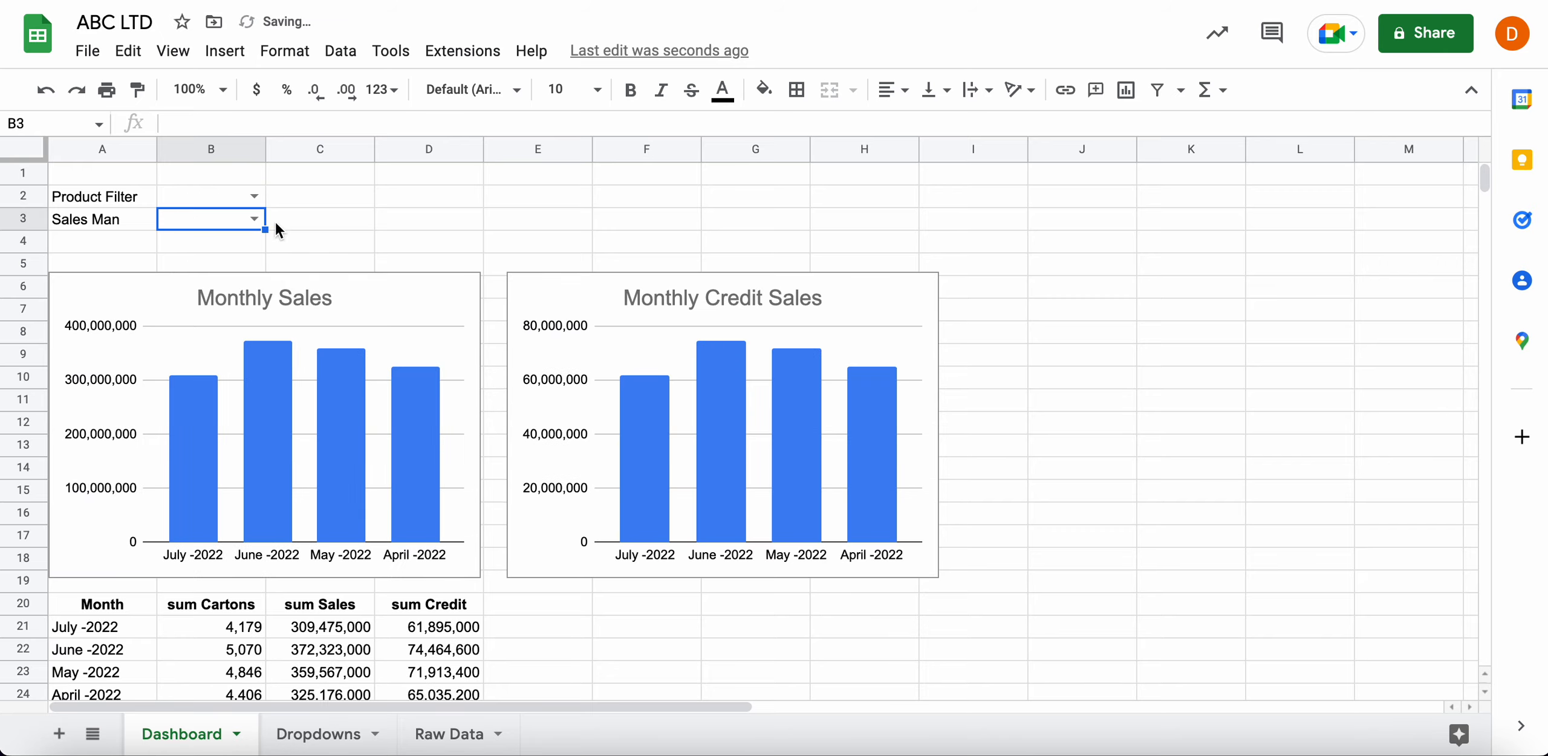
left_click(481, 236)
left_click(673, 194)
left_click(716, 242)
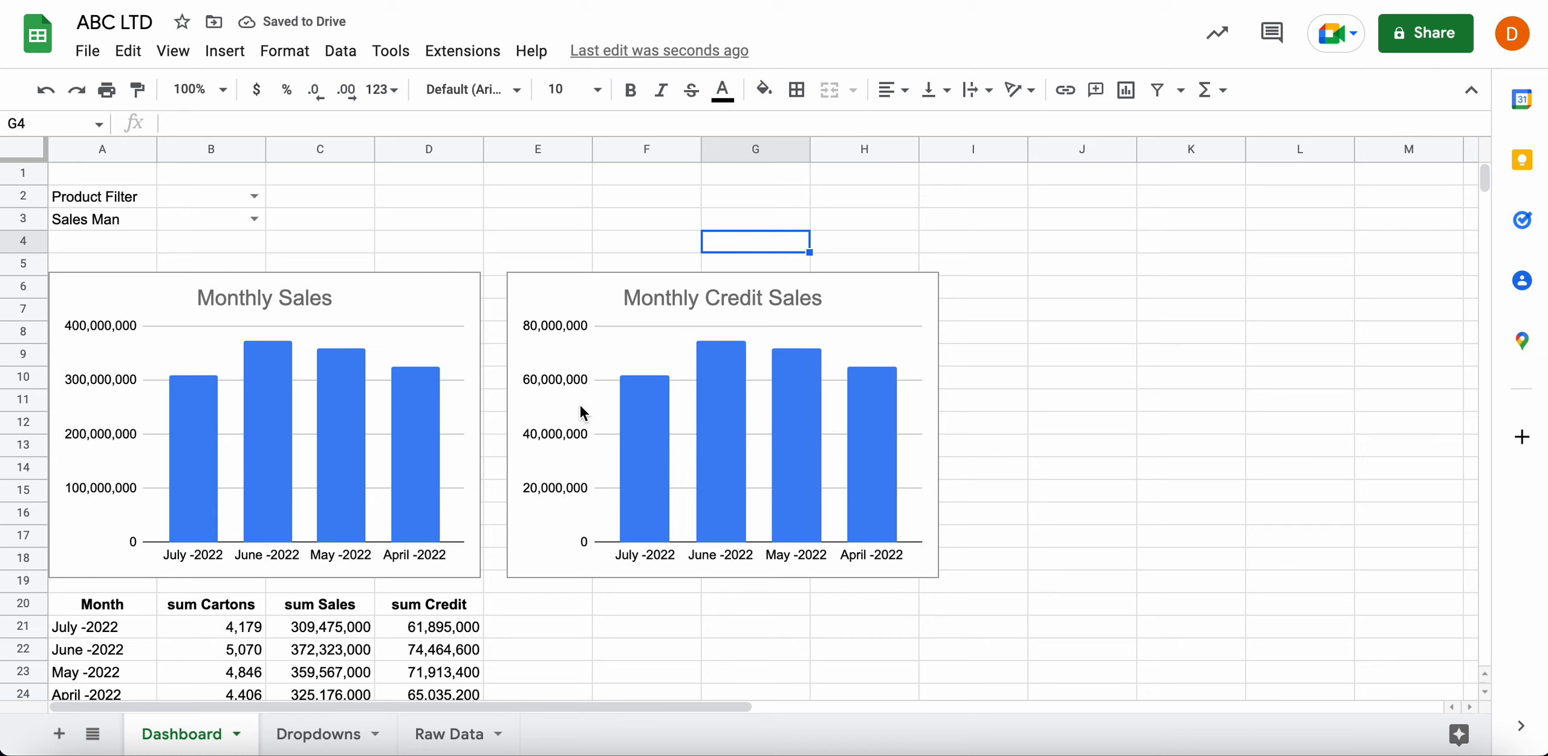
Move the Sales Man summary table from A30:E36 up beside the monthly table, starting at cell F22
scroll(579, 404, "down", 5)
scroll(580, 411, "down", 5)
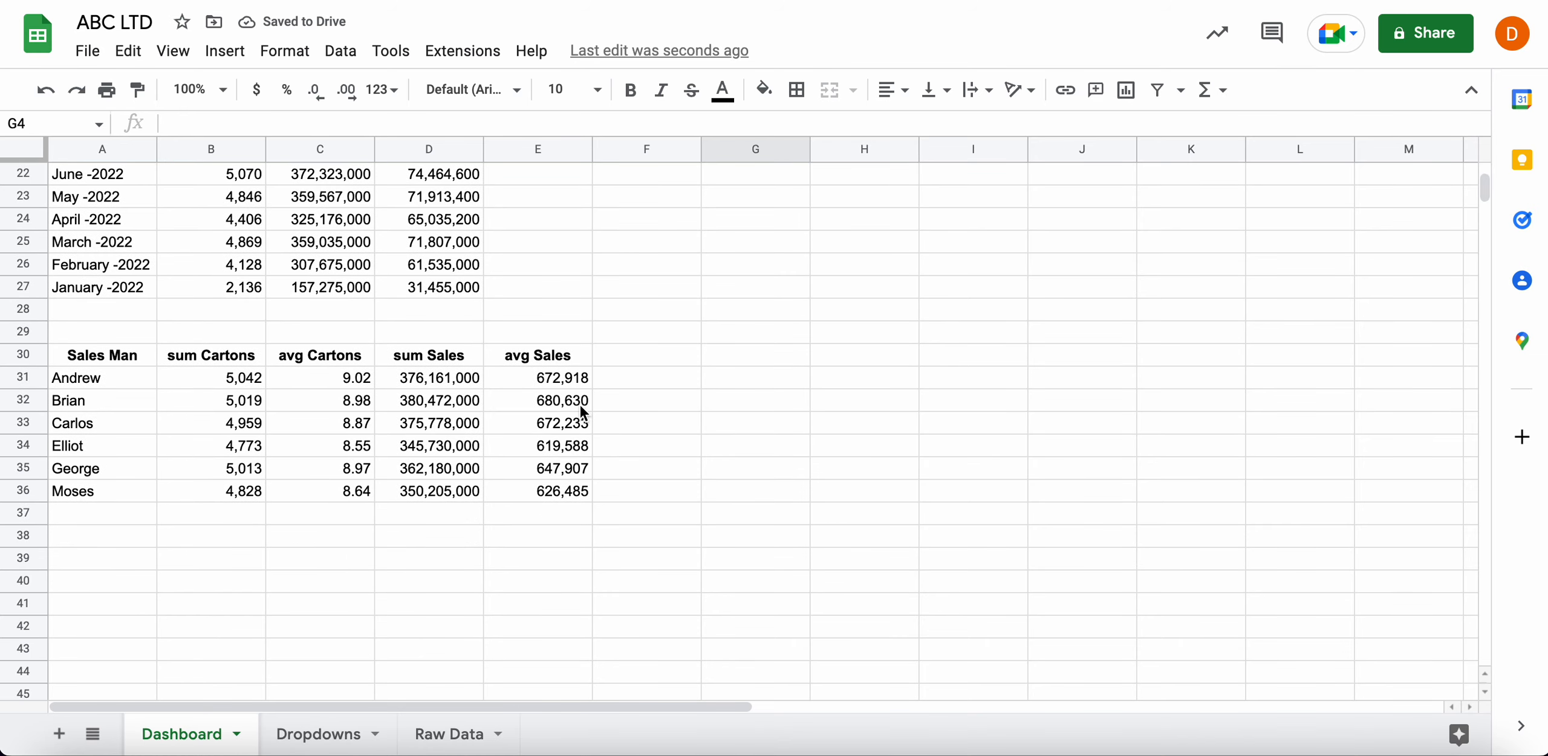
left_click_drag(139, 343, 540, 508)
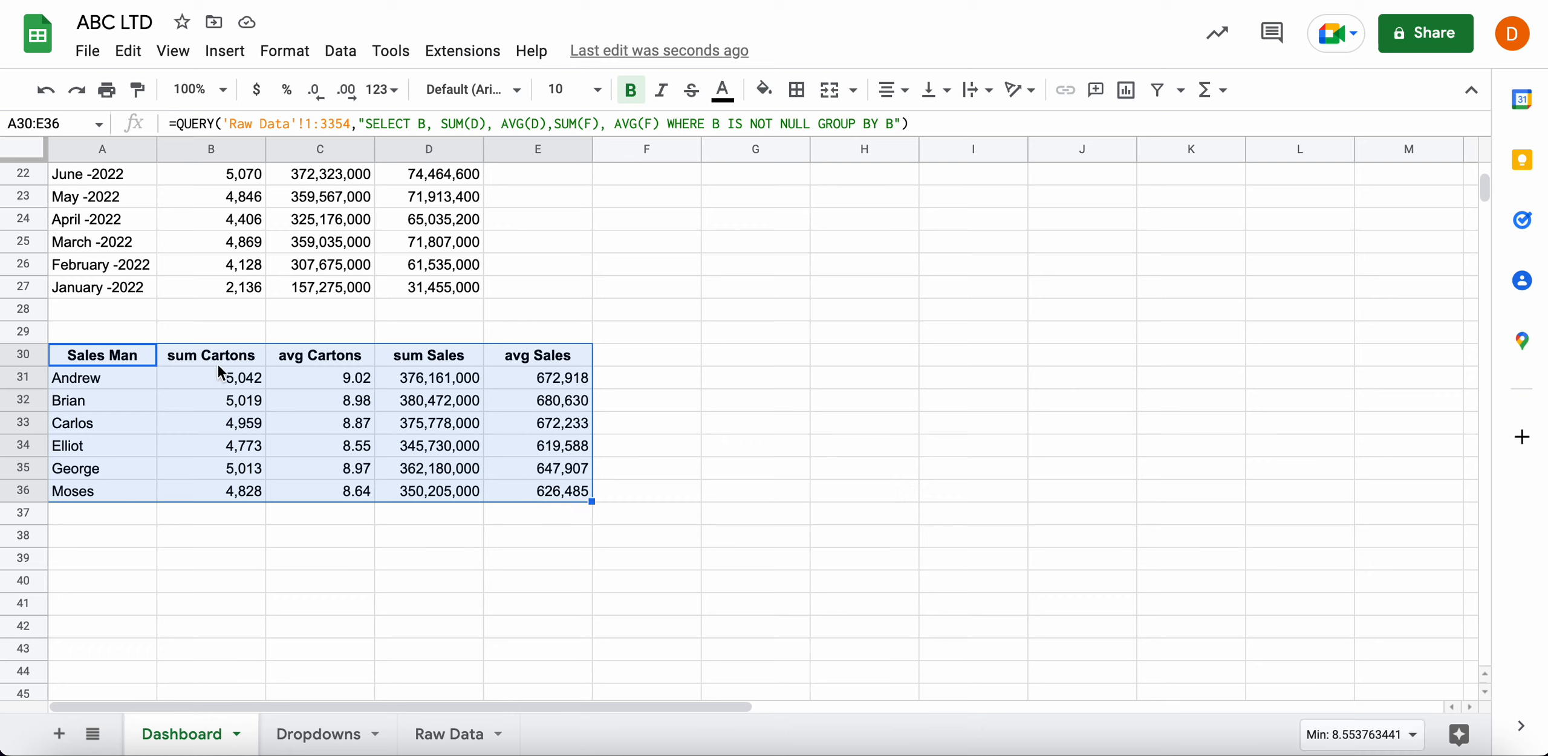
left_click(121, 358)
left_click_drag(121, 358, 511, 501)
key("ctrl+c")
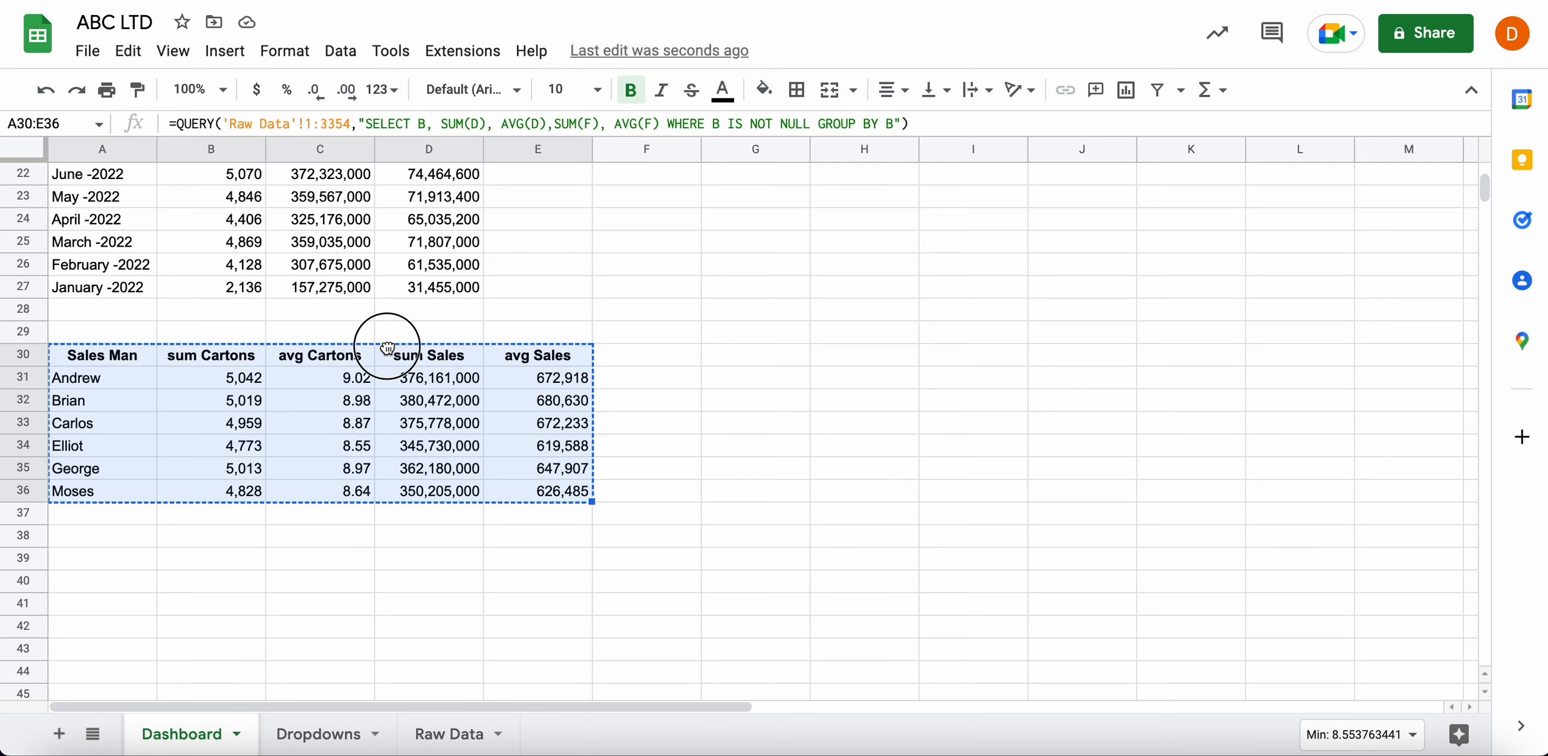
left_click(387, 347)
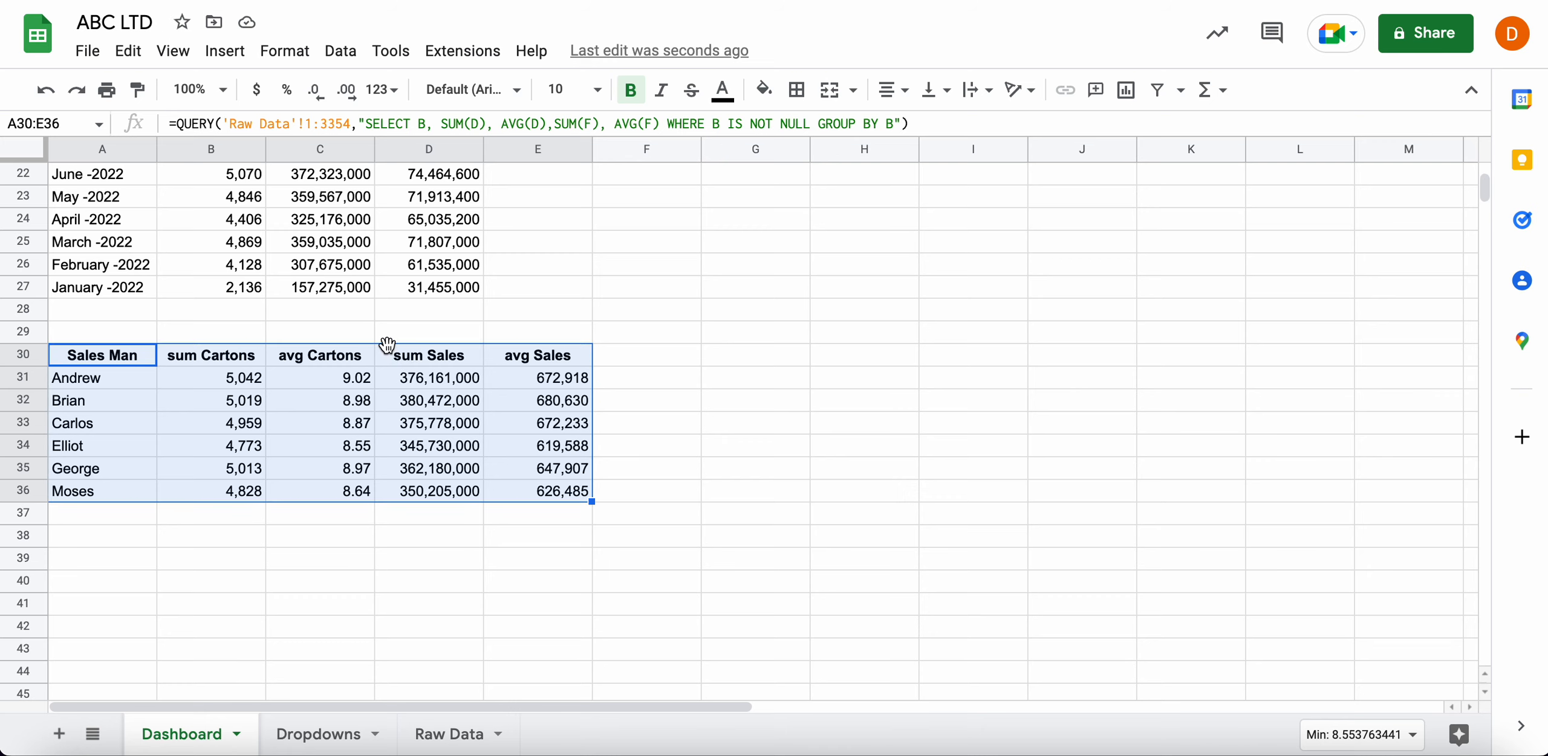
left_click_drag(387, 345, 1023, 197)
left_click(1306, 224)
scroll(1306, 223, "up", 6)
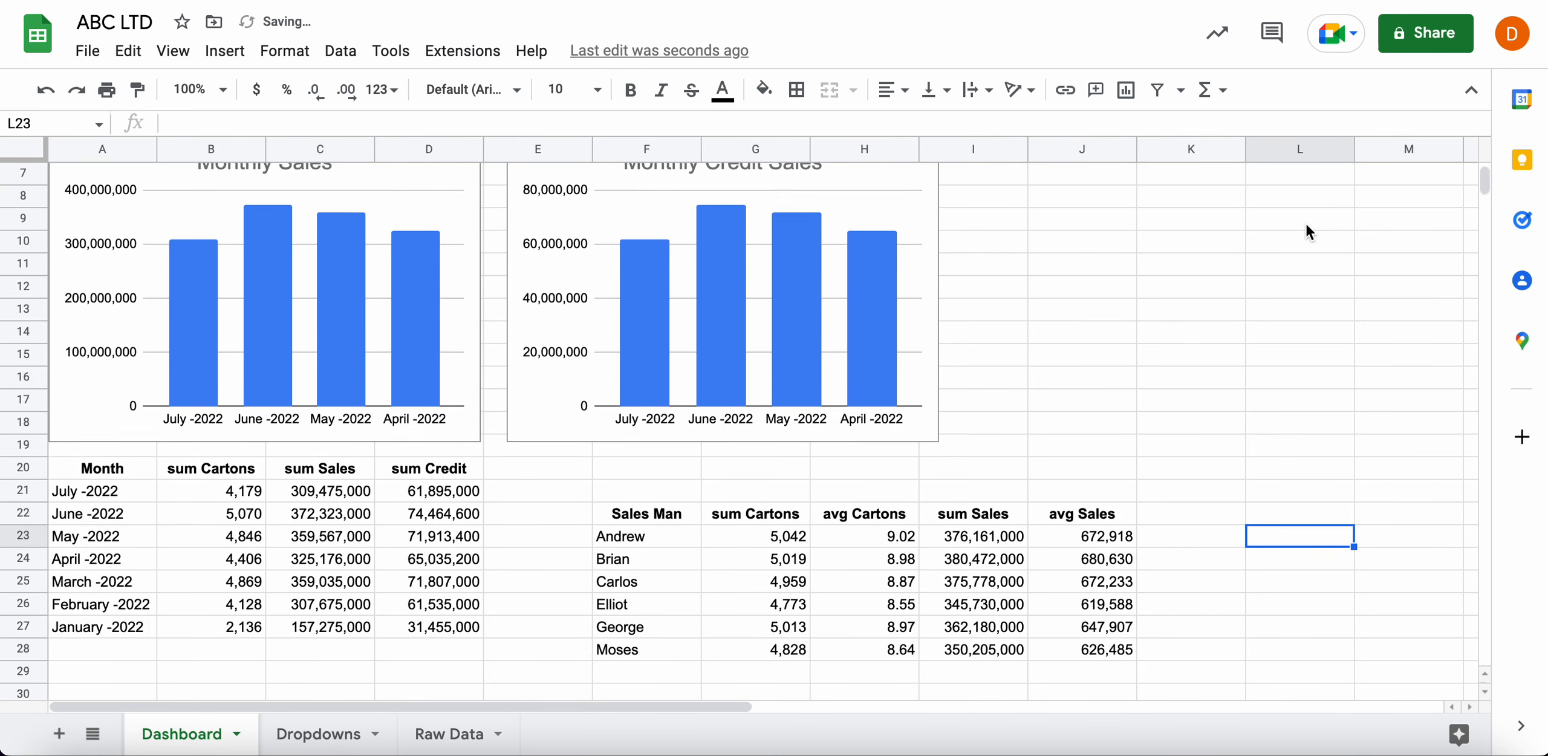
Move the Sales Man table further up and across so it starts at cell J19
left_click_drag(647, 559, 1095, 382)
scroll(1061, 504, "up", 5)
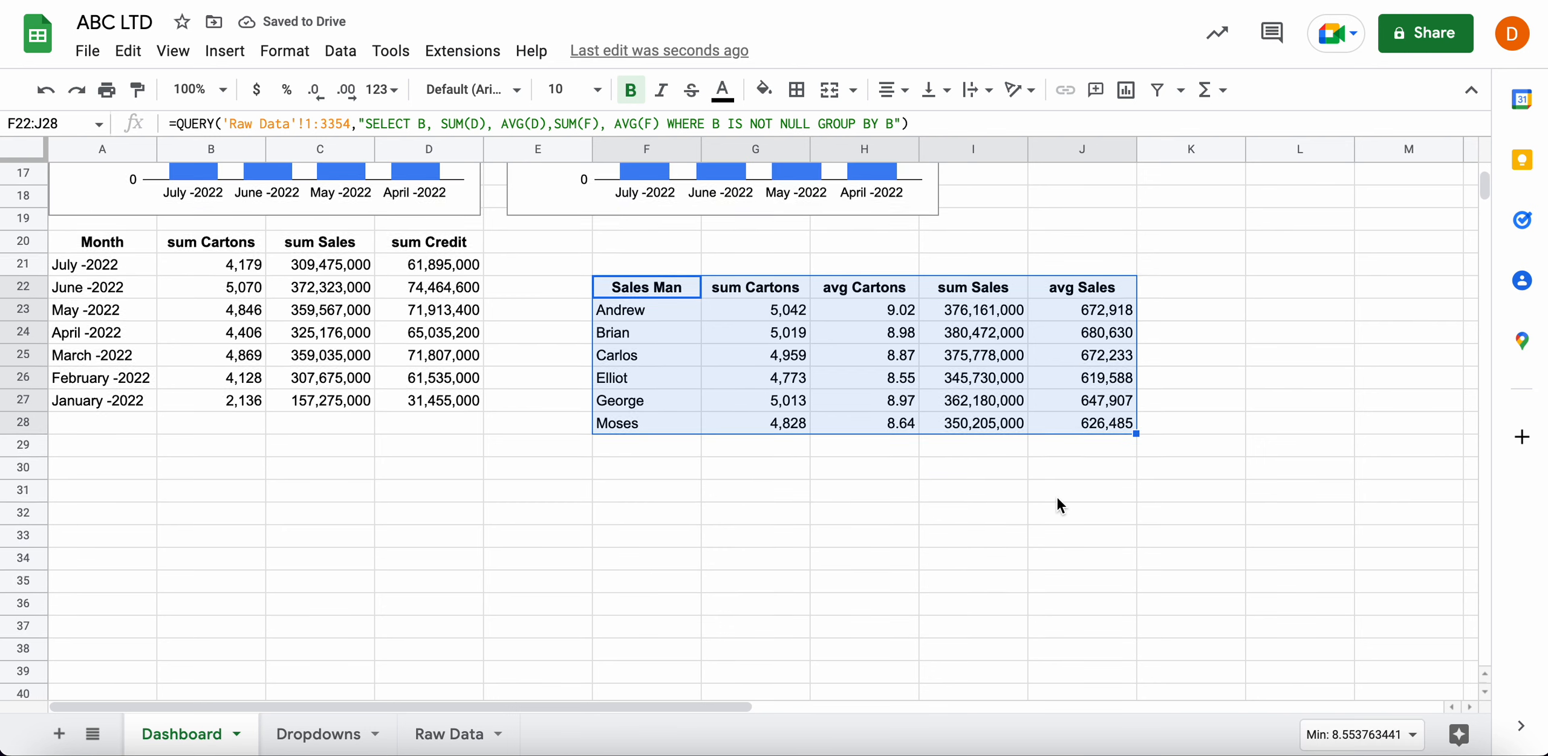
left_click_drag(700, 481, 1058, 433)
scroll(1058, 433, "up", 3)
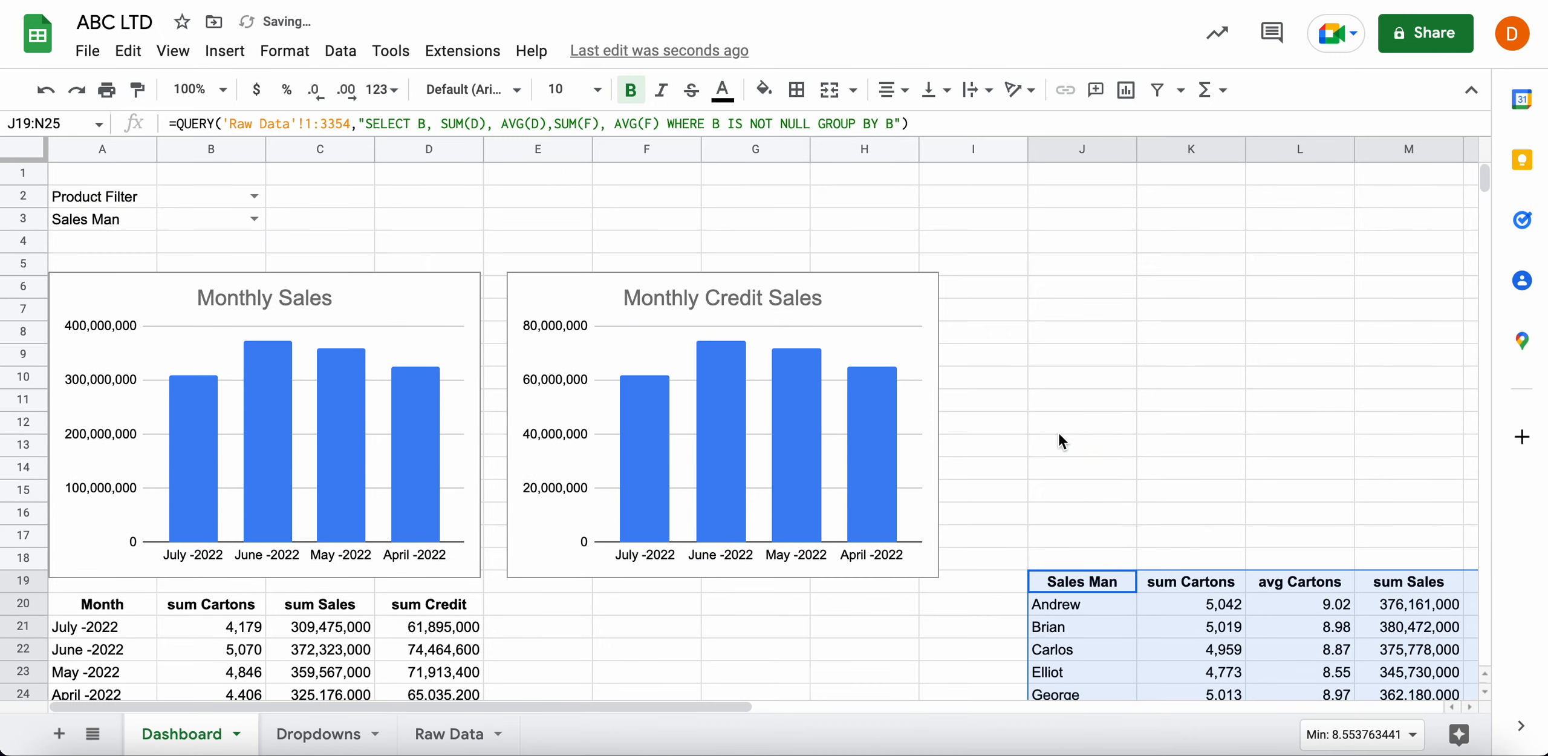
scroll(1061, 440, "down", 1)
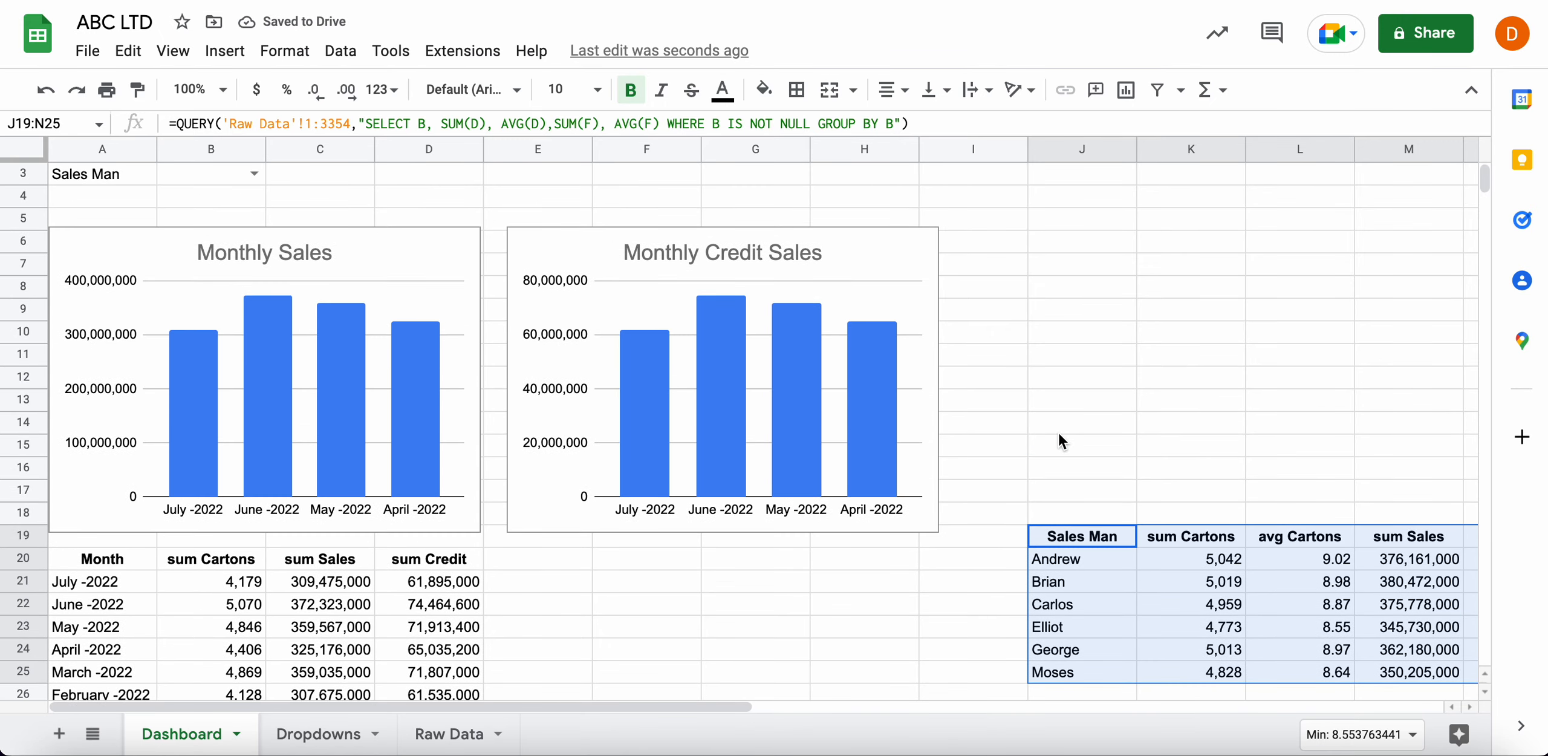
Move the Sales Man table to F20:J26 so its header row lines up with the monthly table's header
key("ctrl+c")
left_click_drag(1149, 526, 772, 571)
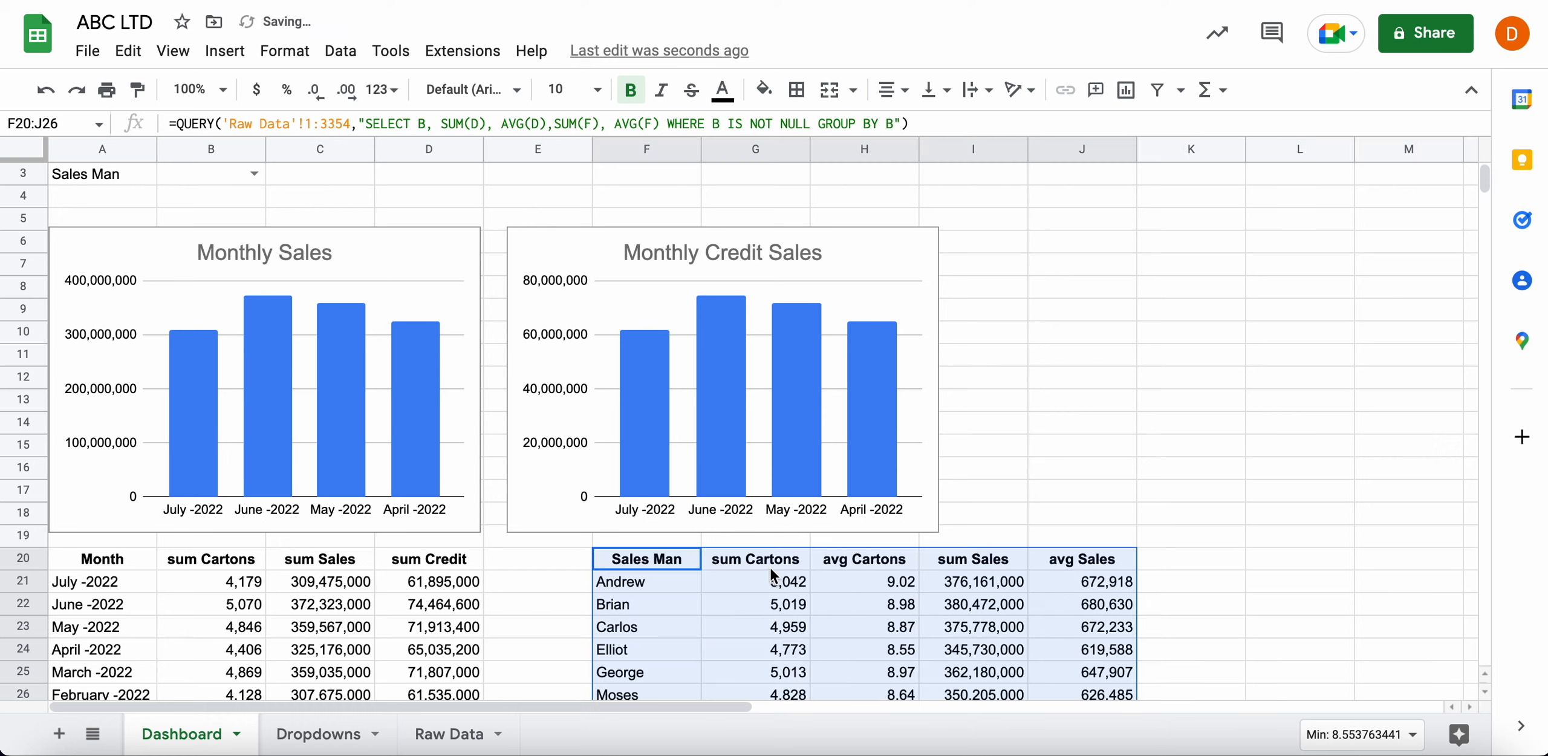
left_click(1025, 422)
scroll(1028, 420, "up", 2)
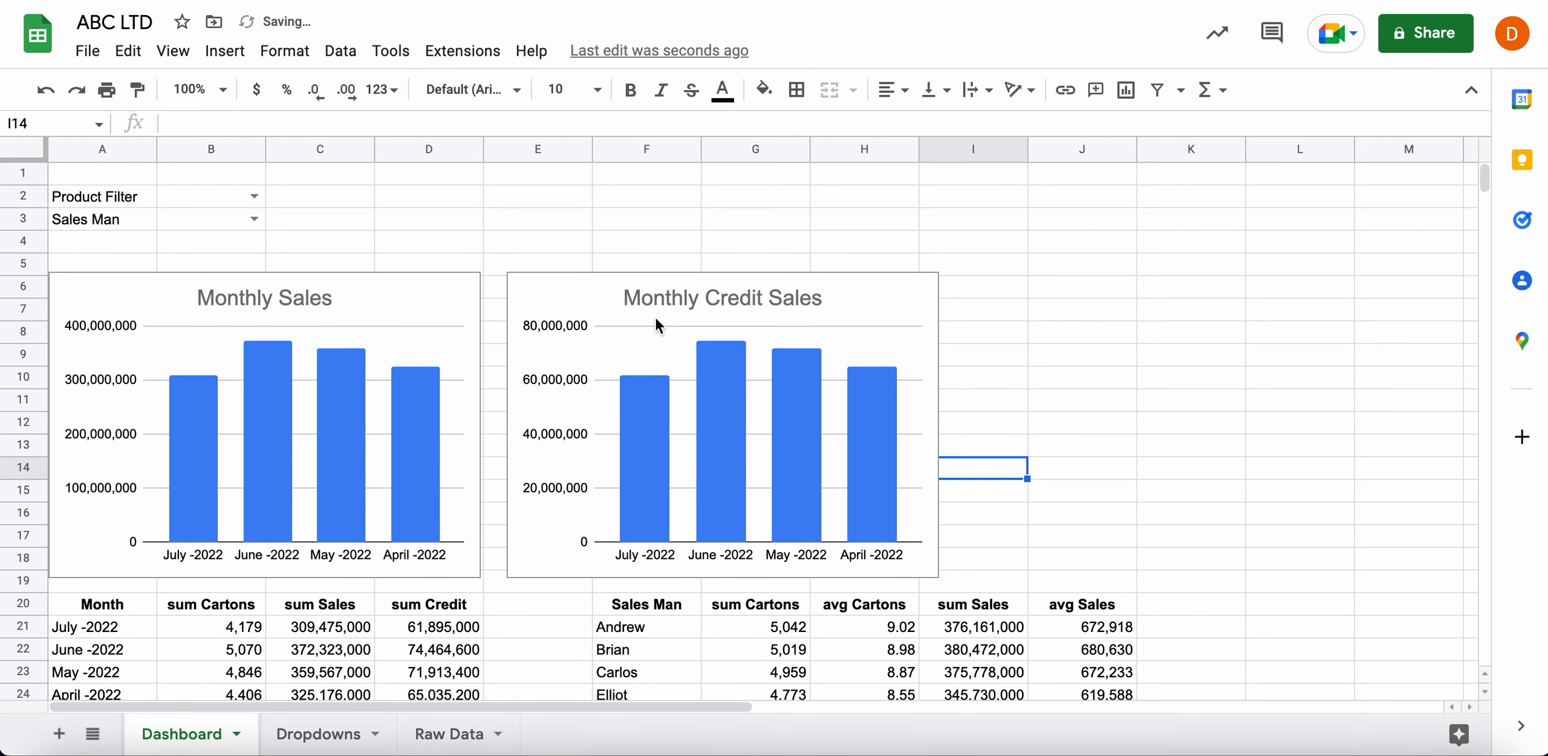
Shift the Monthly Credit Sales chart slightly to the right, keeping it level with the Monthly Sales chart
left_click(570, 296)
mouse_move(570, 297)
left_mouse_down()
mouse_move(594, 259)
mouse_move(591, 297)
left_mouse_up()
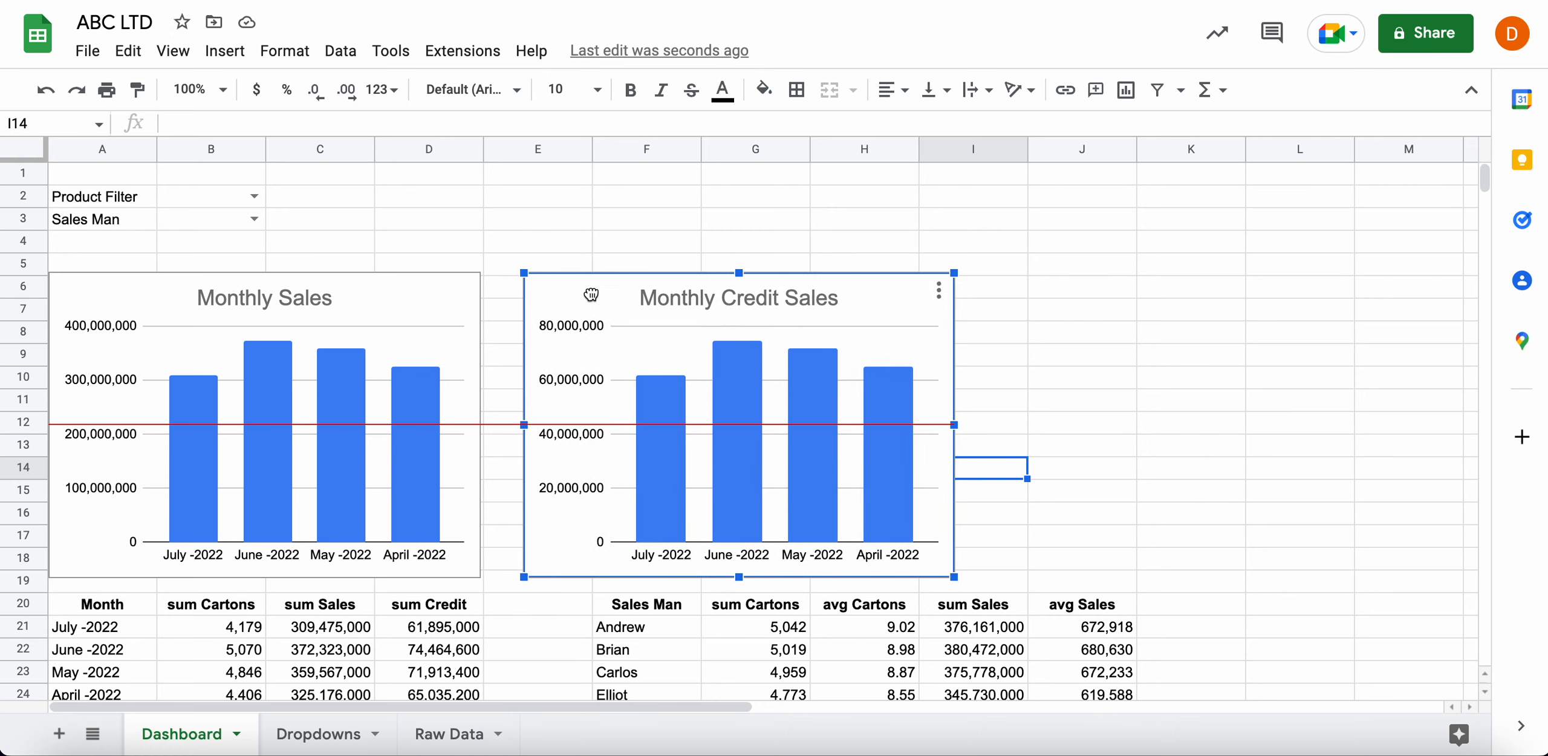
left_click(419, 181)
Hide the gridlines on the Dashboard sheet
left_click(173, 51)
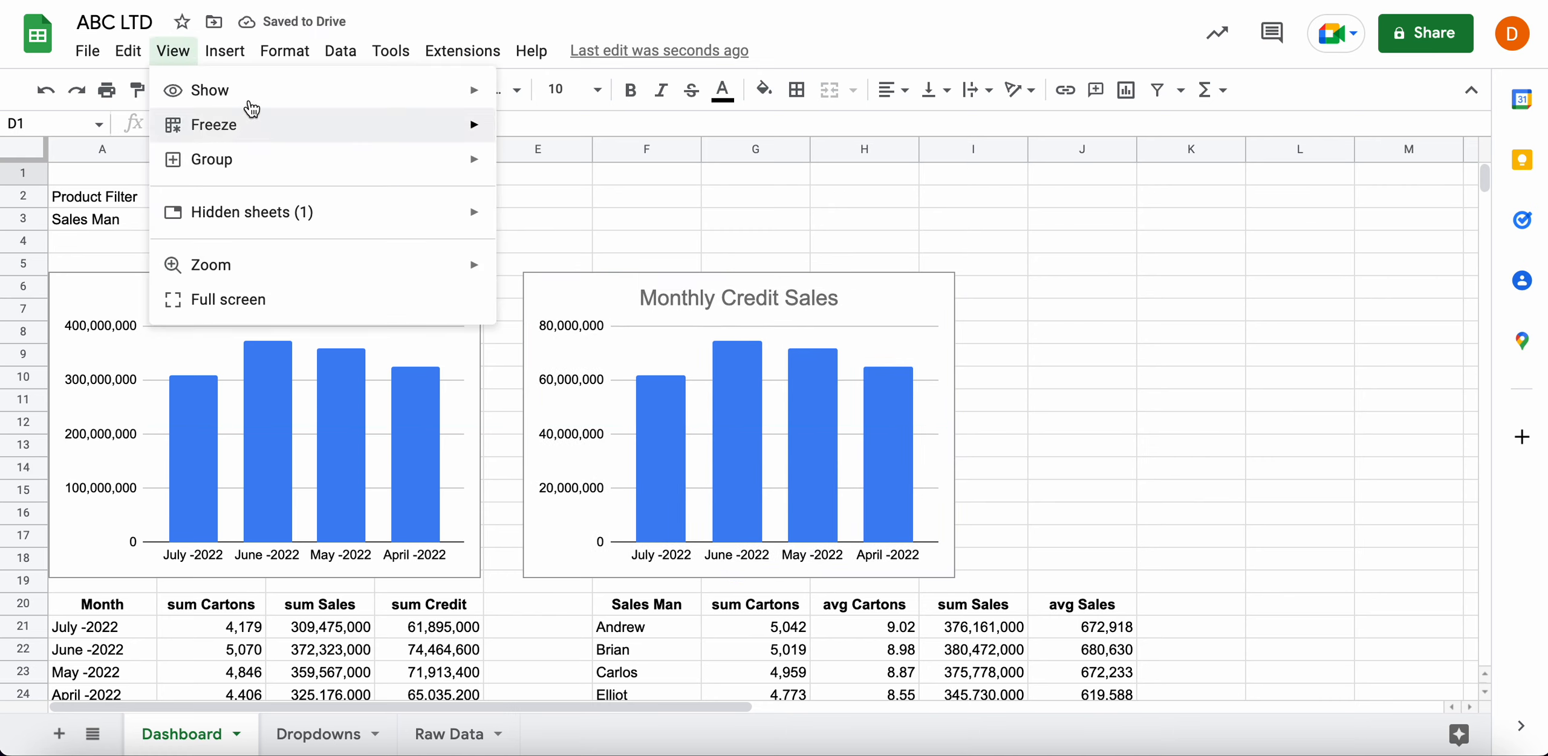
mouse_move(287, 97)
left_click(546, 133)
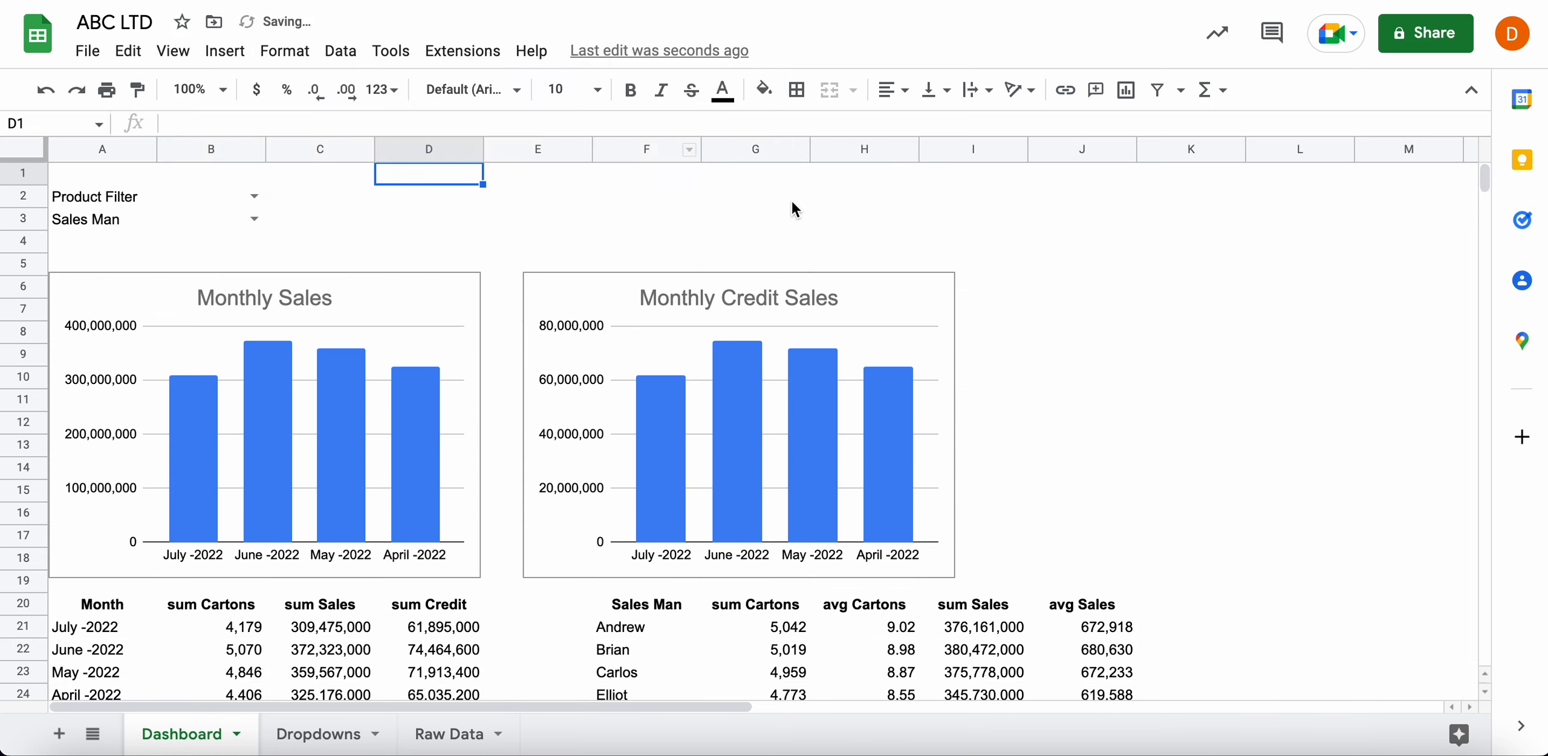
key("Right")
key("Right")
key("Right")
key("Right")
key("Right")
key("Right")
key("Down")
key("Down")
key("Down")
key("Down")
key("Down")
key("Down")
key("Down")
key("Down")
key("Down")
key("Down")
key("Down")
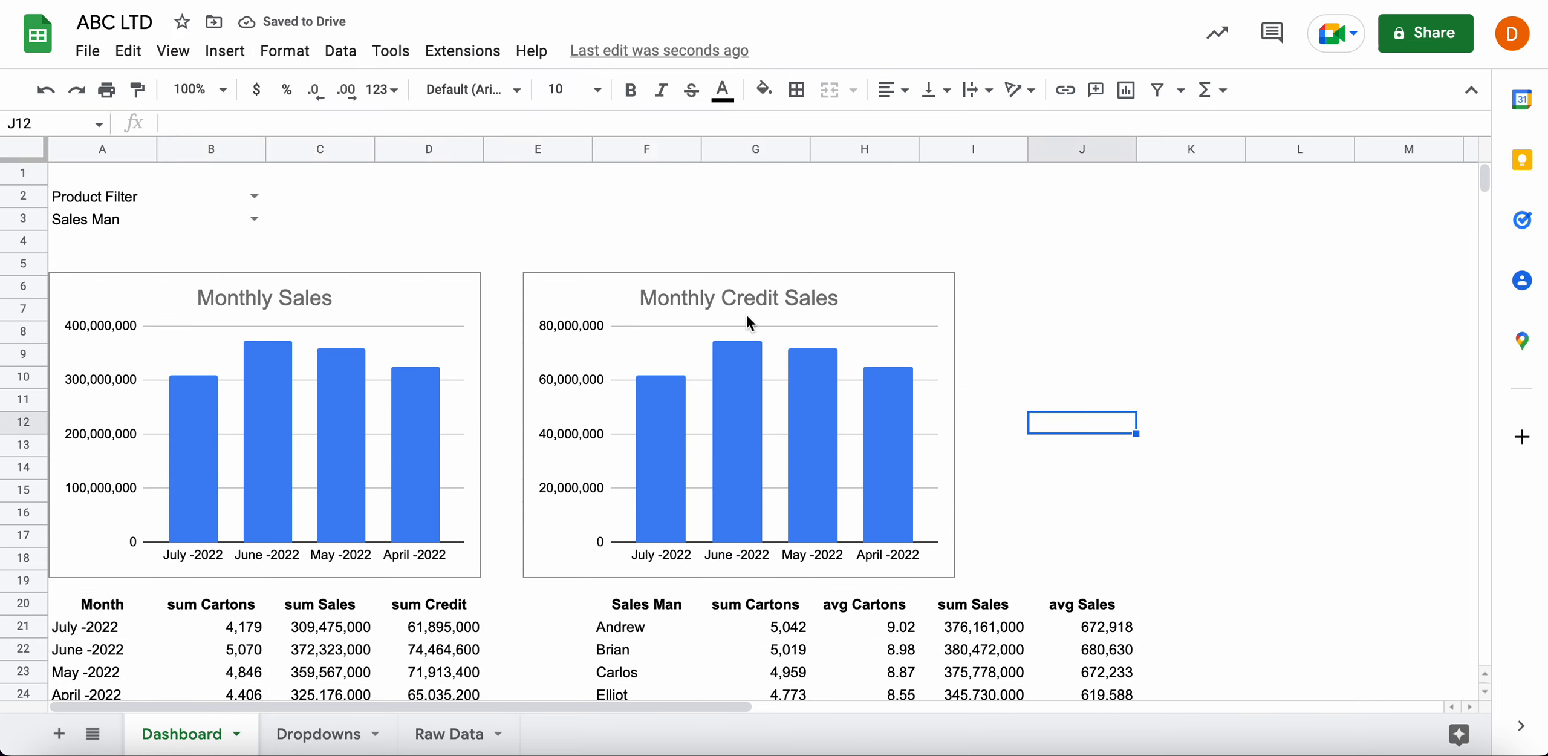
left_click(668, 282)
left_click(474, 246)
left_click(325, 205)
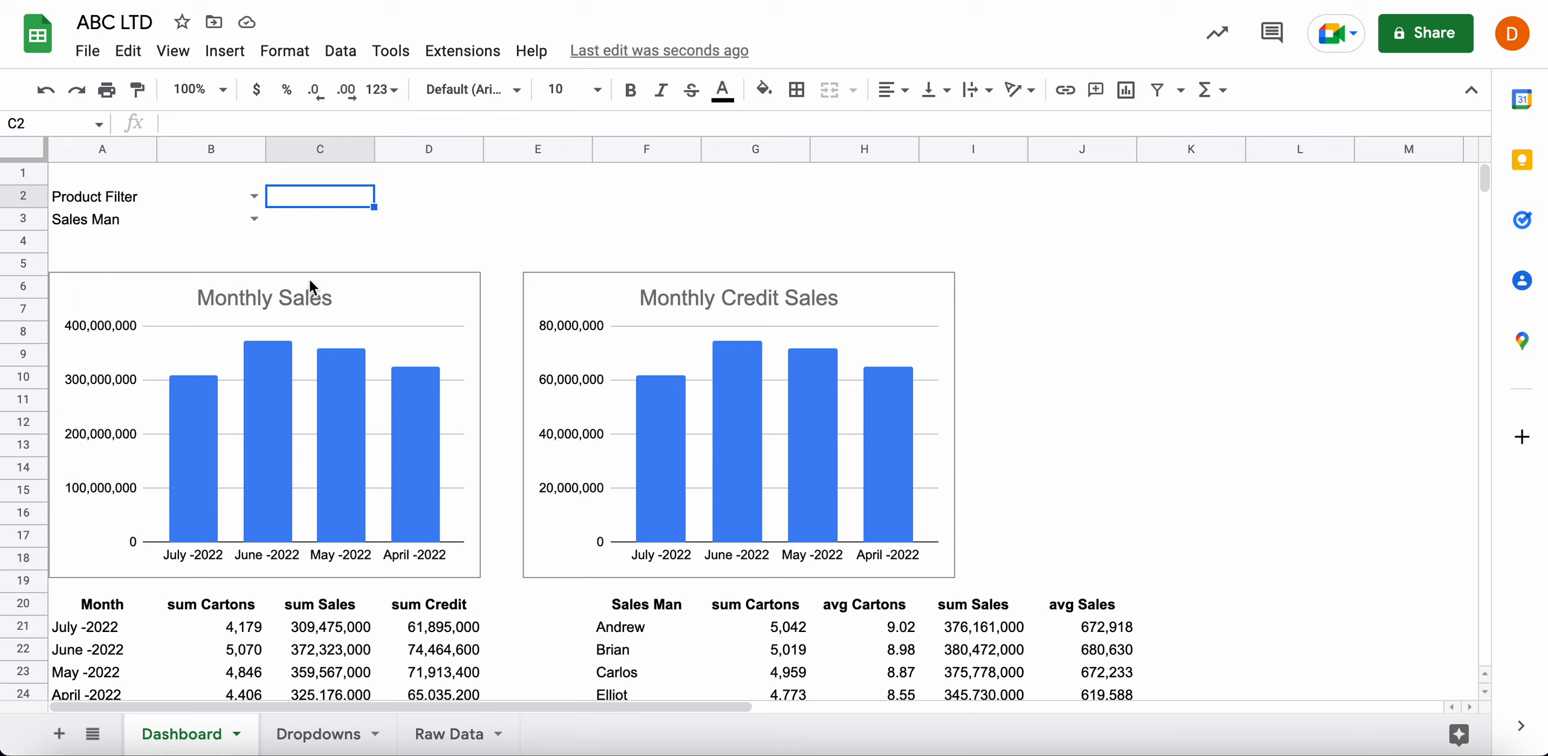
left_click(271, 309)
left_click(181, 240)
left_click(134, 202)
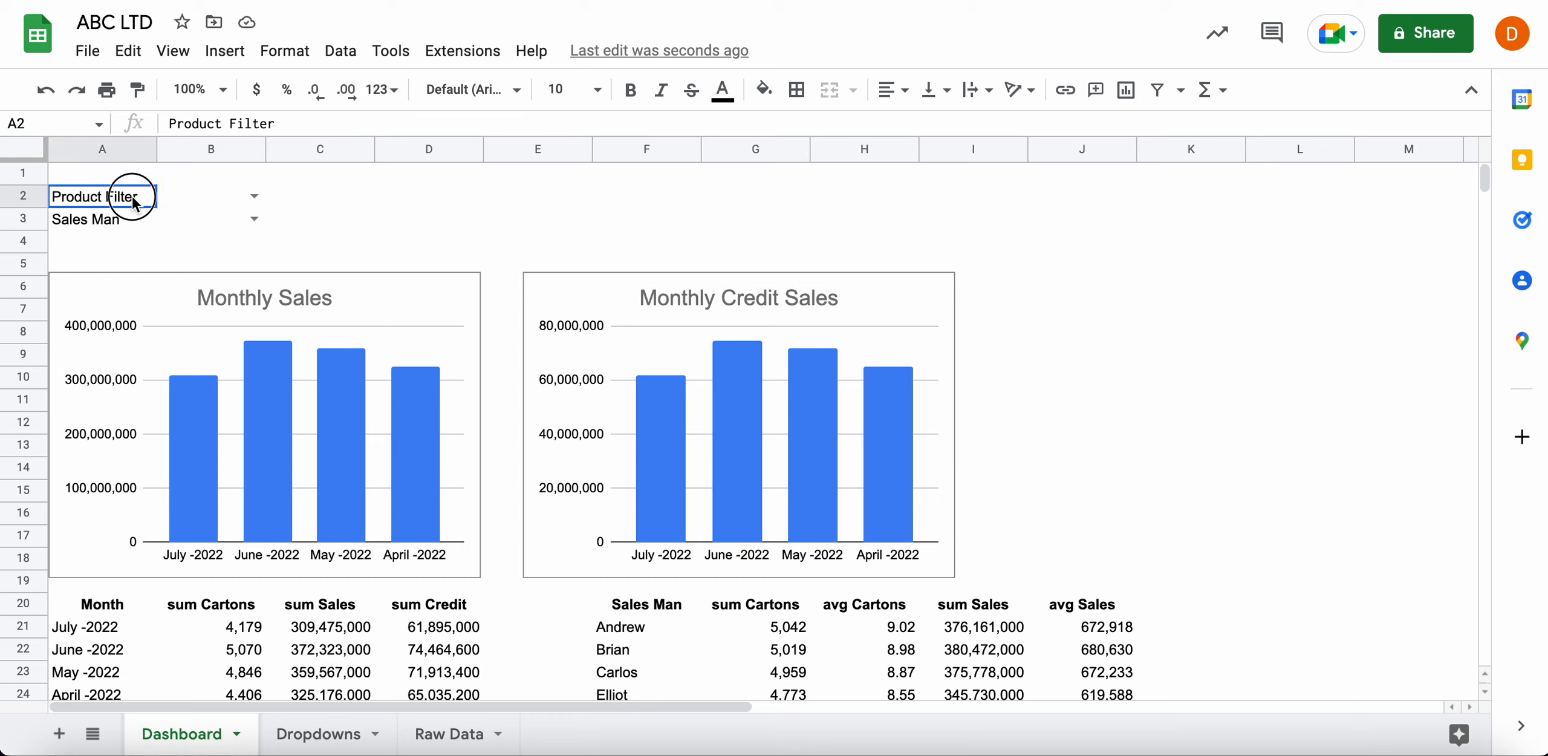
Fill the monthly table's header row A20:D20 with the teal theme colour
scroll(339, 553, "down", 3)
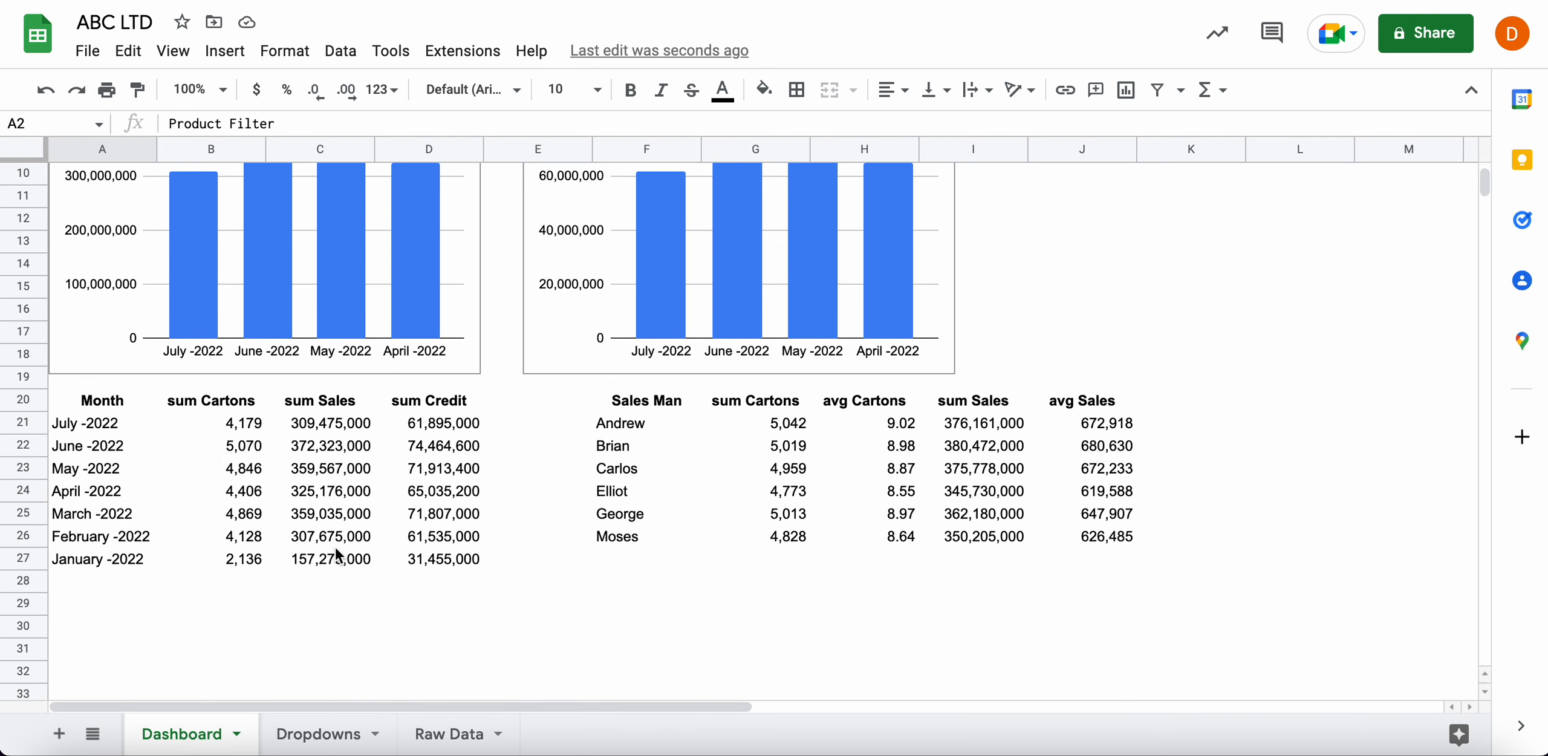
left_click_drag(106, 411, 449, 400)
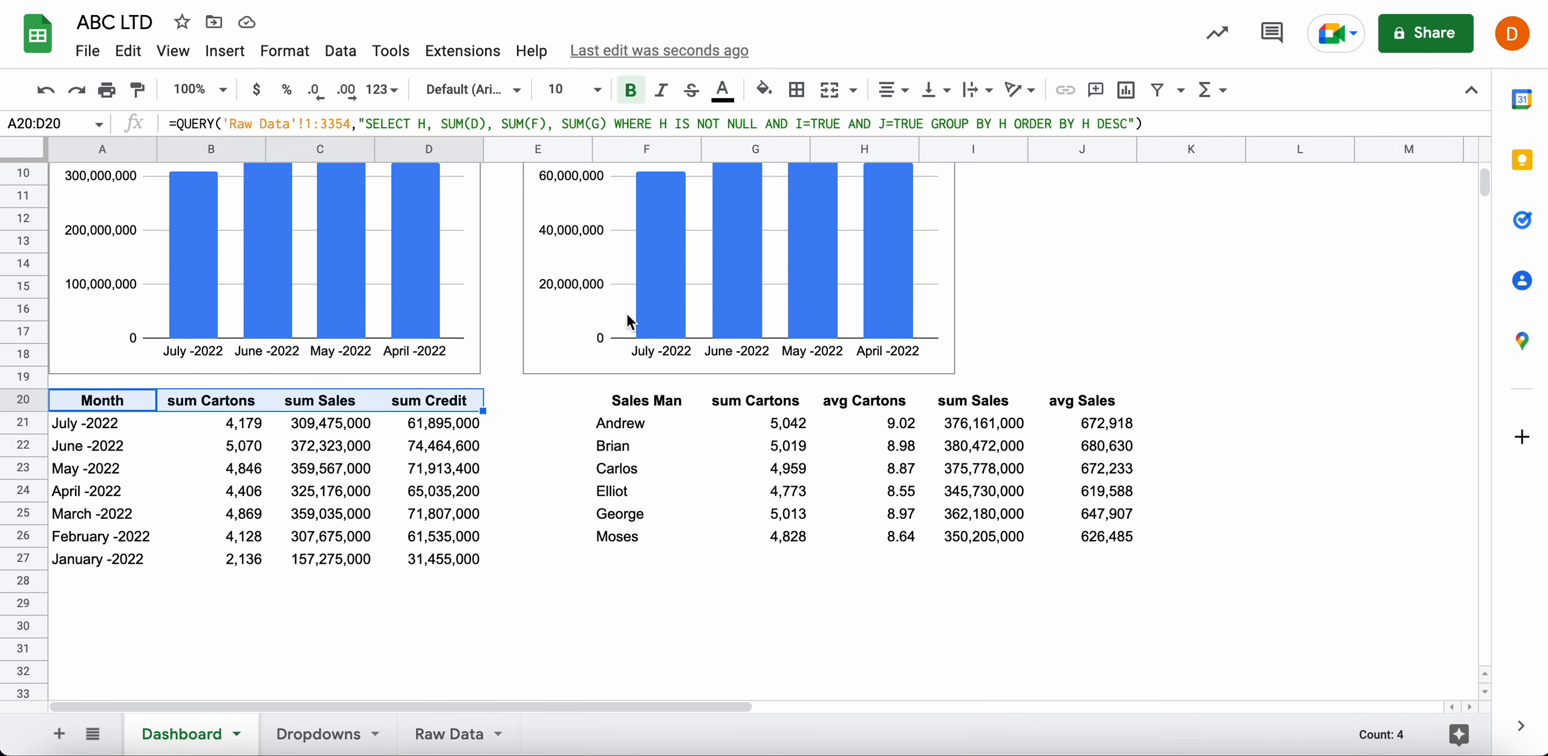
left_click(765, 92)
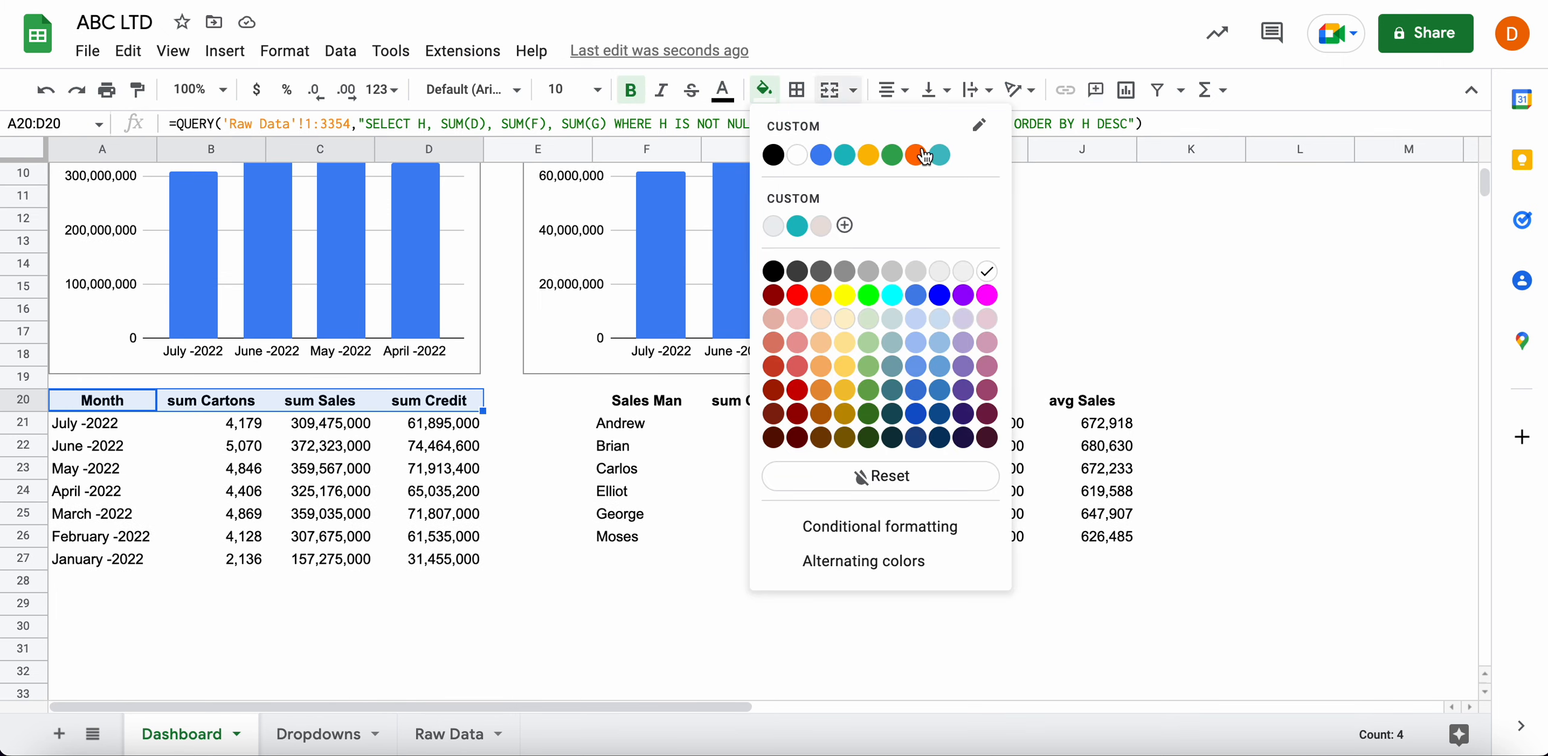
left_click(842, 154)
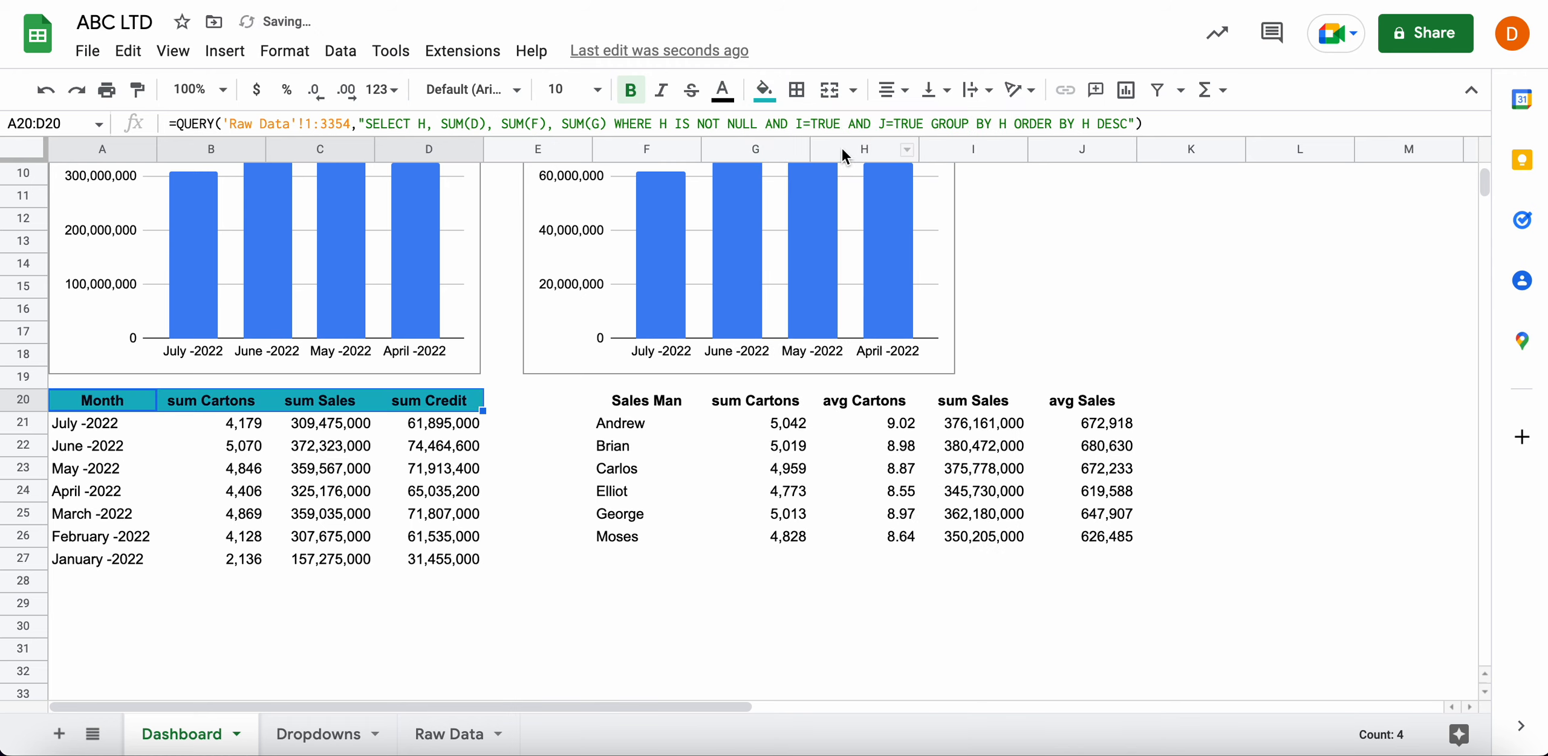
Fill the Sales Man table's header row F20:J20 with the same teal theme colour
left_click(630, 393)
left_click_drag(630, 393, 1083, 402)
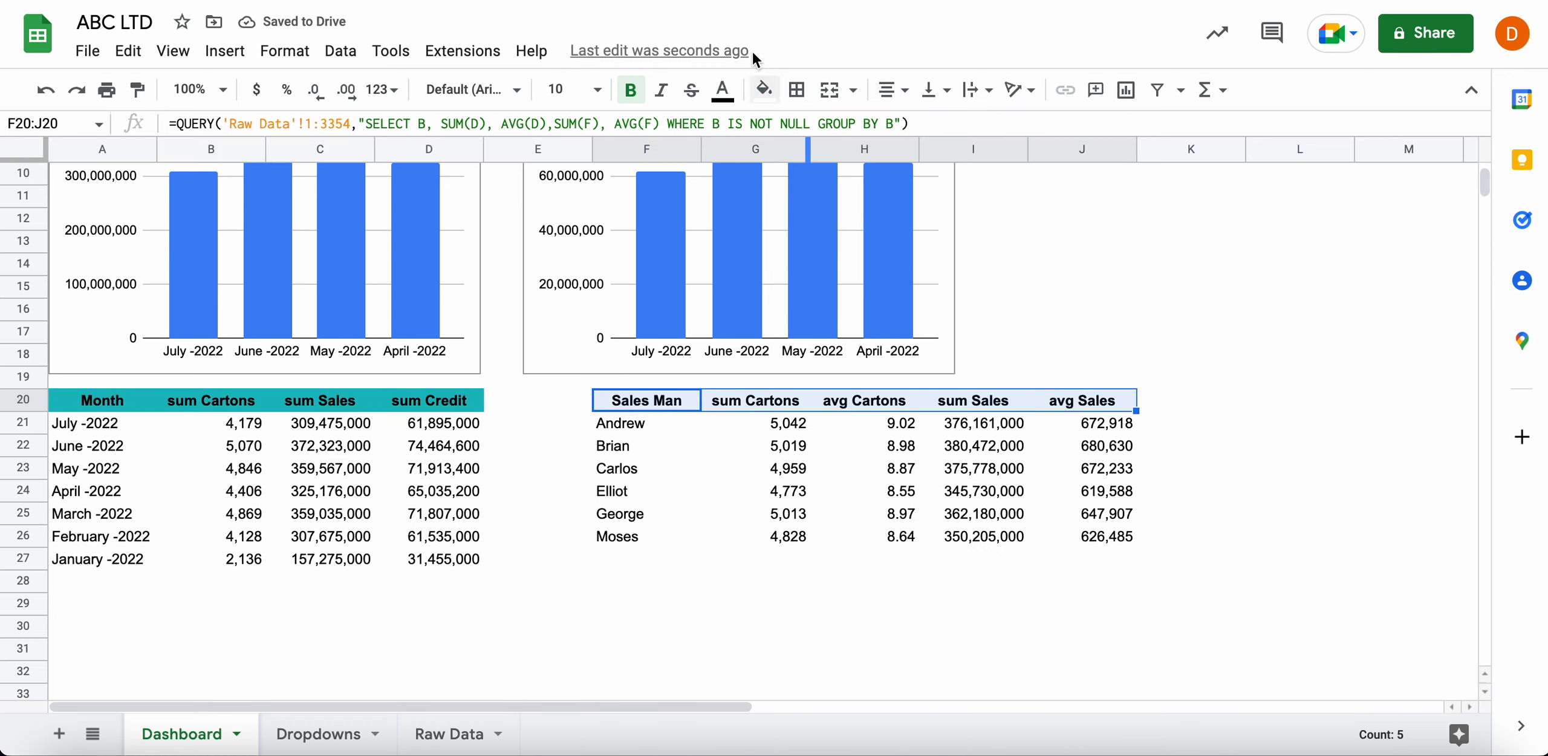
left_click(762, 96)
left_click(844, 155)
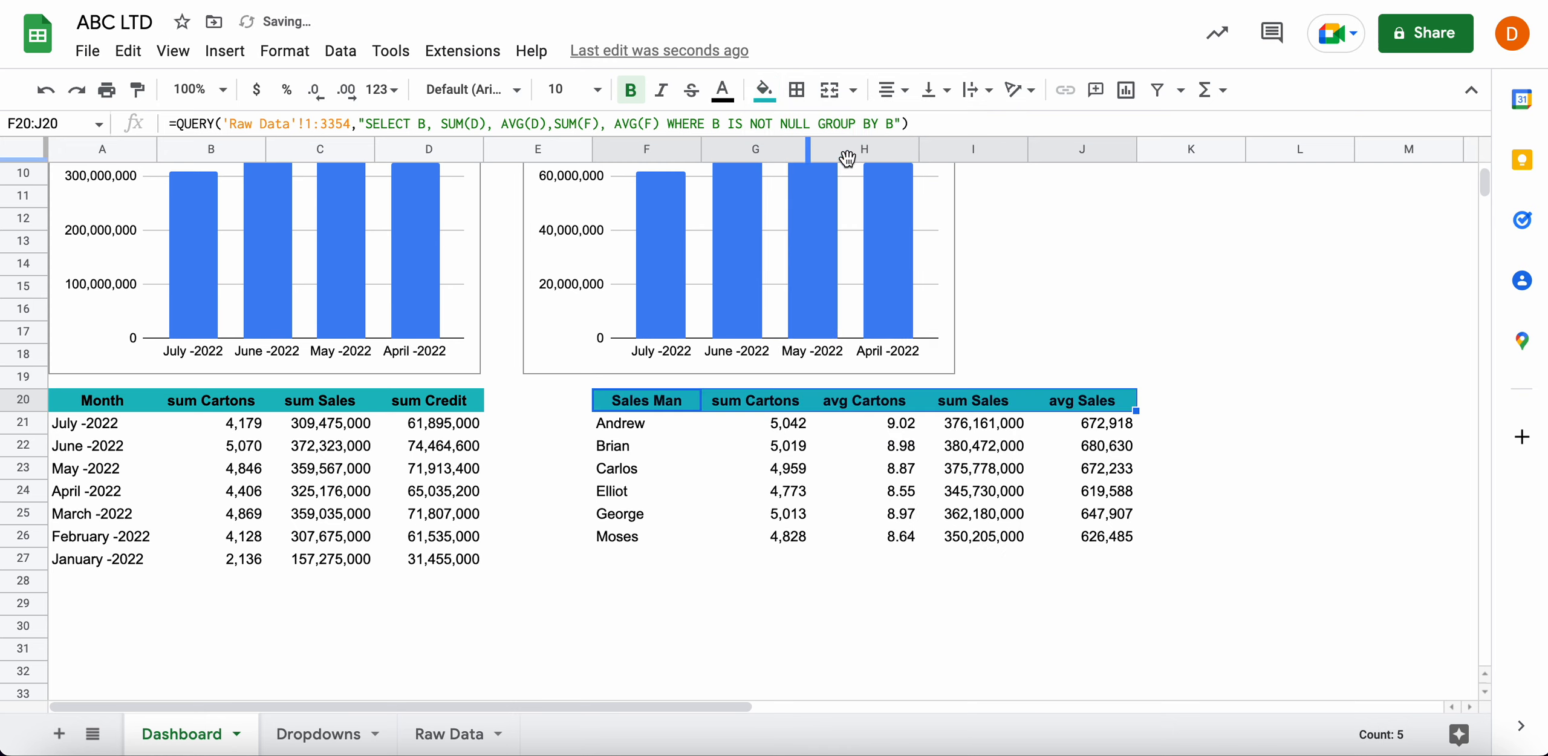
Set the text of the Sales Man table's header row F20:J20 to white
left_click(1079, 271)
left_click(889, 446)
left_click_drag(695, 402, 1122, 411)
left_click(724, 90)
left_click(752, 157)
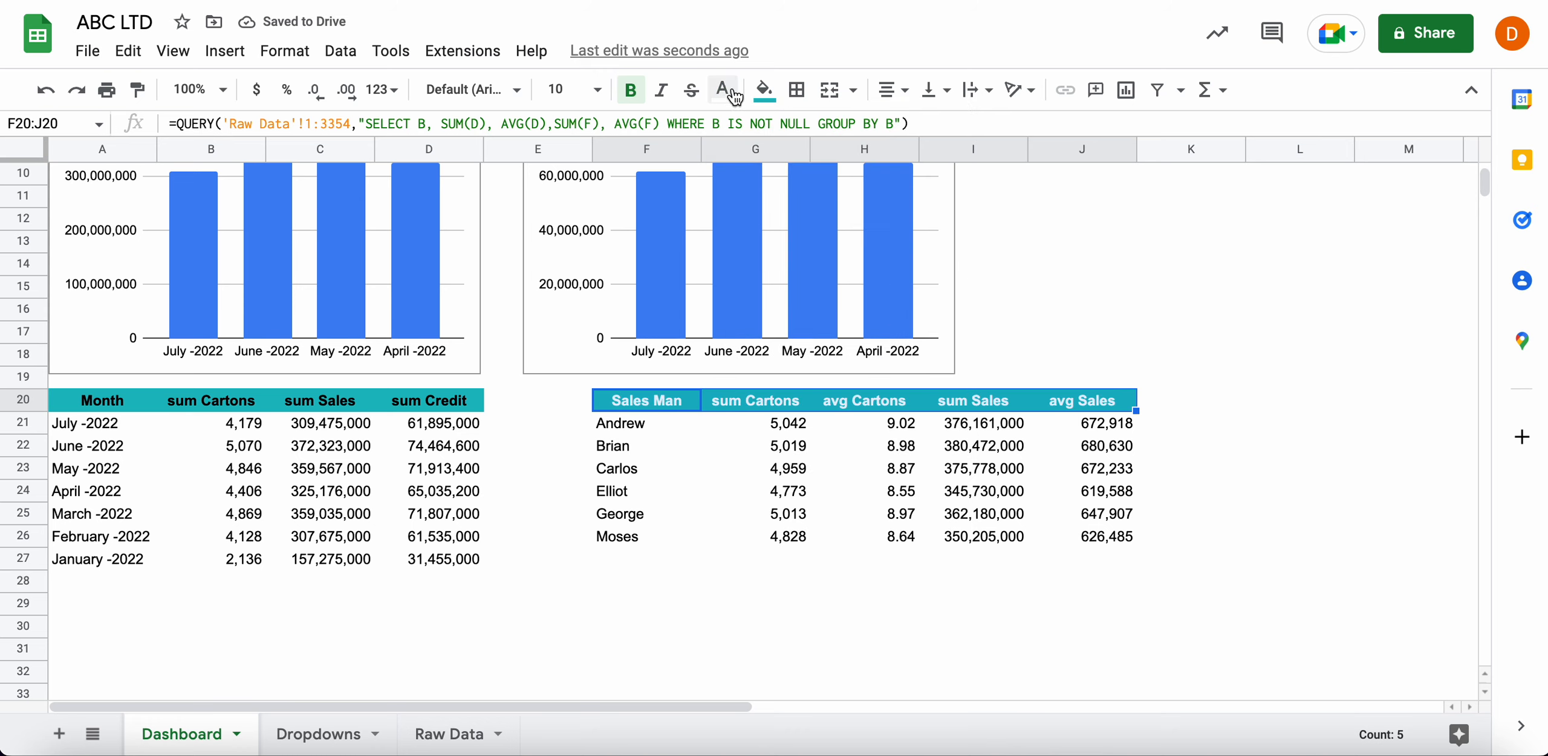
Change the Sales Man header row's fill to the lighter teal theme colour and its text to black
left_click(764, 90)
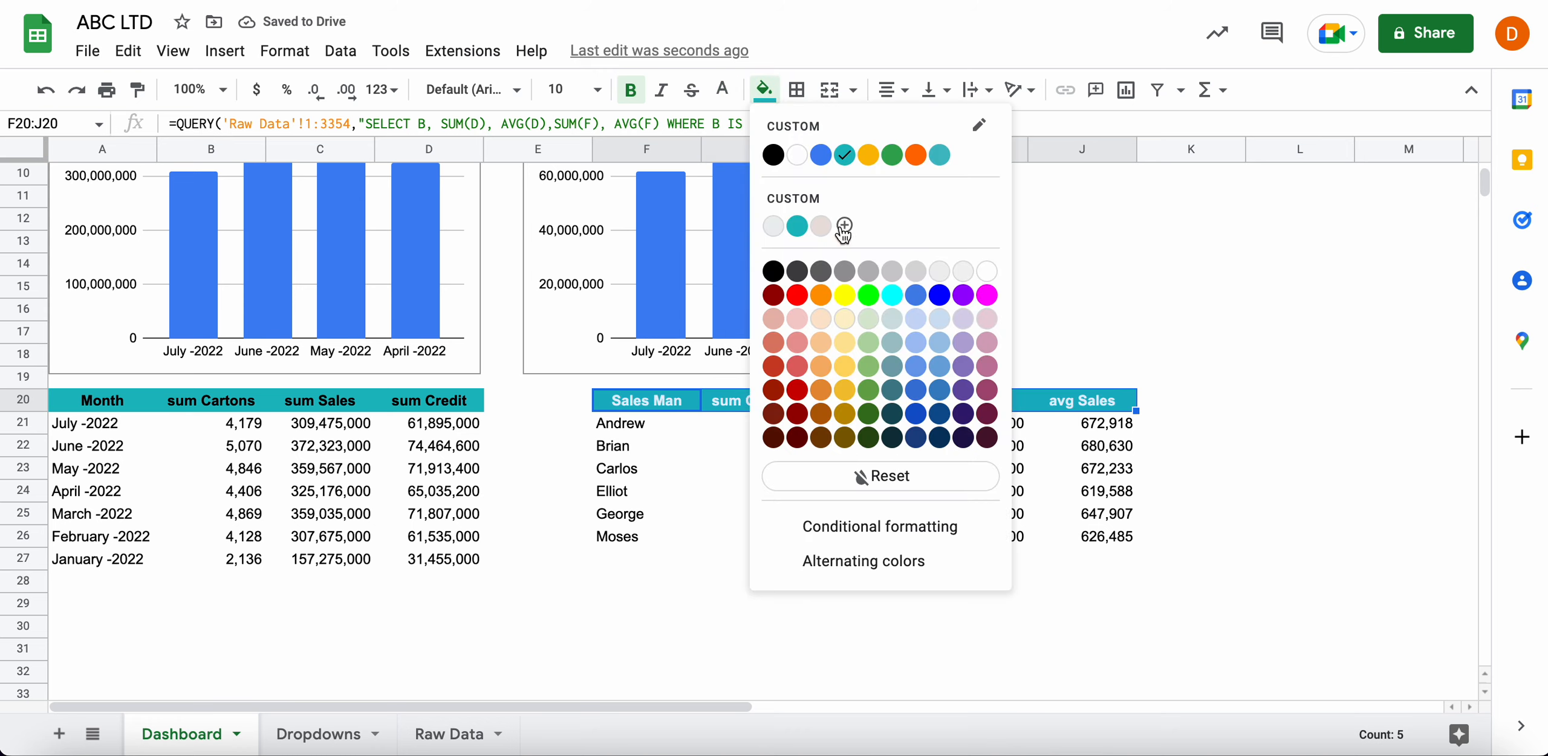
left_click(943, 156)
left_click(720, 90)
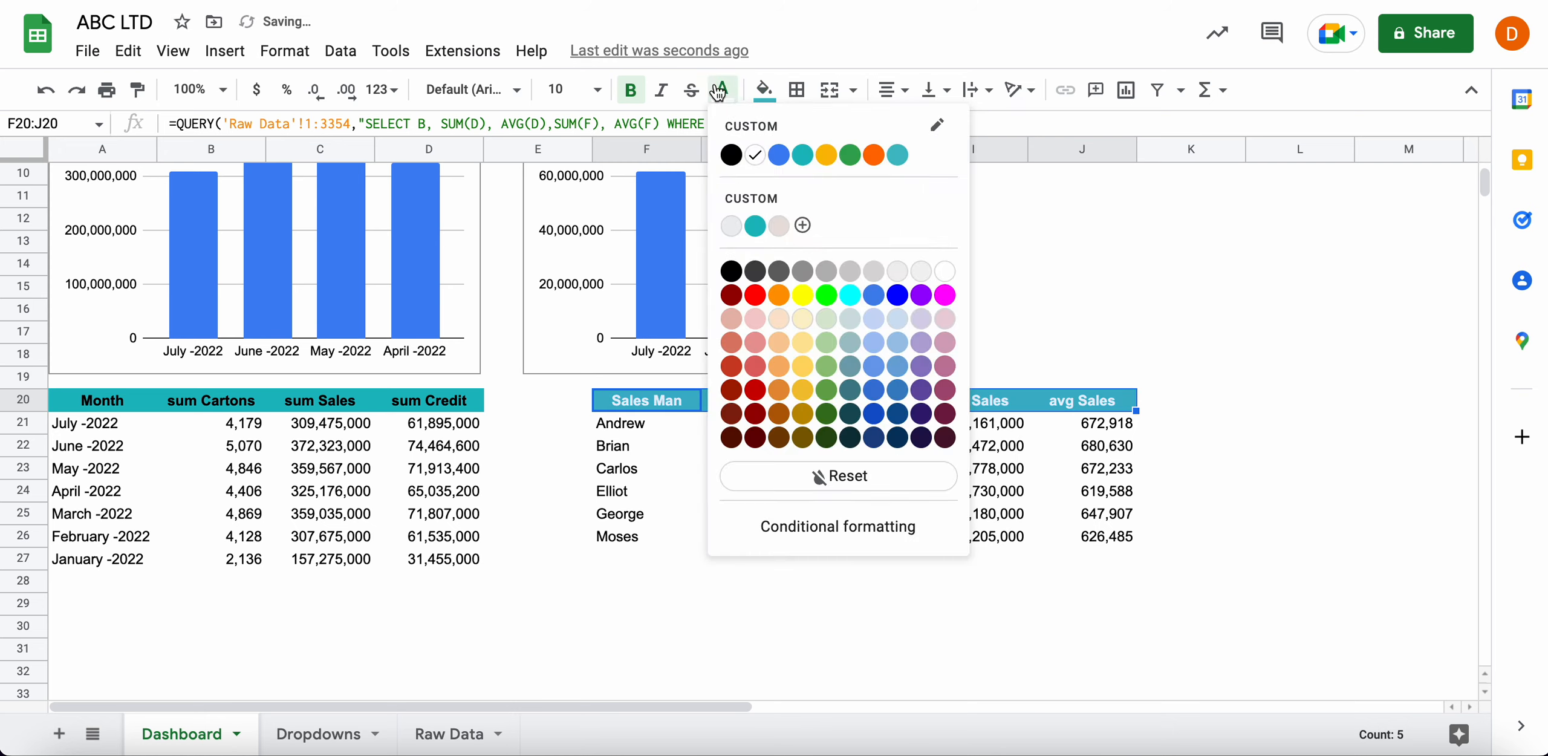
left_click(751, 156)
left_click(1005, 273)
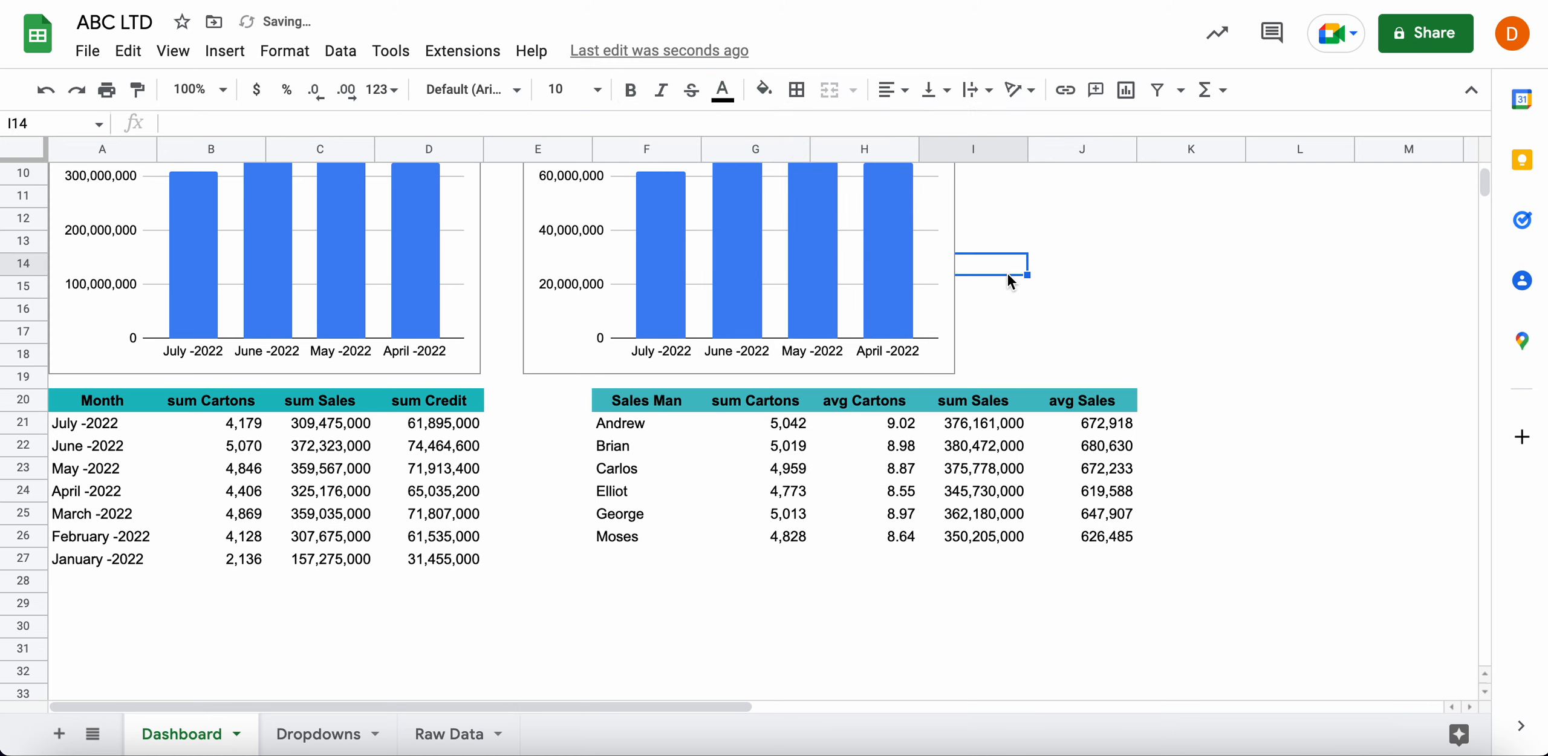
Give the Sales Man table's header row F20:J20 a very dark blue fill and white text
left_click_drag(646, 400, 1116, 402)
left_click(764, 91)
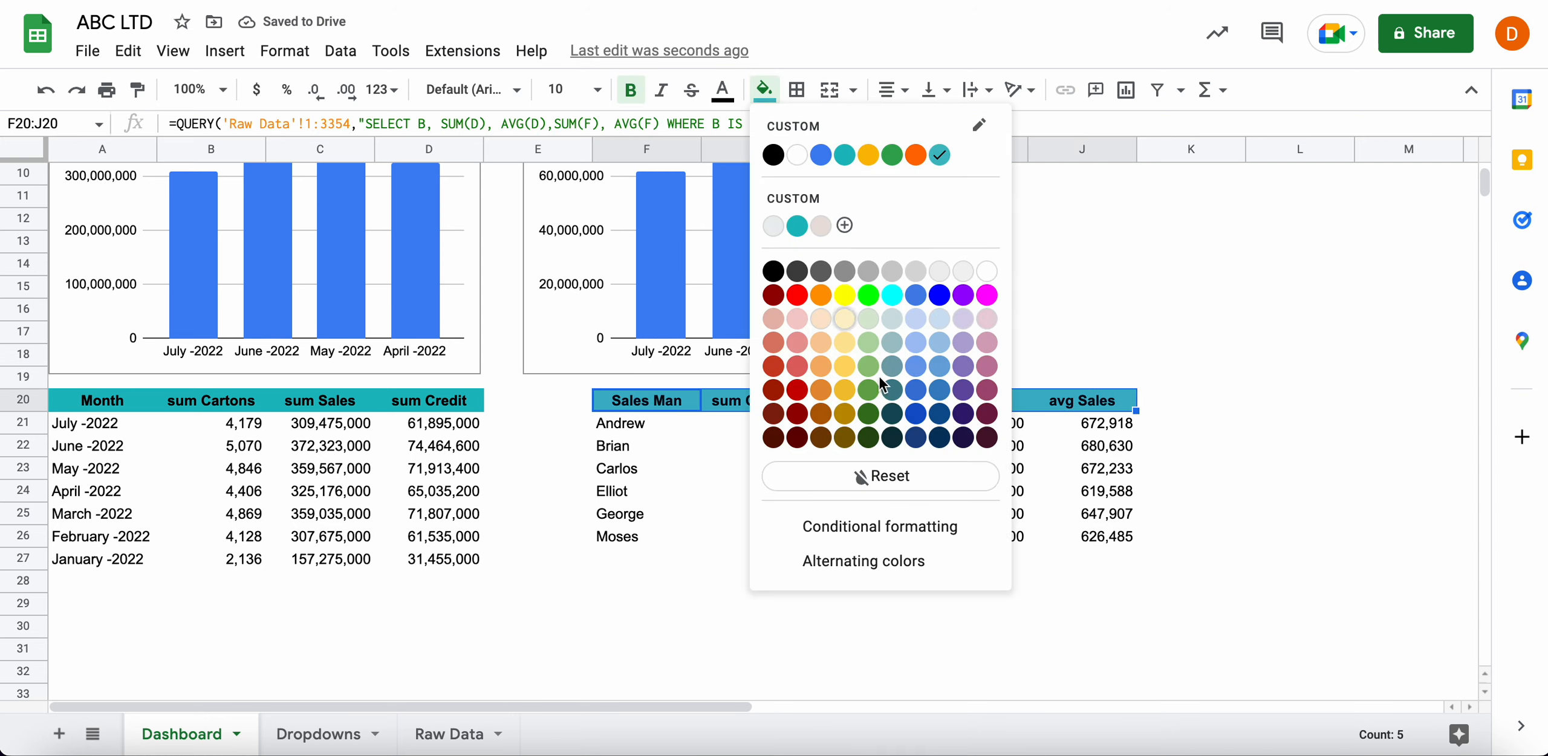
left_click(939, 439)
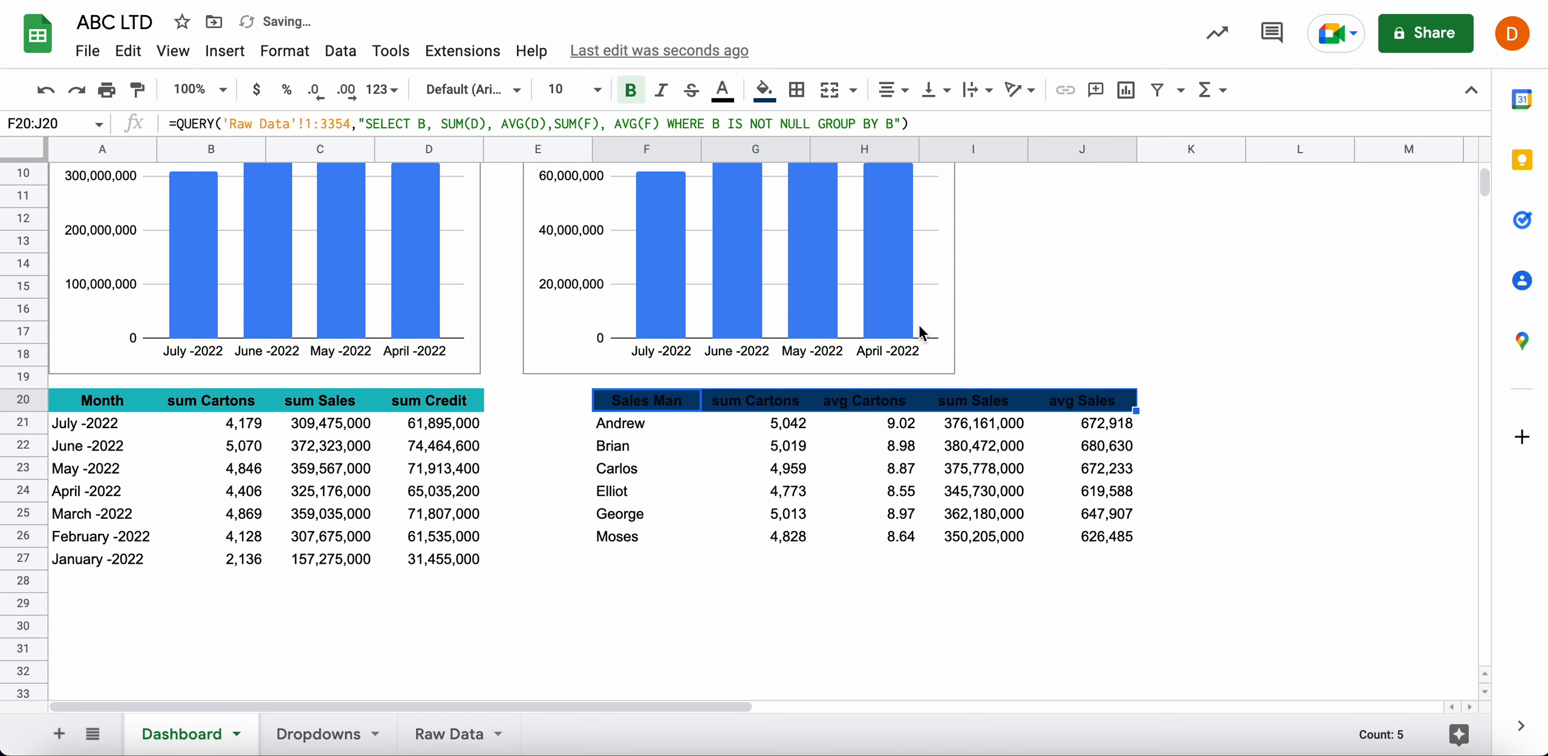
left_click(723, 91)
left_click(756, 151)
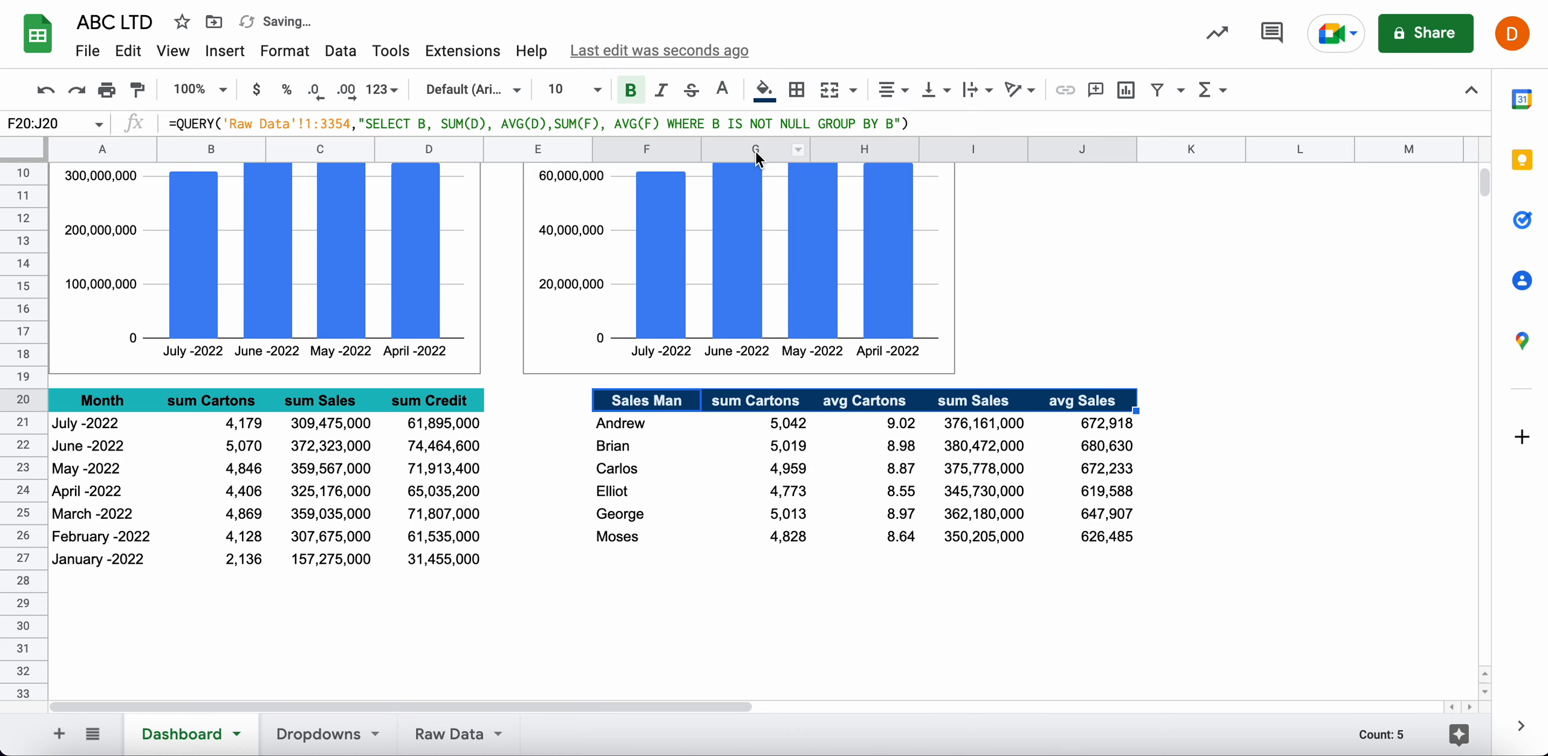
Set the text of the monthly table's header row A20:D20 to white
left_click(507, 525)
left_click_drag(122, 405, 432, 408)
left_click(723, 92)
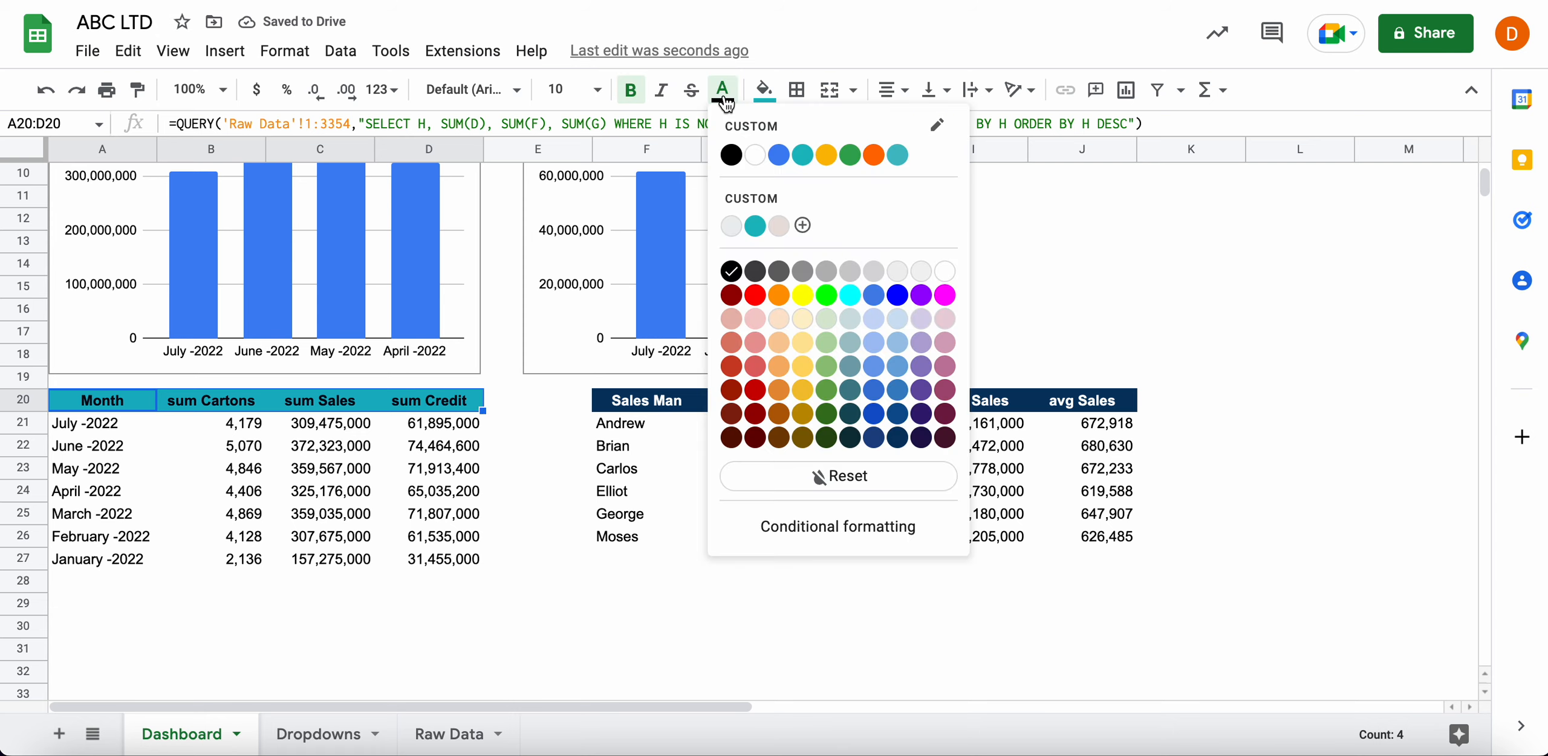
left_click(897, 437)
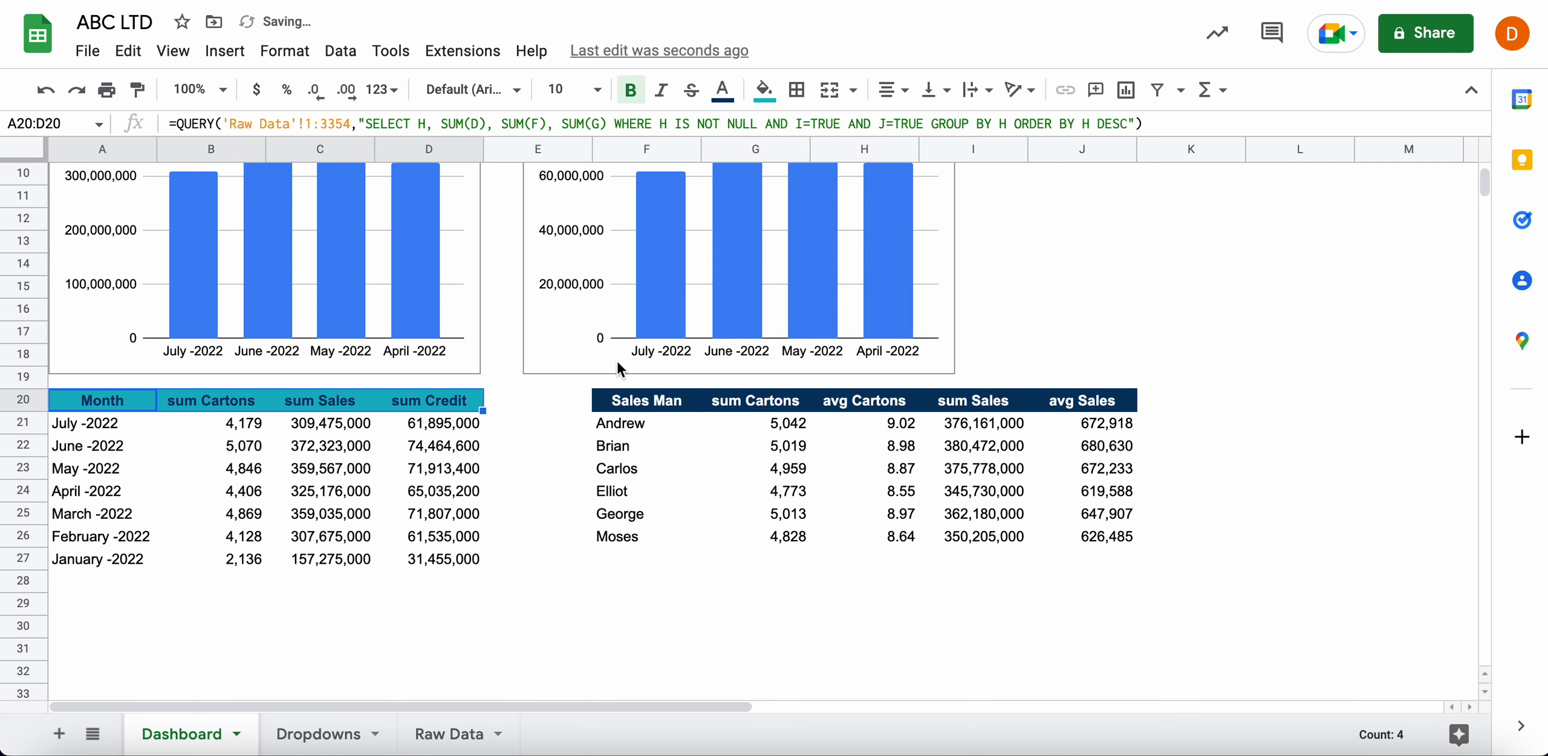
left_click(725, 94)
left_click(755, 155)
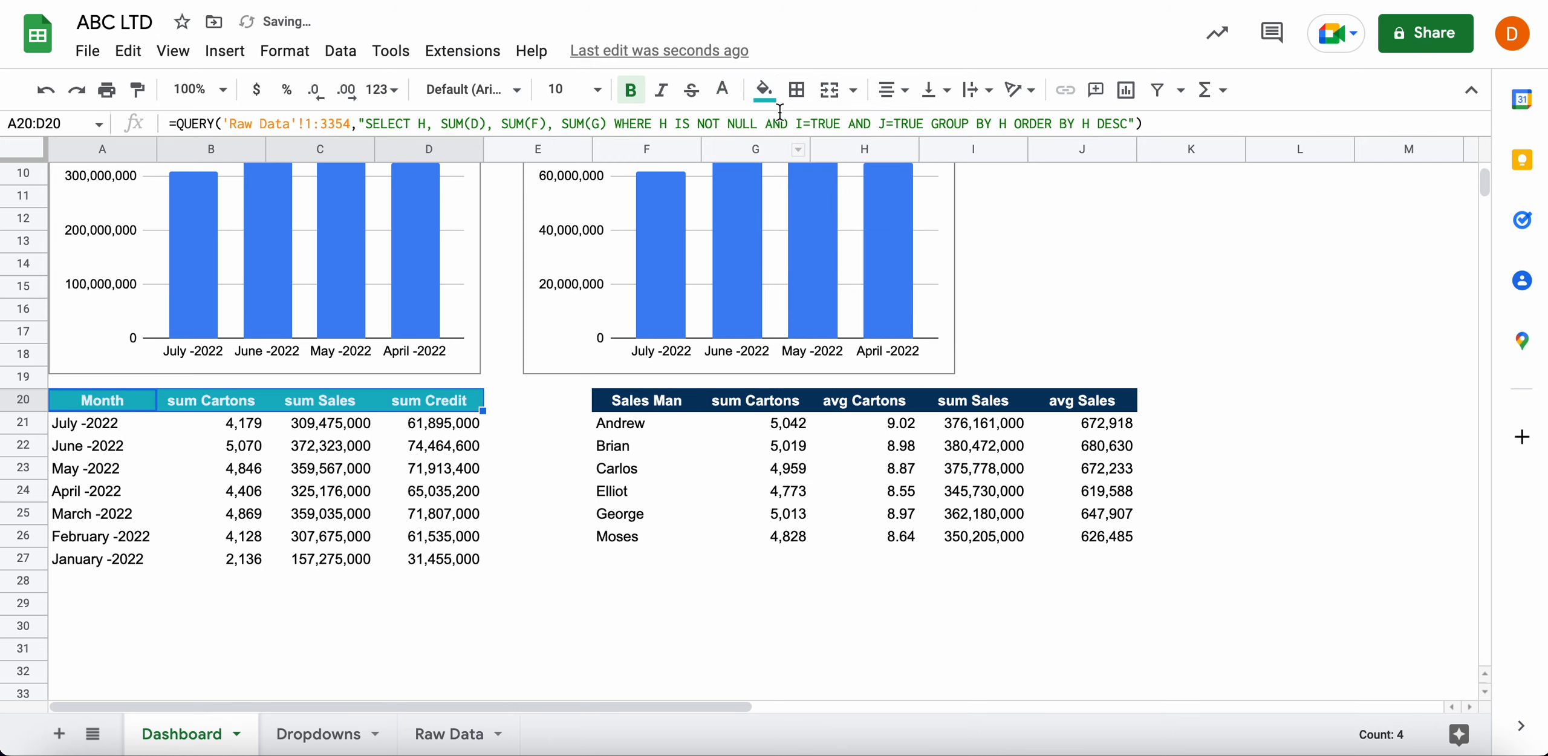
Fill the monthly table's header row A20:D20 with the same very dark blue as the Sales Man header
left_click(765, 91)
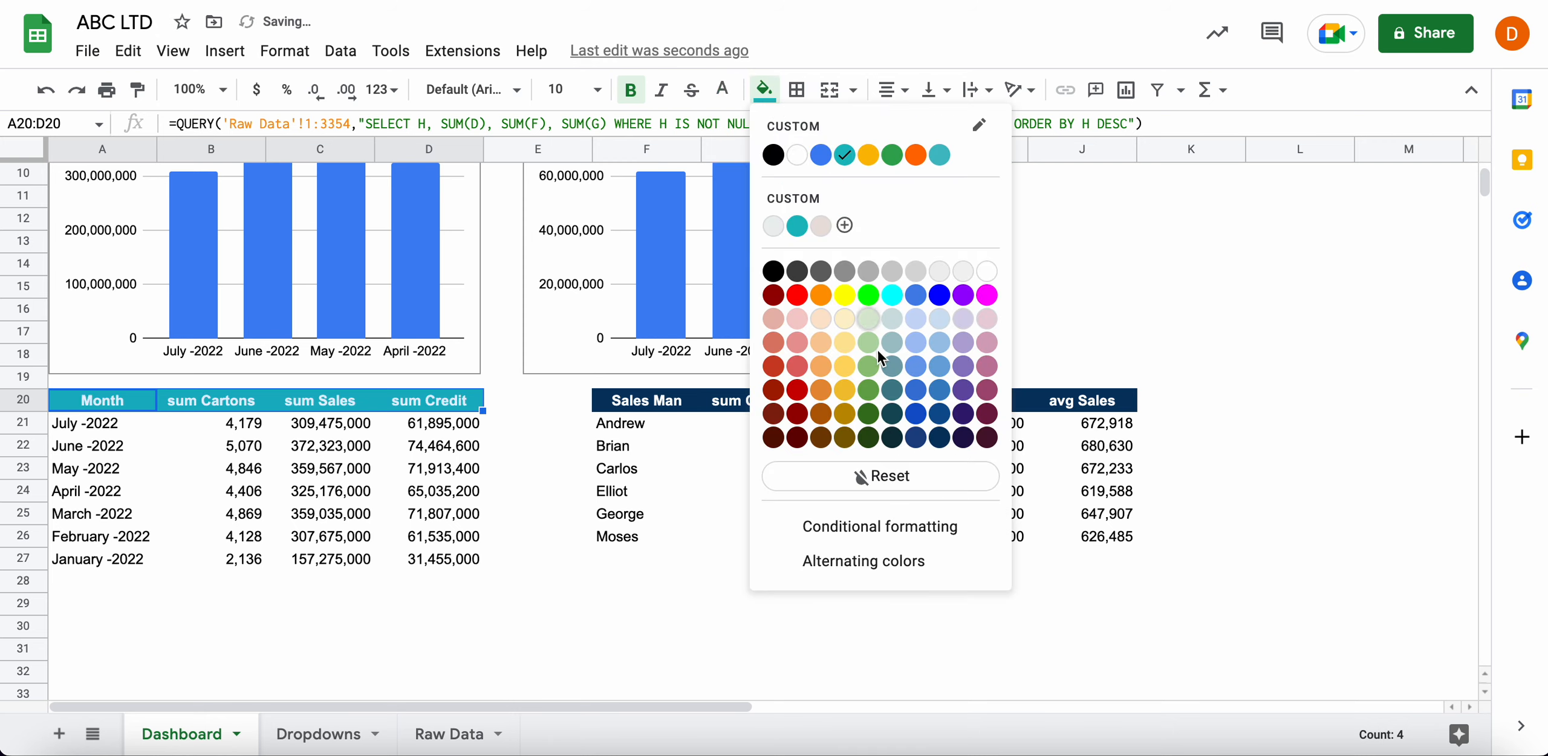
left_click(931, 437)
left_click(756, 559)
left_click(544, 475)
left_click(1091, 330)
scroll(1100, 315, "up", 5)
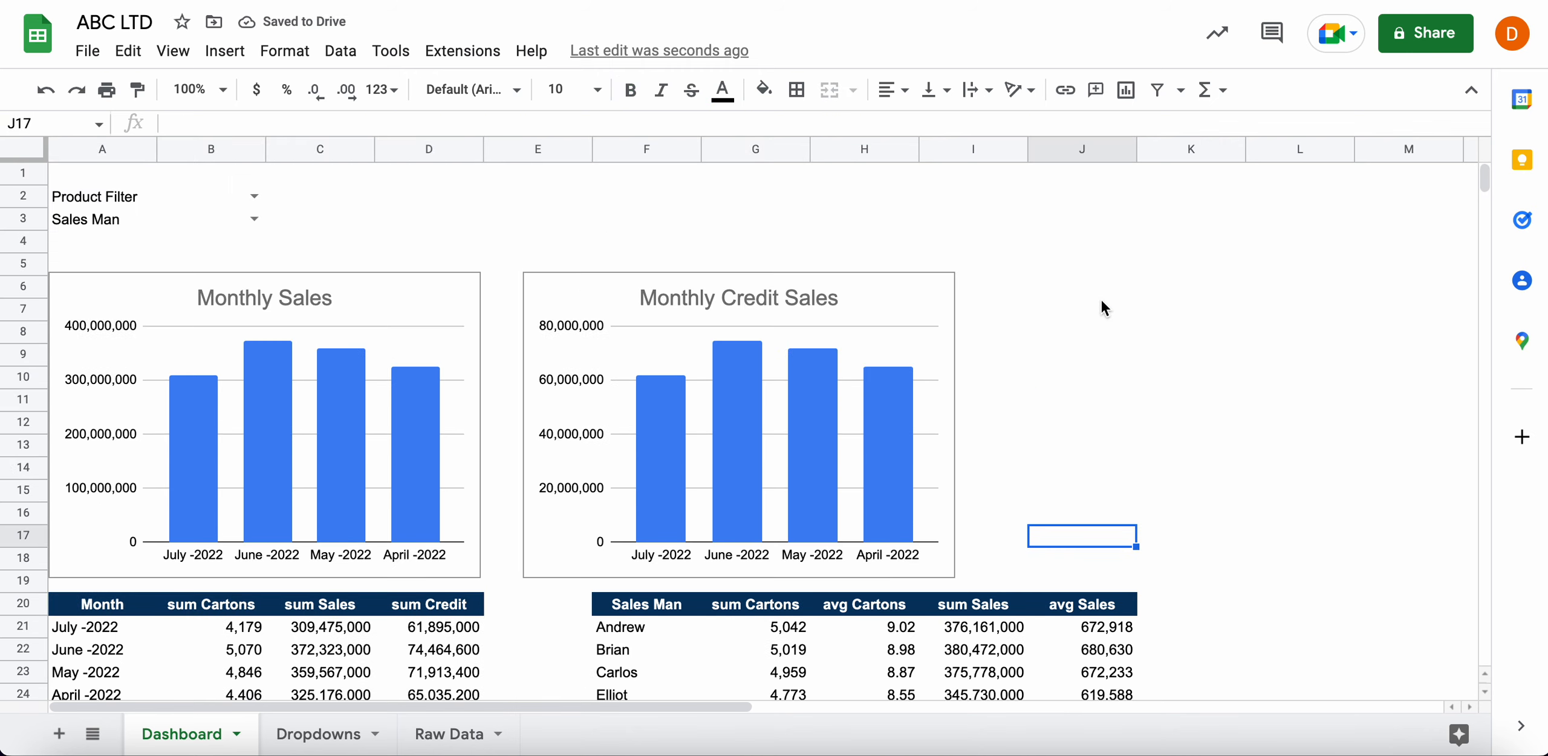
Fill the Product Filter and Sales Man label cells A2 and A3 with the table headers' very dark blue
left_click_drag(100, 196, 148, 205)
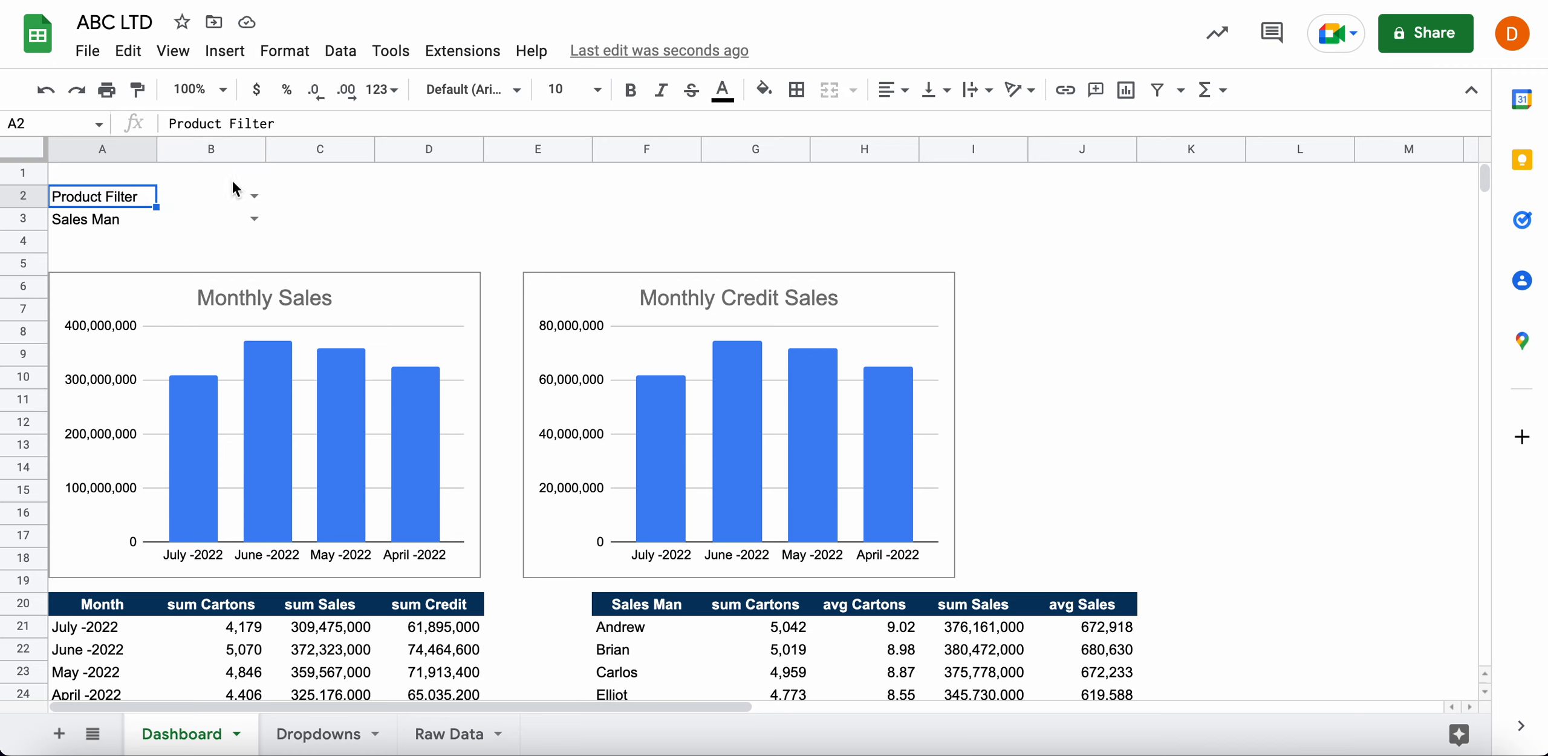
left_click(764, 89)
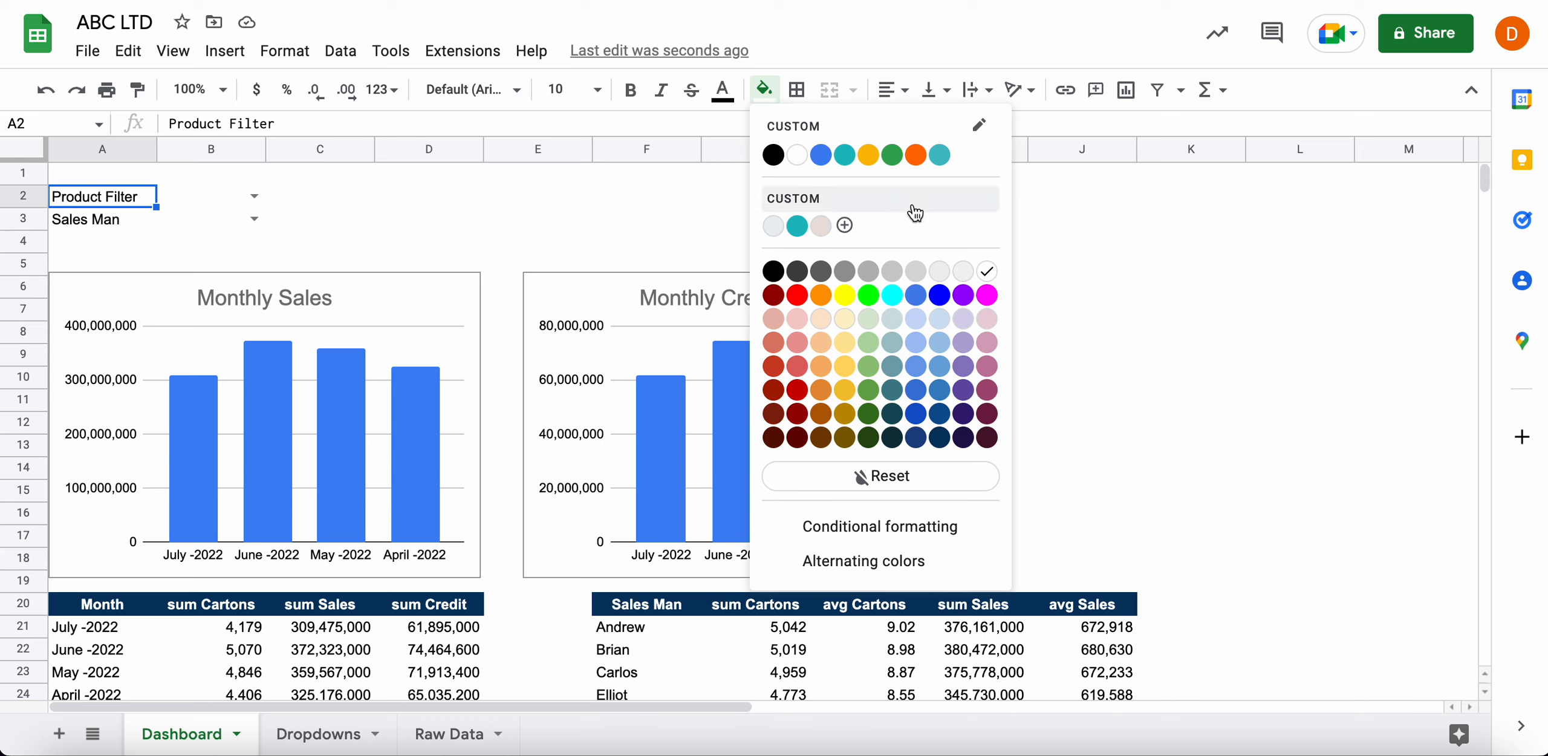
left_click(939, 438)
left_click(124, 225)
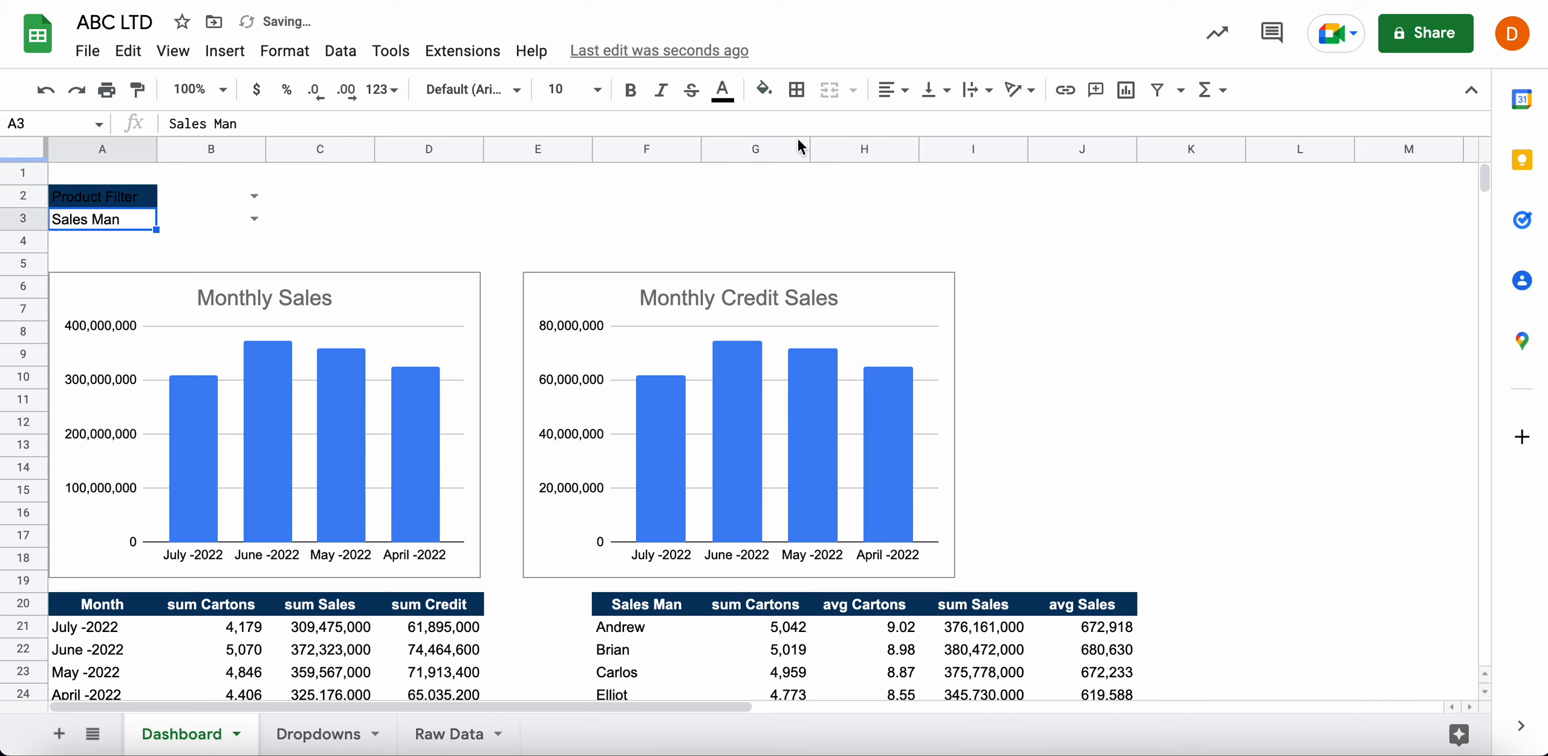
left_click(763, 90)
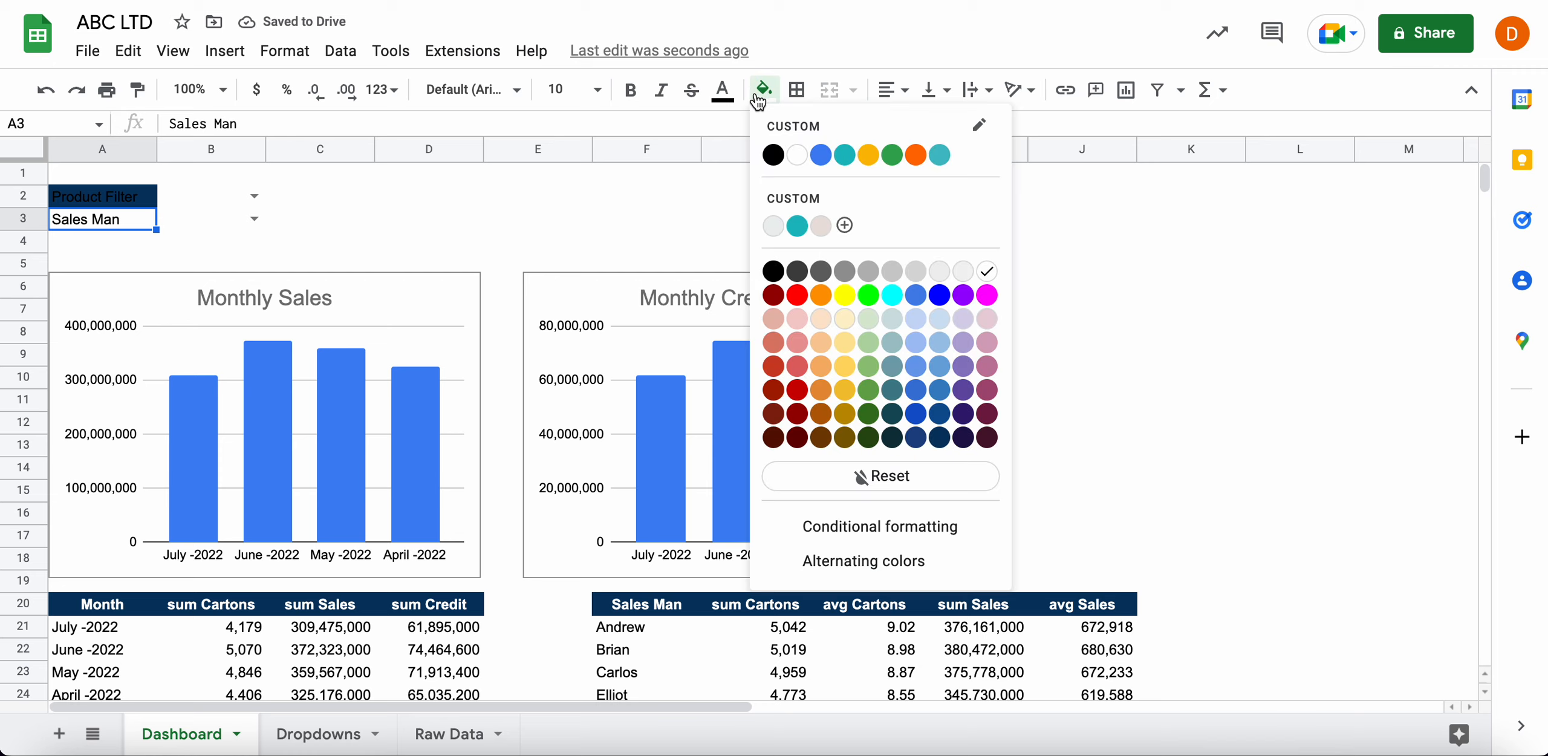
left_click(939, 438)
Make the text of the filter label cells A2:A3 white and bold
left_click_drag(121, 207, 148, 231)
key("ctrl+z")
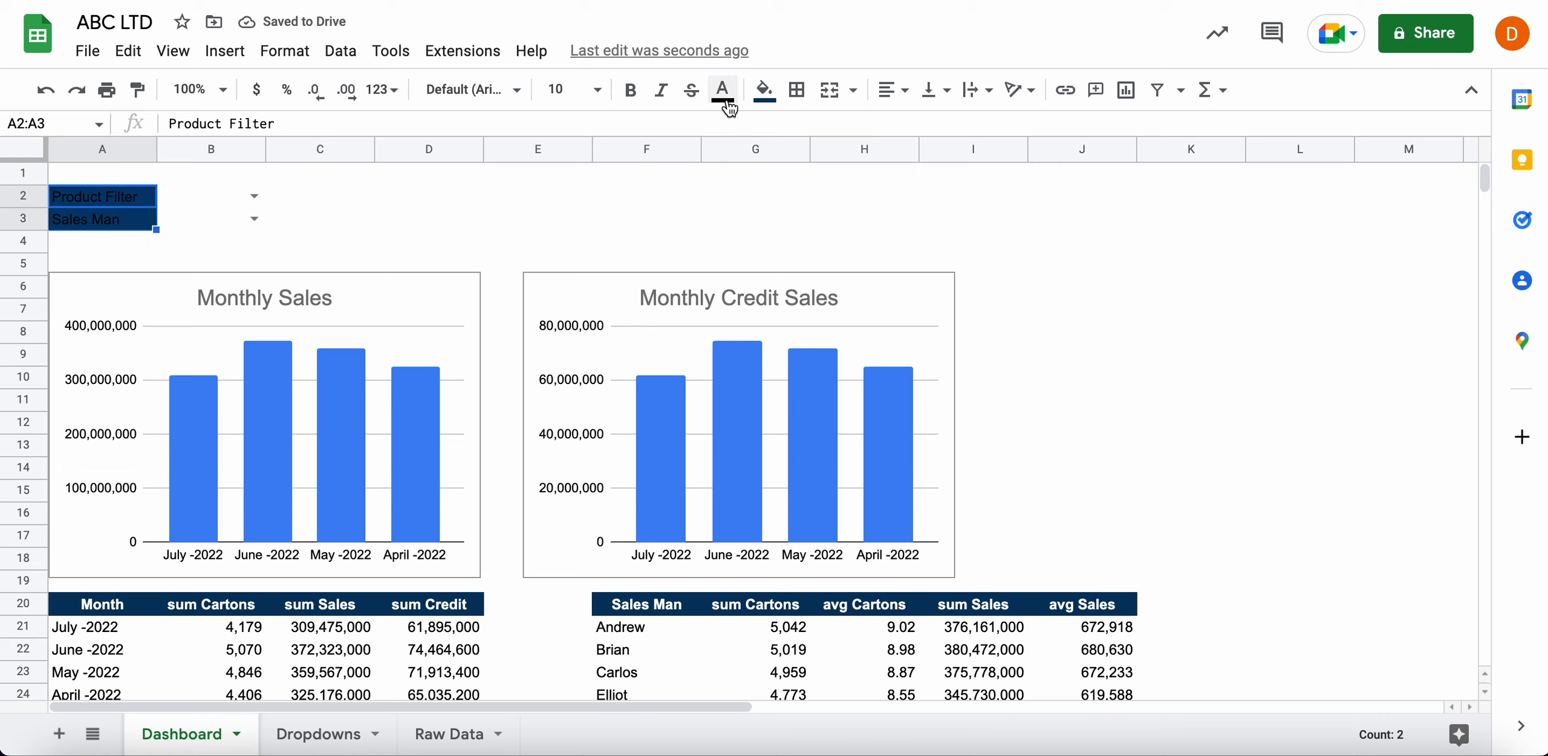
left_click(723, 90)
left_click(755, 155)
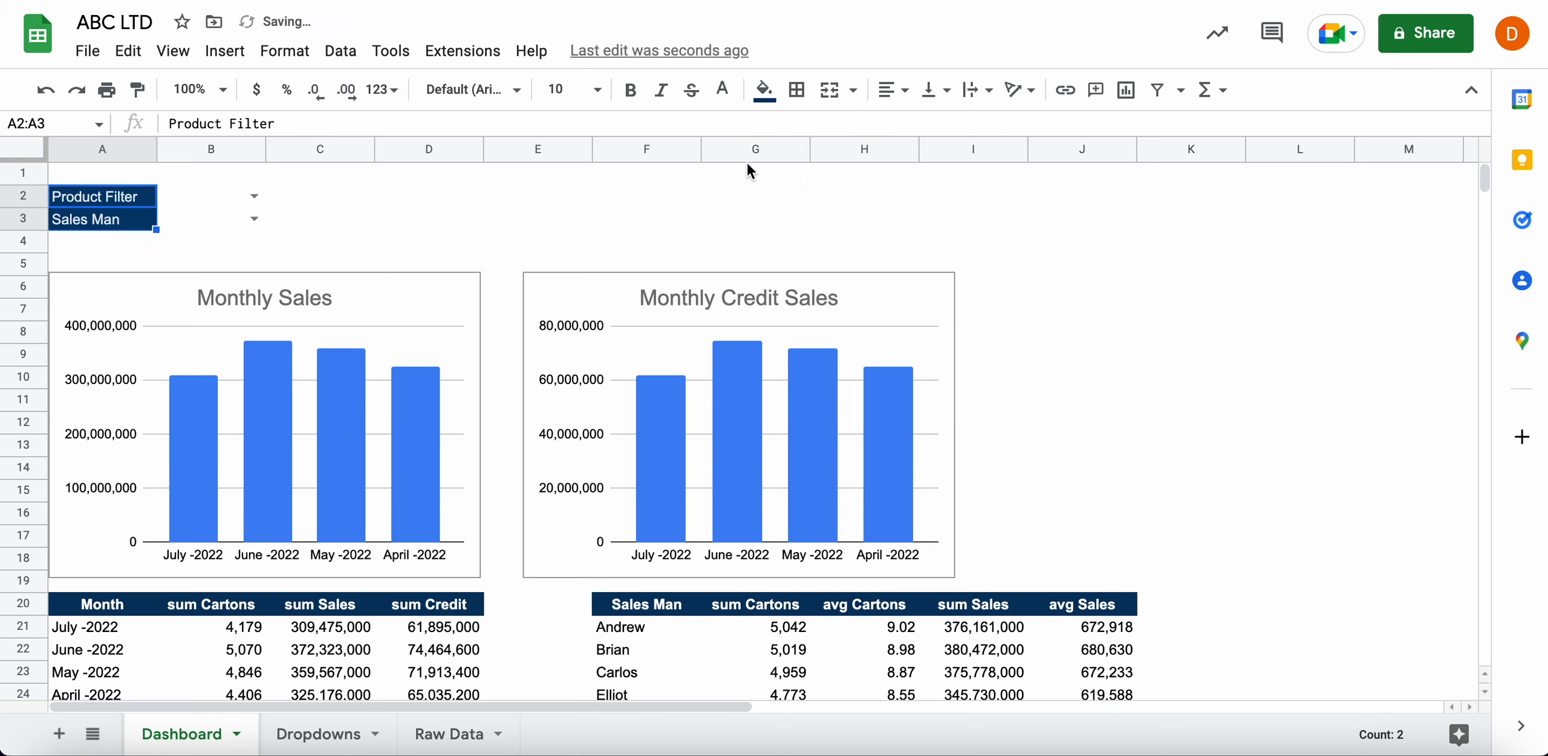
left_click(500, 242)
left_click_drag(137, 203, 145, 226)
key("ctrl+b")
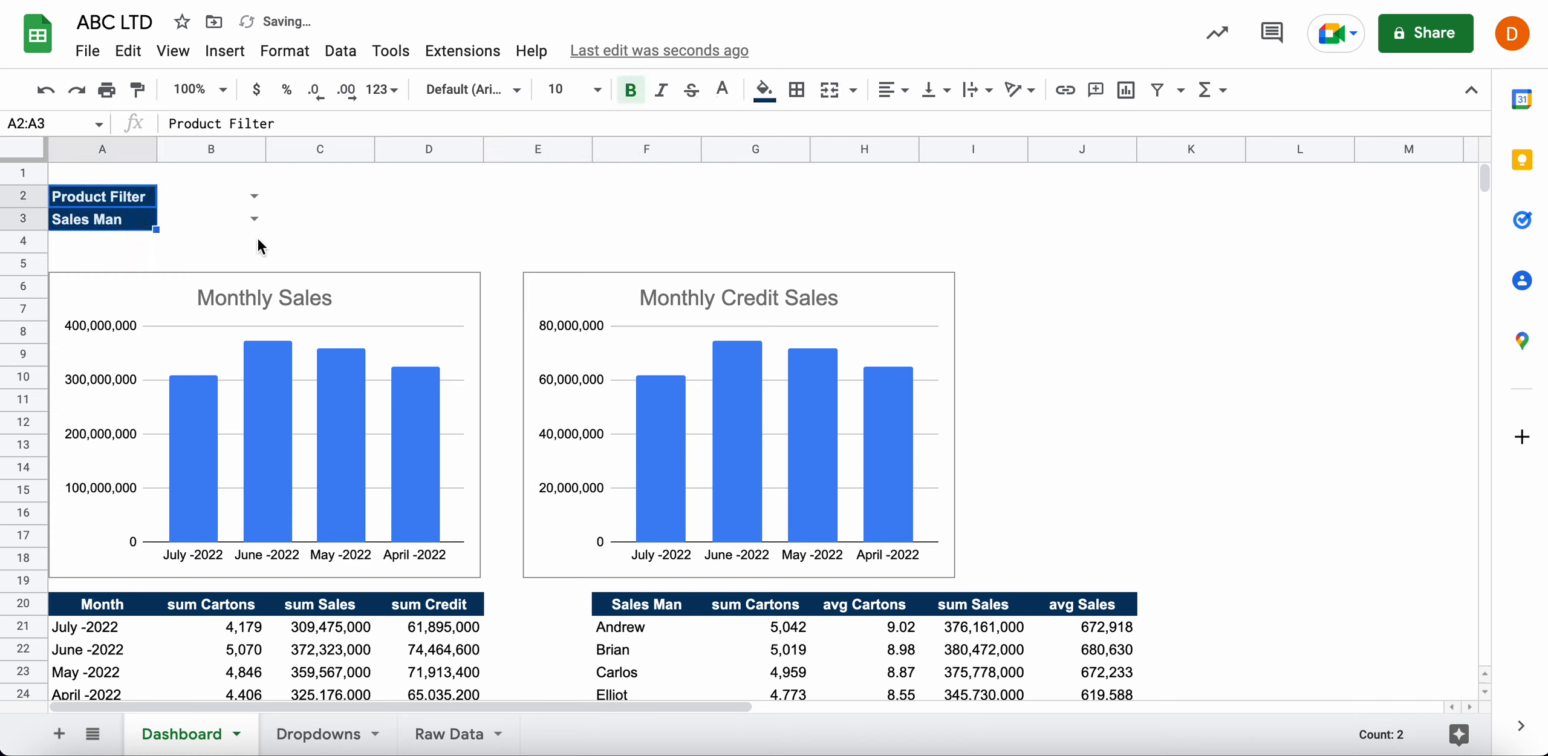
left_click(339, 240)
left_click(154, 204)
left_click_drag(151, 179, 541, 160)
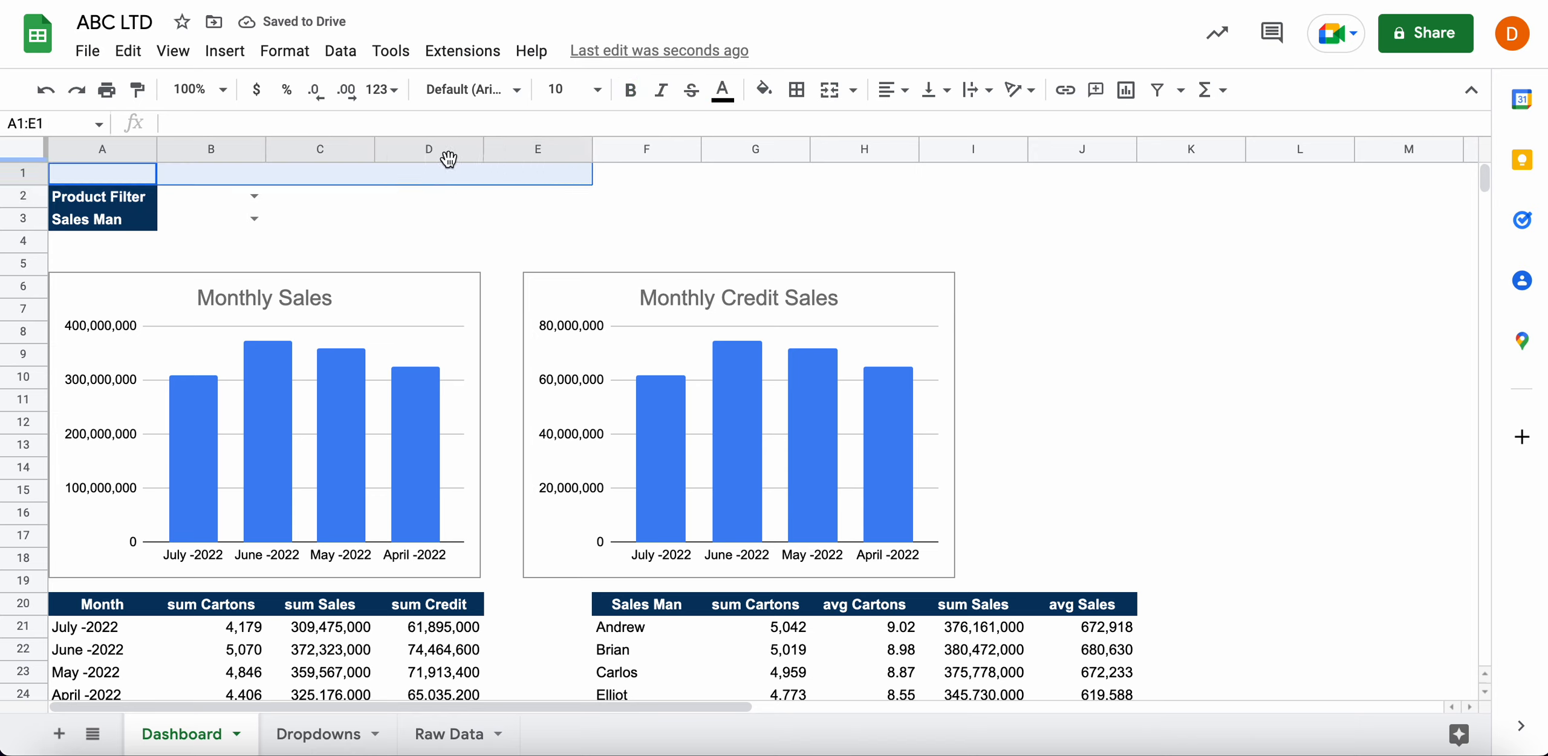
left_click(476, 248)
left_click(234, 260)
left_click(102, 253)
left_click(643, 240)
left_click(1081, 278)
scroll(1079, 279, "down", 1)
scroll(1078, 280, "up", 1)
scroll(1078, 280, "down", 3)
scroll(1078, 280, "up", 3)
scroll(1079, 280, "down", 2)
scroll(1078, 275, "down", 3)
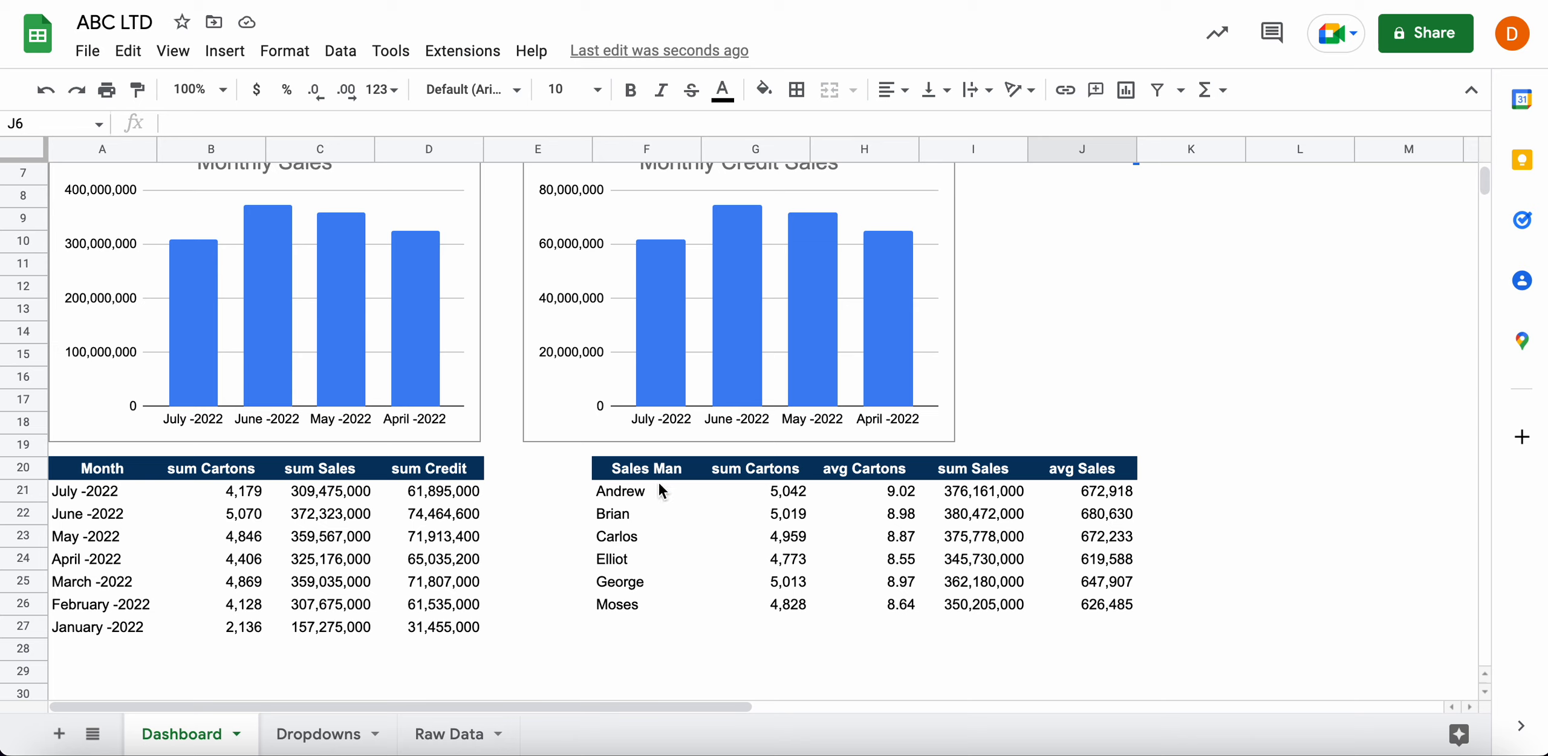
scroll(735, 460, "up", 3)
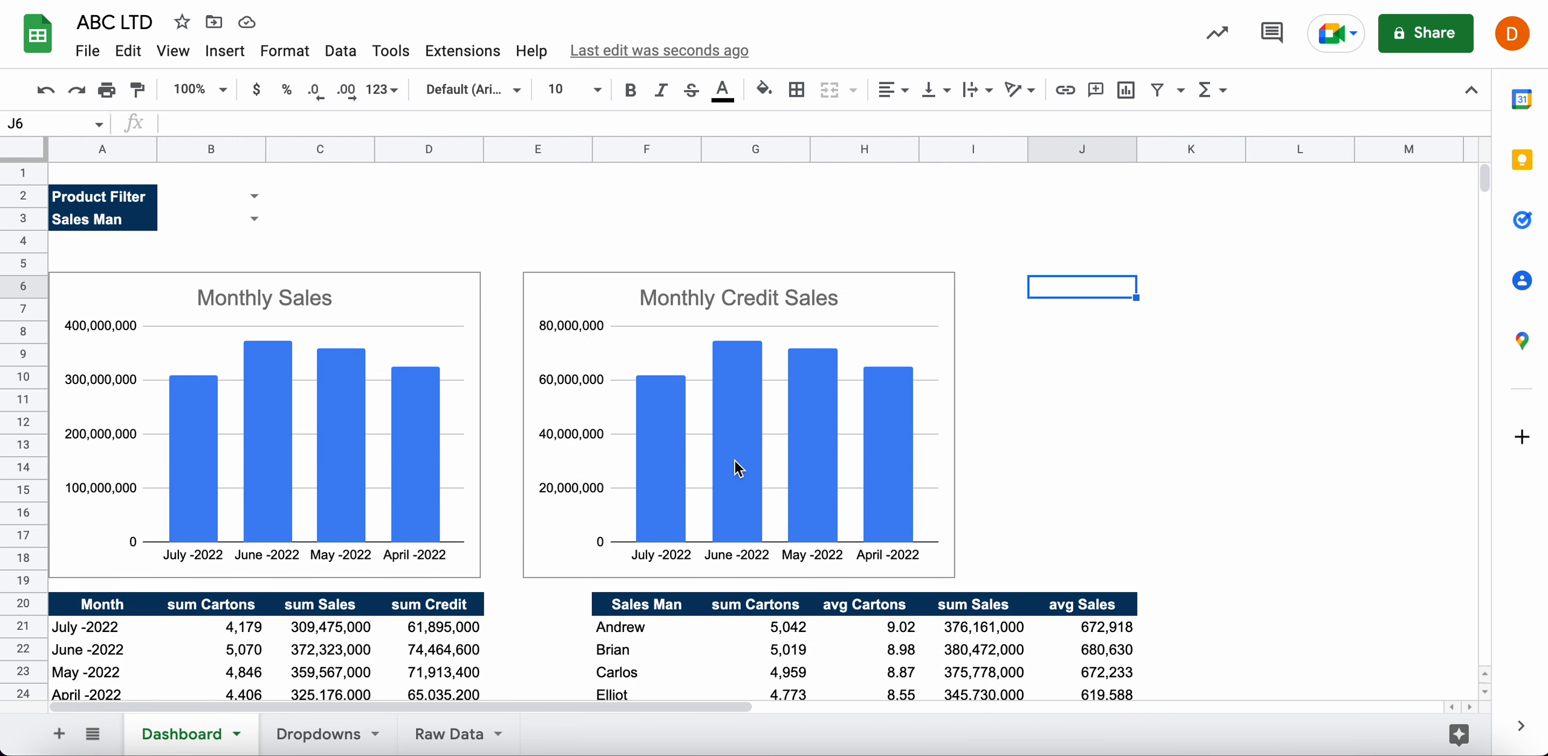
scroll(738, 470, "down", 1)
scroll(738, 469, "up", 1)
Try moving the Sales Man table F20:J26 beside the Monthly Credit Sales chart, with its header starting at J6
left_click(677, 605)
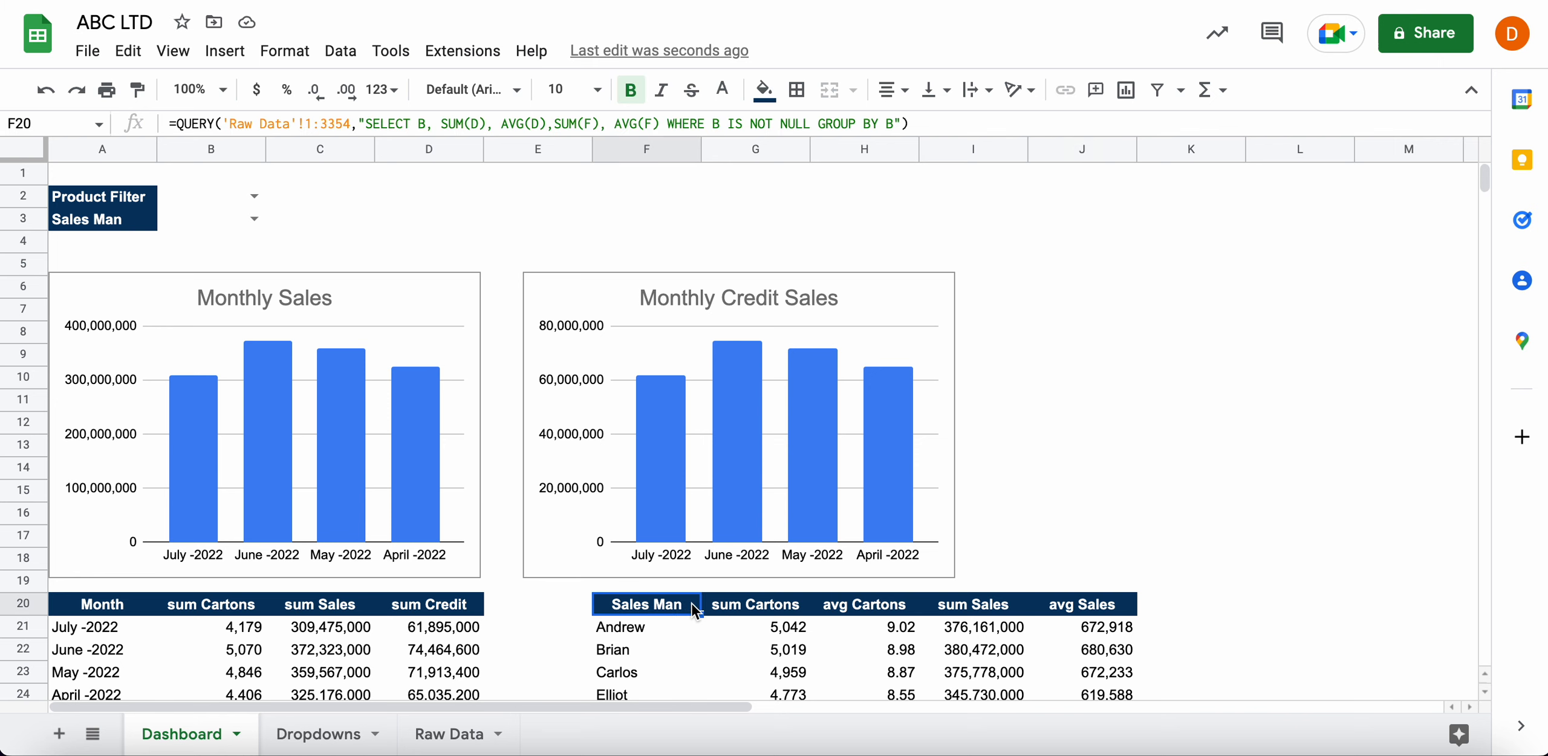
scroll(671, 520, "down", 3)
left_click_drag(656, 447, 1089, 579)
key("ctrl+c")
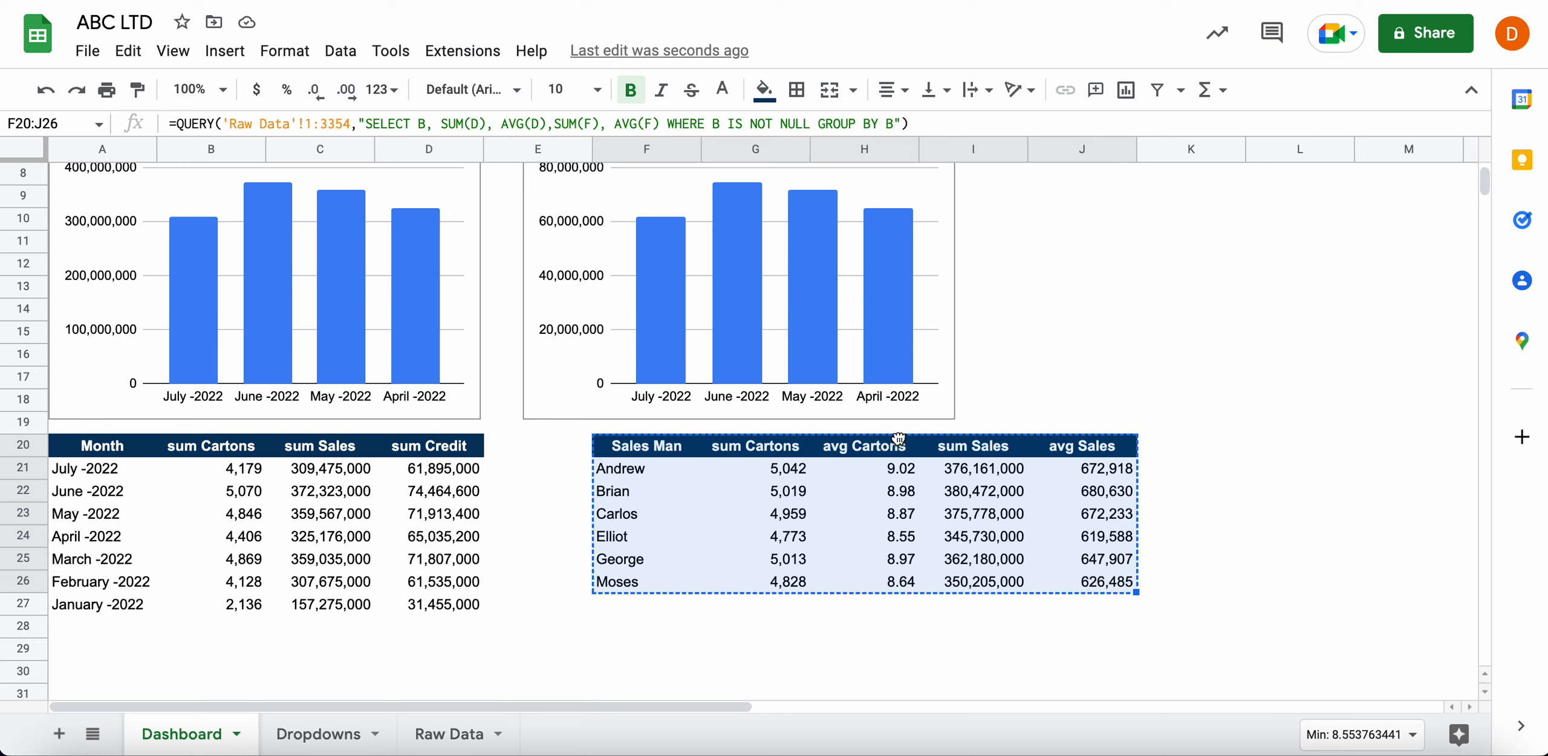
left_click_drag(899, 438, 1091, 263)
scroll(1093, 270, "up", 3)
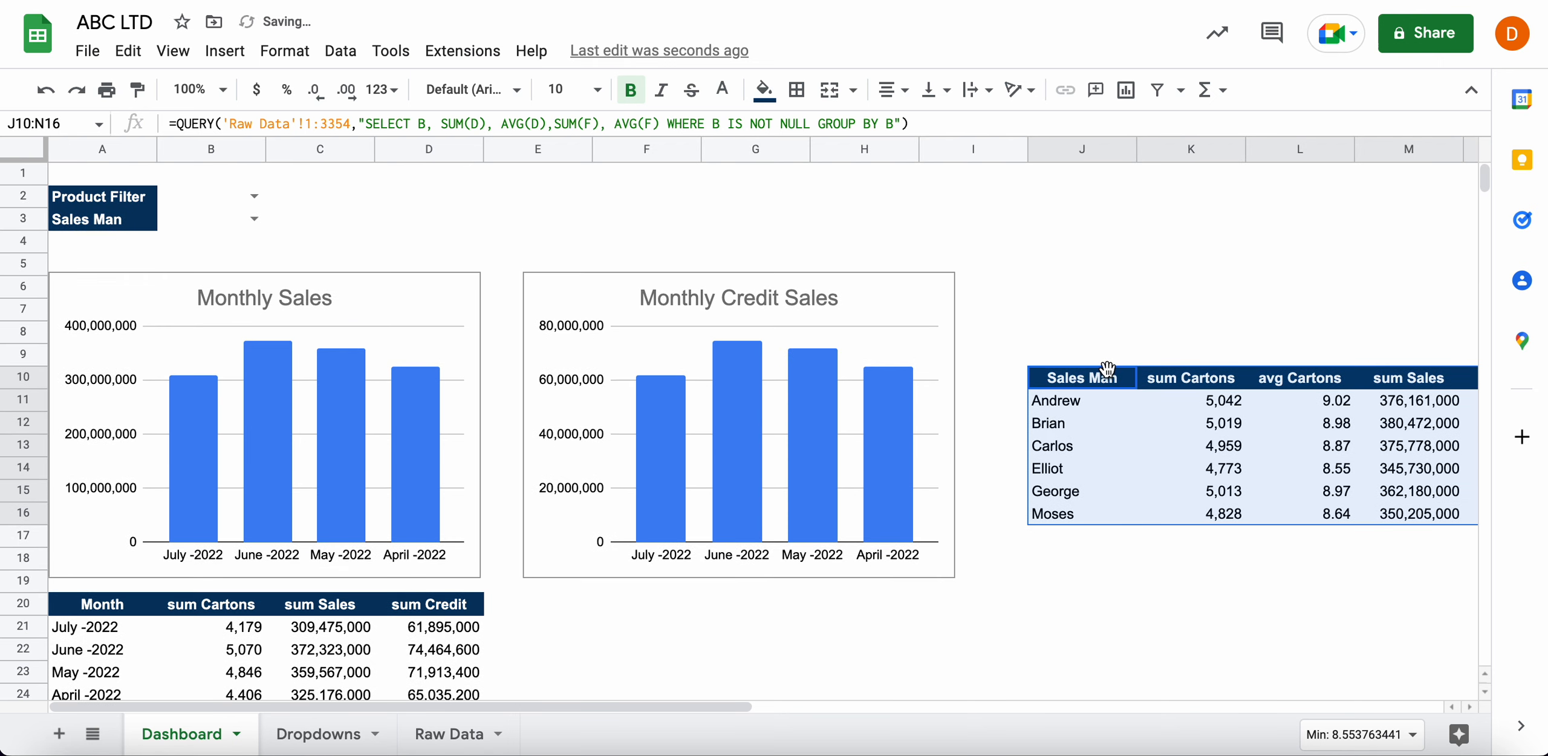
left_click_drag(1108, 369, 1044, 282)
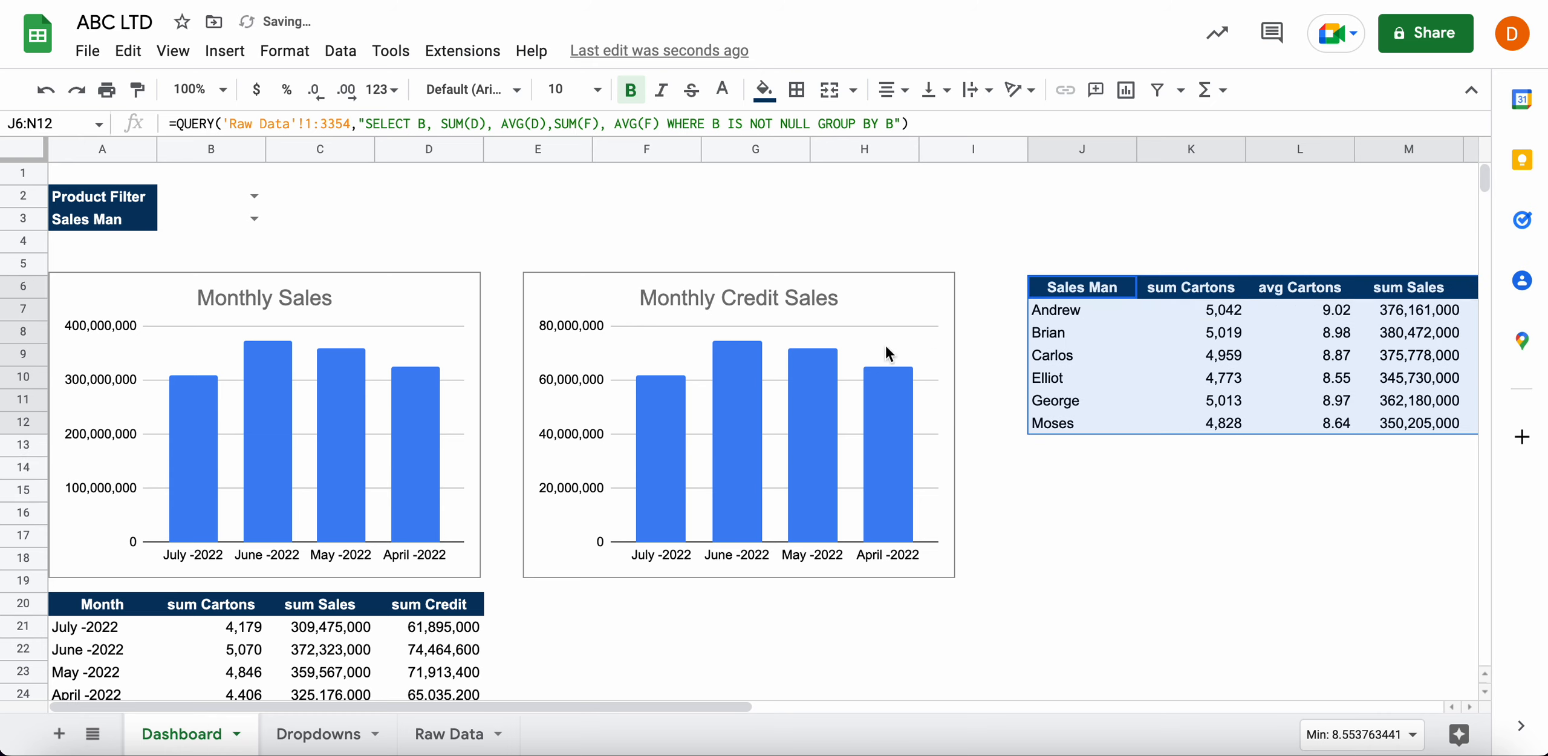
Move the Sales Man table back below the charts so that it starts at F20, level with the monthly table
left_click(830, 300)
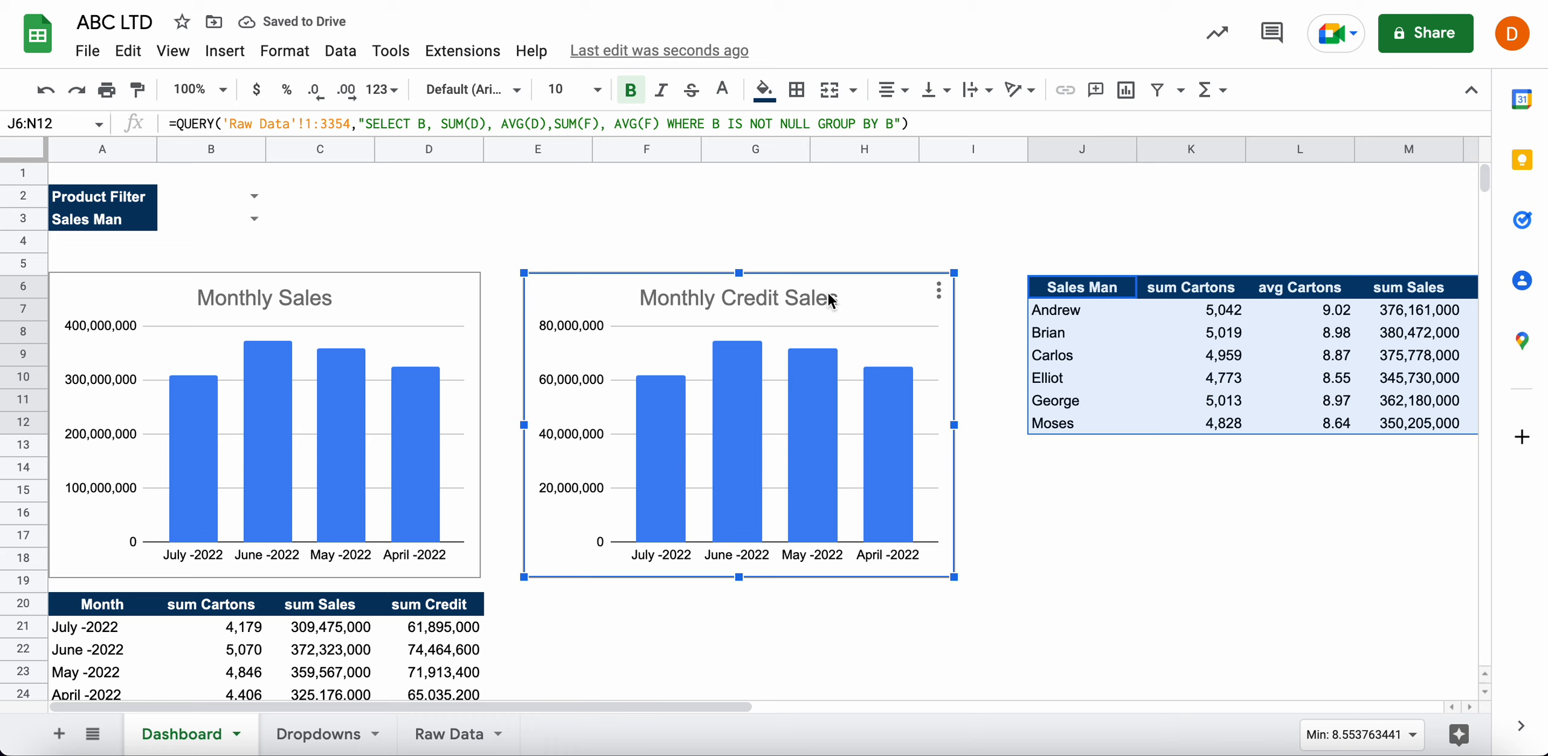
left_click(1088, 289)
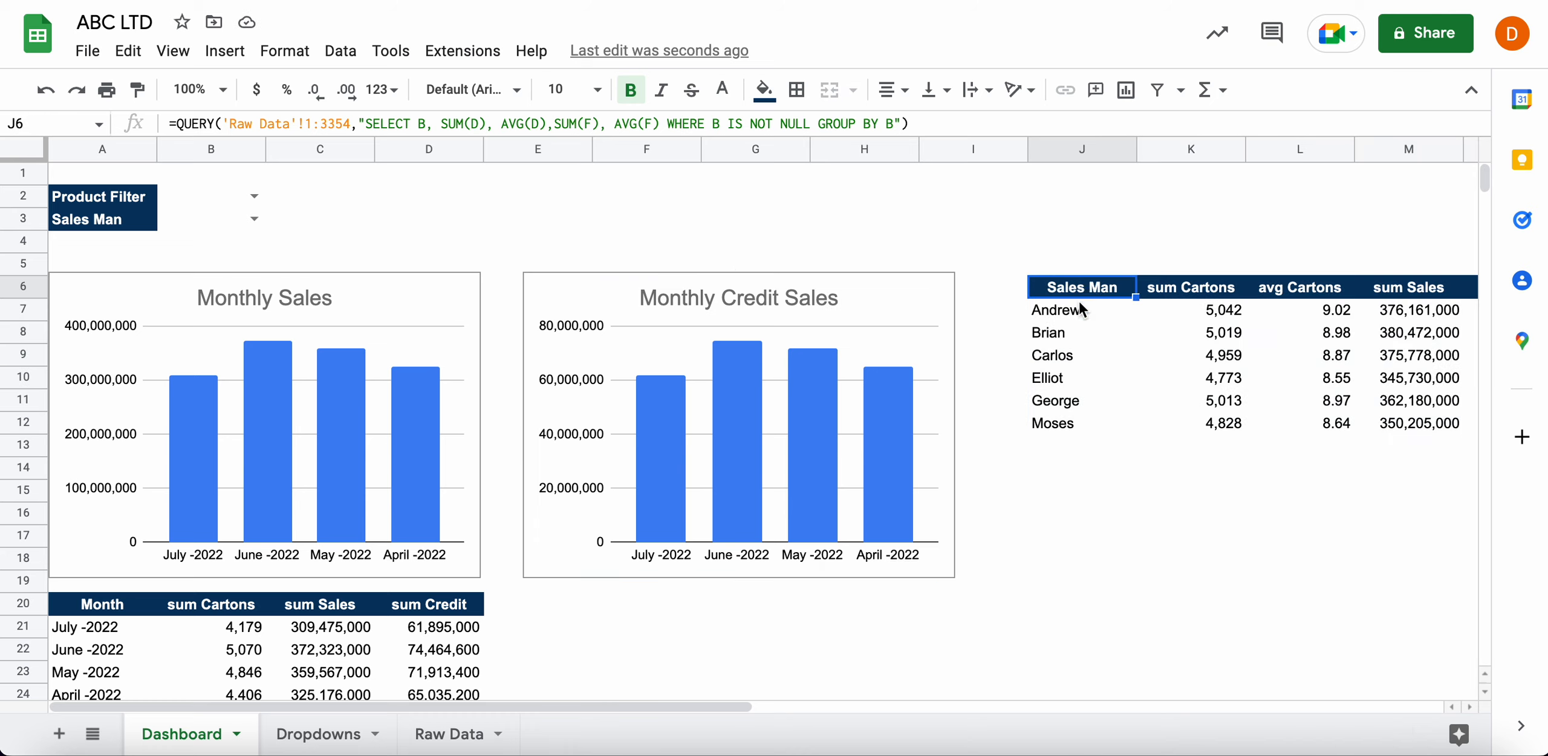
left_click_drag(1095, 291, 1102, 434)
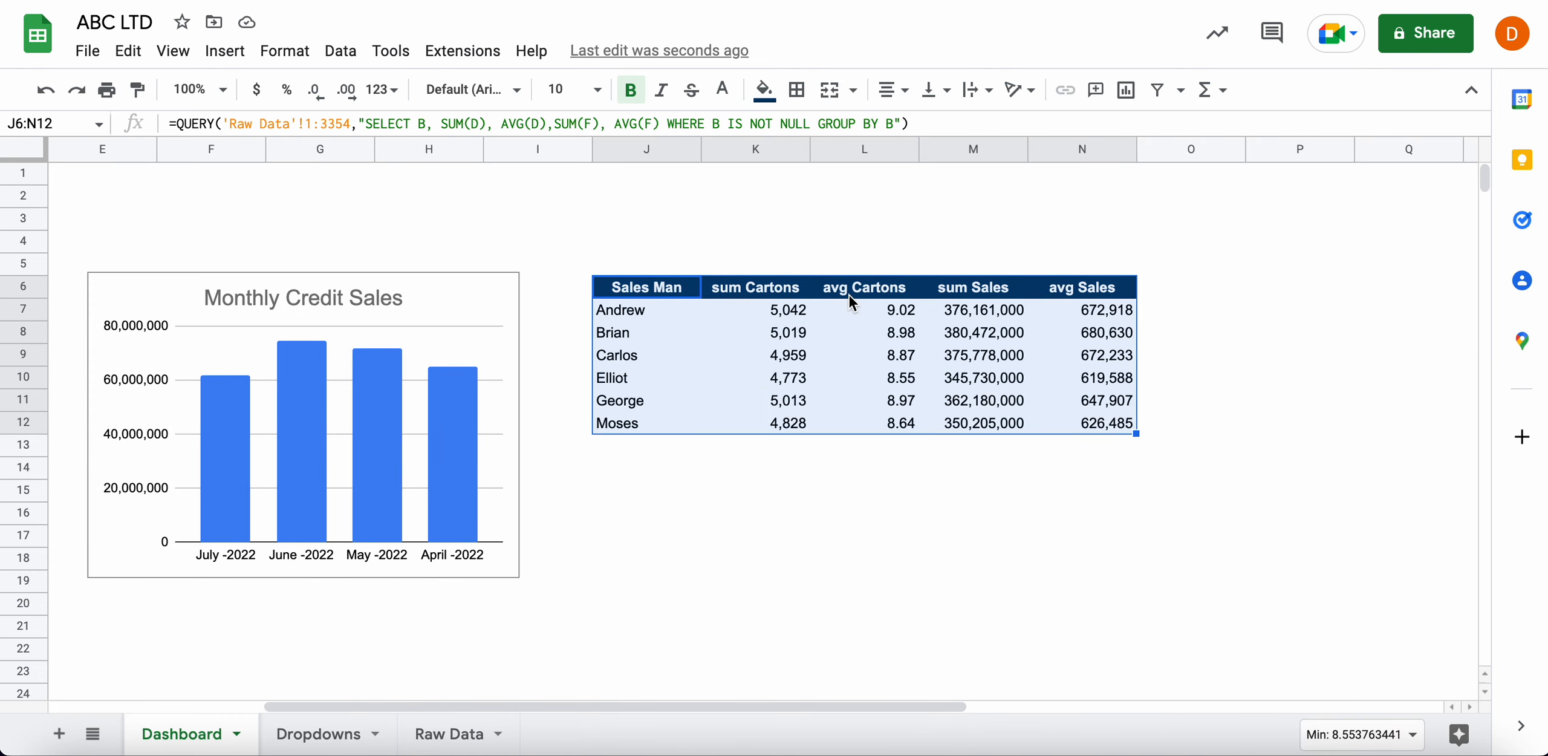
scroll(662, 593, "left", 5)
scroll(662, 593, "down", 2)
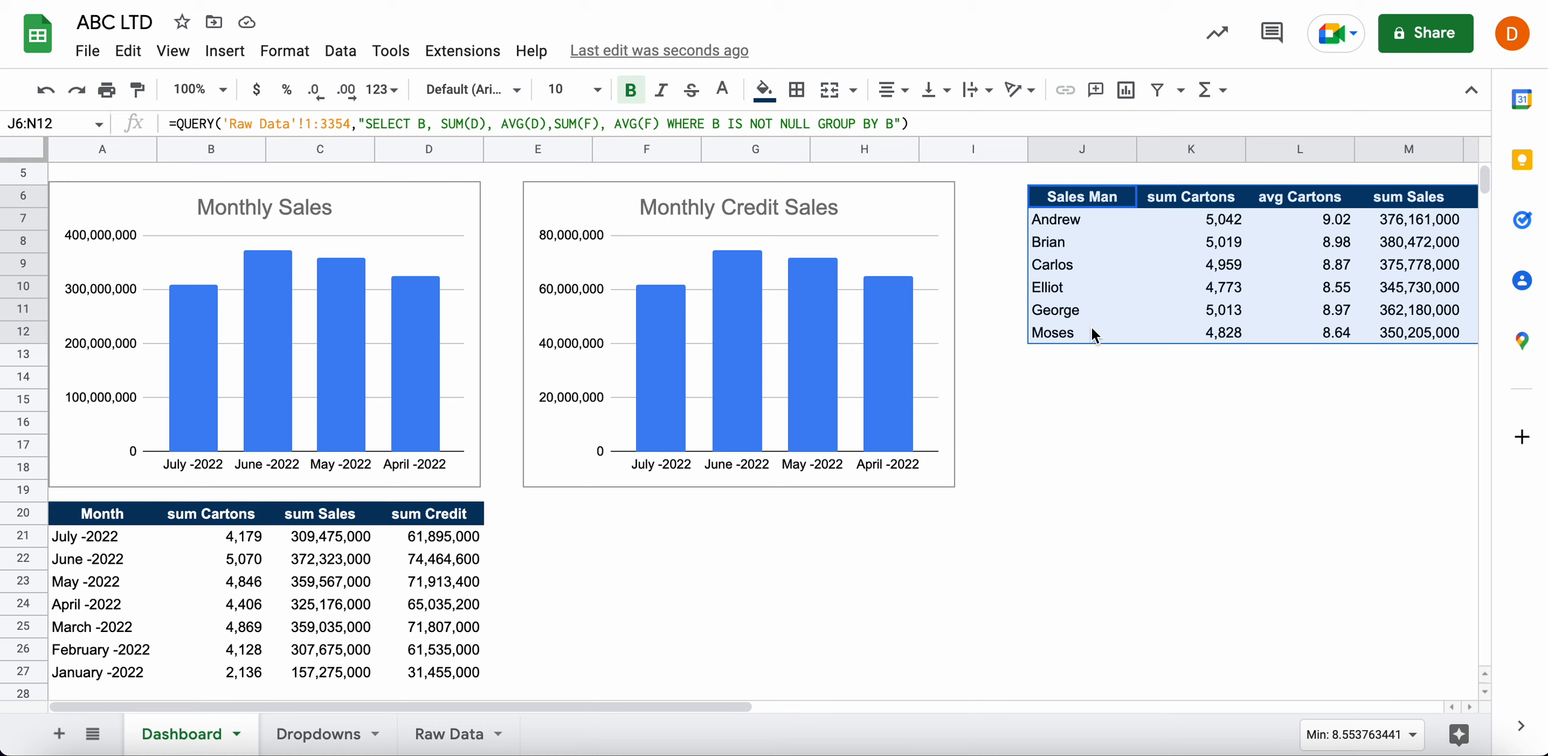
left_click_drag(1164, 185, 702, 527)
left_click(1180, 445)
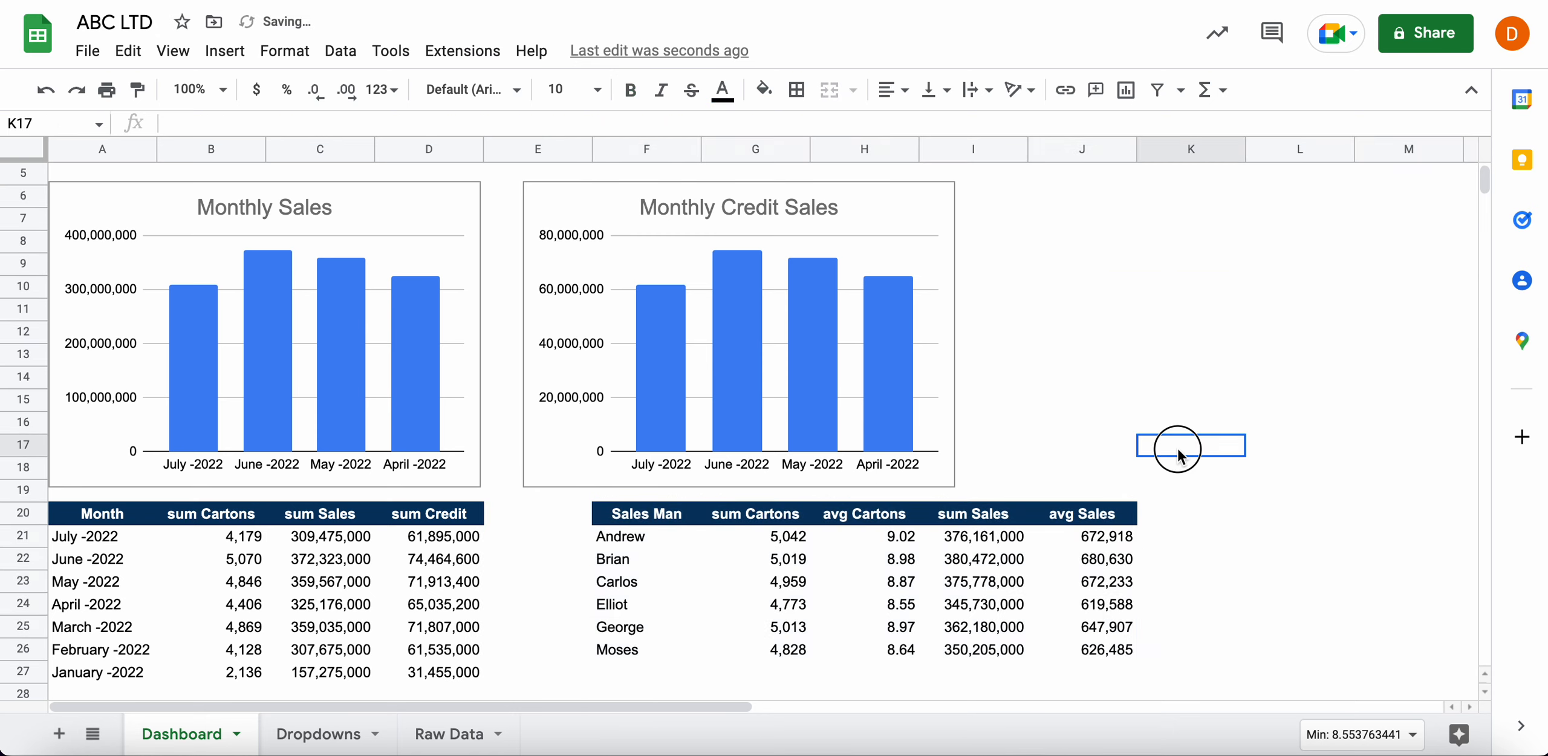
left_click(1022, 383)
left_click(937, 428)
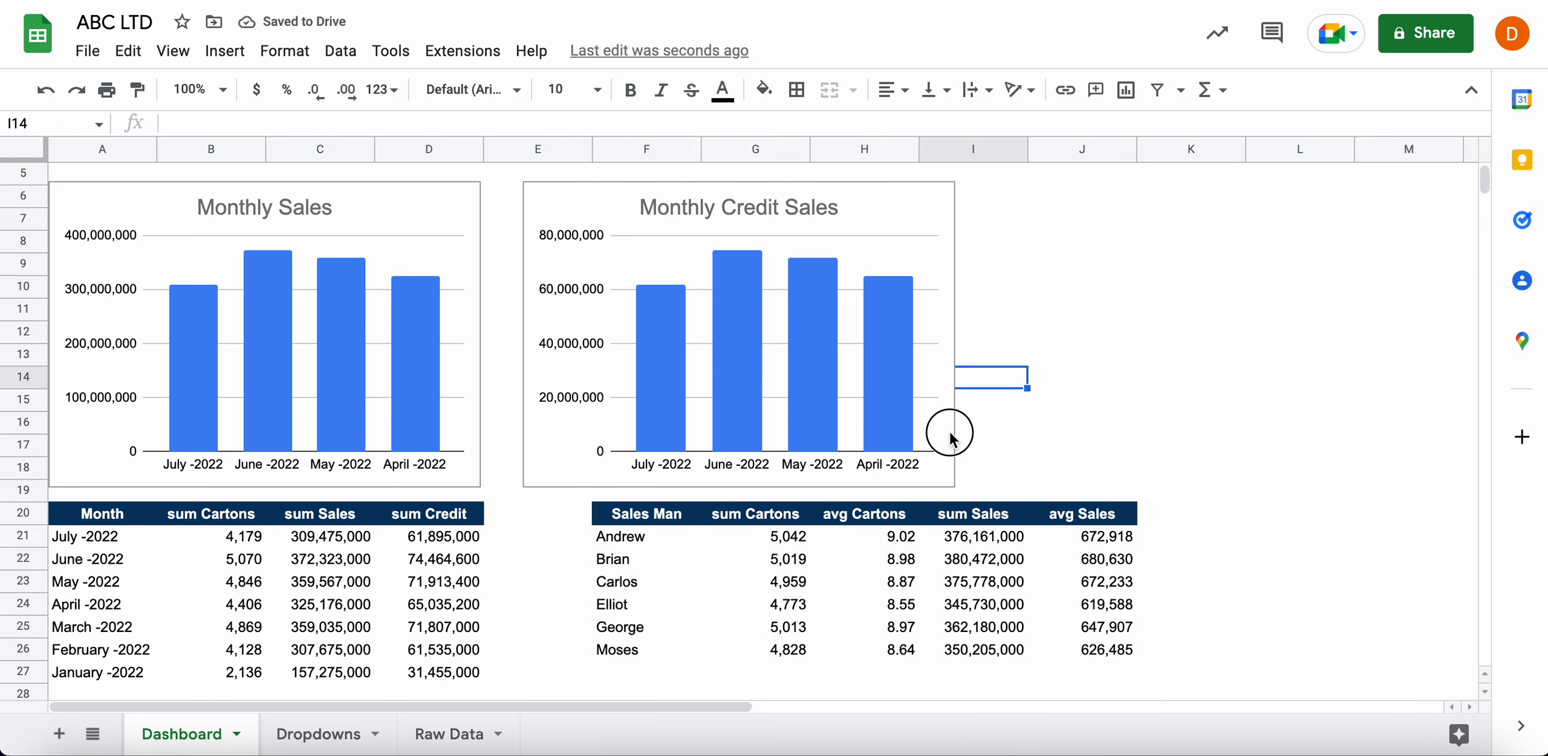
left_click(507, 292)
Move both charts up to just below the filter labels, bringing the Monthly Credit Sales chart closer to the Monthly Sales chart
scroll(500, 289, "up", 2)
left_click_drag(390, 322, 390, 297)
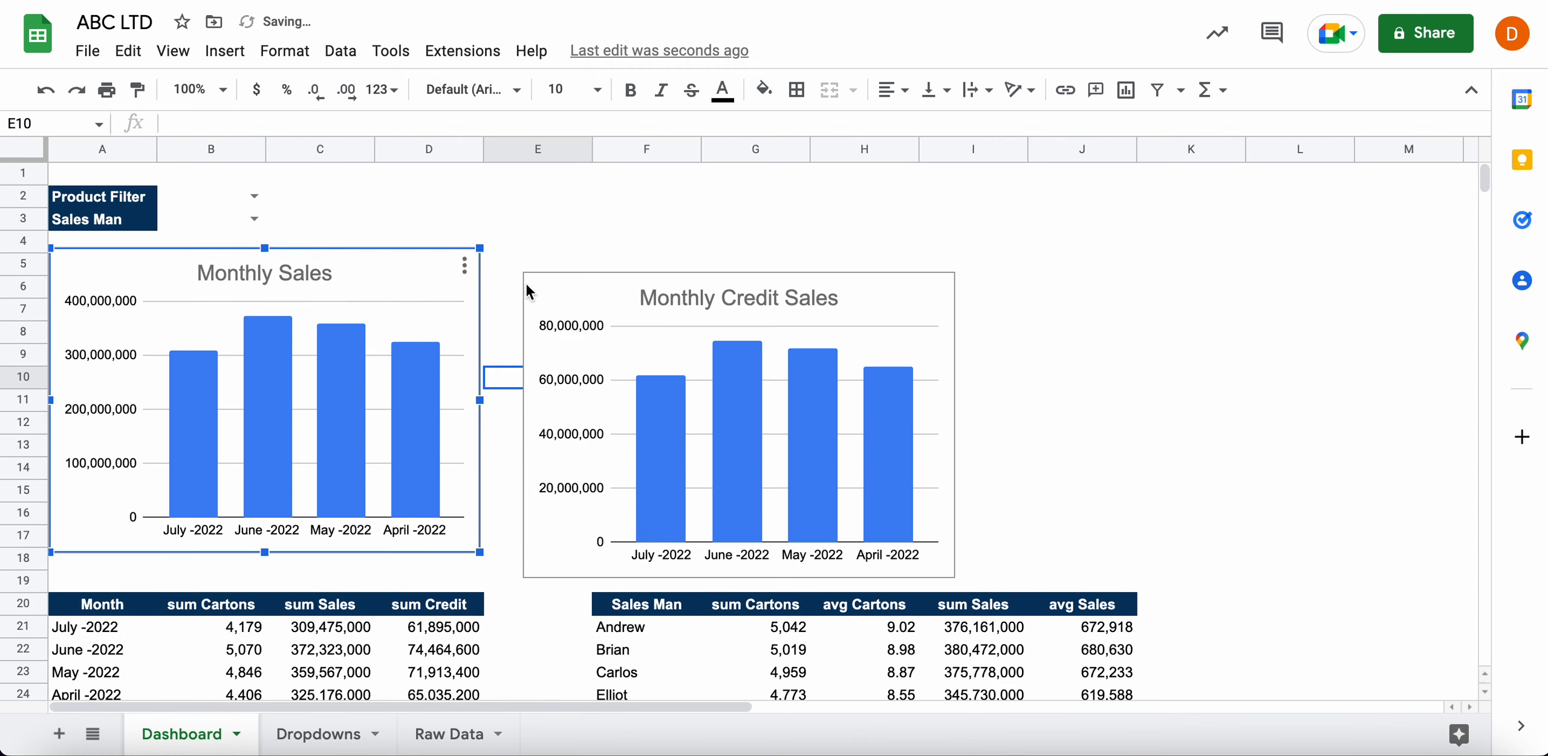
left_click_drag(563, 297, 547, 268)
left_click(1039, 339)
left_click(1077, 448)
left_click(1071, 535)
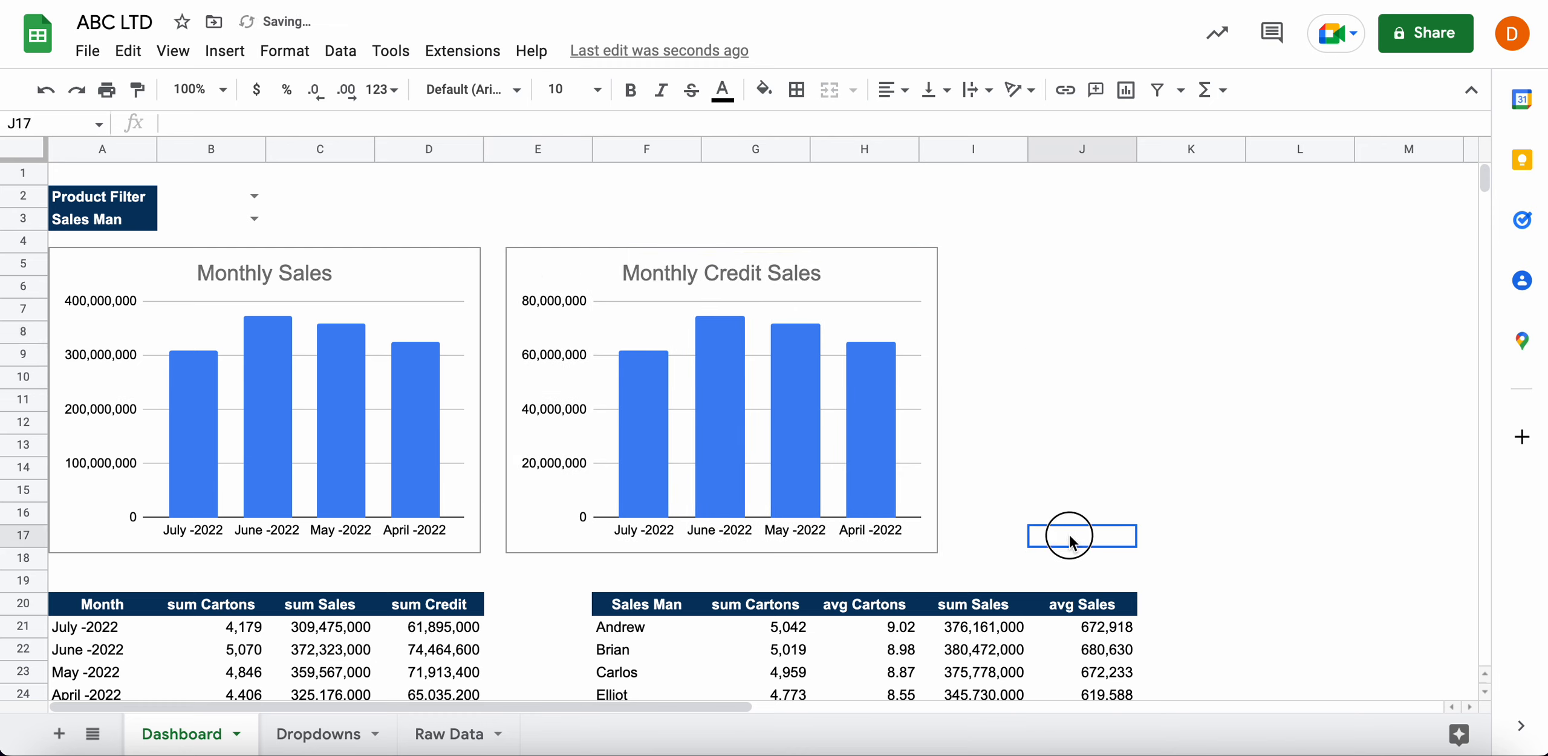
left_click(1009, 467)
left_click_drag(711, 625, 1100, 546)
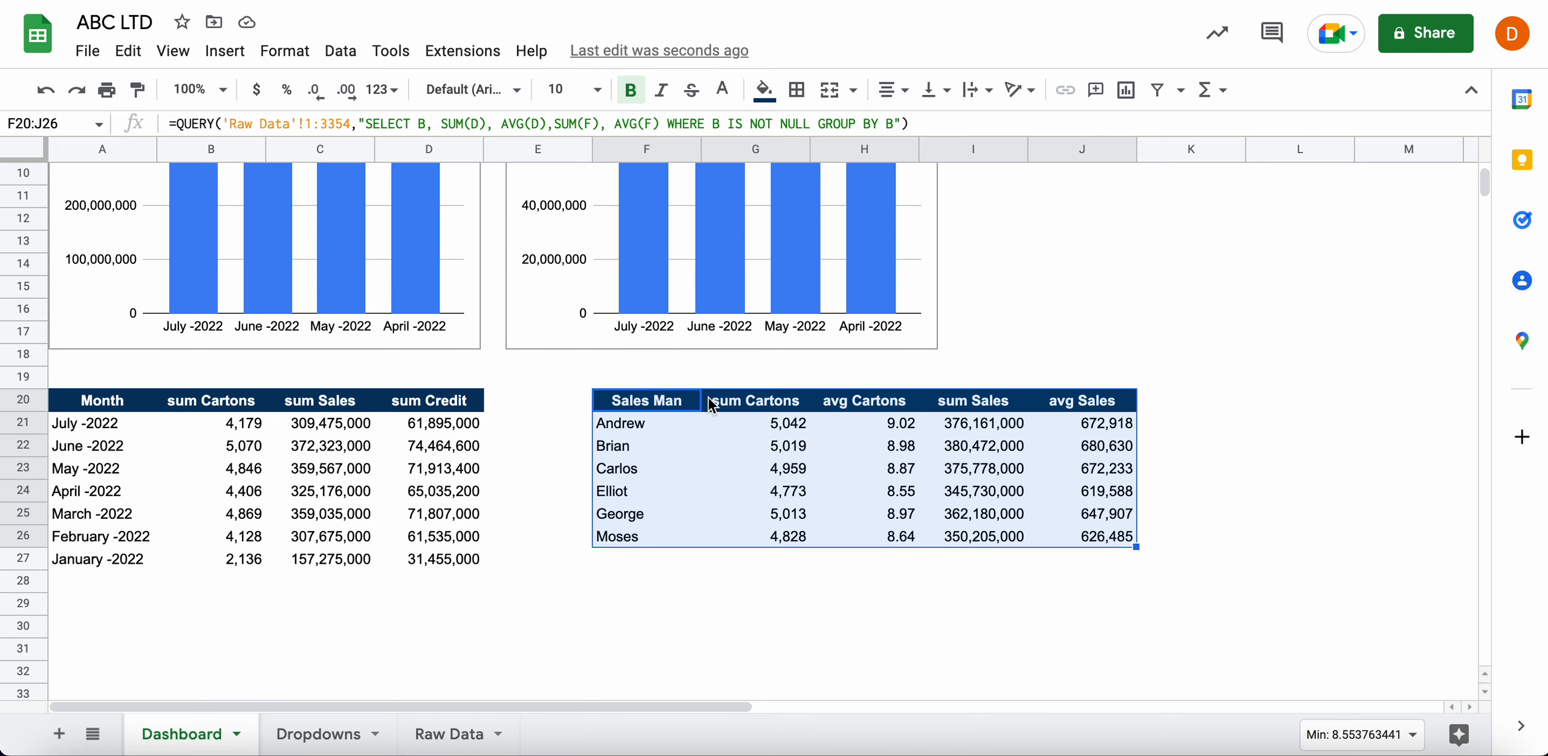
left_click(529, 387)
scroll(473, 426, "up", 3)
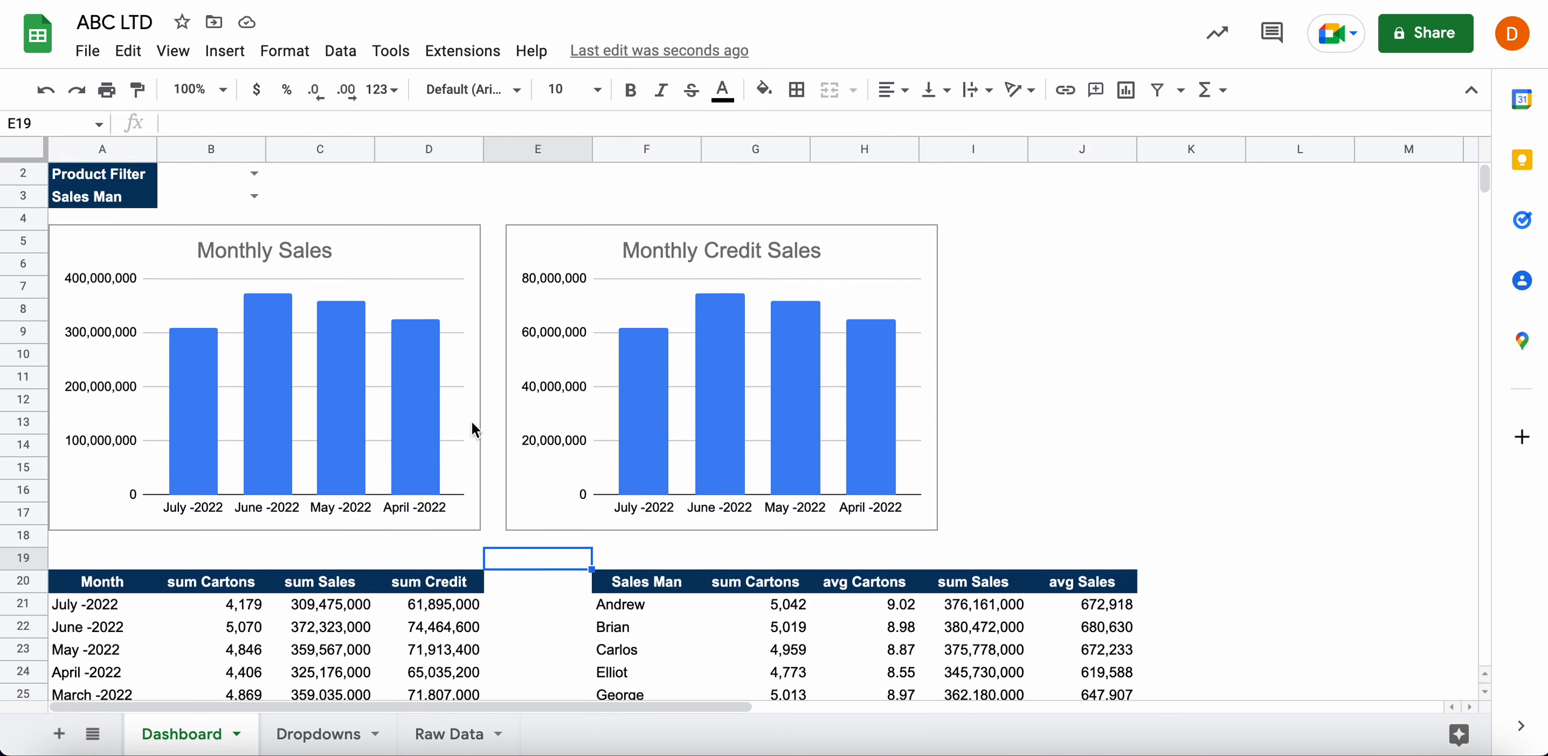
scroll(473, 427, "down", 3)
scroll(473, 427, "up", 4)
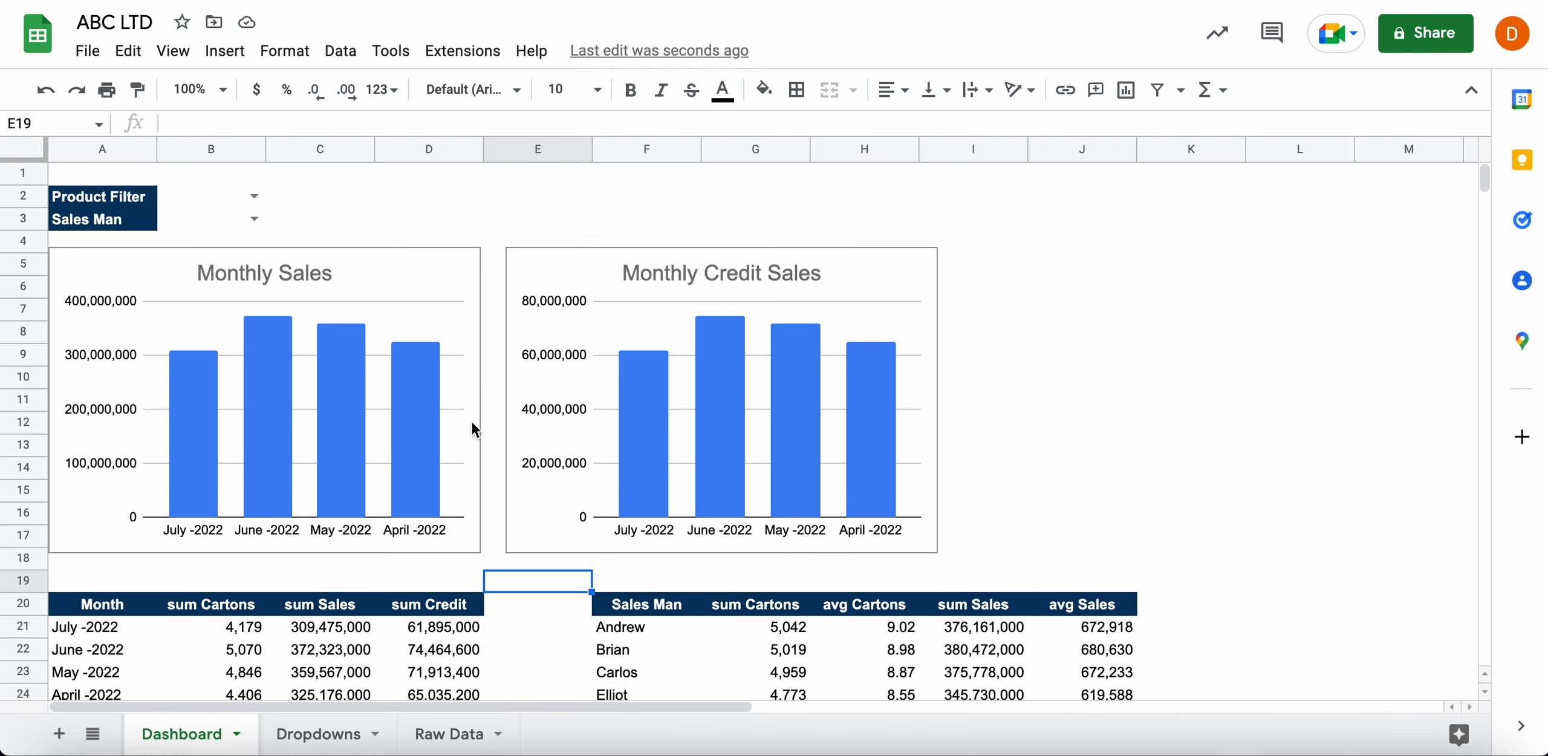
left_click(91, 259)
Insert five rows above row 14 to push both tables further below the charts
left_click_drag(17, 472, 32, 556)
right_click(31, 536)
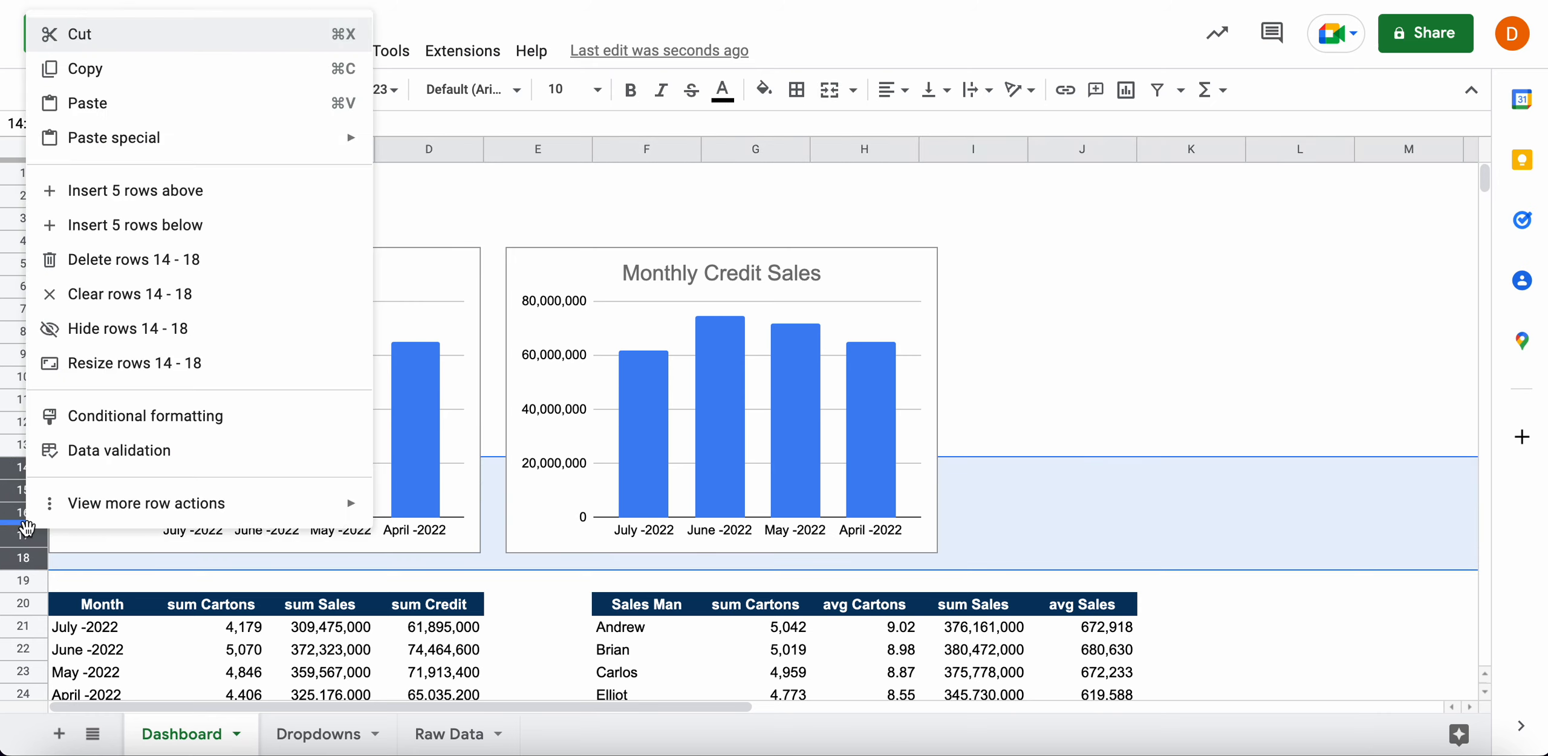
left_click(141, 201)
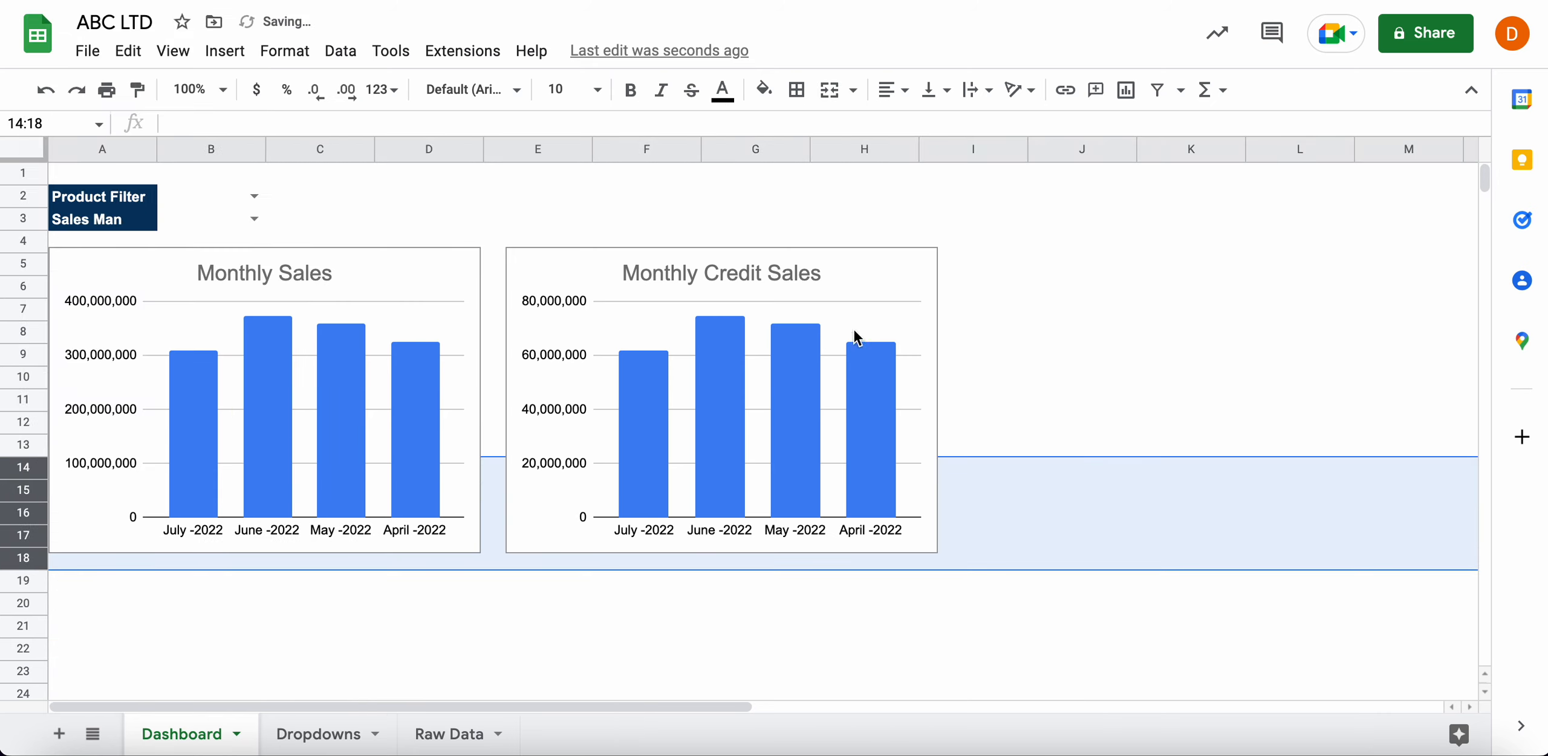
left_click(1086, 380)
scroll(1046, 595, "down", 5)
scroll(1047, 595, "up", 5)
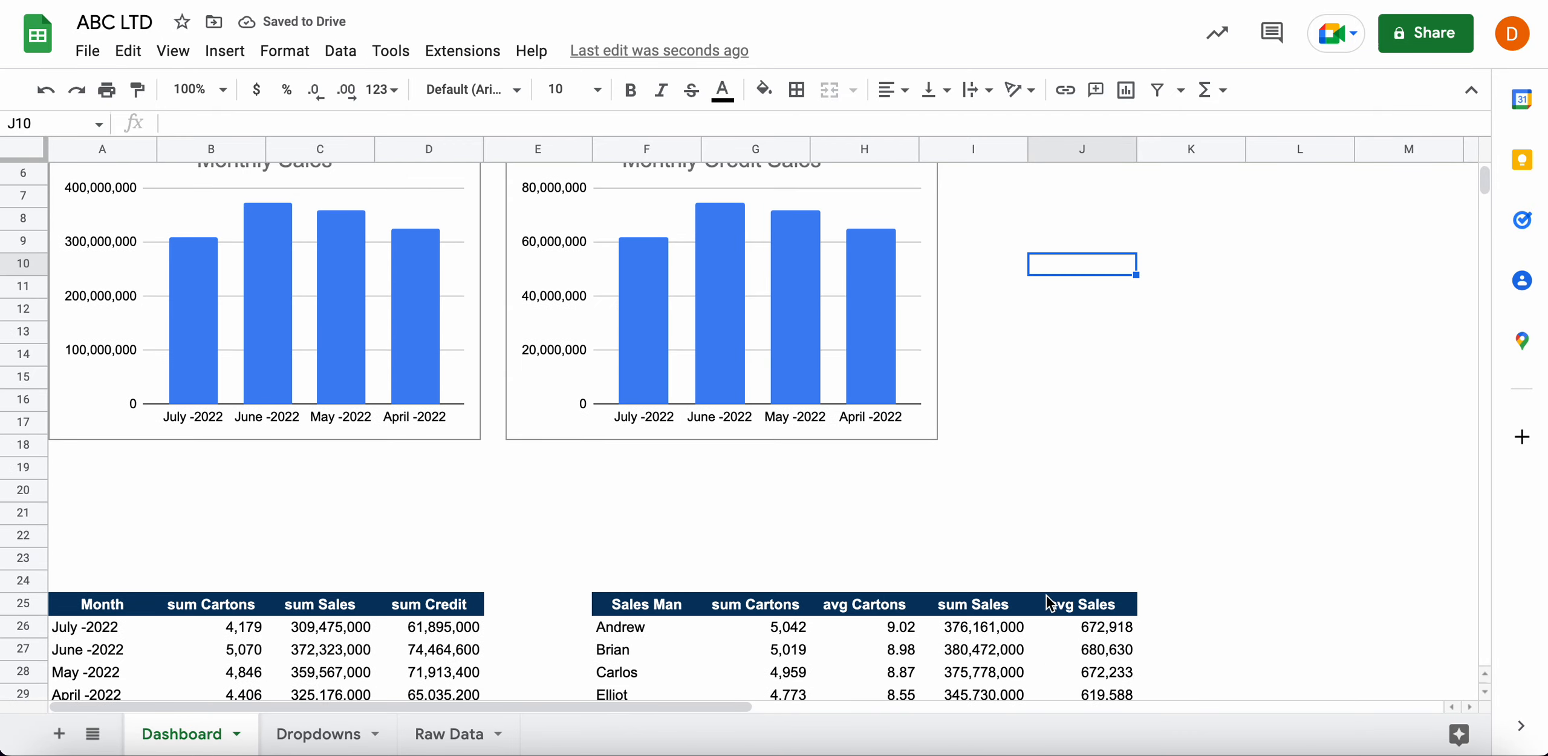
scroll(551, 318, "up", 1)
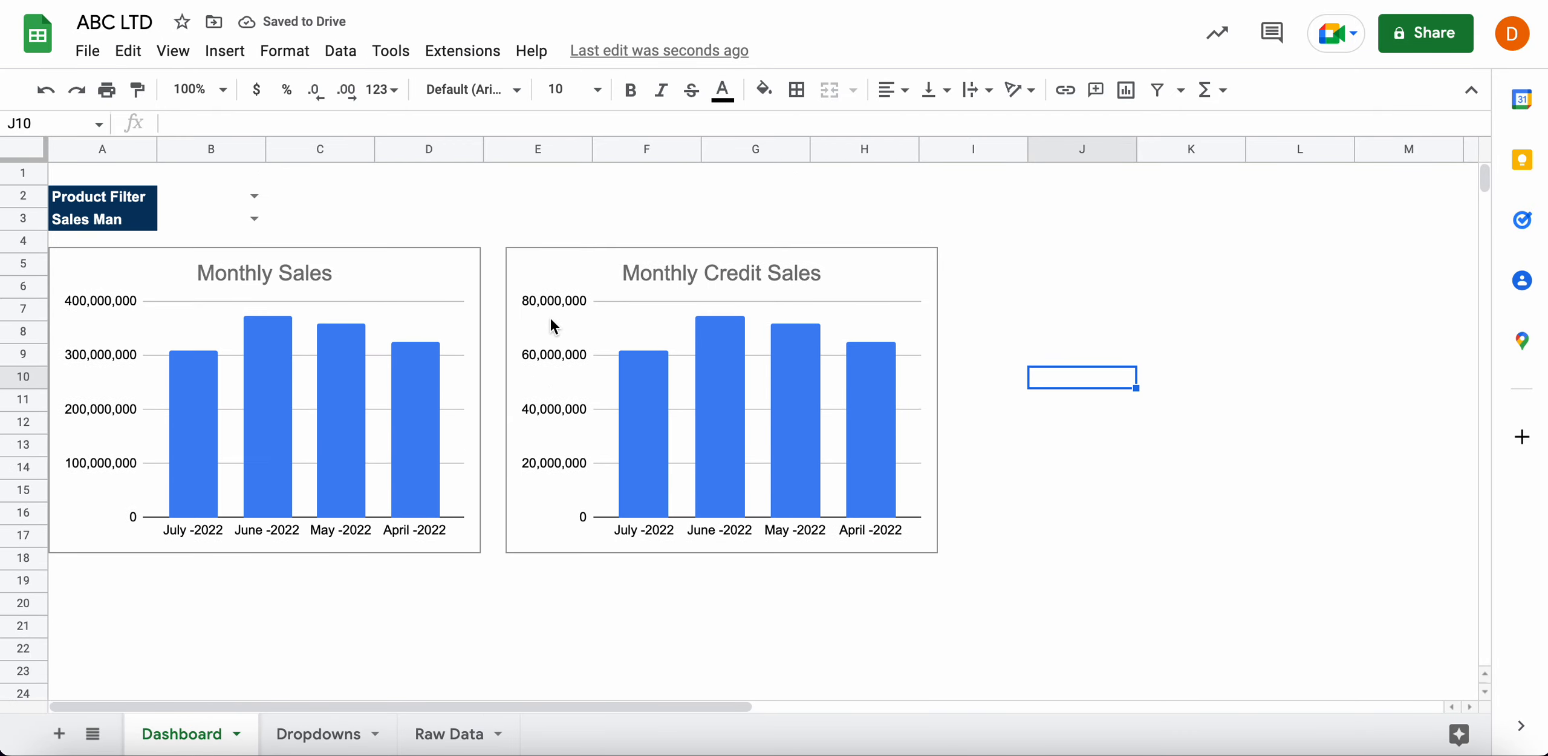
Try both charts lower on the sheet, with their top edges in row 12
left_click(407, 294)
left_click_drag(408, 294, 409, 462)
scroll(512, 428, "down", 1)
left_click_drag(891, 248, 891, 429)
left_click(1115, 378)
scroll(1115, 380, "down", 7)
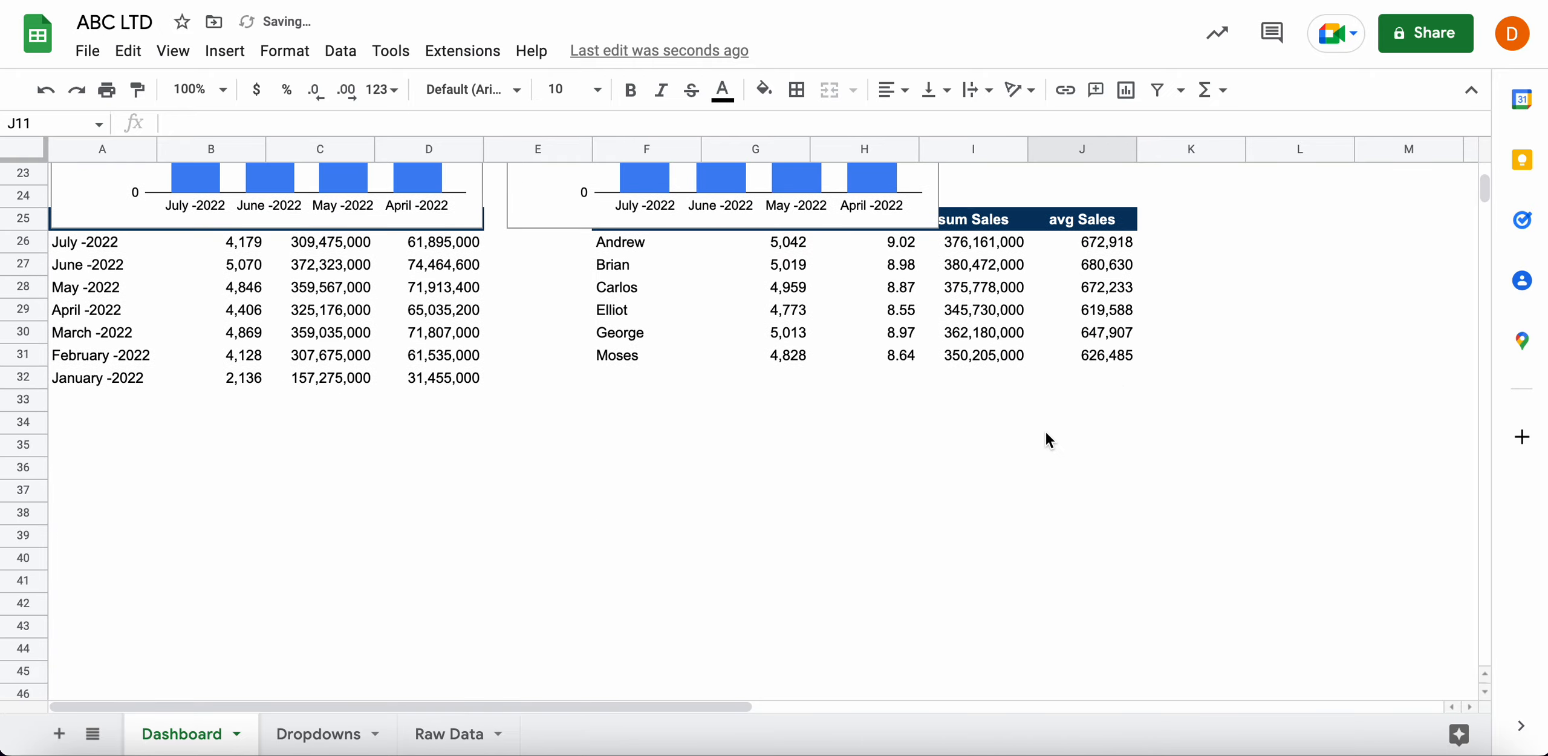
scroll(1045, 432, "up", 10)
scroll(1044, 432, "down", 2)
scroll(1049, 439, "up", 2)
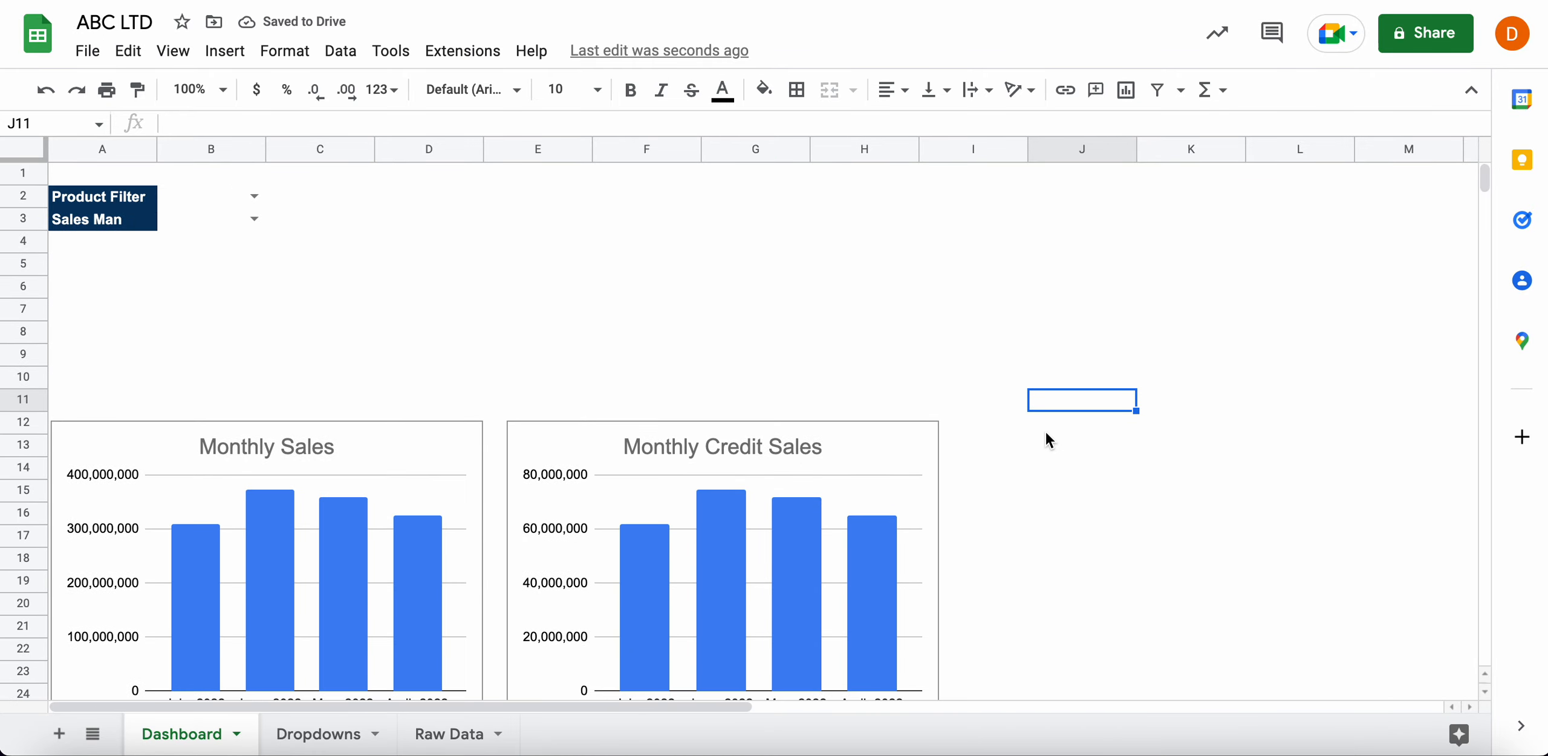
Move both charts back up to start in row 5, side by side with only a narrow gap between them
left_click(421, 472)
scroll(419, 462, "down", 1)
left_click_drag(419, 455, 406, 302)
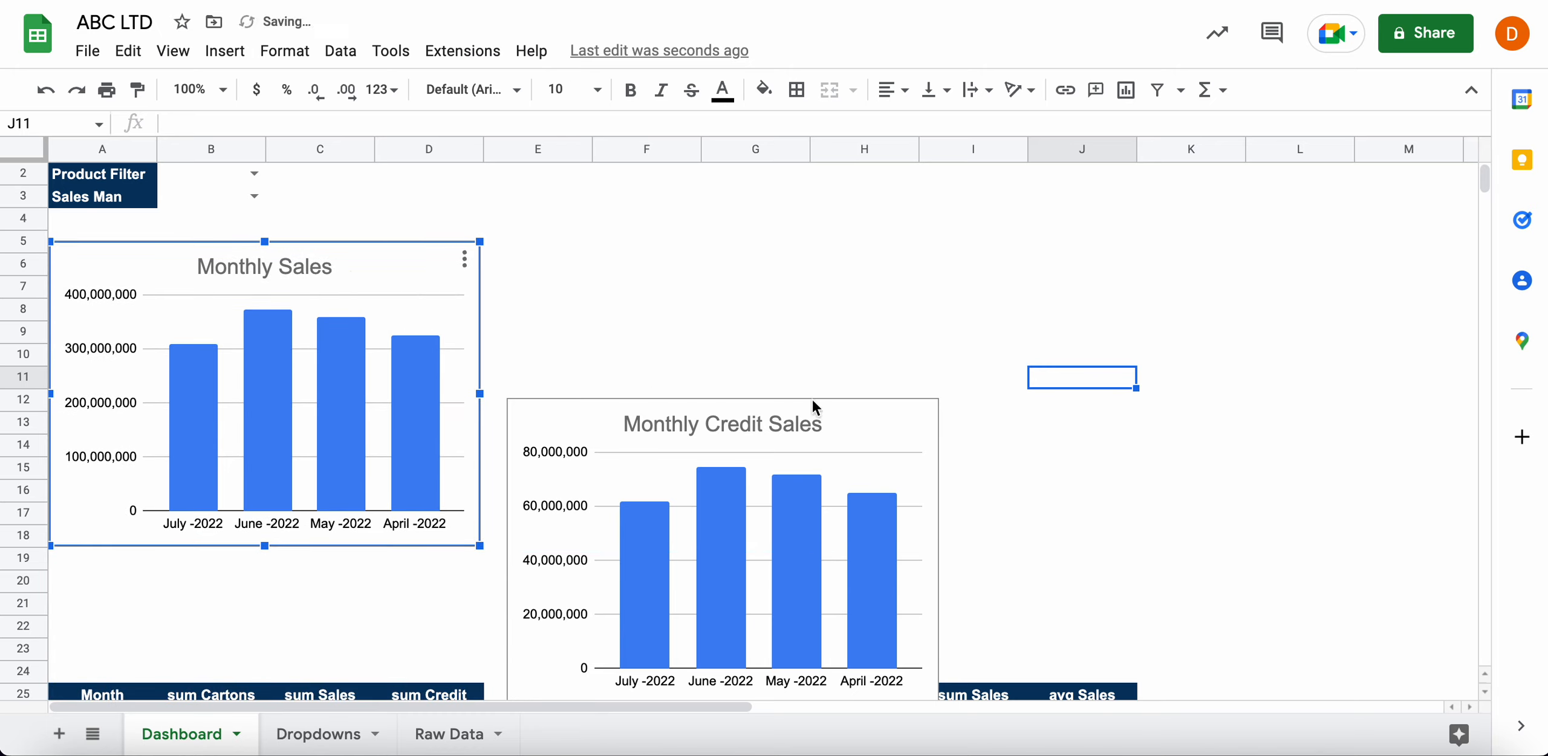
left_click_drag(876, 416, 864, 252)
left_click(1054, 473)
left_click(813, 561)
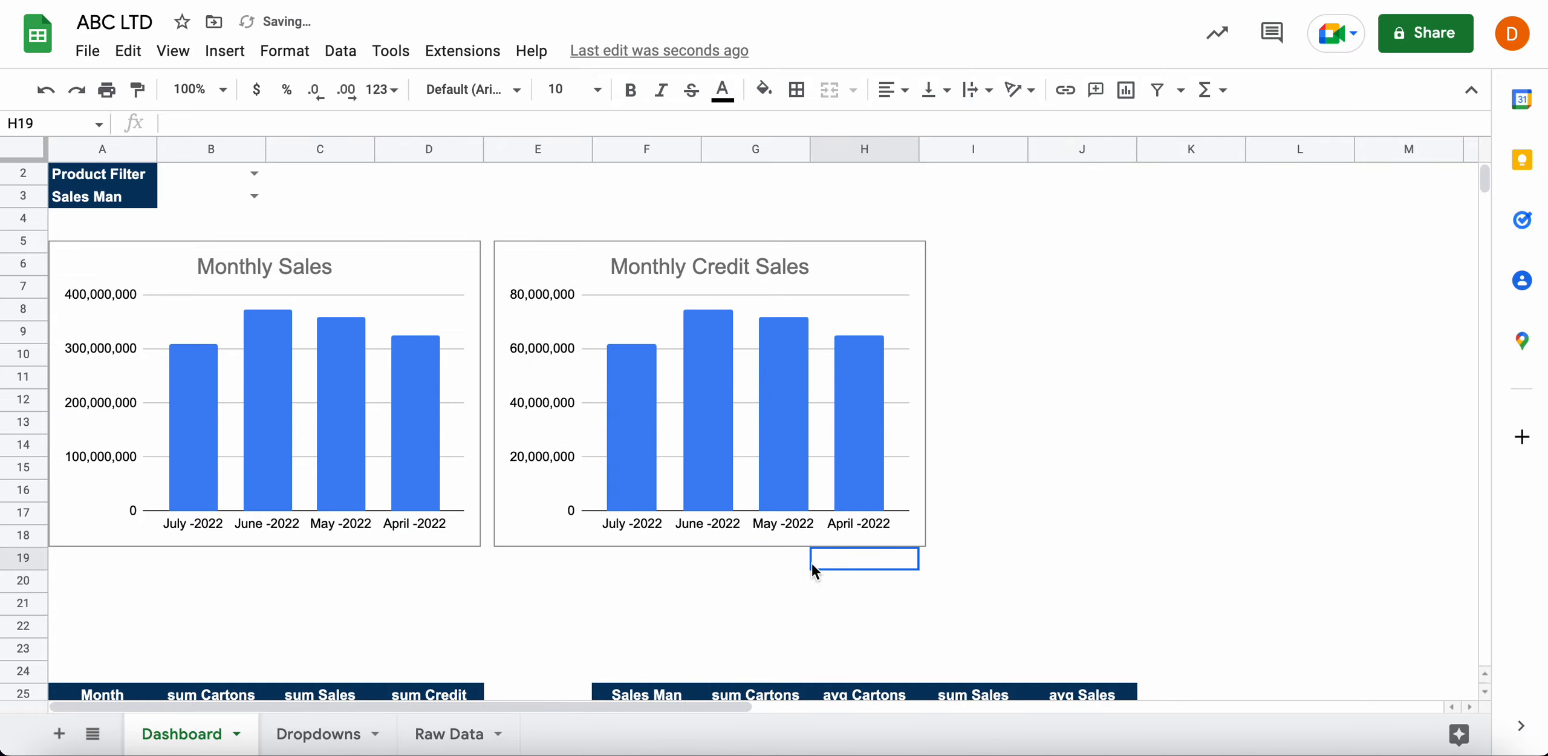
left_click(598, 649)
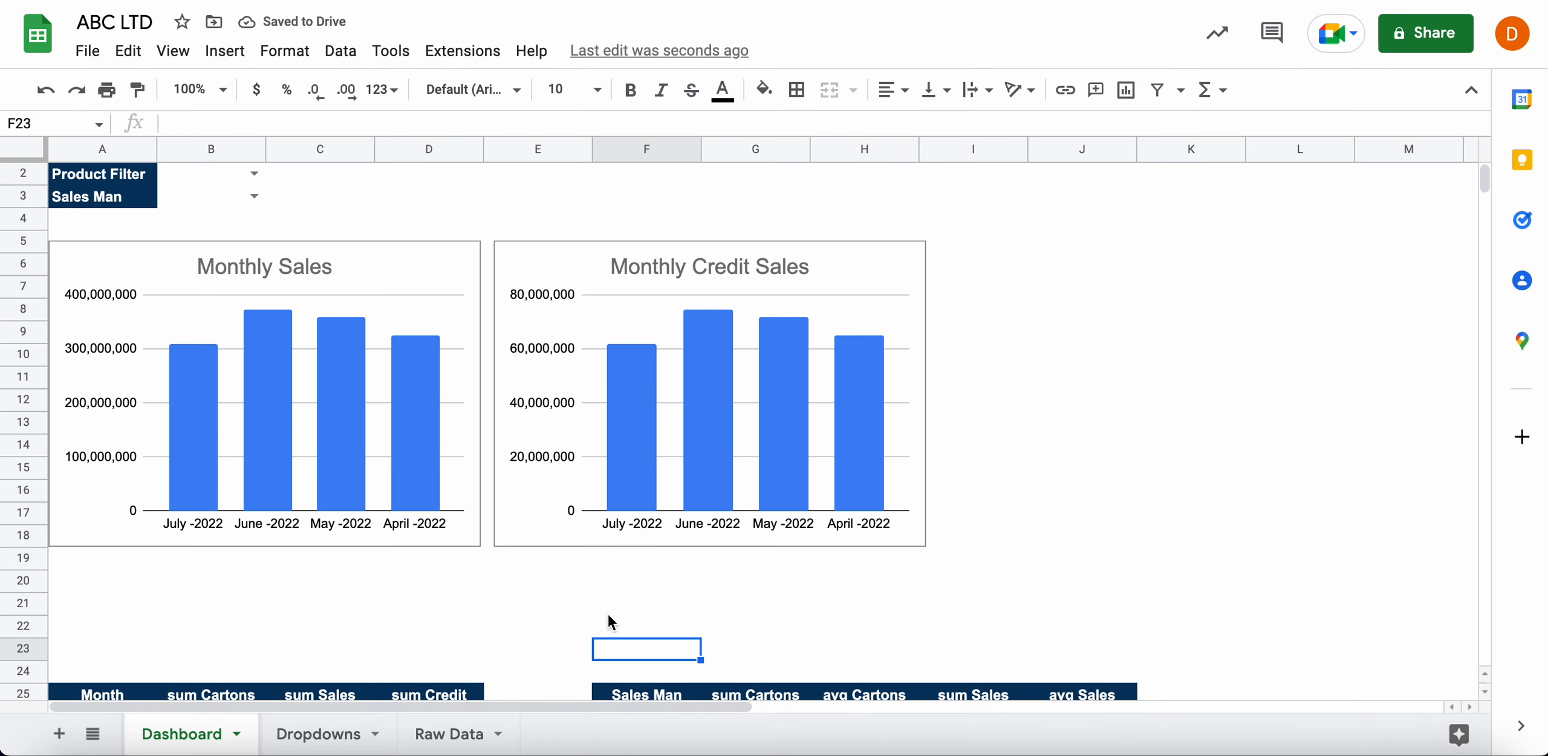
scroll(539, 595, "down", 5)
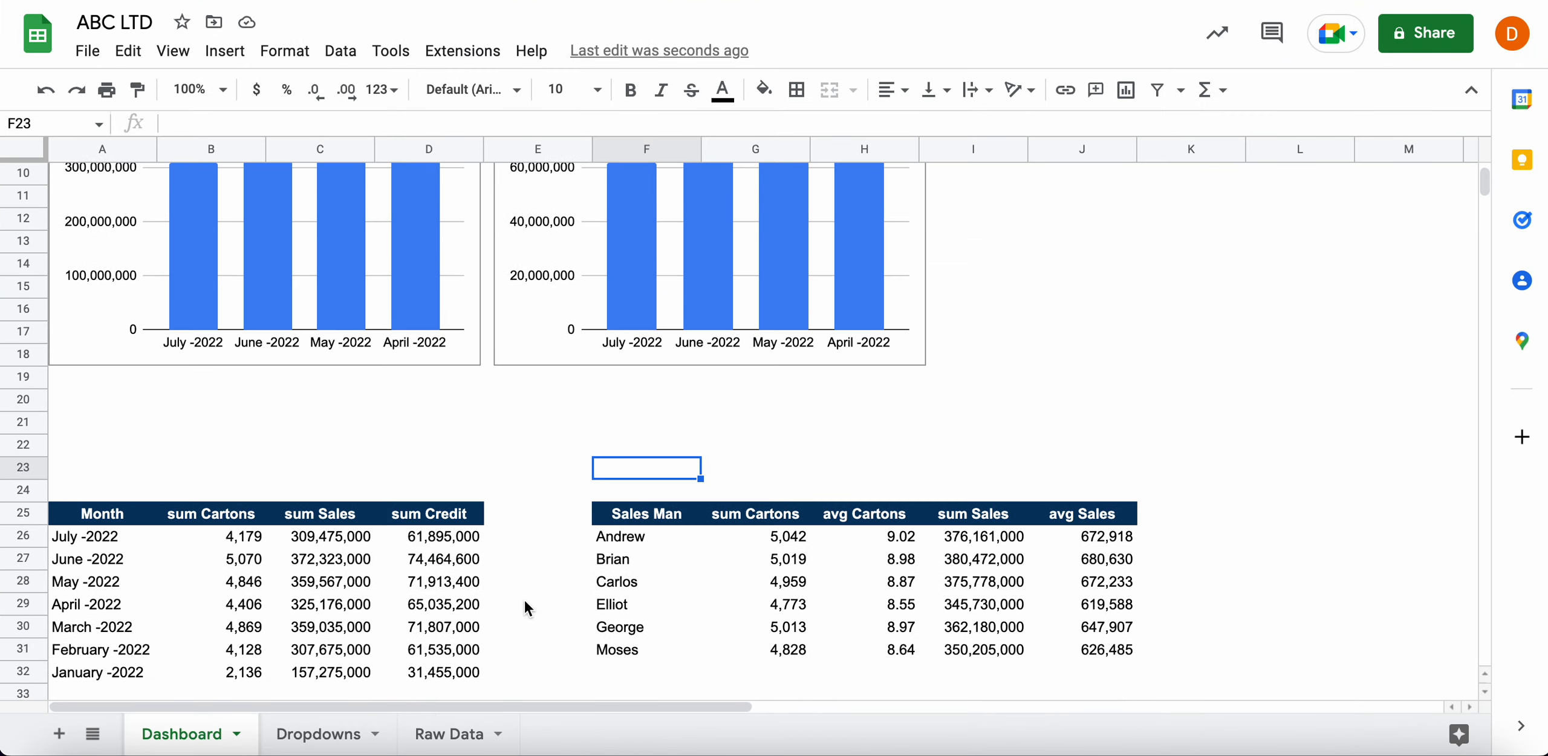
Move the monthly table to start at J16 beside the charts, and the Sales Man table to start at A24 below them
left_click_drag(111, 430, 451, 595)
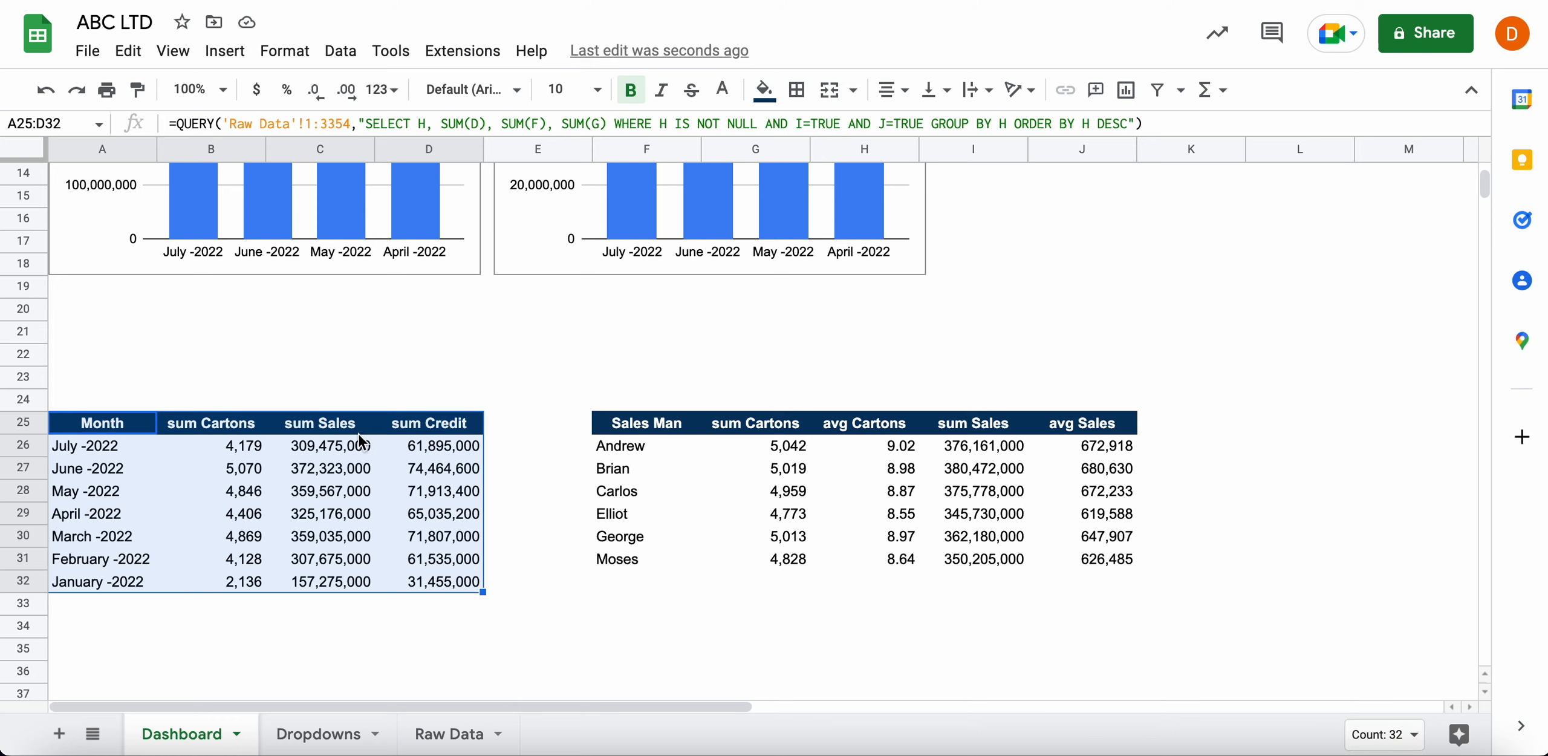
left_click_drag(328, 412, 1300, 217)
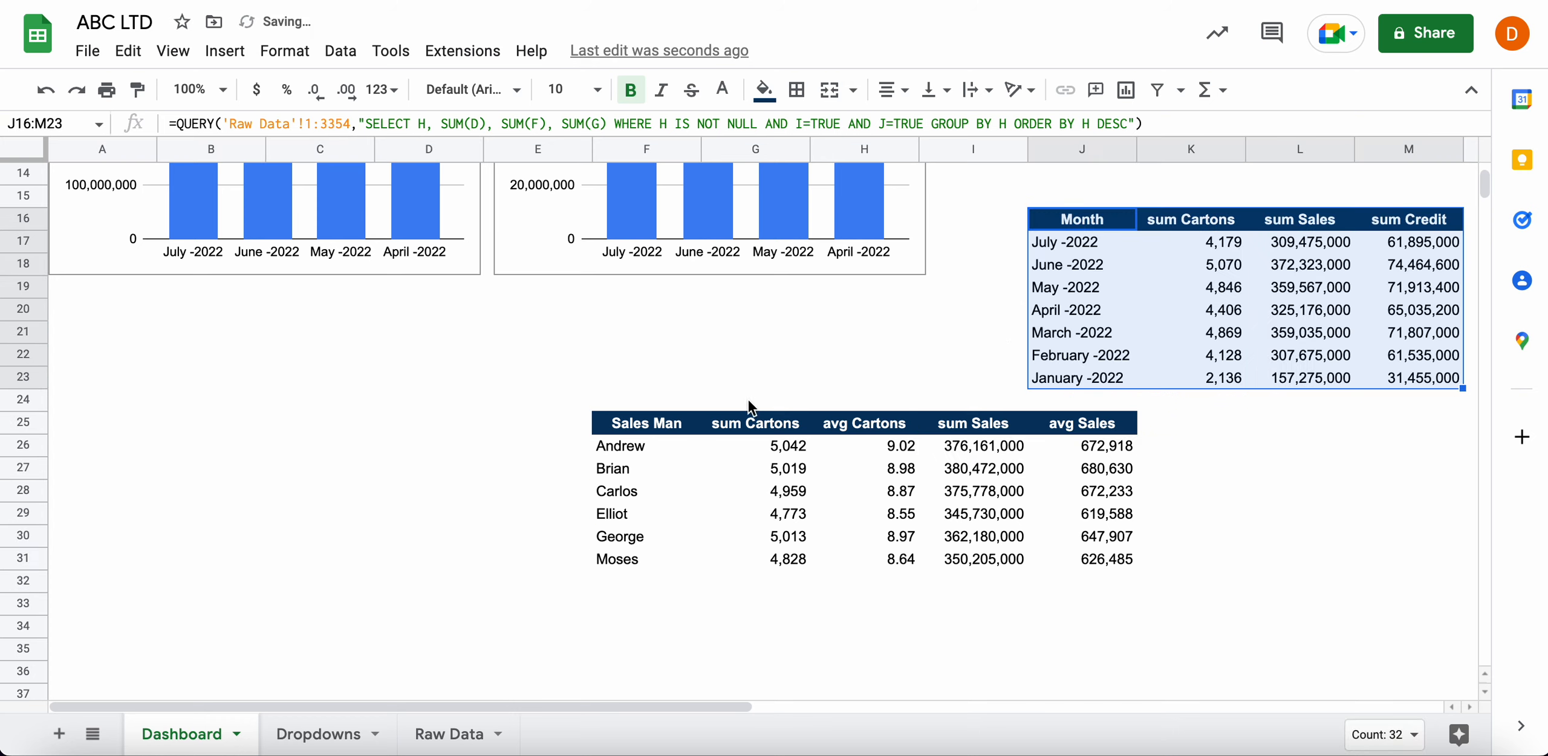
left_click_drag(636, 431, 1092, 560)
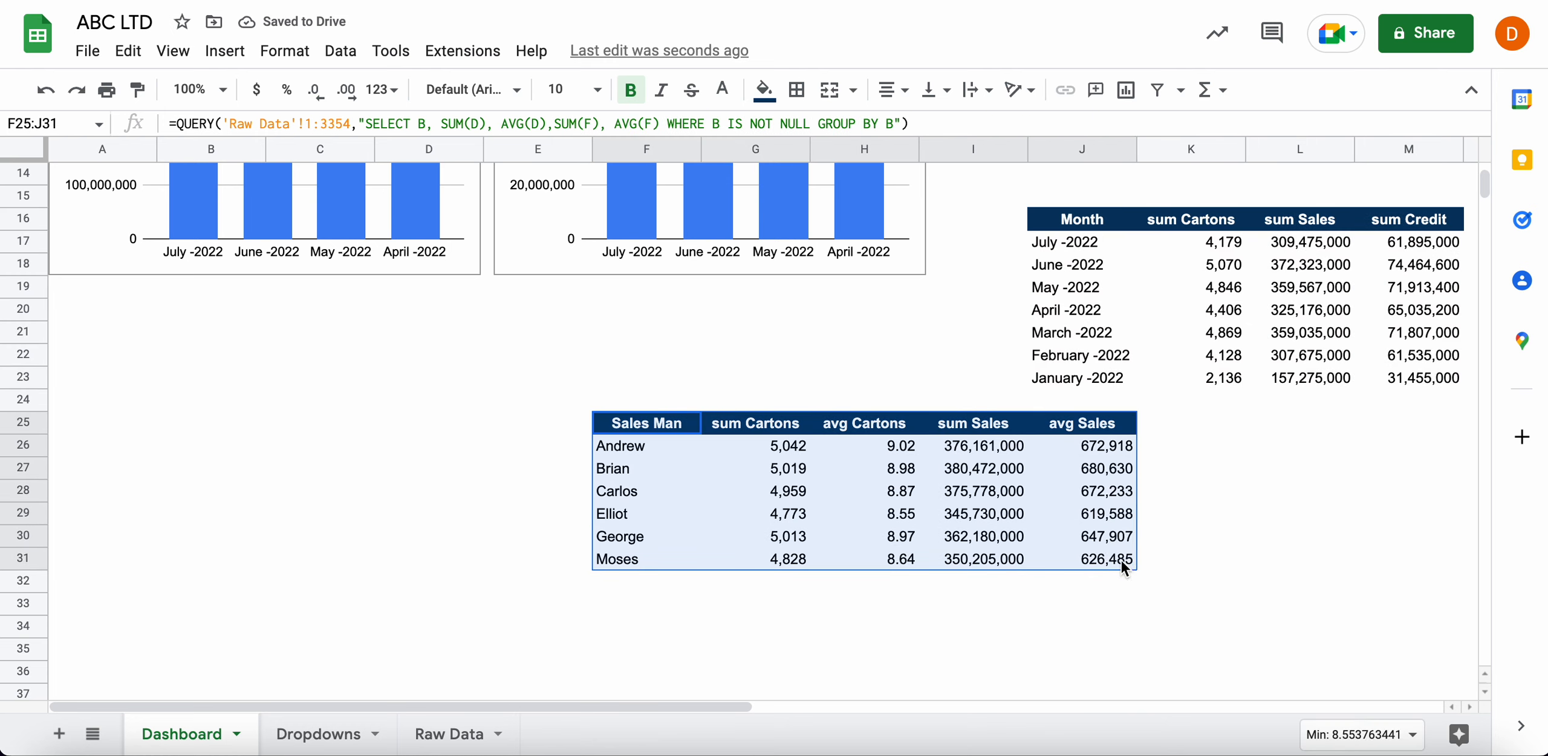
left_click_drag(849, 423, 314, 402)
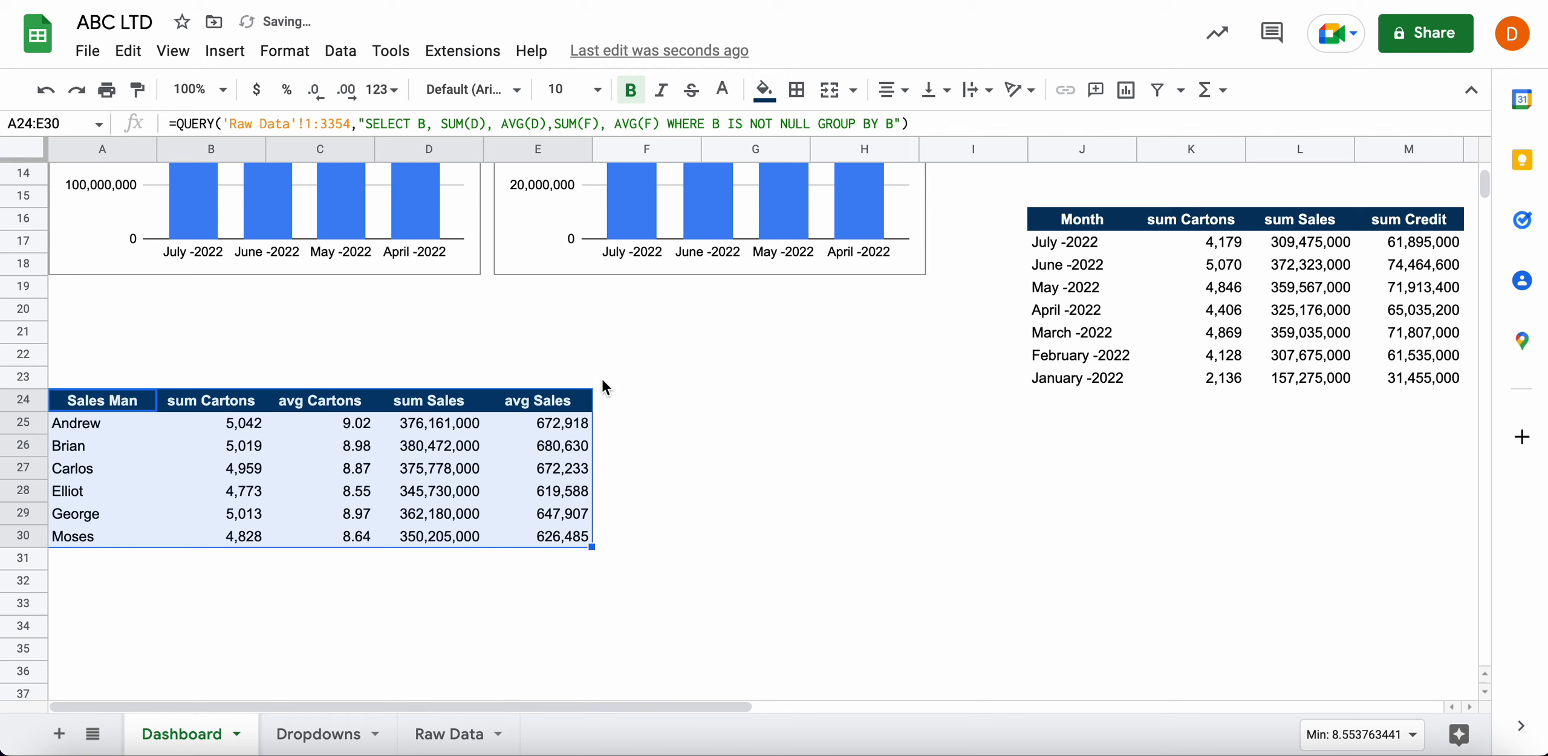
Extend the Sales Man table's header row by filling cell F24 with dark blue
left_click(601, 405)
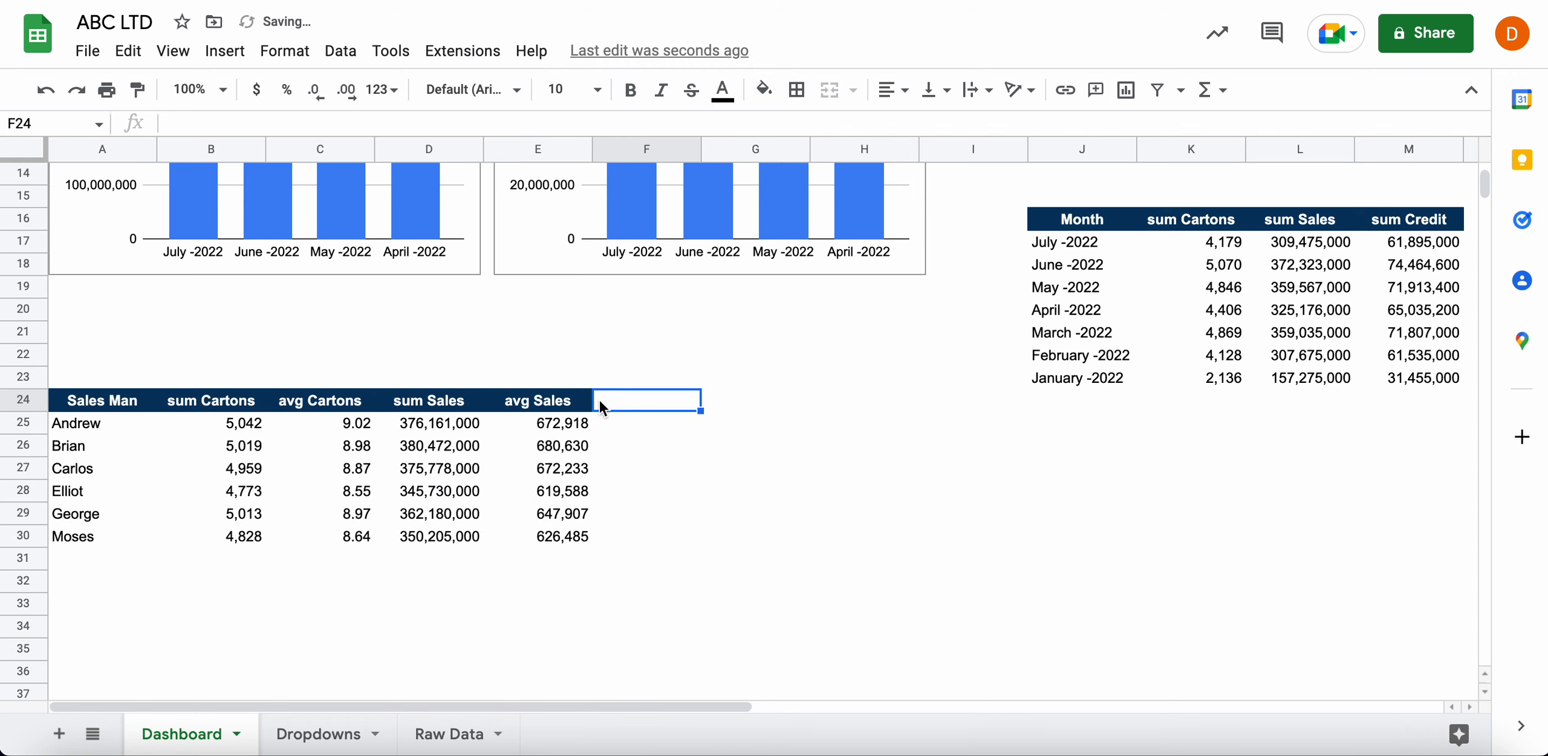
left_click(763, 89)
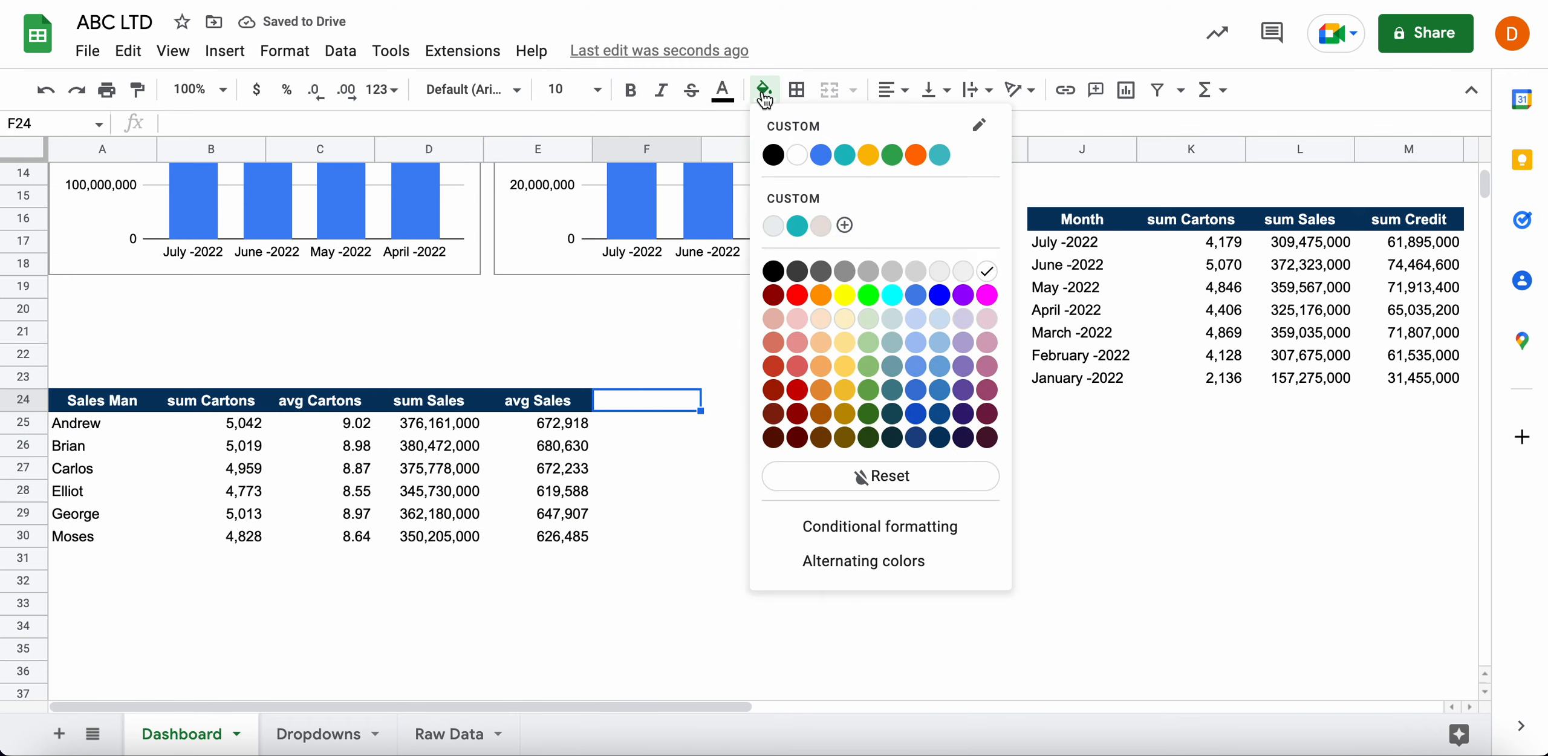
left_click(936, 439)
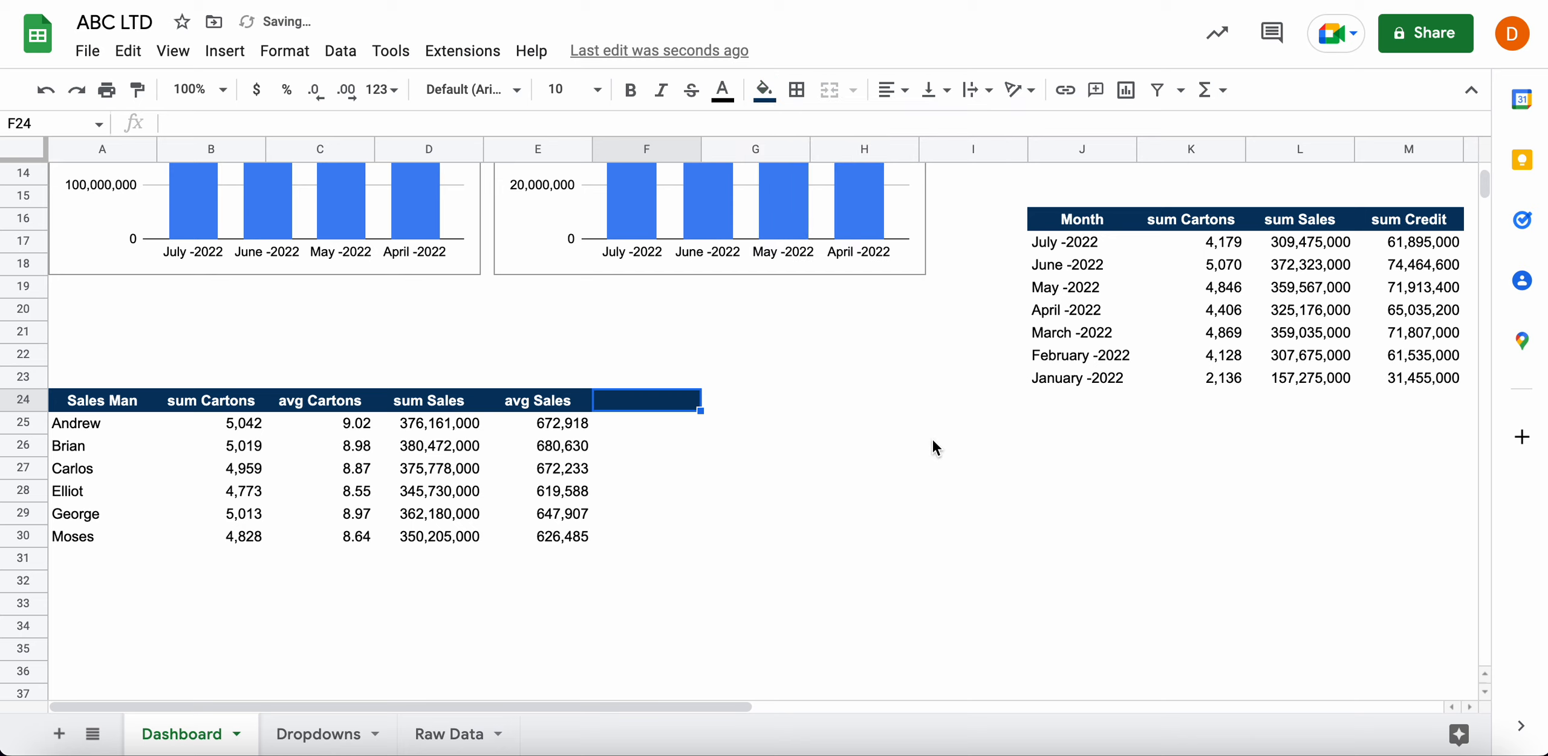
Begin a SPARKLINE formula in F25 using D25 as data, with the option "Charttype" set to "bar"
left_click(645, 426)
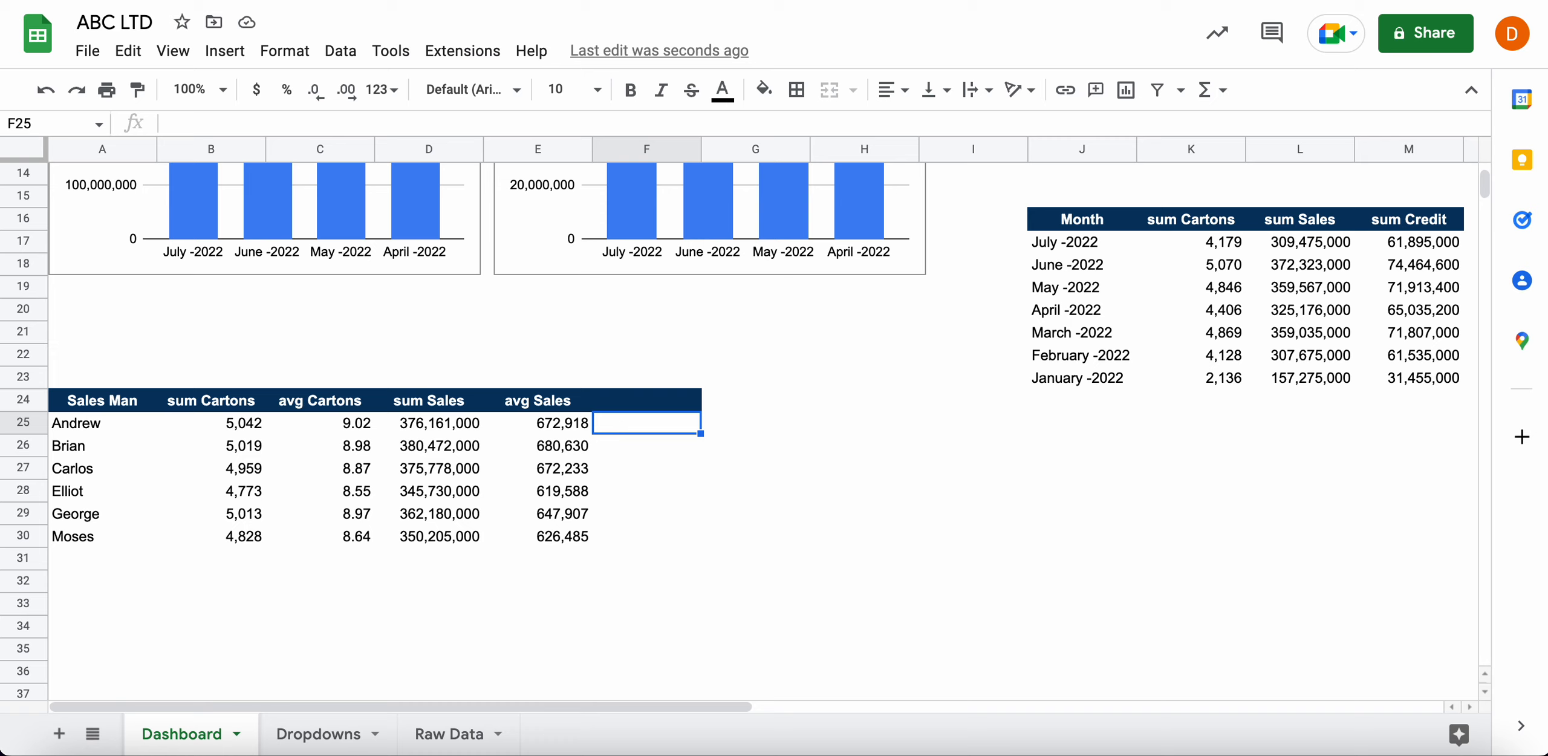
type("=")
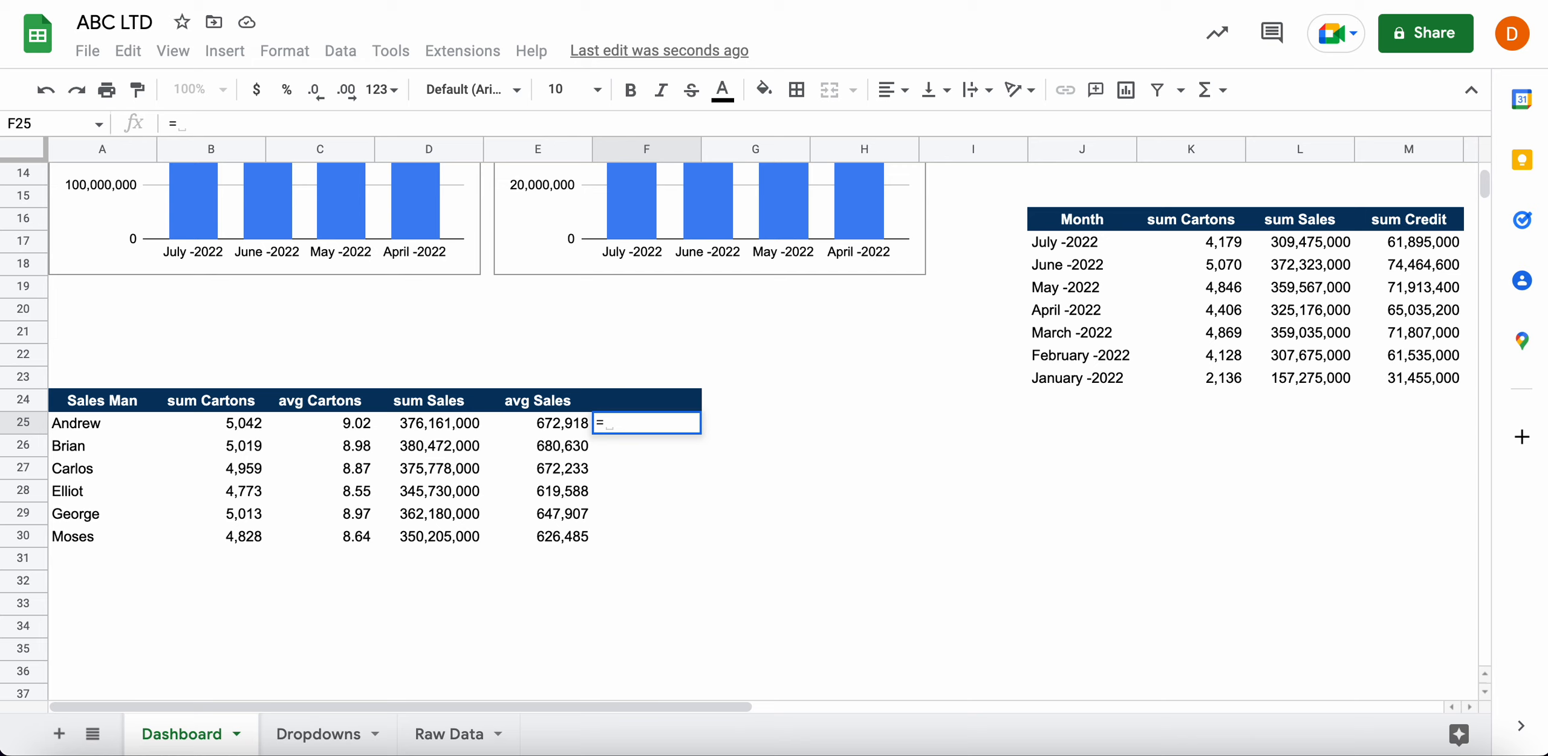
type("SPA")
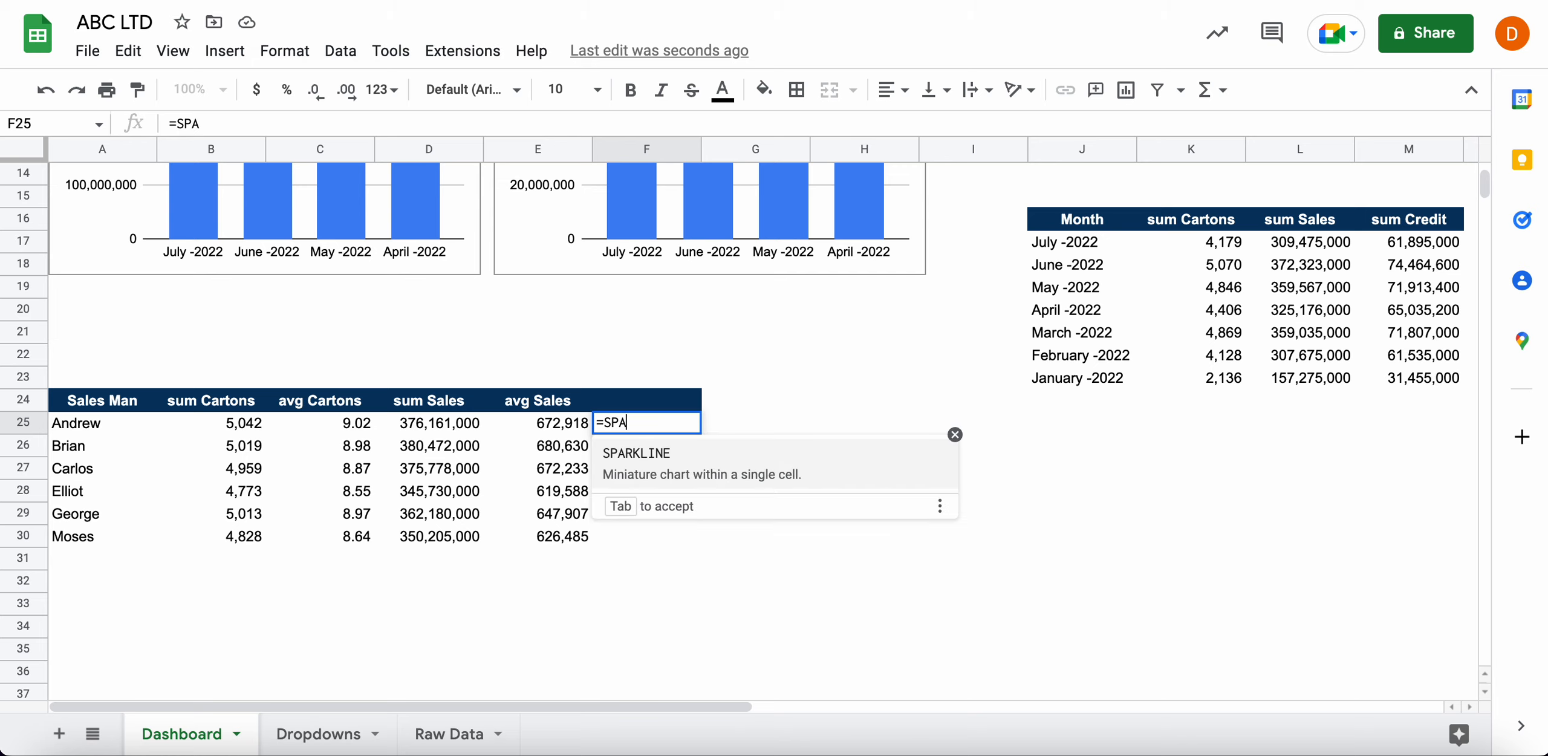
key("Tab")
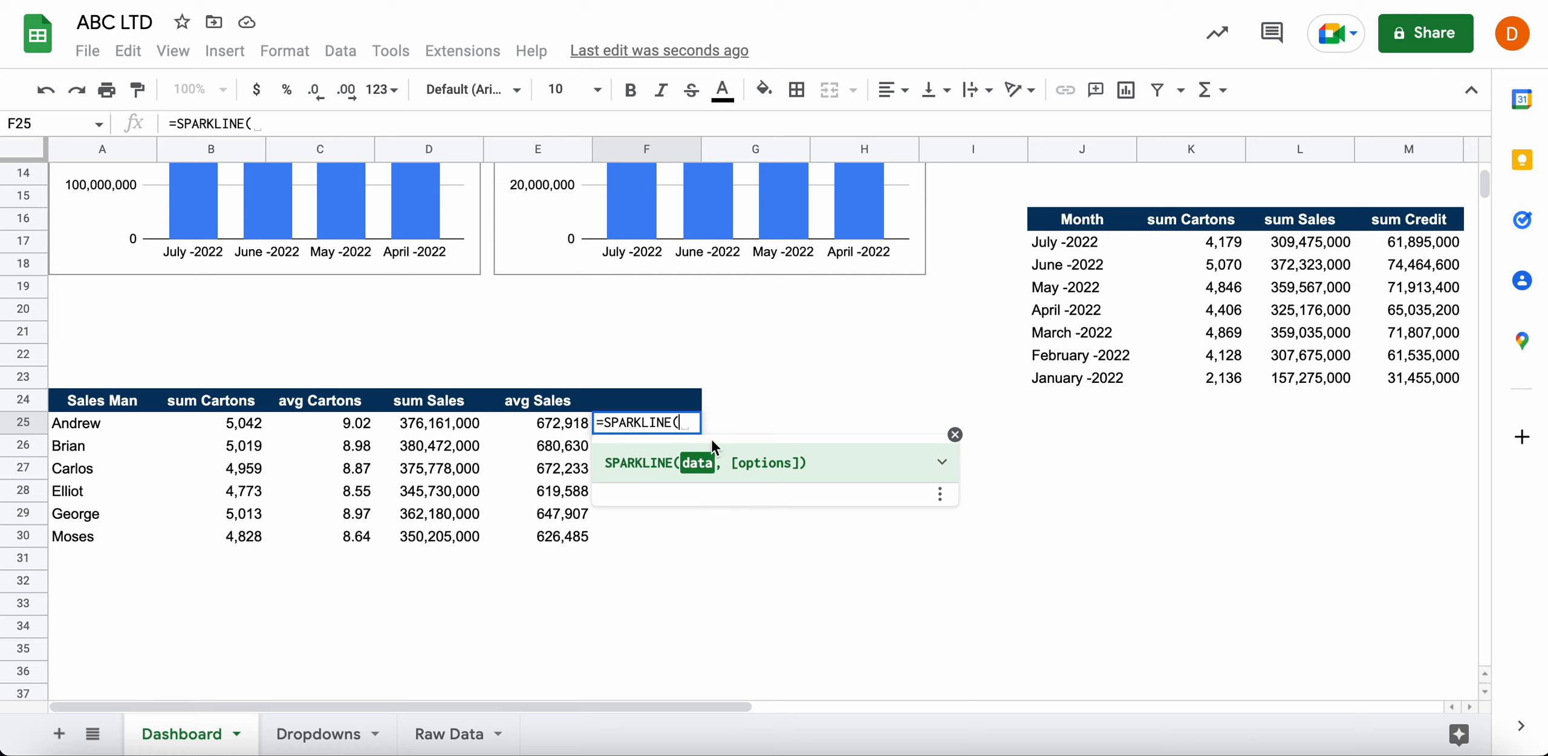
left_click(452, 426)
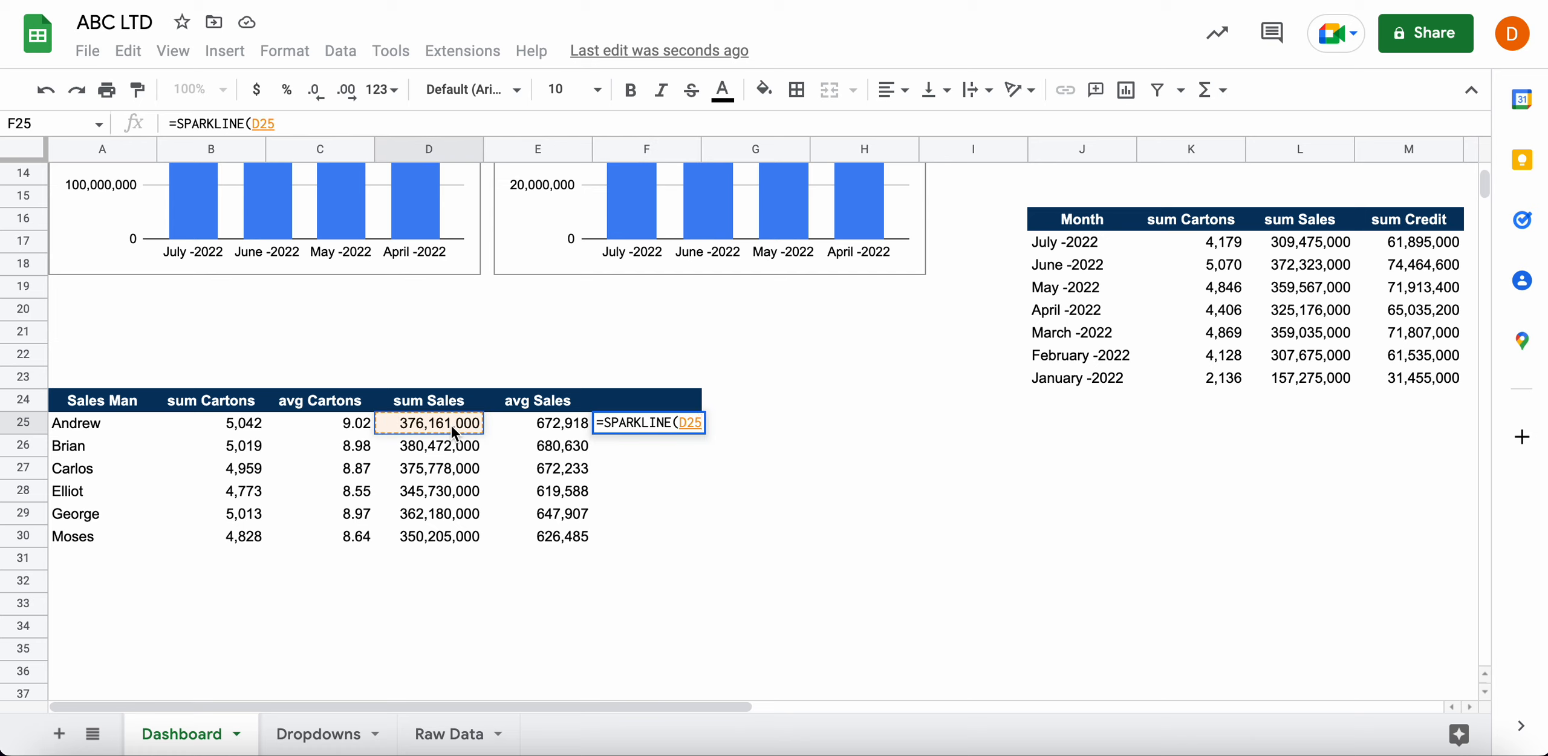
type(",")
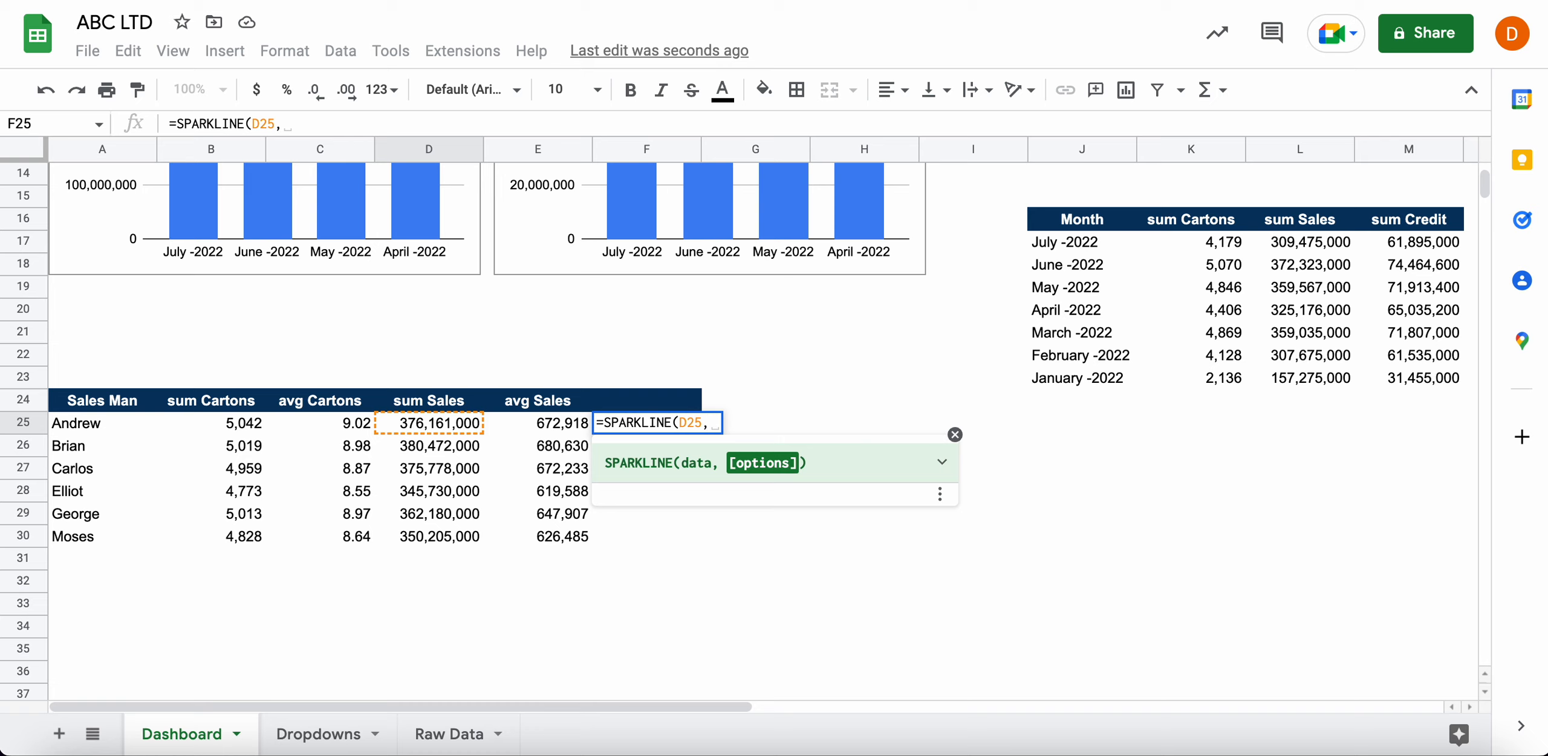
type("{\"")
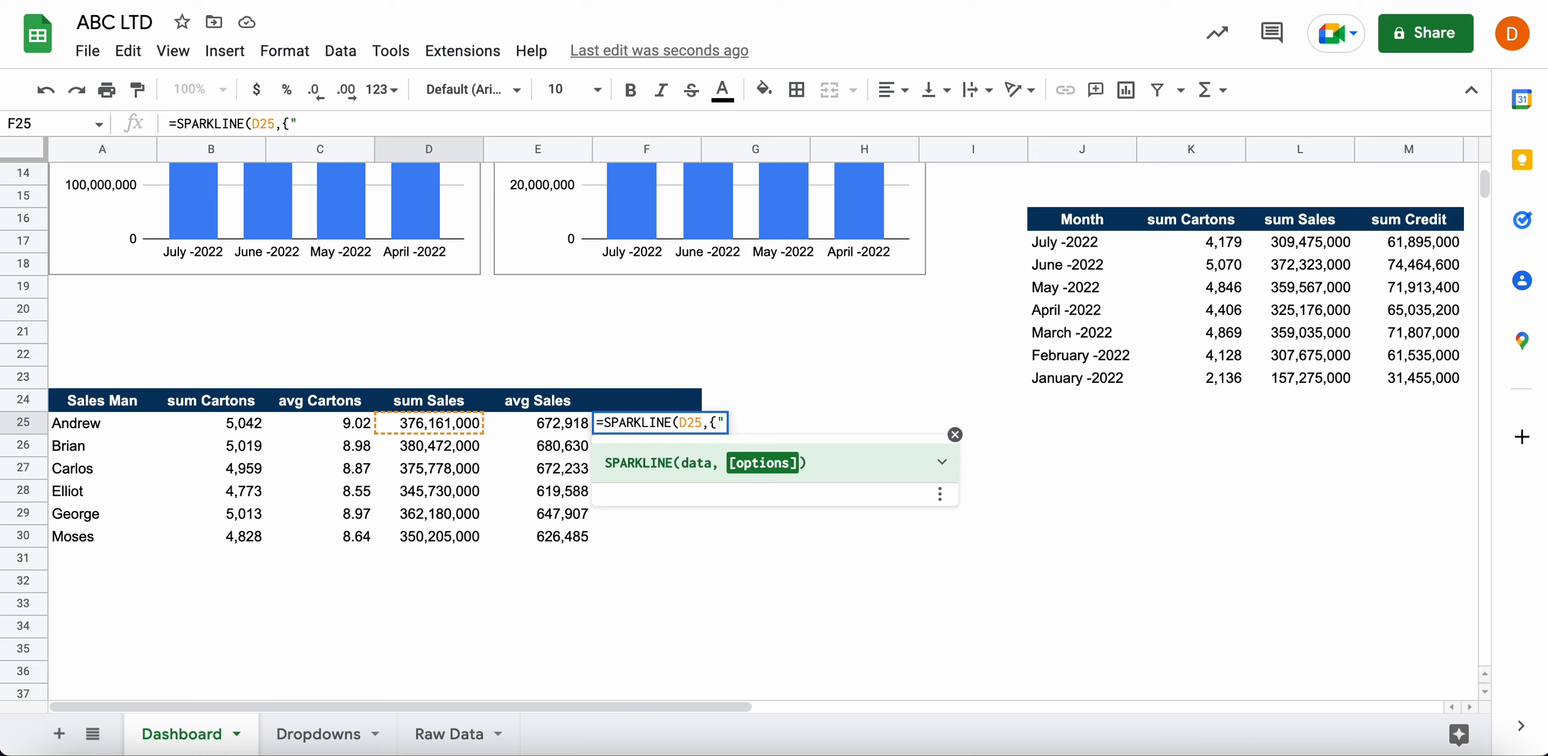
type("Charttype\",")
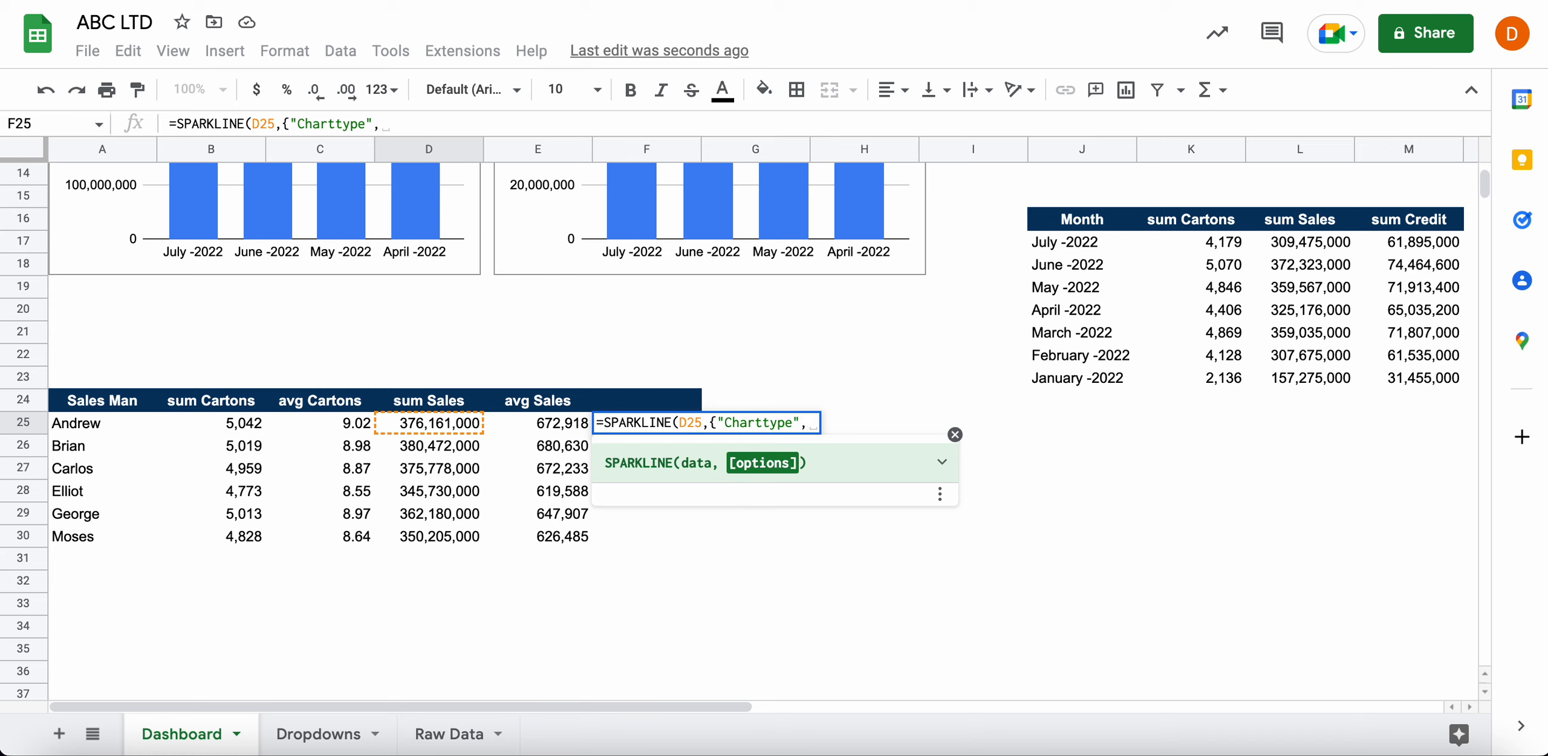
type("\"bar")
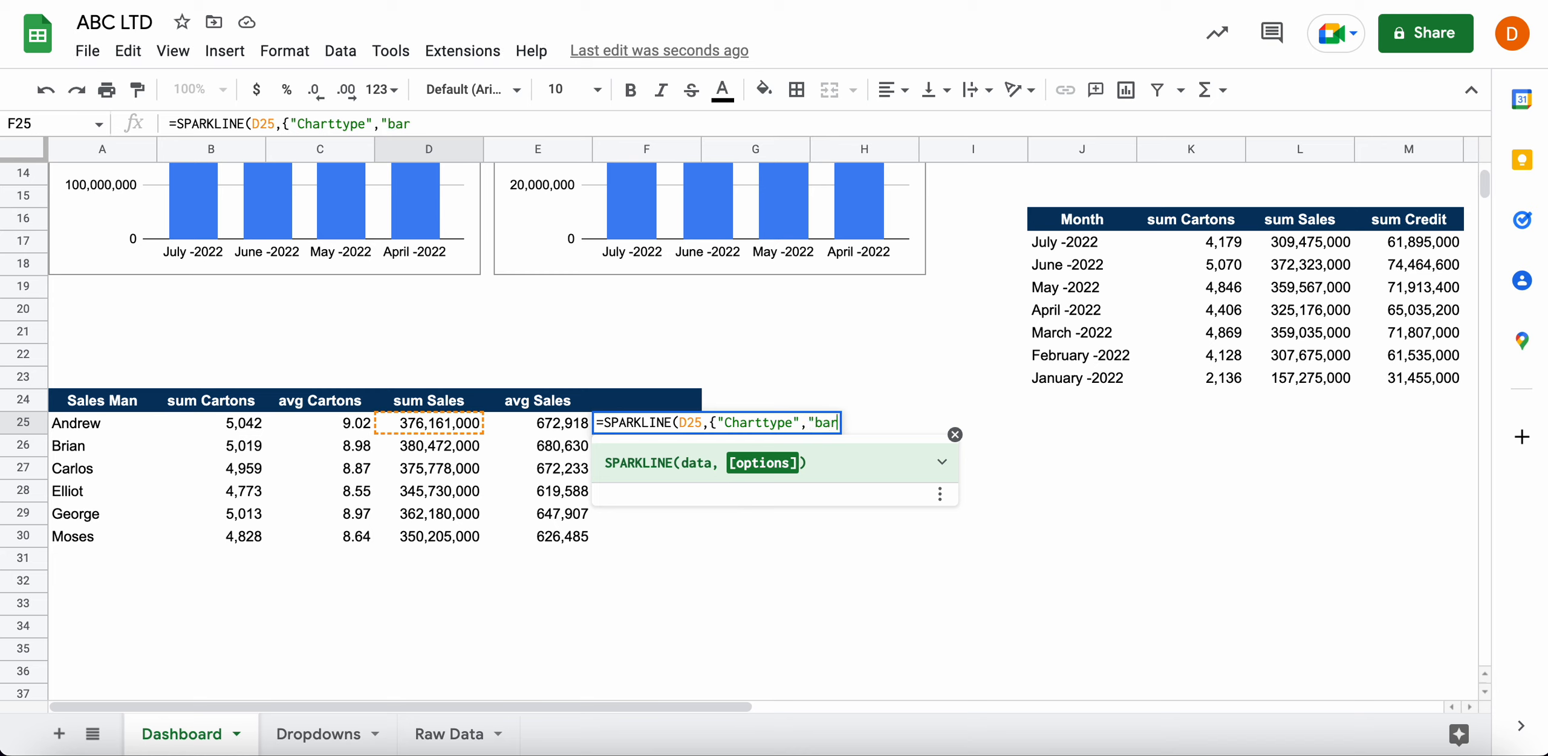
type("\";")
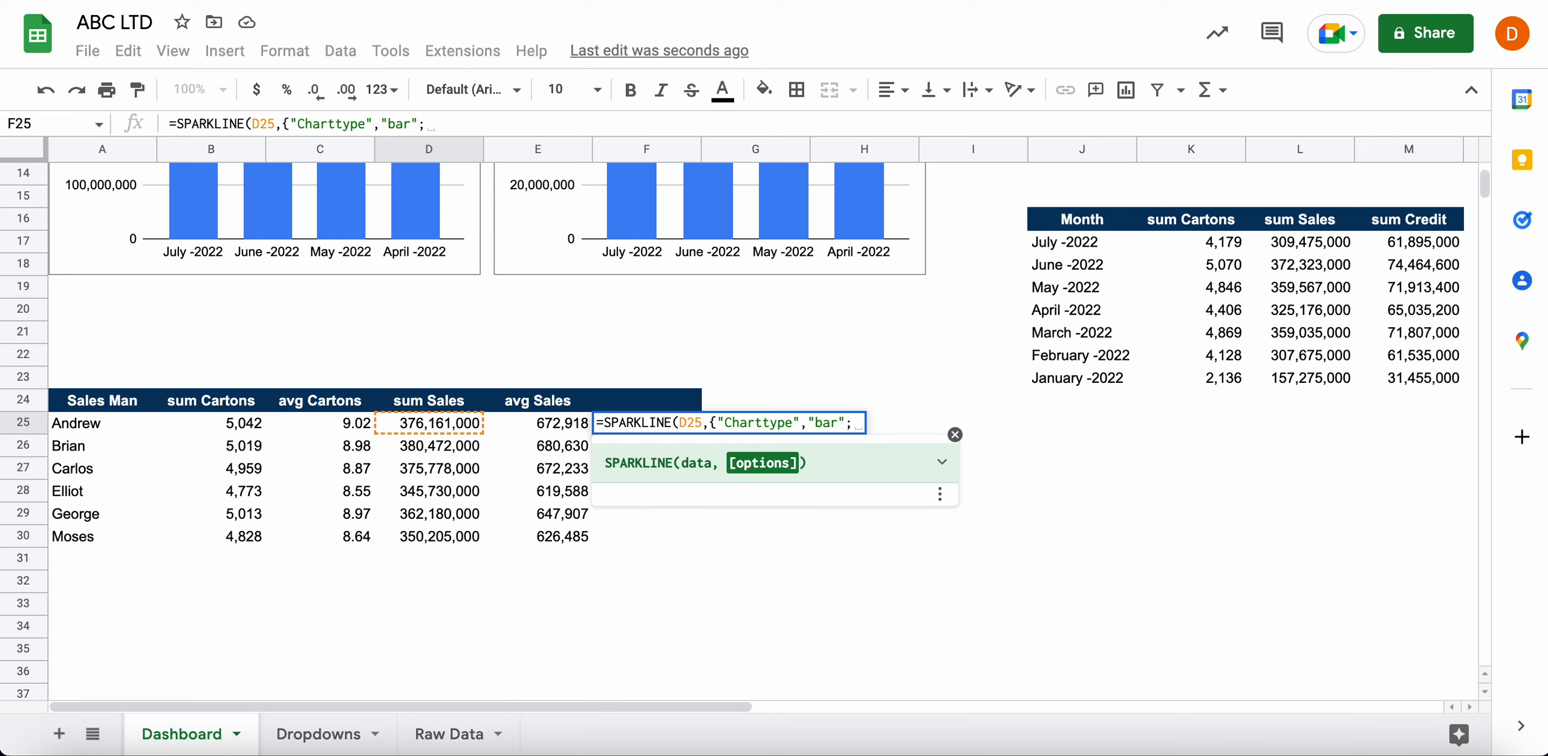
Complete the F25 sparkline formula with "color1" as "green" and "max" as MAX(D25:D30), and enter it
type("\"c")
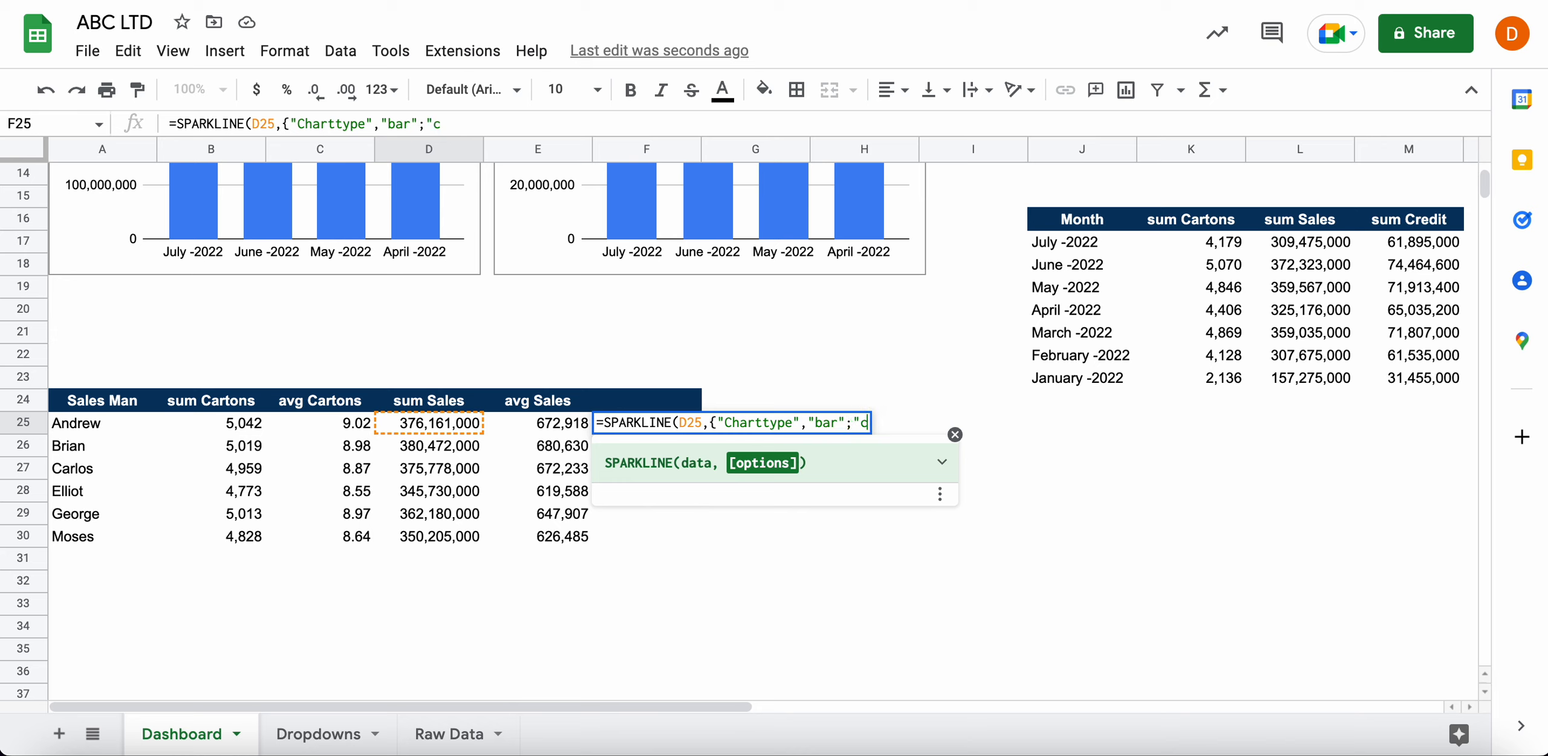
type("olor1\"")
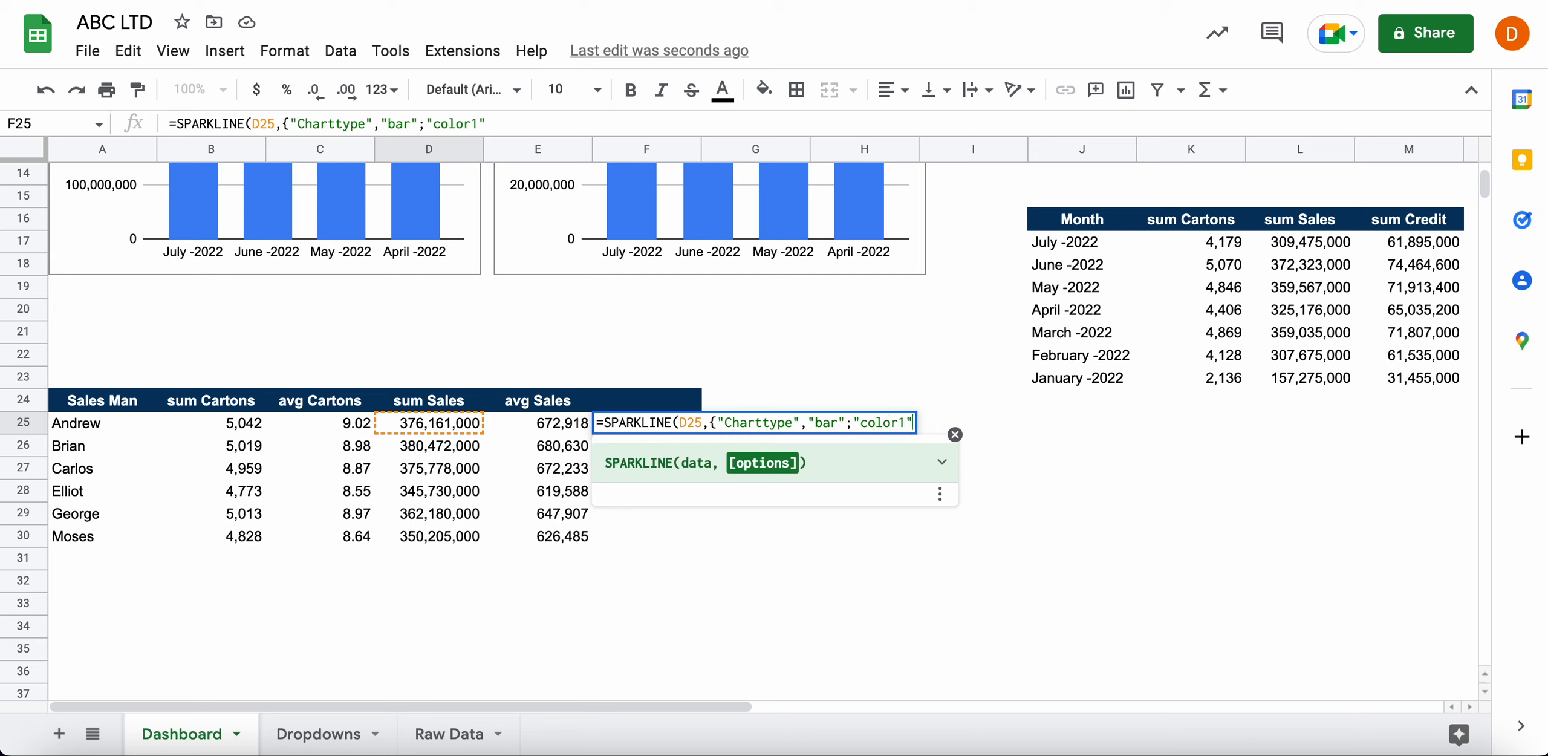
type(",\"green\"")
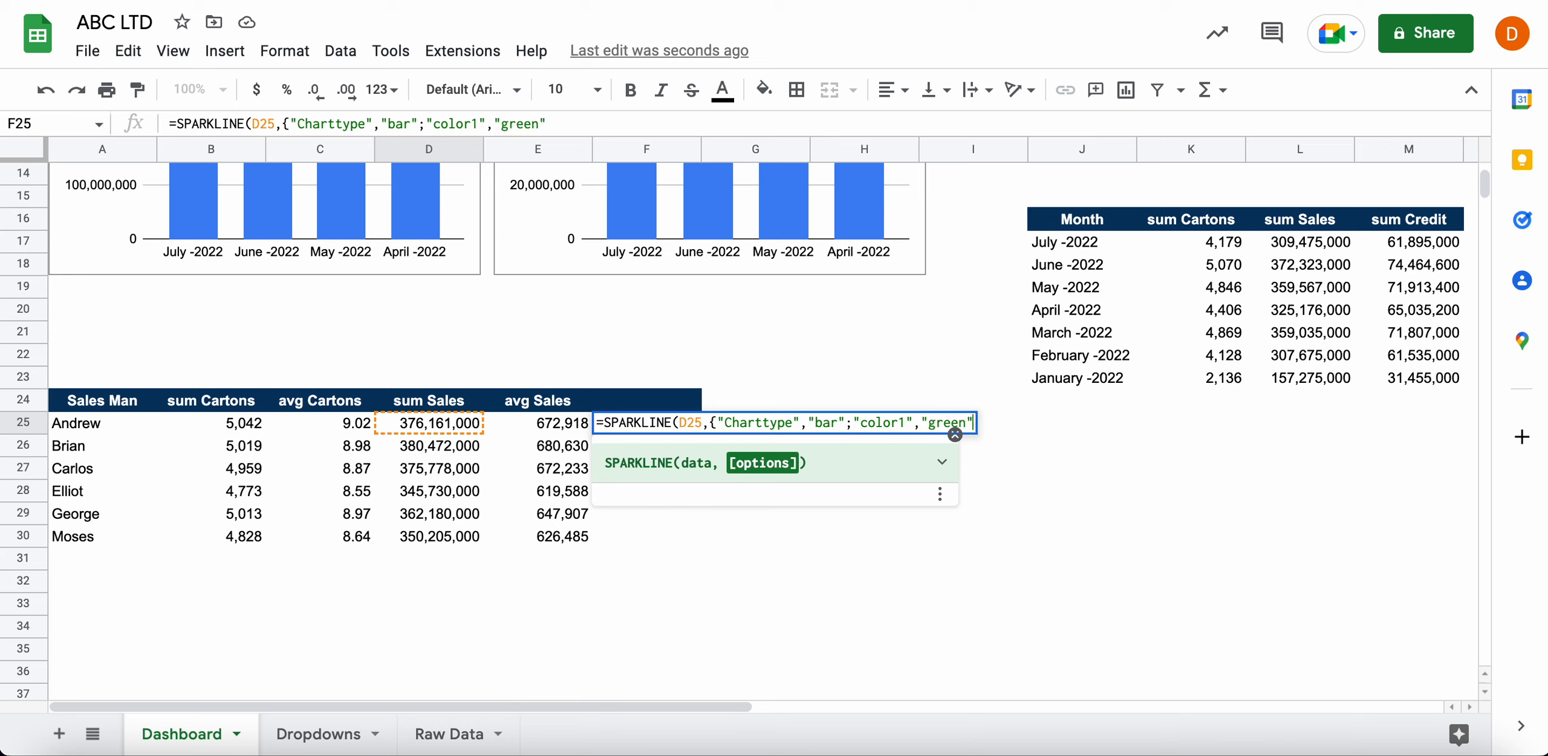
type(";\"max")
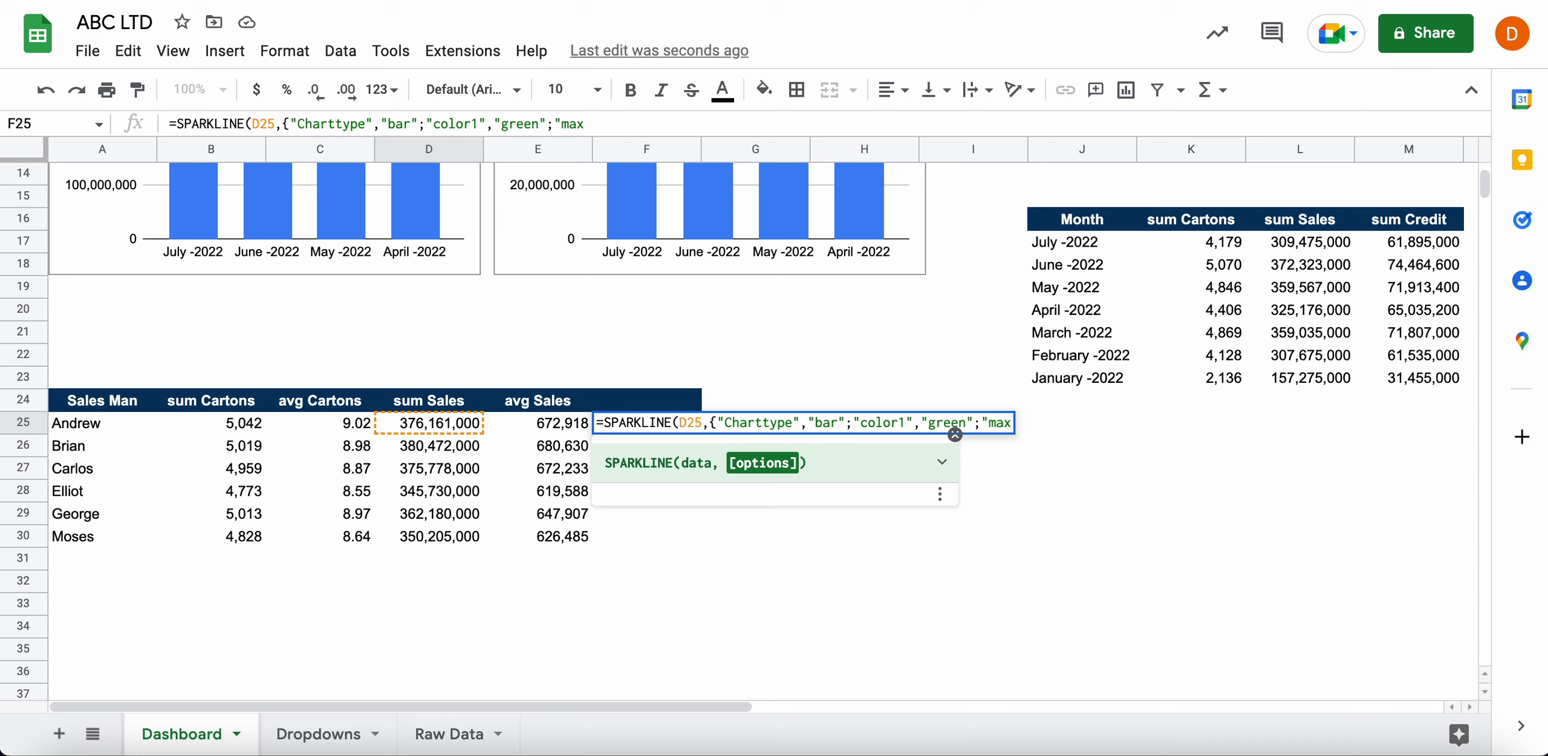
type("\",")
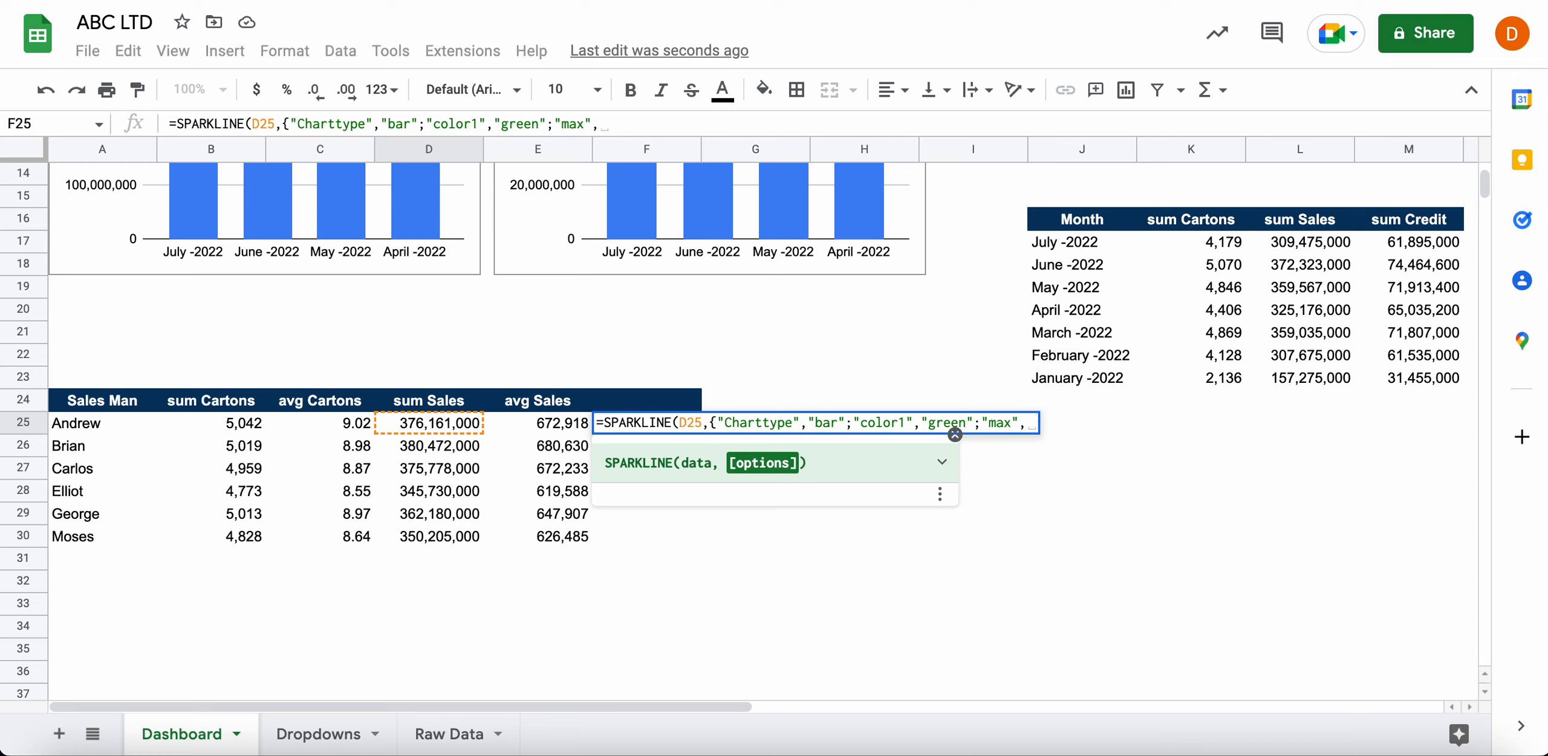
type("Ma")
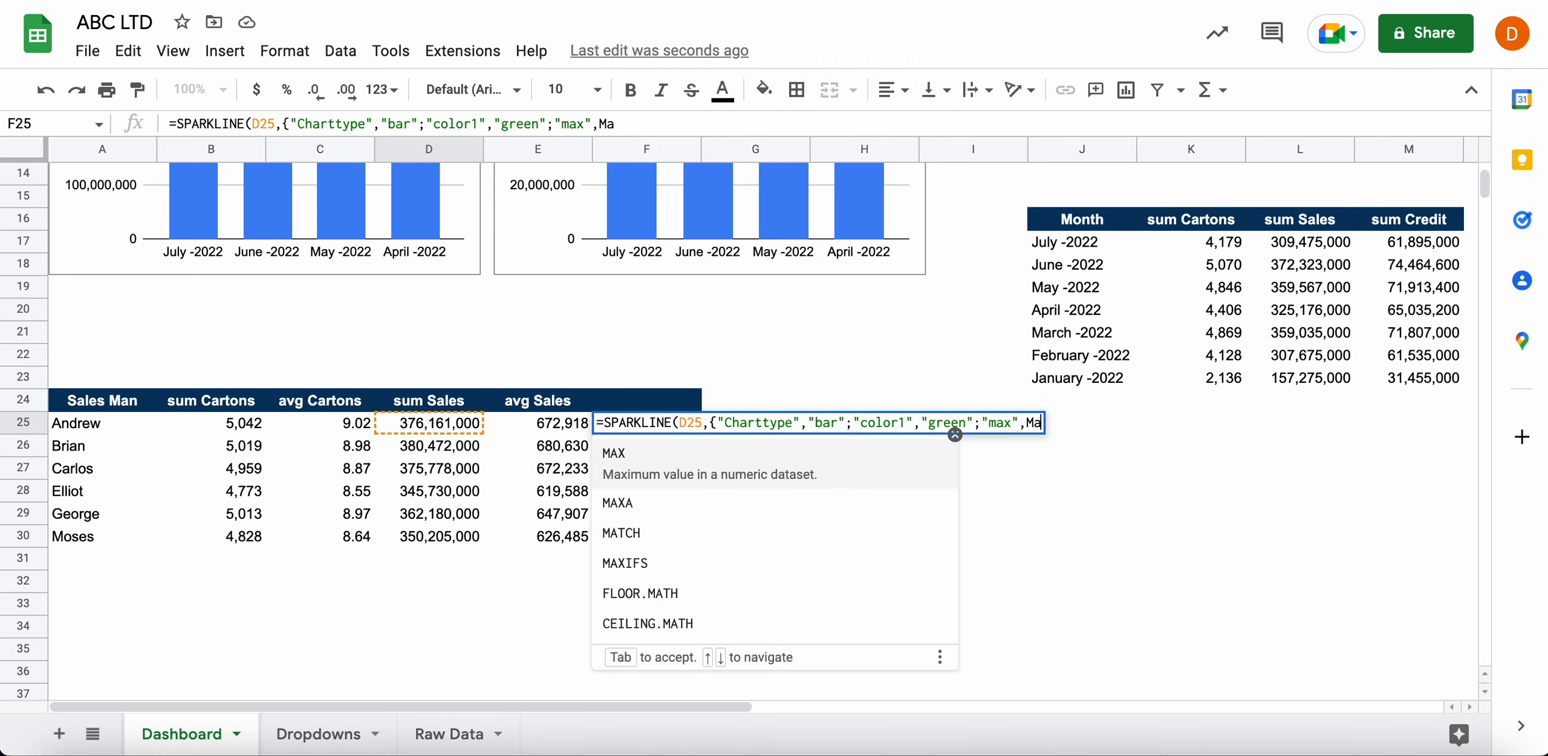
left_click(658, 468)
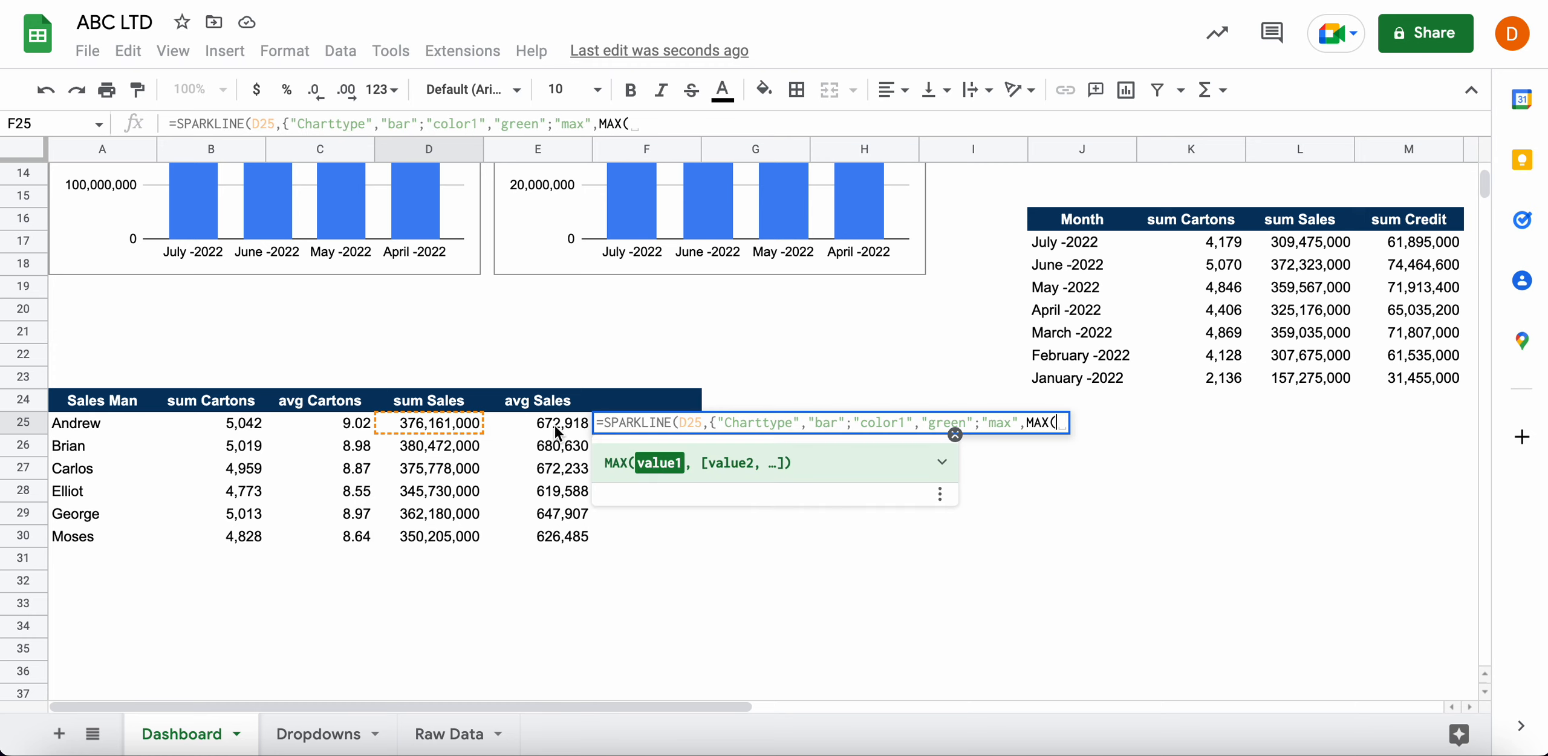
left_click_drag(470, 426, 477, 540)
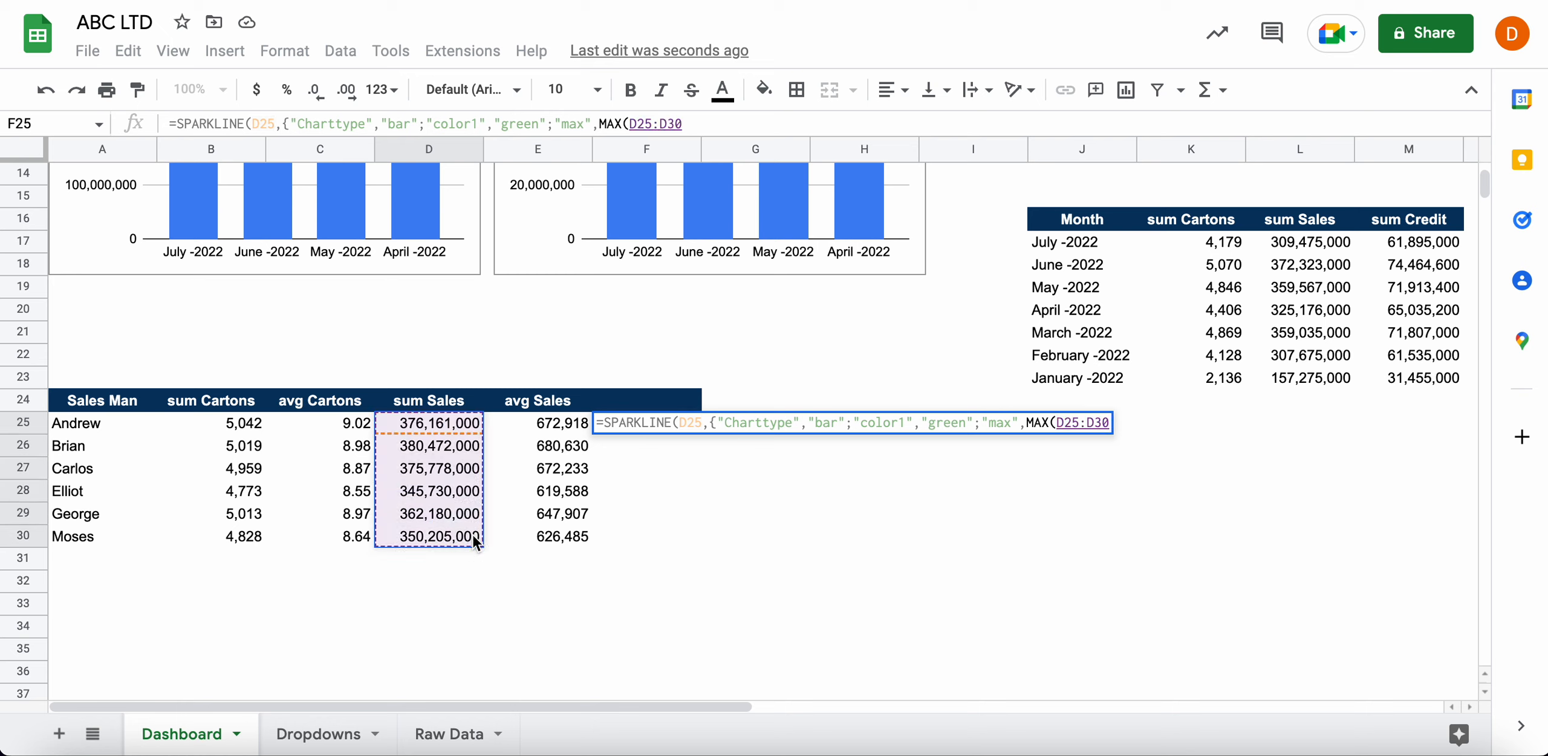
type(")}")
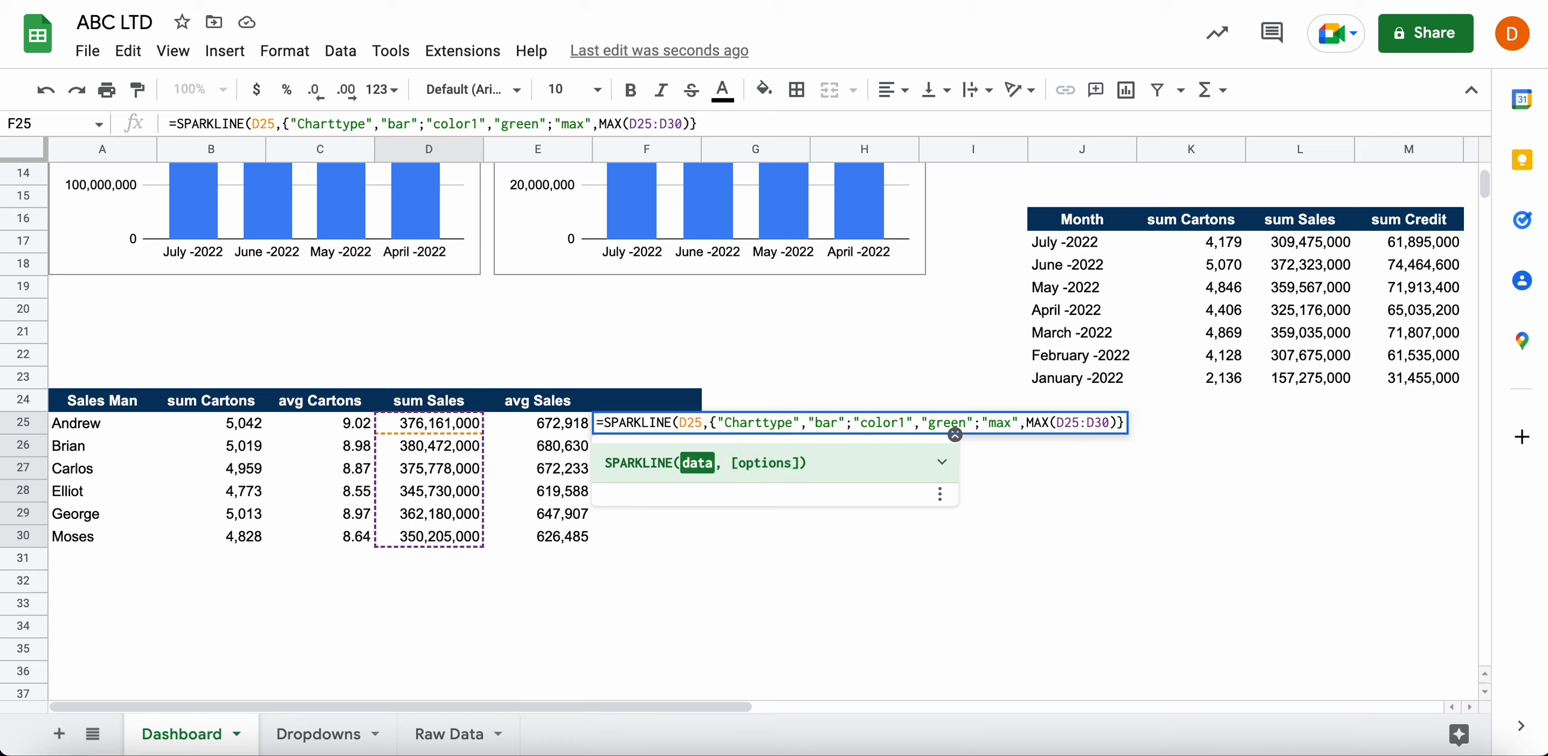
type(")")
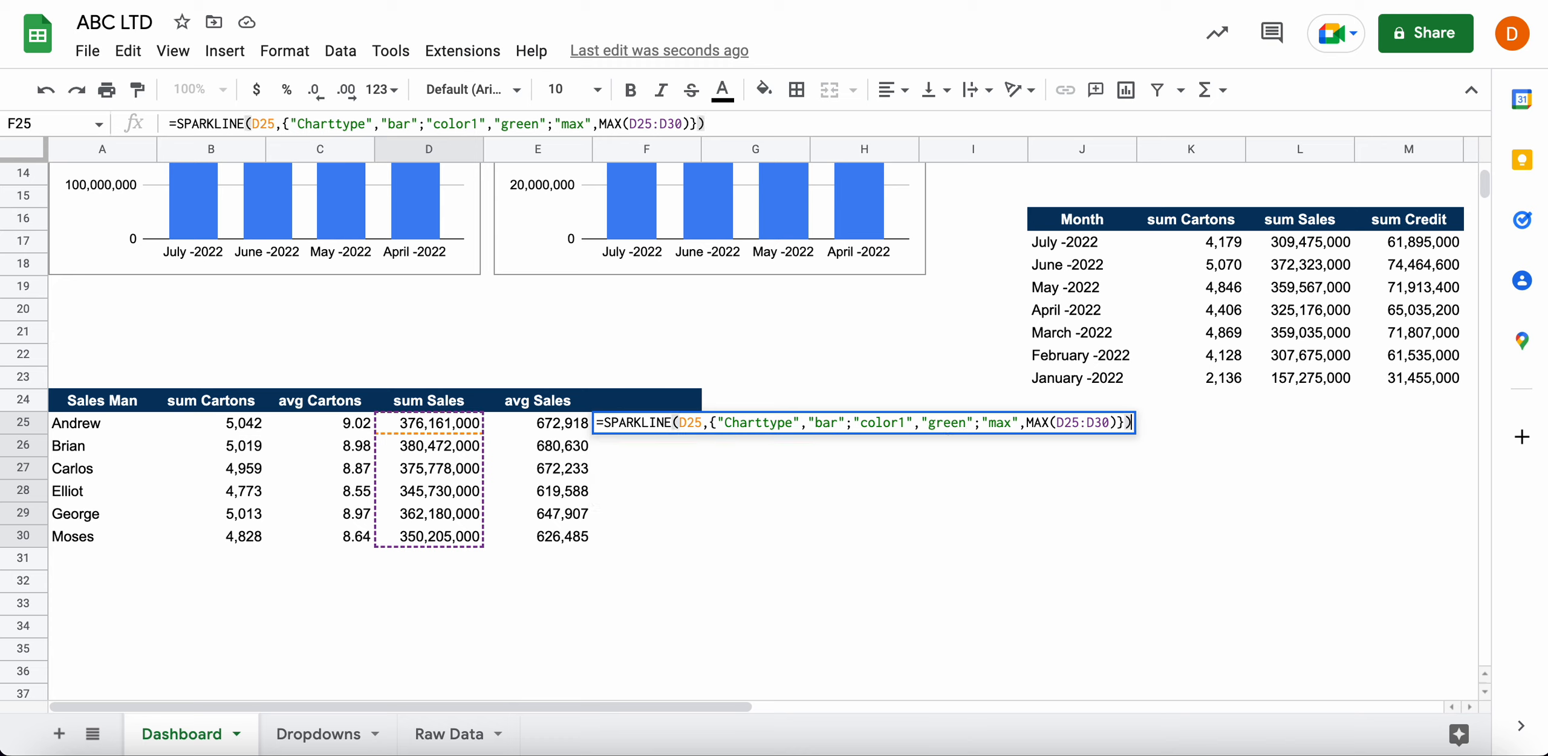
key("Return")
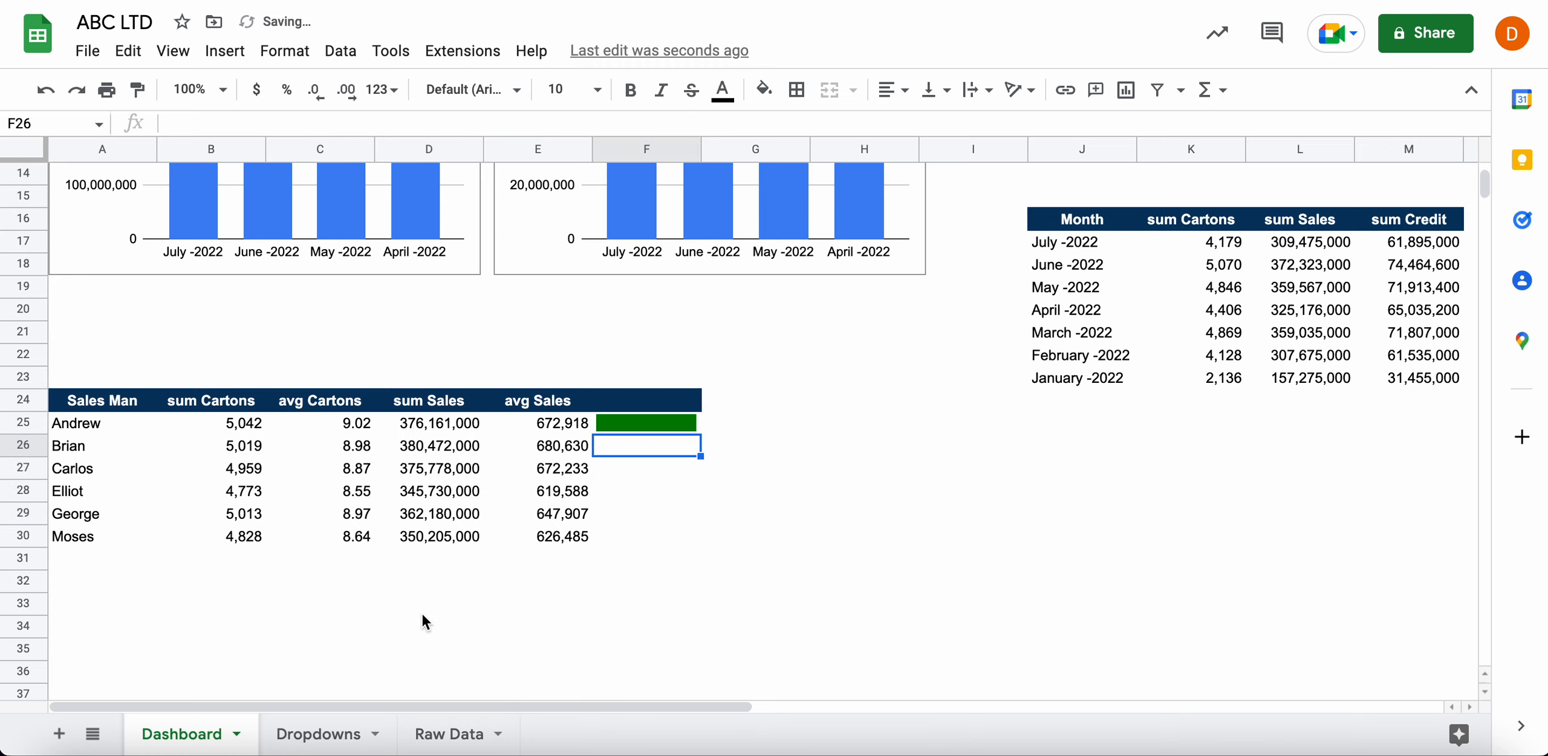
Open the F25 sparkline formula for editing just before the D25:D30 range inside MAX
left_click(661, 423)
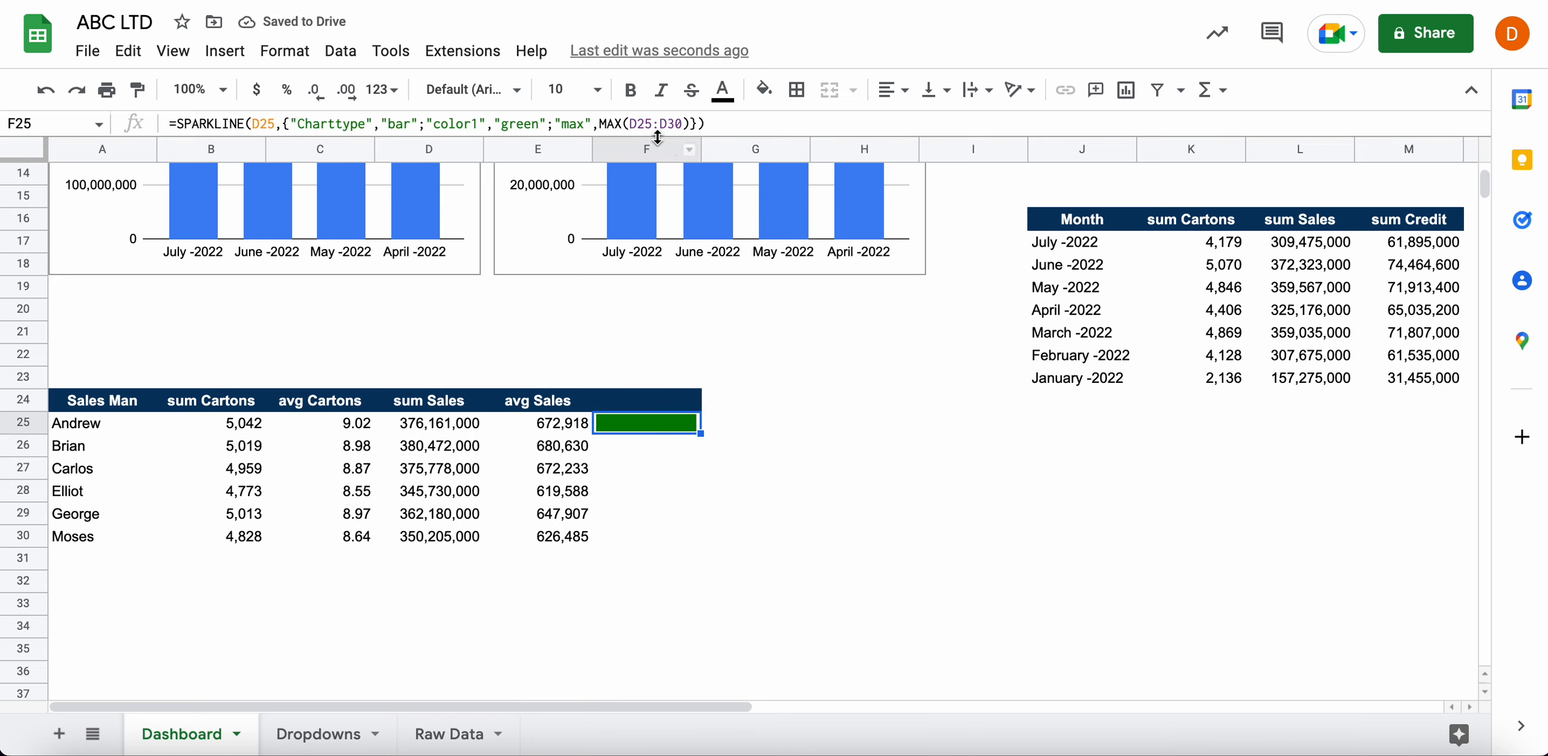
left_click(636, 123)
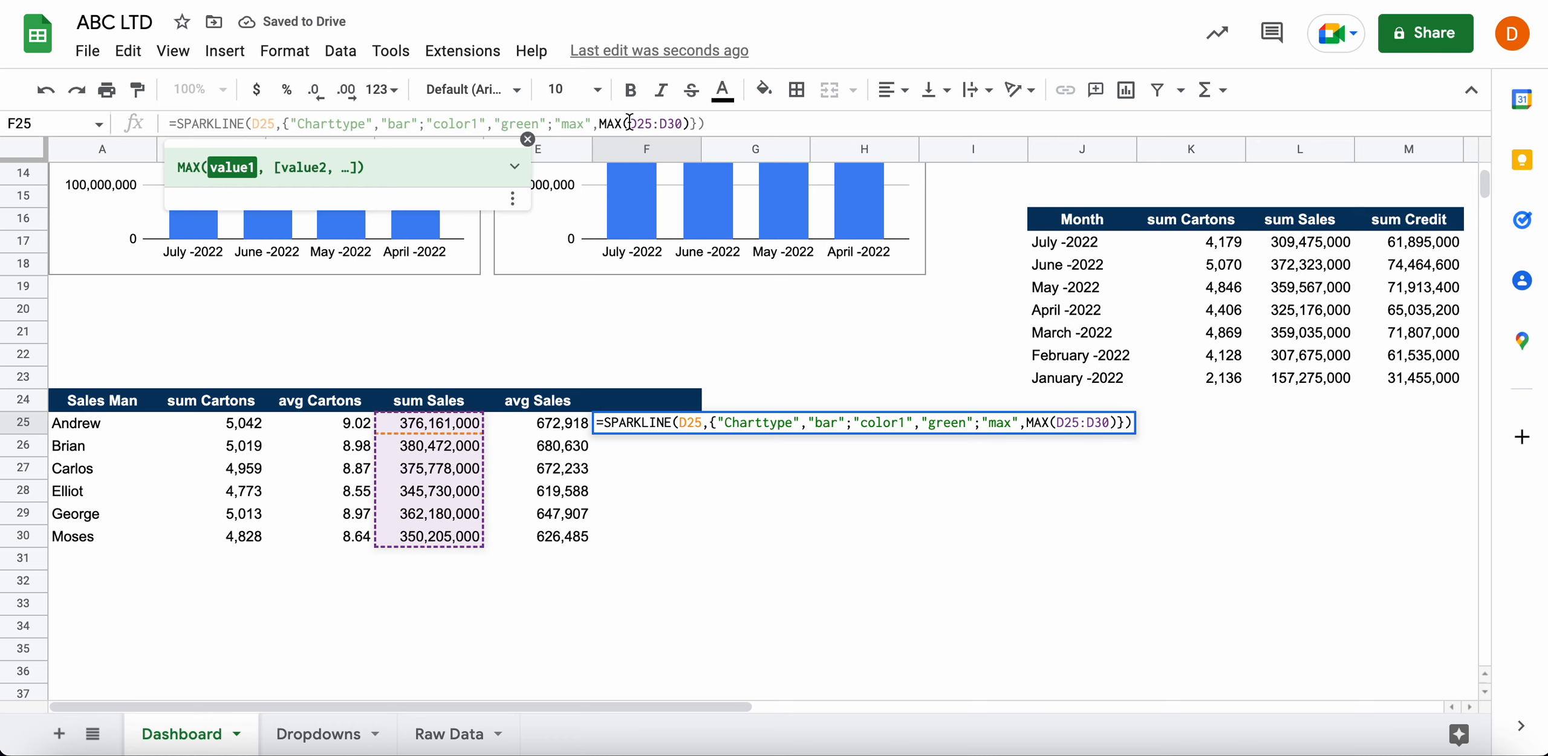
left_click(628, 123)
type("%")
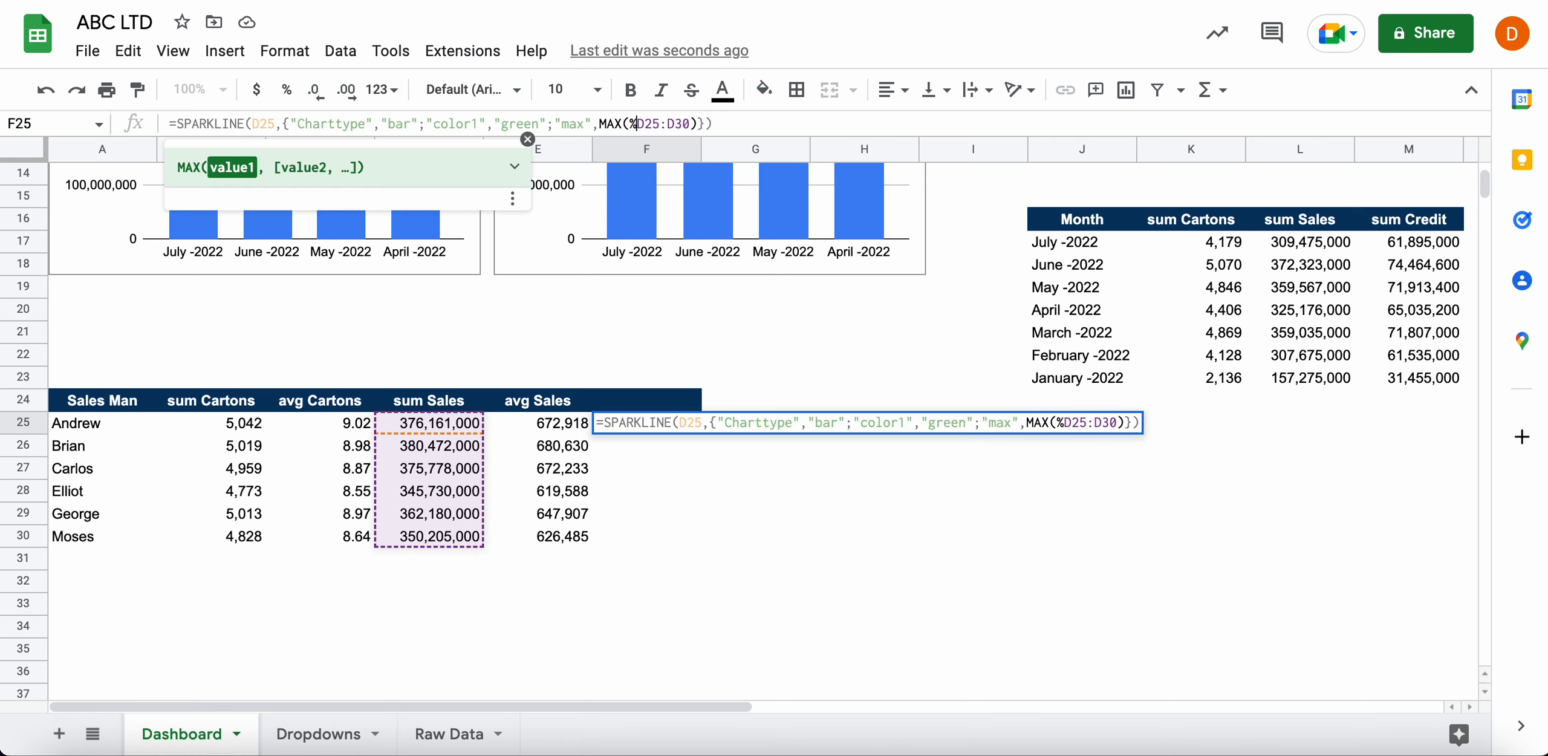
key("Left")
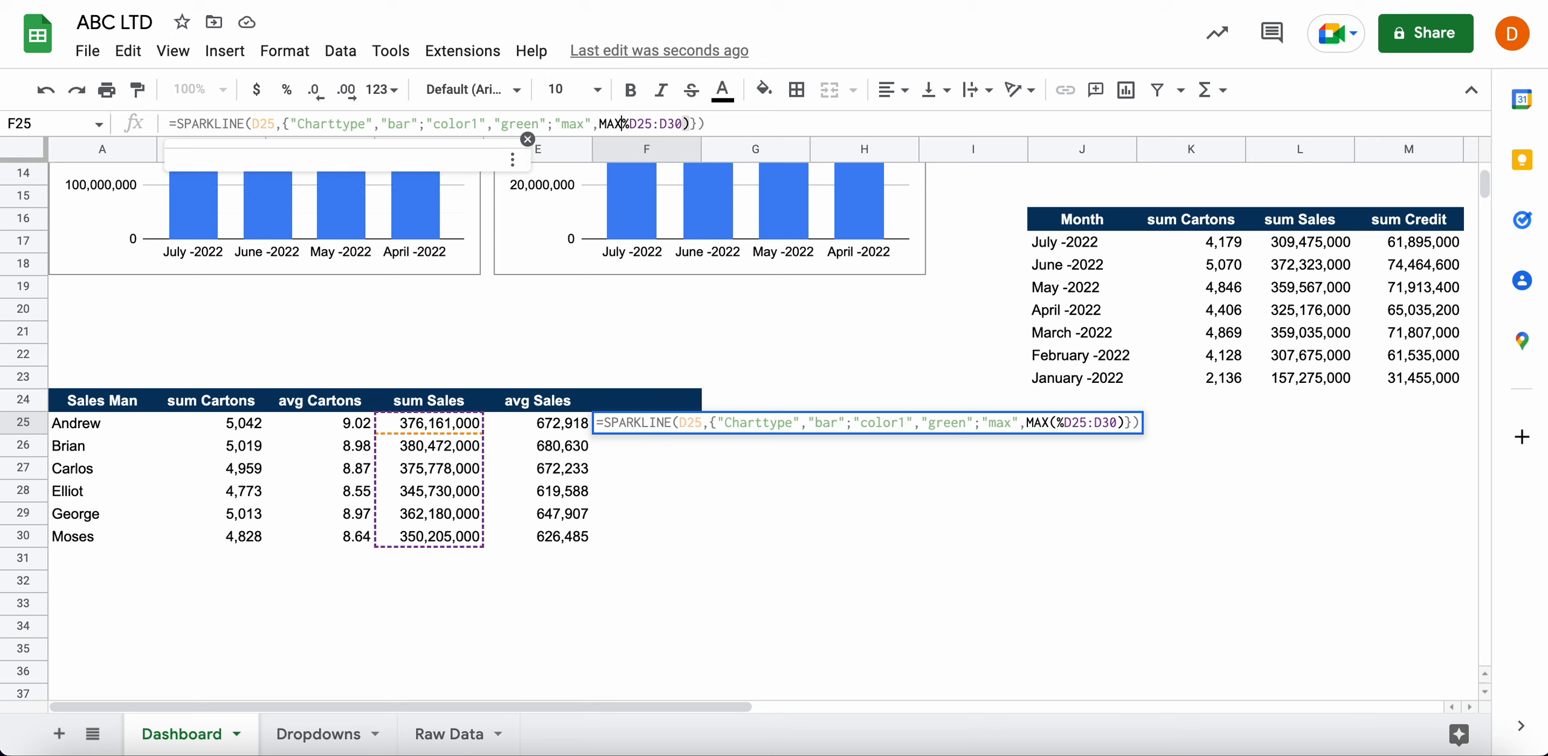
key("BackSpace")
type("(")
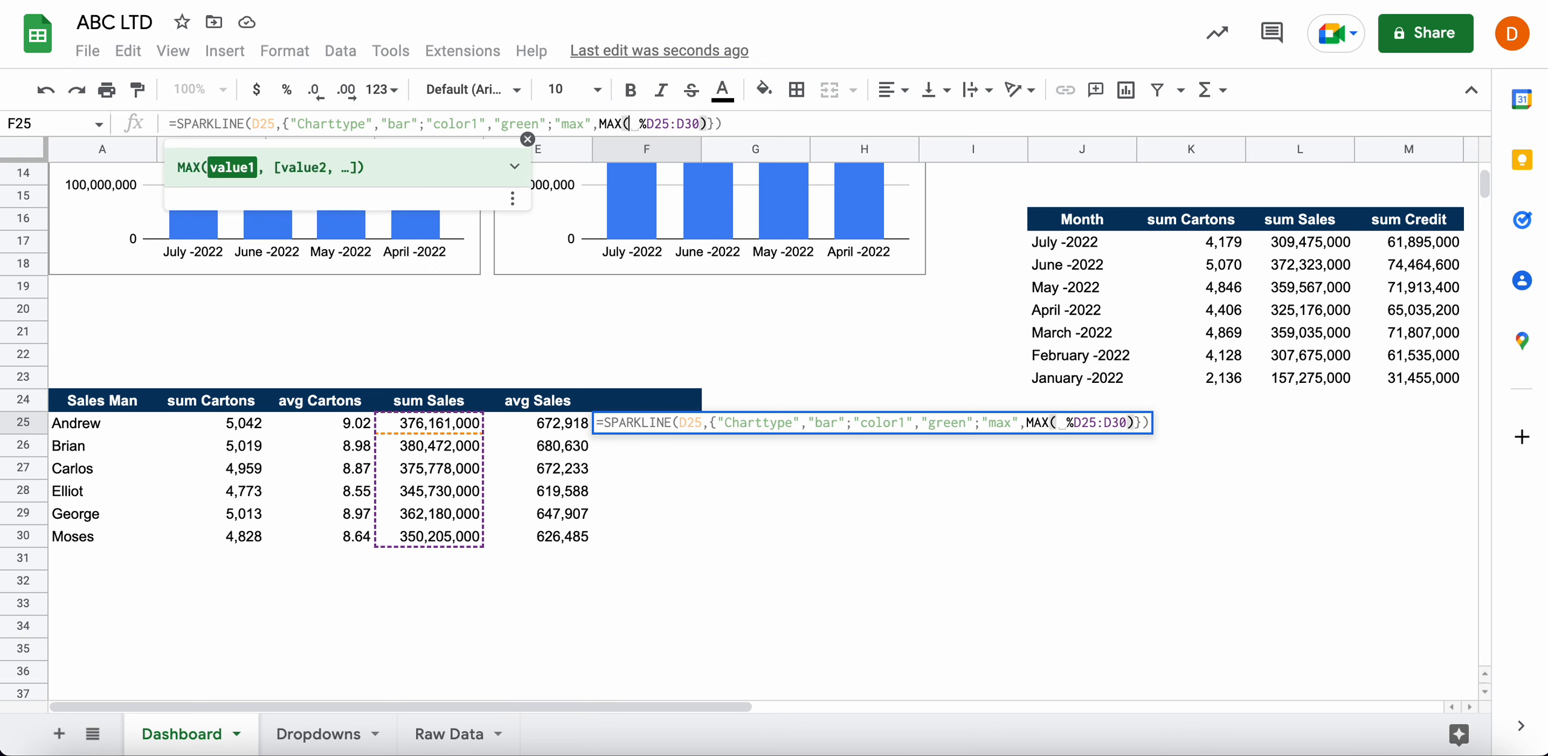
left_click(662, 126)
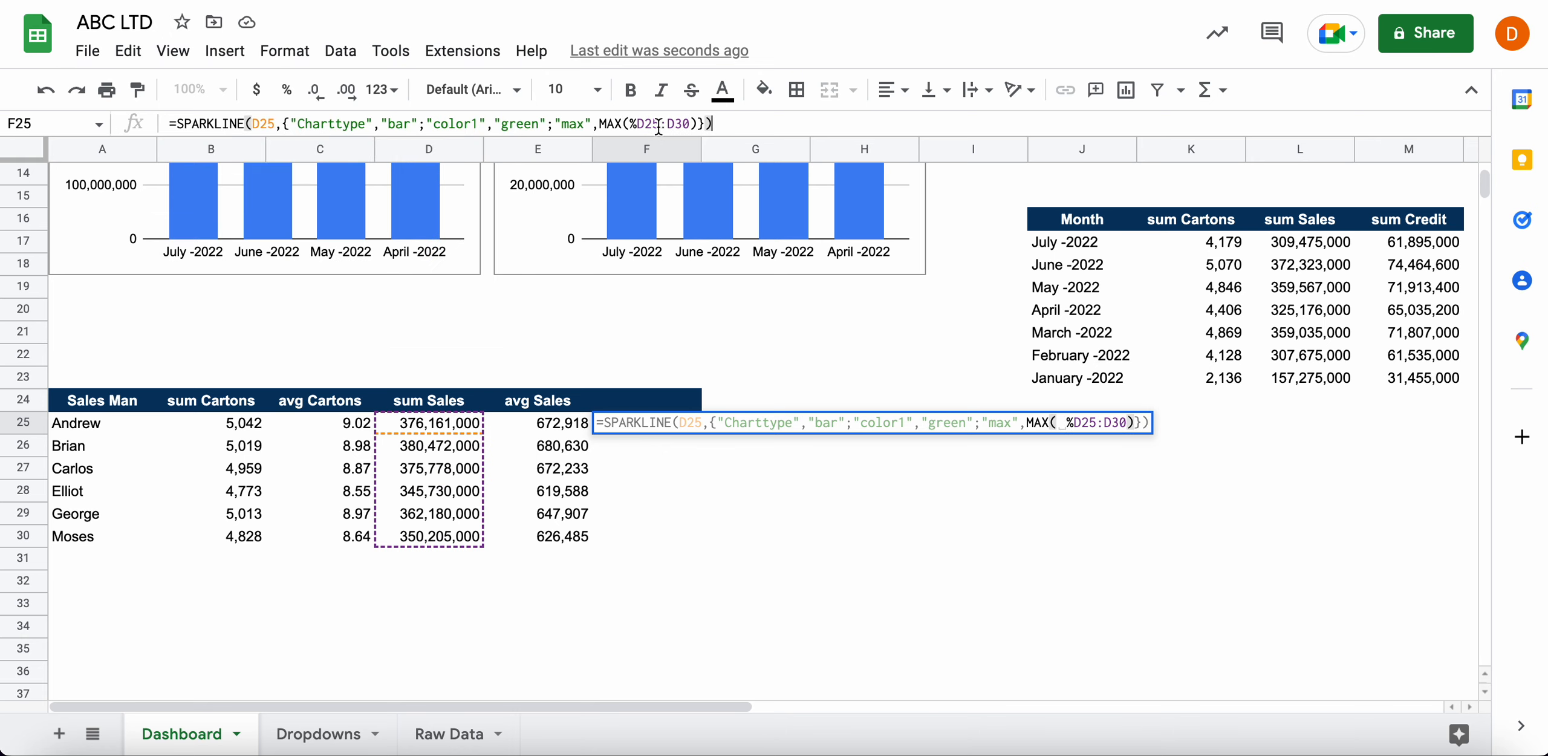
left_click(639, 123)
key("Delete")
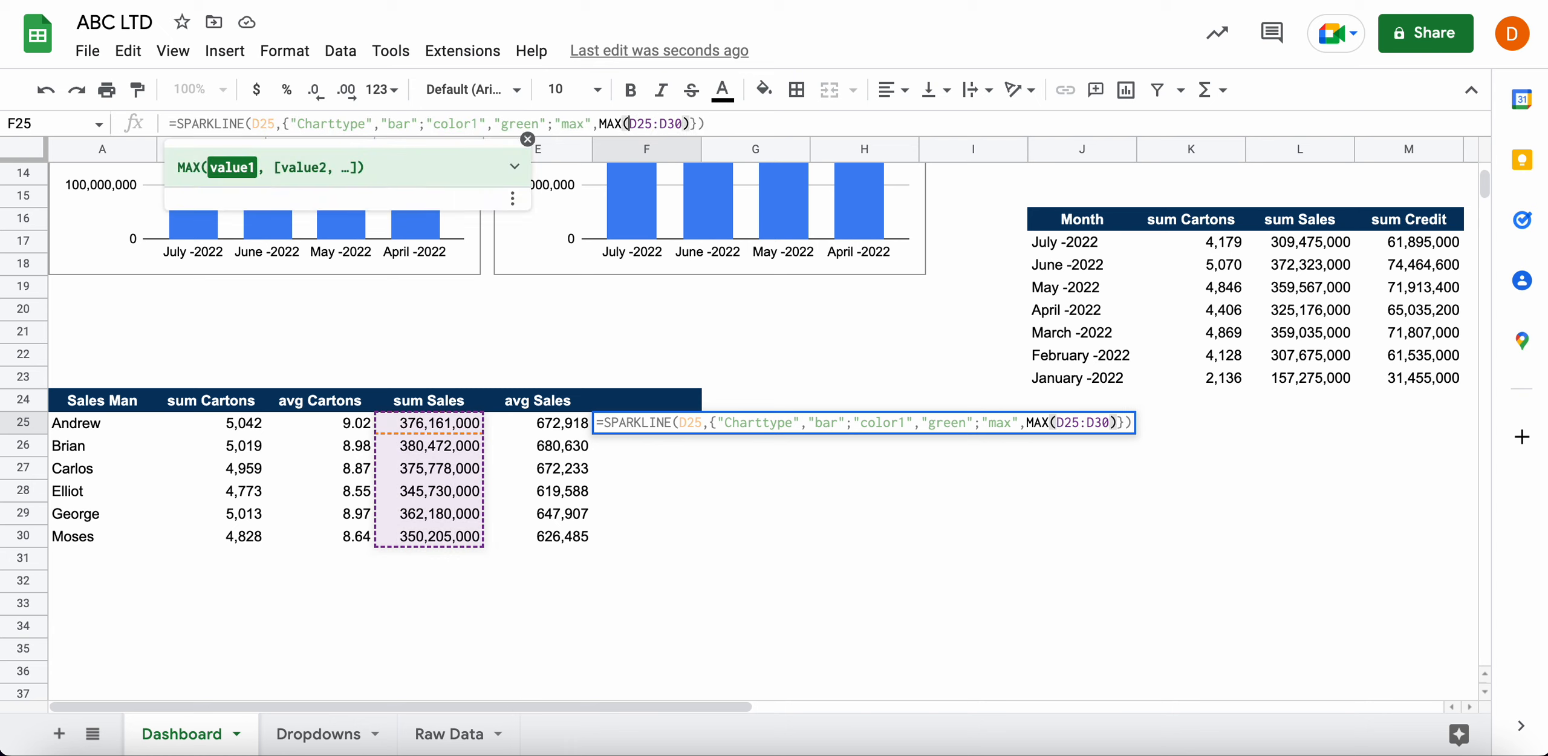
Make the MAX range in the F25 sparkline formula absolute as $D$25:$D$30 and enter the formula
type("$D$")
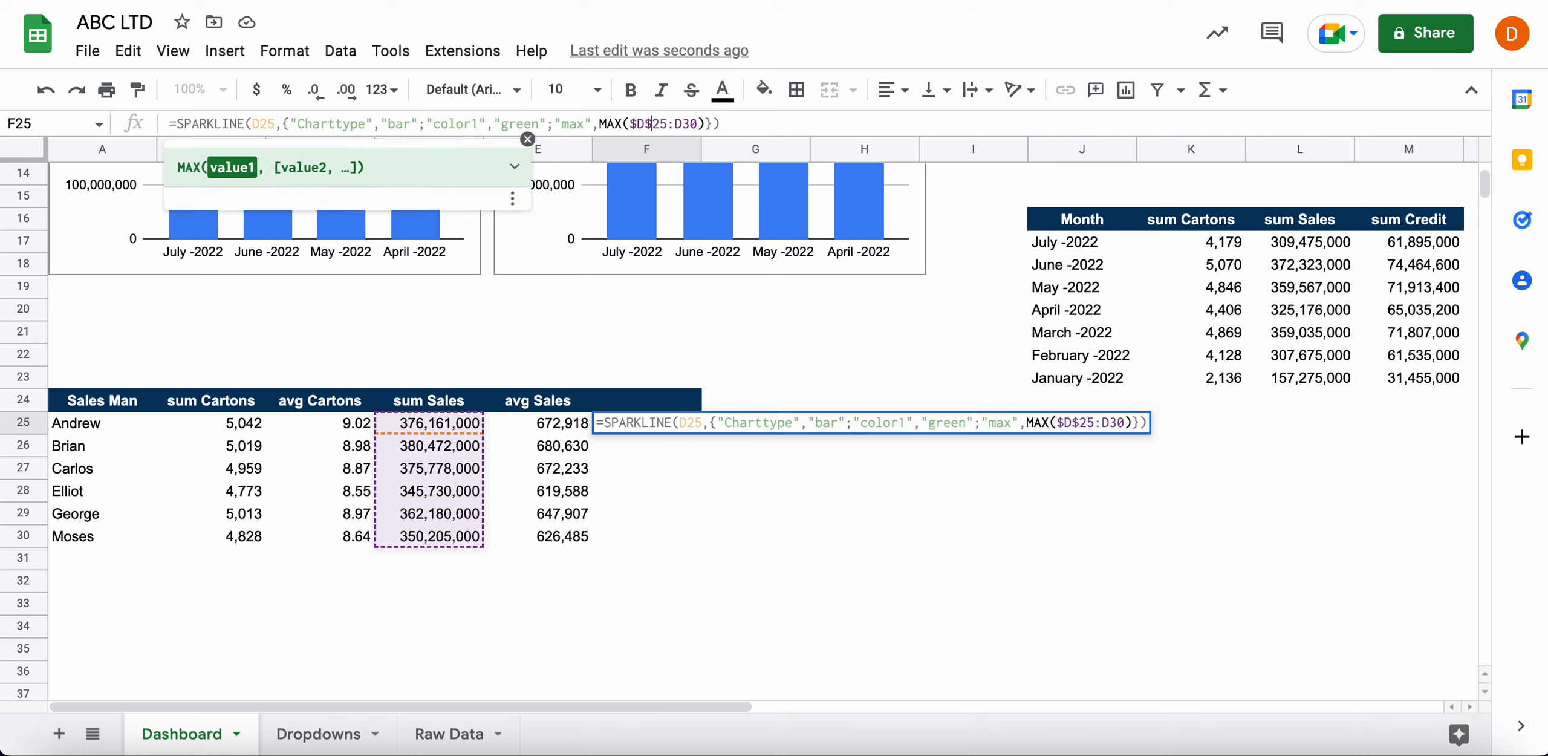
left_click(677, 123)
type("$")
key("Right")
type("$")
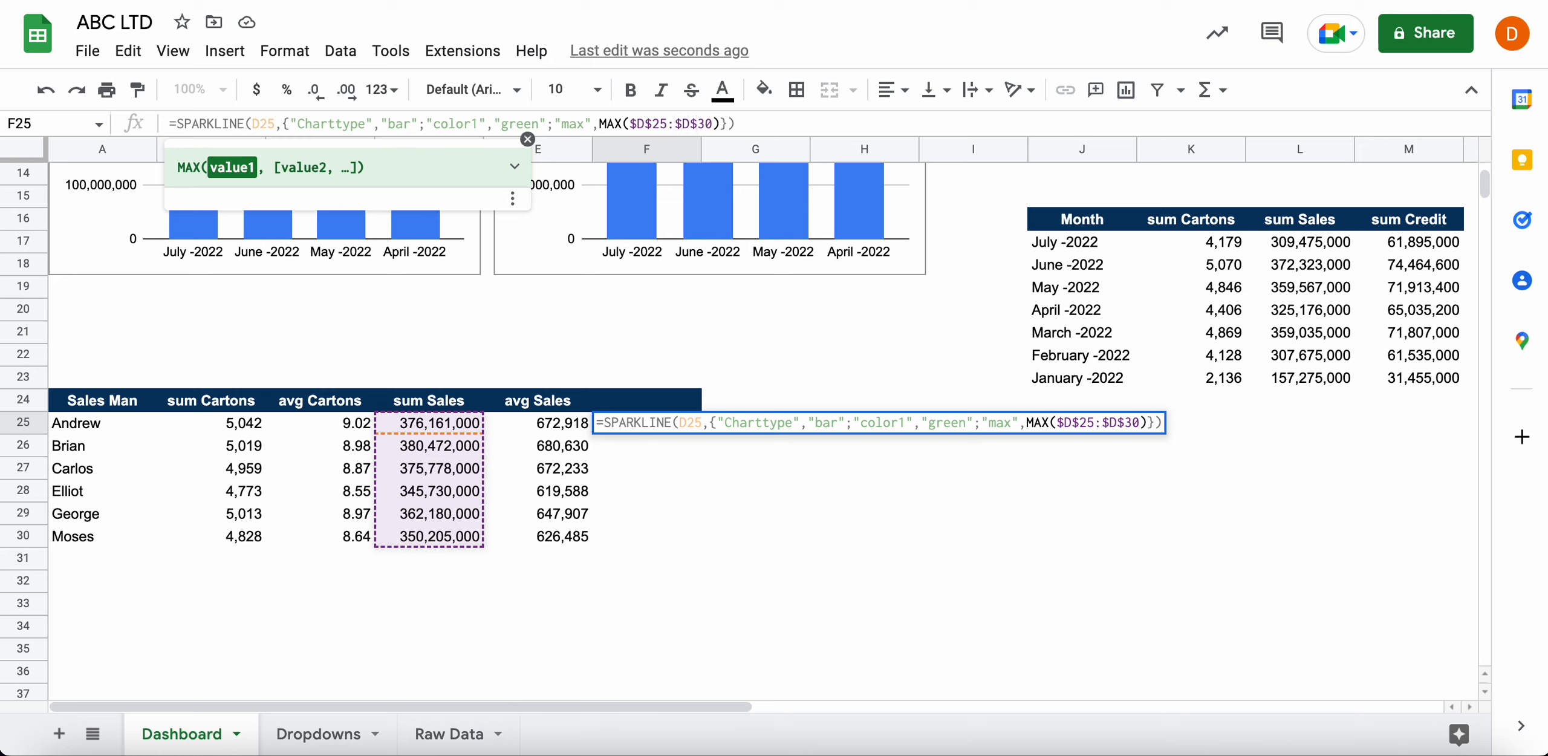
key("Return")
Fill the F25 sparkline formula down through F30 for the remaining salesmen
left_click(690, 423)
left_click_drag(700, 433, 699, 531)
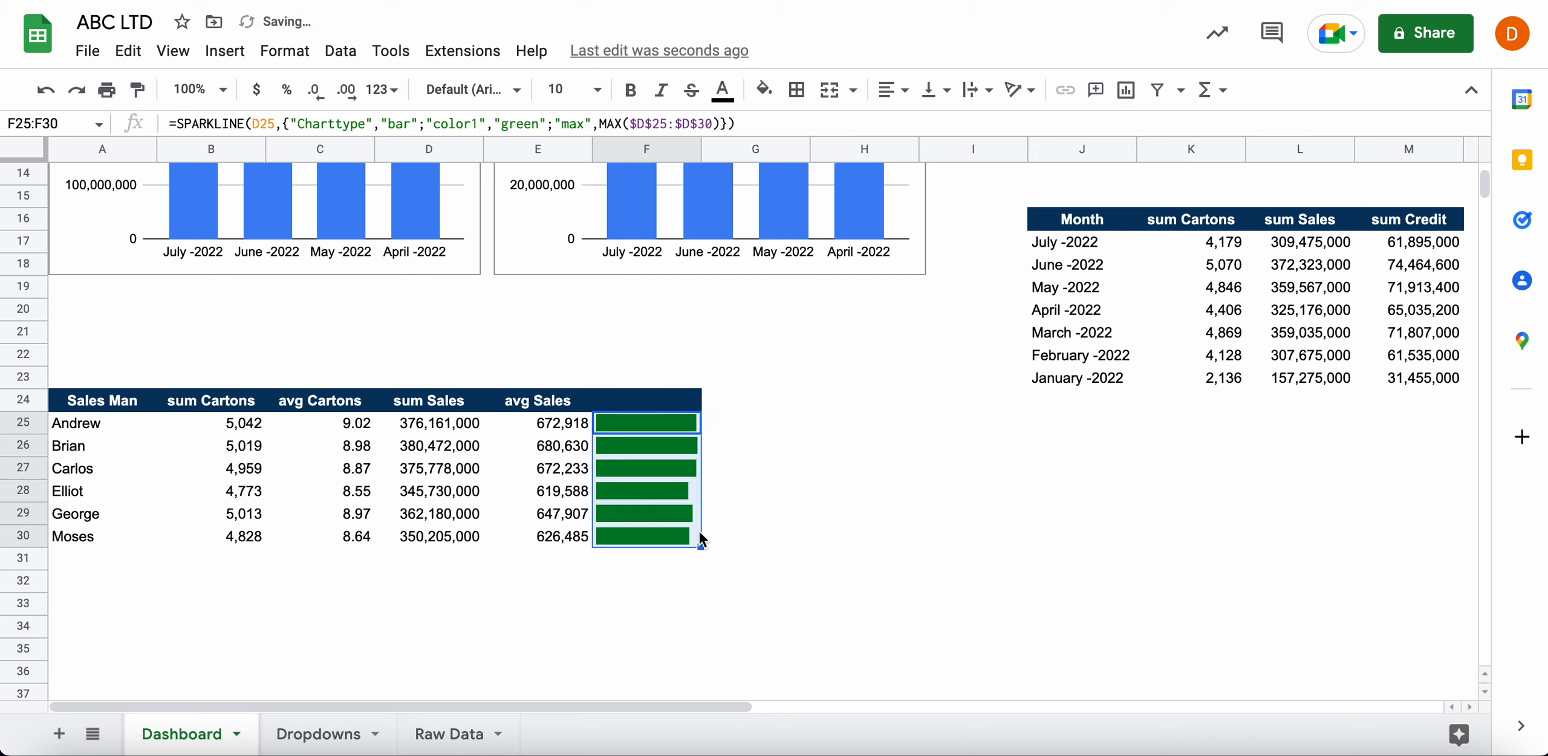
left_click(806, 611)
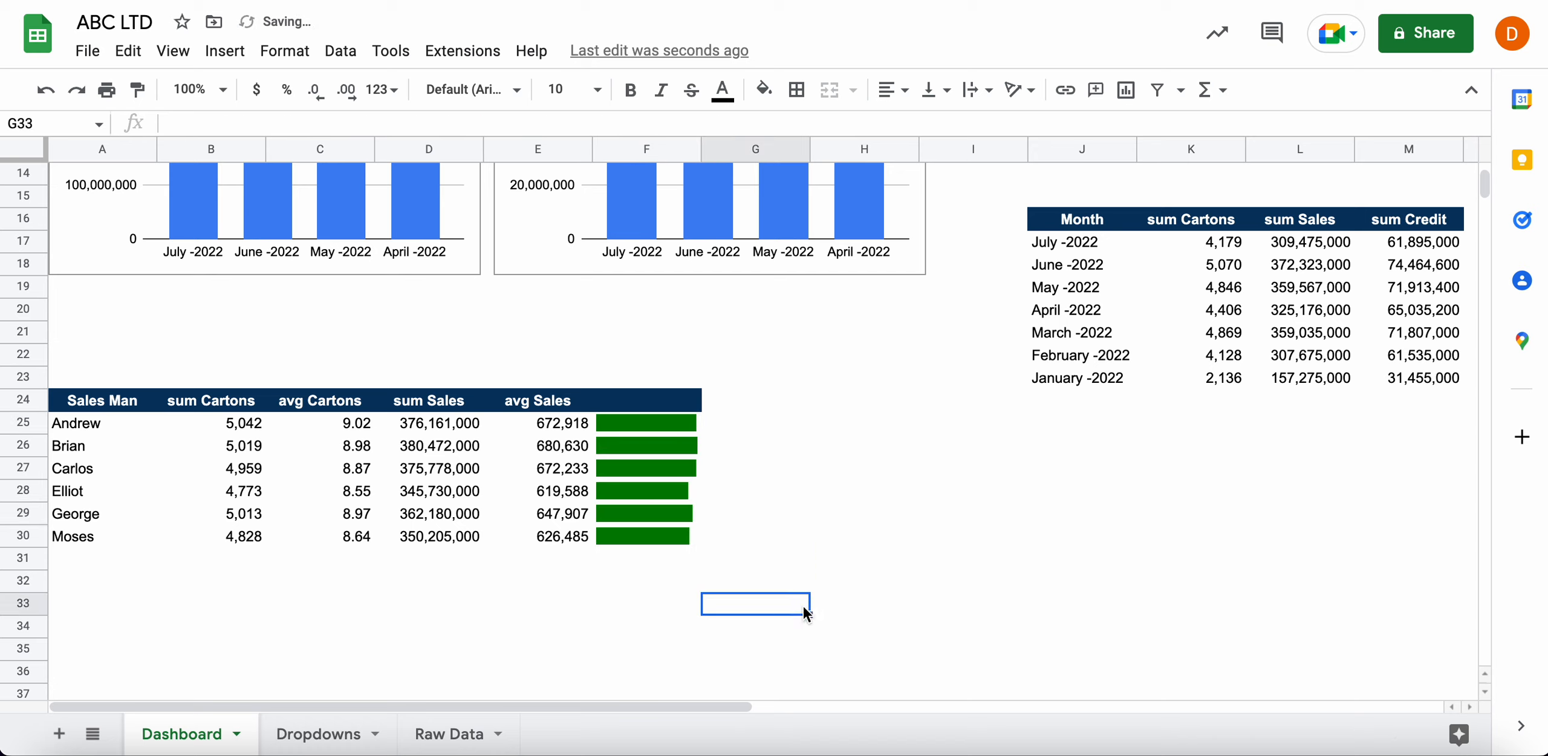
Examine the copied sparkline formulas and bars in cells F25 through F30
left_click(643, 435)
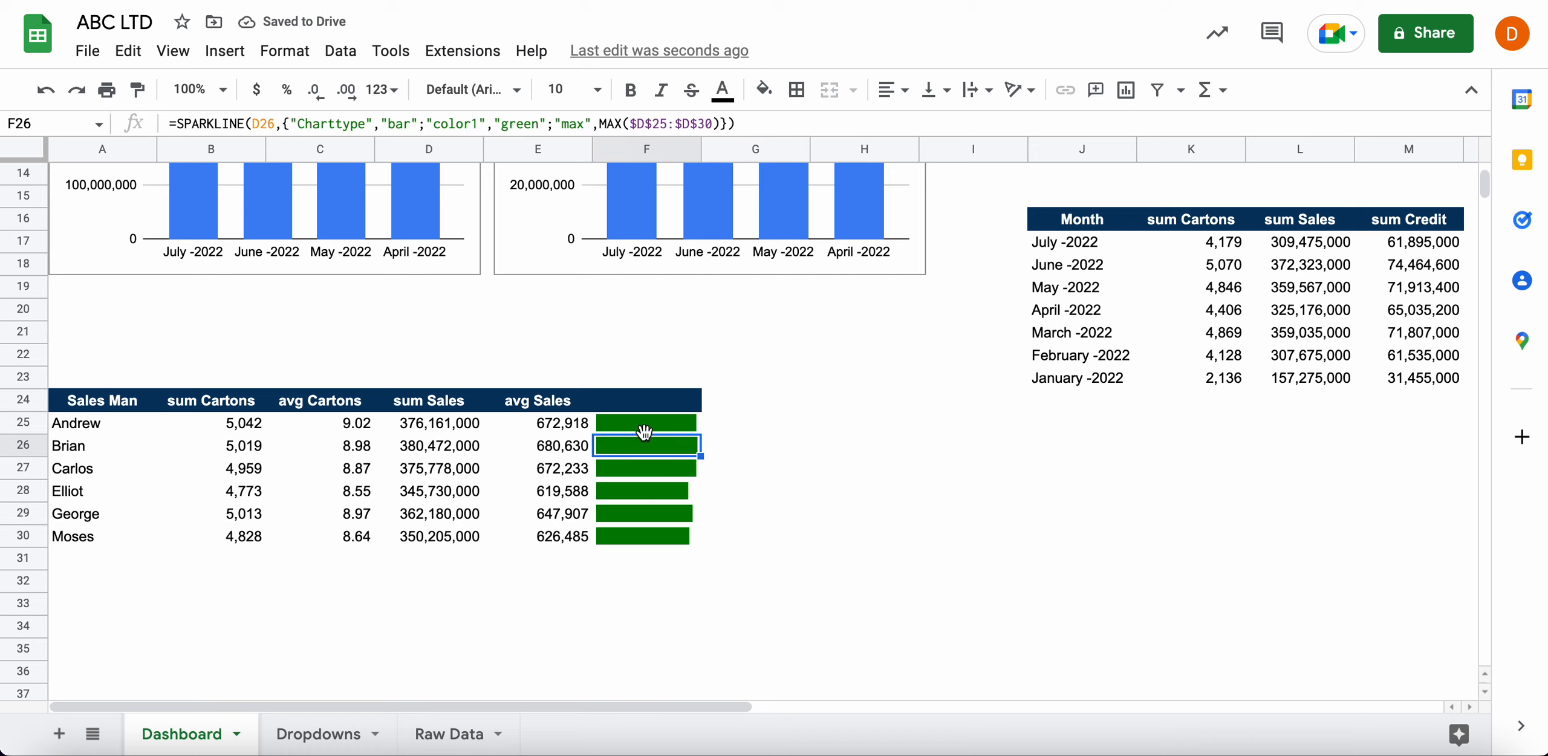
left_click(647, 470)
left_click(654, 538)
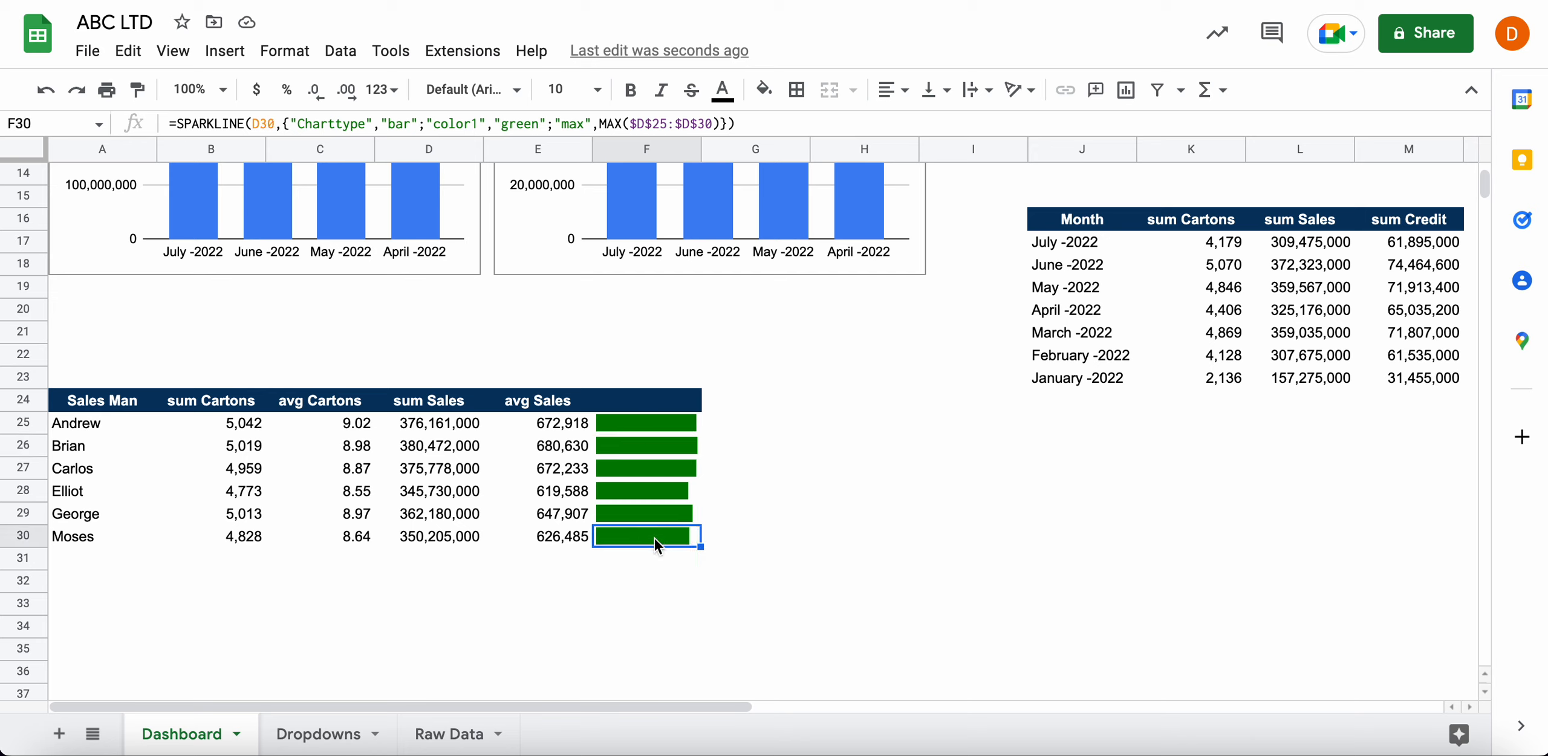
left_click(748, 514)
left_click(724, 490)
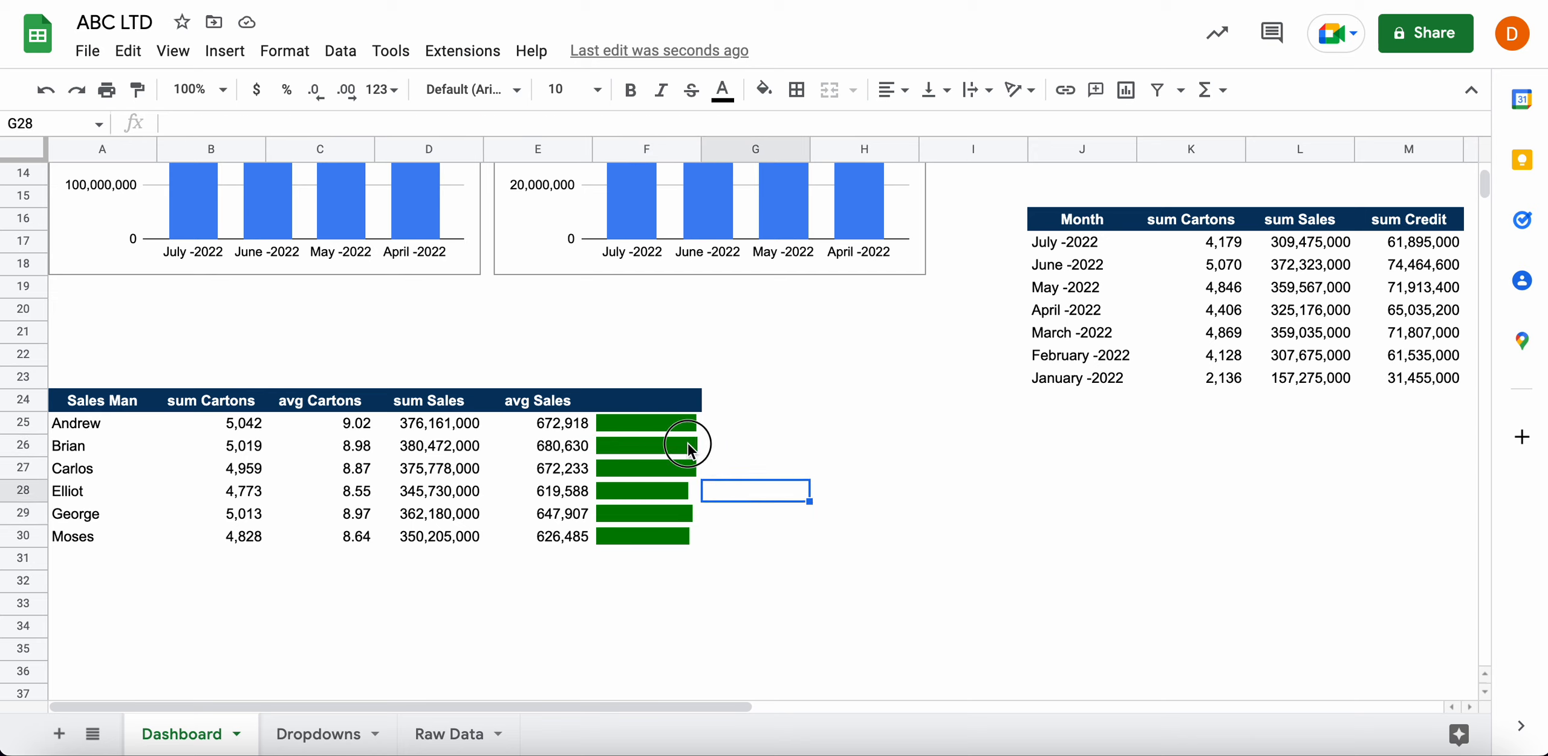
left_click(662, 430)
left_click(664, 431)
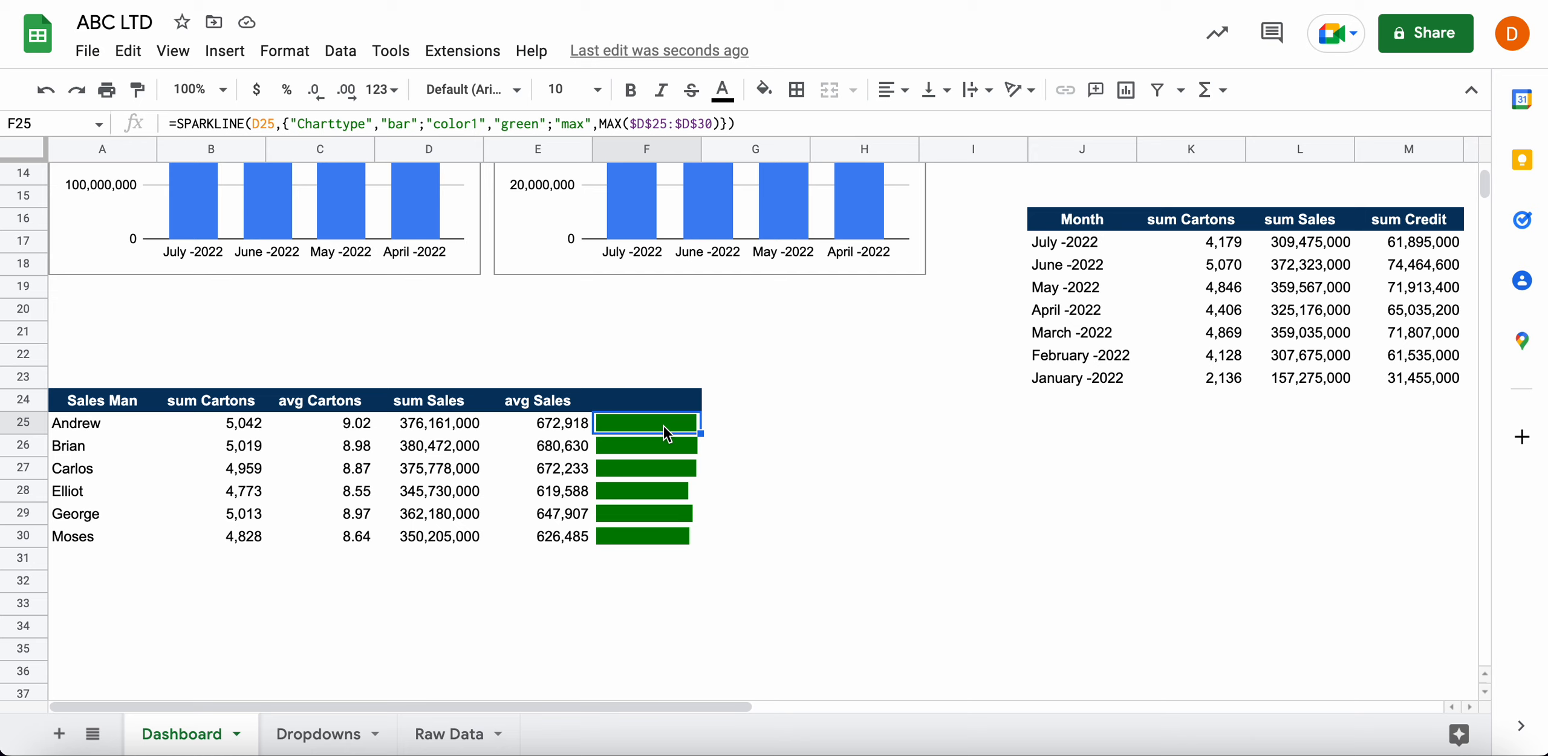
left_click_drag(665, 432, 647, 541)
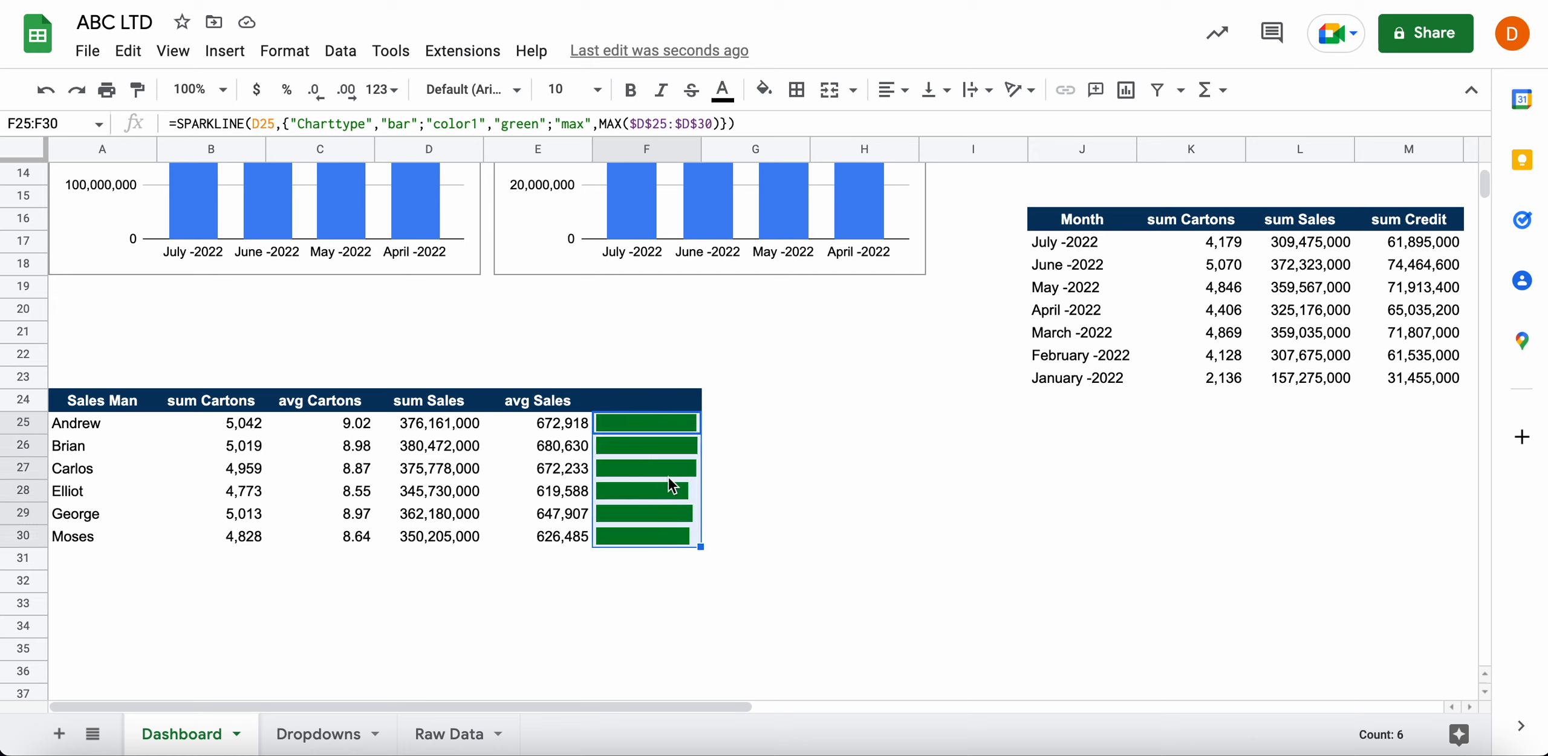
left_click(829, 445)
Move the whole Sales Man table with its sparklines from A24:F30 up so it starts at A21
scroll(830, 451, "up", 5)
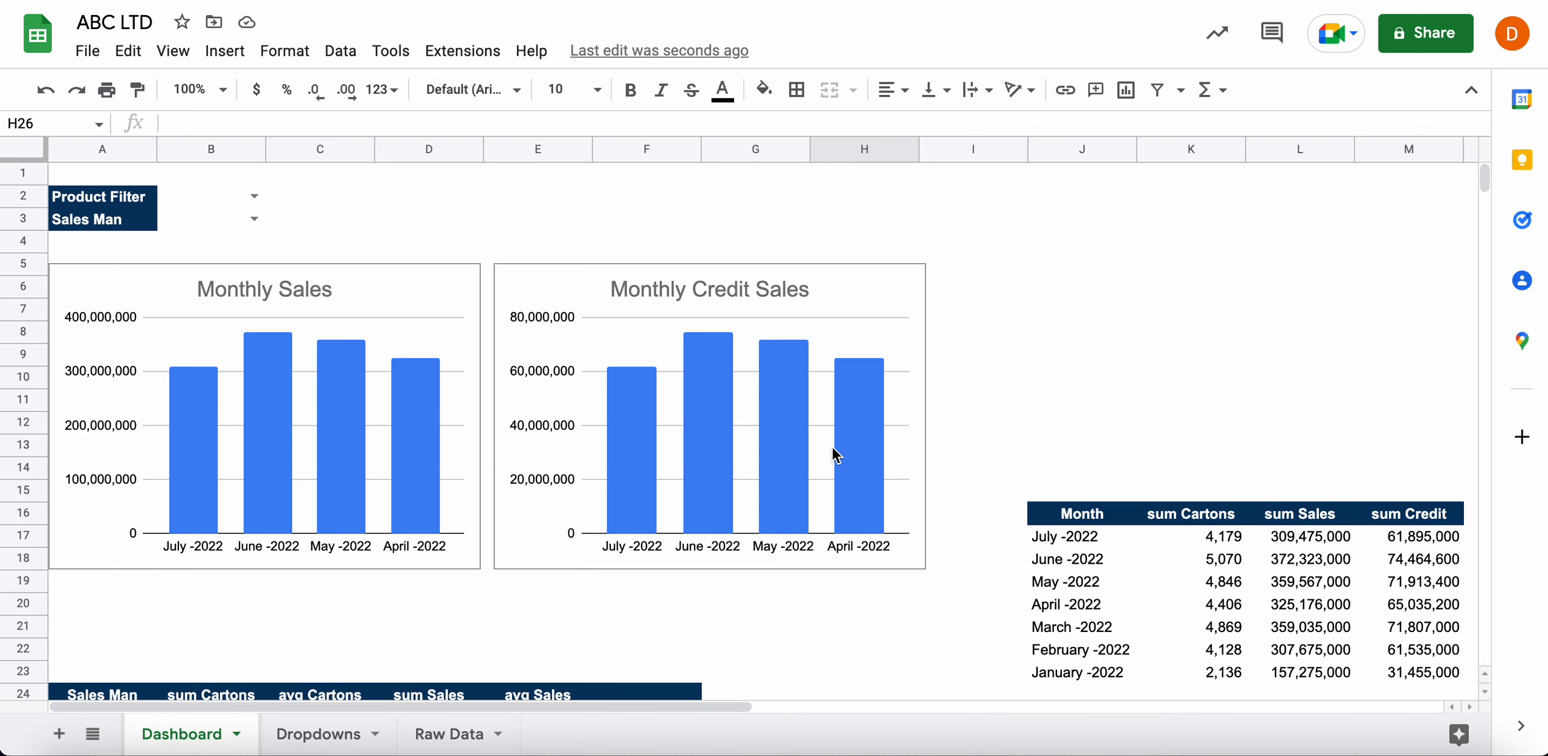
scroll(833, 453, "down", 1)
scroll(832, 450, "down", 2)
left_click_drag(84, 493, 689, 631)
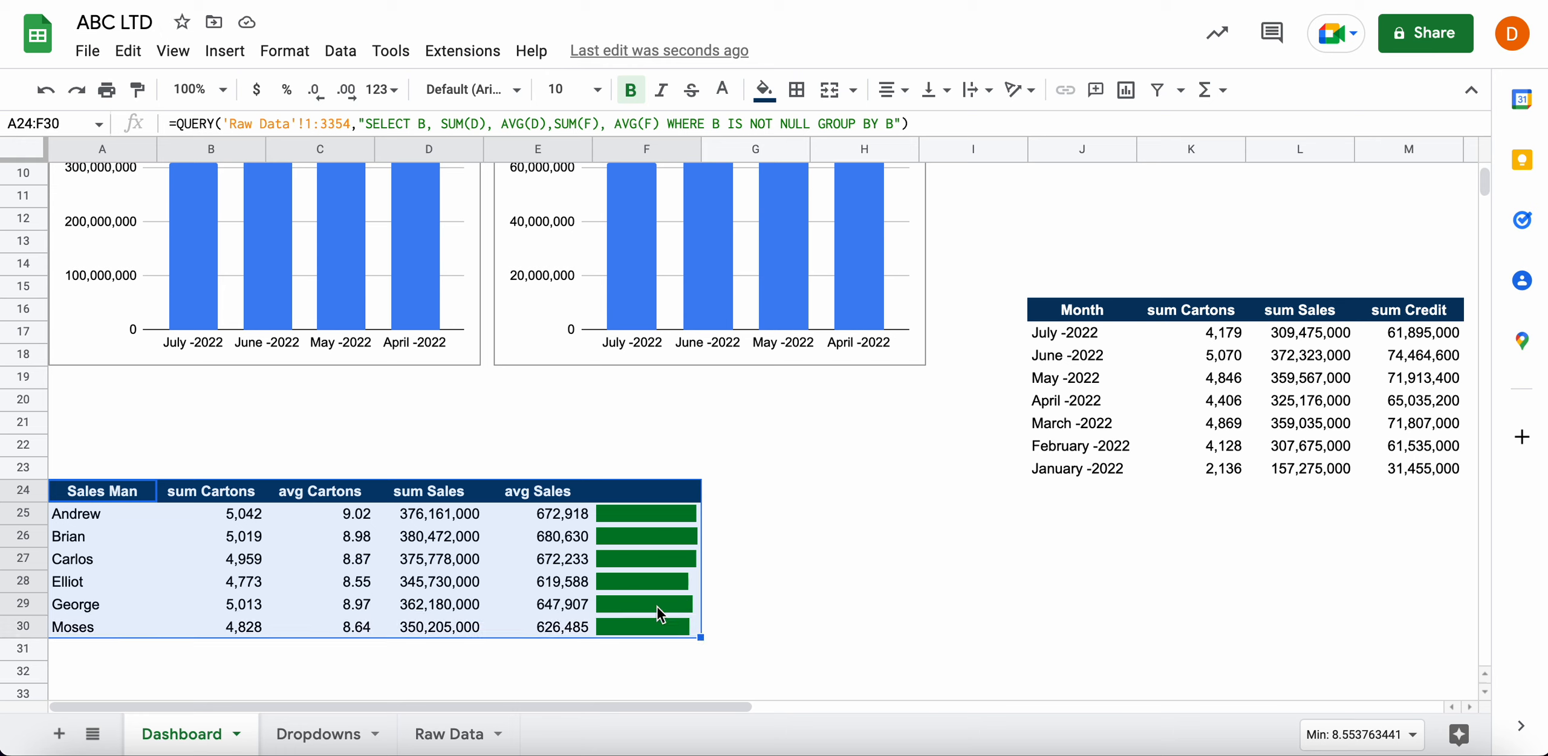
left_click_drag(194, 481, 206, 425)
left_click(801, 446)
scroll(1004, 381, "up", 3)
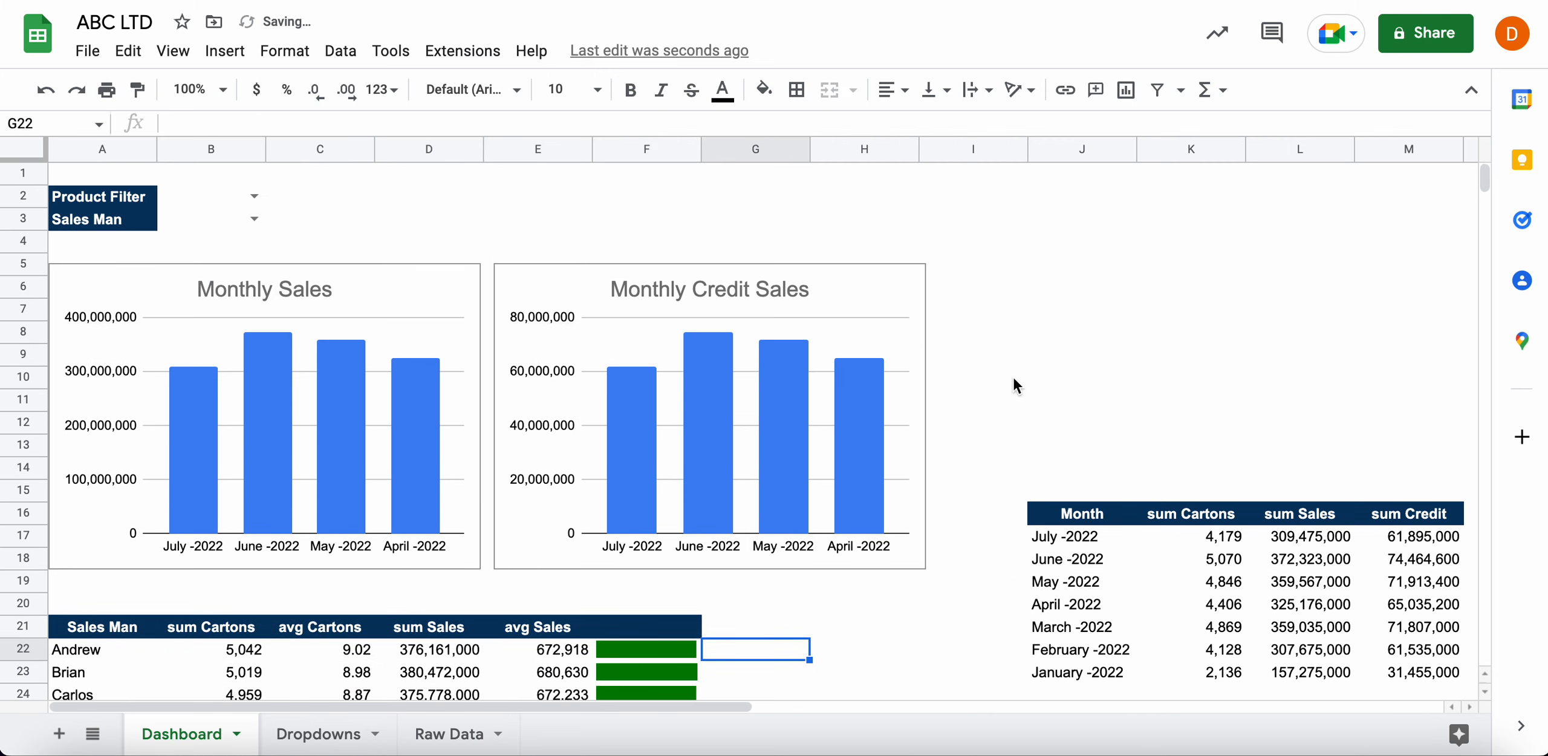
Move the Month summary table from J16:M23 up so its header starts at J6
left_click(1168, 513)
left_click(1072, 529)
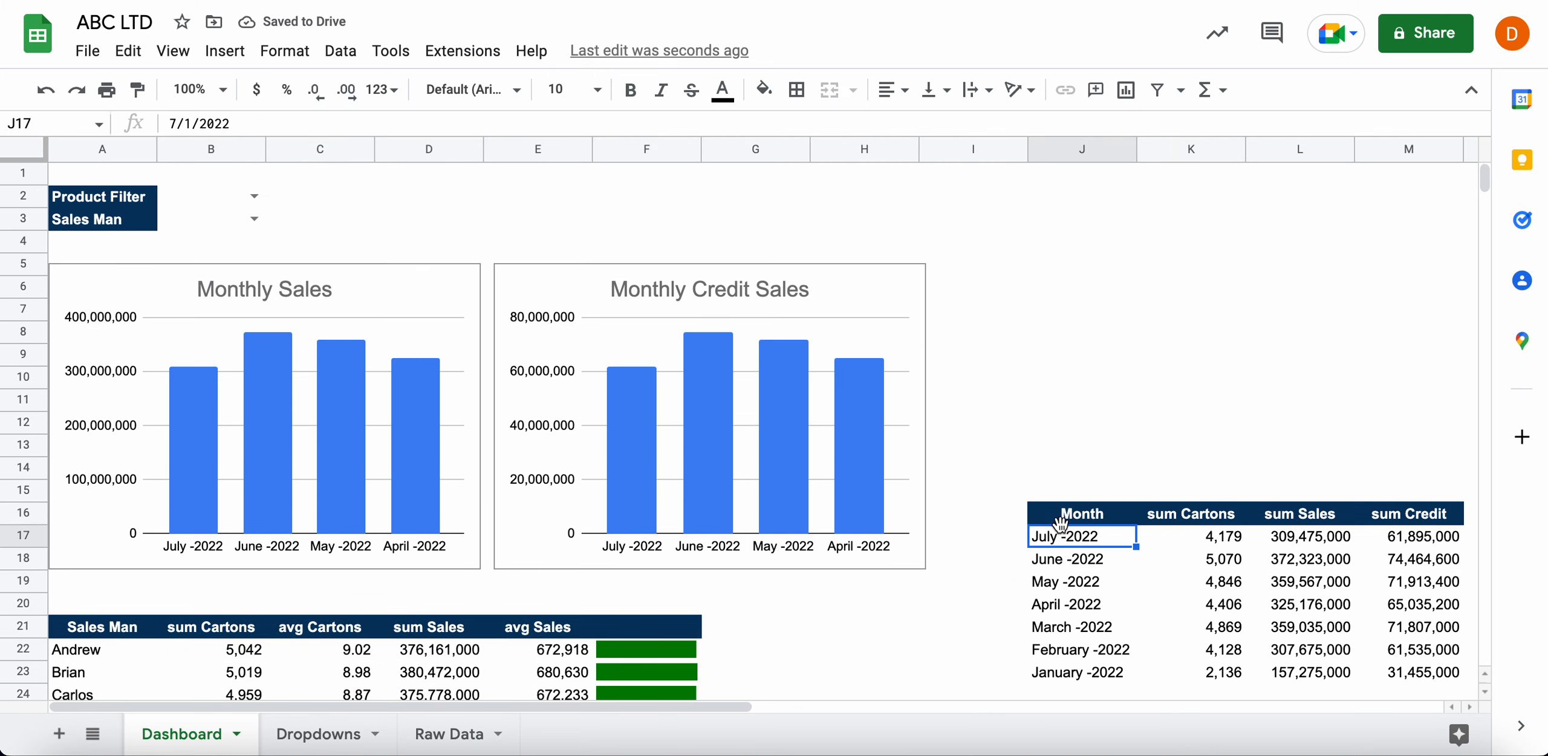
left_click(1065, 514)
scroll(1064, 514, "right", 5)
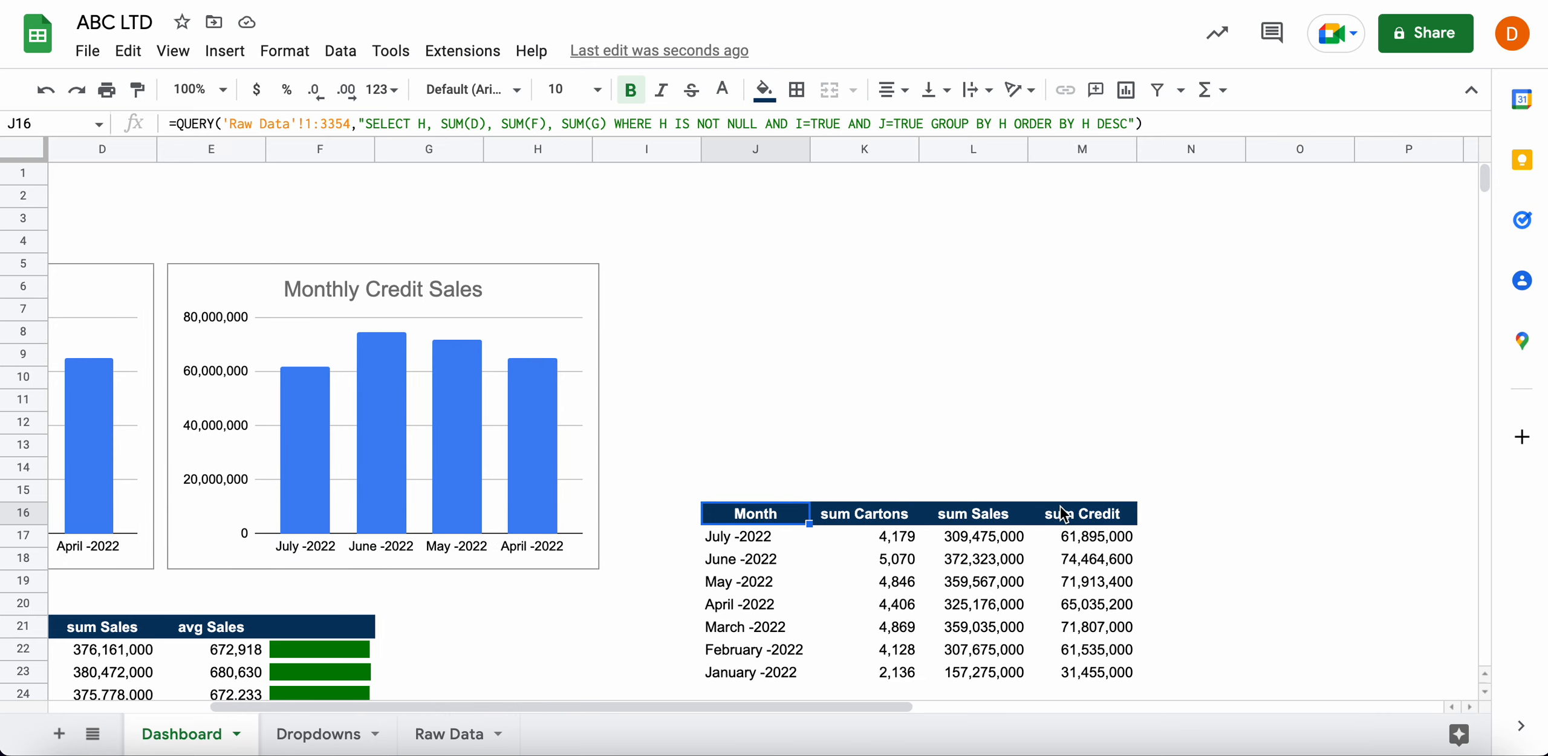
scroll(1064, 514, "down", 2)
left_click_drag(796, 474, 1088, 629)
scroll(616, 579, "left", 5)
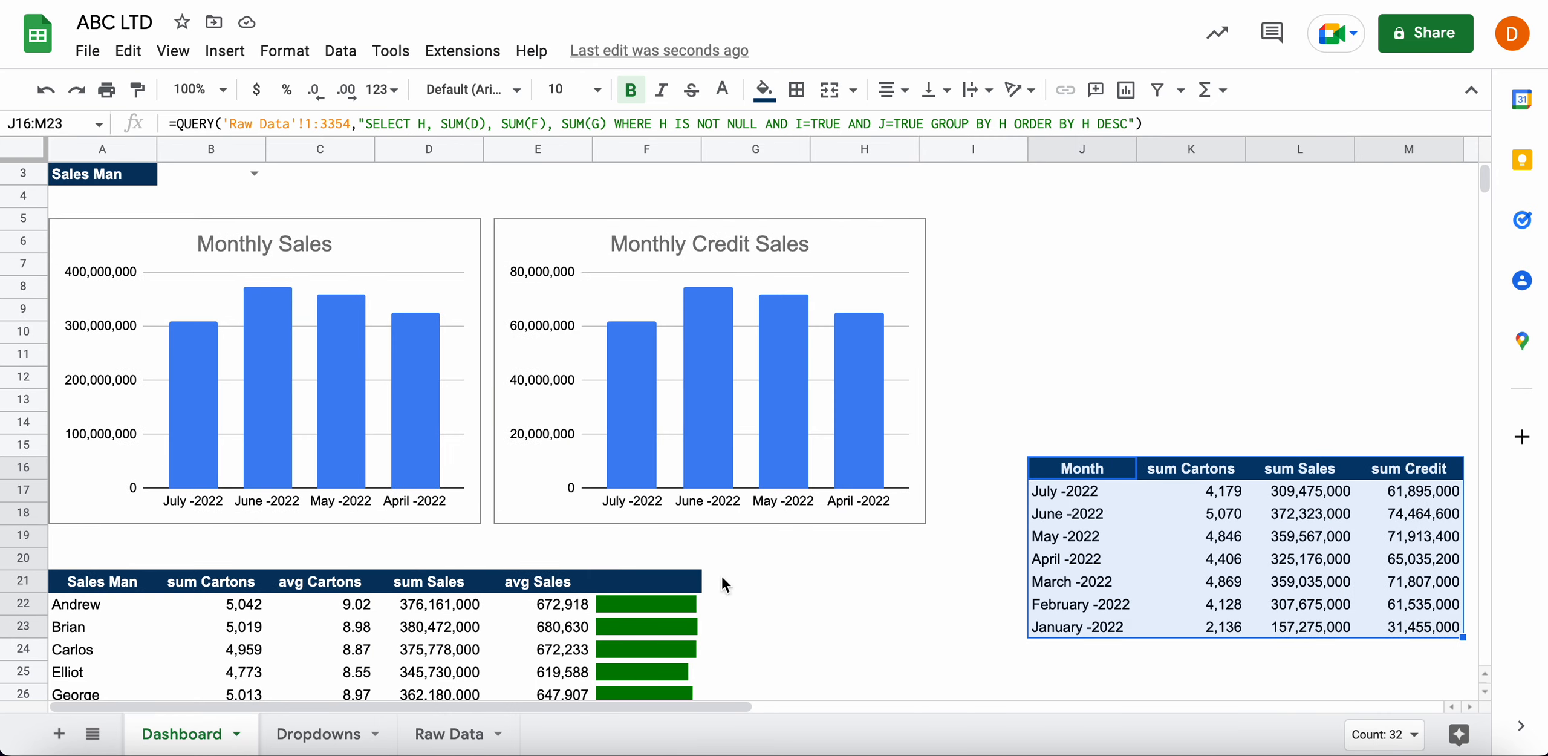
left_click_drag(1084, 459, 954, 545)
left_click_drag(1073, 343, 1040, 248)
left_click(954, 542)
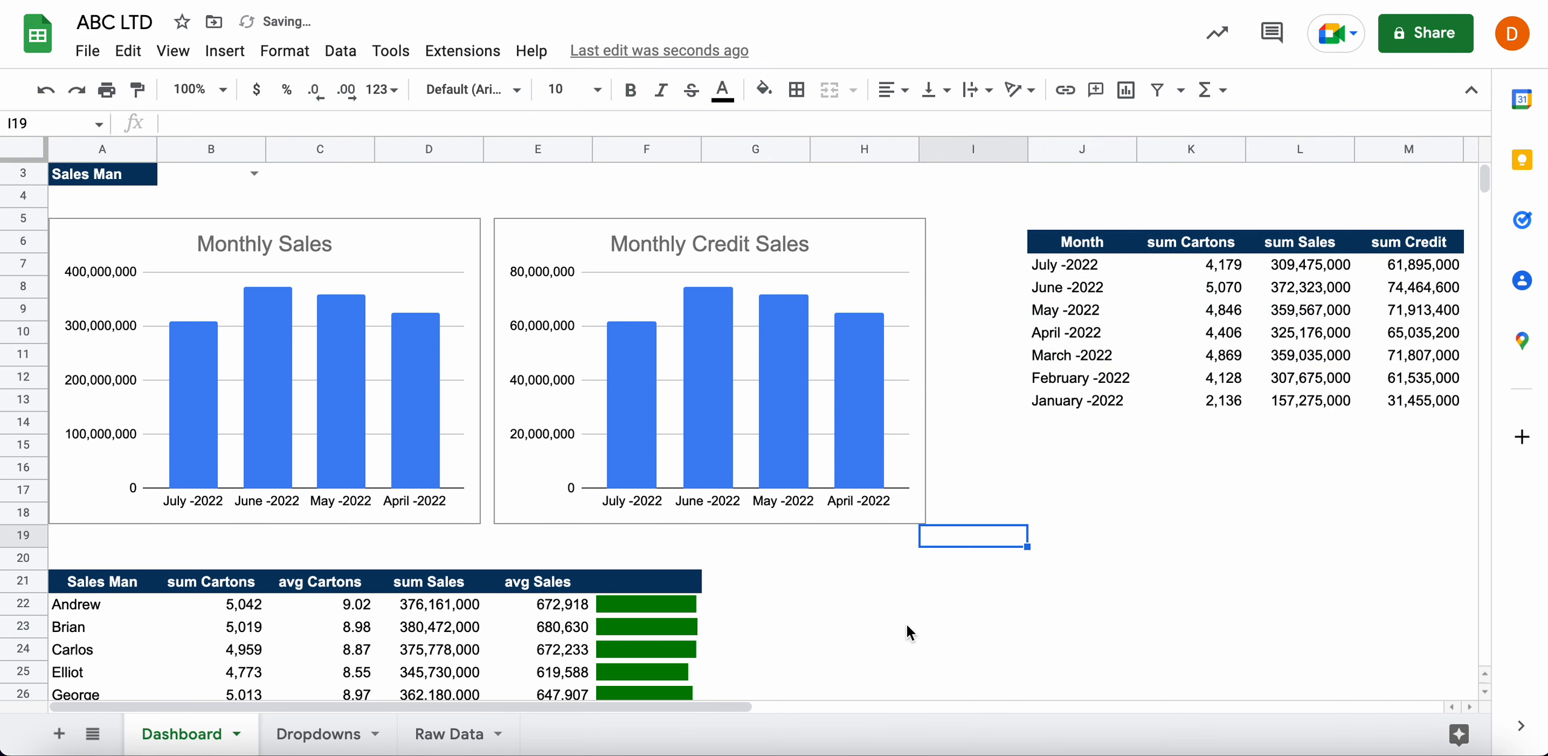
Move the Month summary table to H21:K28, level with the Sales Man table
scroll(907, 628, "up", 1)
scroll(907, 629, "down", 1)
scroll(907, 629, "up", 2)
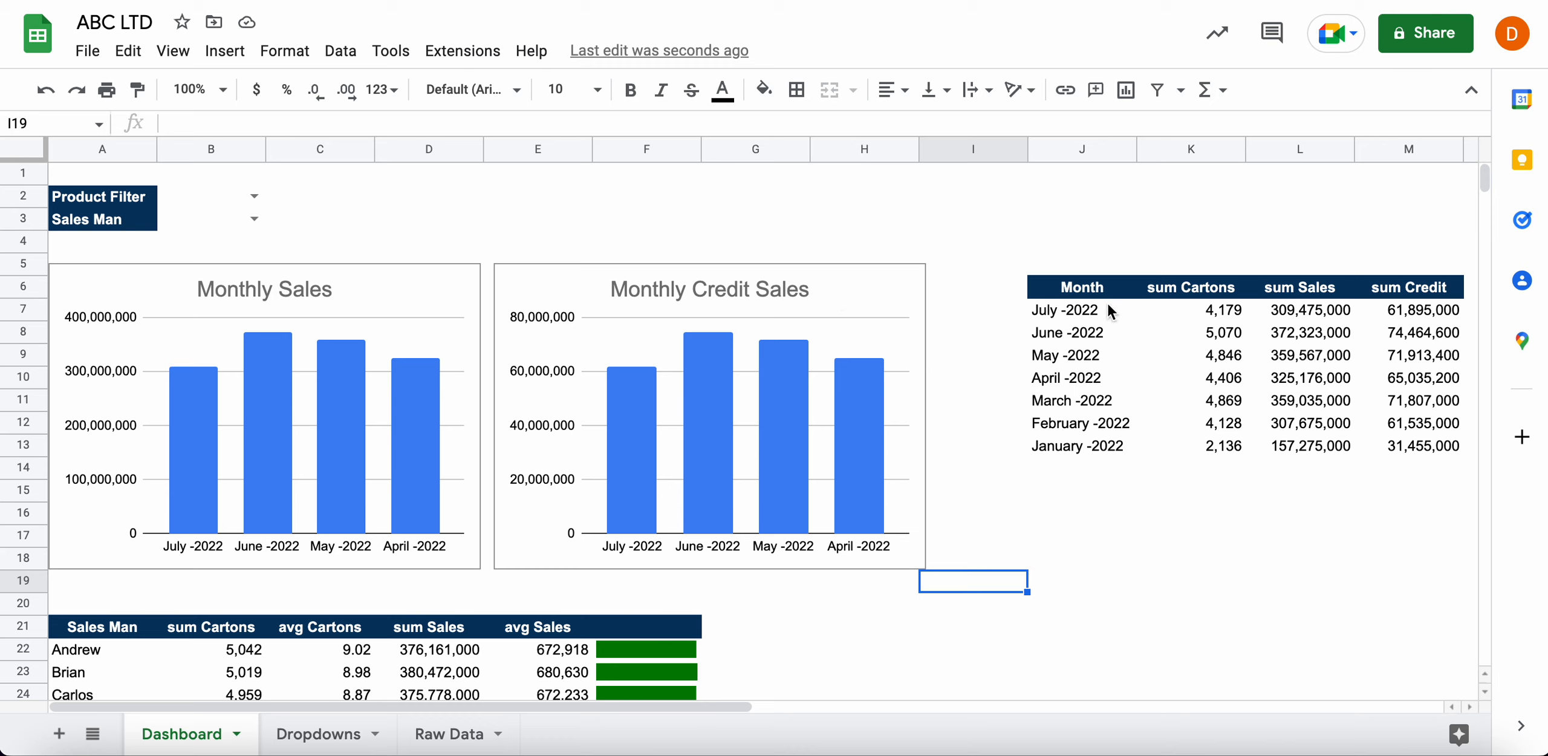
left_click_drag(1102, 298, 1442, 450)
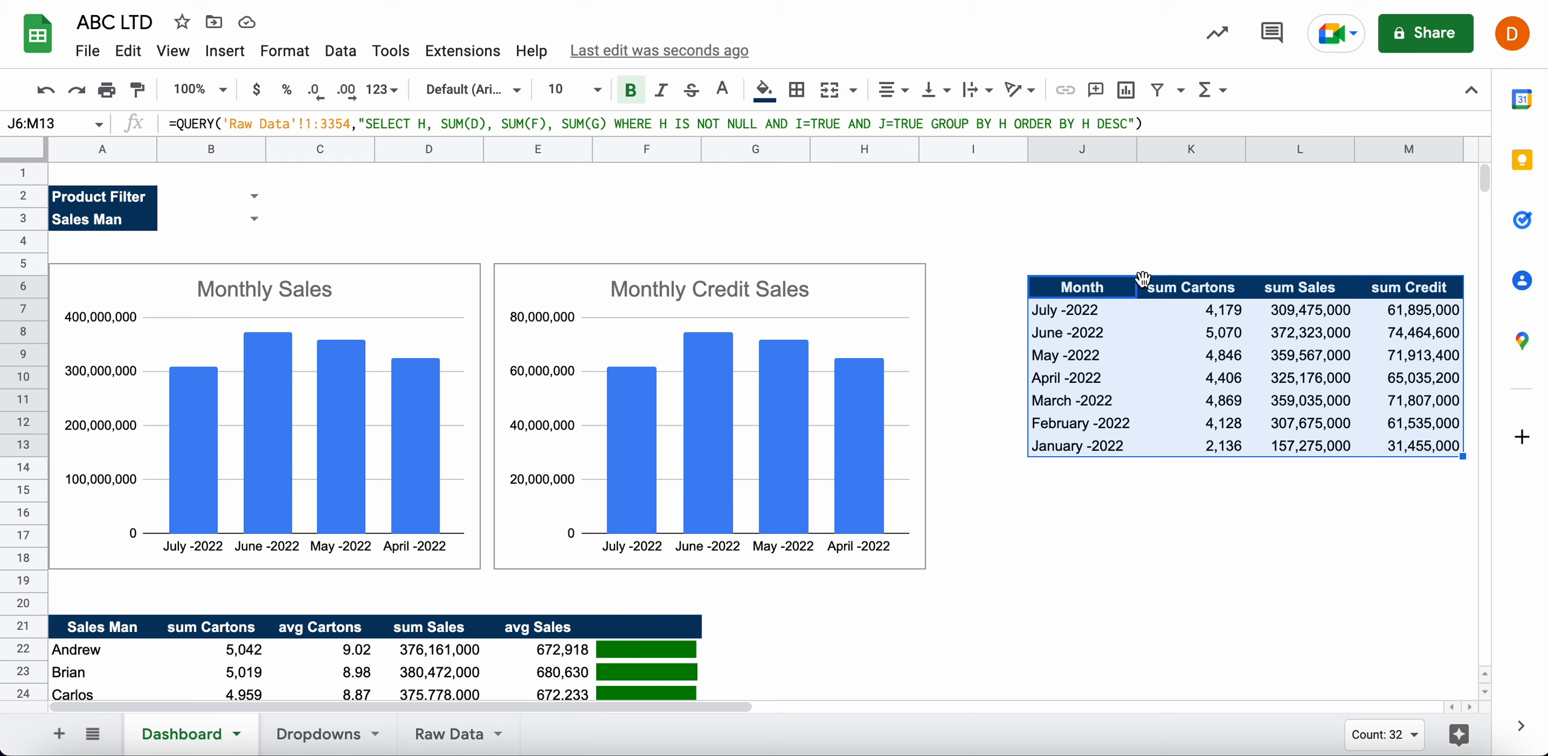
left_click_drag(1152, 275, 976, 630)
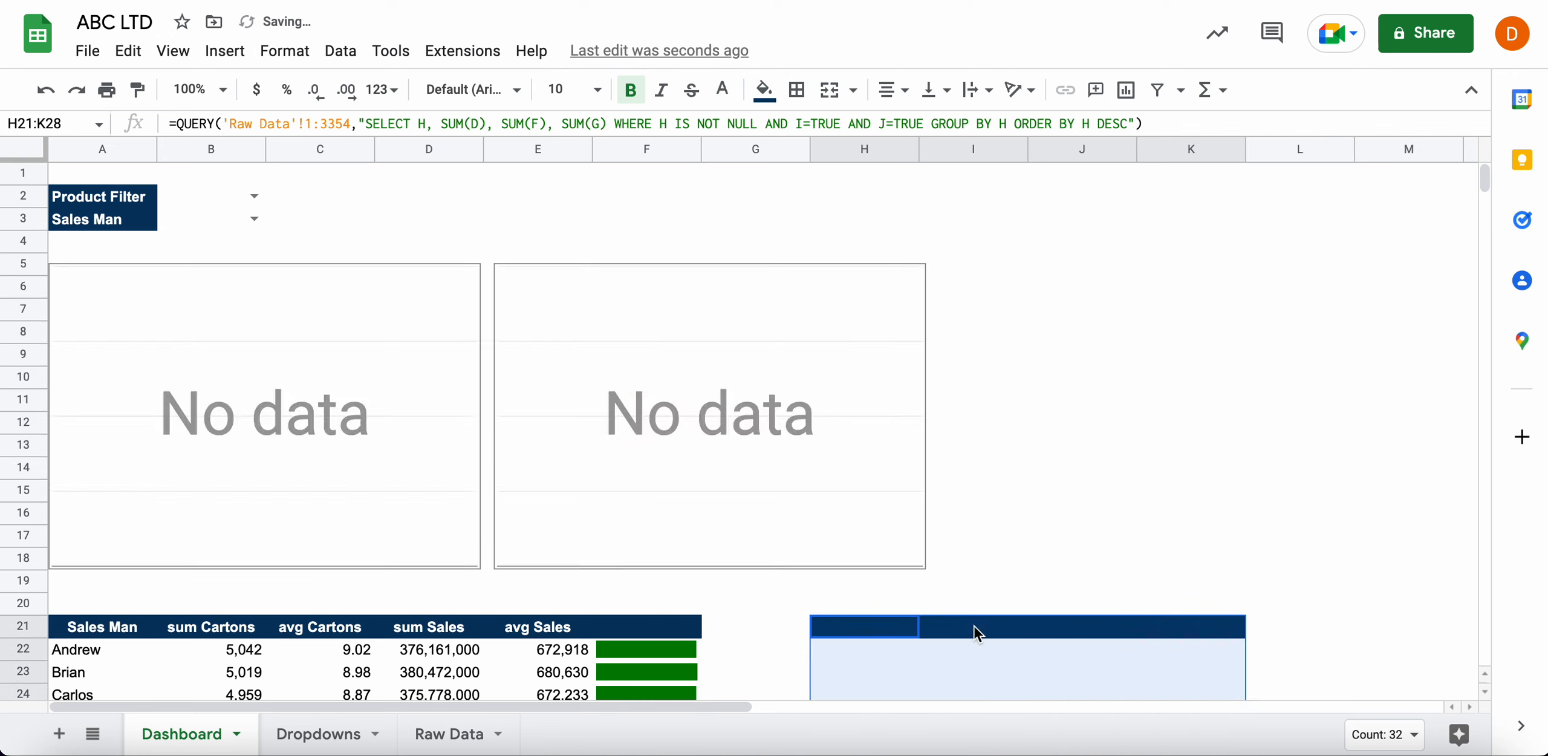
left_click(1035, 400)
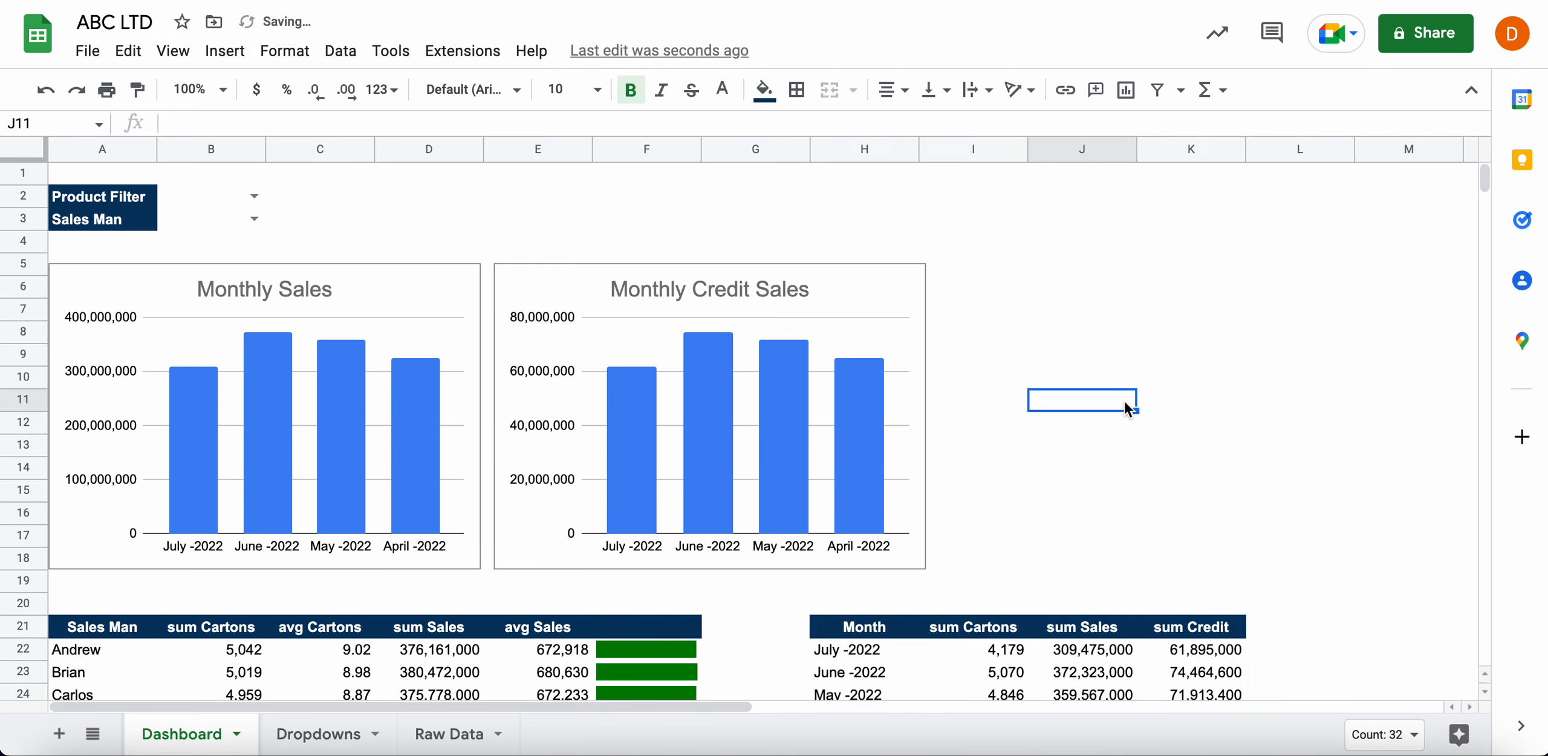
left_click(1259, 385)
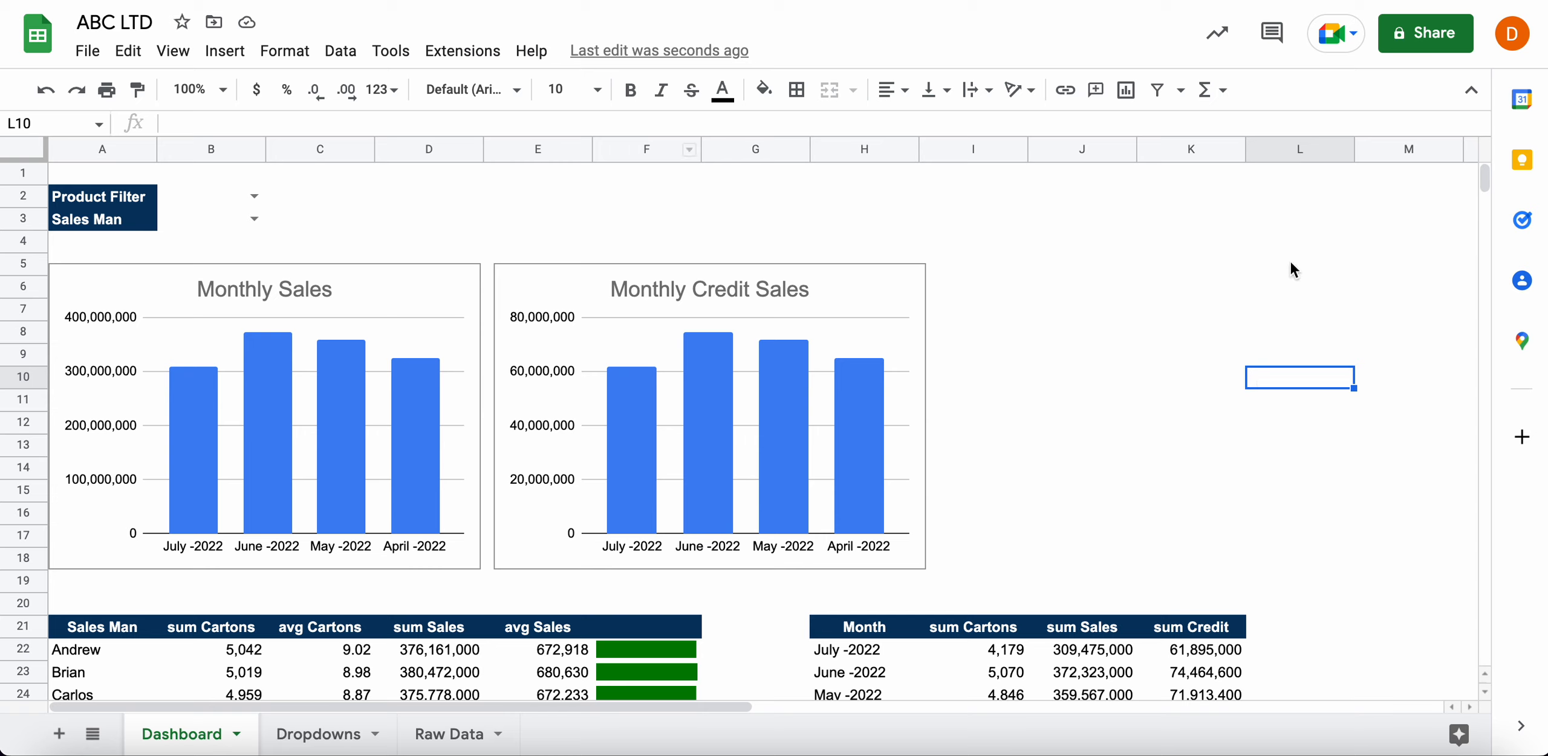
Delete the empty columns L through Z from the Dashboard sheet
left_click(1328, 150)
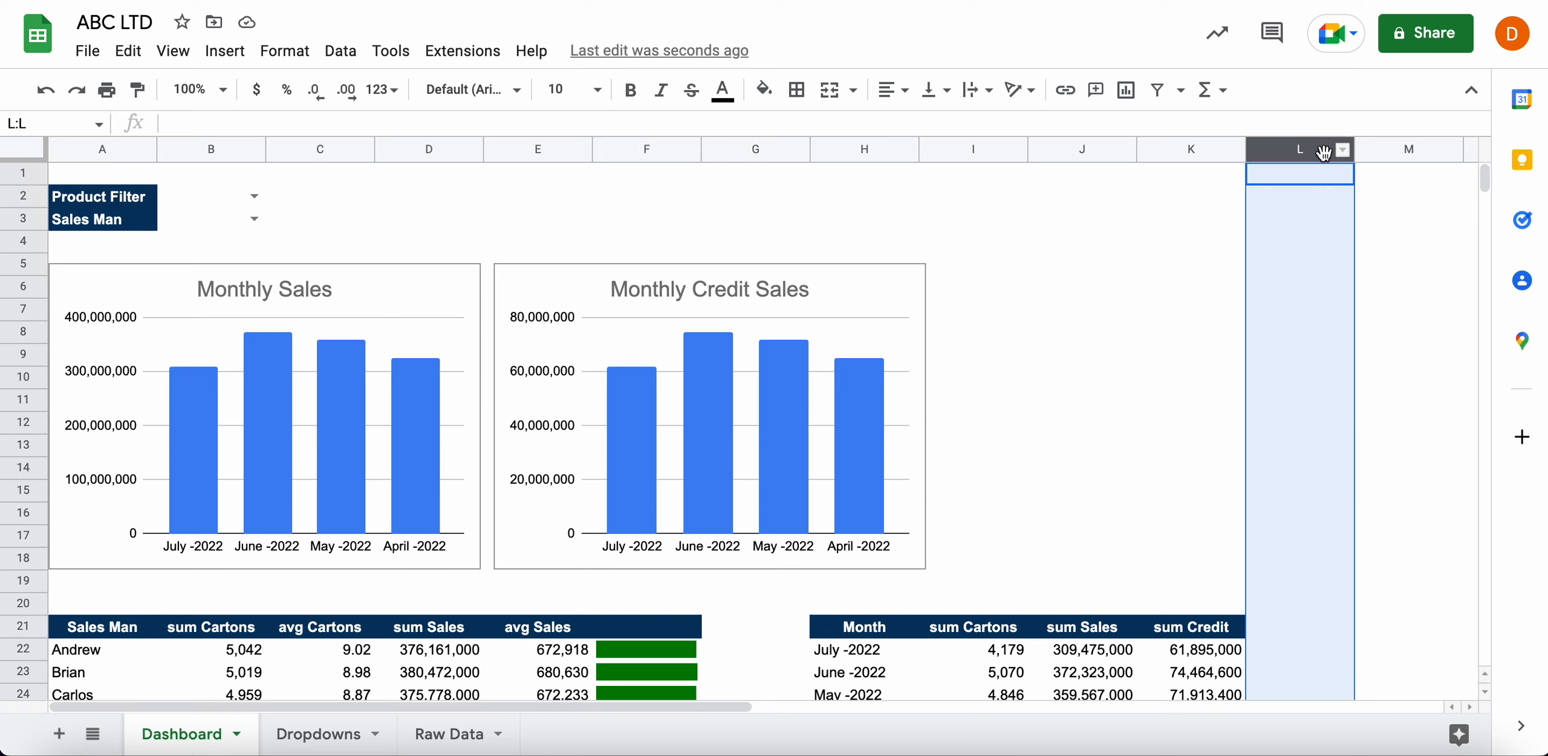
key("ctrl+shift+Right")
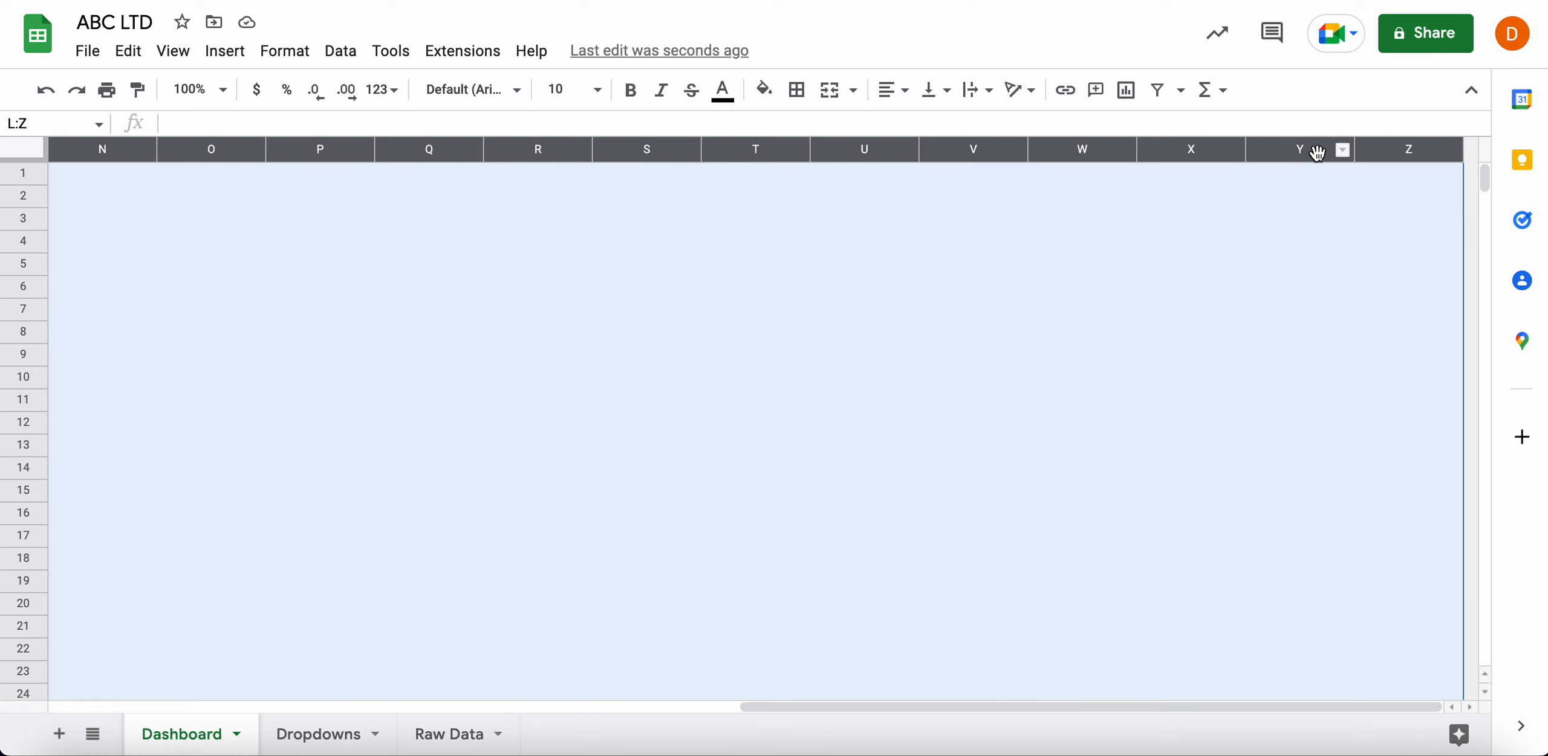
left_click(1123, 150)
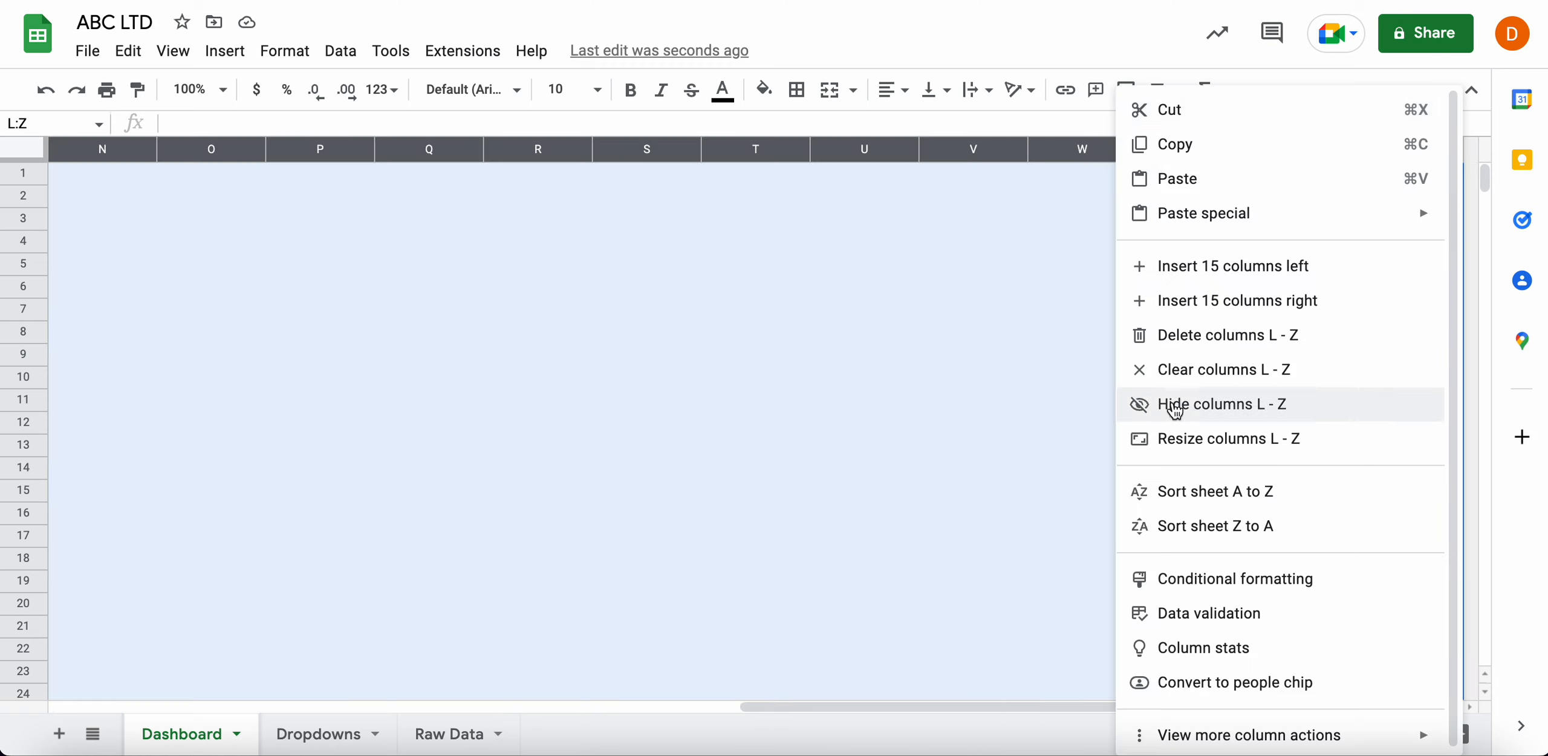
left_click(1193, 336)
left_click(1043, 331)
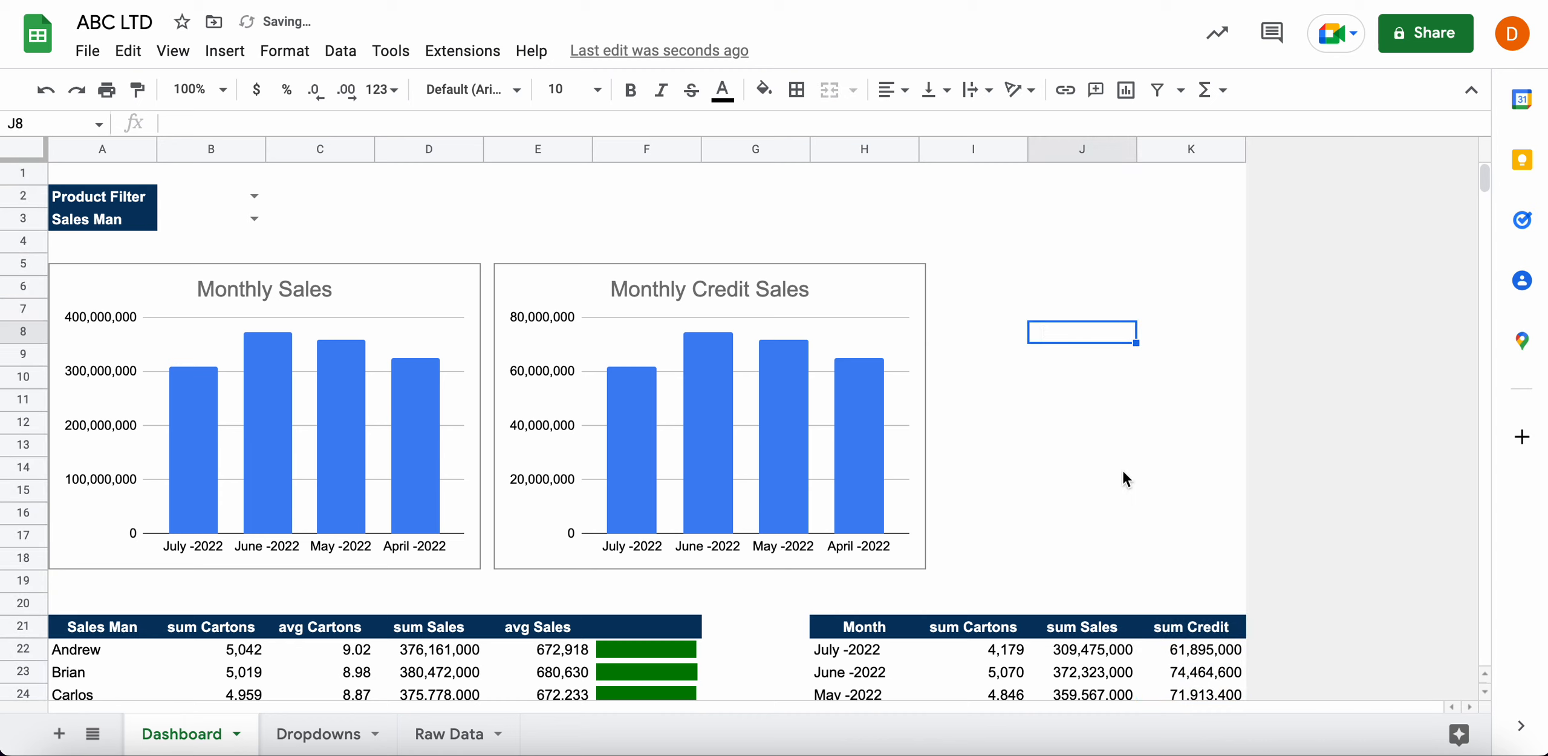
left_click(1122, 469)
left_click(1093, 563)
left_click(1081, 288)
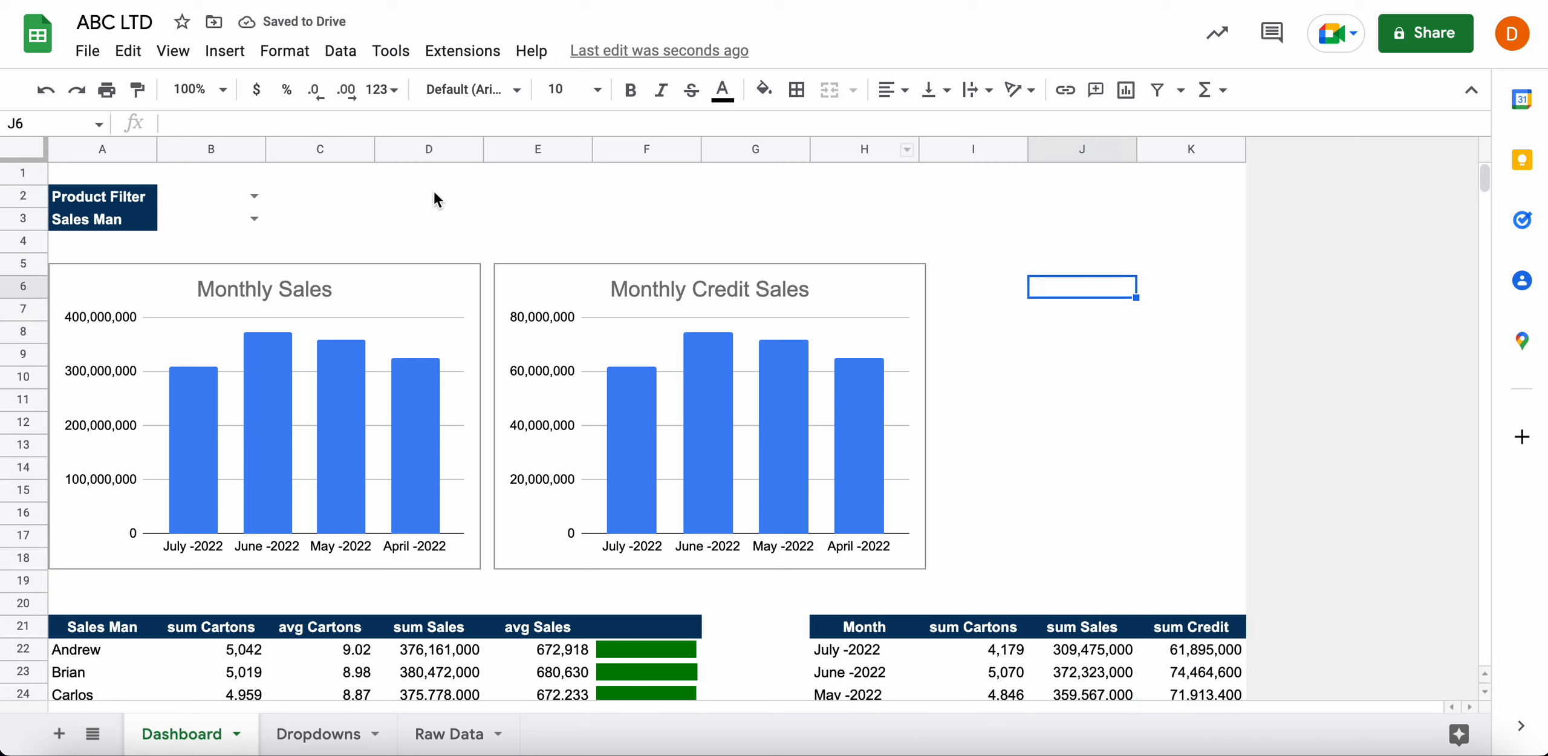
Fill the range C1:K19 behind the charts with light gray
left_click_drag(333, 182, 1195, 575)
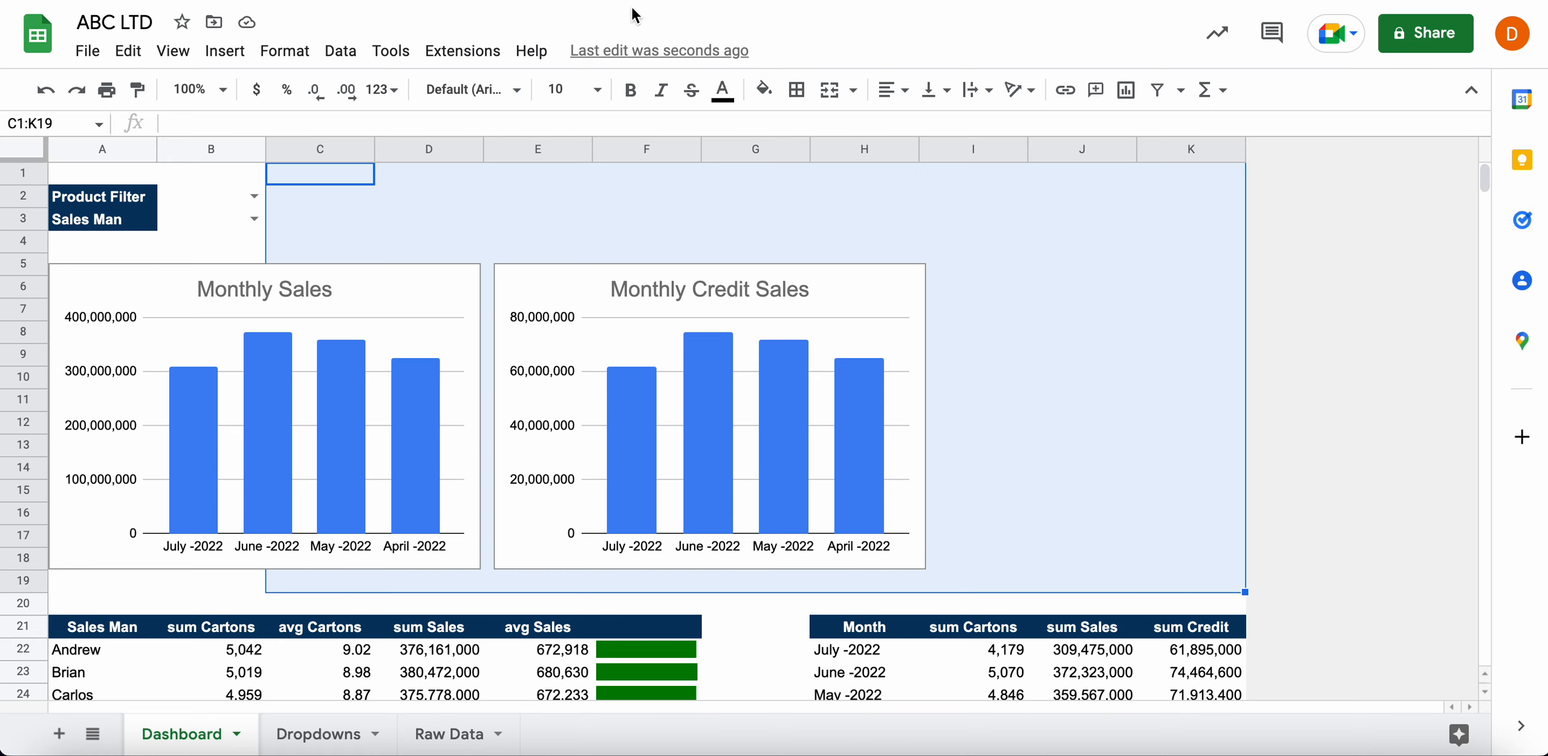
left_click(763, 90)
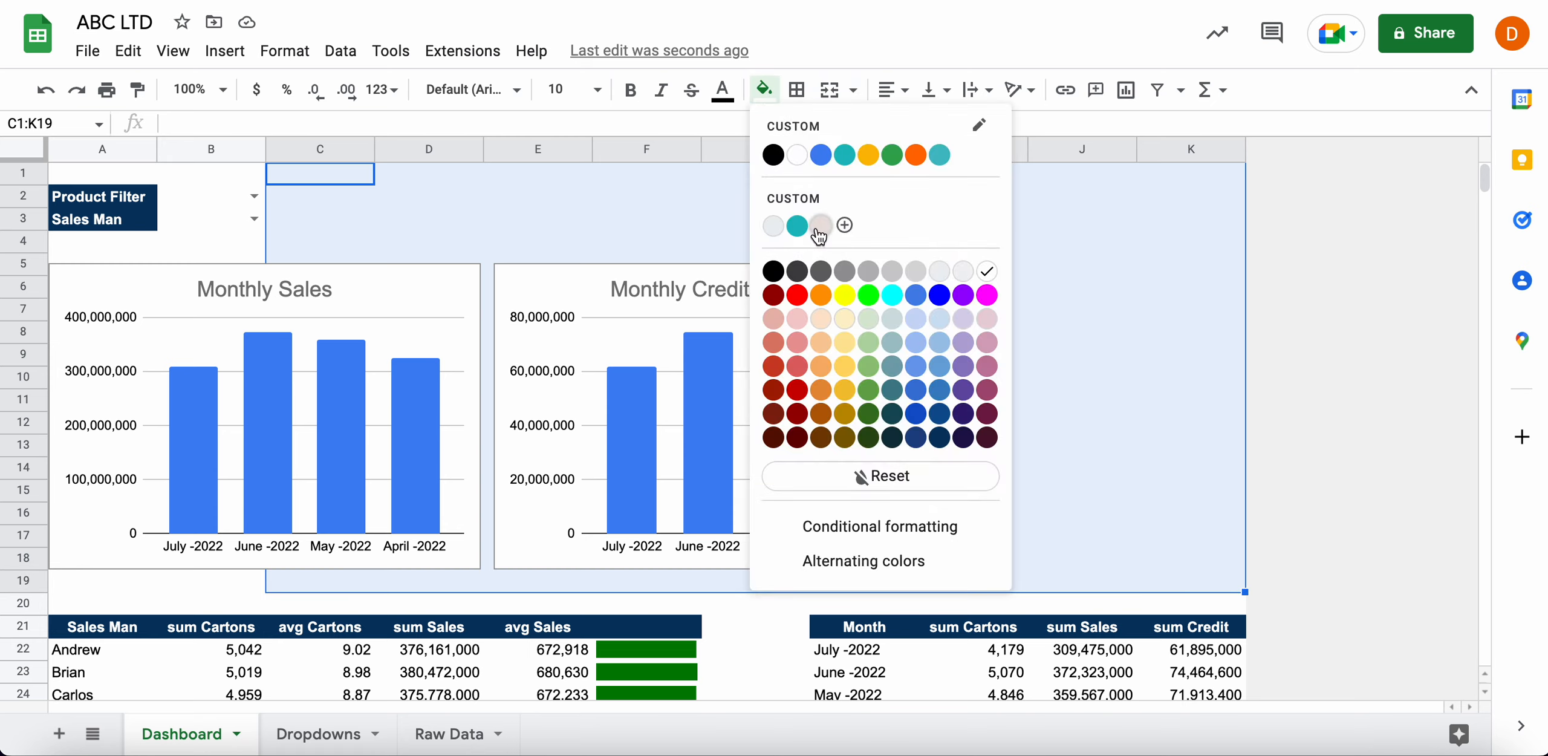
left_click(924, 272)
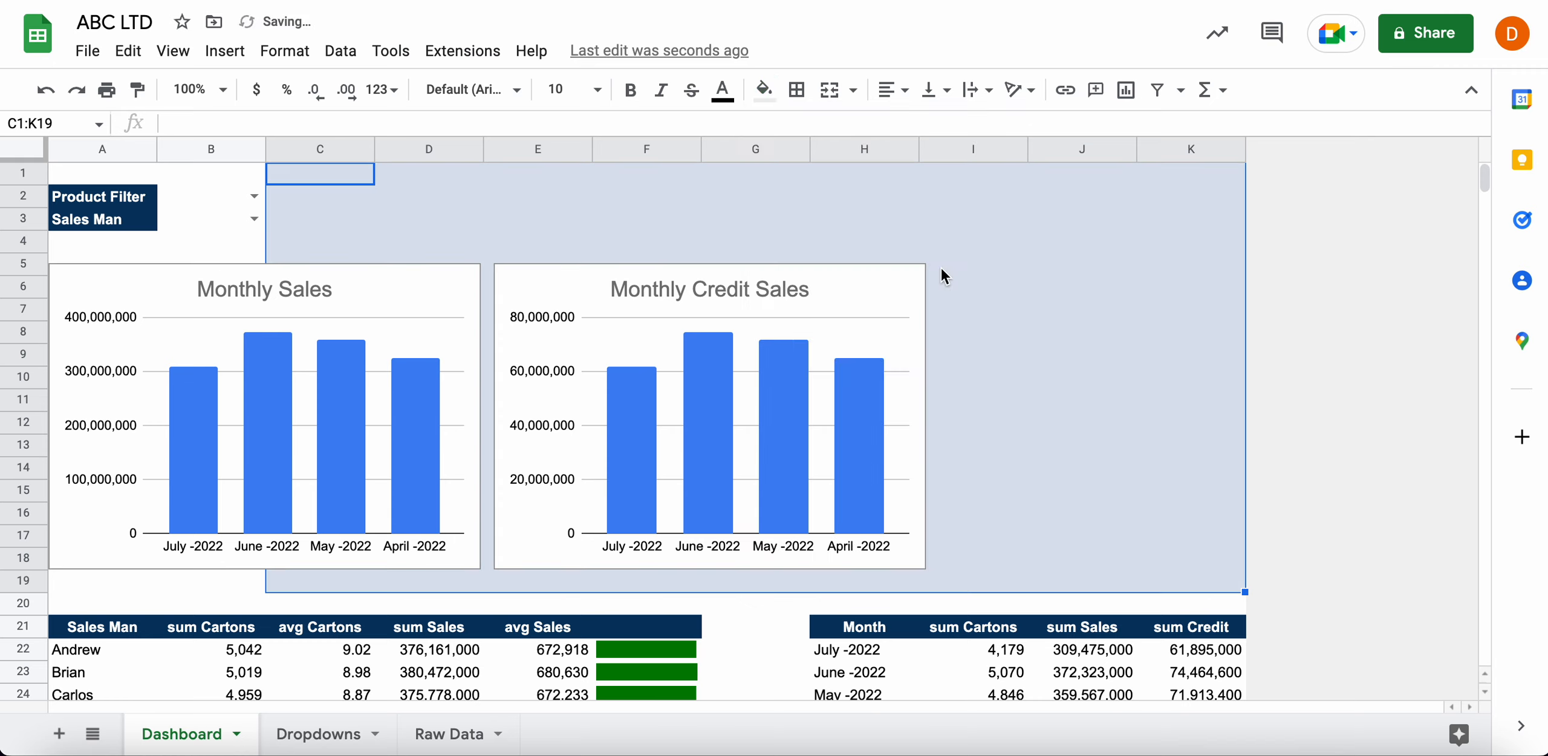
left_click(993, 337)
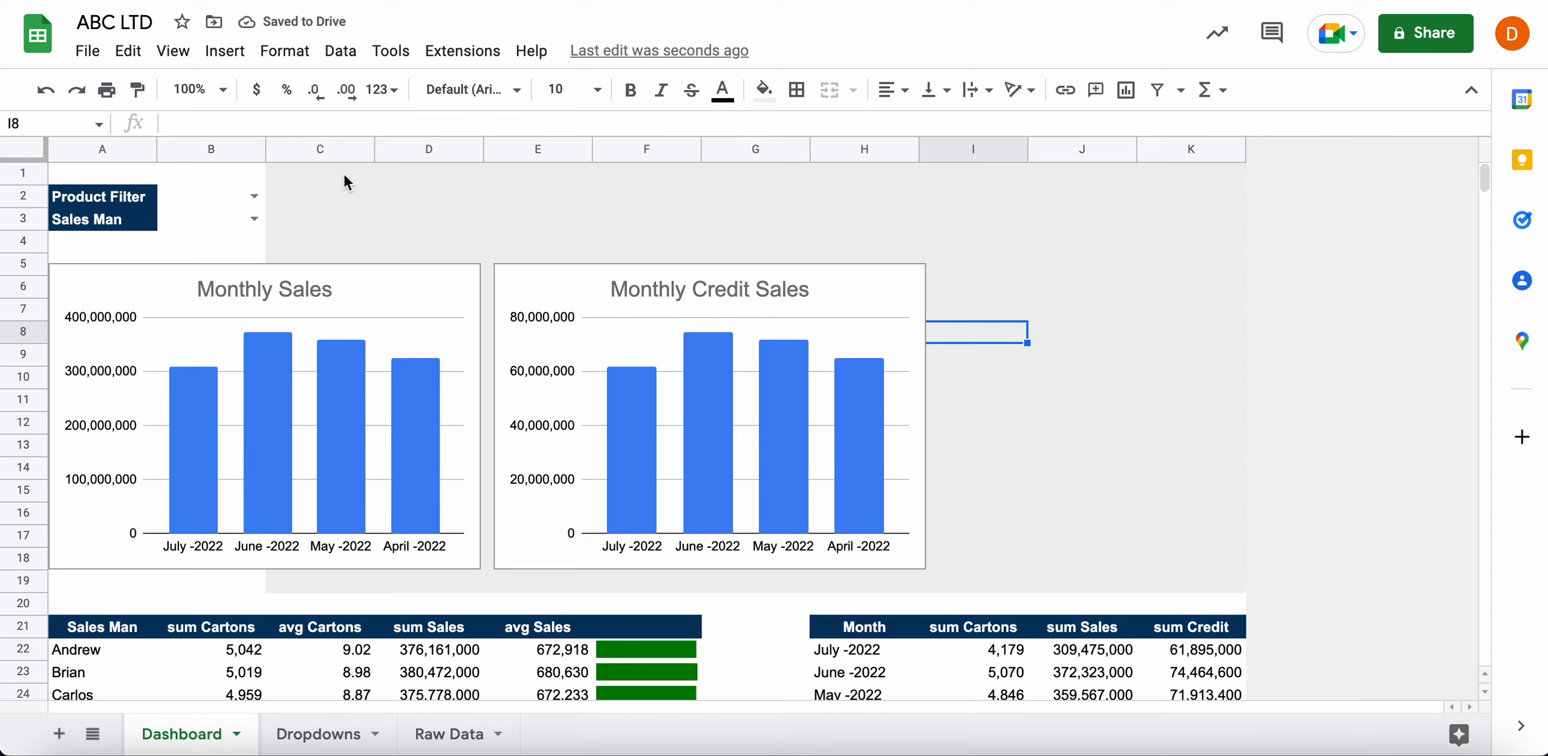
Copy the light gray formatting of C1 onto cells A1:B1 with Paint format
left_click_drag(84, 177, 254, 177)
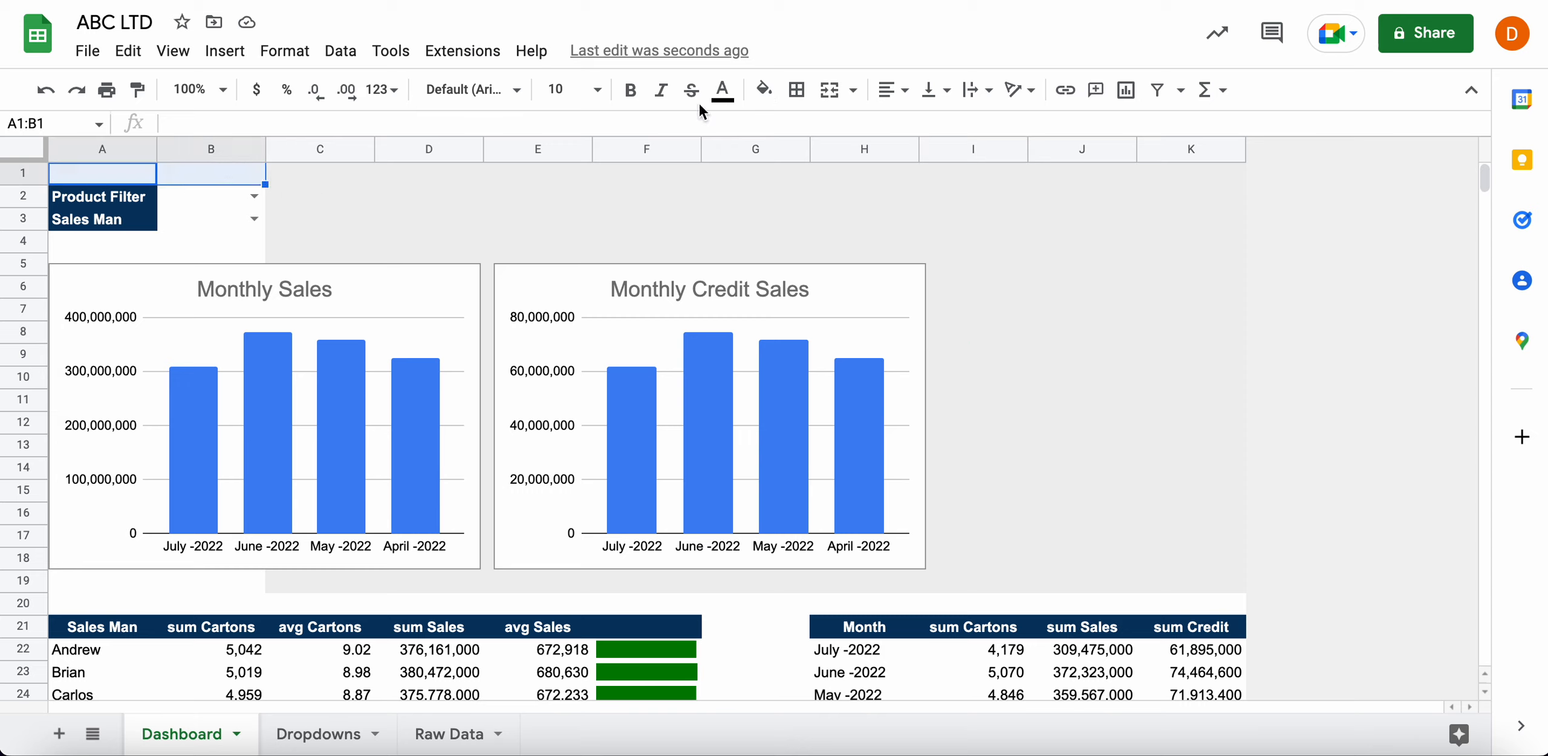
left_click(312, 174)
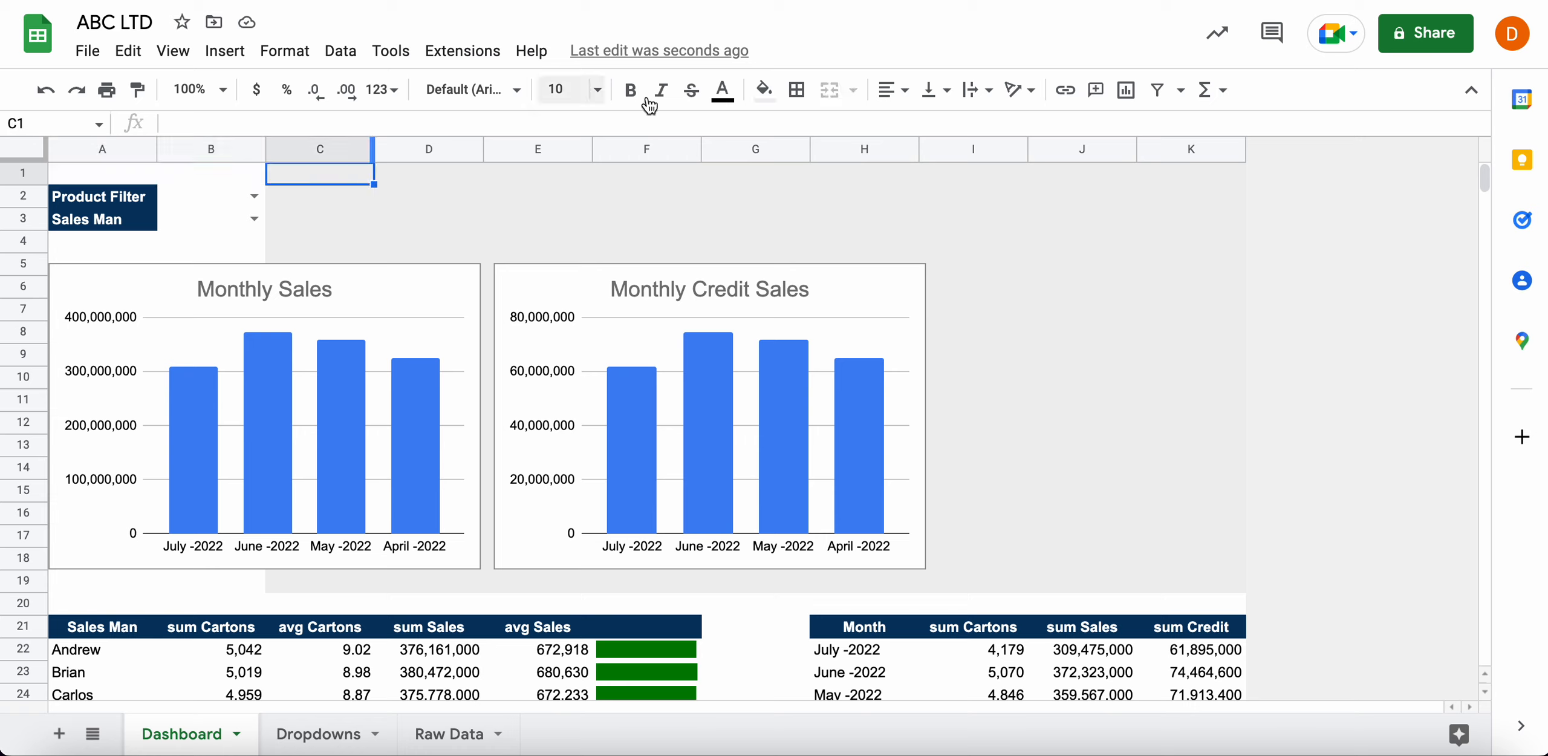
left_click_drag(87, 177, 271, 179)
left_click(357, 236)
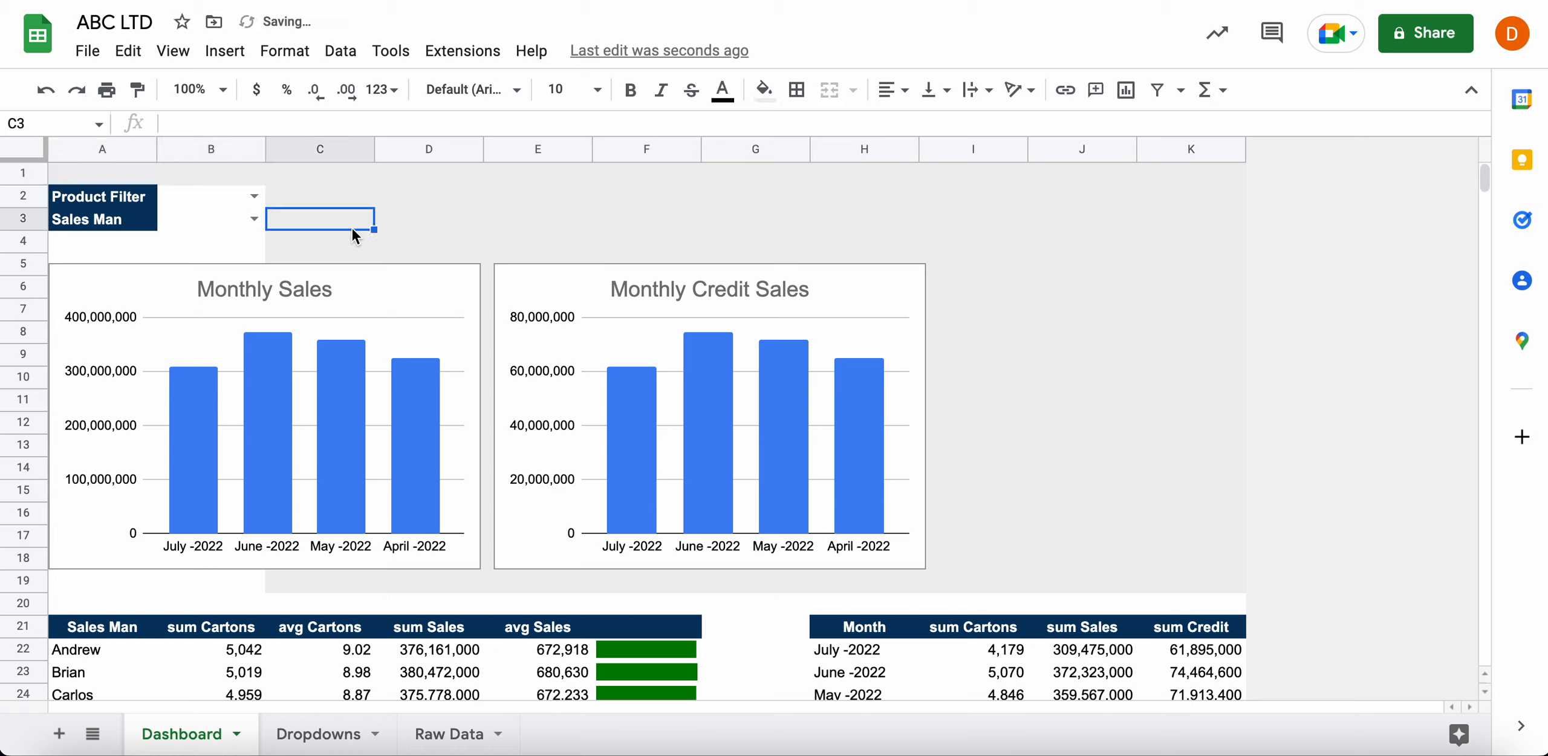
Copy the light gray formatting of C4 onto the range A4:C19 with Paint format
left_click(302, 247)
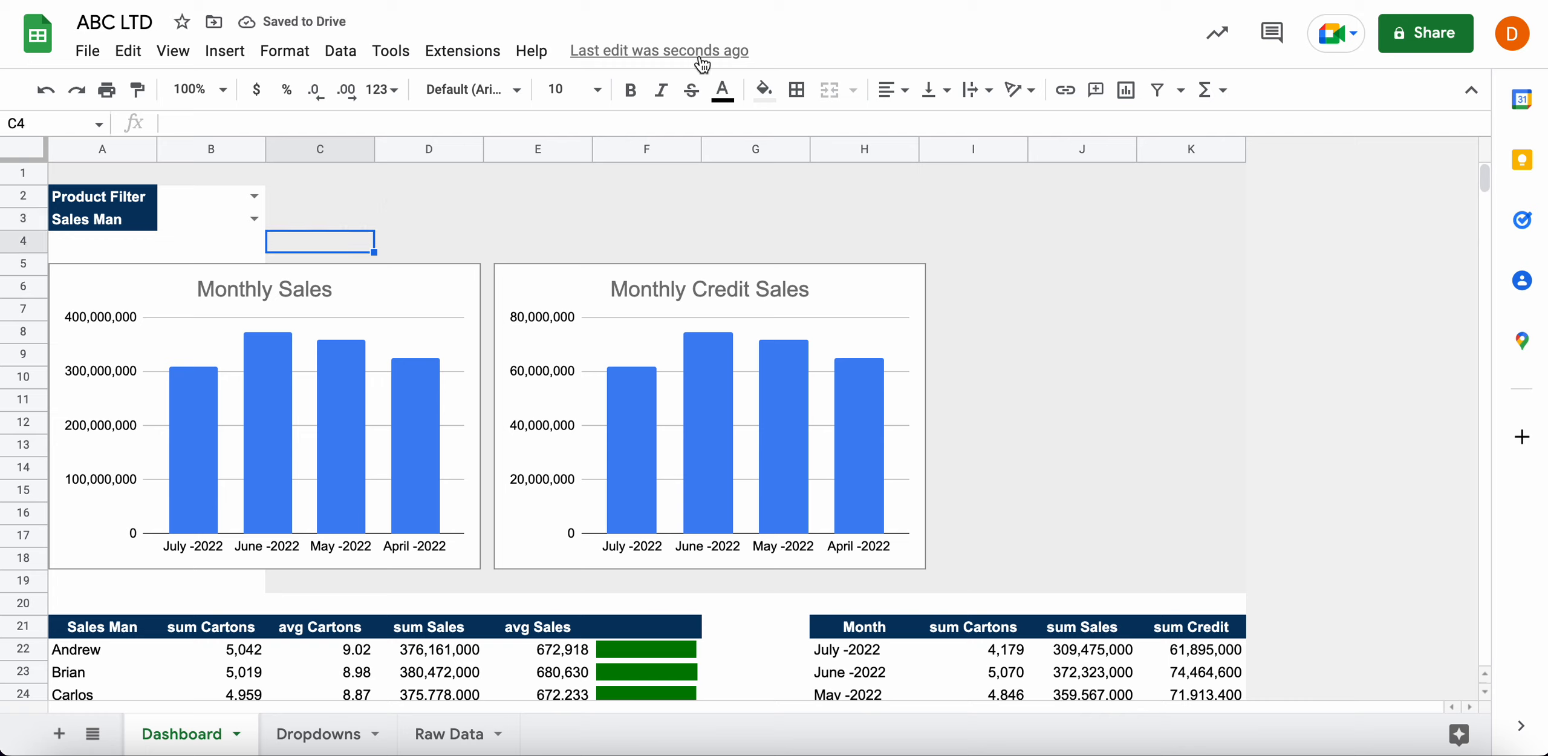
left_click(138, 90)
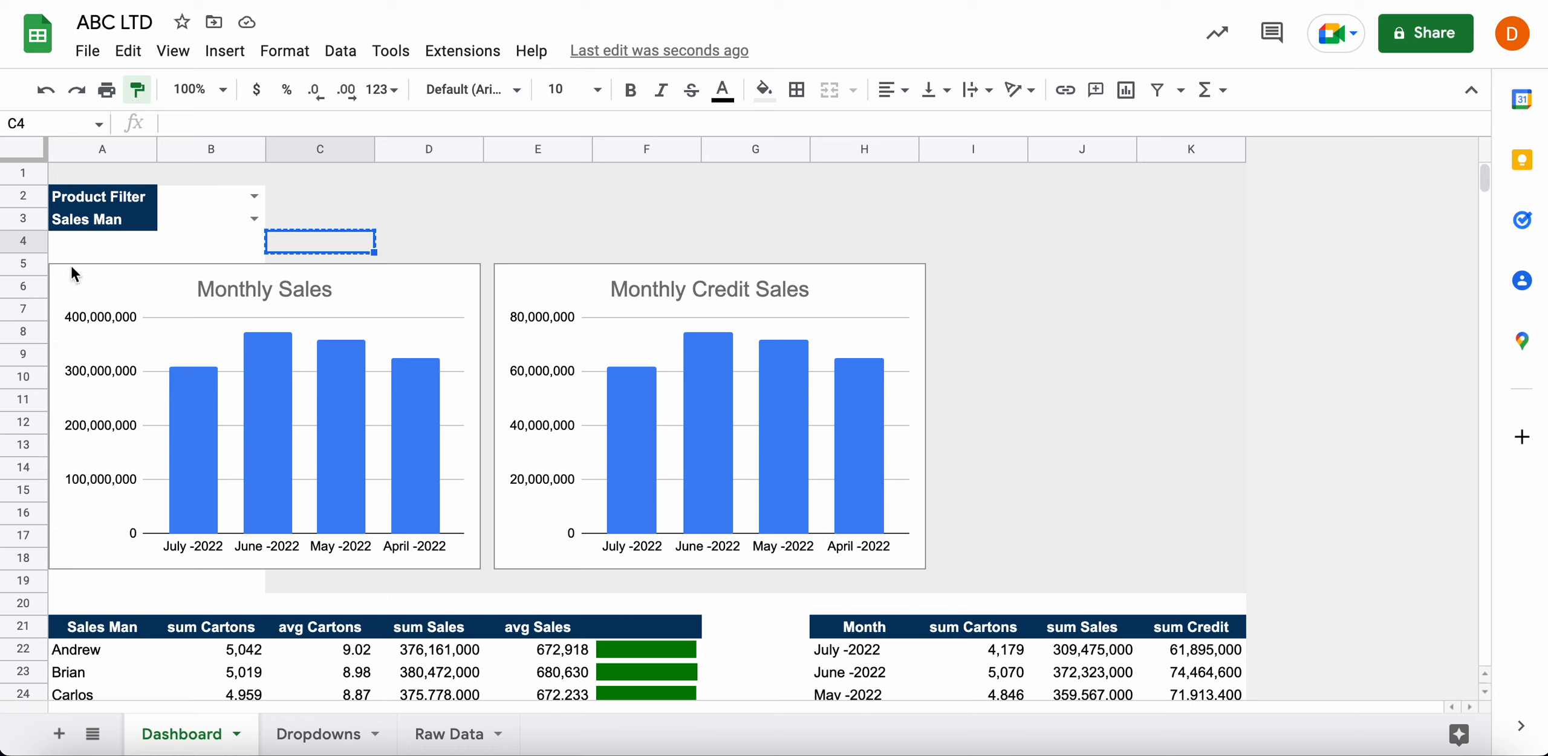
mouse_move(58, 248)
left_mouse_down()
mouse_move(291, 346)
mouse_move(317, 602)
mouse_move(313, 581)
left_mouse_up()
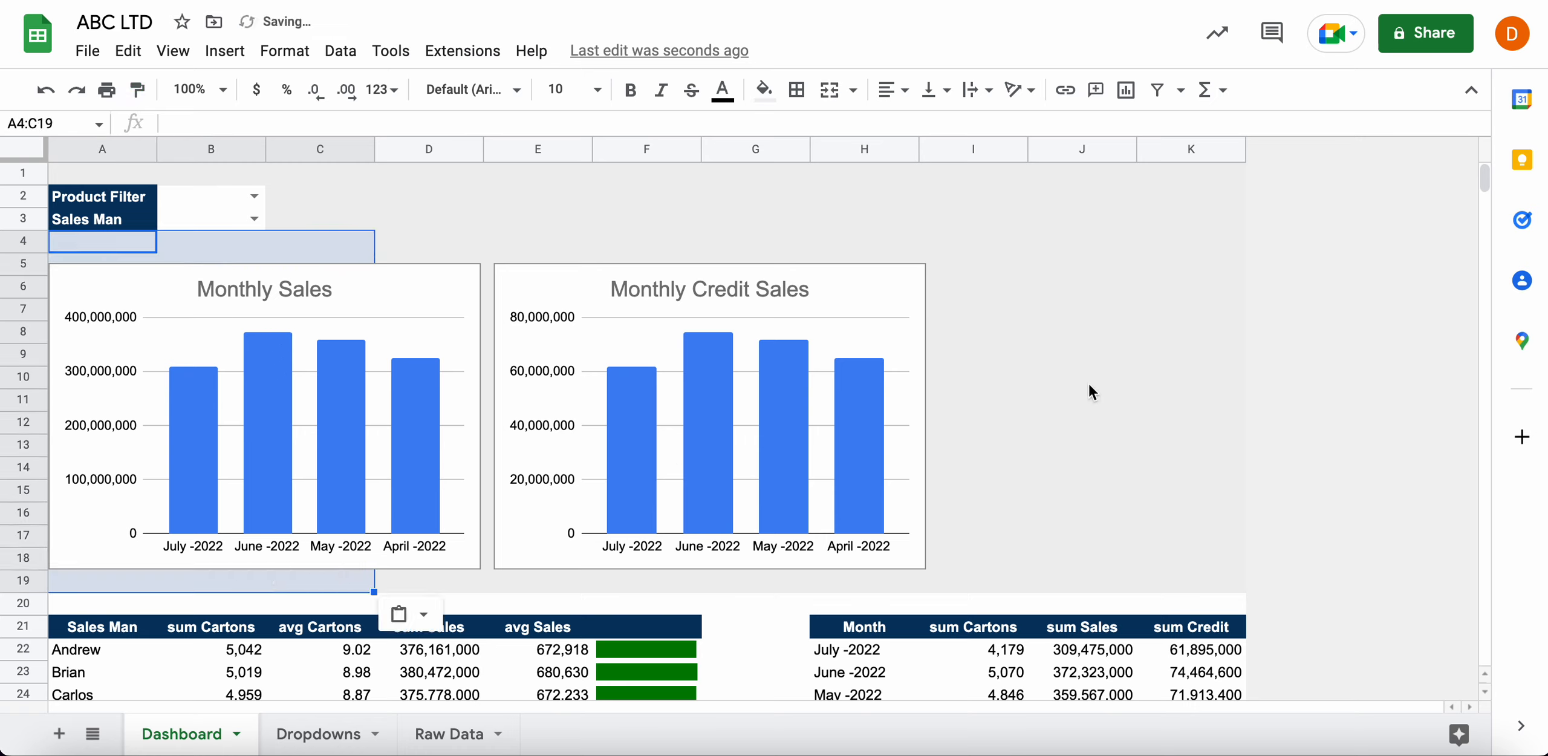
left_click(1088, 511)
scroll(1070, 508, "down", 5)
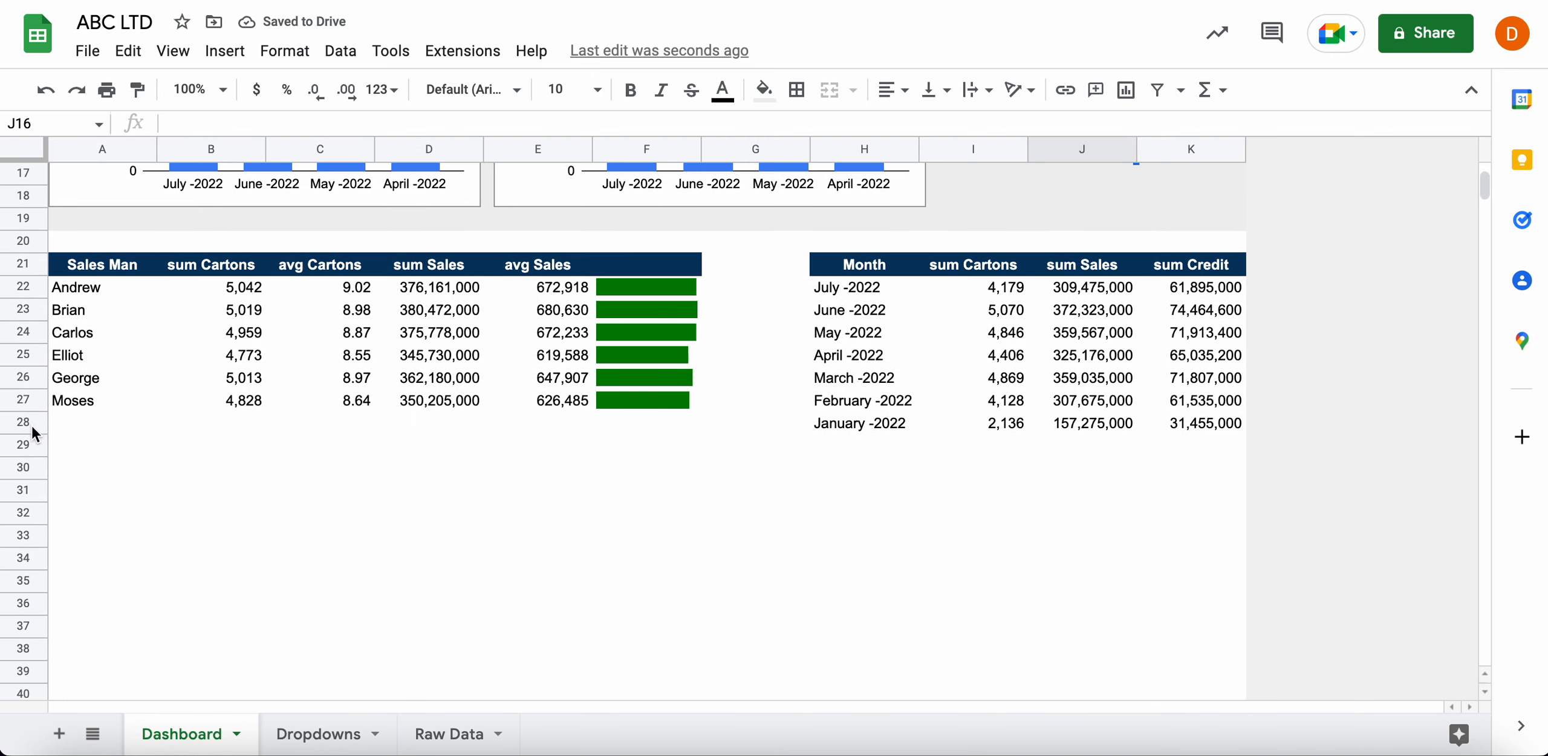
left_click_drag(32, 423, 34, 581)
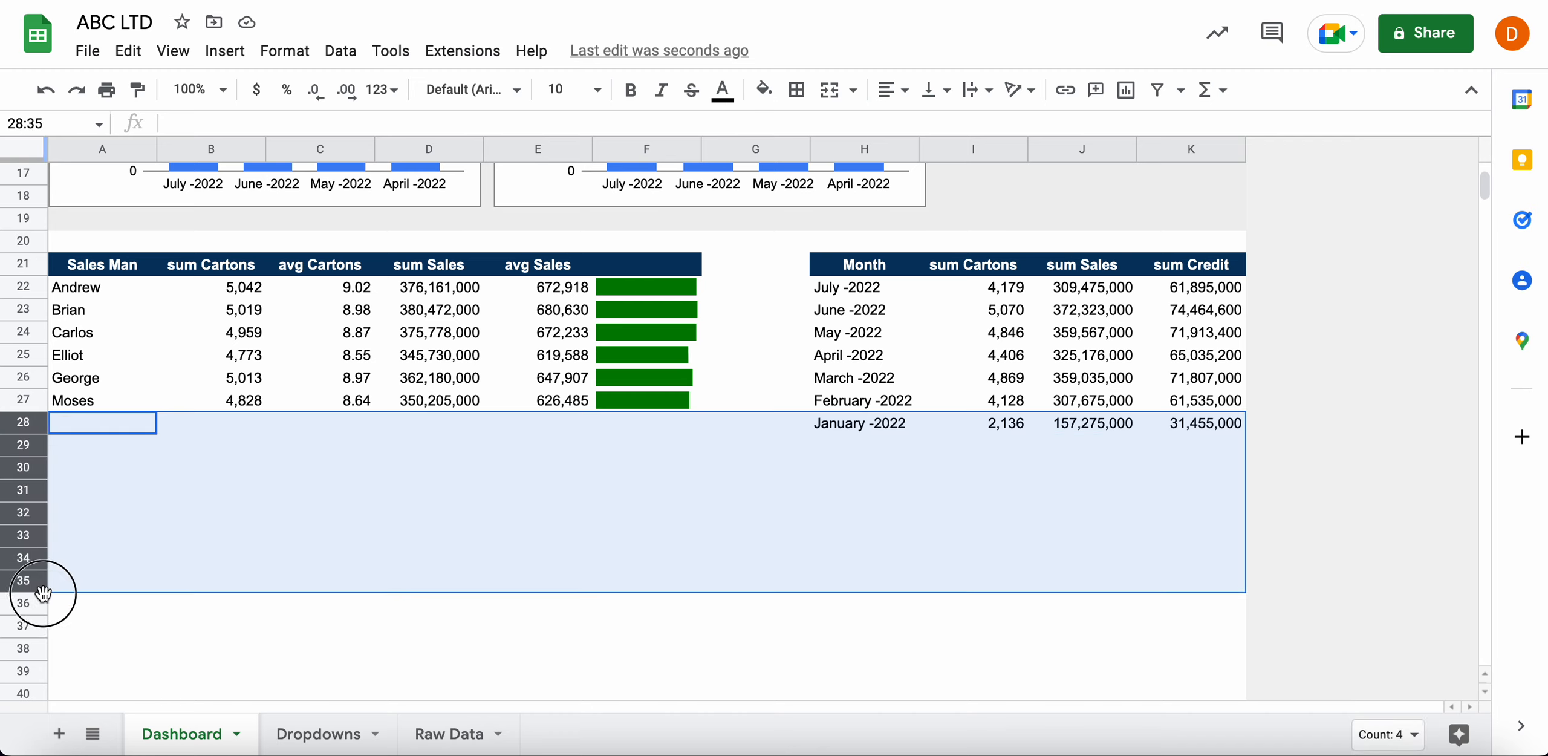
left_click(109, 467)
left_click_drag(35, 469, 57, 741)
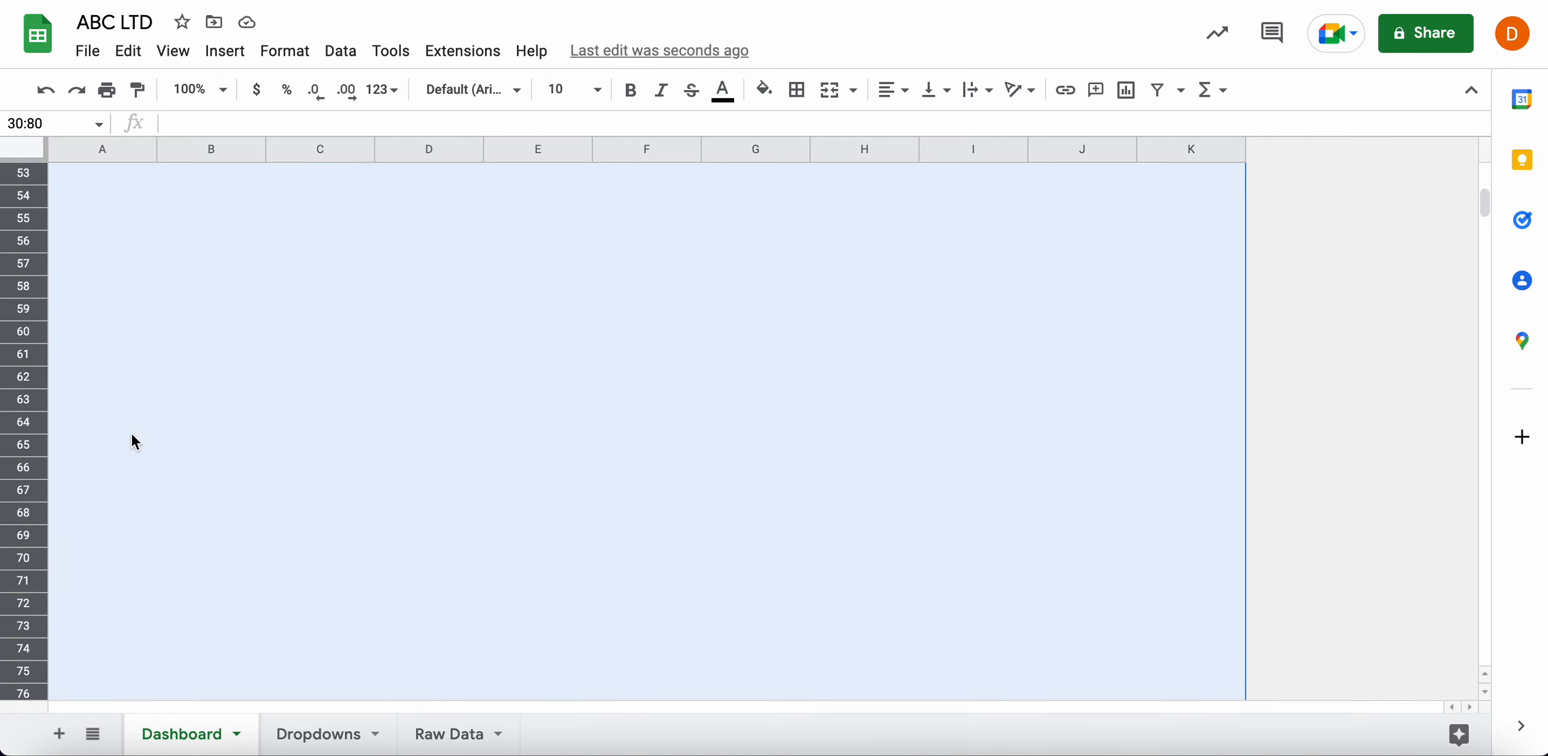
scroll(130, 432, "up", 10)
scroll(133, 442, "up", 5)
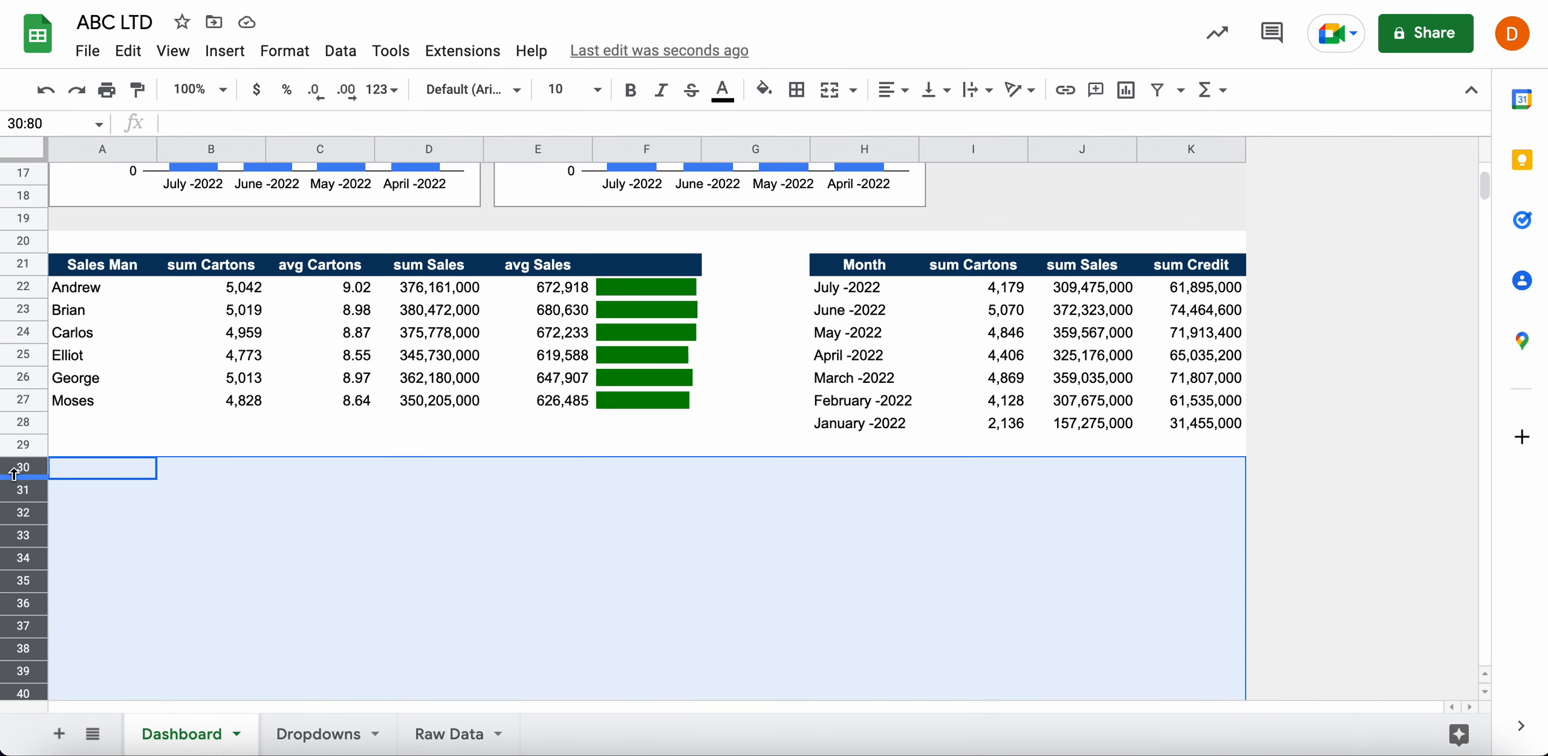
left_click(24, 468)
left_click(155, 474)
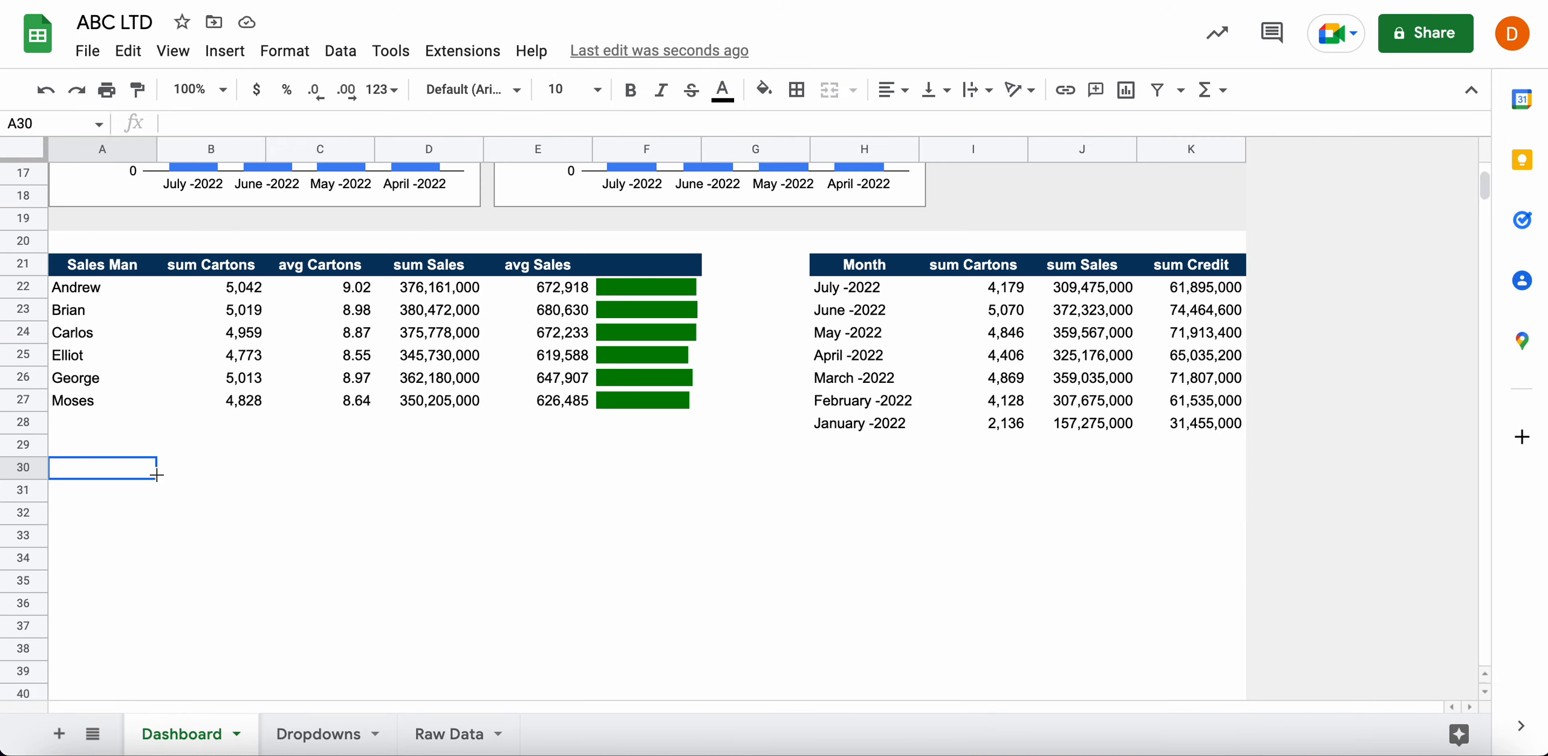
Delete the empty rows 30 to 1009 below the tables on the Dashboard sheet
left_click(27, 467)
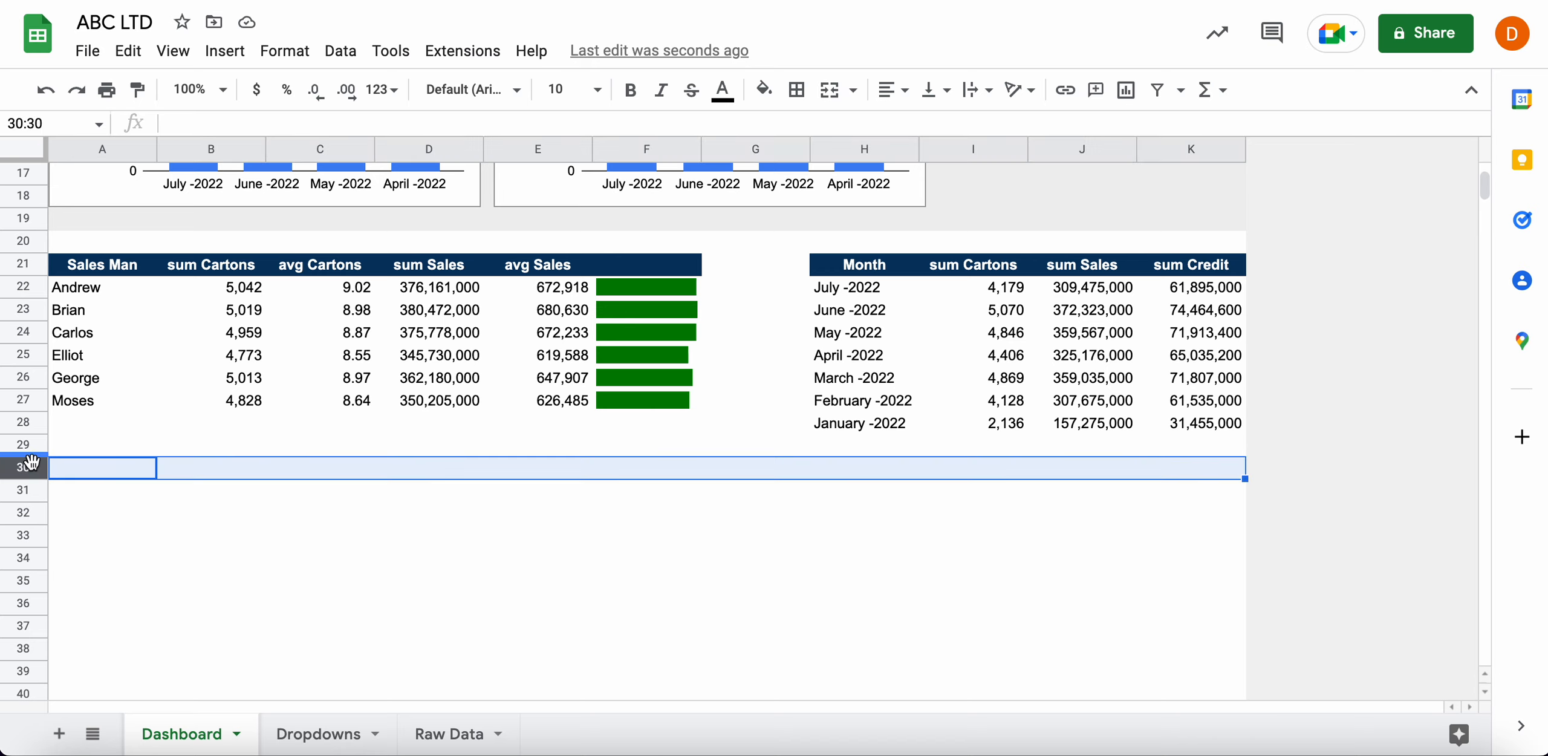
key("ctrl+shift+Down")
right_click(32, 462)
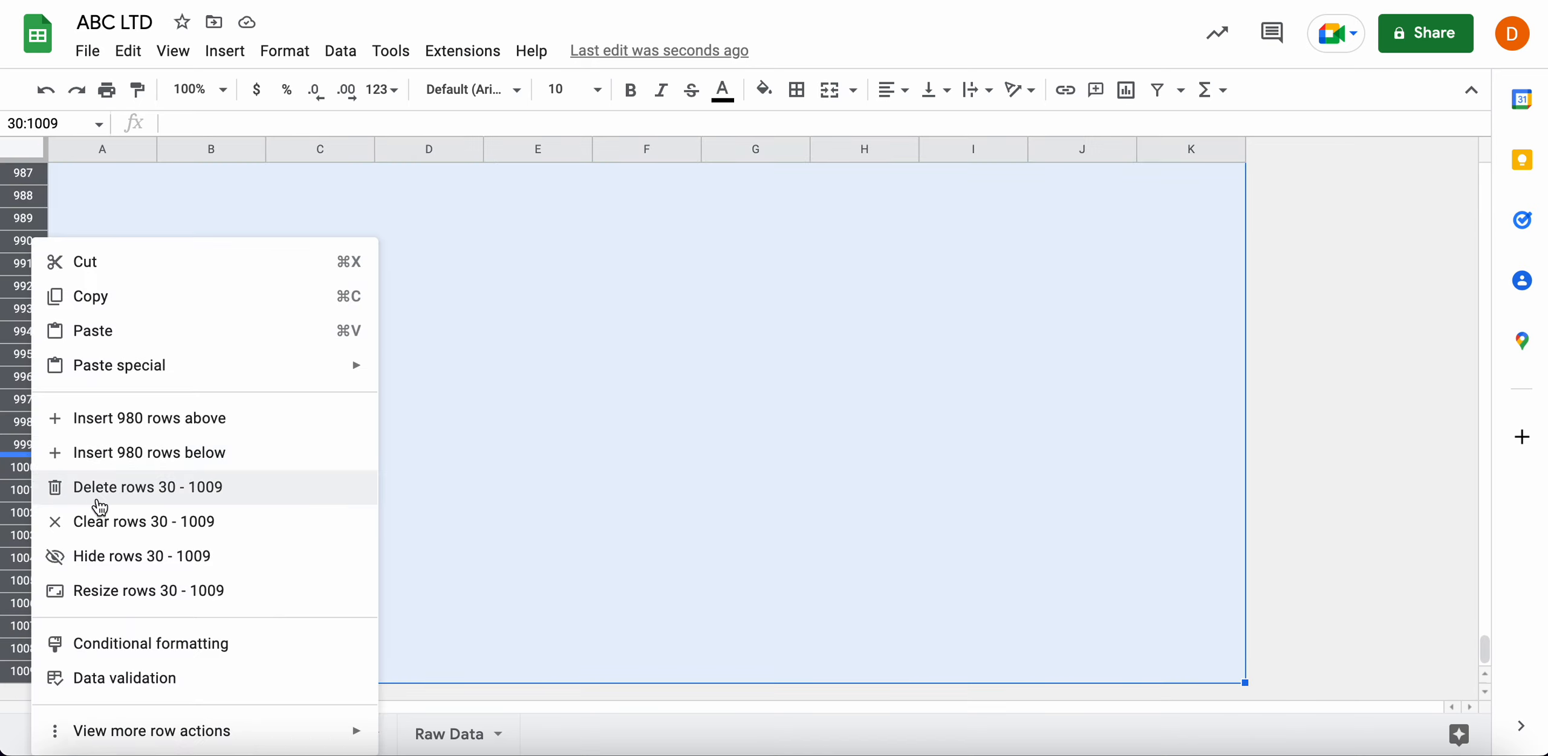
left_click(98, 504)
left_click(1149, 334)
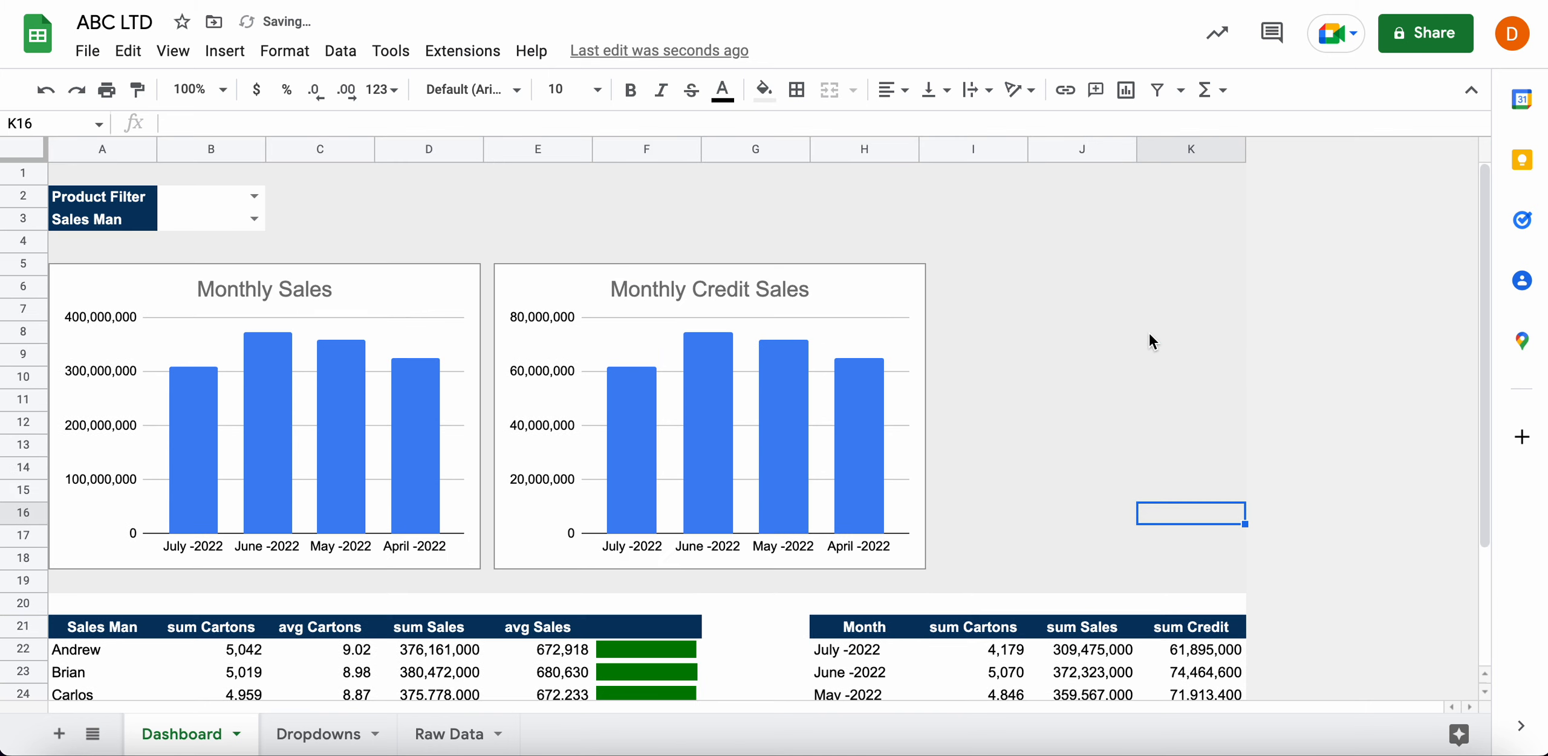
scroll(1149, 333, "up", 5)
Fill the gap between the two tables, G20:G29, with light gray
scroll(1148, 334, "down", 5)
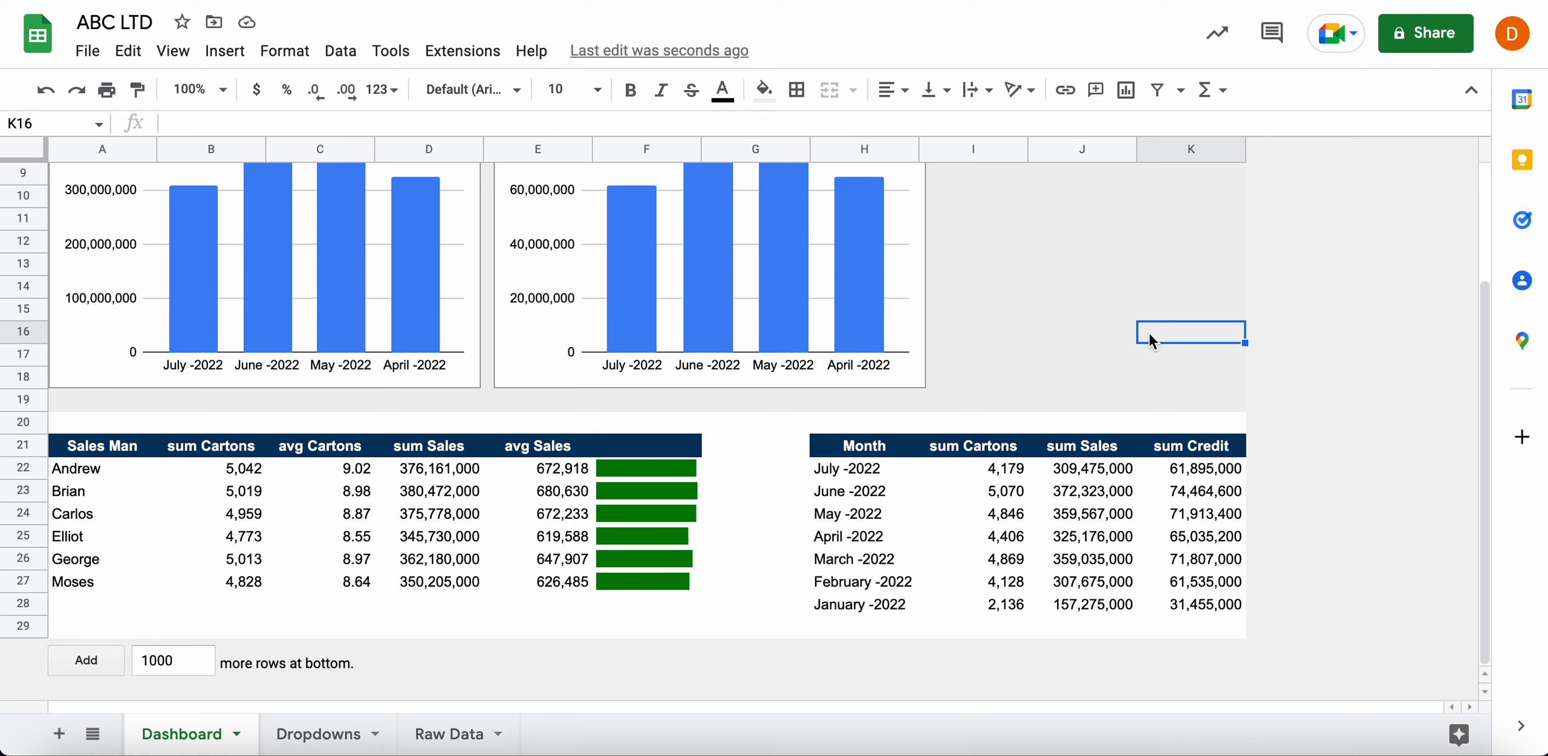
left_click_drag(750, 425, 769, 640)
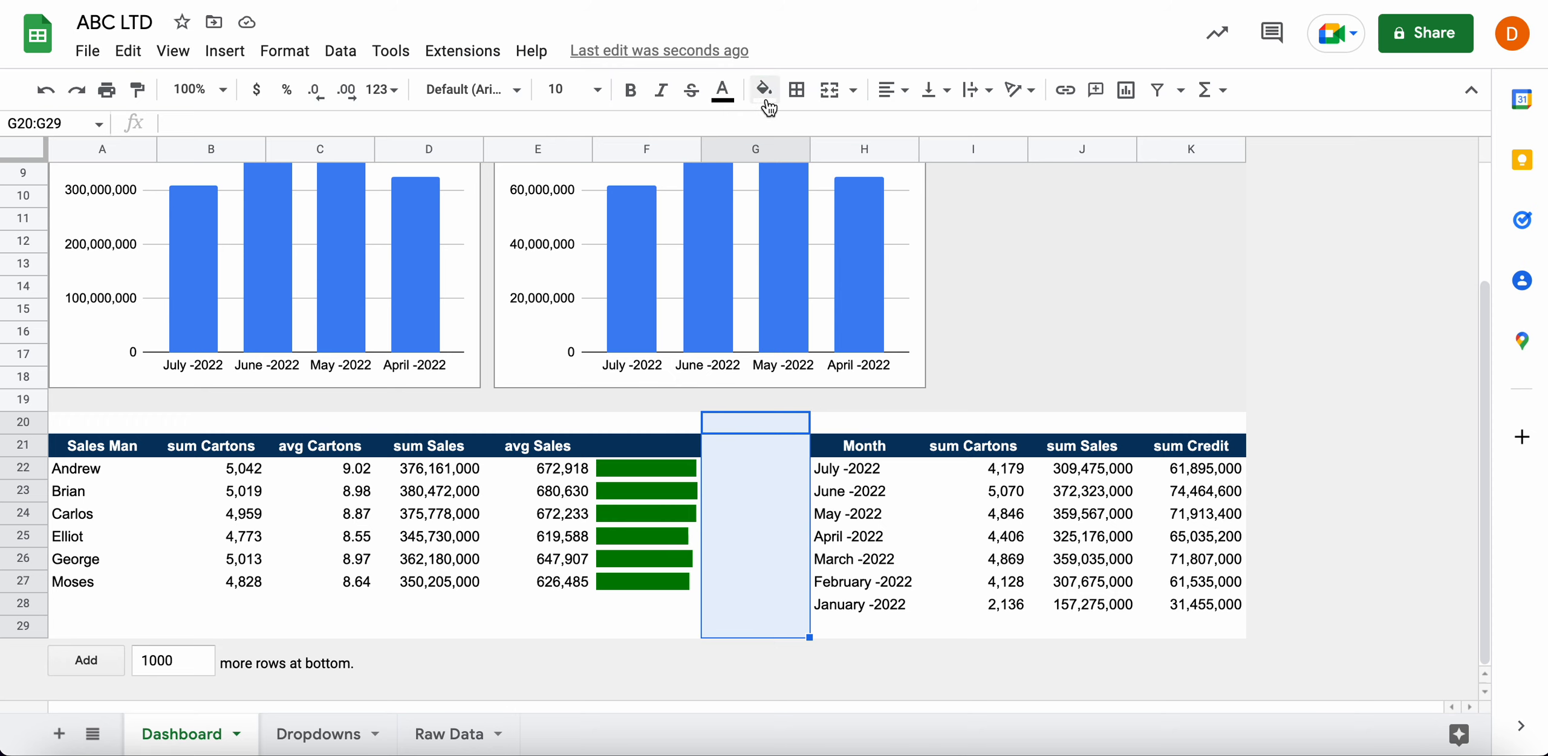
left_click(764, 90)
left_click(957, 272)
left_click(997, 343)
left_click(714, 454)
left_click(764, 562)
left_click(756, 628)
Fill the empty cells A28:F29 below the Sales Man table with light gray
left_click(613, 652)
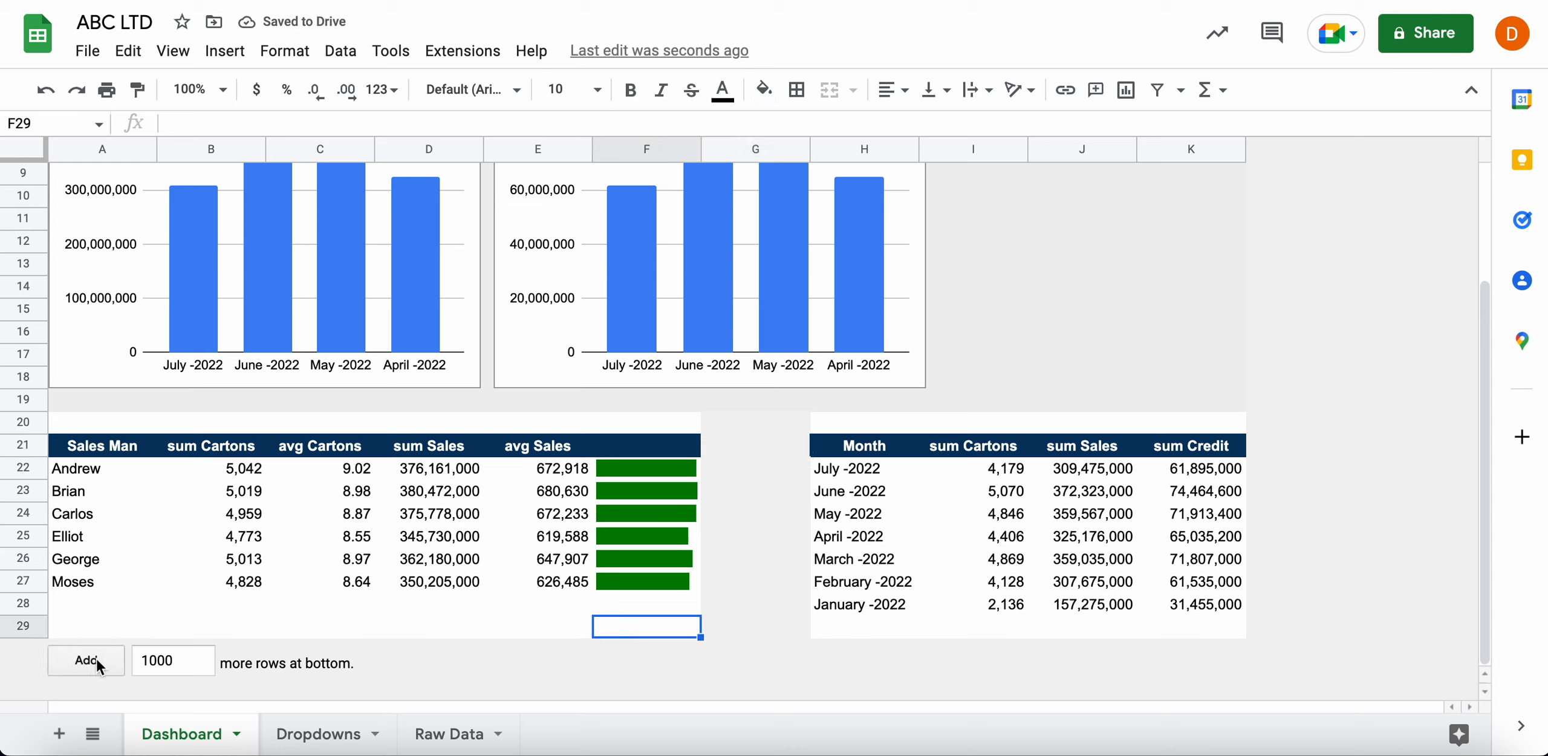
left_click_drag(72, 612, 605, 626)
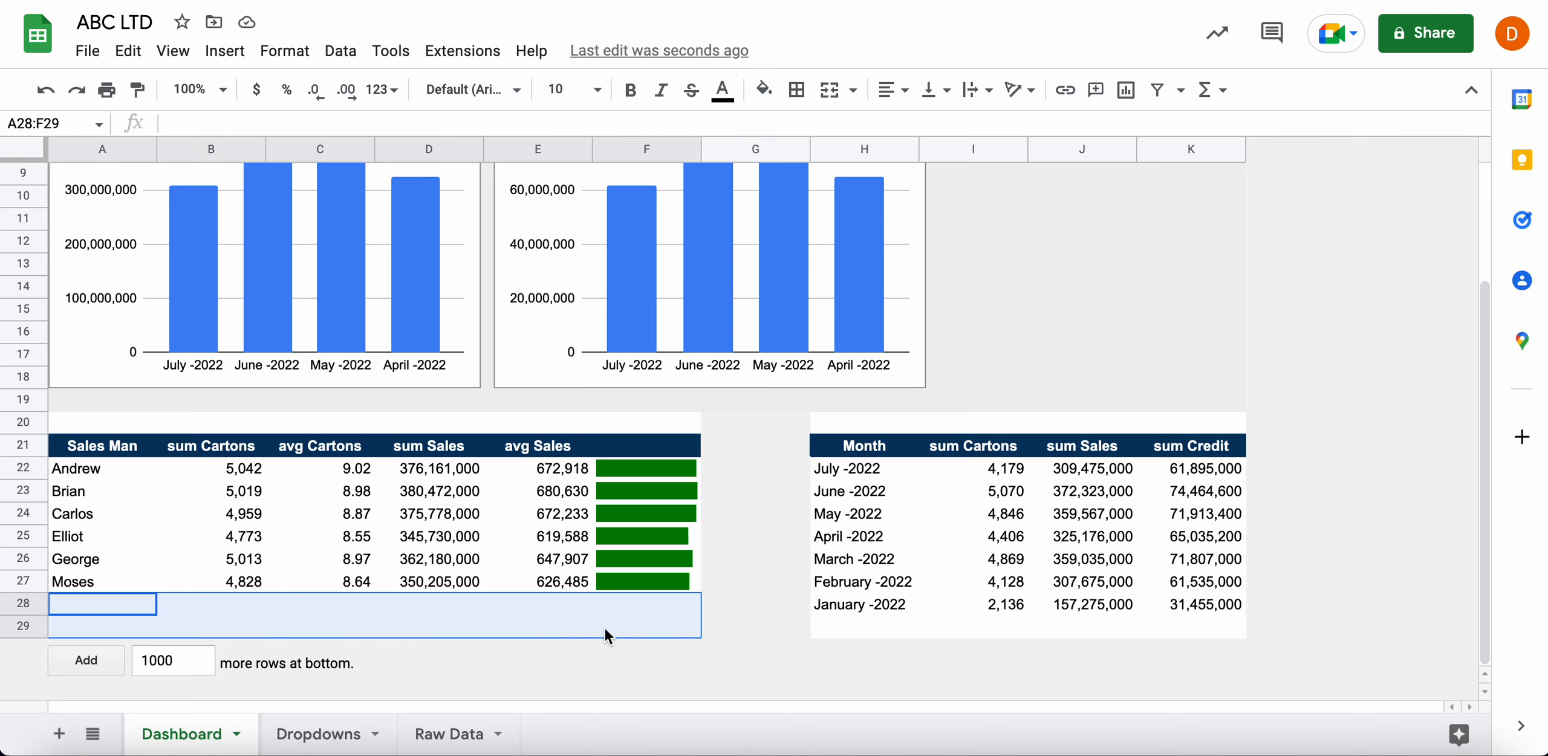
left_click(764, 90)
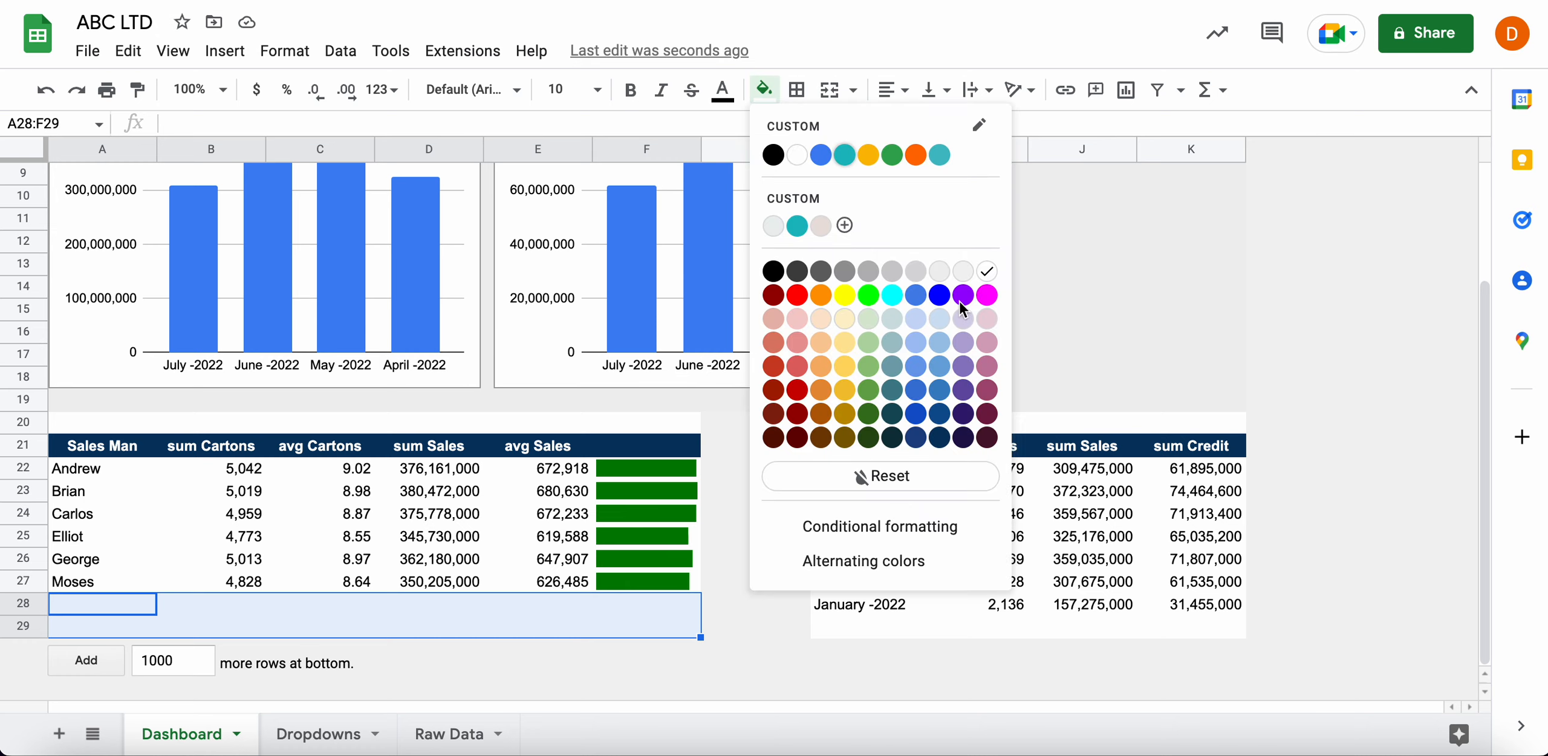
left_click(960, 278)
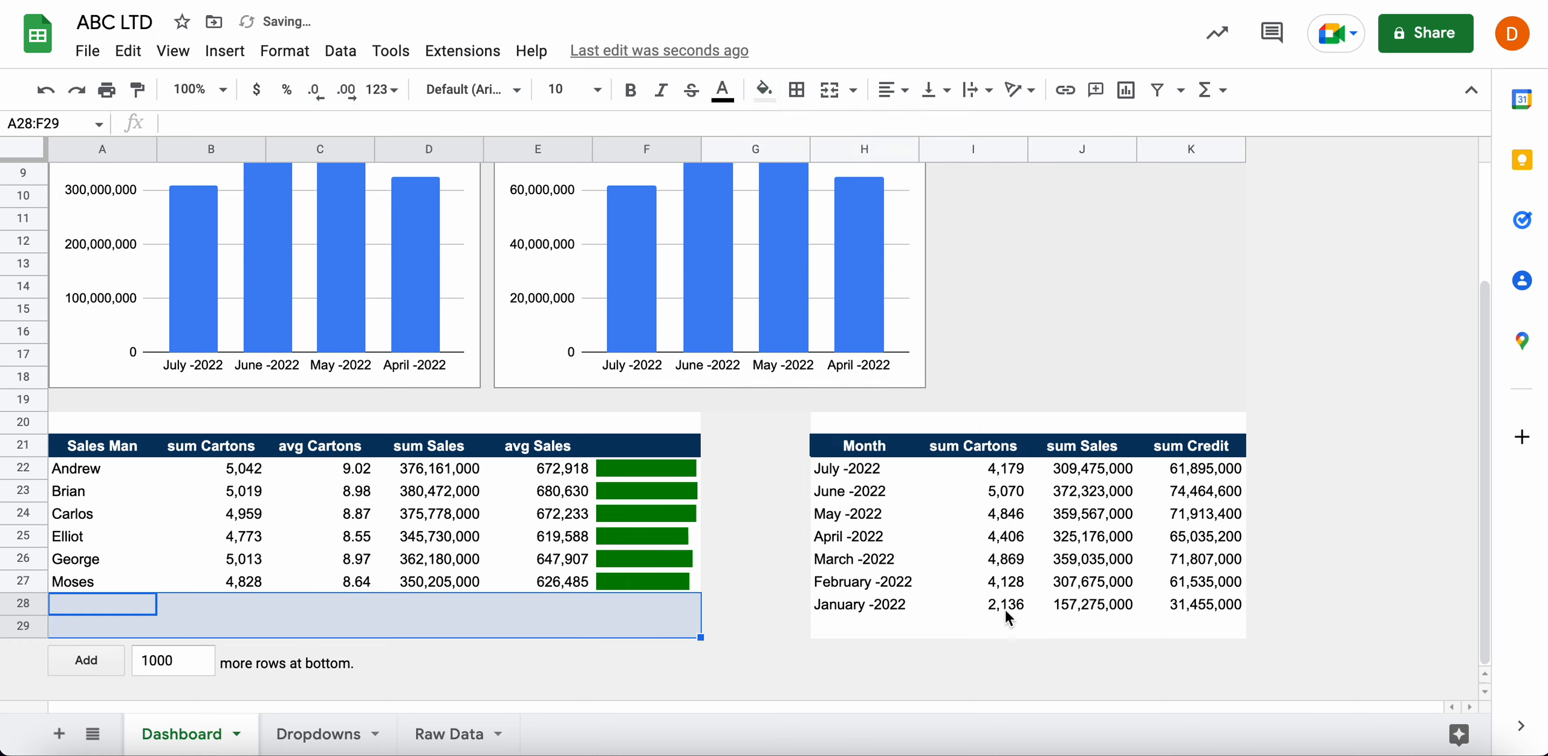
Fill the empty cells H29:K29 below the Month table with light gray
left_click(995, 635)
left_click_drag(856, 629, 1276, 625)
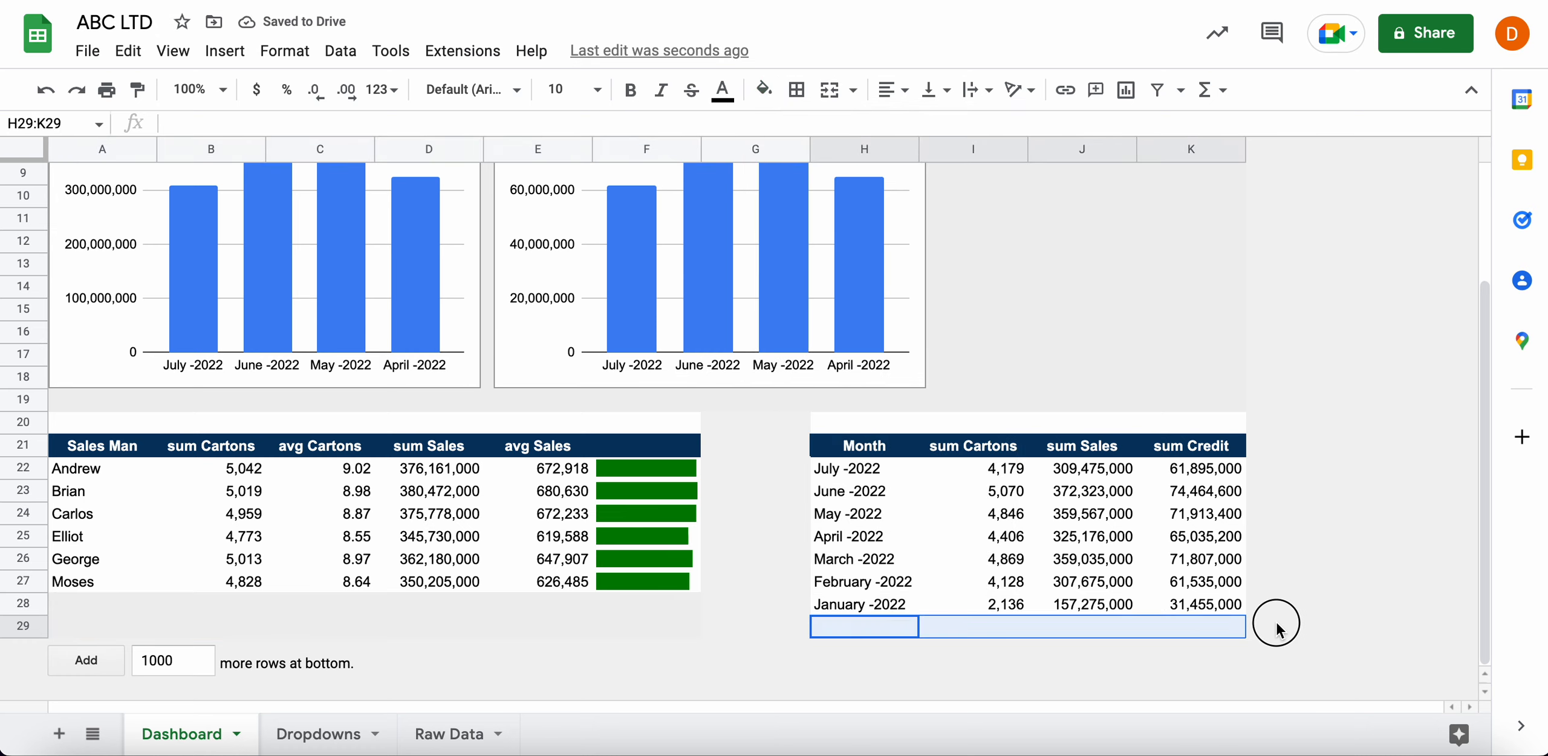
left_click(764, 89)
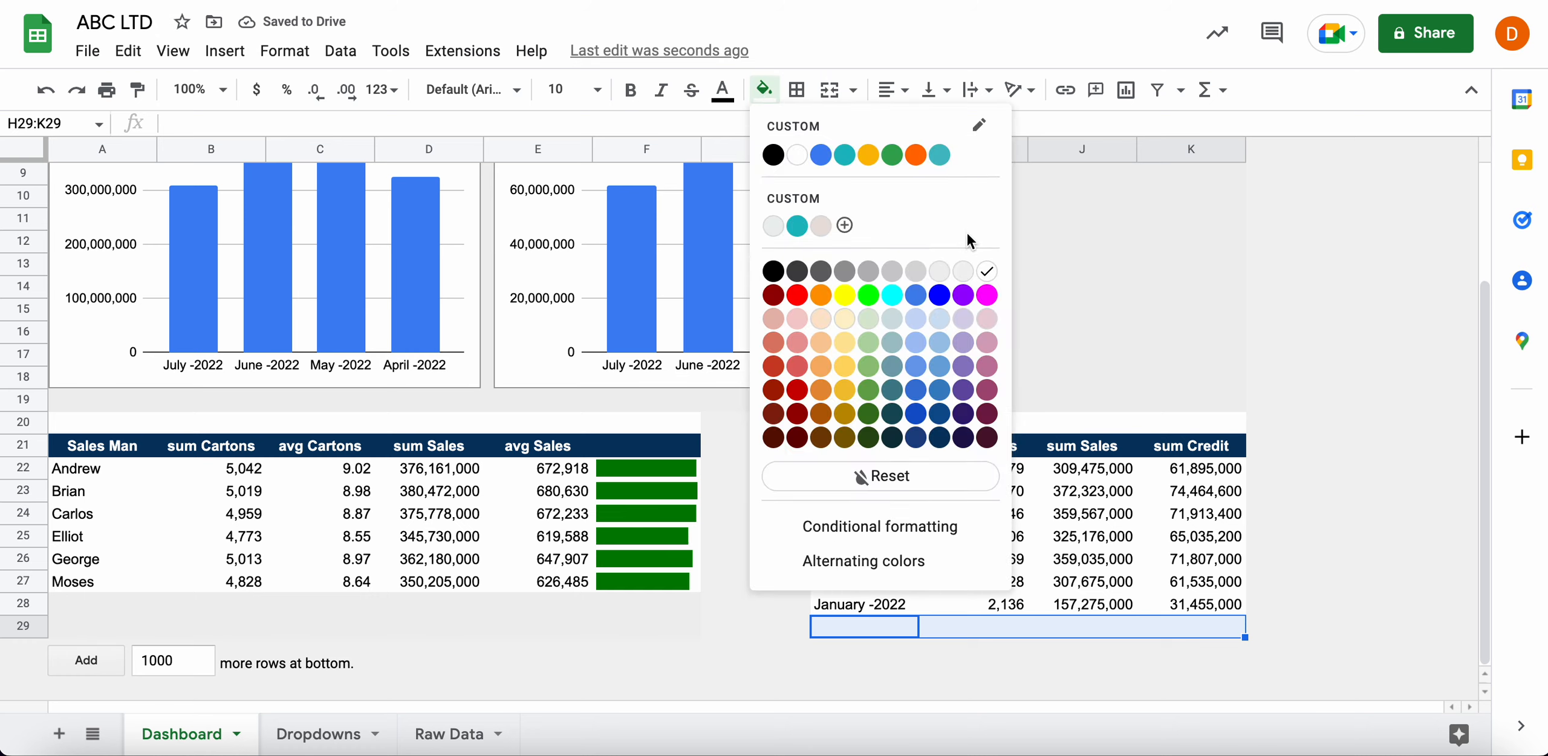
left_click(947, 273)
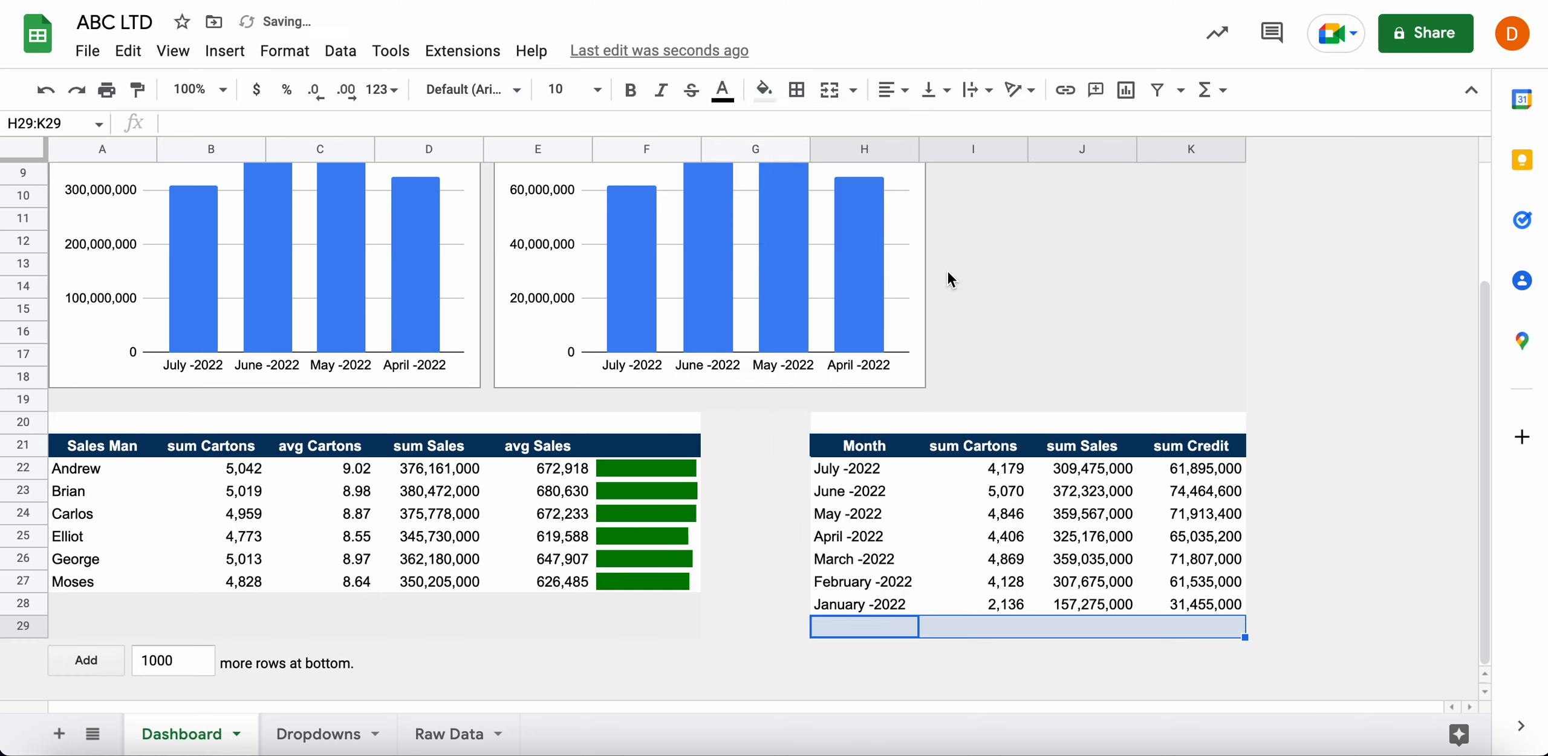
left_click(1178, 315)
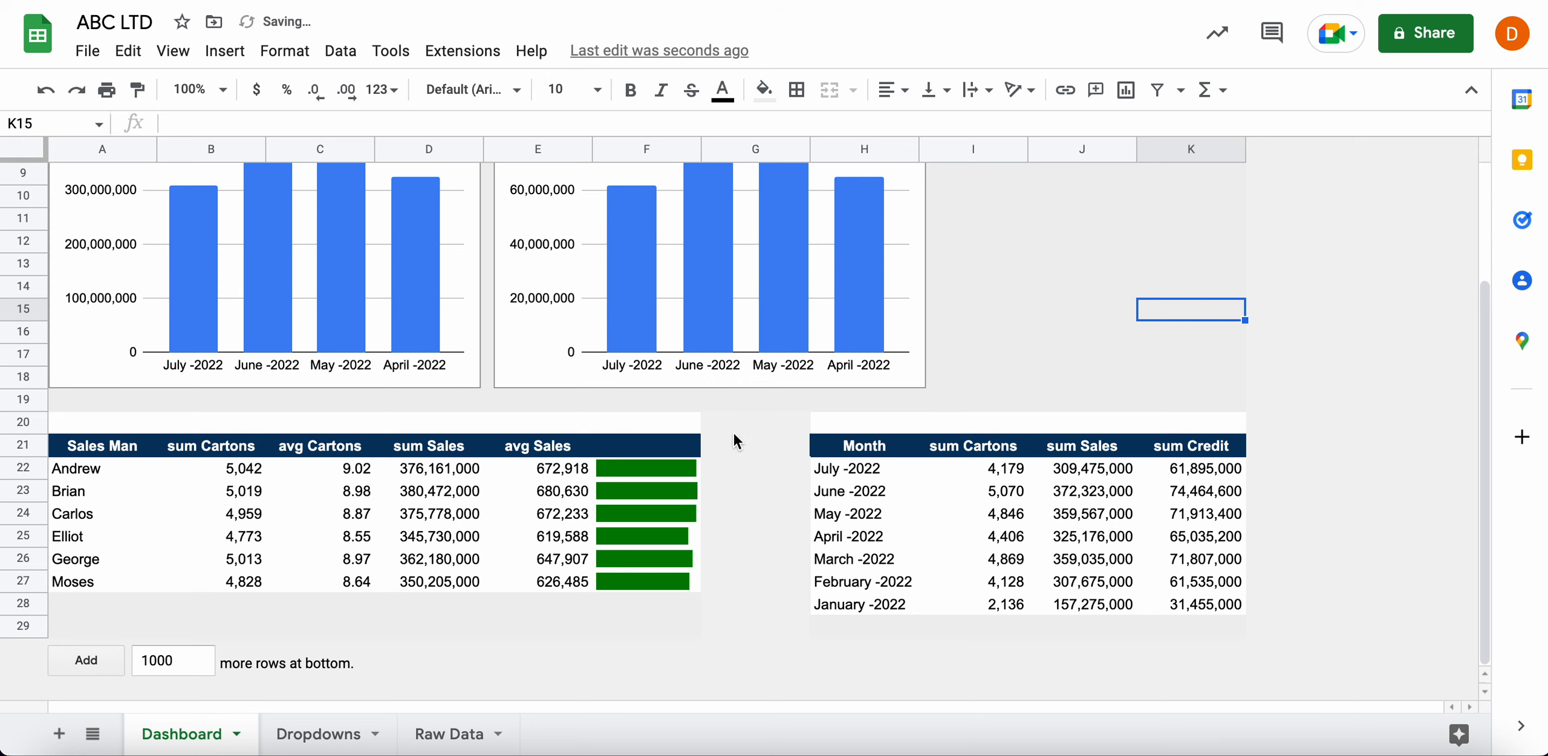
left_click(819, 423)
left_click(1023, 400)
left_click(1093, 354)
Try spreading the charts across the sheet, with Monthly Sales starting inside column A and Monthly Credit Sales spanning columns F to J
scroll(1094, 354, "up", 3)
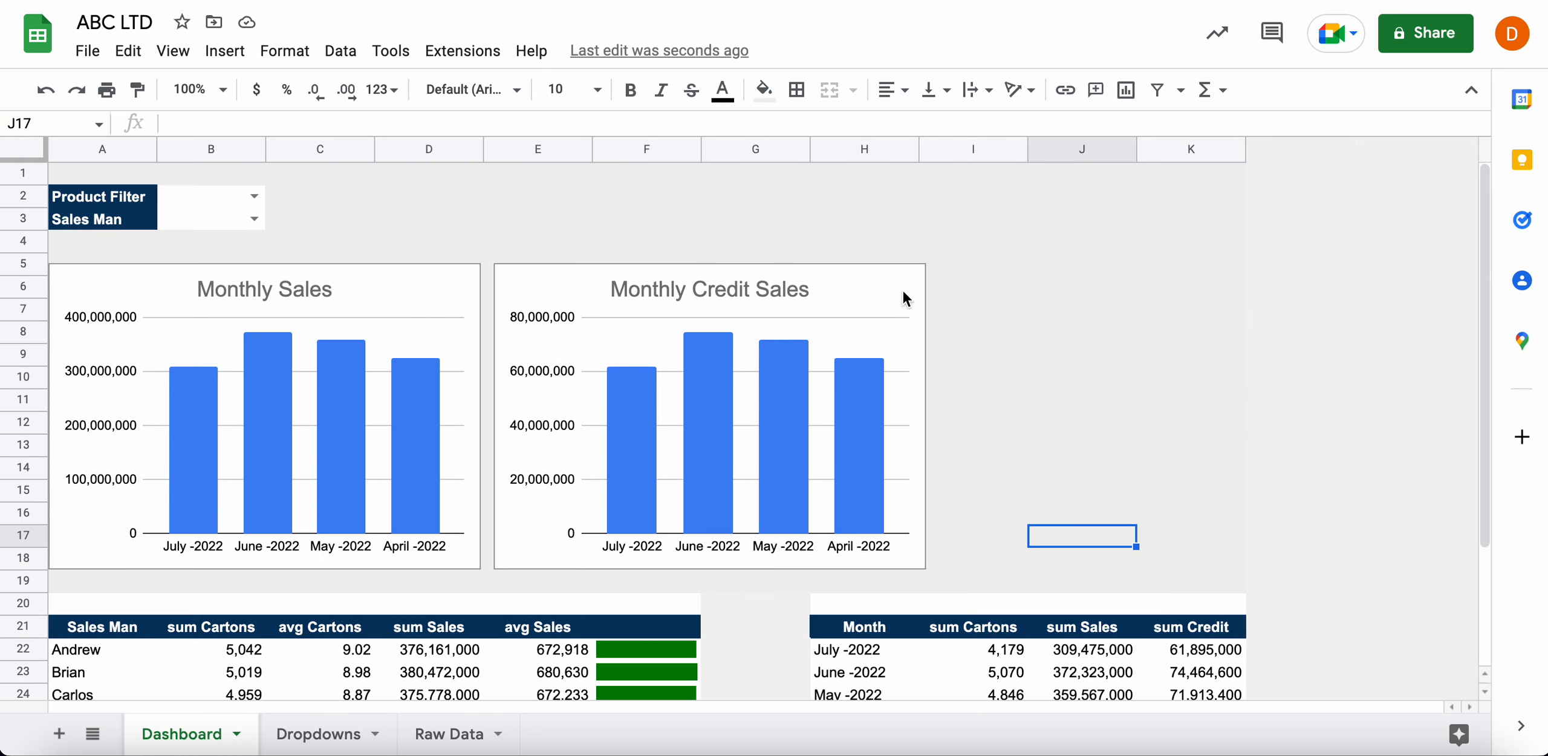
left_click_drag(864, 294, 1046, 289)
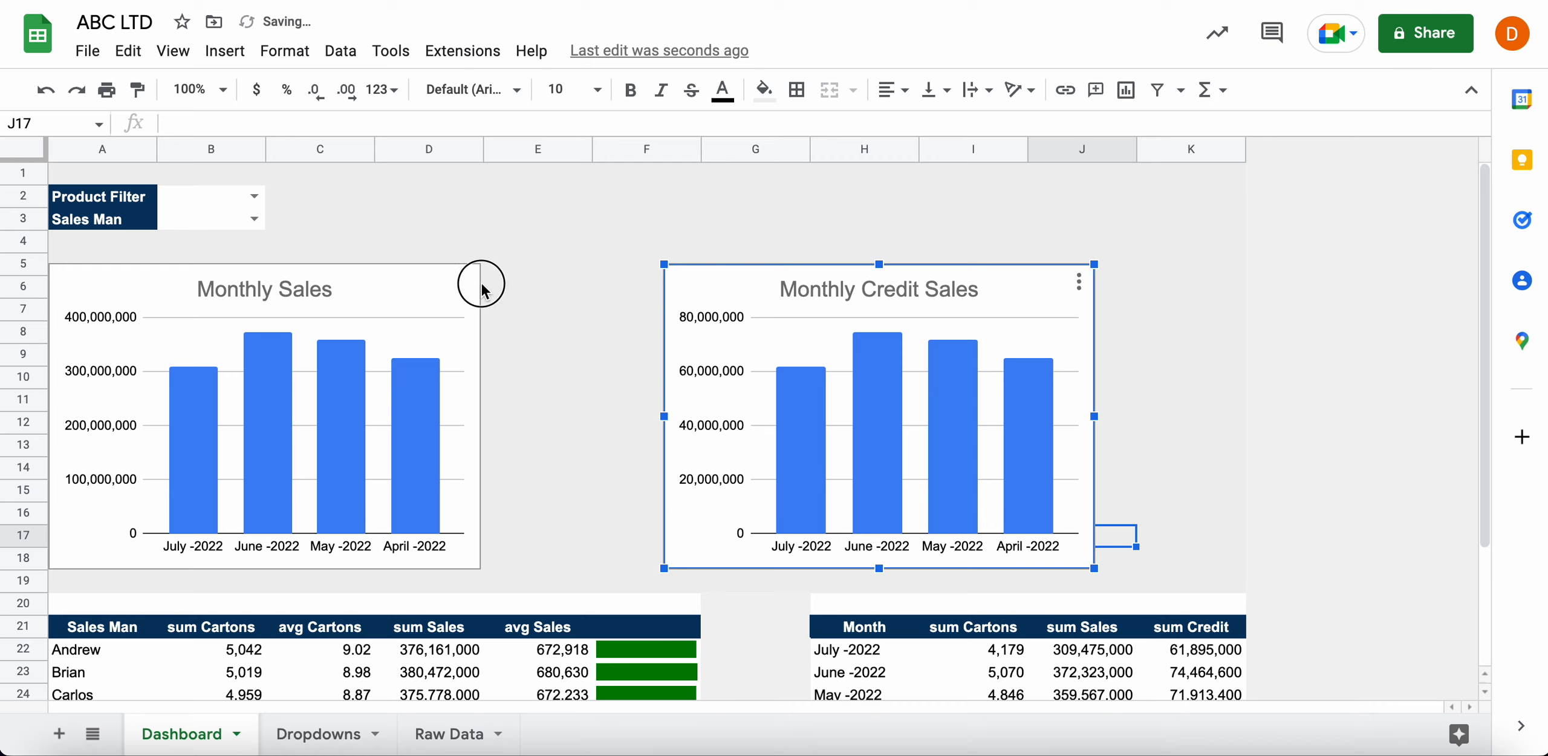
left_click_drag(441, 296, 529, 292)
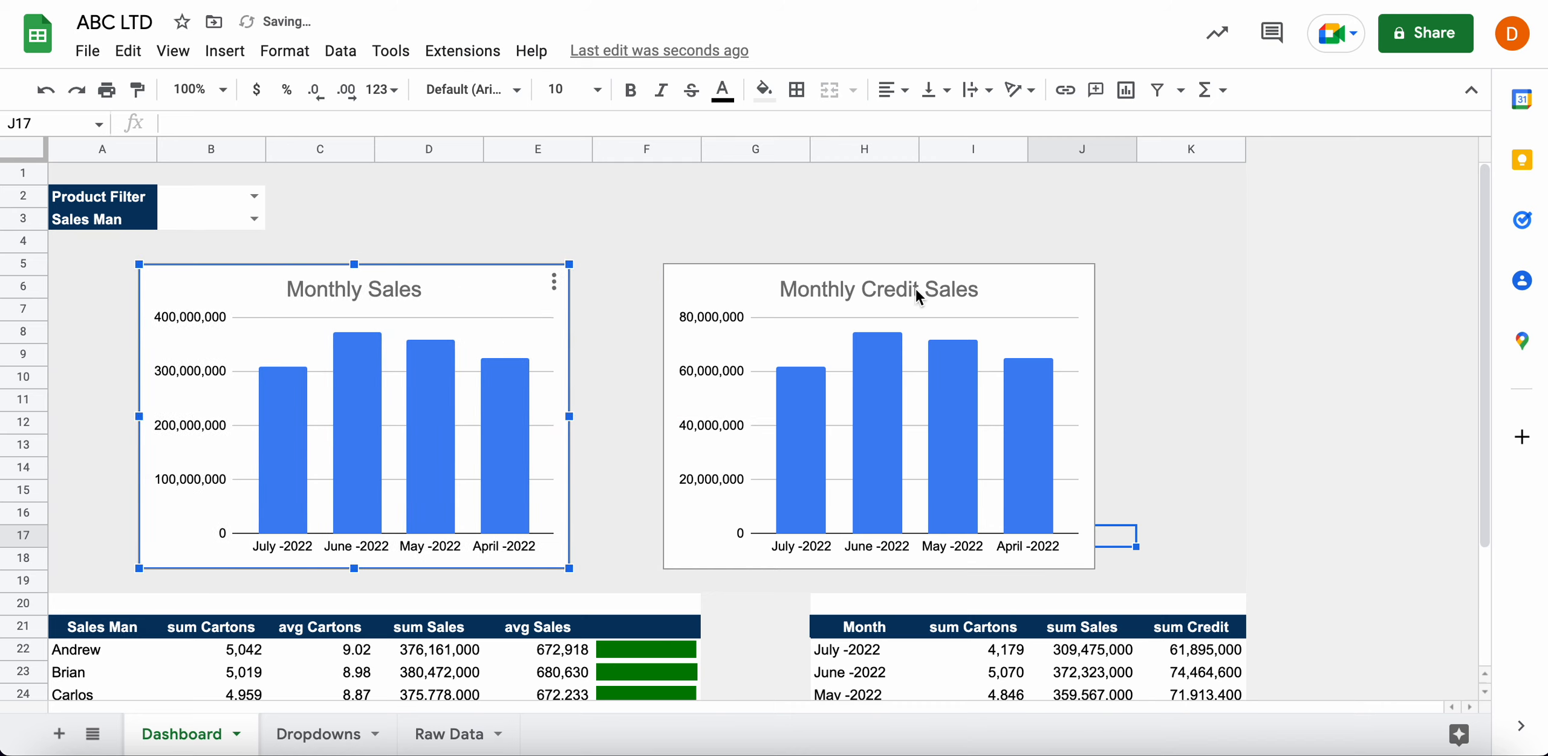
left_click(1028, 297)
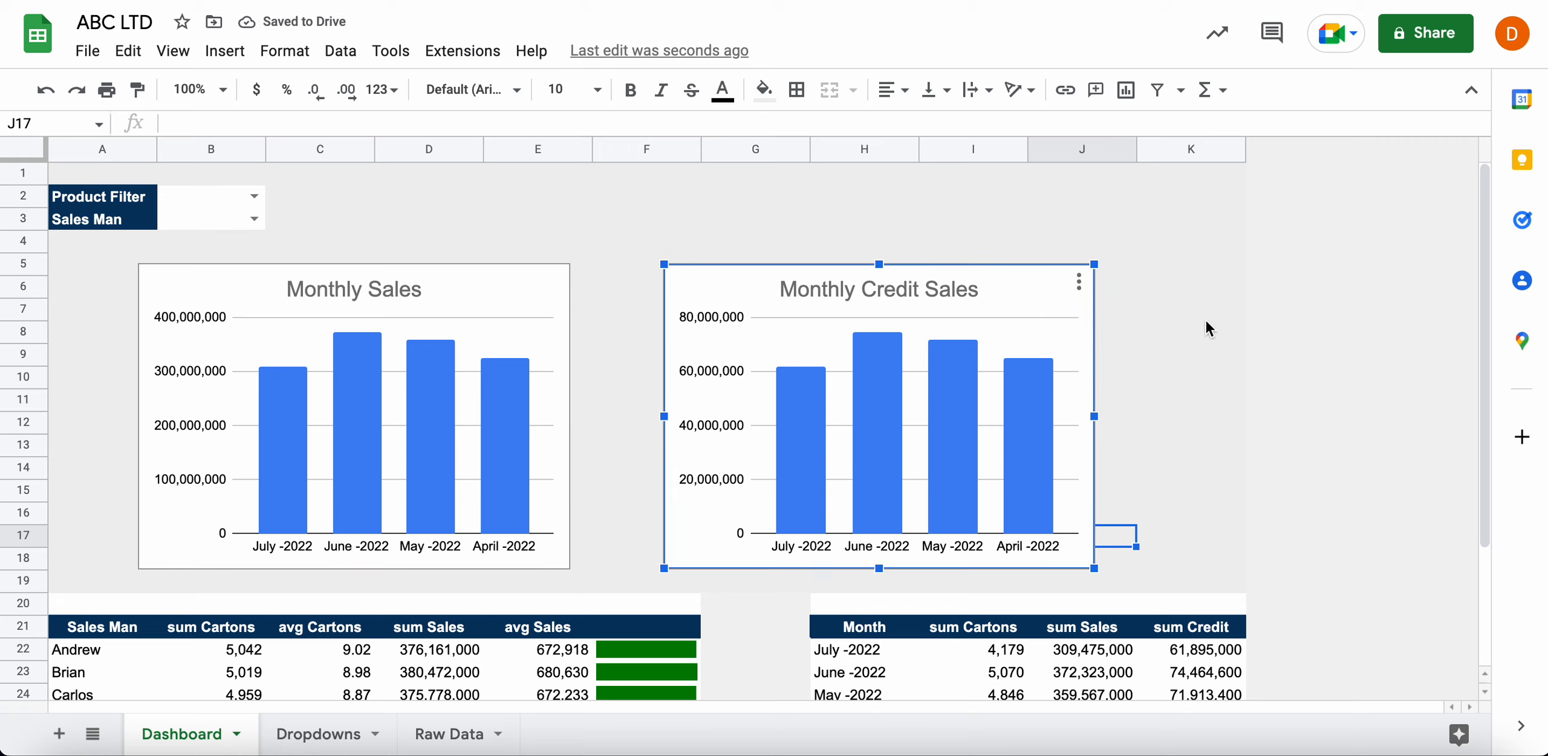
left_click(1209, 315)
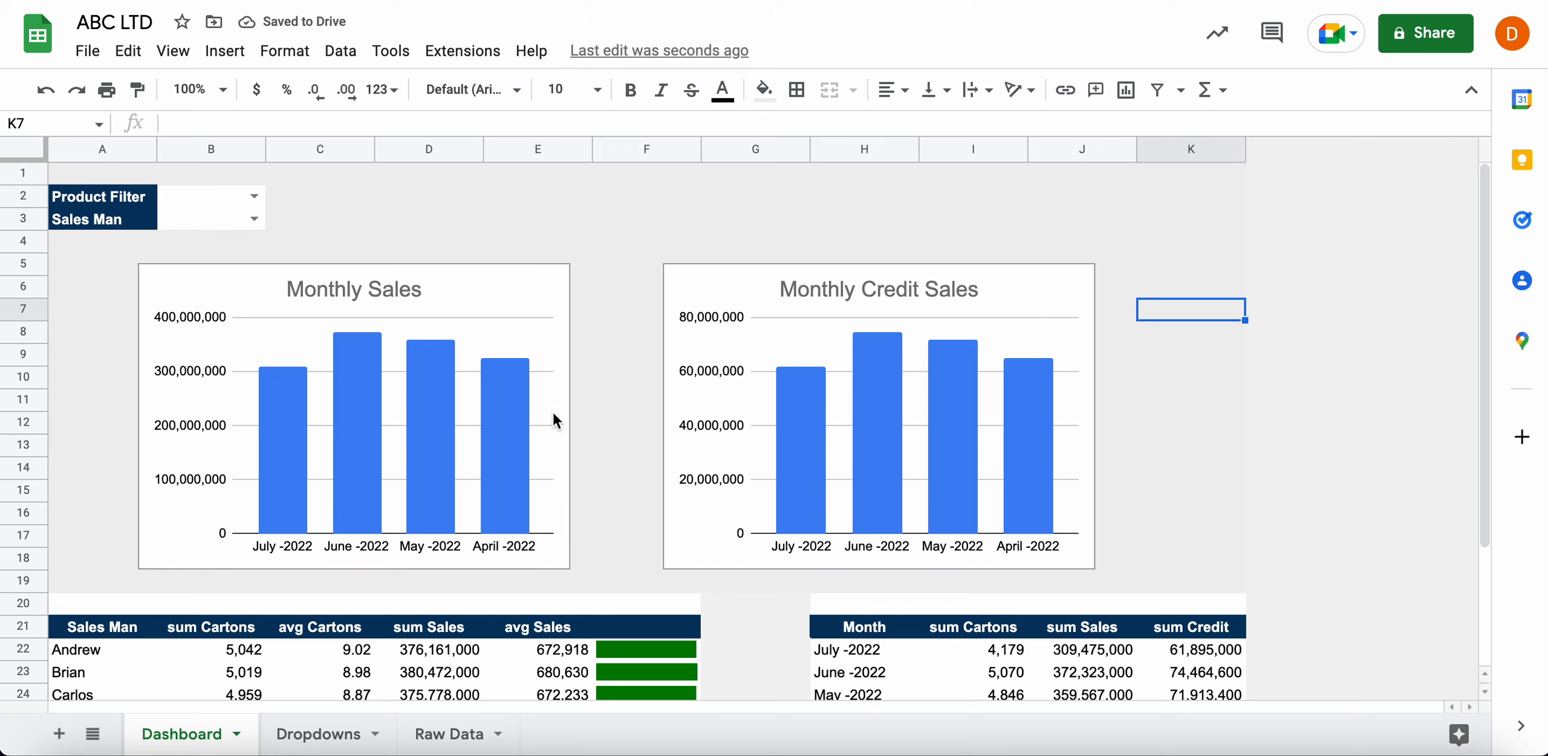
left_click(667, 308)
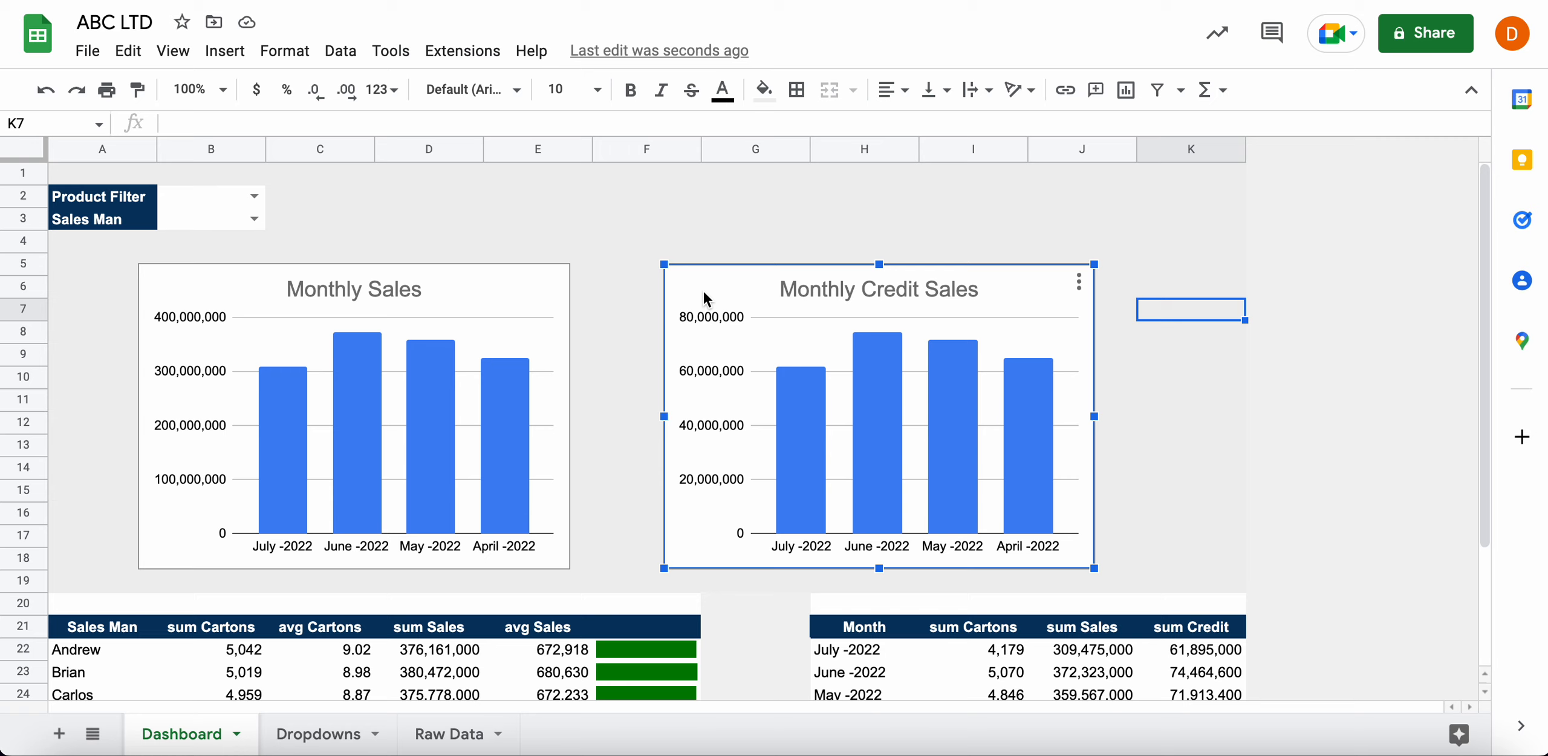
left_click(497, 310)
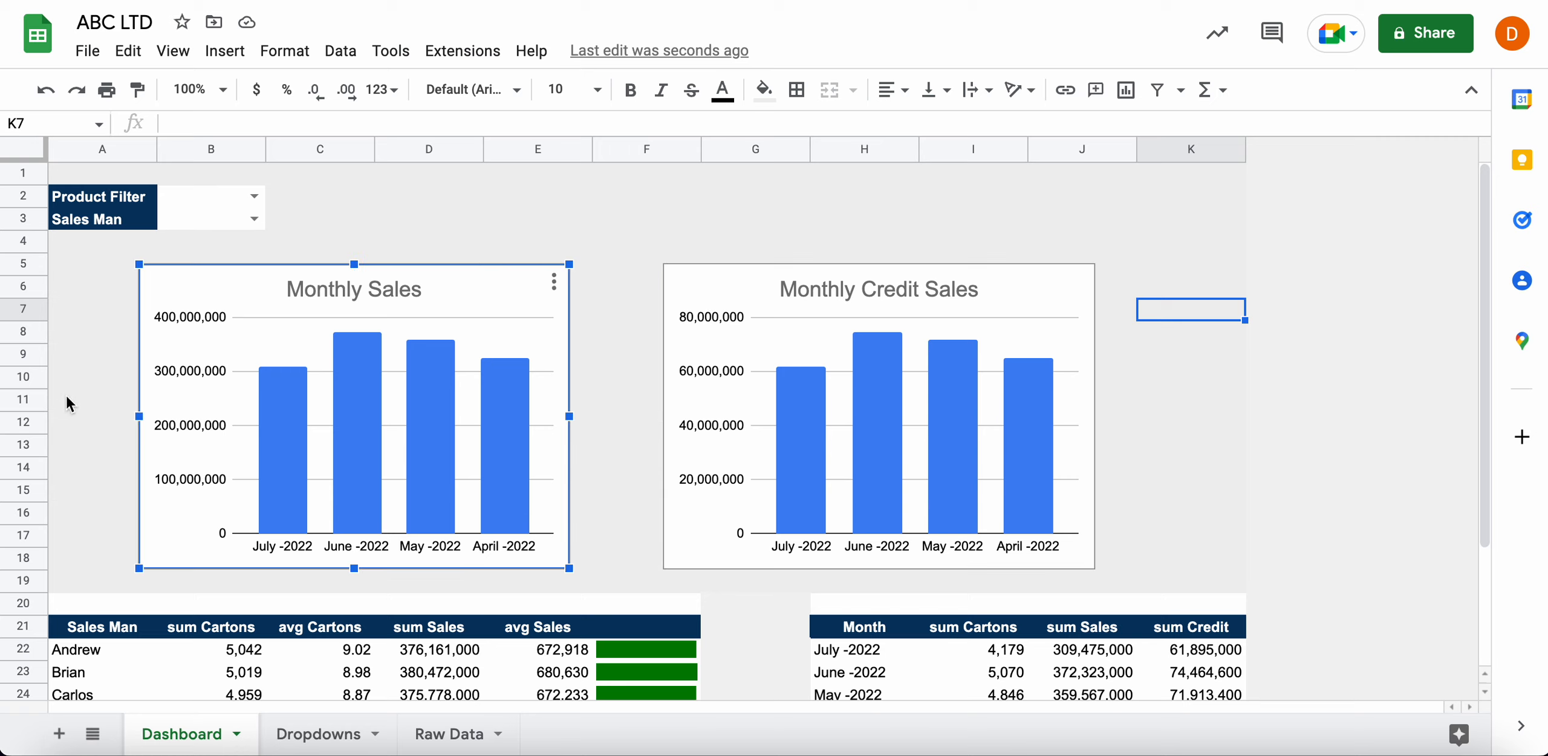
left_click(87, 406)
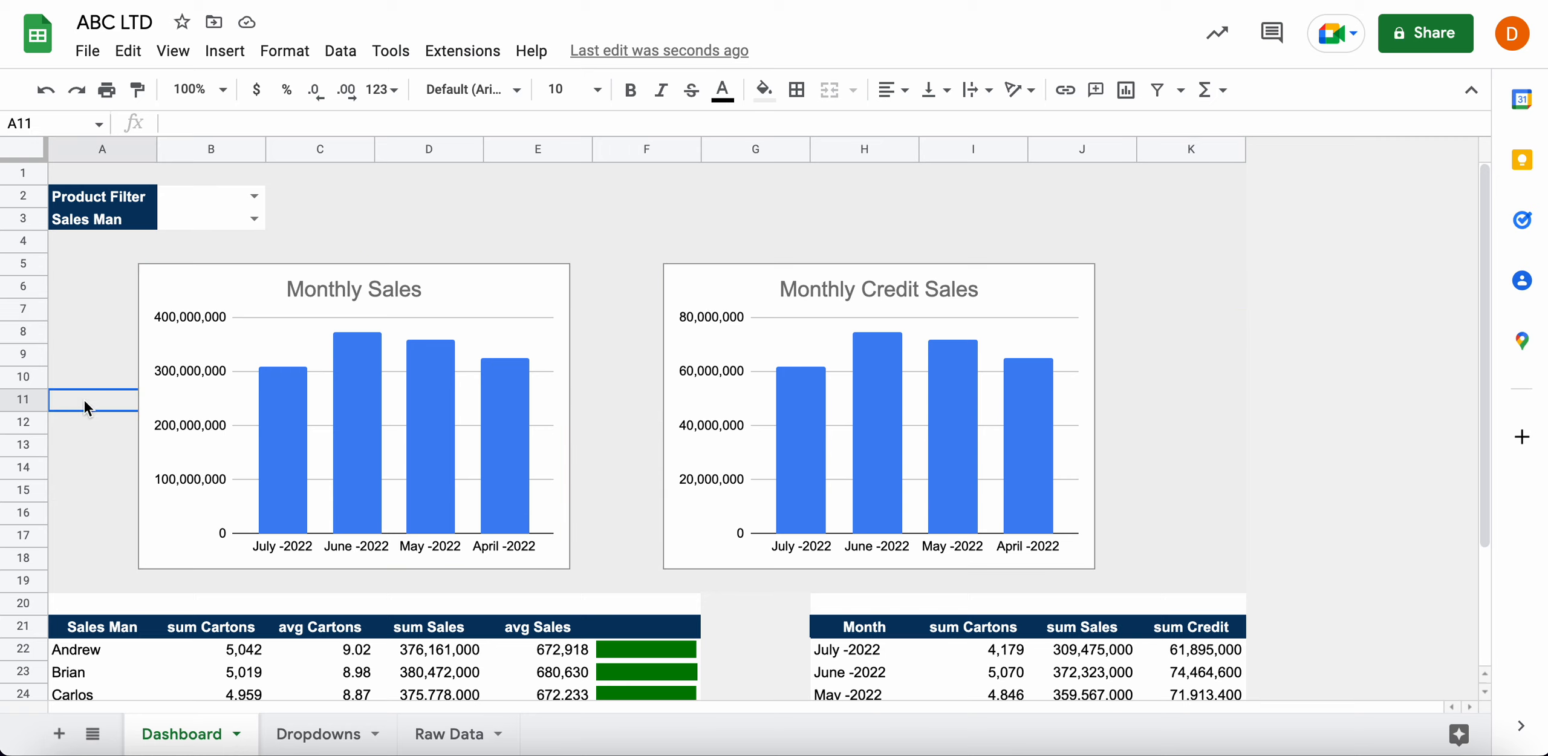
Align the Monthly Sales and Monthly Credit Sales charts side by side in rows 6 to 19, starting at column A with a small gap
left_click(253, 299)
left_click_drag(249, 297, 149, 313)
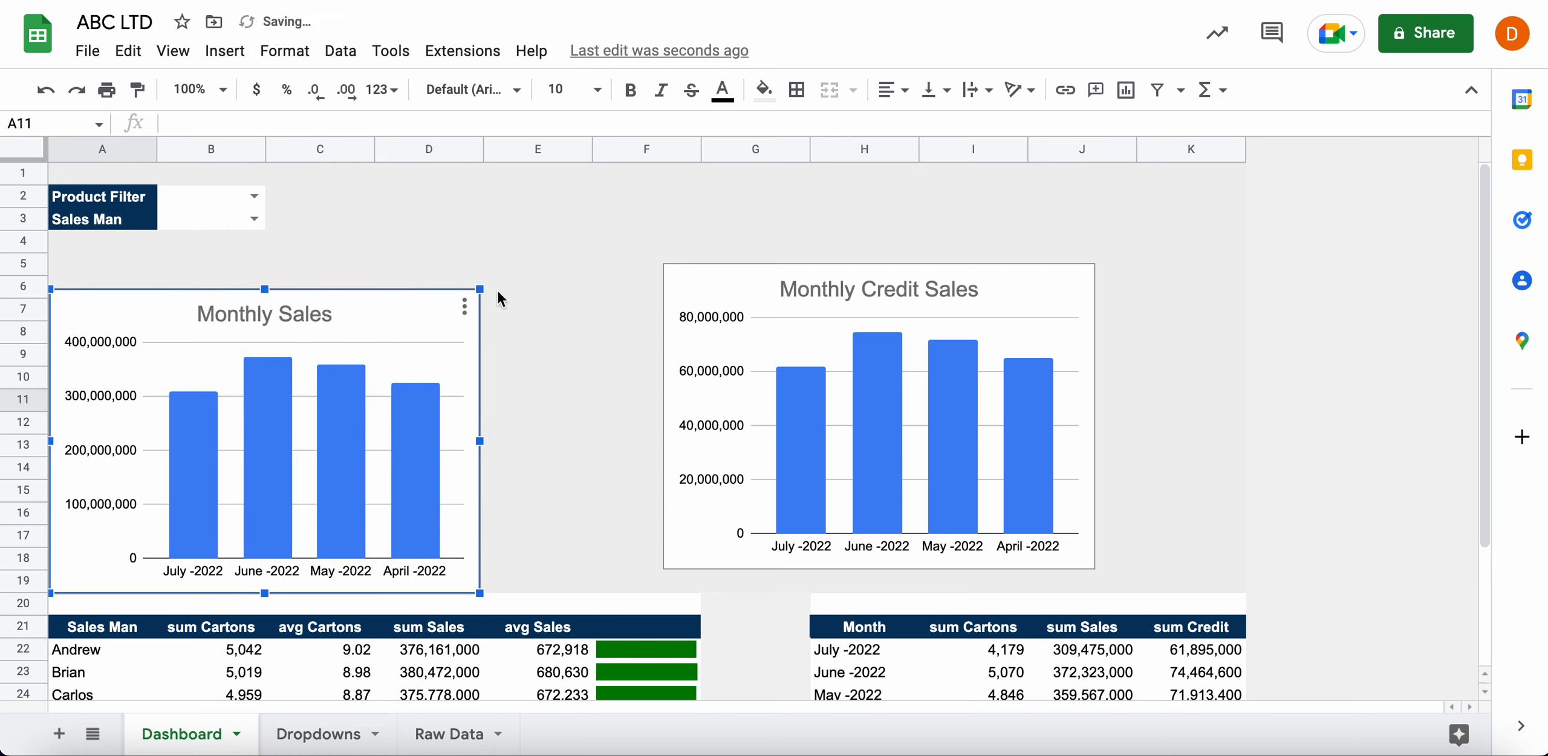
left_click_drag(736, 296, 580, 314)
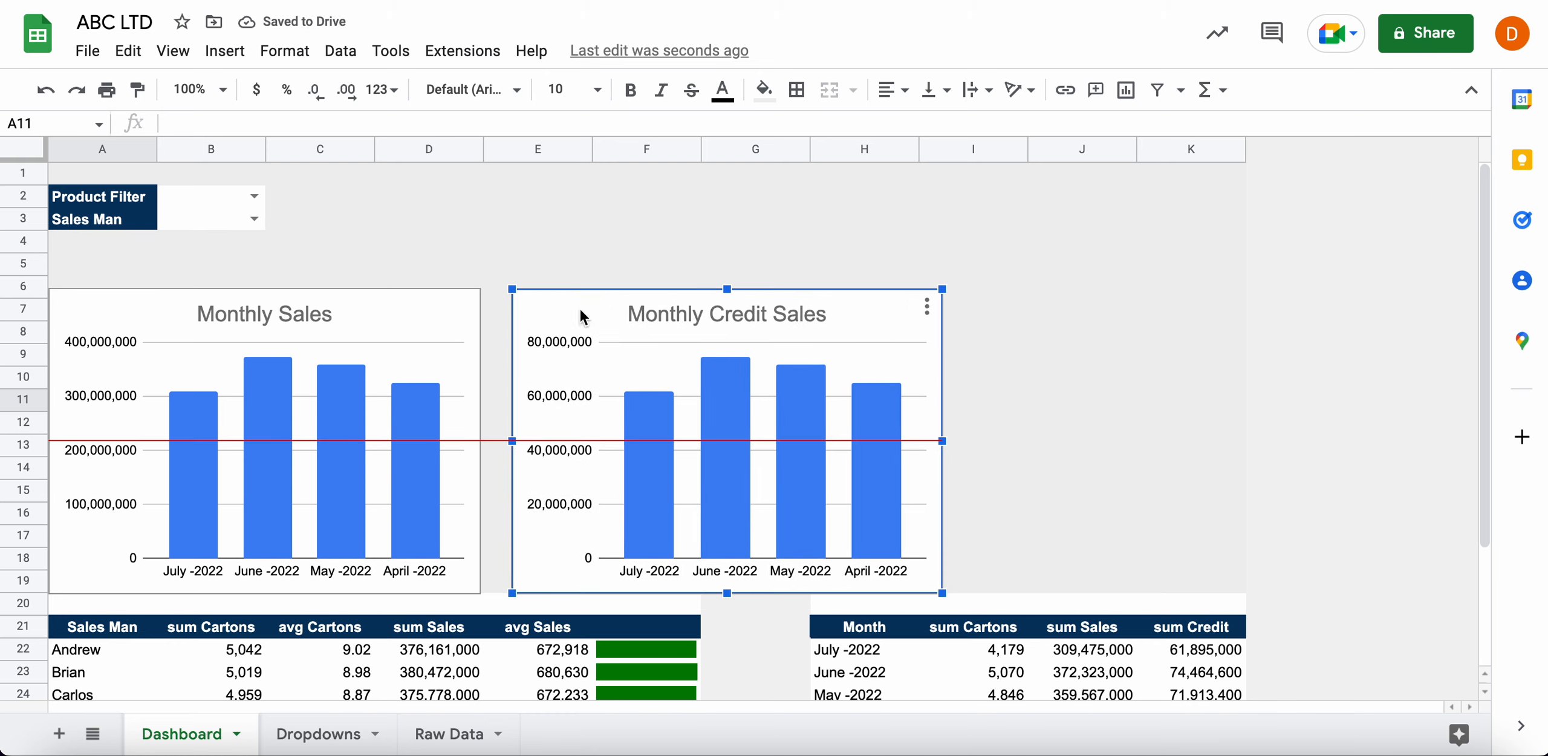
left_click(1093, 387)
left_click(844, 326)
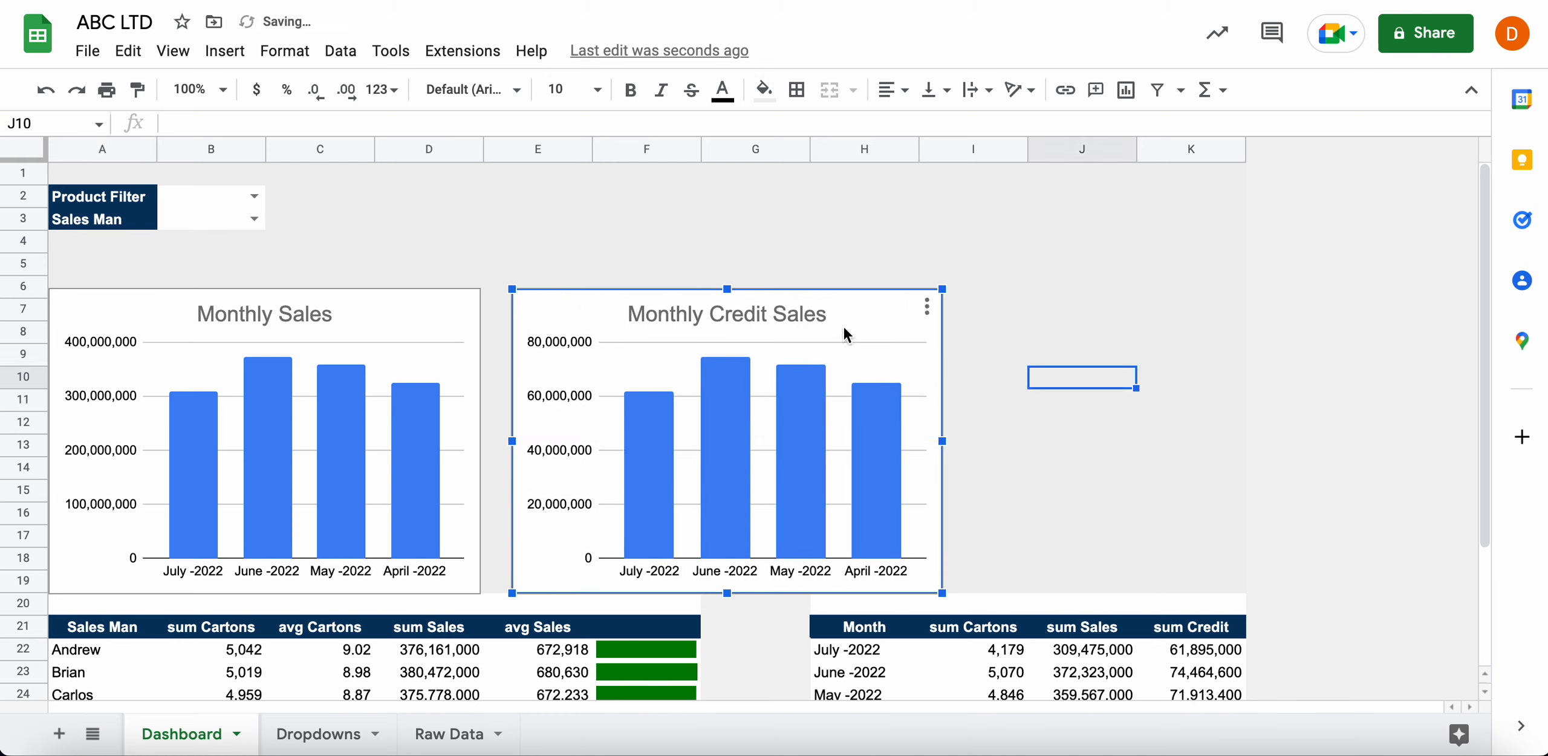
left_click_drag(844, 321, 847, 314)
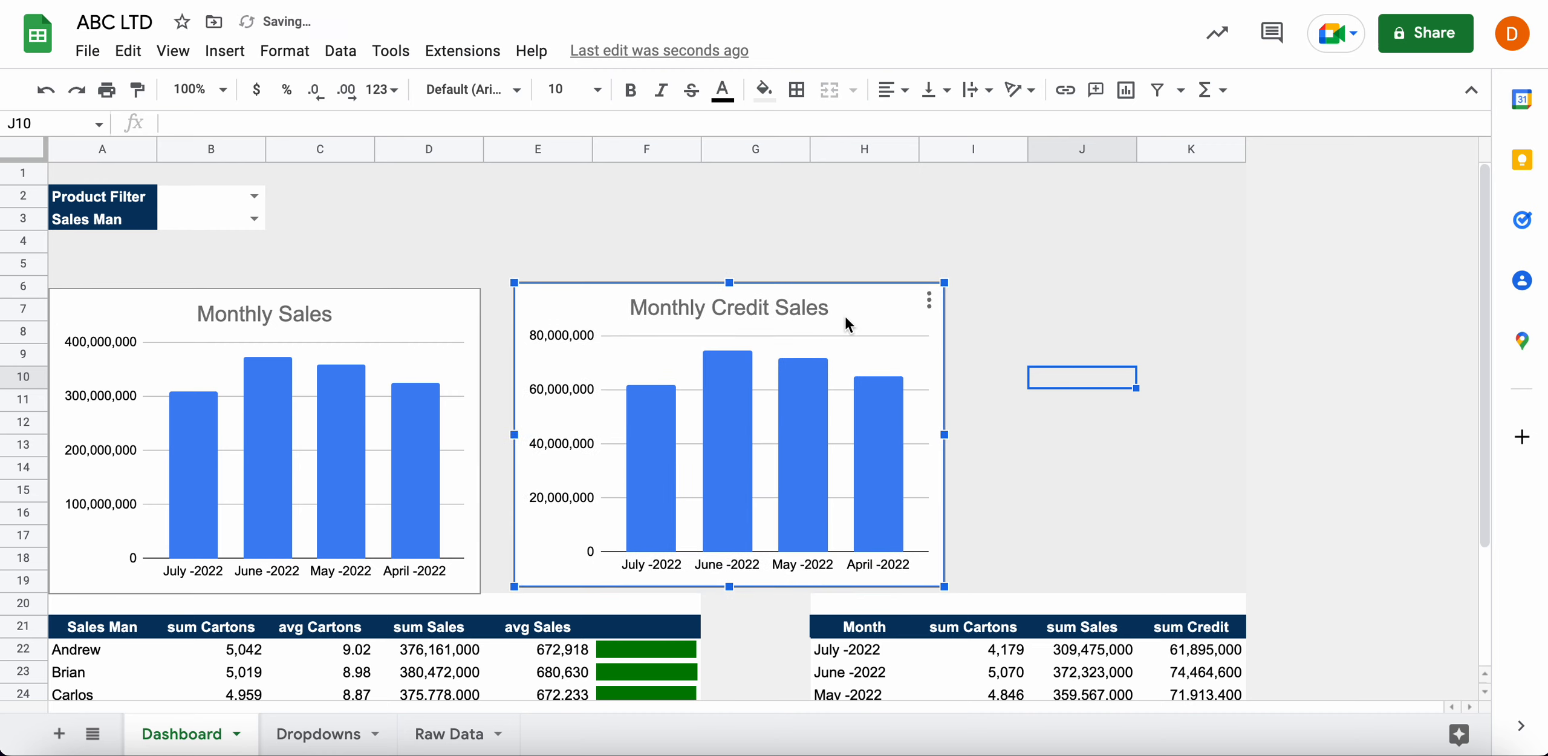
left_click(384, 314)
left_click_drag(384, 315, 385, 310)
Merge cells A20:F20 above the Sales Man table and enter the title "Performance Per Sales Man"
left_click_drag(139, 605, 699, 620)
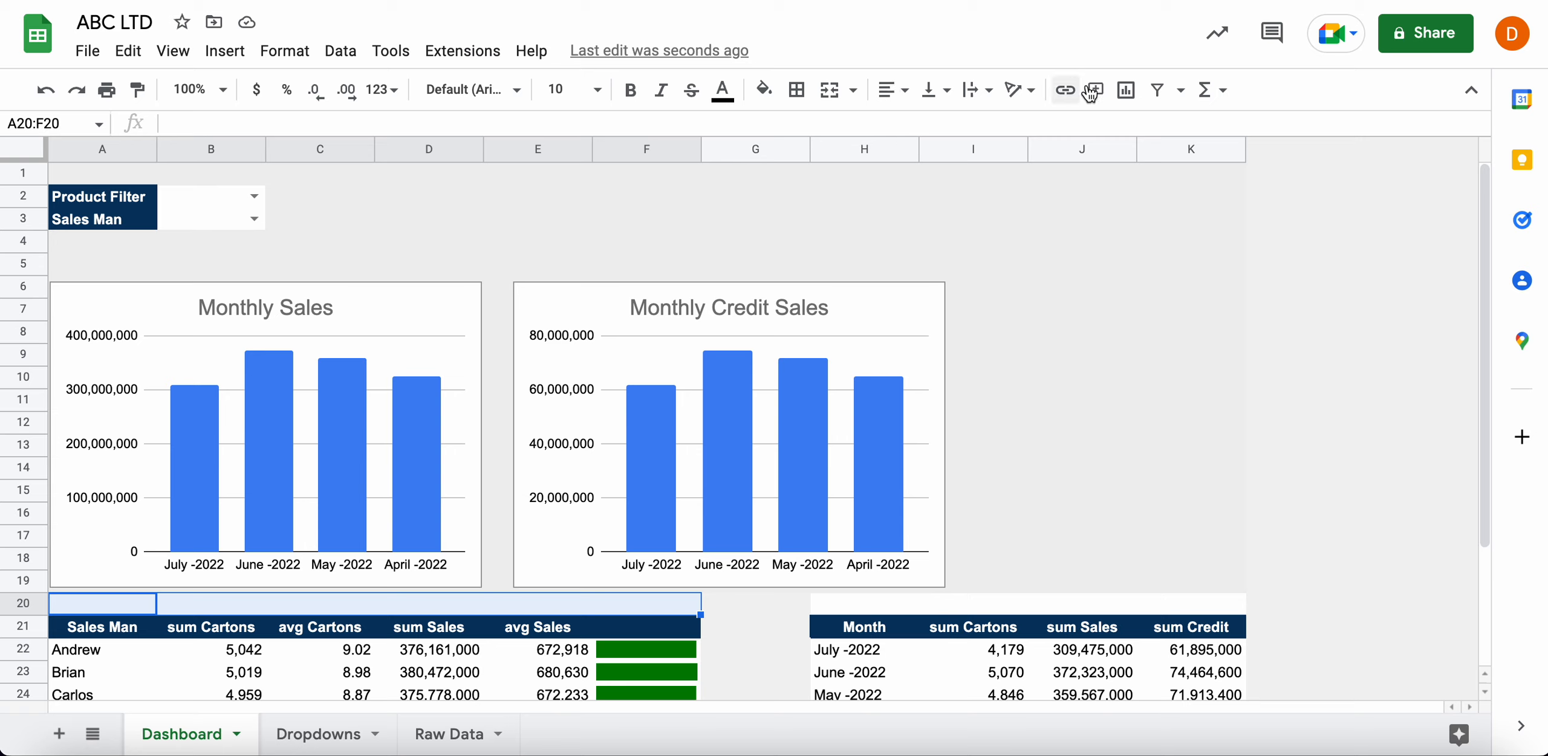
left_click(829, 90)
double_click(446, 608)
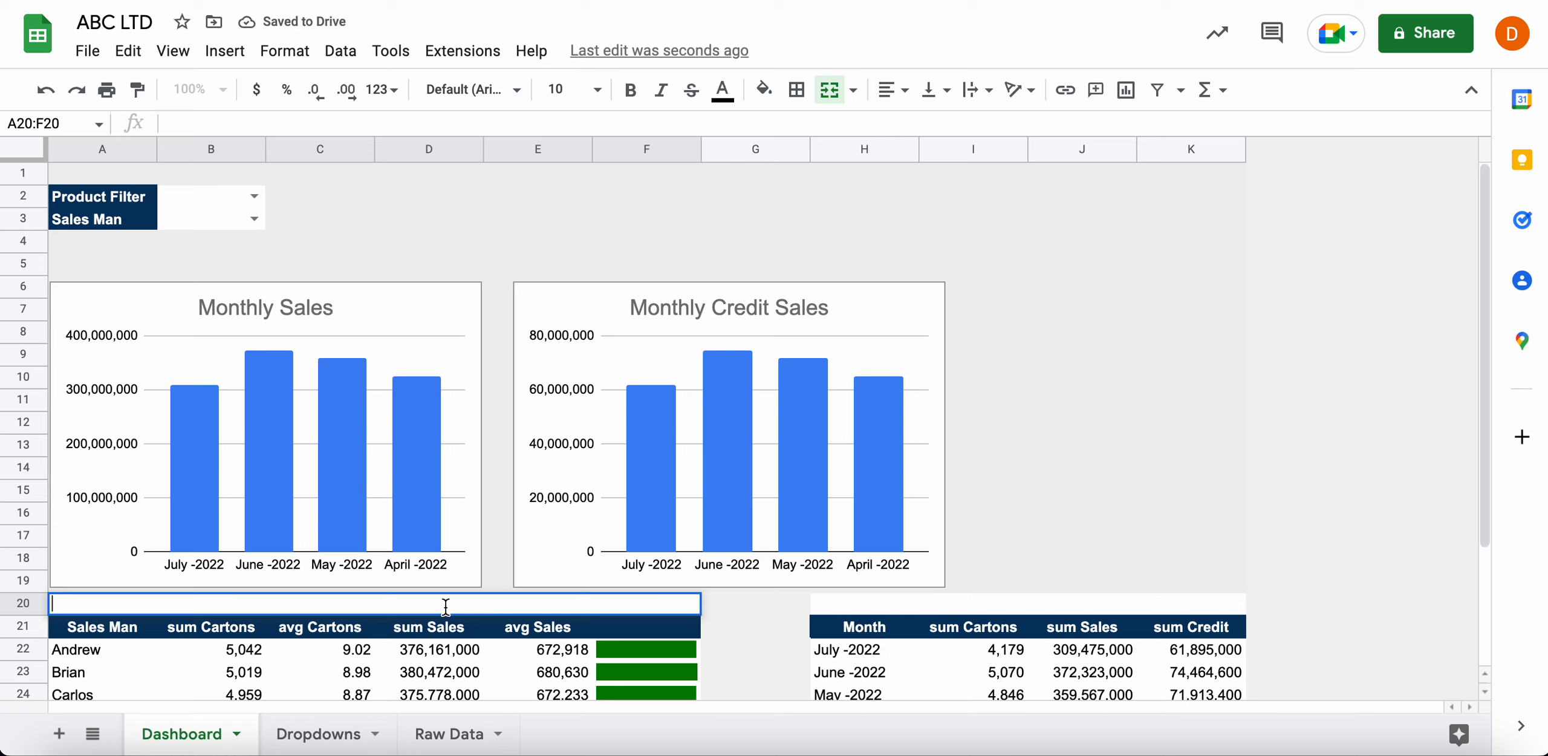
type("Performance Per Sales Man")
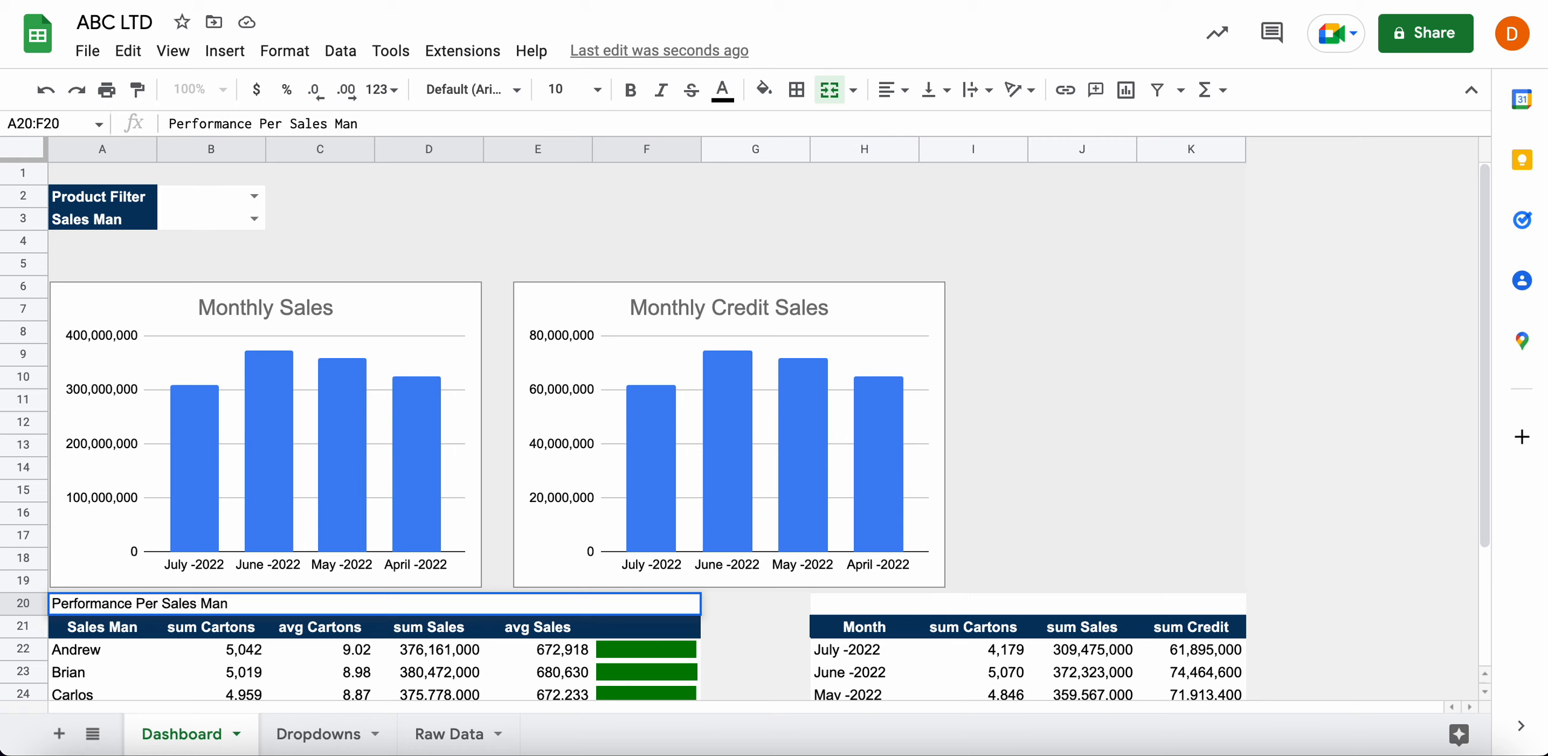
left_click(361, 626)
Make the "Performance Per Sales Man" title bold, centered and font size 12
left_click(321, 602)
key("ctrl+b")
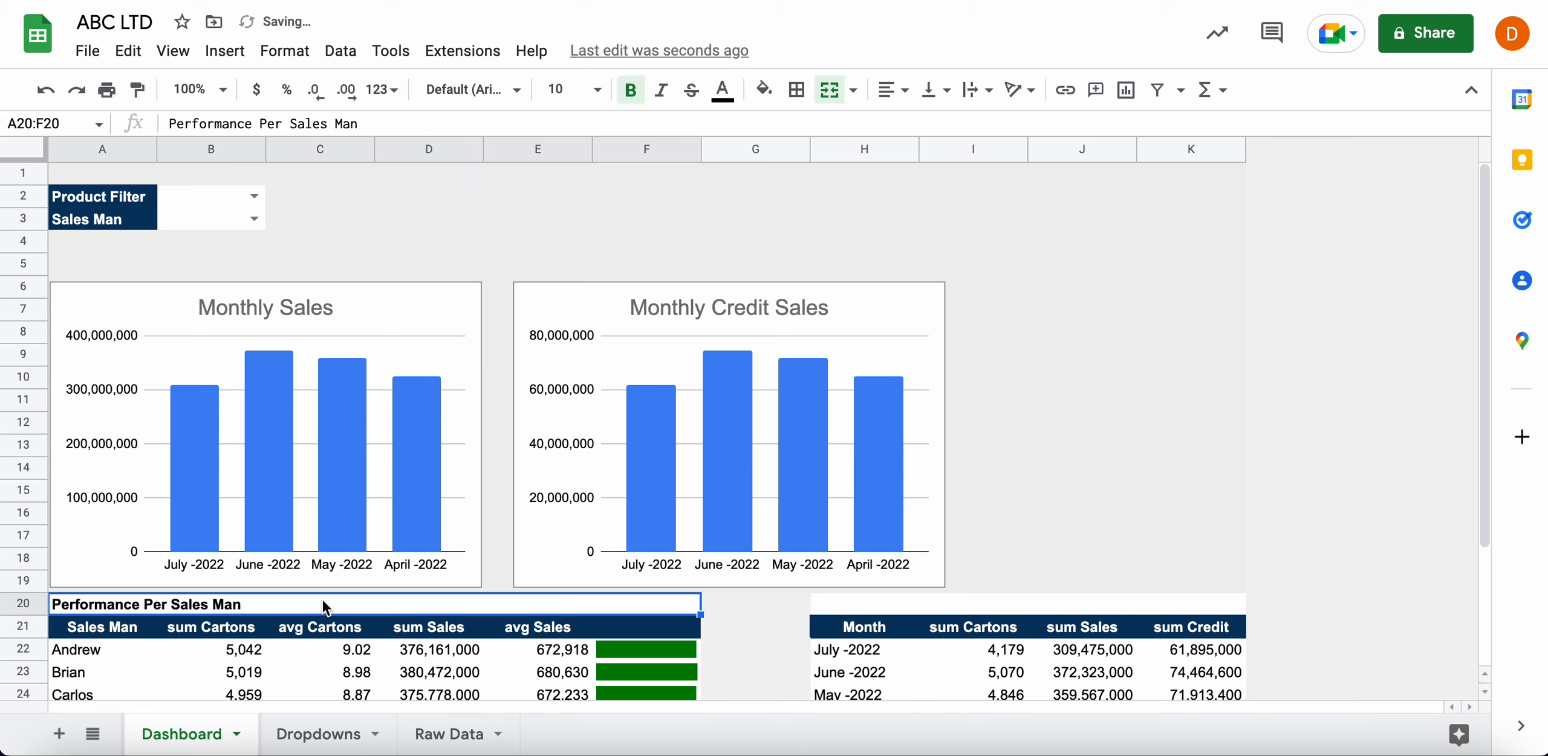
left_click(898, 95)
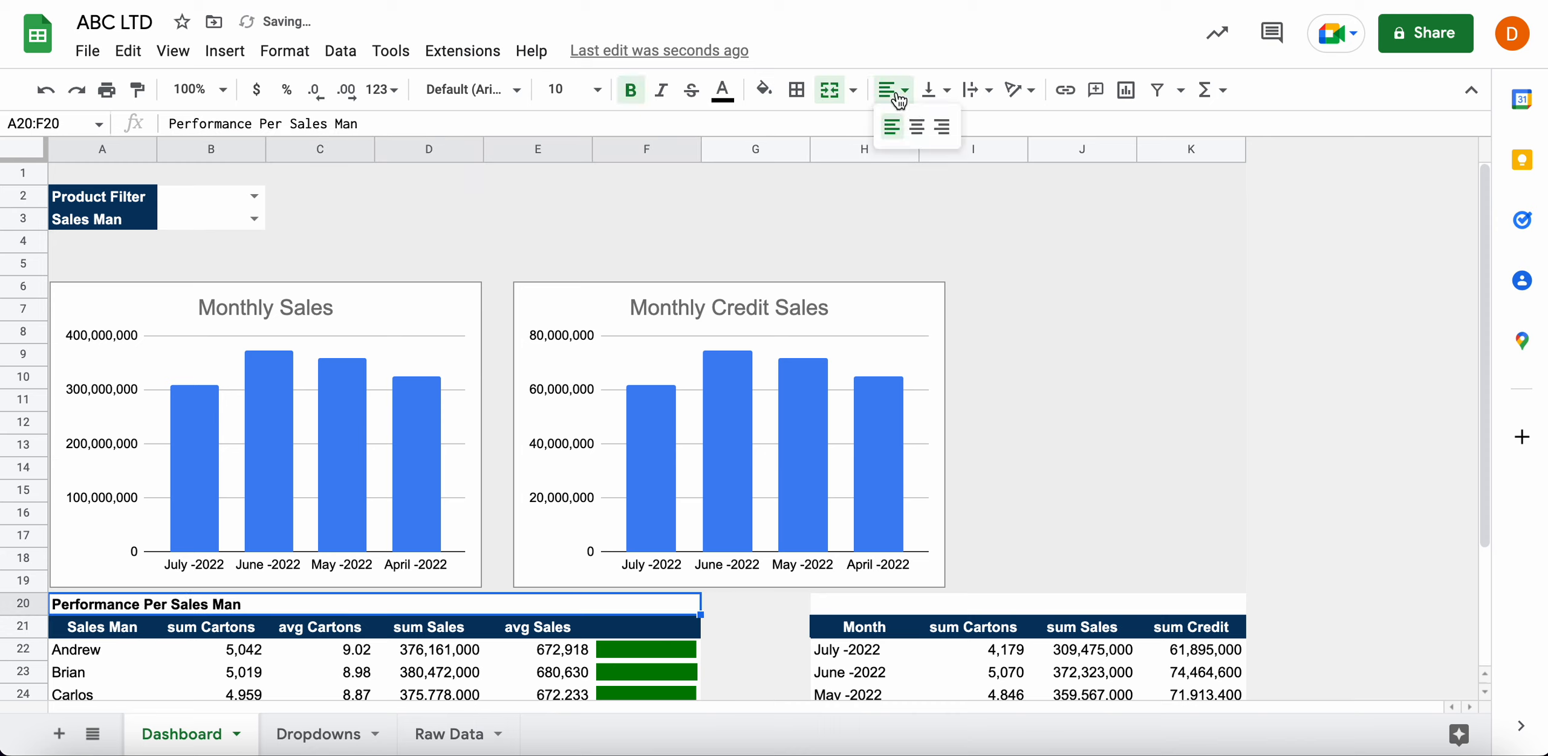
left_click(917, 127)
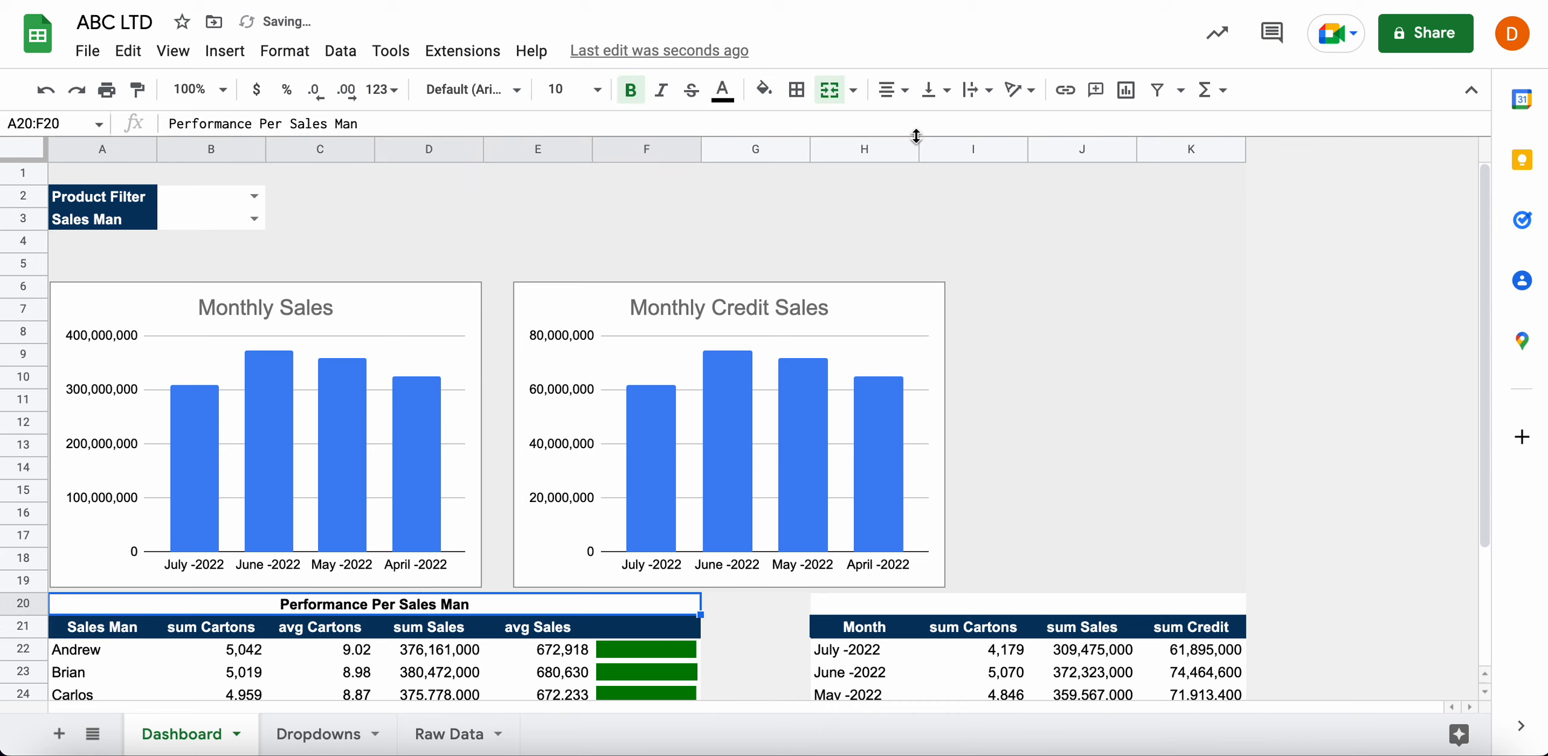
left_click(561, 91)
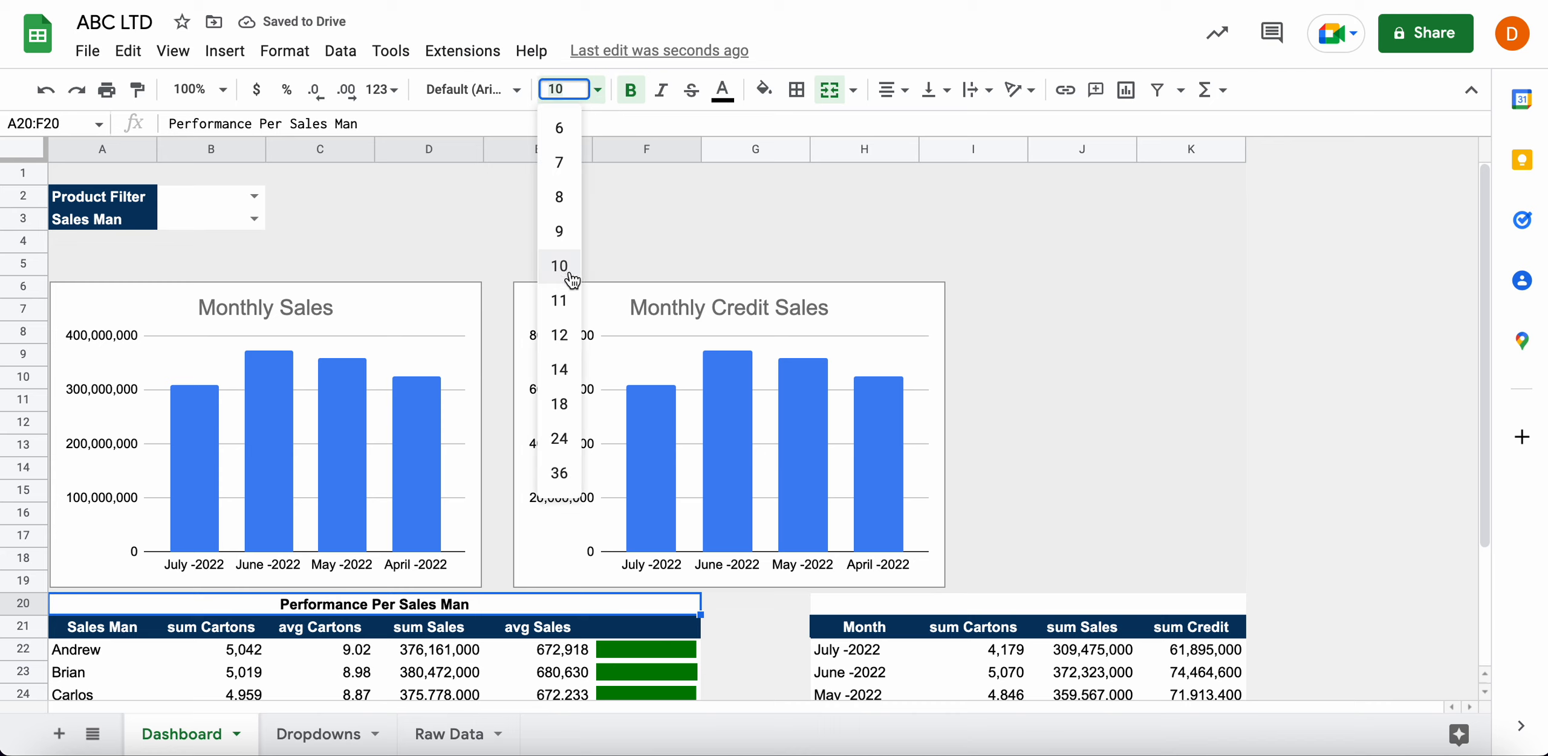
left_click(983, 377)
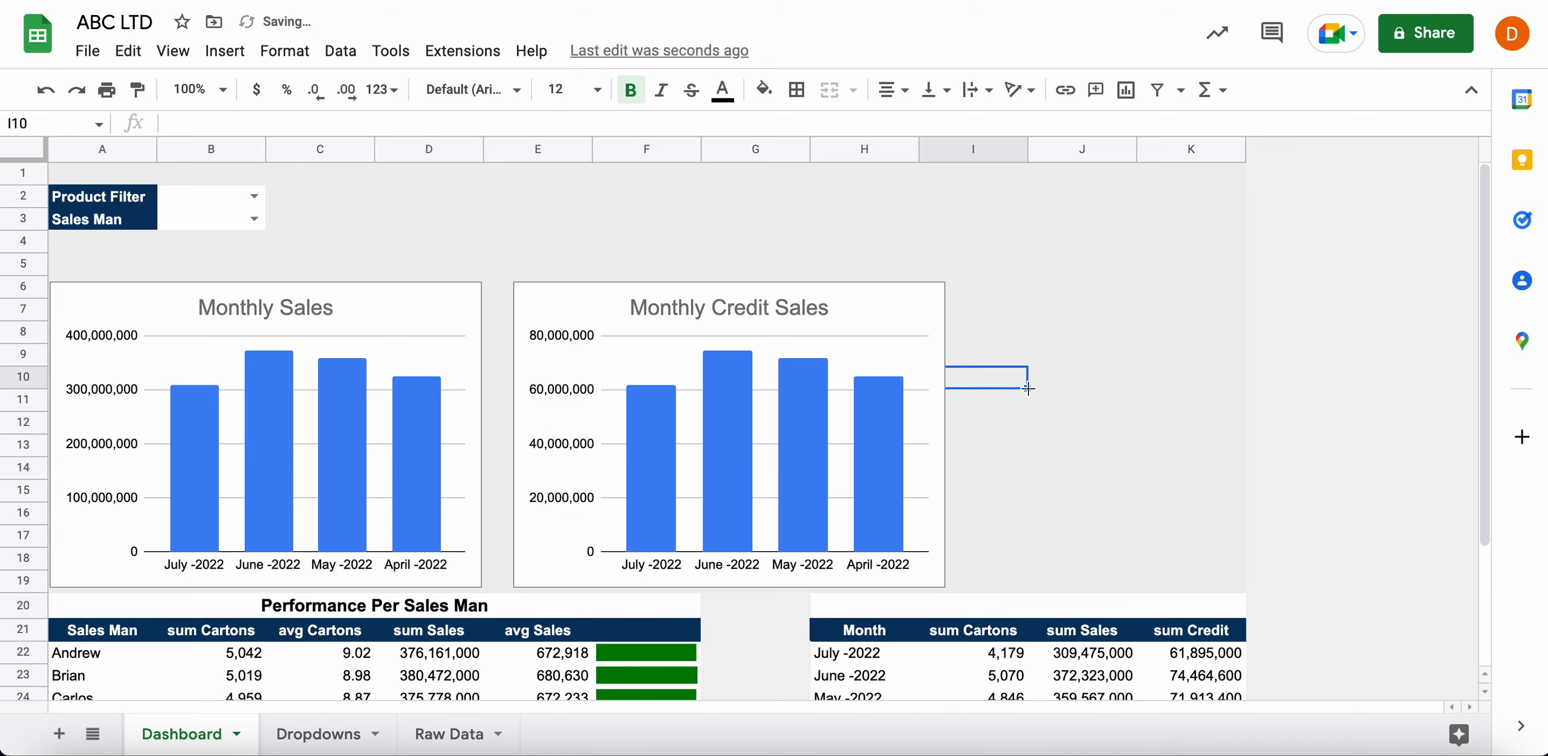
Merge cells H20:K20 above the Month table and enter the title "Monthly Sales"
left_click_drag(890, 601, 1191, 620)
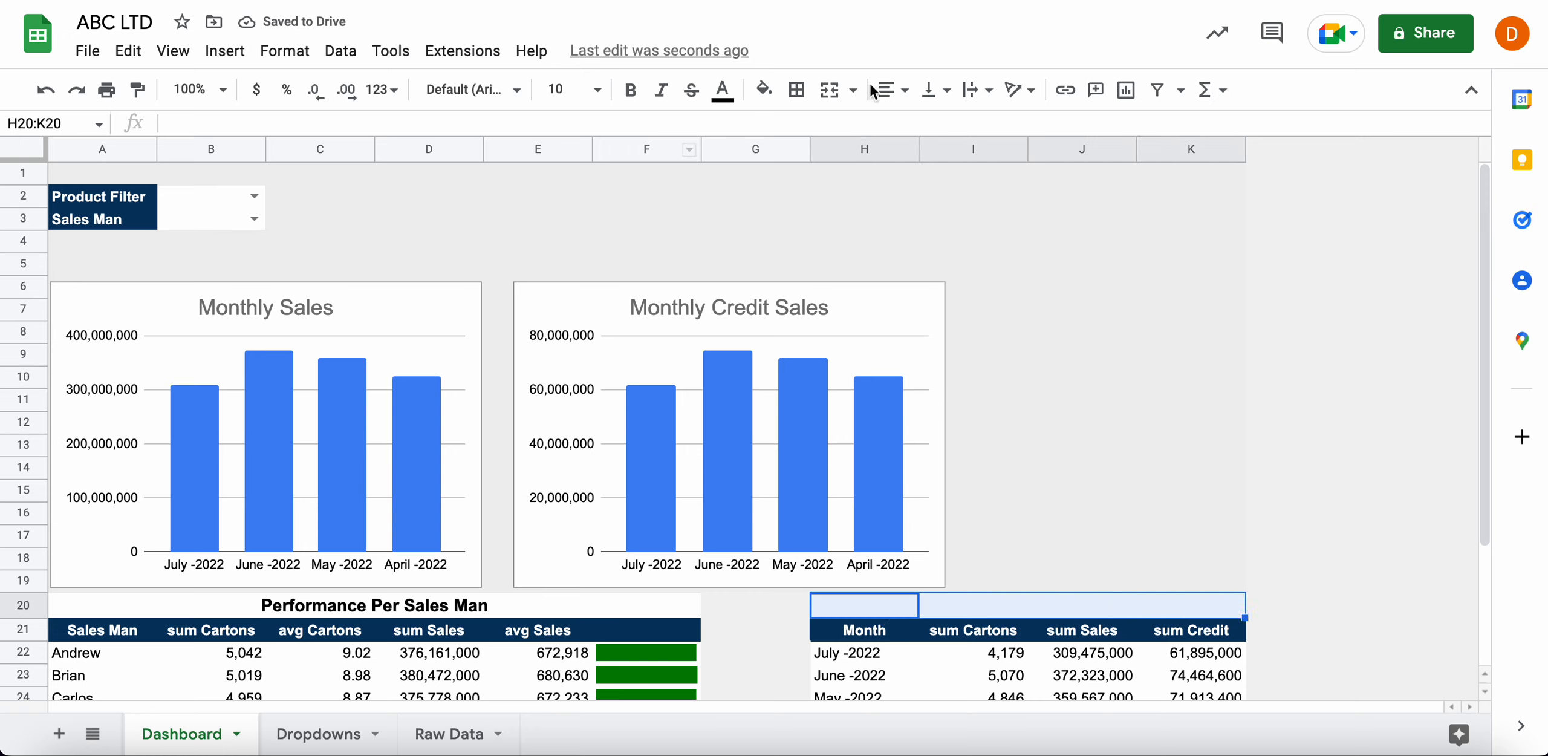
left_click(833, 92)
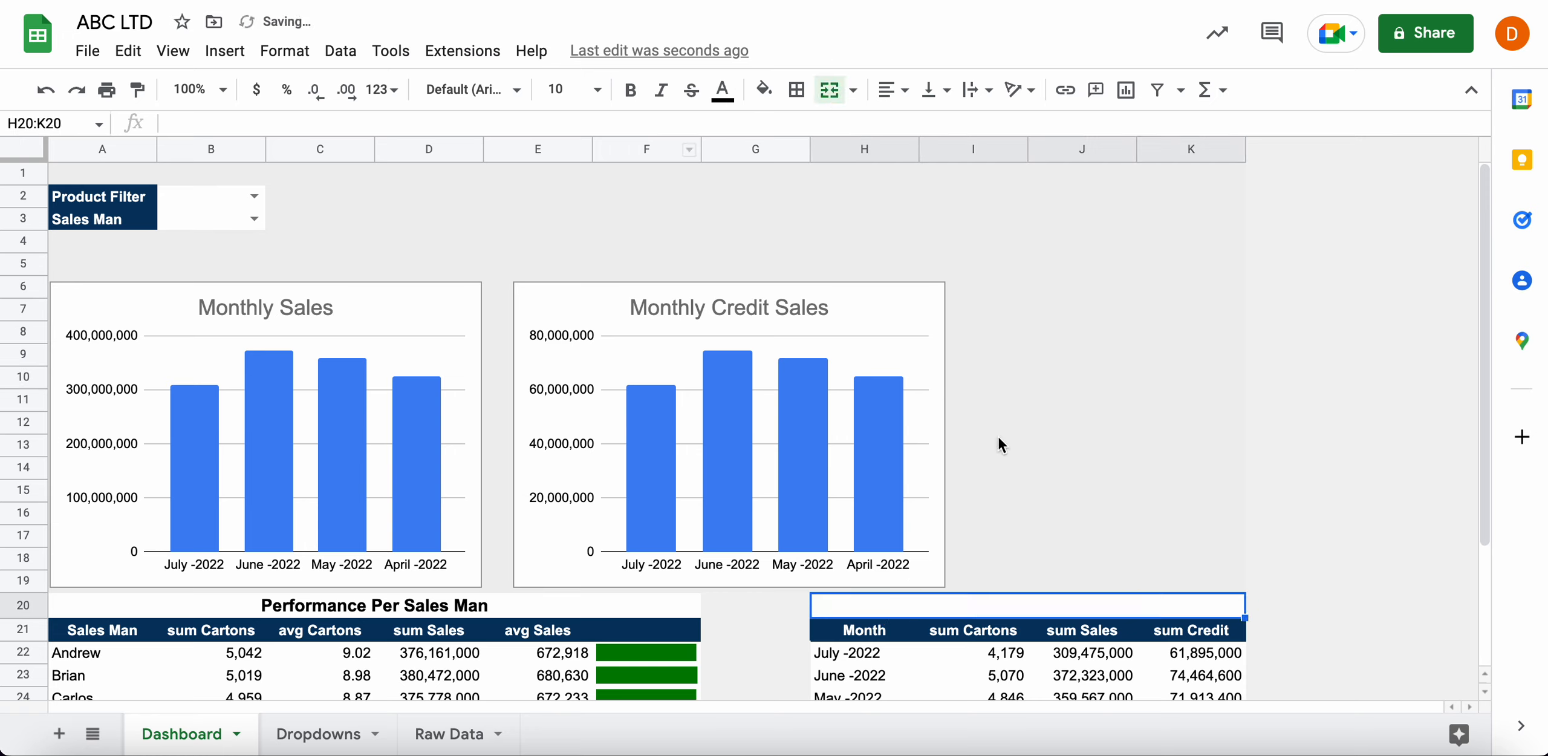
double_click(1055, 601)
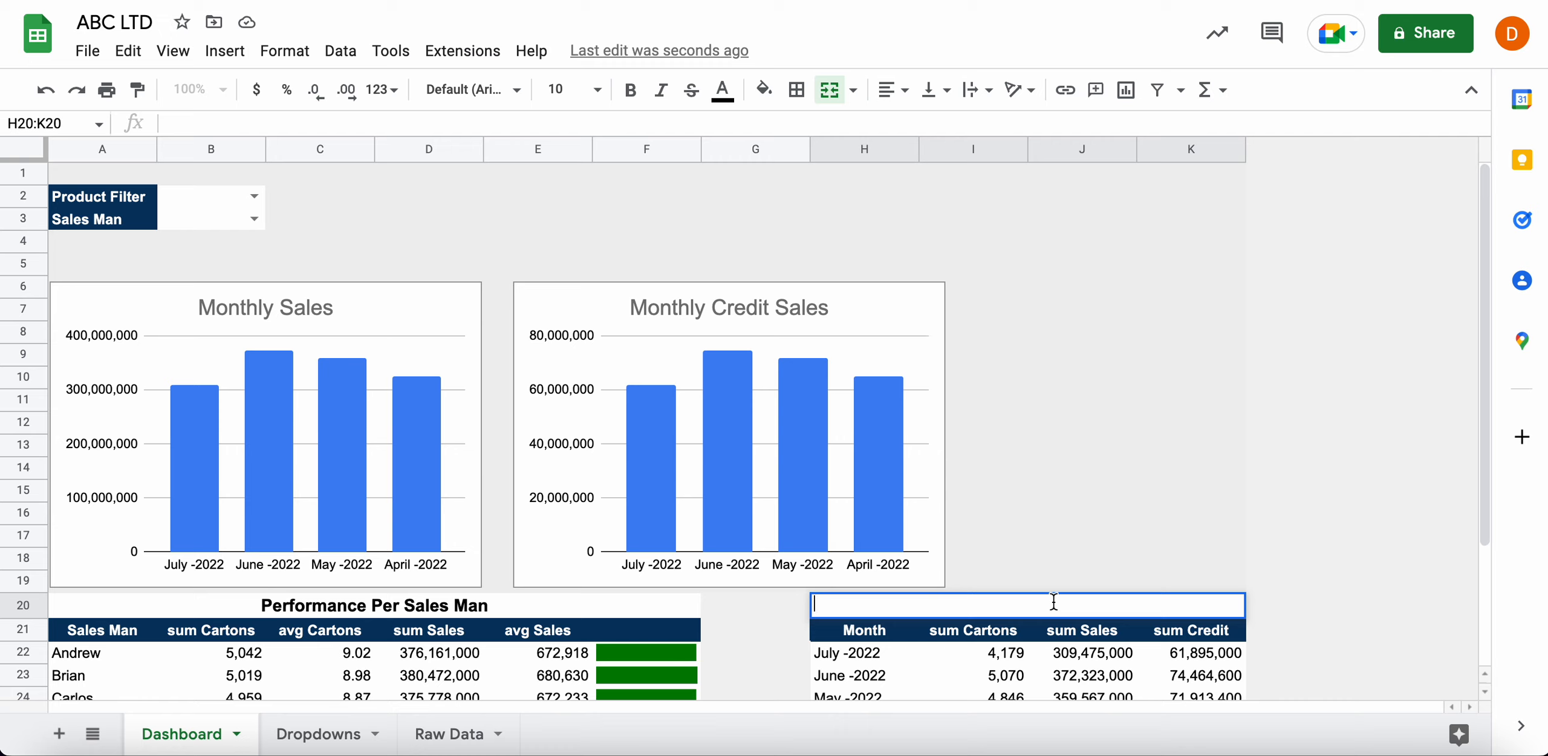
type("Monthly Sales")
key("Return")
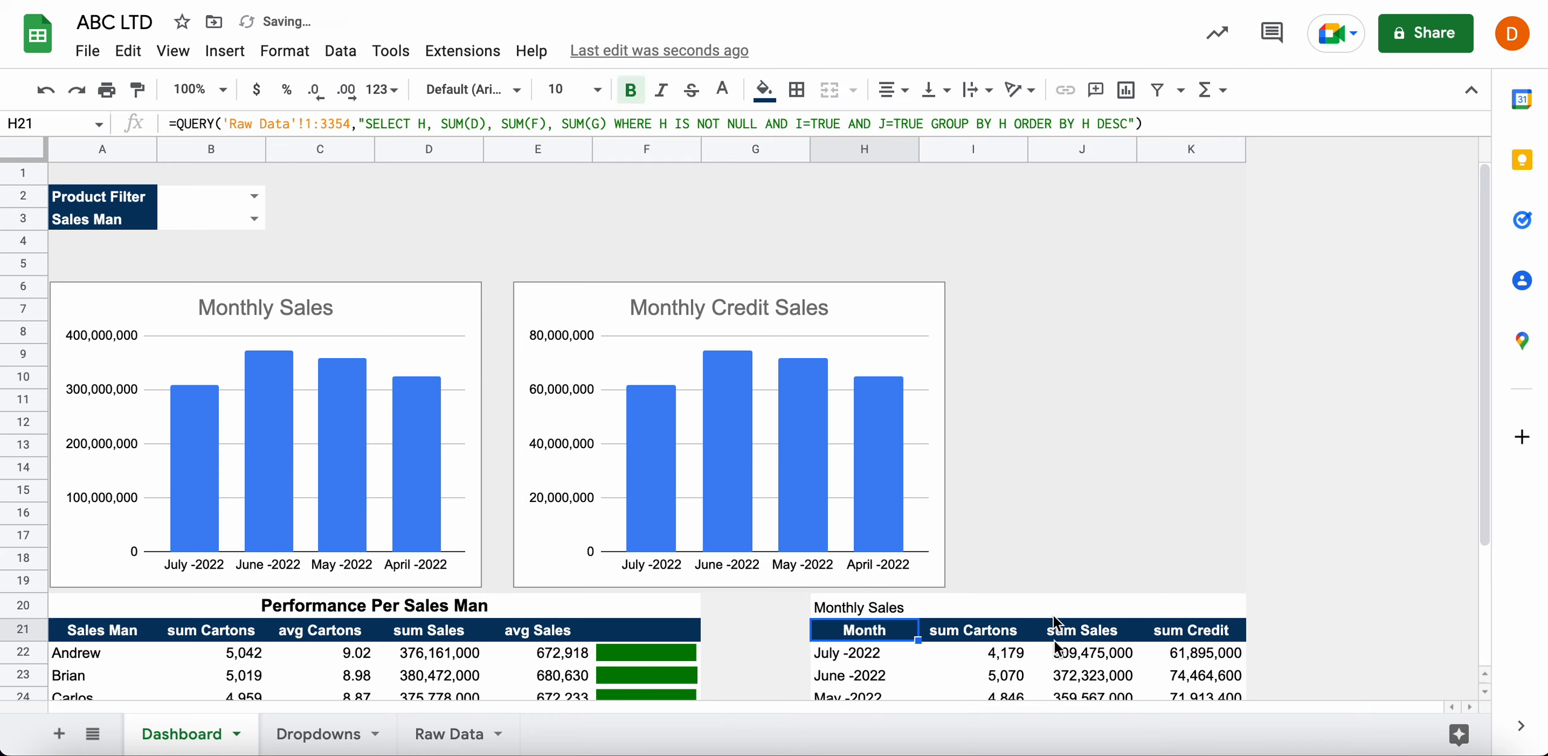
Make the "Monthly Sales" title in H20:K20 bold and centered
left_click(1006, 606)
key("ctrl+b")
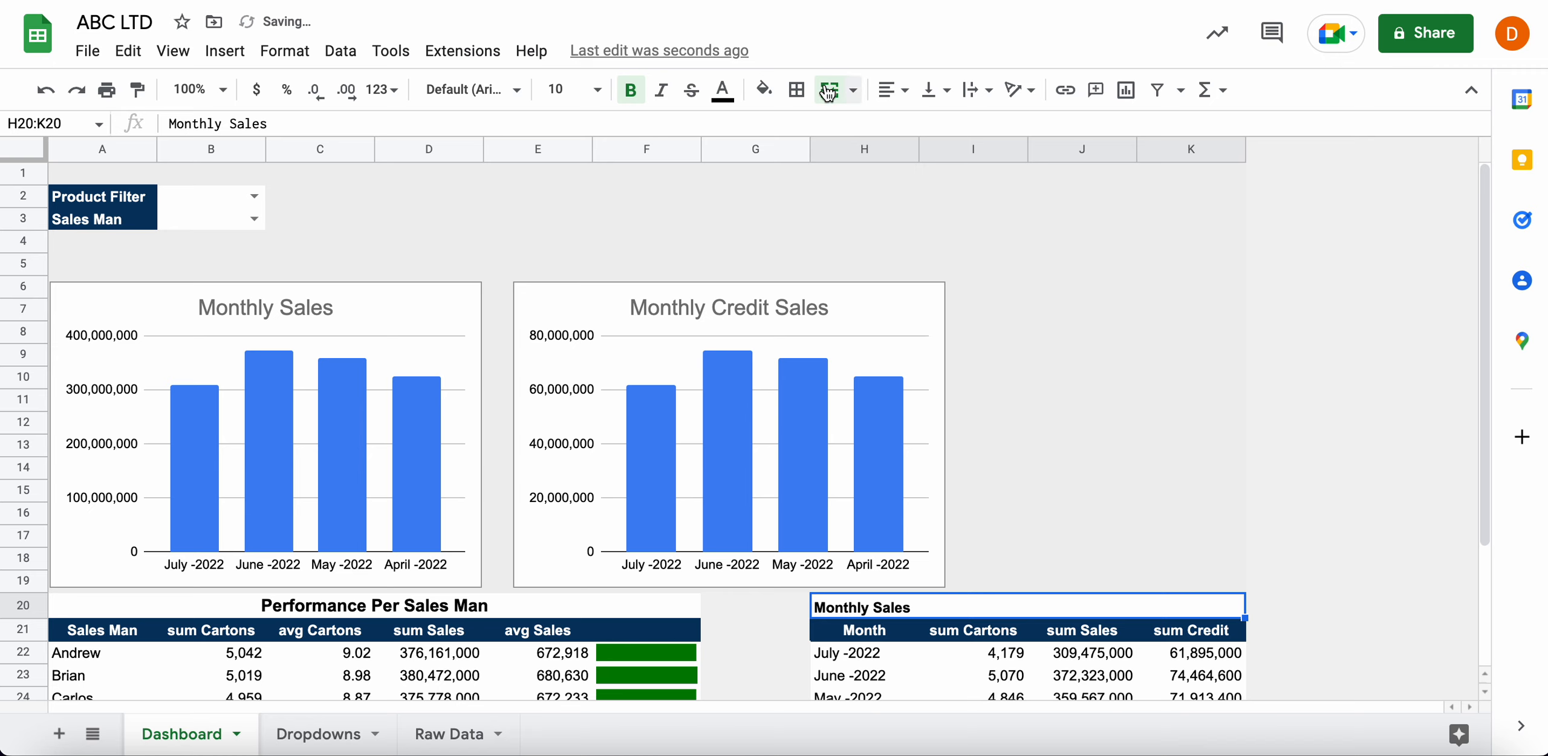
left_click(887, 90)
left_click(918, 121)
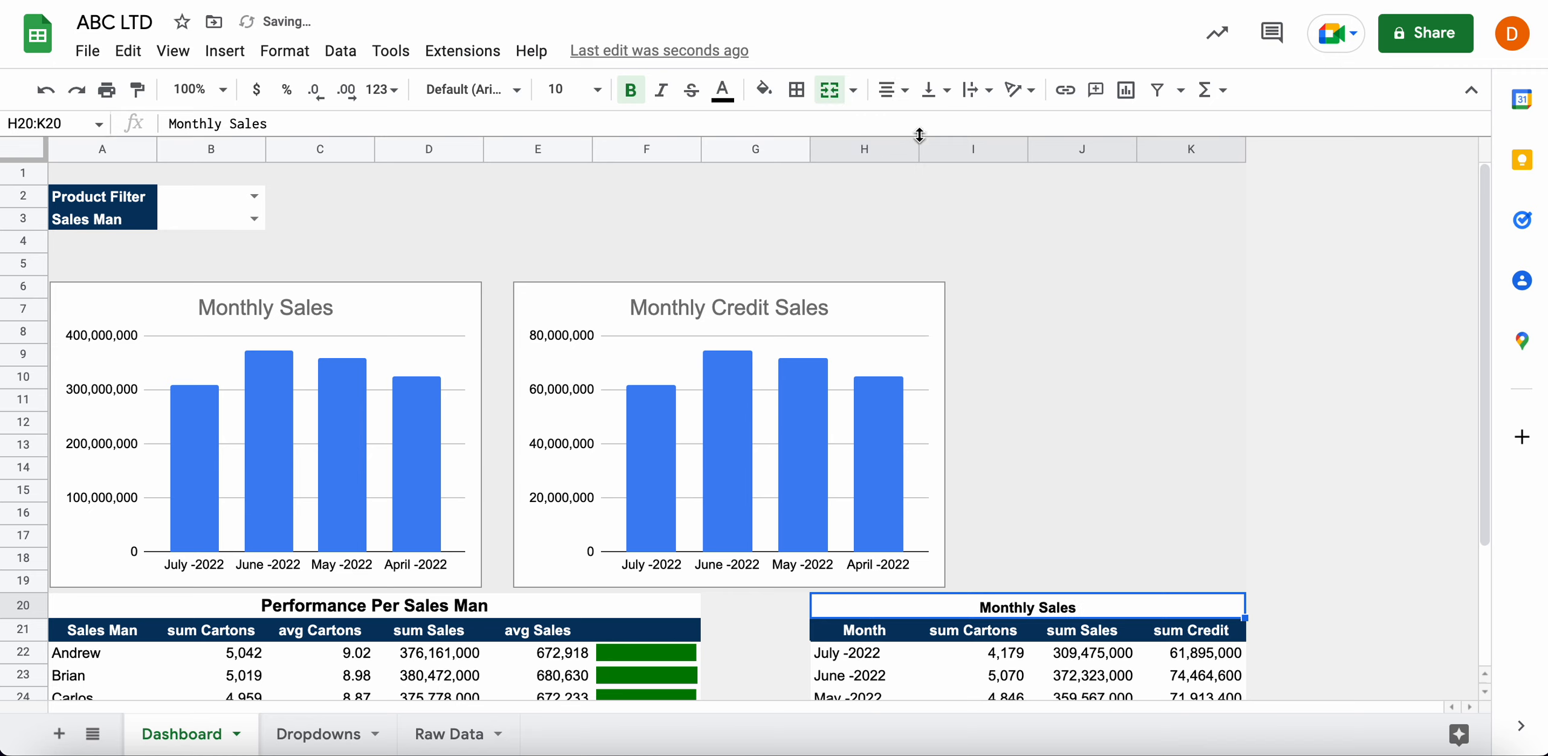
left_click(1071, 356)
left_click(1071, 440)
Give the "Performance Per Sales Man" title a dark blue fill and white text
scroll(1069, 435, "down", 5)
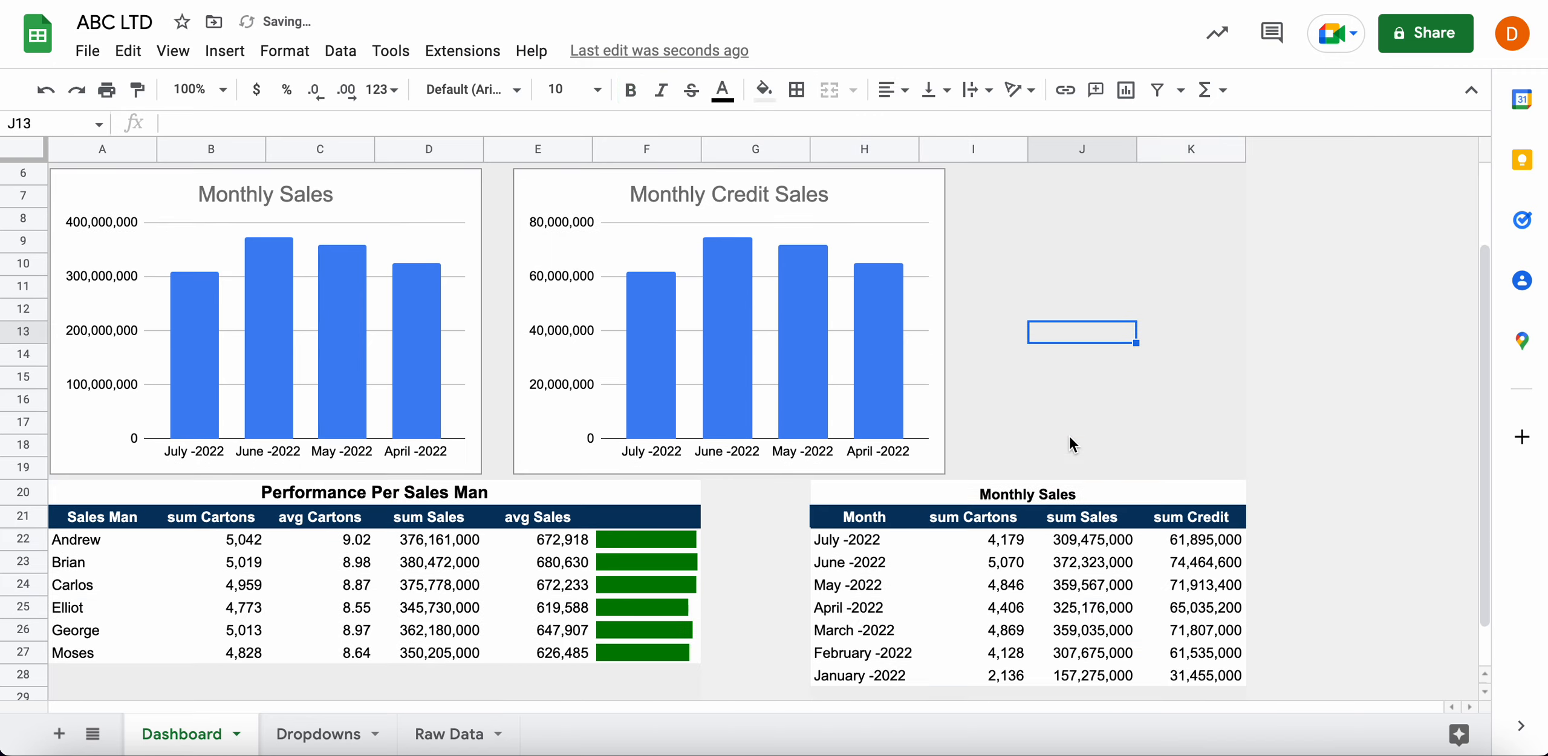
left_click(192, 444)
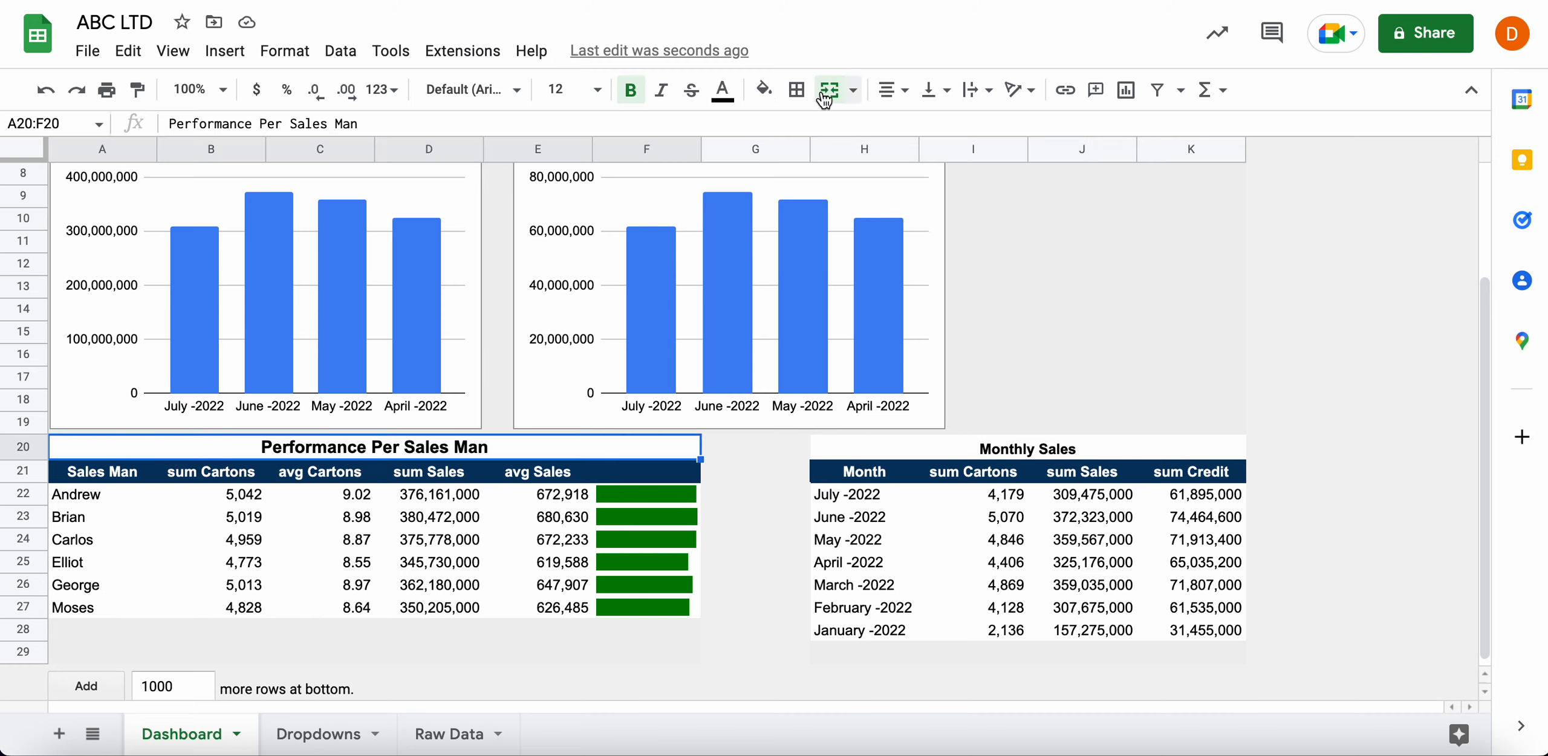
left_click(763, 90)
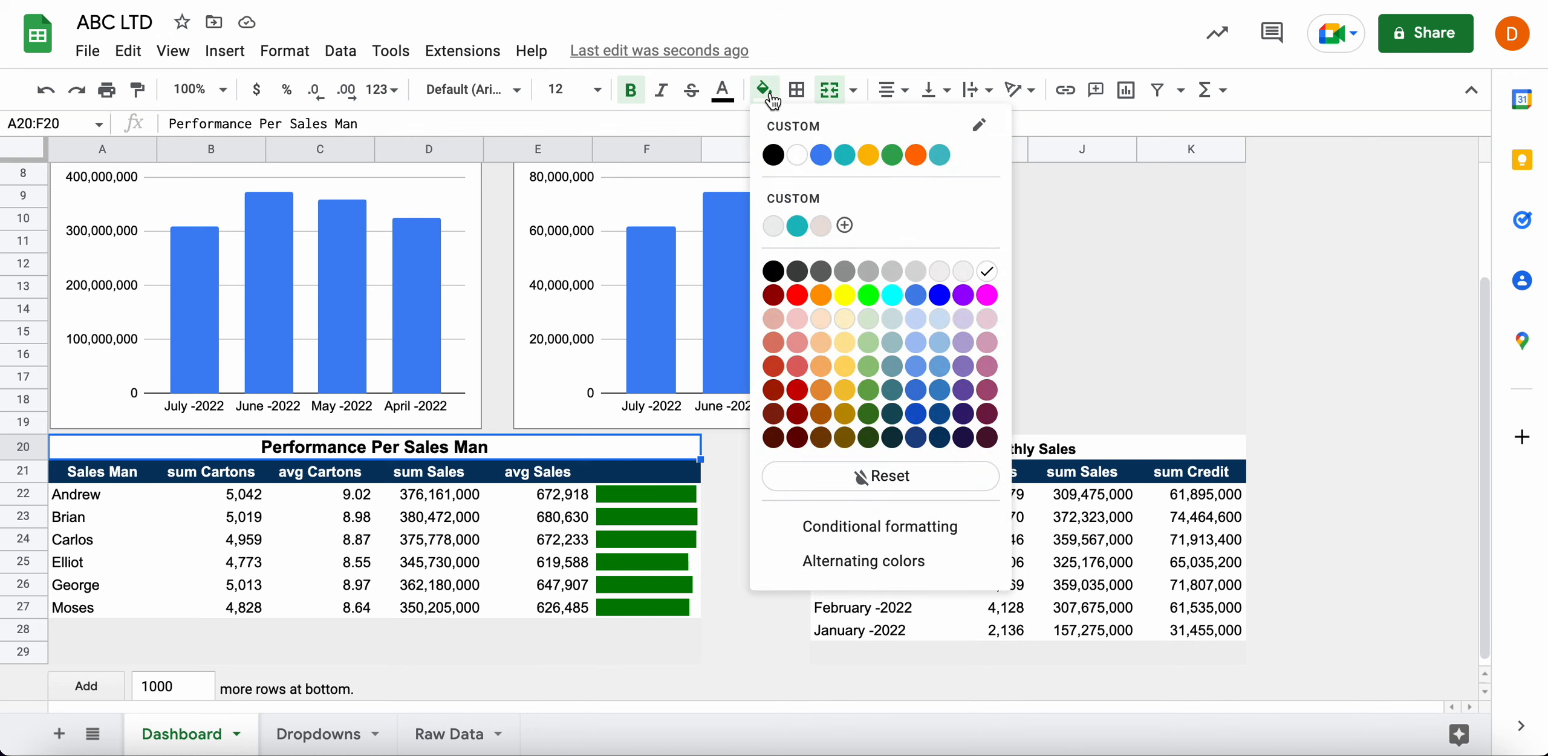
left_click(940, 436)
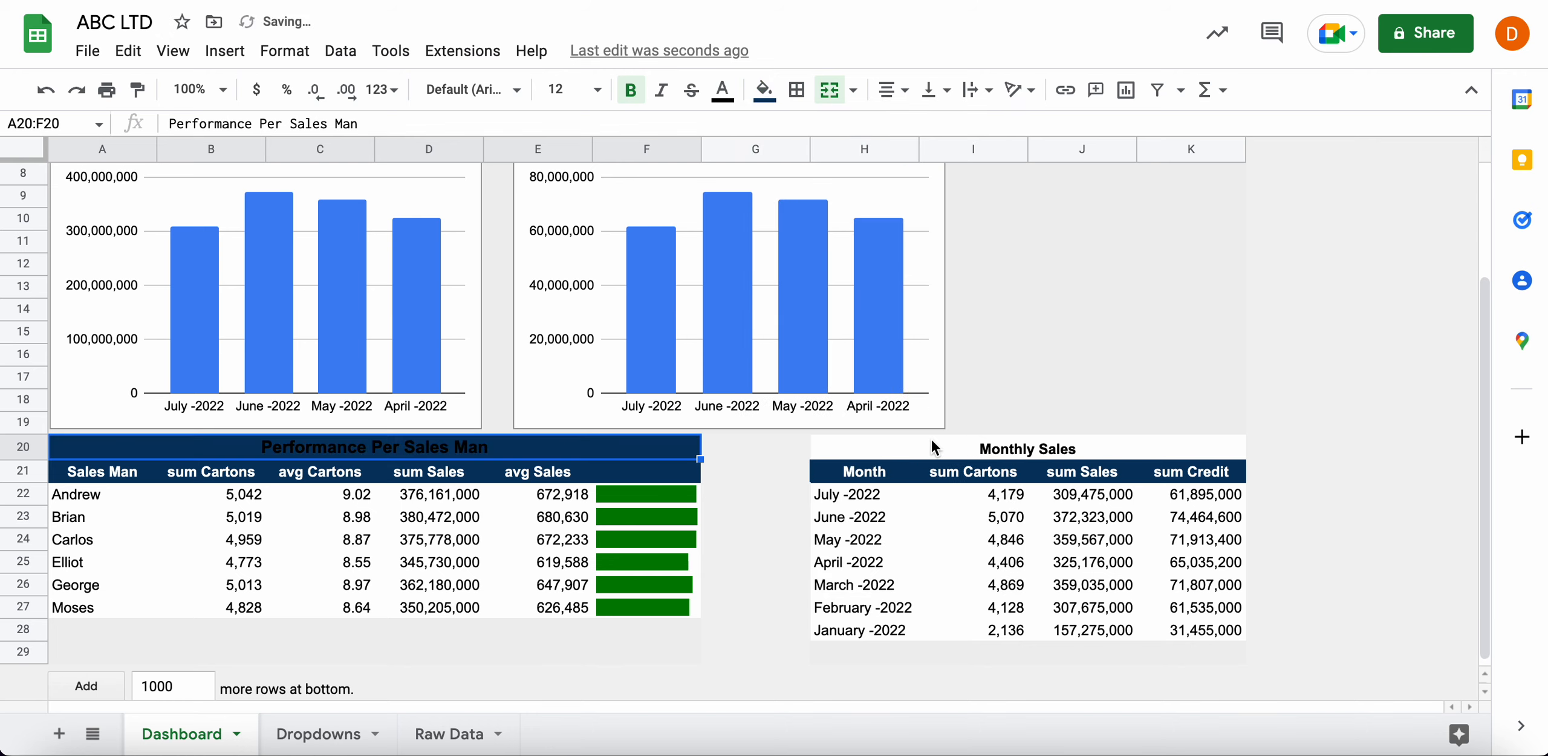
left_click(722, 91)
left_click(755, 155)
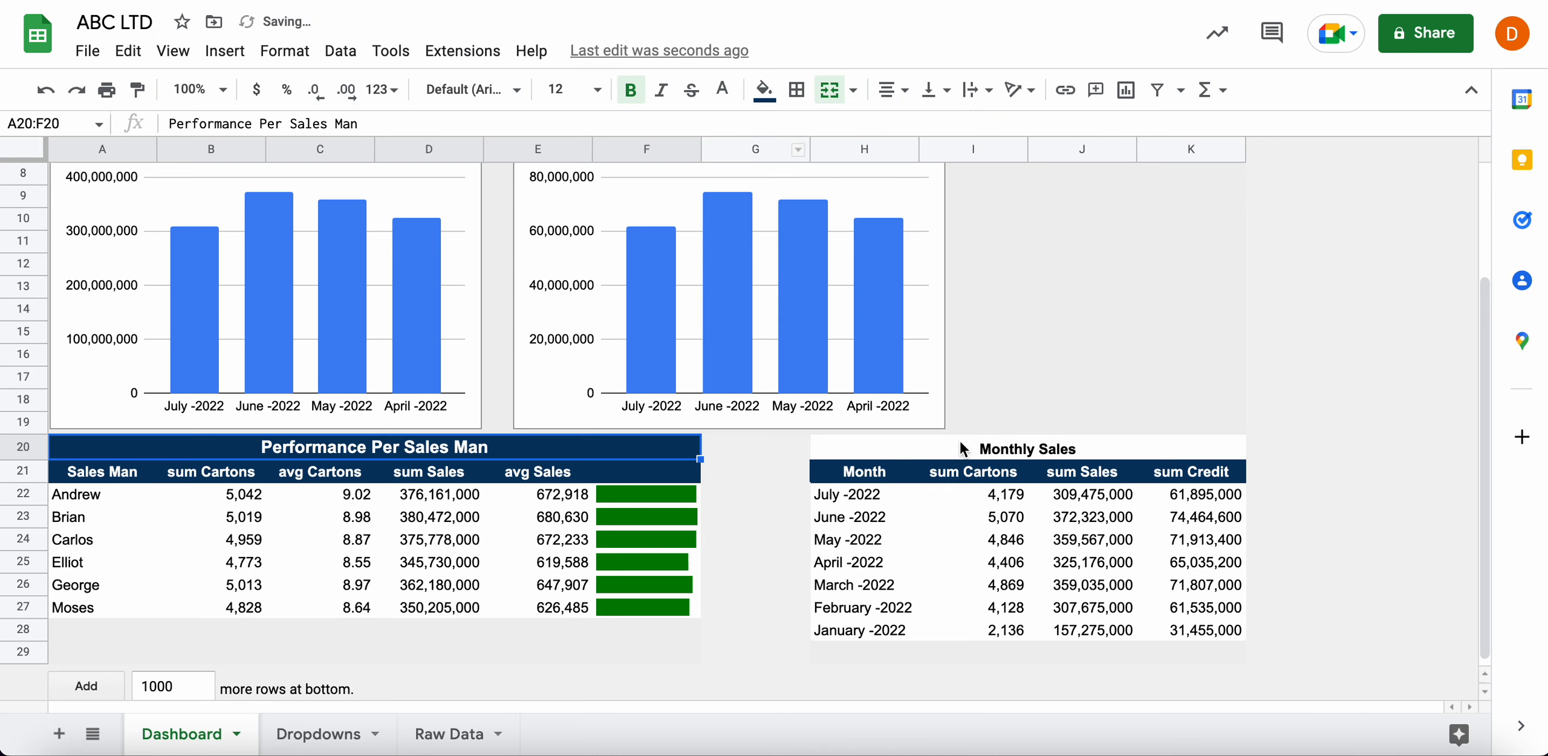
Give the "Monthly Sales" table title white text and the same dark blue fill
left_click(871, 449)
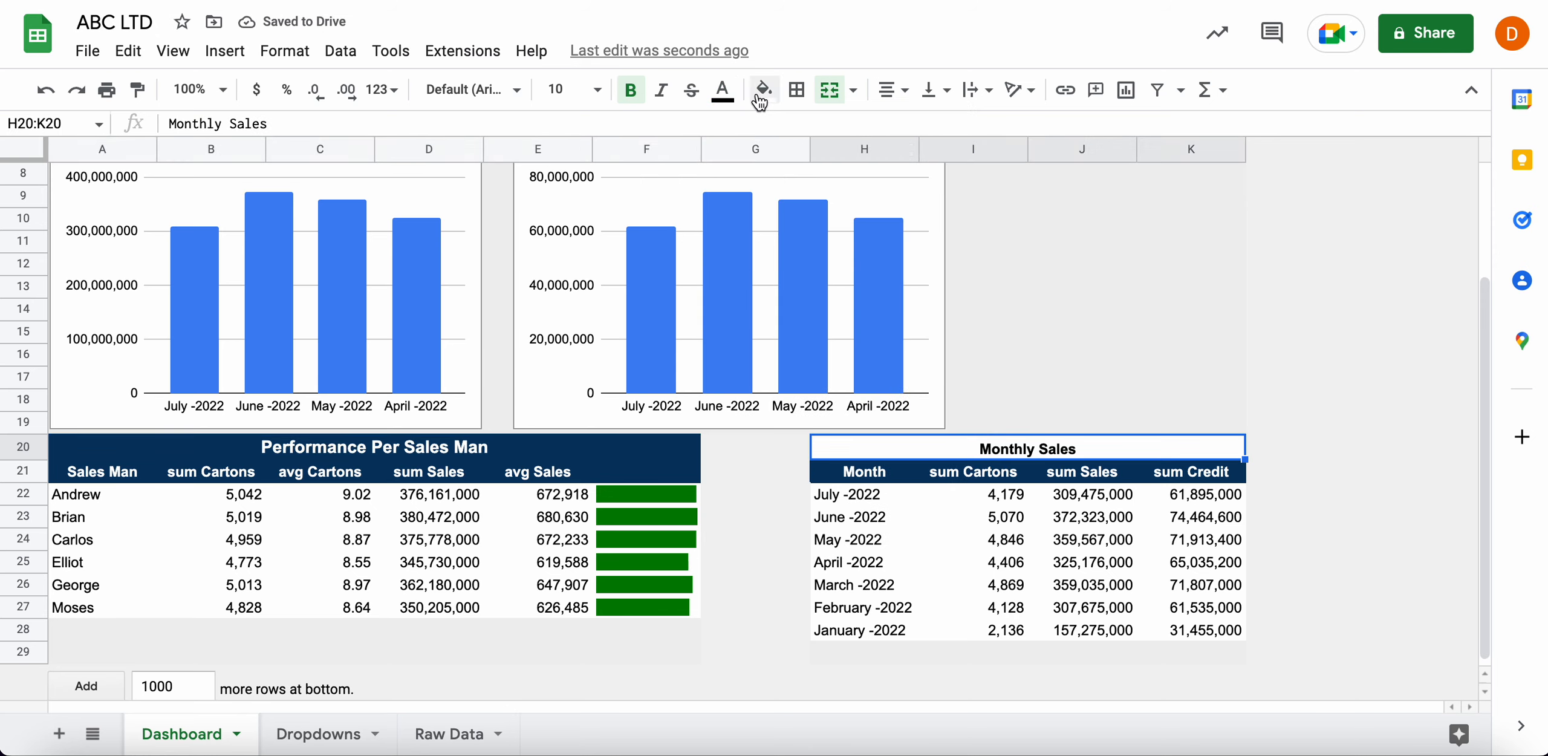
left_click(723, 90)
left_click(756, 157)
left_click(764, 89)
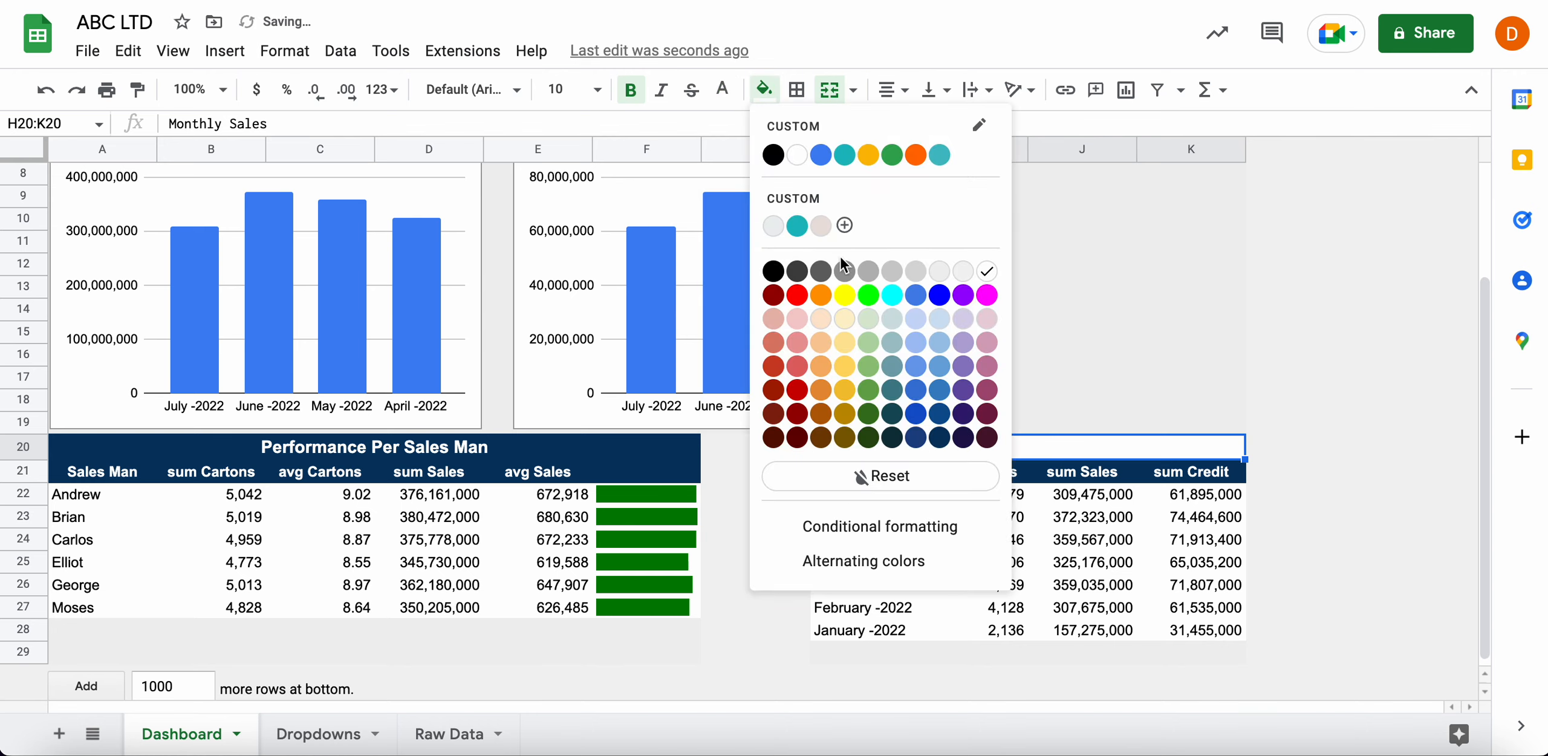
left_click(941, 437)
left_click(1067, 402)
left_click(1072, 290)
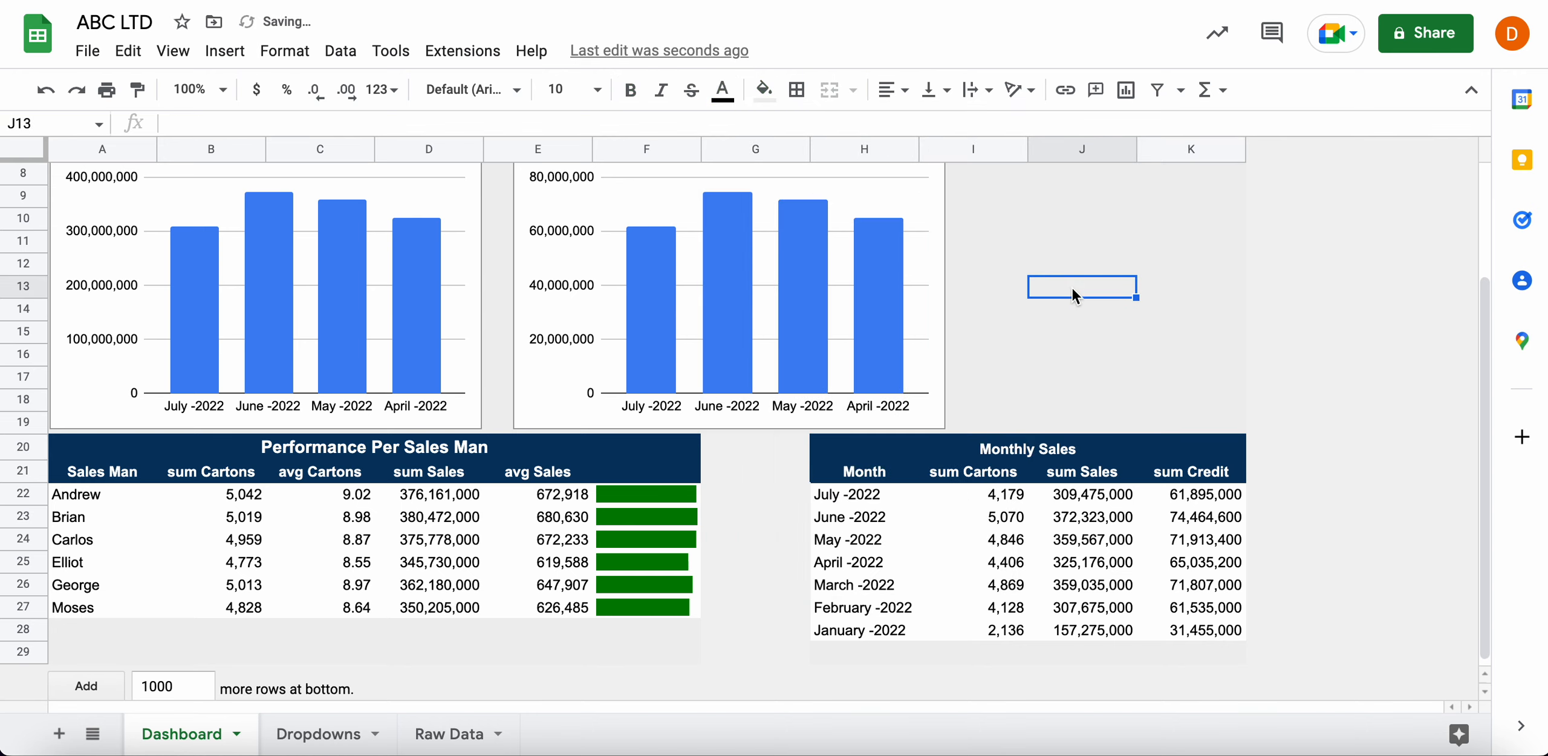
Move the Monthly Sales and Monthly Credit Sales charts up so both span rows 4 to 17
scroll(1071, 288, "up", 3)
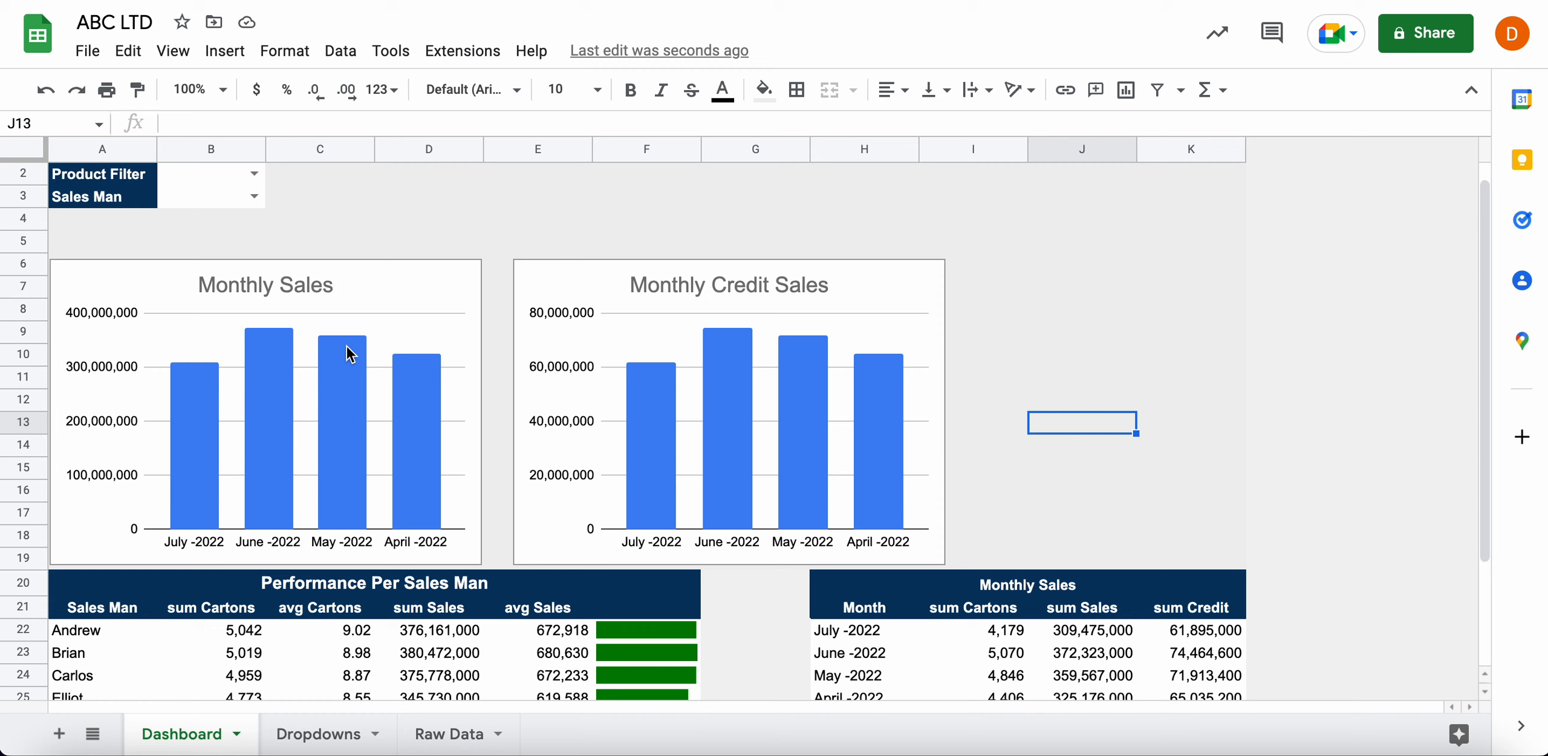
left_click(346, 269)
left_click_drag(346, 268, 337, 226)
left_click_drag(538, 278, 599, 242)
left_click(598, 250)
left_click(1155, 291)
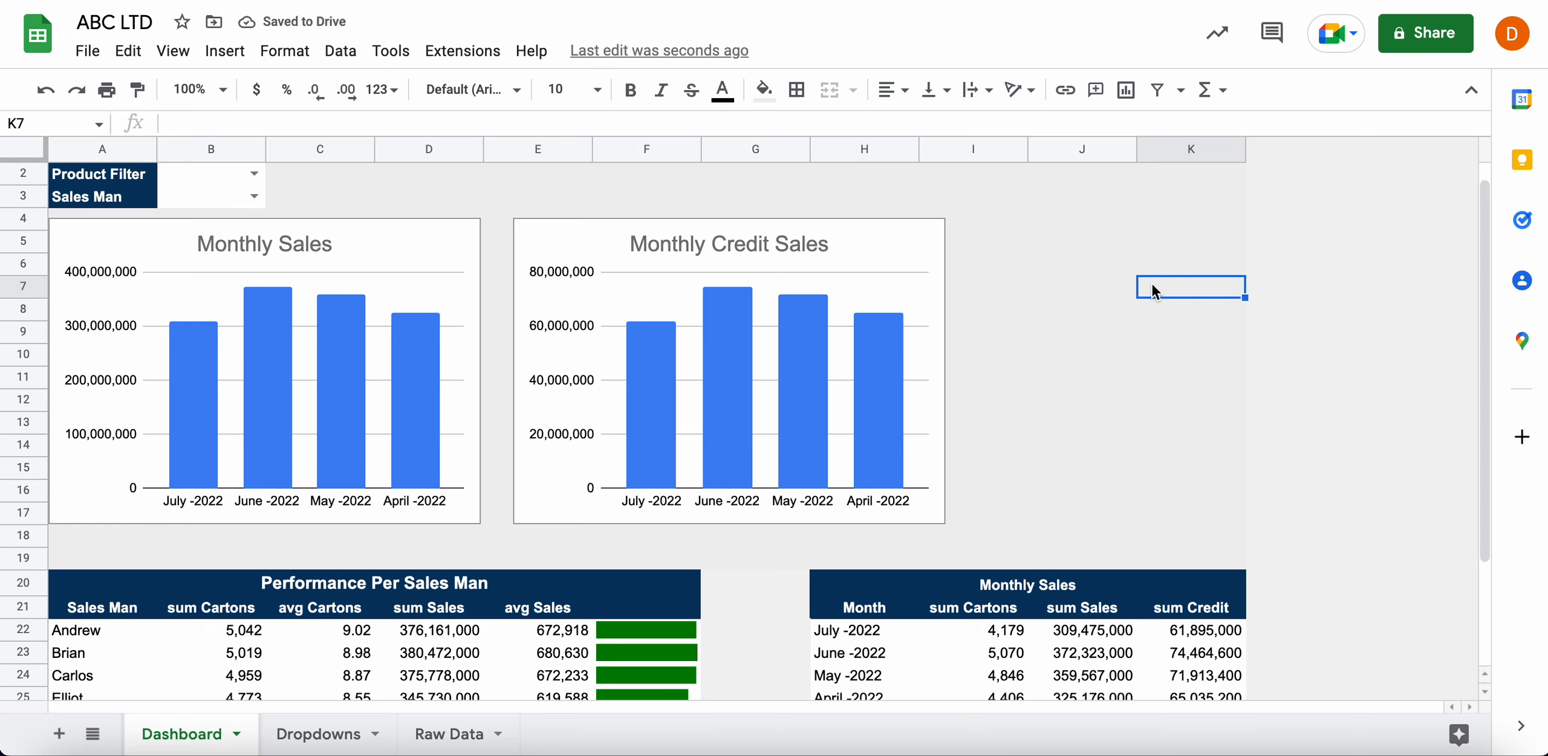
scroll(191, 585, "down", 5)
scroll(188, 577, "up", 5)
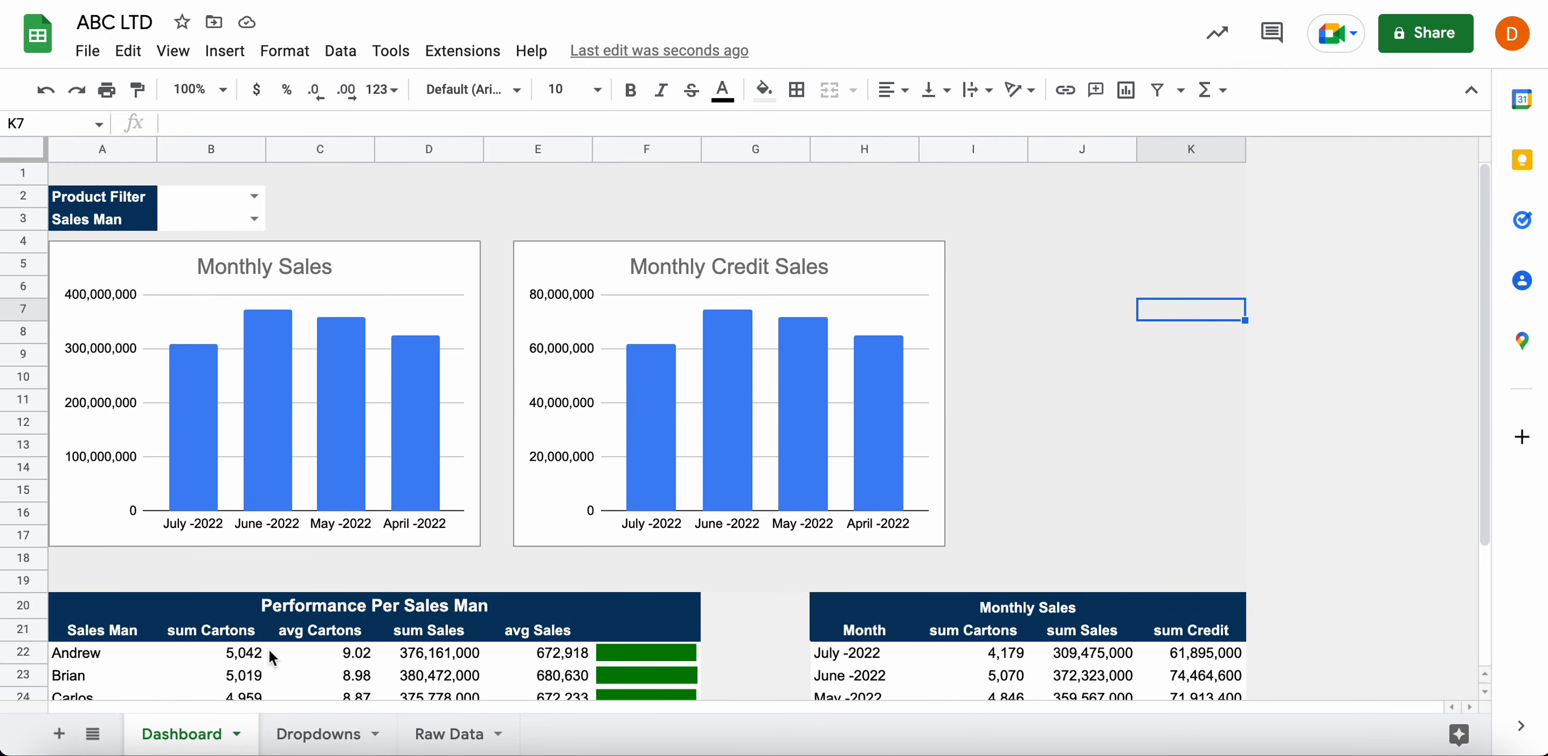
left_click(123, 614)
left_click(136, 635)
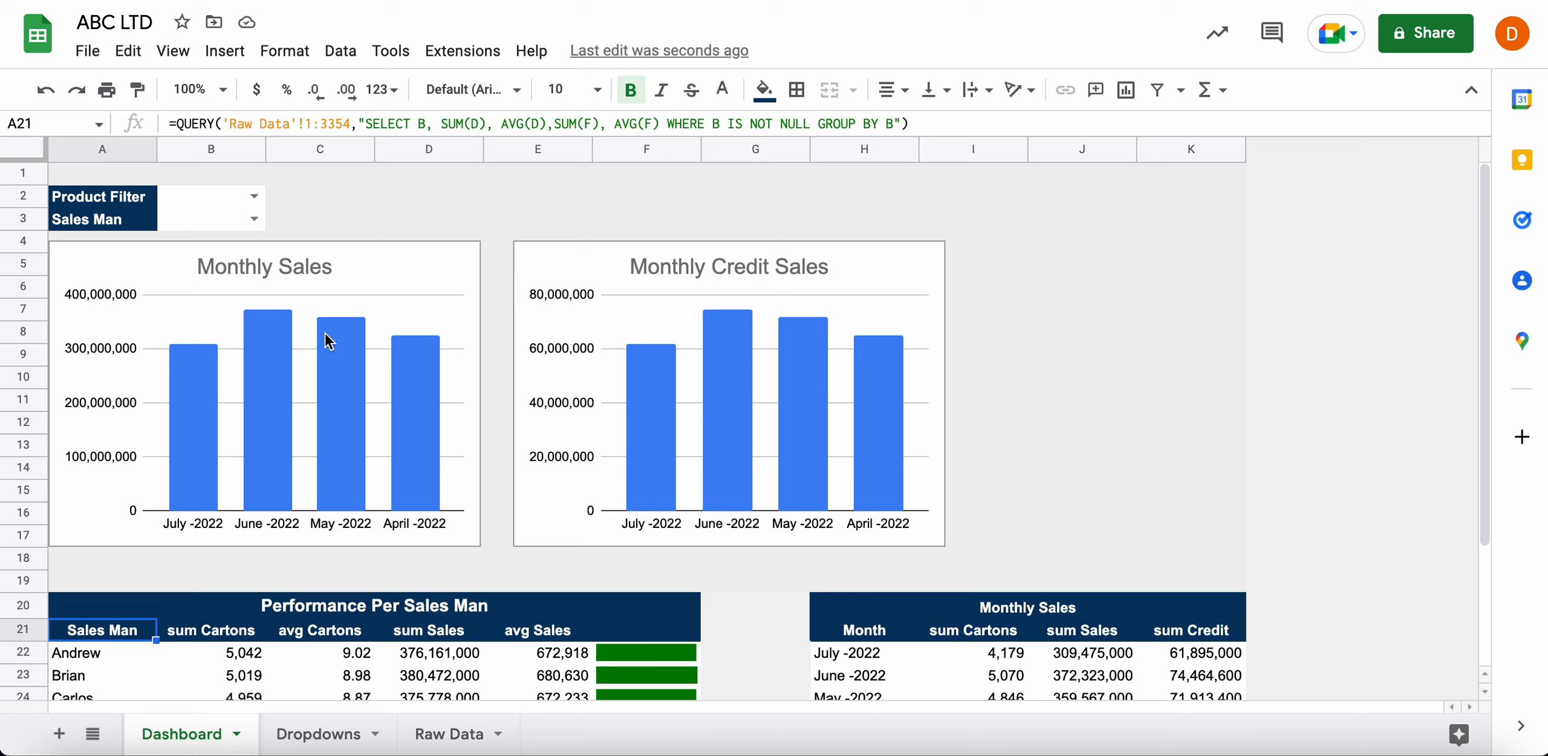
left_click(100, 566)
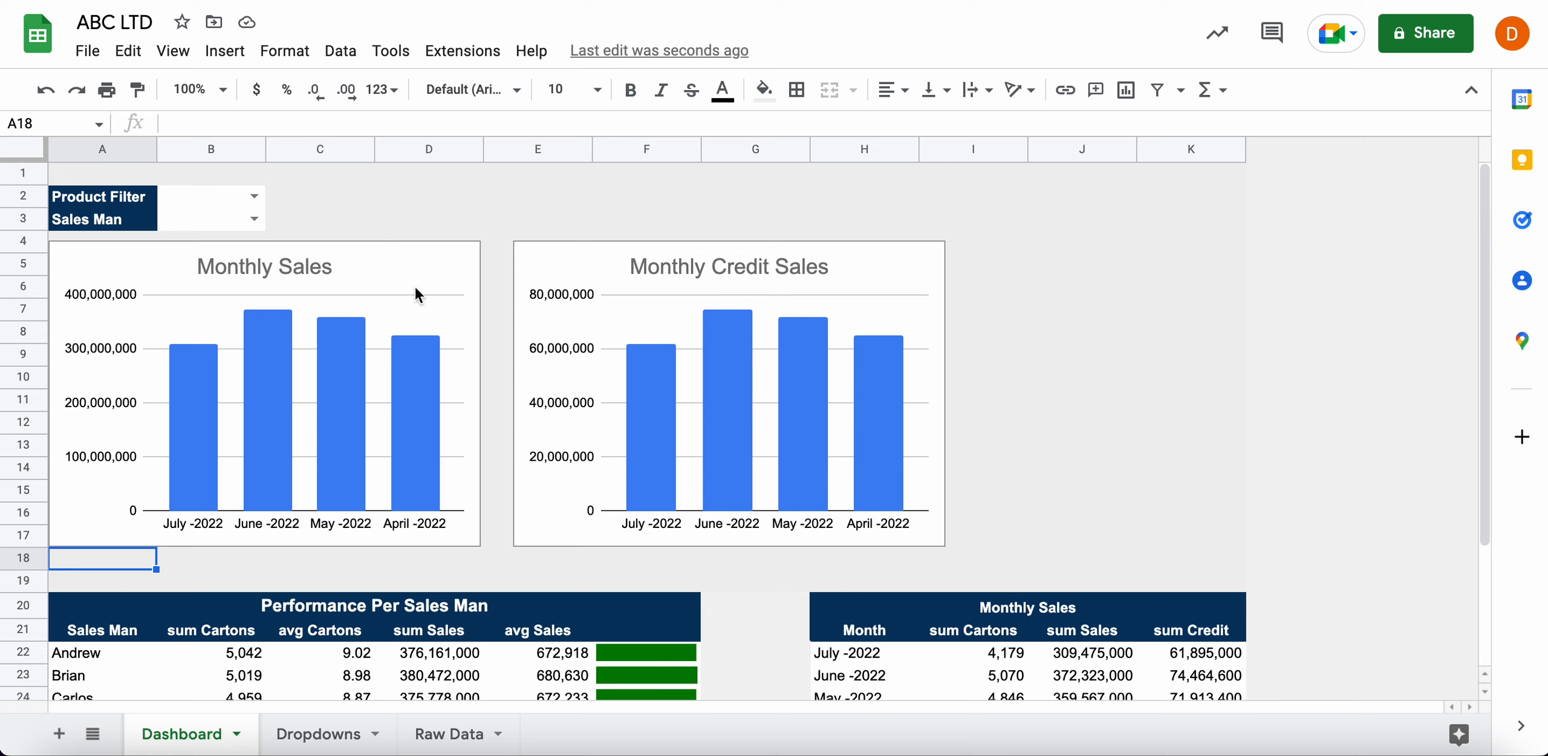
Move the Monthly Credit Sales chart over to columns H to K, above the Monthly Sales table
left_click(595, 268)
left_click_drag(624, 266, 912, 255)
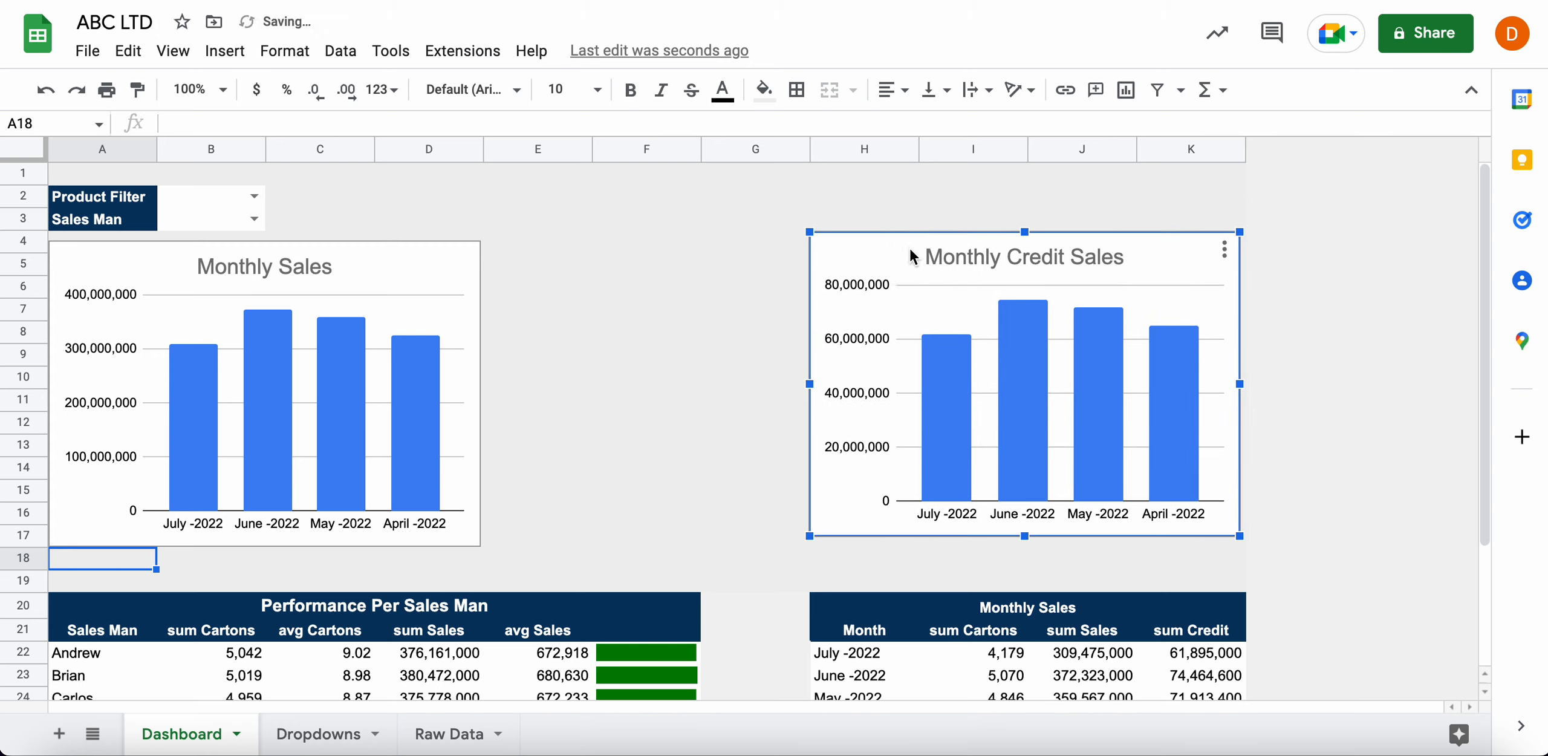
left_click(570, 286)
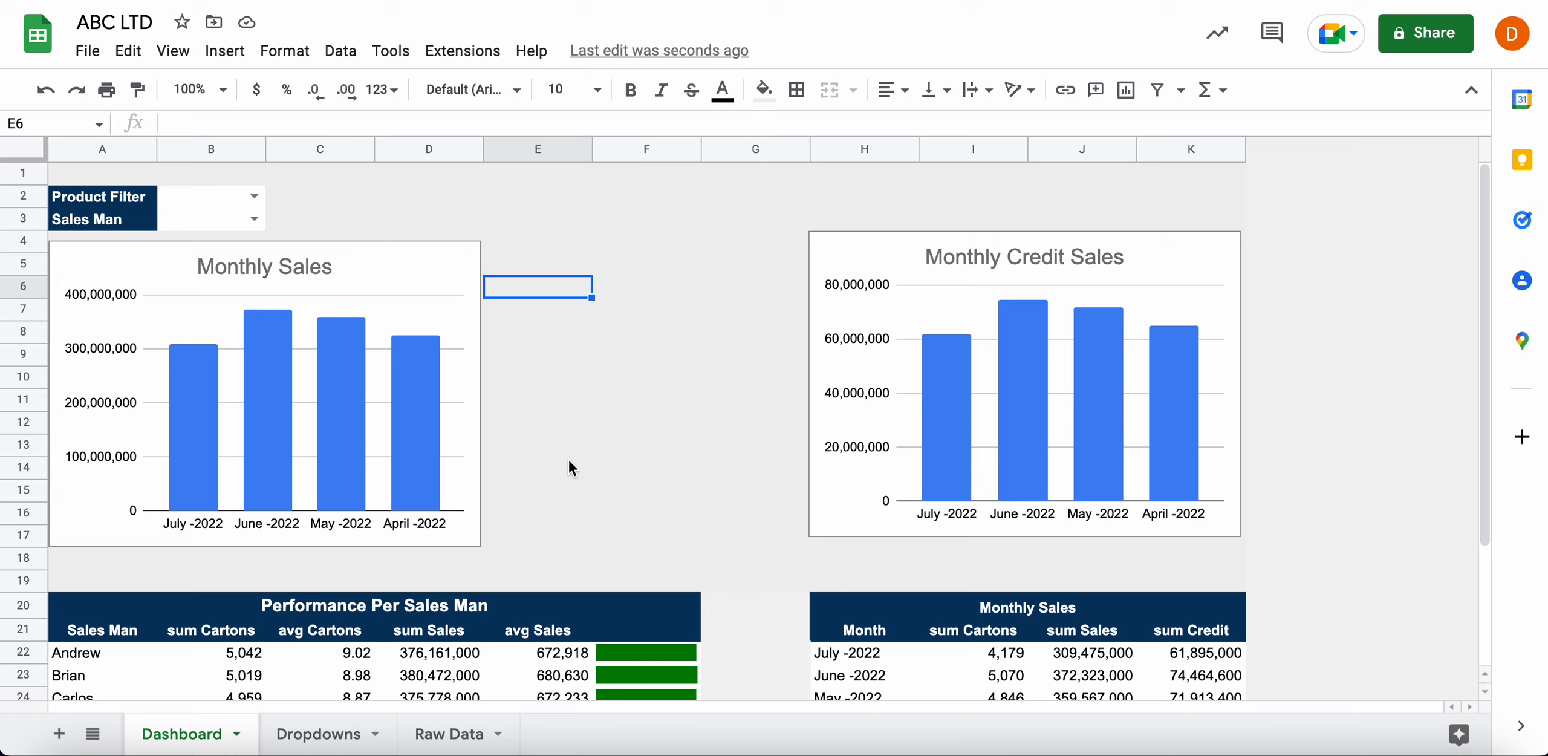
left_click(646, 292)
left_click(646, 333)
left_click(646, 404)
left_click(631, 267)
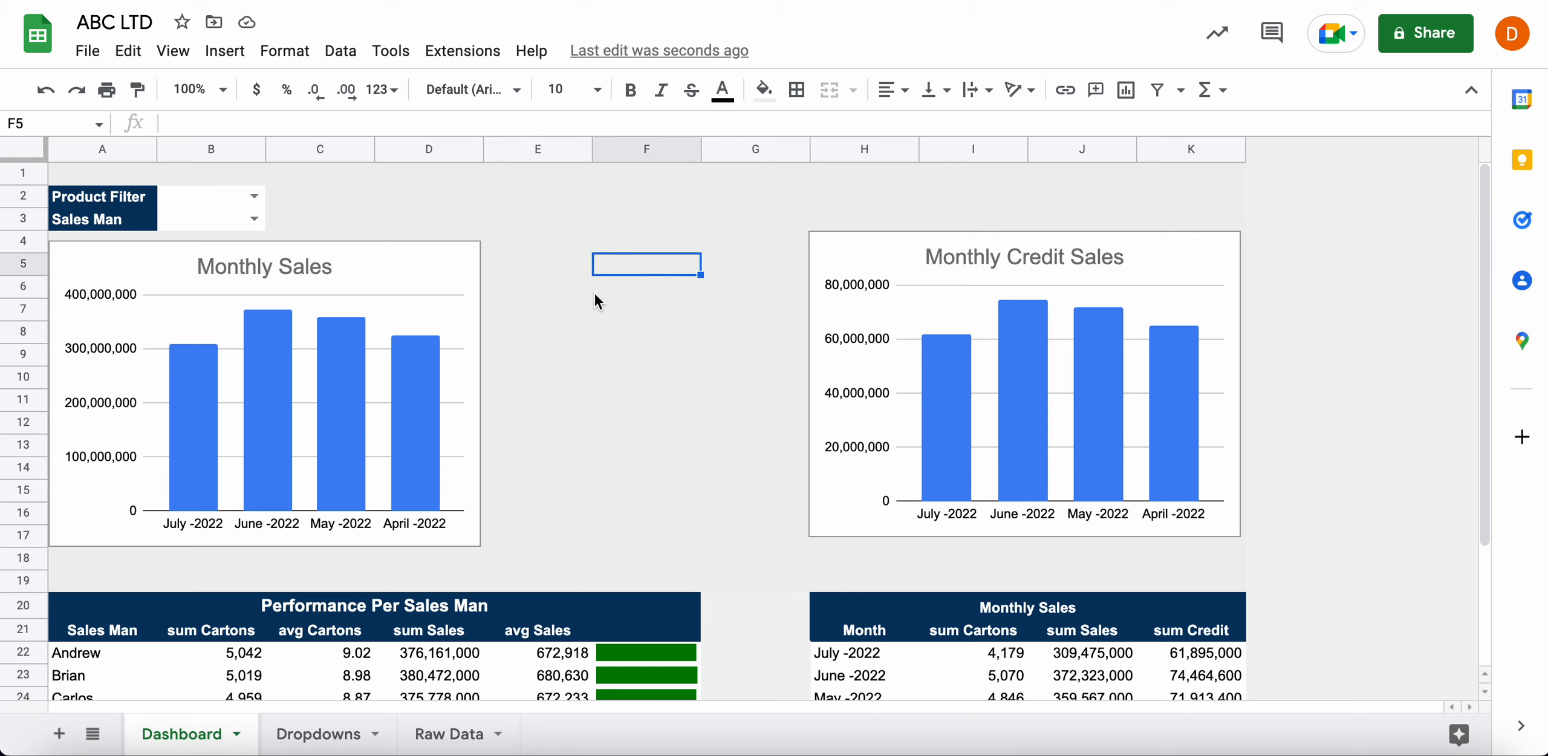
left_click(559, 288)
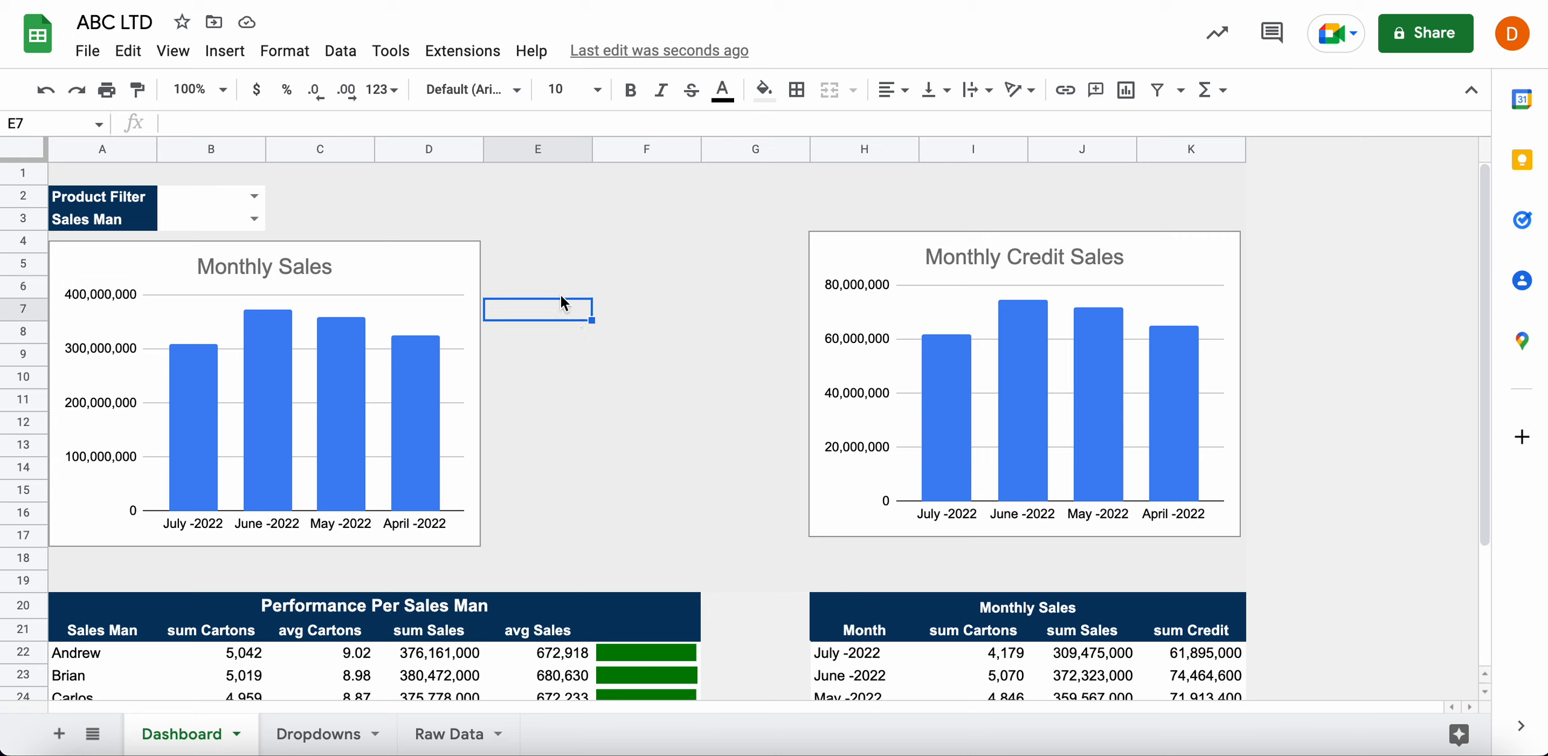
type("Da")
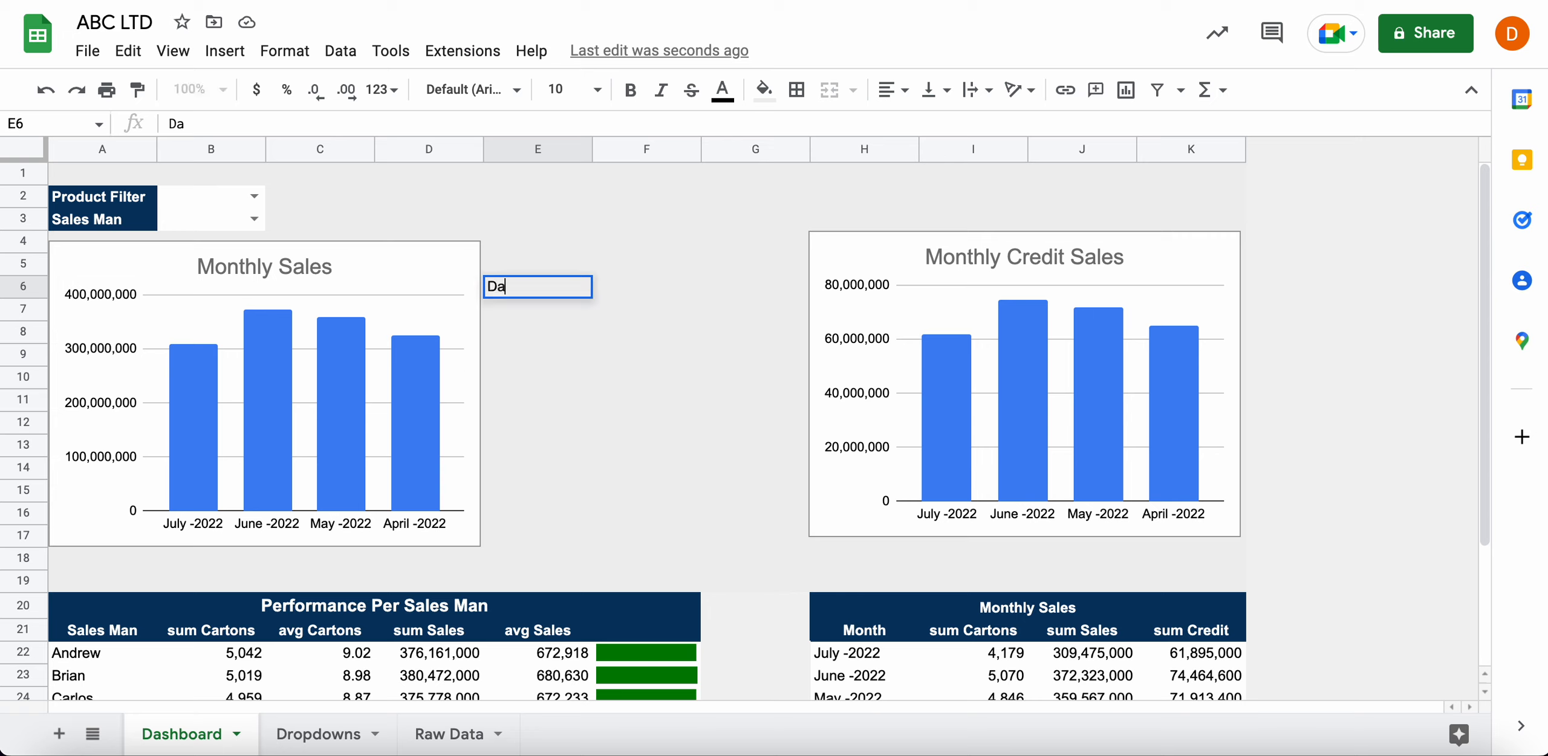
type("ta")
key("BackSpace")
key("BackSpace")
key("BackSpace")
key("BackSpace")
Enter the label "Start Date" in cell E6, between the two charts
type("Start")
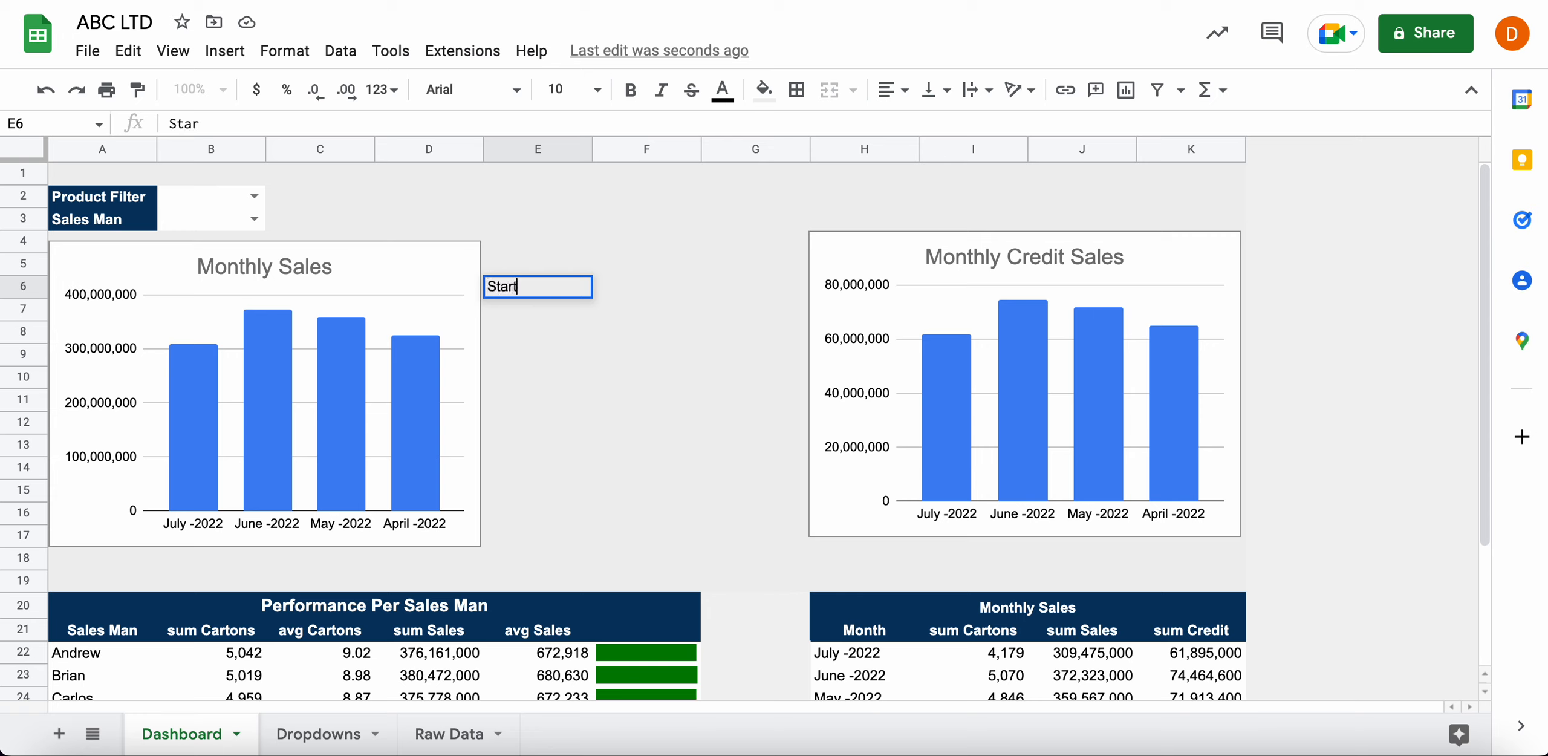
type(" Date")
key("Return")
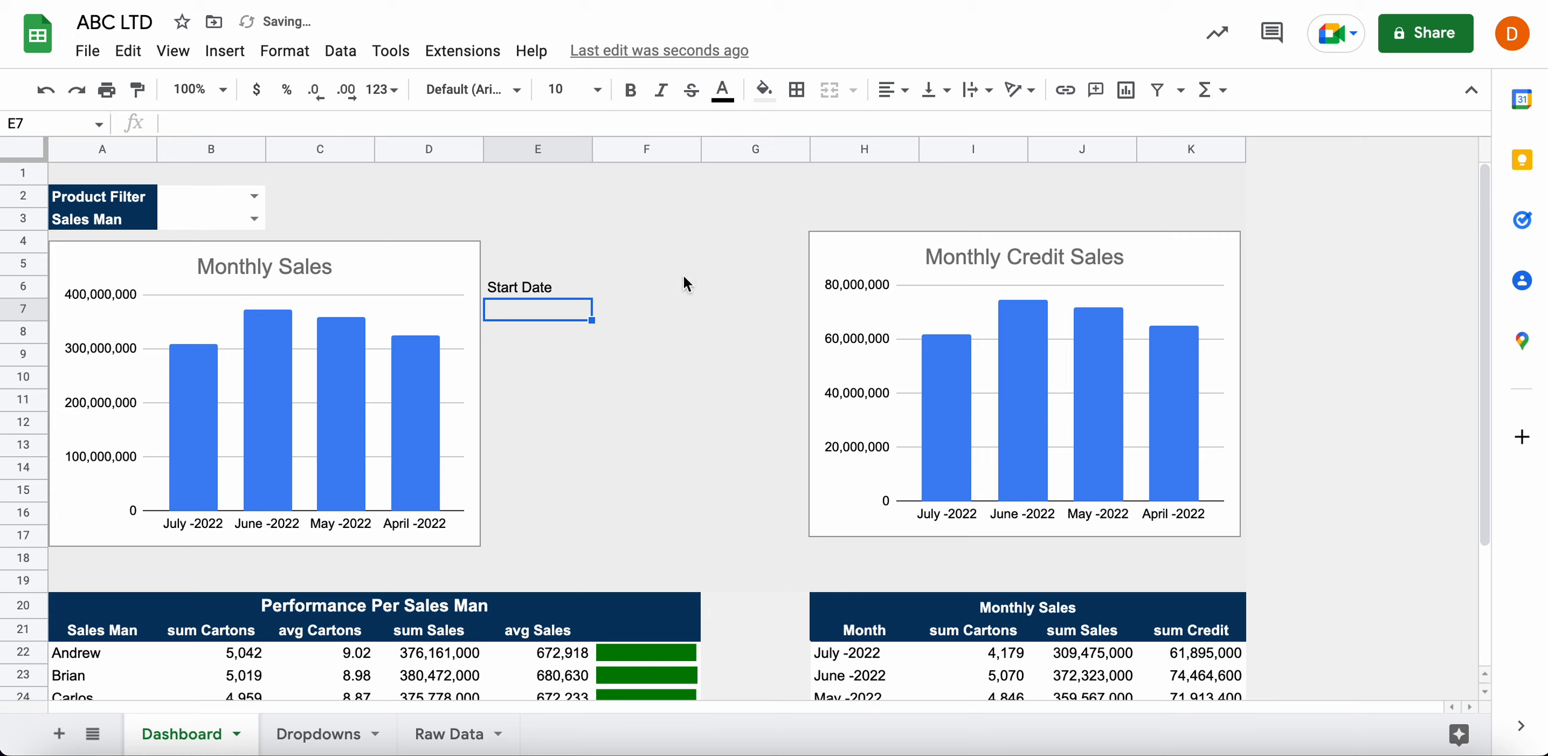
left_click(689, 288)
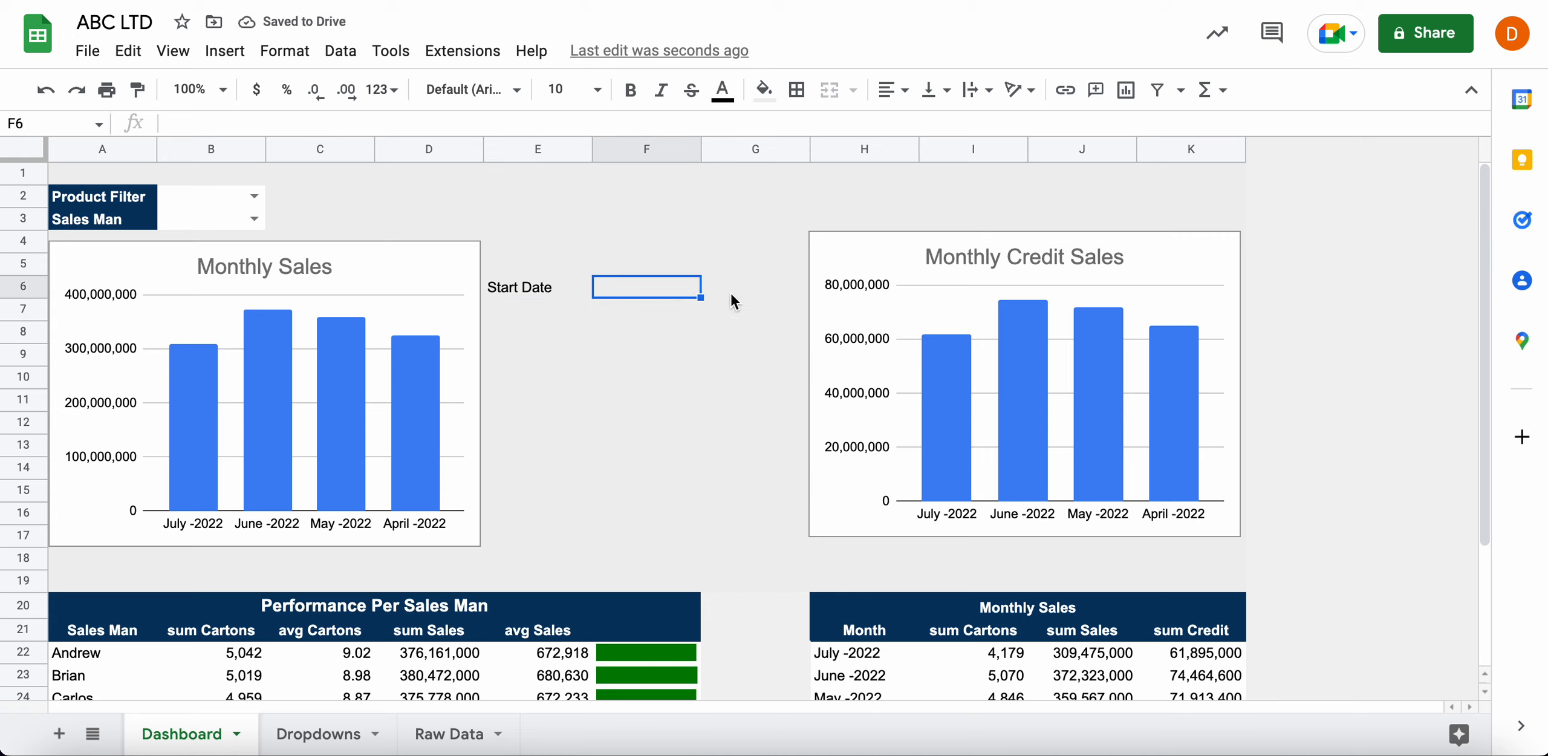
Enter the label "End Date" in cell F6, beside the Start Date label
type("End")
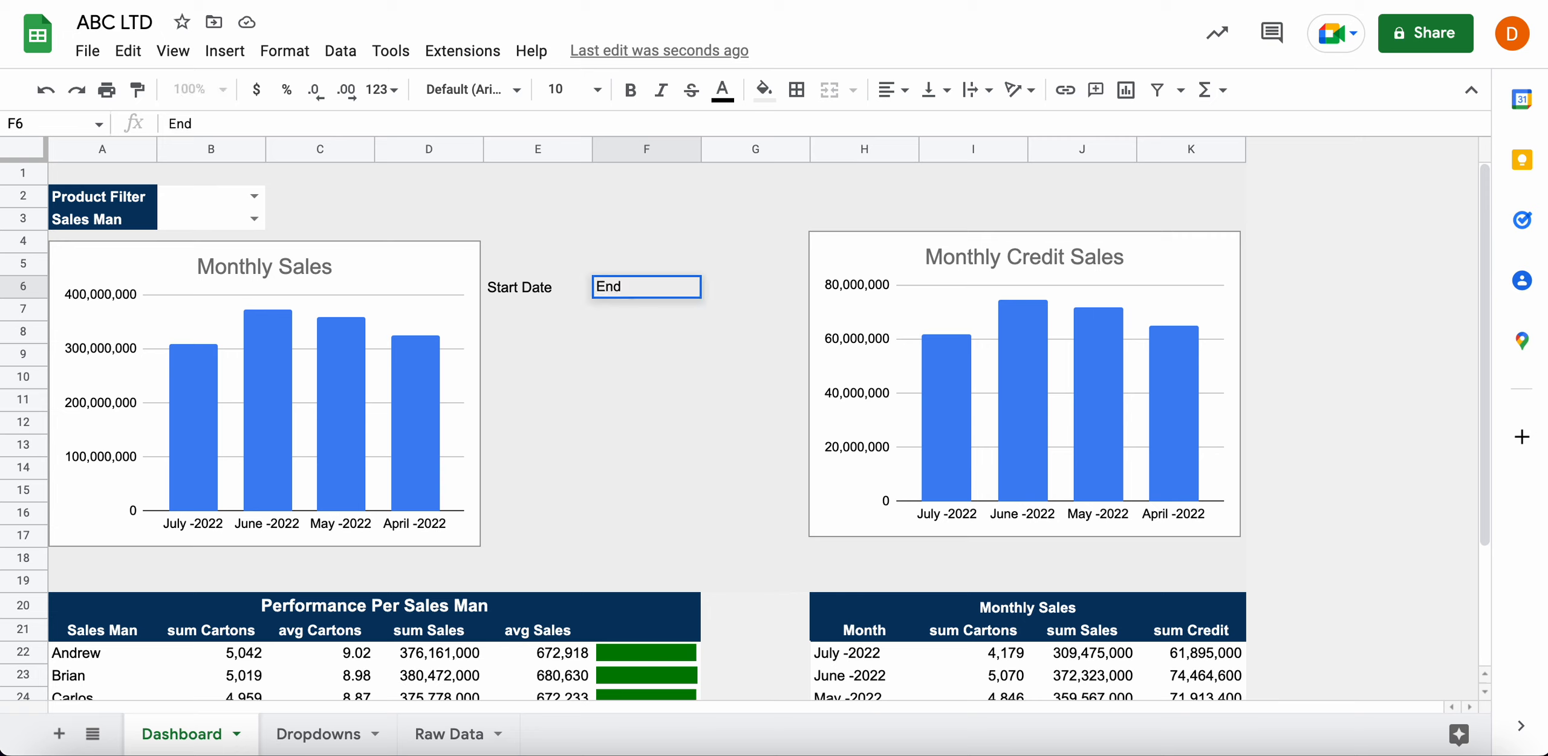
type(" Date")
key("Return")
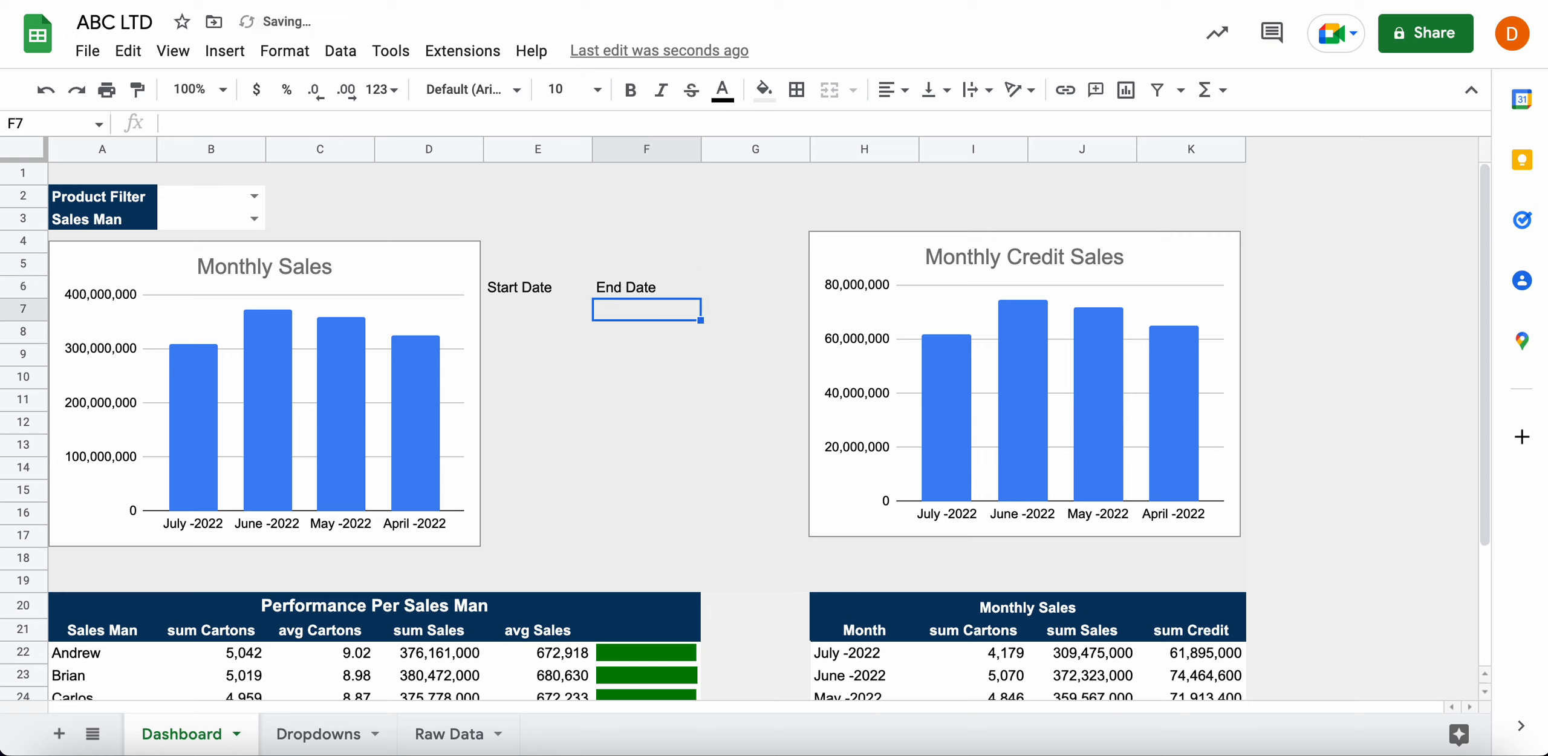
left_click(677, 380)
left_click(681, 423)
left_click(618, 267)
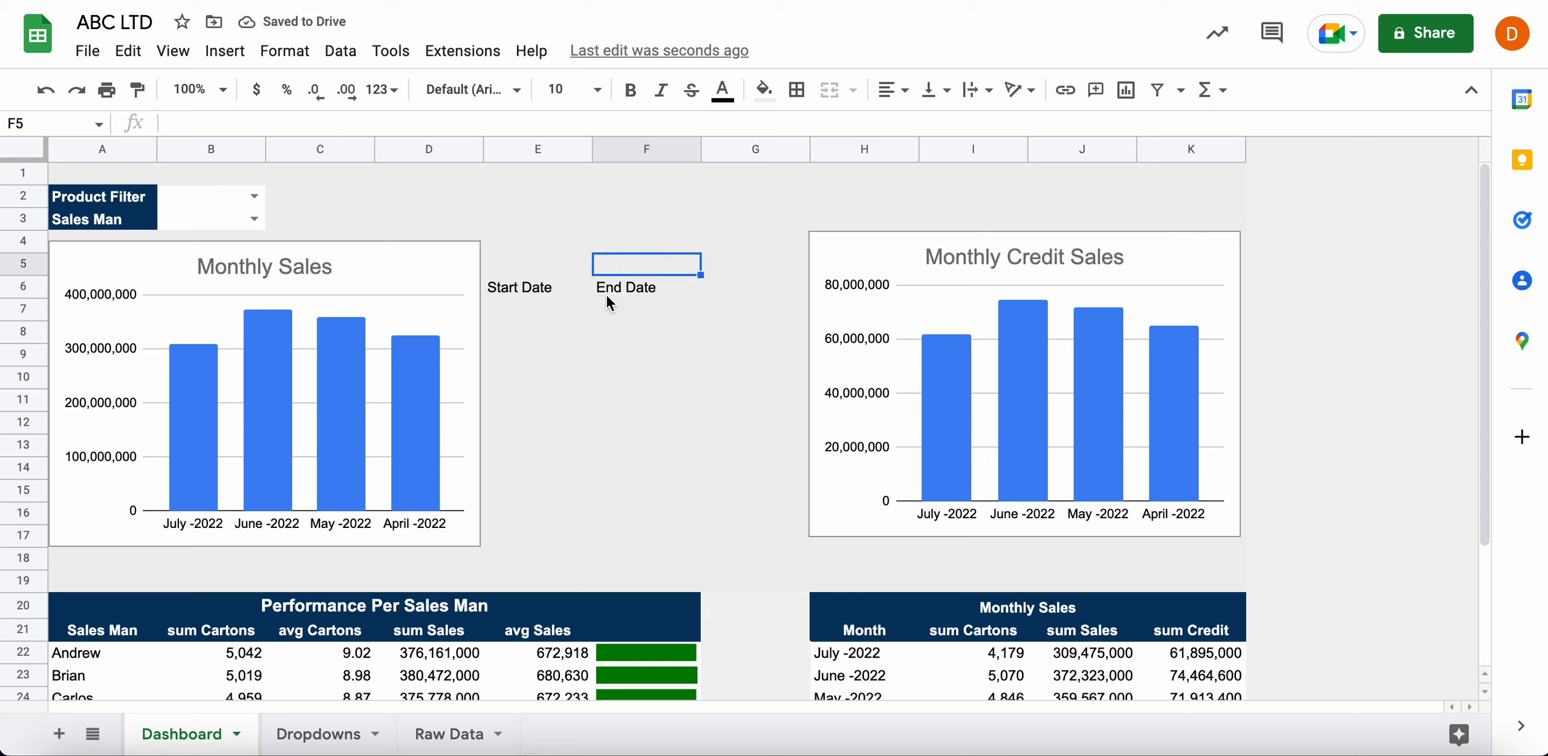
left_click(540, 311)
left_click(629, 313)
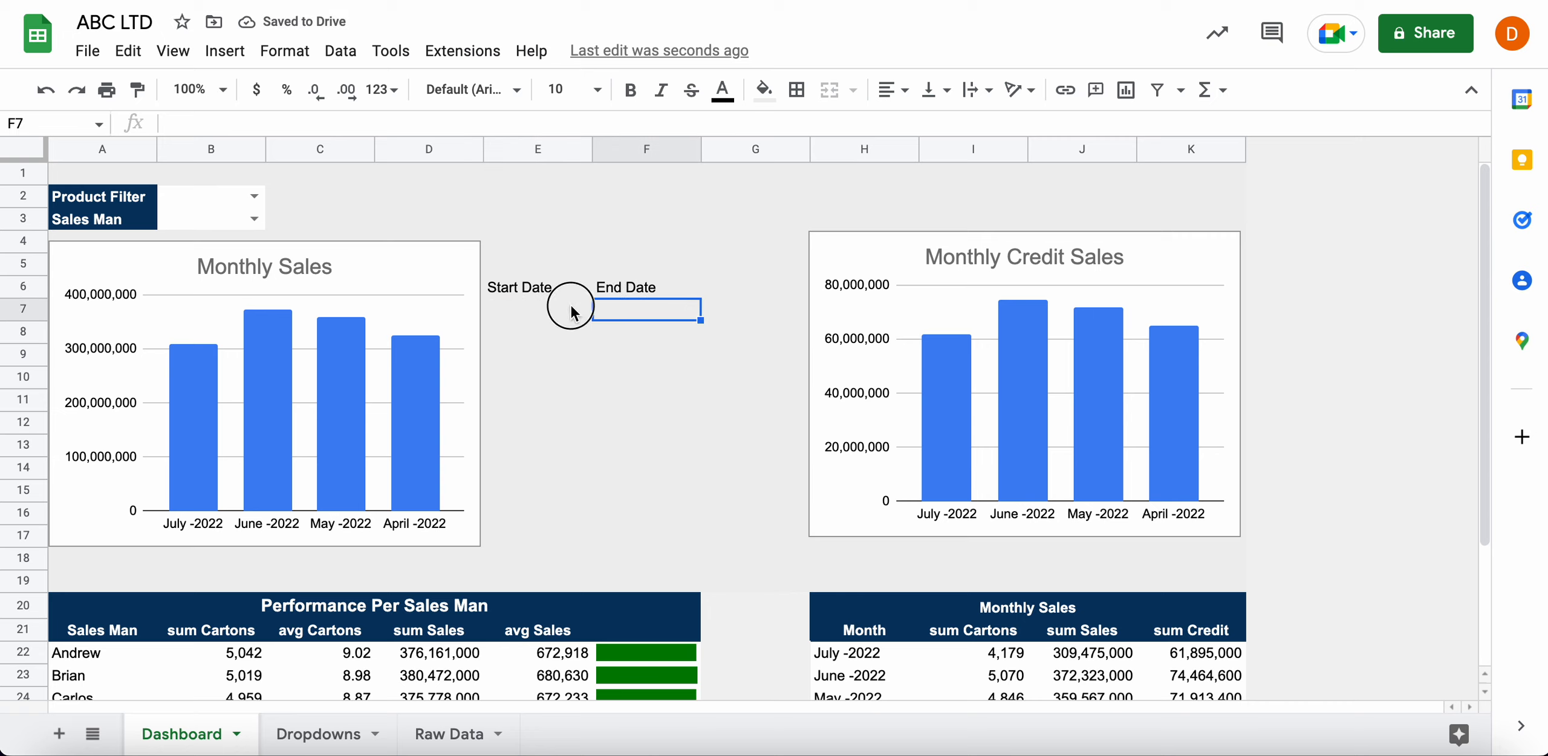
left_click(562, 309)
left_click(655, 311)
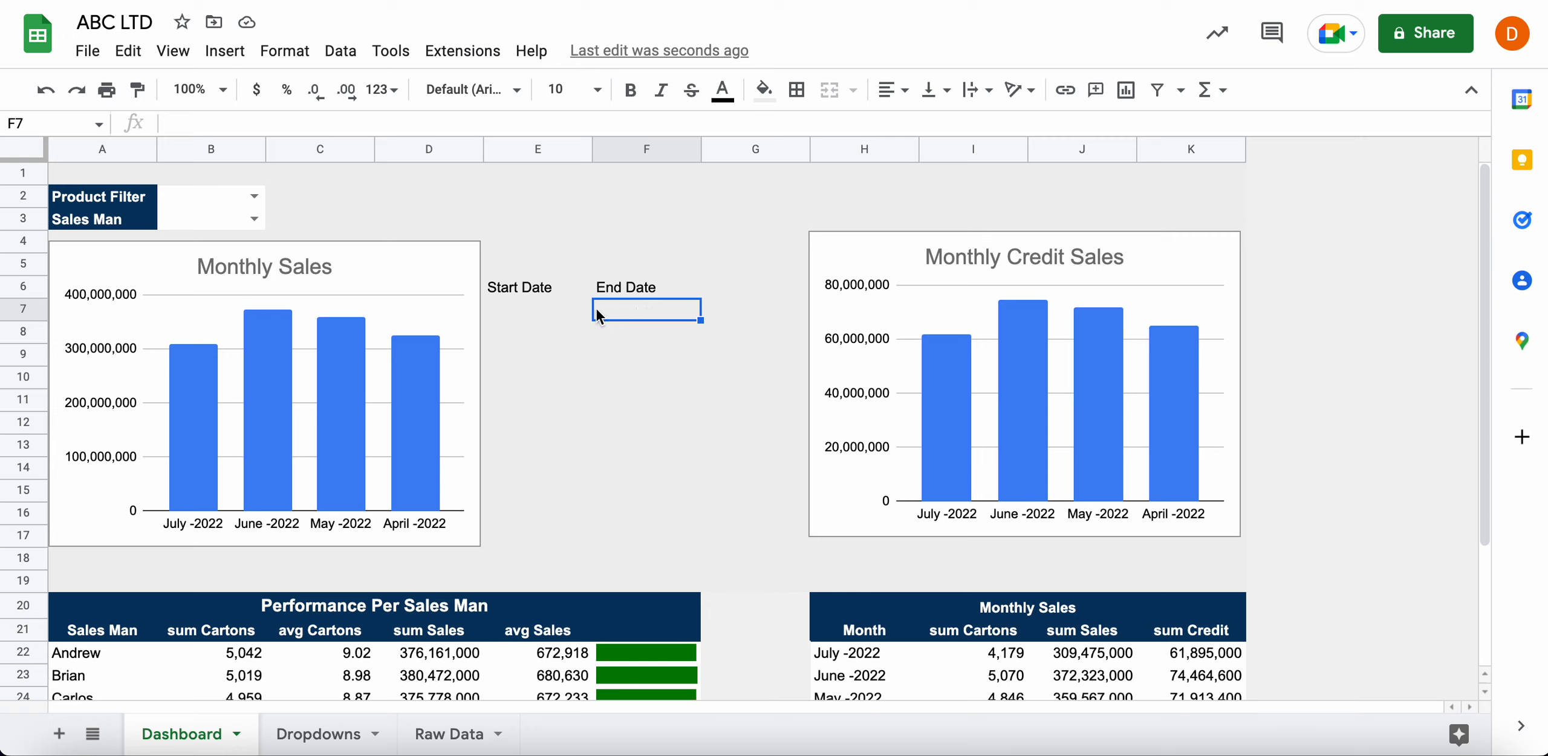
Right-align the End Date label in F6 and the empty cell F7 below it
left_click(630, 292)
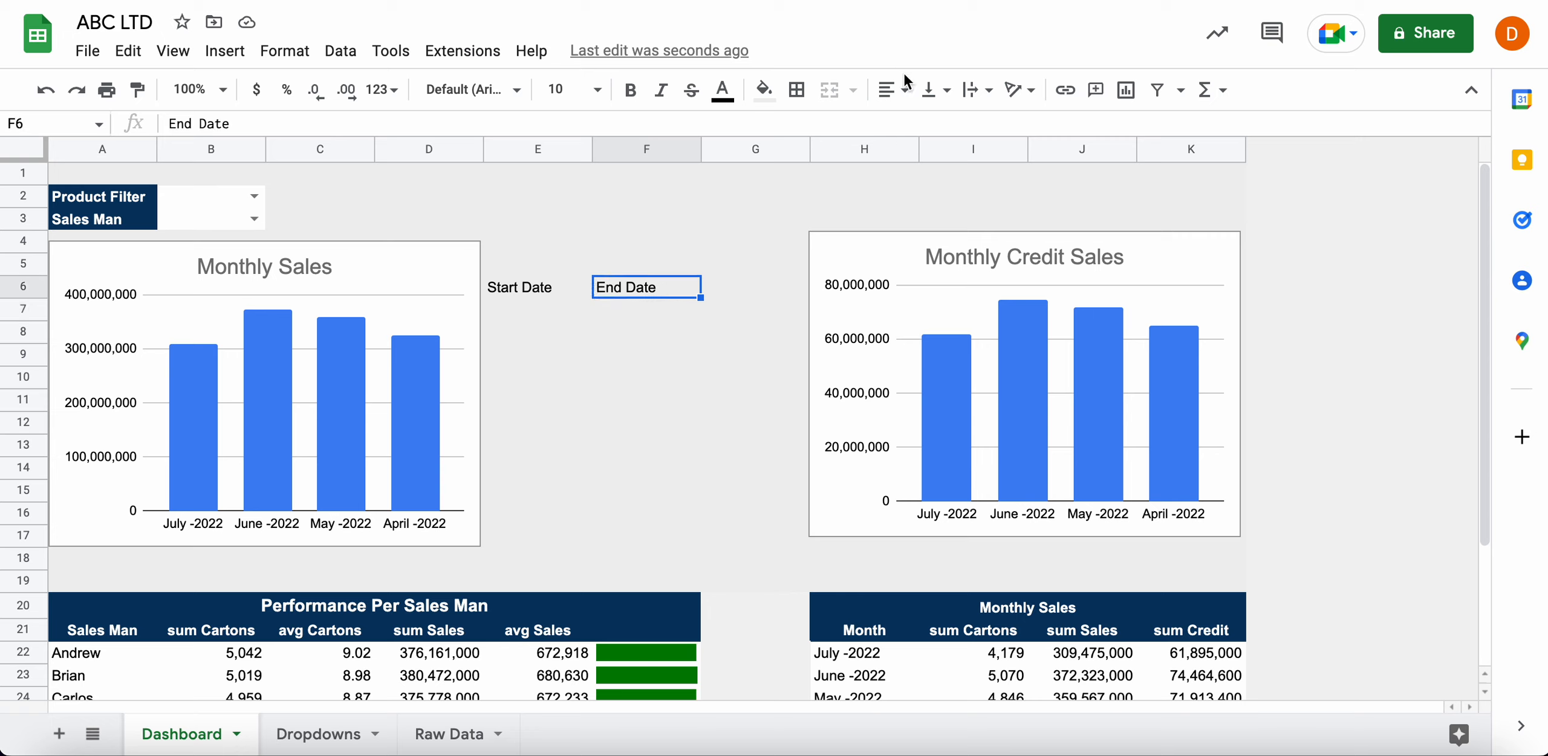
left_click(894, 90)
left_click(952, 137)
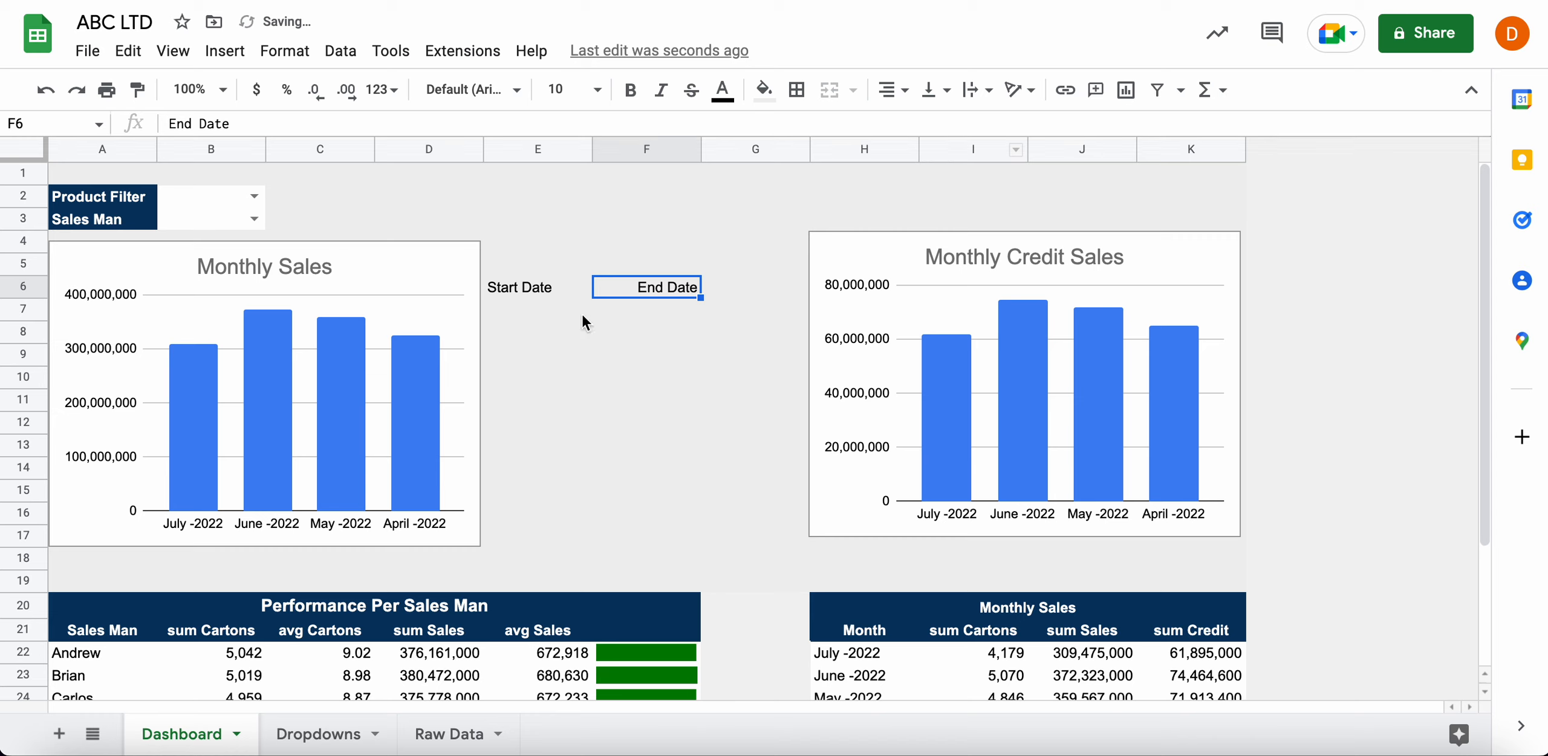
left_click(654, 317)
left_click(893, 90)
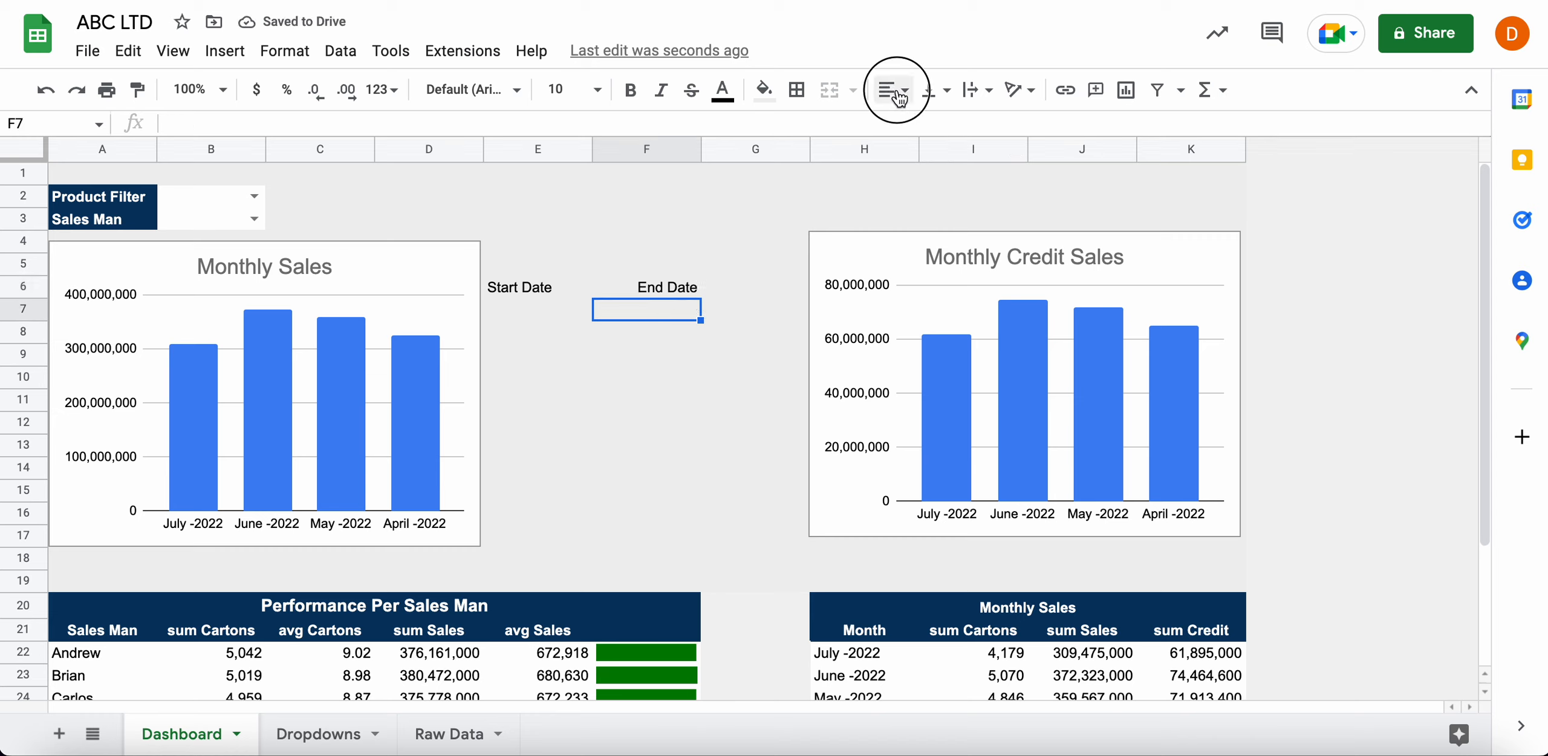
left_click(942, 131)
Set up list-from-a-range data validation on cell E7, using column D of the Dropdowns sheet as the source
left_click(535, 311)
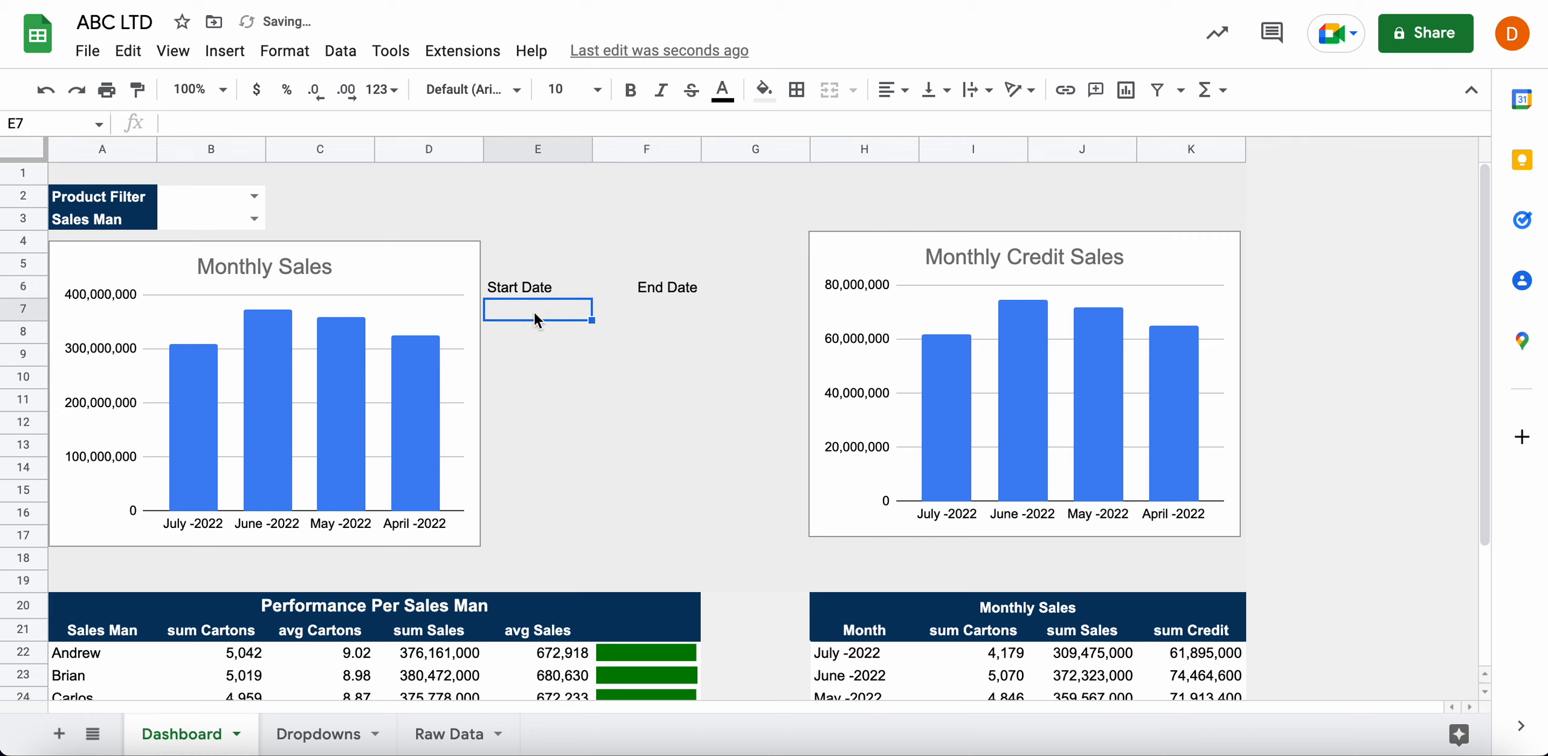
left_click(584, 422)
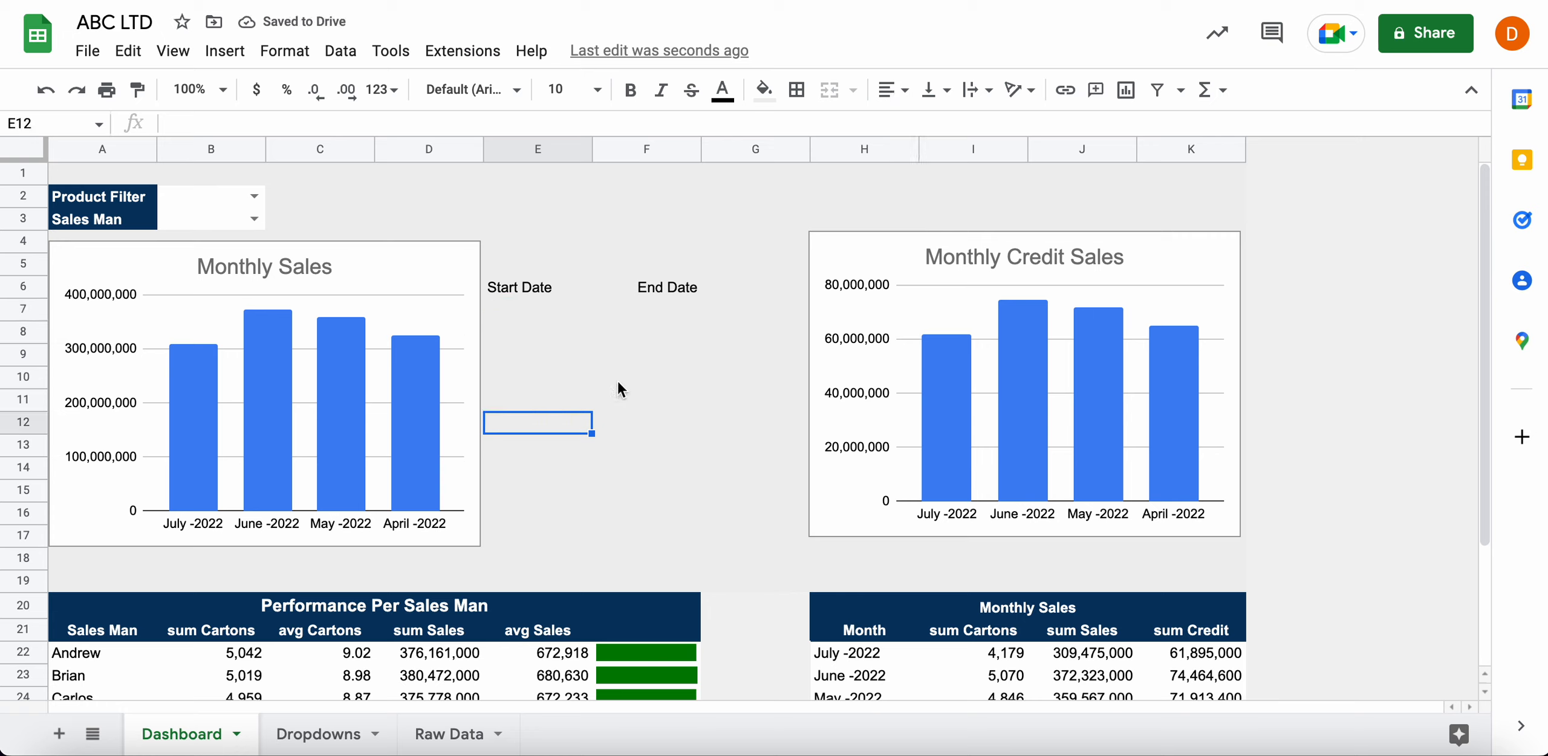
left_click(525, 311)
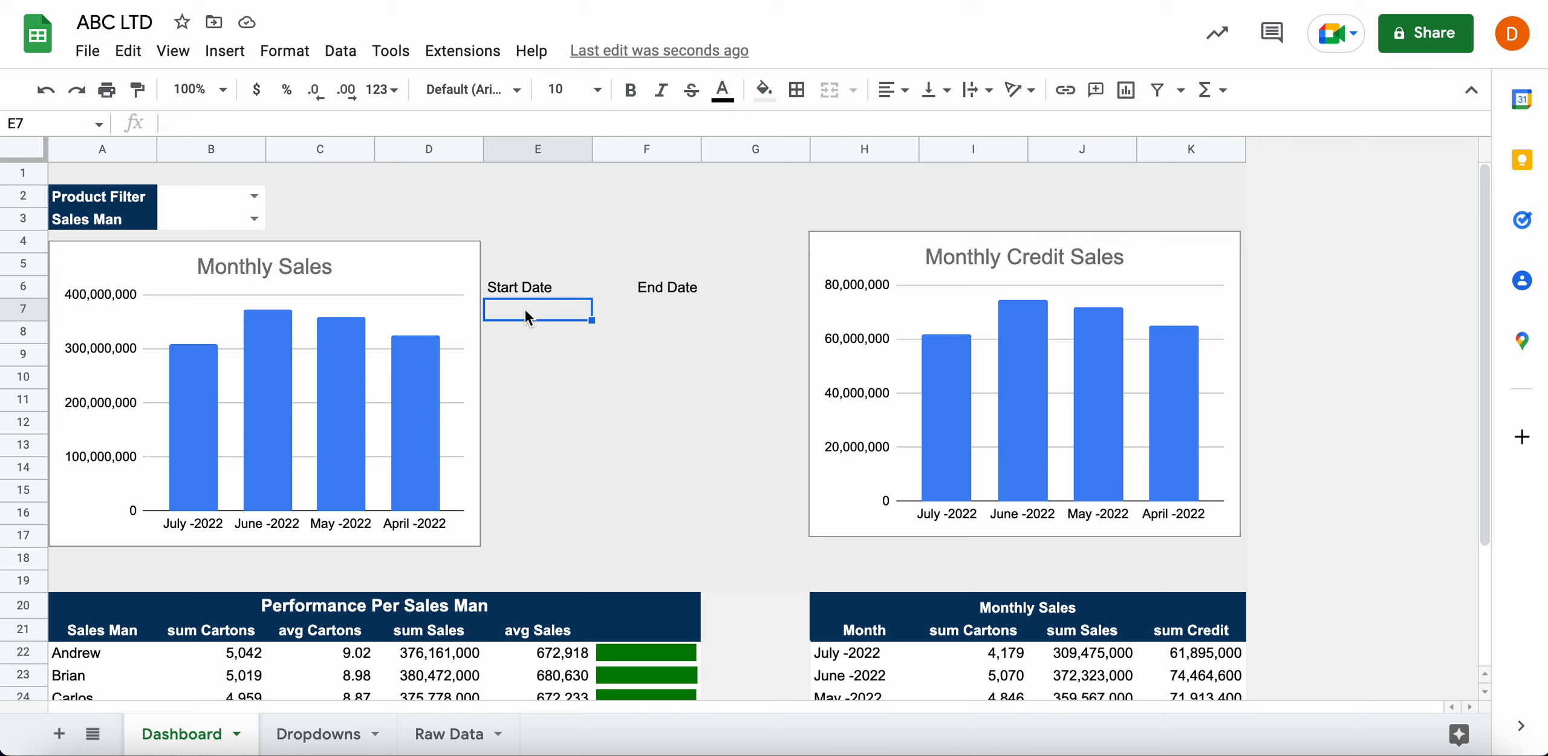
right_click(525, 310)
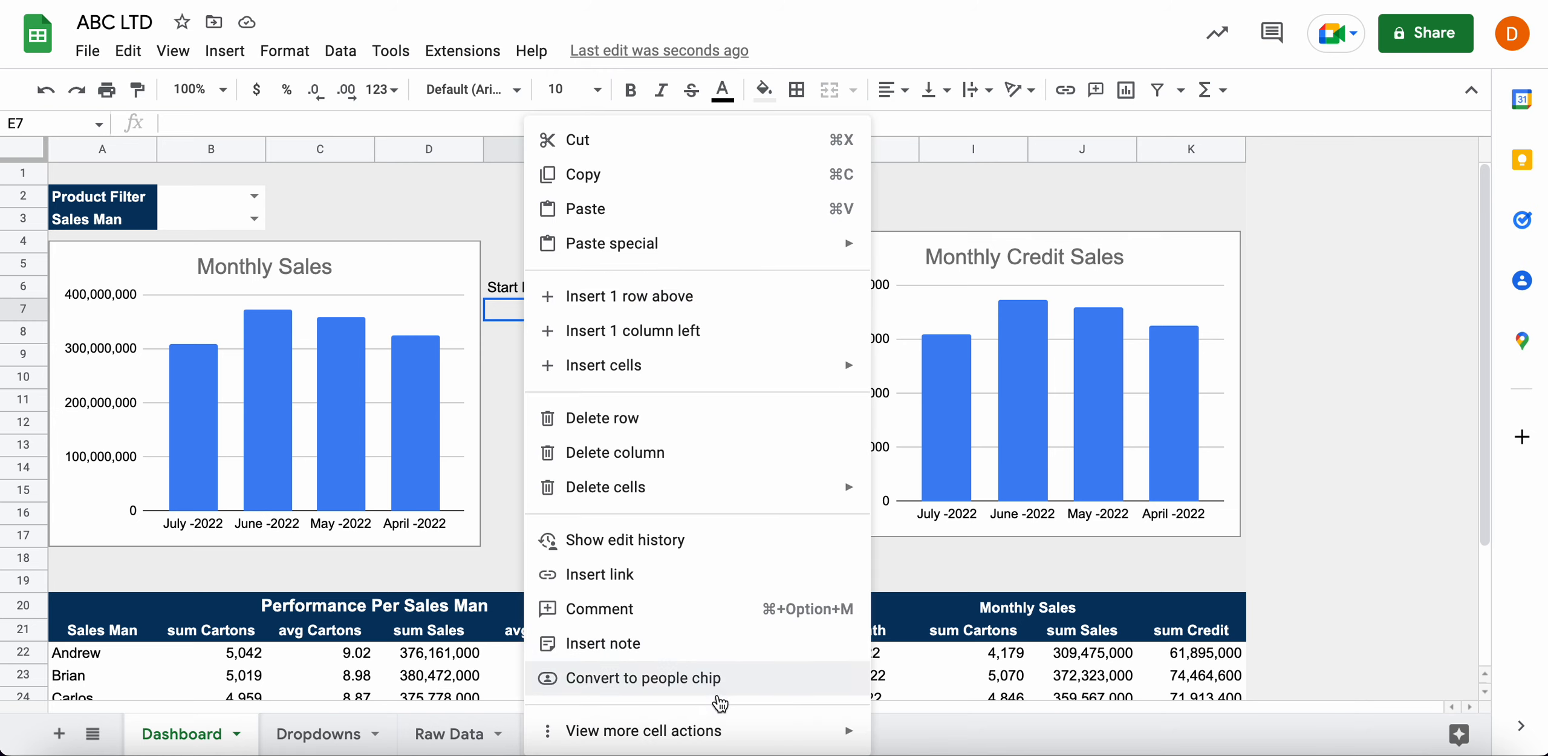
mouse_move(735, 732)
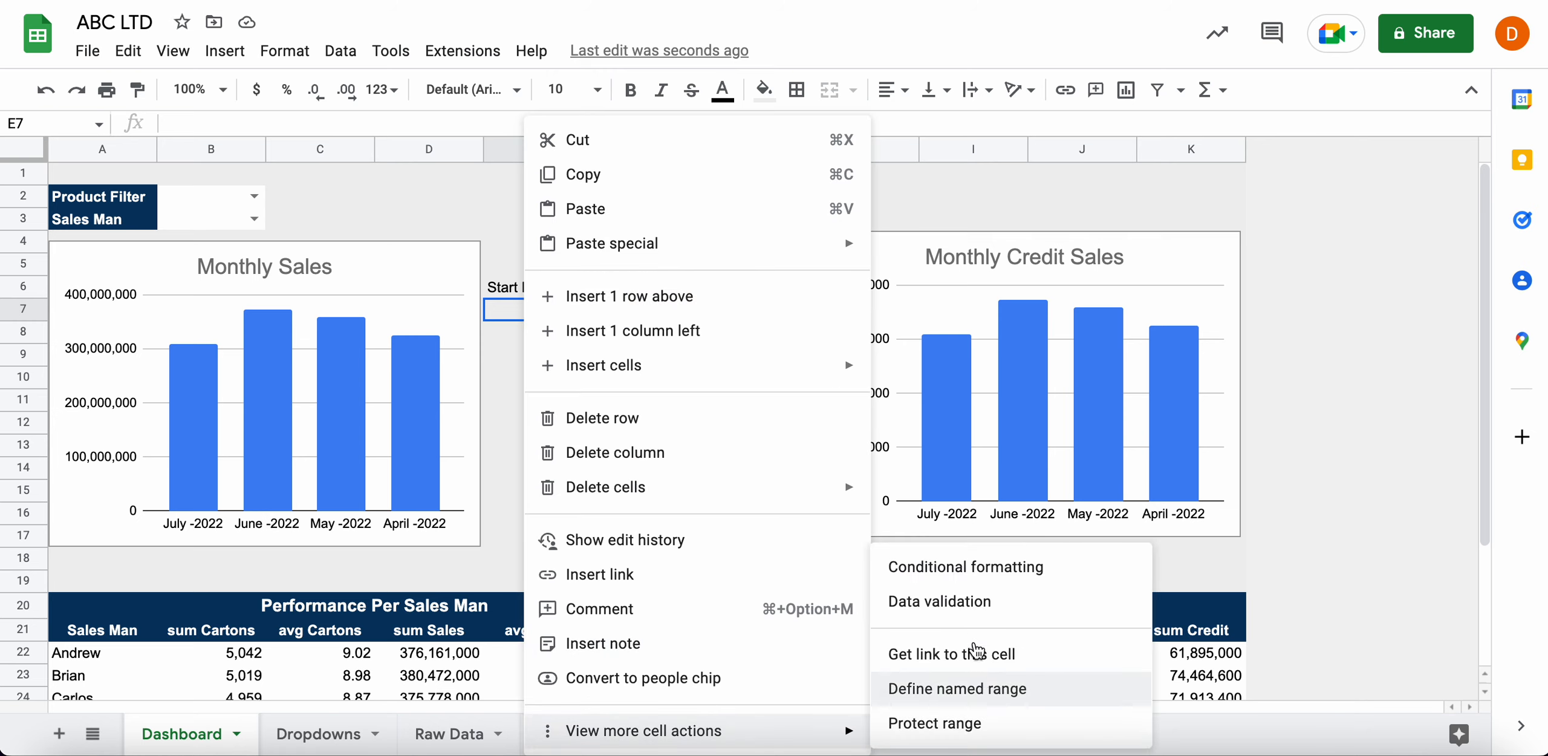
left_click(966, 602)
left_click(951, 314)
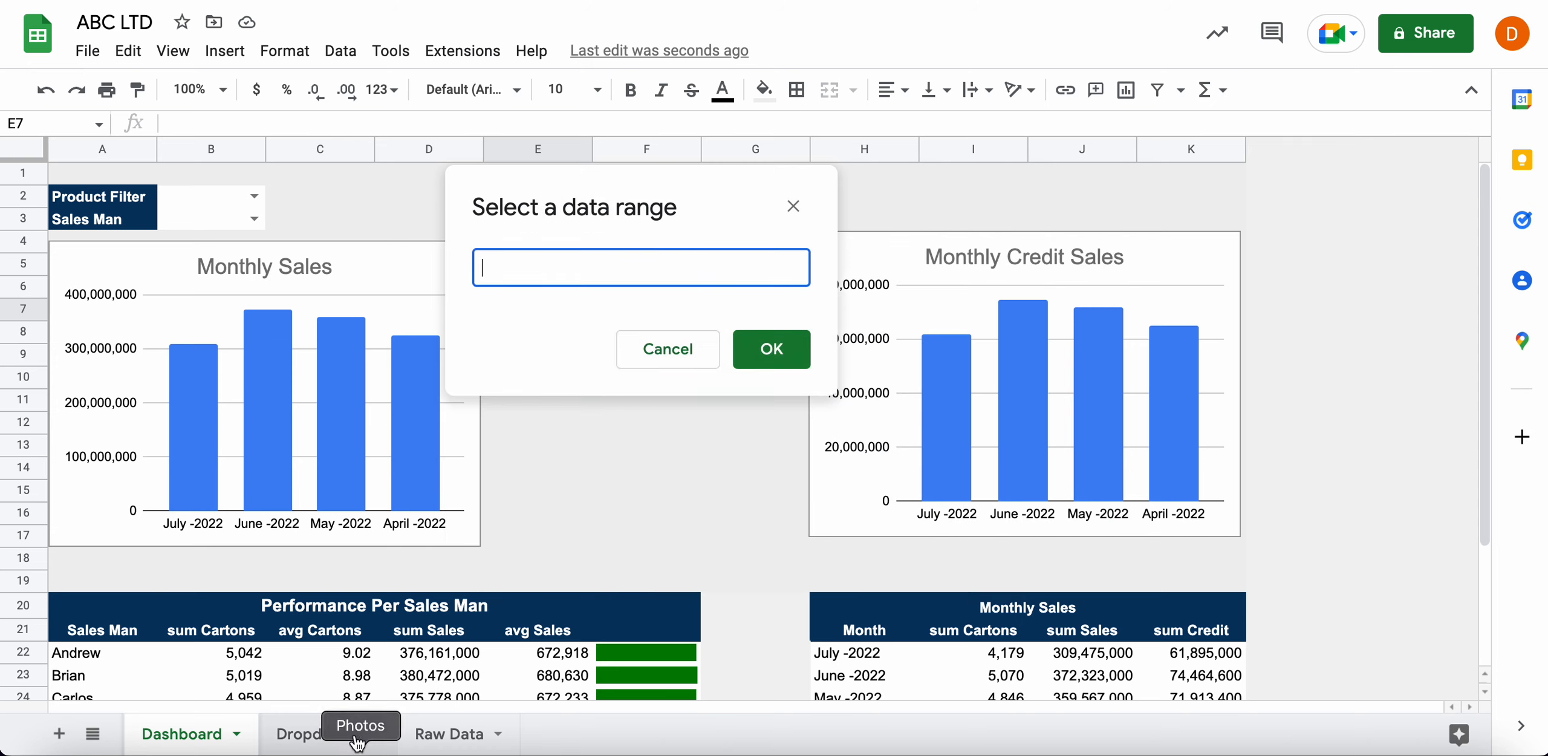
left_click(336, 735)
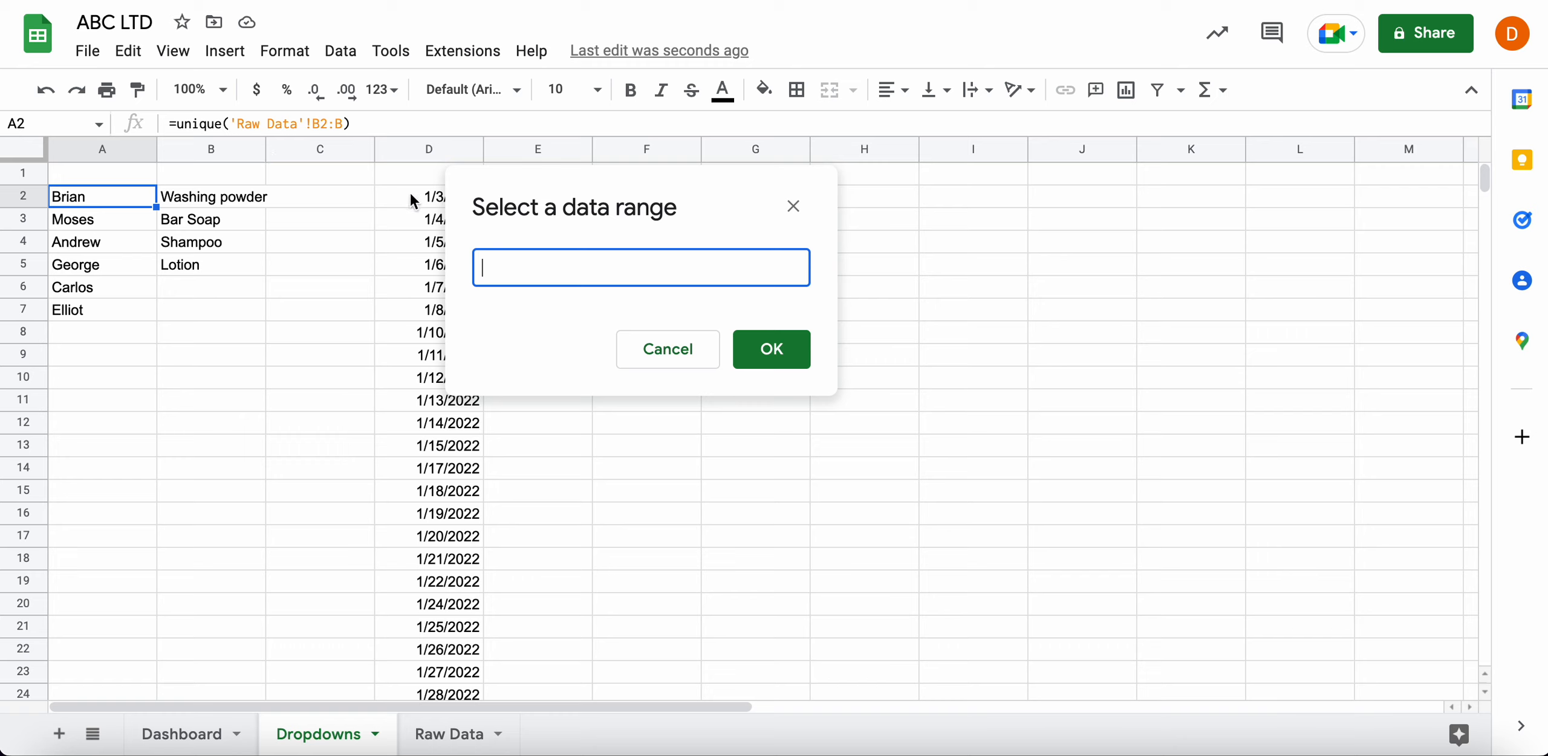
left_click(423, 145)
left_click(768, 347)
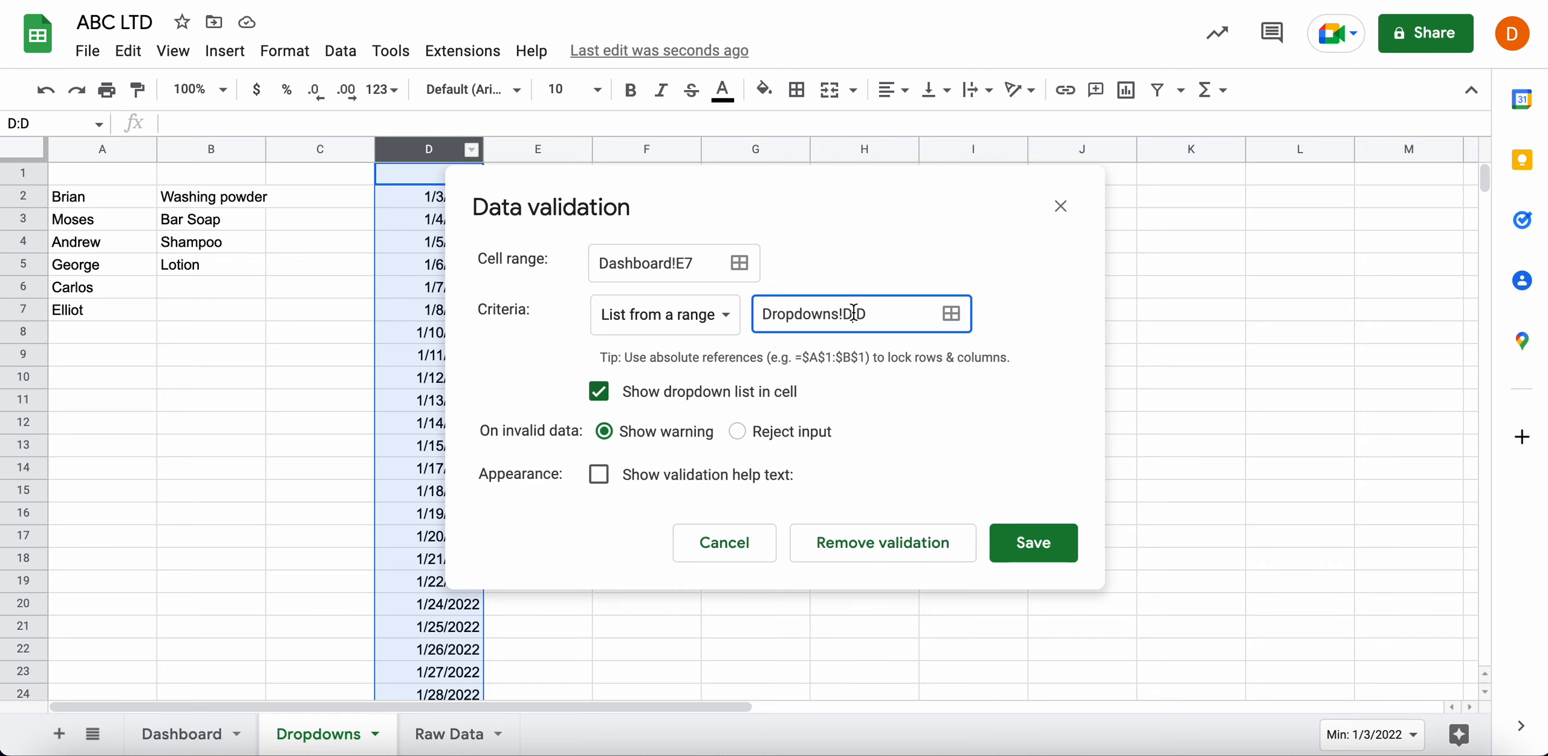
Start the validation's source range at row 2 of column D, reject invalid input and save the rule
type("2")
left_click(727, 431)
left_click(1022, 555)
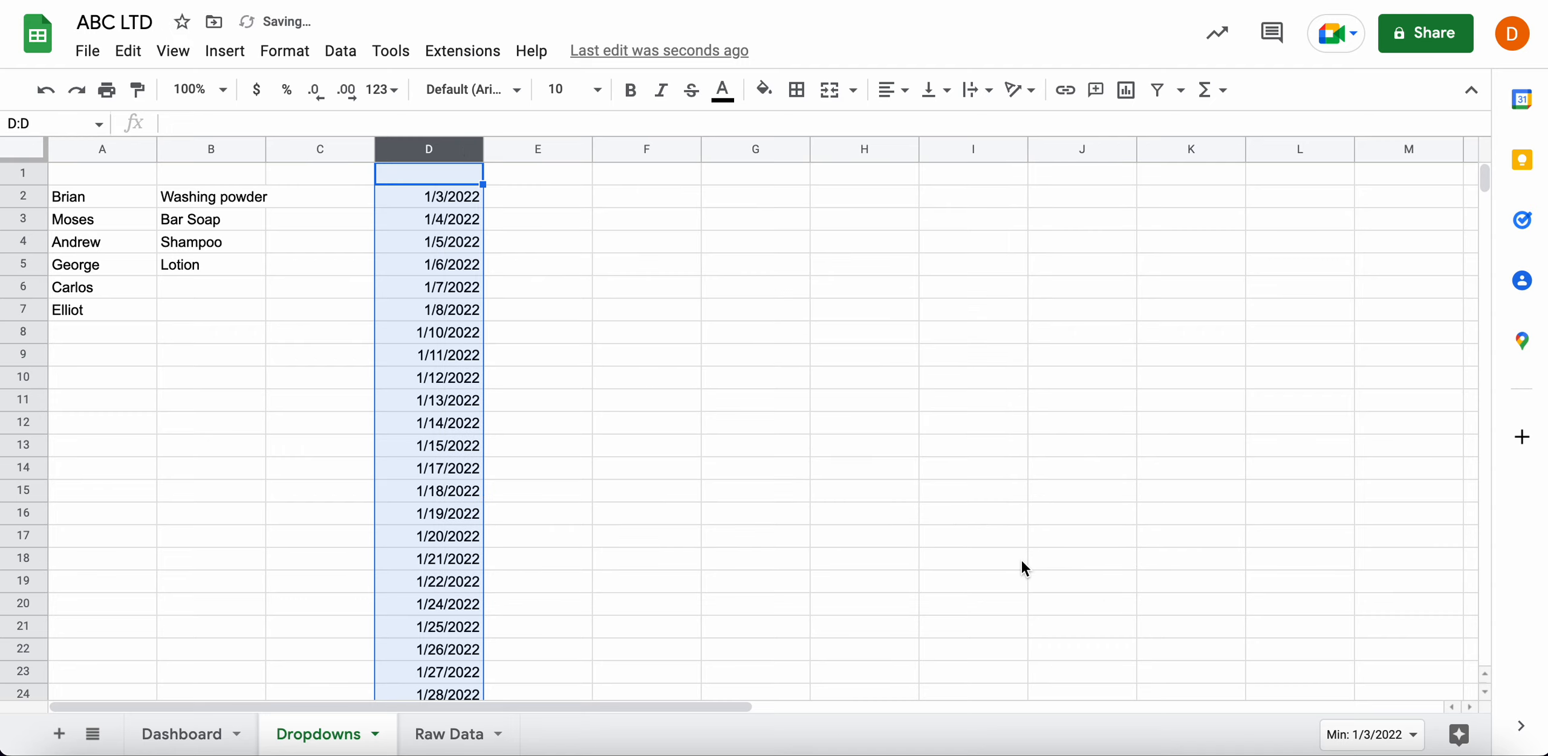
Copy the date dropdown from Dashboard cell E7 to F7 under End Date and check its list
left_click(203, 736)
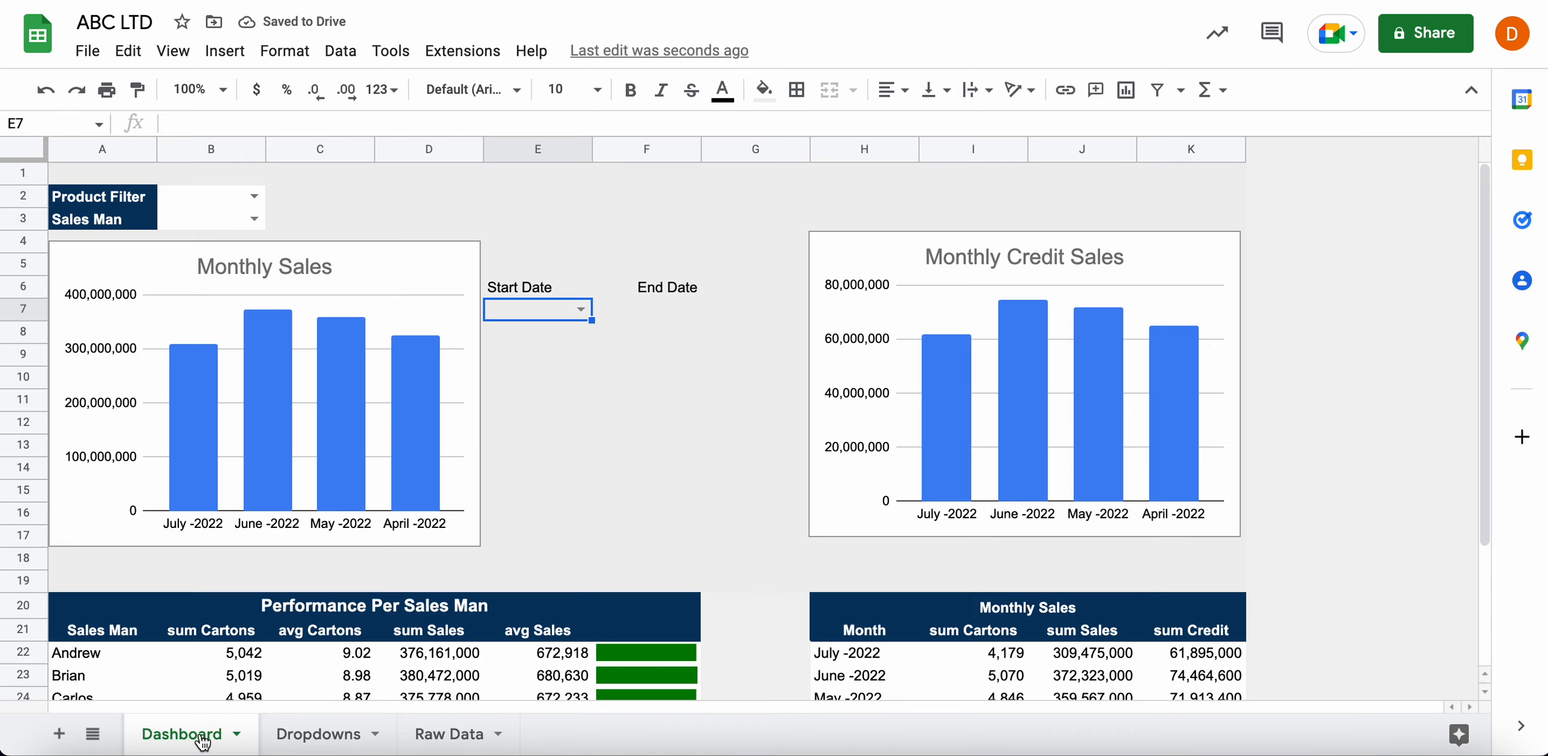
key("ctrl+c")
left_click(659, 295)
left_click(660, 312)
key("ctrl+v")
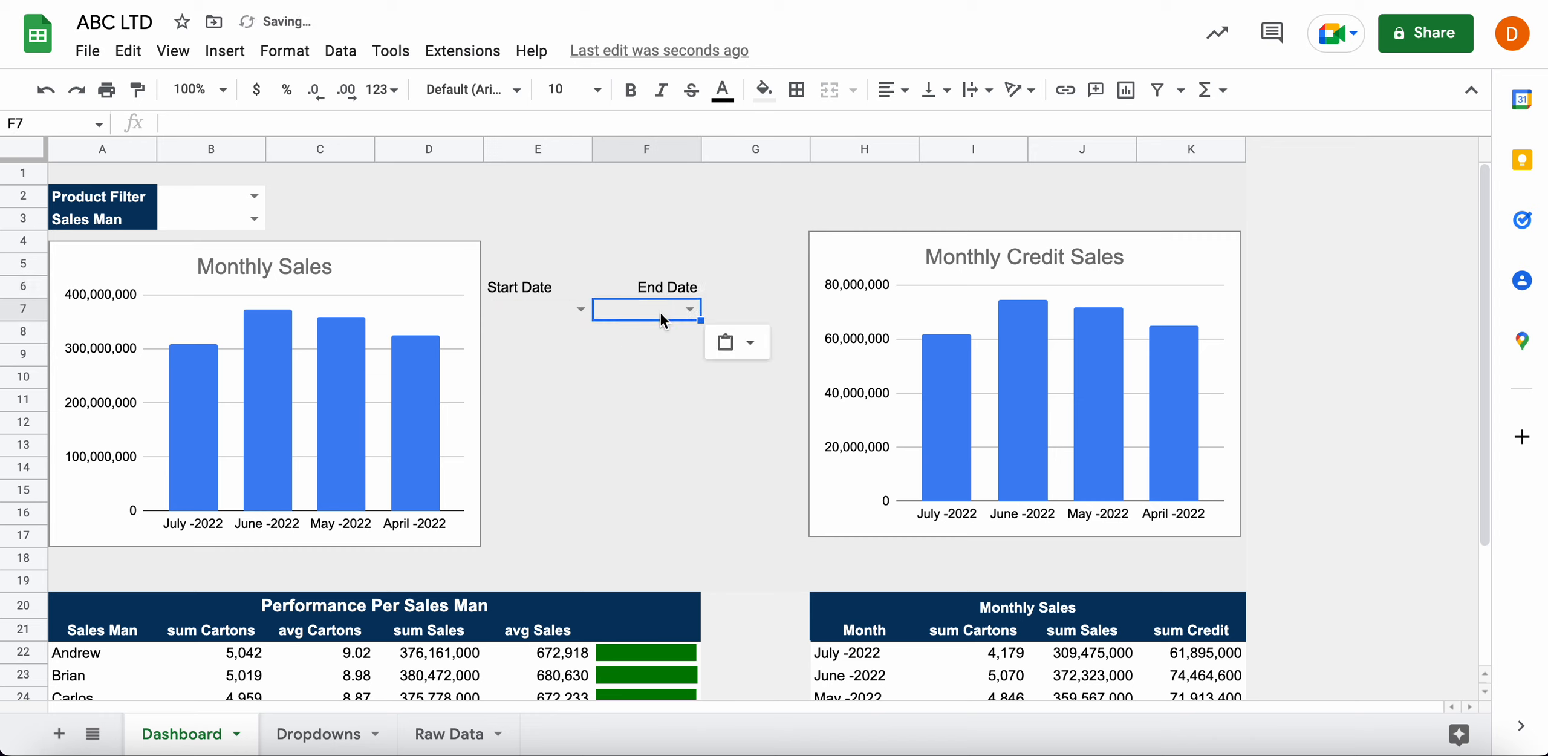
left_click(690, 309)
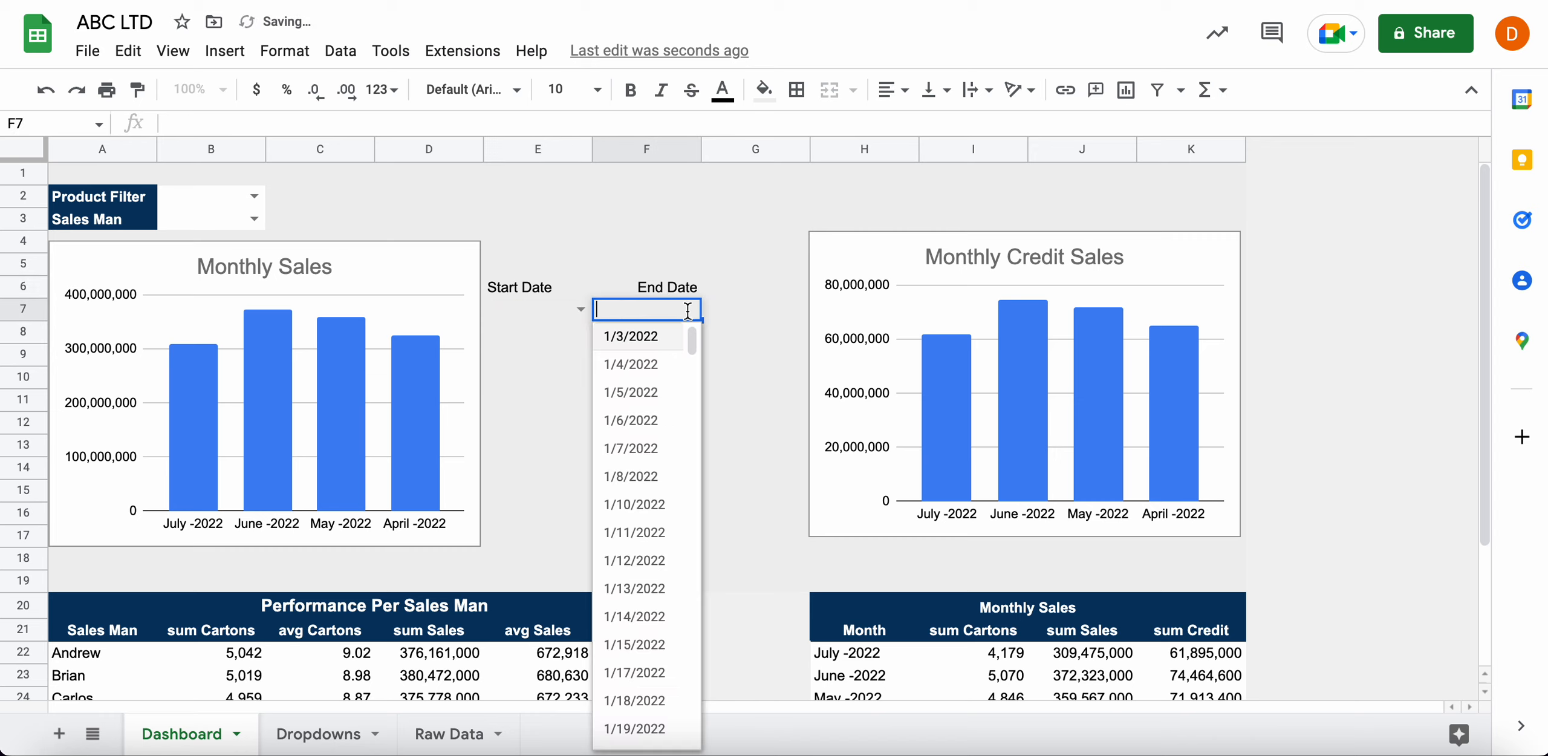
left_click(581, 309)
left_click(716, 423)
Apply the "Sep-26" month-day date format to the dropdown cells E7 and F7
left_click(560, 311)
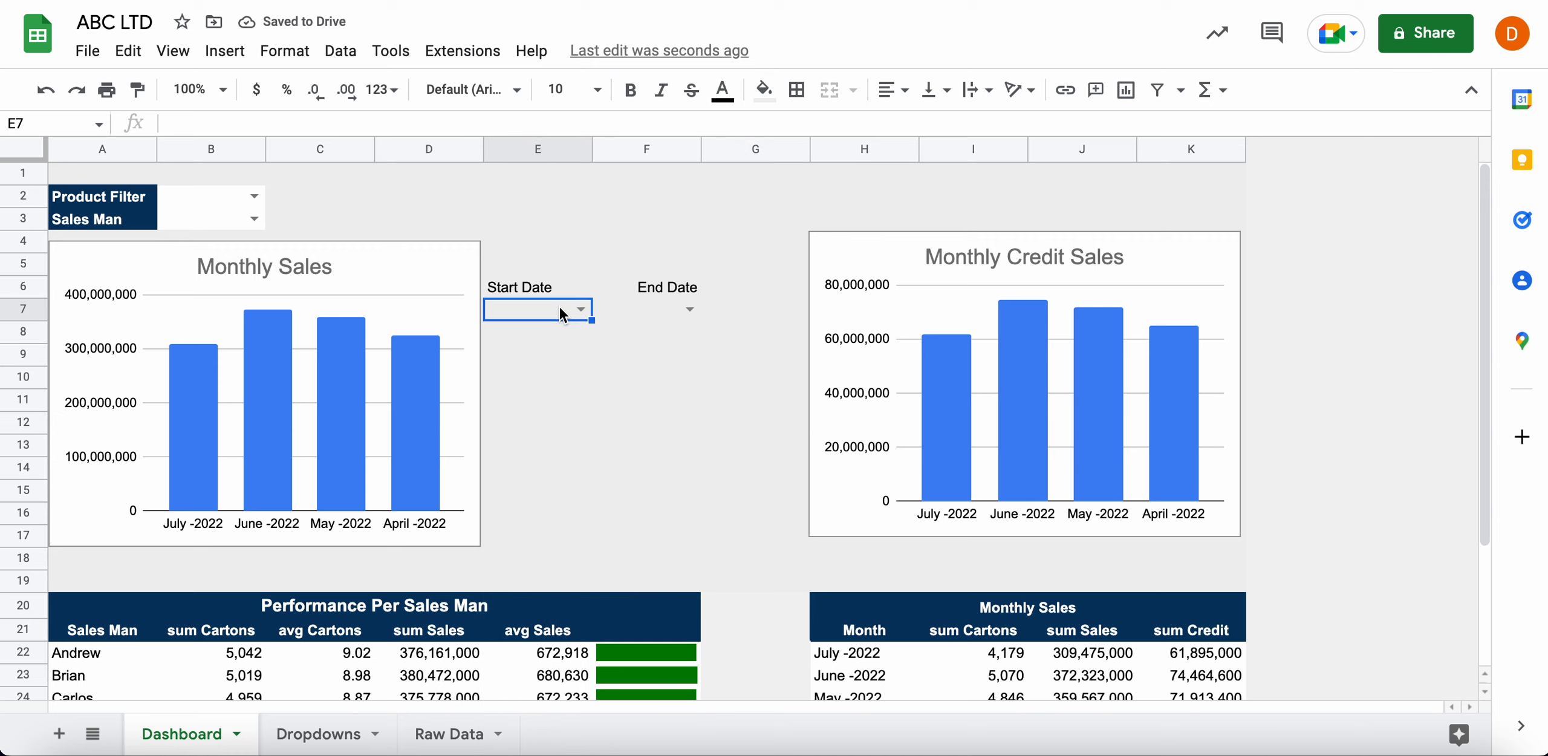
left_click(390, 91)
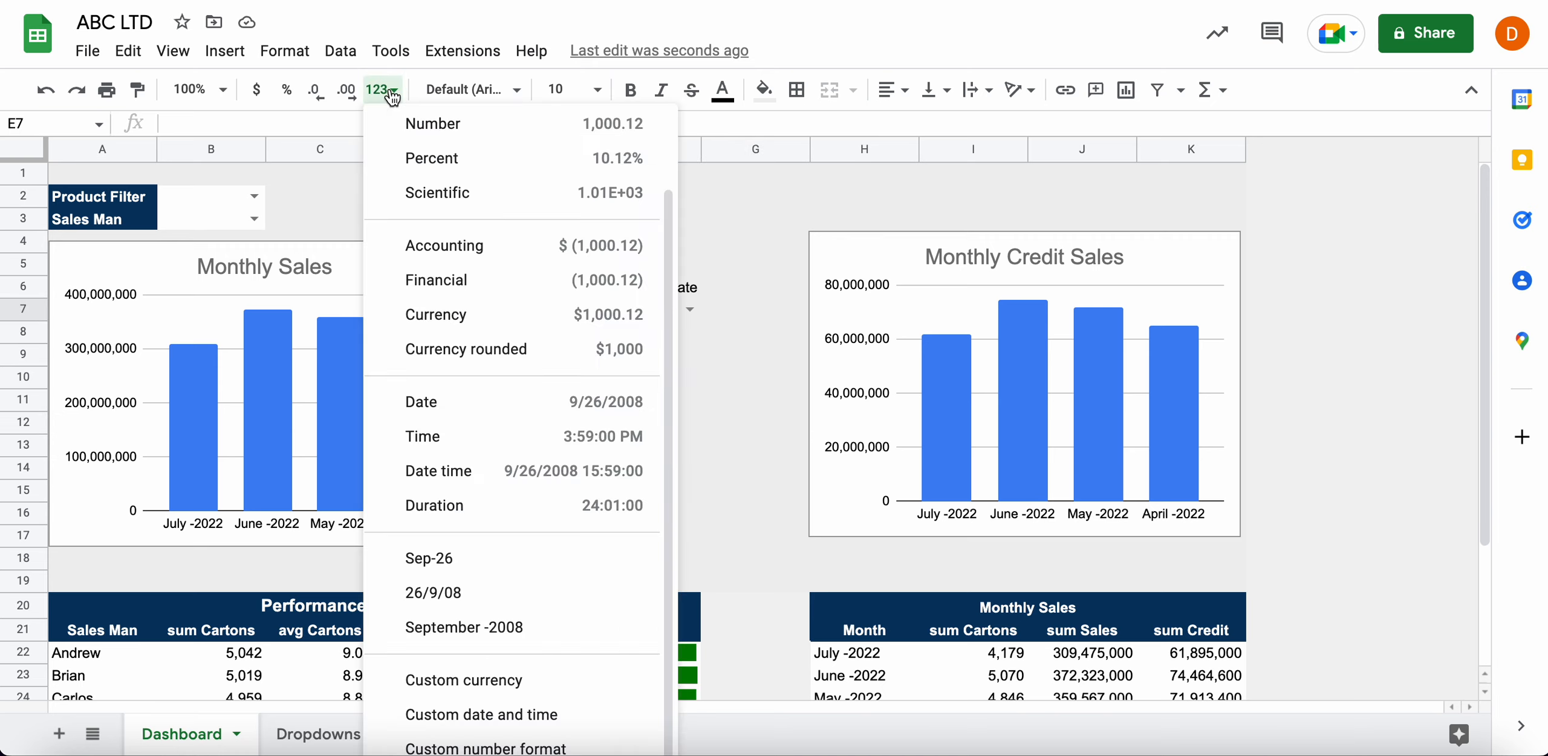
left_click(441, 559)
left_click(674, 293)
left_click(676, 310)
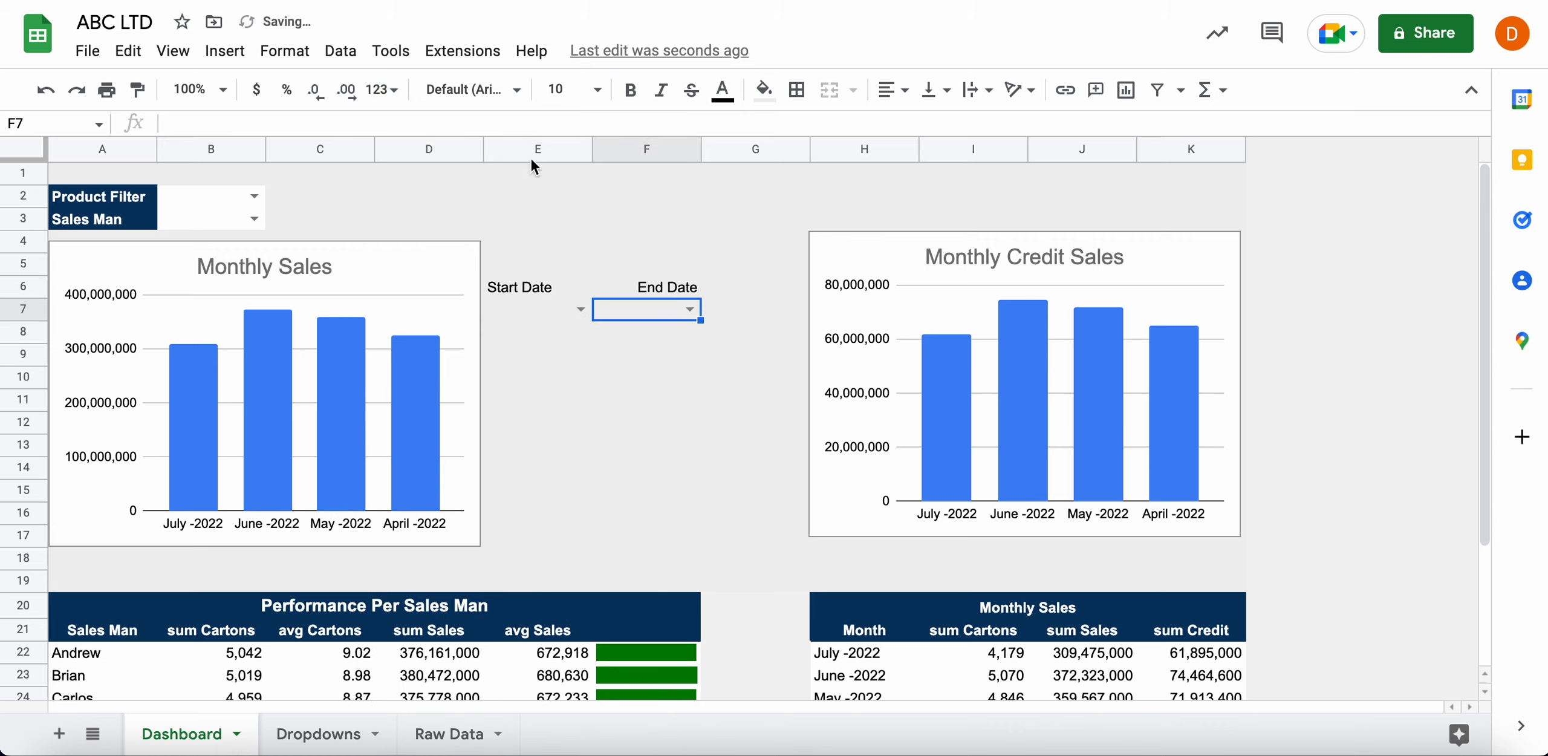
left_click(382, 89)
left_click(466, 555)
left_click(580, 310)
scroll(538, 466, "down", 15)
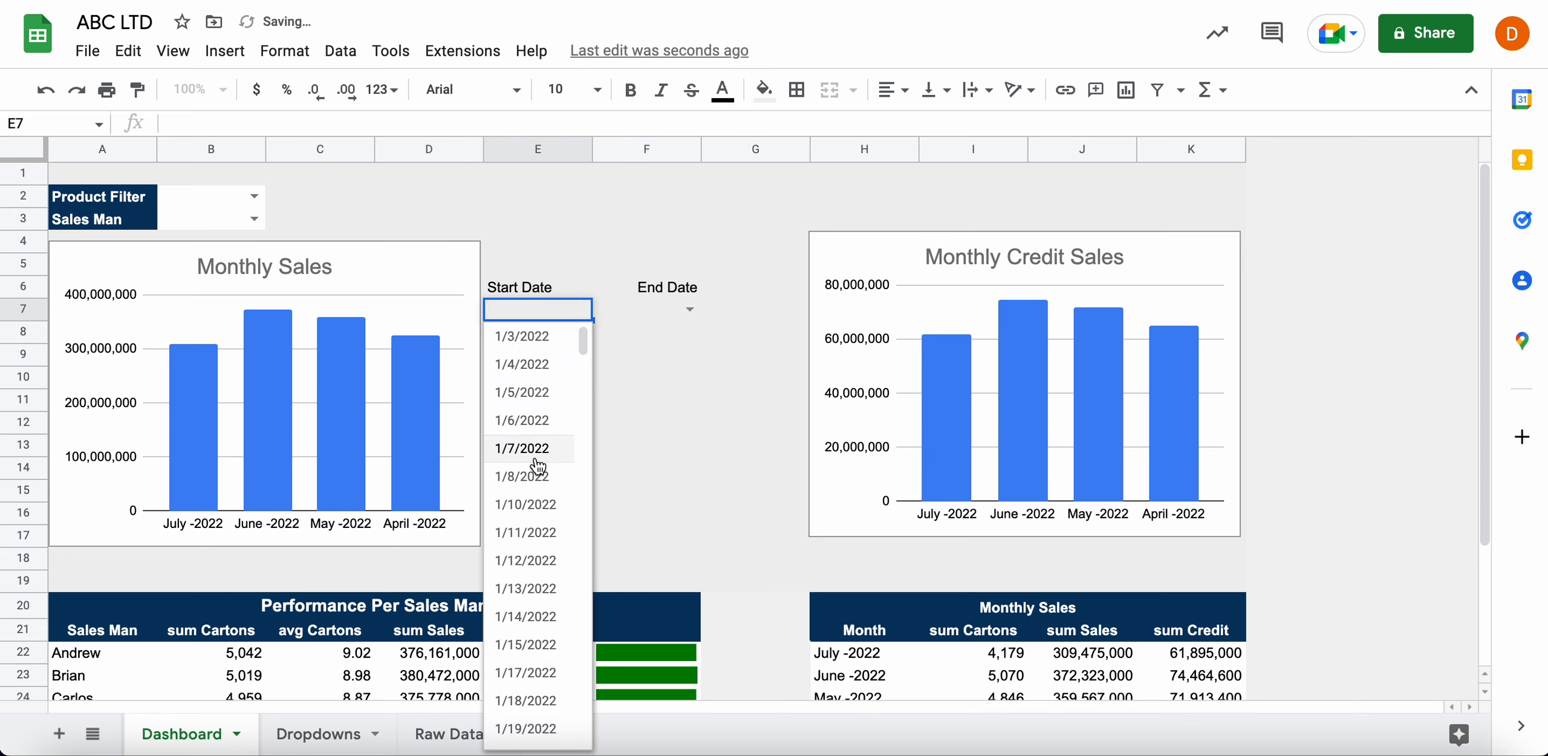
left_click(730, 415)
left_click(601, 348)
left_click(582, 377)
left_click(691, 380)
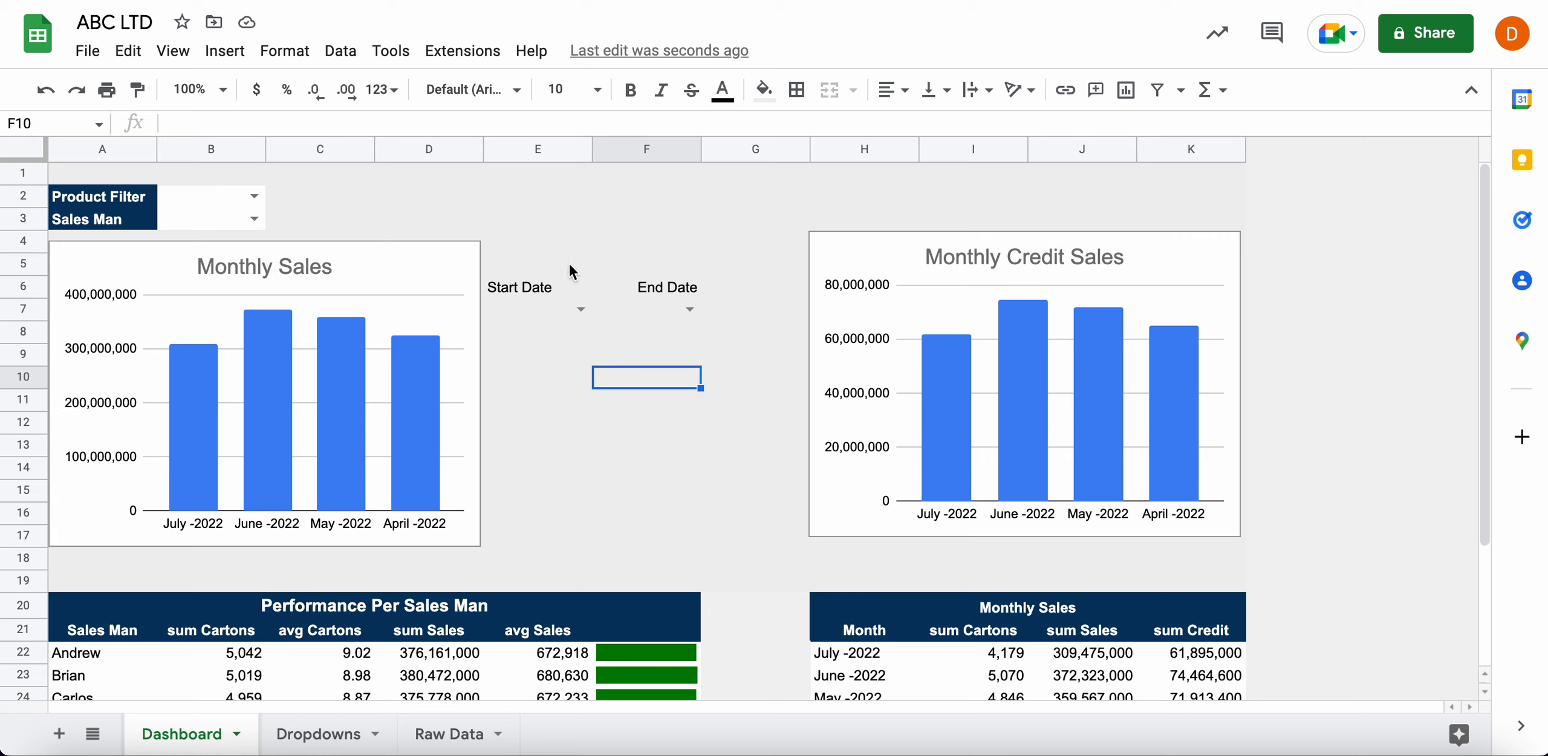
Choose 1/3/2022 as the Start Date and 1/12/2022 as the End Date
left_click(586, 314)
left_click(576, 334)
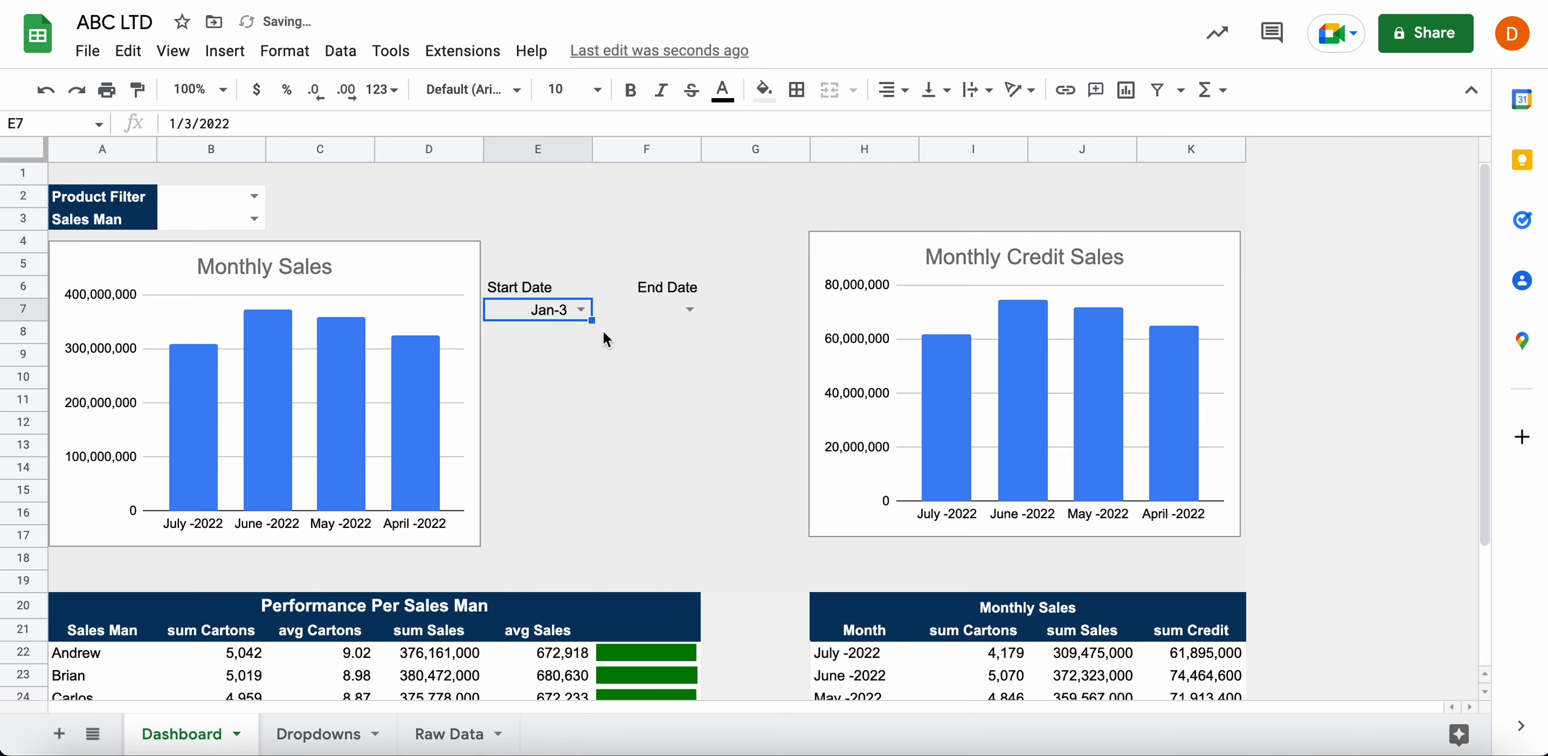
left_click(699, 312)
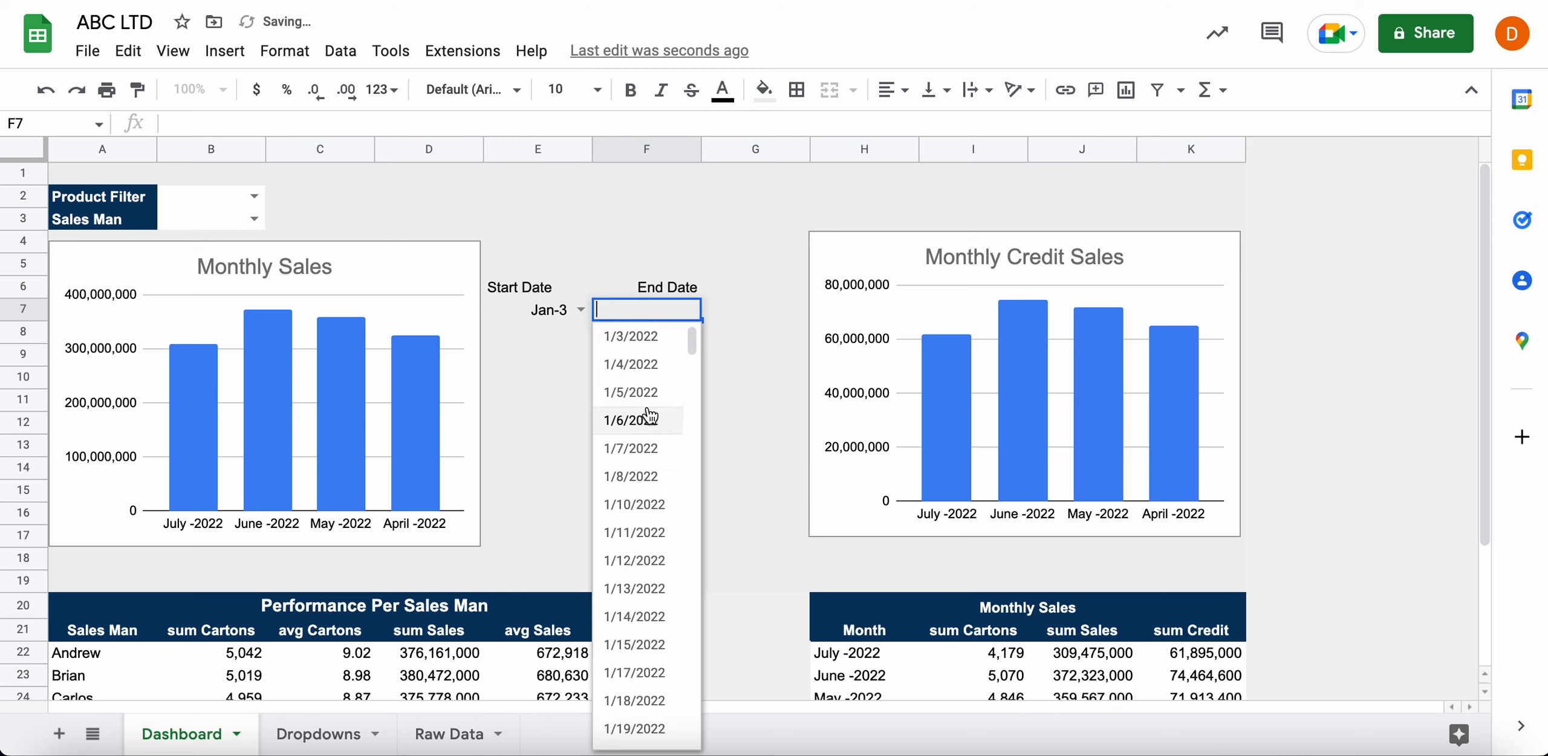
left_click(635, 558)
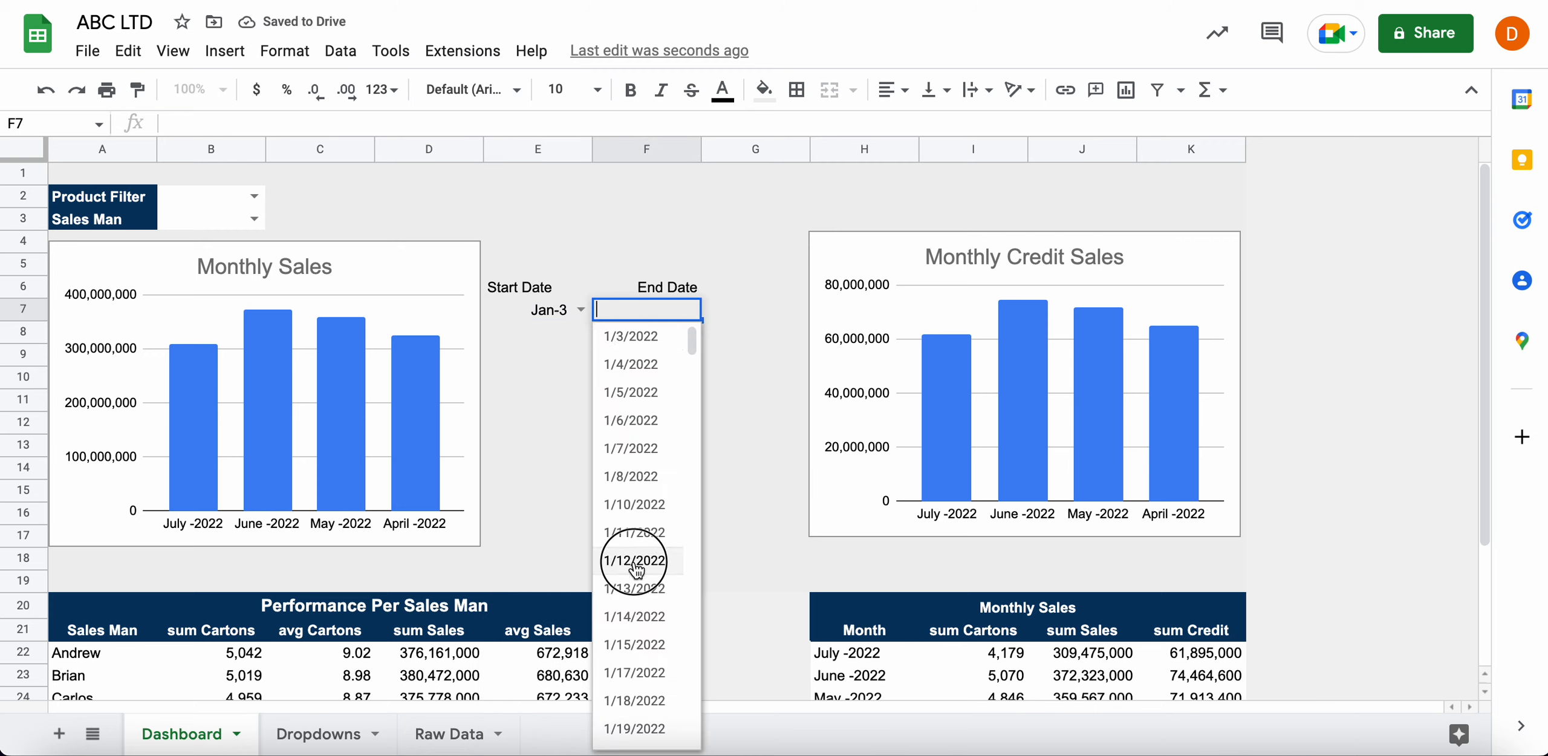
left_click(588, 393)
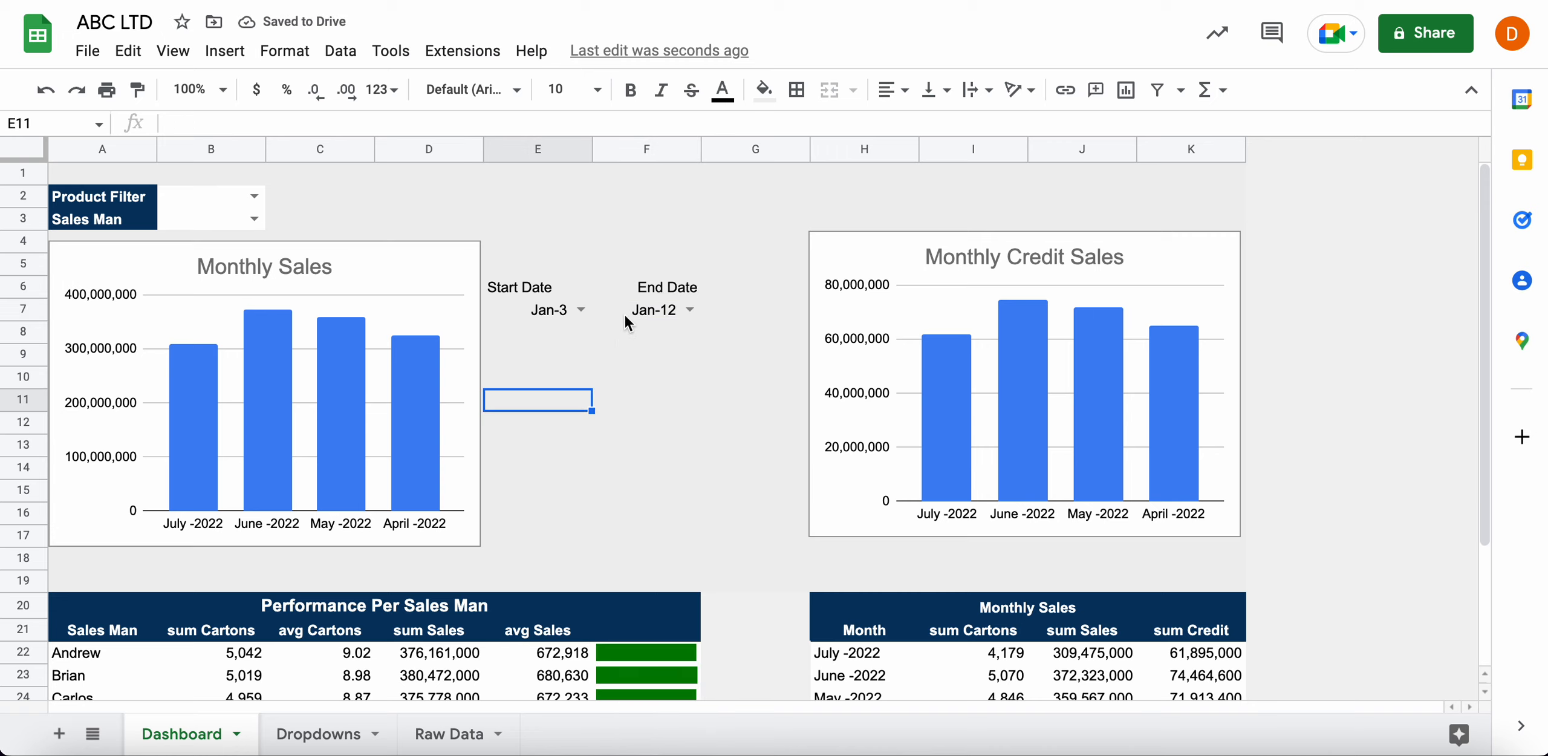
Enter the label "Sales Amount" in cell E9, below the date dropdowns
scroll(370, 476, "down", 3)
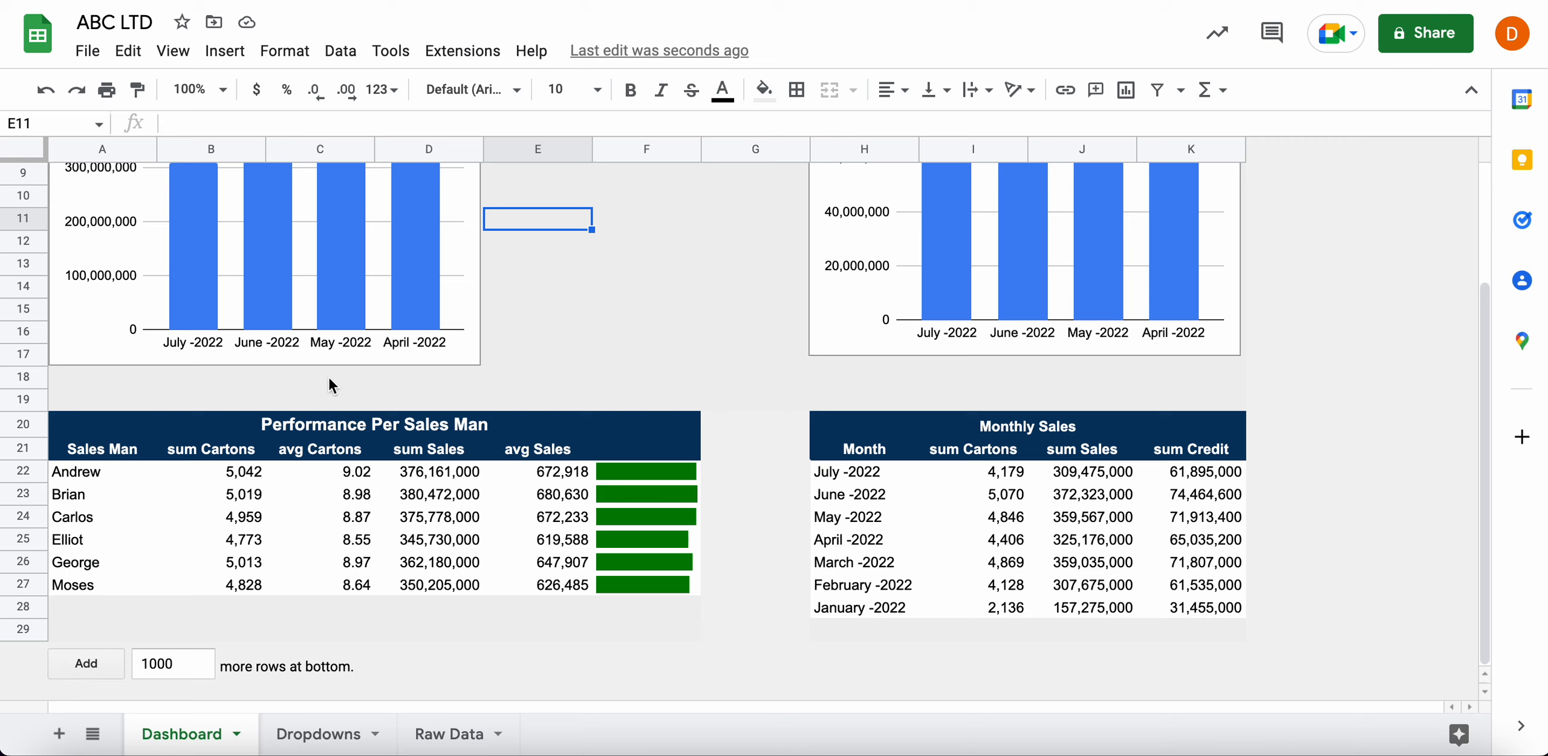
scroll(615, 333, "up", 3)
left_click(540, 353)
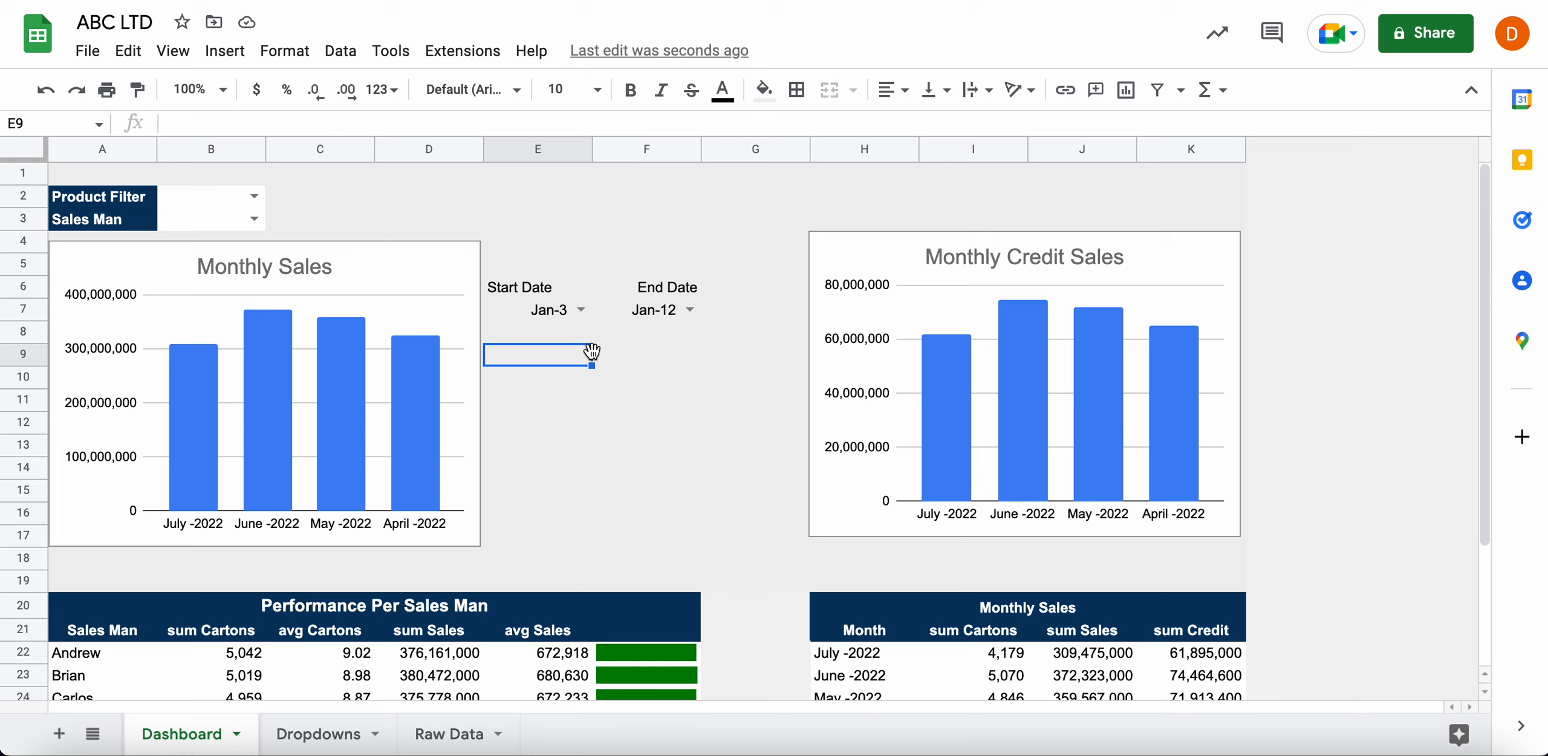
type("Ama")
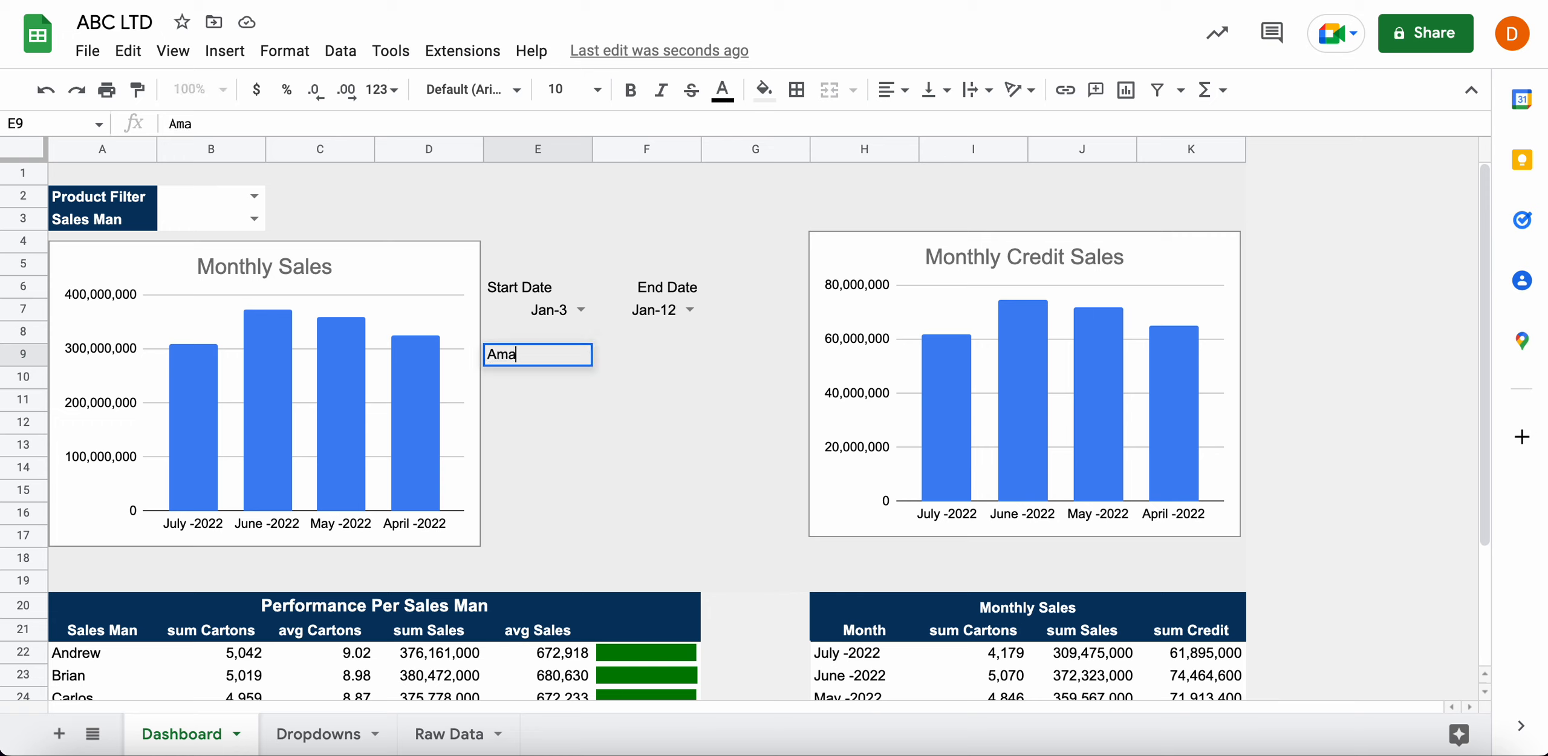
type("ount")
key("BackSpace")
key("BackSpace")
key("BackSpace")
key("BackSpace")
key("BackSpace")
type("Sales")
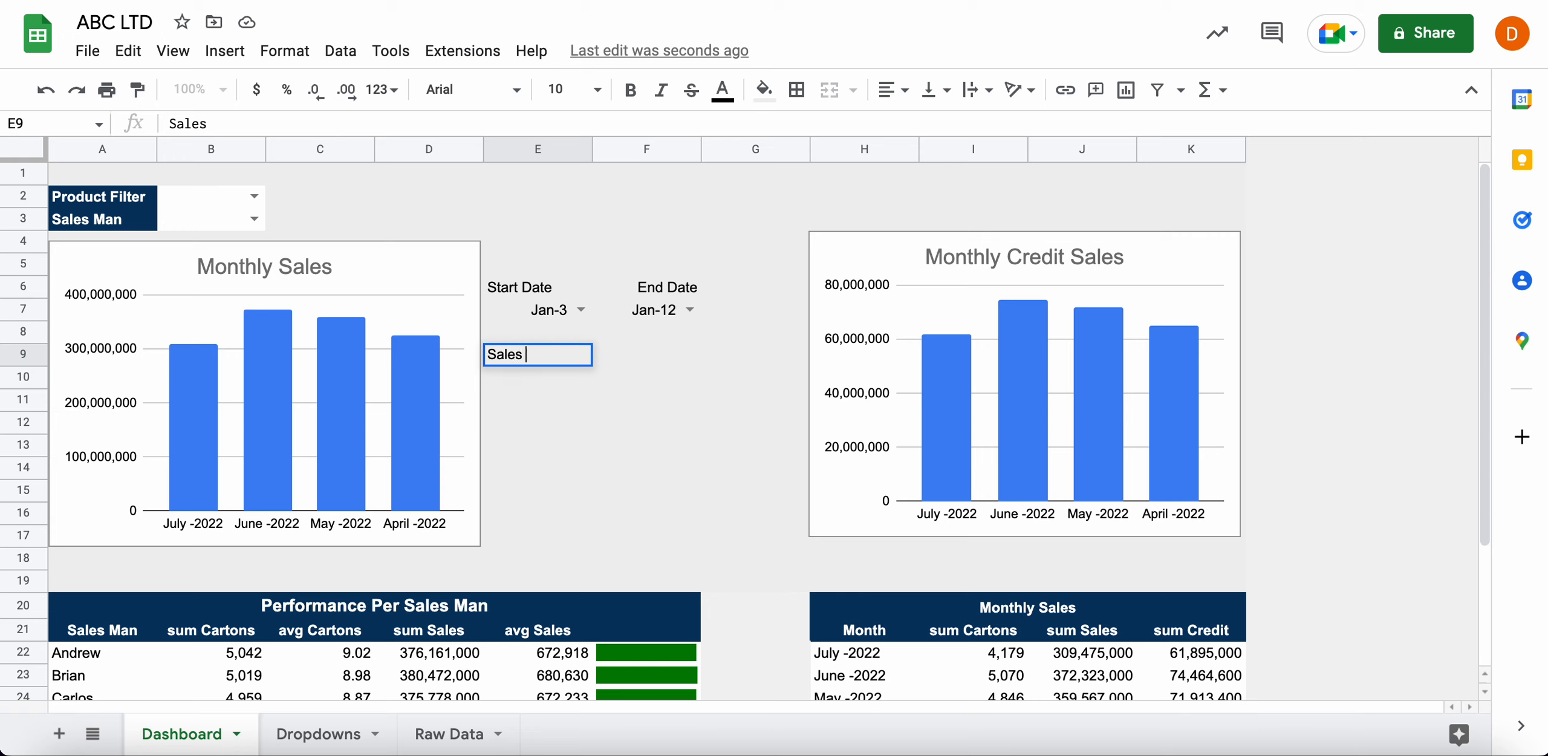
type(" Amount")
key("Return")
type("Credit")
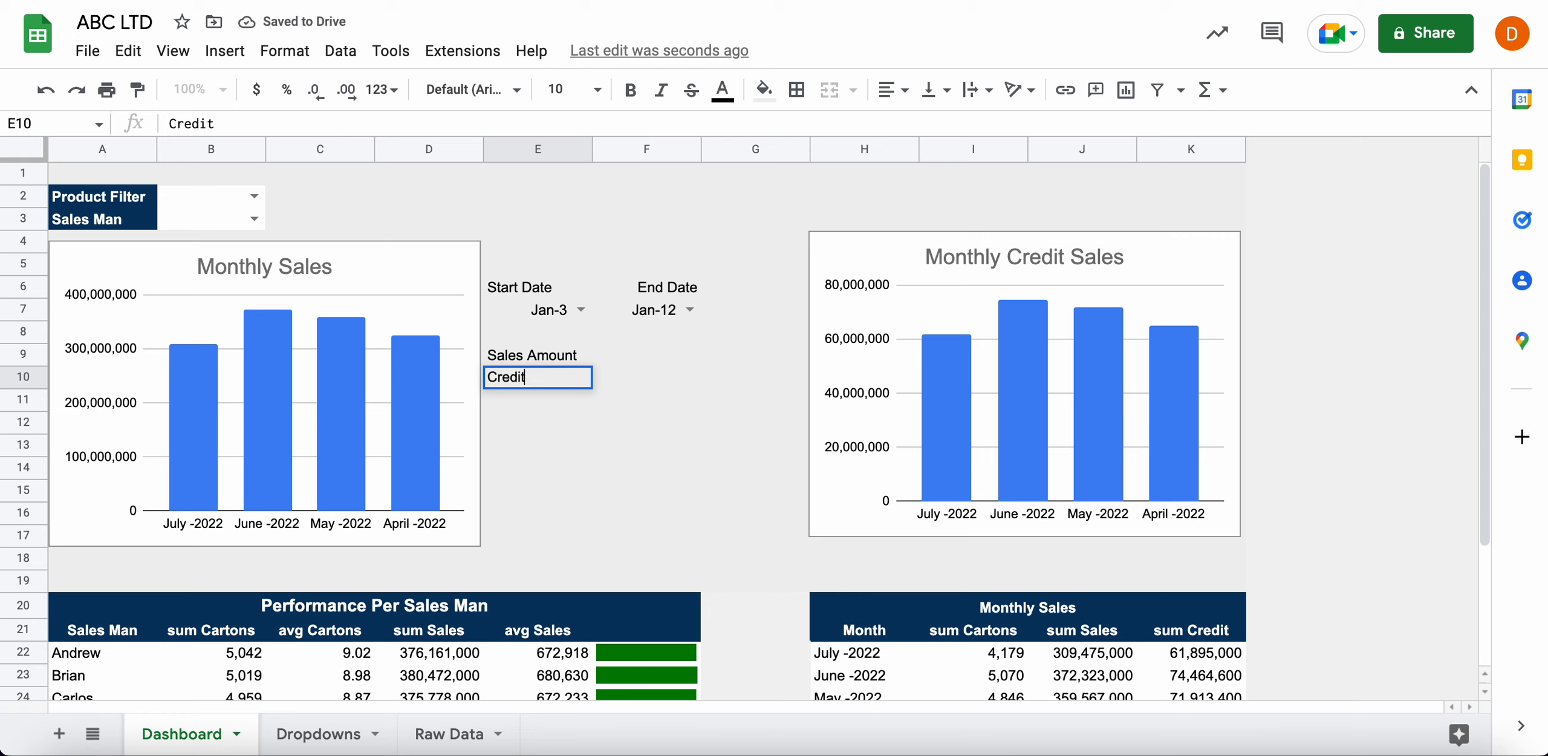
key("BackSpace")
key("BackSpace")
key("BackSpace")
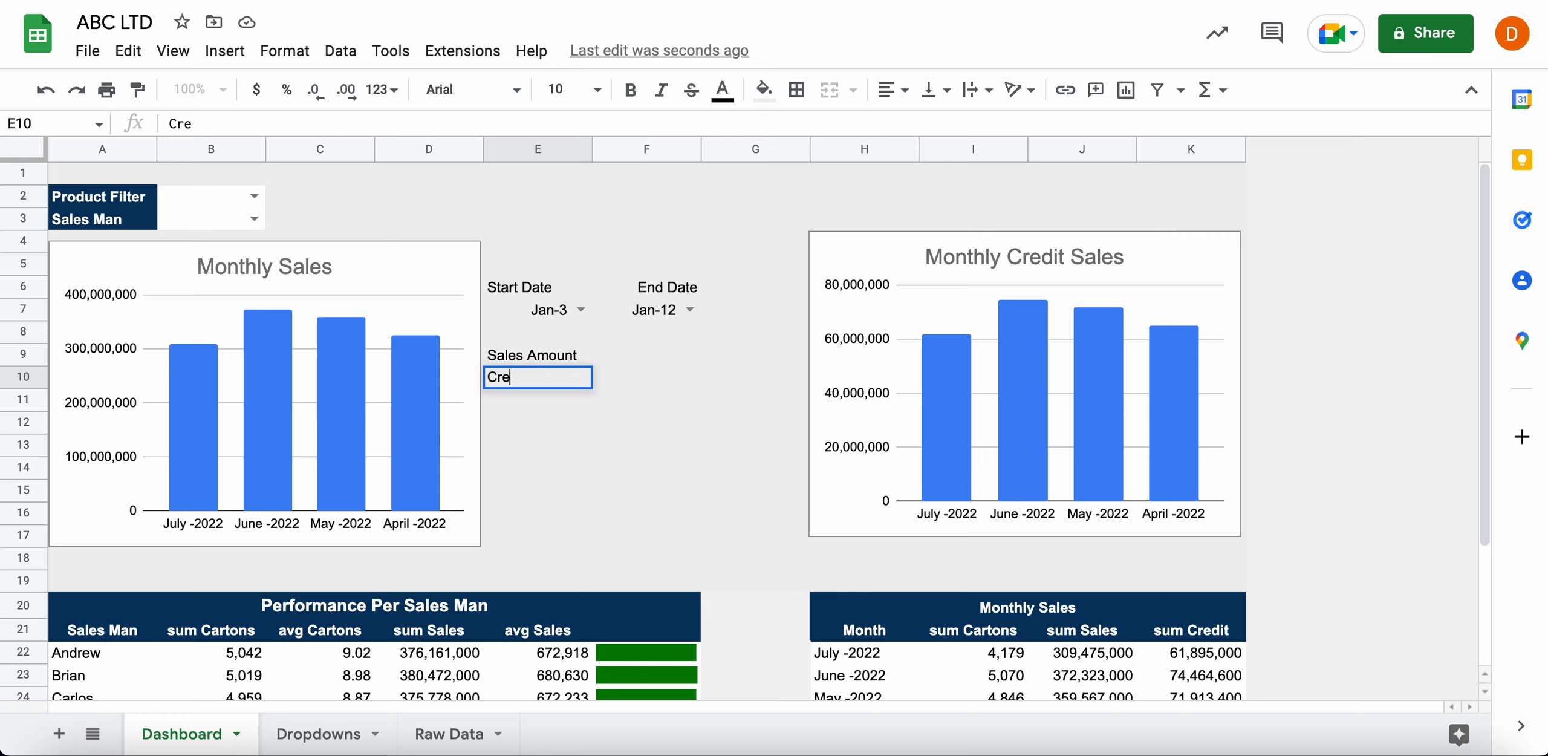
key("BackSpace")
left_click(684, 356)
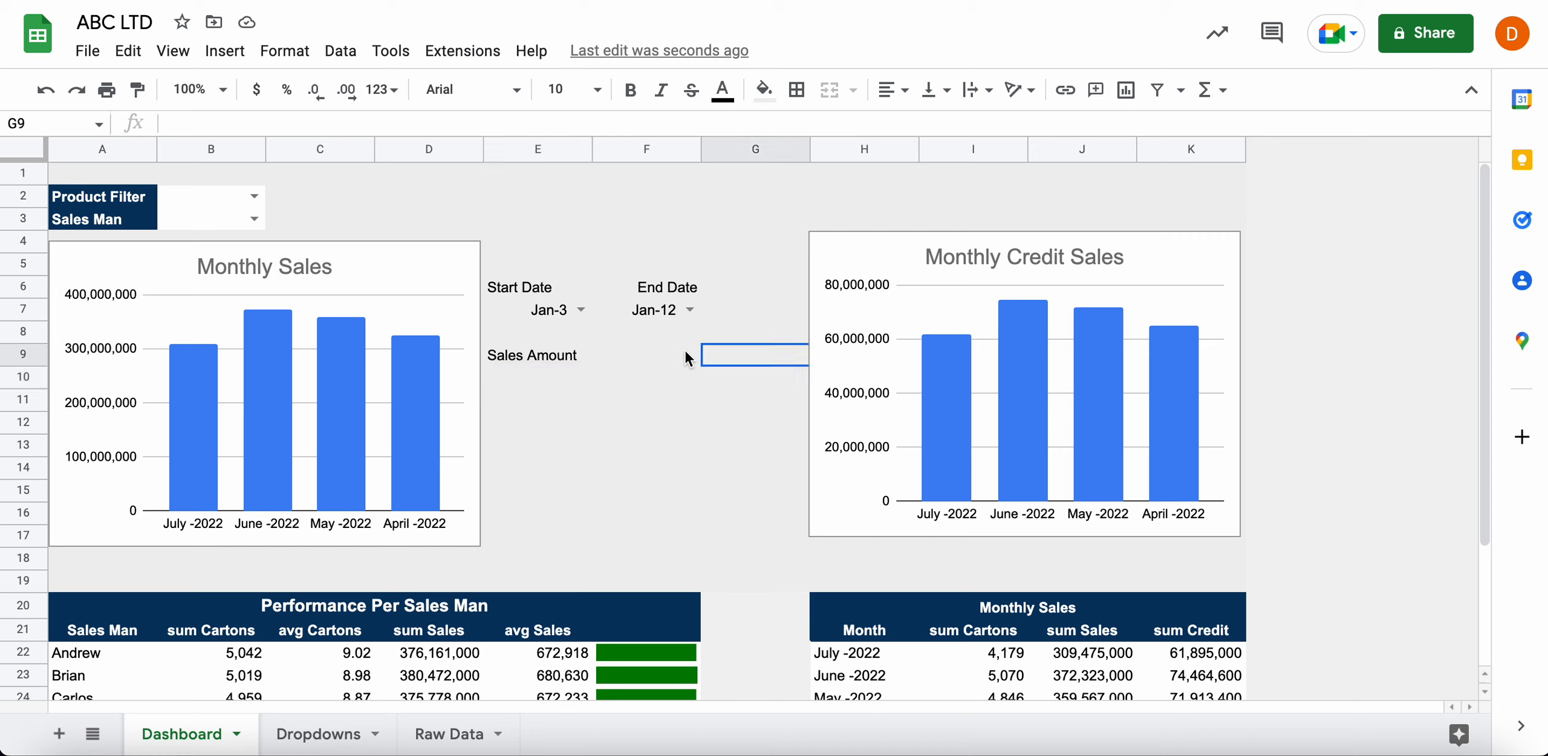
left_click(710, 352)
Insert one column to the right of column K on the Dashboard sheet
left_click(1149, 243)
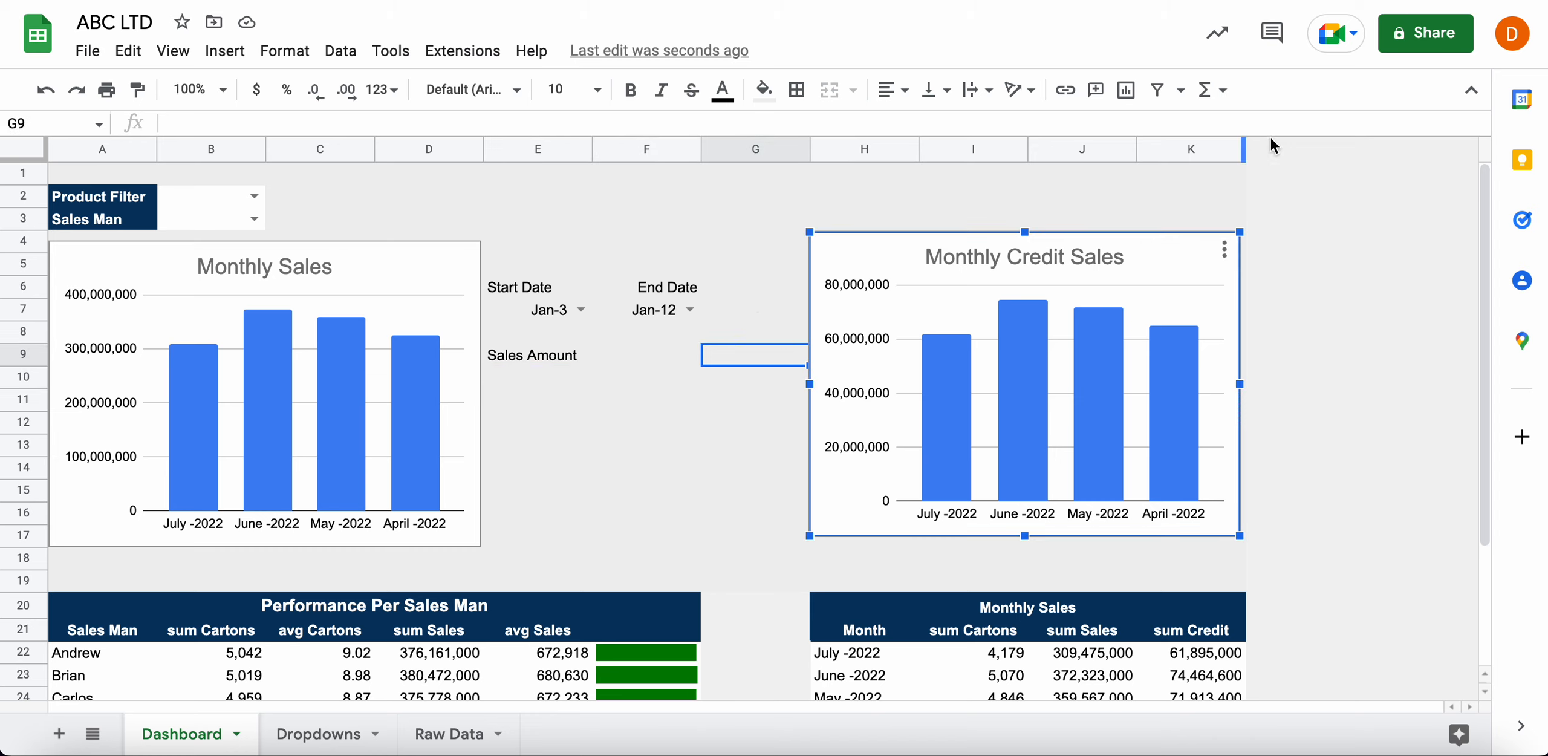
left_click(1201, 147)
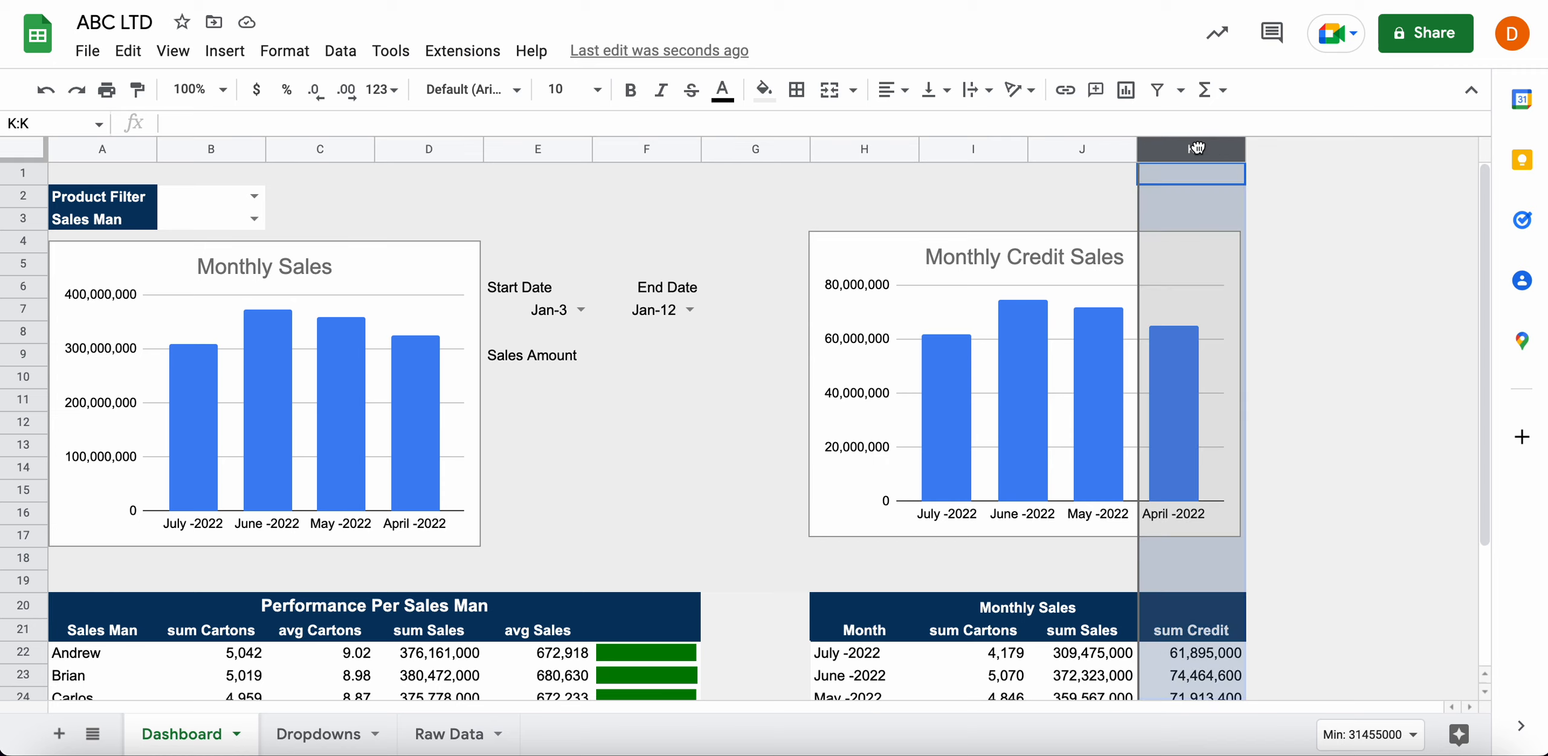
right_click(1192, 148)
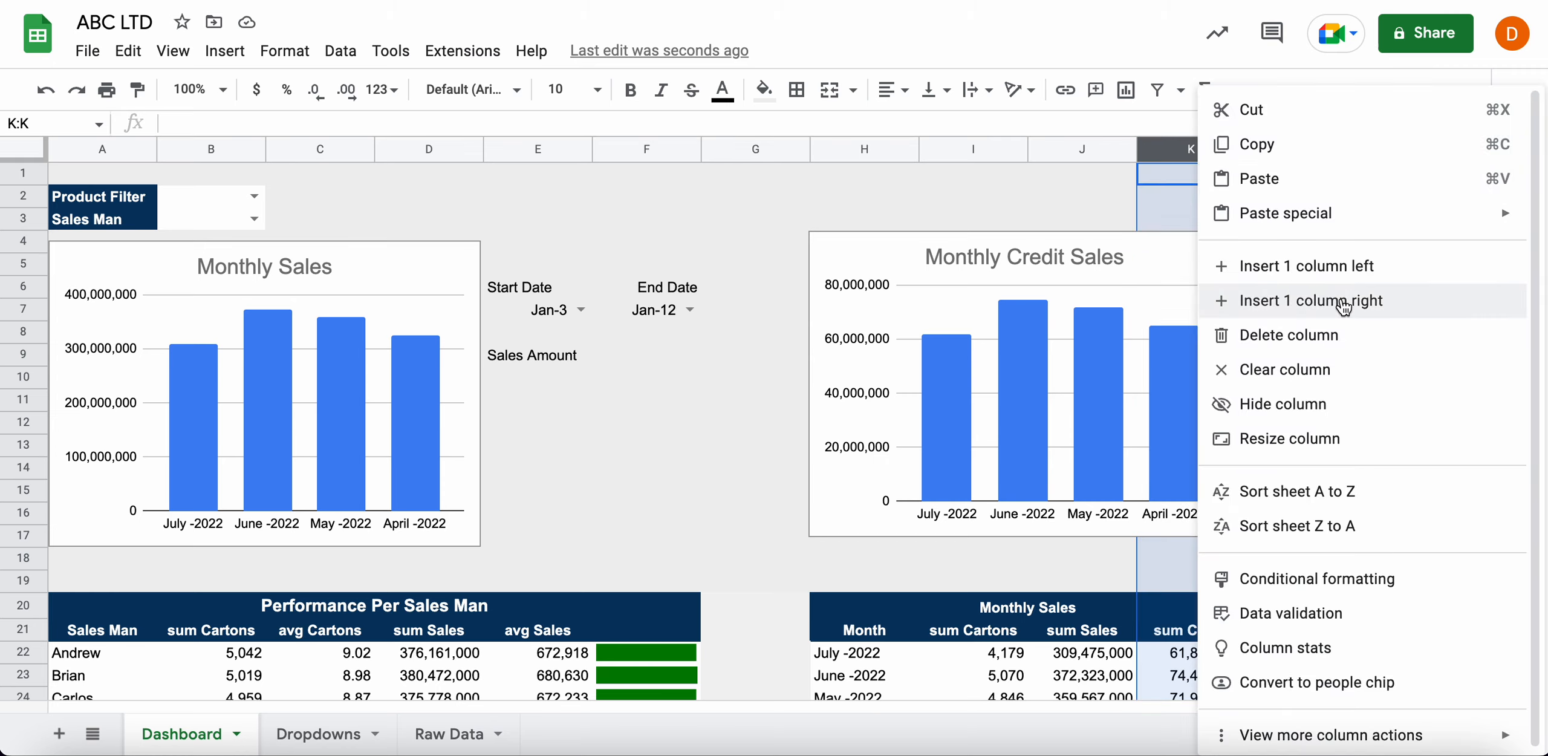
left_click(1339, 300)
left_click(1123, 237)
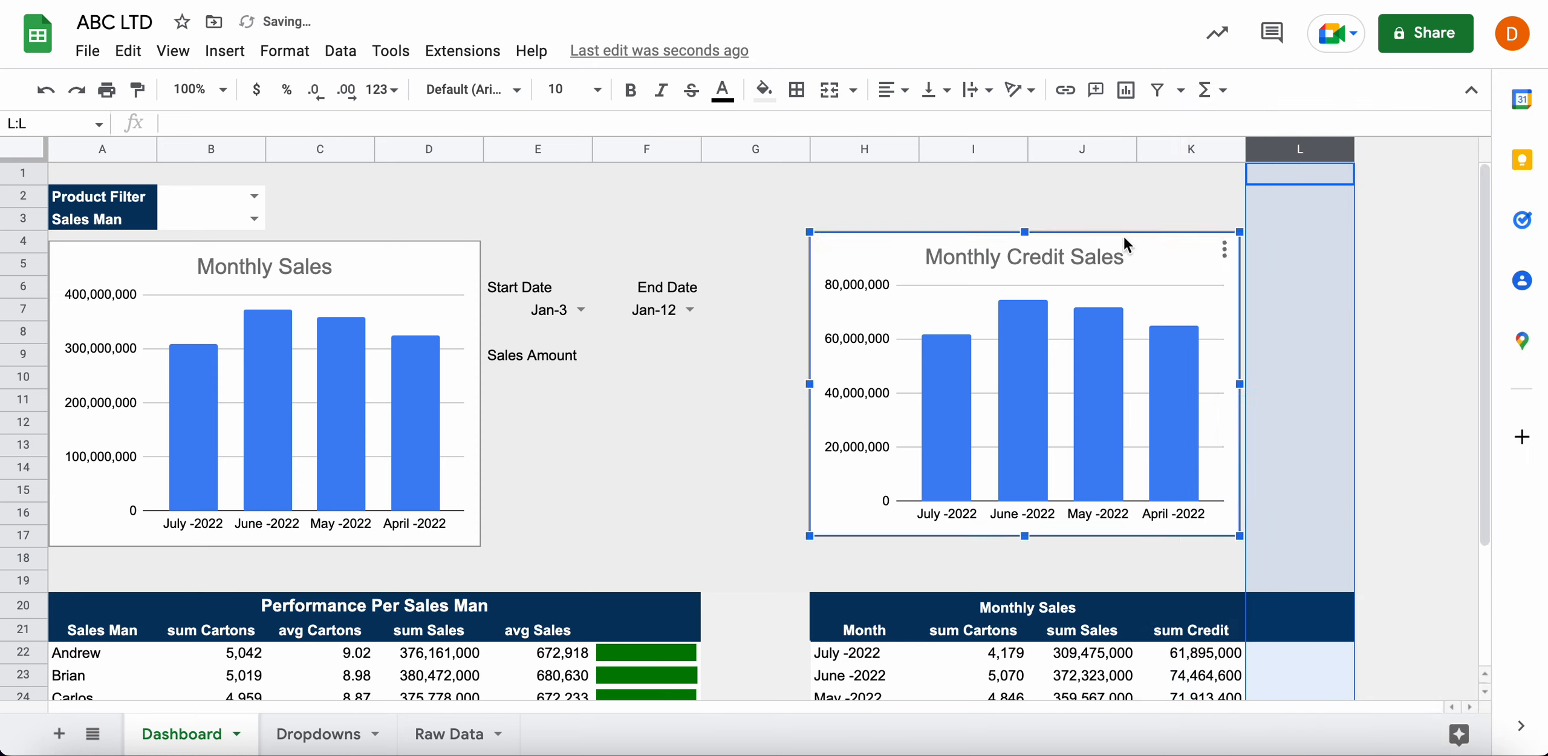
left_click(1160, 192)
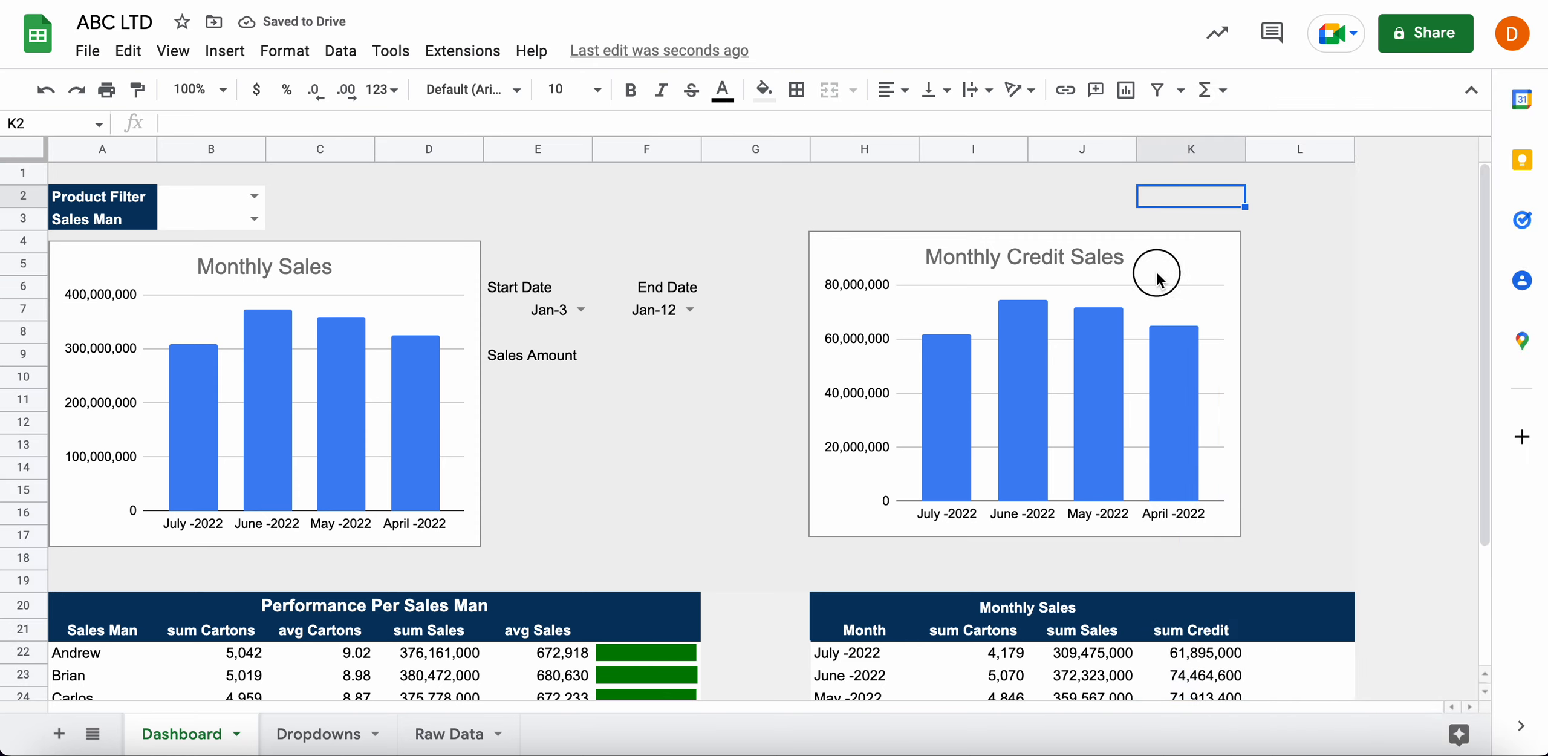
Shift the Monthly Credit Sales chart out of the way and relocate the date and Sales Amount block to I6:J9
left_click_drag(1172, 260, 709, 460)
left_click_drag(543, 281, 656, 349)
left_click_drag(643, 288, 1030, 281)
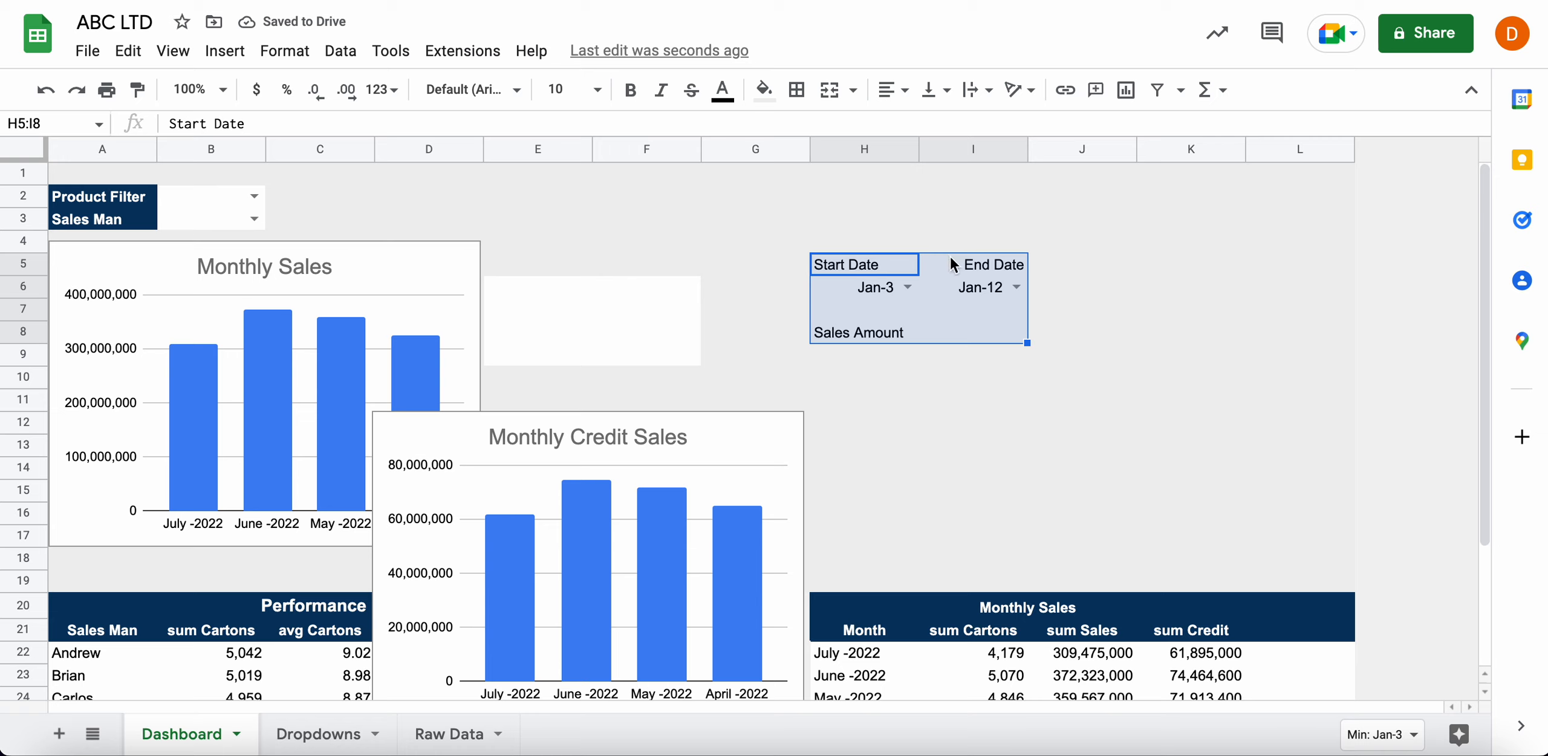
key("ctrl+z")
left_click_drag(526, 288, 653, 360)
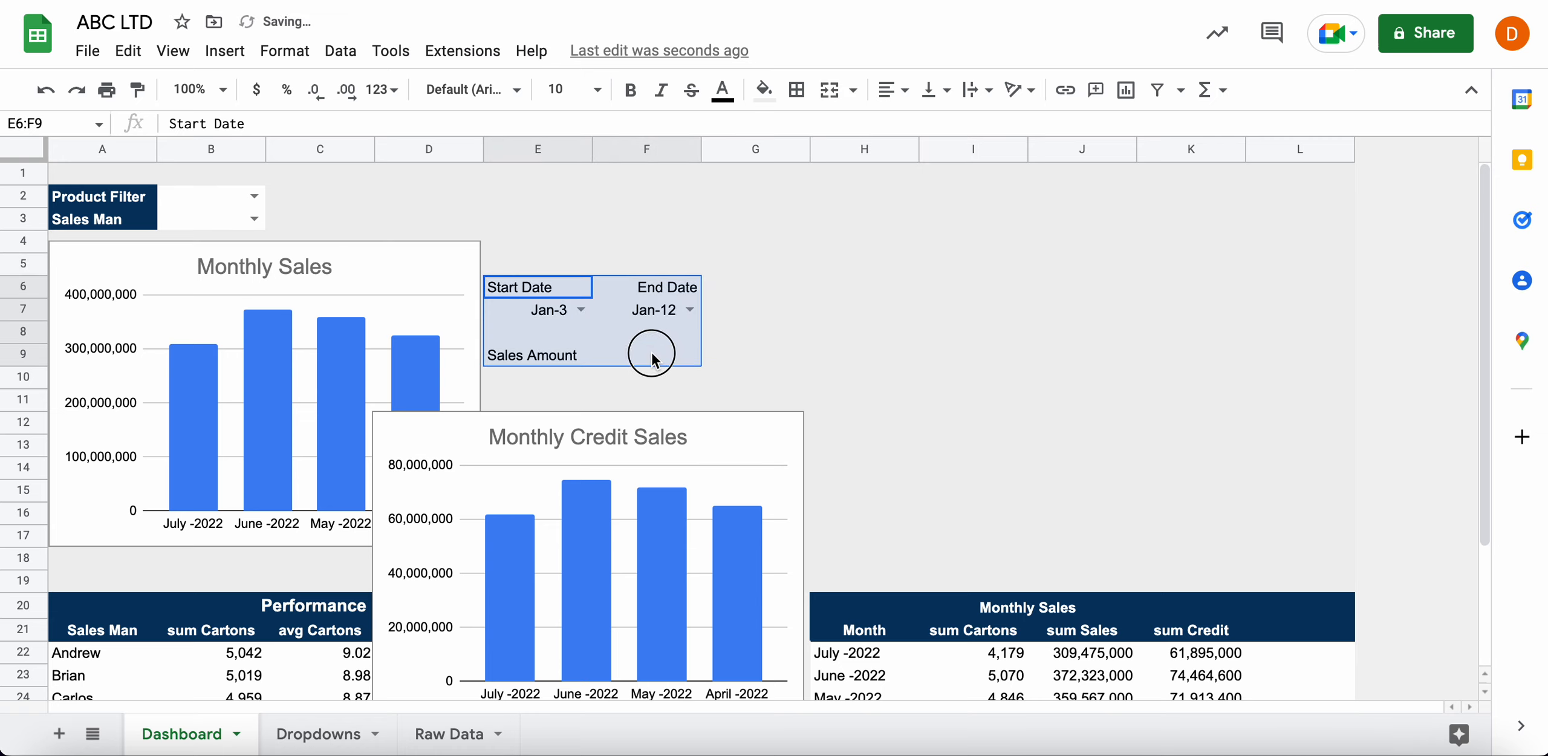
left_click_drag(633, 277, 1069, 288)
left_click(656, 329)
Fill the vacated cells E6:F9 light gray and place the Monthly Credit Sales chart directly beside the Monthly Sales chart
left_click_drag(563, 295, 678, 361)
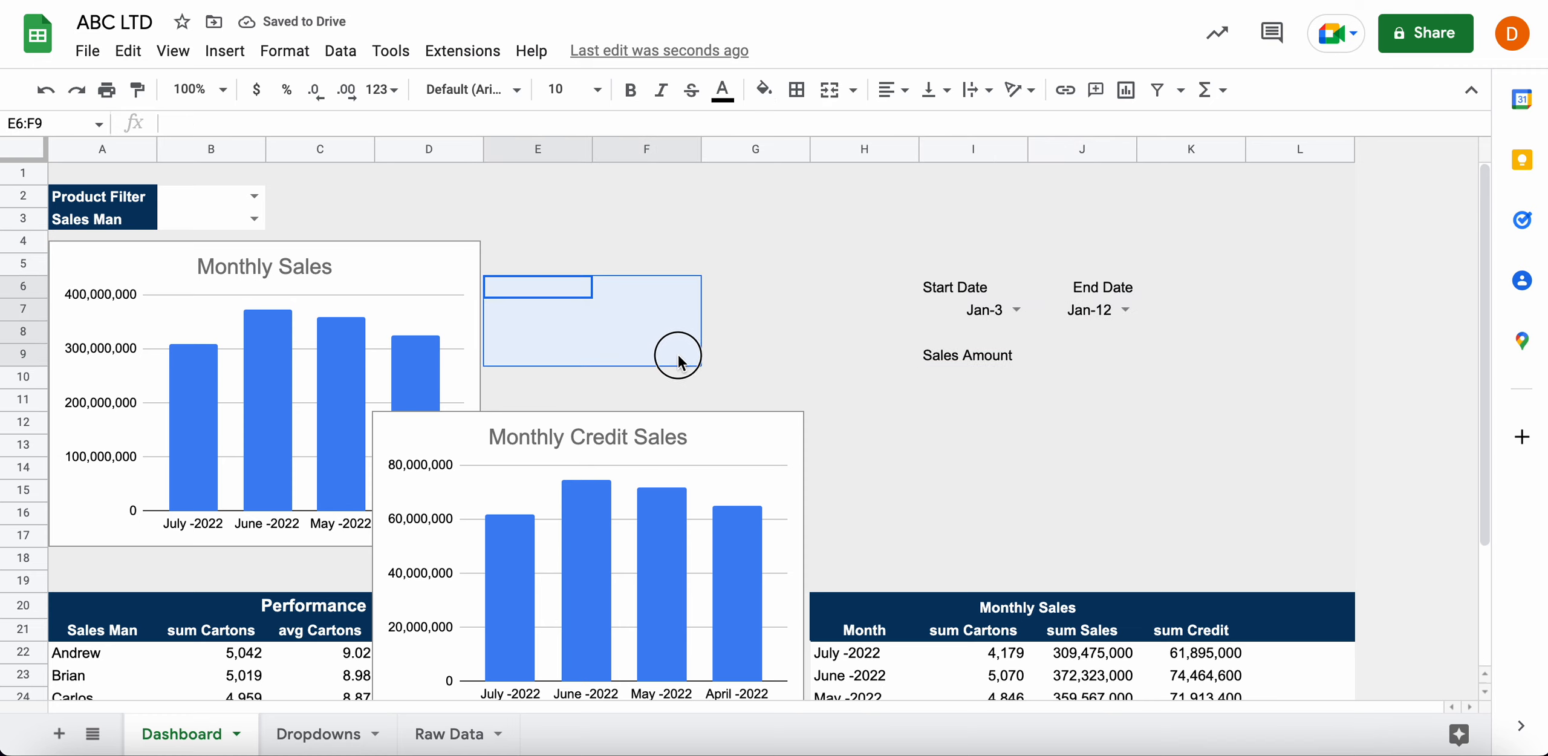
left_click(764, 89)
left_click(946, 274)
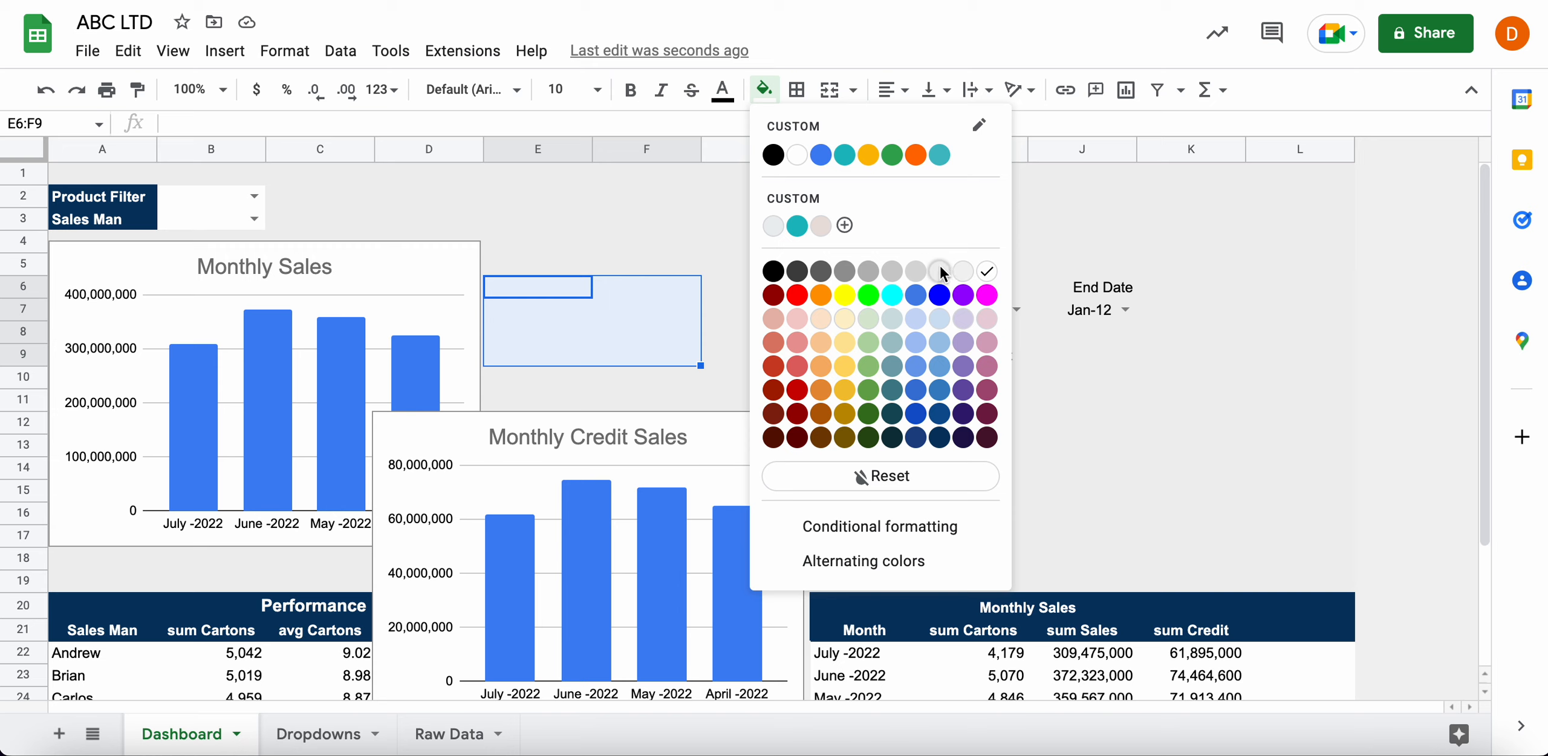
left_click(759, 287)
left_click_drag(717, 431, 841, 252)
left_click(1078, 393)
left_click_drag(986, 290, 1098, 367)
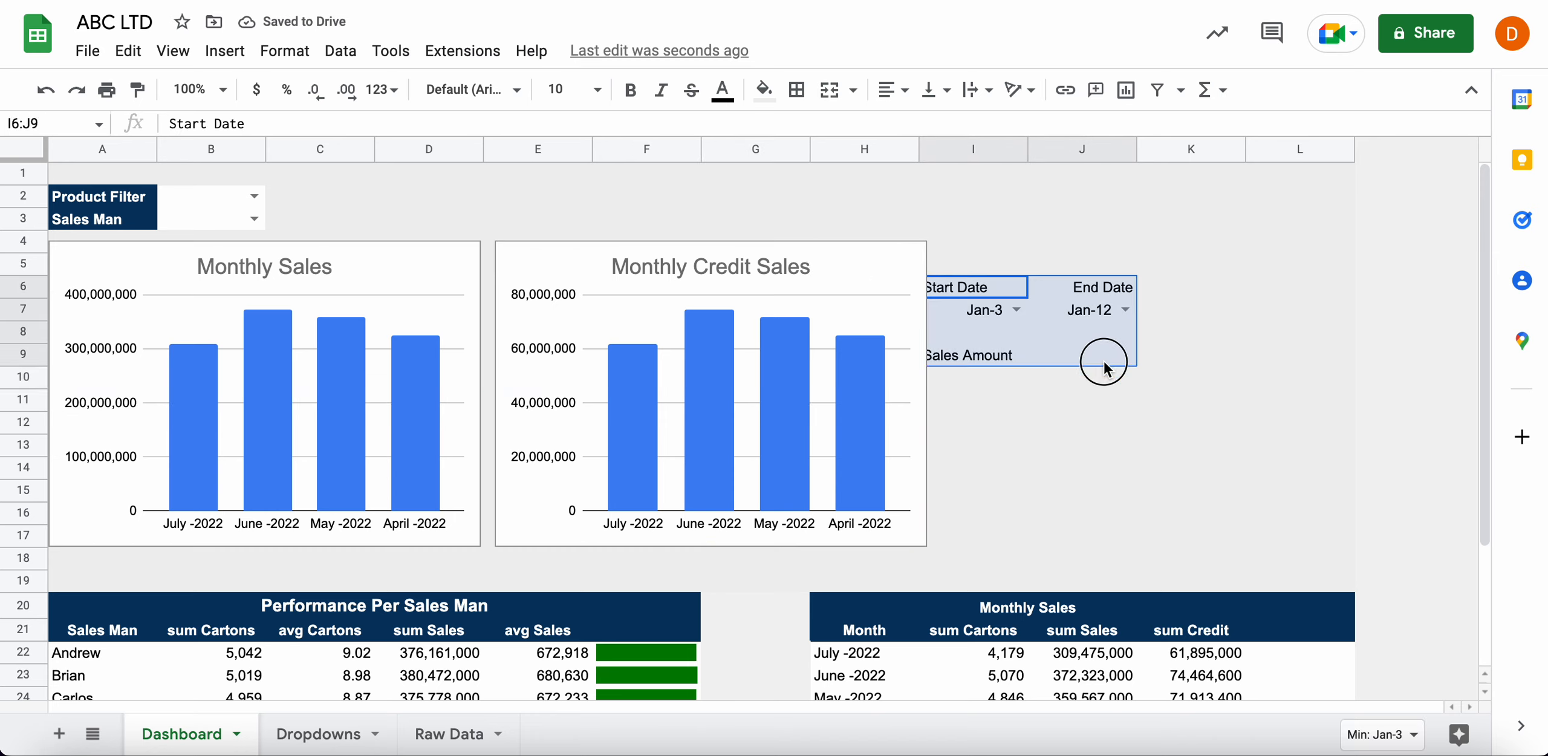
key("ctrl+c")
left_click_drag(1044, 276, 1109, 289)
left_click(1214, 297)
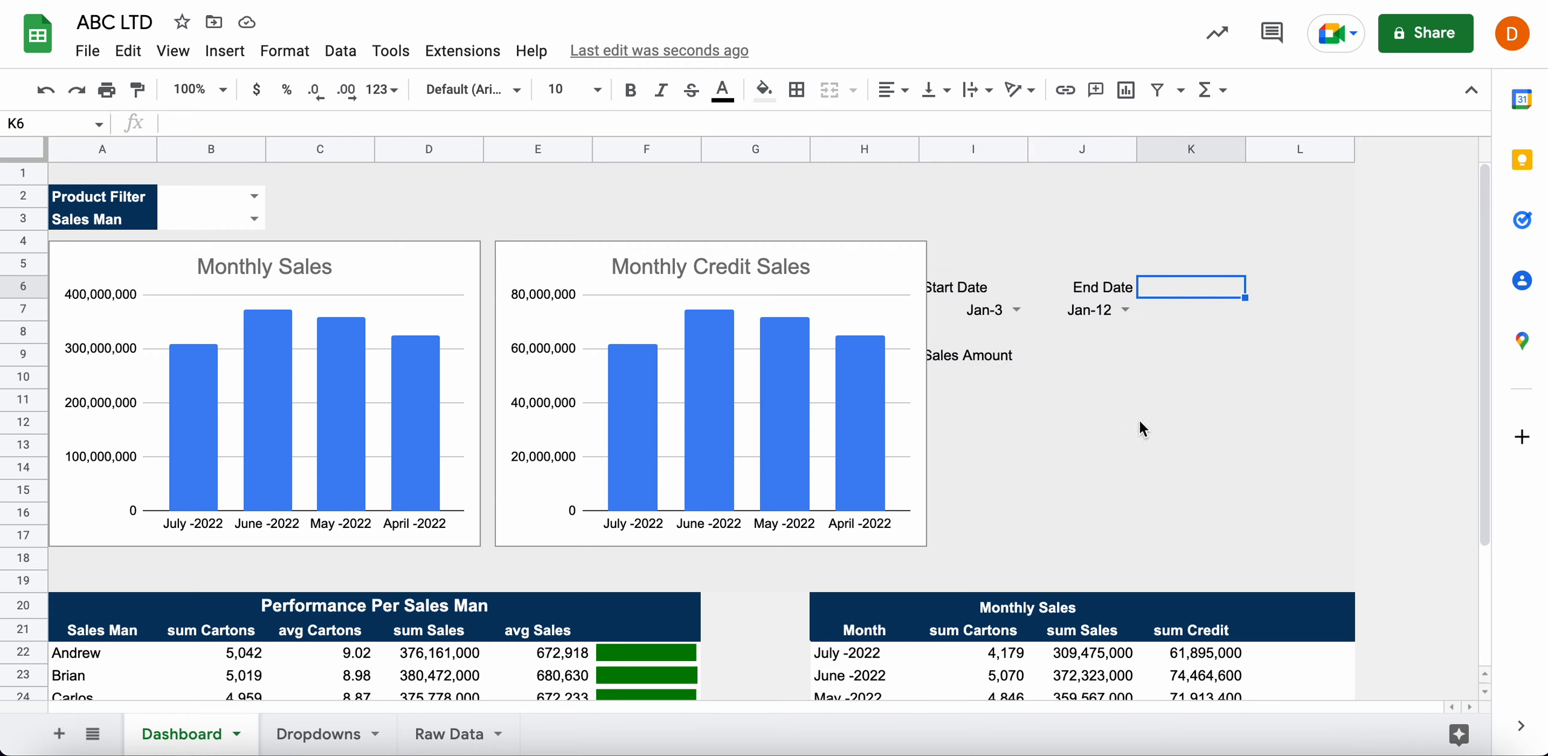
left_click(1125, 422)
left_click(983, 415)
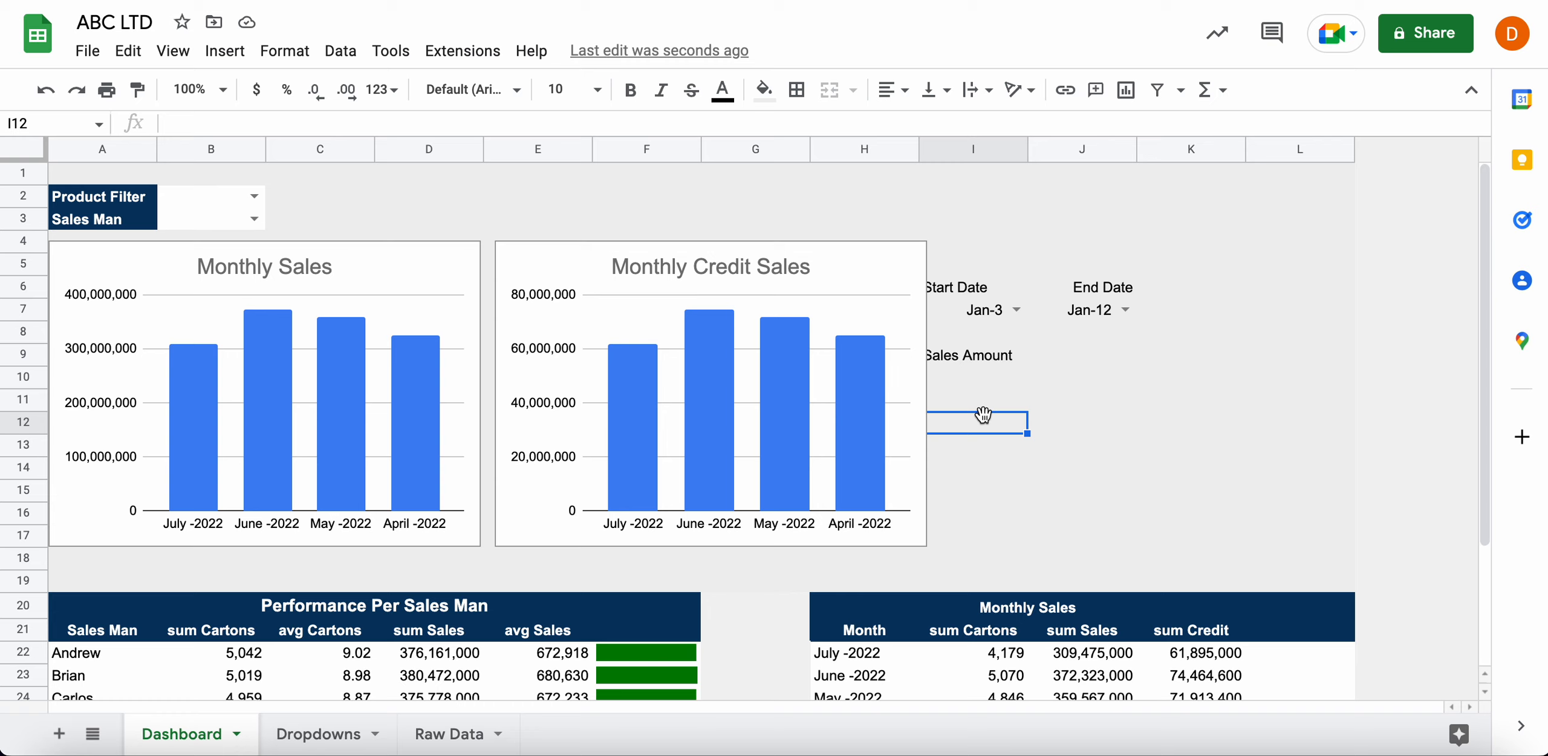
Move the Start Date and End Date labels with their dropdowns from I6:J7 to A18:B19, below the Monthly Sales chart
left_click_drag(985, 286, 258, 552)
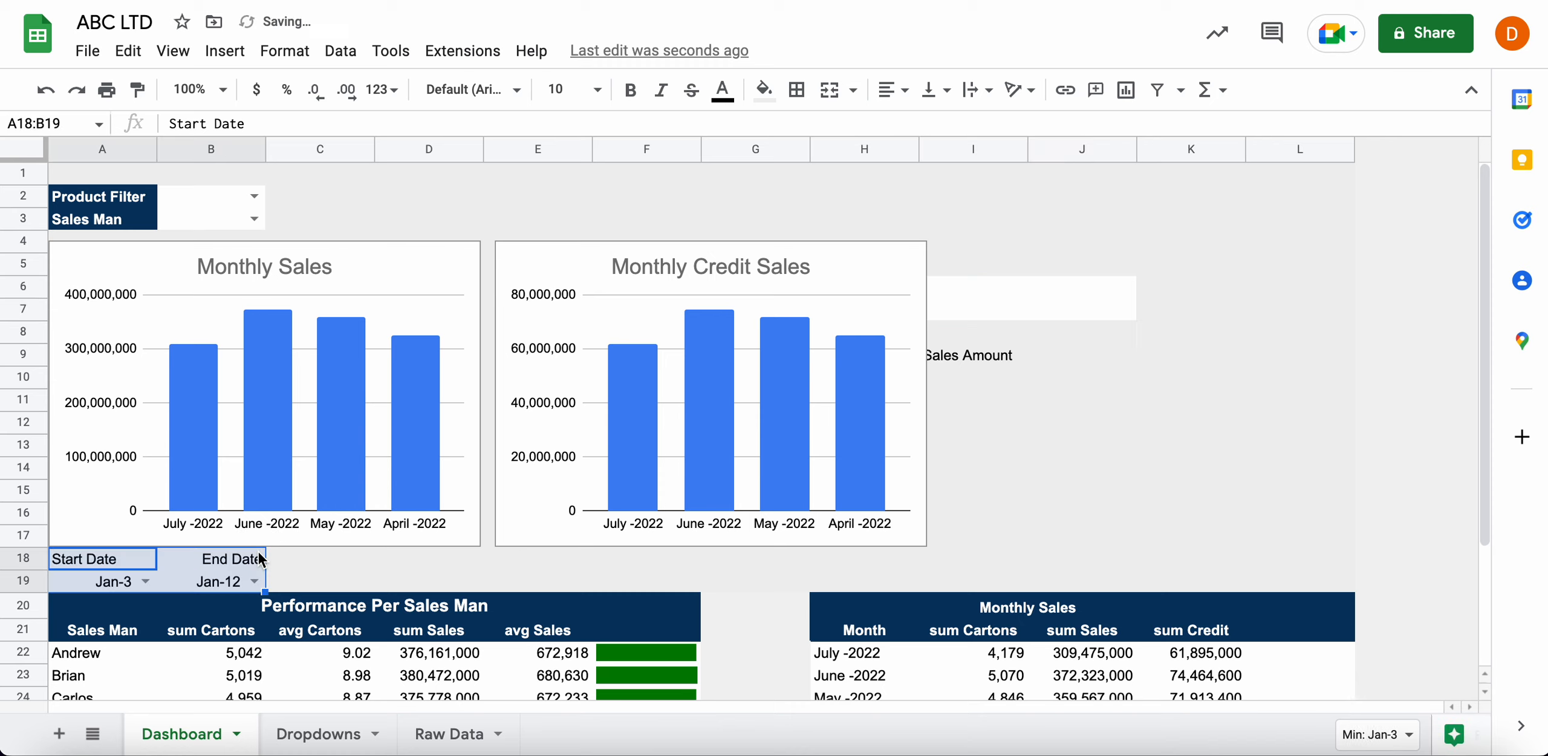
left_click(381, 544)
left_click(456, 581)
left_click(304, 552)
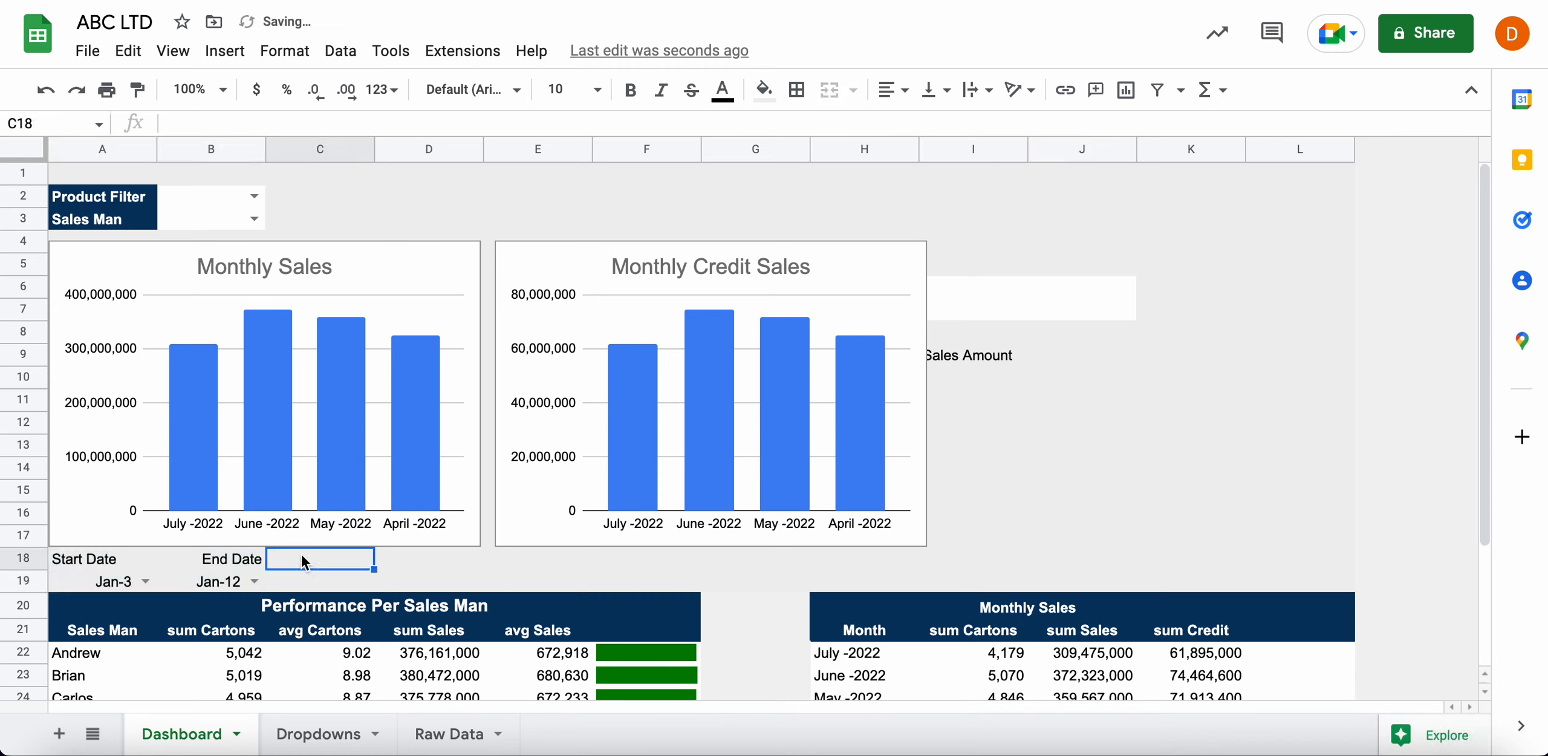
Raise the Monthly Sales and Monthly Credit Sales charts slightly so their upper edges align near the start of row 4
left_click(374, 254)
left_click_drag(373, 254, 370, 236)
left_click(624, 212)
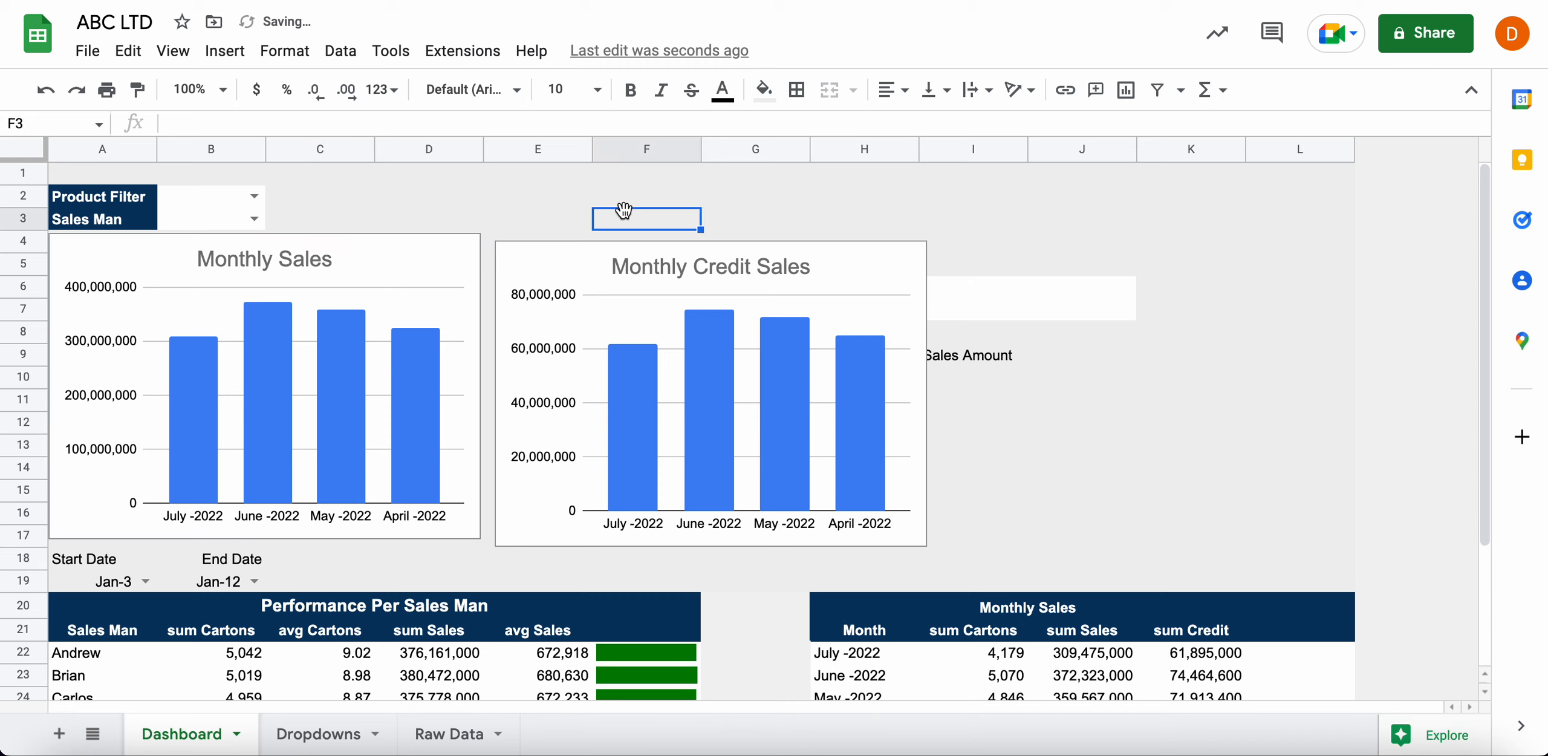
left_click(845, 251)
left_click_drag(846, 247, 846, 237)
left_click(1082, 422)
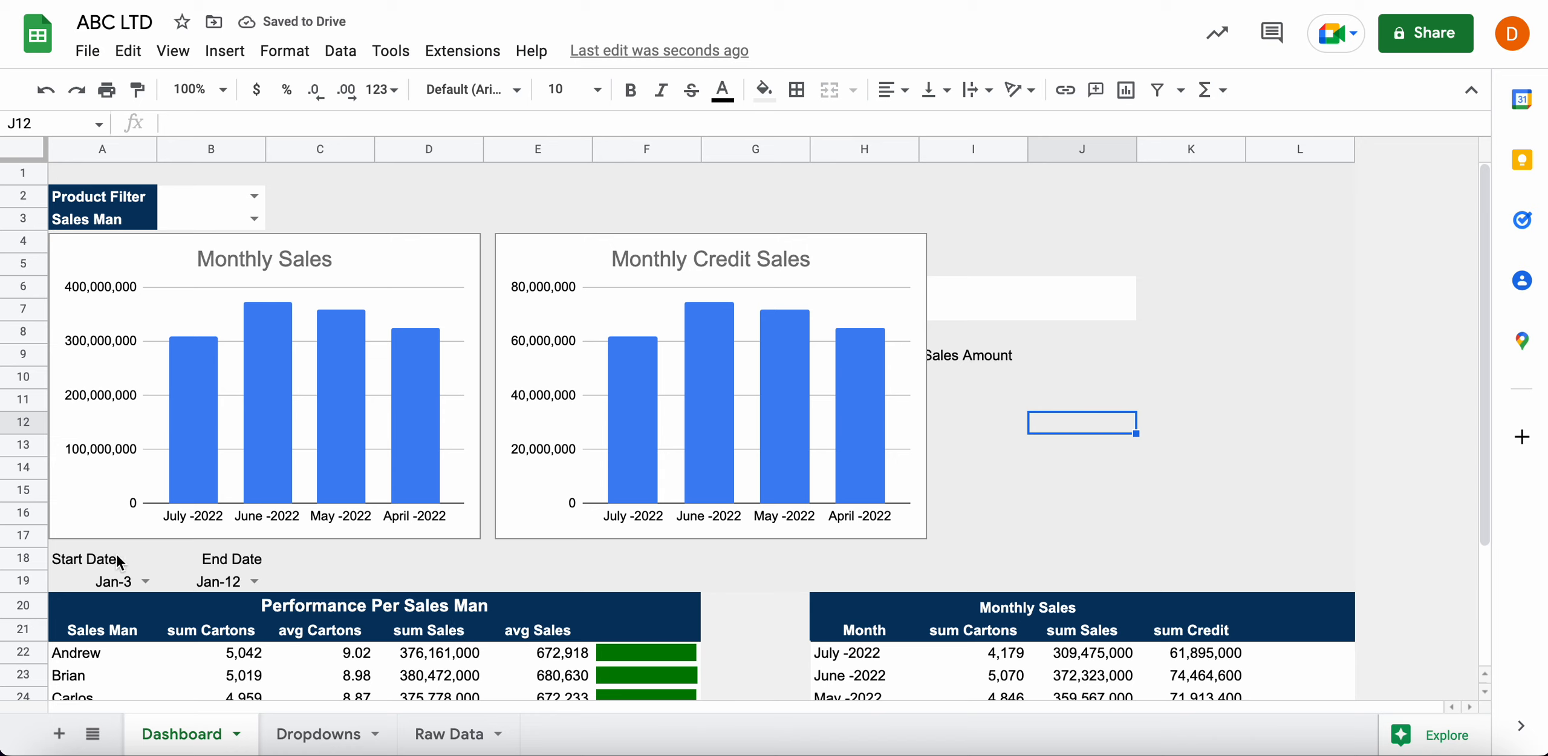
left_click(142, 561)
left_click(158, 581)
left_click(154, 581)
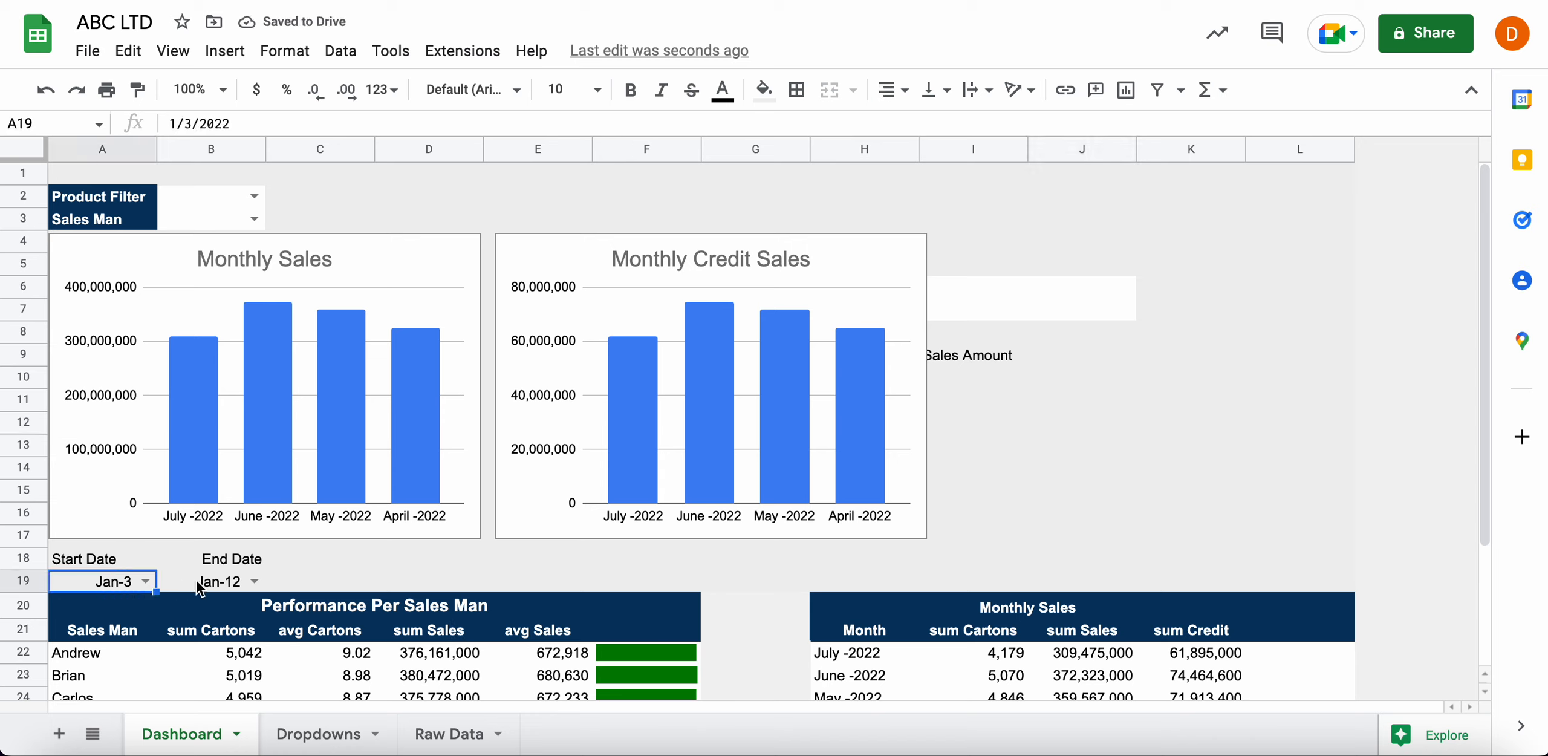
left_click(158, 580)
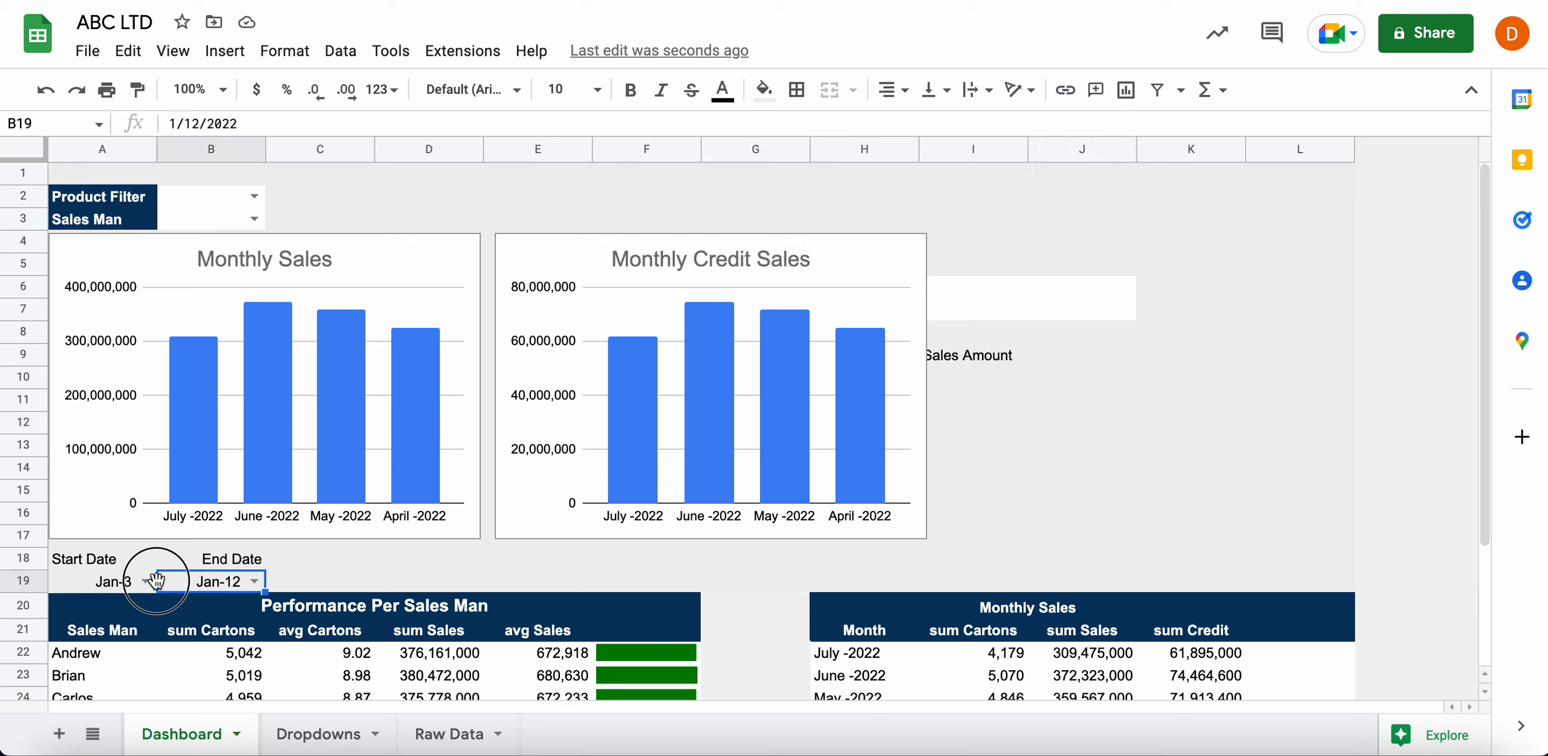
left_click(135, 621)
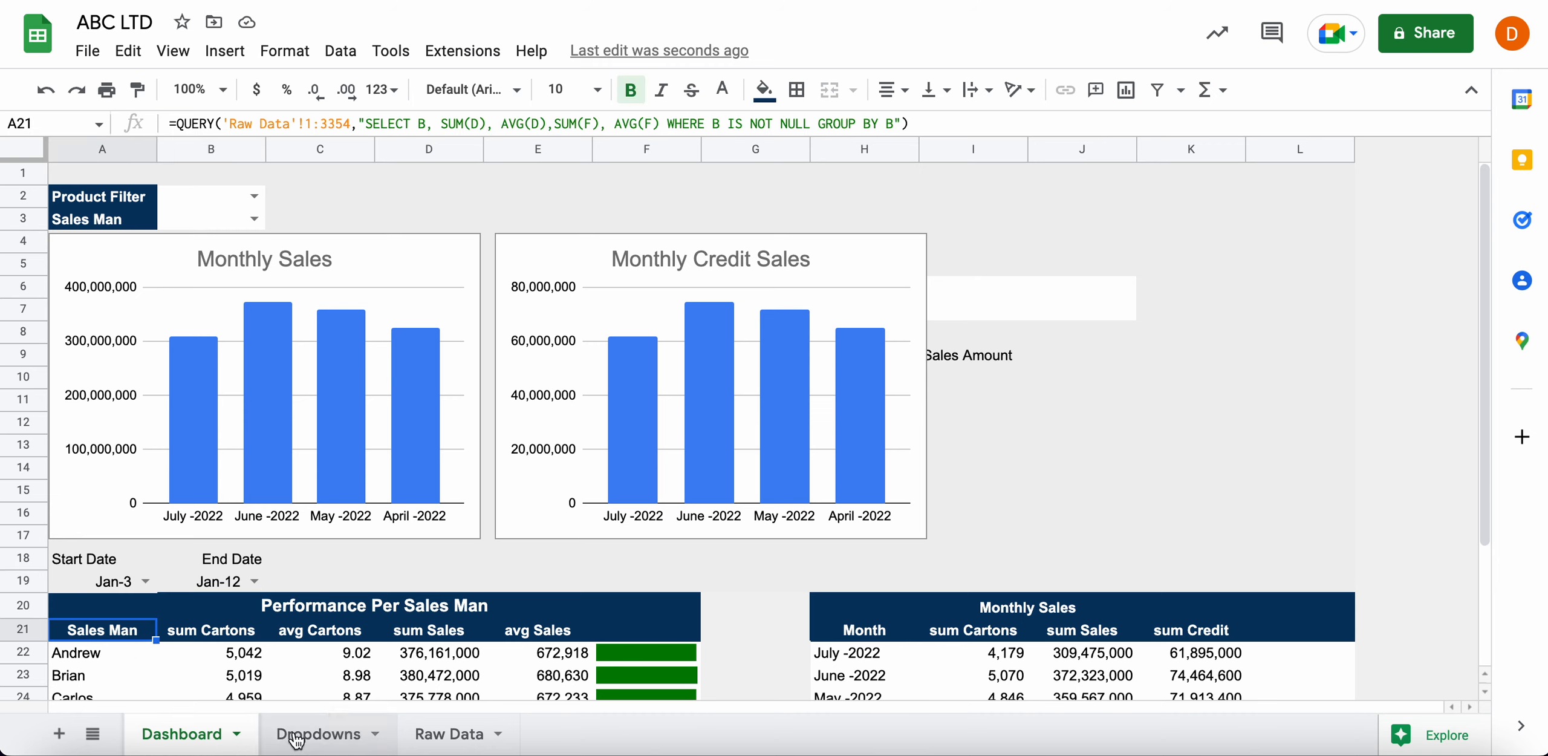
Add the column header "Date Filter" in cell K1 of the Raw Data sheet
left_click(439, 734)
scroll(1266, 305, "right", 1)
scroll(1267, 306, "down", 1)
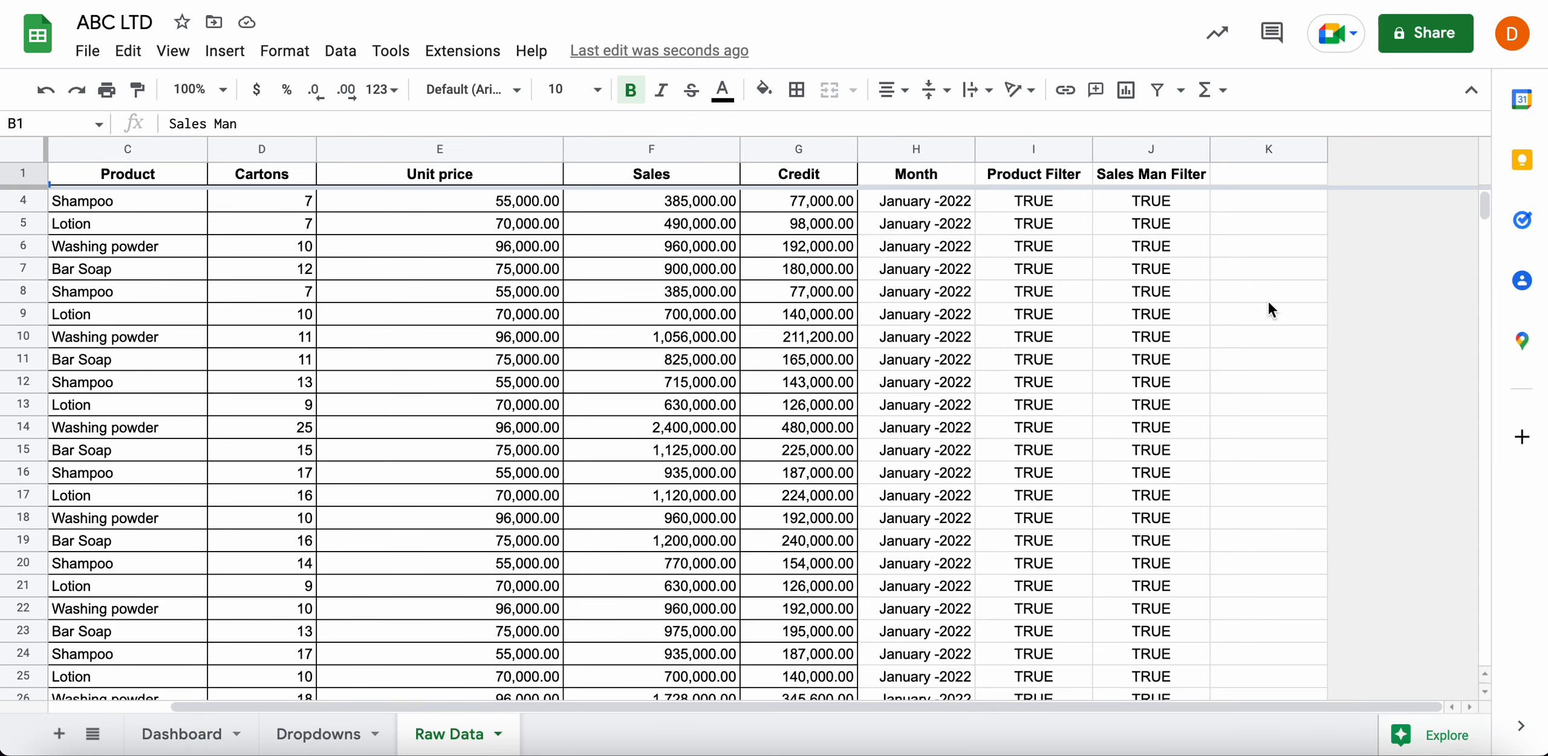
left_click(1265, 180)
type("DATE")
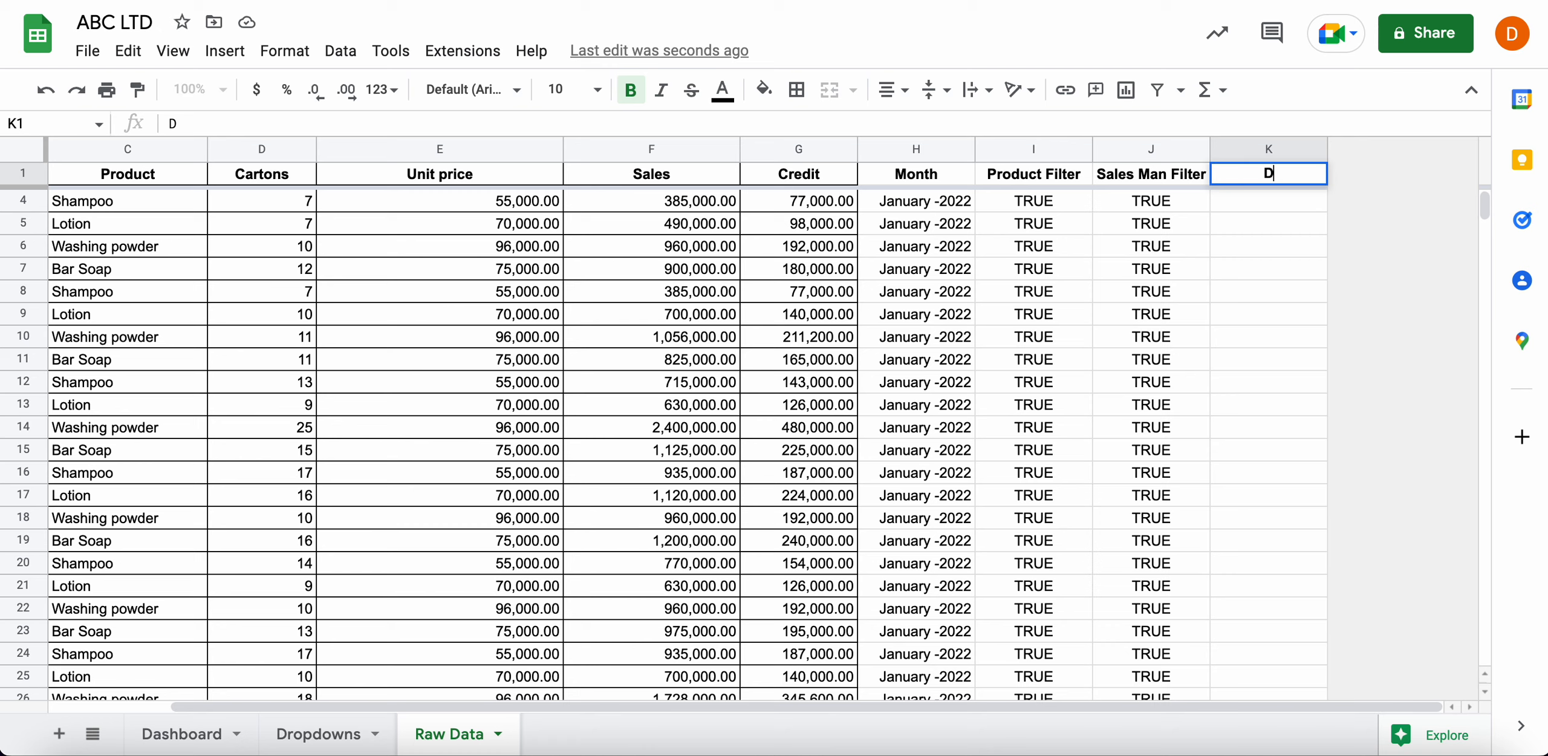
key("BackSpace")
key("BackSpace")
key("BackSpace")
type("ate Filter")
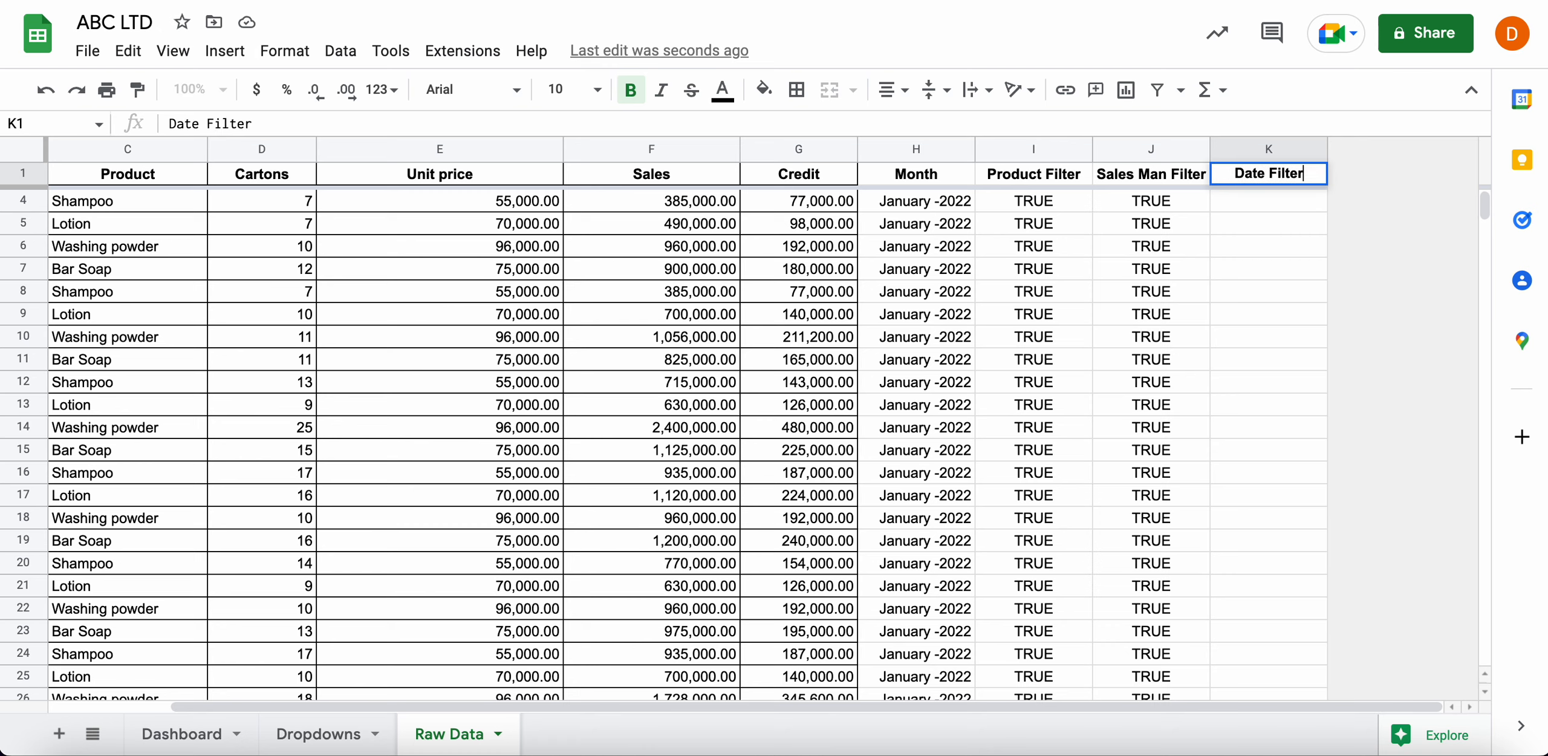
key("Return")
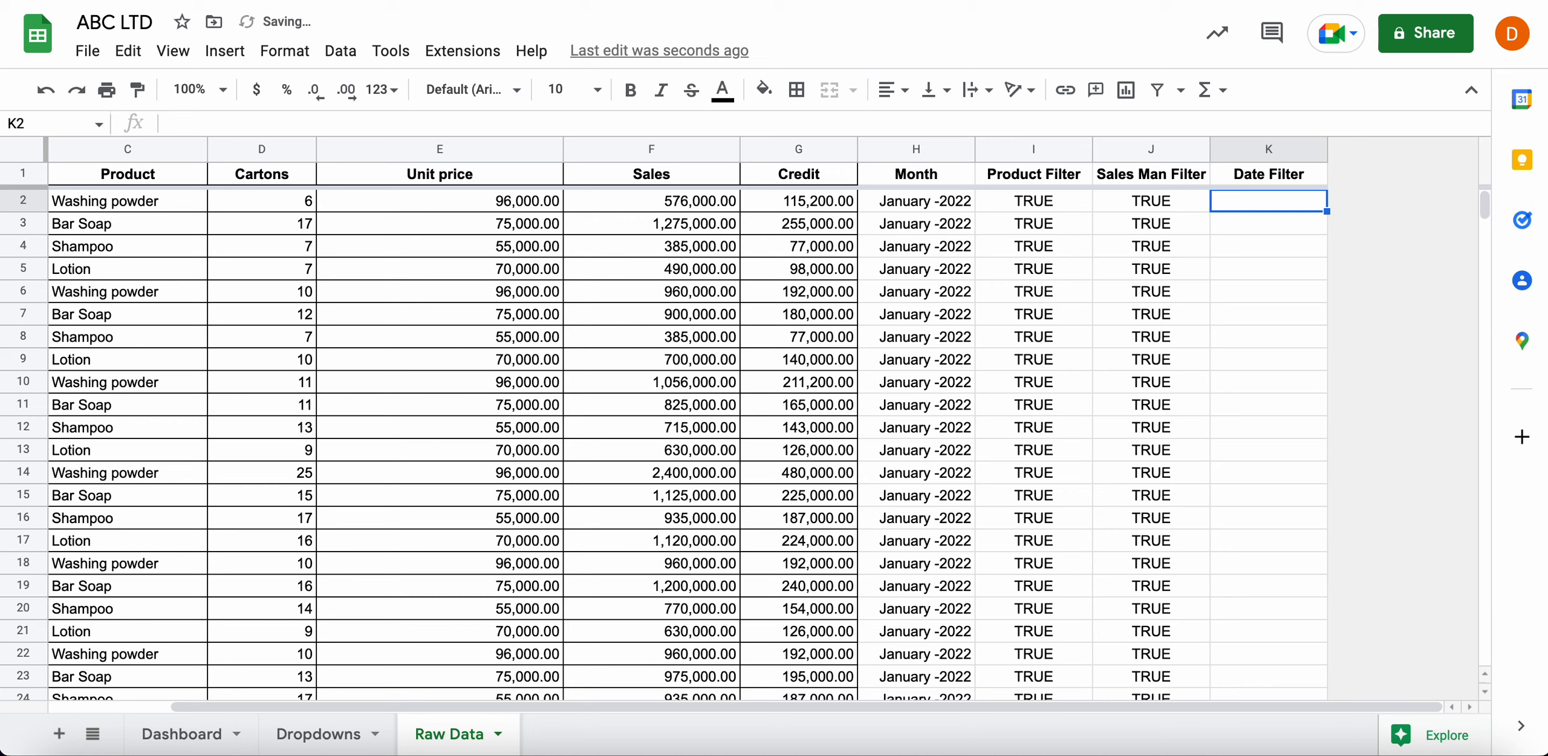
Begin an IF formula in Raw Data cell K2, under the Date Filter header
type("=if(")
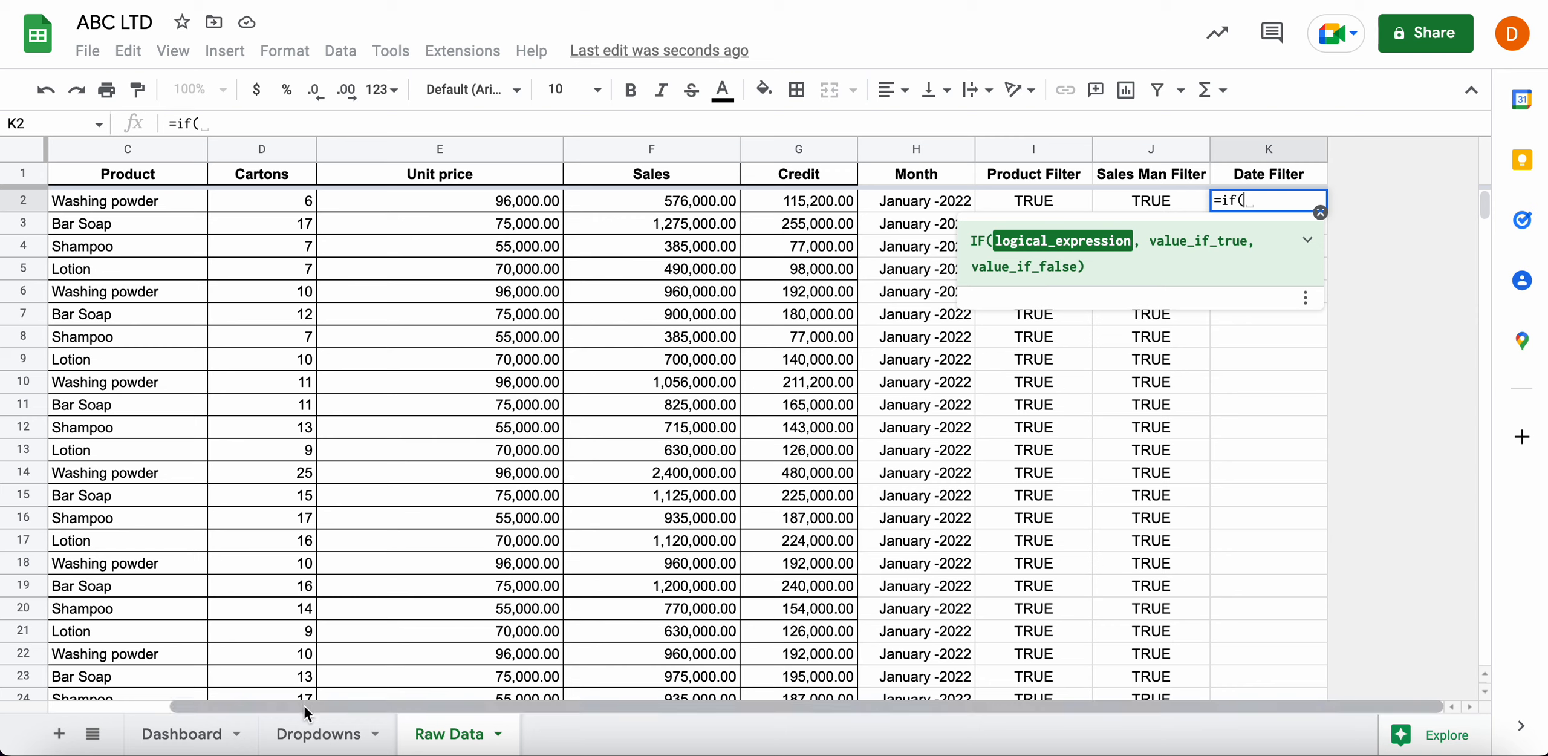
left_click(206, 743)
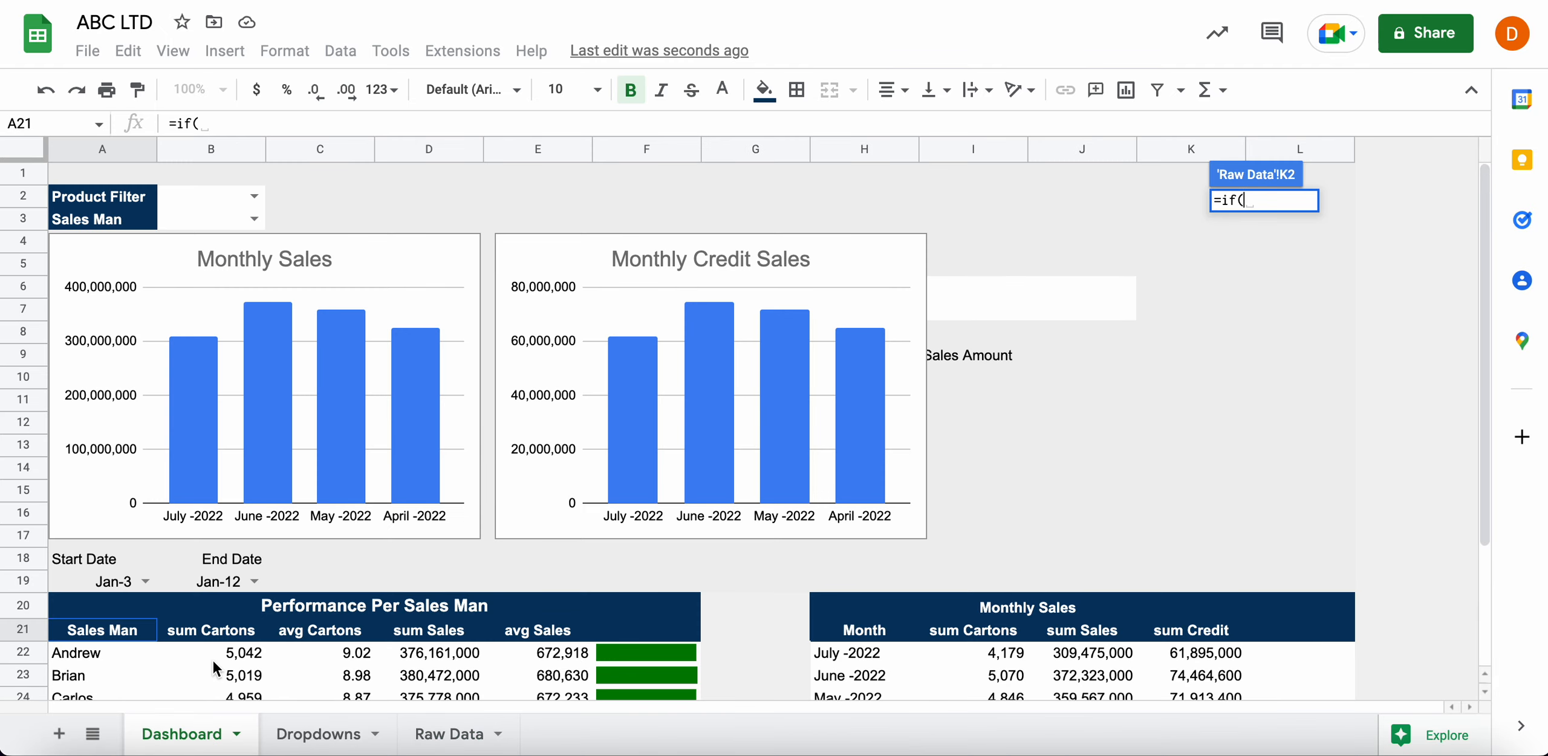
left_click(431, 742)
left_click(1424, 206)
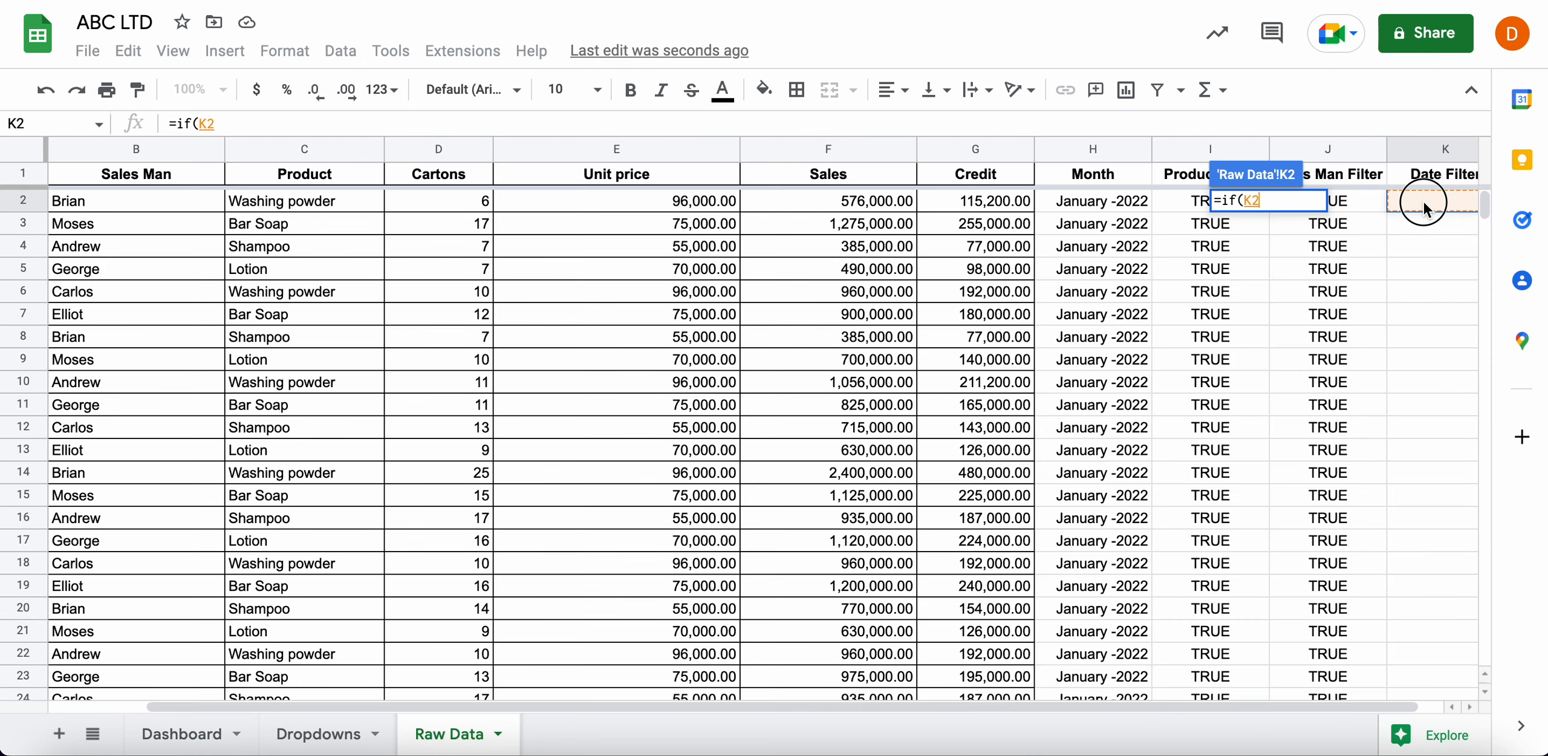
key("BackSpace")
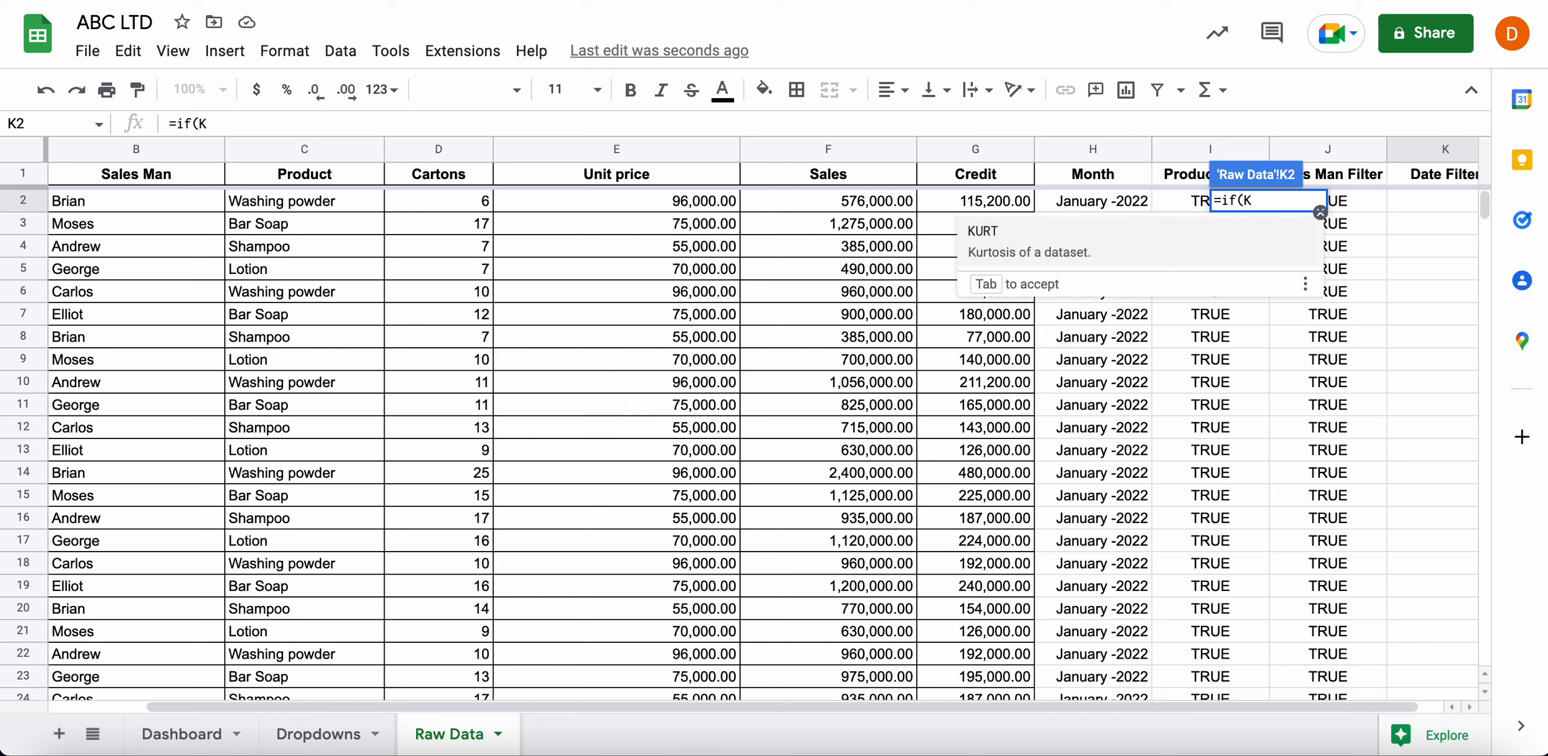
key("BackSpace")
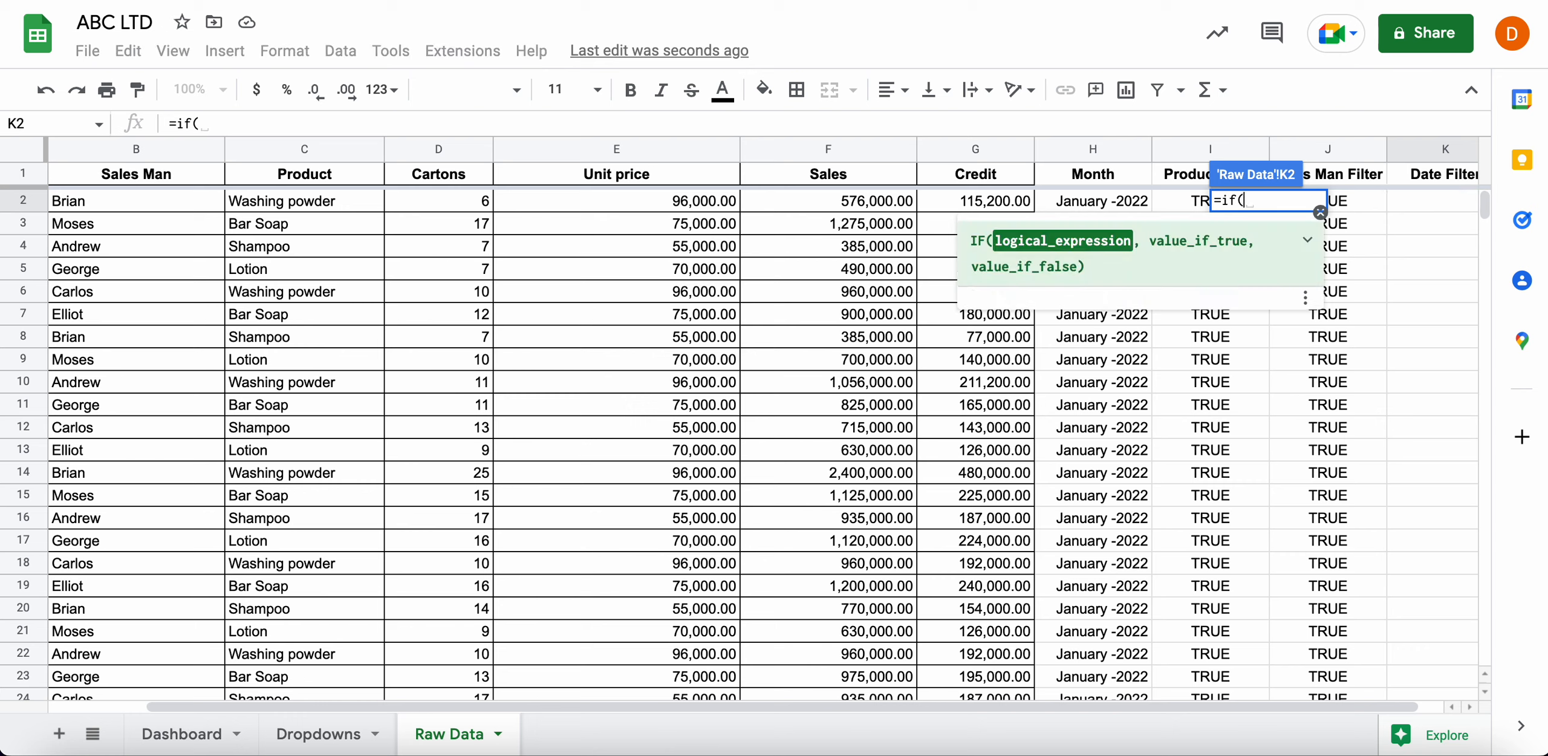
Add an AND test to the K2 IF formula, with Dashboard!A19="" (the Start Date cell) as its first condition
type("and")
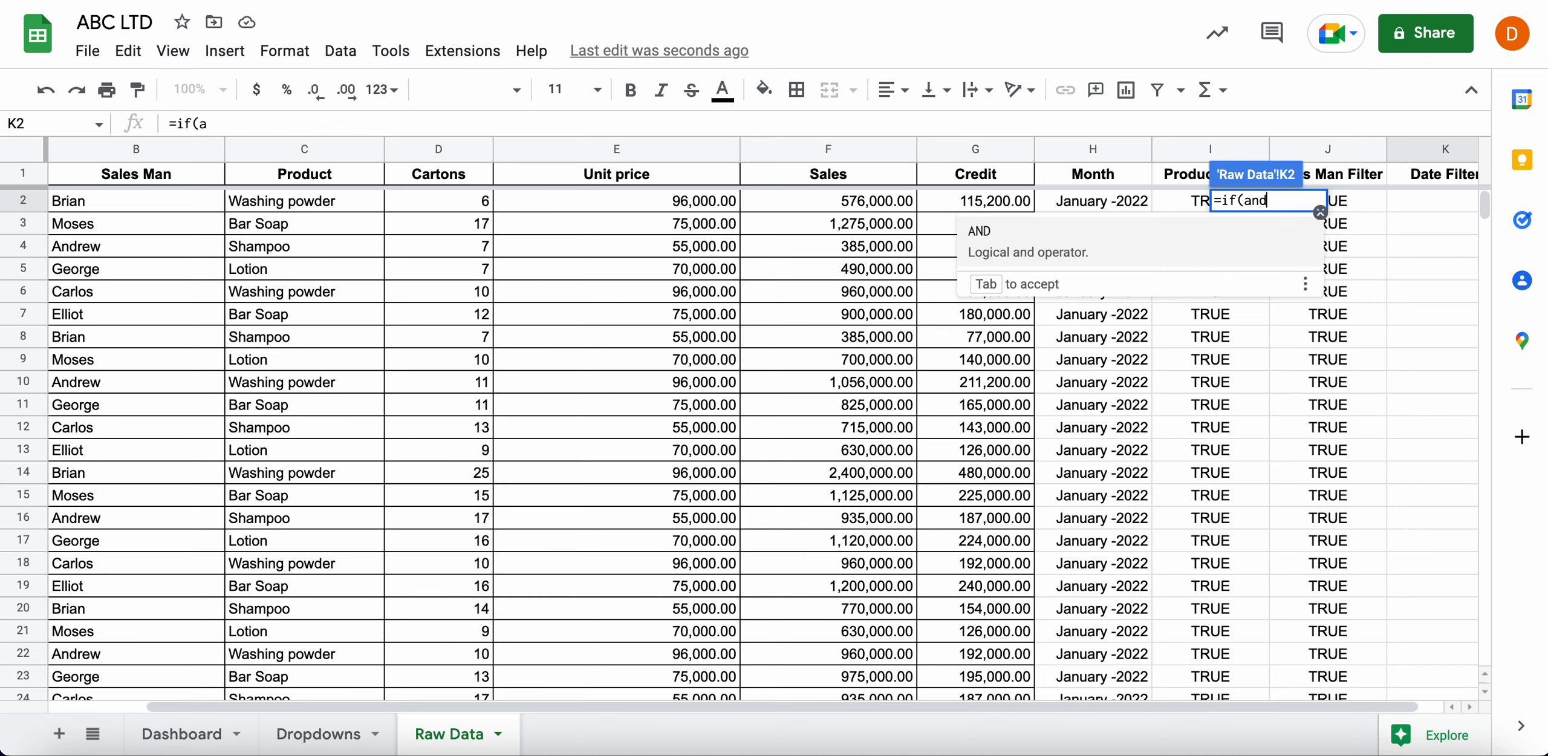
key("BackSpace")
key("BackSpace")
key("BackSpace")
type("AND(")
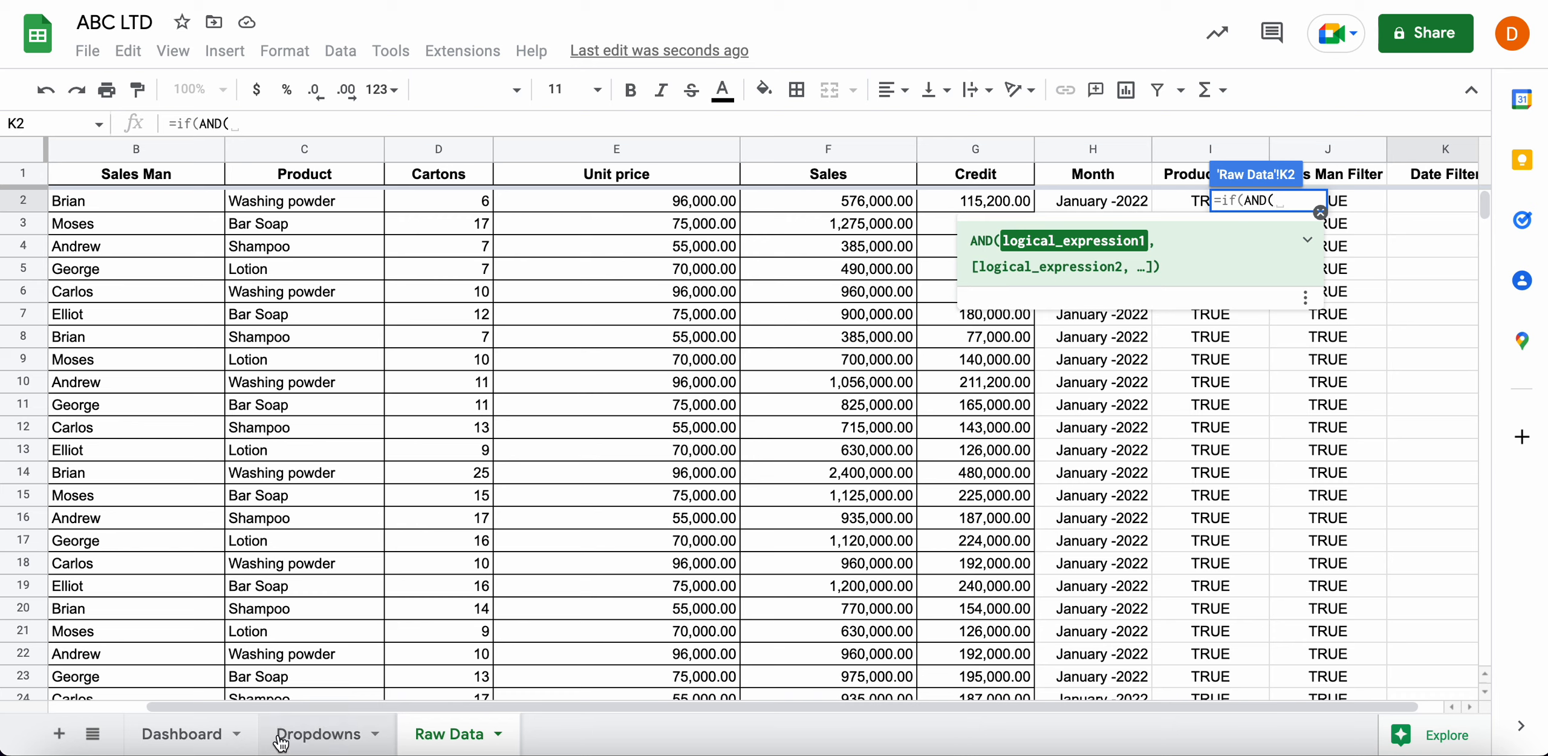
left_click(198, 741)
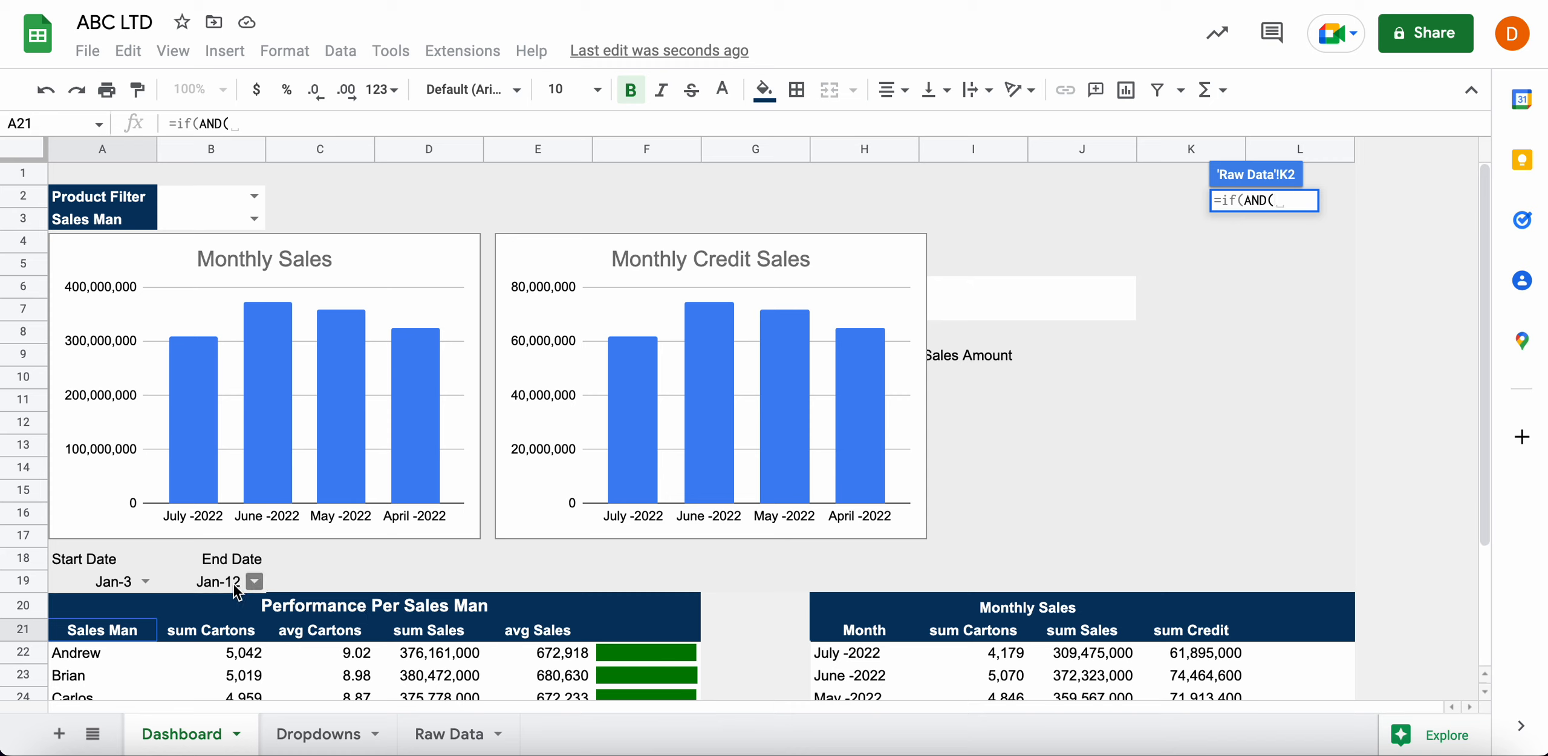
left_click(124, 582)
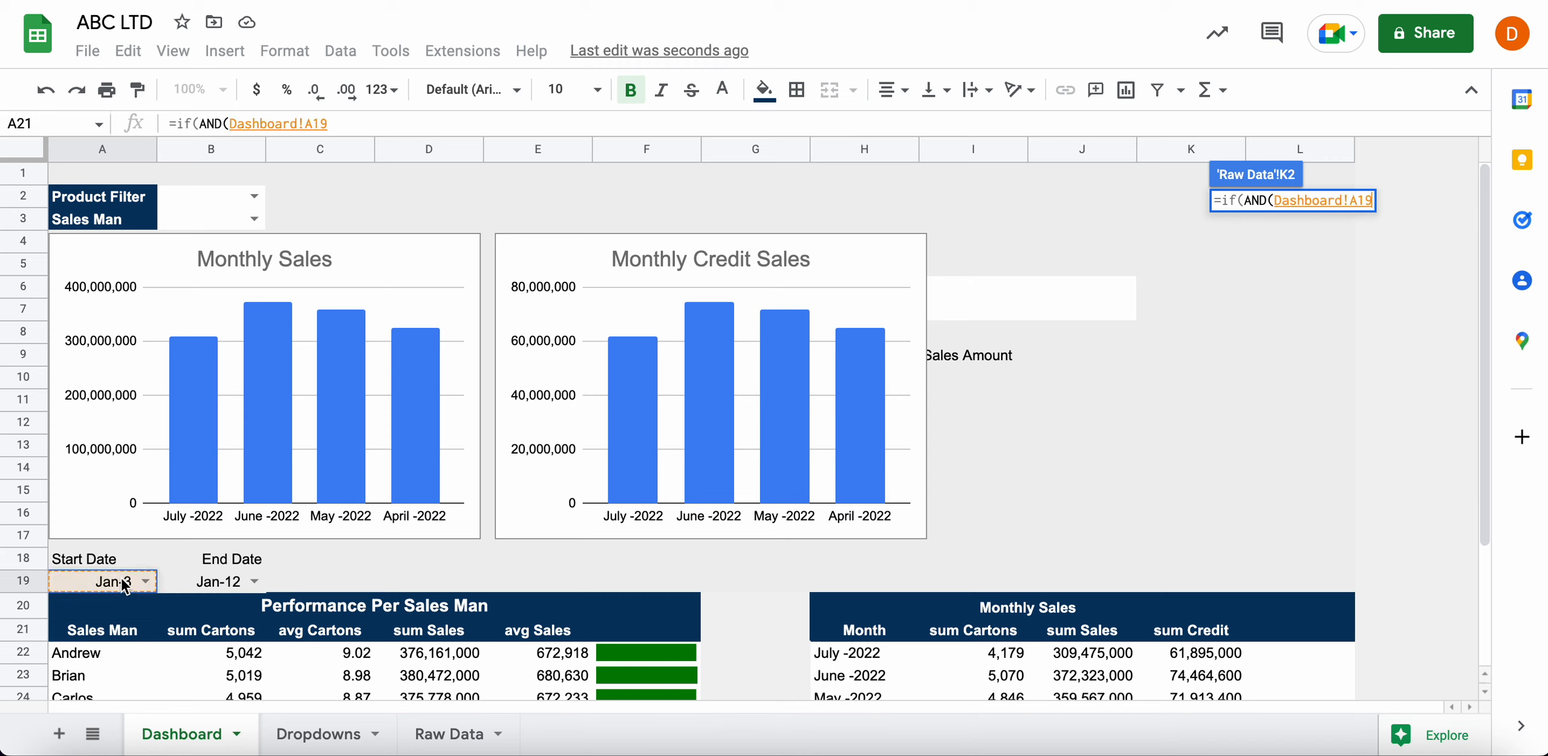
type("=")
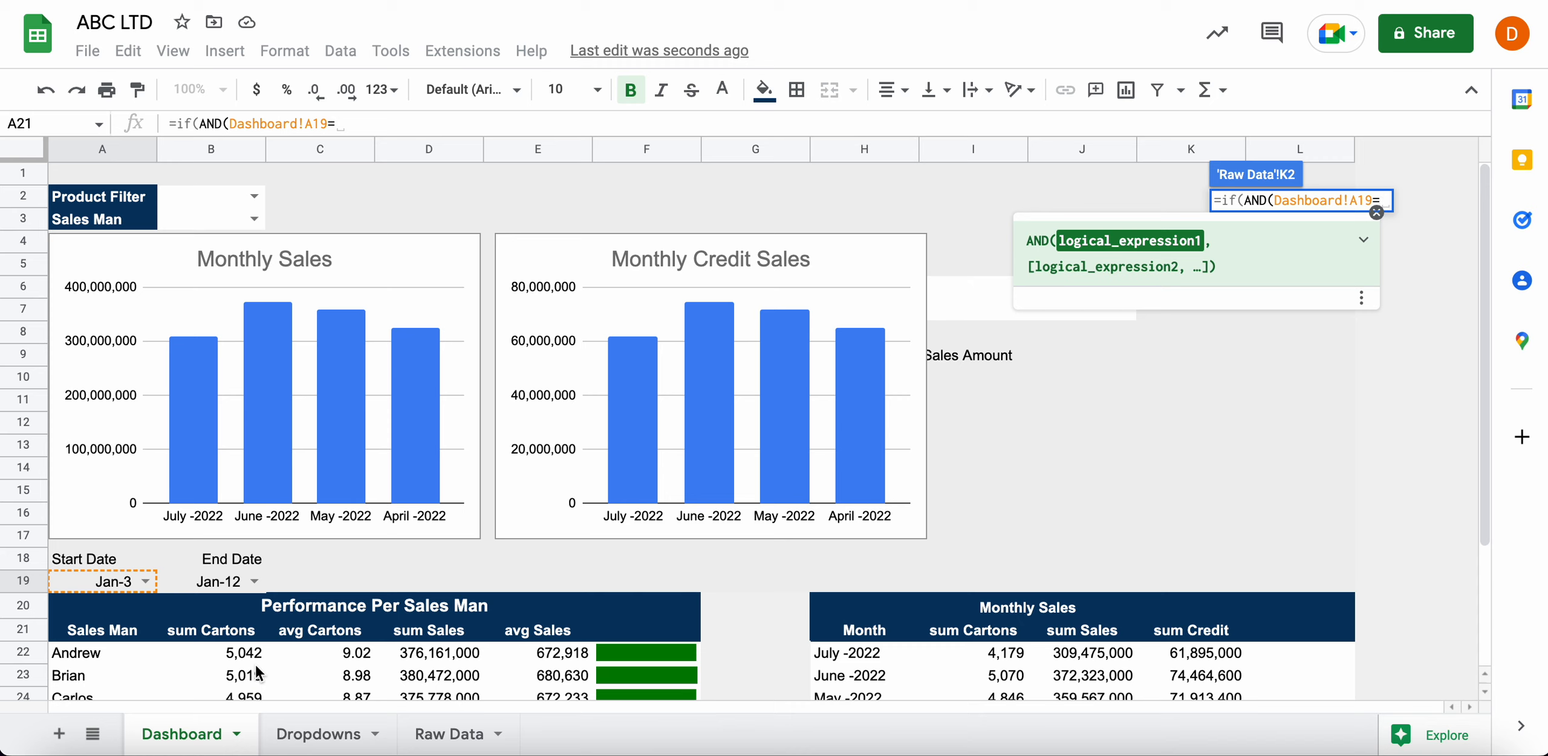
type("\"\"")
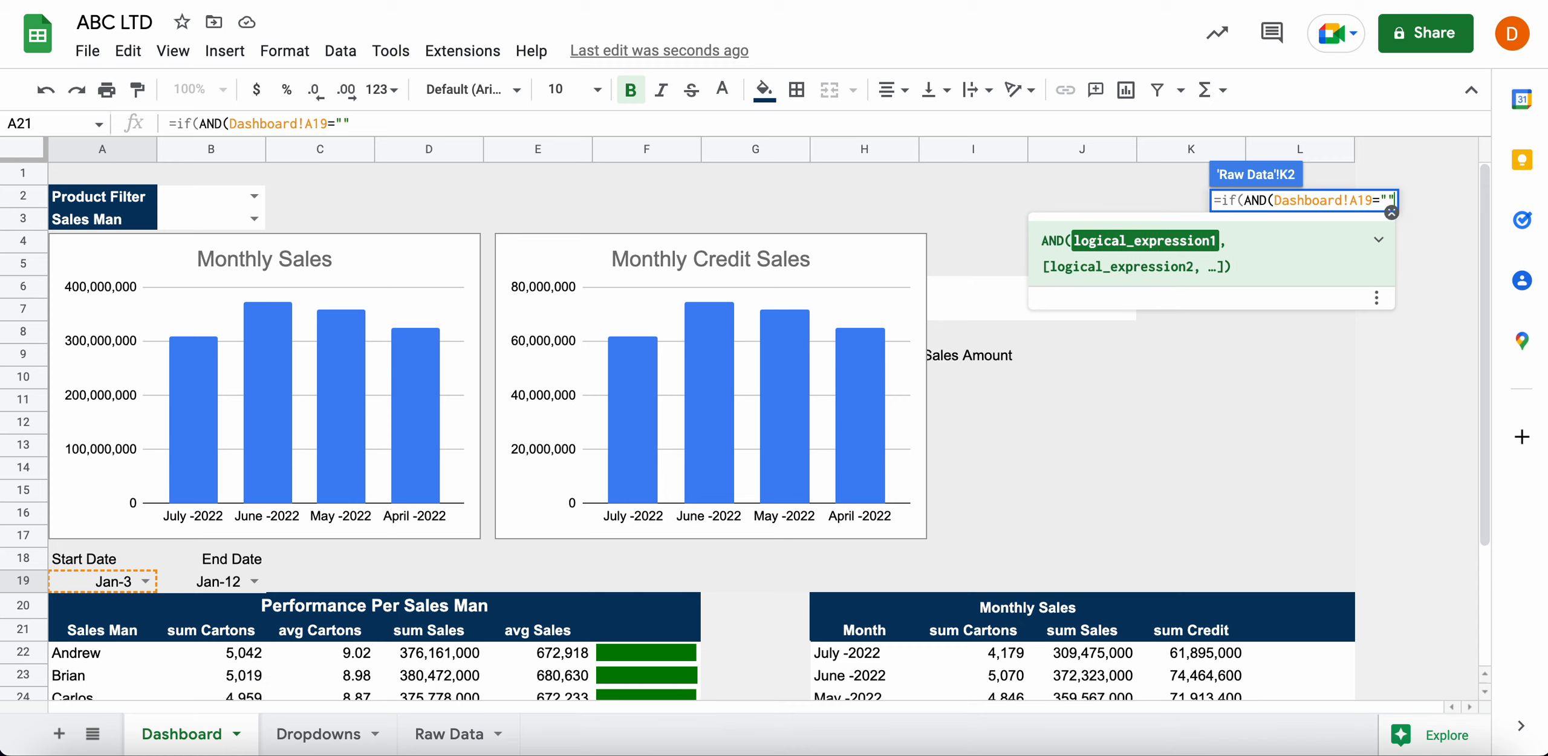
type(",")
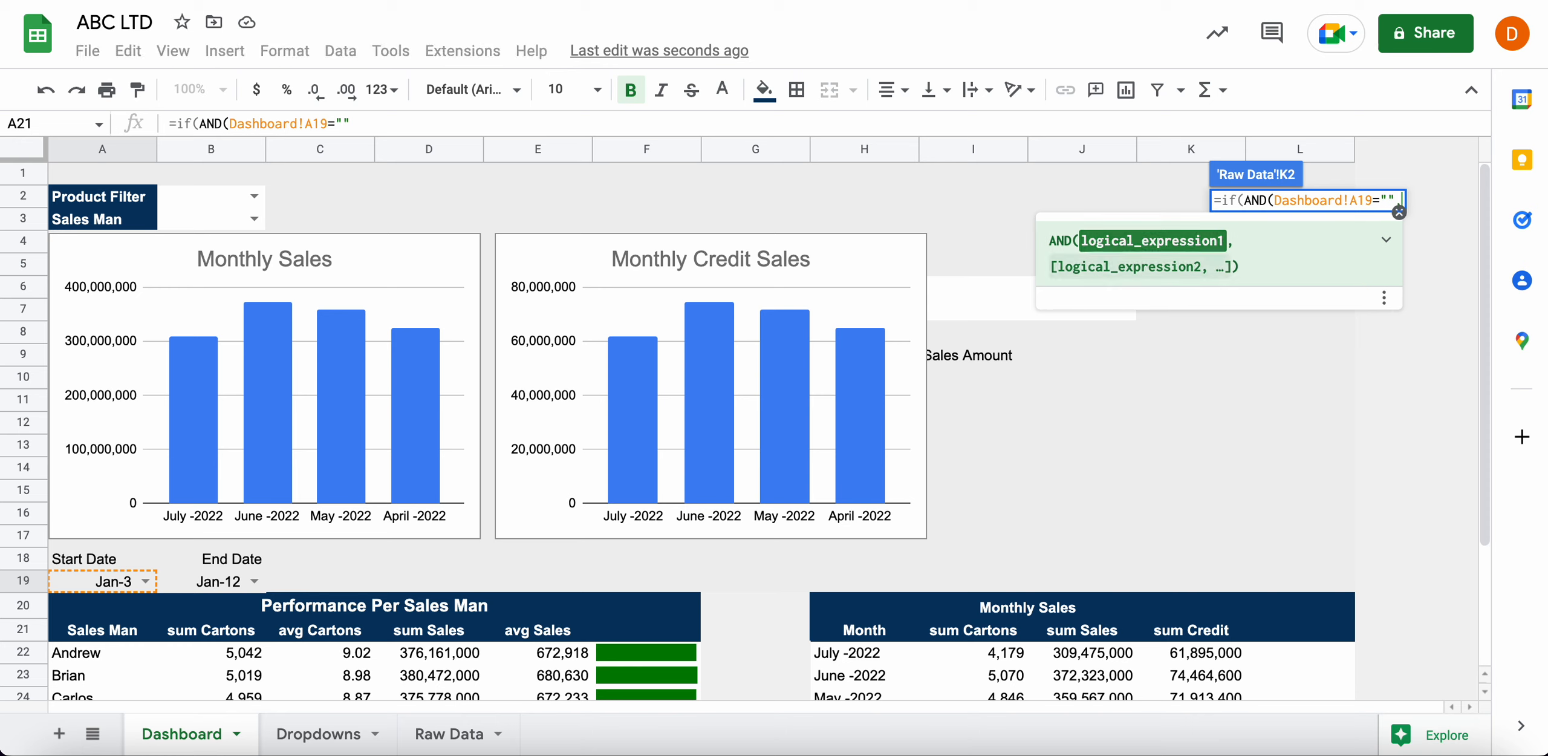
Add Dashboard!B19="" (the End Date cell) as the second AND condition, followed by a comma and closing parenthesis
left_click(233, 587)
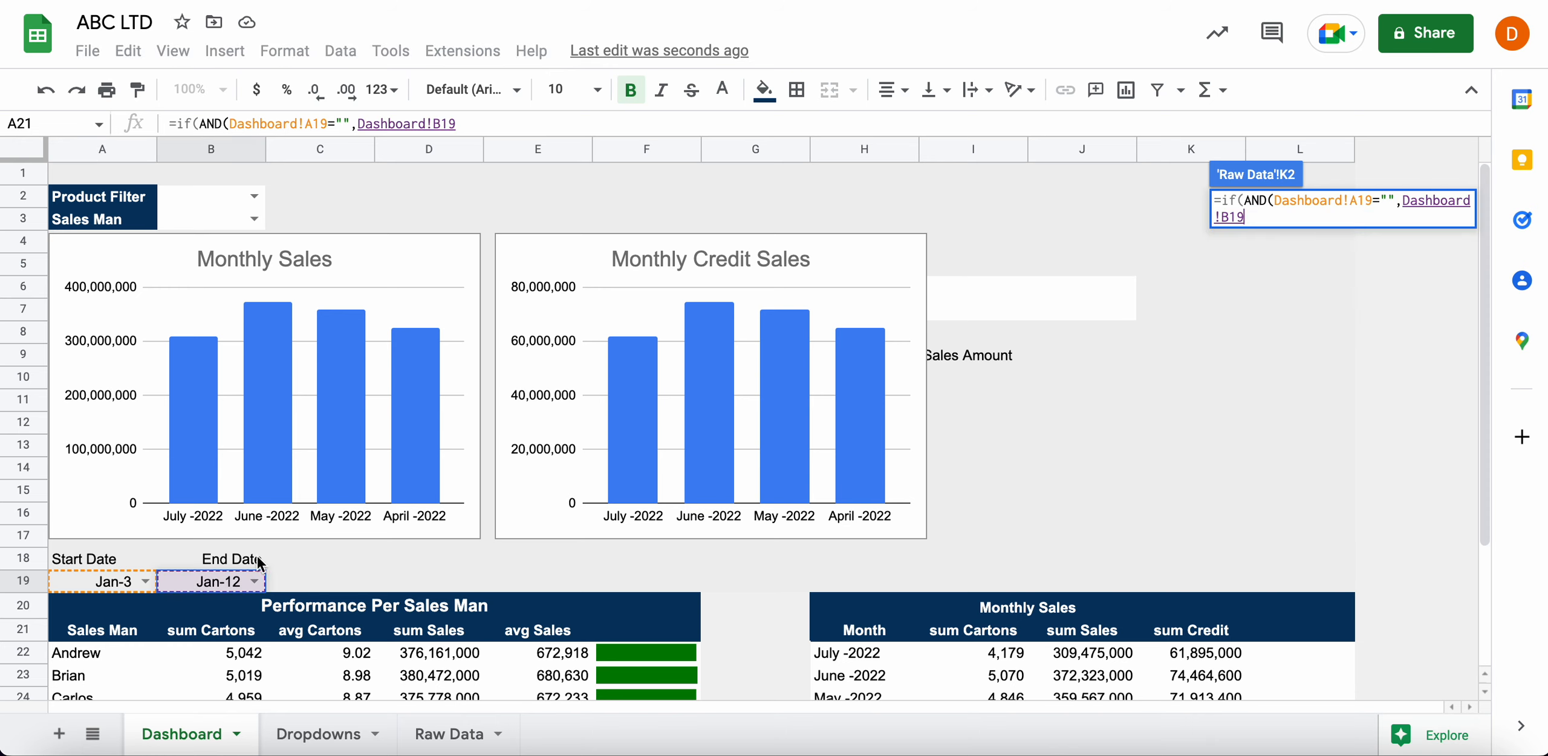
type("=")
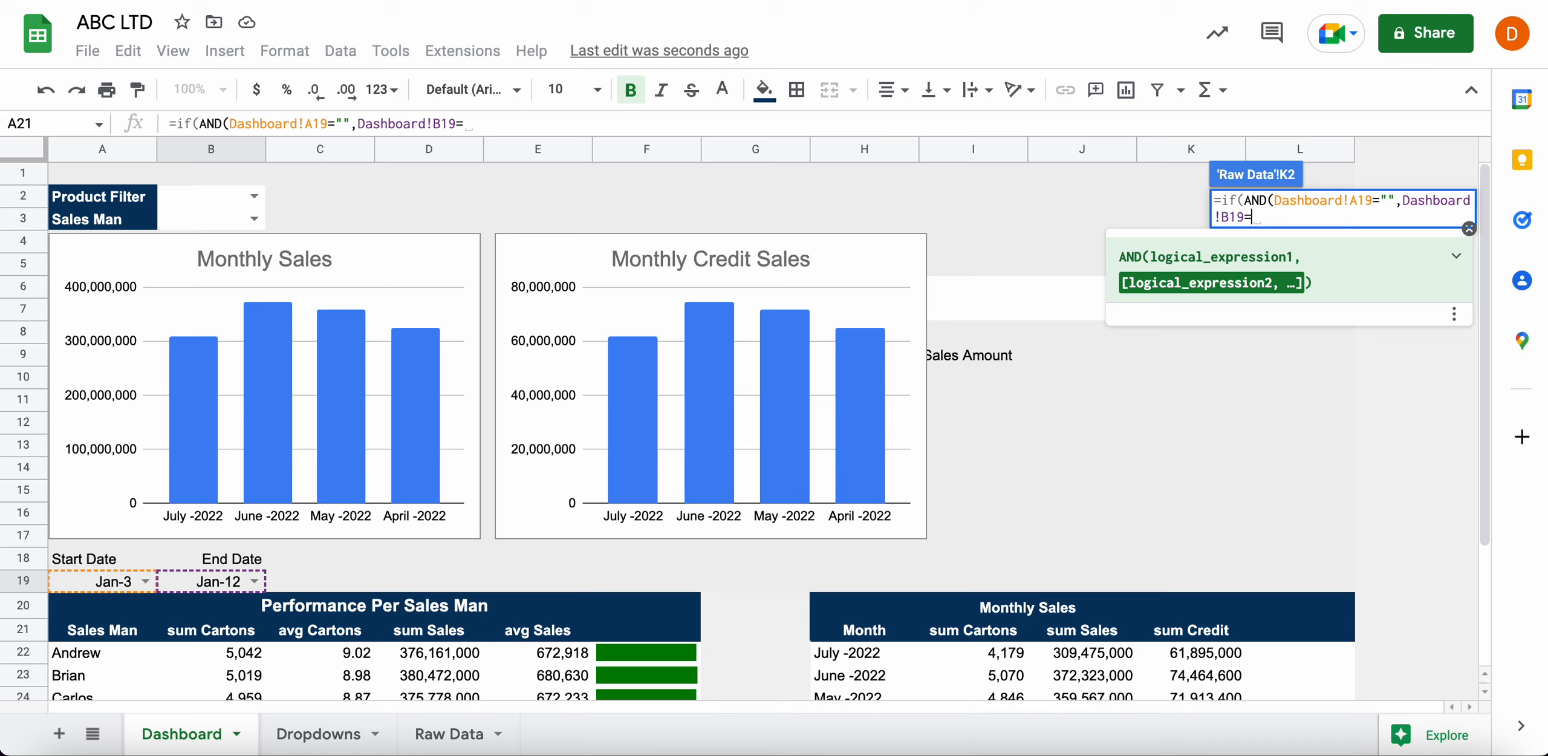
type("\"\"")
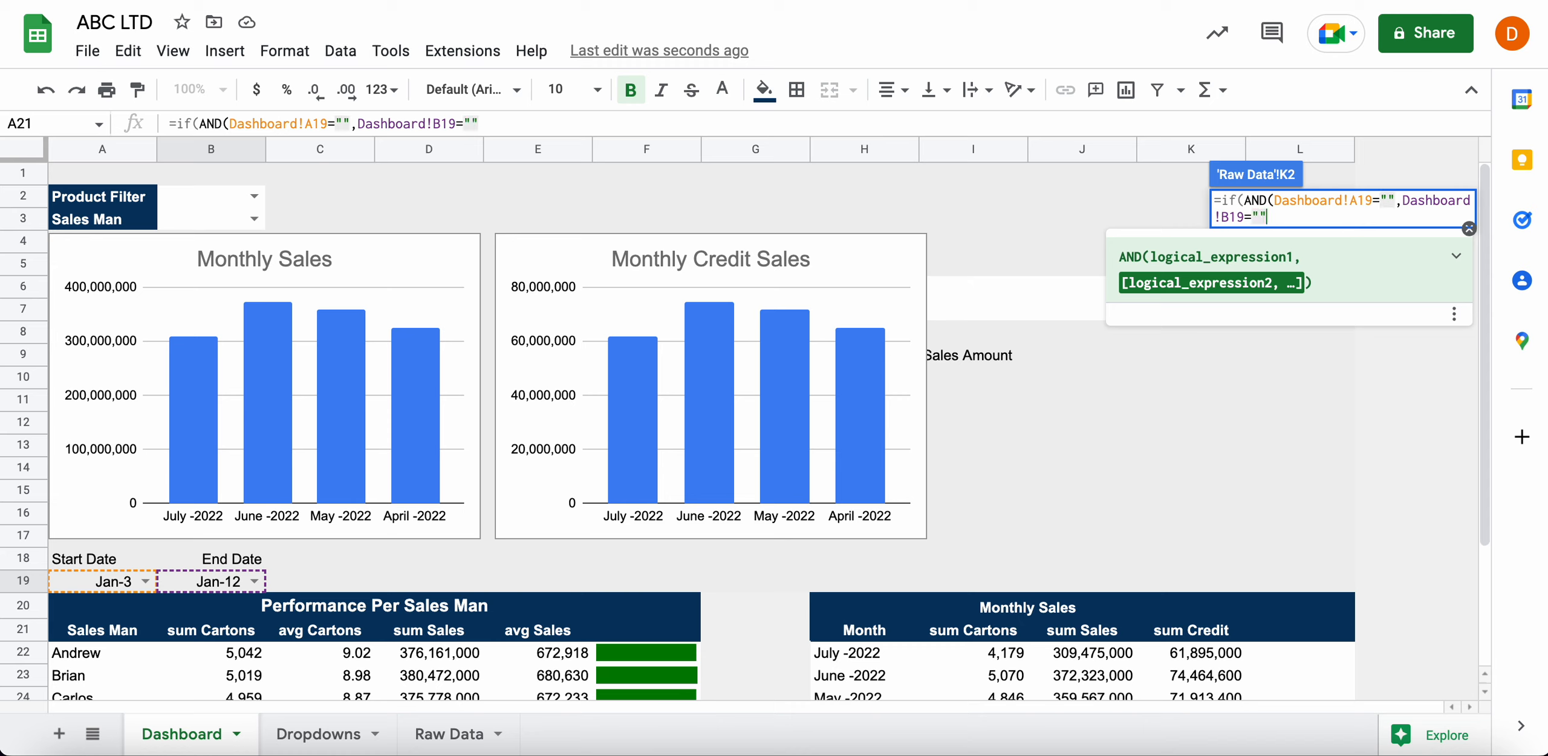
type(",)")
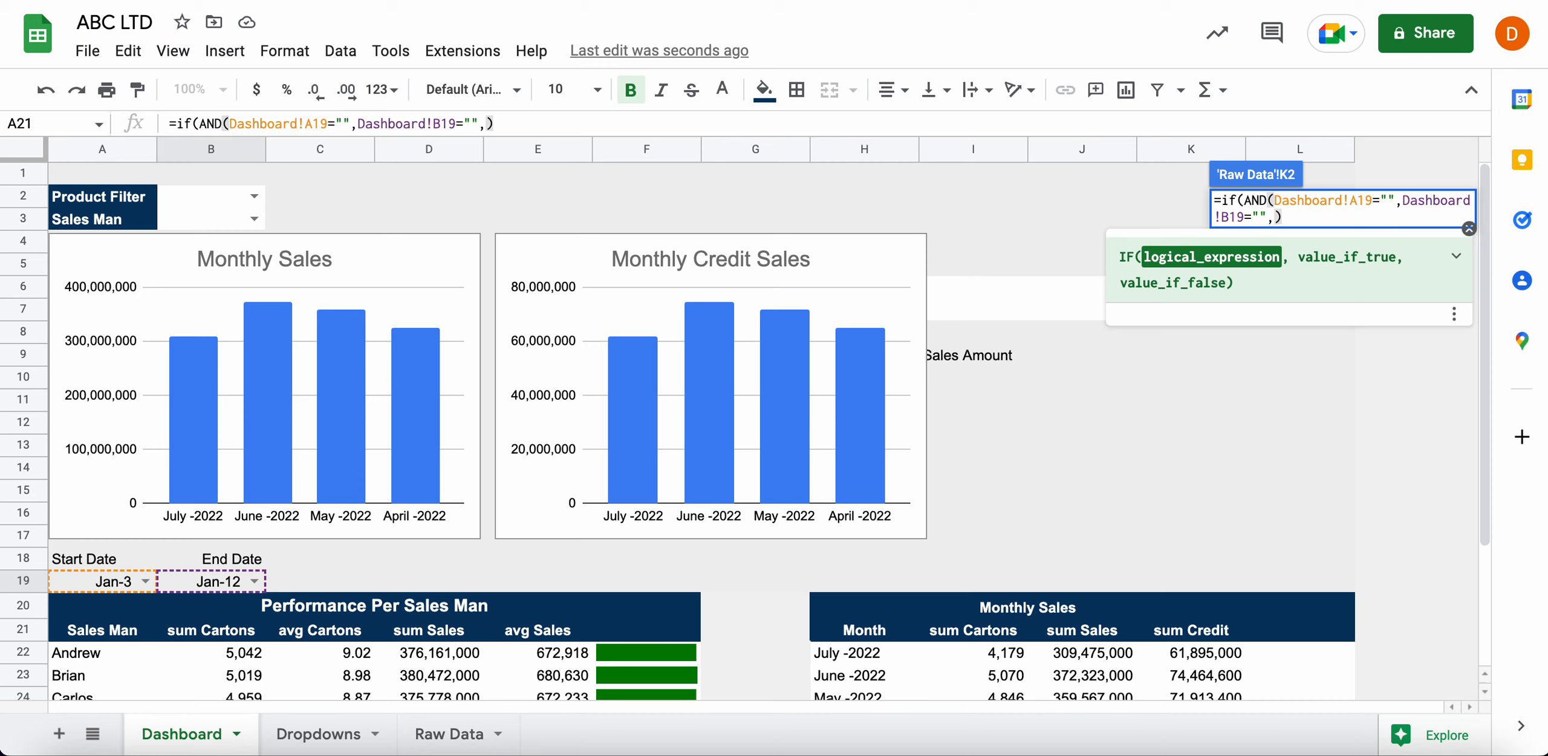
Set the IF formula's value-if-true argument to TRUE and start its value-if-false argument
type(",")
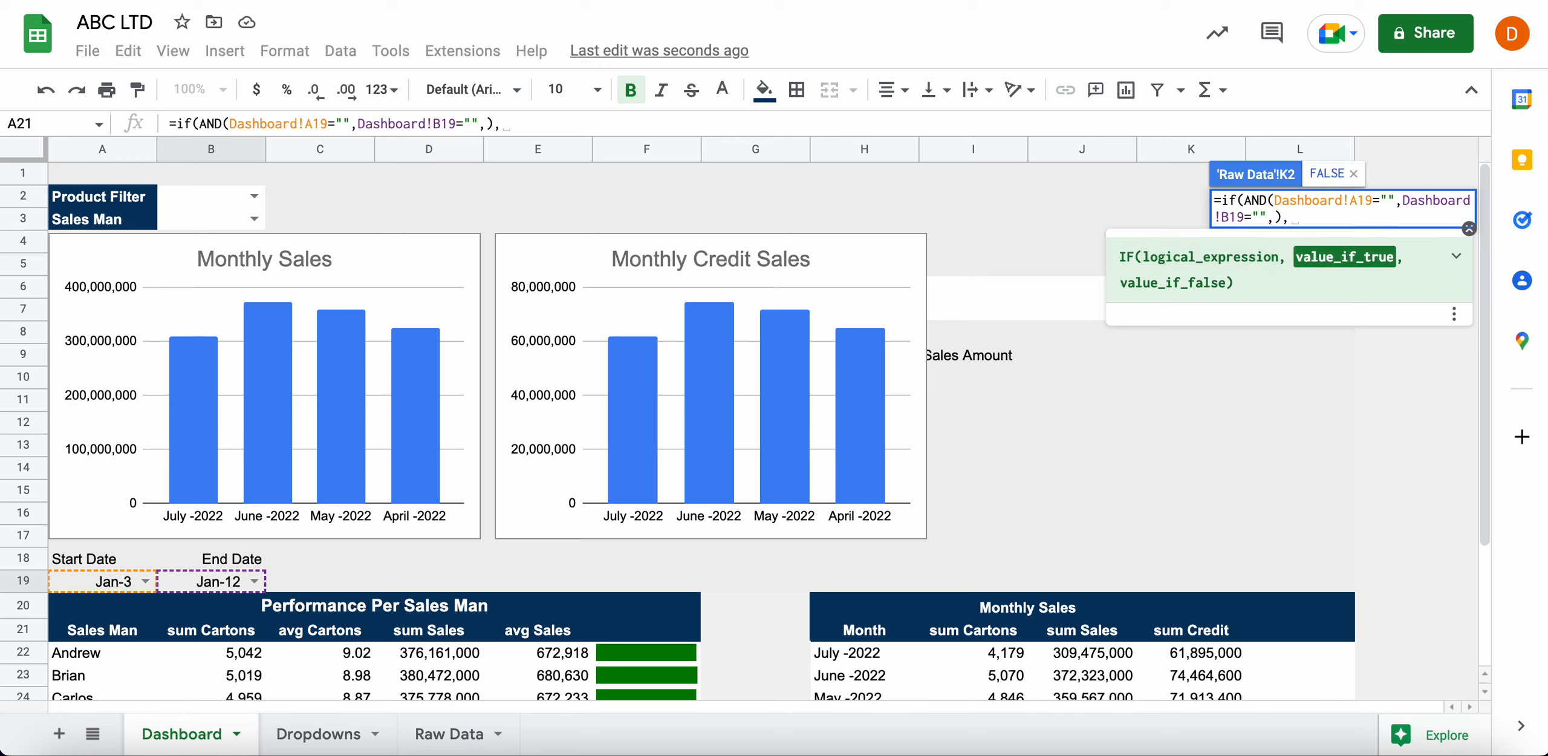
type("\"")
key("BackSpace")
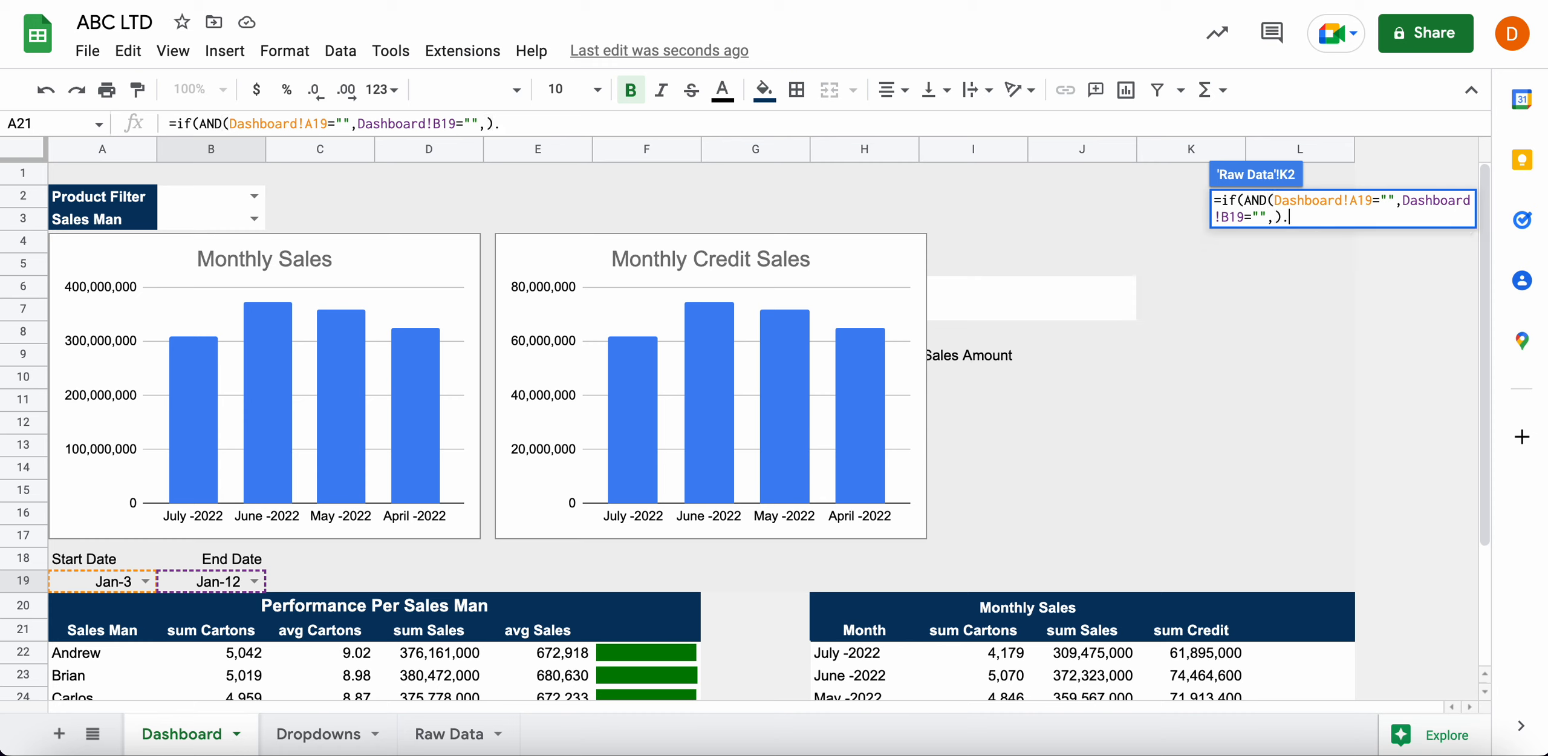
type(",TRUE")
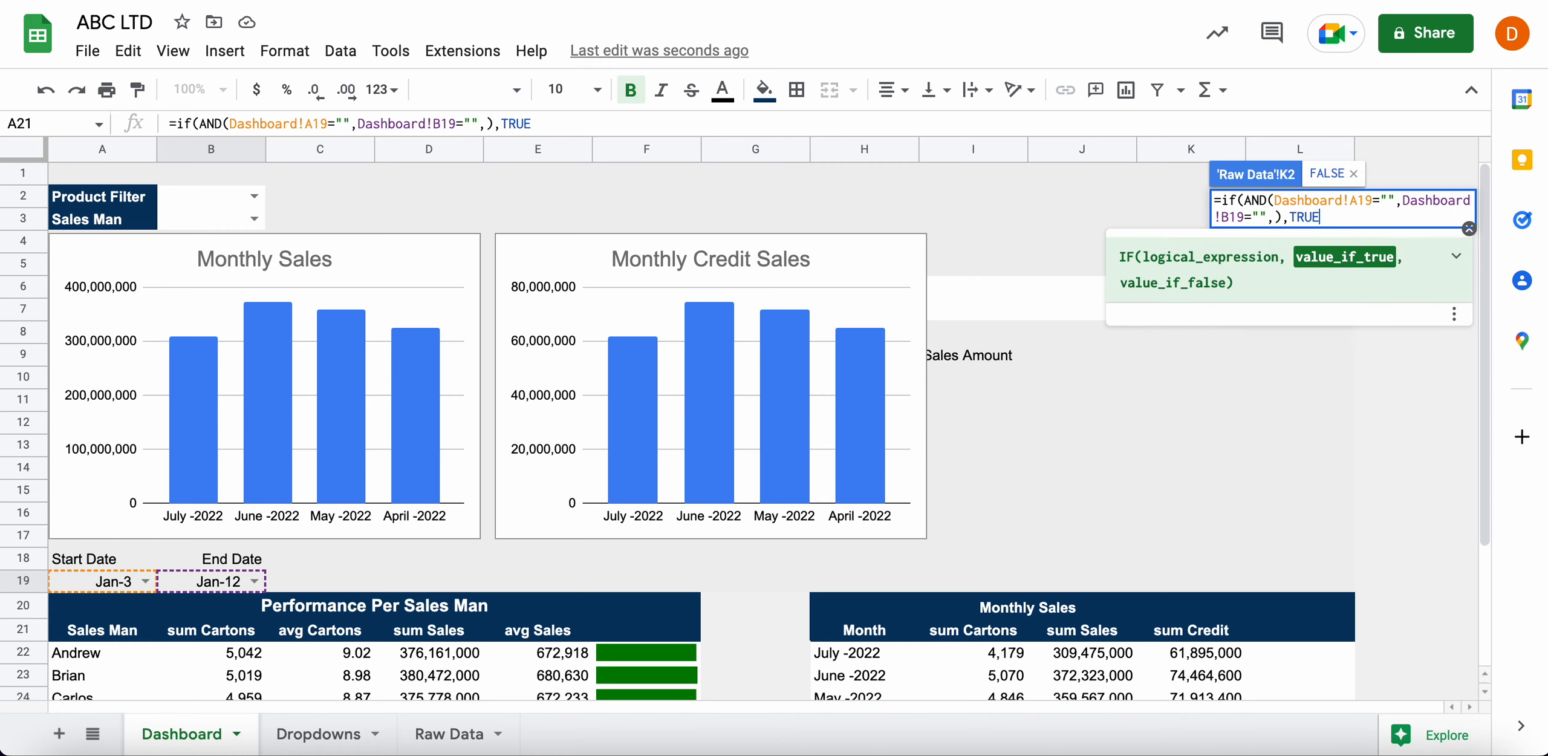
type(",")
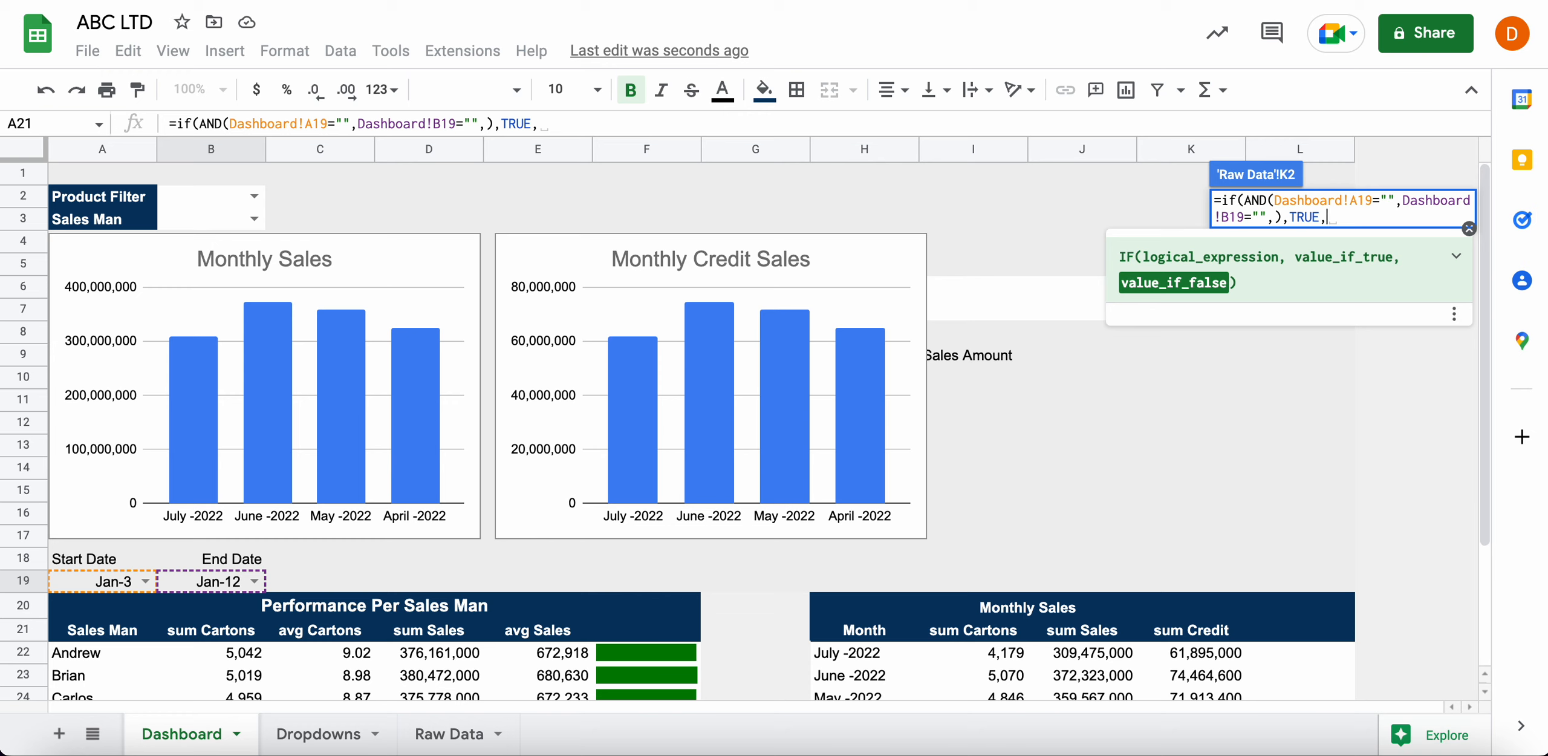
Nest IF(AND( as the value-if-false argument, with Dashboard!A19=A2 comparing the Start Date to the row's PERIOD
type("IF(AND(")
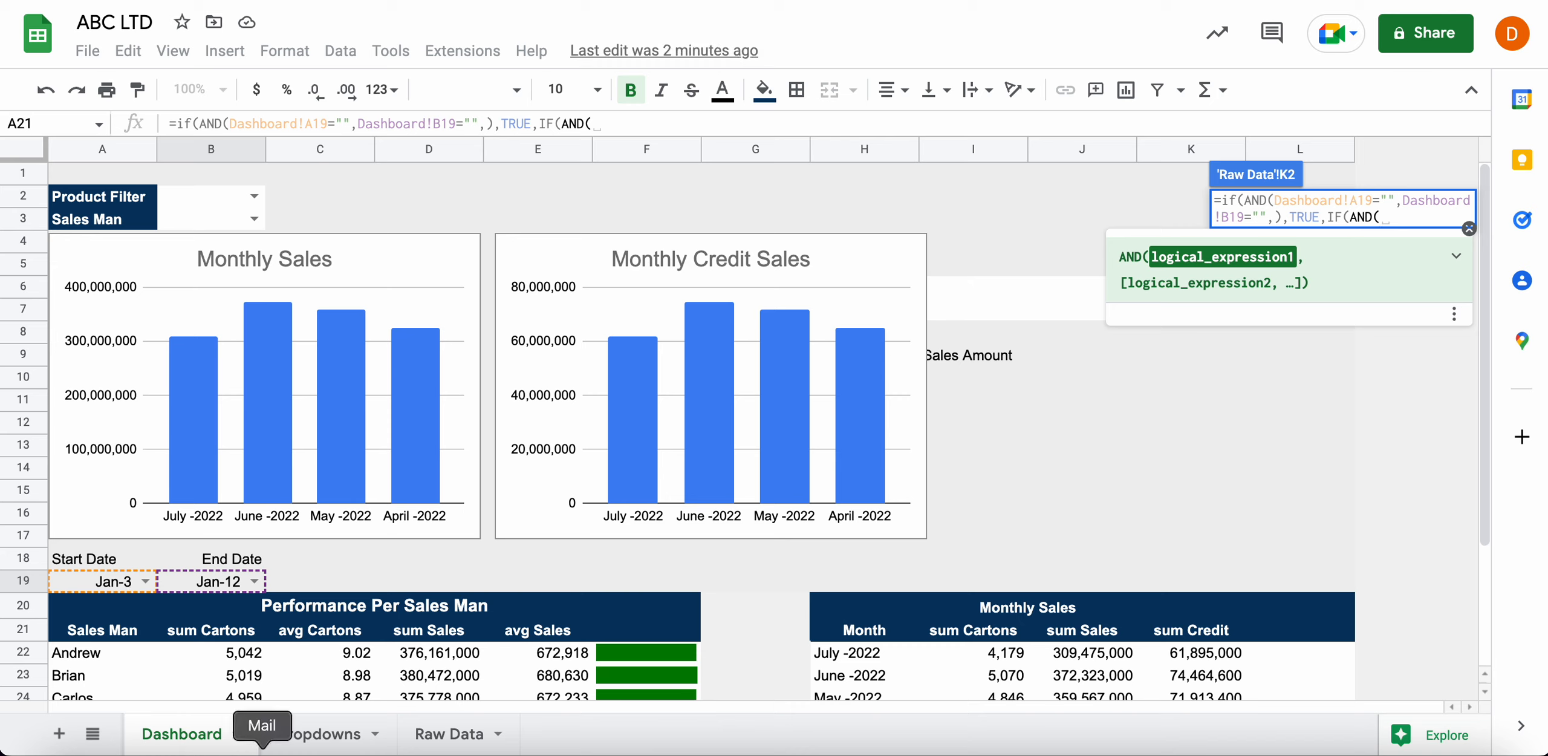
left_click(113, 582)
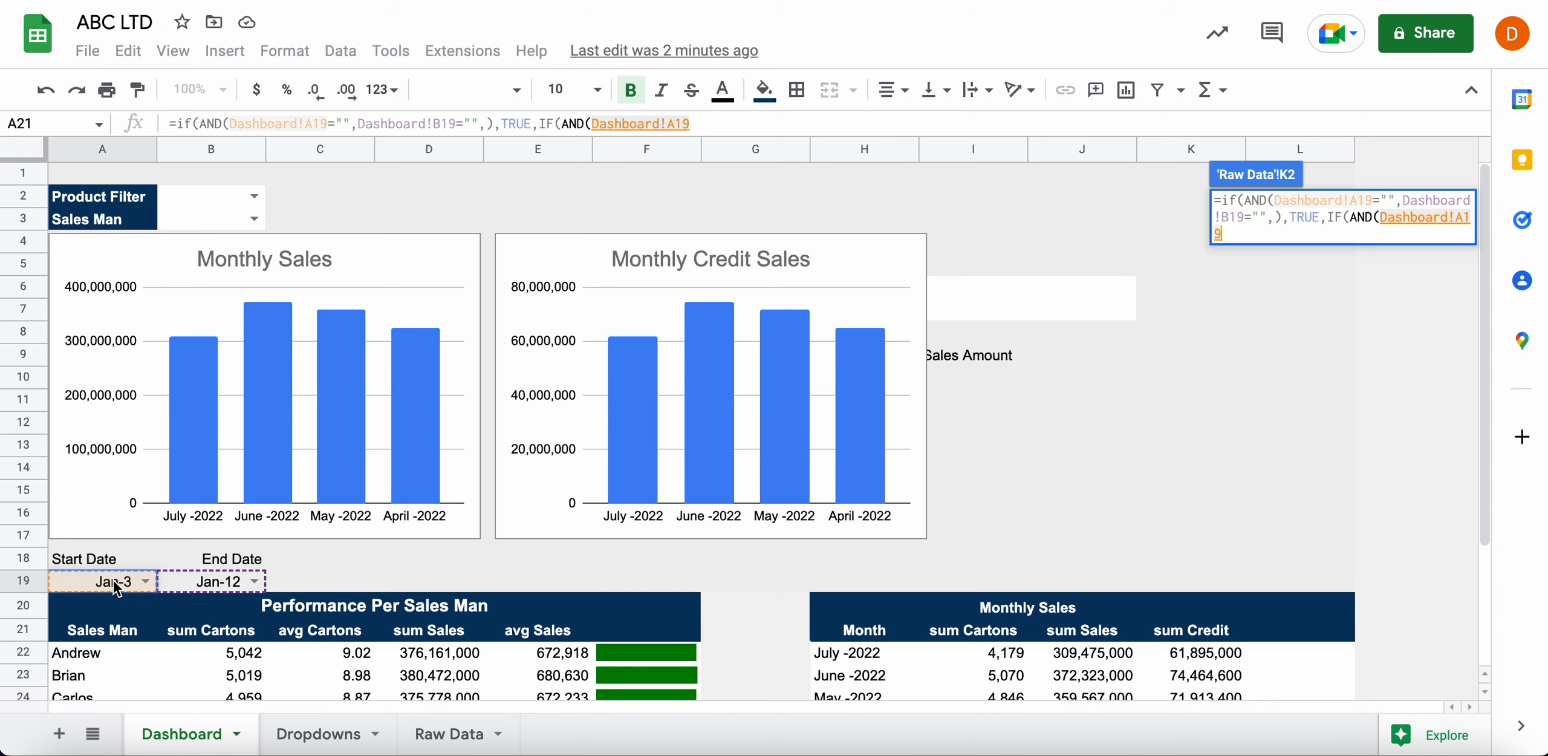
type("=")
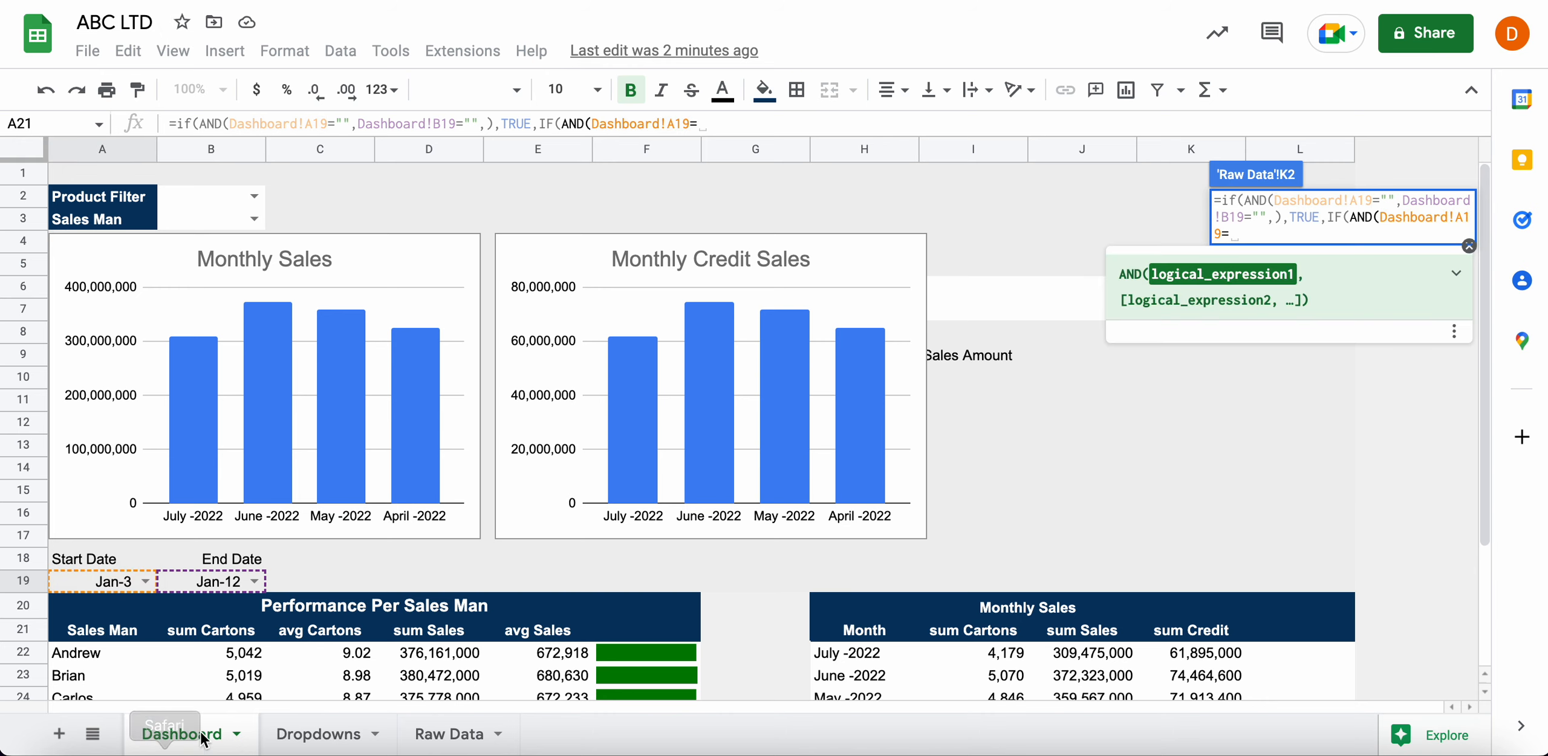
left_click(421, 729)
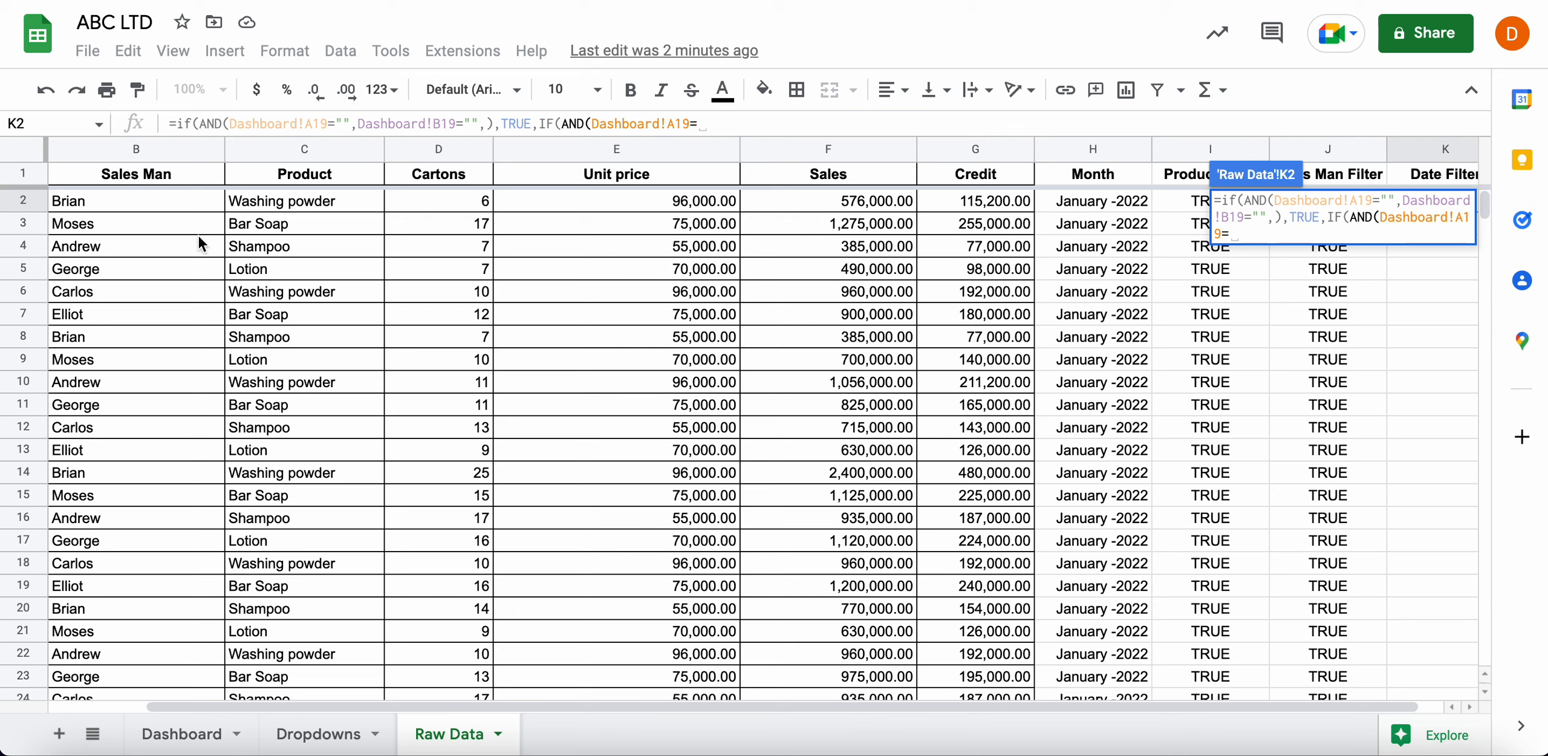
scroll(147, 201, "left", 2)
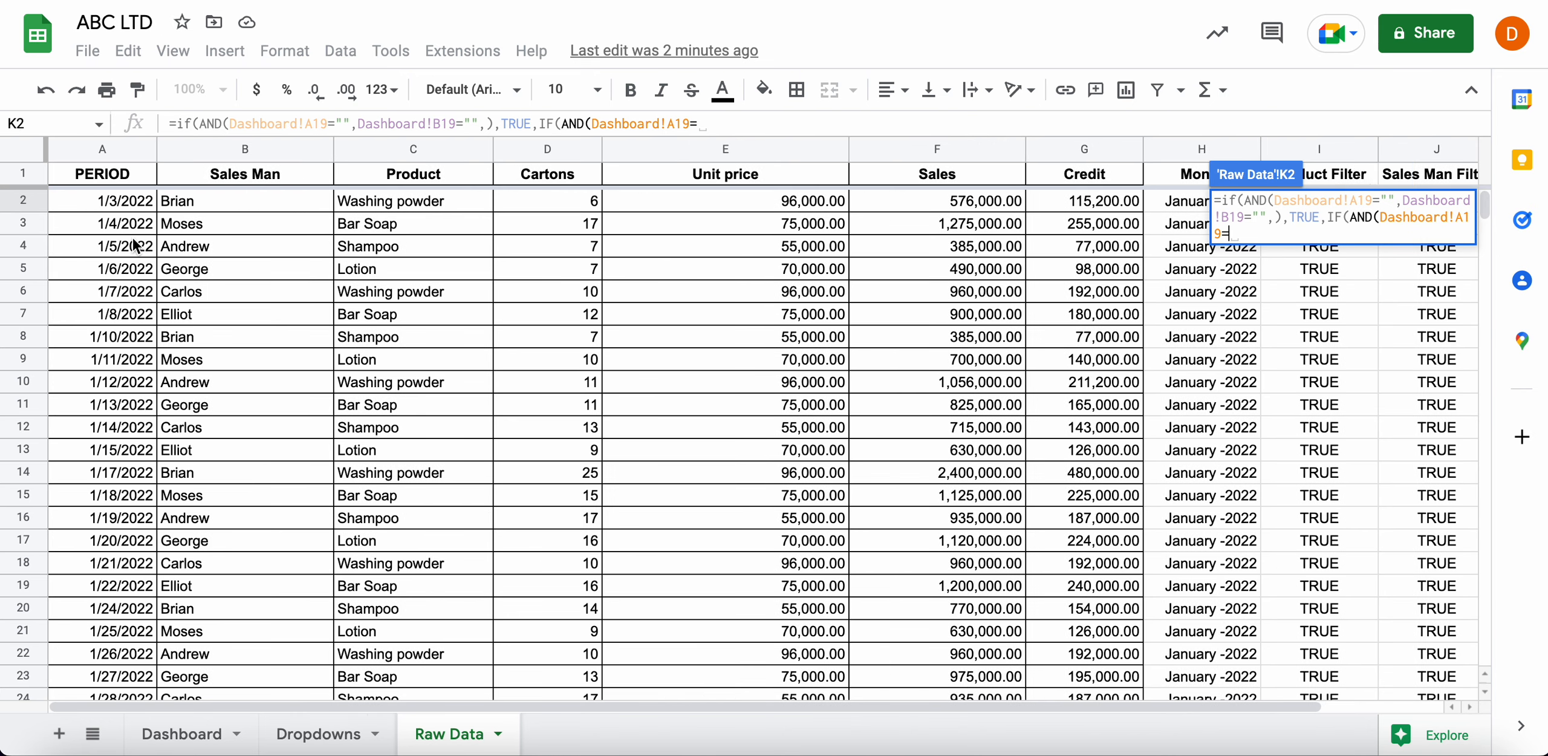
left_click(128, 204)
type(",")
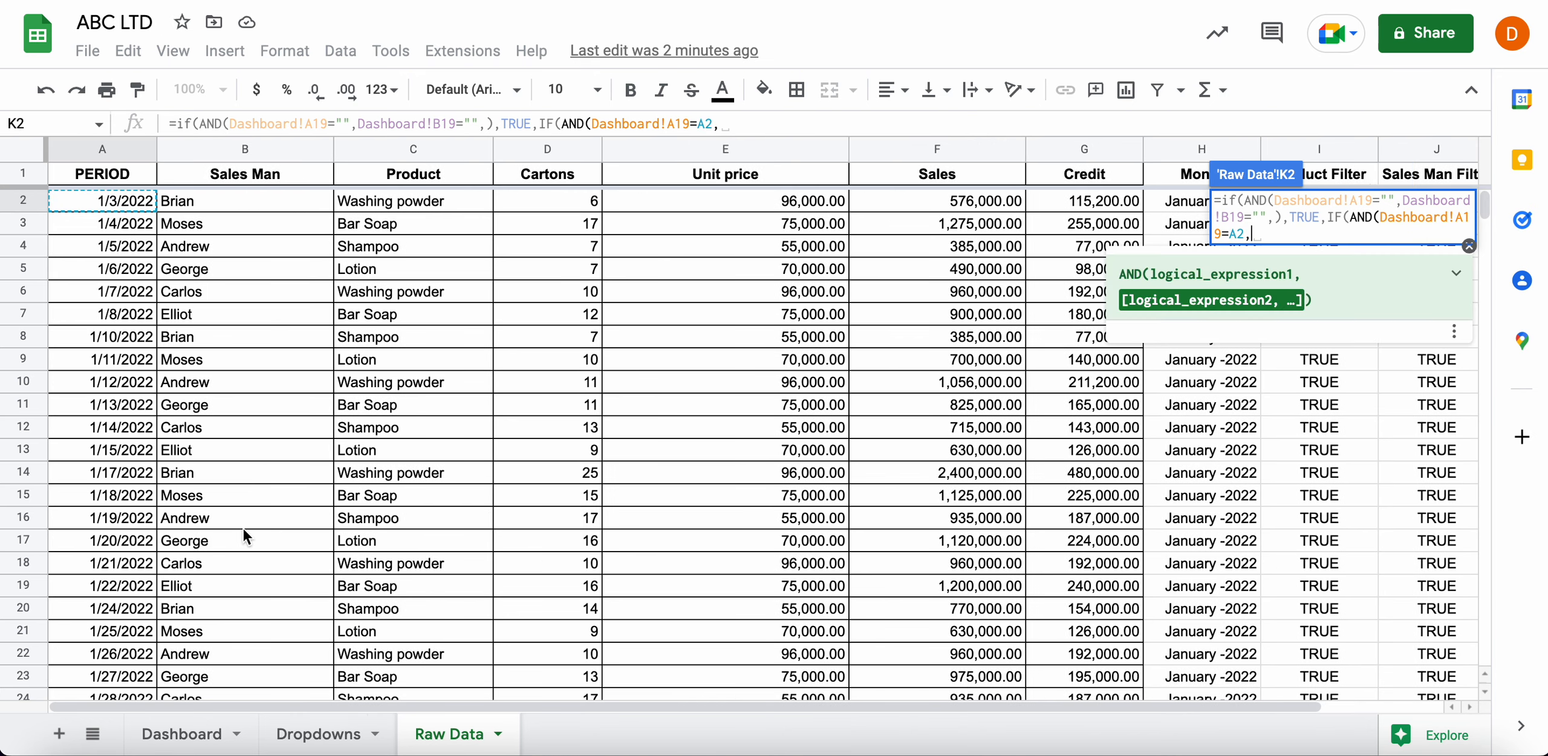
Add Dashboard!B19<=A2 as the nested AND's second condition and close the AND
left_click(304, 736)
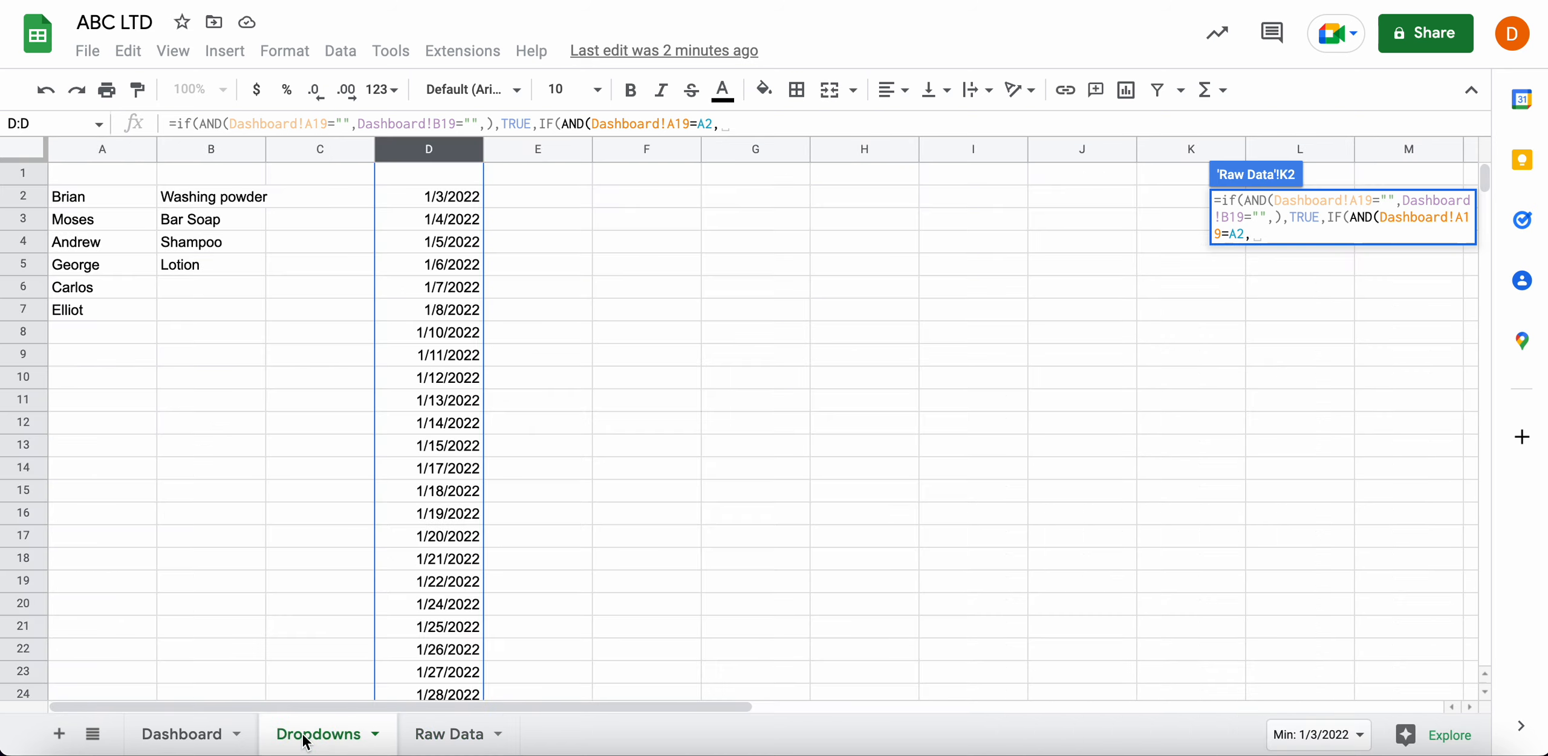
left_click(181, 735)
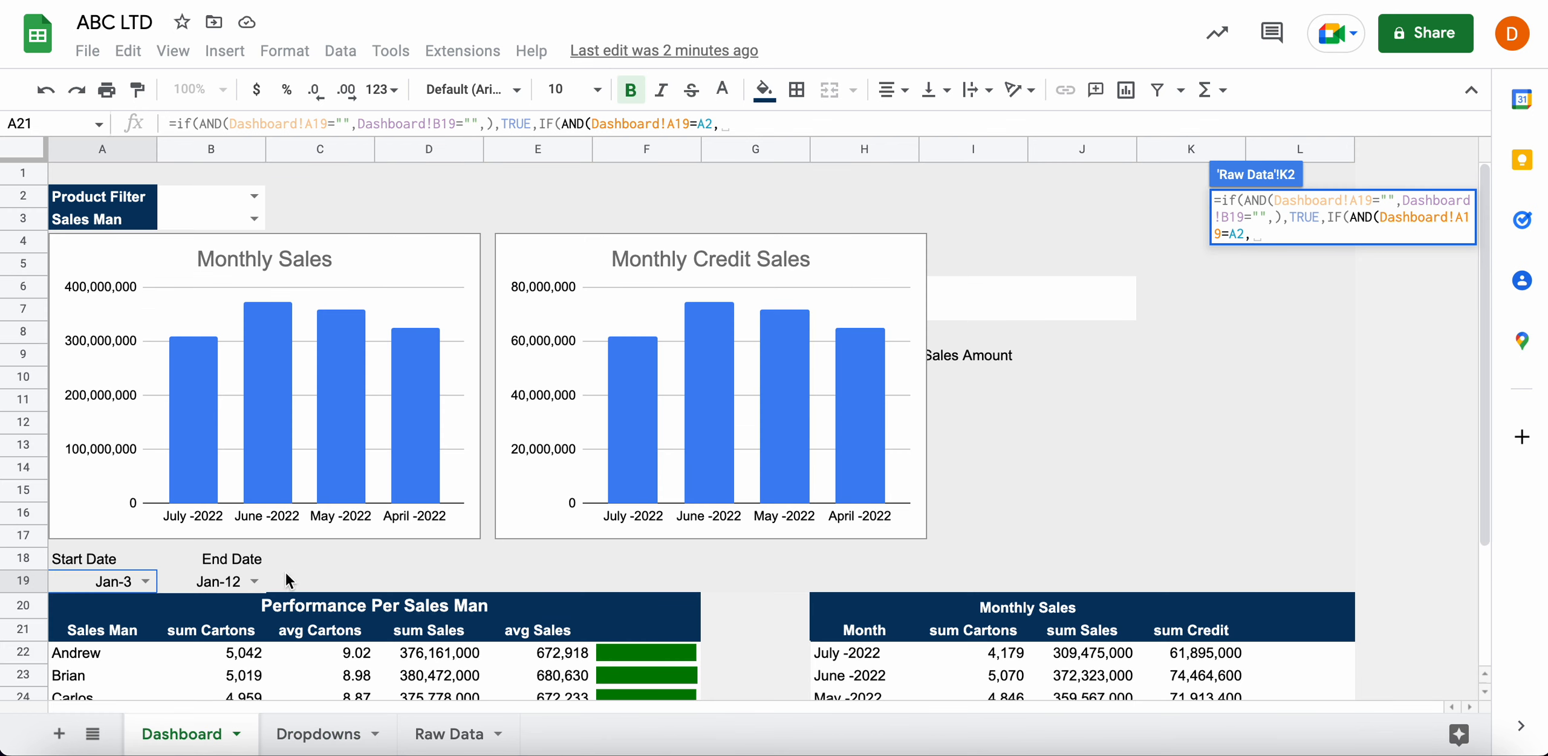
left_click(230, 586)
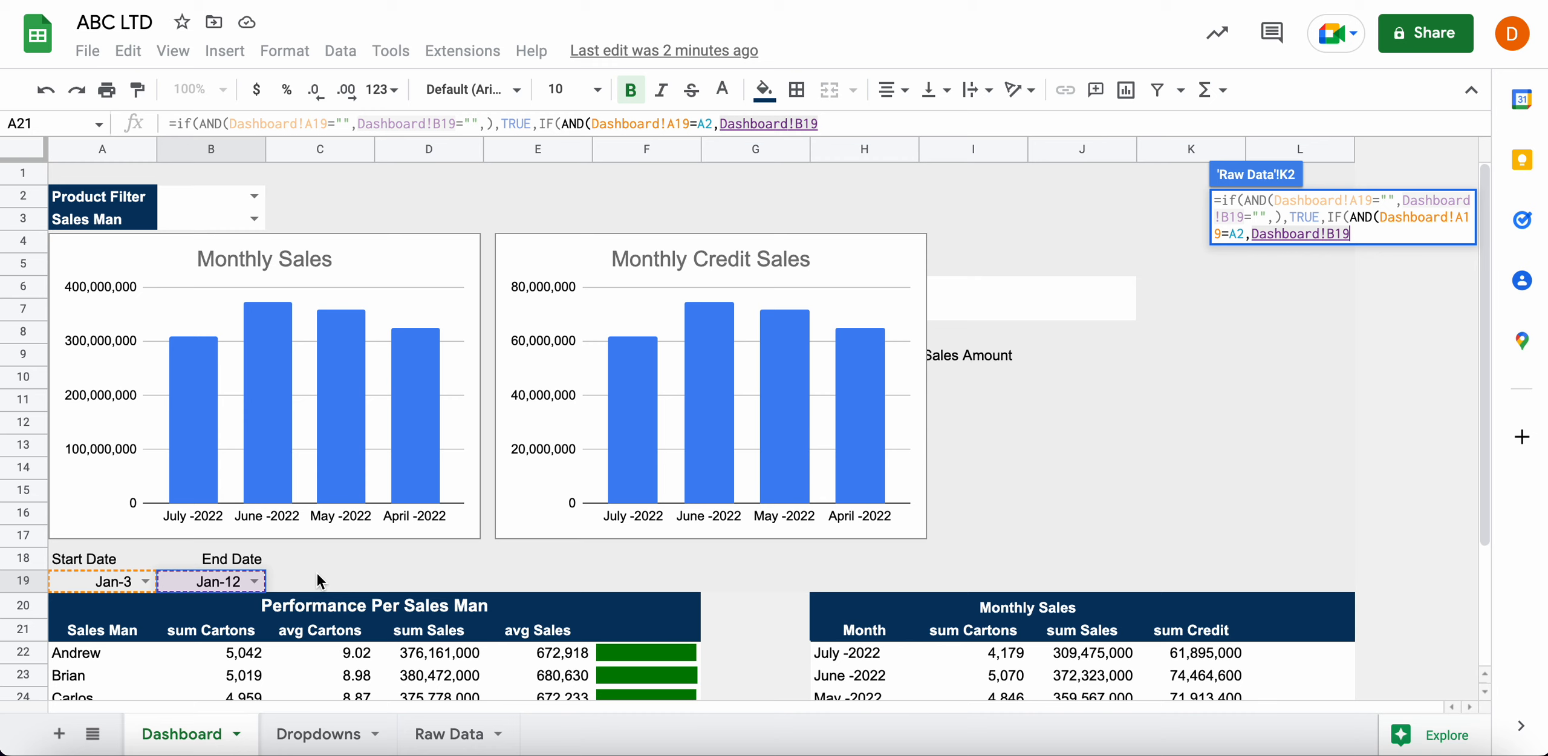
type("<=")
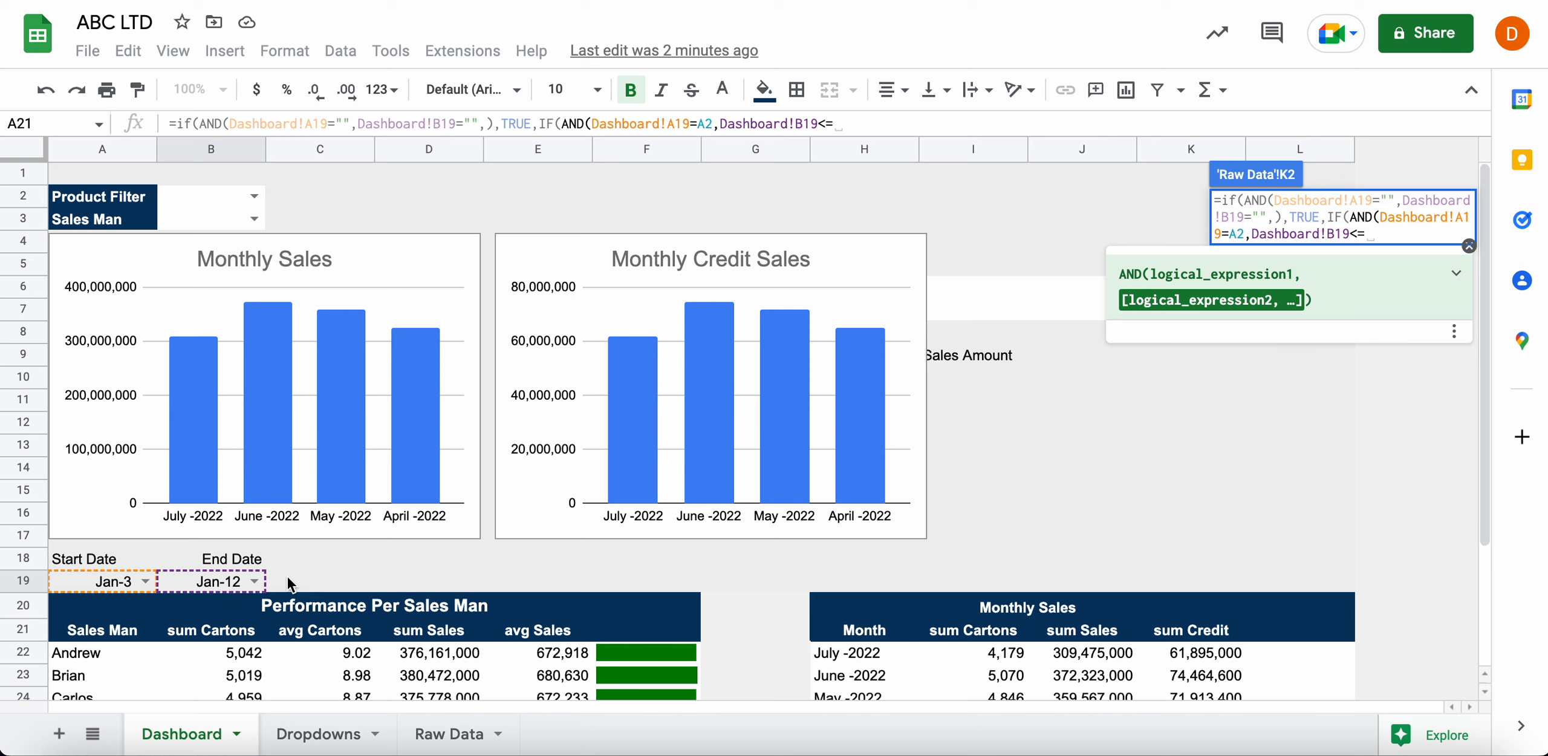
type("A2")
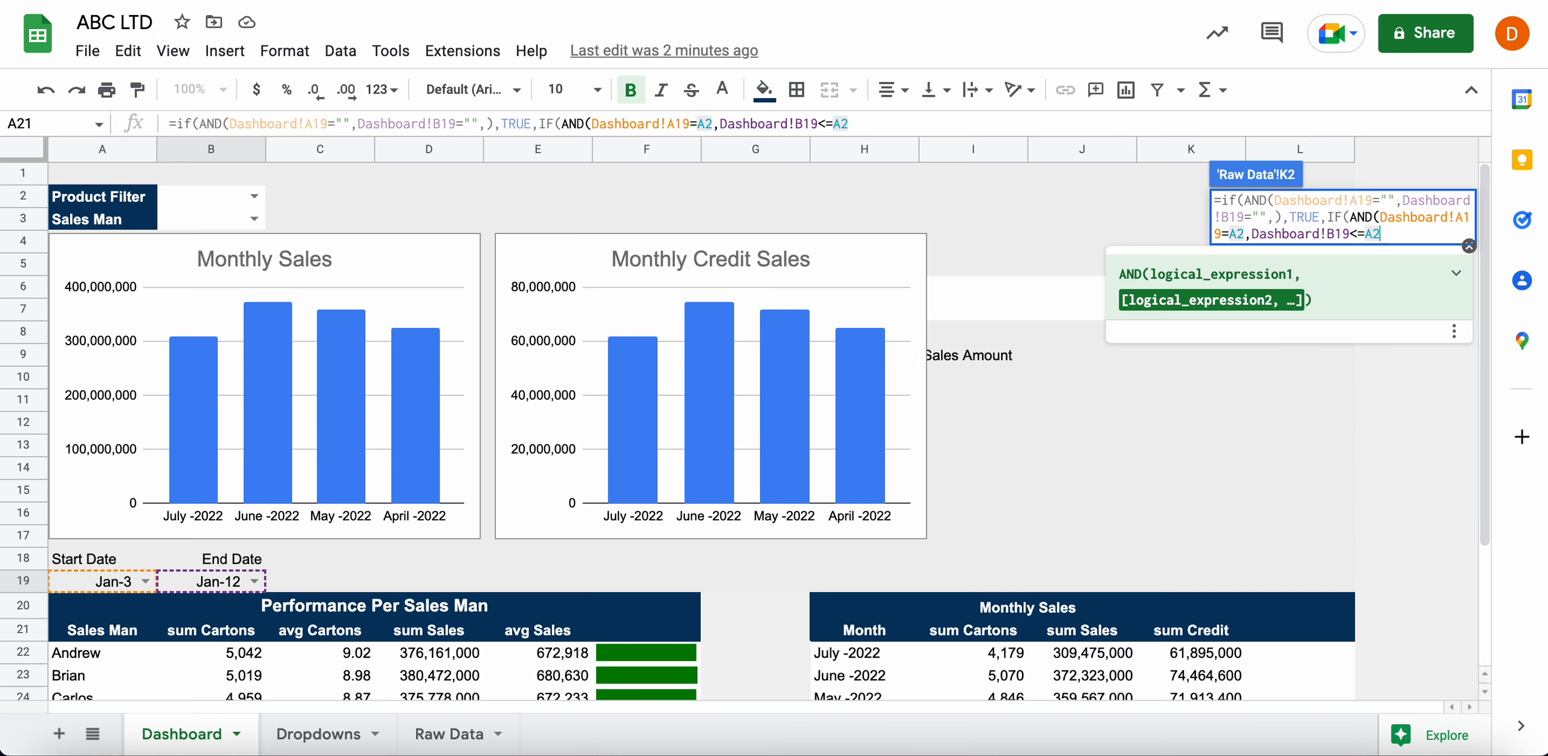
type(")")
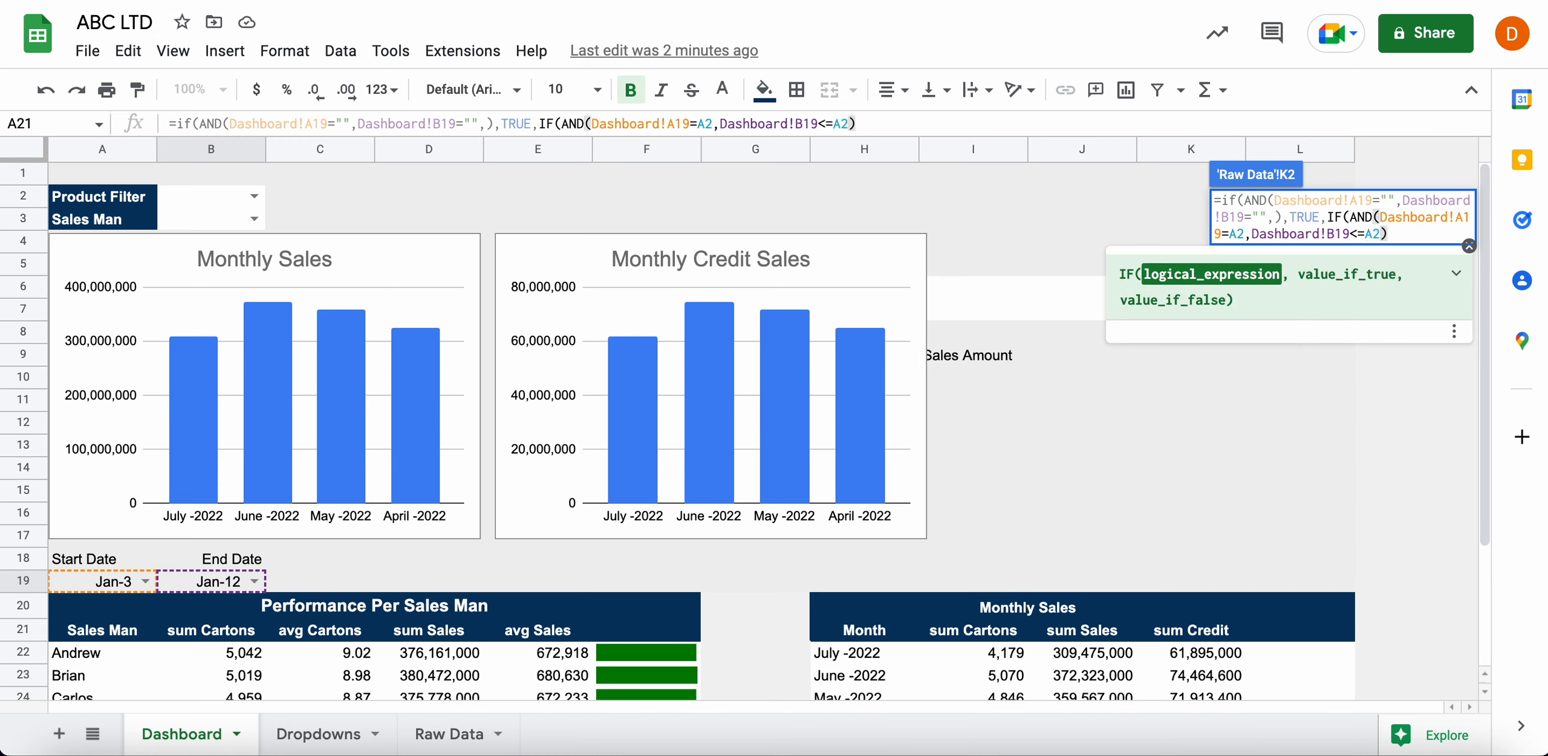
Make the nested IF return TRUE when its condition is met and an empty string "" otherwise
type(",TRUE")
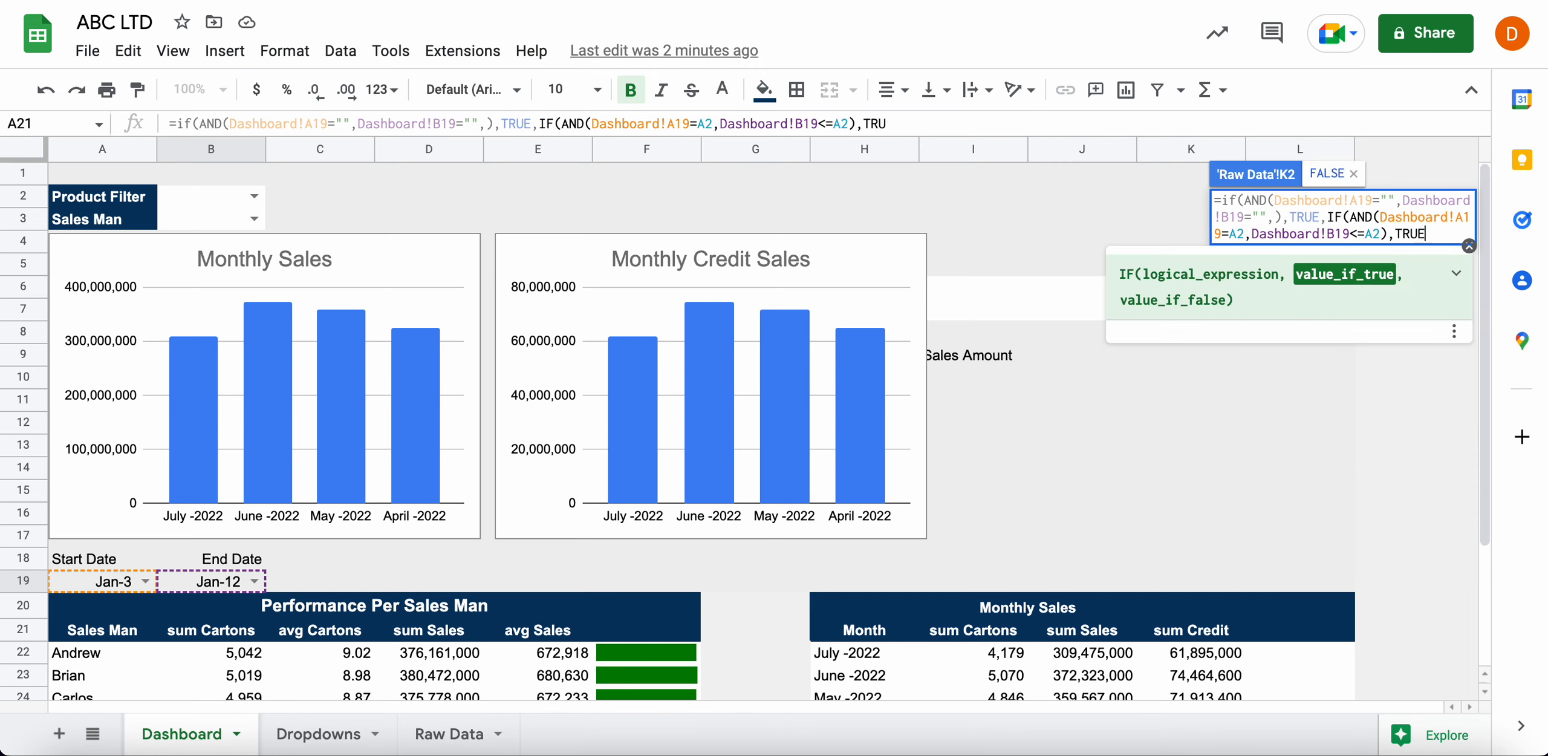
type(",")
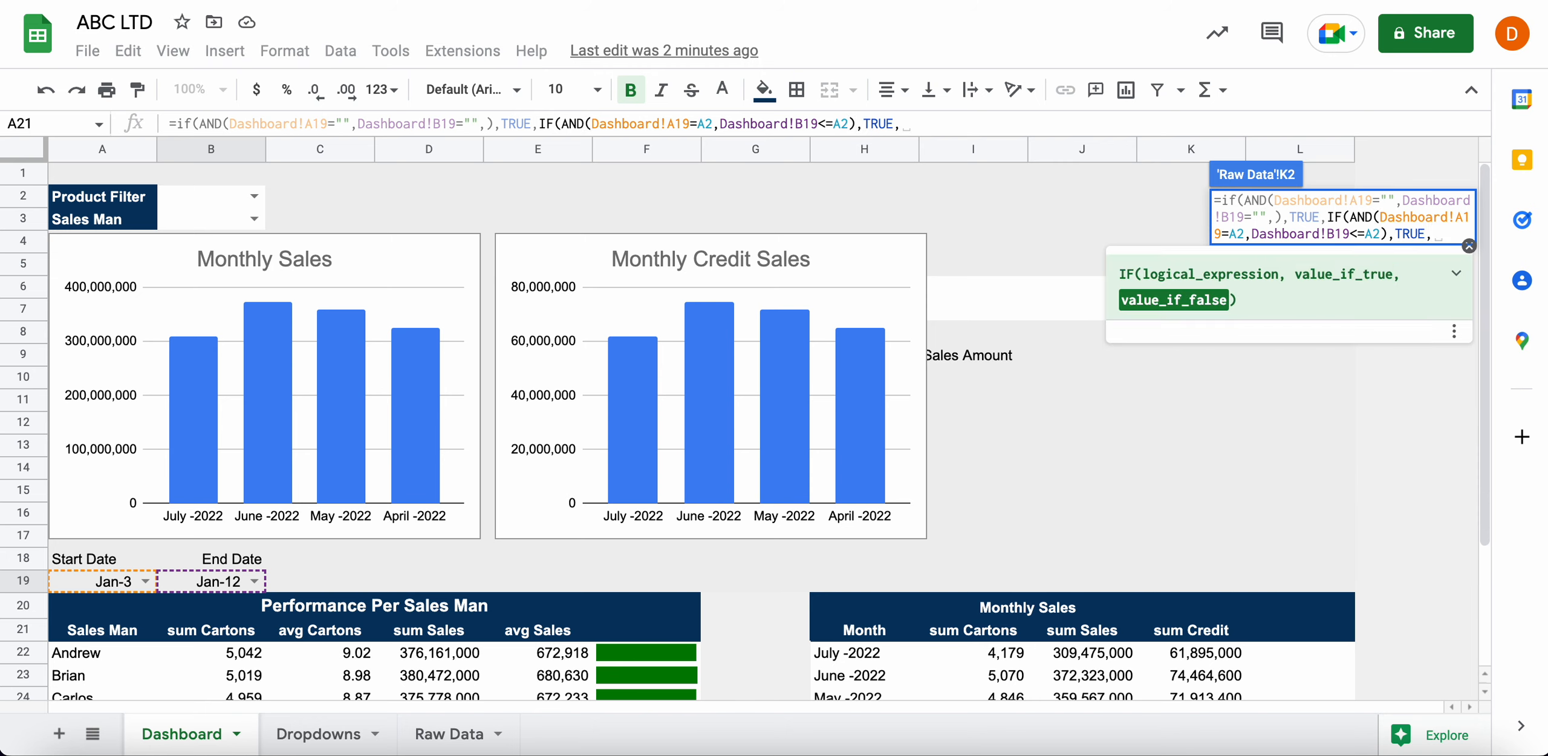
type("\"\")")
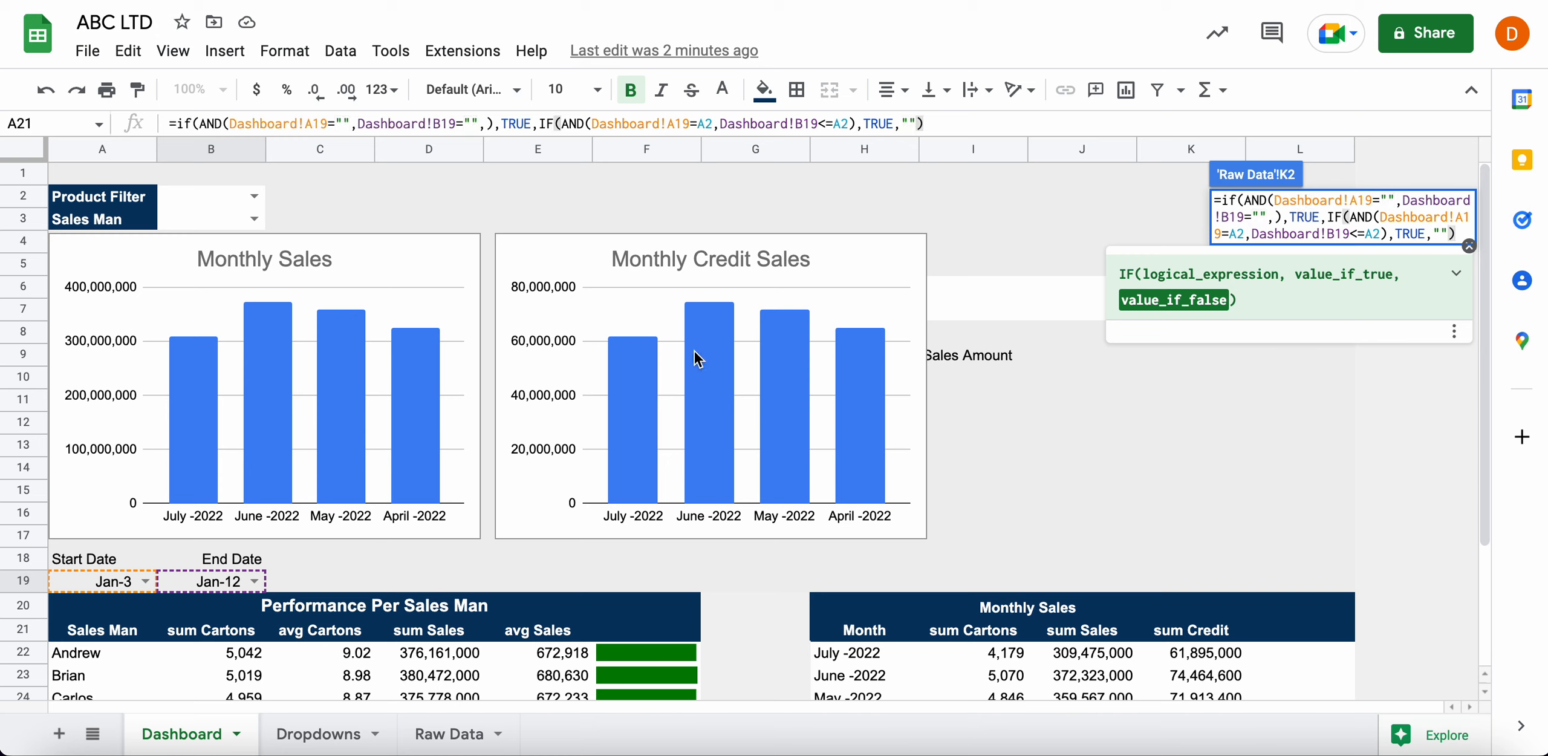
Change the nested Start Date comparison to Dashboard!A19>=A2 and enter the formula in K2
left_click(1229, 230)
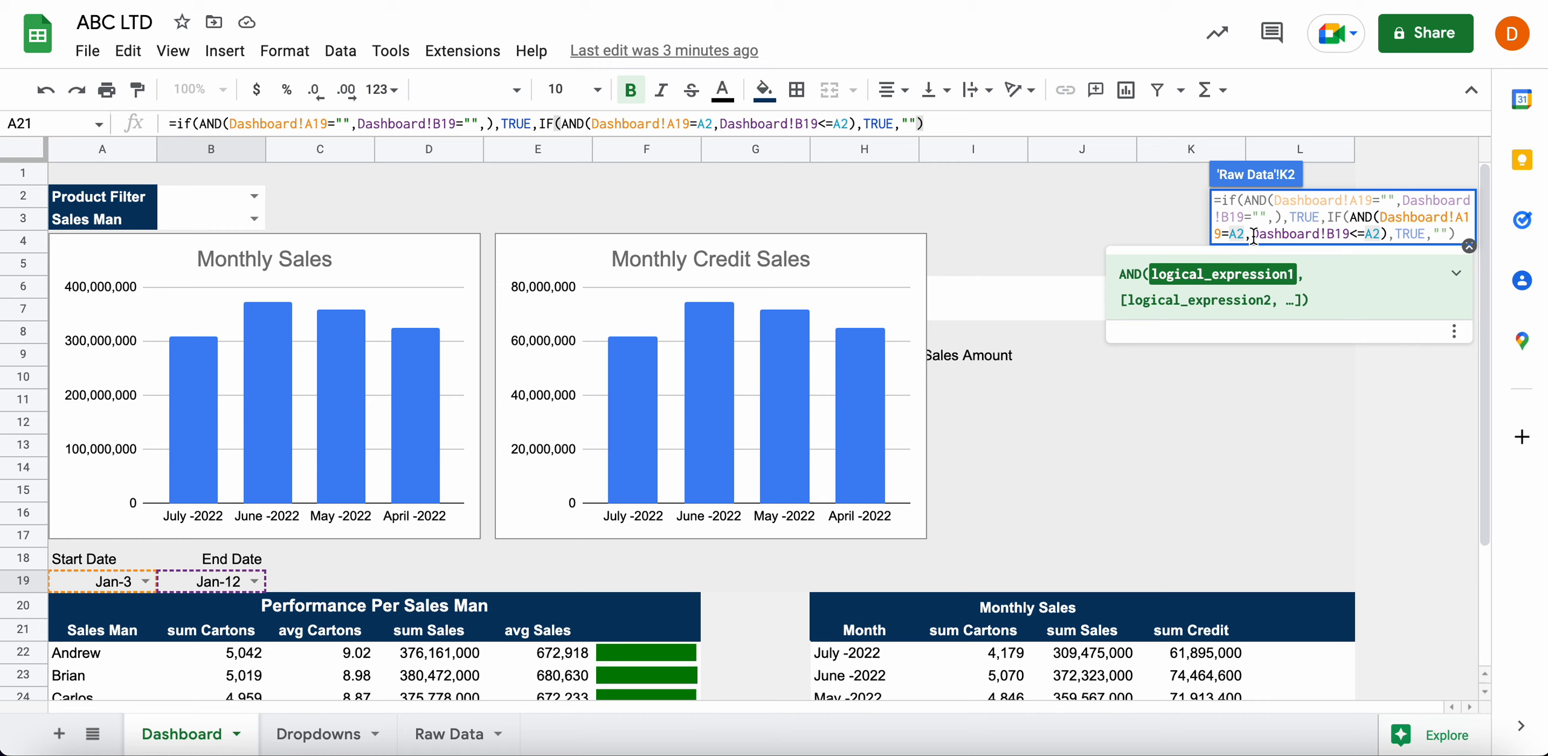
key("Left")
type(">")
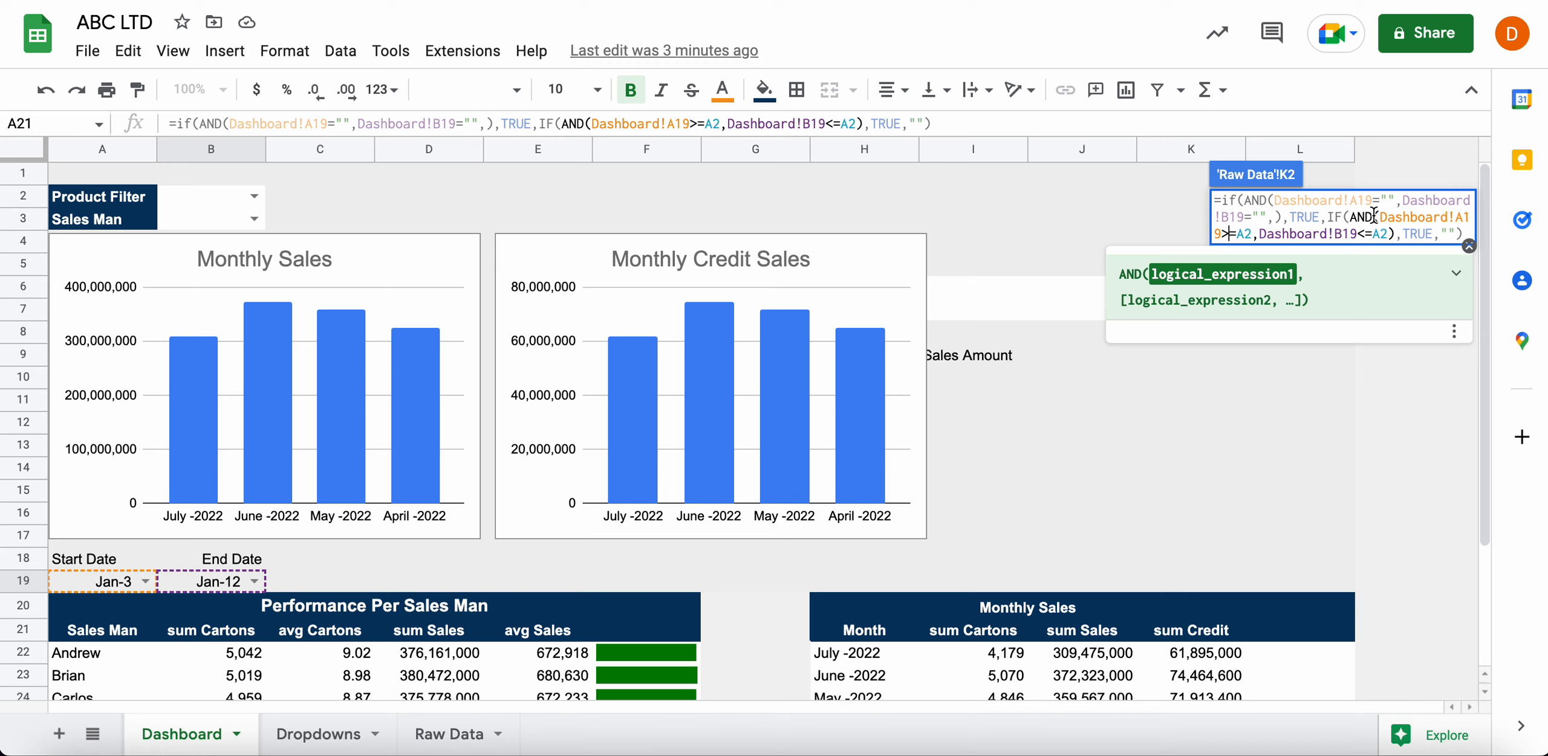
key("Return")
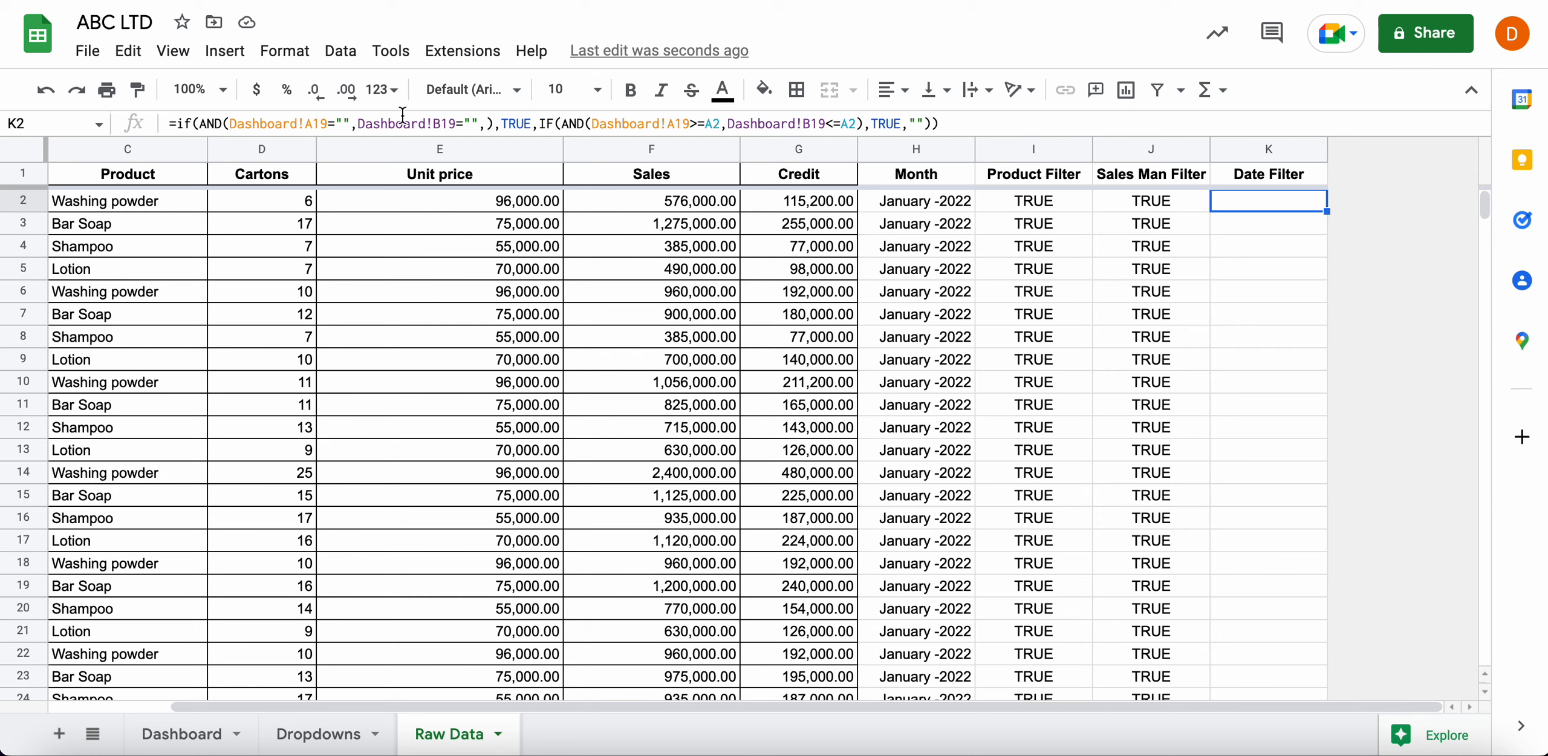
Make the first AND's Dashboard references in the K2 formula absolute, as $A$19 and $B$19
left_click(308, 120)
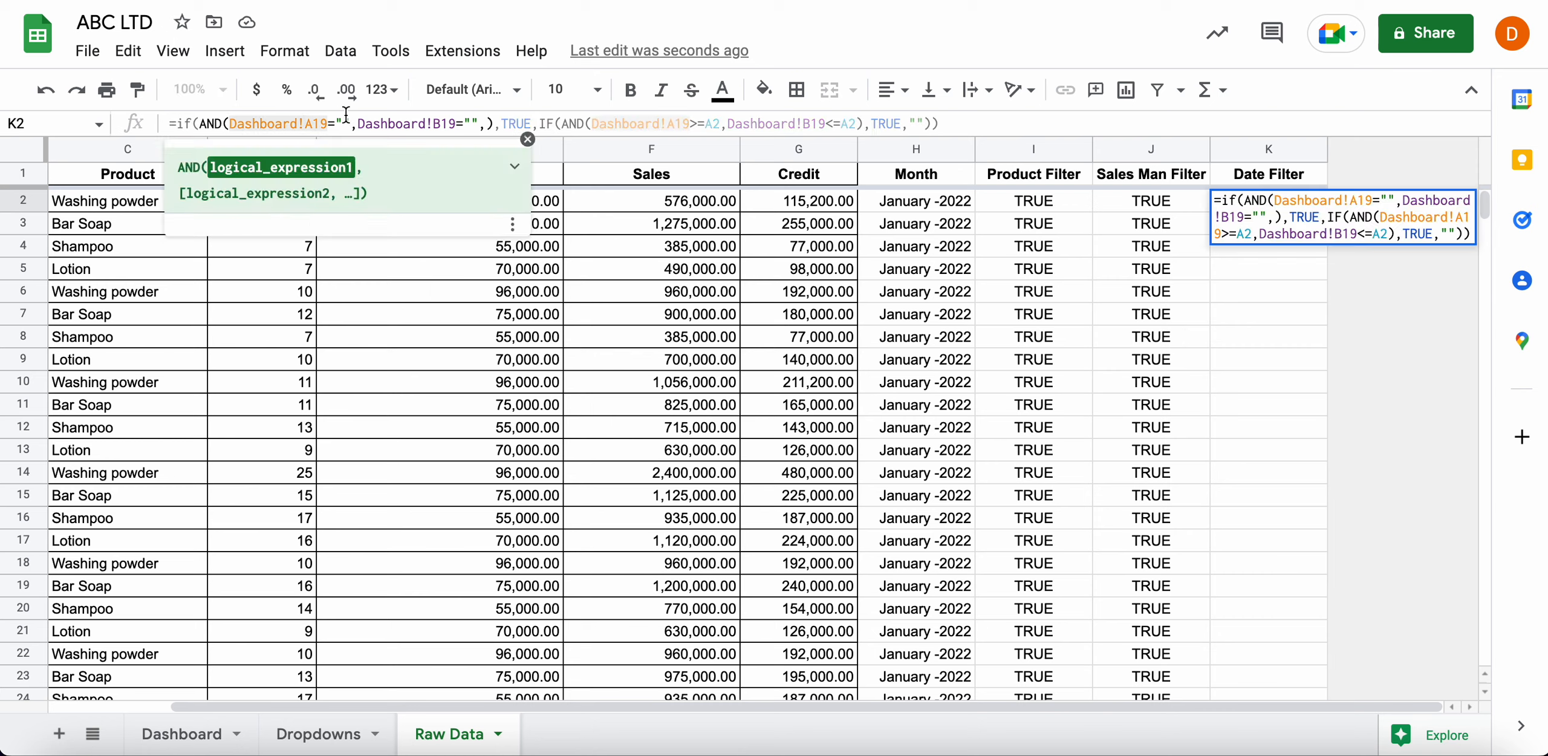
type("$A$")
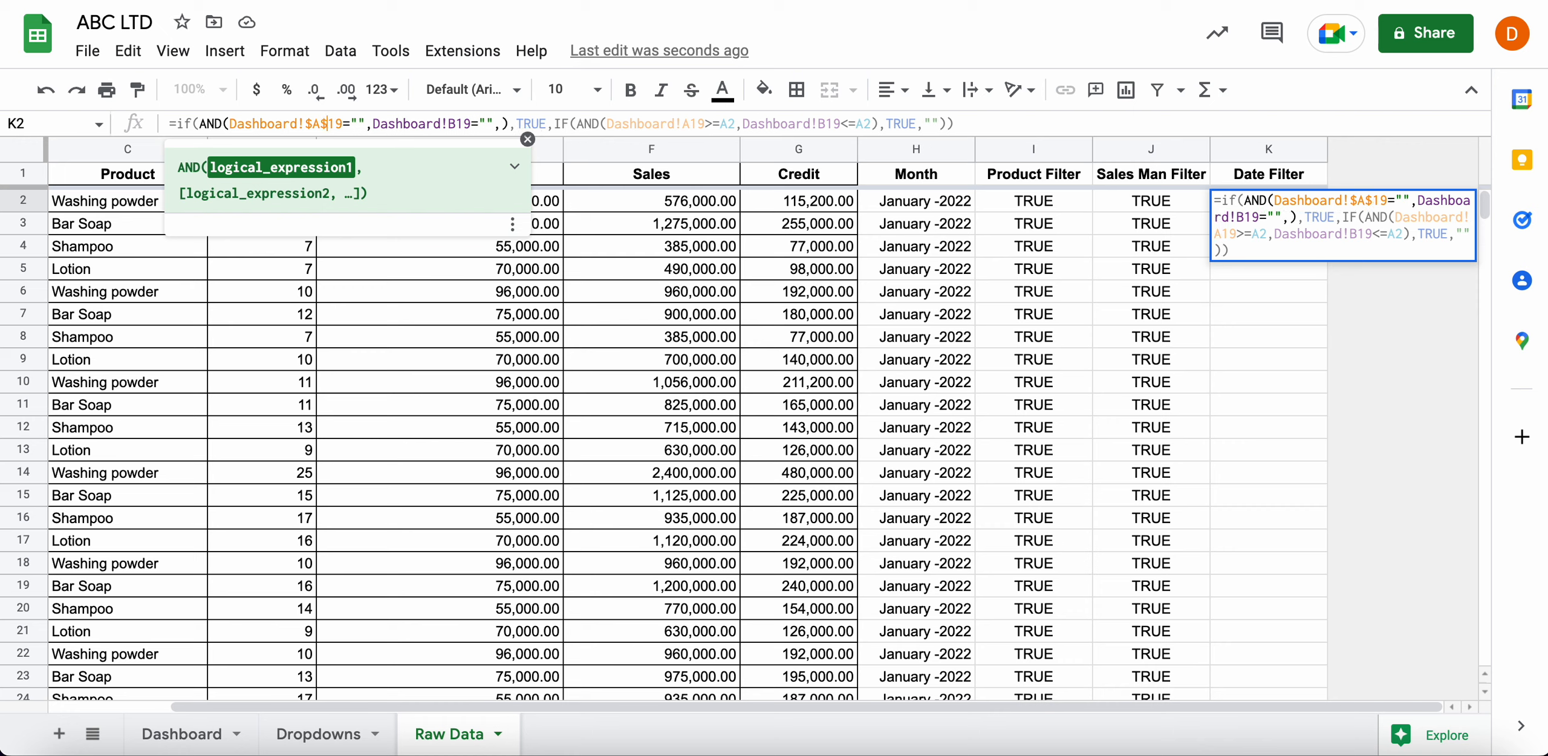
left_click(445, 124)
type("$")
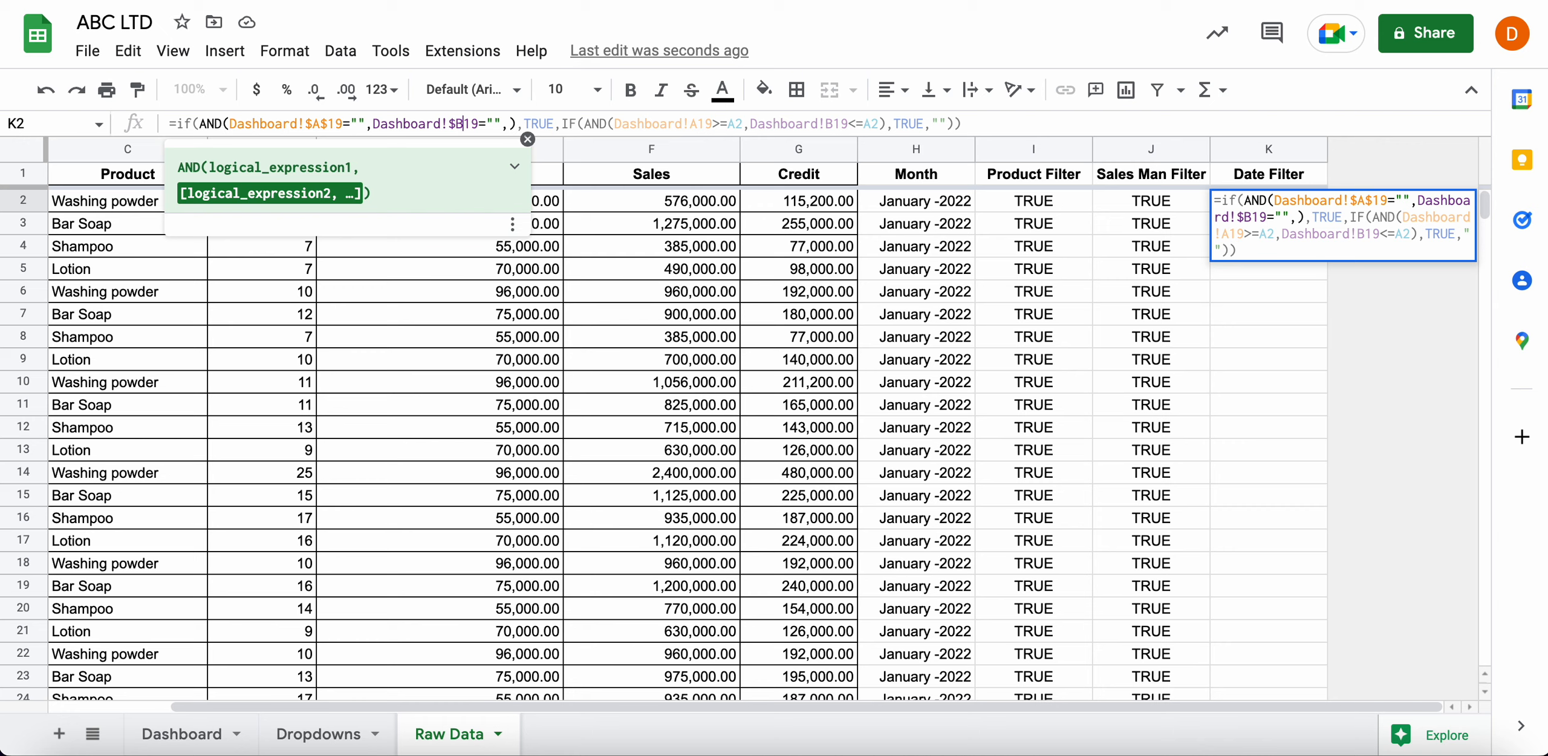
key("Right")
type("$")
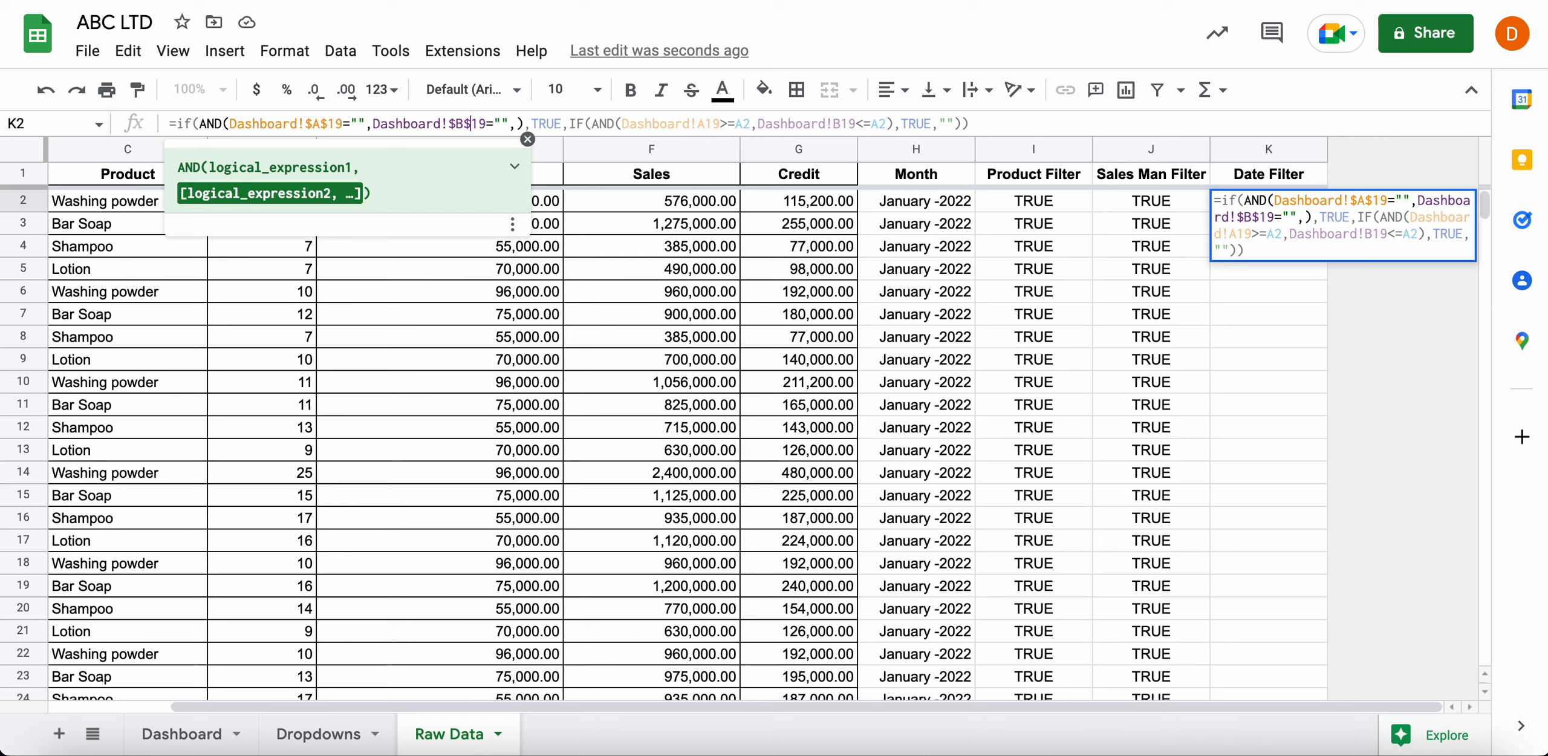
Make the nested AND's Dashboard references absolute as $A$19 and $B$19, and enter the formula in K2
left_click(713, 124)
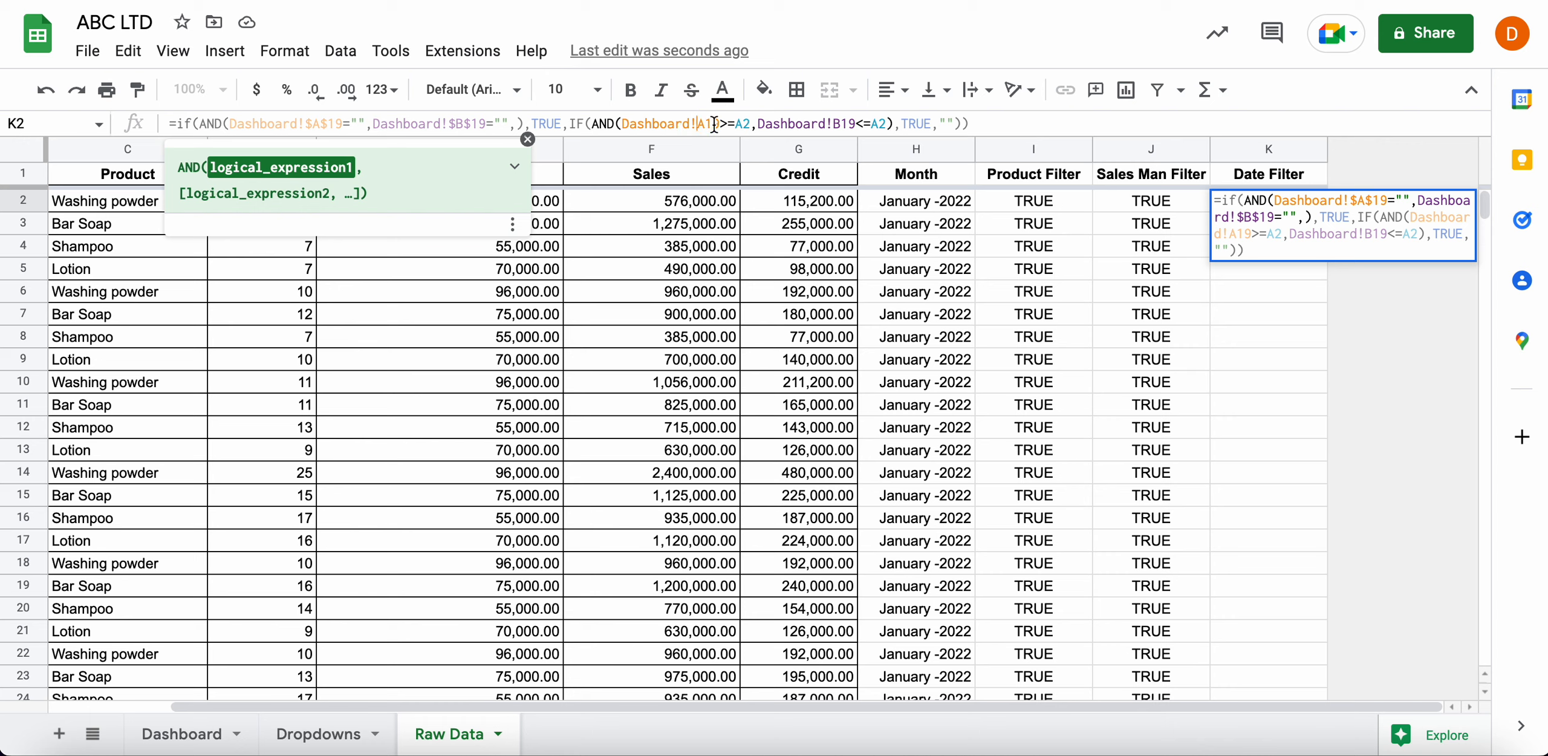
type("$")
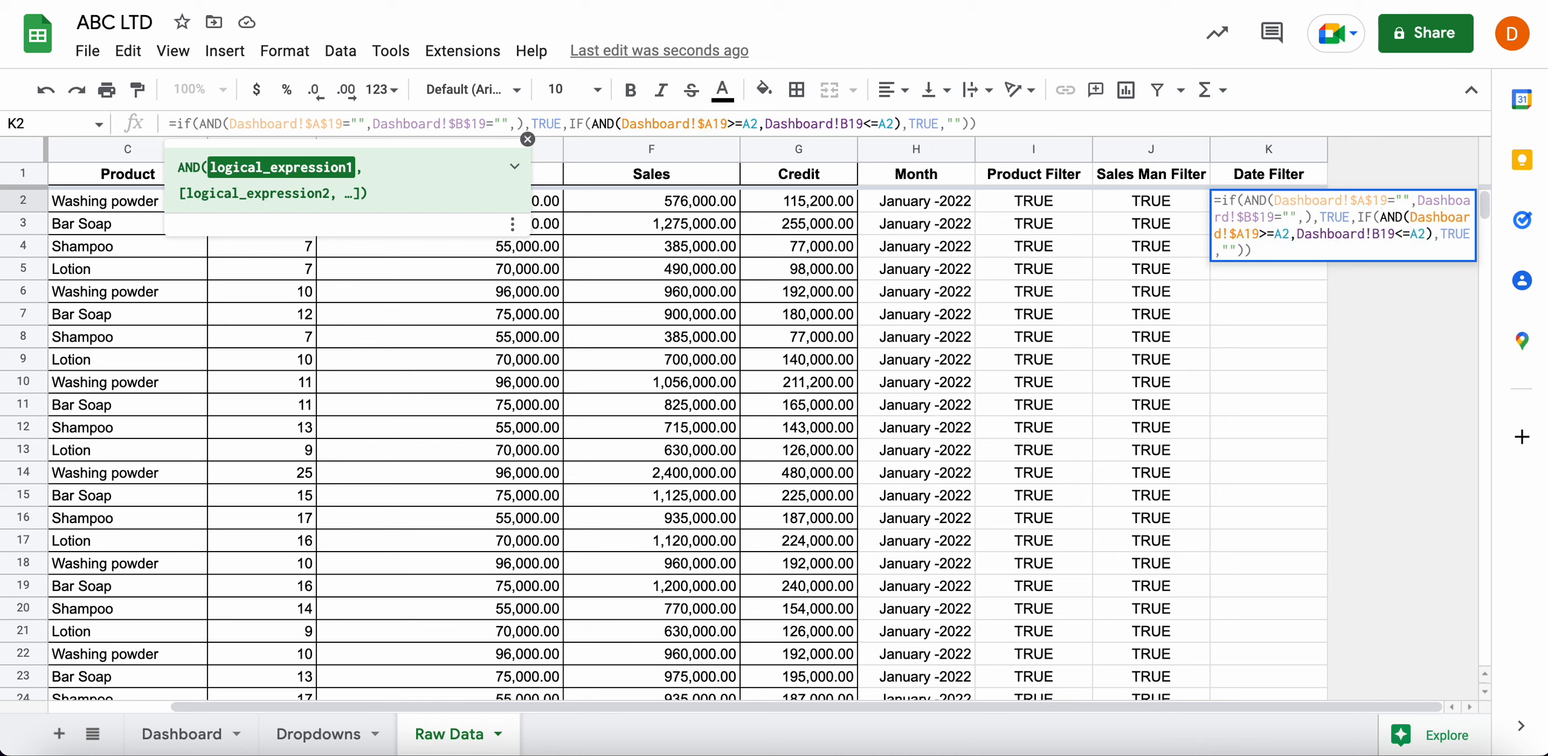
key("Right")
type("$")
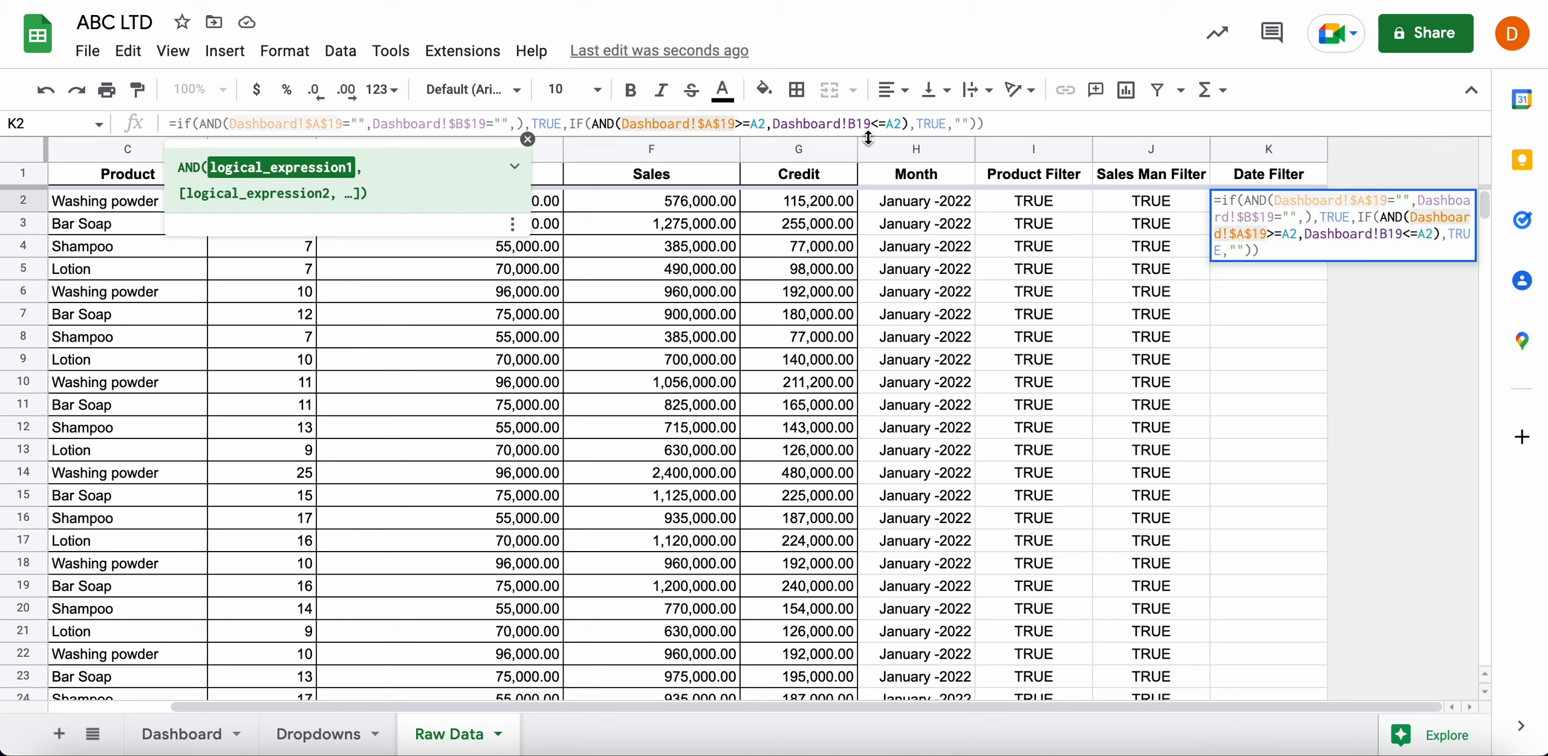
left_click(855, 124)
type("$")
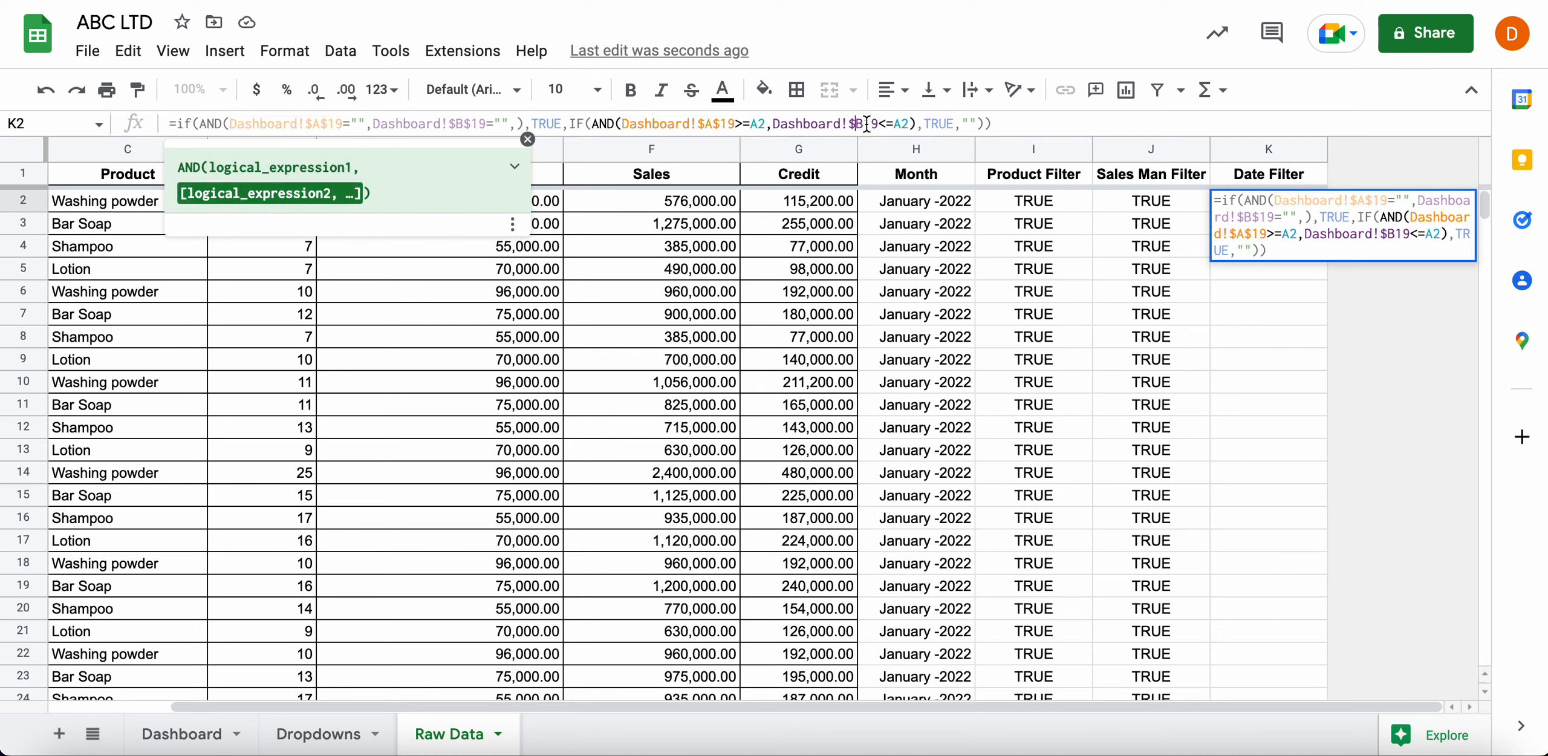
left_click(866, 125)
type("$")
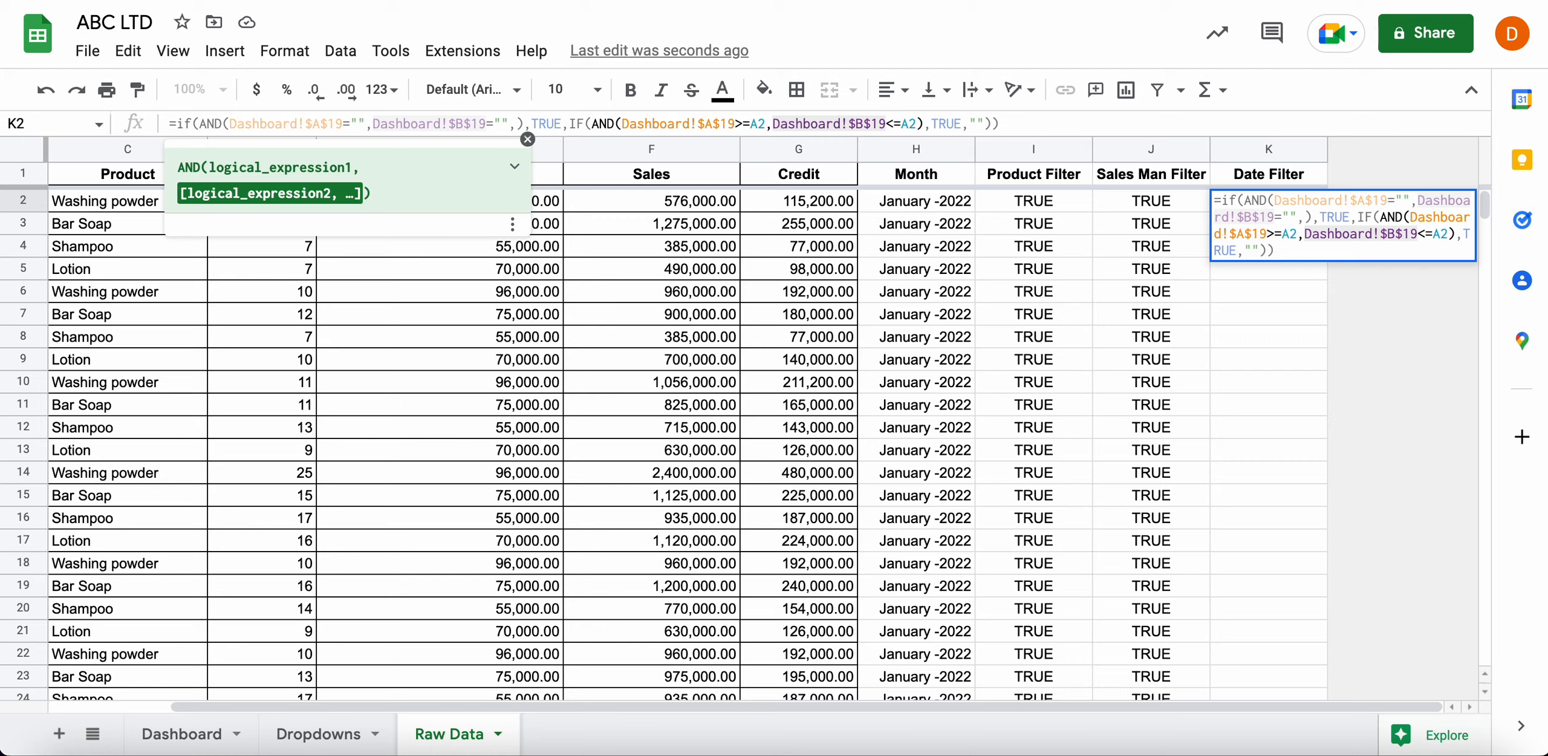
key("Return")
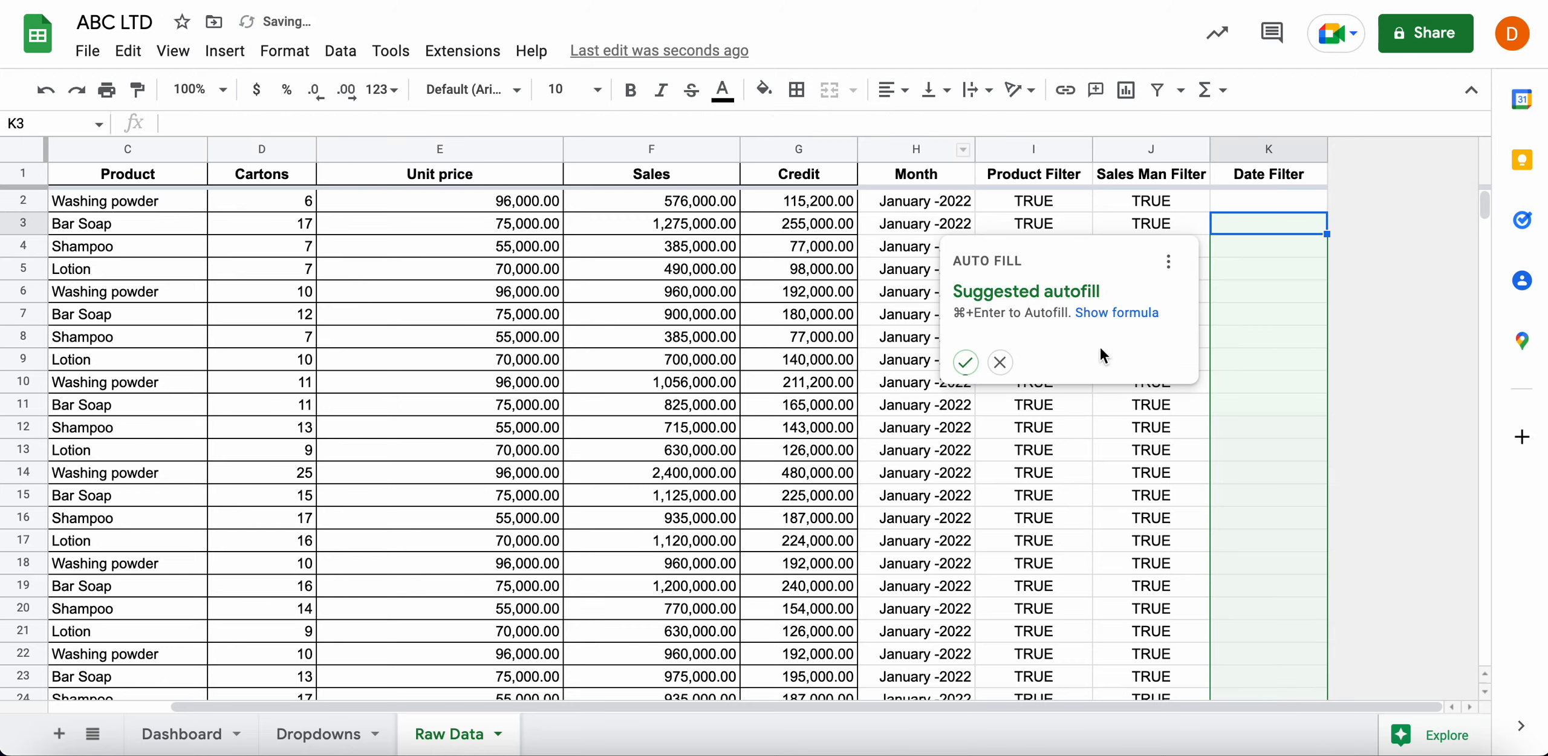
Accept the suggested autofill to copy the K2 formula down the Date Filter column
left_click(966, 363)
scroll(1156, 371, "down", 20)
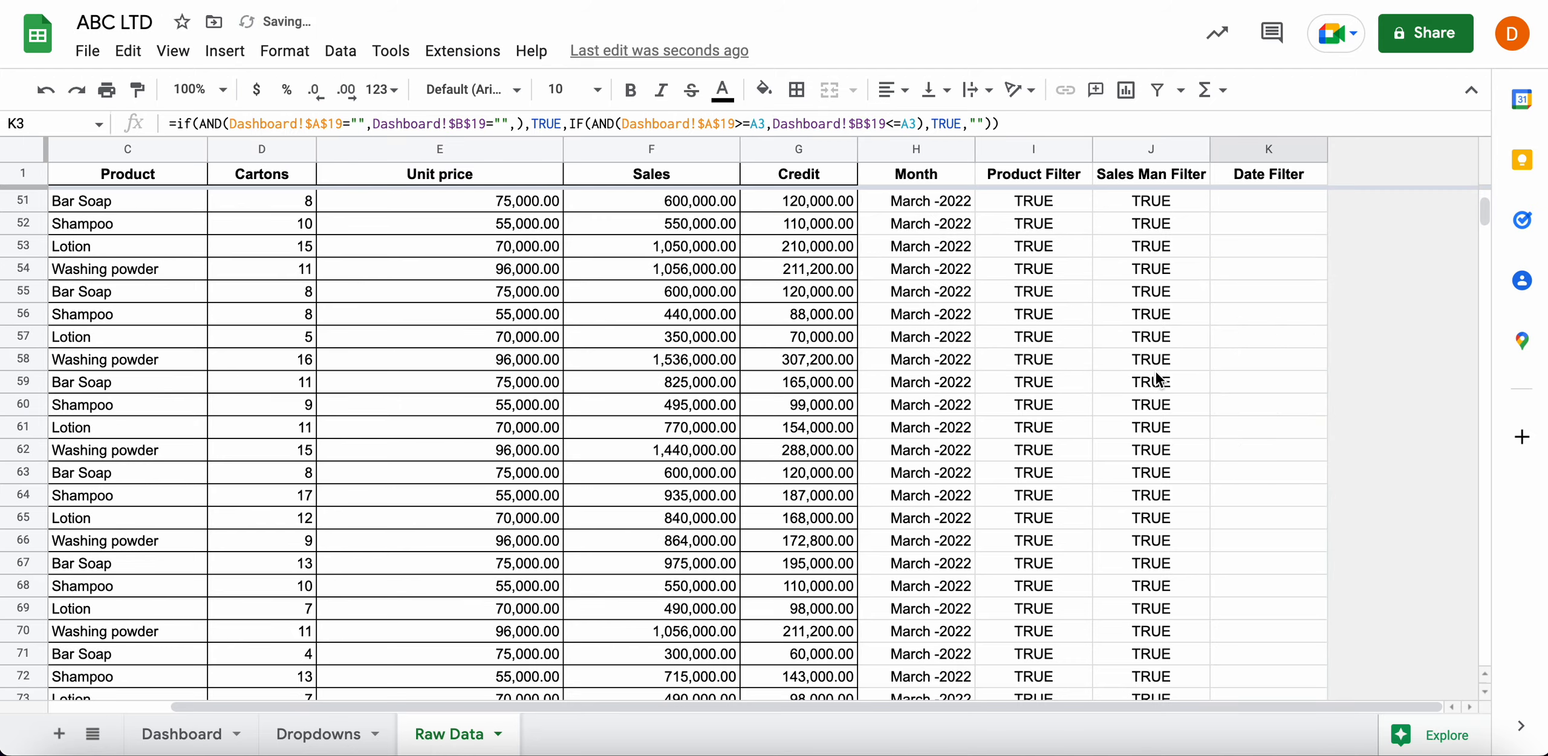
scroll(1156, 372, "up", 20)
scroll(1156, 372, "left", 4)
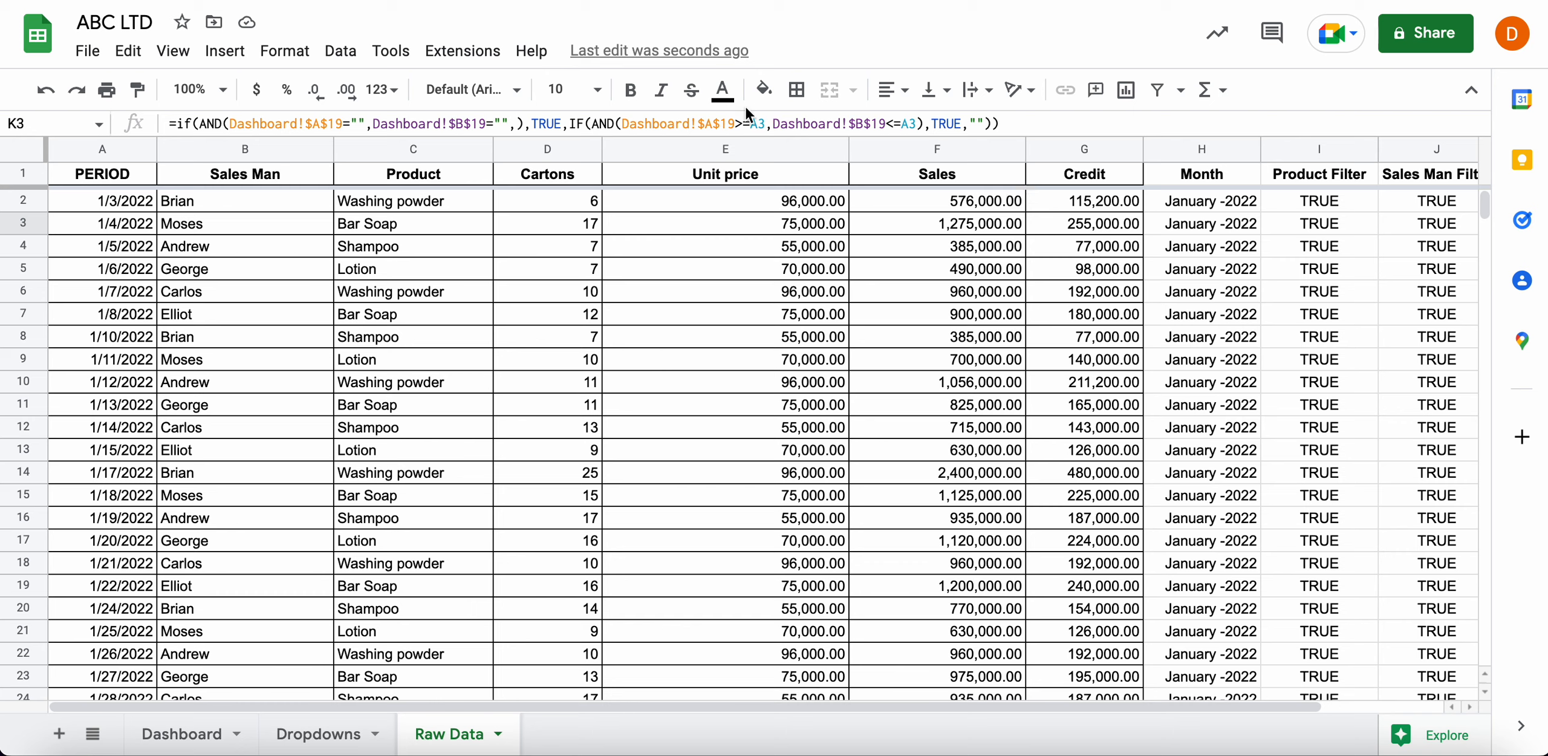
Review the K3 formula's IF and AND conditions and TRUE values part by part, and leave it without edits
left_click(657, 127)
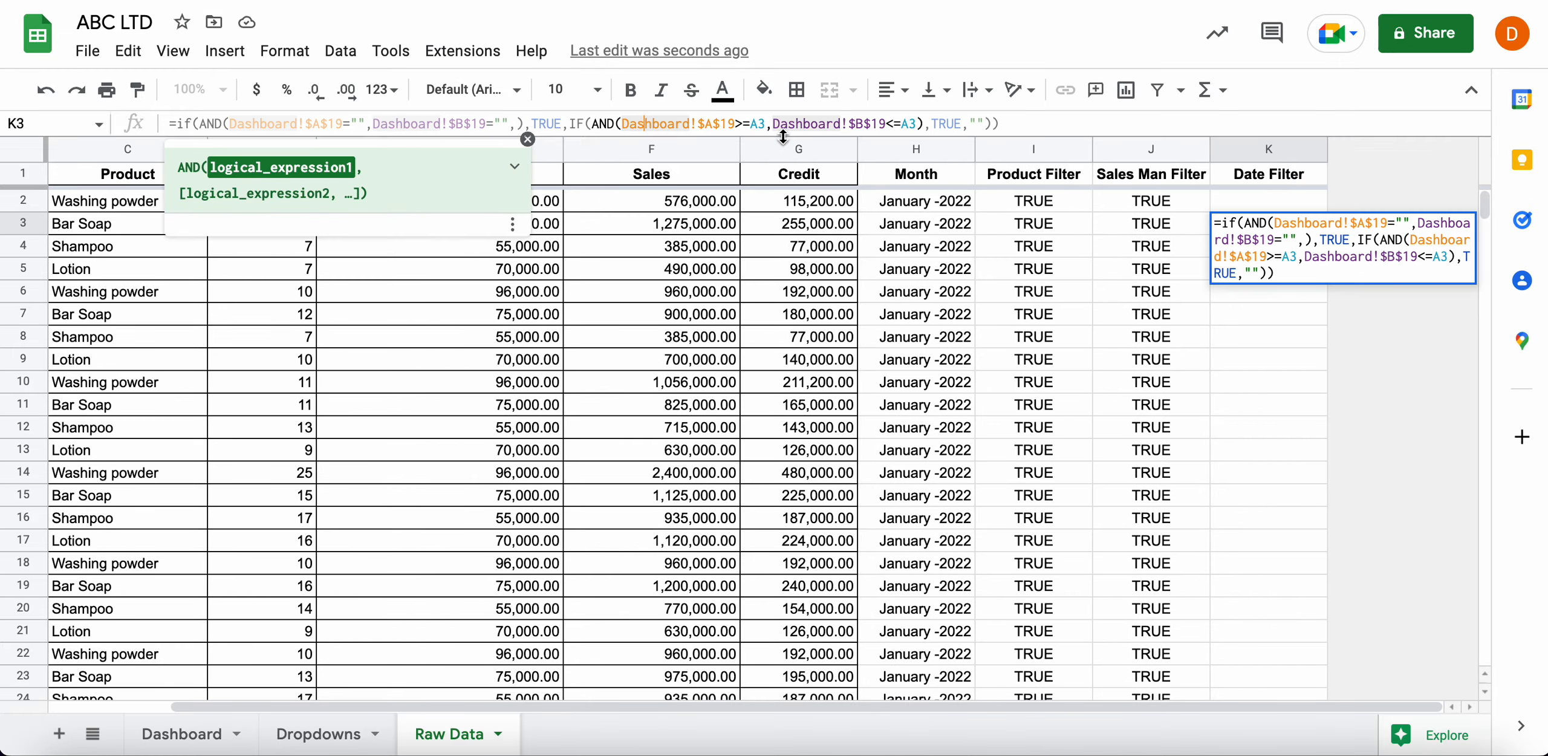
left_click(544, 122)
left_click(593, 123)
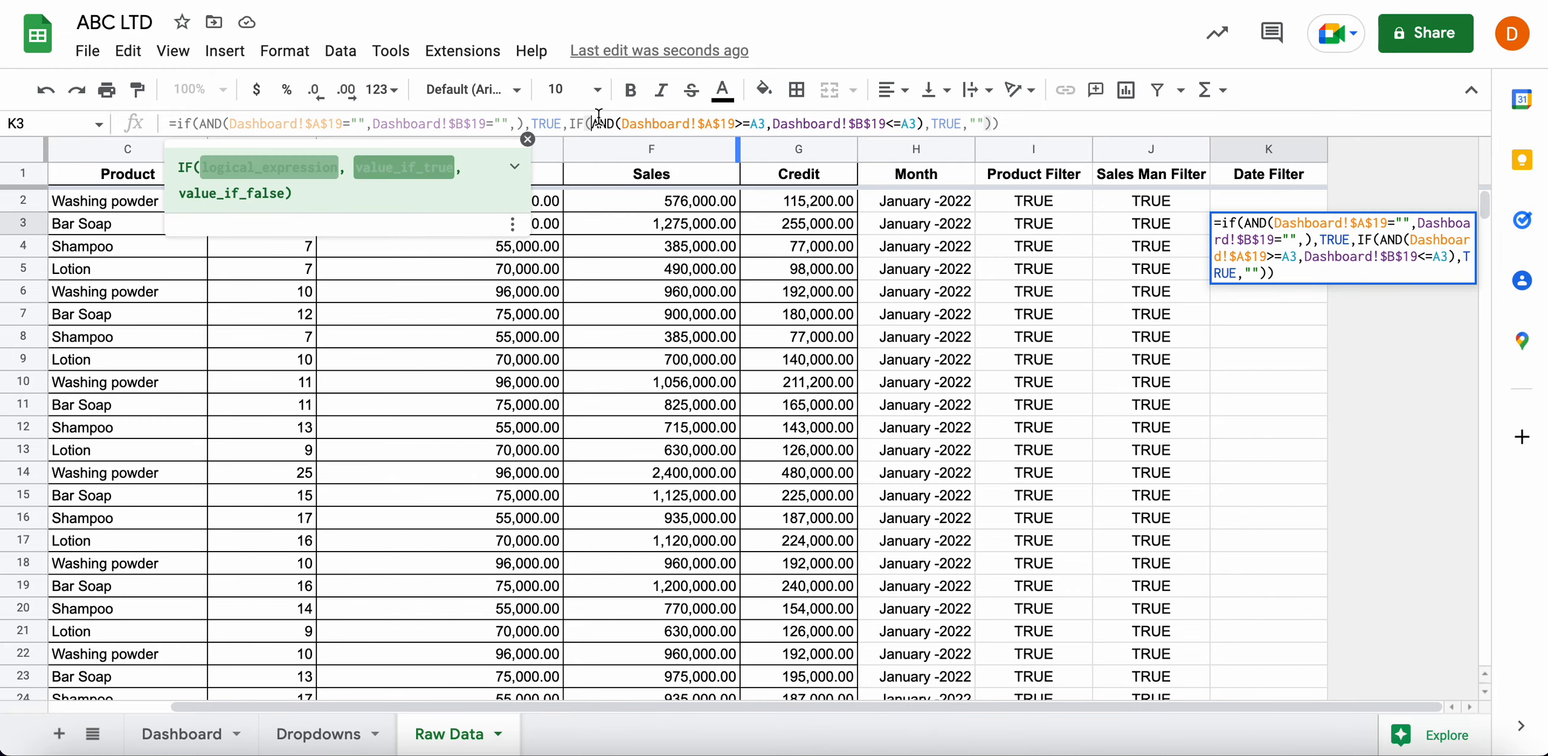
left_click(616, 124)
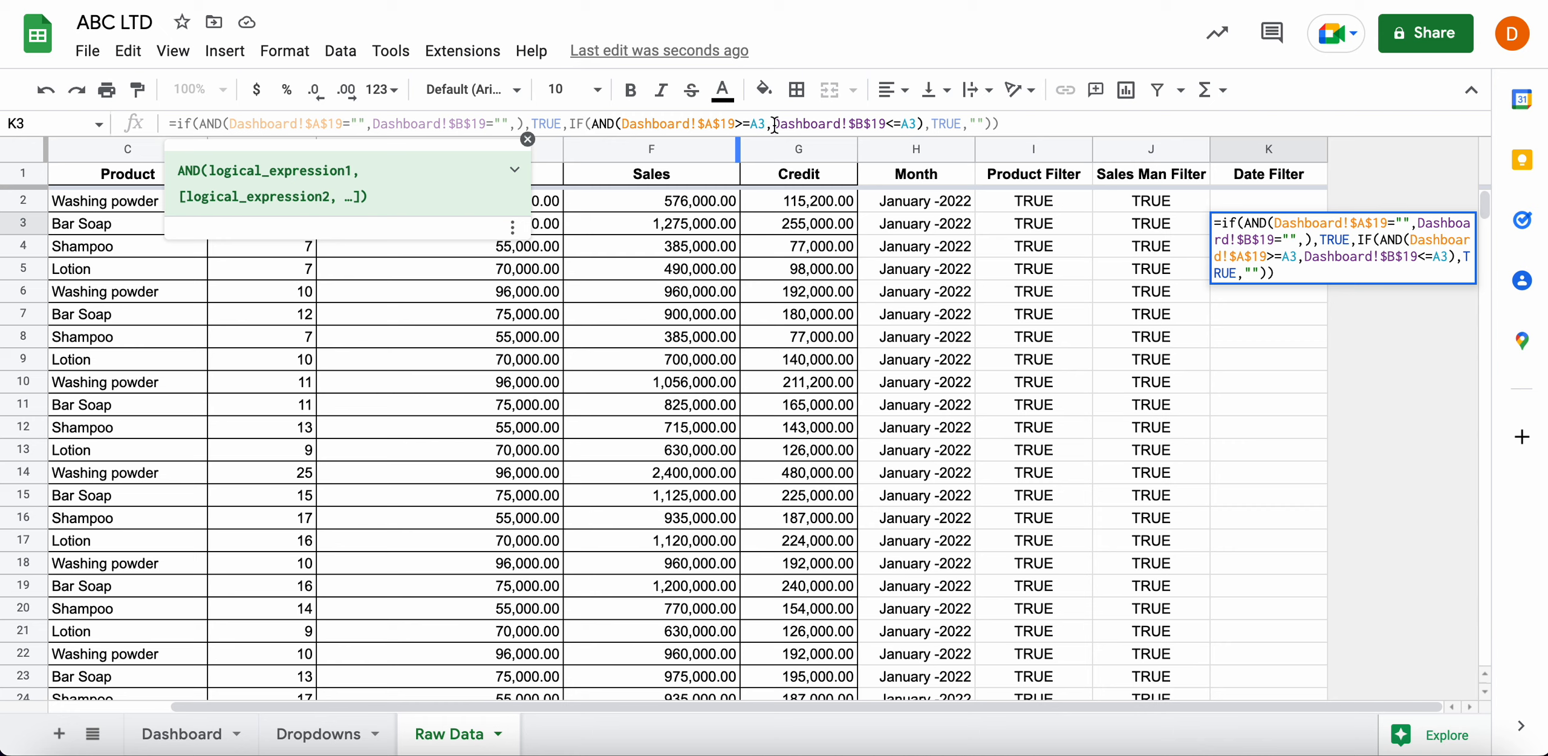
left_click(942, 123)
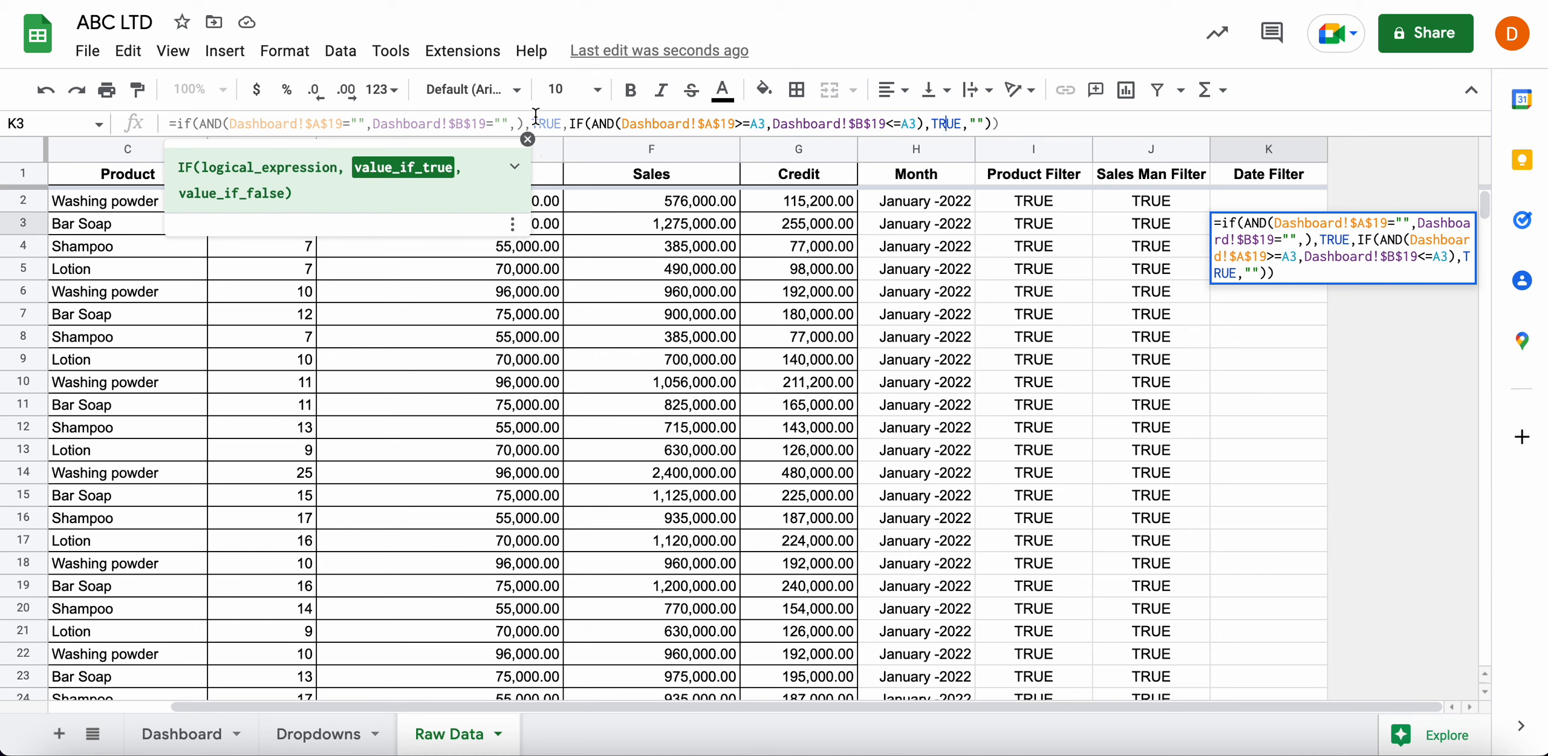
left_click(478, 121)
left_click(347, 123)
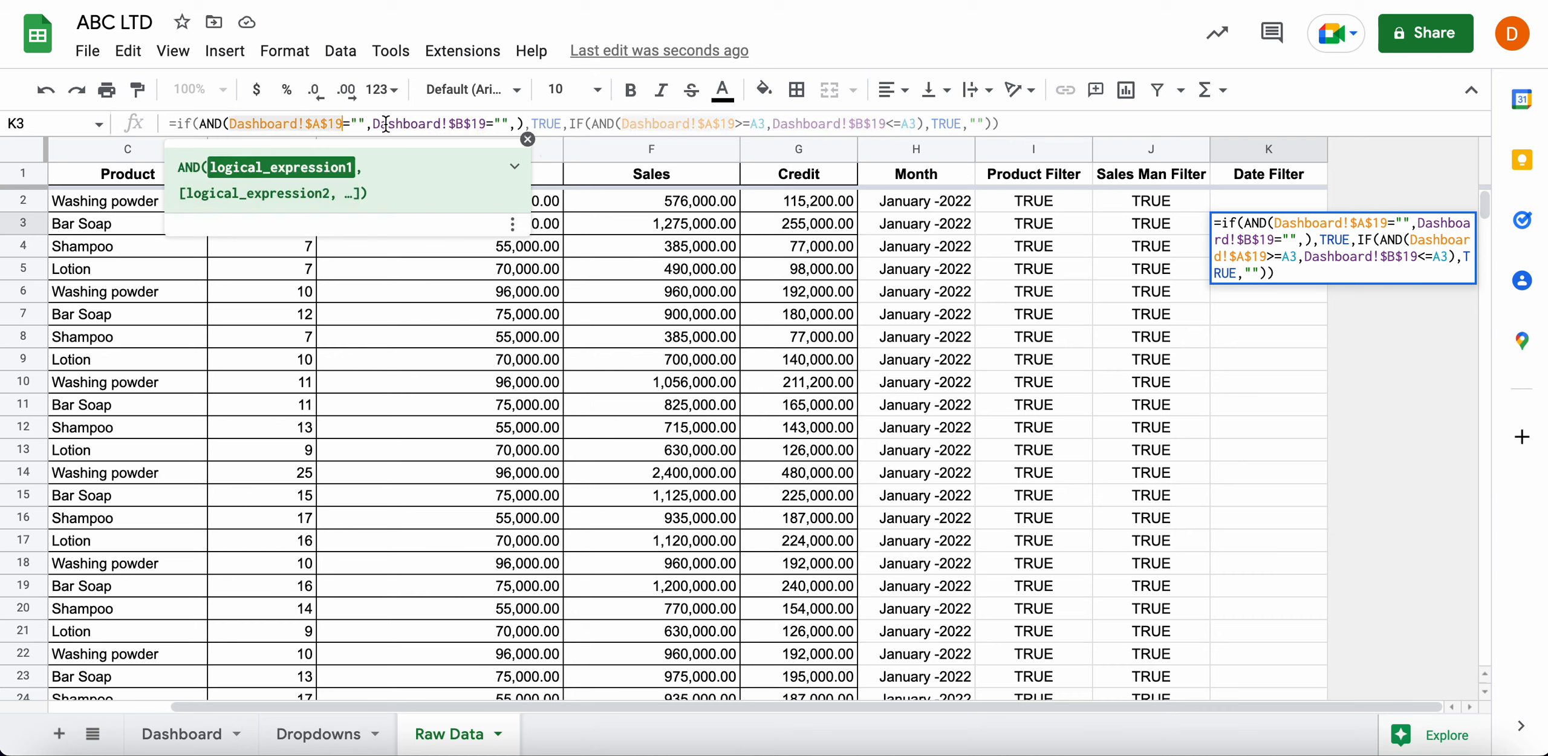
left_click(350, 121)
left_click(413, 123)
left_click(502, 123)
left_click(544, 123)
left_click(574, 121)
left_click(597, 121)
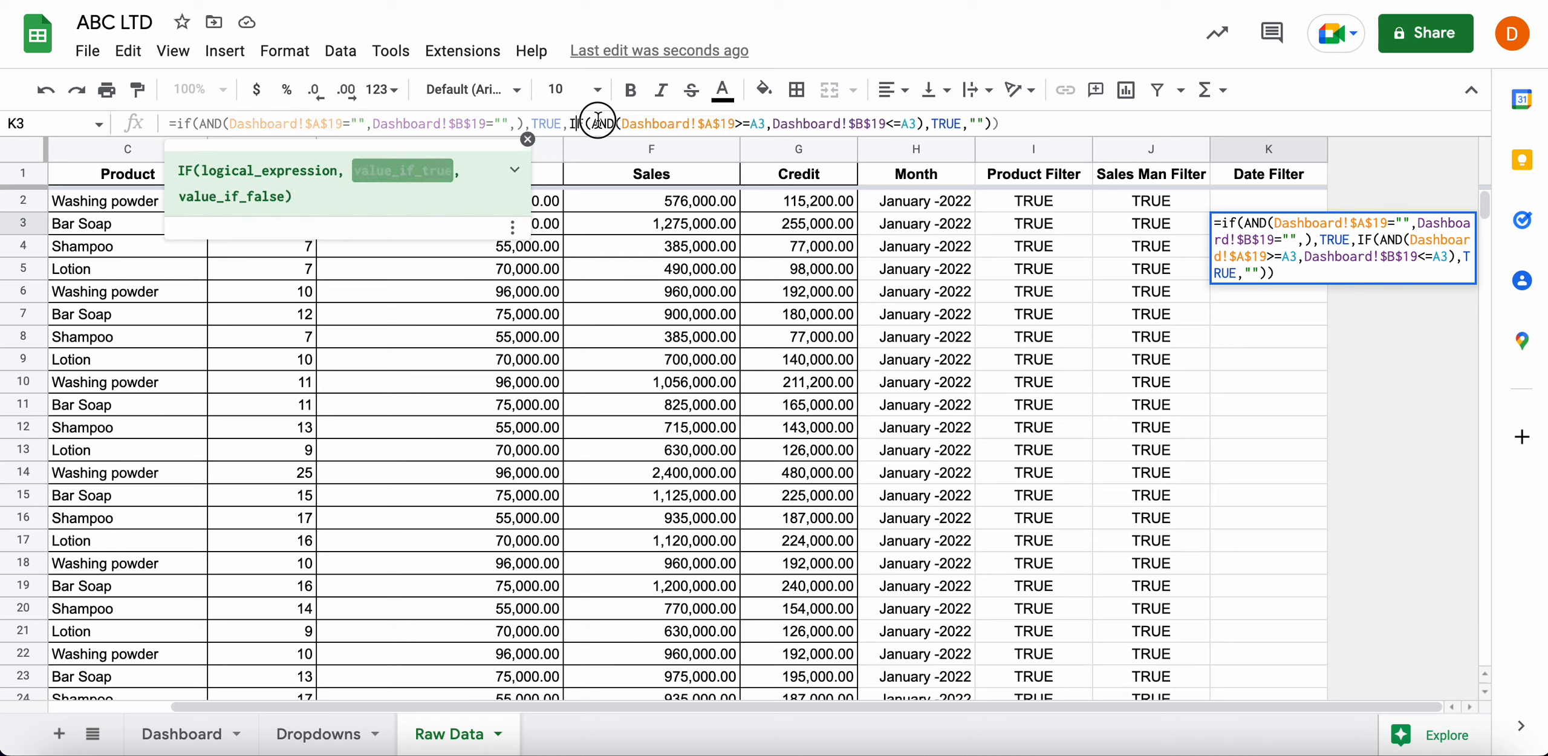
left_click(764, 123)
left_click(867, 124)
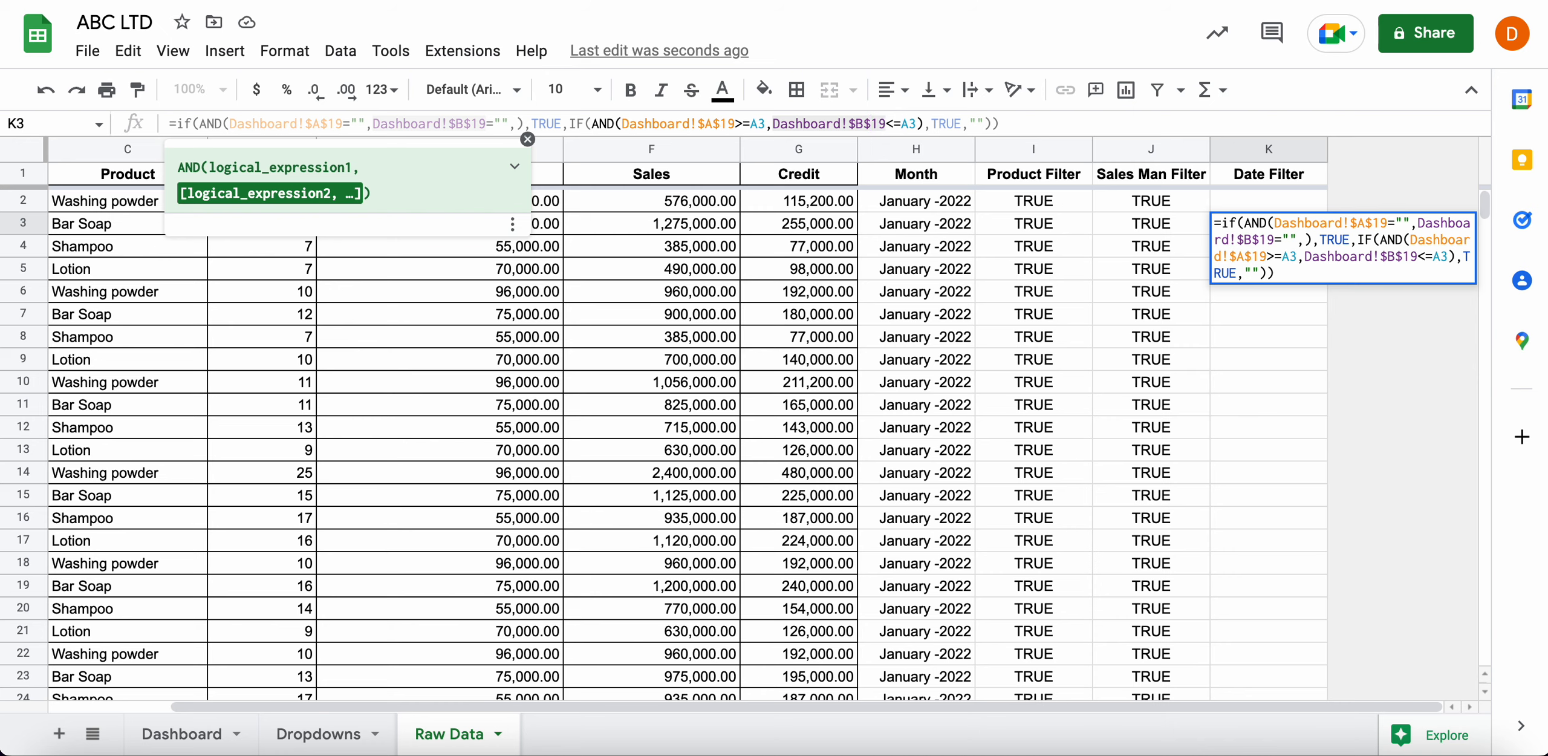
key("Escape")
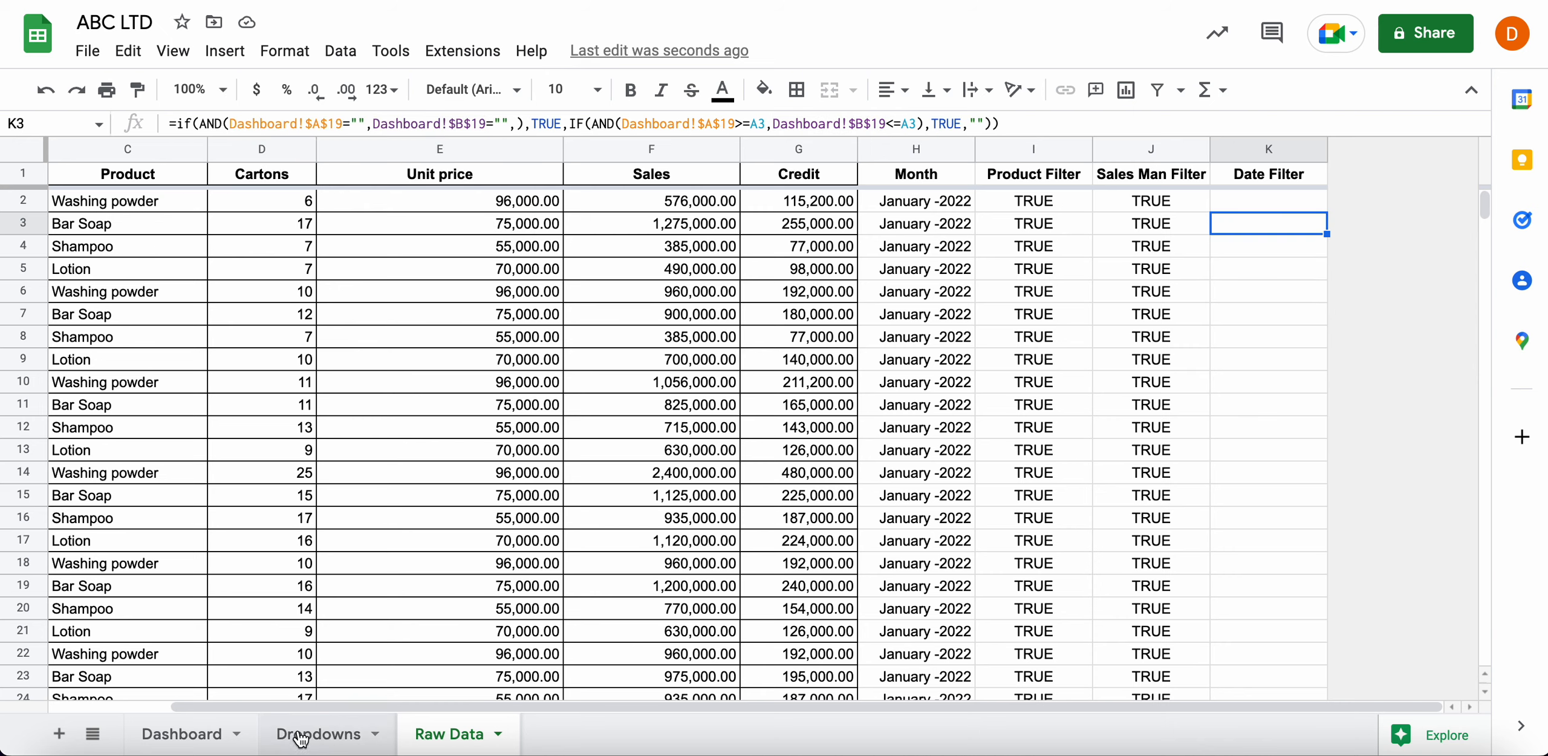
Browse the dates offered in the Start Date dropdown on the Dashboard sheet without choosing one
left_click(215, 735)
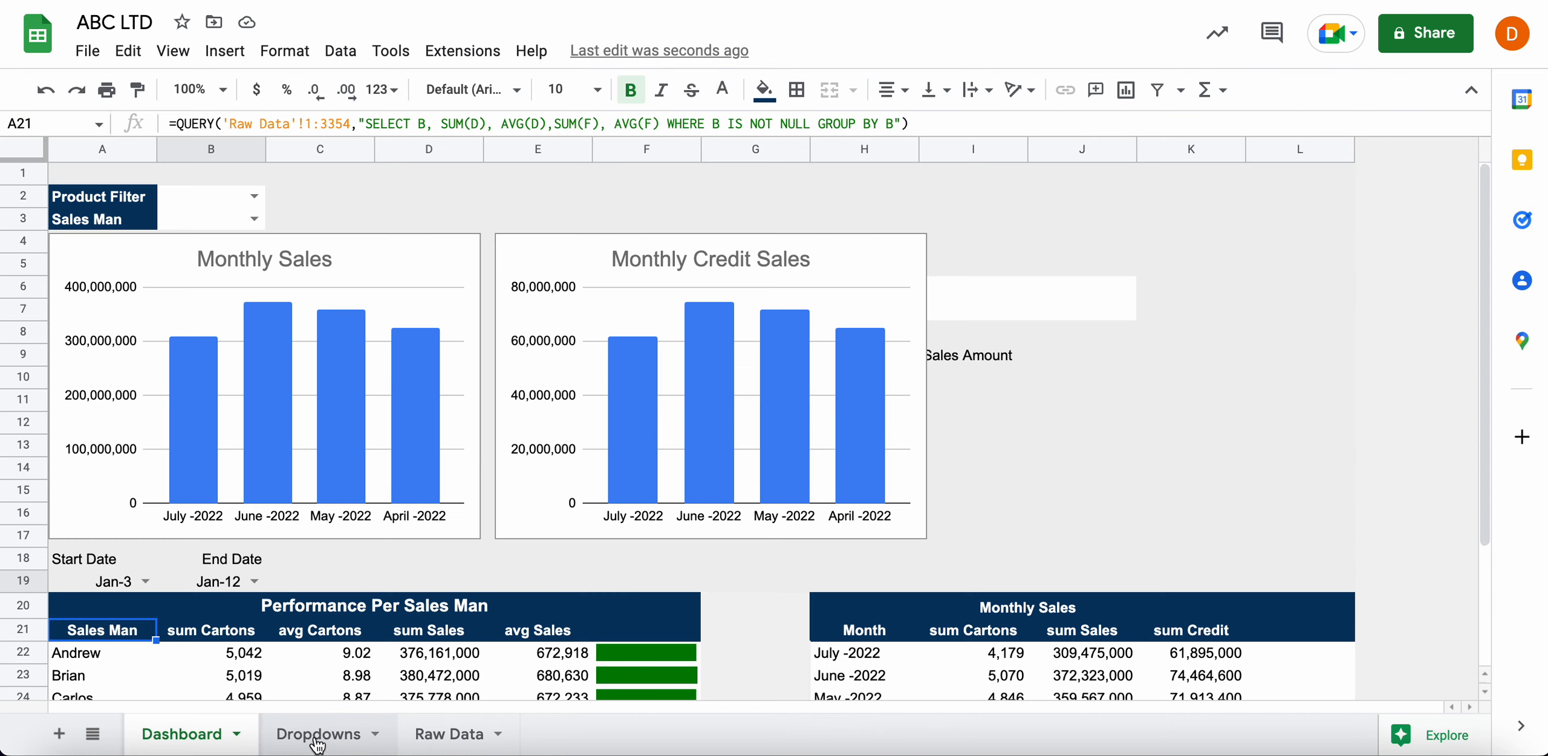
left_click(106, 584)
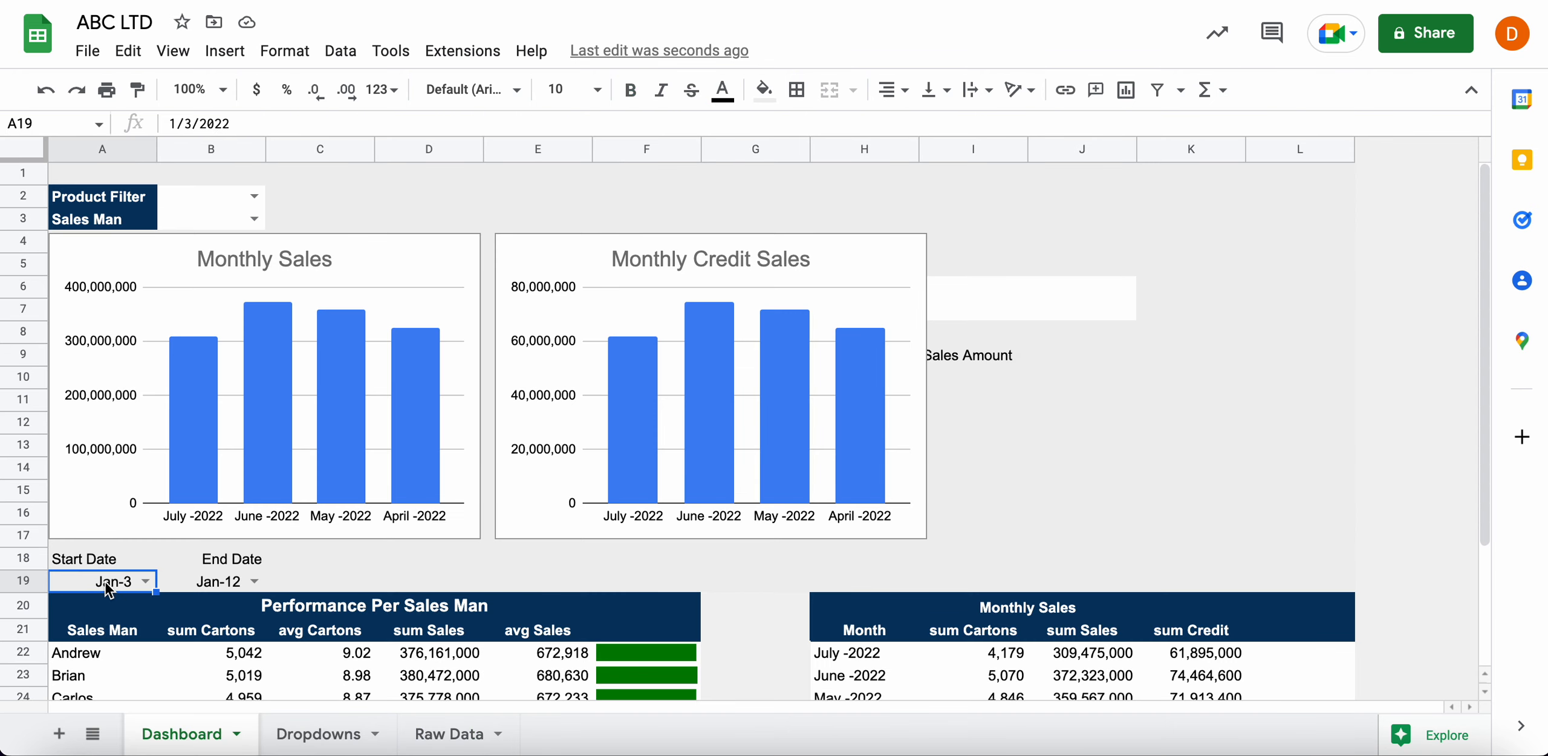
left_click(145, 581)
scroll(100, 46, "up", 10)
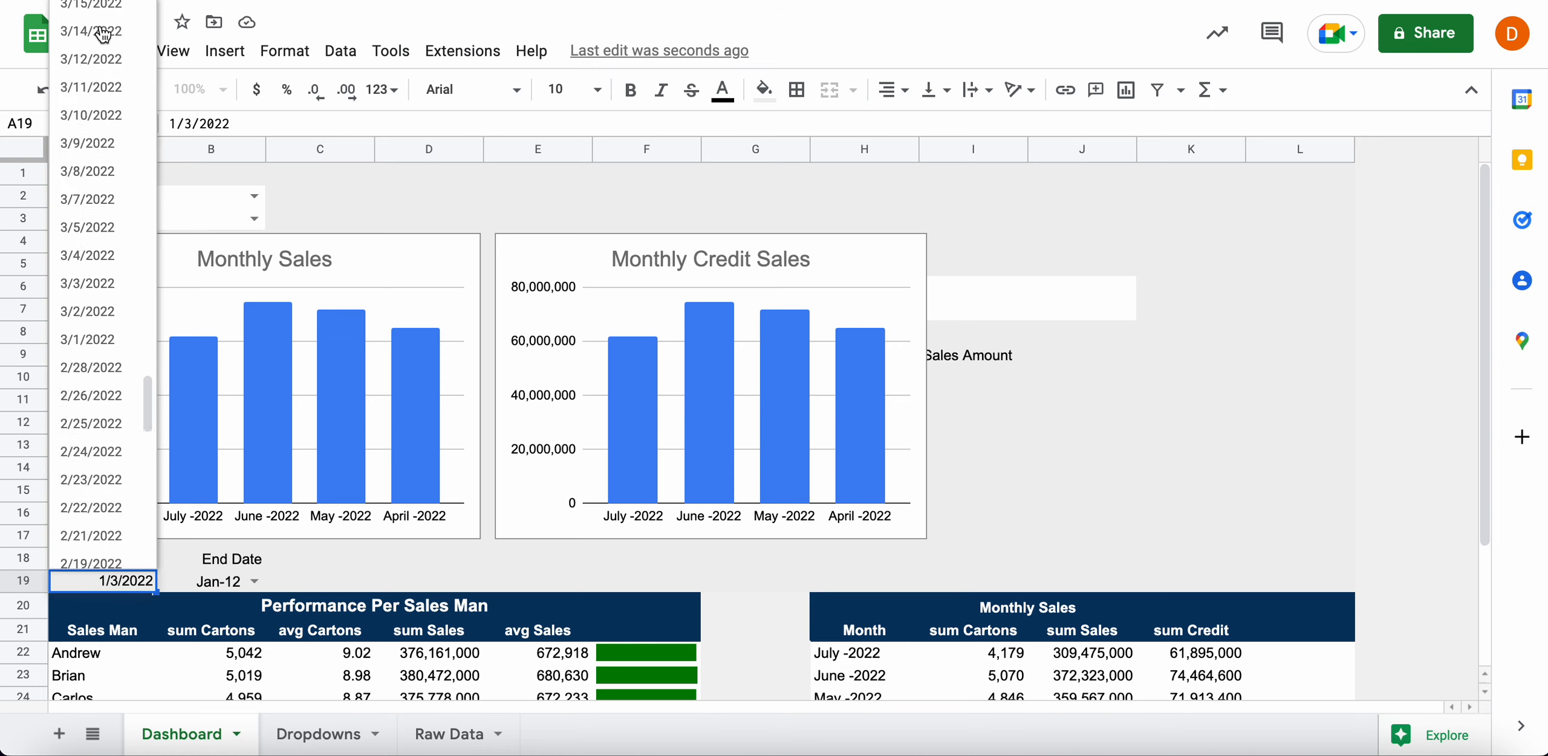
left_click(159, 583)
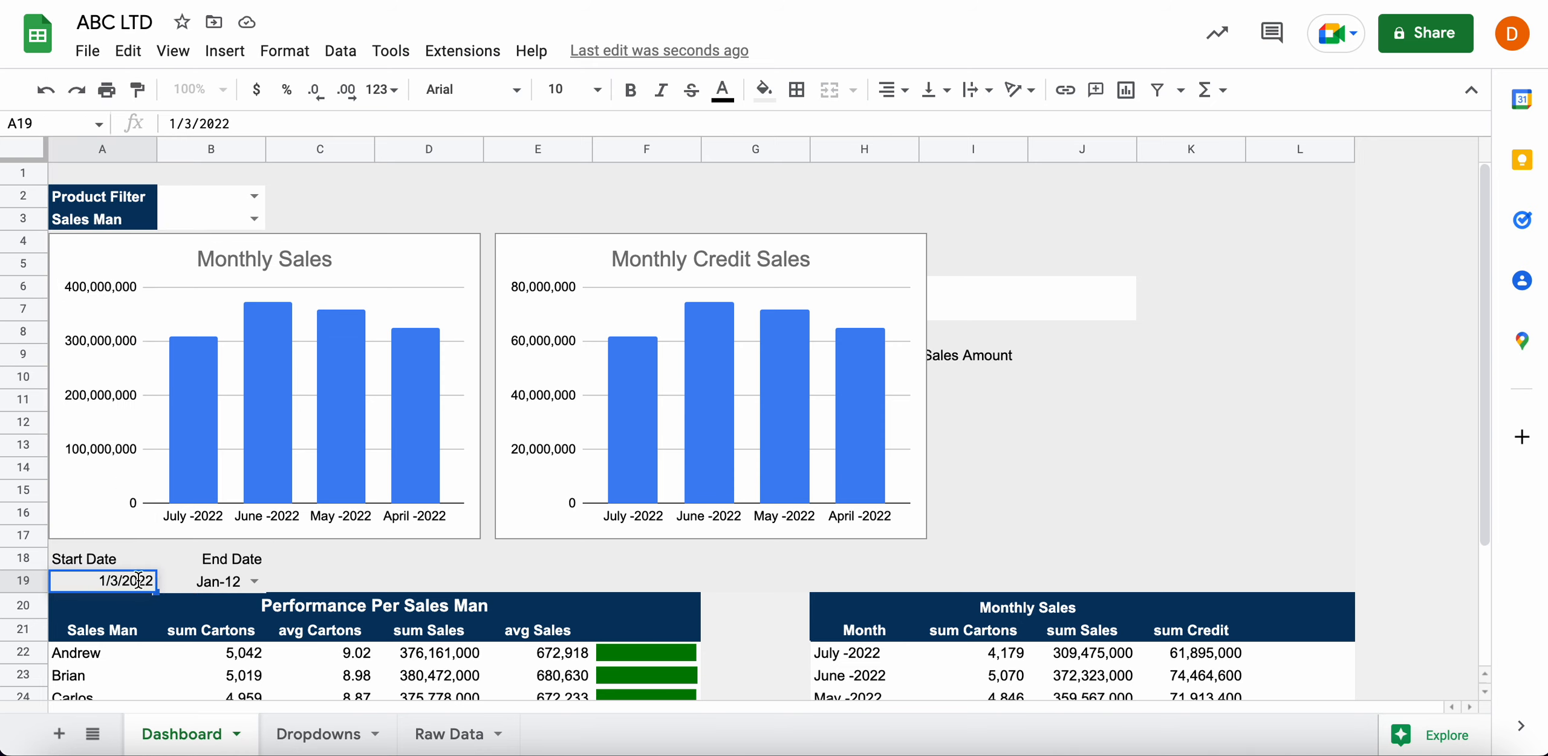
left_click(180, 568)
left_click(139, 583)
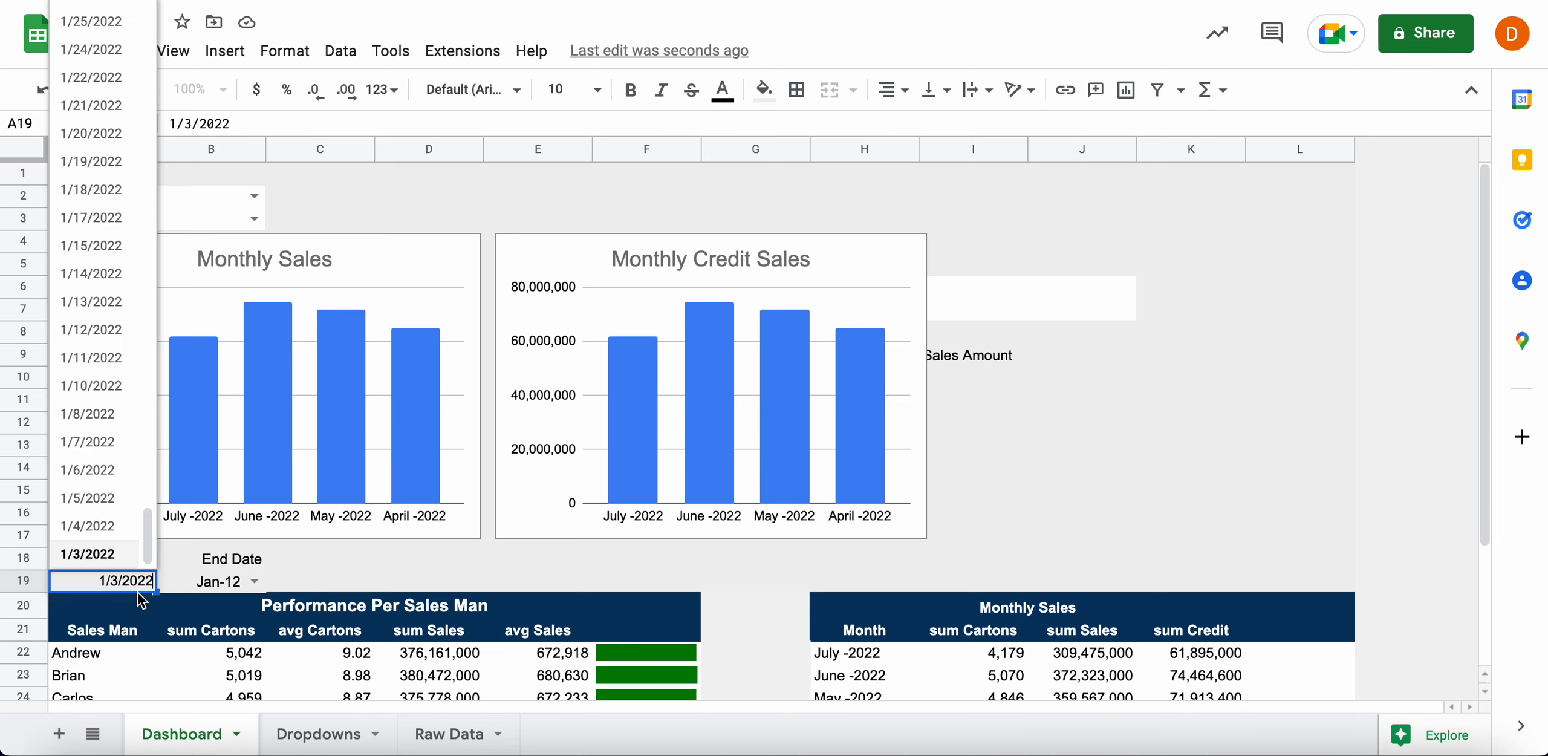
left_click(228, 602)
Clear the Start Date in A19 and the End Date in B19
left_click(114, 579)
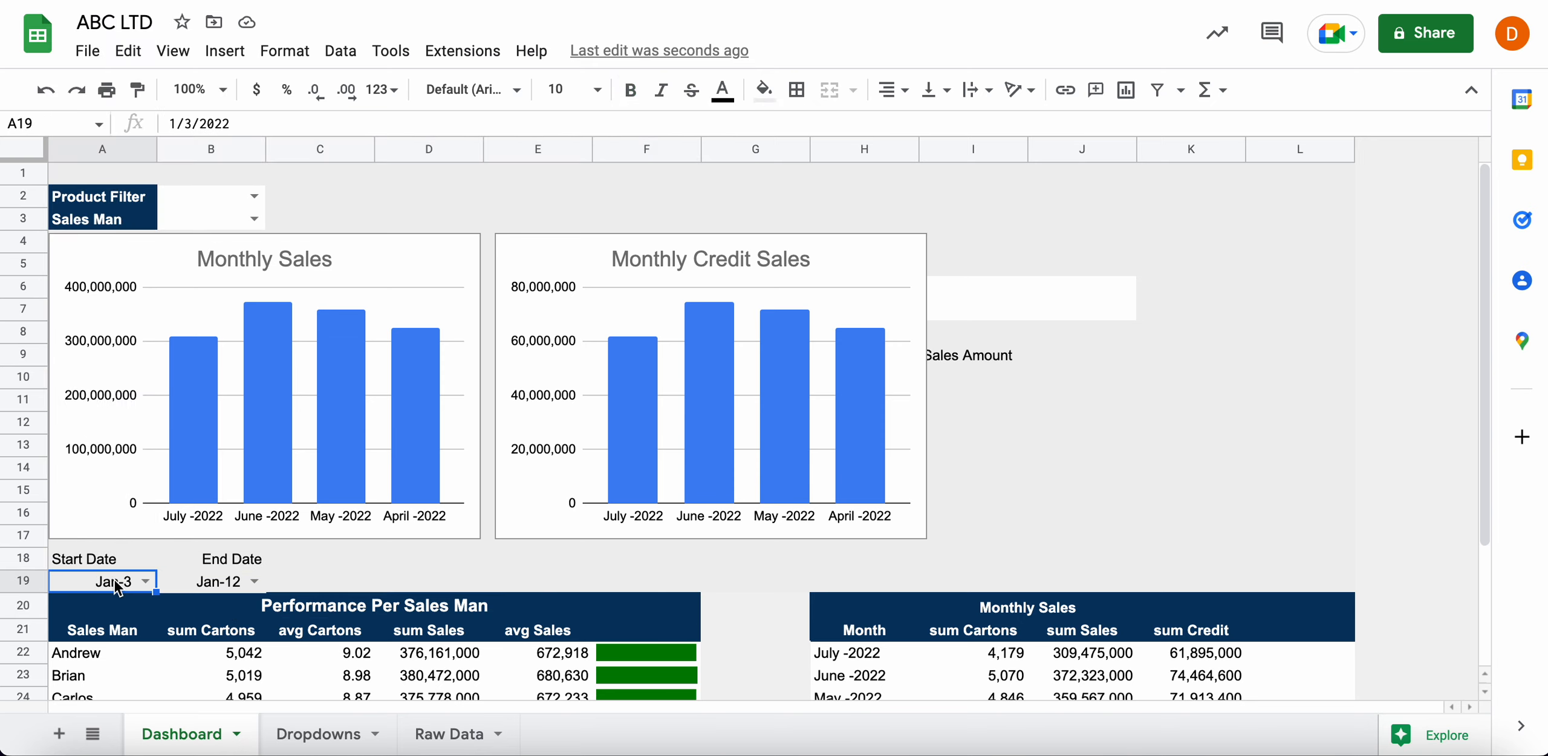
key("Delete")
left_click(210, 582)
key("Delete")
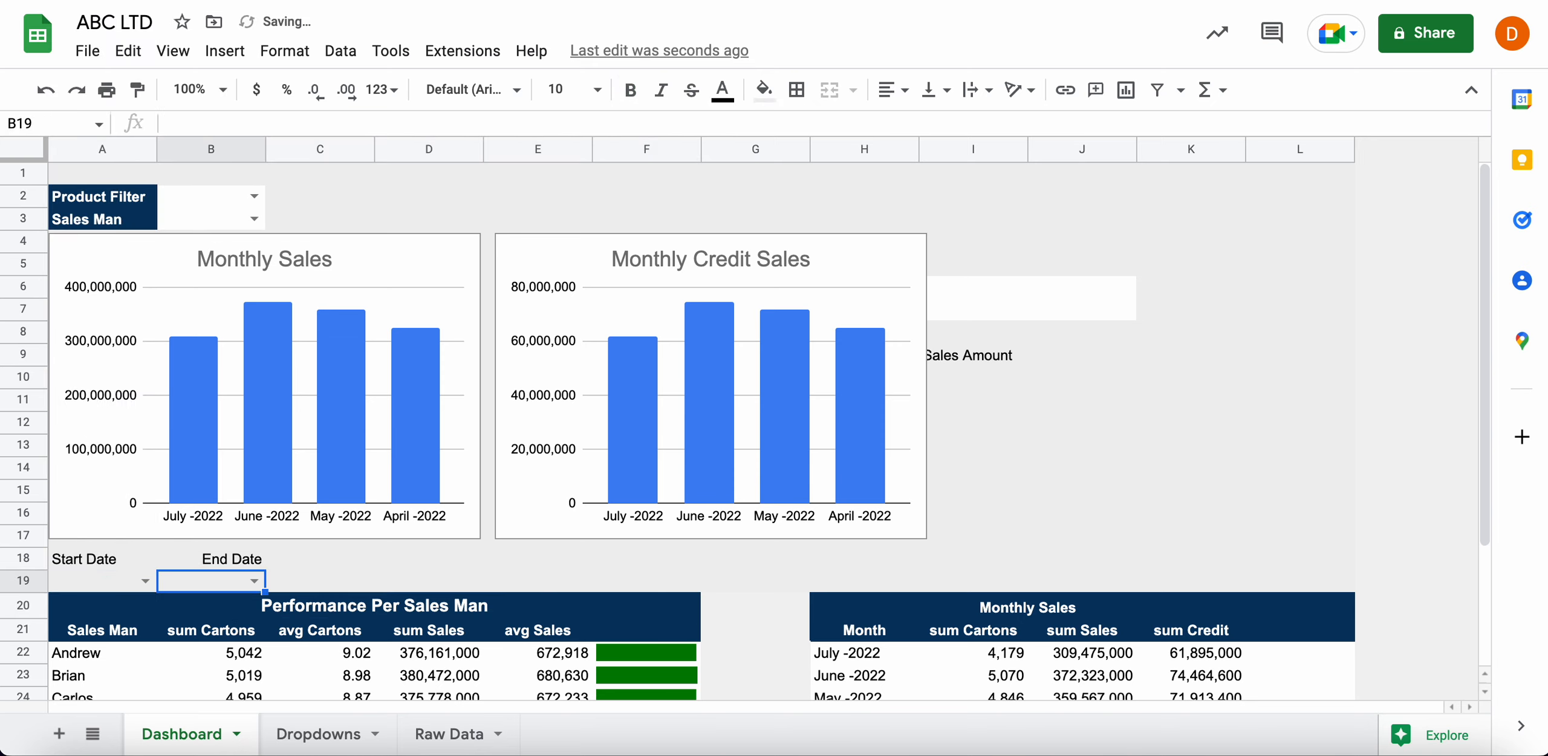
Examine the Date Filter column's results in Raw Data with both dashboard dates empty
left_click(445, 735)
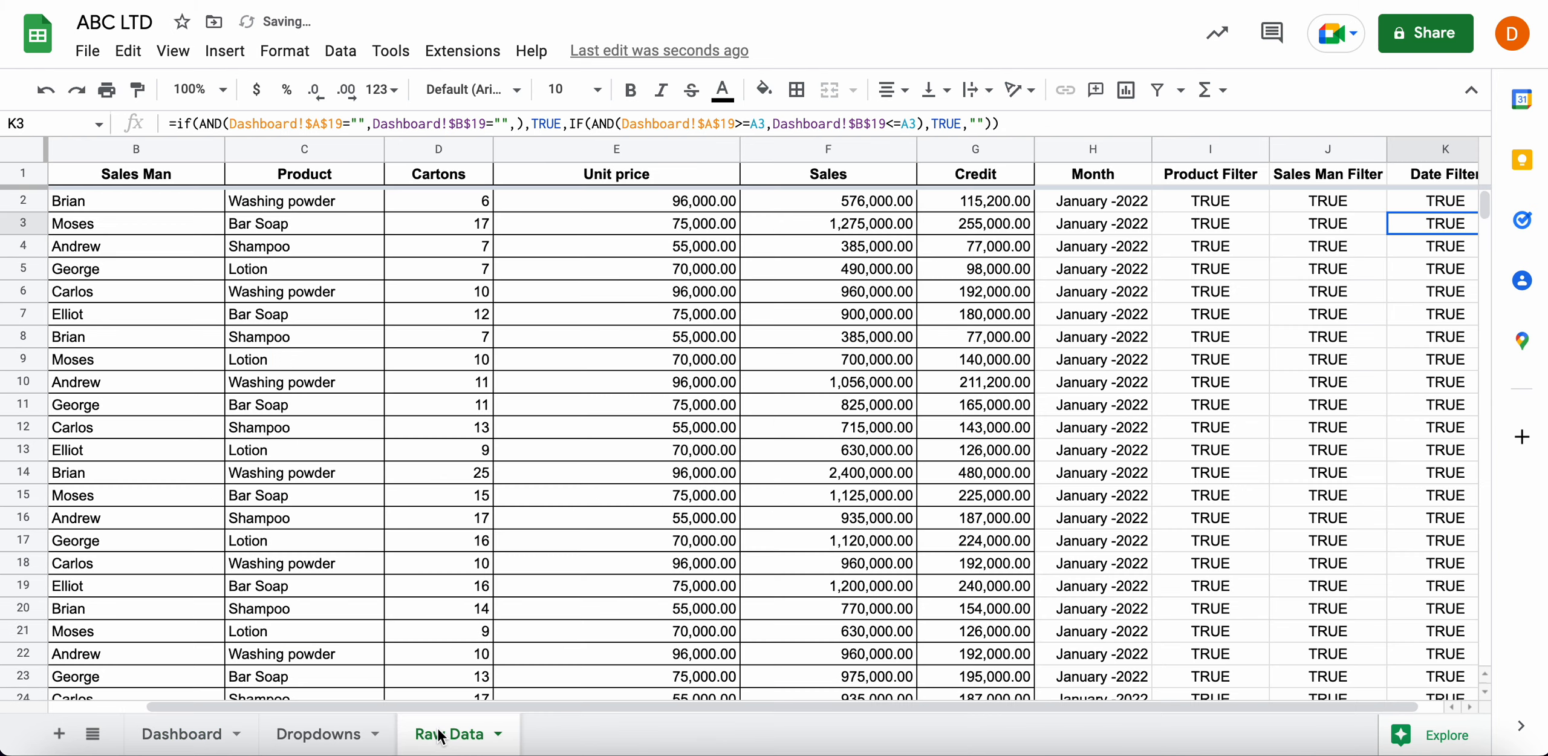
scroll(929, 406, "right", 3)
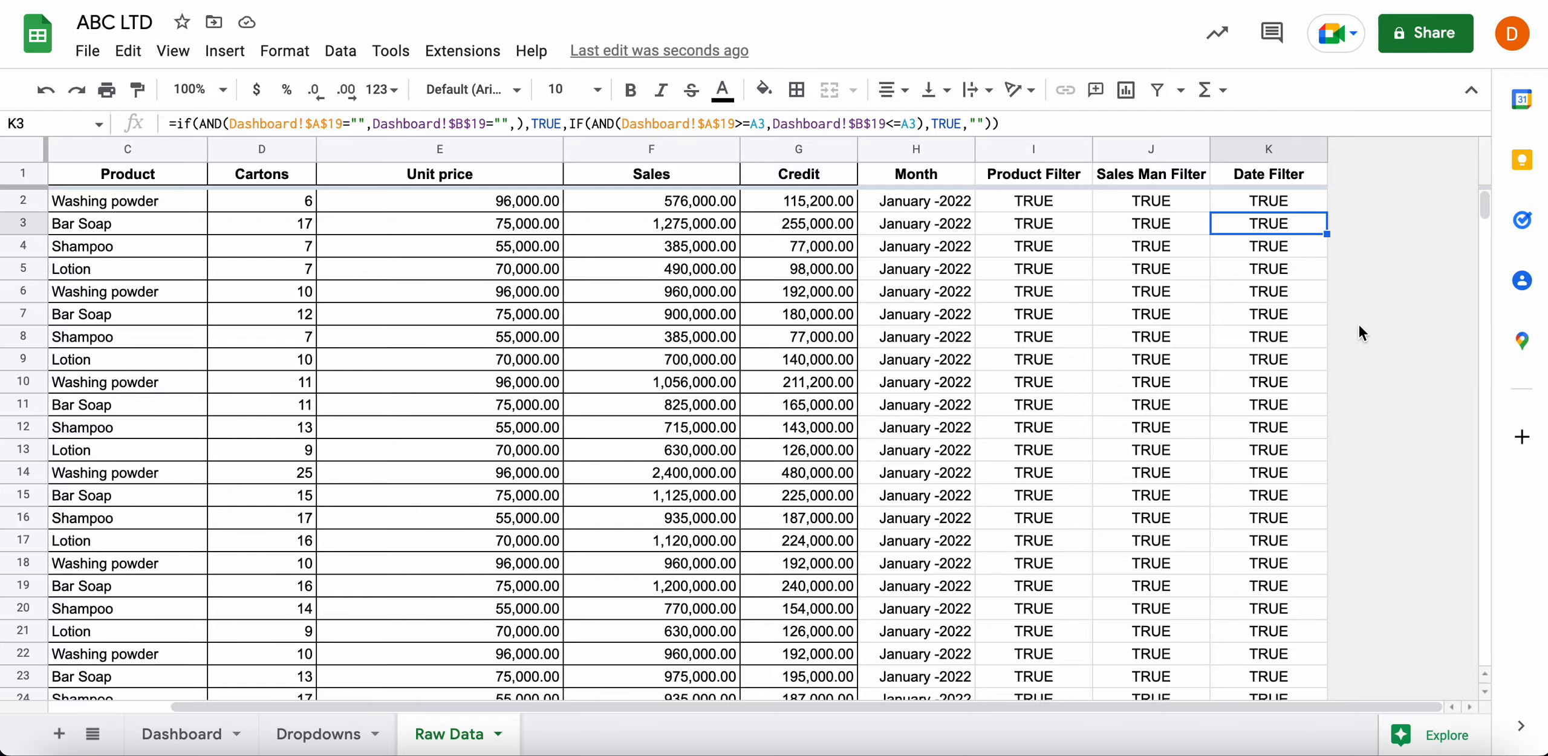
scroll(1222, 298, "down", 20)
scroll(1221, 299, "up", 20)
scroll(1221, 299, "left", 3)
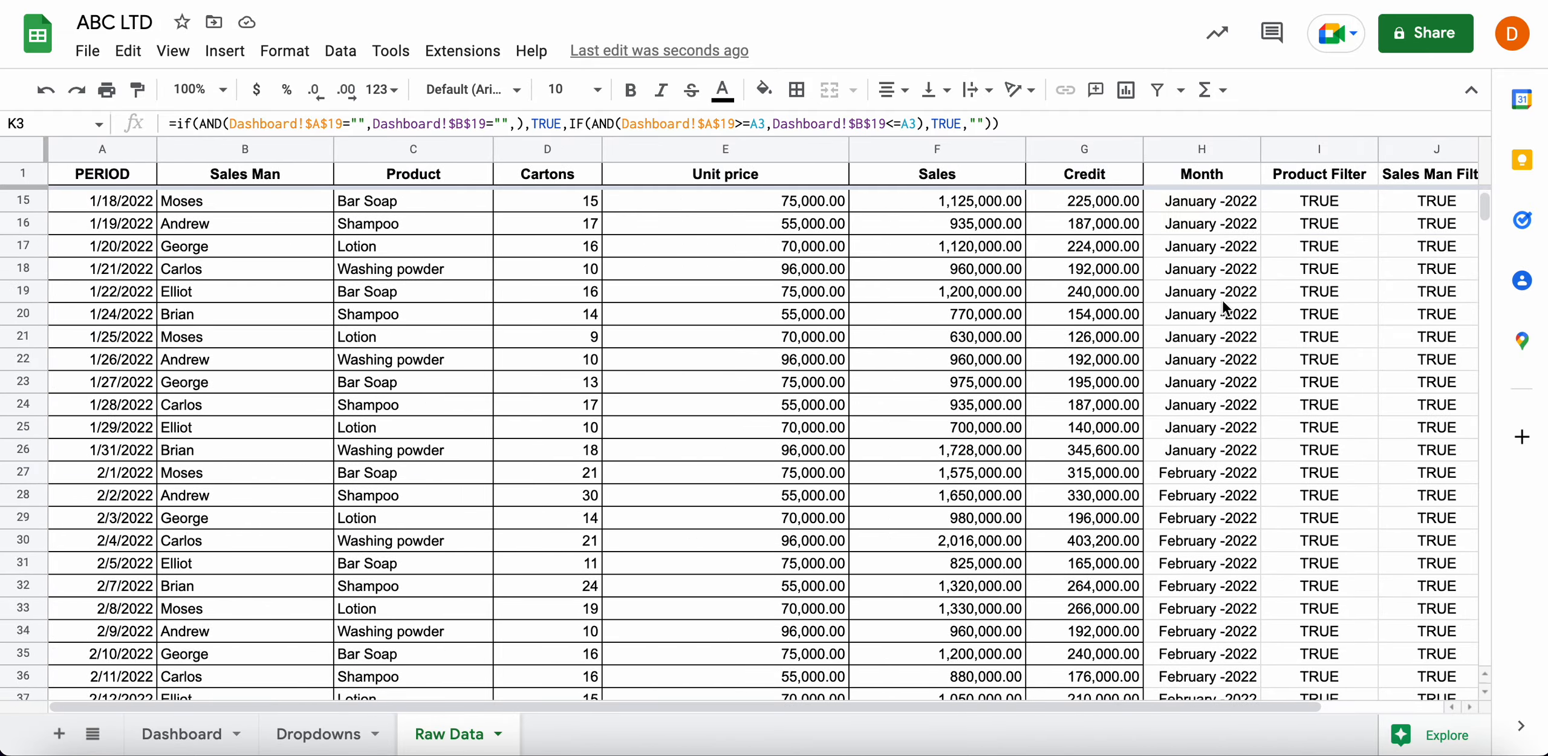
scroll(1224, 307, "up", 4)
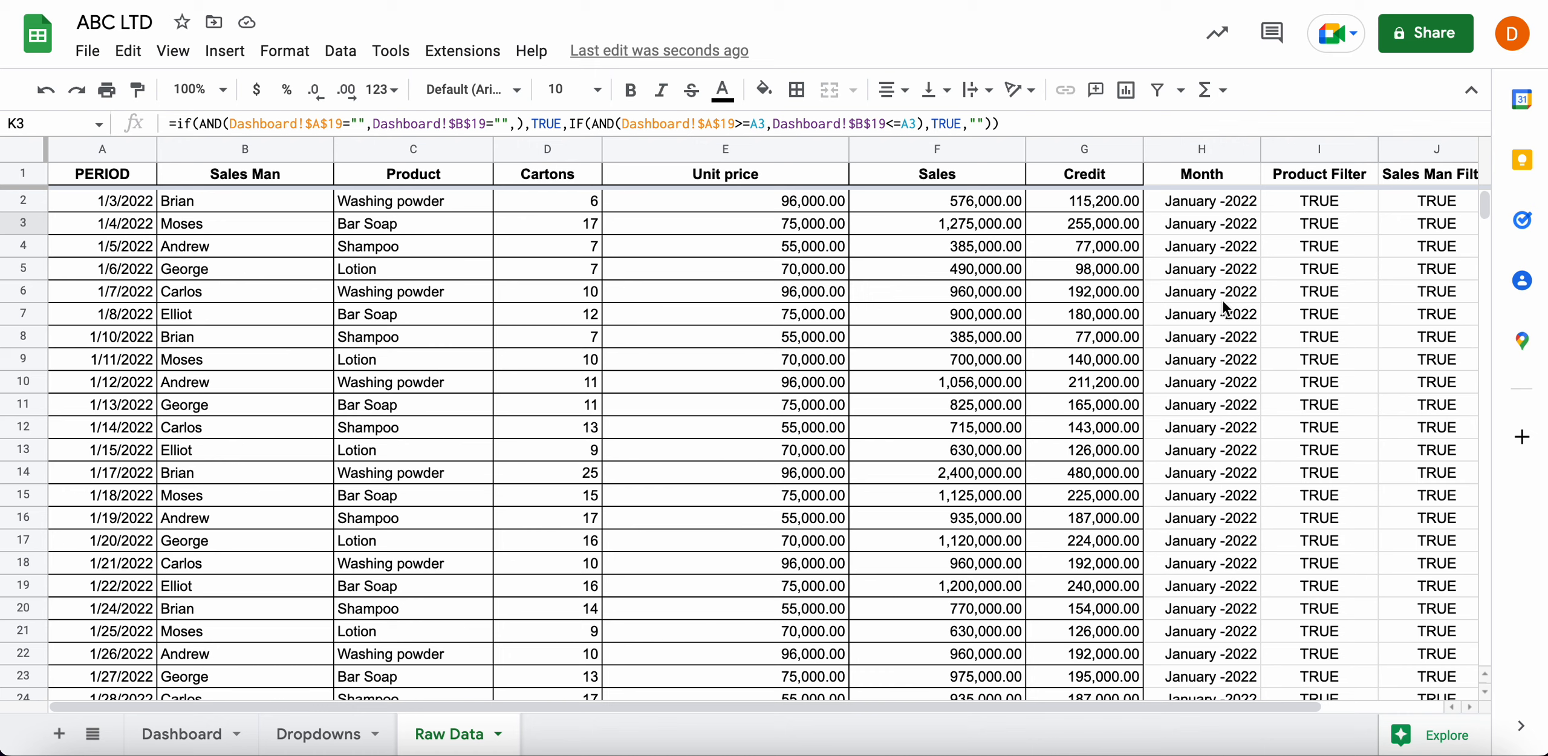
Format the PERIOD column in Raw Data with the Sep-26 month-day date format
left_click(66, 152)
left_click(383, 89)
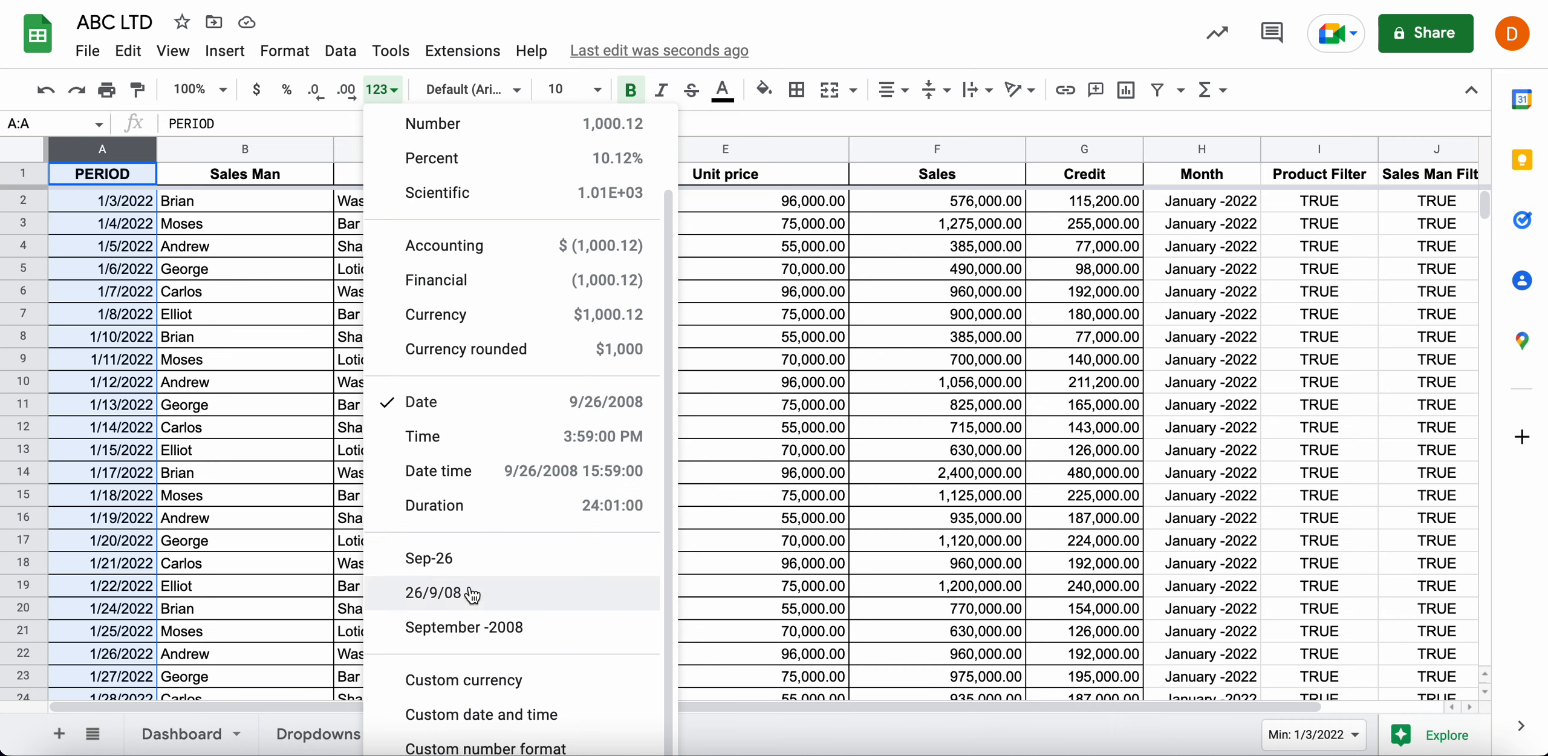
left_click(447, 559)
scroll(511, 448, "right", 2)
scroll(517, 451, "left", 2)
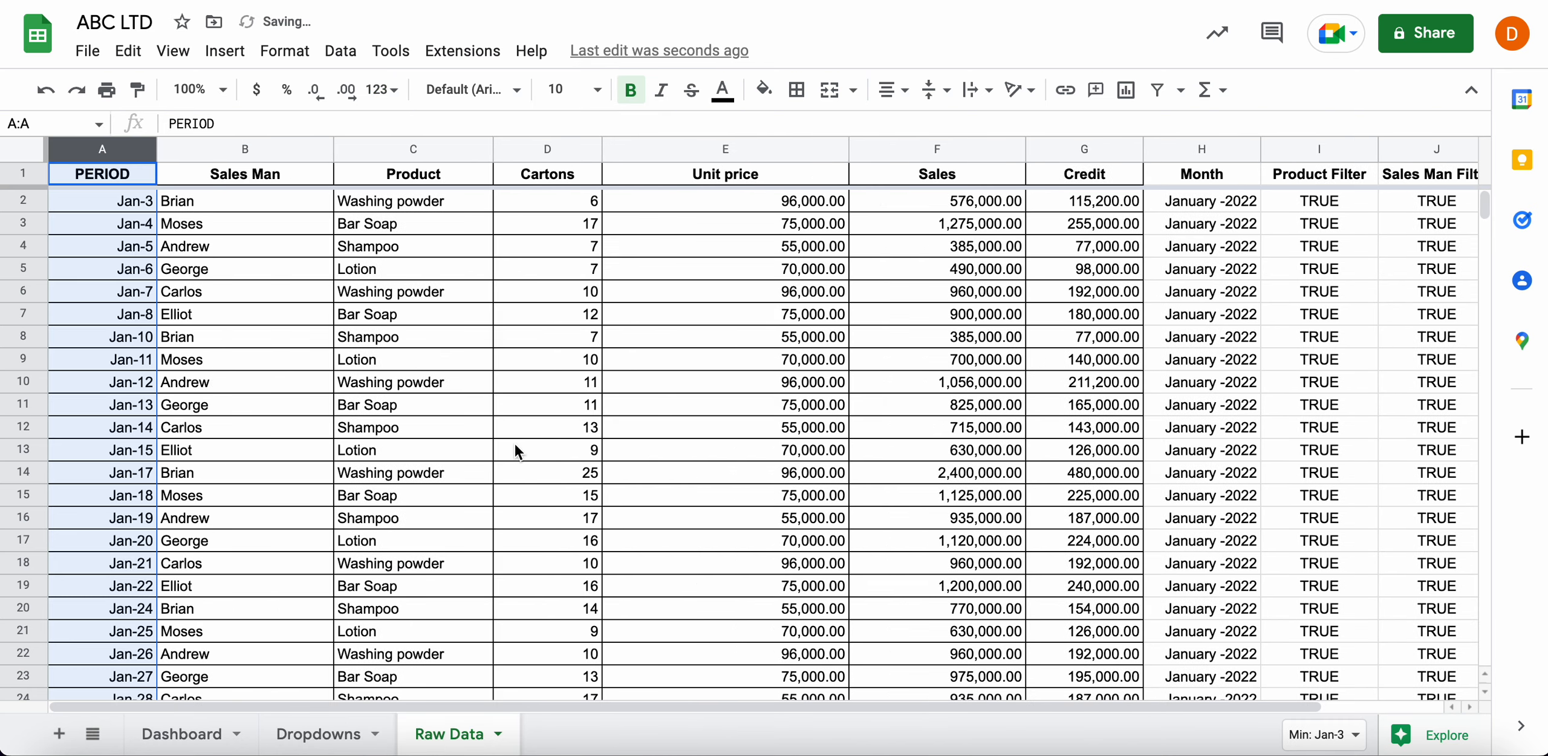
Check the date list's format on the Dropdowns sheet and return to the Dashboard sheet
left_click(326, 734)
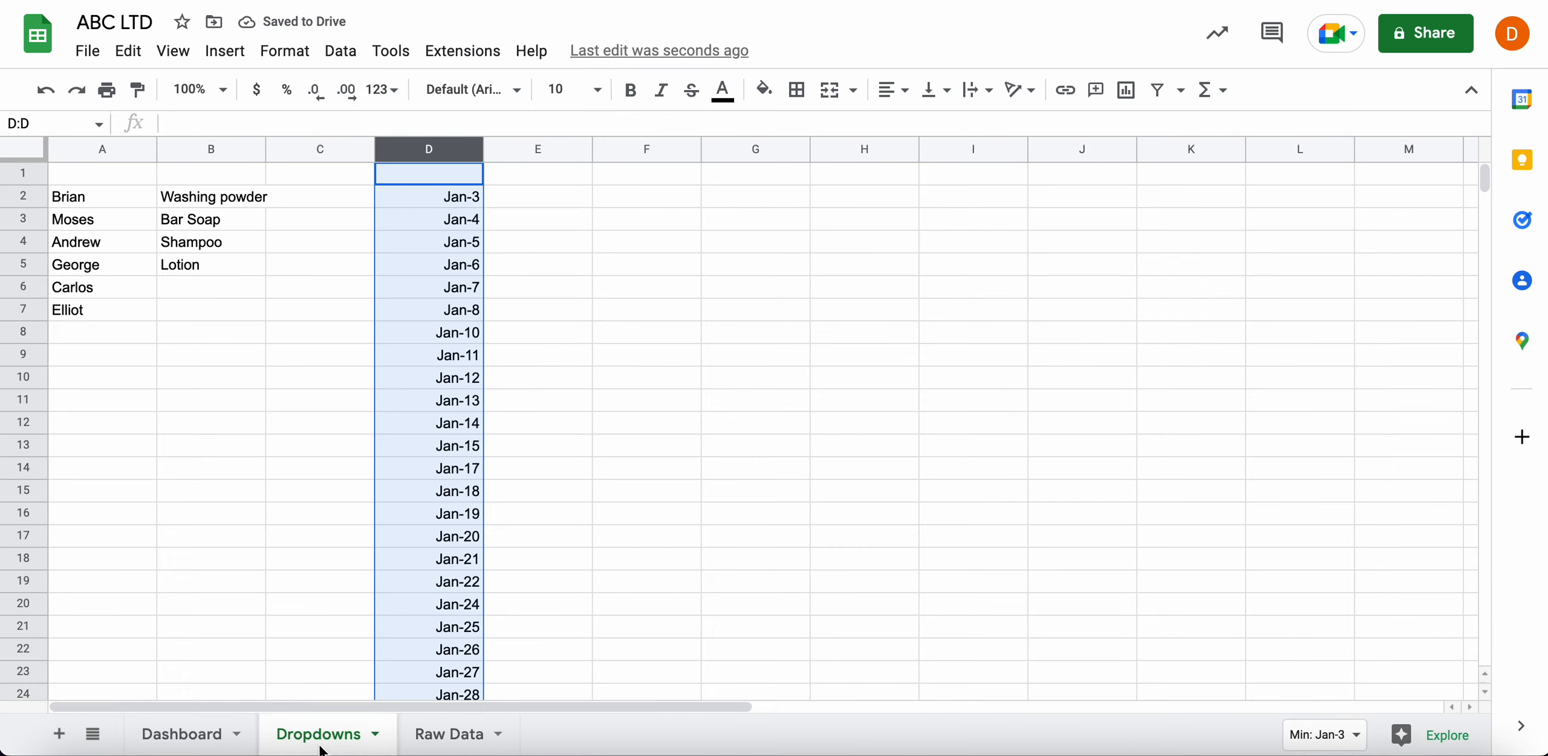
left_click(194, 734)
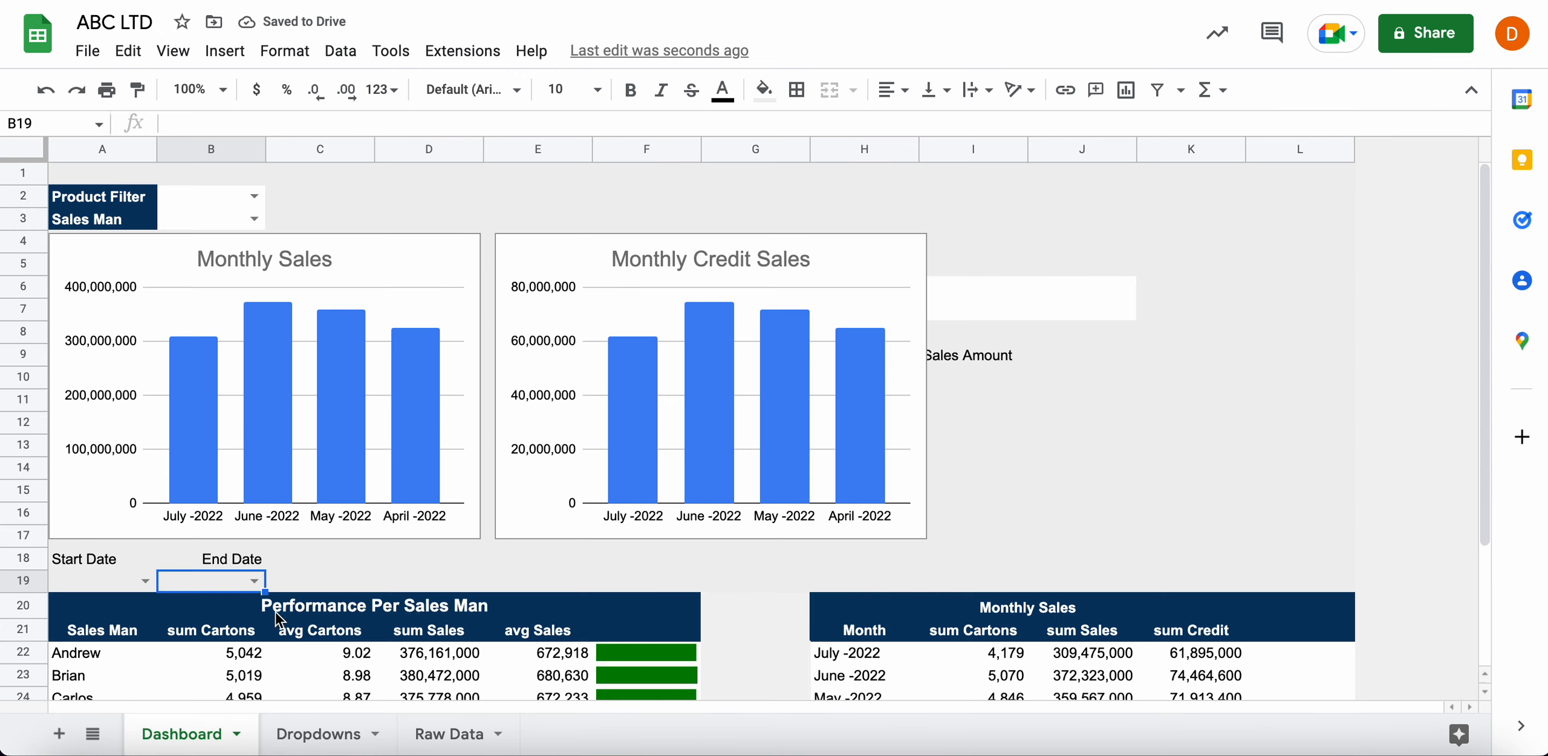
Set the dashboard's Start Date in A19 to 1/24/2022 and the End Date in B19 to 1/14/2022
left_click(146, 579)
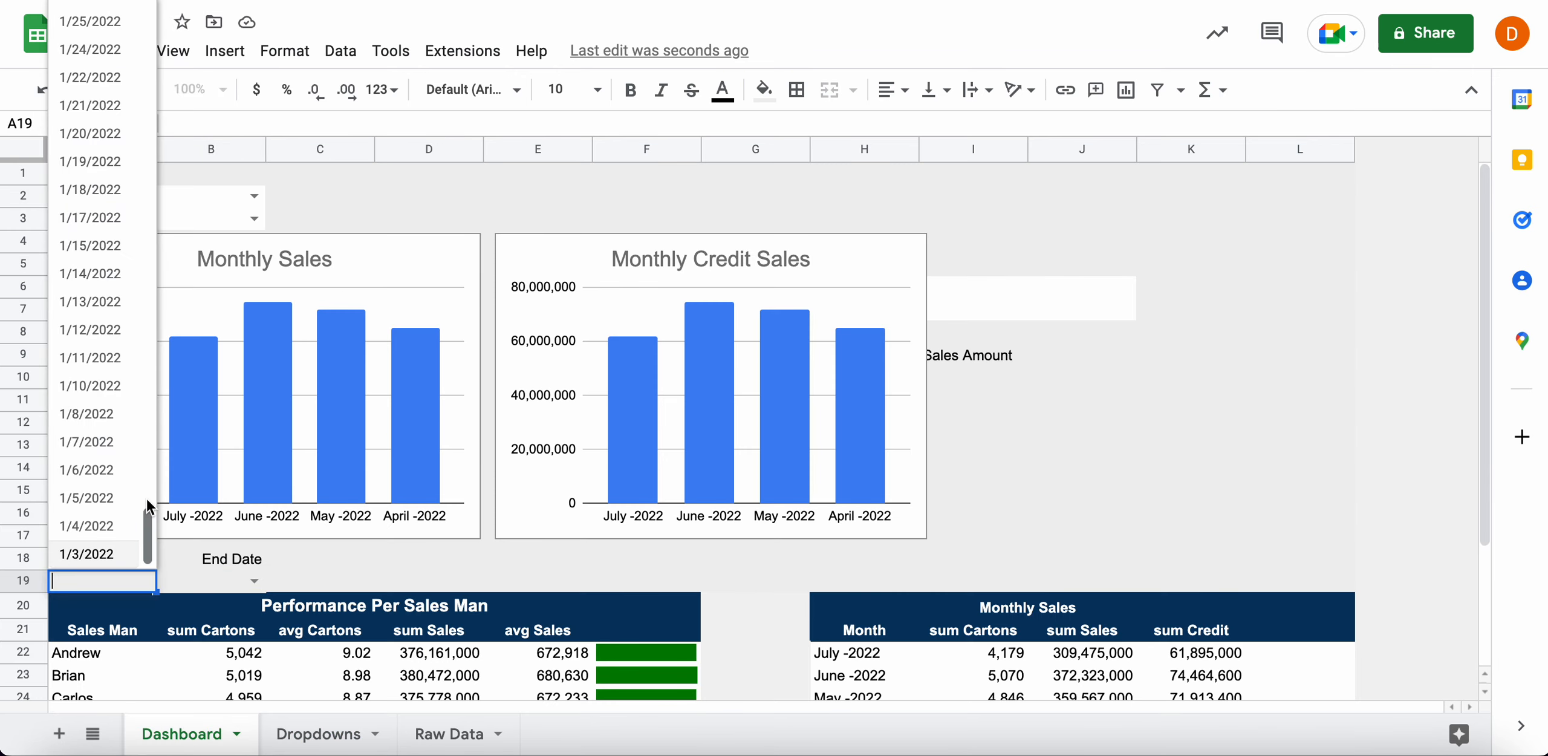
left_click(95, 54)
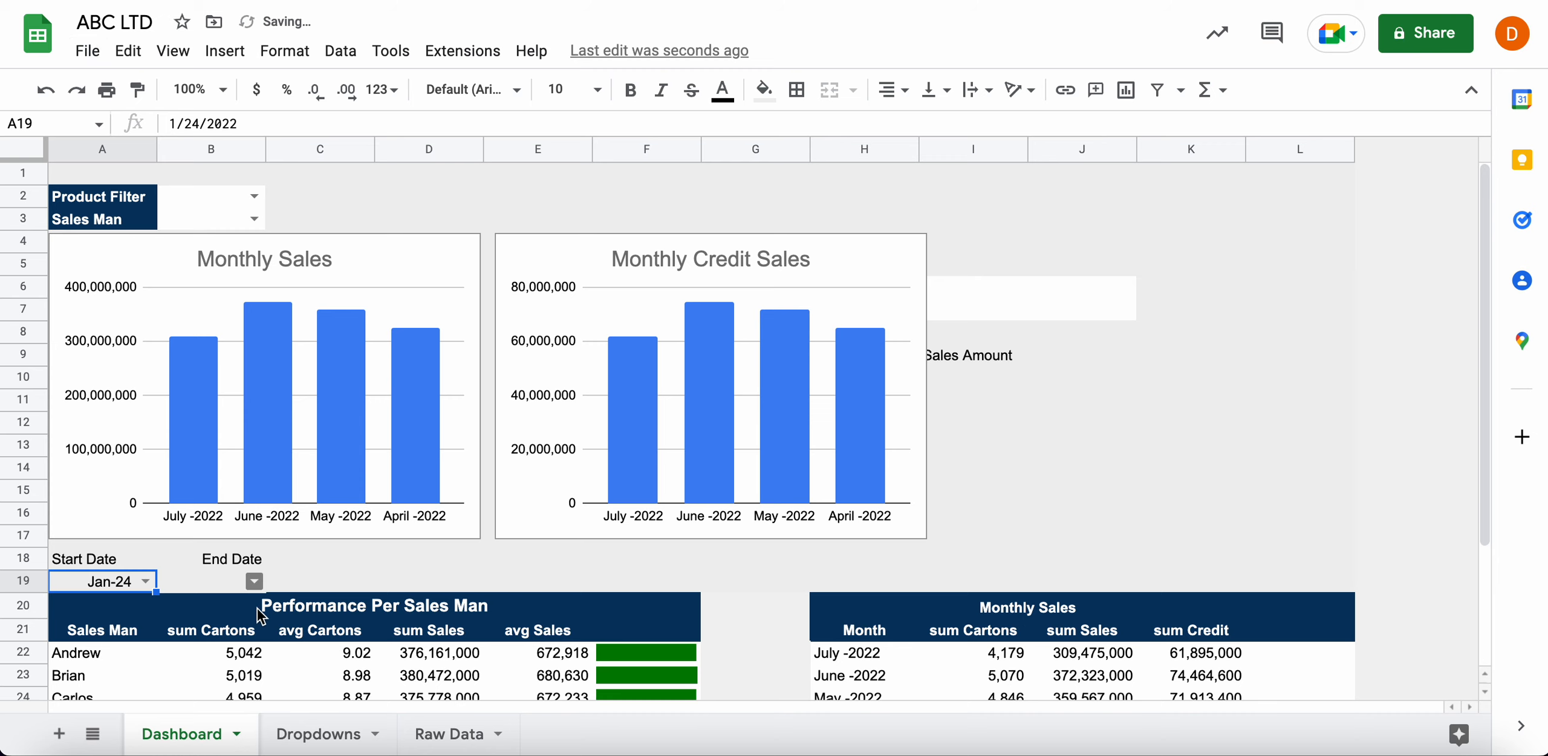
left_click(246, 586)
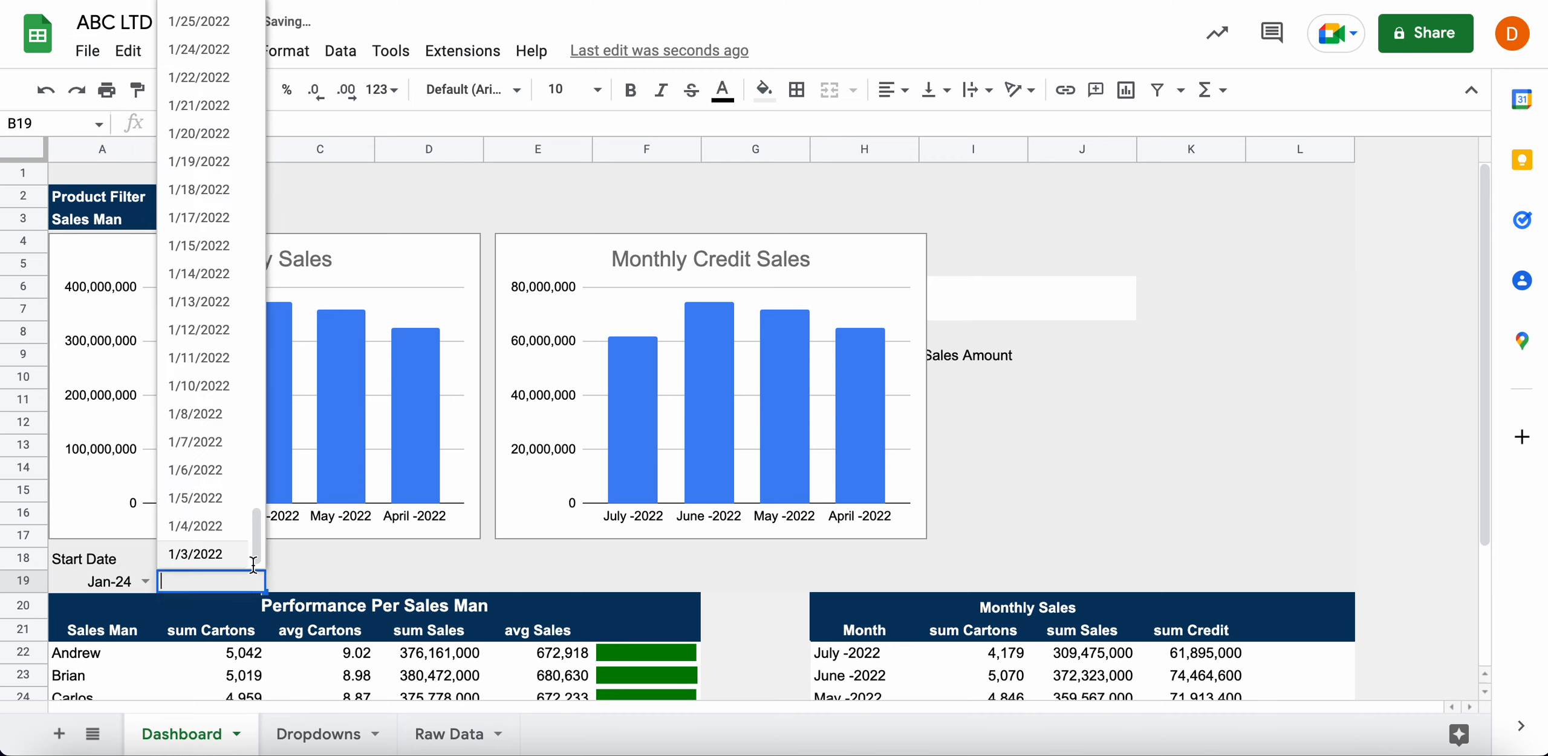
left_click(206, 288)
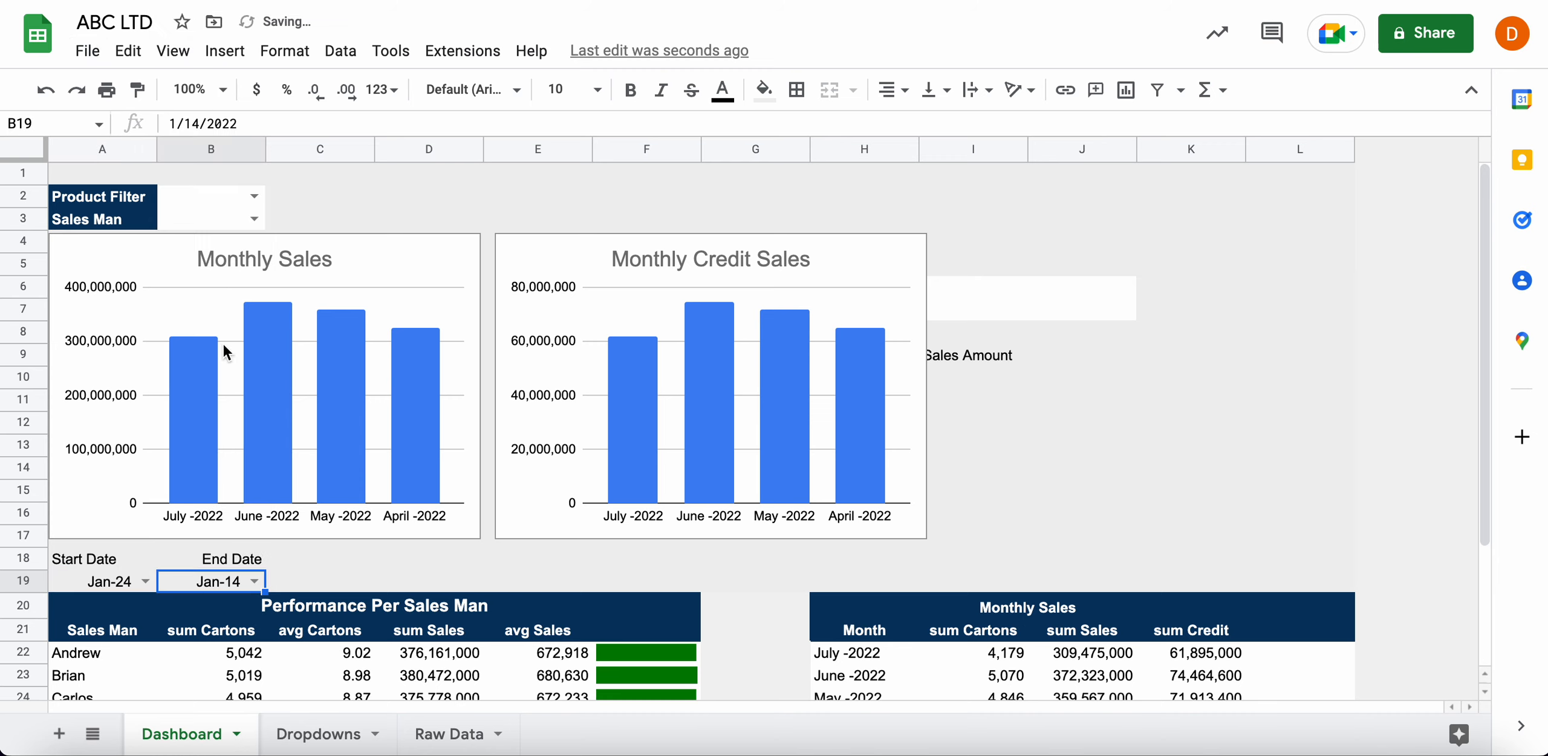
Examine the Date Filter column down the Raw Data rows for the chosen start and end dates
left_click(460, 733)
scroll(871, 537, "right", 5)
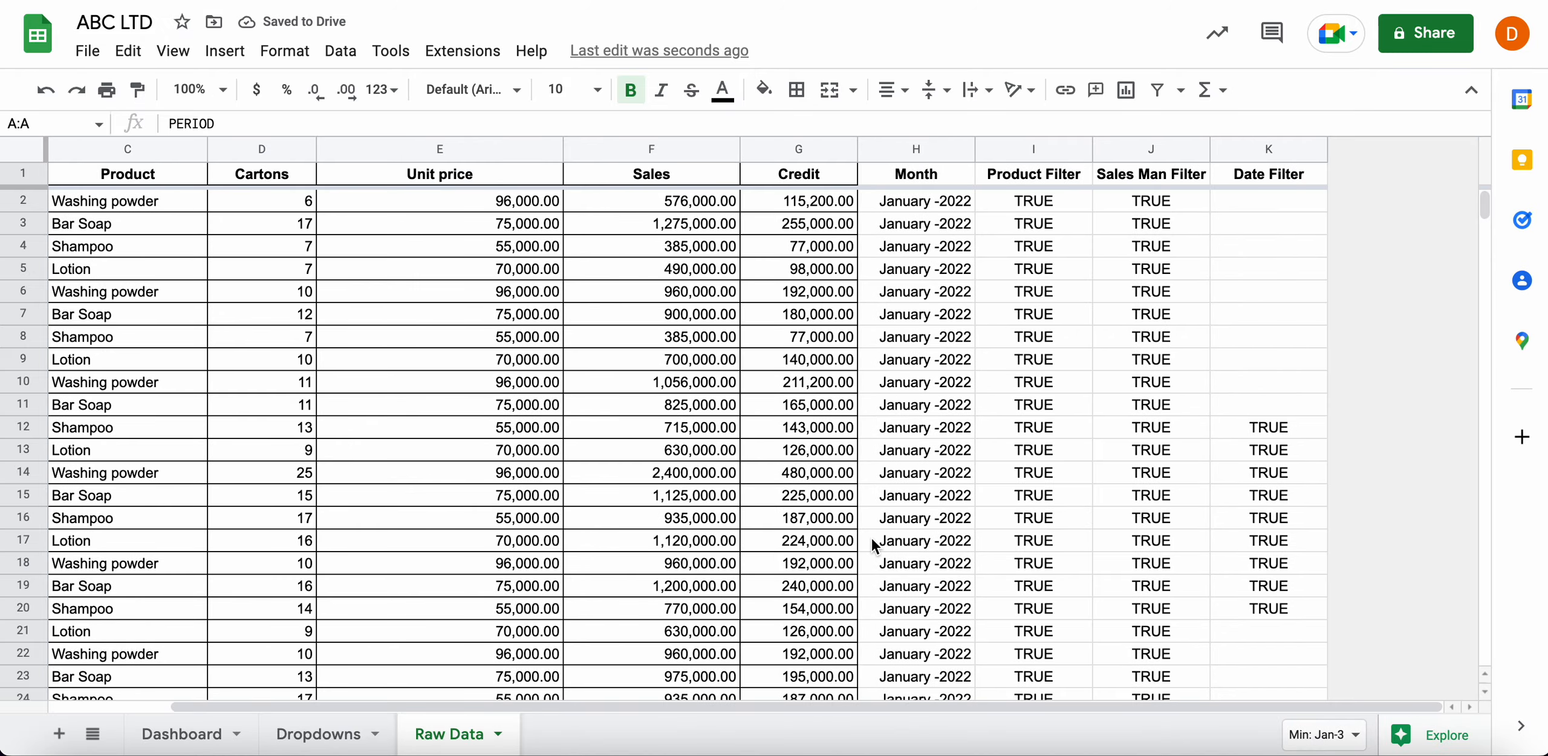
scroll(871, 538, "down", 10)
scroll(871, 538, "down", 20)
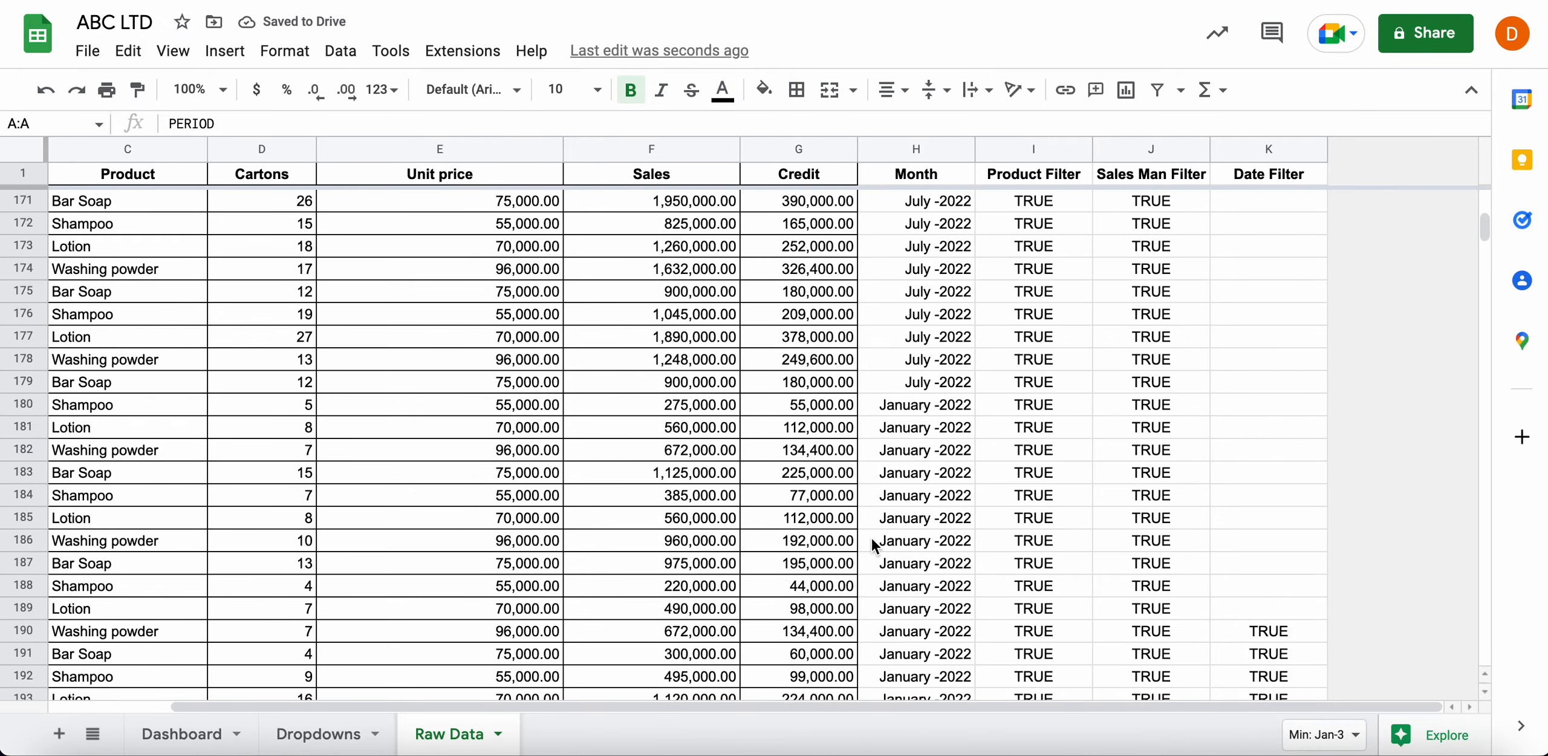
scroll(871, 537, "up", 20)
scroll(871, 537, "up", 20)
scroll(870, 538, "left", 2)
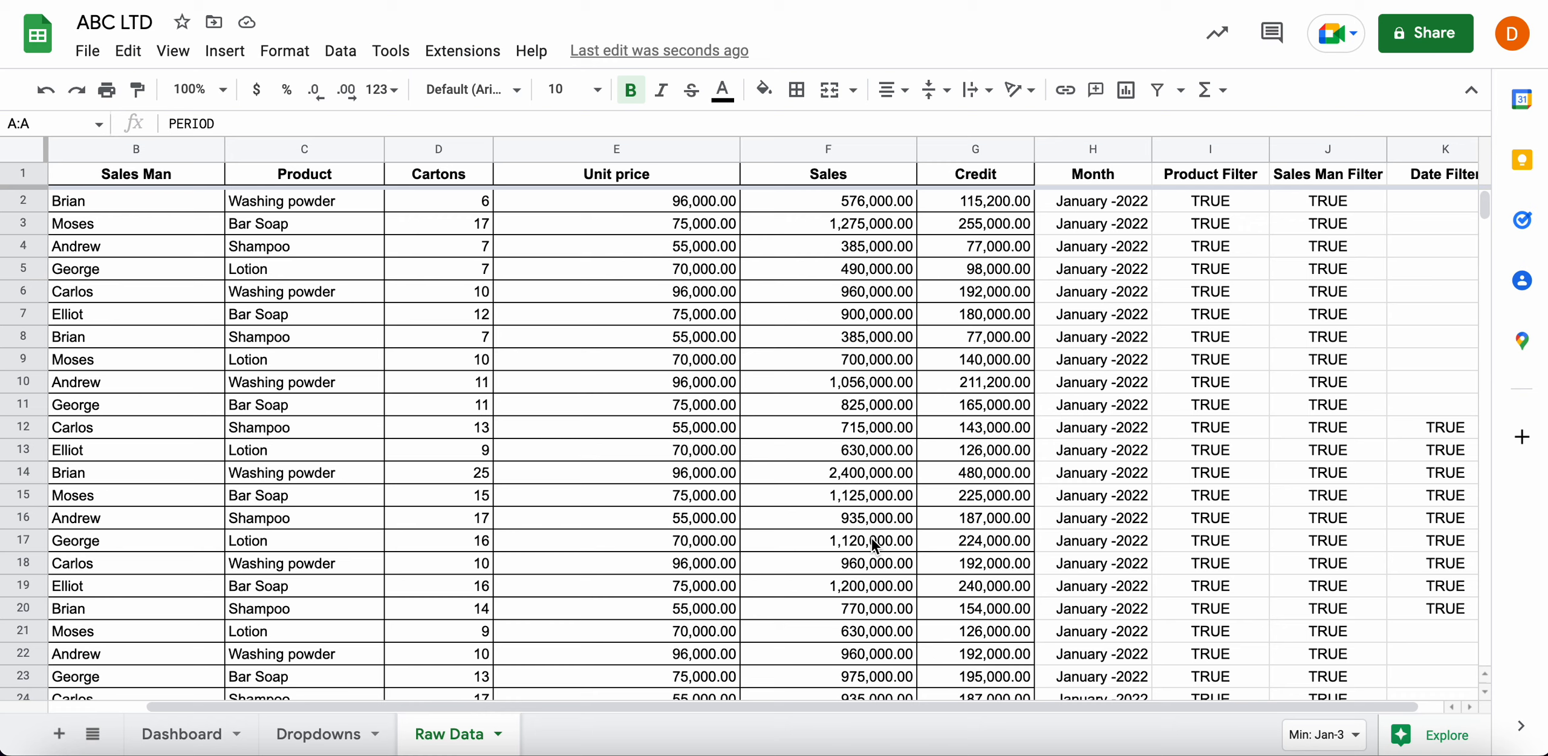
Add the condition AND K=TRUE before GROUP BY B in the Performance Per Sales Man QUERY formula in Dashboard cell A21
left_click(201, 737)
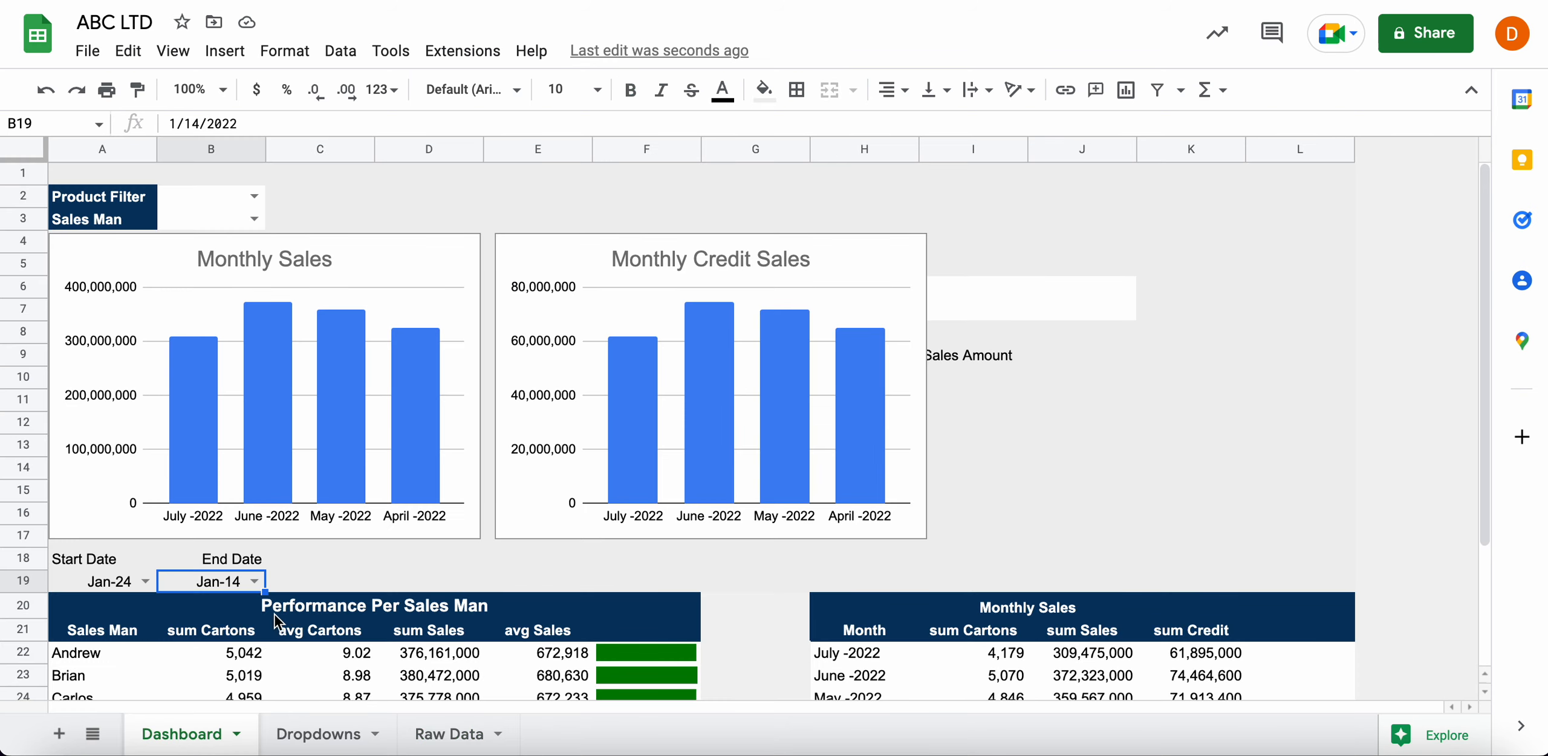
left_click(92, 637)
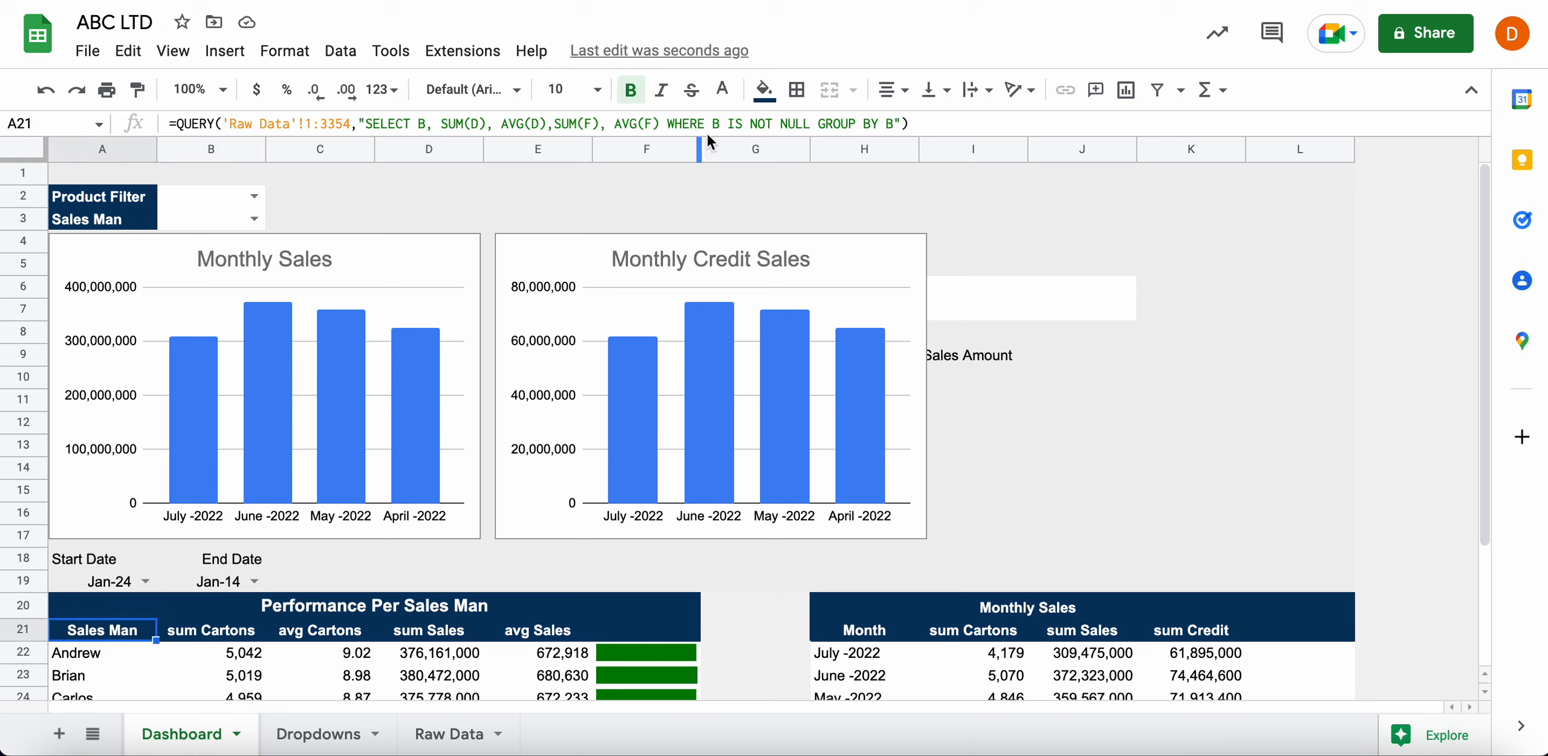
left_click(821, 123)
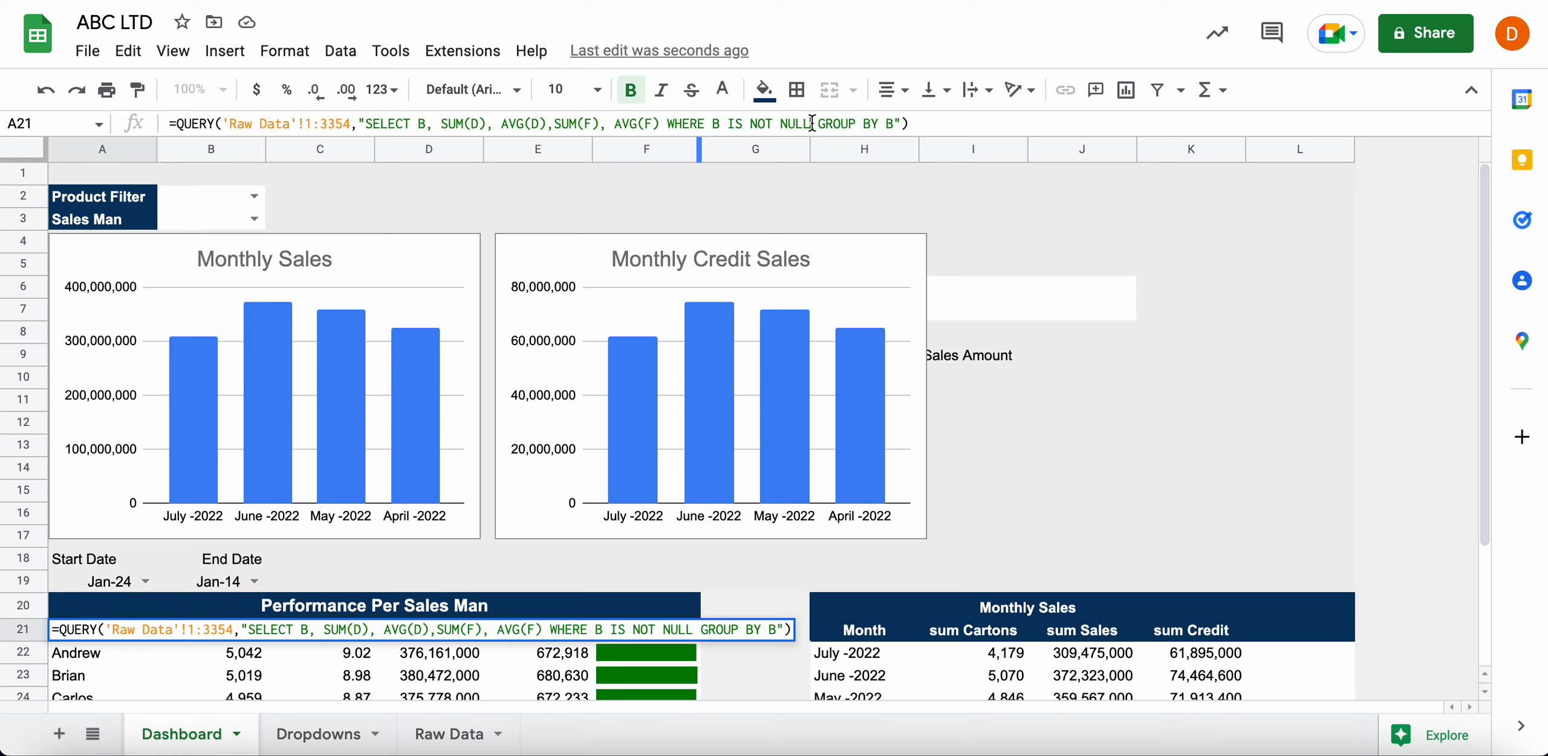
type("AND")
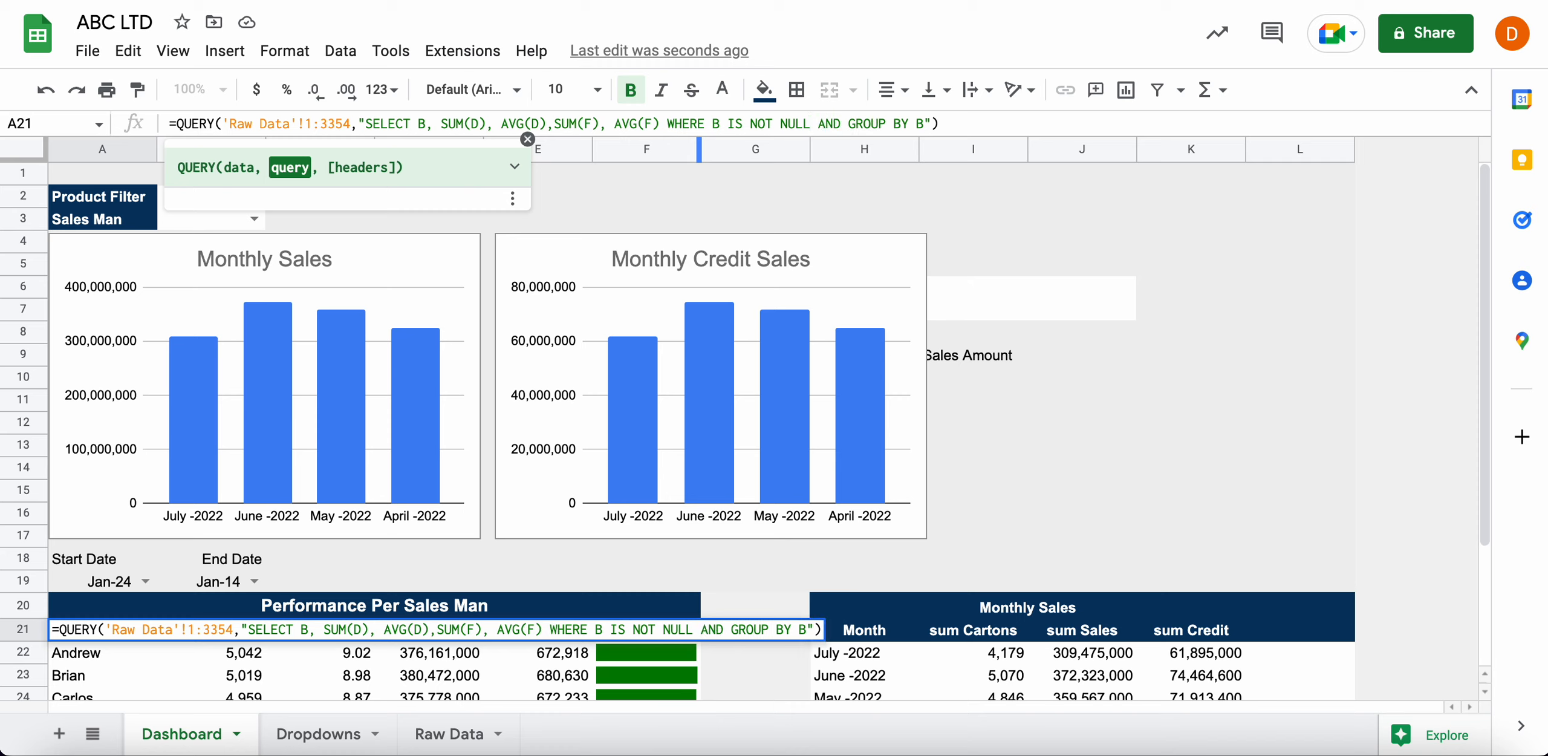
type(" K ")
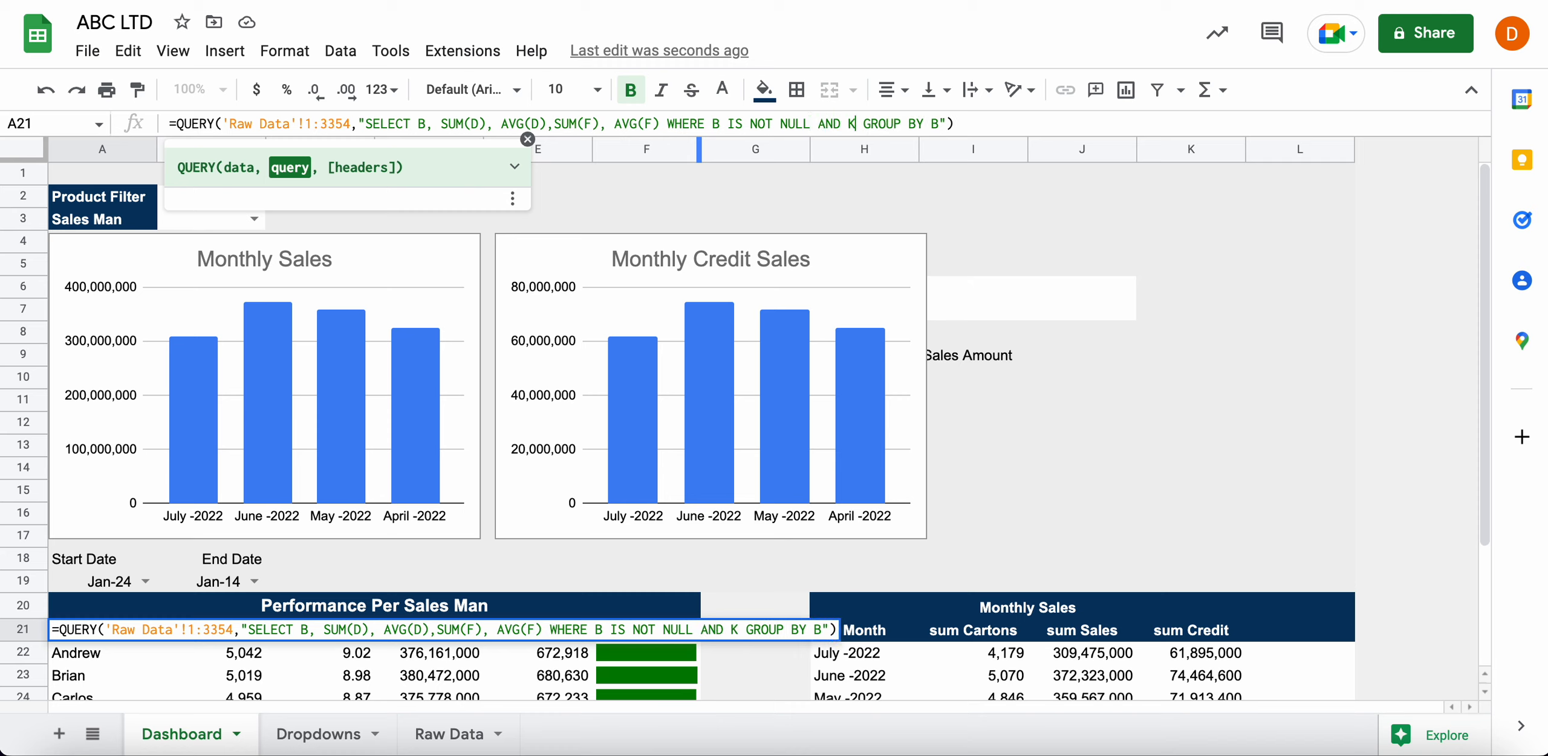
type("=TRUE")
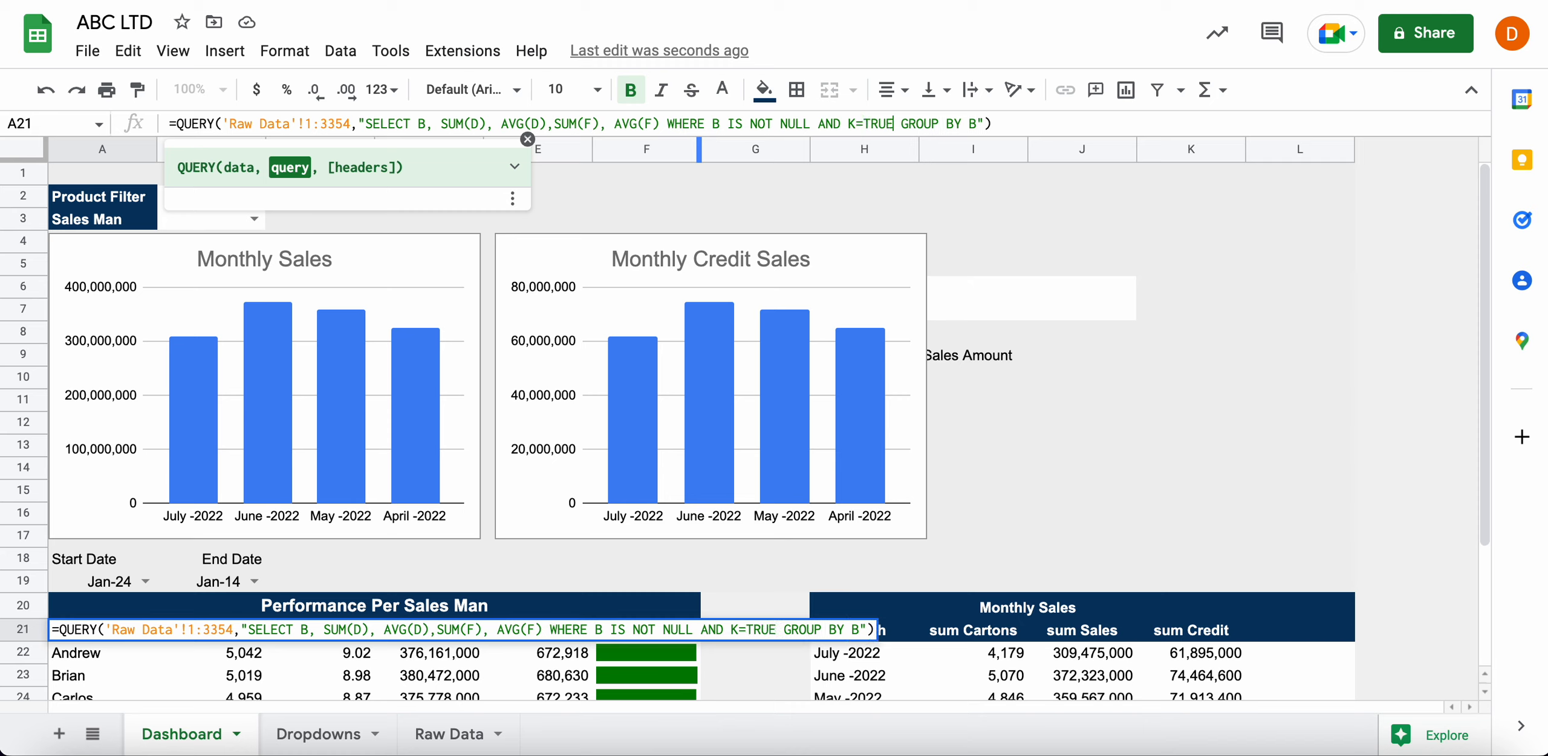
Add the condition AND I=TRUE before GROUP BY B in cell A21's QUERY formula, checking the Raw Data filter columns for the right letter
type(" AND")
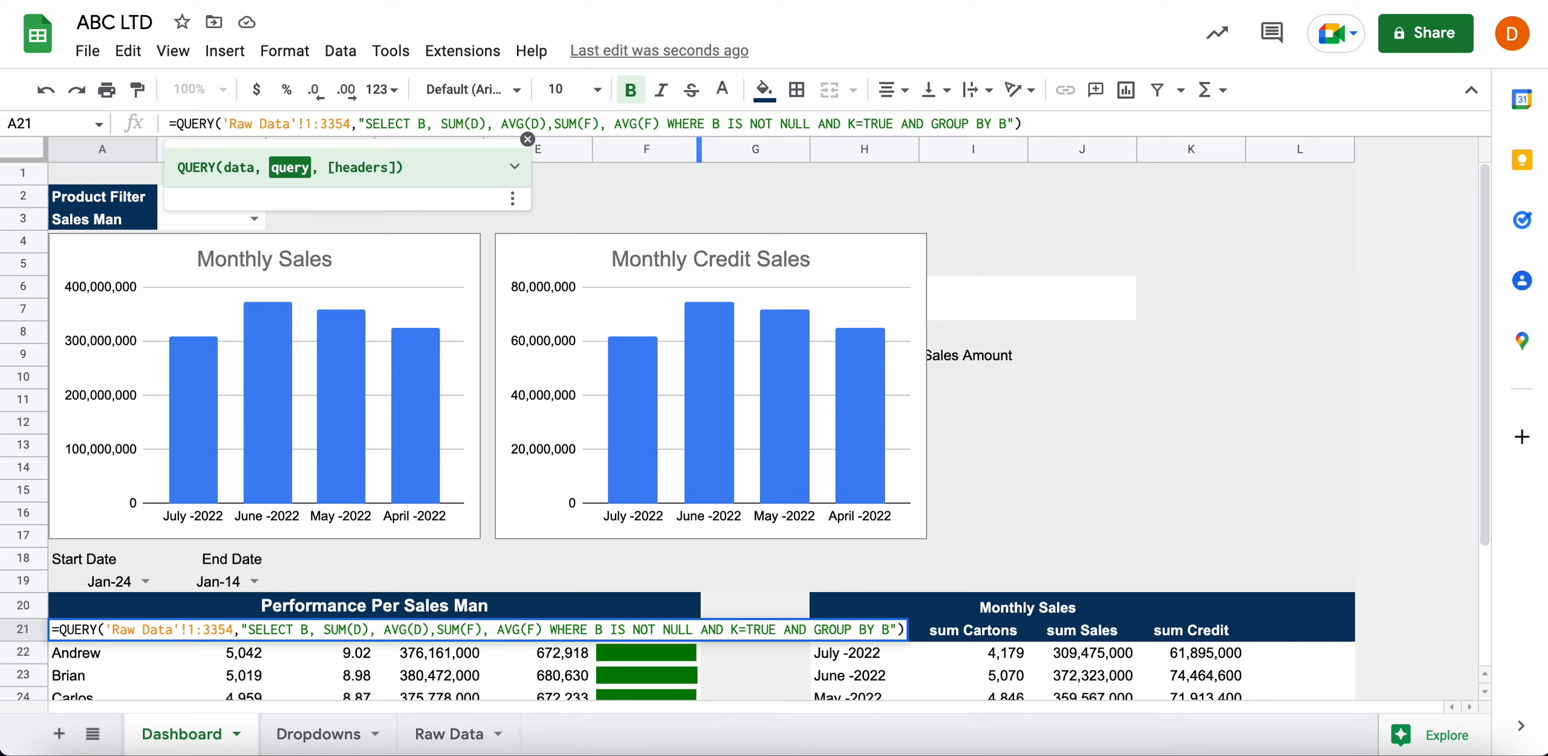
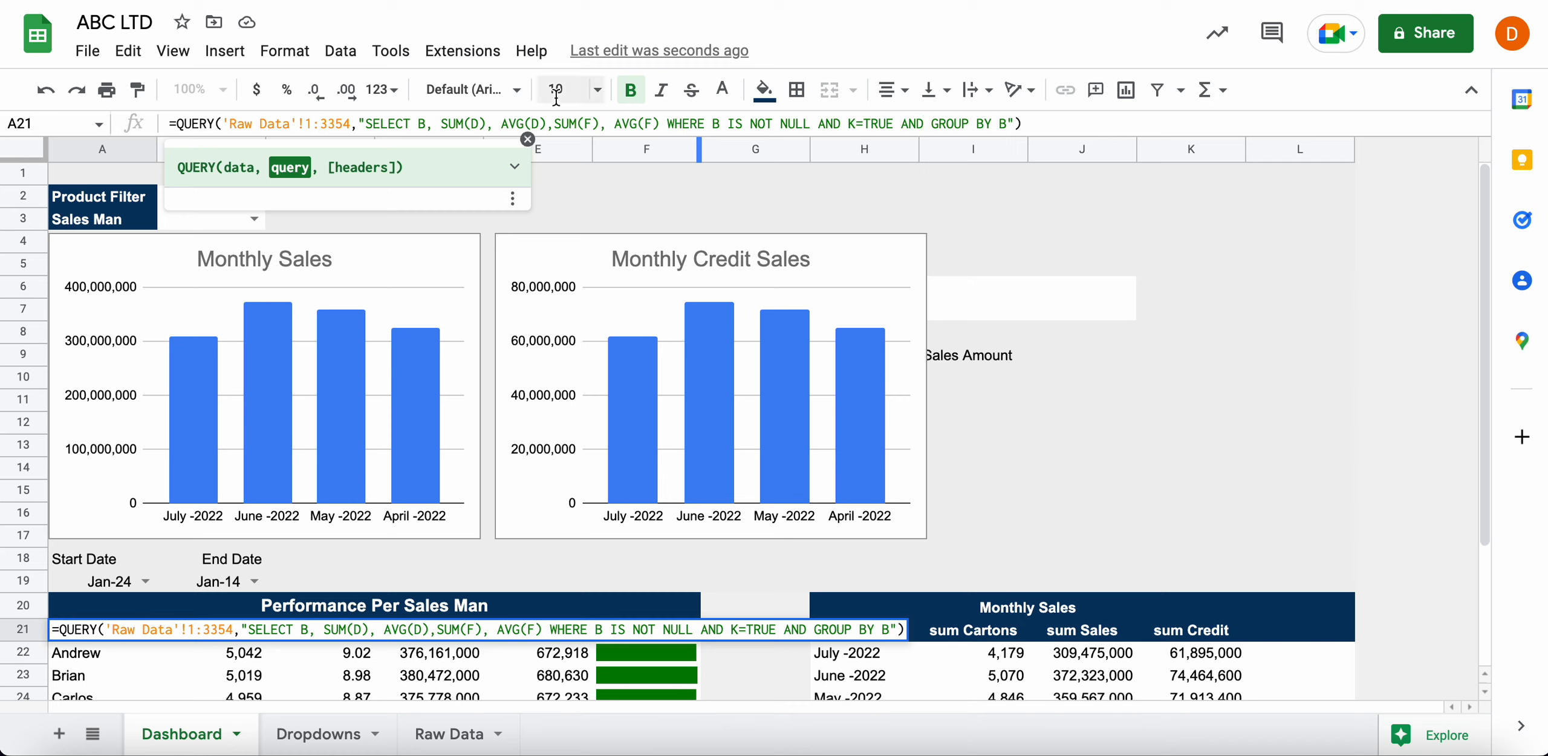
left_click(448, 734)
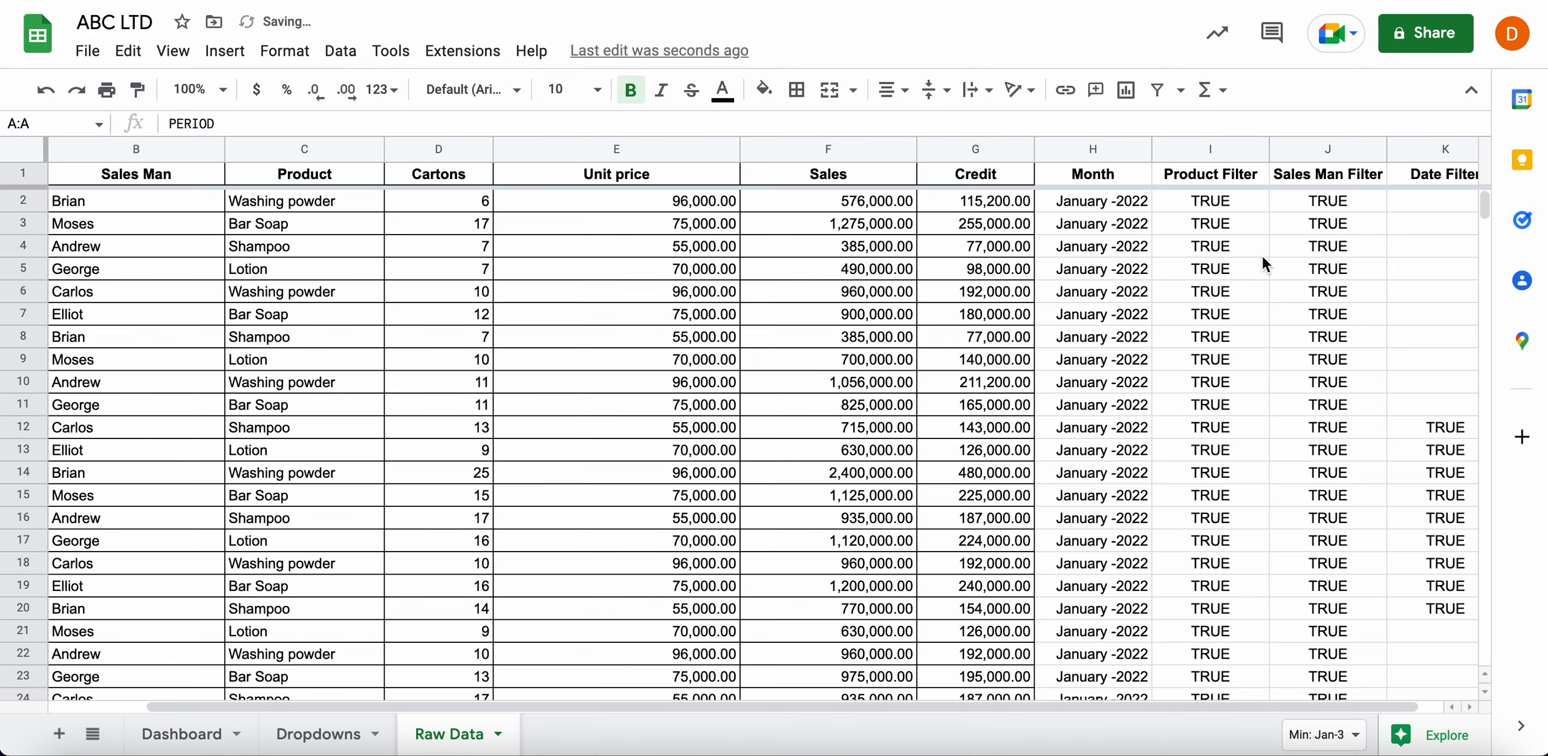
scroll(1263, 256, "right", 2)
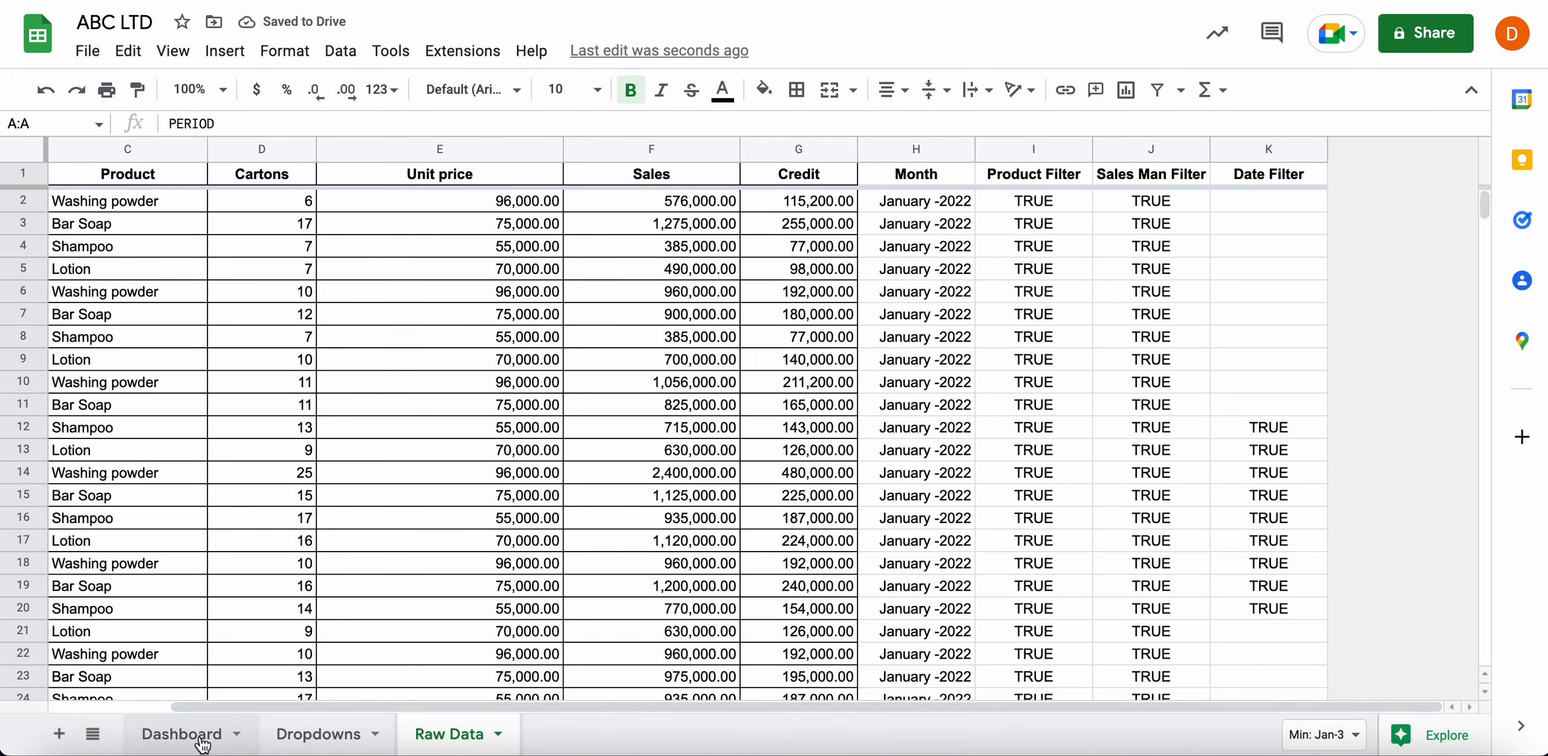
left_click(221, 734)
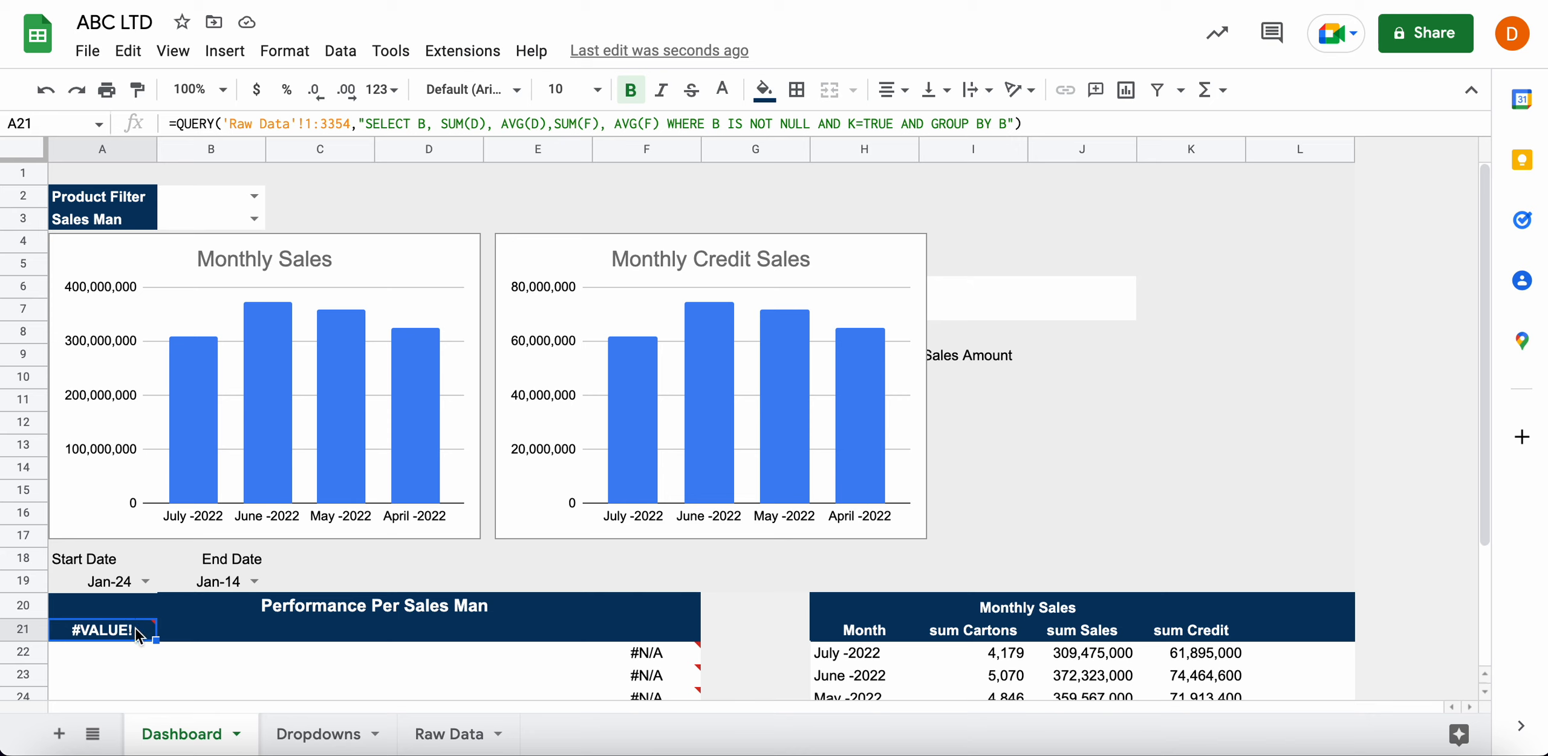
left_click(928, 117)
type("I ")
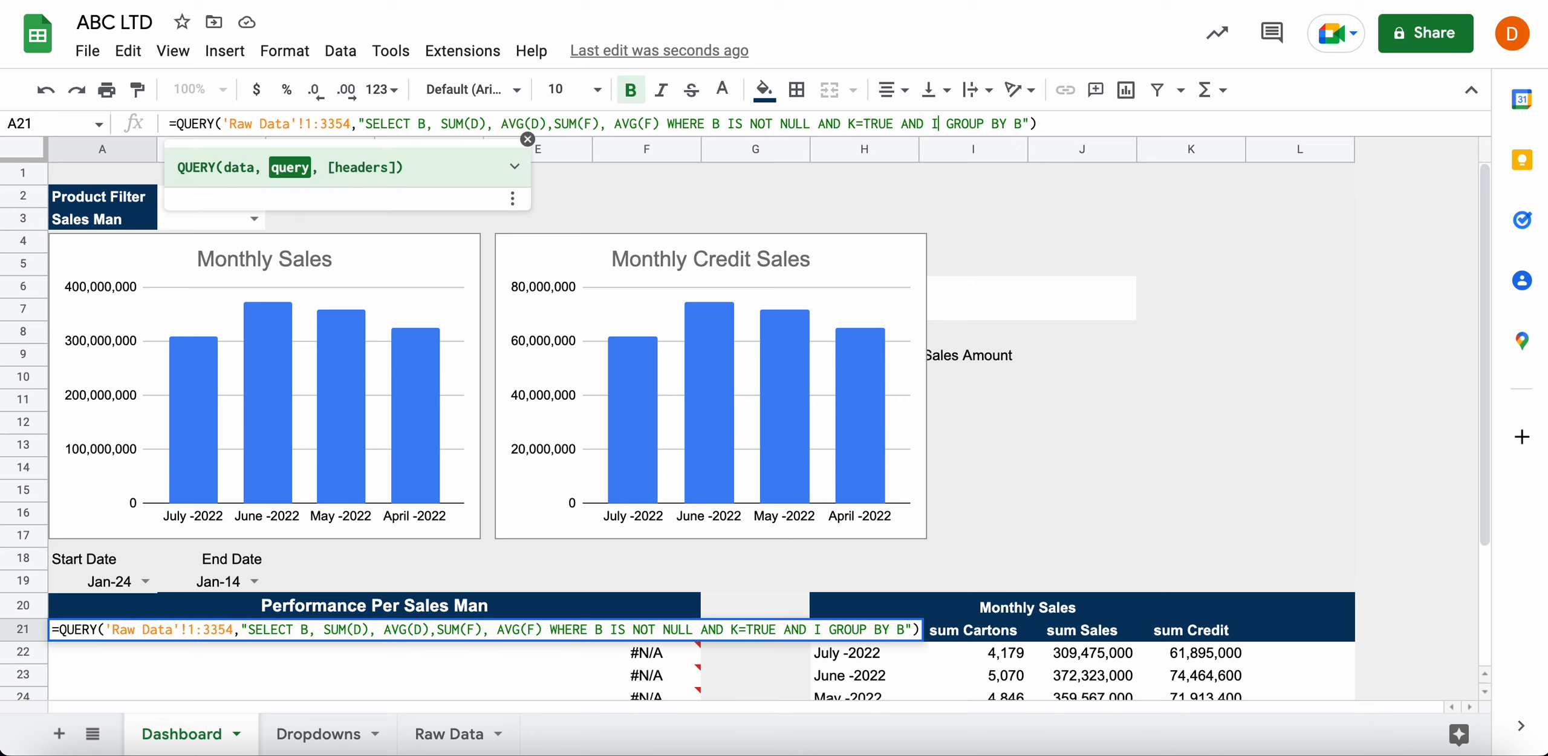
type("=TRUE")
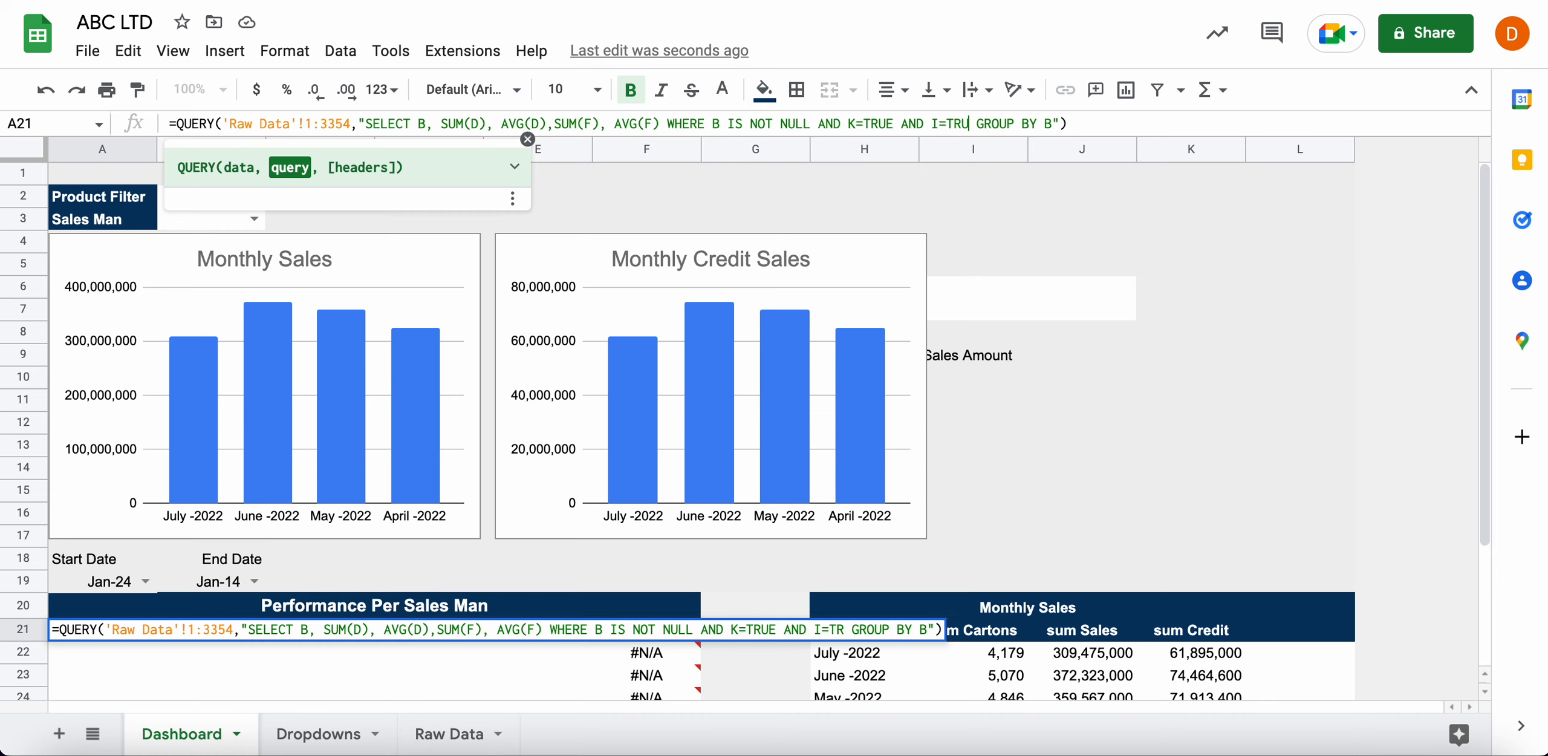
key("Return")
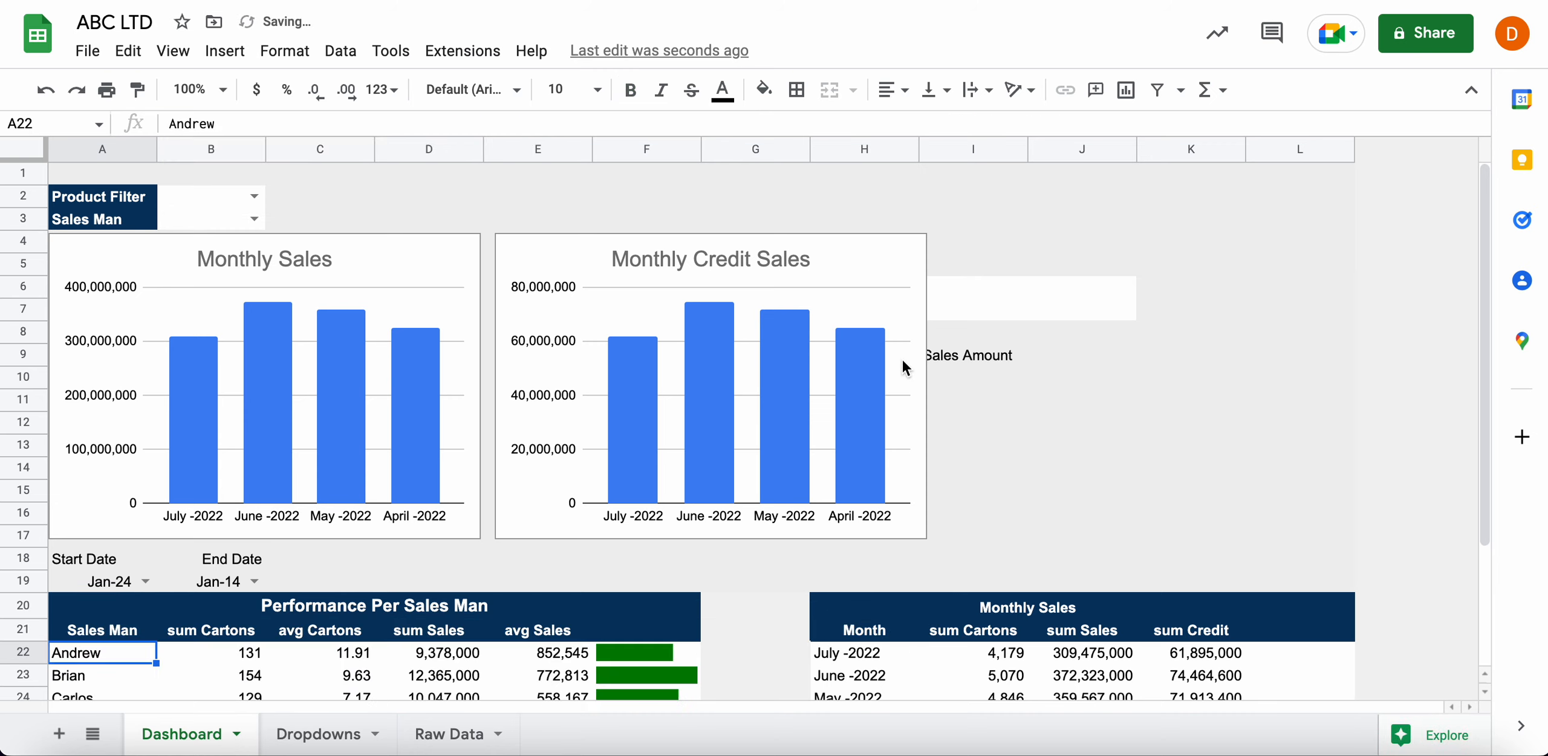
Set the End Date in B19 of the Dashboard to 4/23/2022
scroll(489, 523, "down", 5)
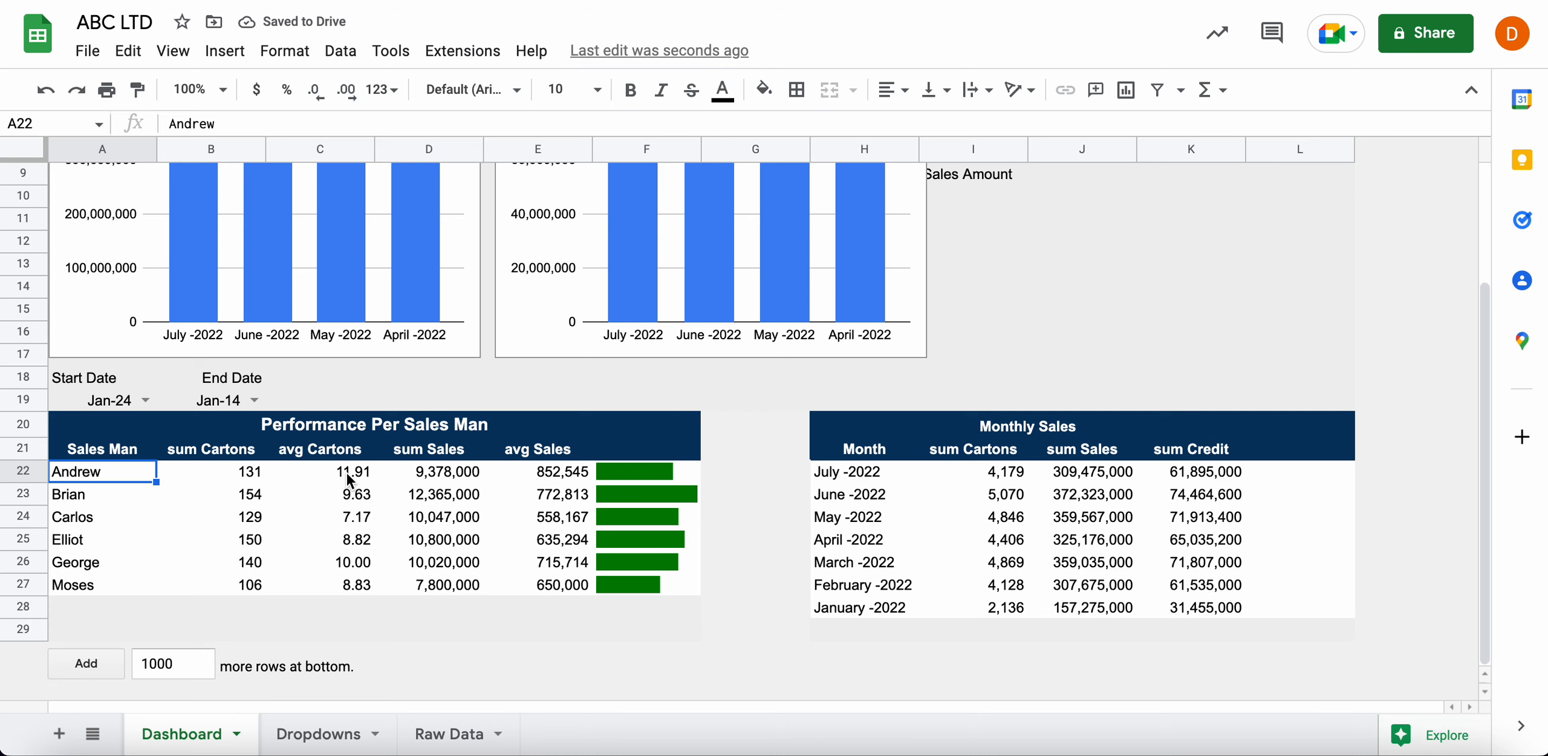
scroll(346, 472, "up", 3)
left_click_drag(104, 495, 214, 498)
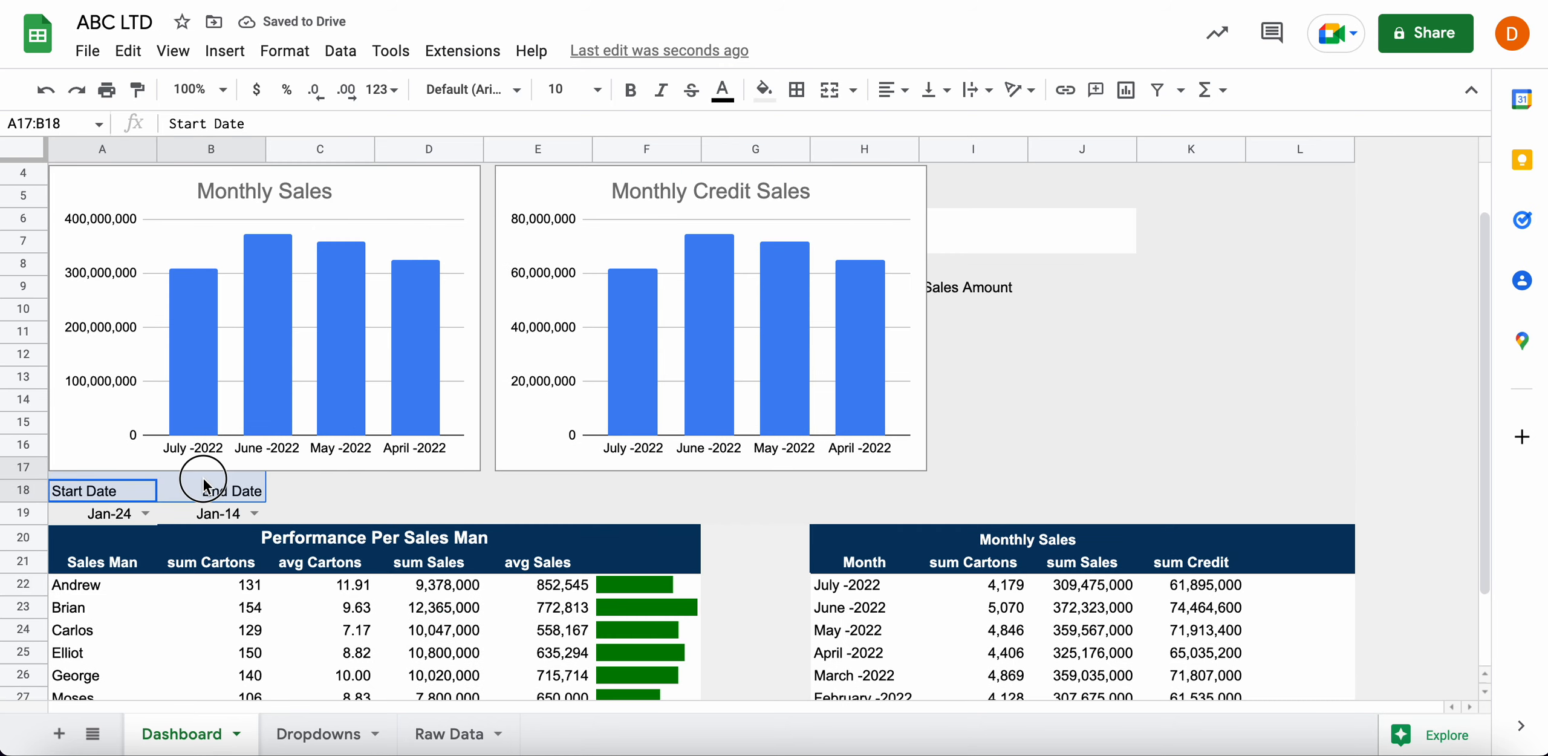
left_click(320, 532)
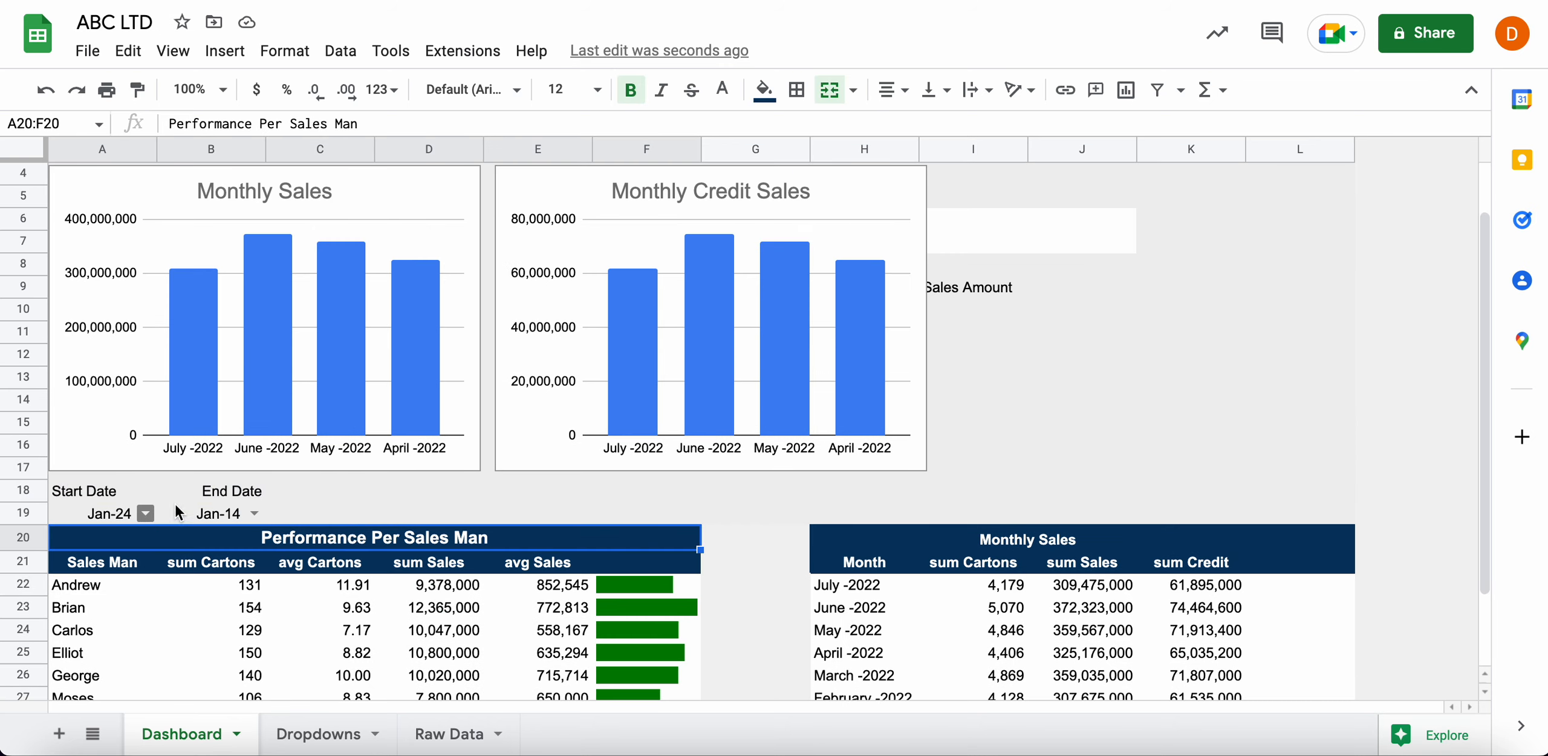
left_click(254, 514)
scroll(249, 621, "down", 15)
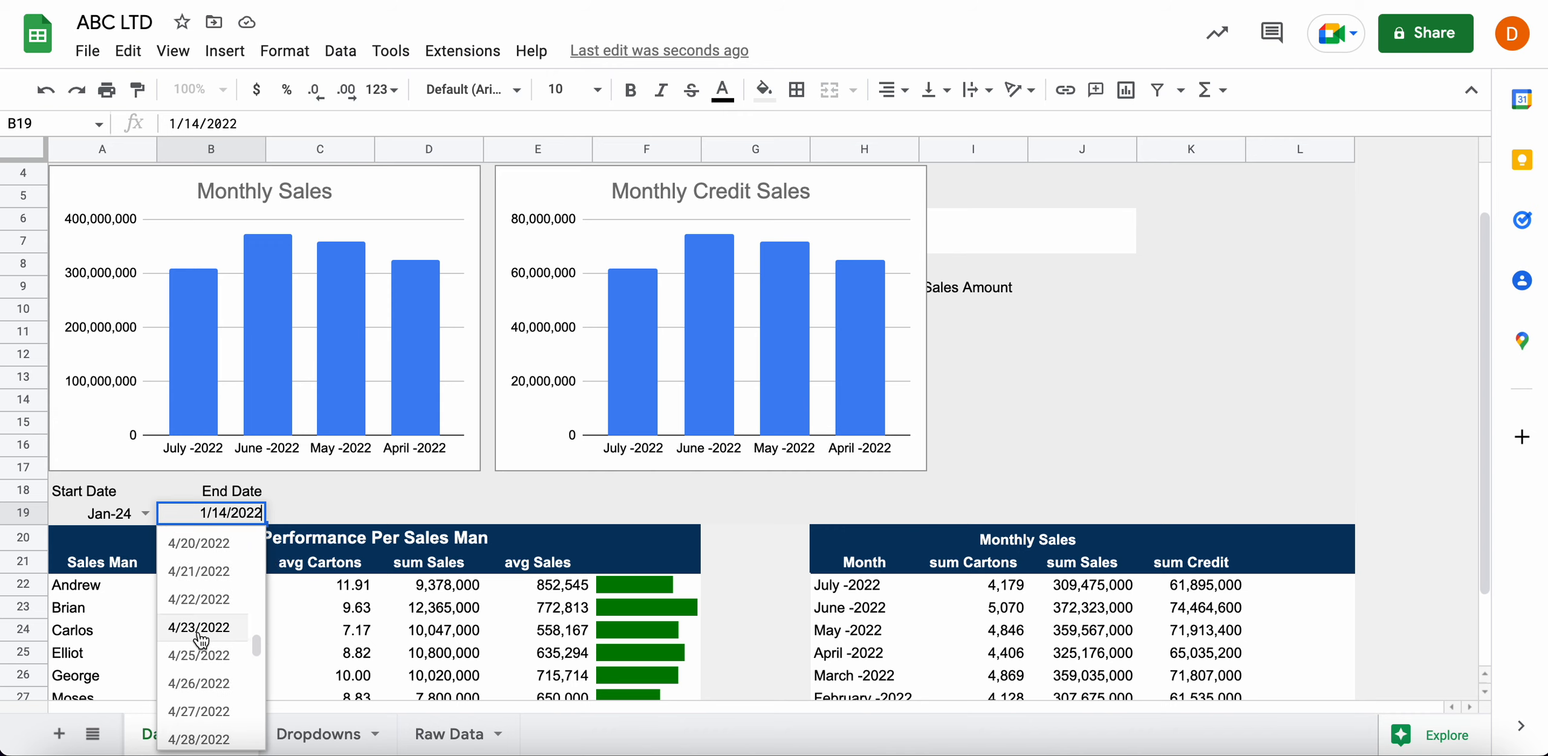
left_click(201, 635)
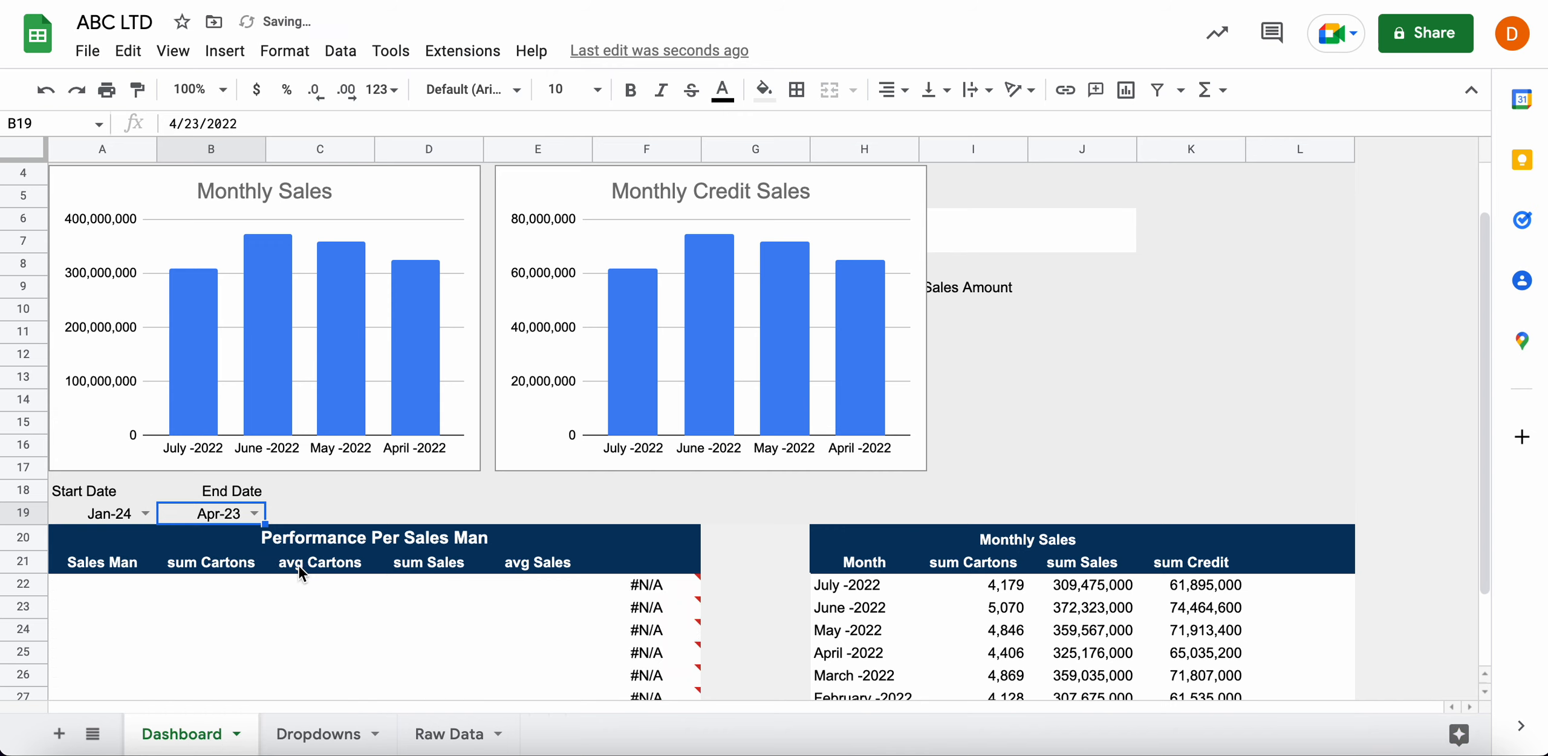
Inspect the sparkline cells F22:F27 of the Performance Per Sales Man table and the details of their errors
scroll(299, 565, "down", 3)
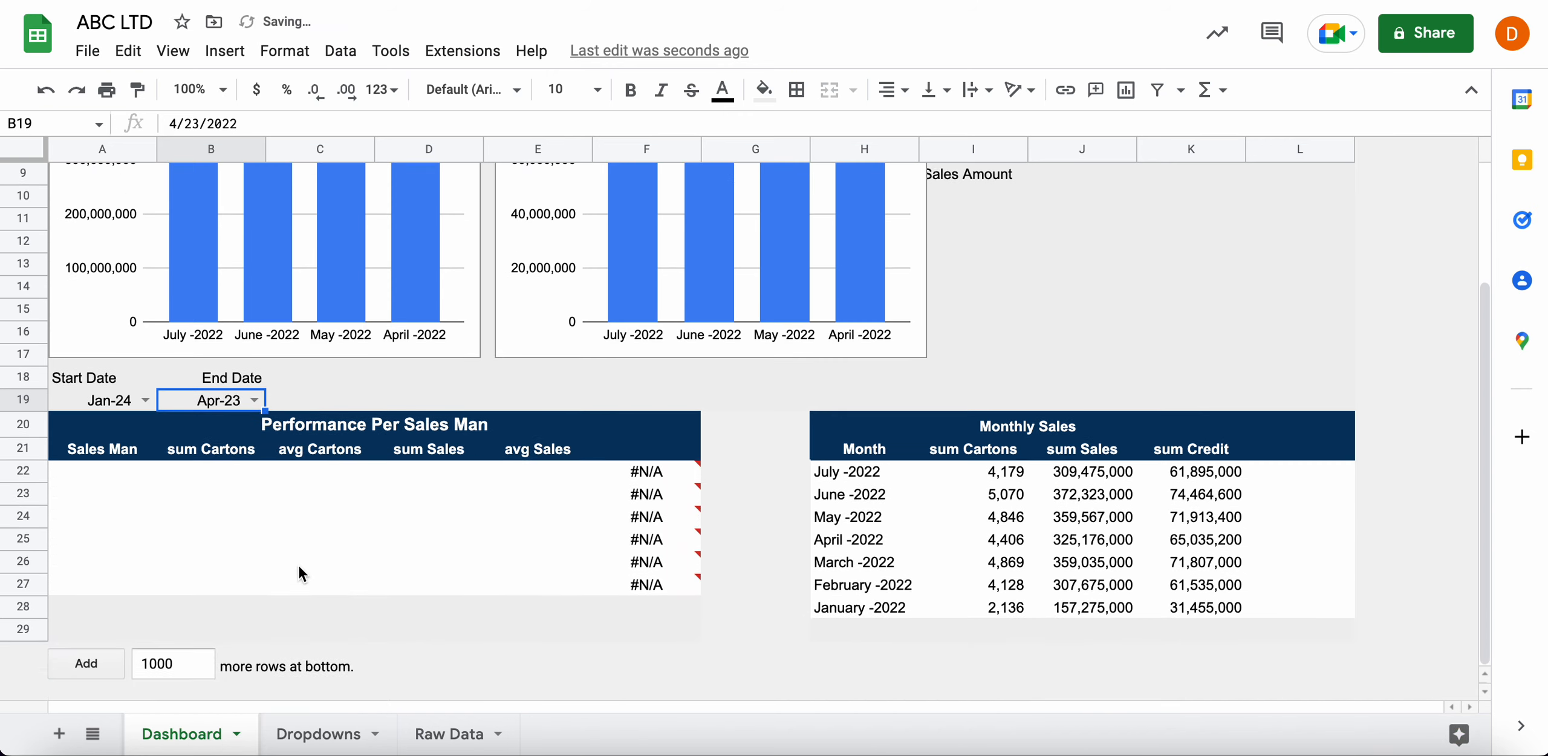
left_click(673, 478)
left_click(665, 590)
left_click(656, 537)
left_click(655, 477)
left_click(650, 538)
left_click(650, 607)
left_click(650, 522)
left_click(651, 472)
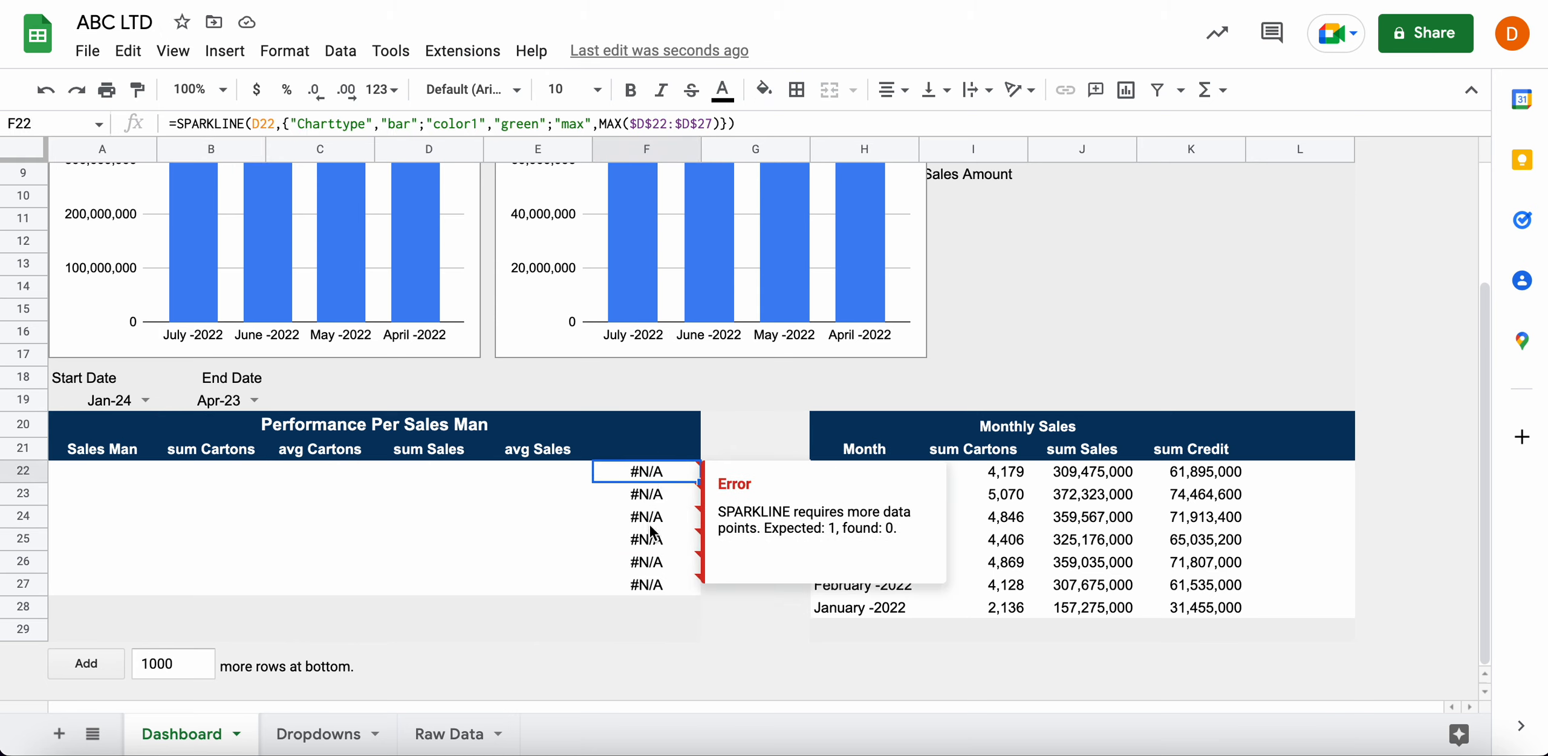
left_click(650, 585)
left_click(654, 477)
Test the date filter with the End Date in B19 set to 1/7/2022 and to 1/13/2022
left_click(254, 401)
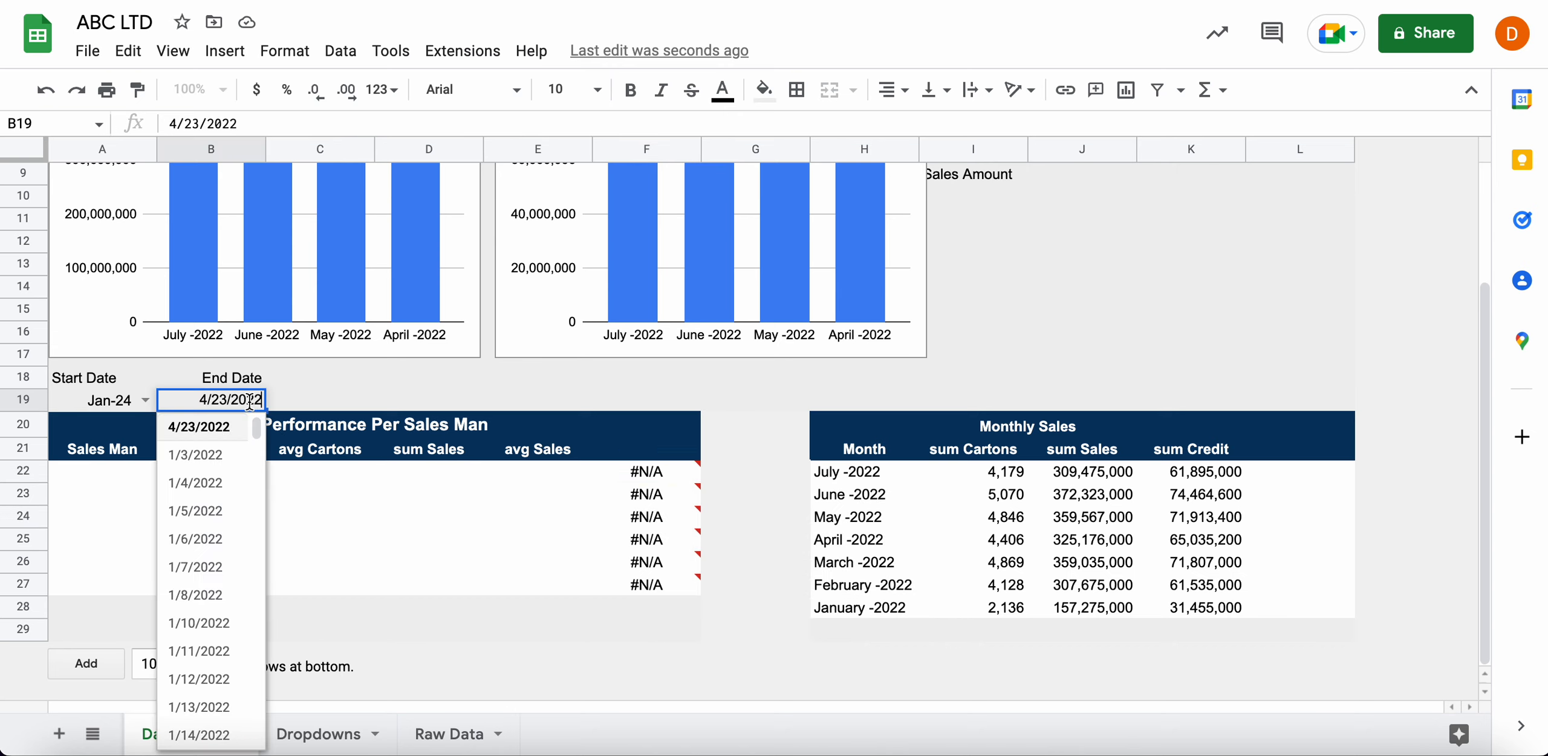
left_click(212, 567)
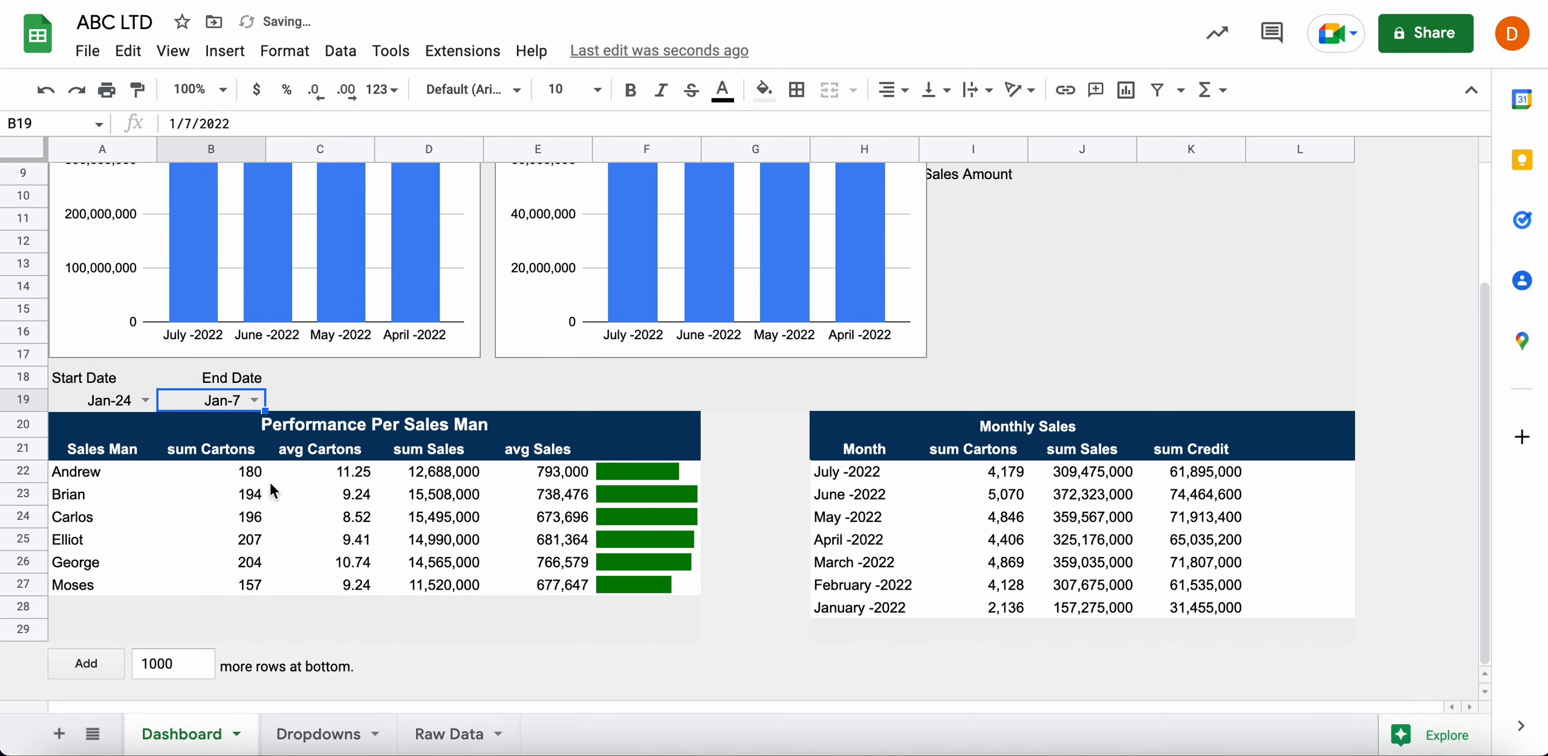
left_click(255, 401)
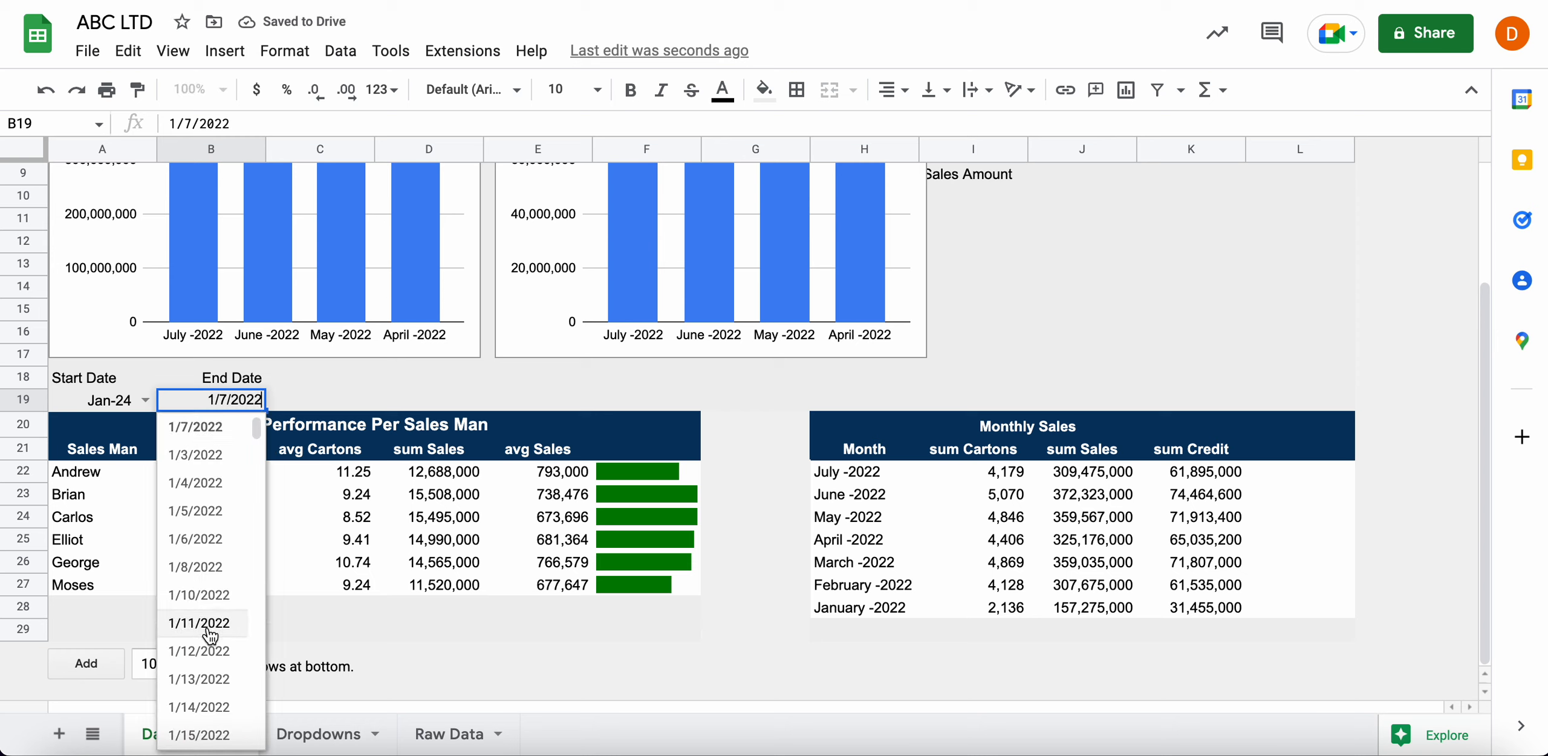
left_click(204, 677)
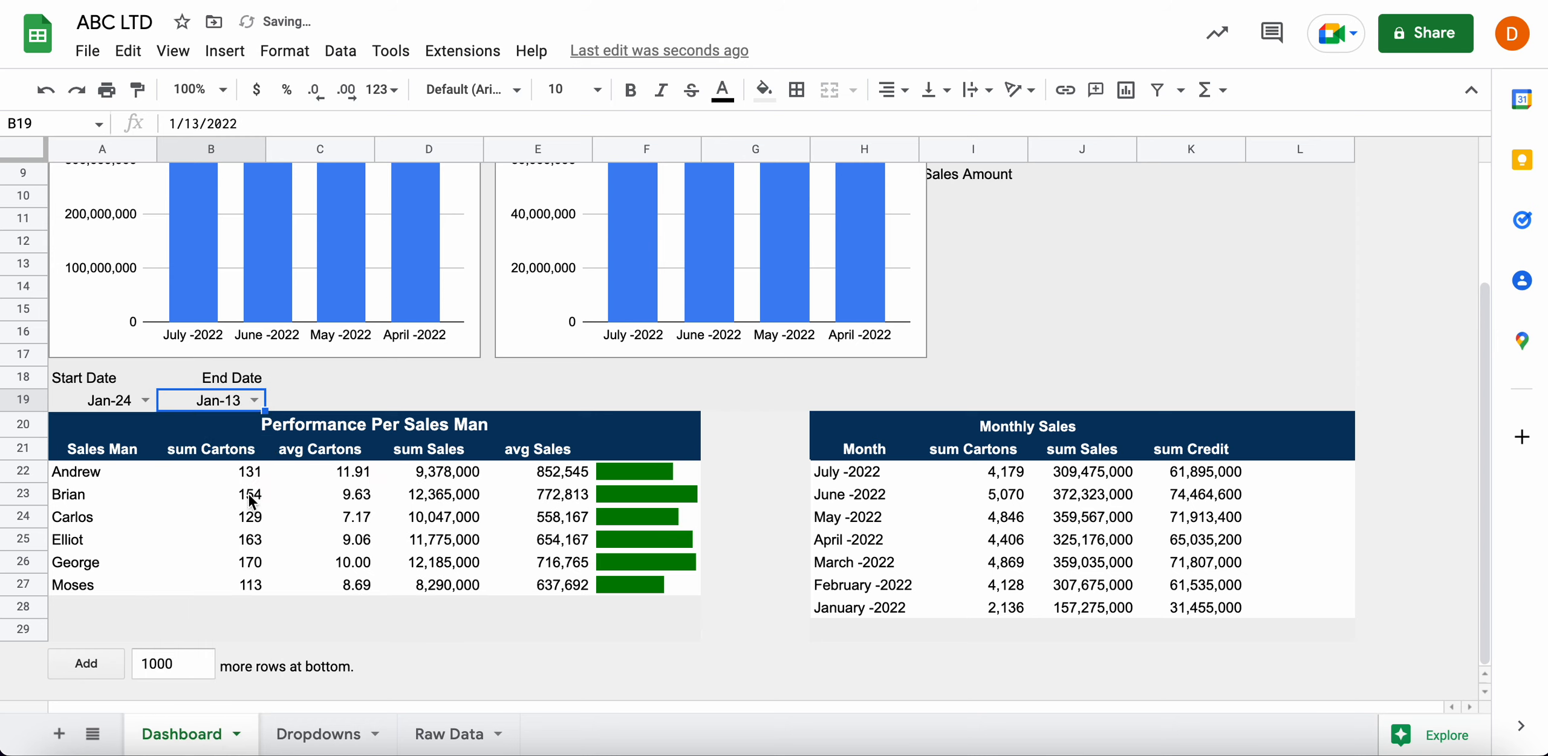
Set the End Date in B19 to 6/29/2022
left_click(254, 401)
scroll(217, 668, "down", 5)
scroll(219, 667, "down", 15)
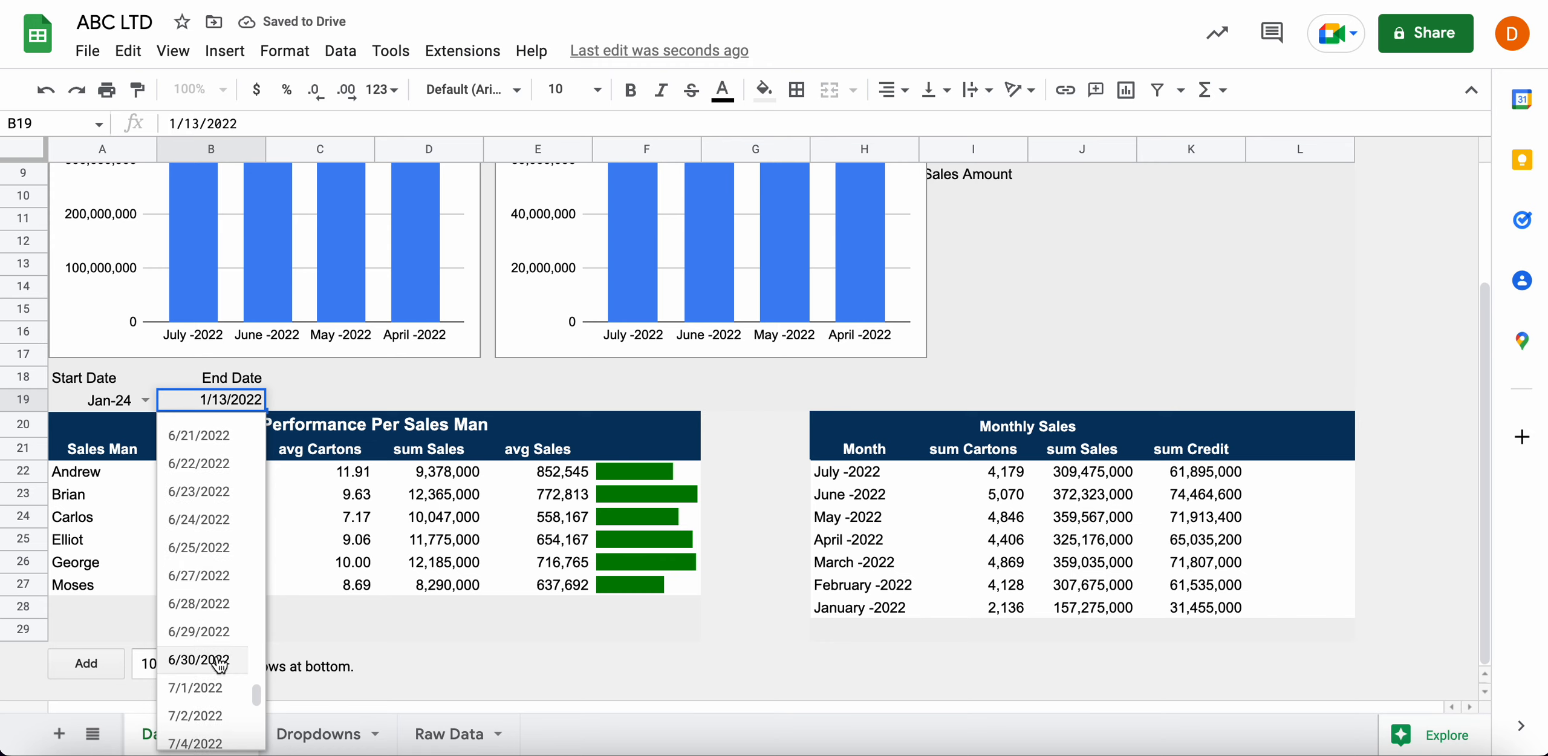
left_click(194, 624)
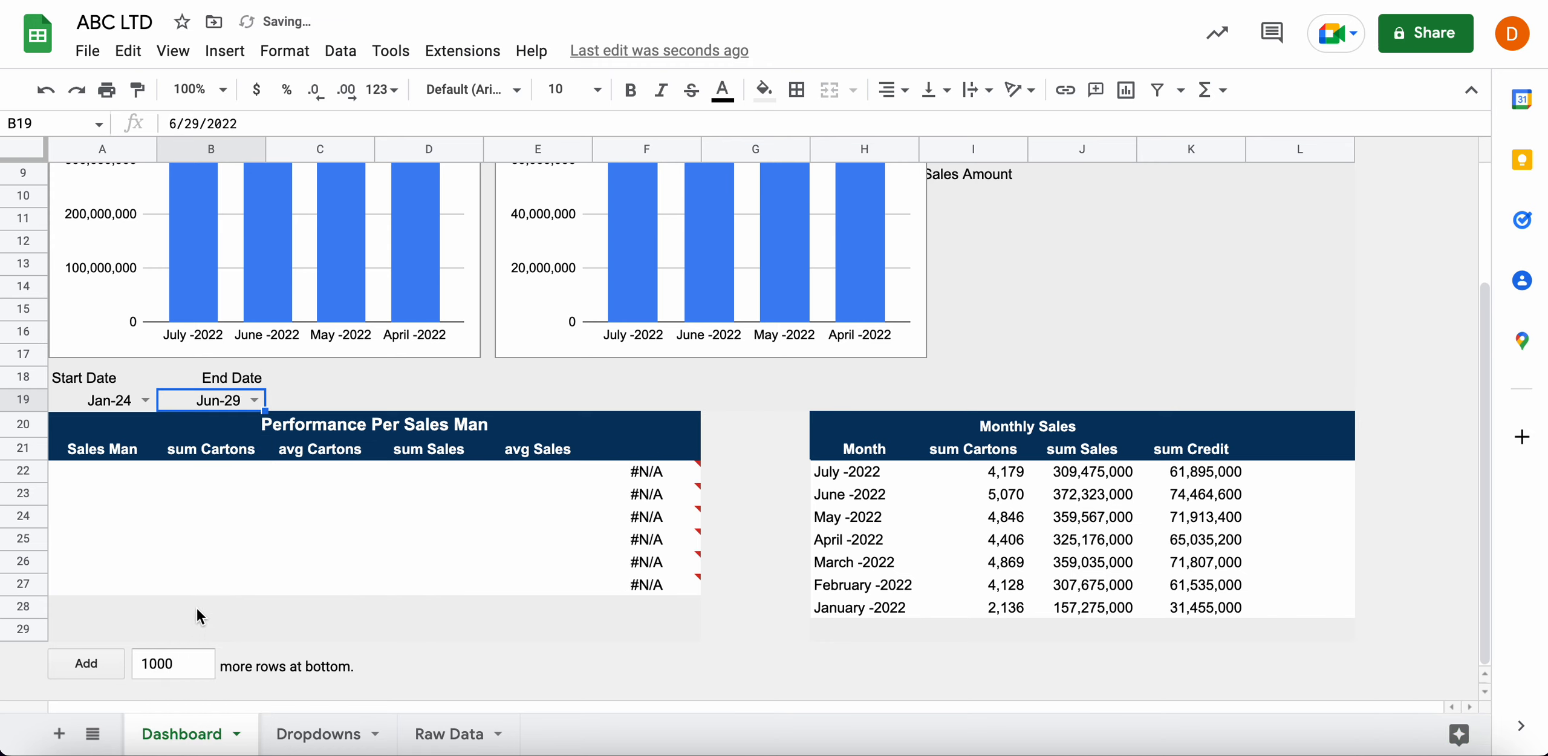
Try 1/8/2022 as the Start Date in A19, and replace it with 4/28/2022
left_click(137, 401)
left_click(88, 595)
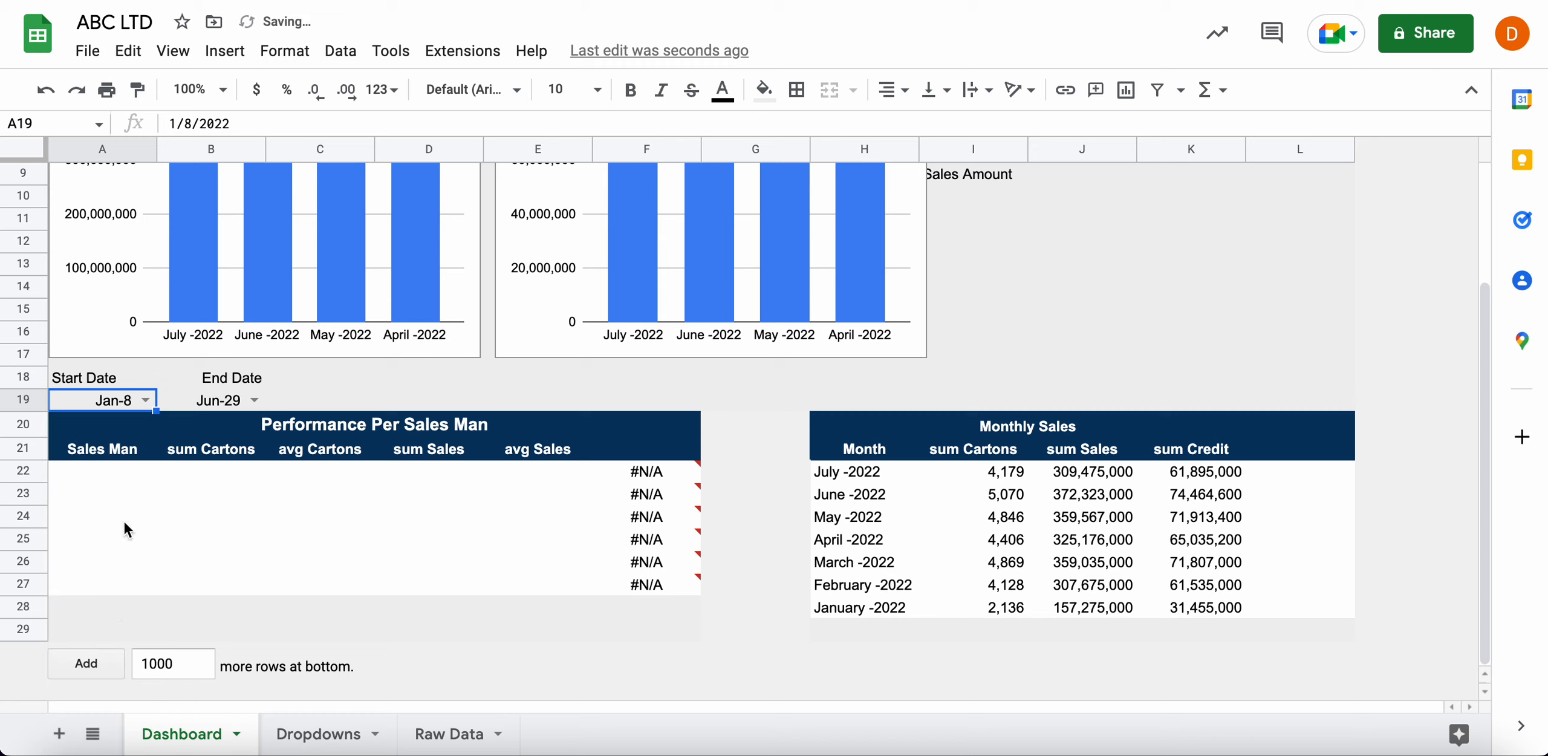
left_click(140, 406)
scroll(104, 599, "down", 15)
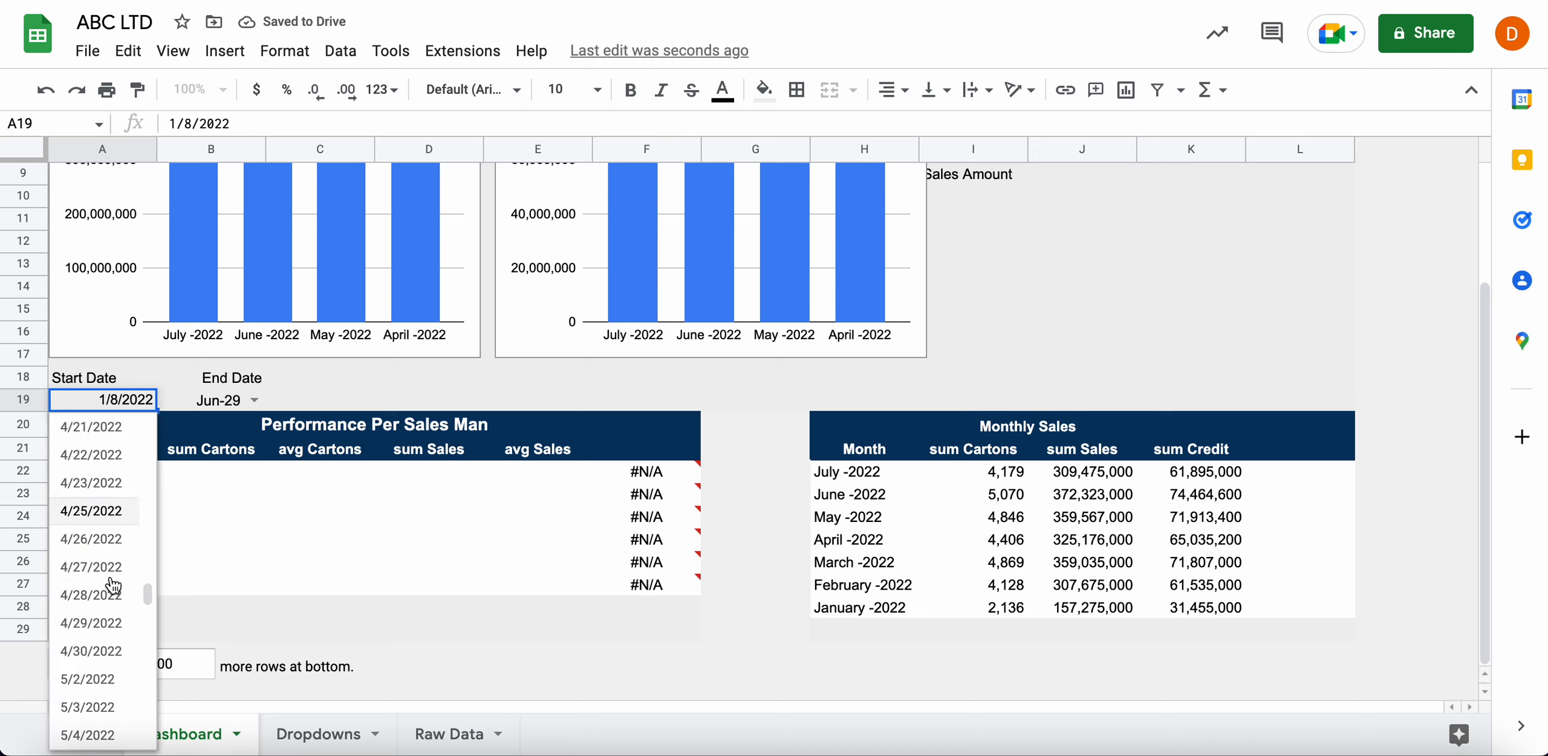
left_click(104, 598)
left_click(228, 398)
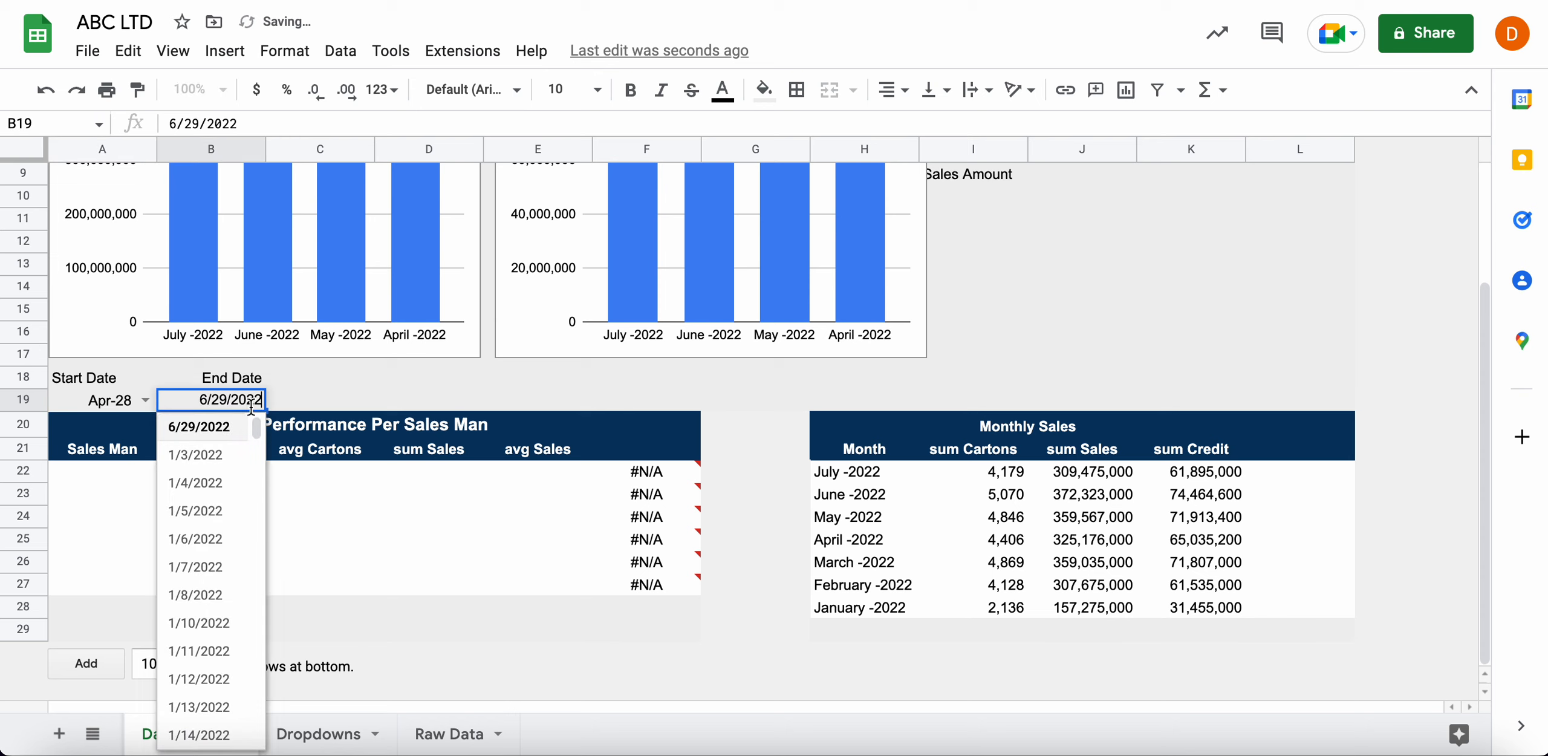
left_click(364, 543)
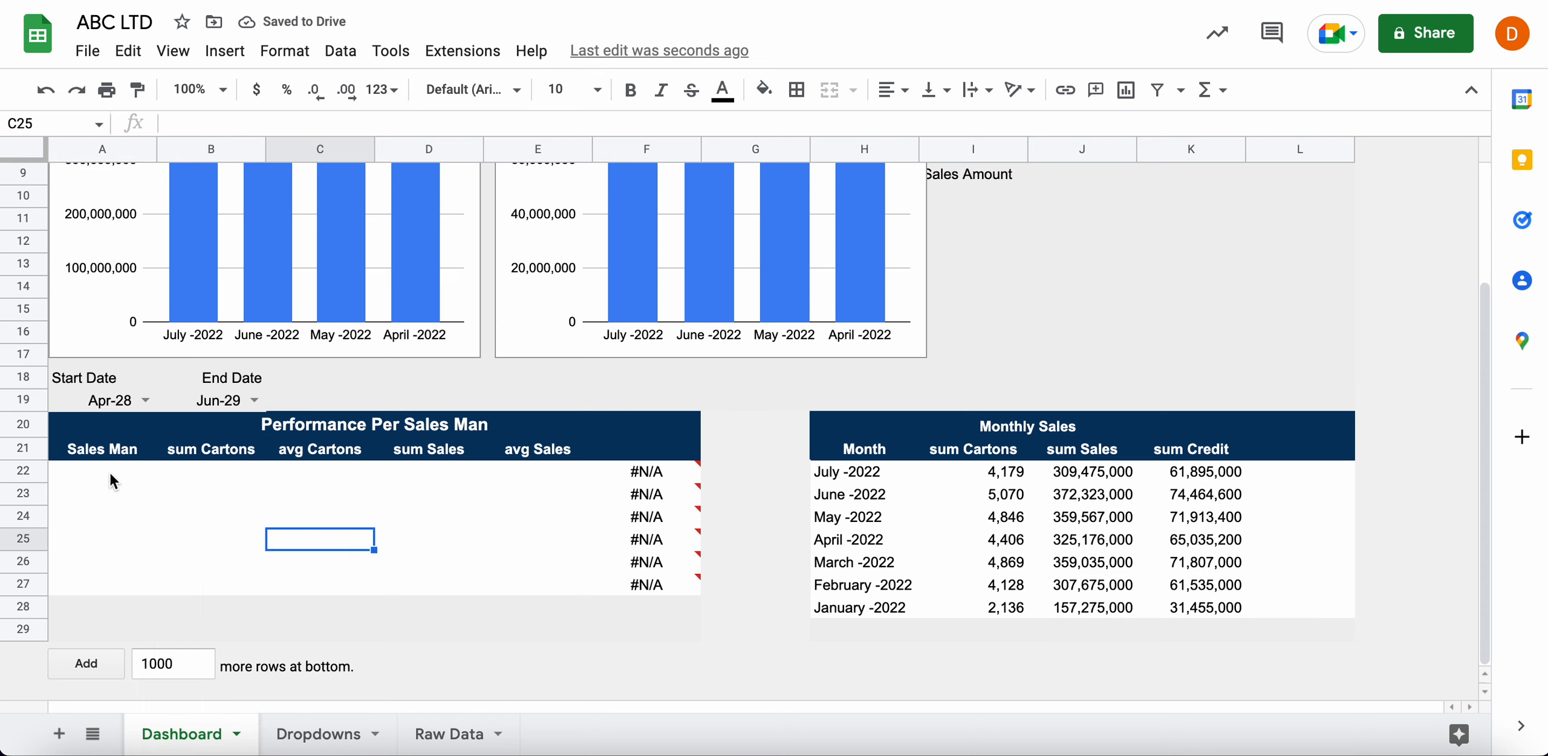
scroll(111, 470, "up", 3)
scroll(110, 482, "down", 3)
Examine the Date Filter column of Raw Data down to the last row, and look over the date list on the Dropdowns sheet
left_click(448, 733)
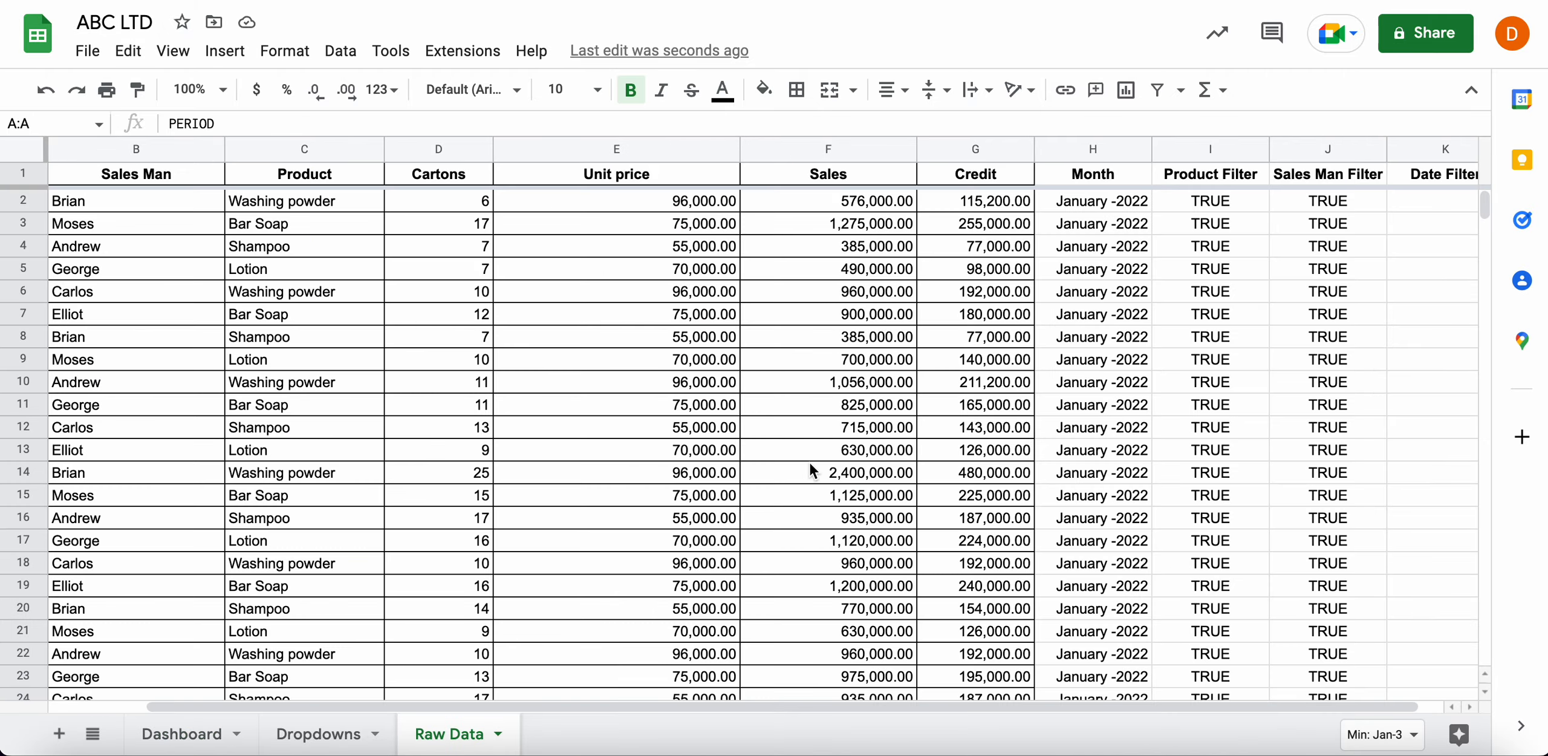
scroll(811, 462, "right", 2)
scroll(810, 462, "down", 20)
scroll(810, 466, "down", 20)
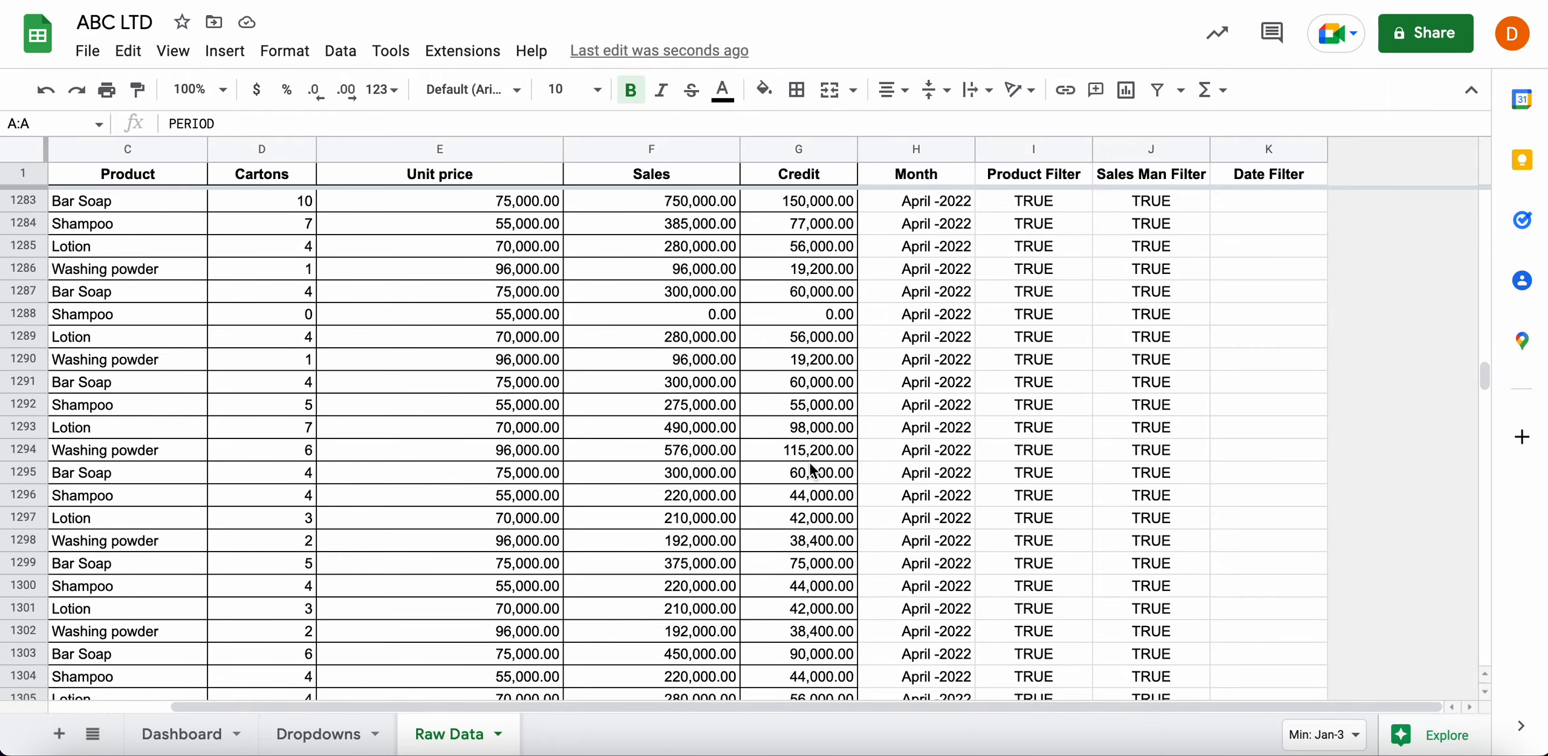
scroll(810, 465, "down", 20)
scroll(810, 465, "down", 20)
scroll(810, 465, "down", 20)
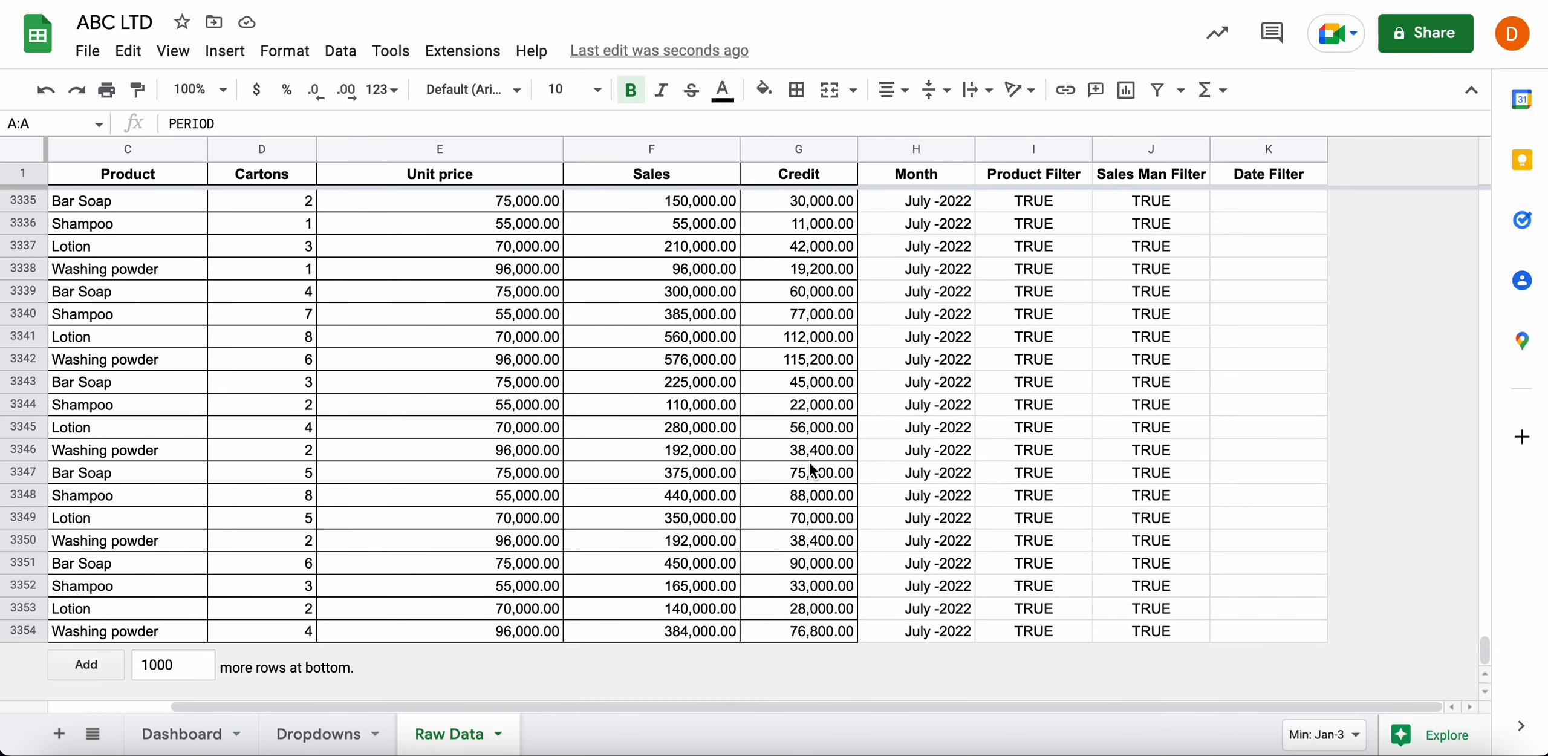
left_click(305, 734)
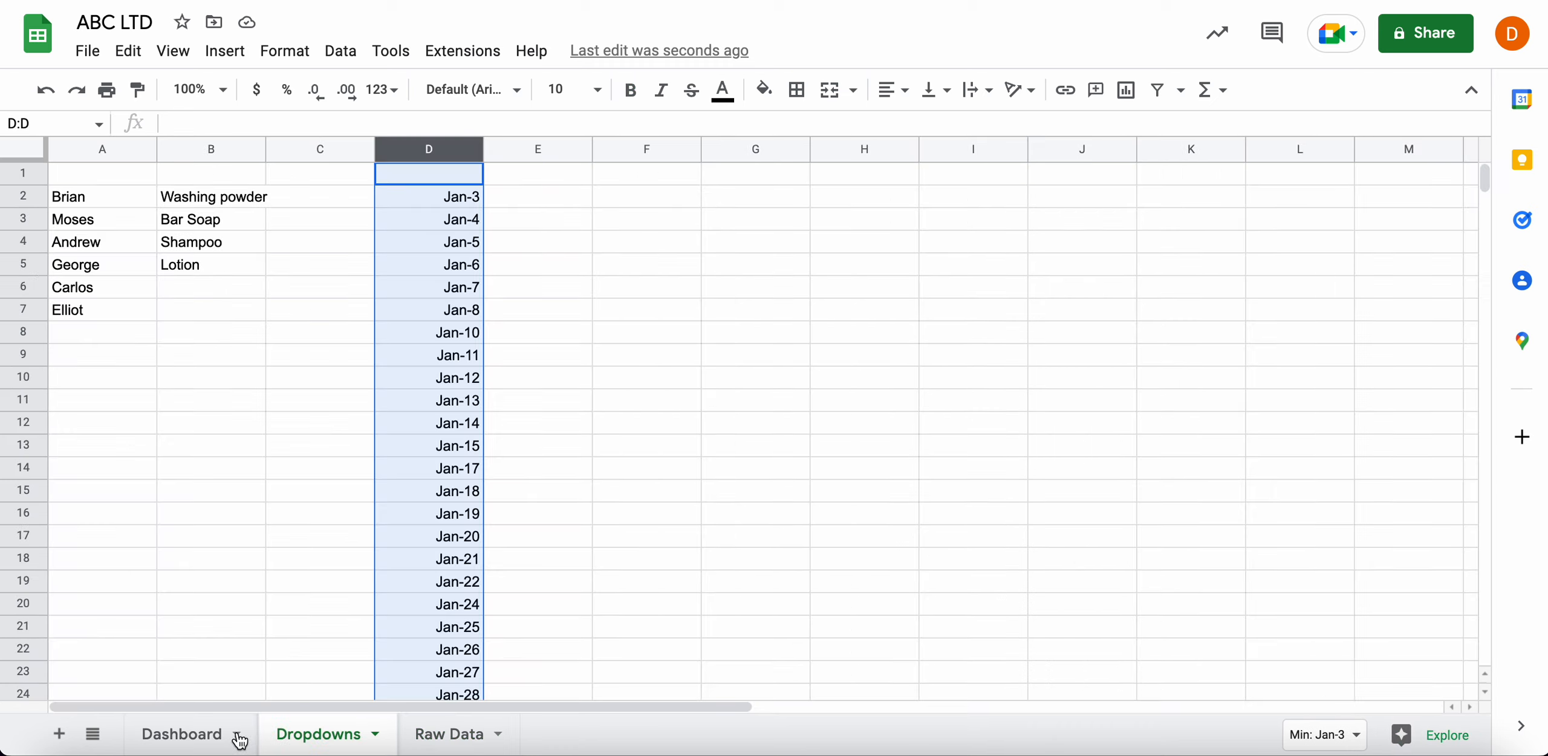
left_click(184, 739)
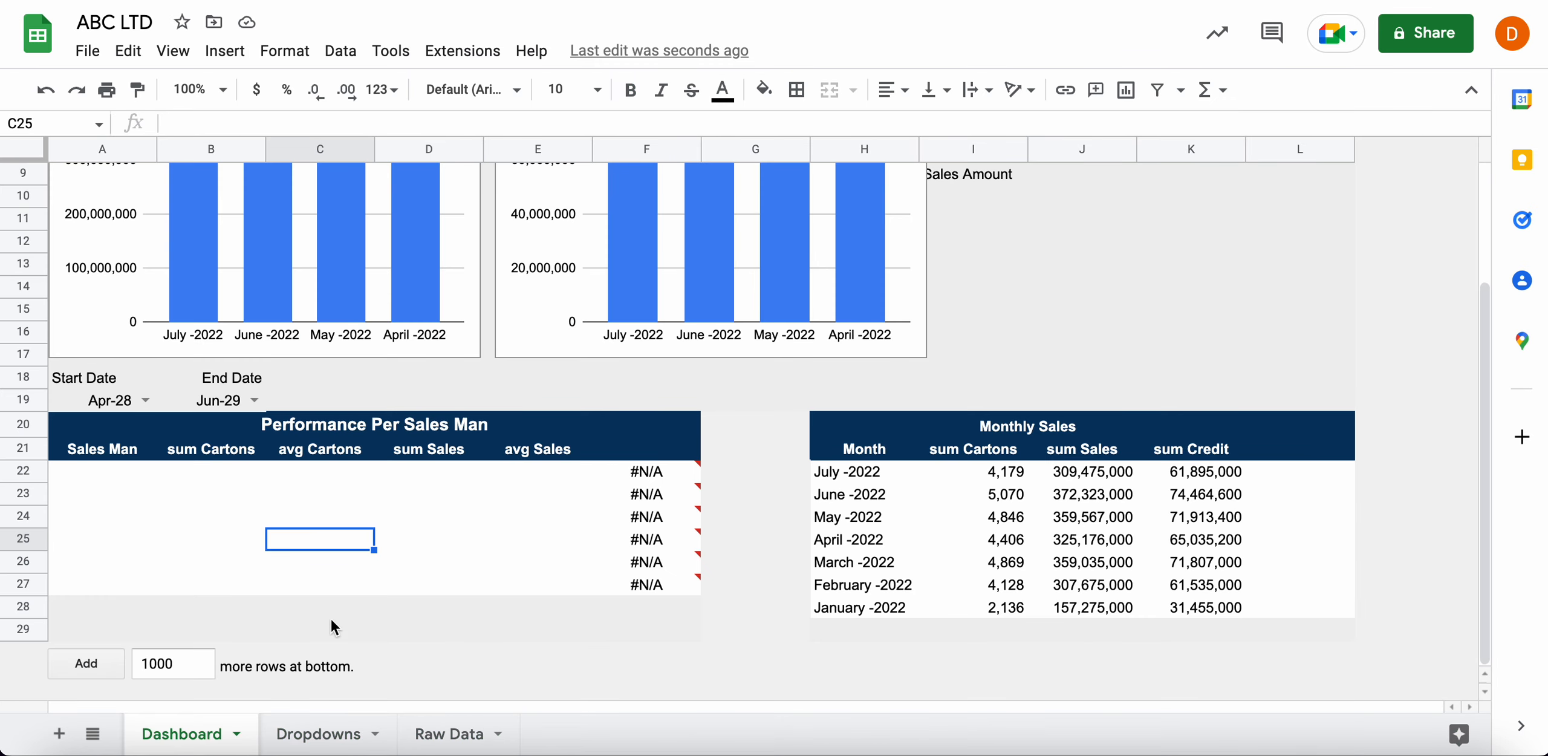
Inspect the Date Filter formula in K3342 of Raw Data and review the PERIOD dates in column A around April
left_click(431, 748)
left_click(1409, 427)
left_click(1440, 501)
left_click(1316, 566)
left_click(1313, 474)
left_click(1309, 426)
left_click(1307, 359)
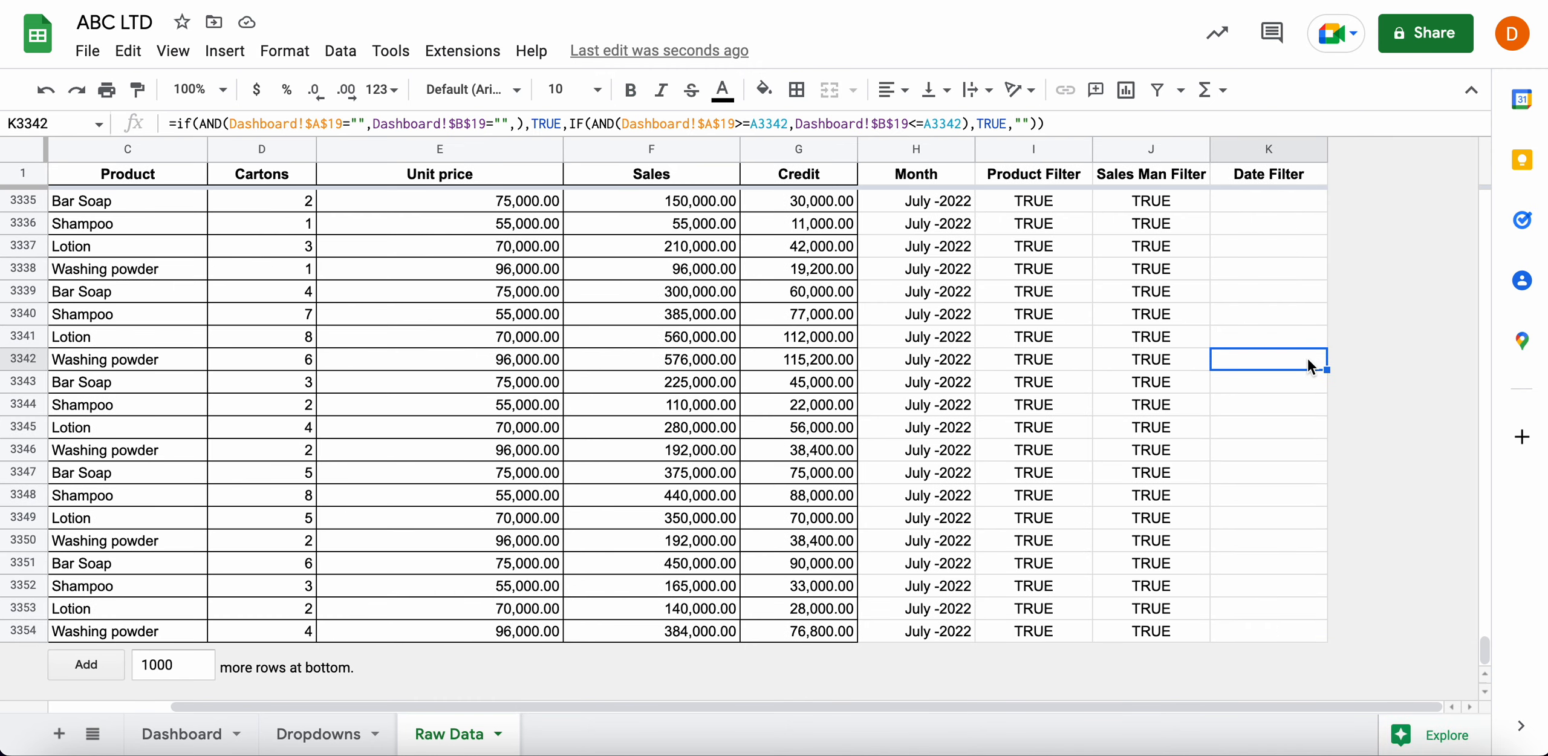
scroll(1307, 358, "left", 5)
scroll(1308, 358, "up", 20)
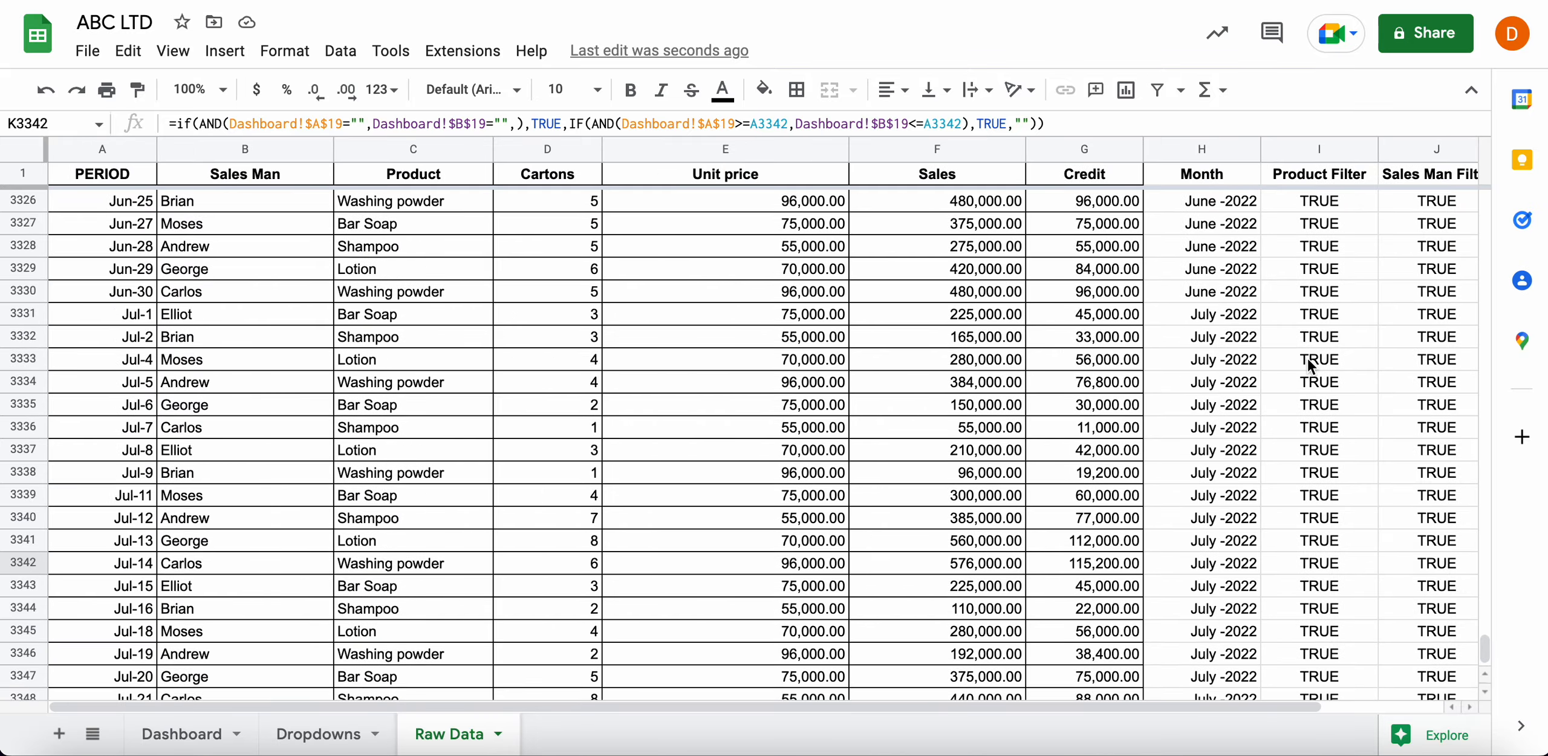
scroll(1307, 358, "down", 8)
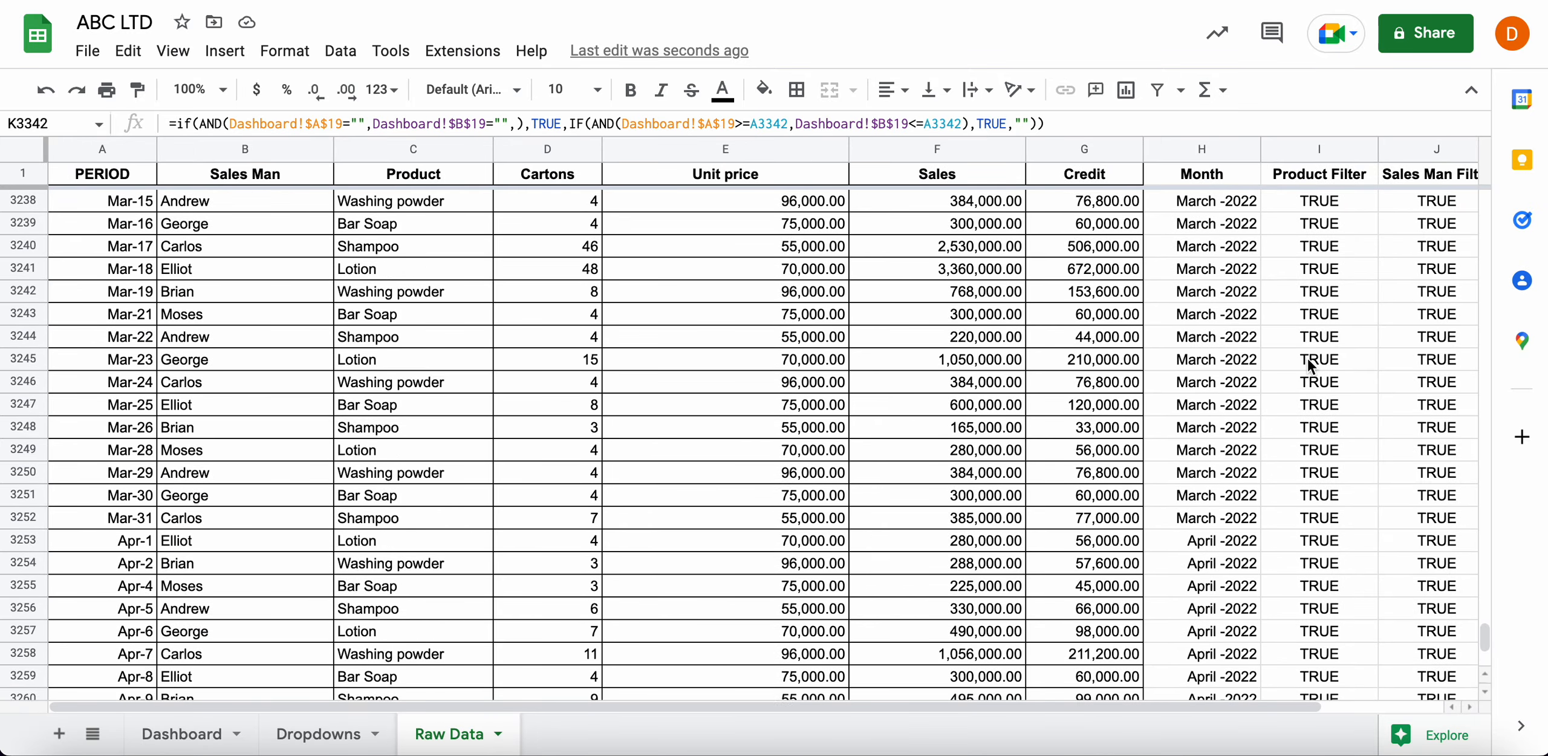
scroll(1307, 358, "down", 4)
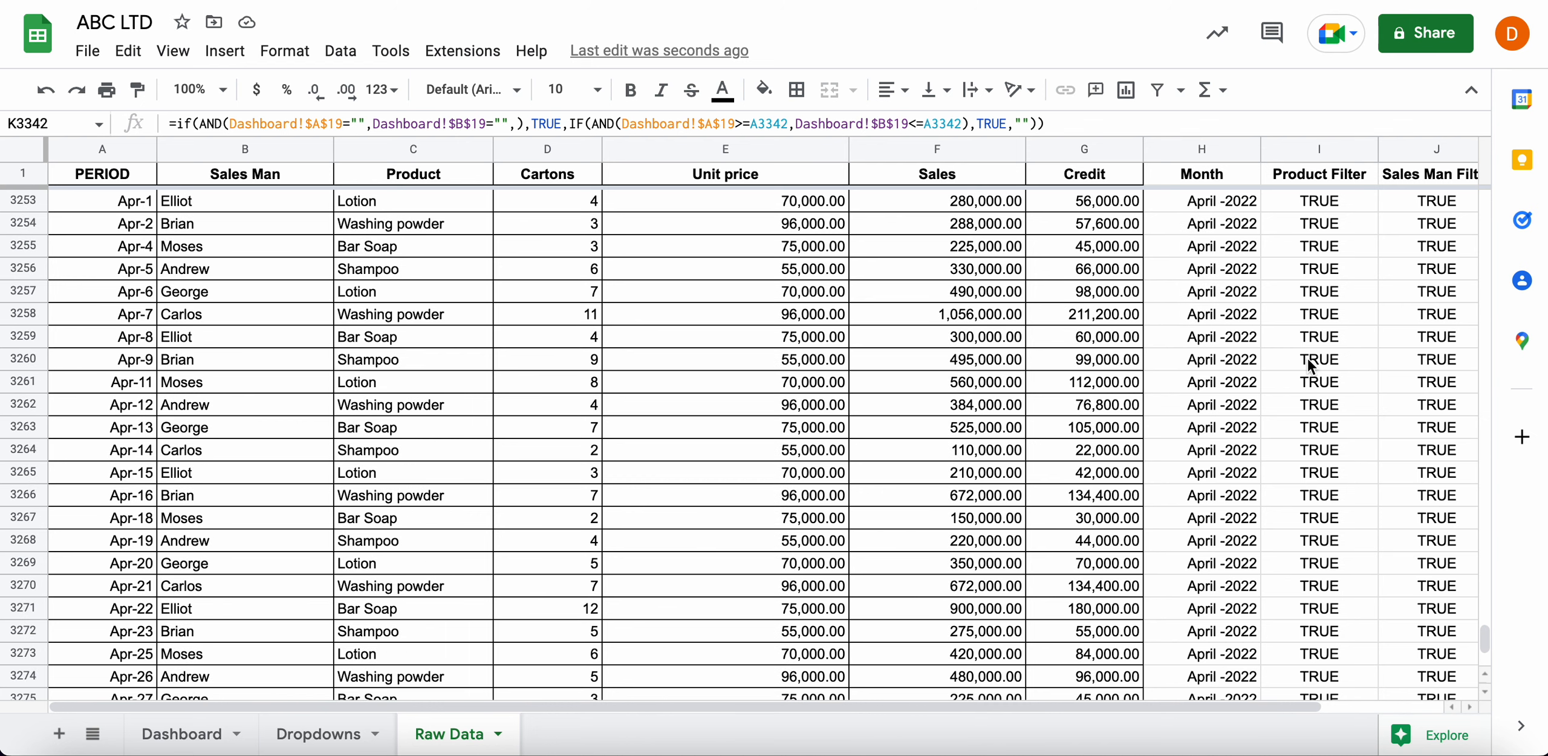
scroll(1307, 358, "down", 1)
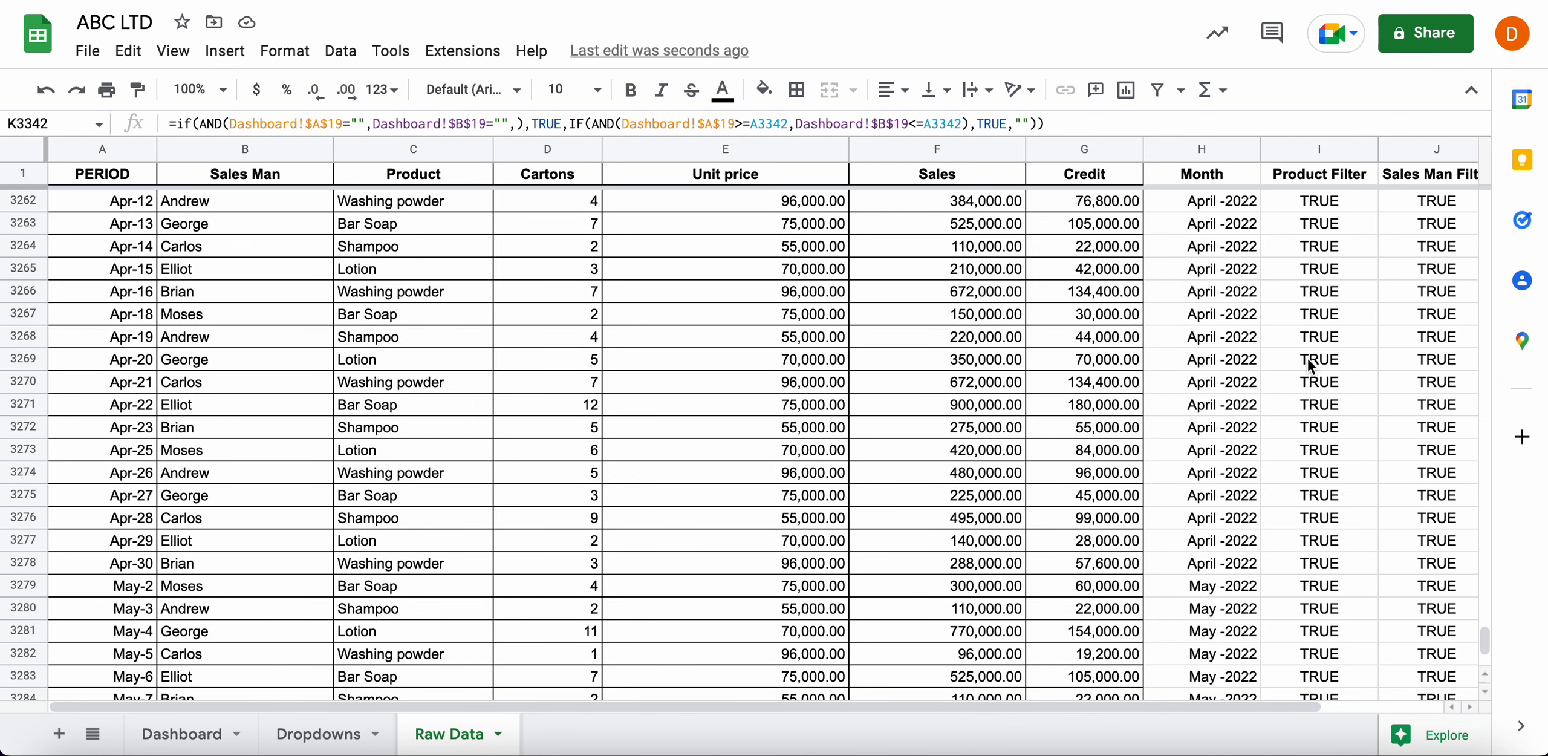
Add a filter to the header row of the Raw Data table
scroll(1307, 358, "up", 20)
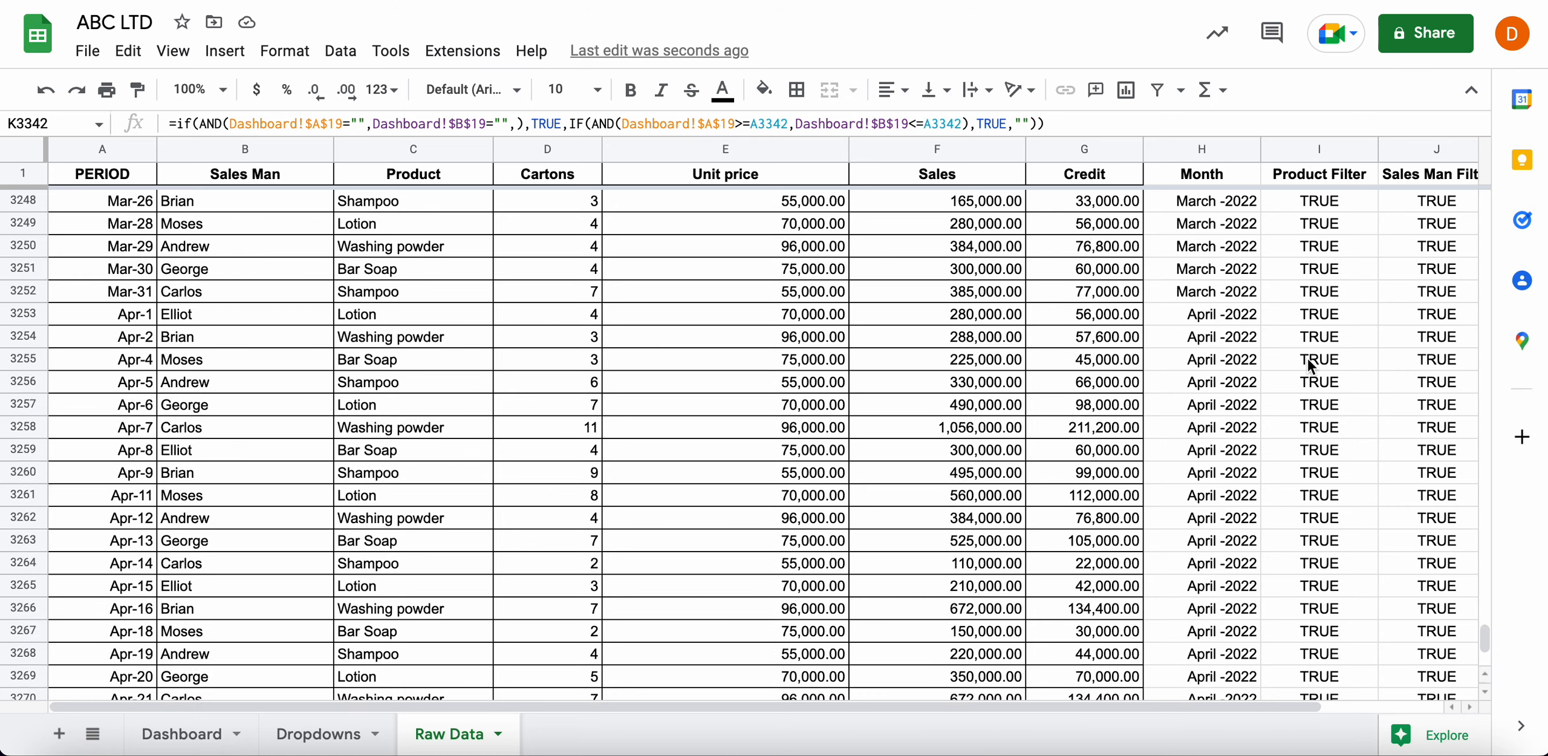
left_click(115, 175)
left_click(1157, 90)
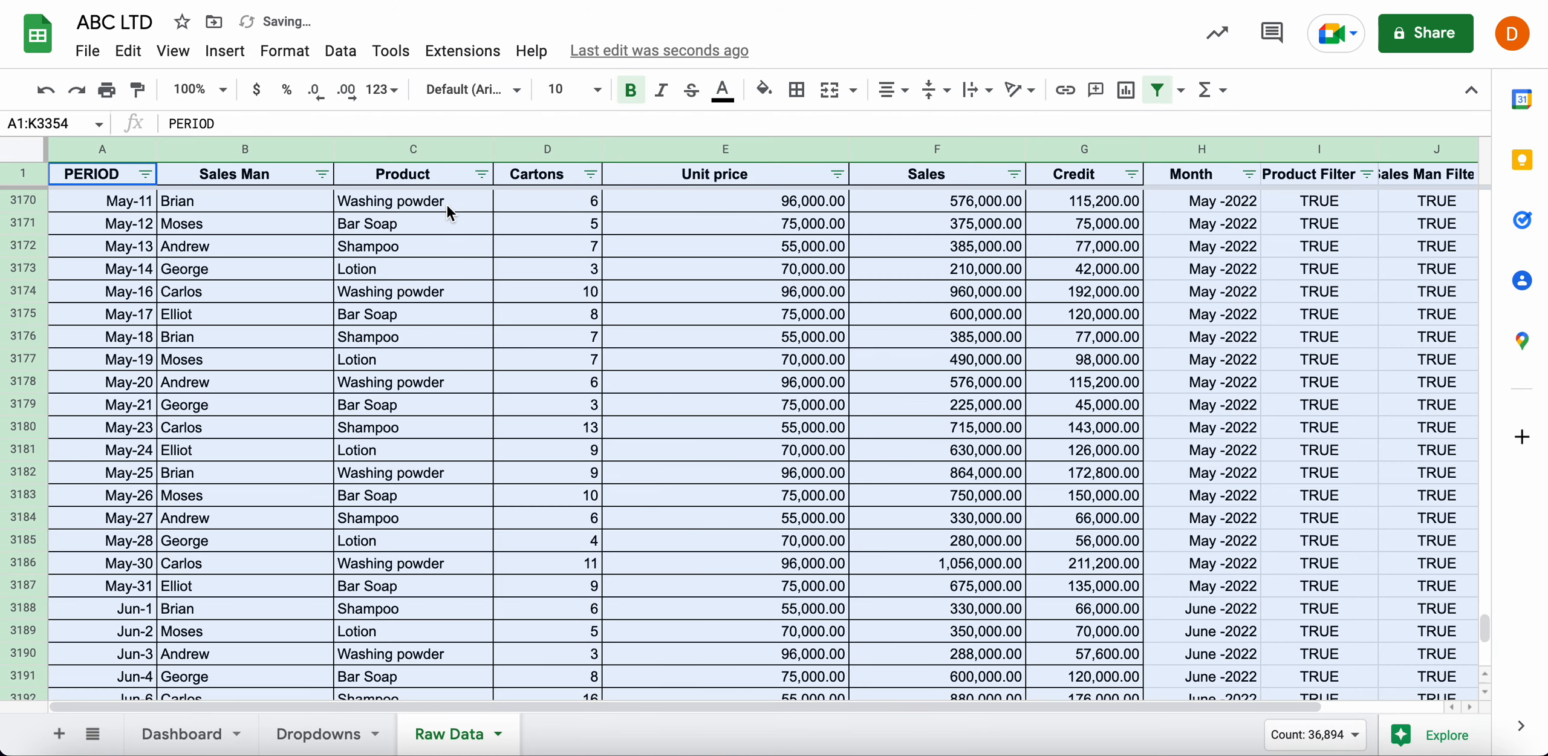
Look through the PERIOD column's filter values across the May and June dates, leaving the selection as it is
left_click(146, 175)
scroll(268, 630, "down", 3)
scroll(268, 630, "down", 15)
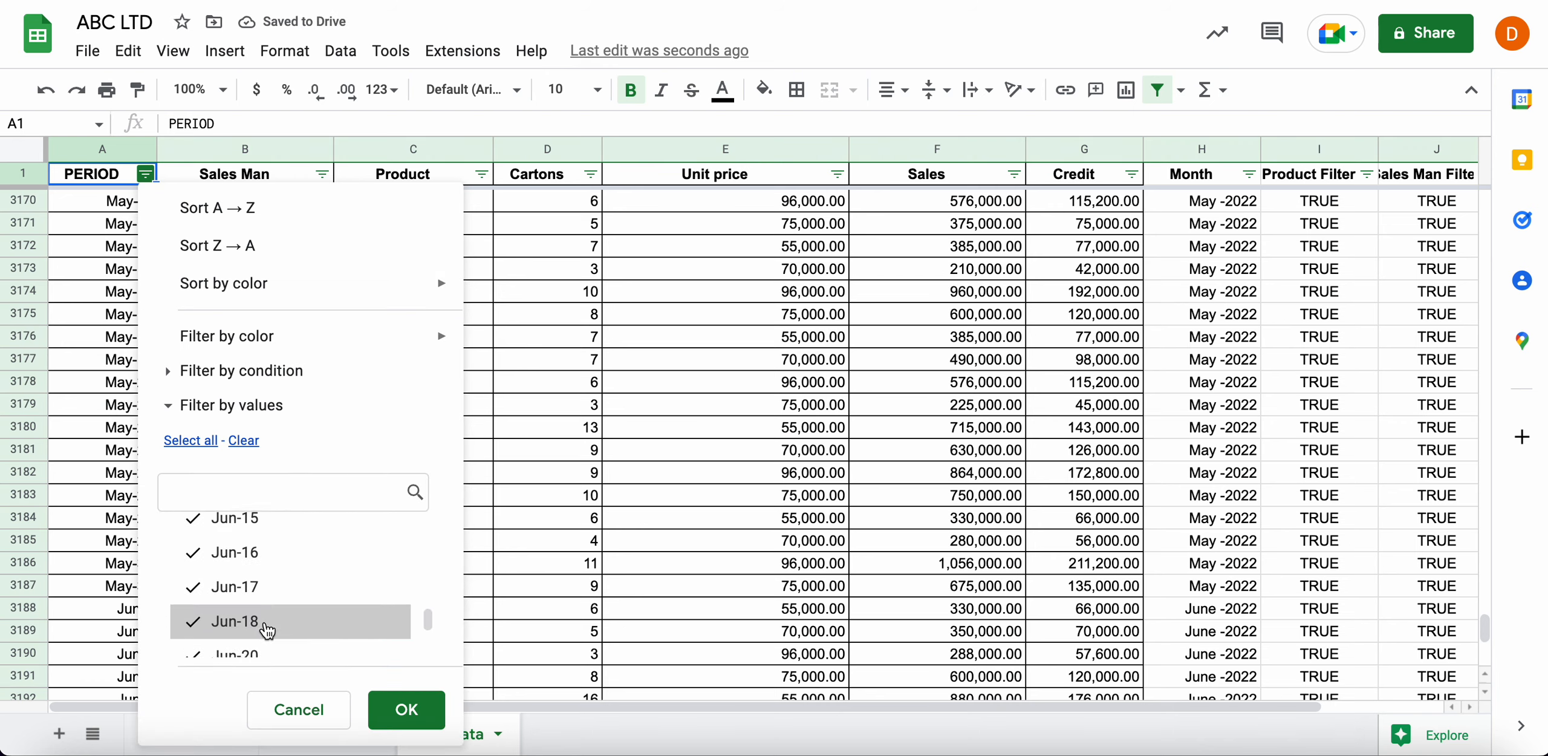
scroll(268, 631, "up", 8)
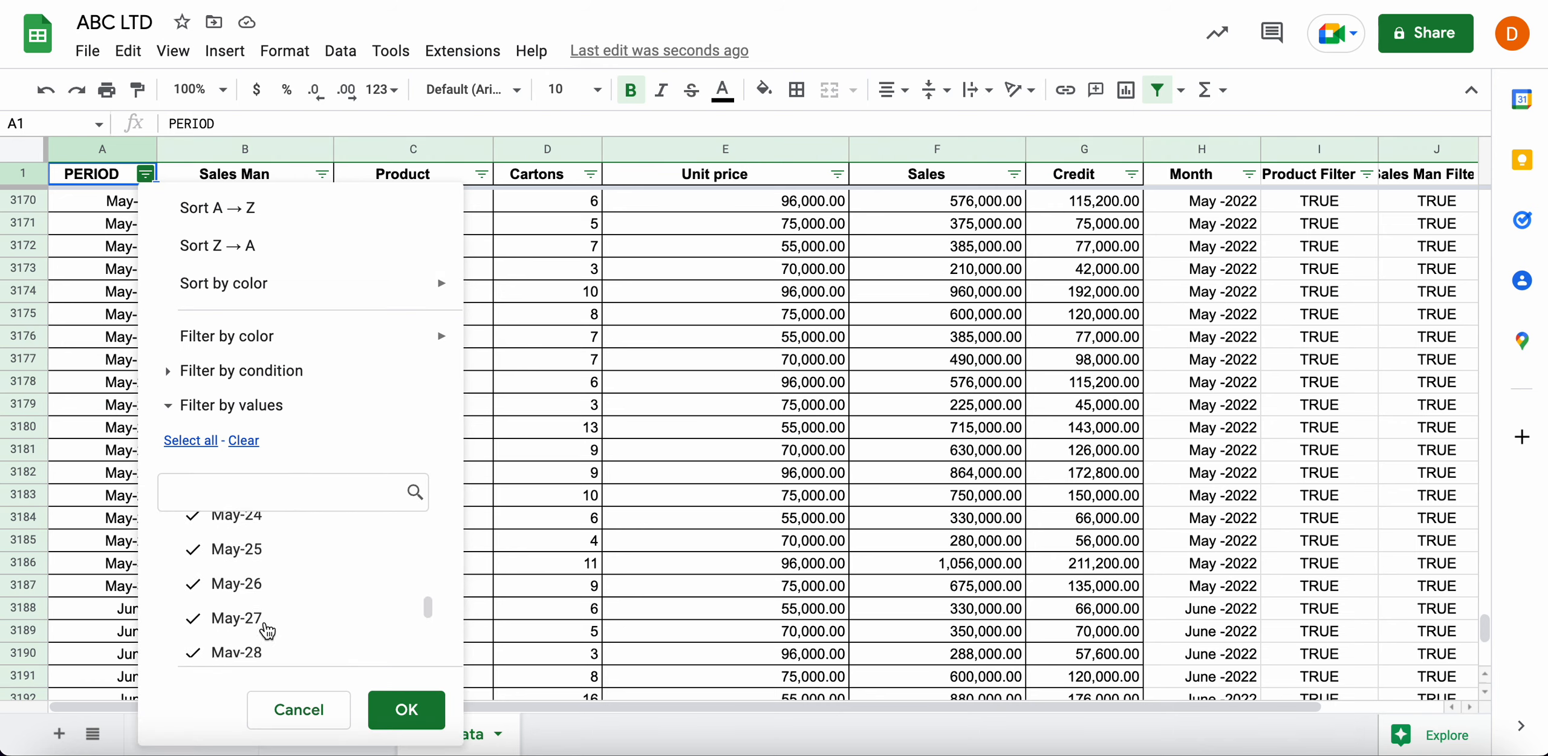
scroll(268, 631, "up", 5)
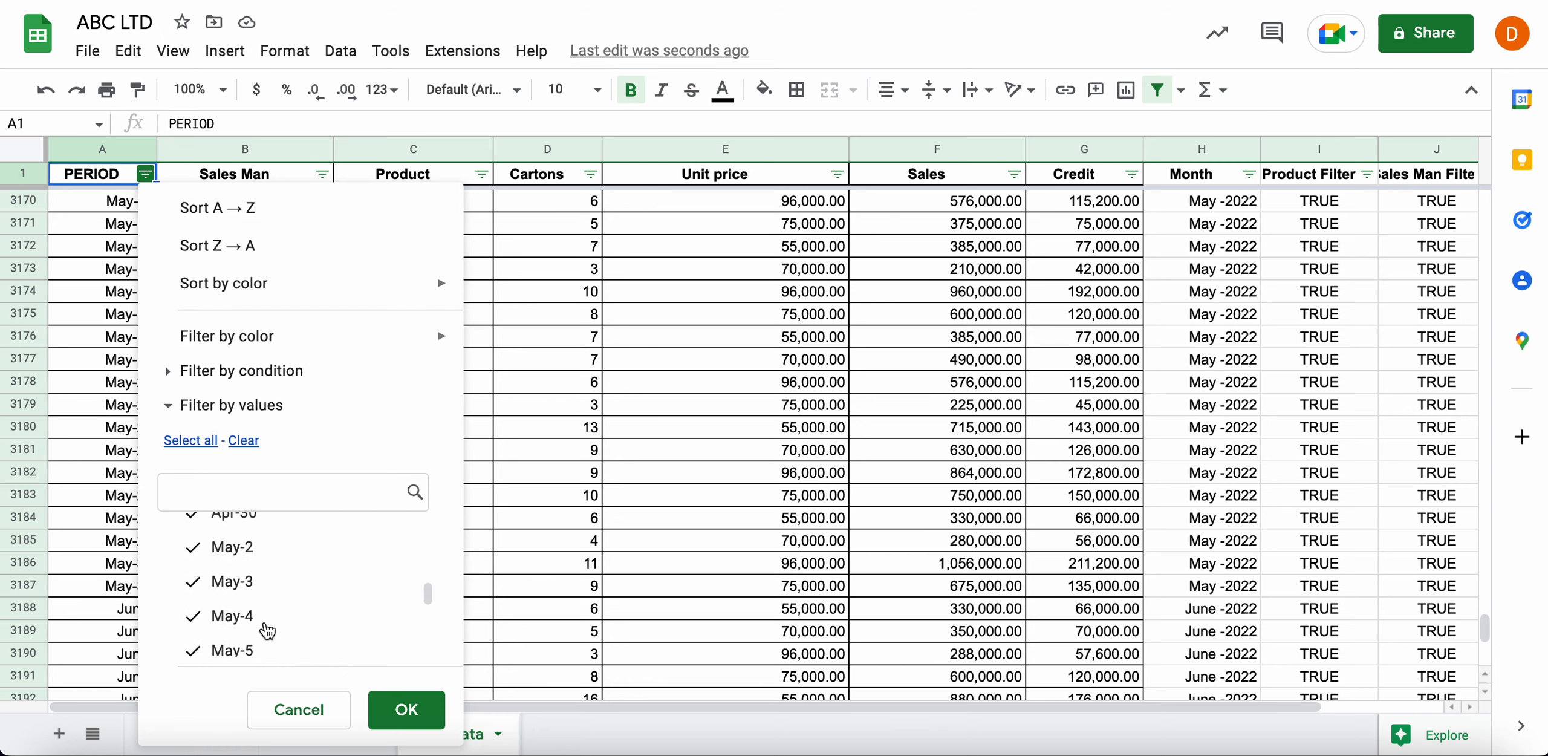
left_click(406, 710)
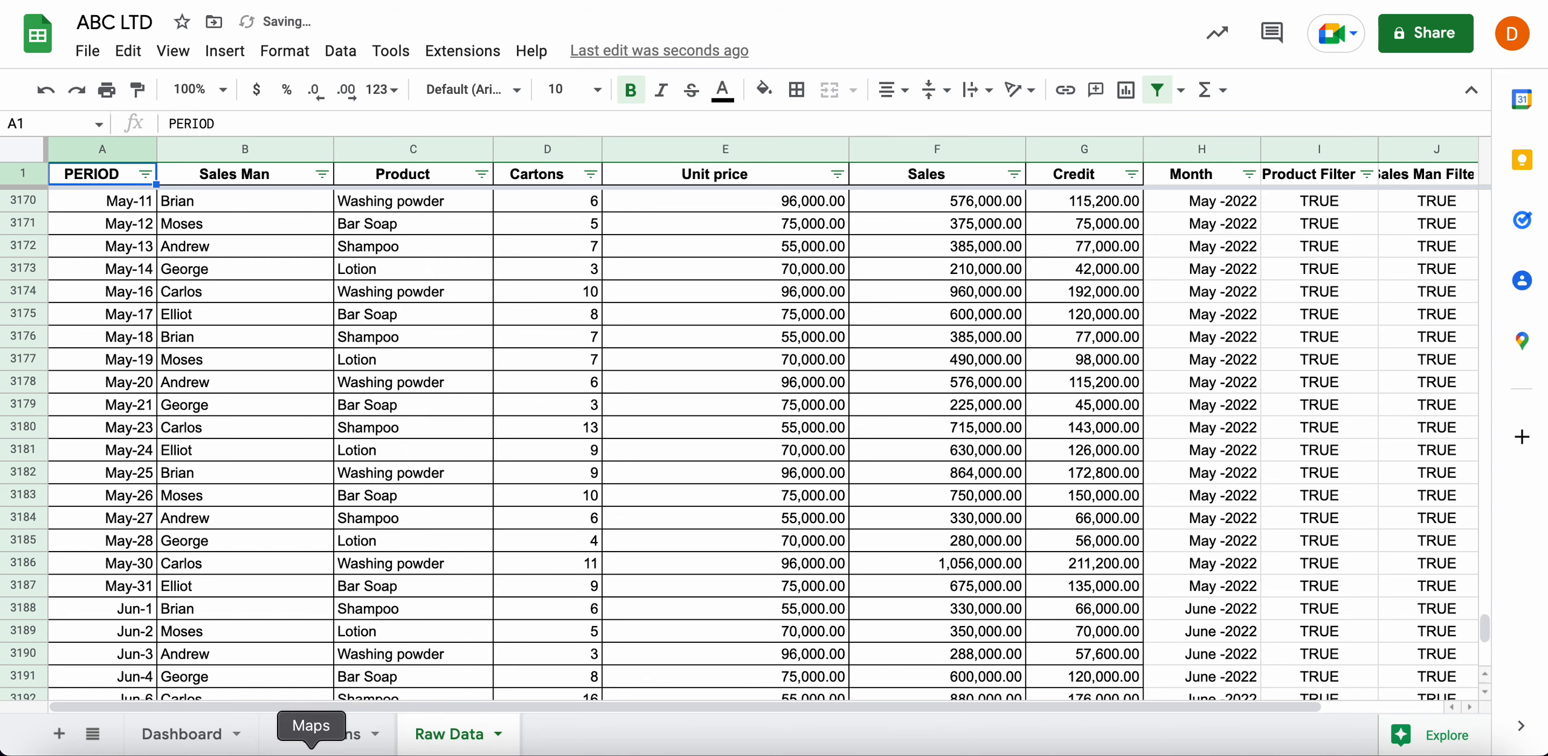
On the Dashboard sheet, try 1/3/2022 as both the Start Date in A19 and the End Date in B19
left_click(184, 733)
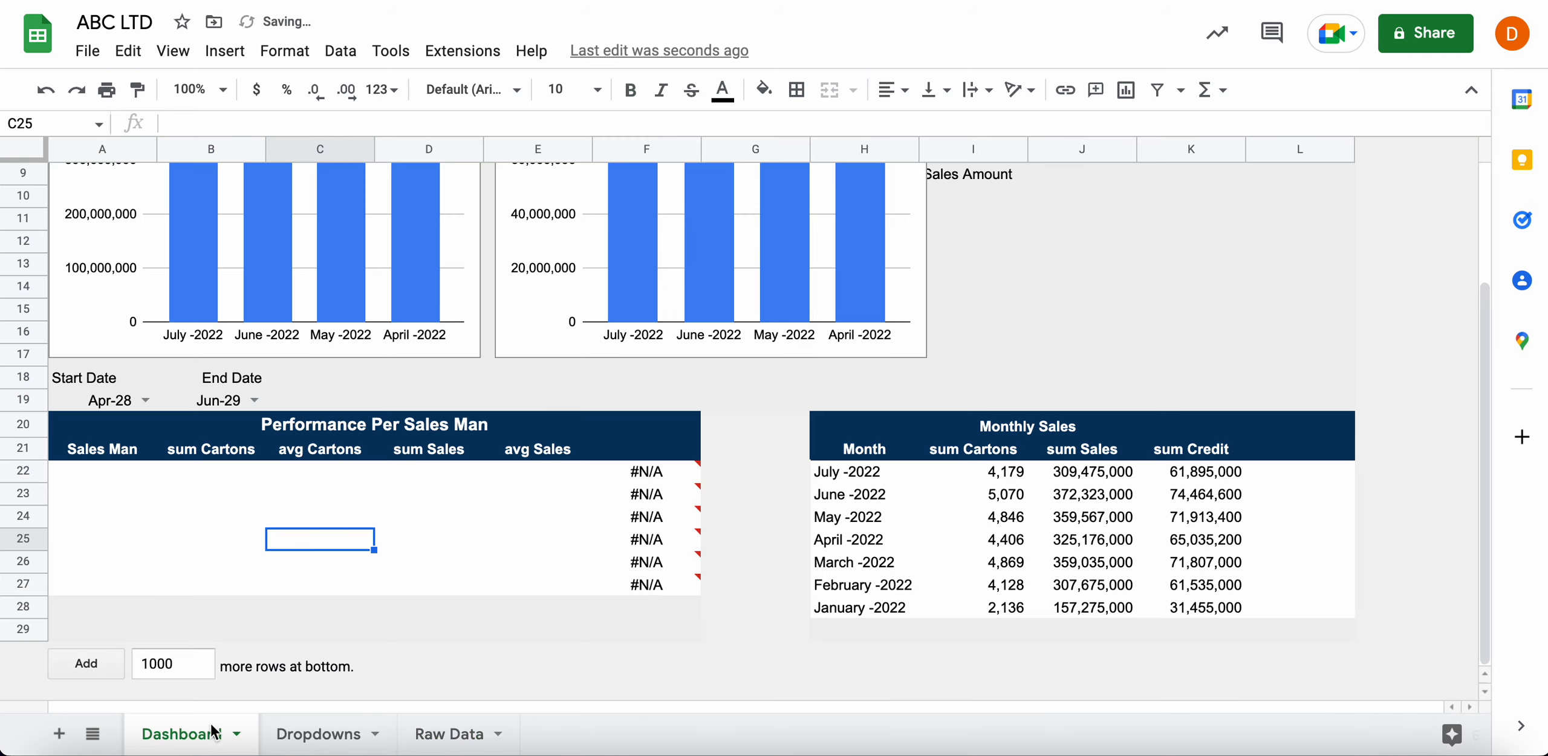
left_click(138, 399)
left_click(236, 456)
left_click(127, 435)
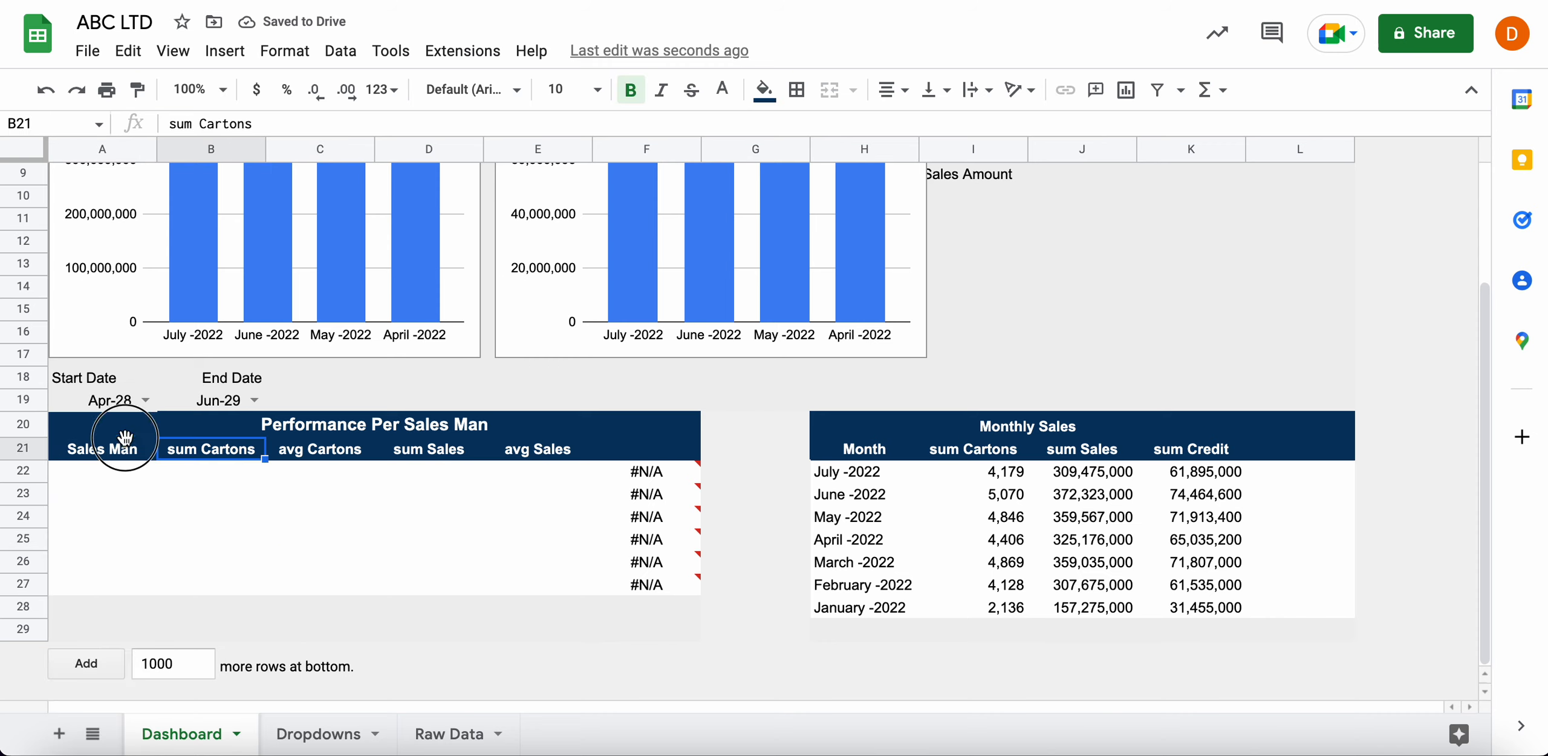
left_click(607, 465)
left_click(261, 497)
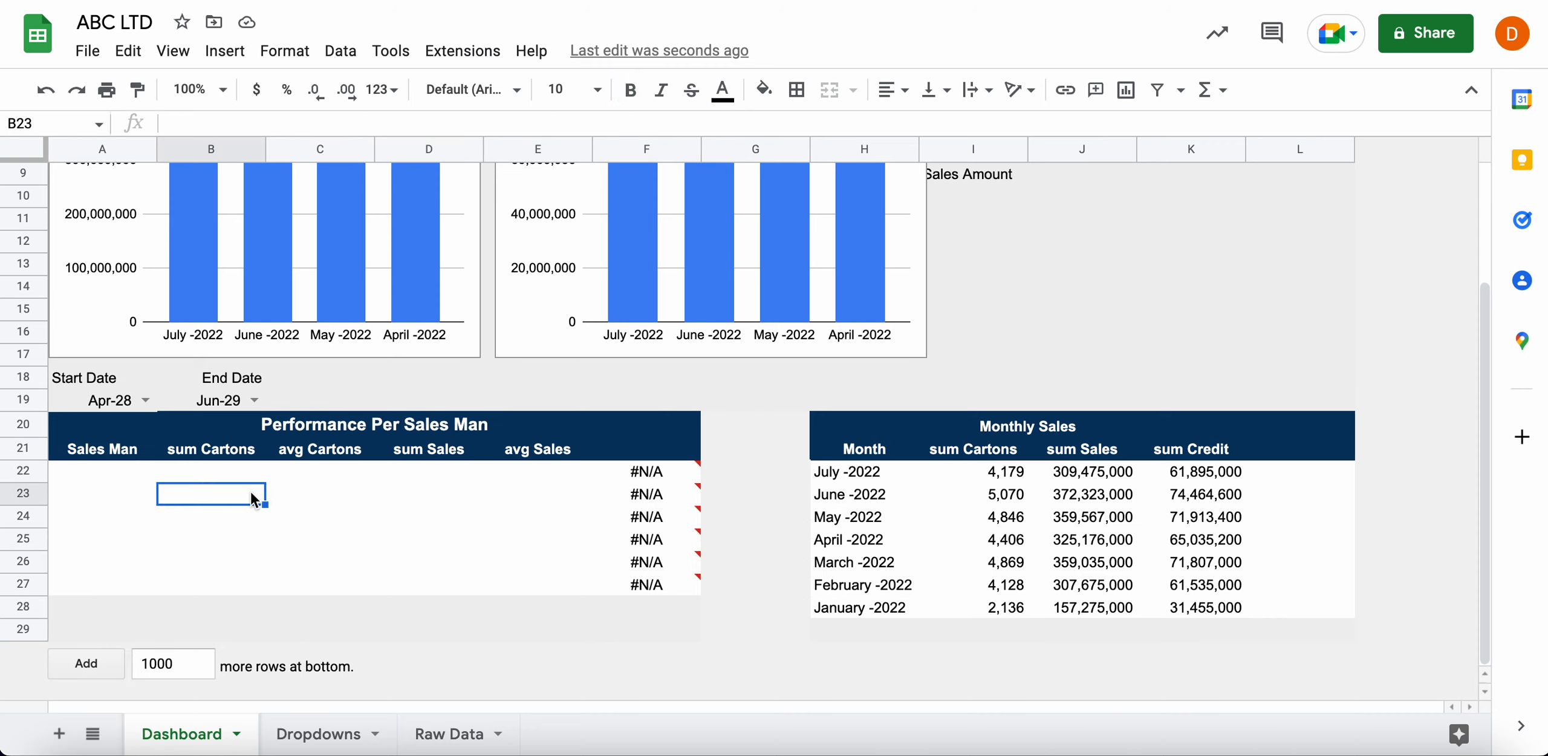
scroll(198, 445, "up", 2)
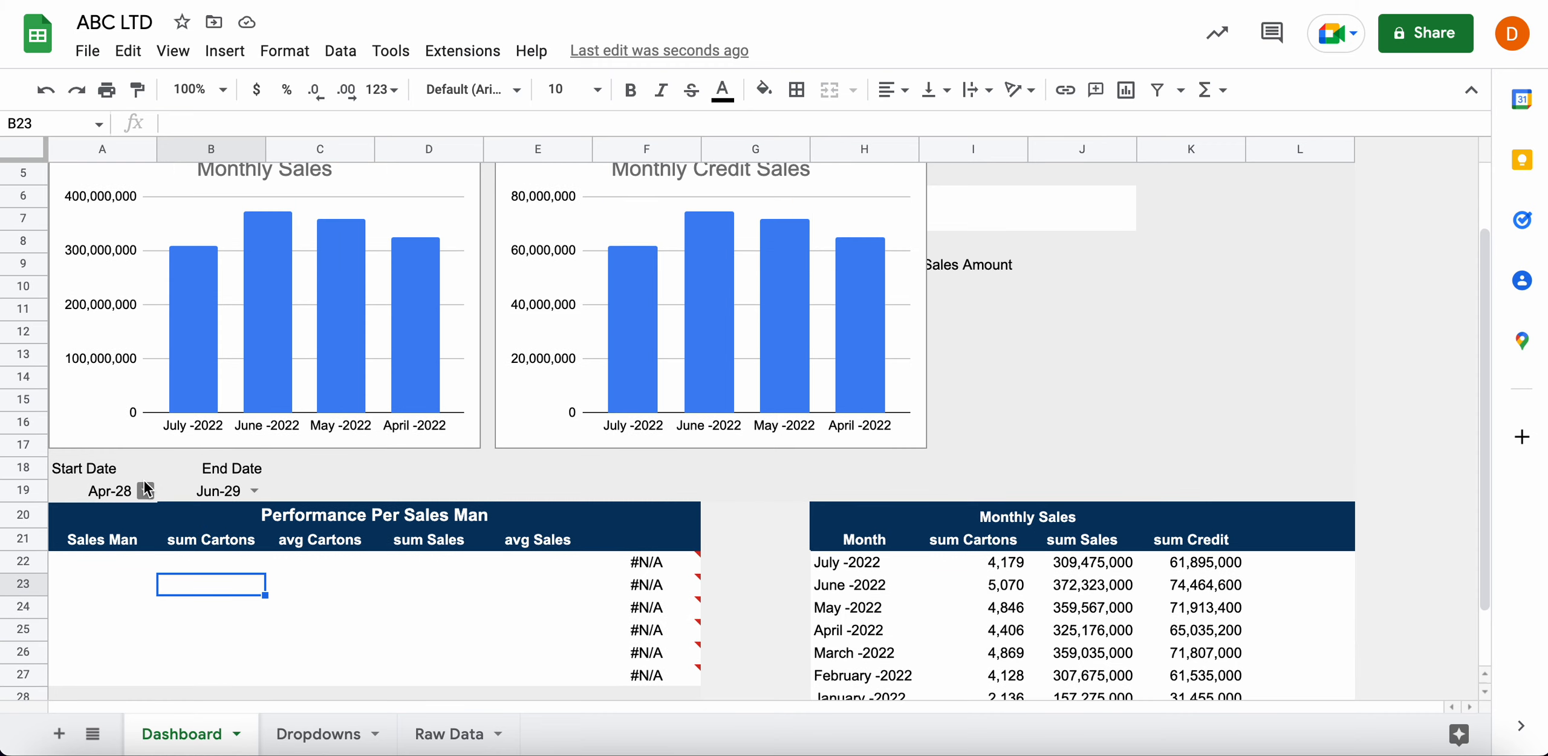
double_click(121, 493)
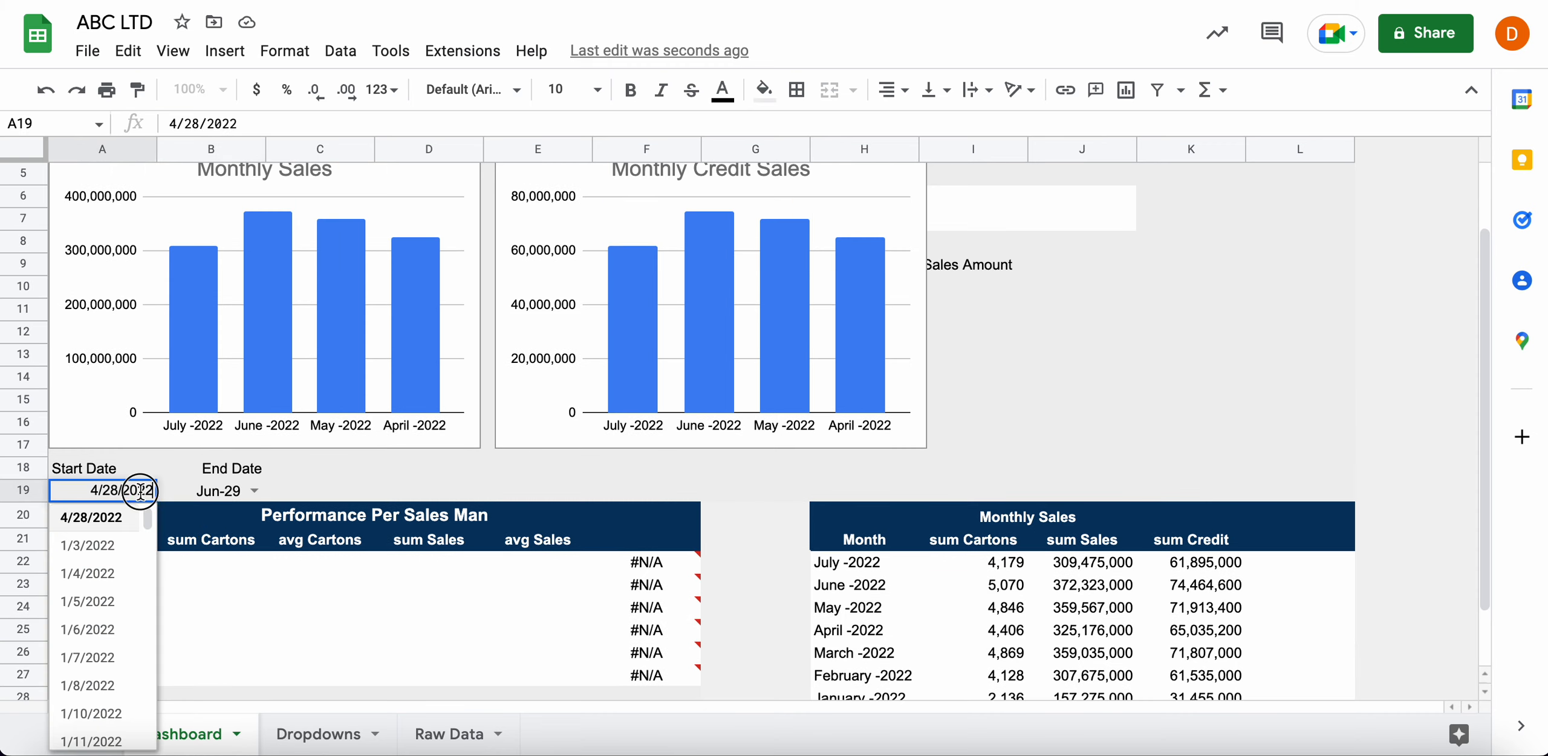
left_click(116, 545)
left_click(223, 491)
left_click(254, 491)
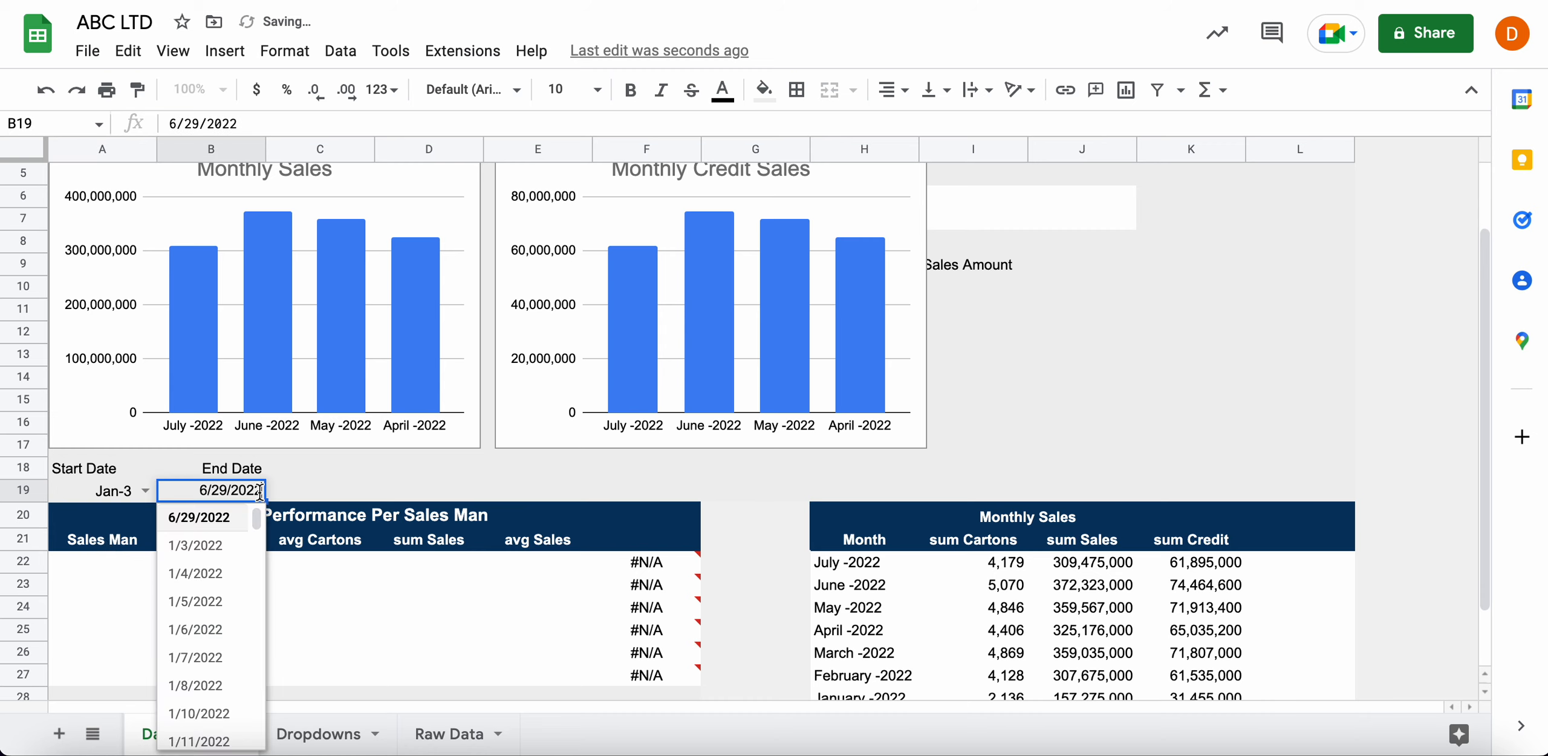
left_click(203, 554)
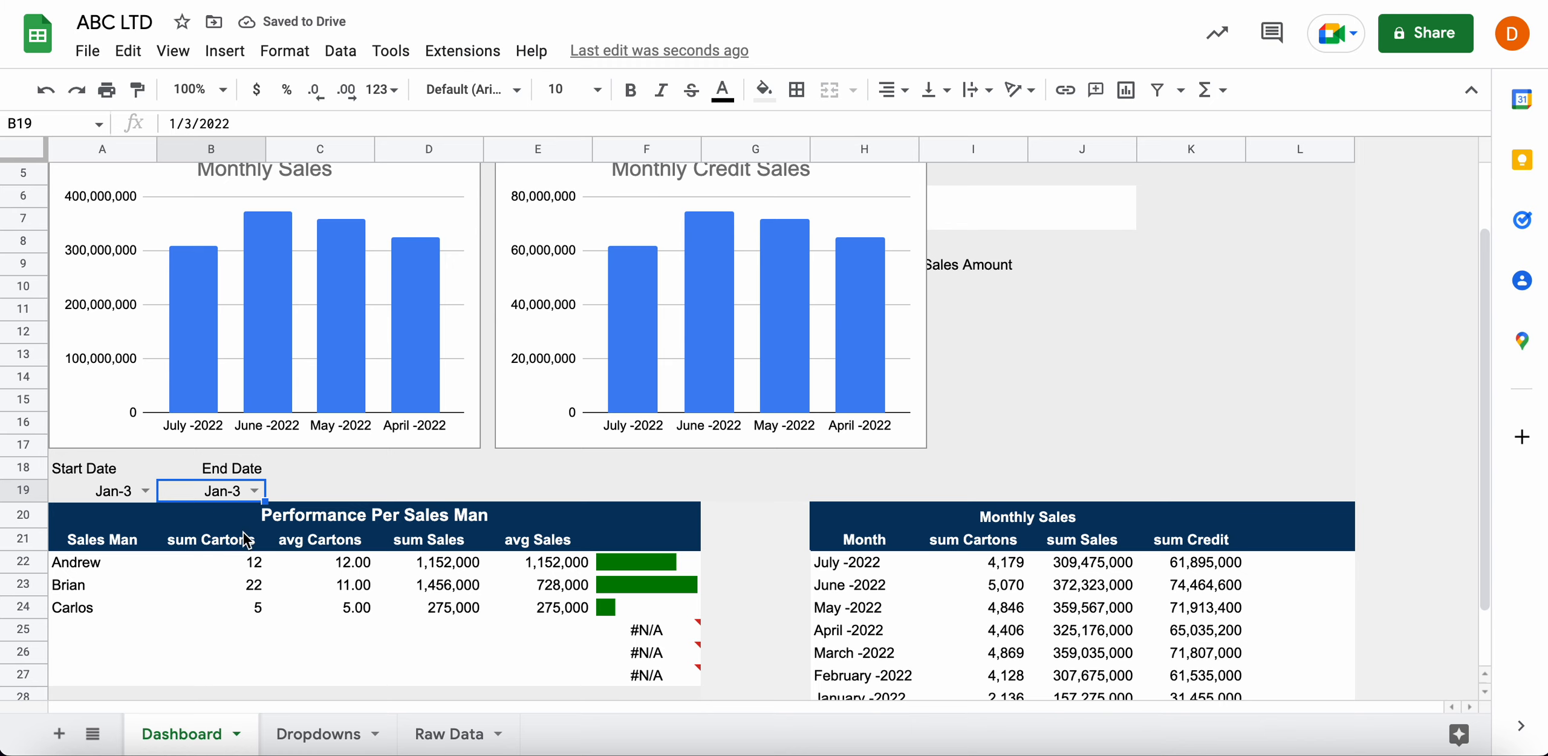
Examine the Date Filter column on Raw Data against the PERIOD dates from March to May
left_click(328, 734)
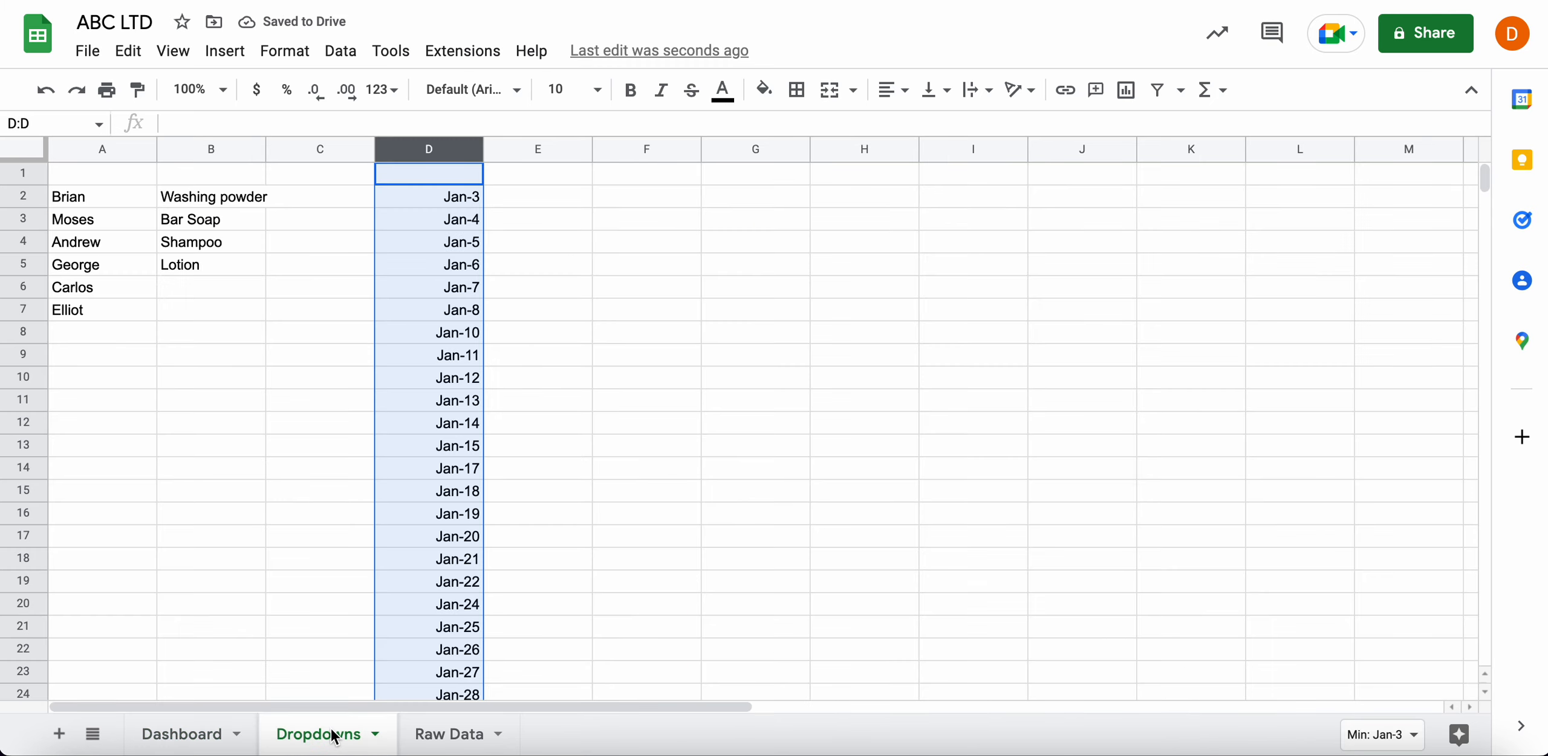
left_click(483, 740)
scroll(1038, 404, "right", 4)
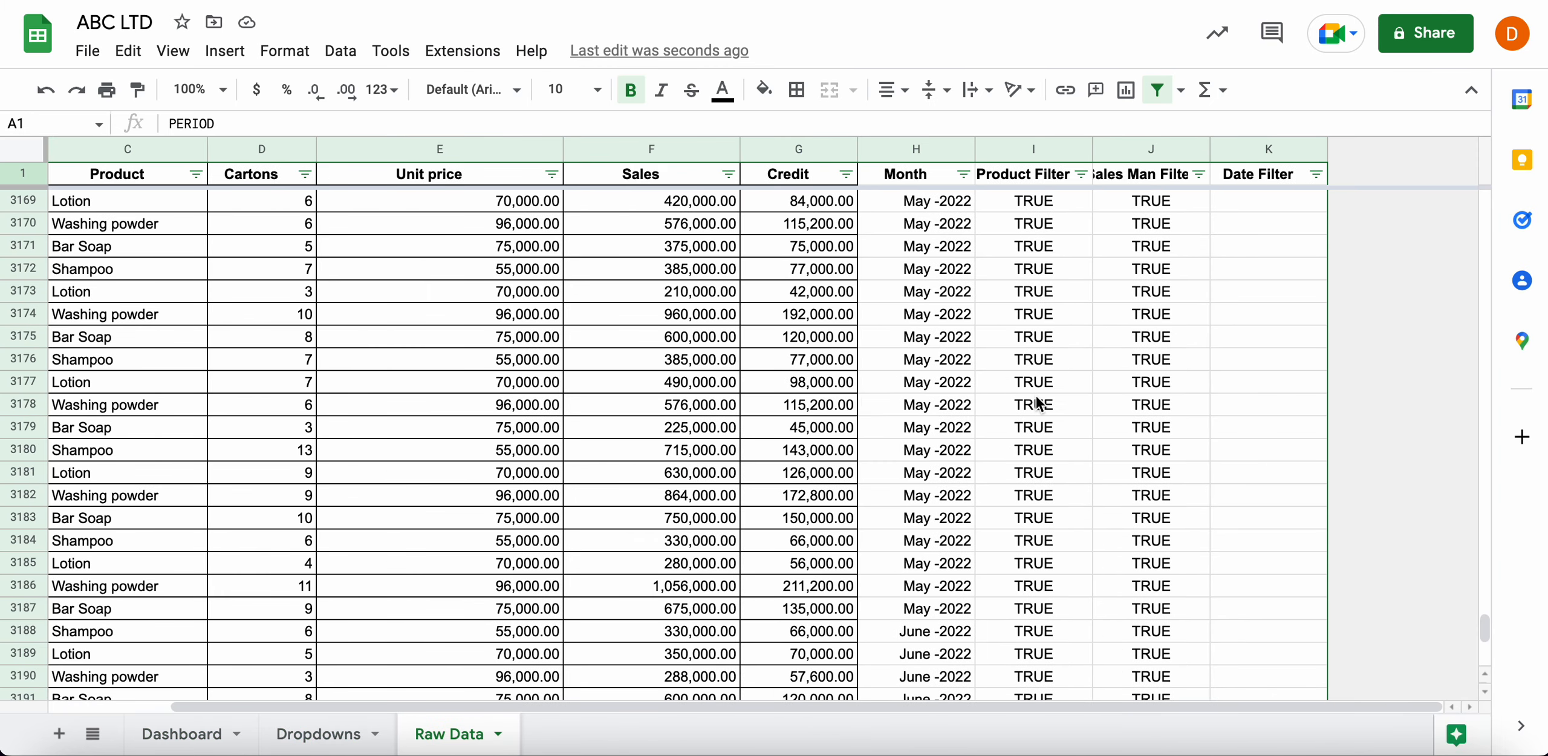
scroll(1267, 214, "up", 15)
scroll(1267, 214, "left", 4)
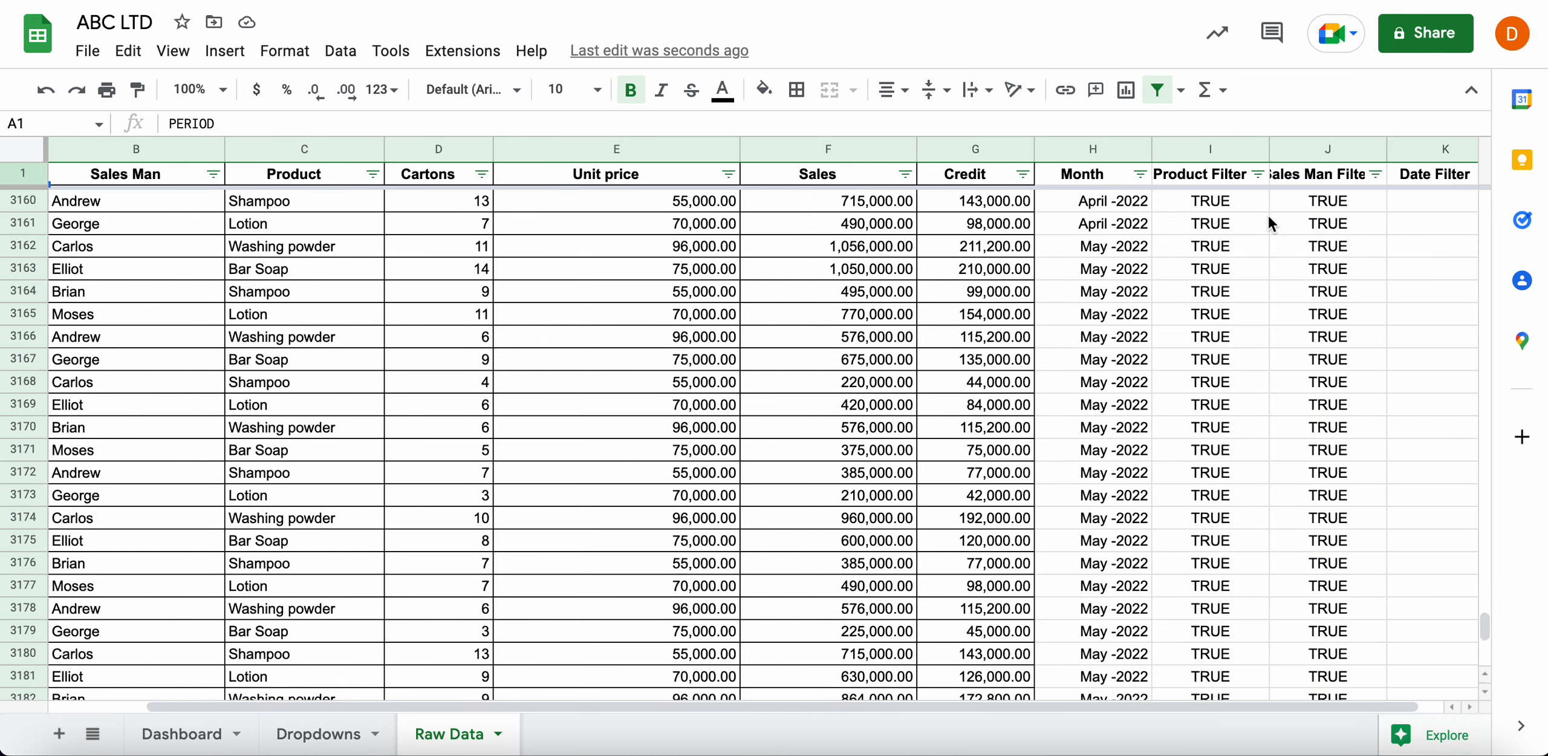
scroll(1264, 225, "right", 4)
scroll(851, 224, "left", 4)
scroll(934, 222, "up", 1)
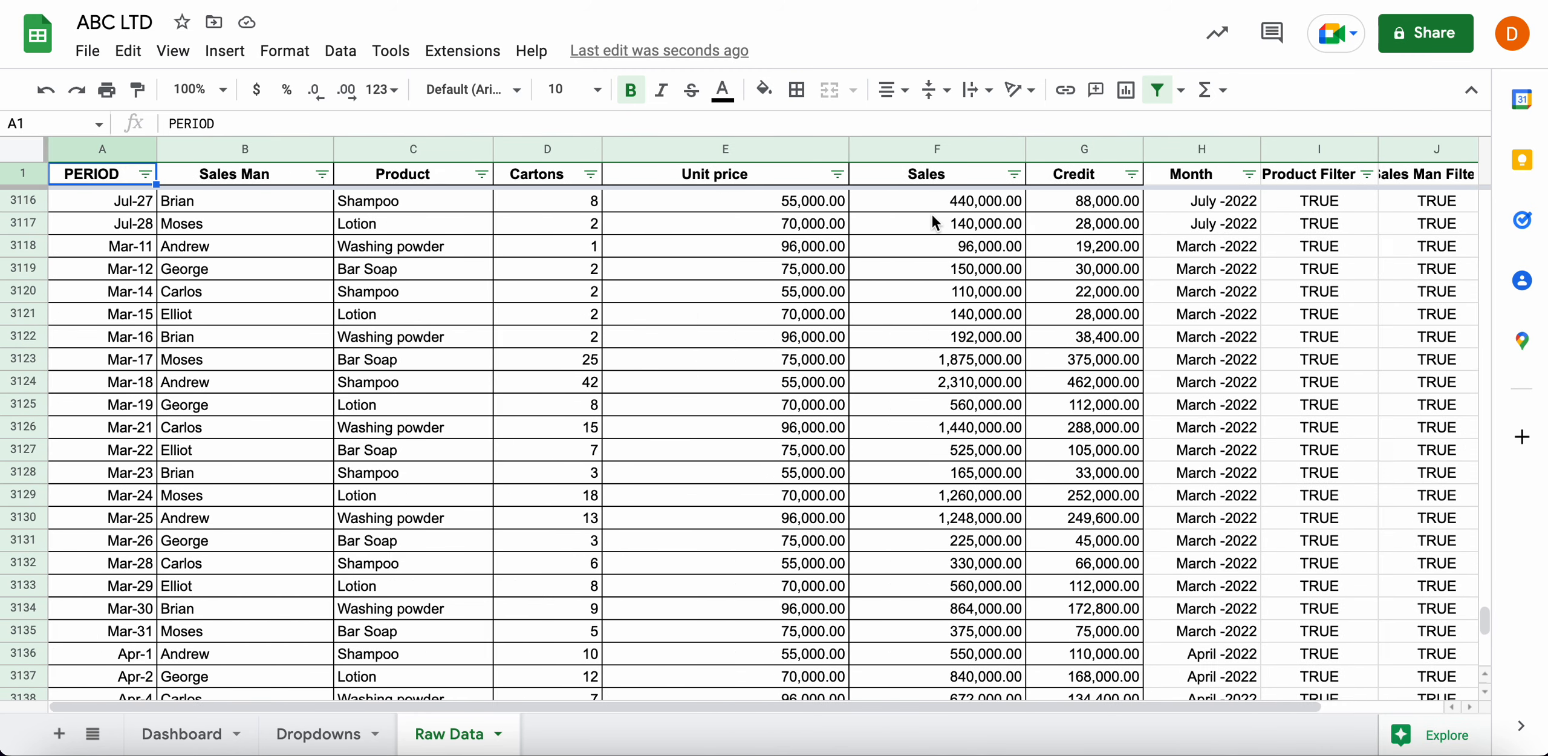
Filter the PERIOD column of Raw Data to Jan-3 only, and check the Date Filter values of those rows
left_click(145, 174)
left_click(260, 448)
left_click(231, 529)
left_click(409, 707)
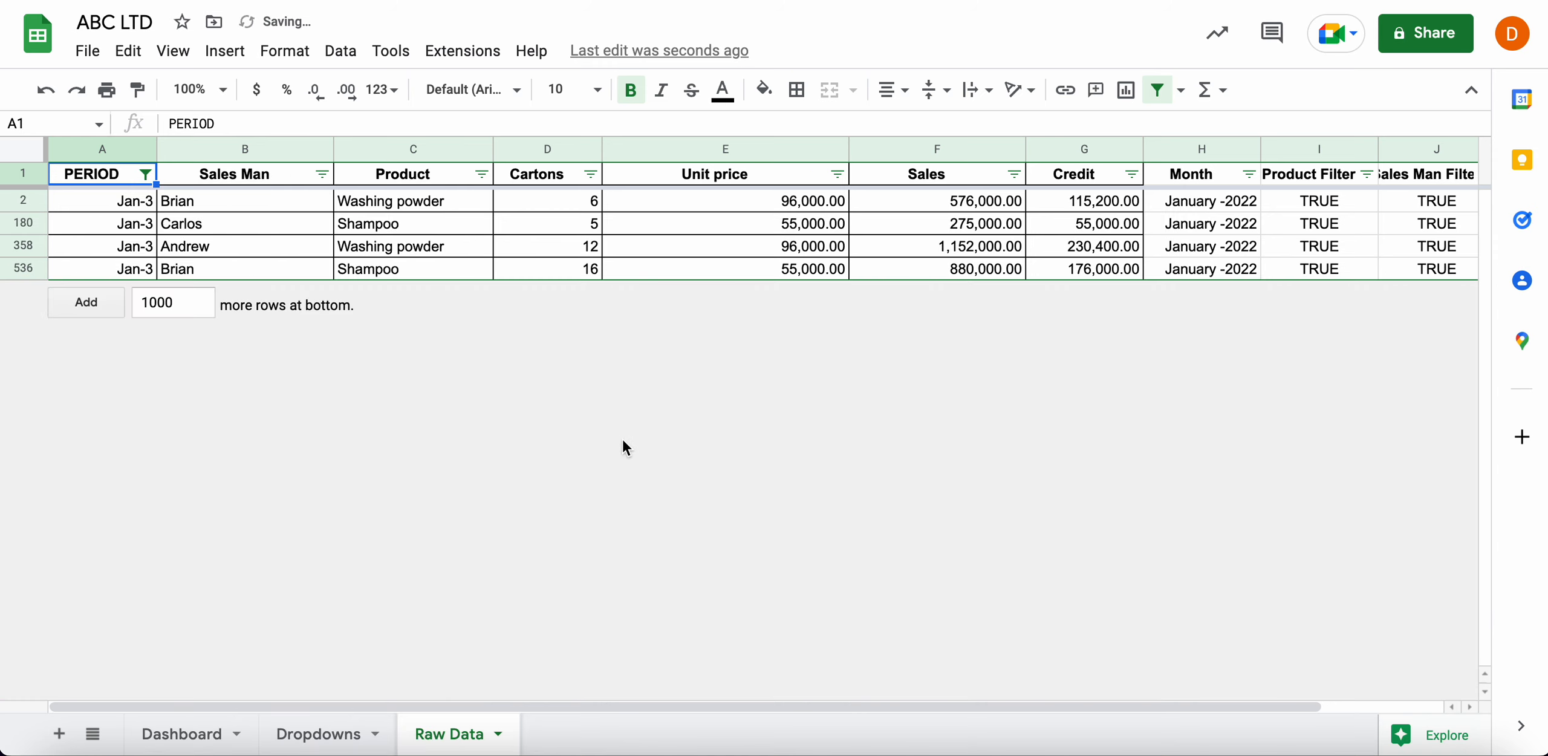
scroll(623, 441, "right", 4)
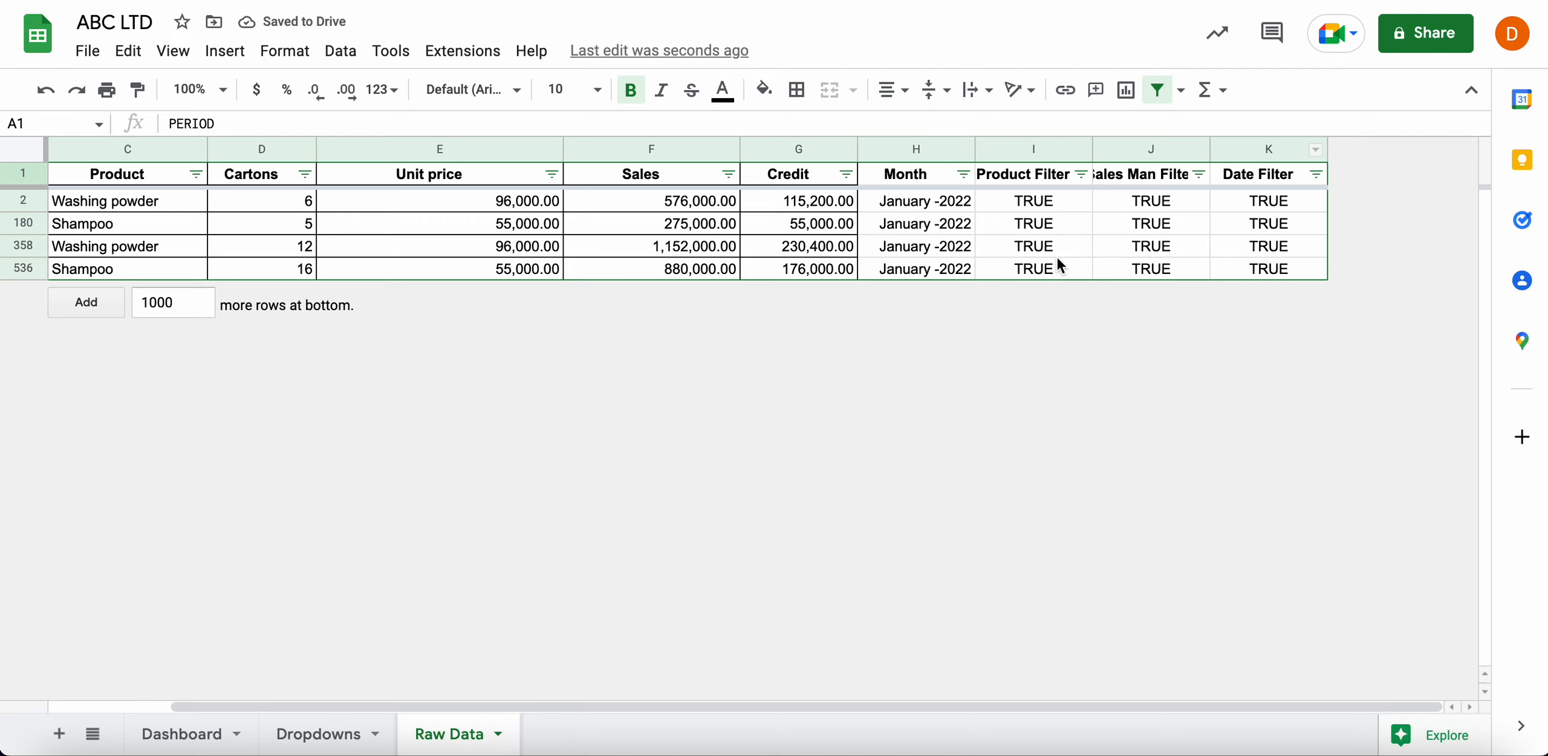
scroll(1057, 257, "left", 4)
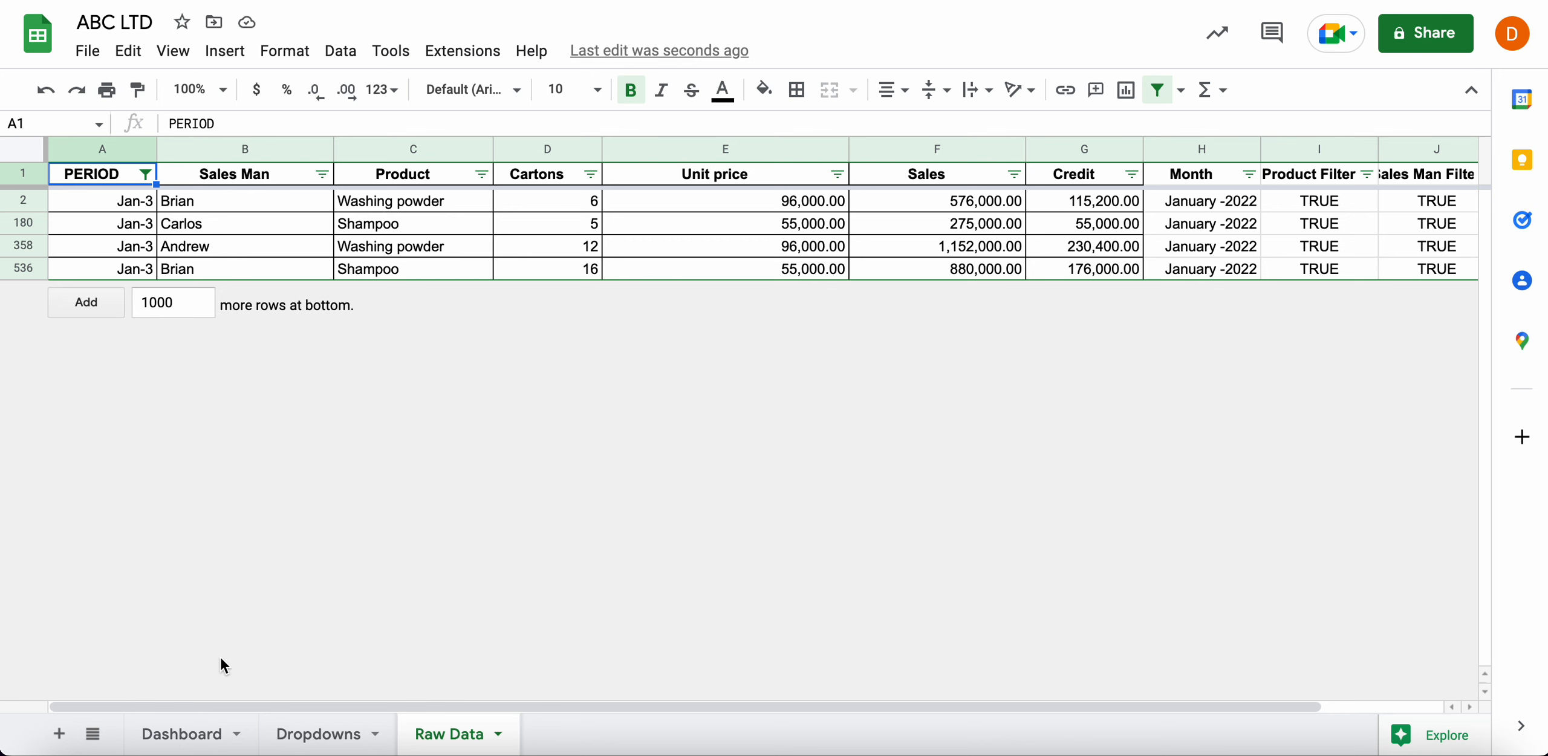
Clear the Start Date in A19 and the End Date in B19 on the Dashboard sheet
left_click(191, 734)
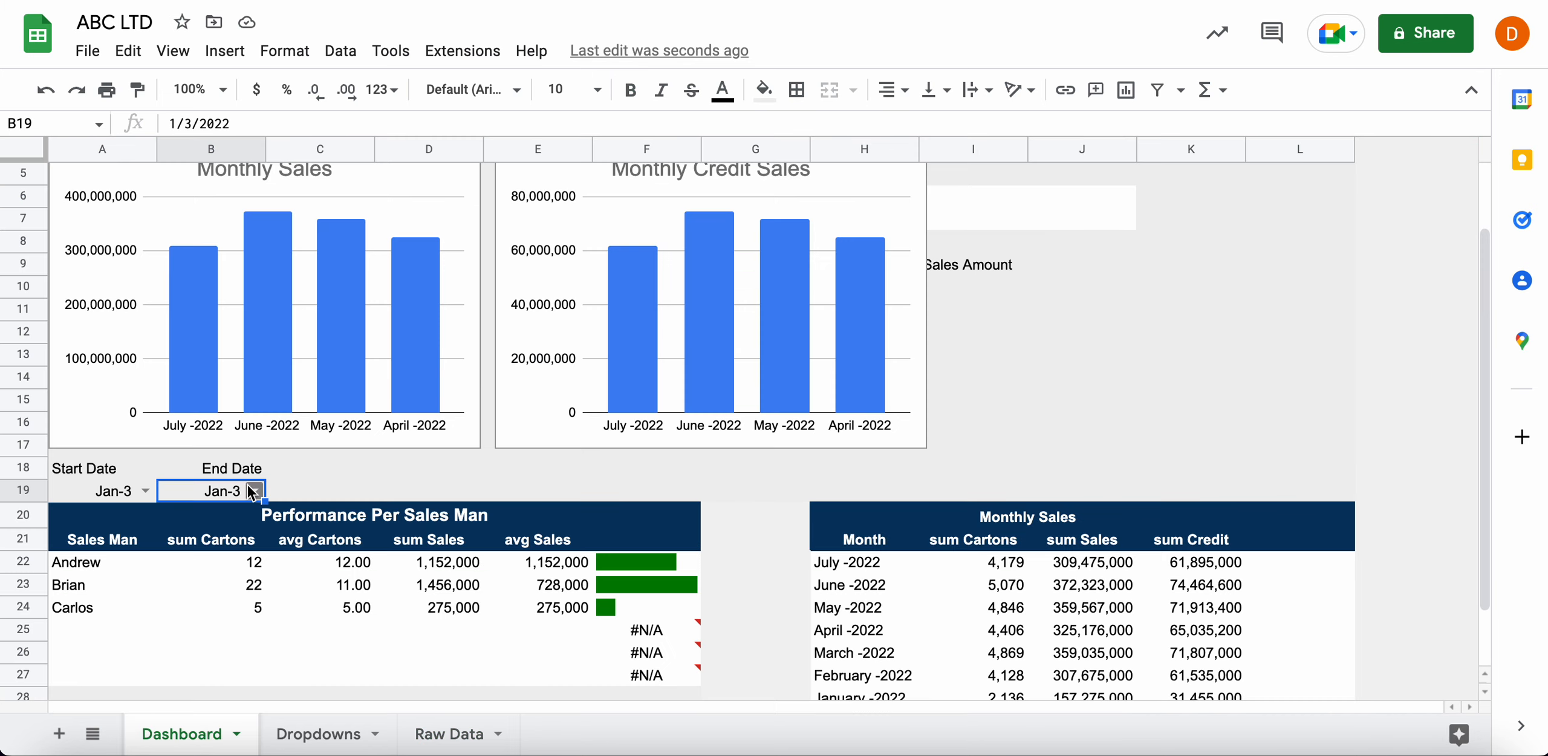
left_click(124, 496)
key("Delete")
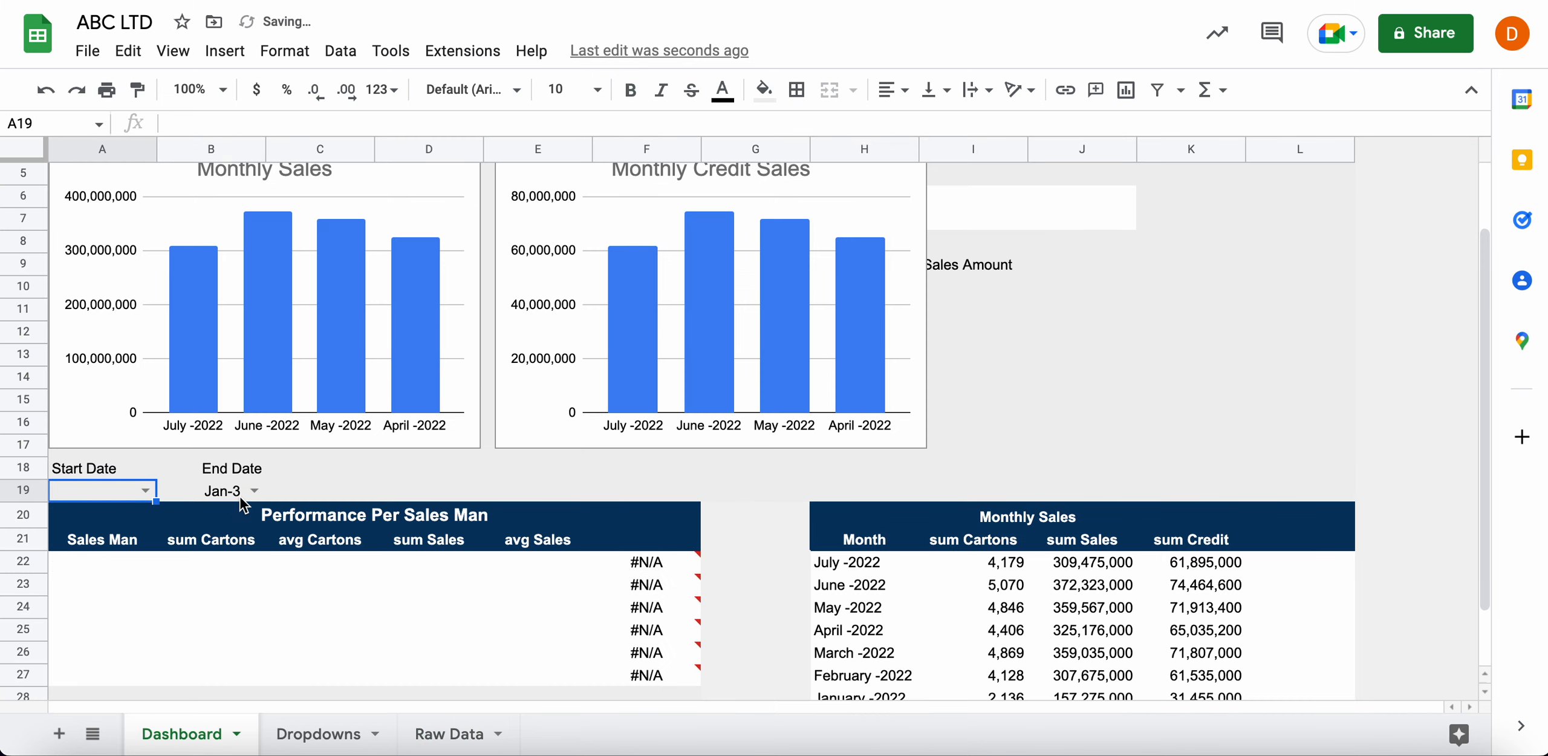
left_click(243, 496)
key("Delete")
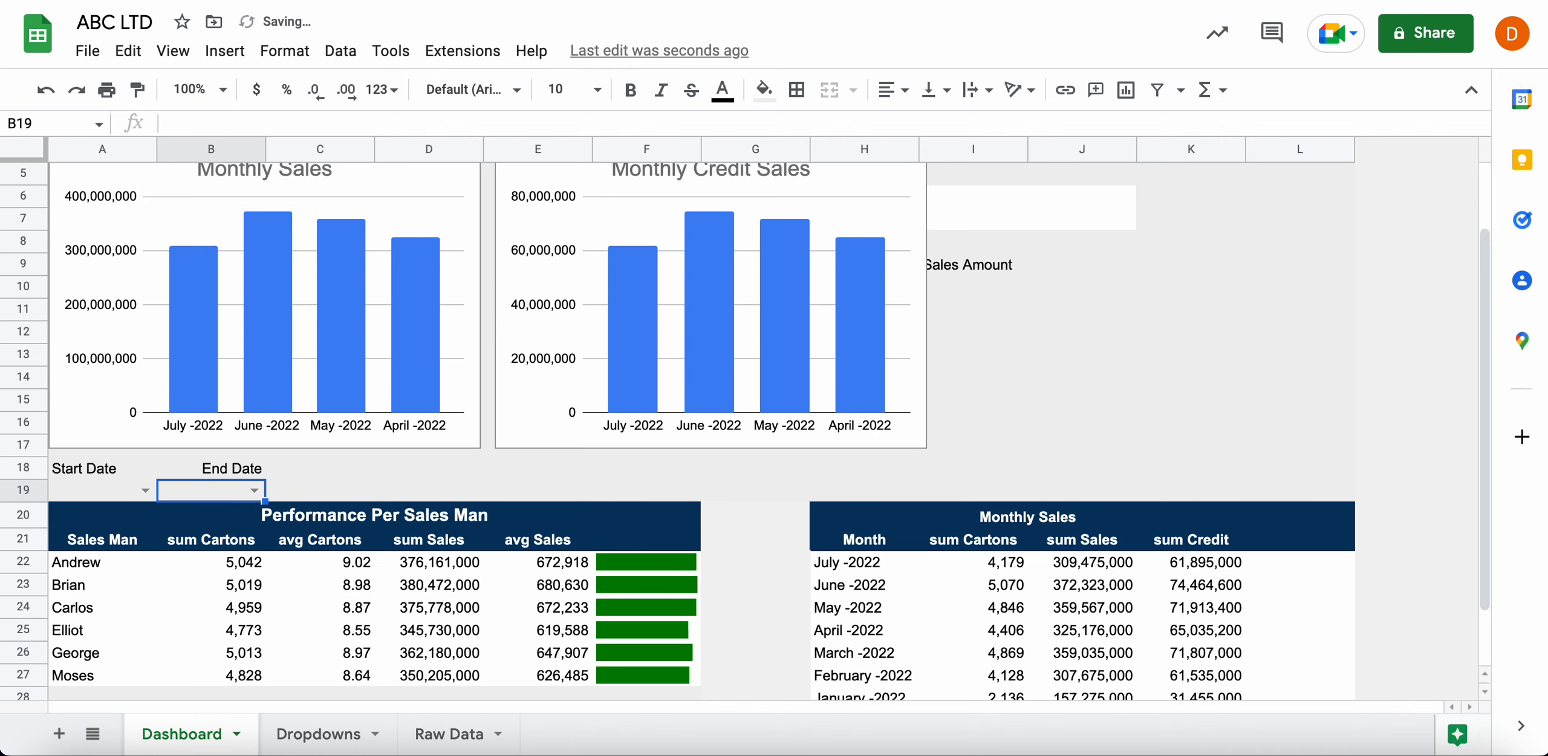
Set the Start Date in A19 to 2/1/2022
scroll(404, 687, "down", 2)
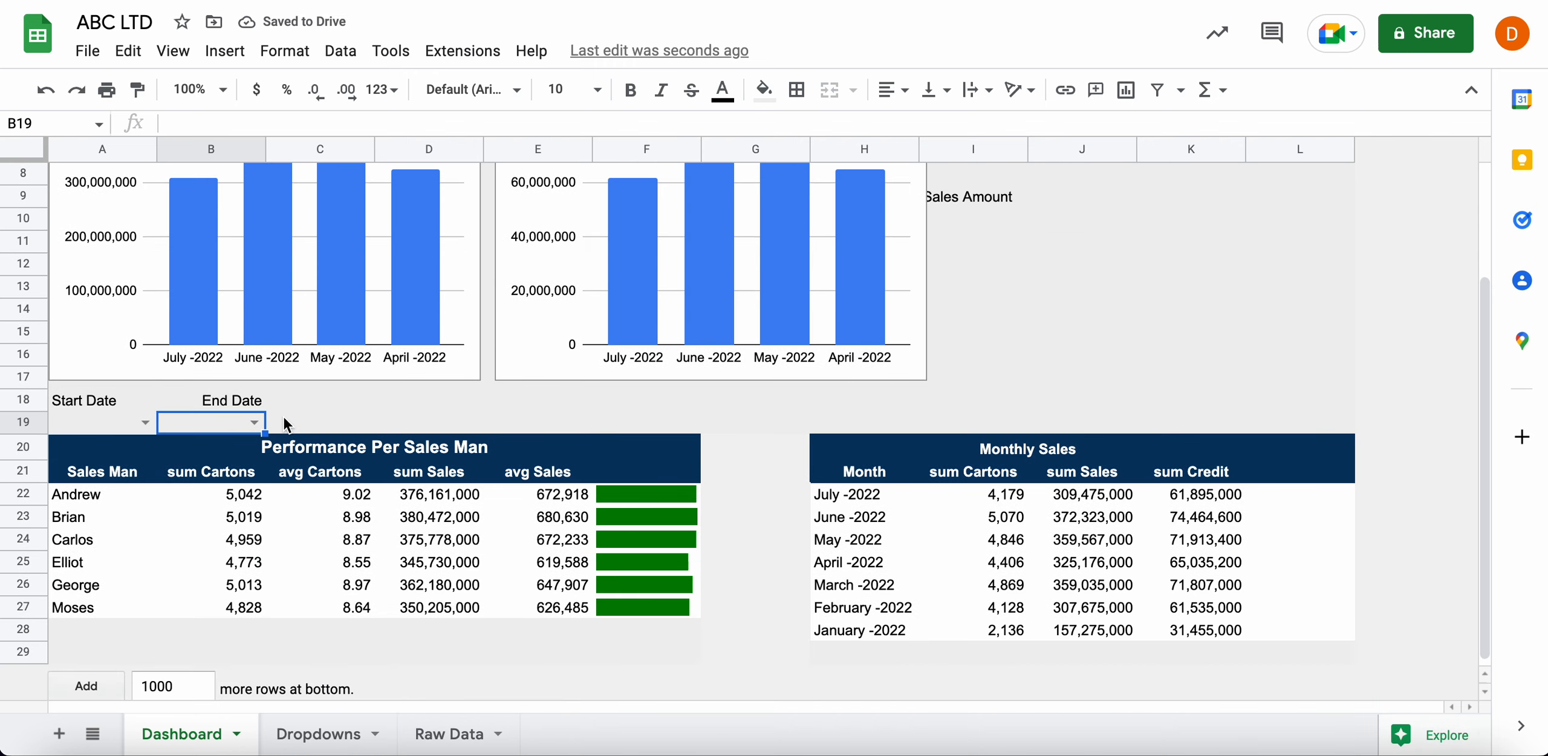
left_click(145, 423)
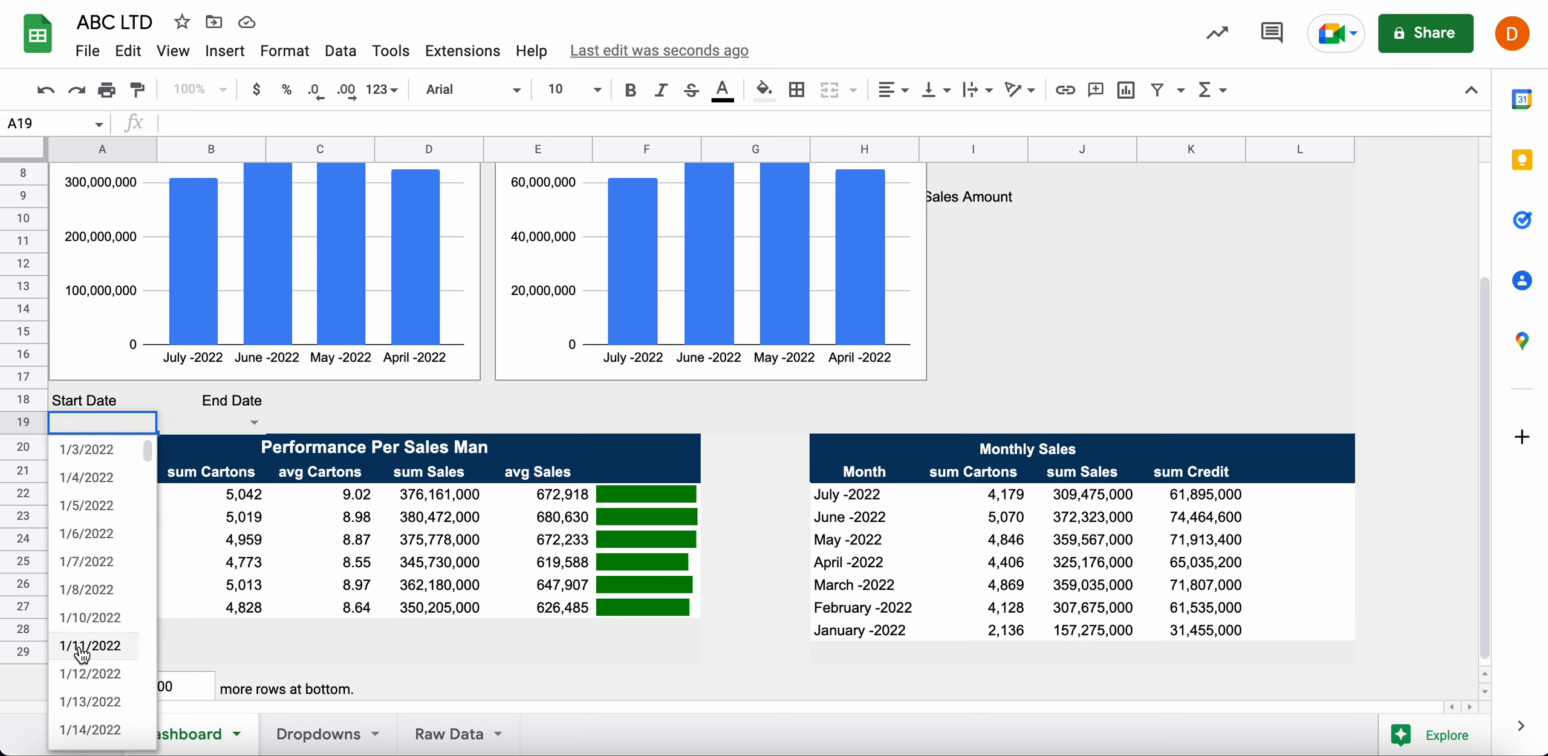
scroll(82, 653, "down", 10)
scroll(85, 605, "up", 1)
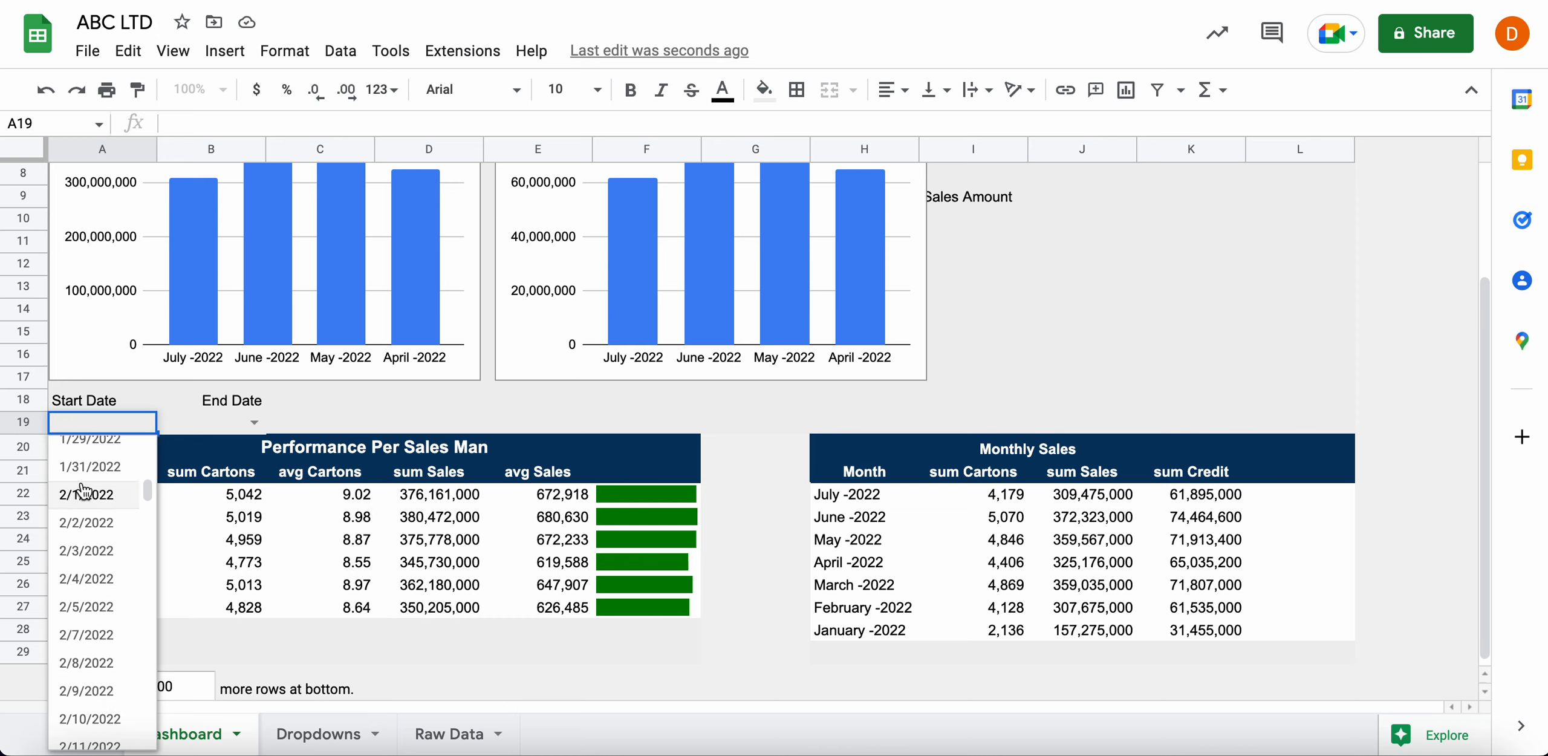
left_click(85, 494)
Set the End Date in B19 to 3/31/2022
left_click(254, 422)
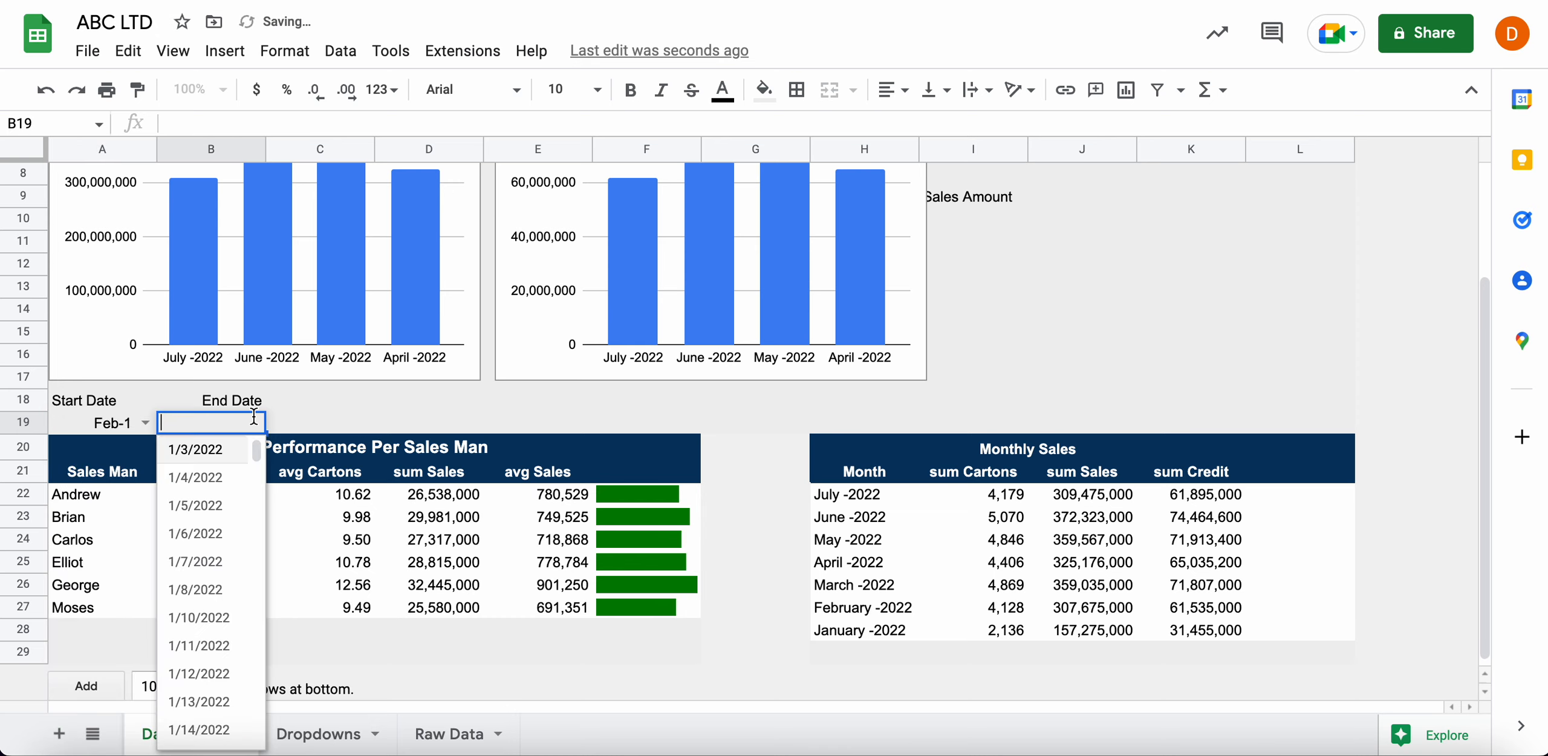
left_click(288, 410)
left_click(201, 432)
left_click(252, 431)
left_click(252, 432)
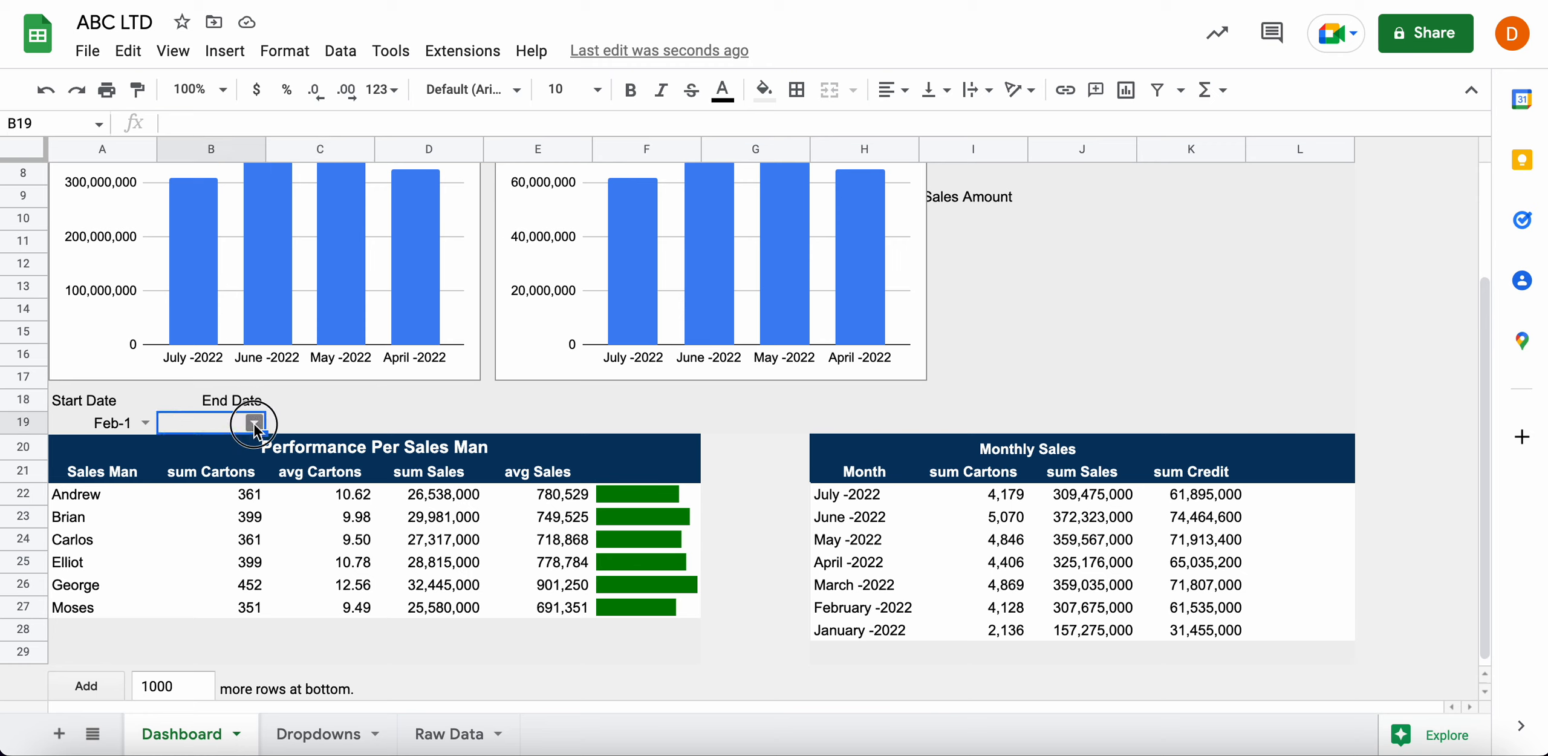
scroll(181, 720, "down", 2)
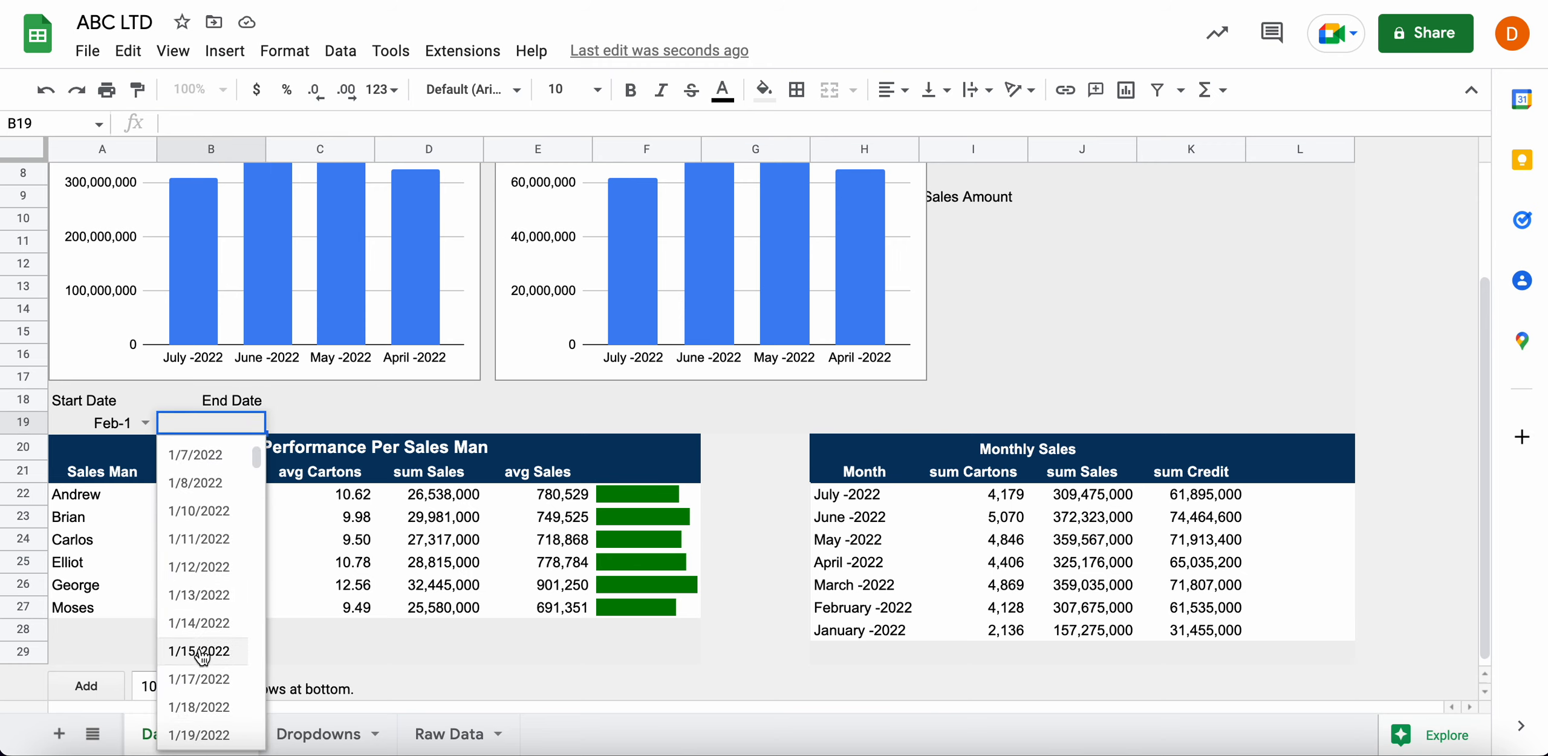
scroll(199, 735, "down", 20)
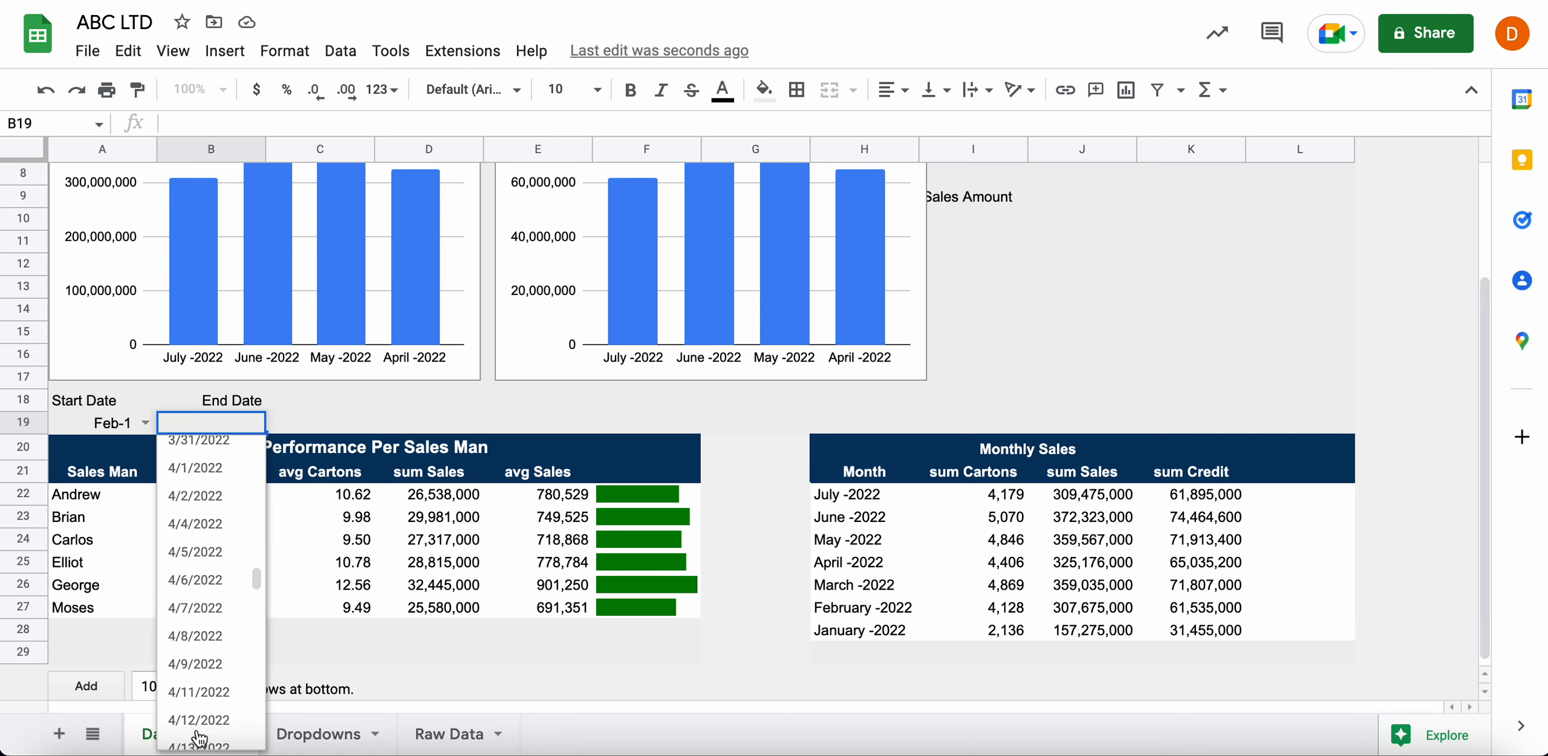
scroll(200, 726, "up", 1)
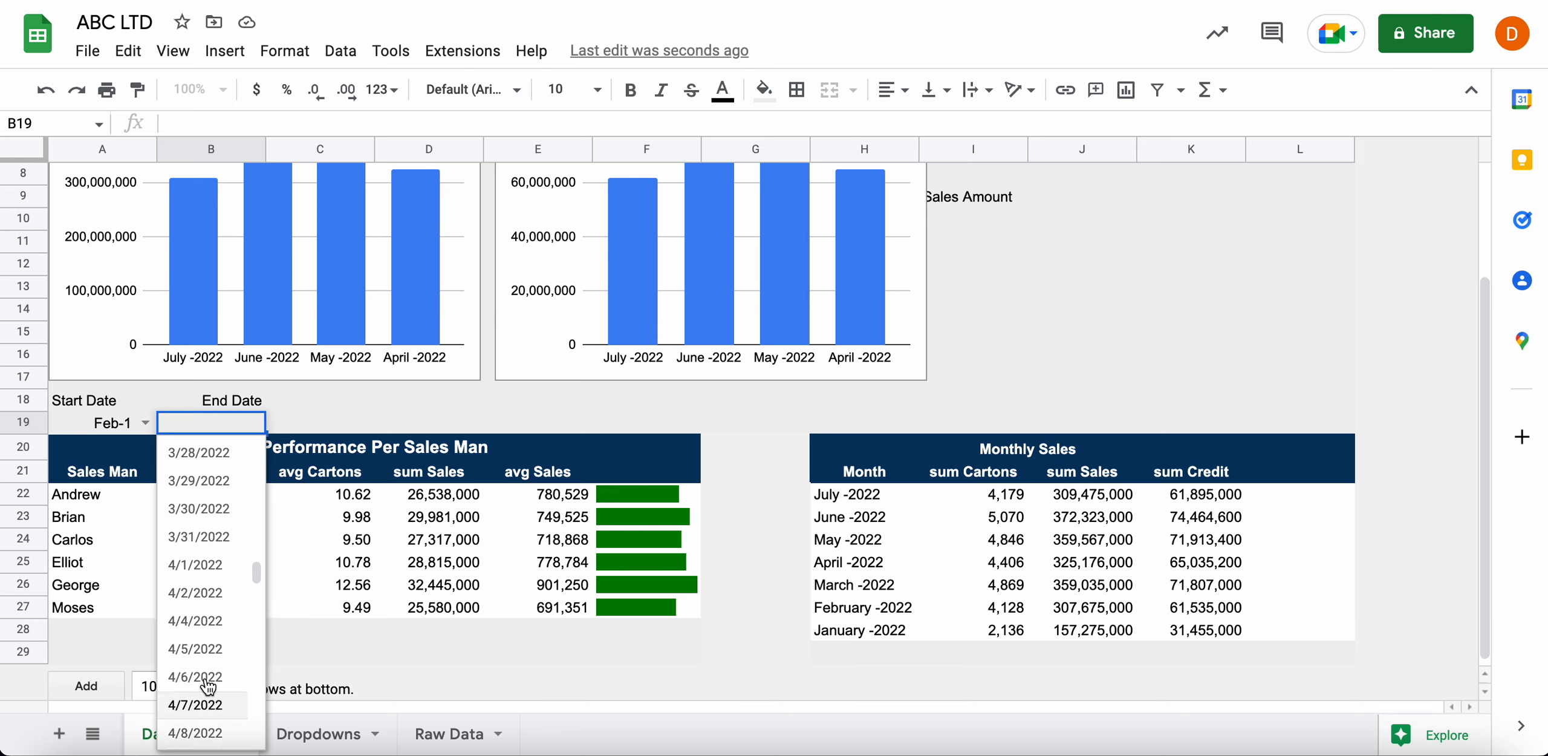
left_click(202, 543)
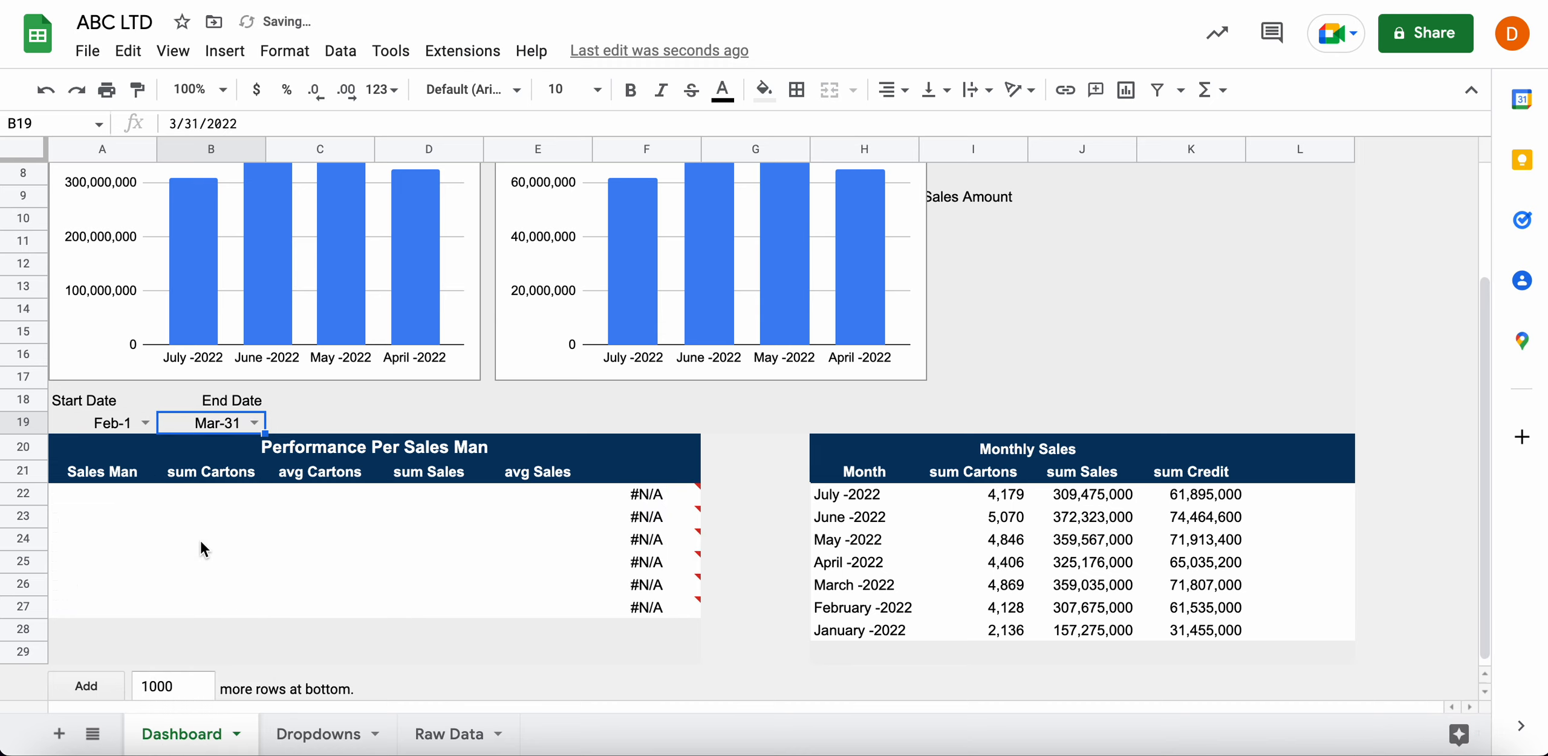
left_click(258, 423)
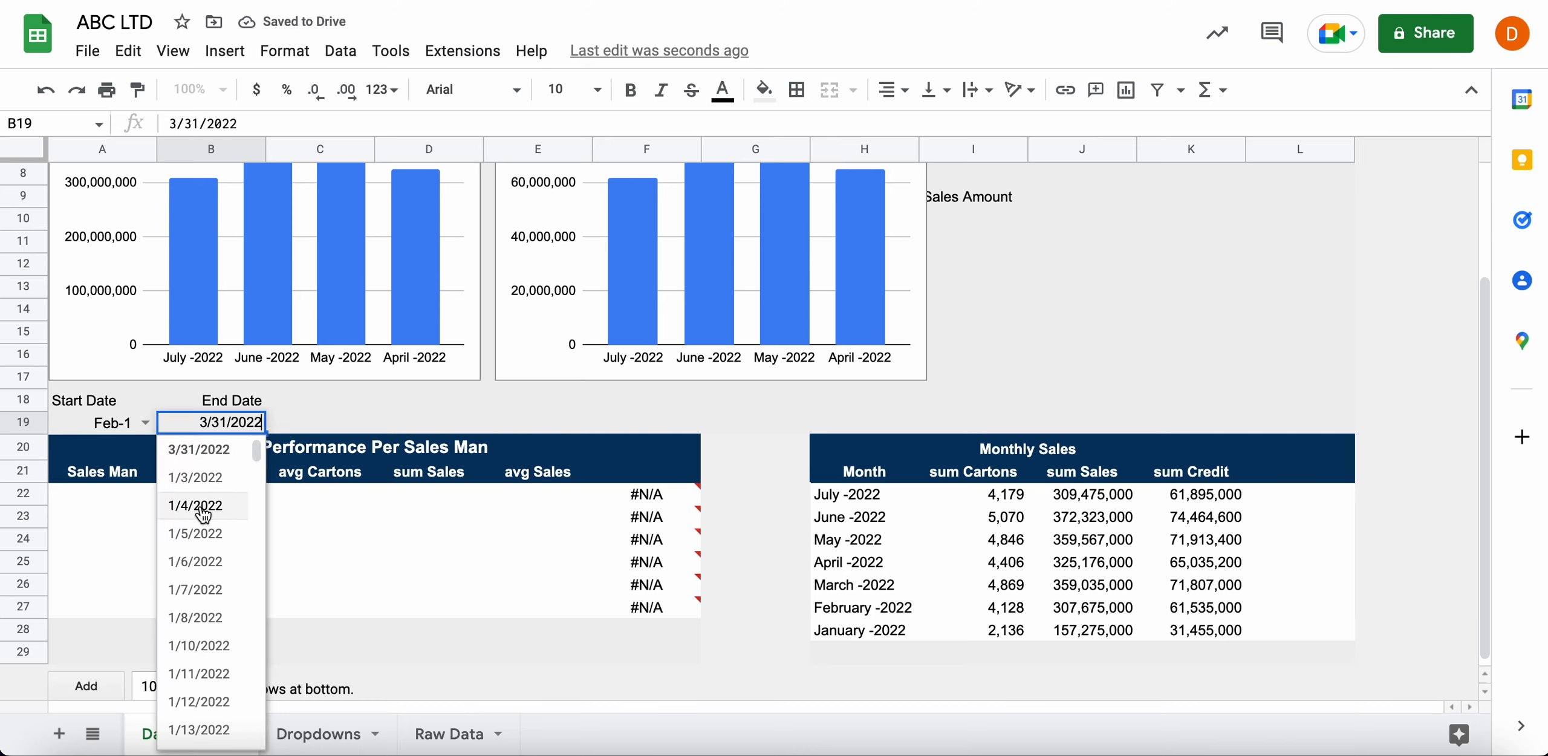
scroll(199, 514, "down", 12)
scroll(203, 514, "down", 3)
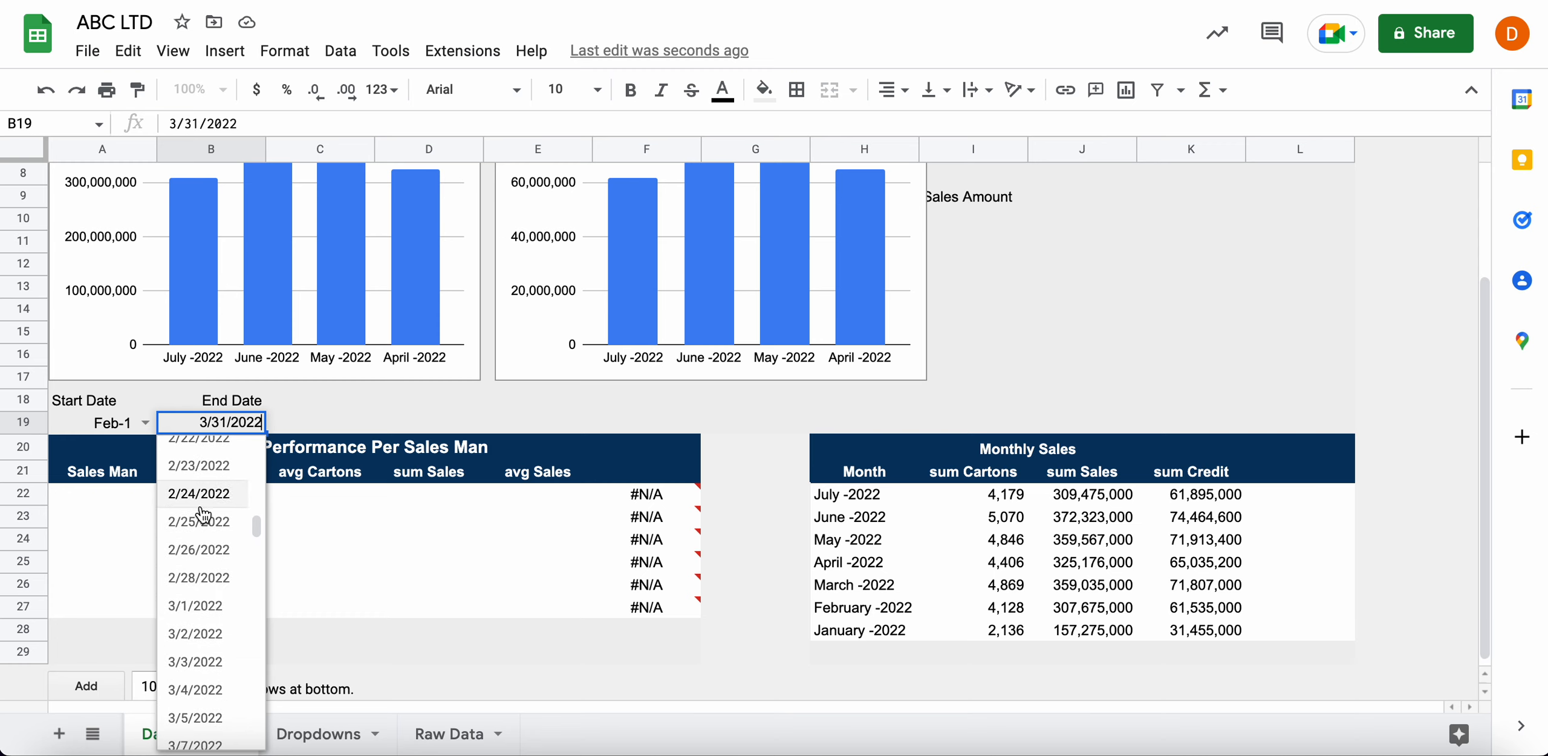
left_click(372, 409)
left_click(219, 528)
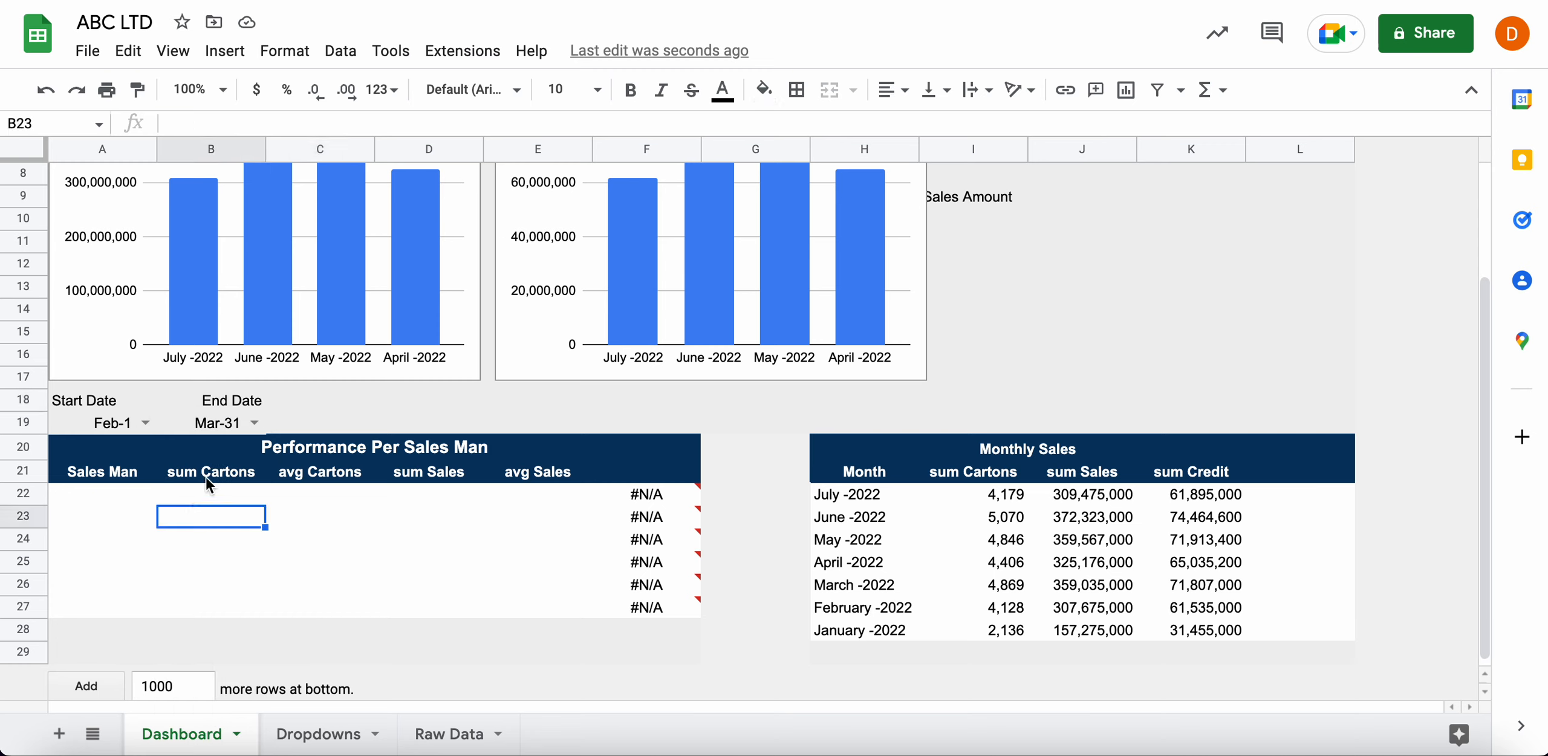
Set the End Date in B19 to 2/5/2022
left_click(146, 422)
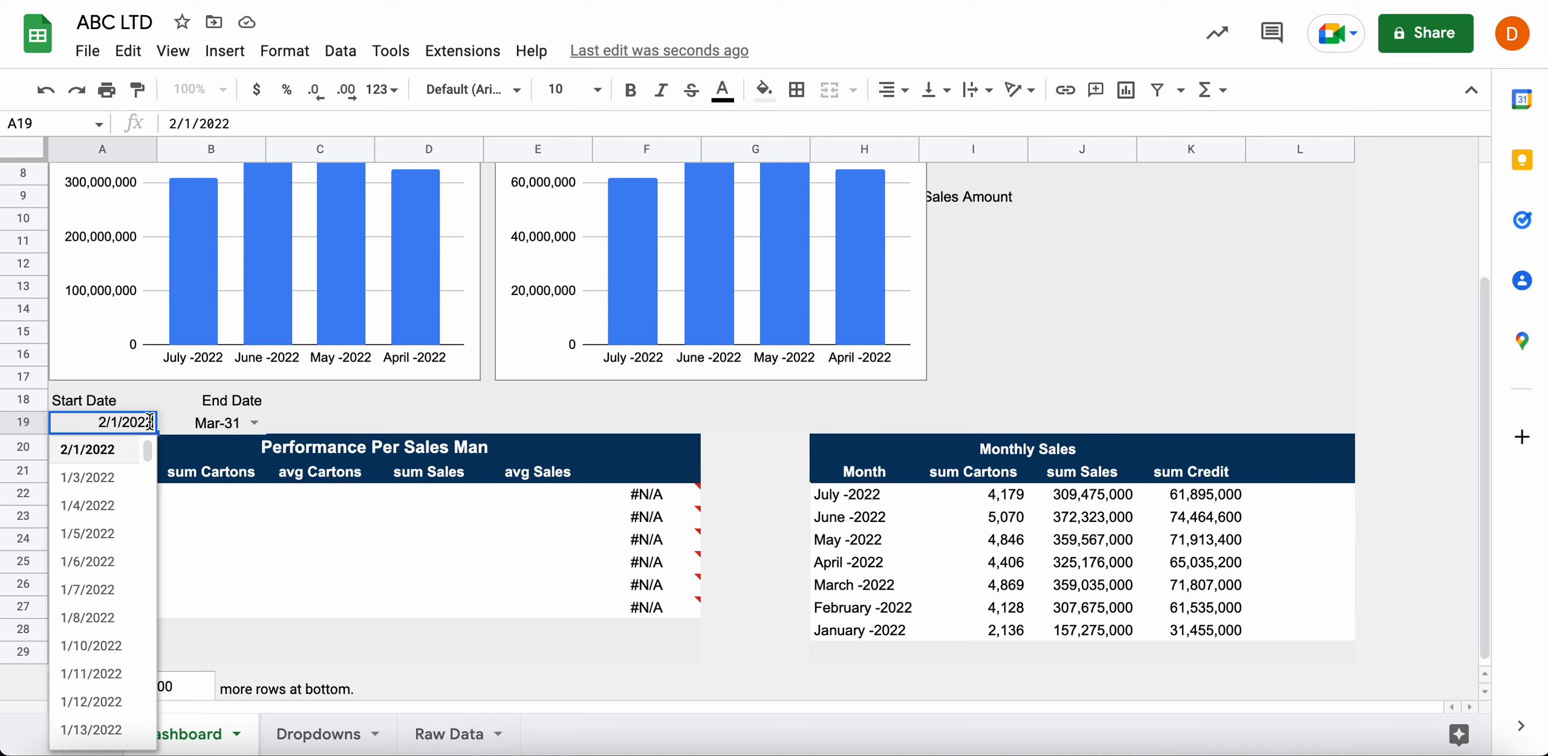
left_click(240, 425)
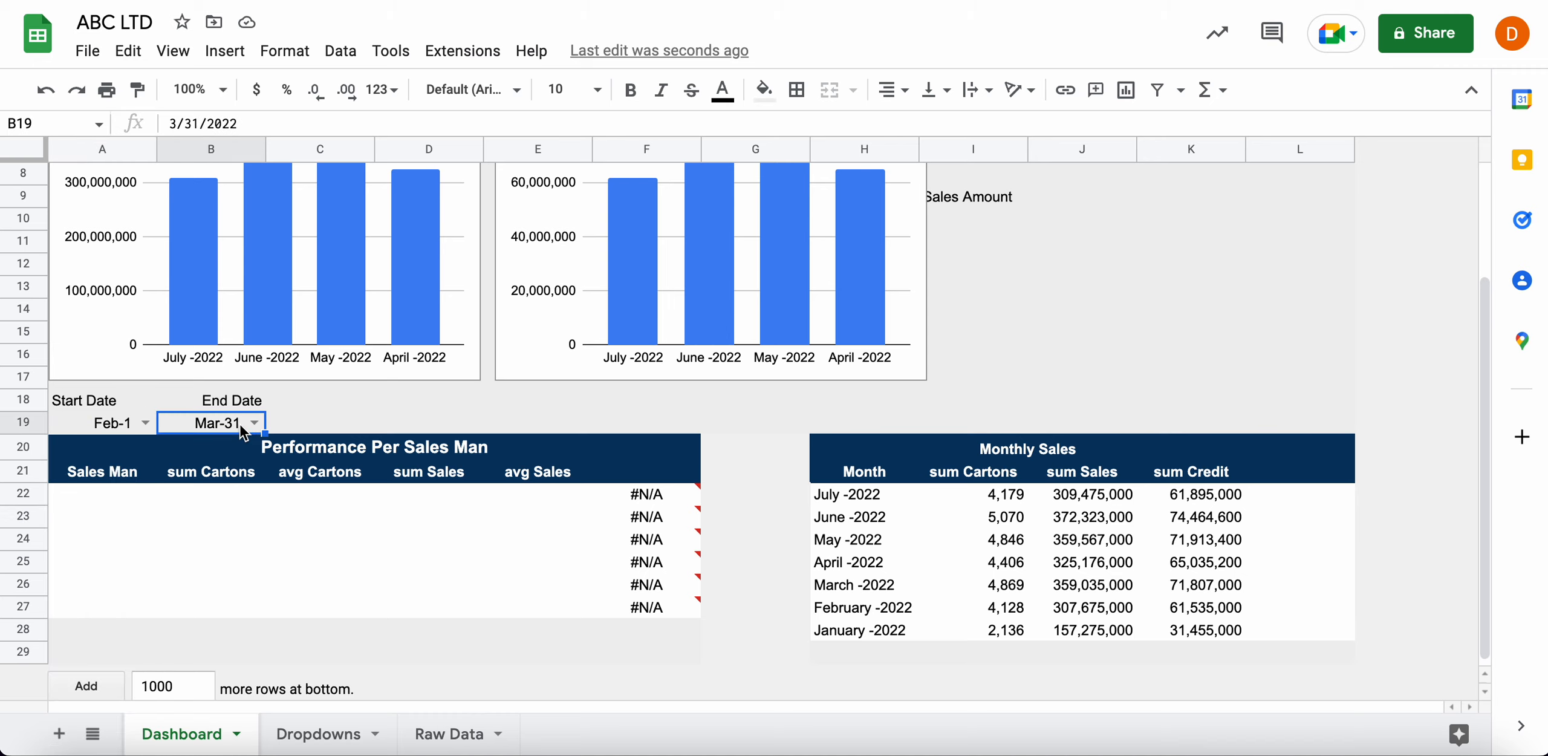
key("Delete")
left_click(254, 423)
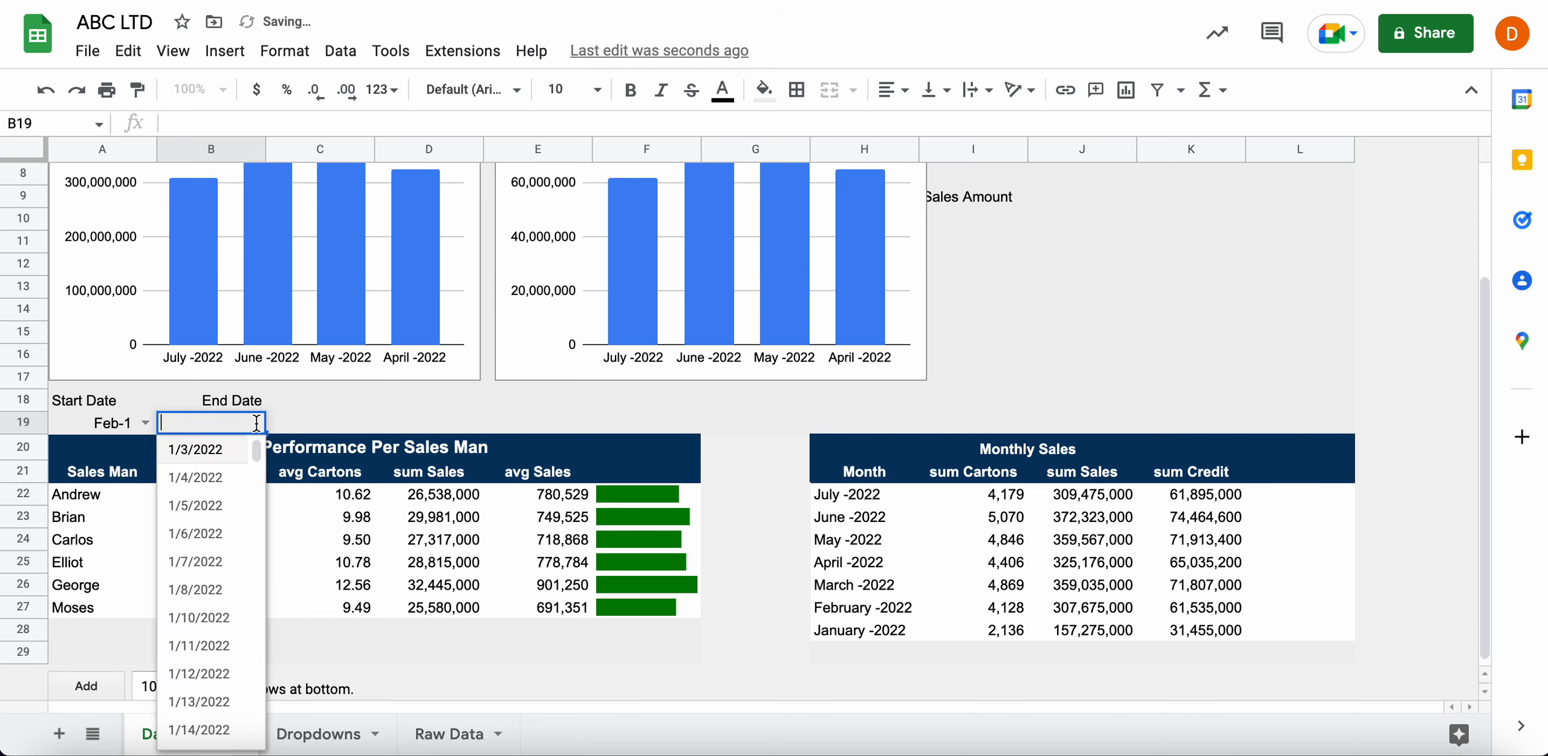
scroll(199, 537, "down", 10)
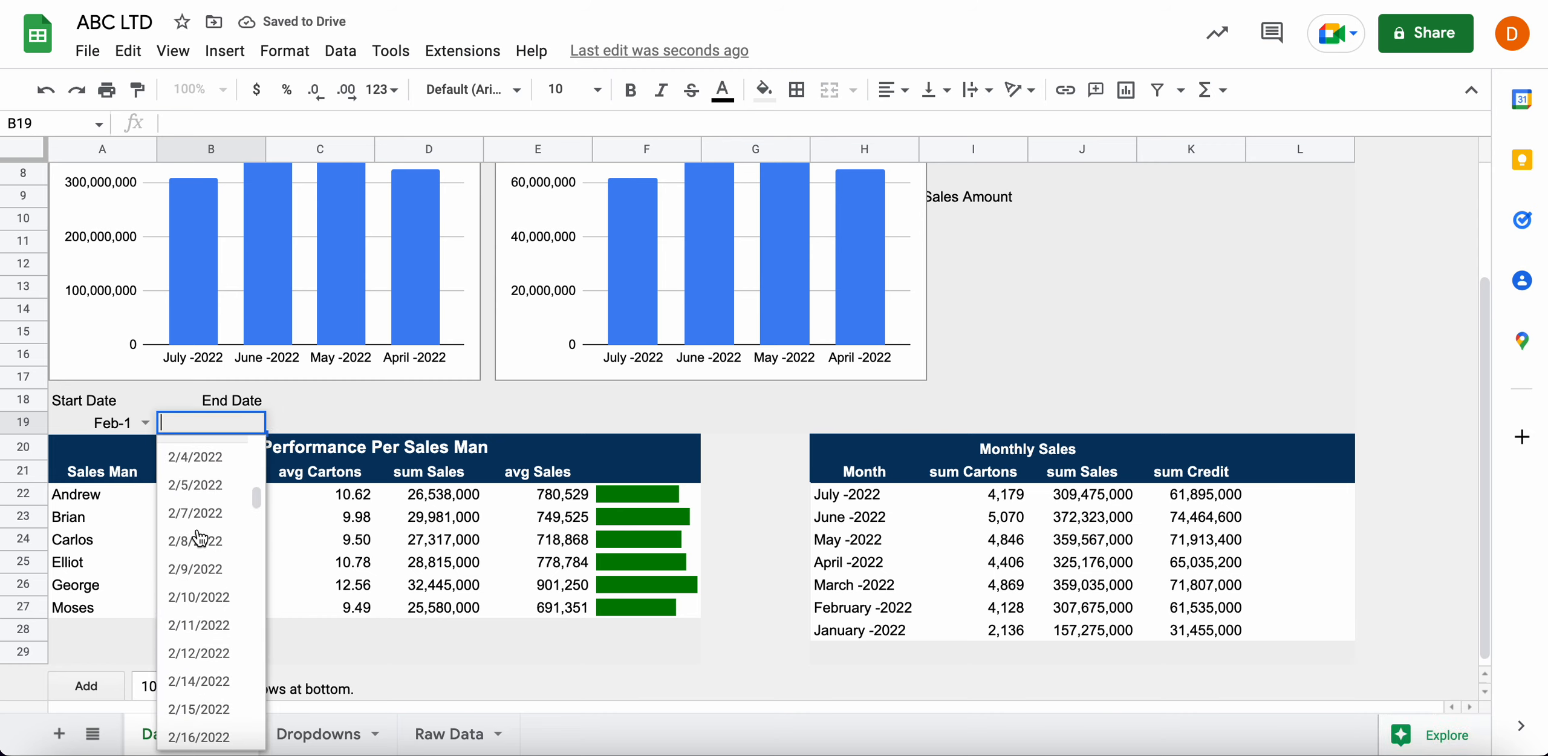
left_click(194, 501)
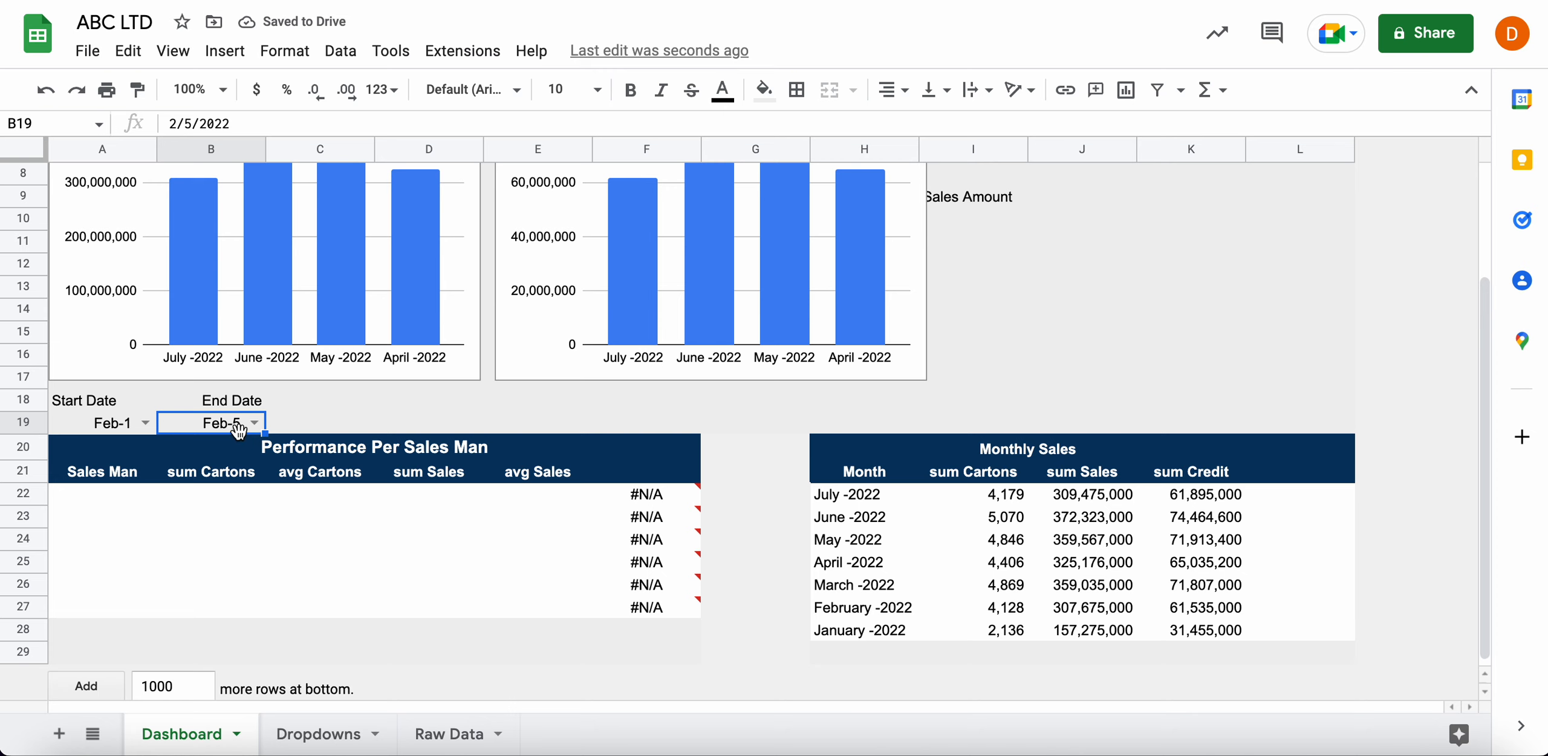
Clear the End Date in B19 and remove the AND I=TRUE condition from the QUERY formula in A21
key("BackSpace")
scroll(313, 392, "up", 3)
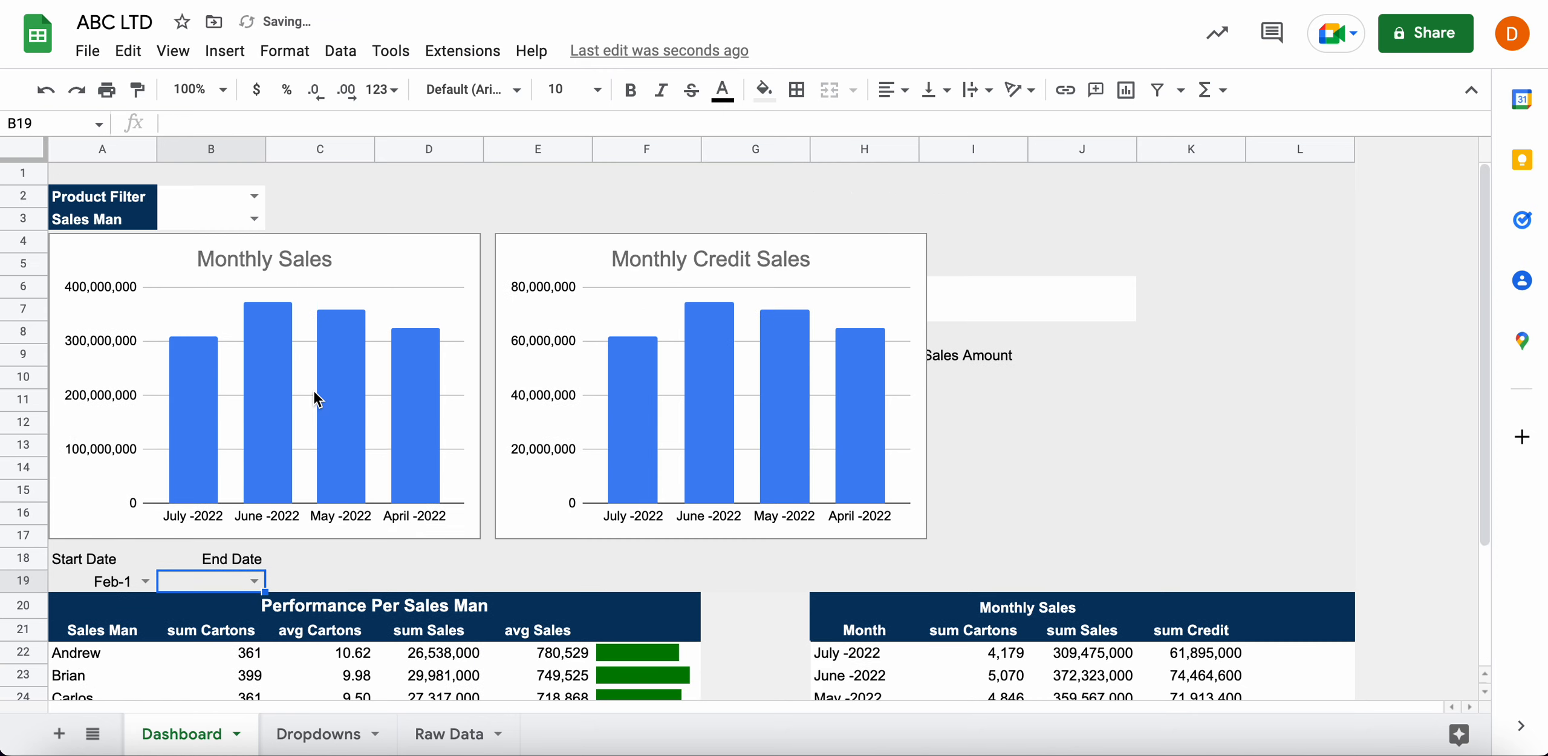
left_click(102, 629)
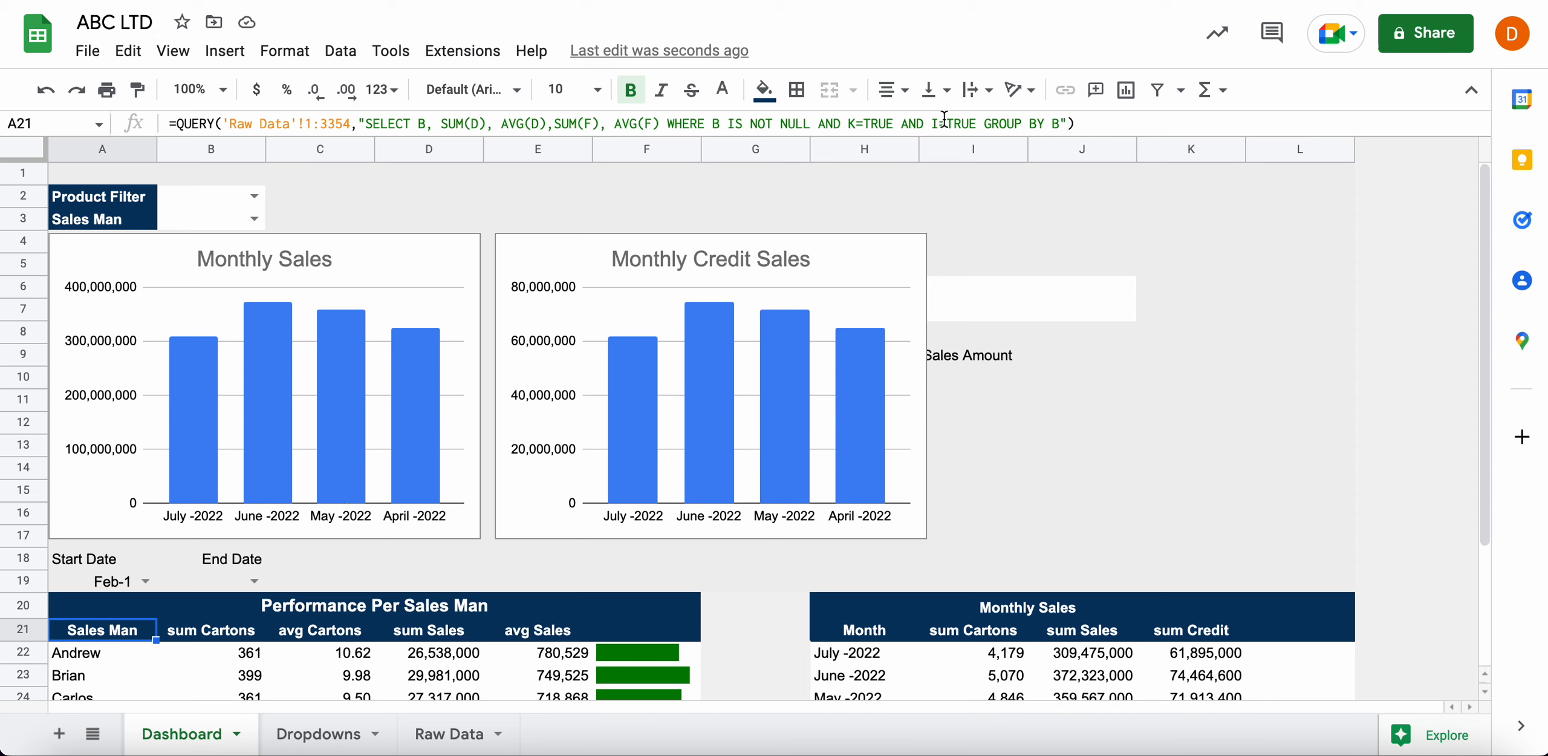
left_click(972, 119)
key("BackSpace")
key("BackSpace")
key("BackSpace")
key("BackSpace")
key("BackSpace")
key("BackSpace")
key("BackSpace")
key("BackSpace")
key("BackSpace")
key("BackSpace")
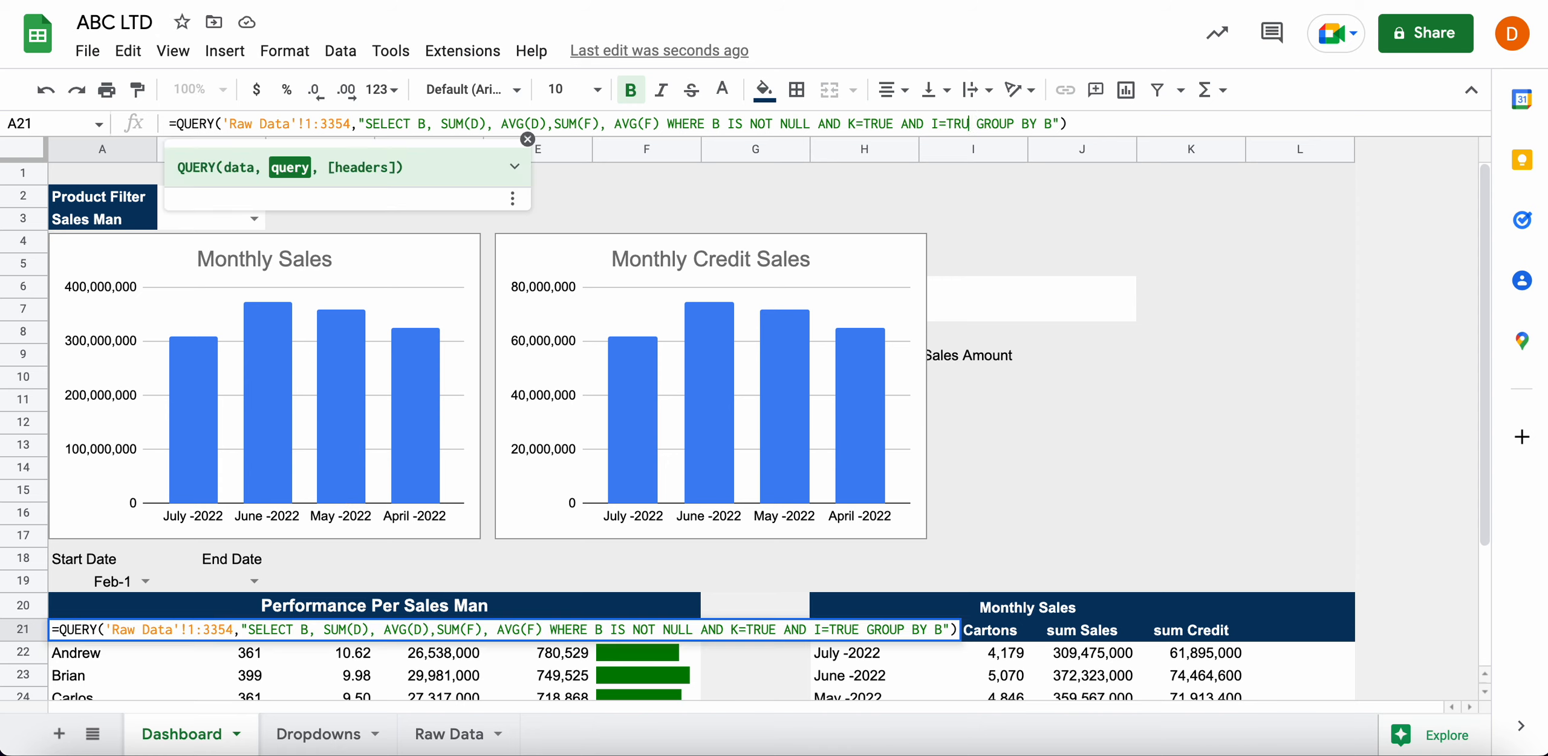
key("BackSpace")
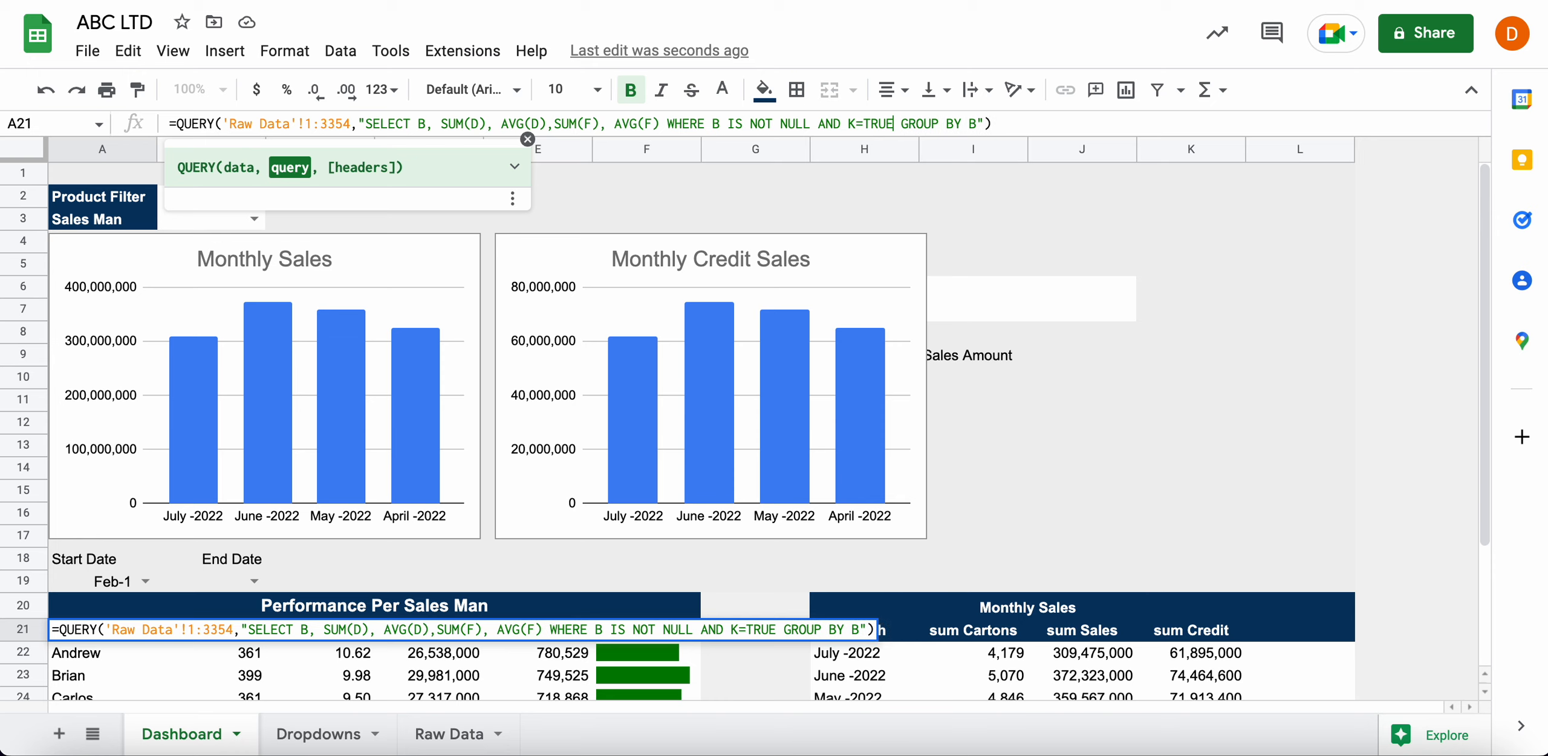
key("Return")
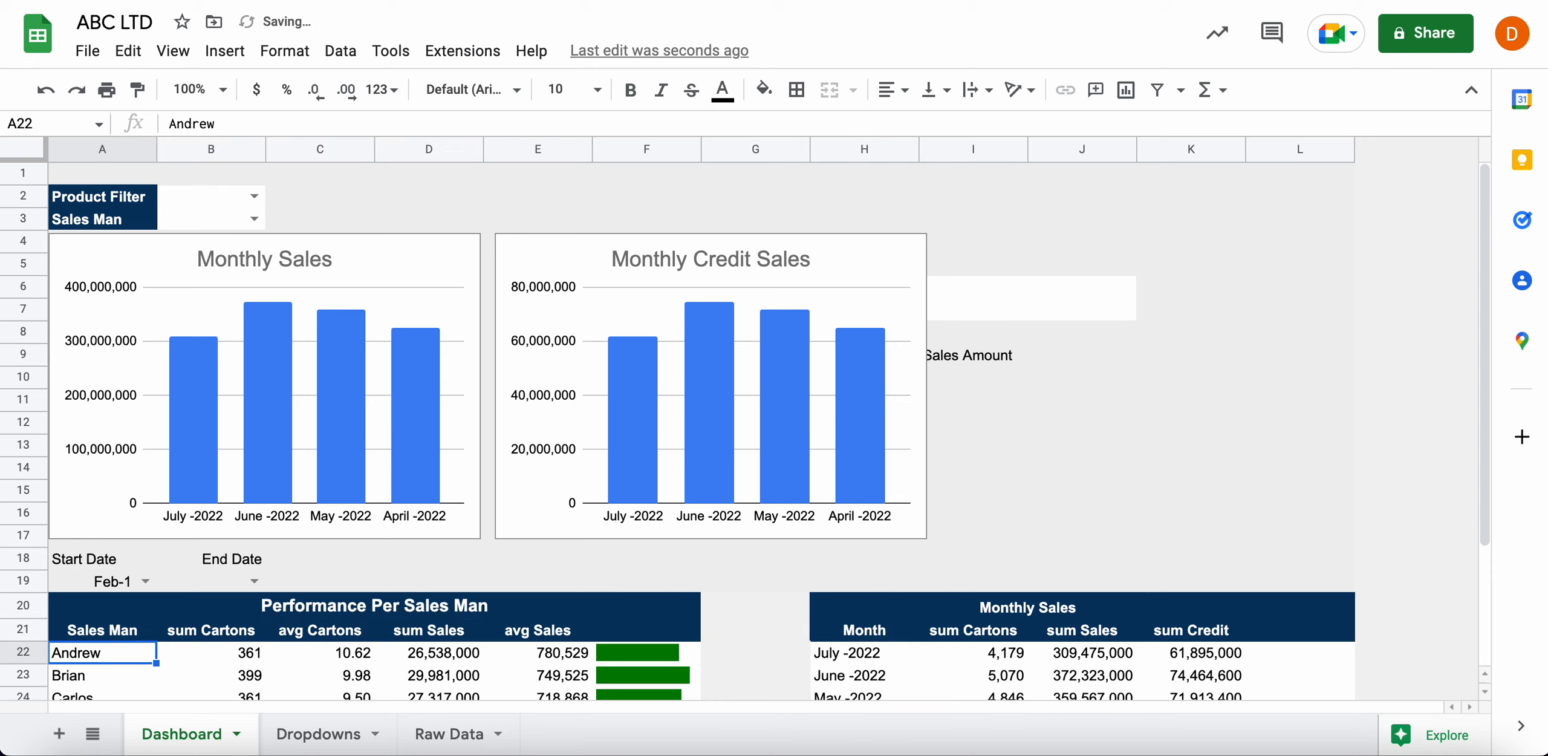
Set the End Date in B19 to 4/19/2022 and check the Performance Per Sales Man table
left_click(97, 631)
left_click(254, 581)
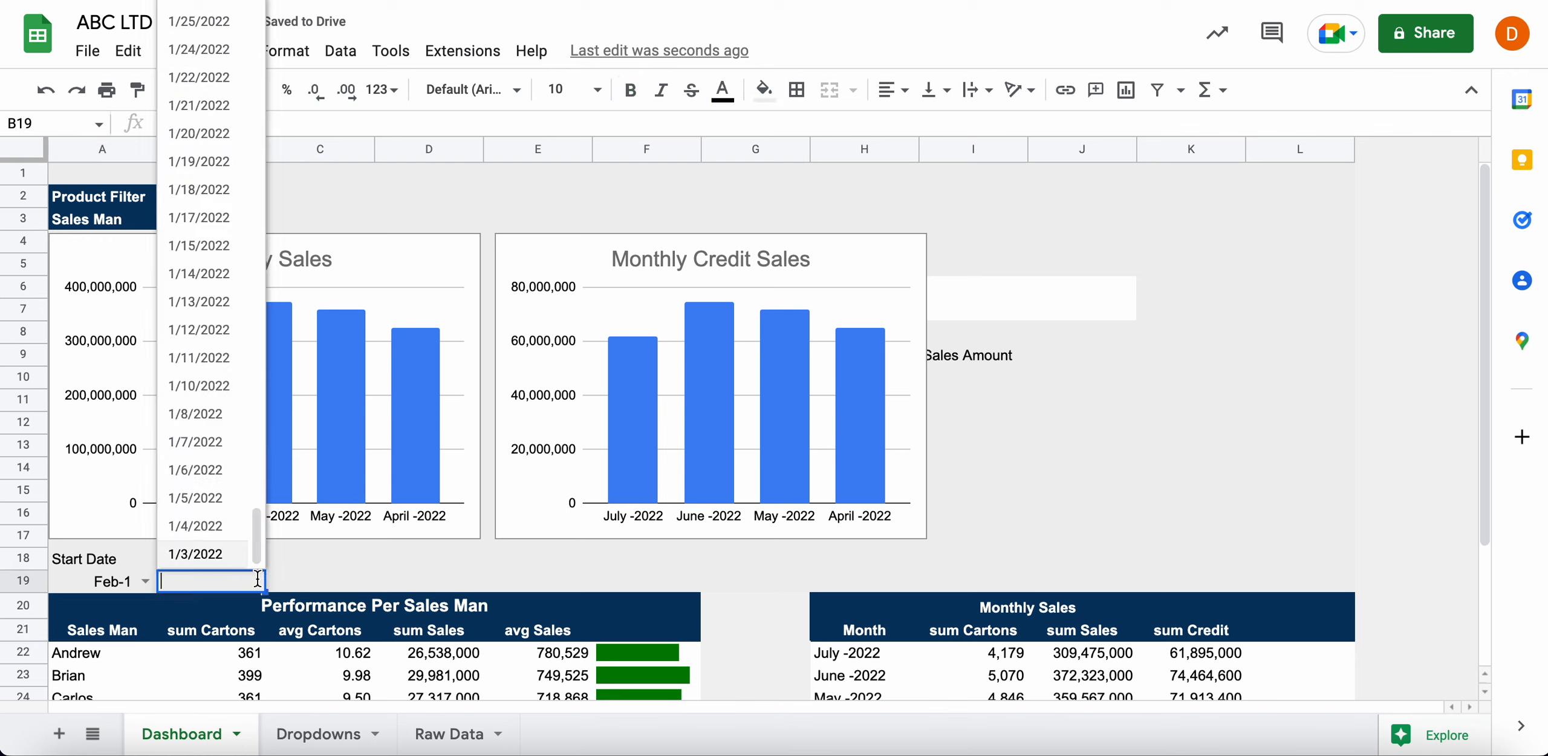
scroll(193, 455, "up", 6)
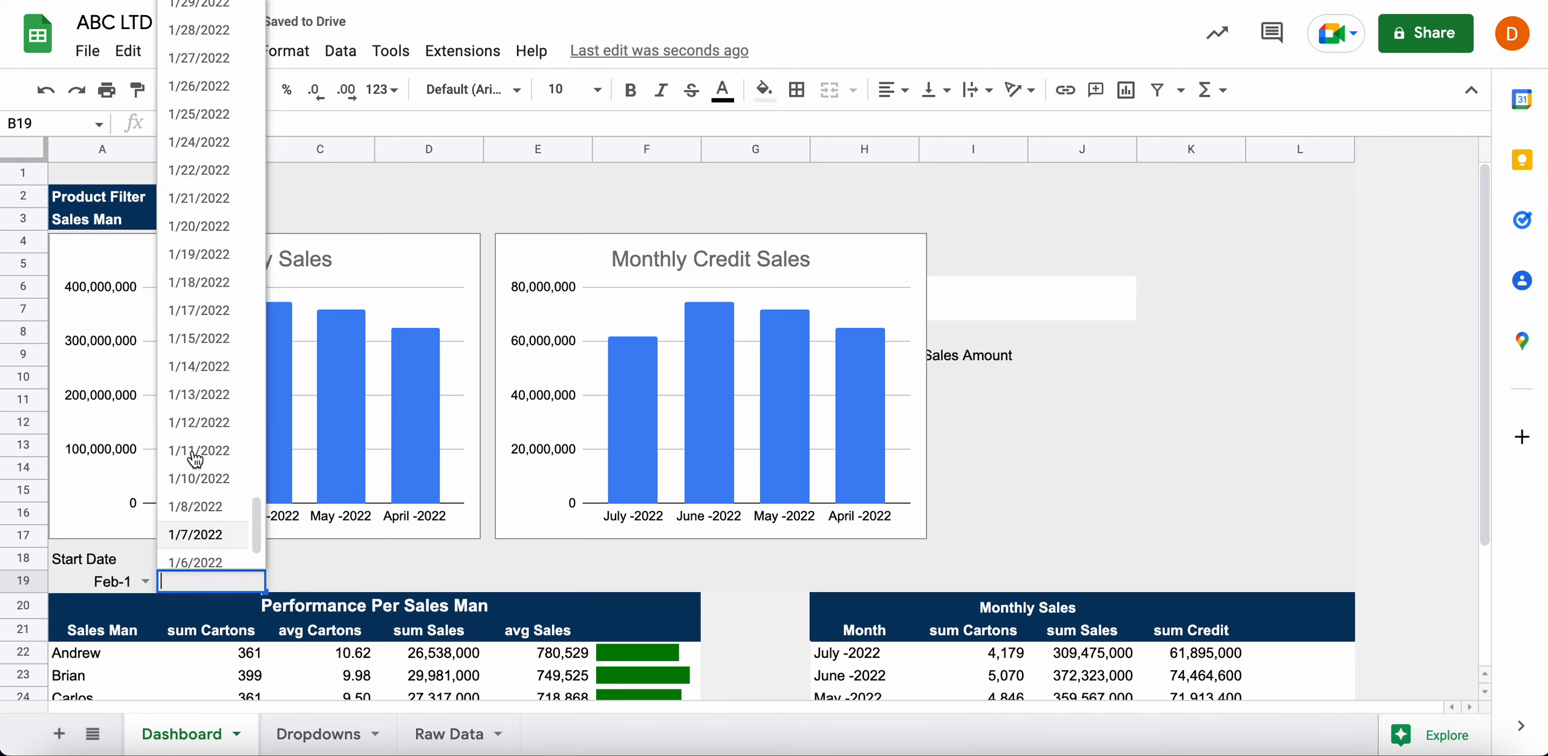
scroll(185, 472, "down", 5)
scroll(187, 482, "up", 20)
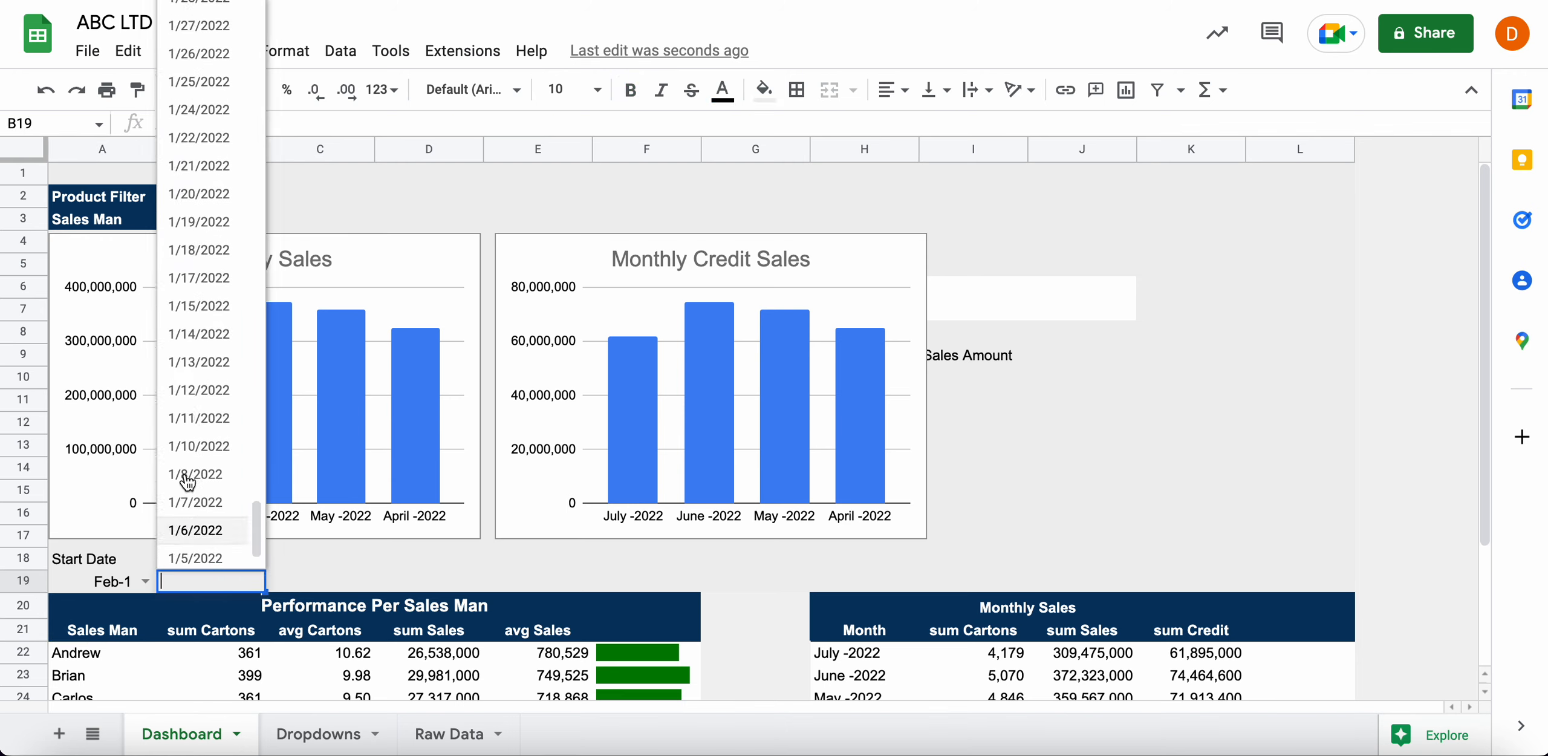
left_click(197, 279)
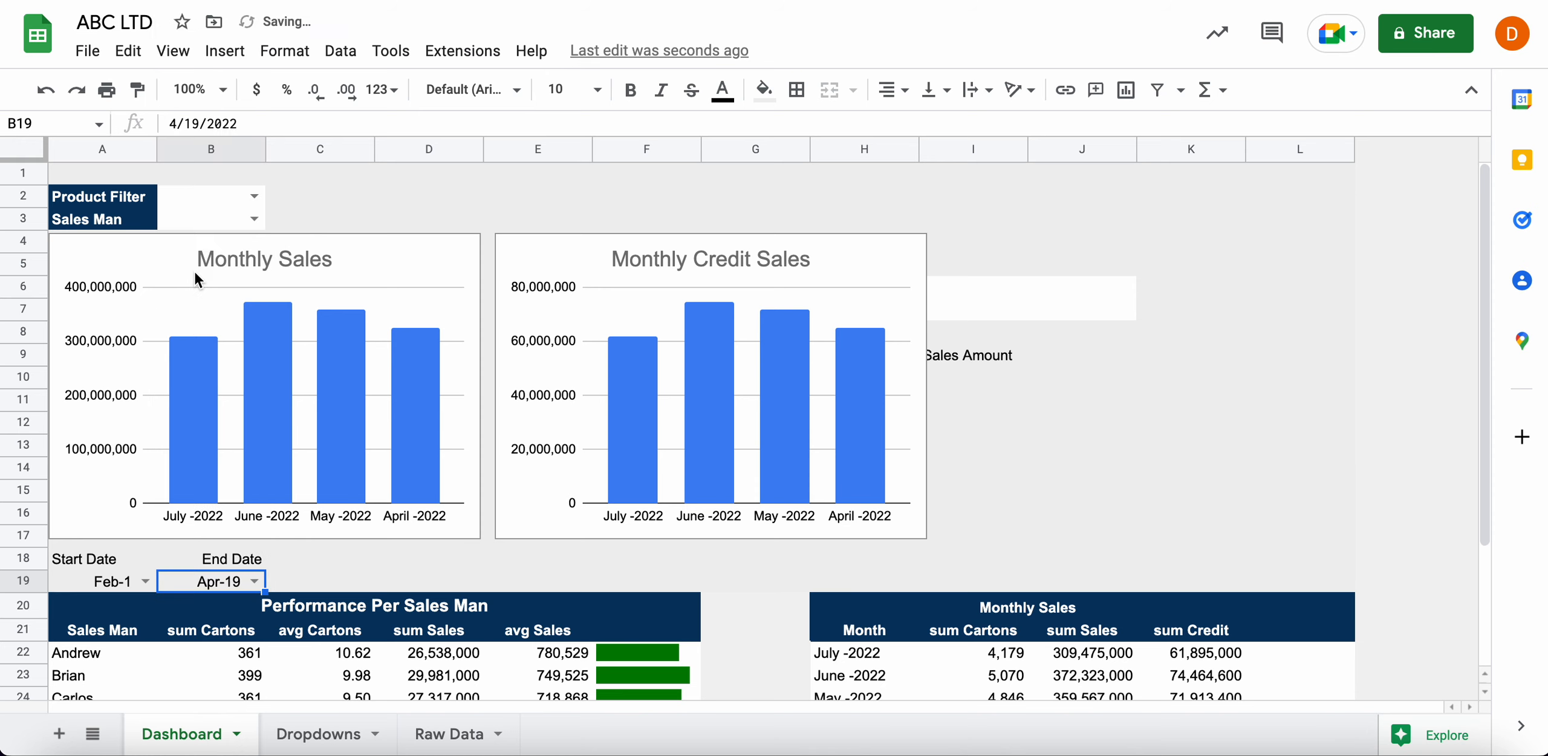
scroll(359, 577, "down", 2)
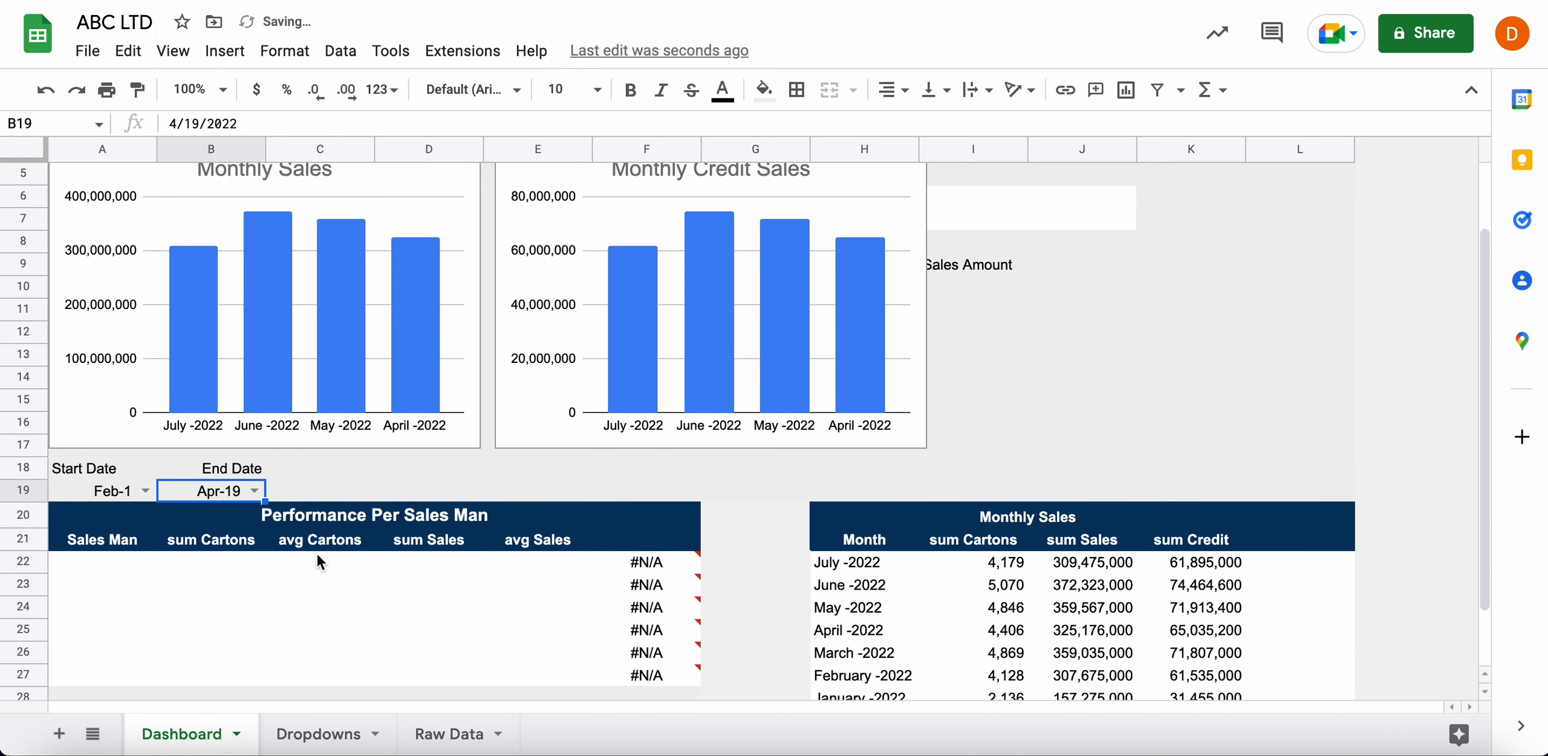
scroll(318, 559, "up", 2)
Add the condition AND I =TRUE back after K=TRUE in the QUERY formula in A21
left_click(115, 632)
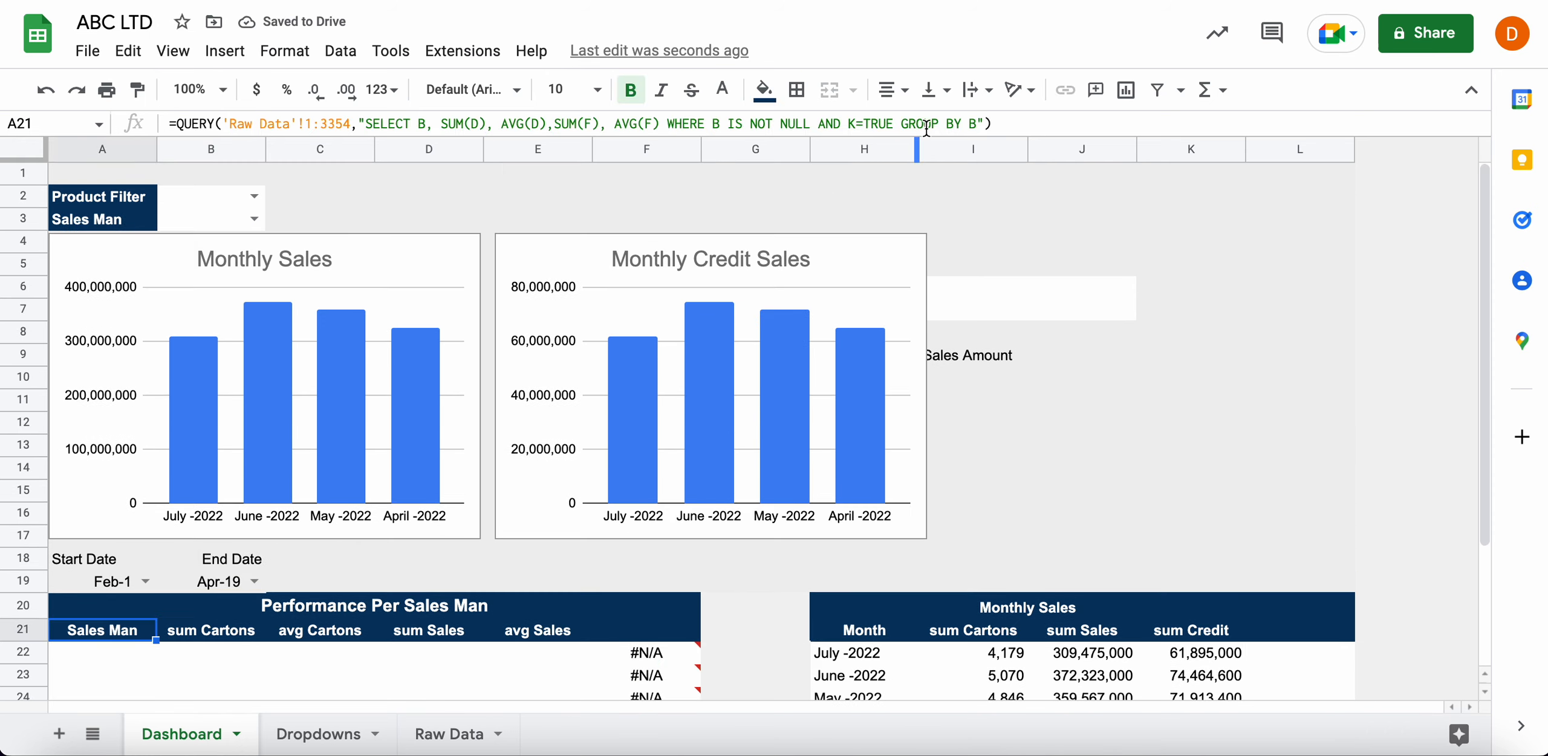
left_click(896, 121)
type("AND I ")
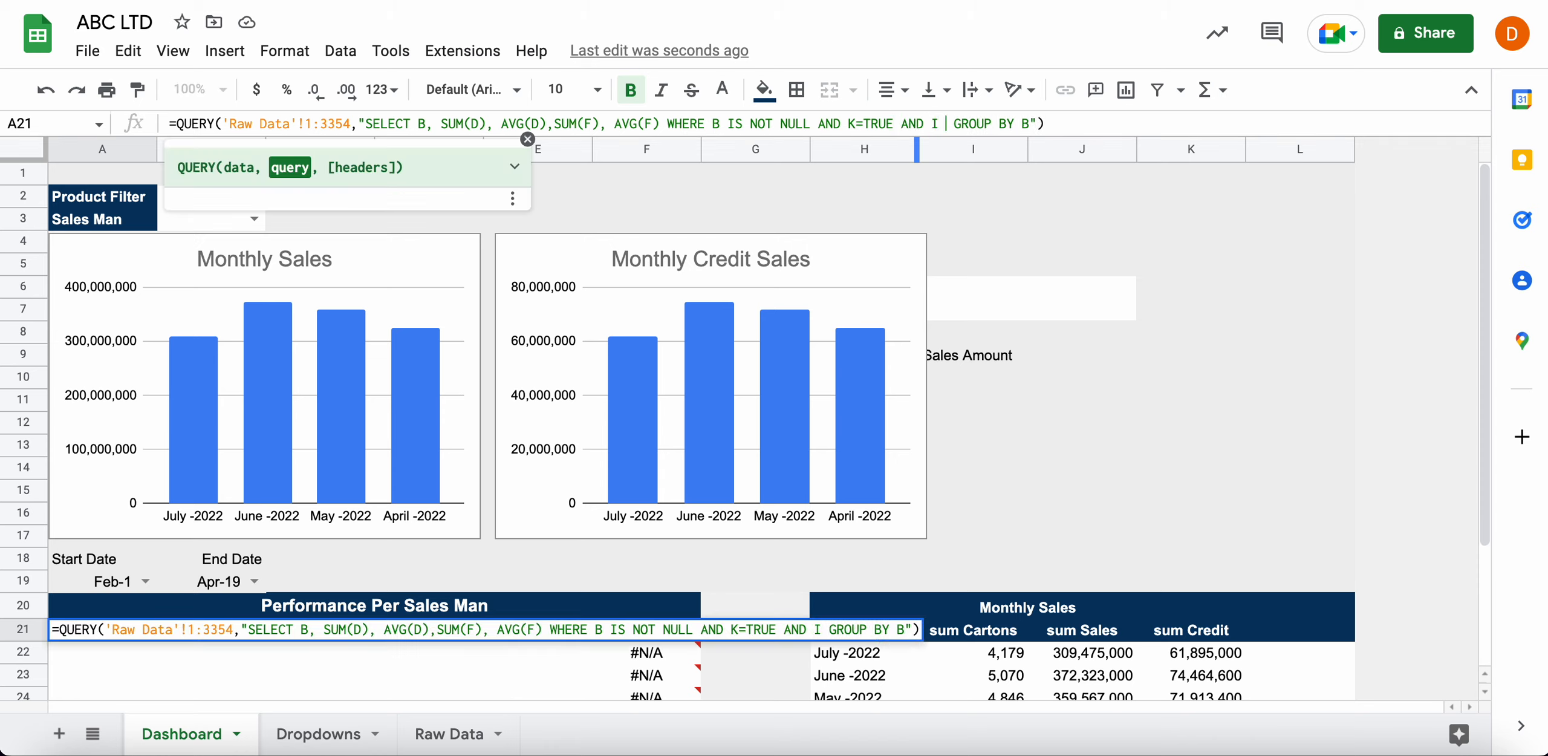
type("=TRUE")
key("Return")
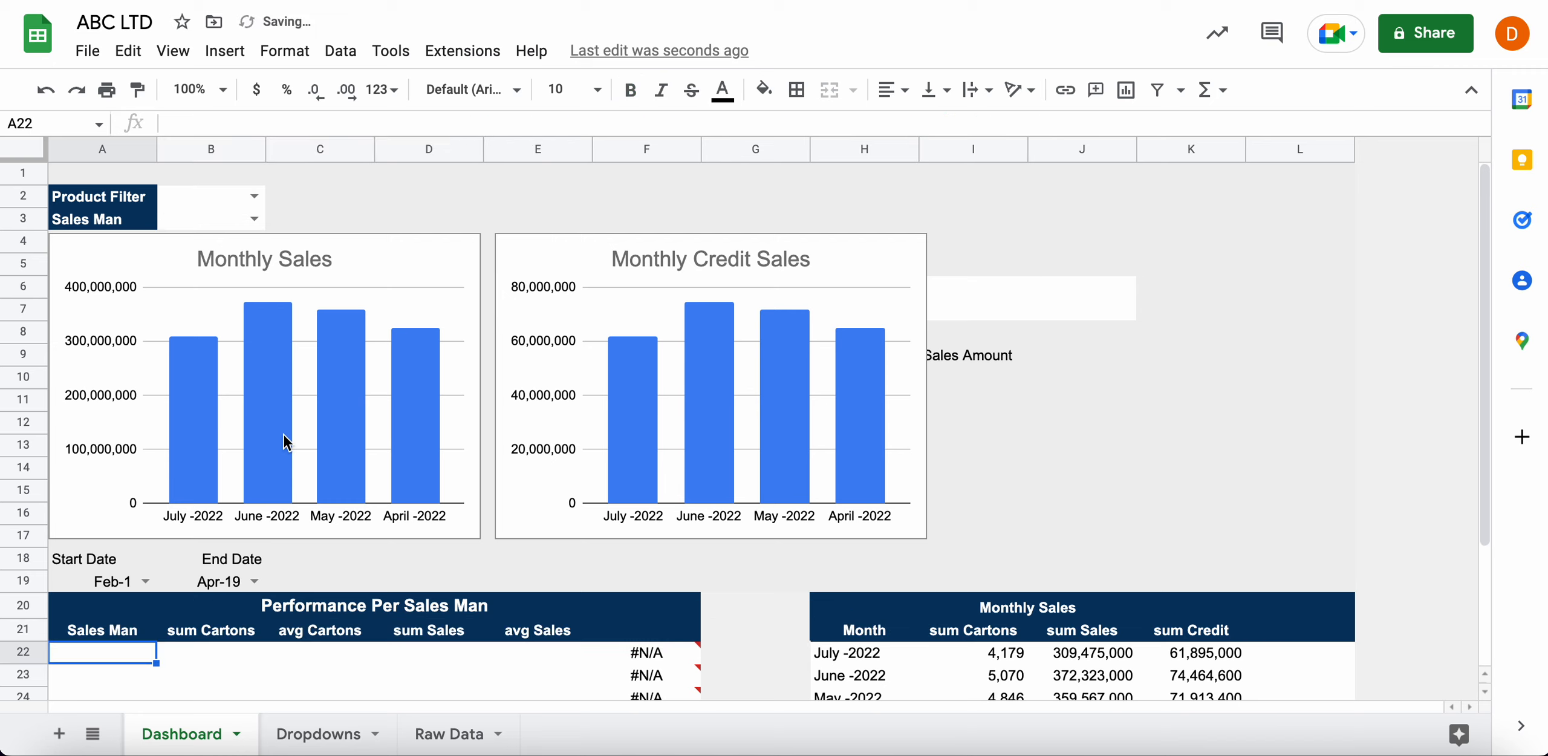
Clear the Start Date in A19 and the End Date in B19
left_click(121, 576)
key("Delete")
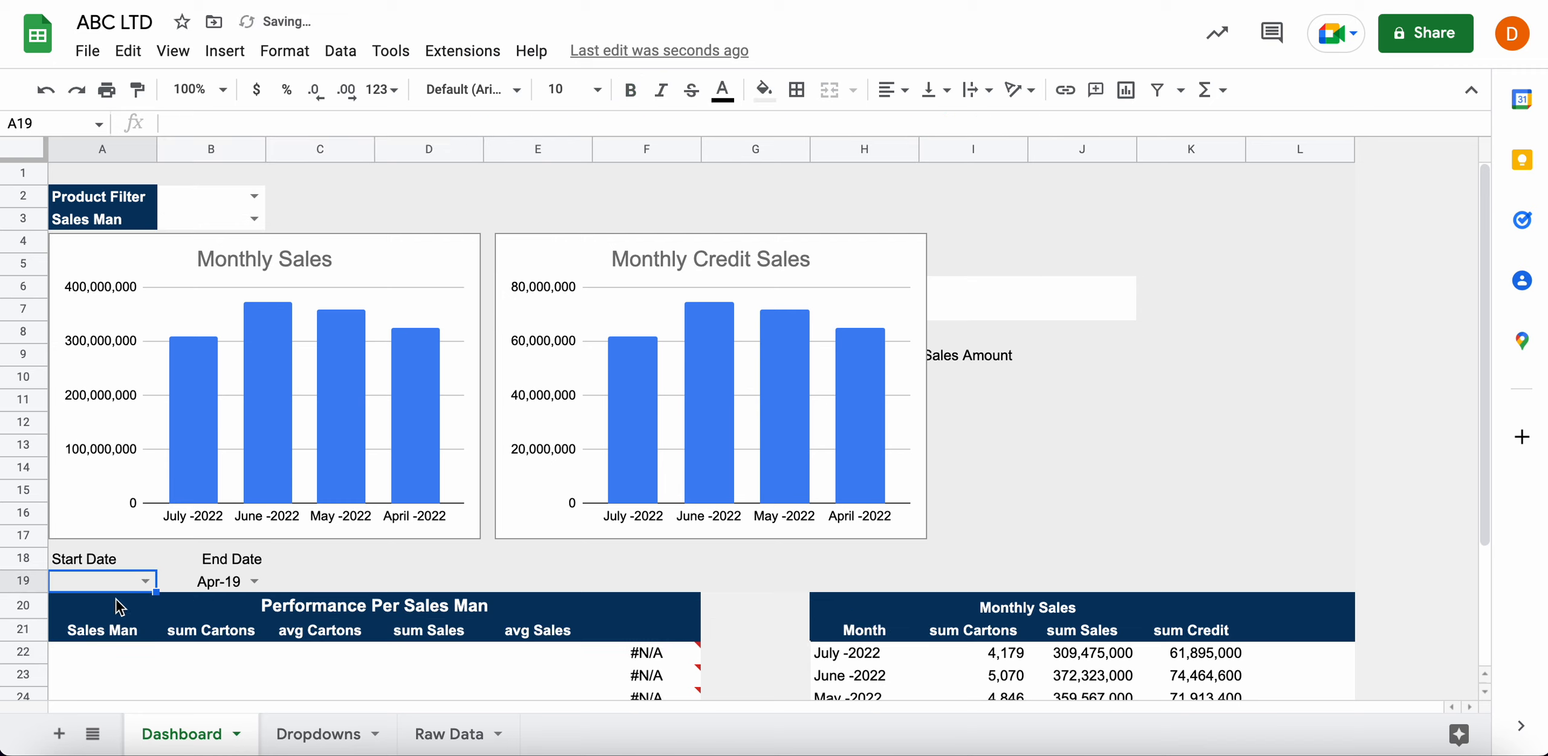
left_click(223, 589)
key("Delete")
left_click(103, 589)
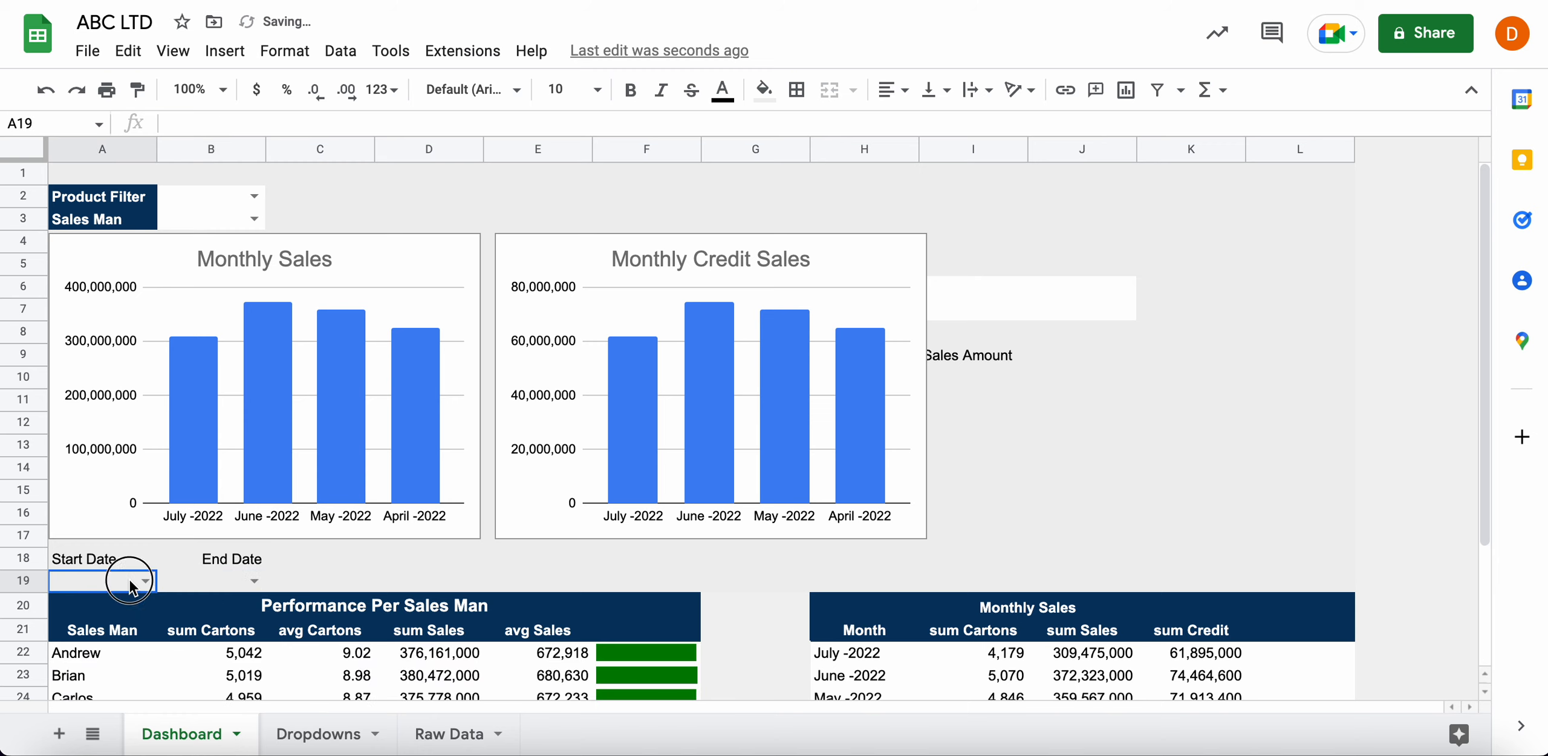
Remove the filter from the Raw Data sheet and copy the formatting of PERIOD cells A2:A26 onto A27:A3351
left_click(451, 734)
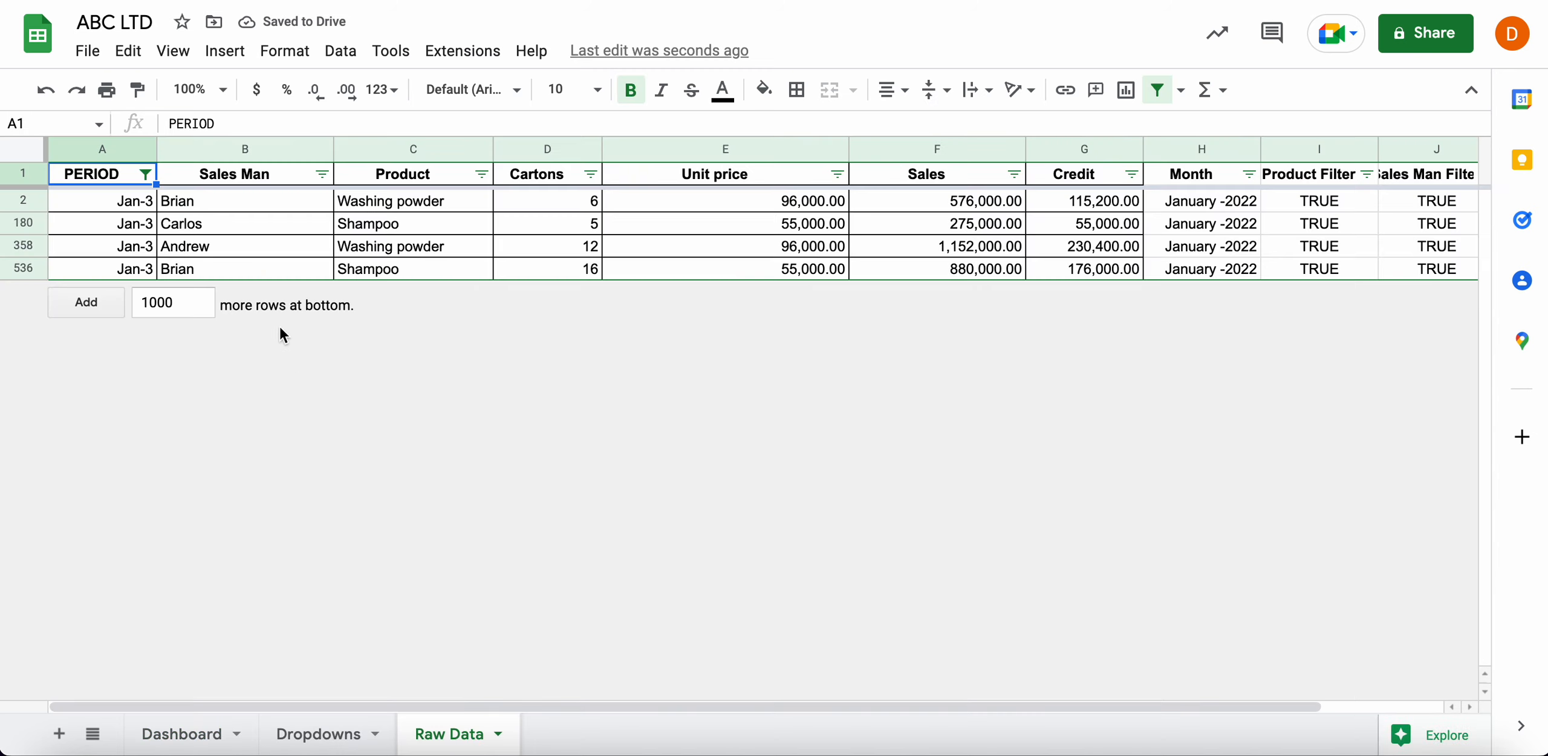
left_click(1158, 91)
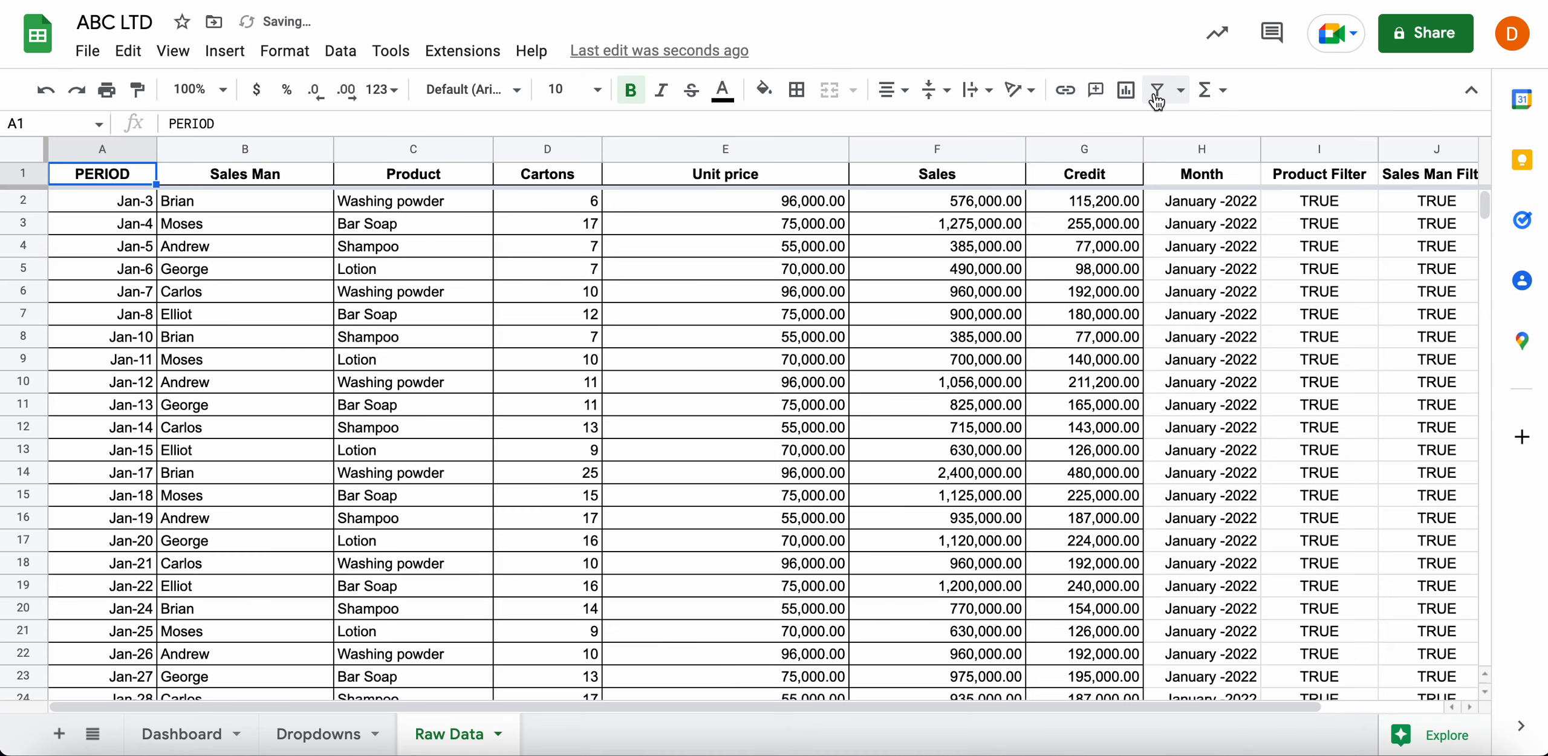
left_click_drag(128, 199, 140, 506)
left_click(138, 89)
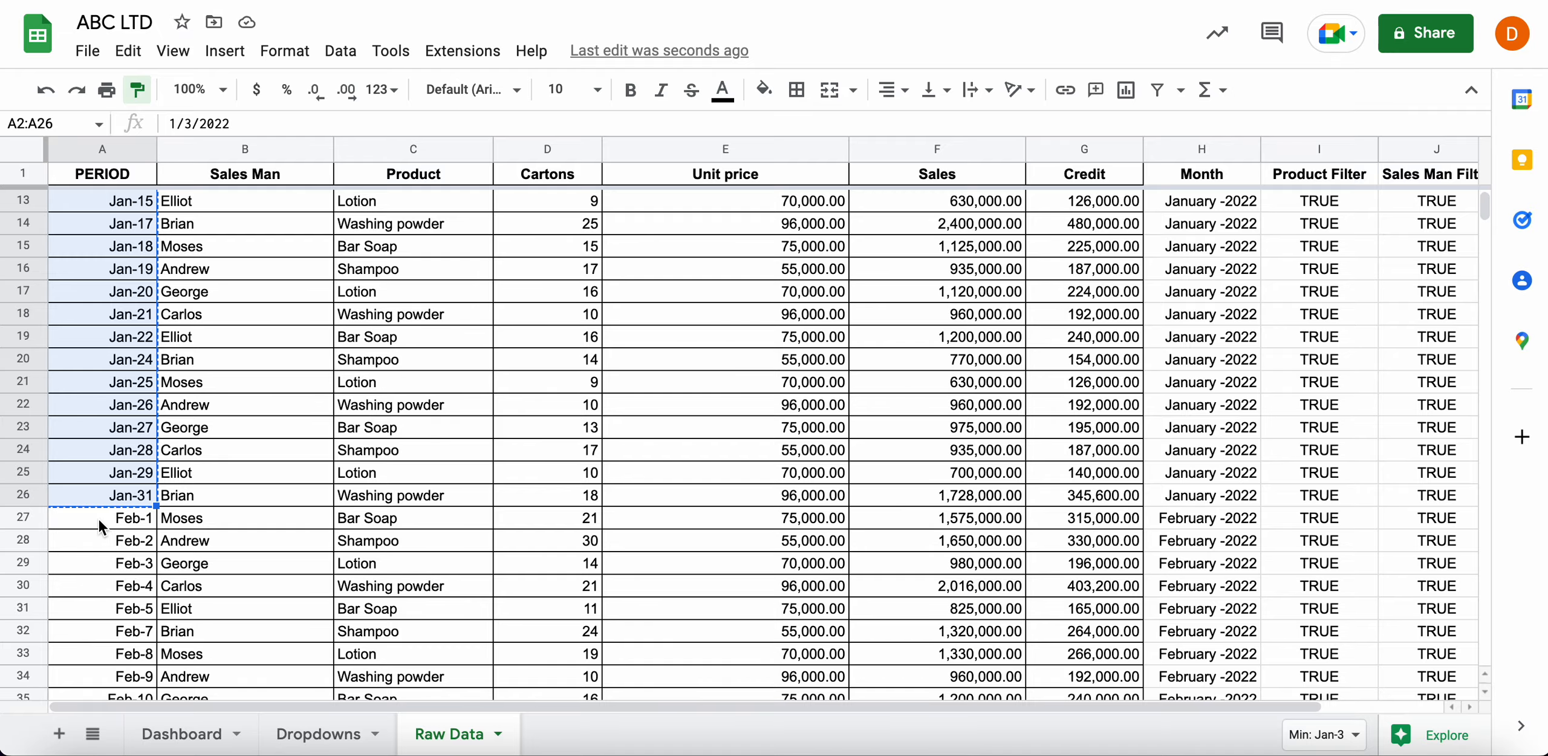
left_click_drag(100, 526, 103, 713)
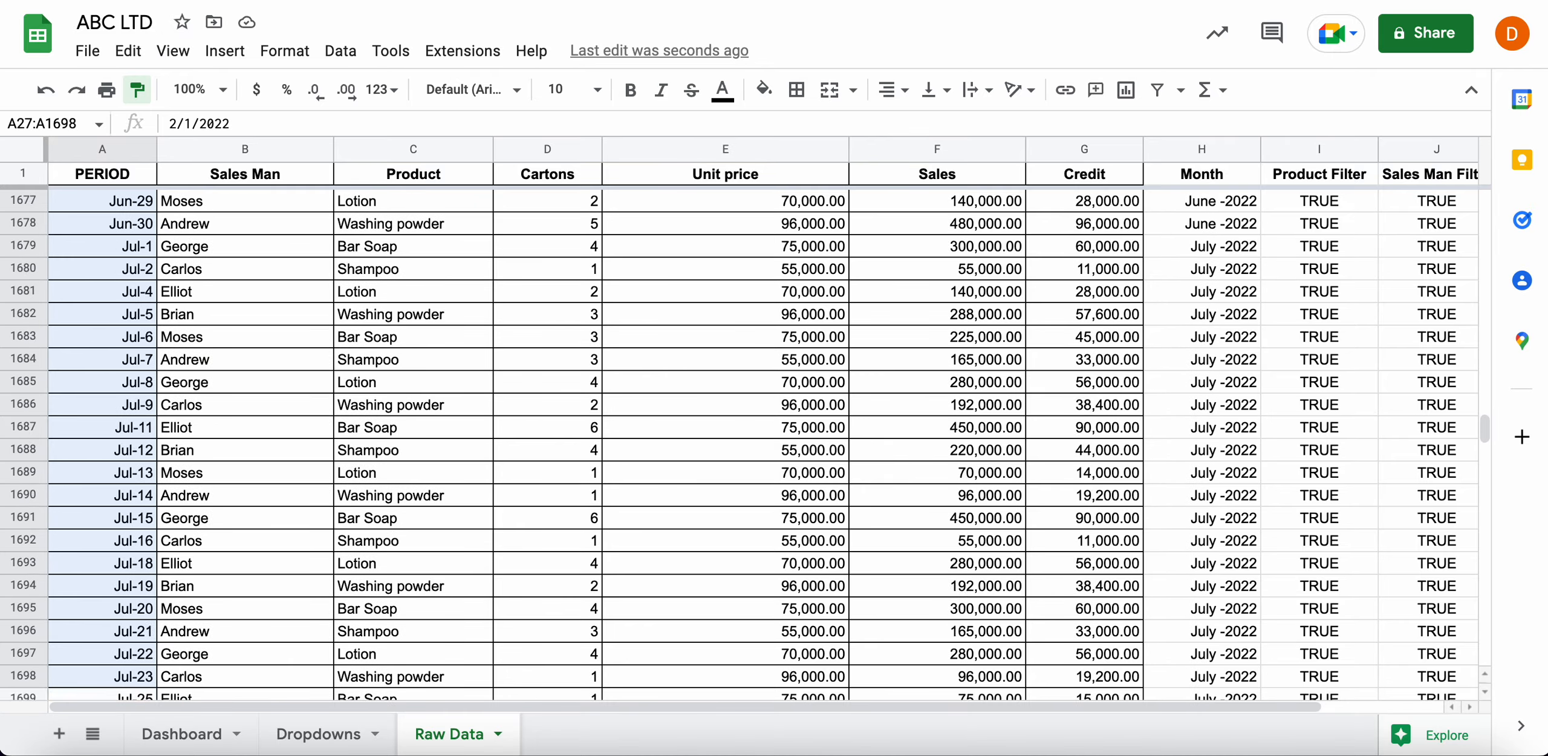
mouse_move(103, 714)
left_mouse_down()
mouse_move(413, 704)
mouse_move(188, 683)
mouse_move(124, 711)
left_mouse_up()
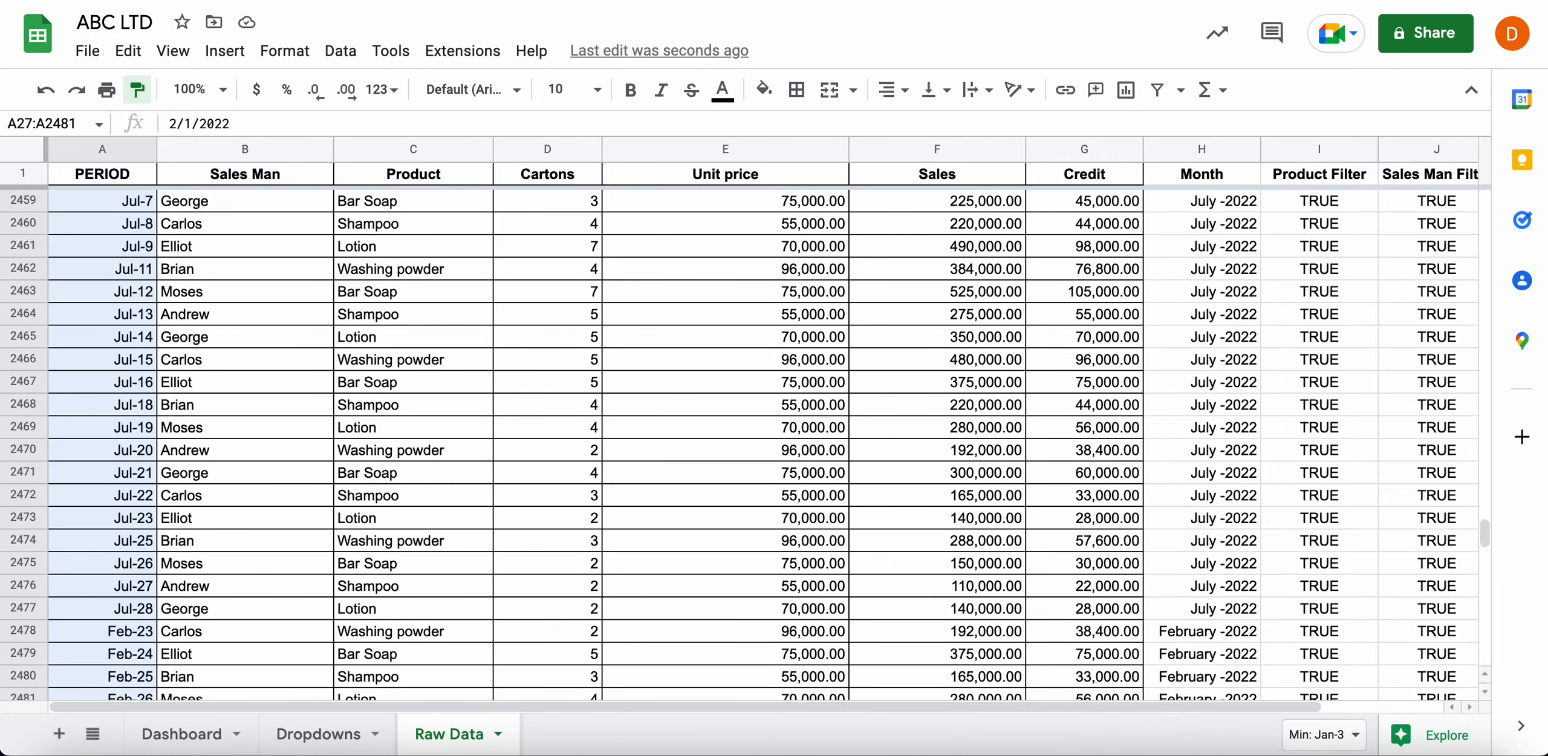
left_click_drag(124, 711, 121, 563)
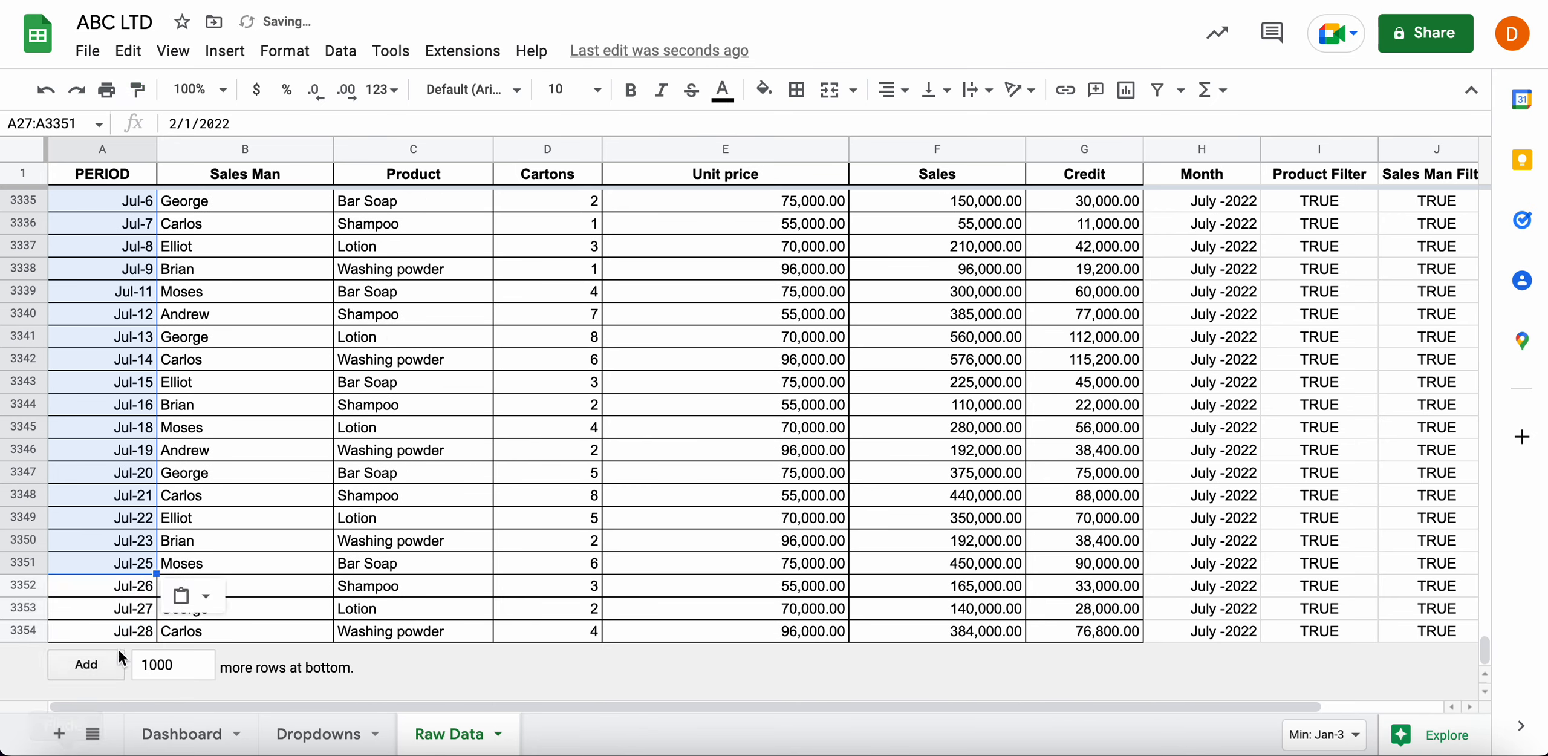
Check the underlying date values of the last PERIOD cells in Raw Data, down to A3353
left_click(124, 538)
left_click(124, 495)
left_click(134, 553)
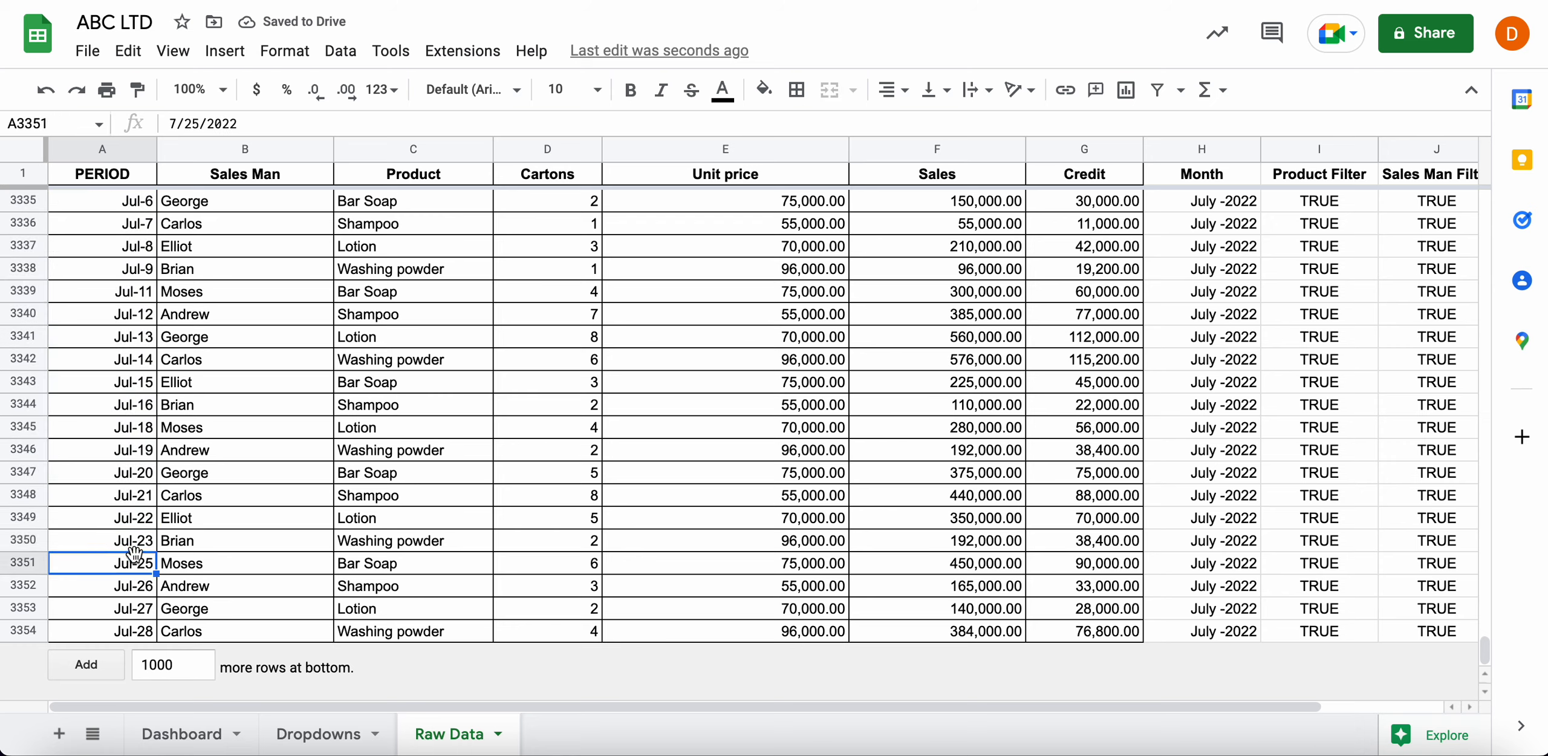
left_click(133, 585)
left_click(136, 608)
scroll(130, 411, "up", 20)
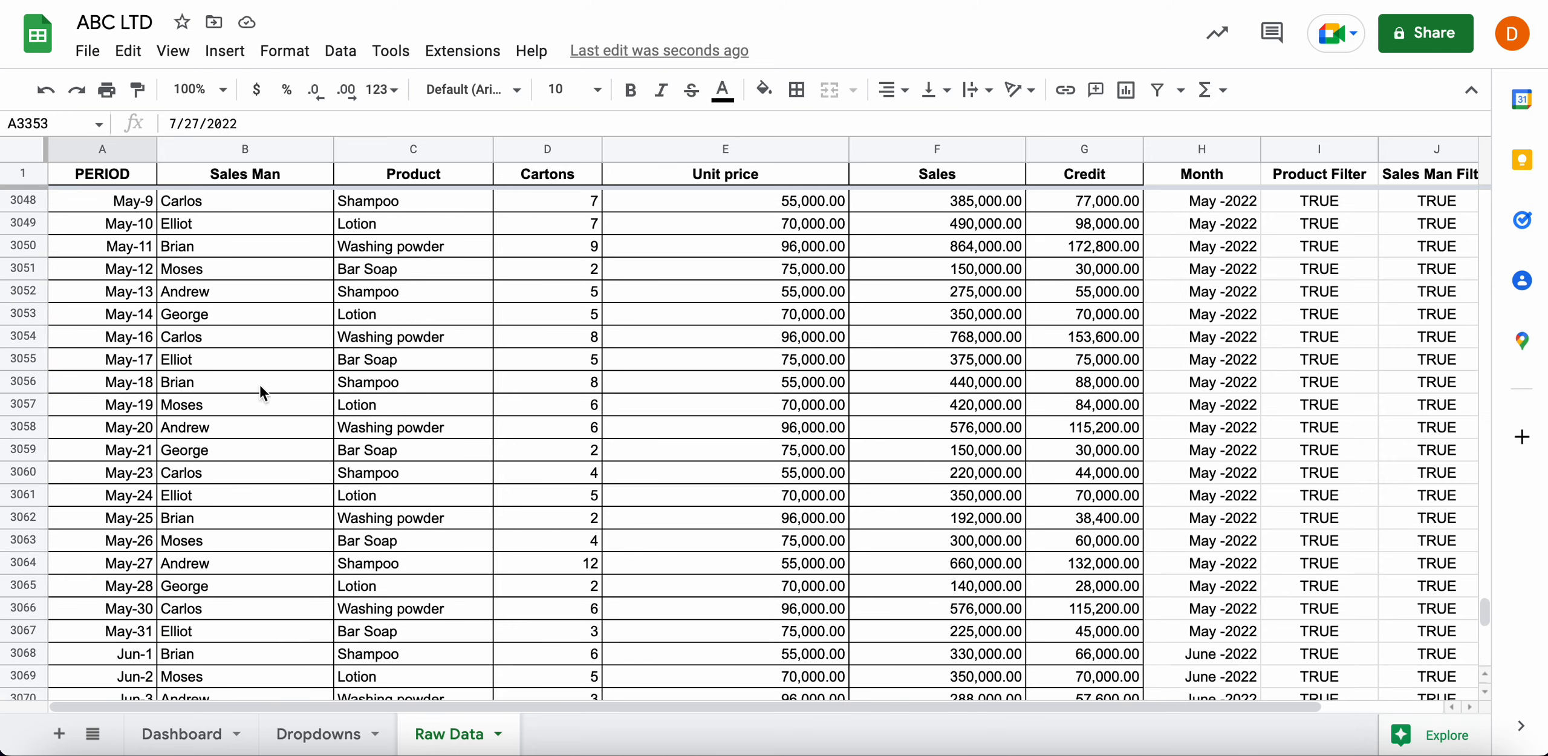
left_click_drag(1485, 610, 1485, 203)
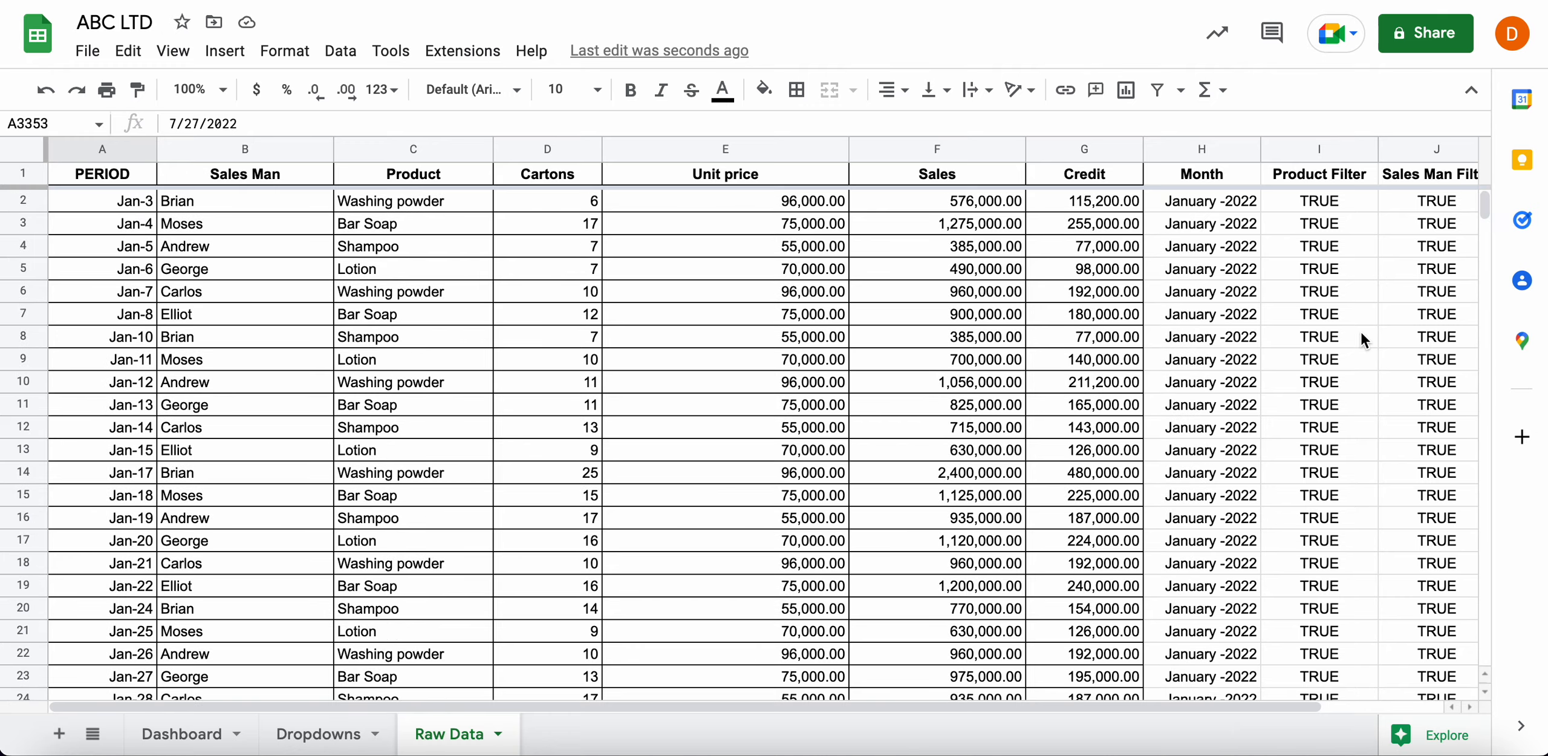
Examine the Date Filter formulas in column K of Raw Data, including K175, K185 and K193, and the values further down
scroll(1361, 335, "right", 5)
scroll(1362, 336, "down", 20)
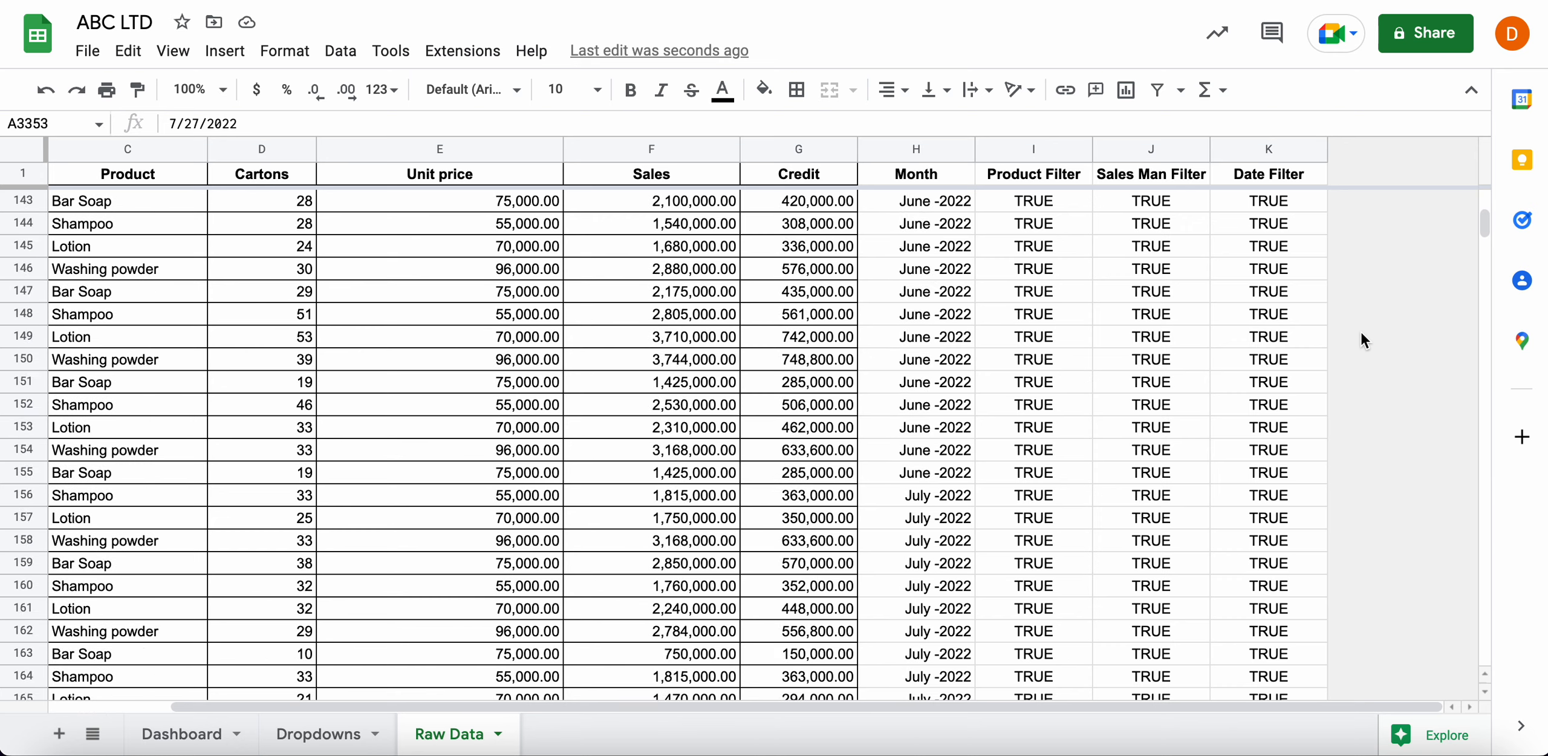
scroll(1360, 332, "up", 8)
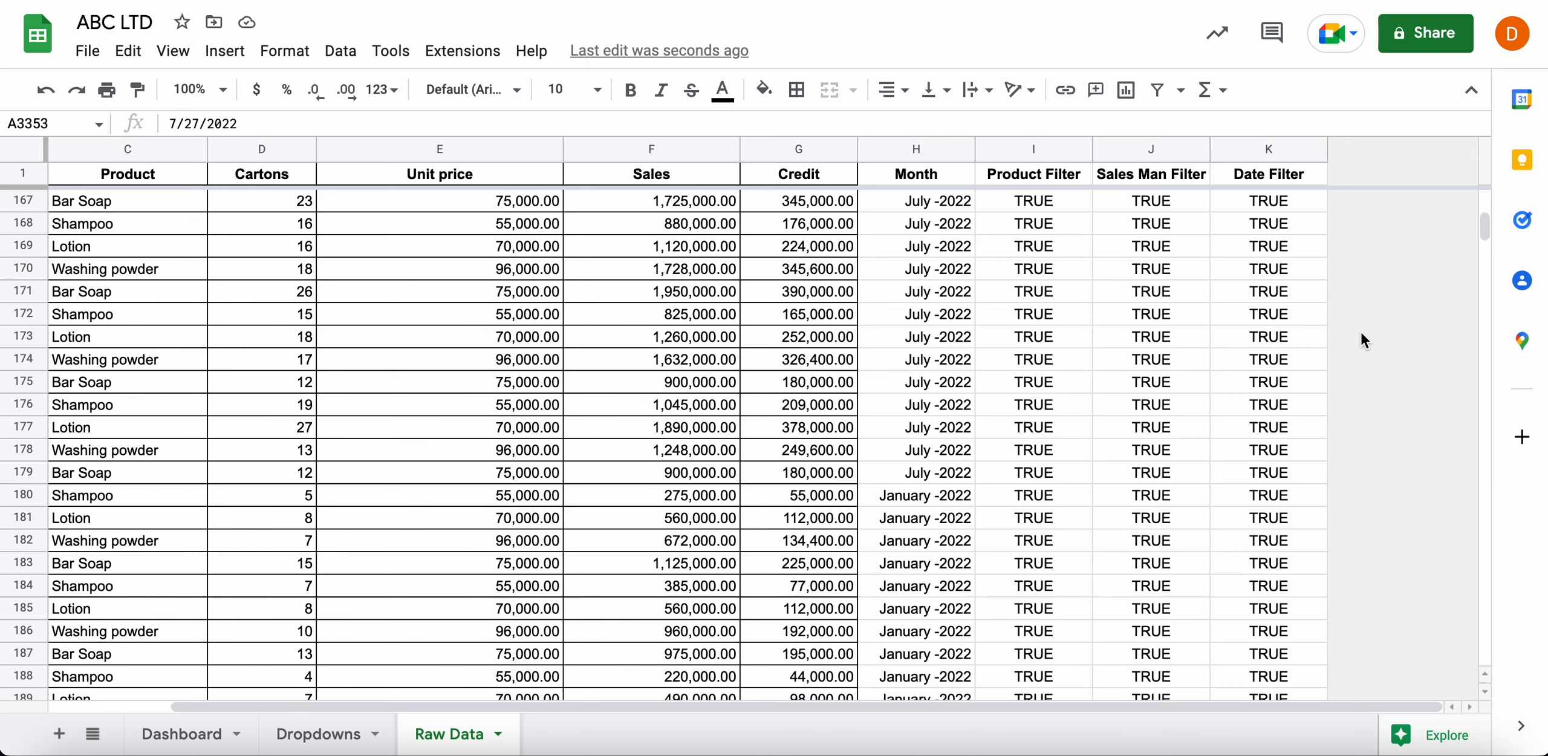
left_click(1294, 383)
double_click(1294, 382)
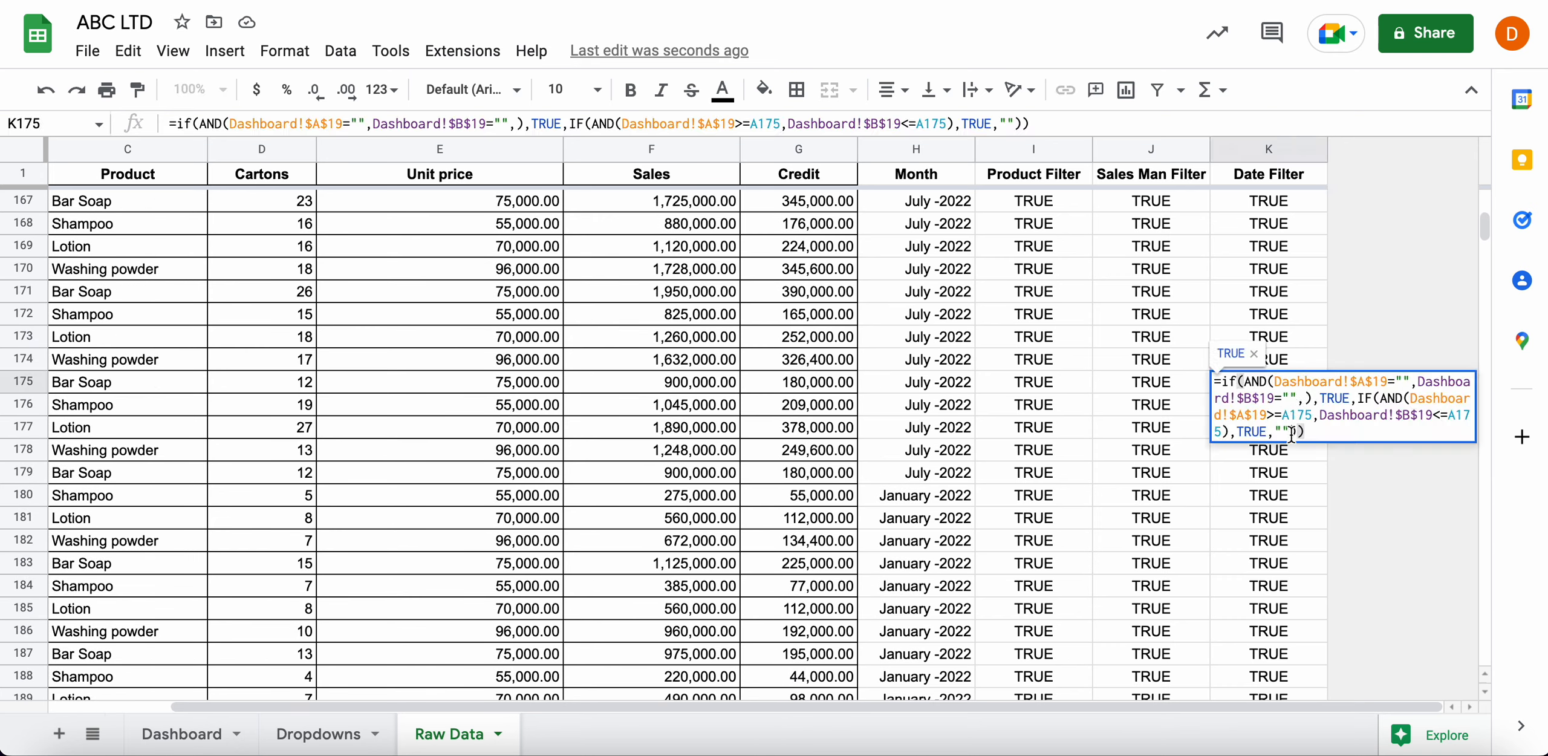
left_click(1293, 496)
left_click(1292, 562)
left_click(1291, 614)
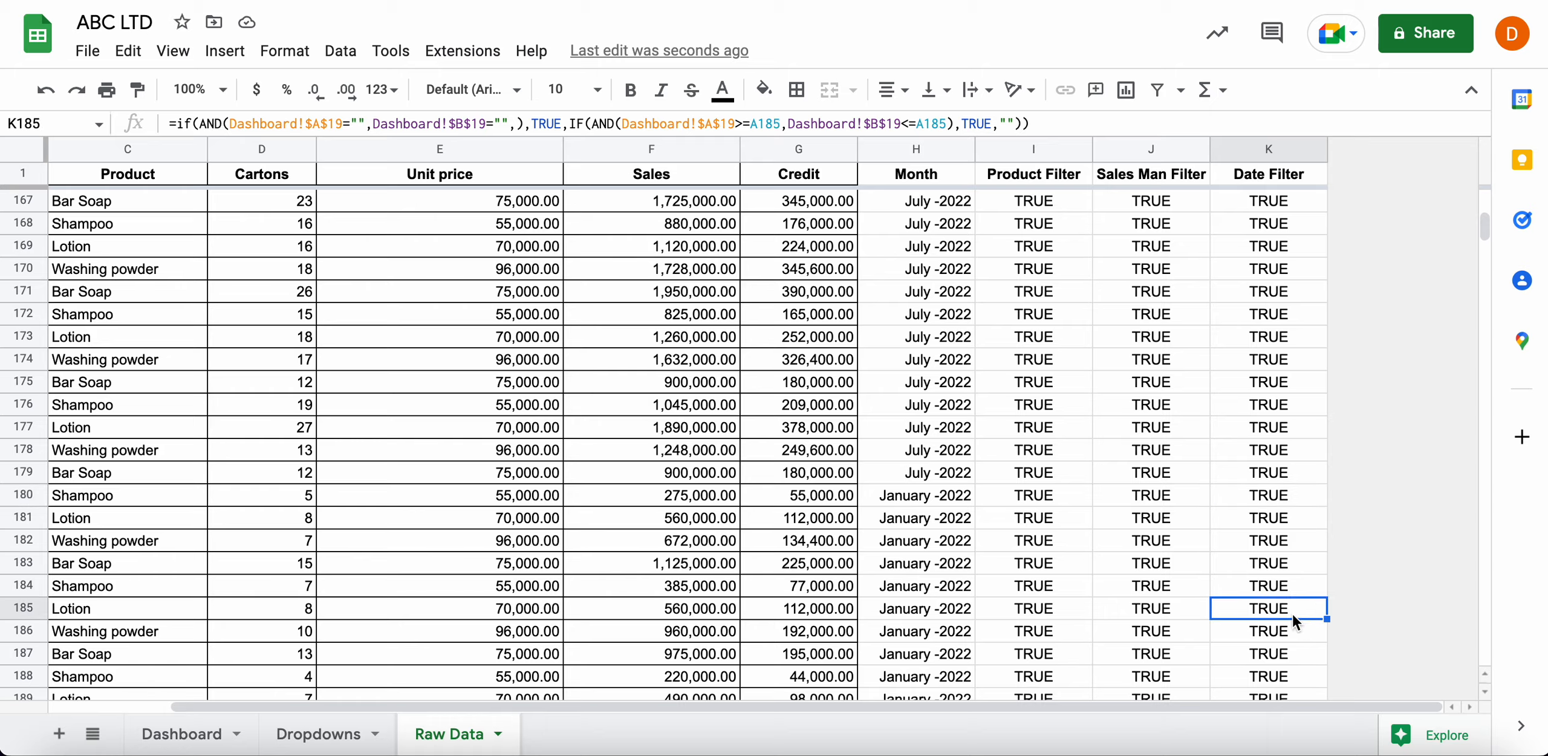
scroll(1292, 614, "down", 3)
left_click(1291, 615)
scroll(1291, 614, "down", 20)
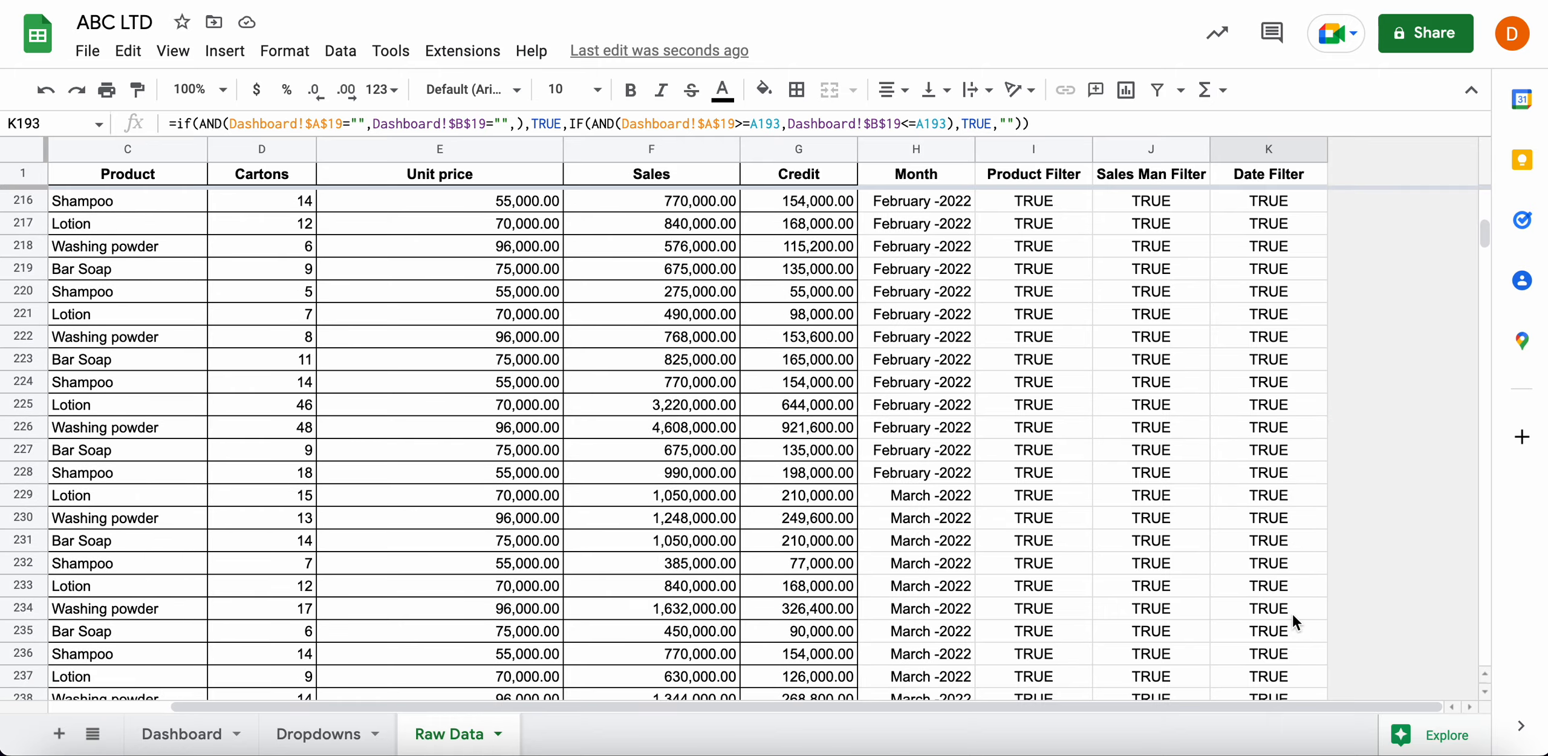
scroll(1292, 614, "down", 20)
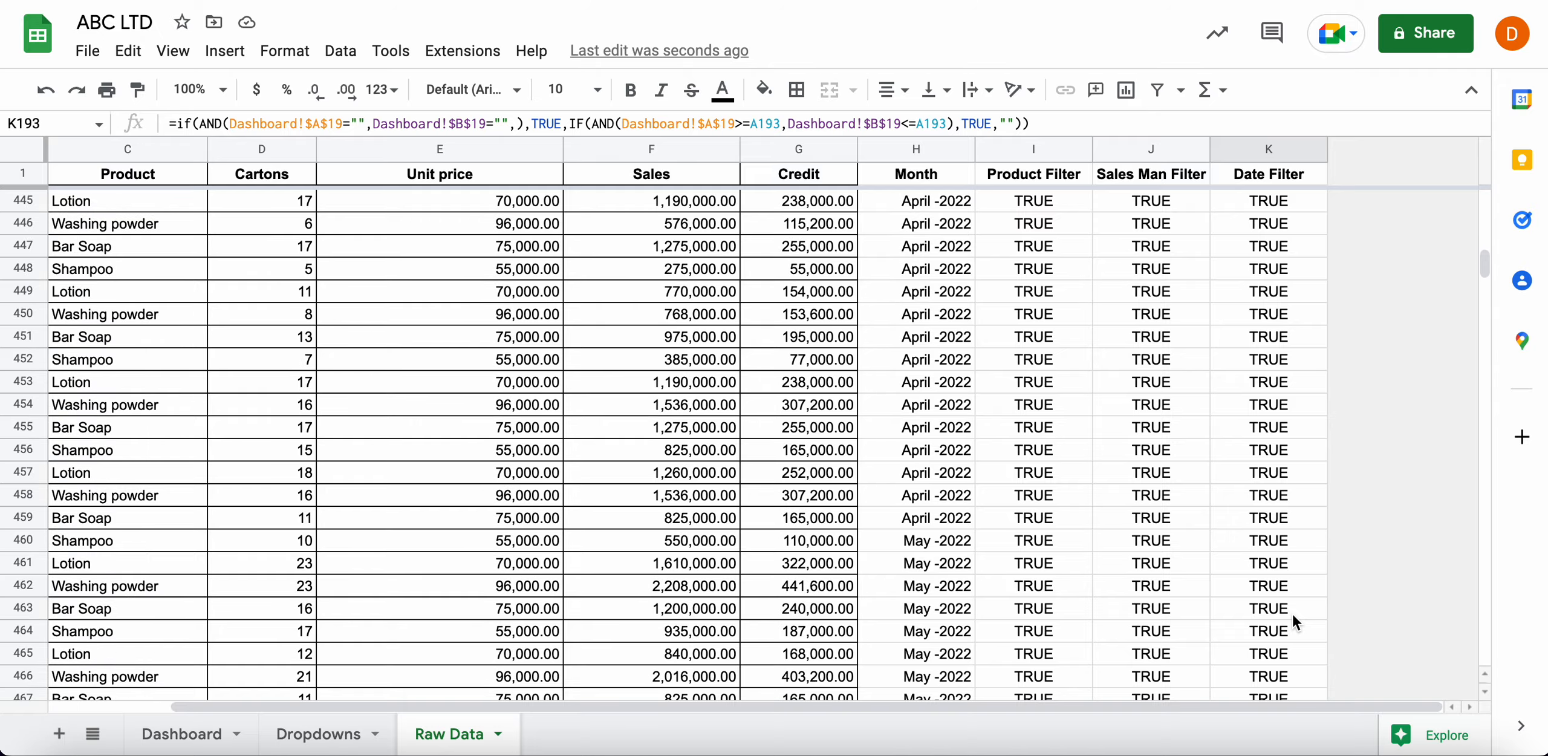
Check the Date Filter values in column K of Raw Data down to about row 910
scroll(1291, 615, "down", 20)
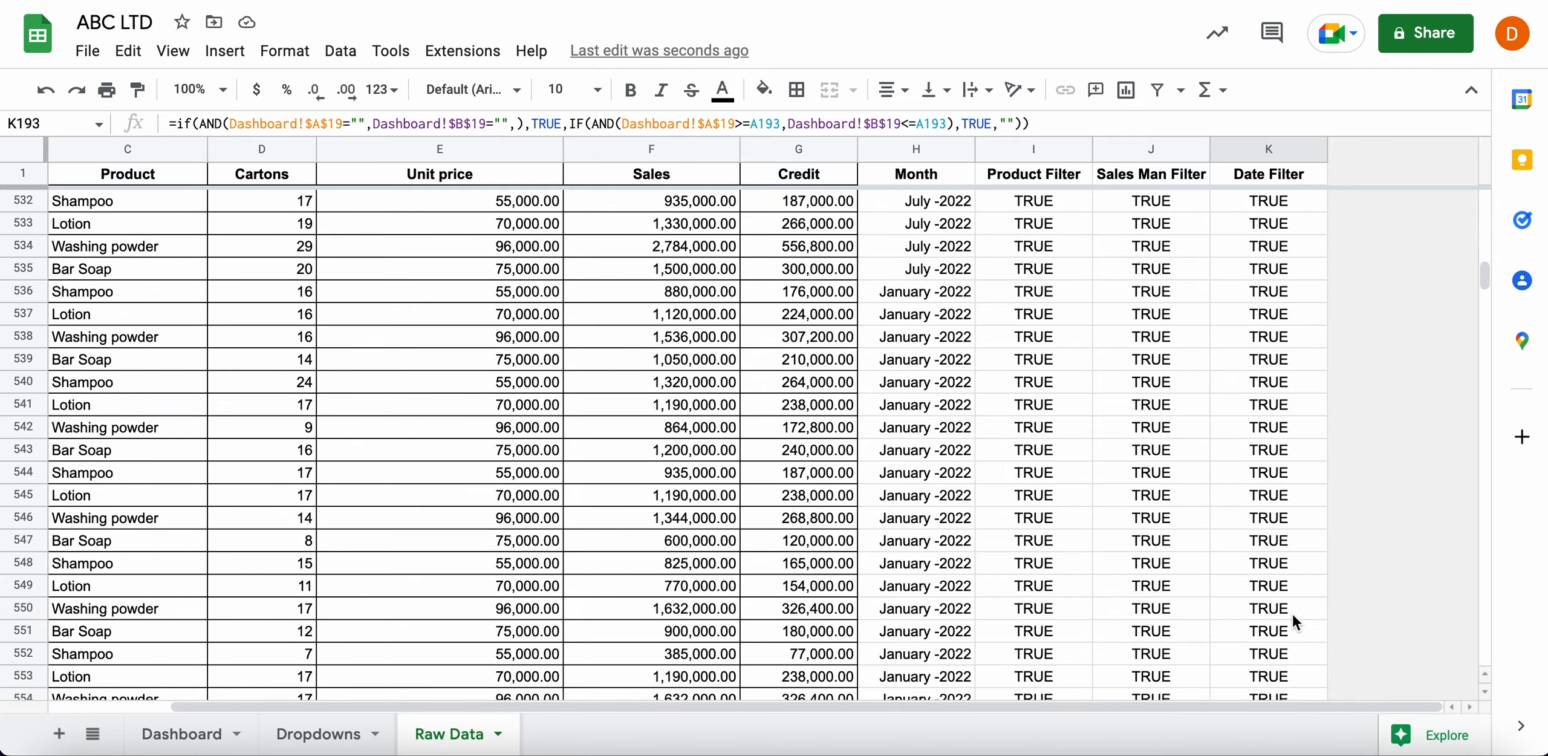
scroll(1292, 614, "down", 20)
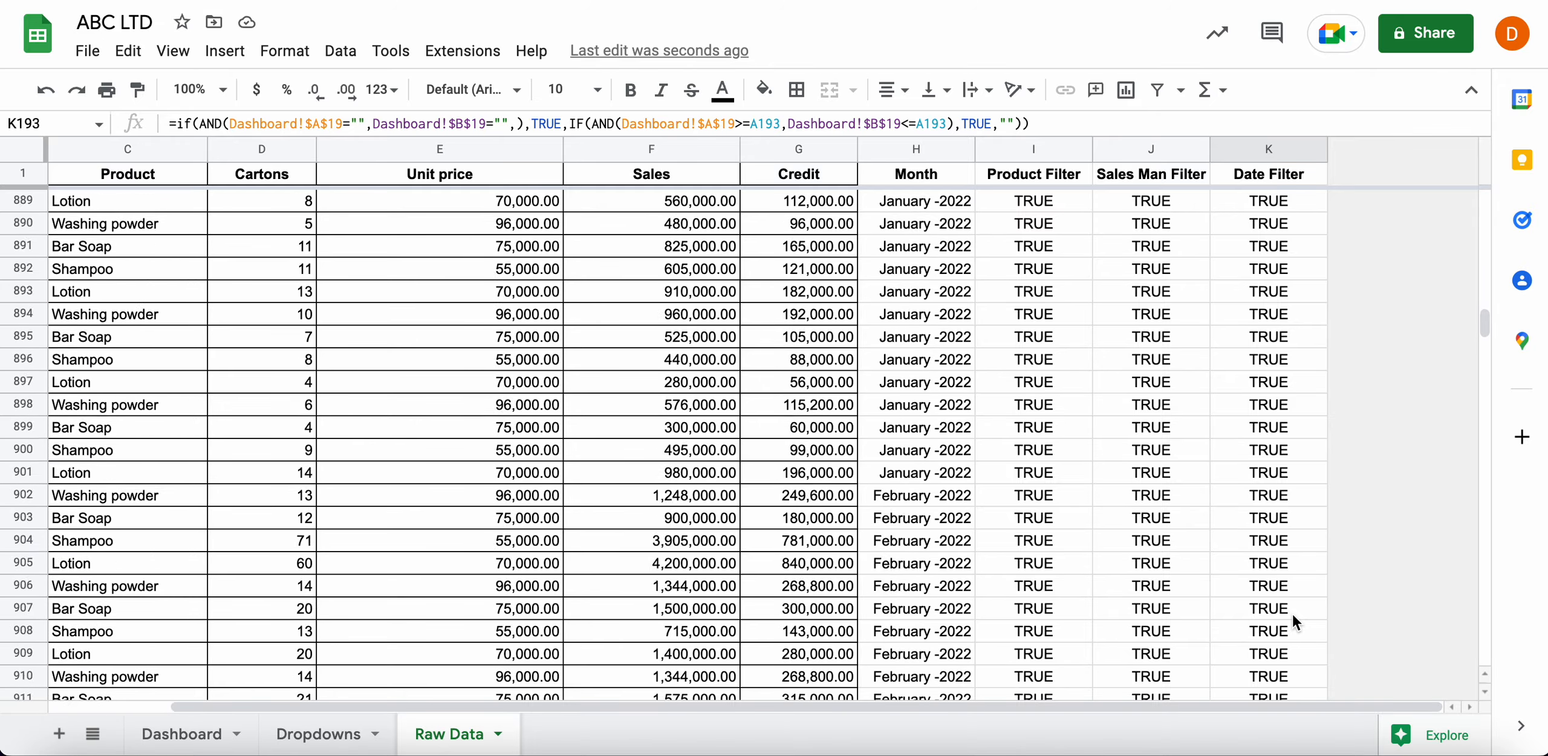
scroll(1292, 614, "left", 5)
right_click(1291, 614)
scroll(1297, 503, "down", 20)
mouse_move(960, 604)
left_click(727, 581)
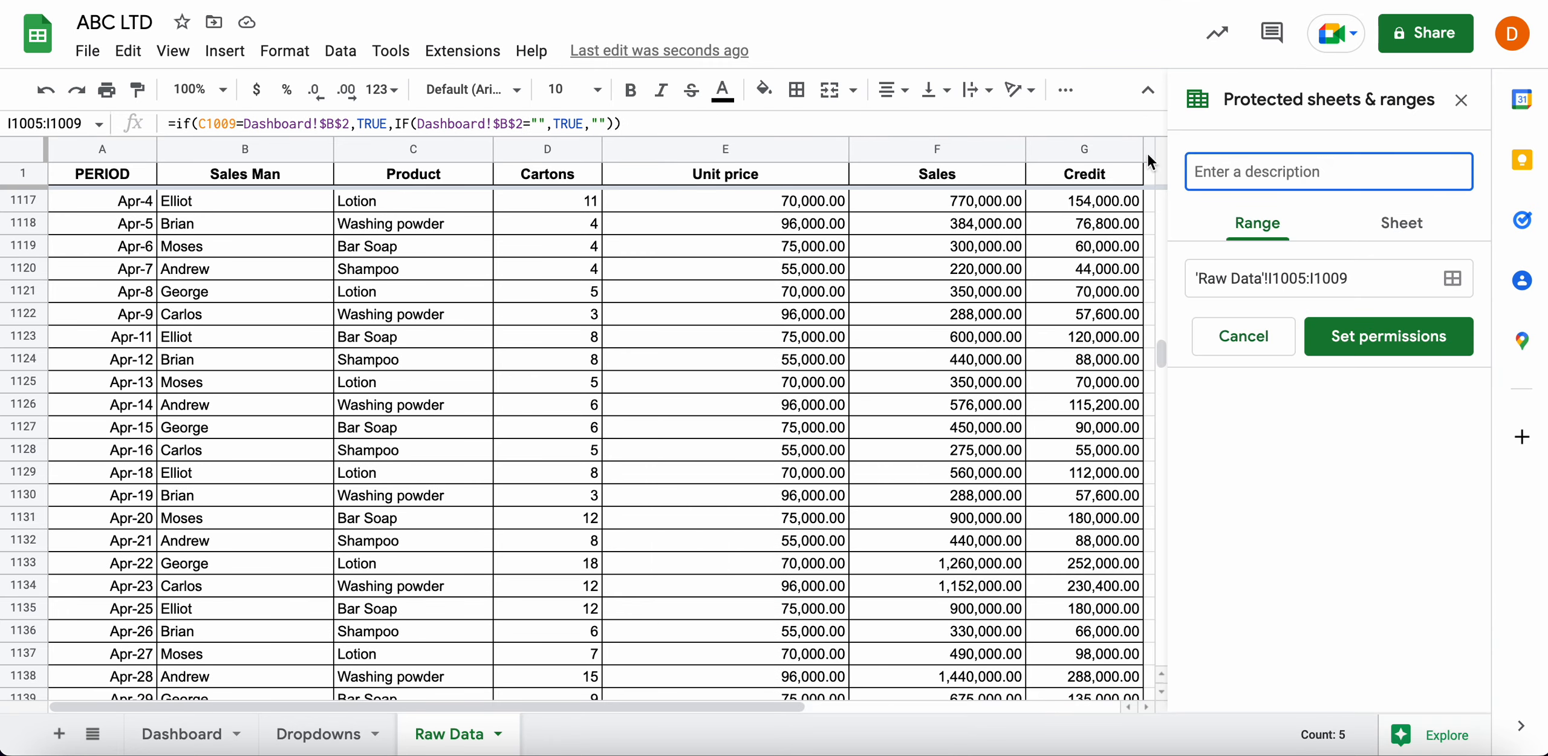
left_click(1462, 100)
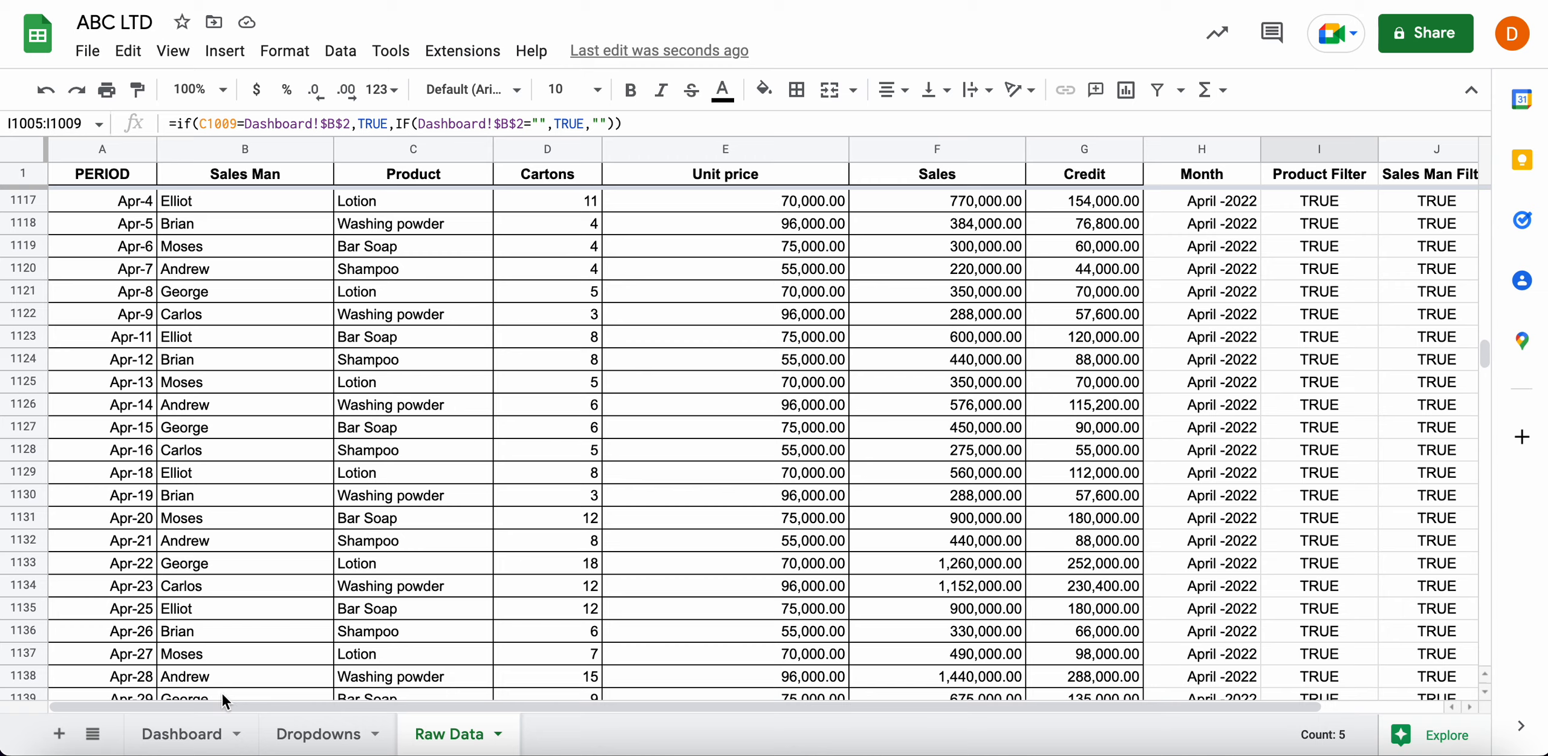
Set the End Date in B19 of the Dashboard sheet to 5/26/2022
left_click(181, 733)
scroll(204, 360, "down", 1)
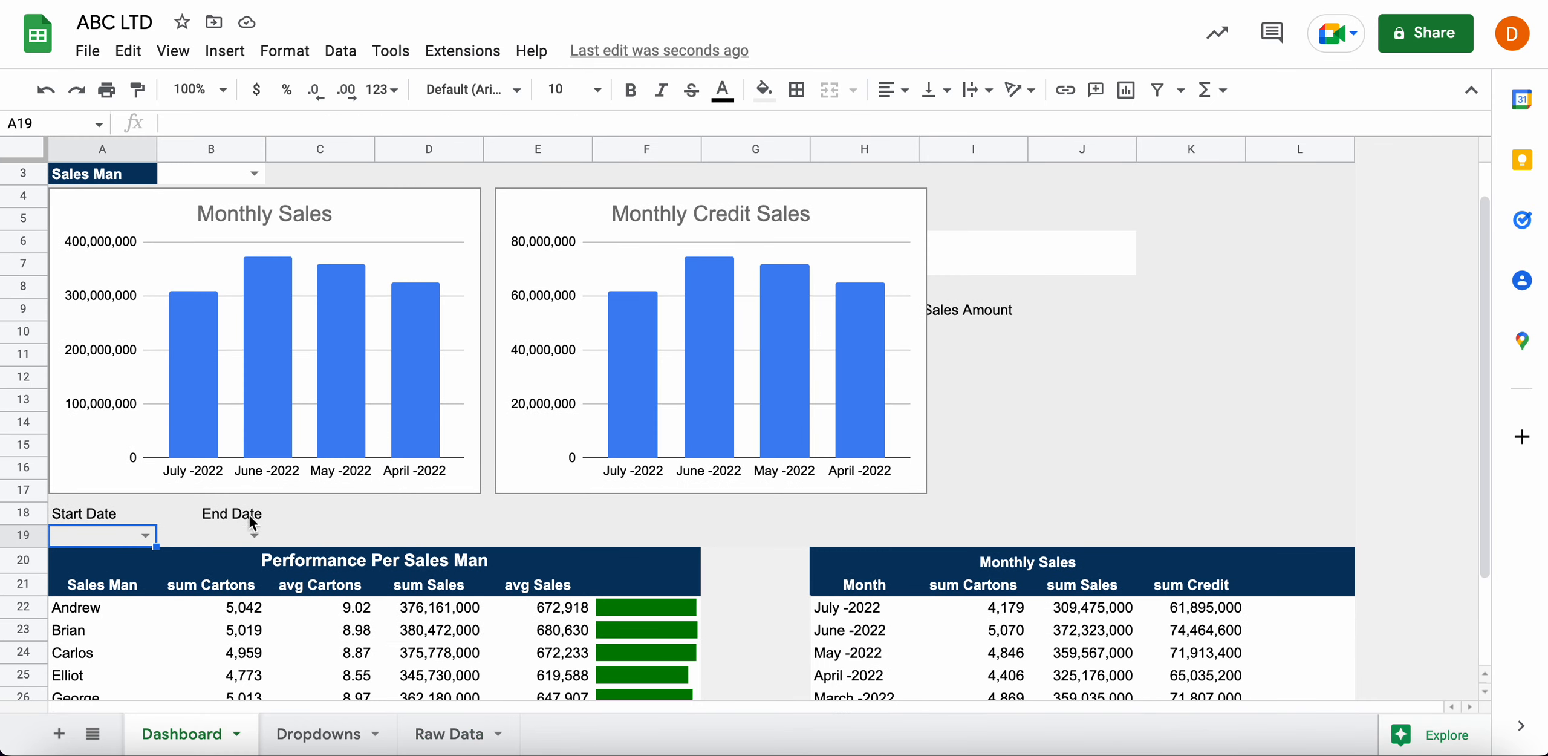
left_click(252, 533)
scroll(205, 647, "down", 20)
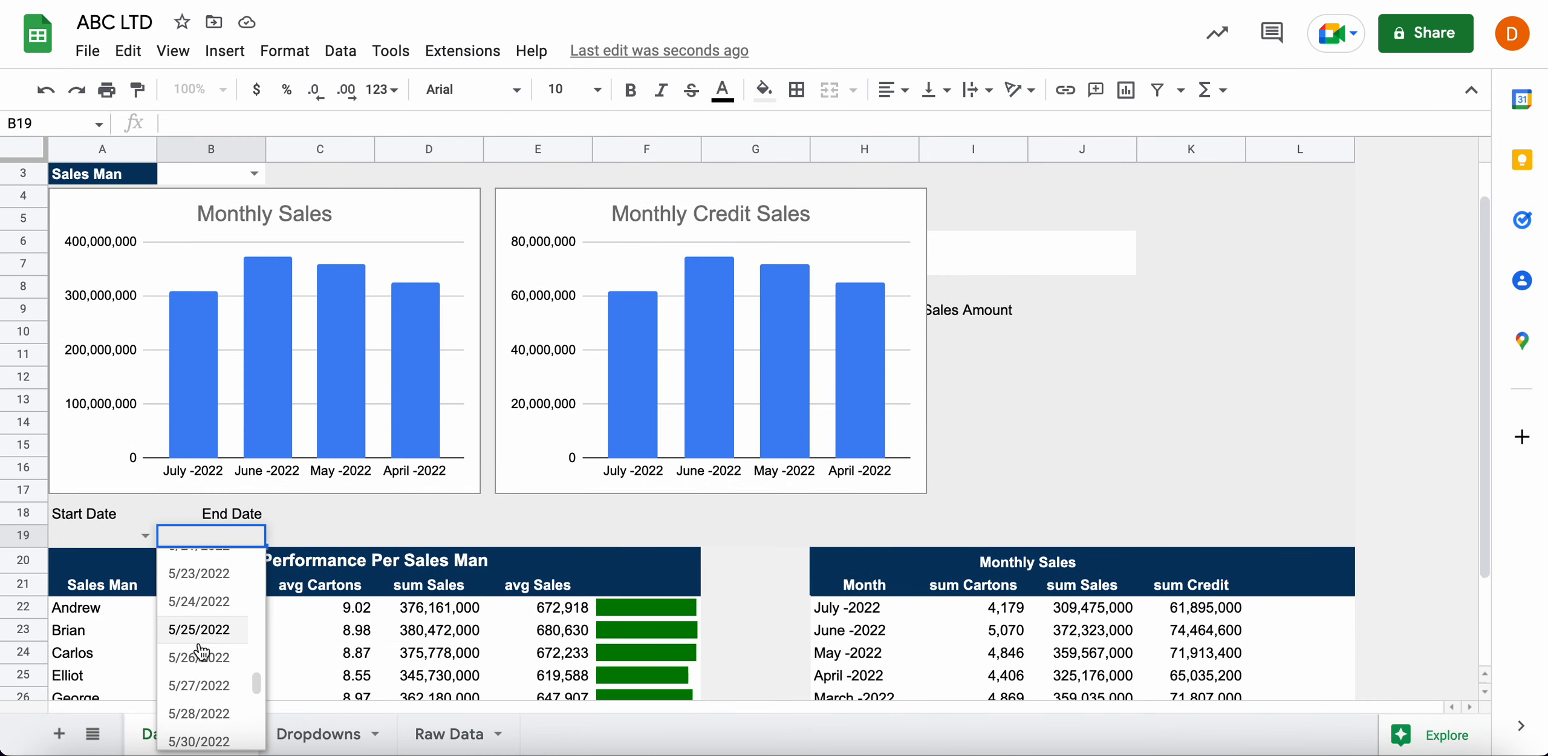
left_click(197, 664)
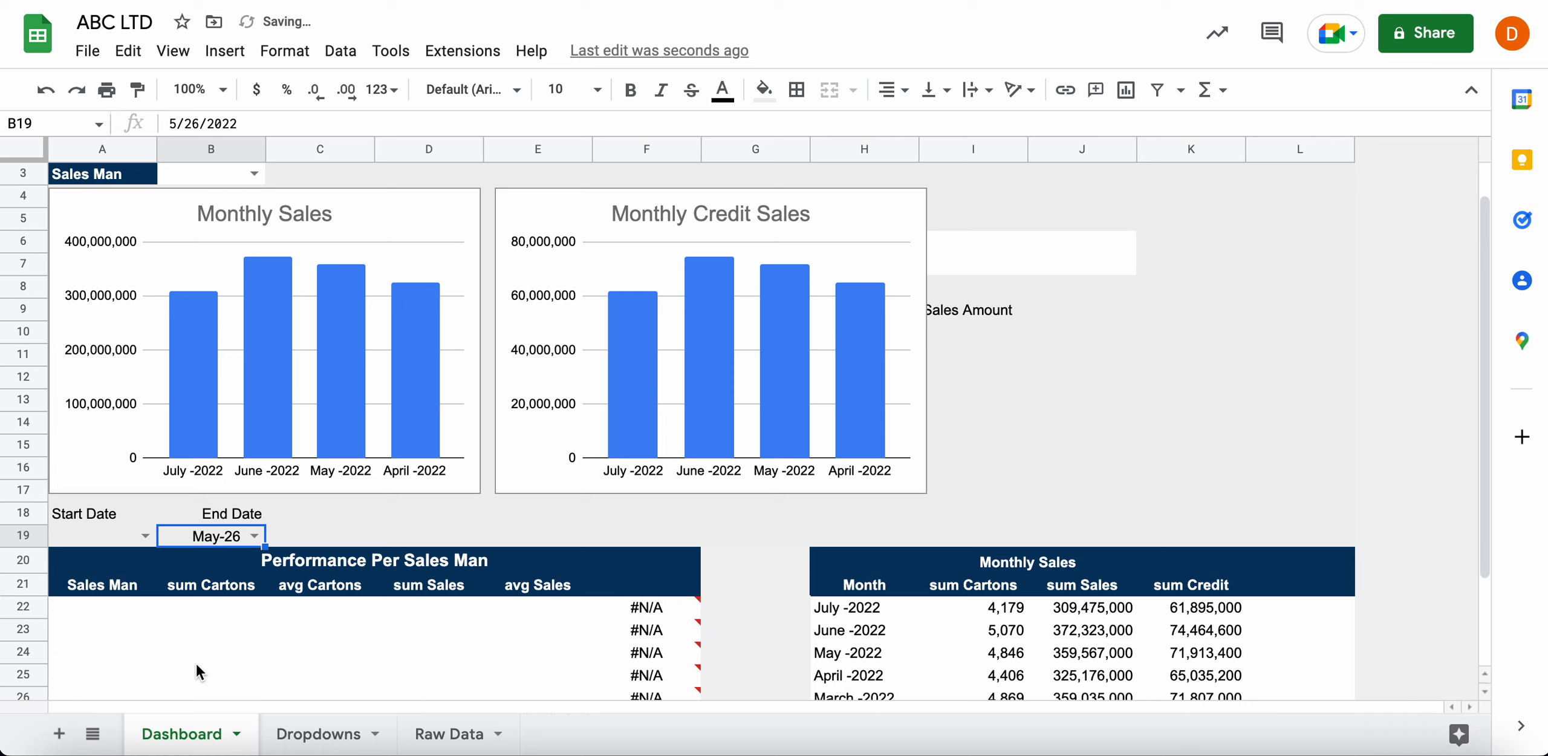
Clear the End Date in B19 and set the Start Date in A19 to 4/29/2022
left_click(103, 535)
left_click(145, 535)
scroll(95, 689, "down", 20)
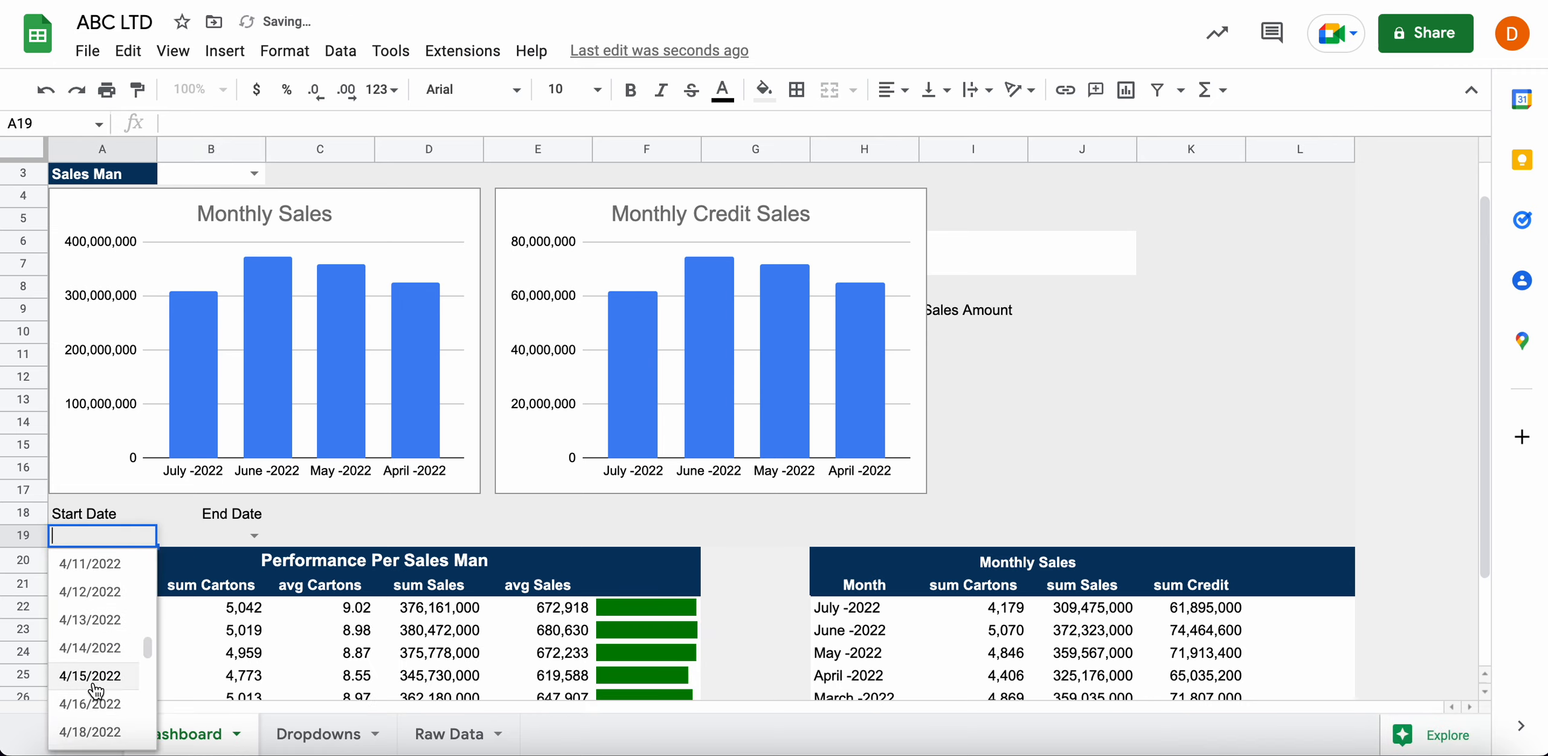
left_click(80, 682)
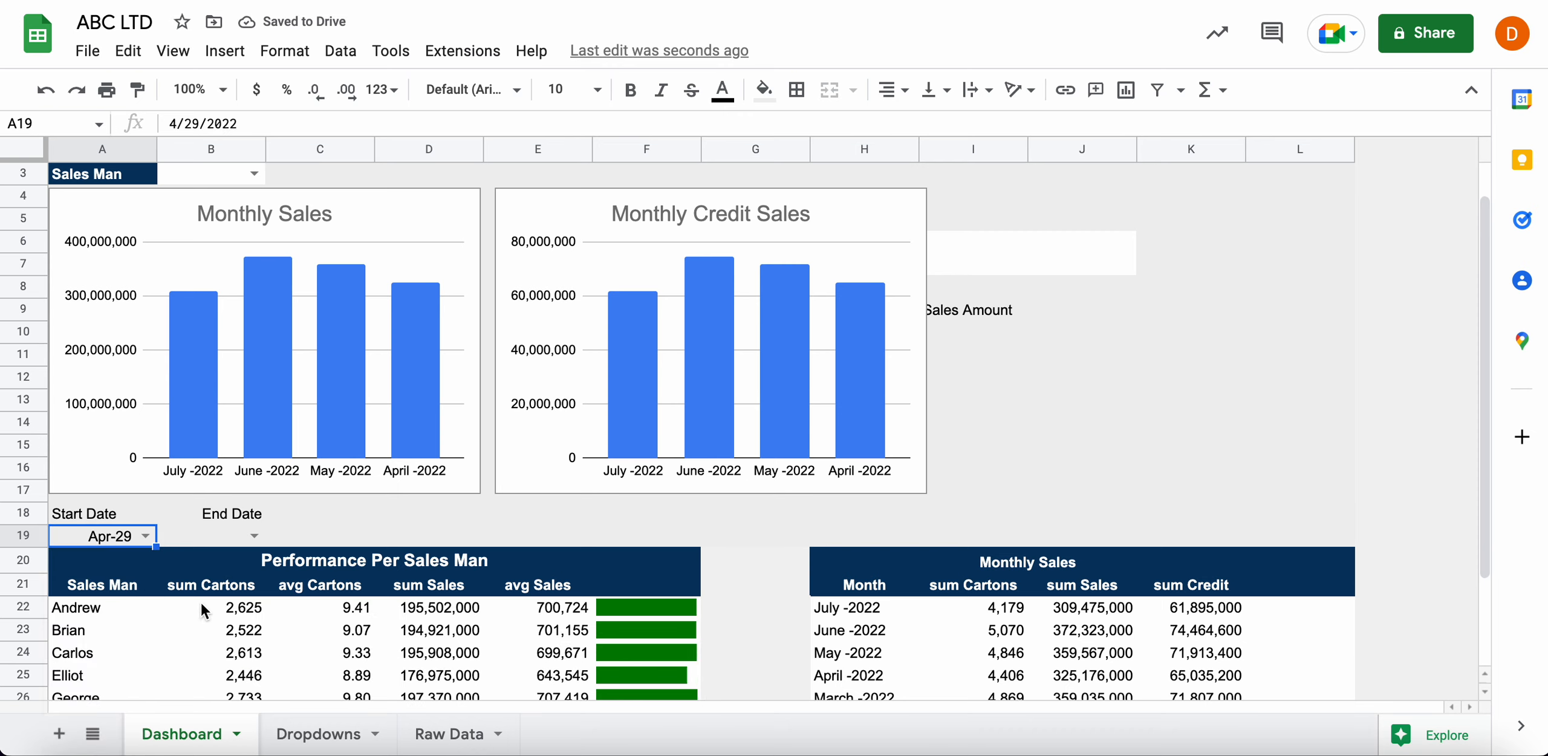
Set the End Date in B19 to 7/28/2022, the last date in its list
scroll(210, 539, "down", 2)
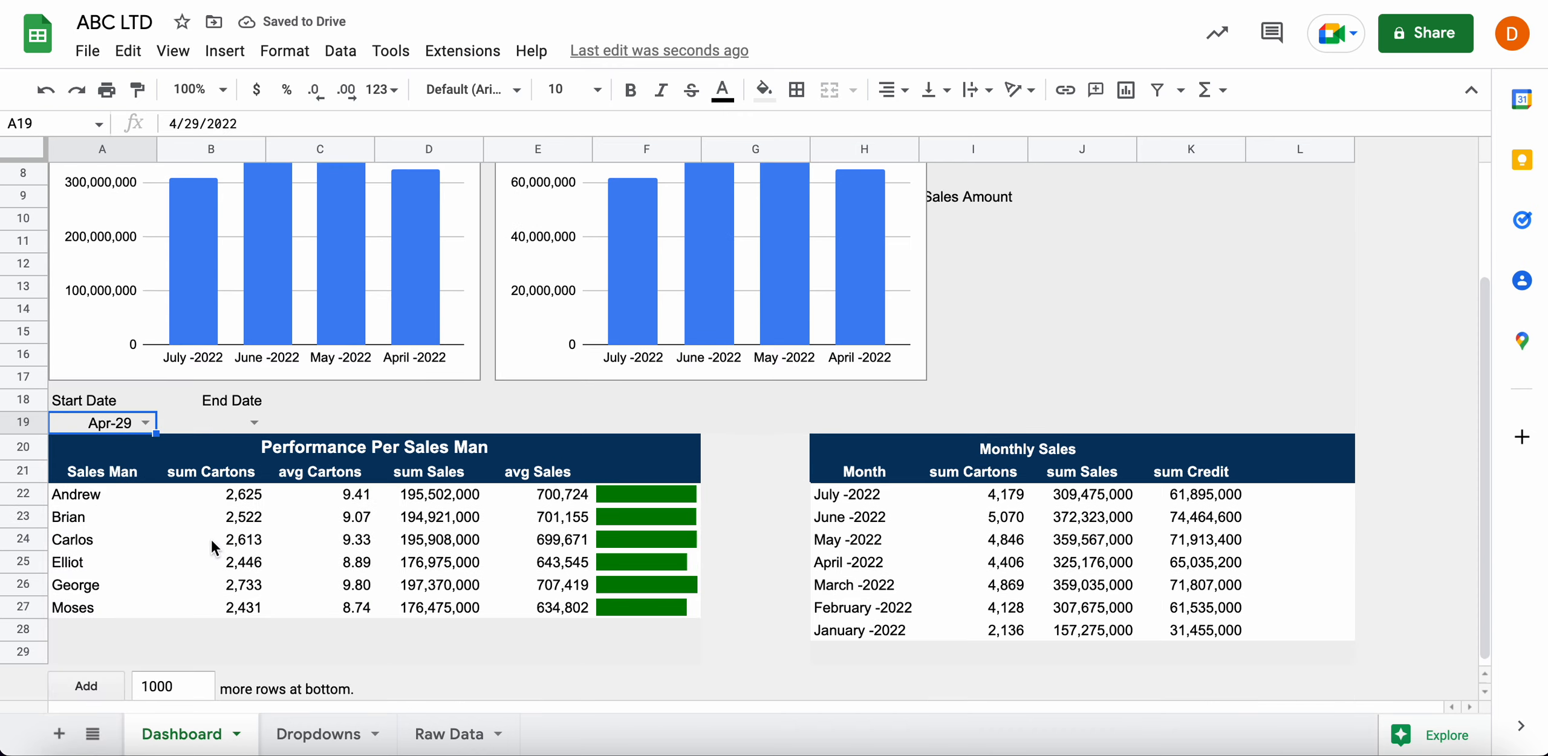
left_click(219, 423)
left_click(253, 422)
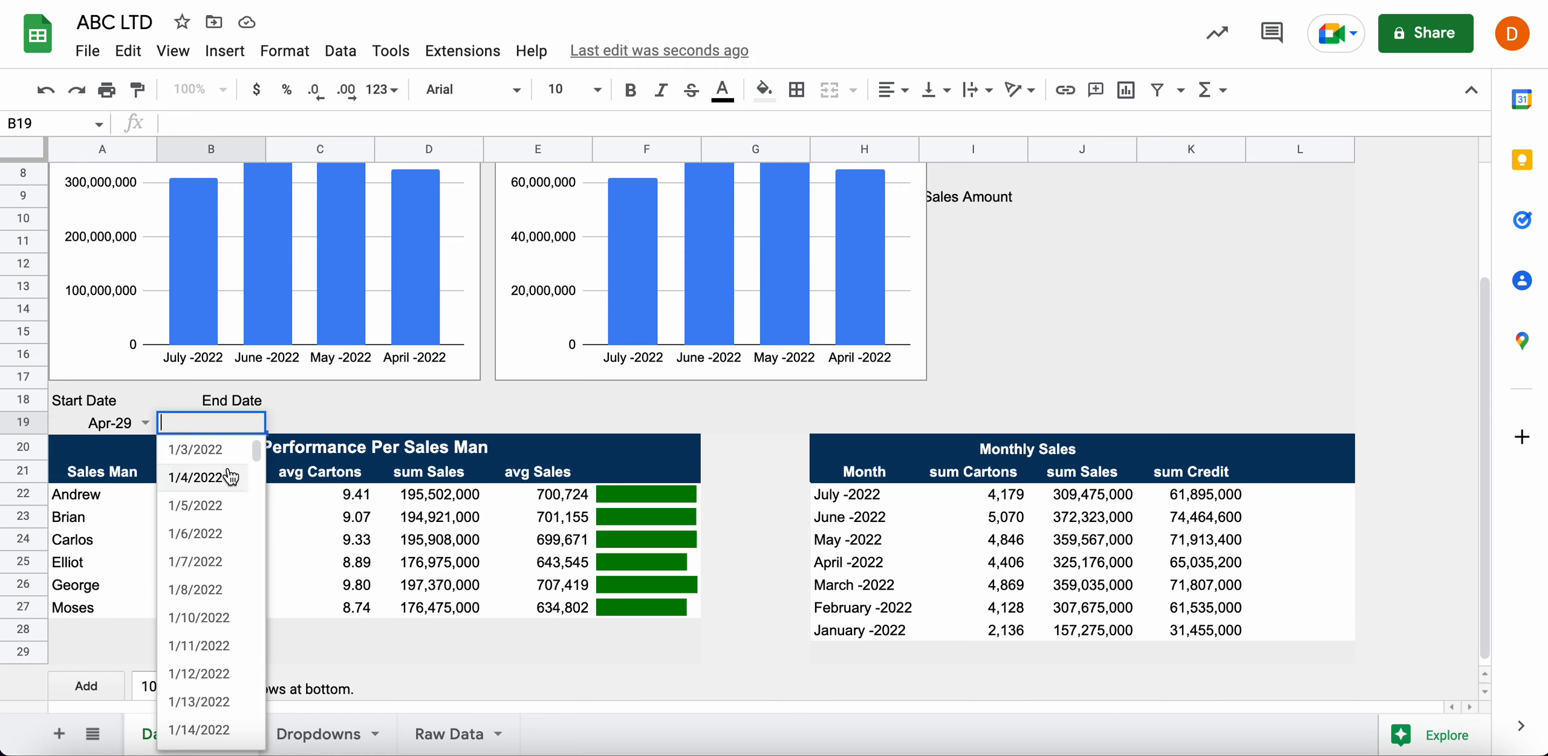
scroll(200, 629, "down", 10)
scroll(197, 637, "down", 20)
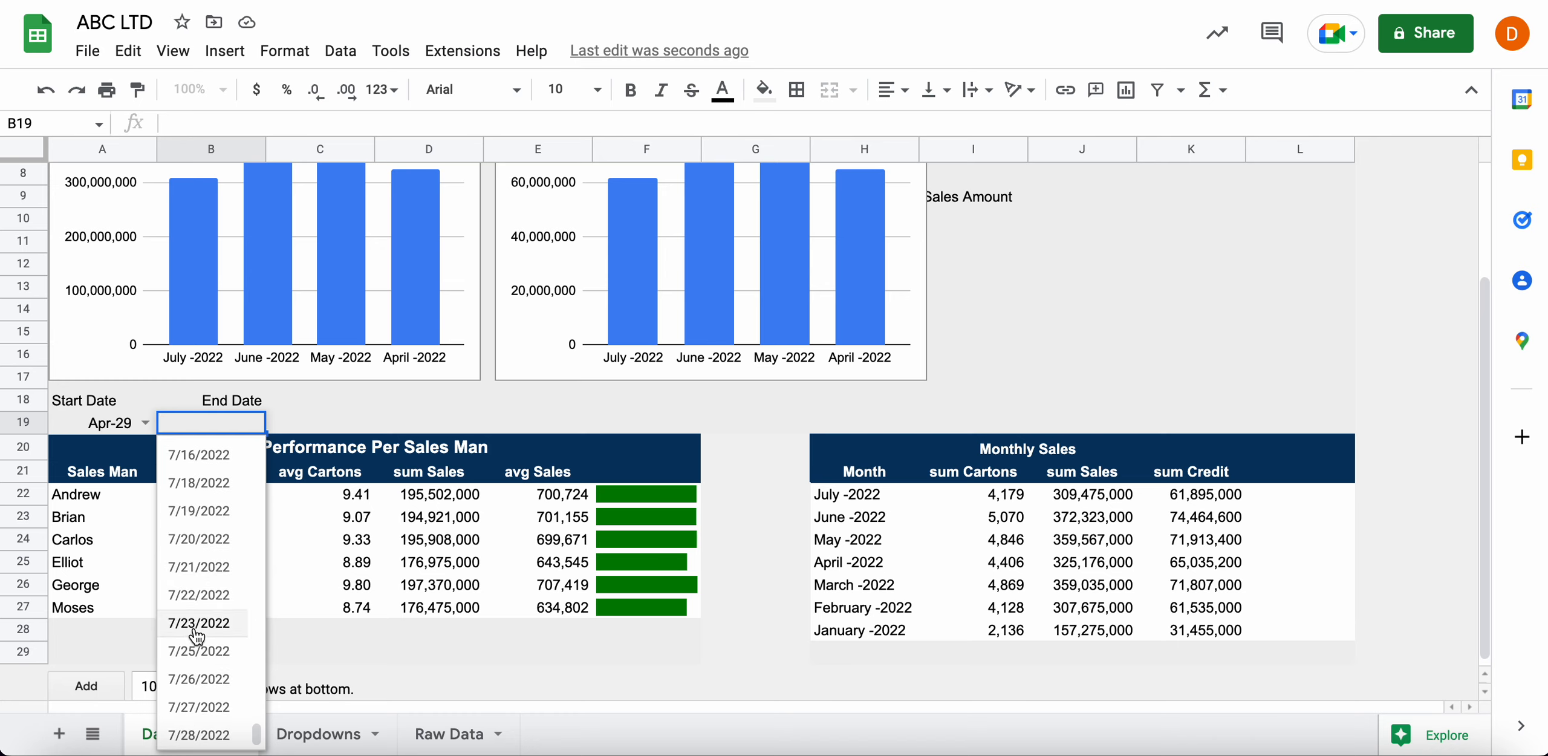
left_click(203, 734)
double_click(245, 423)
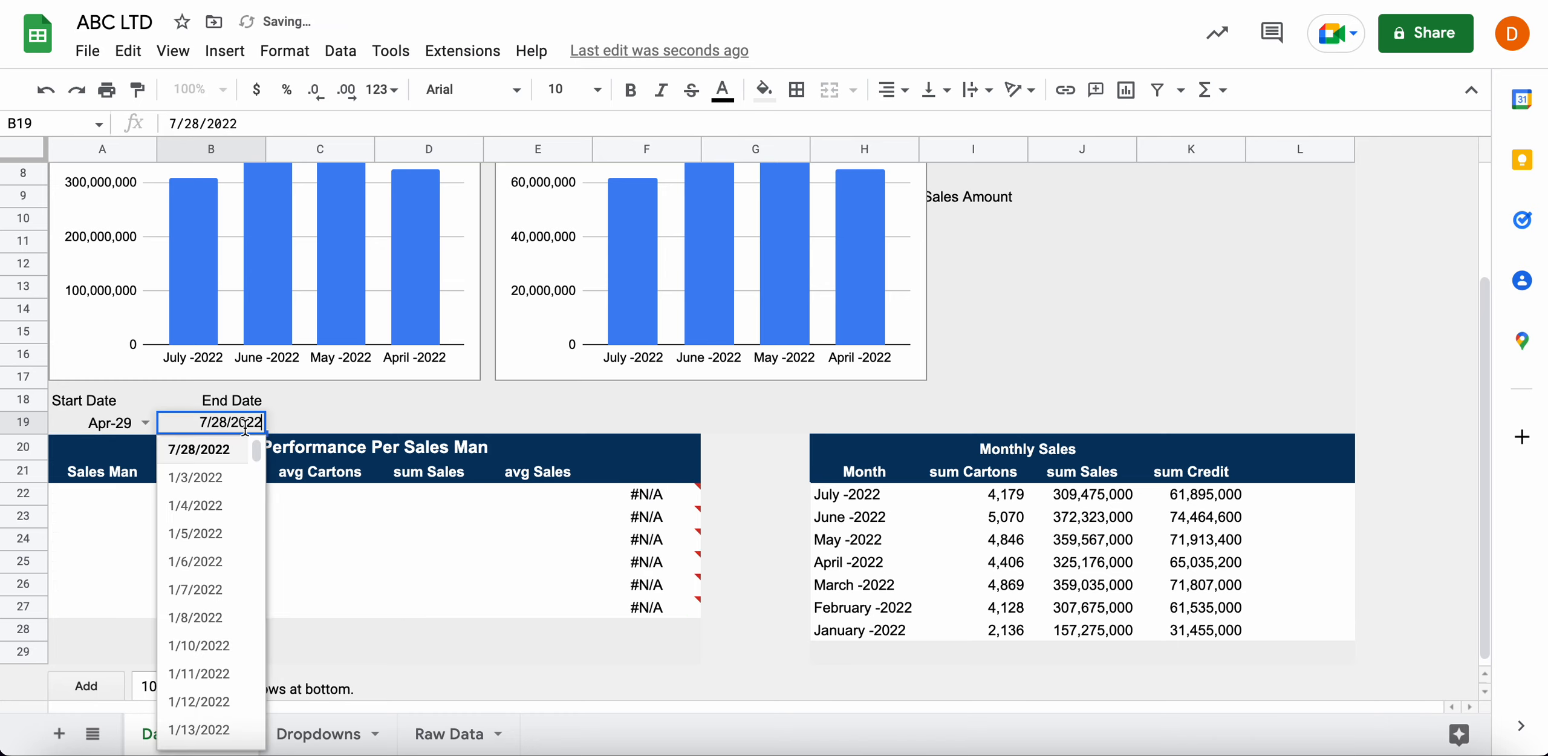
left_click(268, 410)
Save the End Date cell's data validation with Dropdowns!$D$2:$D as its list range
right_click(232, 427)
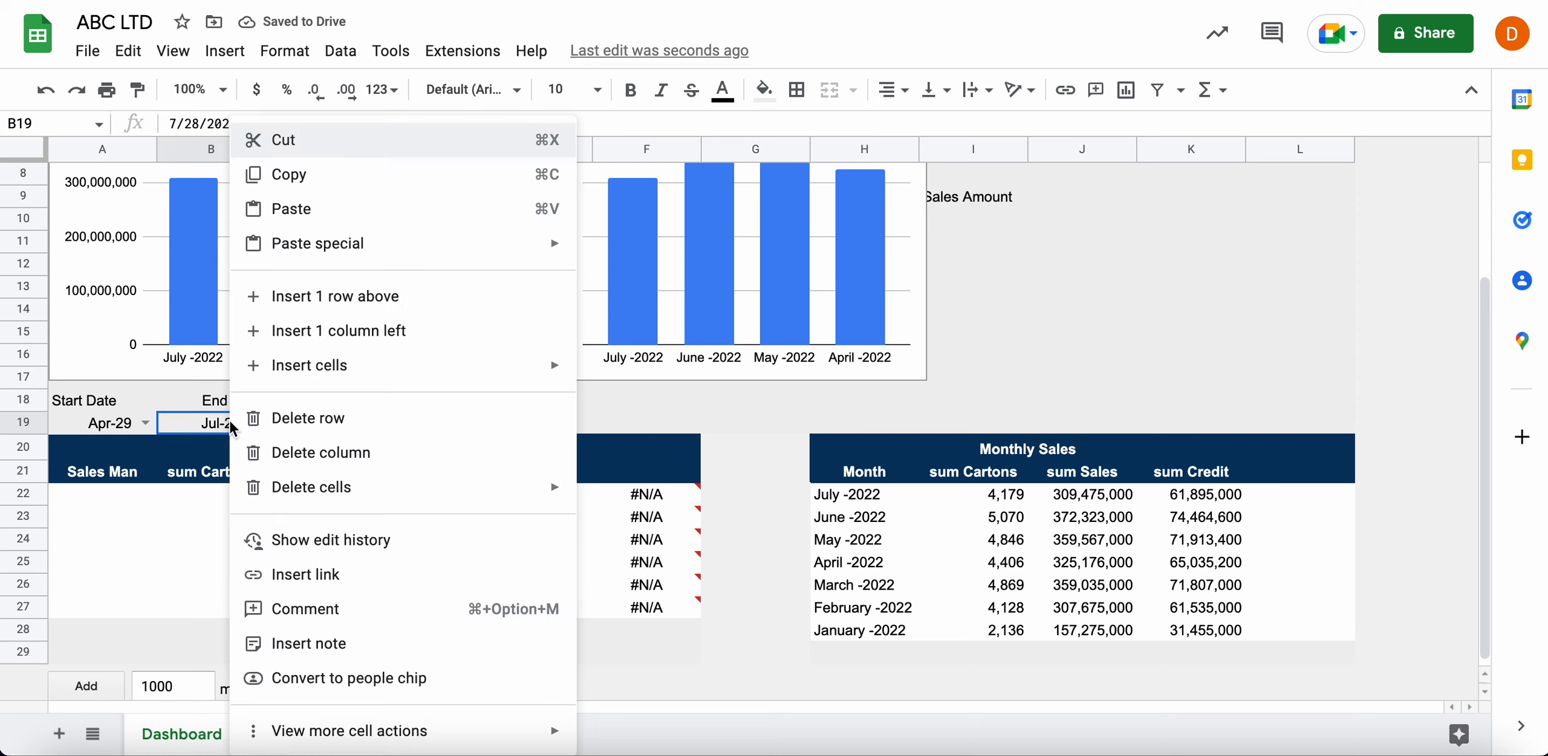
mouse_move(451, 740)
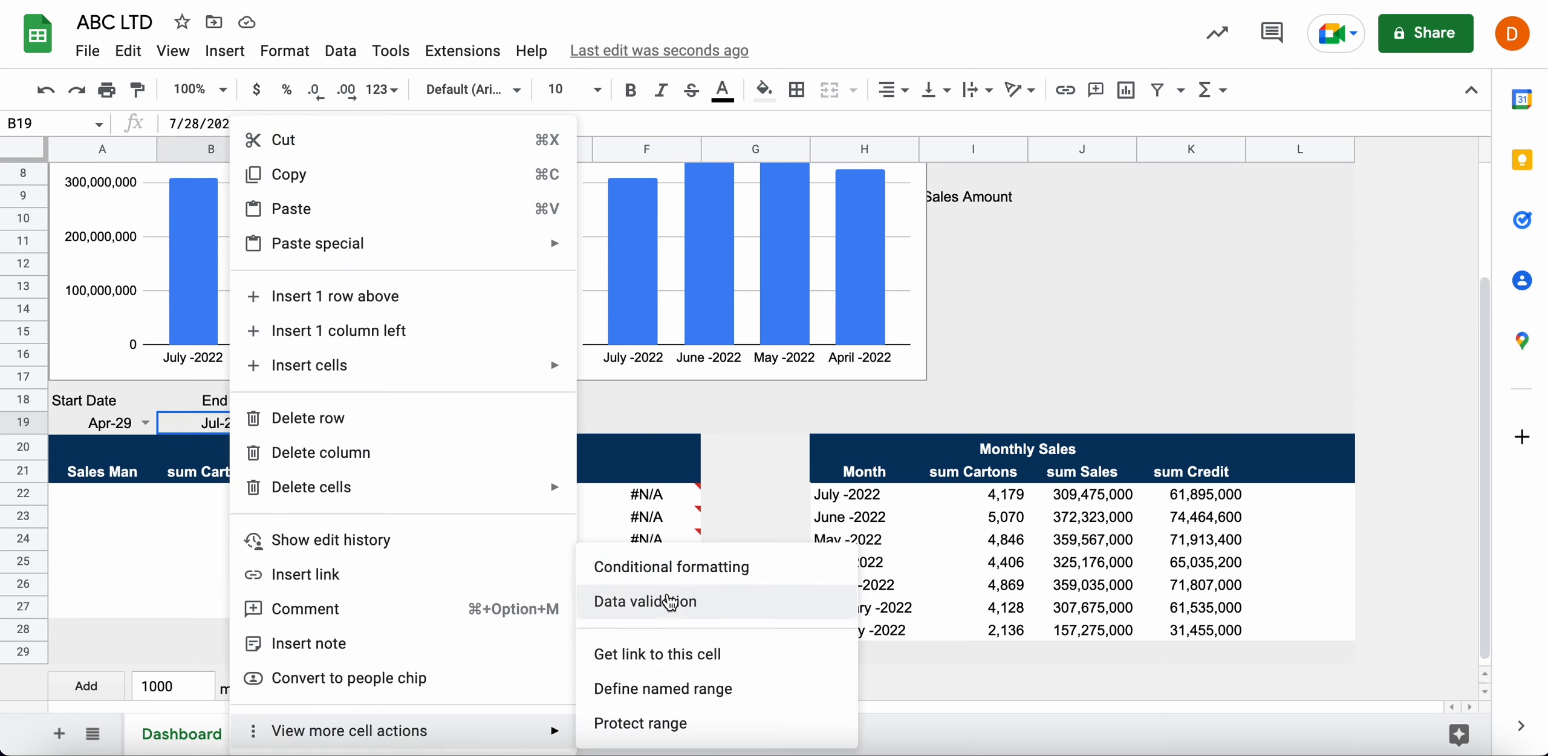
left_click(646, 600)
left_click(930, 311)
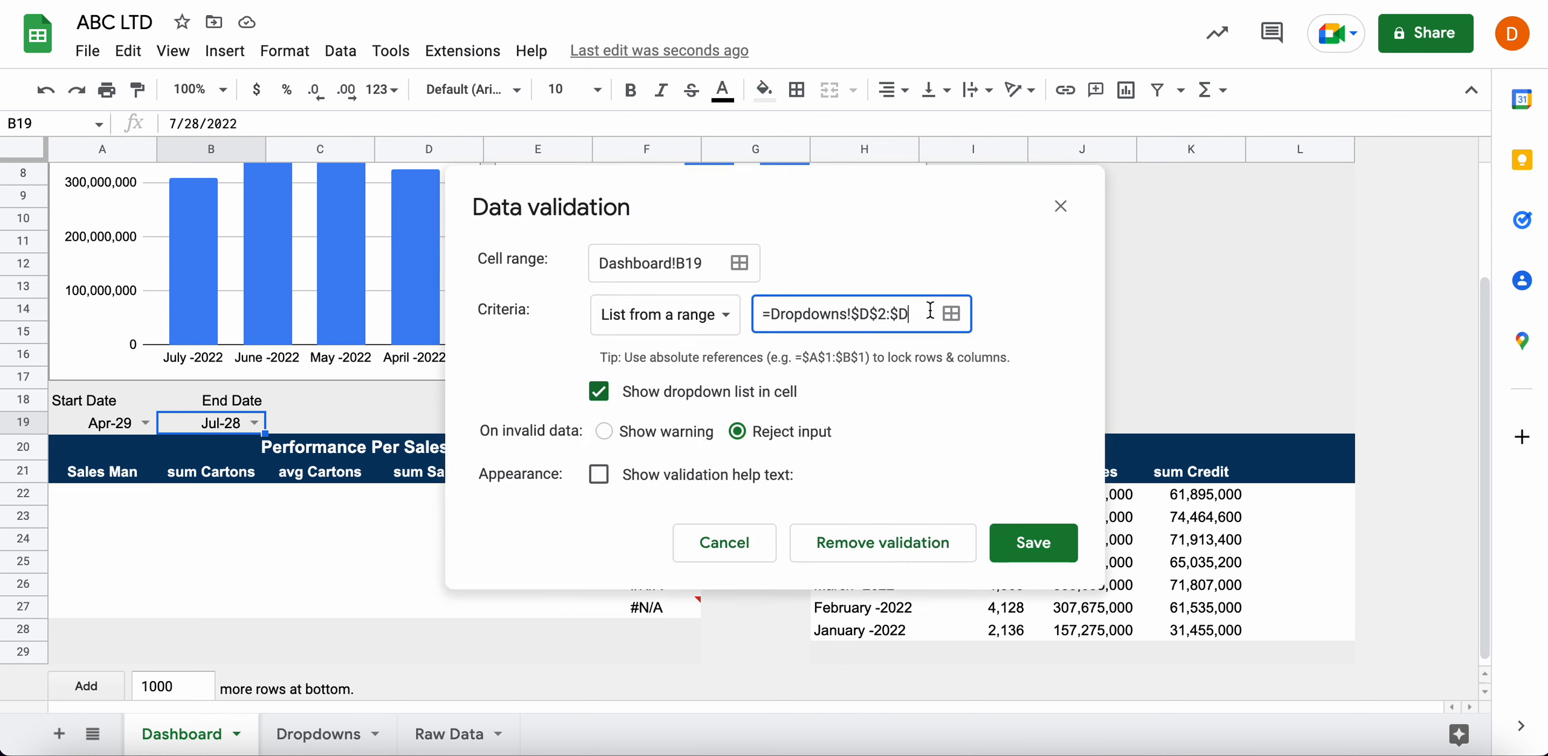
left_click(952, 314)
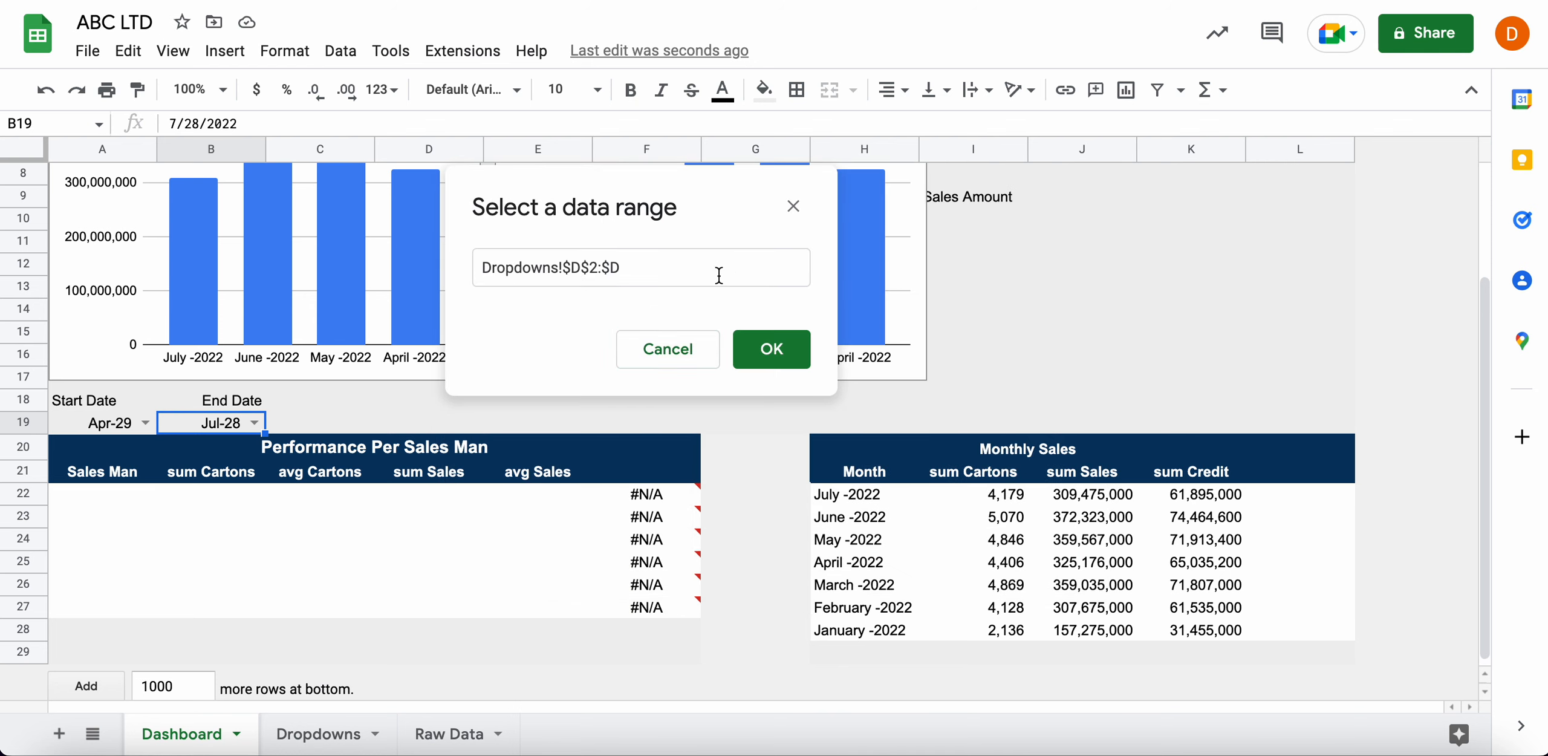
left_click(763, 347)
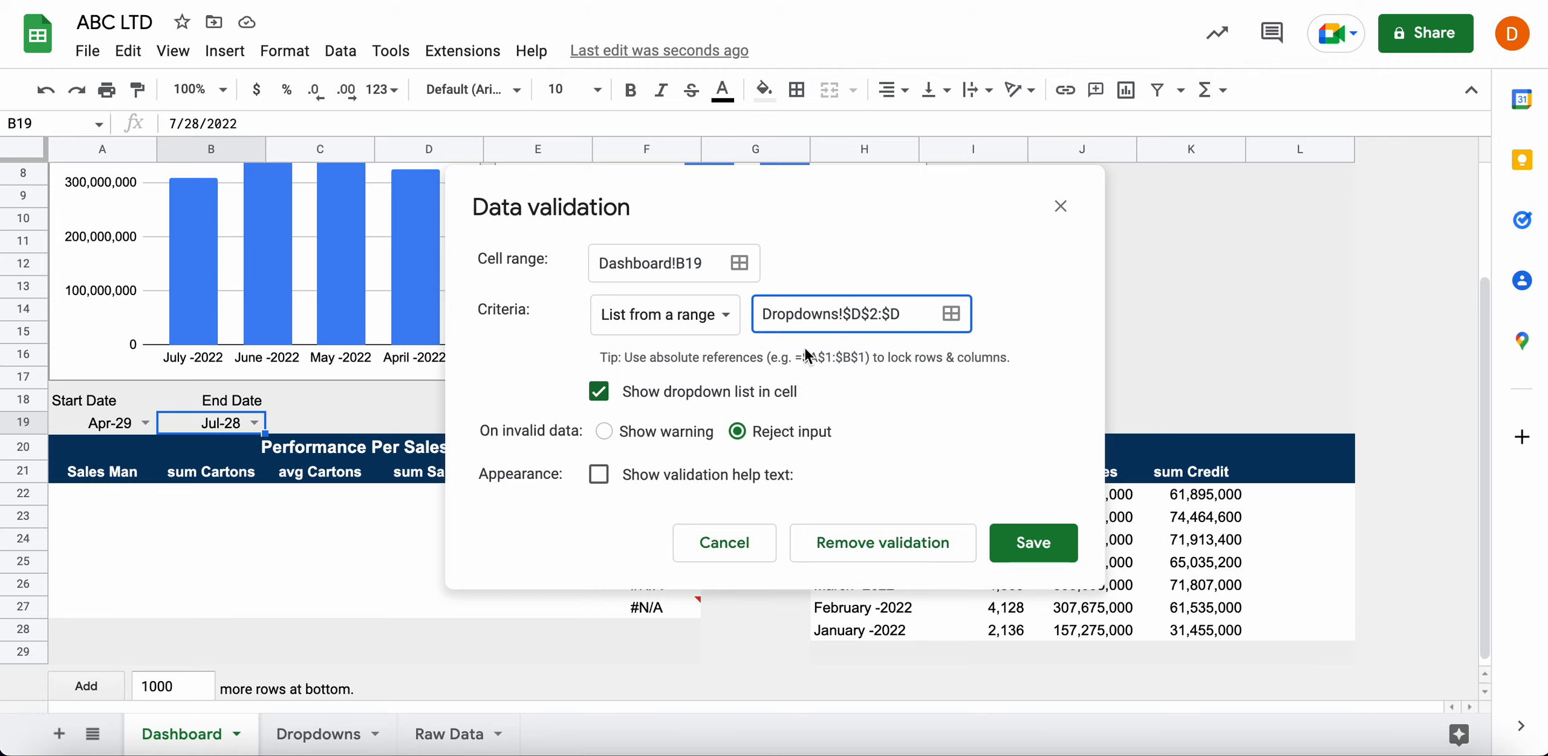
left_click(1028, 542)
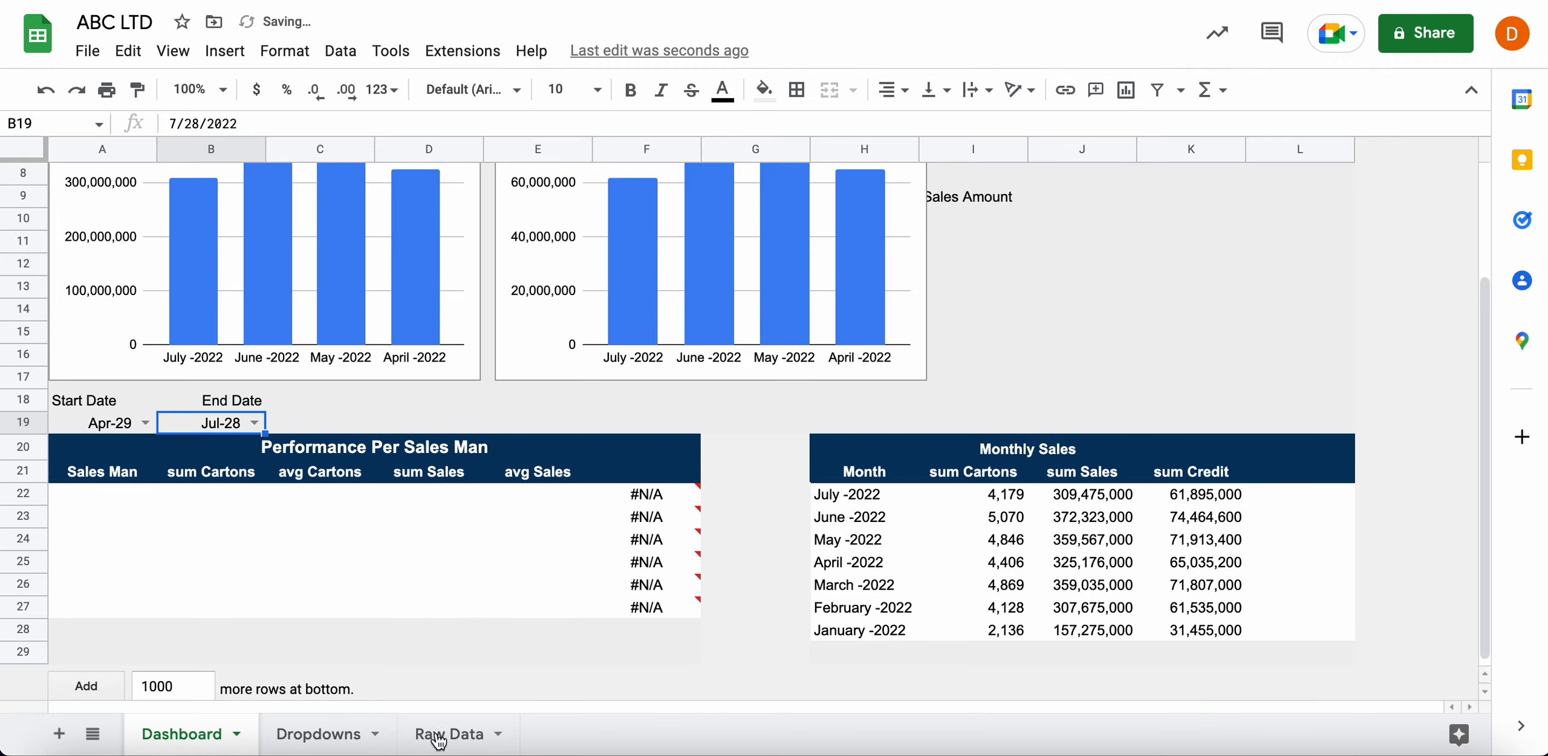
Inspect the unique-dates formula in D2 of the Dropdowns sheet and the dates it lists down to the last row
left_click(310, 733)
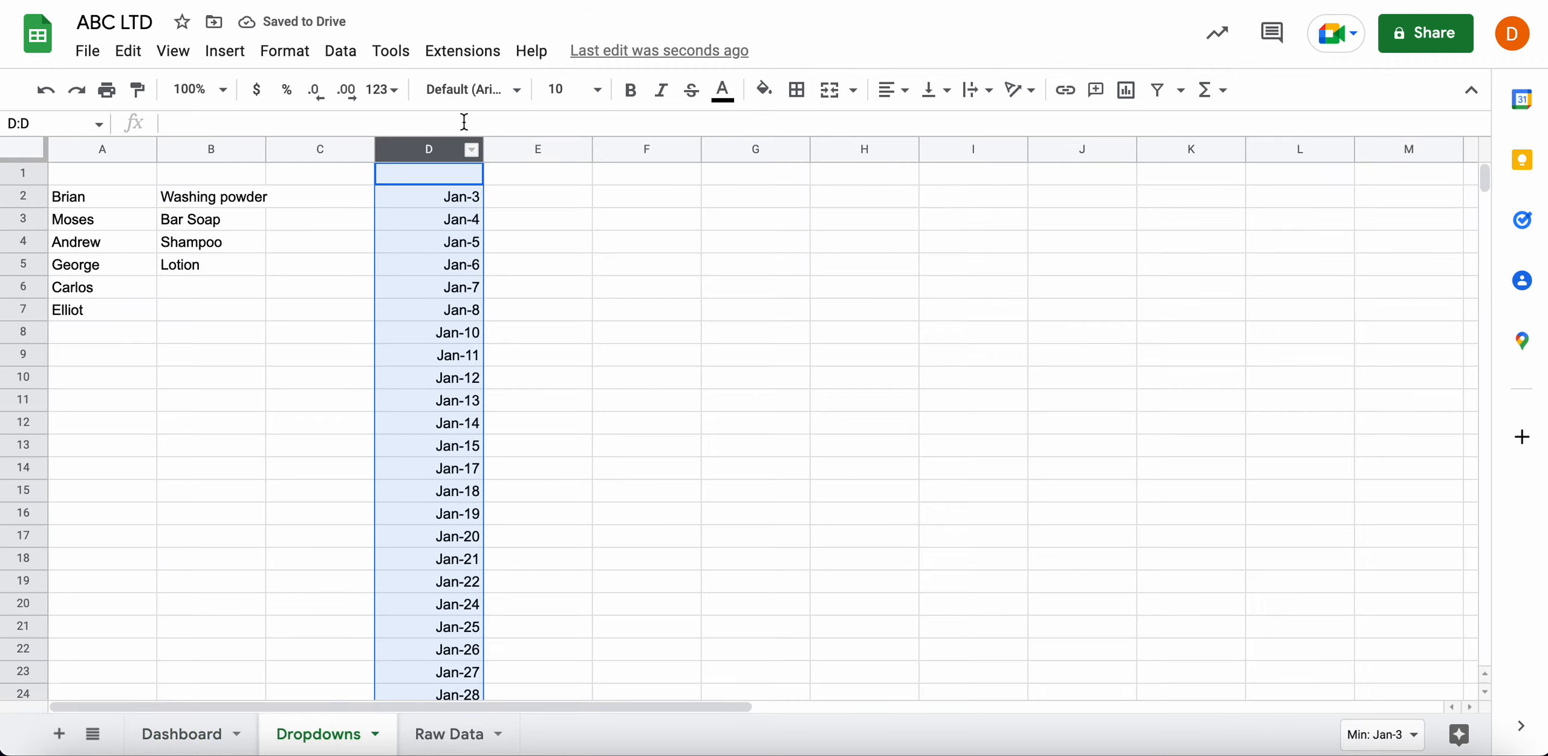
left_click(465, 202)
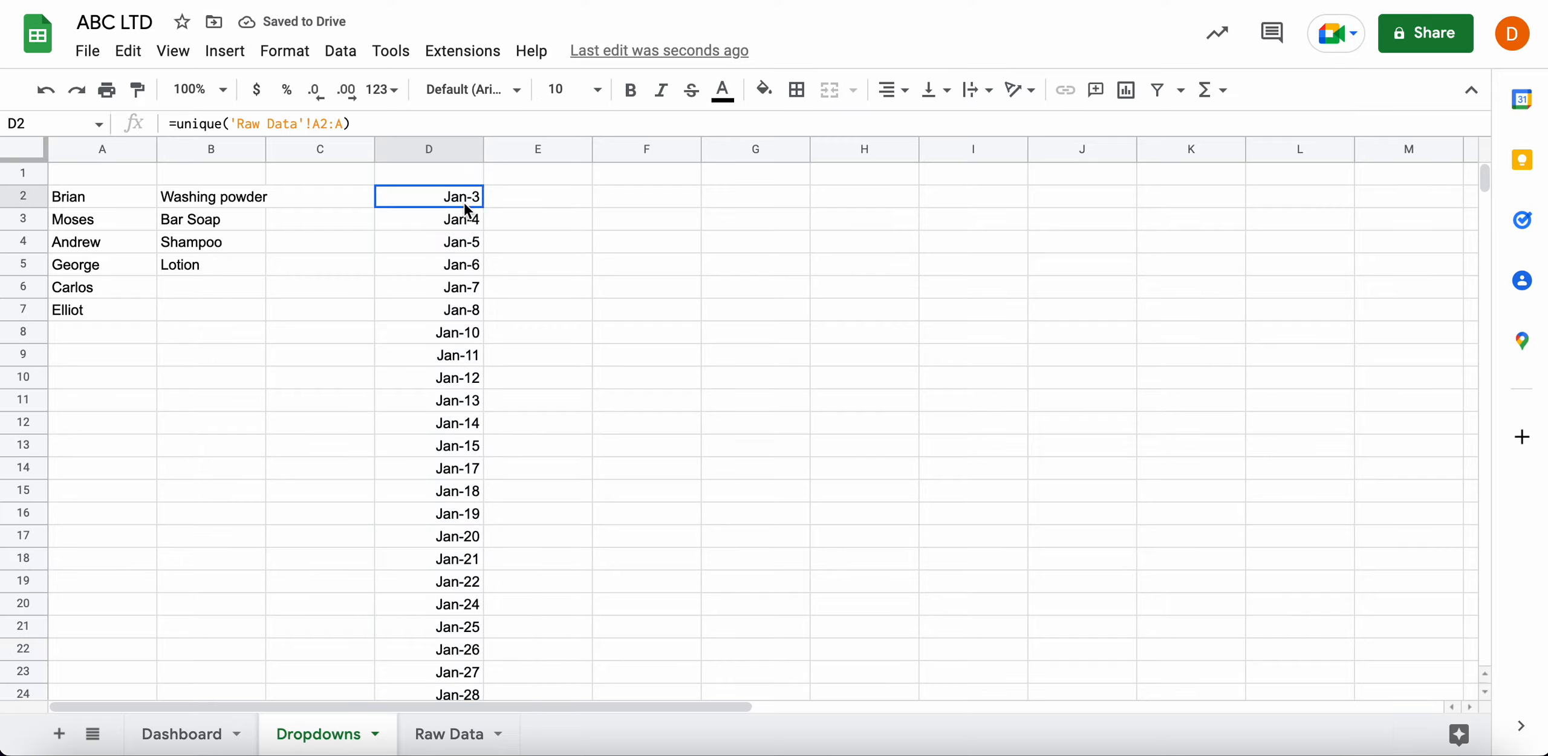
scroll(473, 404, "down", 20)
scroll(473, 402, "down", 20)
scroll(472, 402, "up", 18)
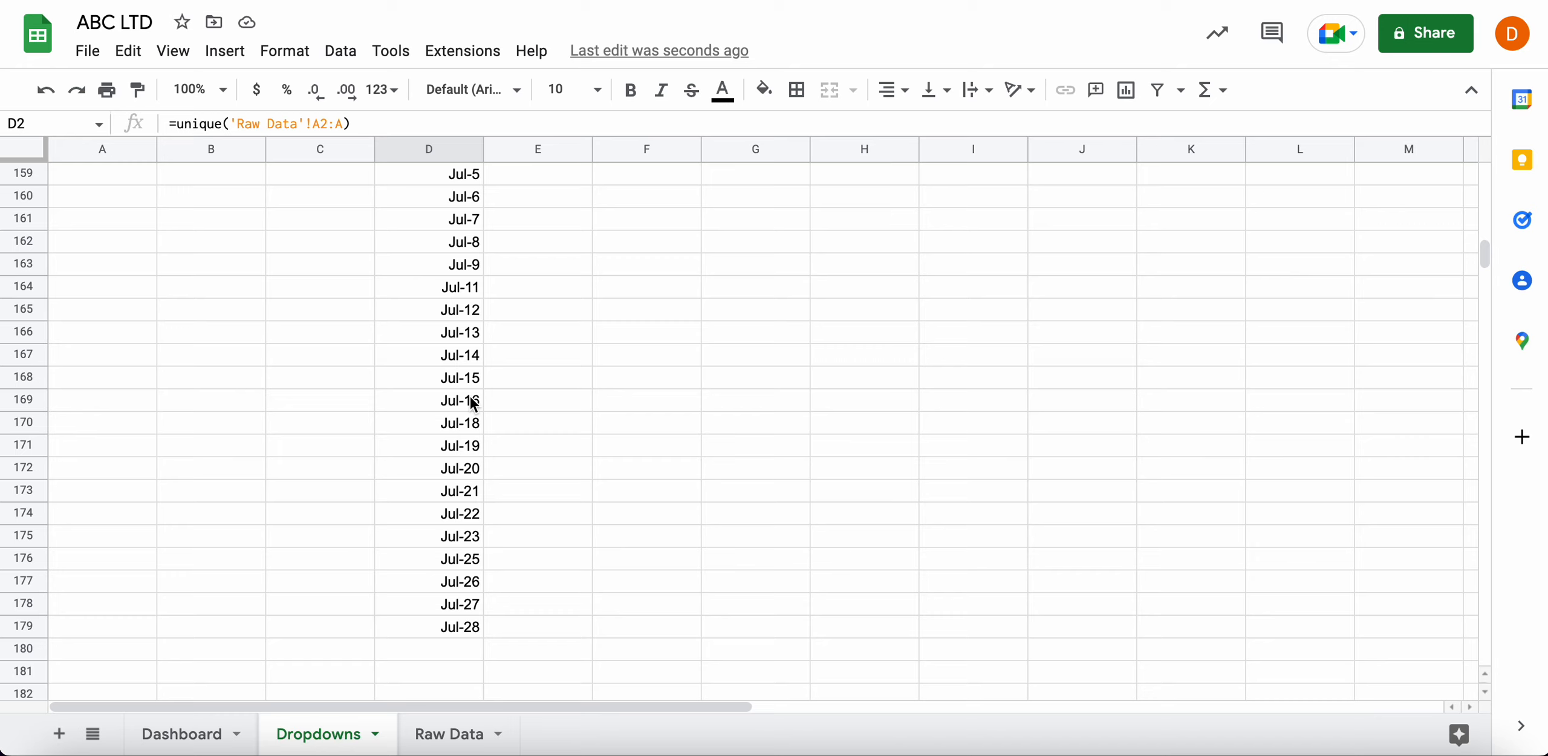
left_click(423, 738)
Set the list range in the data validation of Dashboard cell B19 to Dropdowns!$D$2:$D179 and save it
left_click(193, 739)
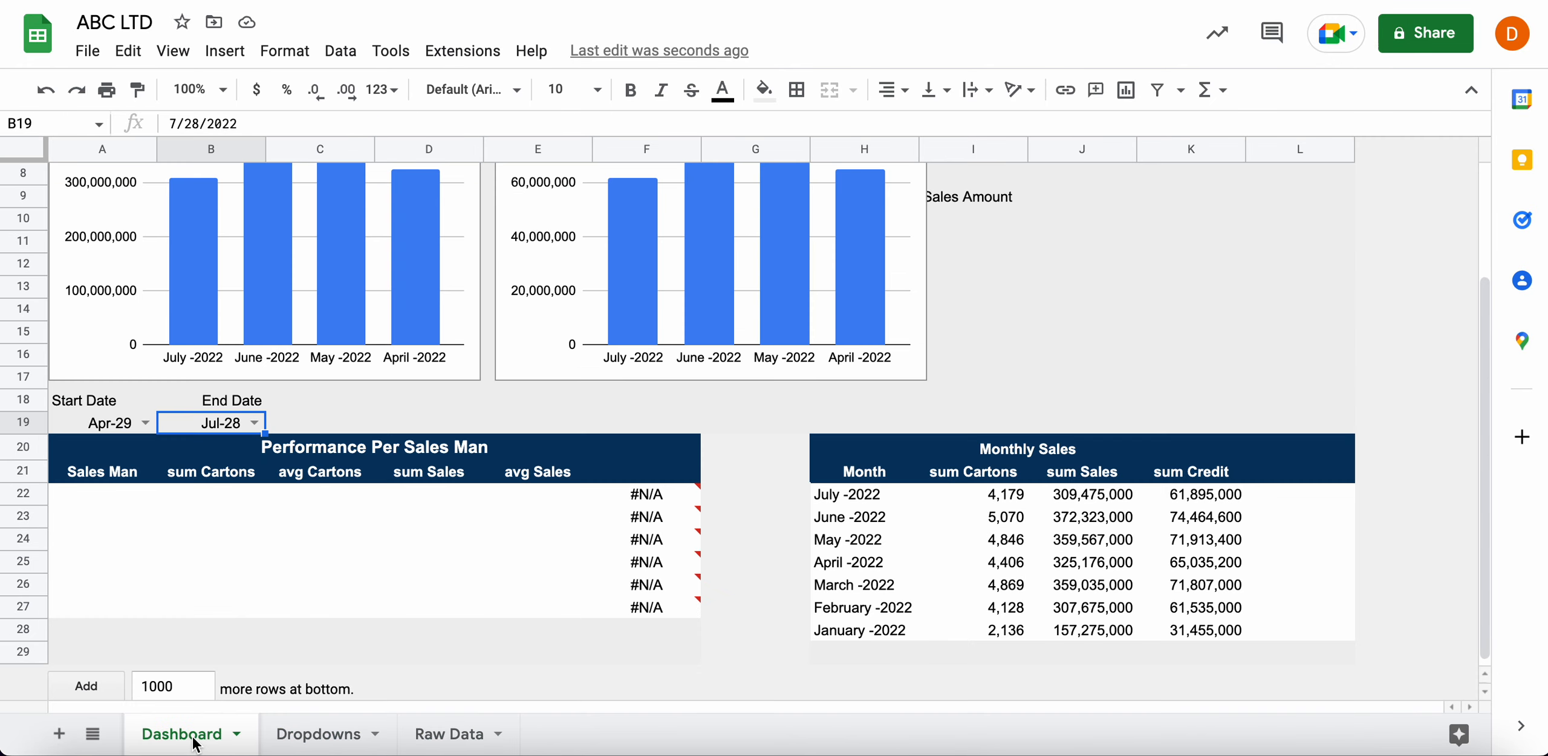
double_click(224, 423)
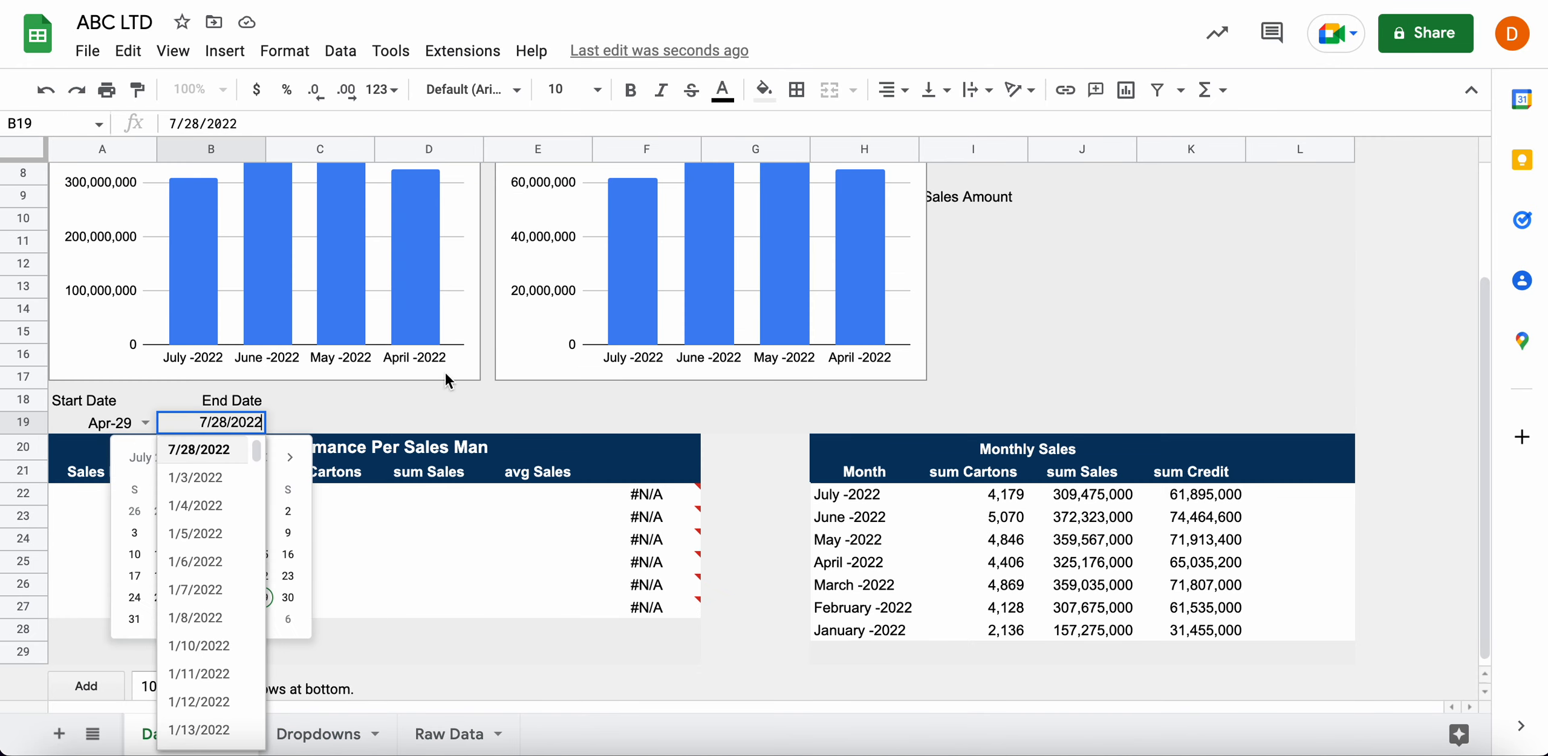
key("Escape")
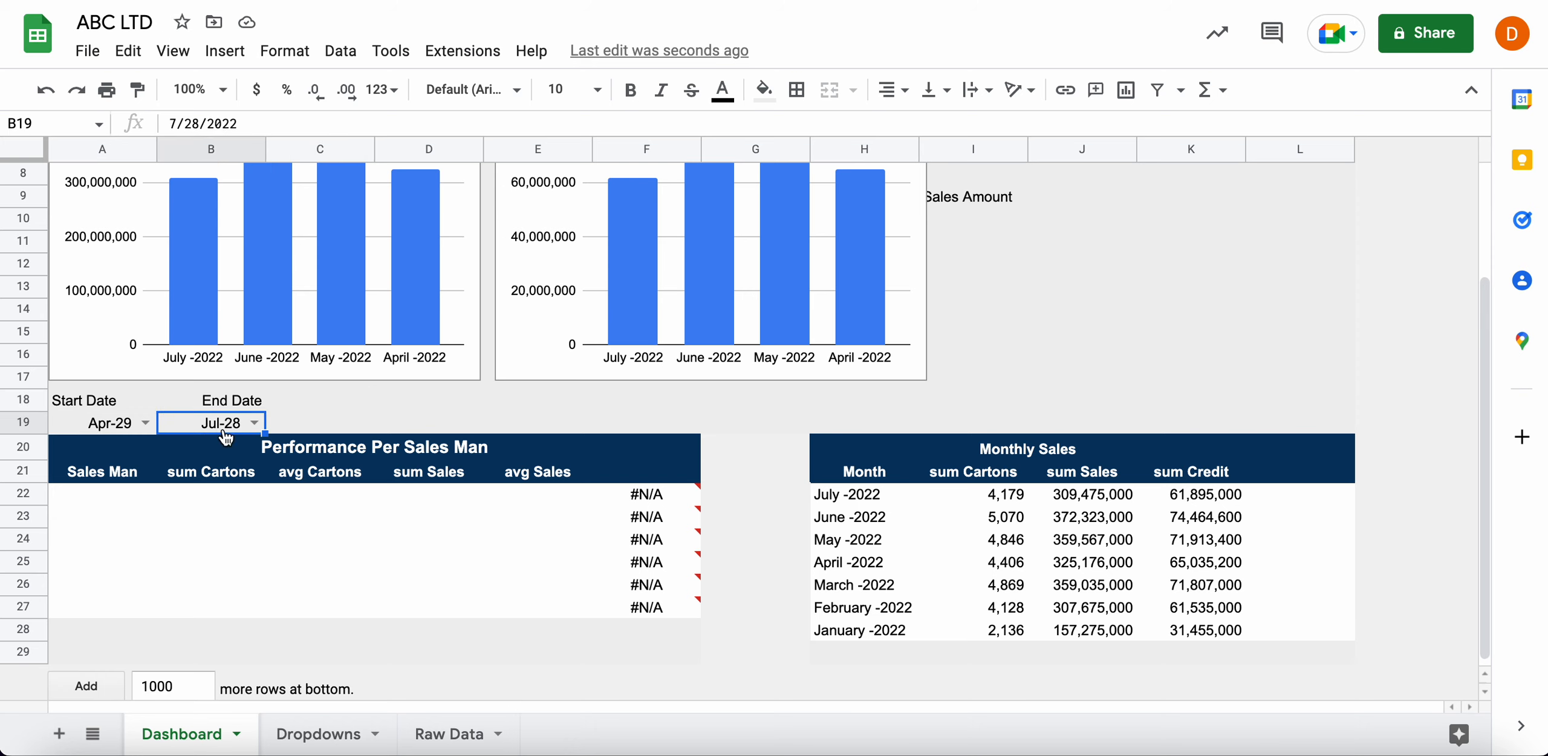
right_click(225, 436)
mouse_move(402, 731)
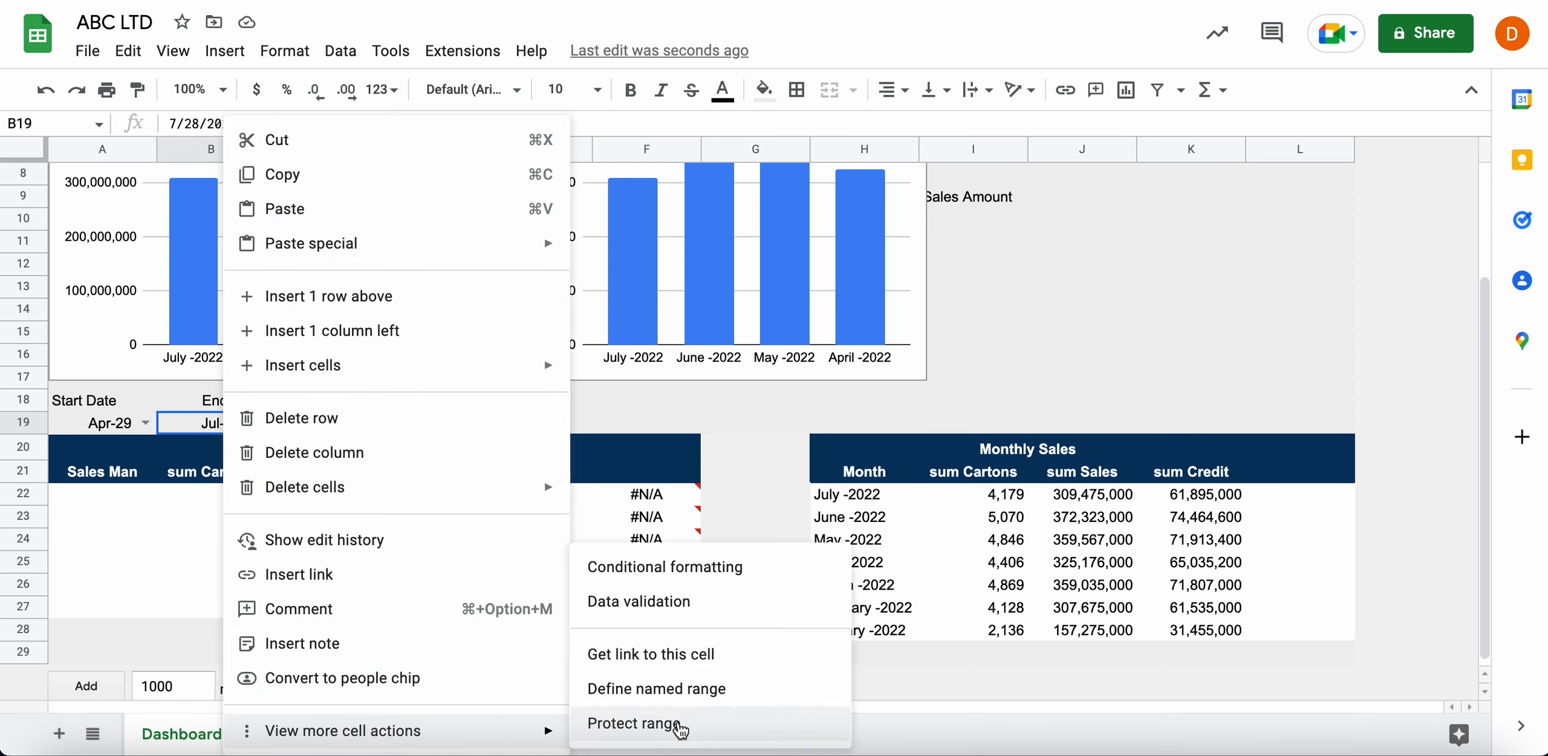
left_click(670, 601)
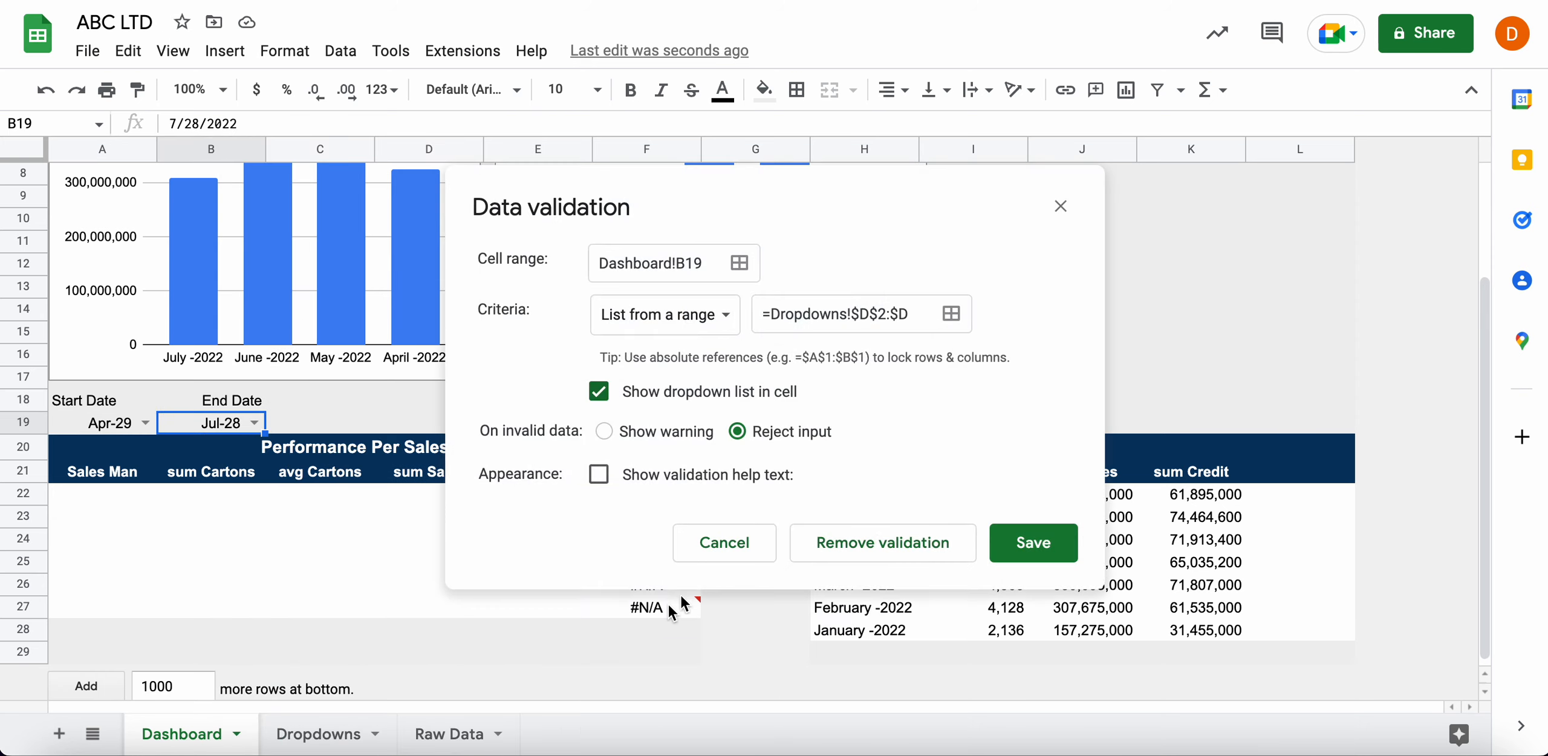
left_click(924, 314)
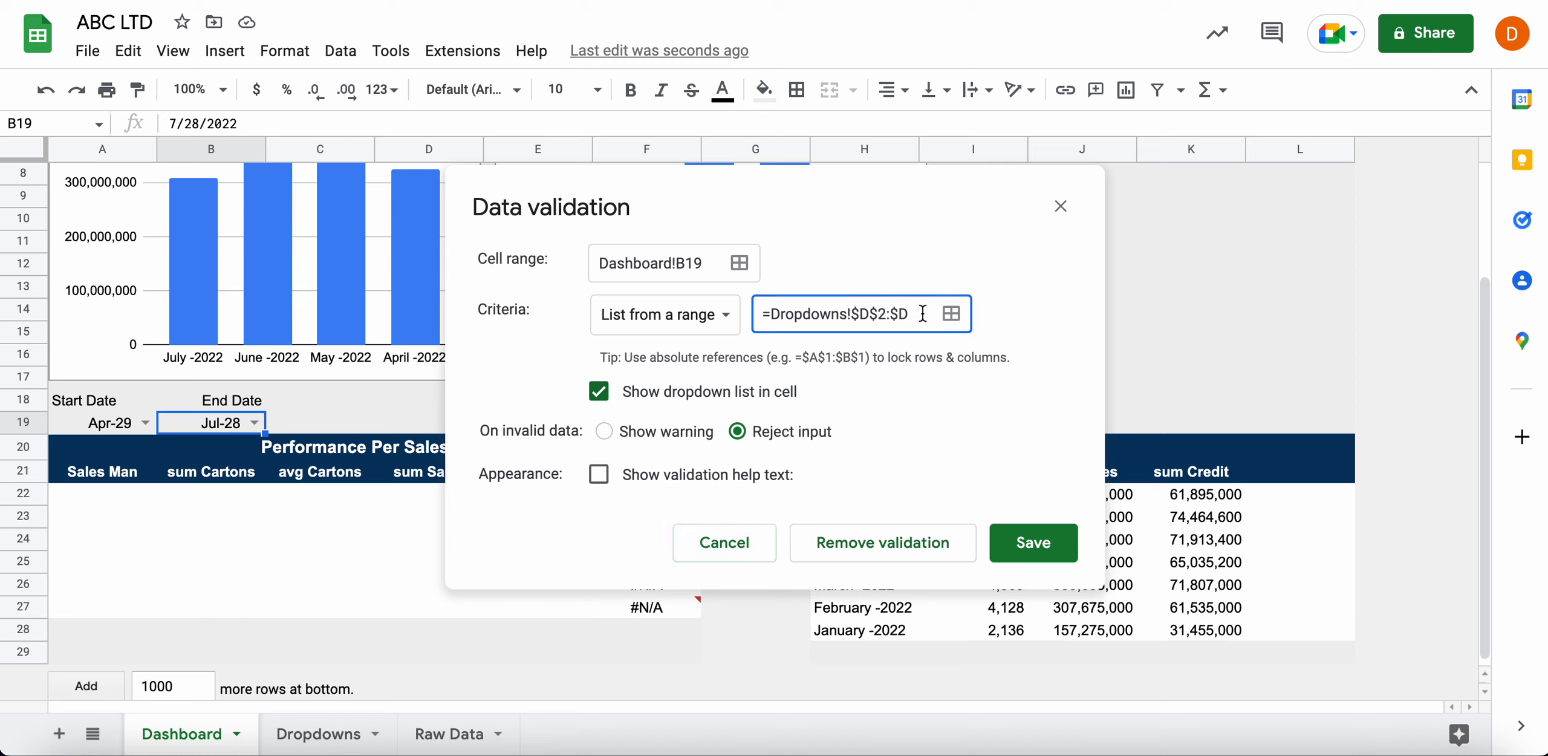
type("9")
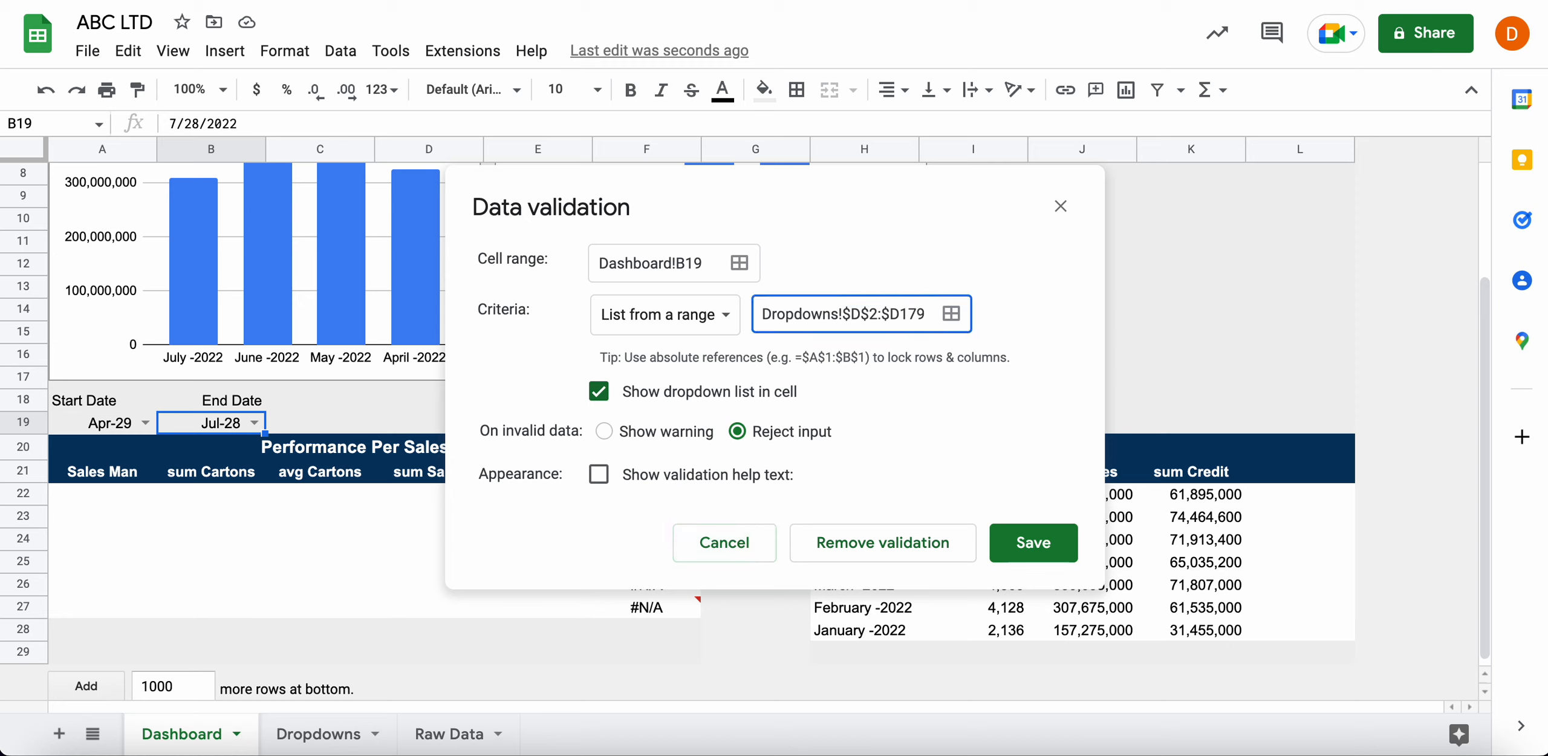
left_click(1033, 542)
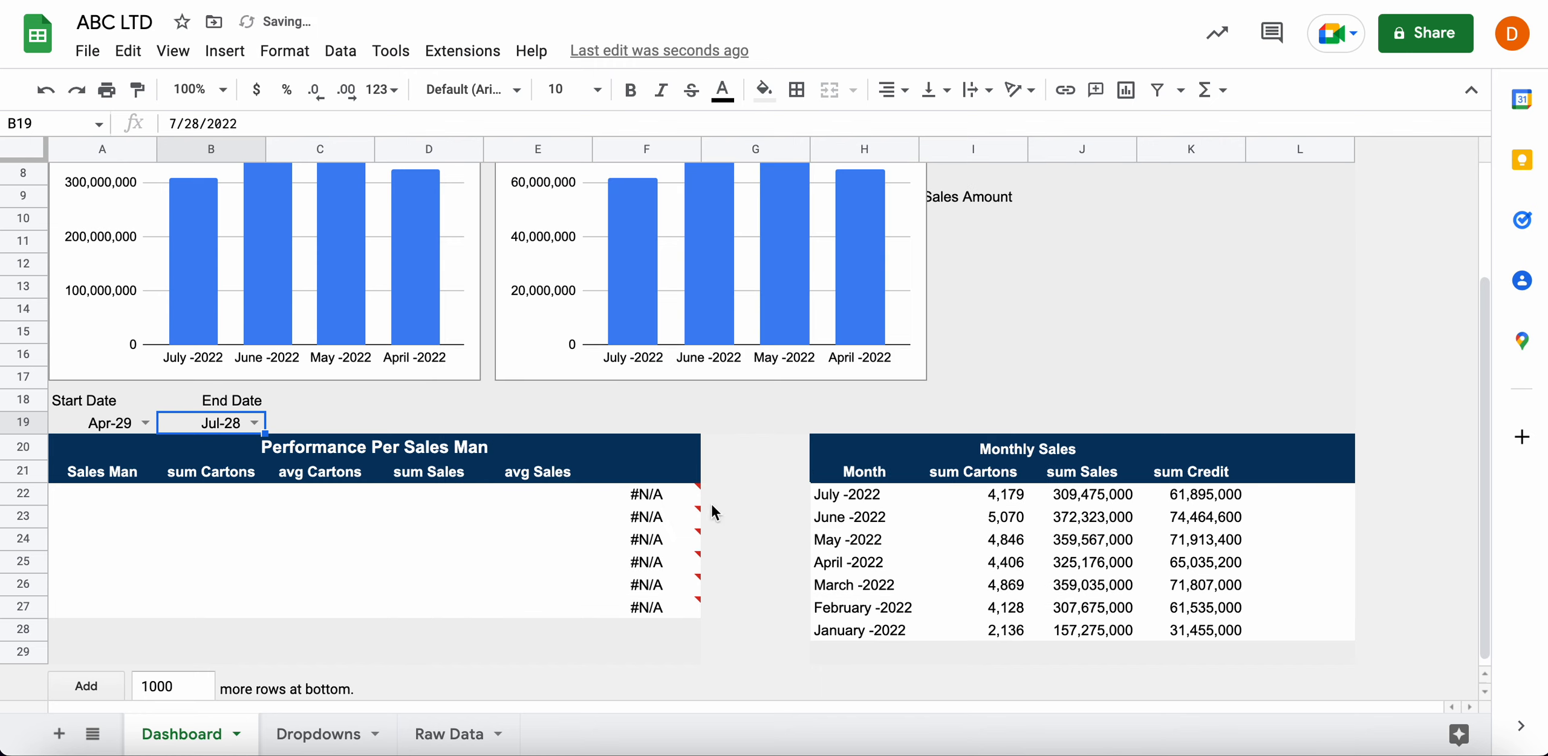
Try to save the data validation of End Date cell B19 with Dropdowns!$D$2:$D1799 as its list range
right_click(230, 422)
mouse_move(399, 730)
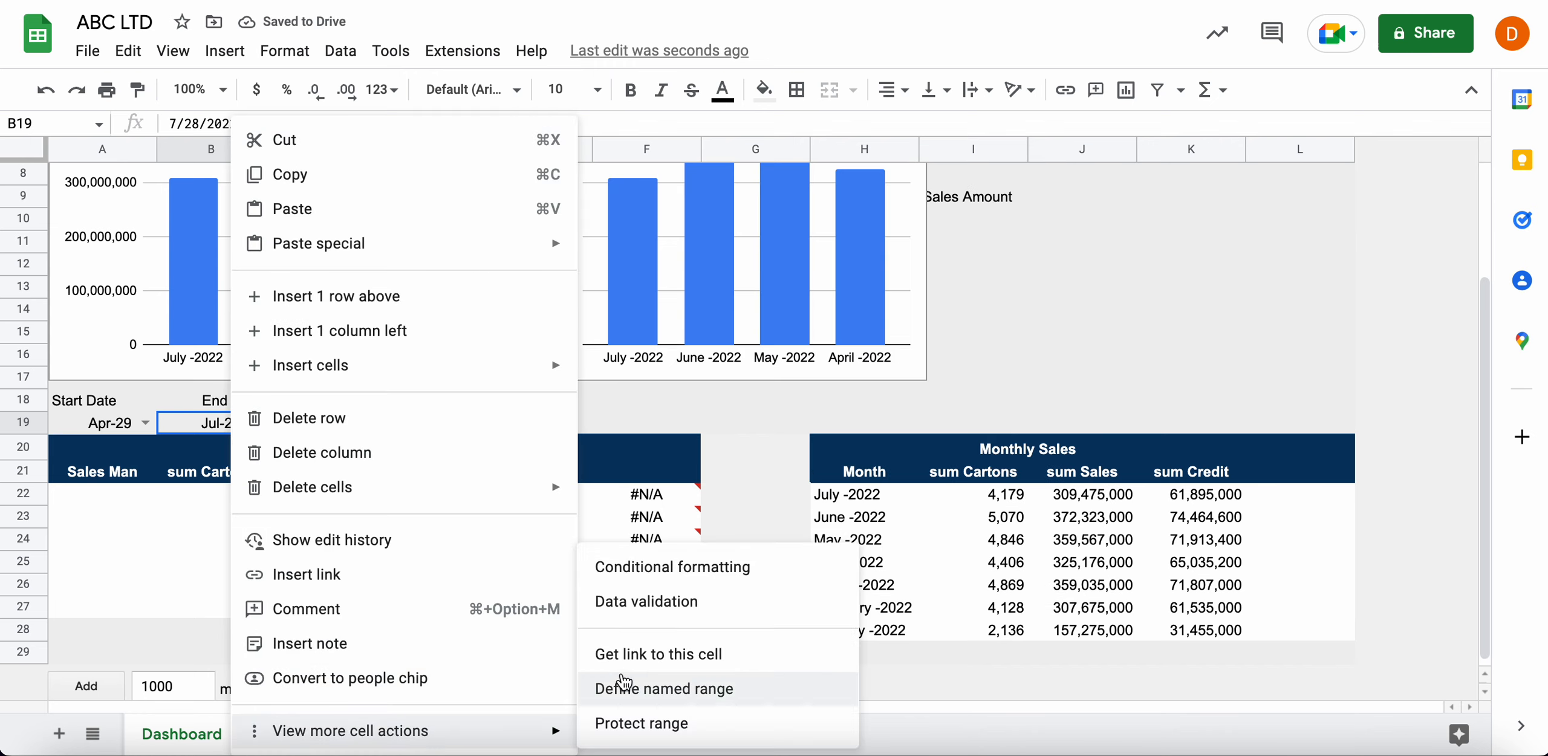
left_click(677, 603)
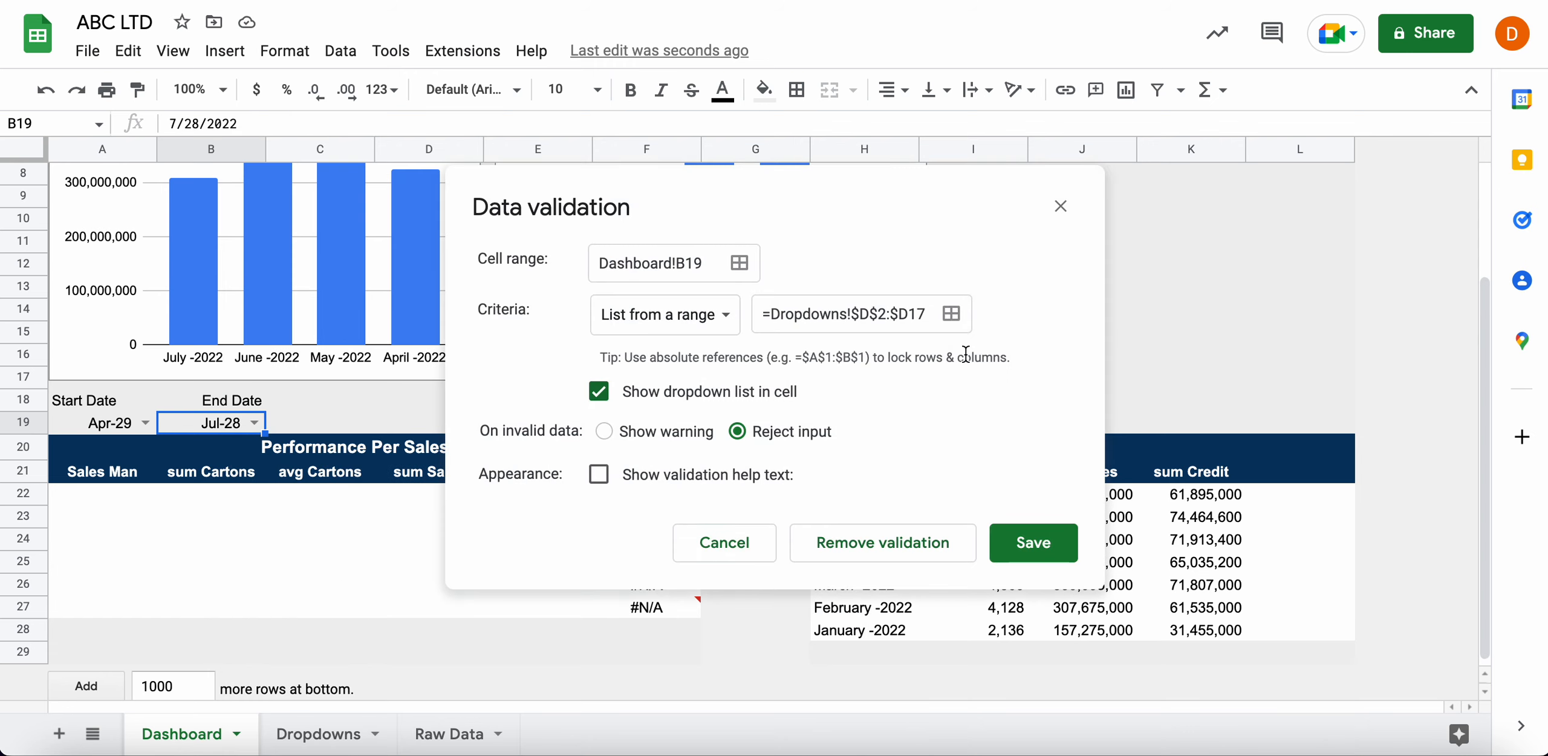
left_click(926, 310)
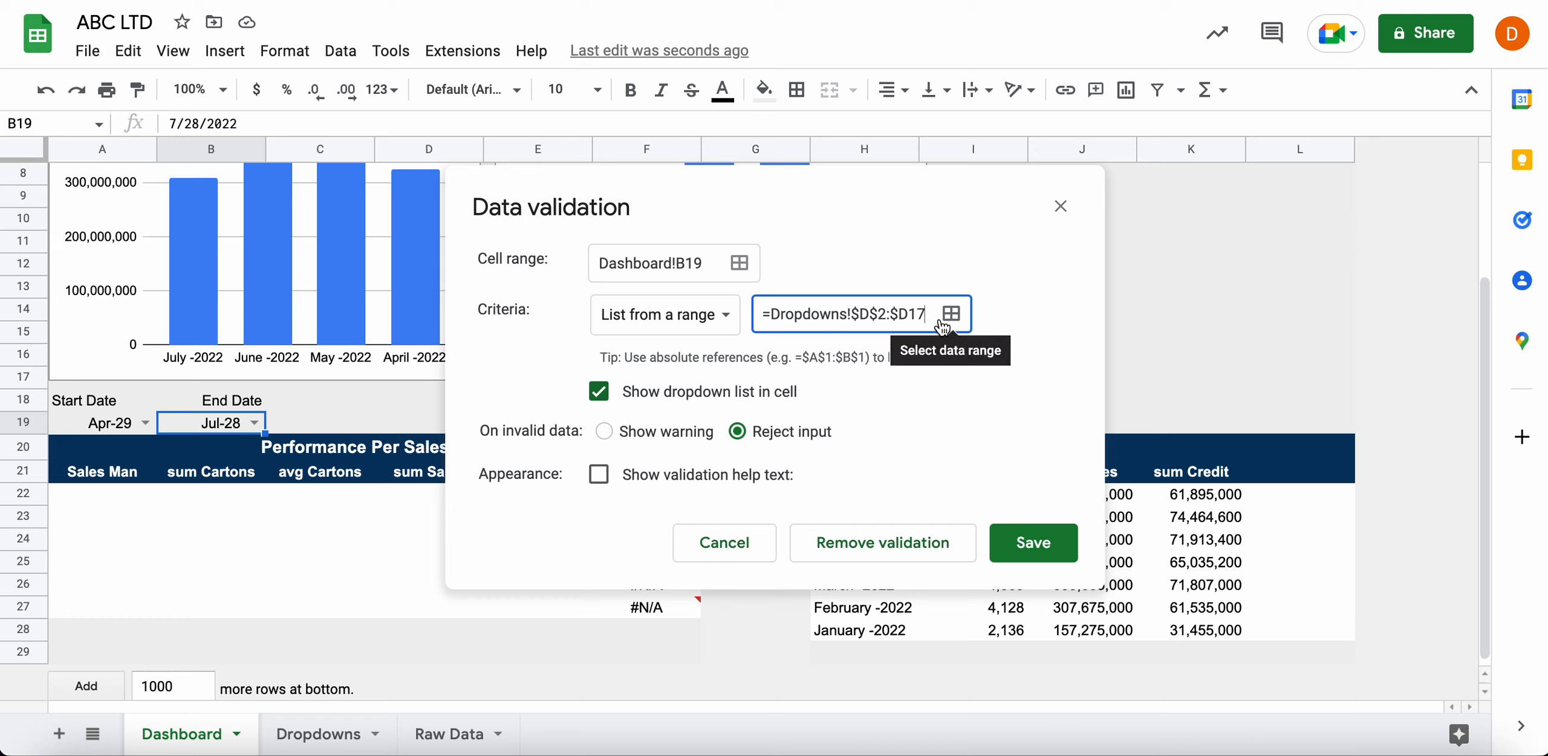
type("99")
left_click(1035, 543)
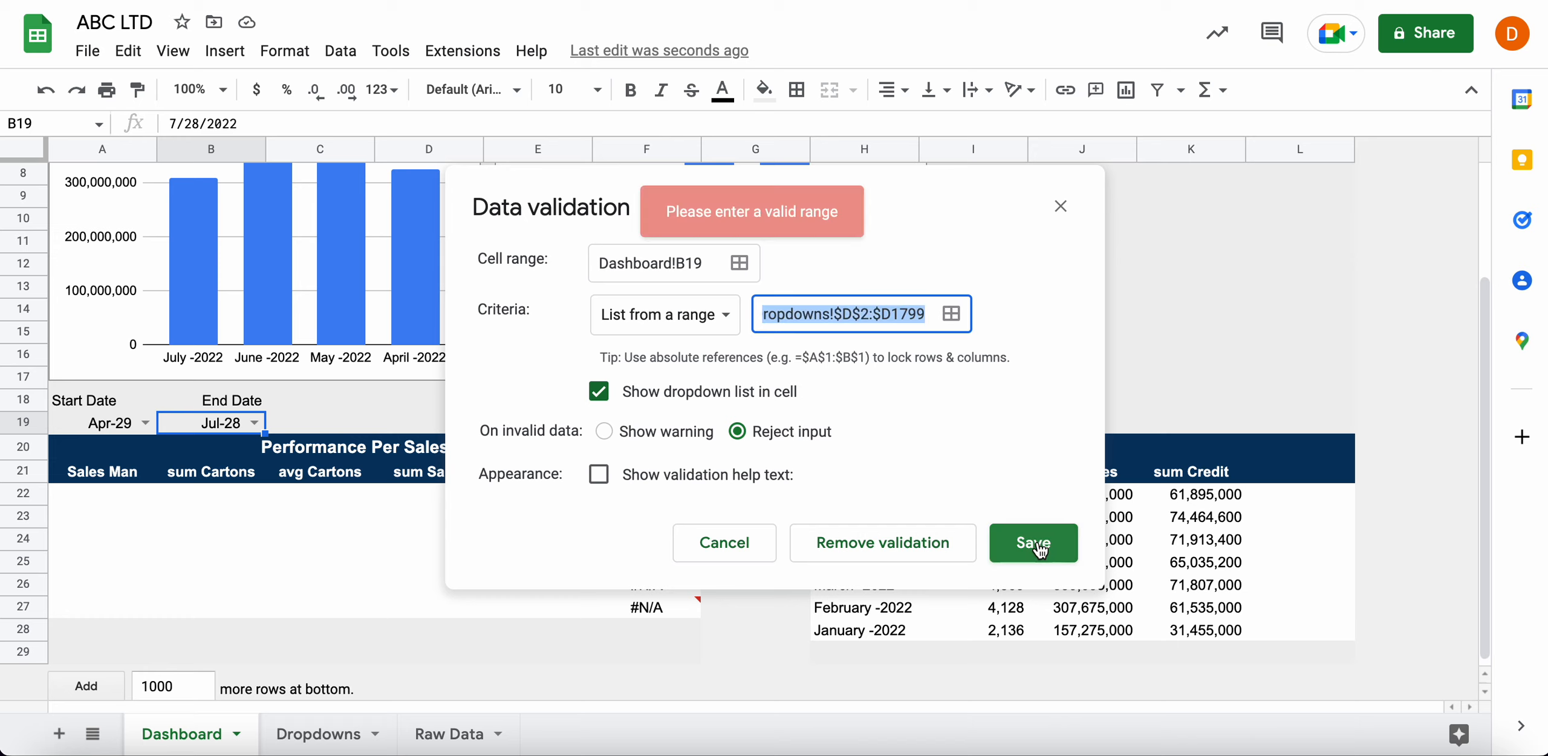
Replace the list range in the End Date cell's data validation with Dropdowns!D2:D, keep invalid input rejected, and save it
left_click(926, 312)
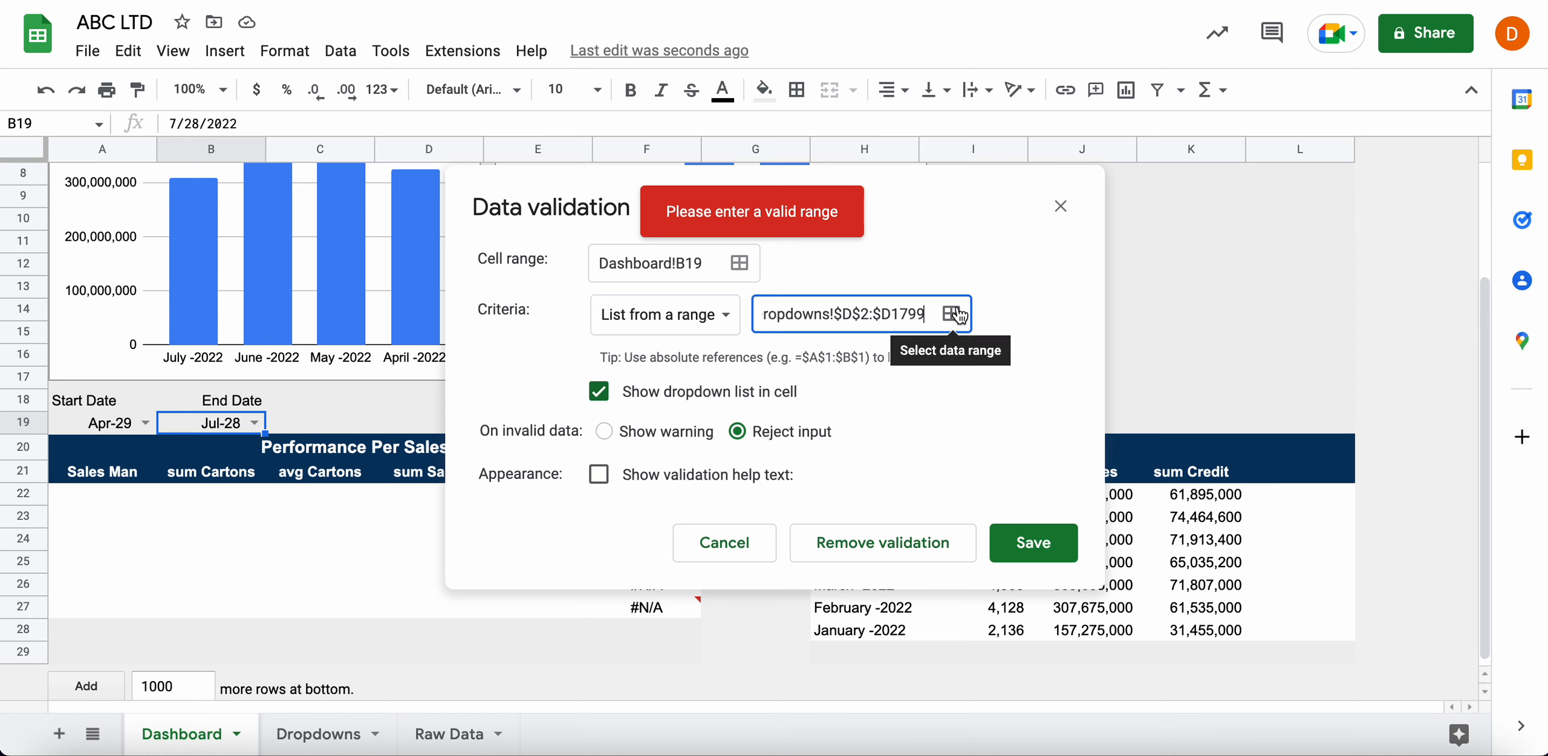
left_click(951, 313)
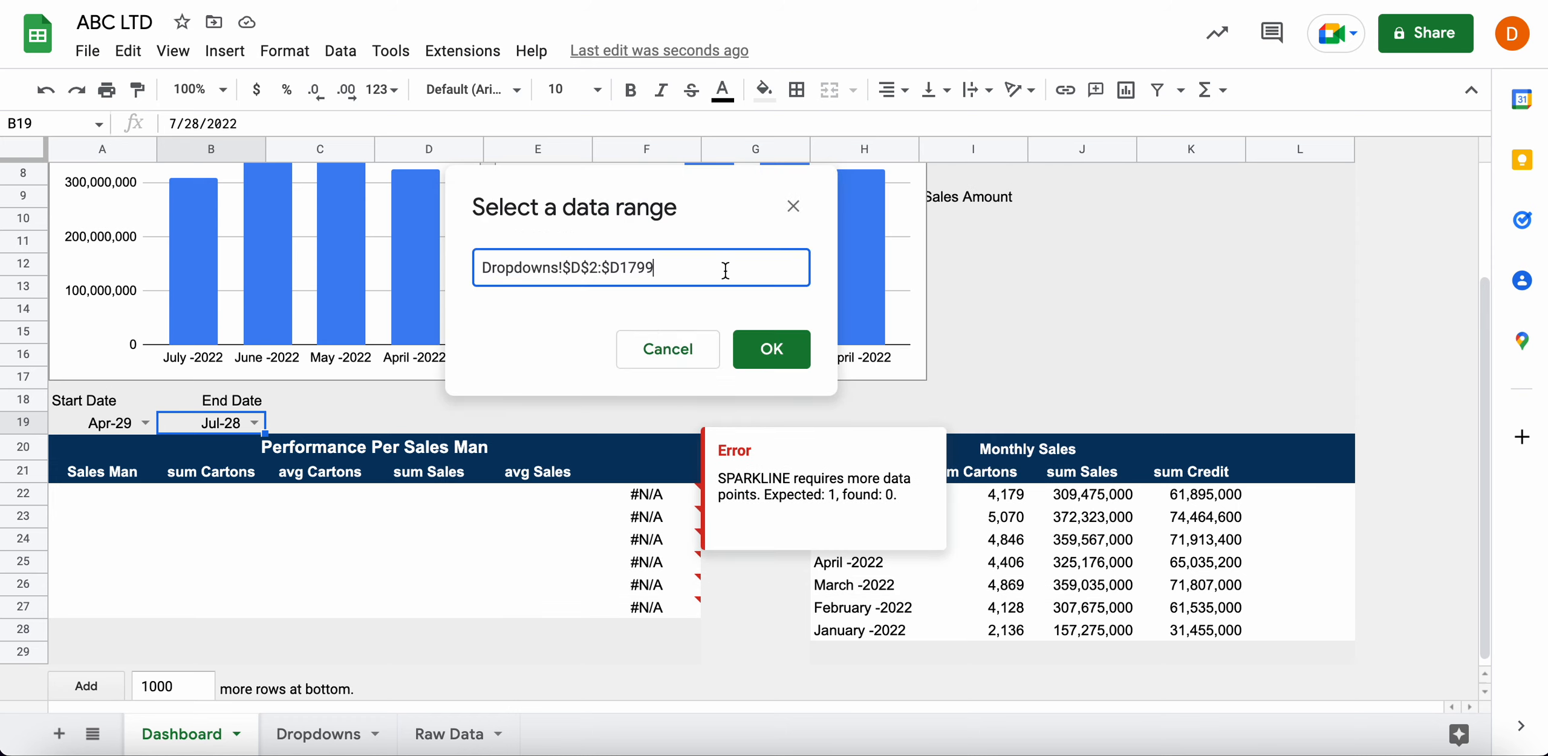
key("BackSpace")
key("BackSpace")
key("BackSpace")
key("BackSpace")
key("BackSpace")
key("BackSpace")
key("BackSpace")
key("BackSpace")
key("BackSpace")
key("BackSpace")
key("BackSpace")
key("BackSpace")
key("BackSpace")
key("BackSpace")
key("BackSpace")
key("BackSpace")
key("BackSpace")
key("BackSpace")
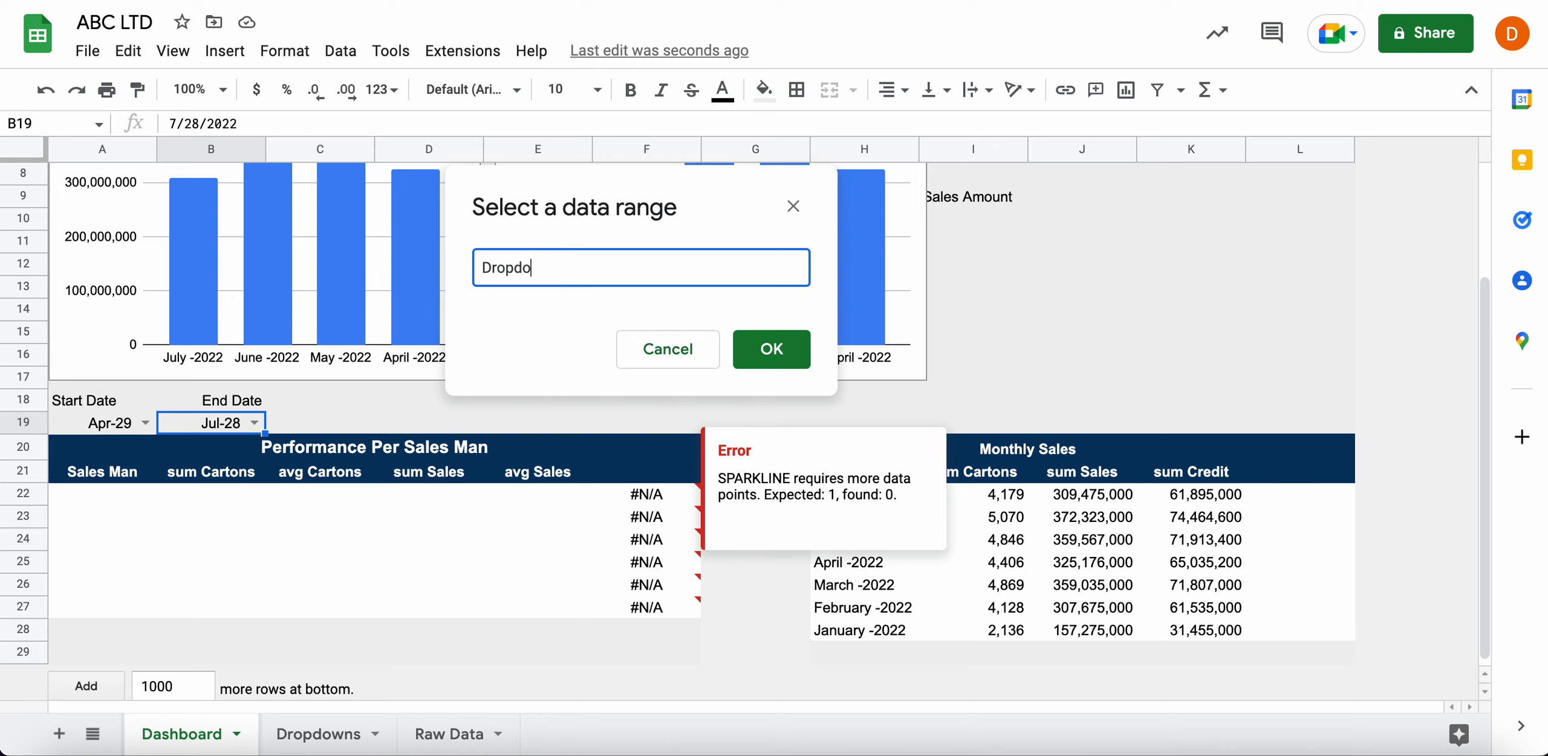
left_click(339, 736)
scroll(408, 430, "up", 20)
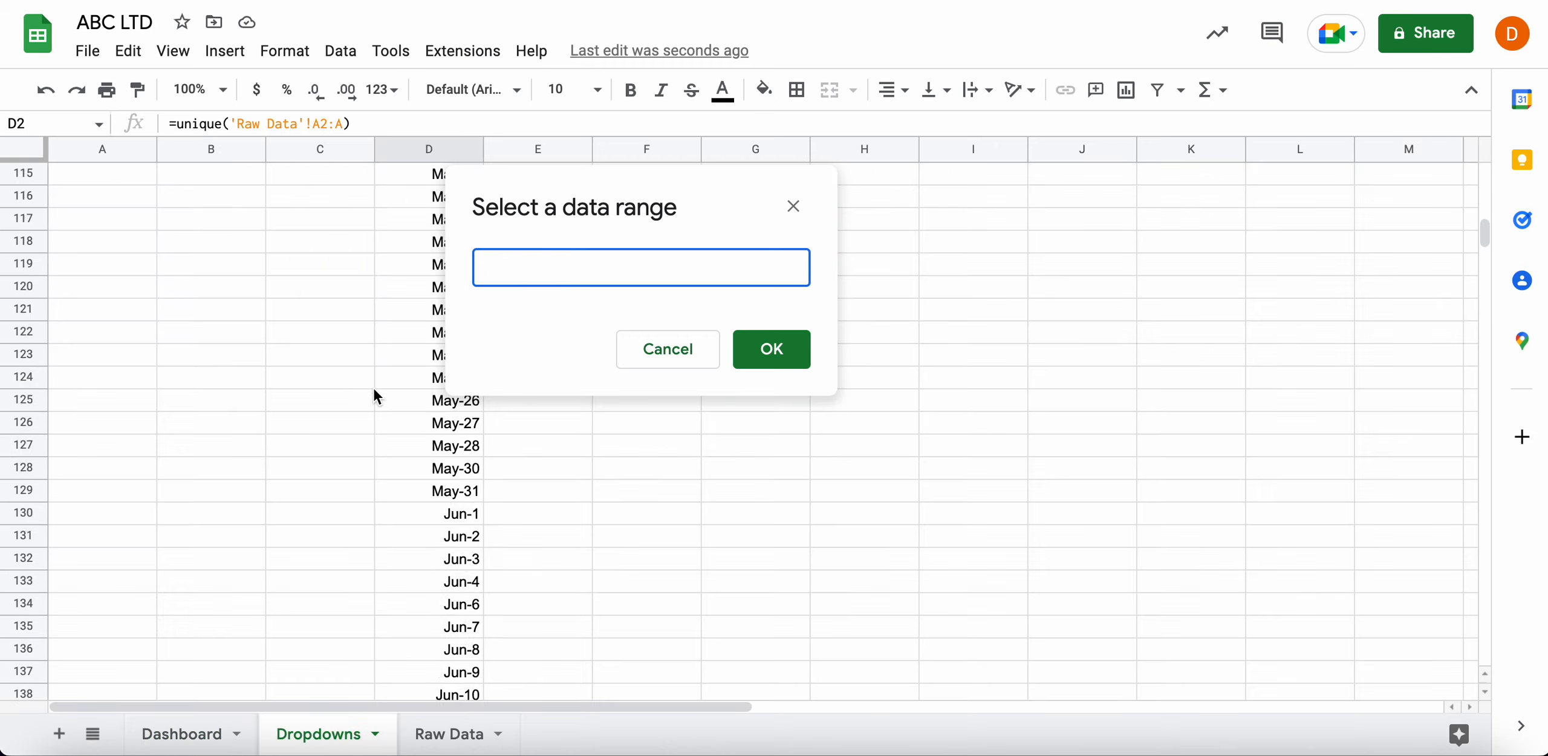
left_click(437, 149)
left_click(573, 261)
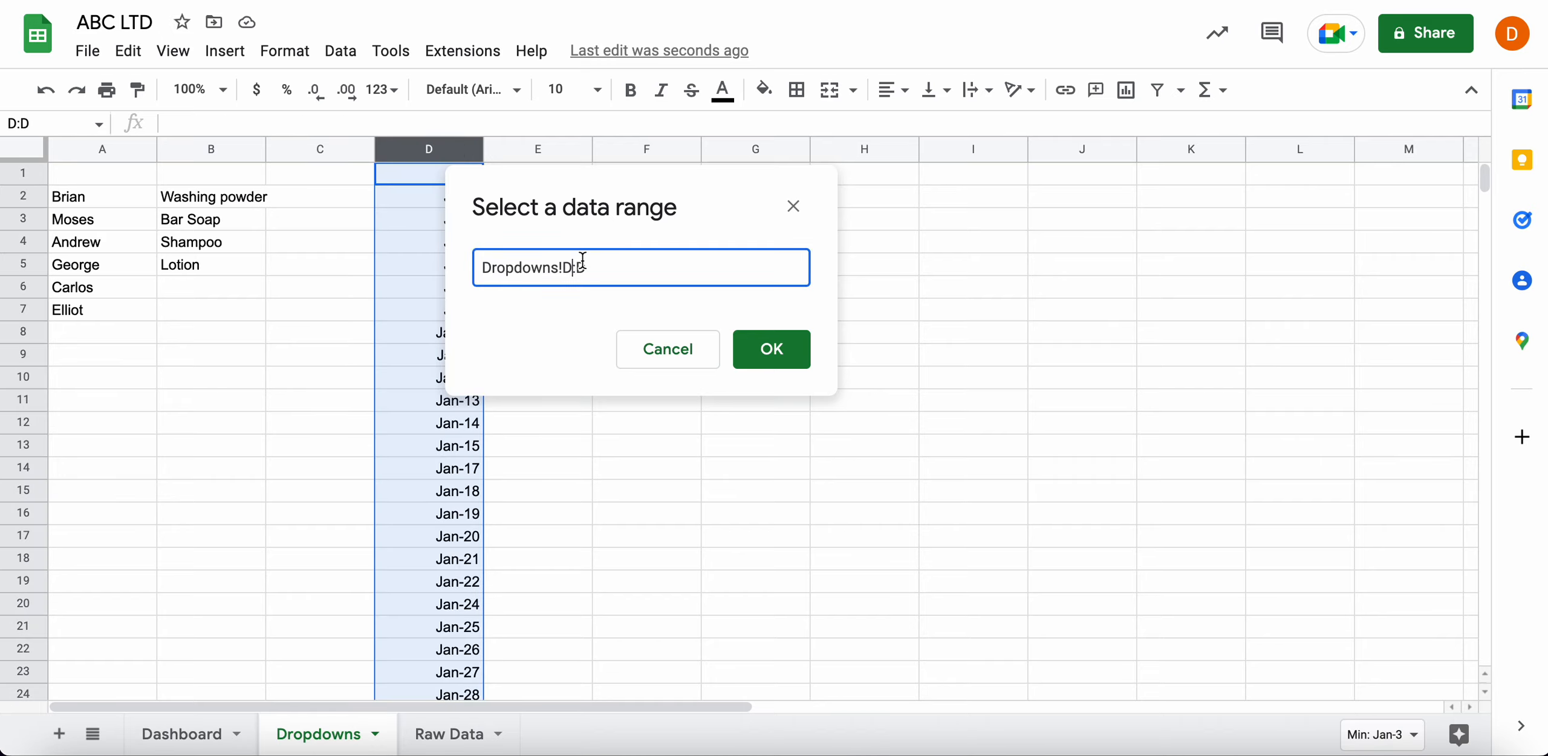
left_click(771, 349)
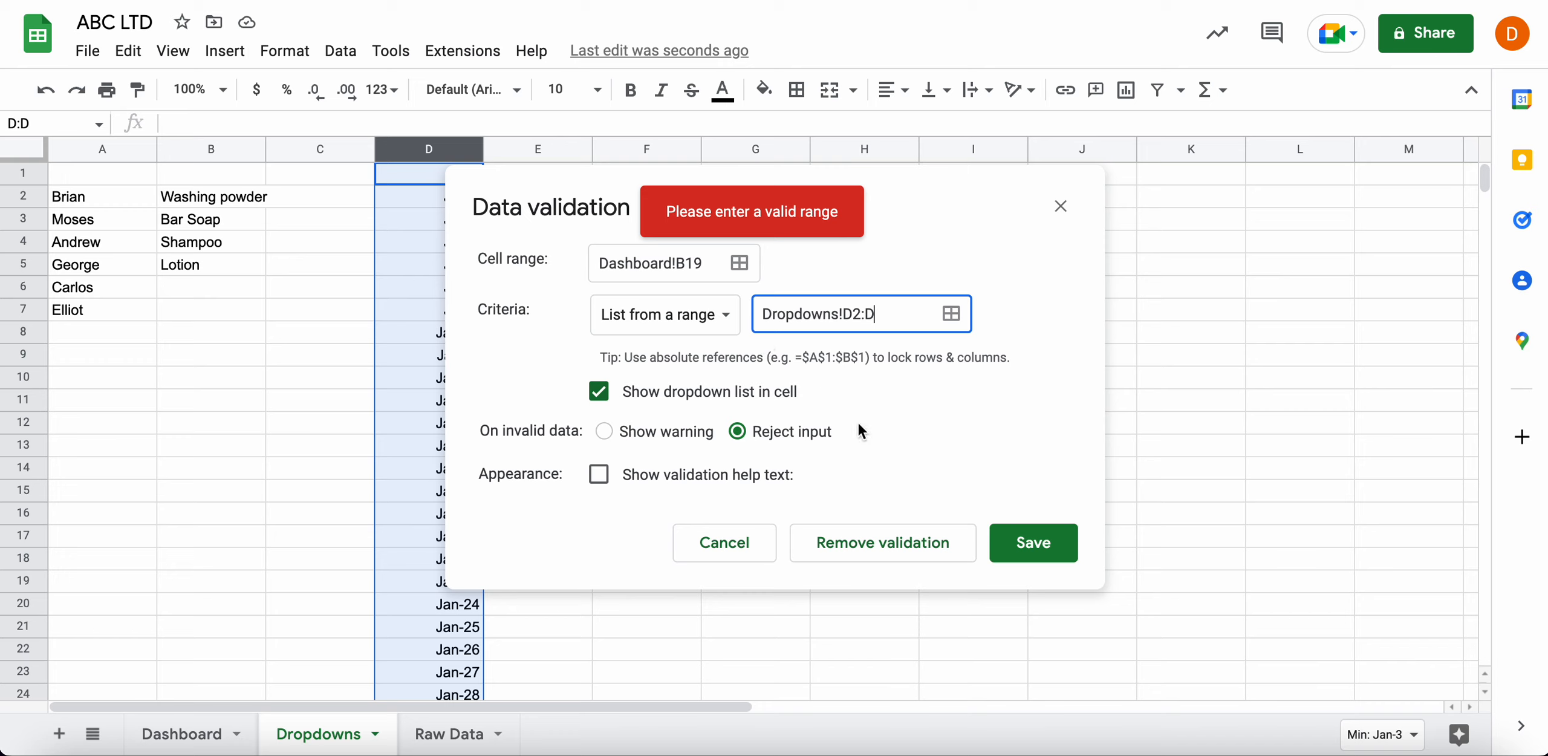
left_click(737, 432)
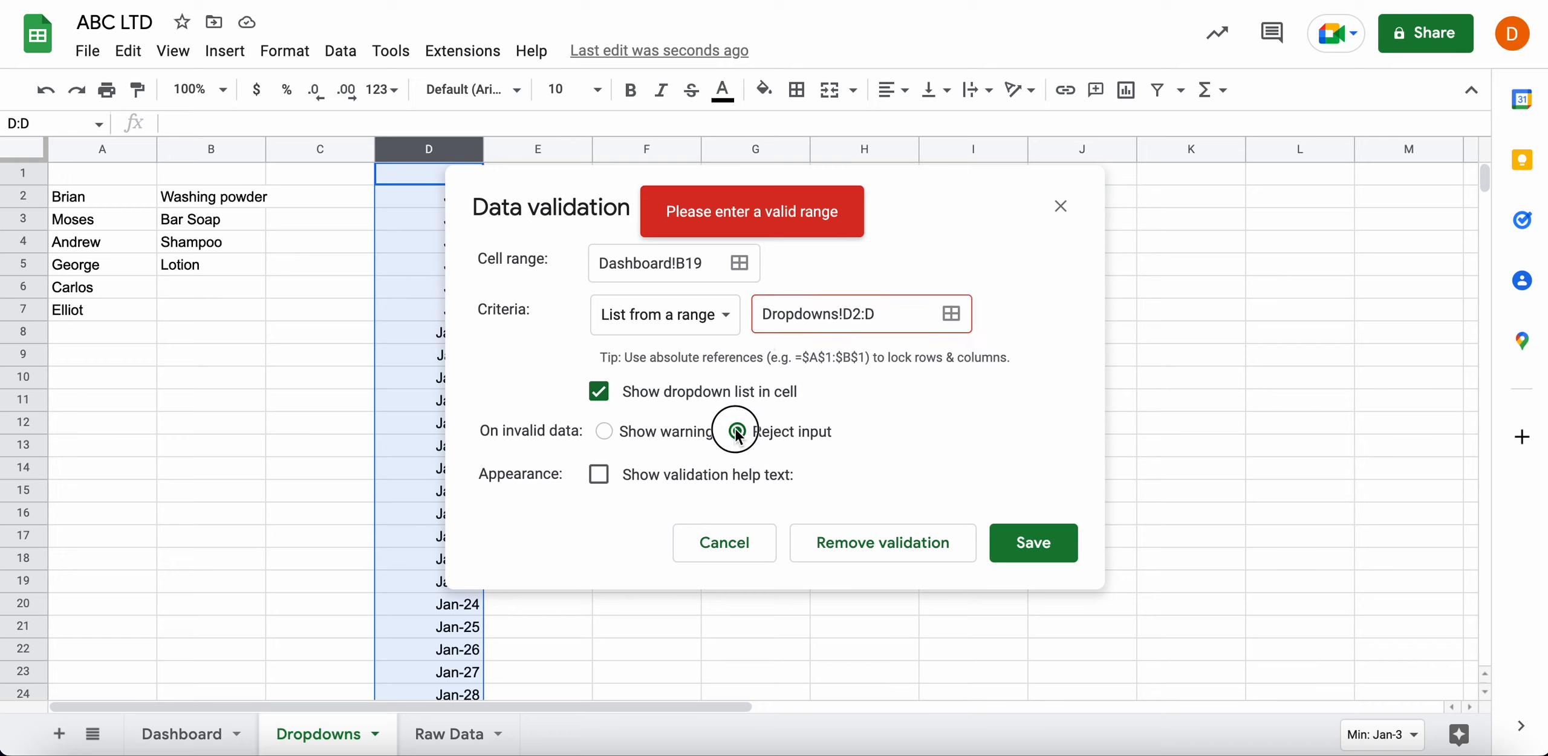
left_click(1043, 530)
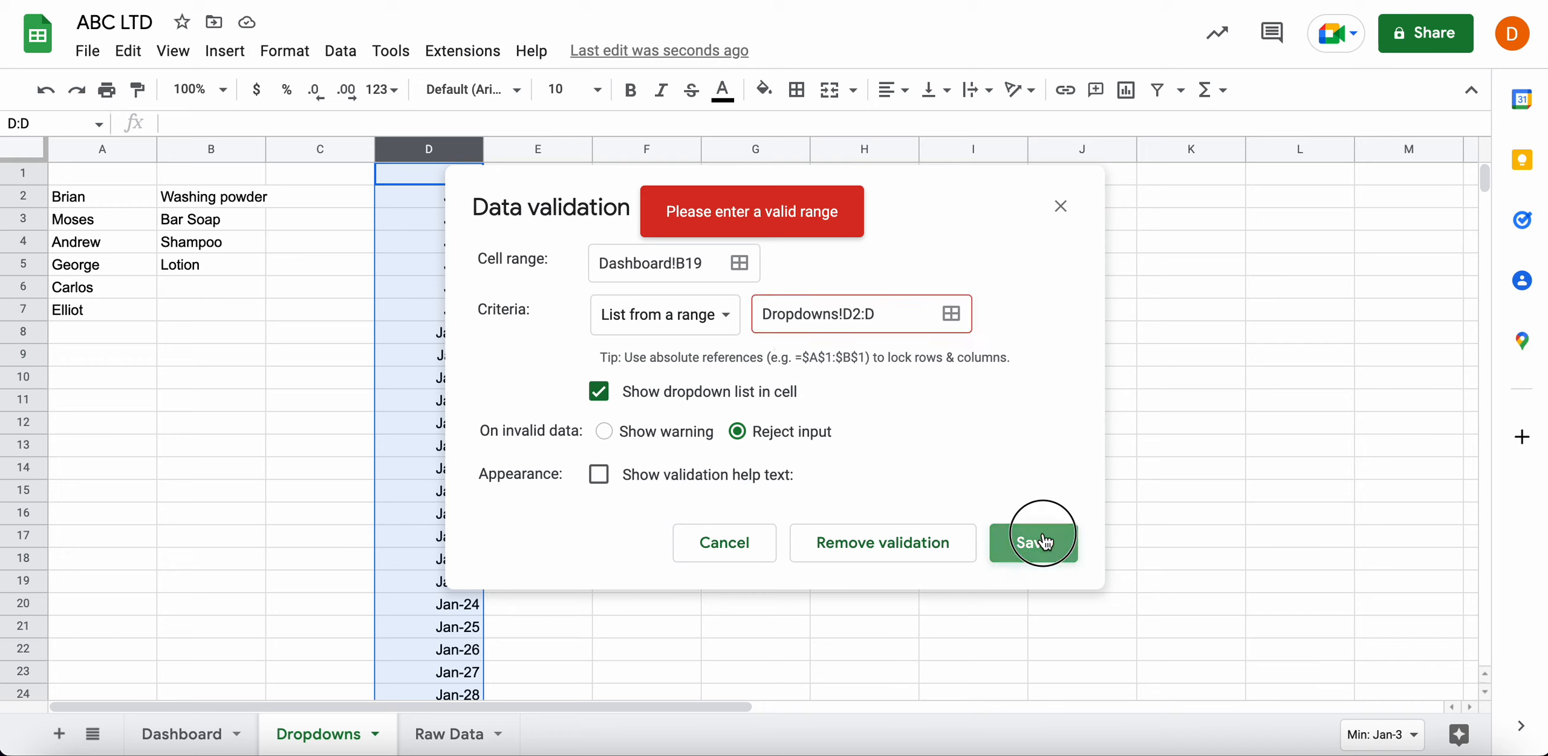
Clear the End Date in B19 and the Start Date in A19 on the Dashboard sheet
left_click(180, 734)
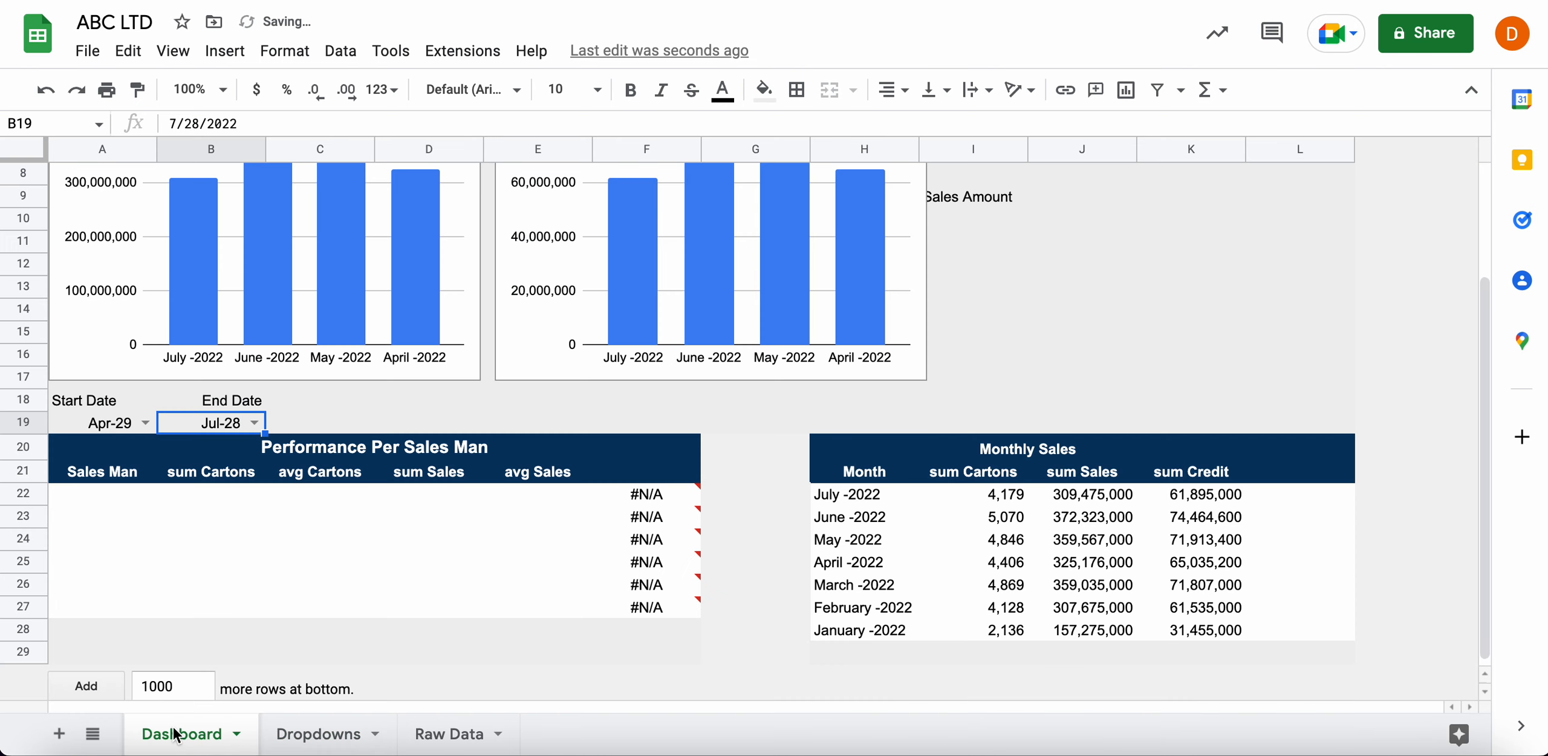
key("Delete")
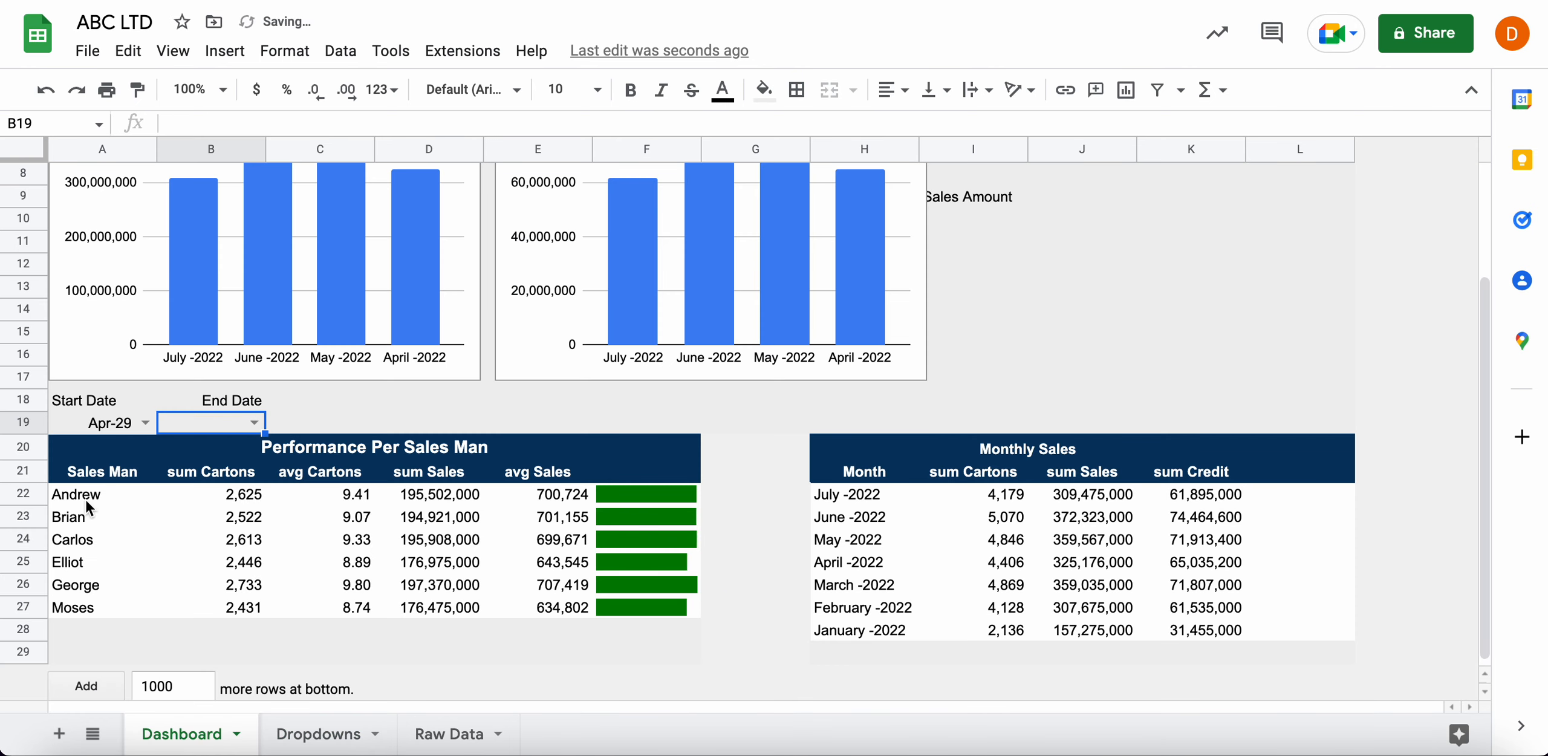
left_click(104, 423)
key("Delete")
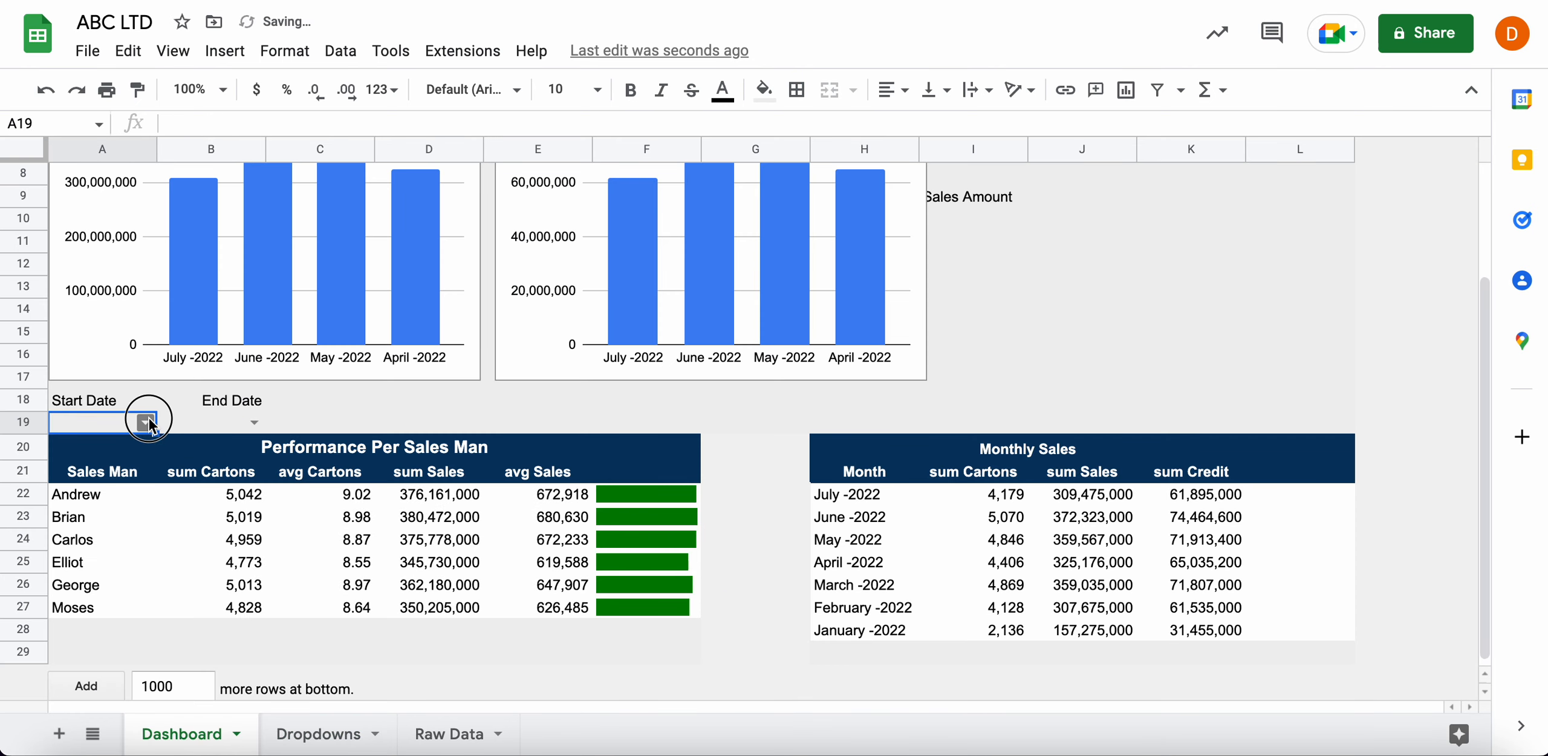
Set the Start Date in A19 to 7/28/2022, the last date in its list
left_click(145, 422)
scroll(91, 606, "down", 20)
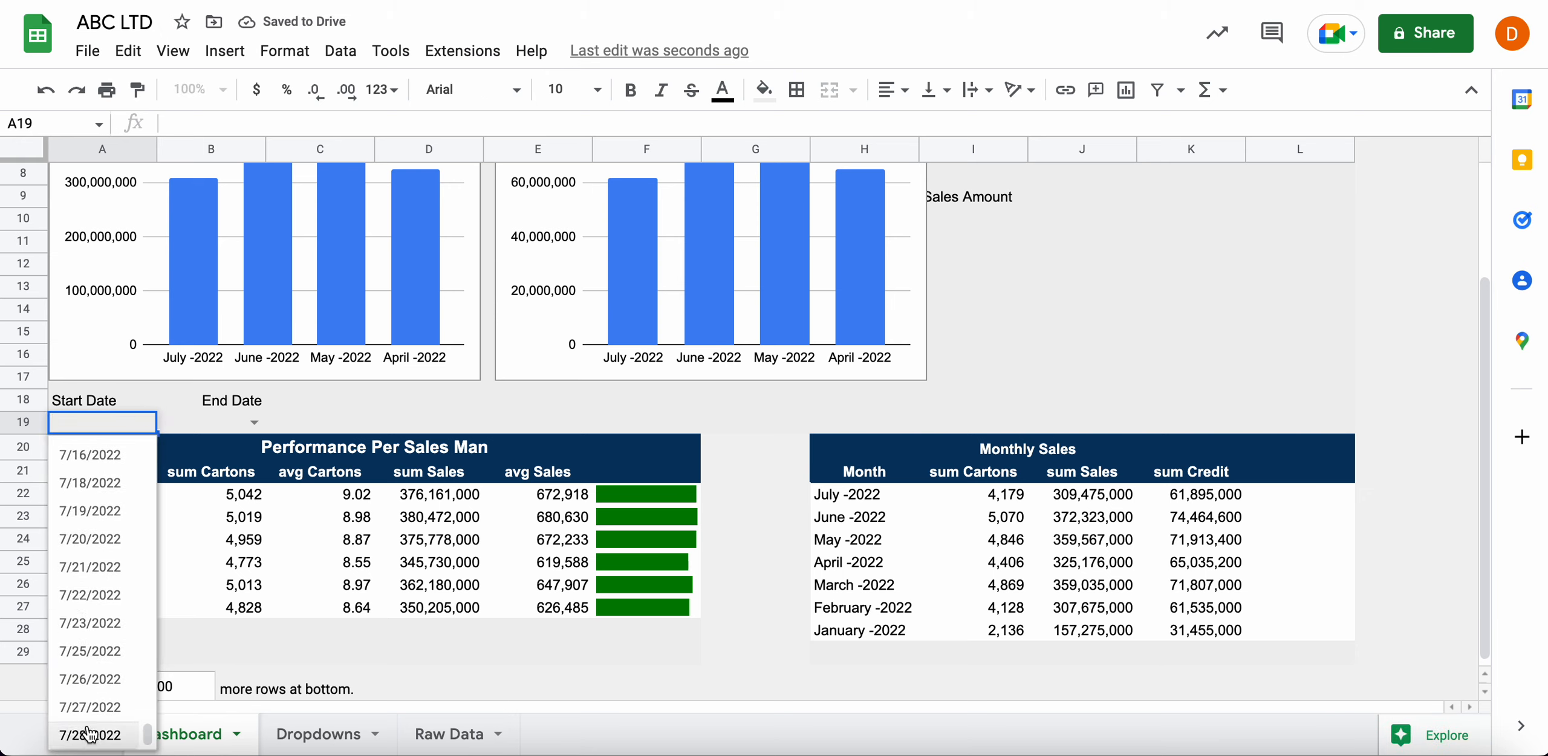
left_click(89, 734)
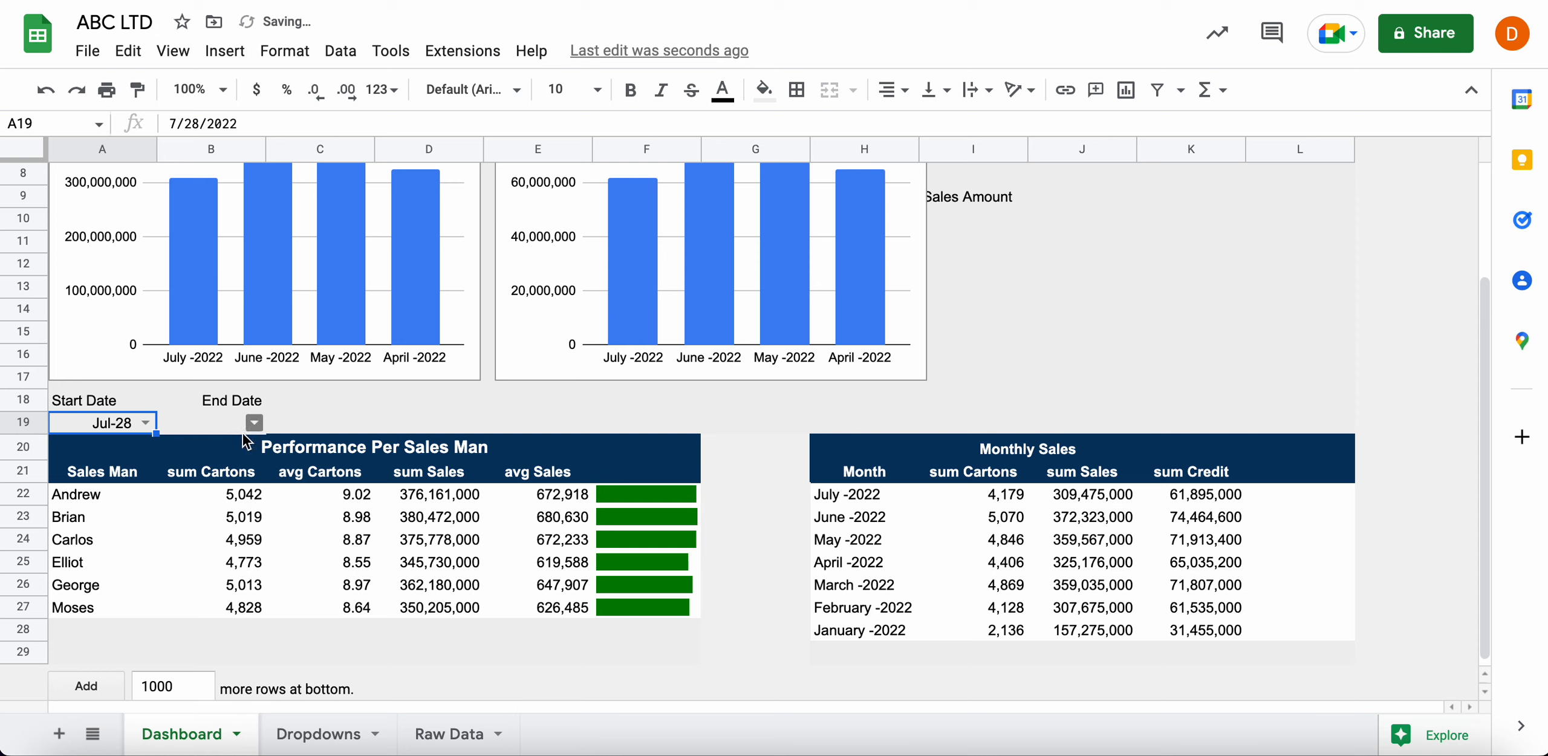
Set the Start Date in A19 to 7/21/2022 and the End Date in B19 to 7/28/2022
left_click(147, 423)
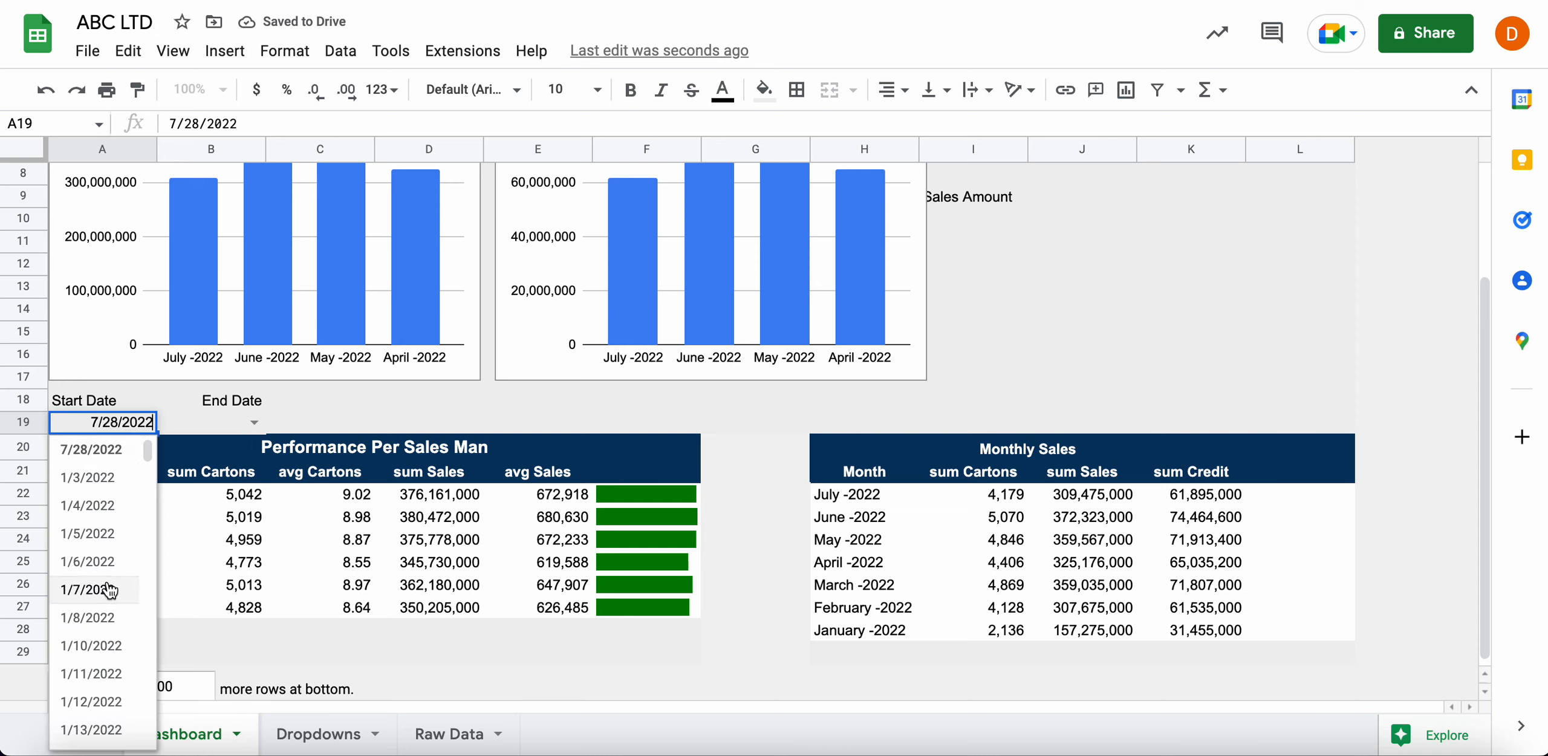
left_click(178, 426)
left_click(134, 423)
left_click(145, 424)
scroll(106, 665, "up", 8)
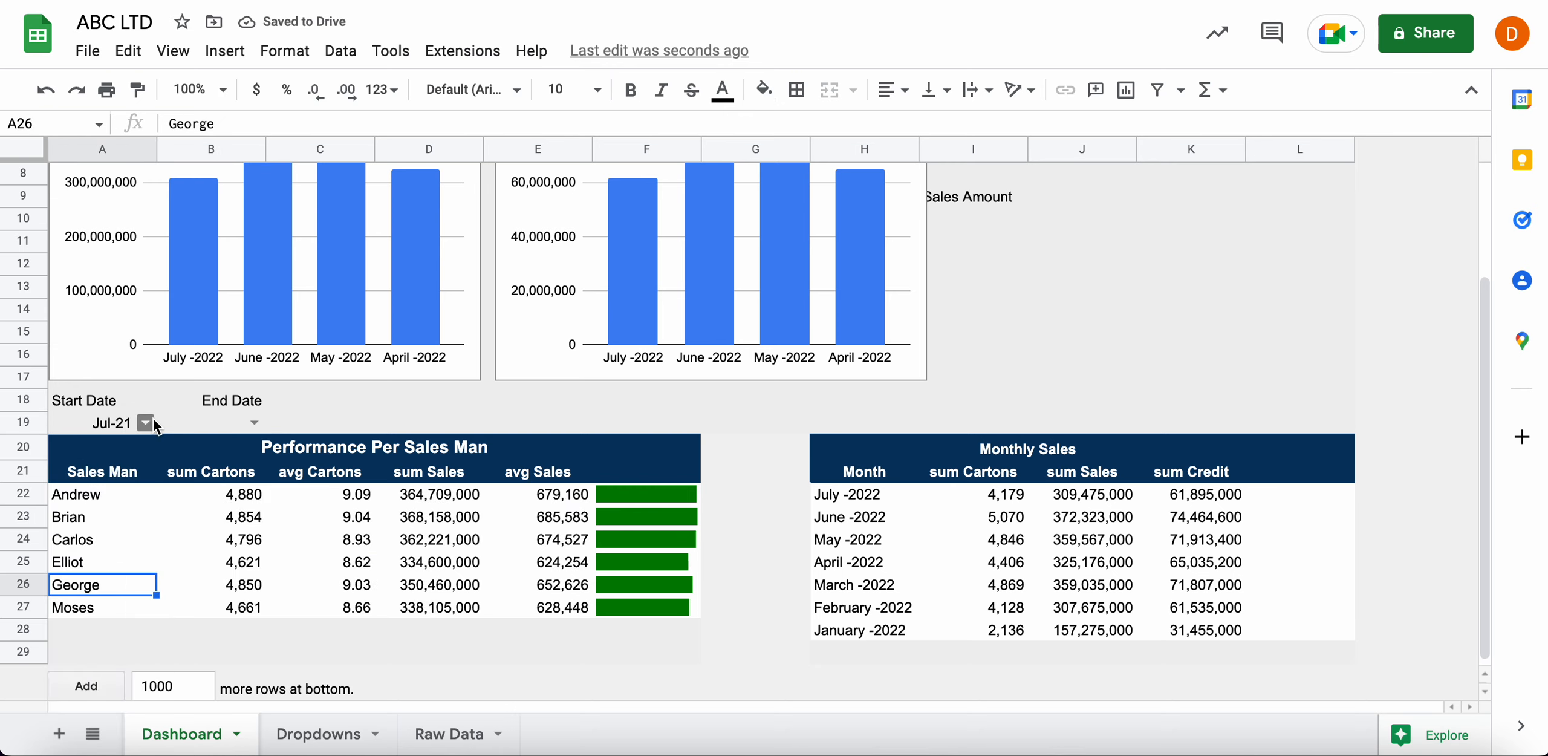
left_click(254, 423)
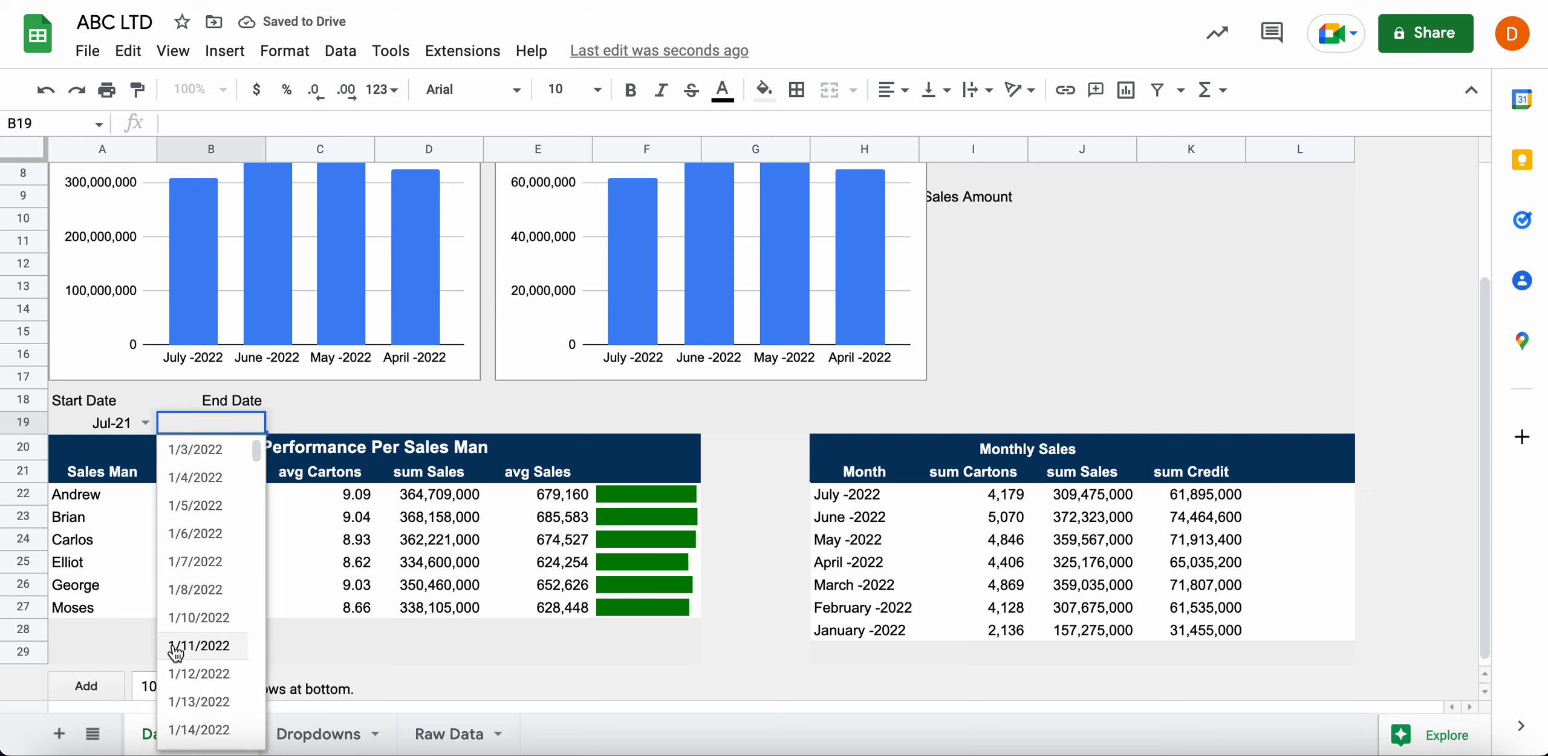
scroll(181, 653, "down", 10)
left_click(200, 734)
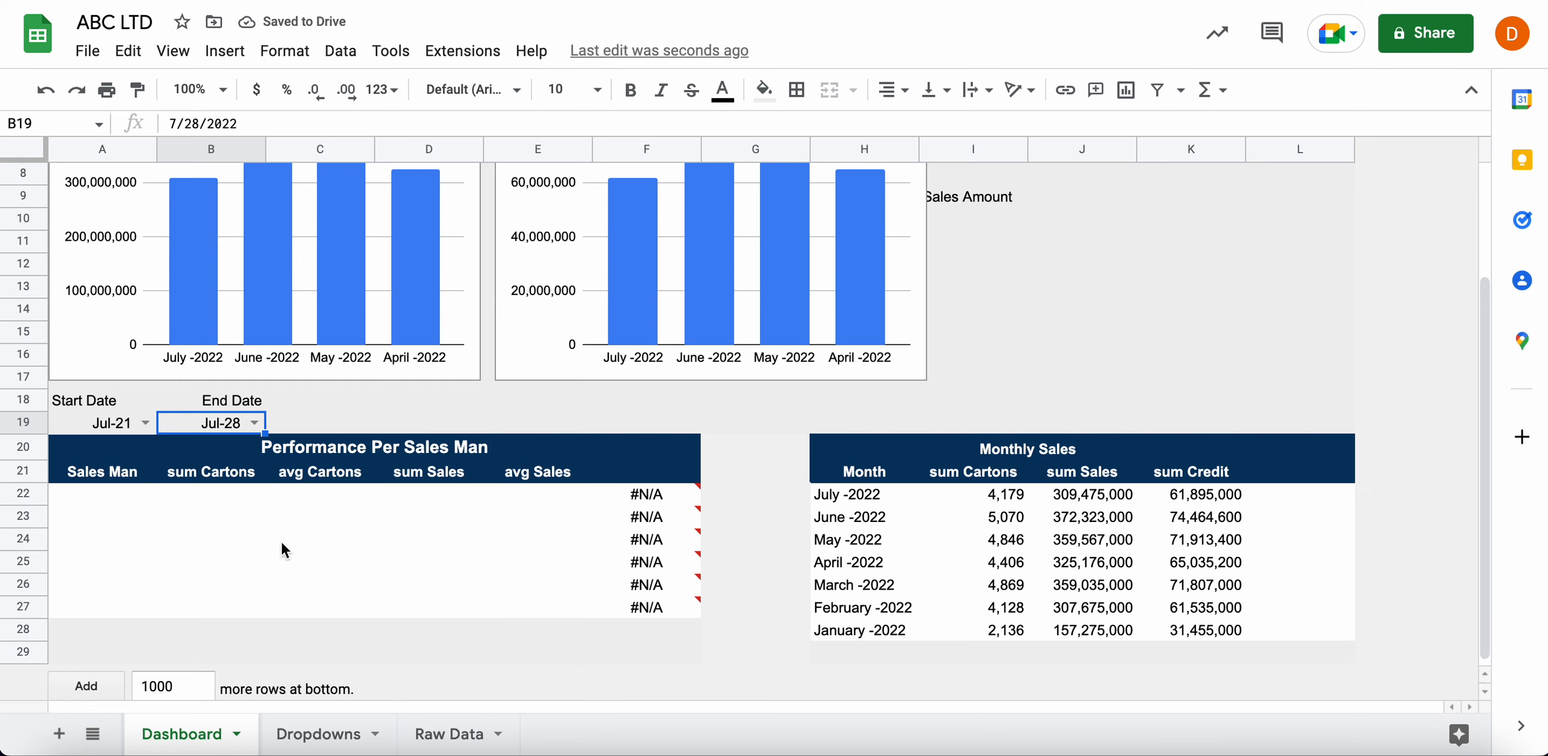
Delete the Sales Amount label in I9 and fill I4:J9 with the light gray of the dashboard background
scroll(282, 544, "up", 5)
scroll(281, 542, "down", 3)
scroll(280, 542, "up", 3)
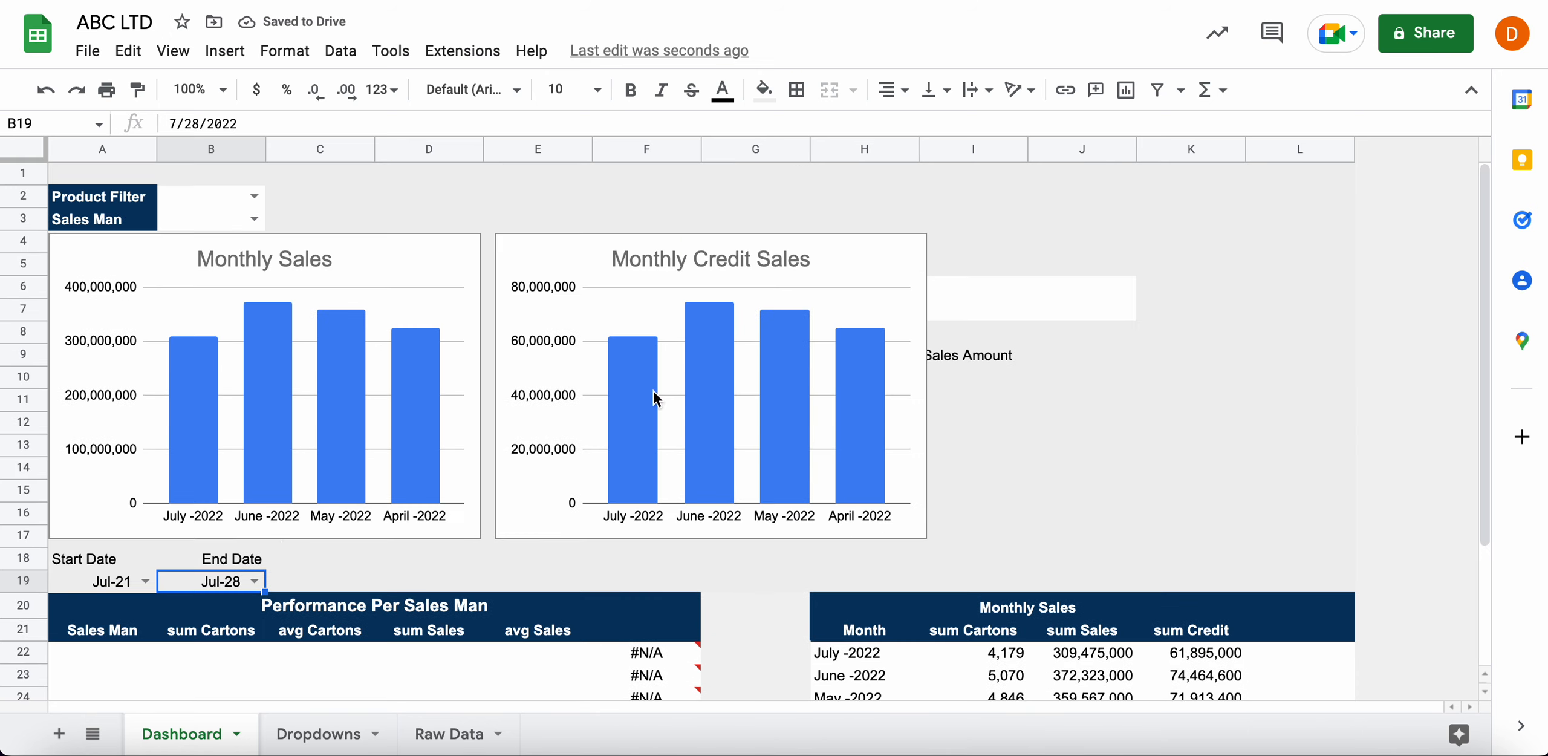
left_click(967, 355)
key("Delete")
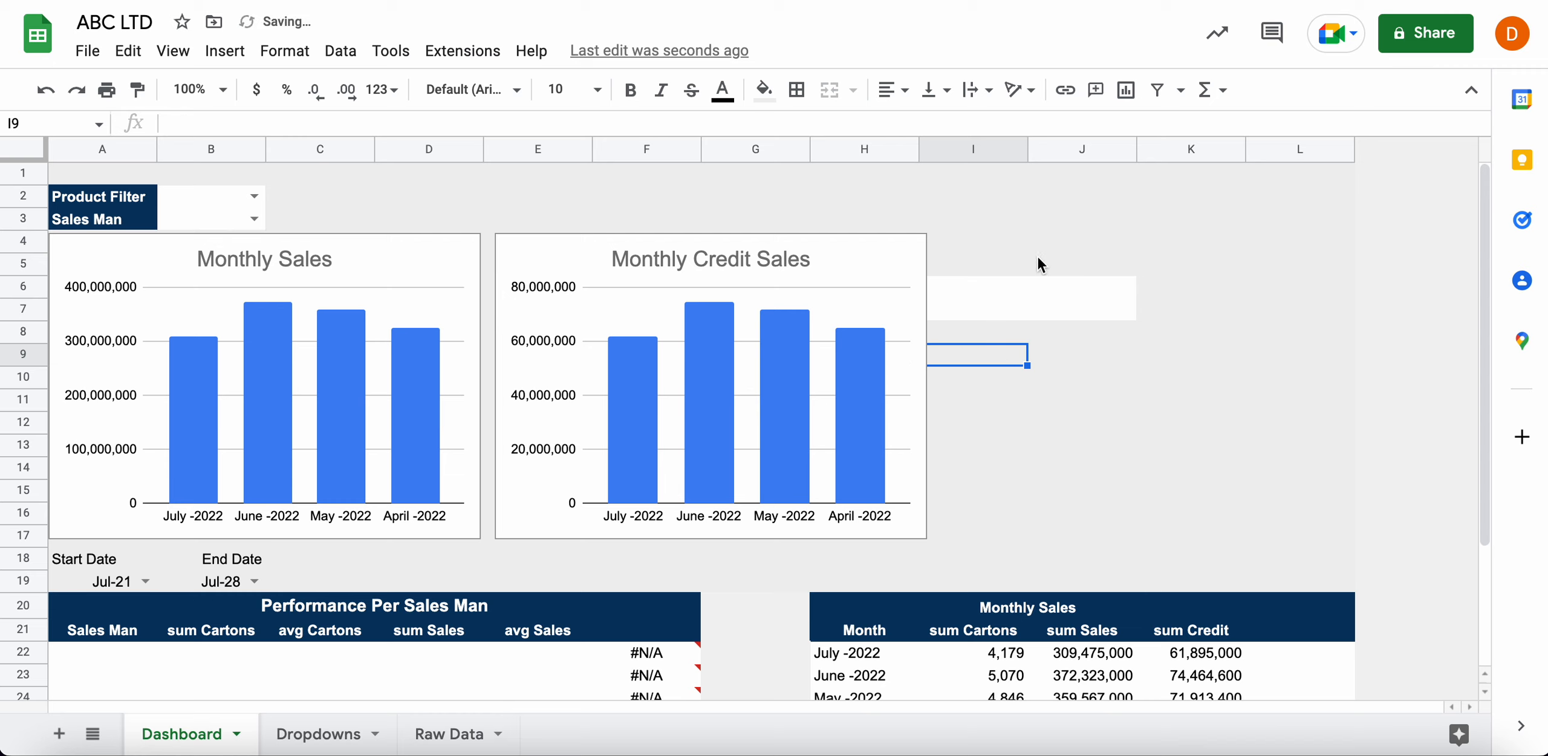
left_click_drag(973, 242, 1126, 363)
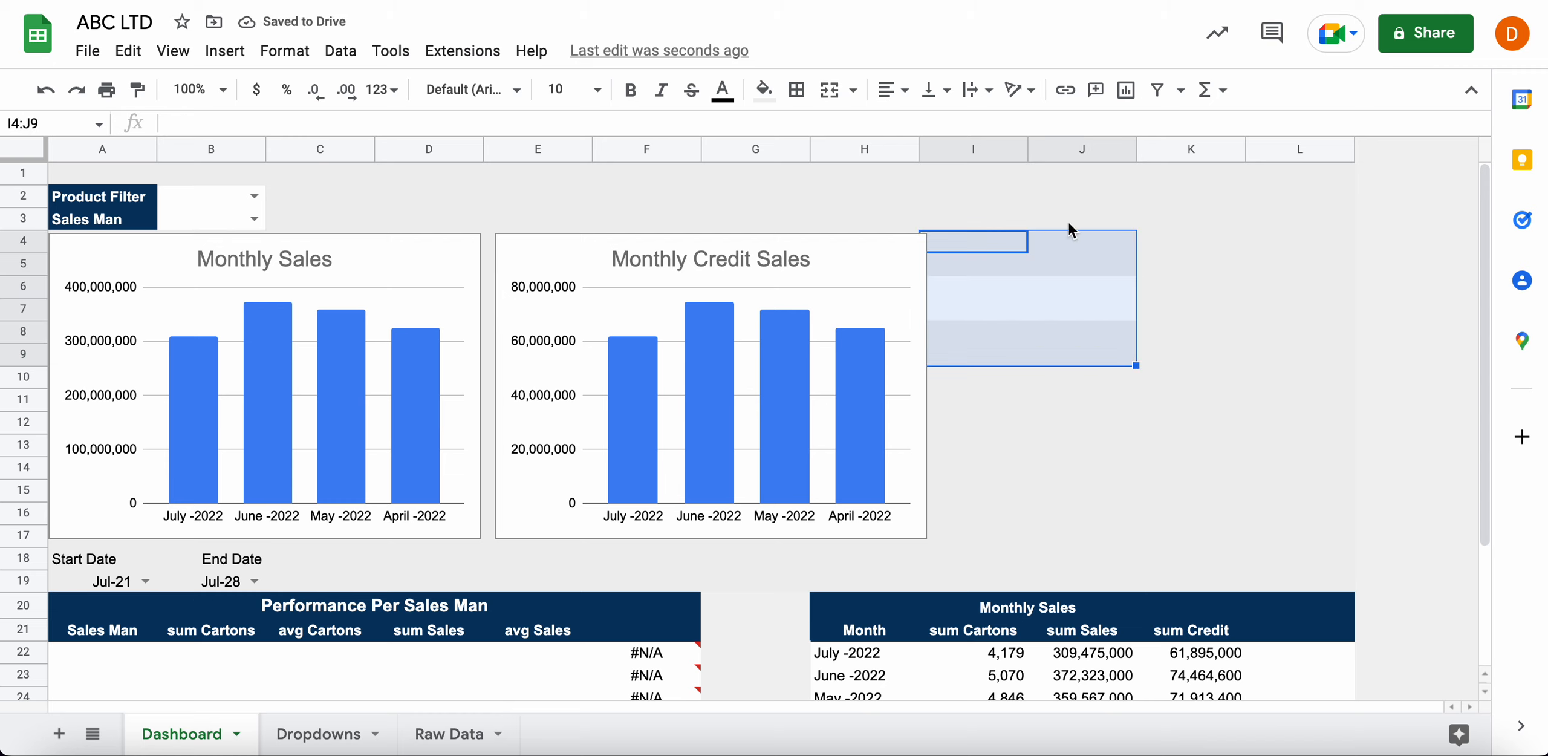
left_click(763, 90)
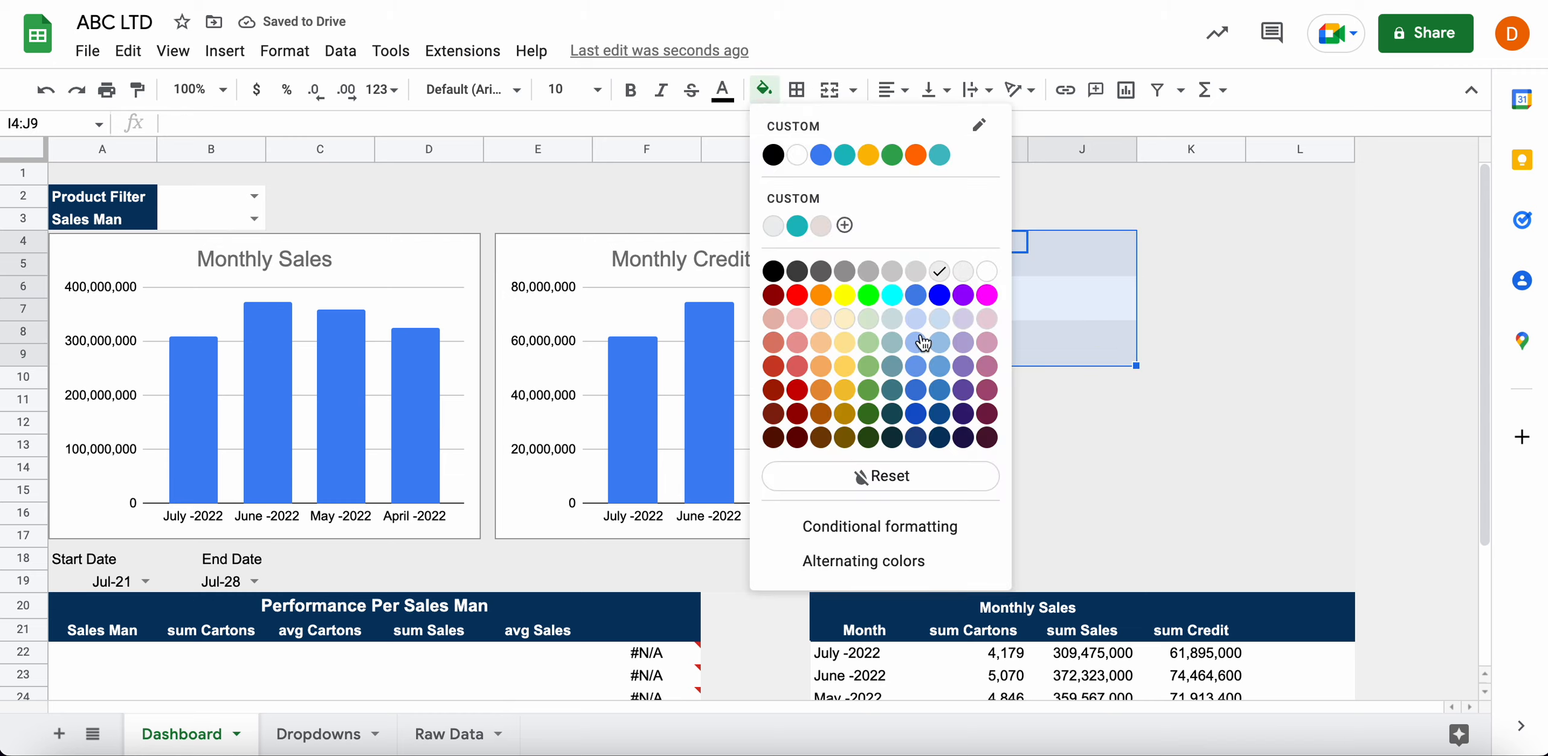
left_click(941, 284)
left_click(946, 557)
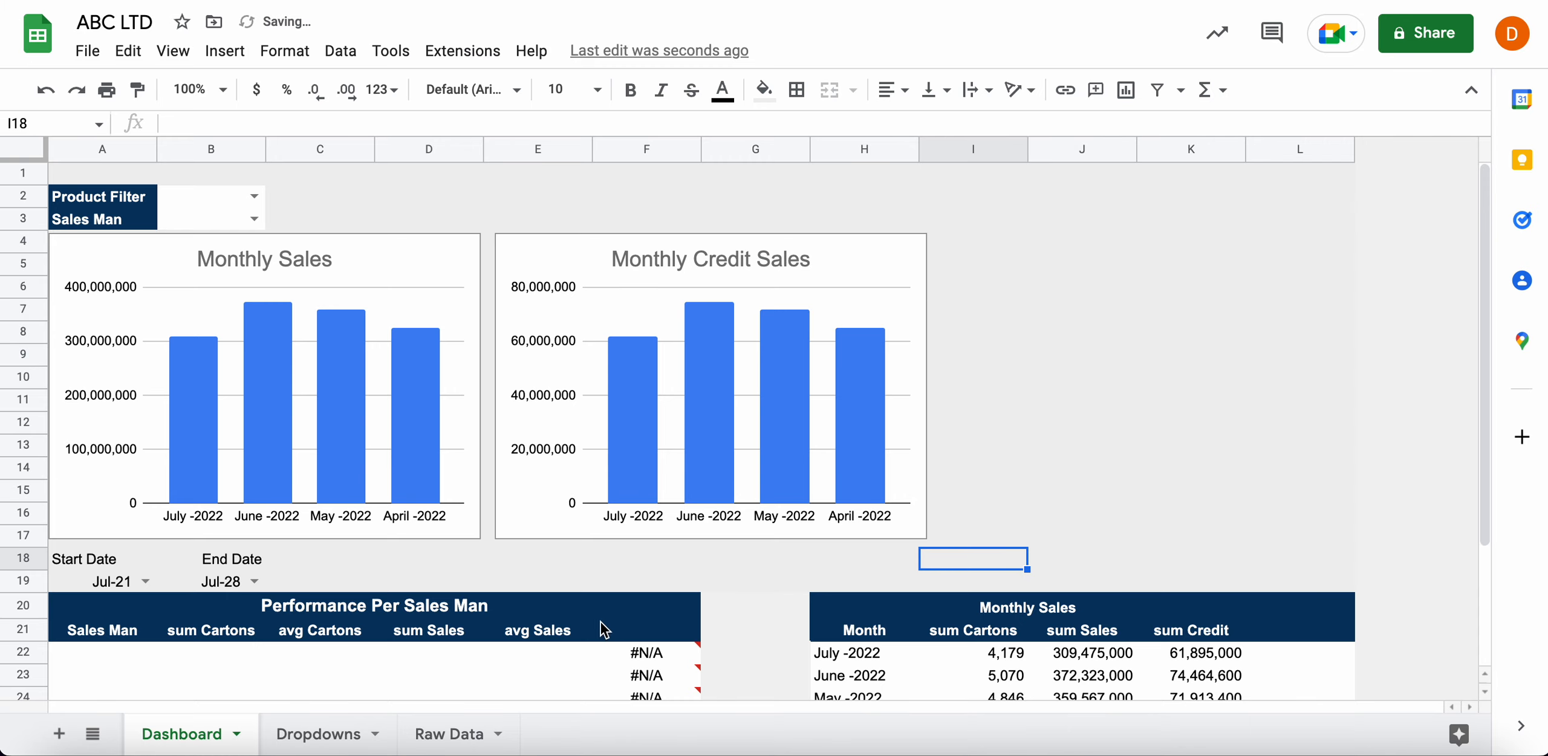
Examine the Date Filter formulas in the first rows of column K on the Raw Data sheet
left_click(426, 725)
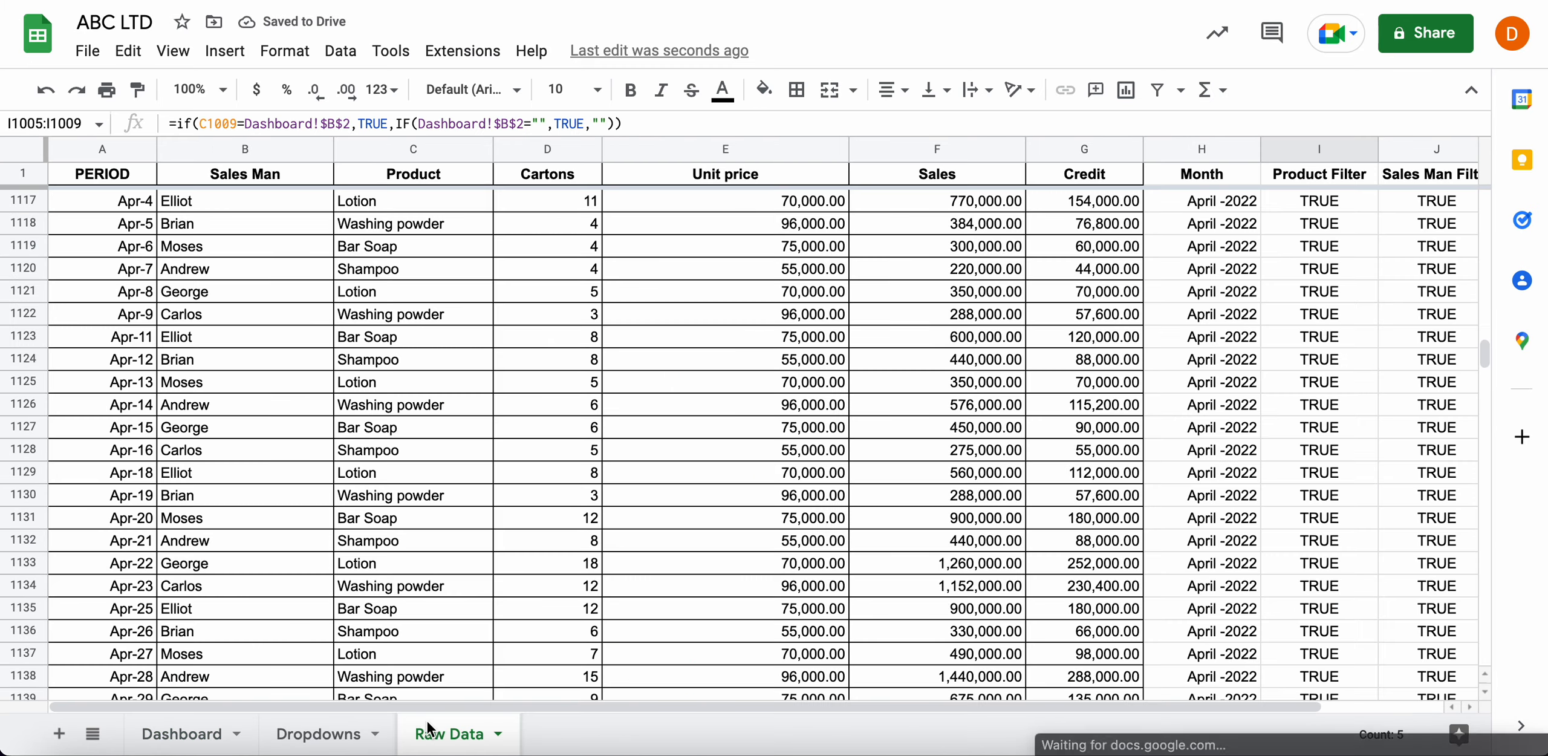
scroll(959, 297, "right", 2)
scroll(956, 291, "up", 12)
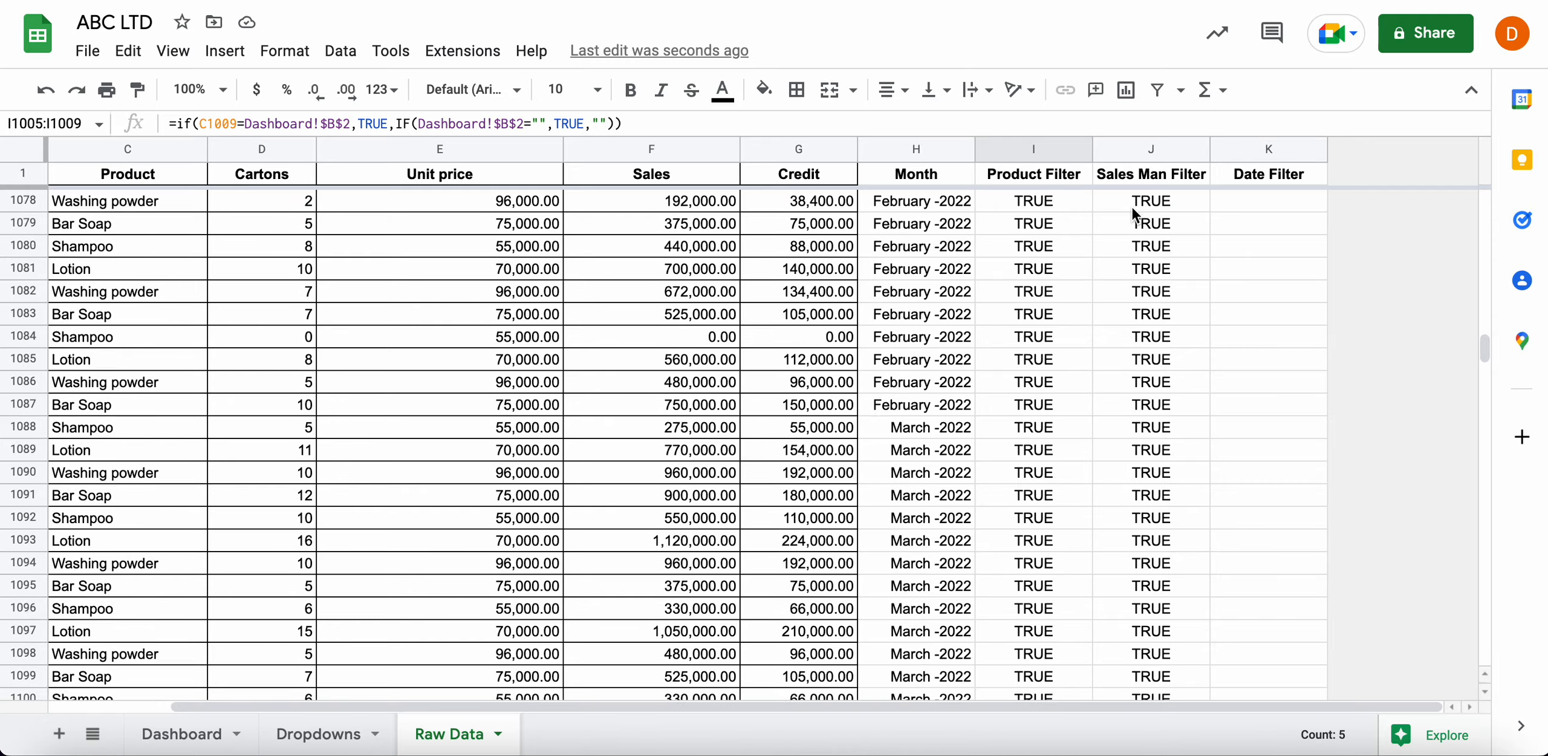
scroll(1161, 204, "up", 20)
left_click_drag(1486, 335, 1445, 80)
left_click(1253, 176)
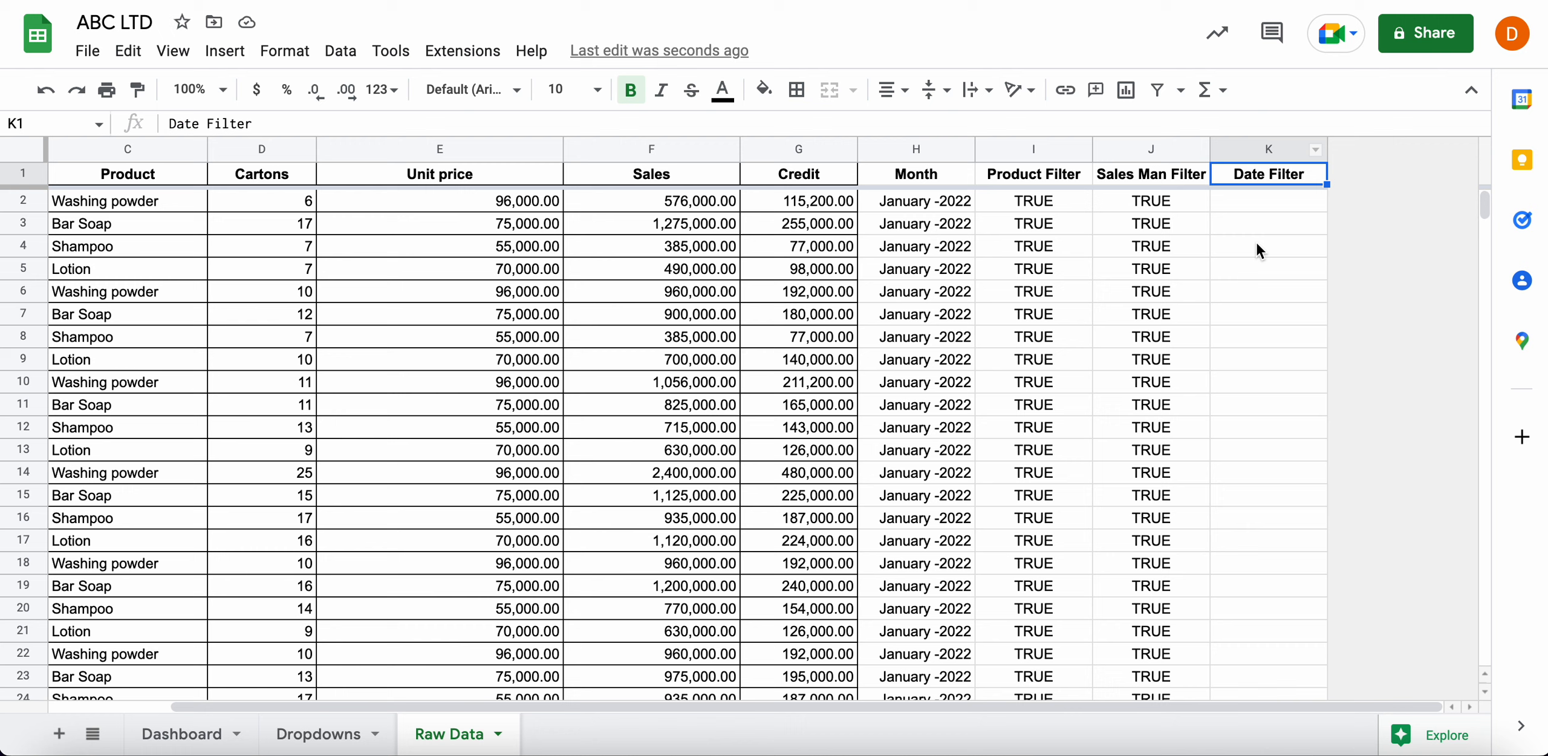
left_click(1255, 244)
left_click(1256, 337)
left_click(1256, 386)
left_click(1252, 265)
left_click(1253, 242)
left_click(1252, 227)
left_click(1252, 176)
left_click(1255, 200)
left_click(1263, 430)
left_click(1259, 269)
left_click(1267, 221)
left_click(1265, 268)
left_click(1266, 226)
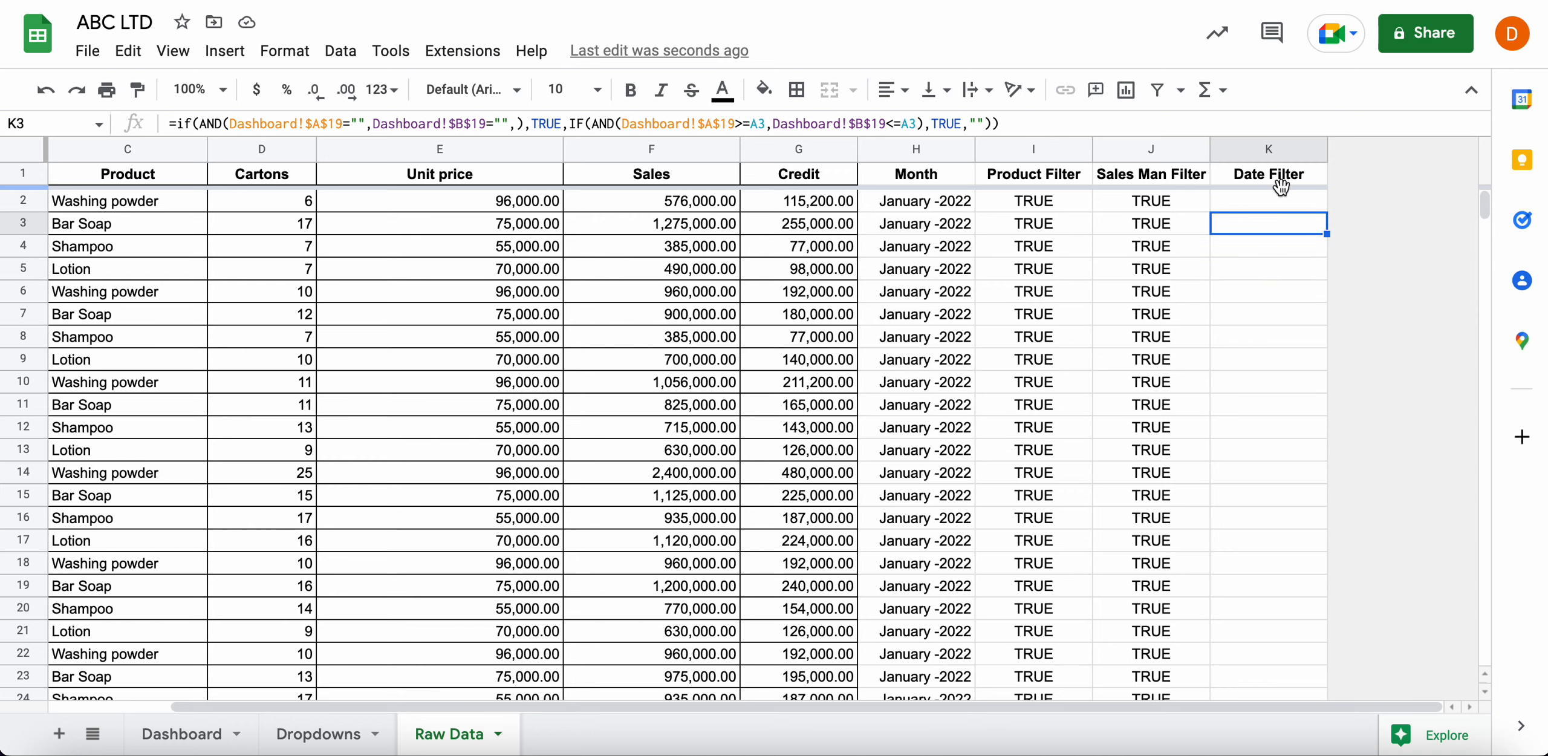
Insert a column to the right of Date Filter on the Raw Data sheet and head it End Date Filter
left_click(1290, 148)
right_click(1291, 147)
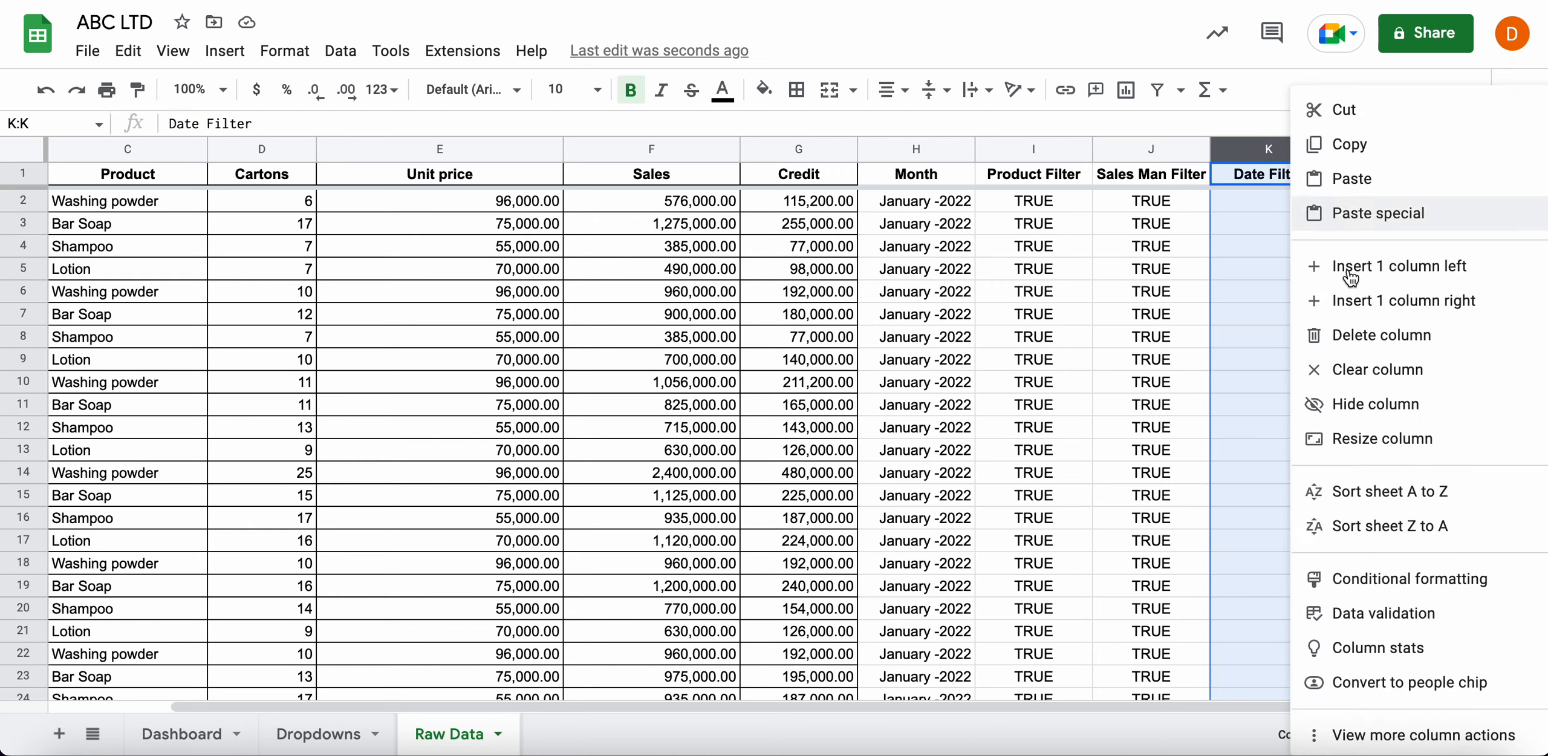
left_click(1377, 300)
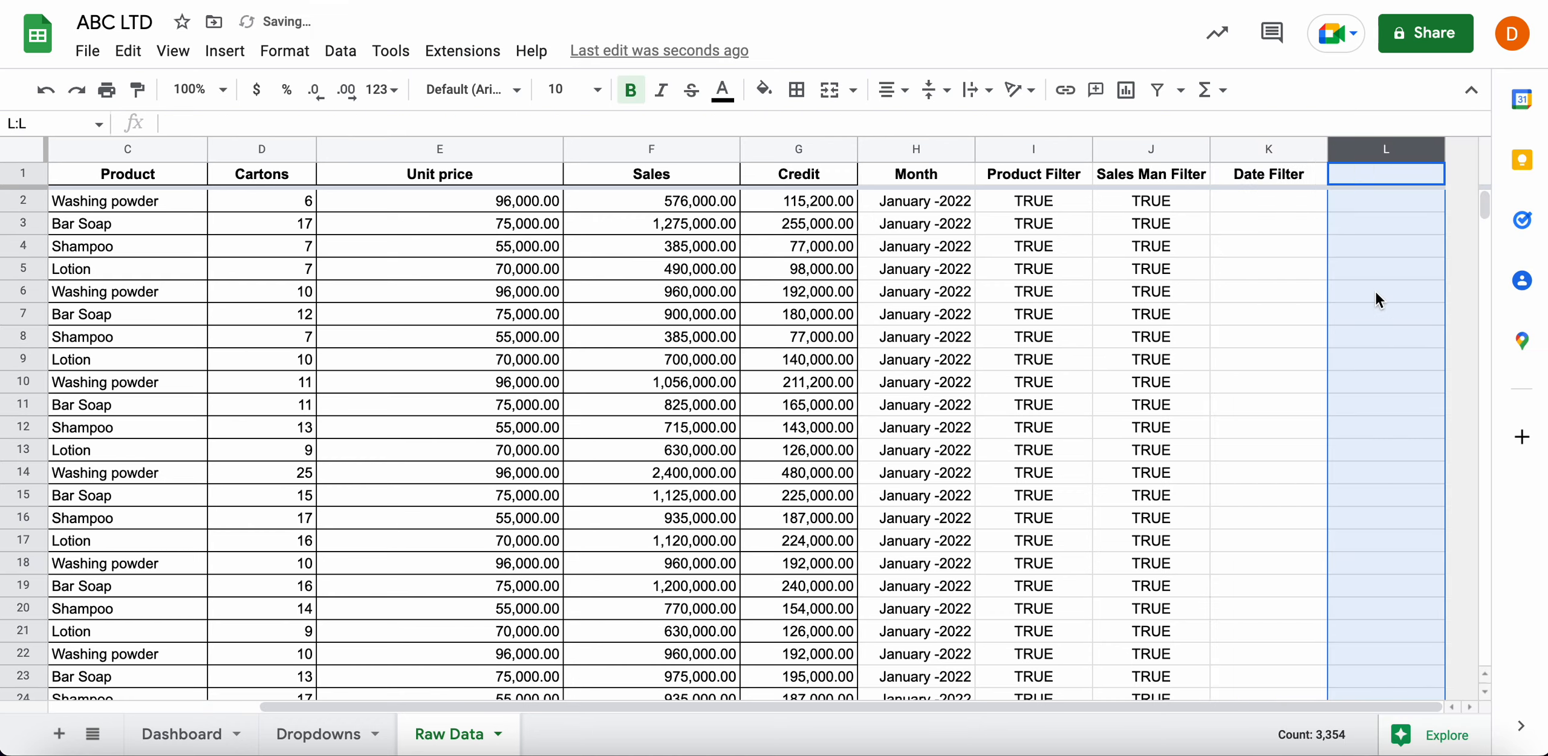
left_click(1276, 249)
left_click(1368, 179)
type("Date")
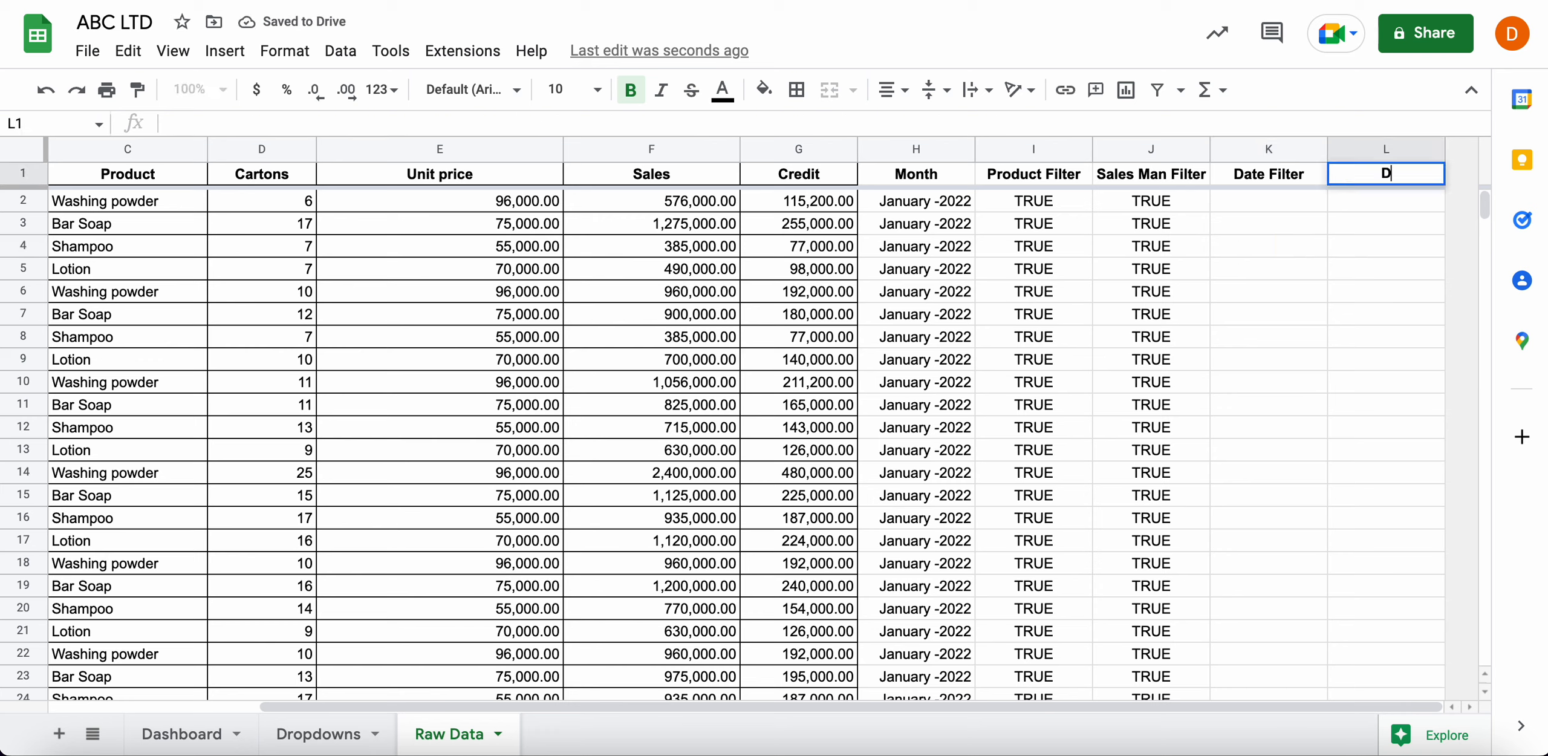
key("BackSpace")
key("BackSpace")
key("BackSpace")
key("BackSpace")
type("End Date Fil")
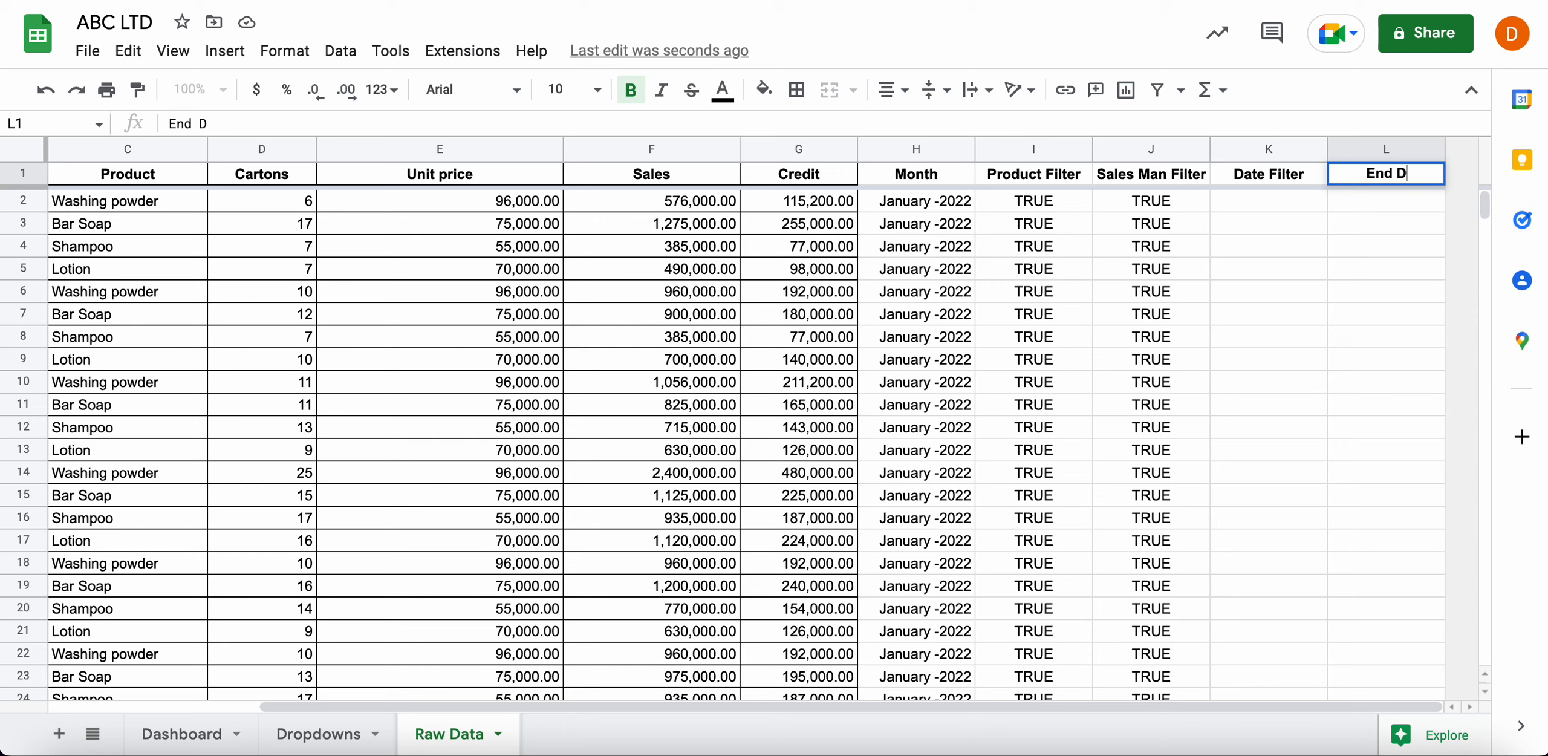
type("ter")
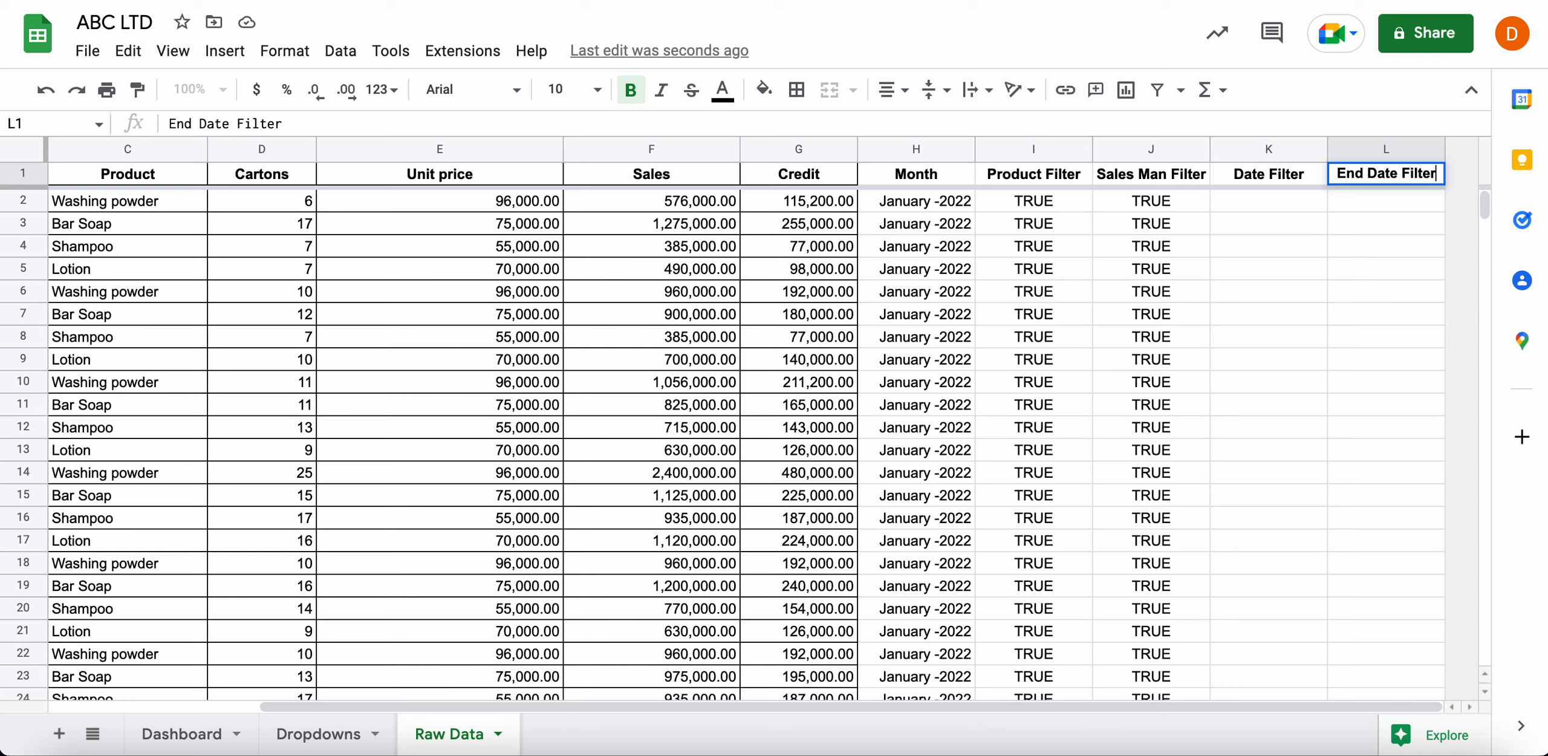
Confirm the new header and clear the existing formulas from the Date Filter column, K2 through K3354
key("Return")
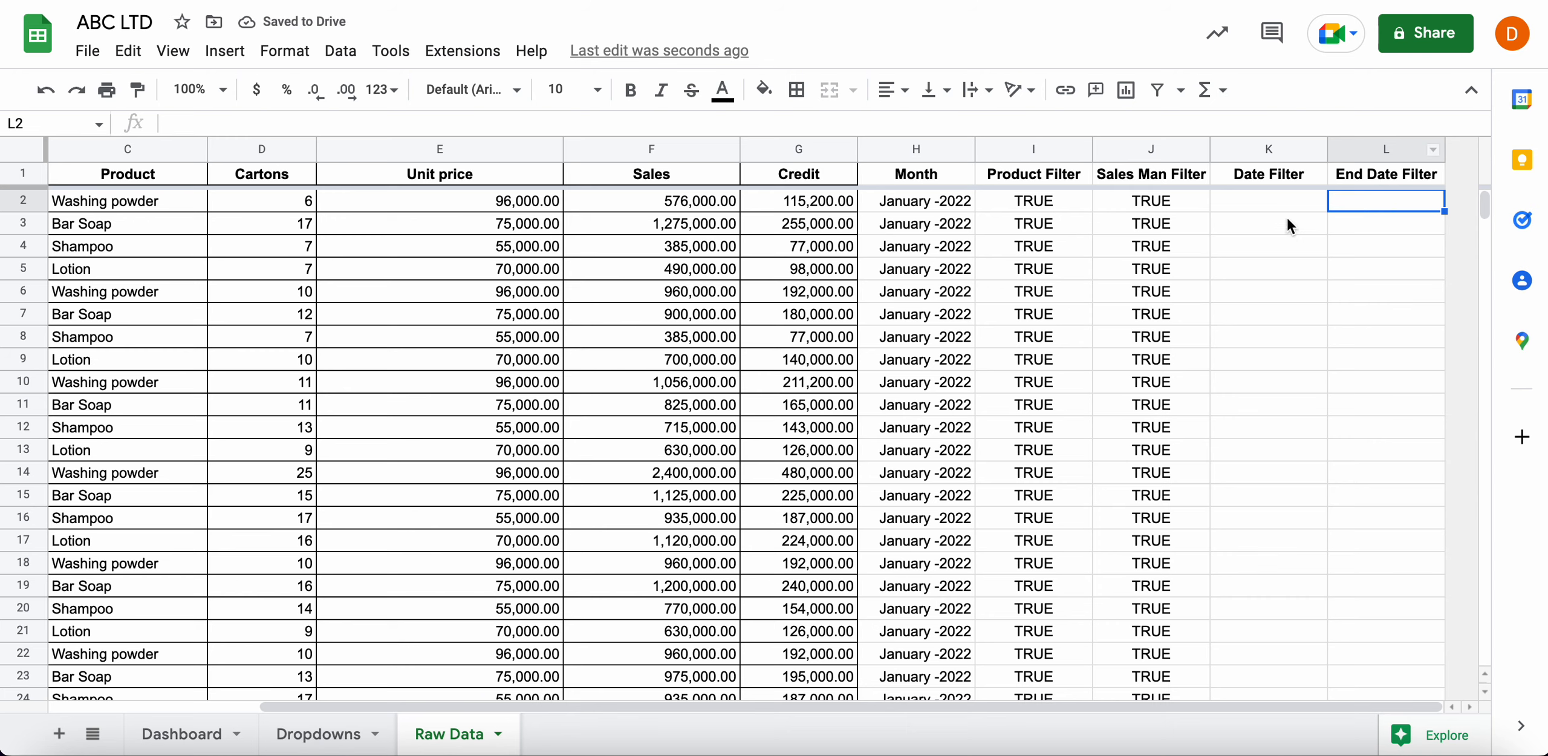
left_click(1280, 196)
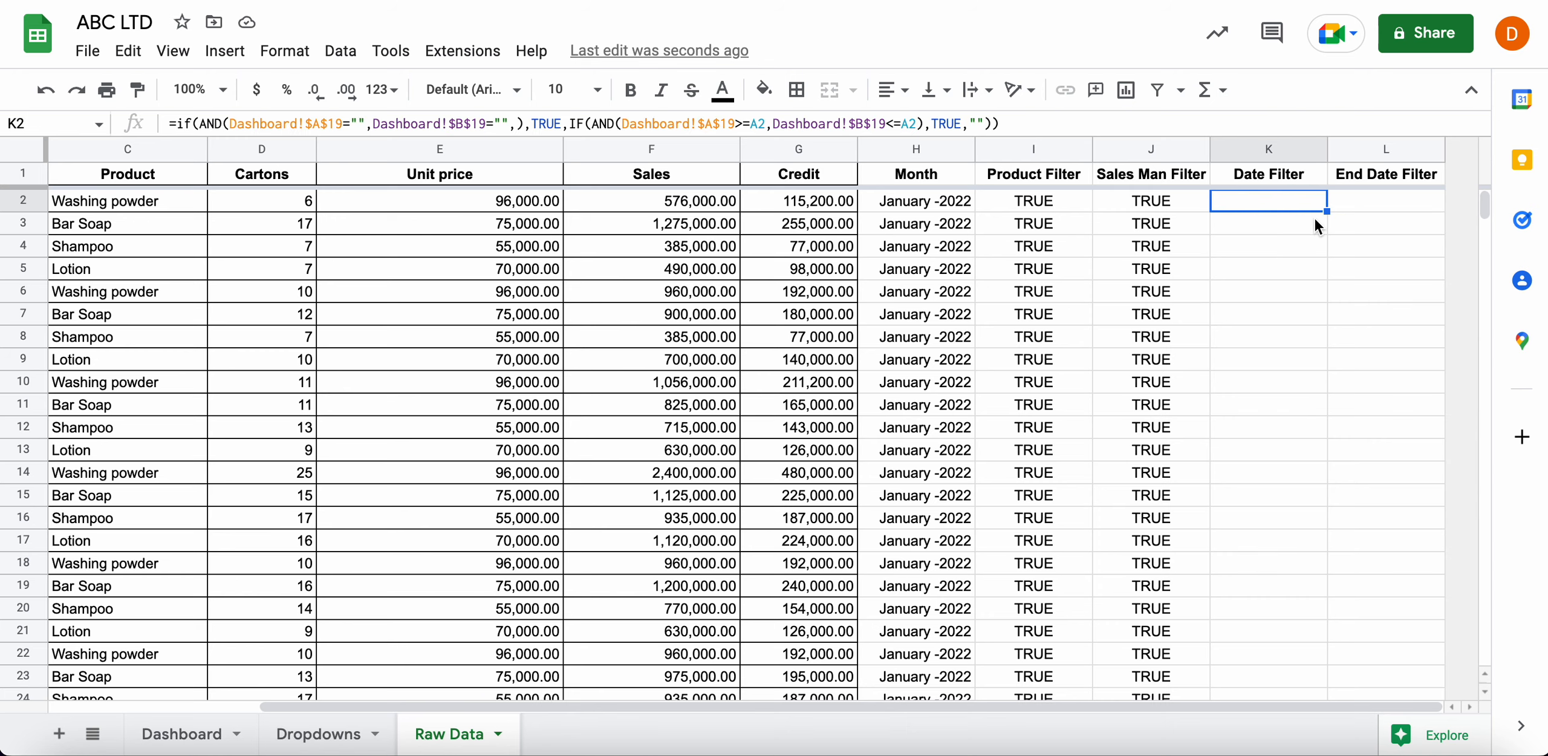
key("ctrl+shift+Down")
key("Delete")
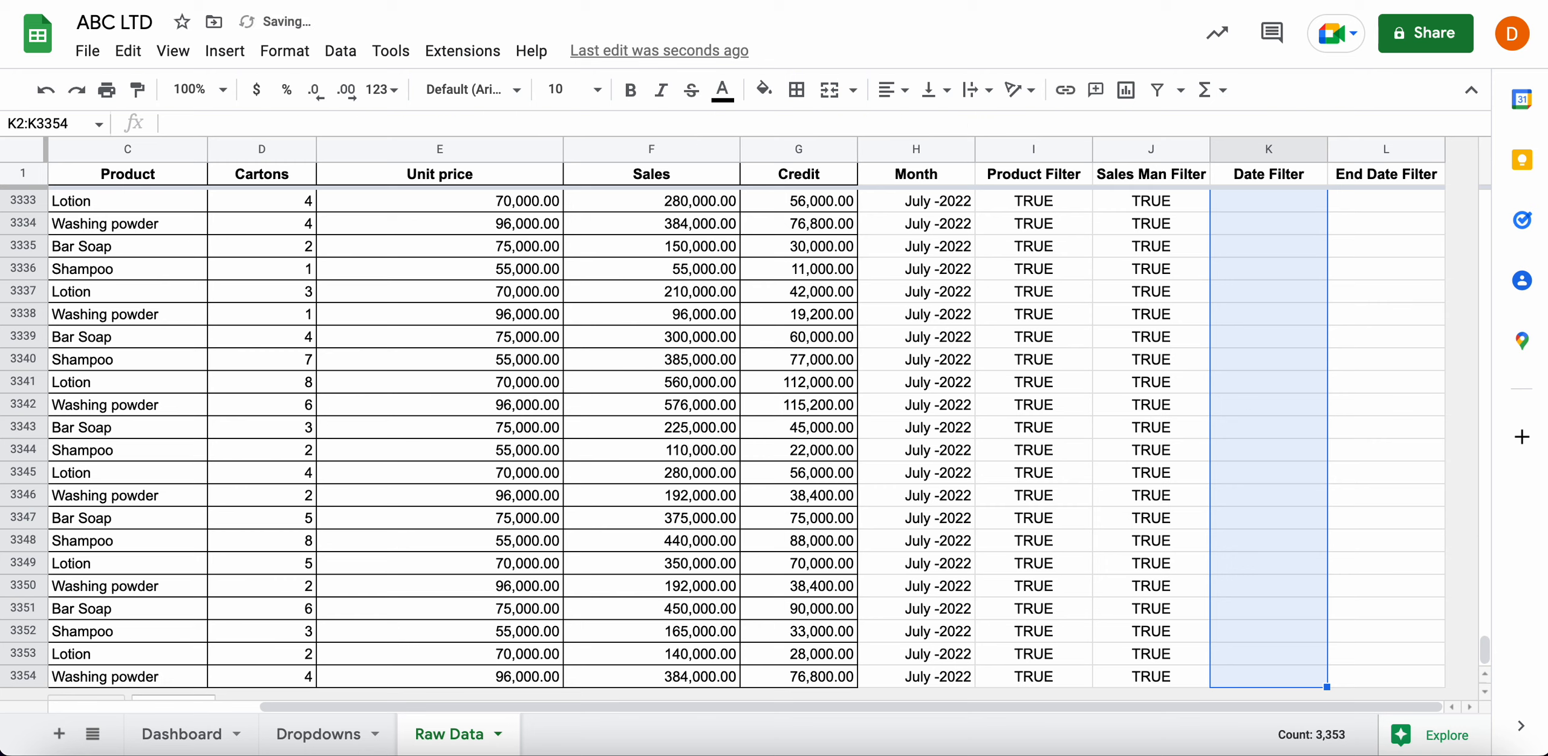
Begin an IF formula in K2 that returns TRUE when A2 equals the dashboard's Start Date cell, Dashboard!A19
left_click_drag(1486, 657, 1475, 94)
left_click(1266, 200)
type("=")
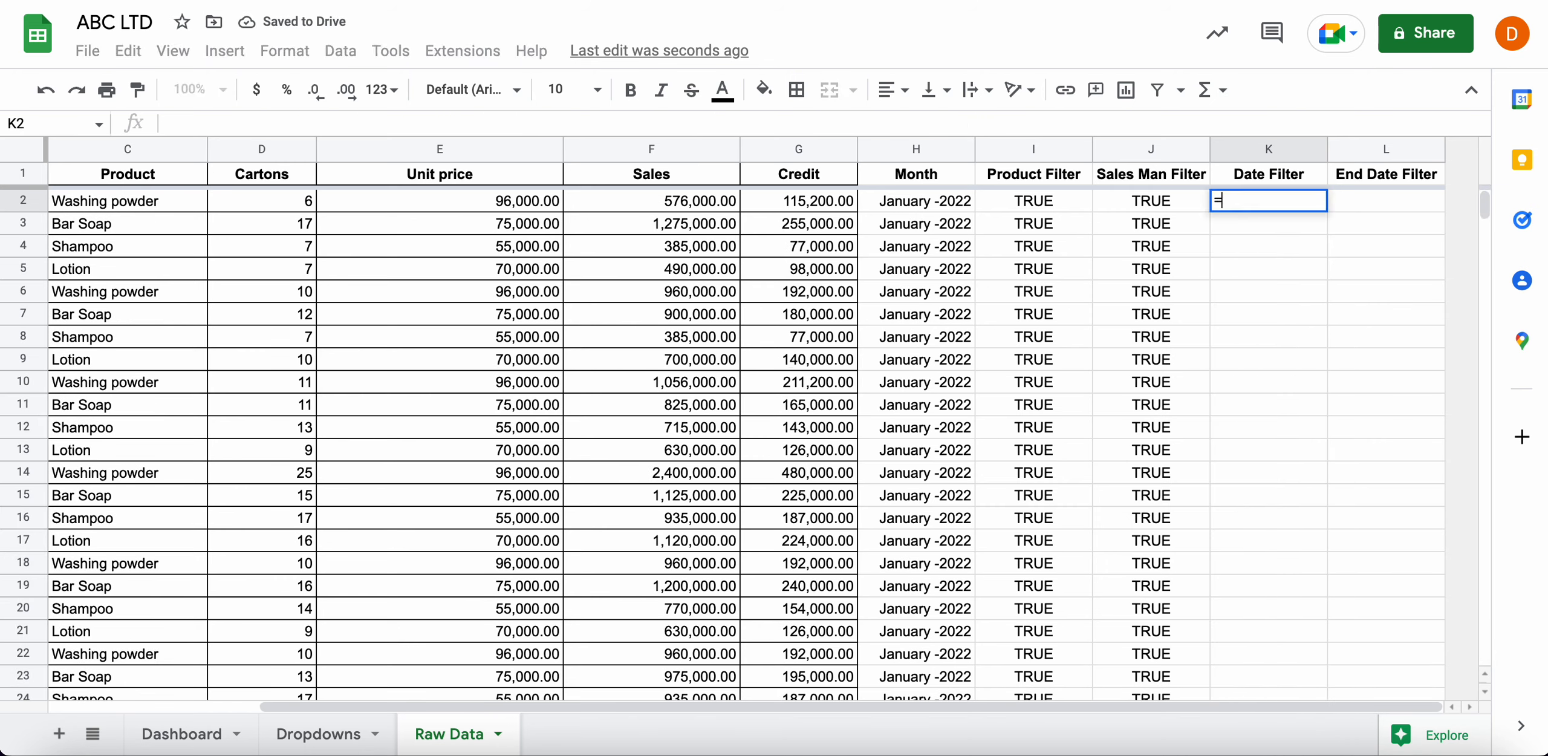
type("if(")
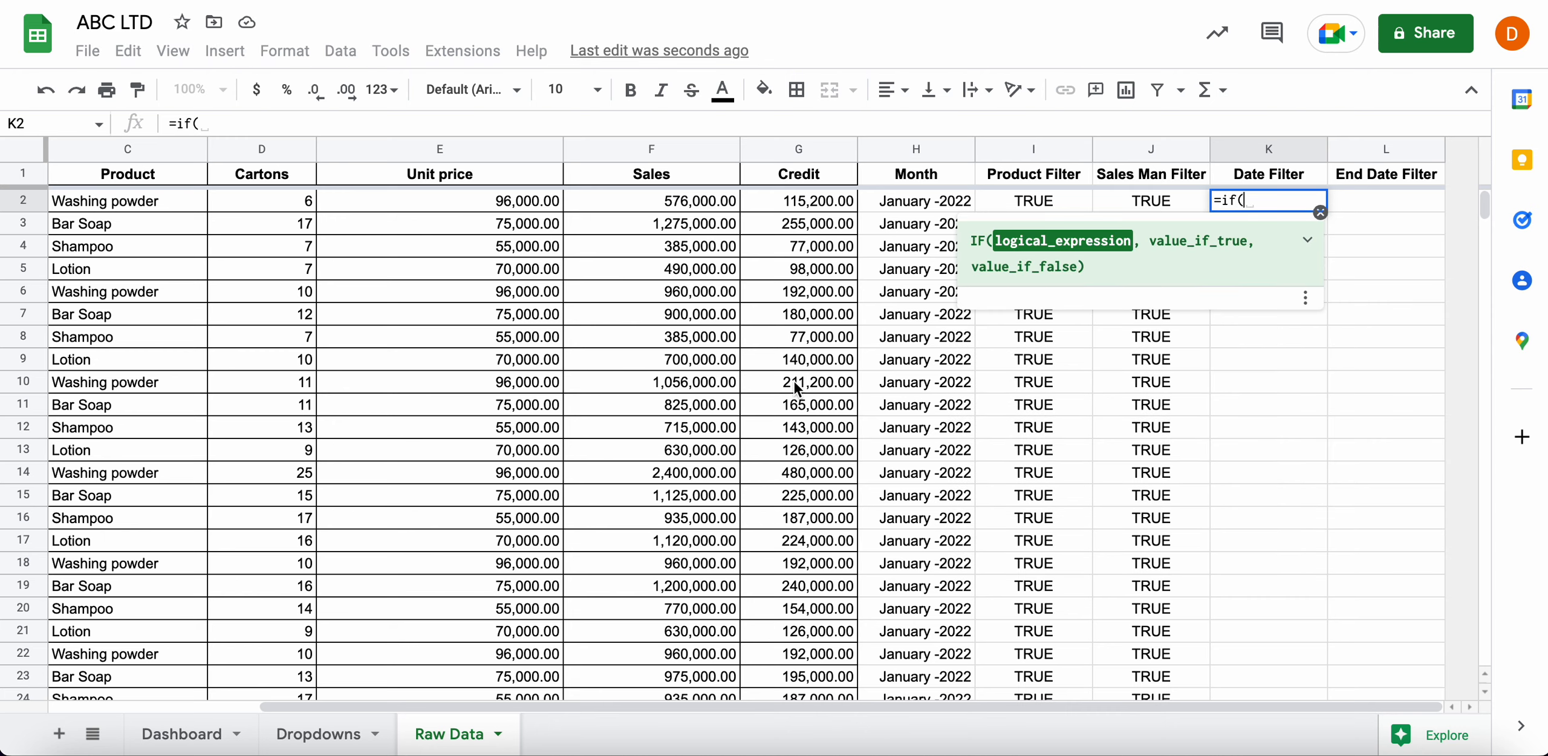
scroll(237, 275, "left", 5)
left_click(116, 201)
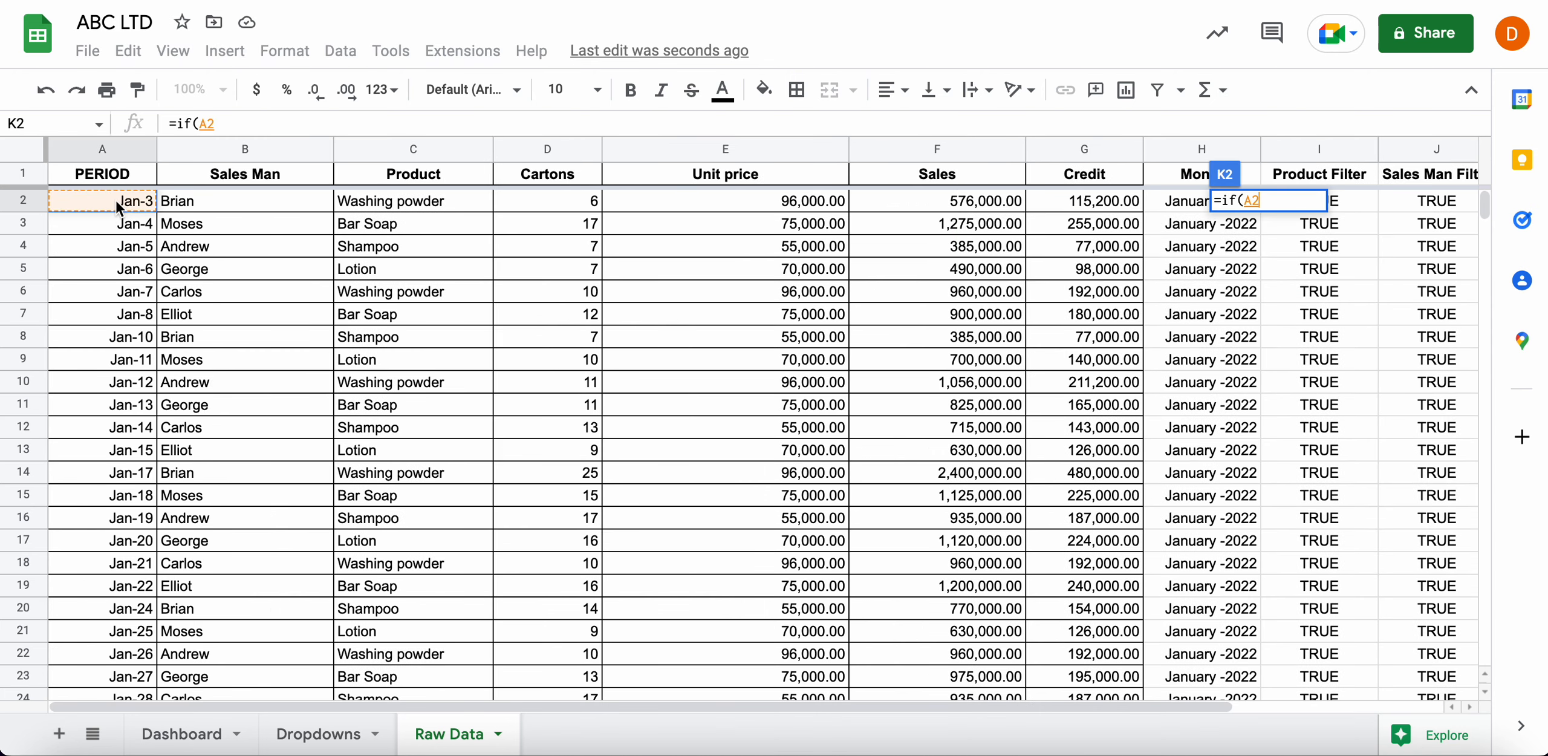
type("=")
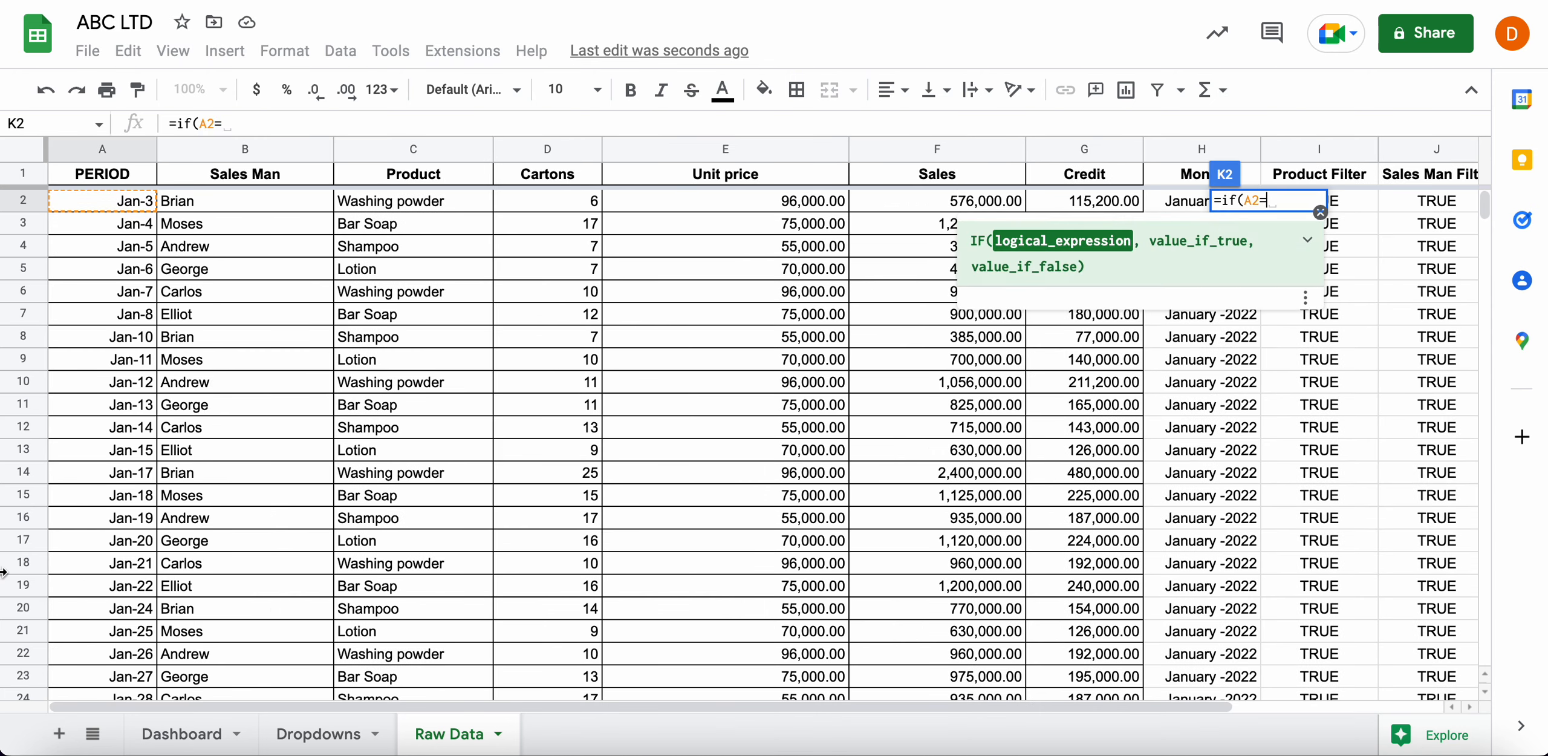
left_click(284, 736)
left_click(181, 734)
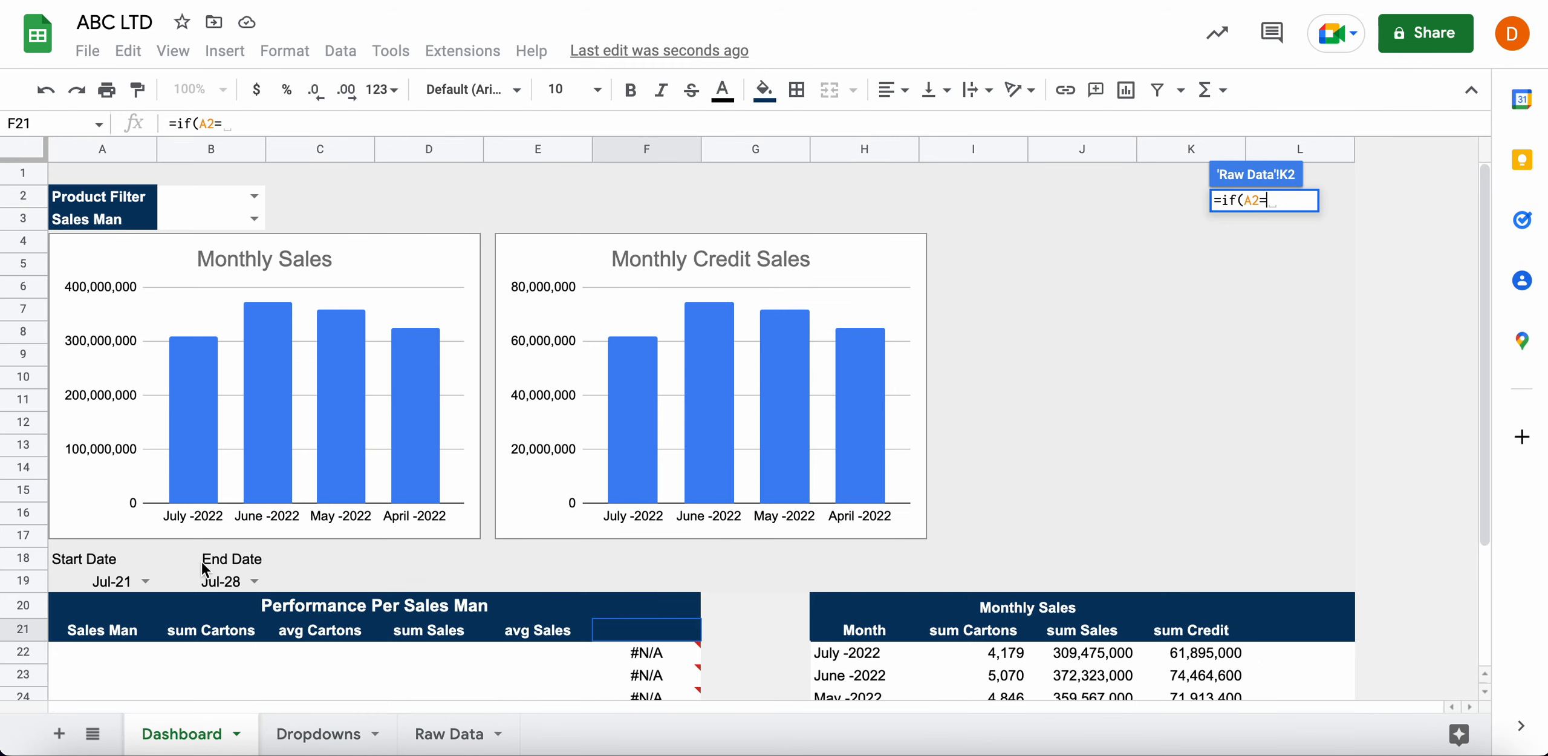
left_click(118, 579)
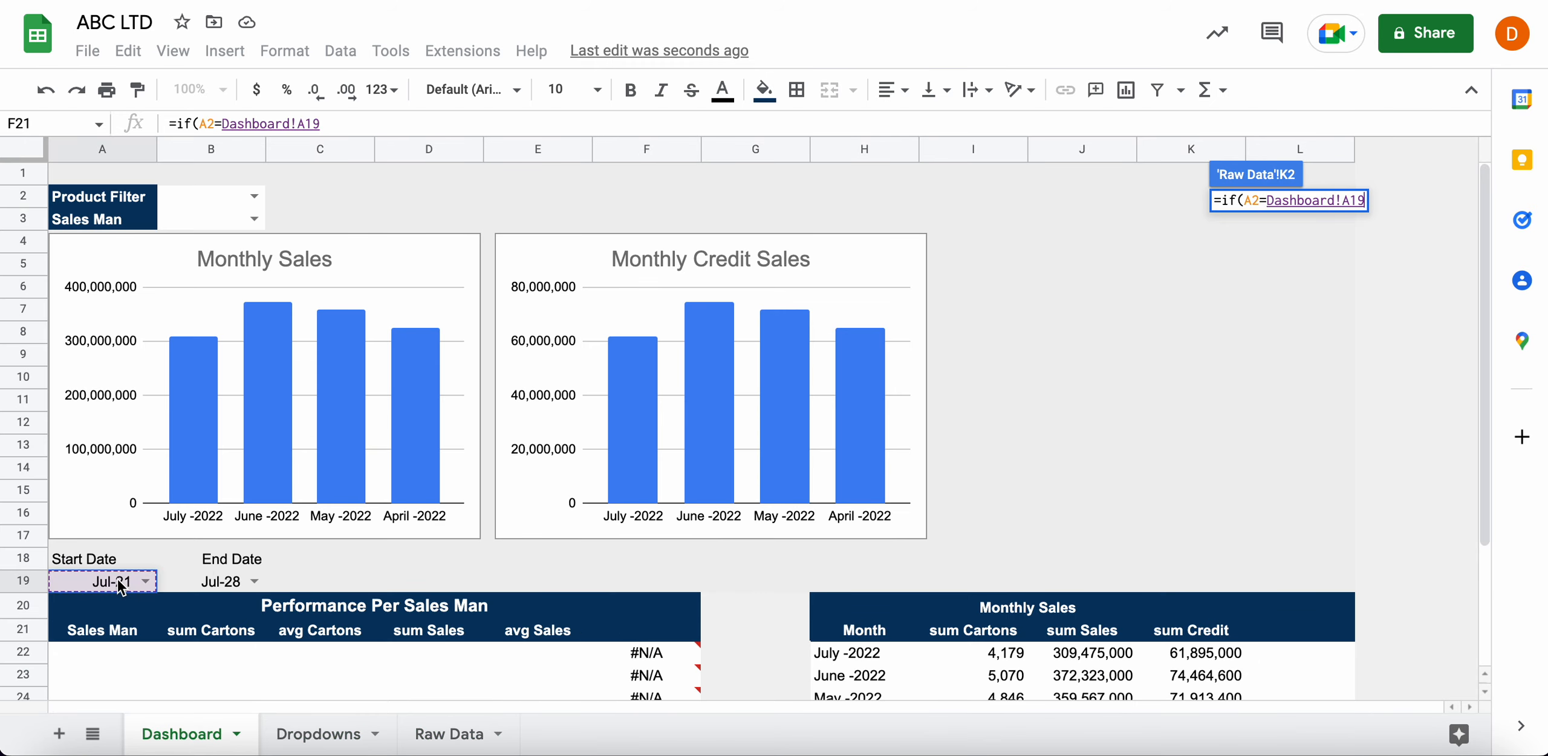
type(", ")
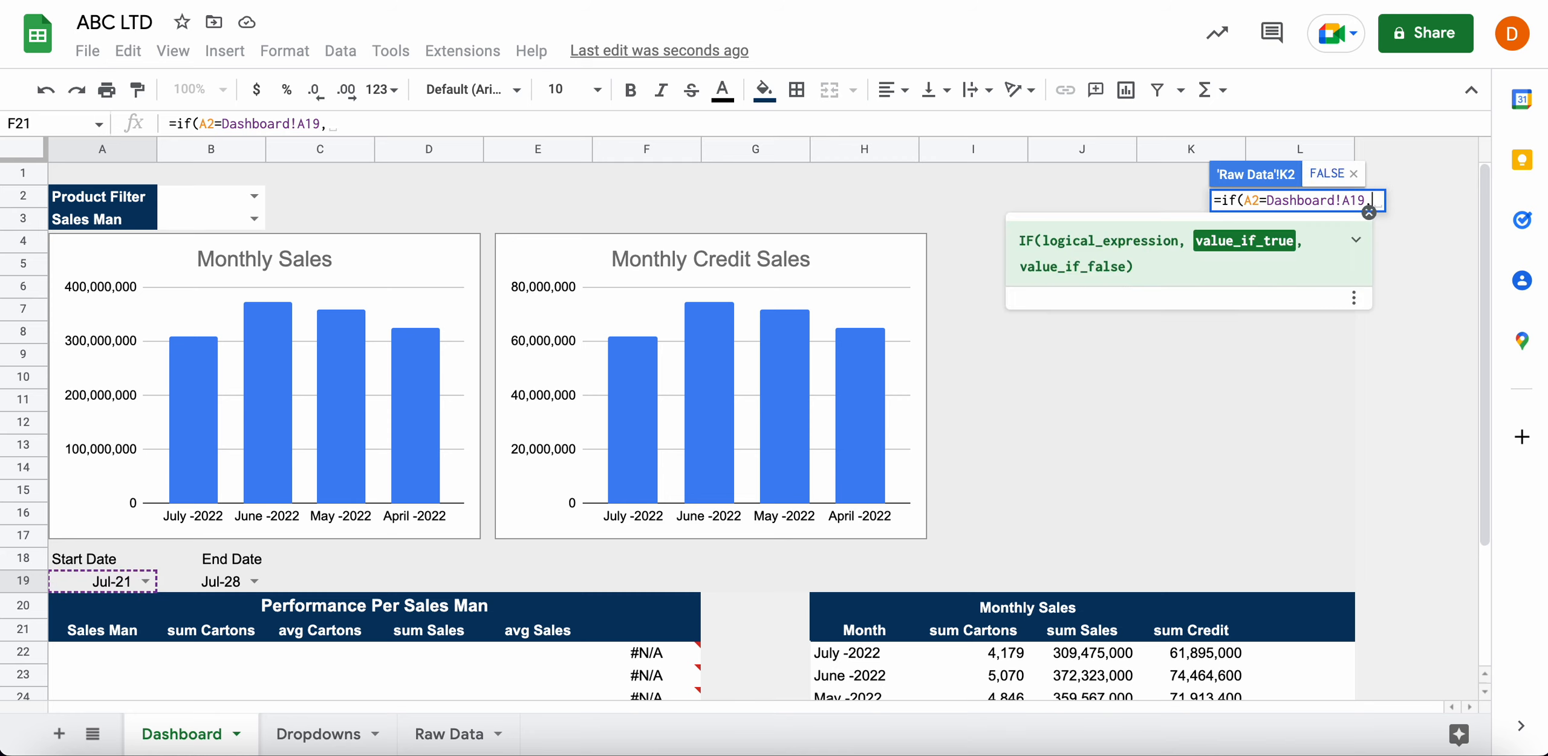
type("TR")
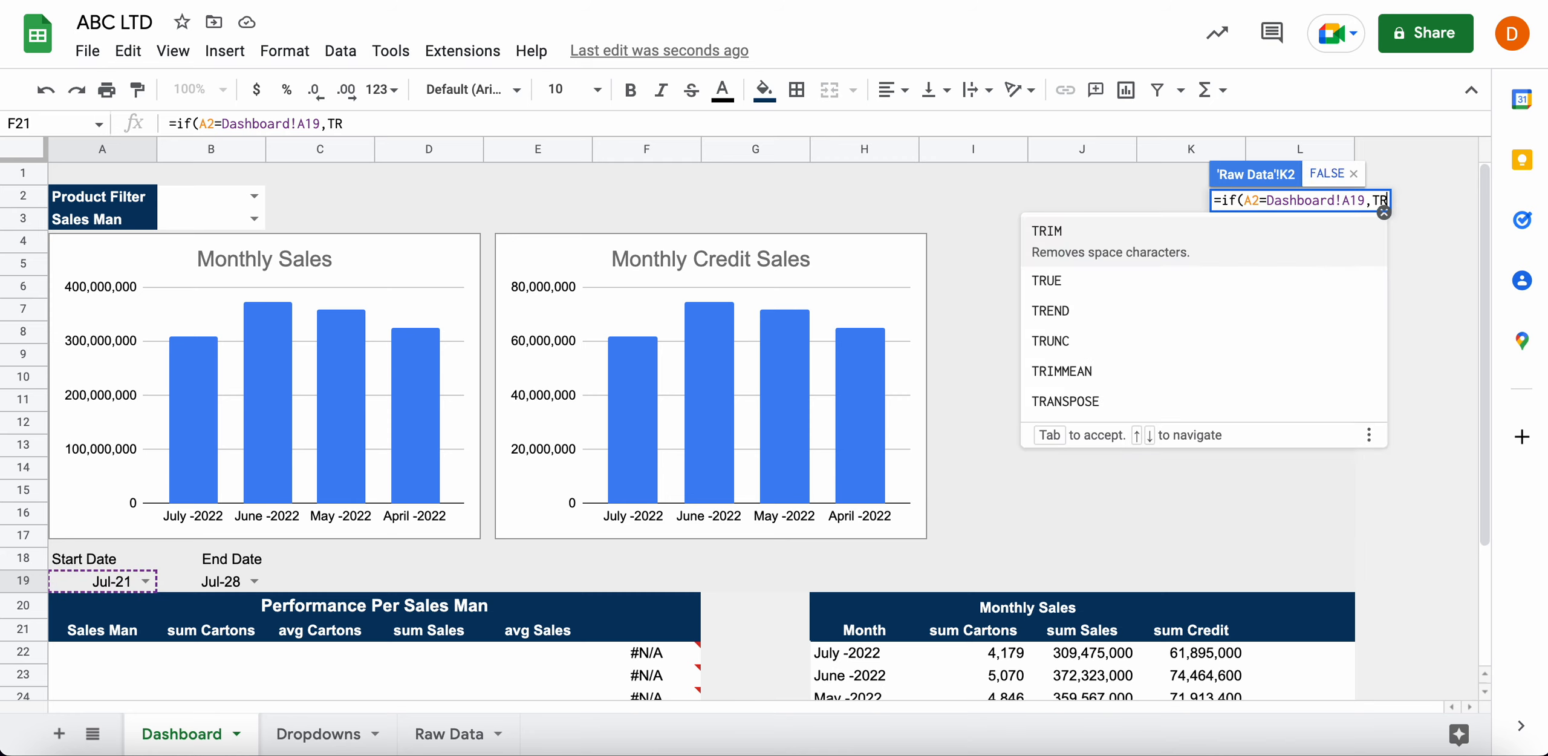
type("UE, ")
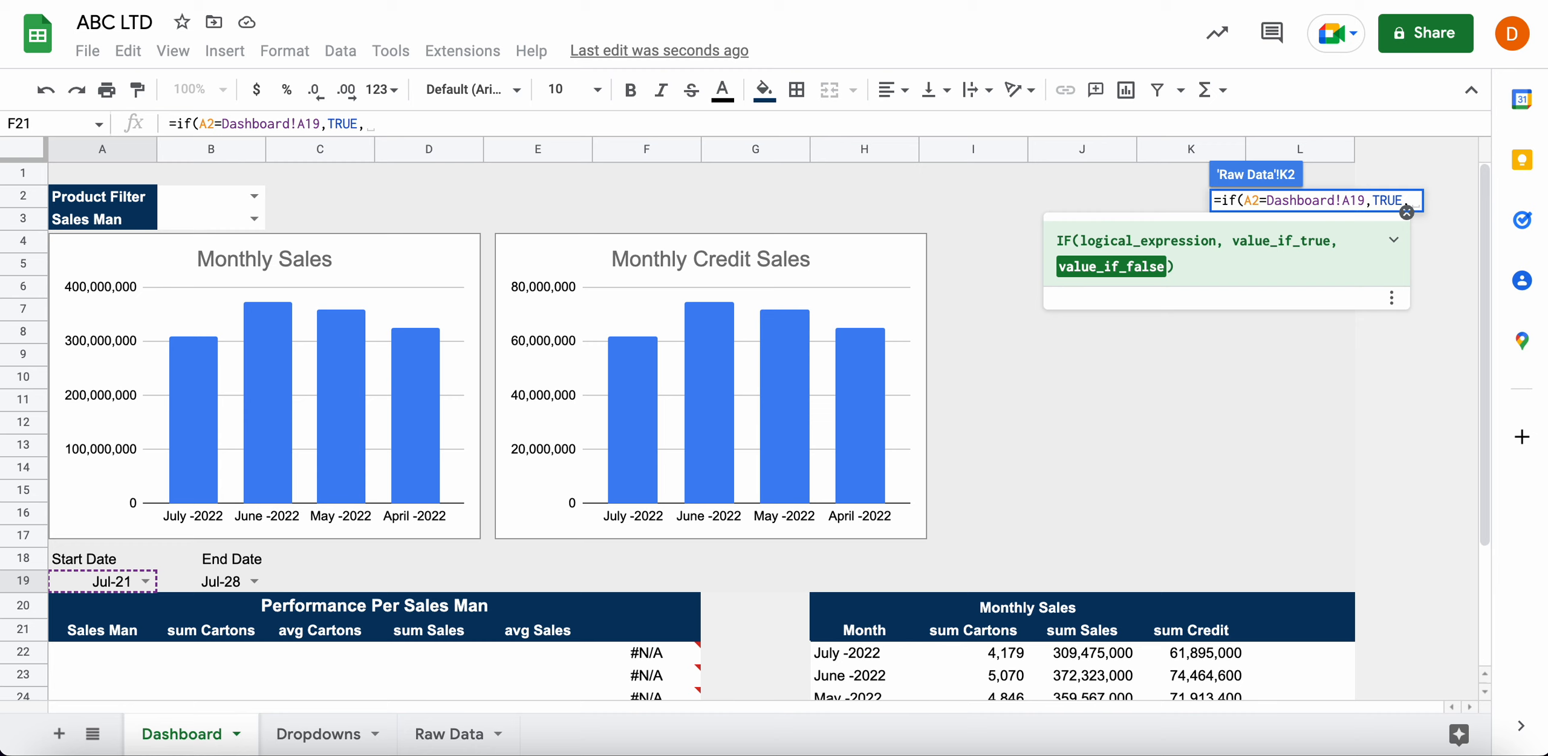
Nest a second IF in K2's formula that returns TRUE when Dashboard!A19 is blank and otherwise an empty string
type("IF")
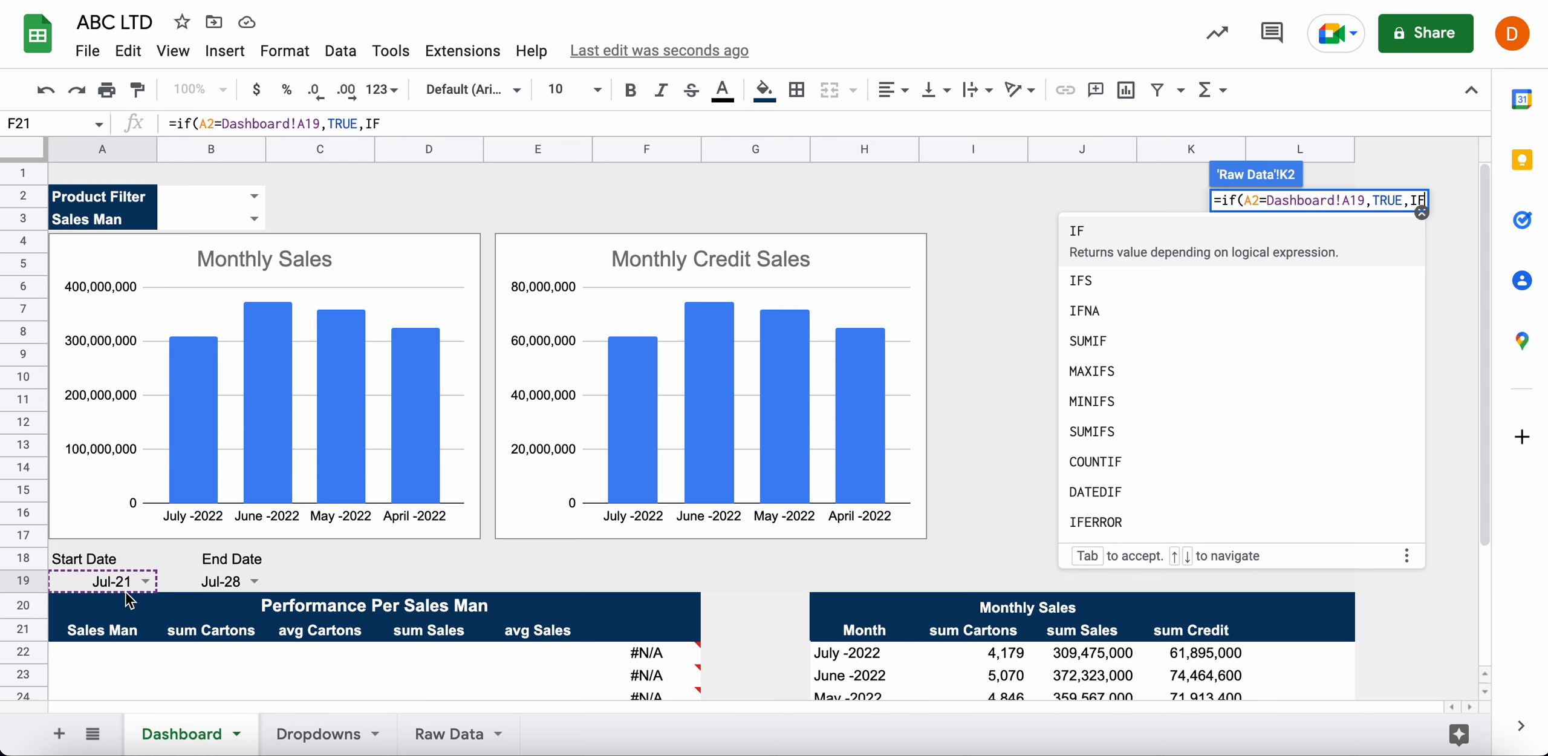
type("(")
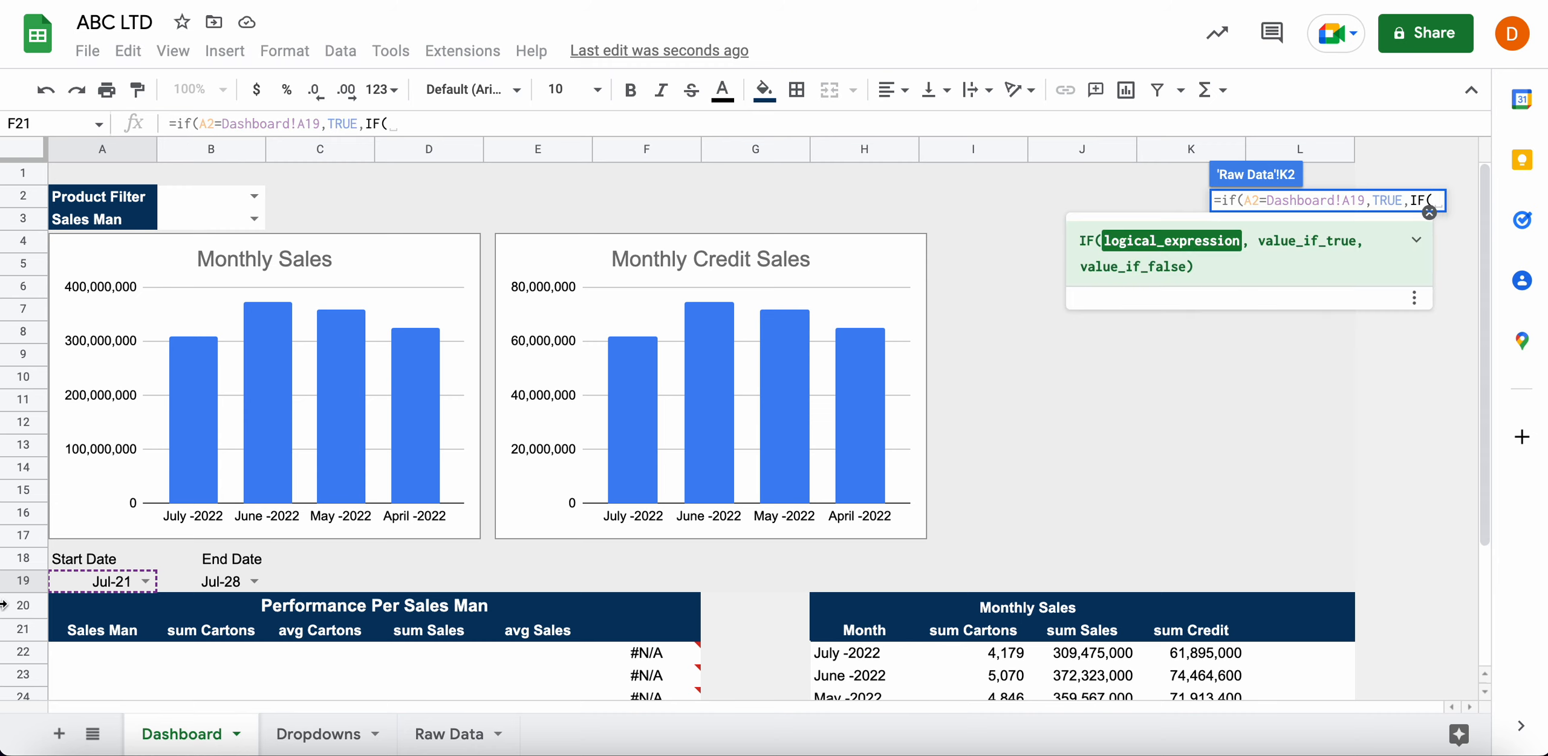
left_click(83, 585)
type("=\"\"")
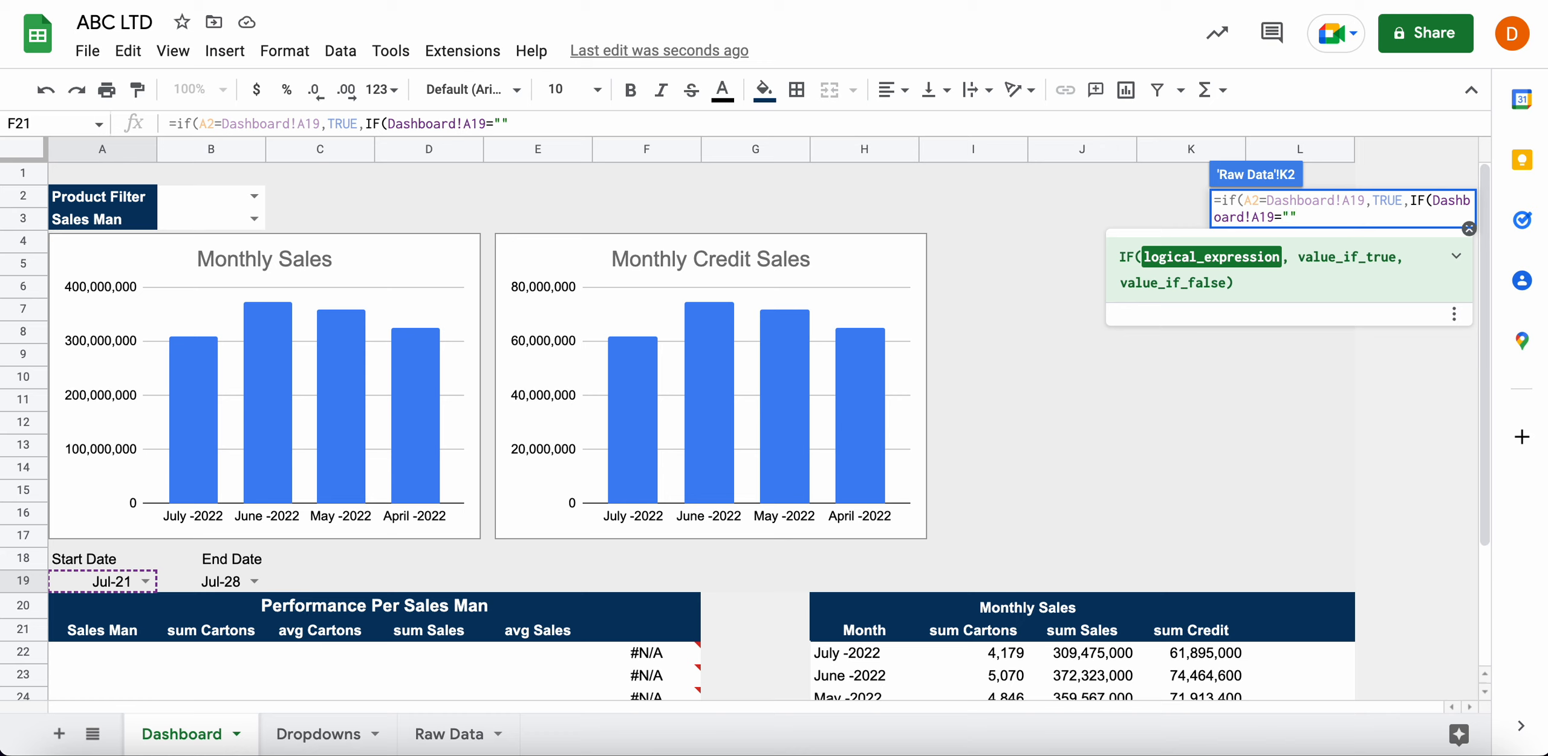
type(", ")
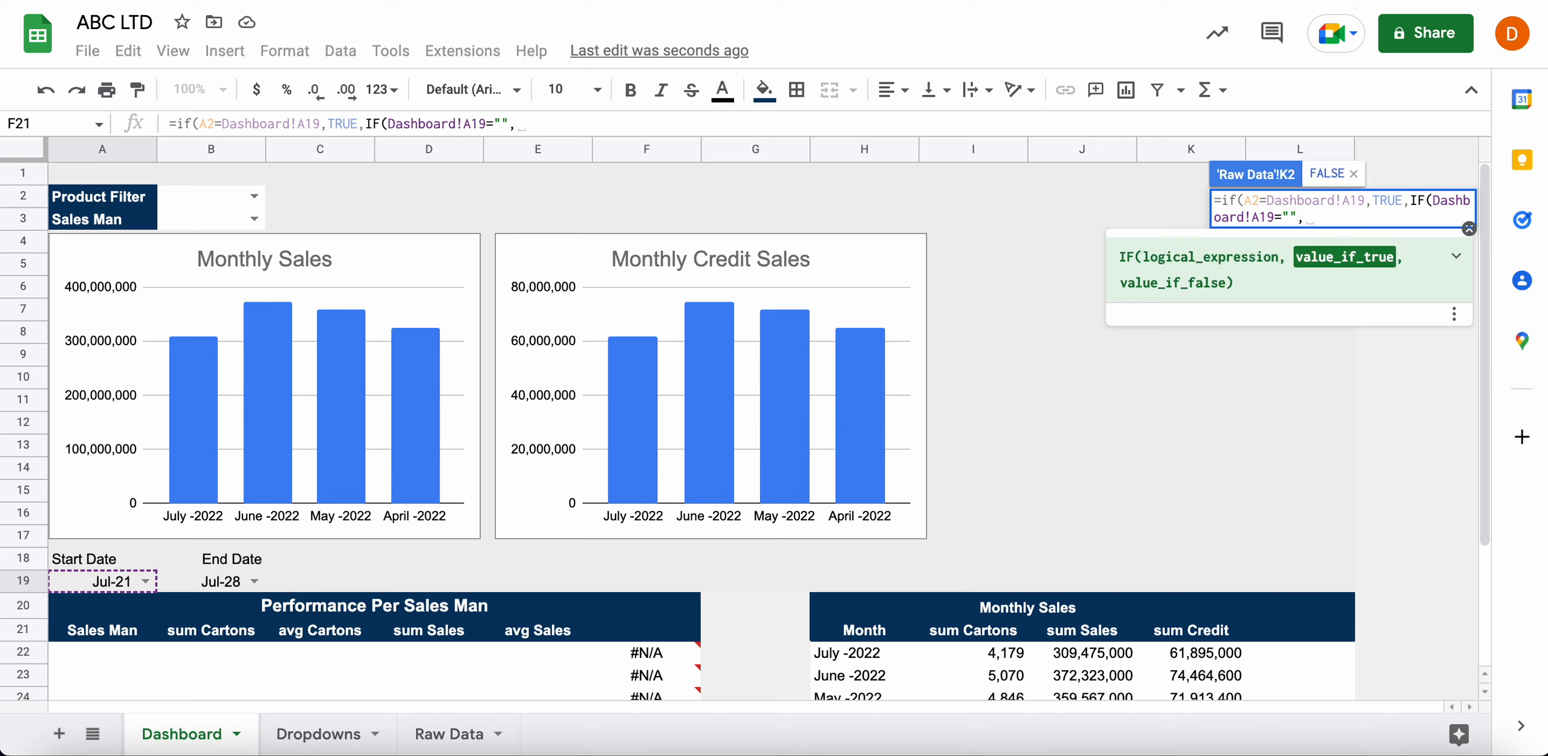
type("TRUE")
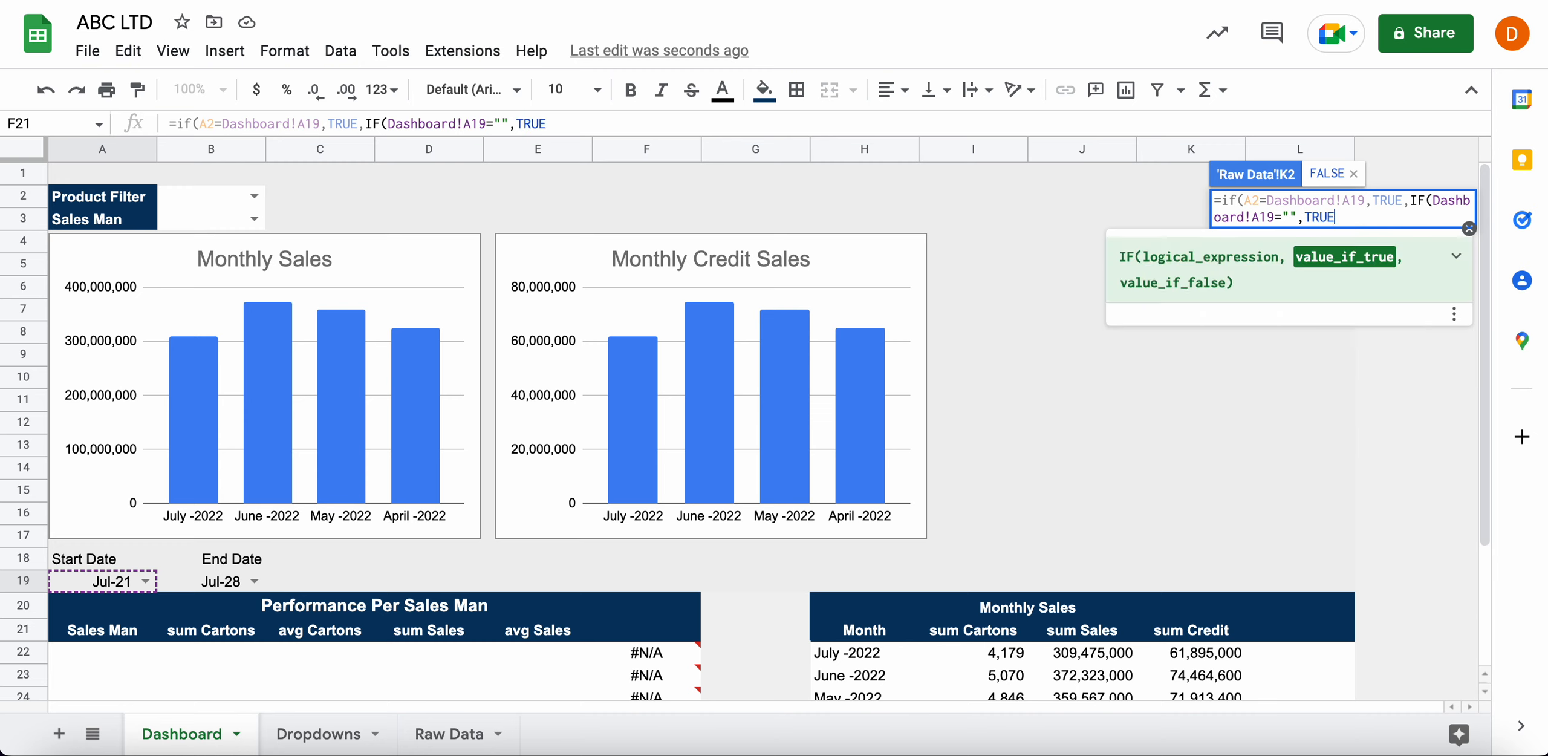
type(",")
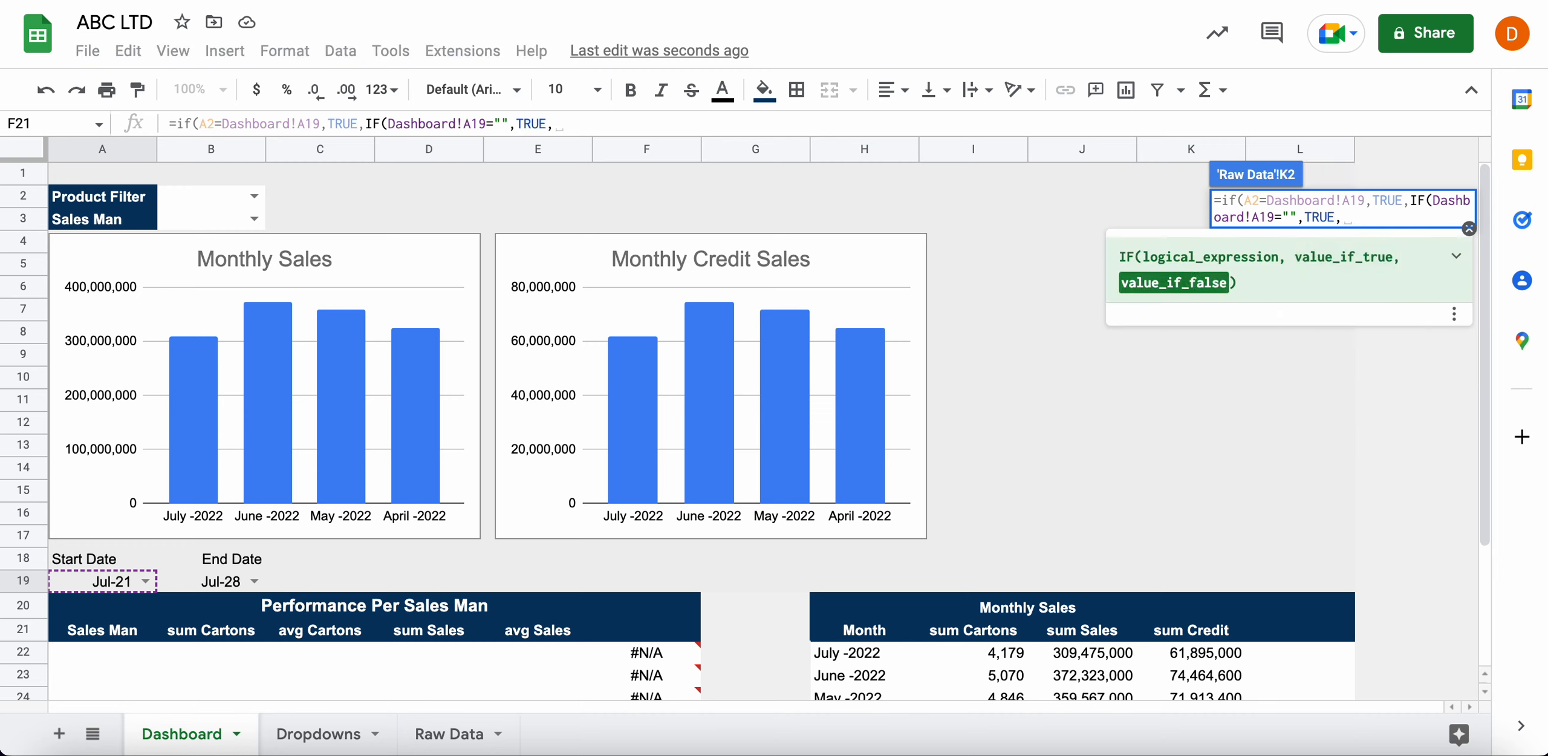
key("BackSpace")
type("\"\"")
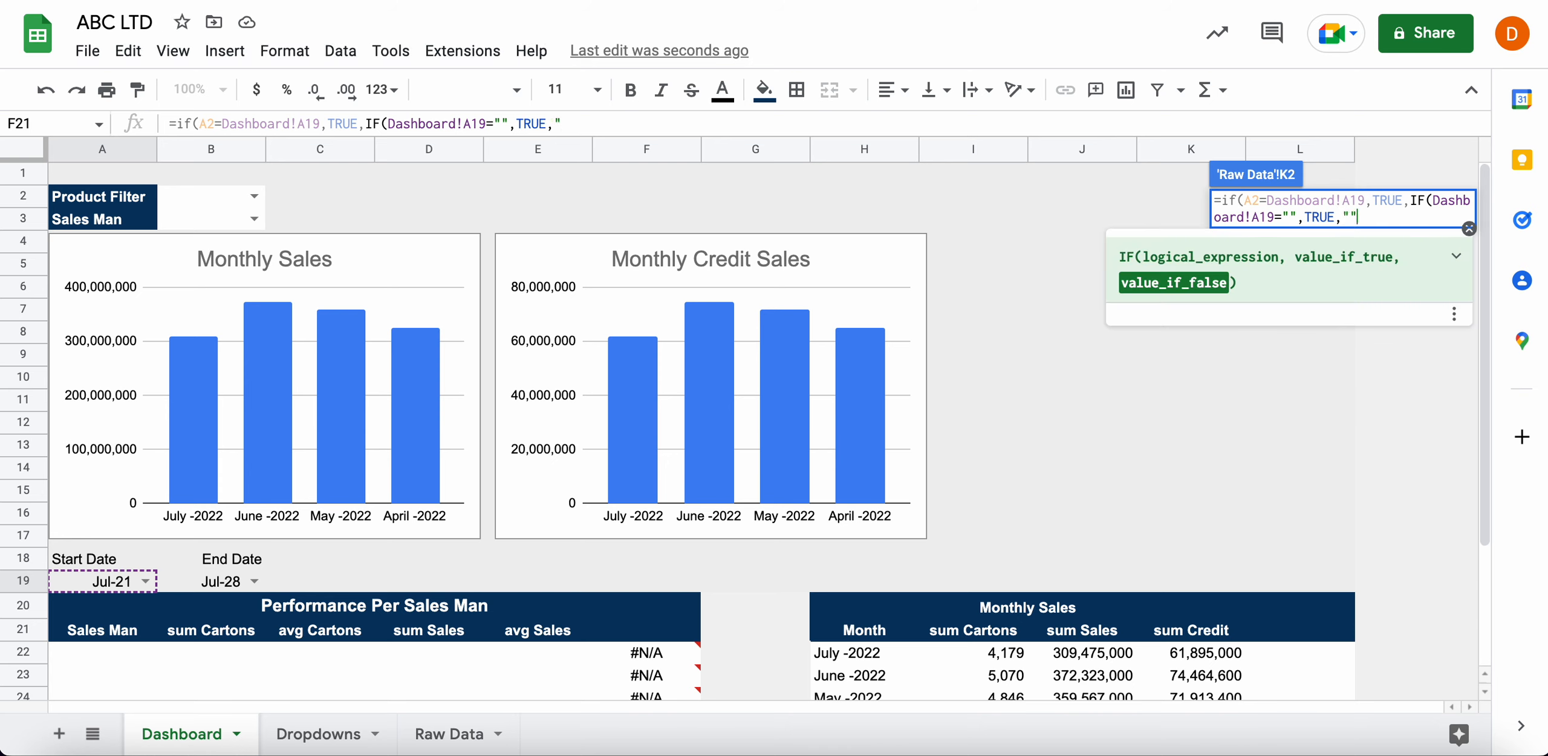
type(")")
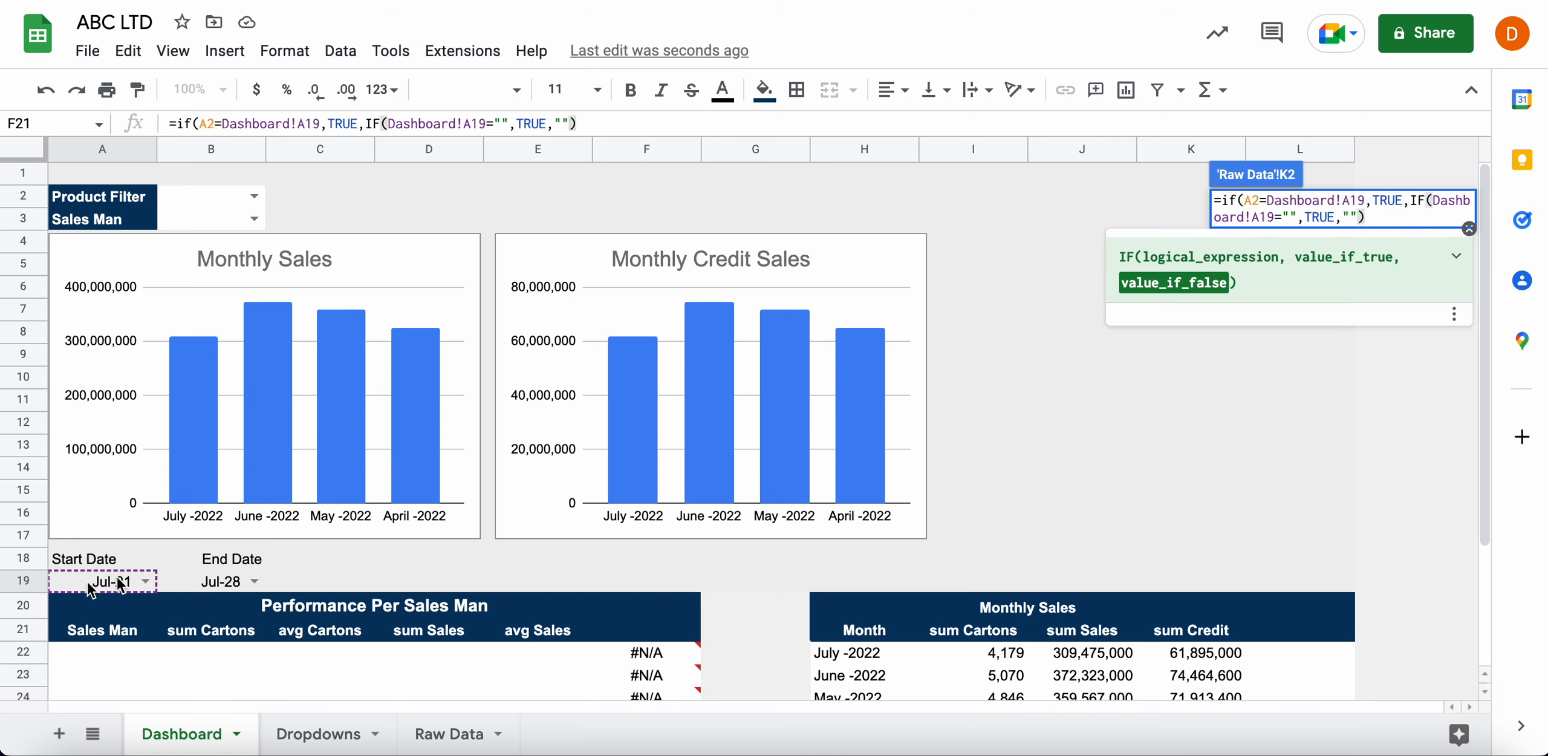
Make both Dashboard!A19 references in K2's formula absolute as $A$19 and commit the formula
left_click(1344, 201)
type("$A")
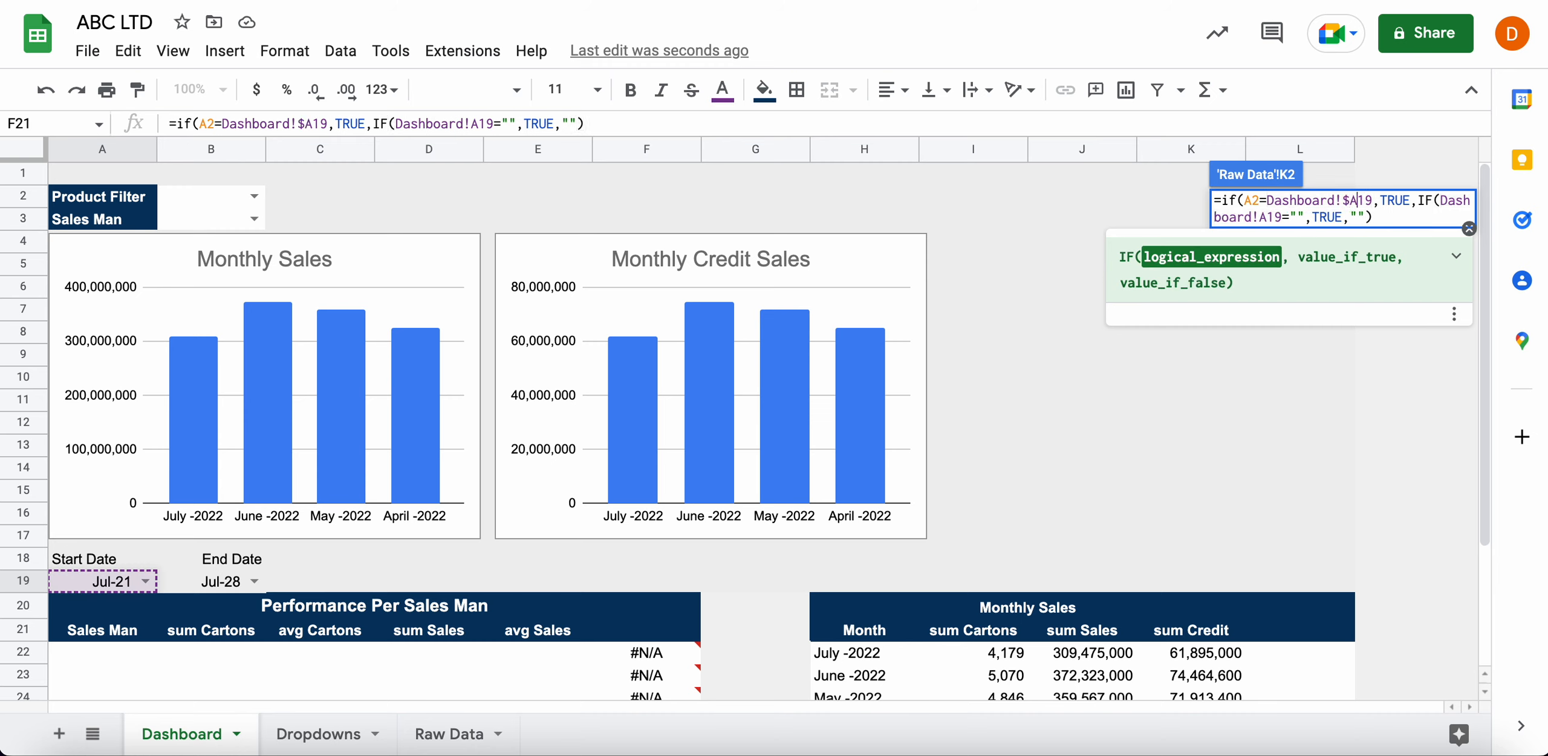
type("$")
left_click(1268, 214)
type("$")
left_click(1281, 217)
type("$A$")
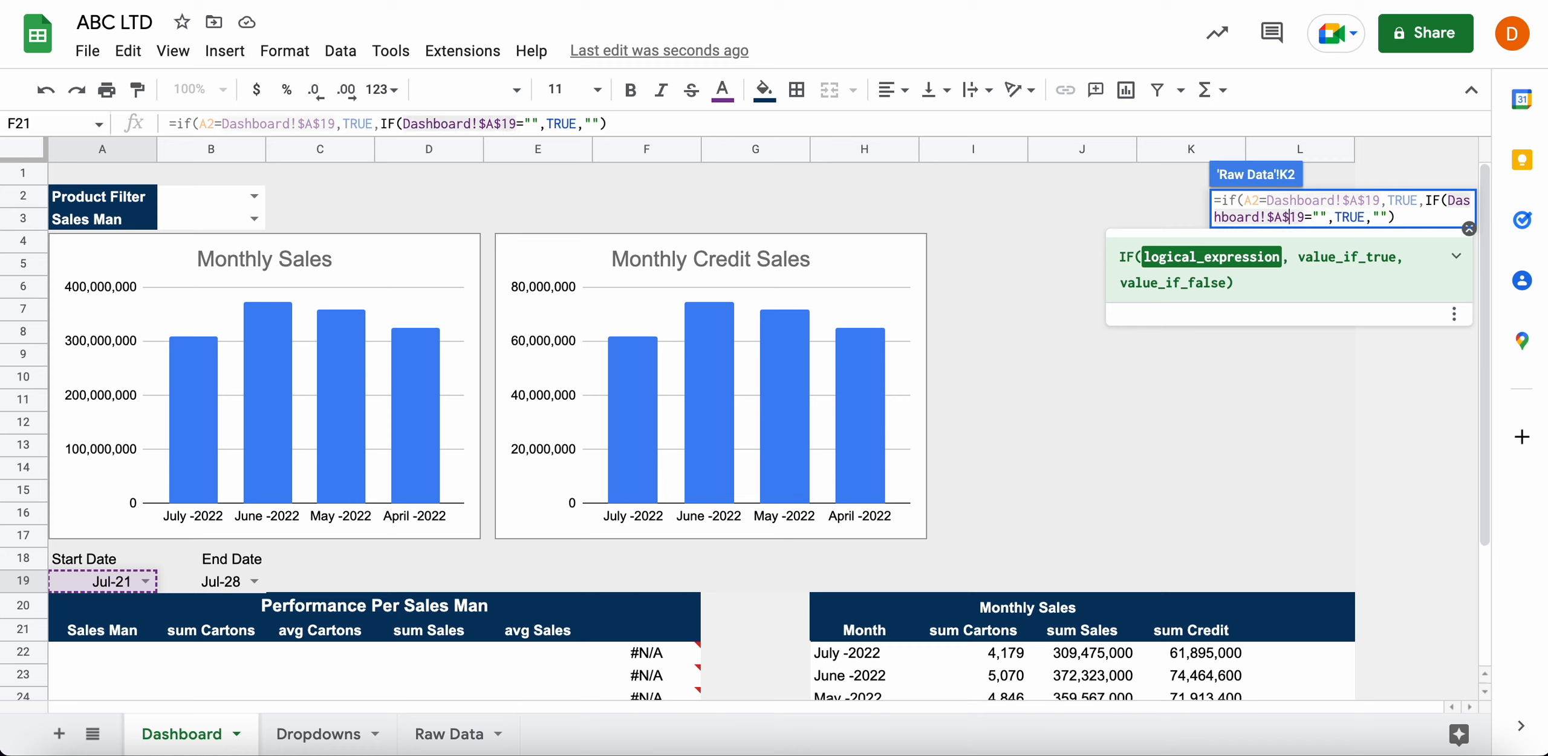
left_click(1247, 199)
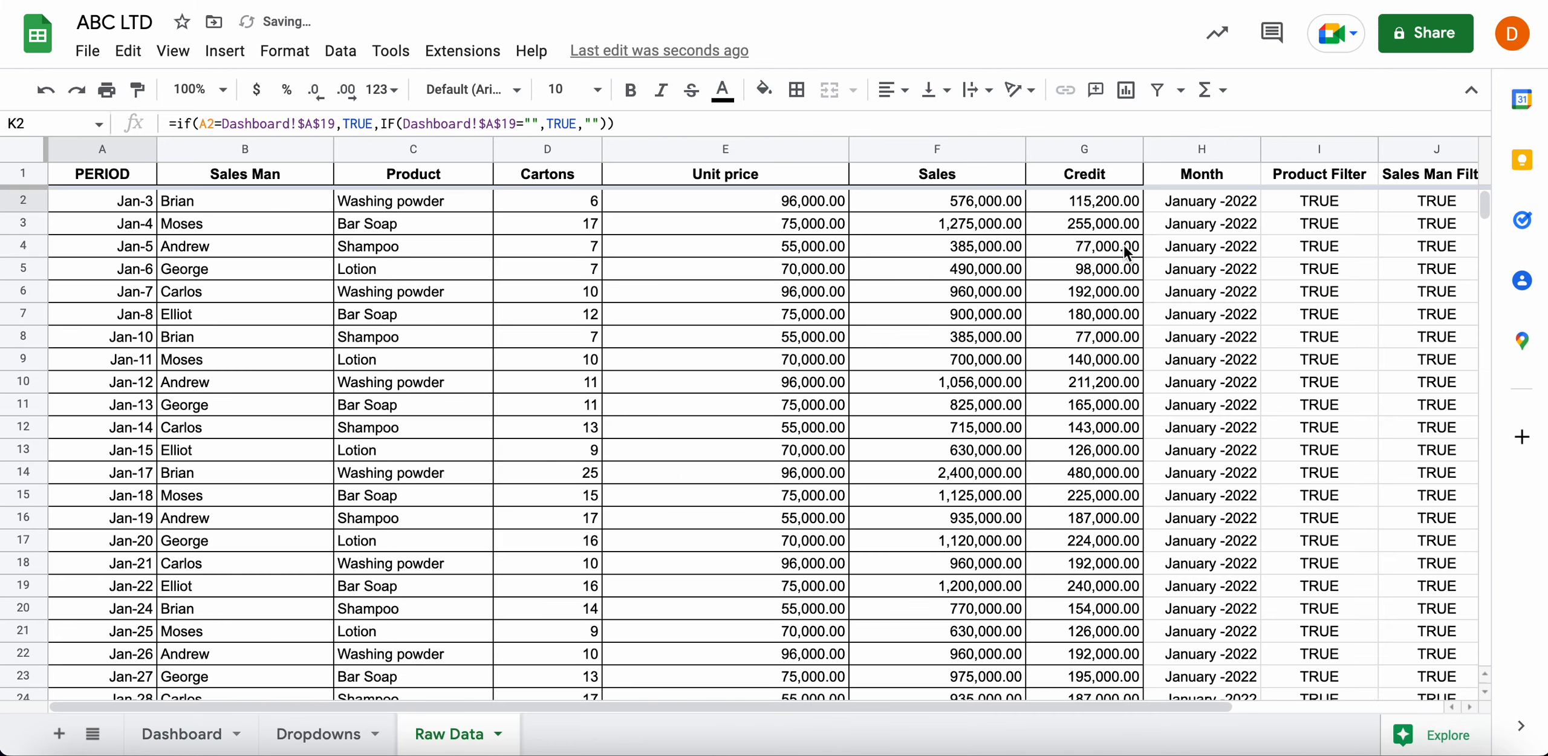
scroll(1055, 313, "right", 5)
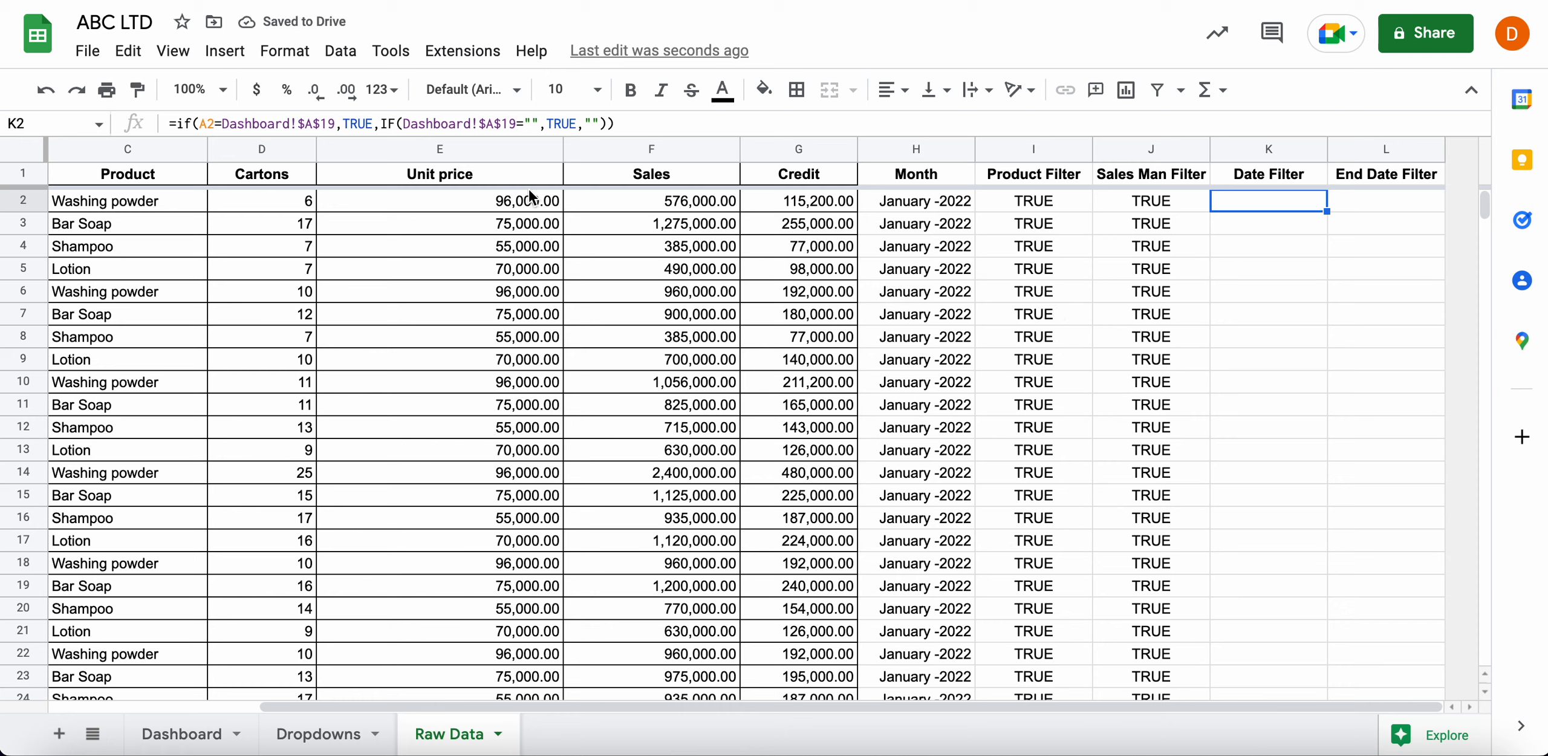
left_click(224, 124)
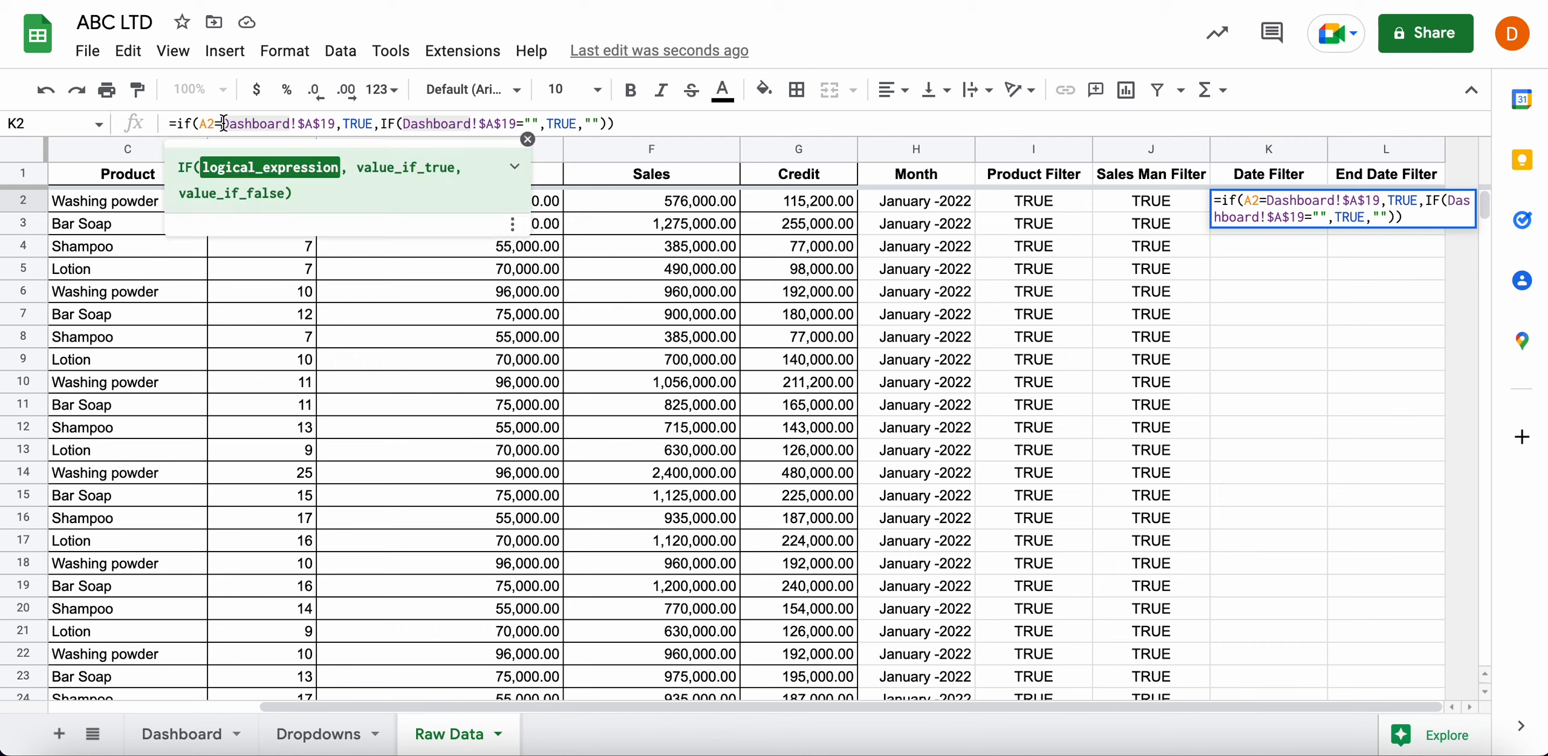
key("Left")
type(">")
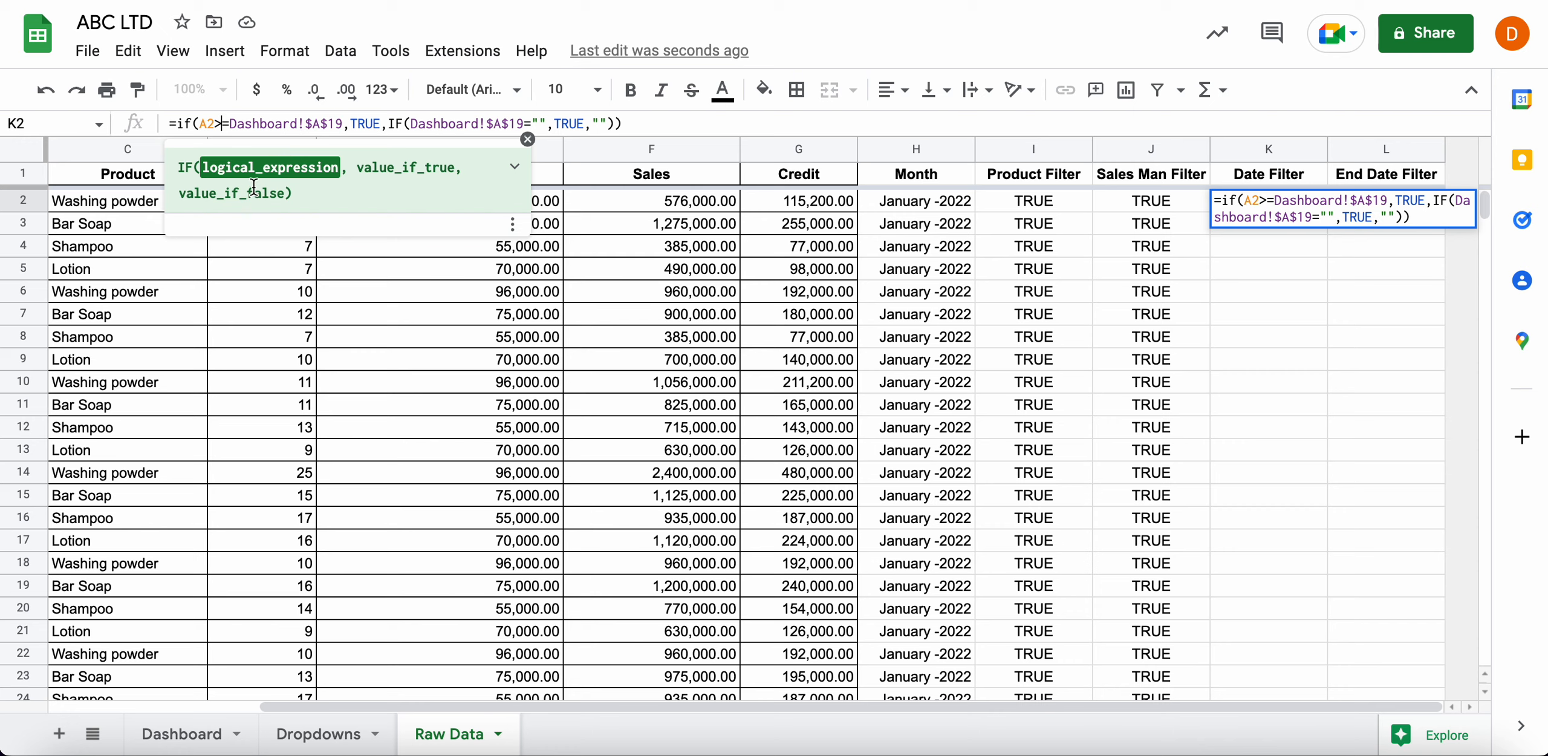
key("Escape")
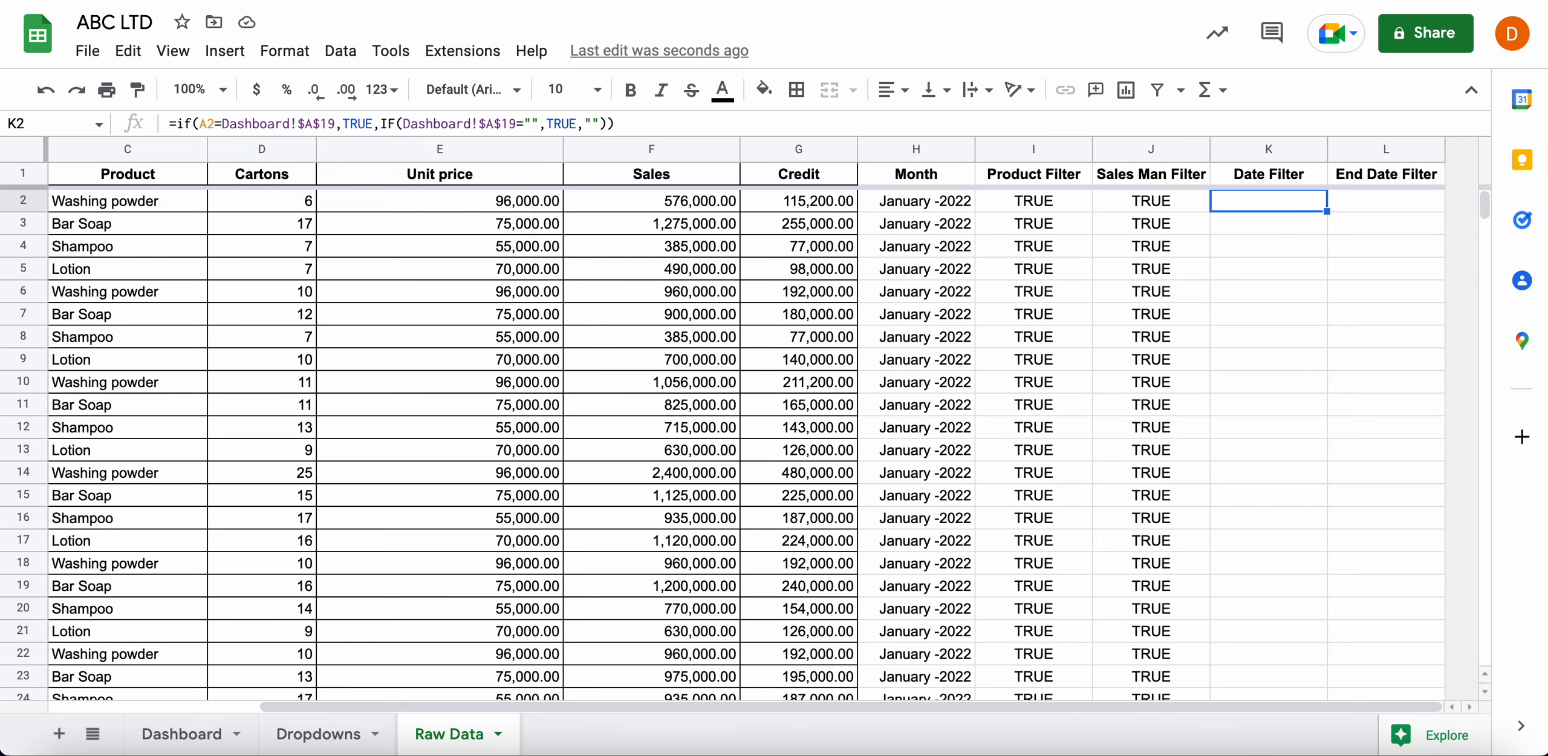
Copy the Date Filter formula text from K2 into L2 under End Date Filter
left_click(1362, 204)
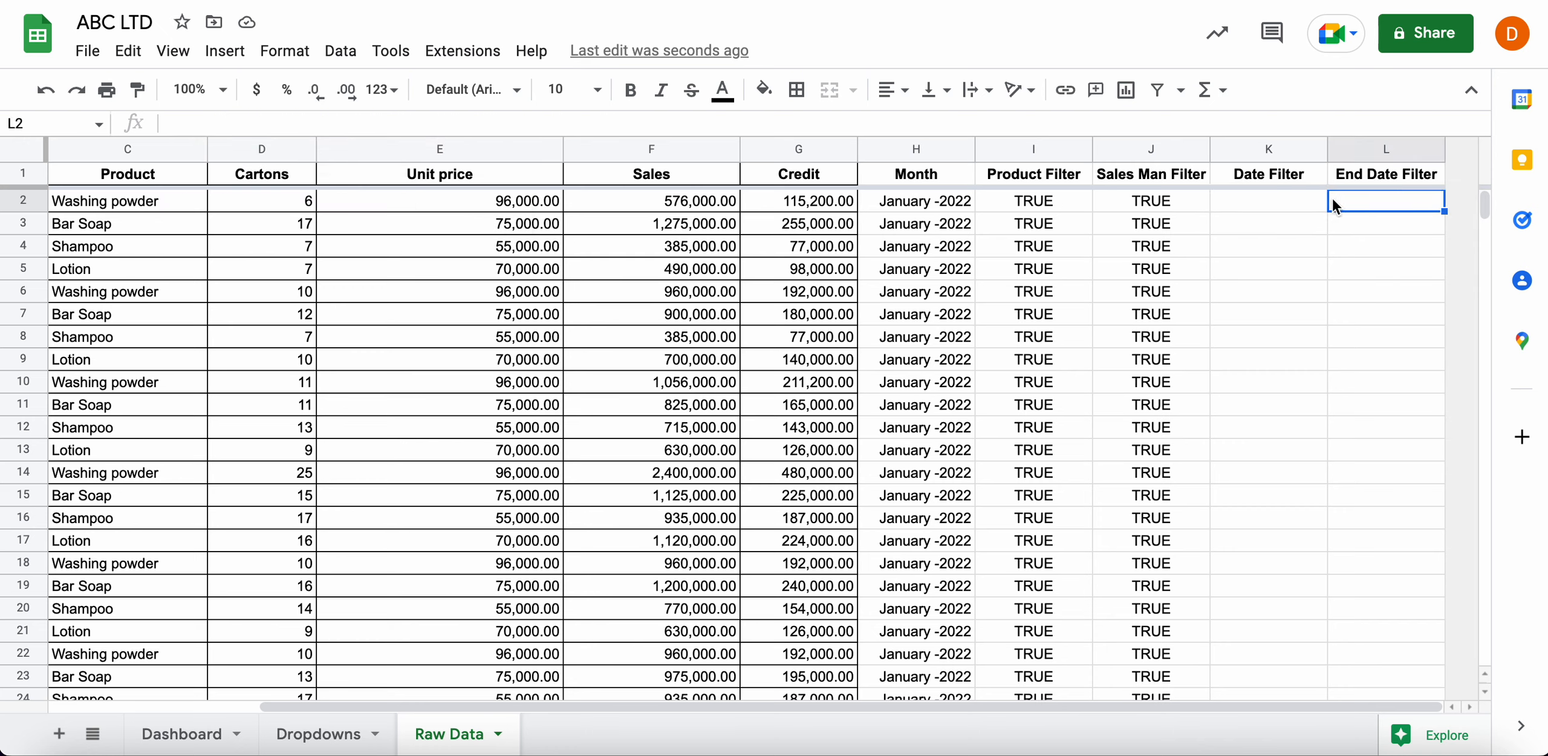
left_click(1287, 200)
left_click_drag(177, 124, 641, 145)
key("ctrl+c")
key("Escape")
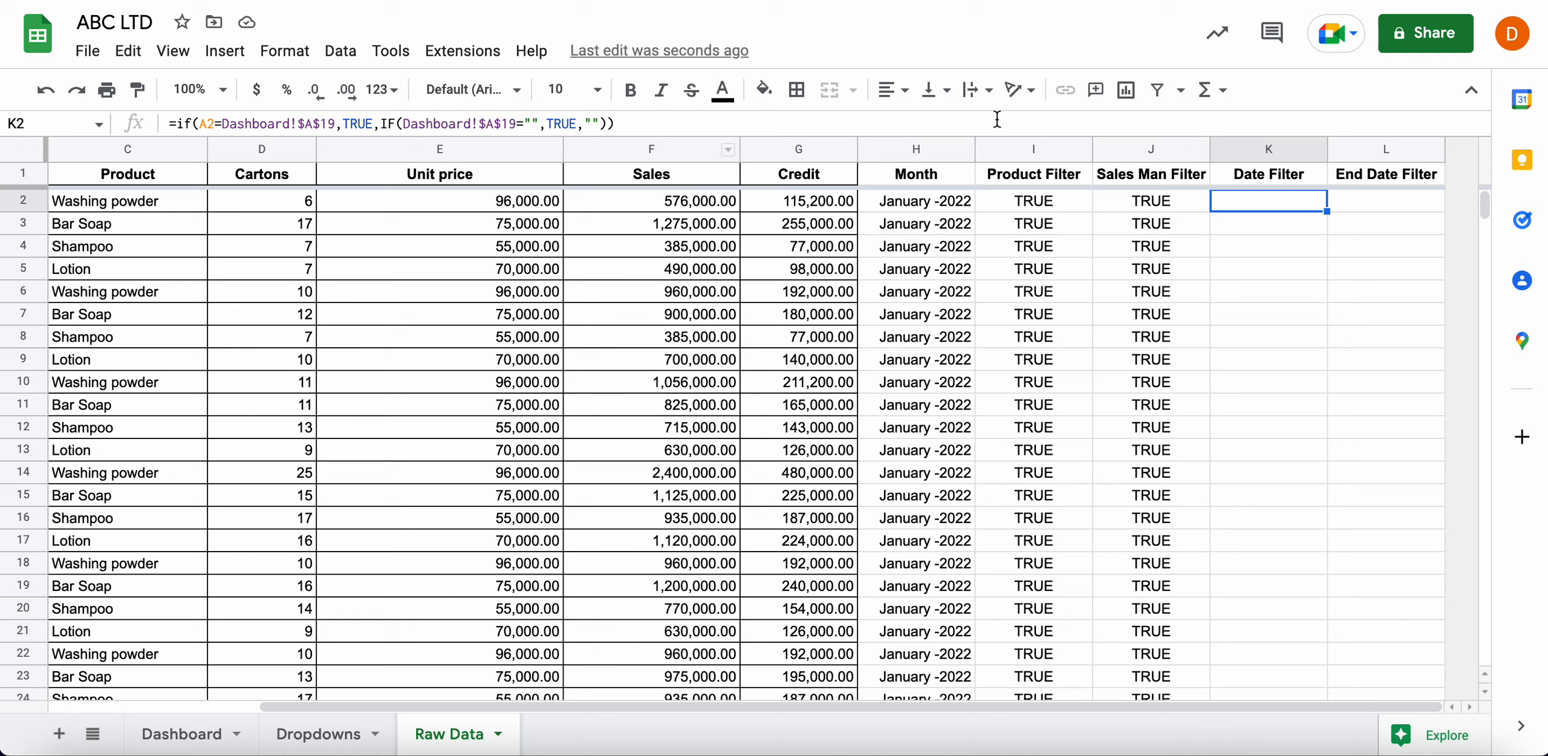
left_click(1397, 202)
type("=")
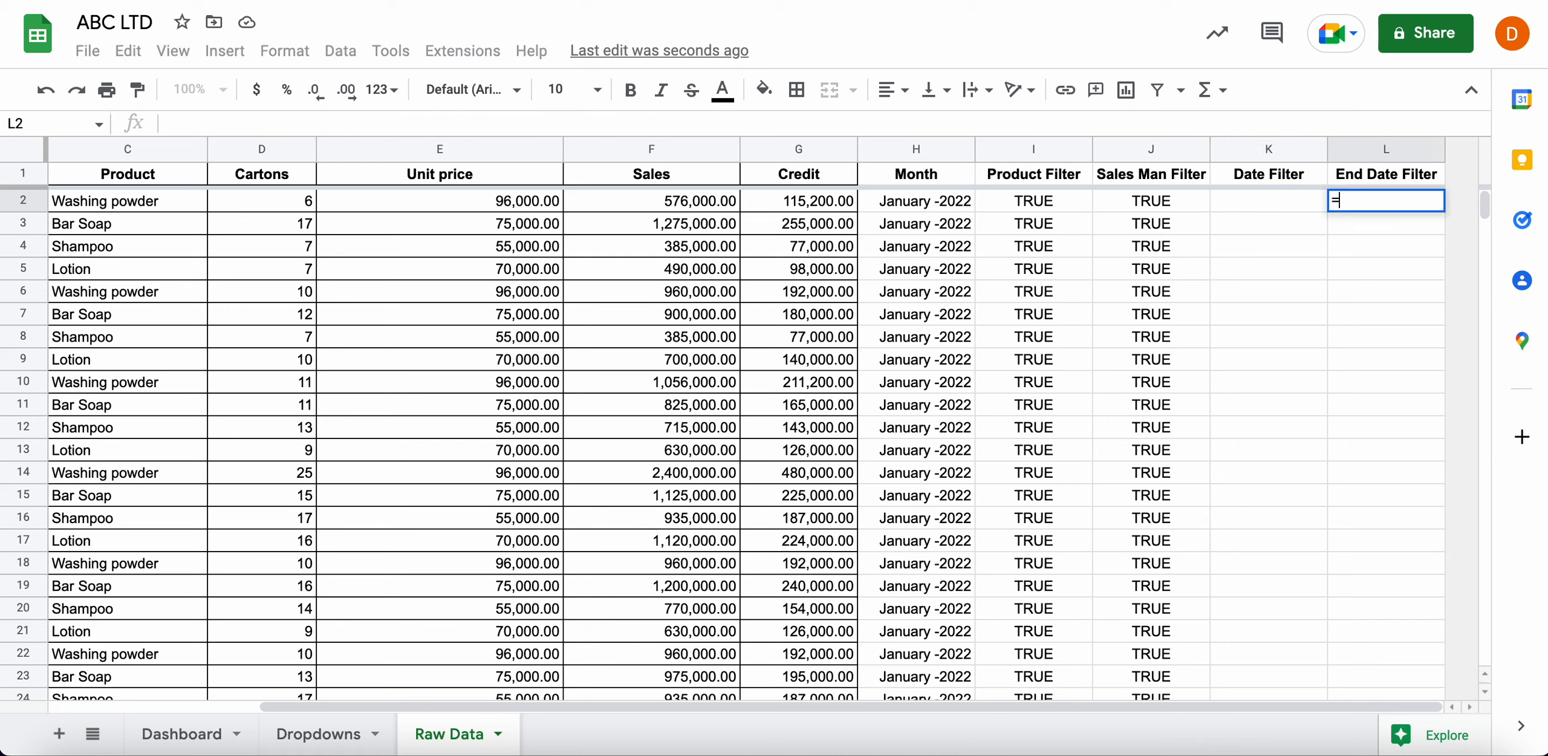
key("ctrl+v")
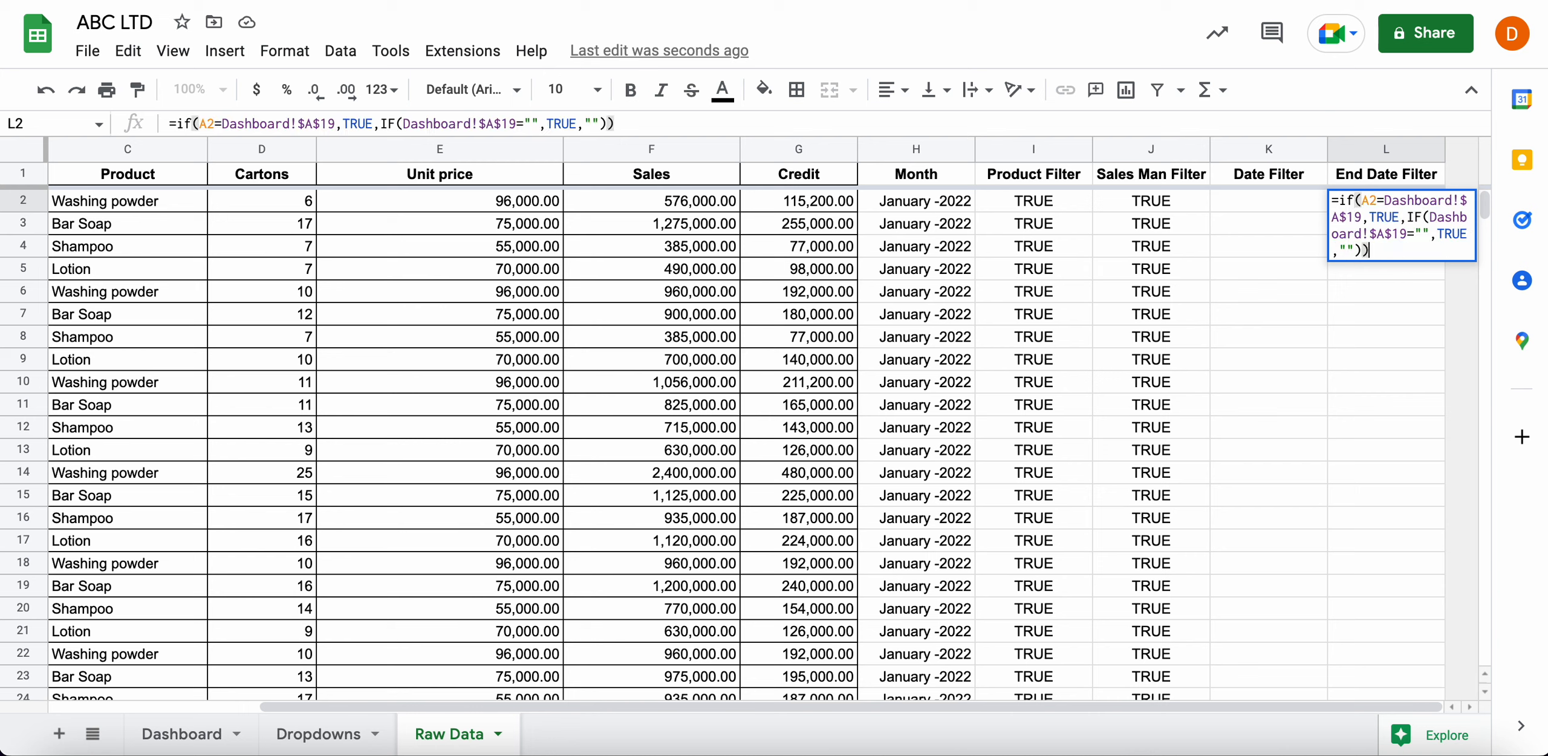
Point both Dashboard references in L2's End Date Filter formula to $B$19
left_click(1367, 216)
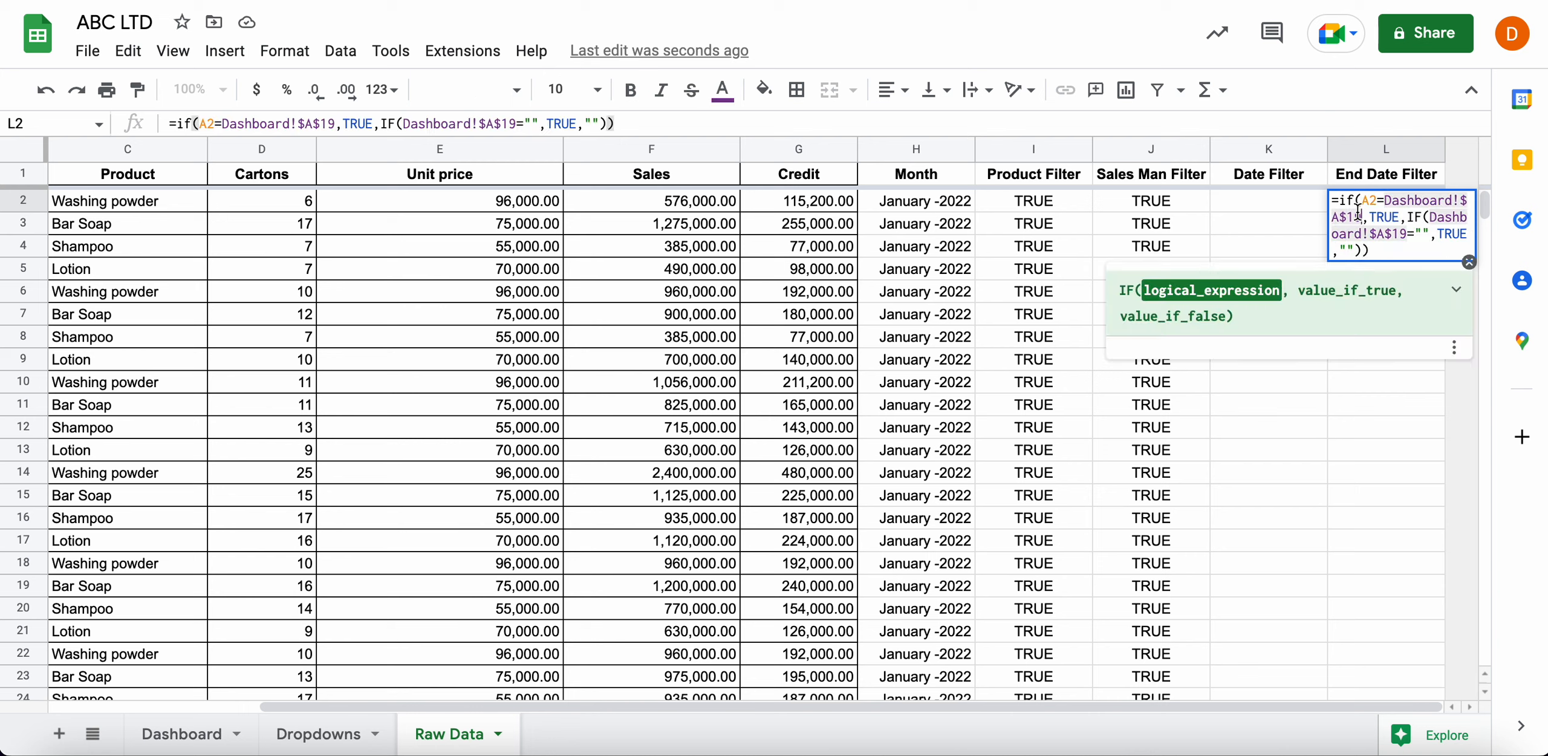
left_click(1339, 216)
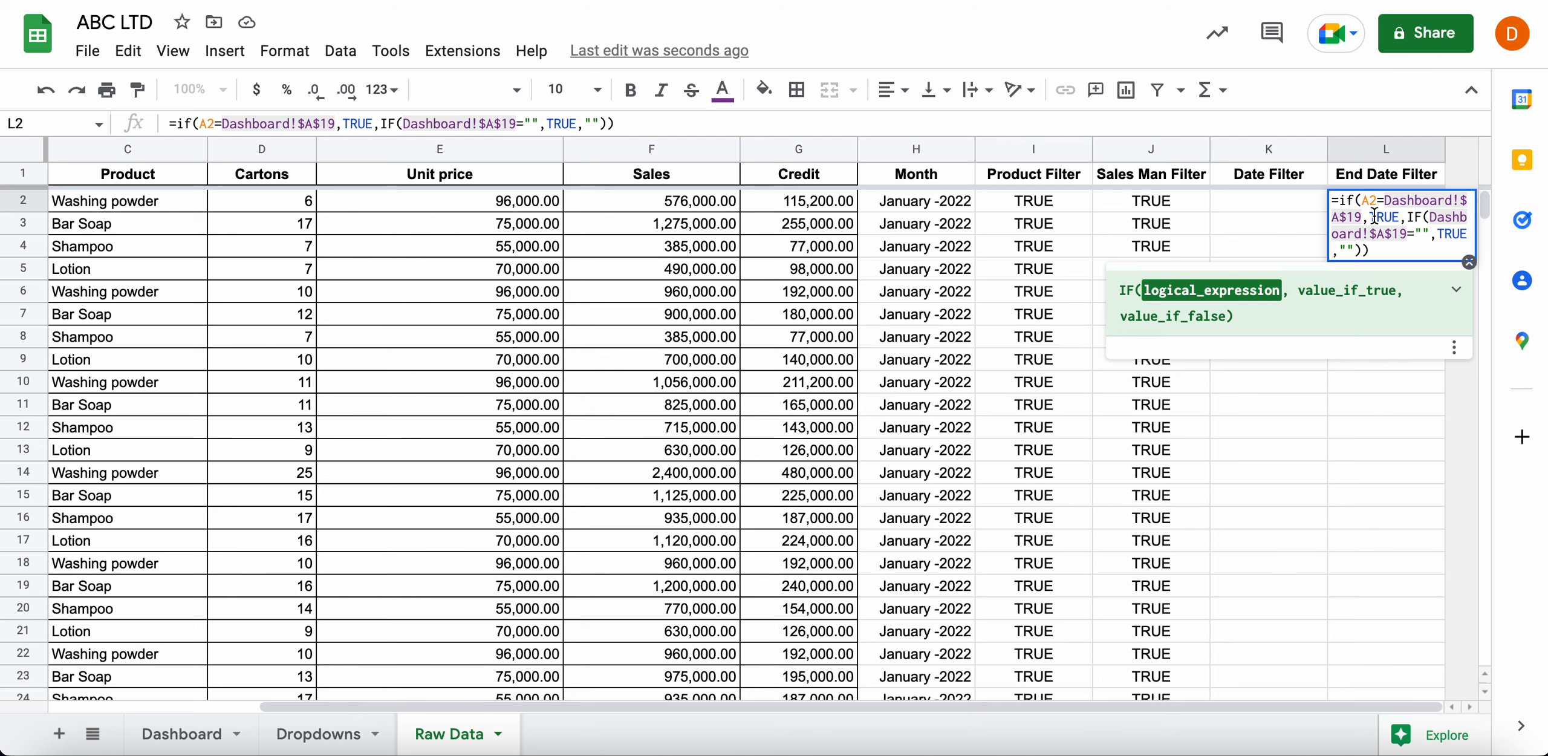
key("BackSpace")
type("B")
left_click(1387, 234)
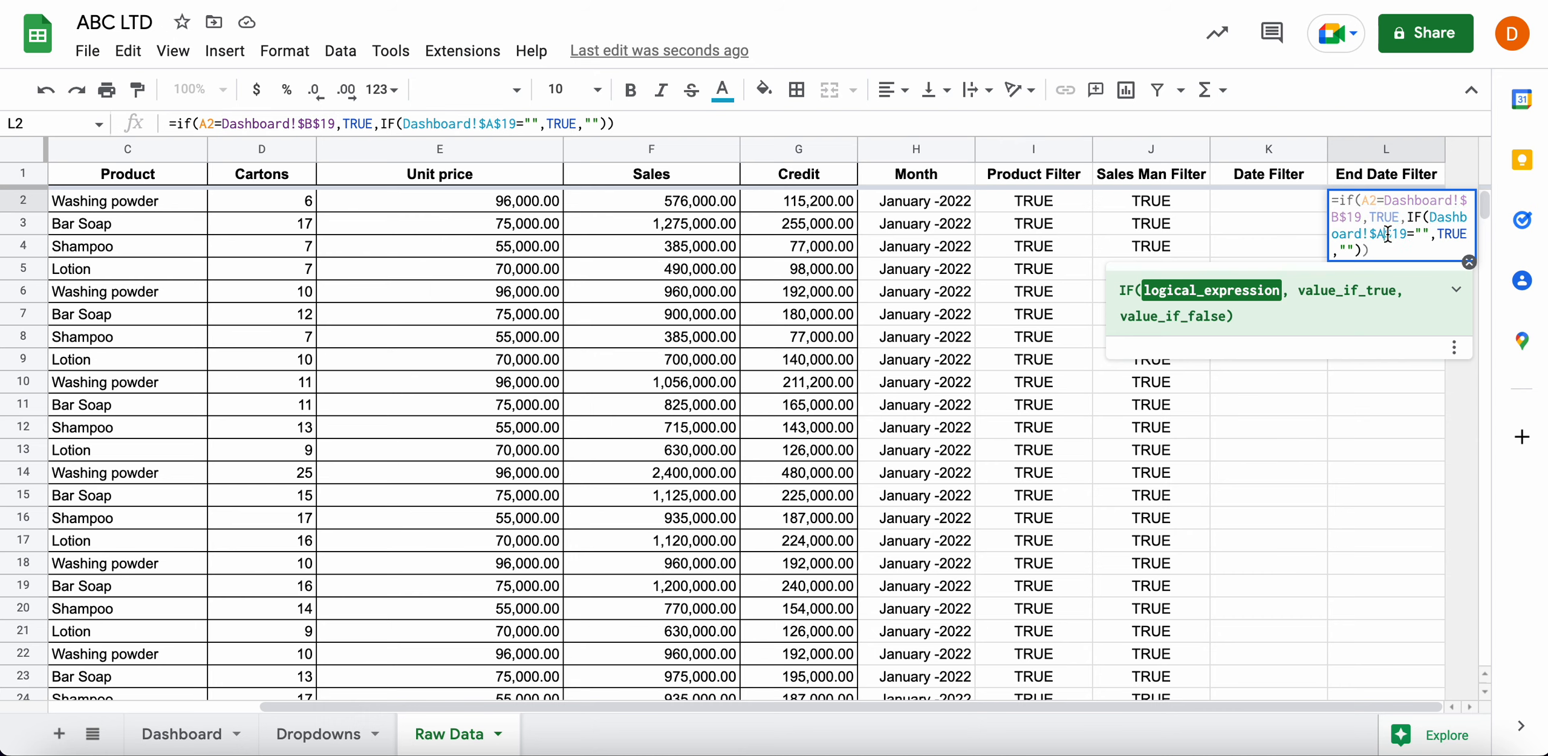
key("BackSpace")
type("B")
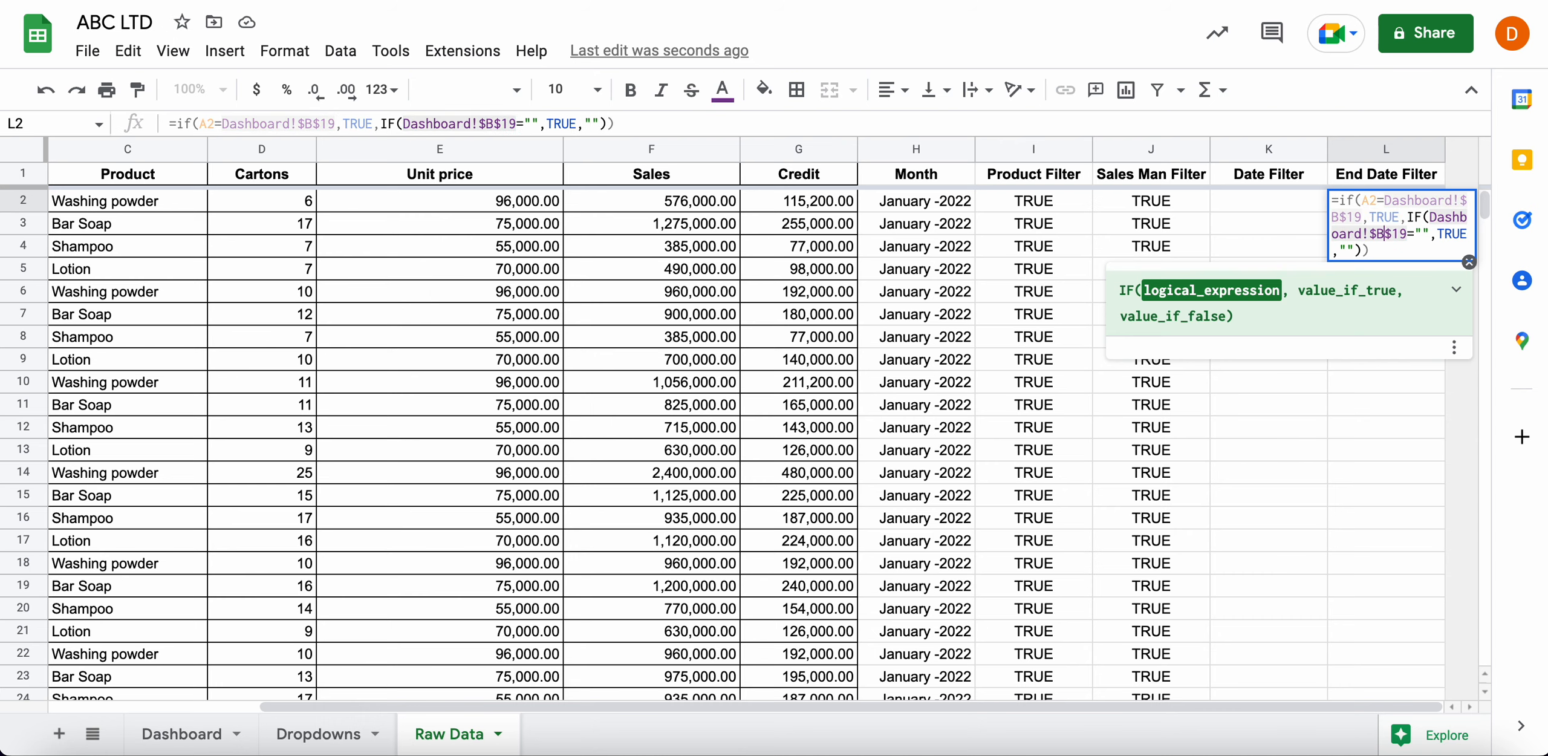
Change L2's comparison to A2<=Dashboard!$B$19, commit the formula and autofill it down the End Date Filter column
left_click(1384, 201)
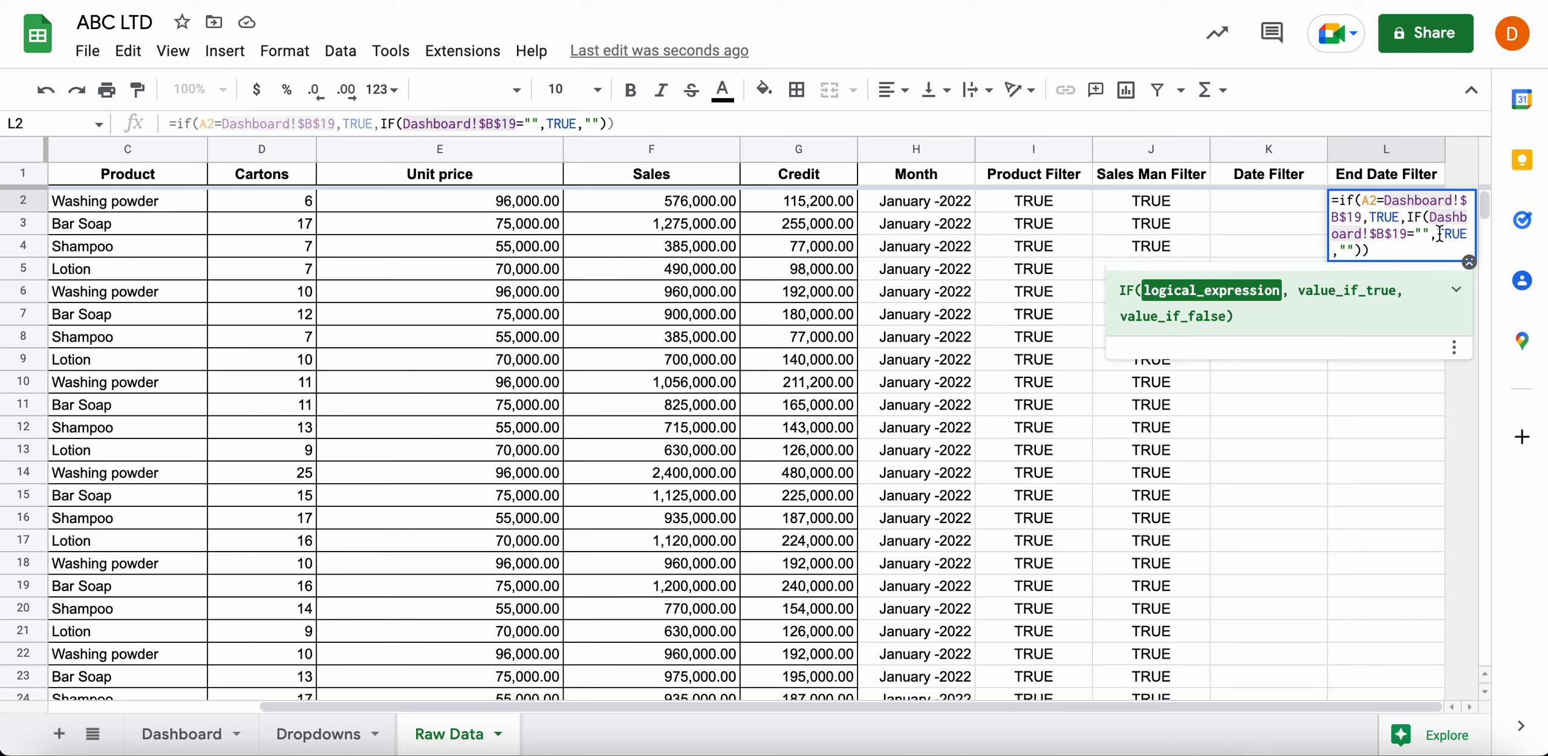
left_click(1380, 200)
type("<")
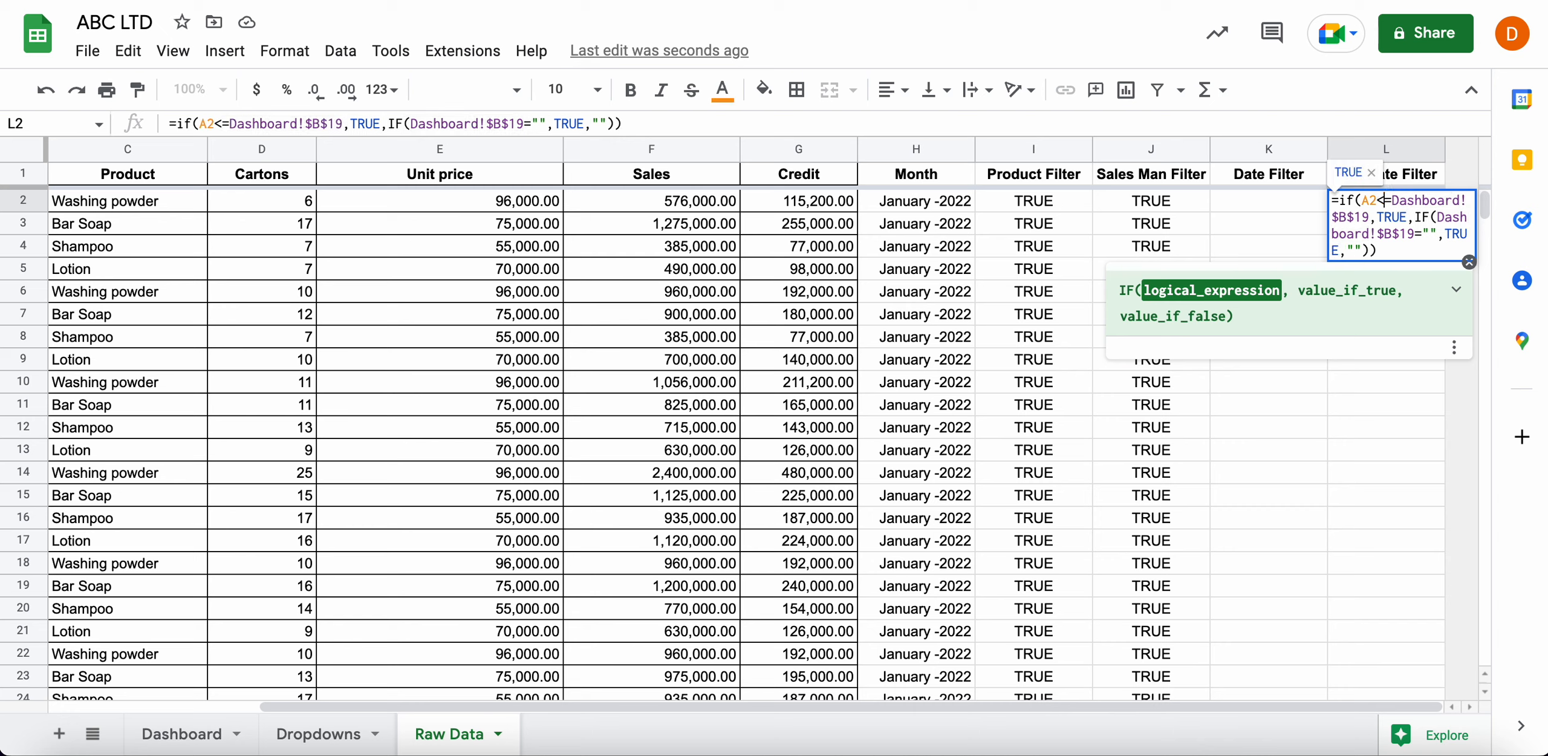
key("Return")
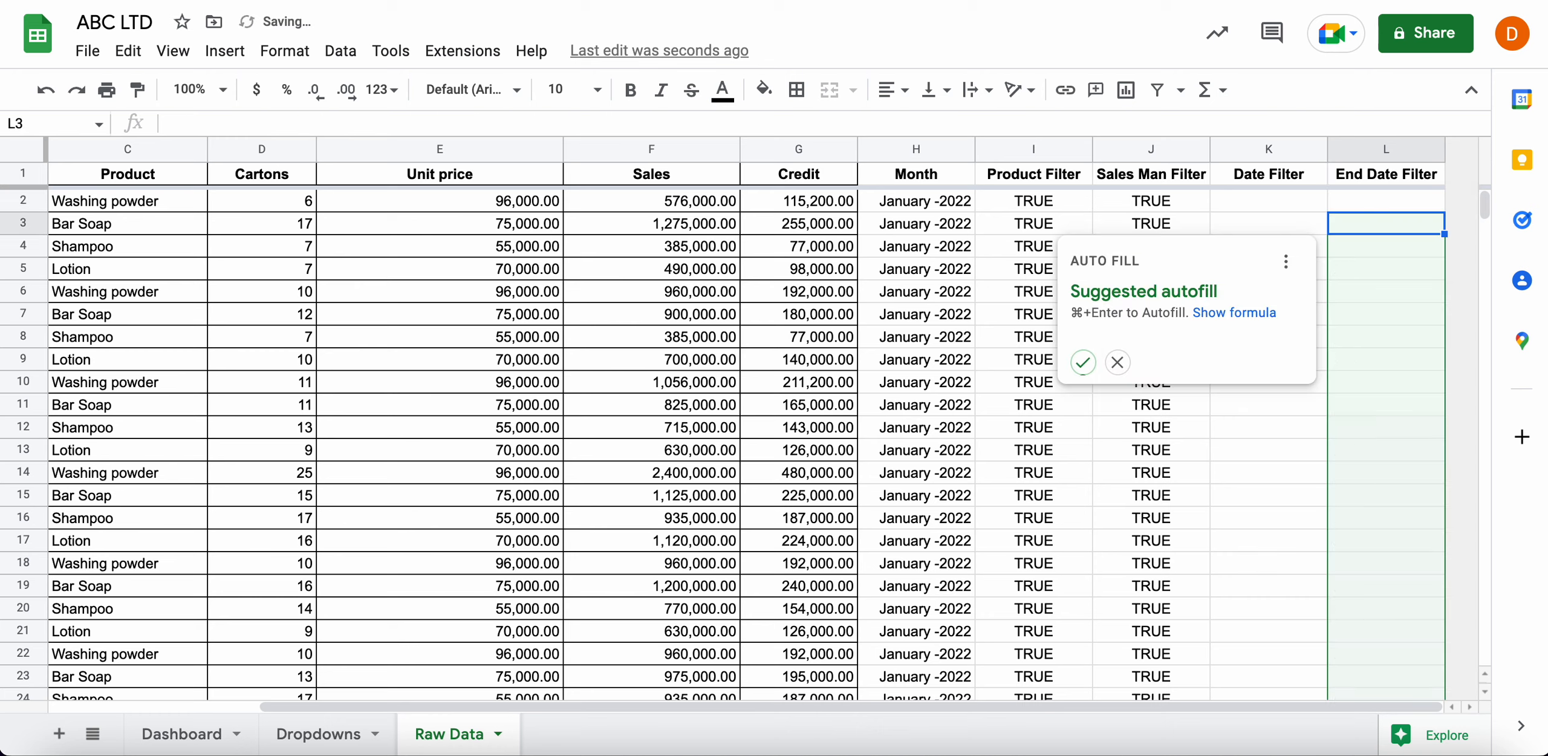
left_click(1084, 363)
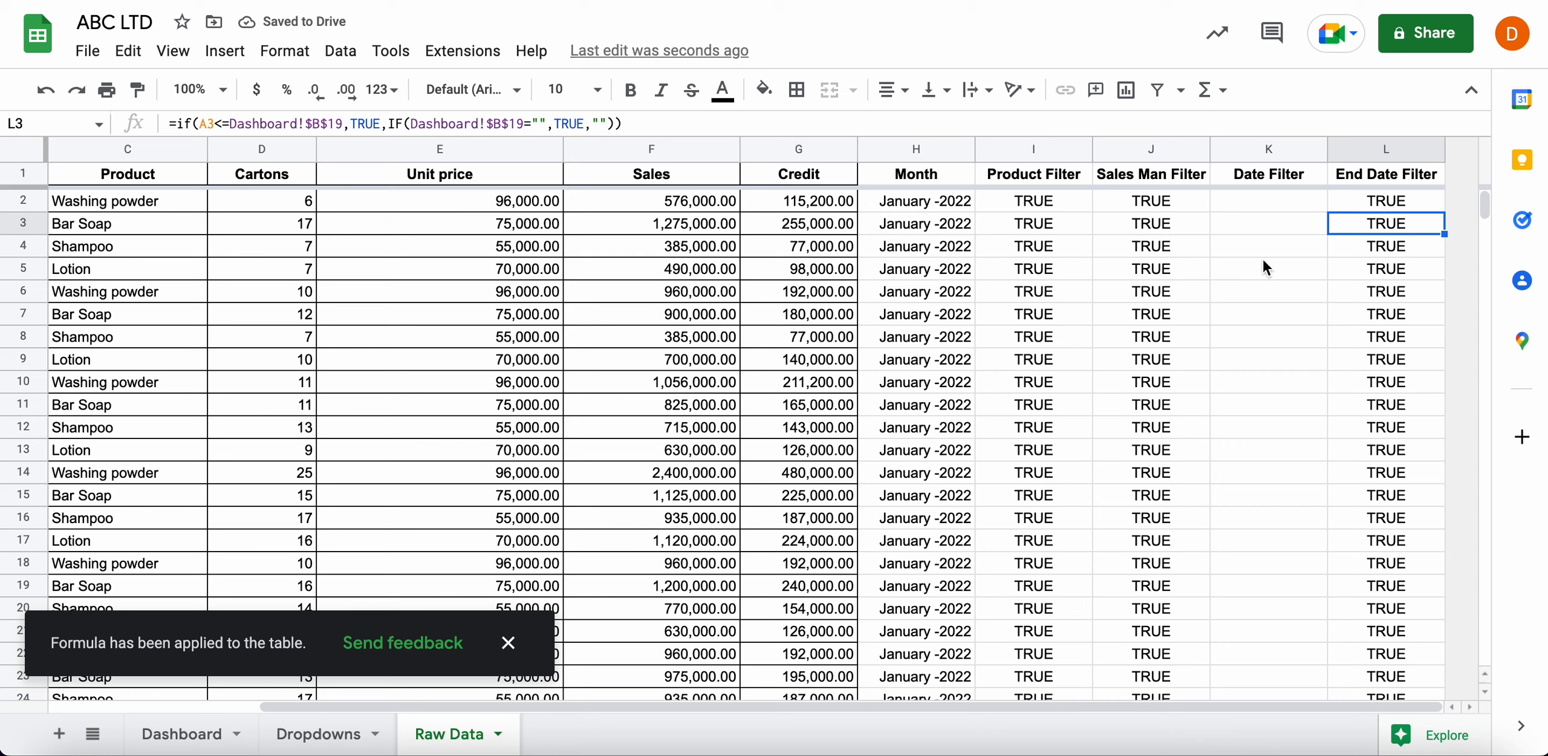
Change K2's comparison to A2>=Dashboard!$A$19 and autofill the formula down the Date Filter column
left_click(1251, 199)
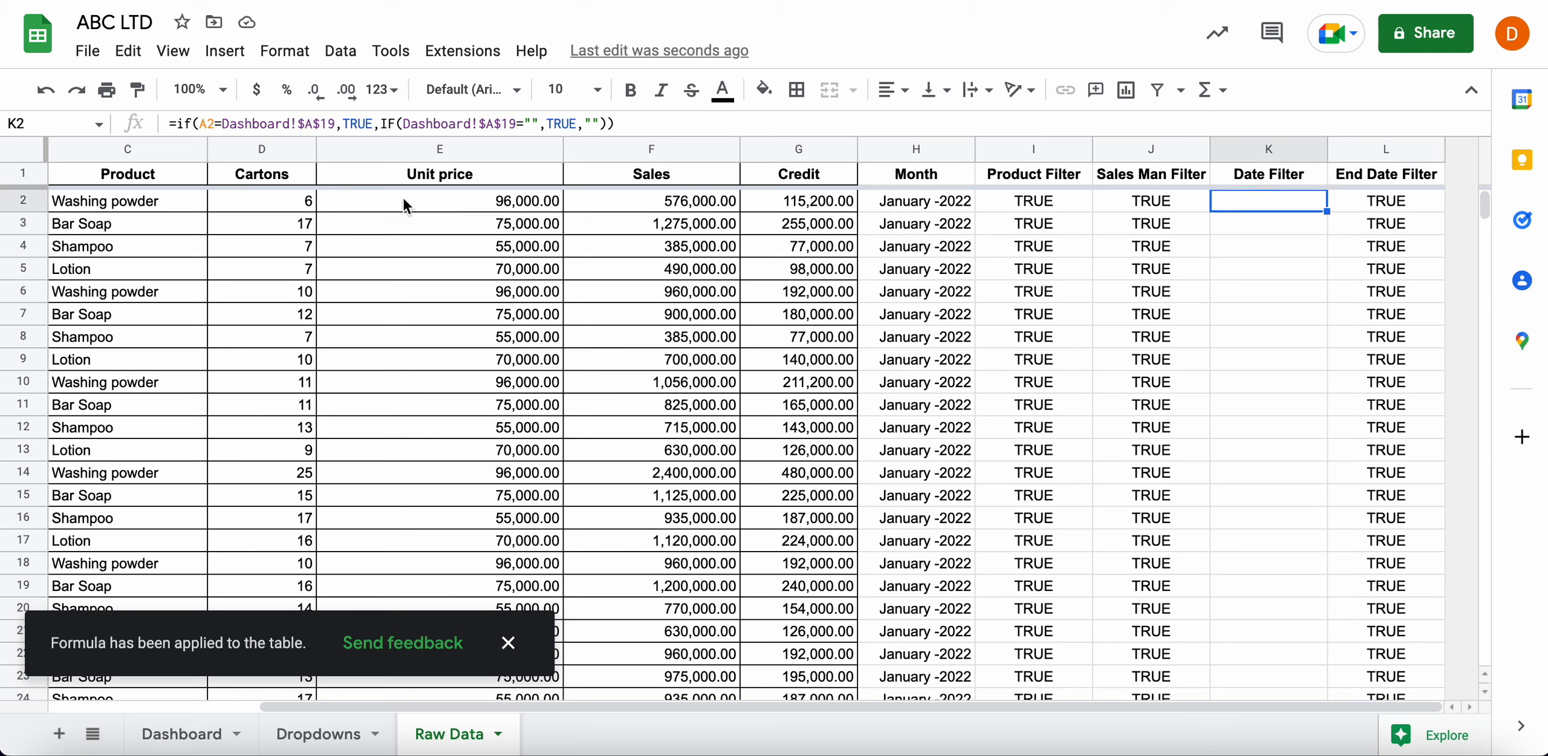
left_click(221, 124)
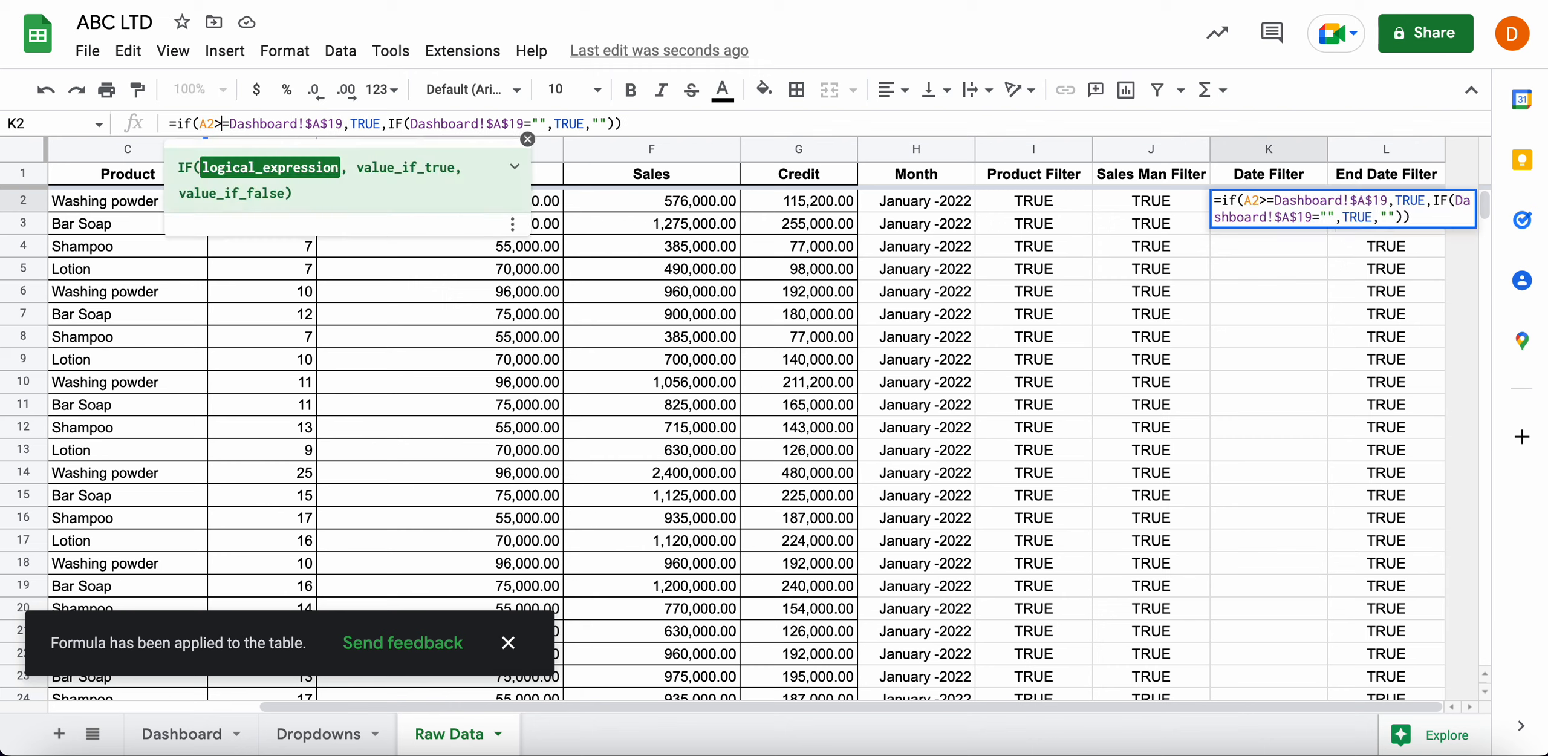
key("Return")
left_click(966, 363)
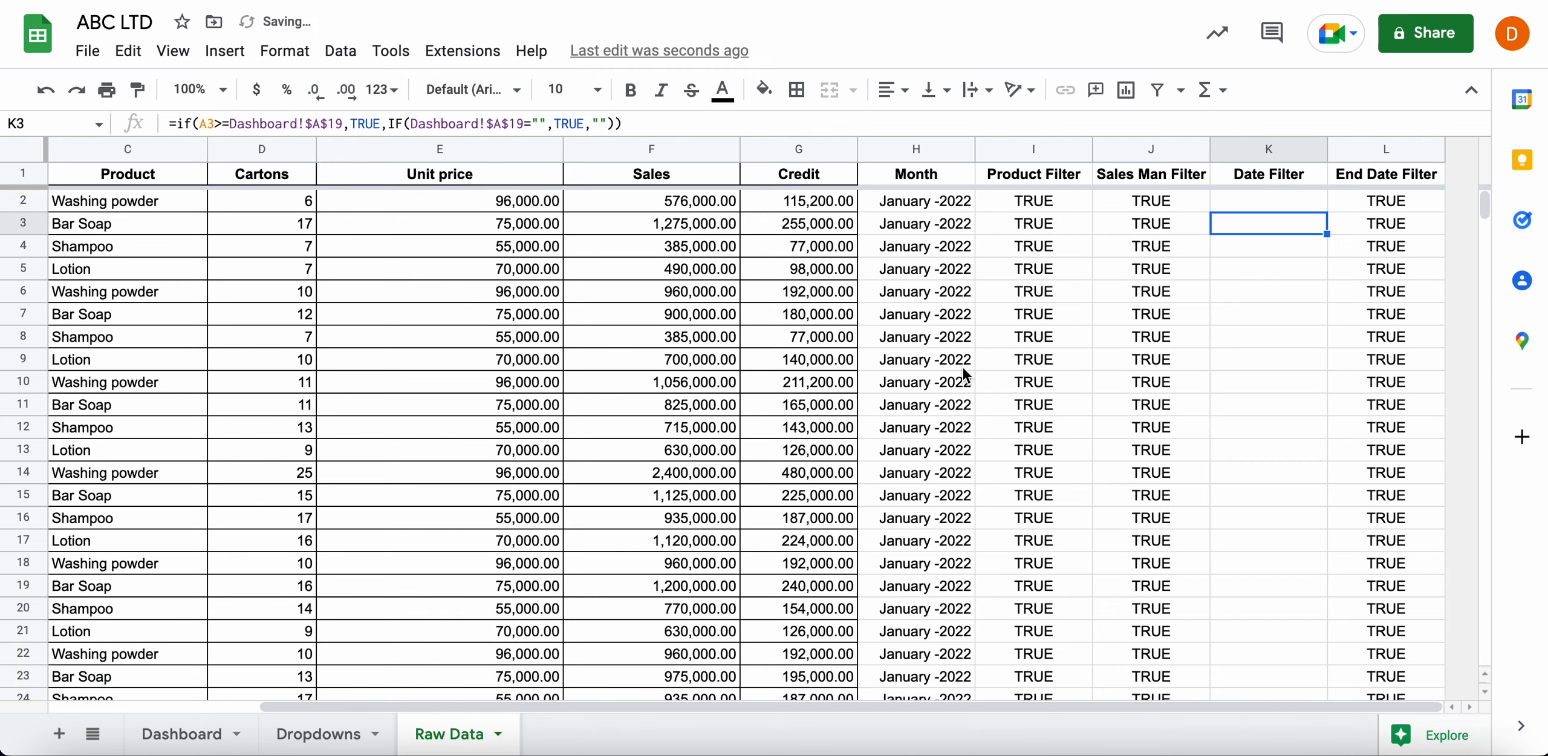
left_click(1240, 368)
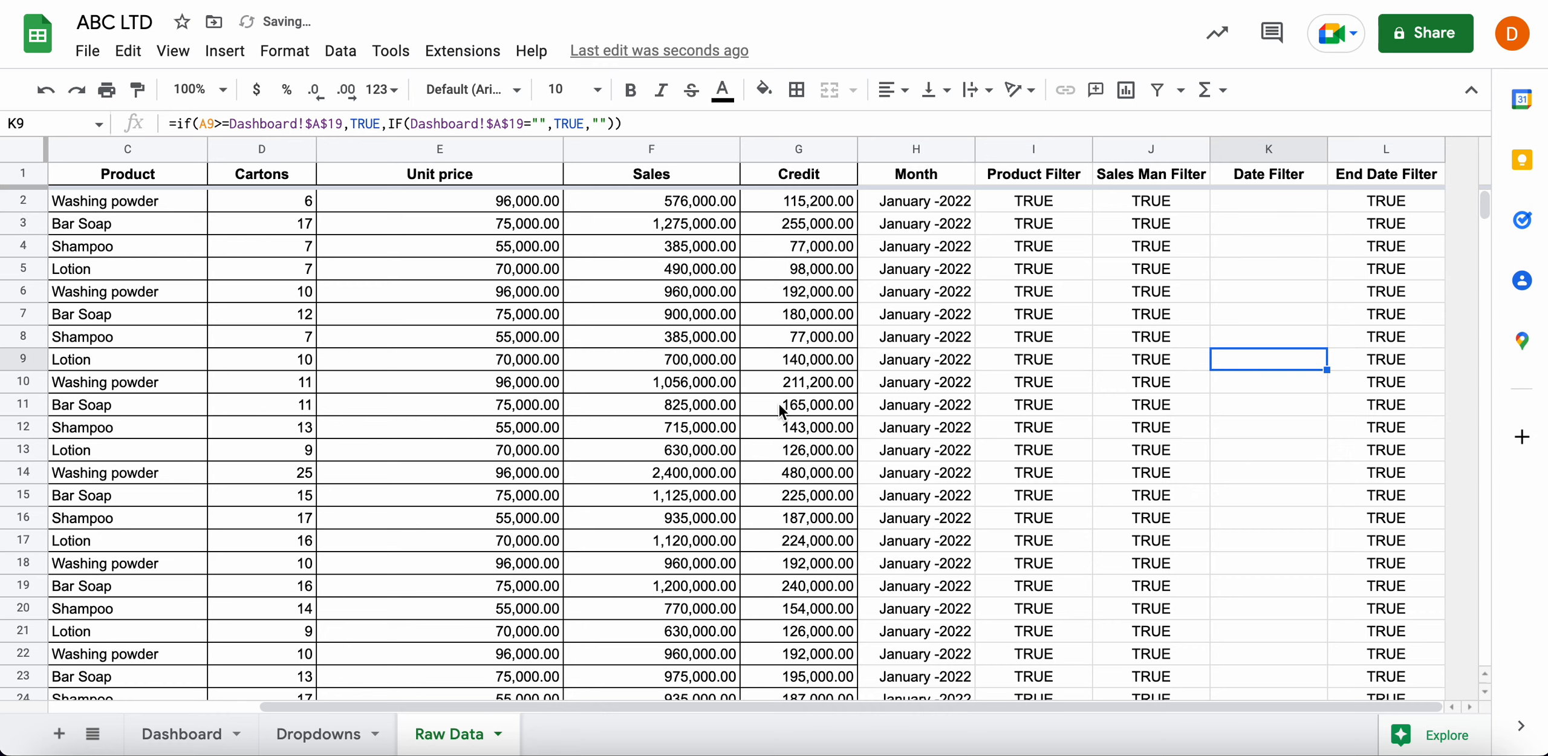
Add the condition AND L=TRUE before GROUP BY in the Performance Per Sales Man QUERY in Dashboard cell A21
left_click(180, 733)
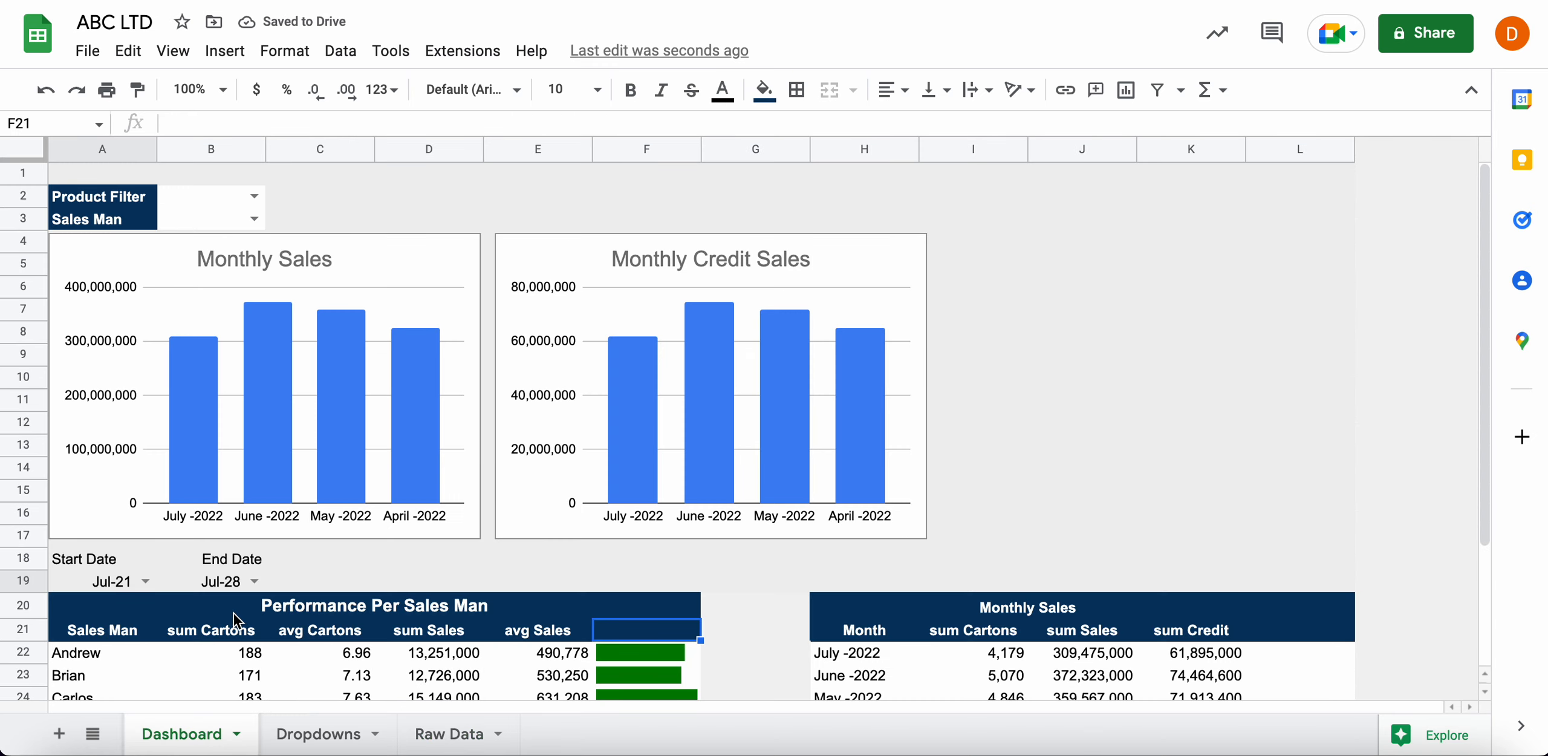
left_click(112, 626)
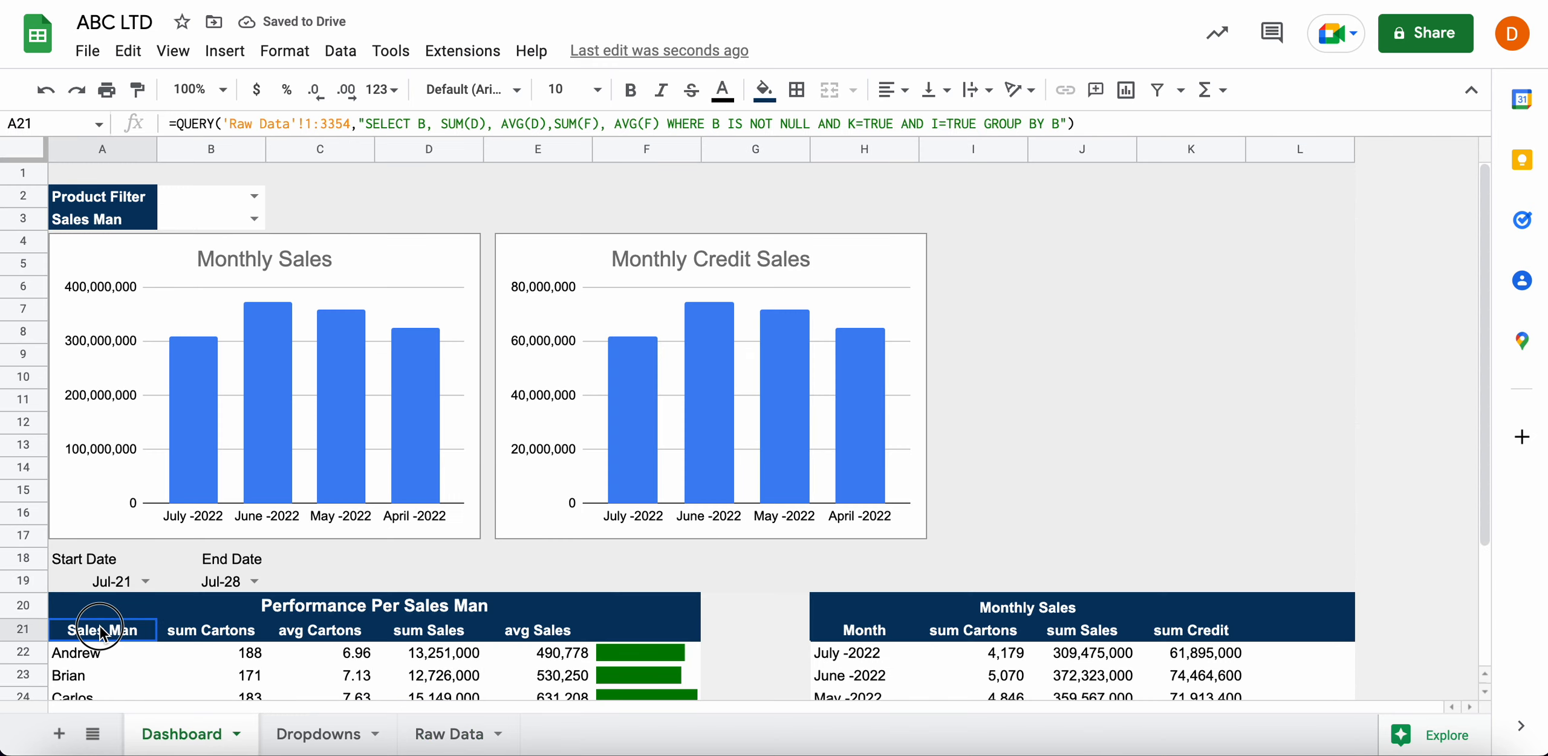
left_click(975, 121)
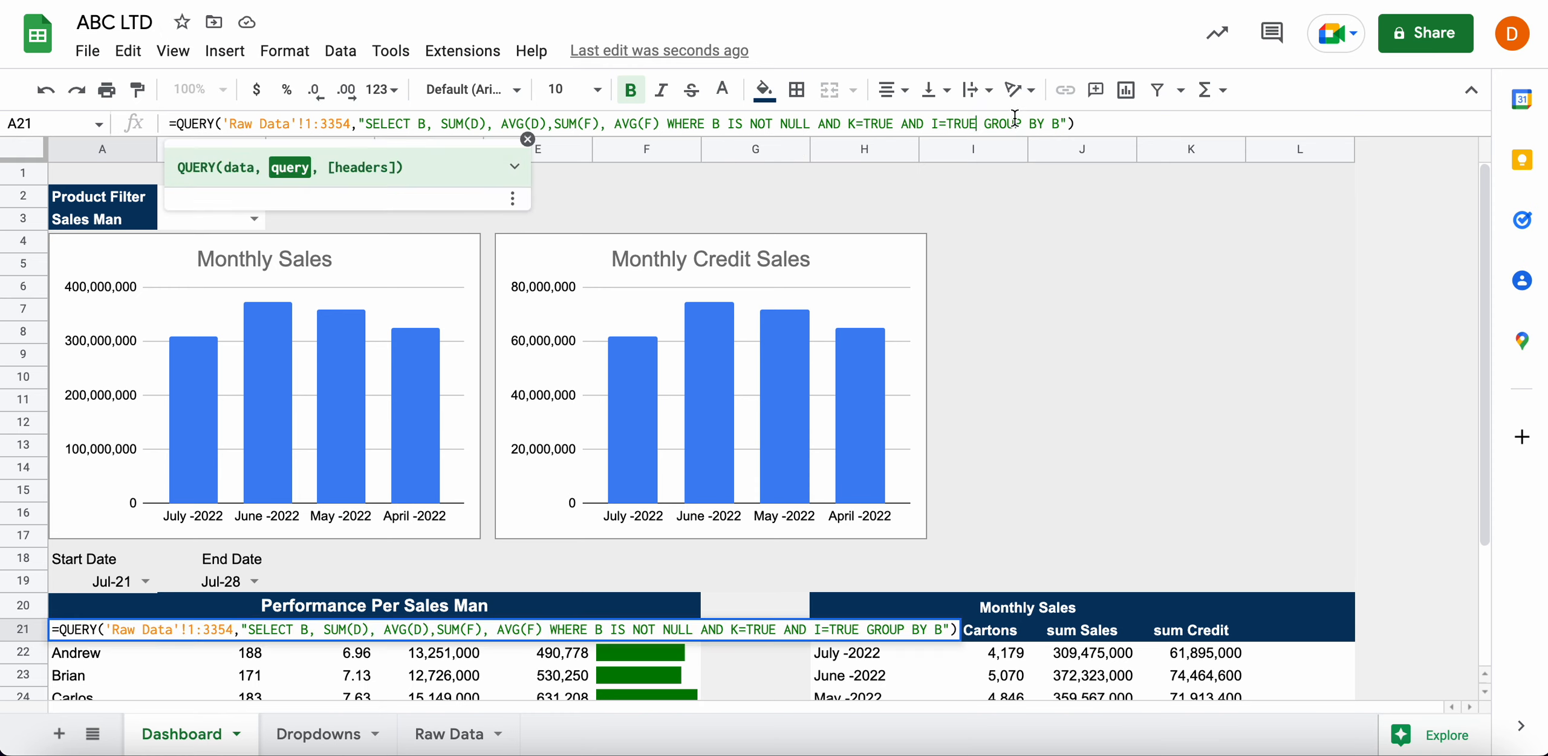
type("AND J")
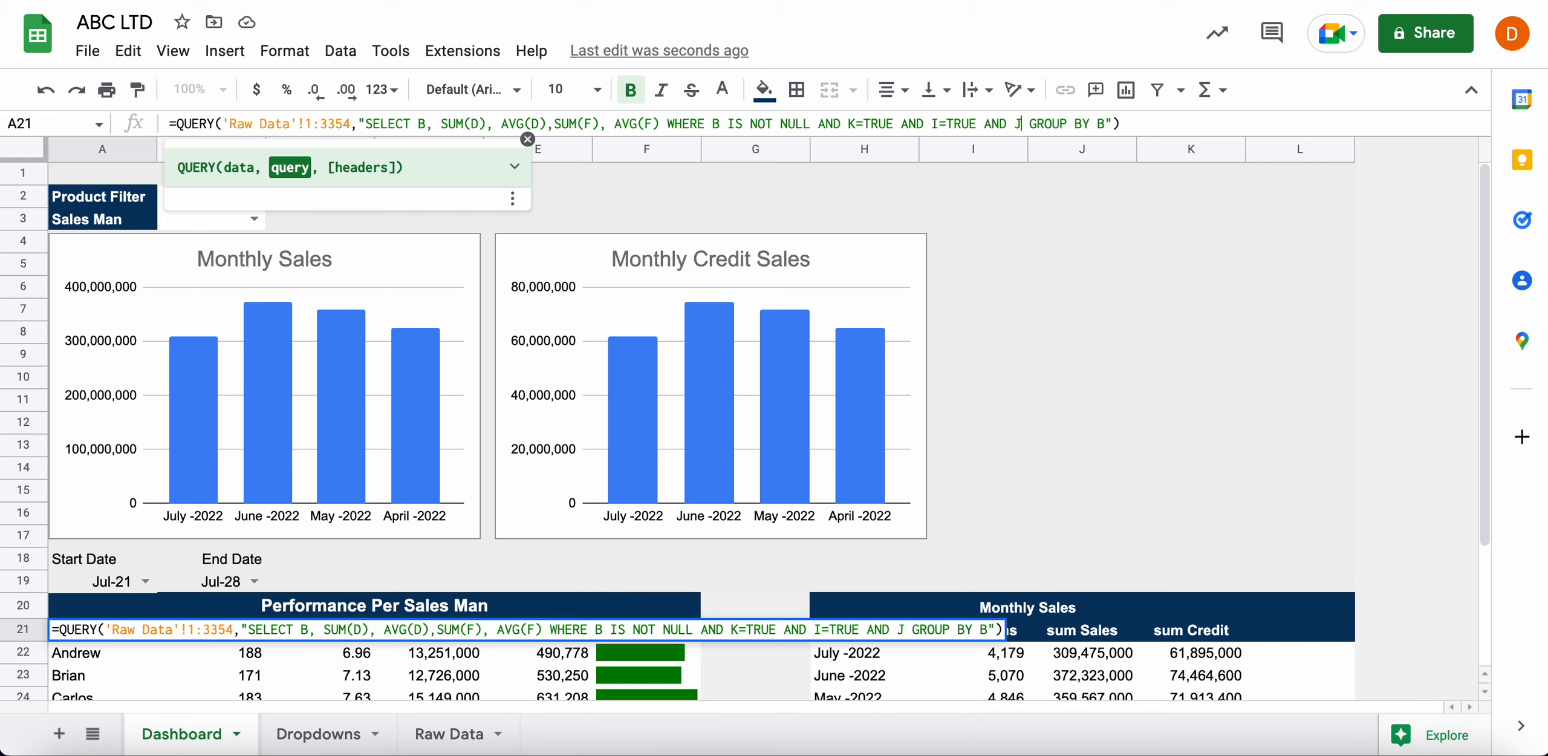
key("BackSpace")
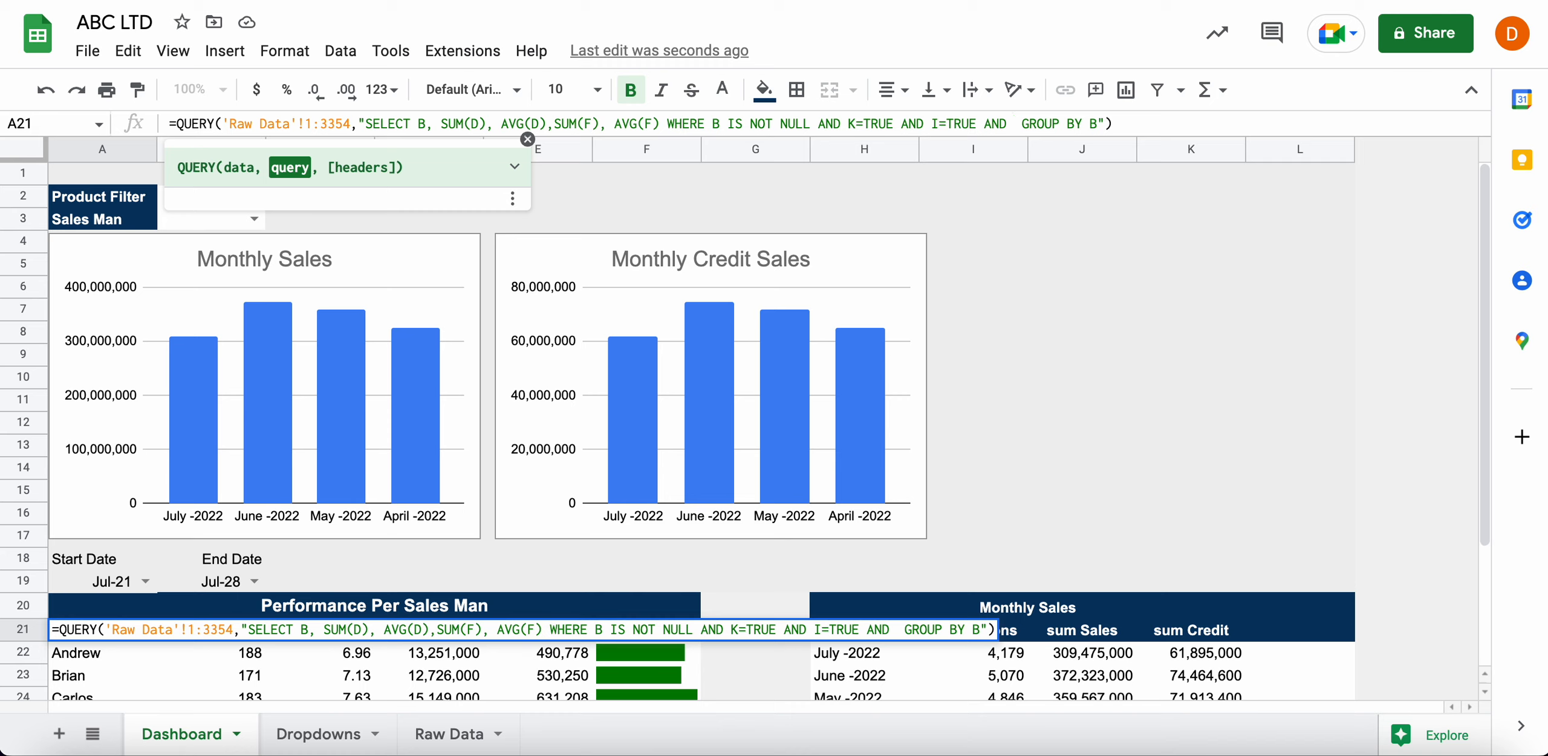
type("L=TRUE")
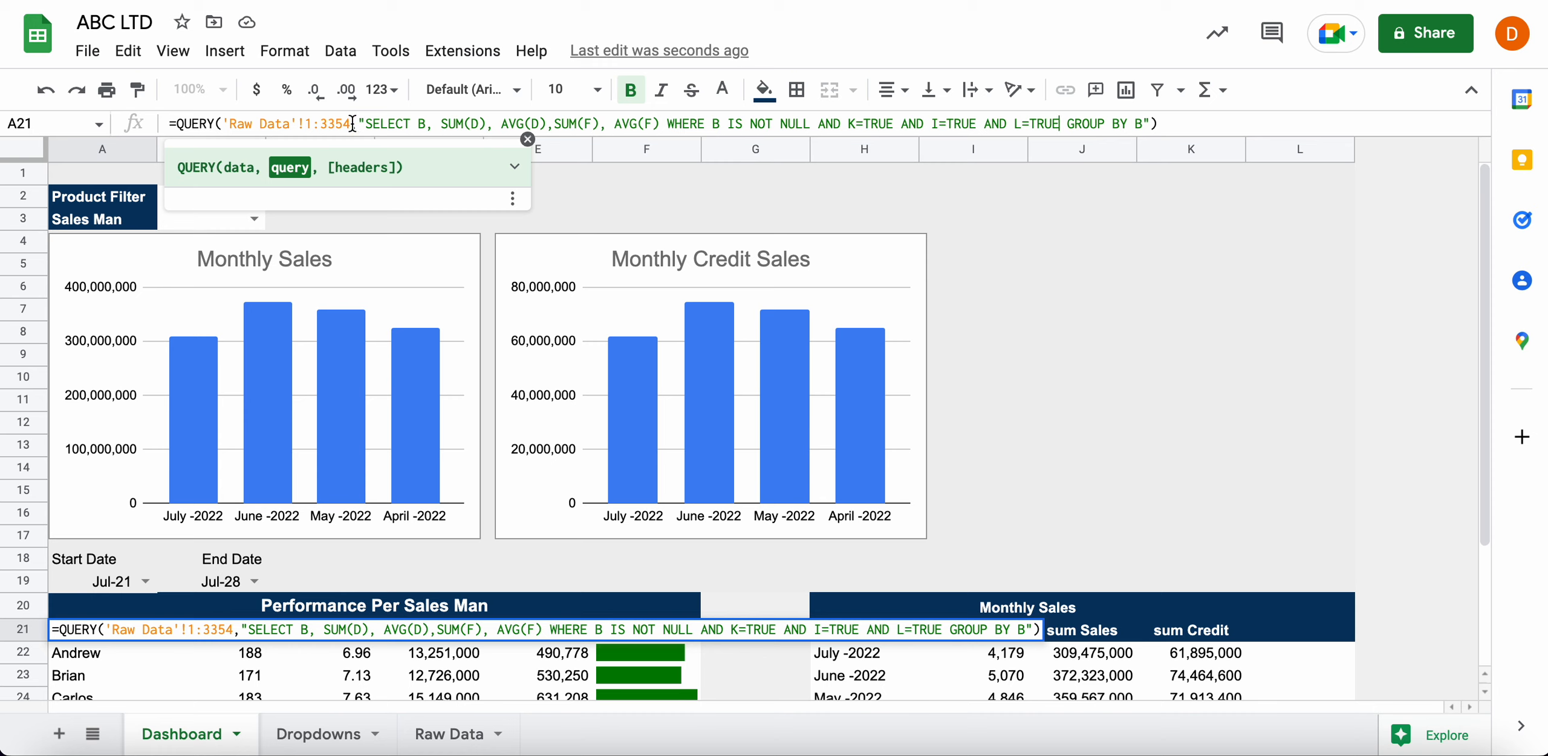
Replace the QUERY's data range in A21 with 'Raw Data'!A1:J and commit the formula
left_click(352, 124)
key("BackSpace")
key("BackSpace")
key("BackSpace")
key("BackSpace")
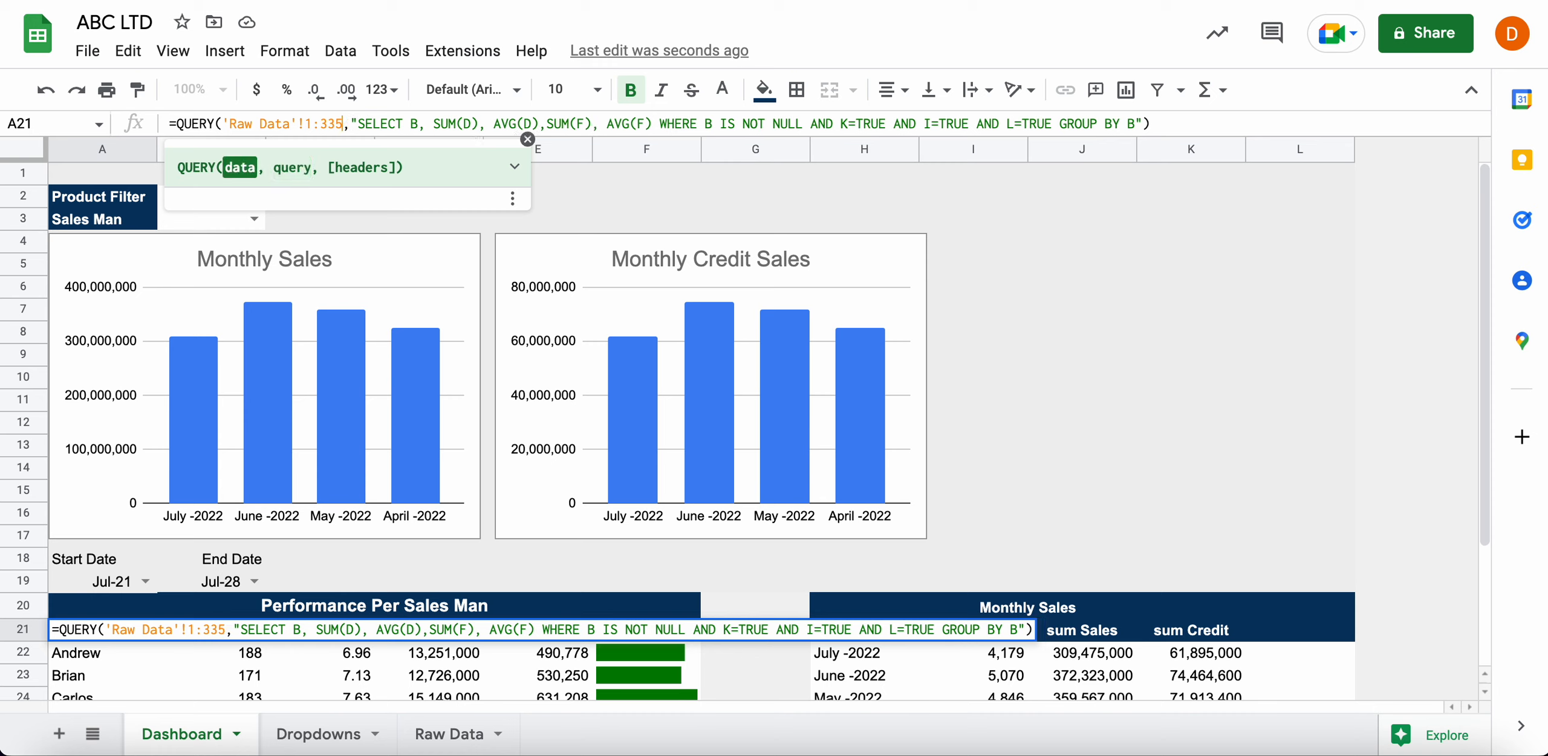
left_click(306, 124)
type("A")
left_click(334, 124)
type("J")
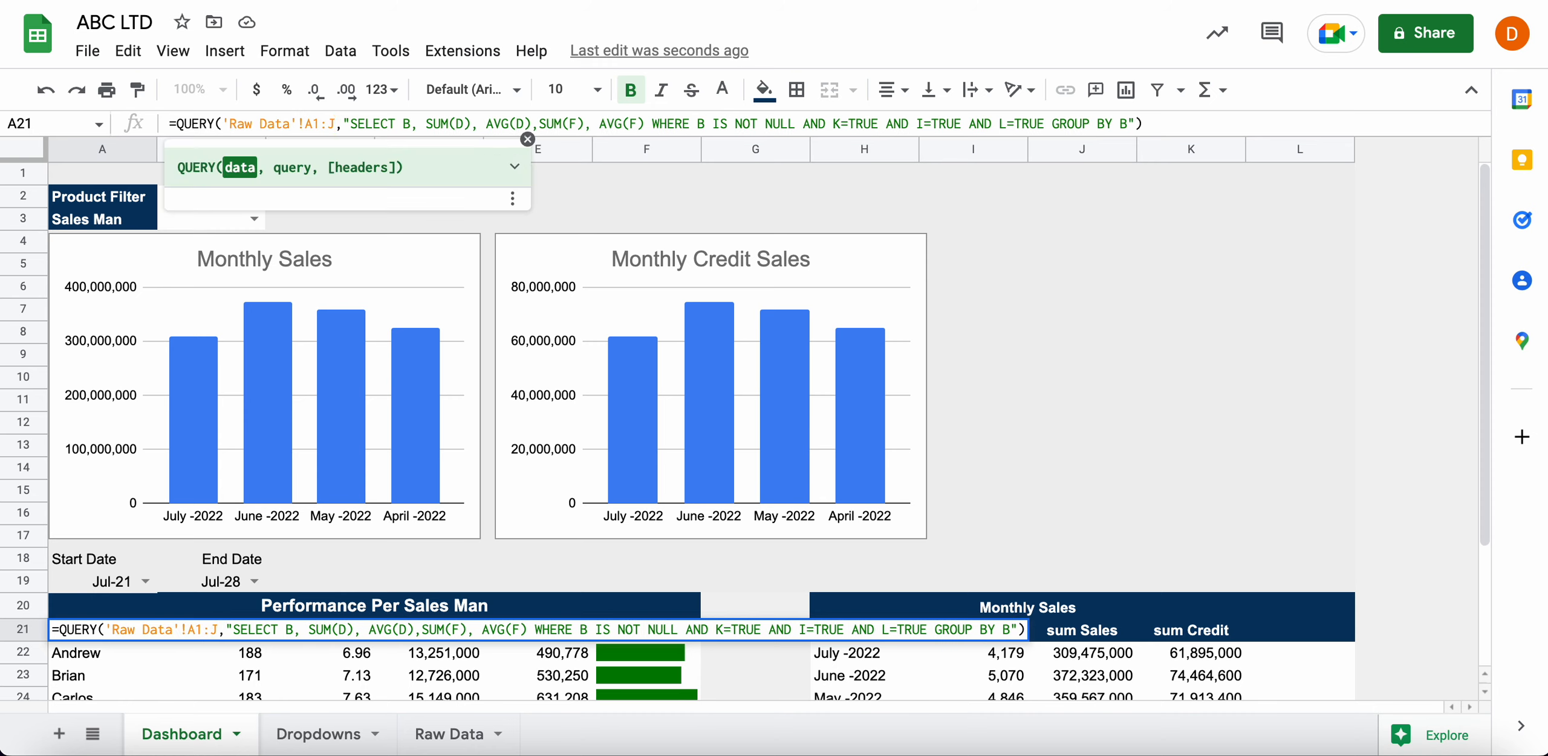
key("Return")
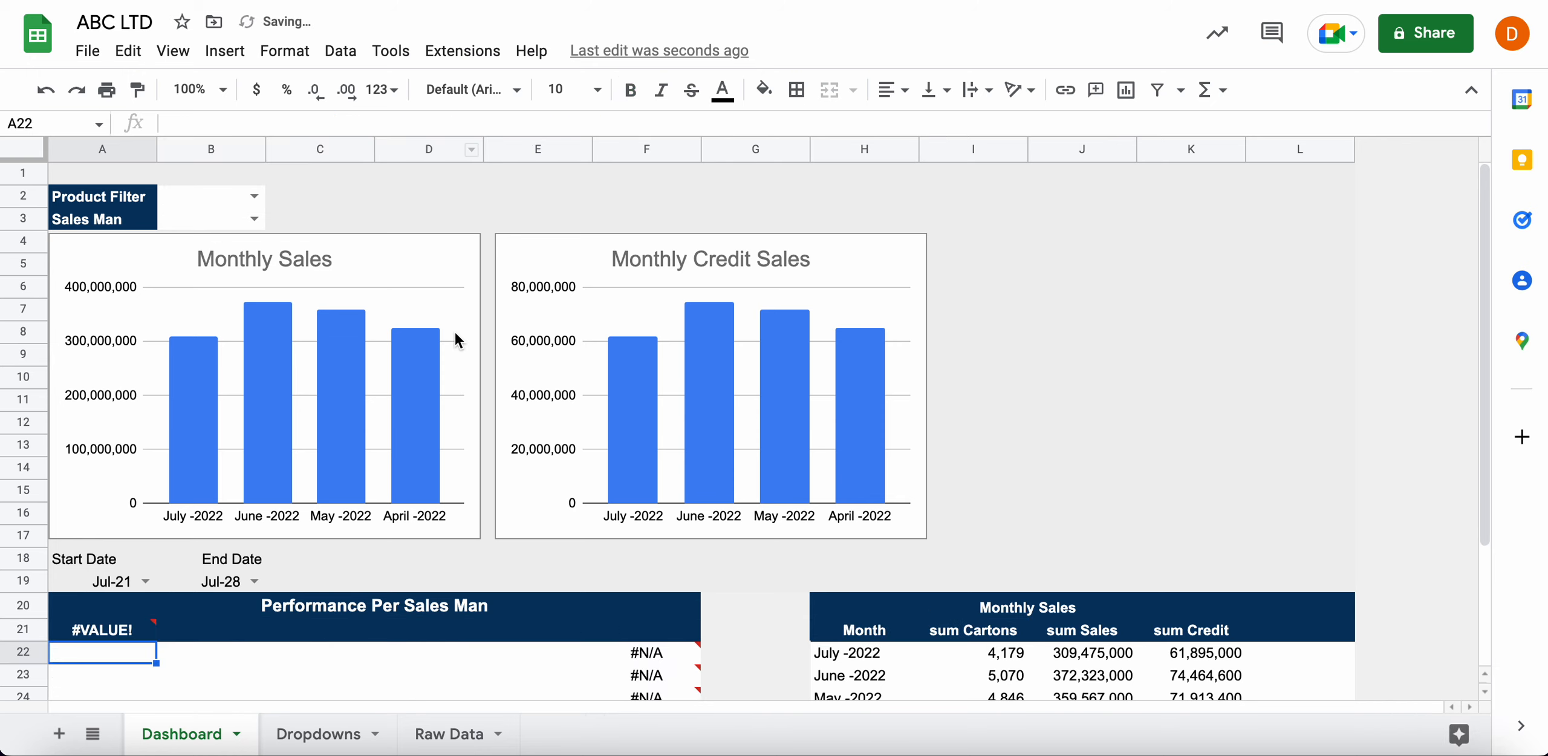
Extend the QUERY's data range in A21 to 'Raw Data'!A1:L and commit the formula
left_click(129, 631)
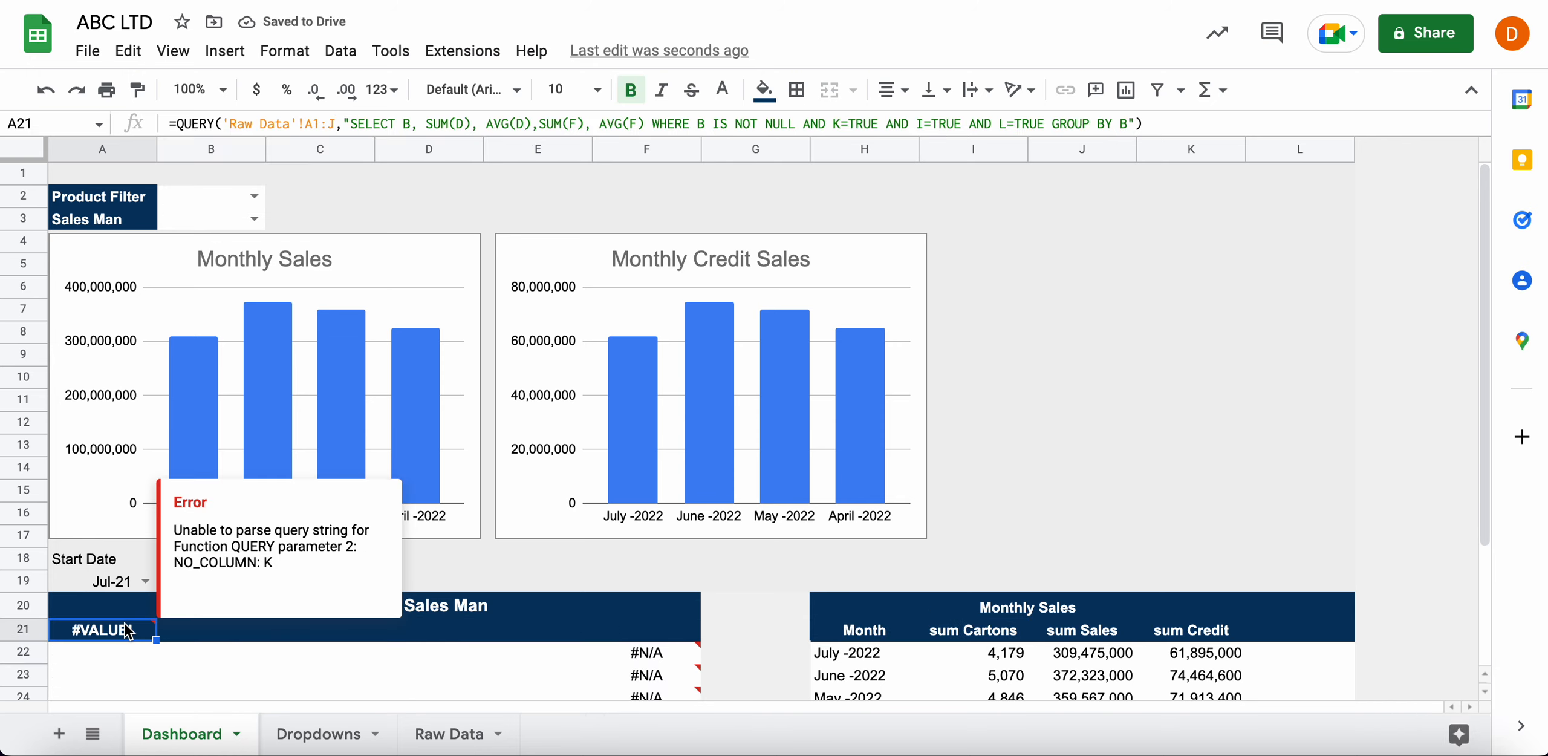
double_click(128, 630)
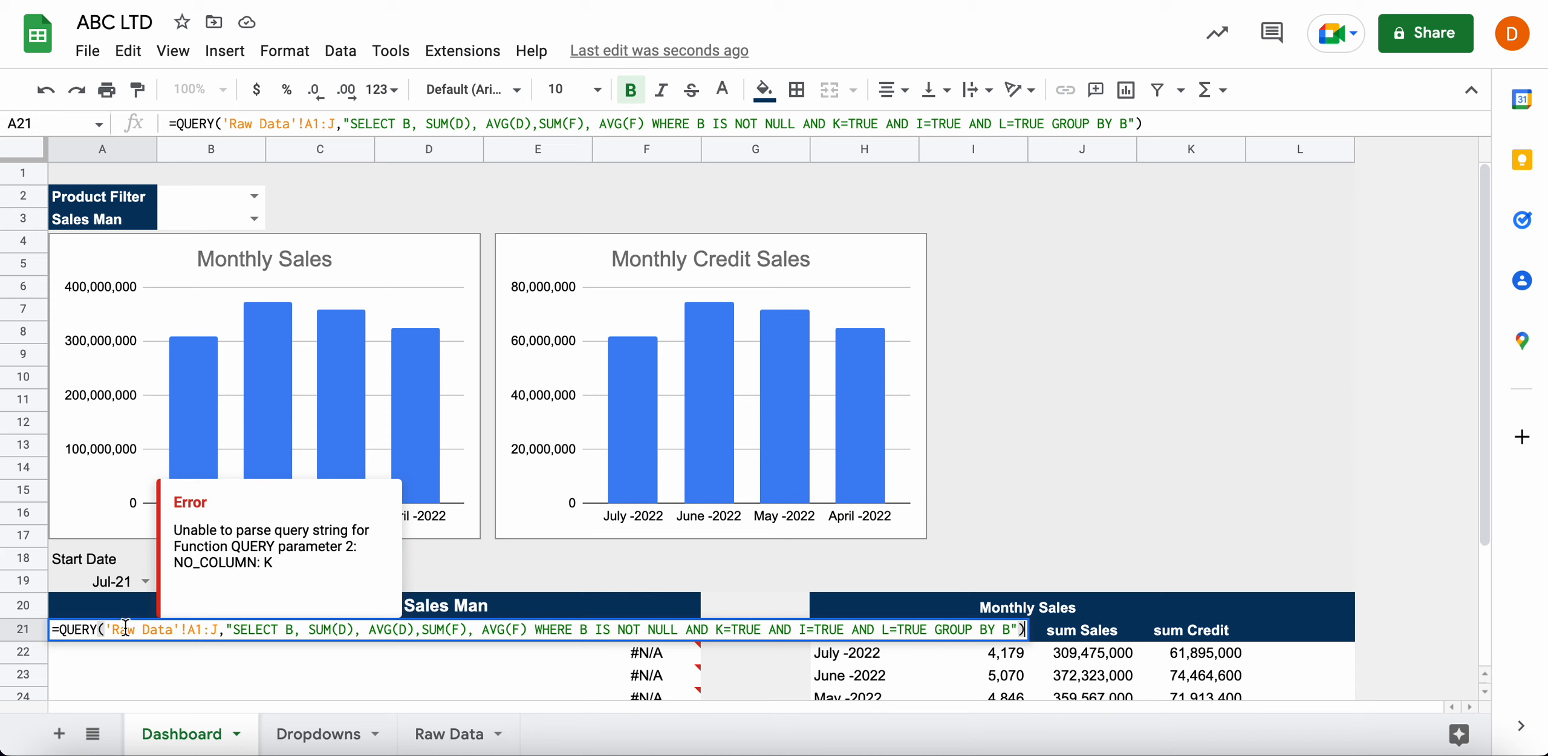
left_click(219, 630)
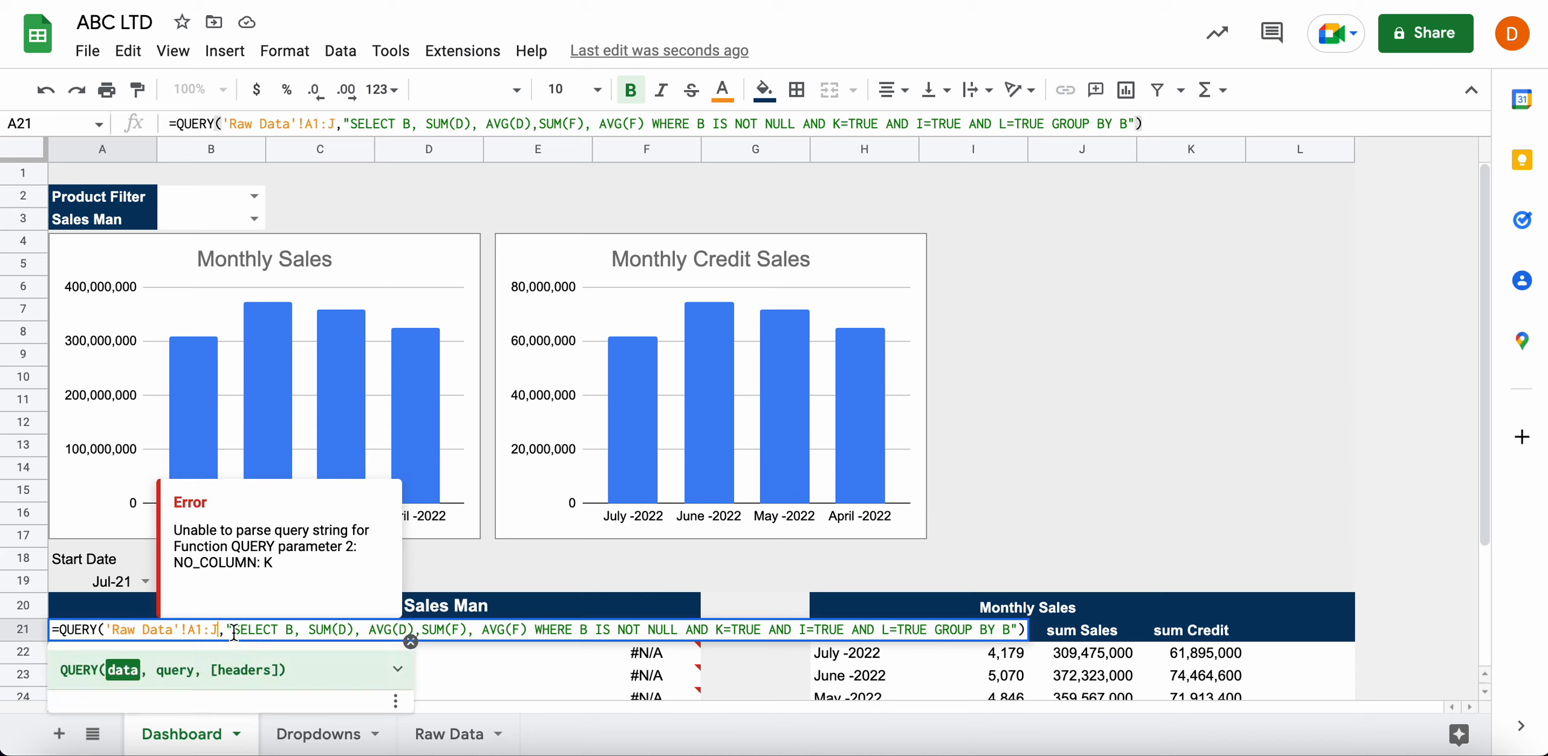
key("BackSpace")
type("L")
key("Return")
Set the dashboard's Start Date to 1/3/2022 and its End Date to 1/25/2022
scroll(302, 547, "down", 3)
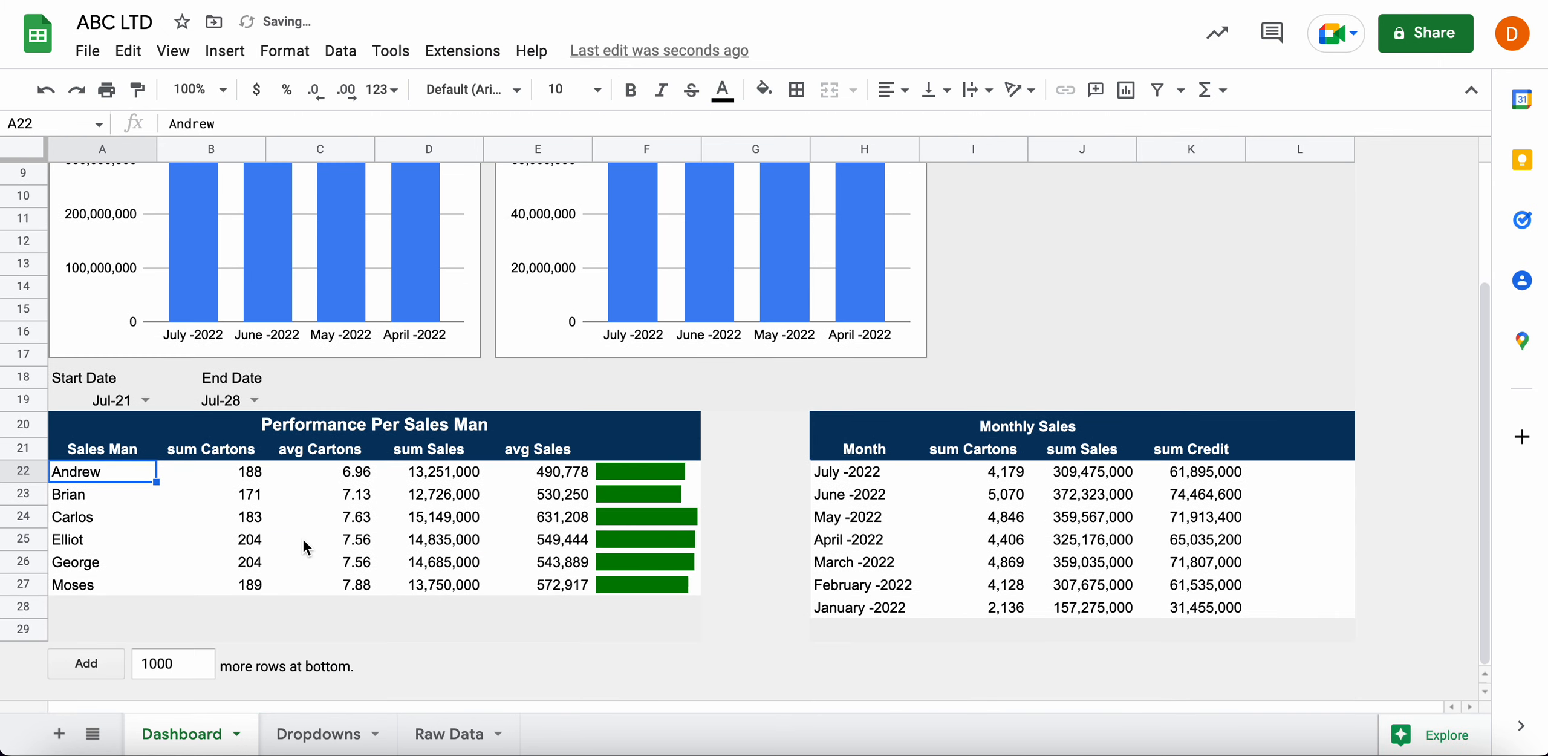
left_click(140, 402)
double_click(140, 402)
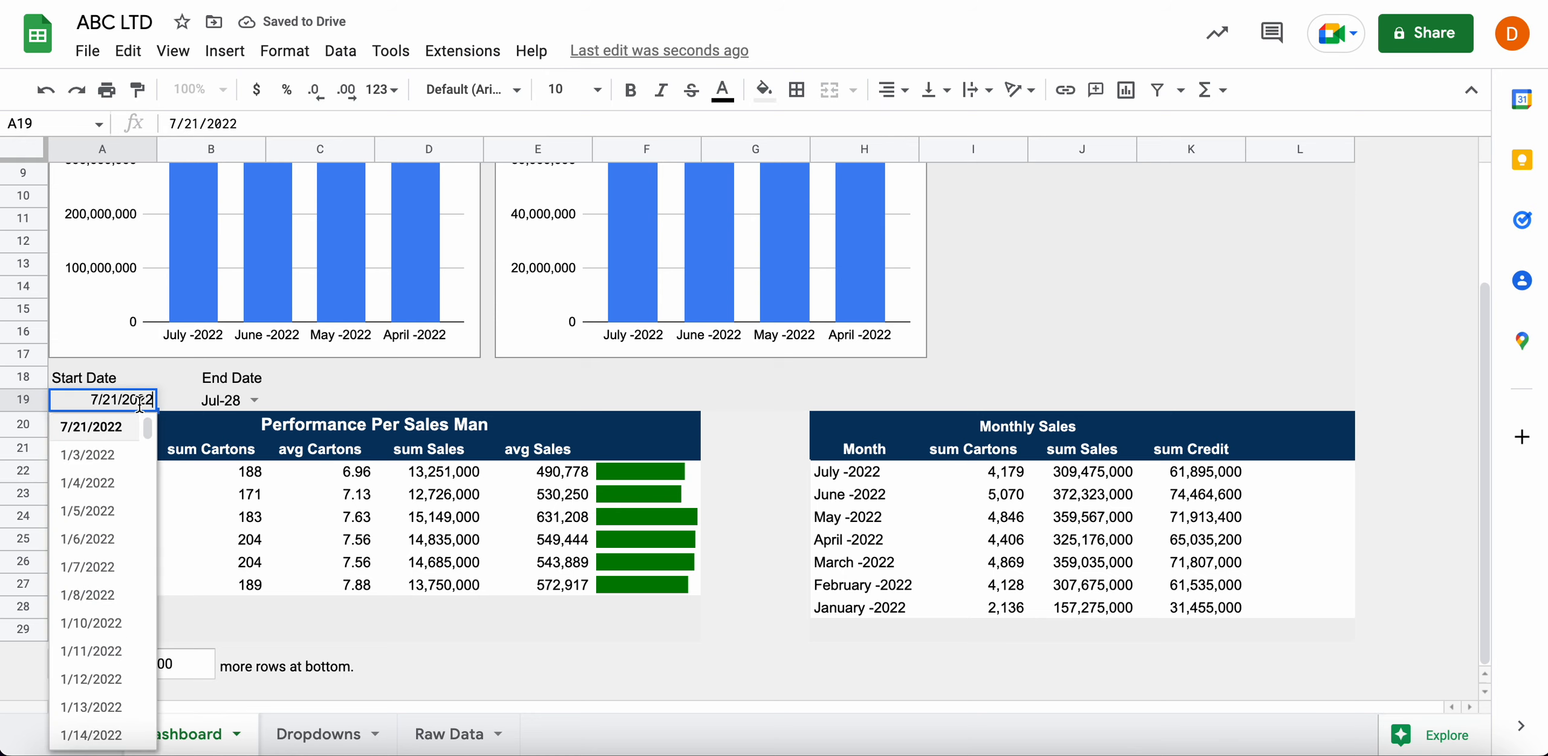
left_click(112, 468)
double_click(248, 400)
scroll(210, 613, "down", 5)
left_click(202, 622)
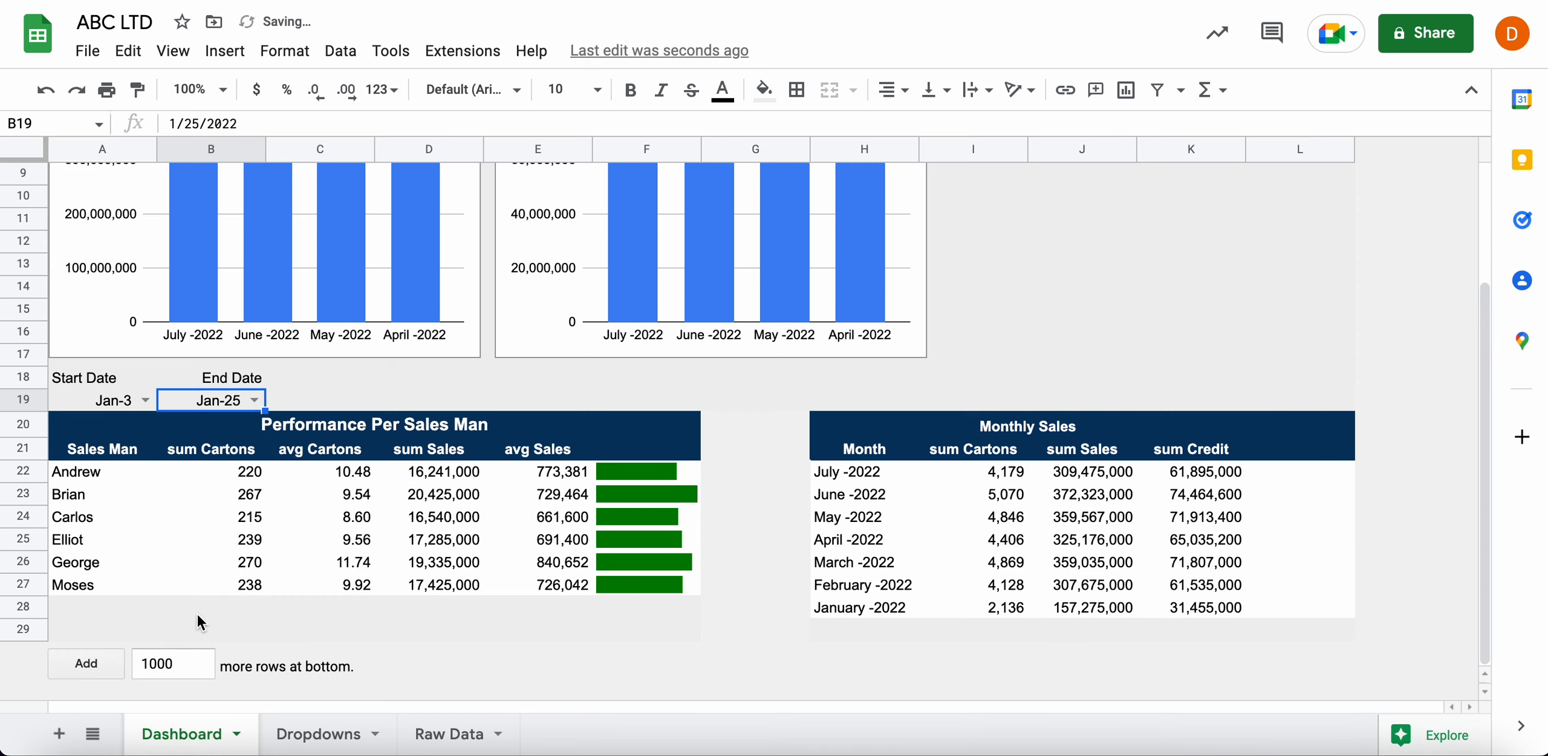
left_click(182, 497)
left_click(314, 539)
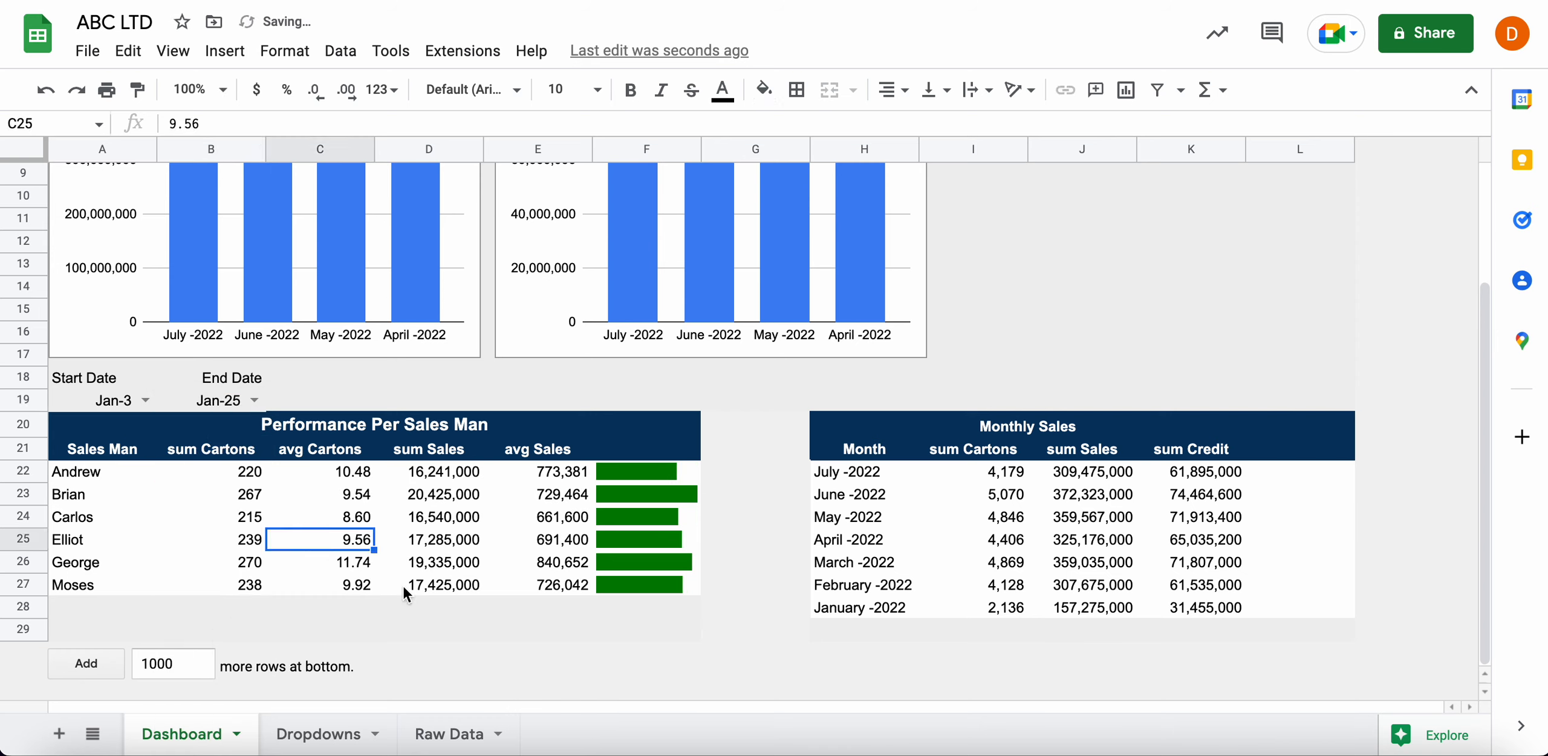
left_click(406, 591)
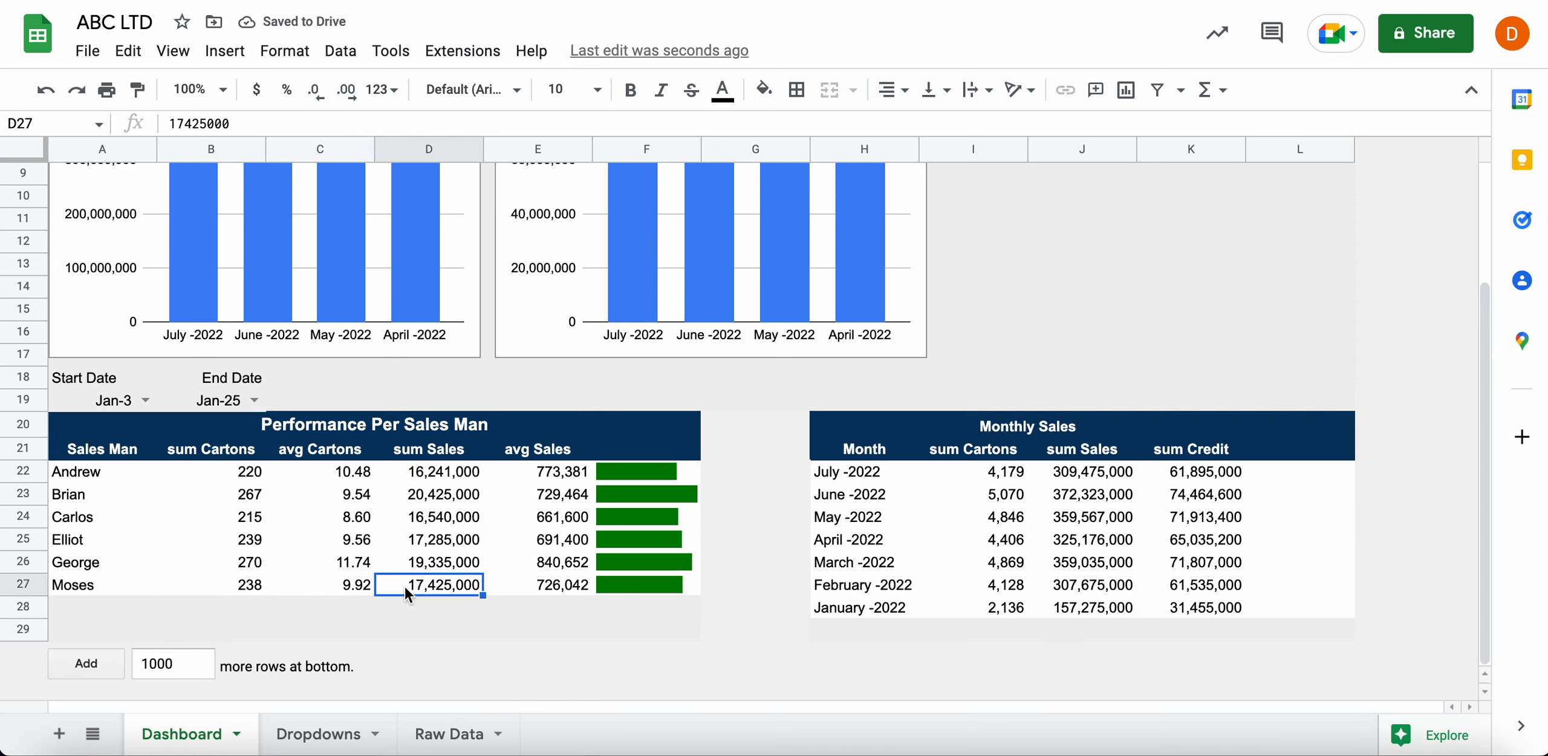
scroll(990, 378, "up", 5)
scroll(990, 378, "down", 1)
scroll(990, 375, "up", 1)
left_click(1079, 264)
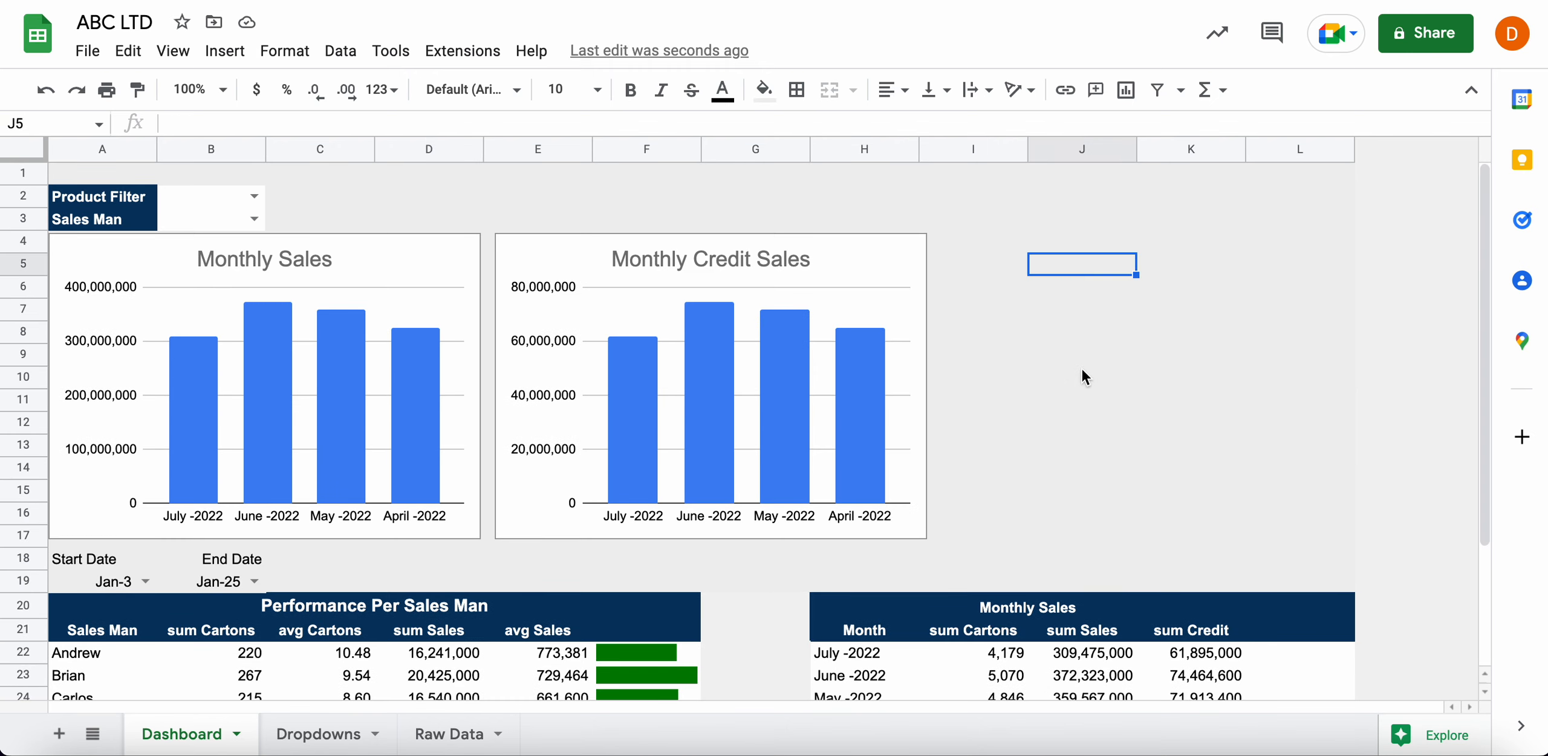
left_click(1082, 401)
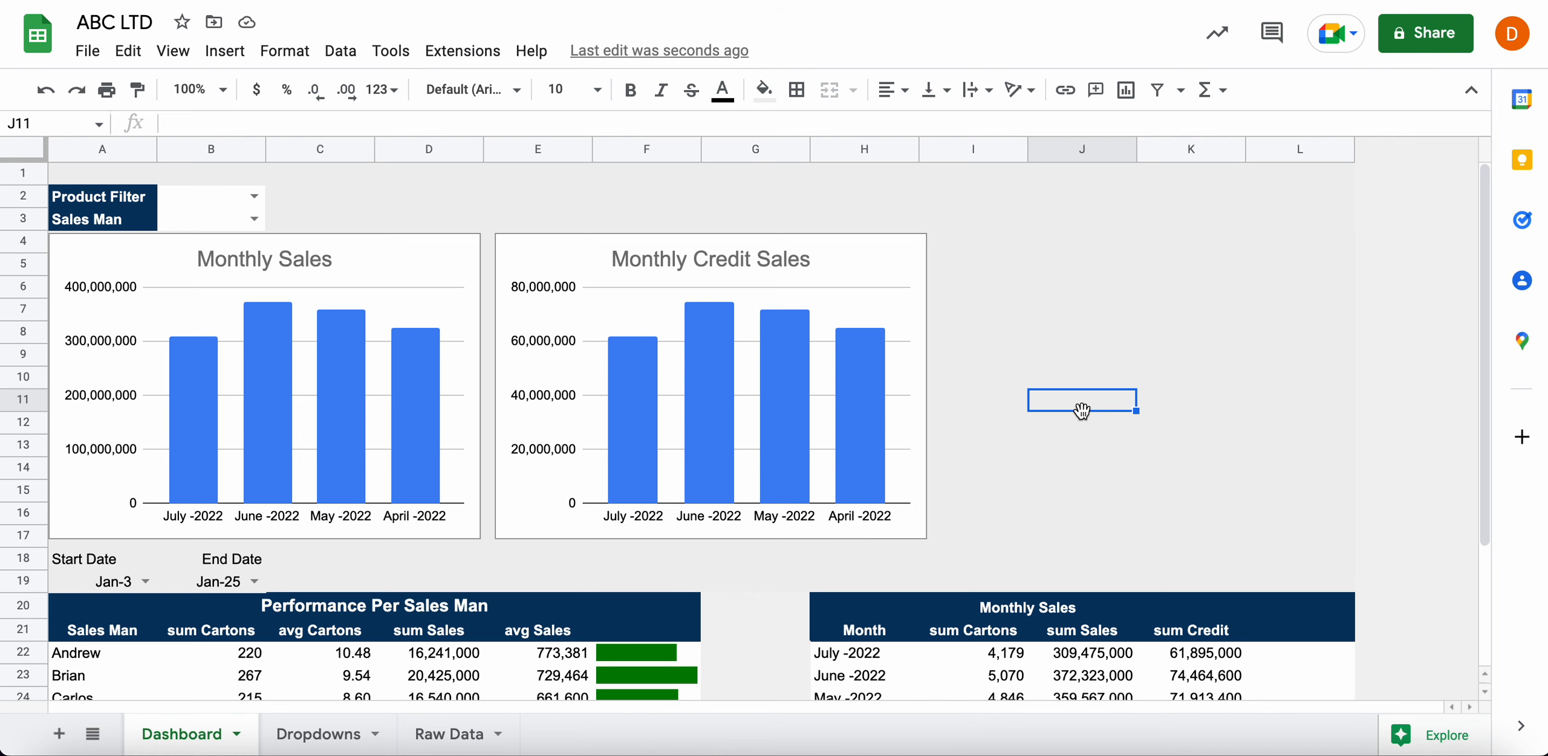
Center-align the Start Date and End Date labels in A18:B18 horizontally
scroll(1083, 411, "down", 3)
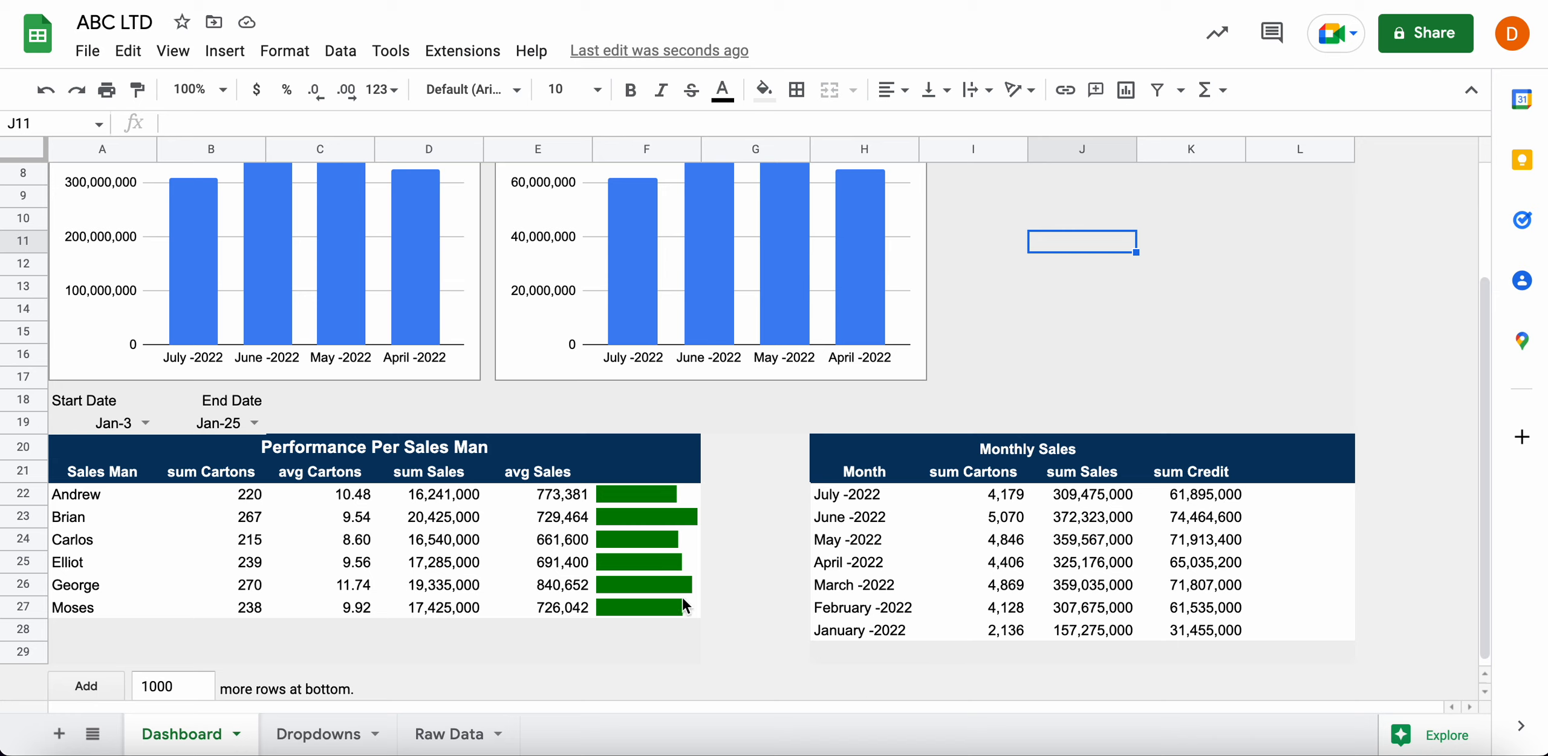
left_click(117, 405)
left_click_drag(117, 405, 227, 400)
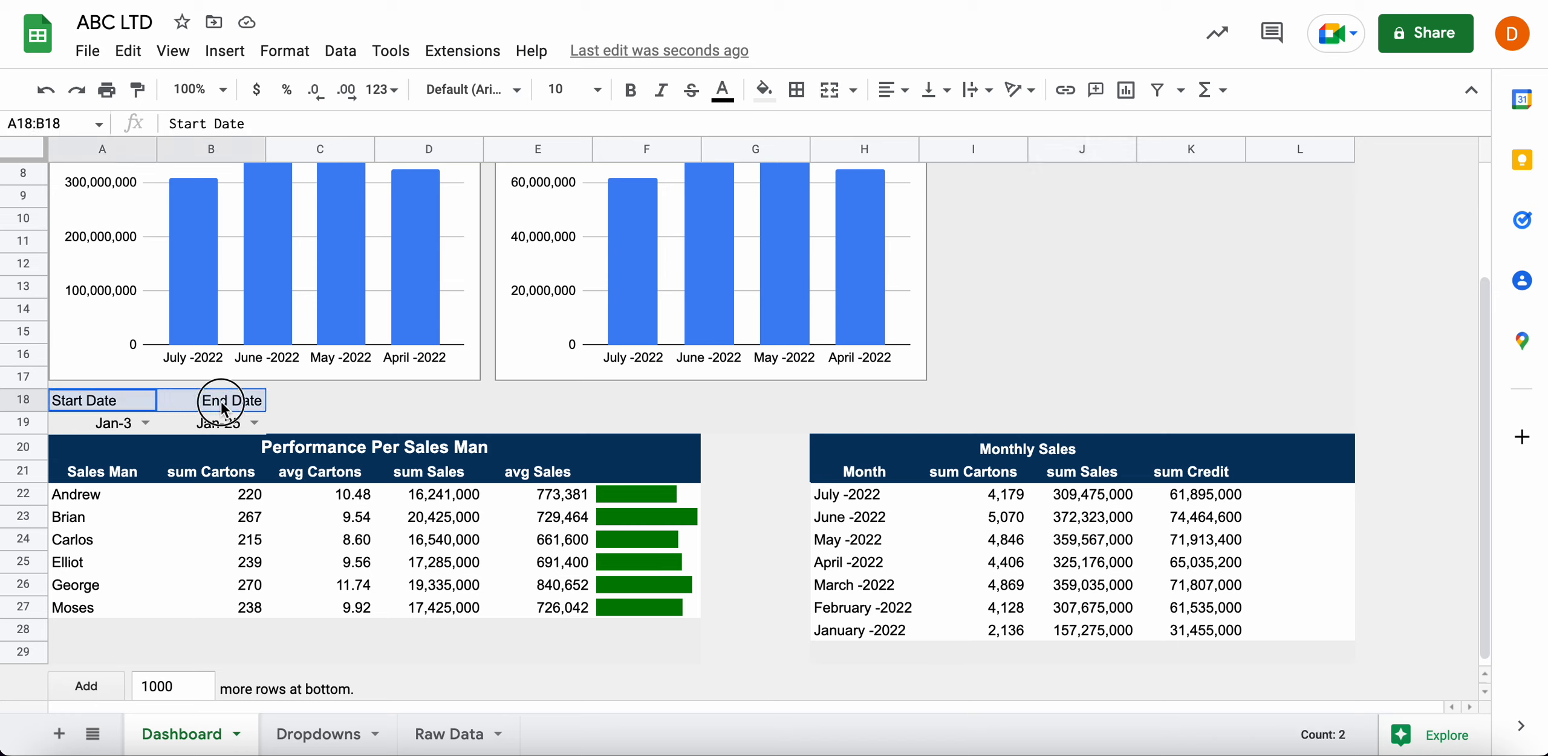
left_click(891, 90)
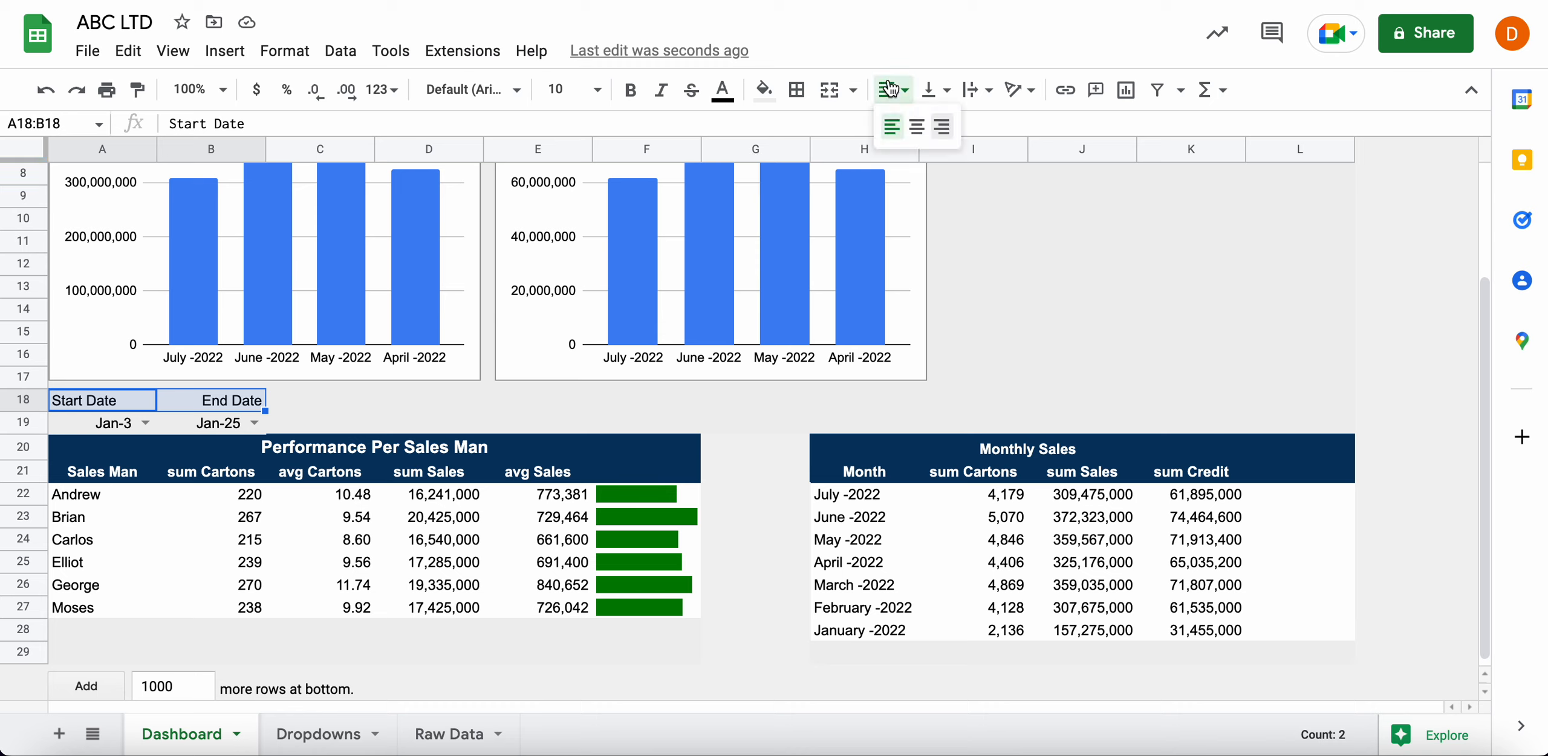
left_click(916, 126)
left_click_drag(112, 402, 214, 401)
scroll(771, 269, "up", 3)
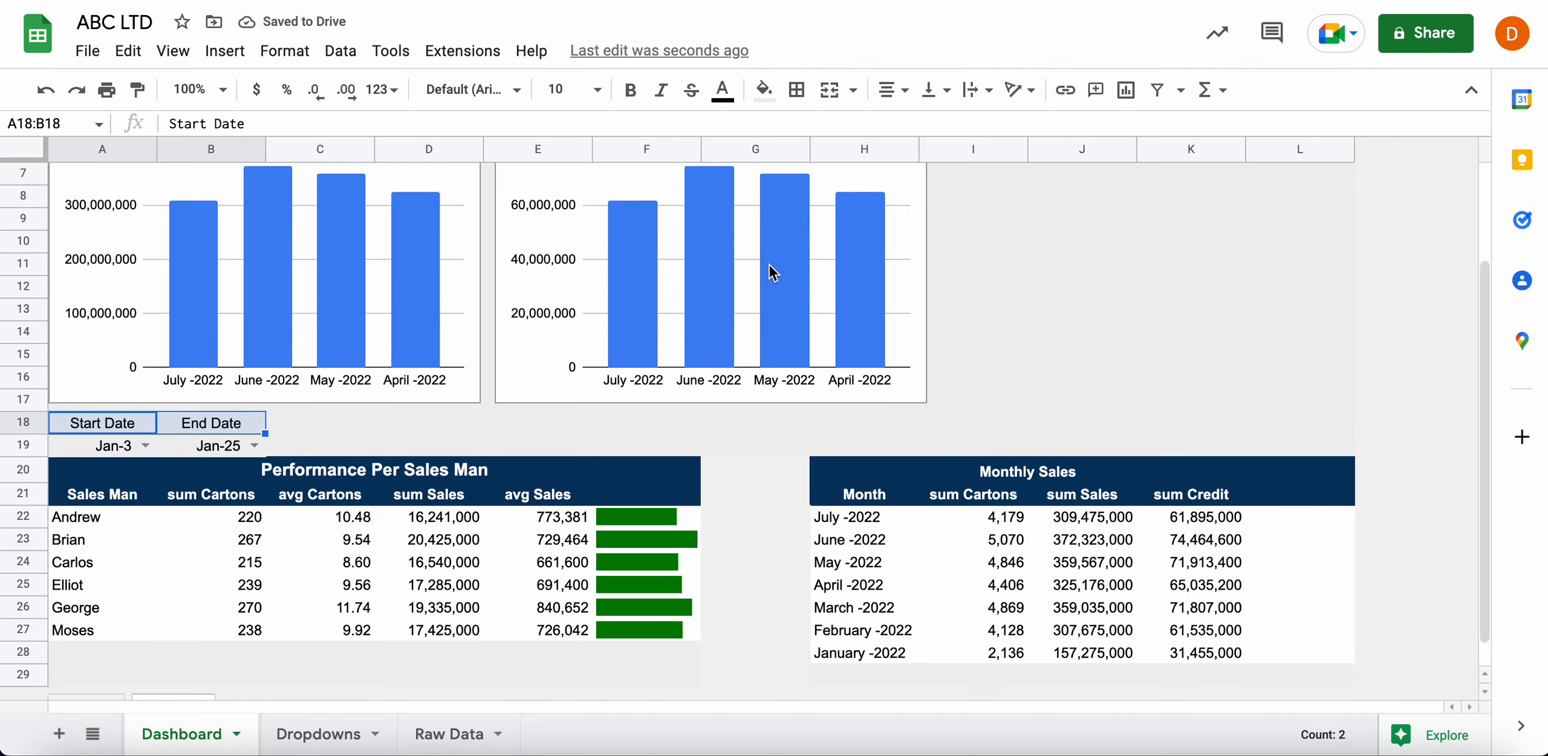
Copy the header formatting of A21:B21 onto the Start Date and End Date labels in A18:B18
left_click(117, 540)
left_click_drag(117, 540, 207, 541)
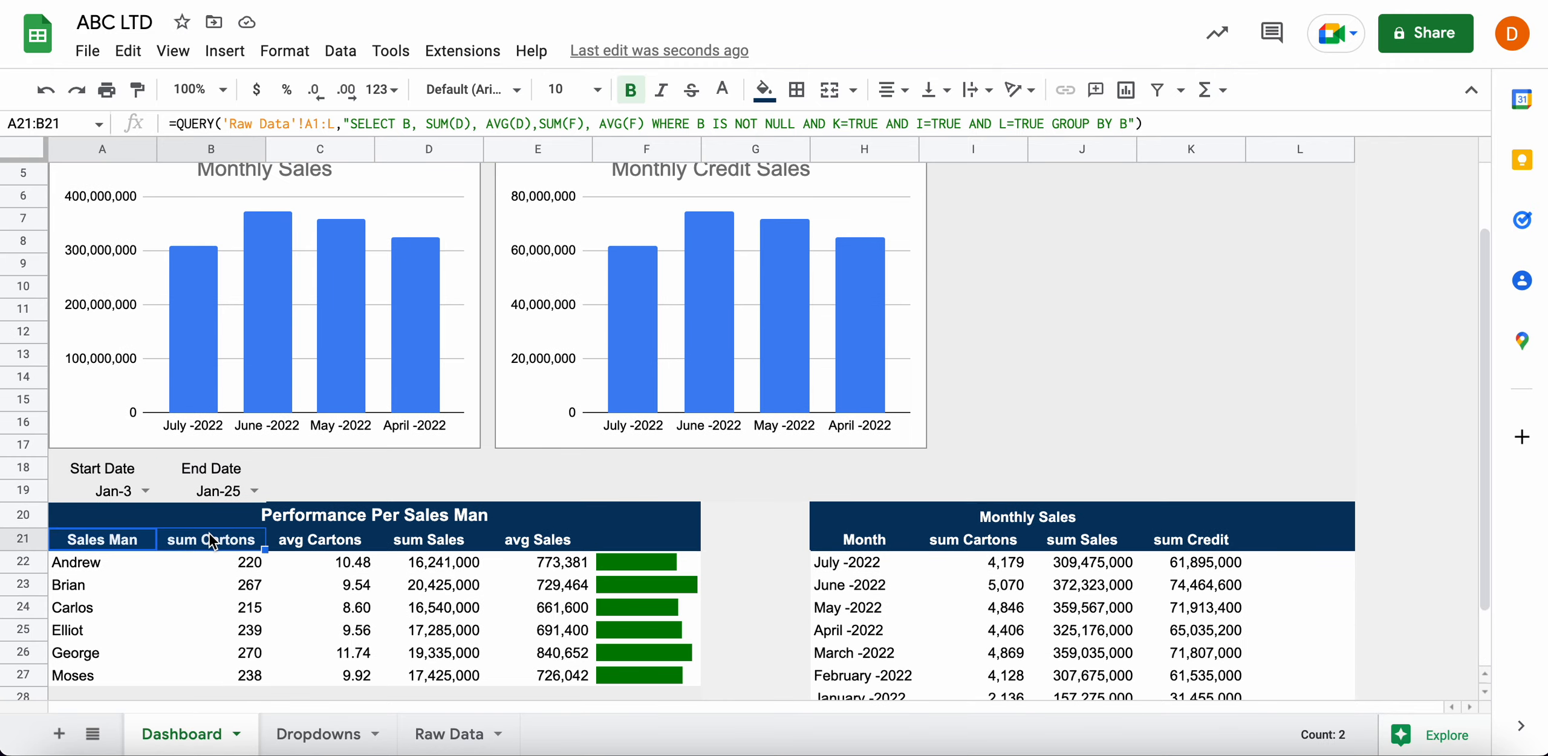
left_click(138, 91)
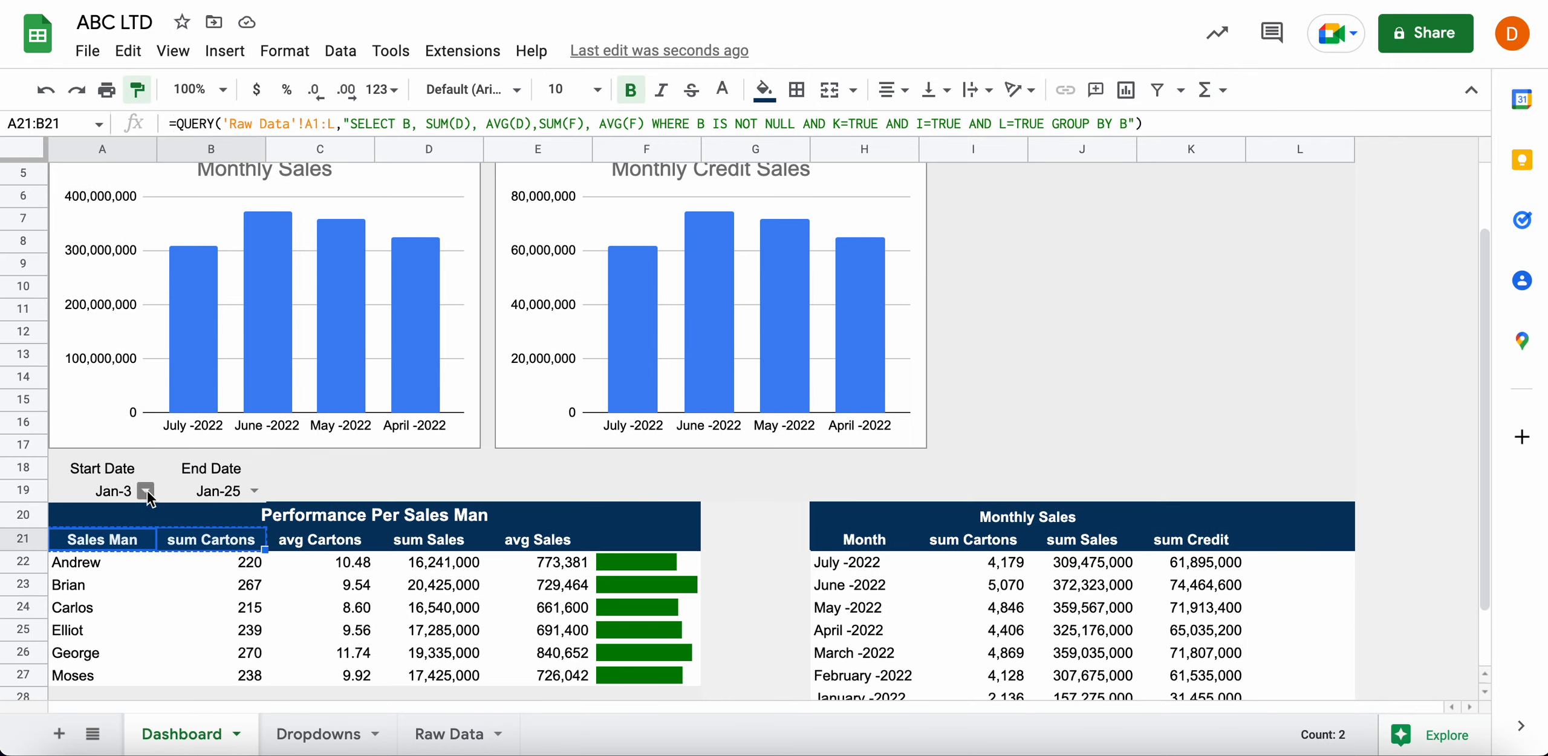
left_click(130, 475)
left_click(513, 467)
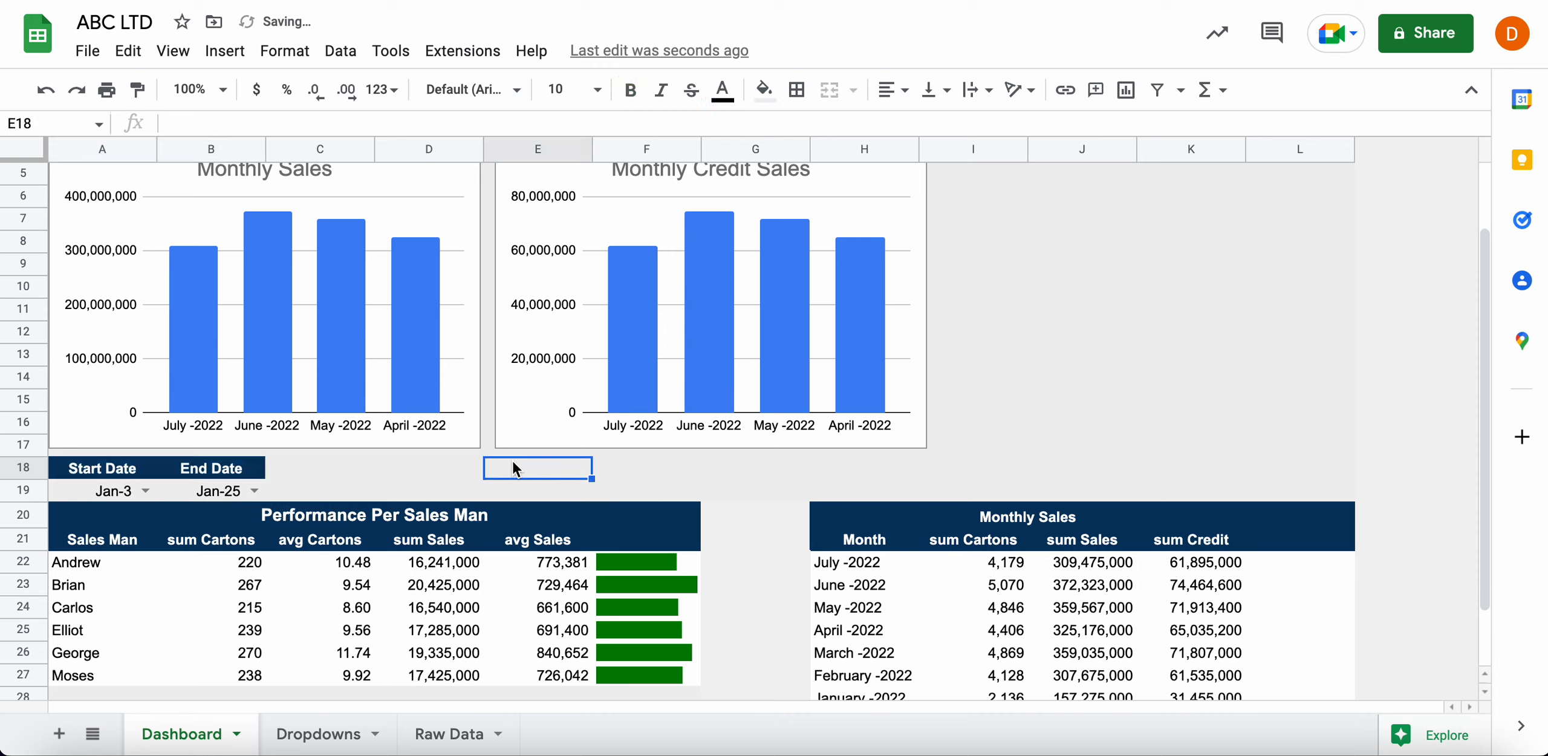
left_click(387, 470)
Fill the start and end date cells A19:B19 with white
left_click(114, 489)
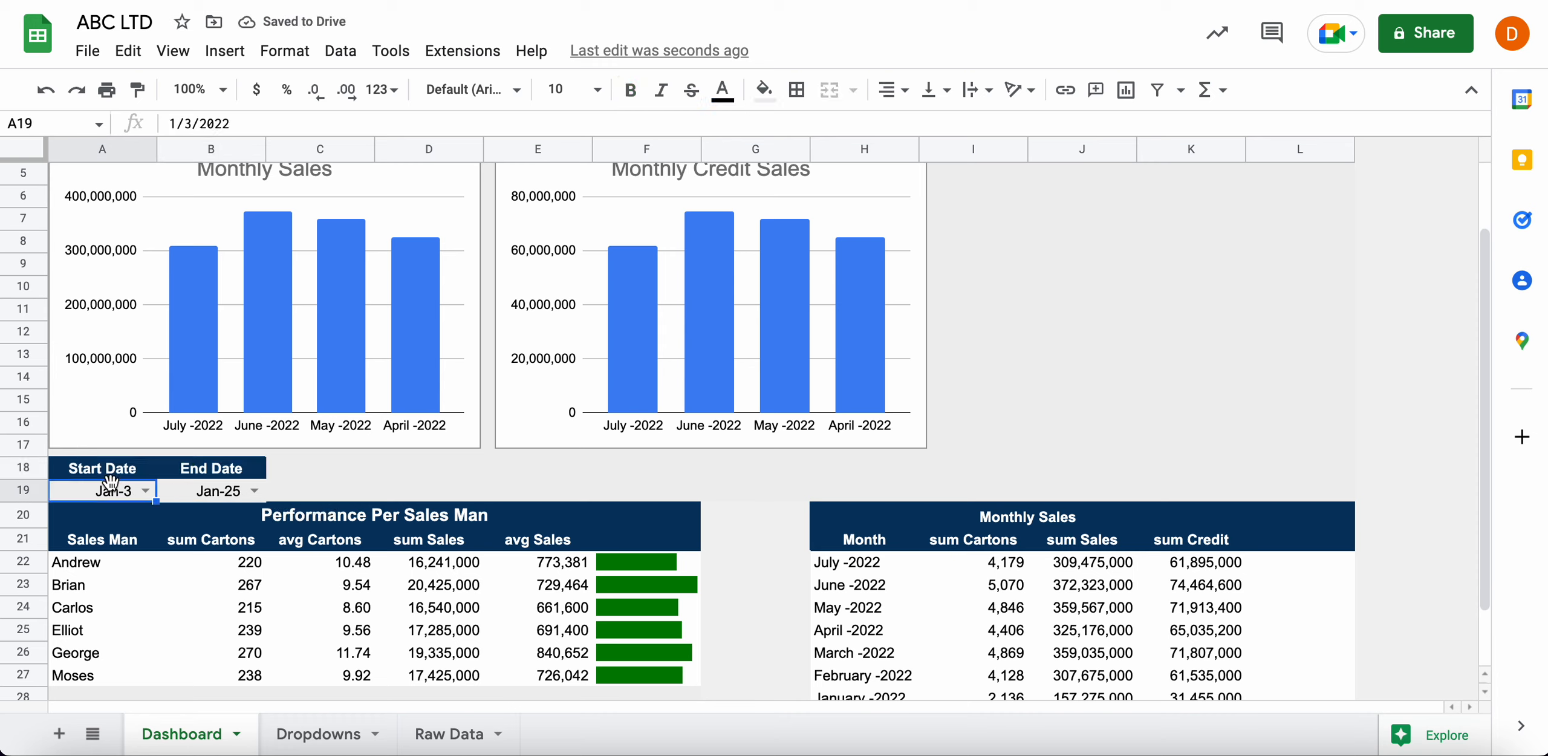
left_click(587, 492)
left_click_drag(118, 491, 227, 494)
left_click(764, 90)
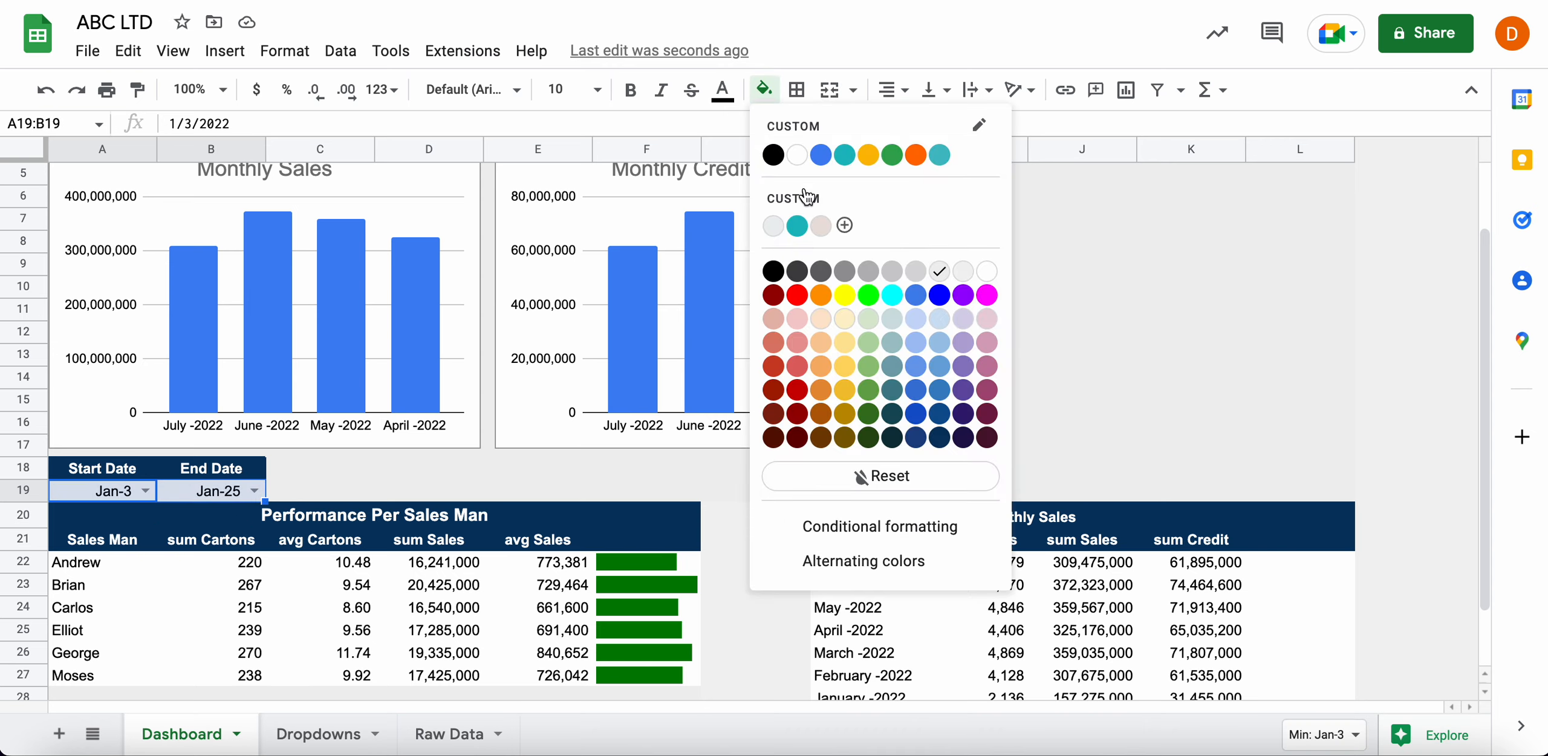
left_click(796, 156)
left_click(617, 576)
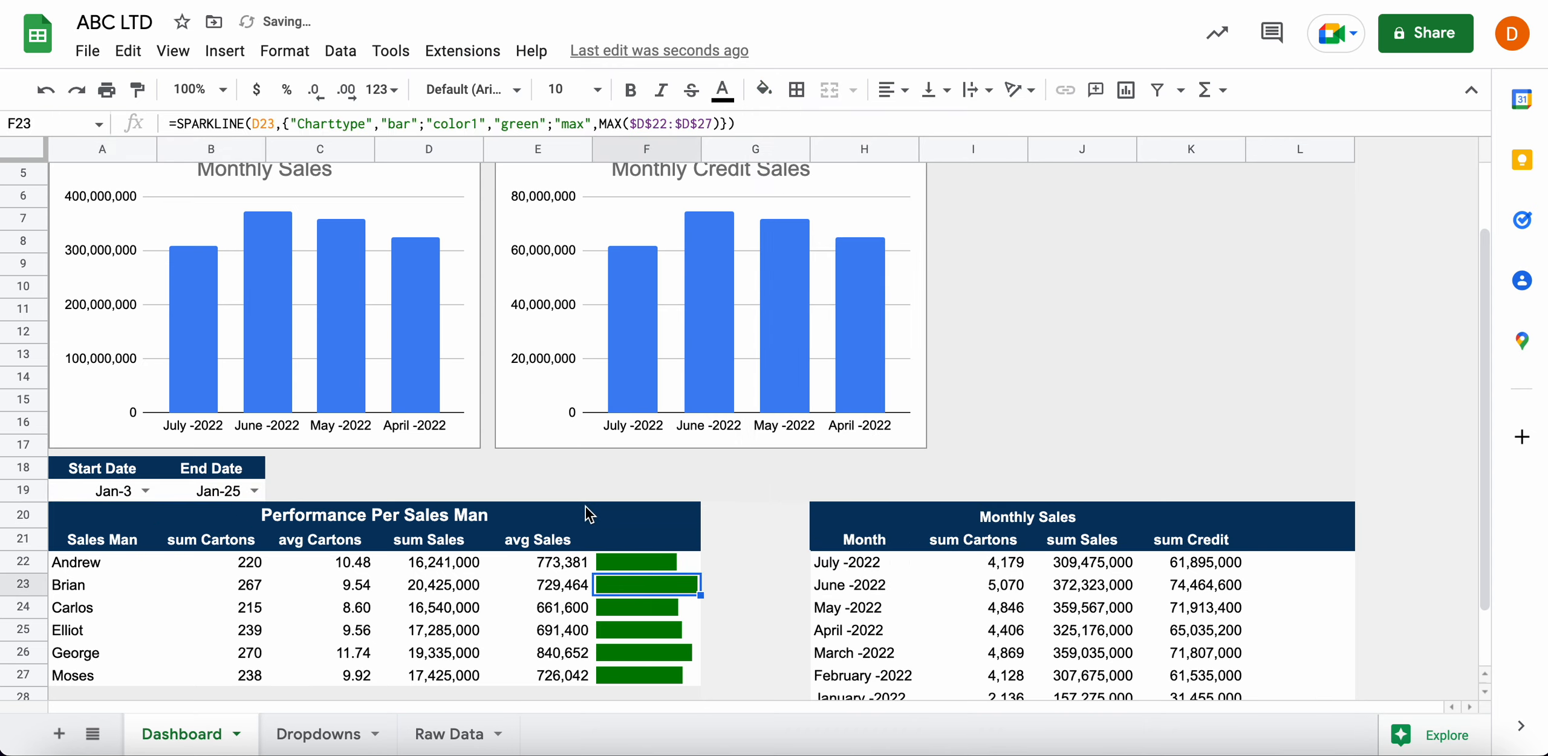
Look over the dashboard's filters, charts, empty area beside the charts, and the two summary tables
scroll(588, 510, "up", 3)
left_click(426, 196)
left_click(629, 175)
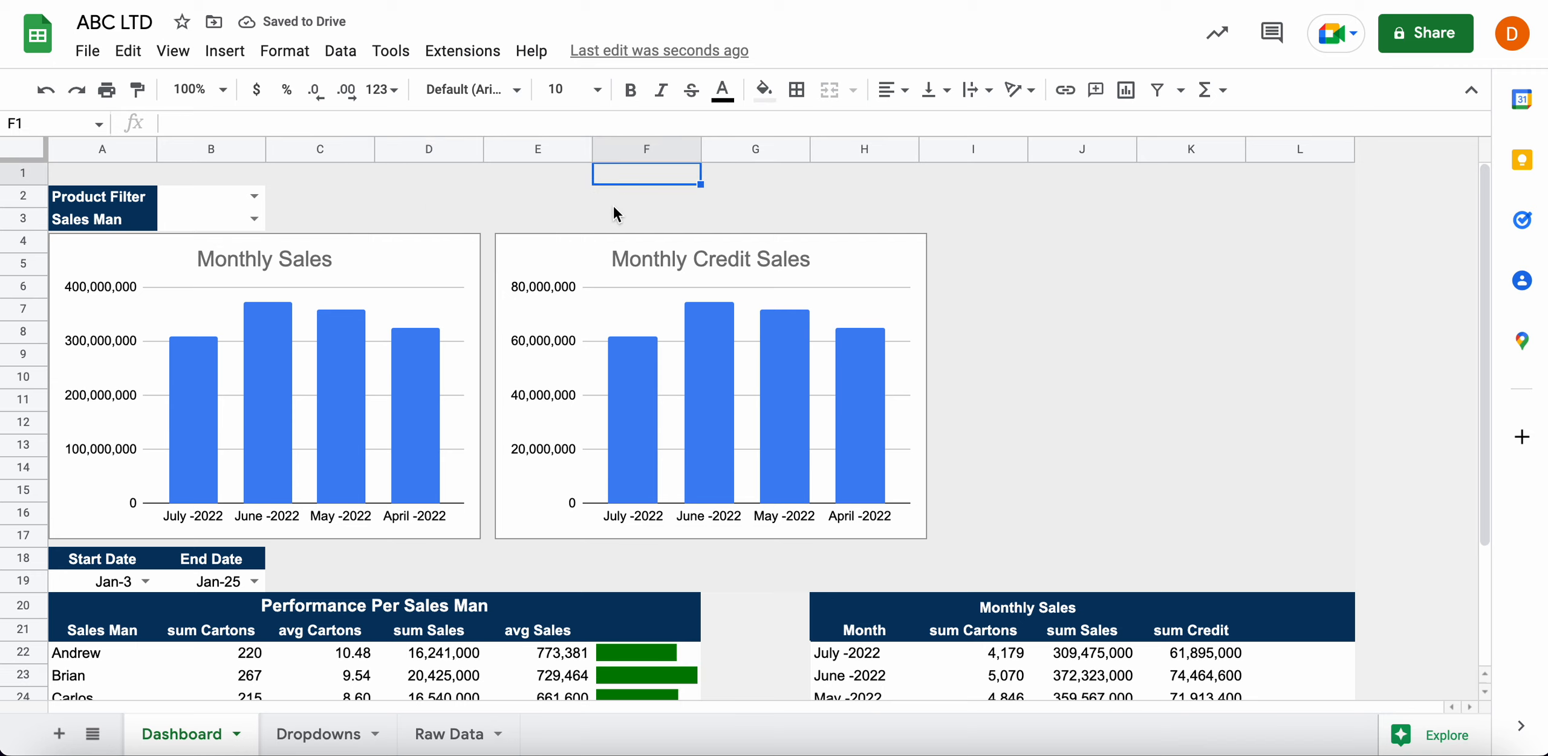
left_click(1036, 245)
left_click(1088, 357)
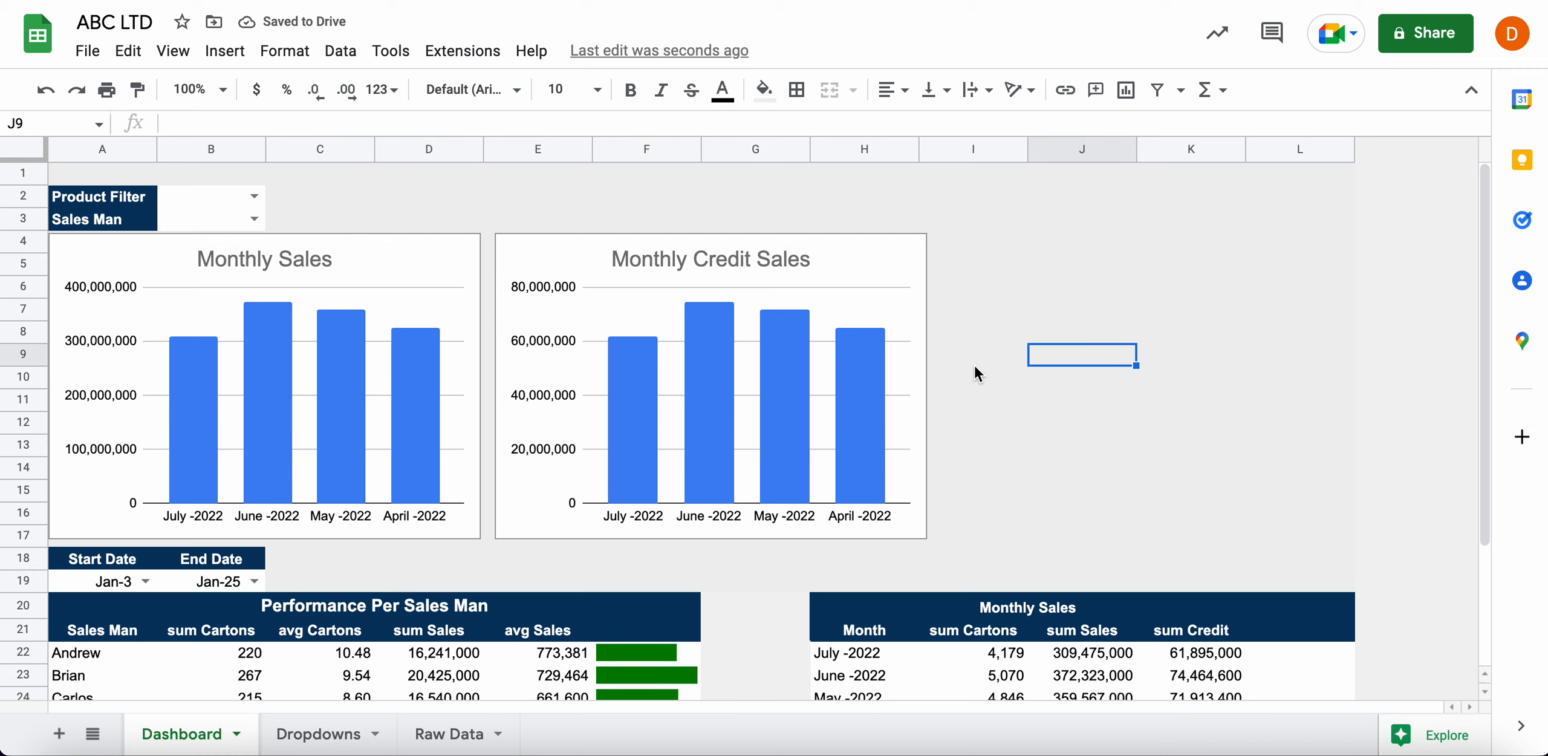
scroll(1117, 311, "down", 3)
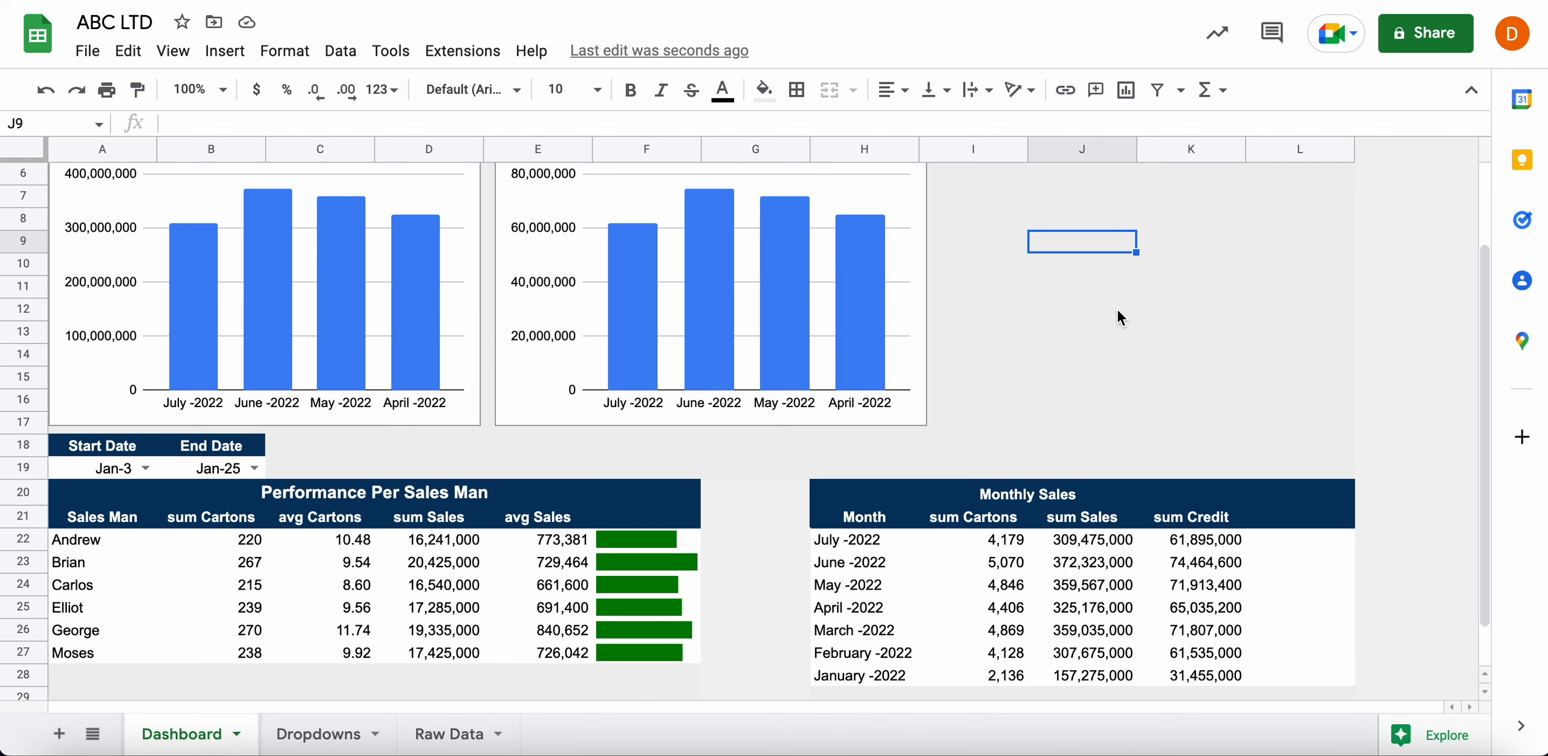
scroll(1118, 307, "up", 2)
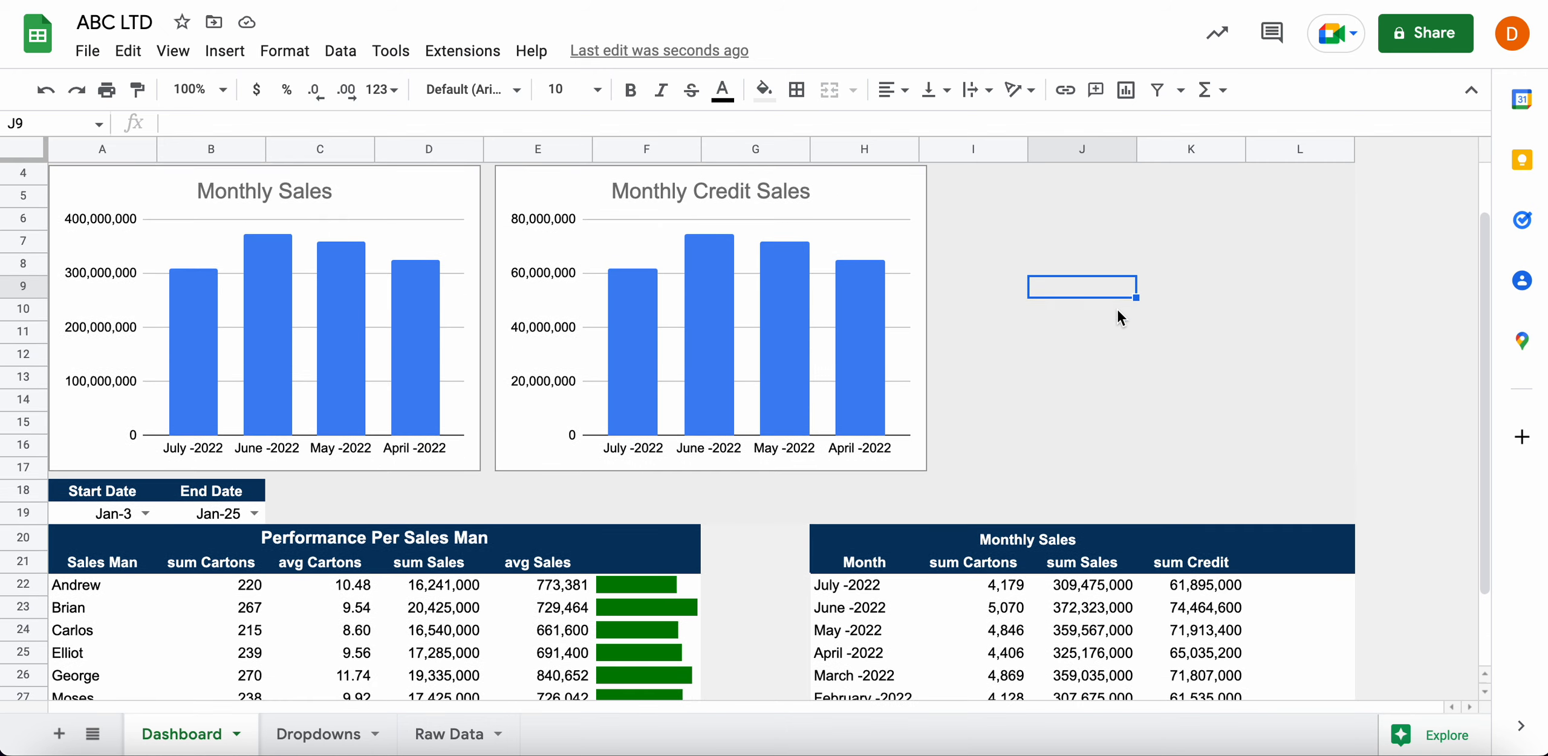
scroll(1118, 228, "down", 2)
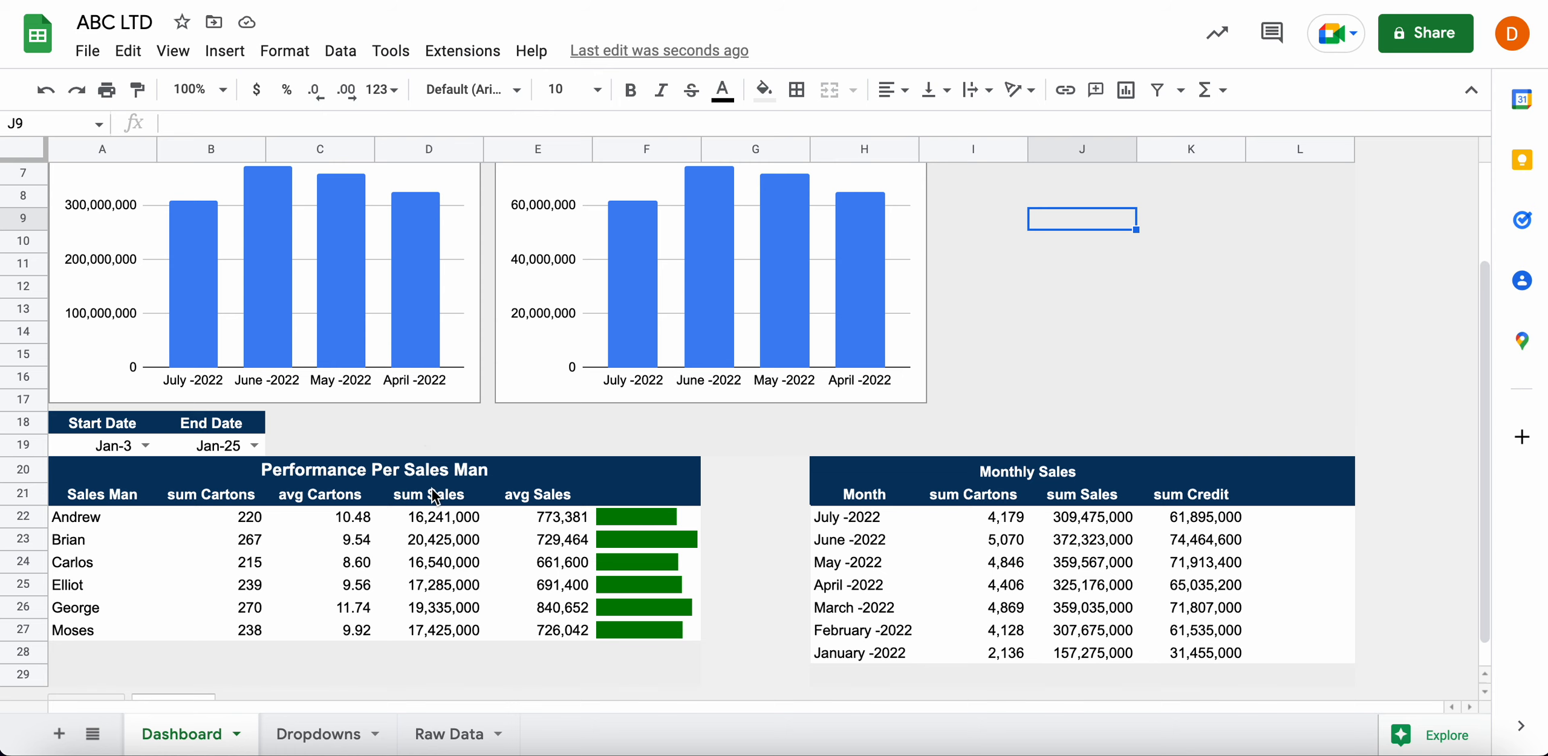
scroll(788, 383, "up", 4)
left_click(1020, 271)
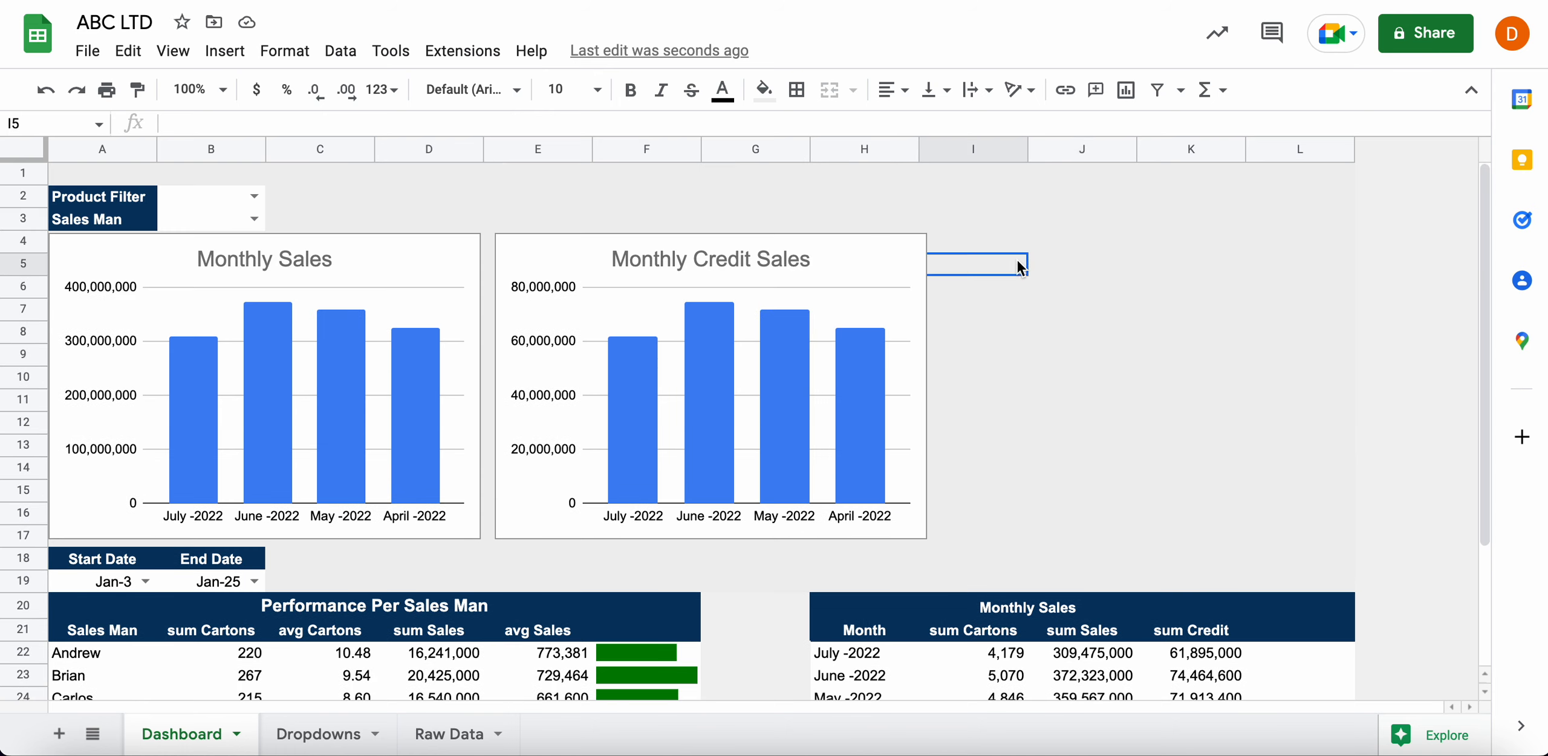
left_click(1040, 246)
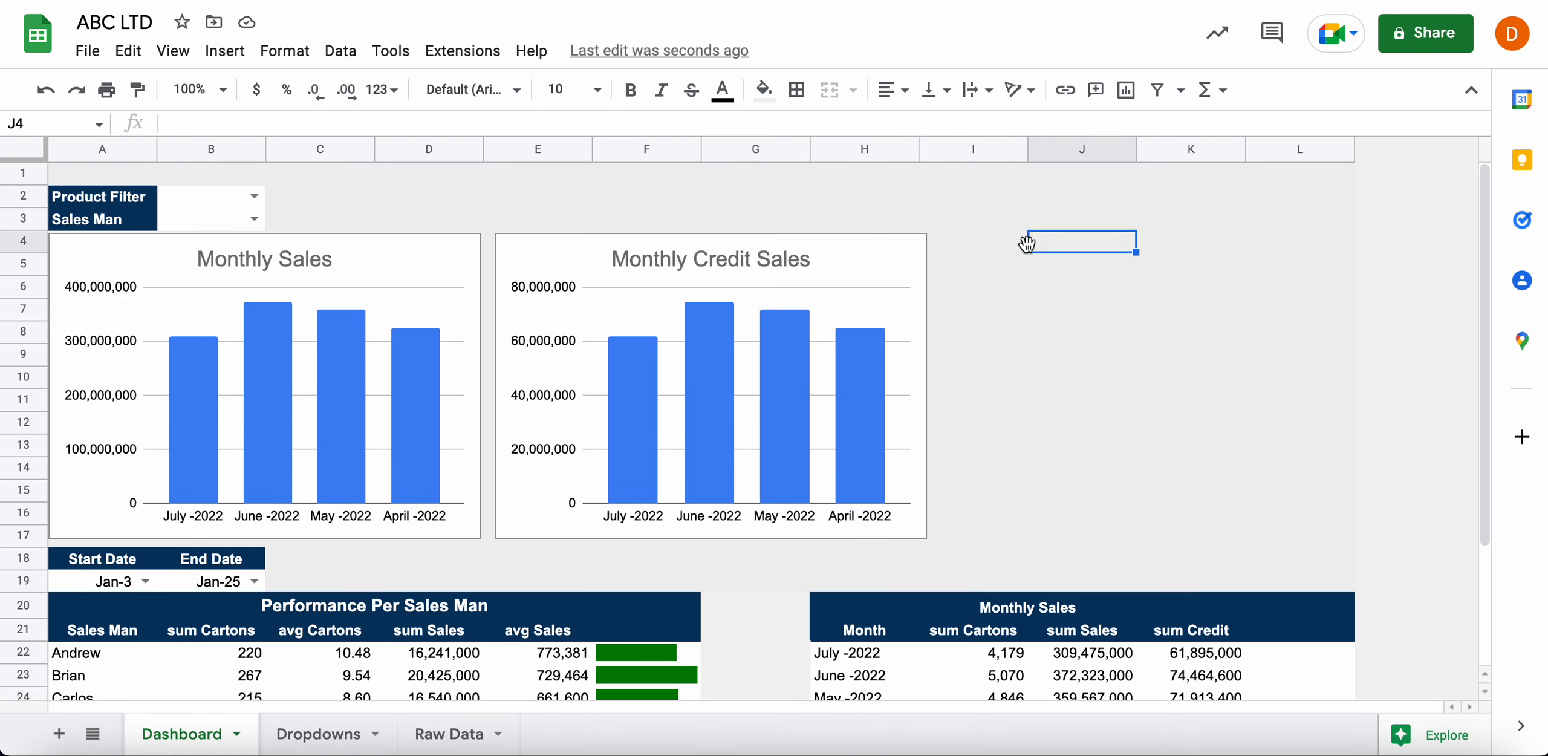
left_click(1038, 202)
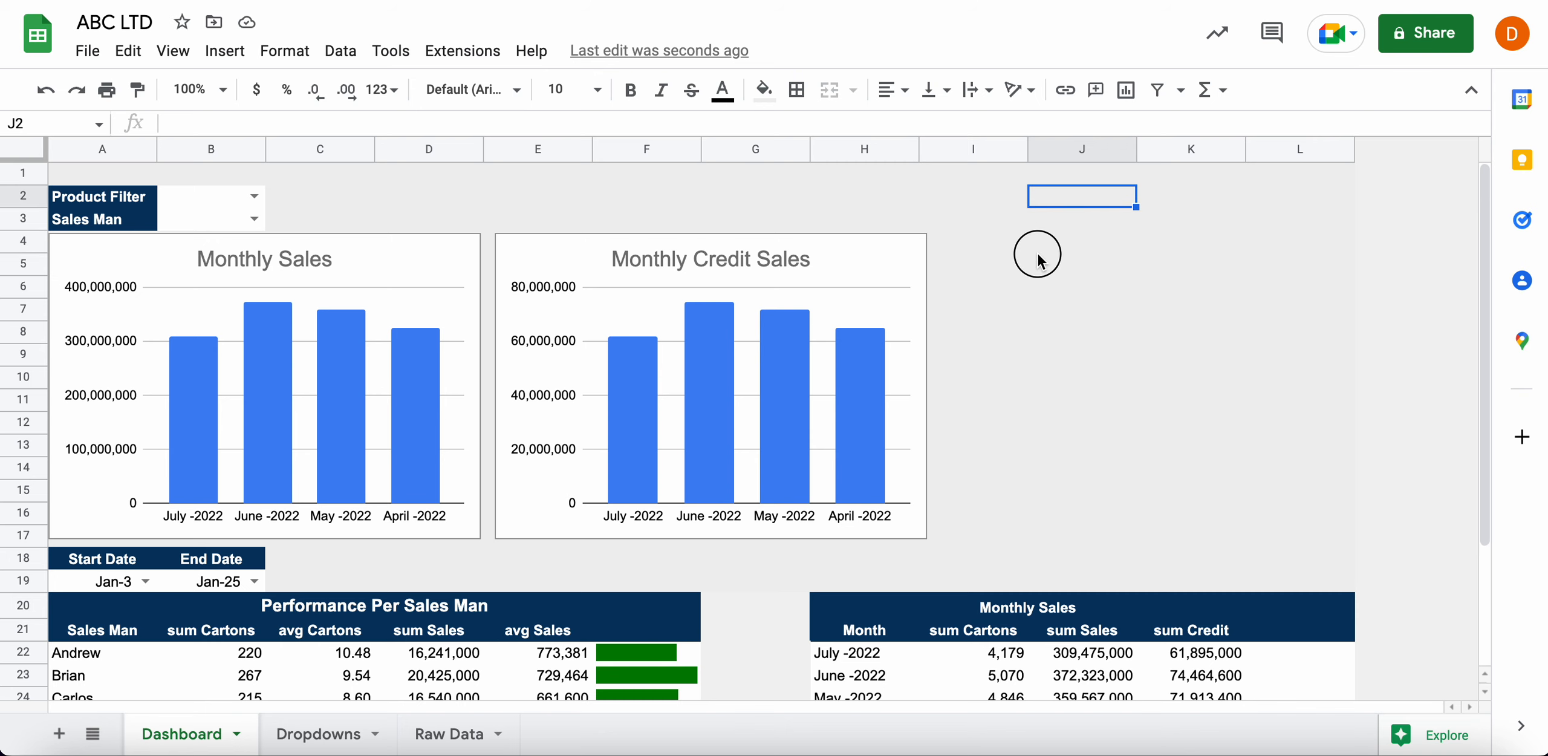
left_click(1038, 309)
left_click(1038, 365)
scroll(1038, 366, "down", 3)
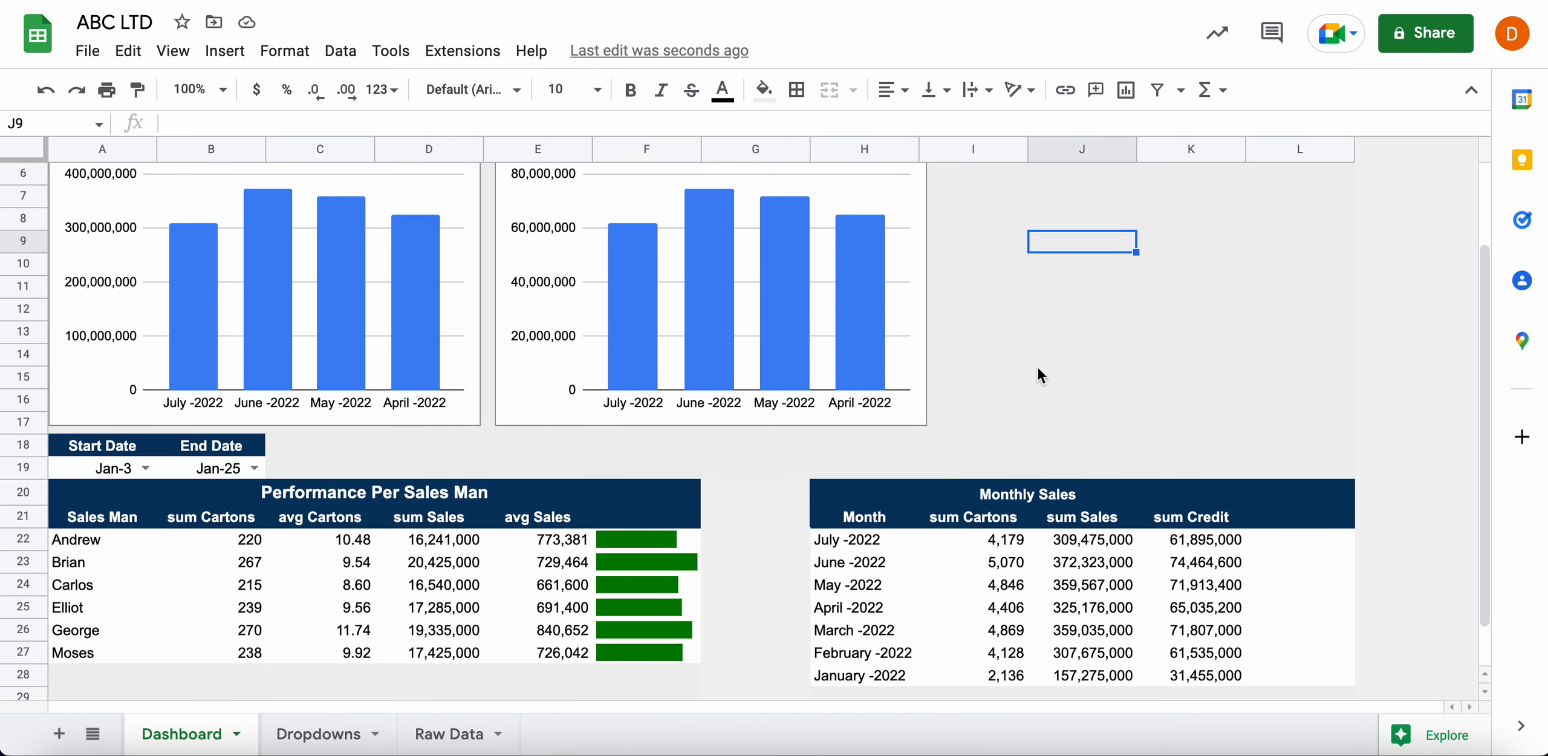
scroll(1037, 375, "up", 2)
left_click(1051, 245)
left_click(1065, 205)
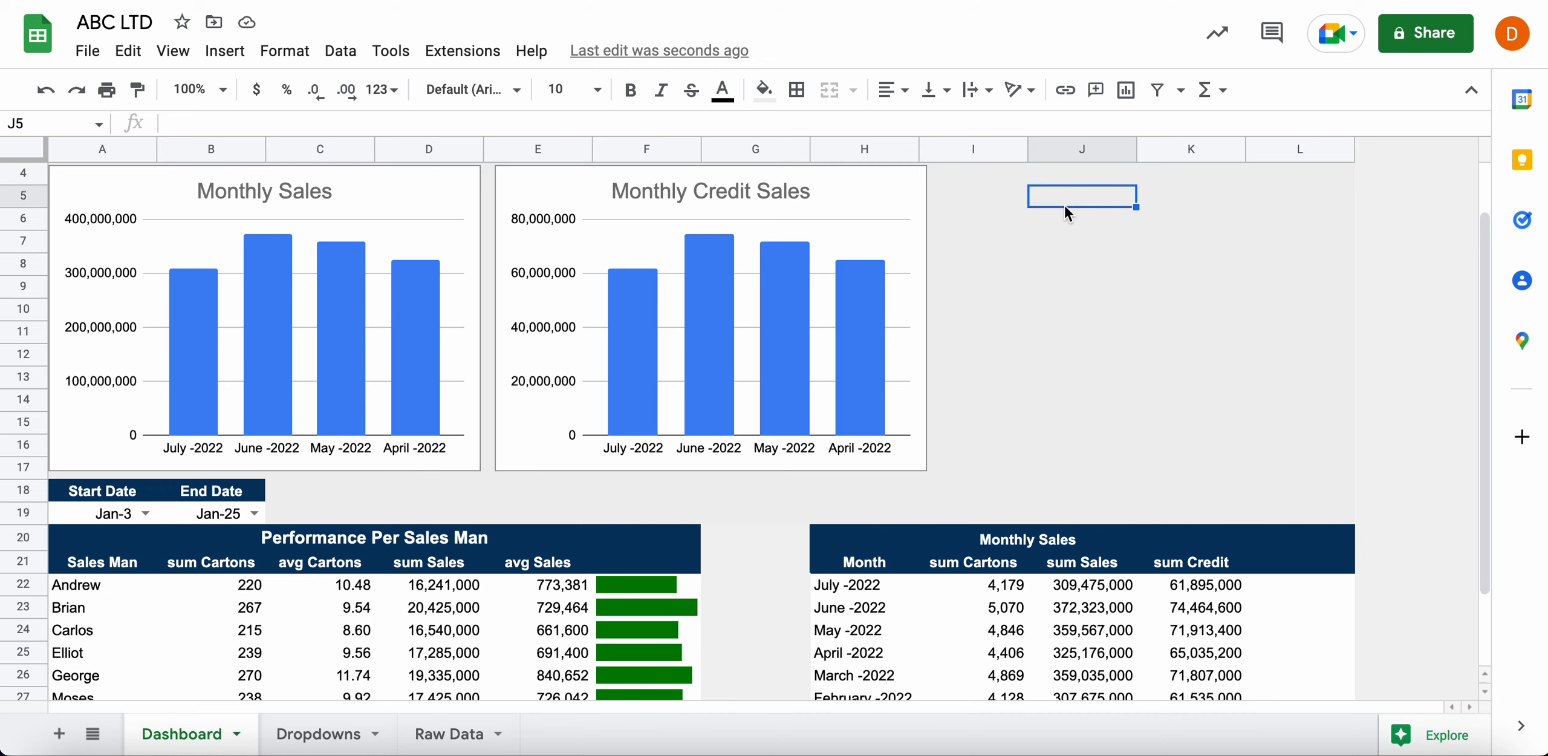
left_click_drag(430, 565, 439, 593)
Insert a chart from the sum Sales and sum Credit data in J21:K28 and make it a pie chart
left_click_drag(1083, 449, 1182, 608)
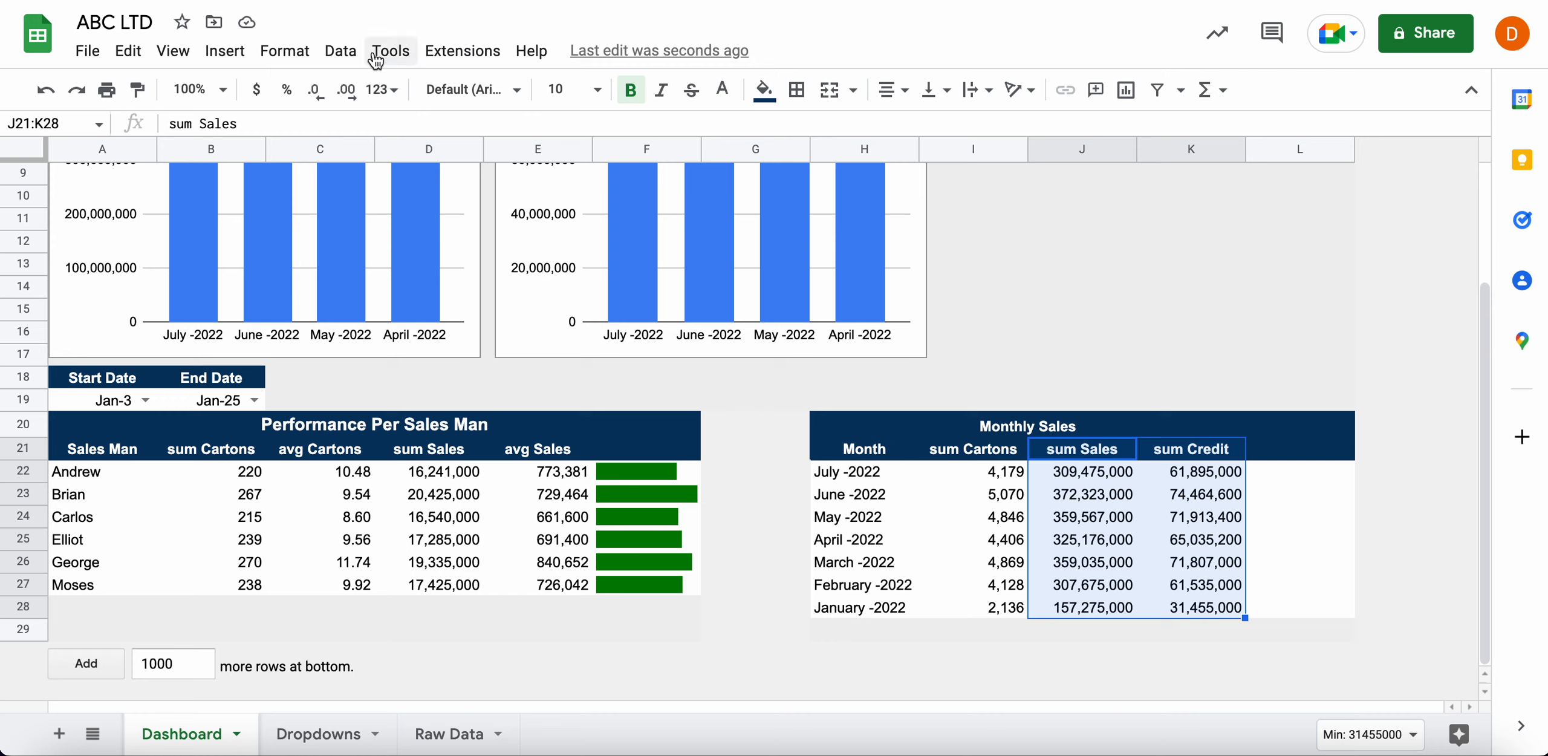
left_click(224, 53)
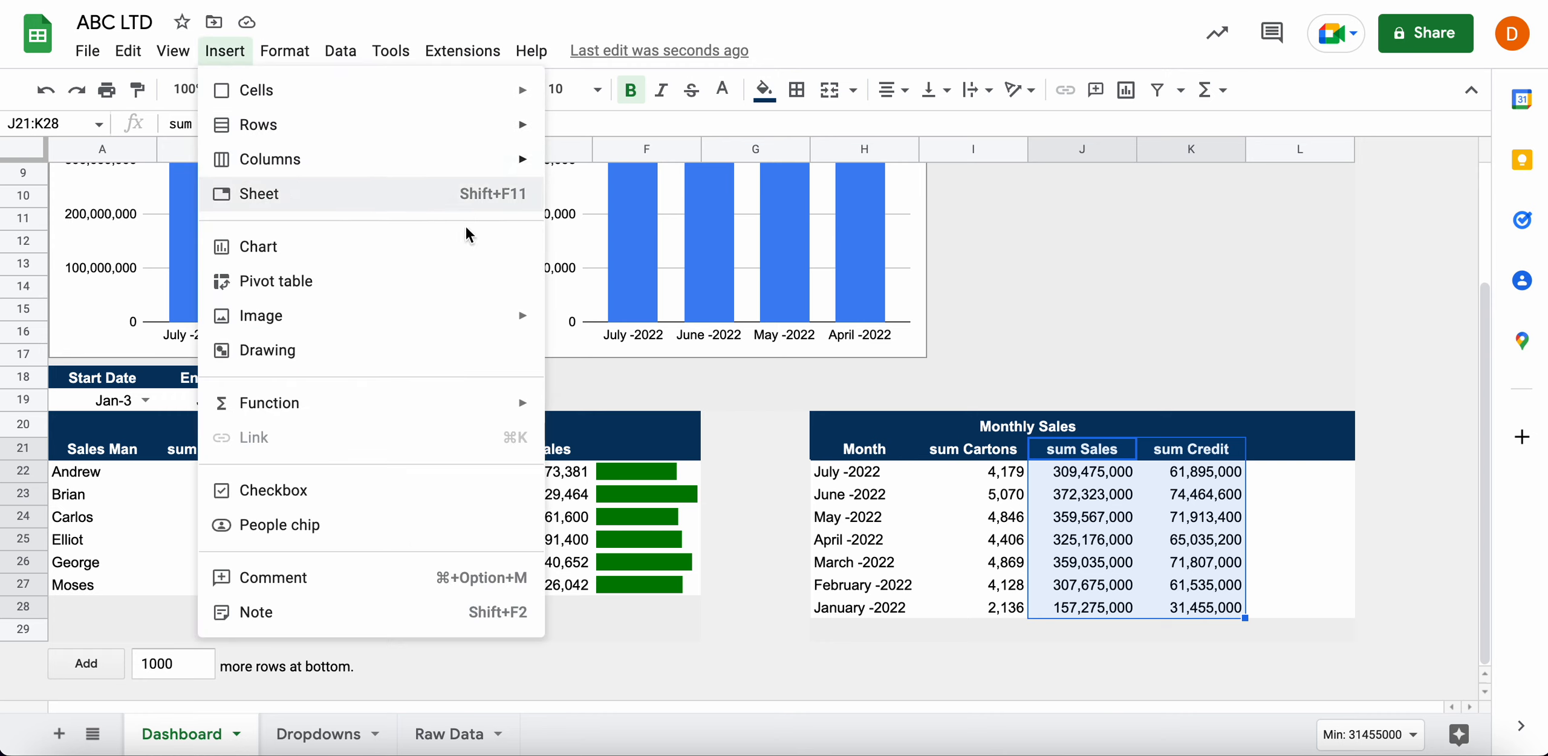
left_click(375, 253)
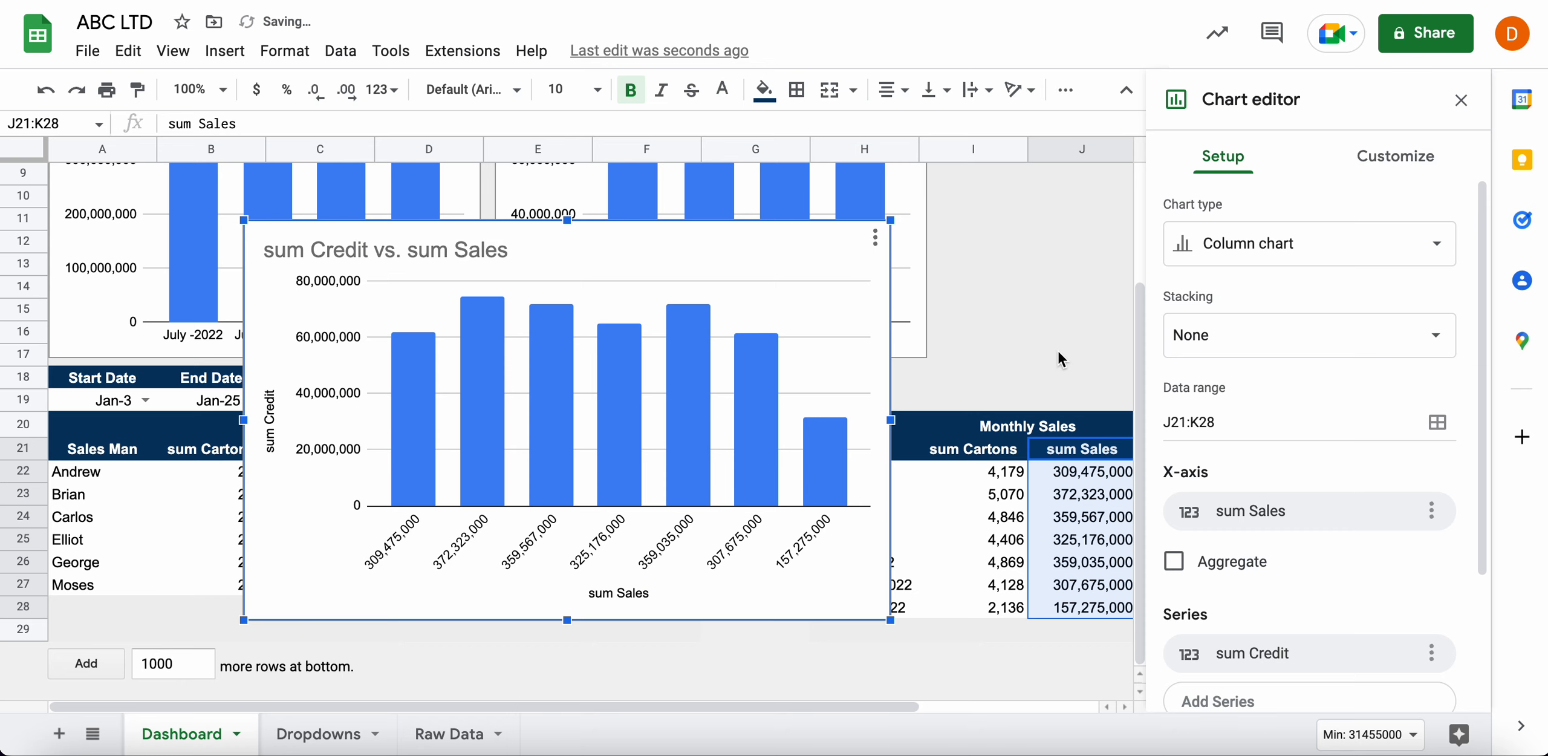
left_click(1294, 251)
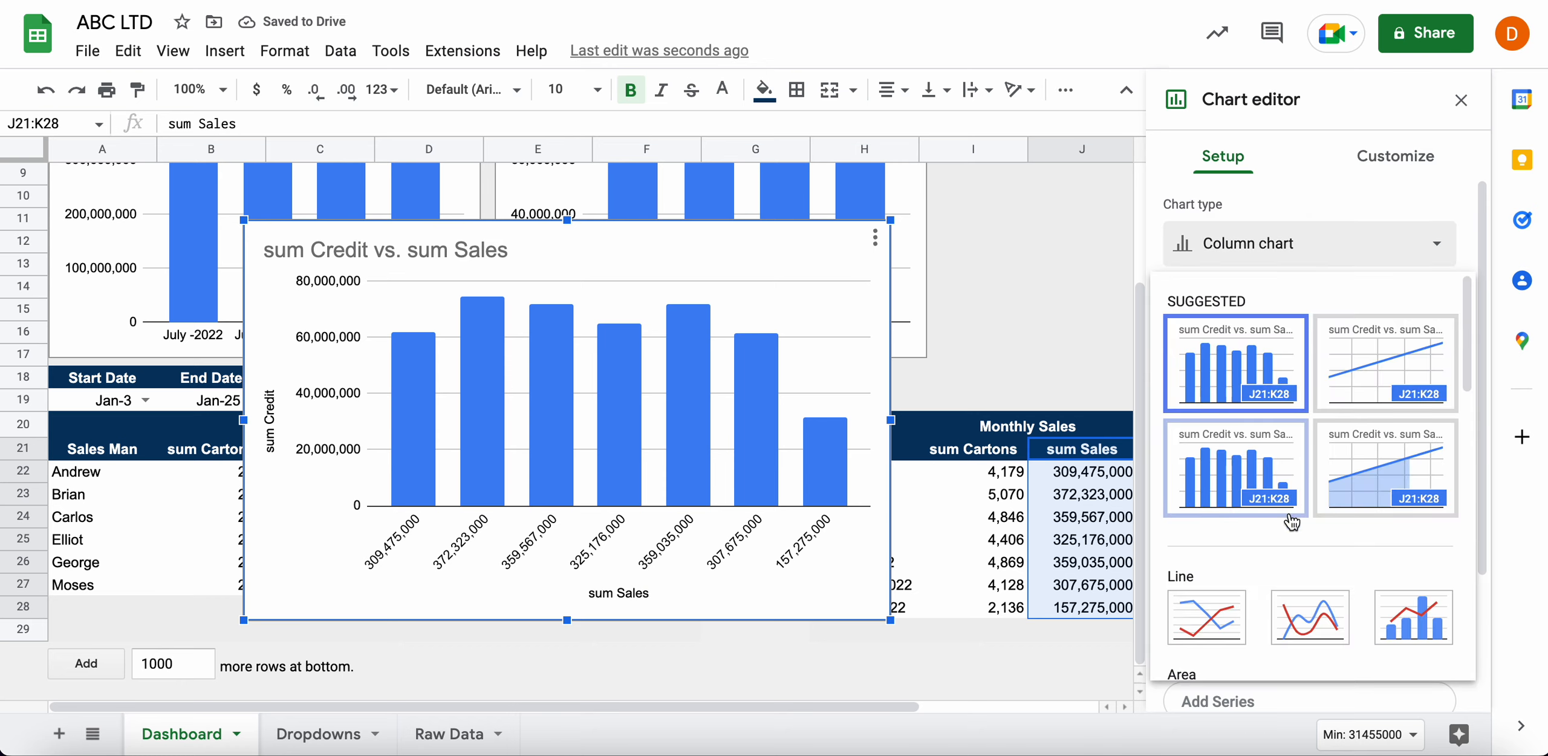
scroll(1292, 521, "down", 10)
left_click(1211, 406)
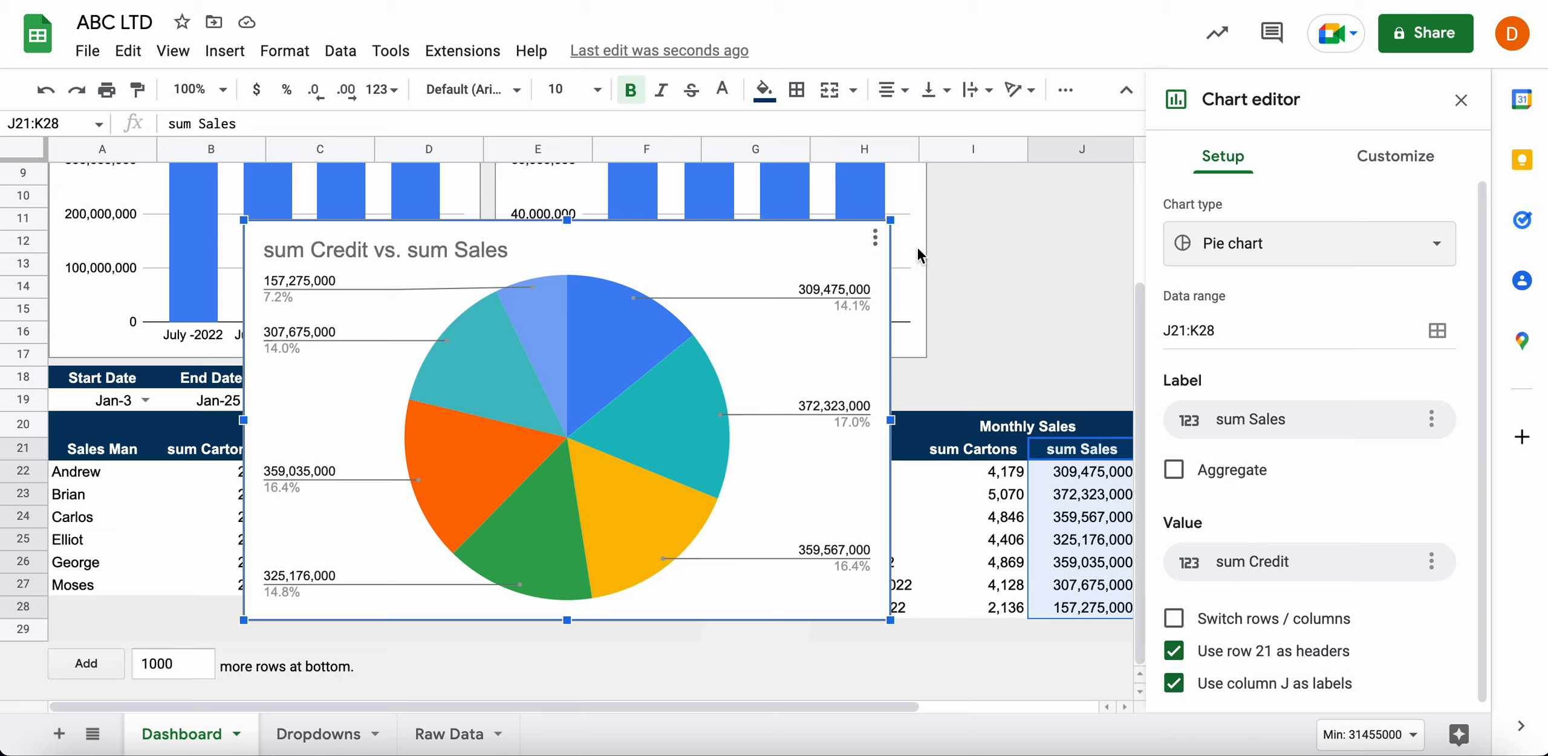
Try the Aggregate option on the pie chart's sum Sales label
left_click(1178, 471)
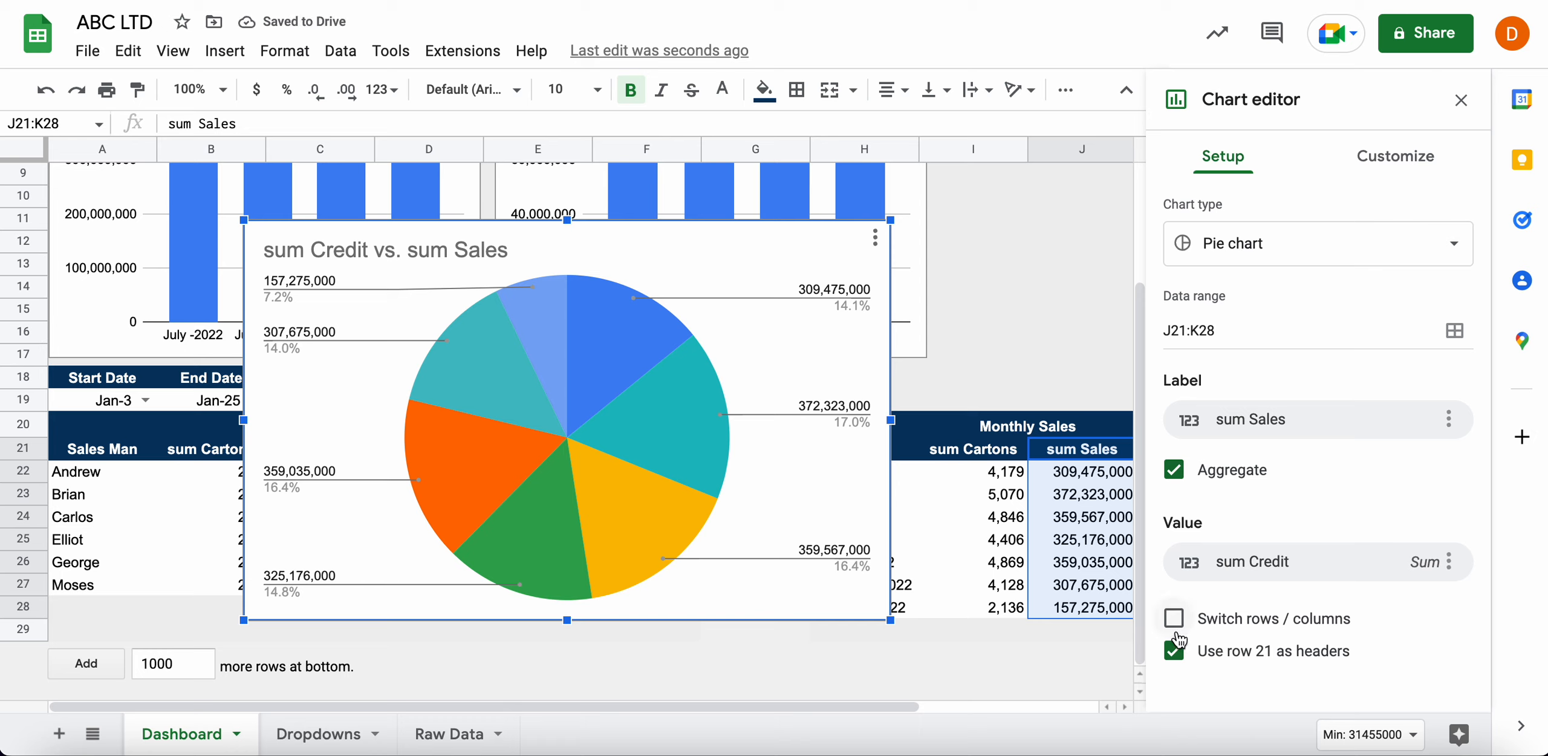
left_click(1449, 419)
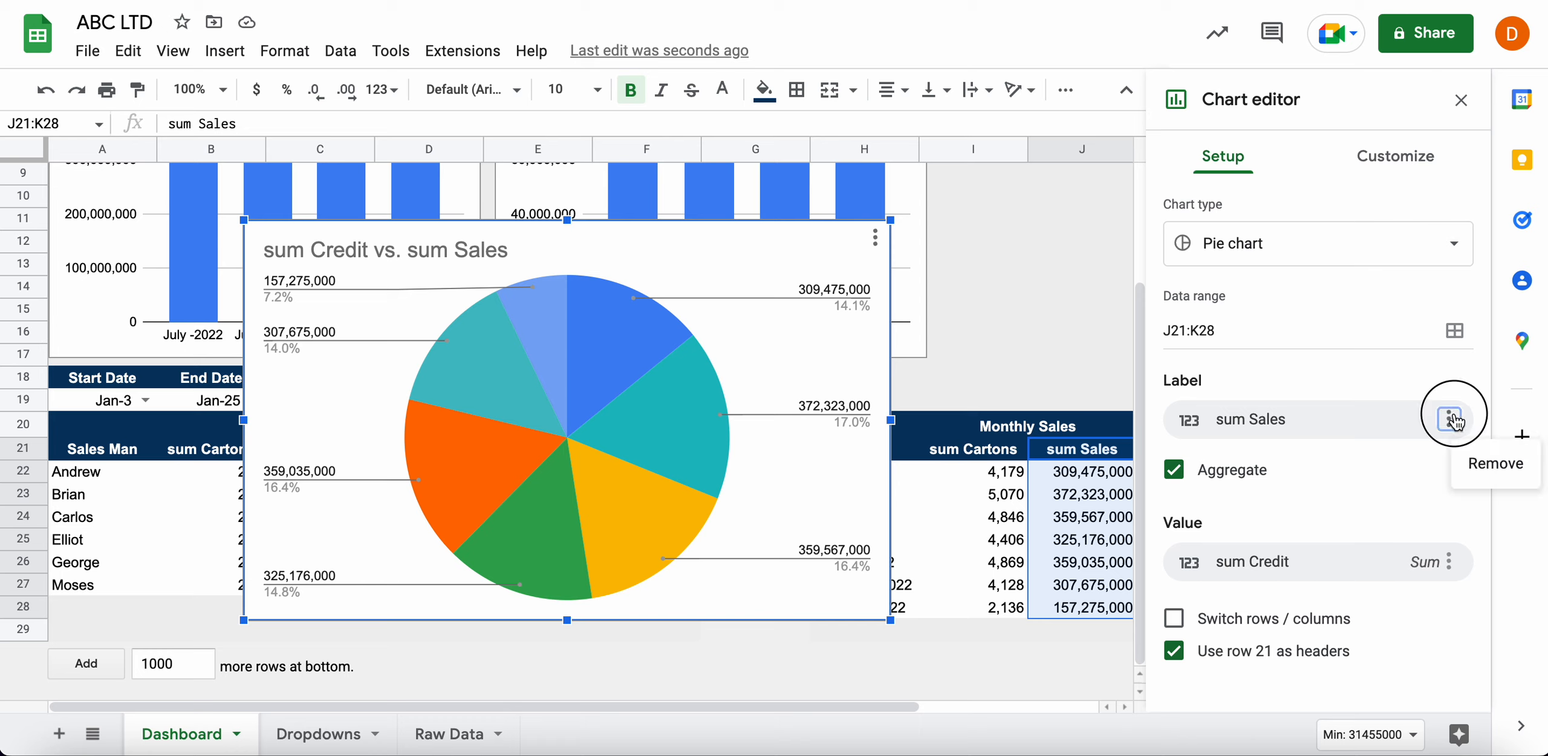
left_click(1254, 483)
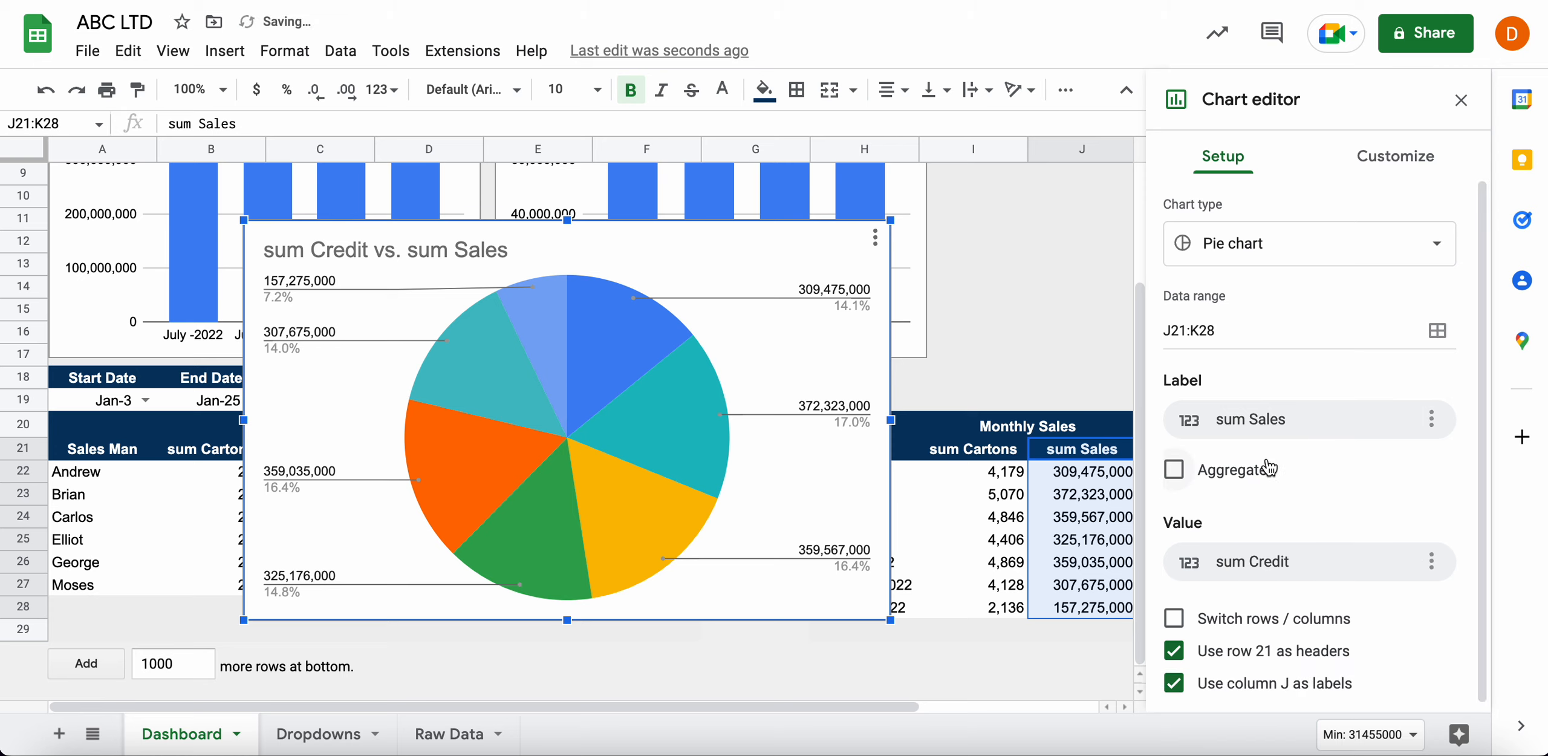
left_click(1269, 469)
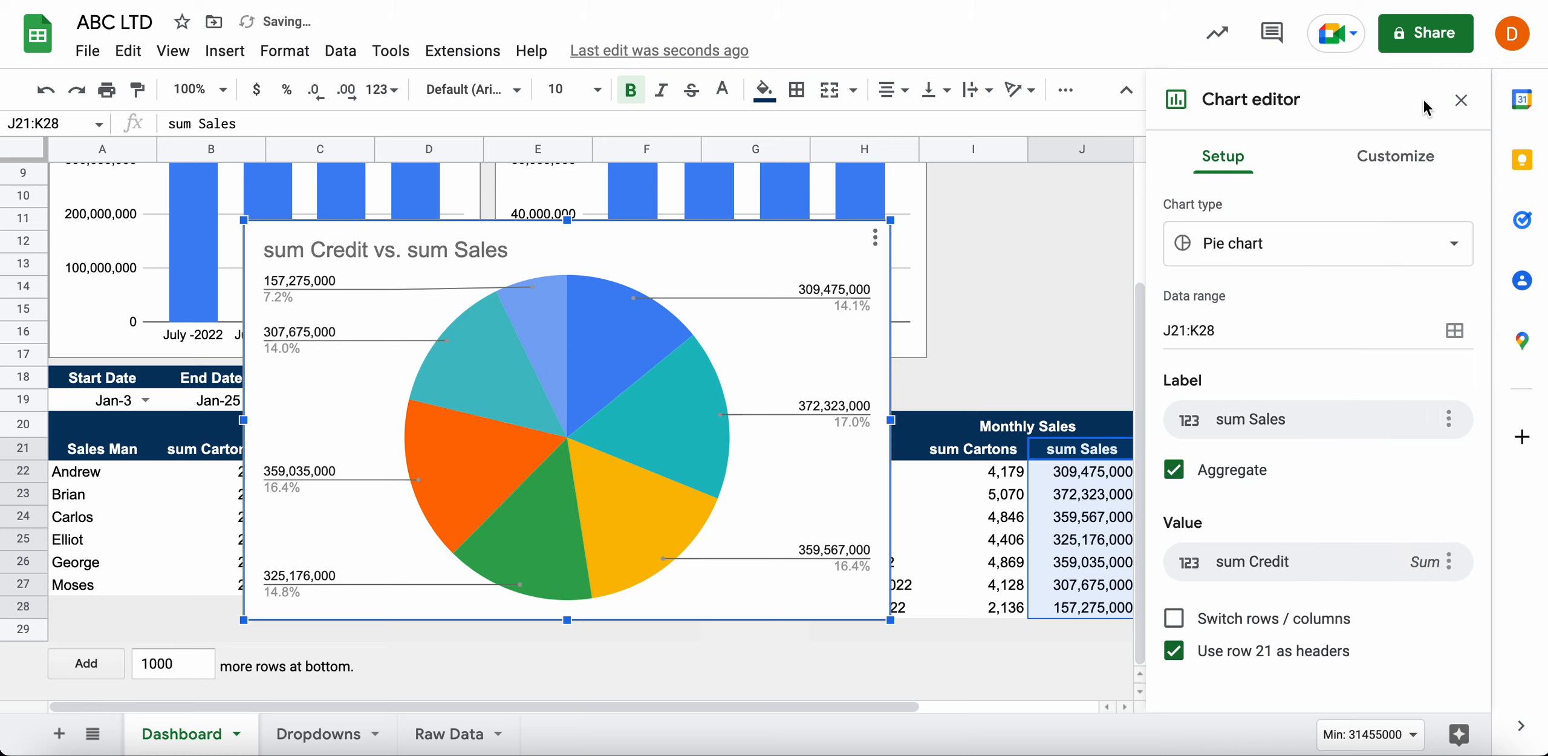
Close the chart settings and delete the sum Credit vs. sum Sales pie chart
left_click(1461, 99)
left_click(852, 248)
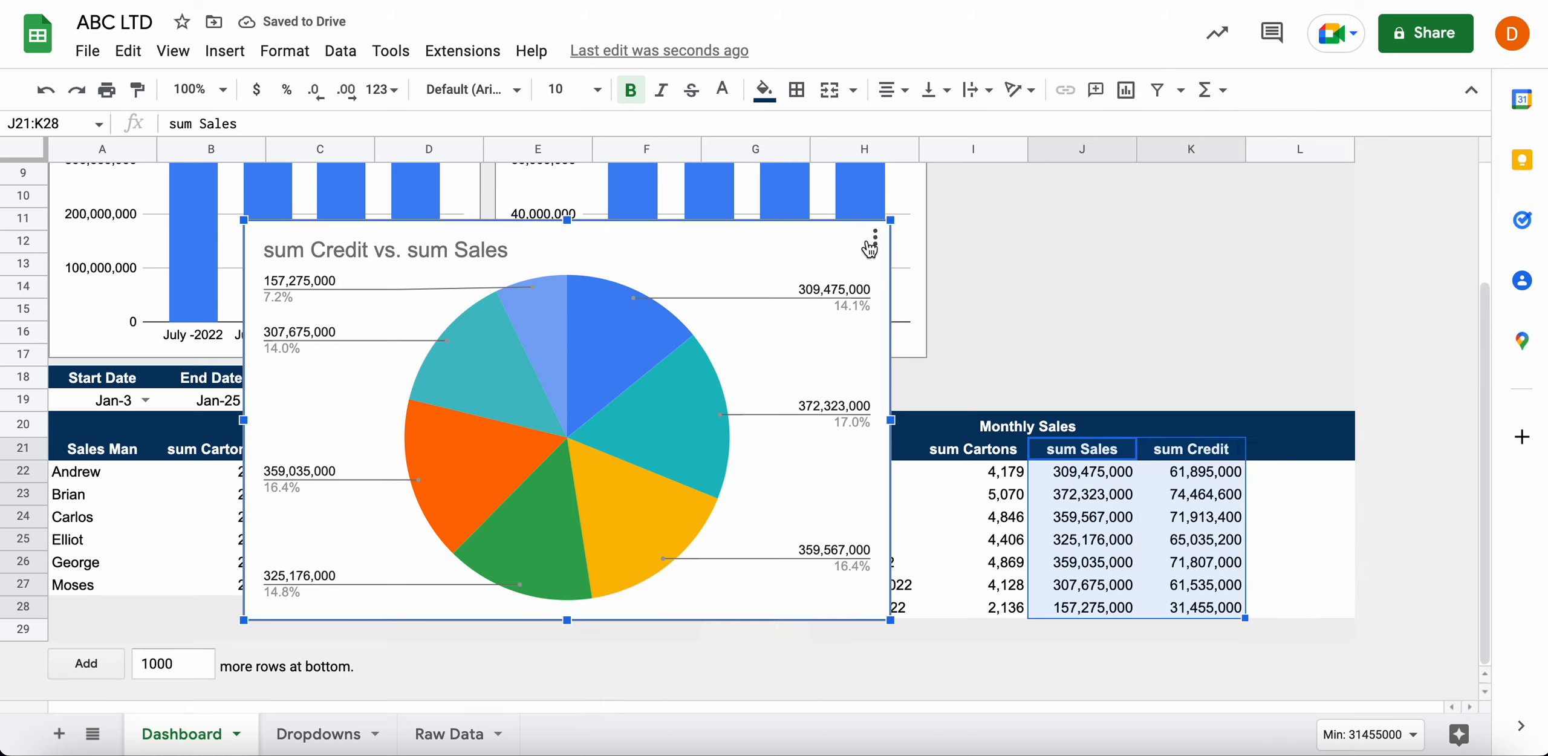
left_click(874, 249)
left_click(906, 301)
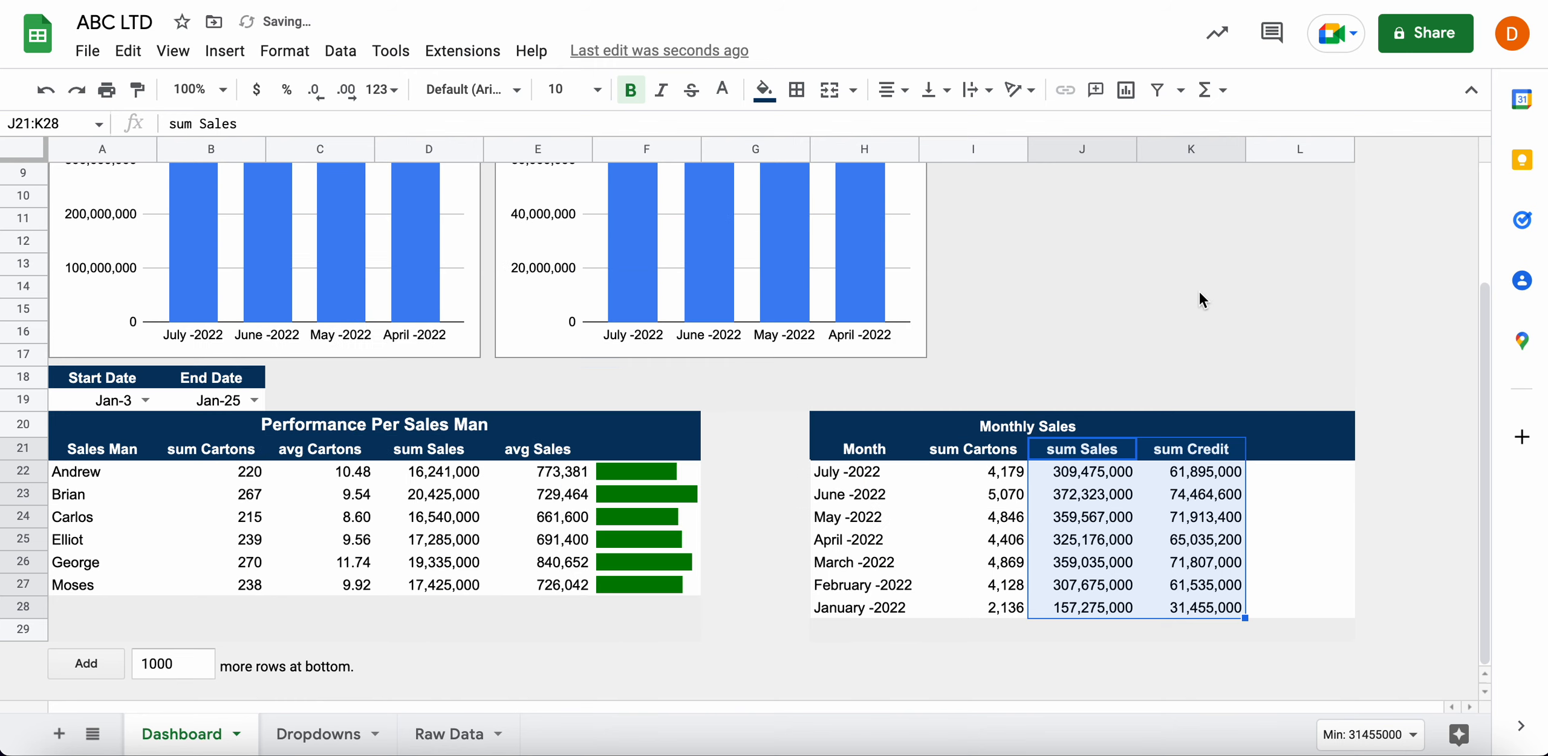
left_click(1079, 585)
left_click(1064, 629)
left_click_drag(824, 632, 1180, 629)
left_click(1283, 590)
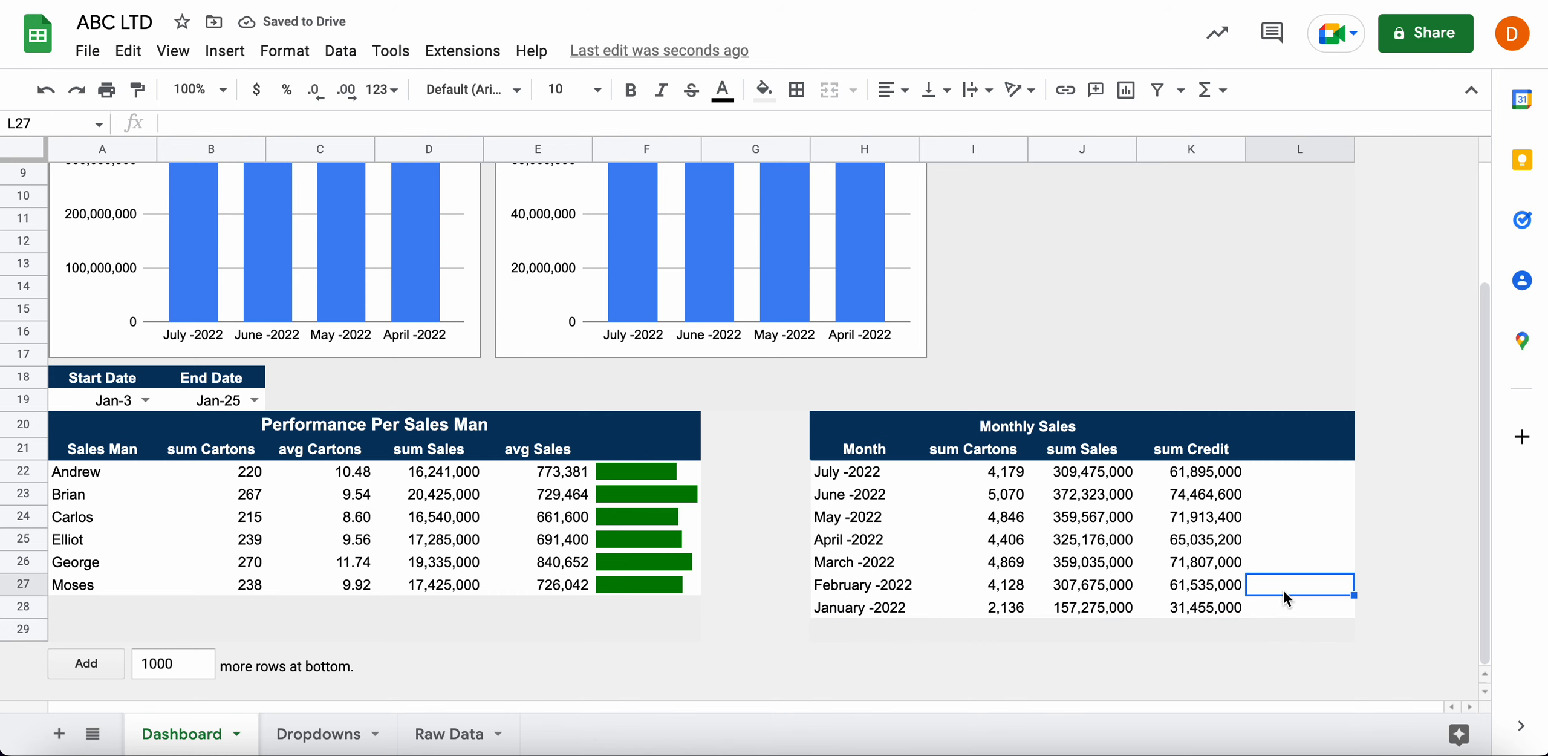
Enter the label Sales in J4, in the empty area beside the Monthly Credit Sales chart
scroll(1132, 388, "up", 5)
left_click(1083, 170)
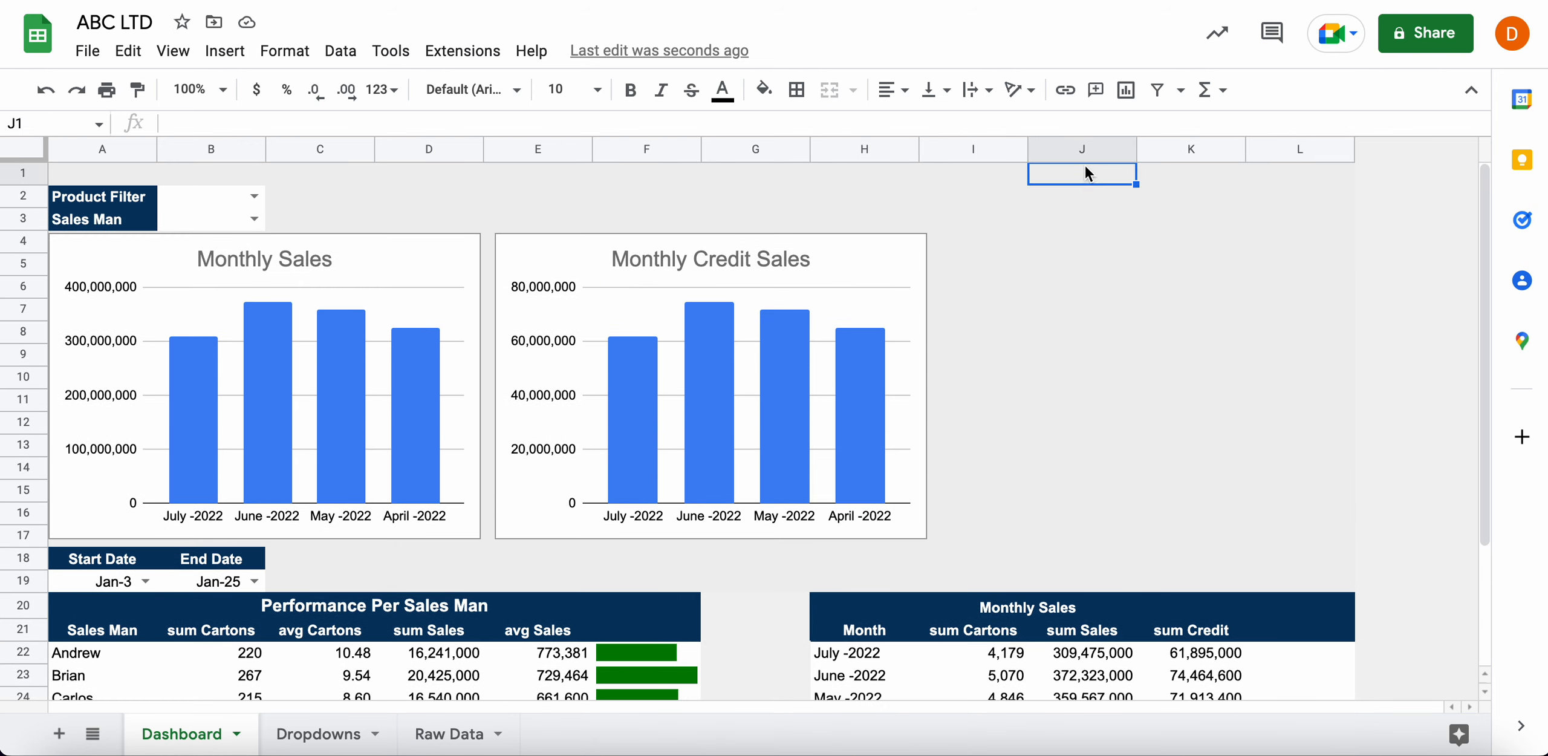
left_click(1082, 263)
left_click(1070, 237)
left_click(1060, 219)
left_click(1058, 236)
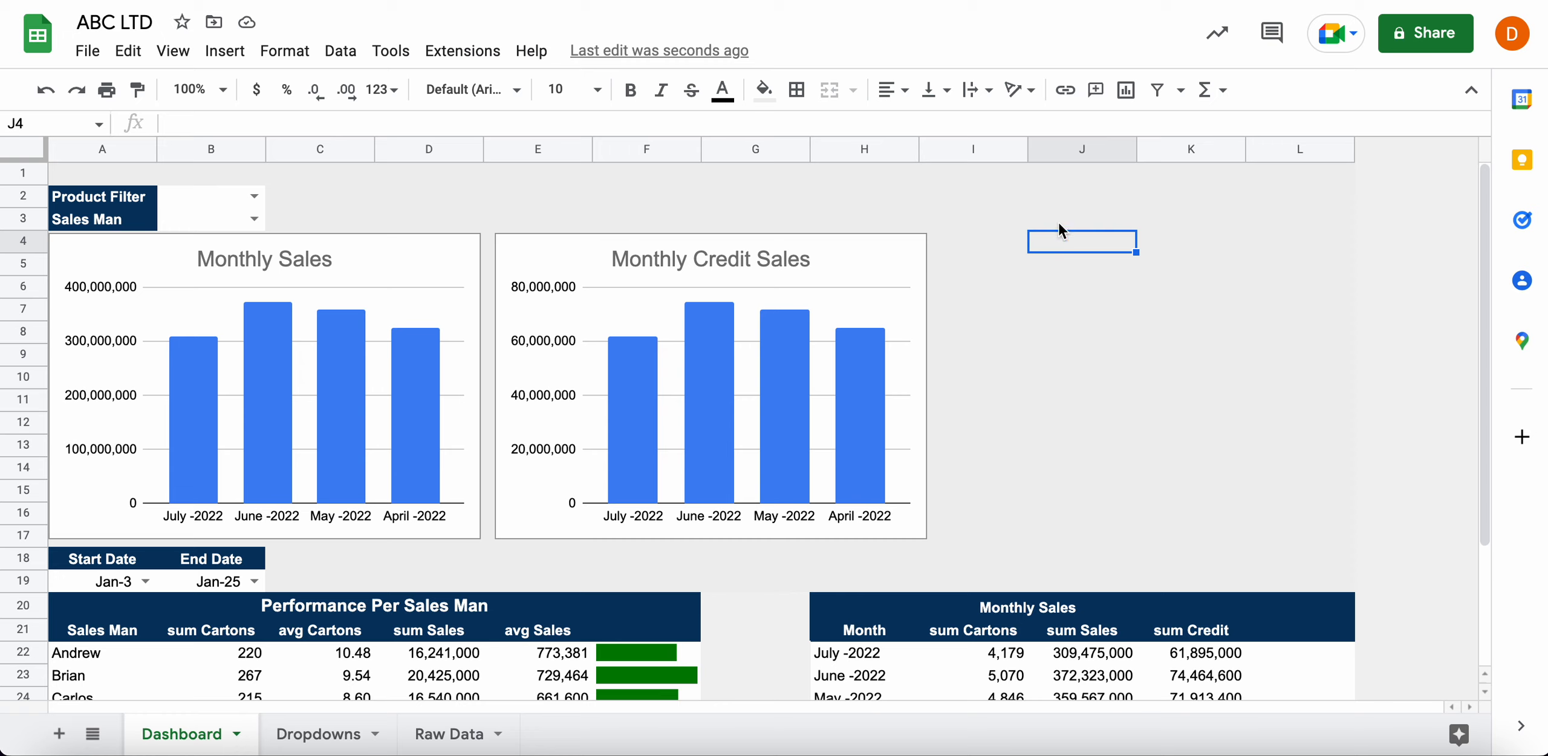
type("Sales")
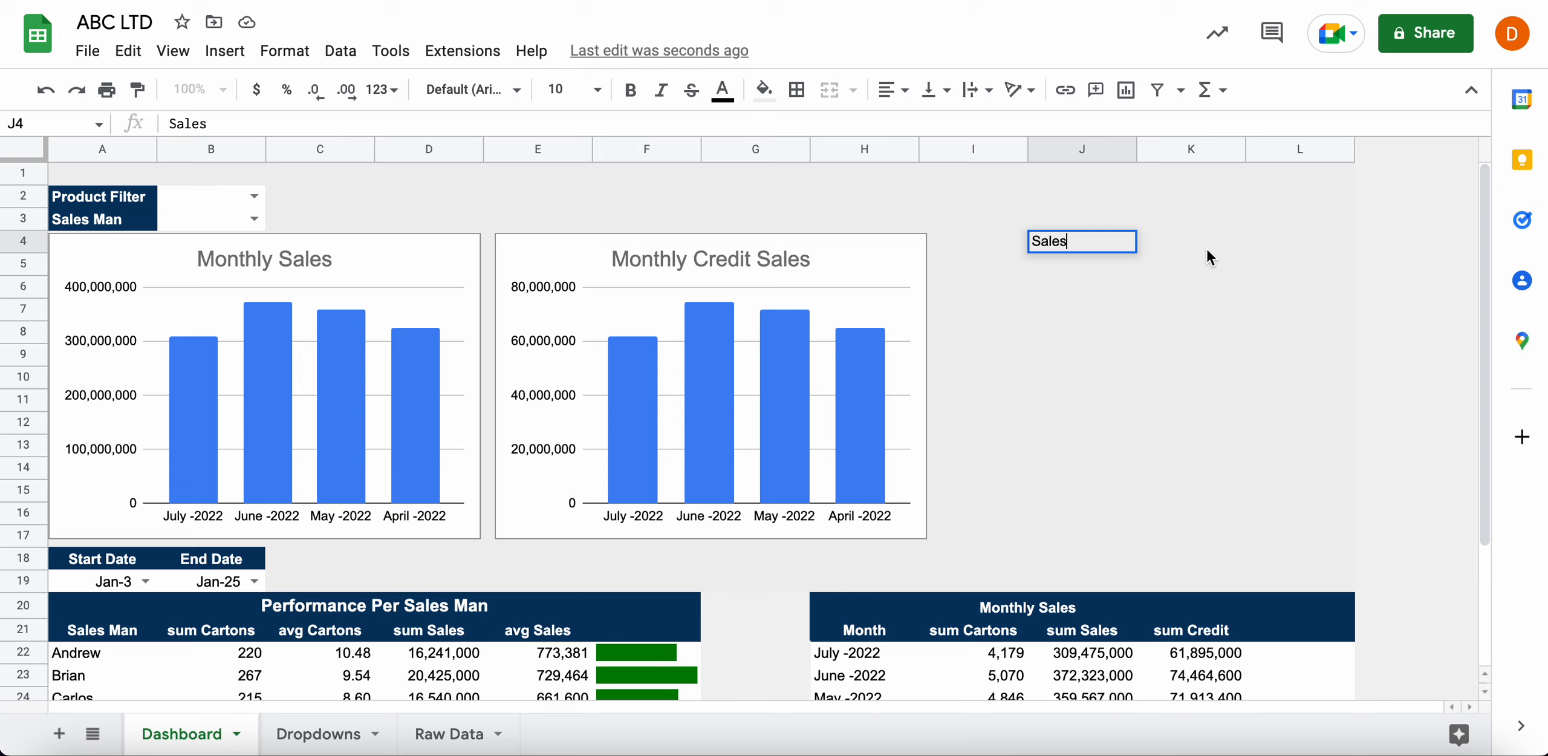
key("Tab")
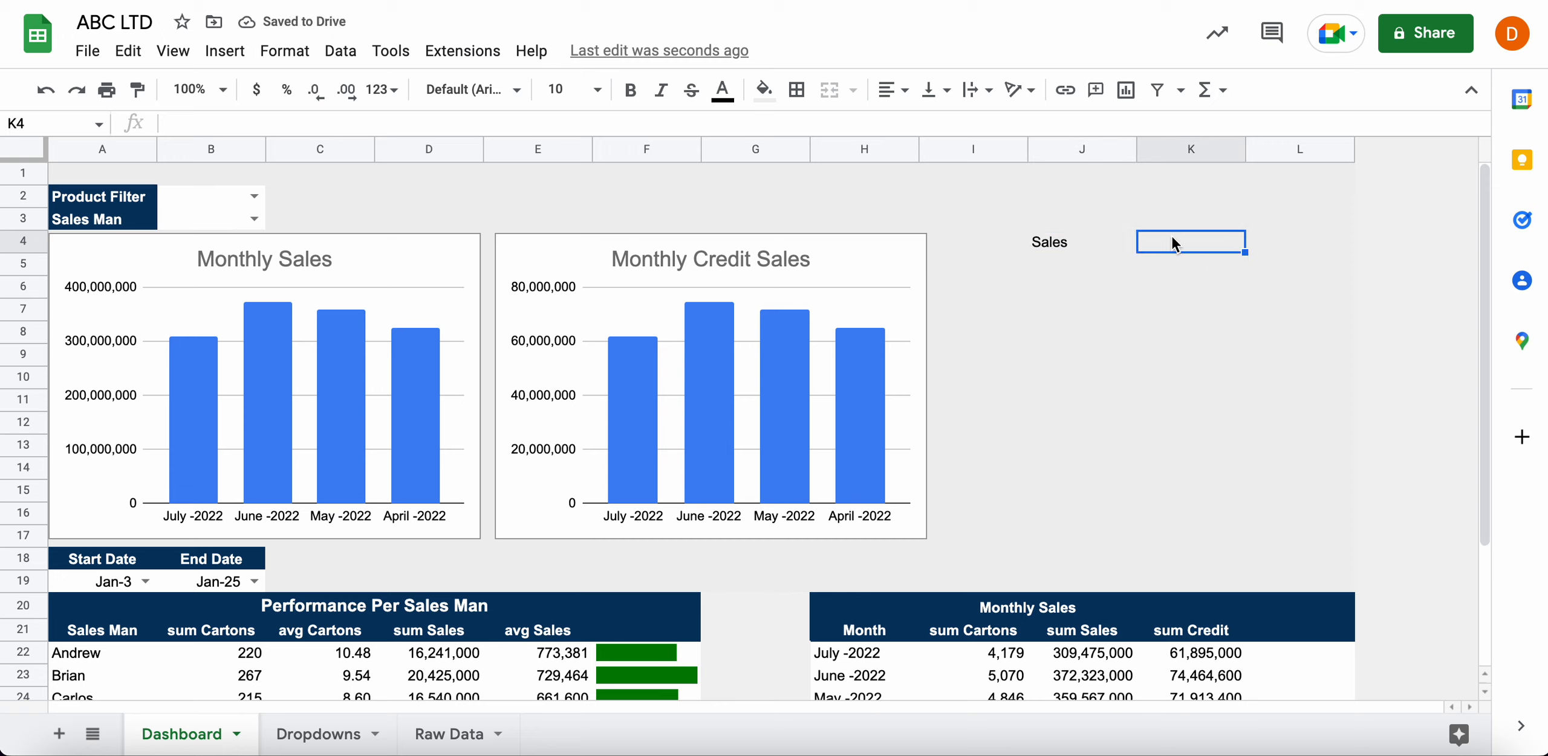
Enter the label Credits in J5, directly below the Sales label
left_click(1049, 251)
left_click(1052, 273)
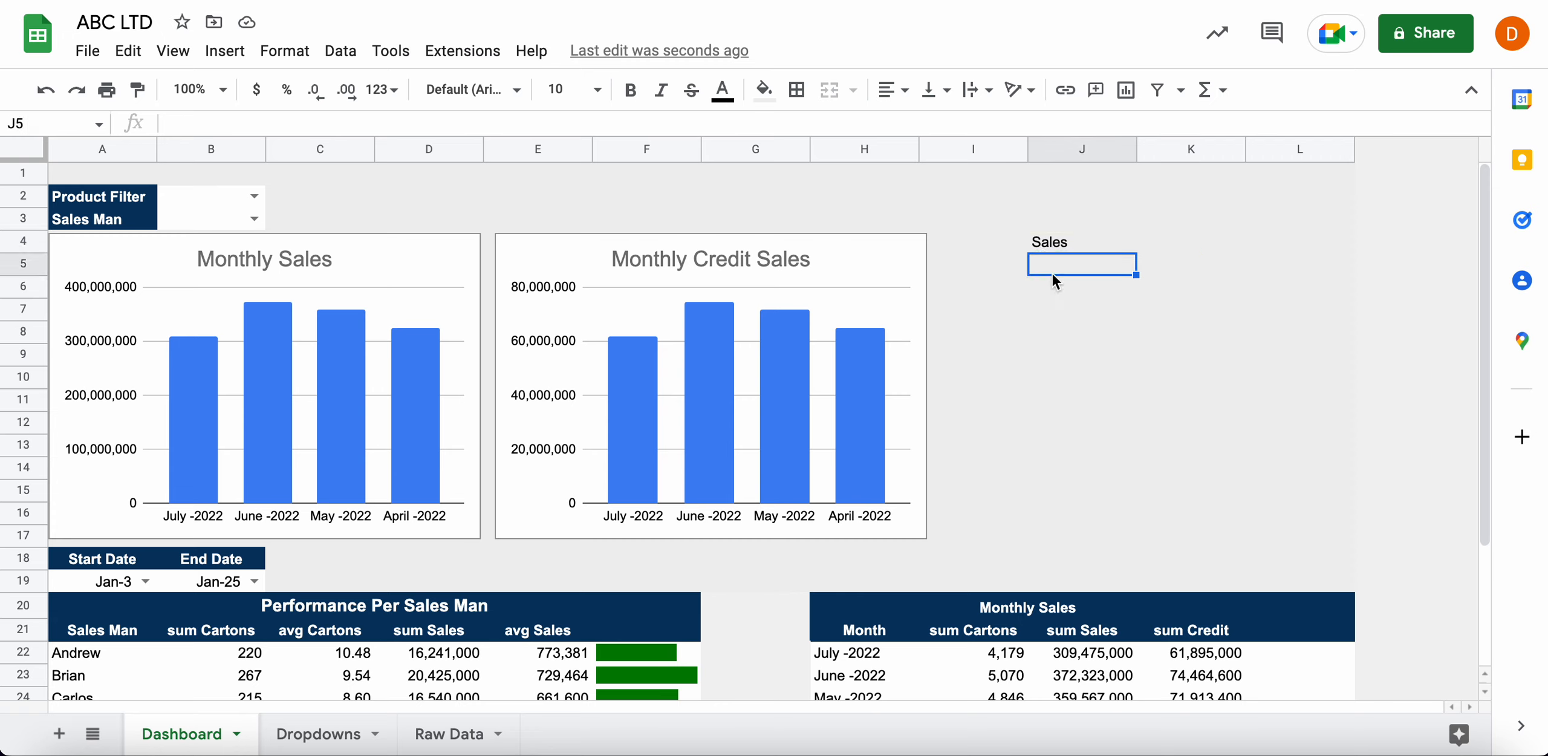
type("Cre")
key("BackSpace")
key("BackSpace")
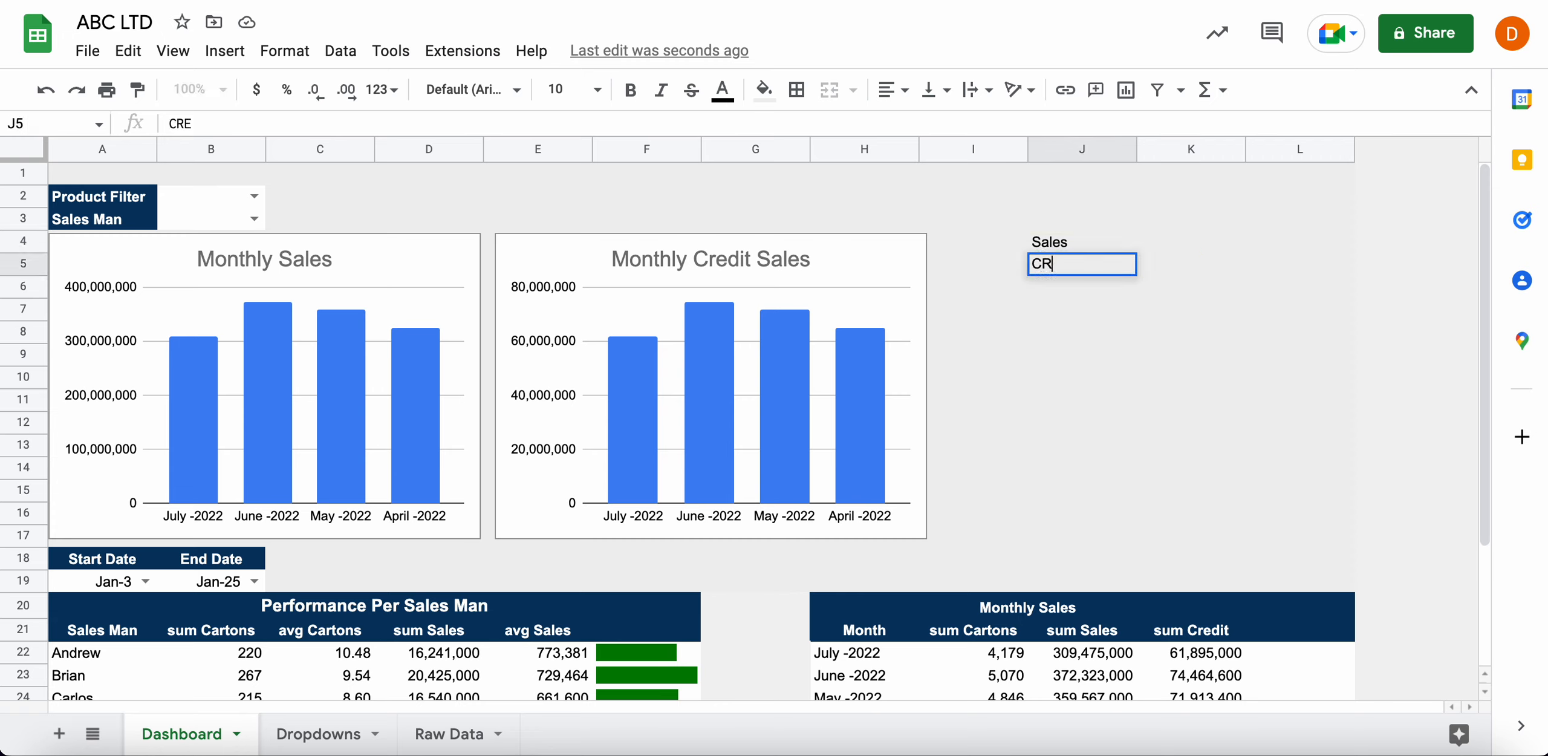
type("redits")
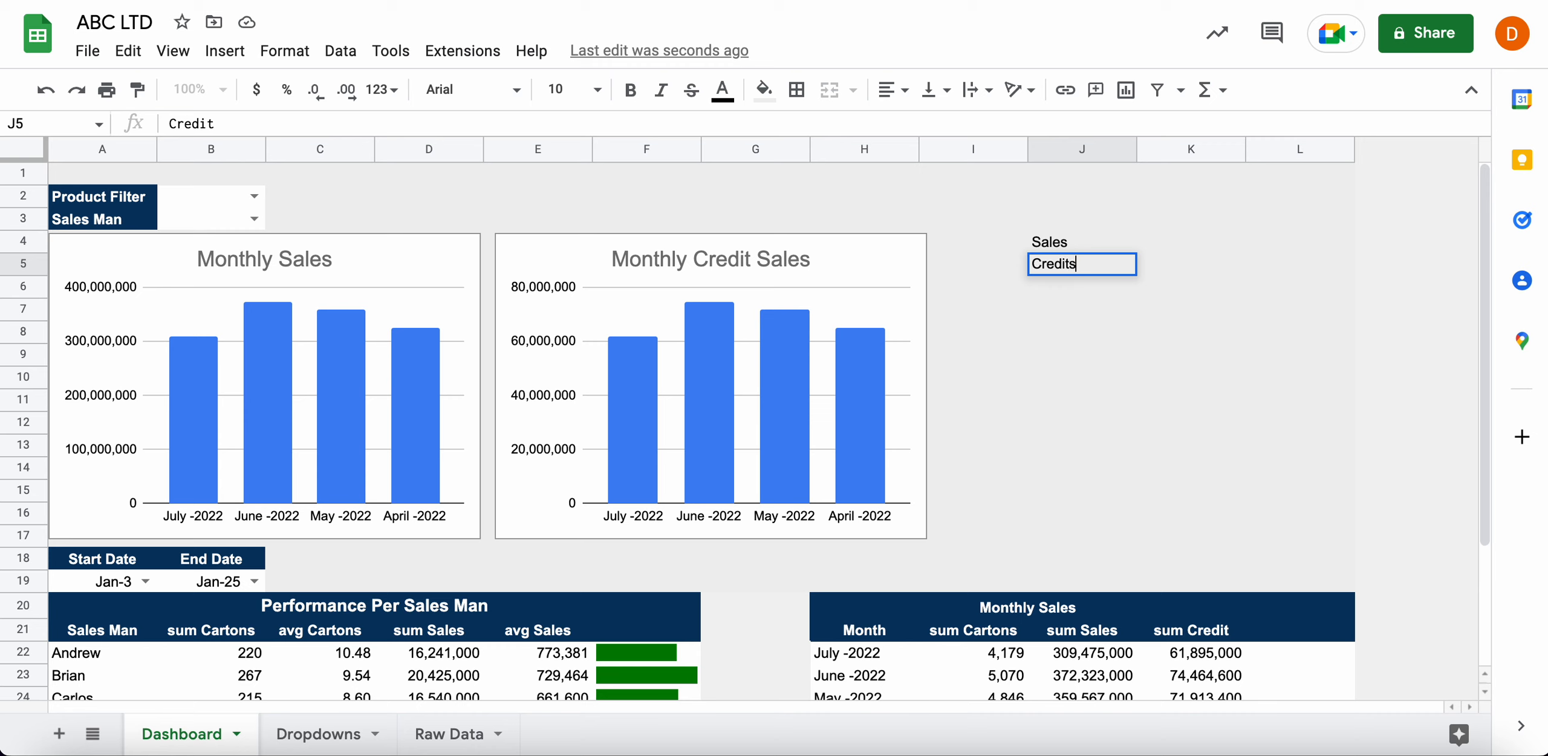
Total the sum Sales column of the Monthly Sales table (J22:J28) with a SUM formula in K4, ignoring the autofill suggestion
left_click(1192, 237)
type("=")
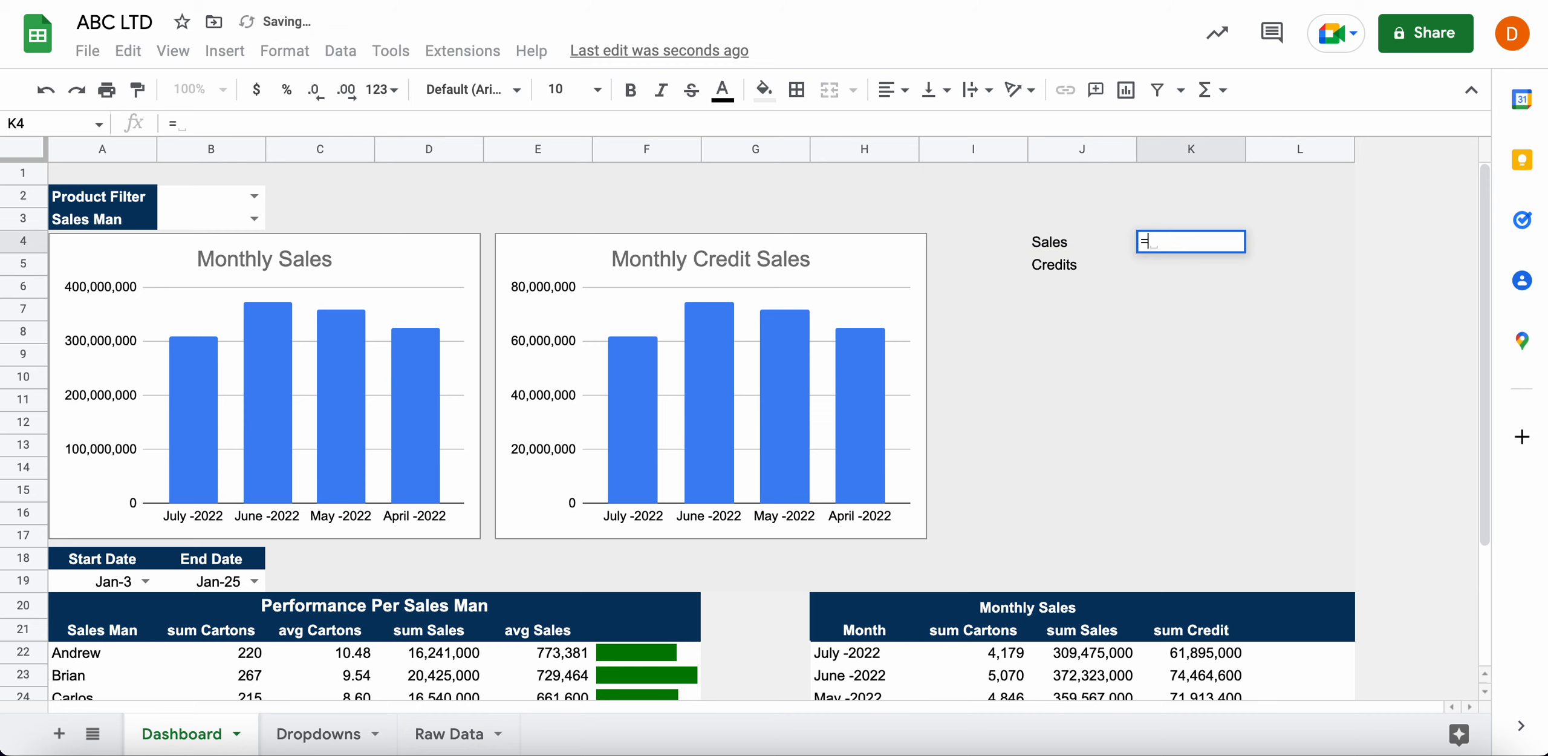
type("sum(")
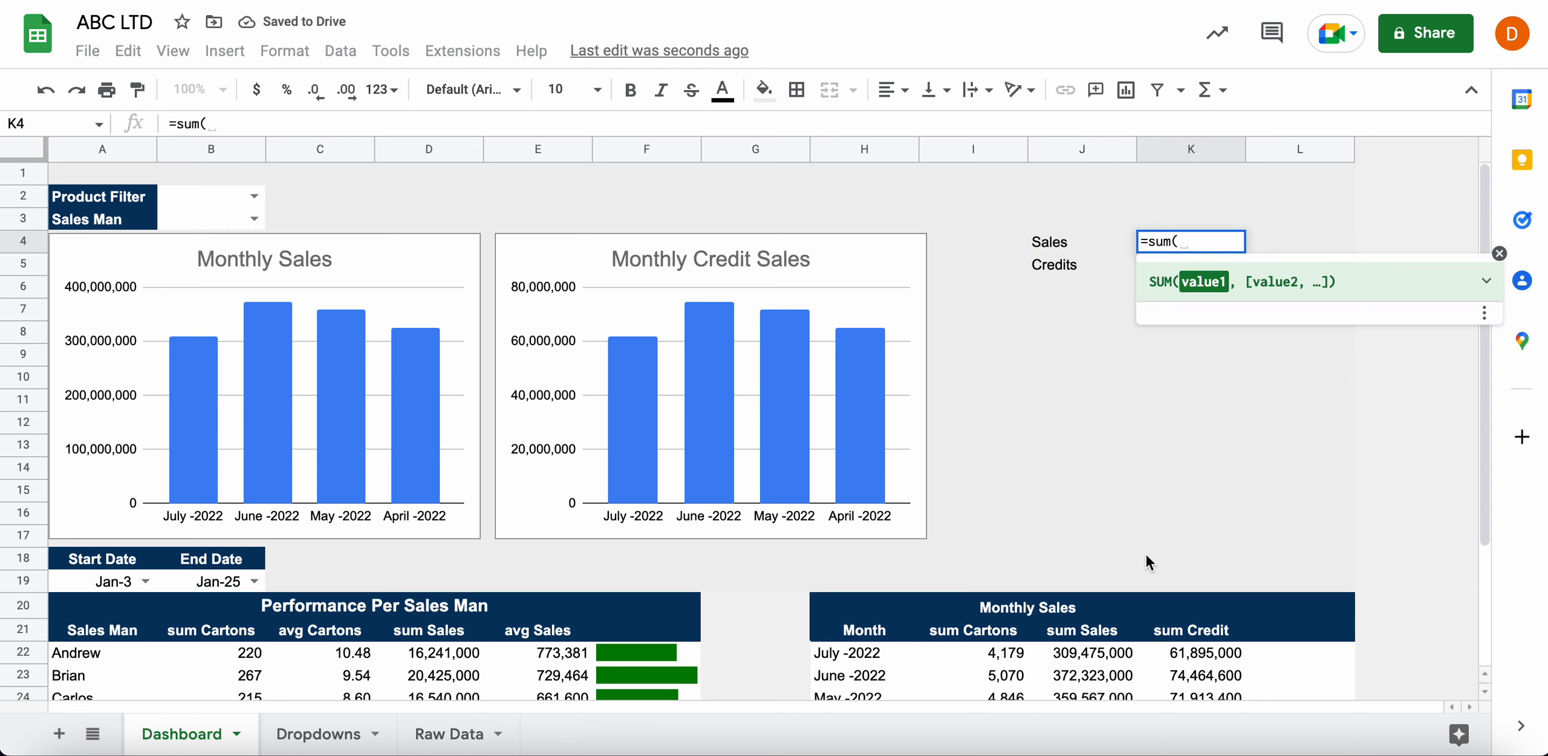
scroll(1145, 553, "down", 3)
left_click_drag(1117, 524, 1123, 650)
key("Return")
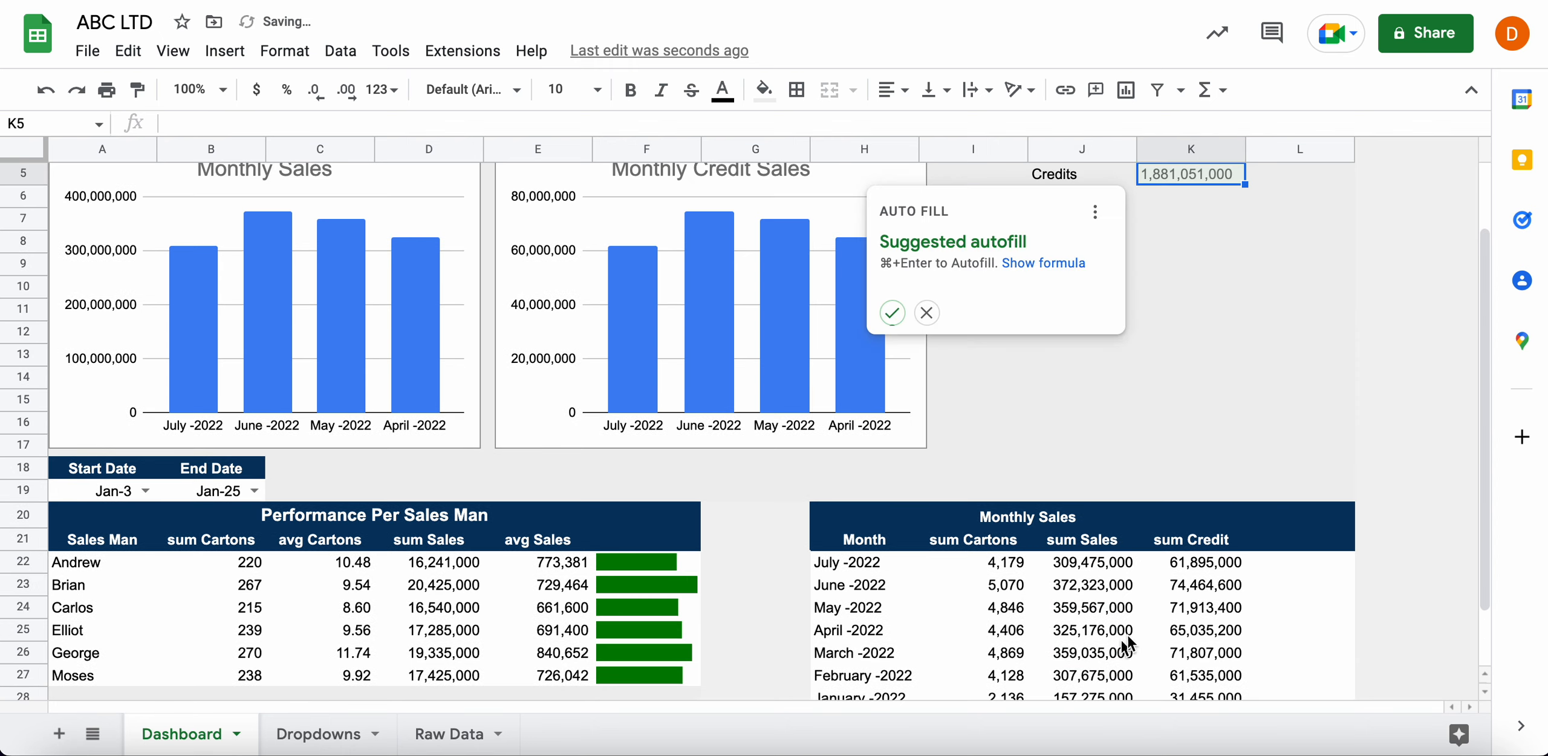
left_click(1184, 254)
scroll(1183, 249, "up", 2)
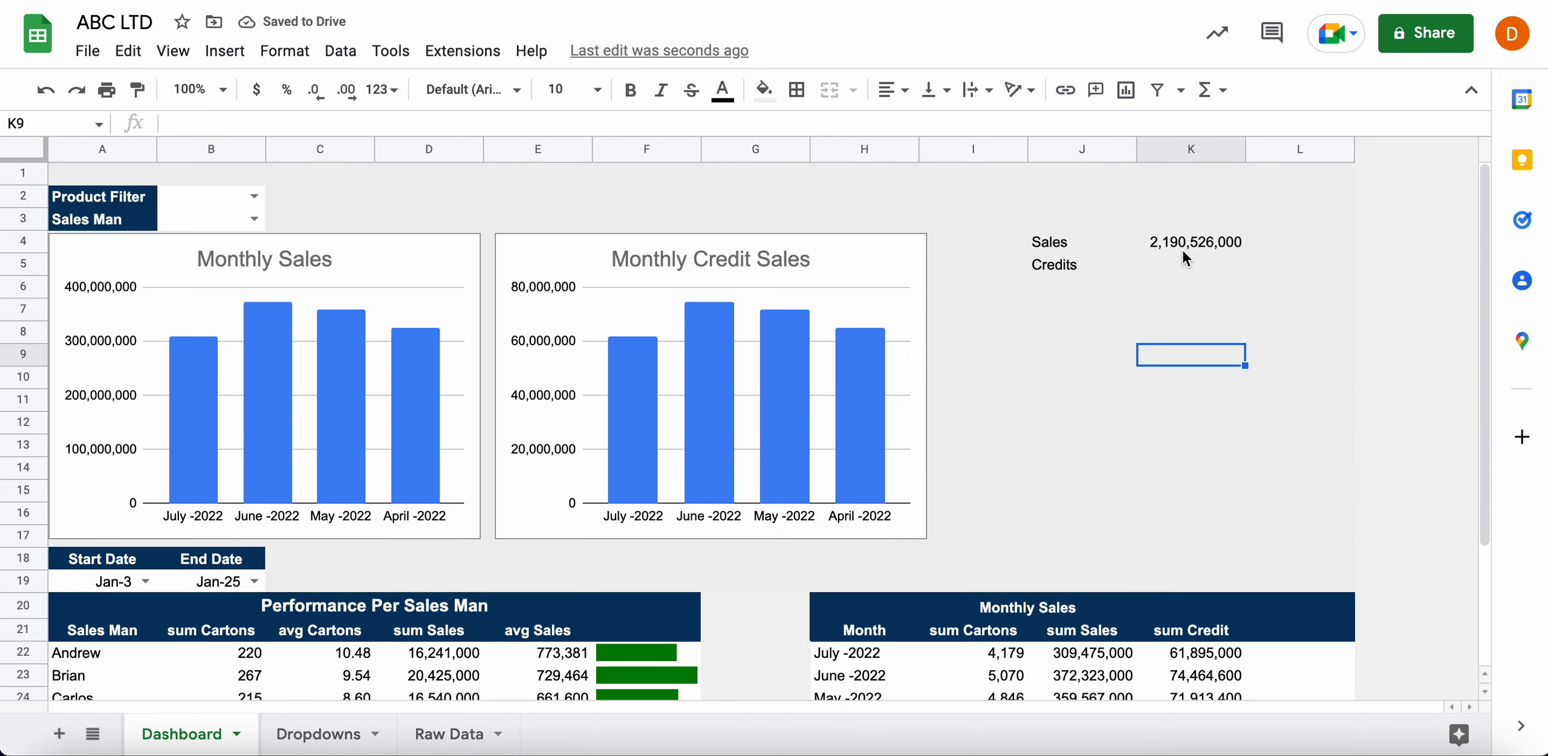
Total the sum Credit column K22:K28 with a SUM formula in K5
left_click(1174, 270)
type("=su")
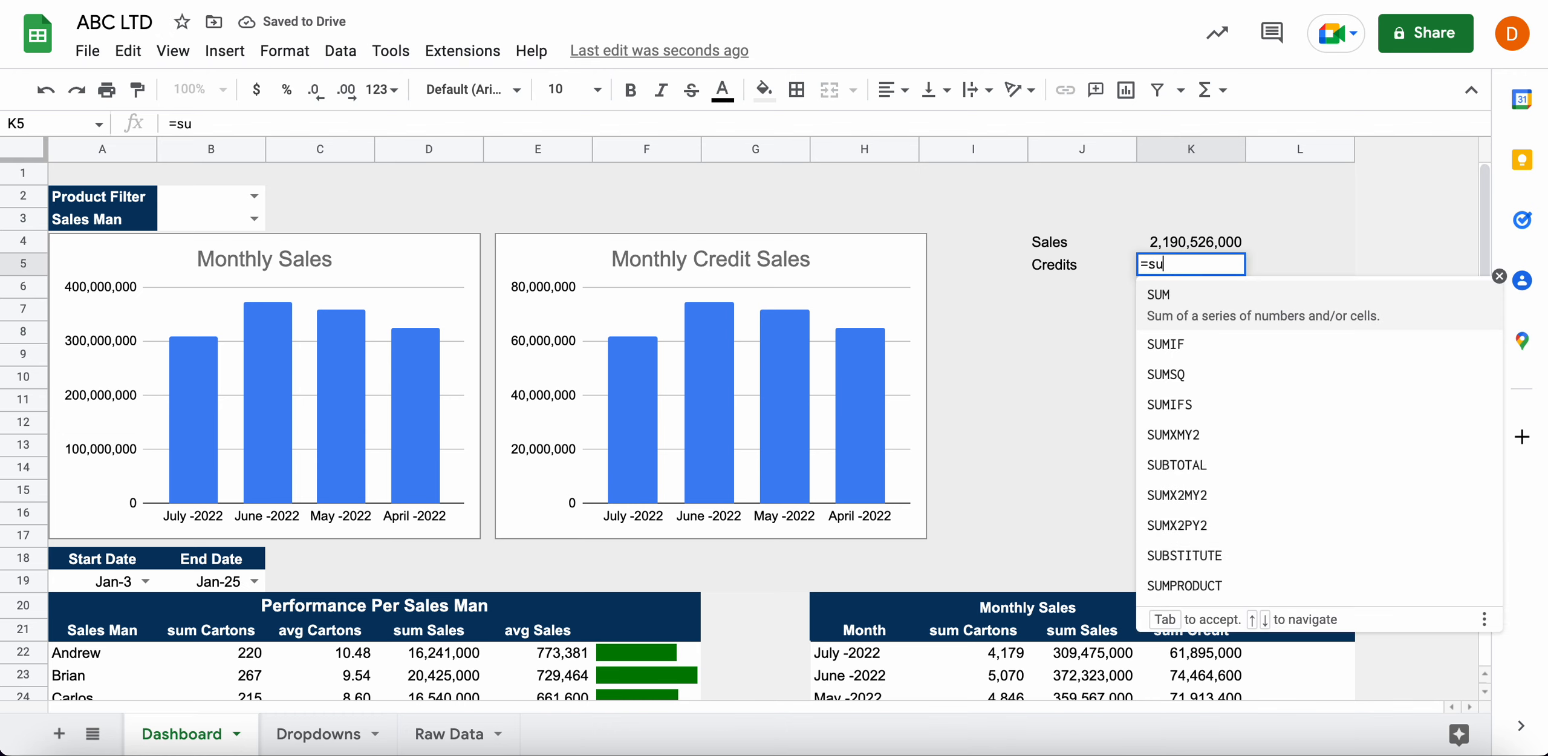
type("m(")
scroll(1100, 567, "down", 4)
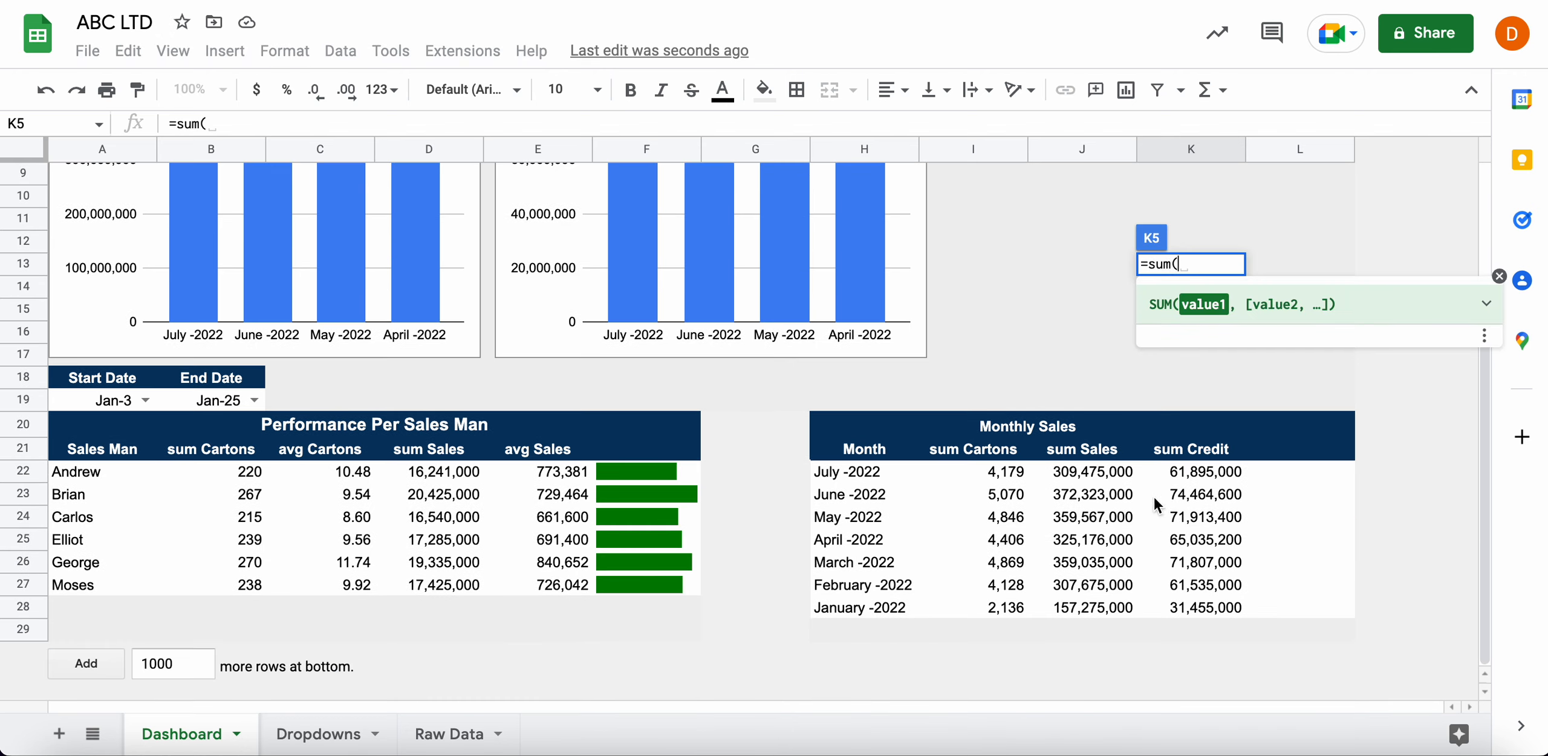
left_click_drag(1178, 475, 1184, 604)
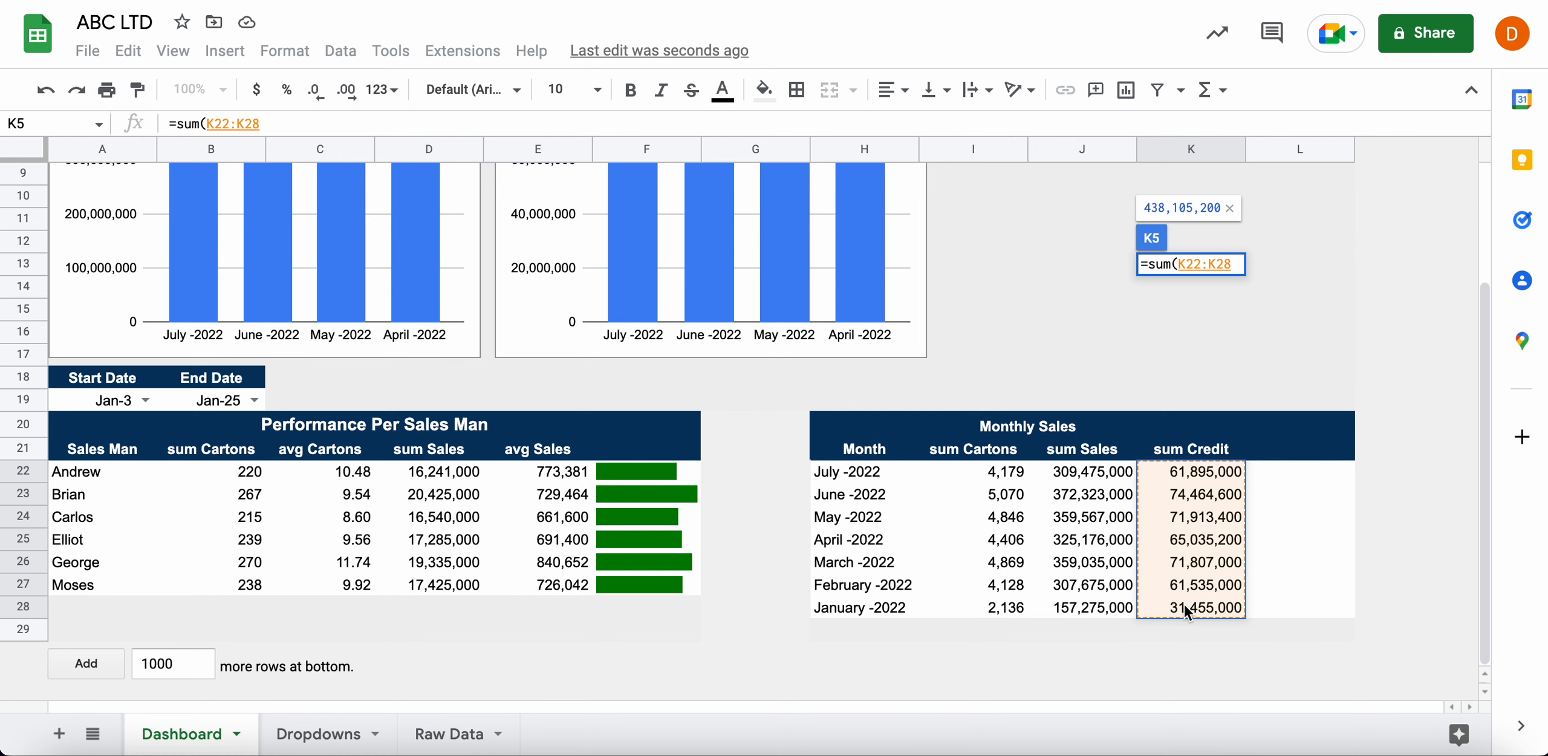
key("Return")
scroll(1203, 370, "up", 3)
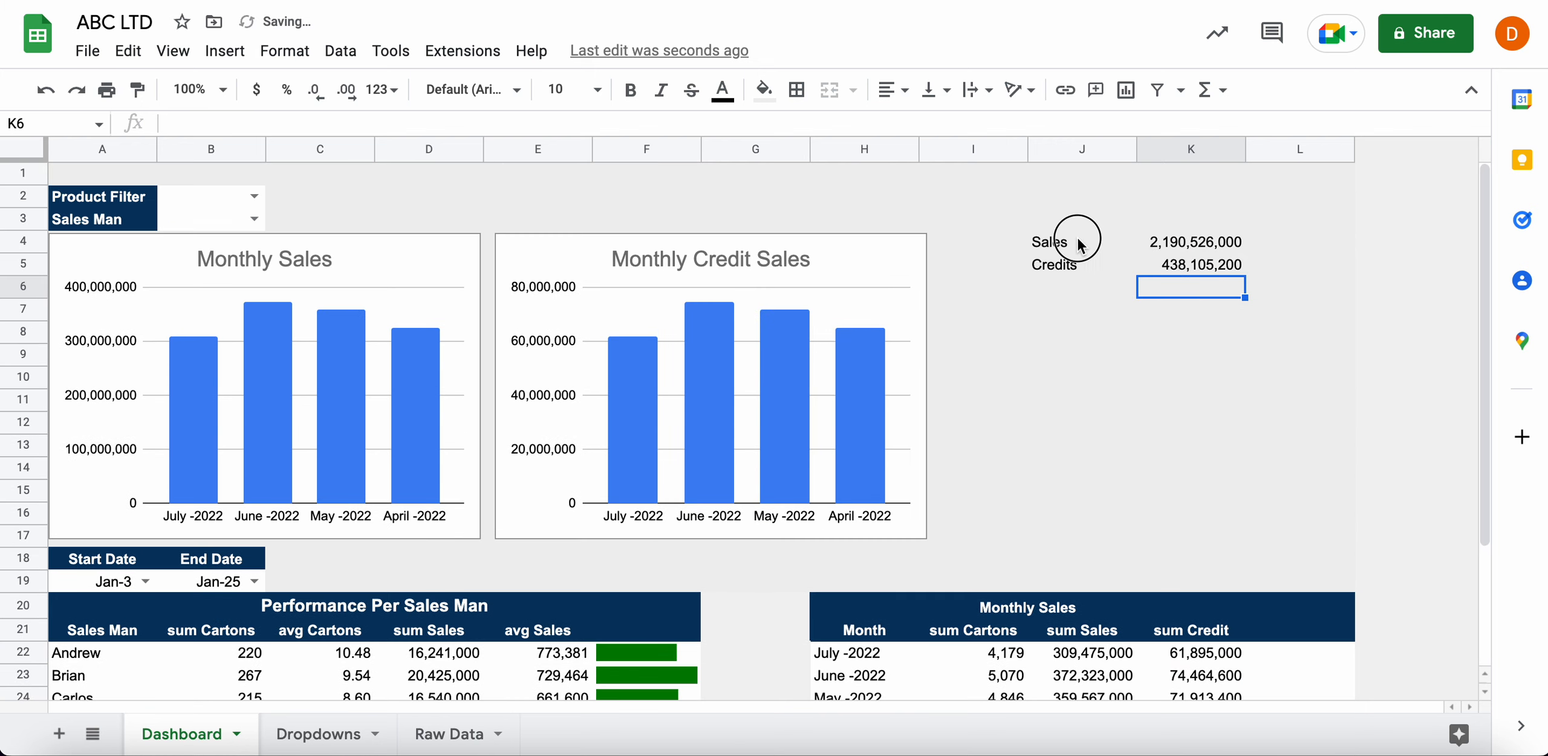
Add the headings Details in J3 and Amount in K3 above the sales and credits summary
left_click_drag(1054, 241, 1203, 266)
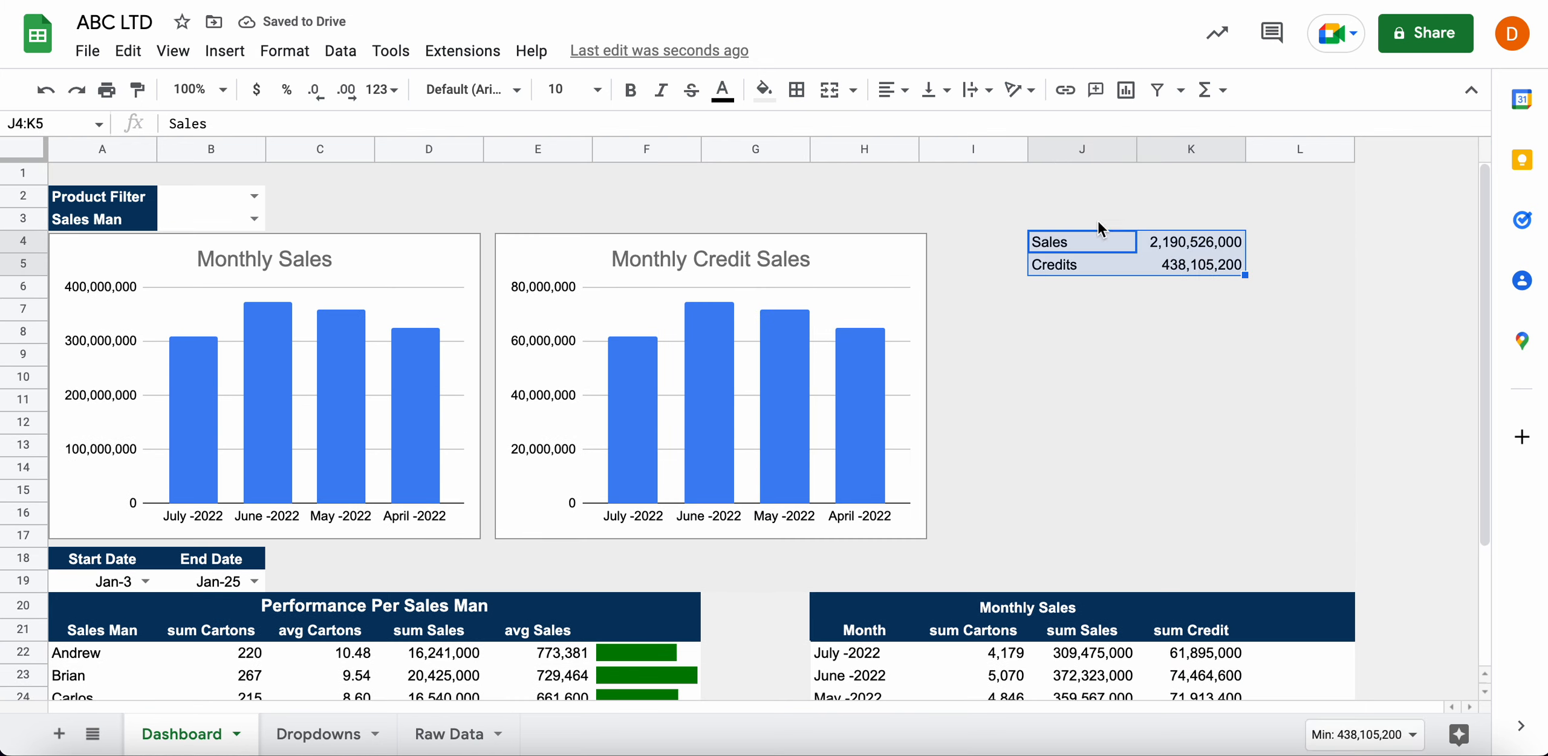
left_click(1182, 222)
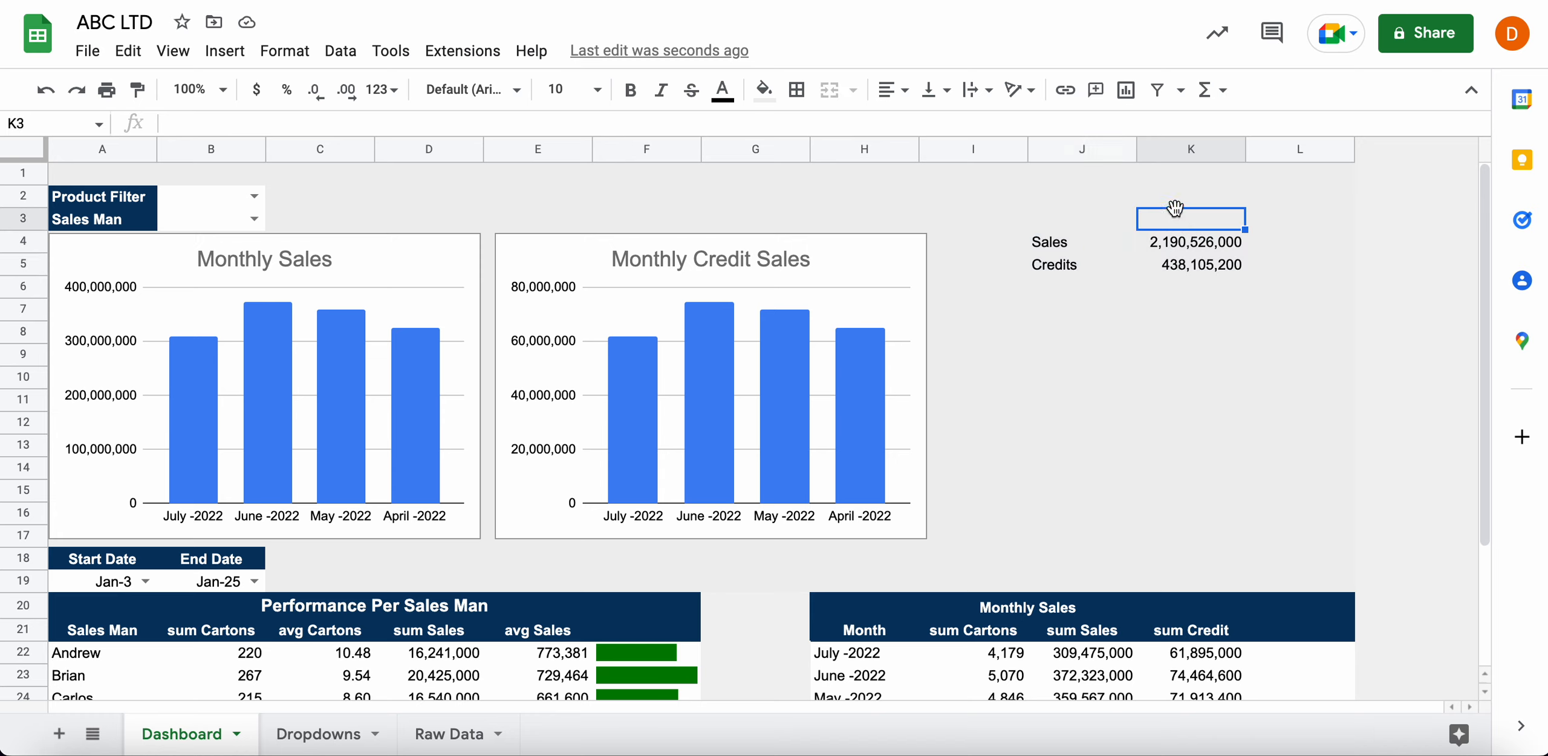
type("Amount")
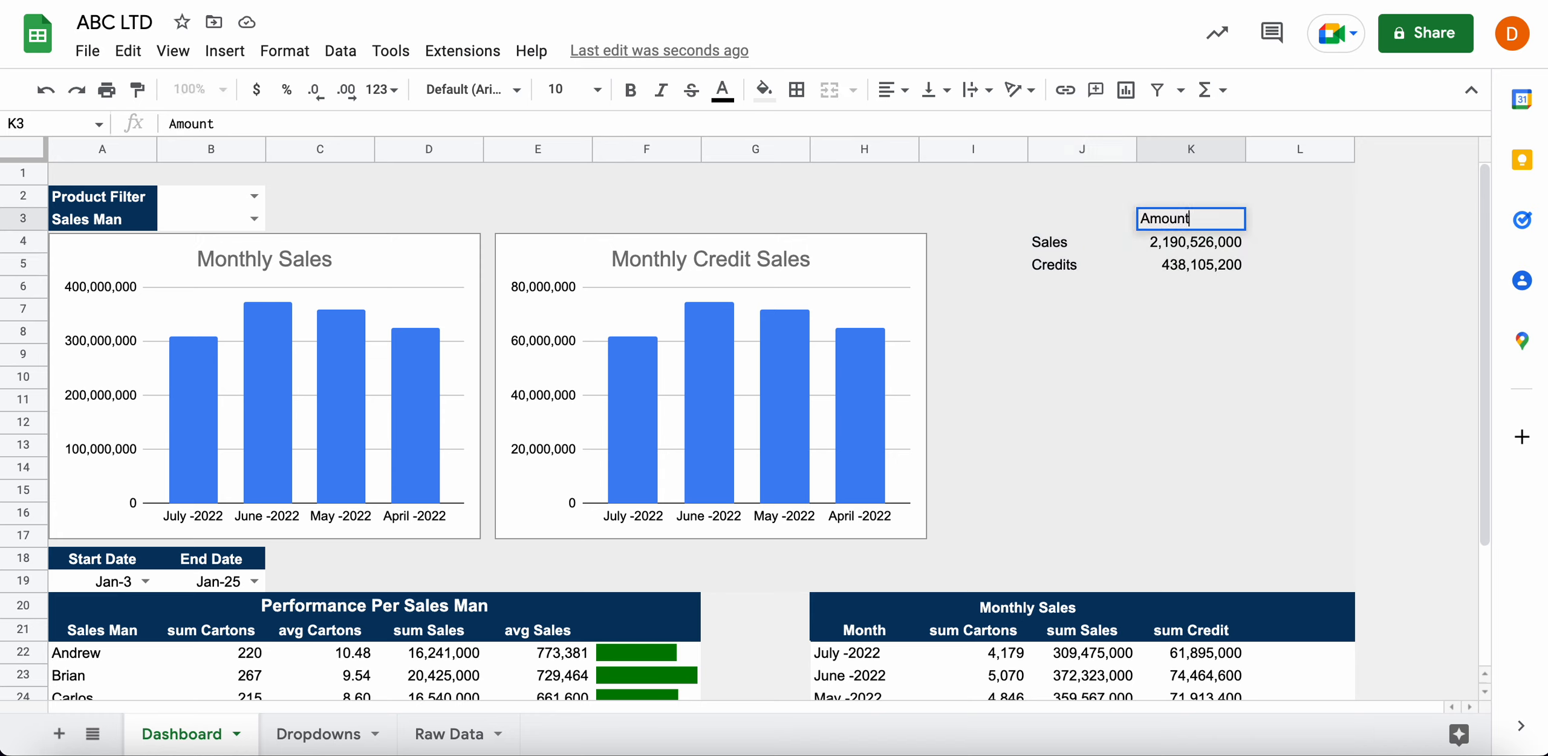
key("Return")
left_click(1078, 227)
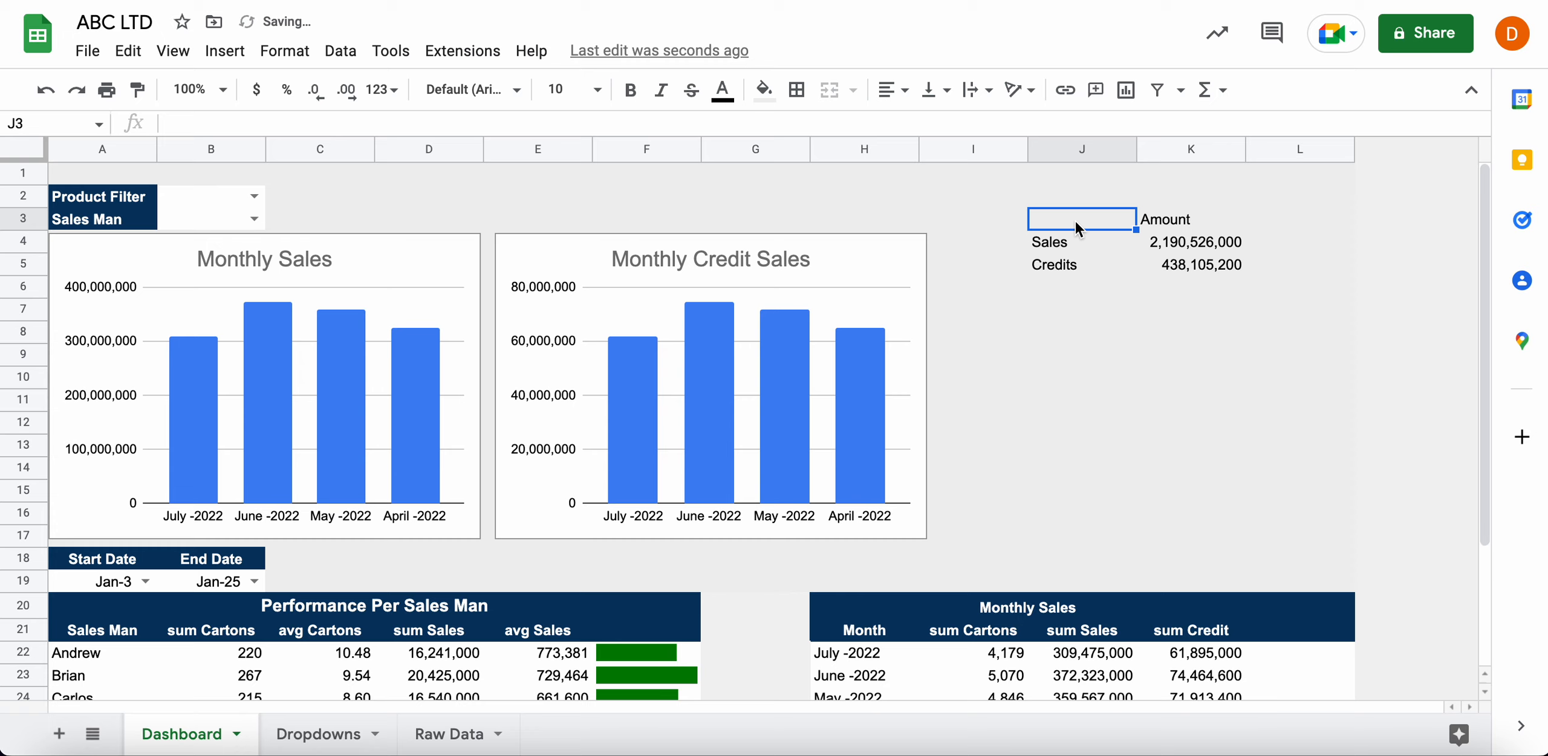
type("Details")
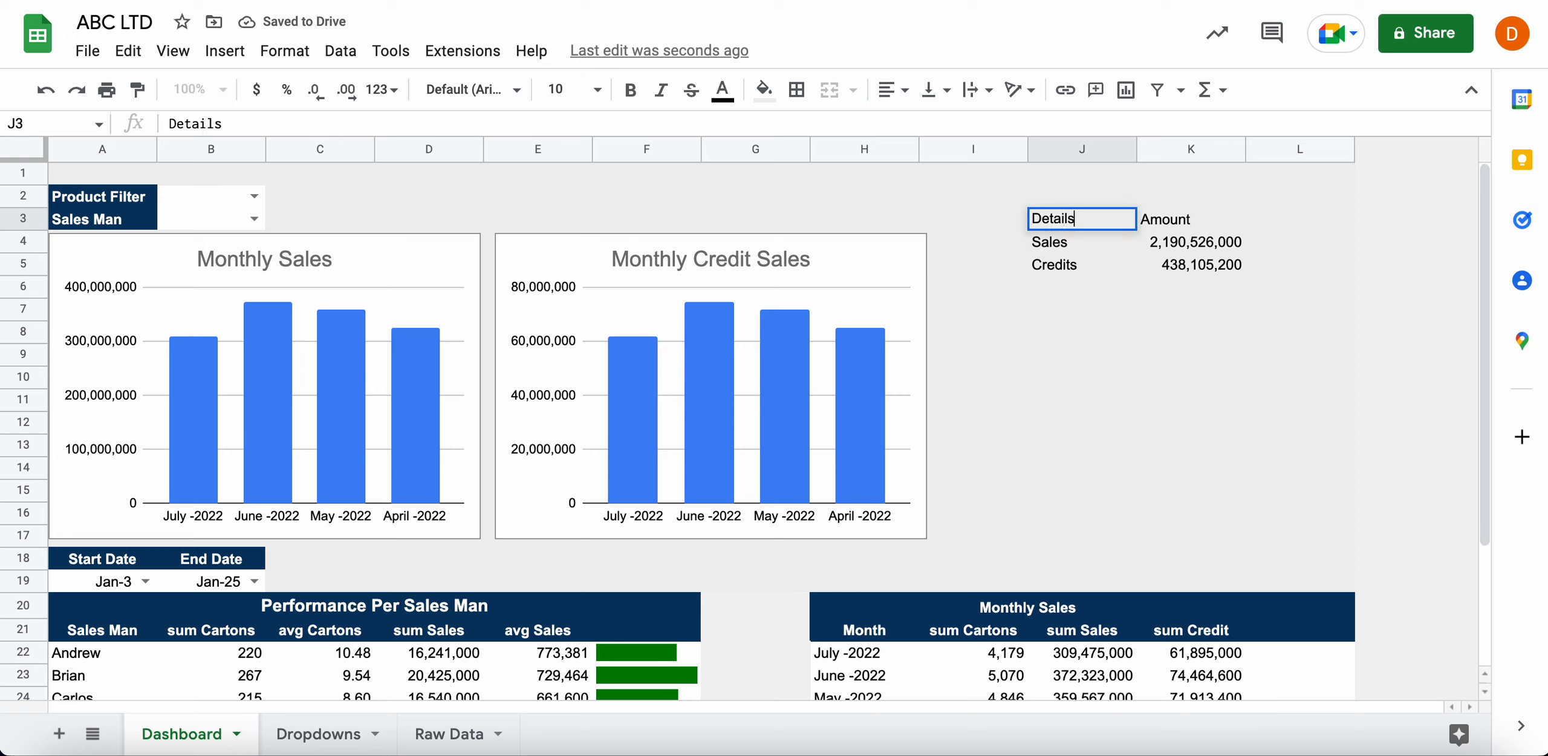
left_click(1082, 311)
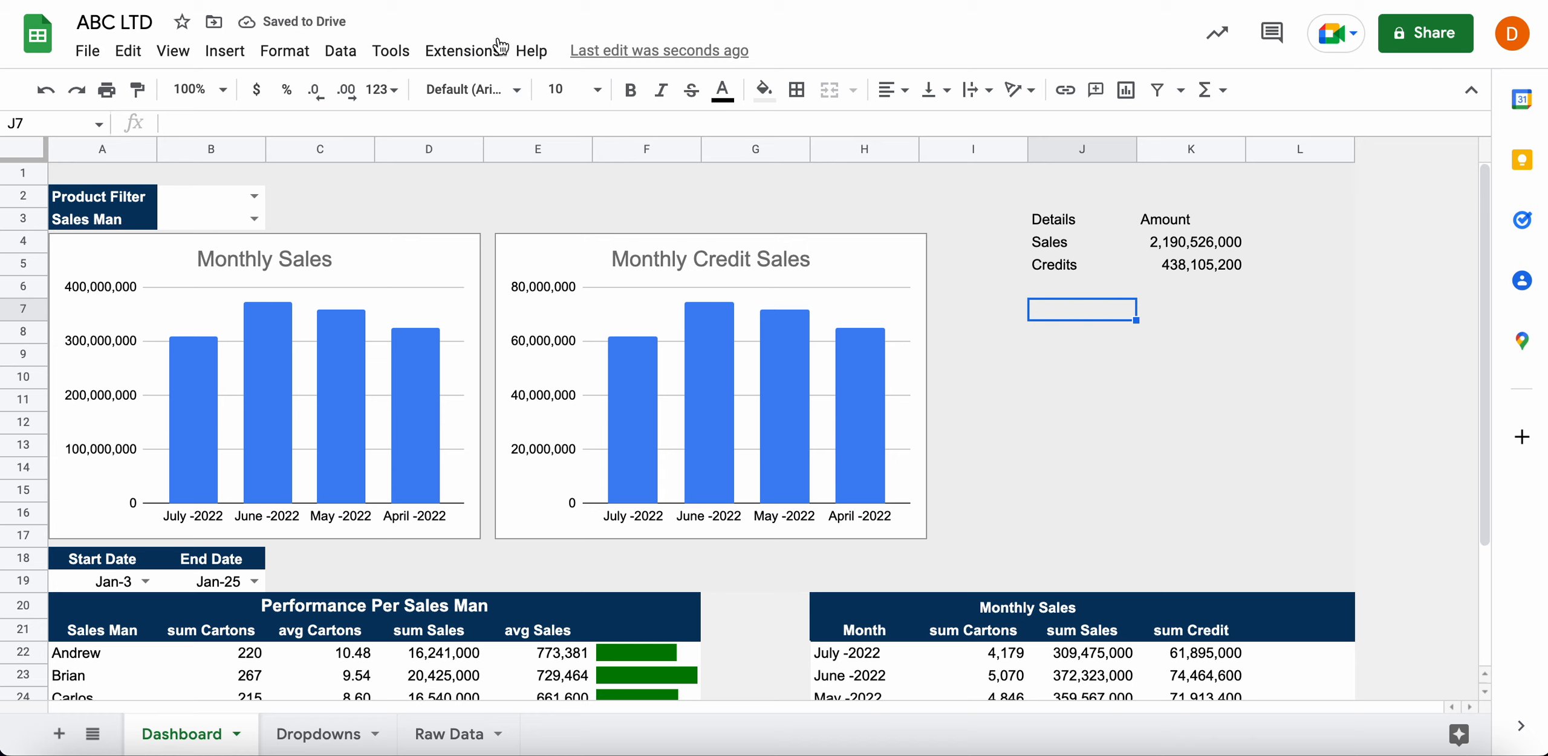
Insert a chart from the summary range J3:K5, keep it as a pie chart, and close its settings
left_click(1062, 228)
left_click_drag(1062, 230, 1208, 268)
left_click(1065, 237)
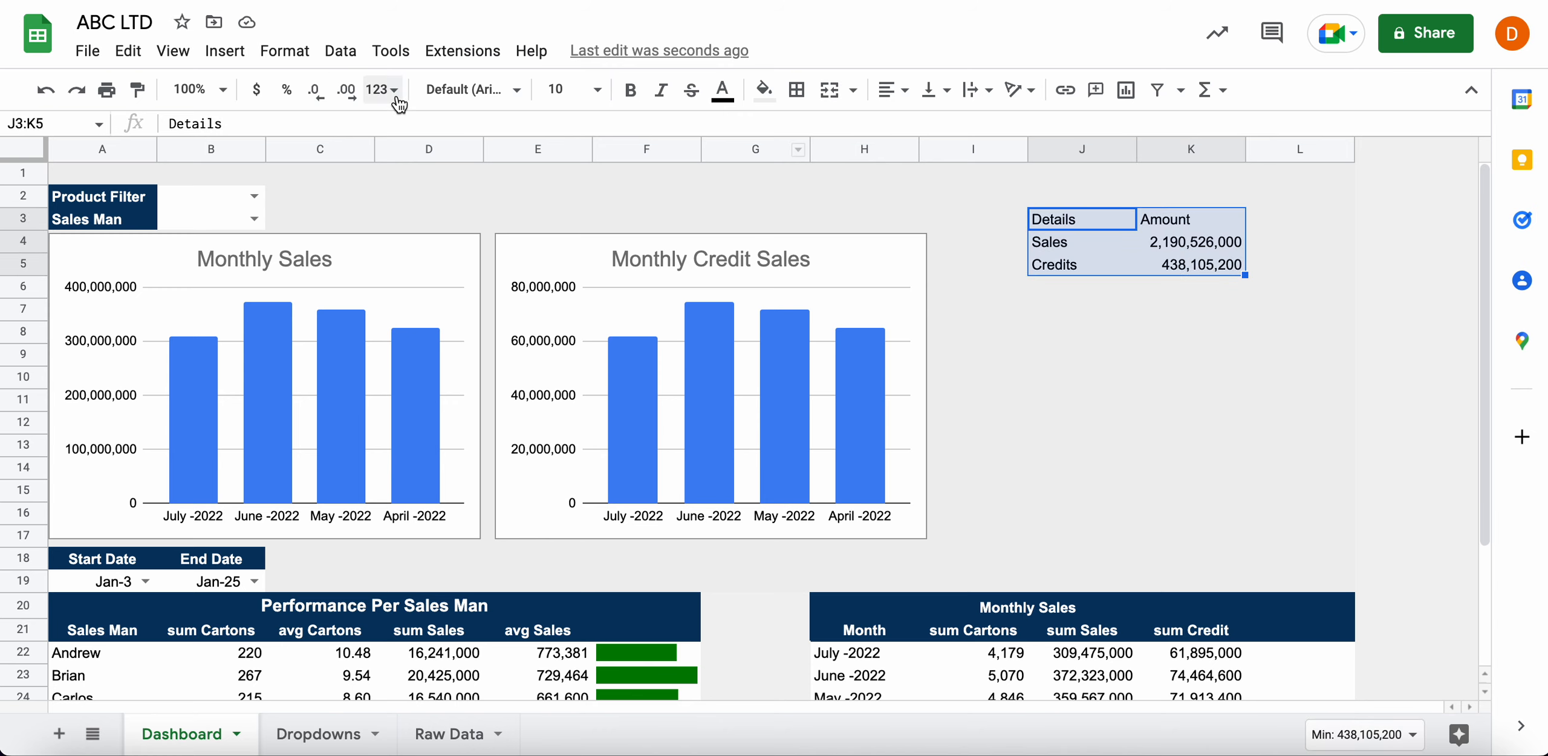
left_click(397, 99)
left_click(225, 51)
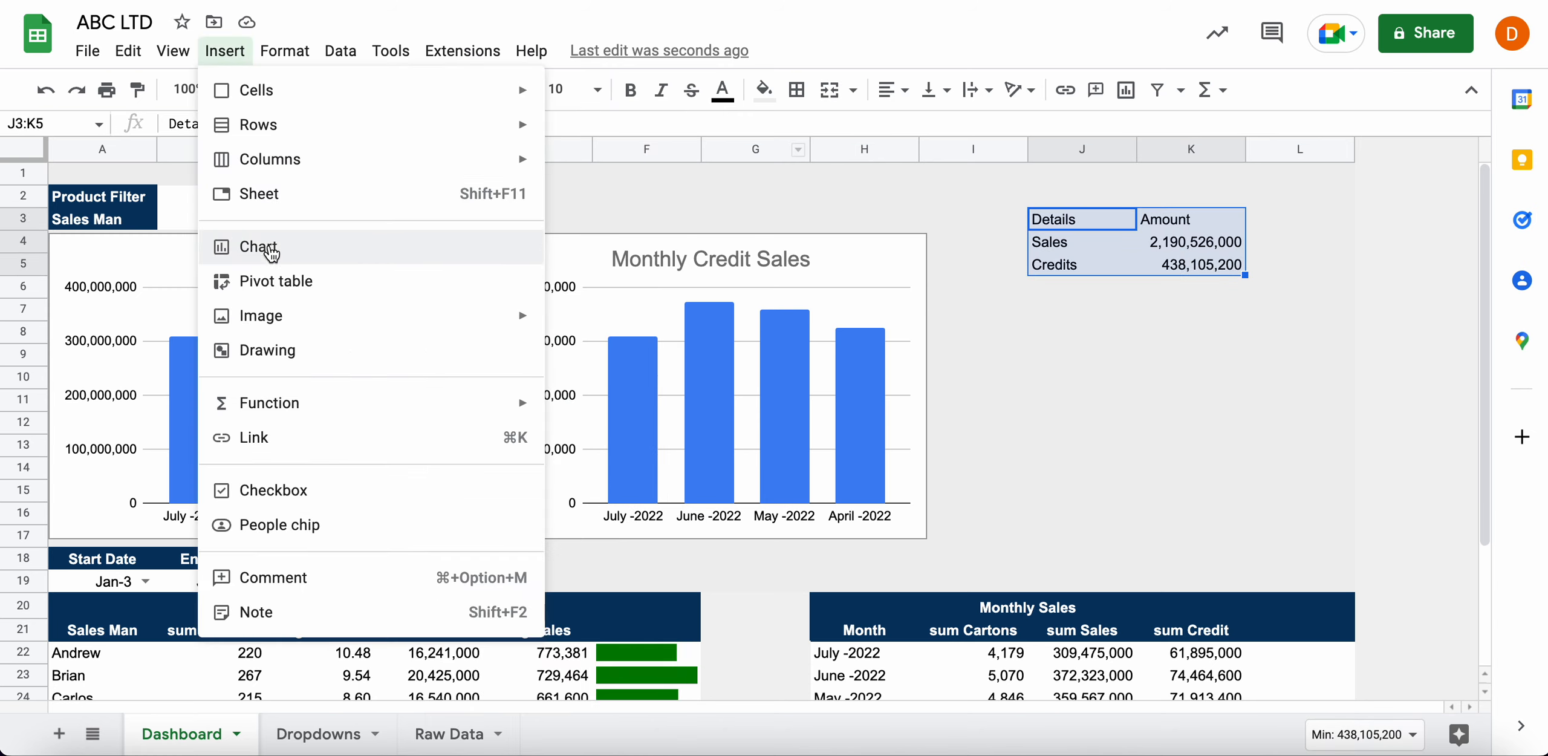
left_click(270, 249)
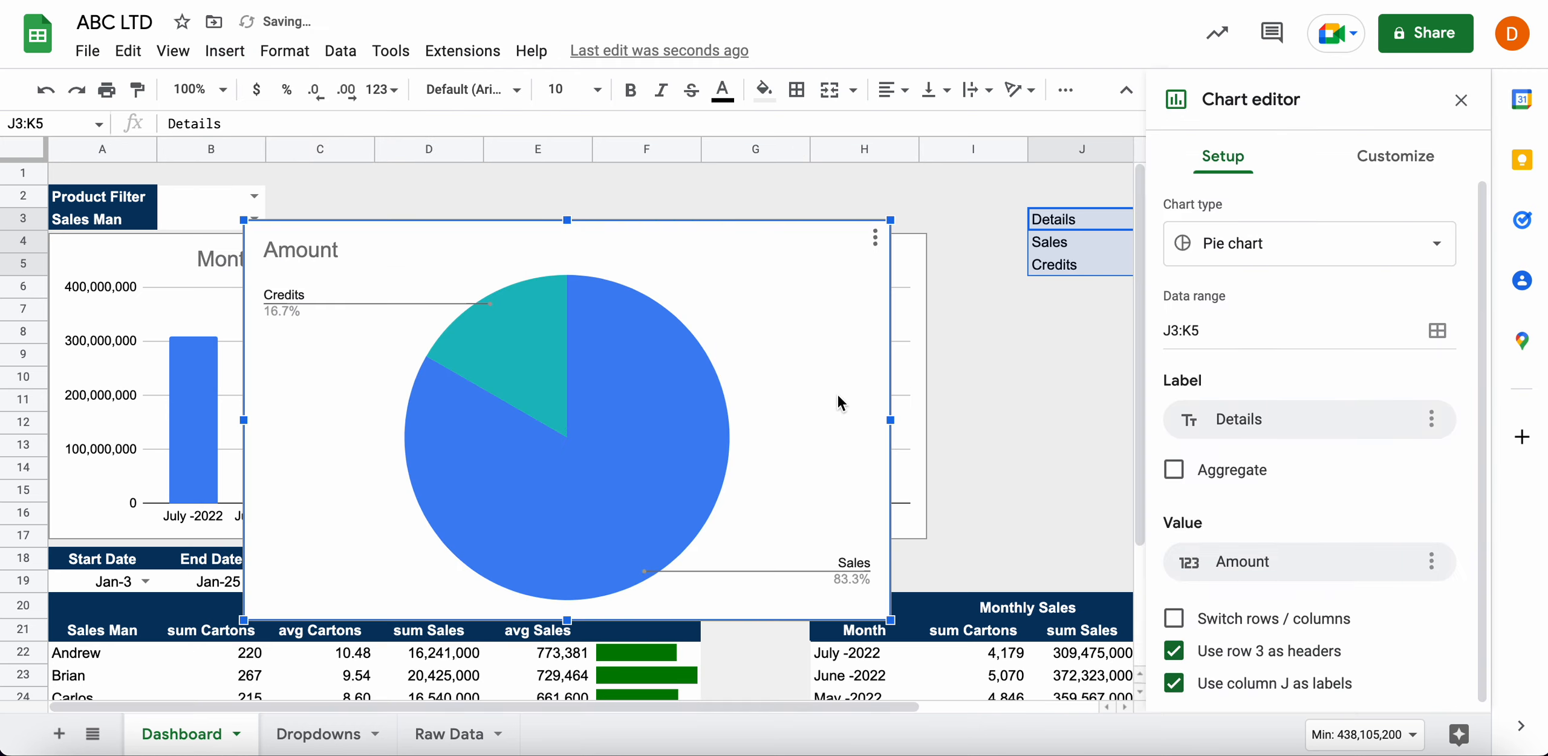
left_click(1115, 374)
Shrink the Amount pie chart and place it beside the Monthly Credit Sales chart, below the summary table
left_click(767, 376)
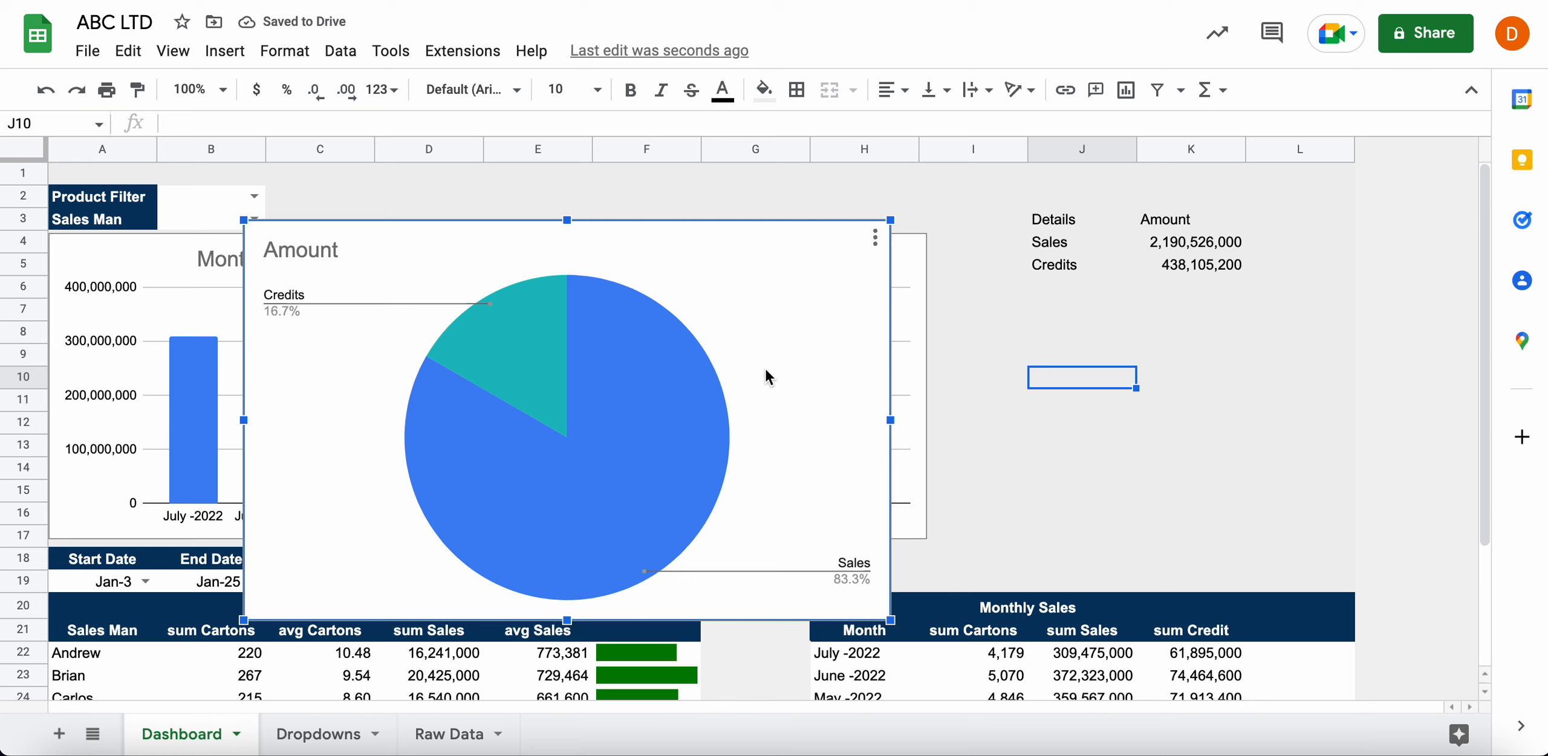
left_click_drag(888, 219, 607, 360)
left_click_drag(598, 430, 1335, 355)
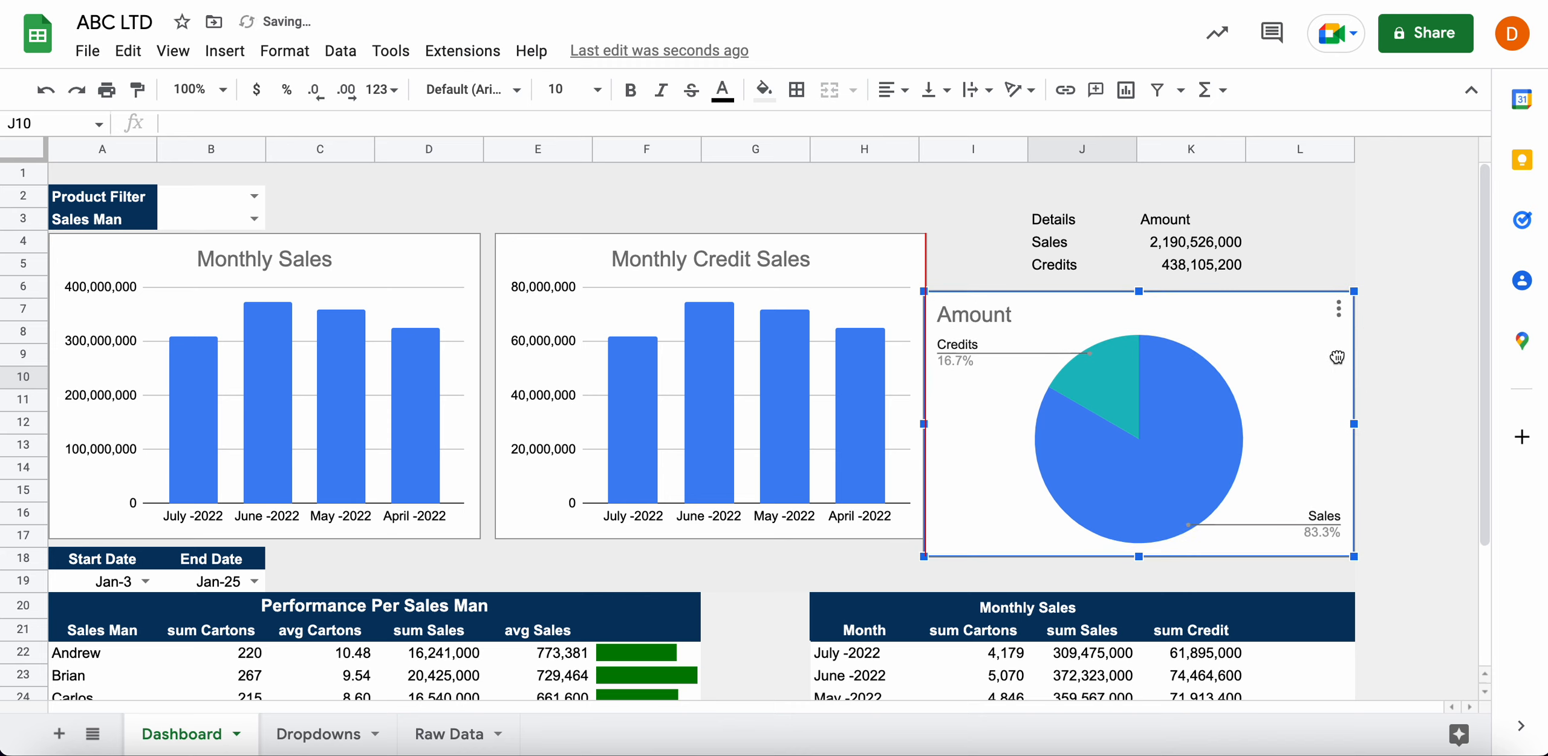
Nudge the Monthly Credit Sales chart slightly closer to the Monthly Sales chart
left_click(838, 249)
left_click_drag(838, 249, 829, 249)
left_click(943, 228)
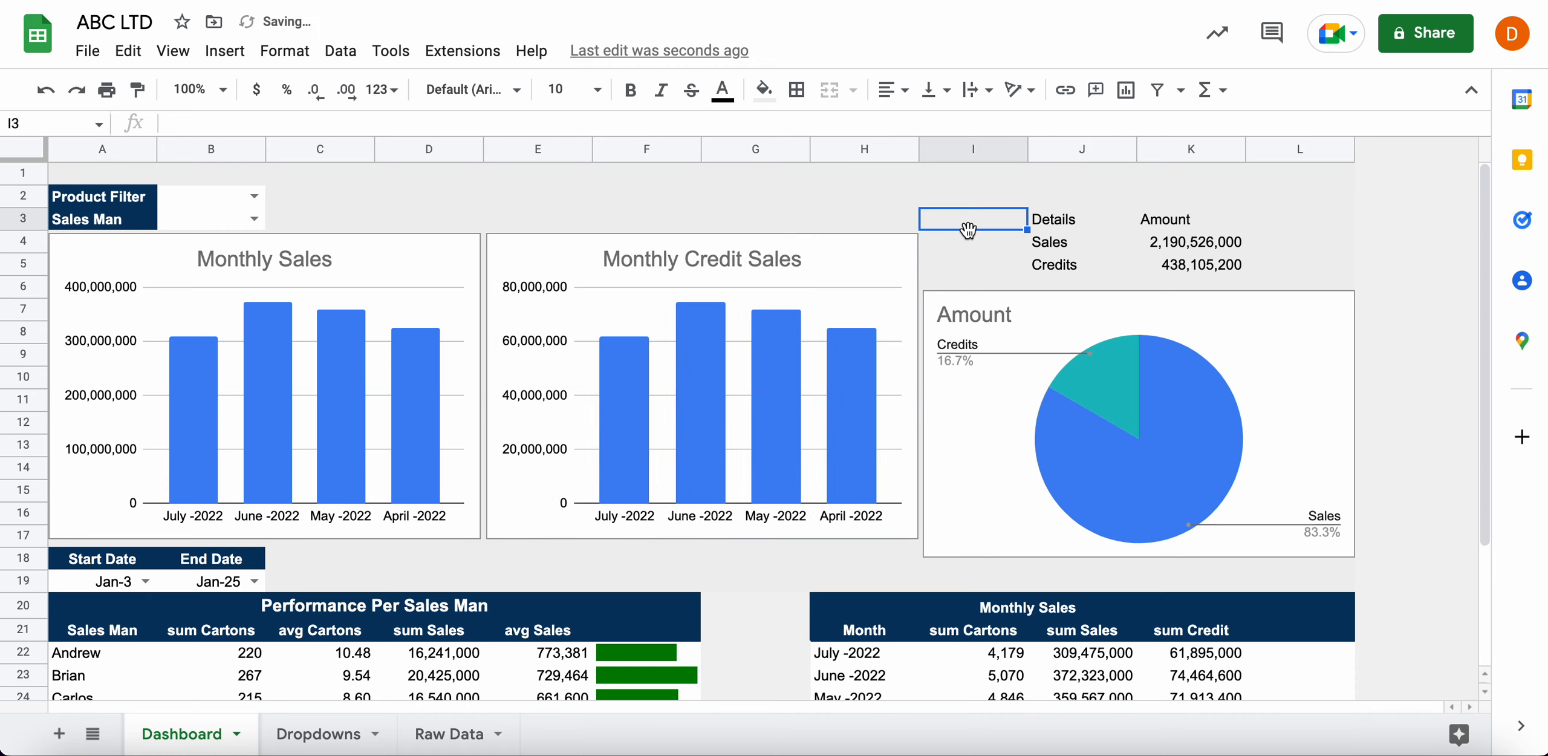
Move the Details and Amount summary table from J3:K5 to K17:L19, just above the Monthly Sales table
left_click(1319, 249)
left_click(1190, 151)
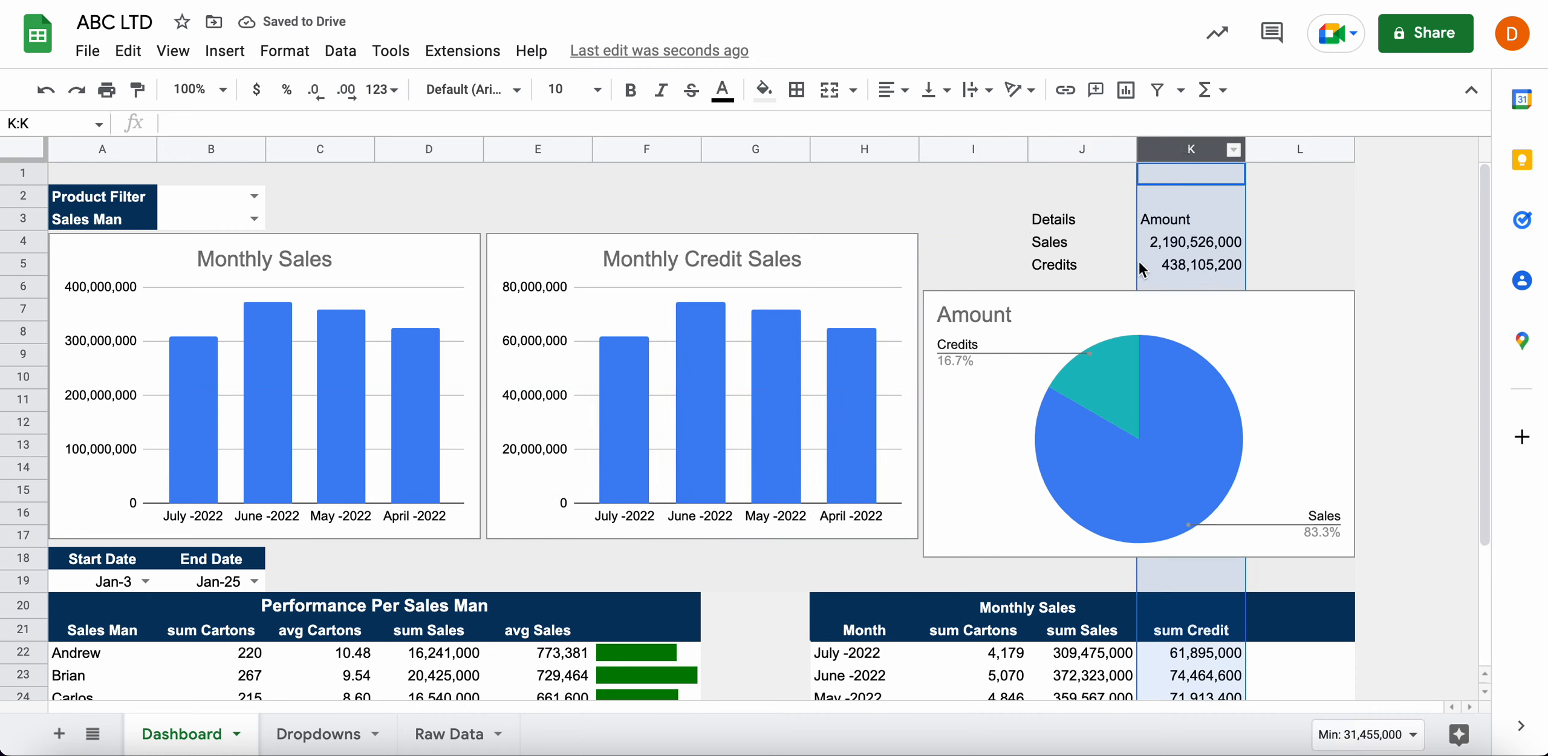
left_click(1022, 242)
left_click_drag(1060, 223, 1192, 270)
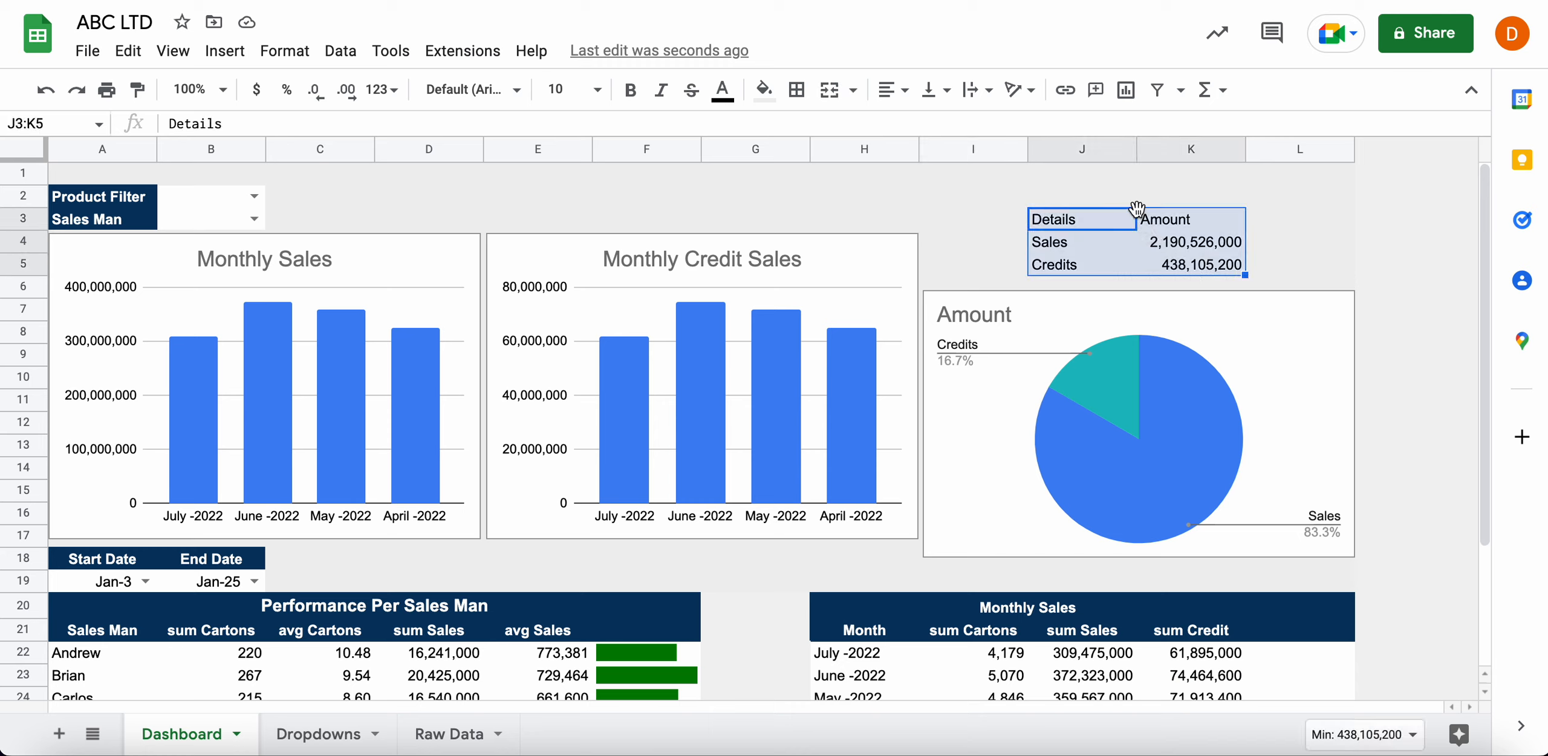
left_click(970, 392)
left_click_drag(969, 391, 1175, 543)
left_click_drag(1188, 304, 1188, 240)
Fill the vacated cells J3:L5 with the light grey of the dashboard background
left_click_drag(1066, 230, 1252, 266)
left_click(749, 106)
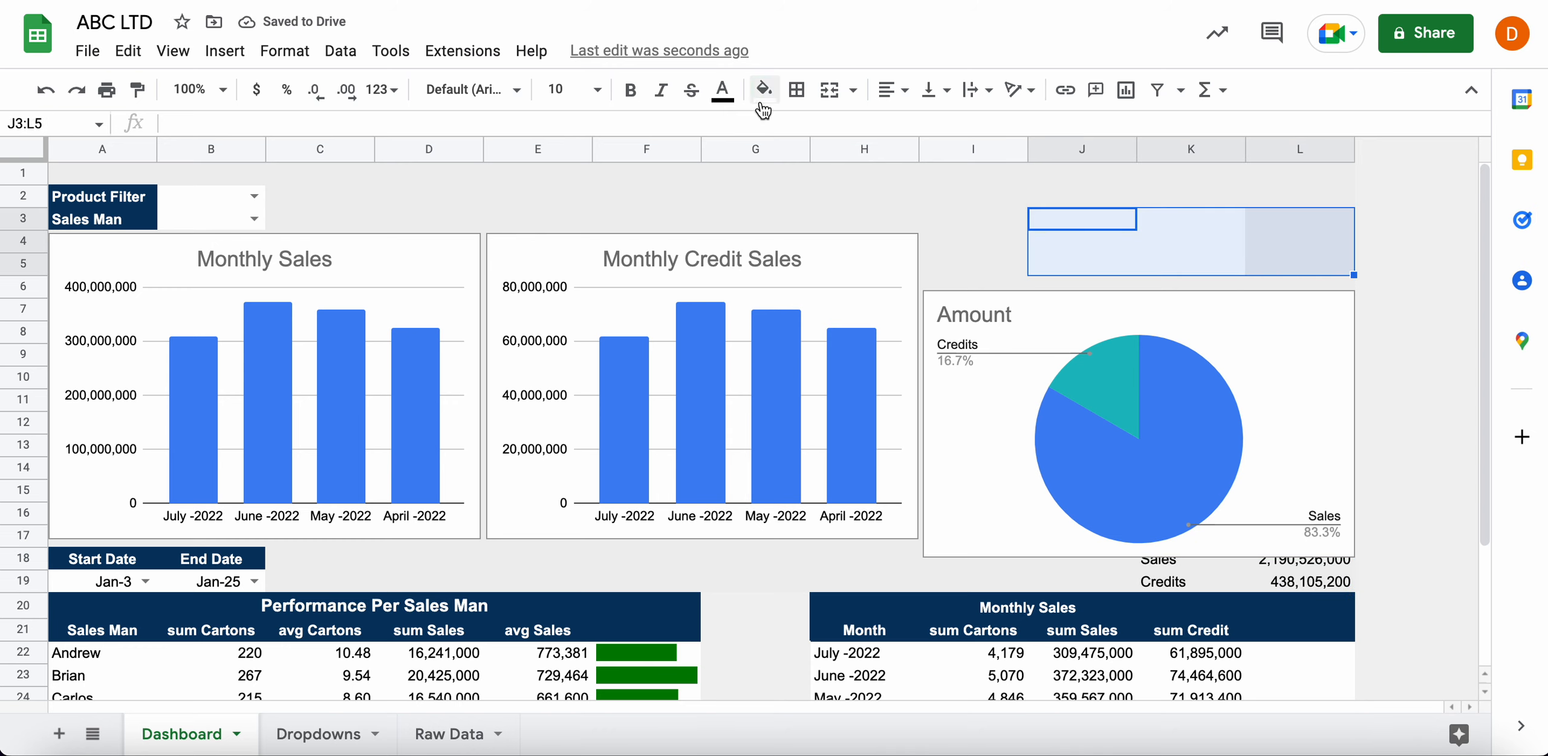
left_click(933, 273)
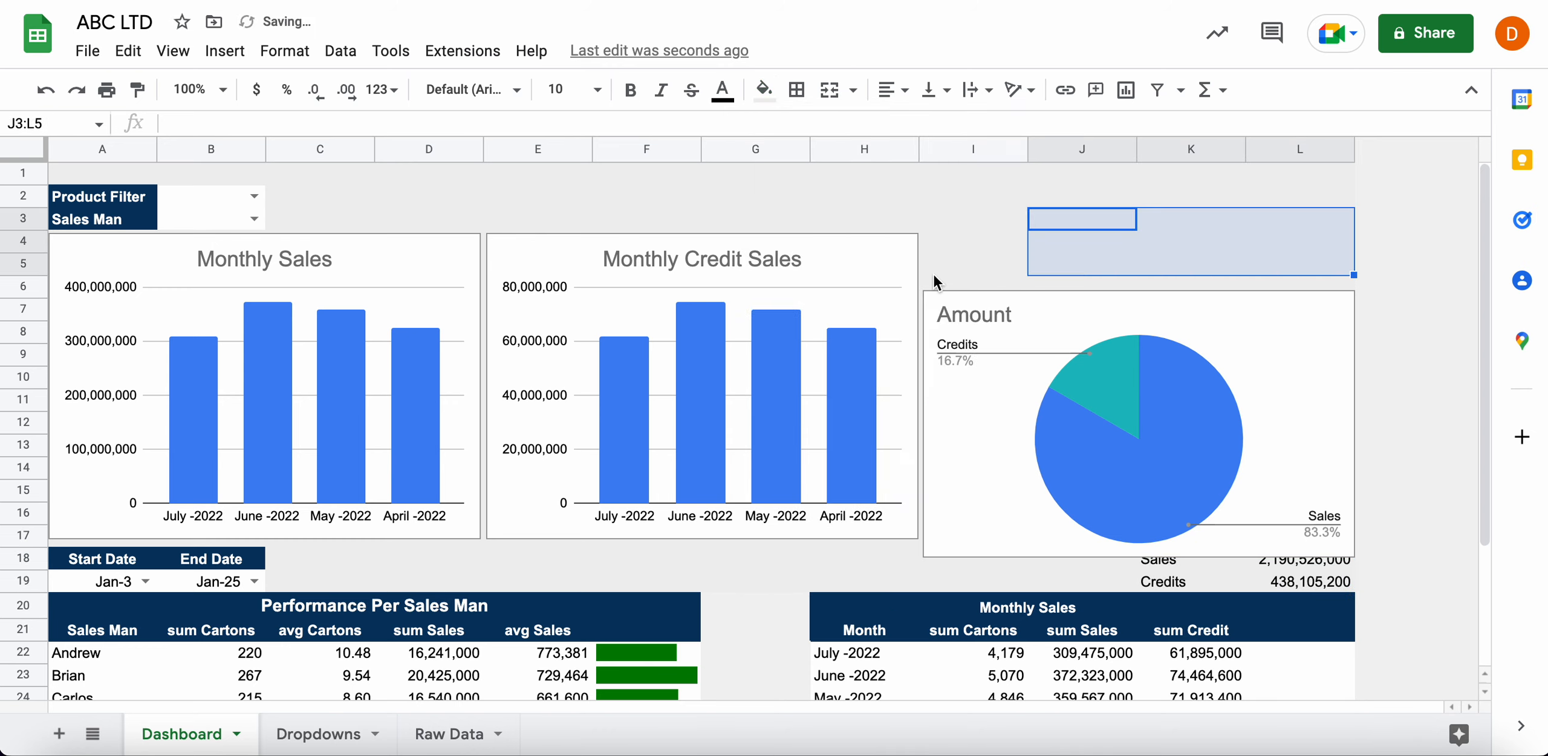
left_click(934, 274)
Move the Amount pie chart up to row 4 so its top edge aligns with the two bar charts
left_click(1076, 323)
left_click_drag(1076, 322, 1094, 260)
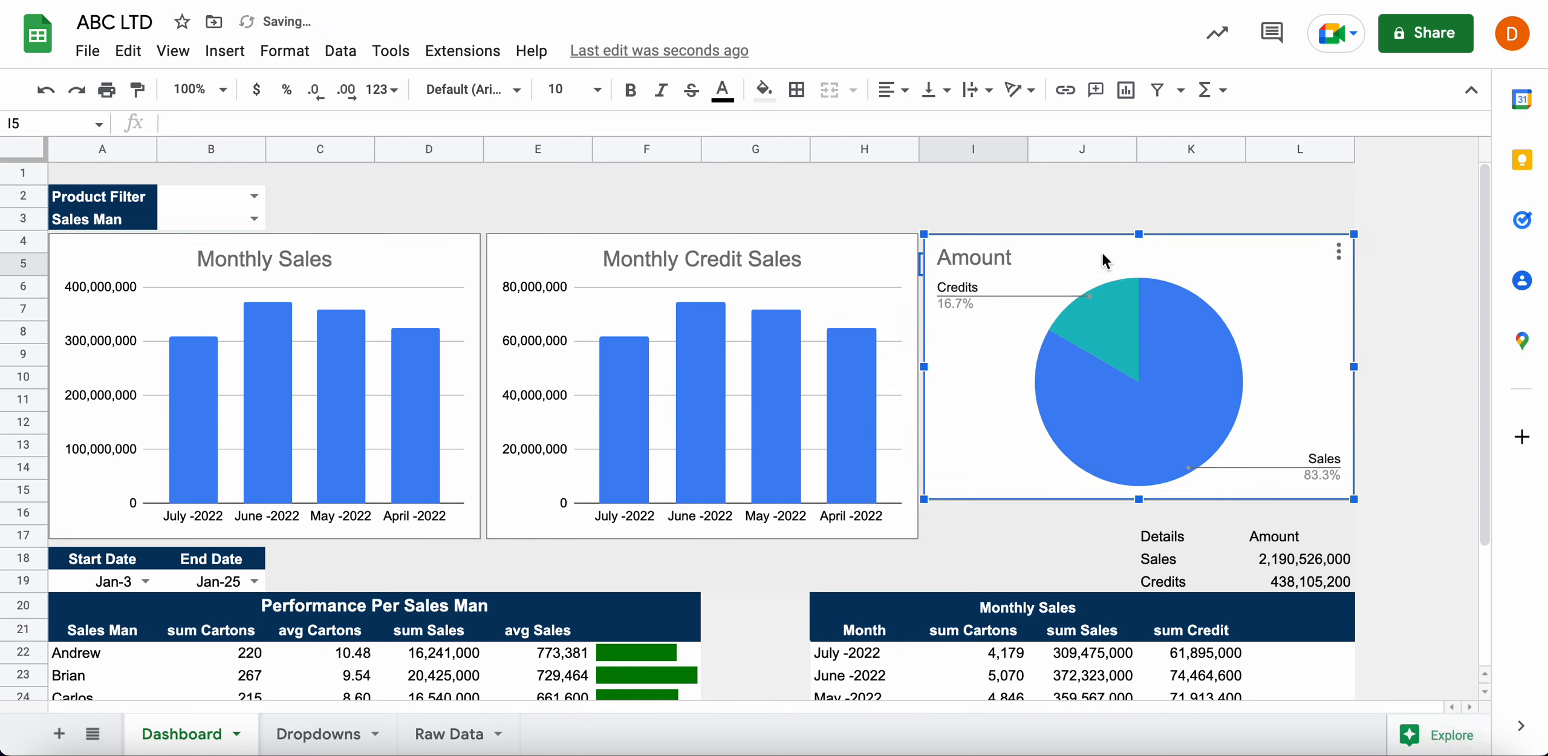
left_click(1083, 196)
Delete the Amount title from the pie chart and deselect the chart
double_click(1008, 256)
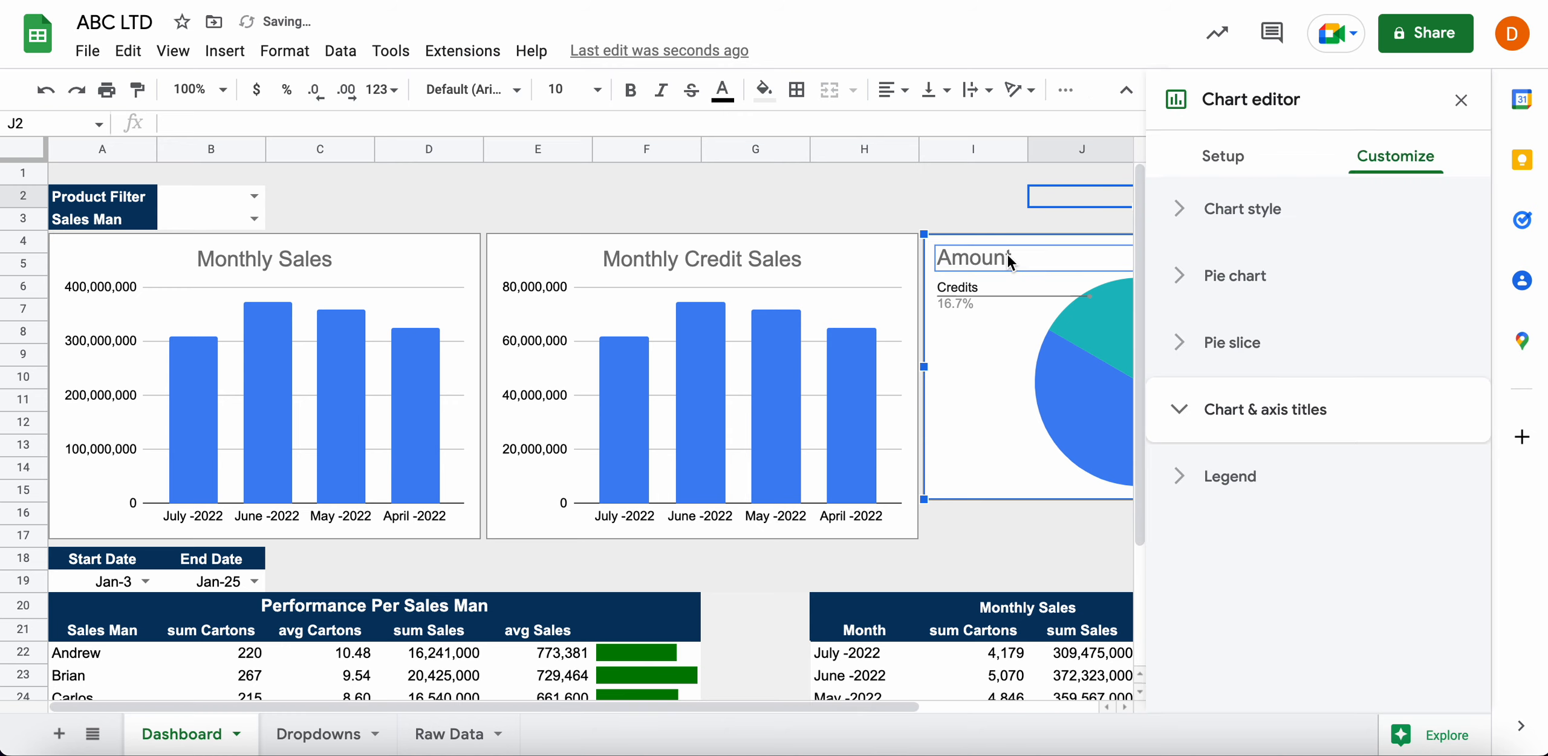
key("Delete")
left_click(999, 323)
left_click(1023, 196)
left_click(1212, 206)
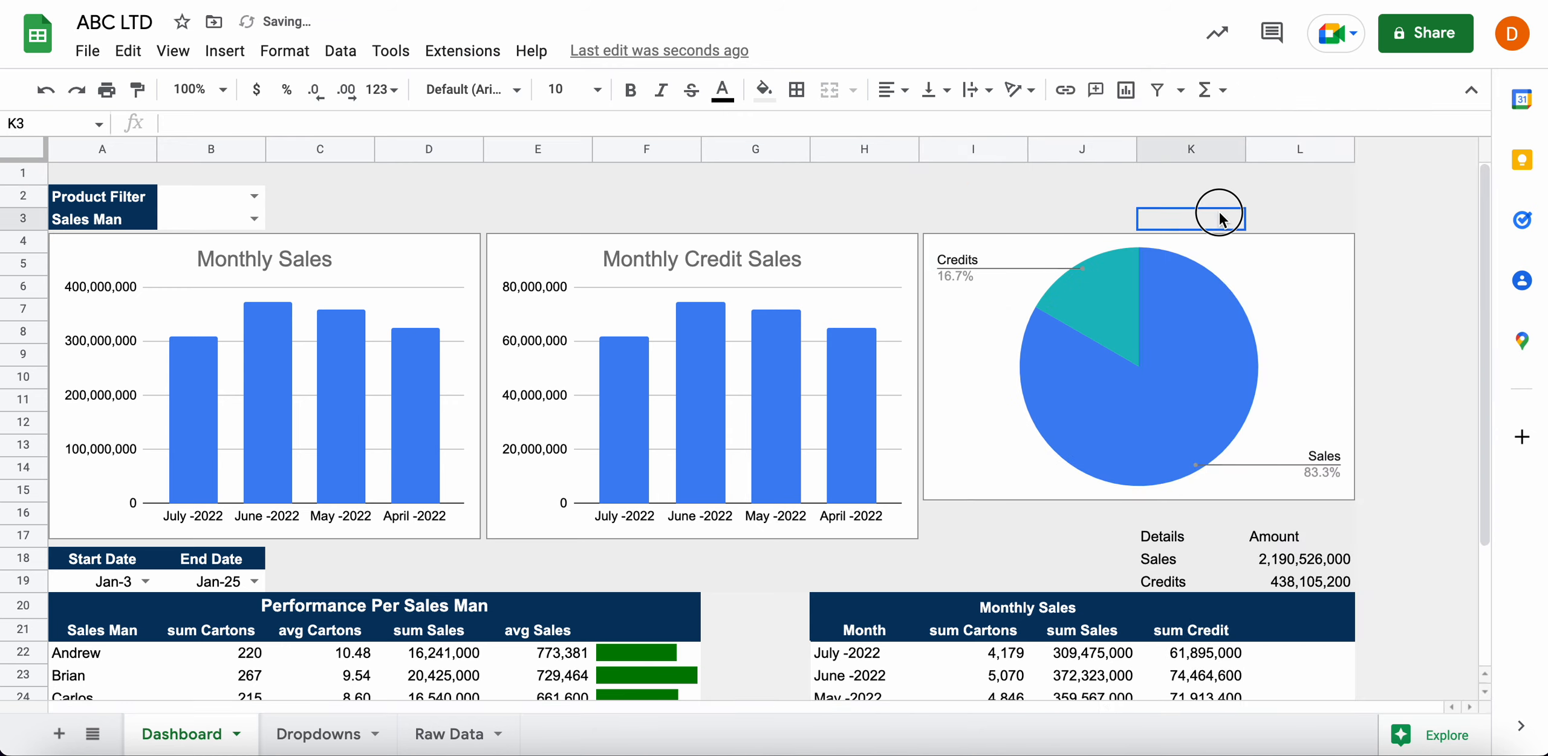
left_click(1339, 204)
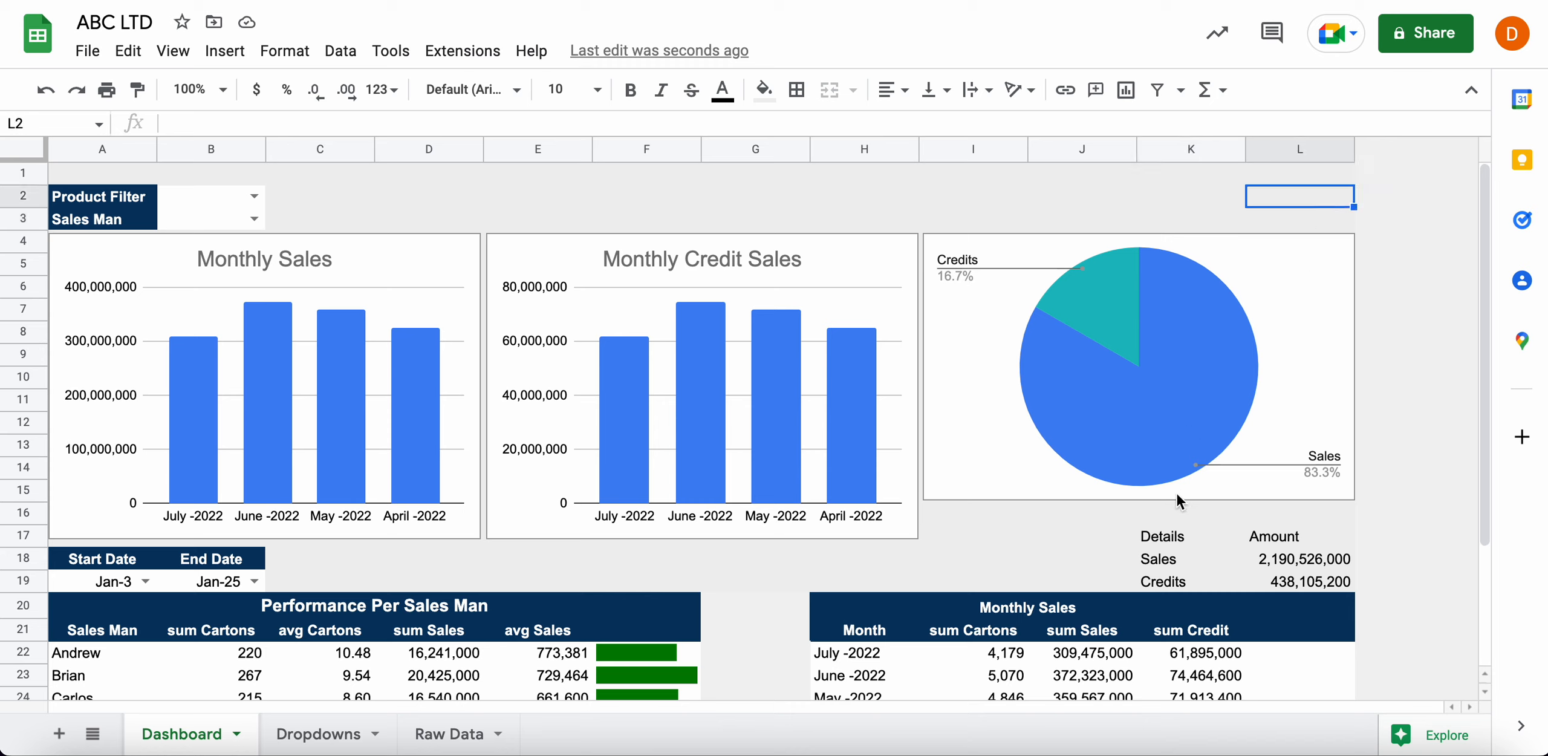
Copy the Start Date and End Date header formatting onto the Details and Amount headings in K17:L17
left_click_drag(142, 573, 212, 566)
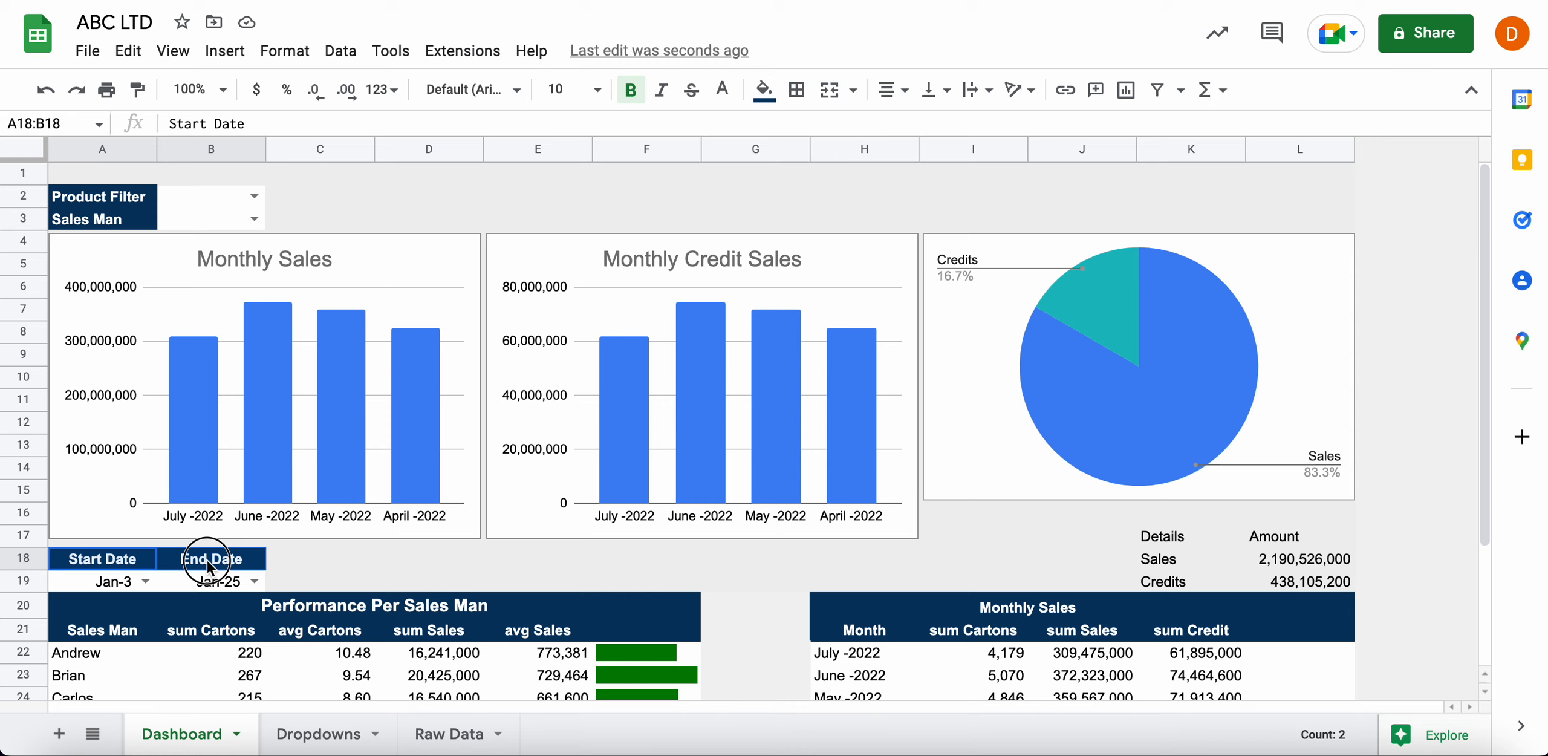
left_click(138, 89)
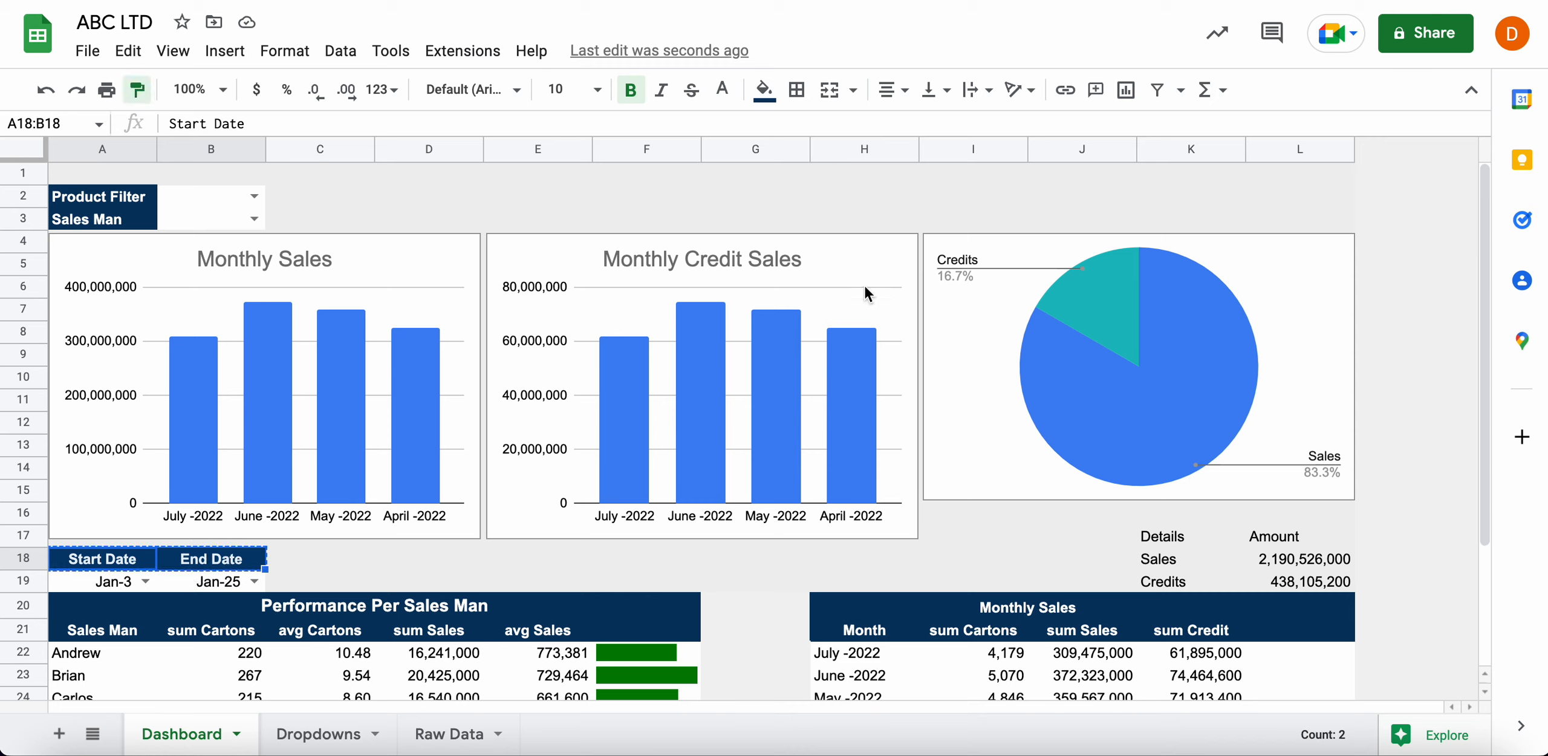
left_click(1181, 542)
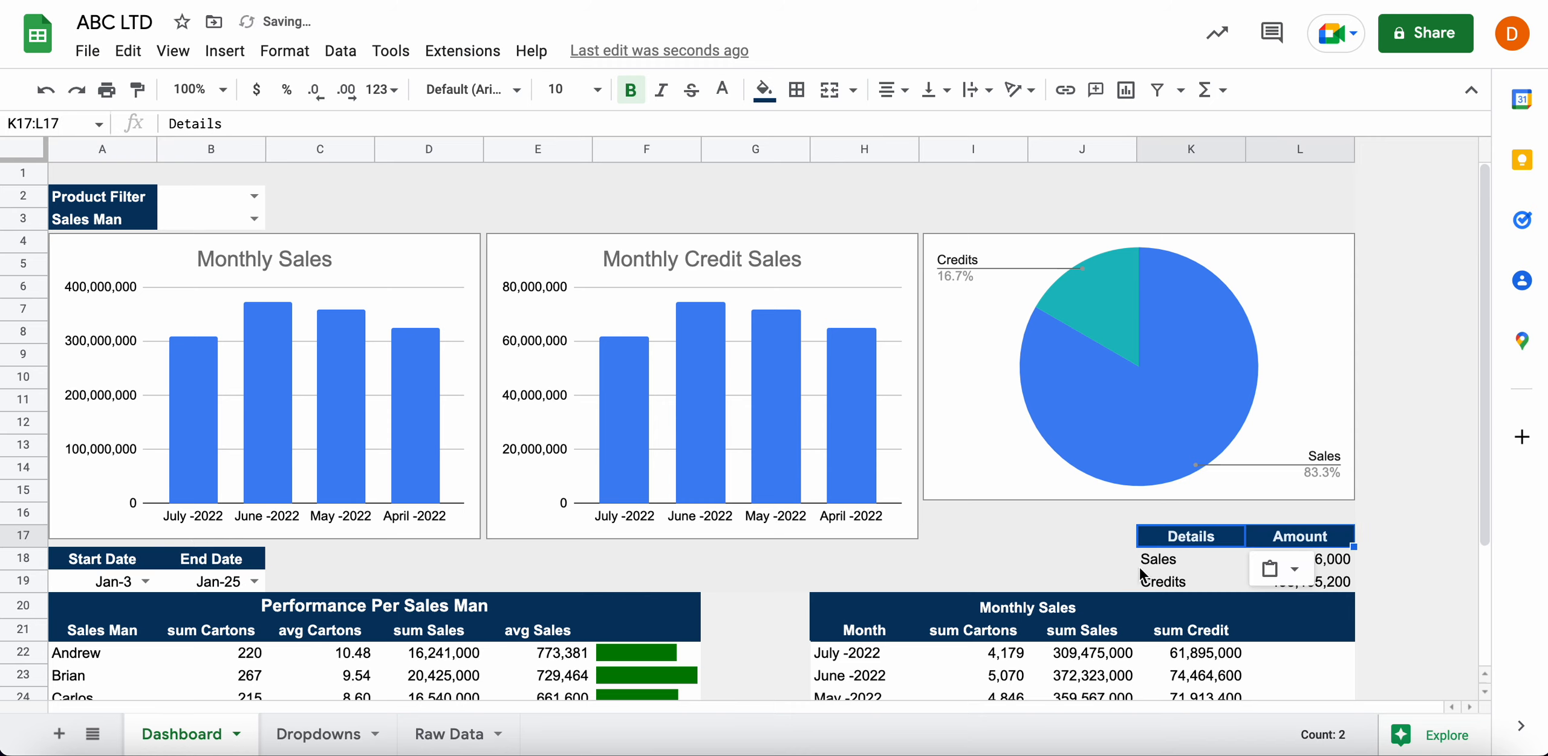
Fill the Sales and Credits rows of the summary table, K18:L19, with white
left_click(1188, 559)
left_click_drag(1199, 562, 1282, 580)
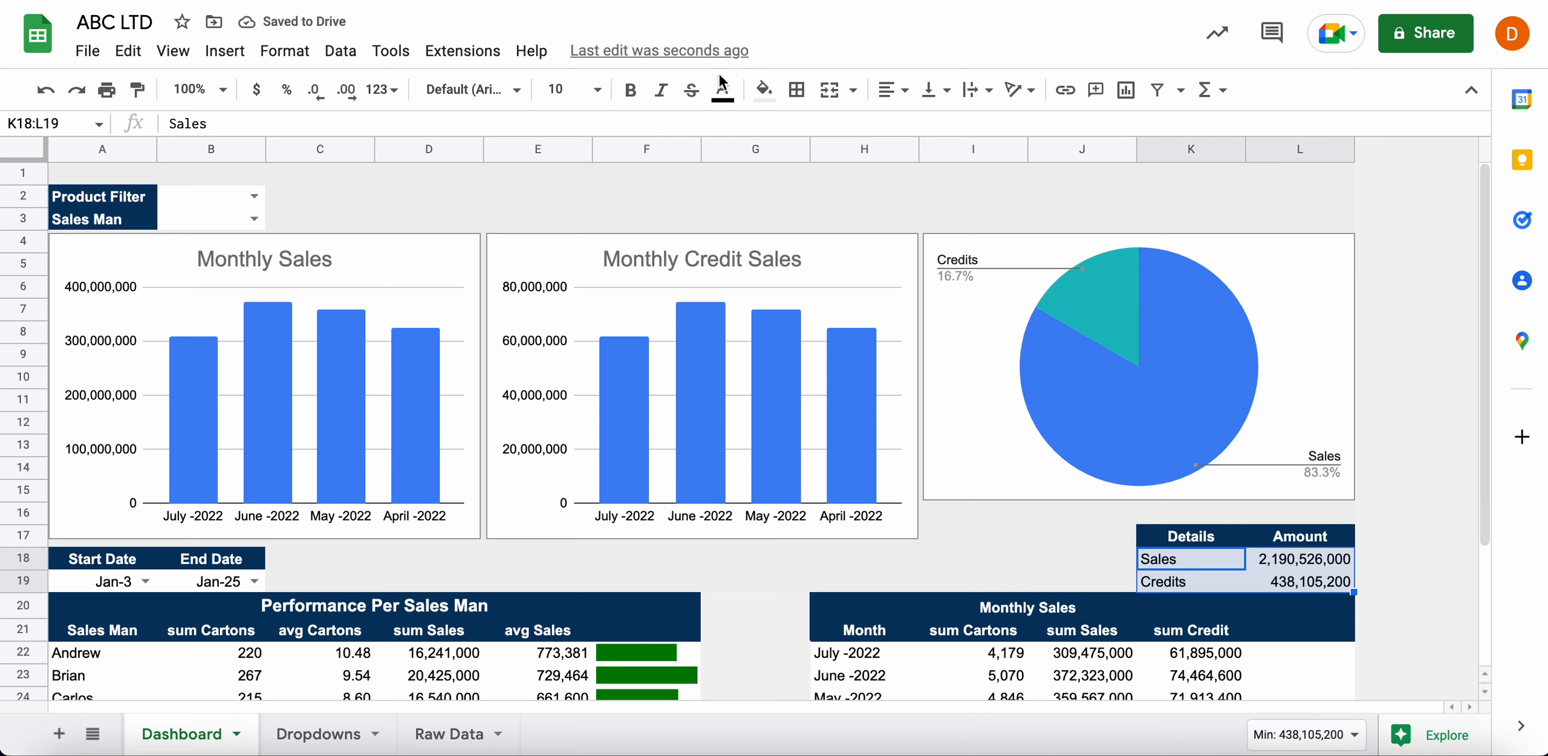
left_click(764, 89)
left_click(797, 156)
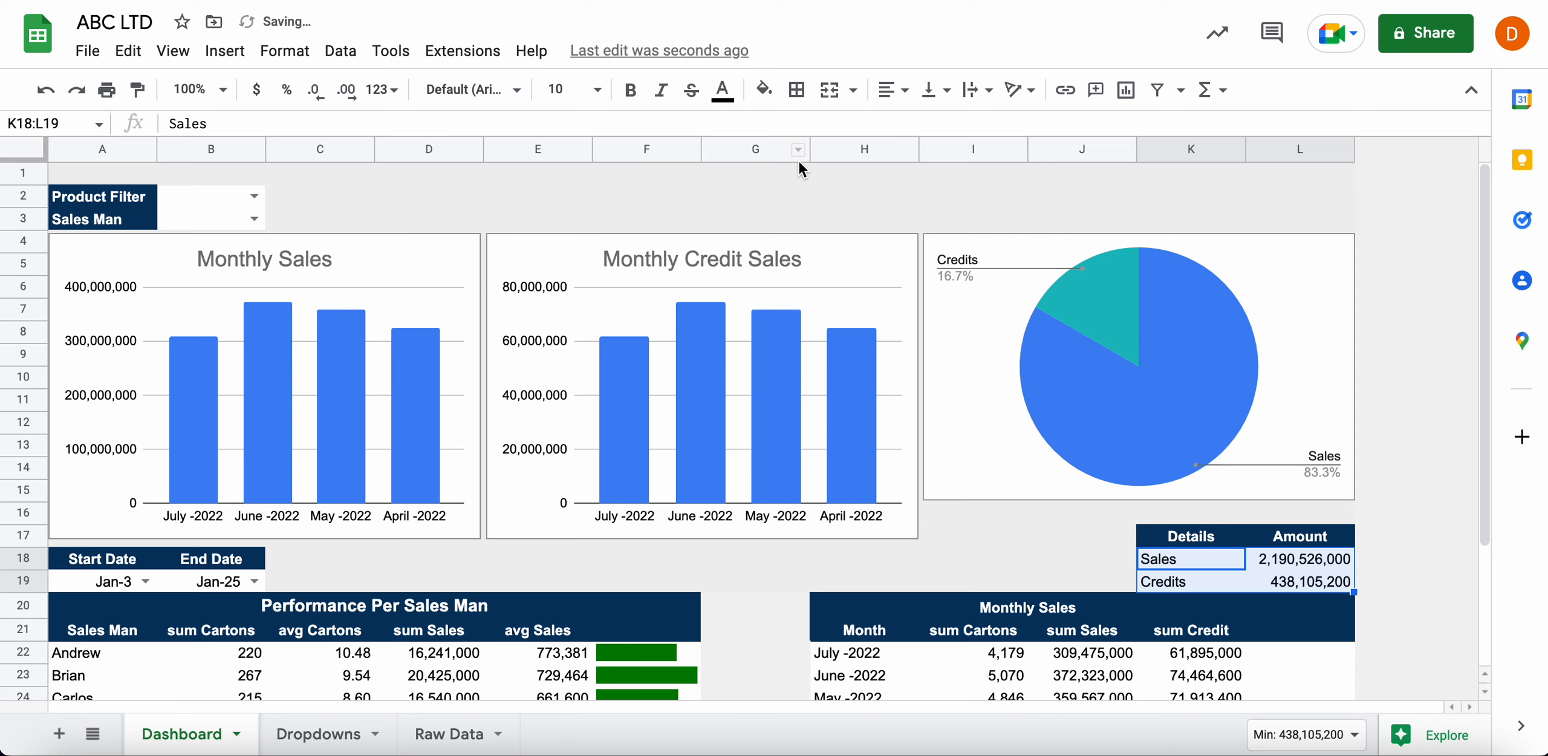
left_click(895, 186)
left_click(1073, 219)
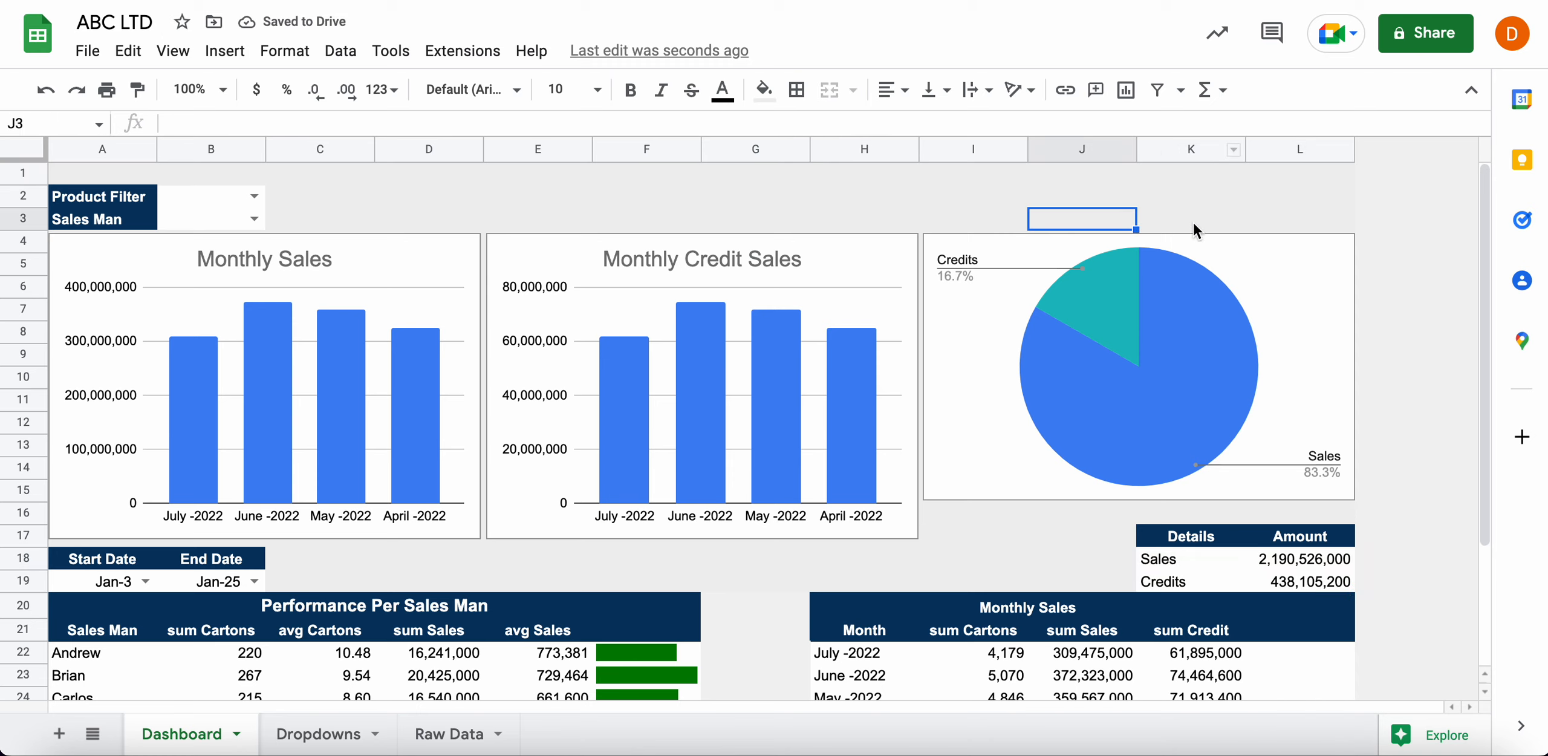
Insert one row above row 1 to make room for a dashboard title
scroll(1128, 243, "down", 1)
scroll(961, 242, "up", 1)
scroll(518, 209, "down", 2)
scroll(519, 210, "up", 2)
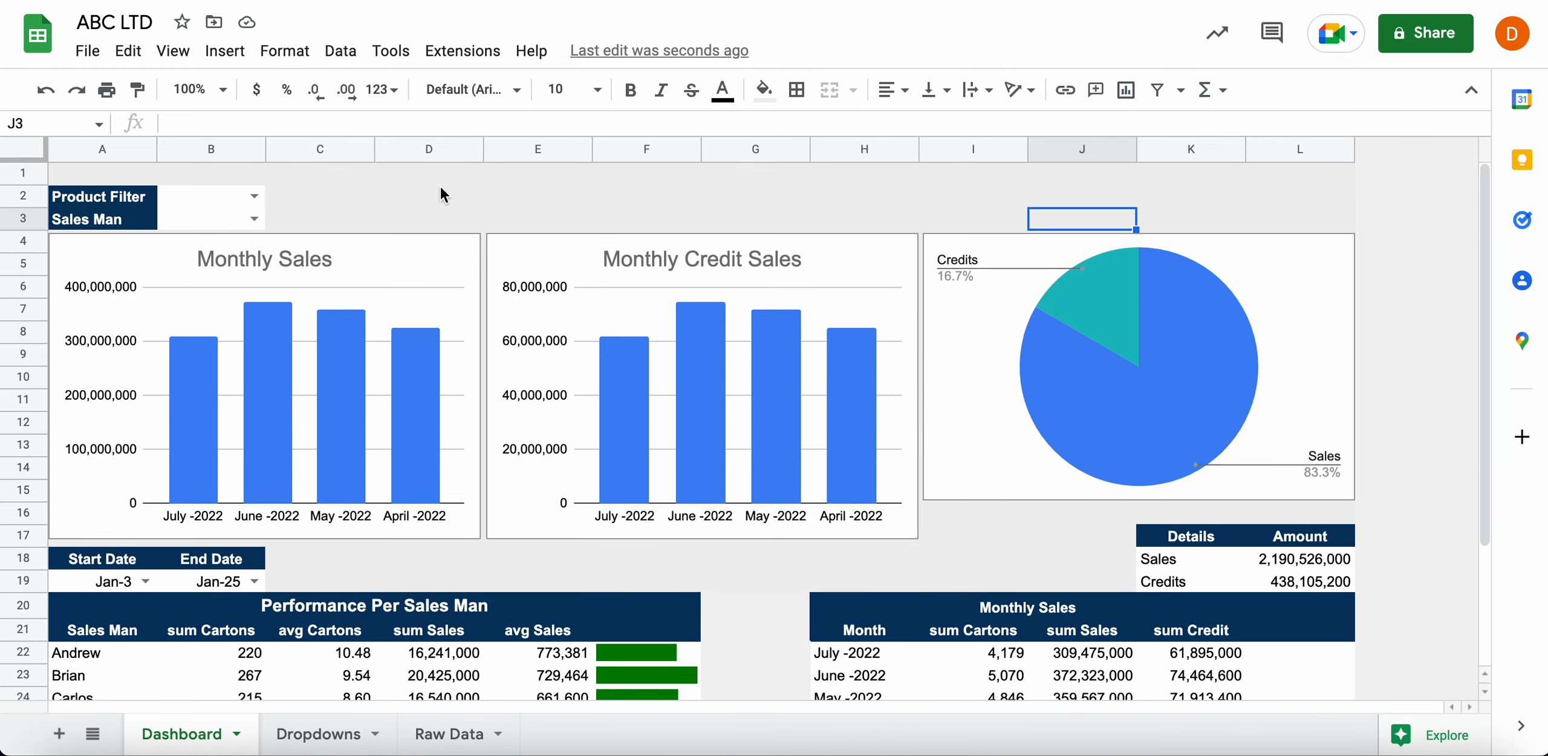
left_click(36, 173)
right_click(36, 173)
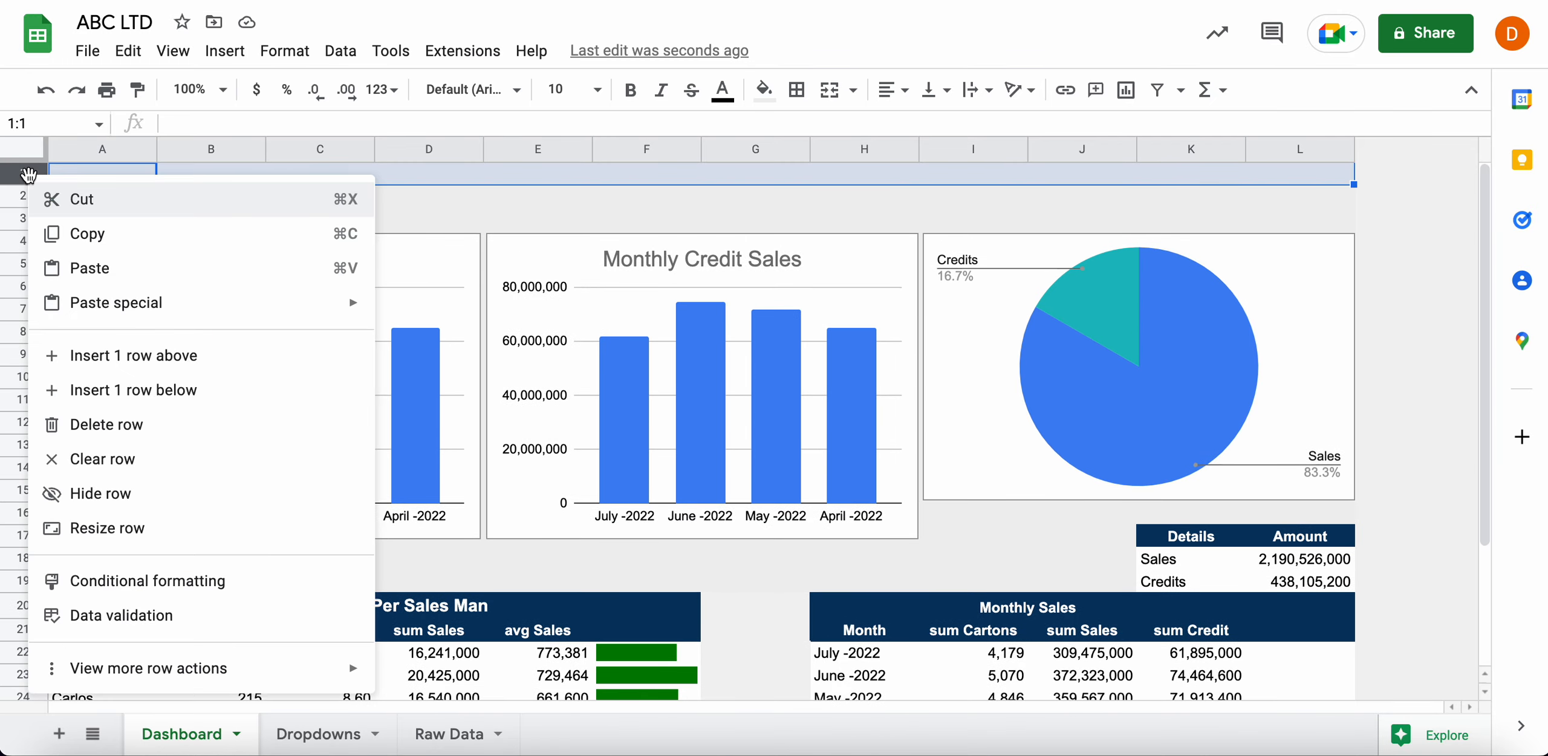
left_click(145, 354)
Merge D1:J2 into a single title cell above the charts
left_click_drag(124, 176, 205, 172)
left_click_drag(425, 174, 1052, 196)
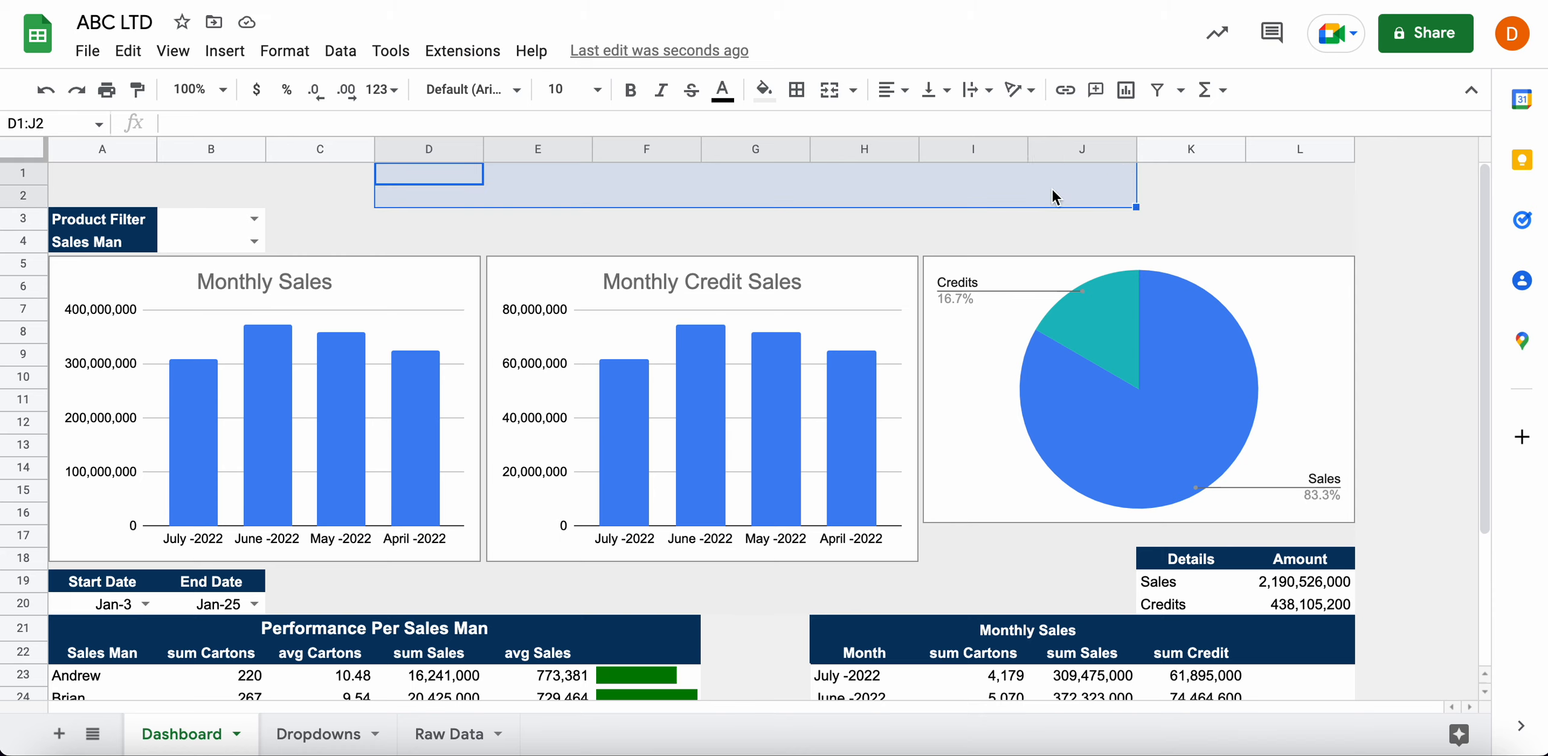
left_click(829, 90)
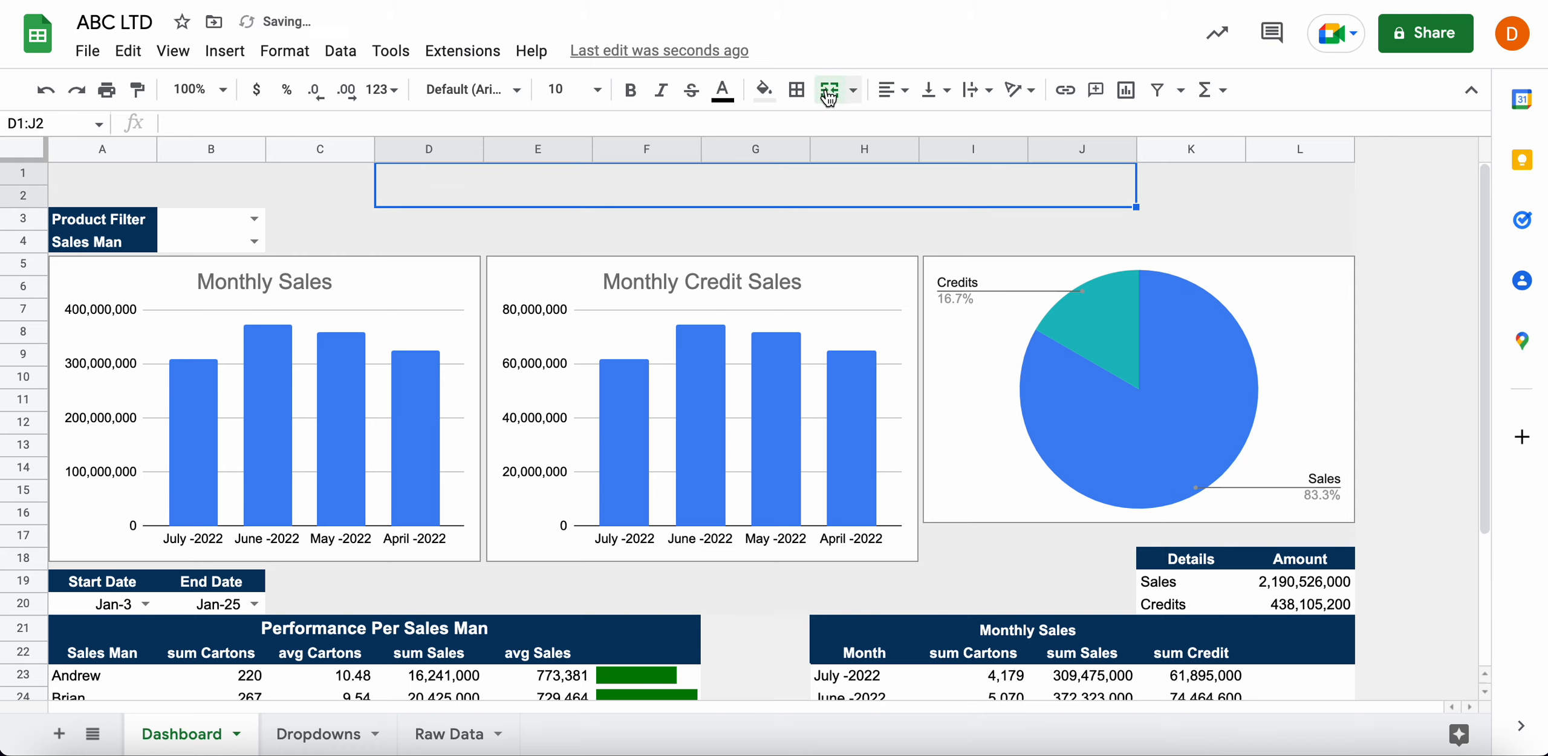
left_click(775, 193)
left_click(774, 193)
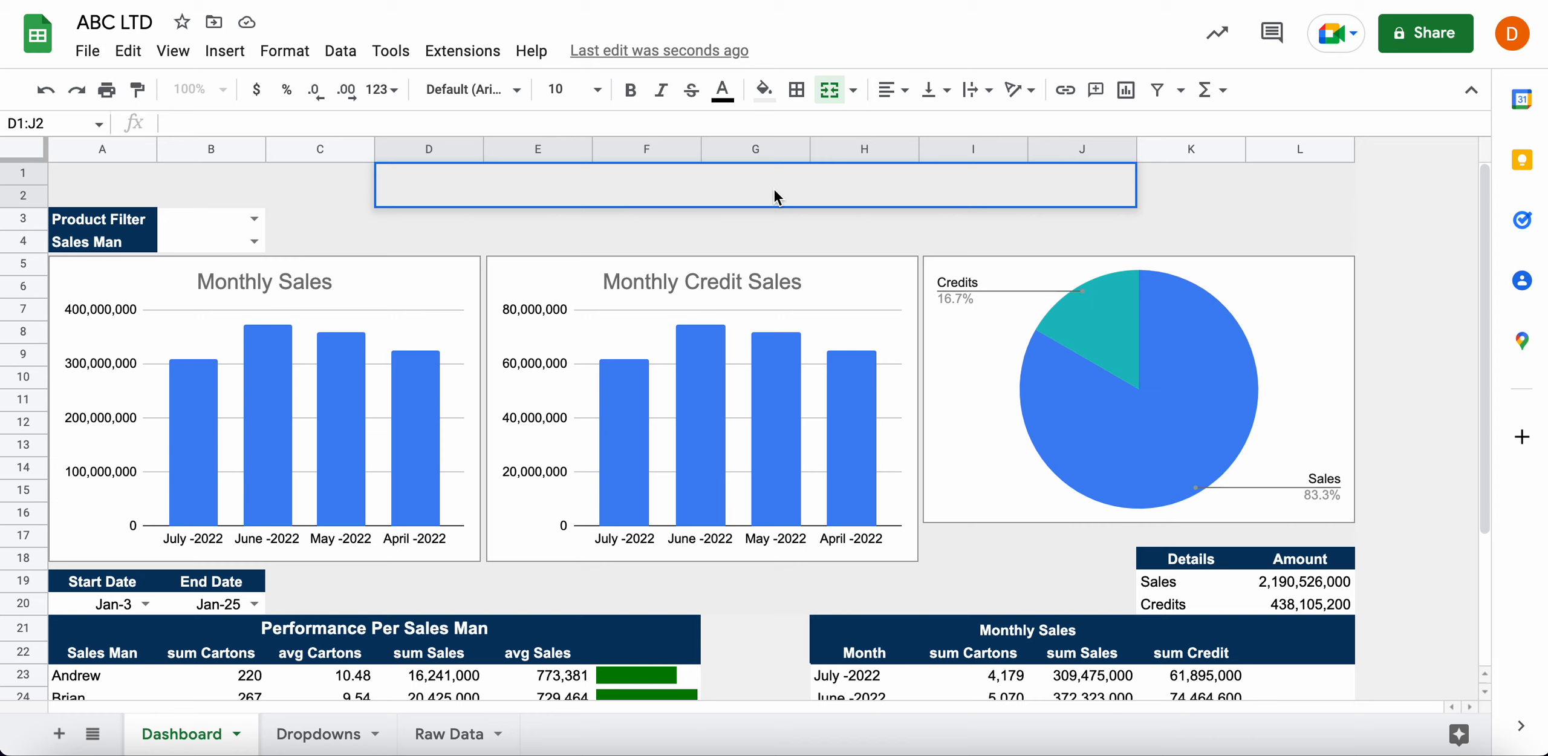
Try to set the text colour of the empty merged title cell to white
left_click(709, 192)
double_click(712, 194)
left_click(723, 91)
left_click(749, 162)
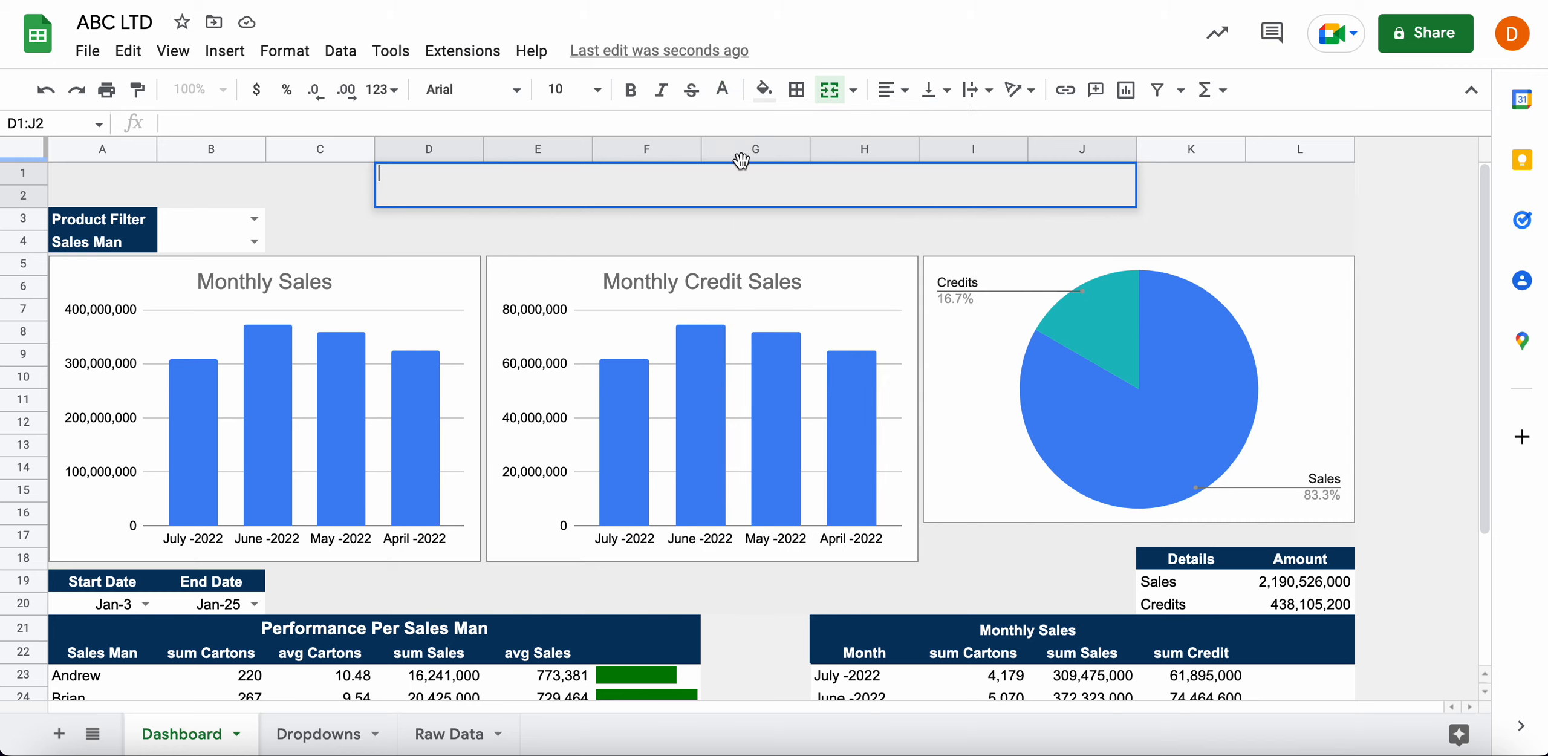
Enter the title text ABC LTD SALES PERFORMANCE in the merged cell D1:J2
double_click(691, 179)
type("SALES PERFORMANCE")
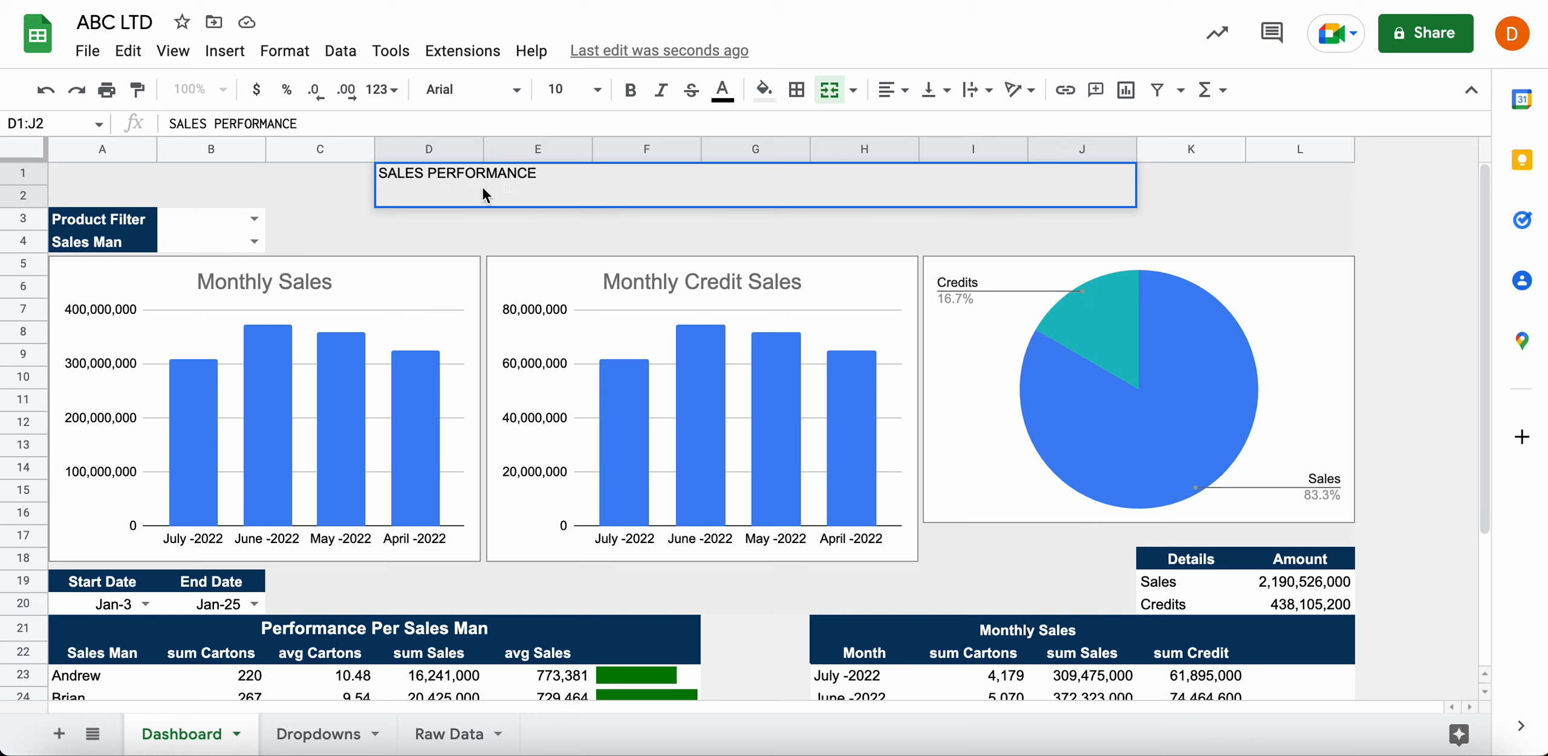
left_click(380, 176)
type("ABC")
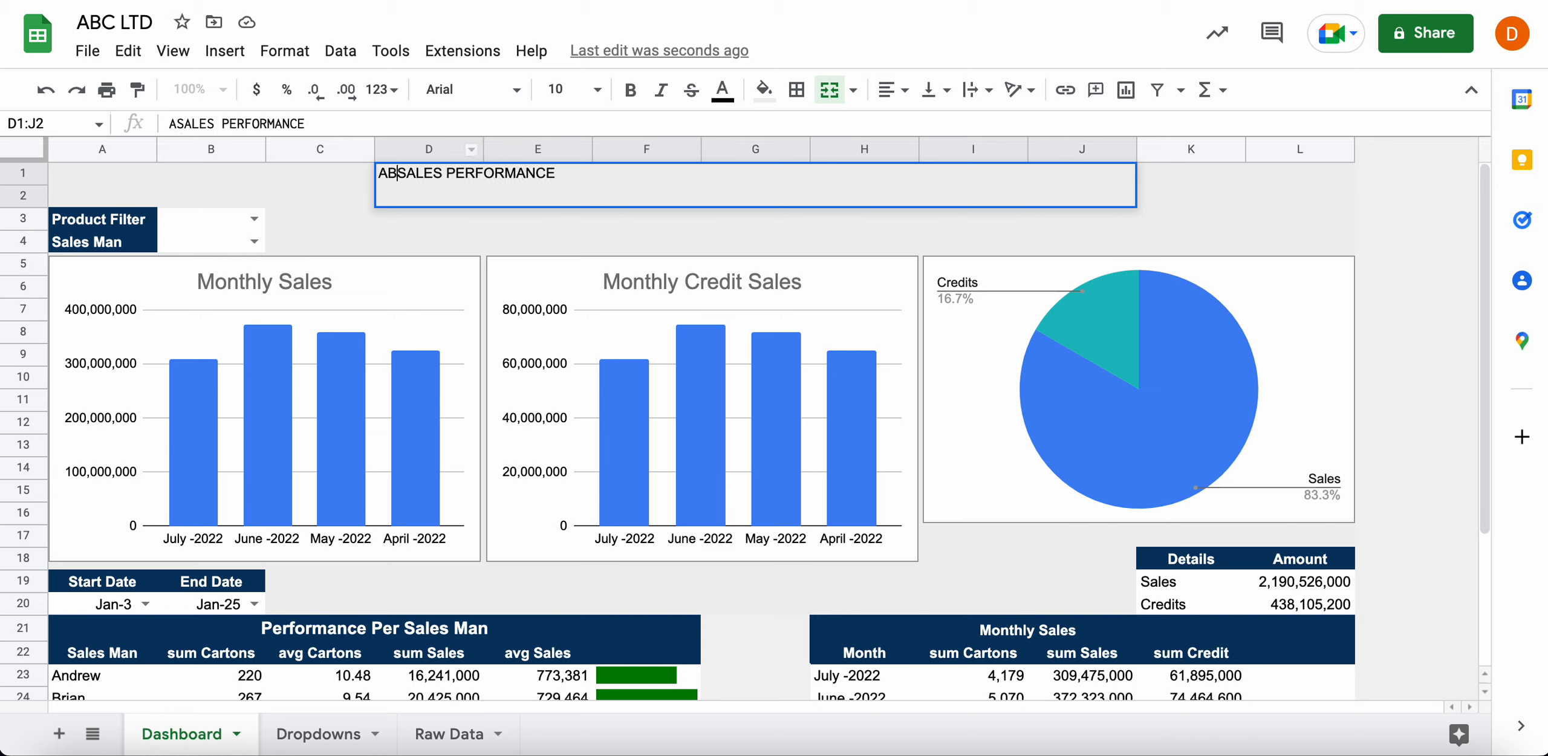
type(" LTD")
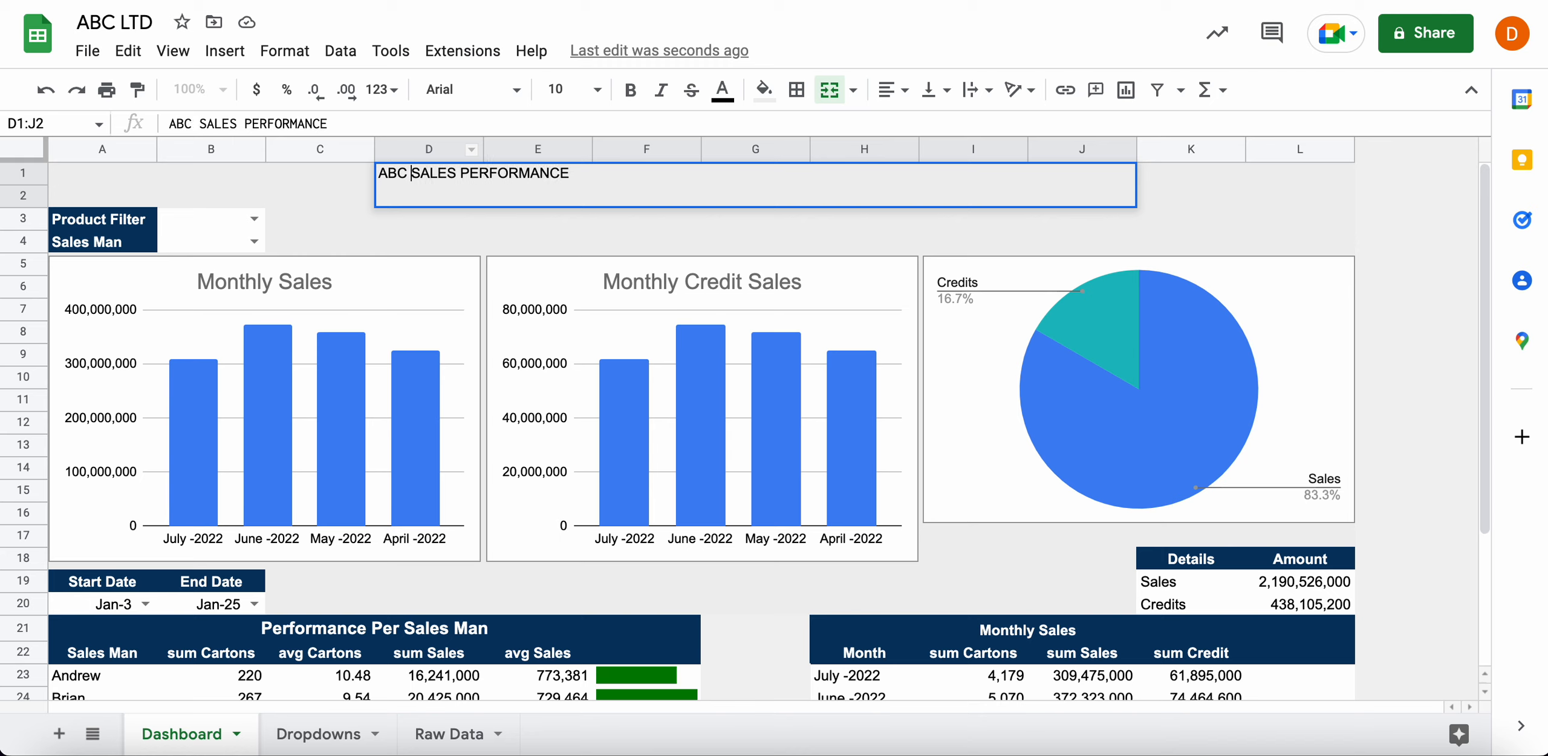
key("End")
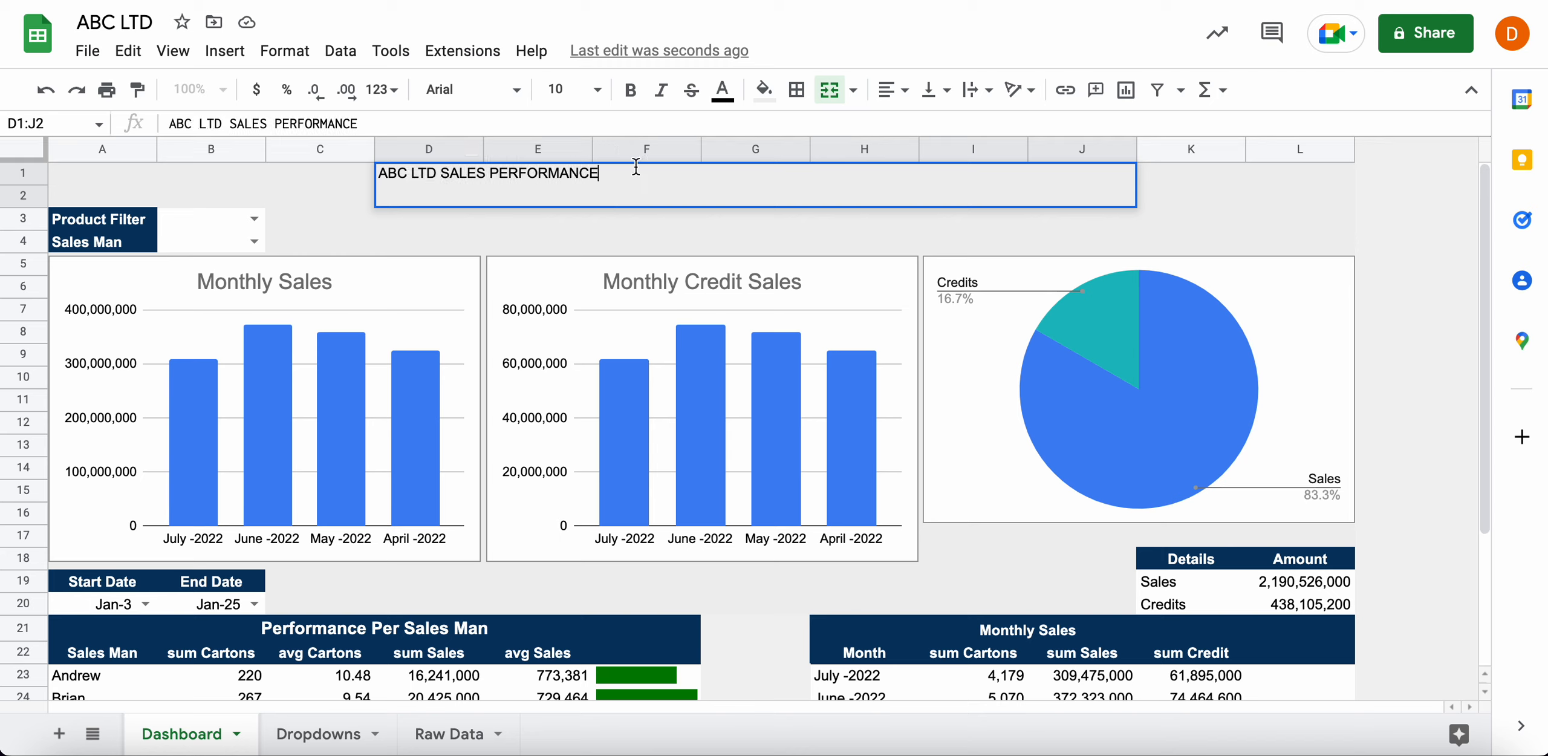
type("DASHBPARD")
key("BackSpace")
key("BackSpace")
key("BackSpace")
key("BackSpace")
key("BackSpace")
type("BOARD")
key("BackSpace")
key("BackSpace")
key("BackSpace")
key("BackSpace")
key("BackSpace")
key("BackSpace")
key("BackSpace")
key("BackSpace")
key("BackSpace")
End the title with the word SNAPSHOT and centre it horizontally and vertically in the merged cell
type("SNAPSHOT")
key("Return")
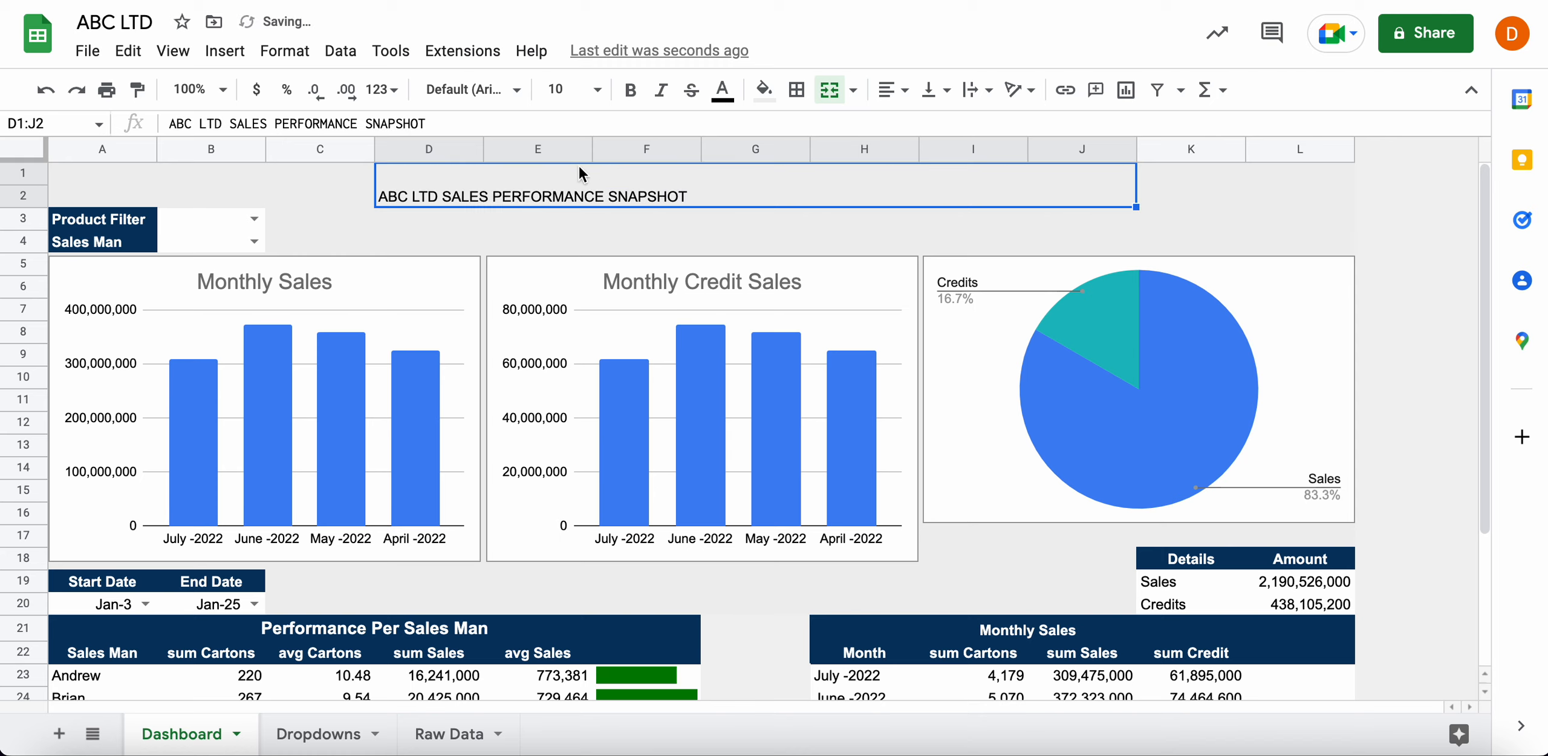
left_click(892, 89)
left_click(918, 121)
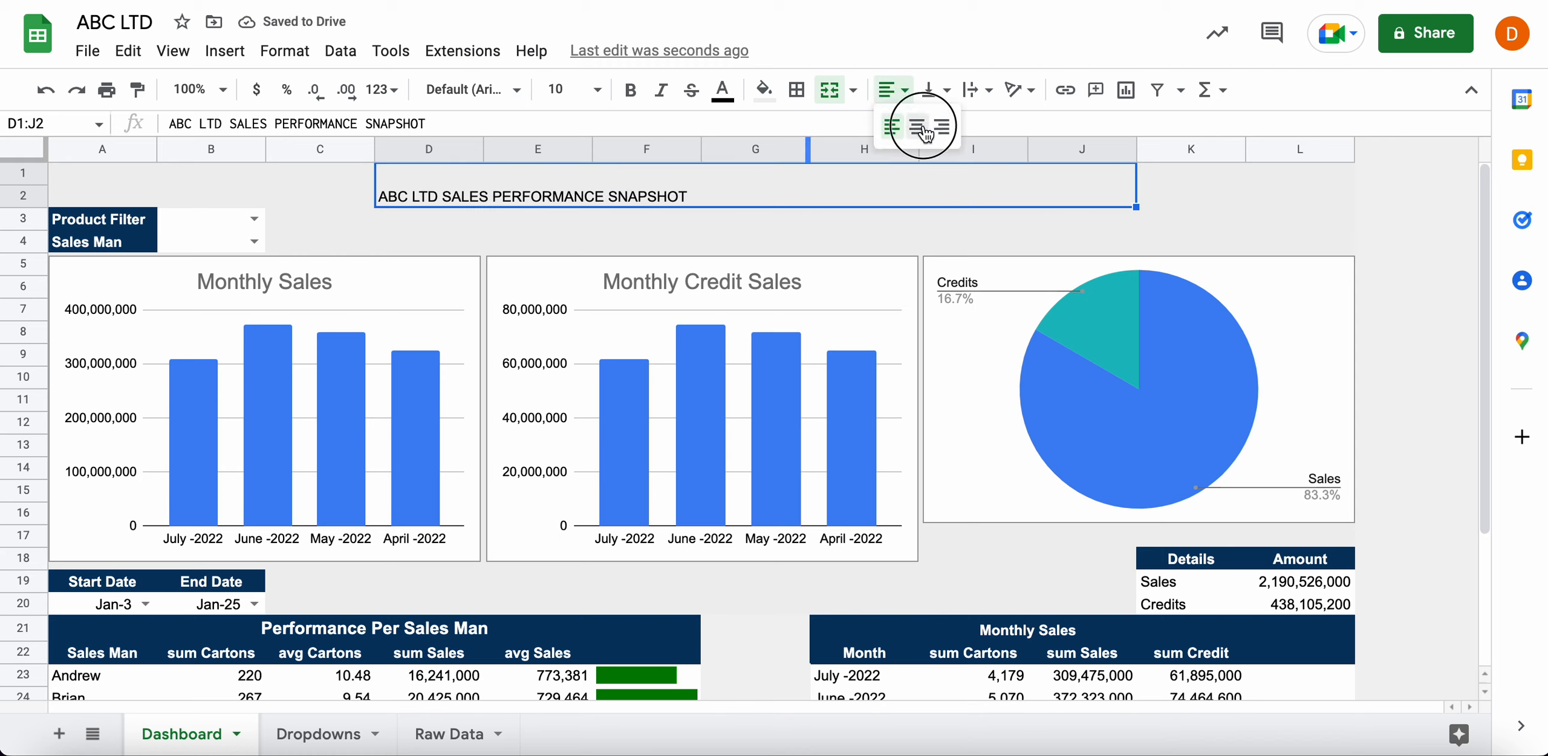
left_click(828, 100)
left_click(828, 101)
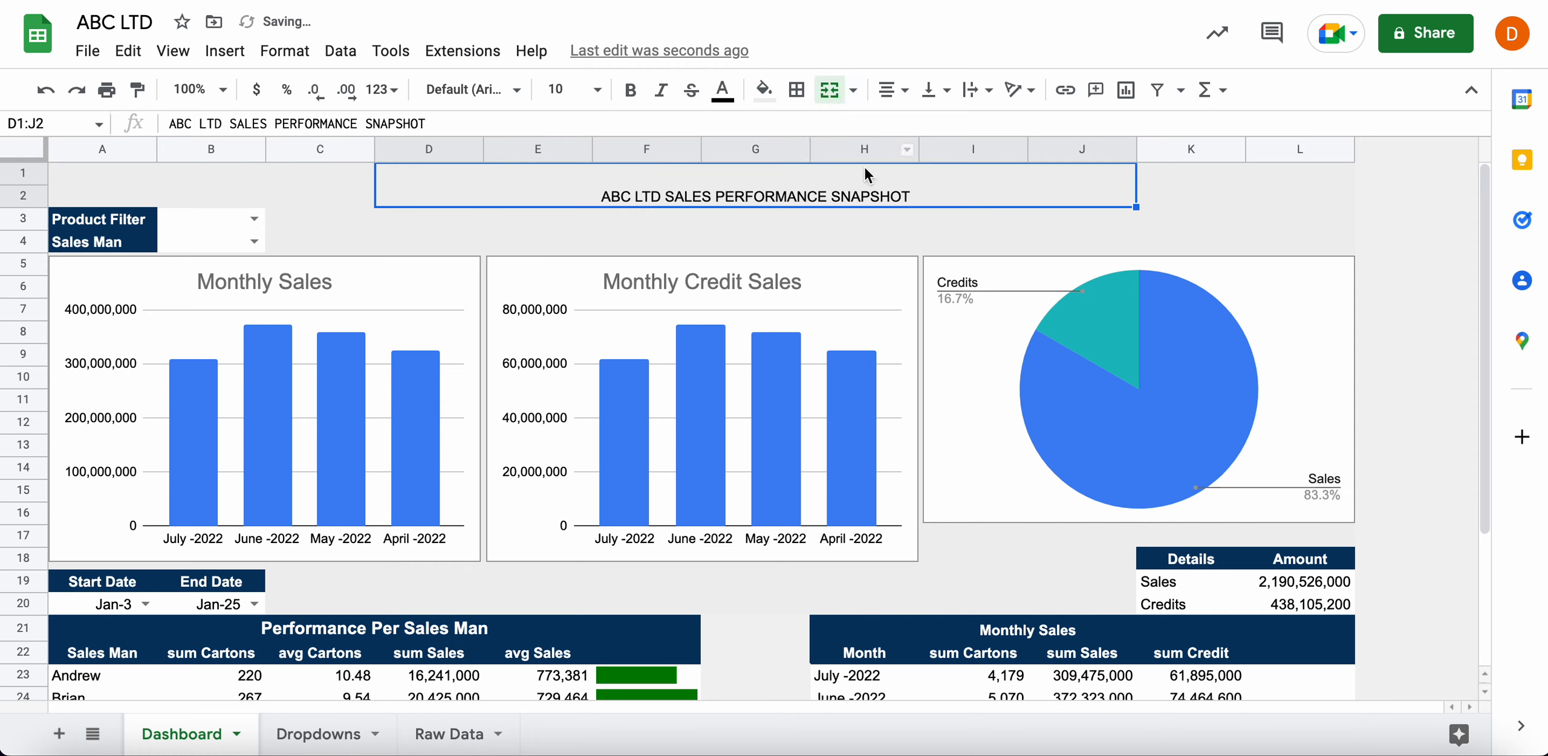
left_click(929, 96)
left_click(960, 126)
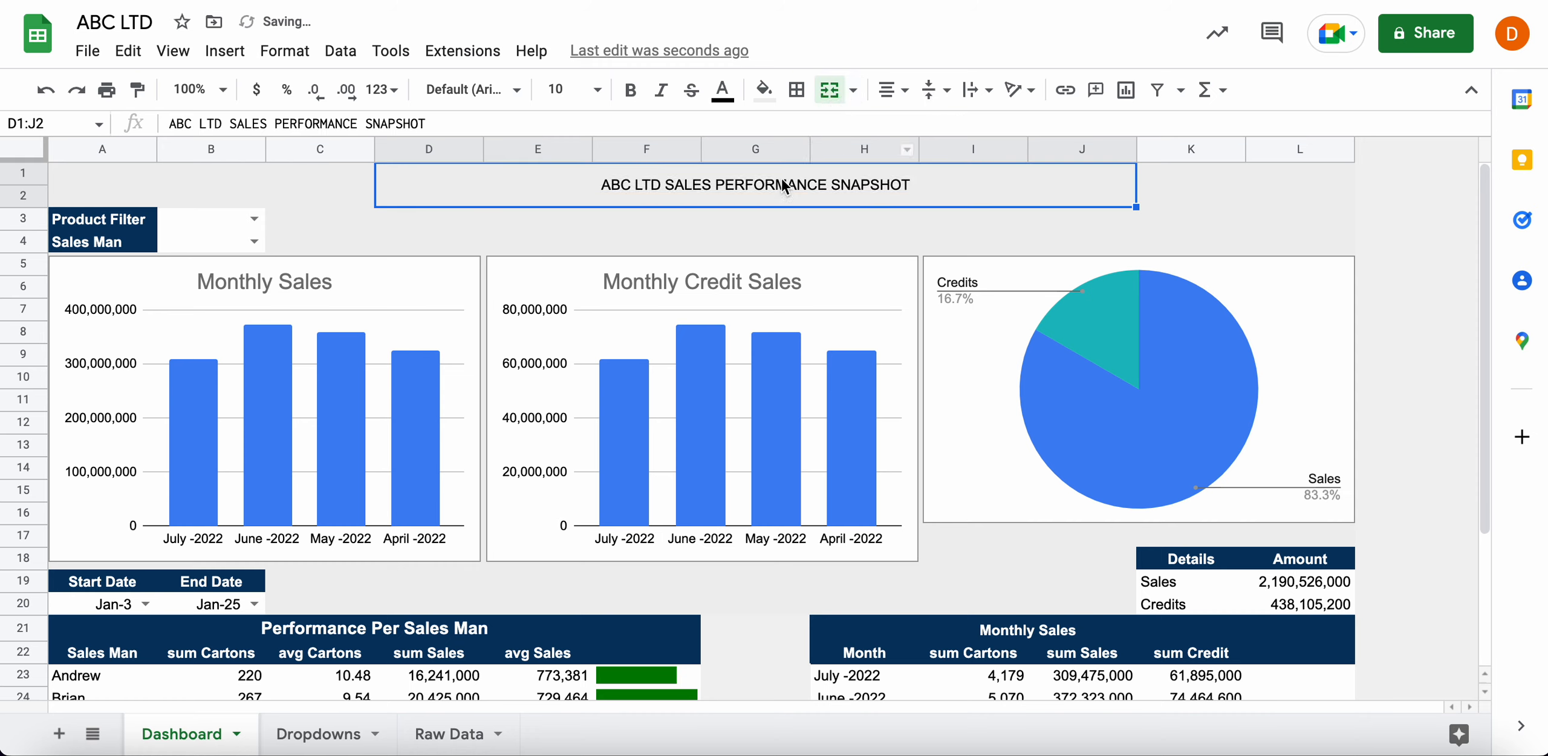
Make the dashboard title bold and set its font size to 14
key("ctrl+b")
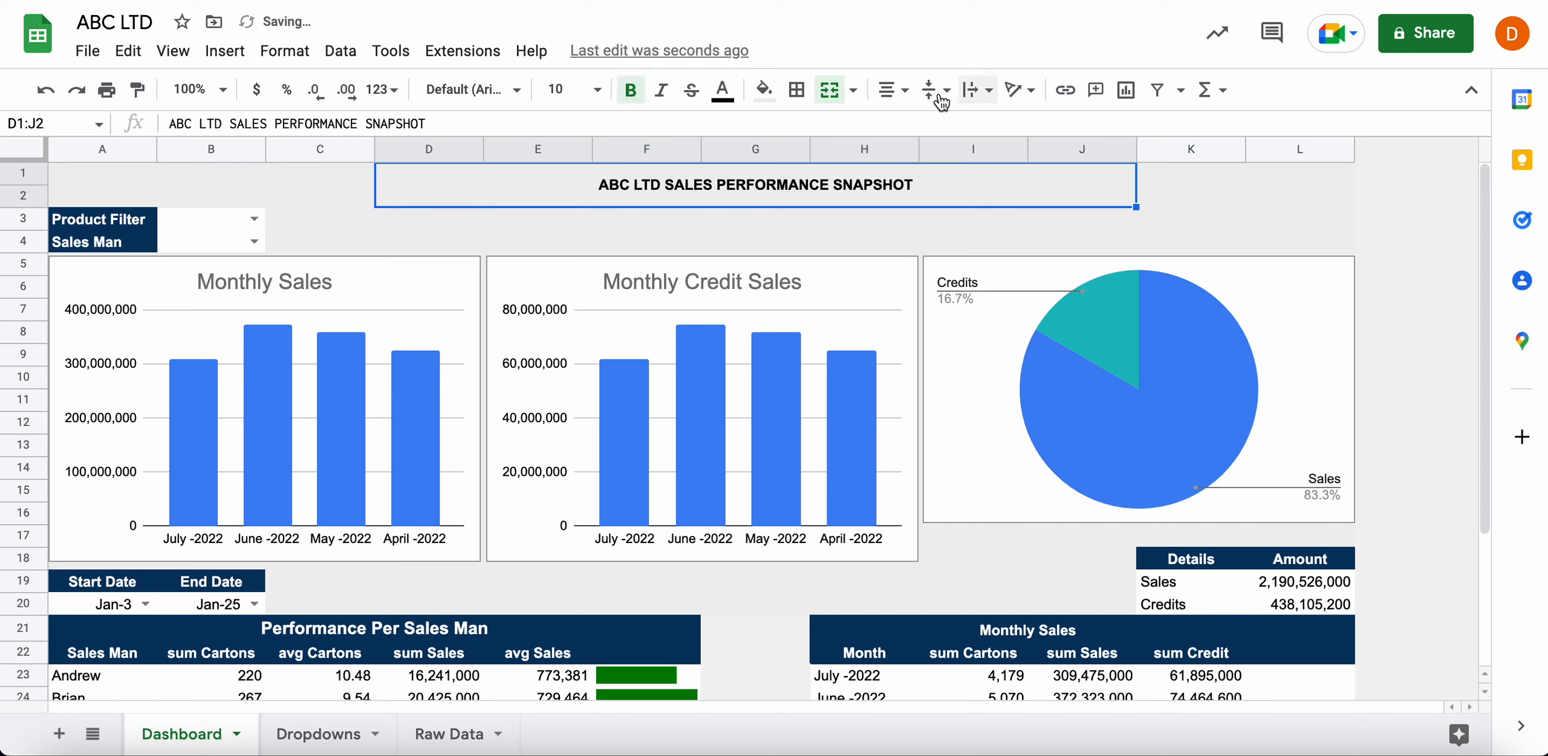
left_click(601, 95)
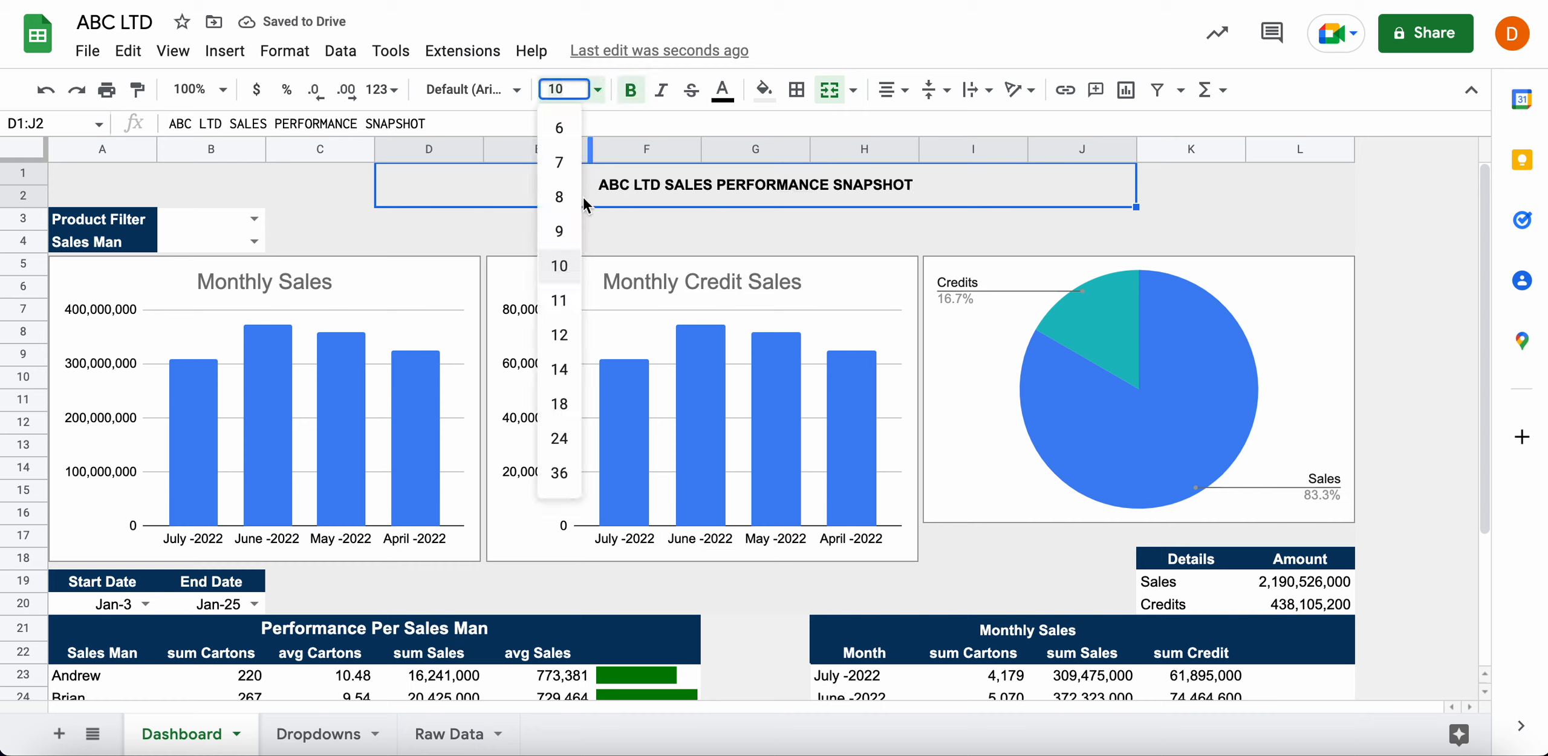
left_click(563, 391)
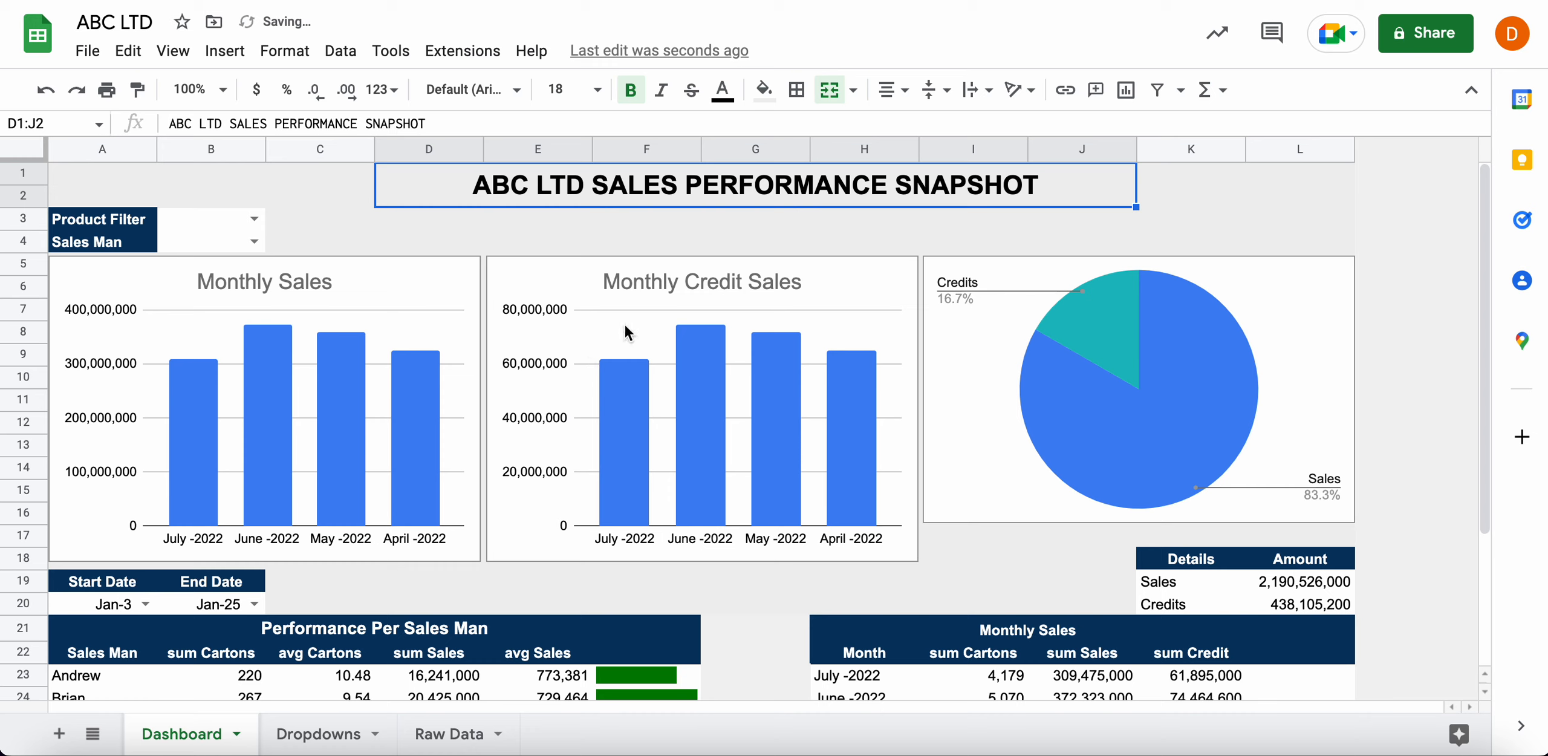
left_click(599, 94)
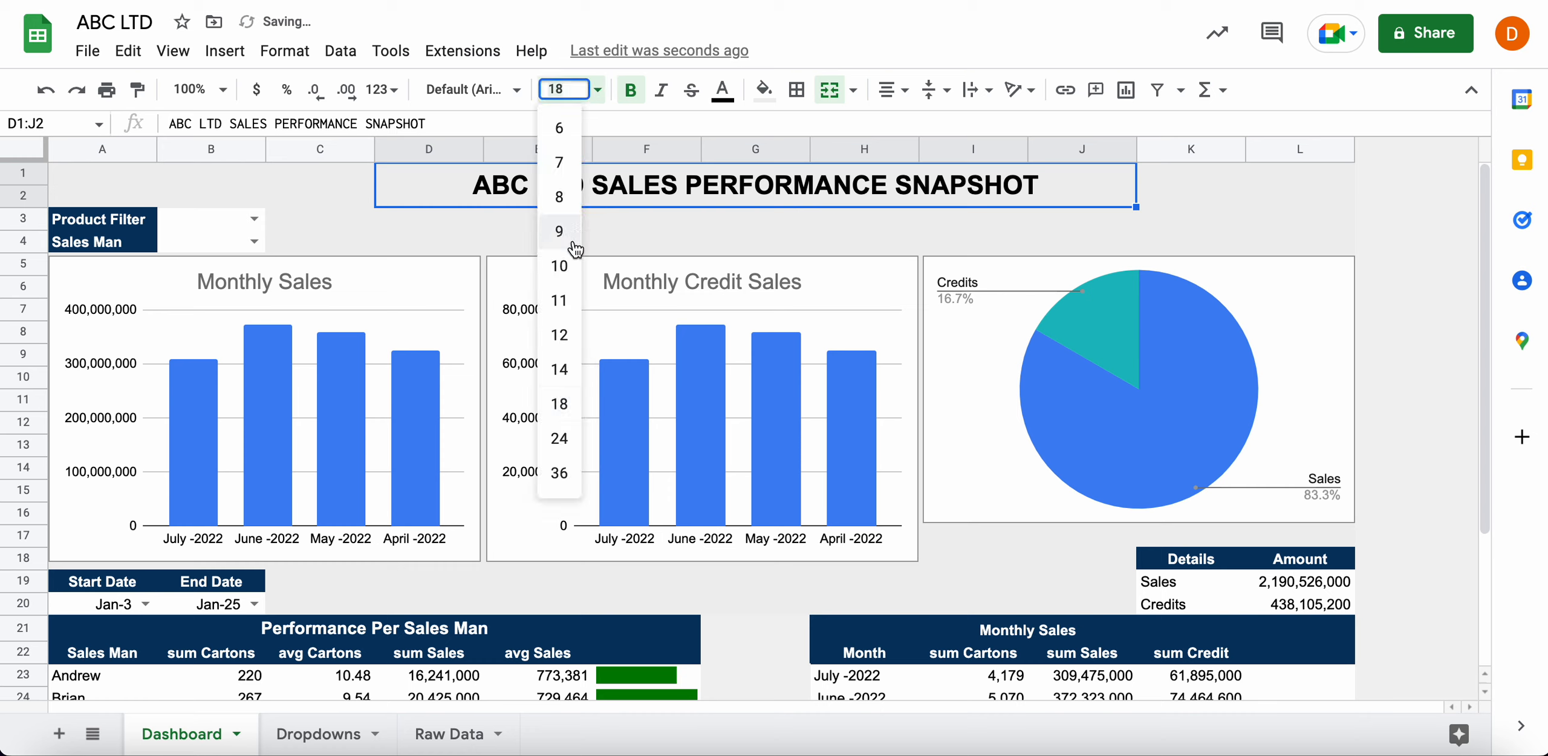
left_click(562, 370)
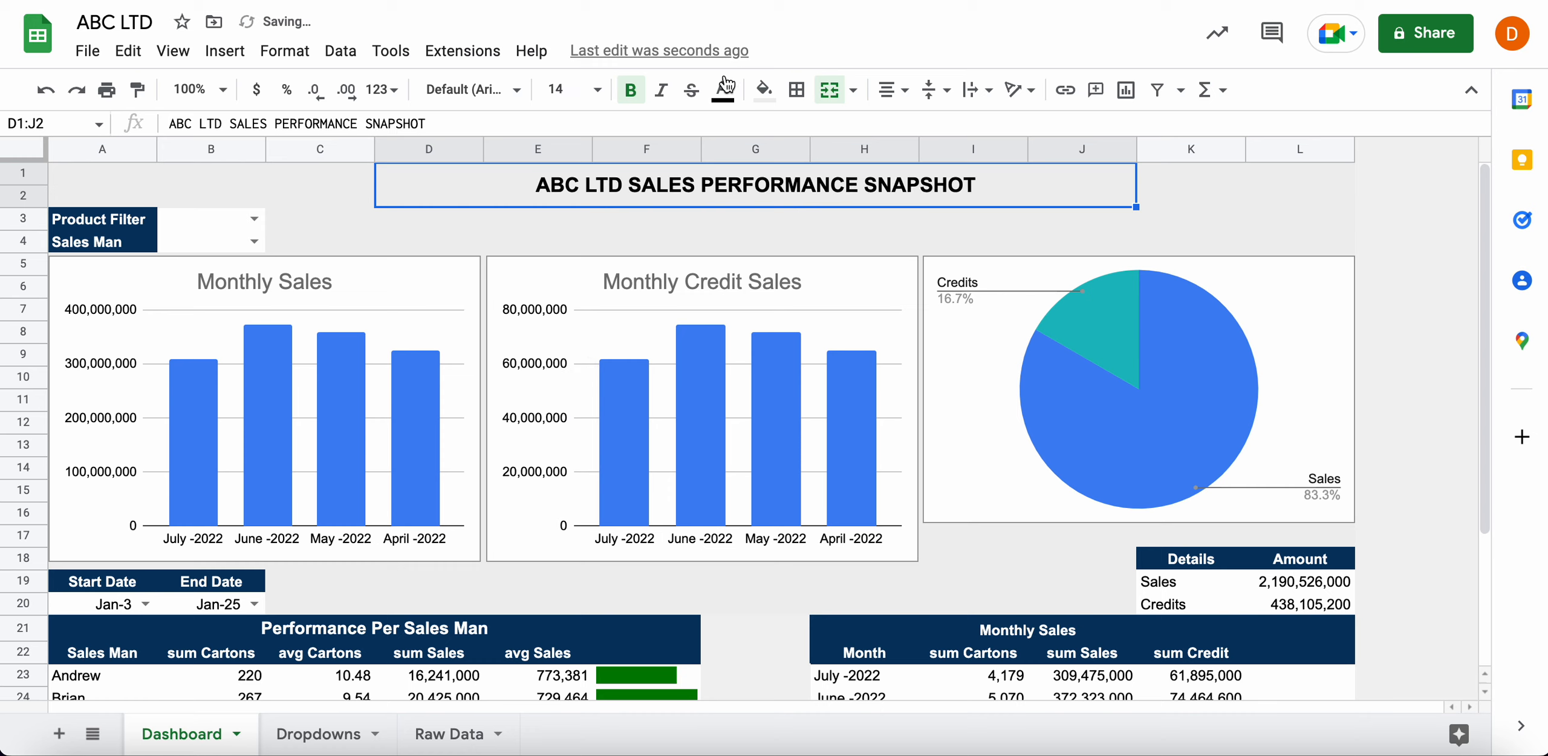
Fill the title cell with the dark navy blue of the table headers and set its text colour to white
left_click(804, 240)
left_click(745, 190)
left_click(763, 90)
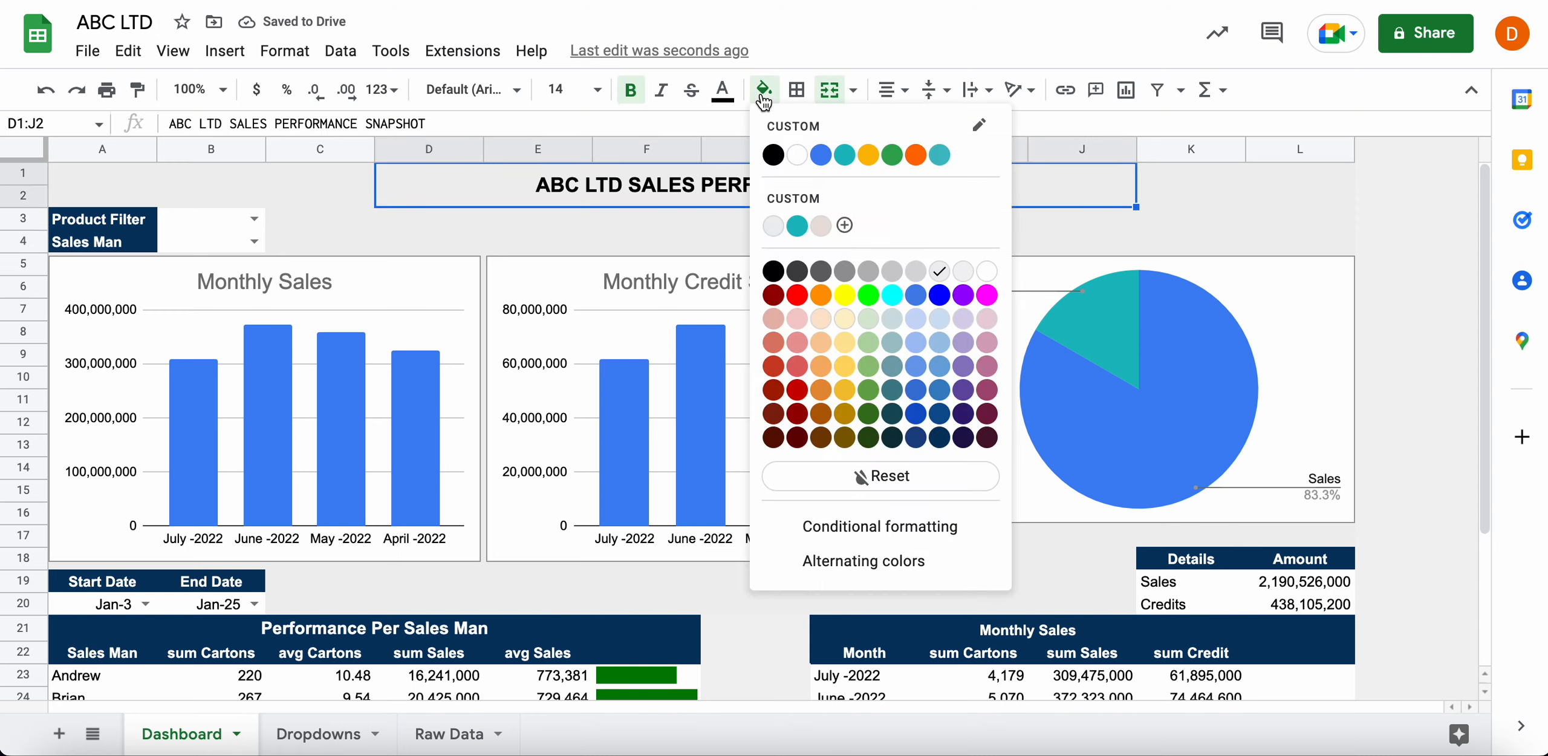
left_click(936, 438)
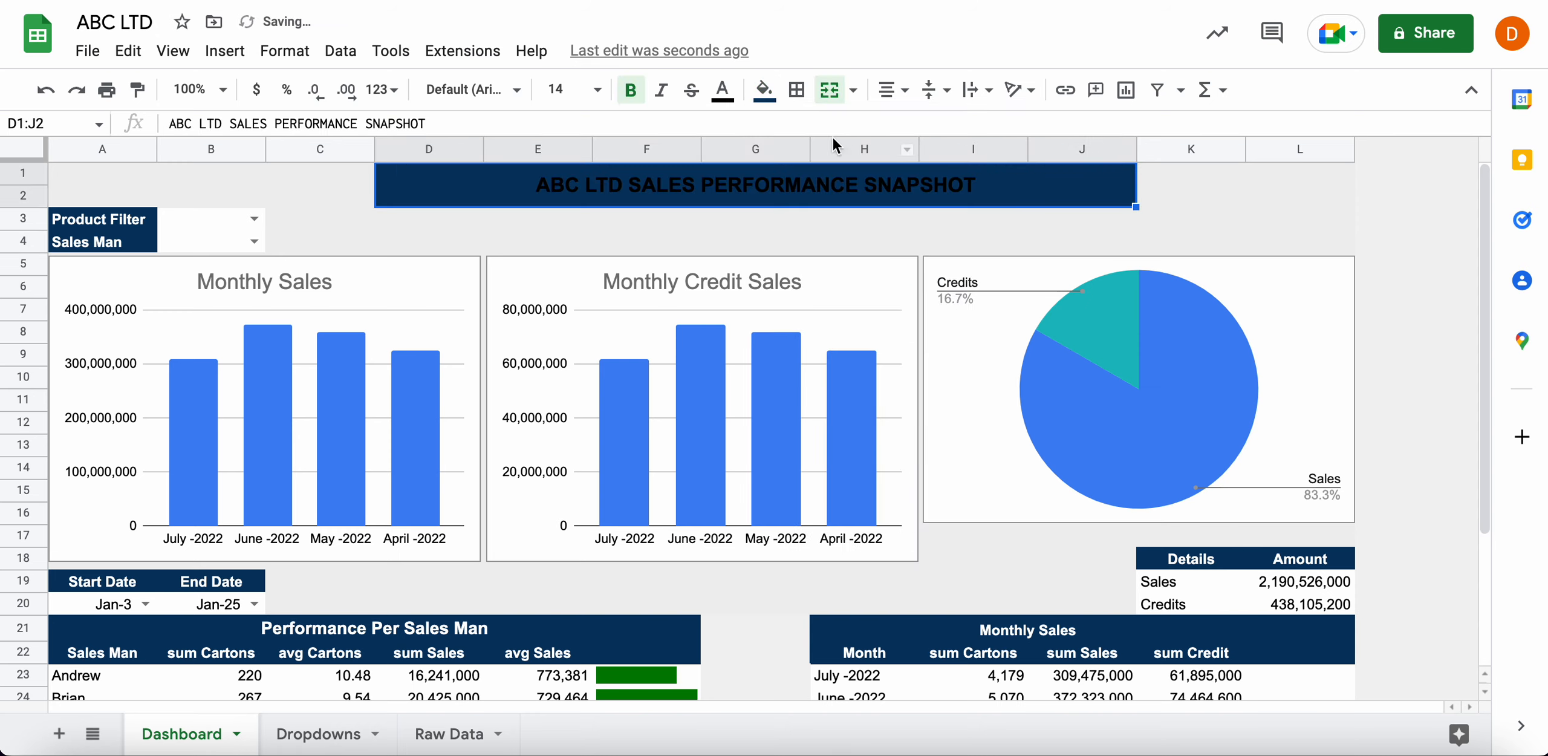
left_click(723, 91)
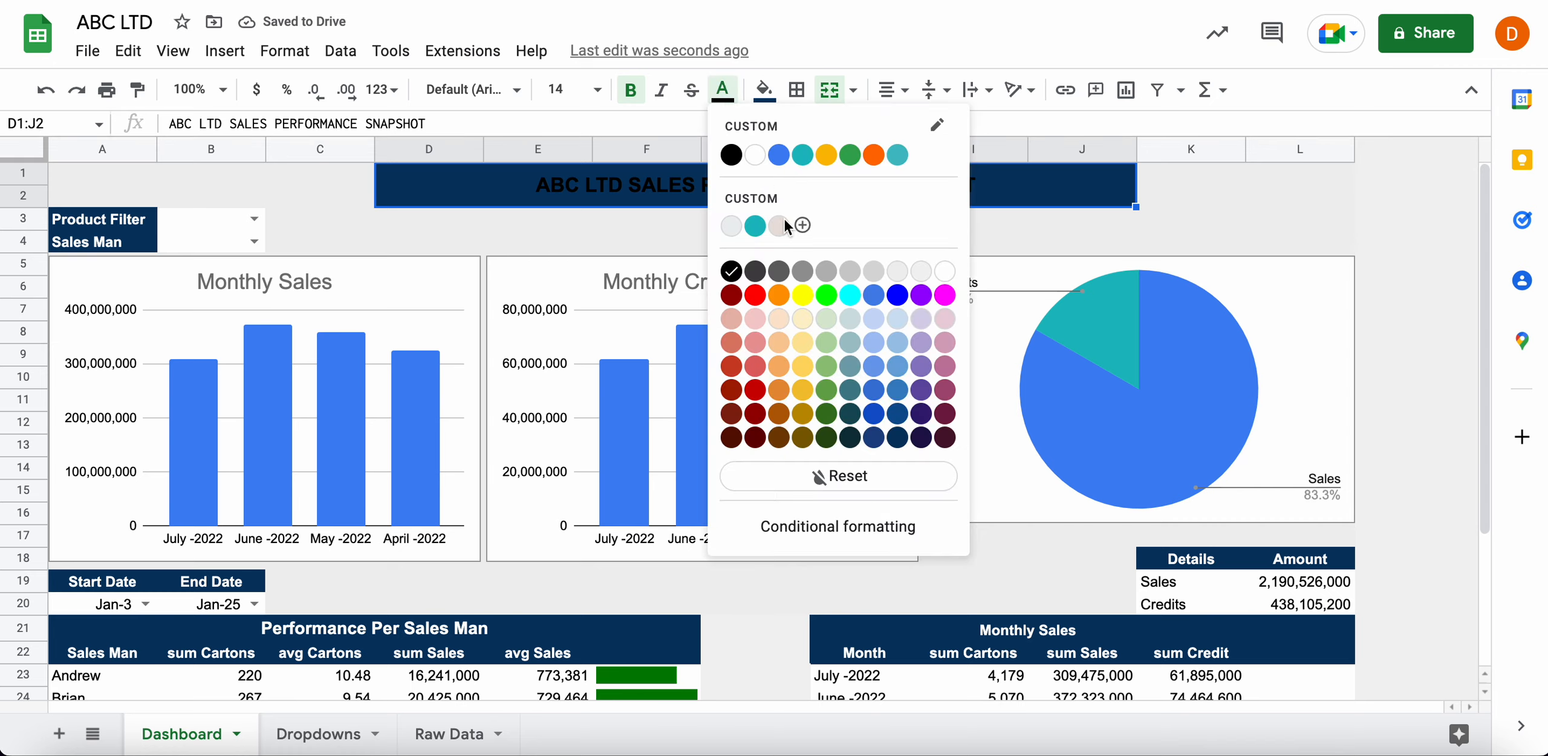
left_click(754, 158)
left_click(1198, 198)
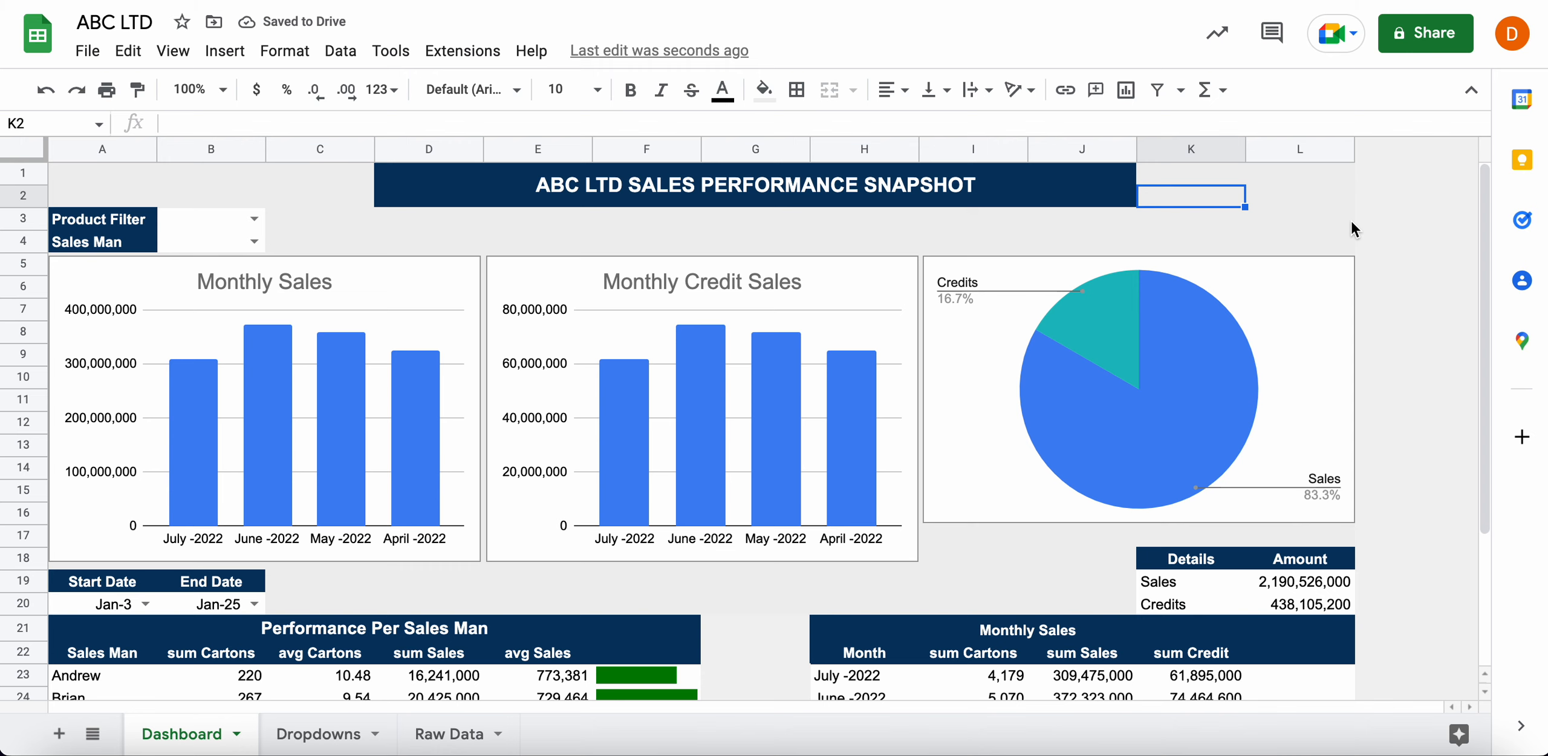
Test the Sales Man filter by choosing three different salesmen in turn, and clear the filter cell
scroll(1351, 222, "down", 3)
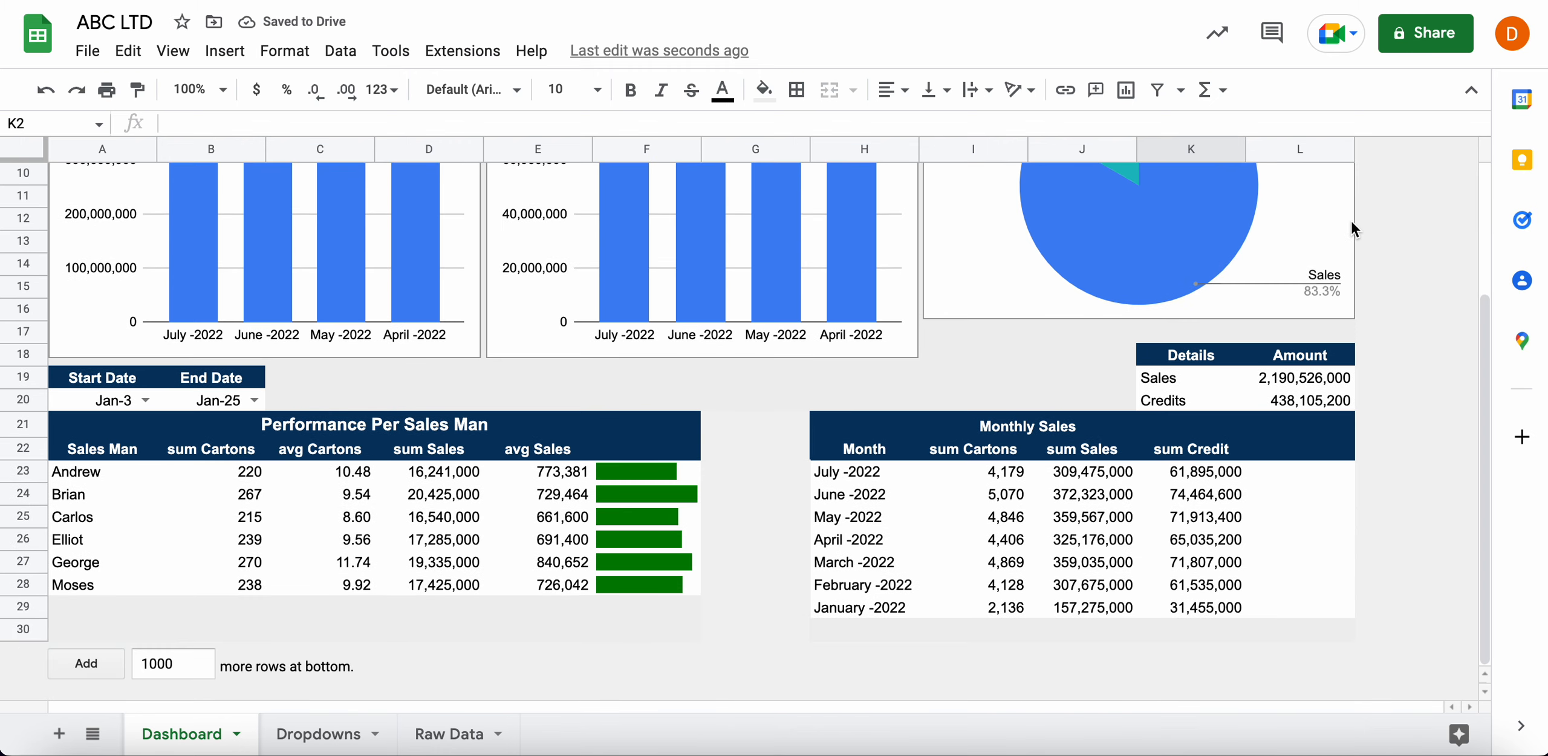
scroll(1352, 222, "up", 5)
scroll(1352, 222, "down", 1)
scroll(1351, 220, "up", 1)
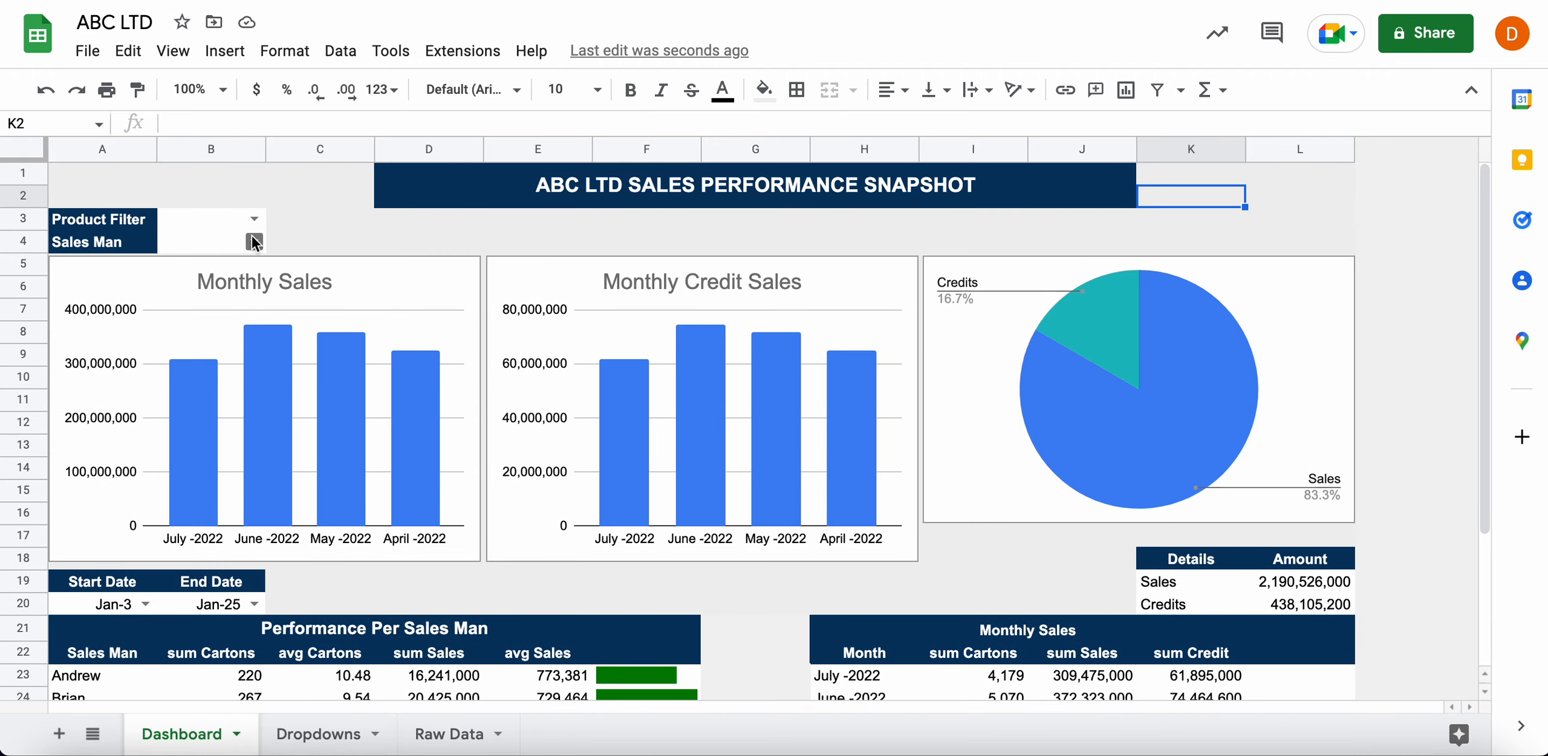
left_click(252, 240)
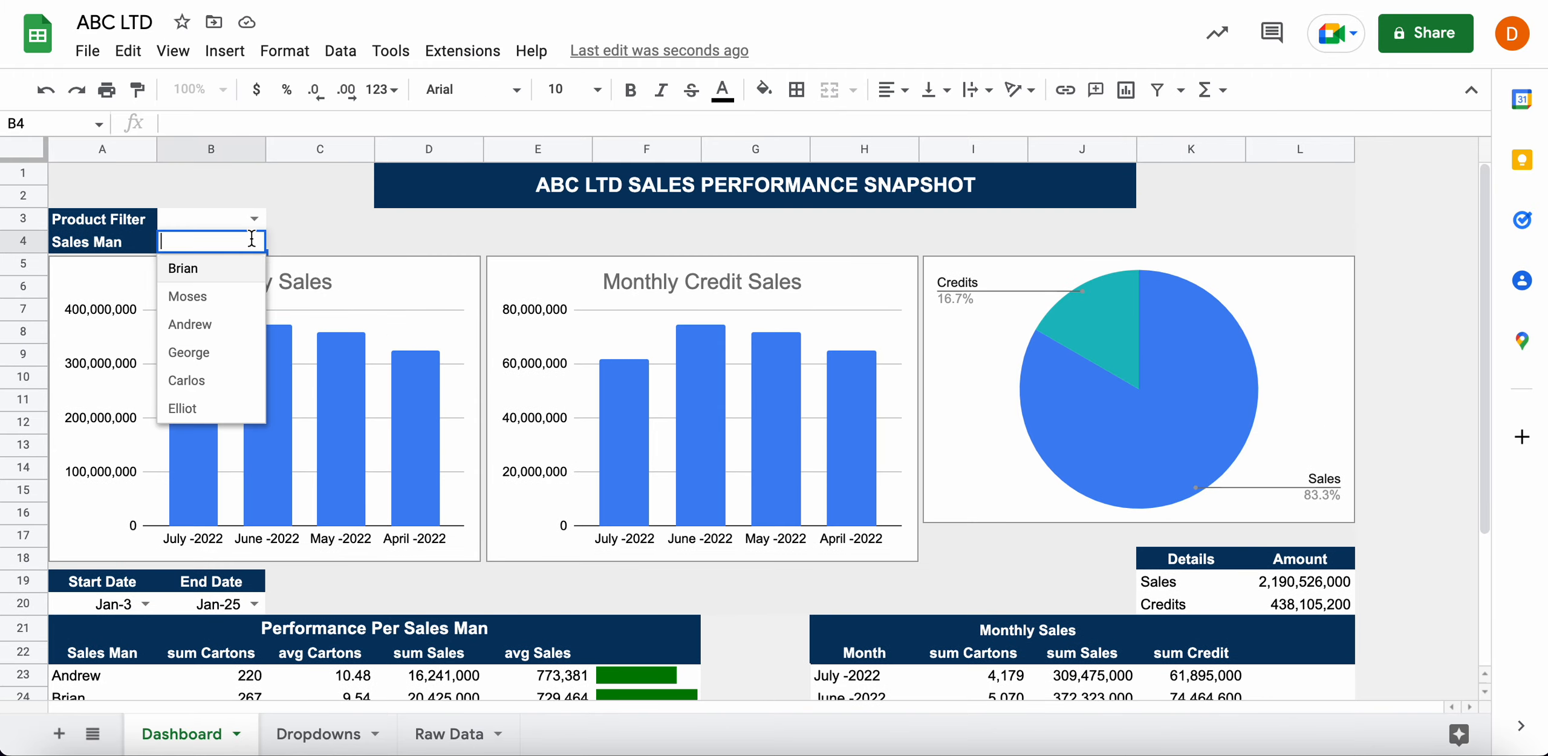
left_click(198, 295)
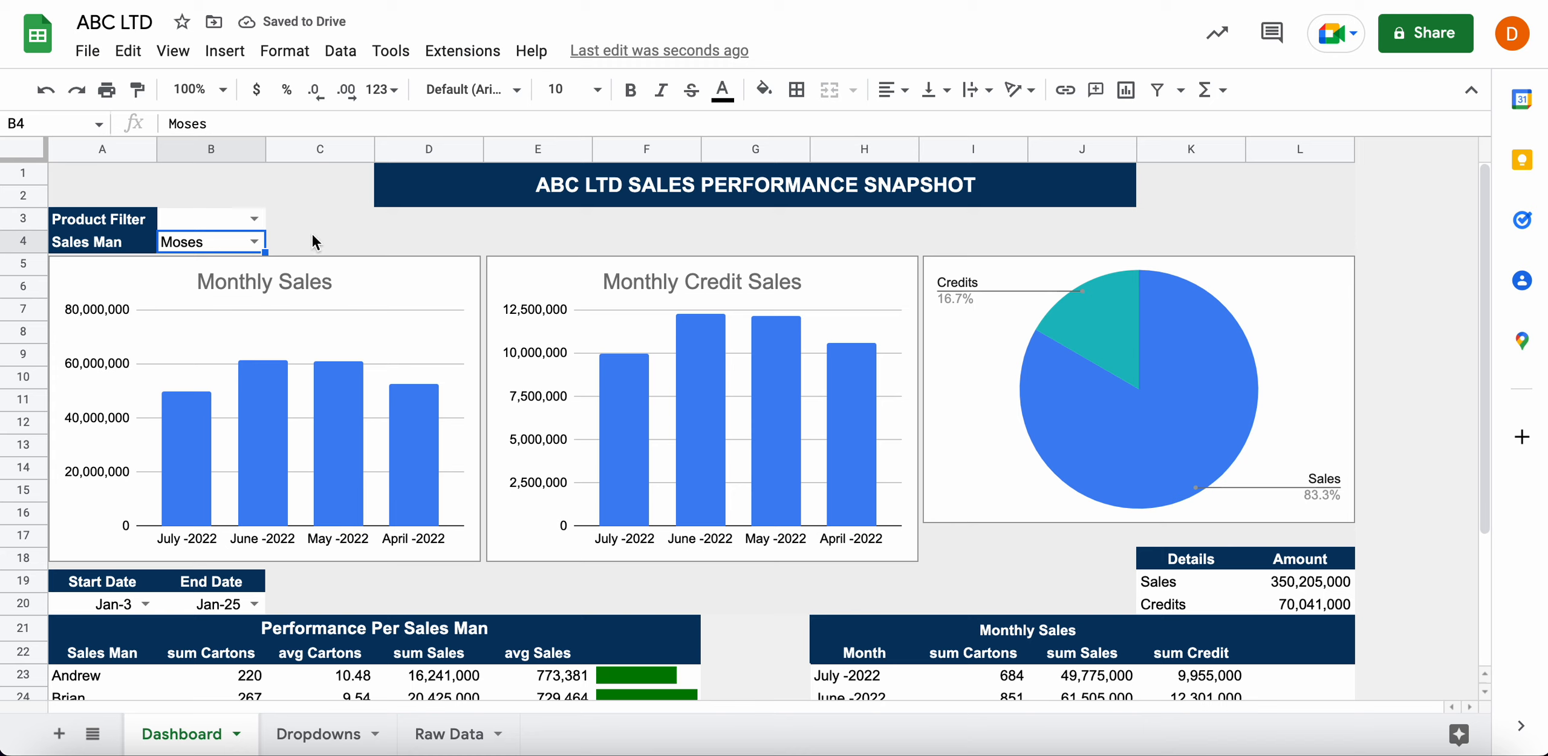
left_click(254, 241)
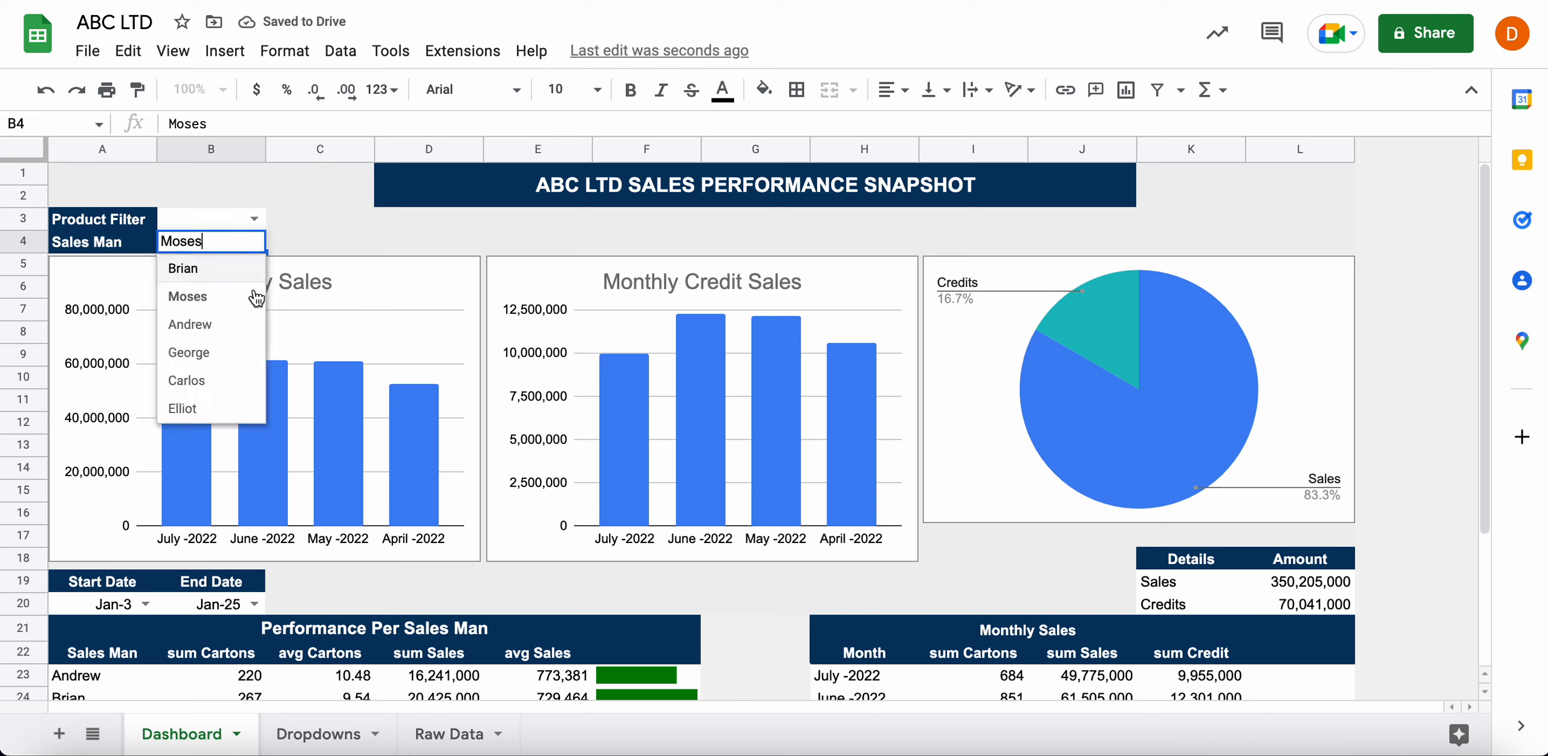
left_click(212, 381)
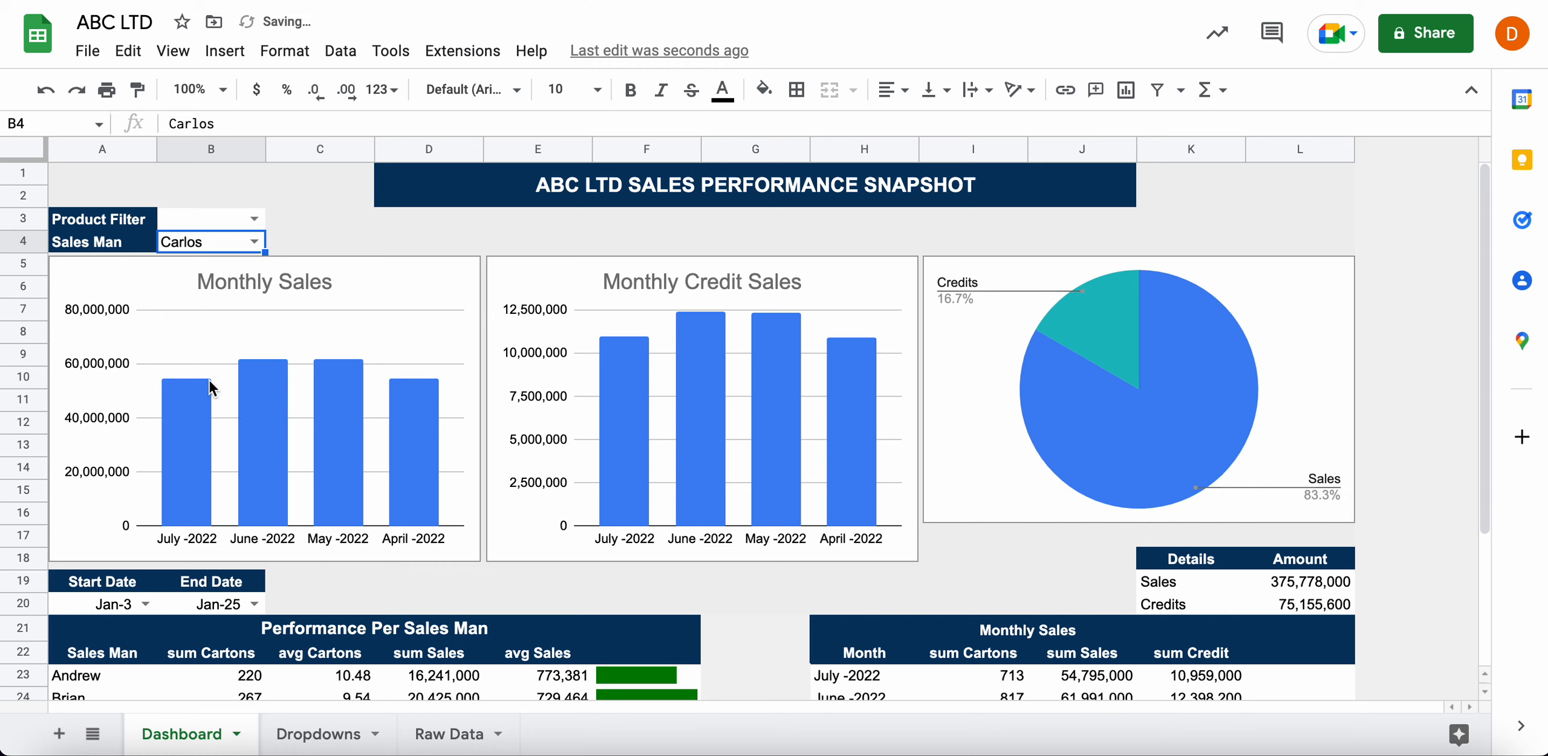
left_click(254, 241)
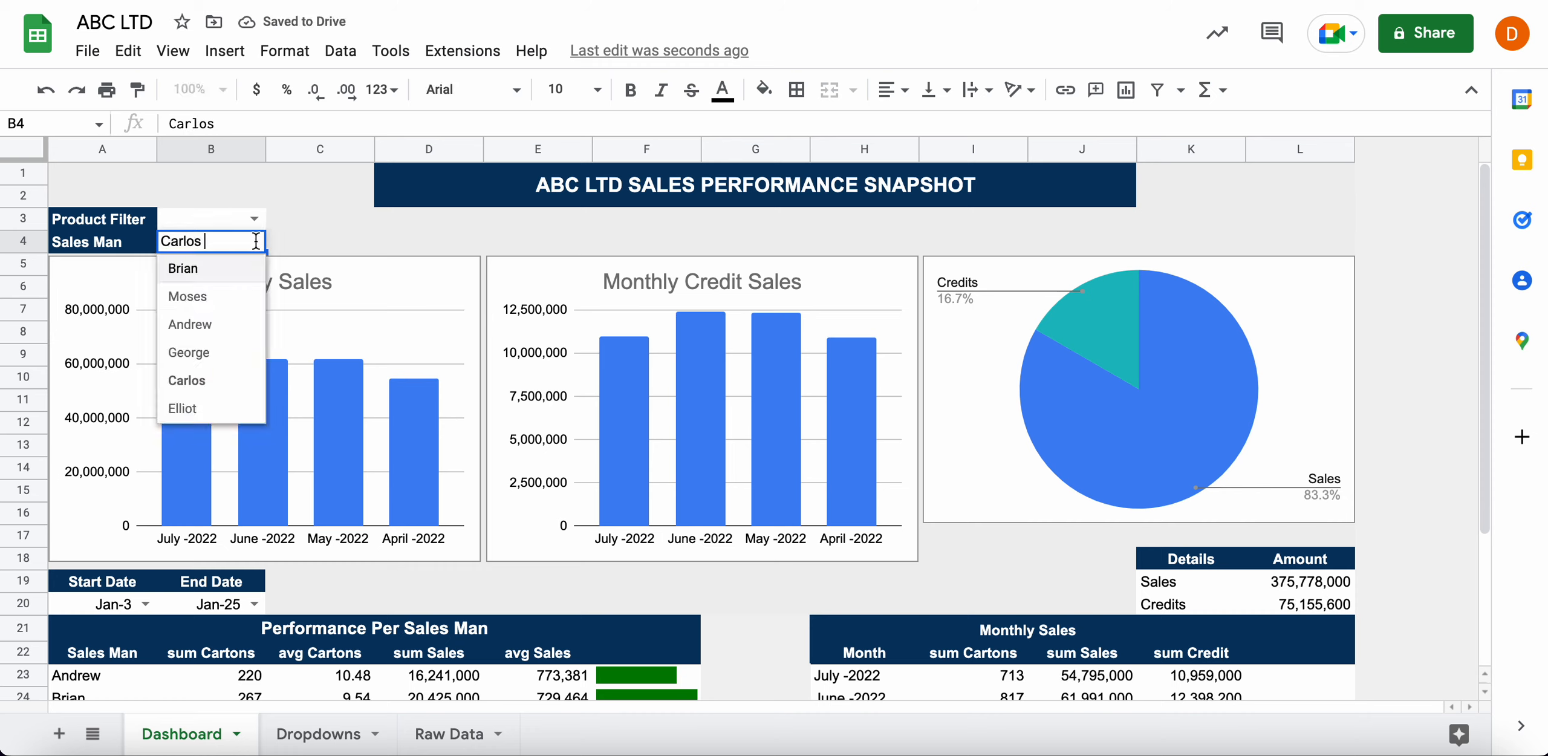
left_click(202, 407)
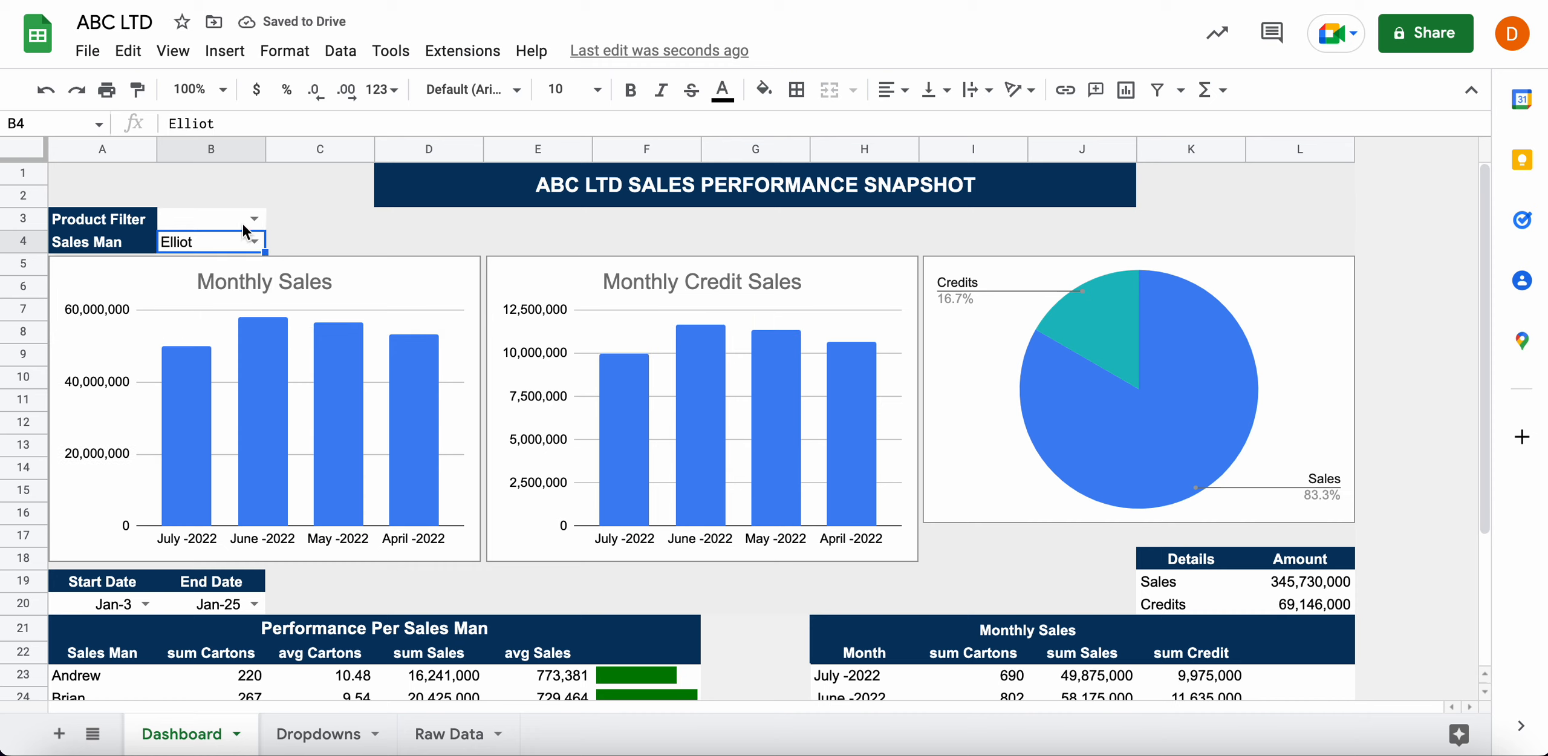
key("Delete")
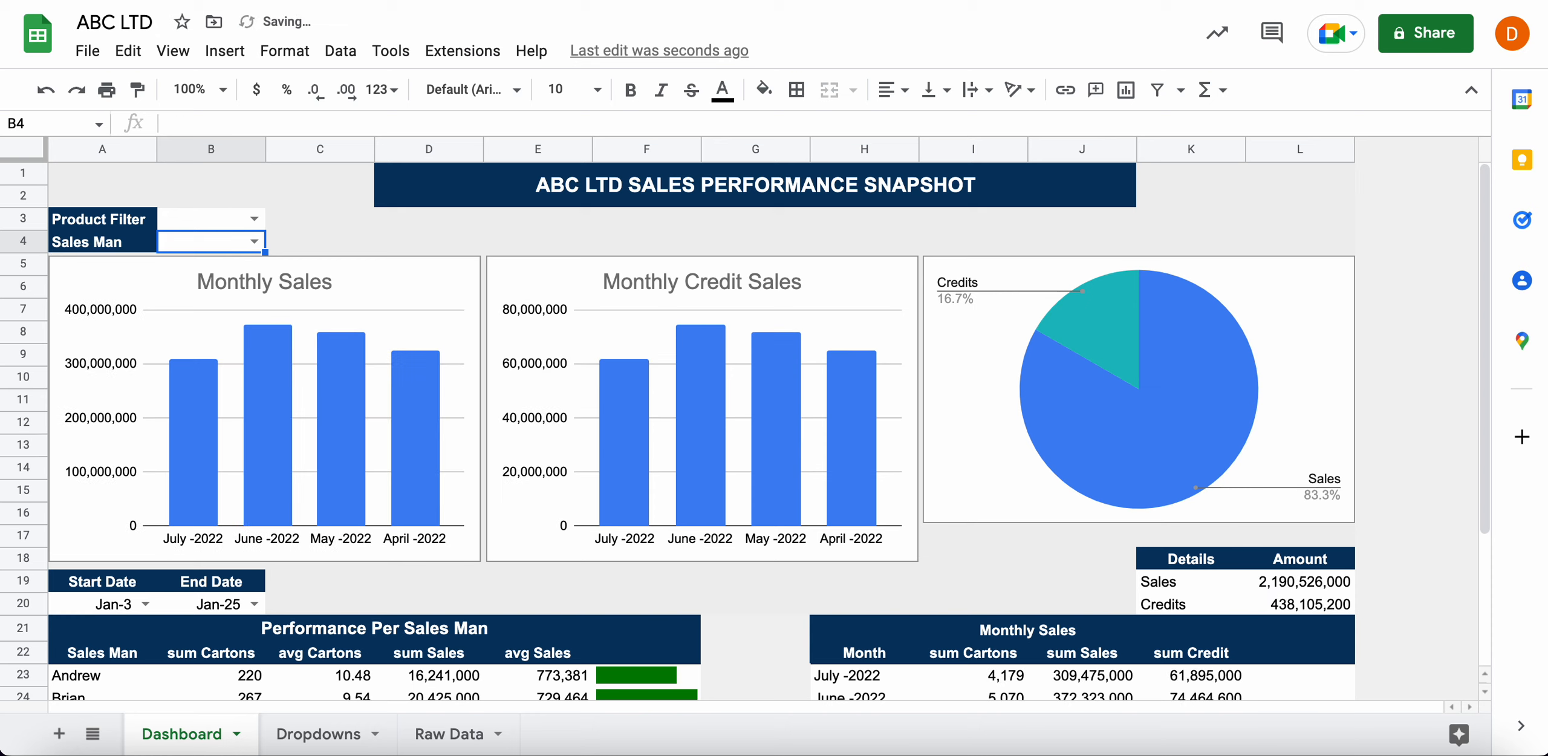
Examine the pie chart's slice settings and its data range setup against the Details and Amount table
left_click(1186, 374)
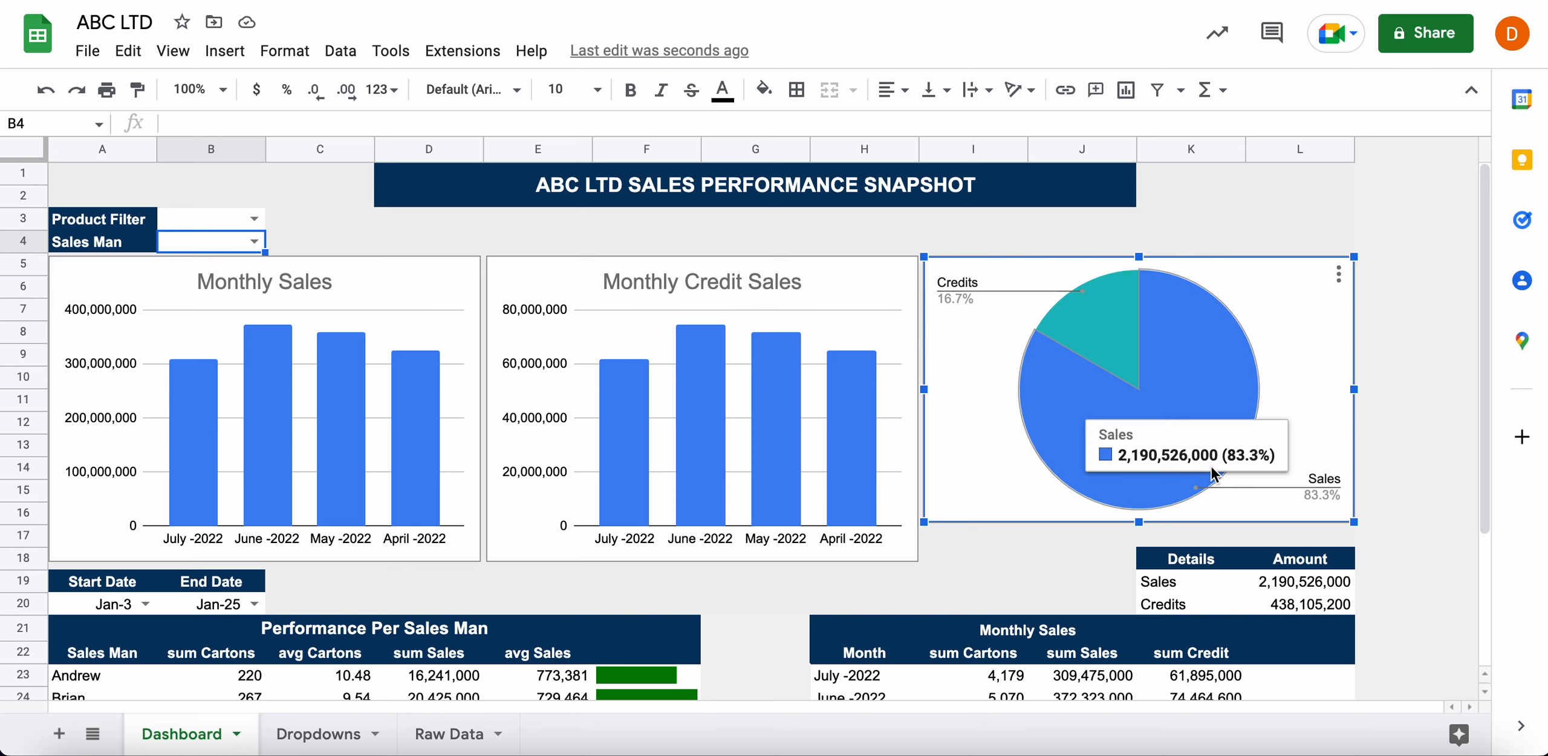
double_click(1189, 489)
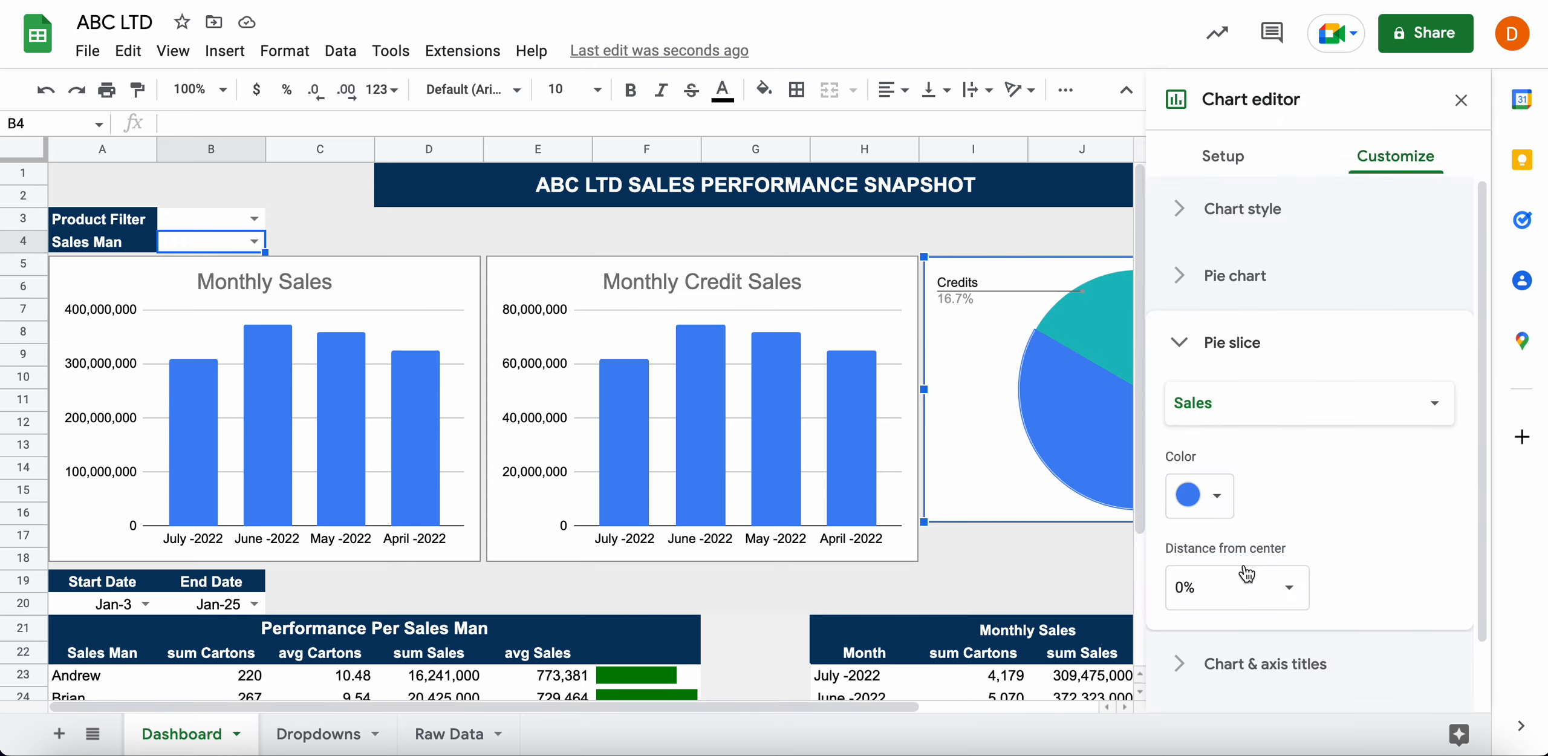
left_click(1430, 329)
left_click(1427, 331)
left_click(1384, 349)
left_click(1384, 349)
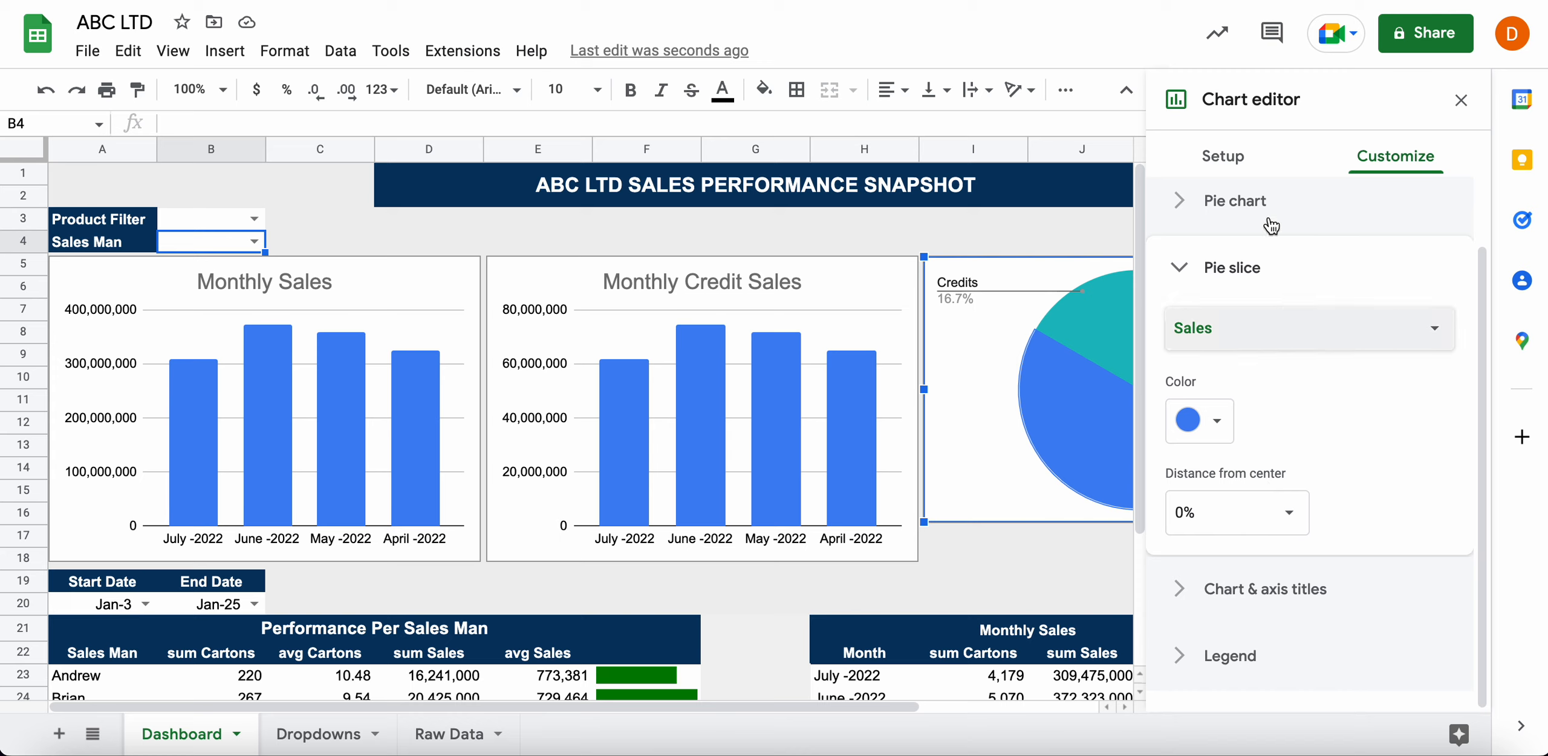
left_click(1218, 158)
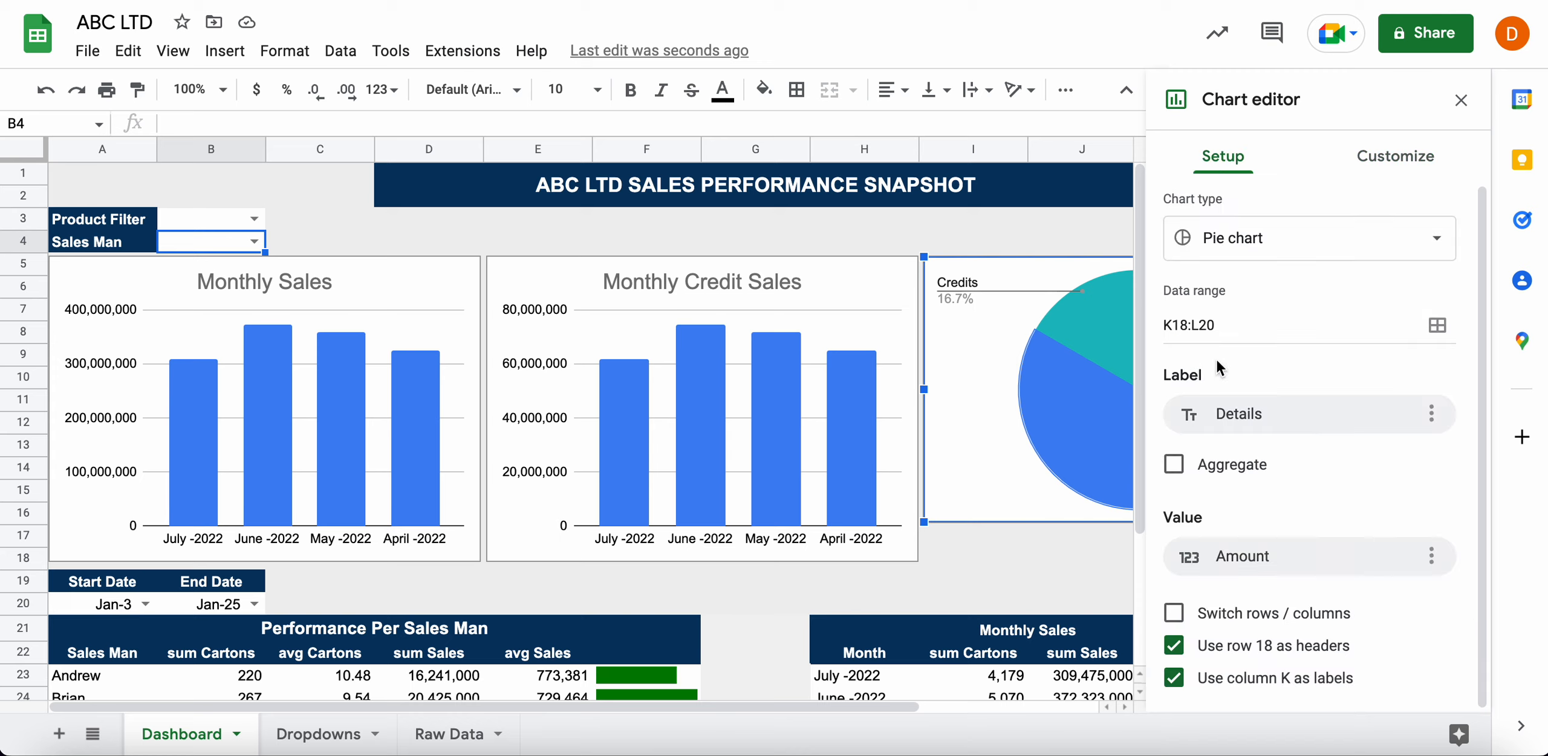
scroll(991, 582, "right", 5)
scroll(992, 582, "down", 2)
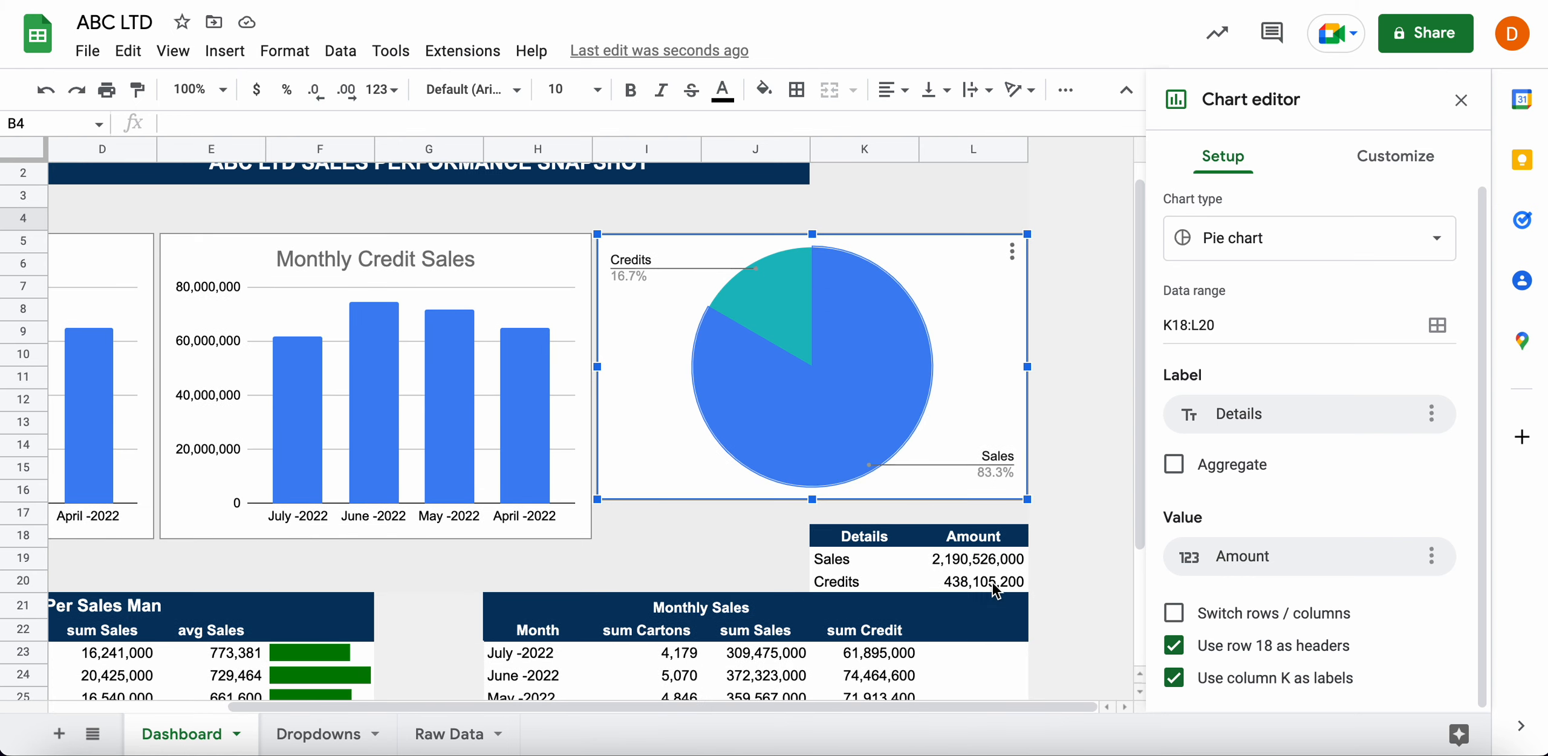
Check the source table of the pie chart by selecting its full range K18:L20, and clear the selection
left_click(878, 524)
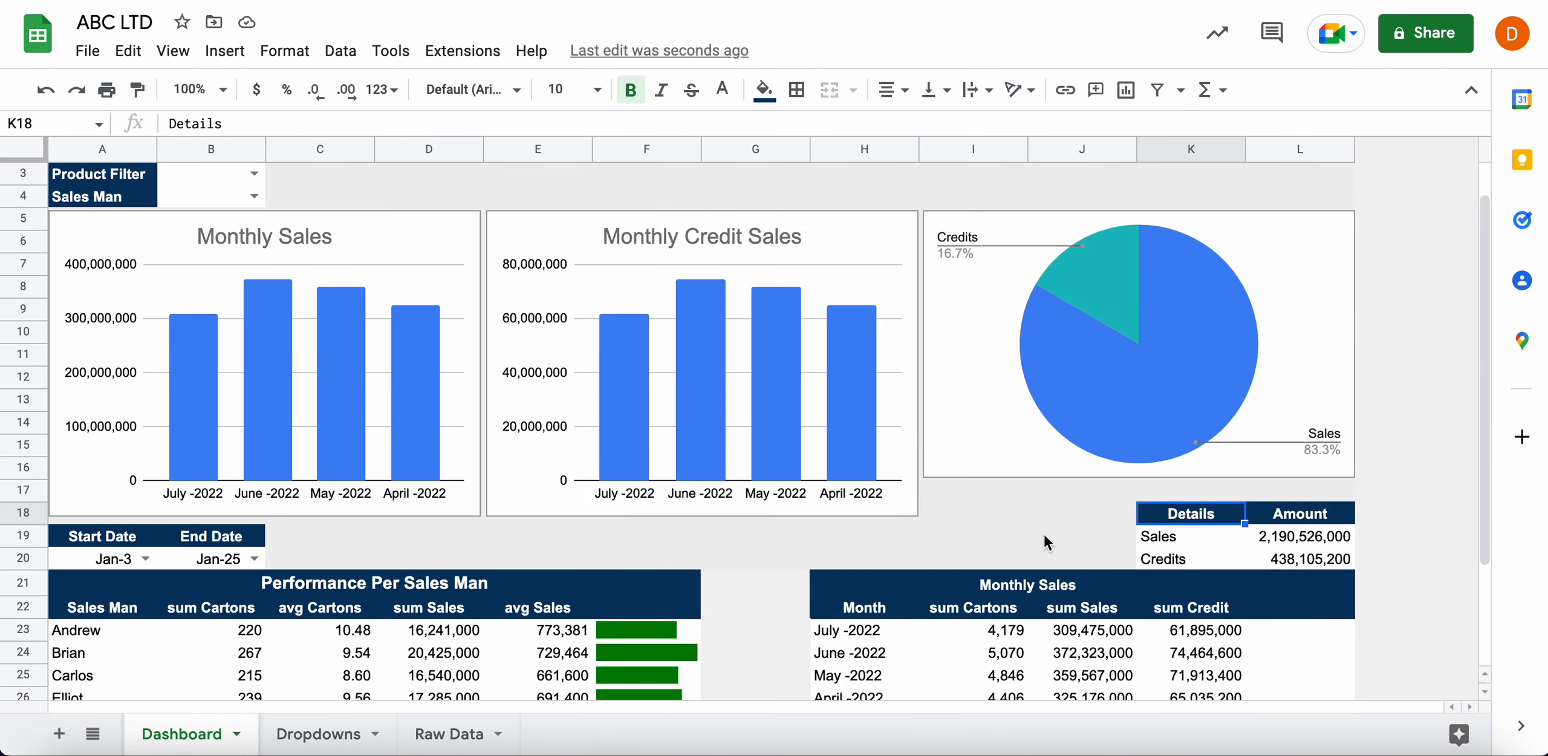
left_click(1198, 561)
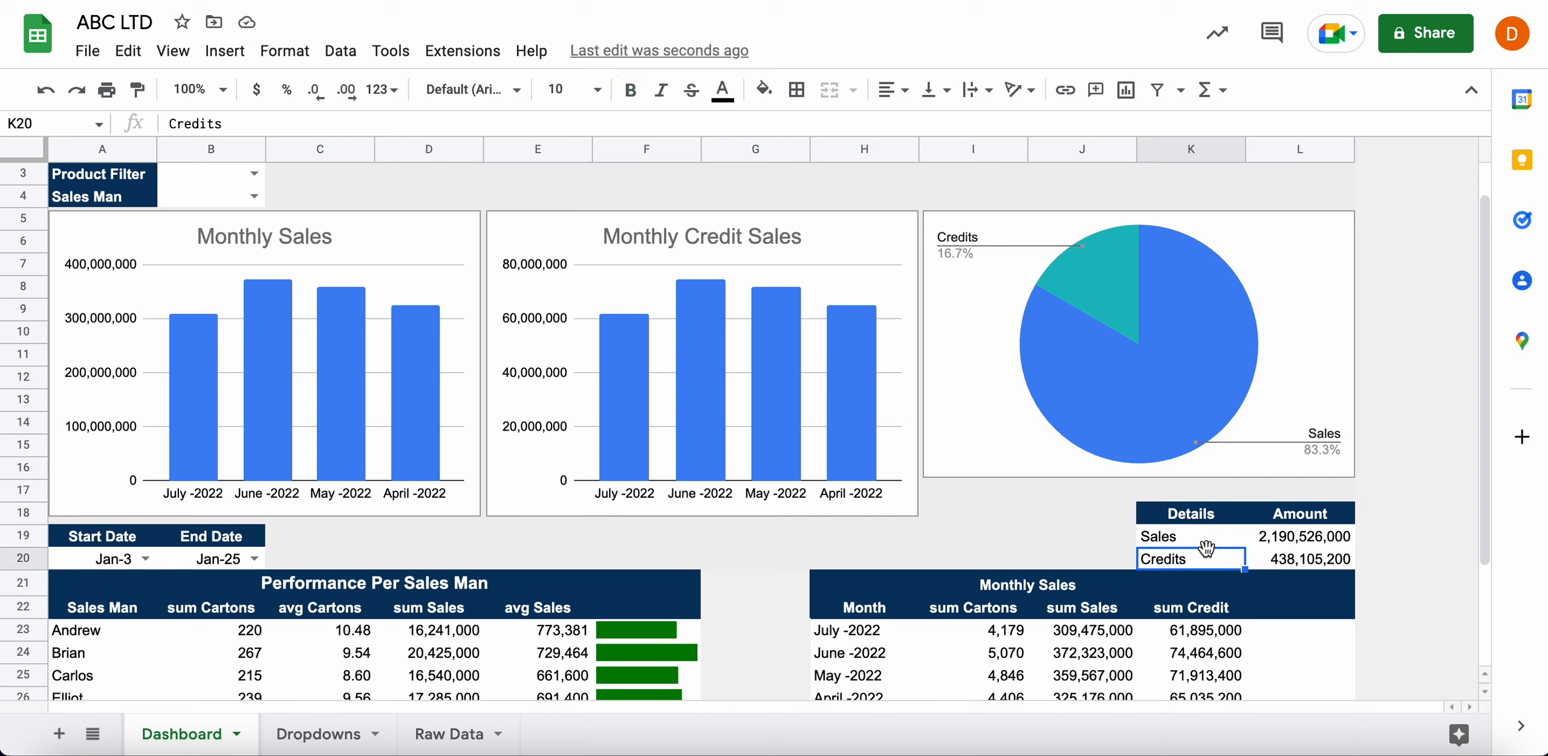
left_click(1200, 519)
key("ctrl+a")
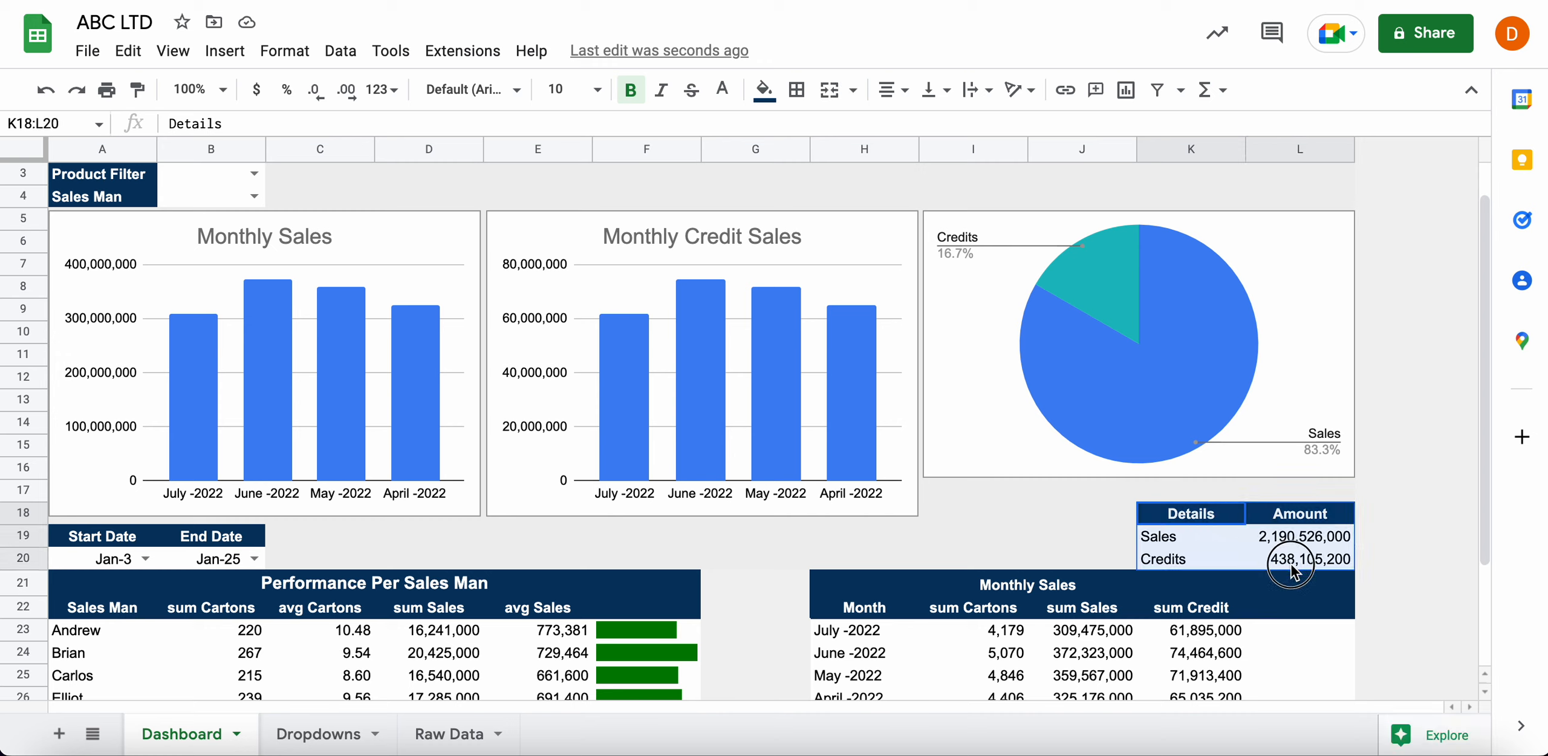
left_click(1065, 519)
left_click(1052, 371)
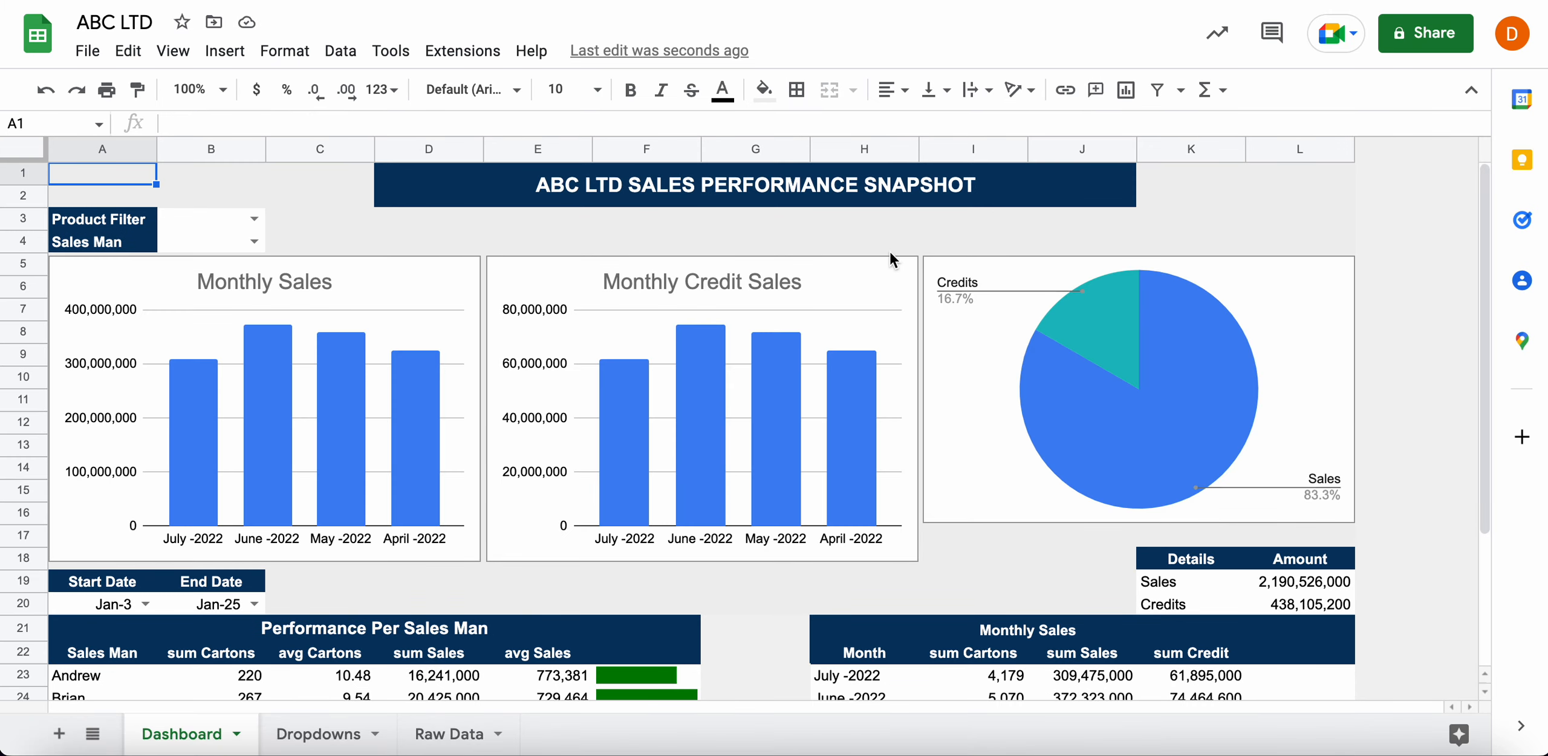
Test the Product Filter with Bar Soap, inspect the pie chart's Sales slice, and clear the filter cell
left_click(254, 220)
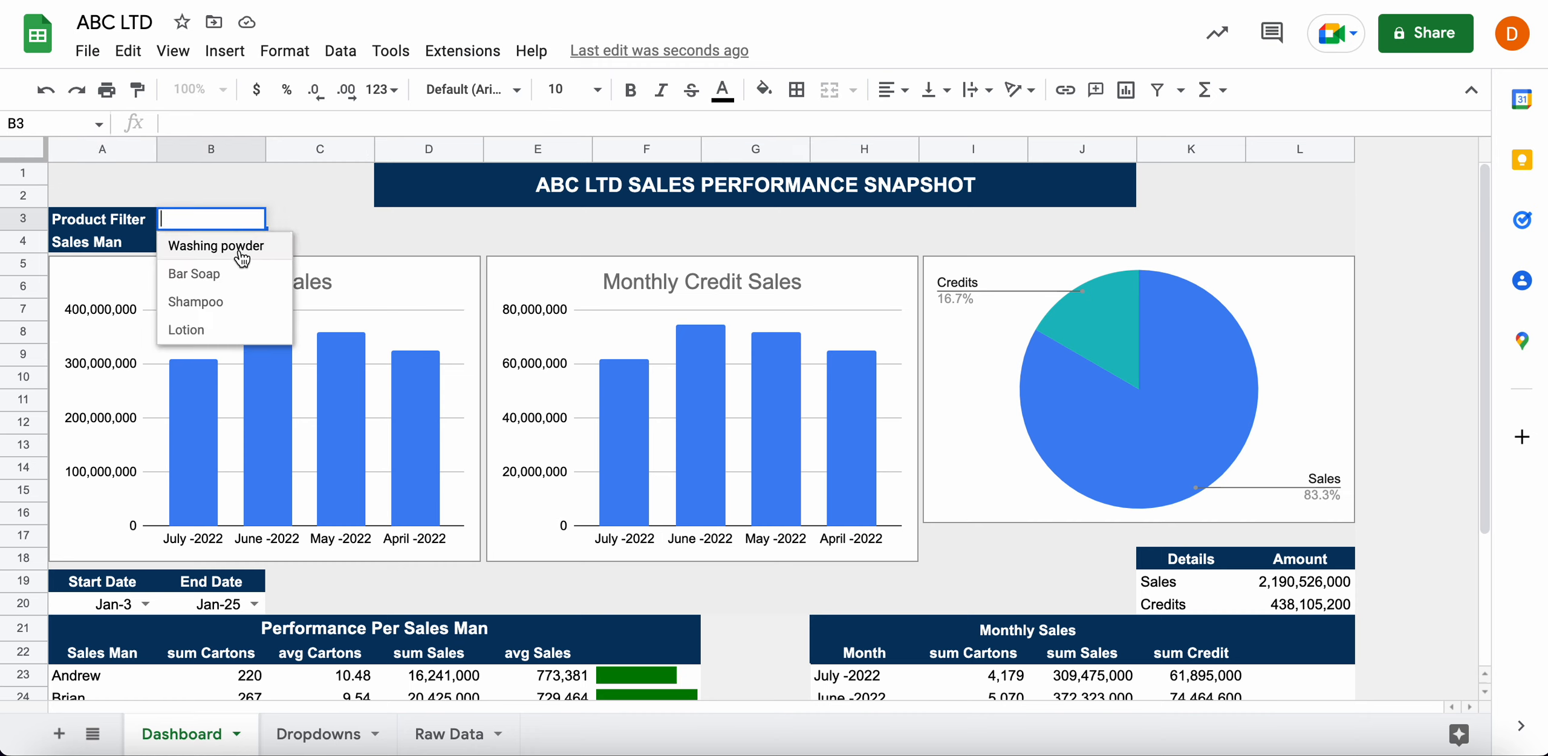
left_click(230, 277)
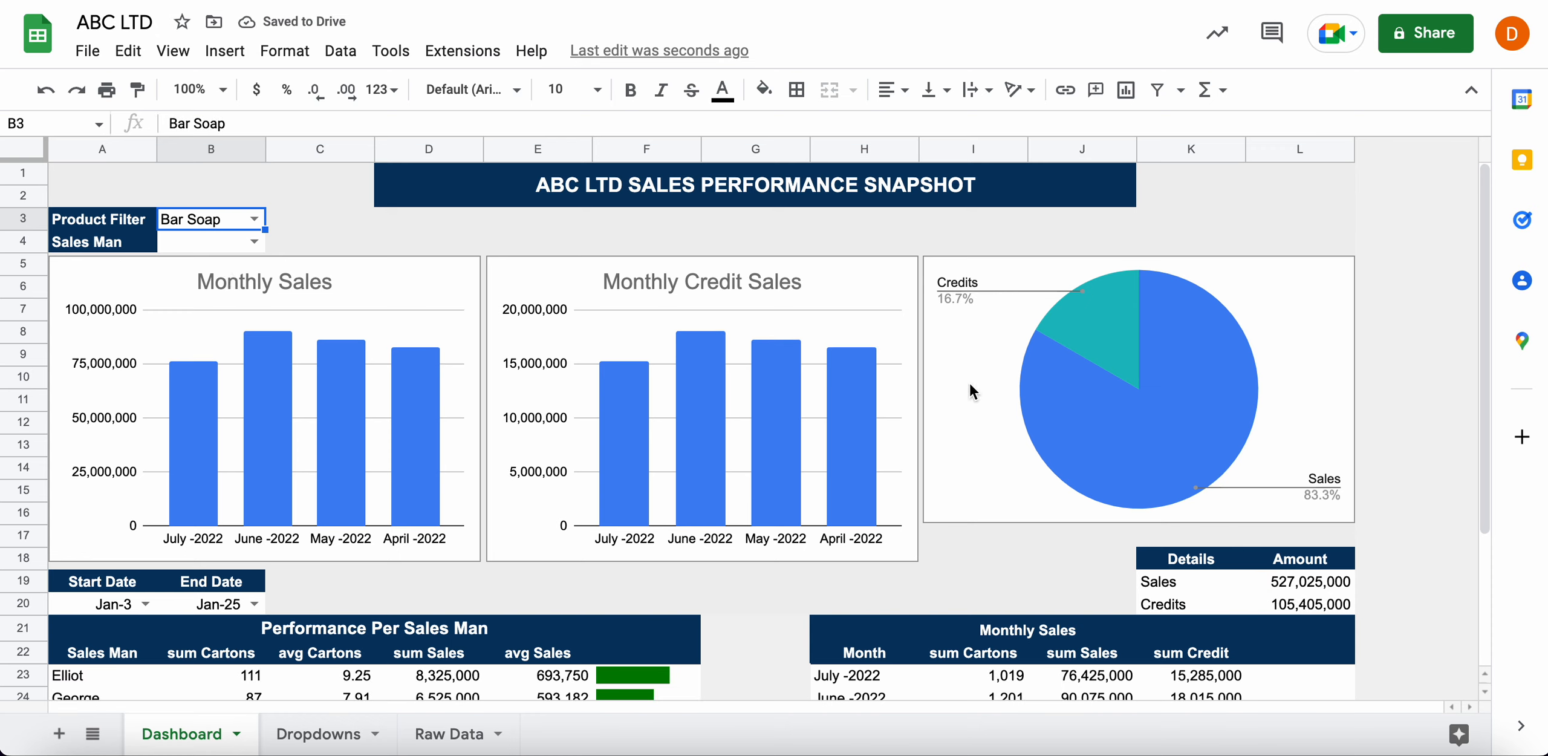
left_click(992, 557)
left_click(1082, 447)
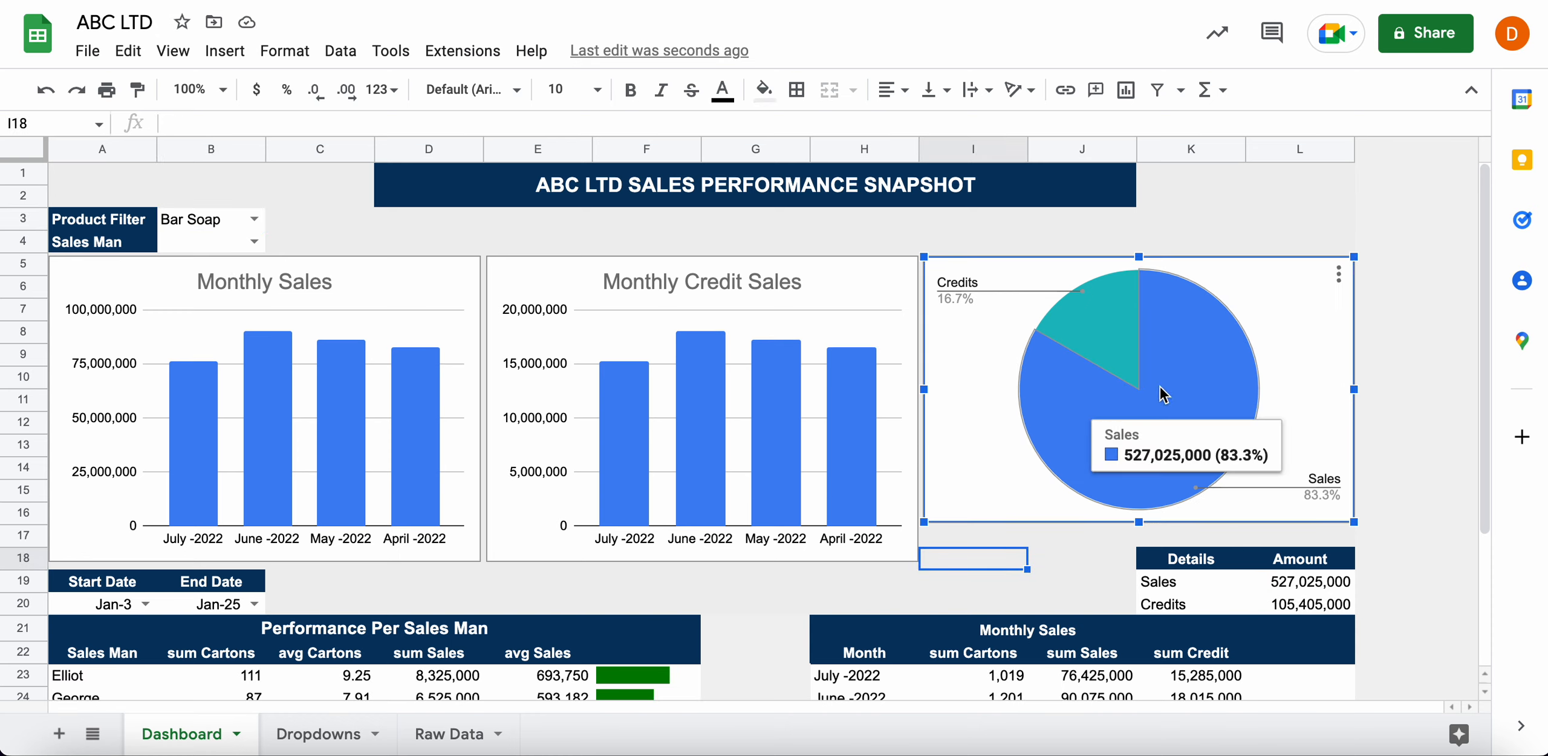
mouse_move(1092, 353)
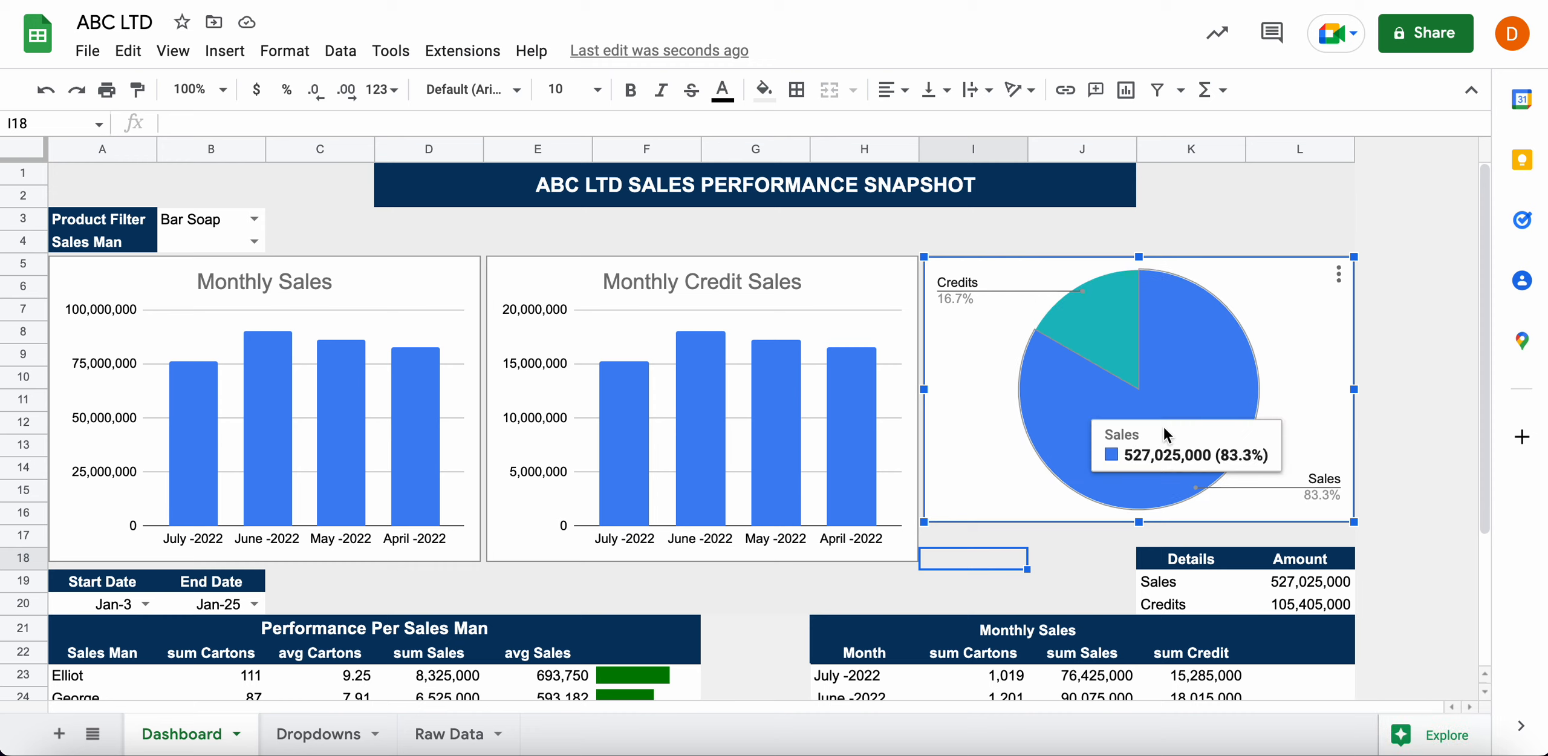
left_click(216, 225)
key("Delete")
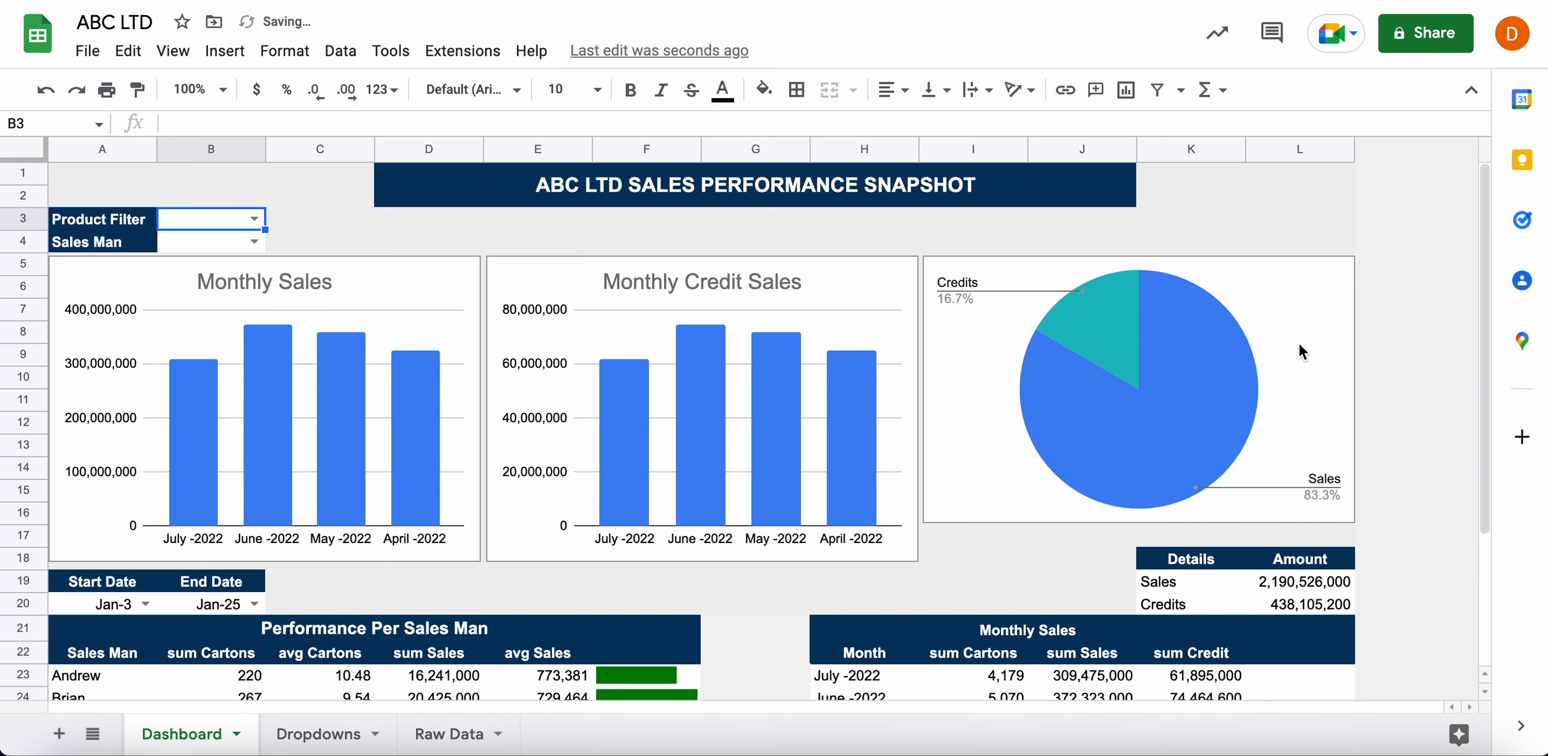
left_click(1347, 195)
scroll(1227, 219, "down", 1)
scroll(1228, 219, "up", 1)
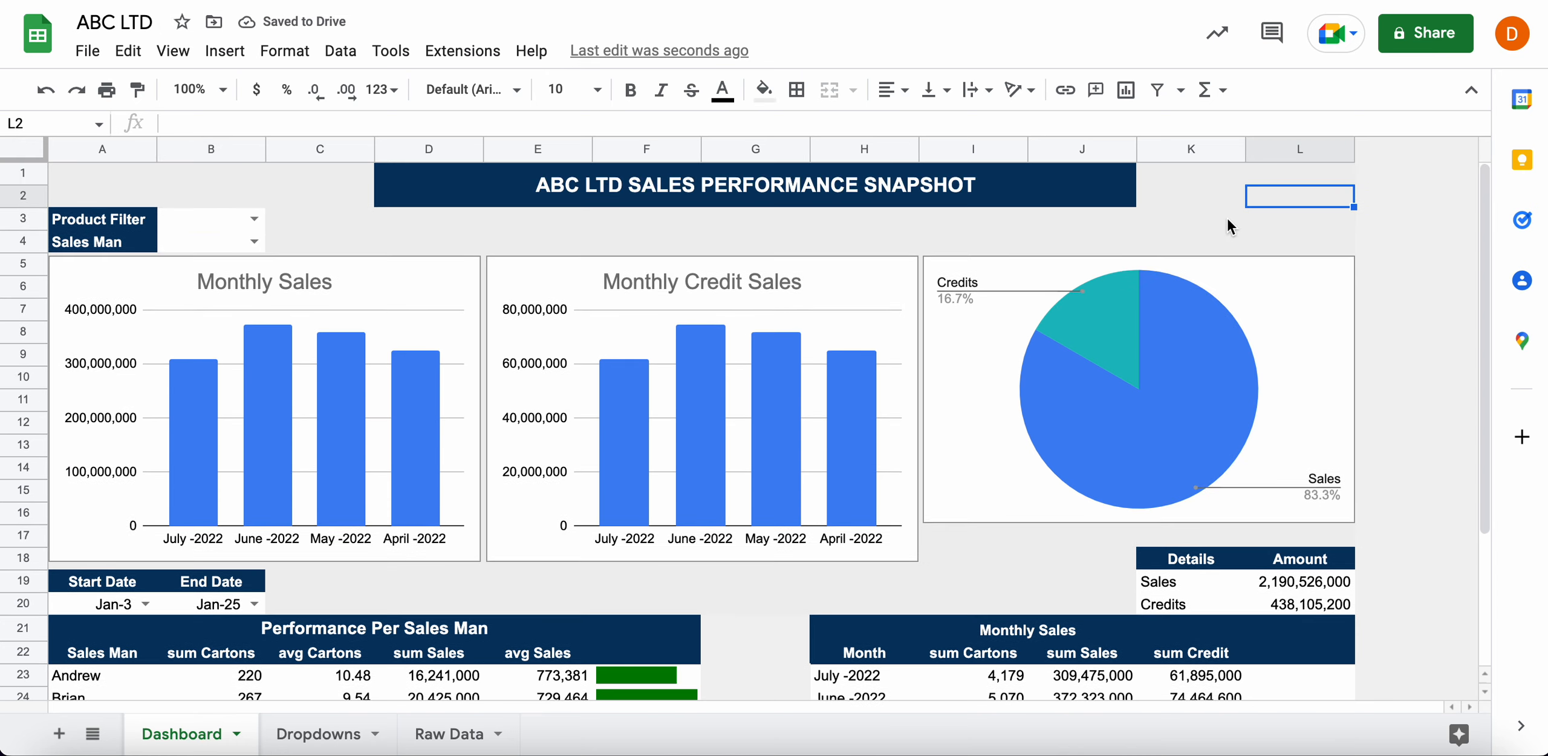